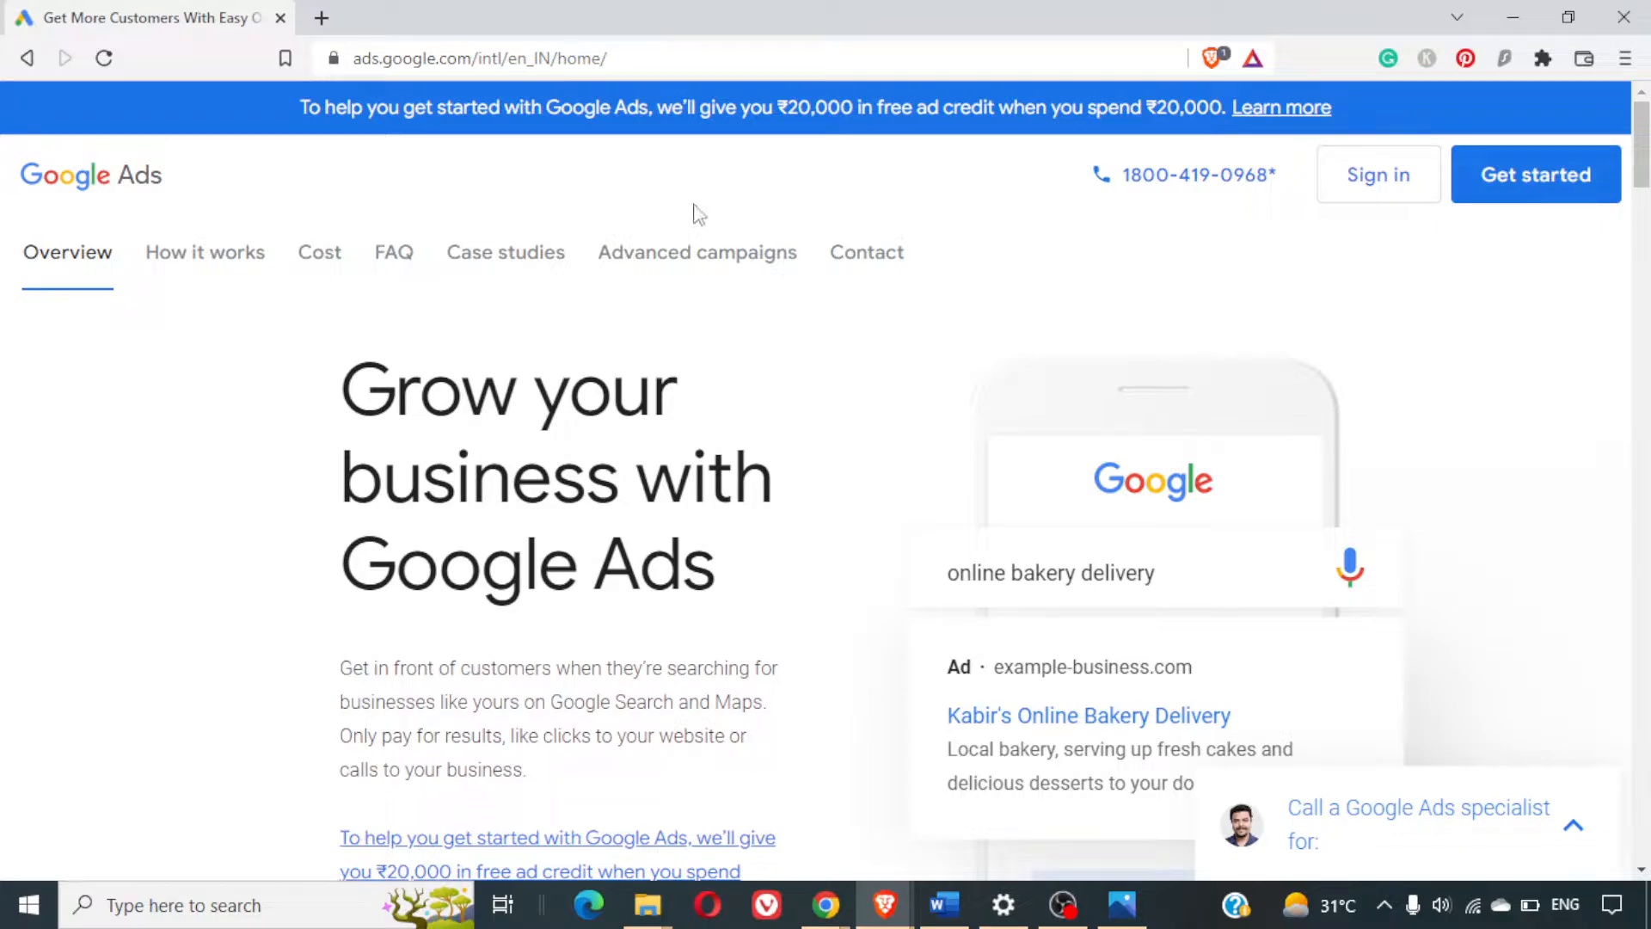
Sign in to Google Ads from its home page
{"action": "double_click", "coordinate": [490, 49]}
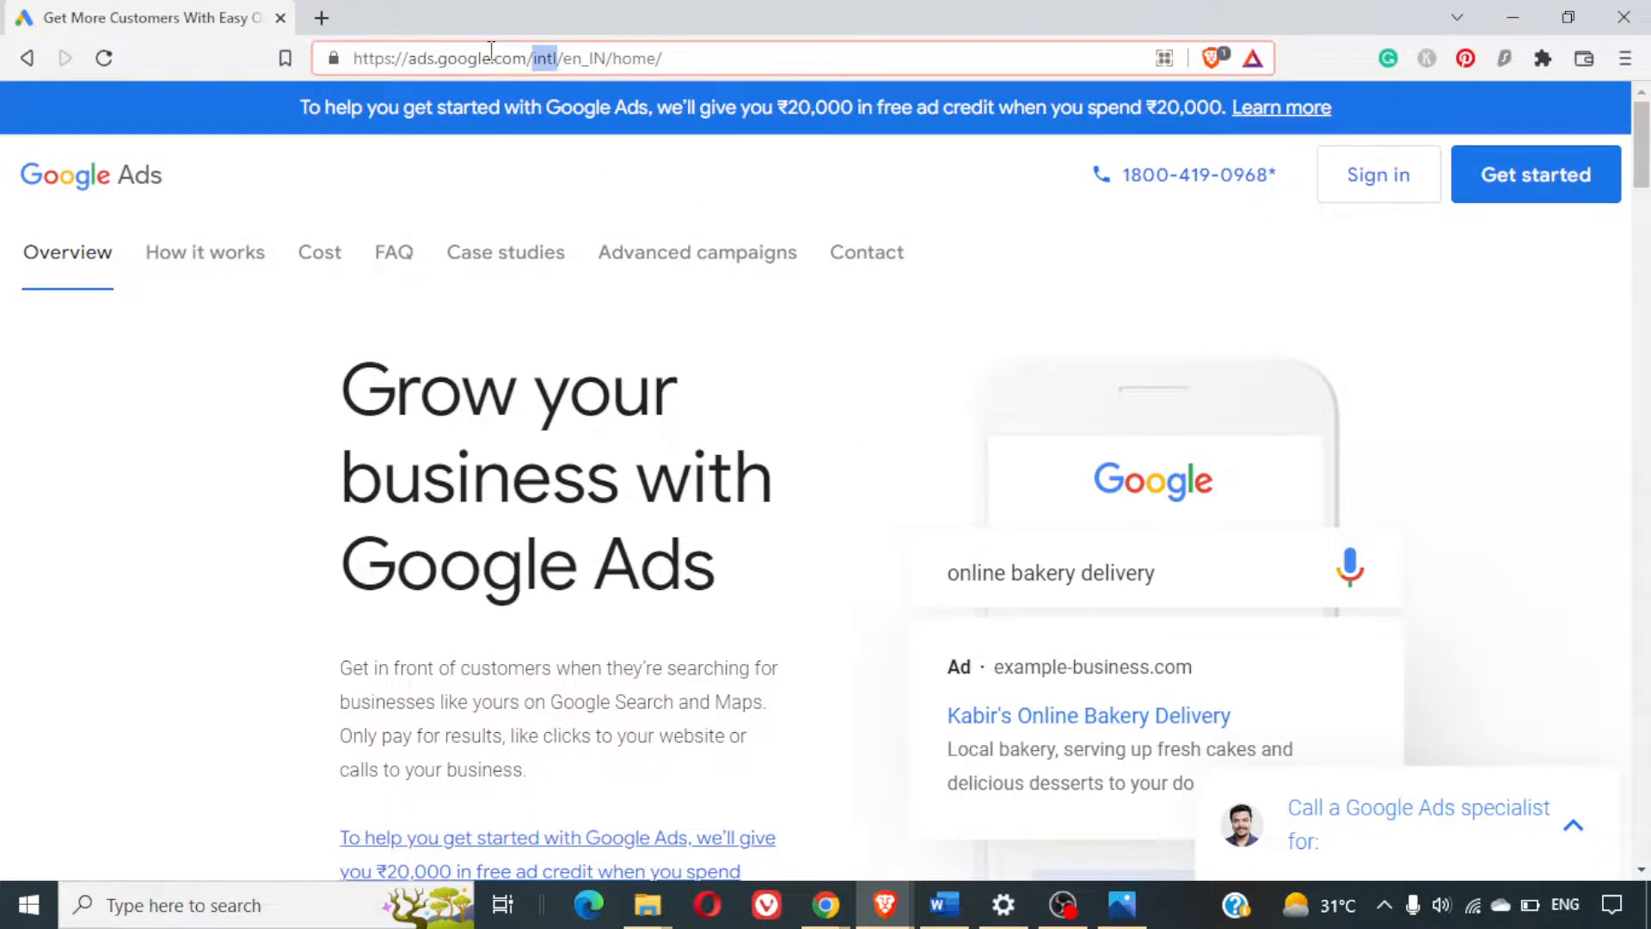
{"action": "left_click", "coordinate": [566, 57]}
{"action": "left_click", "coordinate": [1394, 203]}
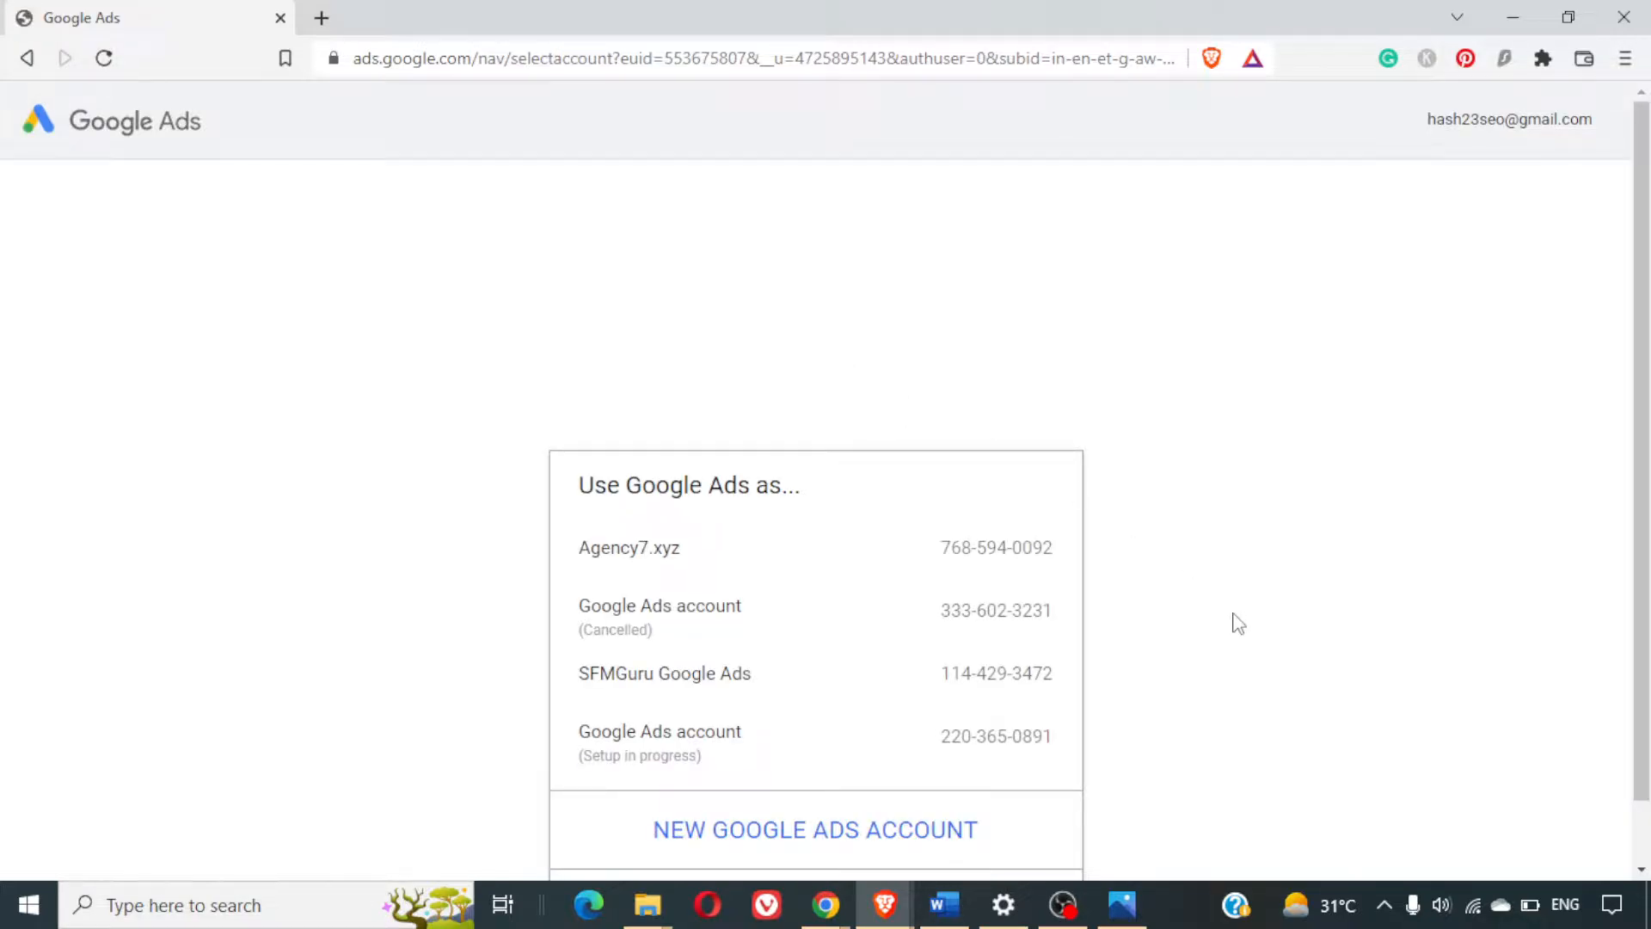
Start creating a new Google Ads account from the account selection page
{"action": "scroll", "coordinate": [1239, 623], "scroll_direction": "down", "scroll_amount": 1}
{"action": "scroll", "coordinate": [1238, 624], "scroll_direction": "up", "scroll_amount": 1}
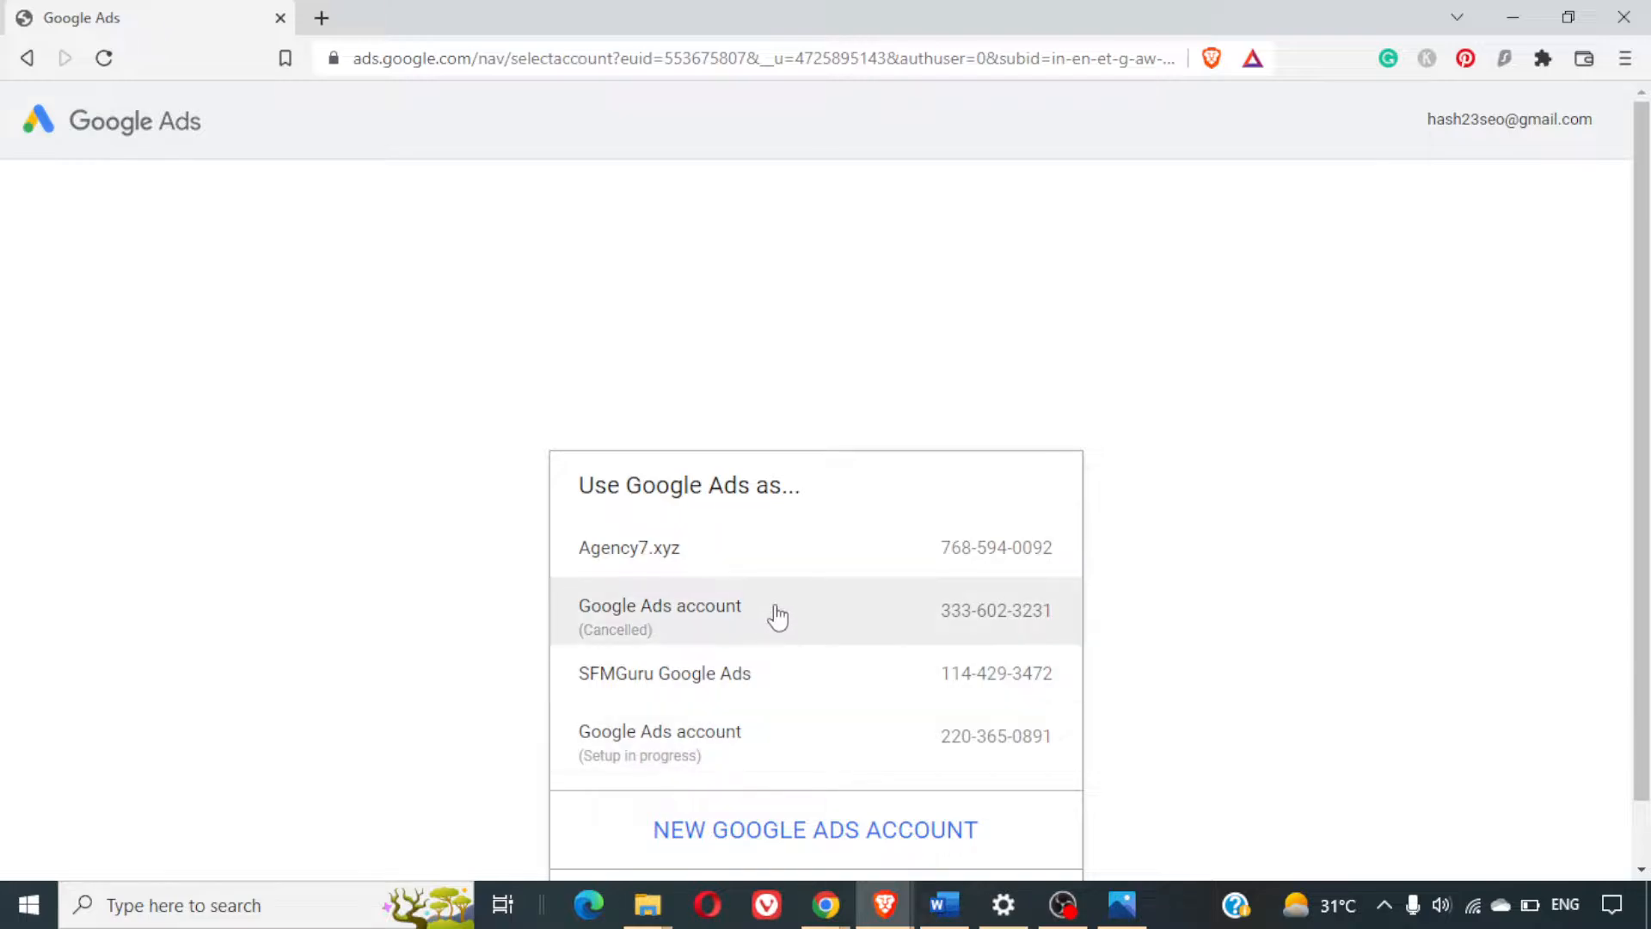
{"action": "scroll", "coordinate": [1104, 595], "scroll_direction": "down", "scroll_amount": 2}
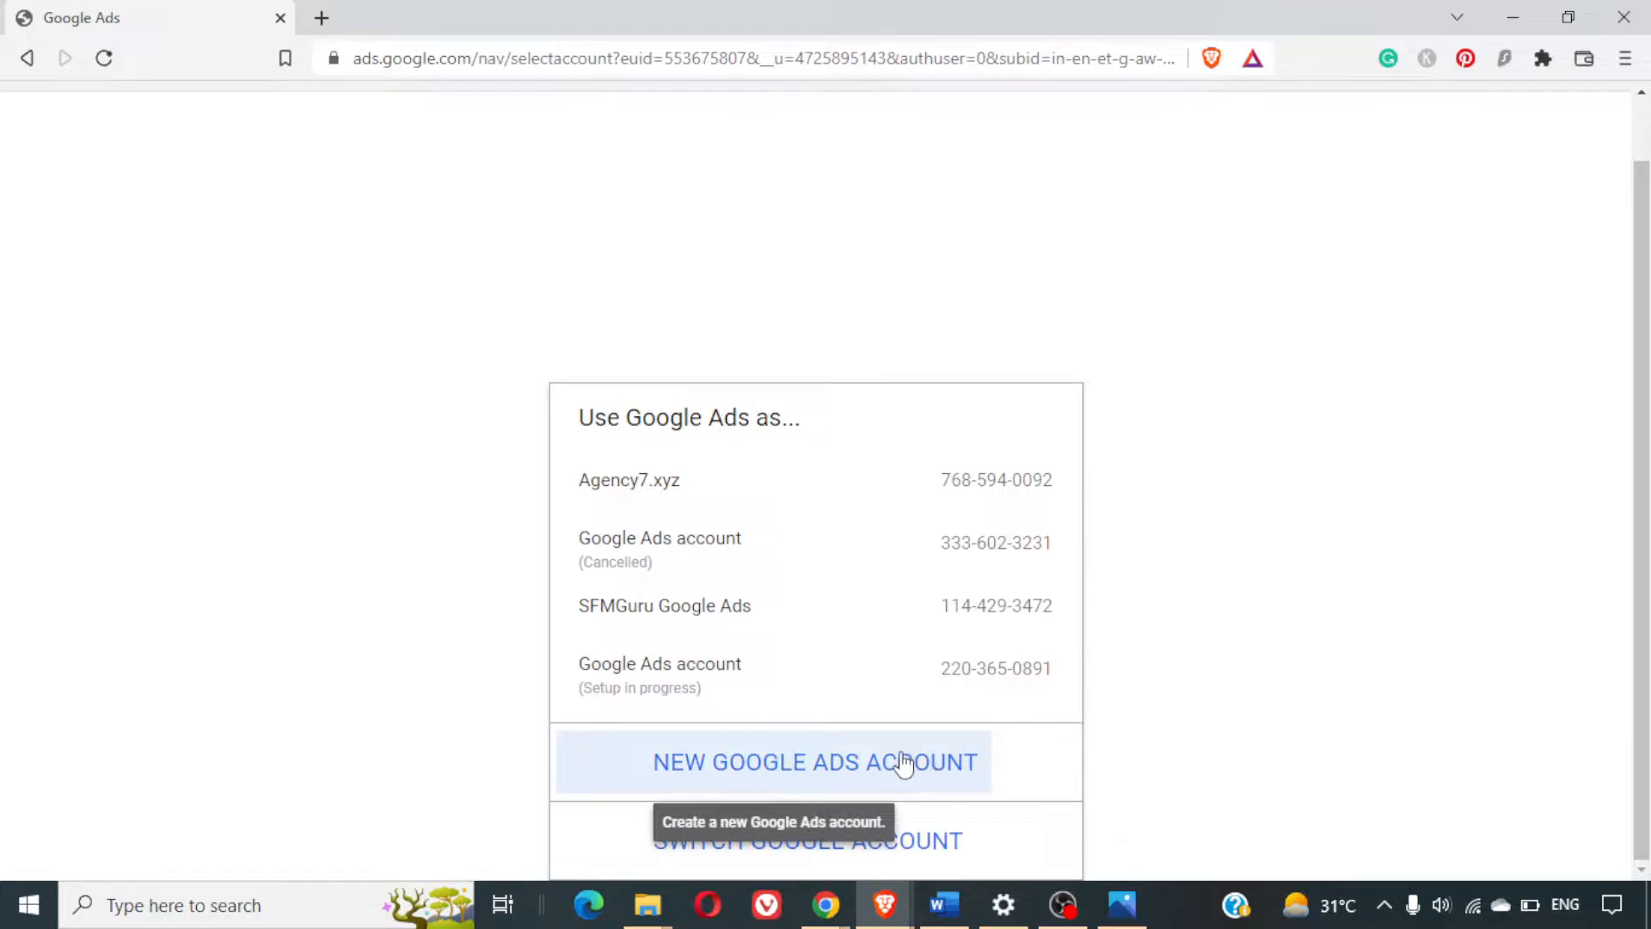
{"action": "left_click", "coordinate": [851, 776]}
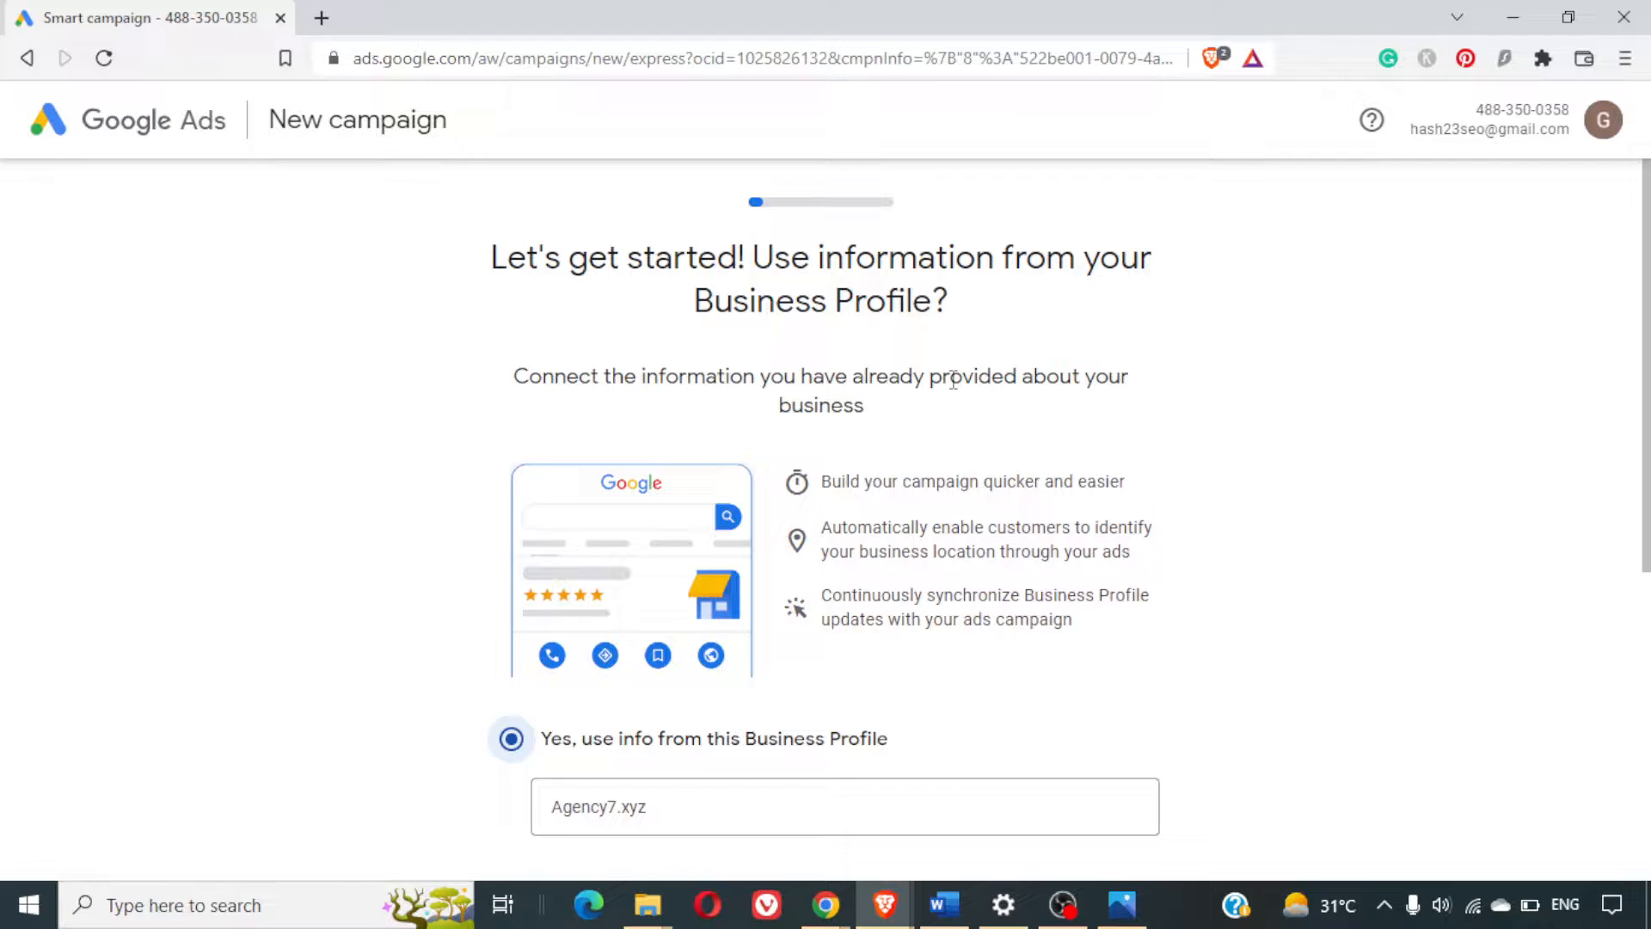
Review the Business Profile options for the new campaign and switch to Expert Mode
{"action": "scroll", "coordinate": [991, 560], "scroll_direction": "down", "scroll_amount": 6}
{"action": "scroll", "coordinate": [991, 559], "scroll_direction": "up", "scroll_amount": 6}
{"action": "scroll", "coordinate": [1081, 452], "scroll_direction": "down", "scroll_amount": 2}
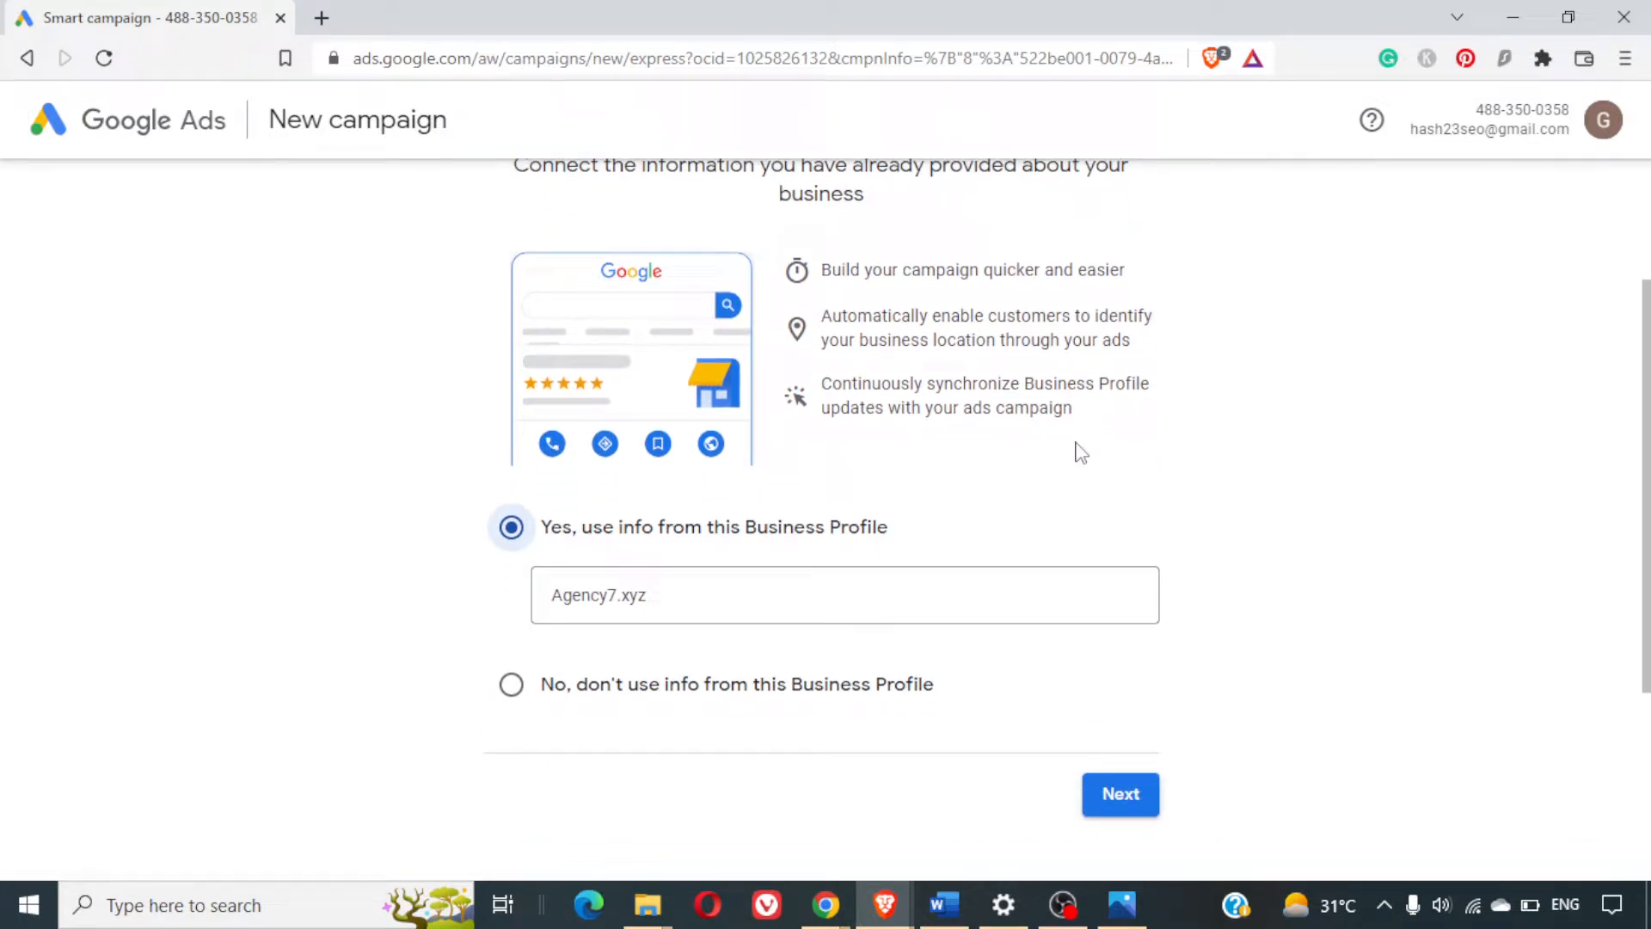
{"action": "scroll", "coordinate": [1081, 451], "scroll_direction": "down", "scroll_amount": 3}
{"action": "scroll", "coordinate": [1078, 447], "scroll_direction": "up", "scroll_amount": 4}
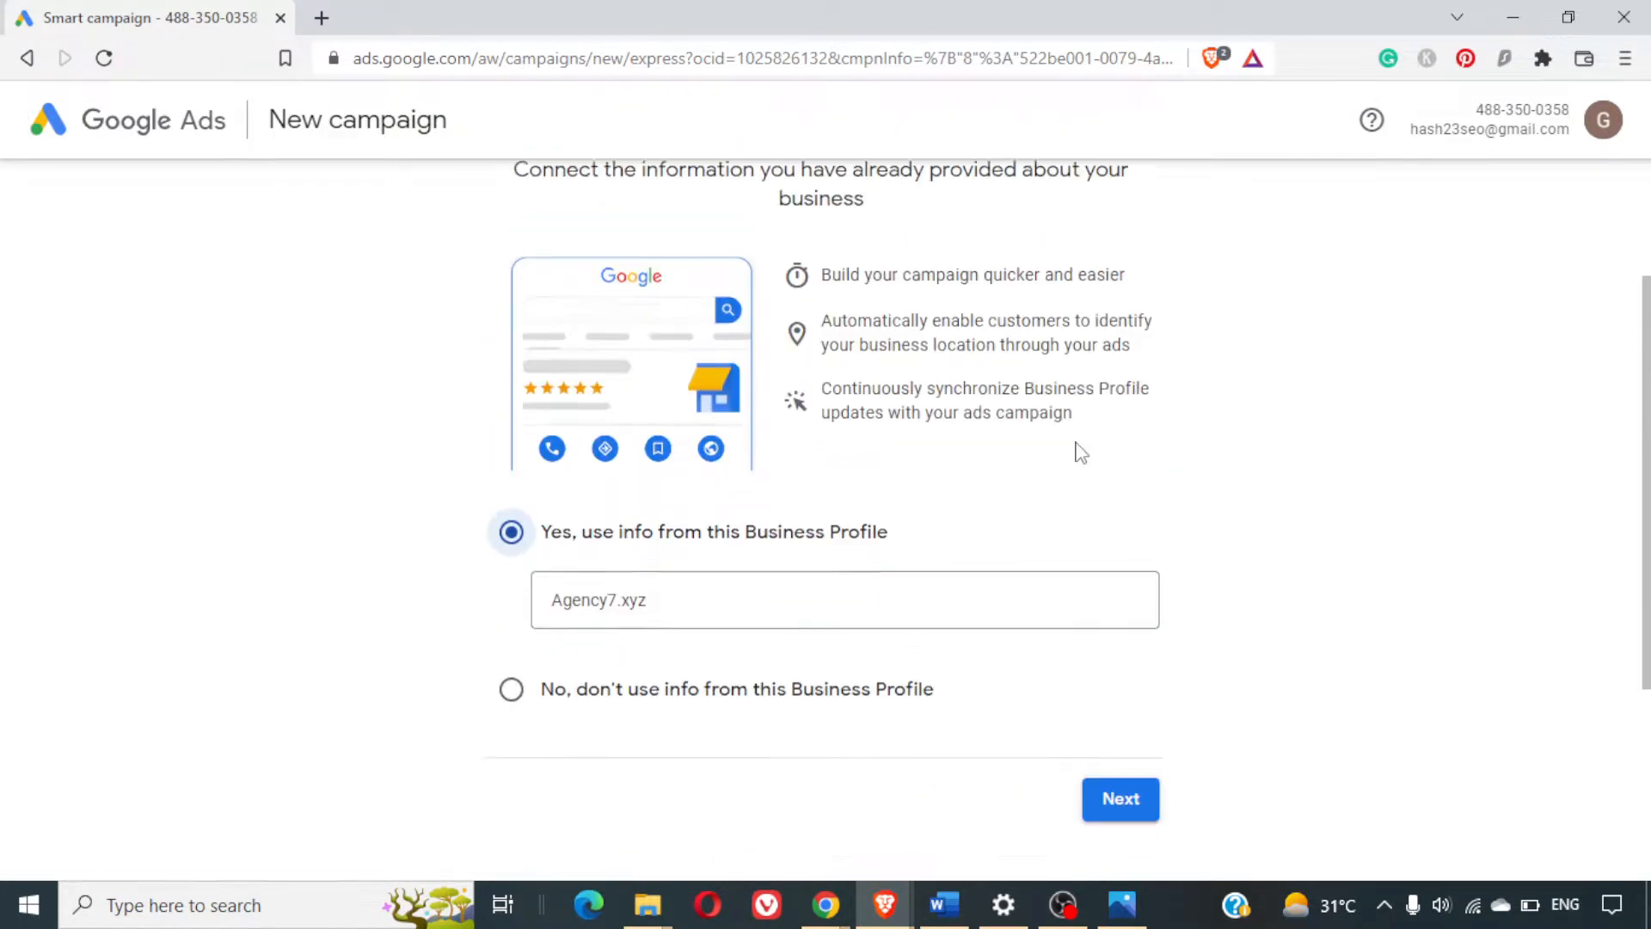
{"action": "scroll", "coordinate": [1077, 445], "scroll_direction": "up", "scroll_amount": 1}
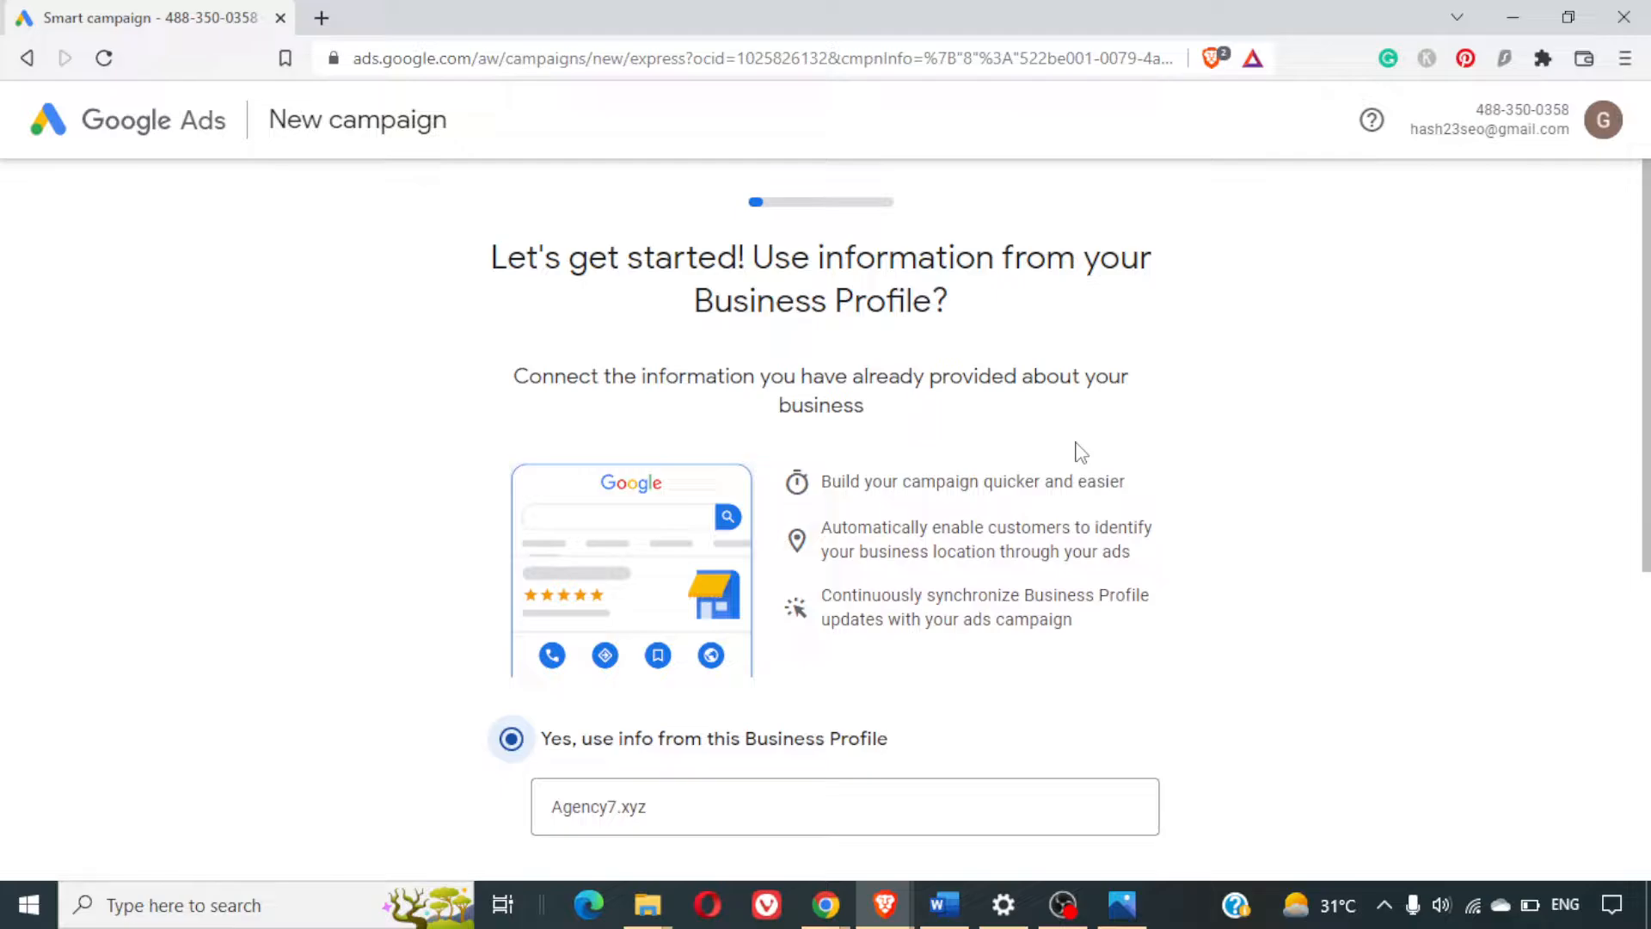
{"action": "scroll", "coordinate": [1081, 451], "scroll_direction": "down", "scroll_amount": 6}
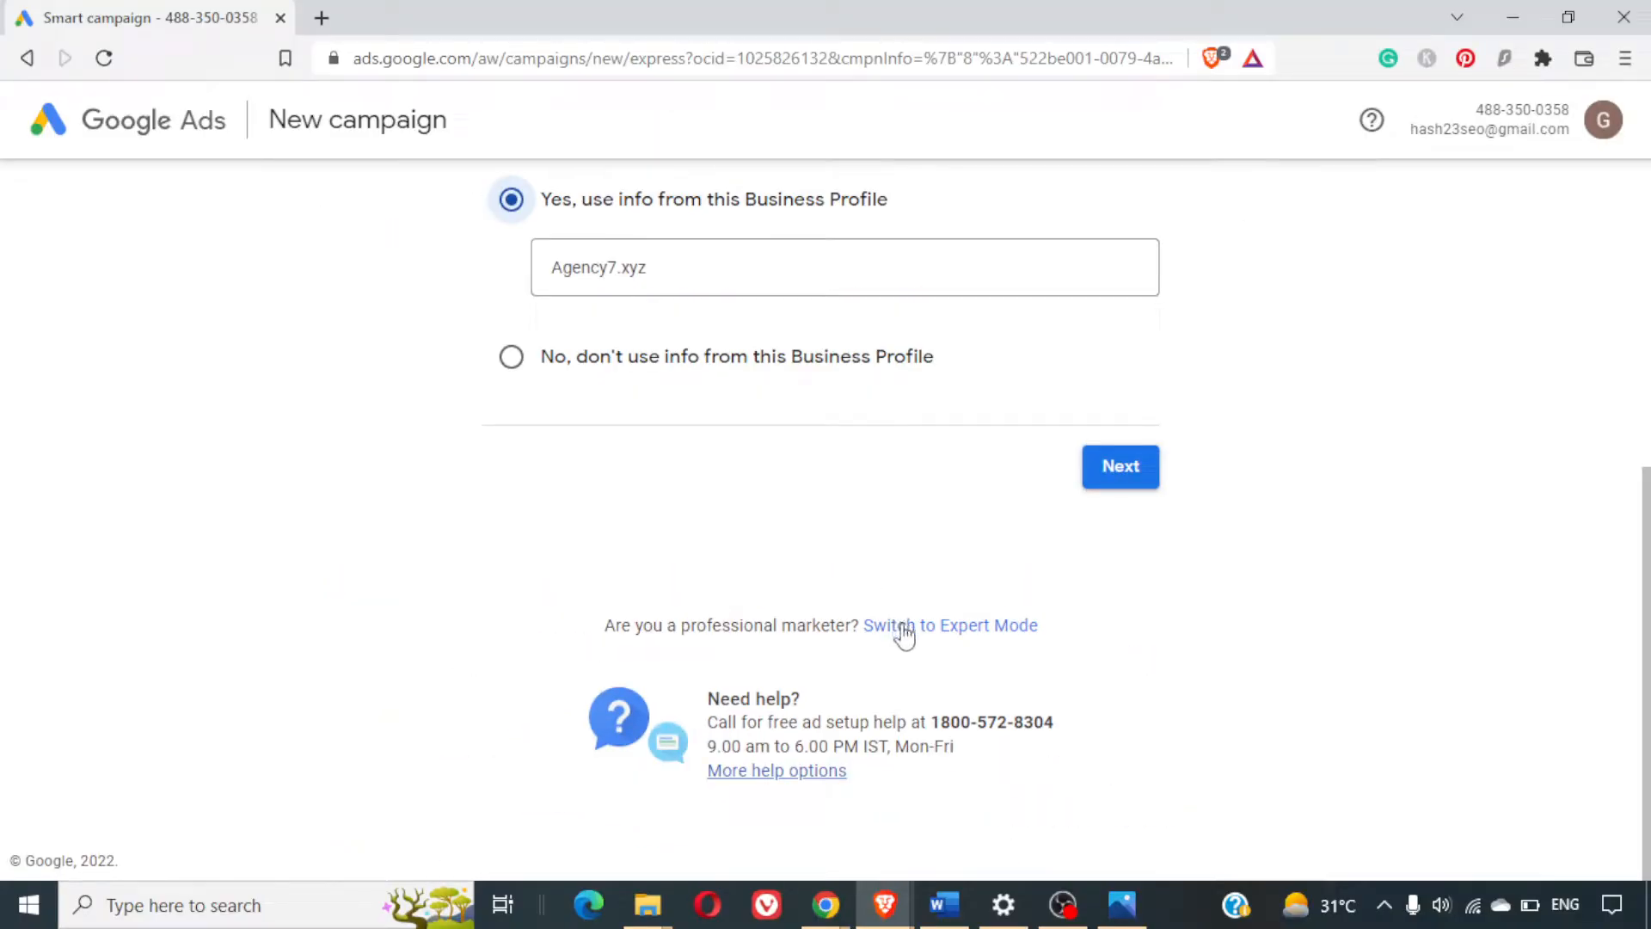
{"action": "left_click", "coordinate": [905, 634]}
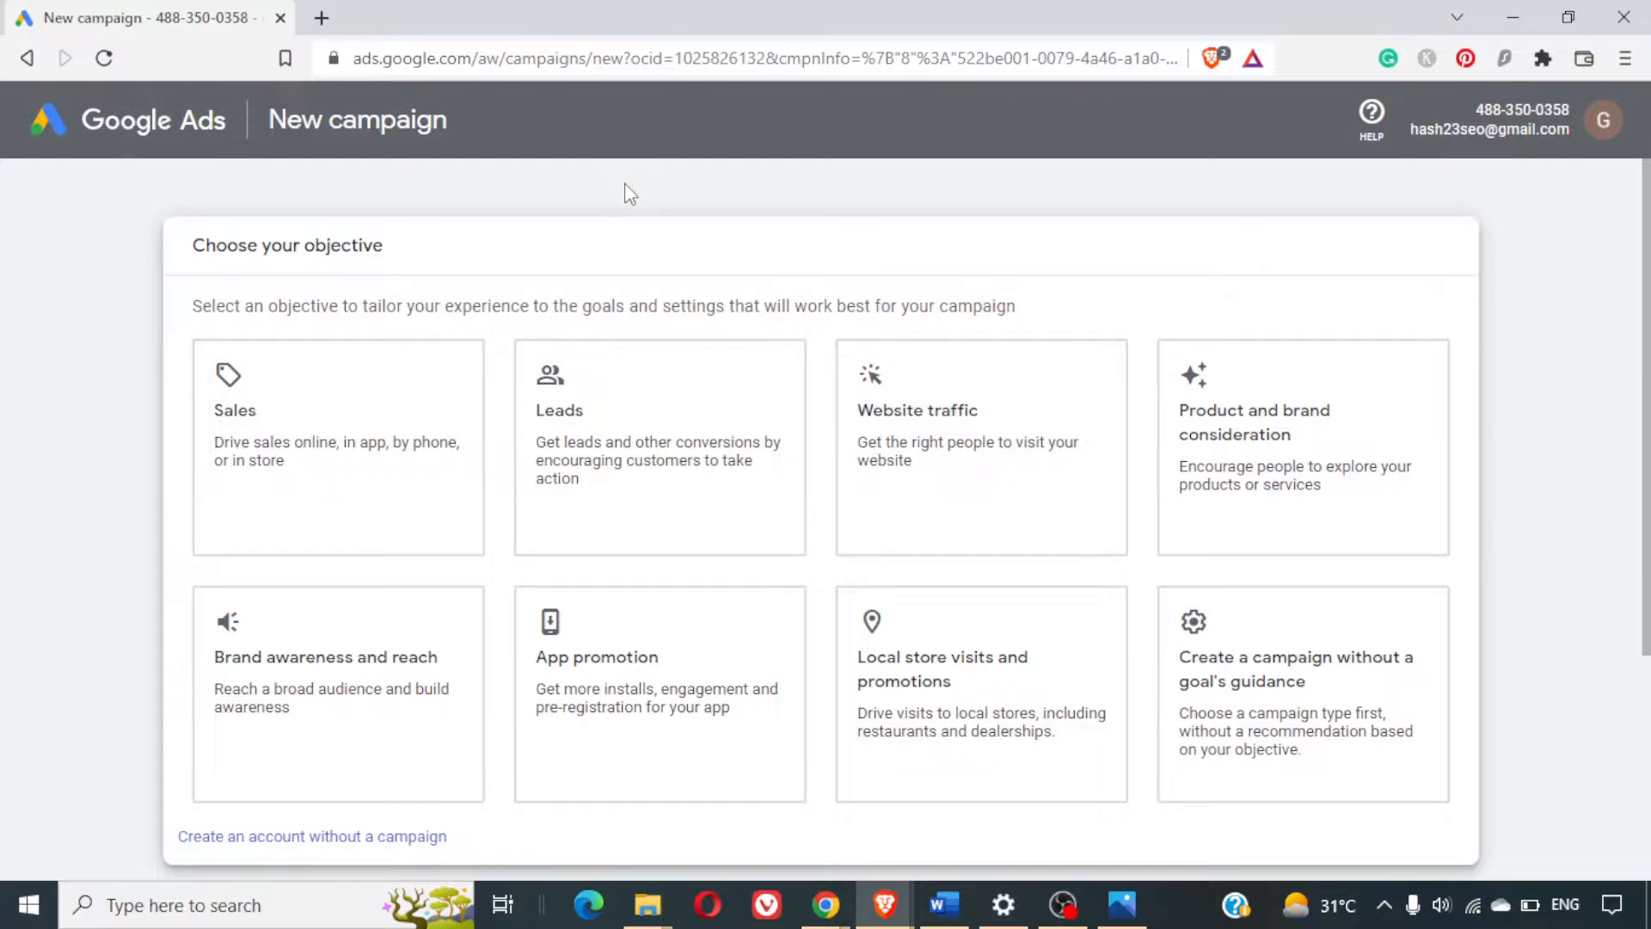
Compare the campaign types offered for different objectives, including App promotion, Sales and a campaign without a goal's guidance
{"action": "left_click", "coordinate": [1044, 461]}
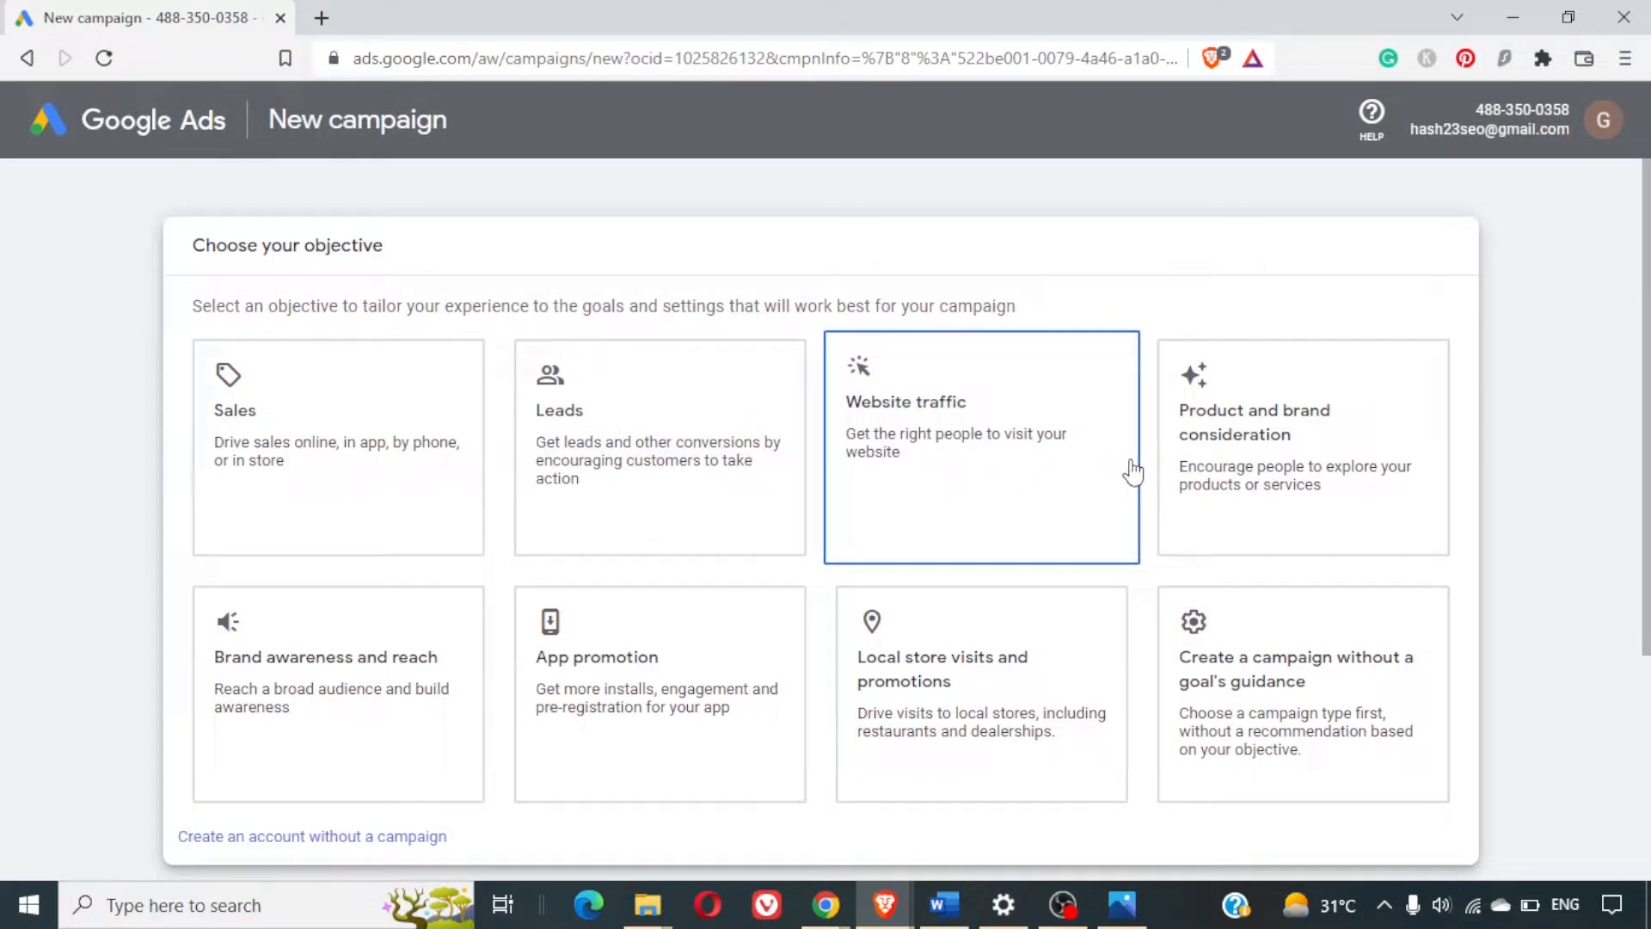
{"action": "left_click", "coordinate": [740, 697]}
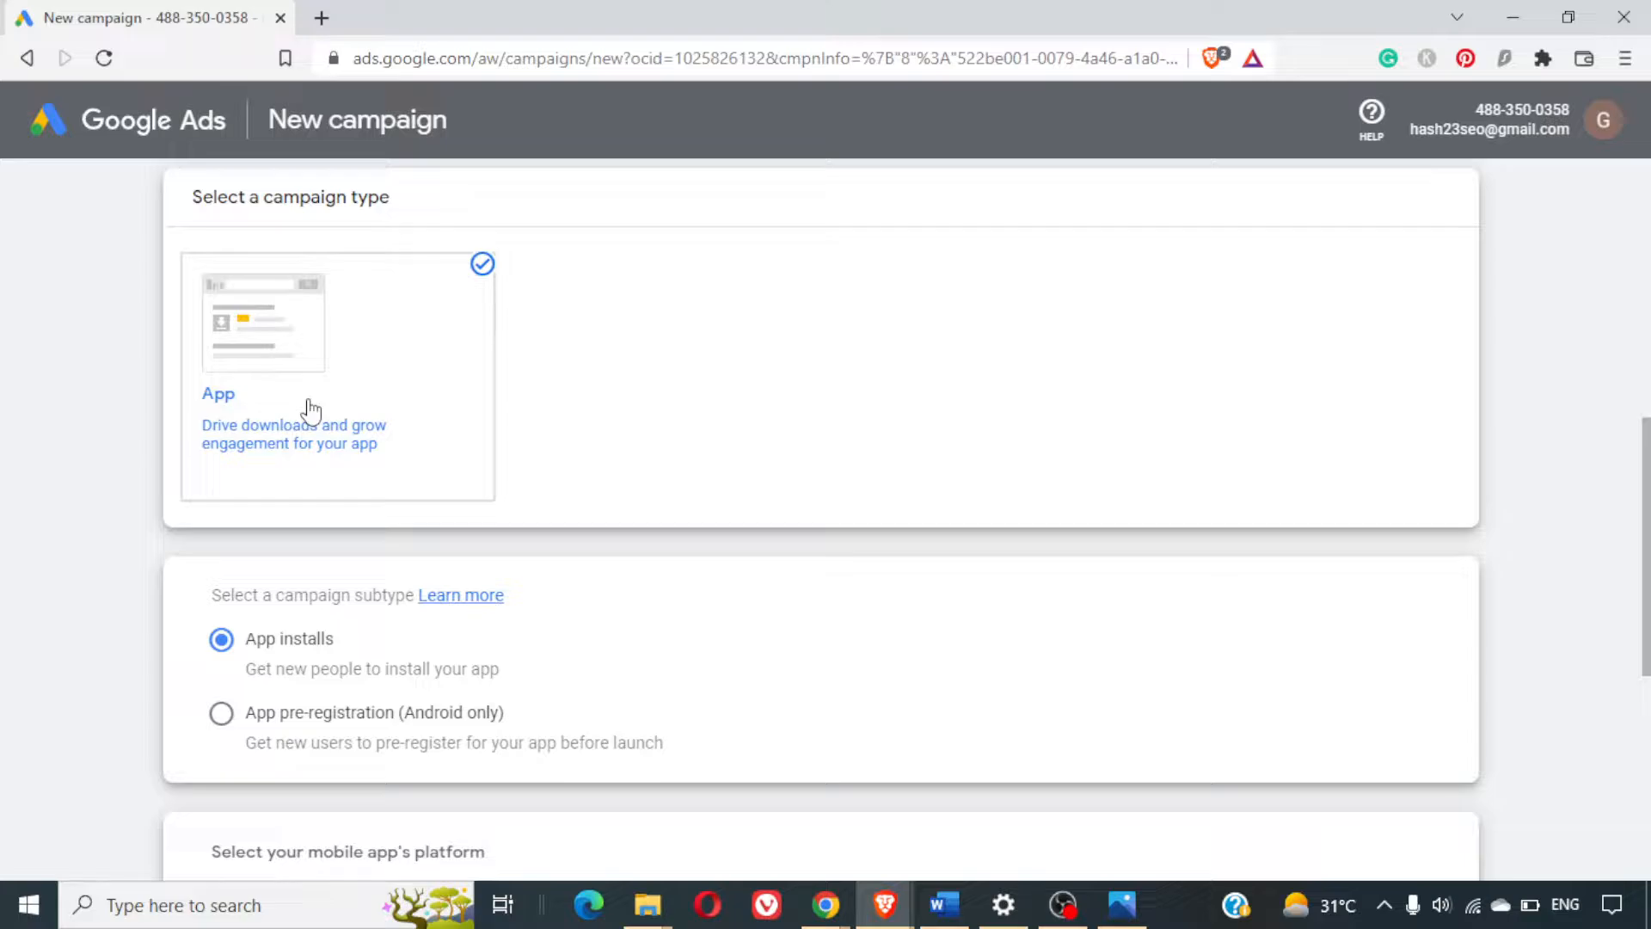
{"action": "scroll", "coordinate": [344, 378], "scroll_direction": "up", "scroll_amount": 8}
{"action": "scroll", "coordinate": [374, 348], "scroll_direction": "down", "scroll_amount": 8}
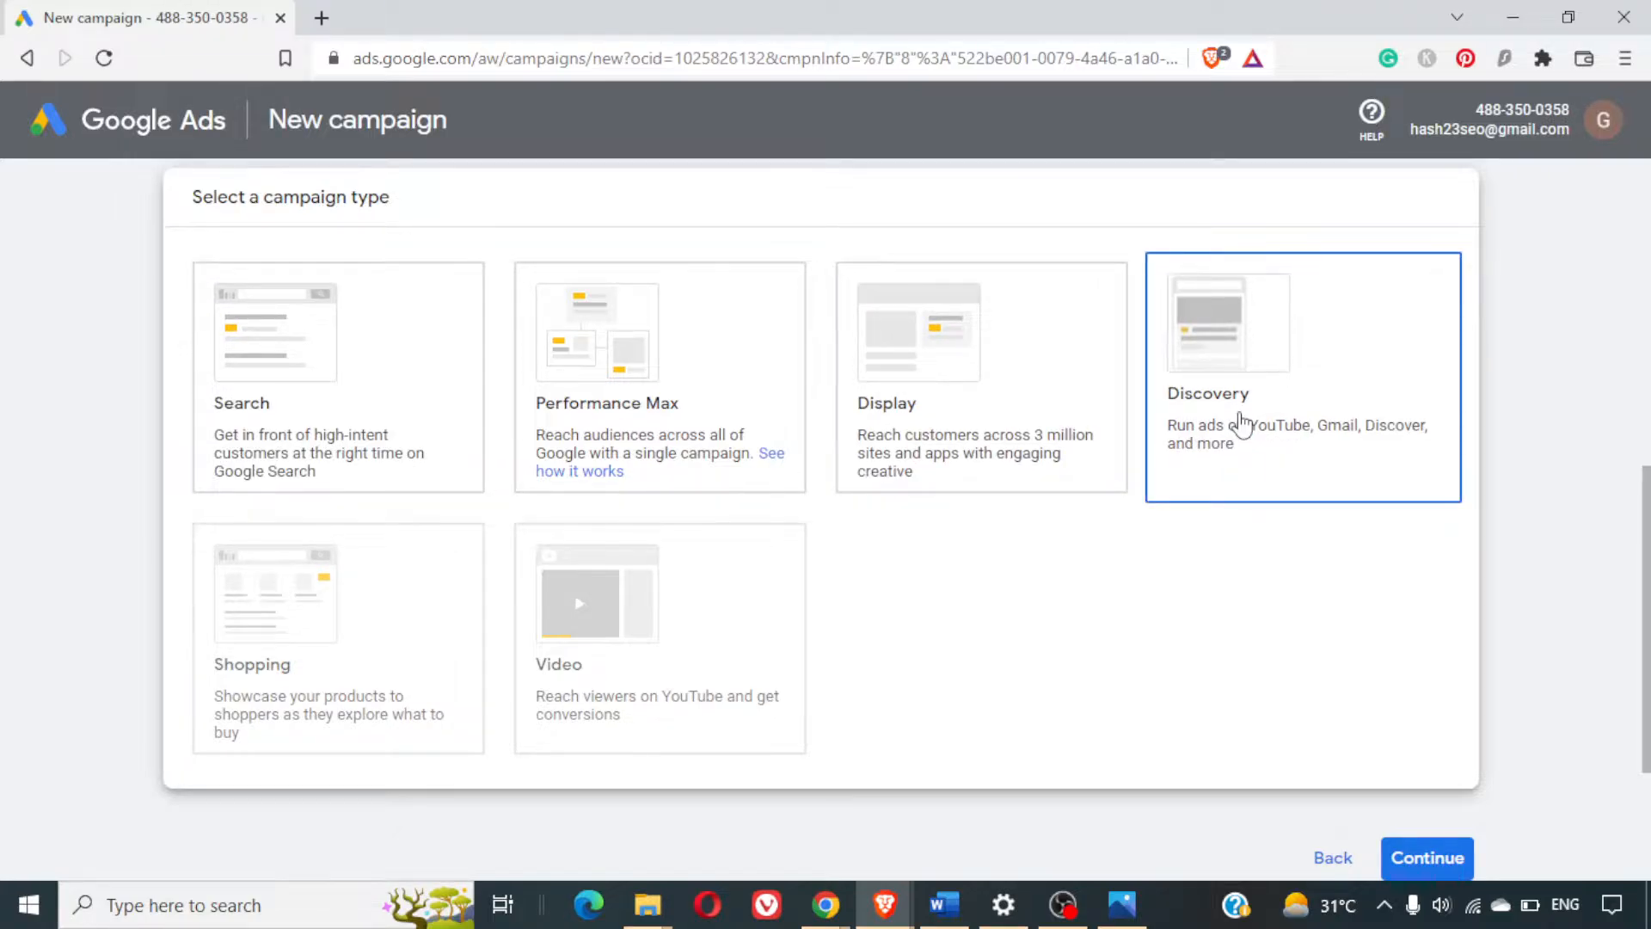
{"action": "scroll", "coordinate": [1241, 422], "scroll_direction": "up", "scroll_amount": 8}
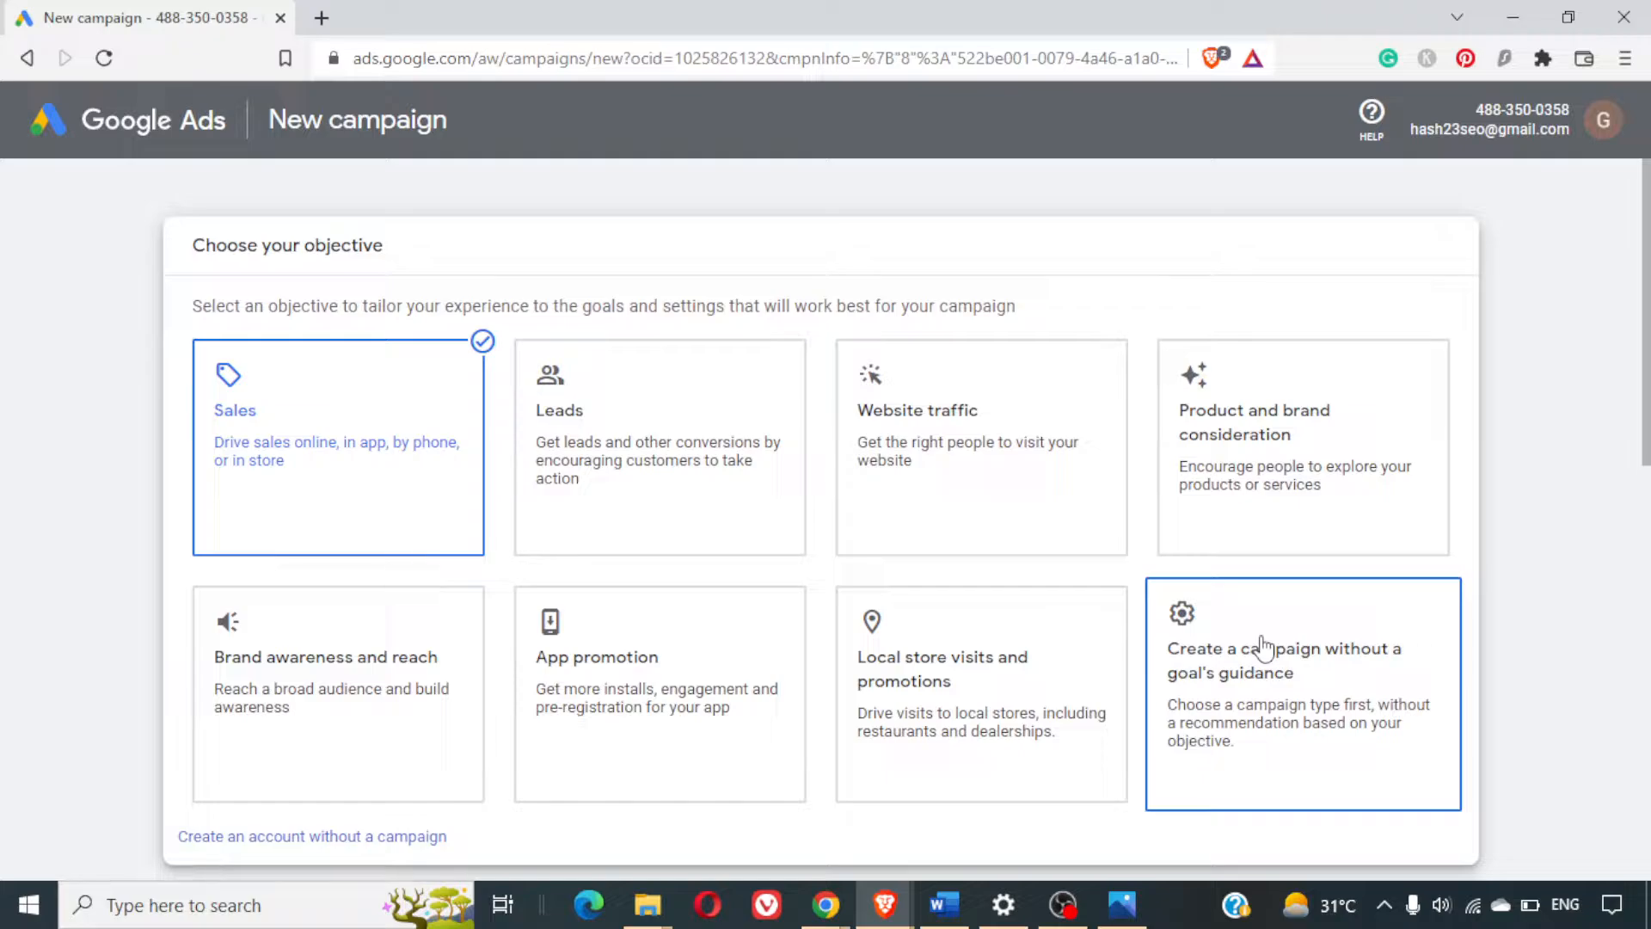
{"action": "scroll", "coordinate": [606, 657], "scroll_direction": "down", "scroll_amount": 8}
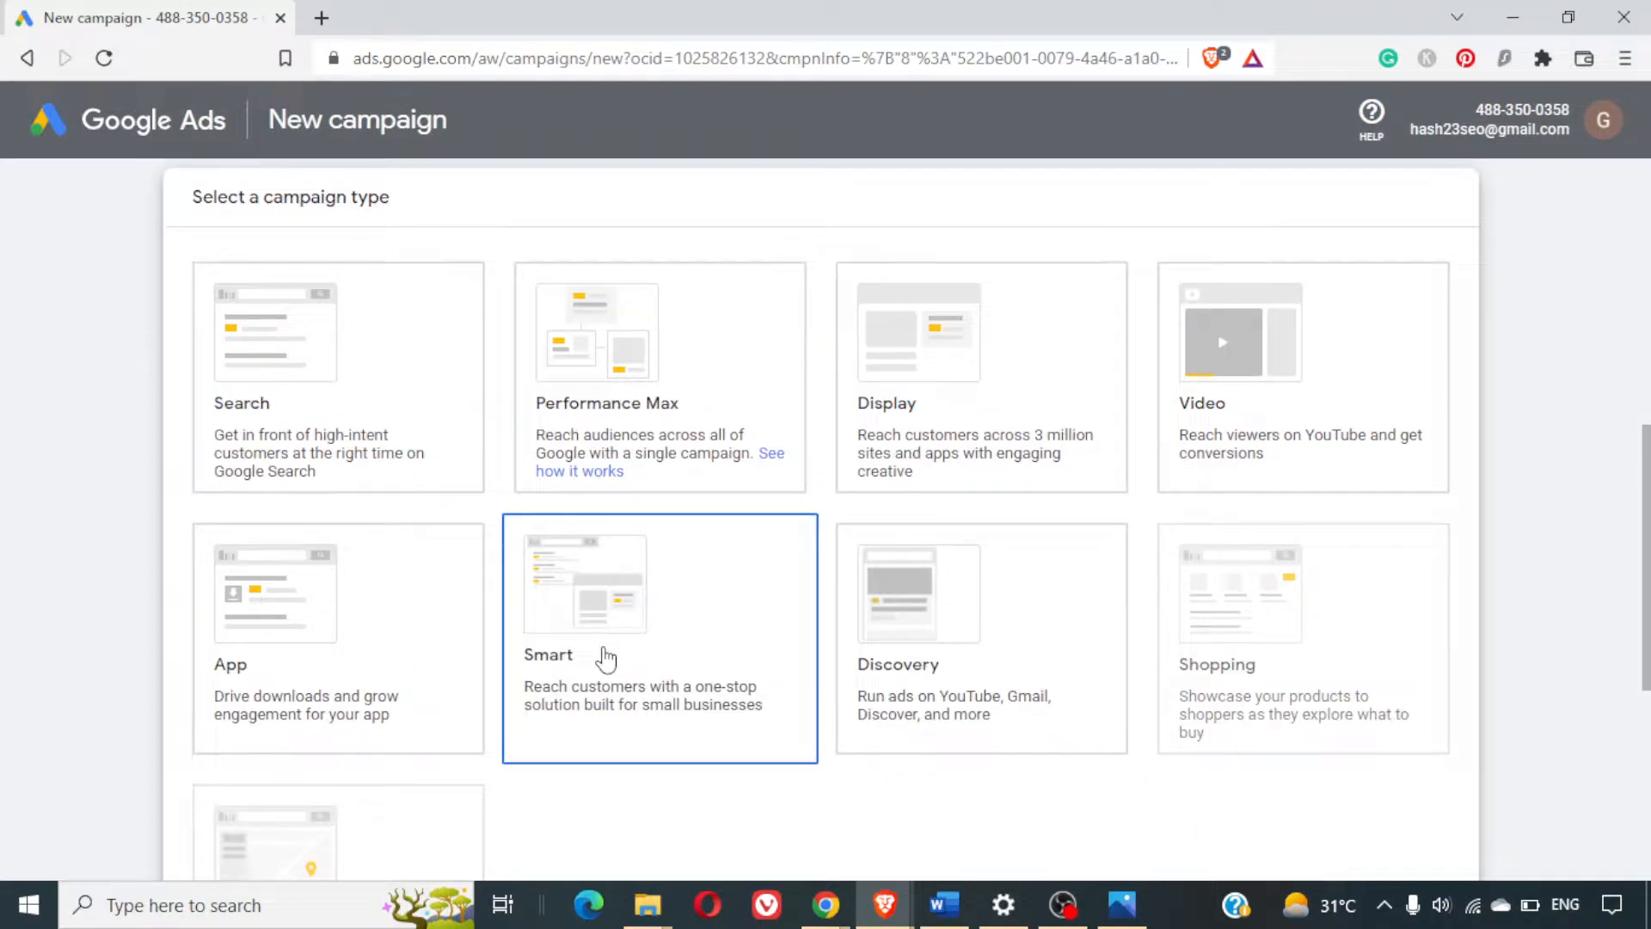
{"action": "scroll", "coordinate": [978, 583], "scroll_direction": "down", "scroll_amount": 3}
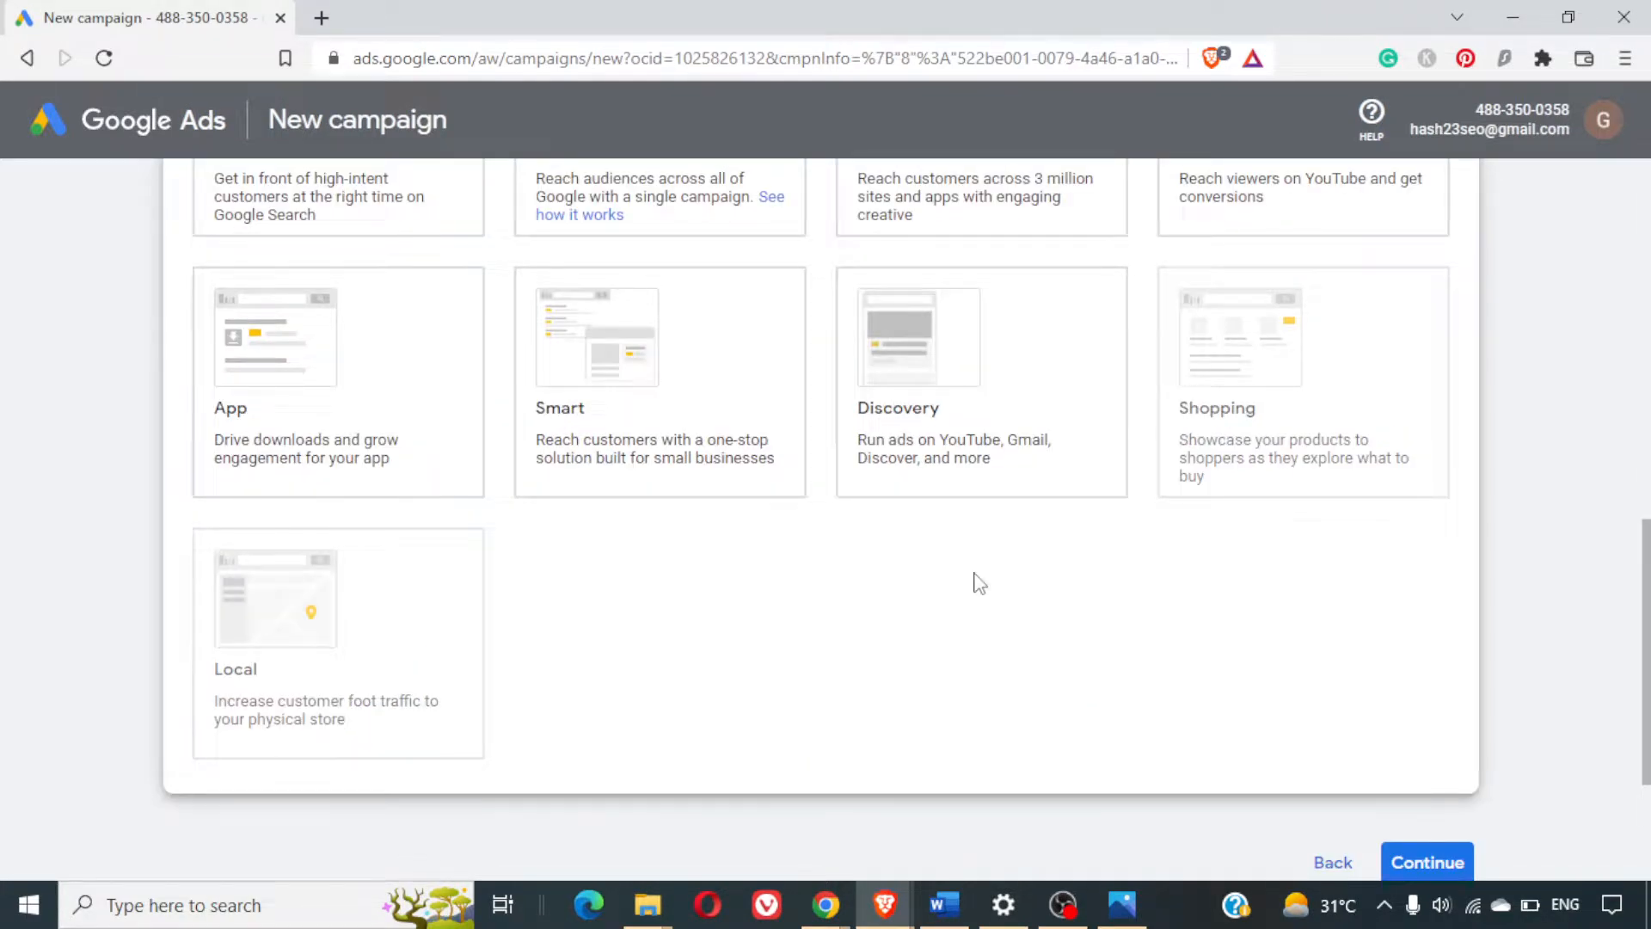
{"action": "scroll", "coordinate": [979, 583], "scroll_direction": "up", "scroll_amount": 1}
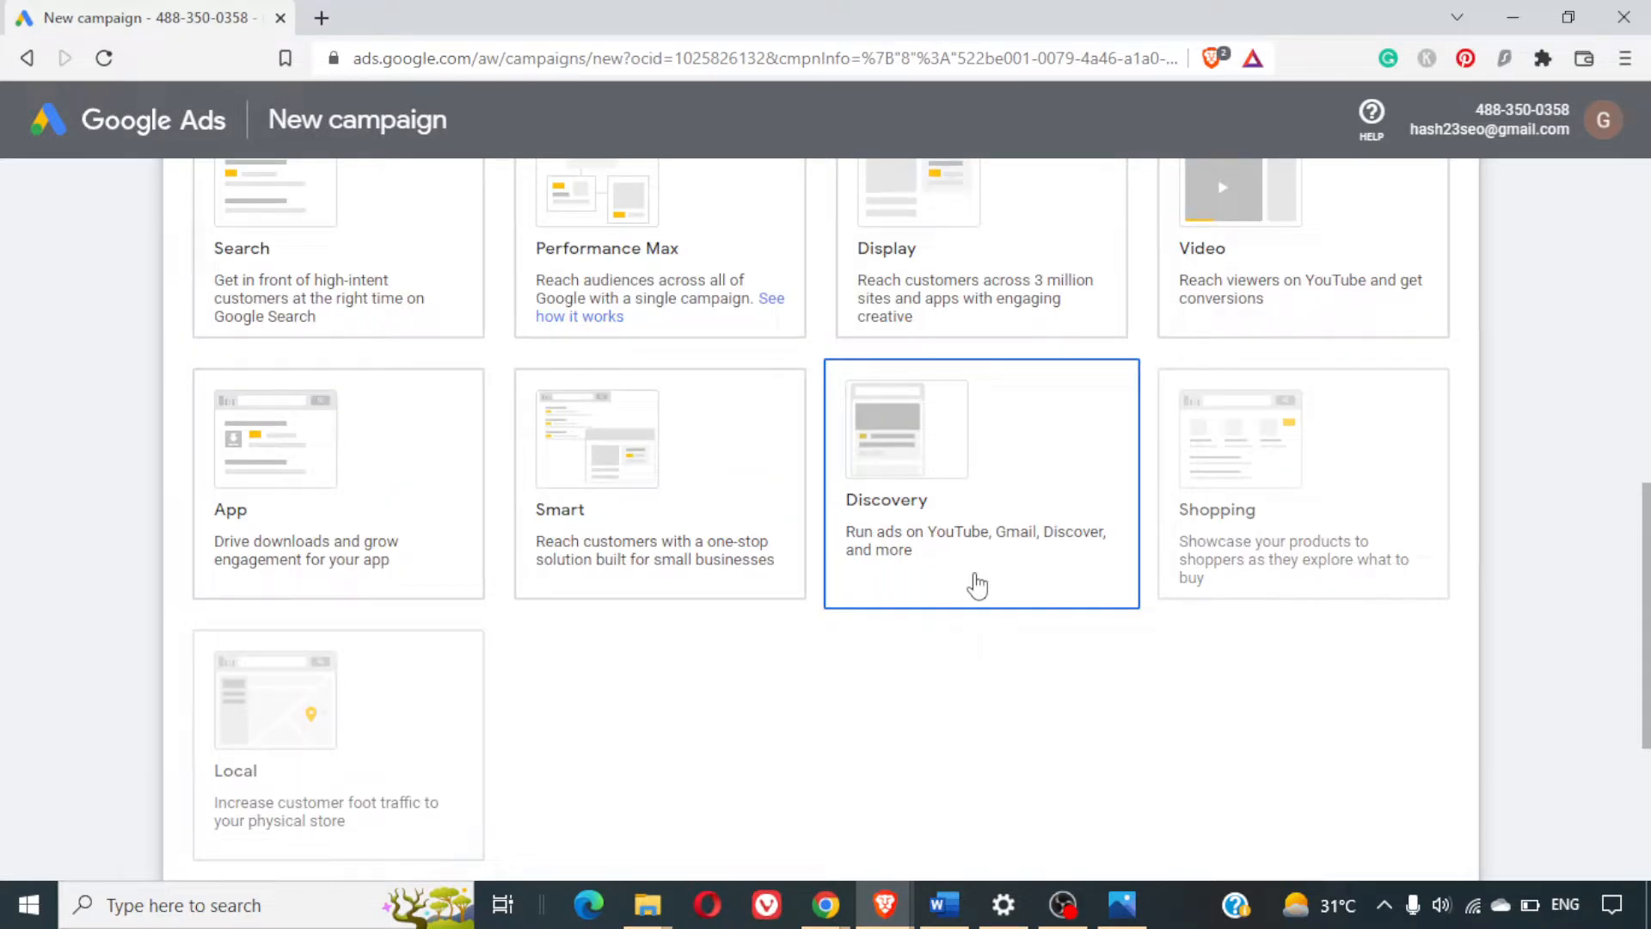
{"action": "left_click", "coordinate": [977, 585]}
{"action": "left_click", "coordinate": [381, 705]}
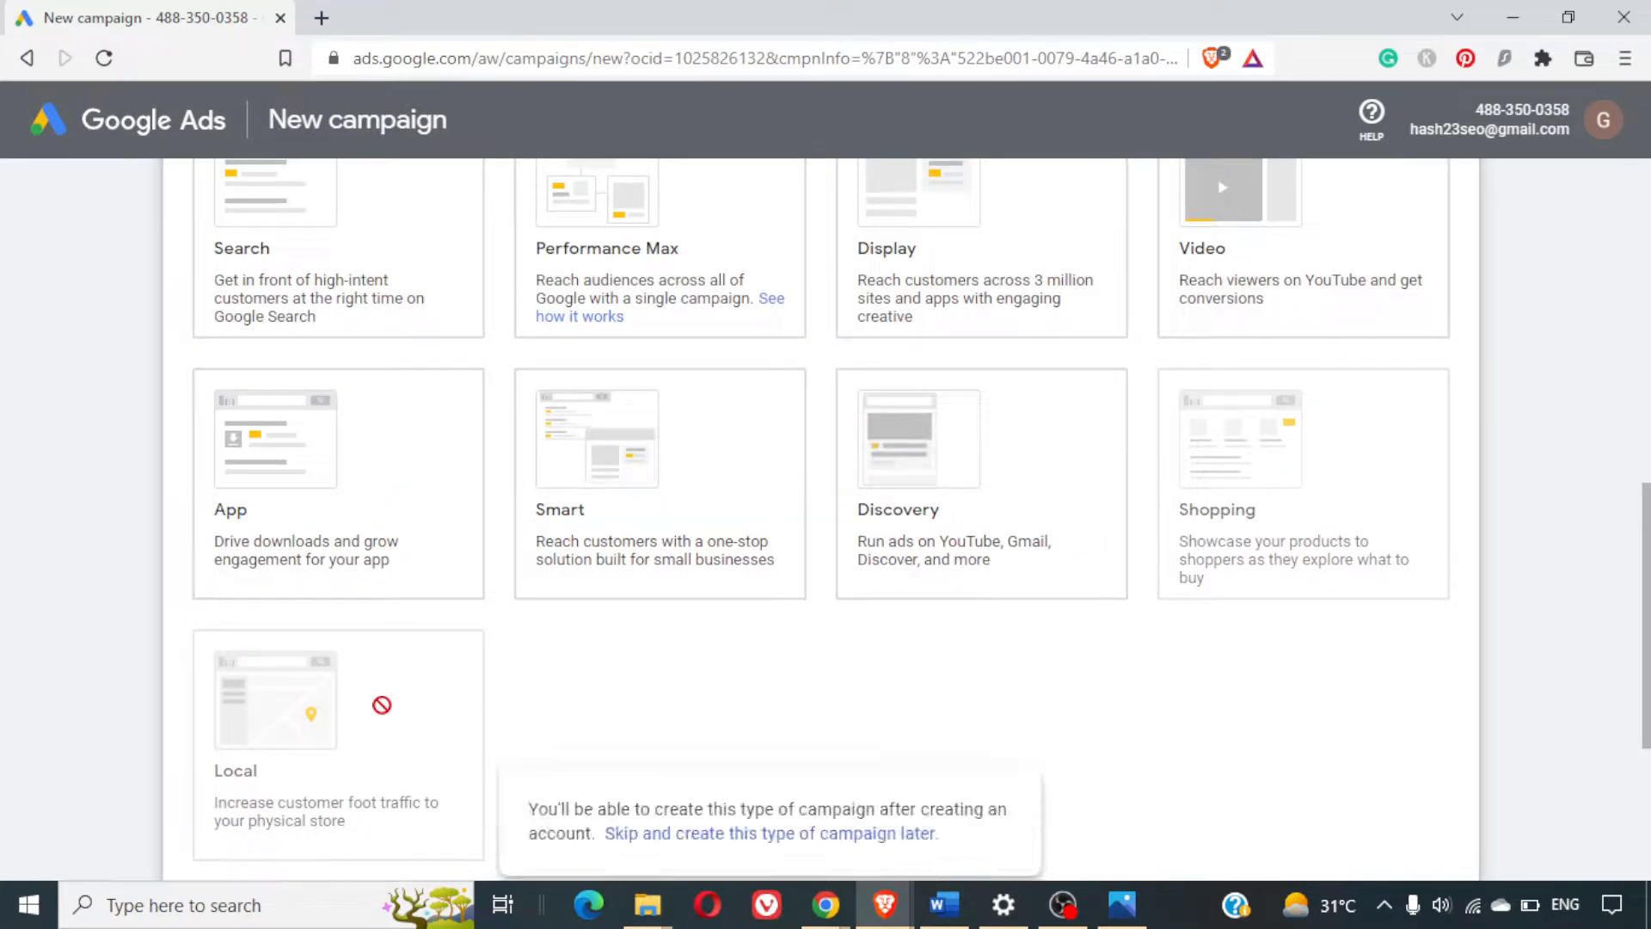
{"action": "scroll", "coordinate": [560, 702], "scroll_direction": "up", "scroll_amount": 6}
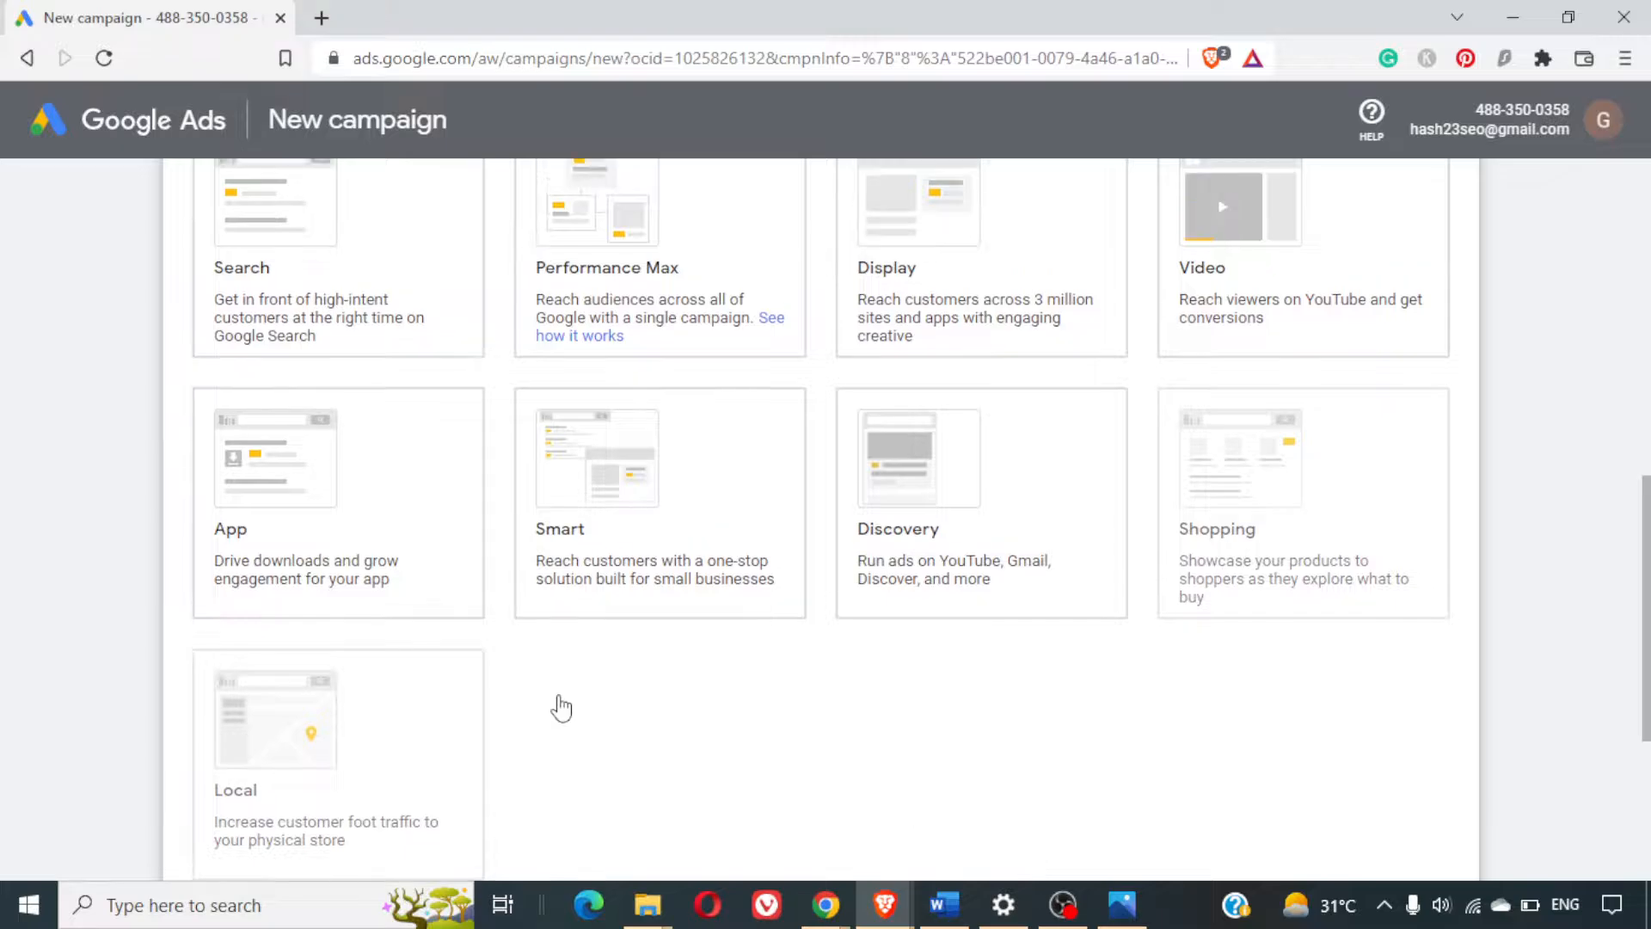
{"action": "scroll", "coordinate": [560, 705], "scroll_direction": "up", "scroll_amount": 4}
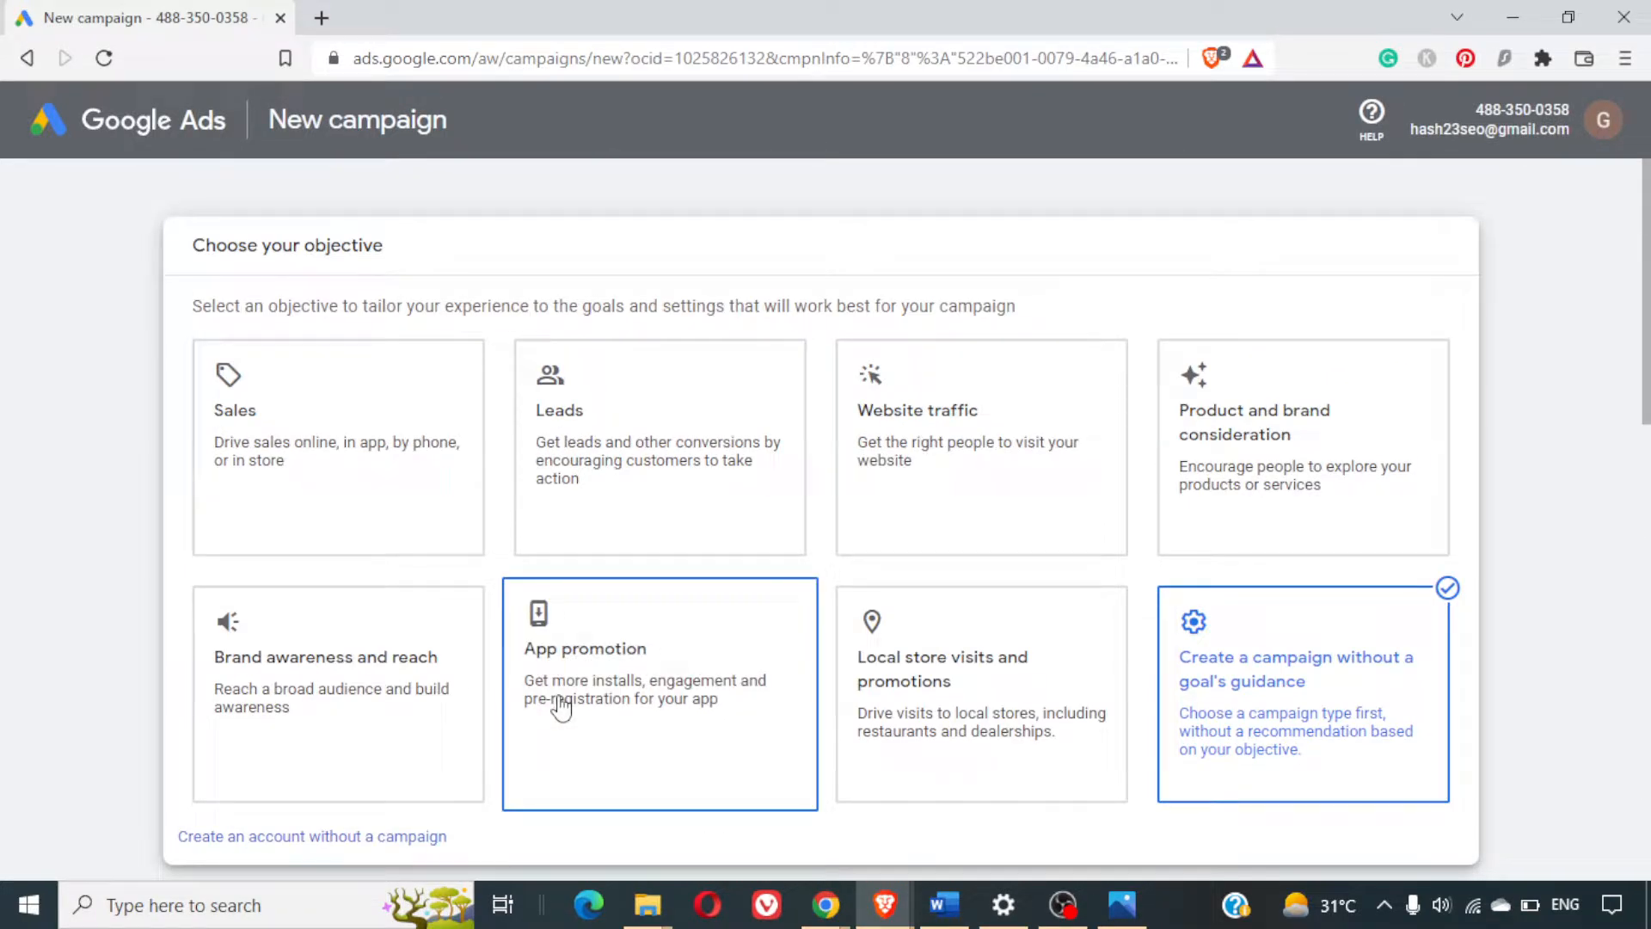
{"action": "scroll", "coordinate": [560, 705], "scroll_direction": "down", "scroll_amount": 2}
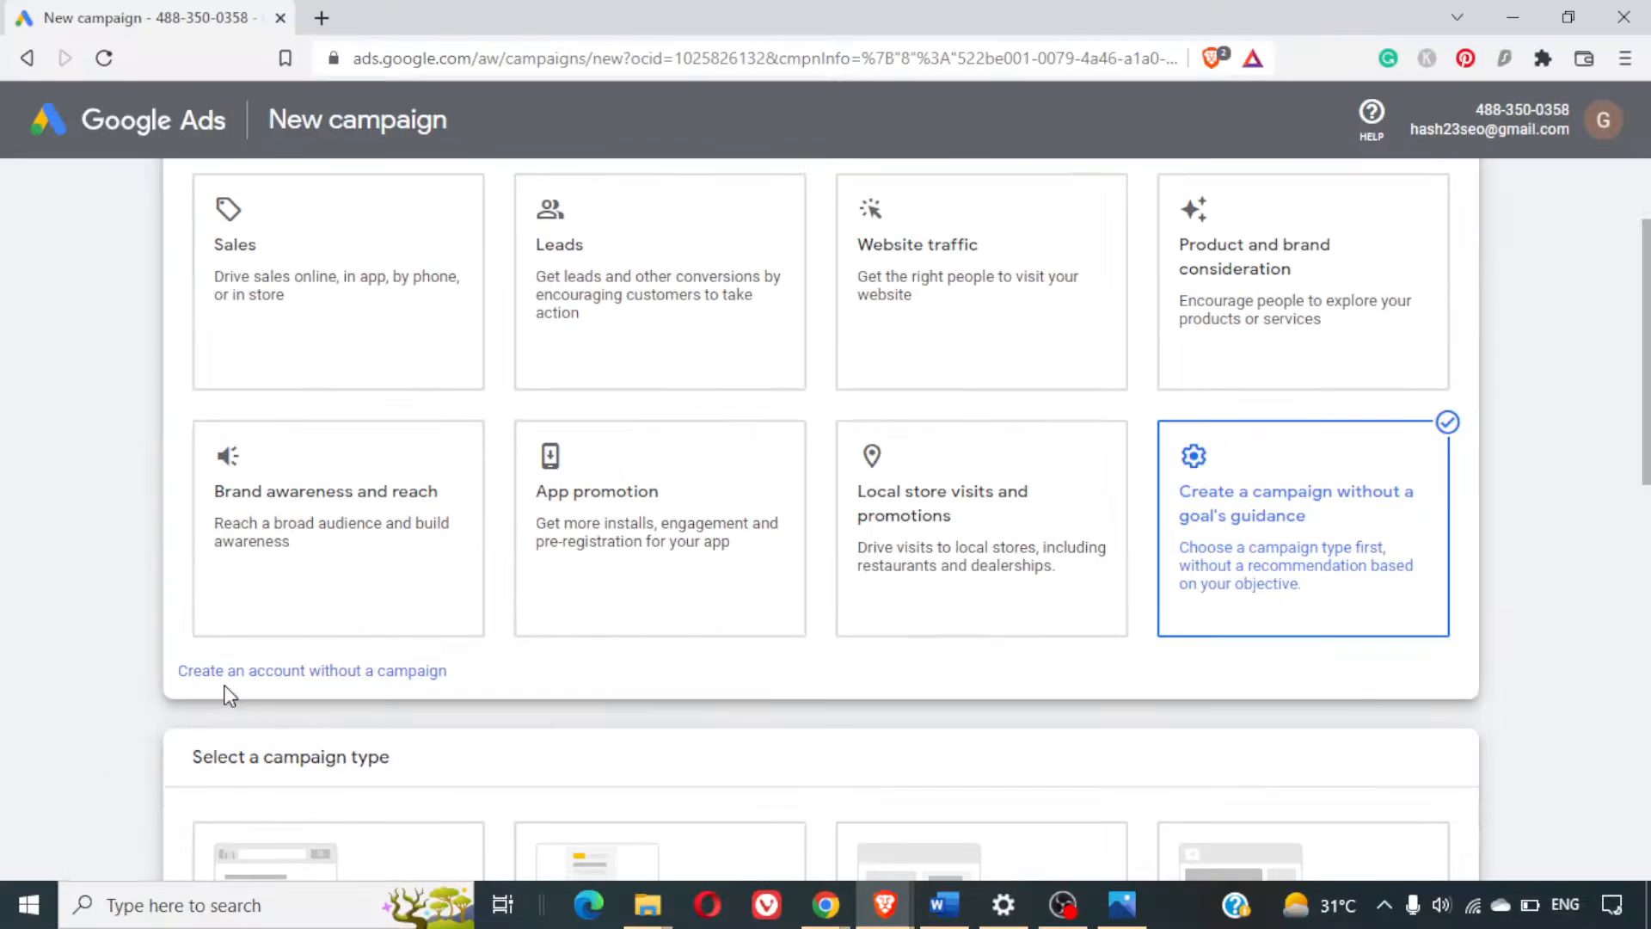
Choose to create an account without a campaign and set its currency to US Dollar (USD $)
{"action": "left_click", "coordinate": [284, 679]}
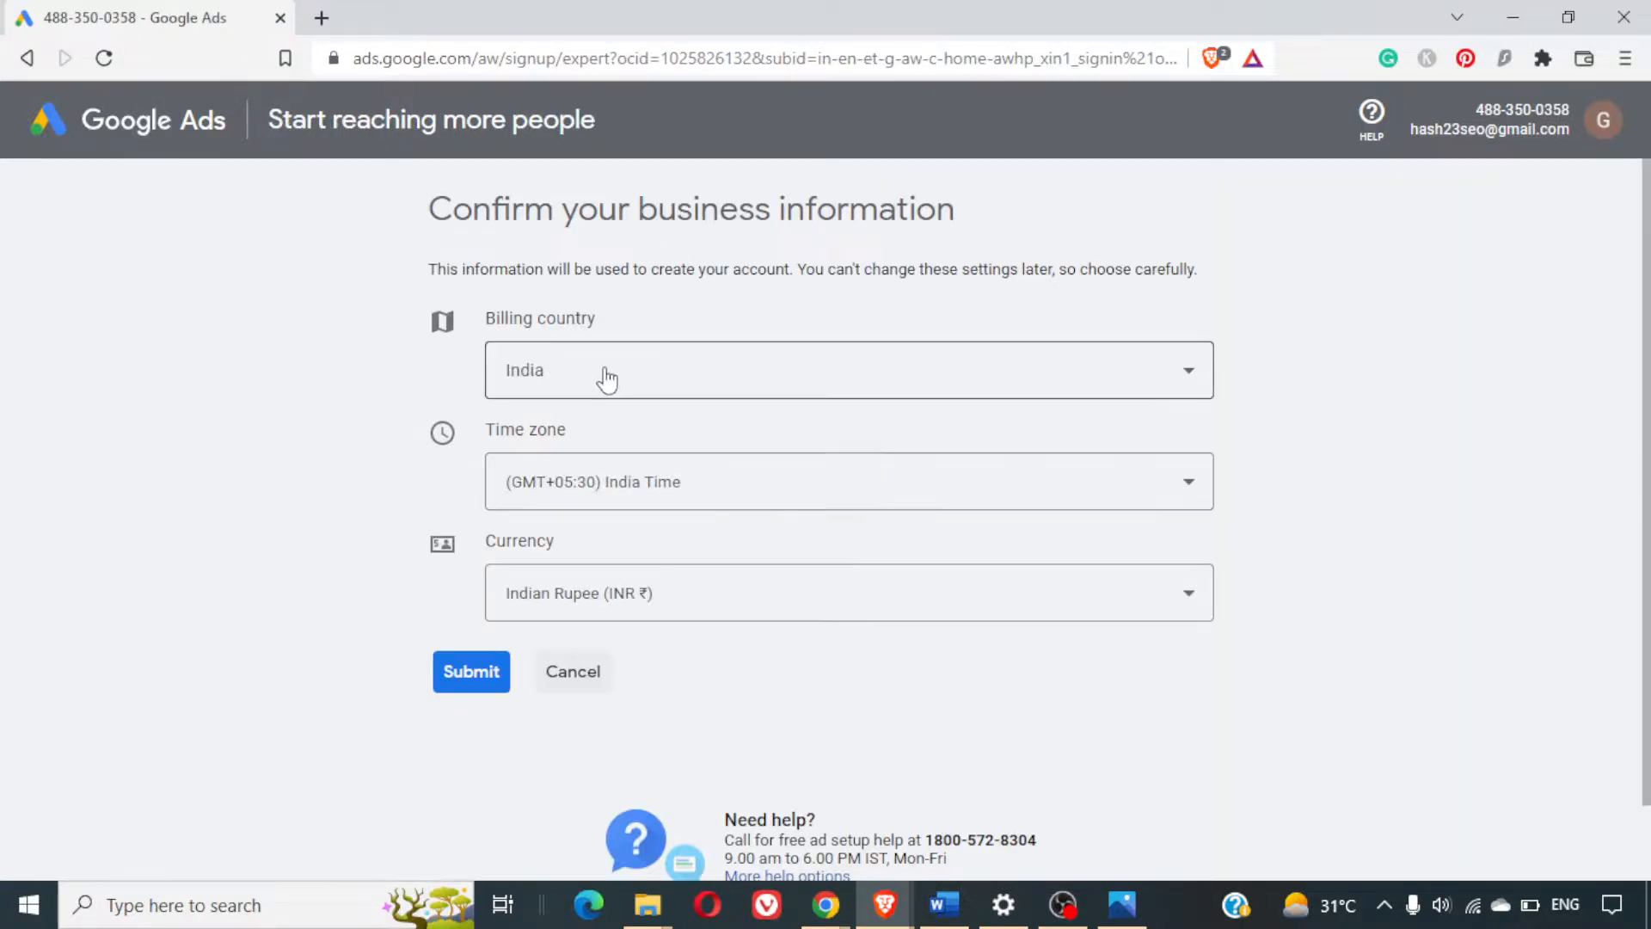
{"action": "left_click", "coordinate": [769, 583]}
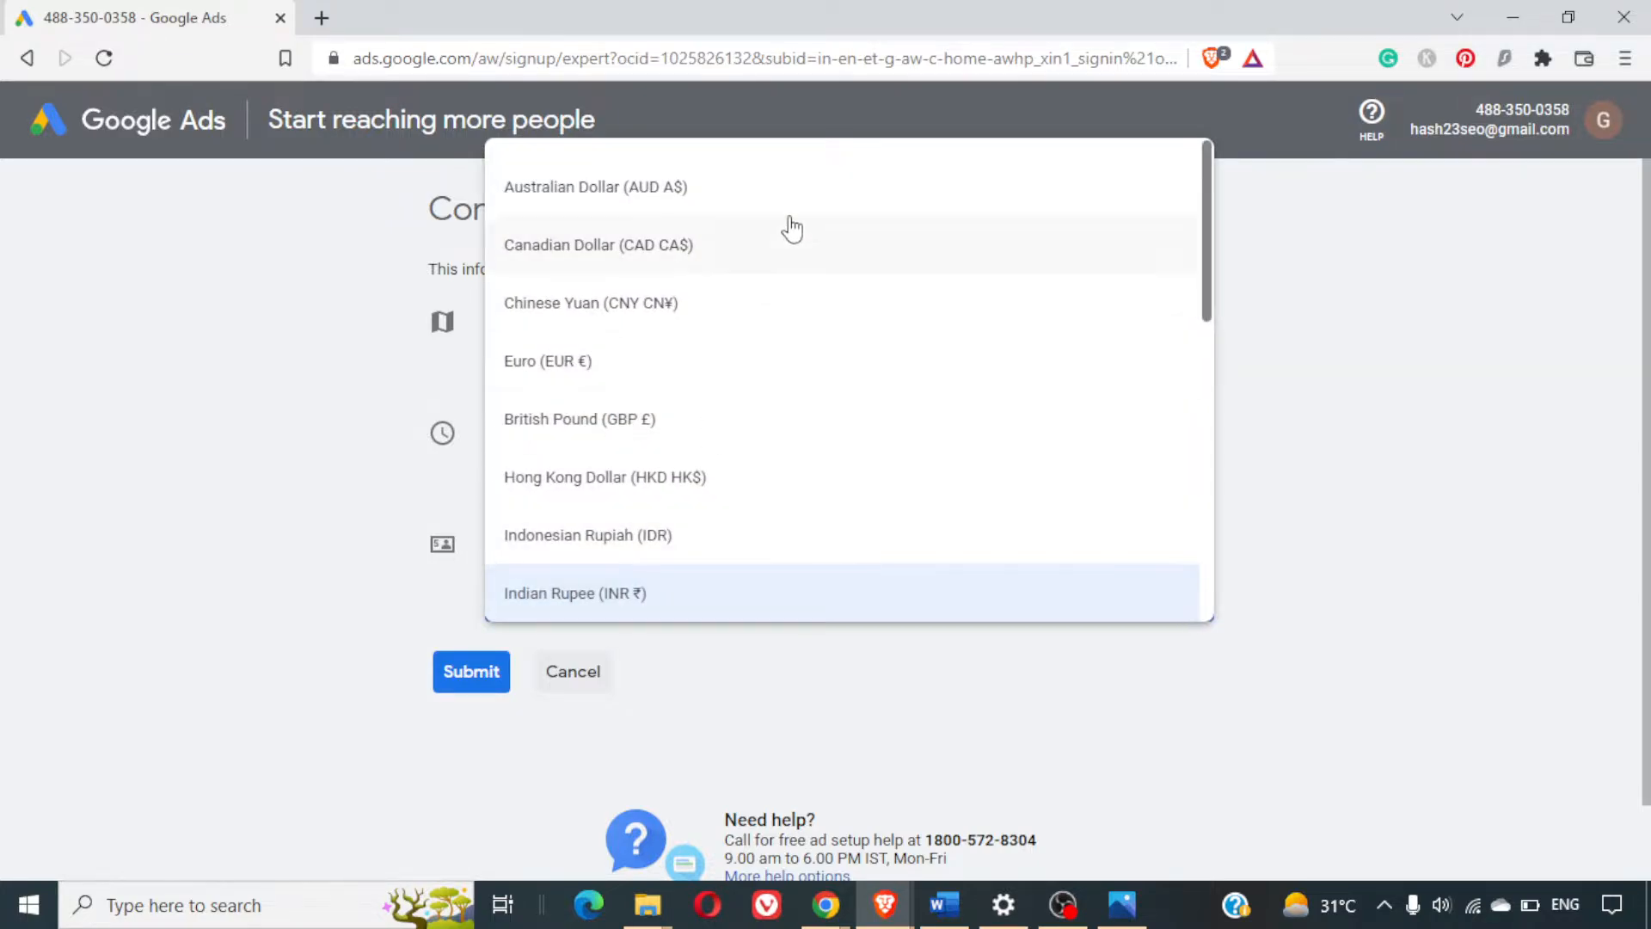
{"action": "scroll", "coordinate": [738, 453], "scroll_direction": "down", "scroll_amount": 8}
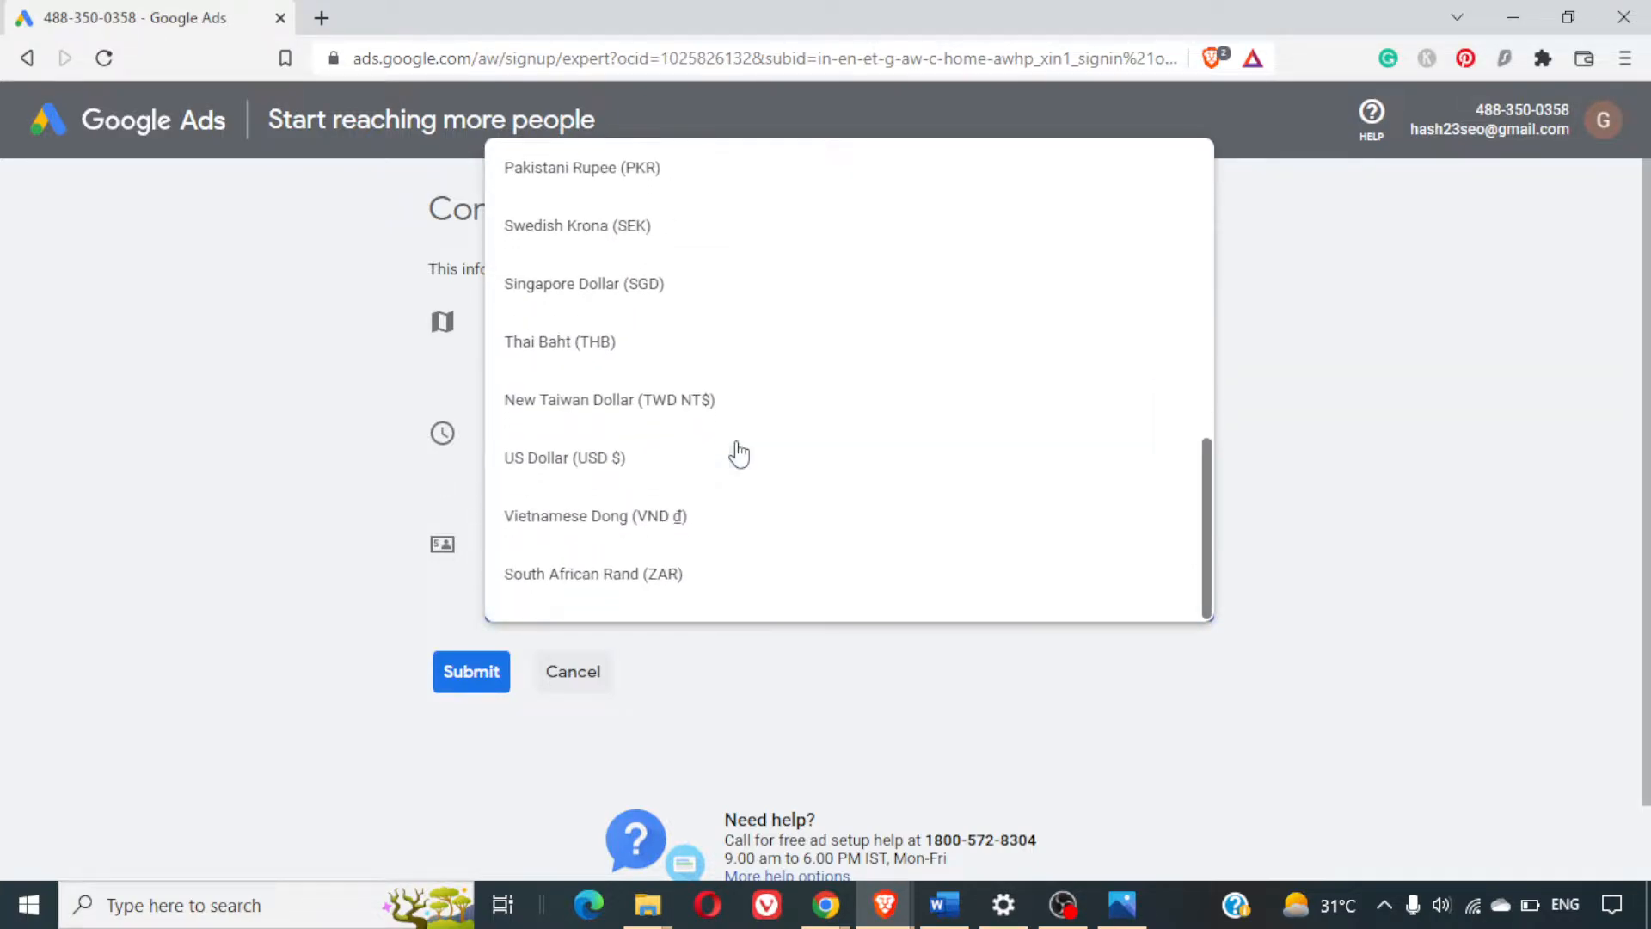
{"action": "scroll", "coordinate": [737, 454], "scroll_direction": "up", "scroll_amount": 8}
{"action": "scroll", "coordinate": [738, 453], "scroll_direction": "down", "scroll_amount": 8}
{"action": "left_click", "coordinate": [647, 472]}
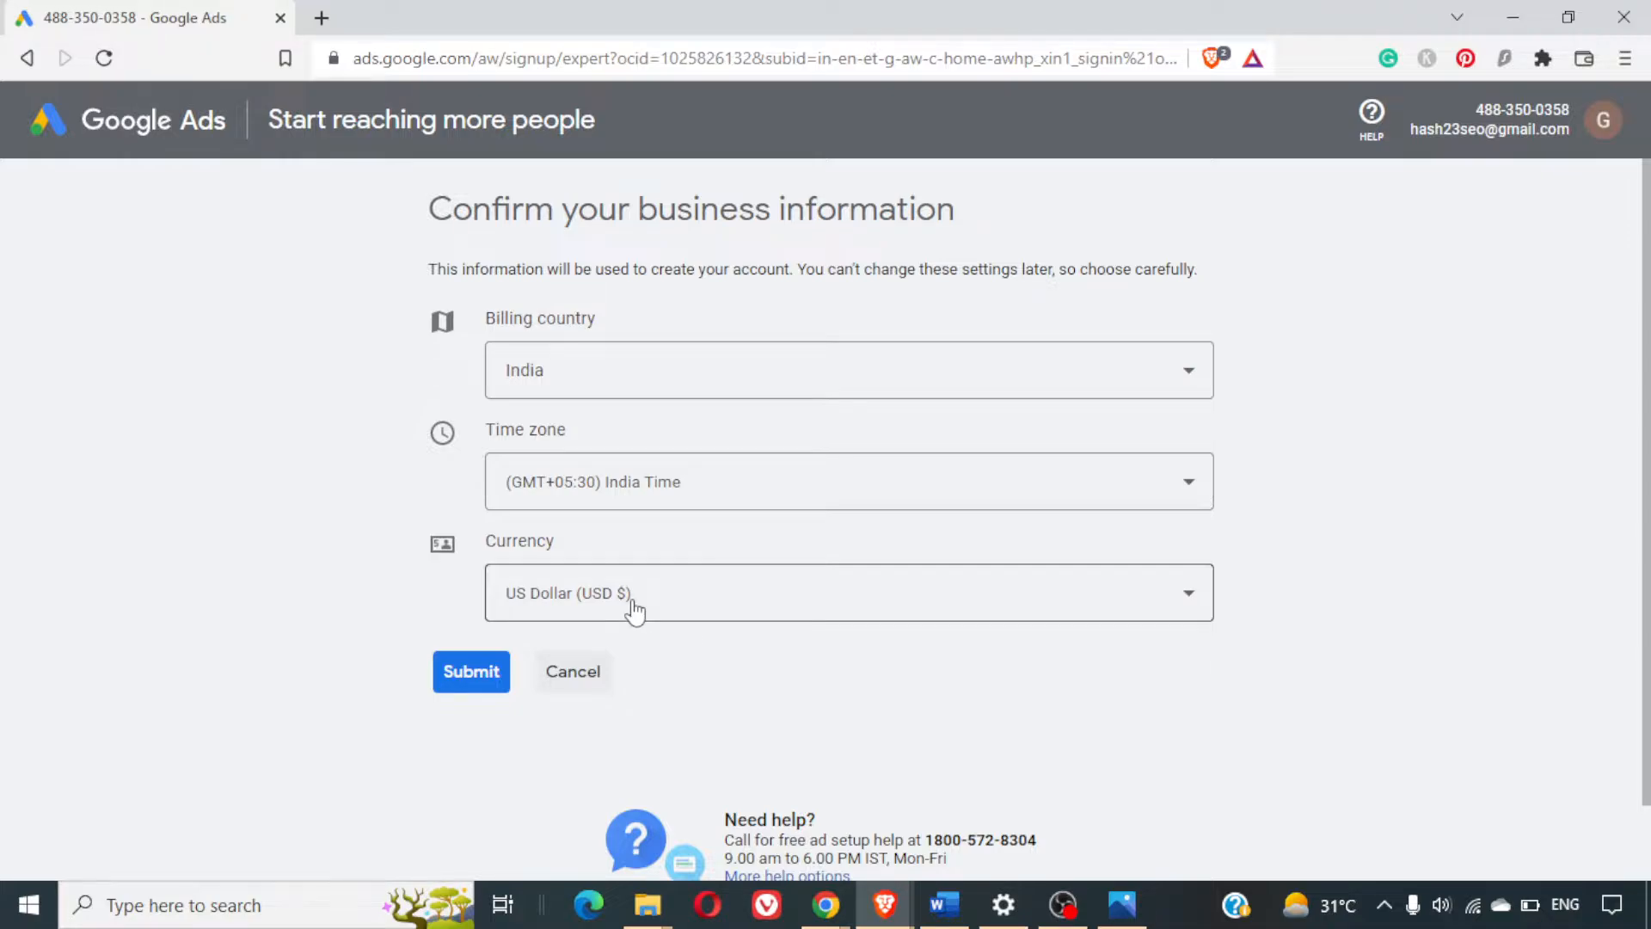
Check the billing country and currency choices and submit the business information for India in US Dollar
{"action": "left_click", "coordinate": [846, 375]}
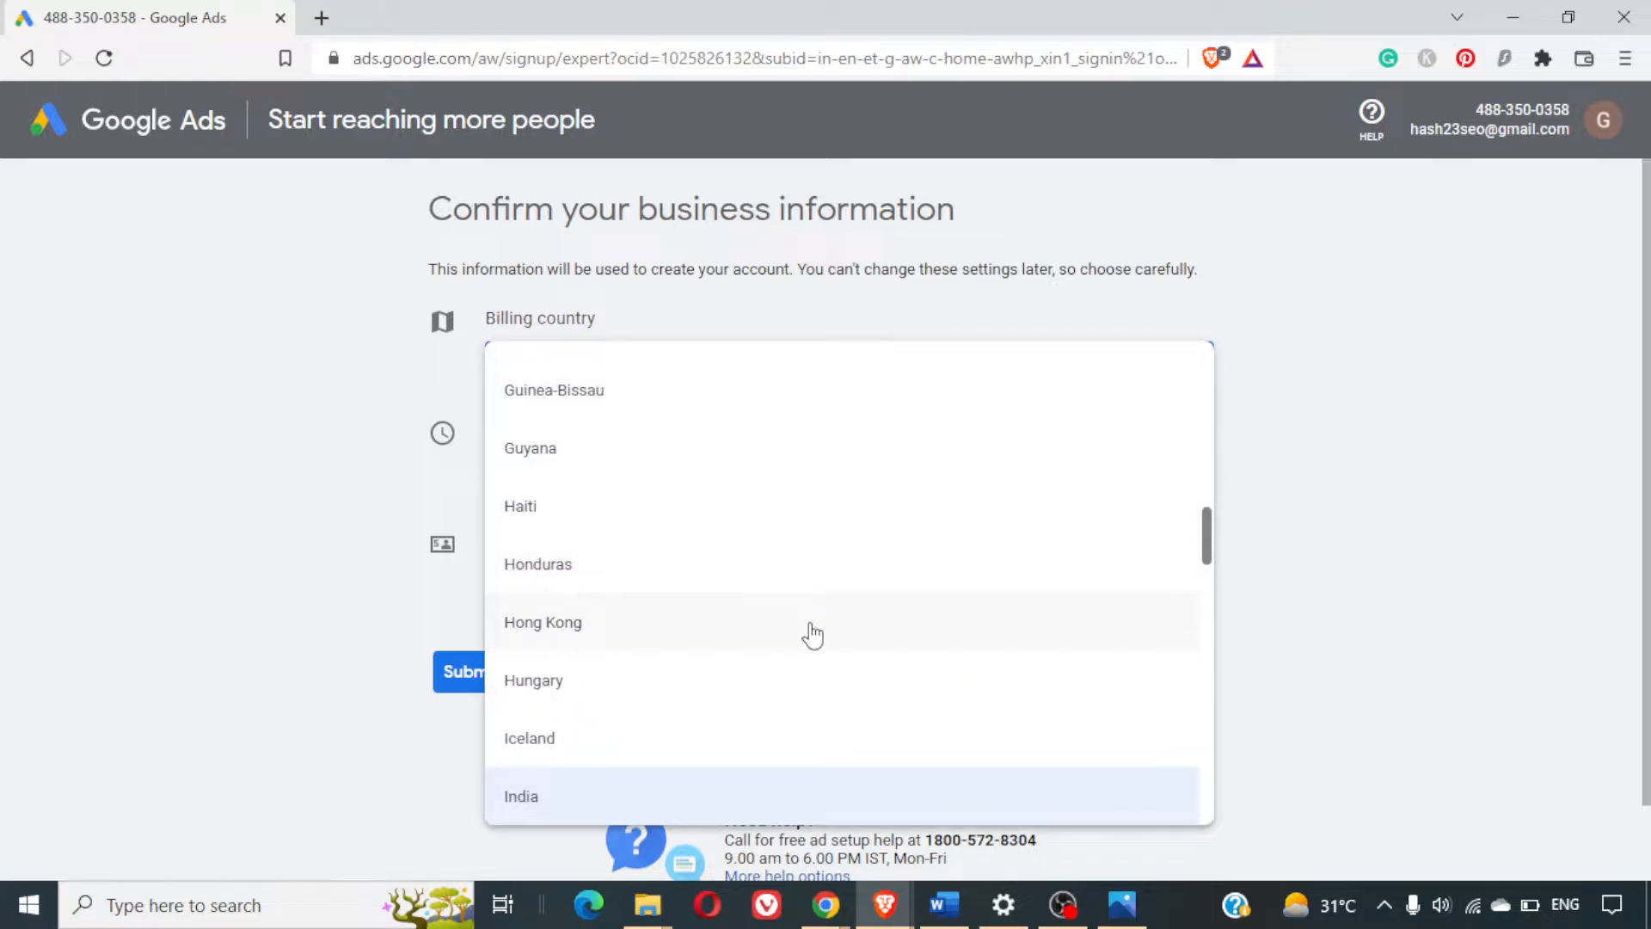
{"action": "scroll", "coordinate": [843, 535], "scroll_direction": "up", "scroll_amount": 20}
{"action": "left_click", "coordinate": [1456, 559]}
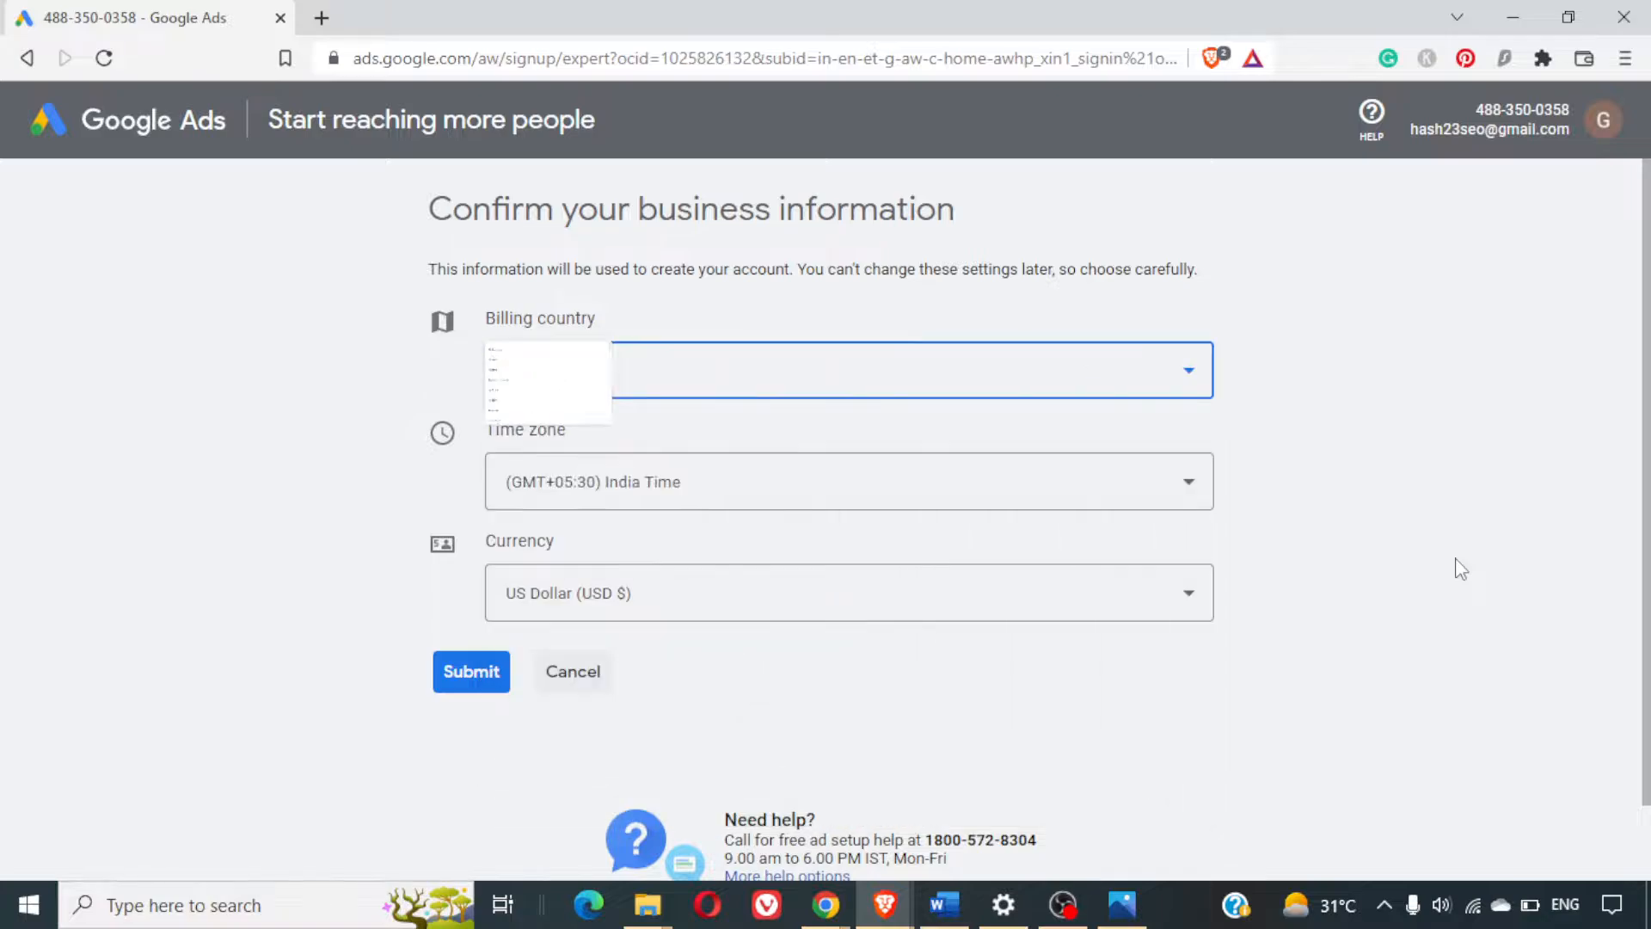
{"action": "left_click", "coordinate": [985, 606]}
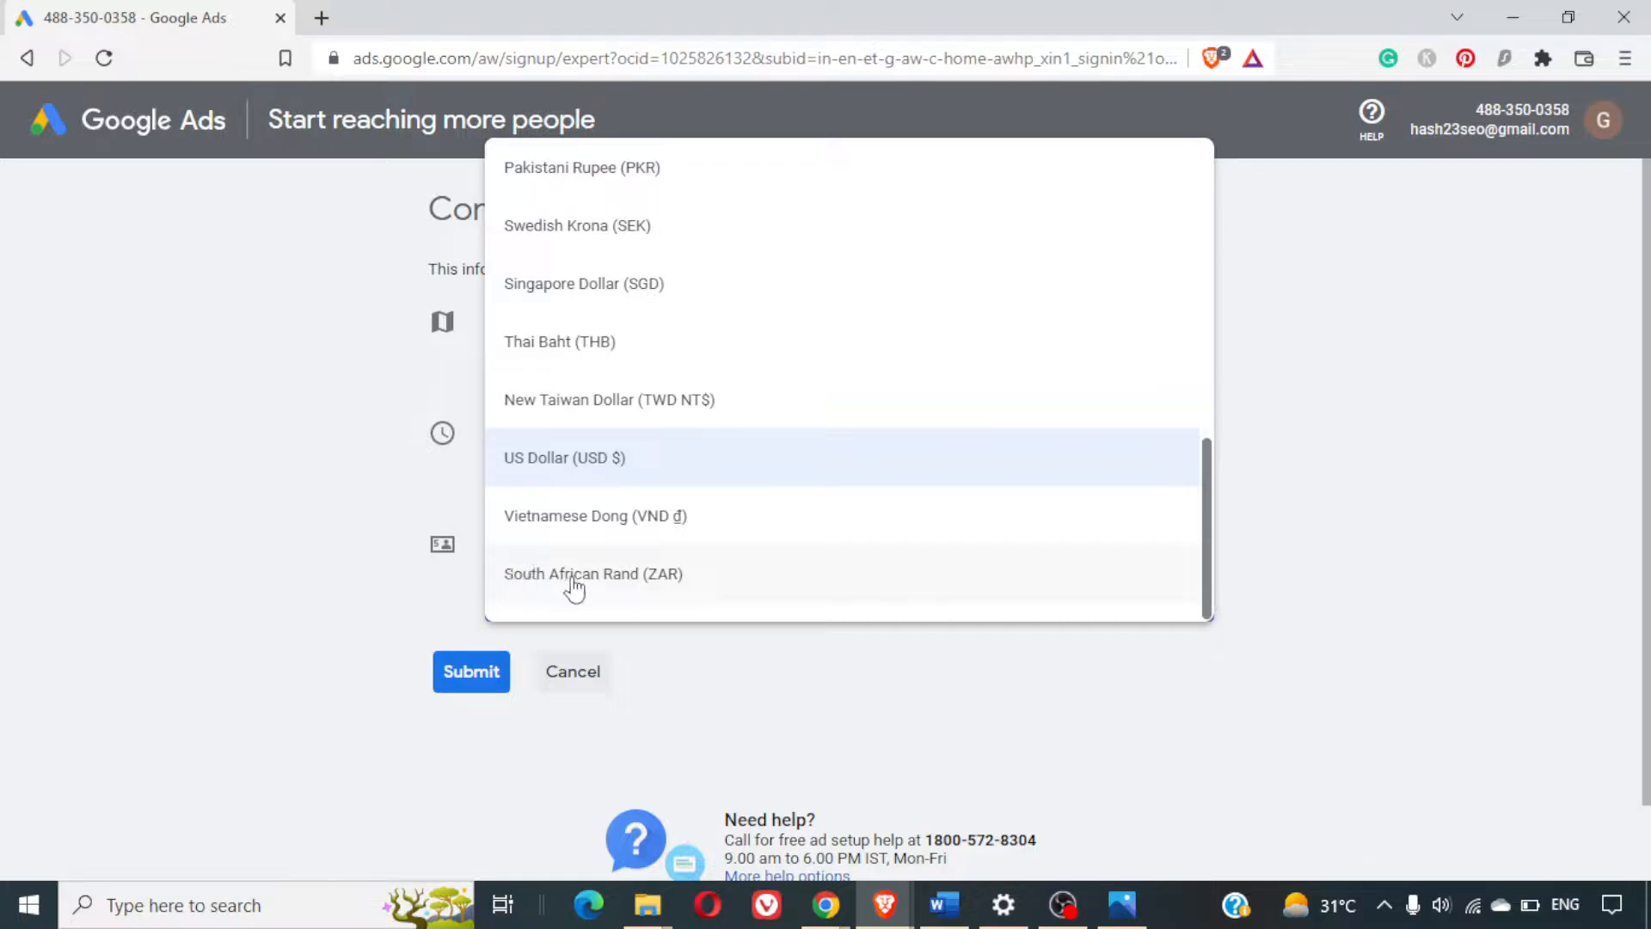
{"action": "left_click", "coordinate": [1386, 594]}
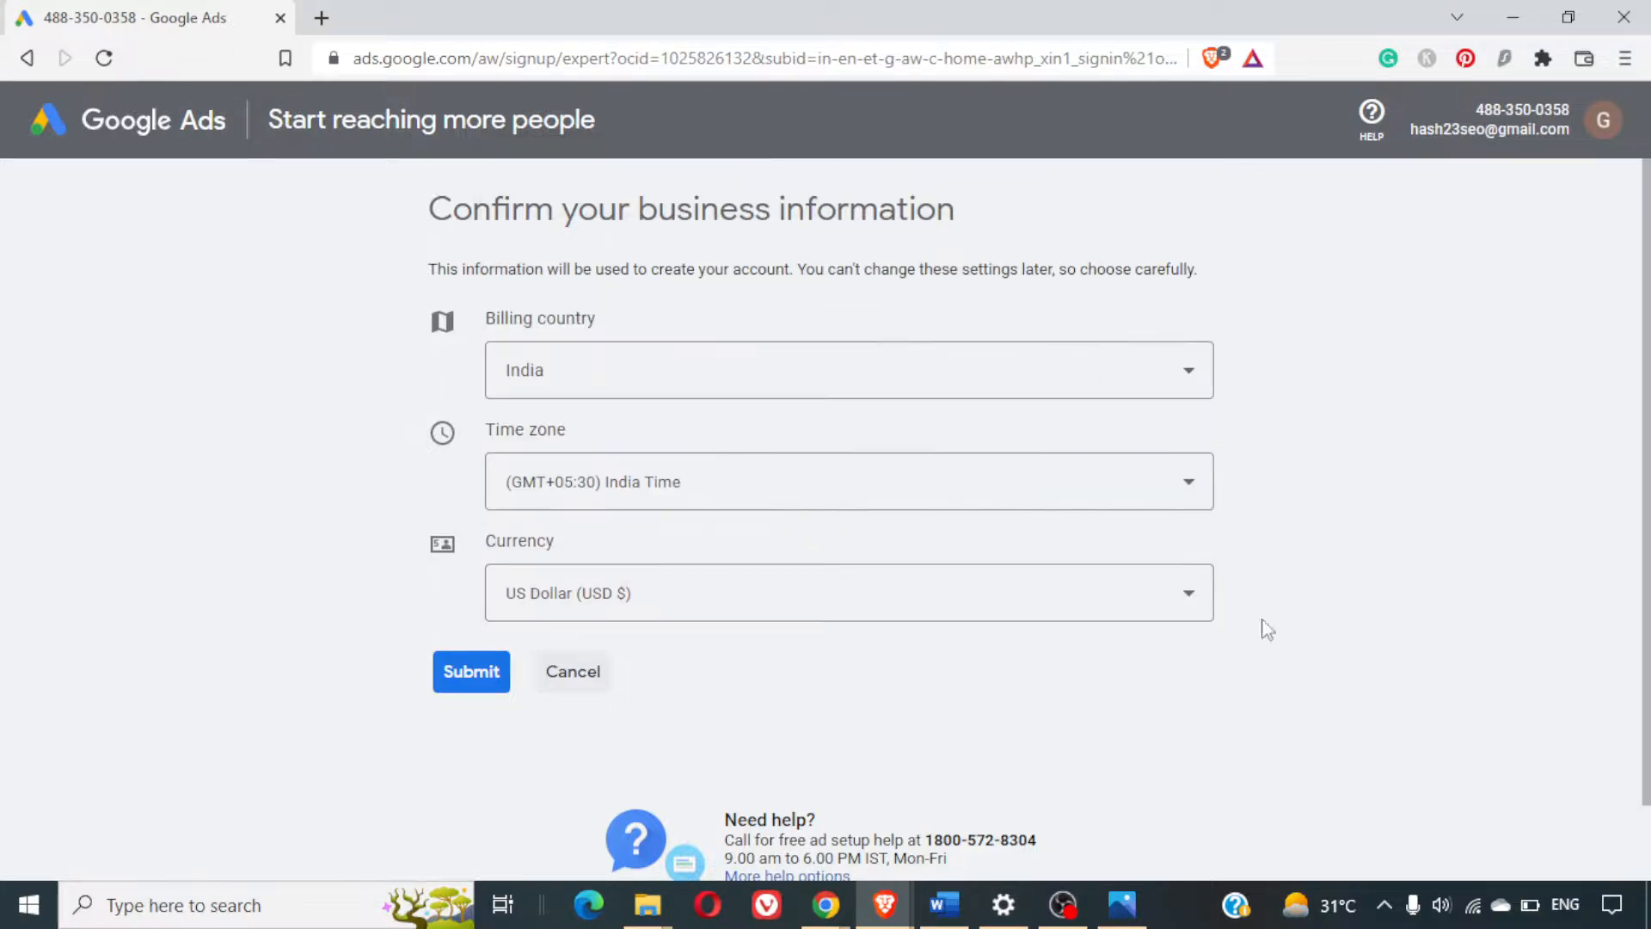
{"action": "left_click", "coordinate": [480, 681]}
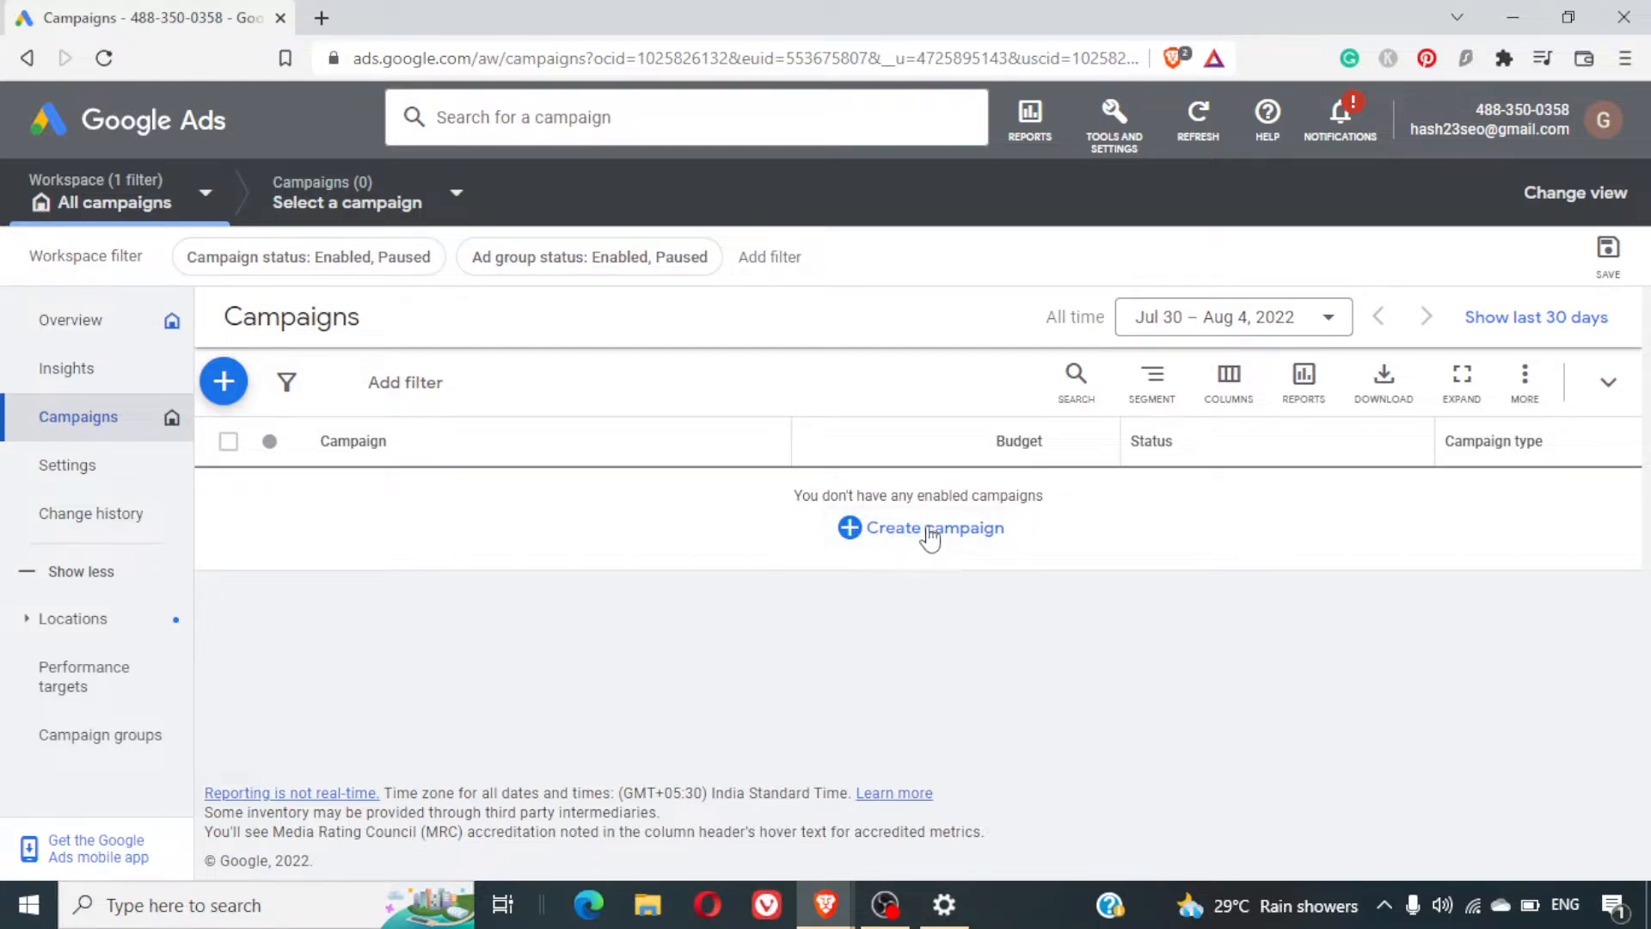
Start a new campaign and select Sales as its objective
{"action": "left_click", "coordinate": [933, 540]}
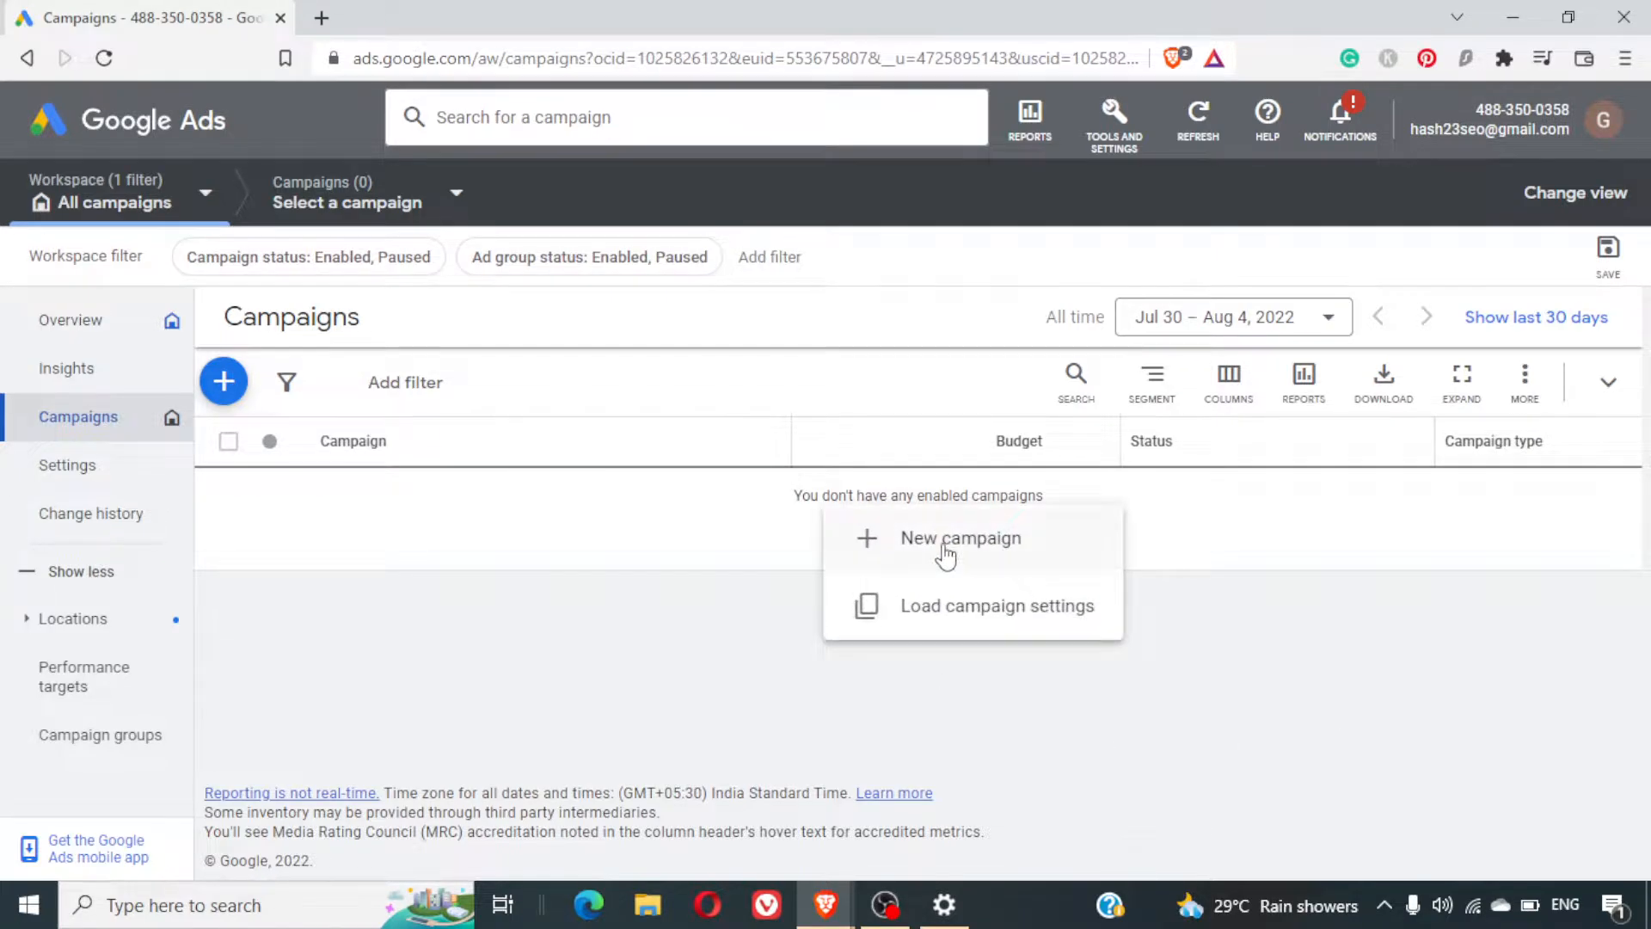
{"action": "left_click", "coordinate": [944, 546]}
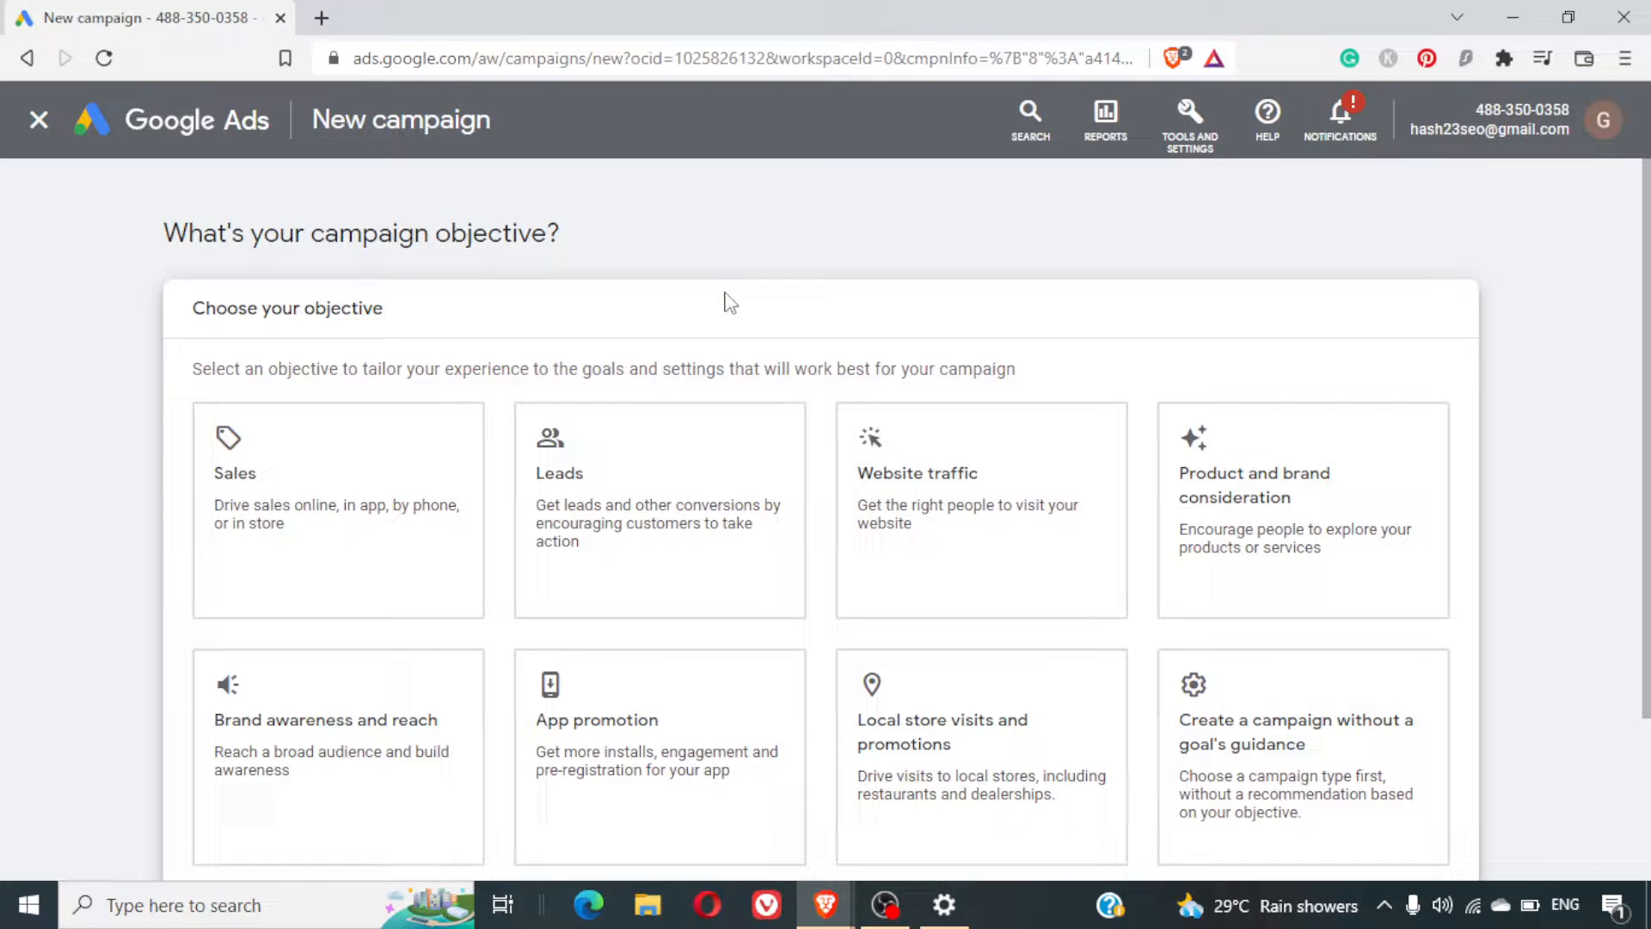
{"action": "scroll", "coordinate": [730, 303], "scroll_direction": "down", "scroll_amount": 3}
{"action": "scroll", "coordinate": [730, 303], "scroll_direction": "up", "scroll_amount": 3}
{"action": "scroll", "coordinate": [730, 302], "scroll_direction": "down", "scroll_amount": 3}
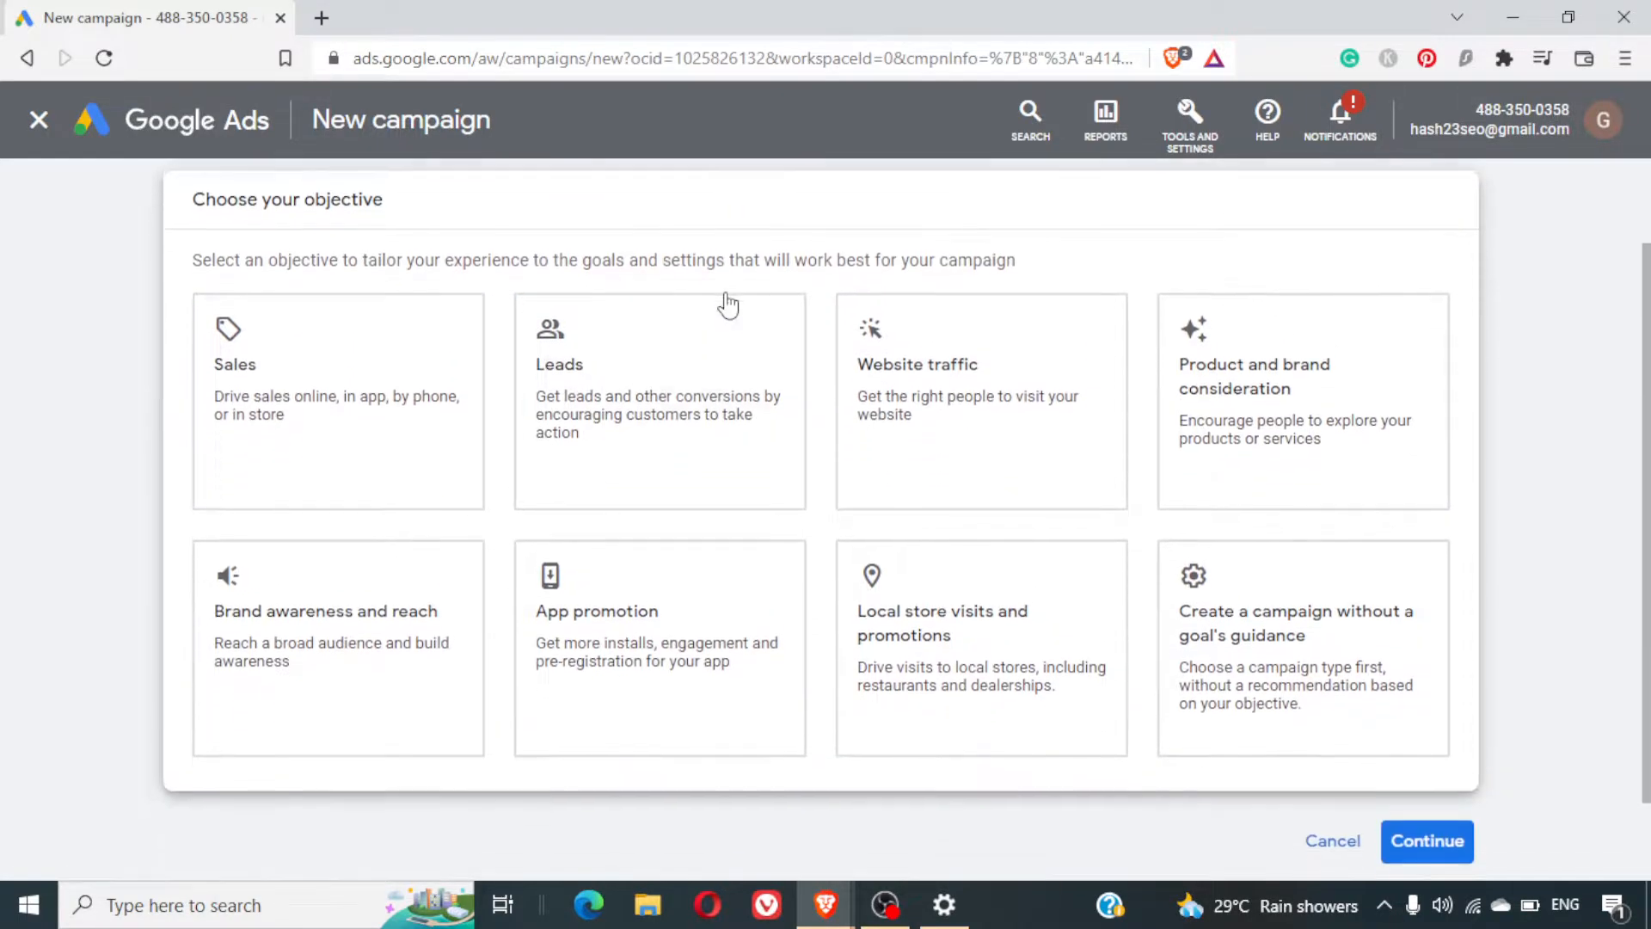
{"action": "left_click", "coordinate": [376, 385]}
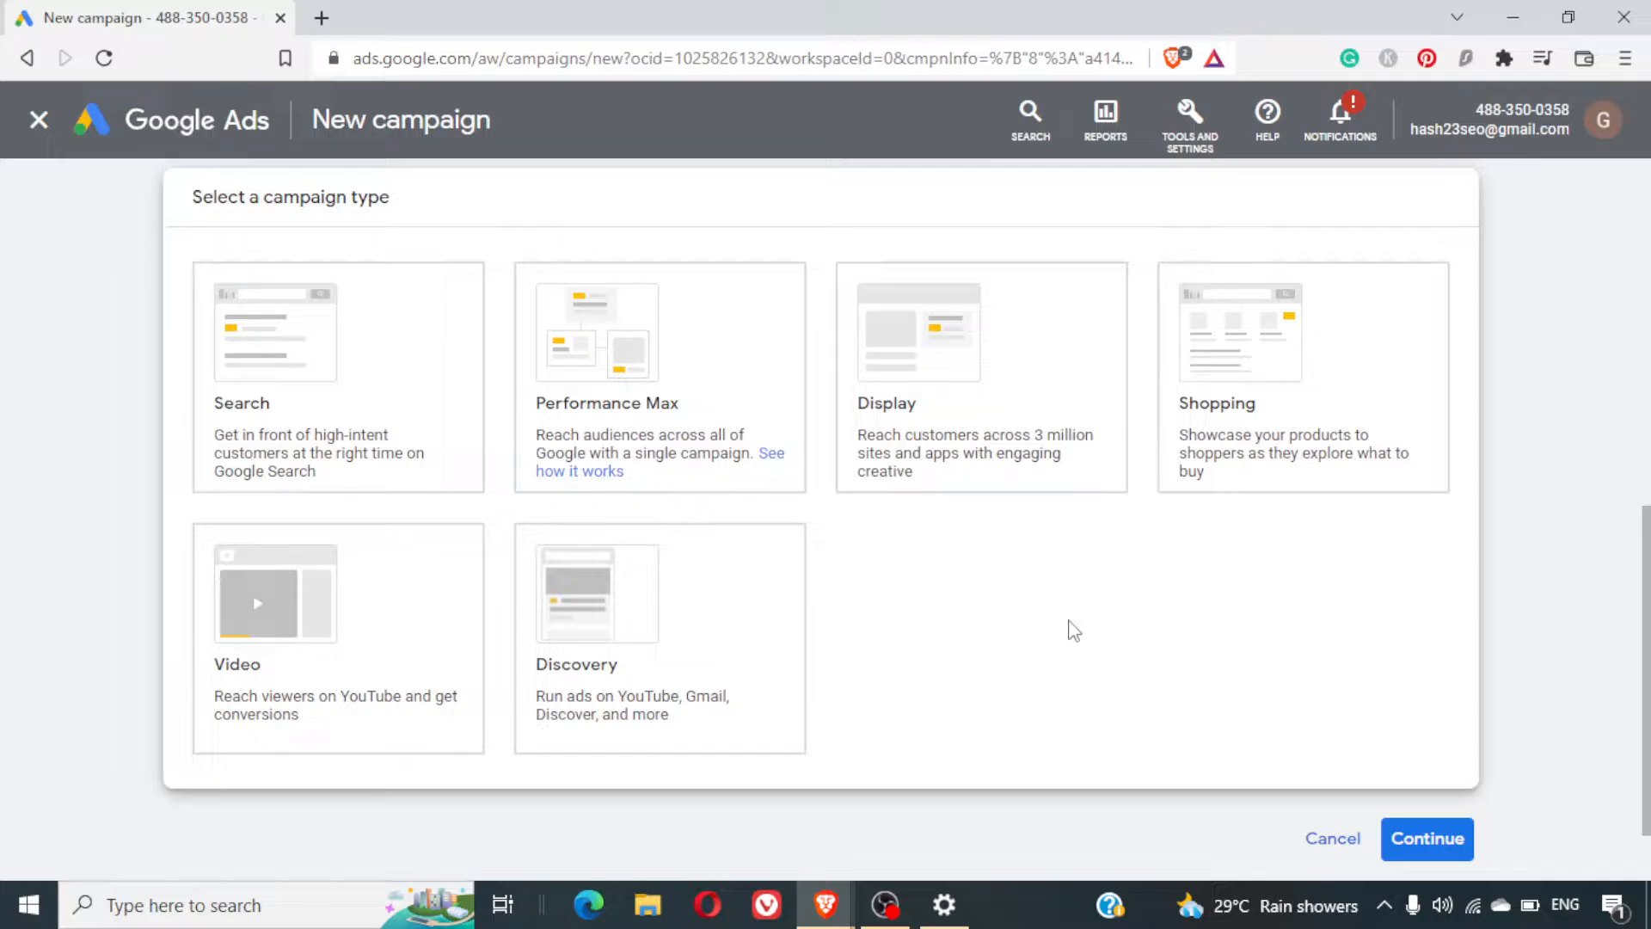
{"action": "scroll", "coordinate": [1070, 629], "scroll_direction": "up", "scroll_amount": 9}
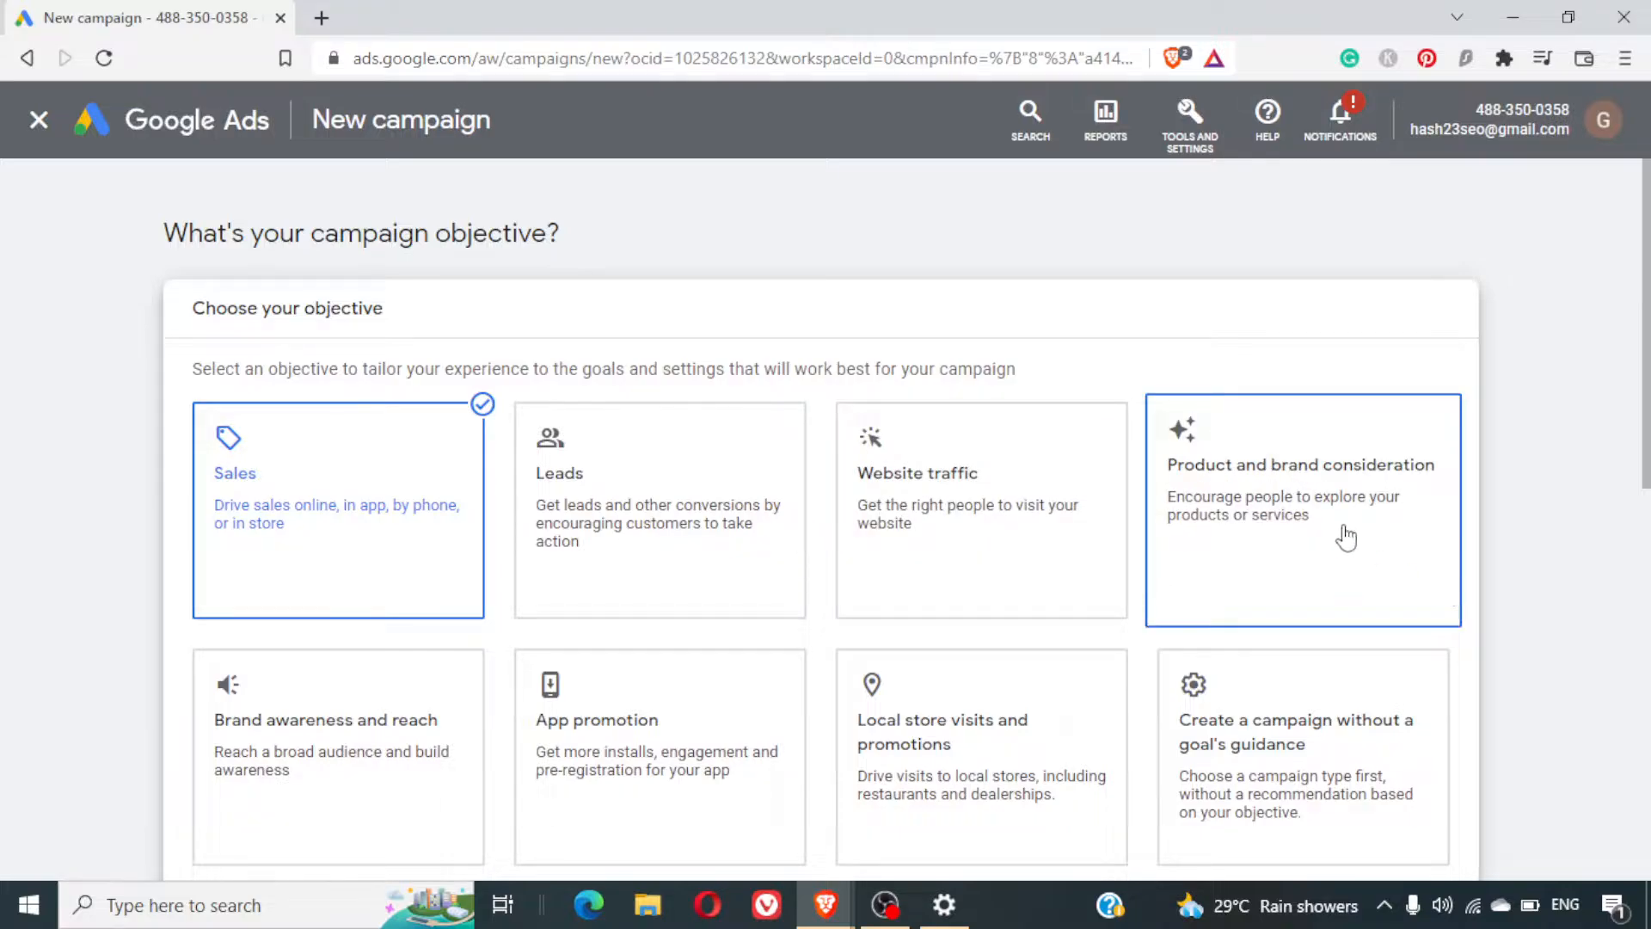
Select App promotion as the objective and view its campaign type and subtypes
{"action": "left_click", "coordinate": [684, 719]}
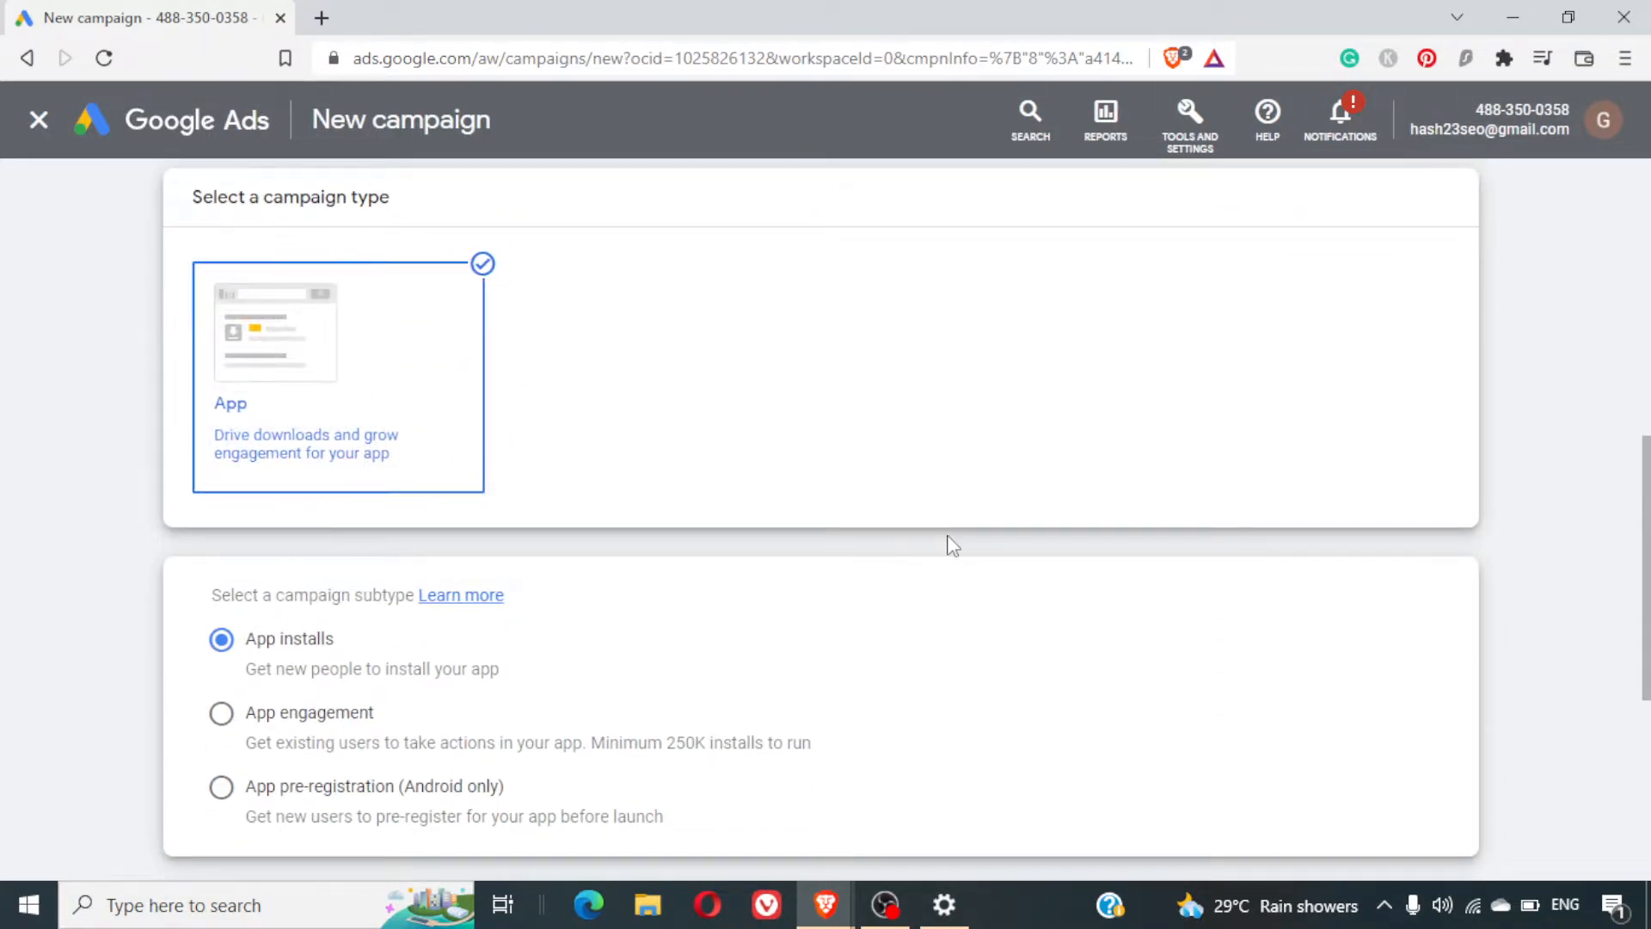
{"action": "scroll", "coordinate": [949, 543], "scroll_direction": "up", "scroll_amount": 2}
{"action": "scroll", "coordinate": [953, 546], "scroll_direction": "up", "scroll_amount": 5}
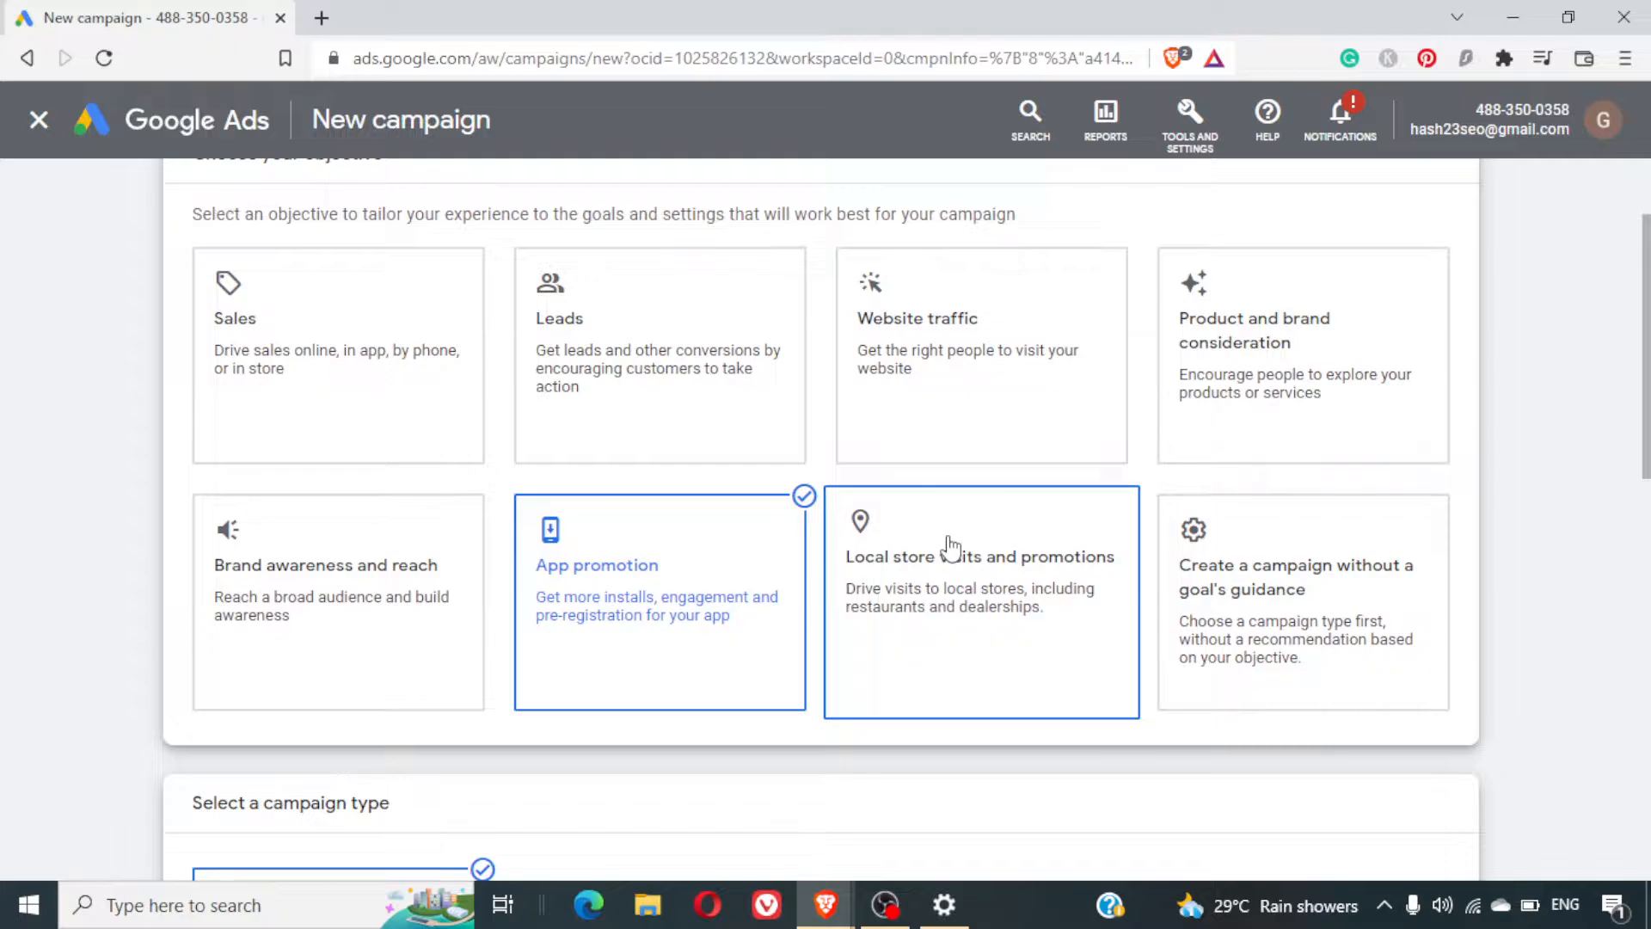
Switch the objective to a campaign without a goal's guidance and review the campaign types, including Search, Performance Max and Display
{"action": "left_click", "coordinate": [1279, 585]}
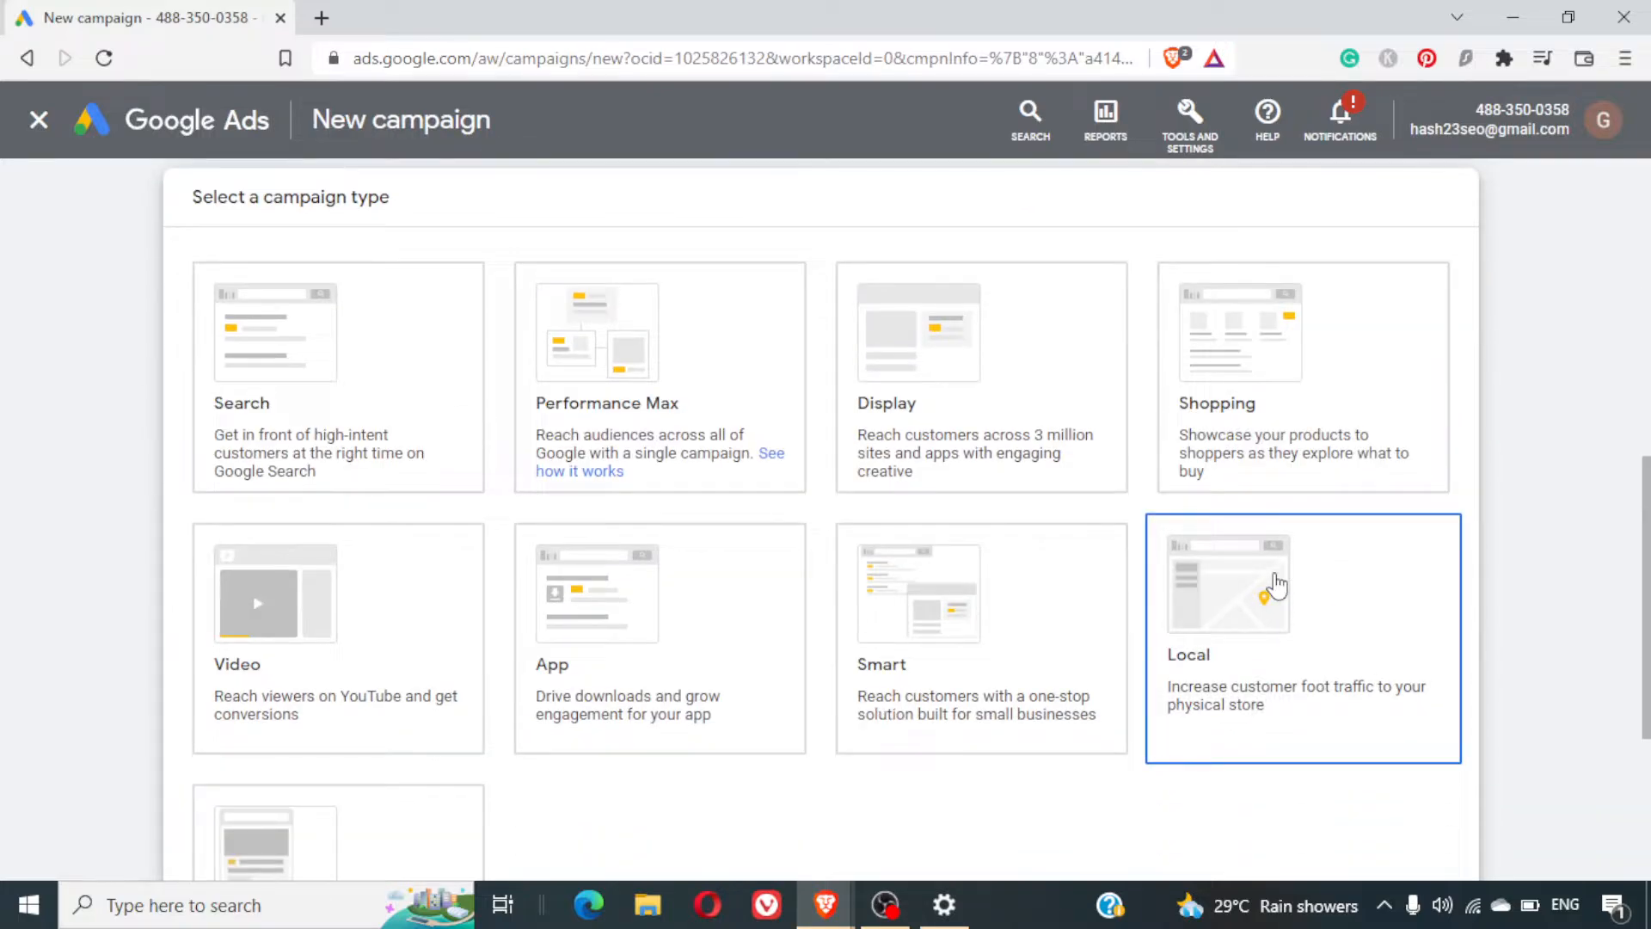
{"action": "scroll", "coordinate": [1252, 763], "scroll_direction": "down", "scroll_amount": 4}
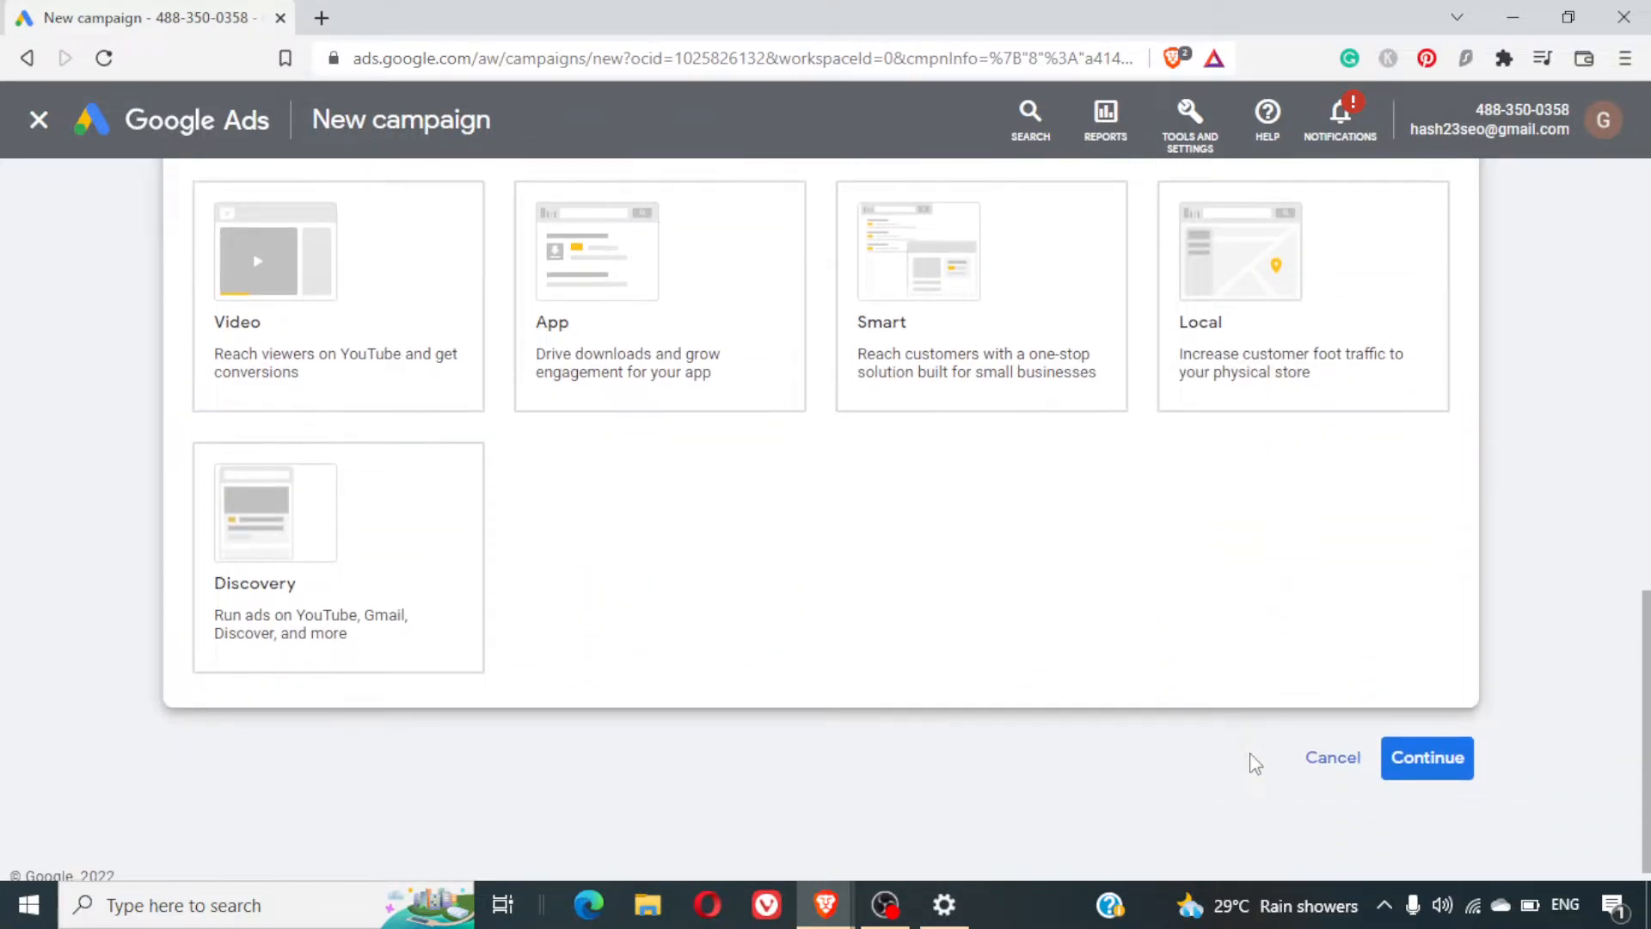
{"action": "scroll", "coordinate": [1255, 762], "scroll_direction": "up", "scroll_amount": 4}
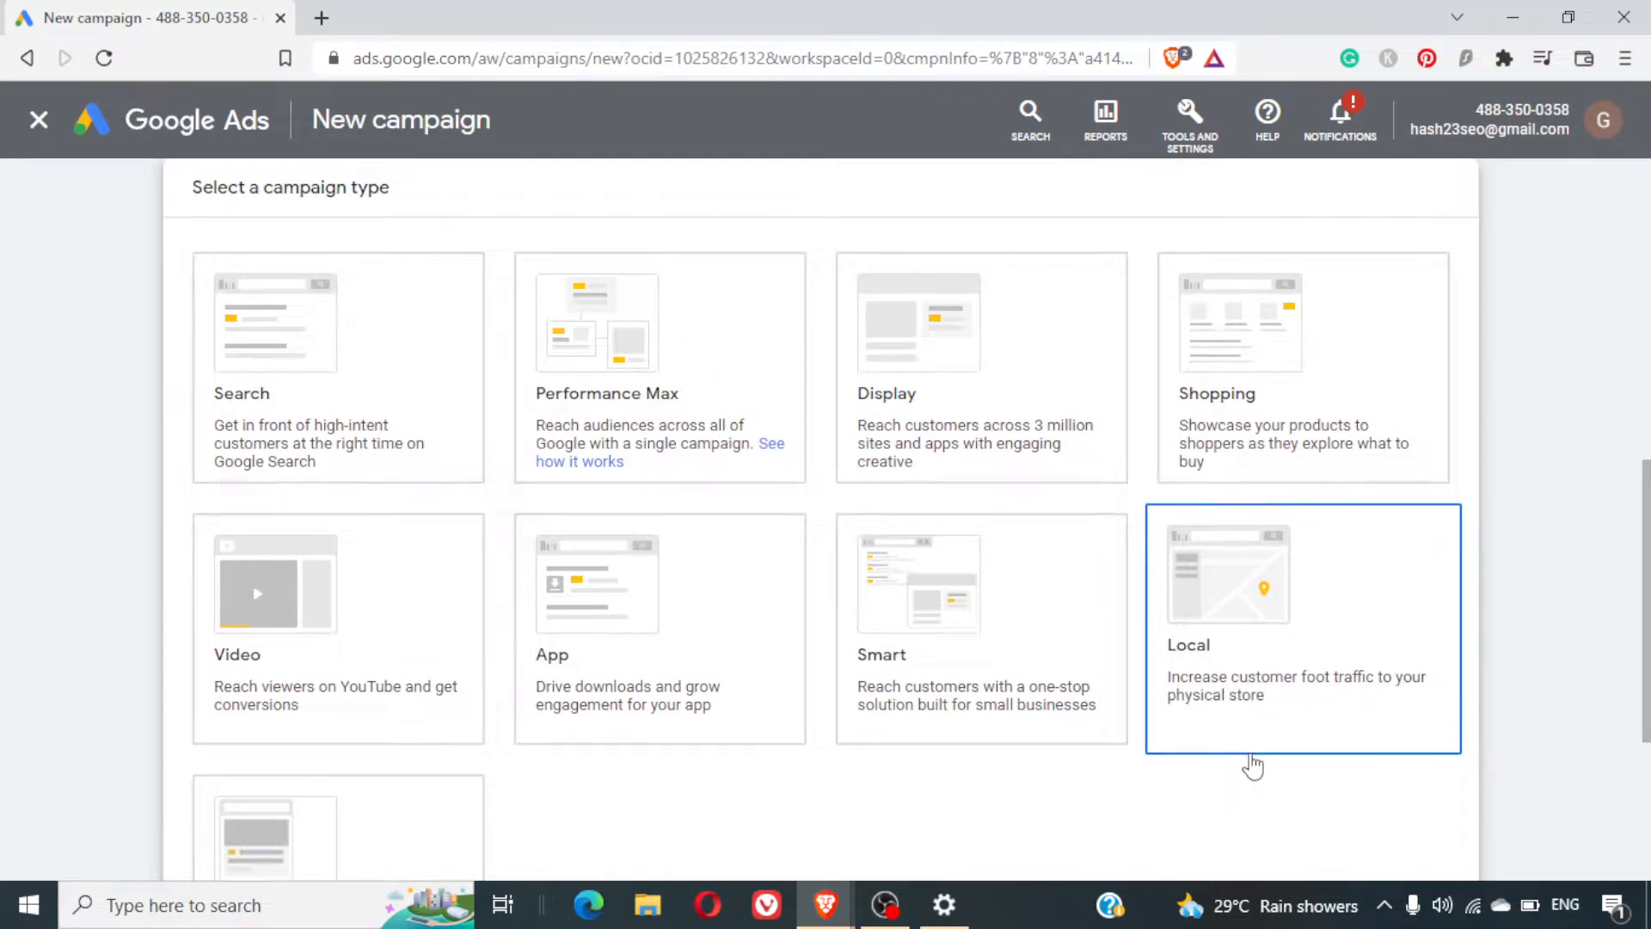
{"action": "scroll", "coordinate": [1255, 762], "scroll_direction": "down", "scroll_amount": 1}
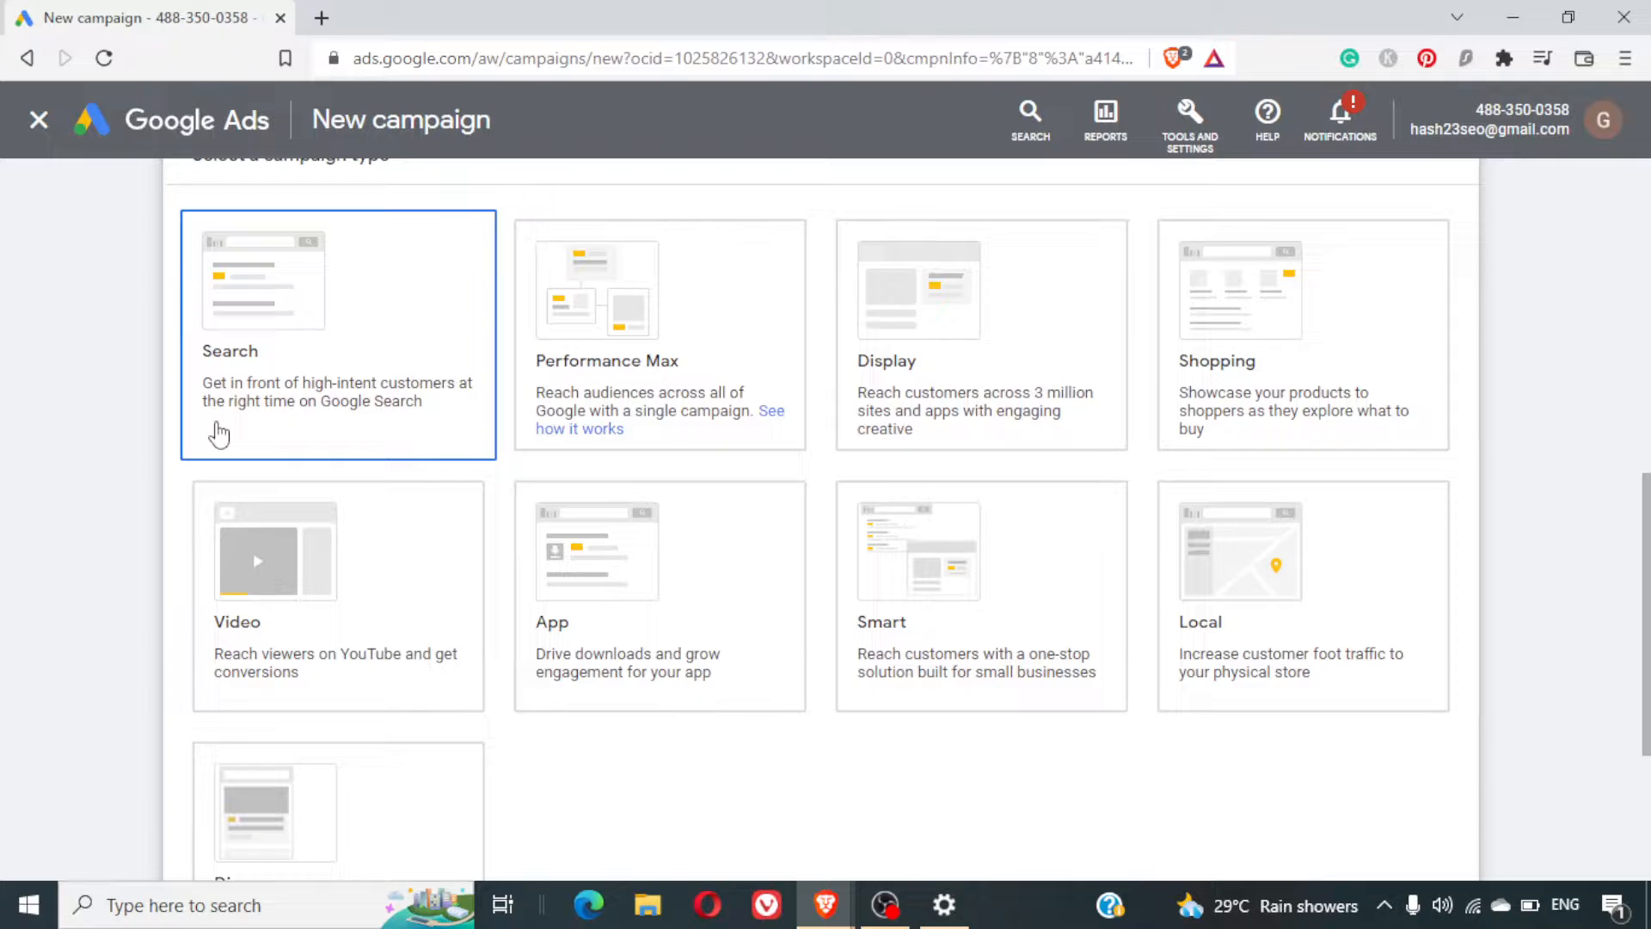
{"action": "left_click", "coordinate": [543, 416]}
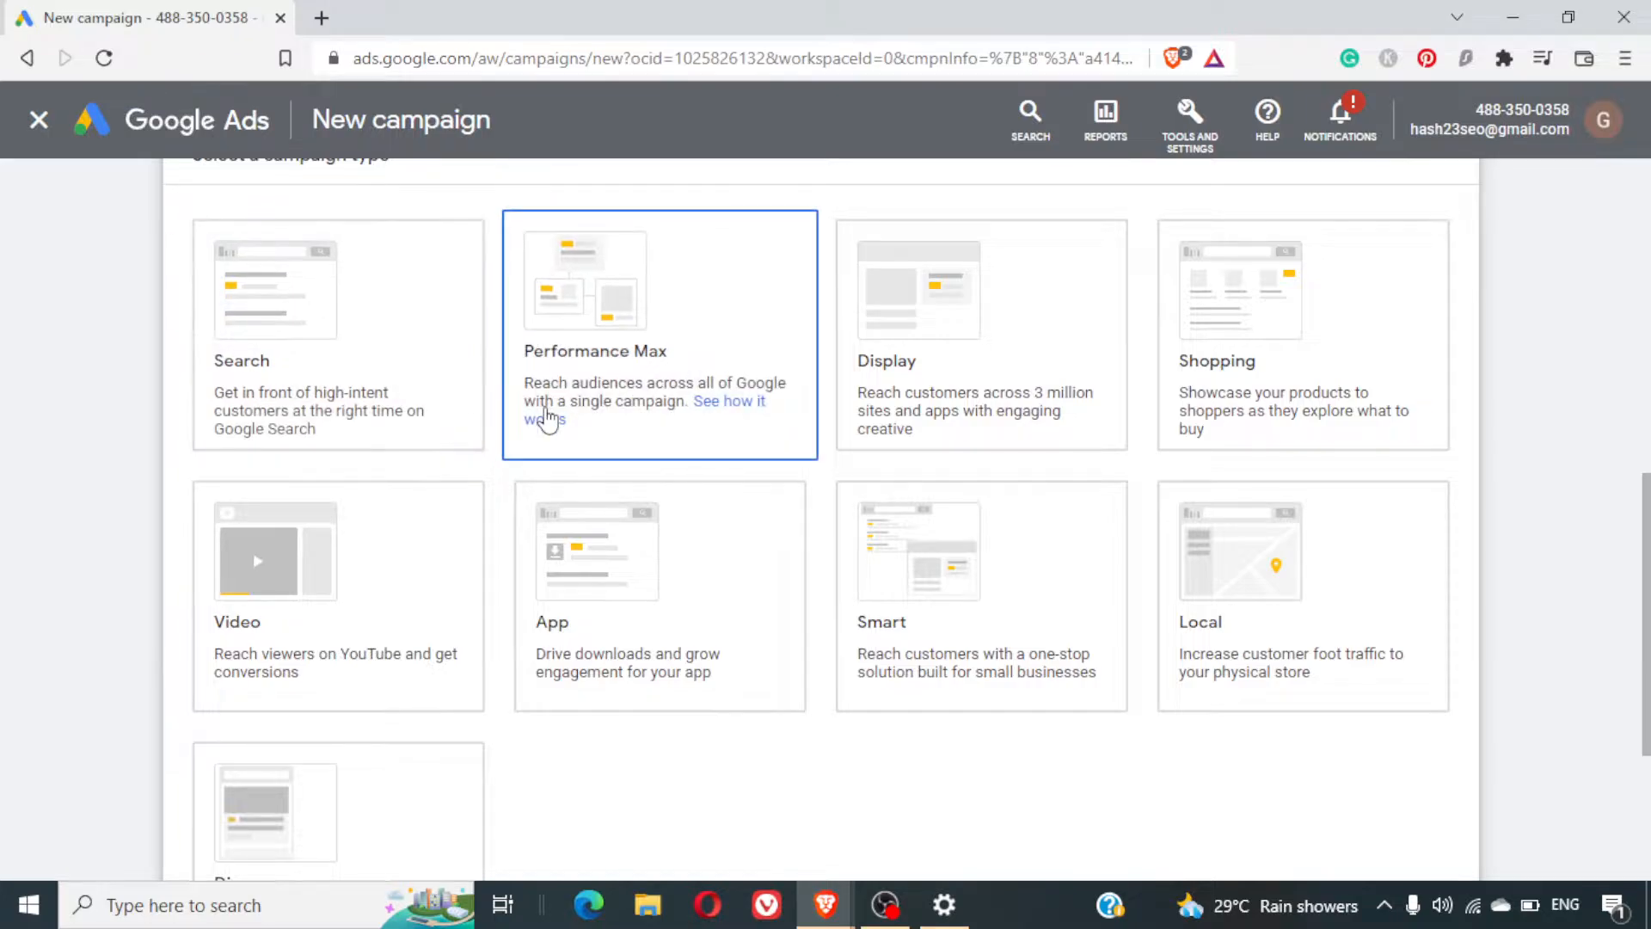
{"action": "left_click", "coordinate": [375, 386]}
{"action": "left_click", "coordinate": [606, 370]}
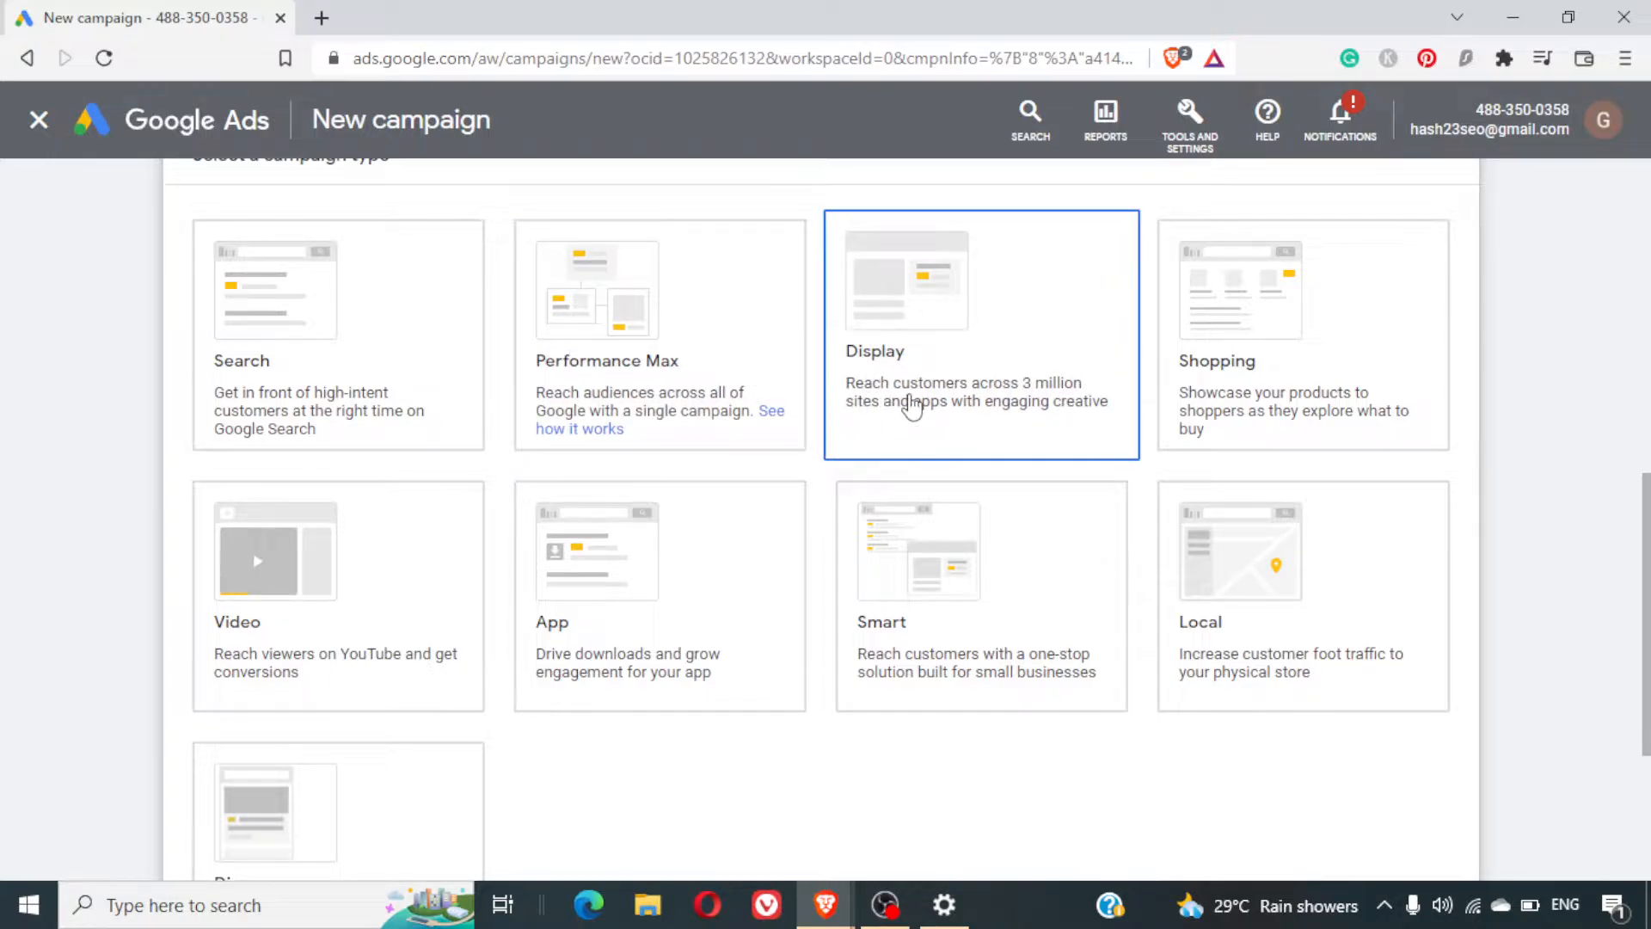
Open quikr.com in a new browser tab, block its location request and decline its notifications
{"action": "left_click", "coordinate": [321, 17]}
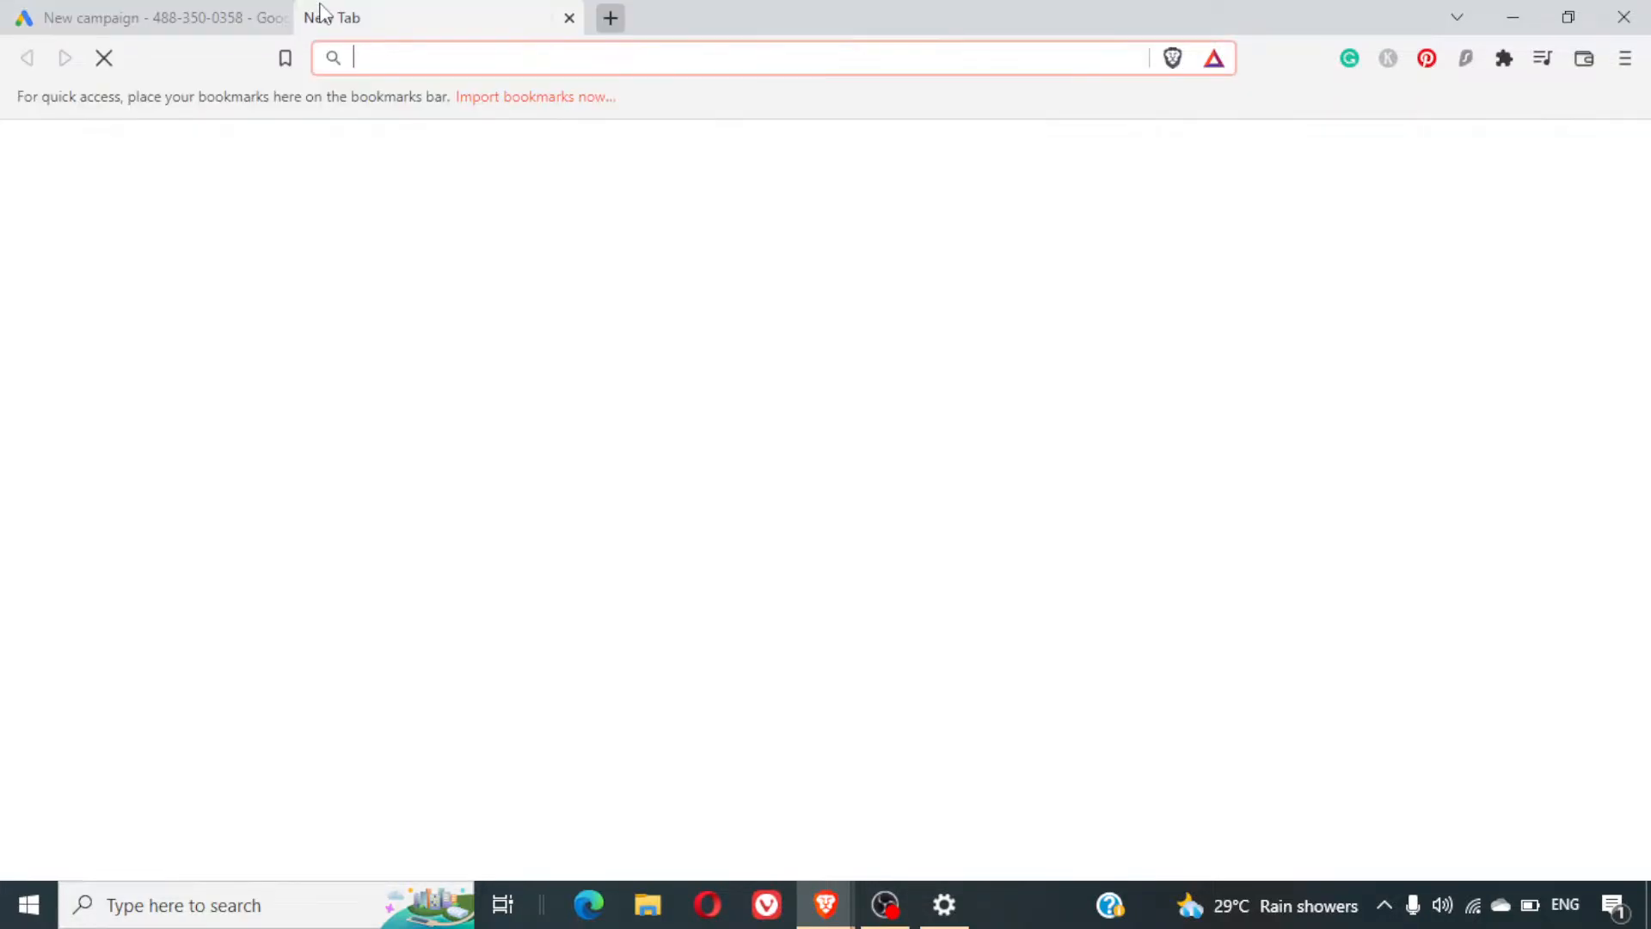
{"action": "type", "text": "qui"}
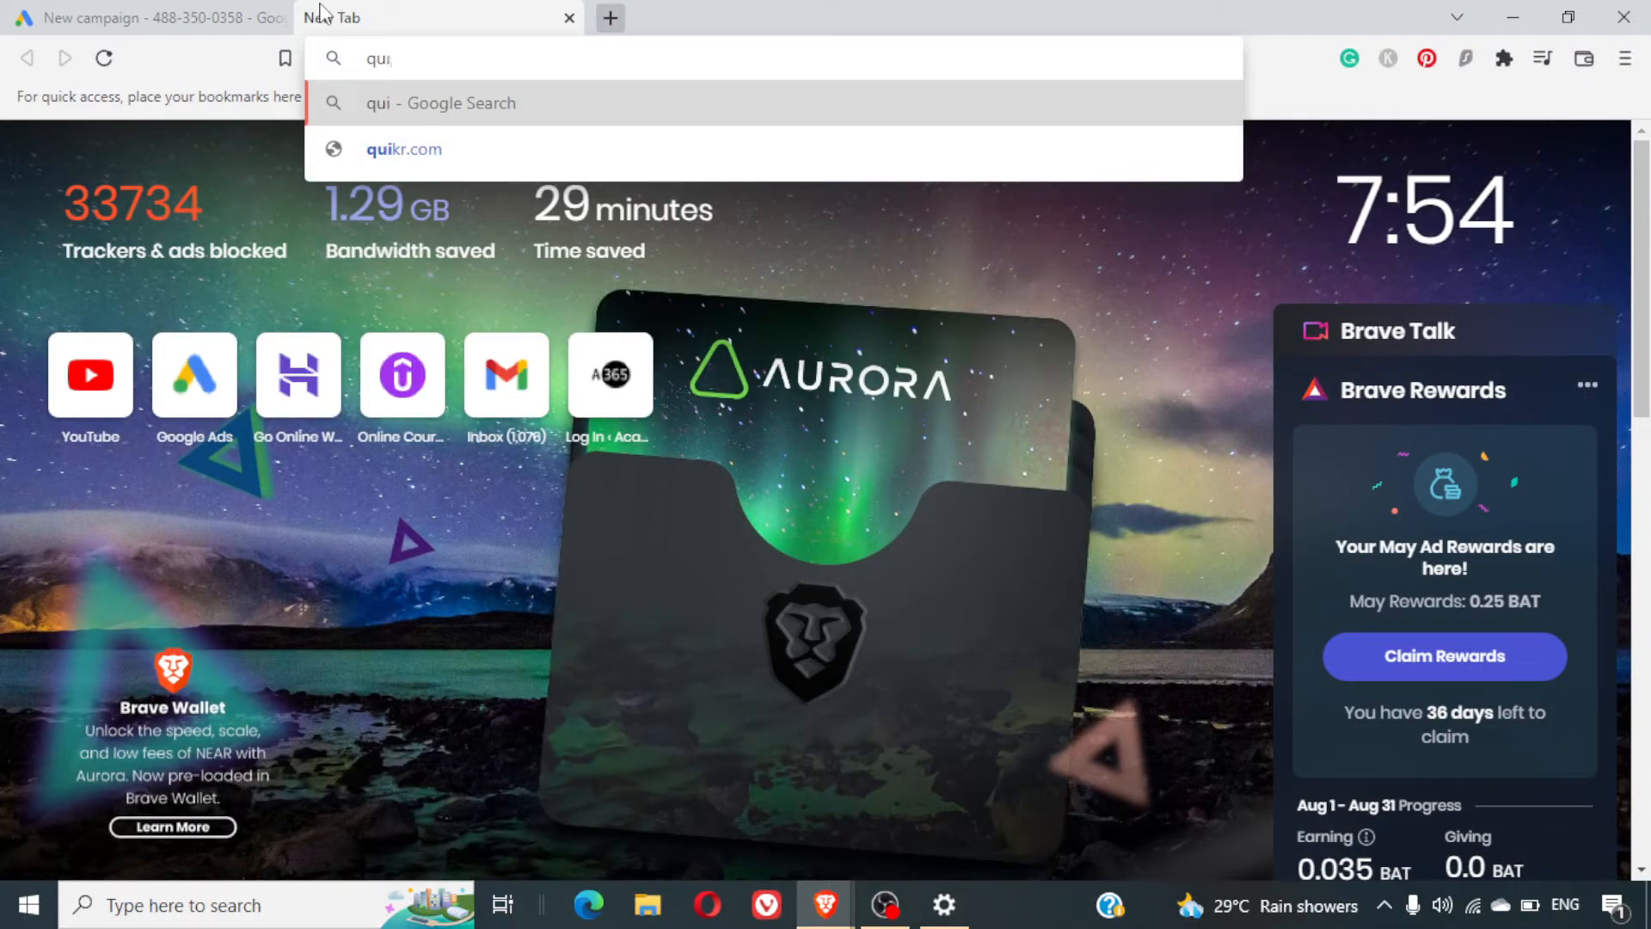
{"action": "key", "text": "Down"}
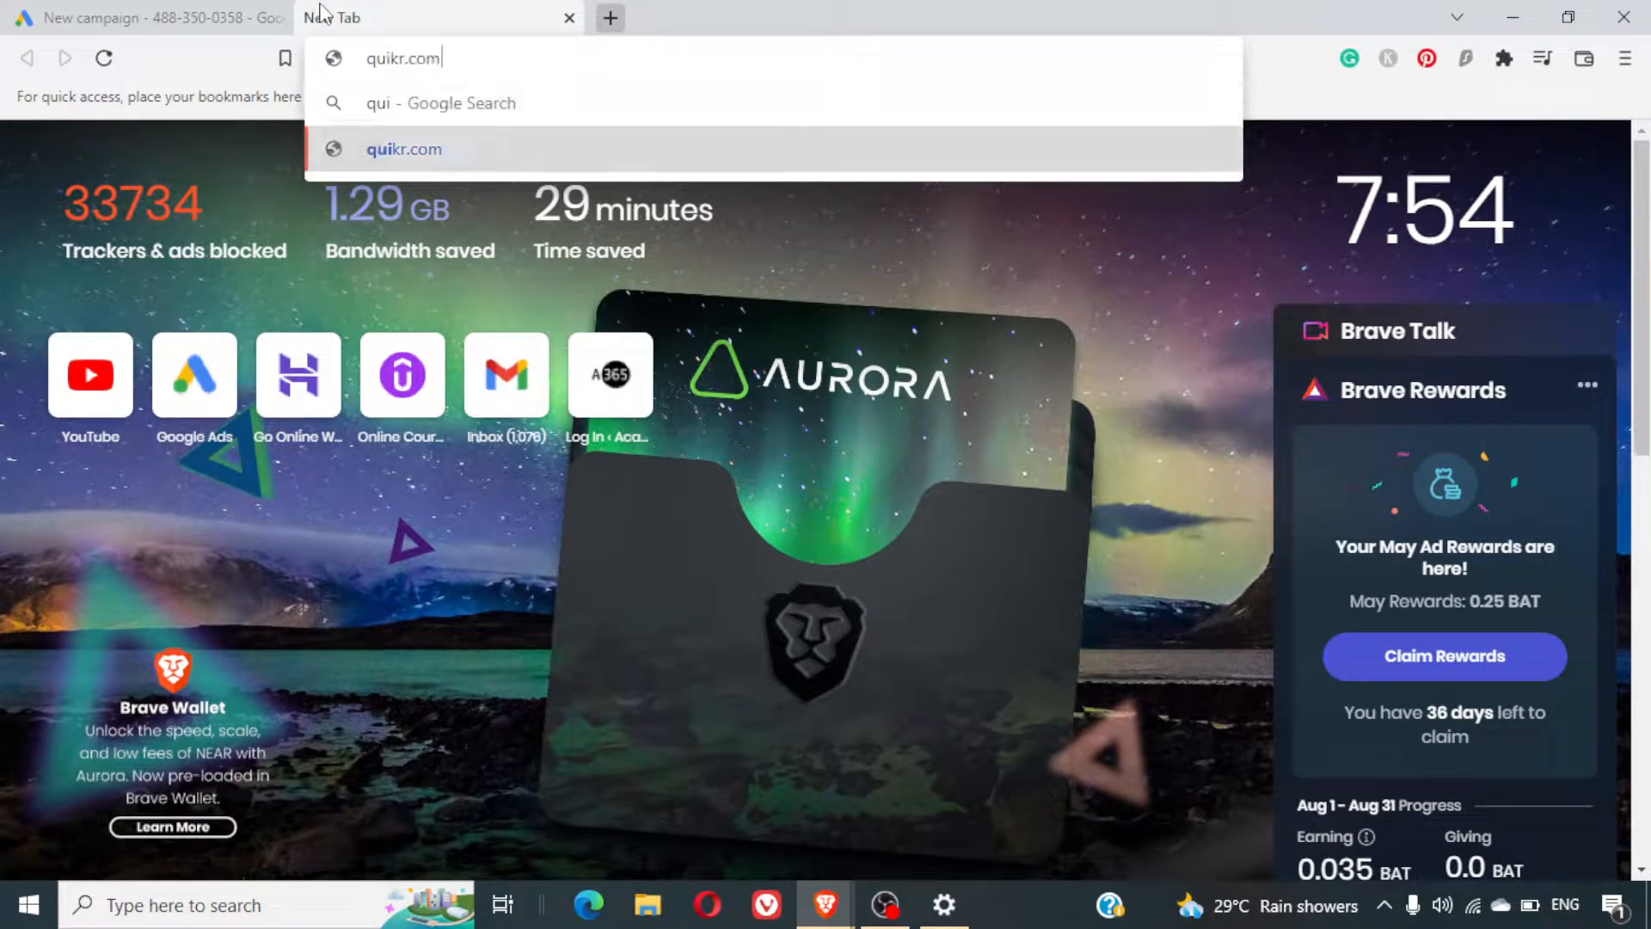
{"action": "key", "text": "Return"}
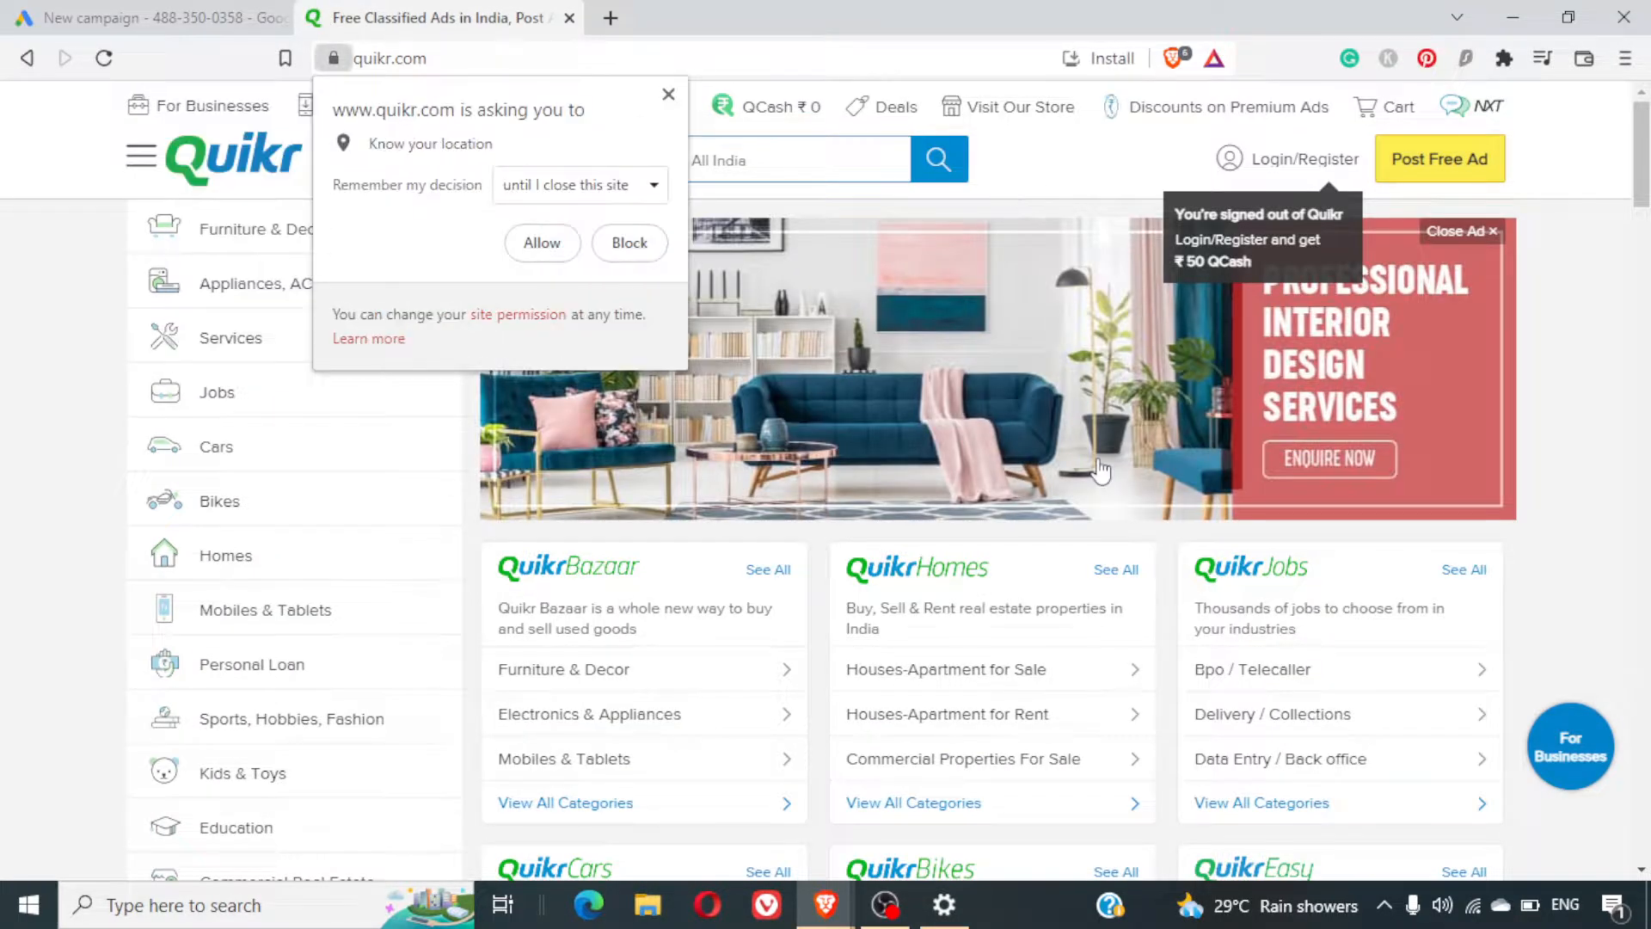
{"action": "left_click", "coordinate": [631, 243]}
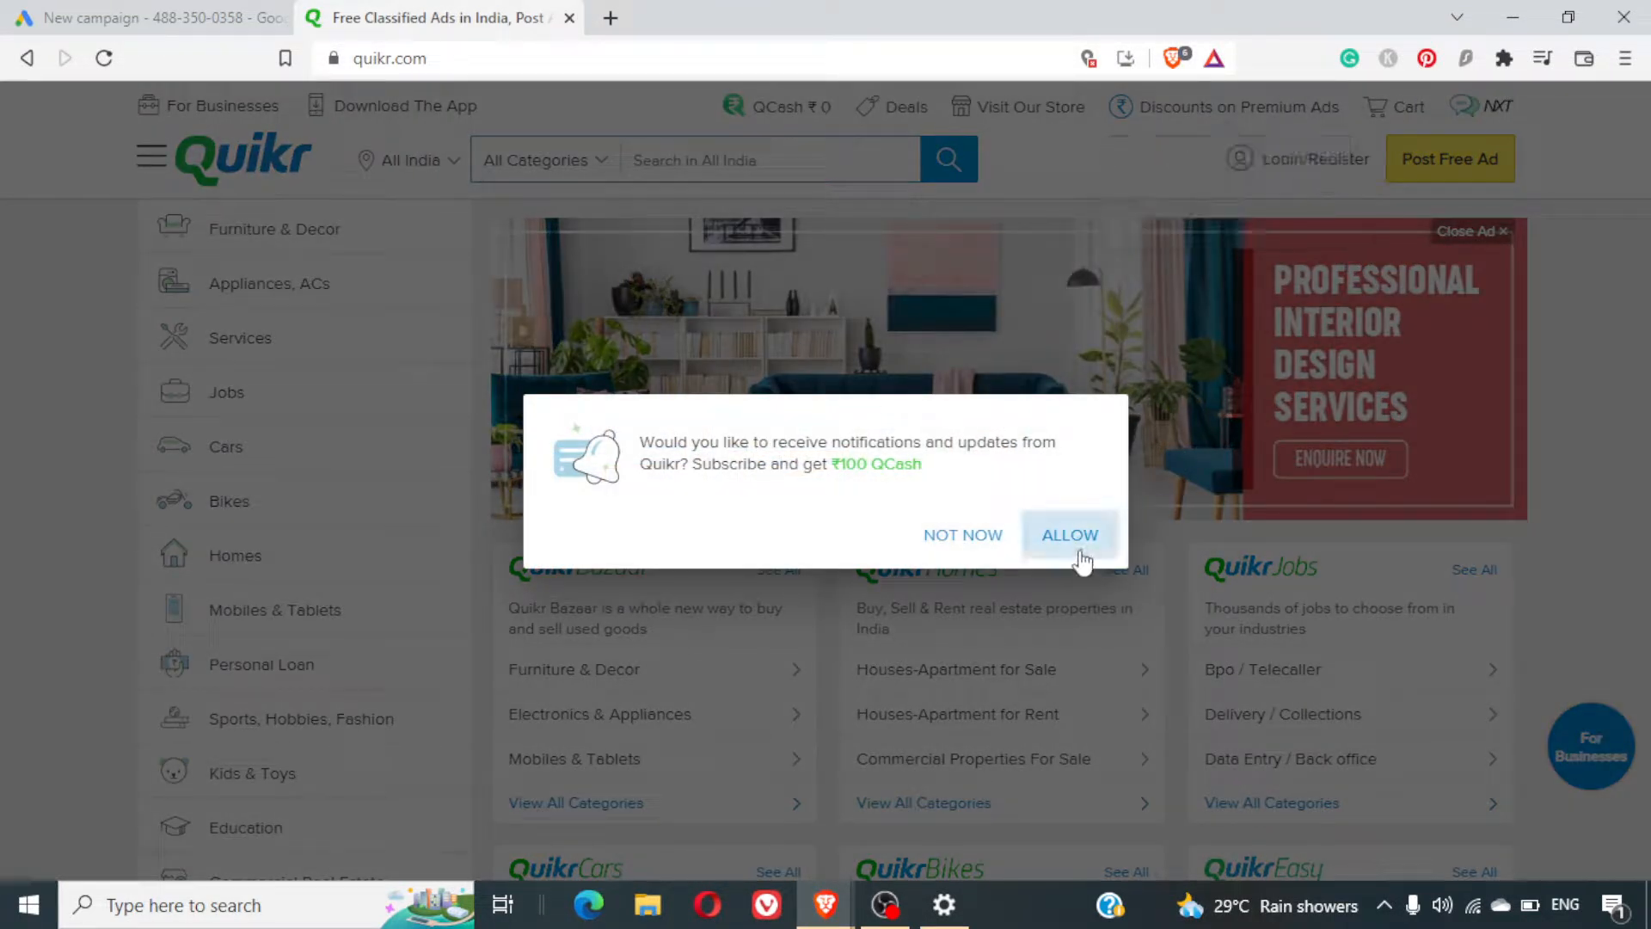
{"action": "left_click", "coordinate": [962, 540]}
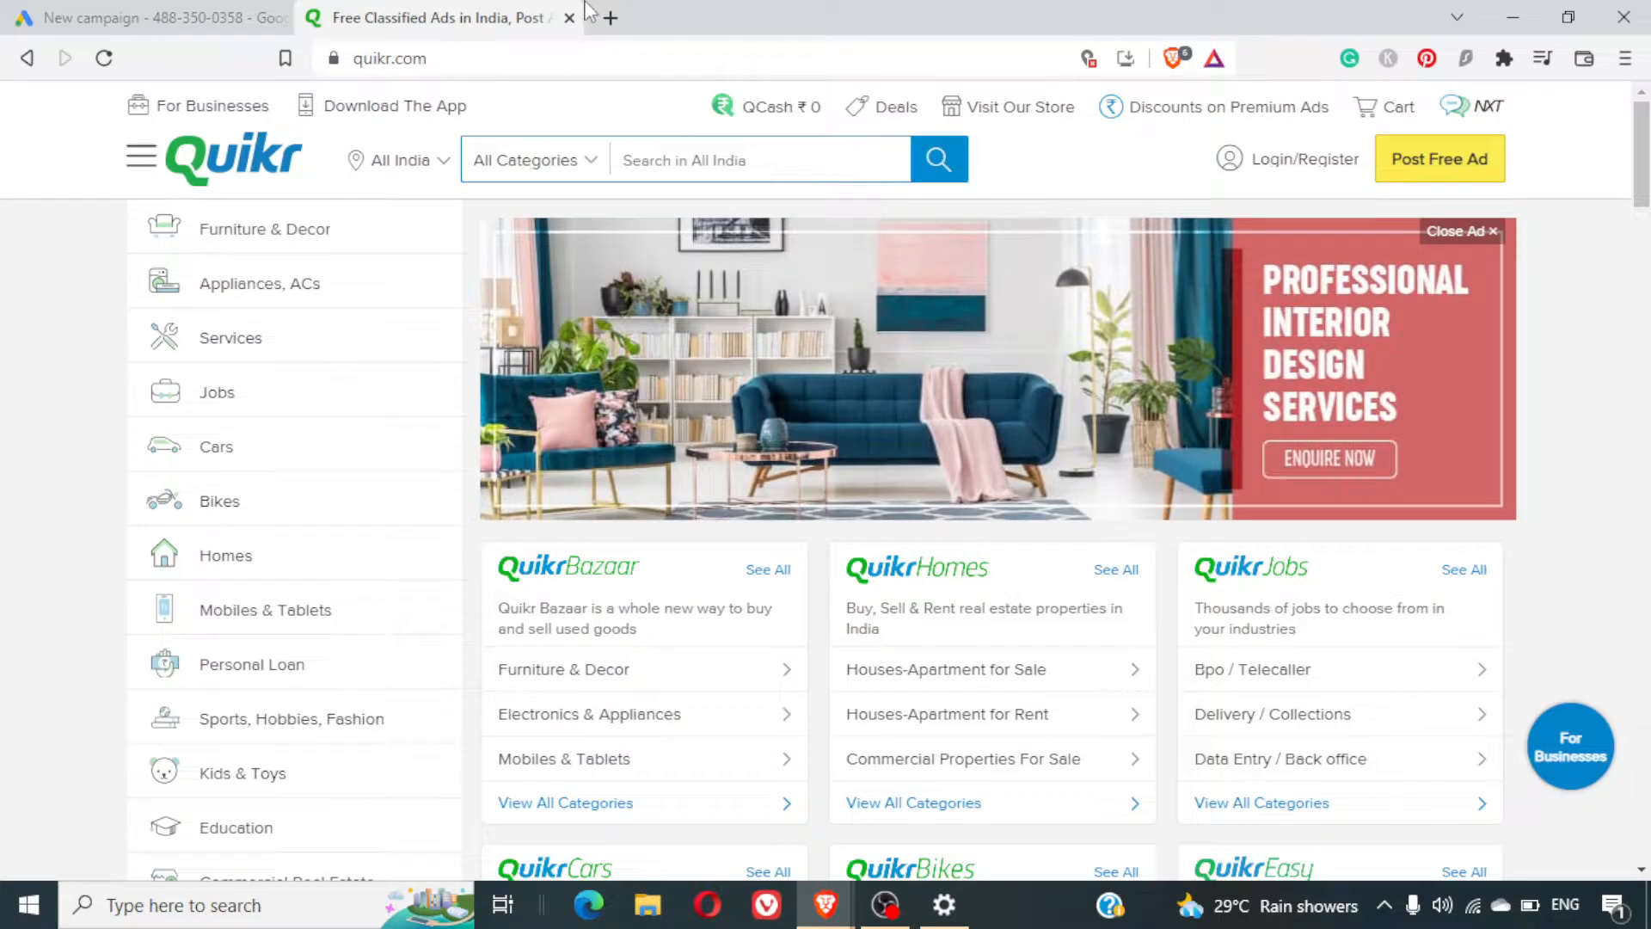
Open prostheticsindia.org in place of the Quikr site and look through its home page for ad placements
{"action": "left_click", "coordinate": [651, 58]}
{"action": "type", "text": "pro"}
{"action": "key", "text": "Return"}
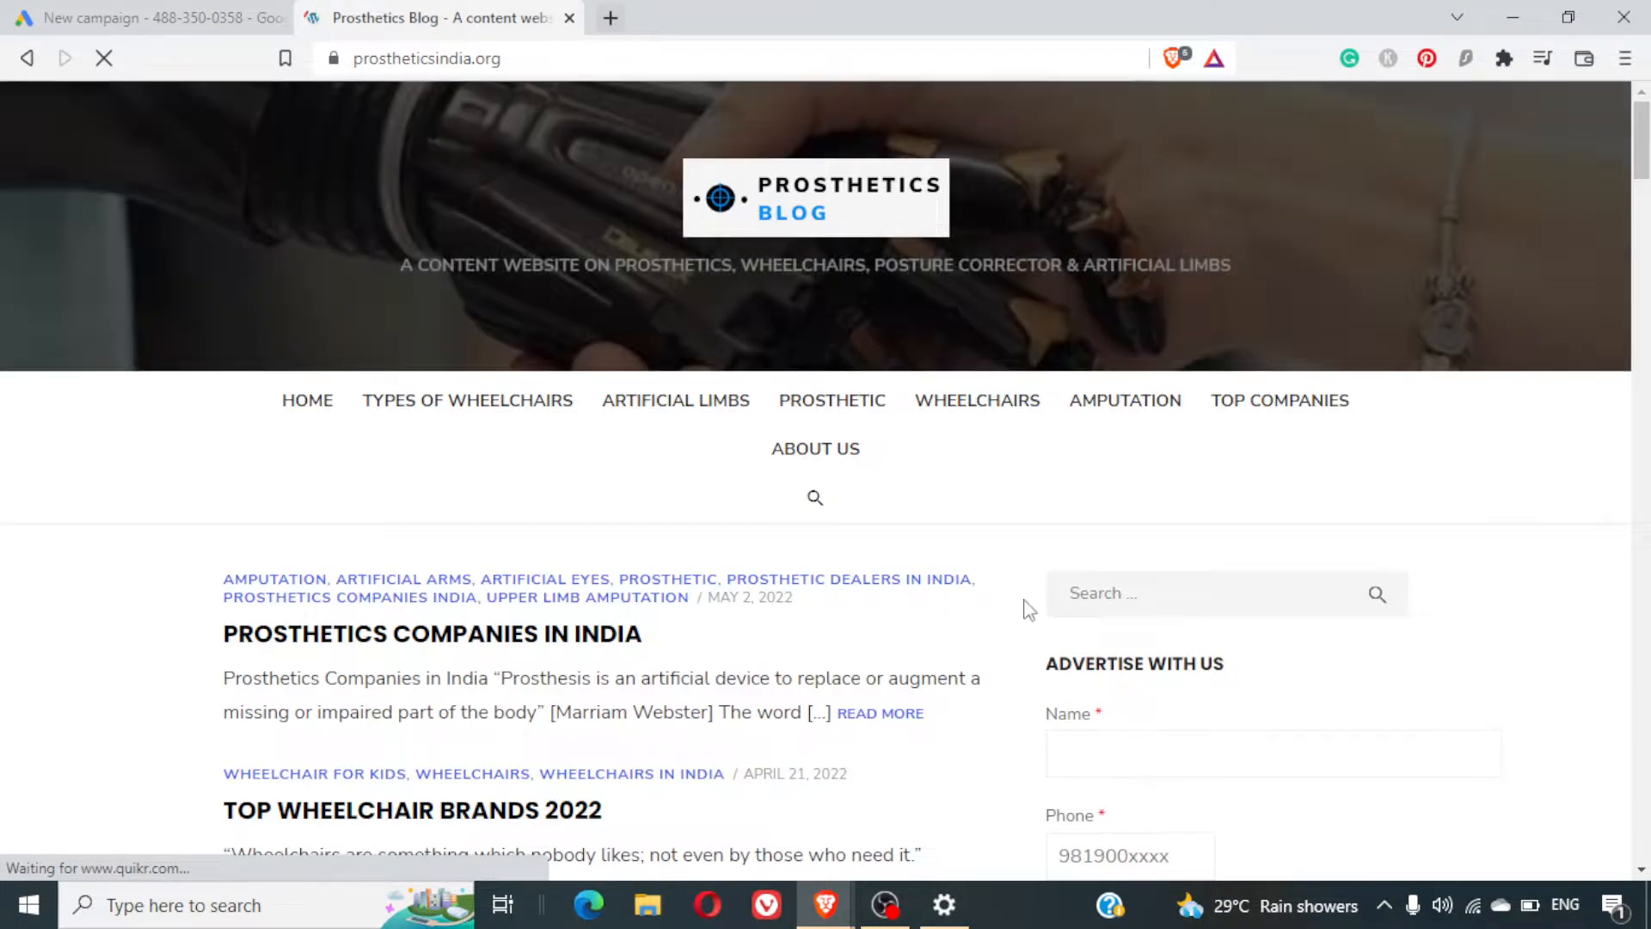
{"action": "scroll", "coordinate": [1028, 609], "scroll_direction": "down", "scroll_amount": 20}
{"action": "scroll", "coordinate": [1028, 608], "scroll_direction": "down", "scroll_amount": 9}
{"action": "scroll", "coordinate": [1028, 609], "scroll_direction": "up", "scroll_amount": 20}
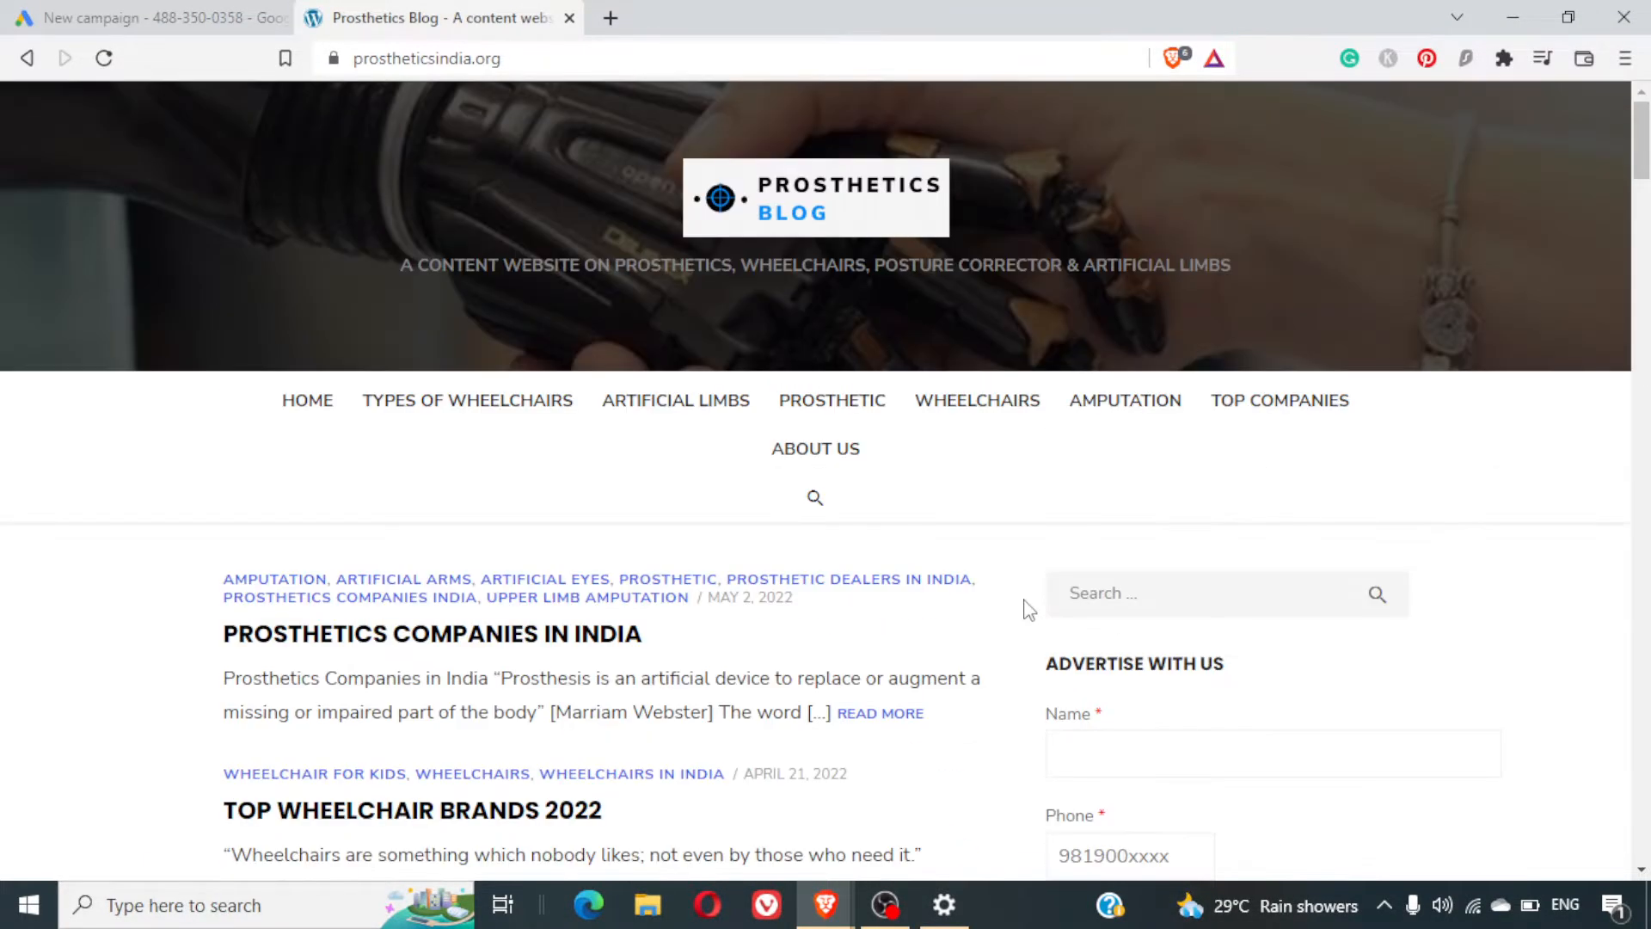
Open the Prosthetics Companies in India article, turn off Brave Shields for the site and decline its notifications
{"action": "left_click", "coordinate": [618, 643]}
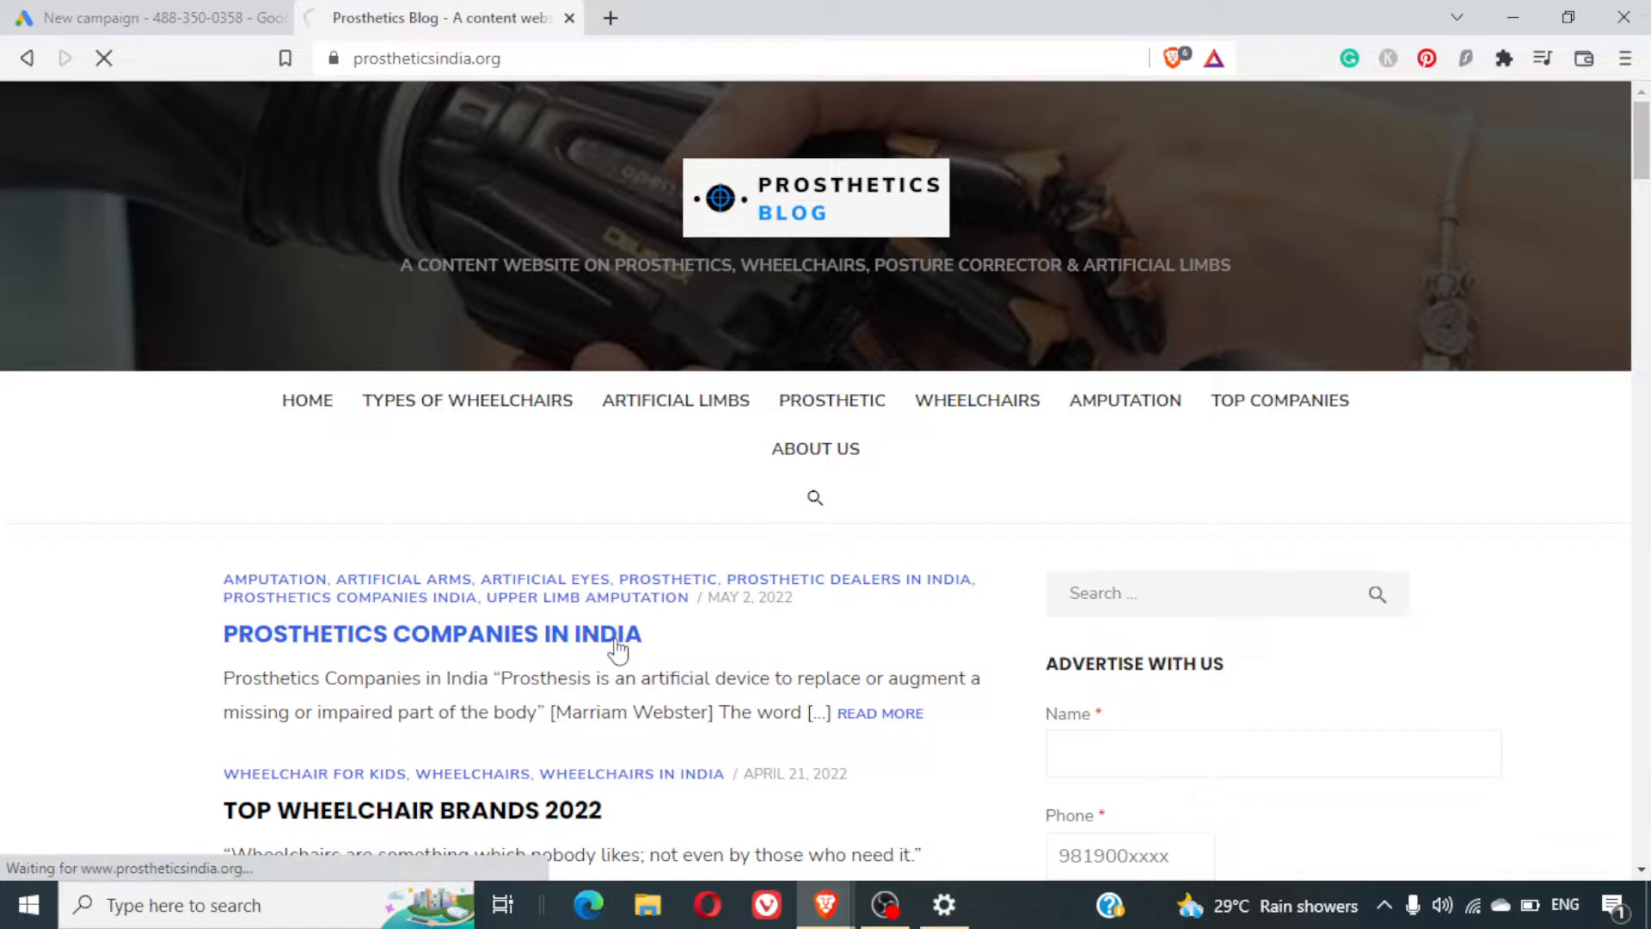
{"action": "left_click", "coordinate": [1178, 60]}
{"action": "left_click", "coordinate": [1144, 273]}
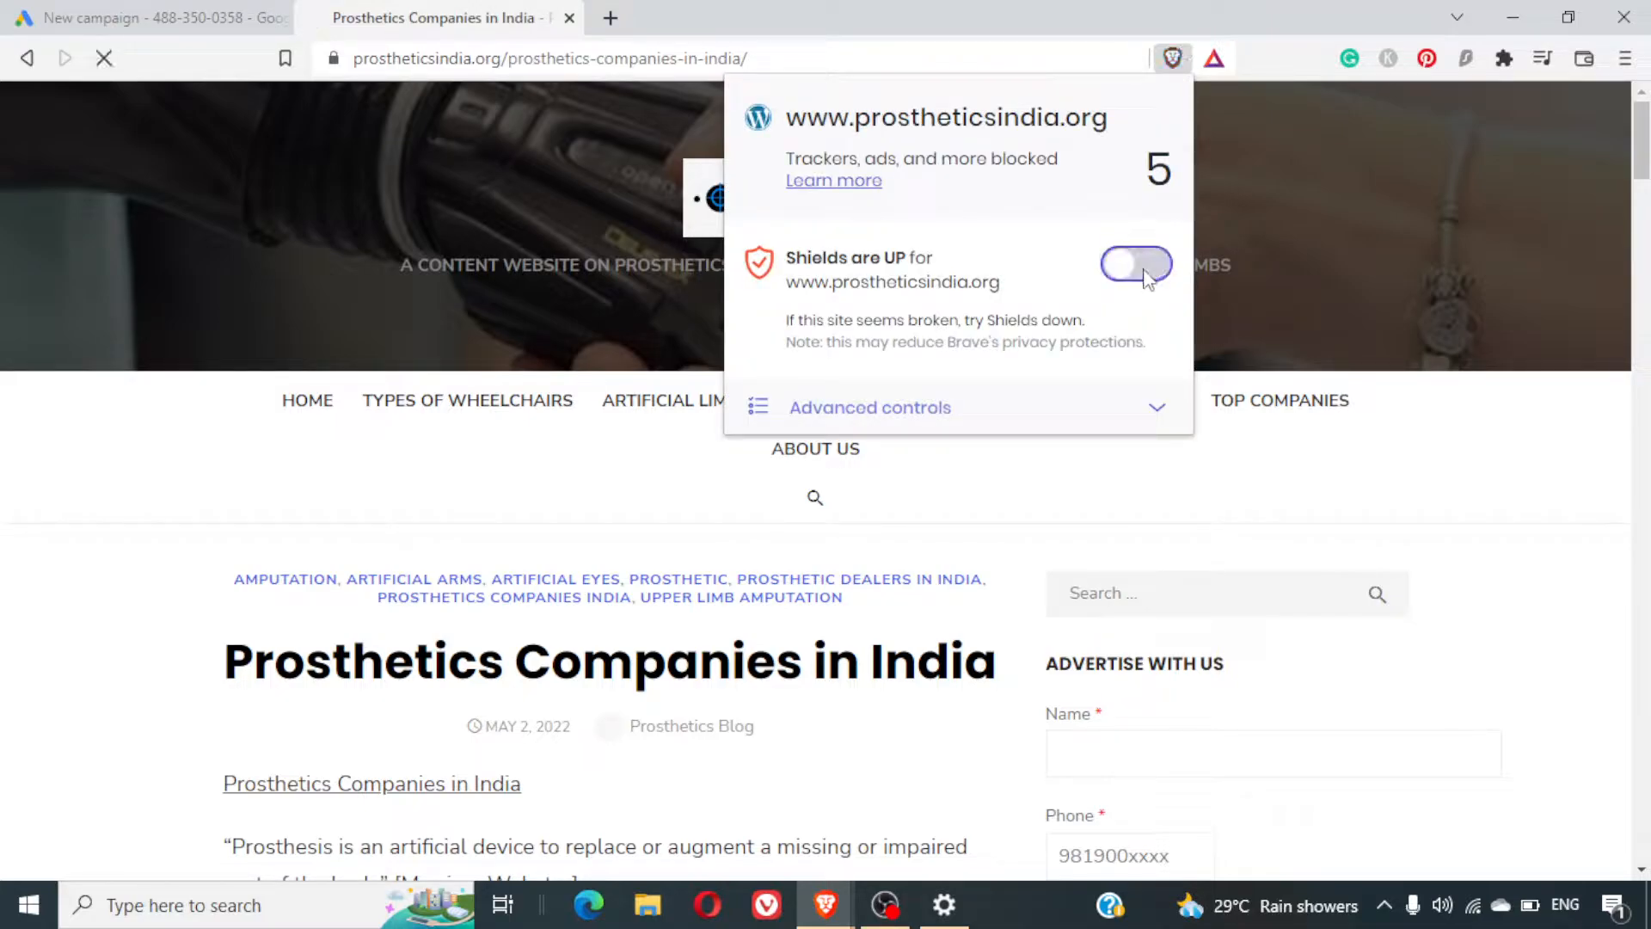
{"action": "left_click", "coordinate": [1319, 160]}
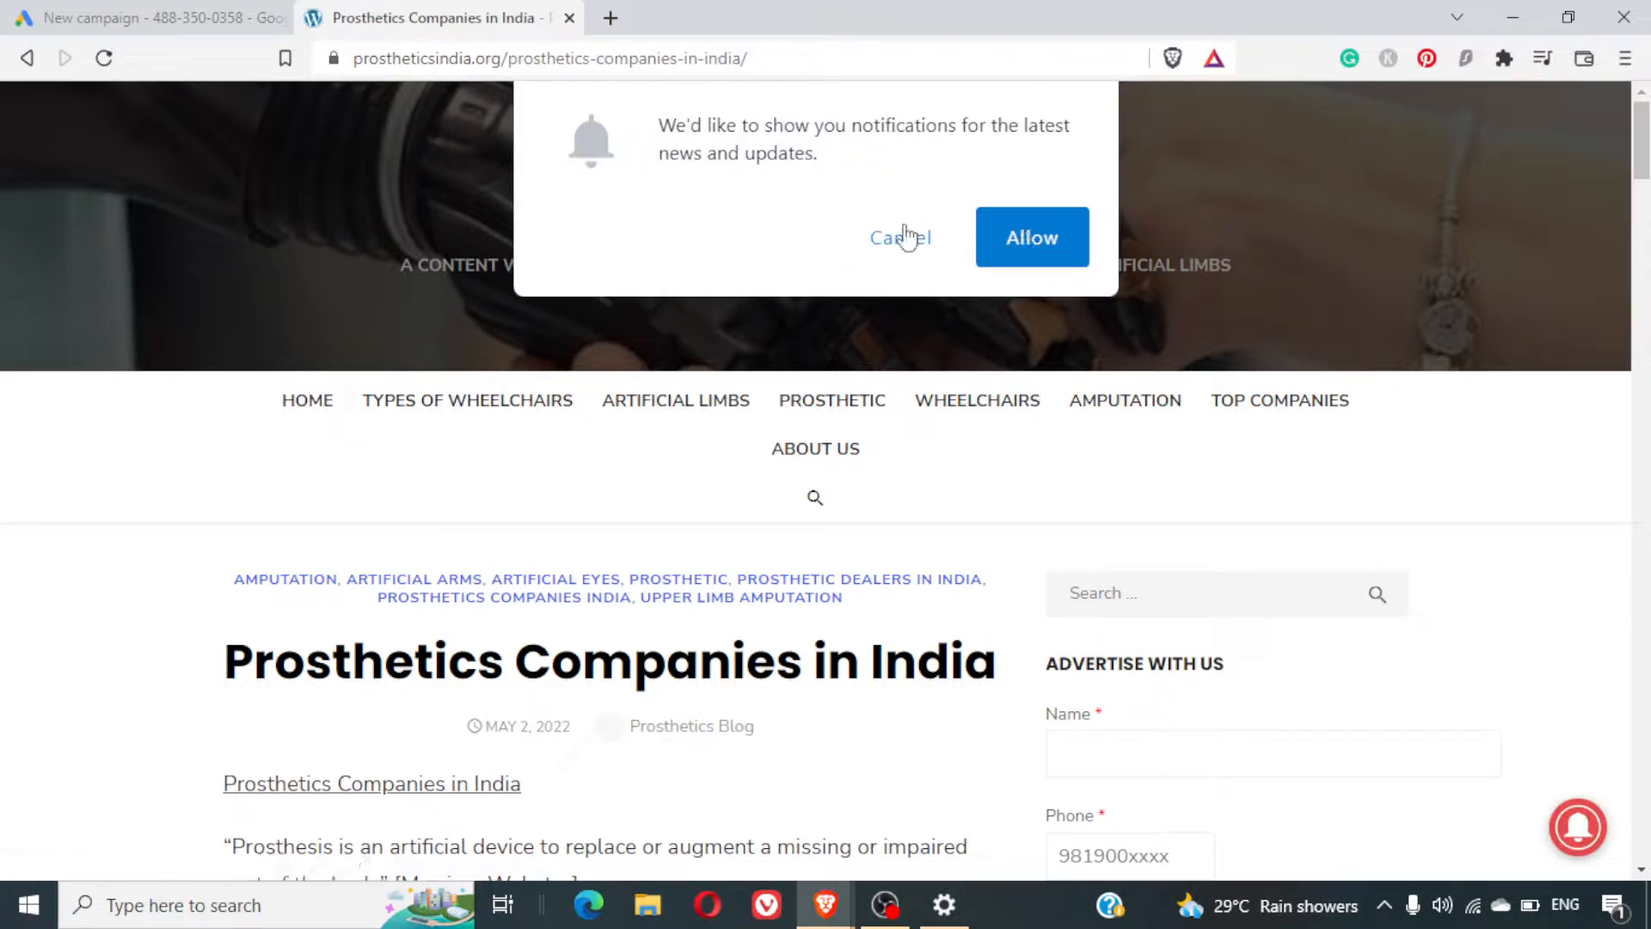
{"action": "left_click", "coordinate": [900, 236]}
{"action": "scroll", "coordinate": [1062, 515], "scroll_direction": "down", "scroll_amount": 4}
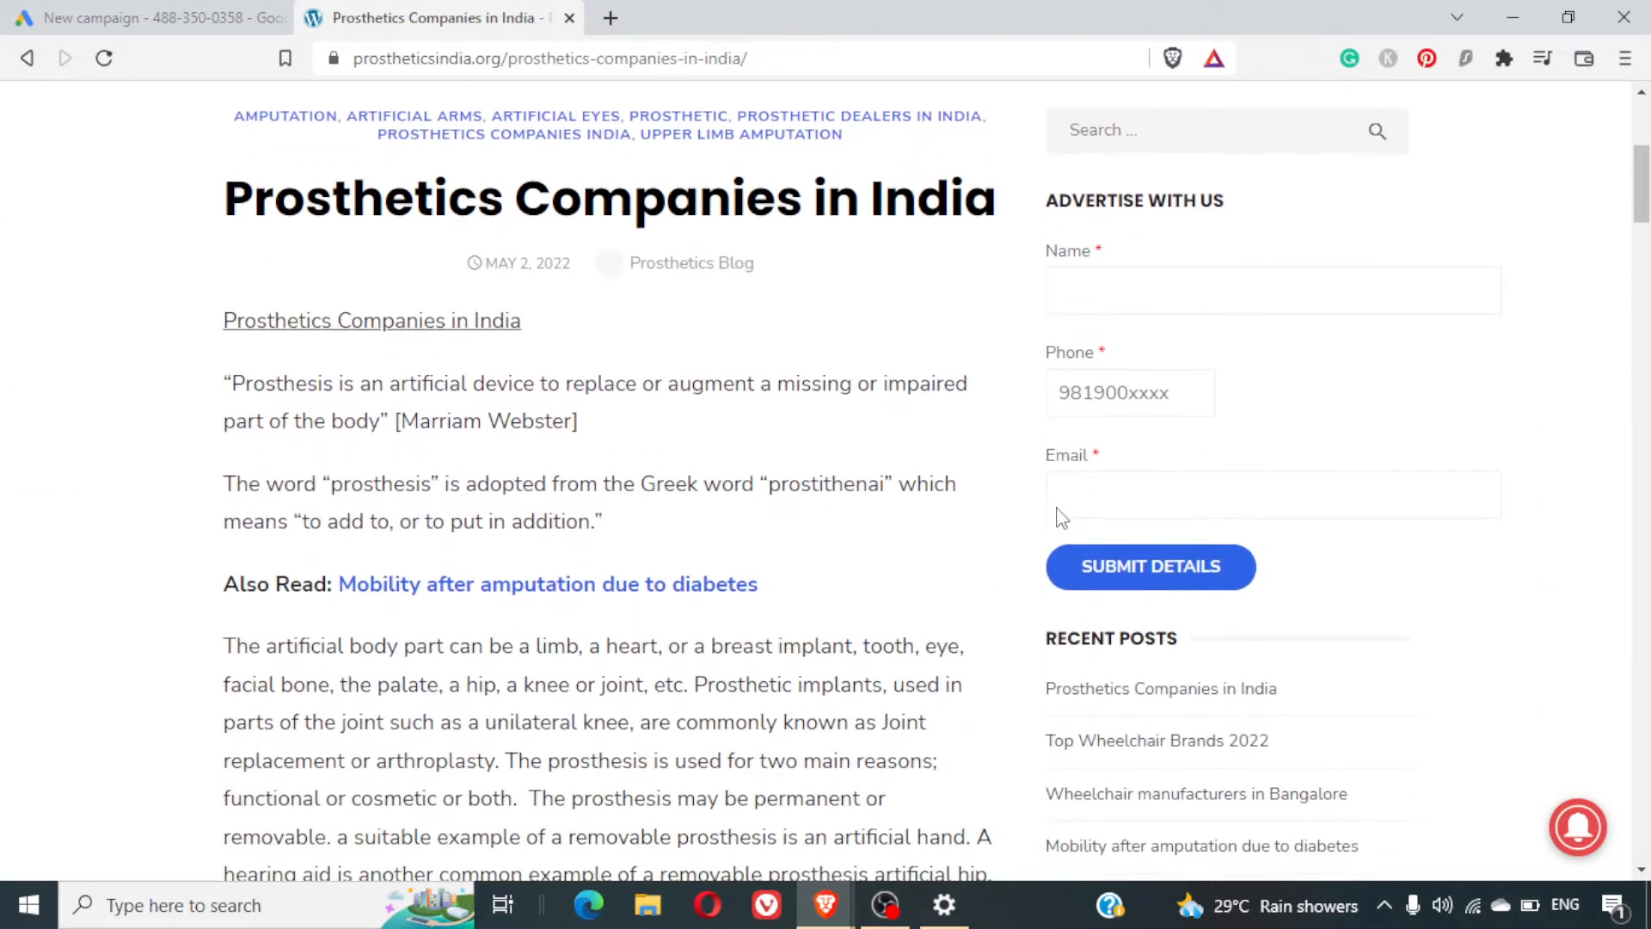
{"action": "scroll", "coordinate": [1062, 516], "scroll_direction": "up", "scroll_amount": 4}
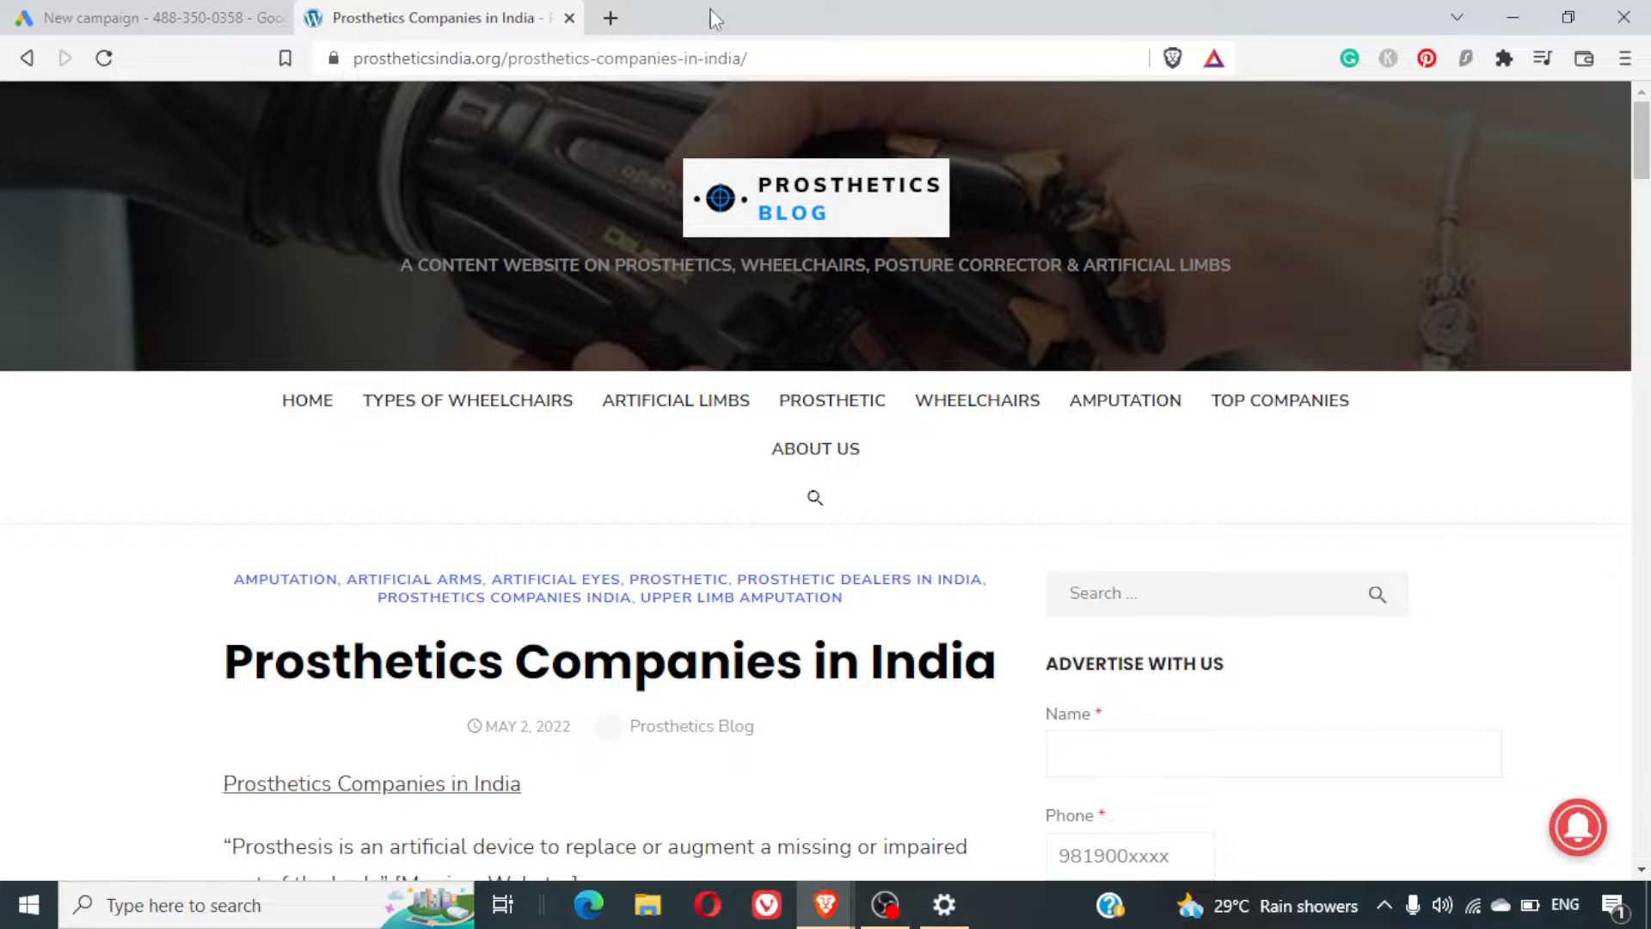
Browse the Artificial Limbs category and open the Top Artificial Limbs Companies in Raipur article to view its display ads
{"action": "left_click", "coordinate": [651, 406]}
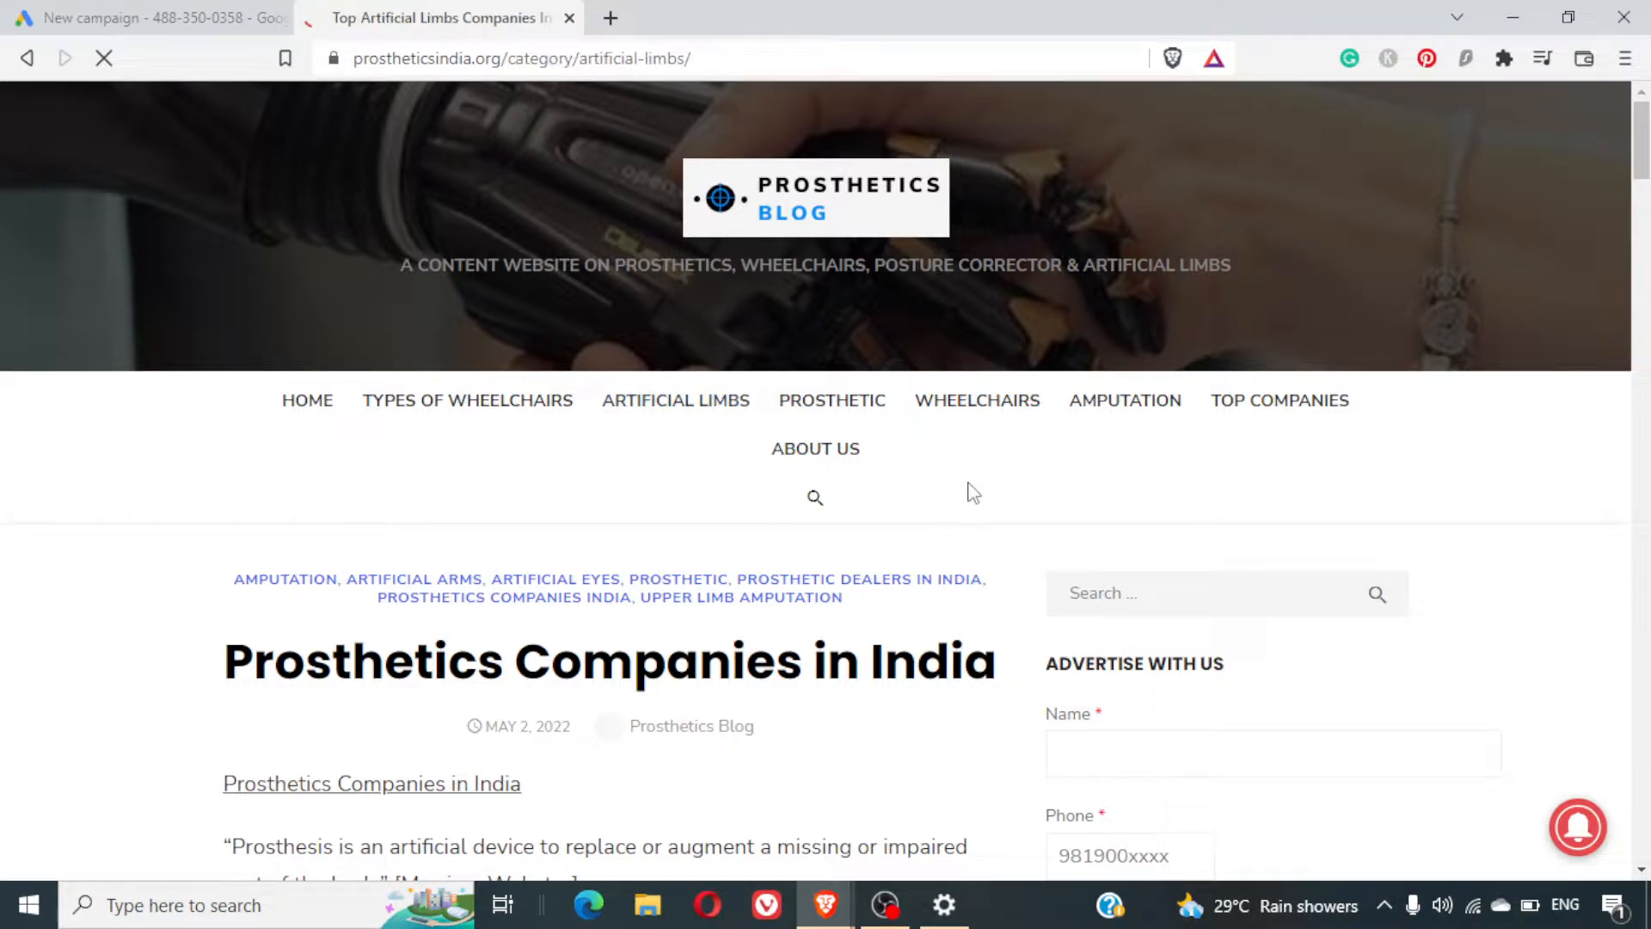
{"action": "scroll", "coordinate": [974, 492], "scroll_direction": "down", "scroll_amount": 7}
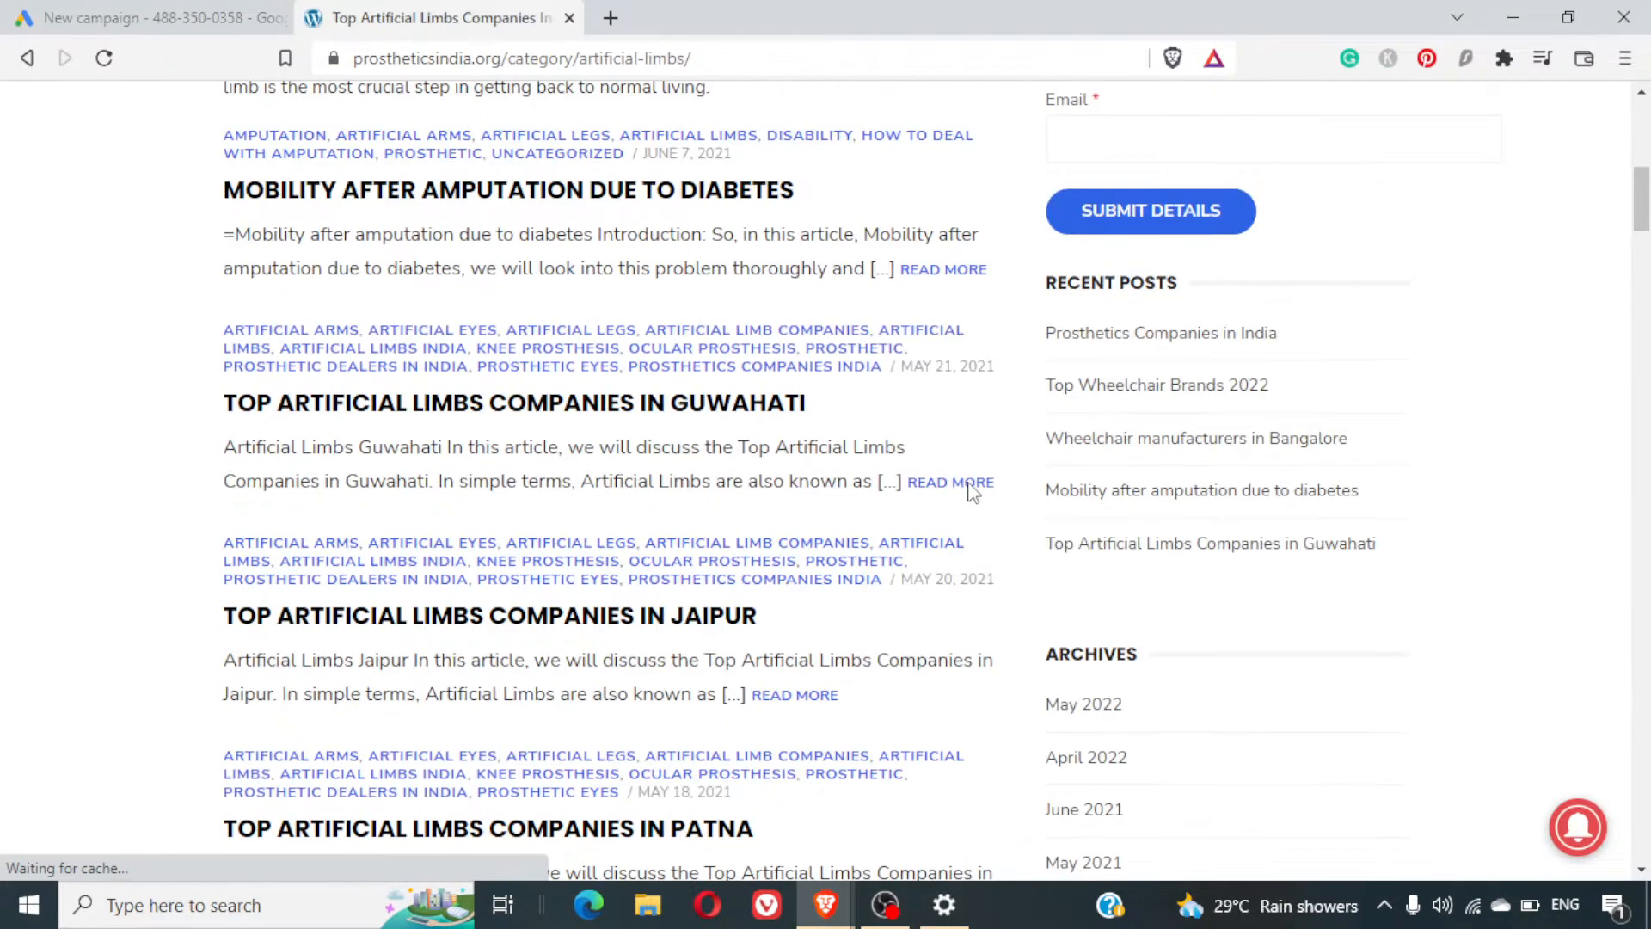
{"action": "scroll", "coordinate": [973, 493], "scroll_direction": "down", "scroll_amount": 10}
{"action": "scroll", "coordinate": [974, 492], "scroll_direction": "up", "scroll_amount": 17}
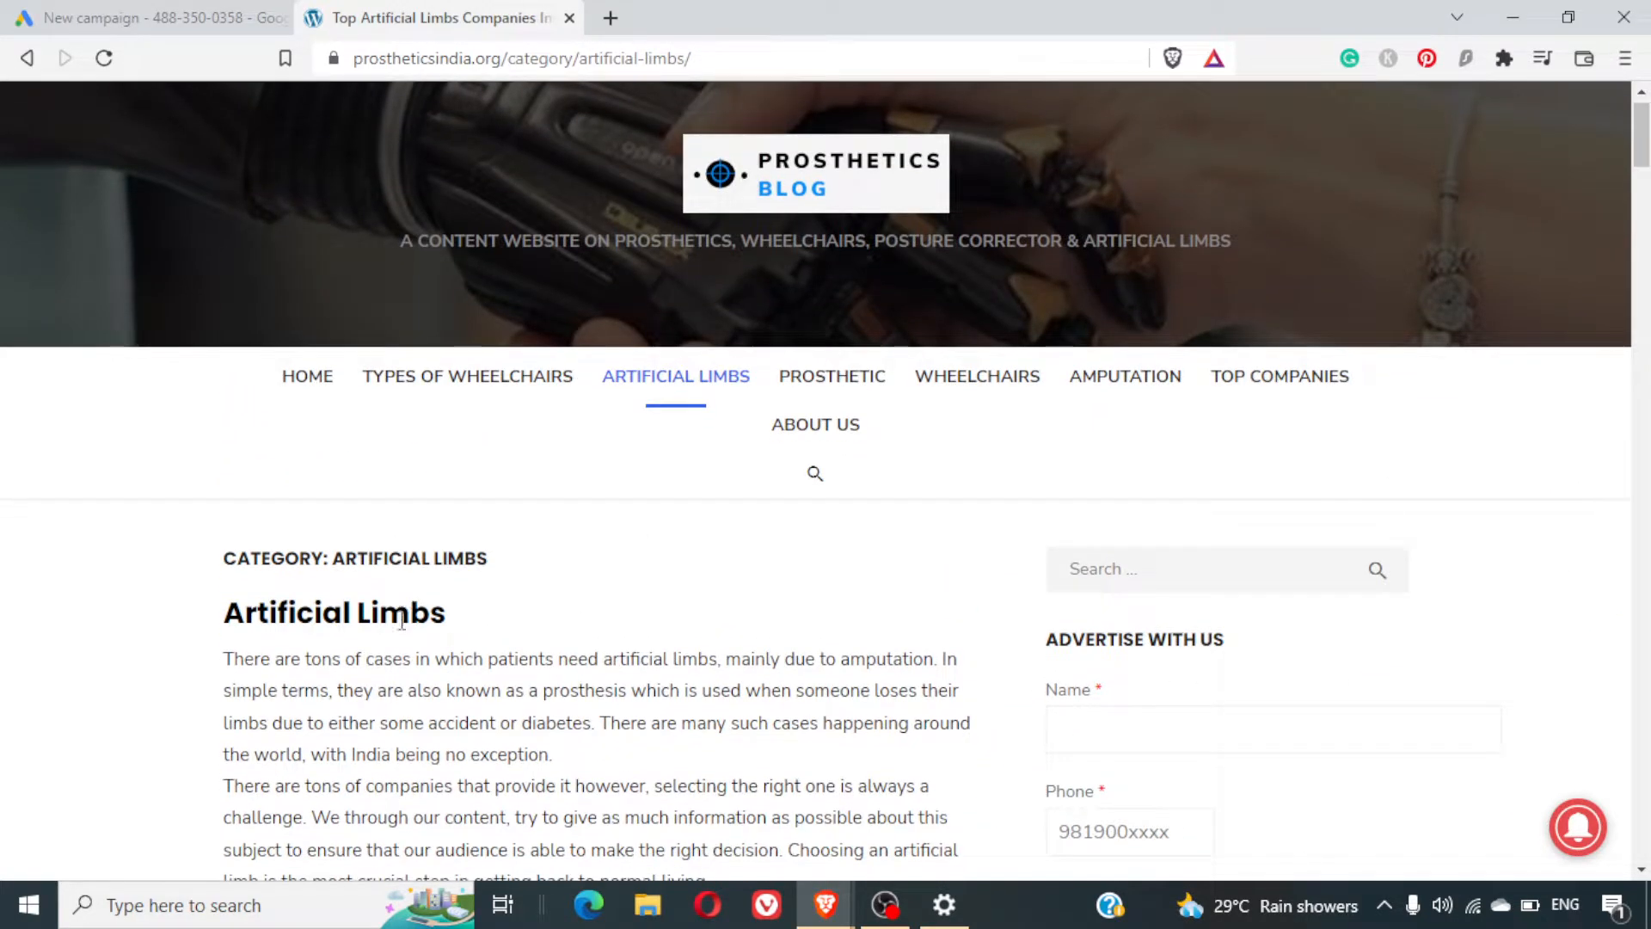
{"action": "scroll", "coordinate": [711, 634], "scroll_direction": "down", "scroll_amount": 18}
{"action": "scroll", "coordinate": [711, 634], "scroll_direction": "up", "scroll_amount": 1}
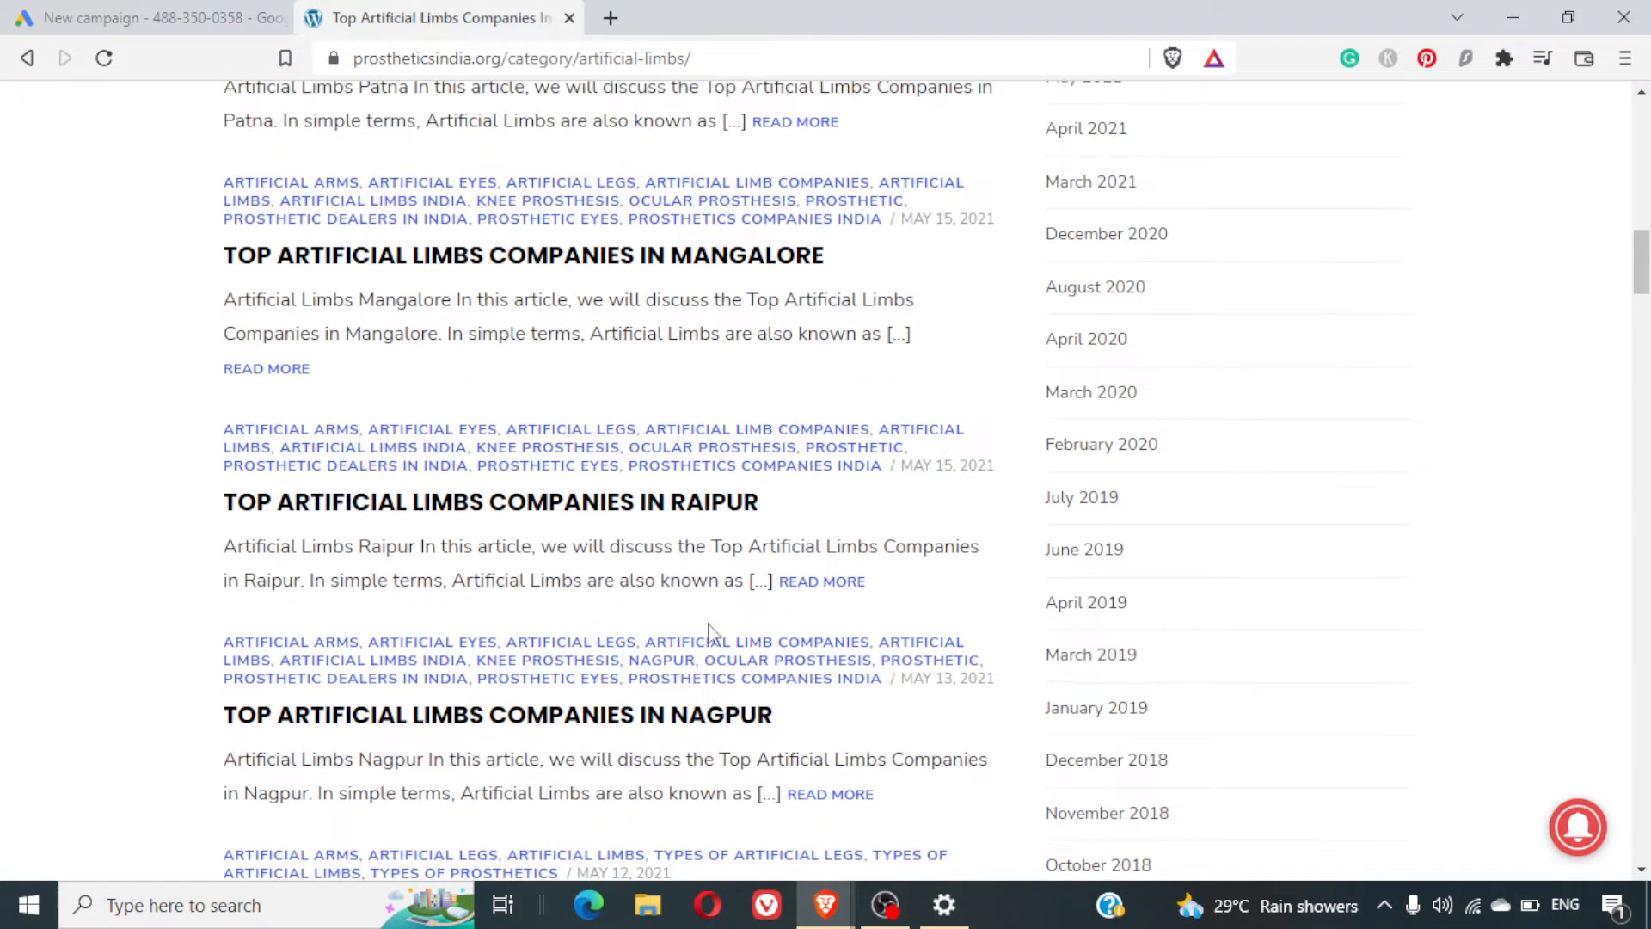
{"action": "left_click", "coordinate": [592, 509]}
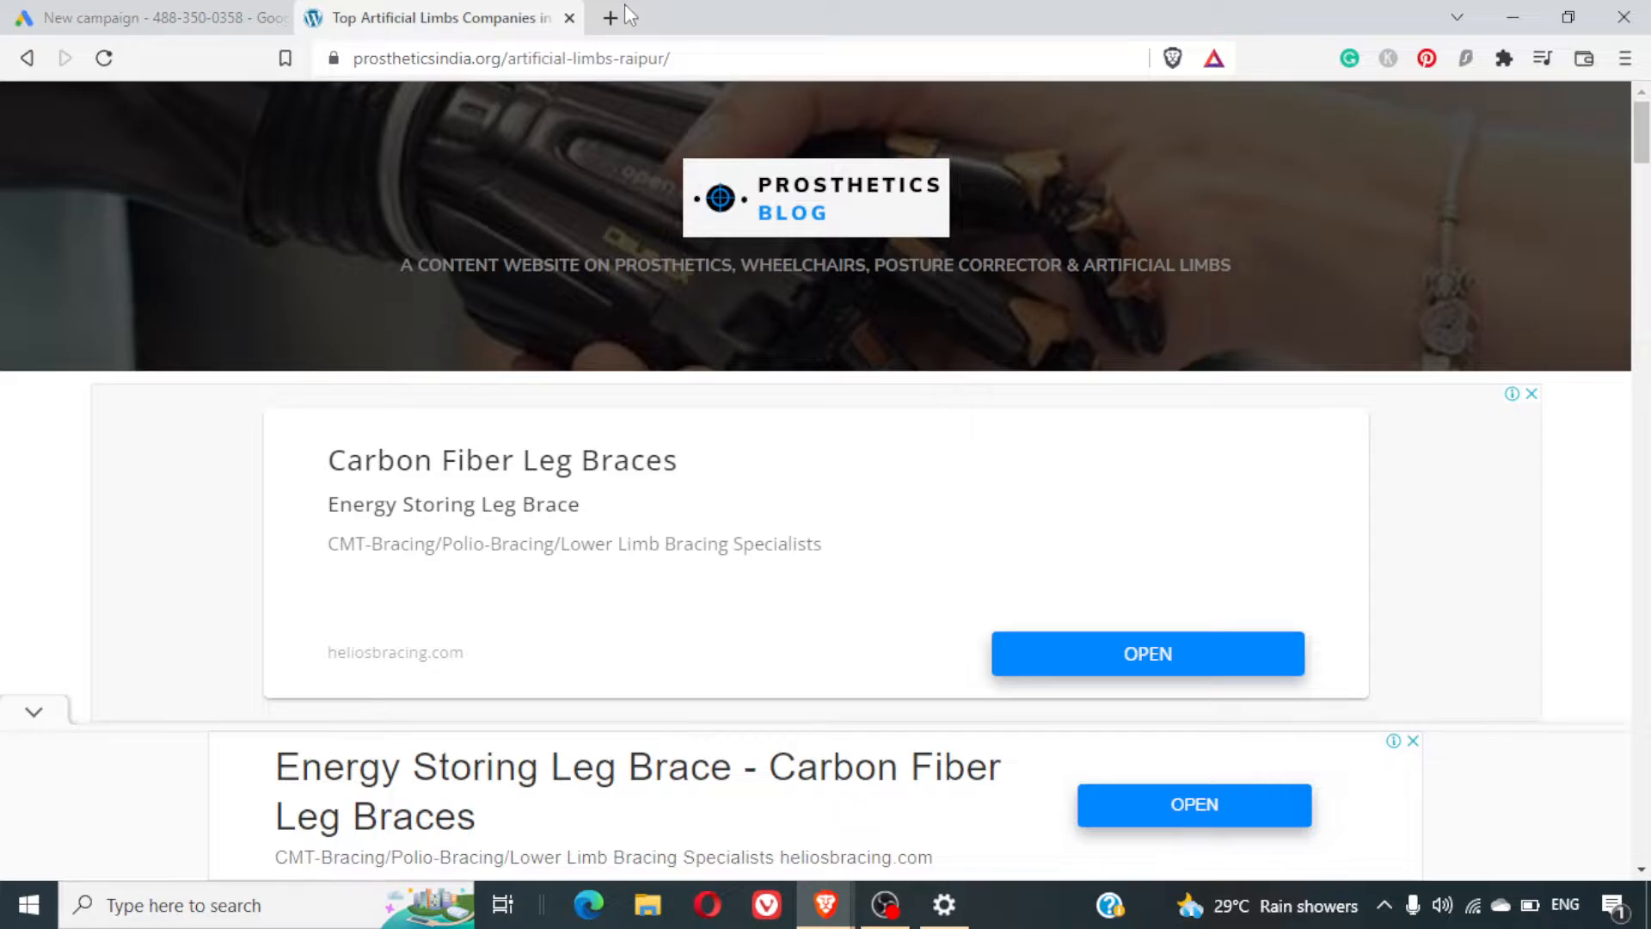
Search Google for "website development company" in a new browser tab
{"action": "left_click", "coordinate": [619, 17]}
{"action": "type", "text": "web"}
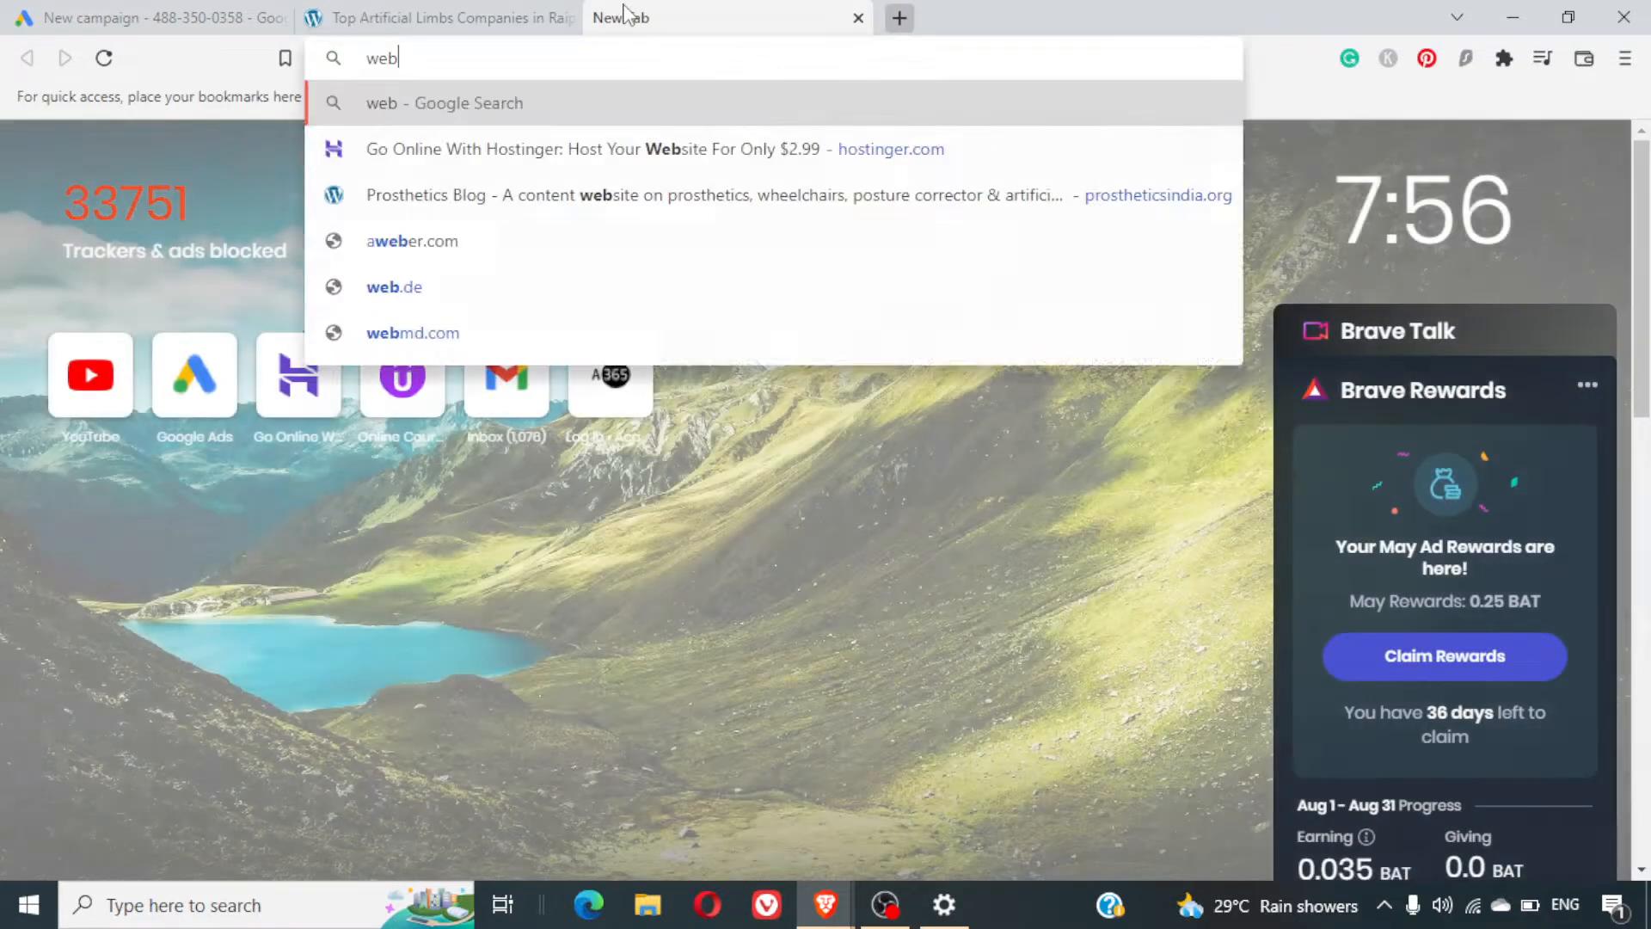
{"action": "type", "text": "site developme"}
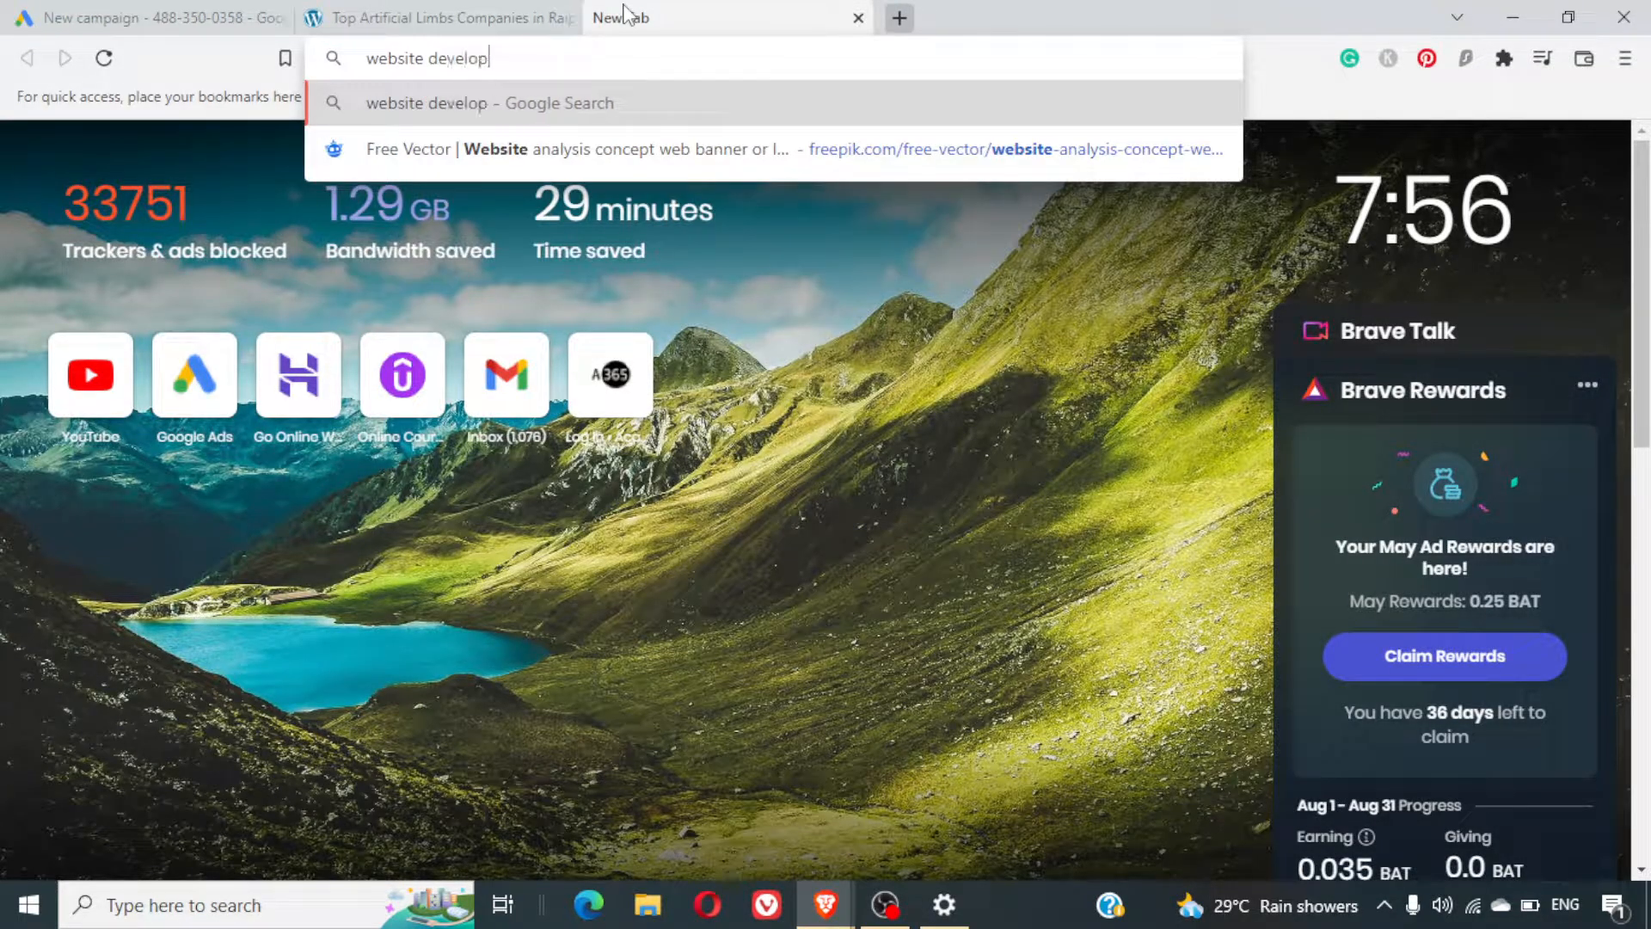
{"action": "key", "text": "BackSpace"}
{"action": "key", "text": "BackSpace"}
{"action": "type", "text": "ment company"}
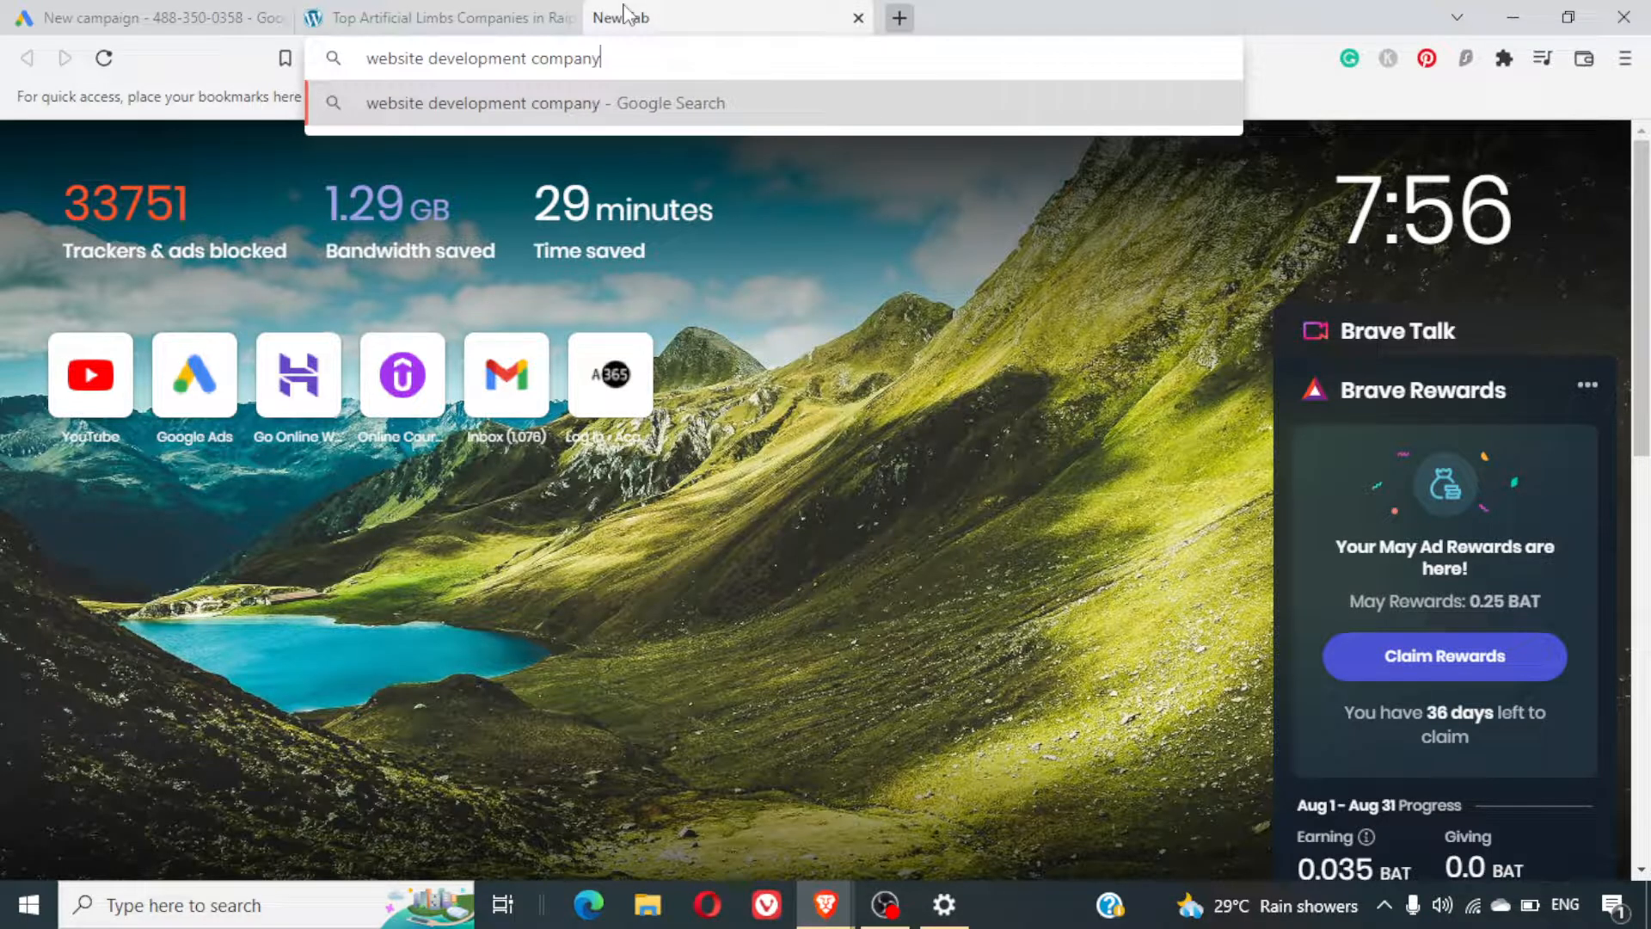
{"action": "key", "text": "Return"}
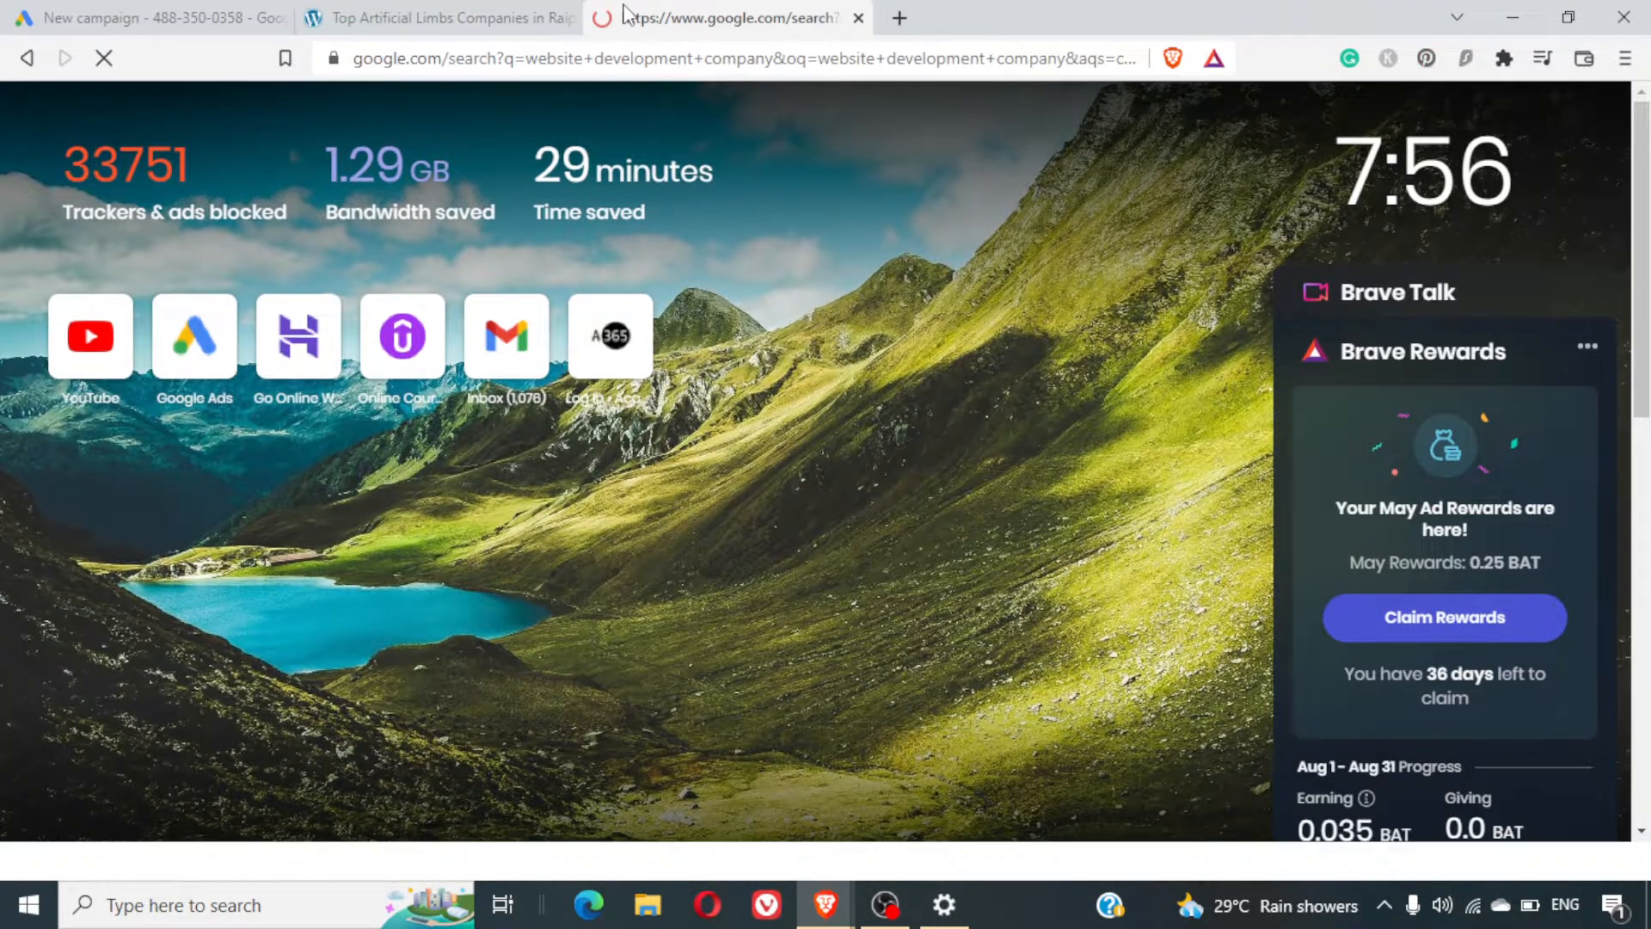
Examine the search ads in the Google results, block the location request and compare them with the Google Ads campaign types
{"action": "scroll", "coordinate": [627, 475], "scroll_direction": "down", "scroll_amount": 4}
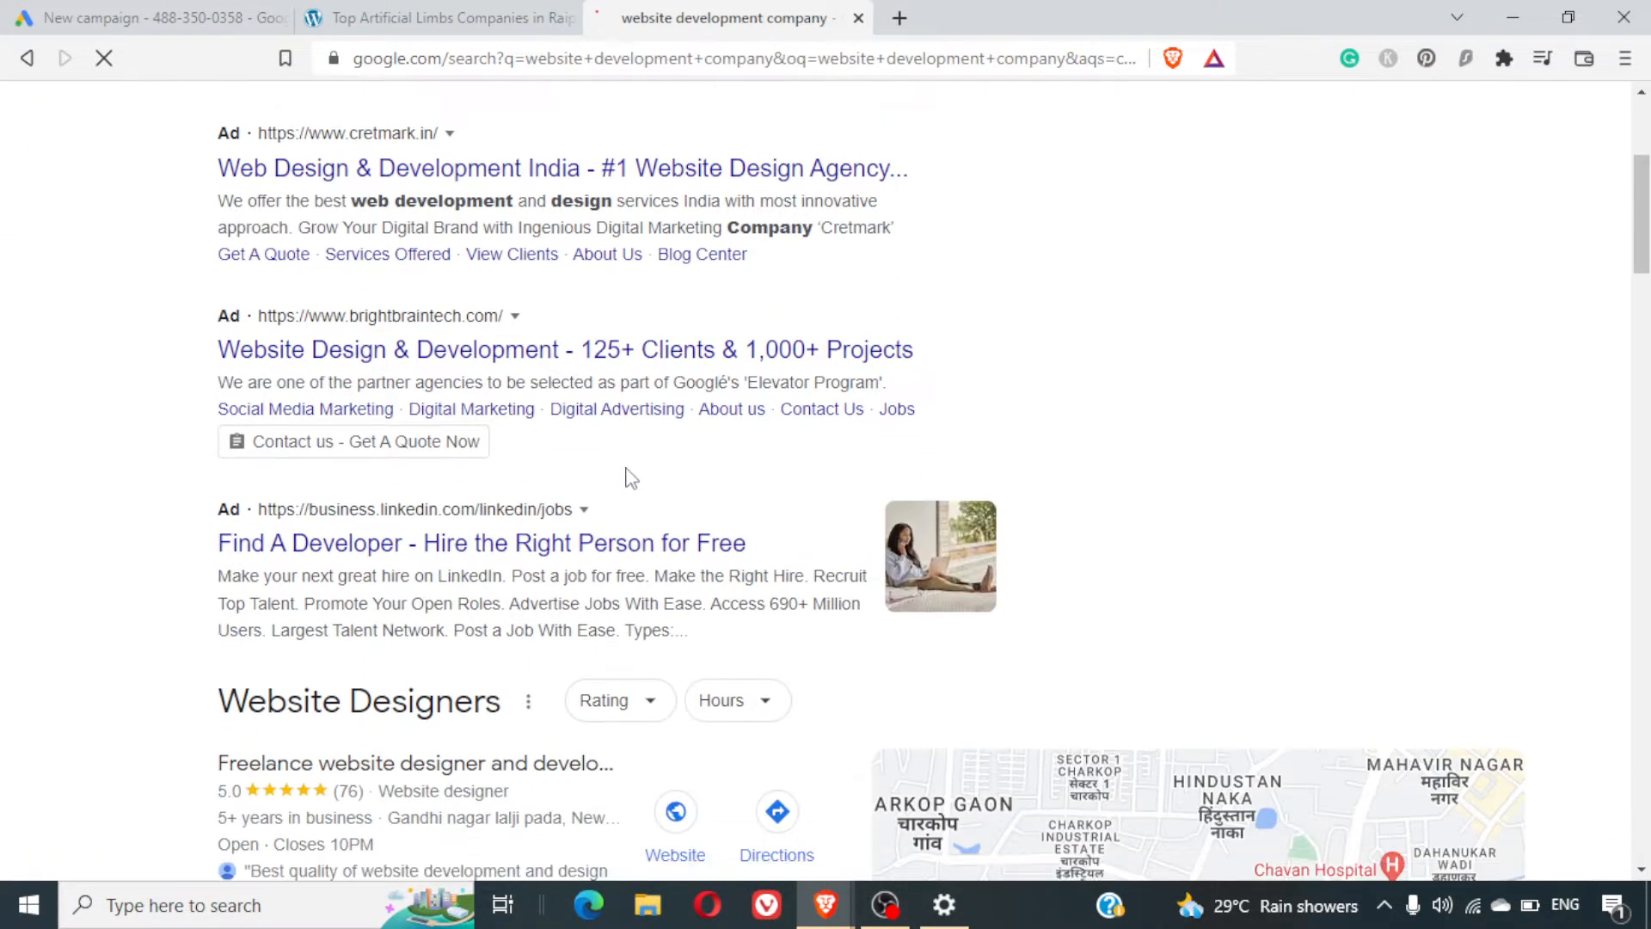
{"action": "scroll", "coordinate": [627, 475], "scroll_direction": "up", "scroll_amount": 4}
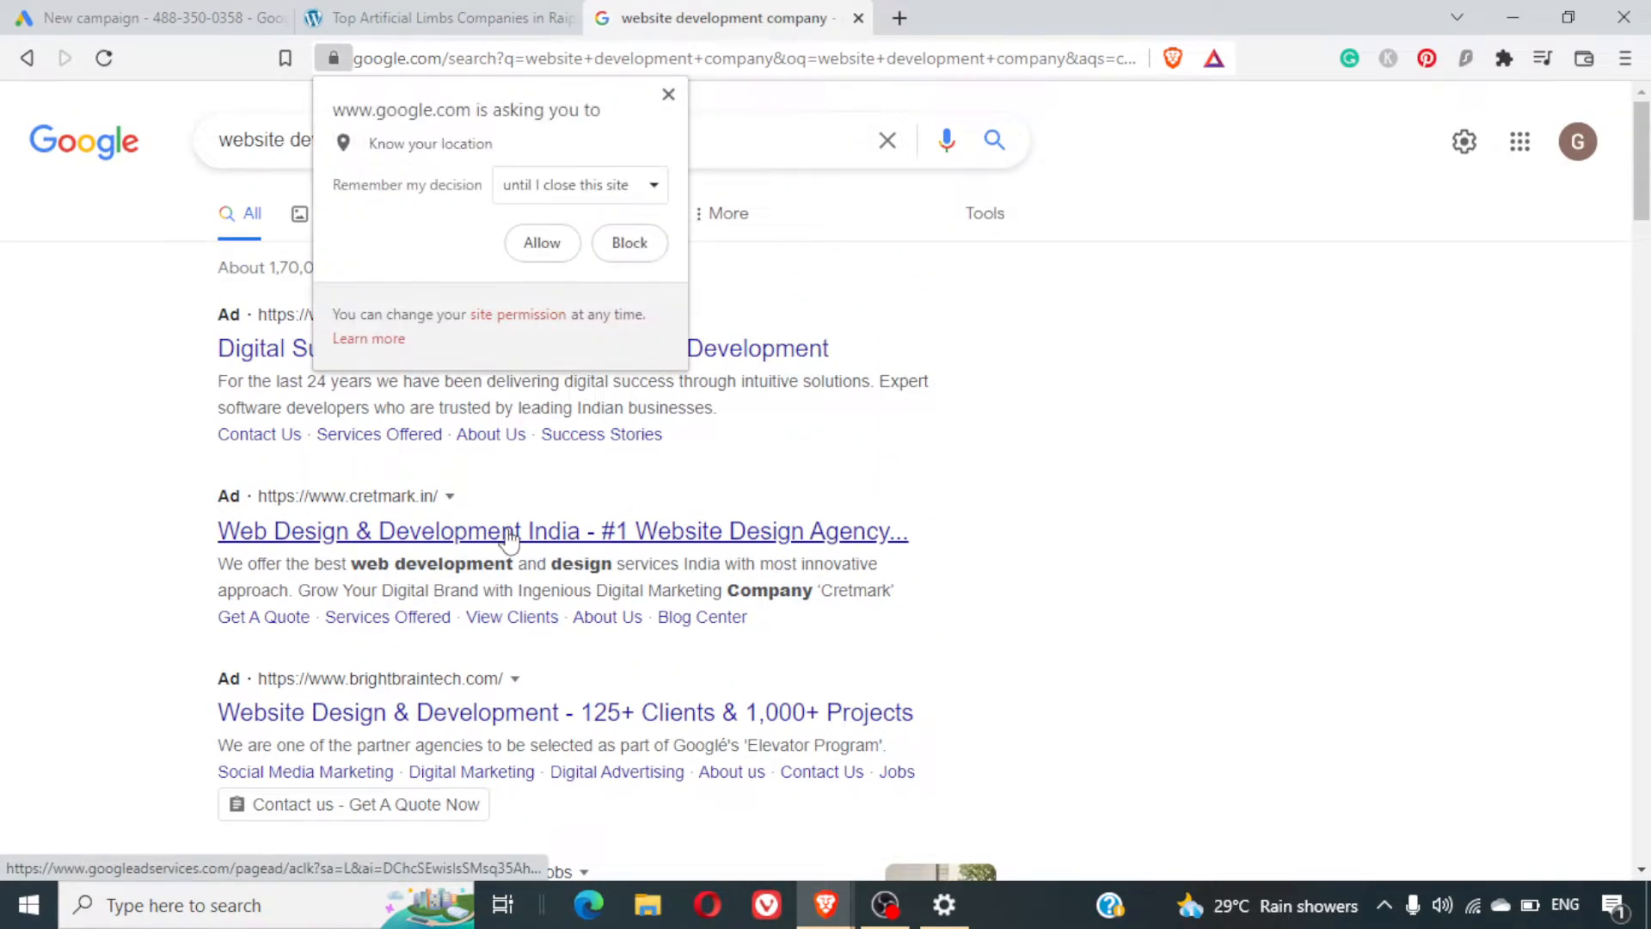
{"action": "left_click", "coordinate": [607, 243]}
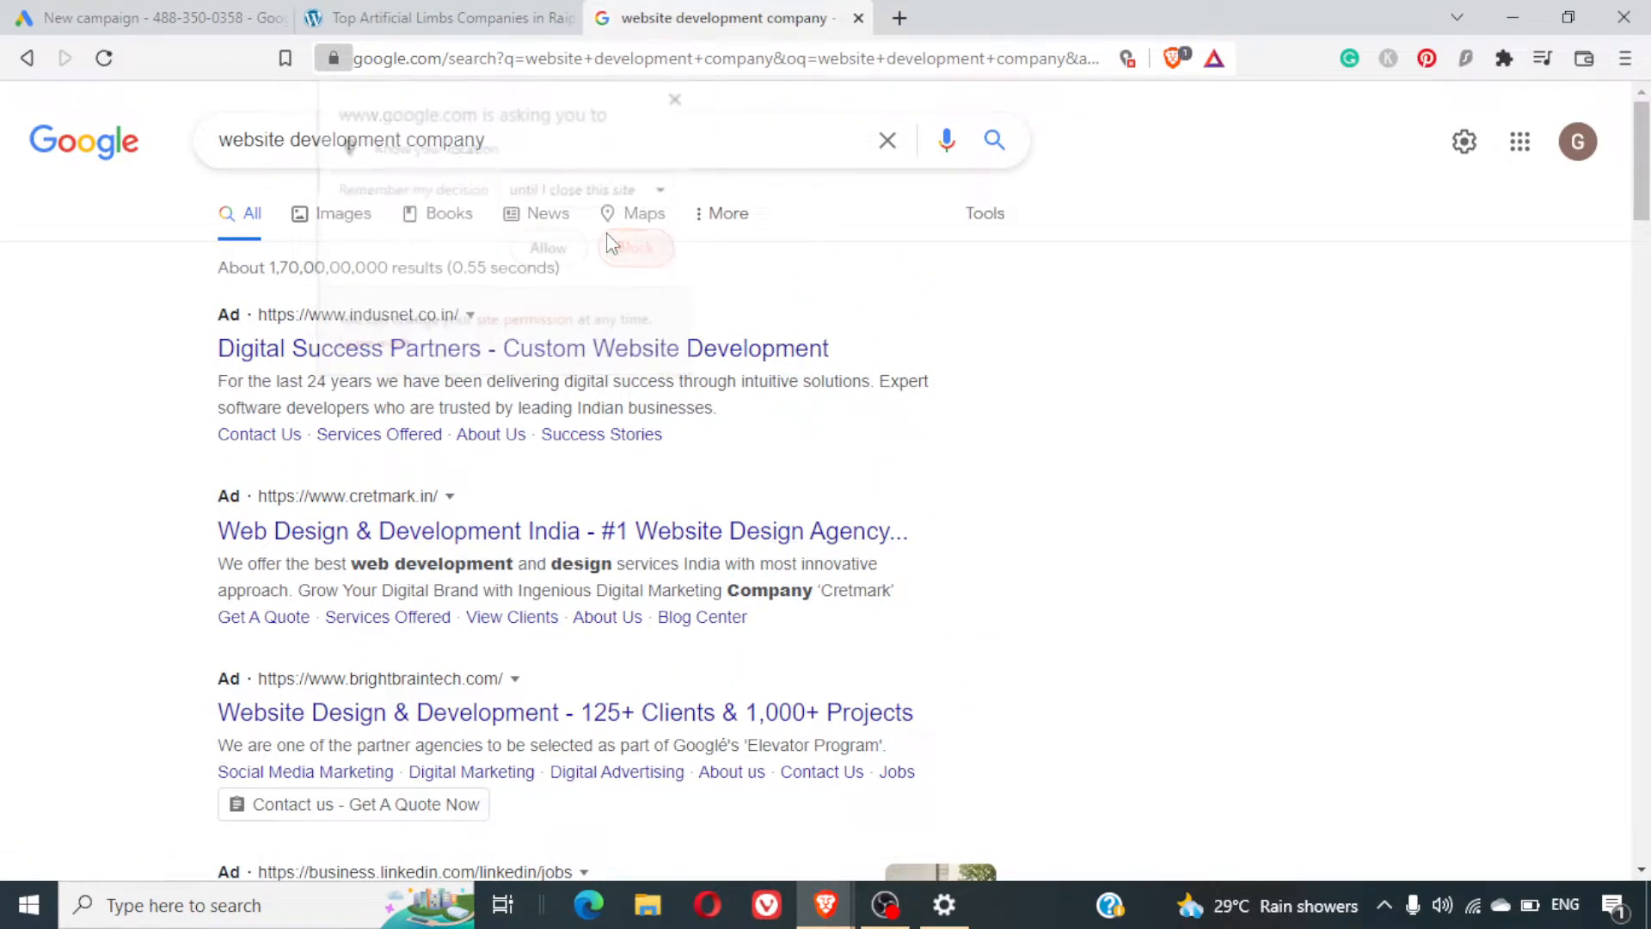
{"action": "left_click", "coordinate": [146, 17]}
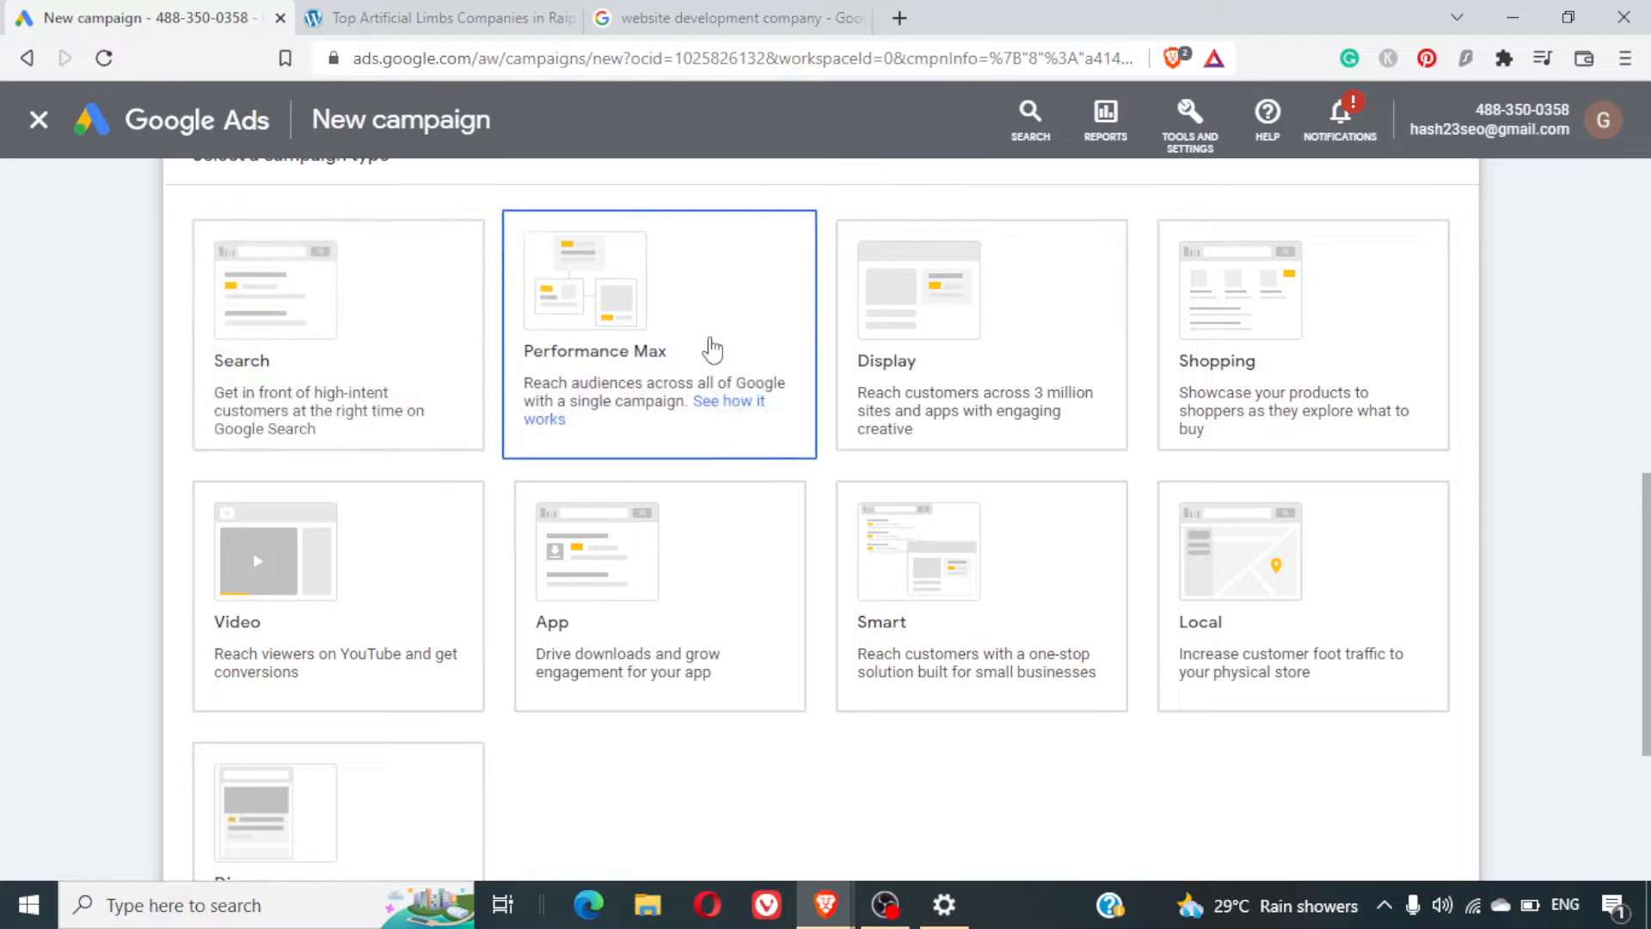
{"action": "left_click", "coordinate": [712, 8]}
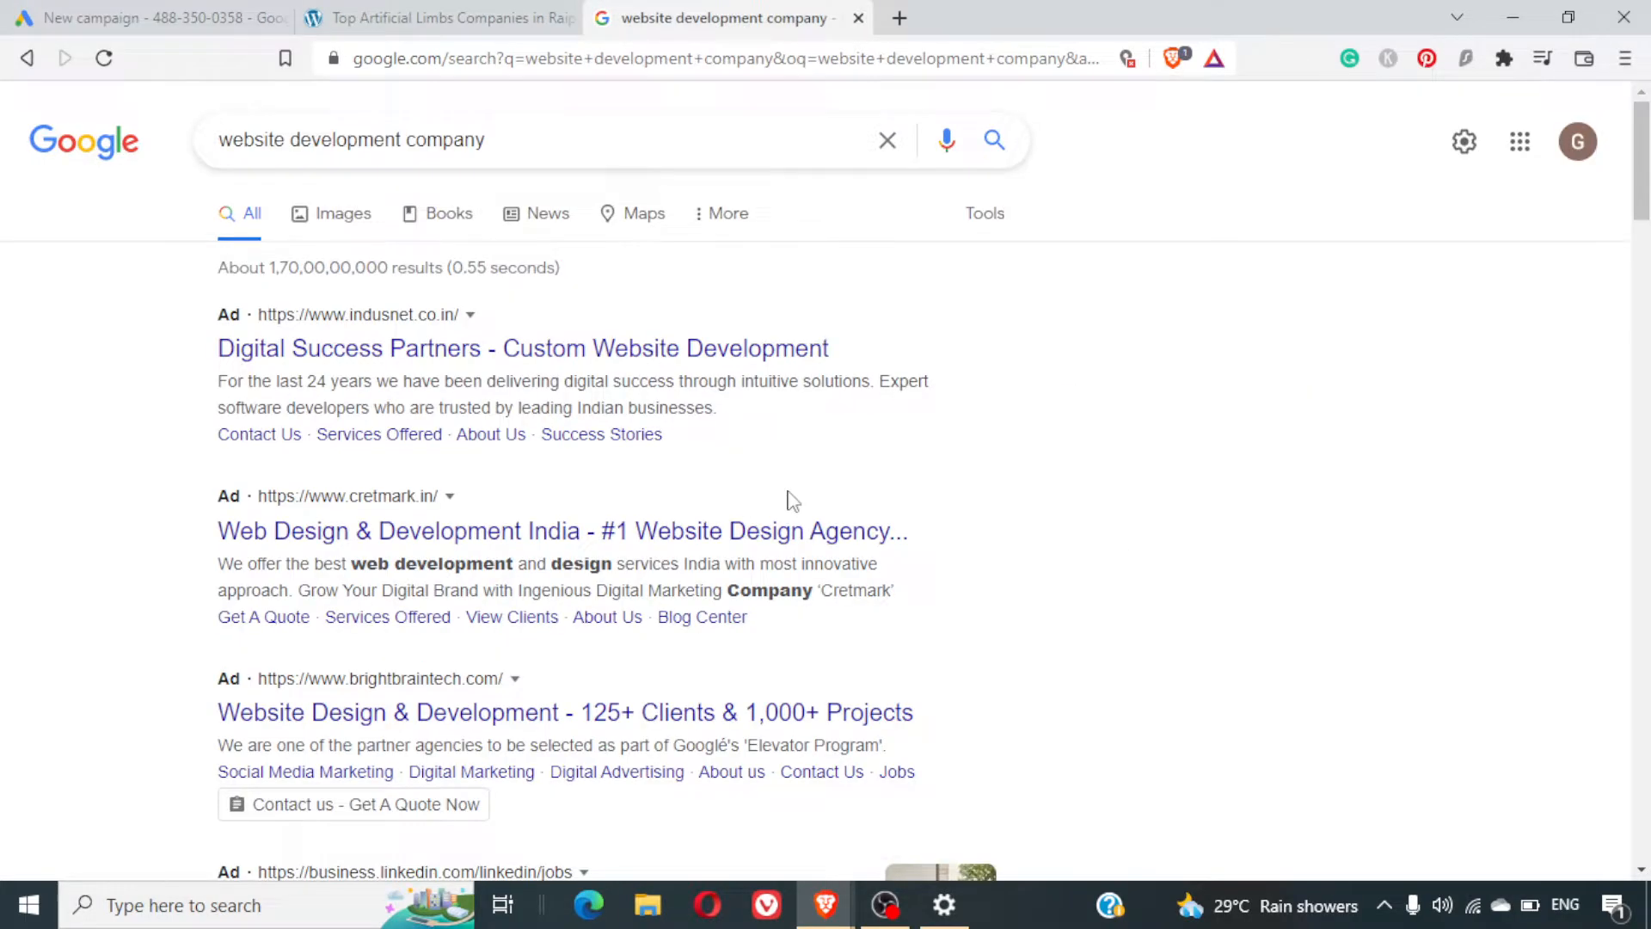
Compare the display ads in the artificial limbs article with the Google search ads and the Google Ads campaign types
{"action": "left_click", "coordinate": [451, 17]}
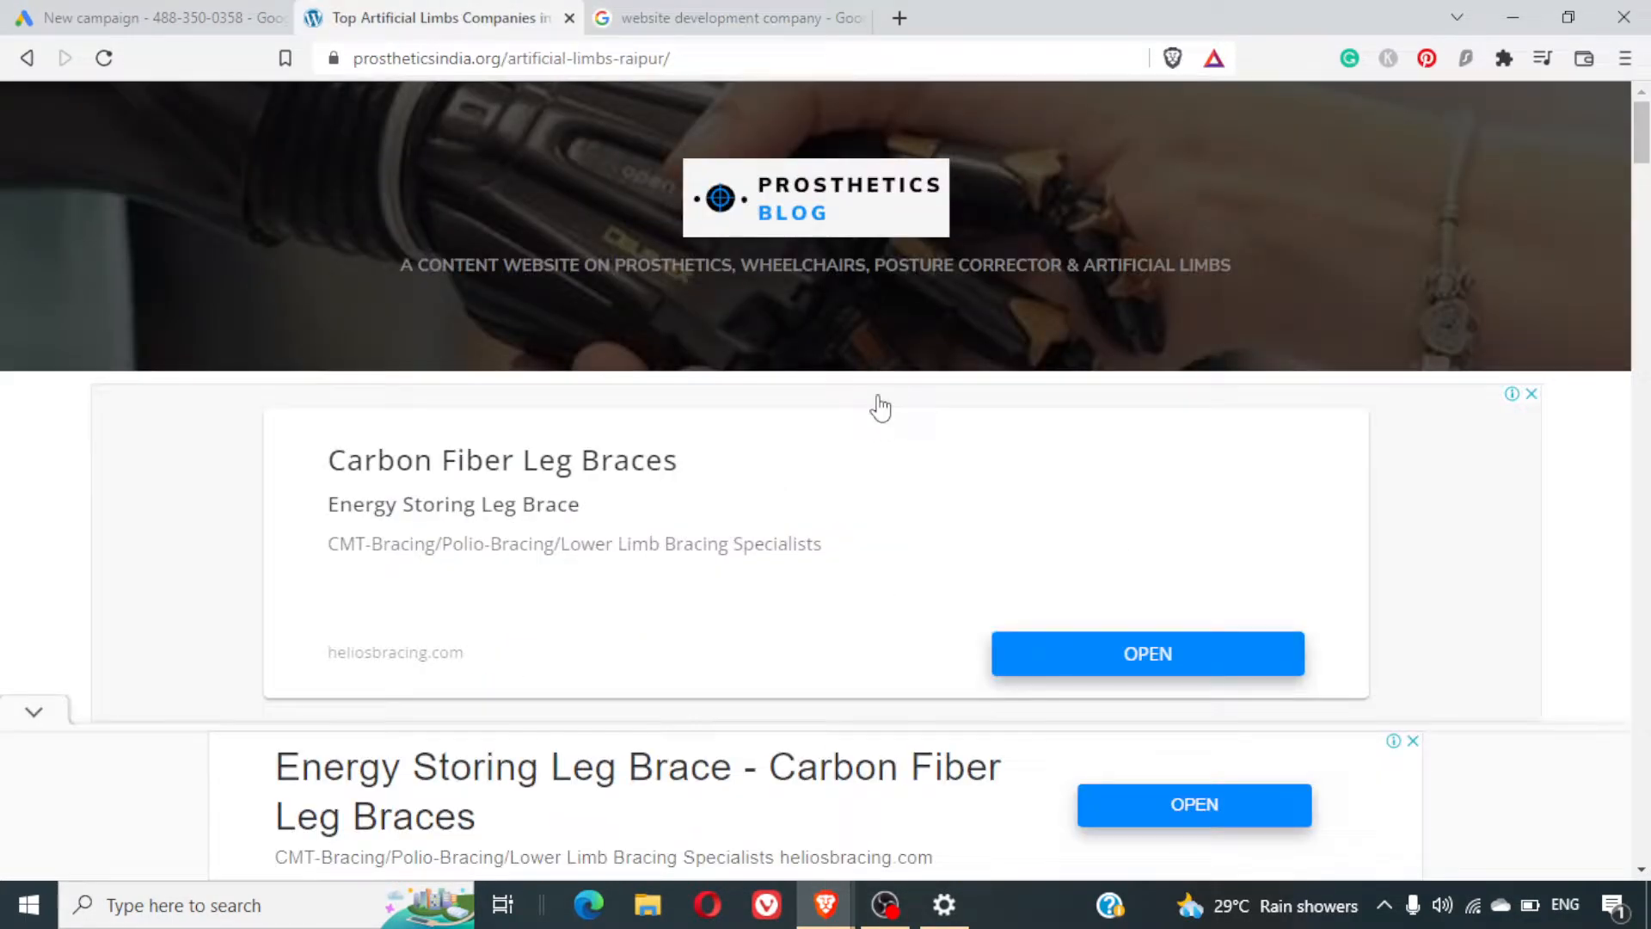
{"action": "left_click", "coordinate": [686, 10]}
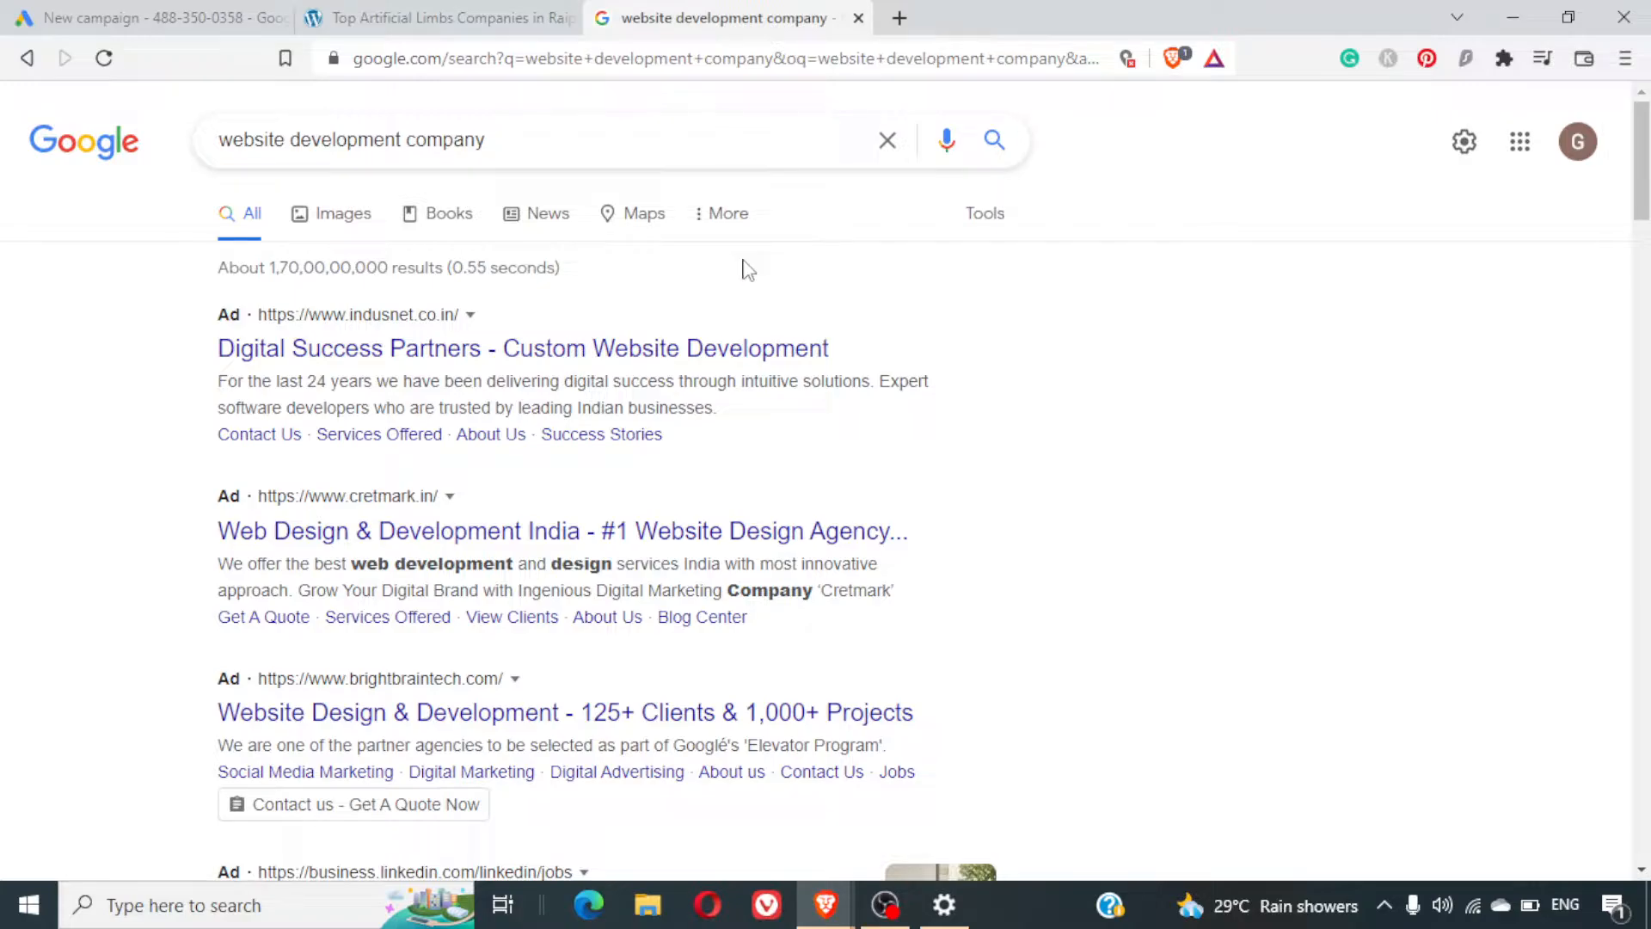
{"action": "left_click", "coordinate": [400, 9]}
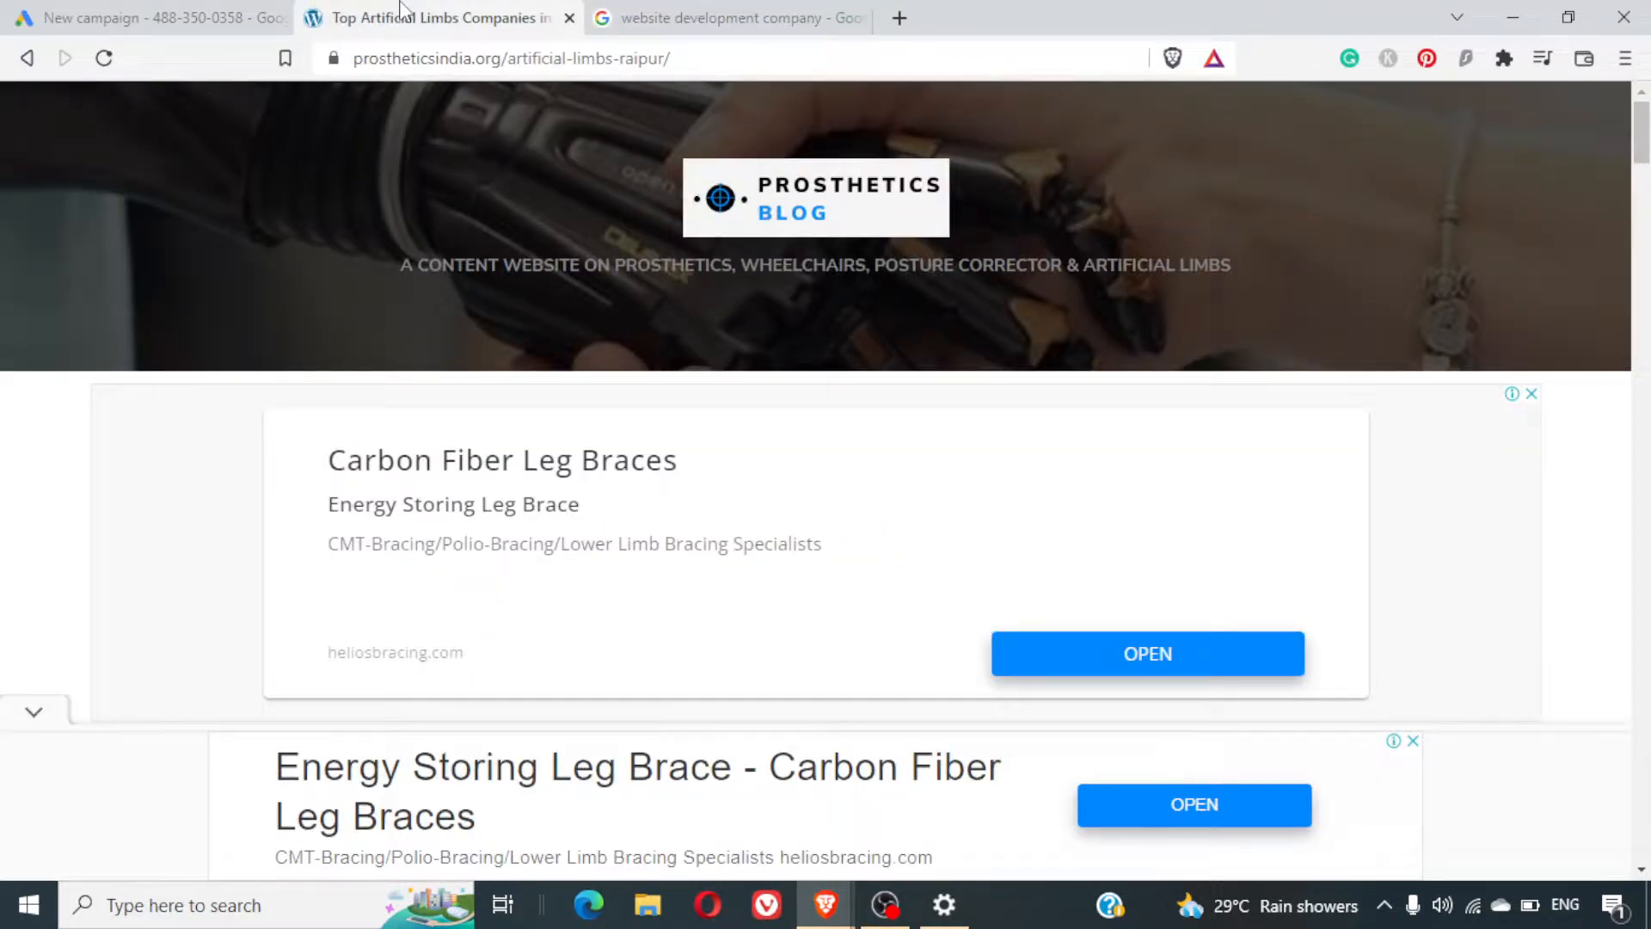
{"action": "left_click", "coordinate": [215, 9]}
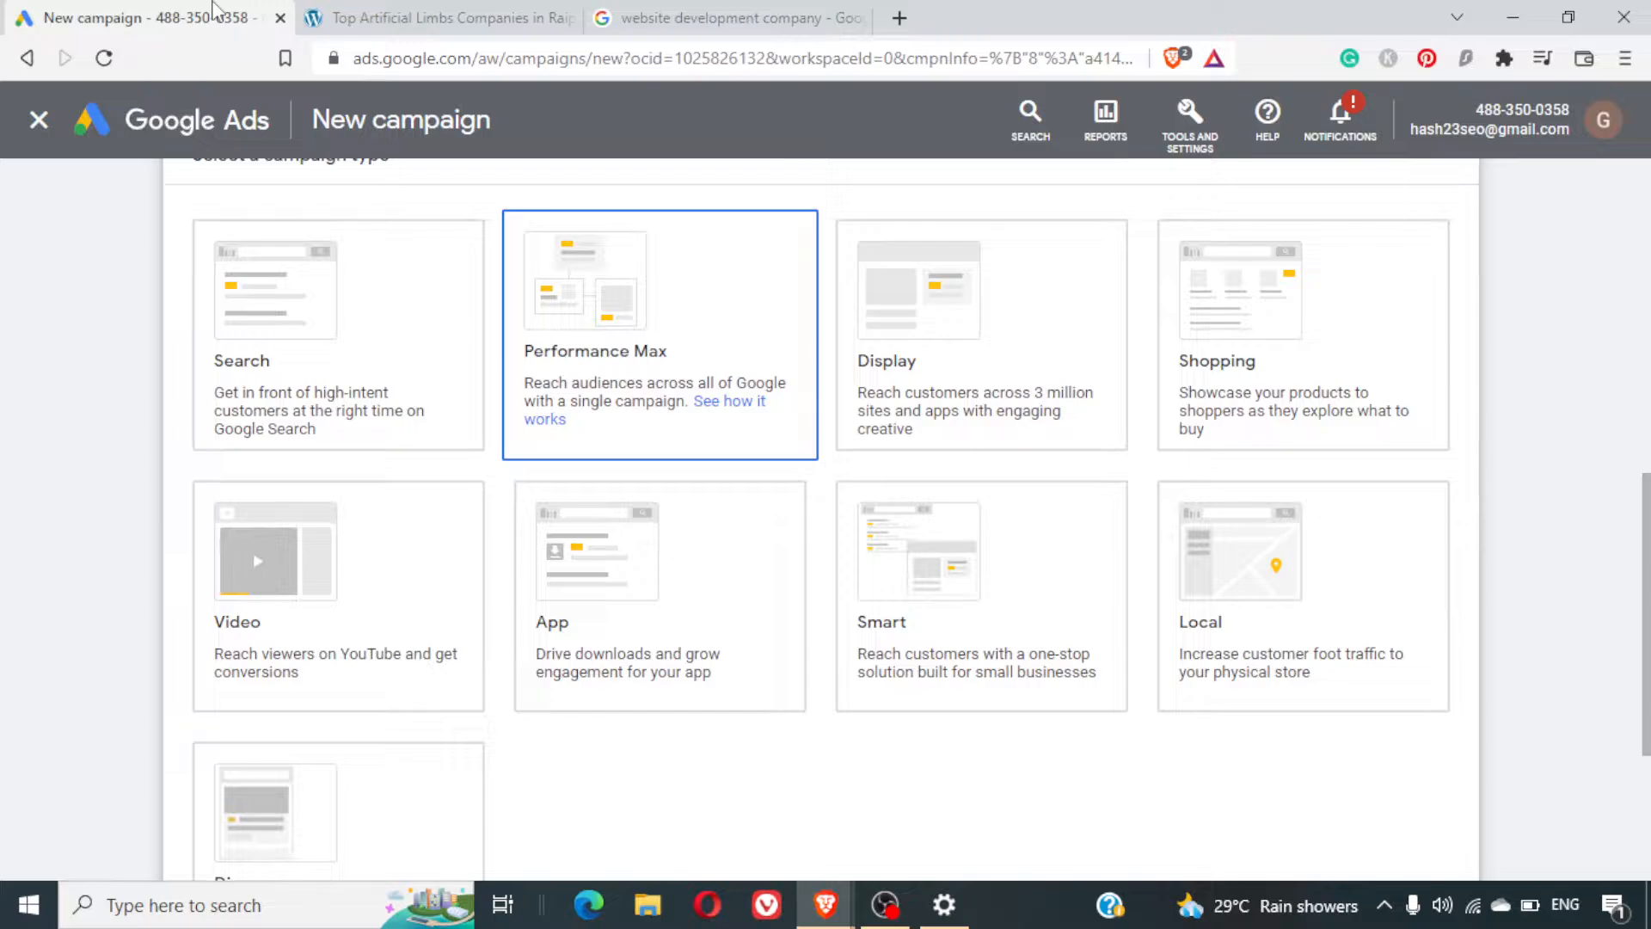
Search Google for "buy shoes online" in place of the website development company query
{"action": "left_click", "coordinate": [660, 8]}
{"action": "left_click", "coordinate": [508, 136]}
{"action": "key", "text": "ctrl+a"}
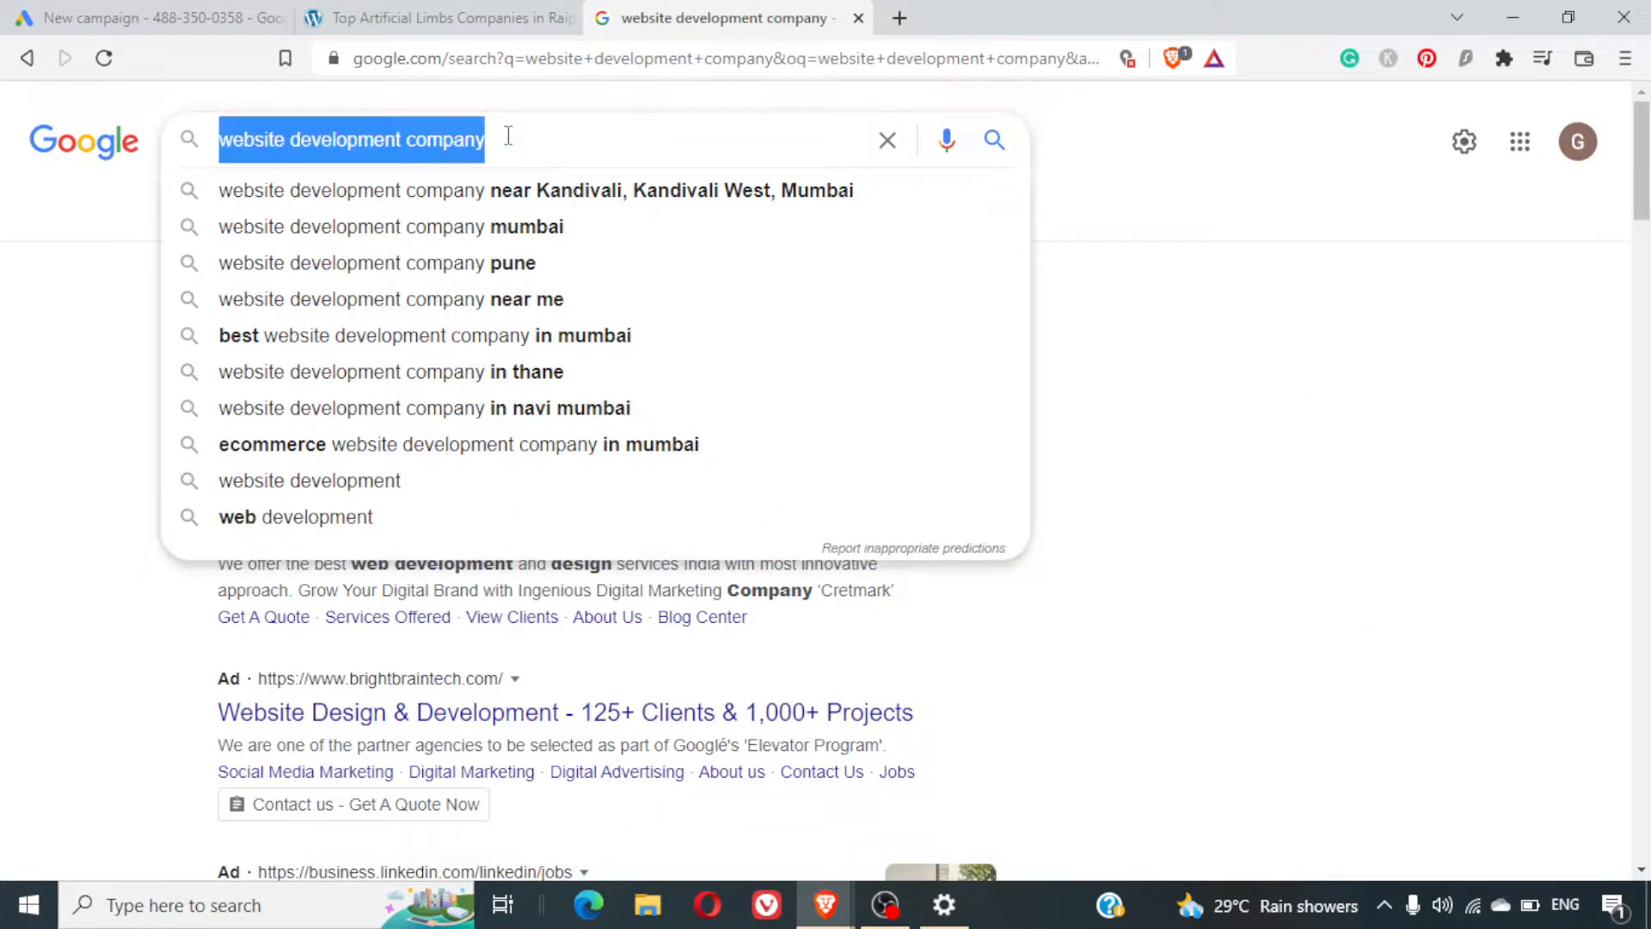
{"action": "type", "text": "buy shoes "}
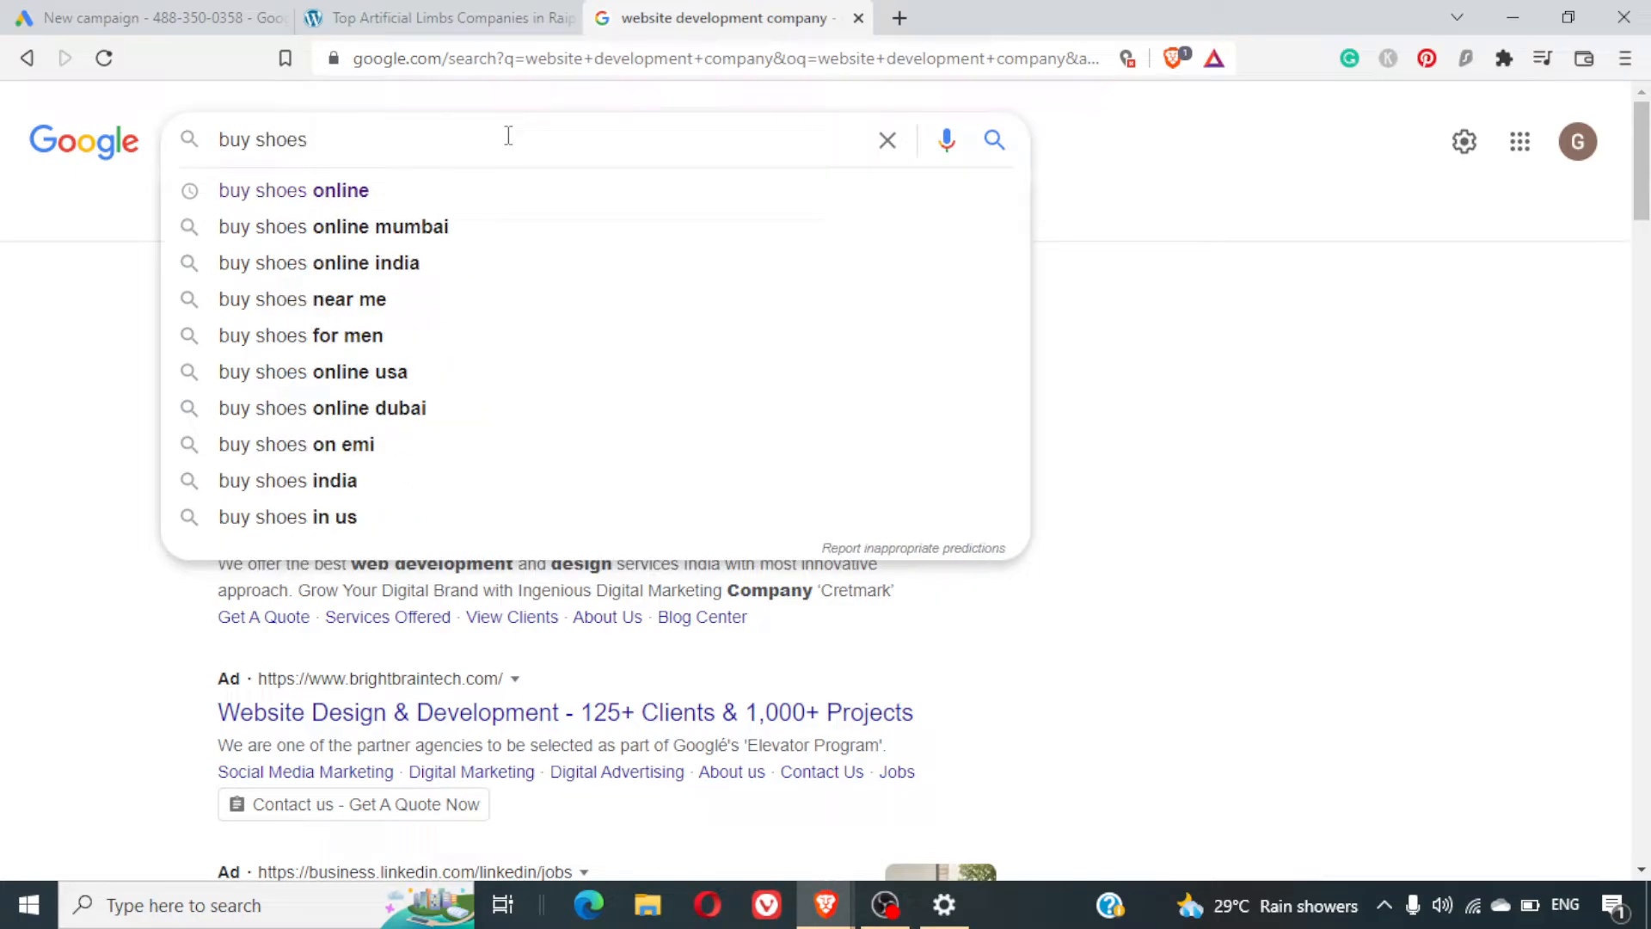
{"action": "type", "text": "online"}
{"action": "key", "text": "Return"}
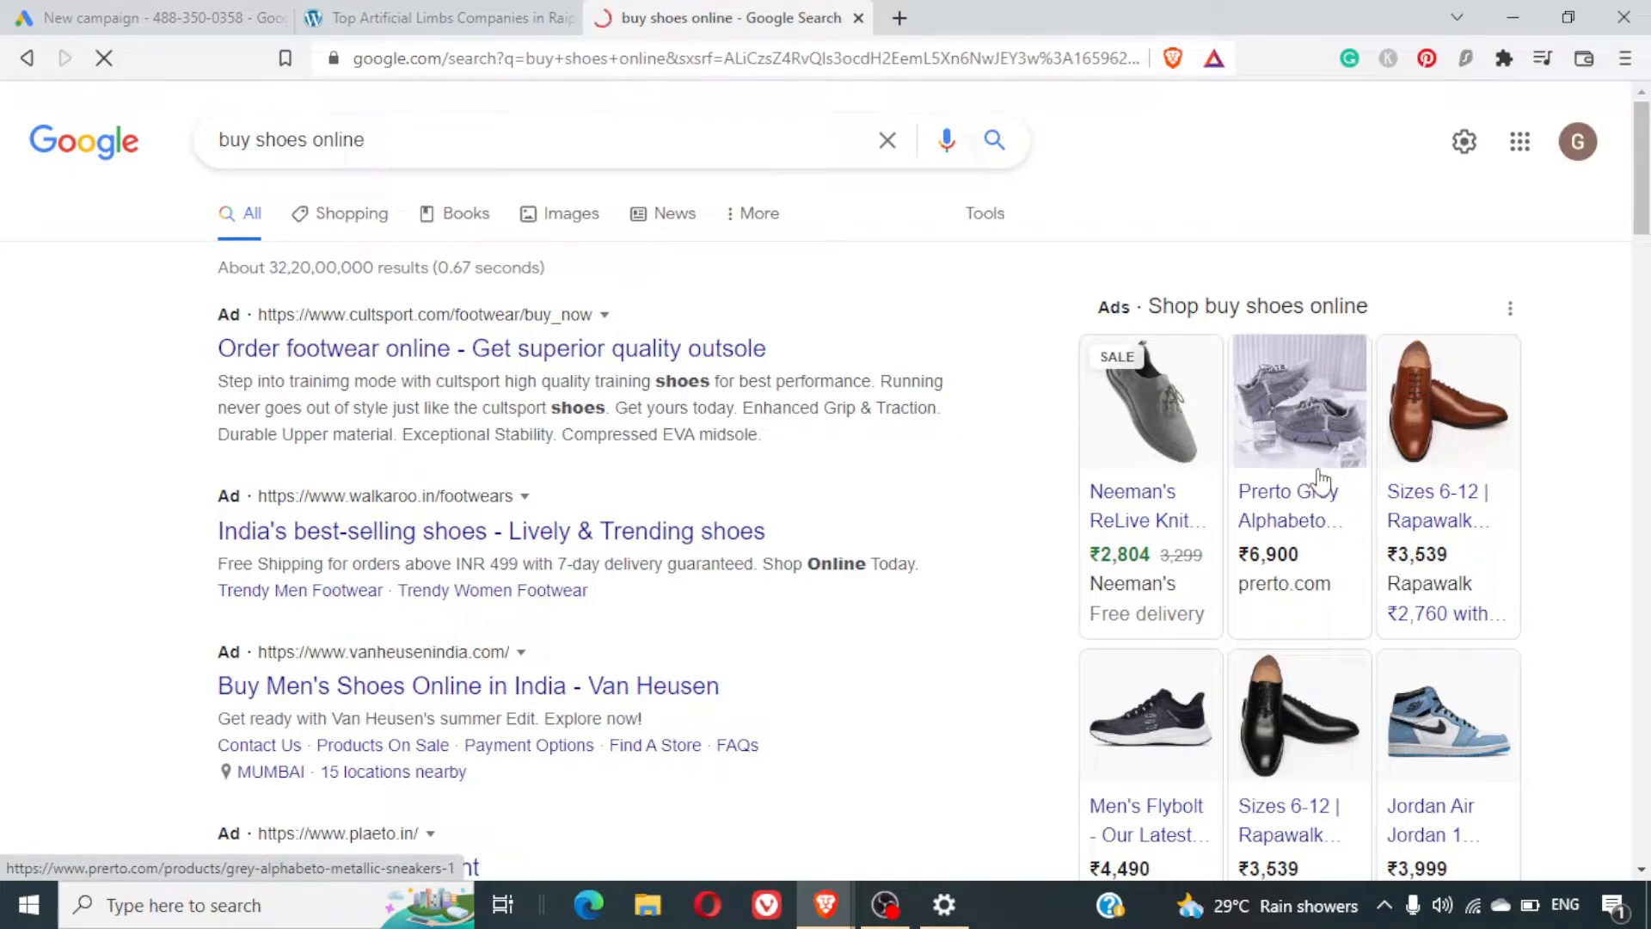
Examine the shopping ads for shoes beside the search results, previewing several of the product listings
{"action": "mouse_move", "coordinate": [1244, 445]}
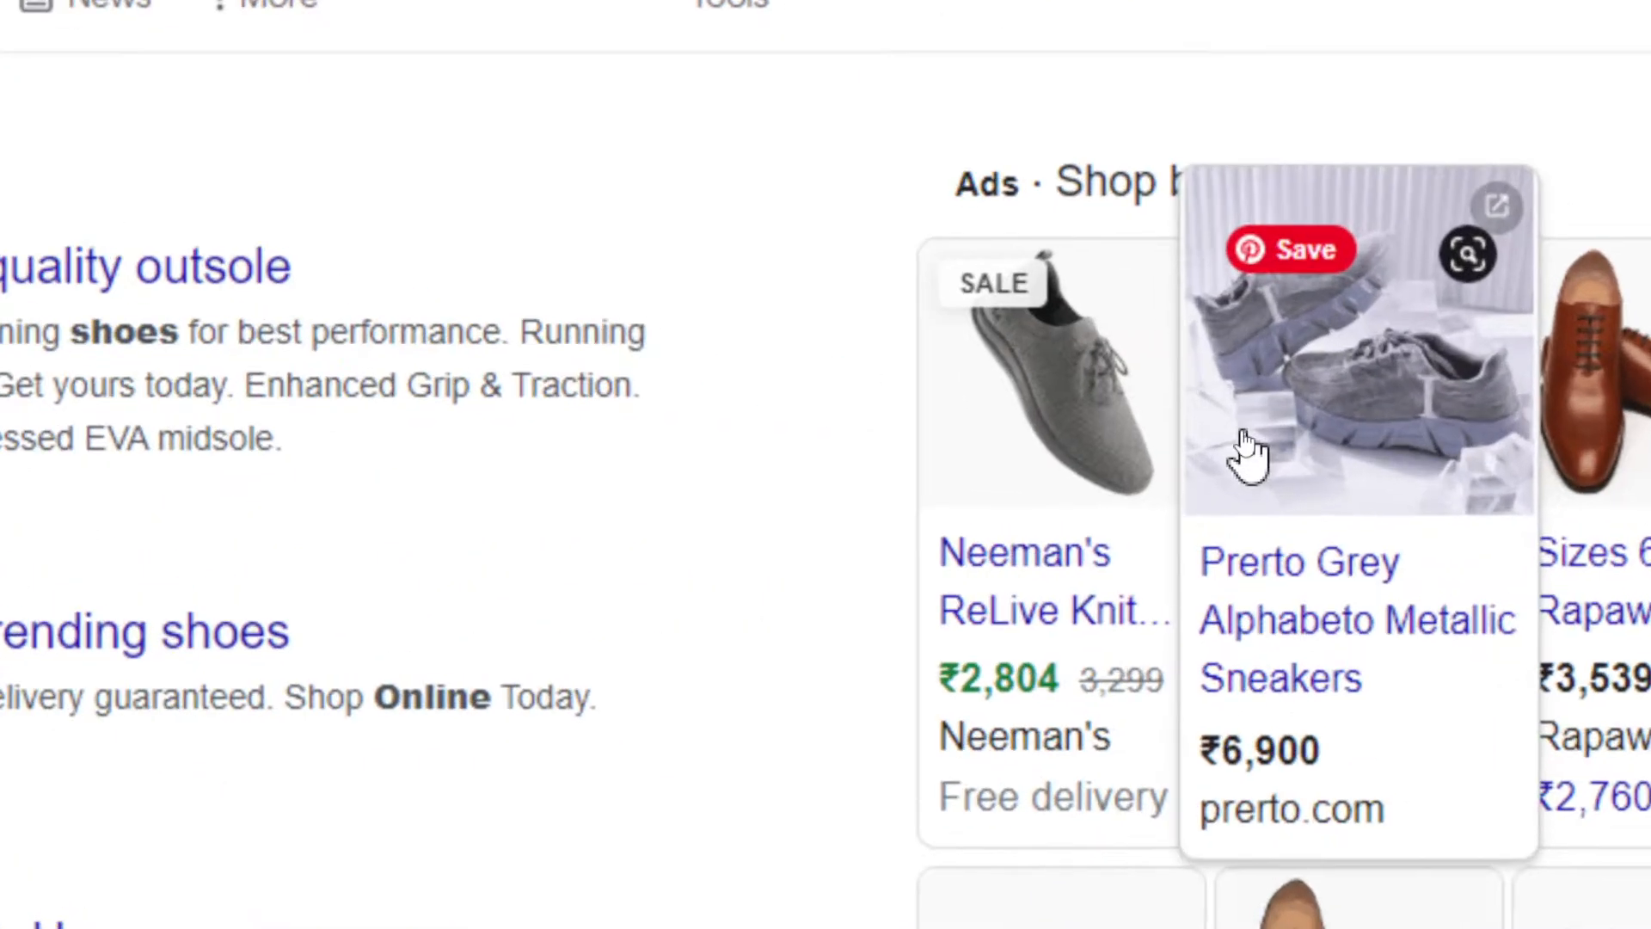
{"action": "mouse_move", "coordinate": [1032, 465]}
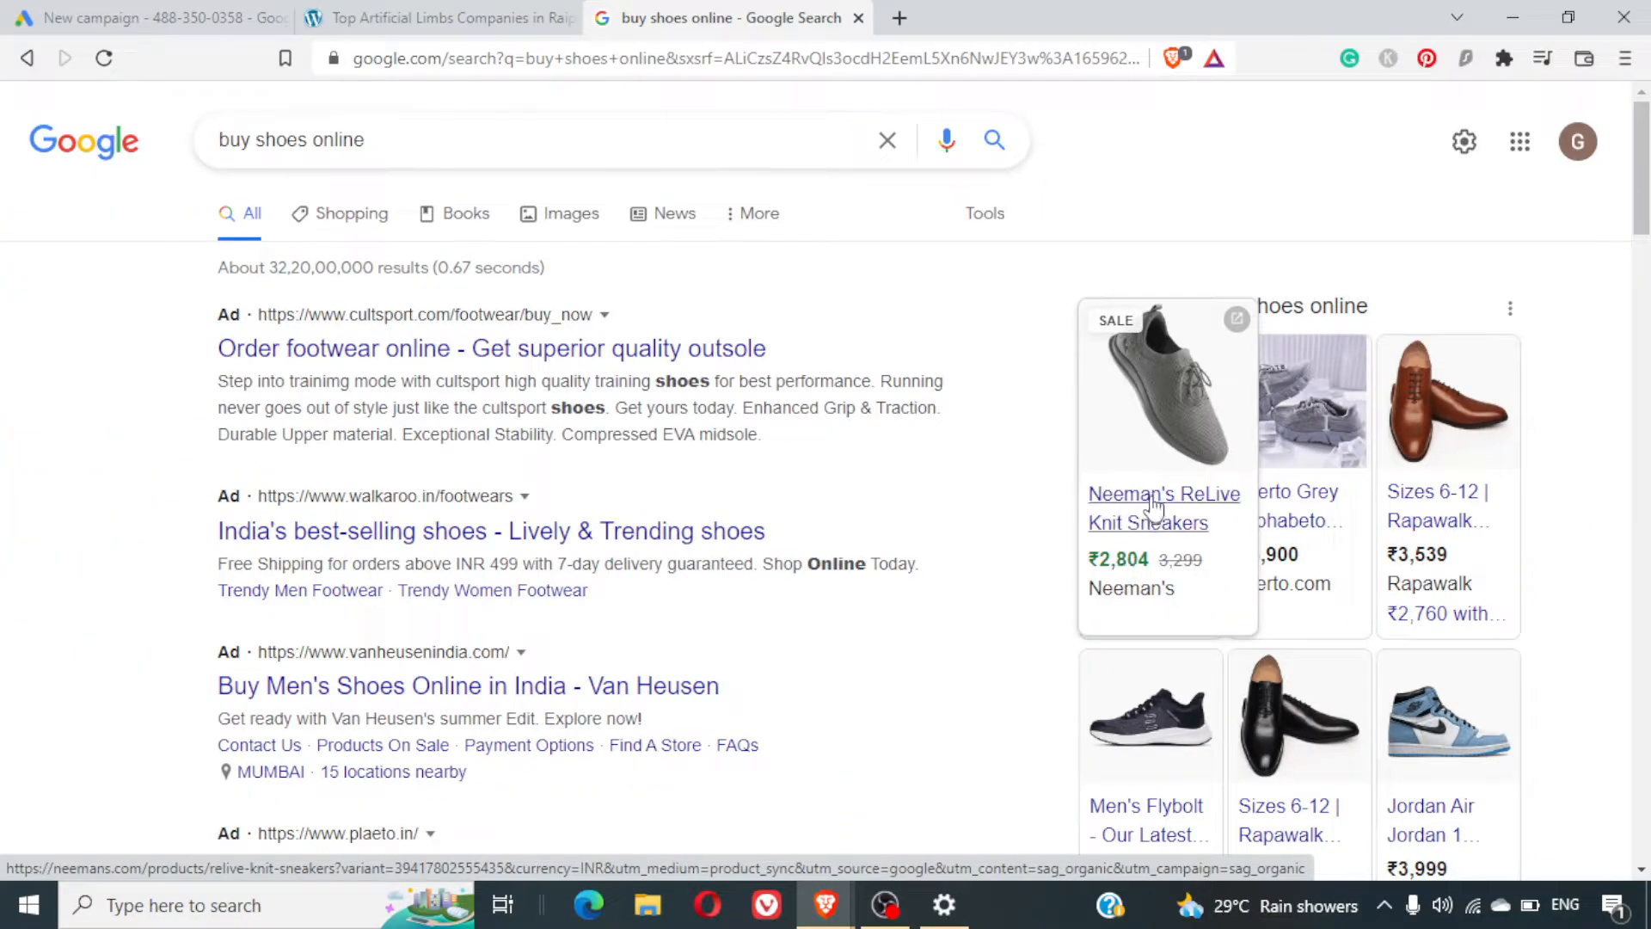
{"action": "mouse_move", "coordinate": [1374, 500]}
{"action": "mouse_move", "coordinate": [1466, 352]}
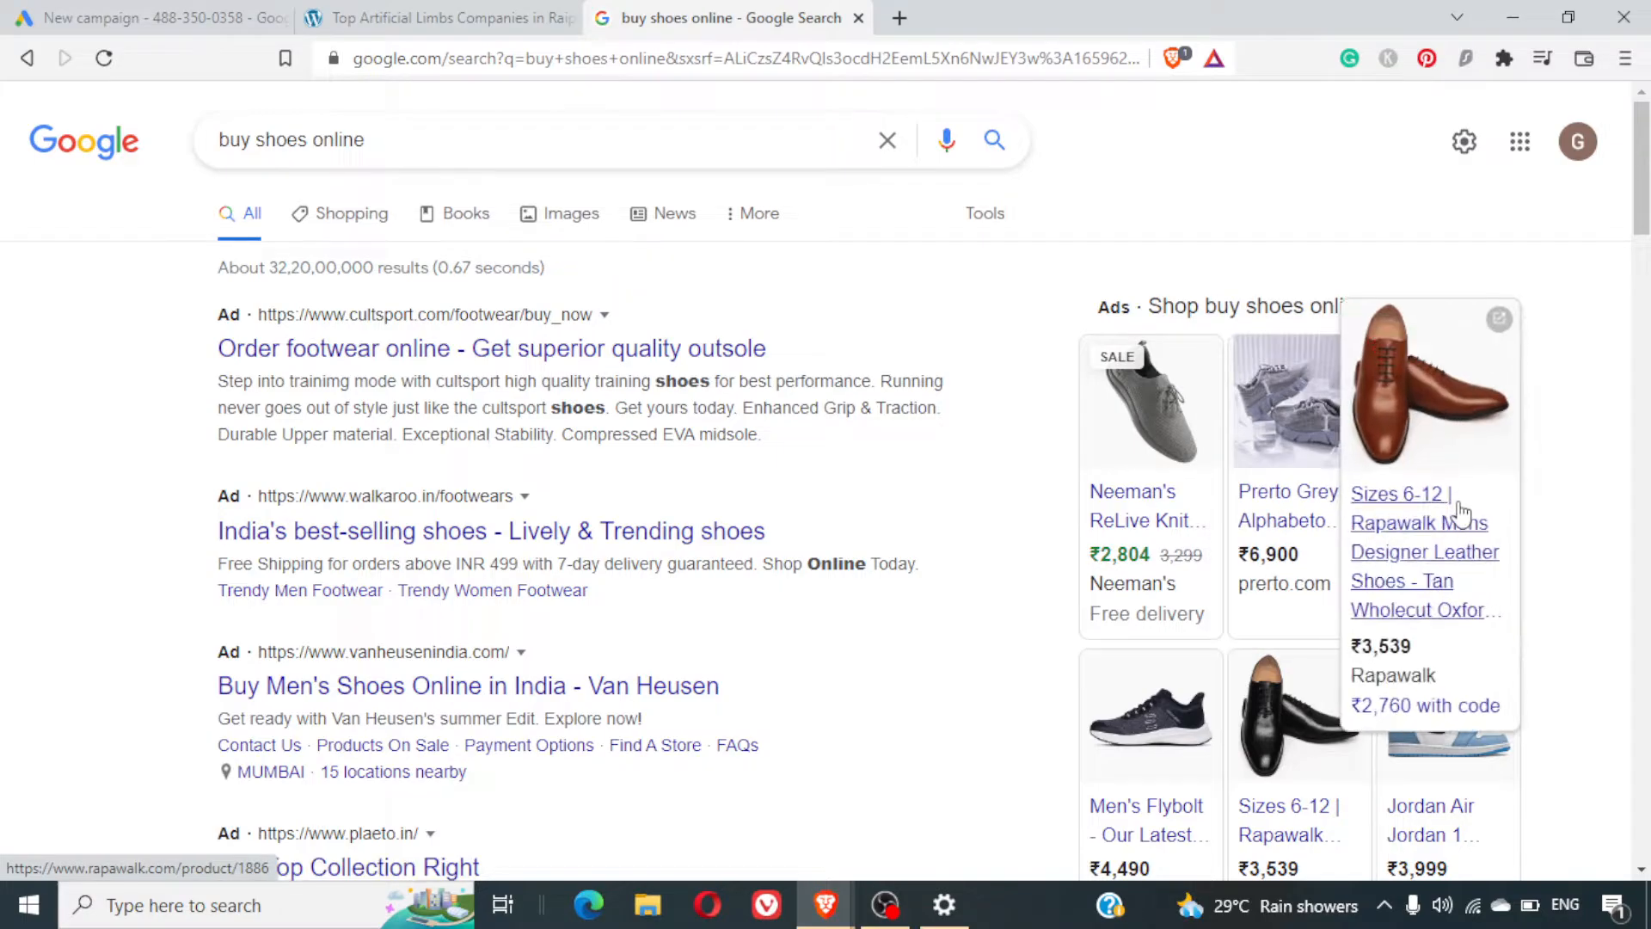
{"action": "scroll", "coordinate": [1593, 389], "scroll_direction": "down", "scroll_amount": 6}
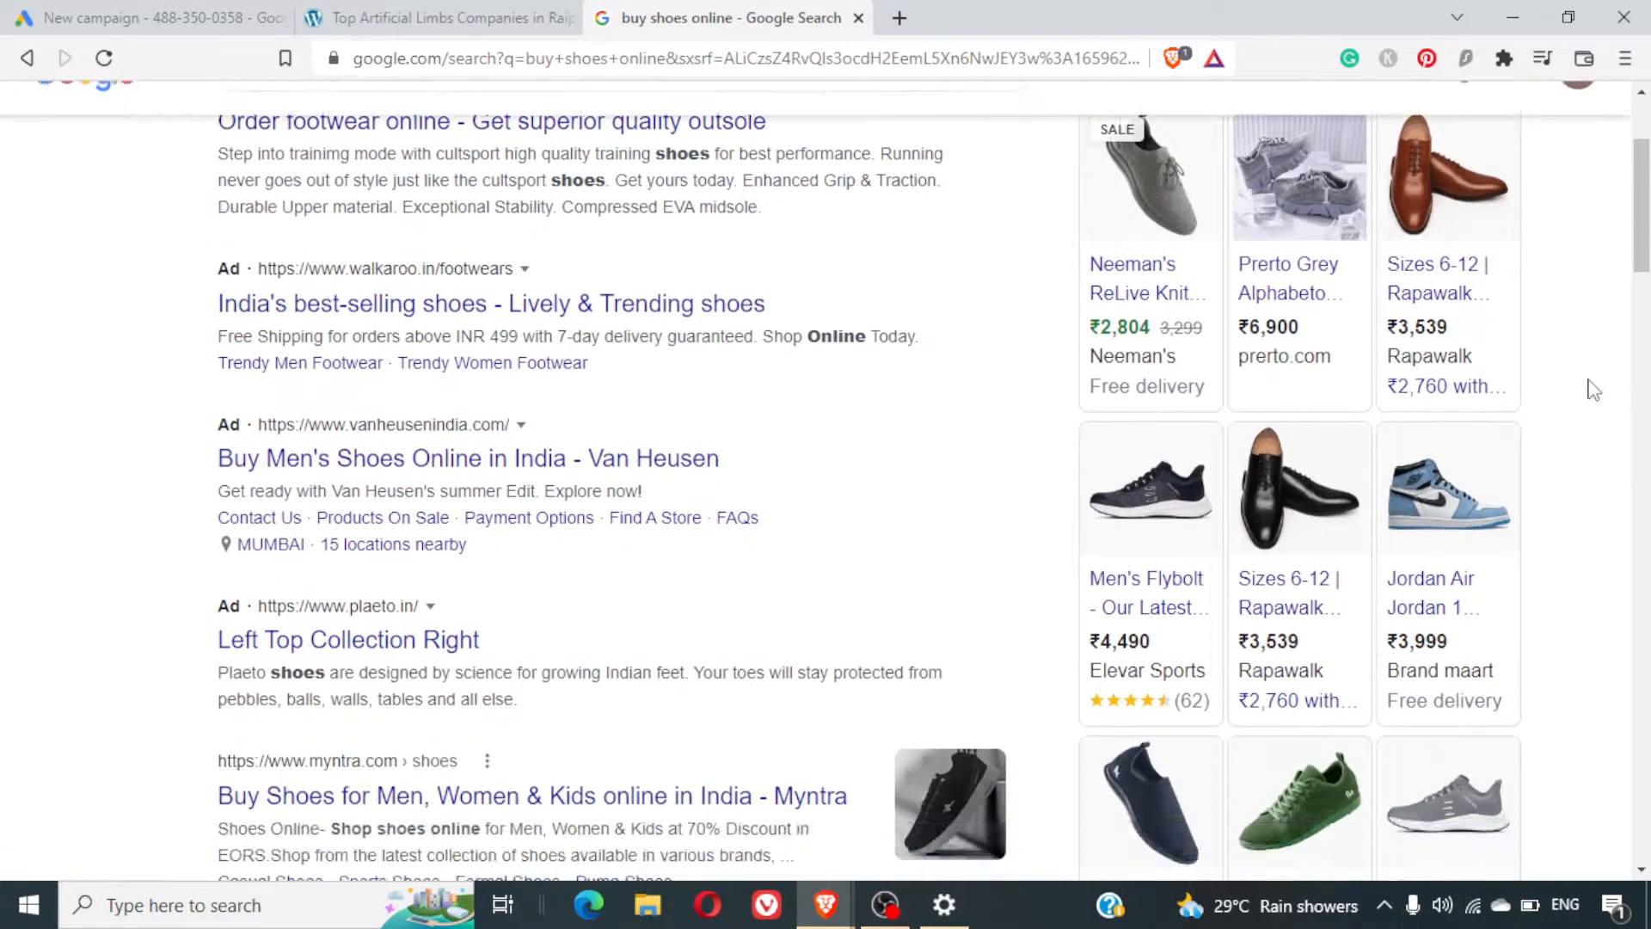
{"action": "scroll", "coordinate": [1593, 390], "scroll_direction": "up", "scroll_amount": 8}
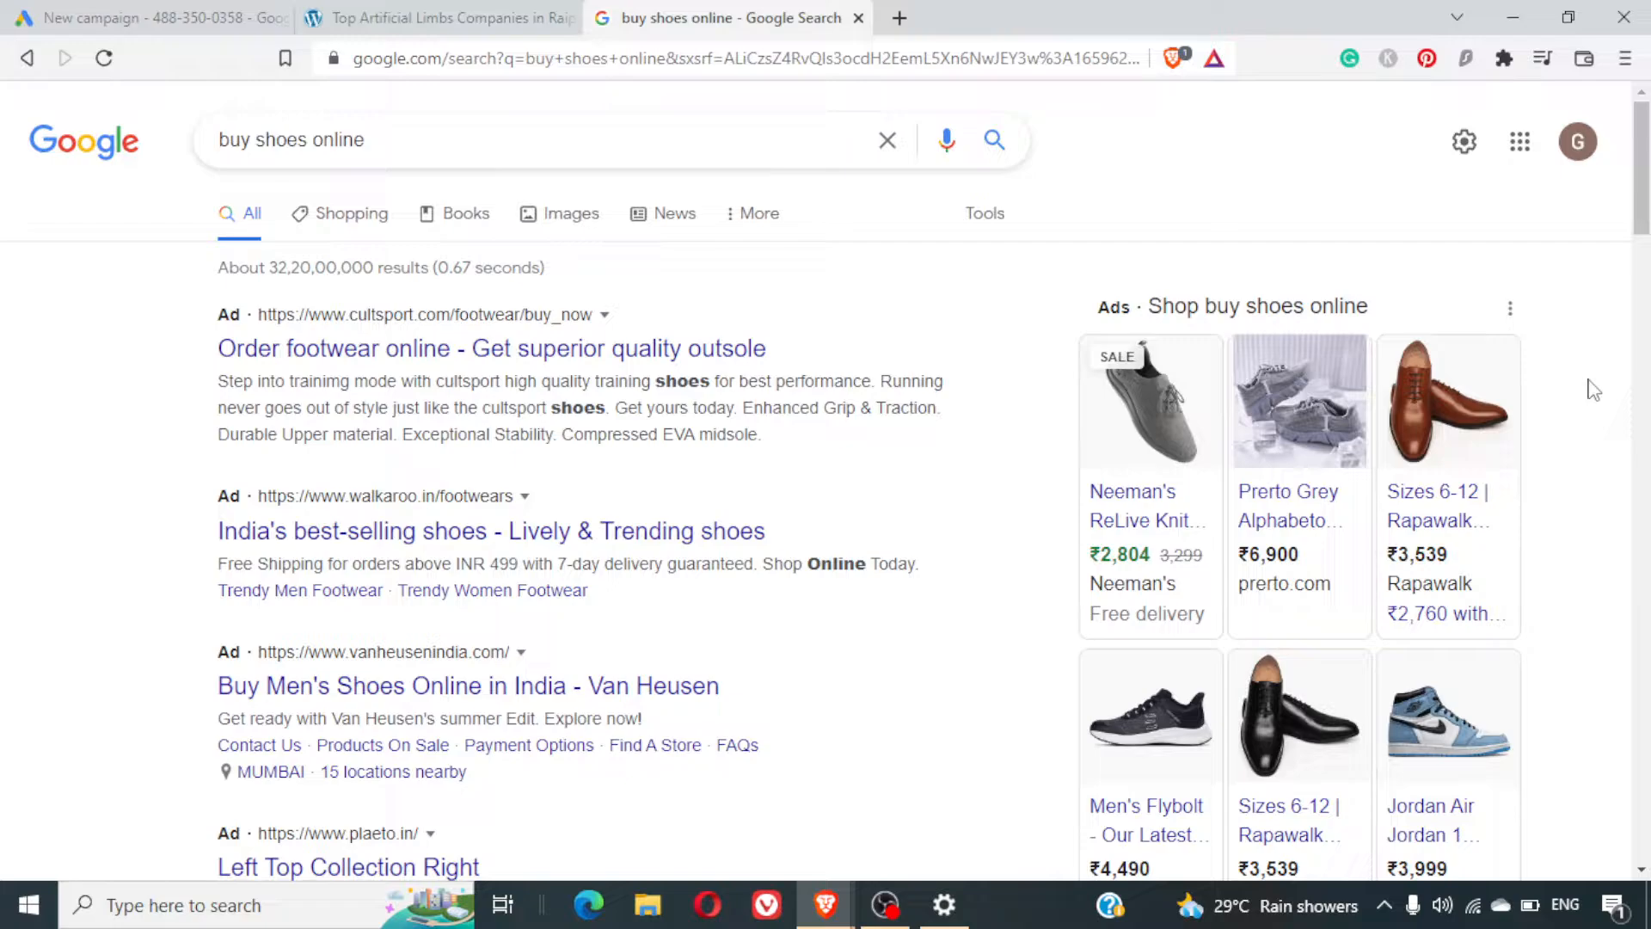
Review the display ads throughout the Top Artificial Limbs Companies in Raipur article and return to the shoe search results
{"action": "left_click", "coordinate": [516, 15]}
{"action": "scroll", "coordinate": [944, 462], "scroll_direction": "down", "scroll_amount": 1}
{"action": "scroll", "coordinate": [944, 462], "scroll_direction": "down", "scroll_amount": 12}
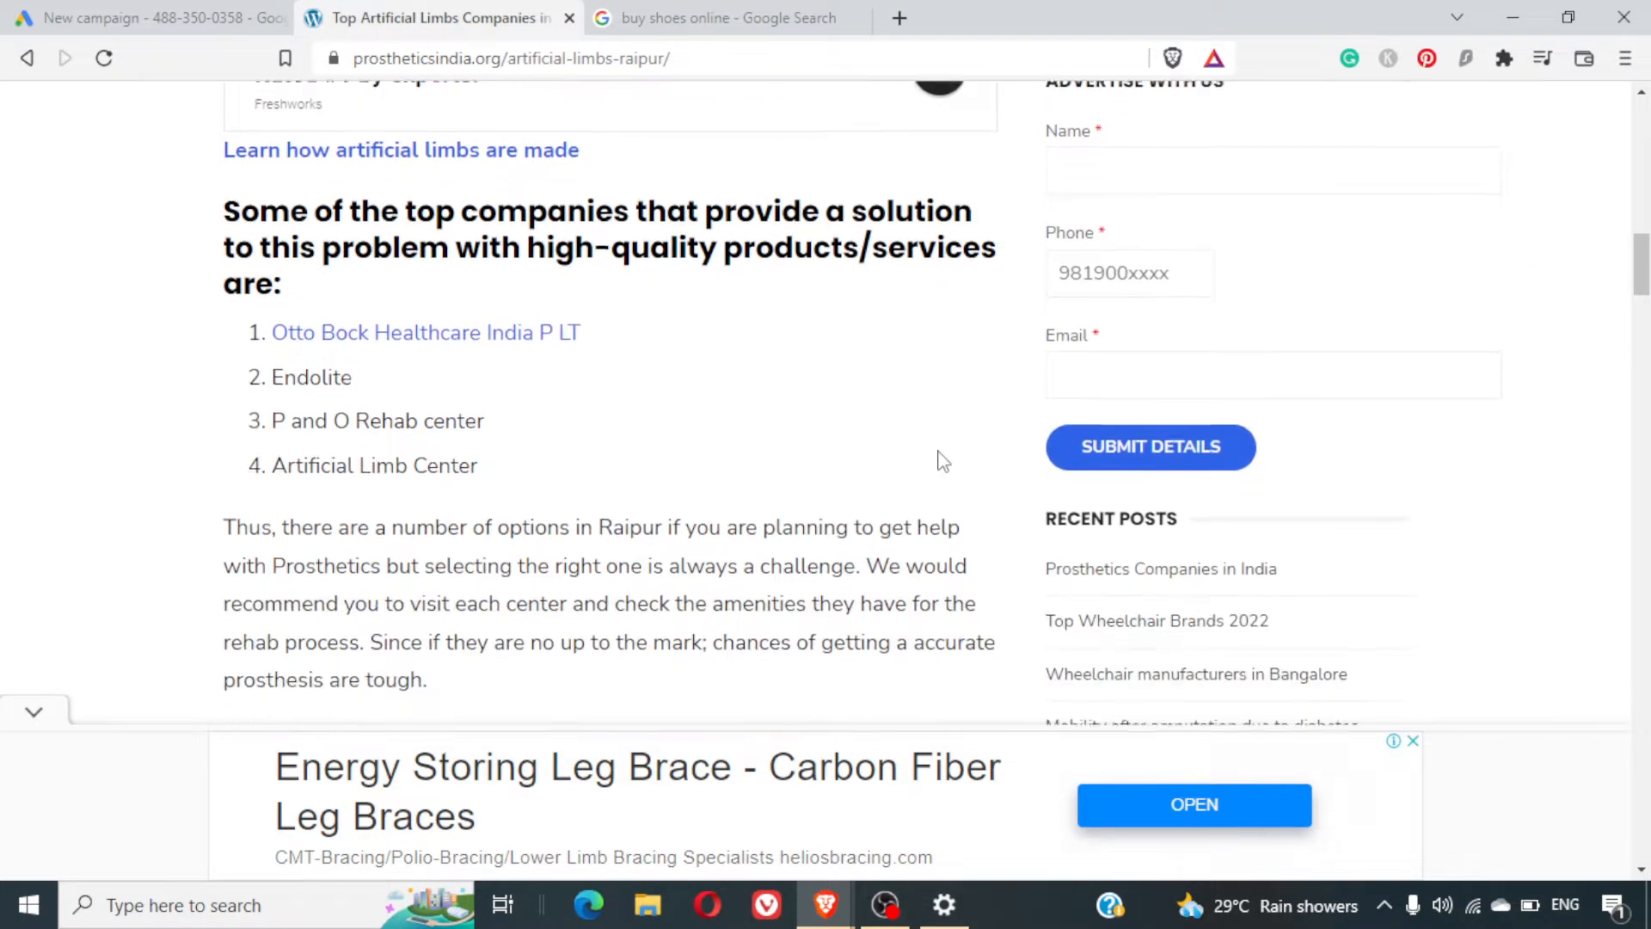
{"action": "scroll", "coordinate": [944, 462], "scroll_direction": "up", "scroll_amount": 7}
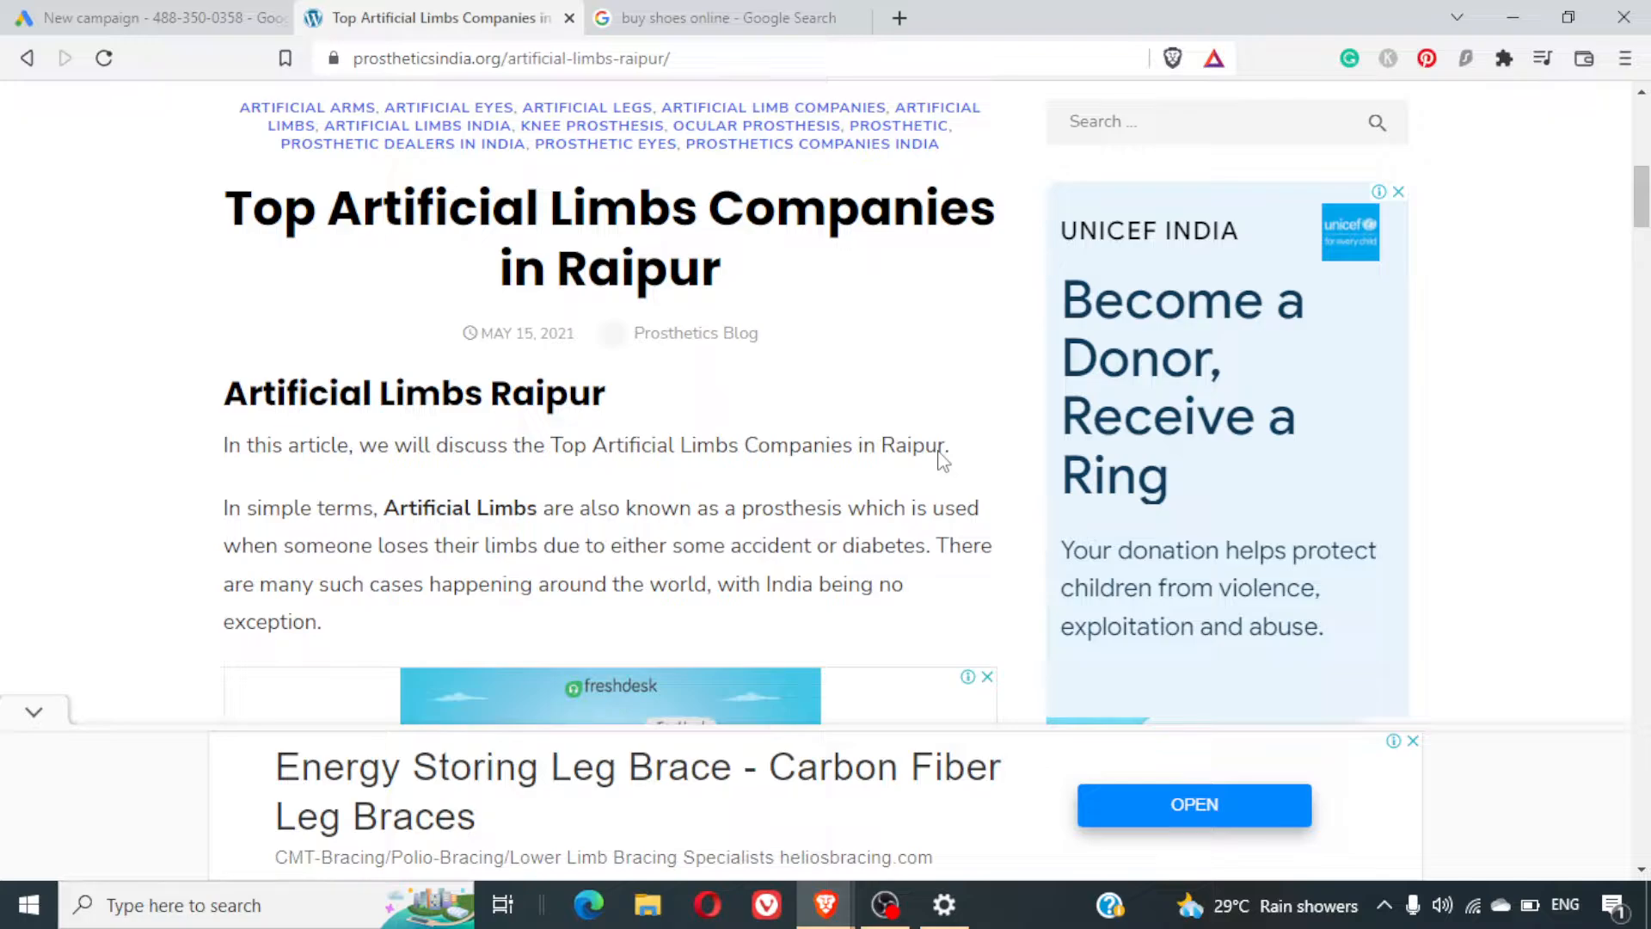
{"action": "left_click", "coordinate": [718, 15]}
Return to the new Google Ads campaign and review the remaining campaign types, including Local and Discovery
{"action": "left_click", "coordinate": [179, 8]}
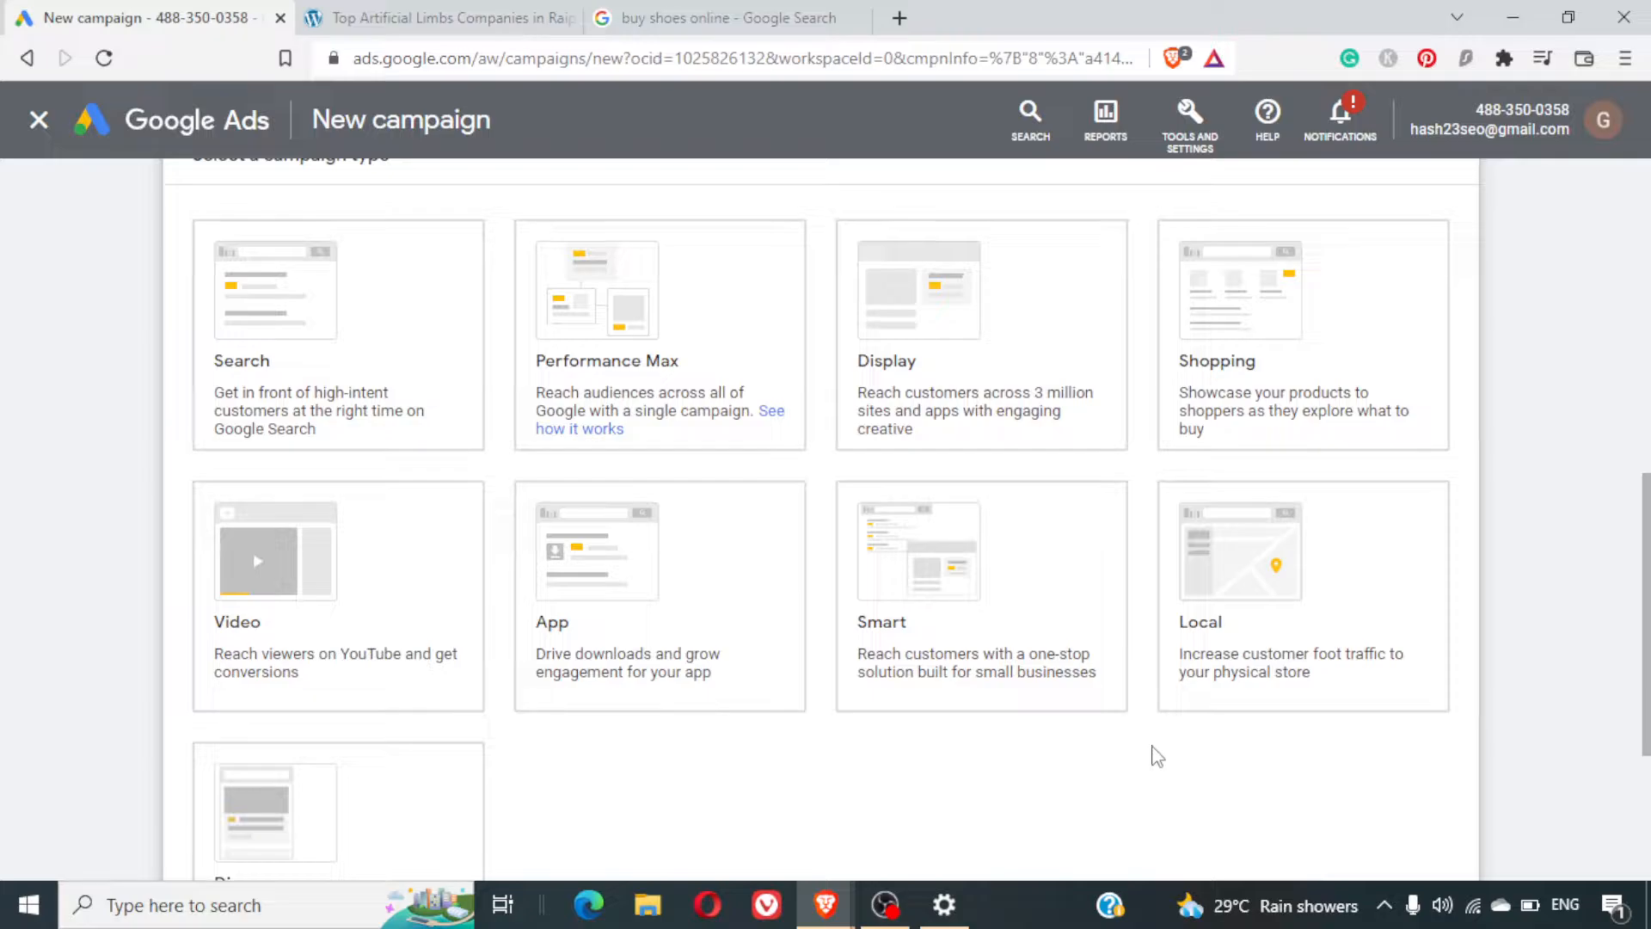
{"action": "scroll", "coordinate": [1157, 756], "scroll_direction": "down", "scroll_amount": 3}
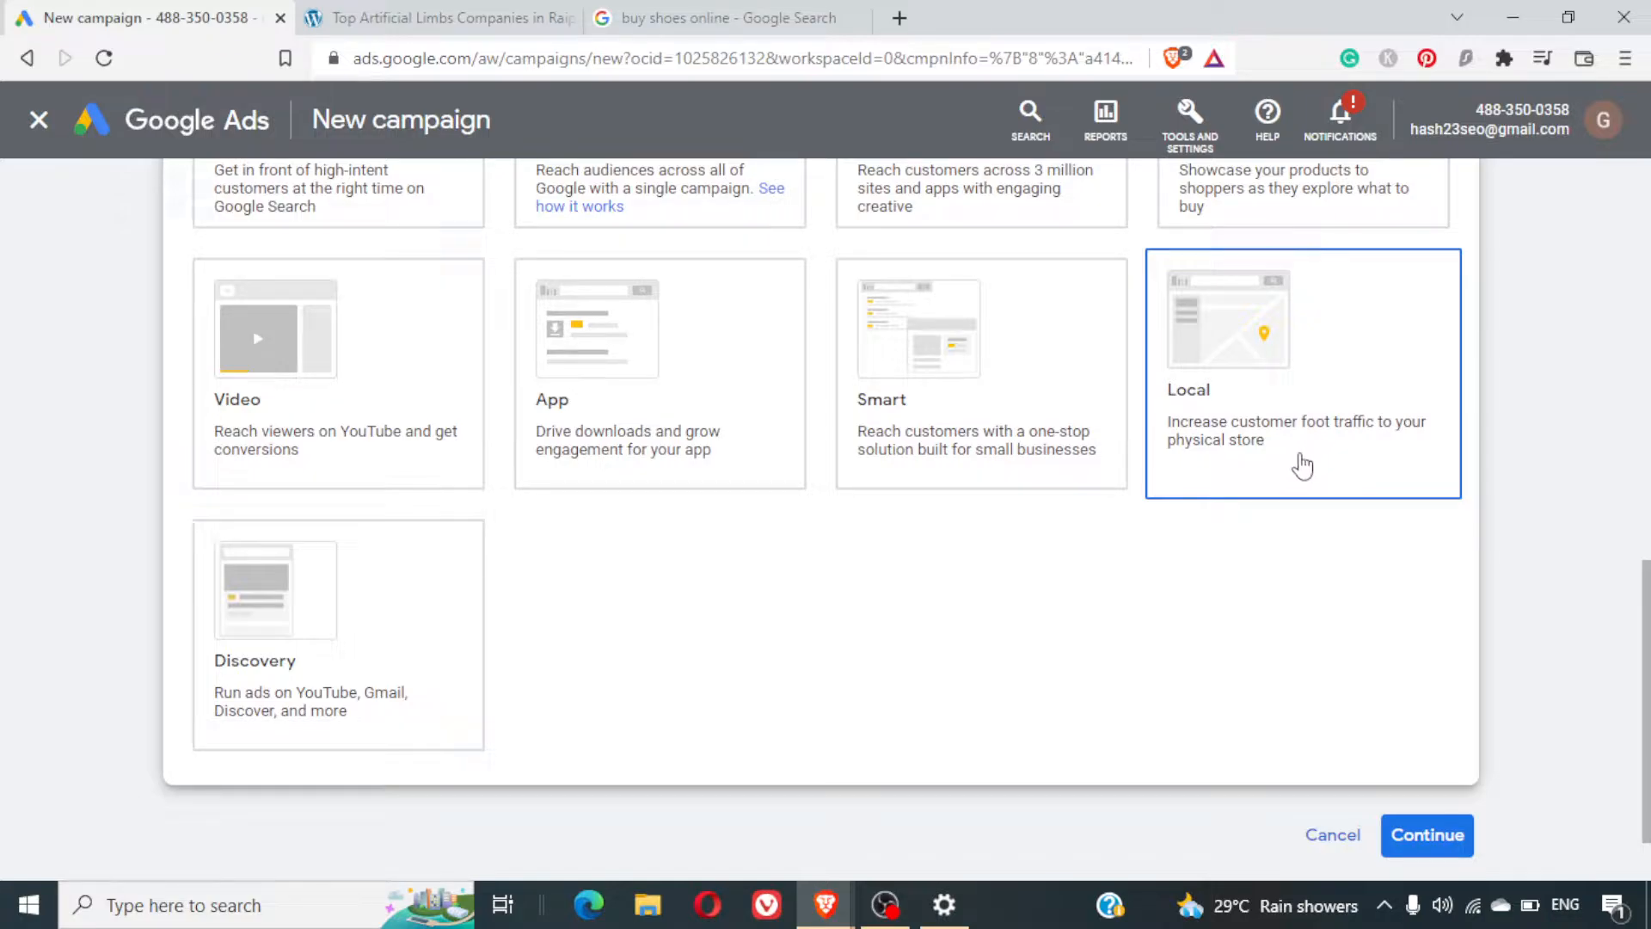
{"action": "left_click", "coordinate": [1296, 463]}
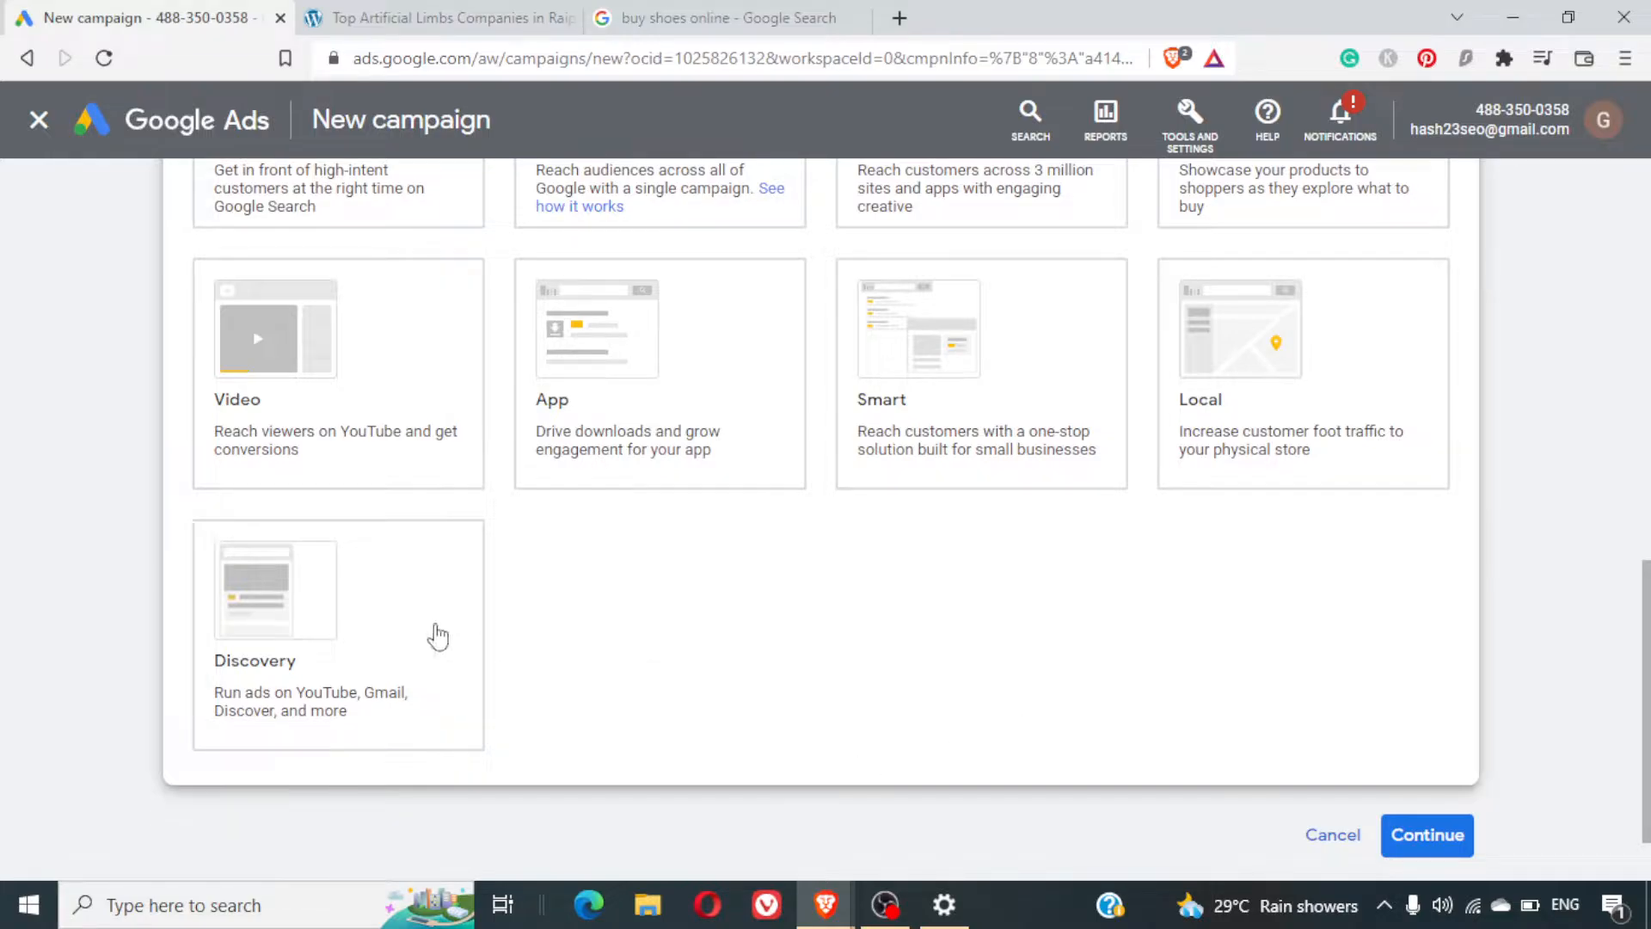
{"action": "left_click", "coordinate": [407, 618]}
{"action": "scroll", "coordinate": [626, 627], "scroll_direction": "up", "scroll_amount": 5}
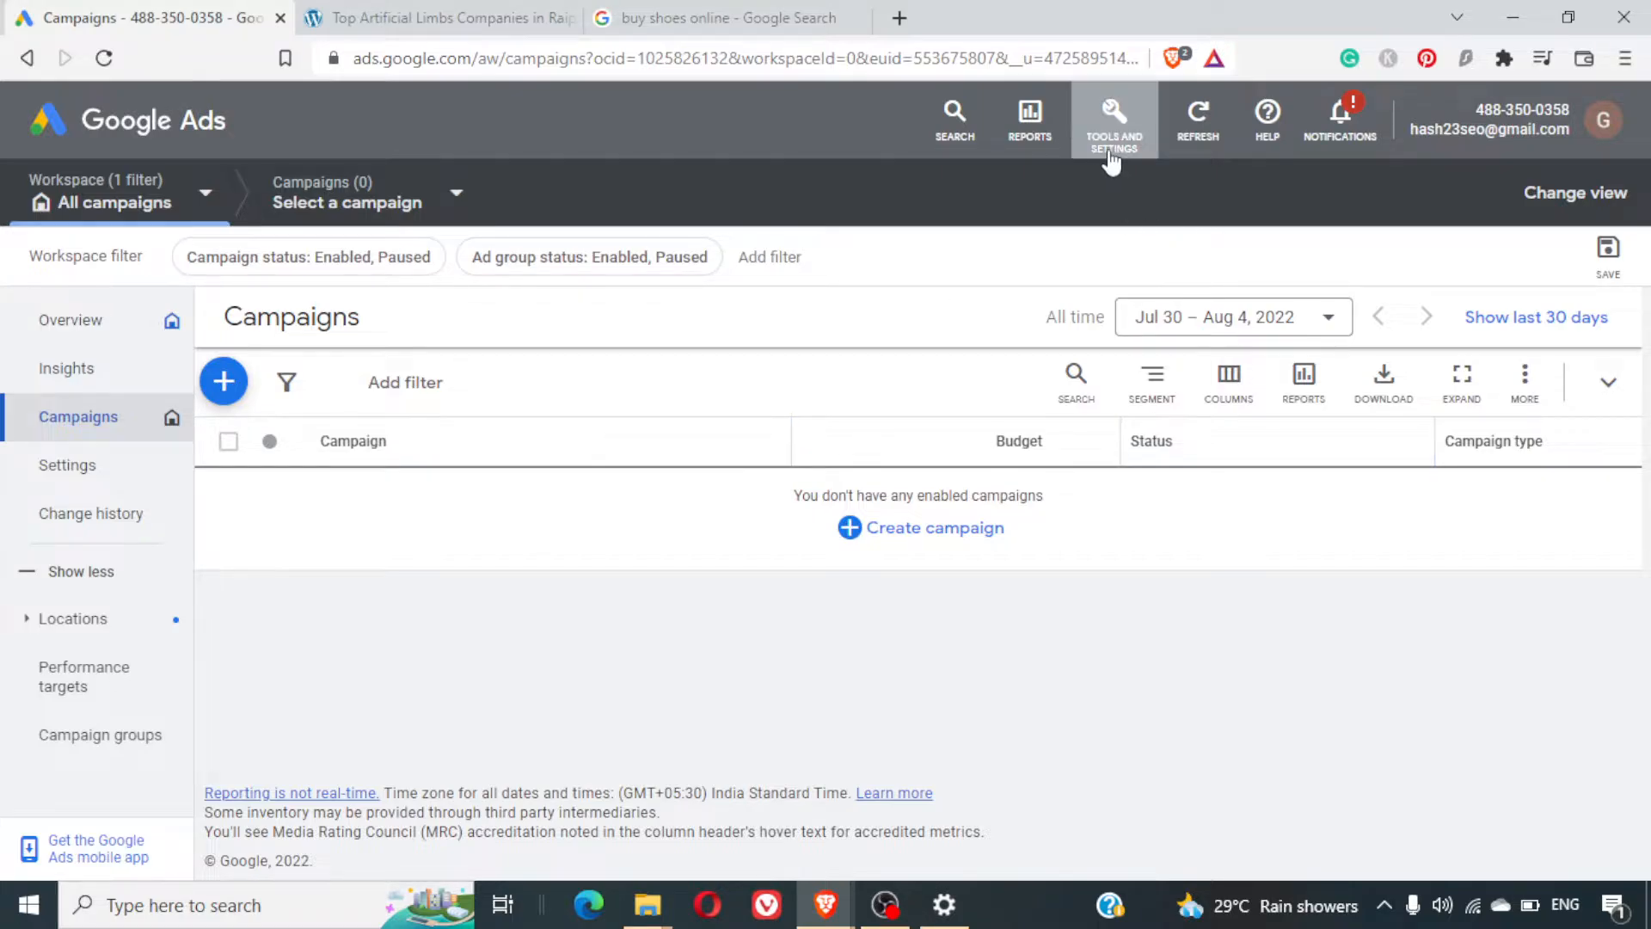
Open the account's Conversions page and start a new conversion action that tracks actions on the website
{"action": "left_click", "coordinate": [1111, 158]}
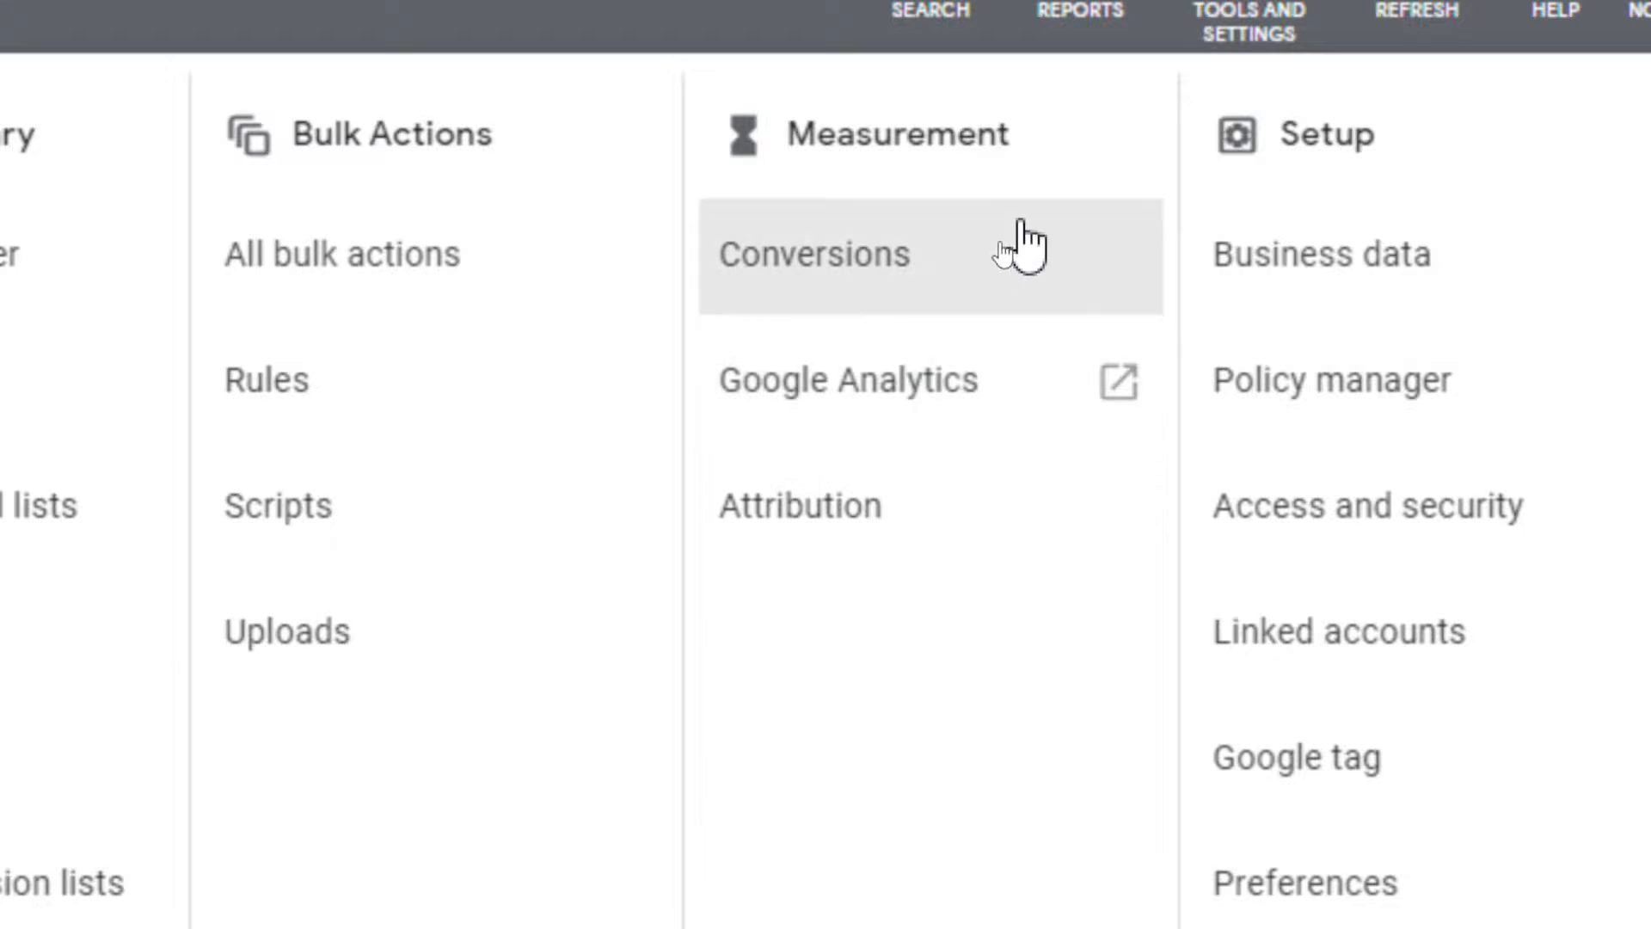
{"action": "left_click", "coordinate": [1023, 247]}
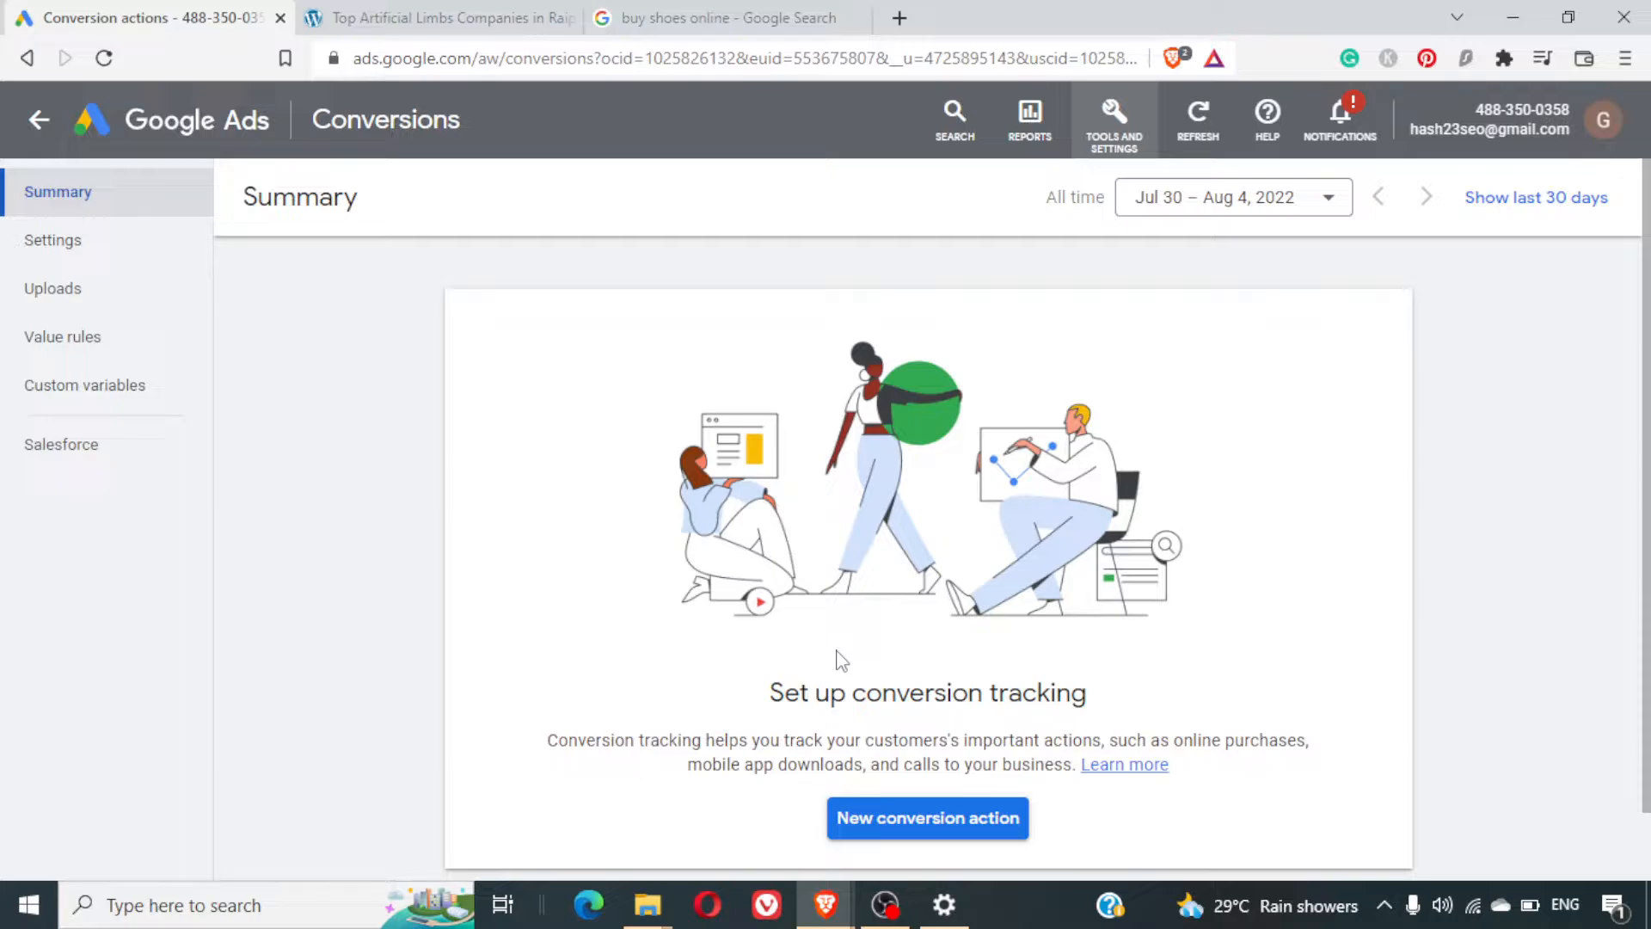
{"action": "left_click", "coordinate": [940, 838]}
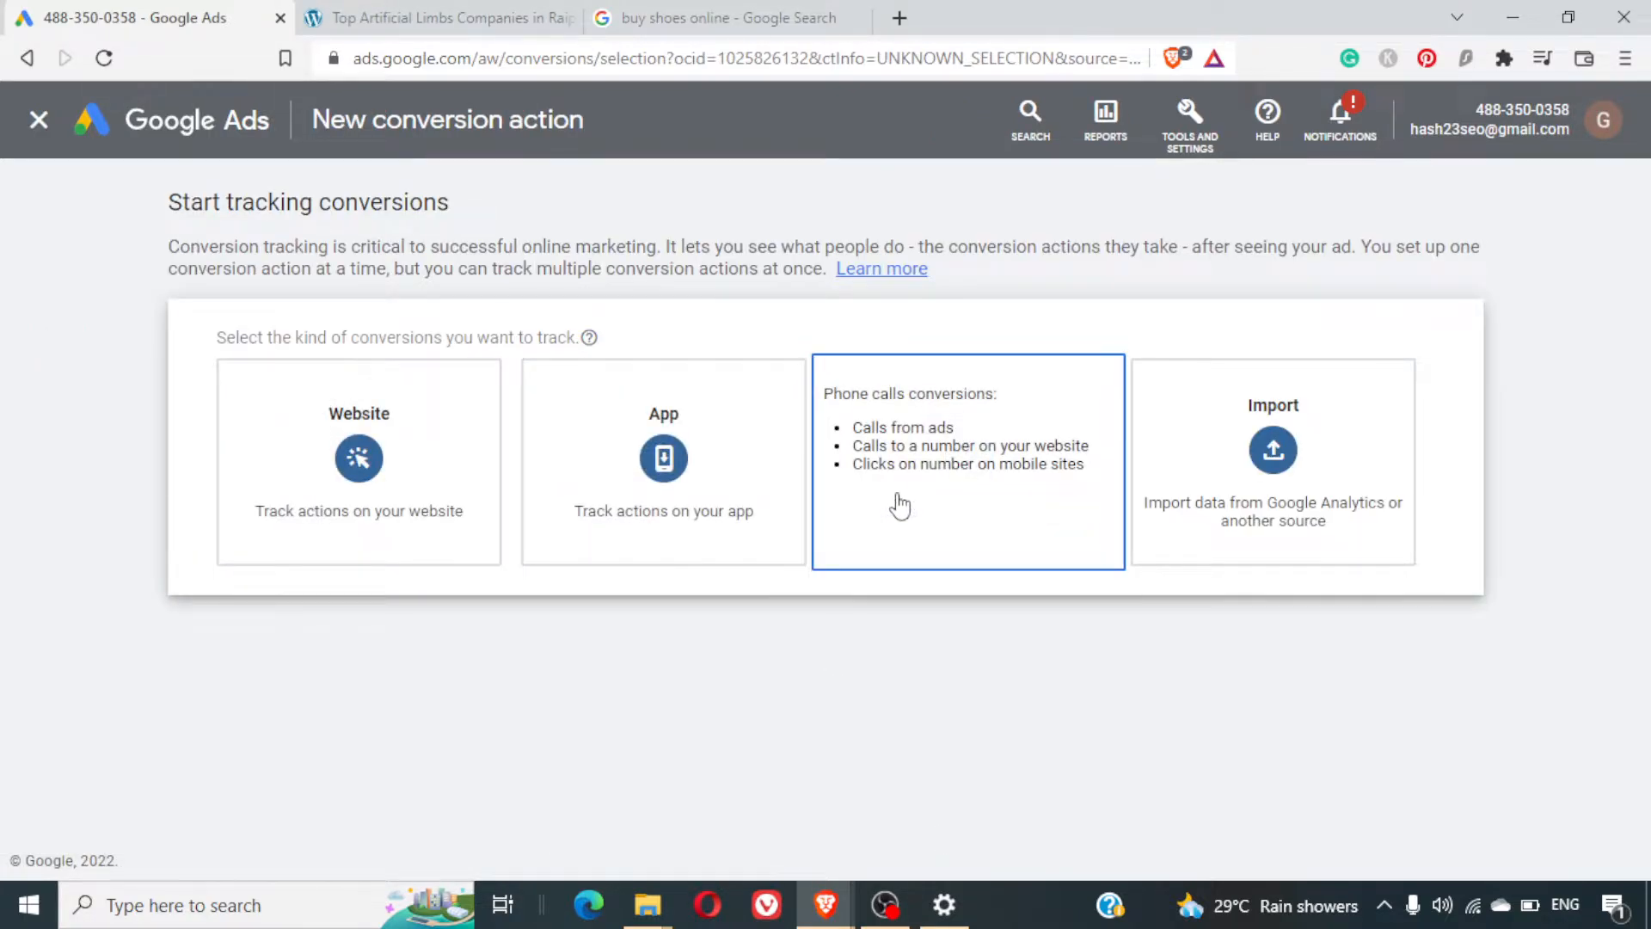
{"action": "left_click", "coordinate": [359, 467]}
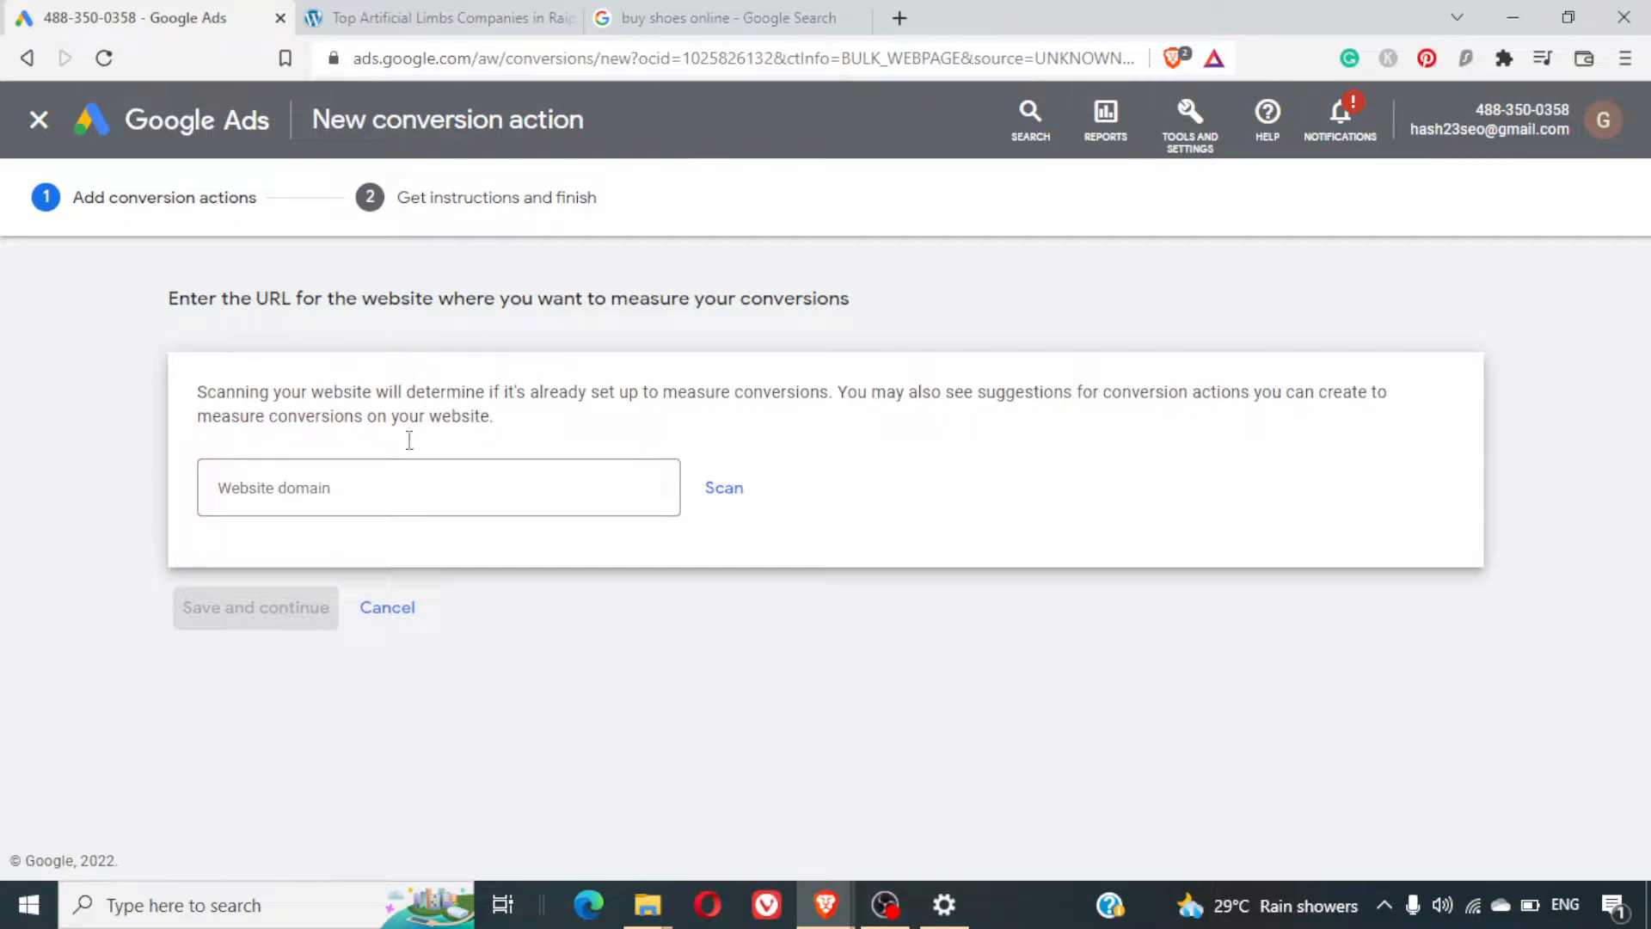
{"action": "left_click", "coordinate": [425, 492]}
{"action": "type", "text": "https://agency7.xyz/seo/"}
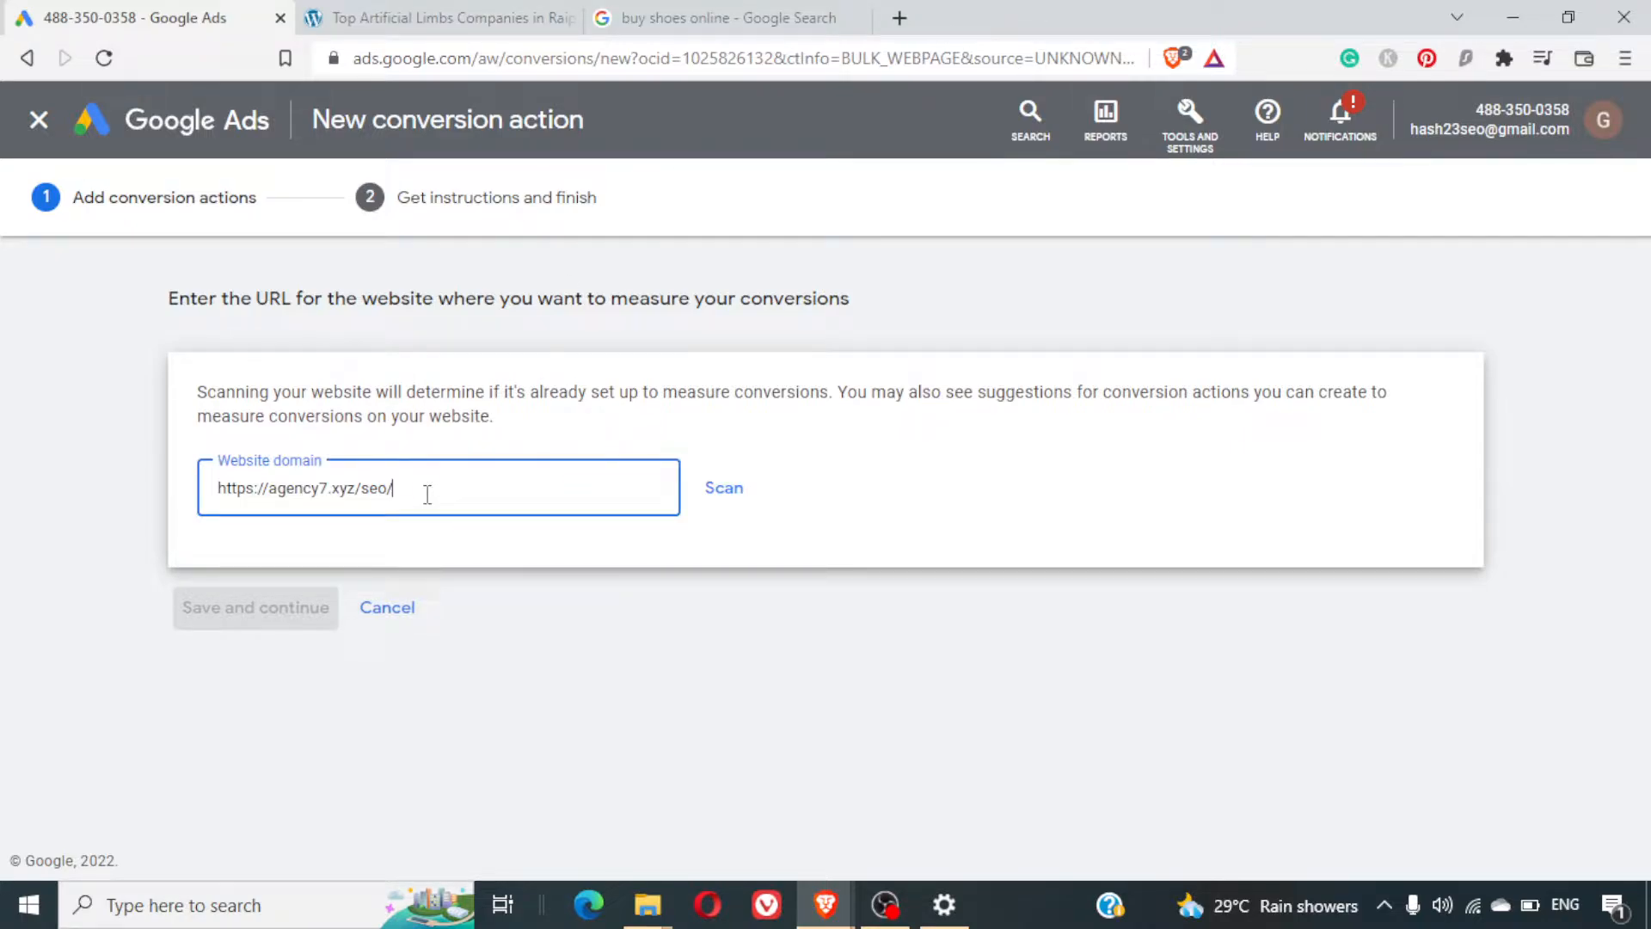
{"action": "left_click", "coordinate": [722, 489]}
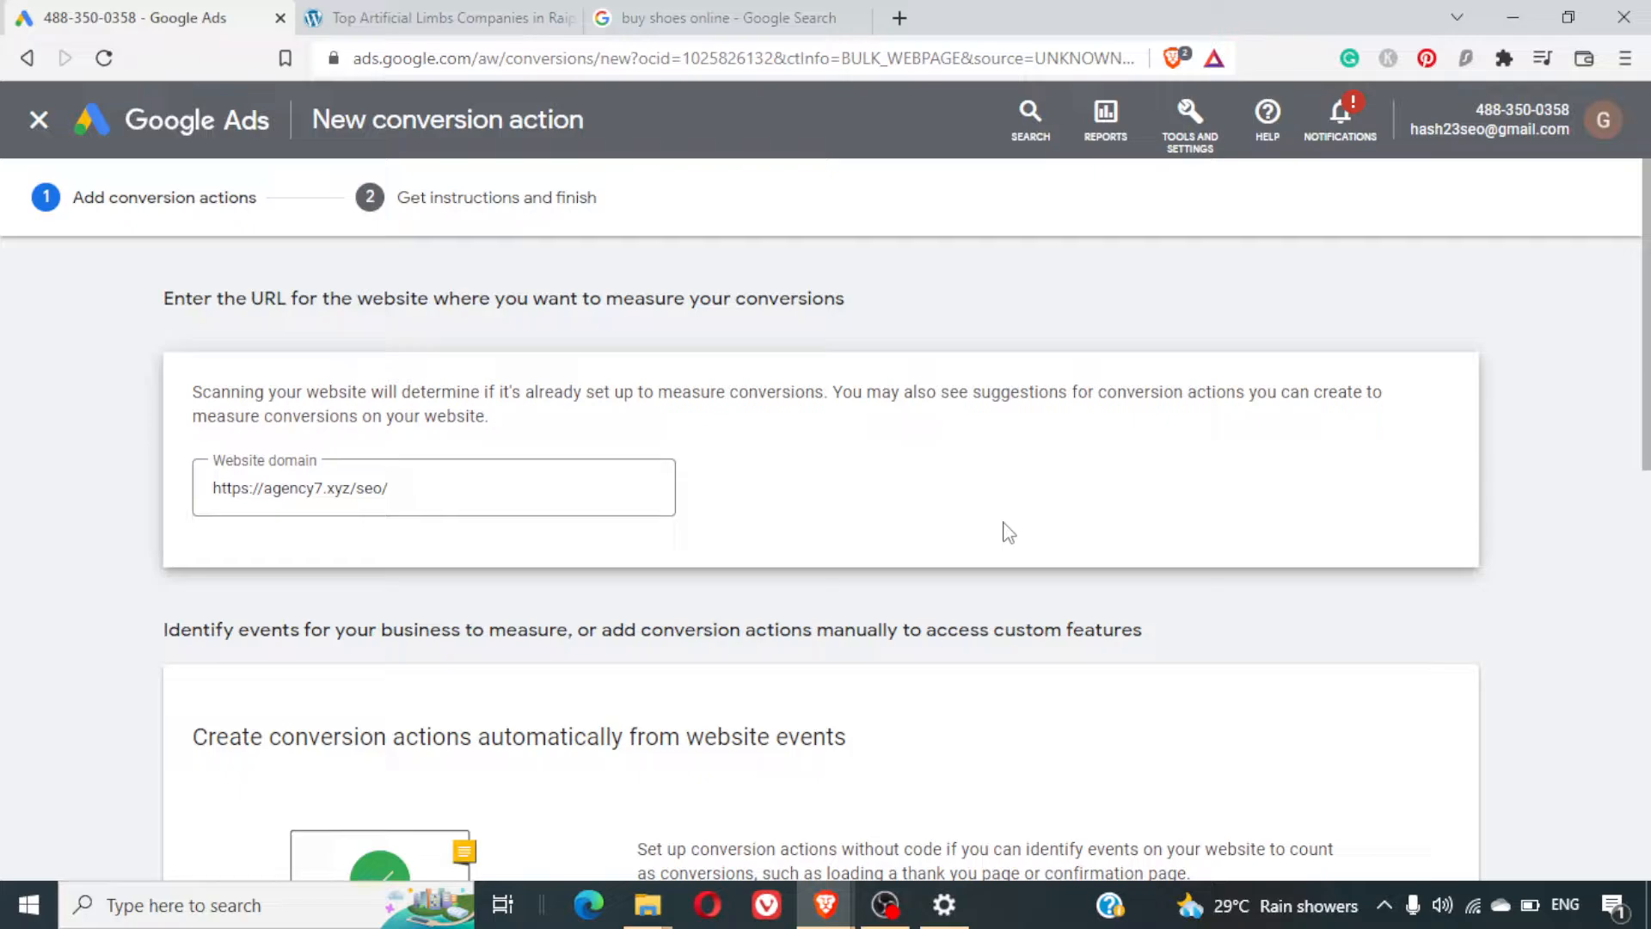
Examine the options for creating conversion actions automatically from website events or manually using code
{"action": "scroll", "coordinate": [1008, 532], "scroll_direction": "down", "scroll_amount": 3}
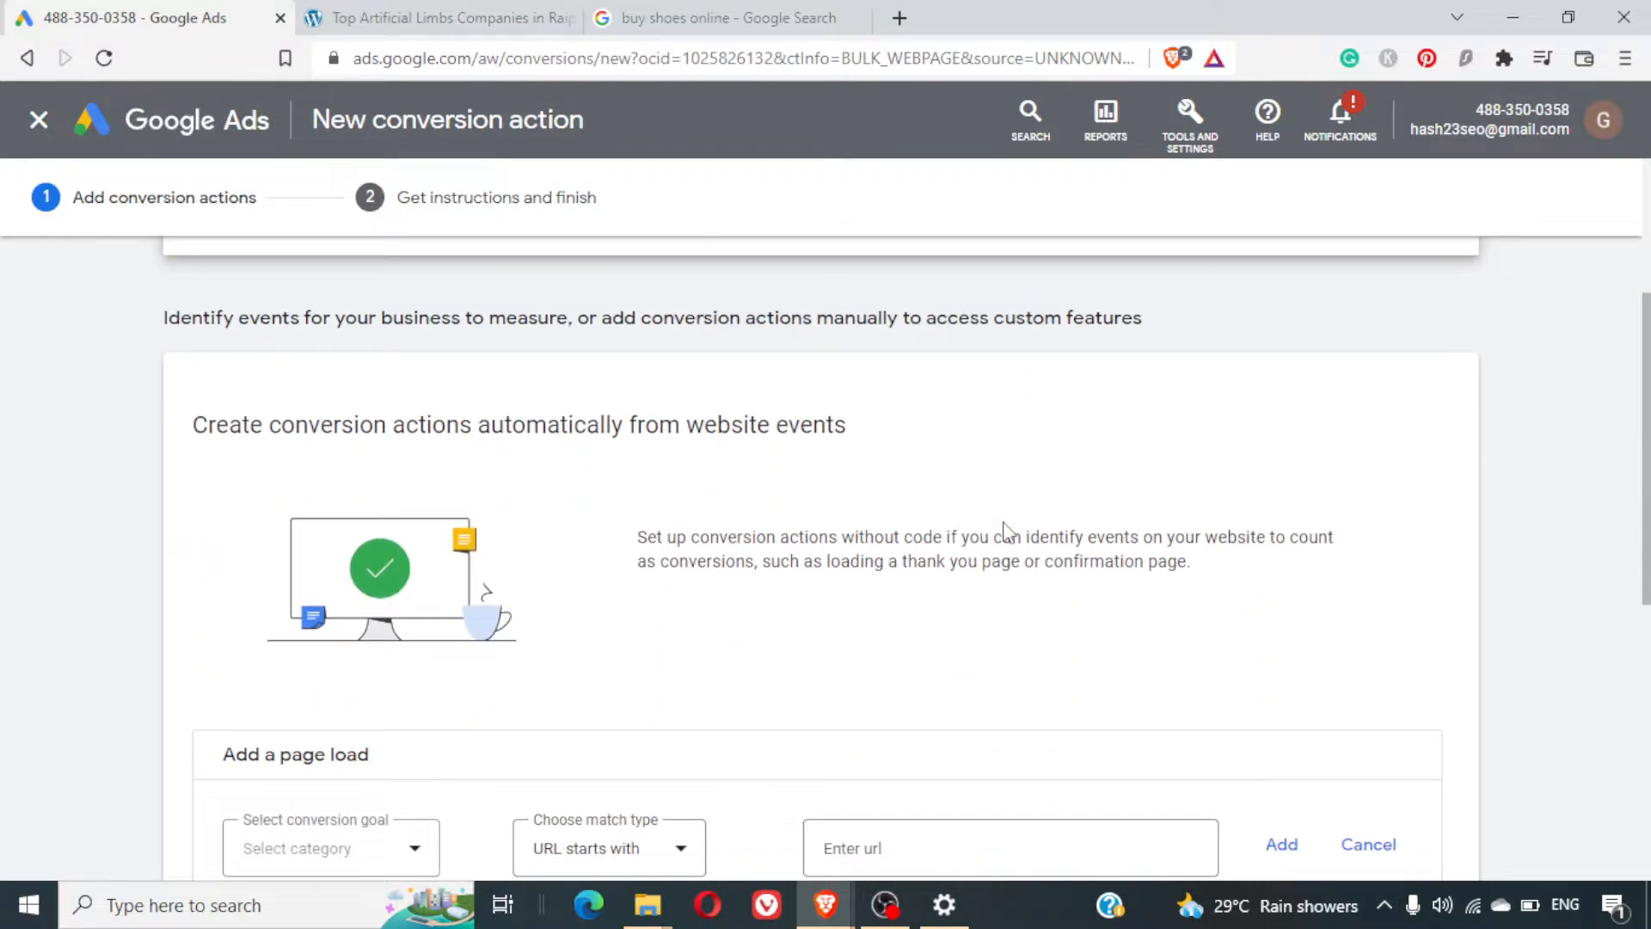
{"action": "scroll", "coordinate": [621, 524], "scroll_direction": "down", "scroll_amount": 2}
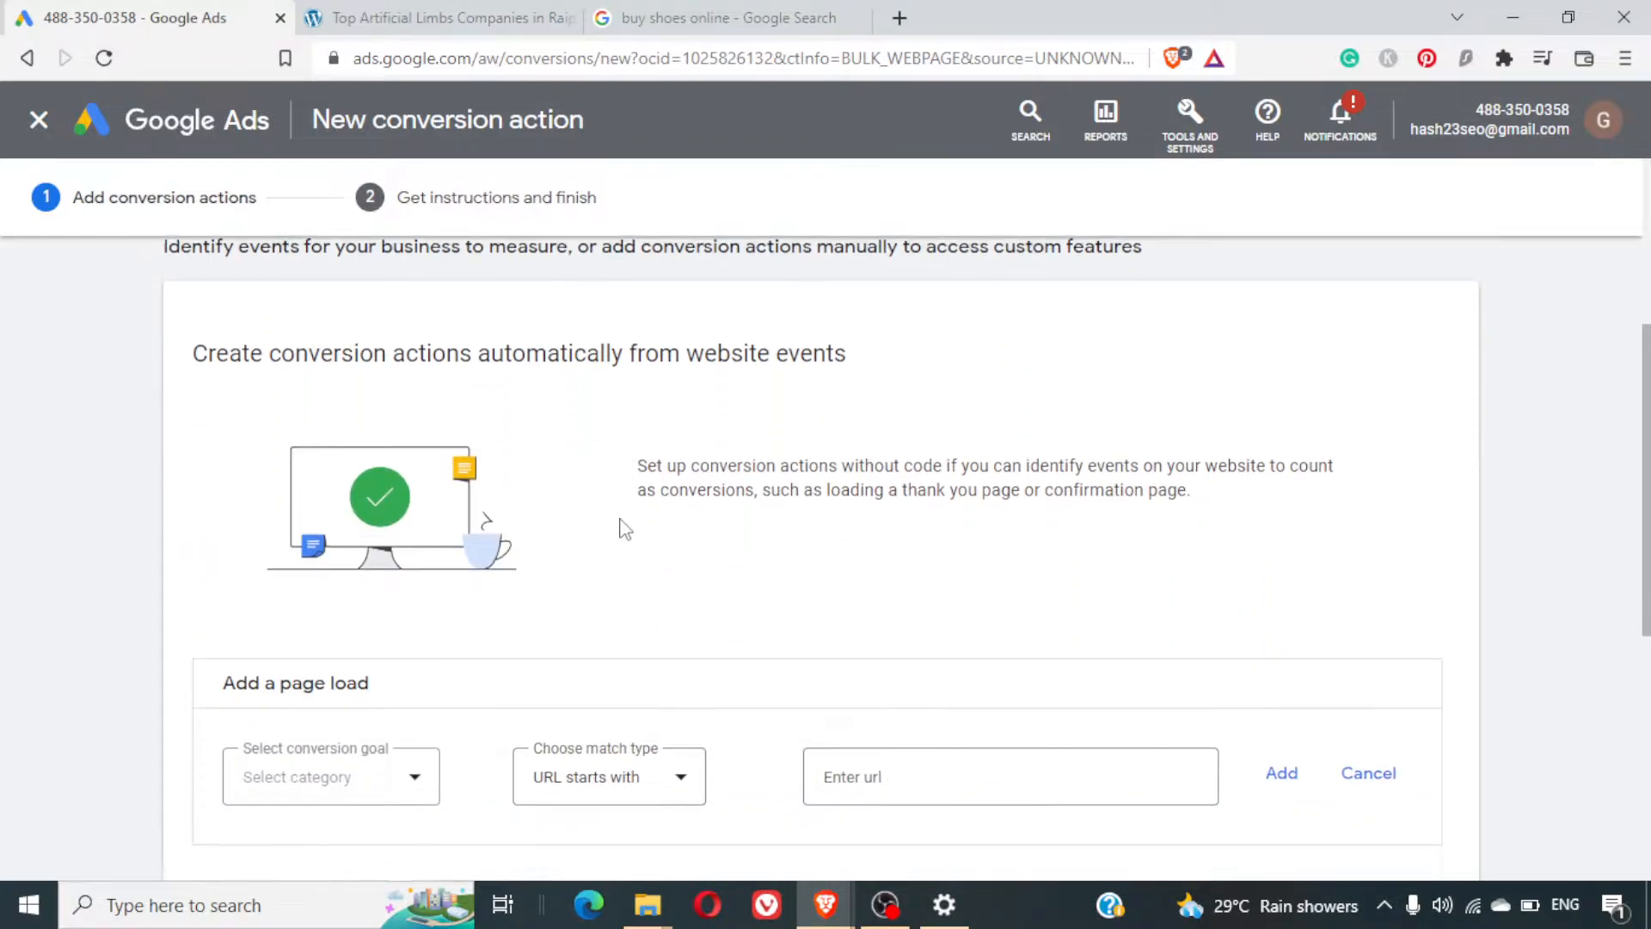
{"action": "scroll", "coordinate": [626, 529], "scroll_direction": "up", "scroll_amount": 2}
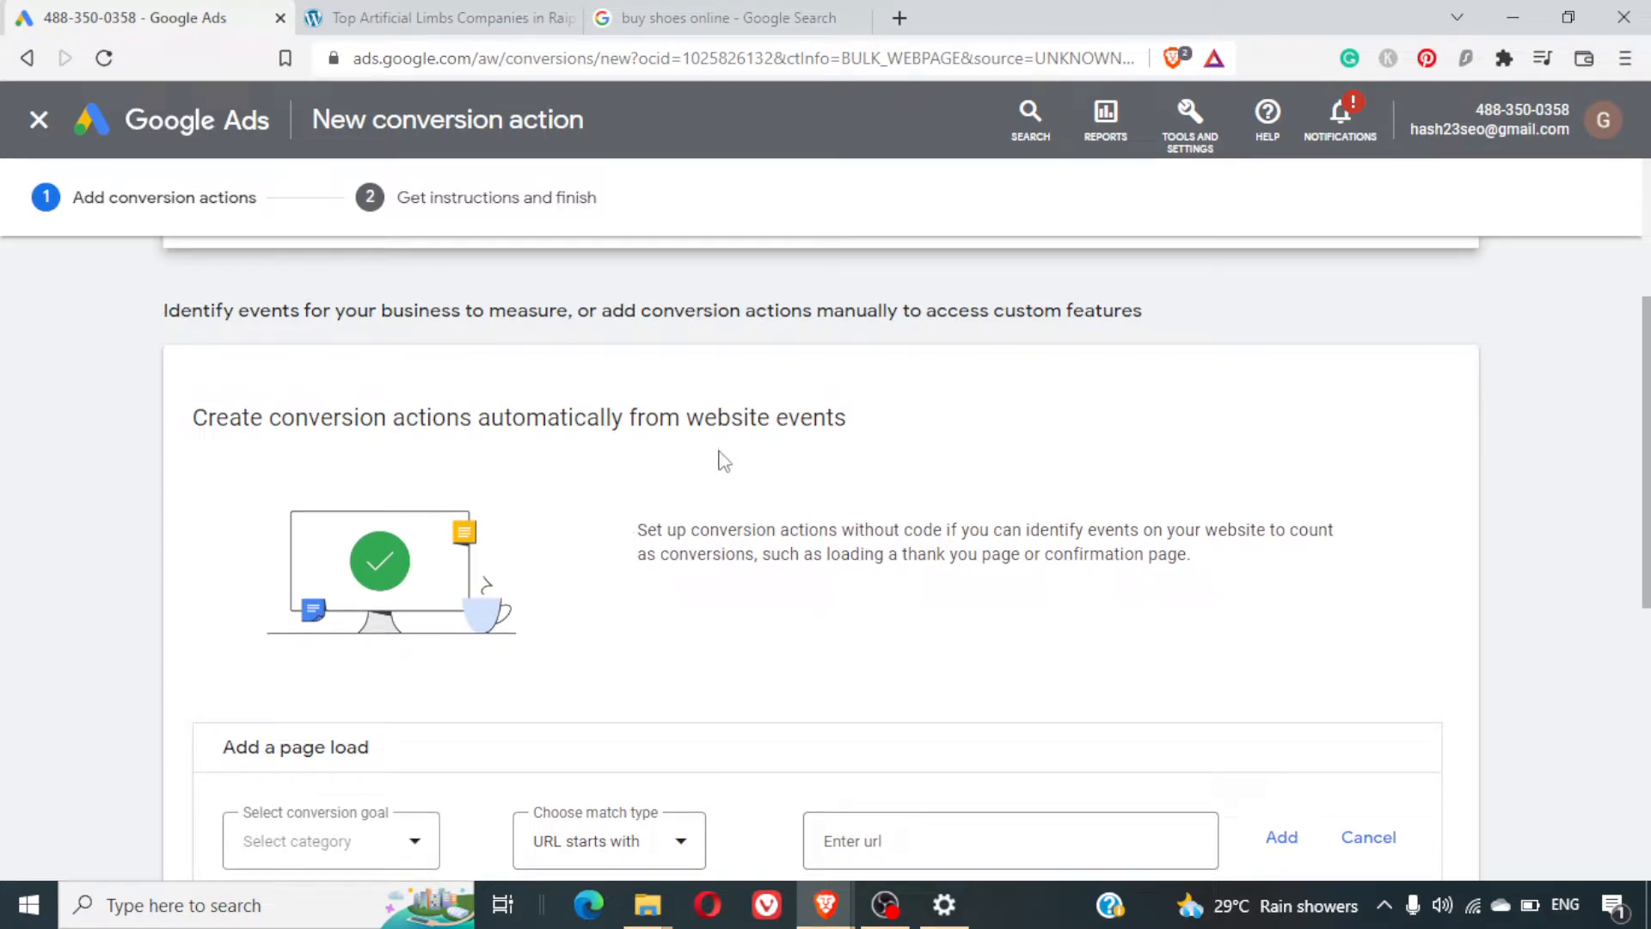
{"action": "scroll", "coordinate": [710, 551], "scroll_direction": "down", "scroll_amount": 1}
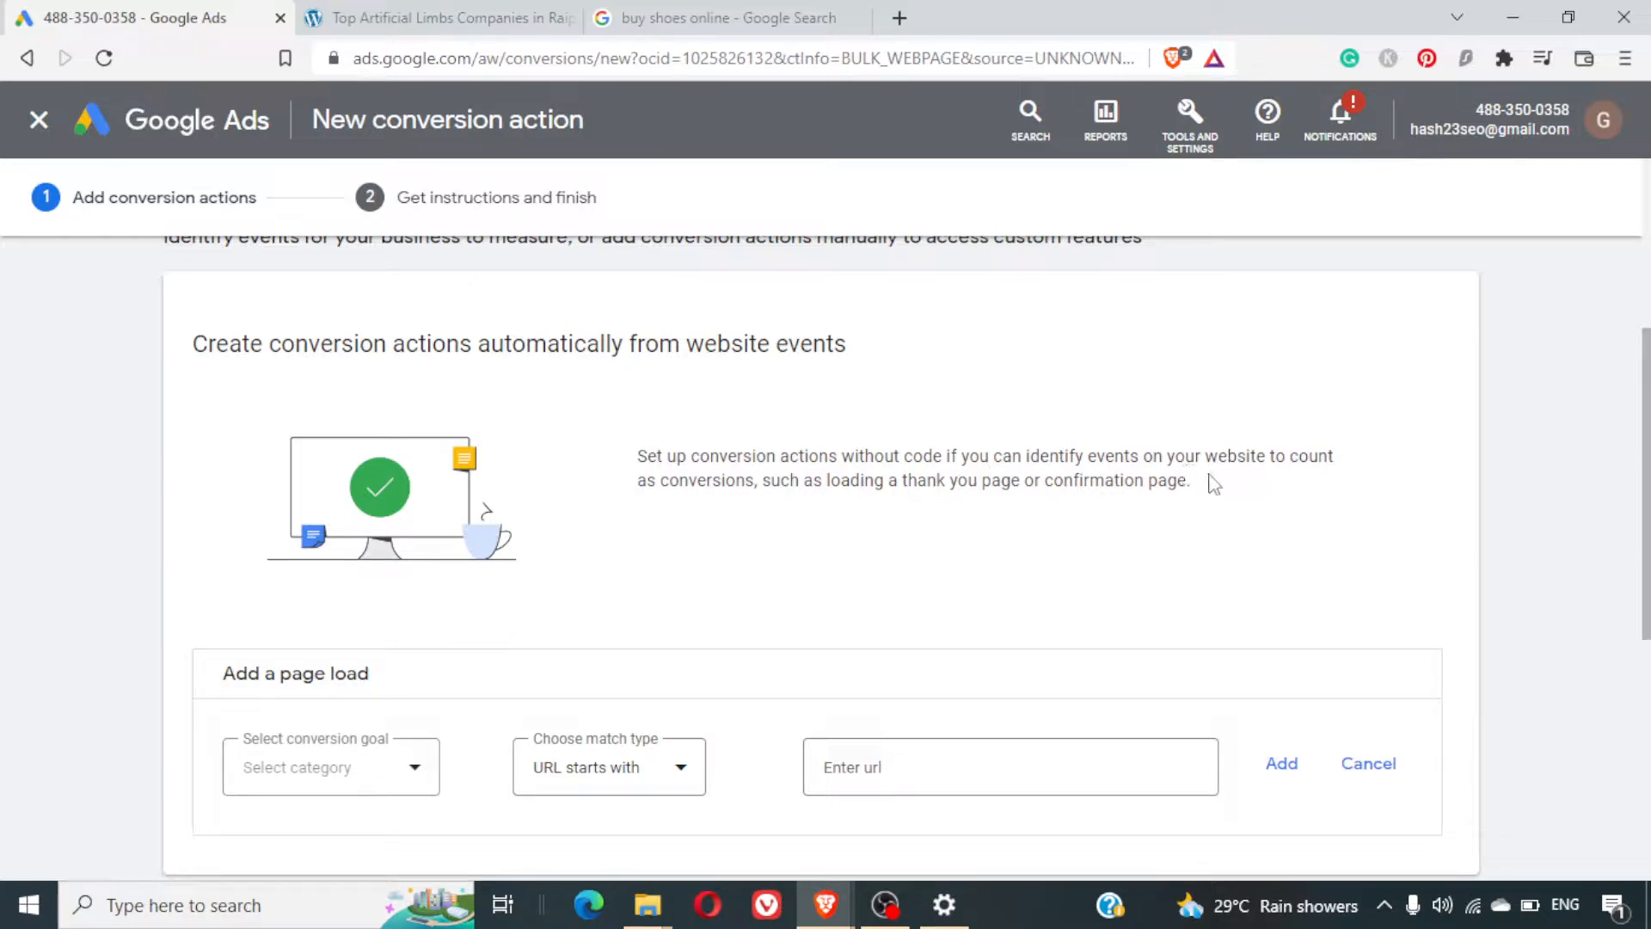
{"action": "scroll", "coordinate": [777, 559], "scroll_direction": "down", "scroll_amount": 3}
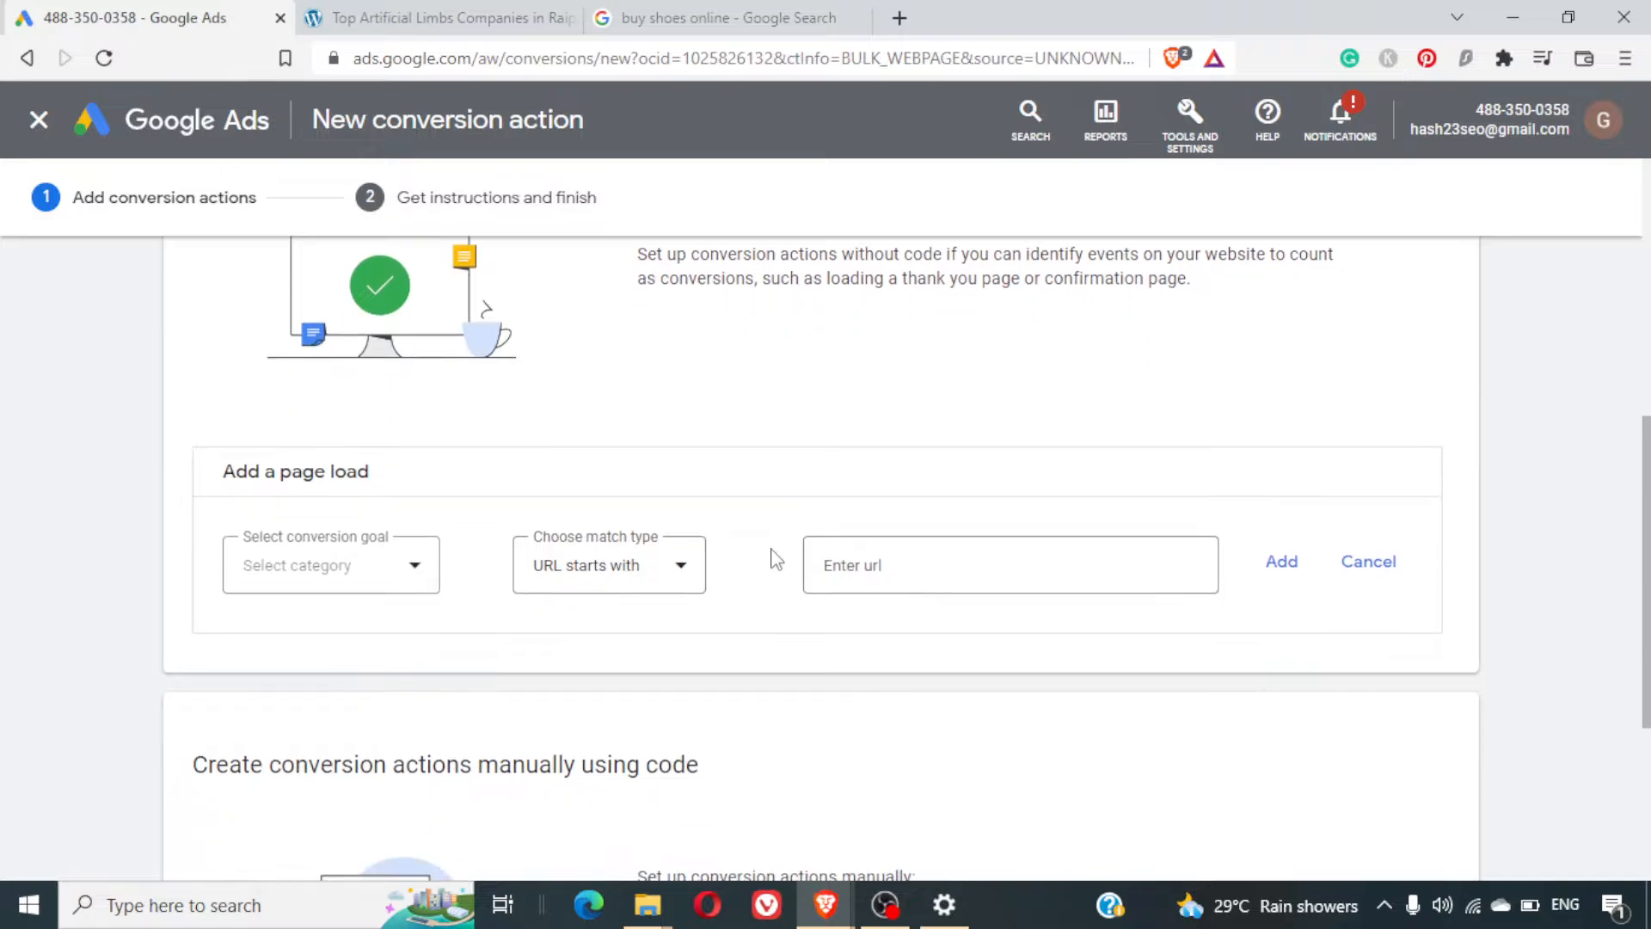
{"action": "scroll", "coordinate": [776, 559], "scroll_direction": "down", "scroll_amount": 2}
{"action": "scroll", "coordinate": [773, 555], "scroll_direction": "up", "scroll_amount": 7}
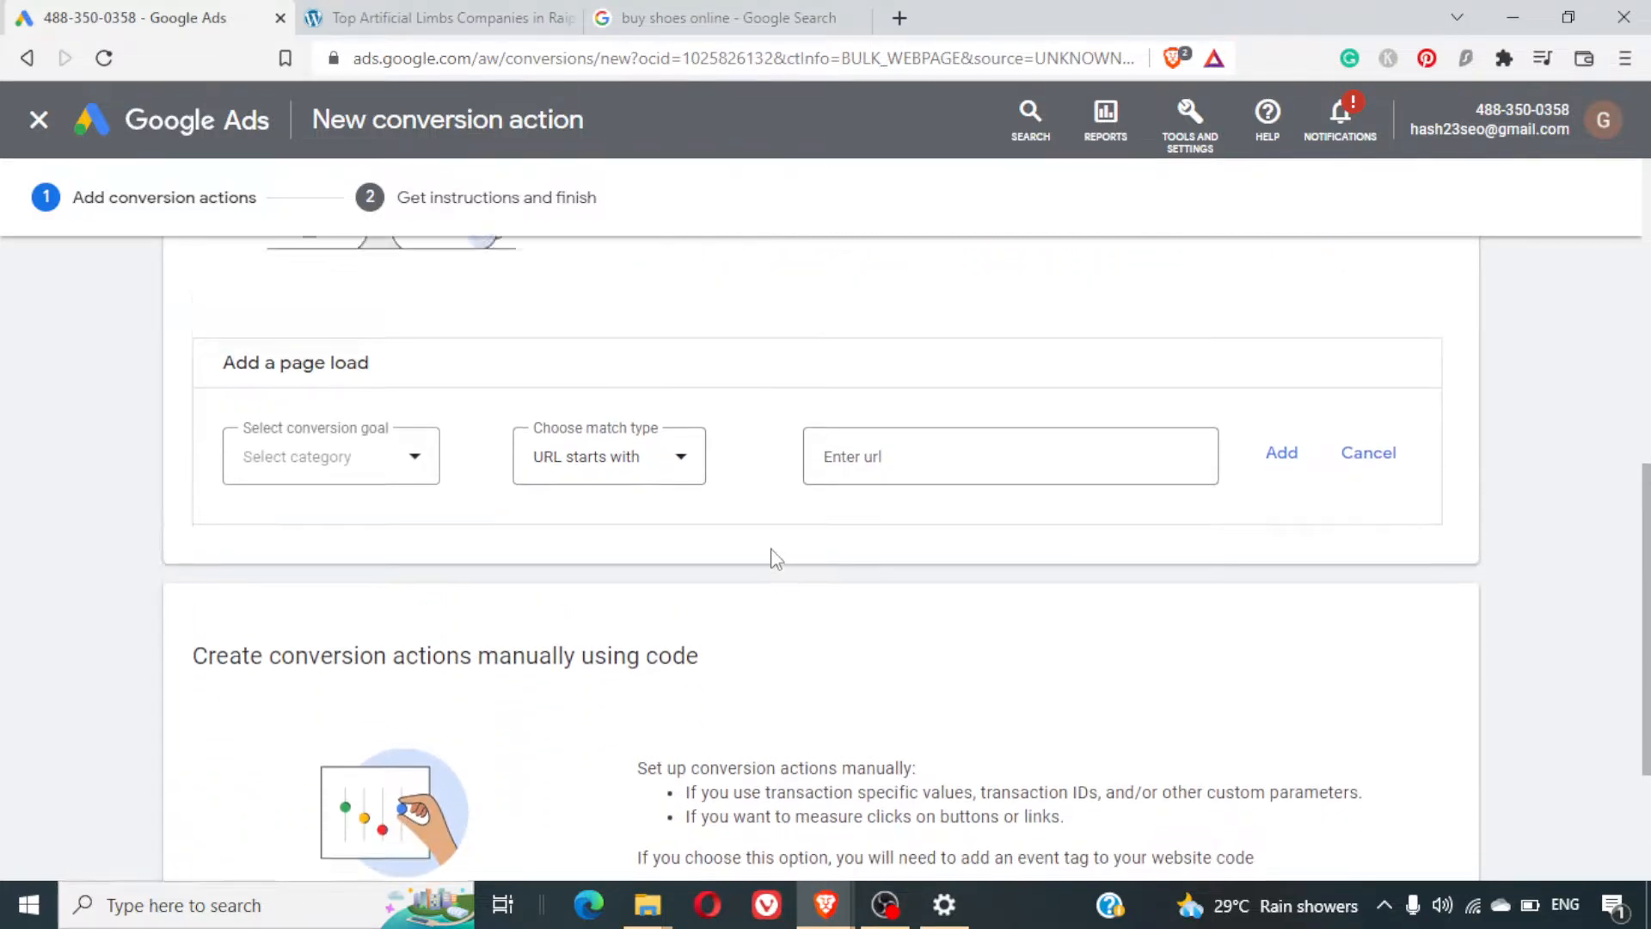
{"action": "scroll", "coordinate": [774, 555], "scroll_direction": "up", "scroll_amount": 1}
{"action": "scroll", "coordinate": [777, 558], "scroll_direction": "down", "scroll_amount": 1}
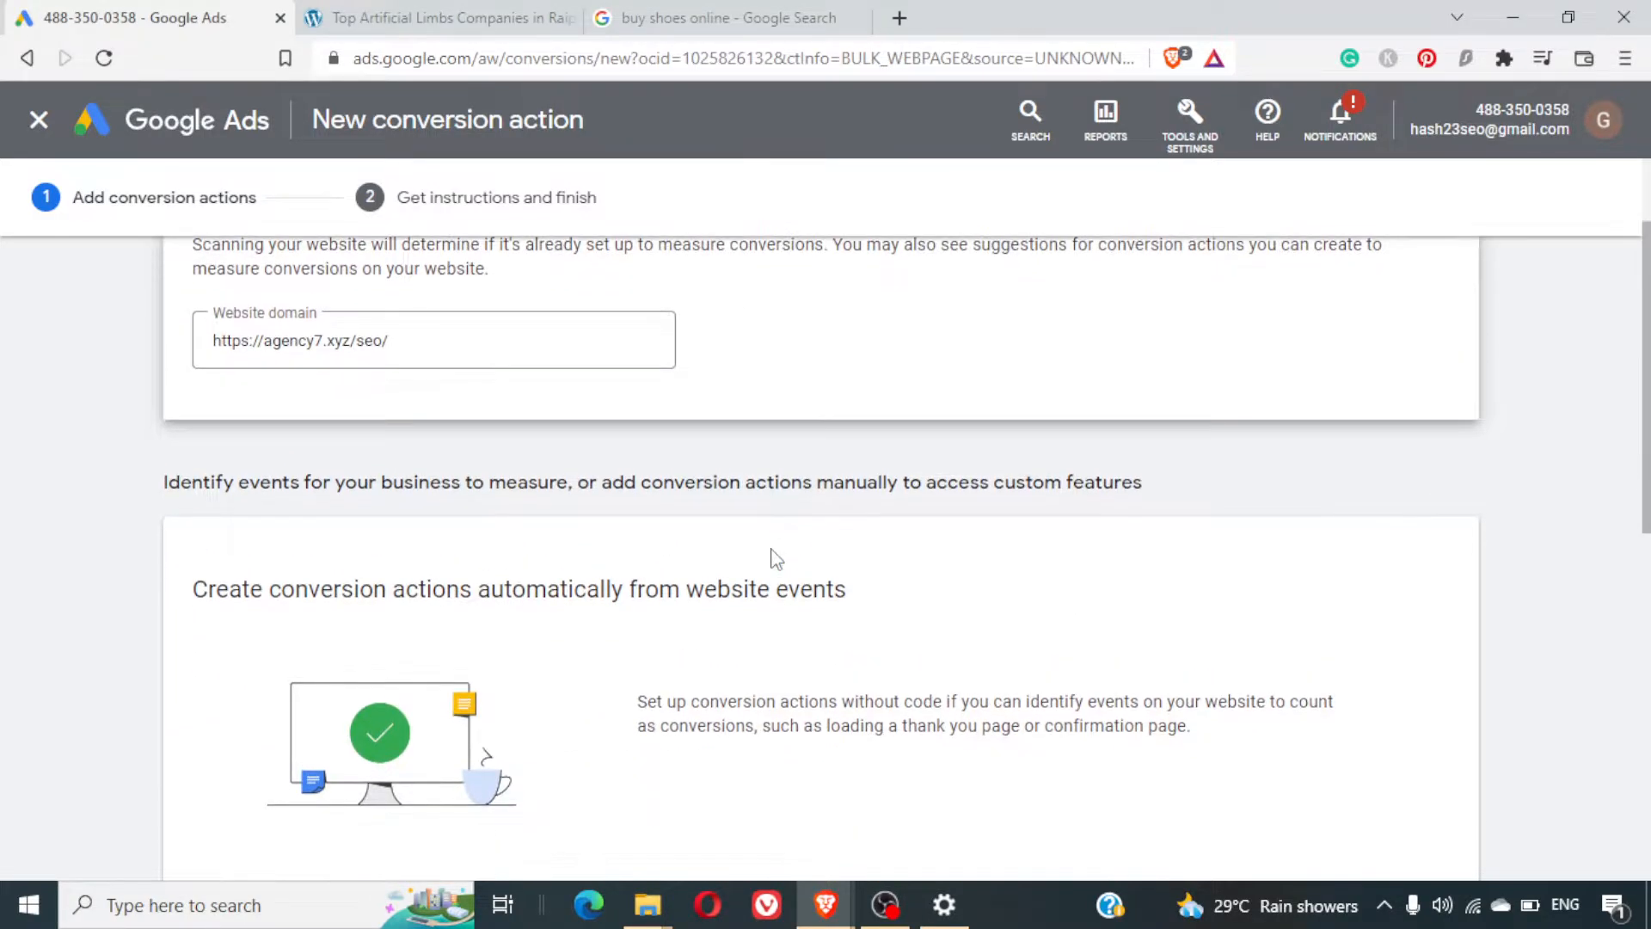
{"action": "scroll", "coordinate": [776, 559], "scroll_direction": "down", "scroll_amount": 3}
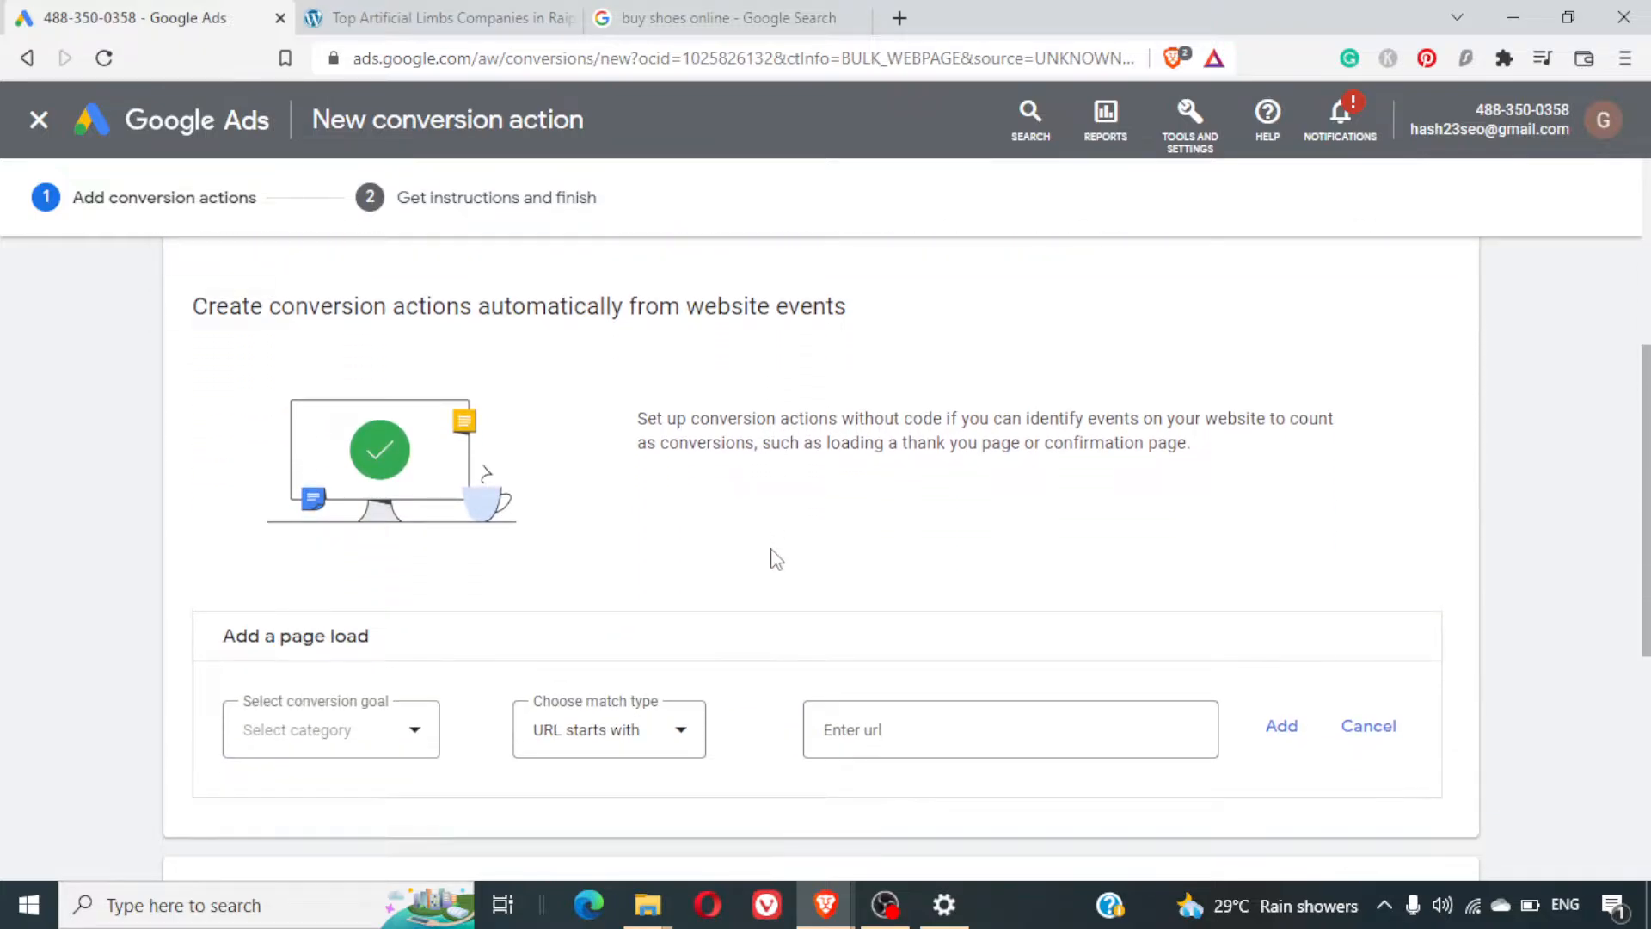
{"action": "scroll", "coordinate": [777, 559], "scroll_direction": "down", "scroll_amount": 1}
{"action": "scroll", "coordinate": [777, 559], "scroll_direction": "up", "scroll_amount": 1}
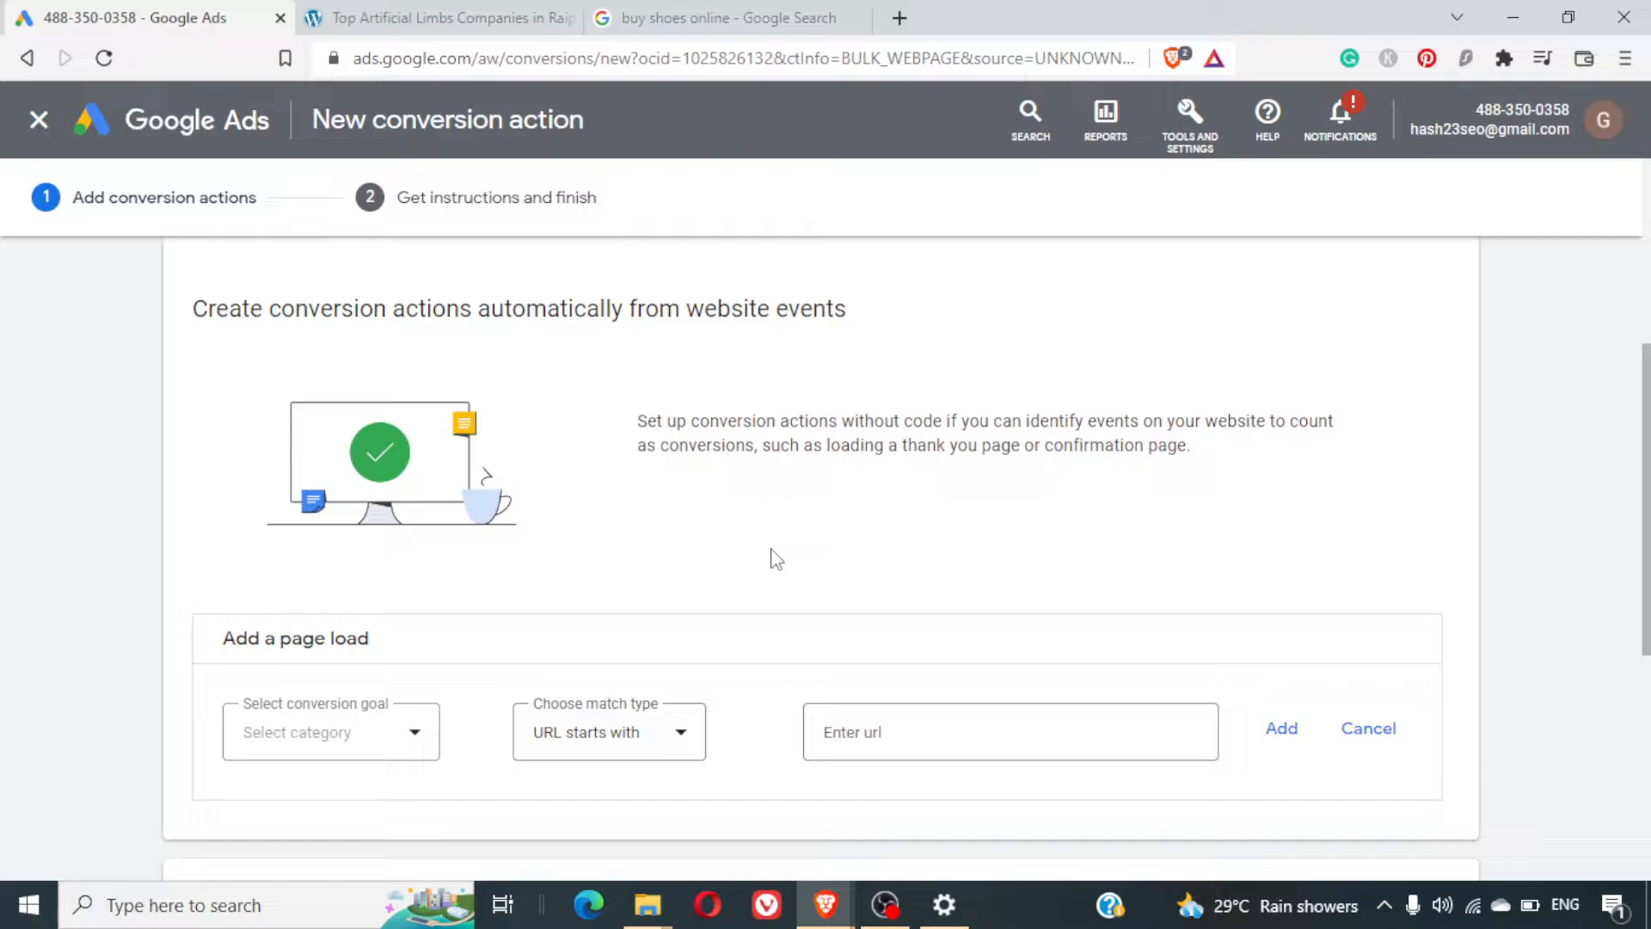
Configure the page load event with Submit lead form as its conversion goal and "URL is" as its match type
{"action": "left_click", "coordinate": [343, 761]}
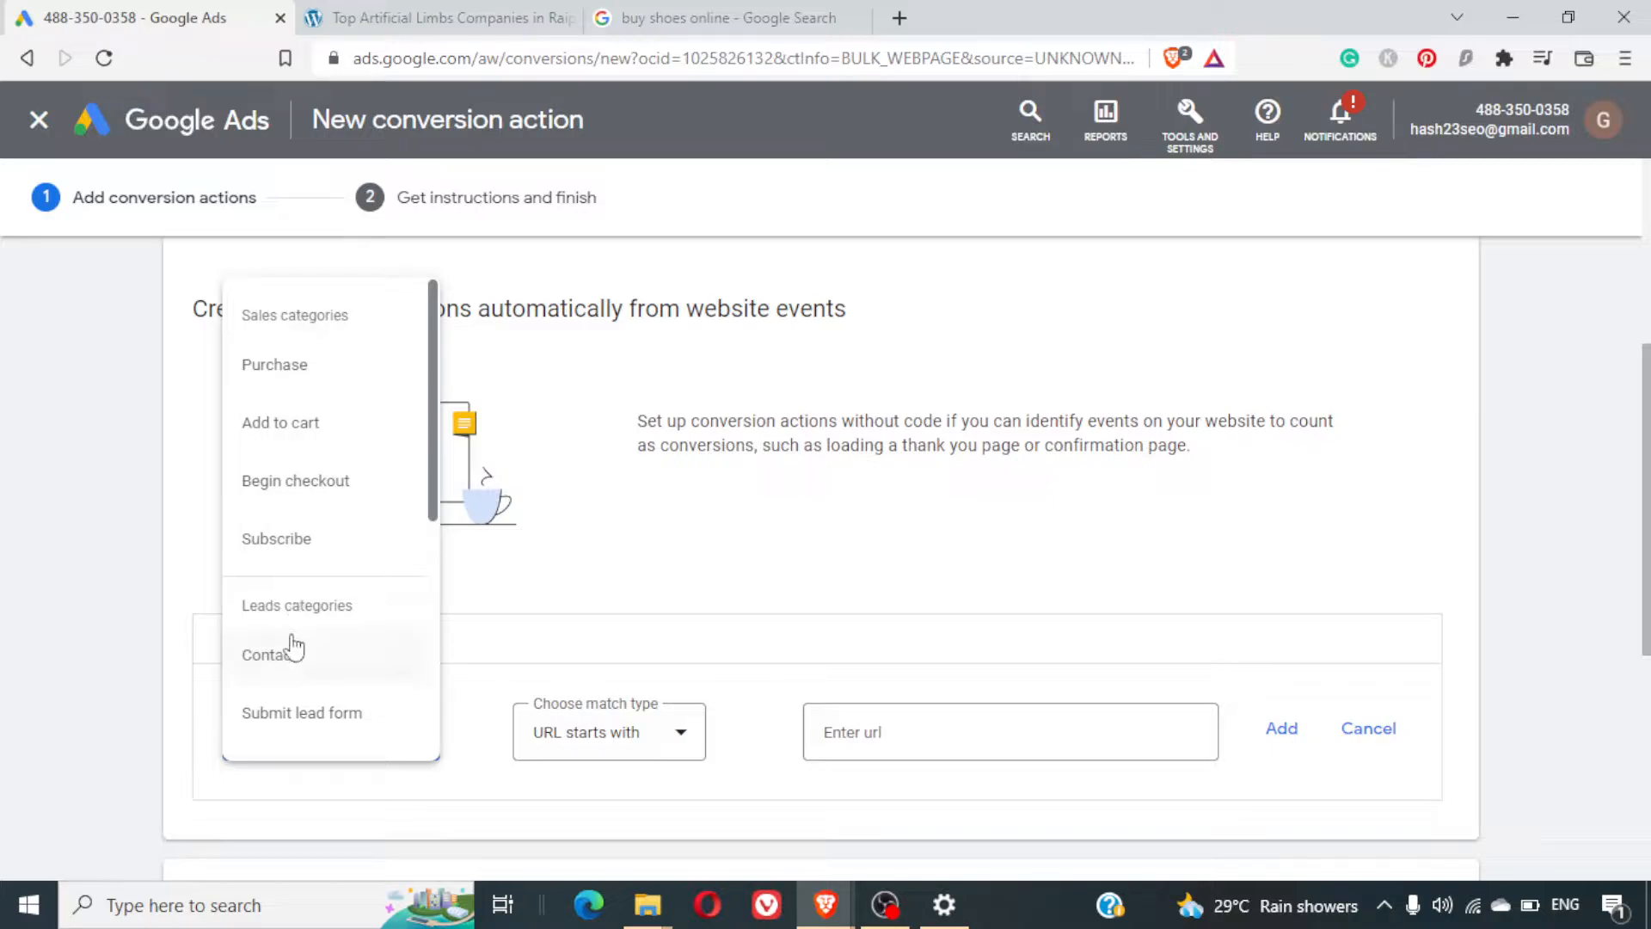
{"action": "scroll", "coordinate": [307, 571], "scroll_direction": "down", "scroll_amount": 3}
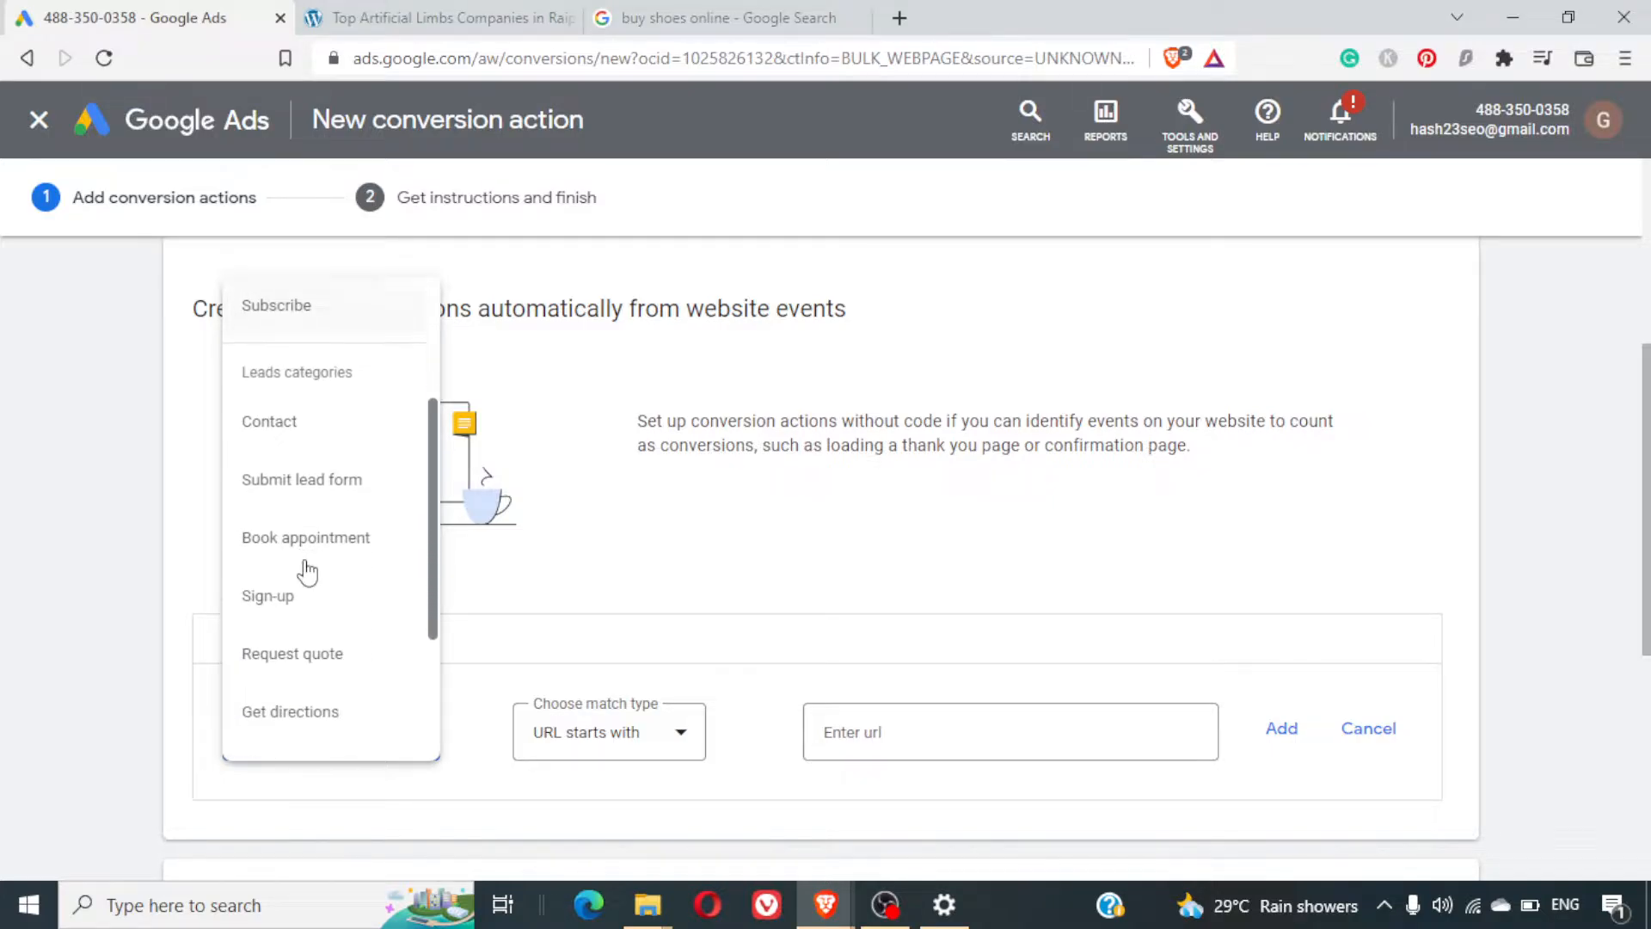
{"action": "left_click", "coordinate": [297, 497]}
{"action": "scroll", "coordinate": [785, 626], "scroll_direction": "down", "scroll_amount": 5}
{"action": "scroll", "coordinate": [782, 627], "scroll_direction": "up", "scroll_amount": 1}
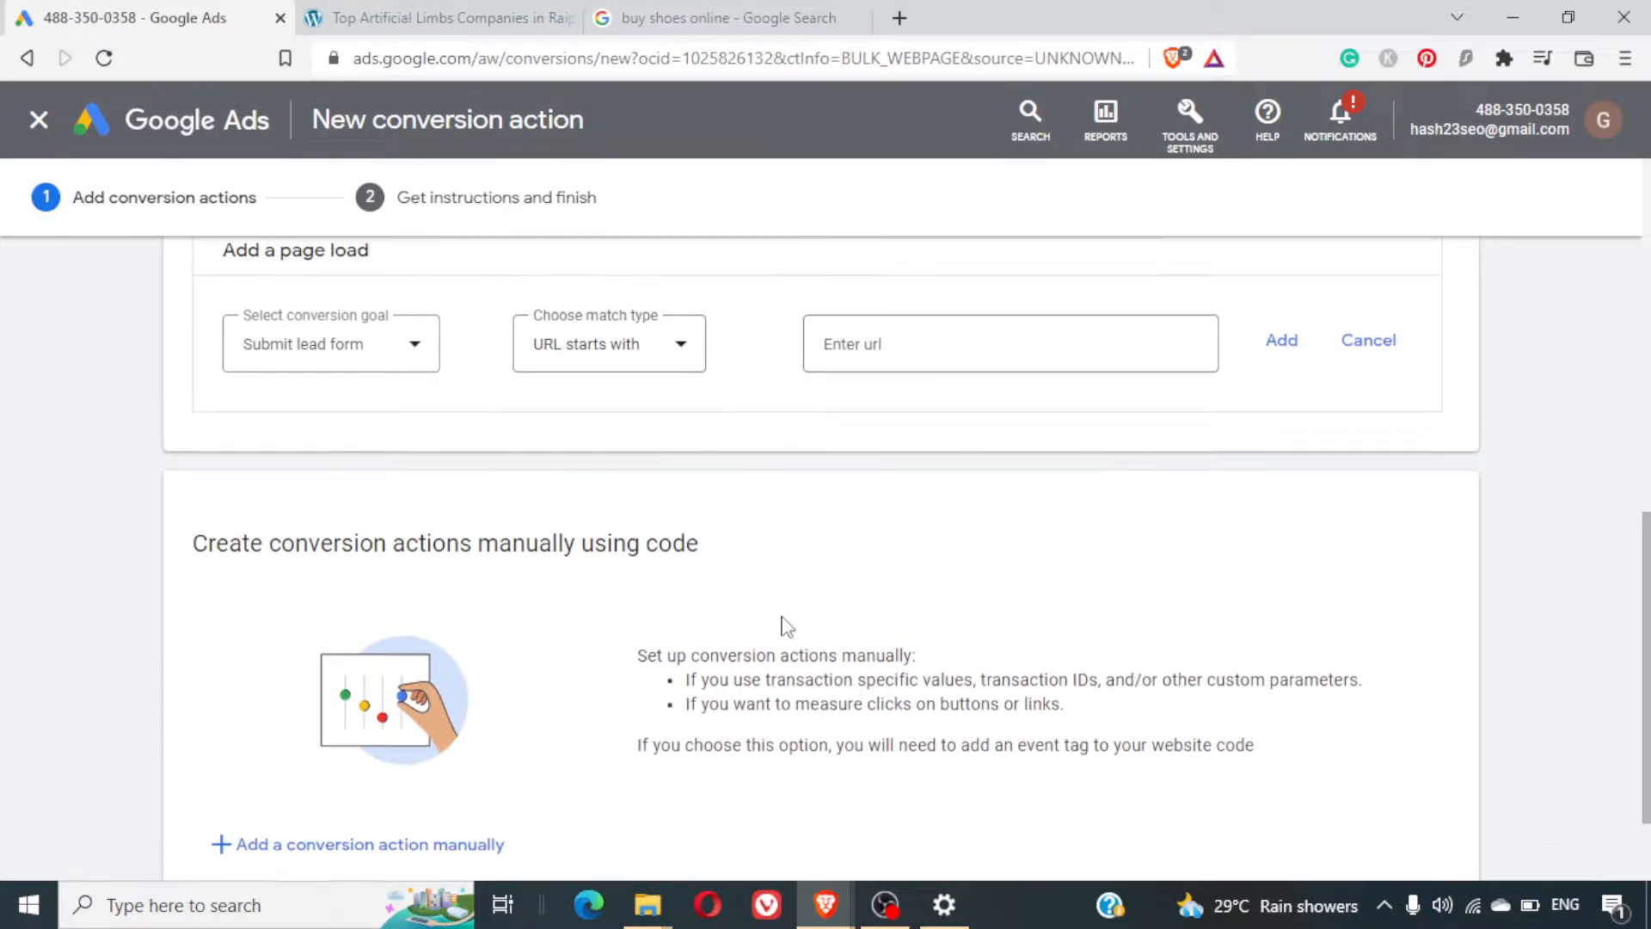
{"action": "left_click", "coordinate": [598, 411]}
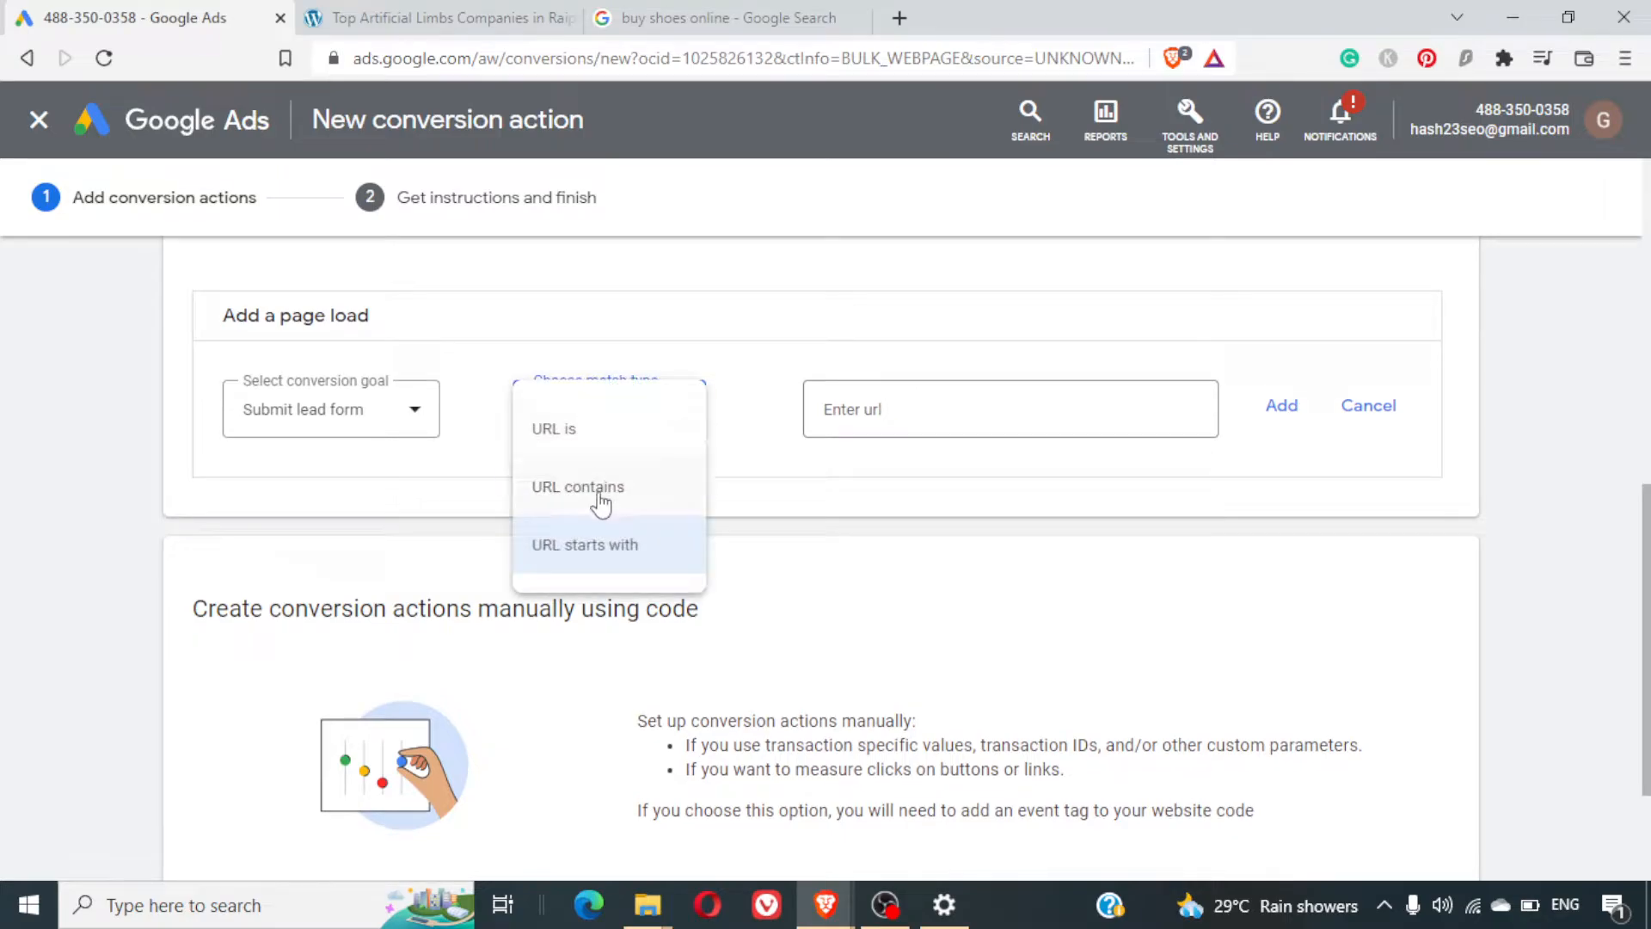
{"action": "left_click", "coordinate": [590, 429]}
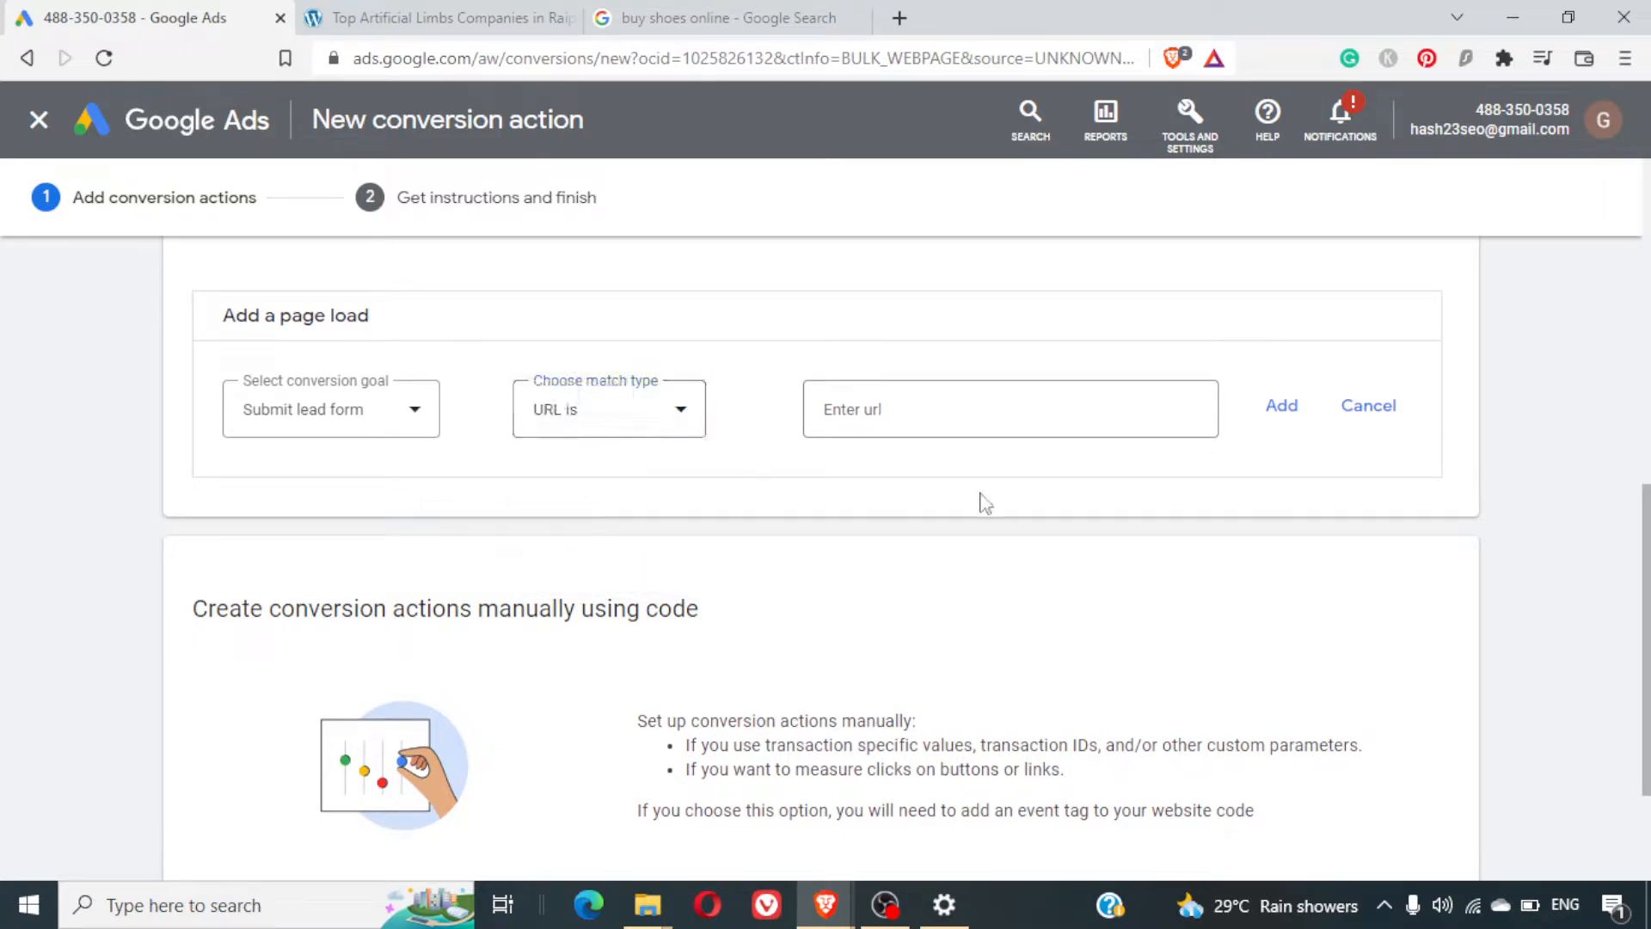
{"action": "left_click", "coordinate": [927, 426]}
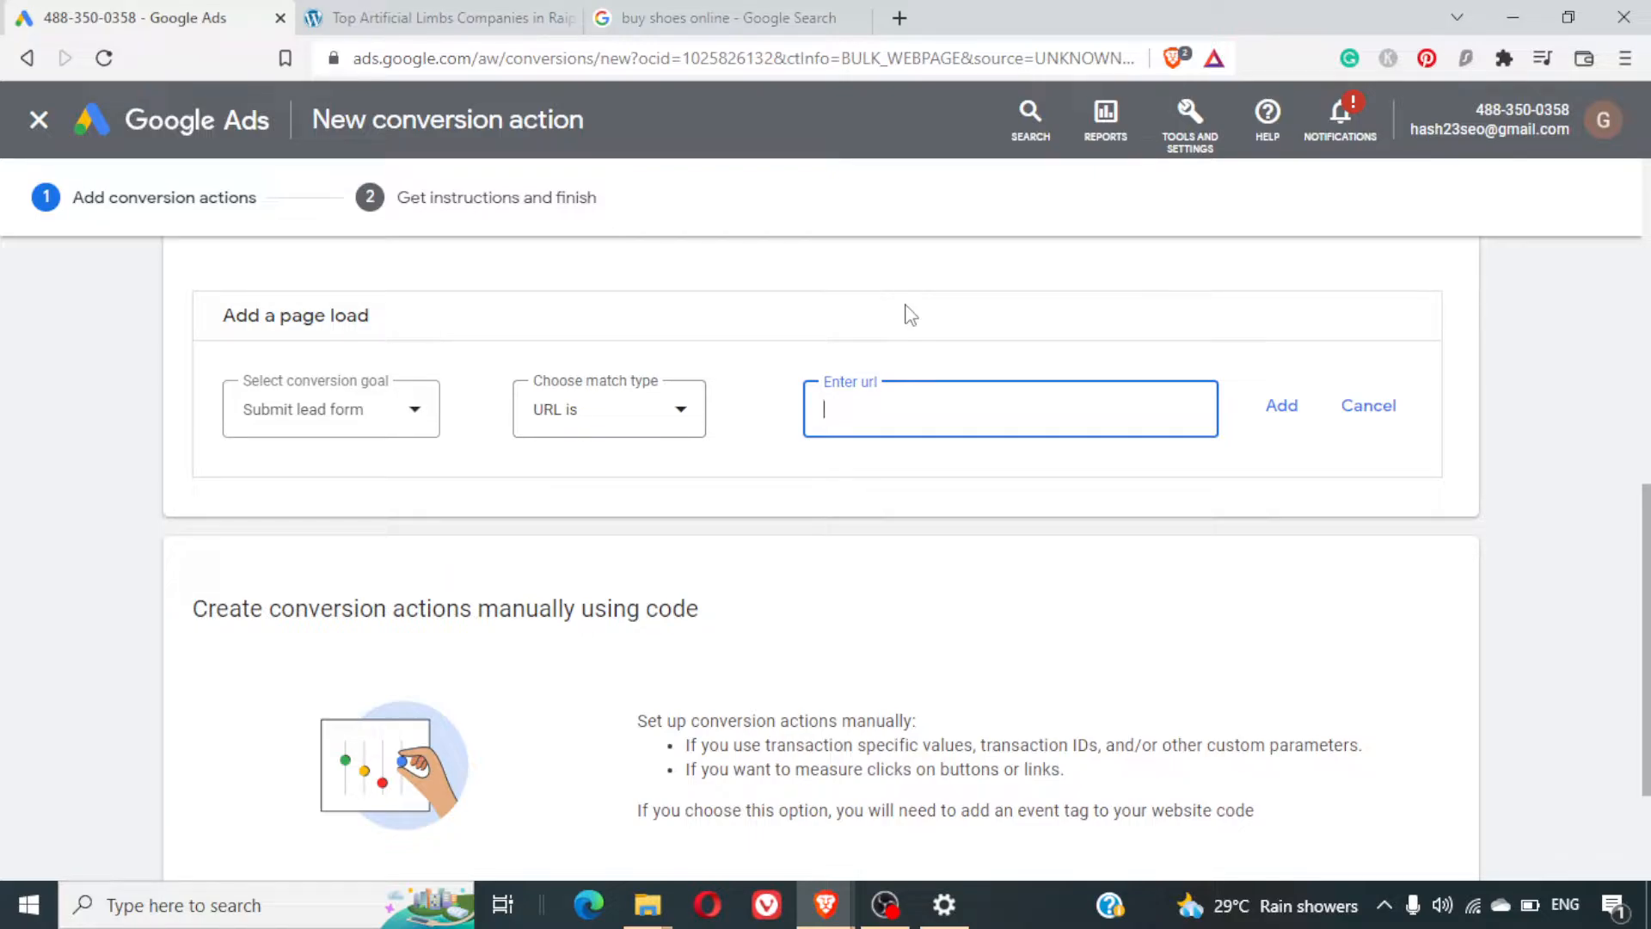
Open agency7.xyz/seo/ in a new browser tab
{"action": "left_click", "coordinate": [902, 13]}
{"action": "type", "text": "agency7.xyz/s"}
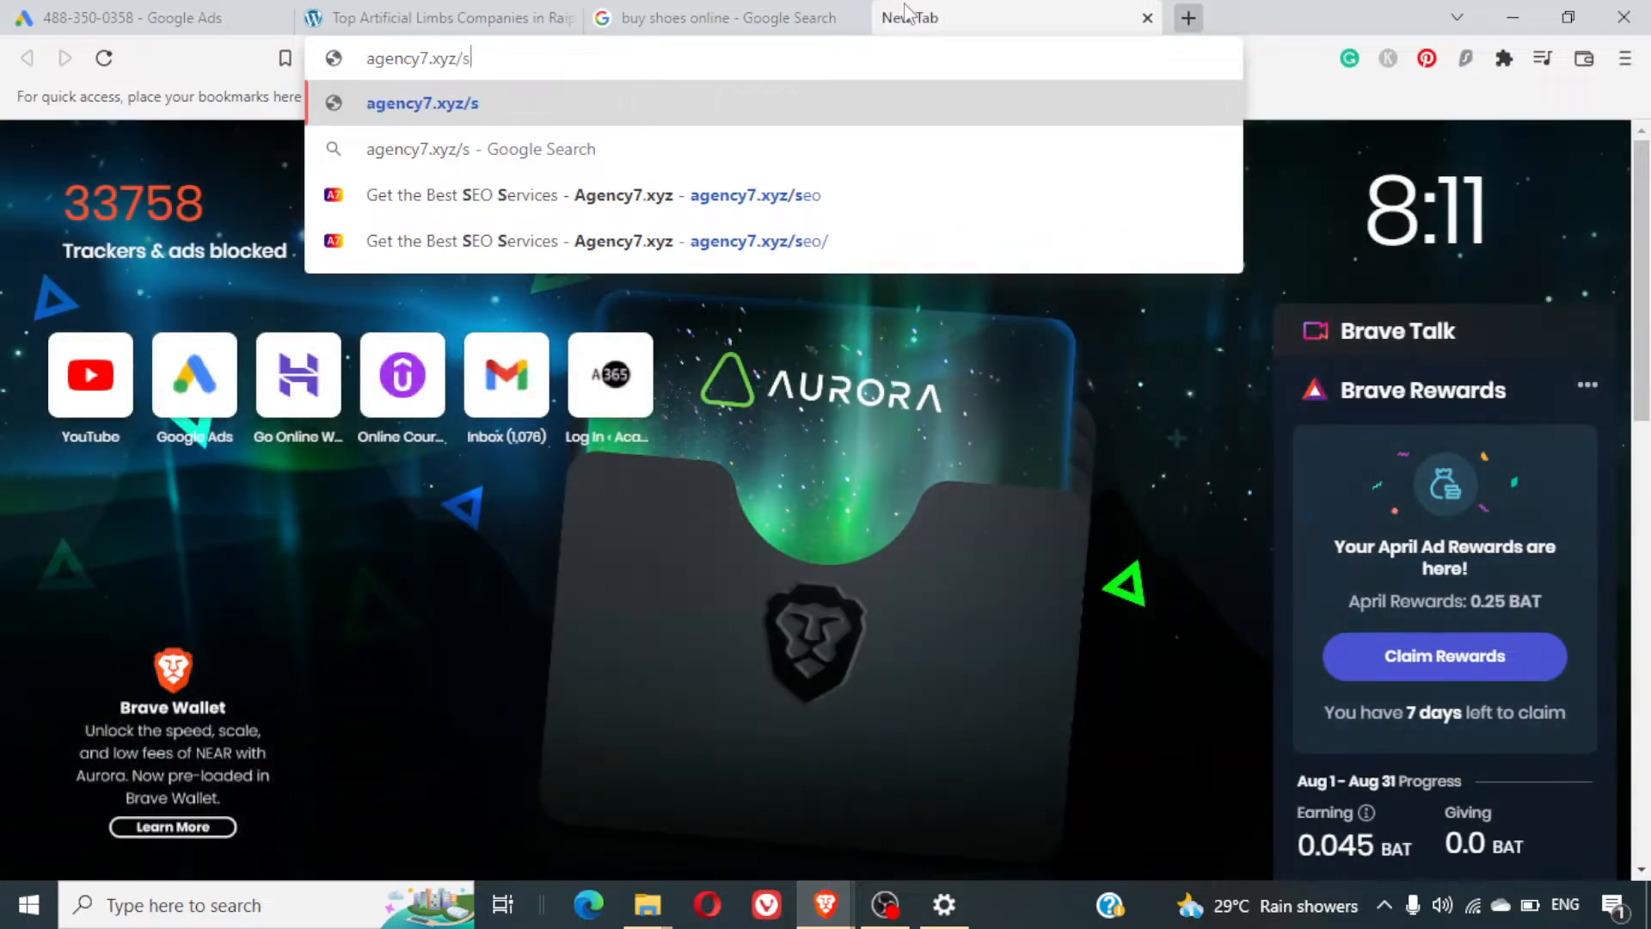
{"action": "type", "text": "eo/"}
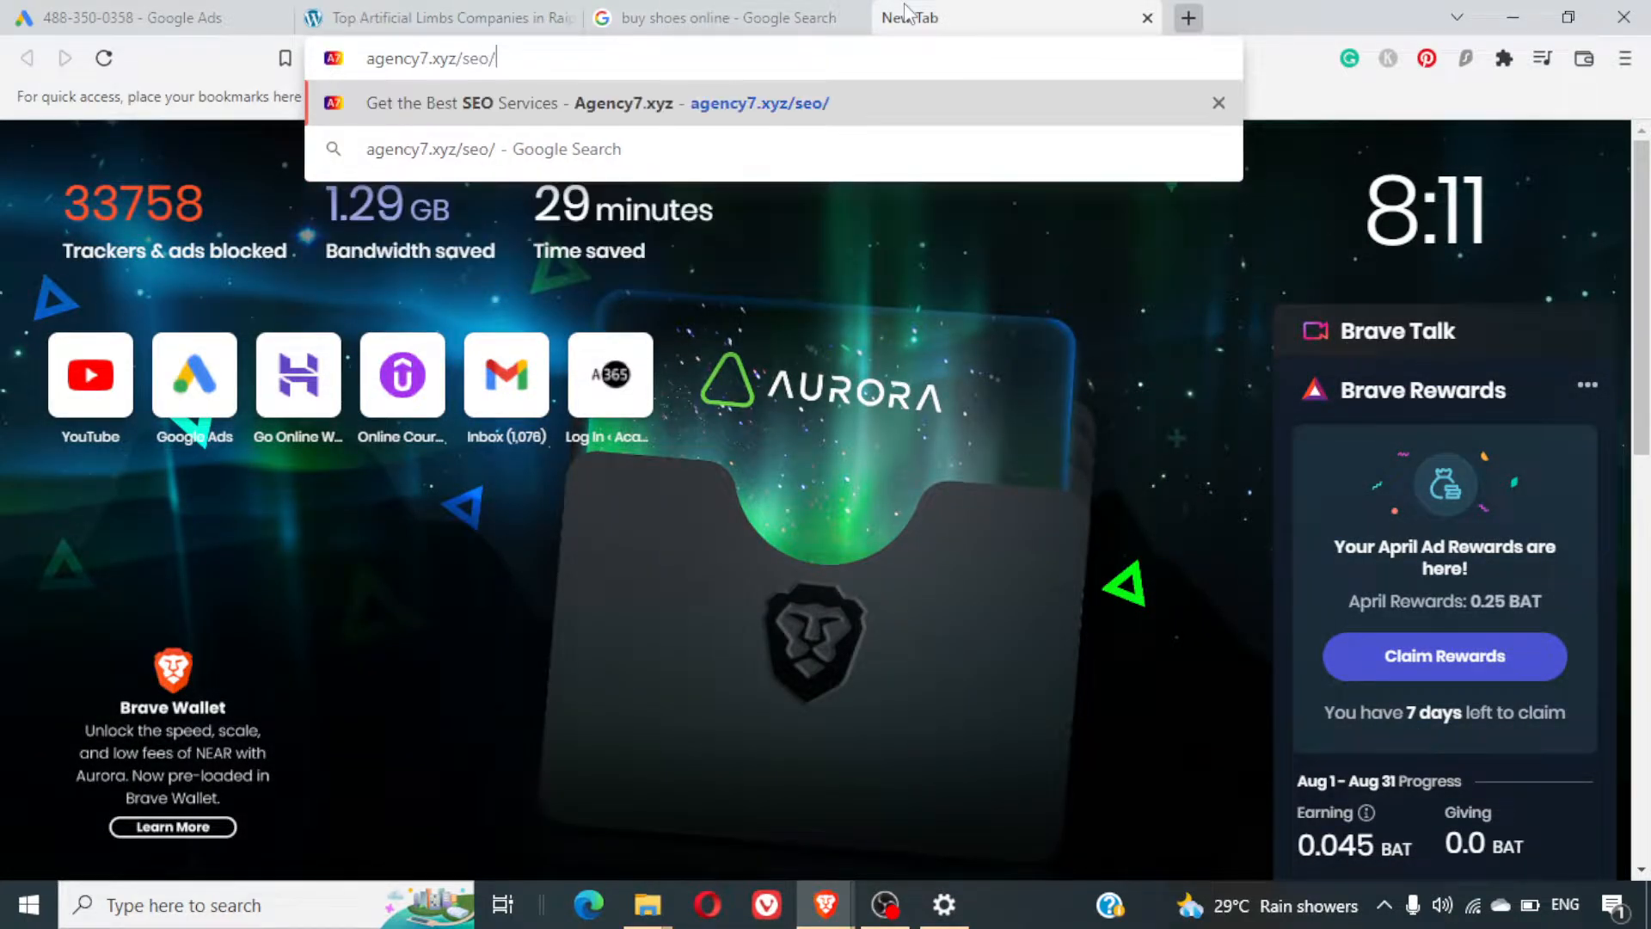
{"action": "key", "text": "Return"}
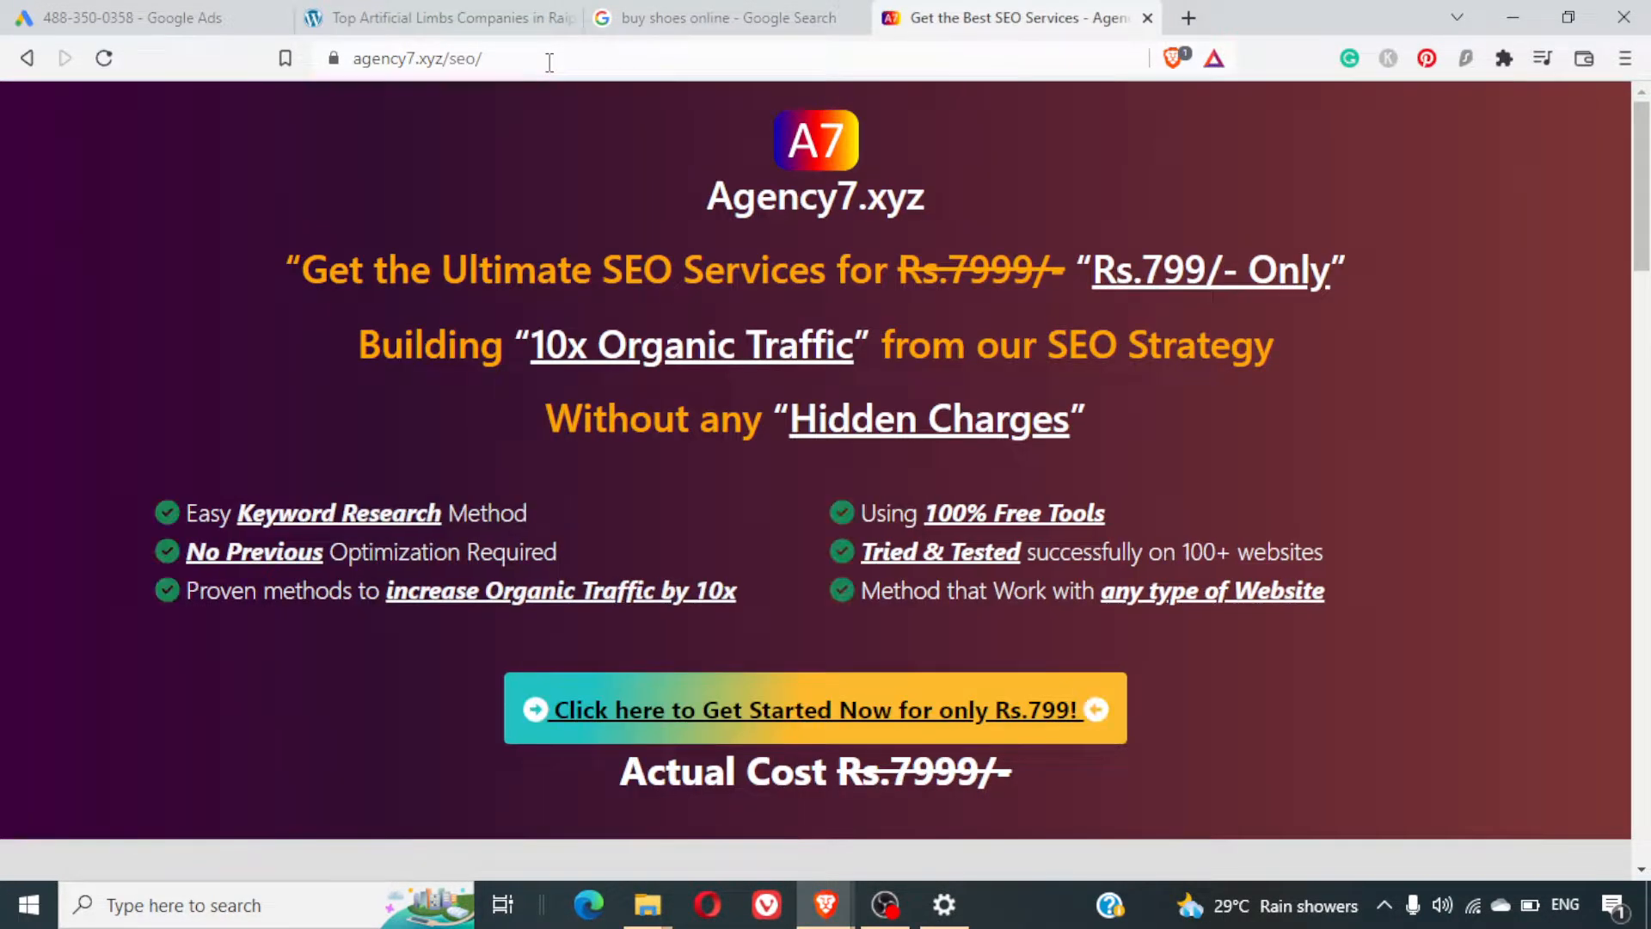
Replace the seo part of the site's address with wp-admin to open the WordPress login page
{"action": "left_click", "coordinate": [550, 62]}
{"action": "left_click", "coordinate": [549, 62]}
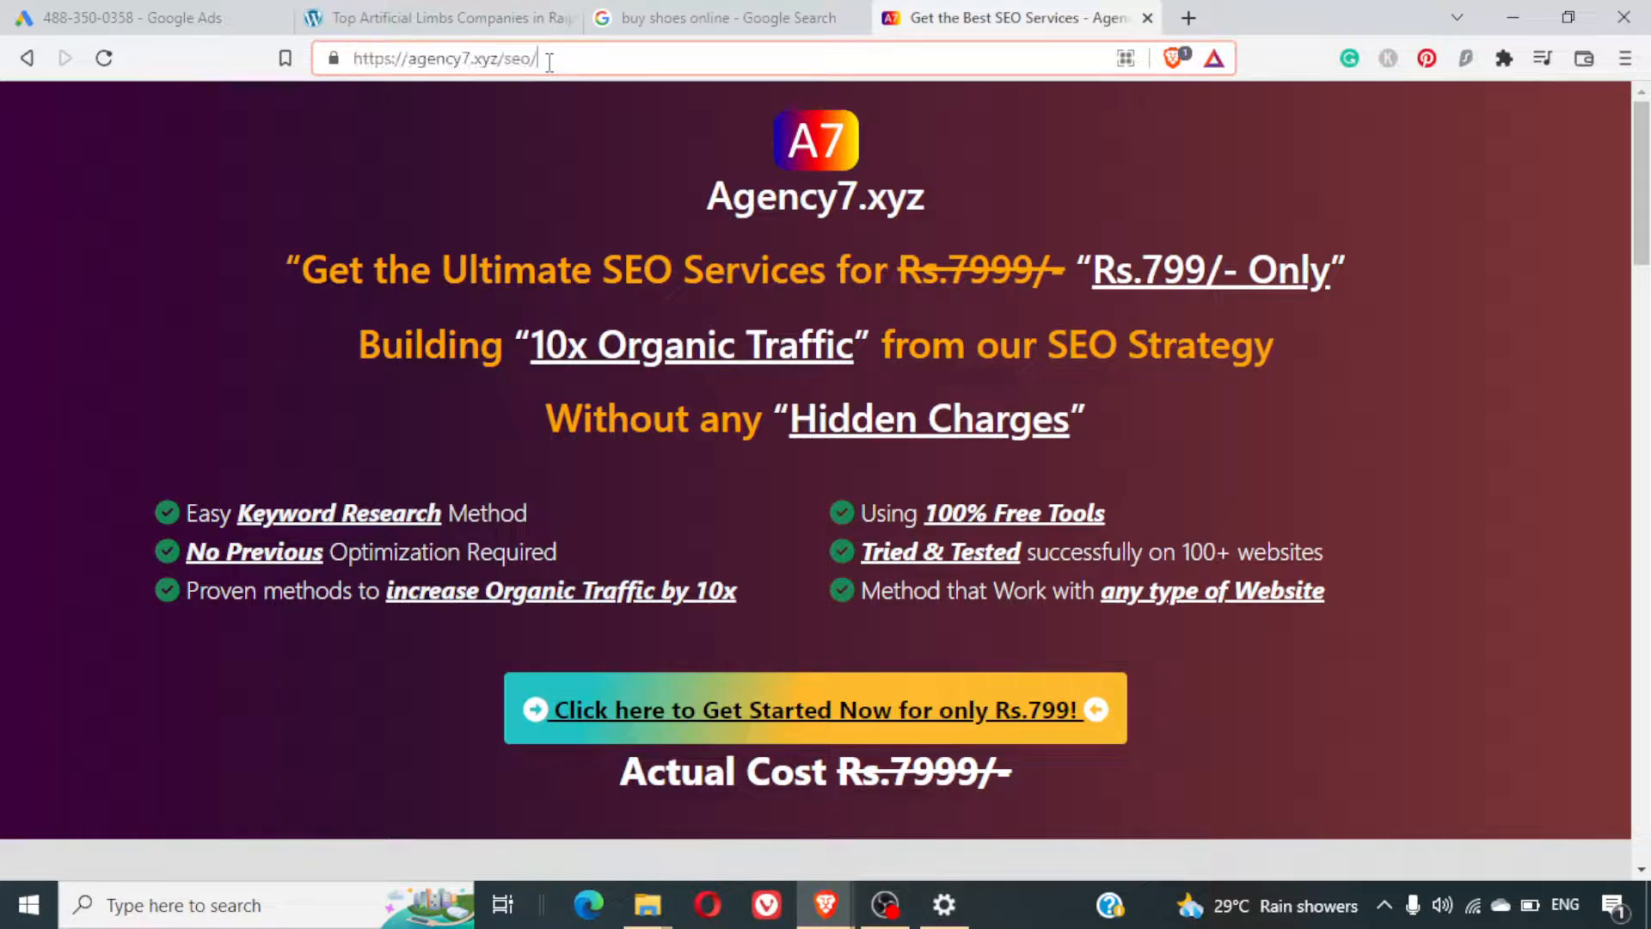
{"action": "key", "text": "ctrl+shift+Left"}
{"action": "type", "text": "wp-admi"}
{"action": "type", "text": "n"}
{"action": "key", "text": "Return"}
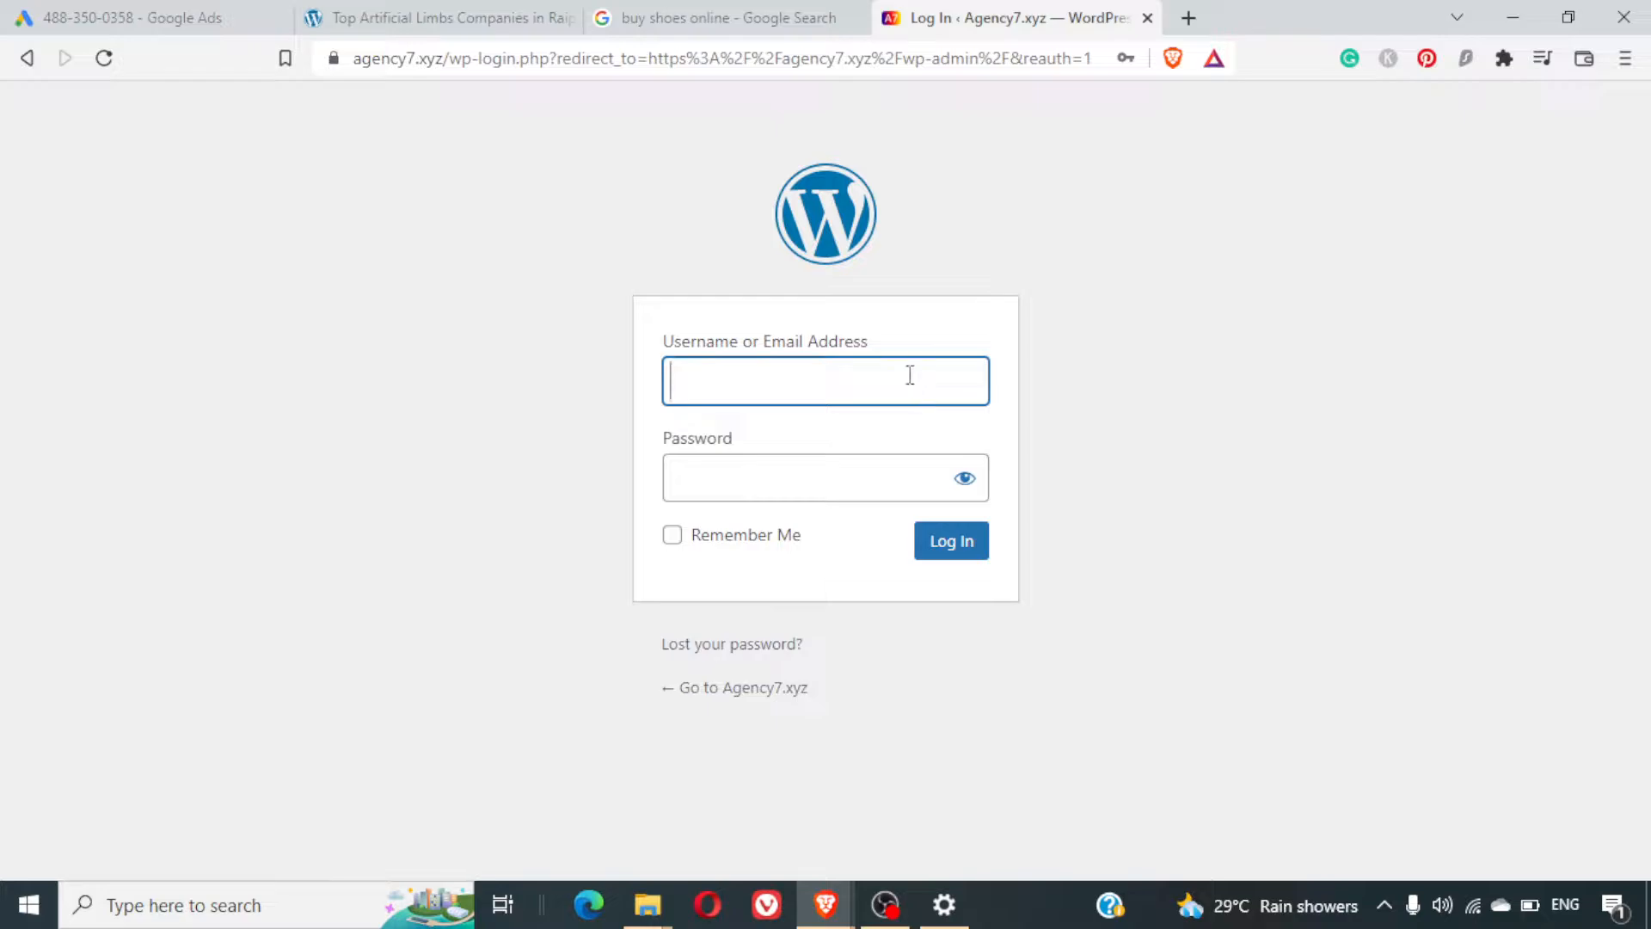
Log in to the site's WordPress admin with the username and account password
{"action": "left_click", "coordinate": [910, 375]}
{"action": "left_click", "coordinate": [844, 452]}
{"action": "left_click", "coordinate": [952, 542]}
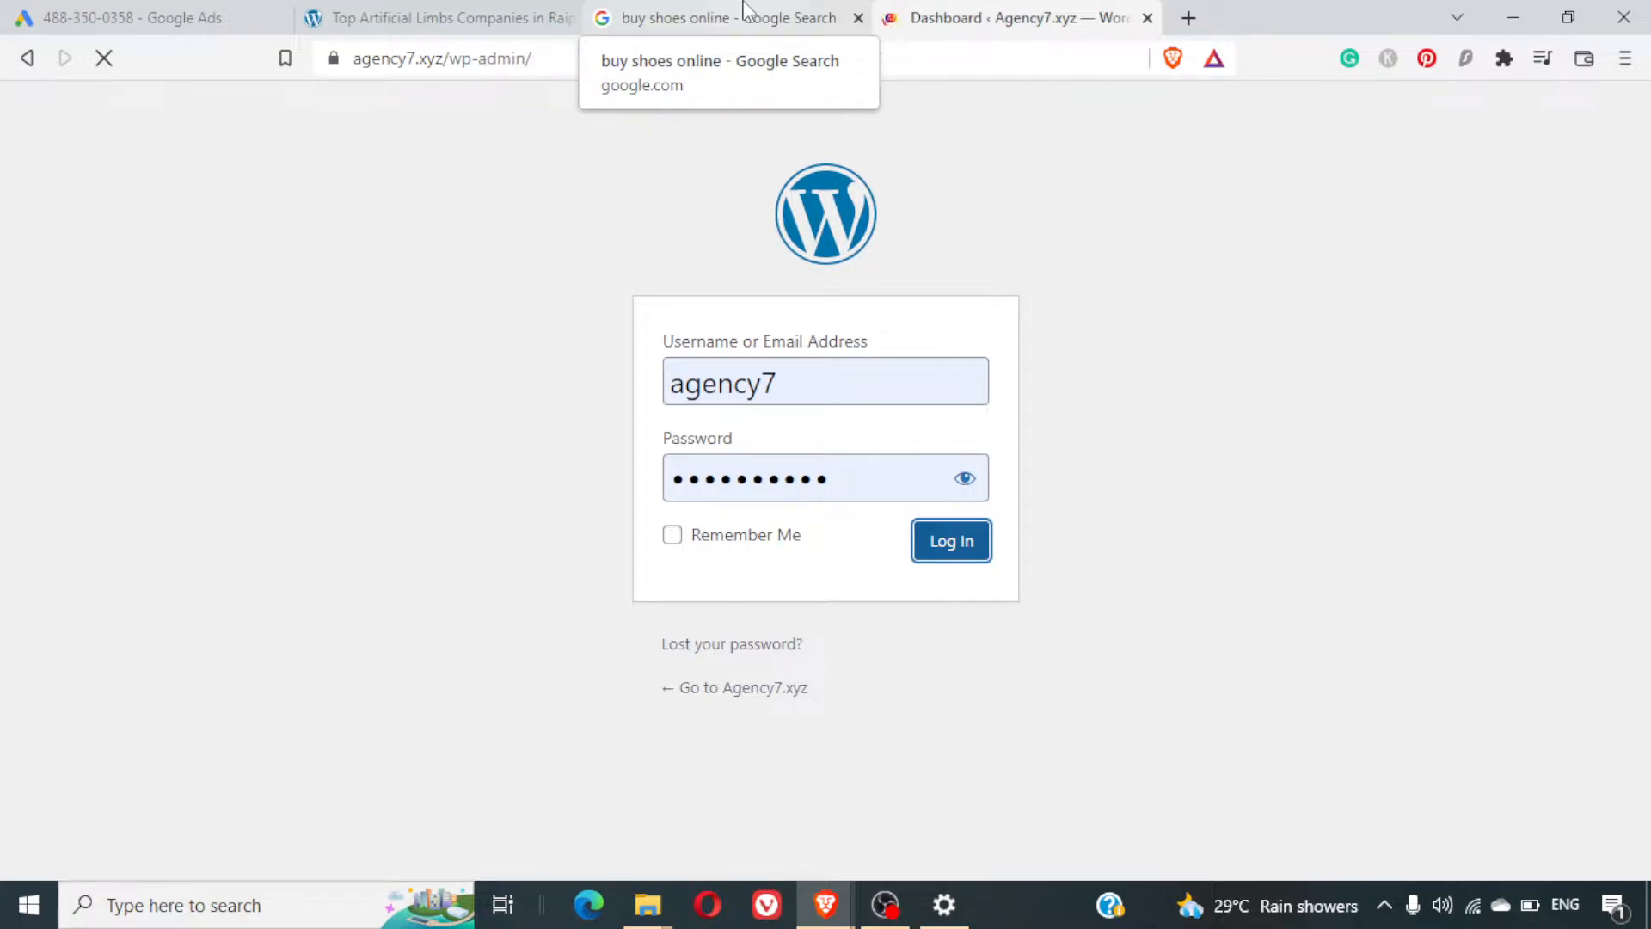
{"action": "left_click", "coordinate": [745, 10]}
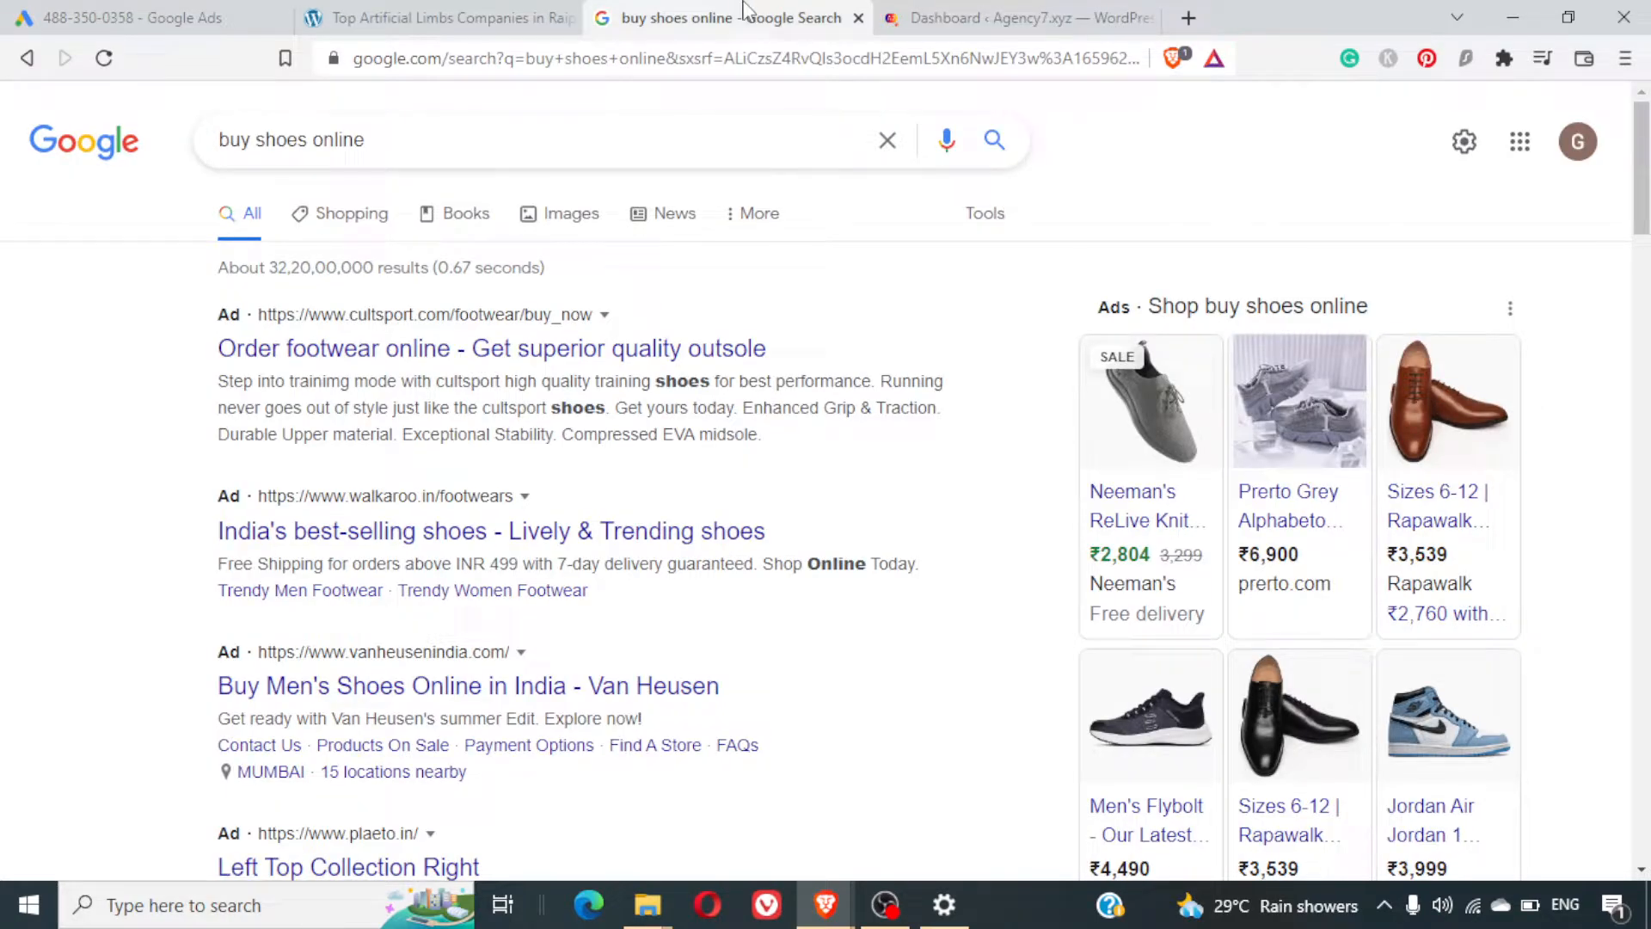
{"action": "left_click", "coordinate": [937, 10]}
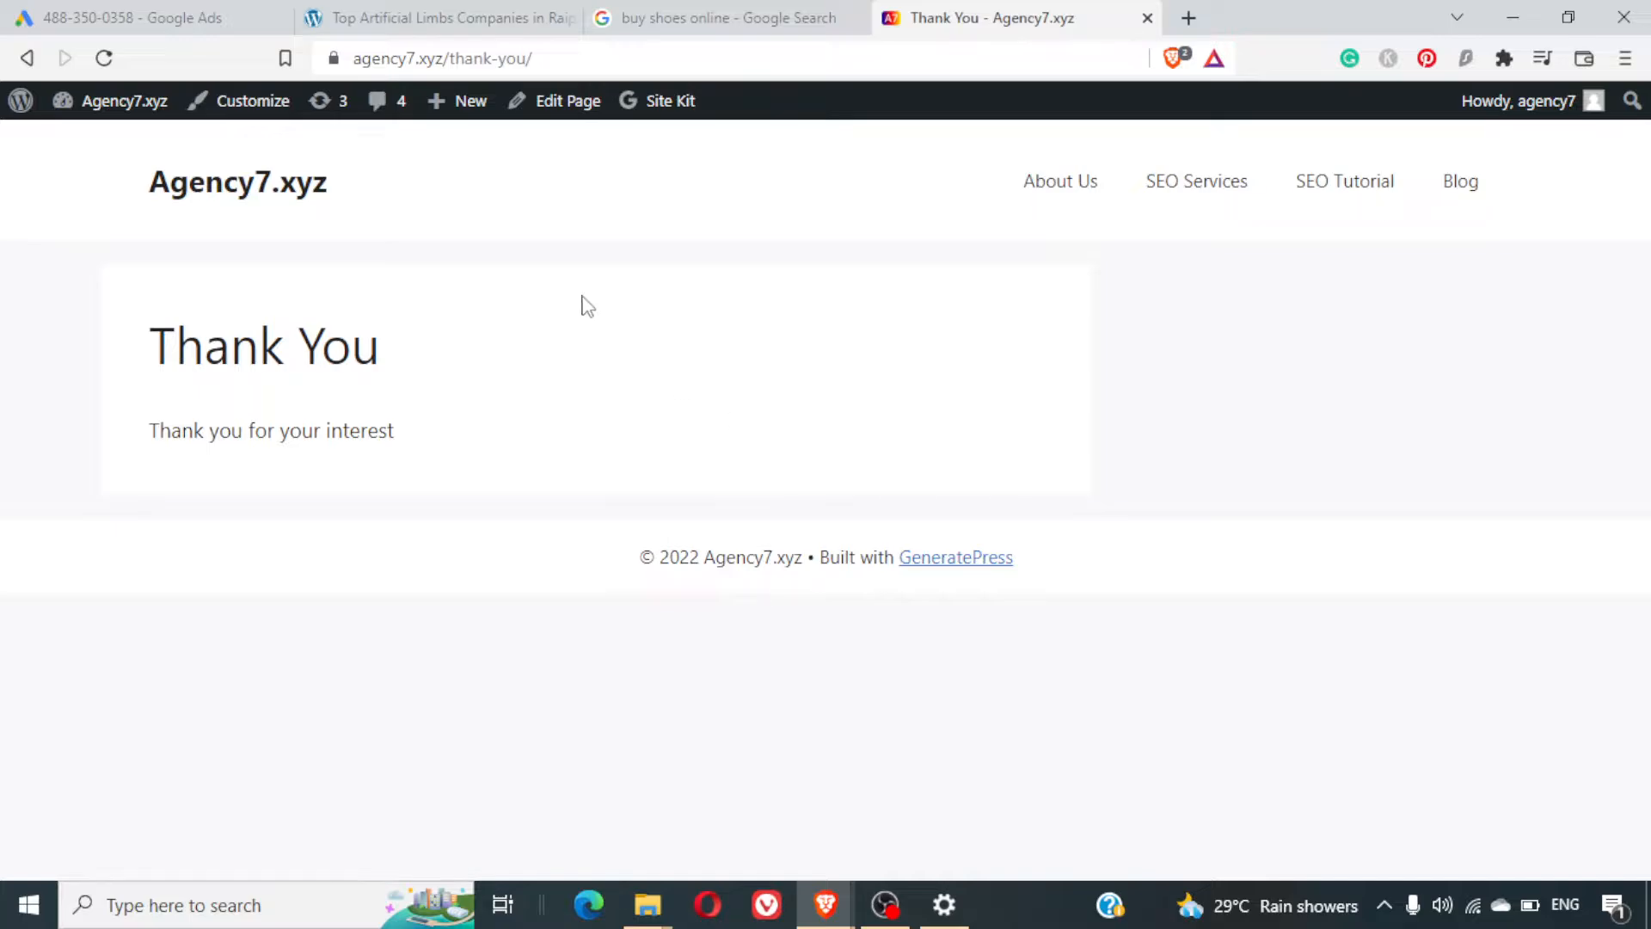
{"action": "left_click", "coordinate": [531, 61]}
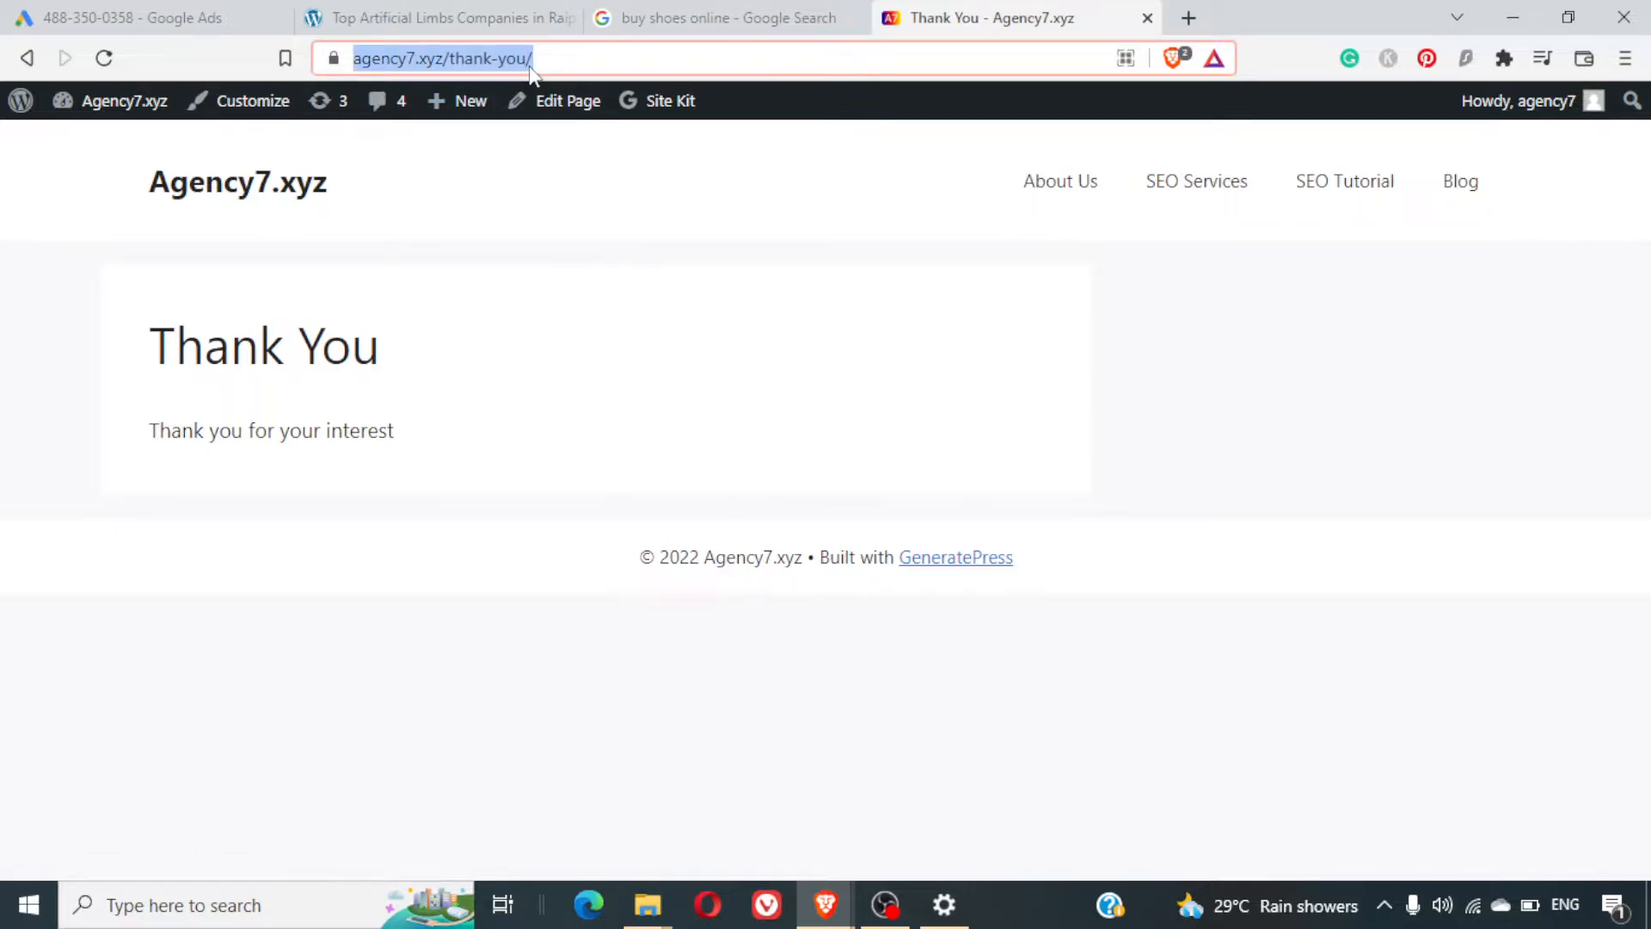
{"action": "key", "text": "ctrl+c"}
{"action": "left_click", "coordinate": [129, 18]}
{"action": "key", "text": "ctrl+v"}
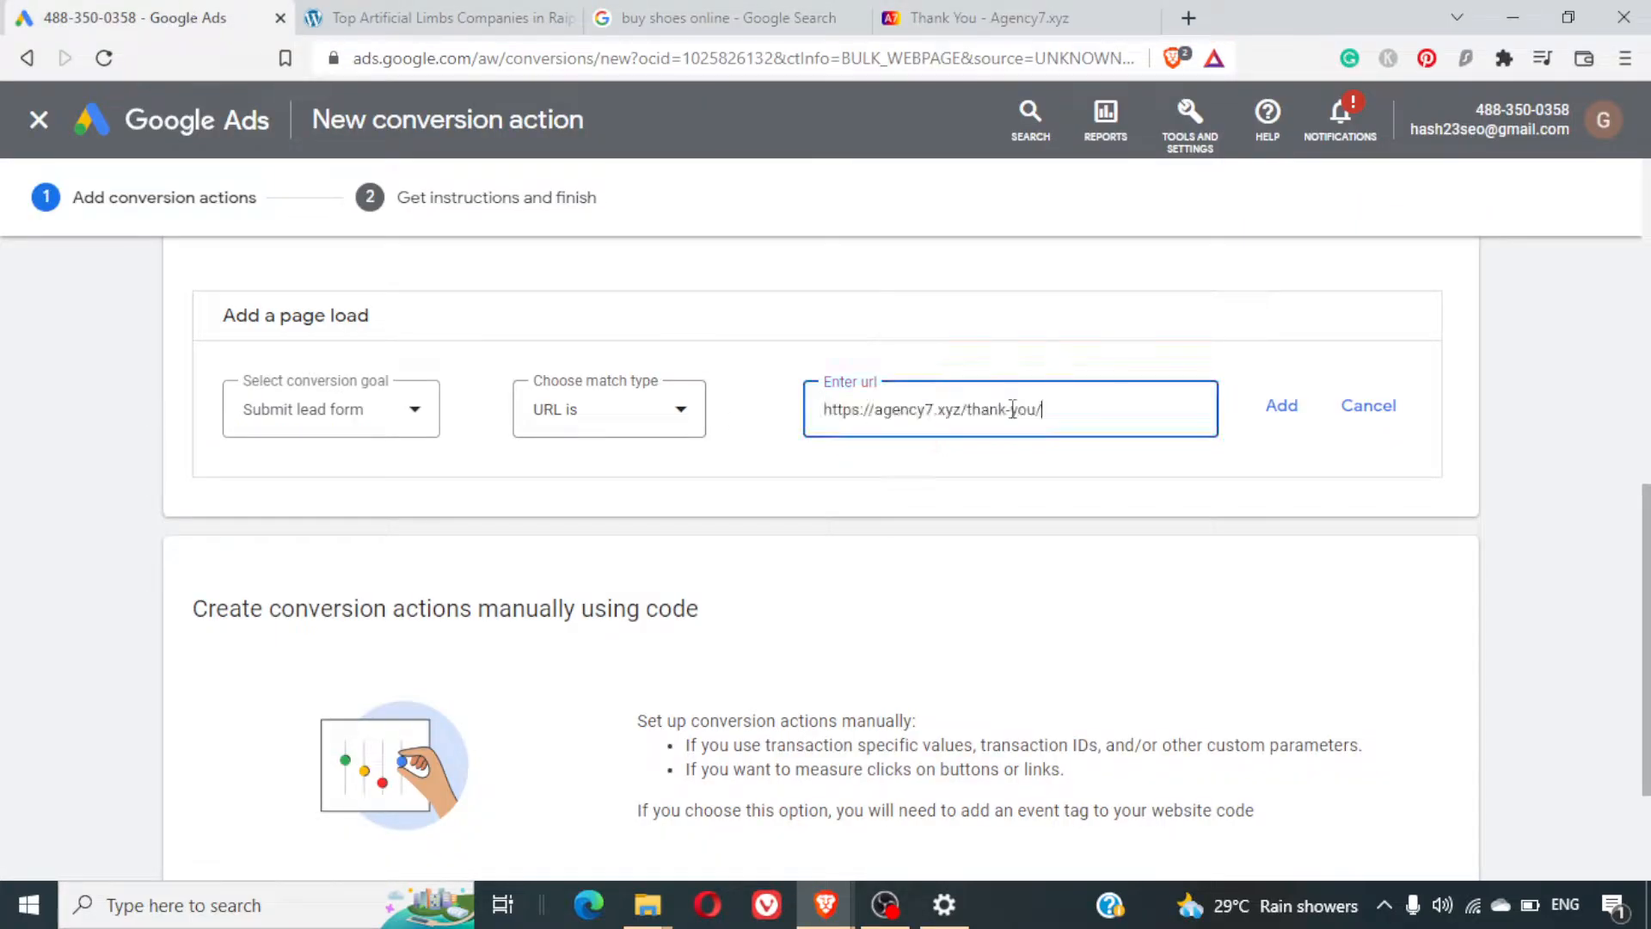
{"action": "left_click", "coordinate": [1280, 411]}
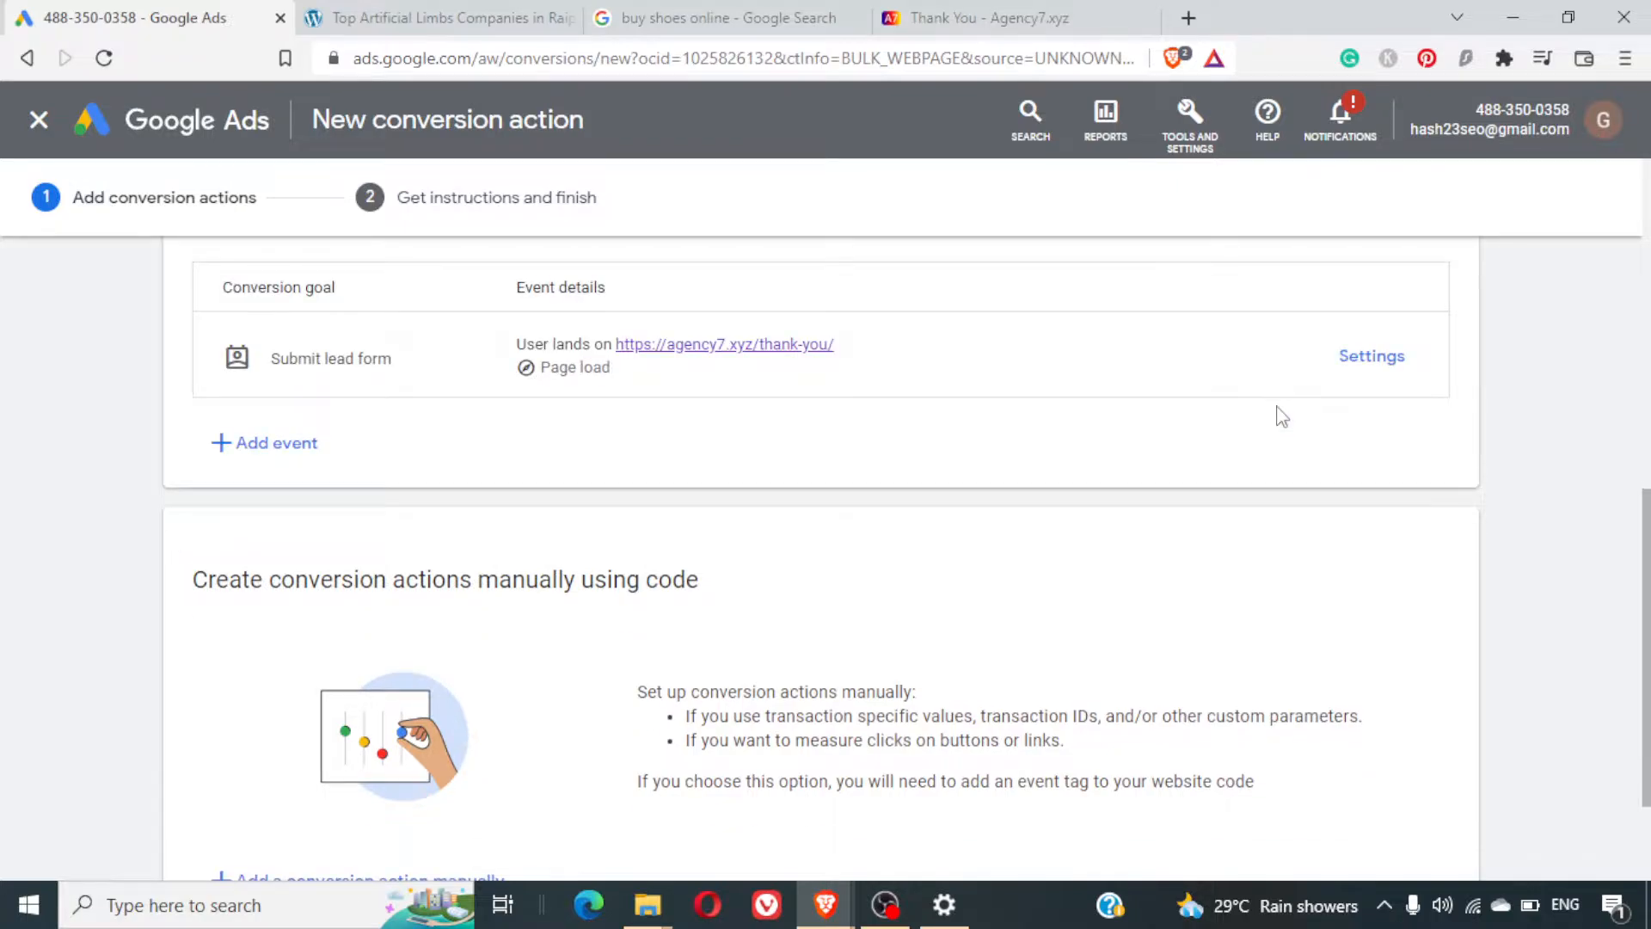
Examine the added lead form event and compare automatic conversion actions from website events with manual ones using code
{"action": "scroll", "coordinate": [757, 450], "scroll_direction": "up", "scroll_amount": 3}
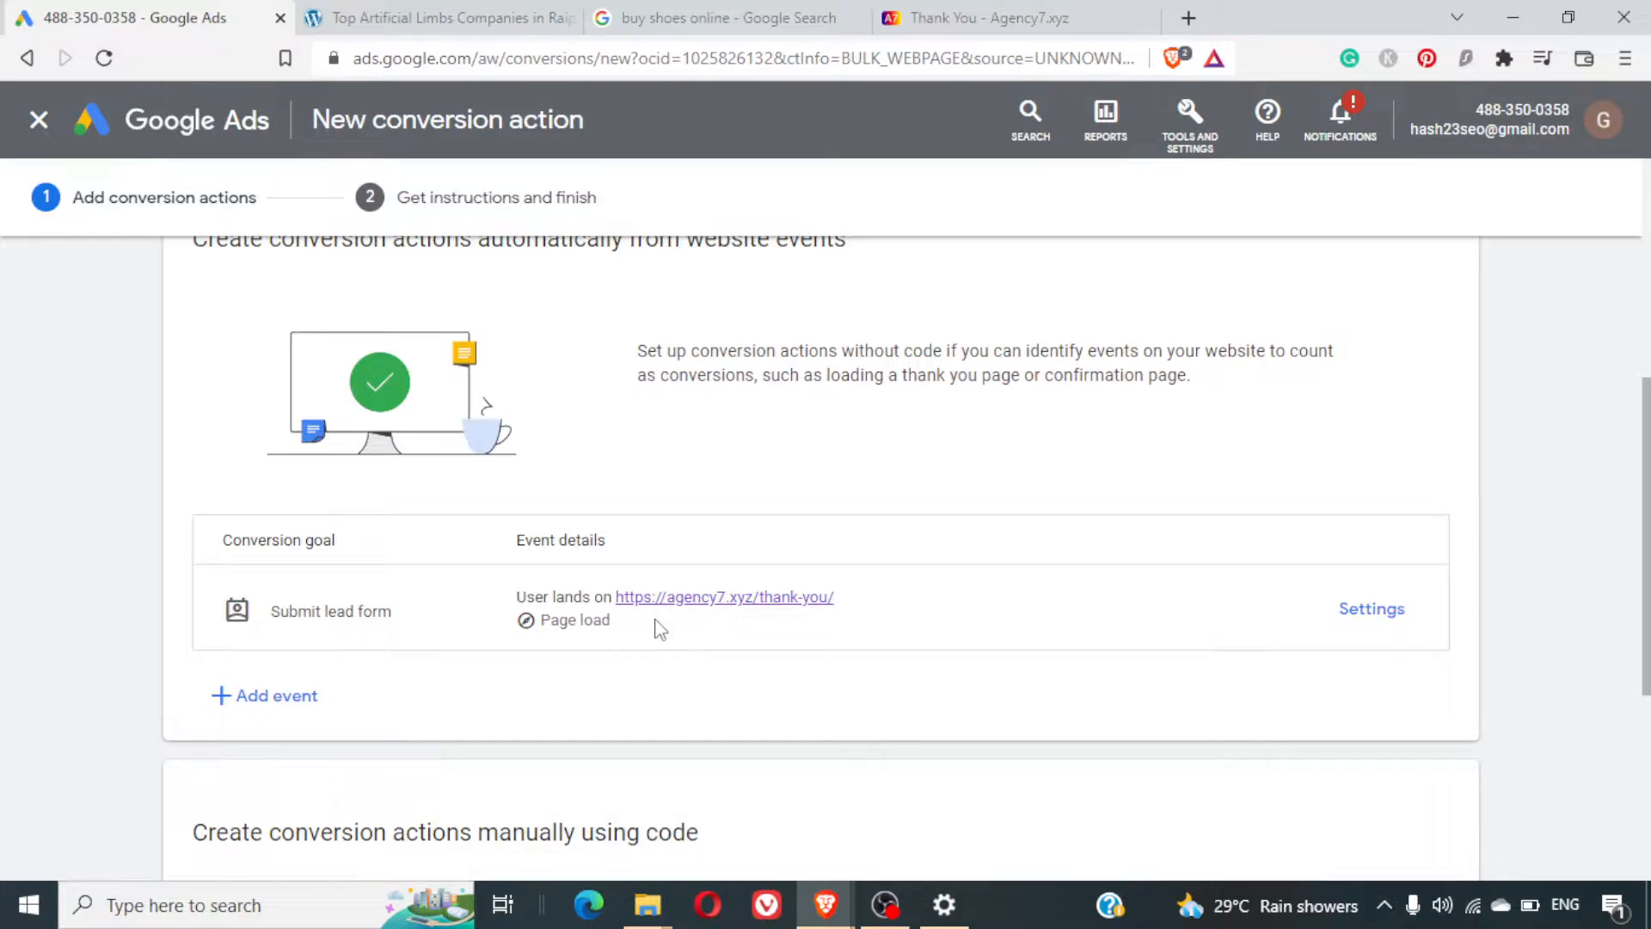
{"action": "scroll", "coordinate": [977, 529], "scroll_direction": "down", "scroll_amount": 3}
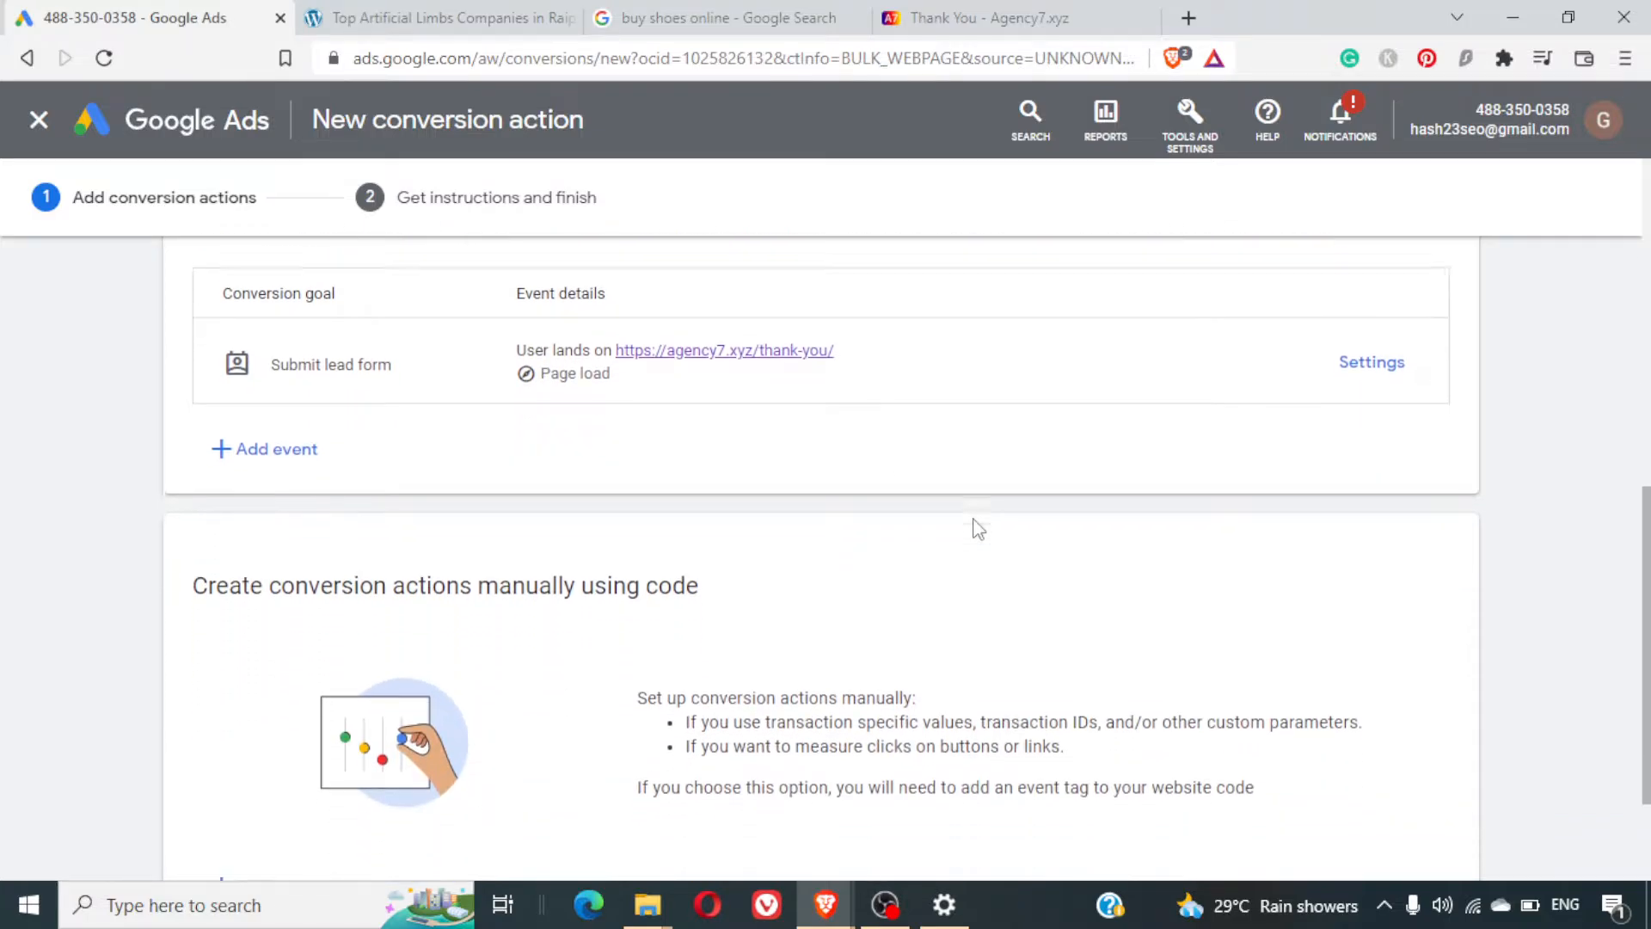
{"action": "scroll", "coordinate": [978, 529], "scroll_direction": "down", "scroll_amount": 2}
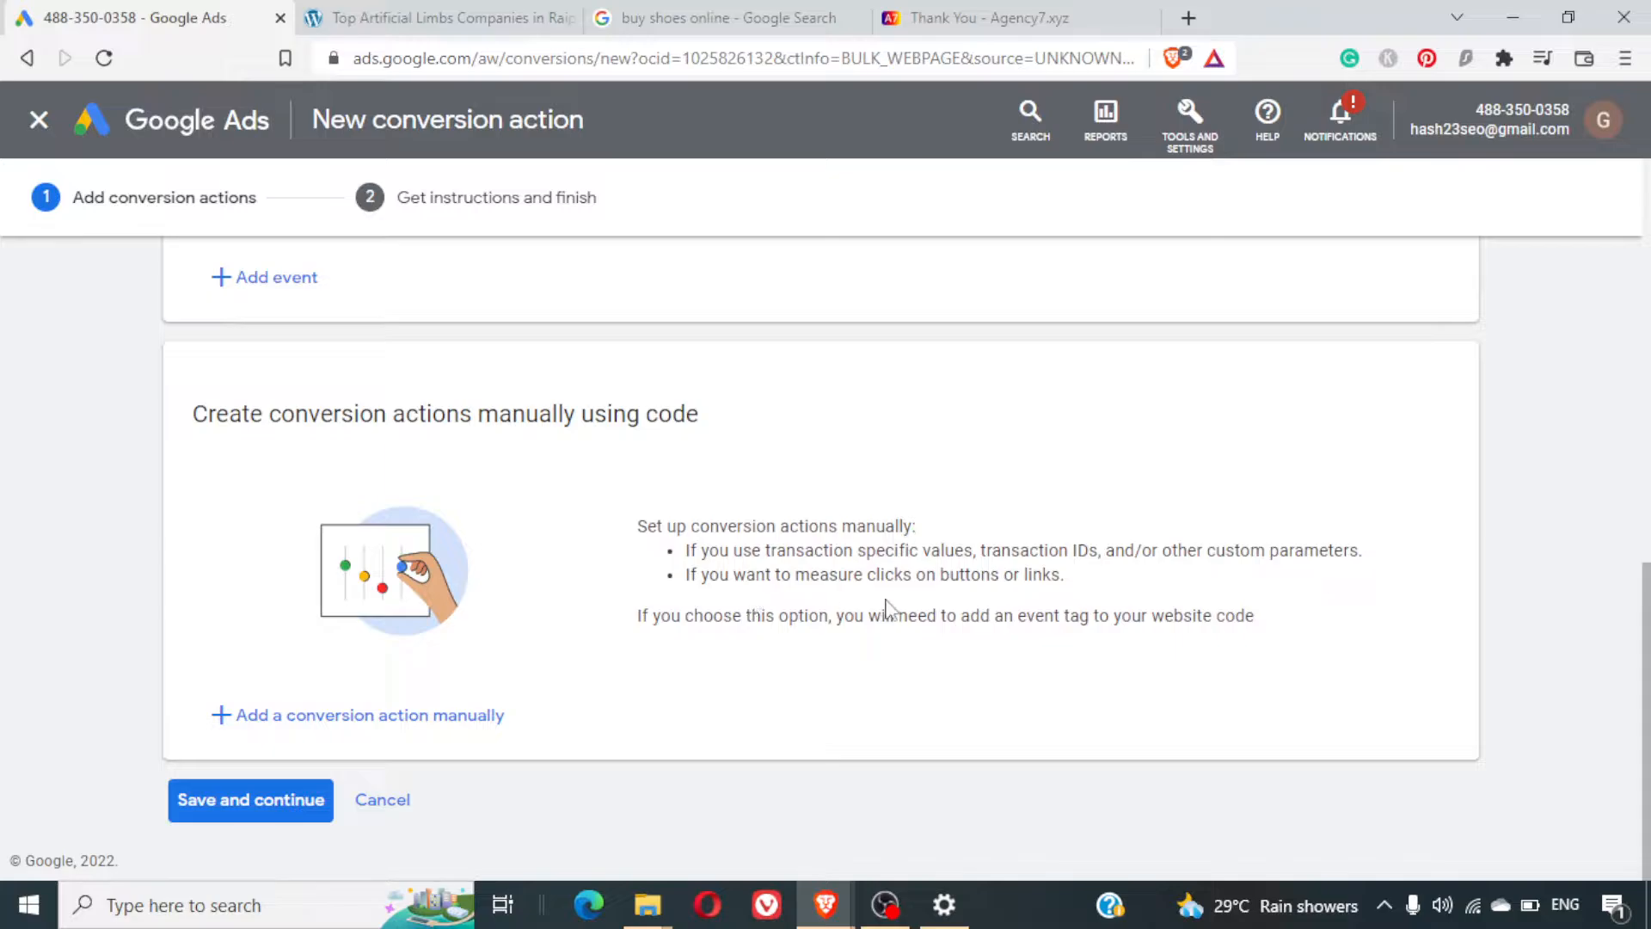
{"action": "scroll", "coordinate": [843, 655], "scroll_direction": "up", "scroll_amount": 5}
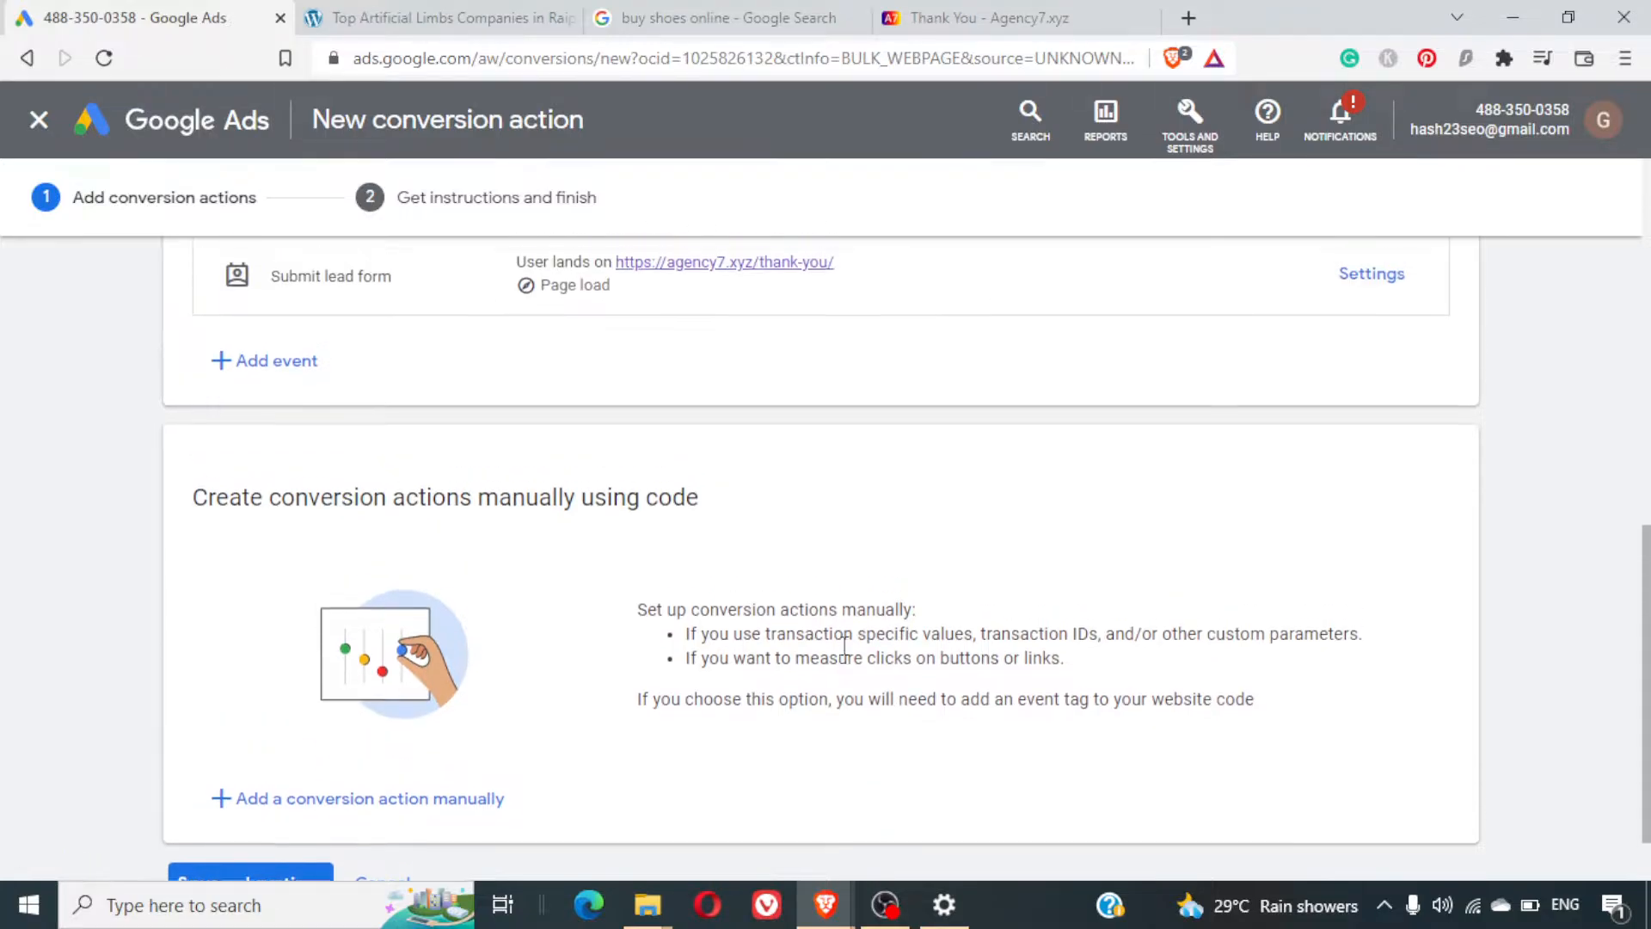
{"action": "scroll", "coordinate": [843, 655], "scroll_direction": "up", "scroll_amount": 4}
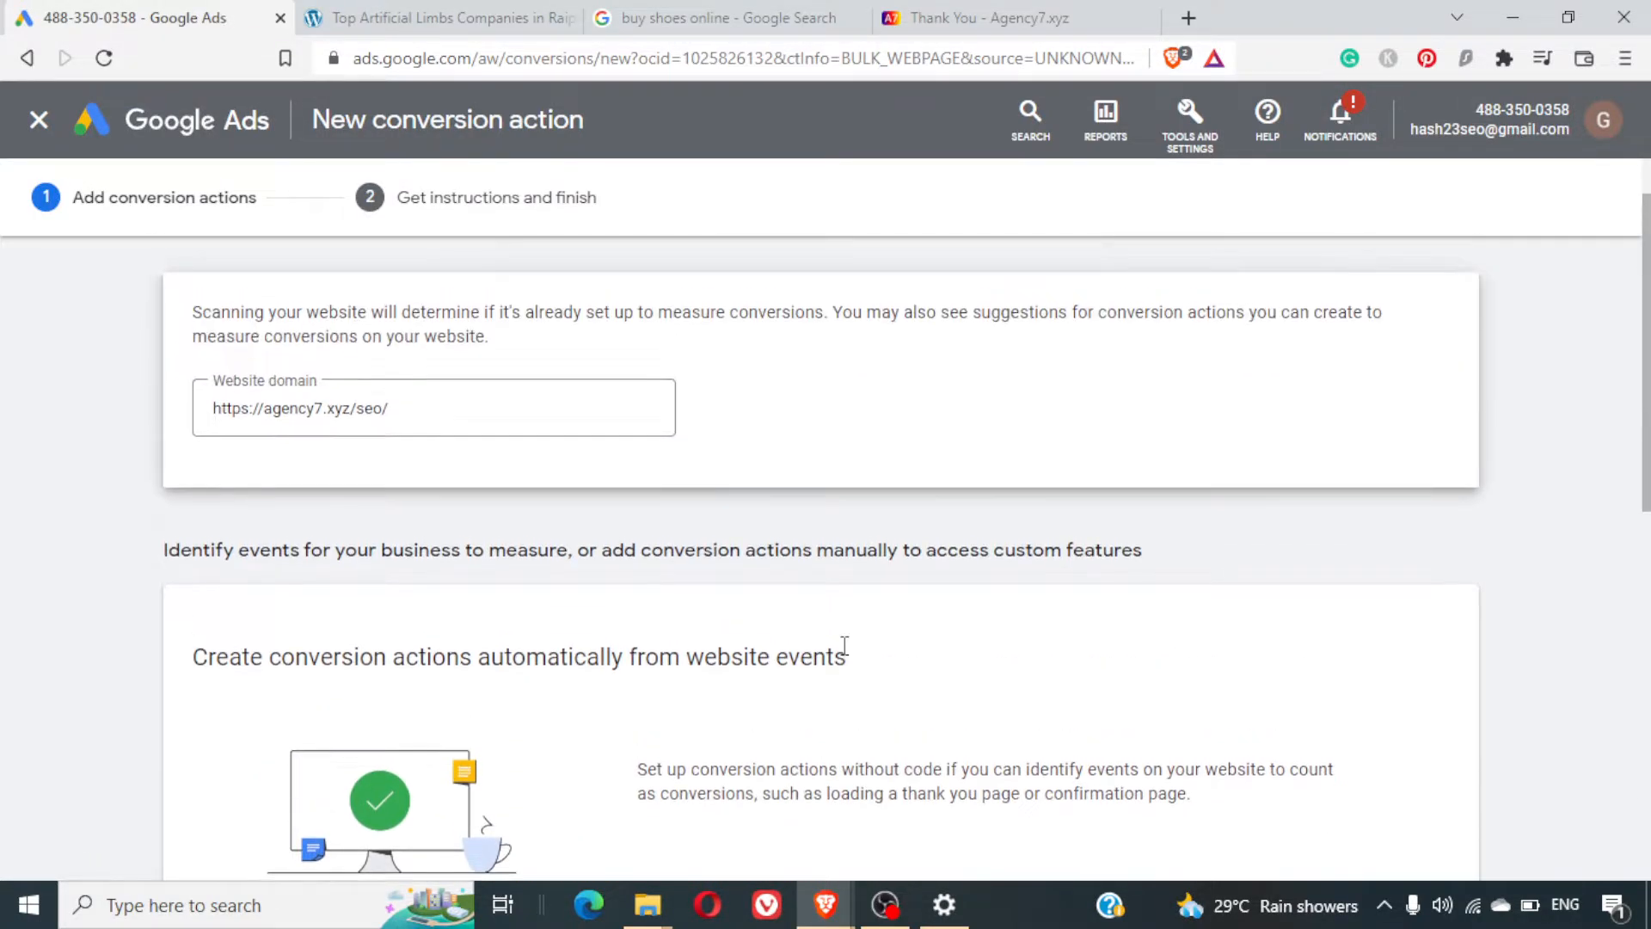
{"action": "left_click_drag", "start_coordinate": [845, 654], "coordinate": [674, 590]}
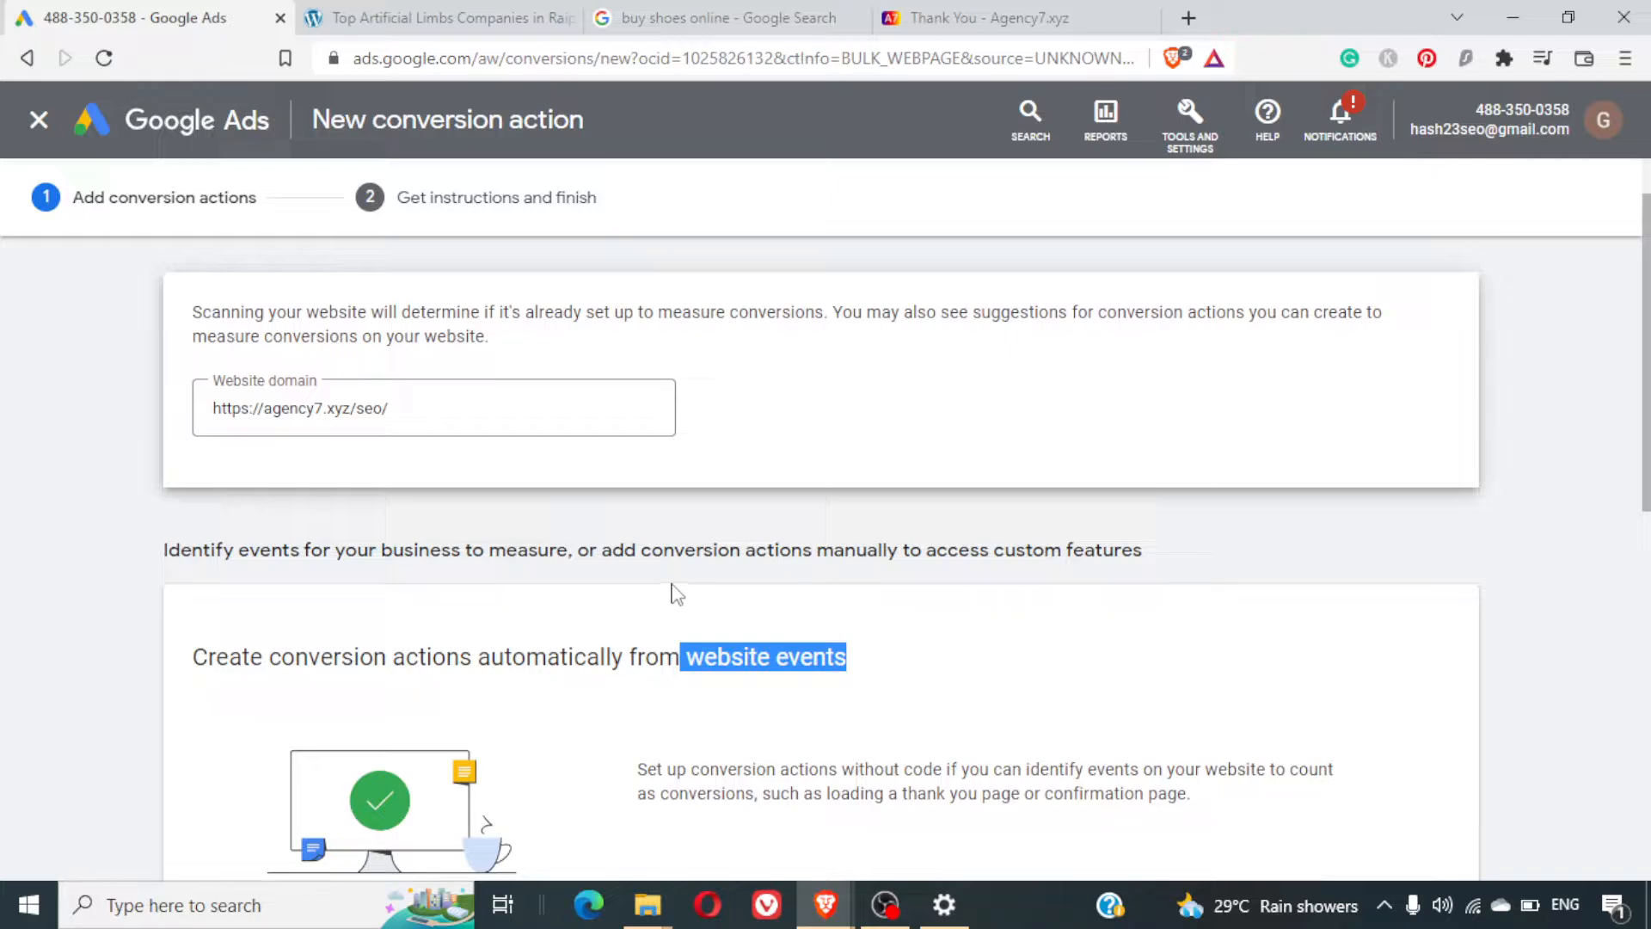
{"action": "double_click", "coordinate": [506, 653]}
{"action": "triple_click", "coordinate": [505, 654]}
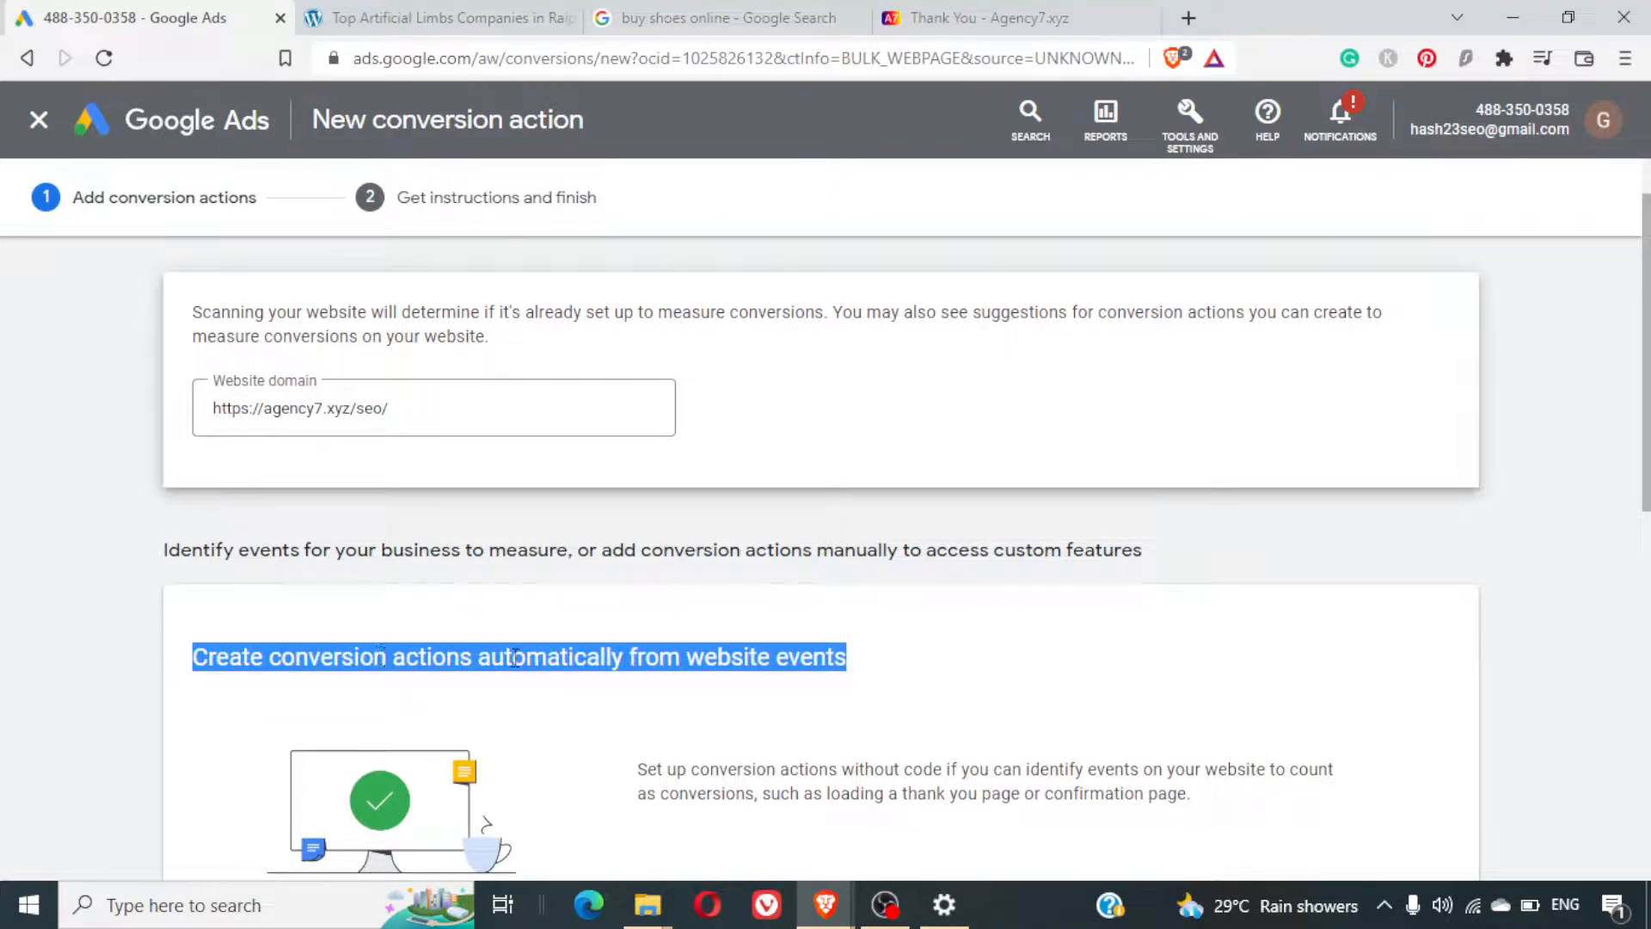
{"action": "scroll", "coordinate": [688, 670], "scroll_direction": "down", "scroll_amount": 7}
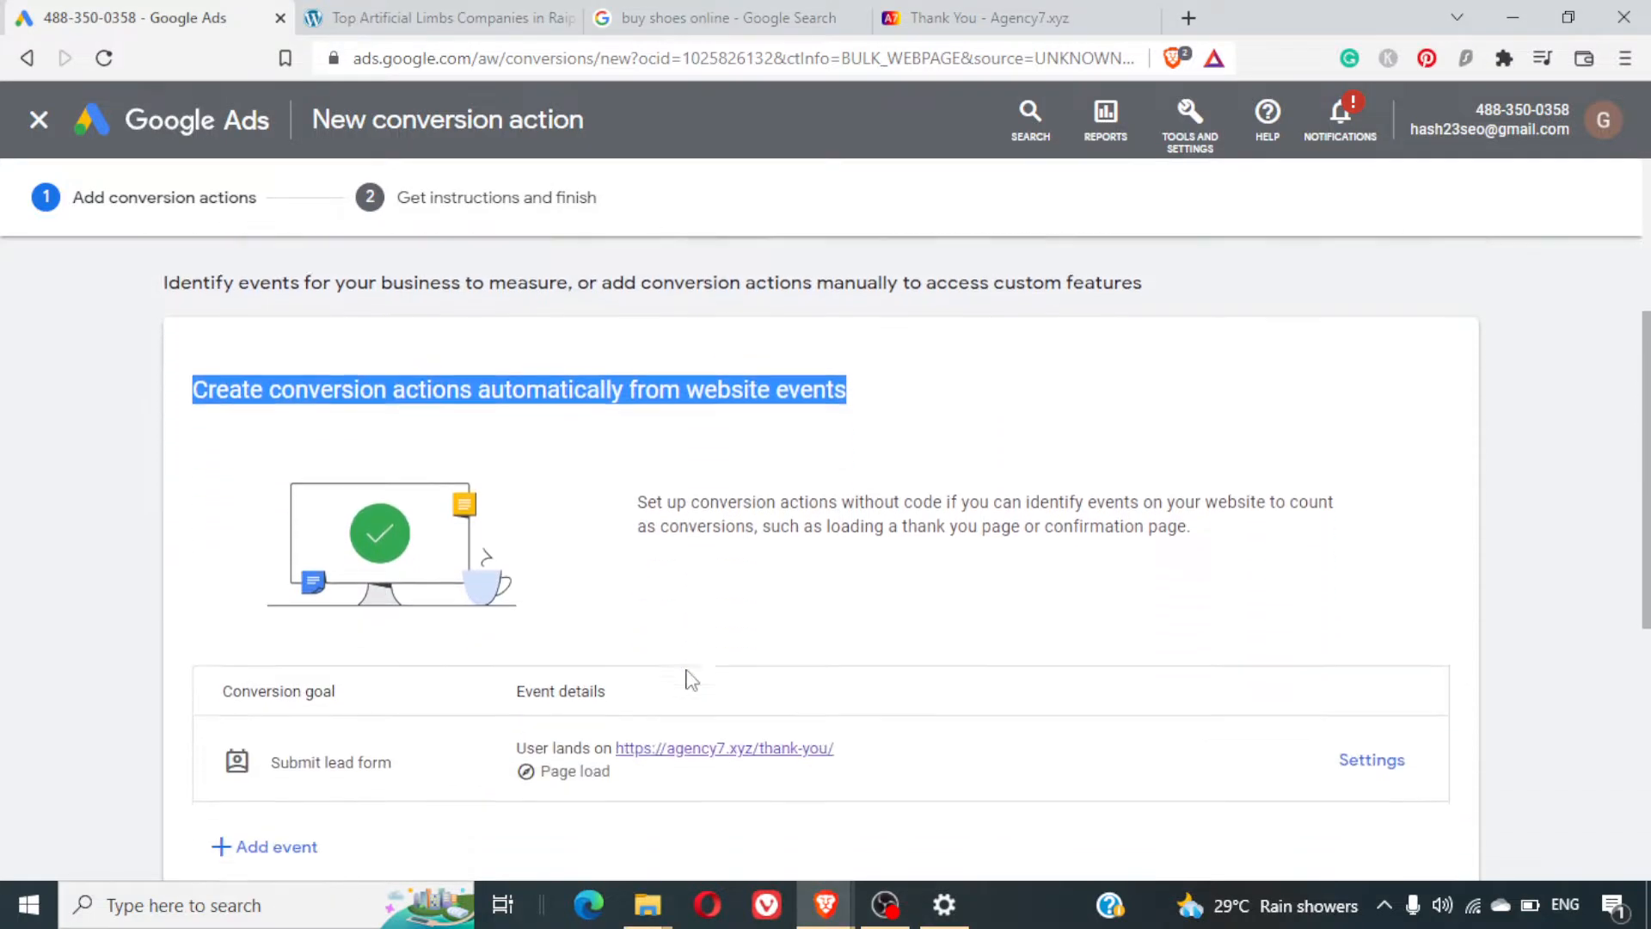
{"action": "scroll", "coordinate": [692, 680], "scroll_direction": "up", "scroll_amount": 4}
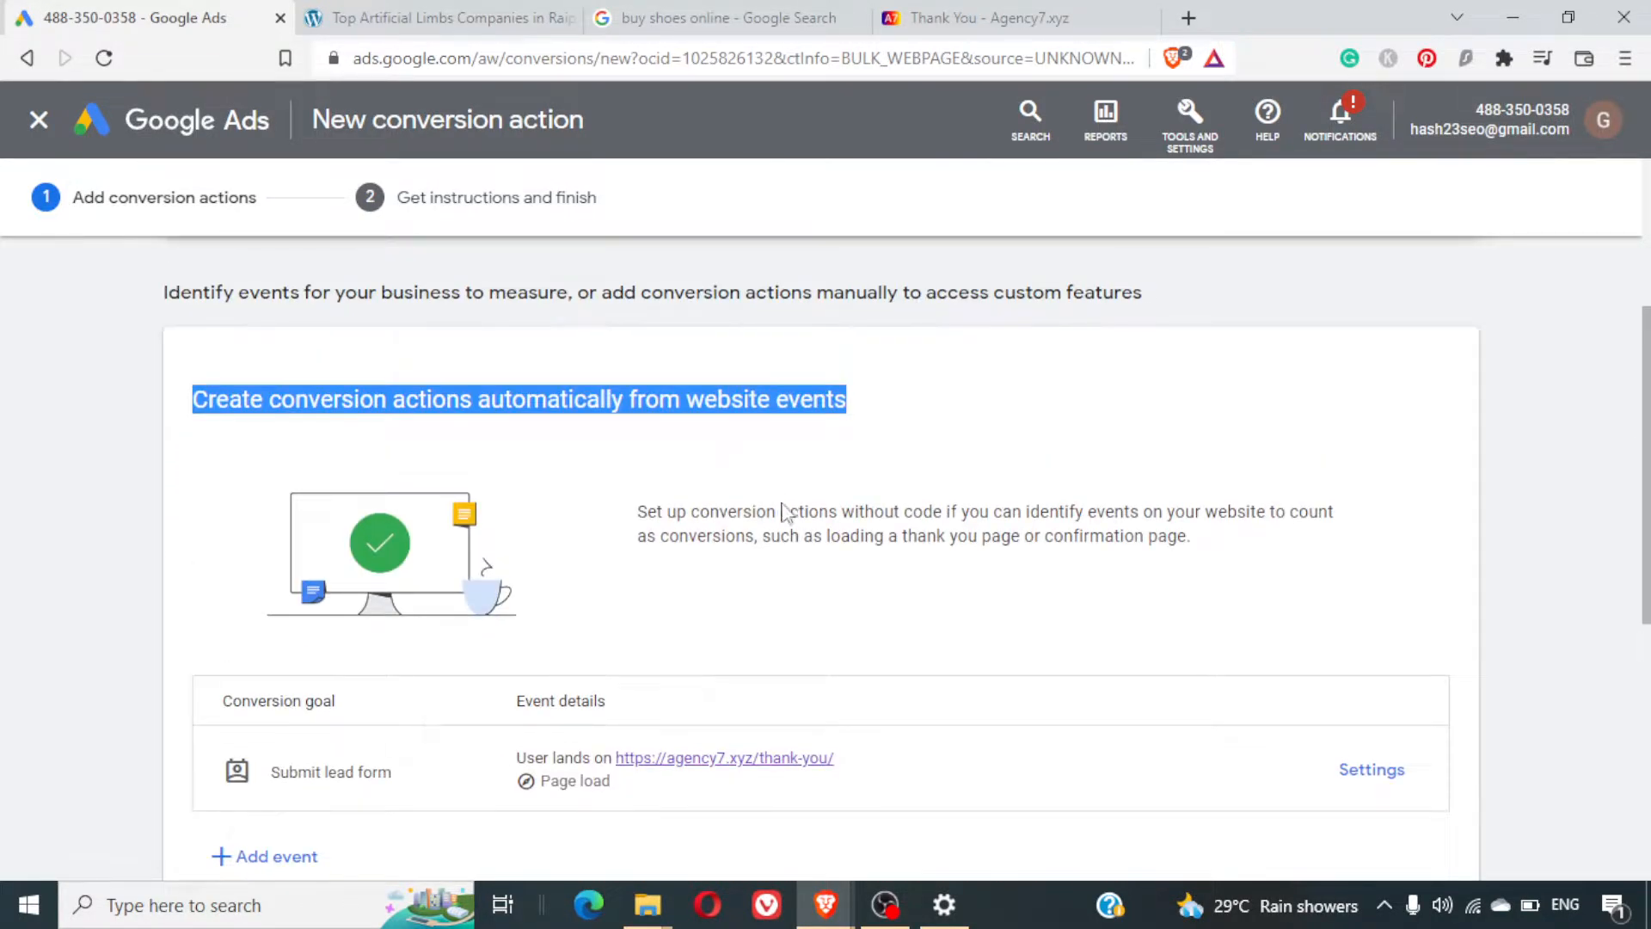
Start adding a conversion action manually using code
{"action": "scroll", "coordinate": [810, 570], "scroll_direction": "down", "scroll_amount": 1}
{"action": "scroll", "coordinate": [816, 574], "scroll_direction": "down", "scroll_amount": 5}
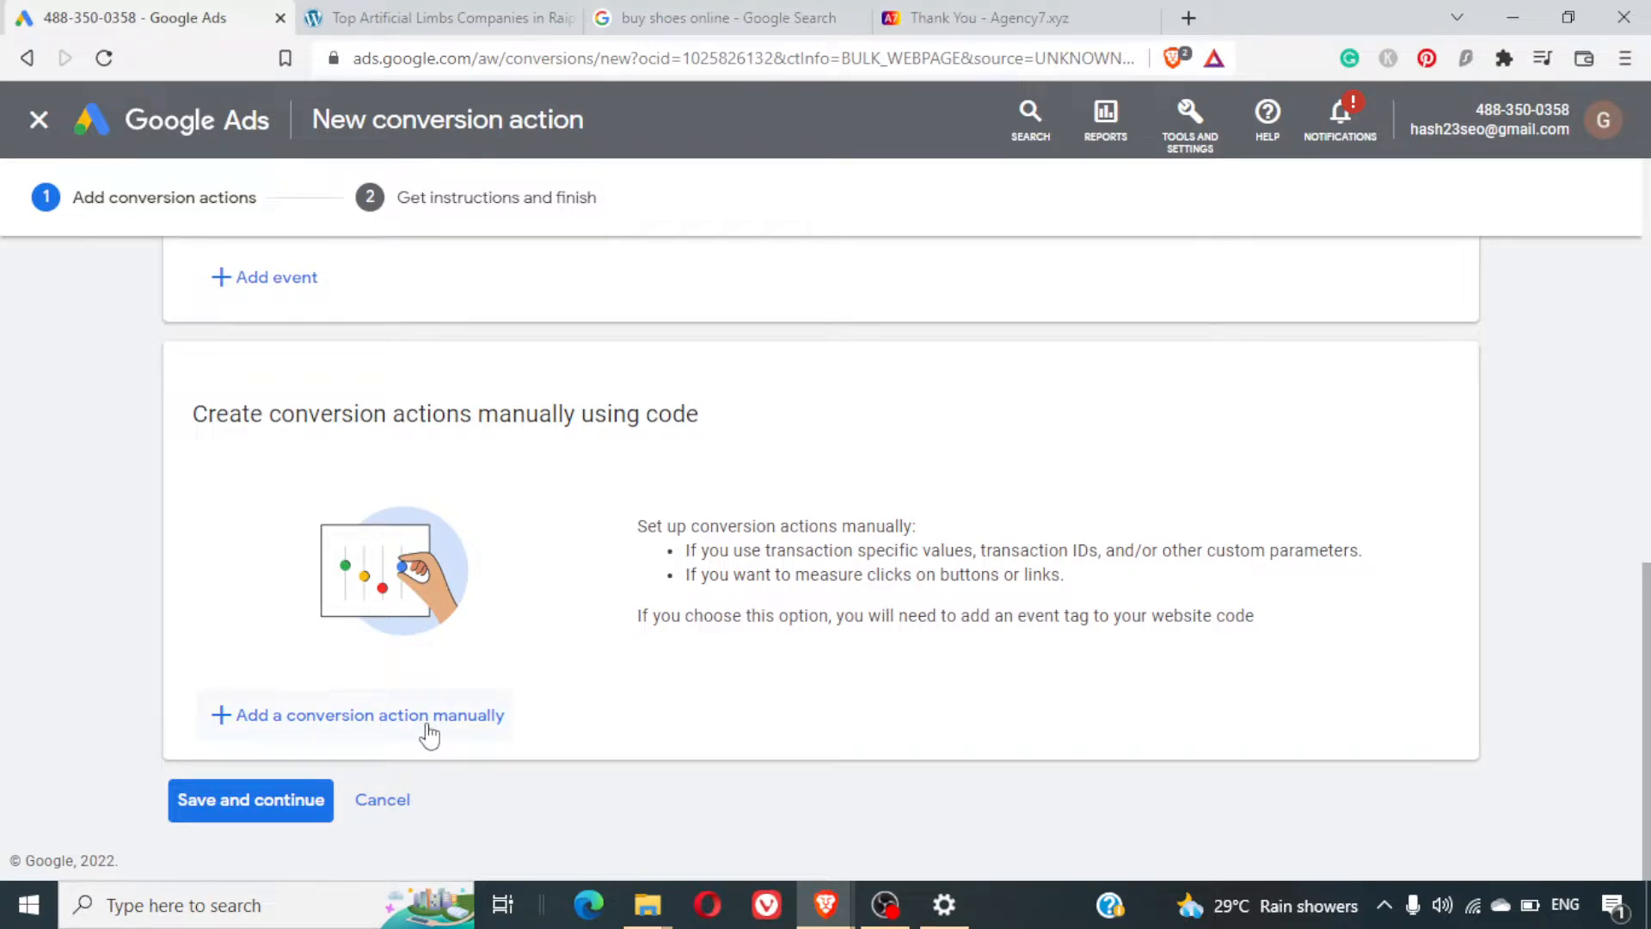
{"action": "left_click", "coordinate": [380, 727]}
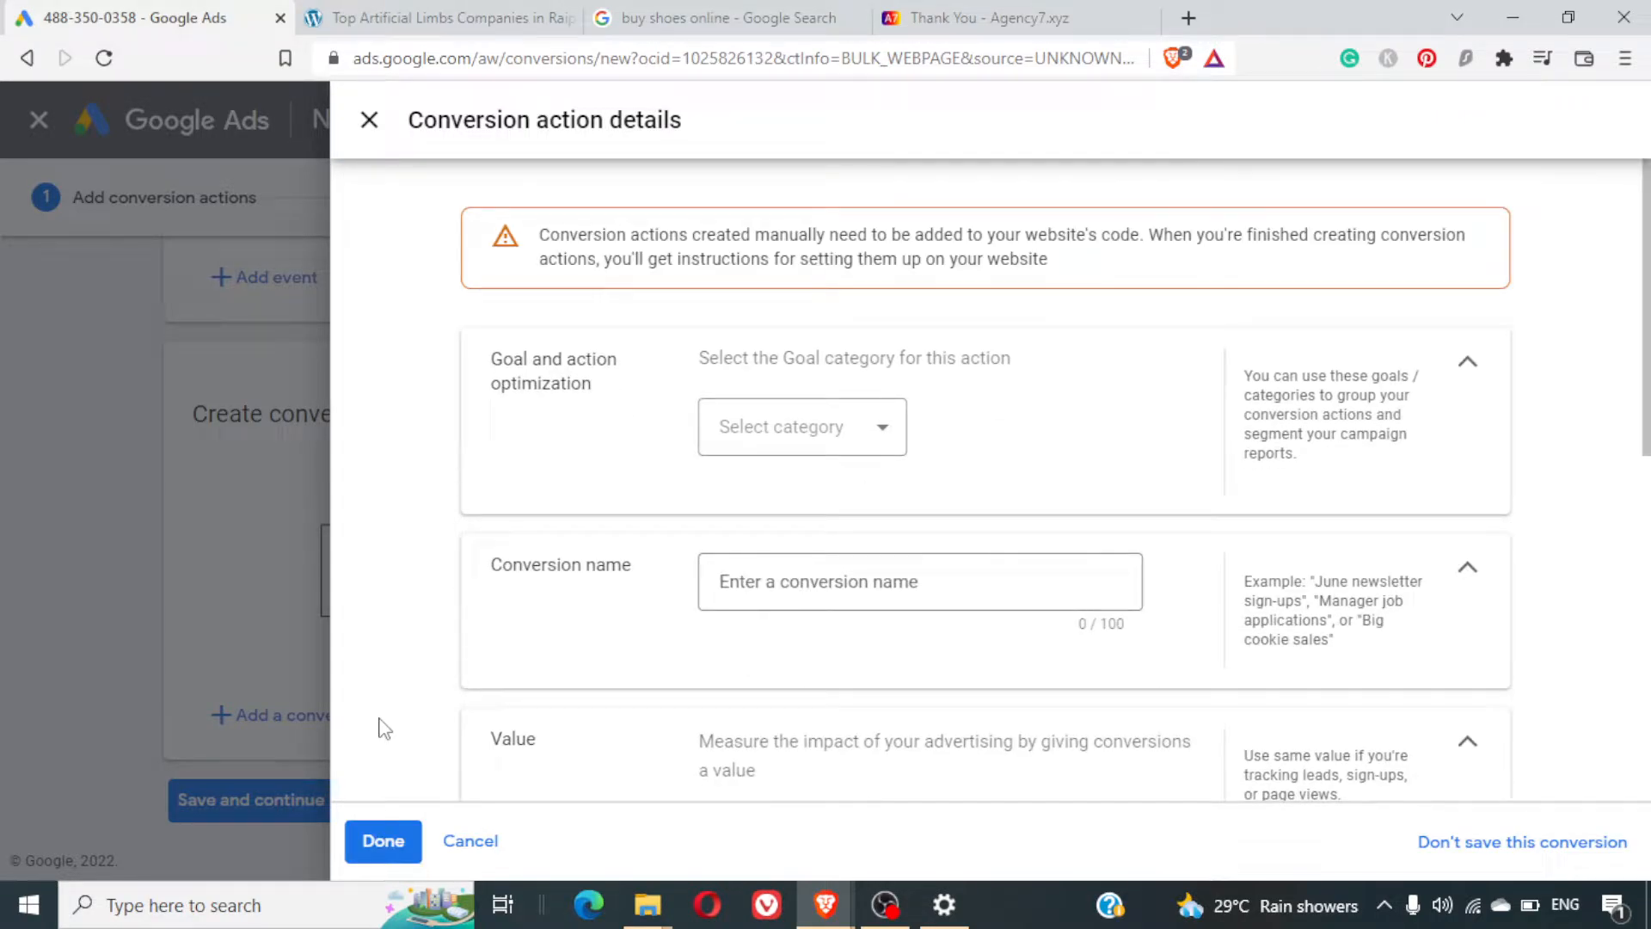
Look through the sales, leads and other goal categories and choose Purchase for the conversion action
{"action": "left_click", "coordinate": [840, 435]}
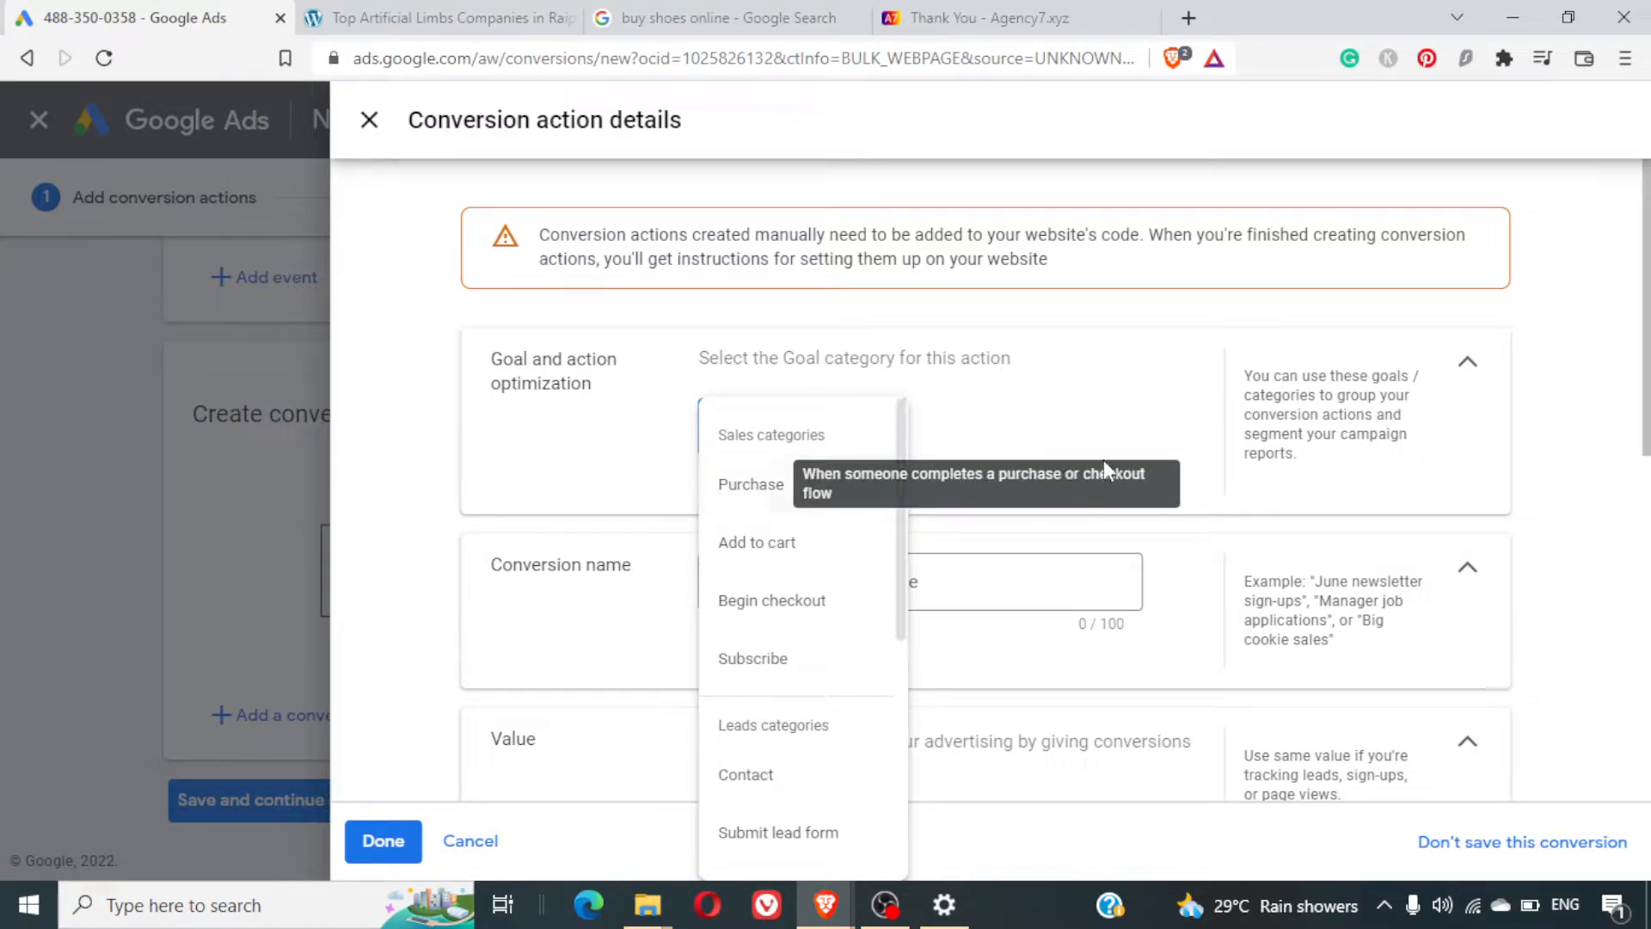
{"action": "left_click", "coordinate": [1080, 427]}
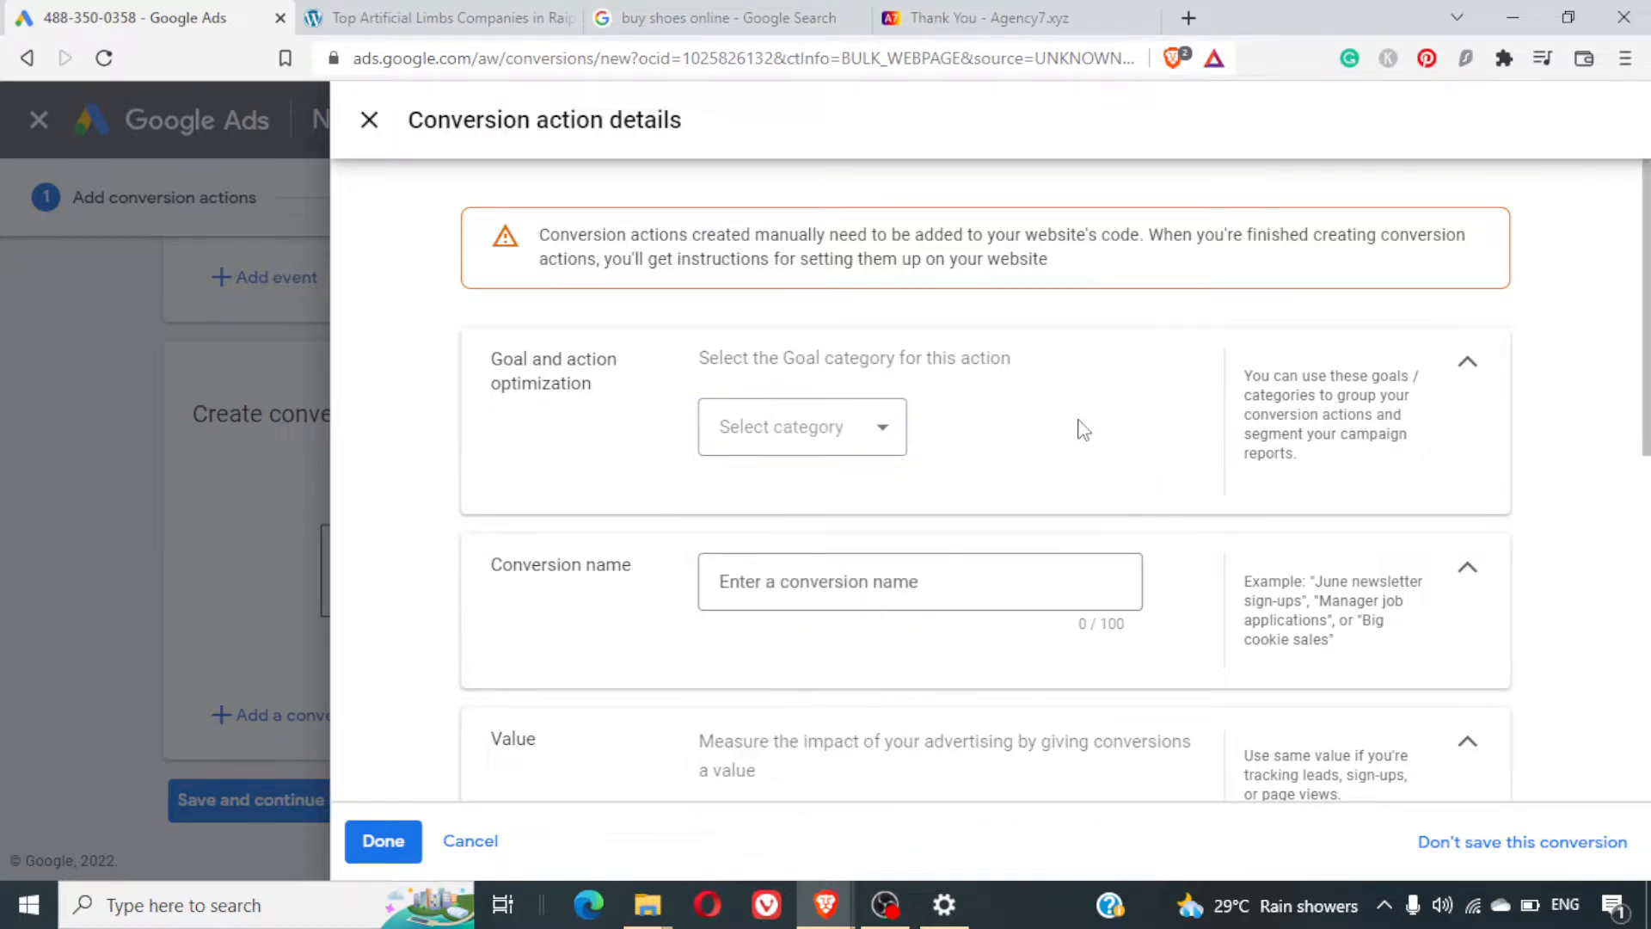
{"action": "left_click", "coordinate": [739, 426]}
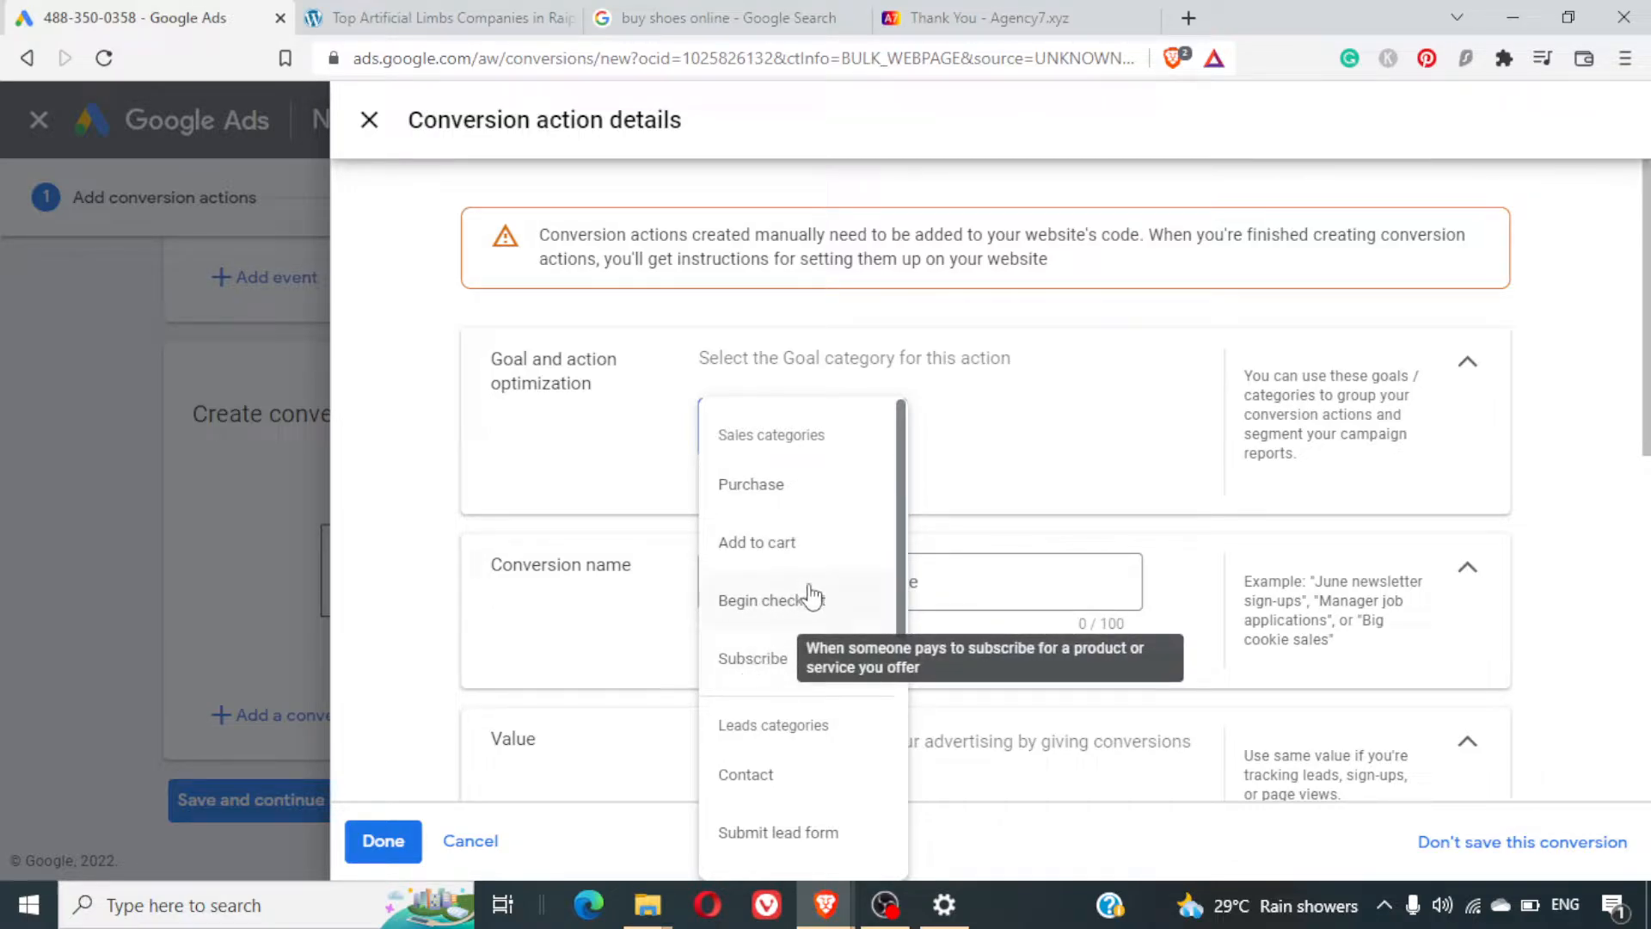
{"action": "scroll", "coordinate": [811, 595], "scroll_direction": "down", "scroll_amount": 5}
{"action": "scroll", "coordinate": [808, 522], "scroll_direction": "up", "scroll_amount": 1}
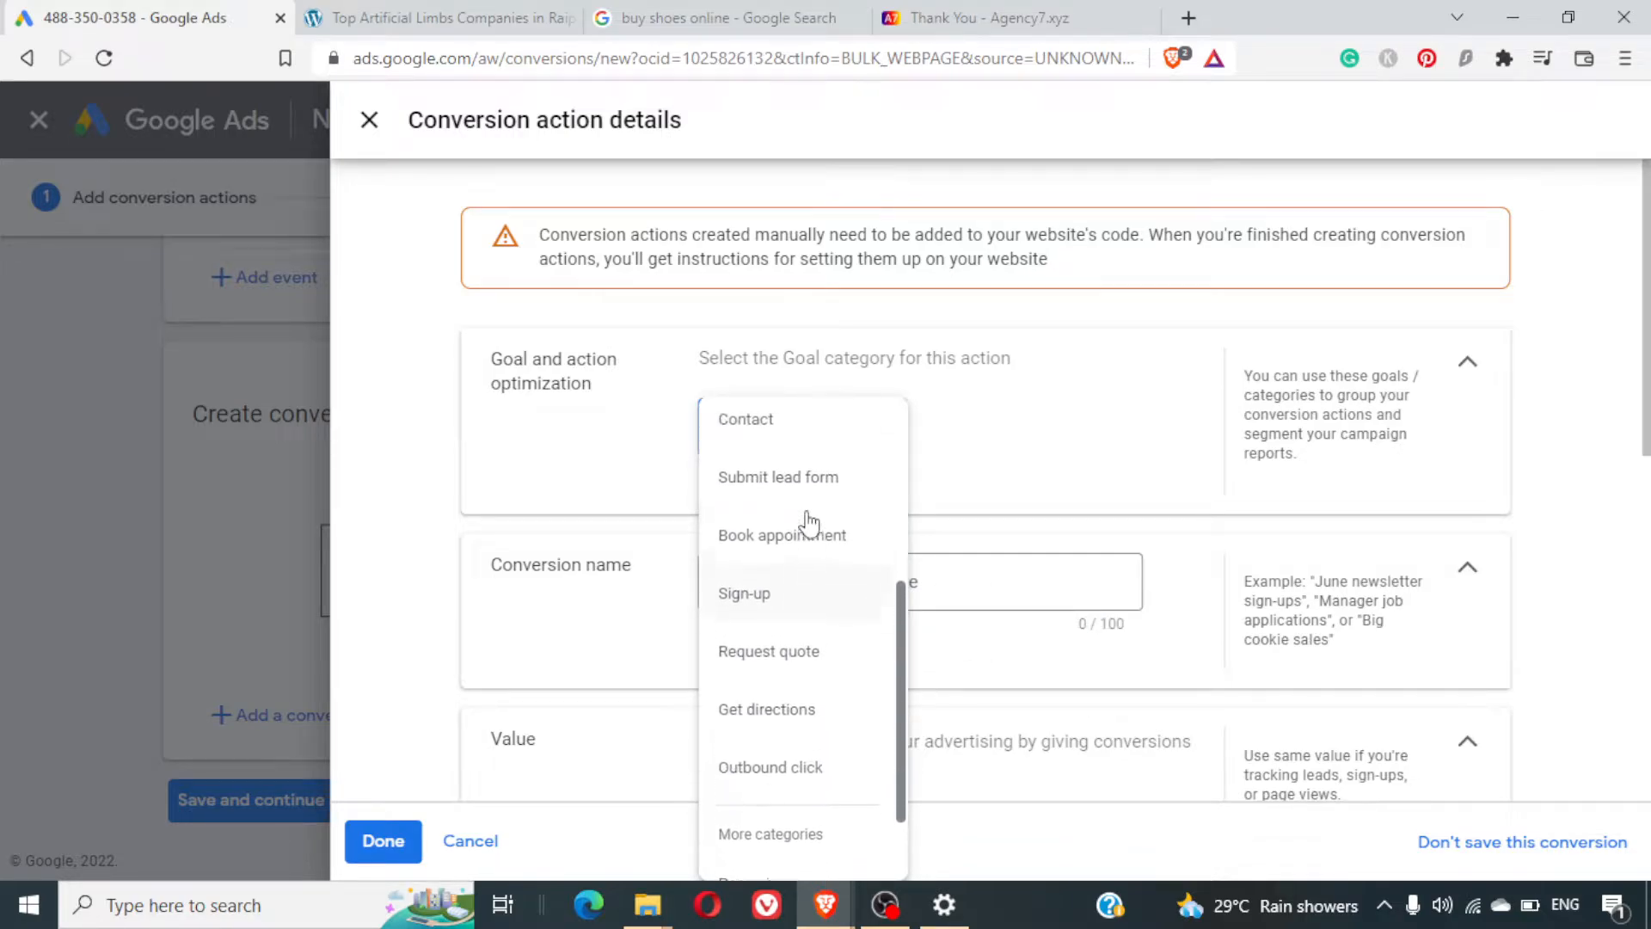
{"action": "scroll", "coordinate": [808, 522], "scroll_direction": "up", "scroll_amount": 2}
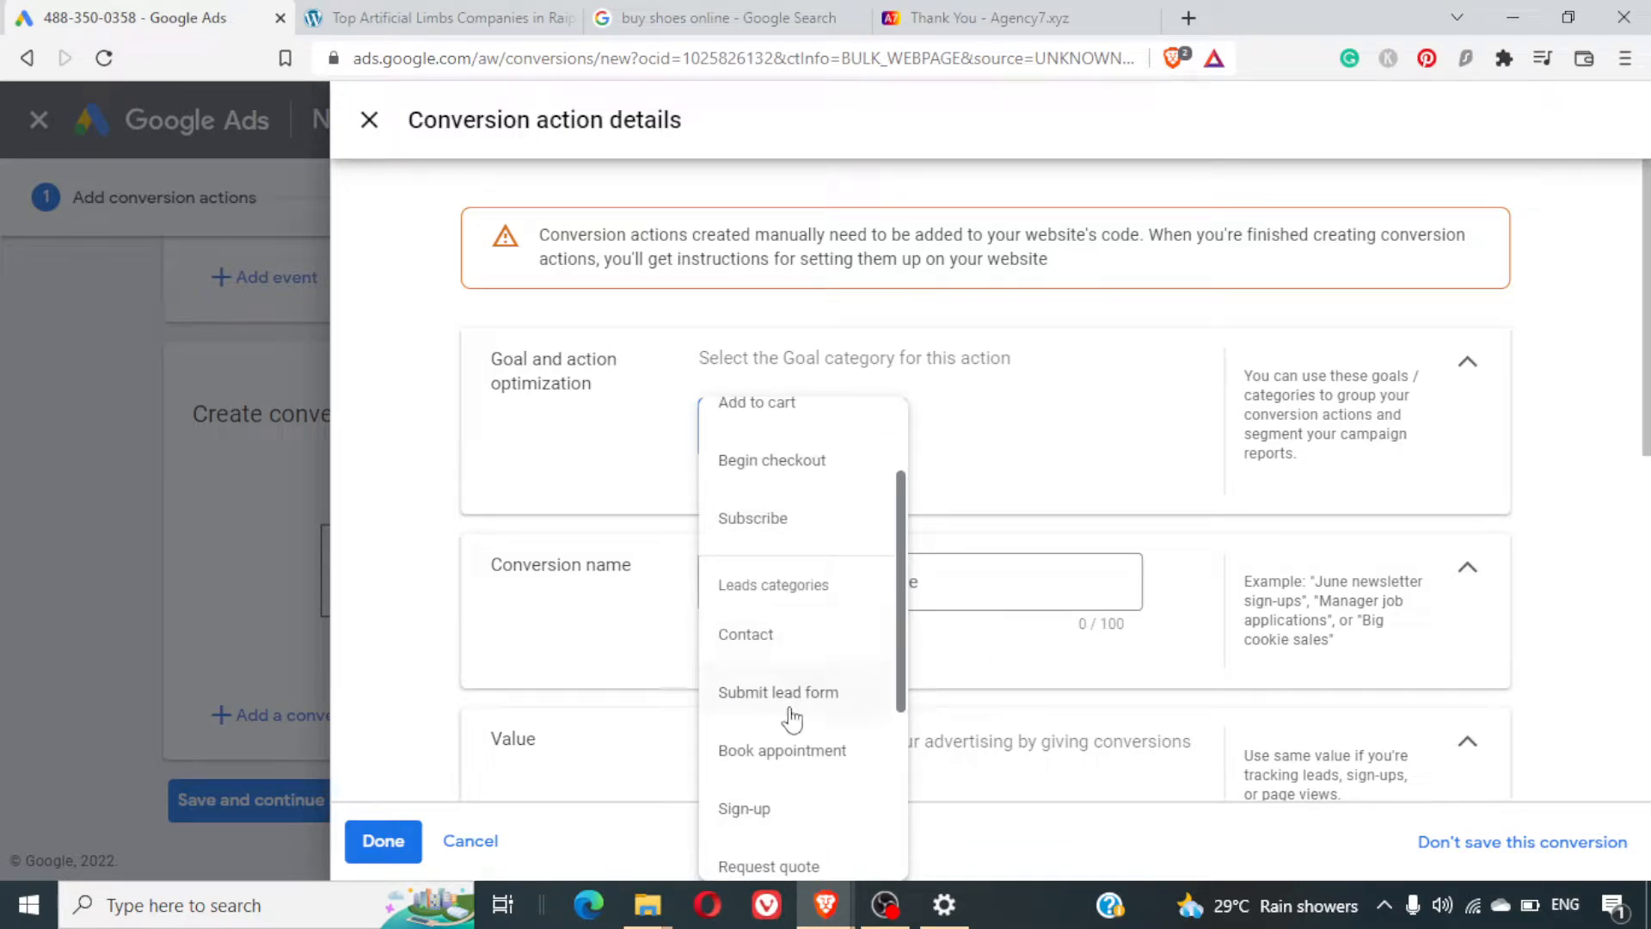
{"action": "scroll", "coordinate": [795, 719], "scroll_direction": "down", "scroll_amount": 1}
{"action": "scroll", "coordinate": [792, 719], "scroll_direction": "down", "scroll_amount": 1}
{"action": "scroll", "coordinate": [792, 719], "scroll_direction": "up", "scroll_amount": 2}
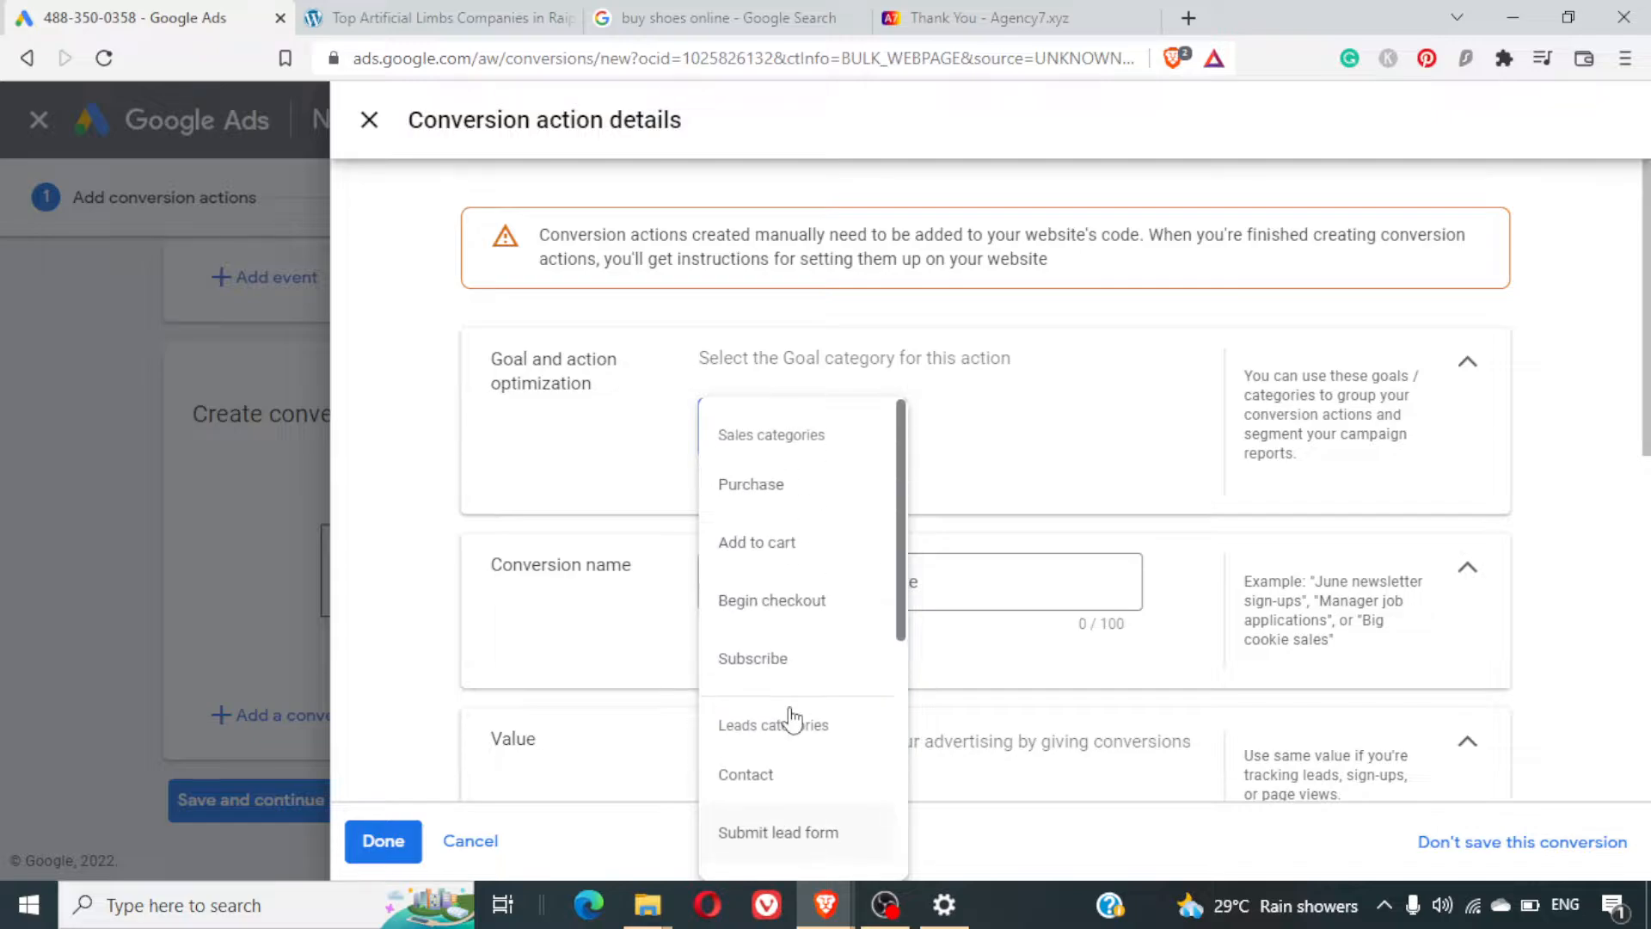
{"action": "scroll", "coordinate": [792, 719], "scroll_direction": "down", "scroll_amount": 4}
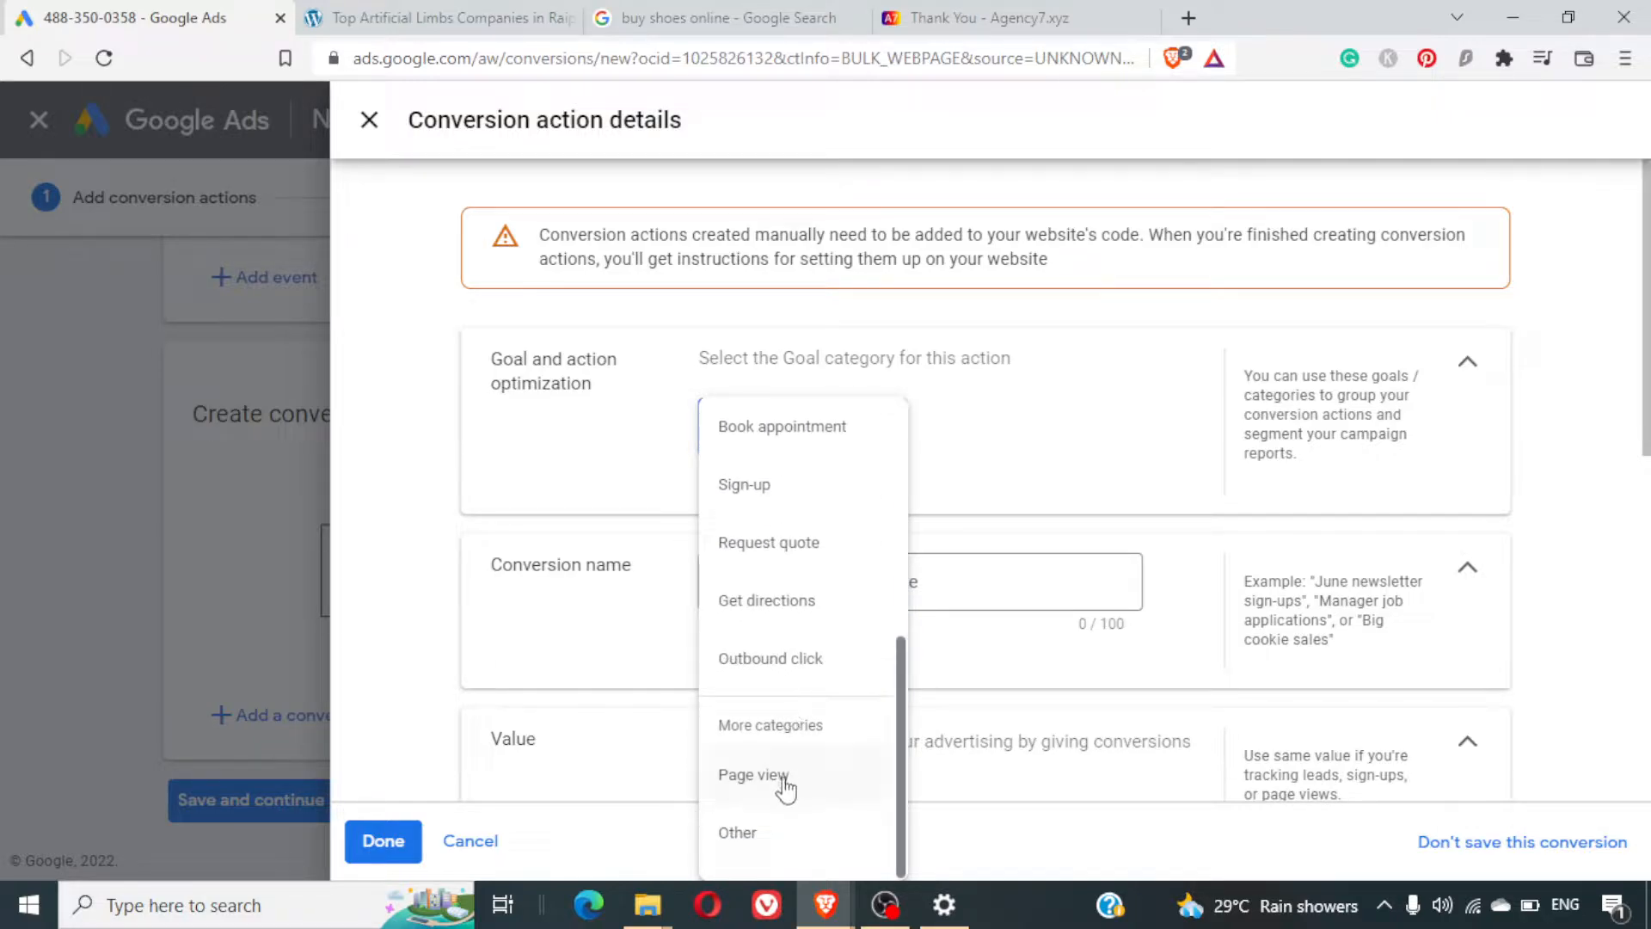
{"action": "scroll", "coordinate": [815, 748], "scroll_direction": "up", "scroll_amount": 1}
{"action": "scroll", "coordinate": [815, 748], "scroll_direction": "up", "scroll_amount": 5}
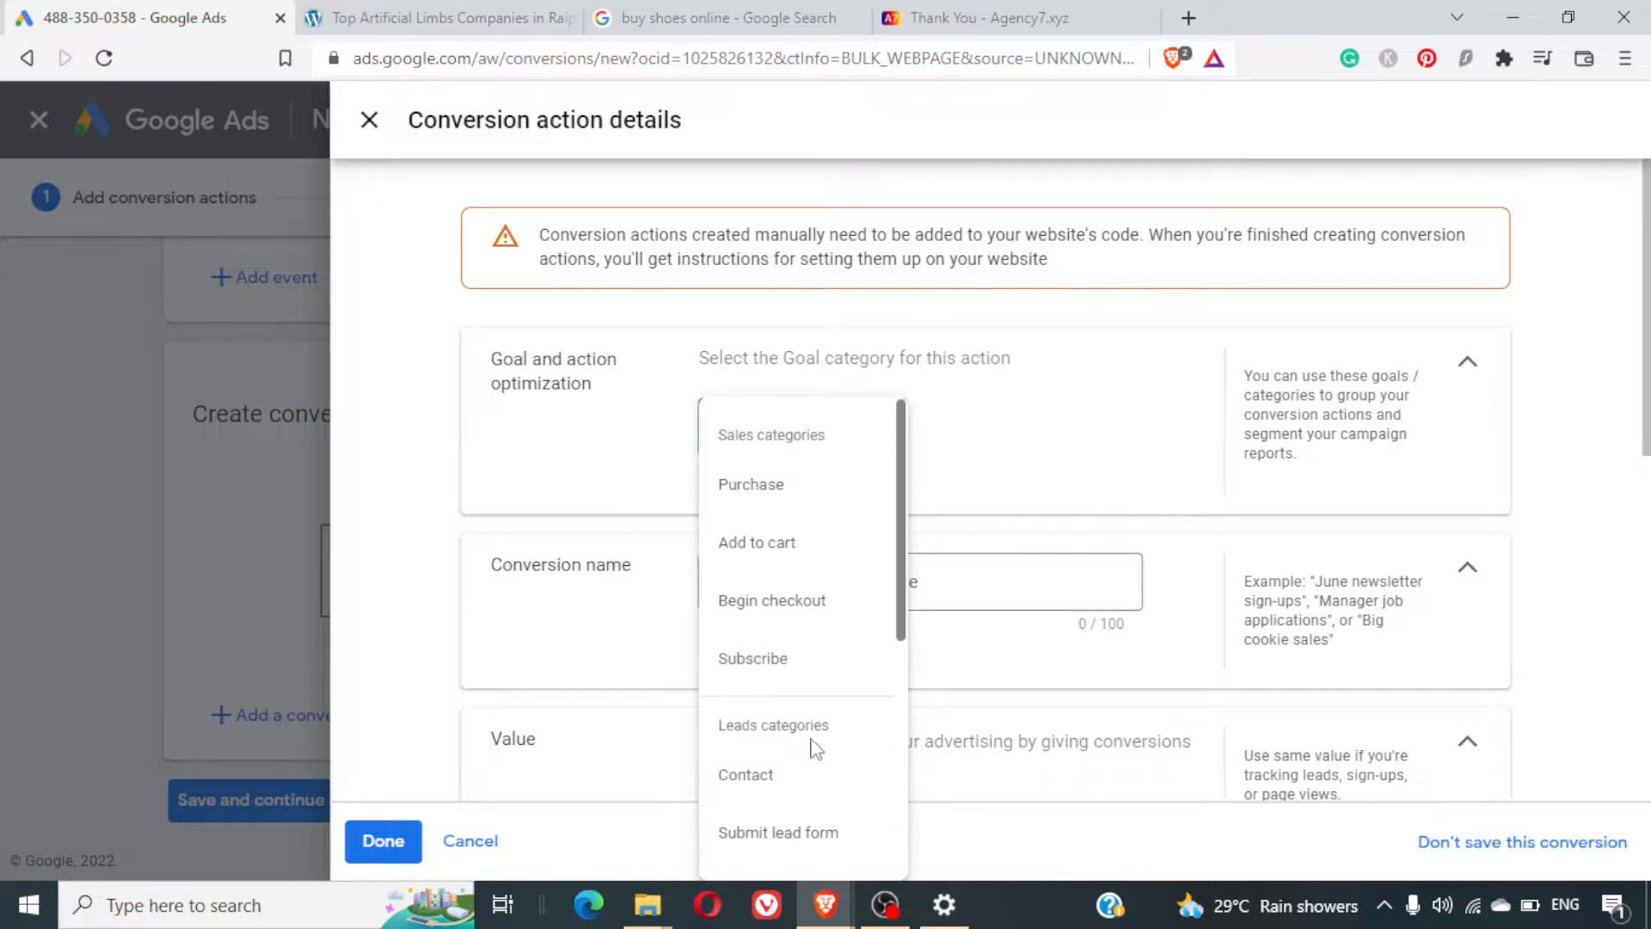
{"action": "left_click", "coordinate": [753, 487]}
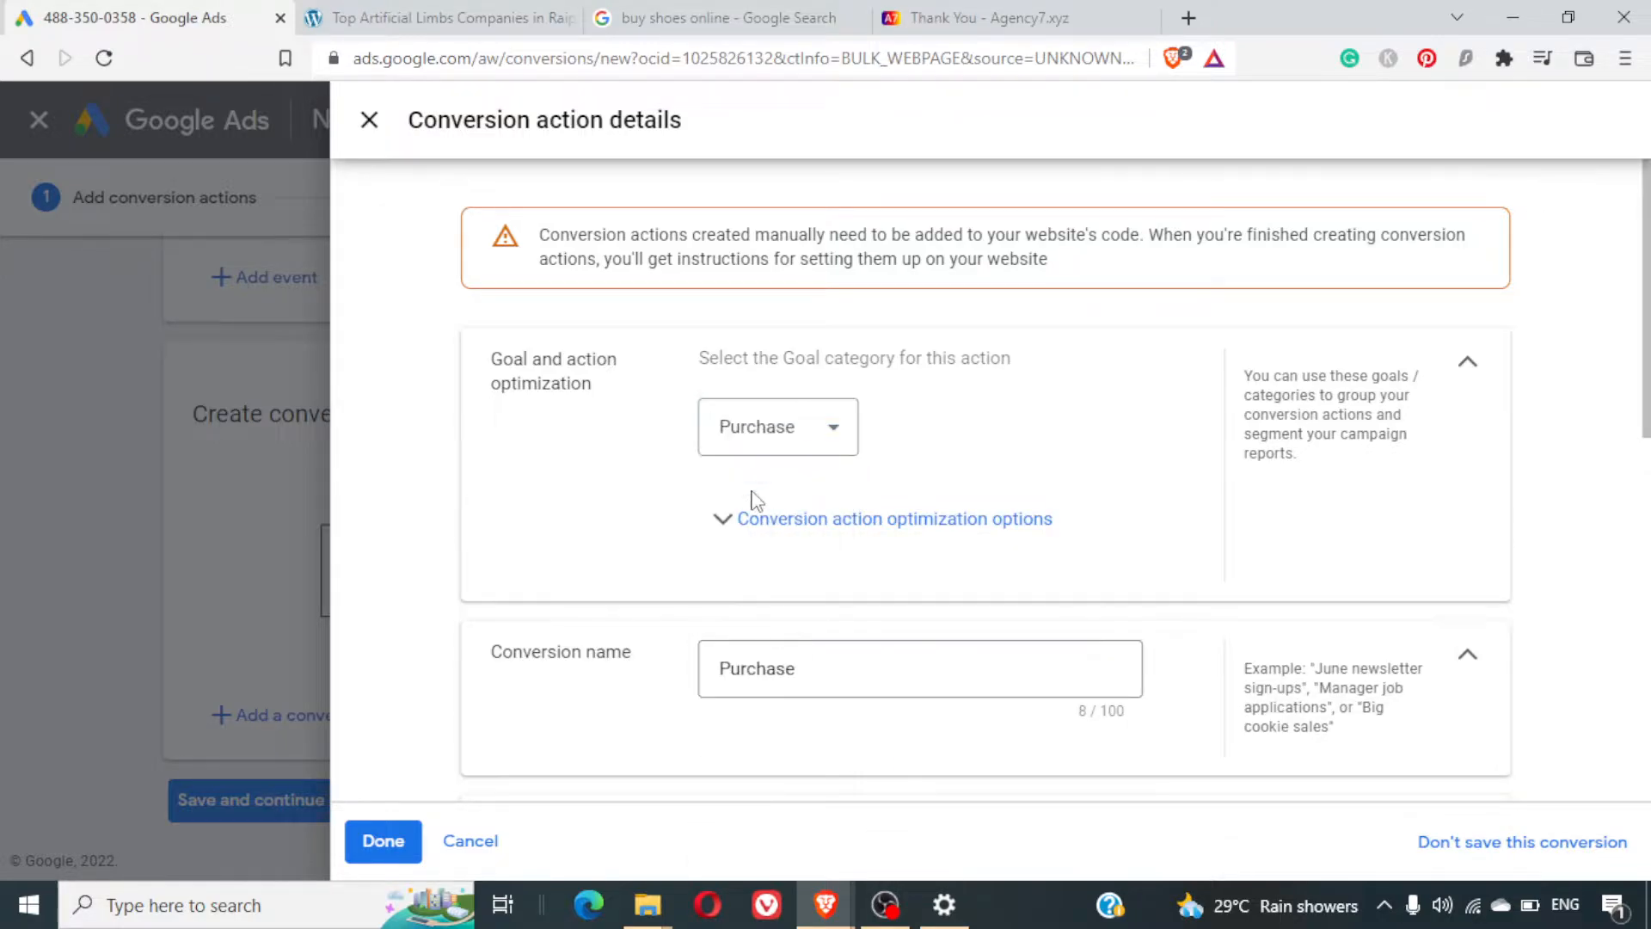
Expand the conversion action optimization options and review the default goal and primary or secondary action settings
{"action": "left_click", "coordinate": [831, 517]}
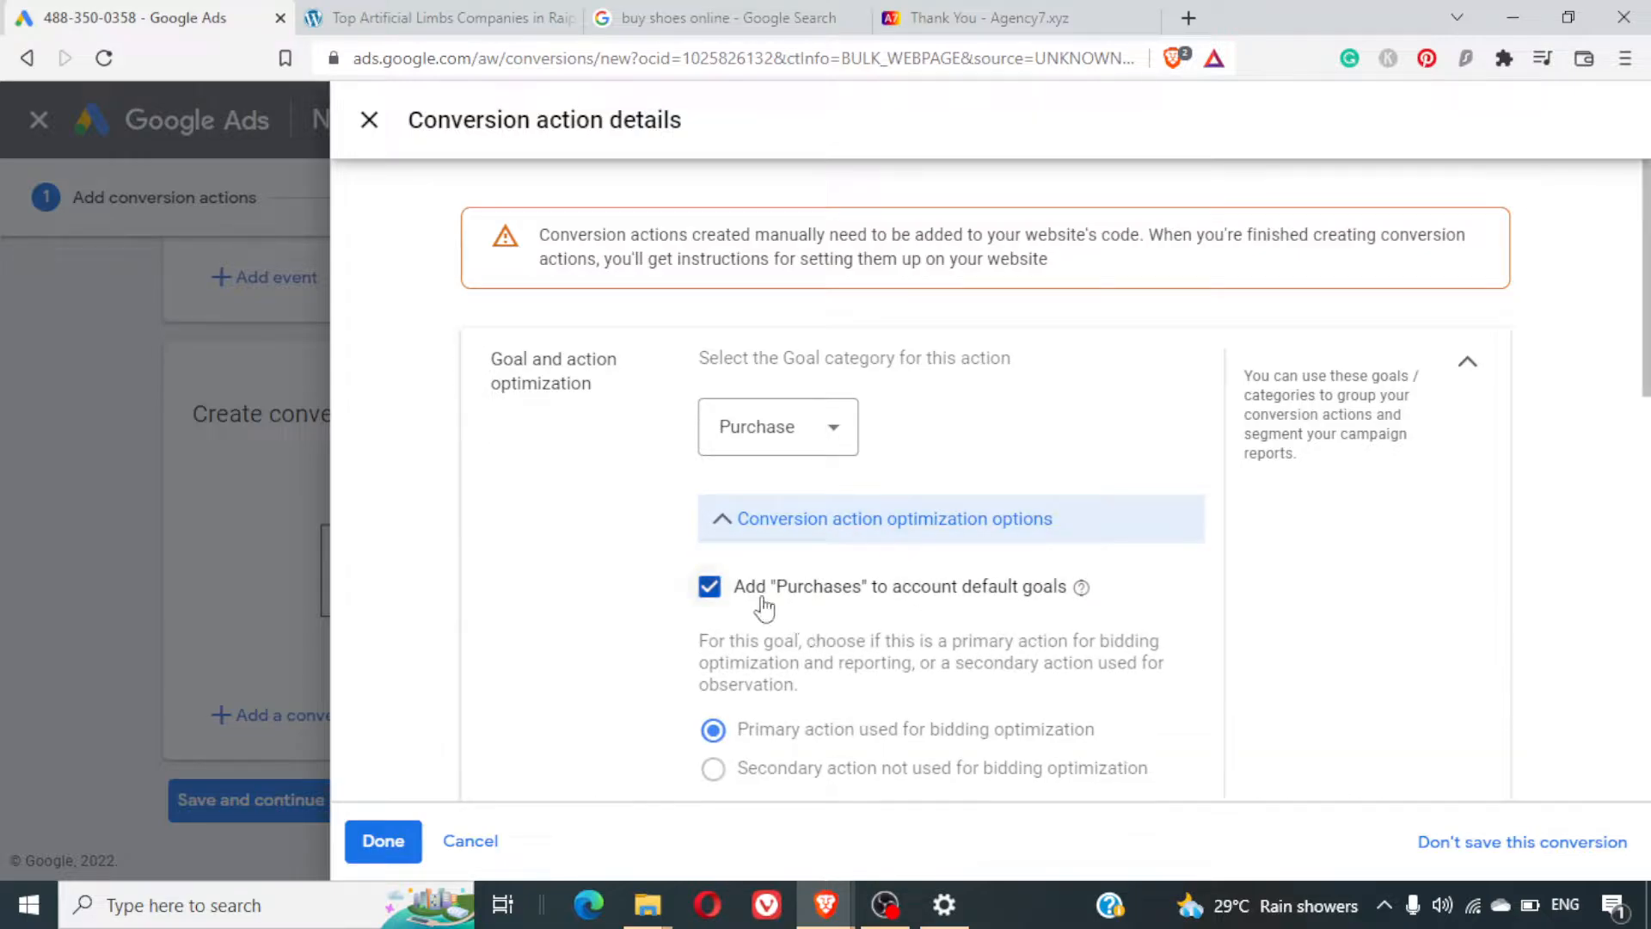
{"action": "scroll", "coordinate": [959, 634], "scroll_direction": "down", "scroll_amount": 2}
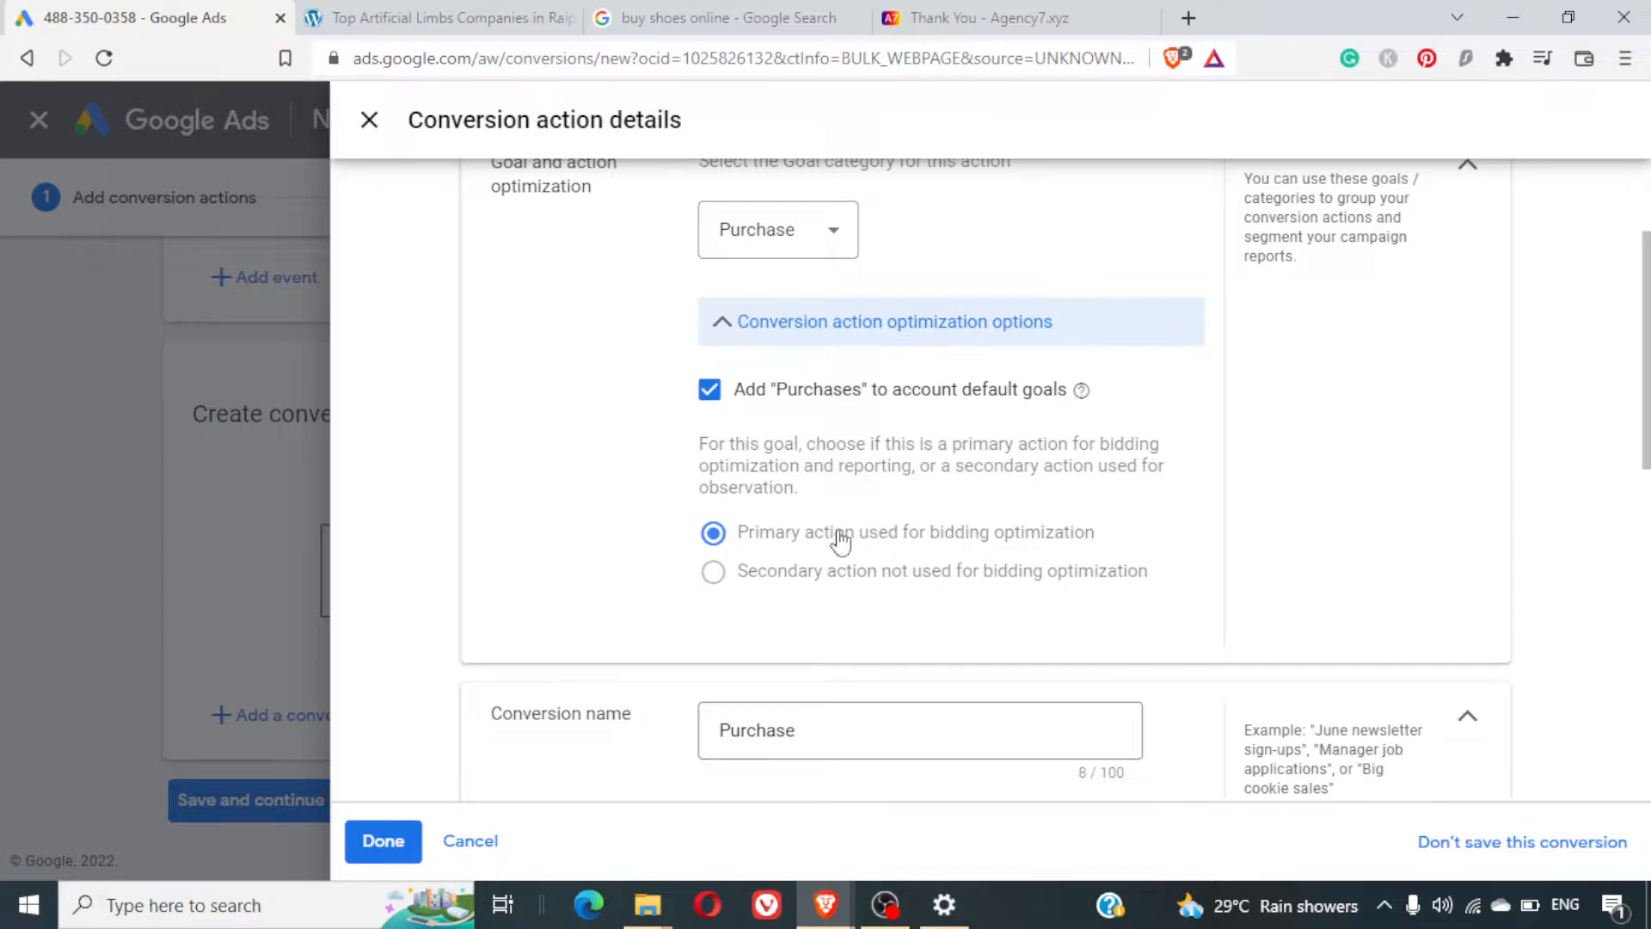
{"action": "scroll", "coordinate": [966, 559], "scroll_direction": "down", "scroll_amount": 3}
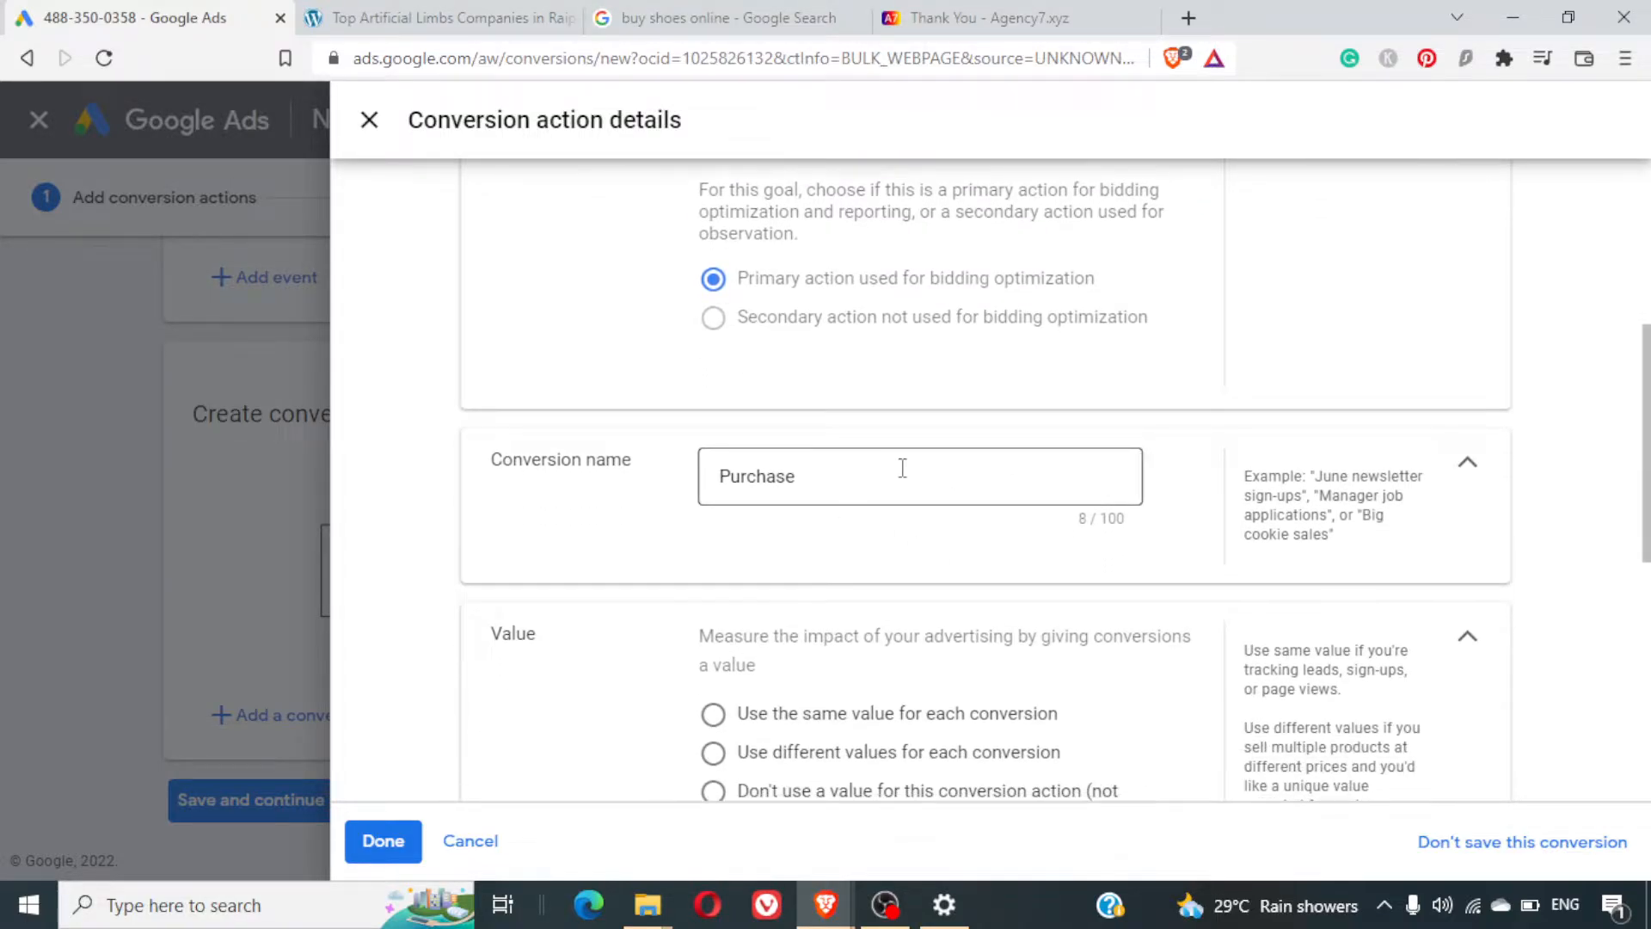
Use different values for each conversion and set the default value to 10 US dollars
{"action": "scroll", "coordinate": [929, 553], "scroll_direction": "down", "scroll_amount": 3}
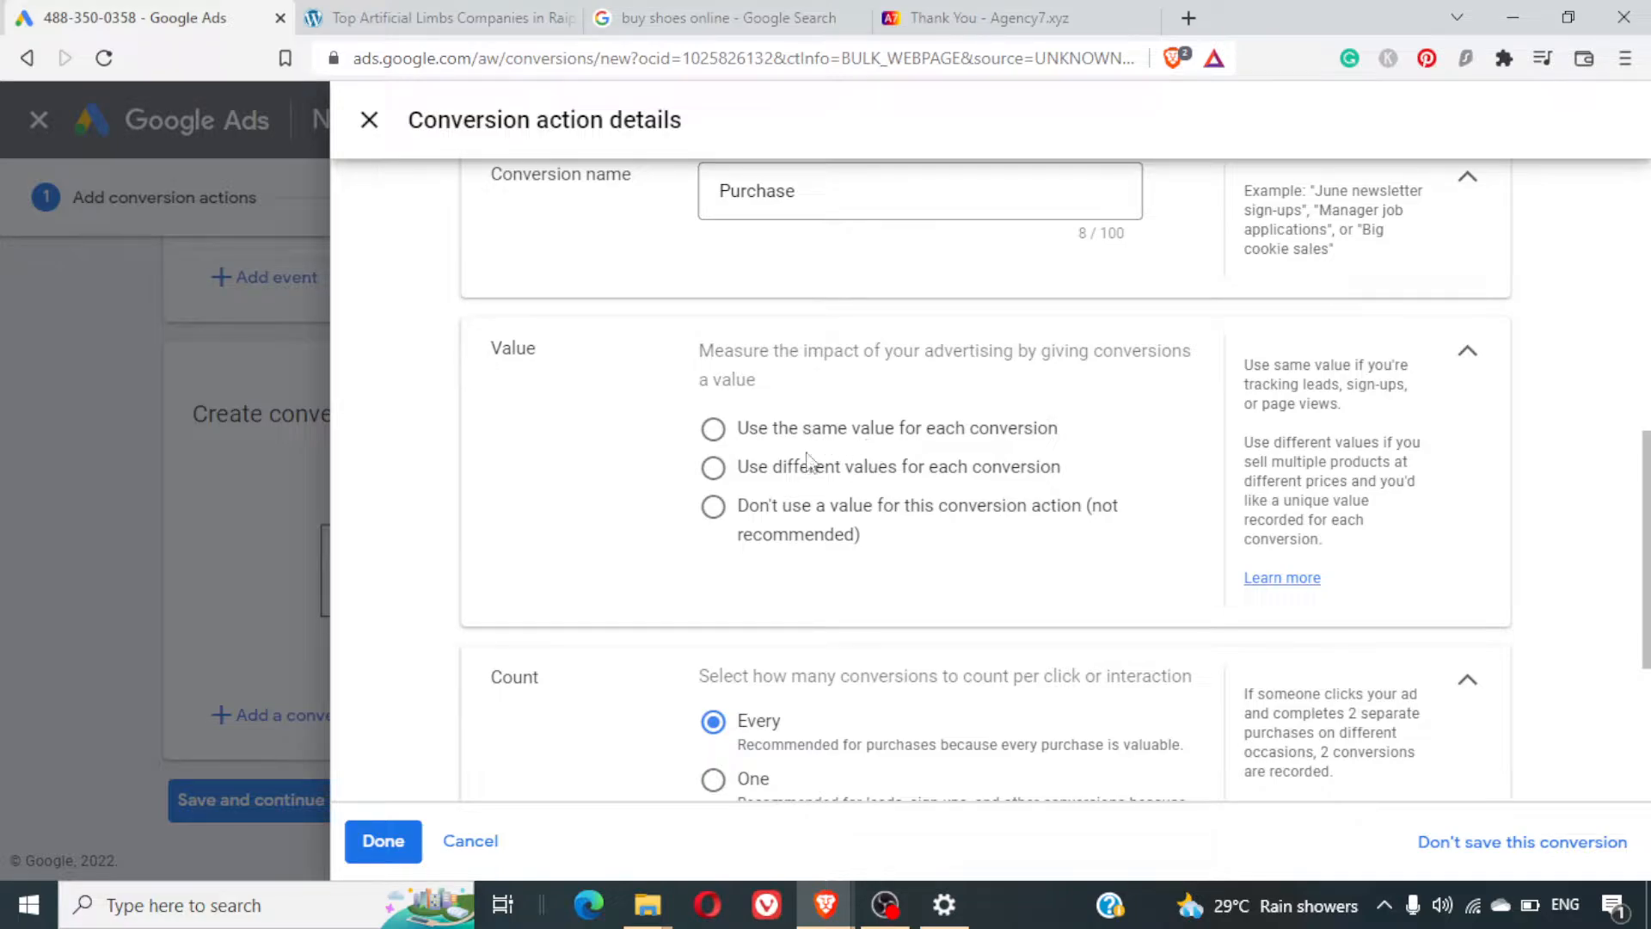
{"action": "left_click", "coordinate": [714, 468]}
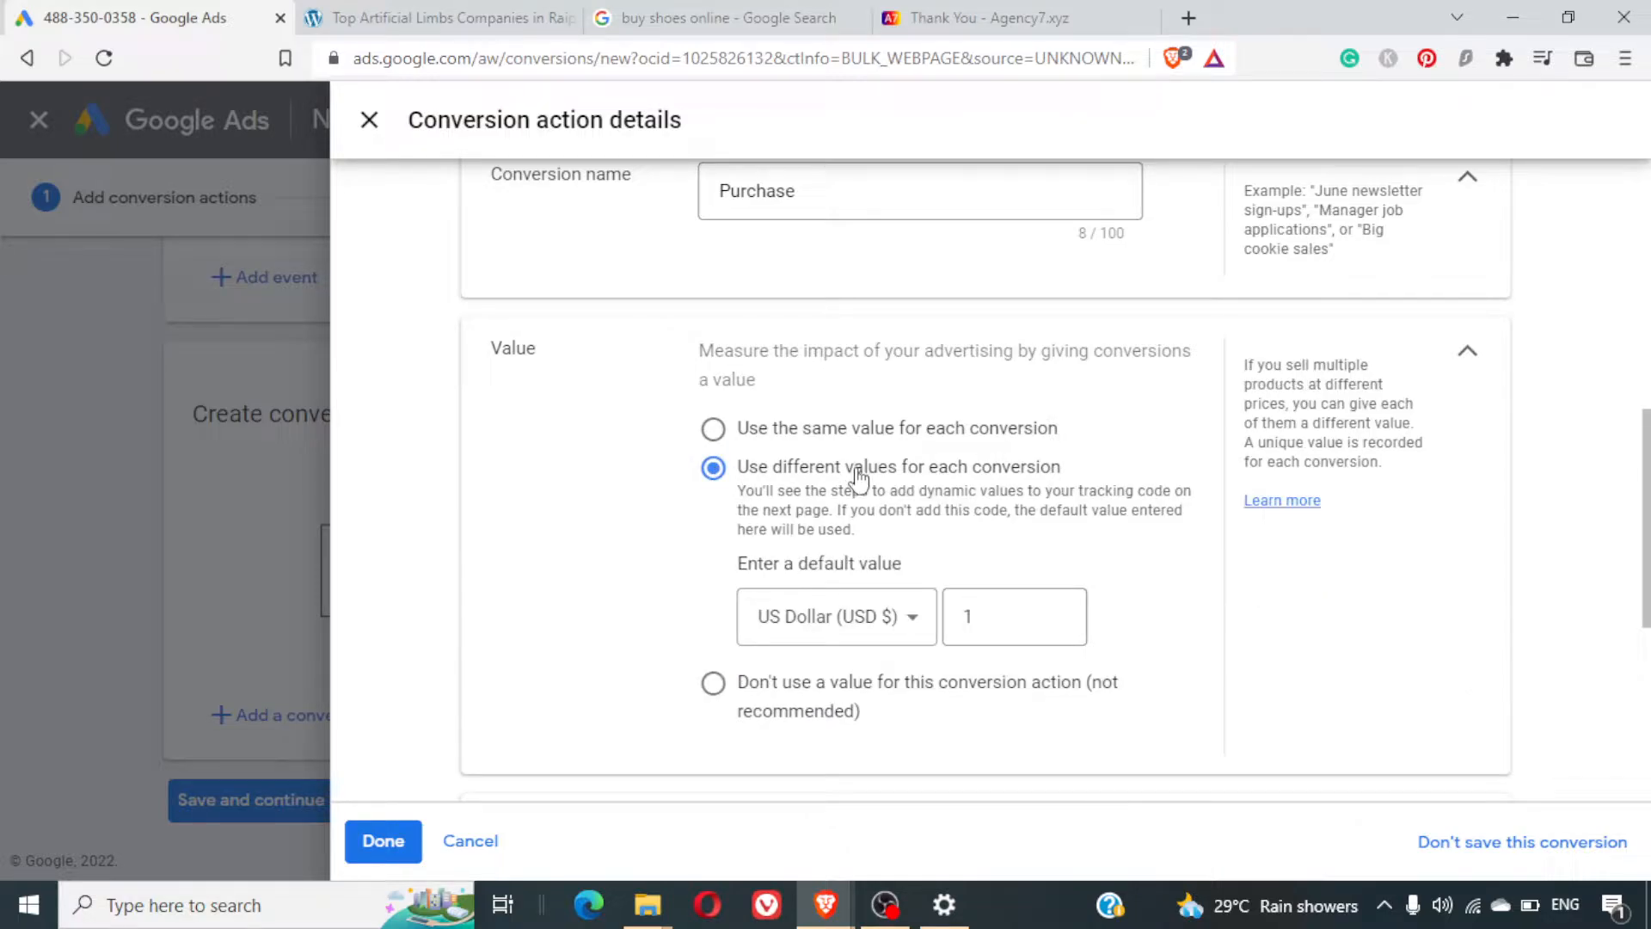
{"action": "left_click", "coordinate": [1021, 616]}
{"action": "type", "text": "0"}
{"action": "left_click", "coordinate": [1149, 587]}
{"action": "scroll", "coordinate": [1149, 587], "scroll_direction": "down", "scroll_amount": 3}
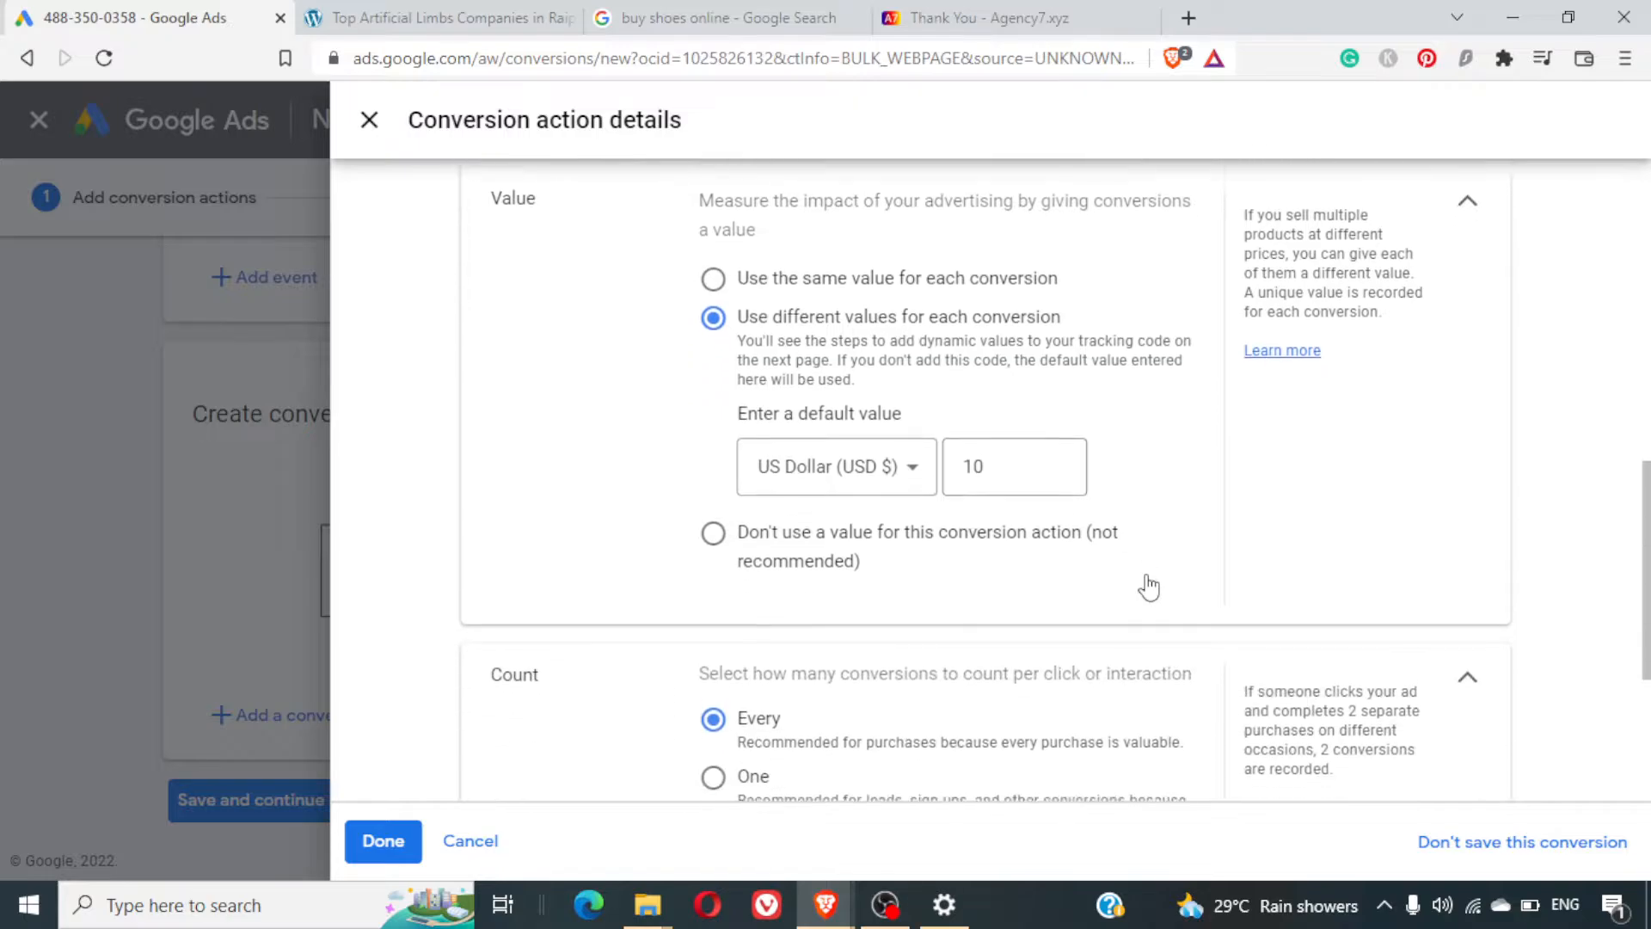
Set the click-through conversion window to 90 days and collapse its settings
{"action": "scroll", "coordinate": [1149, 588], "scroll_direction": "down", "scroll_amount": 2}
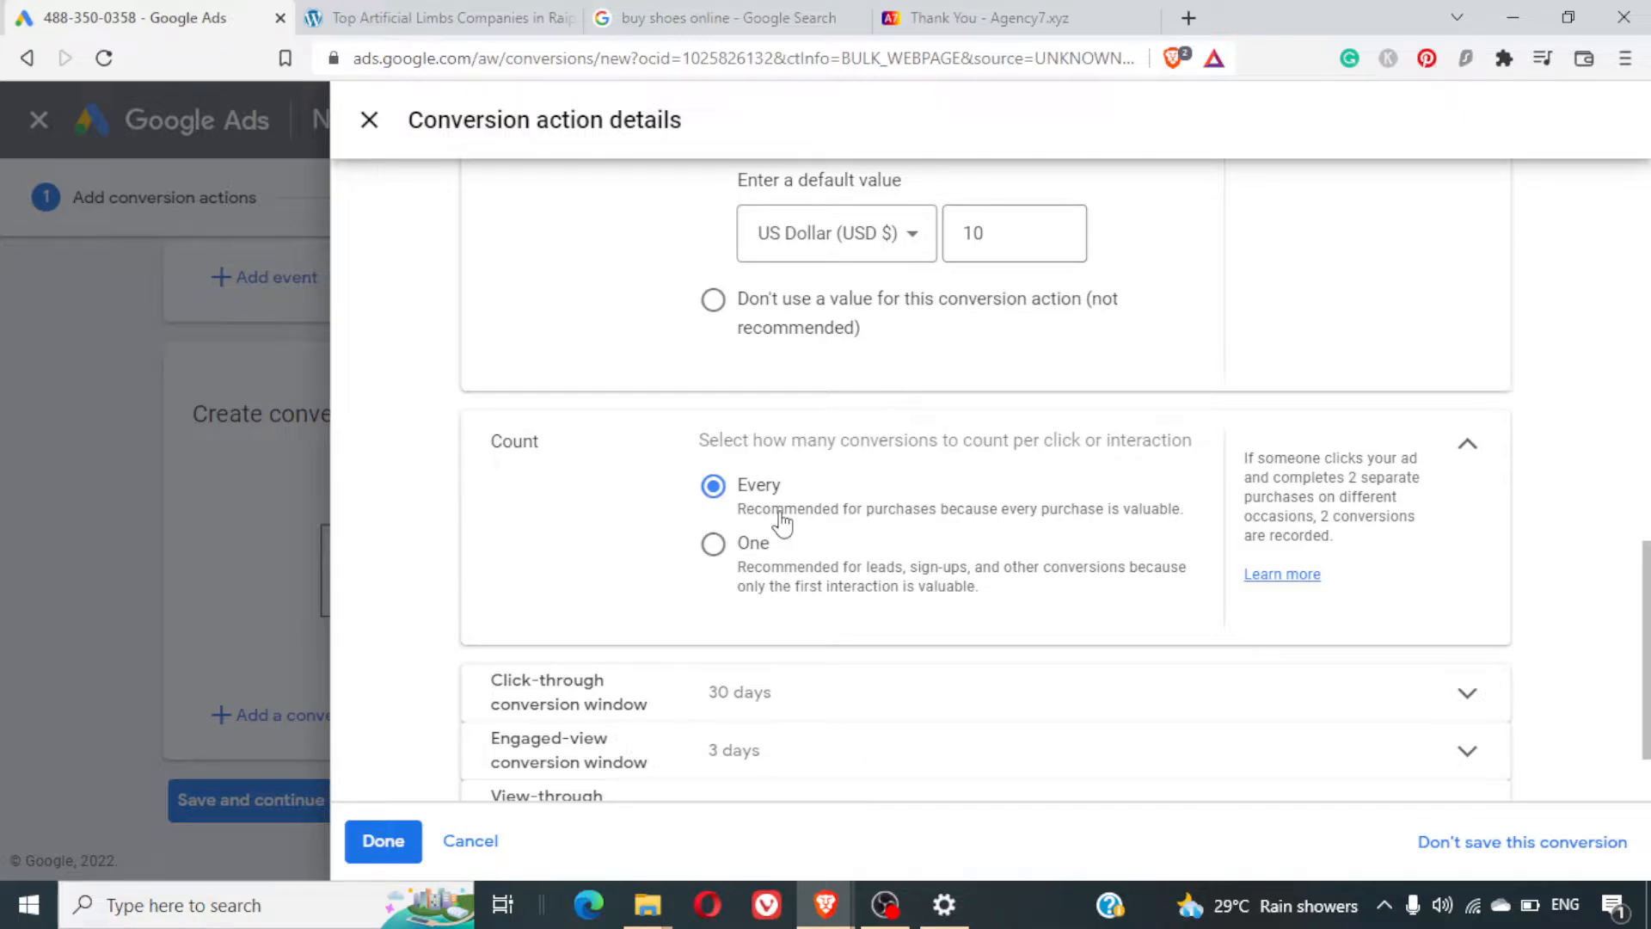
{"action": "scroll", "coordinate": [781, 520], "scroll_direction": "down", "scroll_amount": 2}
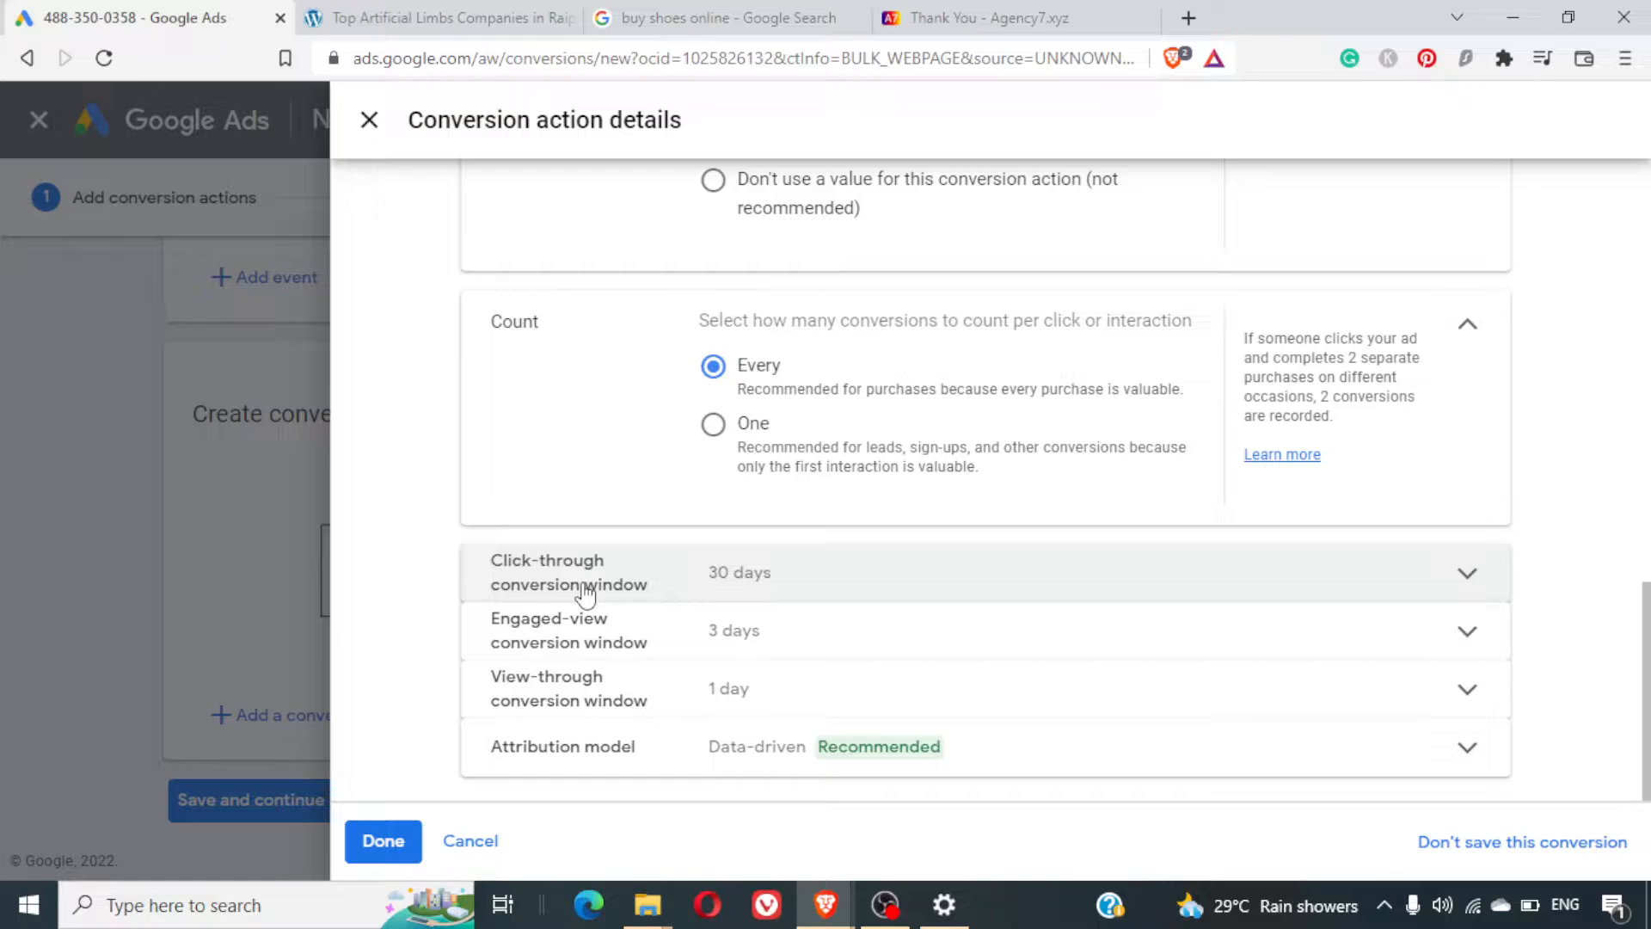
{"action": "left_click", "coordinate": [796, 582]}
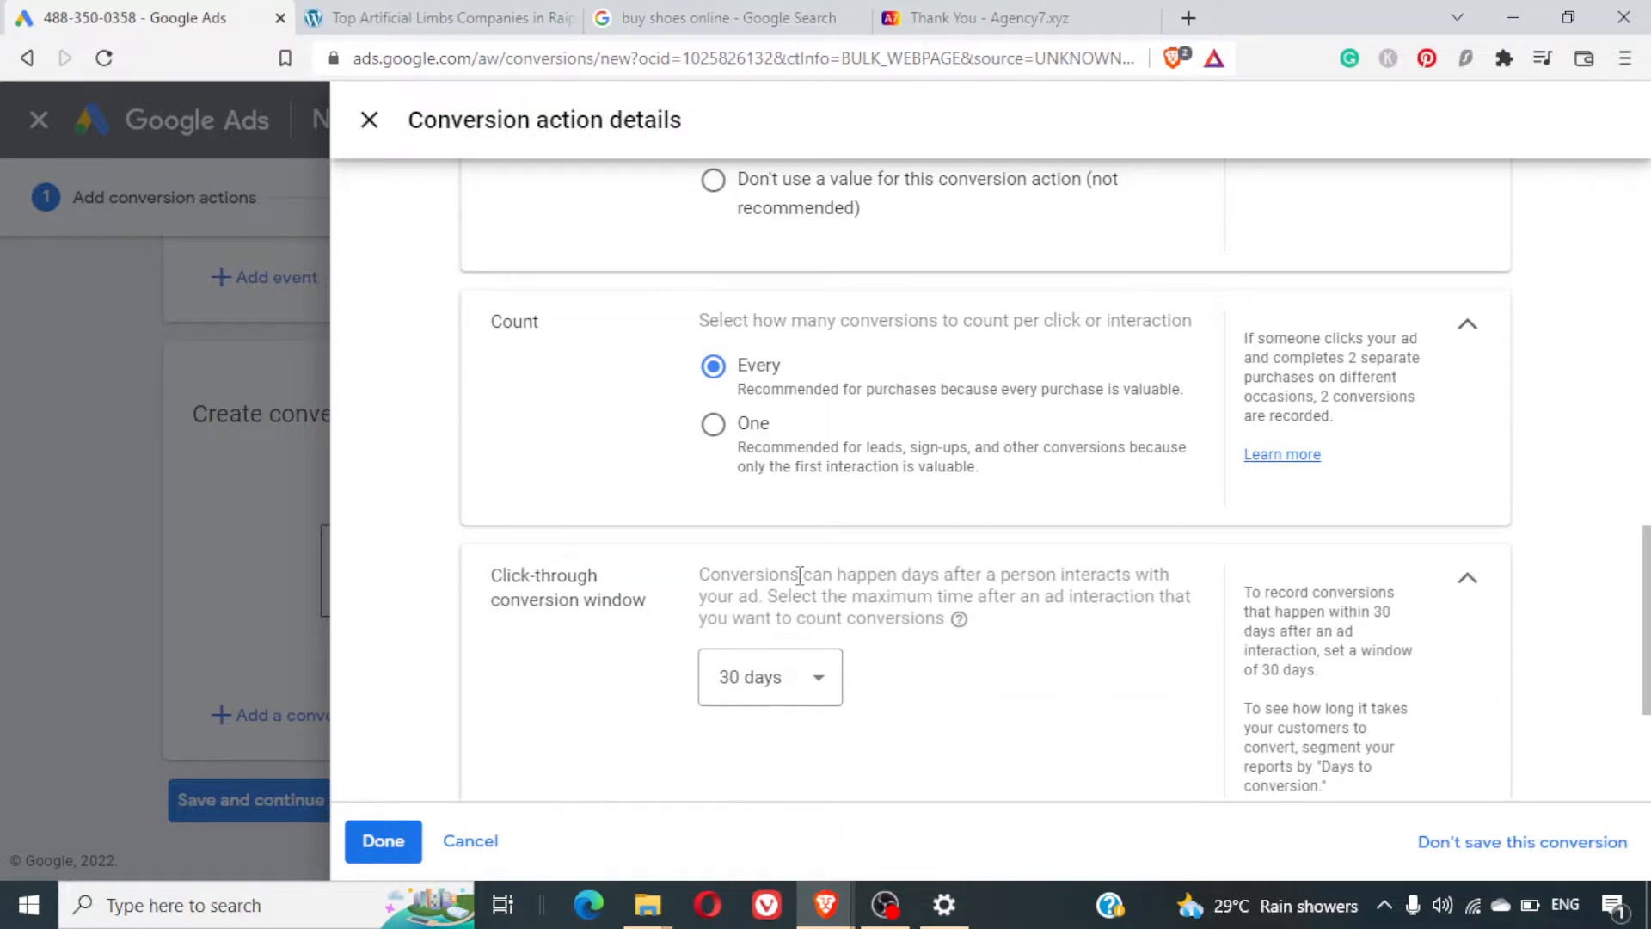
{"action": "left_click", "coordinate": [785, 674]}
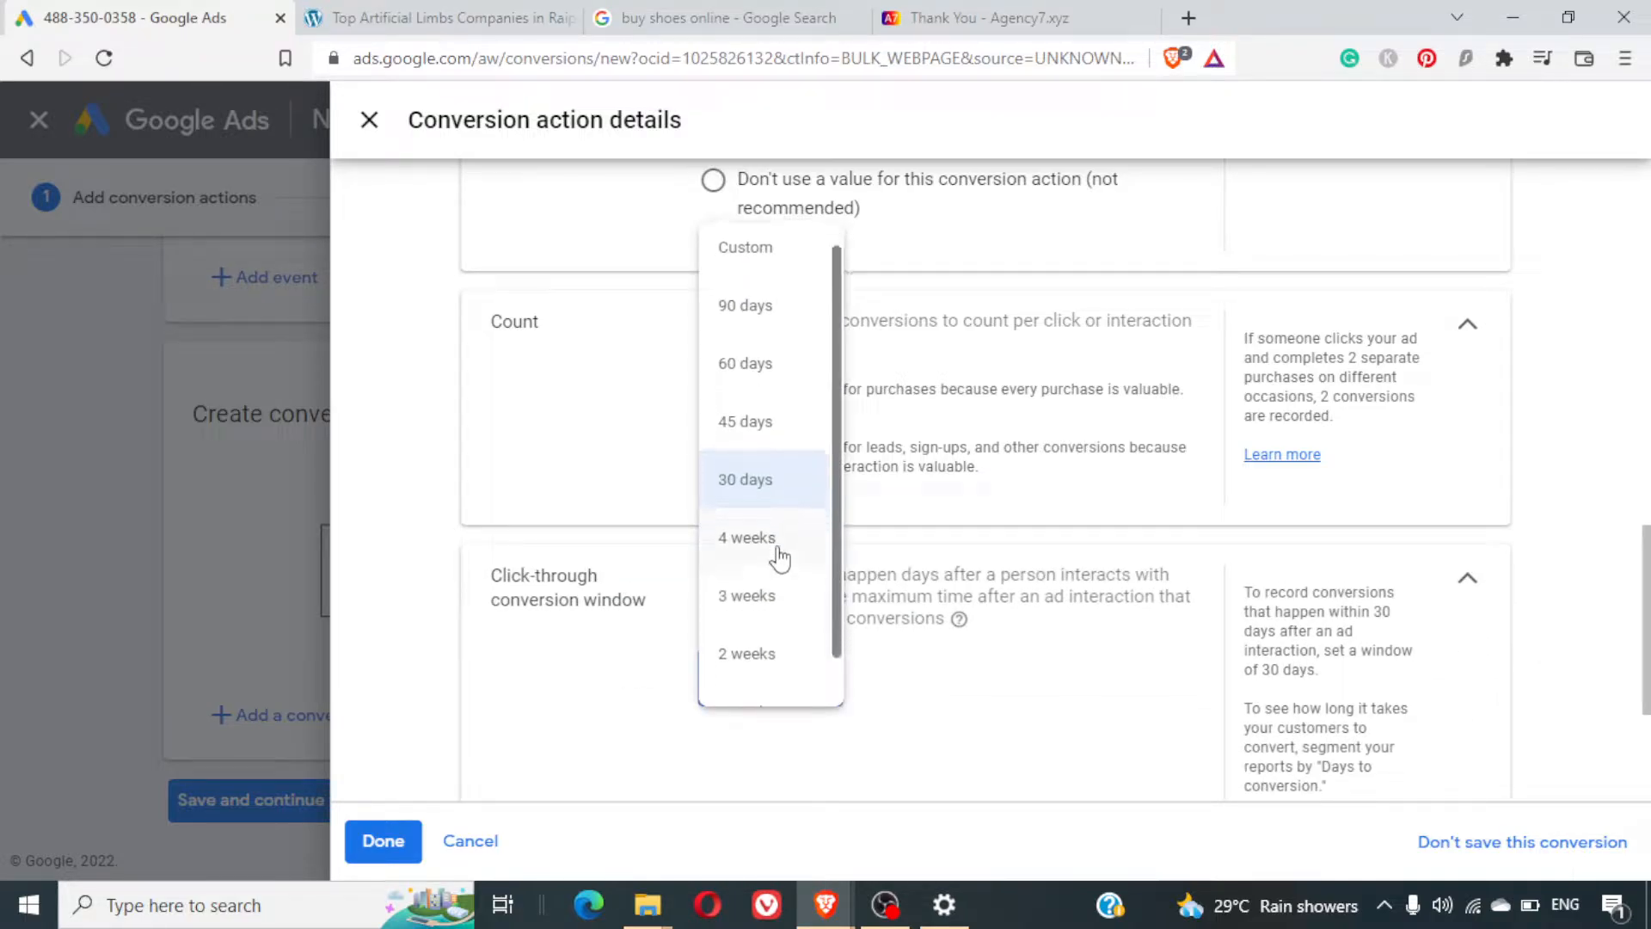
{"action": "scroll", "coordinate": [769, 593], "scroll_direction": "down", "scroll_amount": 1}
{"action": "left_click", "coordinate": [760, 669]}
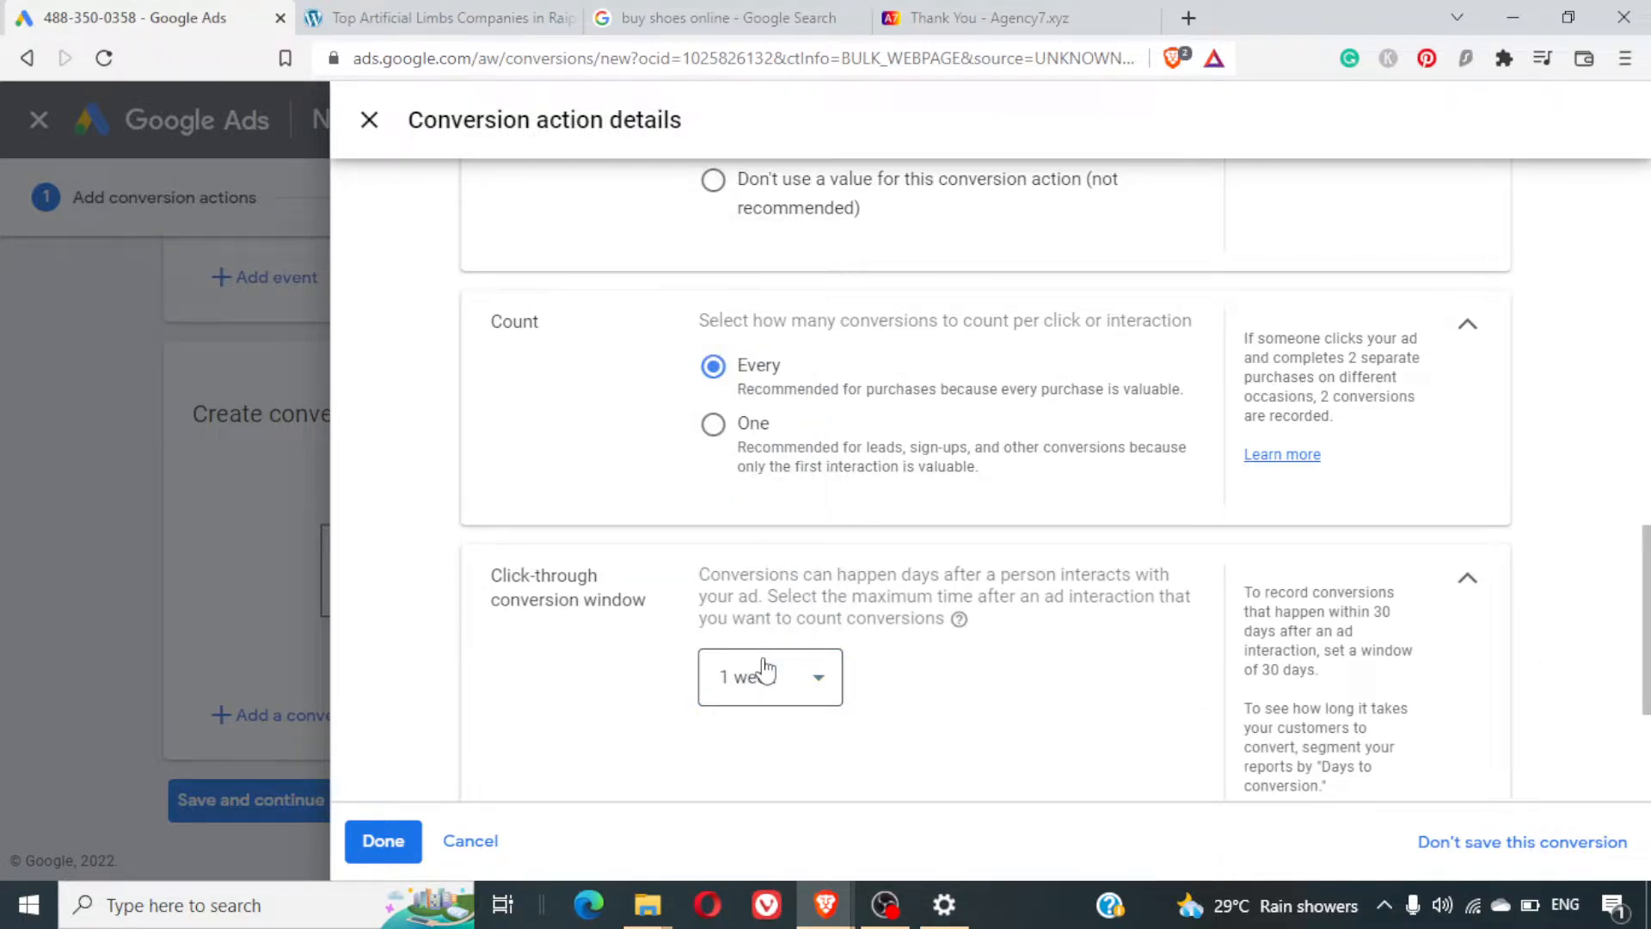
{"action": "left_click", "coordinate": [764, 671]}
{"action": "left_click", "coordinate": [758, 260]}
{"action": "left_click", "coordinate": [1468, 580]}
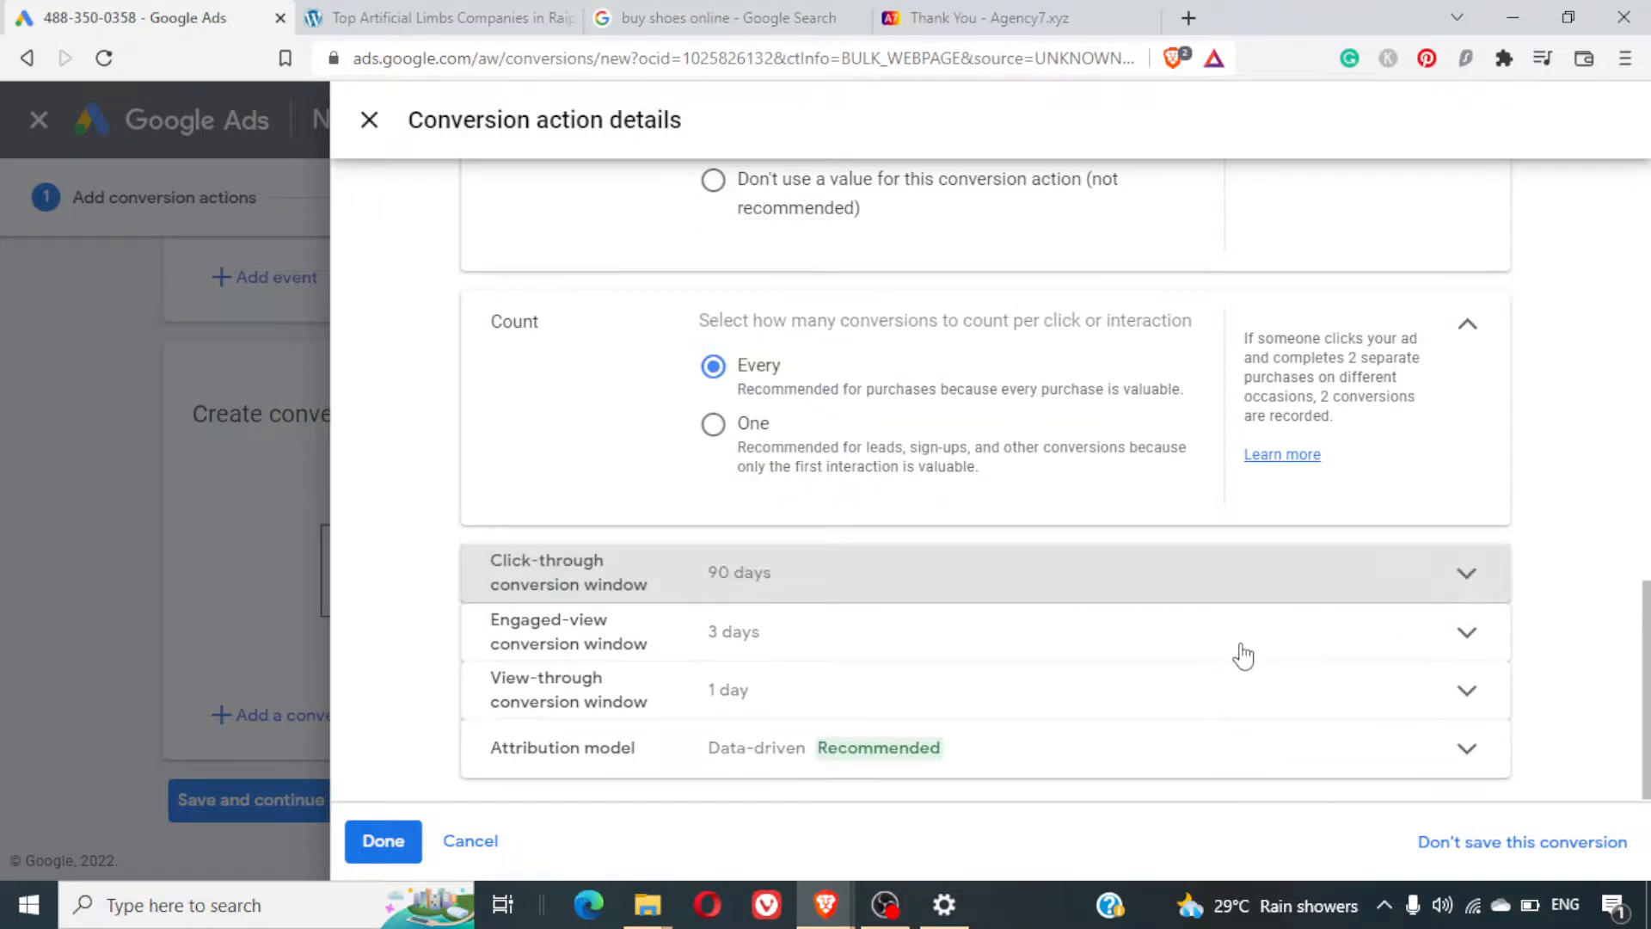
Review the engaged-view conversion window's duration choices and the view-through conversion window settings
{"action": "left_click", "coordinate": [983, 637]}
{"action": "scroll", "coordinate": [983, 637], "scroll_direction": "down", "scroll_amount": 1}
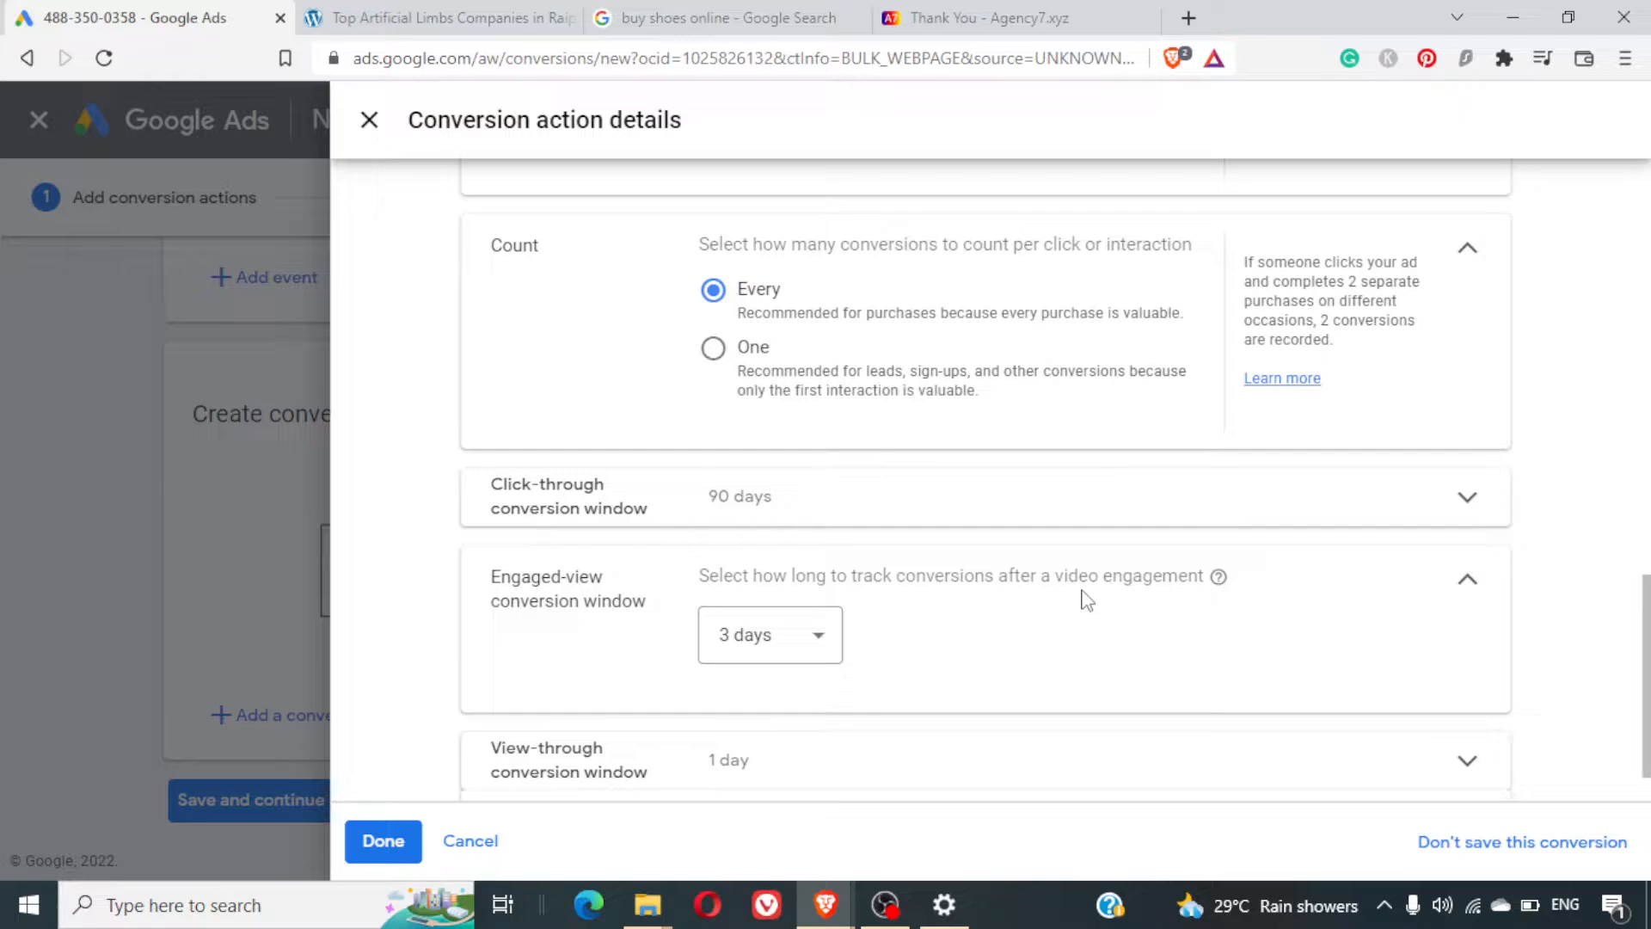
{"action": "left_click", "coordinate": [827, 634]}
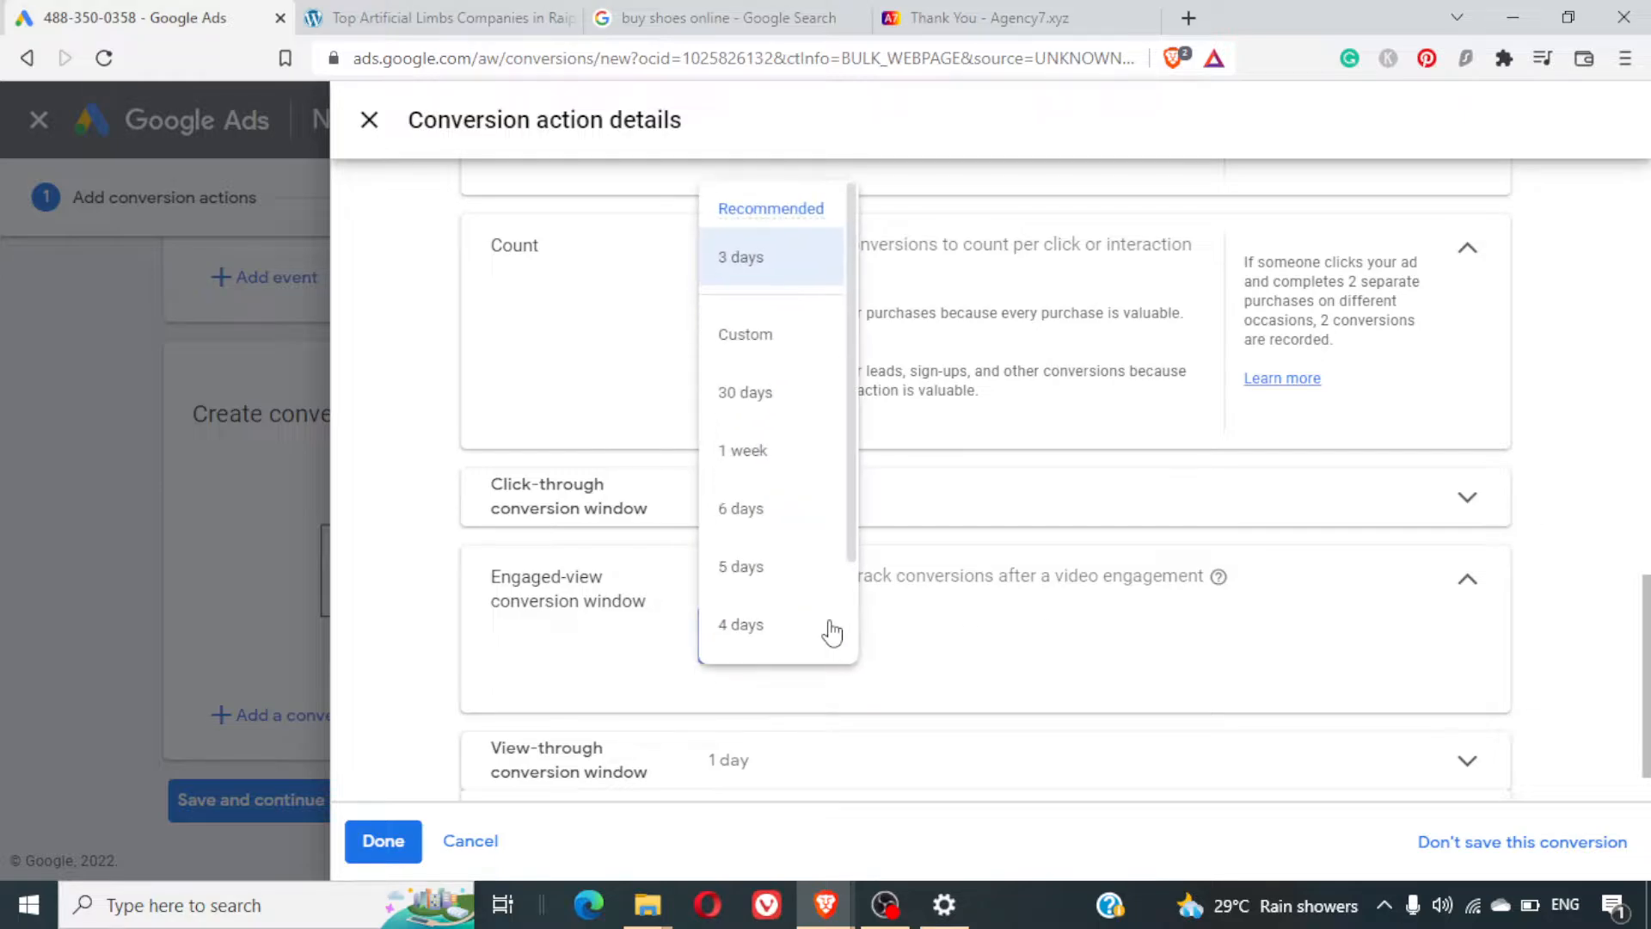
{"action": "left_click", "coordinate": [950, 638]}
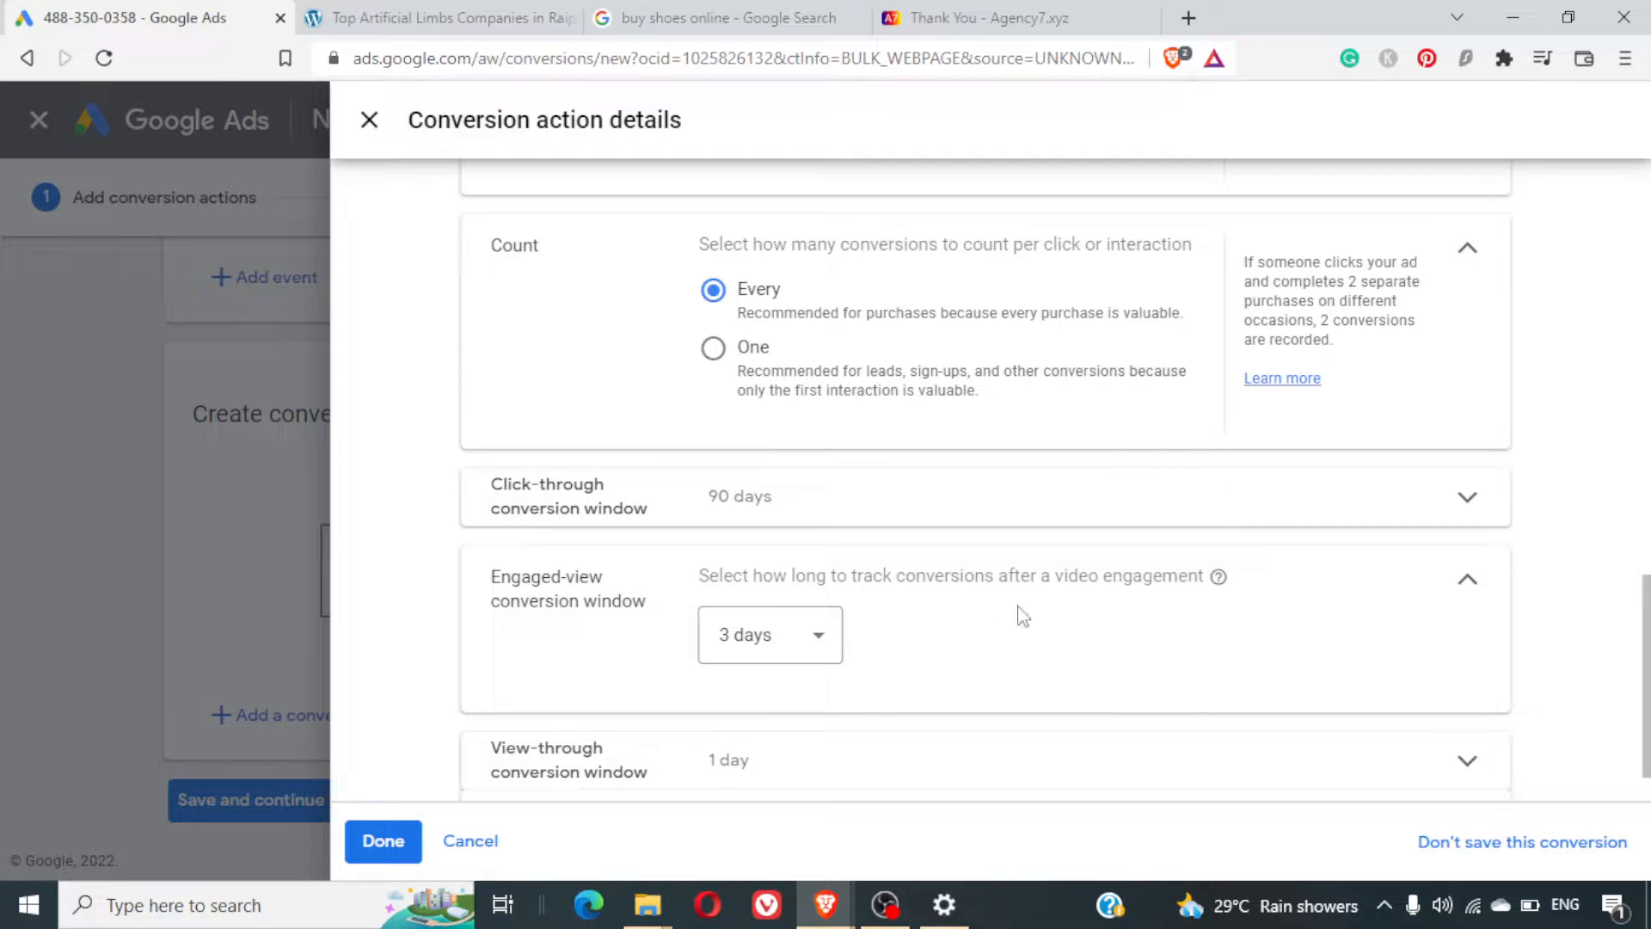
{"action": "scroll", "coordinate": [1021, 616], "scroll_direction": "down", "scroll_amount": 1}
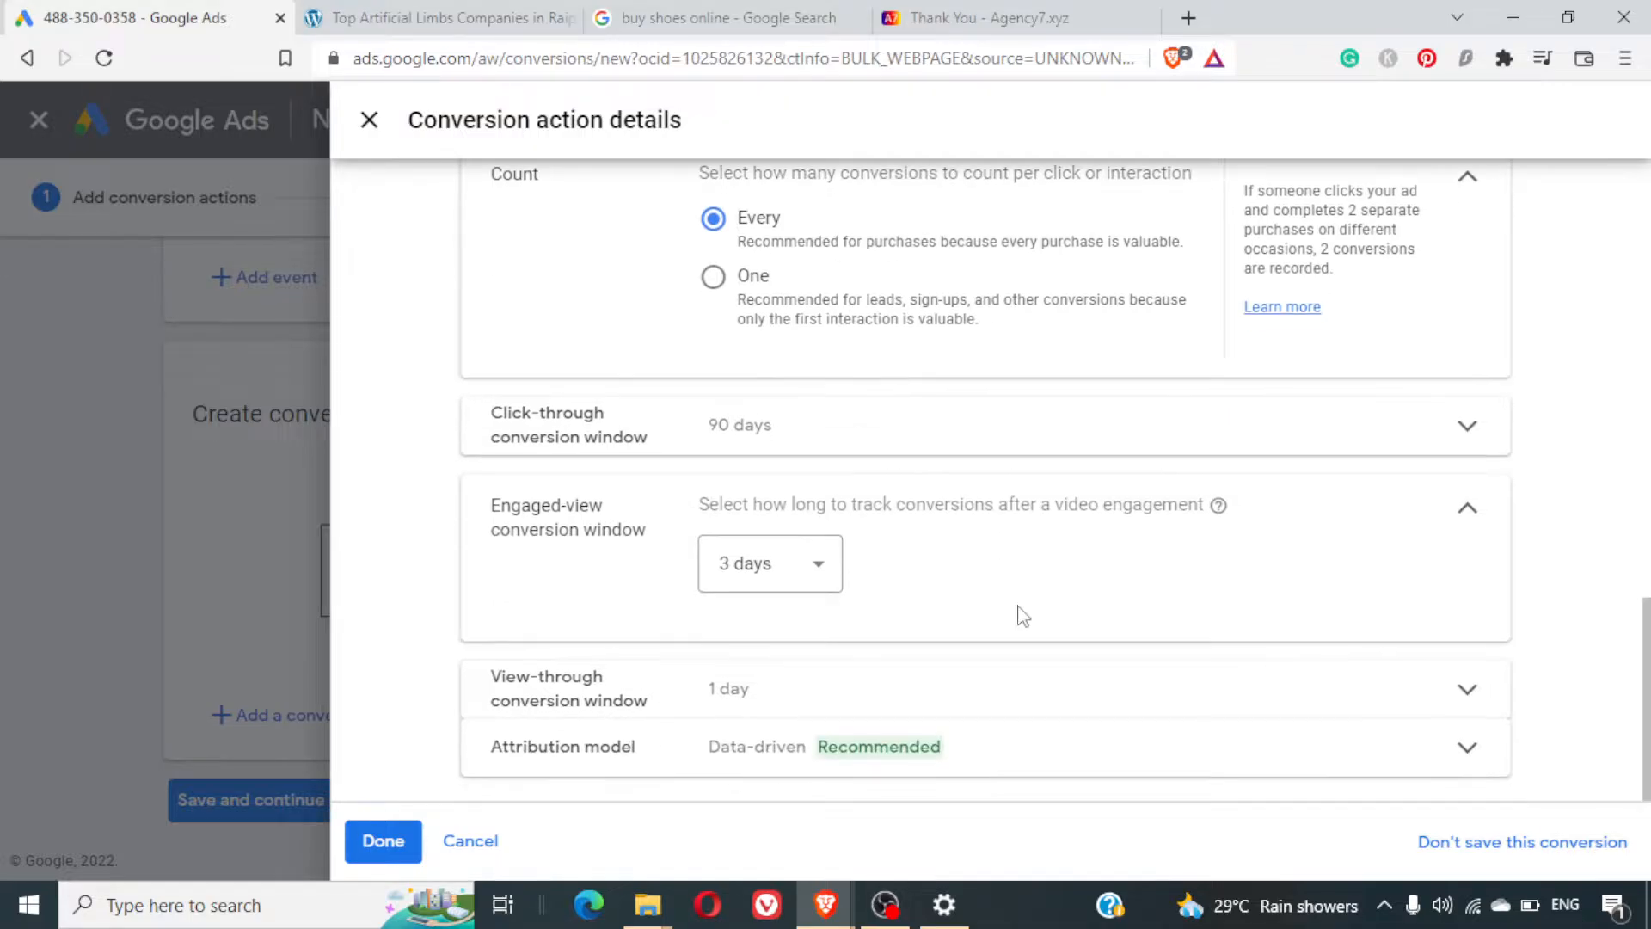
{"action": "left_click", "coordinate": [820, 690]}
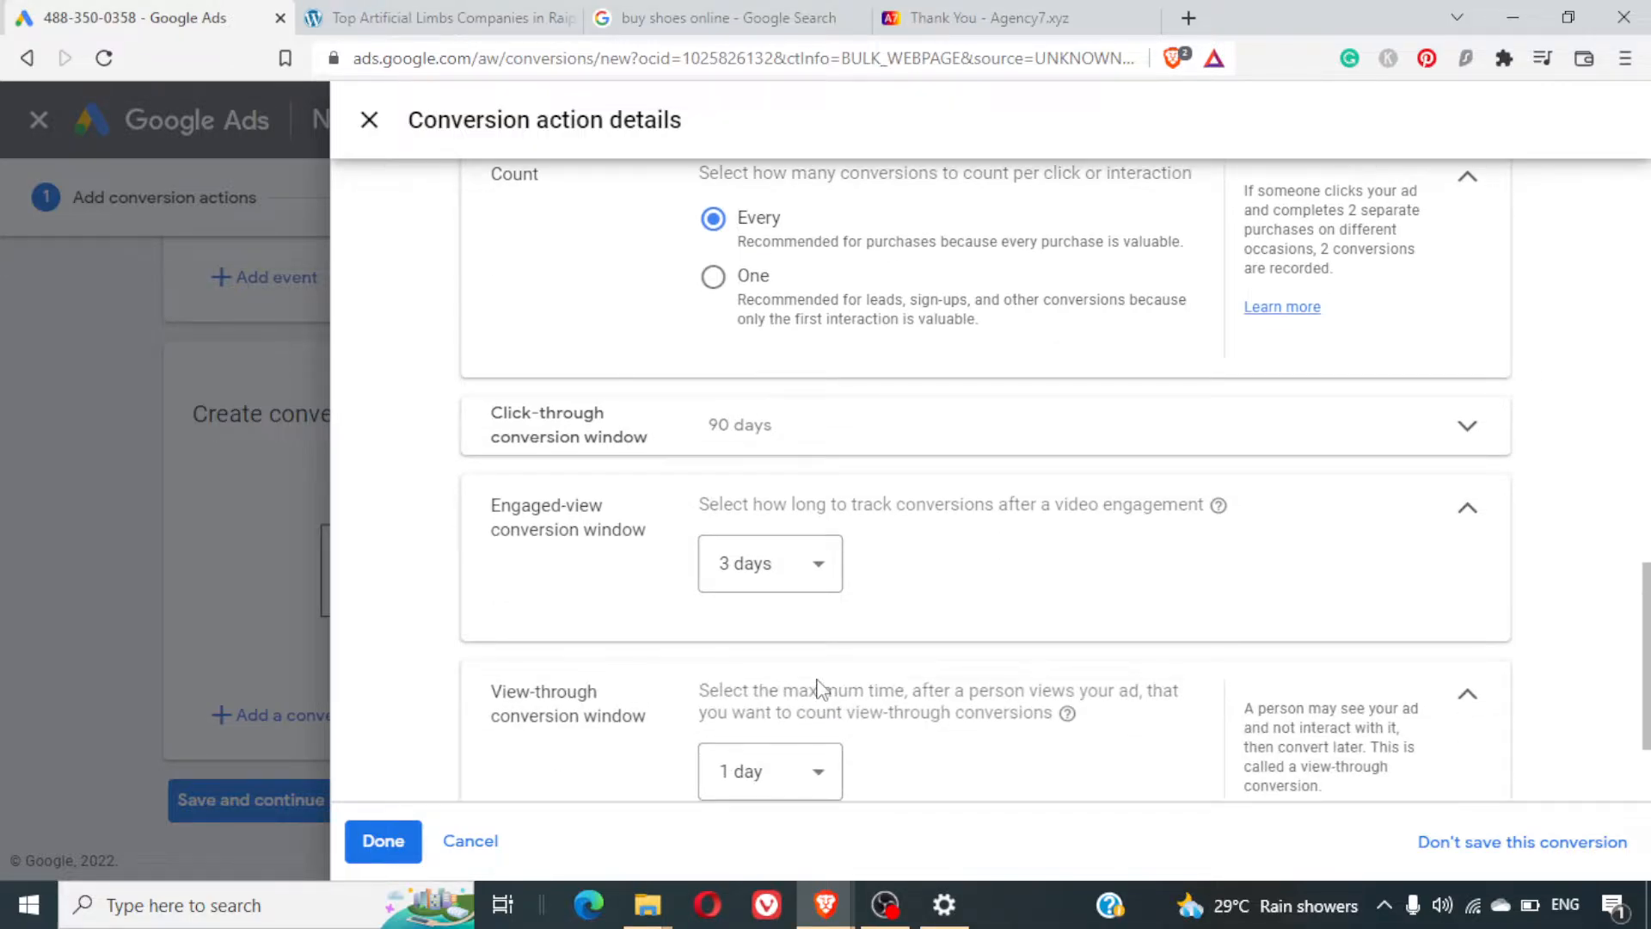
{"action": "scroll", "coordinate": [1051, 570], "scroll_direction": "down", "scroll_amount": 1}
{"action": "scroll", "coordinate": [1049, 568], "scroll_direction": "down", "scroll_amount": 2}
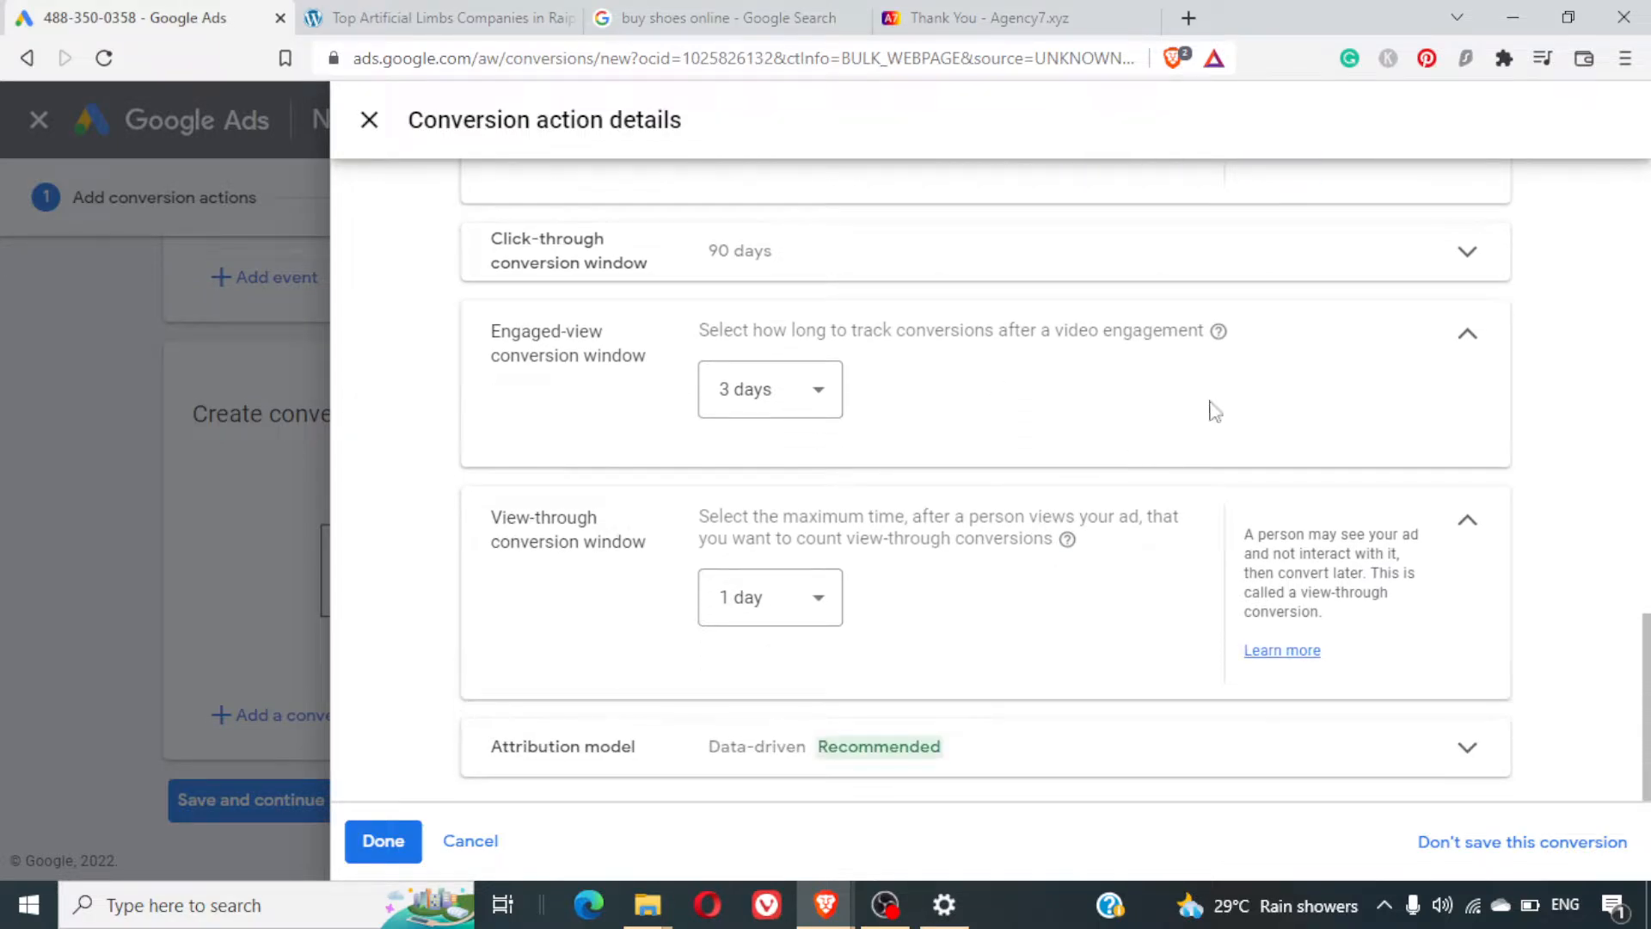
{"action": "left_click", "coordinate": [1463, 338]}
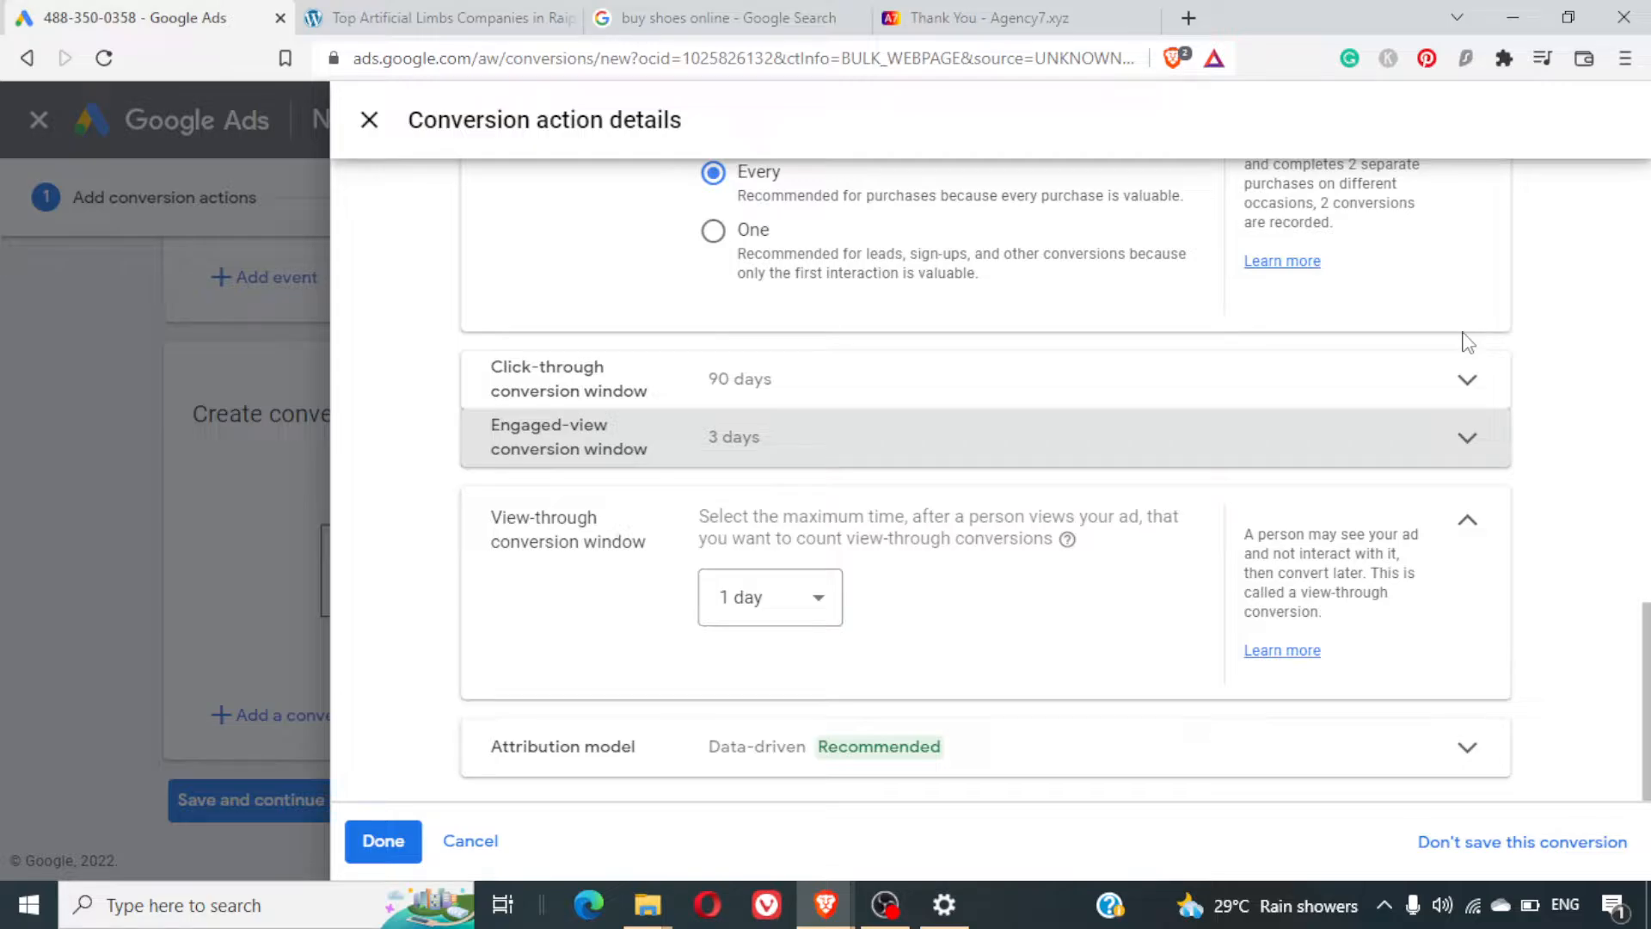
Compare the attribution model descriptions, including Last click and First click, and choose Data-driven
{"action": "left_click", "coordinate": [1043, 744]}
{"action": "scroll", "coordinate": [1191, 656], "scroll_direction": "down", "scroll_amount": 2}
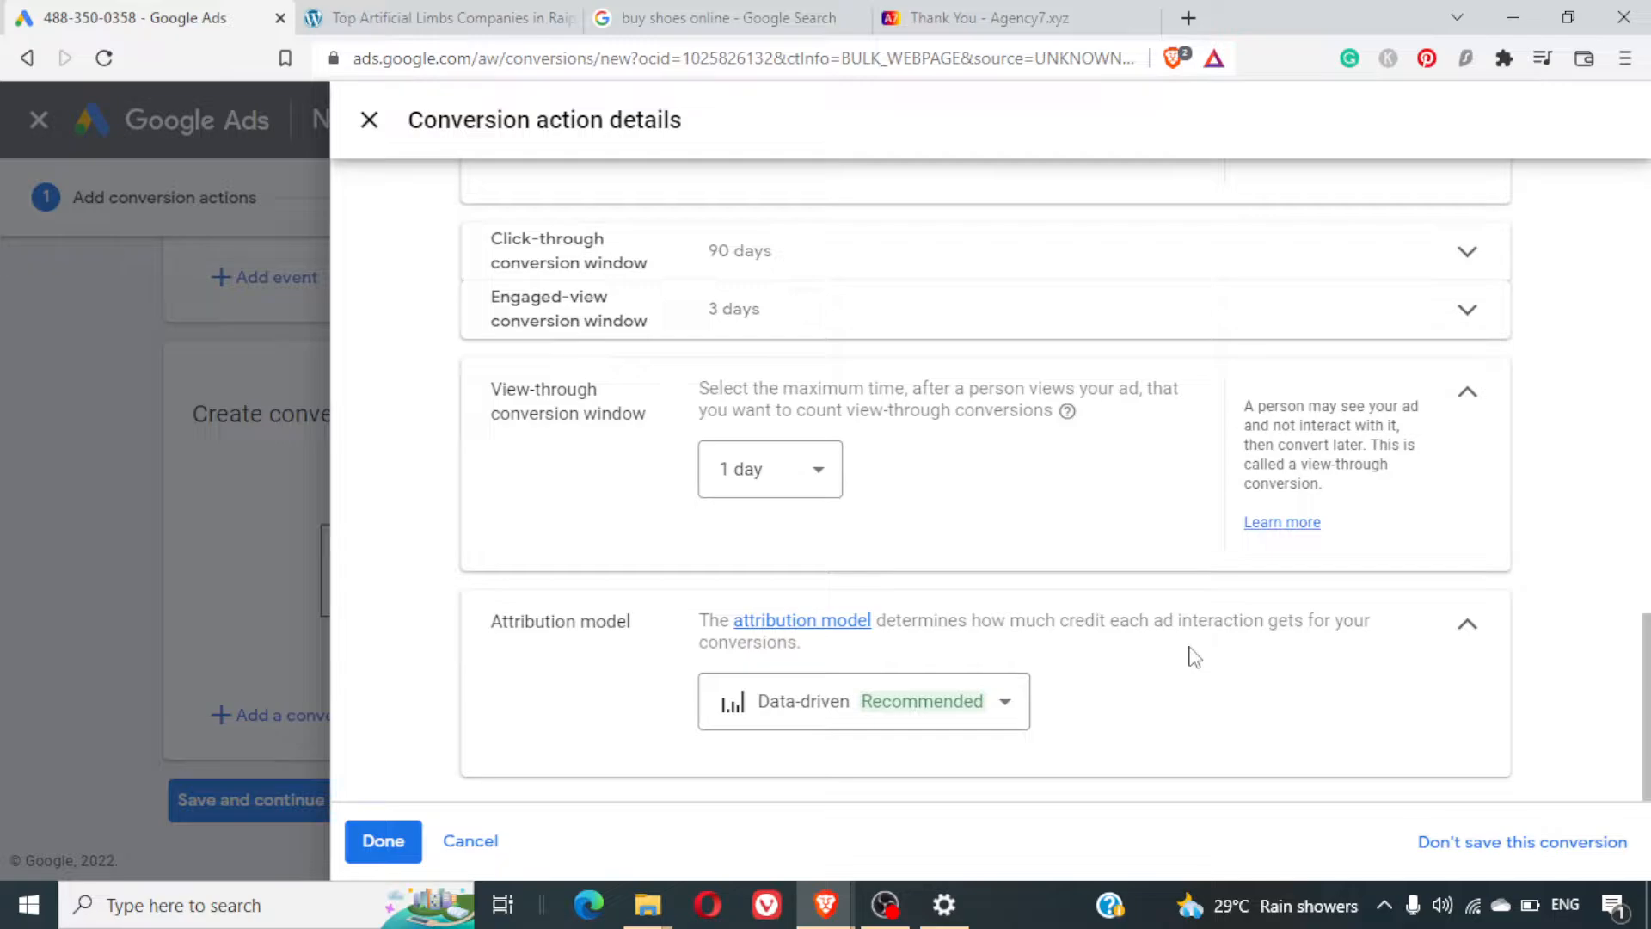
{"action": "mouse_move", "coordinate": [908, 726]}
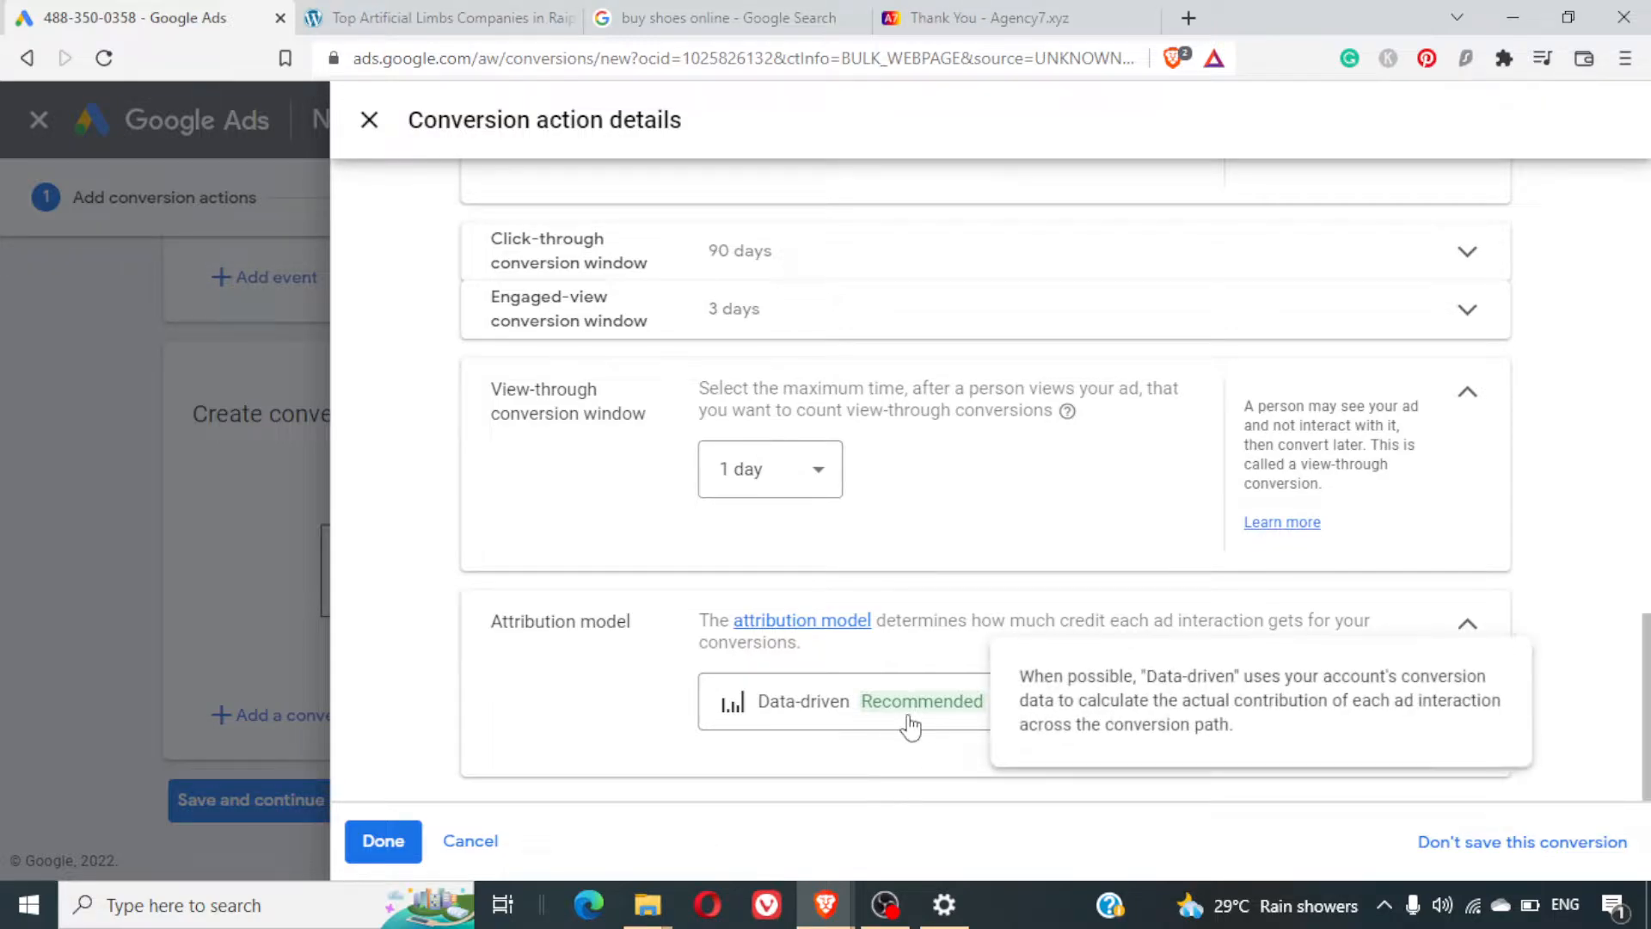
{"action": "left_click", "coordinate": [805, 716]}
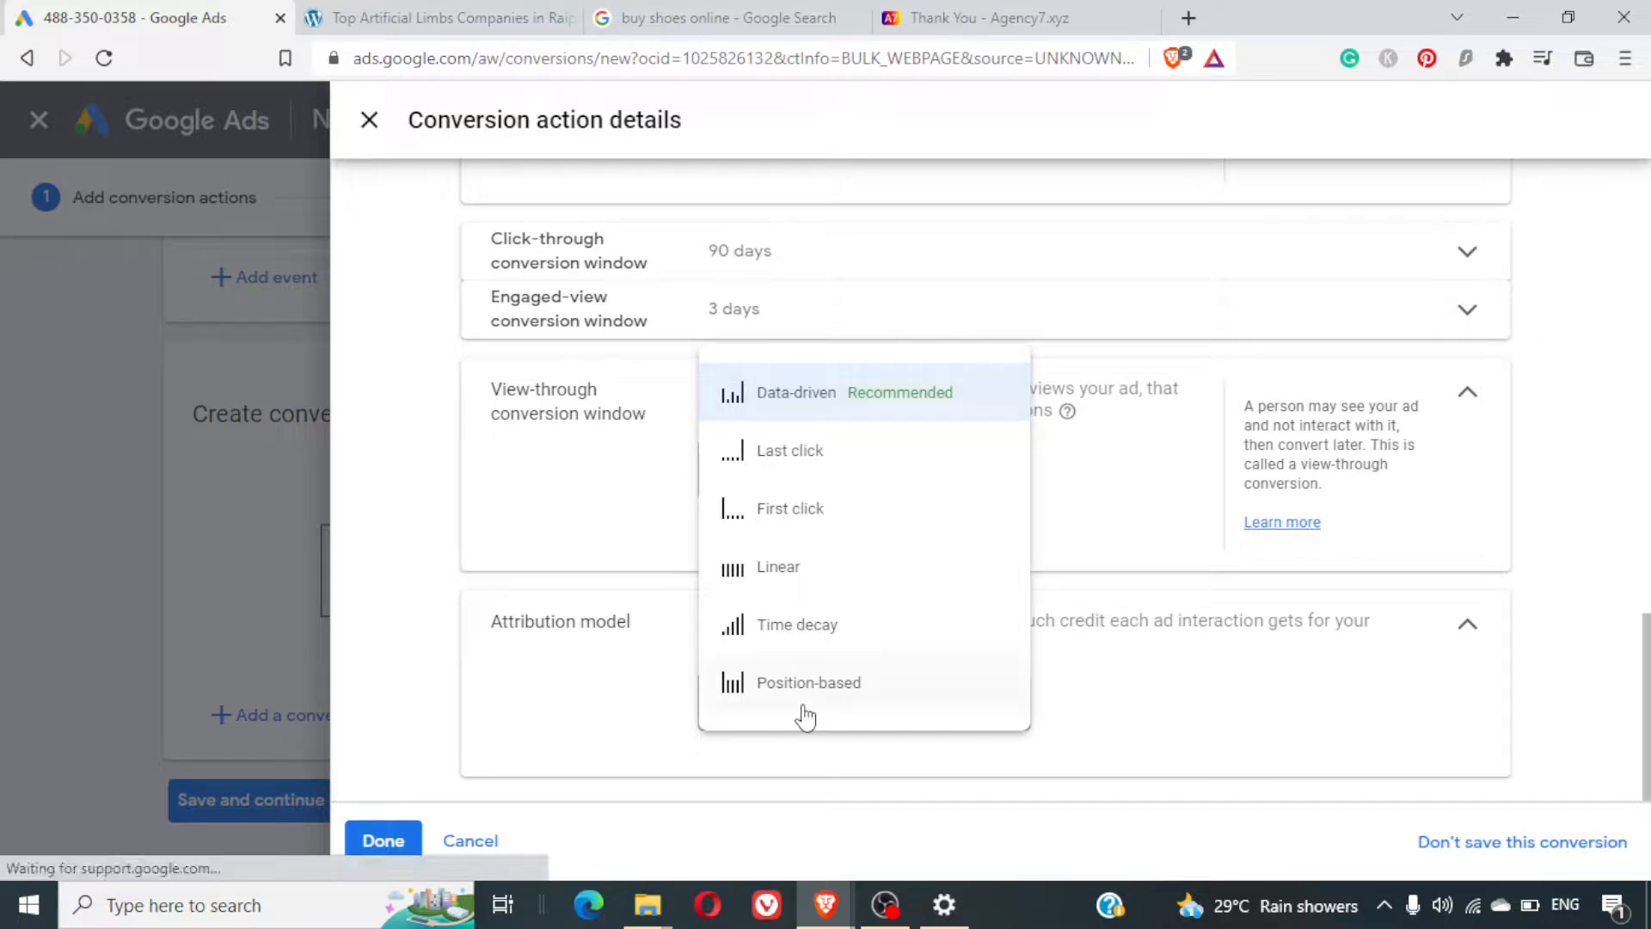
{"action": "mouse_move", "coordinate": [807, 472]}
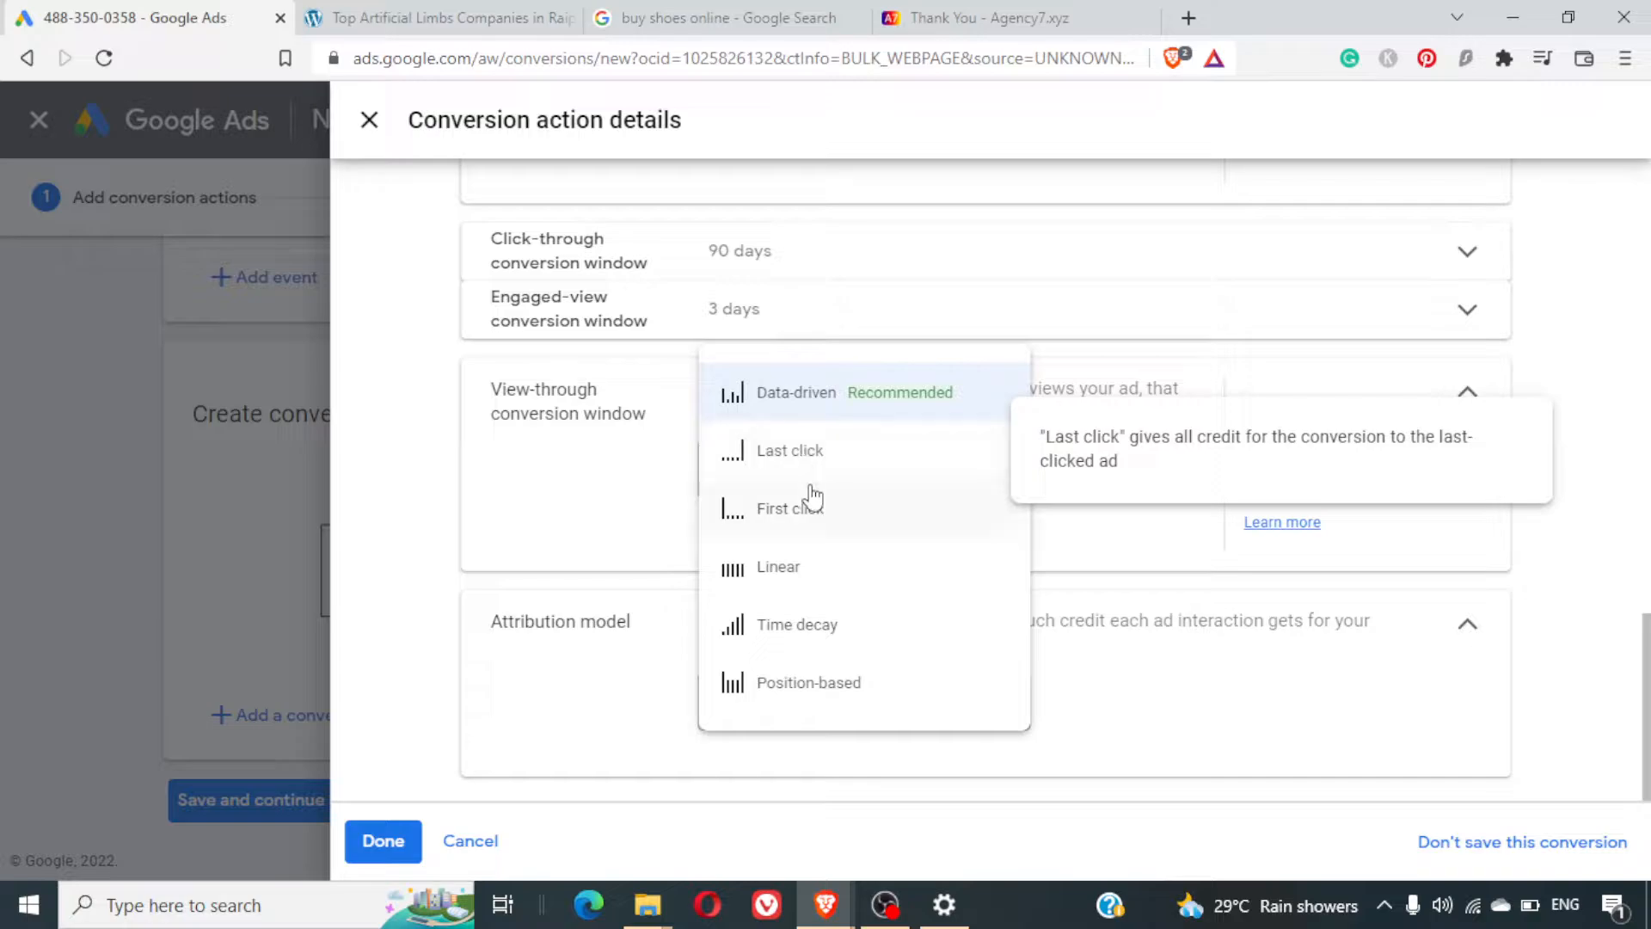
{"action": "mouse_move", "coordinate": [813, 508]}
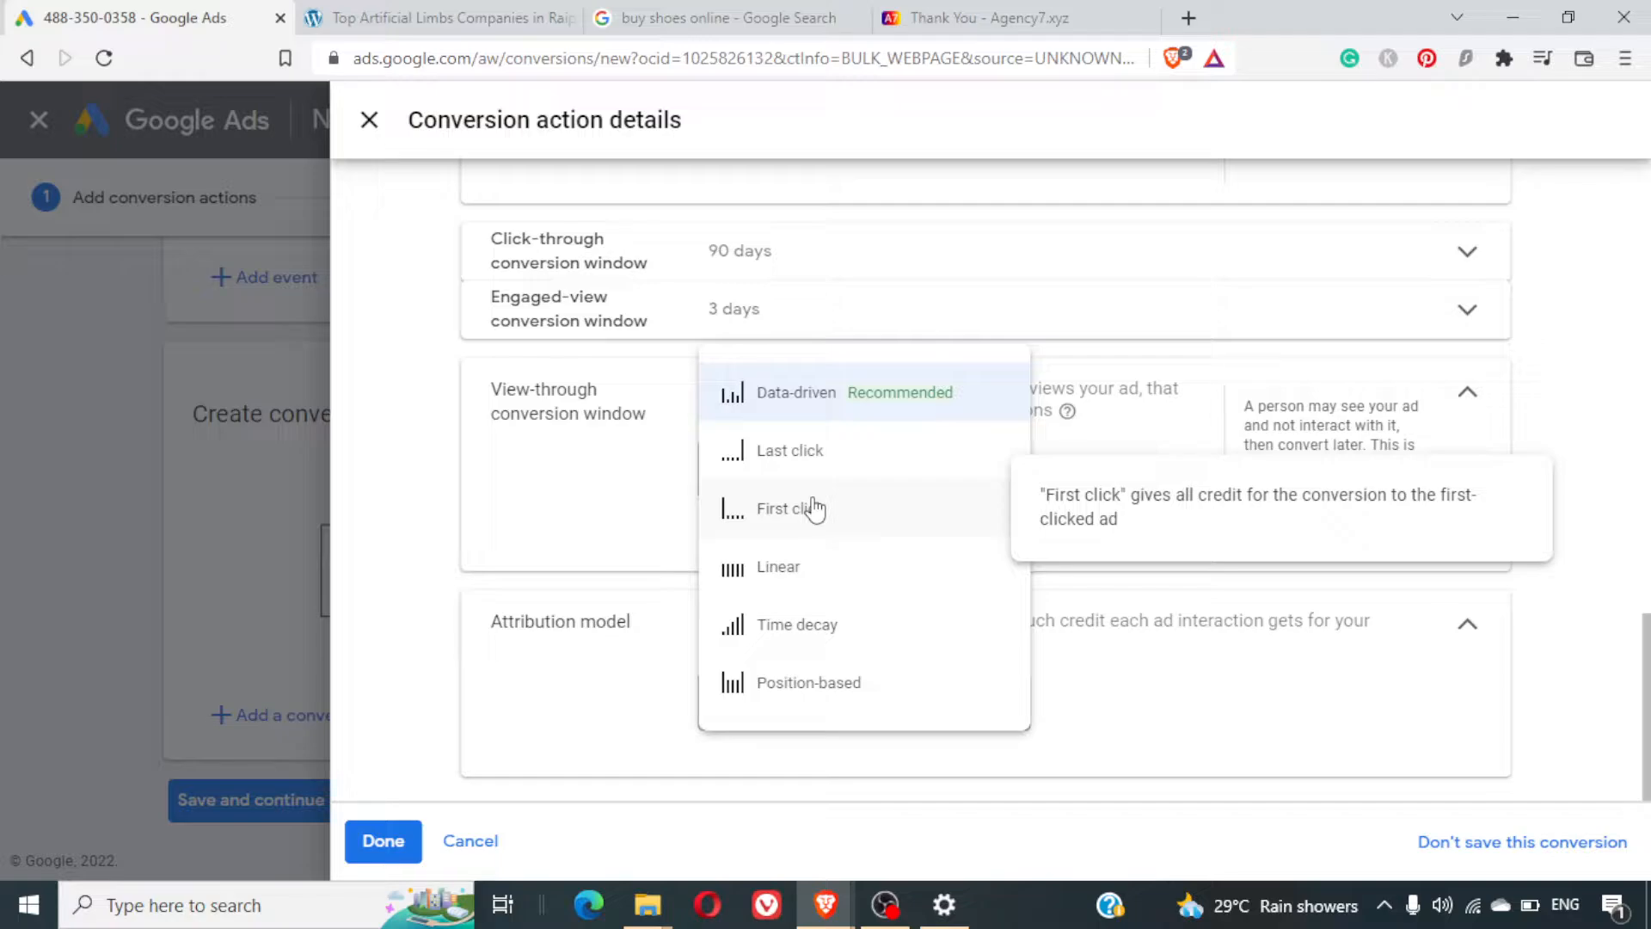
{"action": "left_click", "coordinate": [793, 403]}
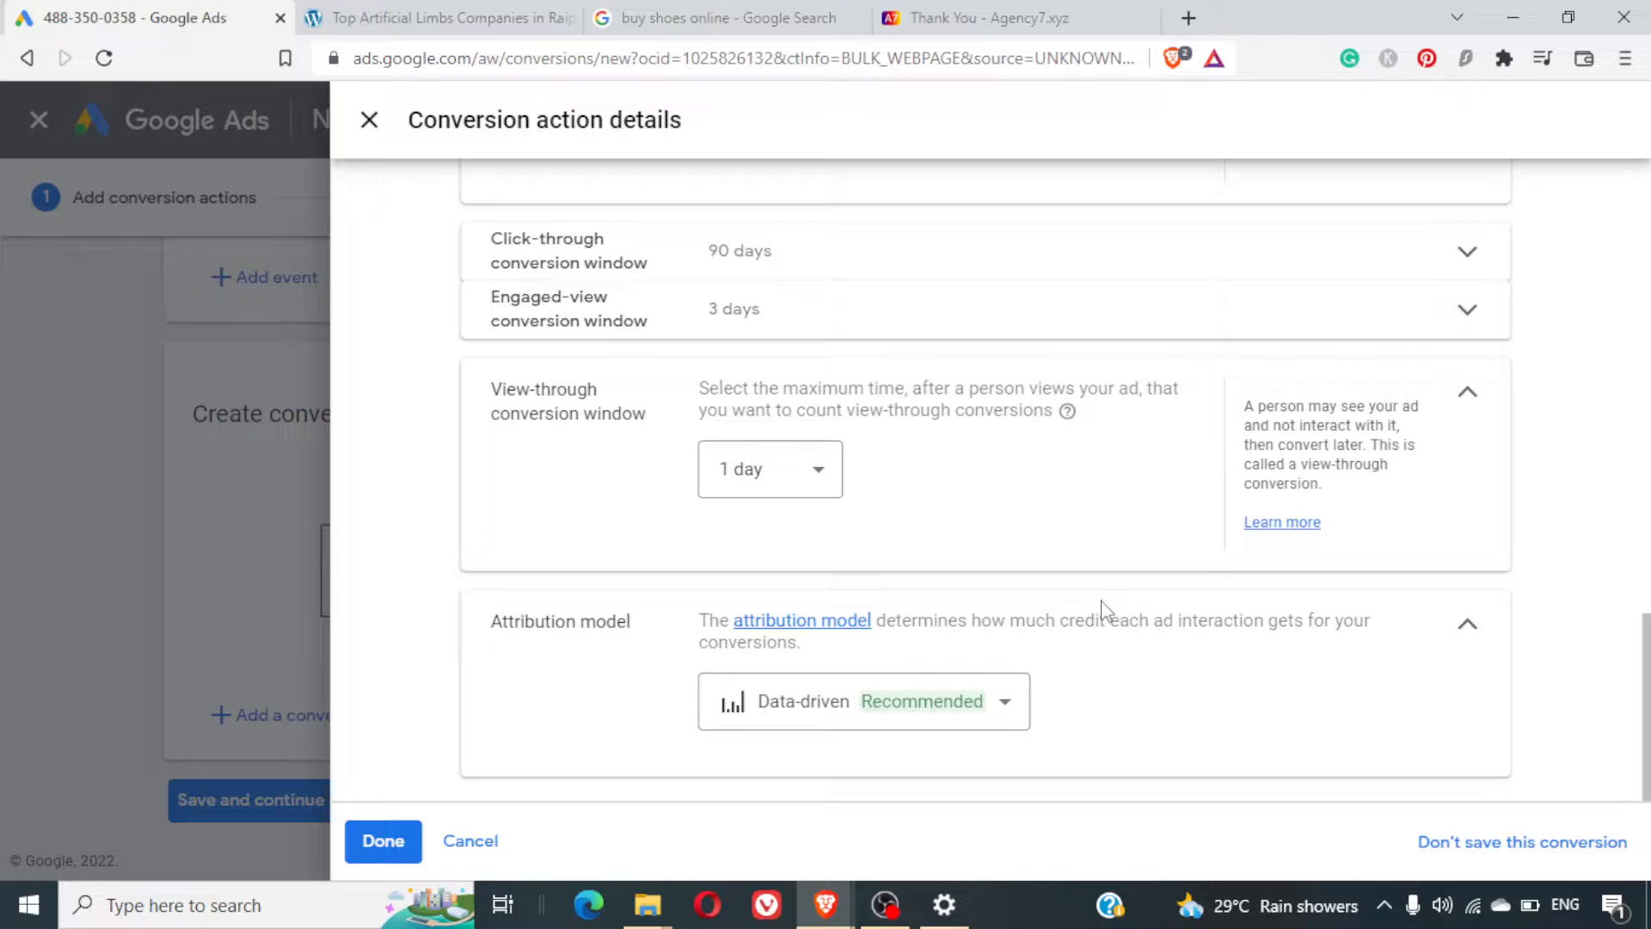
Check over the Purchase conversion action's details and finish adding it
{"action": "scroll", "coordinate": [1103, 607], "scroll_direction": "up", "scroll_amount": 10}
{"action": "scroll", "coordinate": [1106, 610], "scroll_direction": "down", "scroll_amount": 15}
{"action": "left_click", "coordinate": [382, 840]}
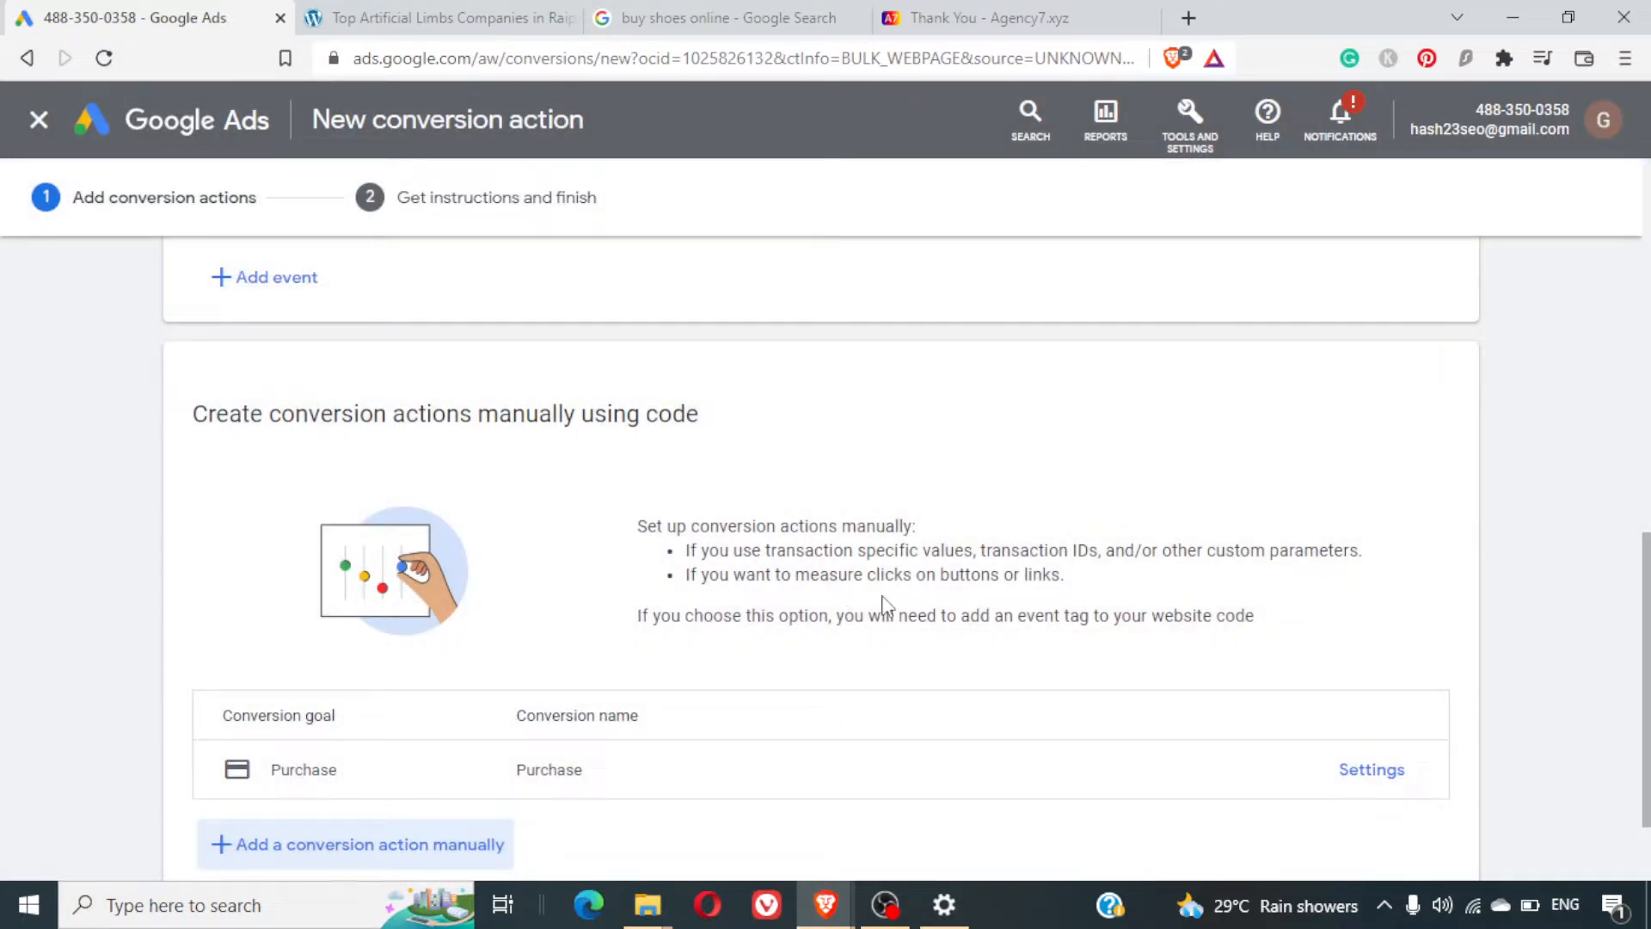
Reopen the manually created Purchase conversion action's settings, review its count, conversion windows and attribution model, and finish
{"action": "scroll", "coordinate": [883, 604], "scroll_direction": "down", "scroll_amount": 2}
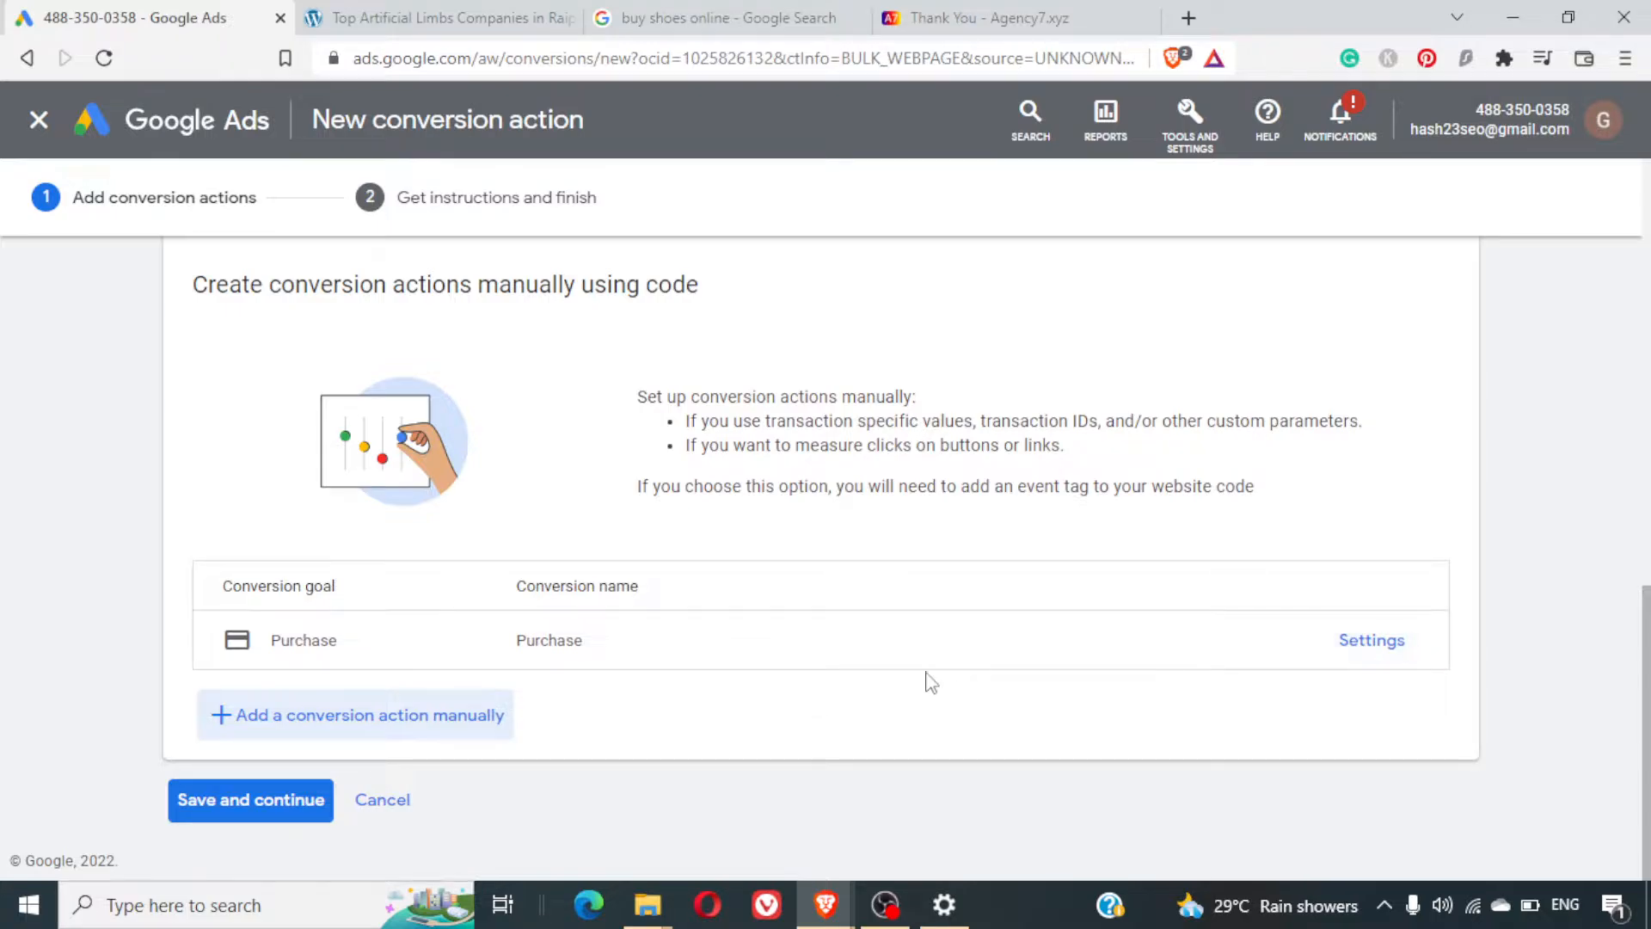
{"action": "left_click", "coordinate": [1370, 647]}
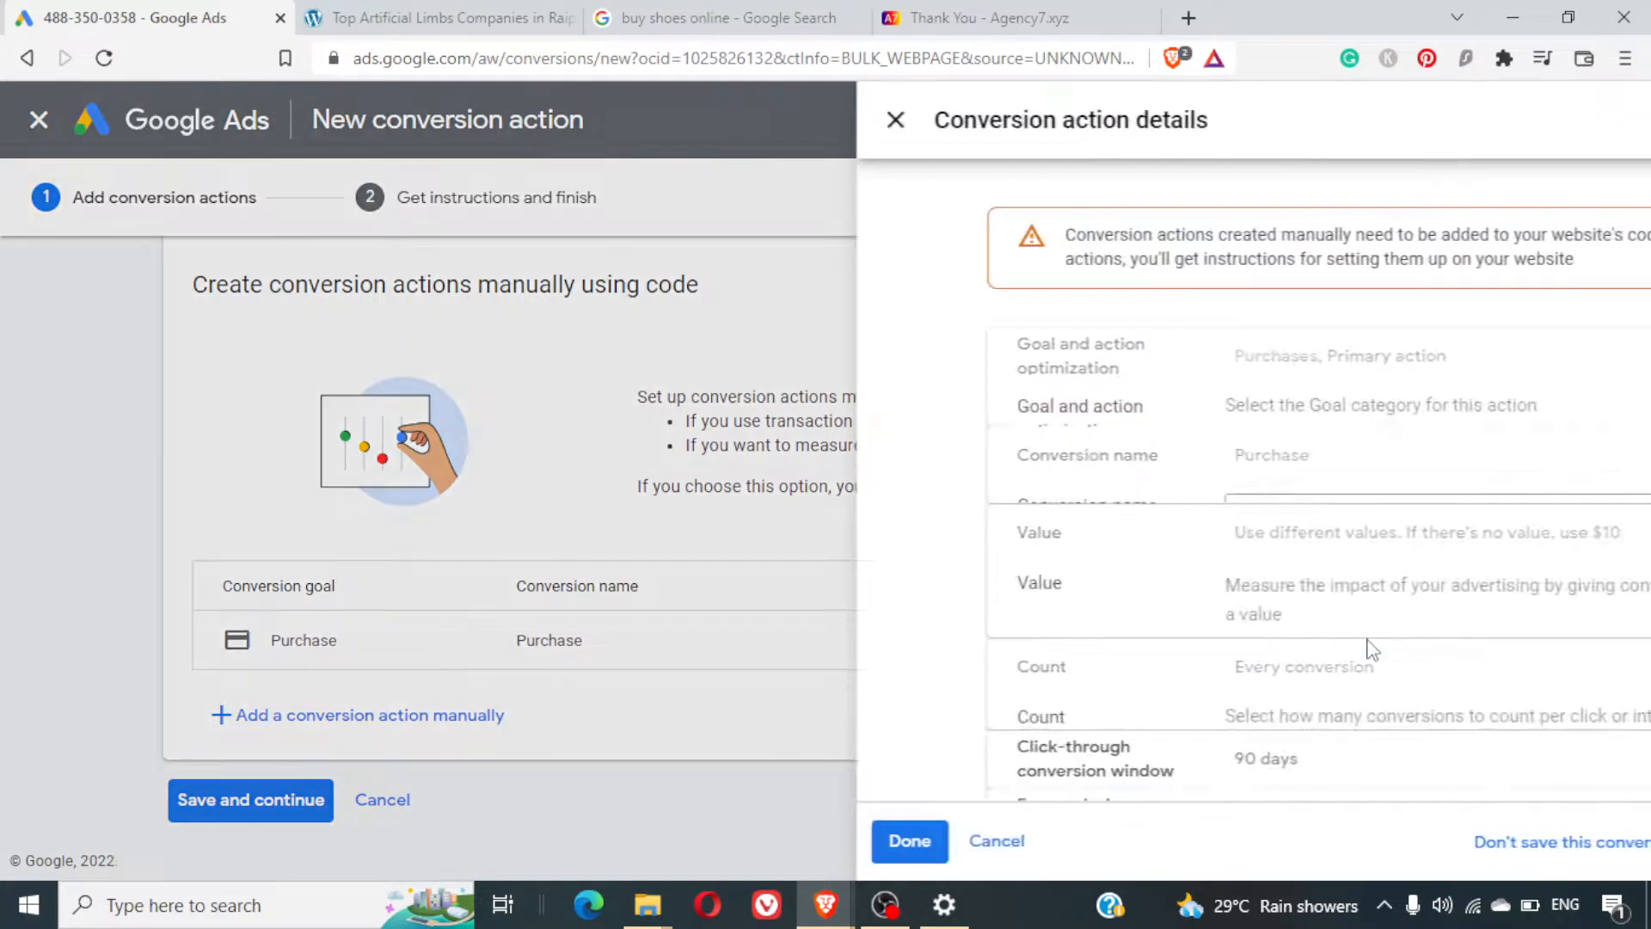
{"action": "scroll", "coordinate": [1113, 534], "scroll_direction": "down", "scroll_amount": 10}
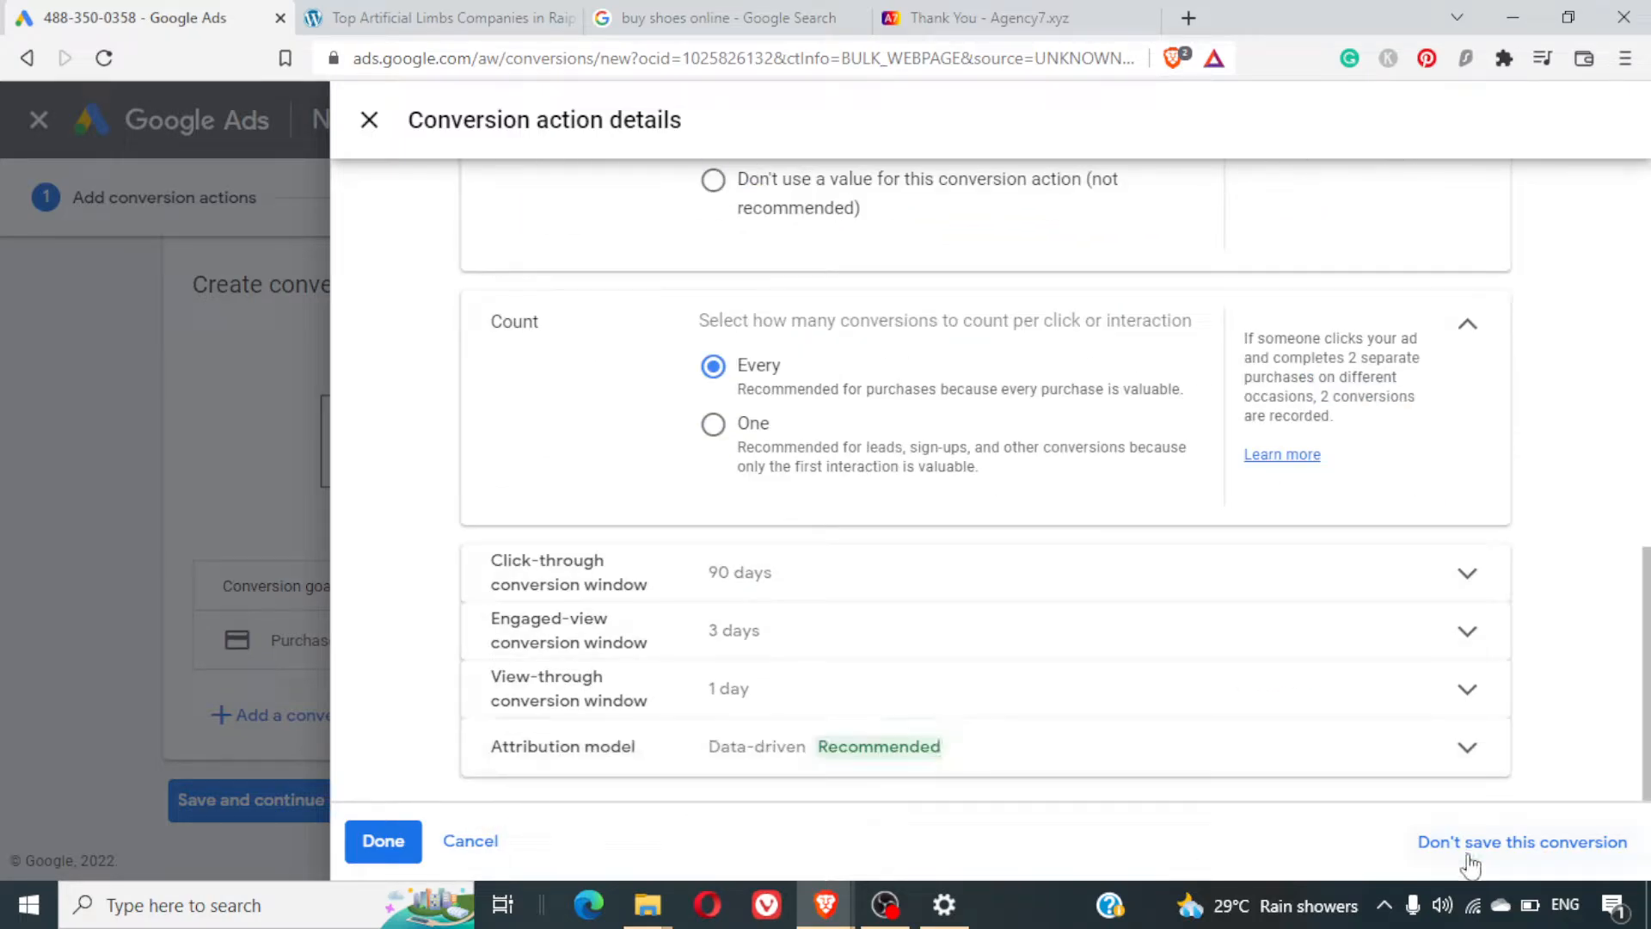
{"action": "left_click", "coordinate": [384, 840]}
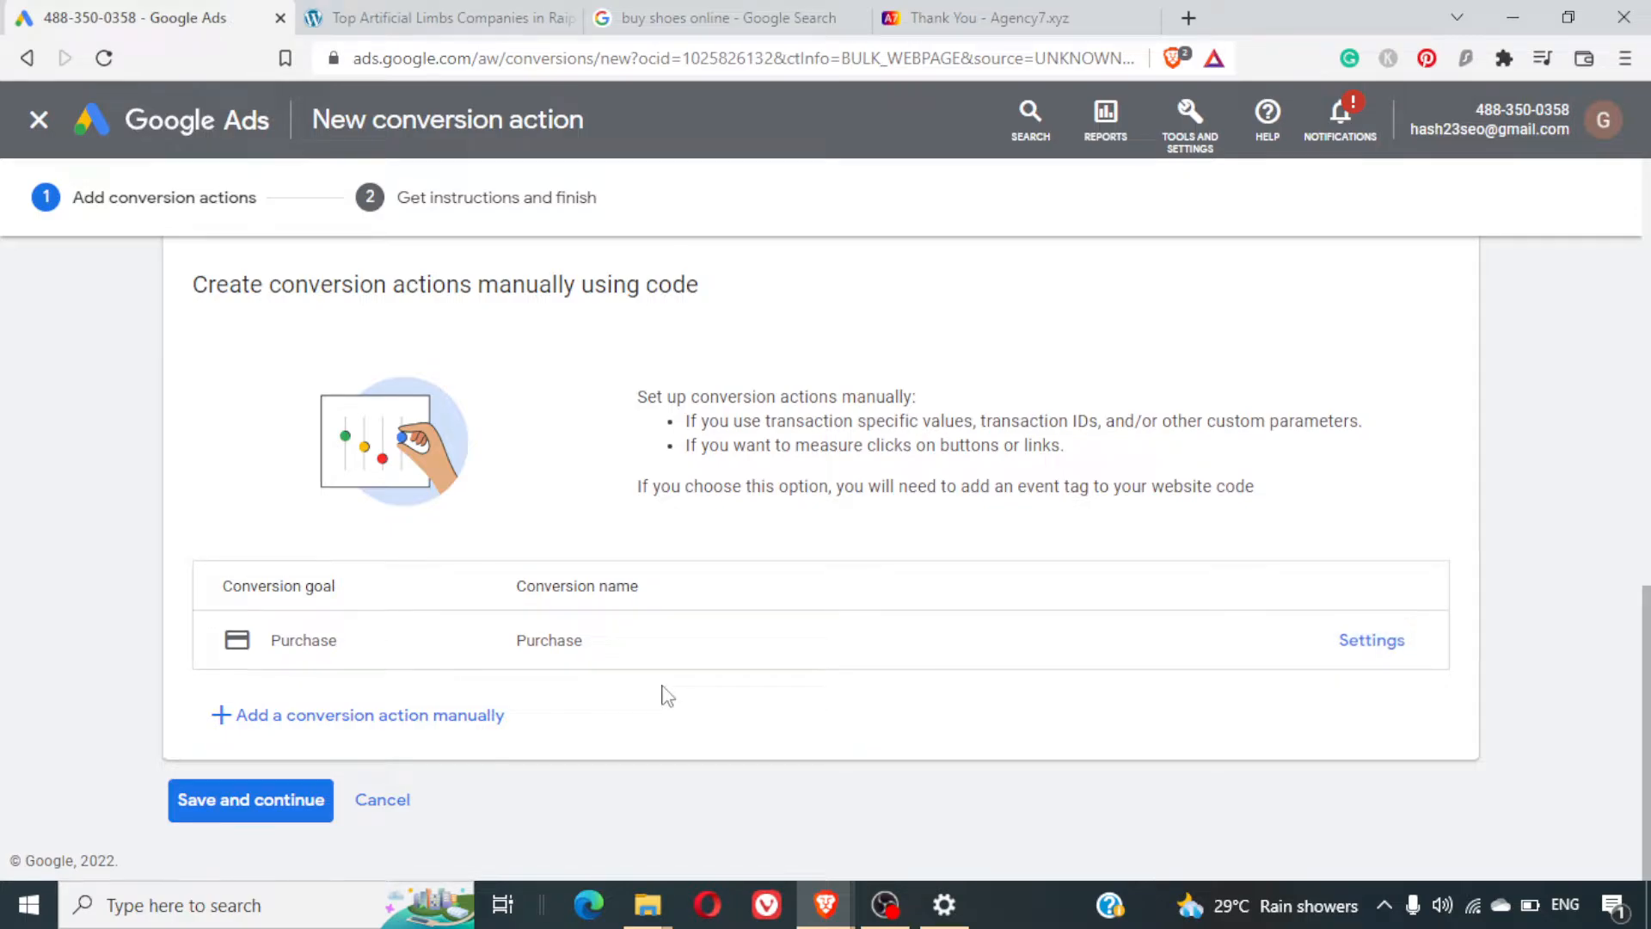
Save the conversion actions and continue to the tag setup instructions
{"action": "left_click", "coordinate": [307, 798]}
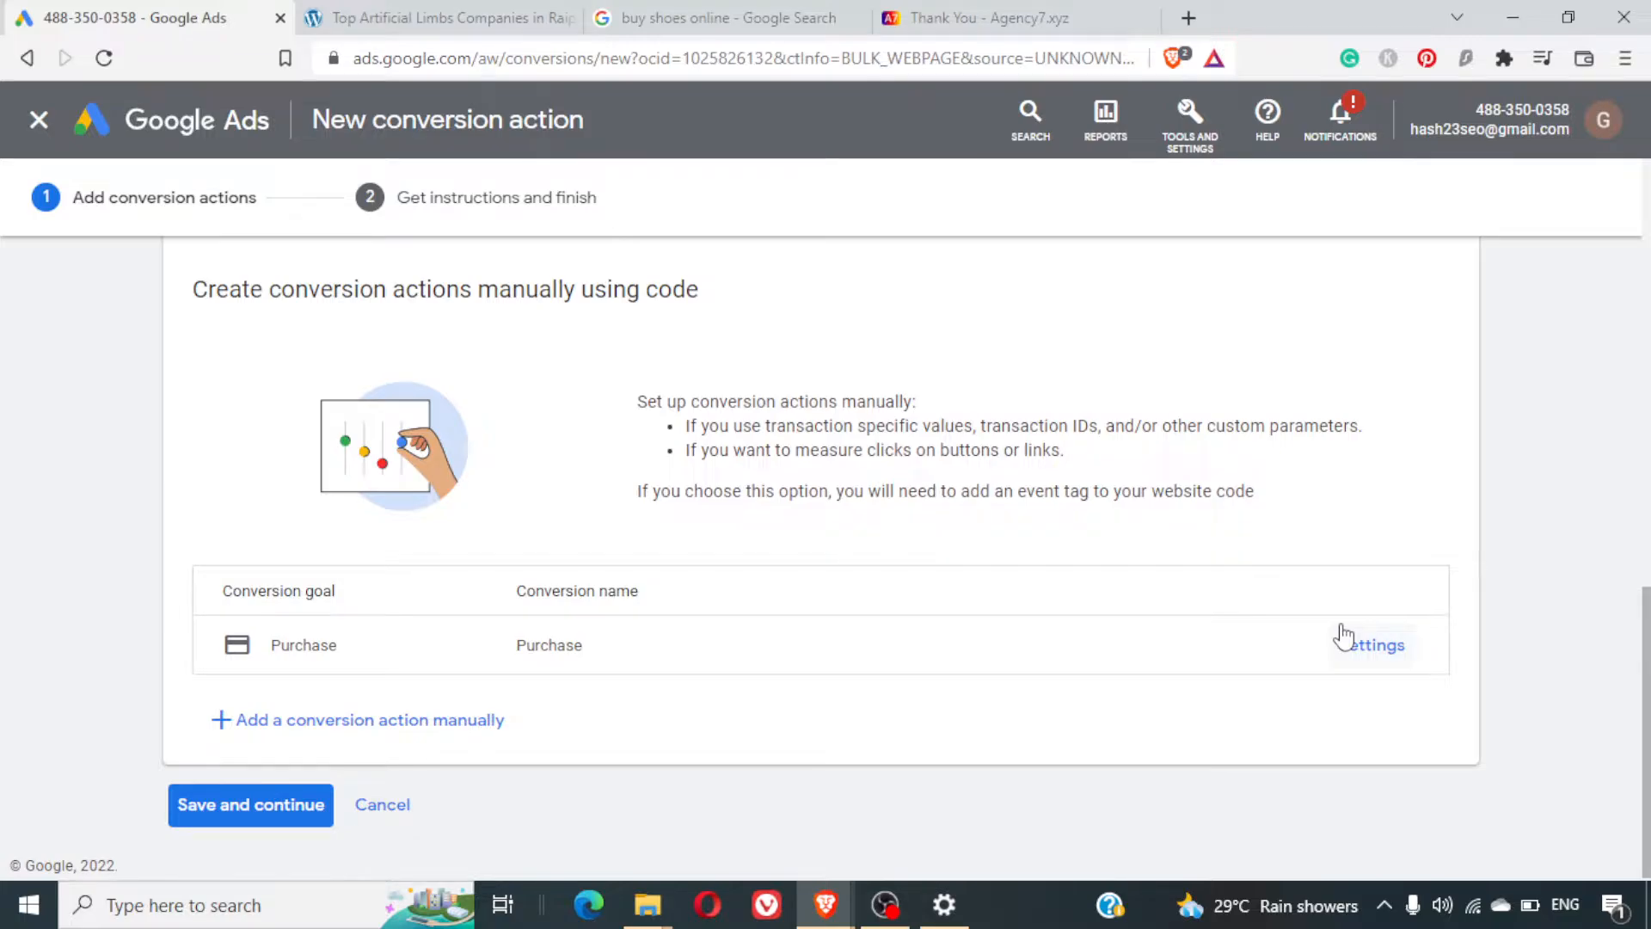
{"action": "scroll", "coordinate": [1342, 626], "scroll_direction": "up", "scroll_amount": 1}
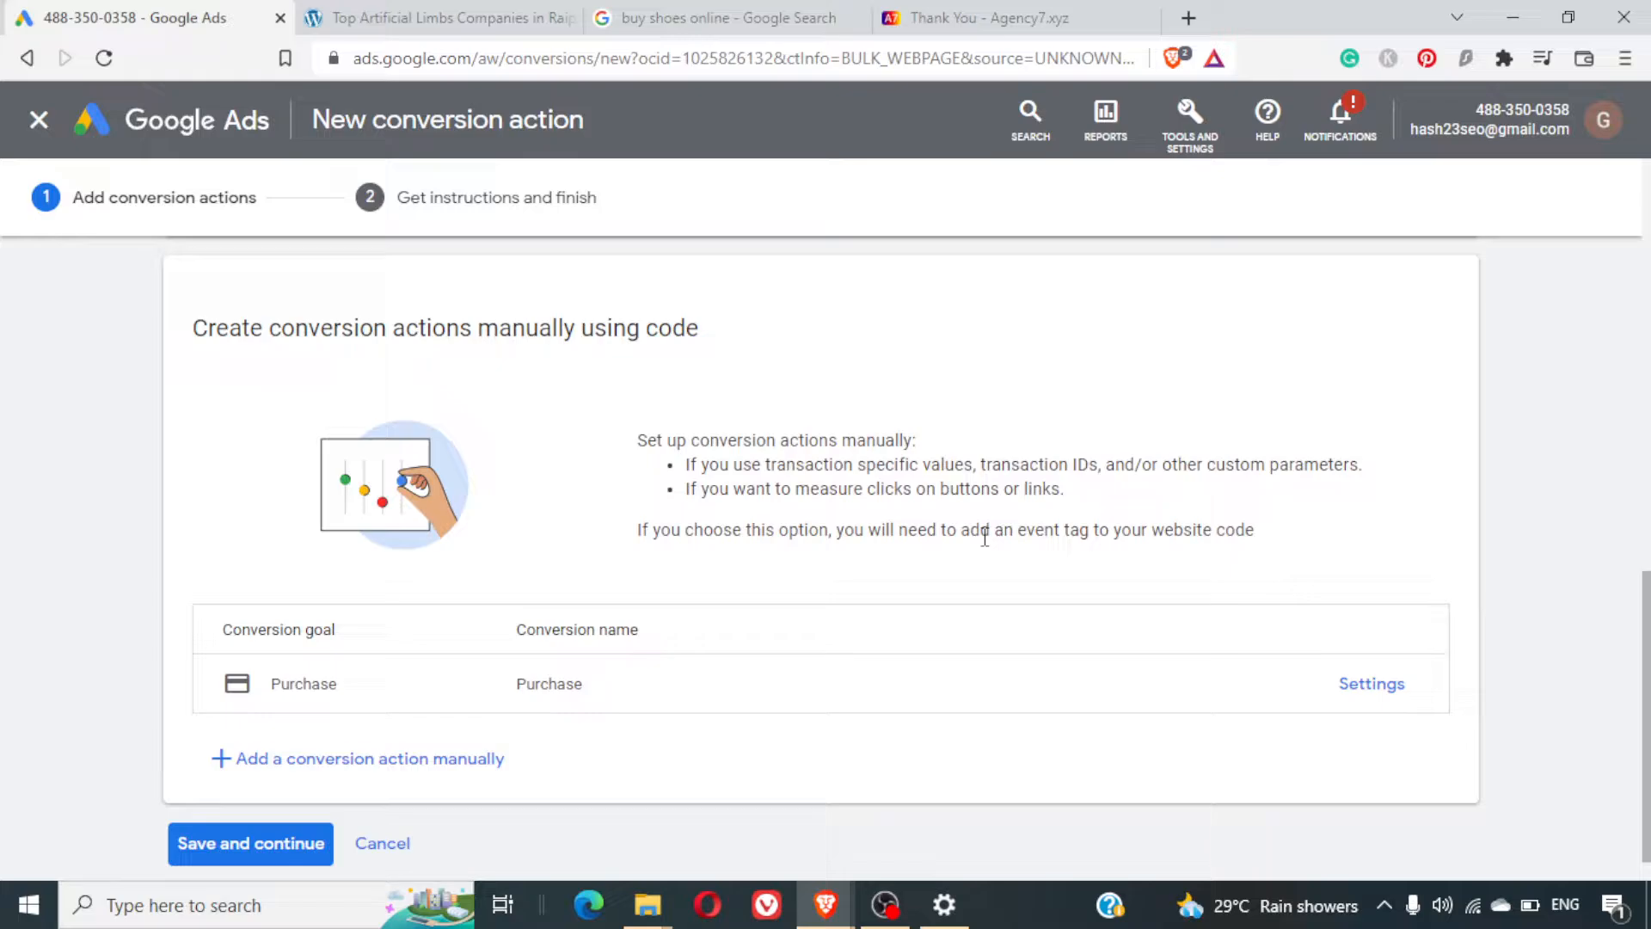
{"action": "scroll", "coordinate": [985, 536], "scroll_direction": "down", "scroll_amount": 1}
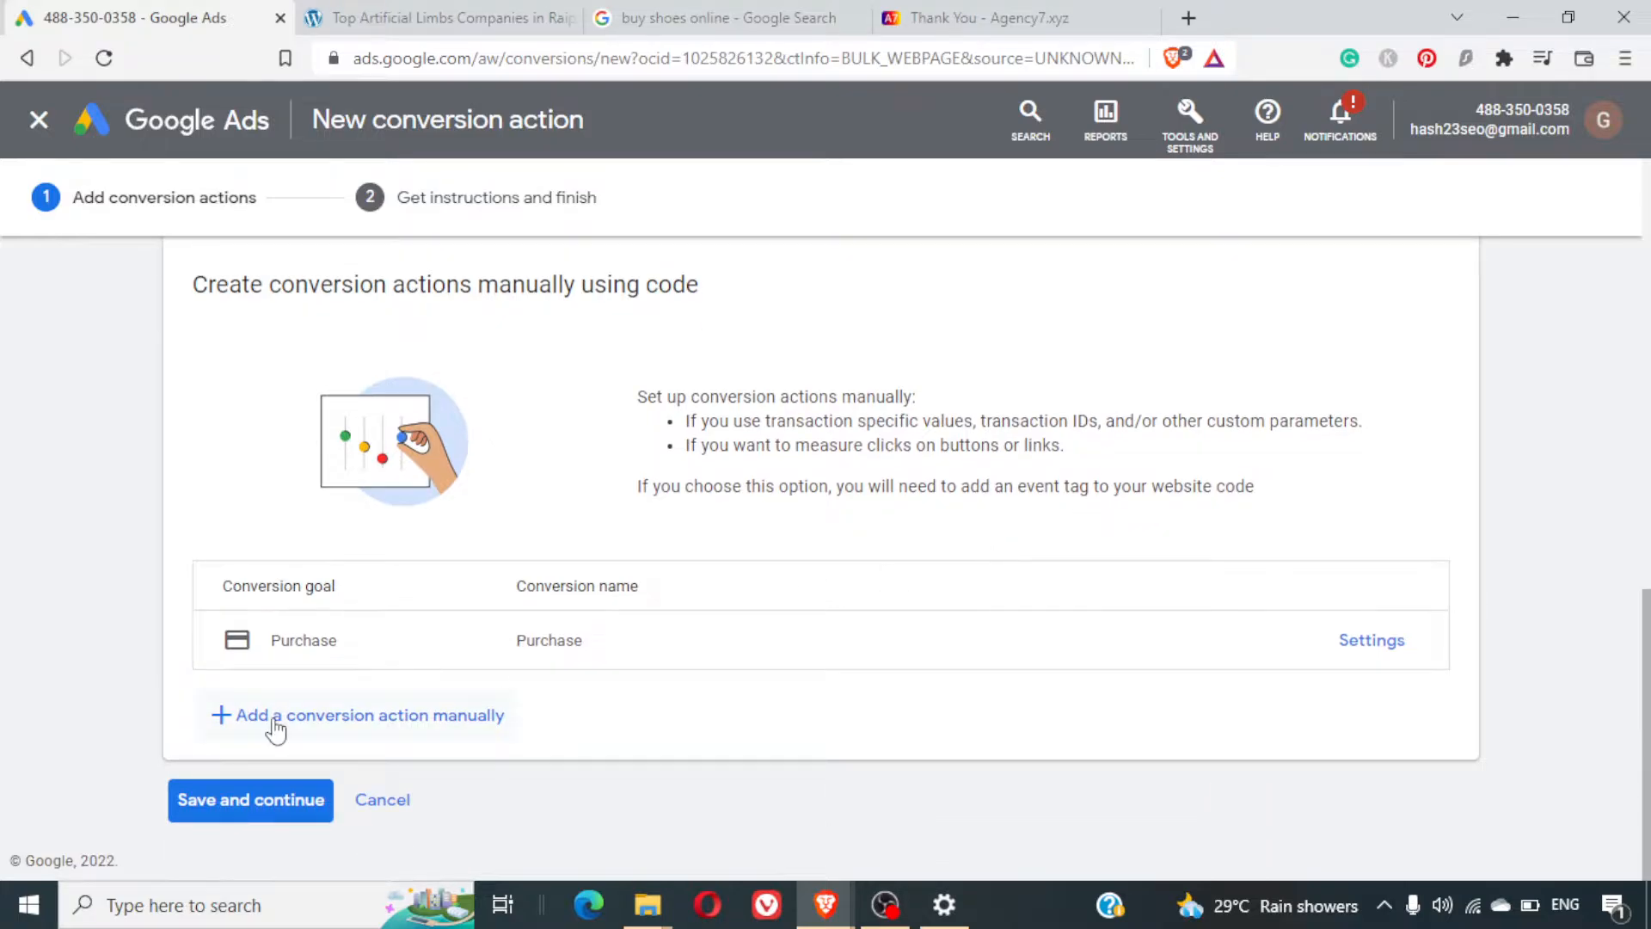
{"action": "left_click", "coordinate": [258, 801]}
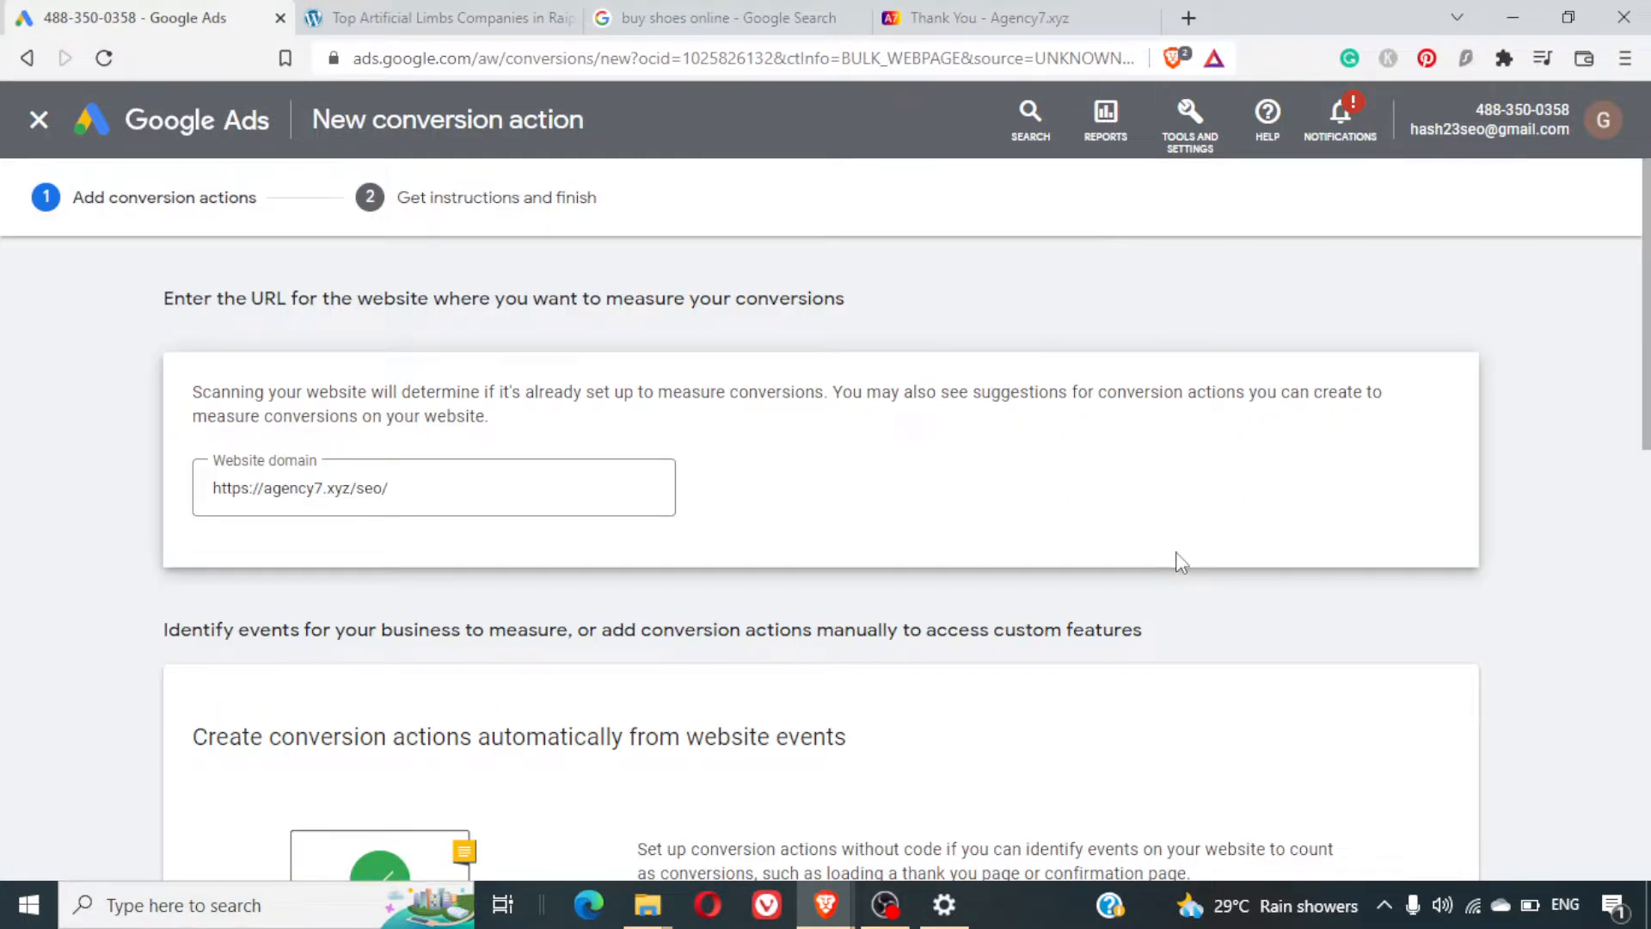
{"action": "left_click", "coordinate": [504, 206]}
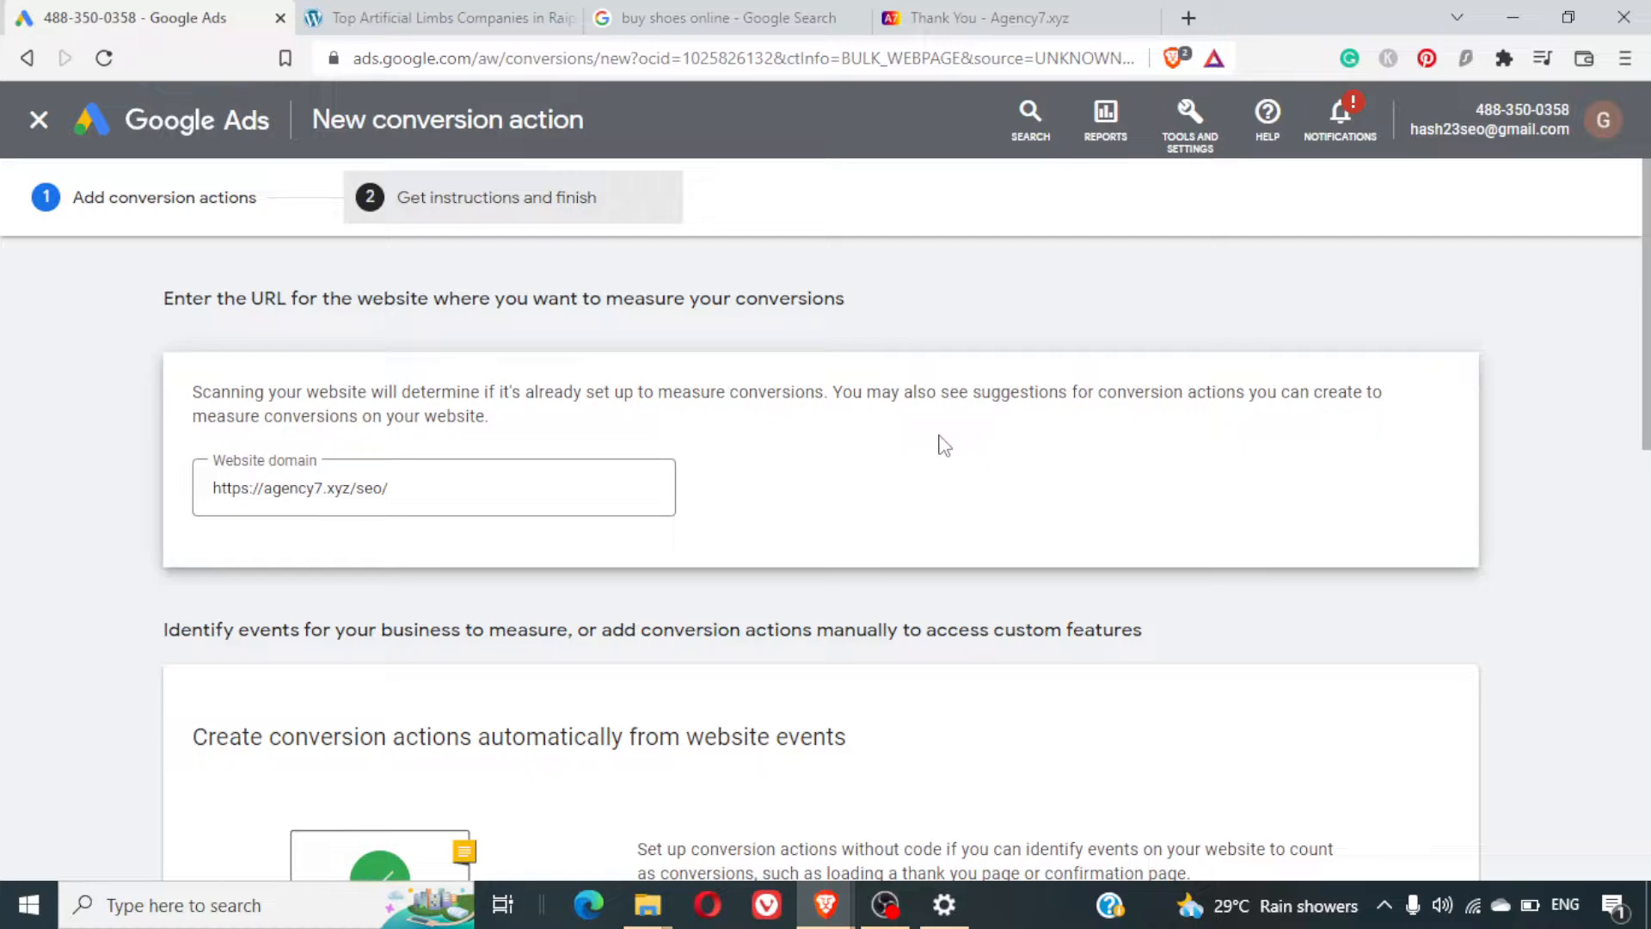
{"action": "double_click", "coordinate": [507, 205]}
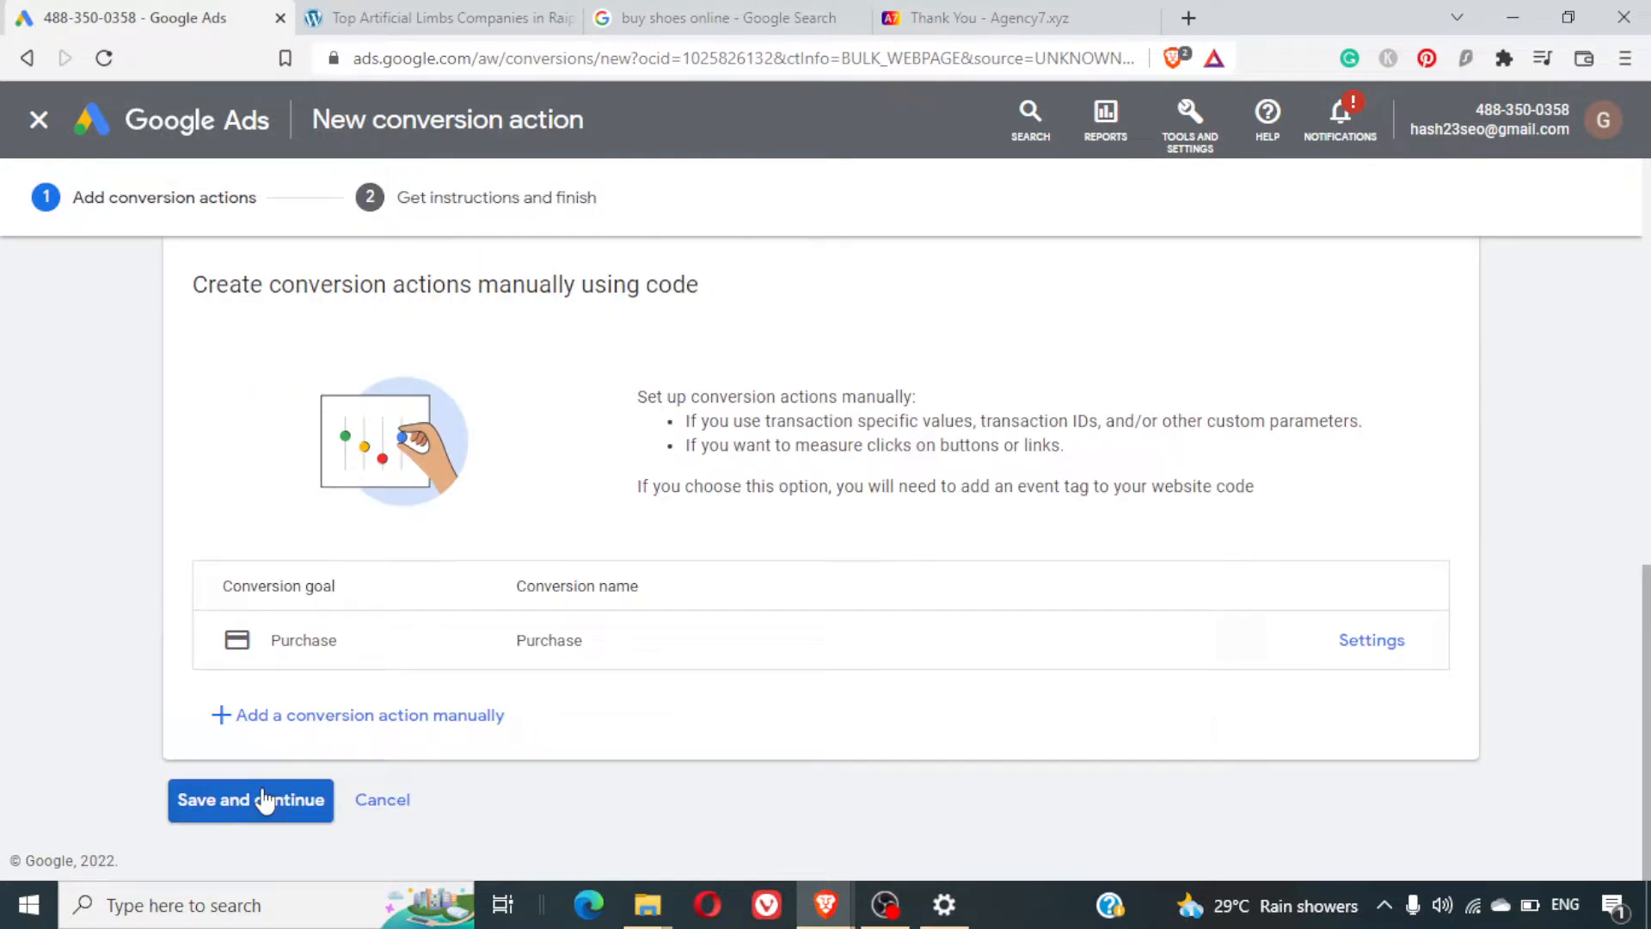
{"action": "left_click", "coordinate": [263, 796]}
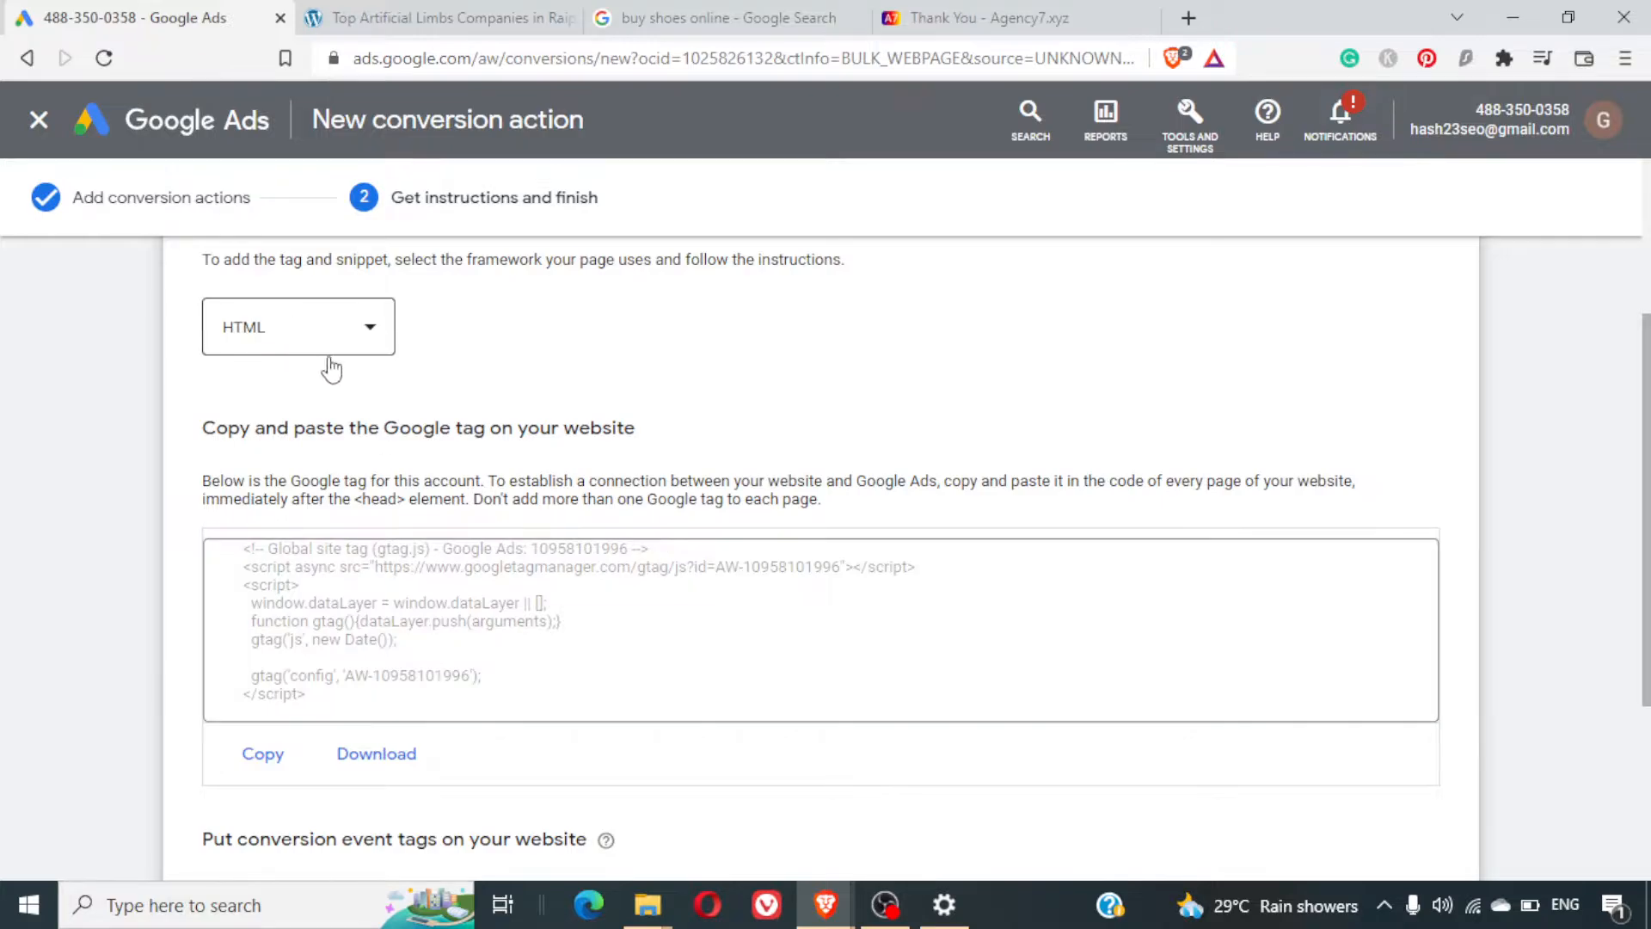
Review the website code instructions, including the HTML and AMP framework choices, the Google tag snippet and the Purchase event tag section
{"action": "left_click", "coordinate": [356, 325]}
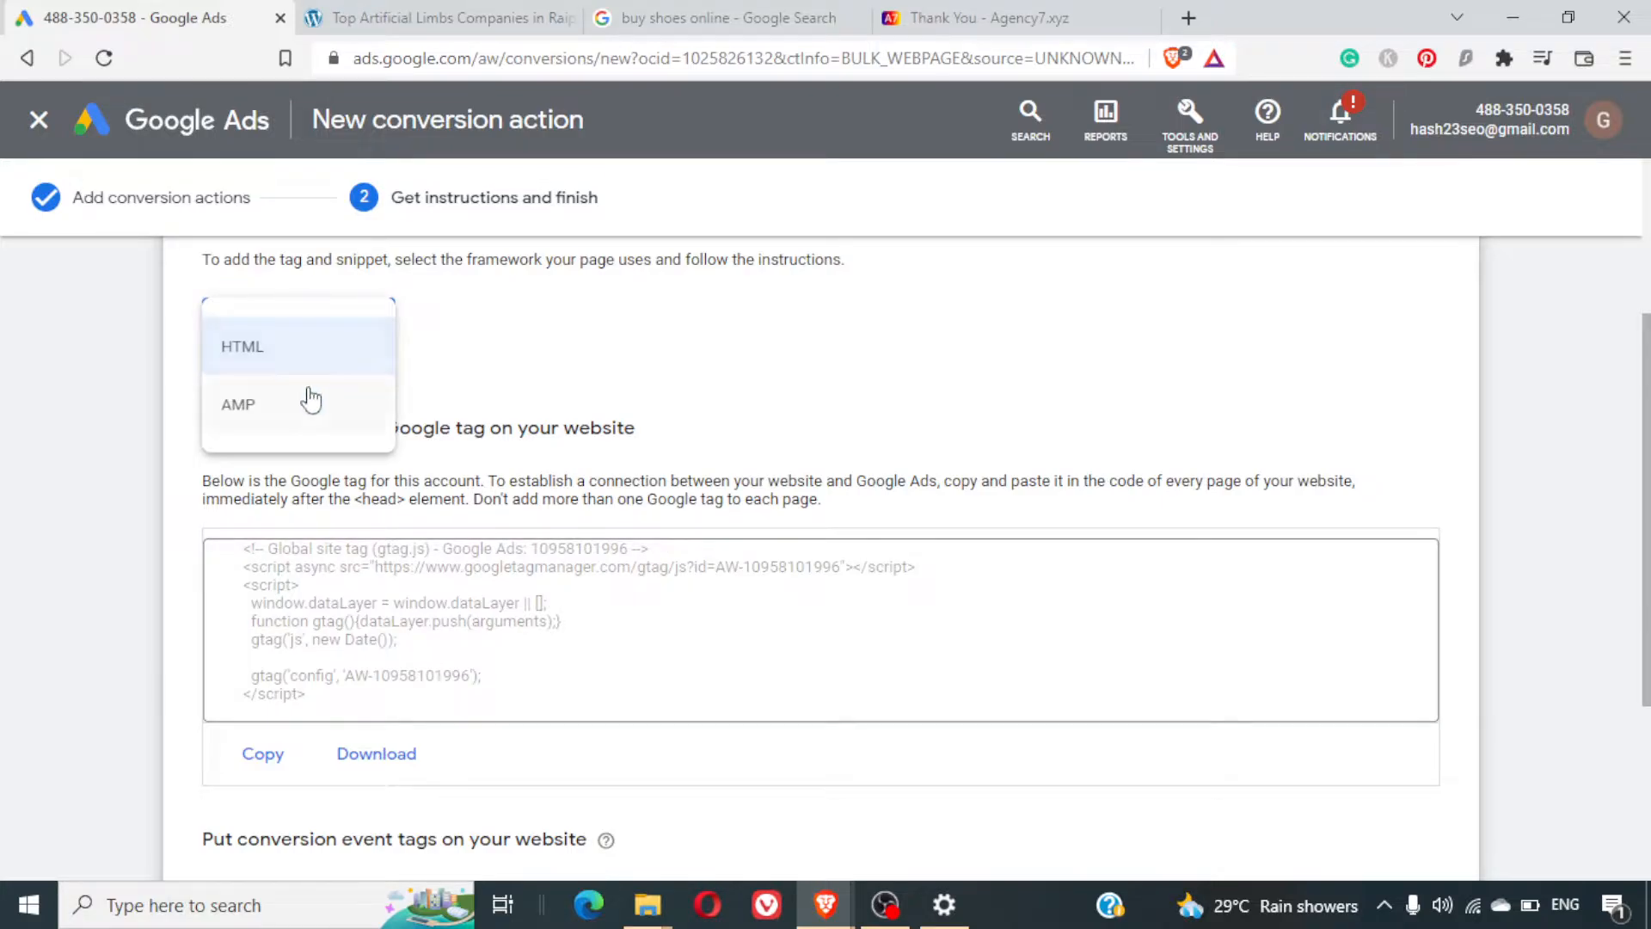
{"action": "left_click", "coordinate": [325, 365]}
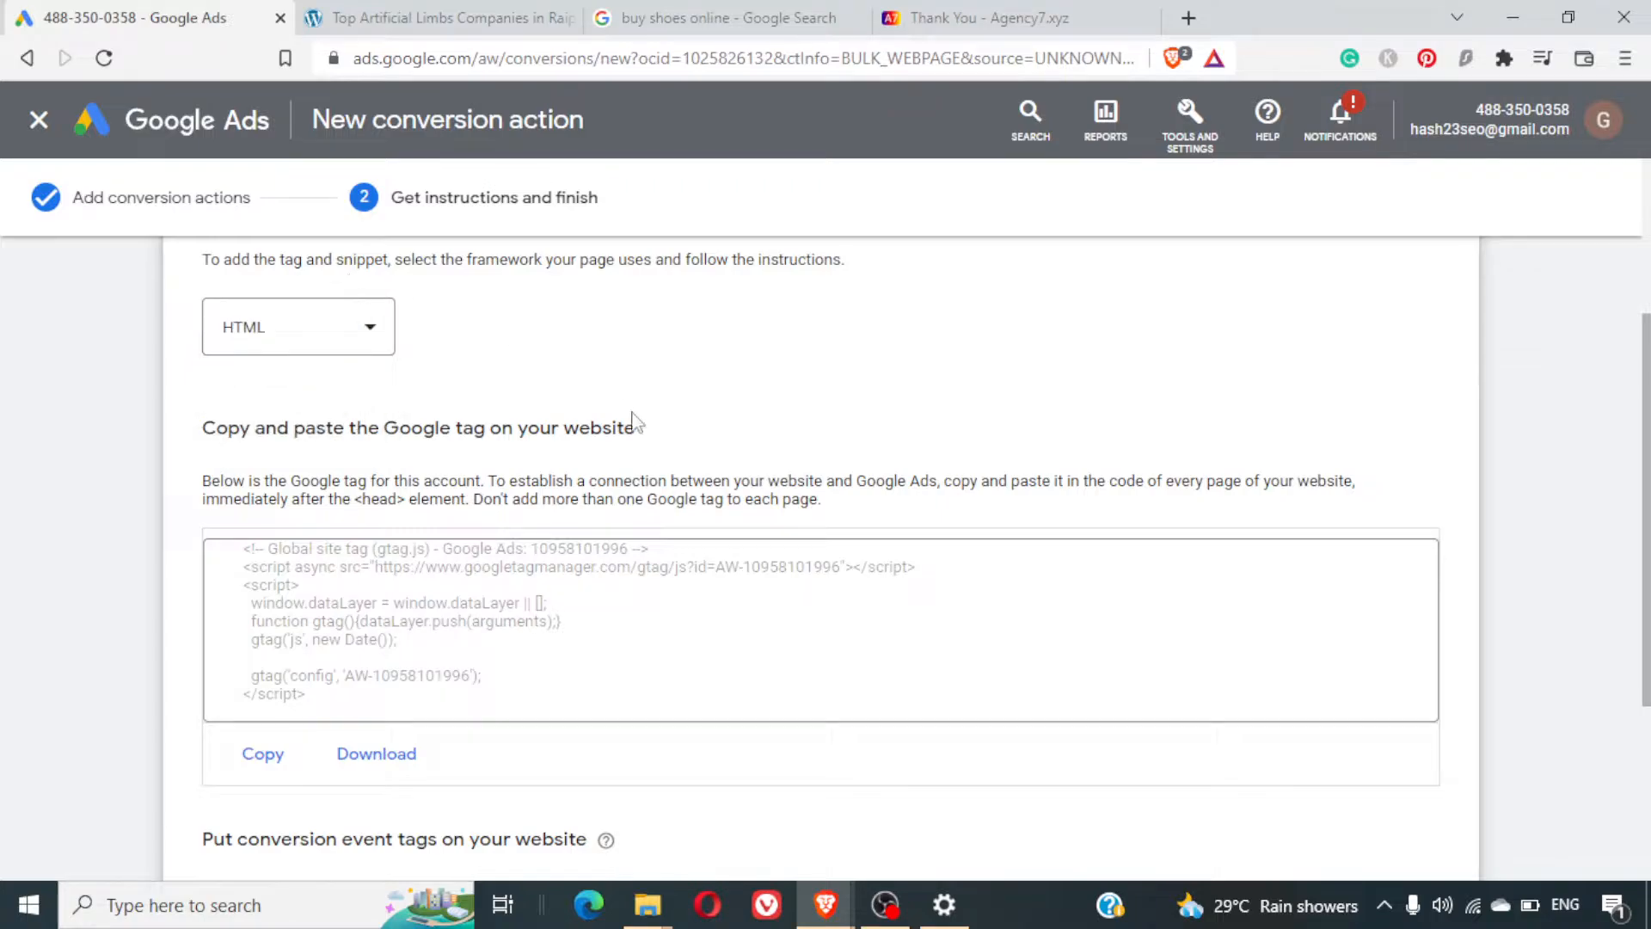
{"action": "scroll", "coordinate": [637, 422], "scroll_direction": "down", "scroll_amount": 4}
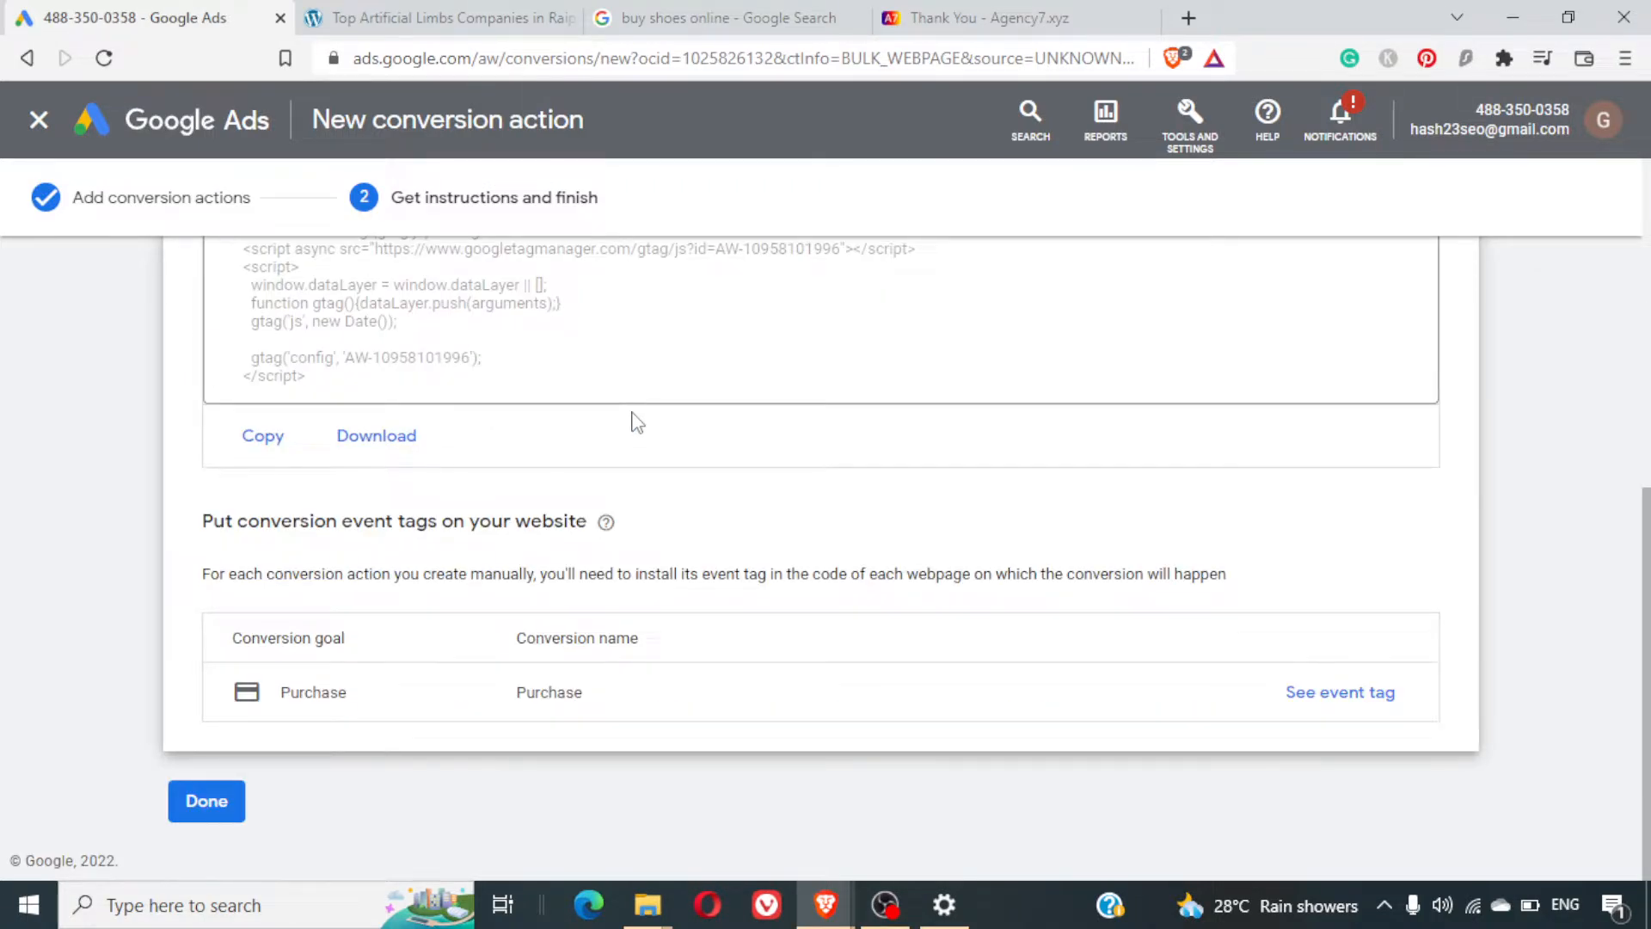
{"action": "scroll", "coordinate": [637, 422], "scroll_direction": "up", "scroll_amount": 2}
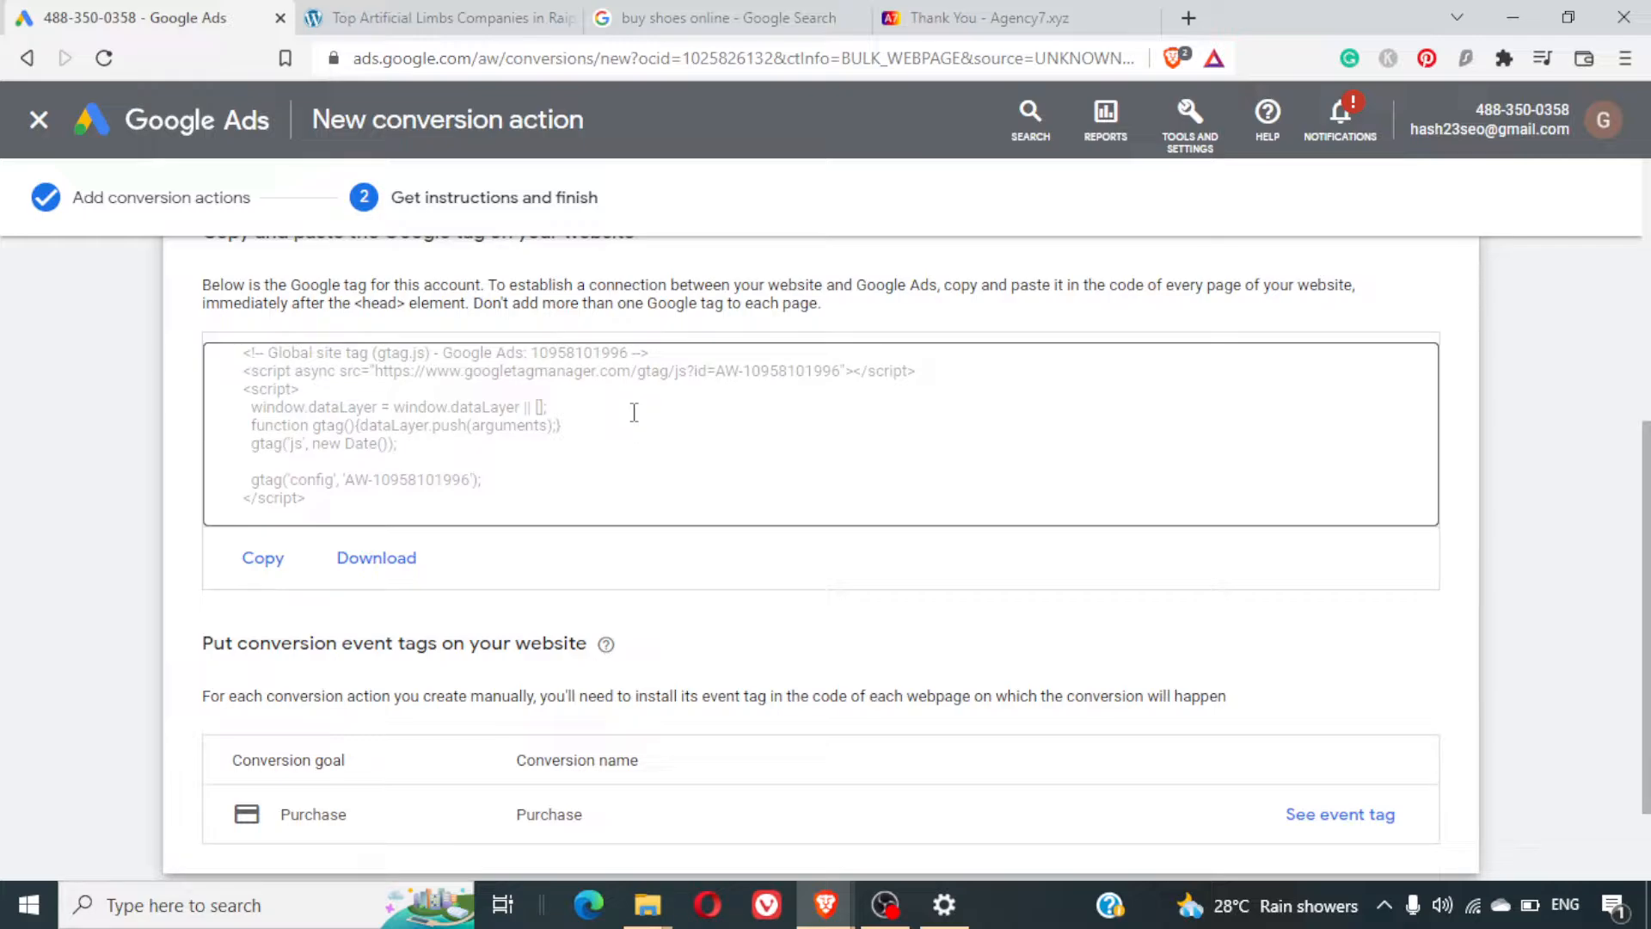
{"action": "scroll", "coordinate": [634, 412], "scroll_direction": "down", "scroll_amount": 1}
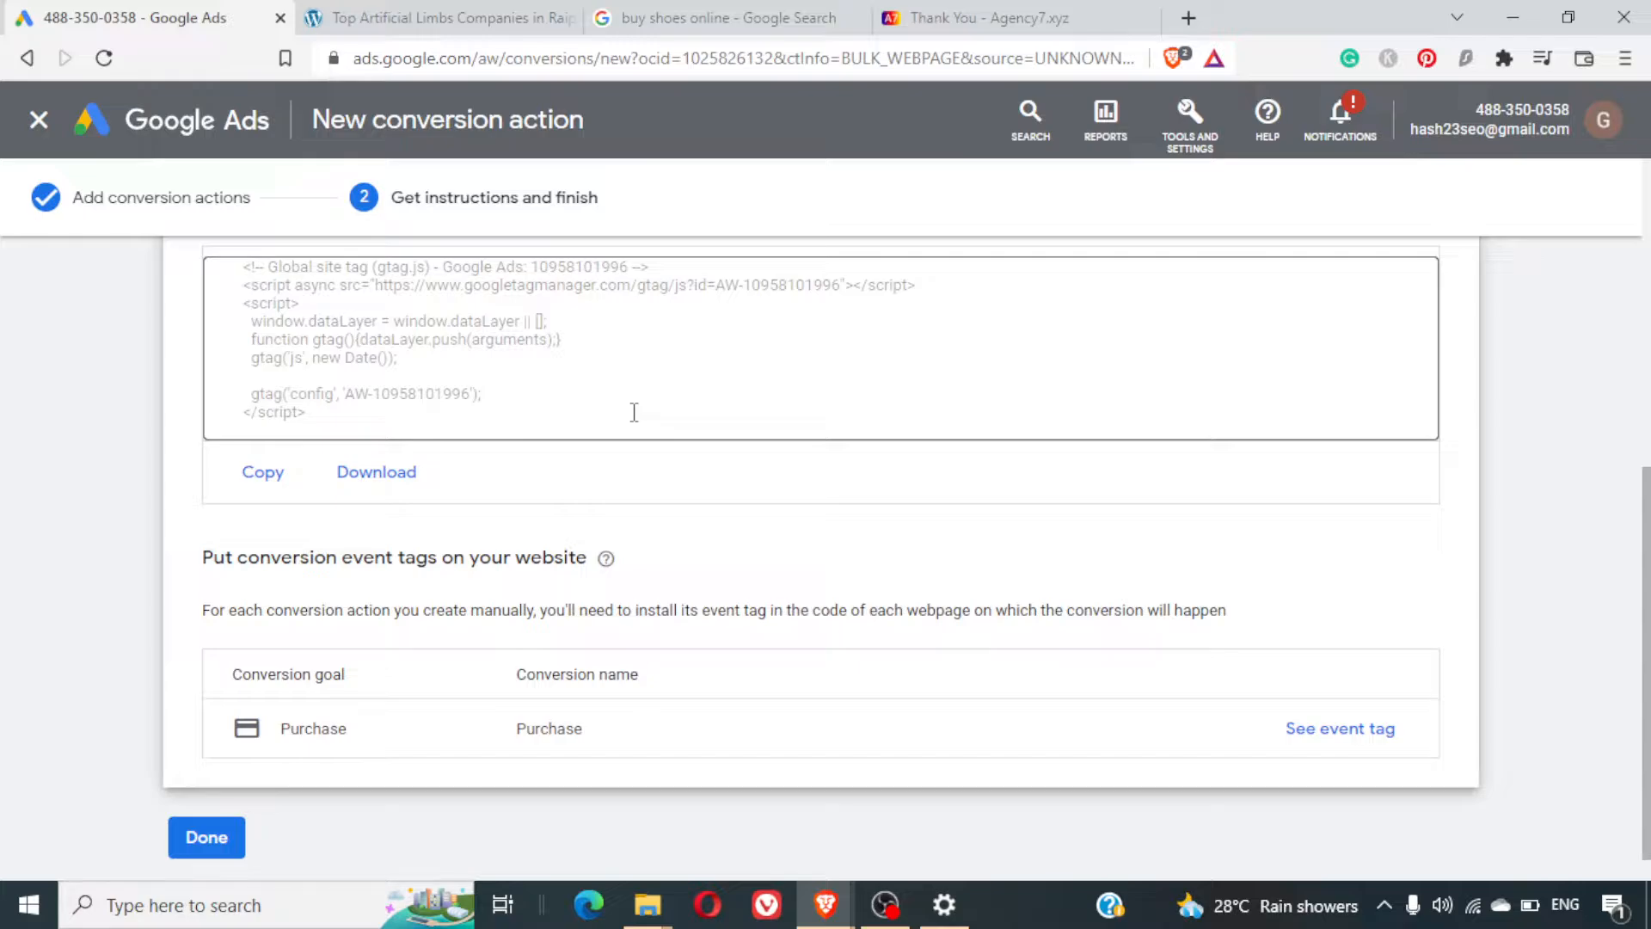
{"action": "scroll", "coordinate": [634, 413], "scroll_direction": "up", "scroll_amount": 2}
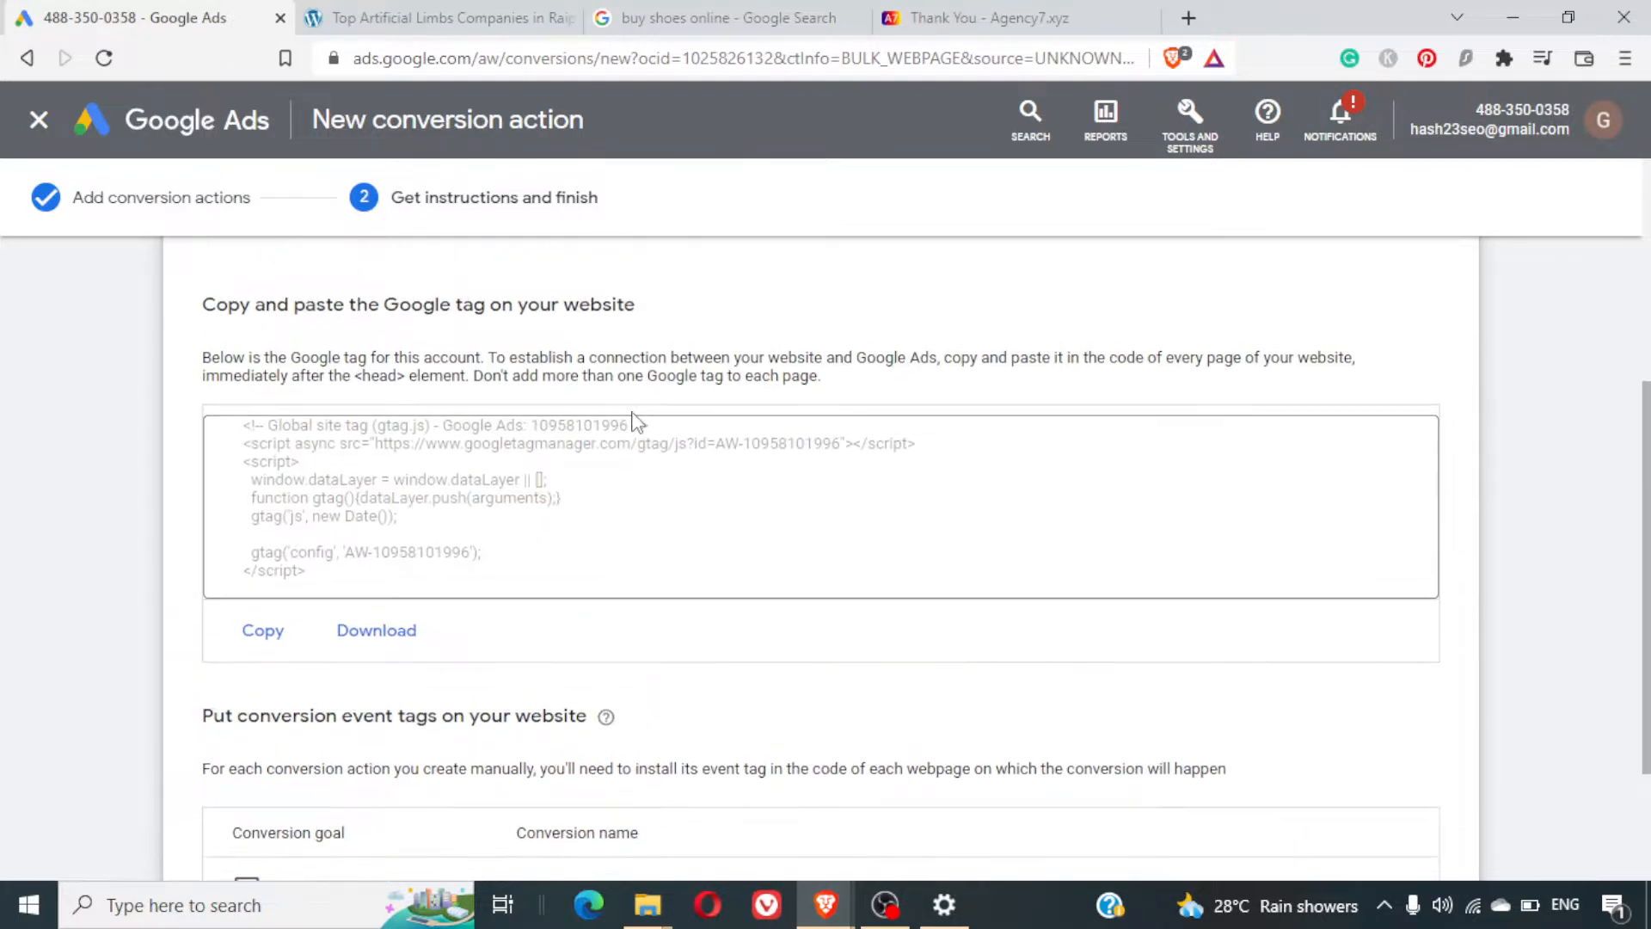
{"action": "scroll", "coordinate": [636, 423], "scroll_direction": "down", "scroll_amount": 3}
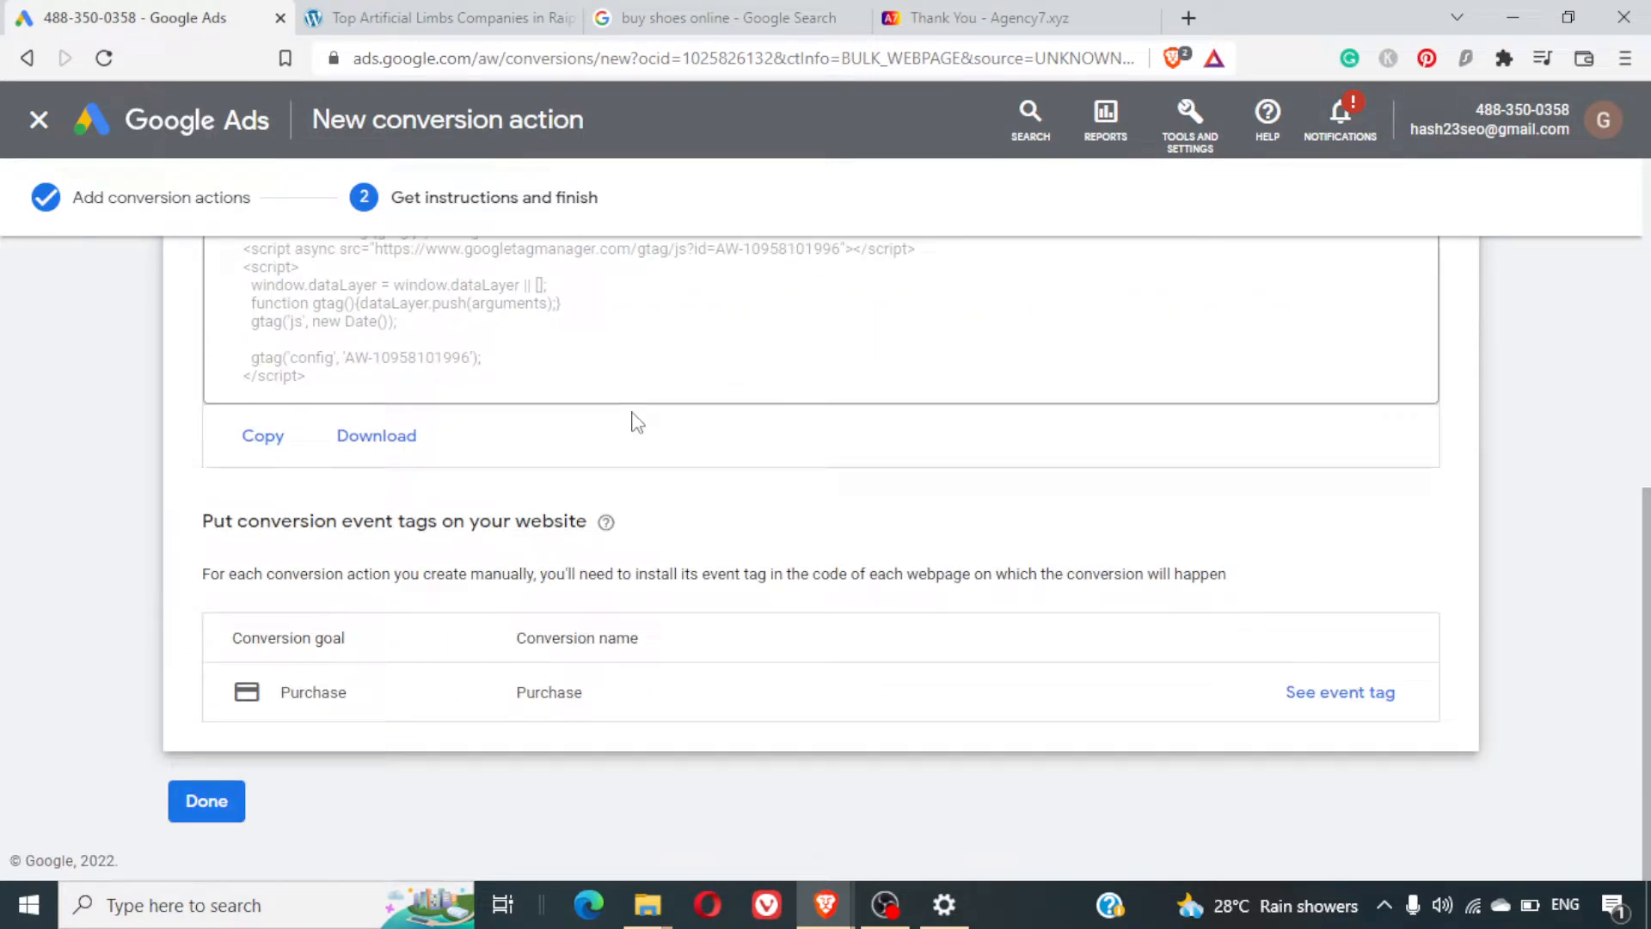
{"action": "scroll", "coordinate": [637, 423], "scroll_direction": "up", "scroll_amount": 2}
{"action": "scroll", "coordinate": [634, 413], "scroll_direction": "up", "scroll_amount": 4}
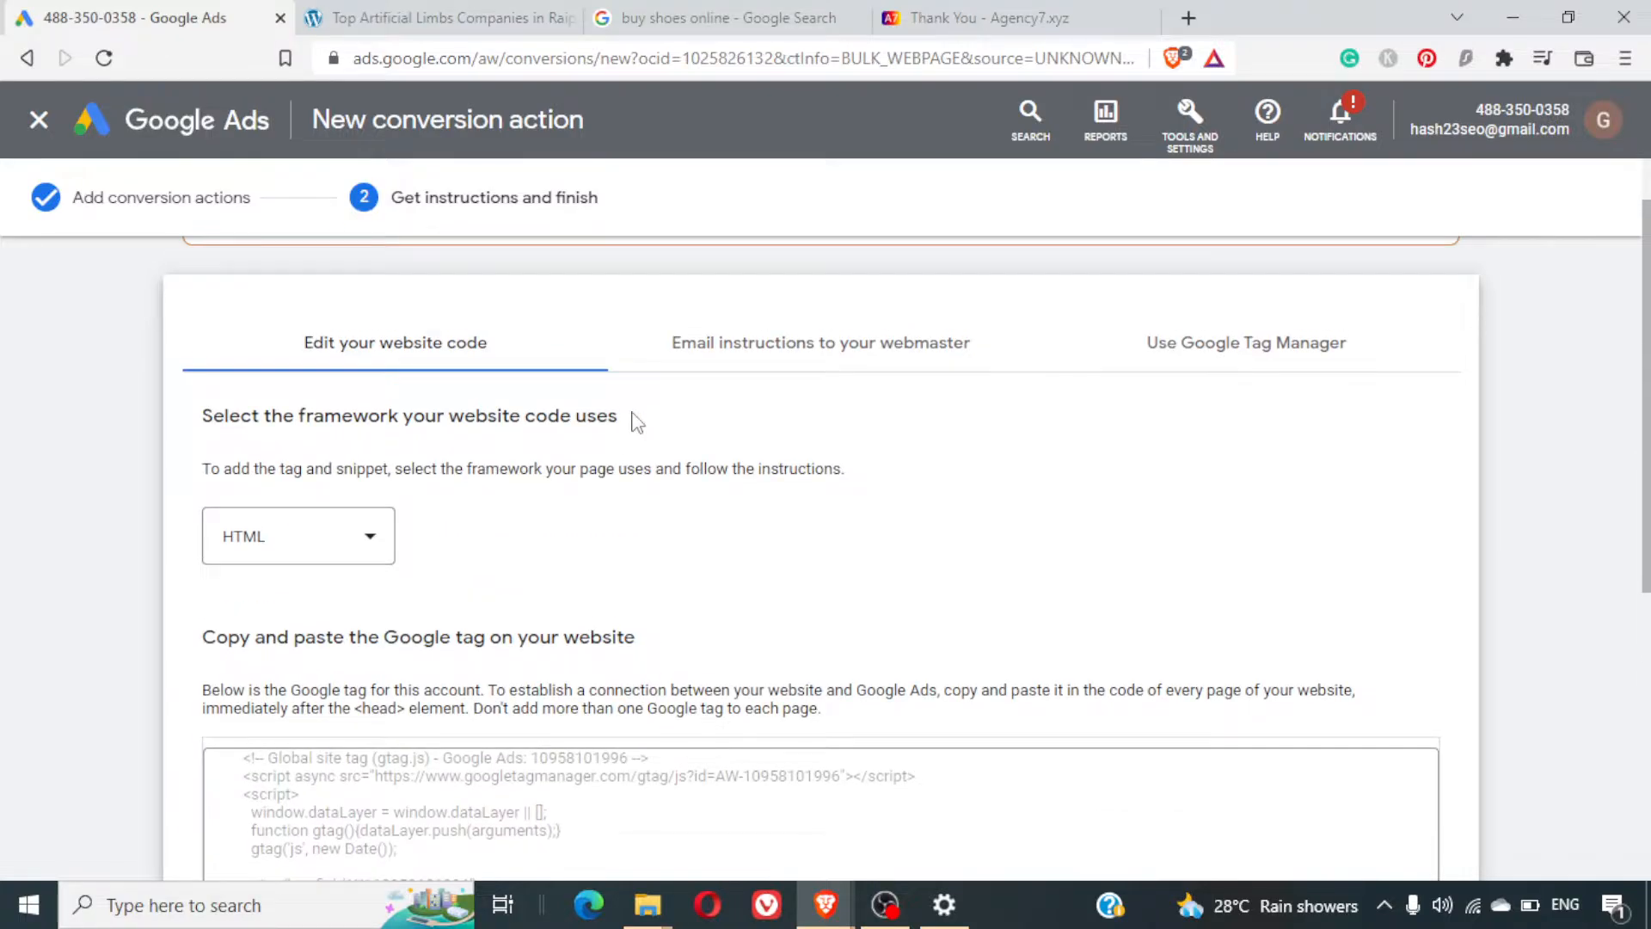
Show the Google Tag Manager setup instructions and examine the conversion ID, Purchase conversion label and next steps
{"action": "left_click", "coordinate": [1249, 370]}
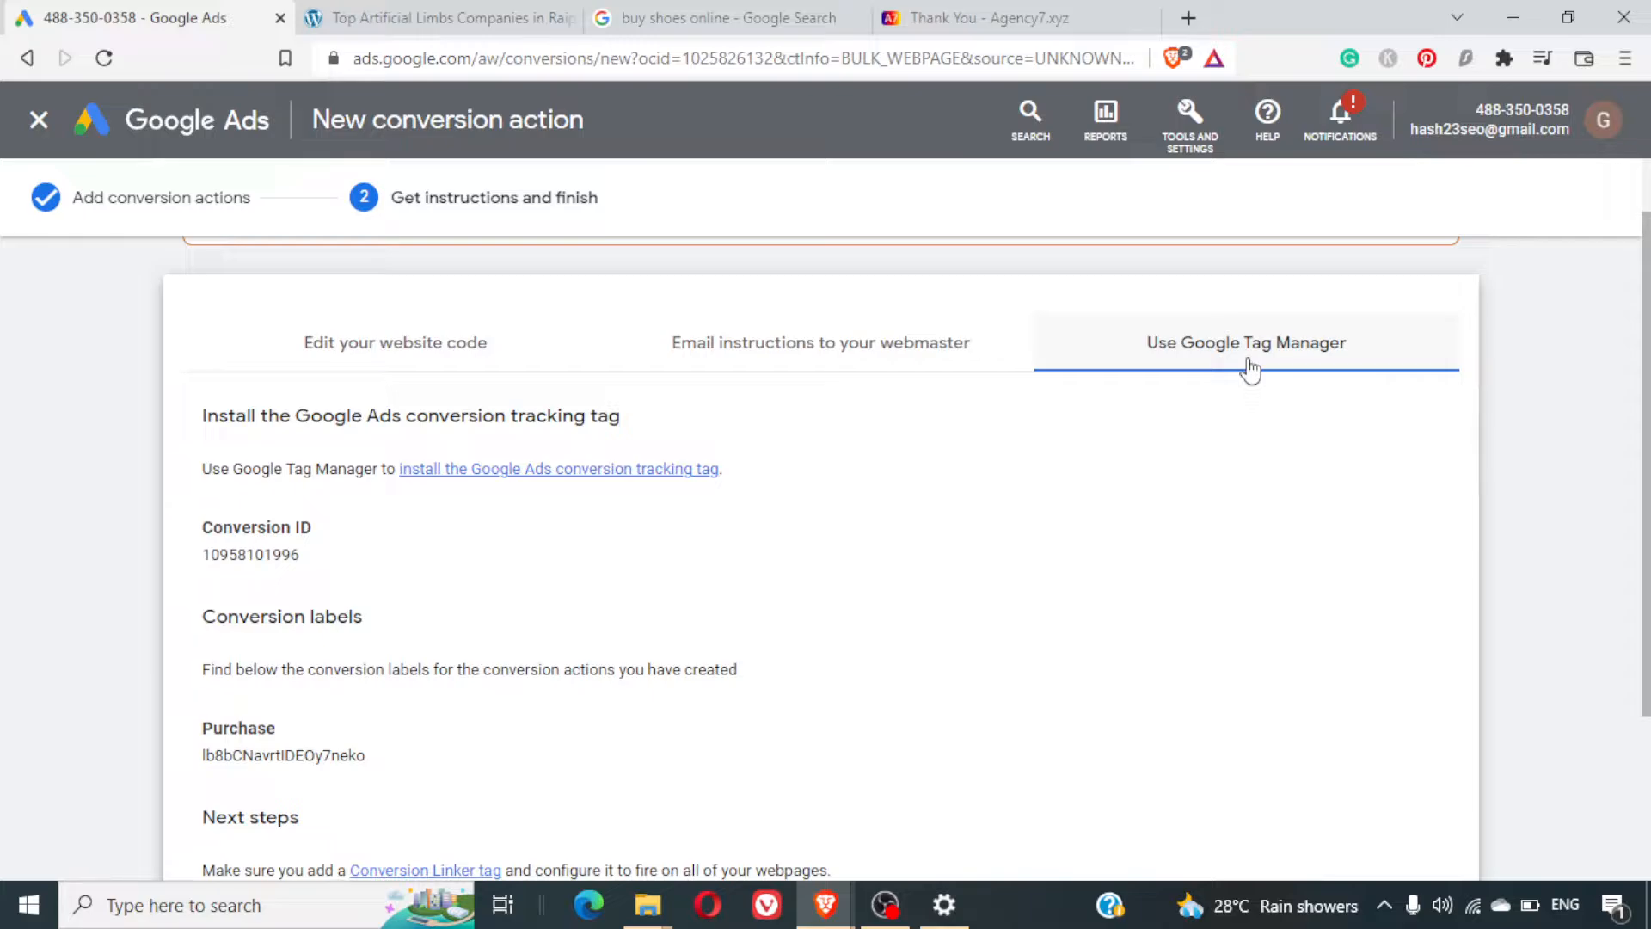
{"action": "scroll", "coordinate": [1153, 511], "scroll_direction": "down", "scroll_amount": 1}
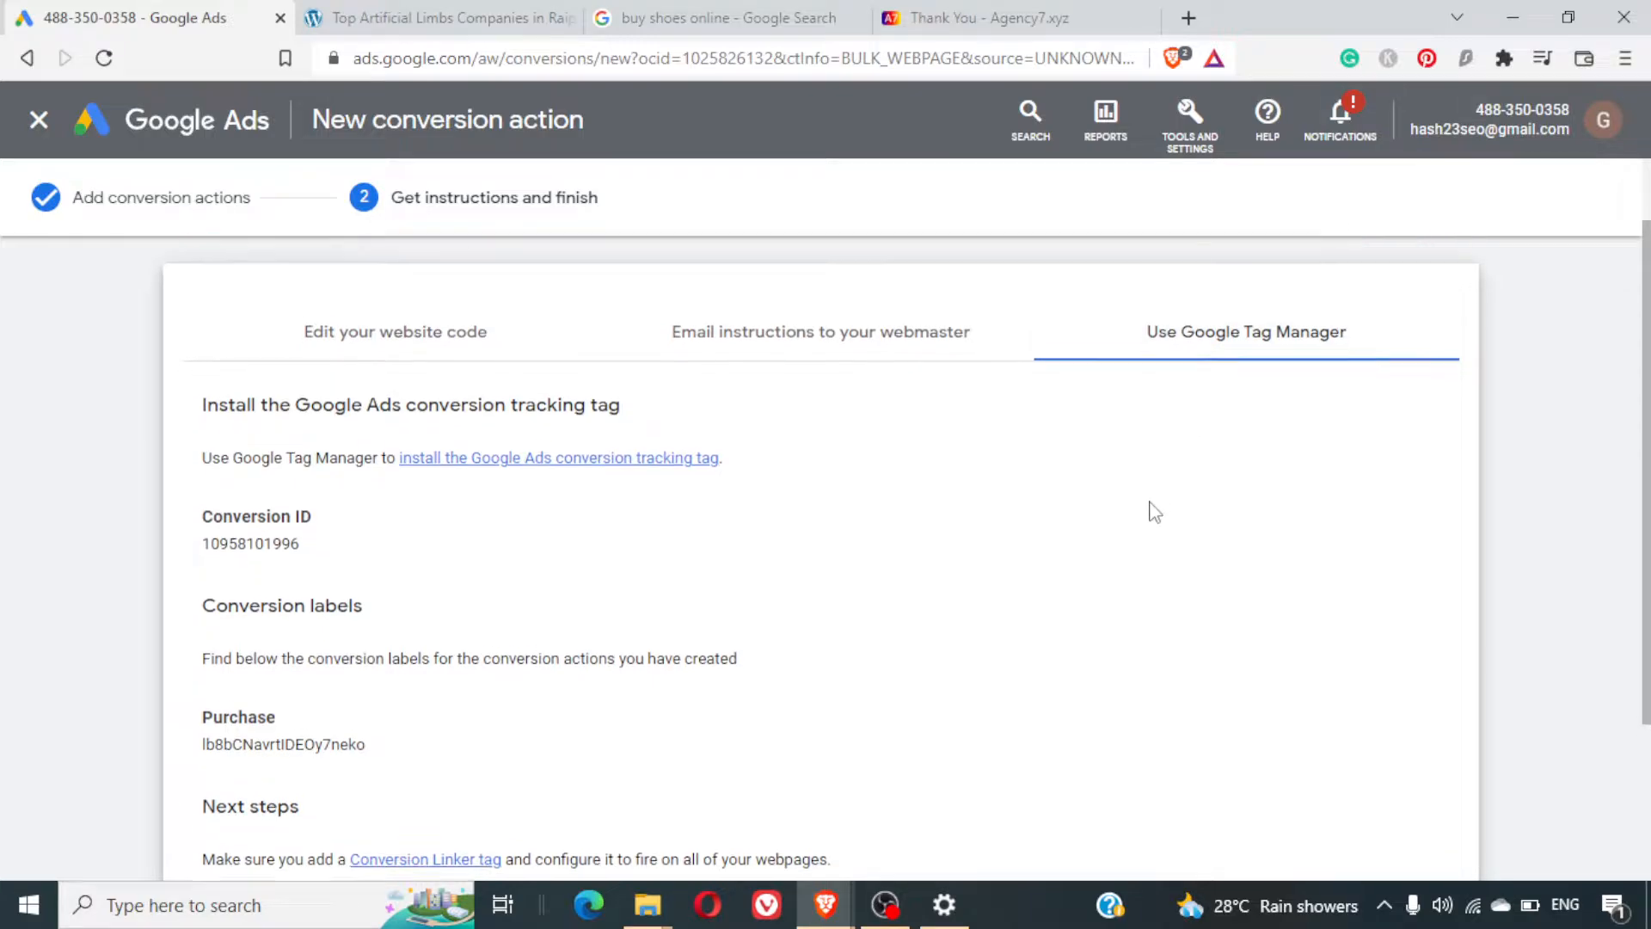
{"action": "scroll", "coordinate": [1153, 511], "scroll_direction": "down", "scroll_amount": 2}
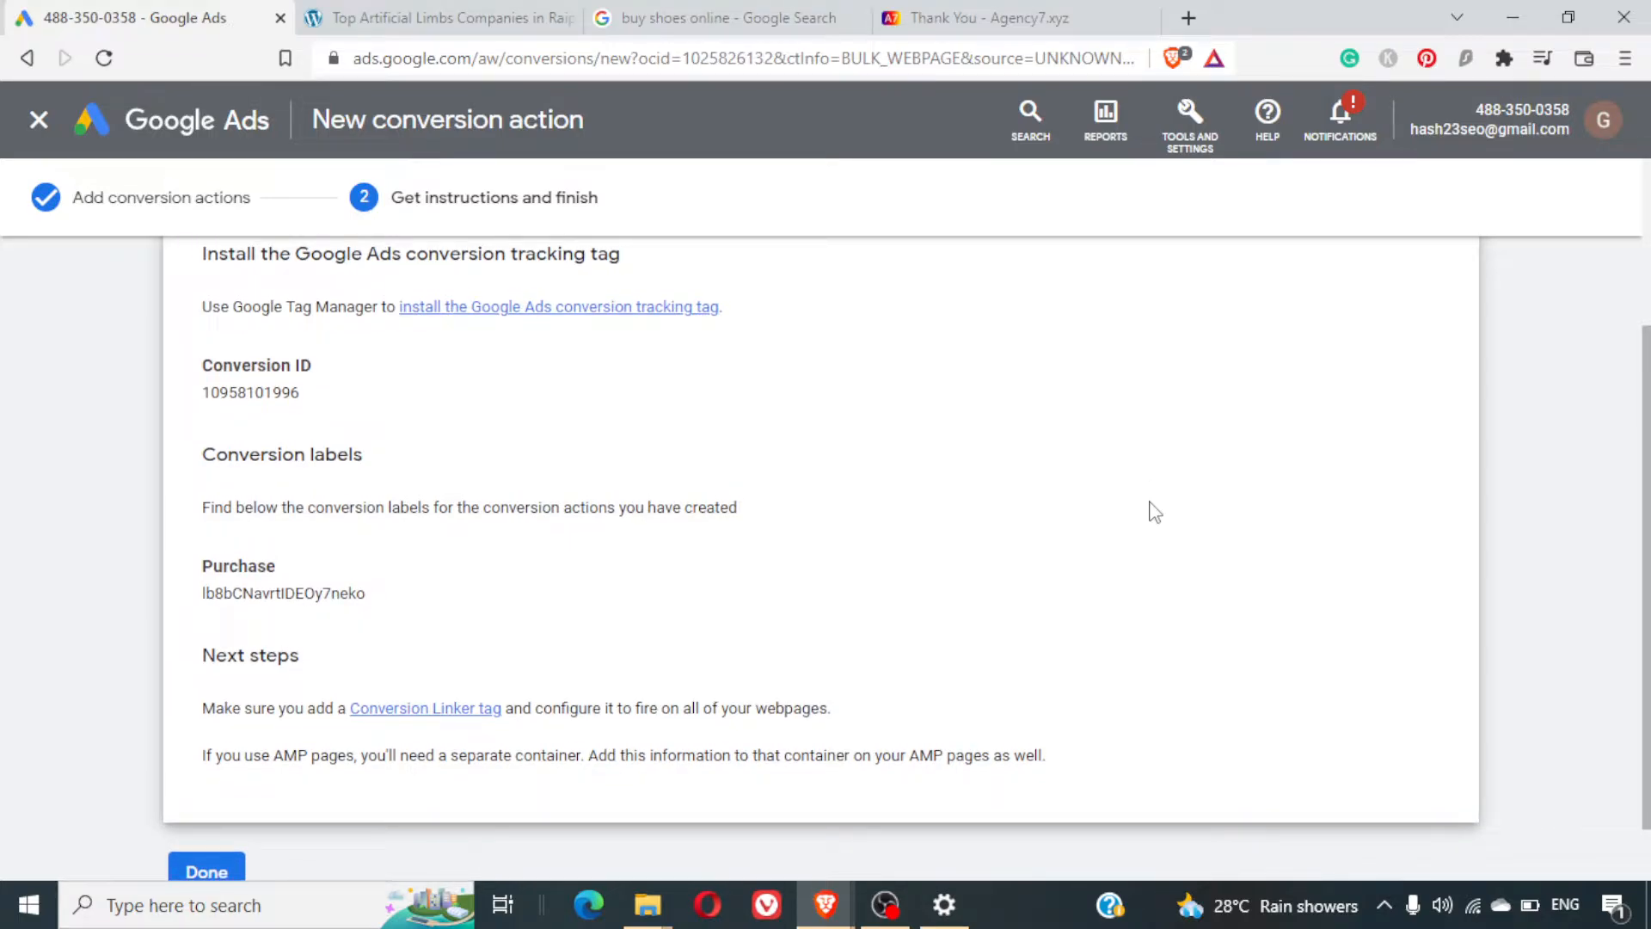
{"action": "scroll", "coordinate": [1153, 510], "scroll_direction": "up", "scroll_amount": 1}
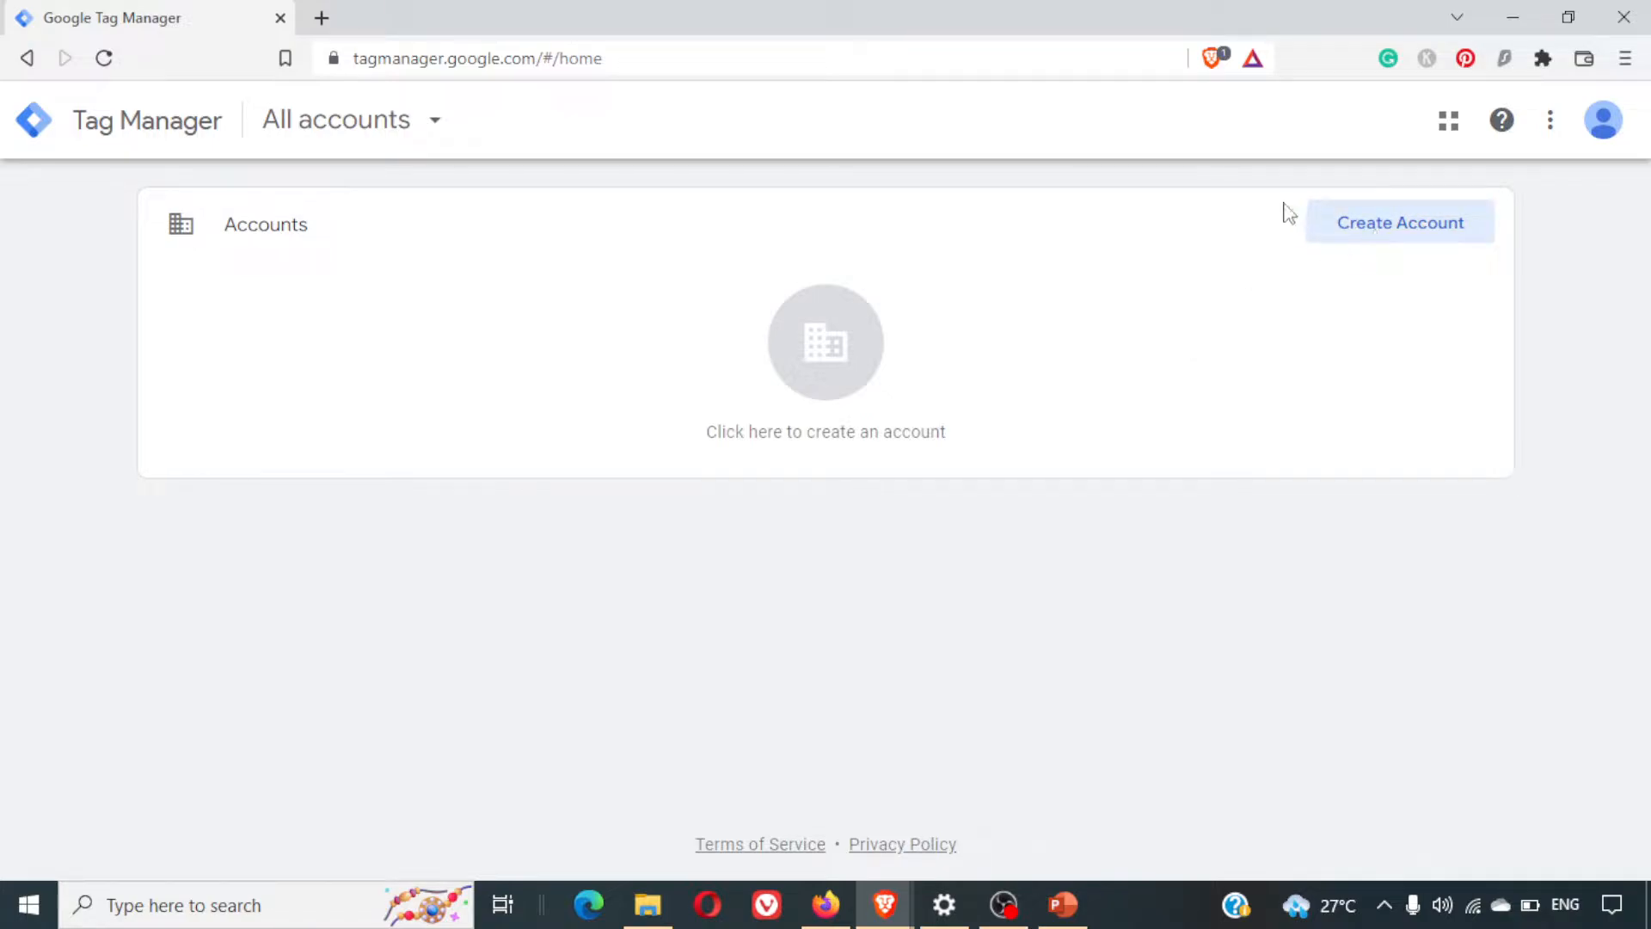
In Google Tag Manager, check which Google account is signed in and examine the site's tagmanager.google.com address
{"action": "left_click", "coordinate": [1598, 145]}
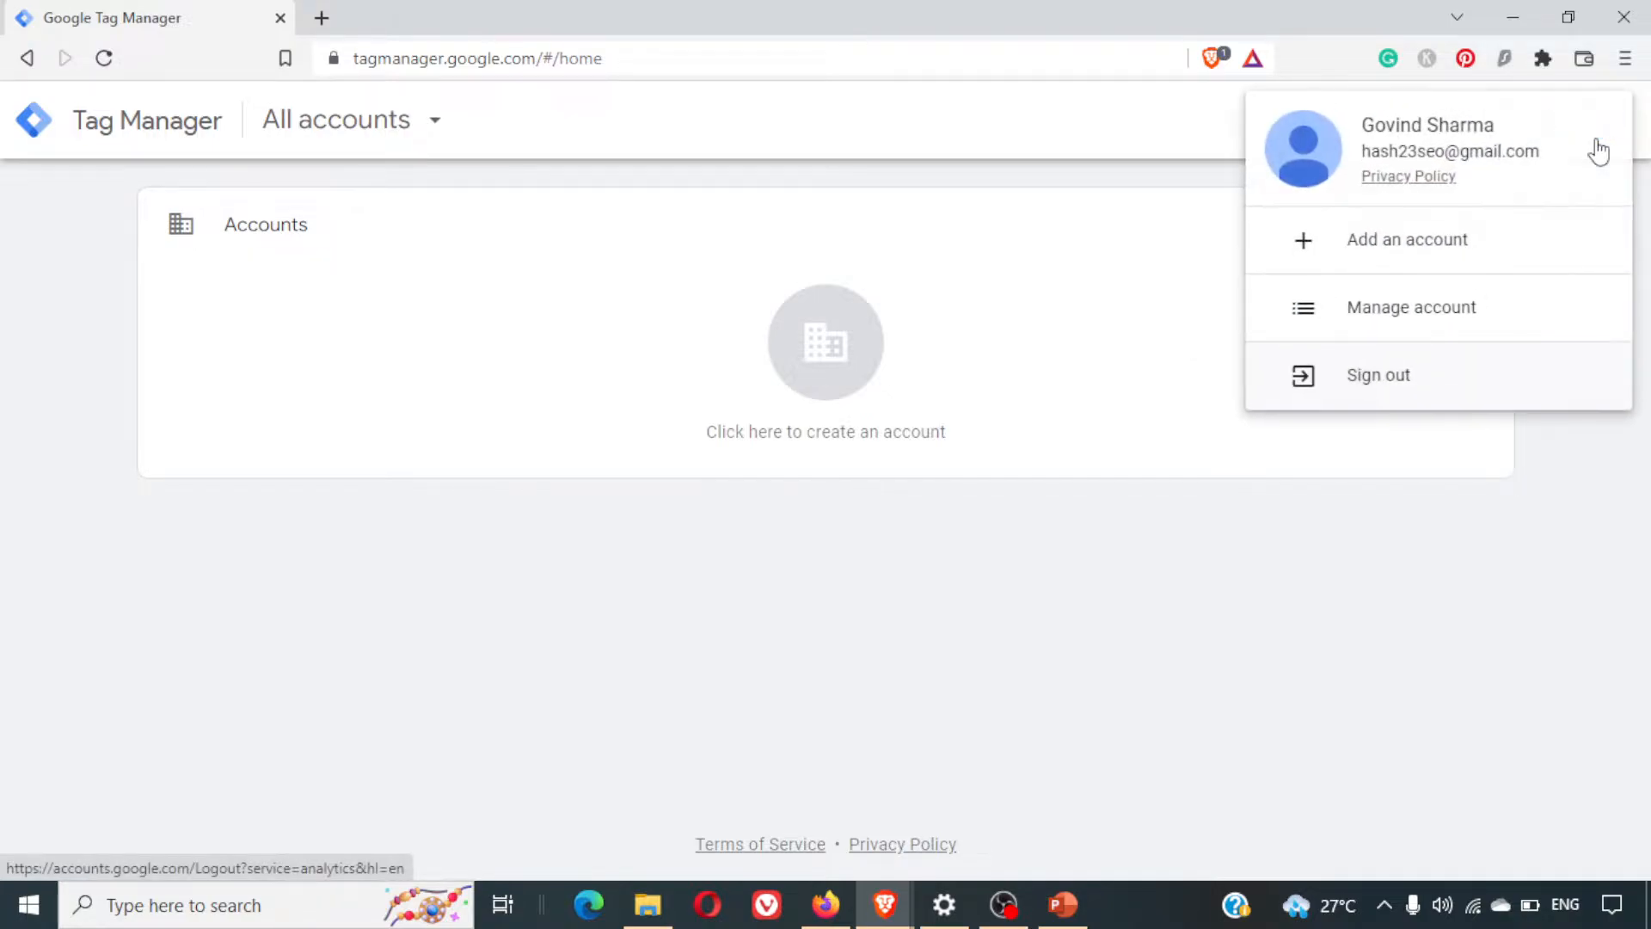
{"action": "left_click", "coordinate": [744, 122]}
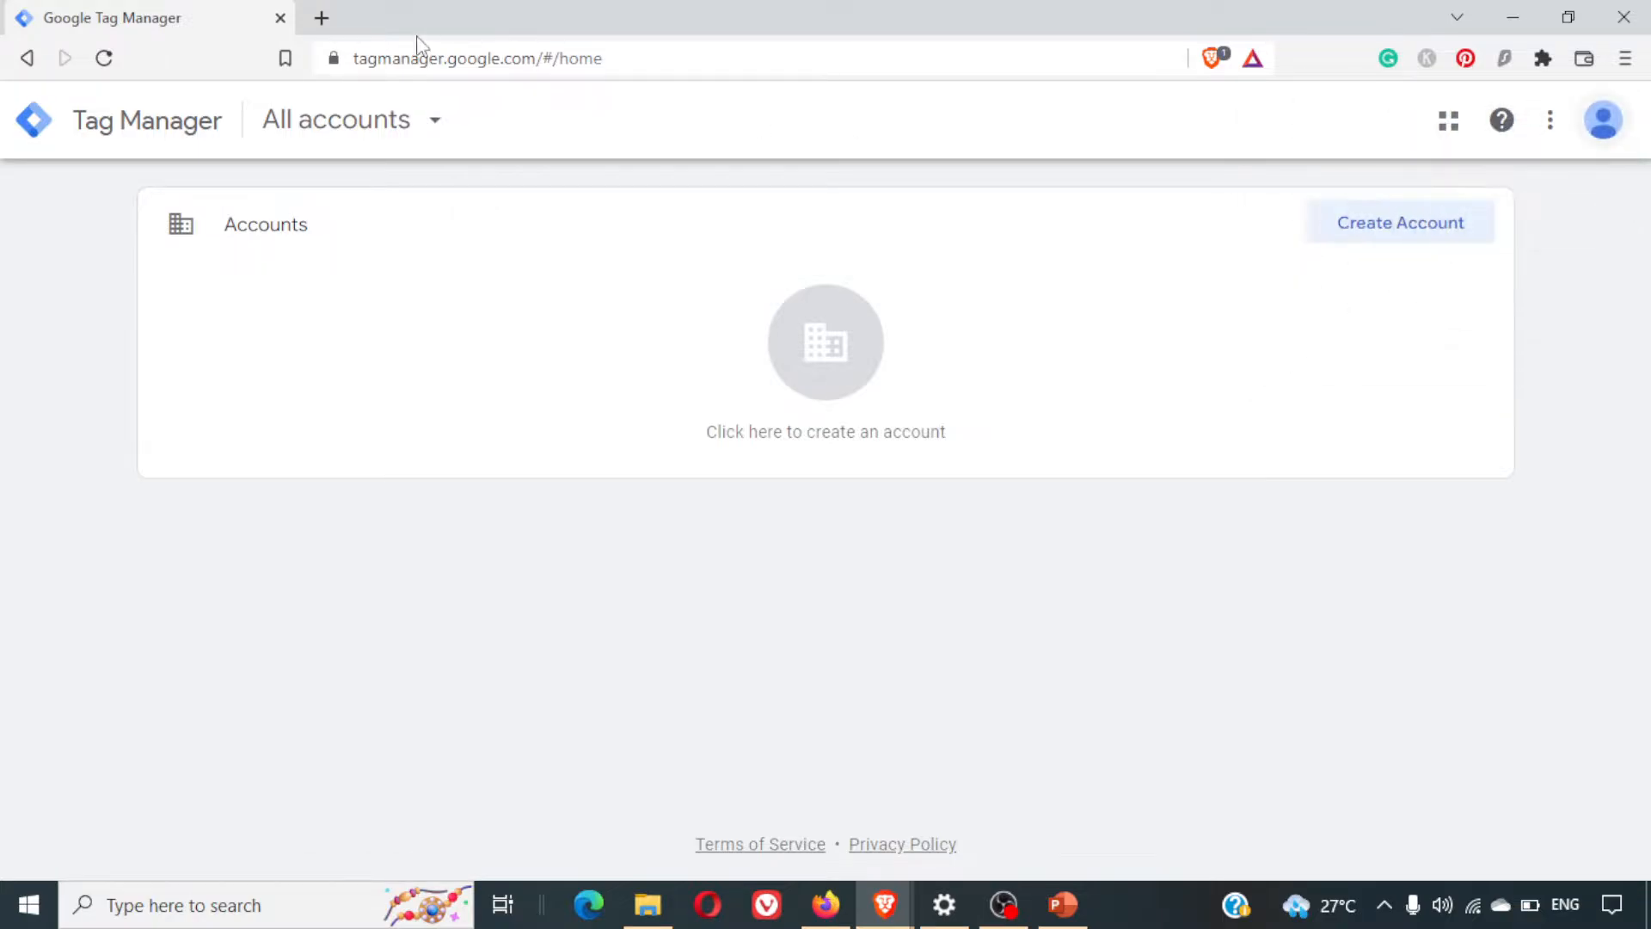
{"action": "left_click", "coordinate": [412, 58]}
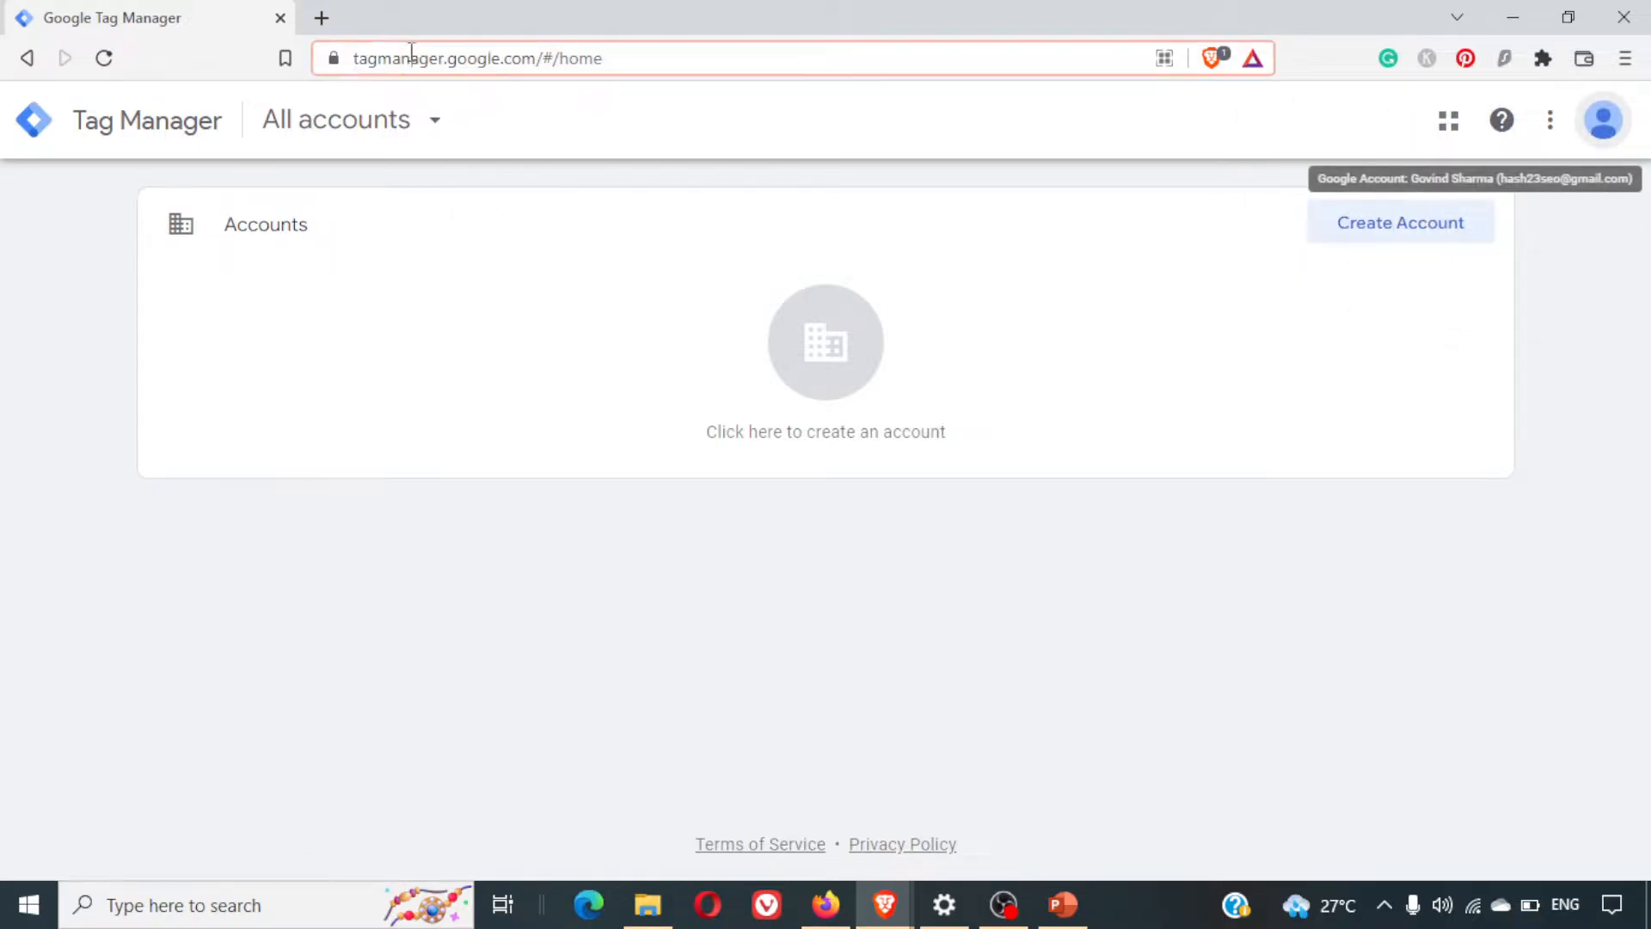
{"action": "double_click", "coordinate": [496, 62]}
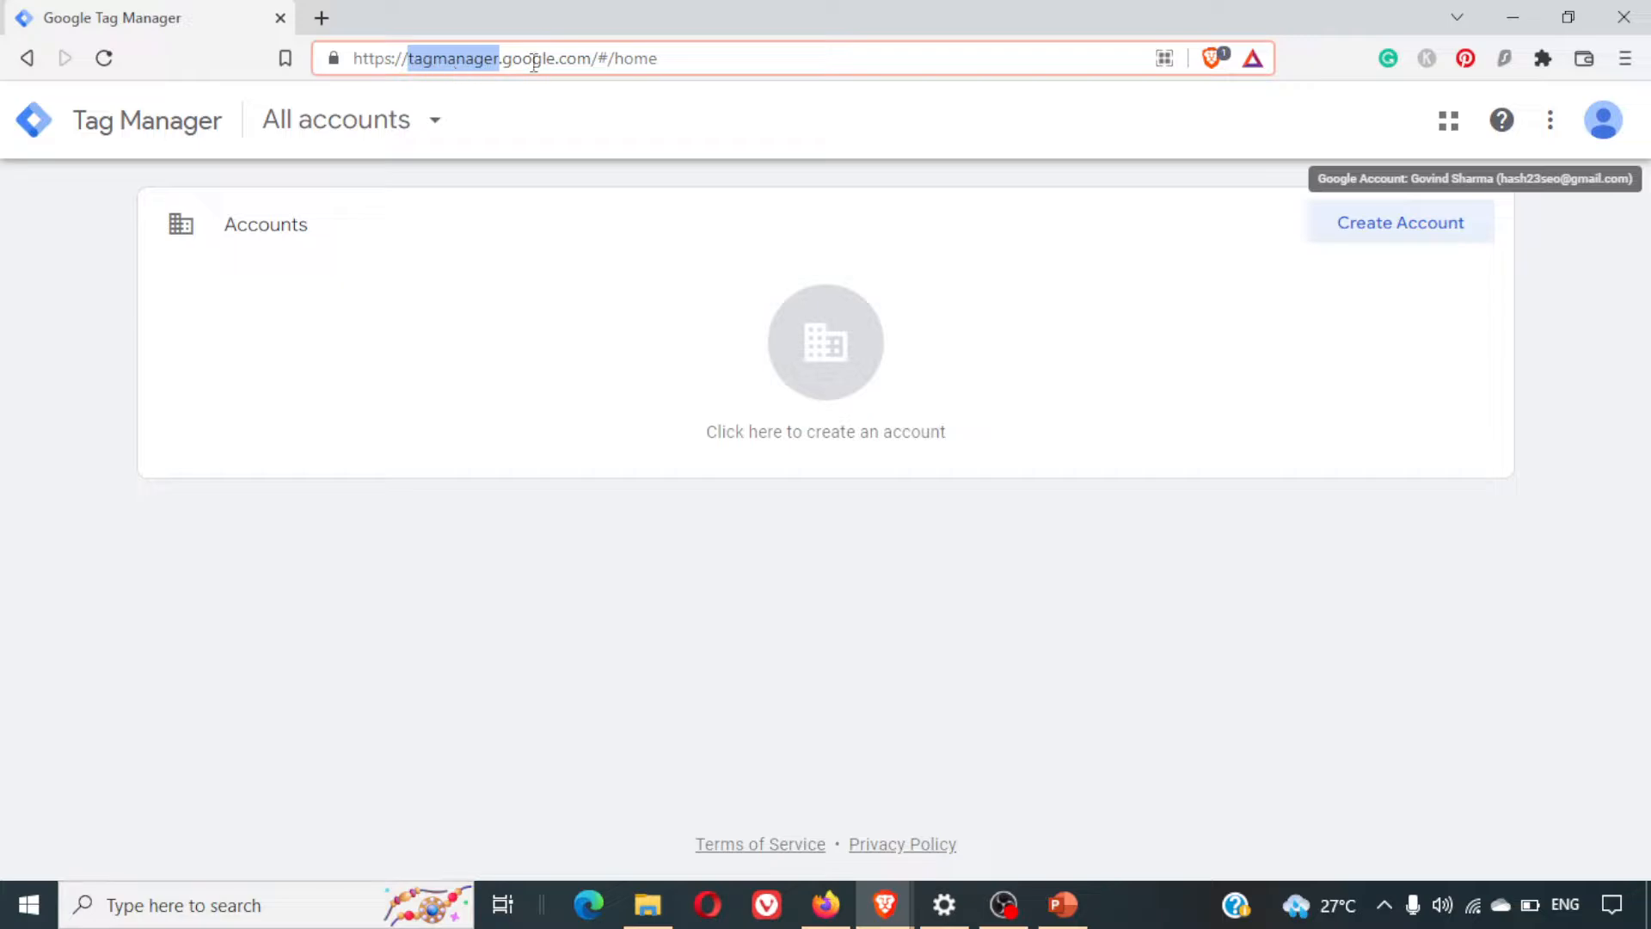
Start a new Tag Manager account and name it Agency7.xyz
{"action": "left_click", "coordinate": [1421, 239]}
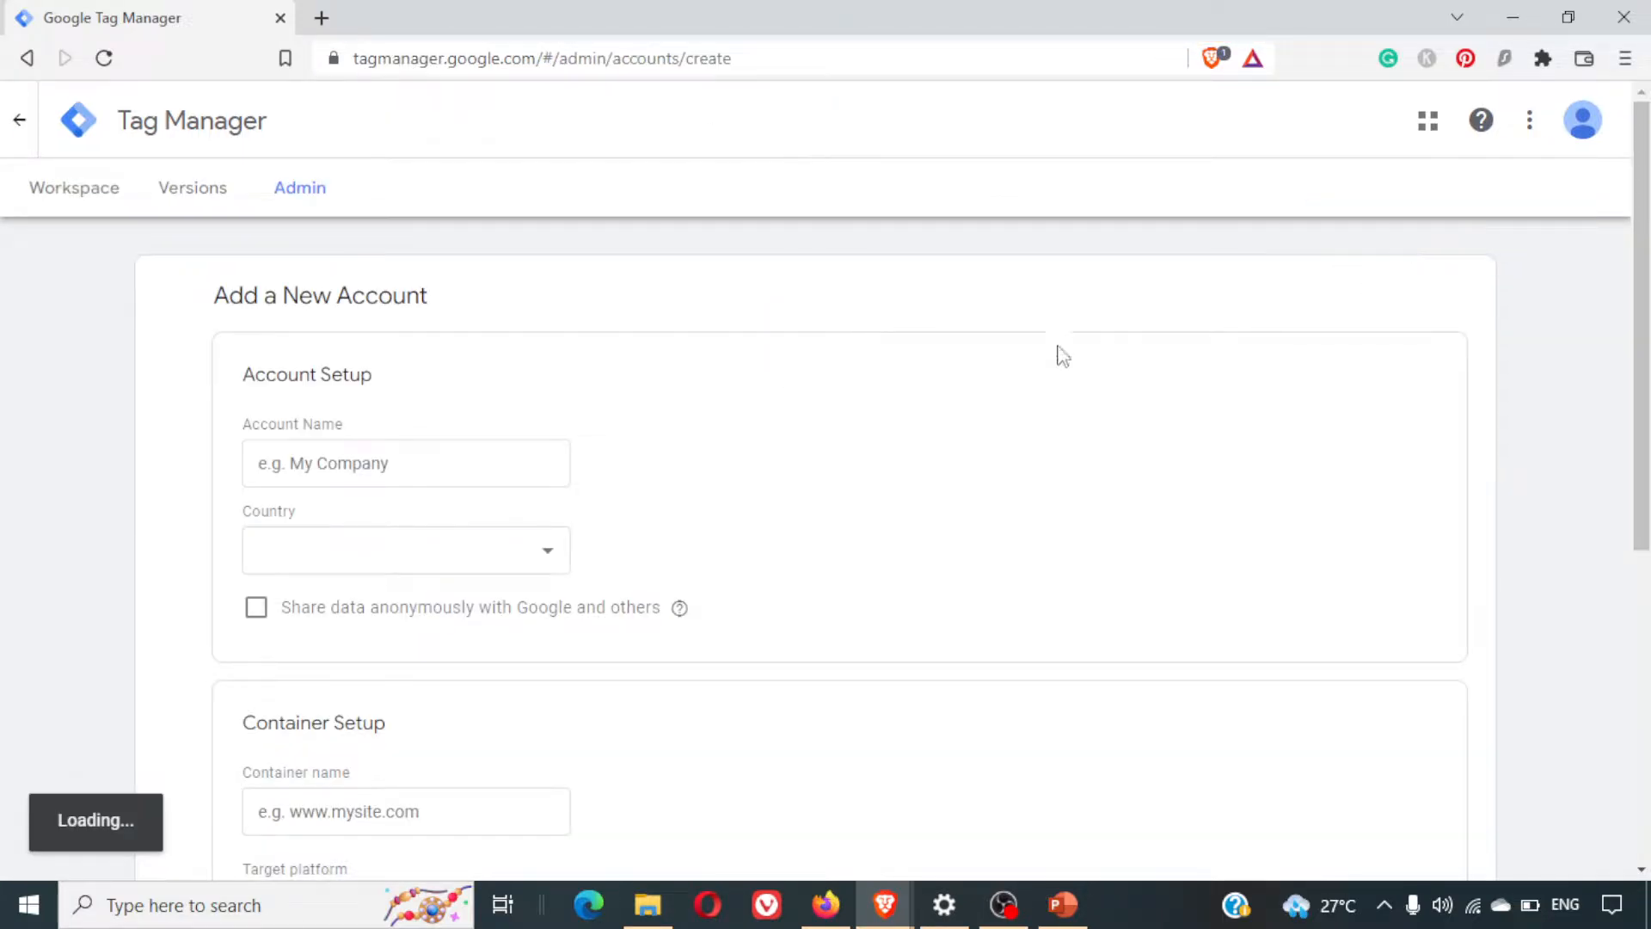
{"action": "scroll", "coordinate": [943, 440], "scroll_direction": "down", "scroll_amount": 1}
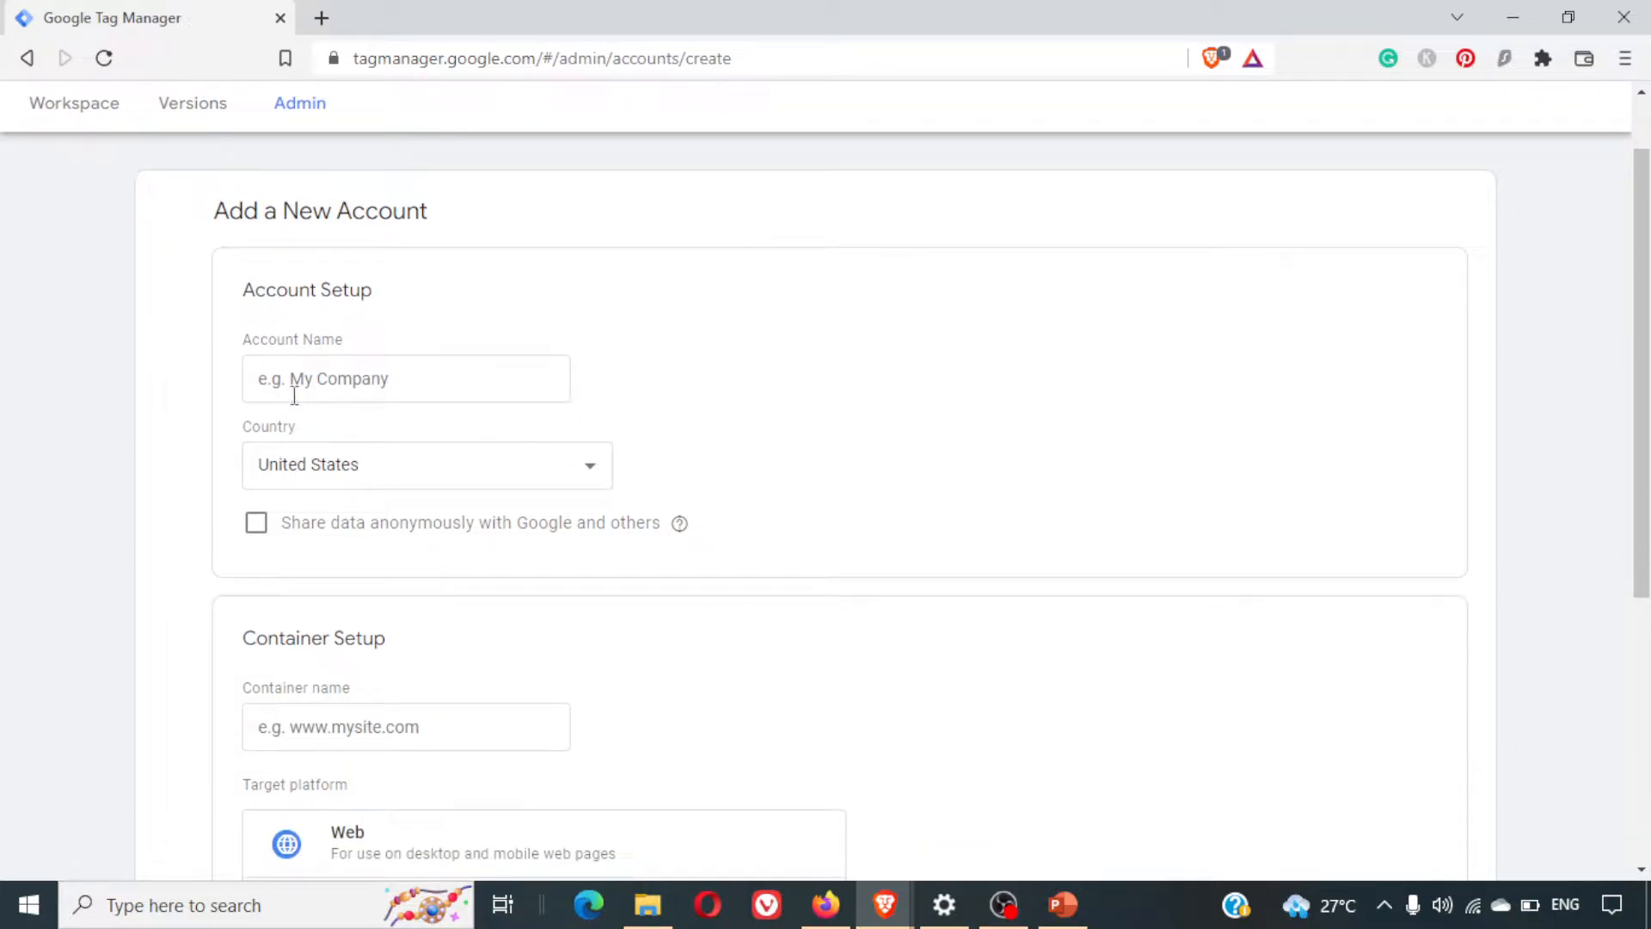
{"action": "left_click", "coordinate": [467, 390]}
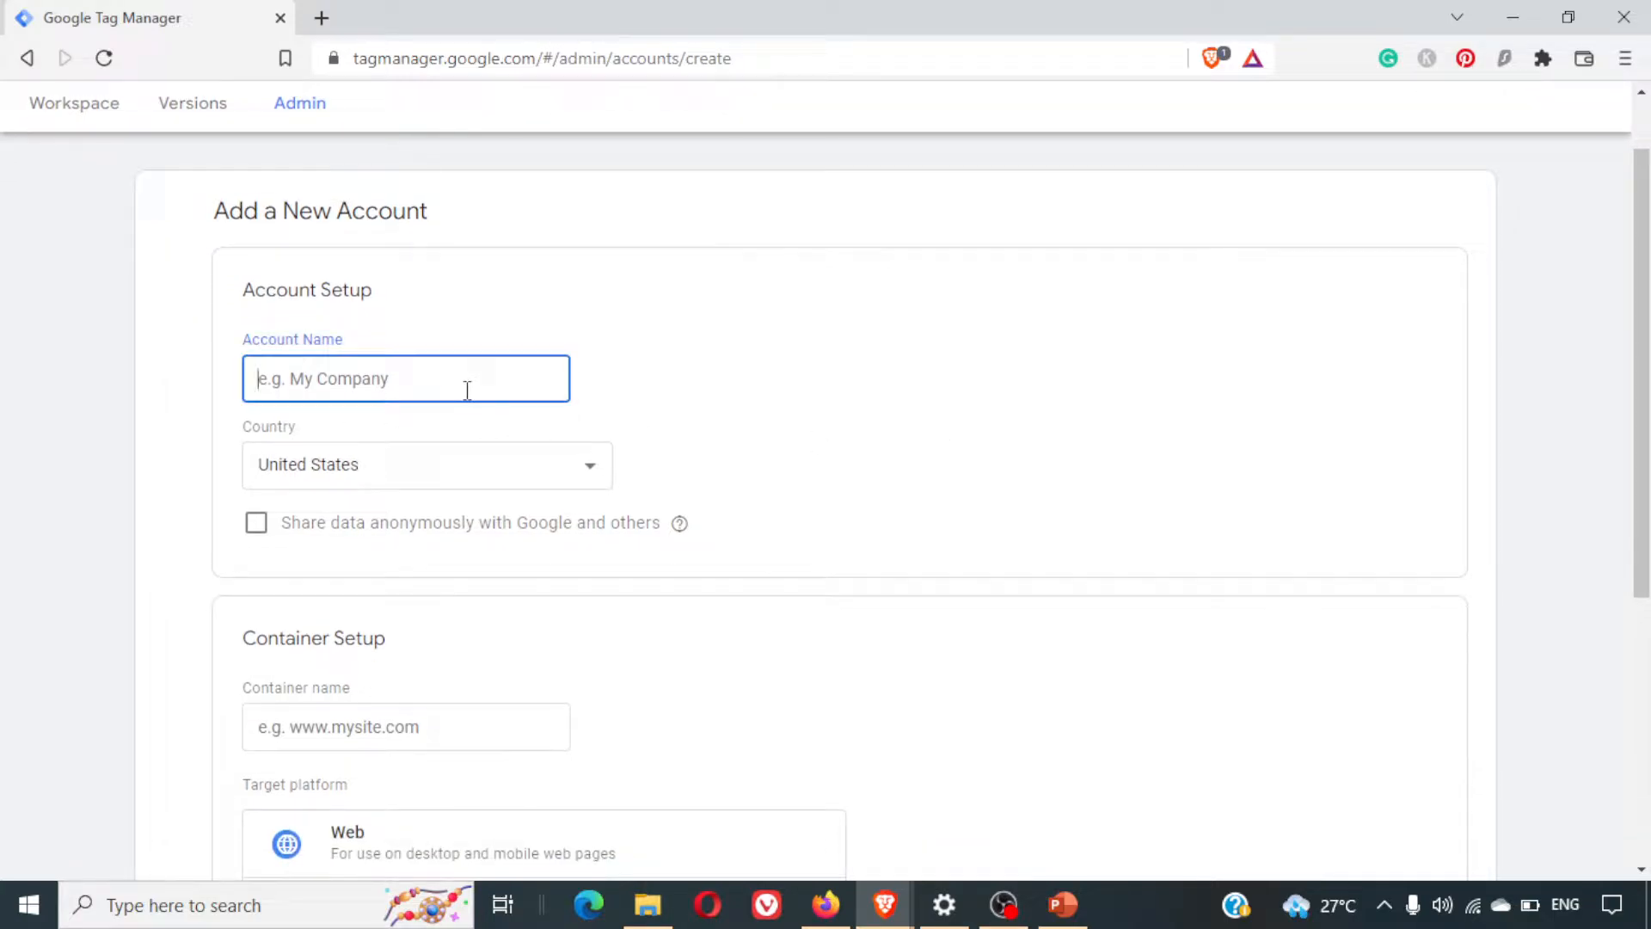
{"action": "type", "text": "Agency7.xyz"}
Set the account's country to India and enable sharing data anonymously with Google and others
{"action": "scroll", "coordinate": [516, 400], "scroll_direction": "down", "scroll_amount": 2}
{"action": "left_click", "coordinate": [396, 280]}
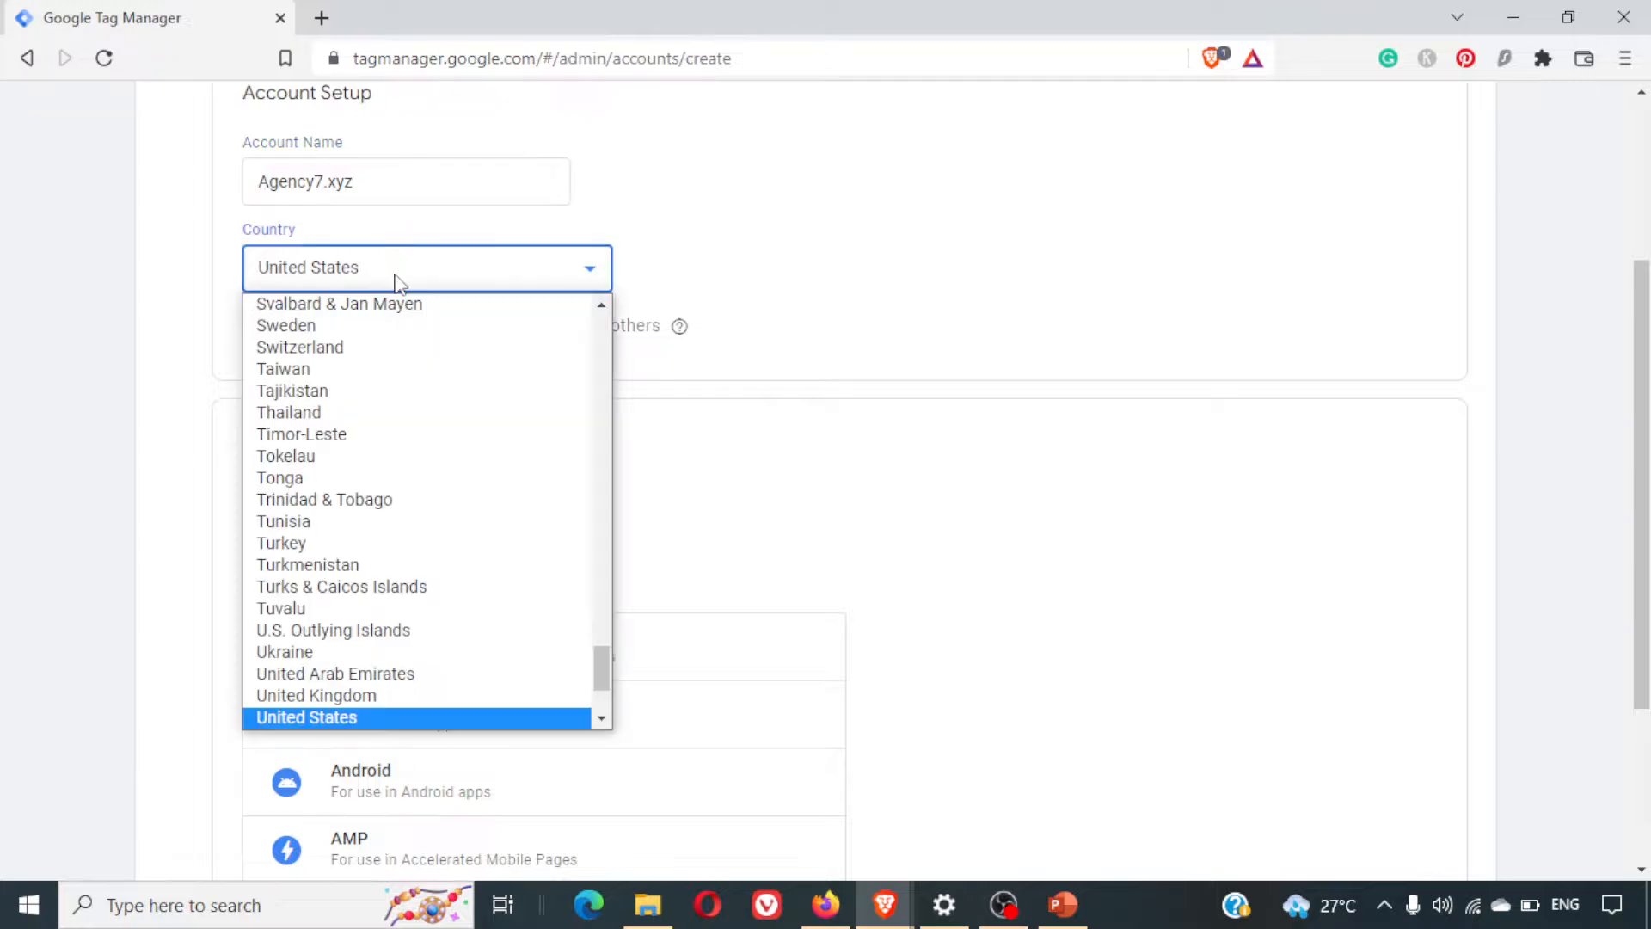
{"action": "type", "text": "india"}
{"action": "key", "text": "Return"}
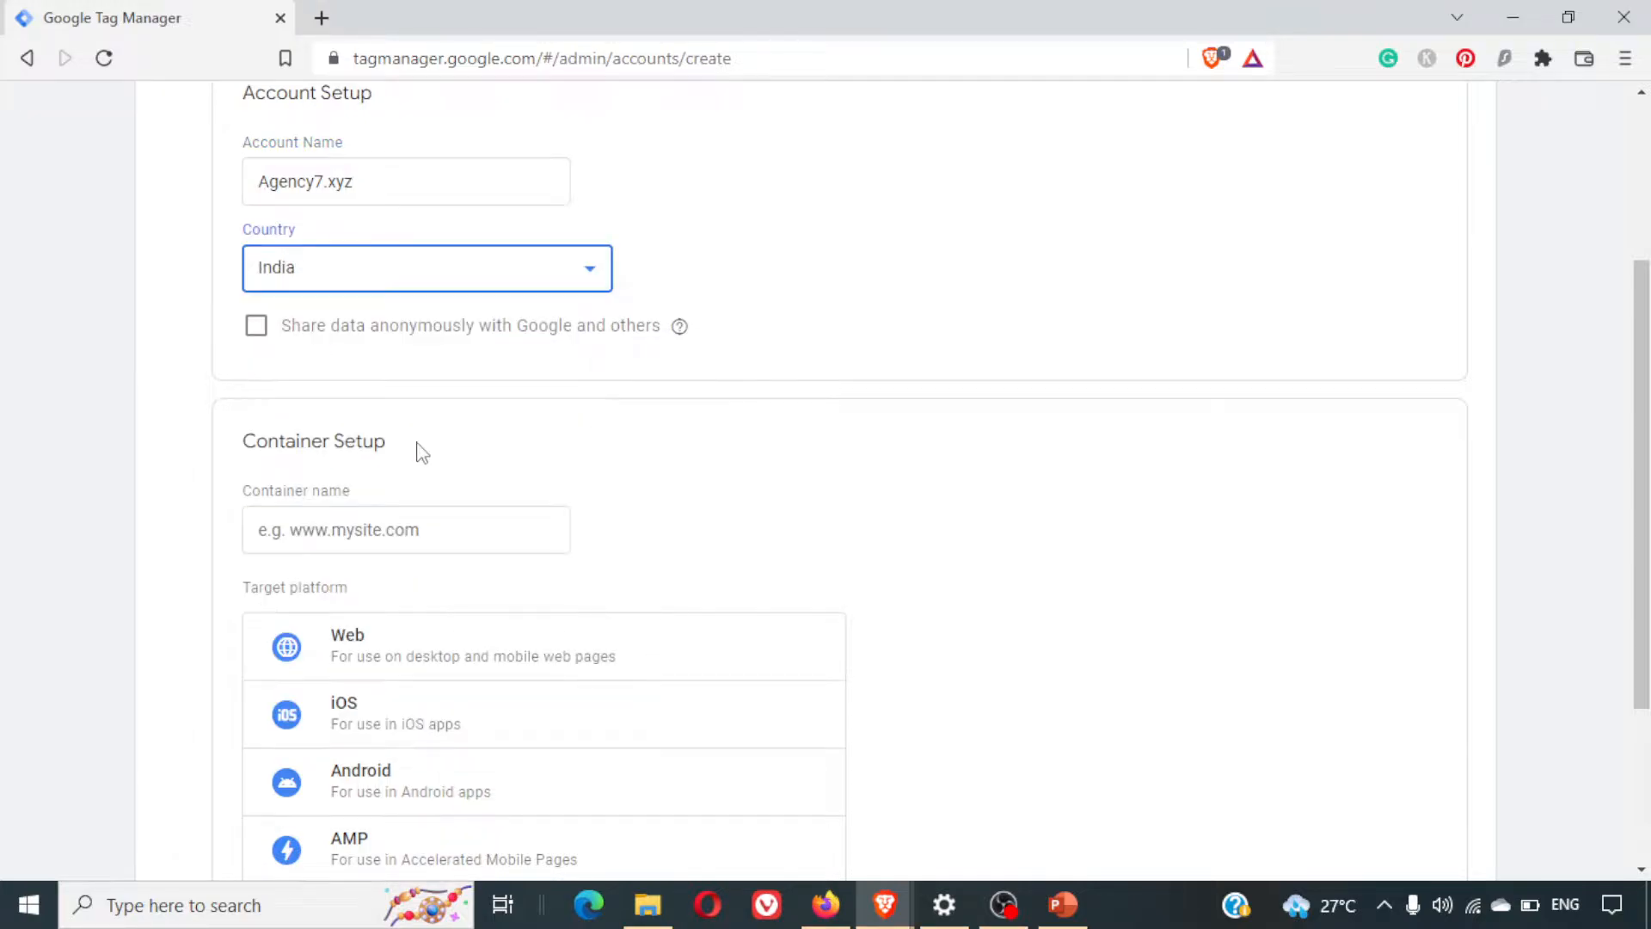
{"action": "left_click", "coordinate": [260, 331]}
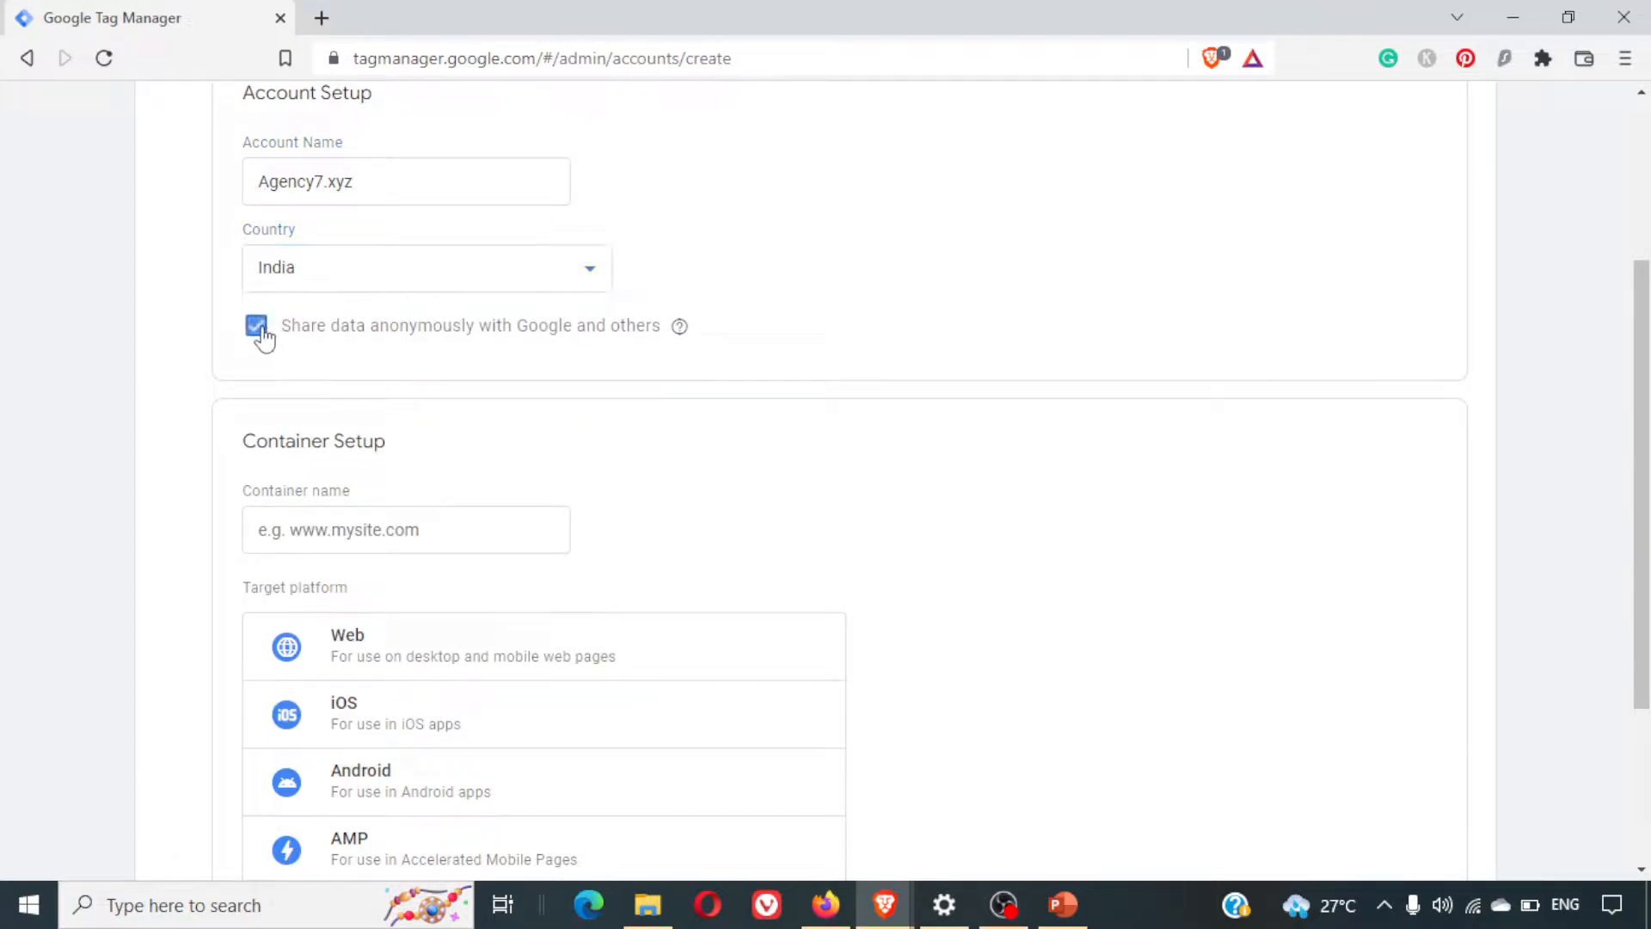
Open agency7.xyz in a new browser tab and copy its web address for the container name
{"action": "scroll", "coordinate": [668, 370], "scroll_direction": "down", "scroll_amount": 2}
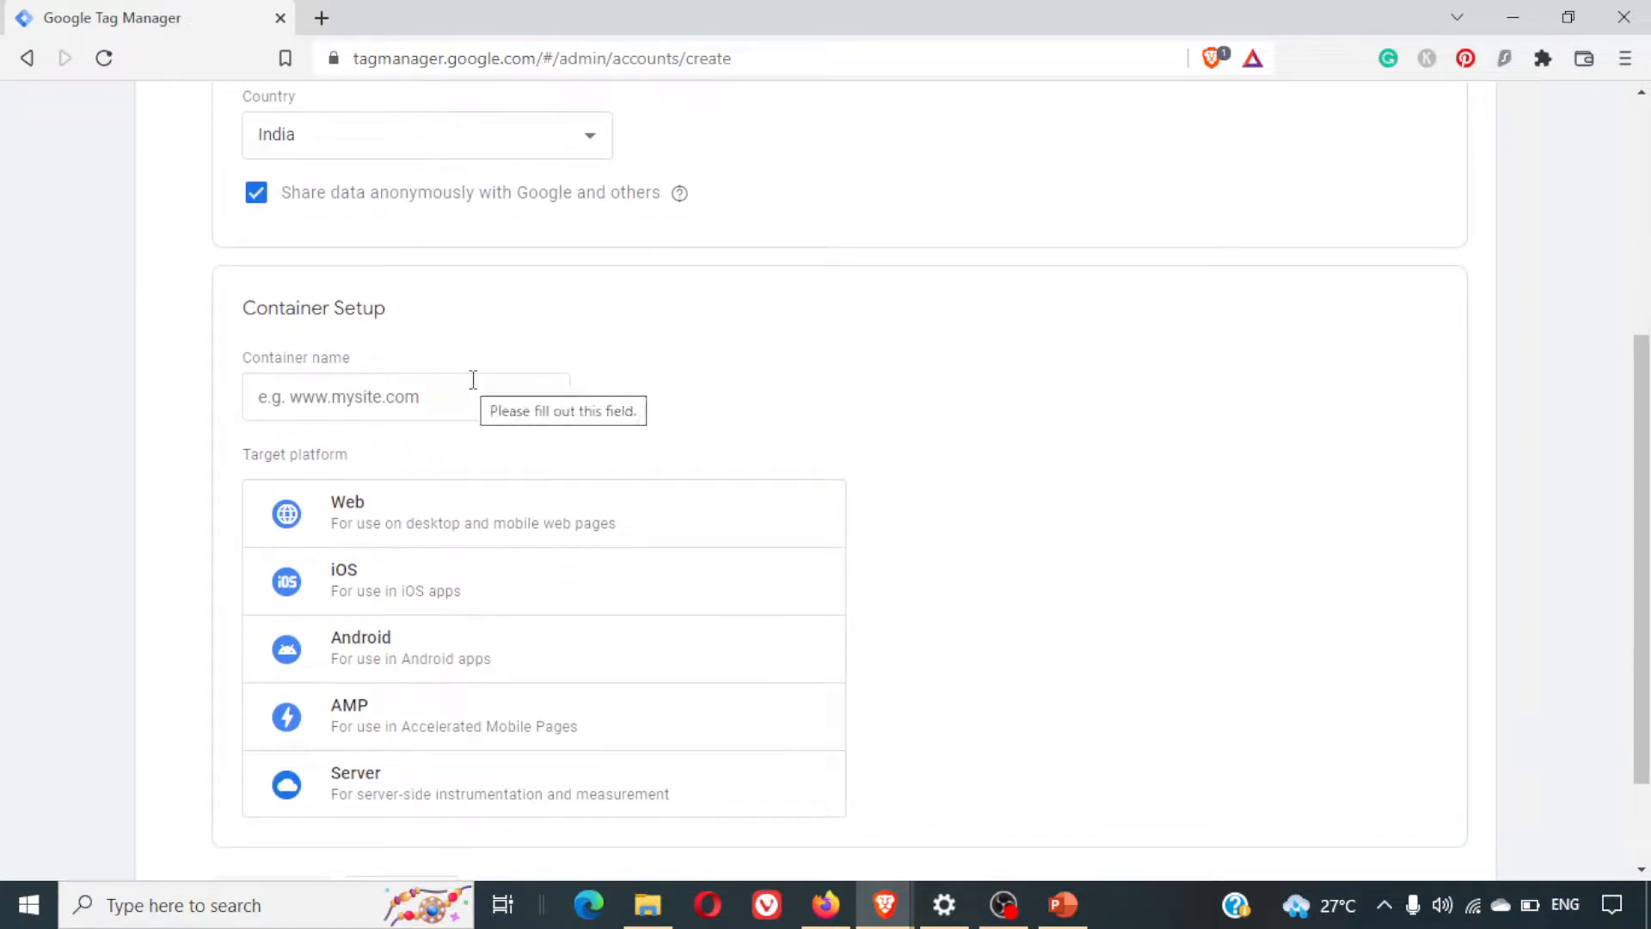
{"action": "left_click", "coordinate": [477, 383]}
{"action": "left_click", "coordinate": [320, 17]}
{"action": "type", "text": "agency7.xyz"}
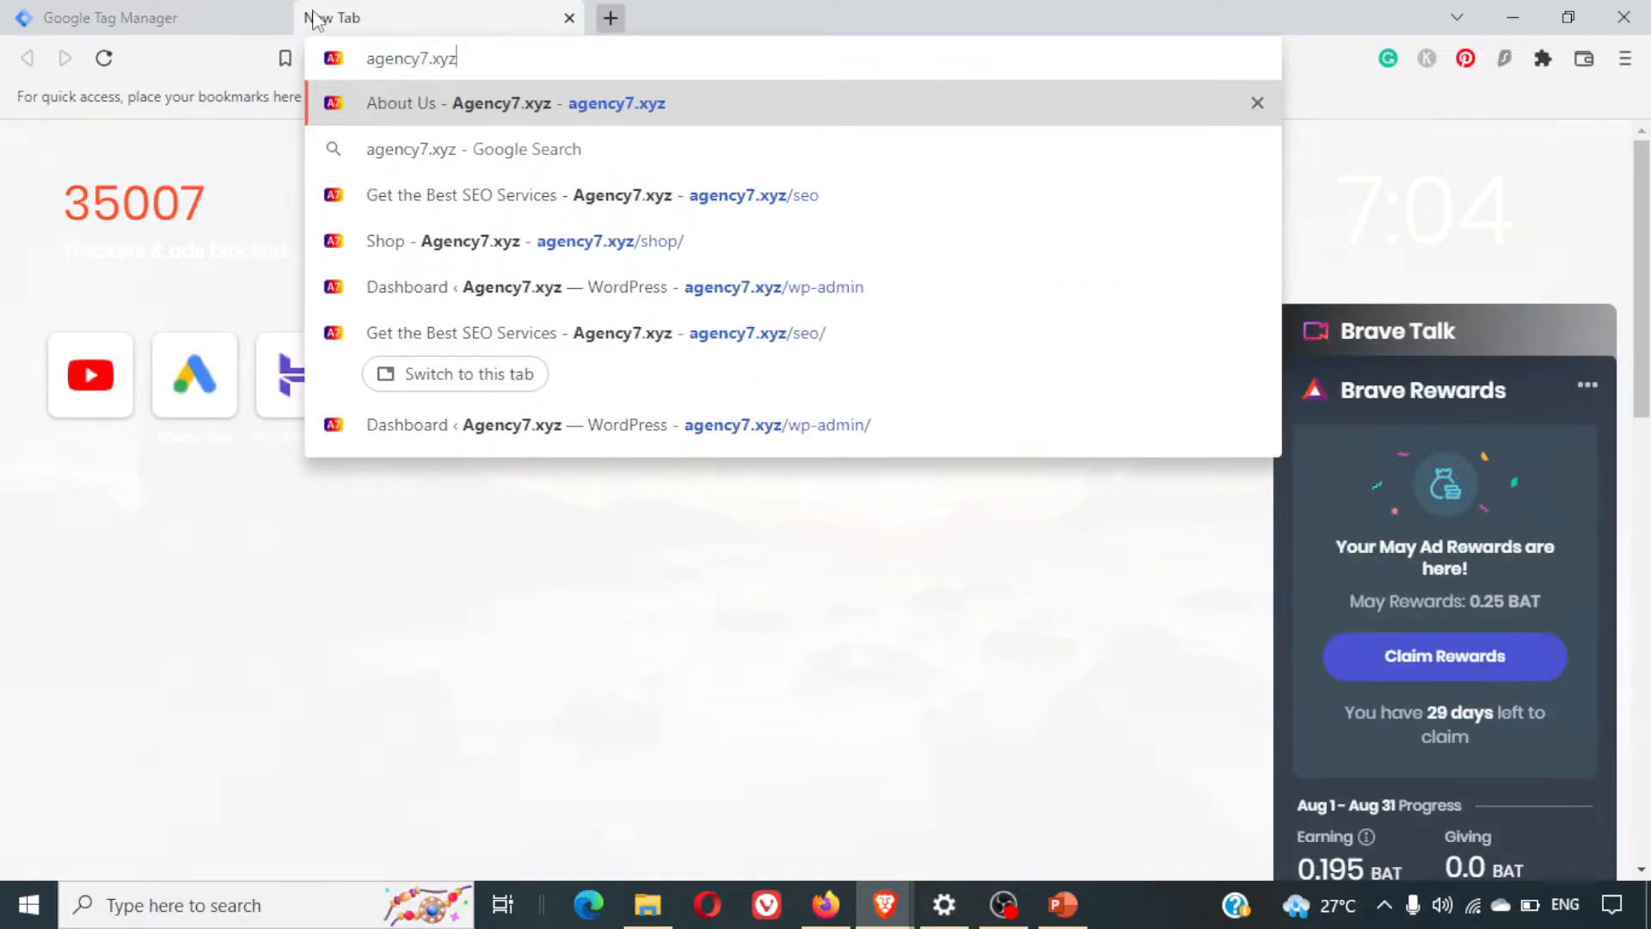
{"action": "key", "text": "Return"}
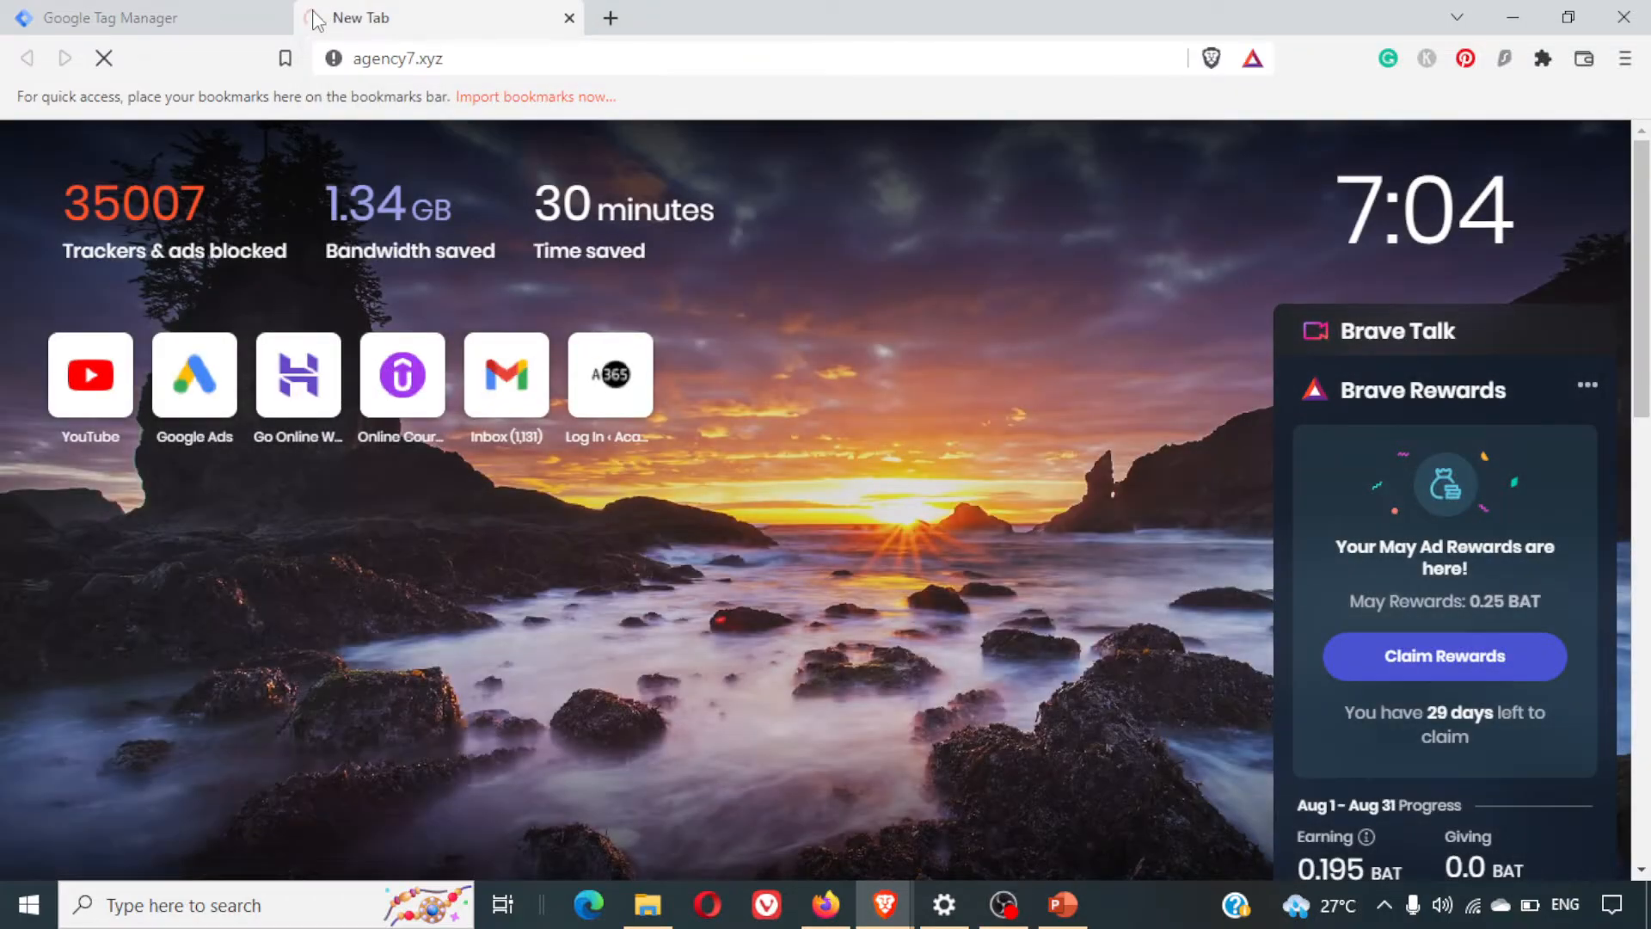
{"action": "left_click", "coordinate": [474, 61]}
{"action": "key", "text": "ctrl+c"}
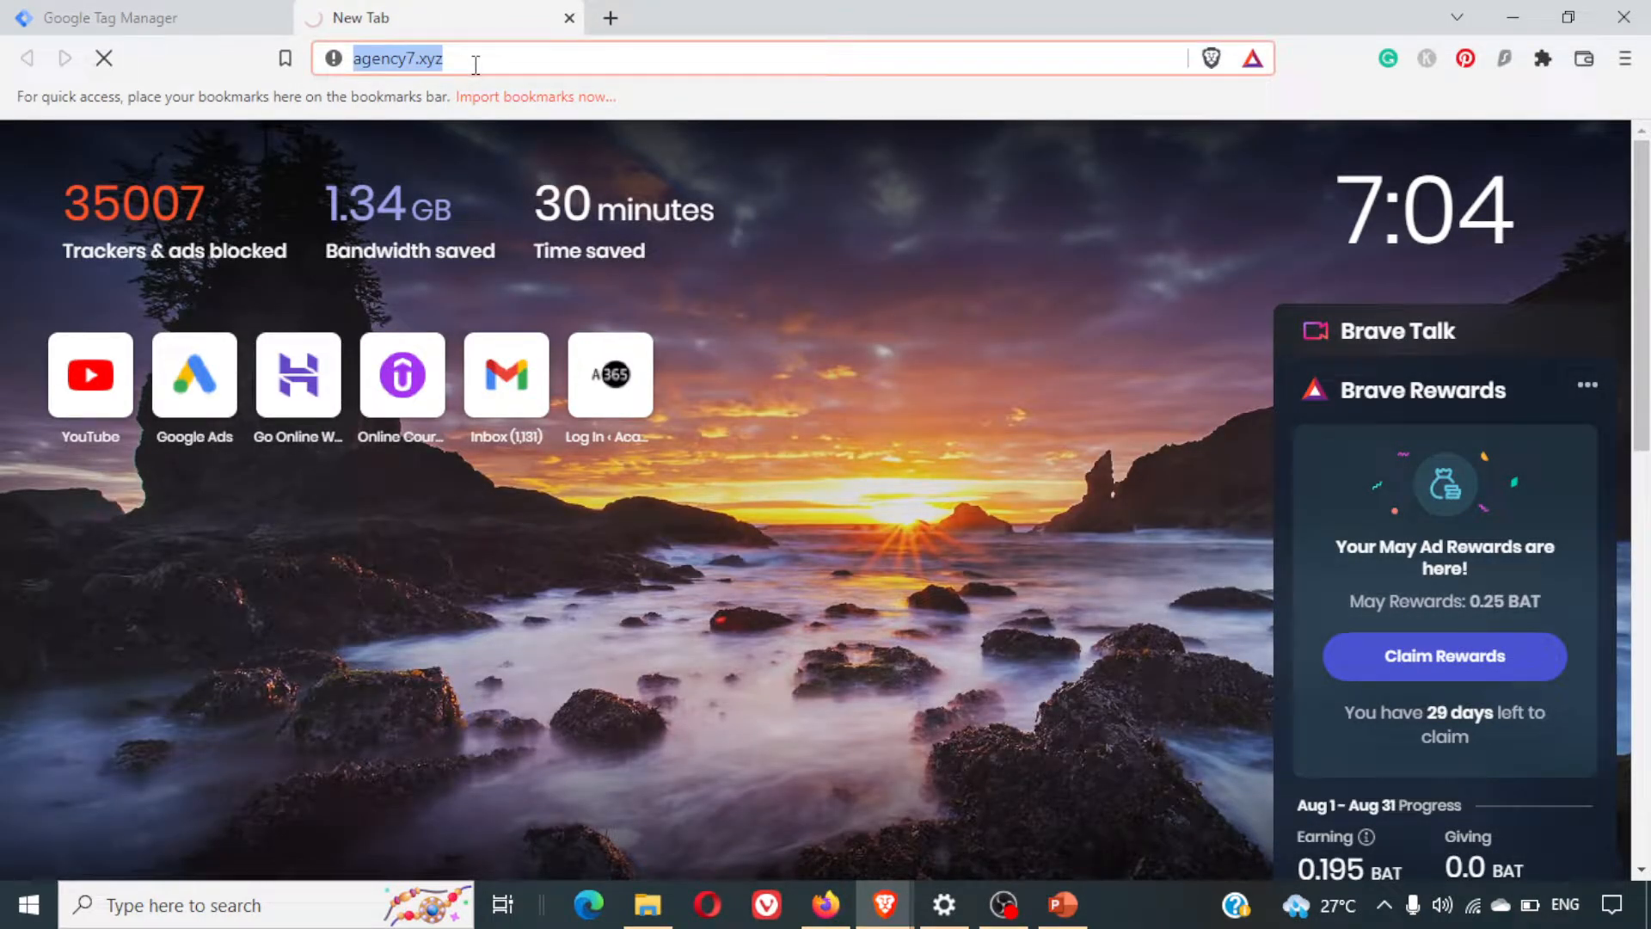
{"action": "key", "text": "Return"}
Paste the copied address as the Tag Manager container name and trim it to agency7.xyz
{"action": "key", "text": "ctrl+Tab"}
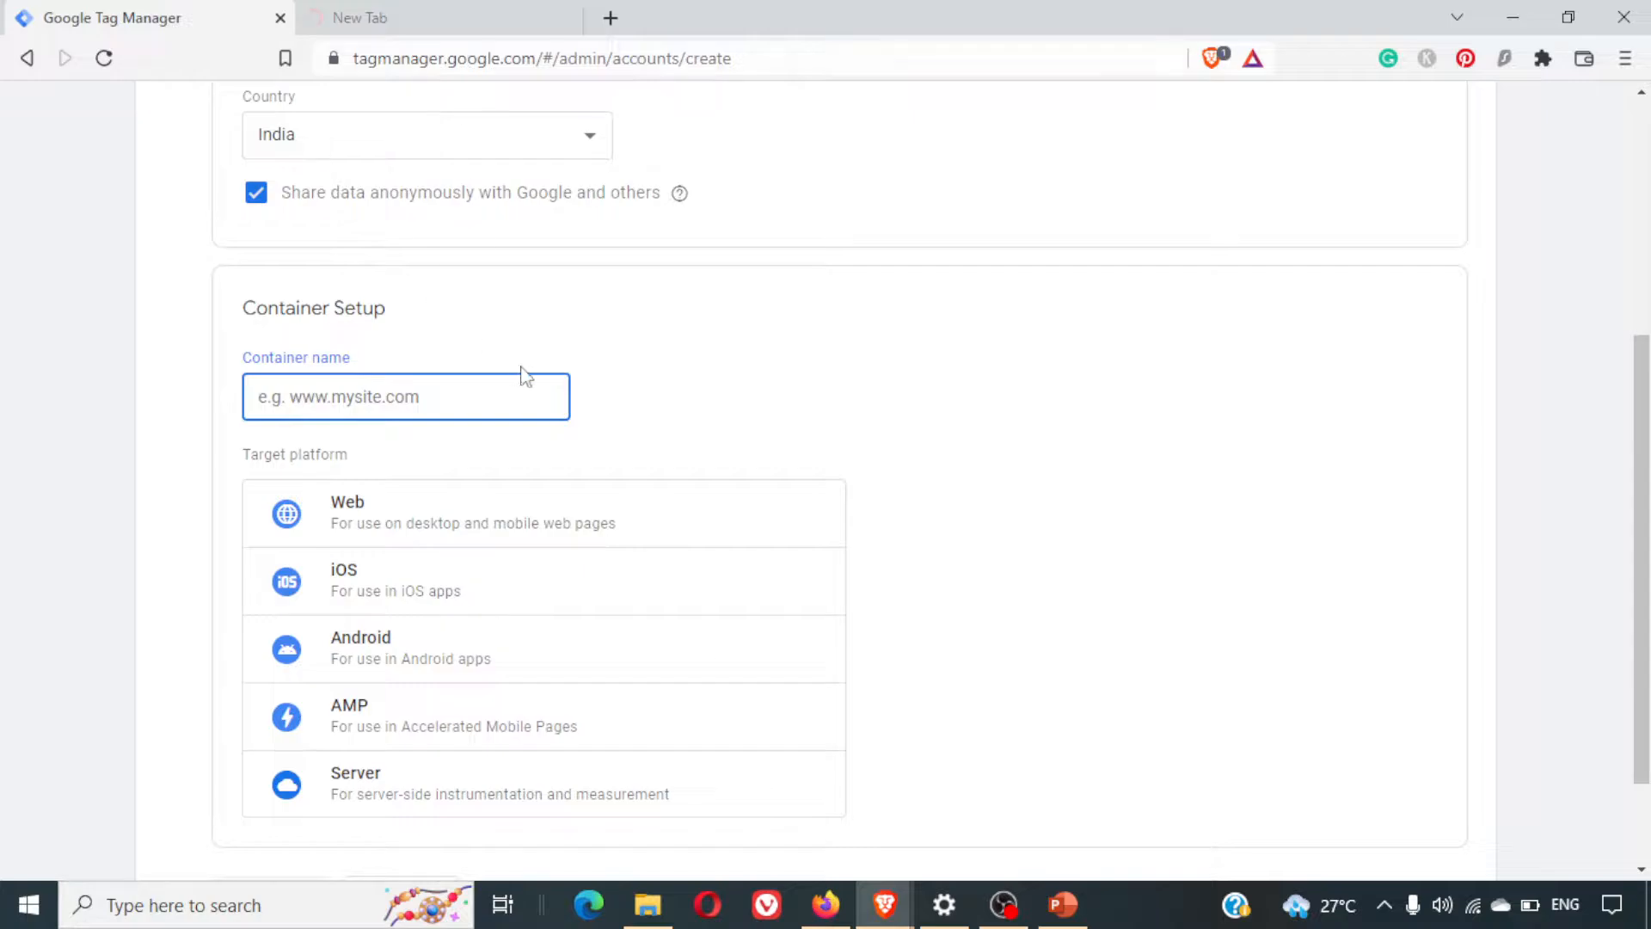
{"action": "key", "text": "ctrl+v"}
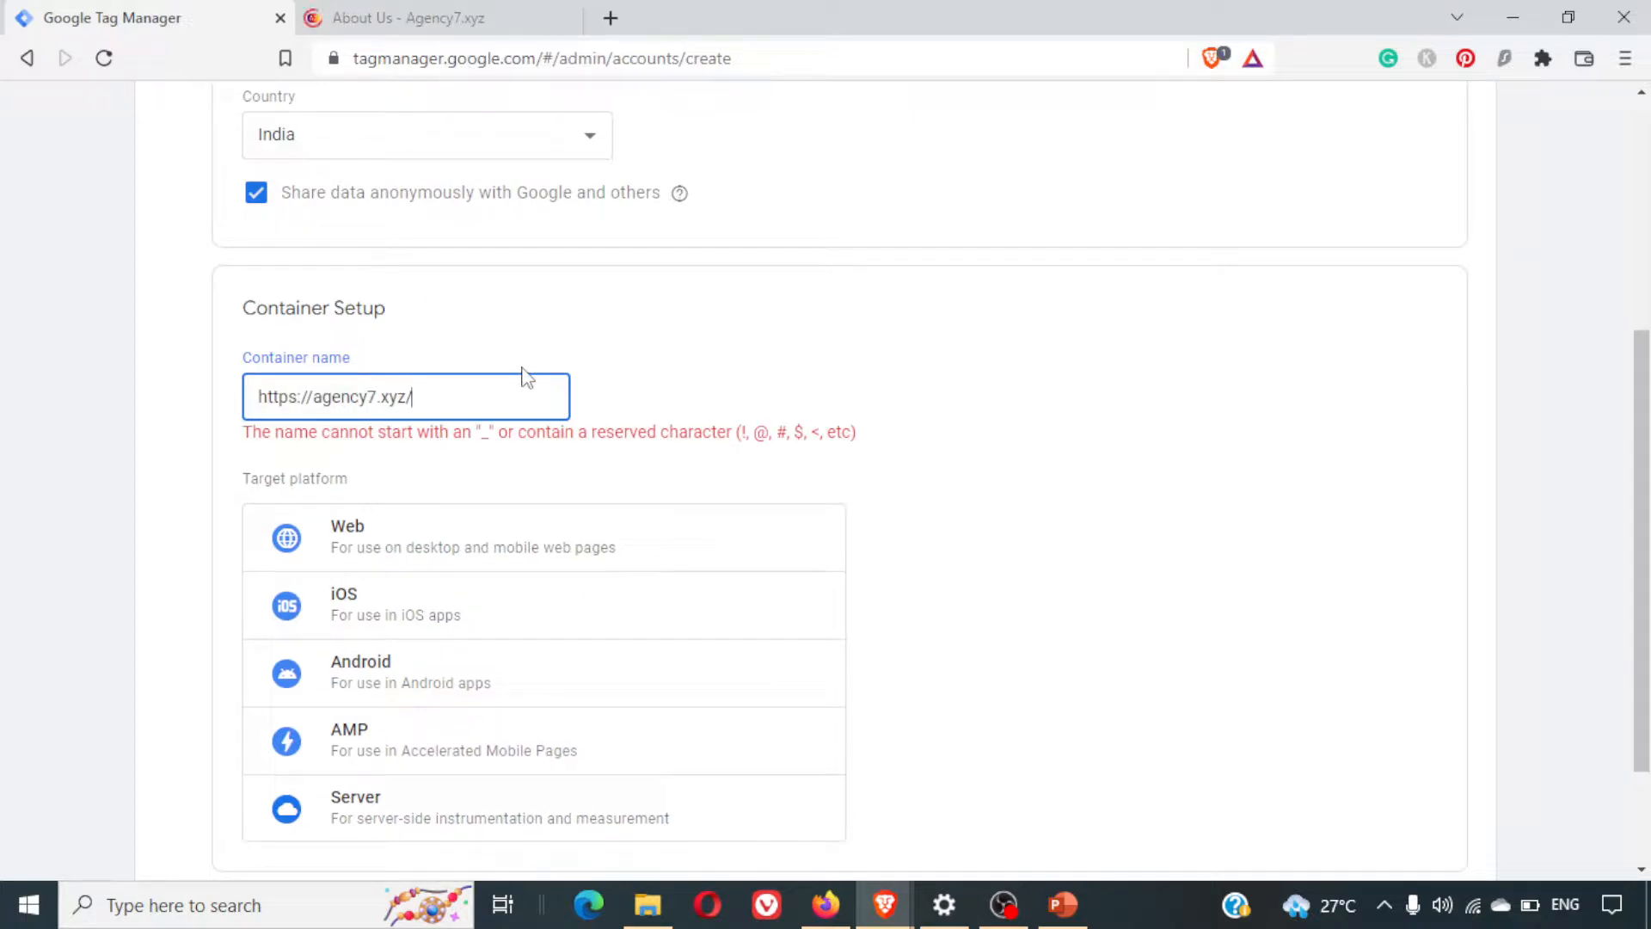
{"action": "key", "text": "BackSpace"}
{"action": "key", "text": "Home"}
{"action": "key", "text": "ctrl+Right"}
{"action": "key", "text": "shift+Home"}
{"action": "key", "text": "BackSpace"}
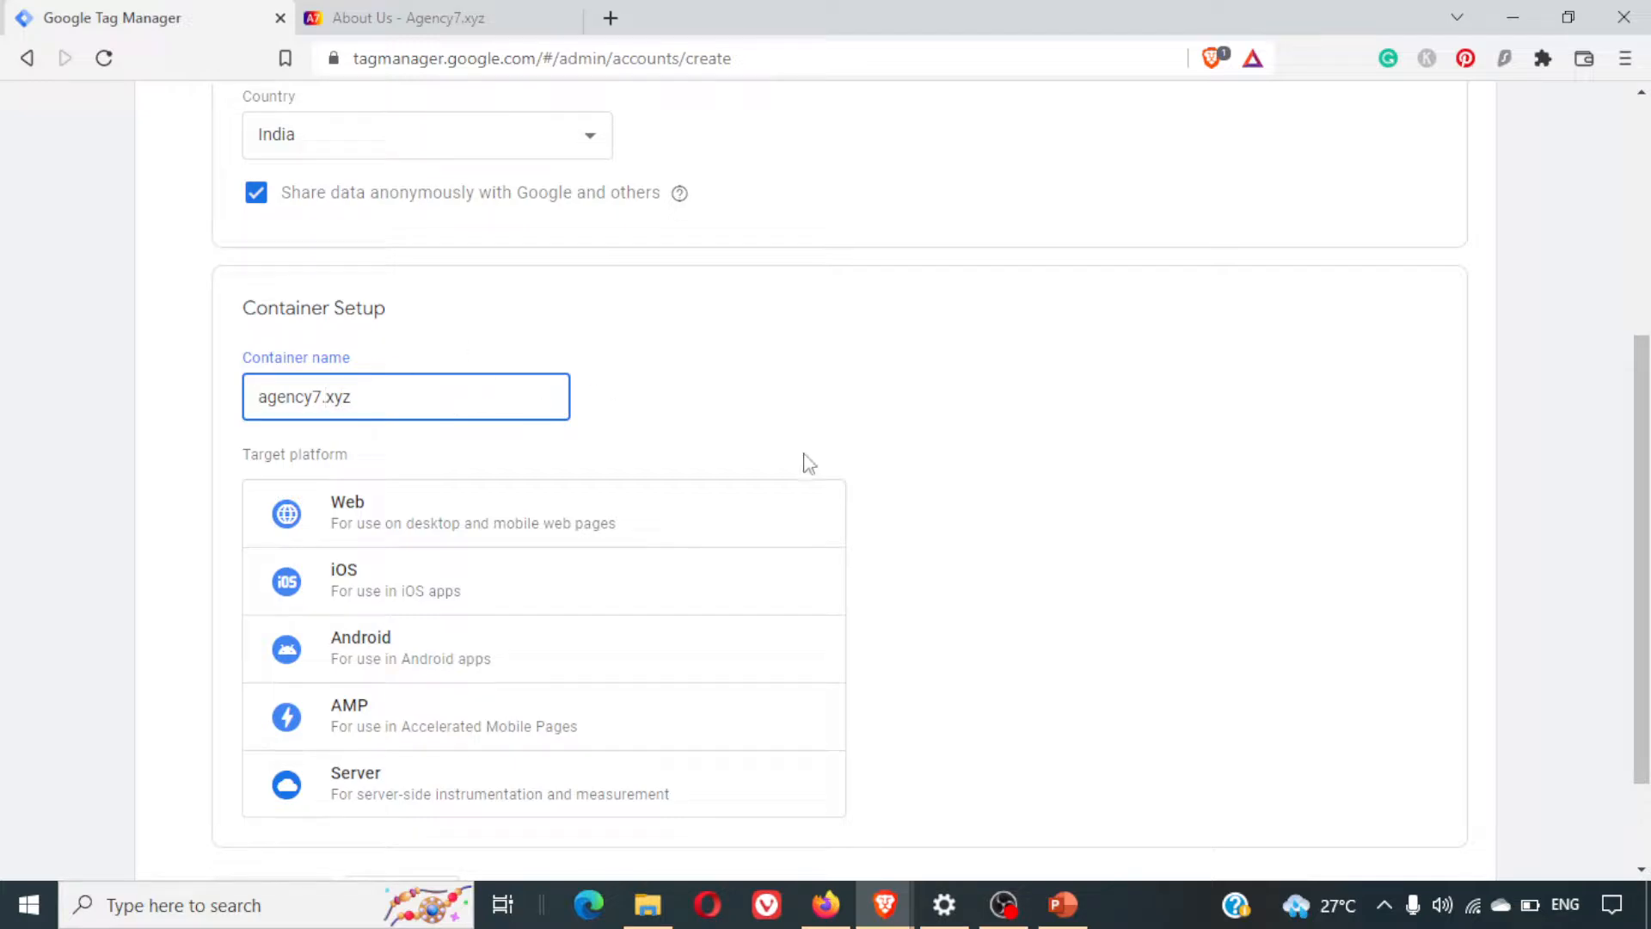
Set the container's target platform to Web and submit the new account and container for creation
{"action": "scroll", "coordinate": [783, 464], "scroll_direction": "down", "scroll_amount": 2}
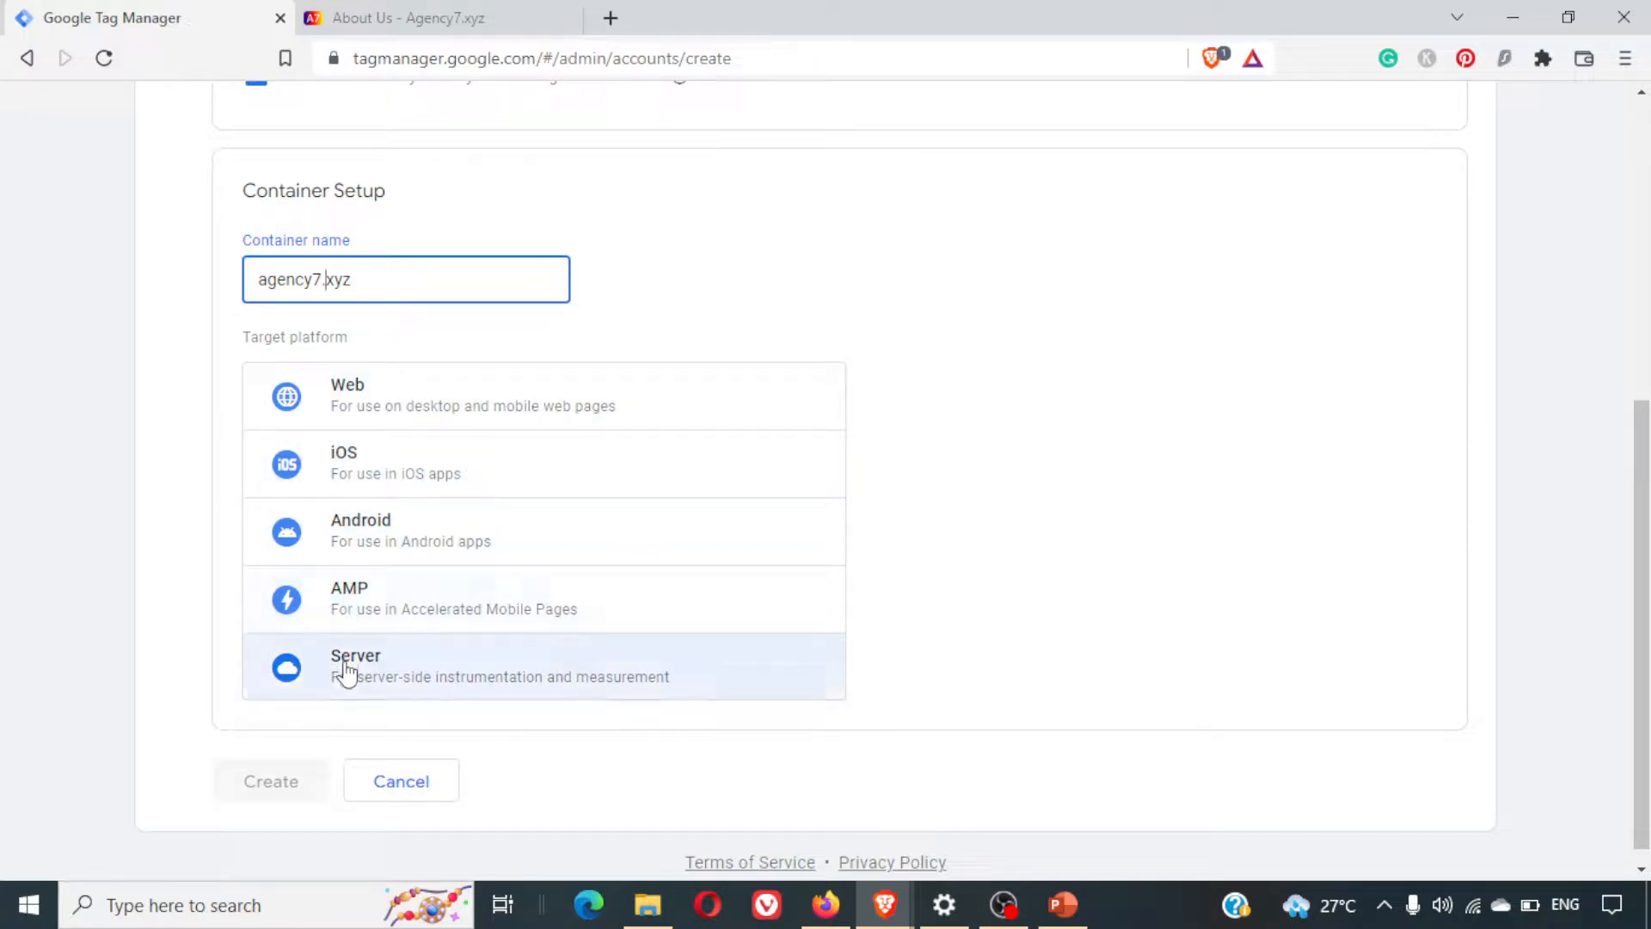
{"action": "left_click", "coordinate": [406, 420]}
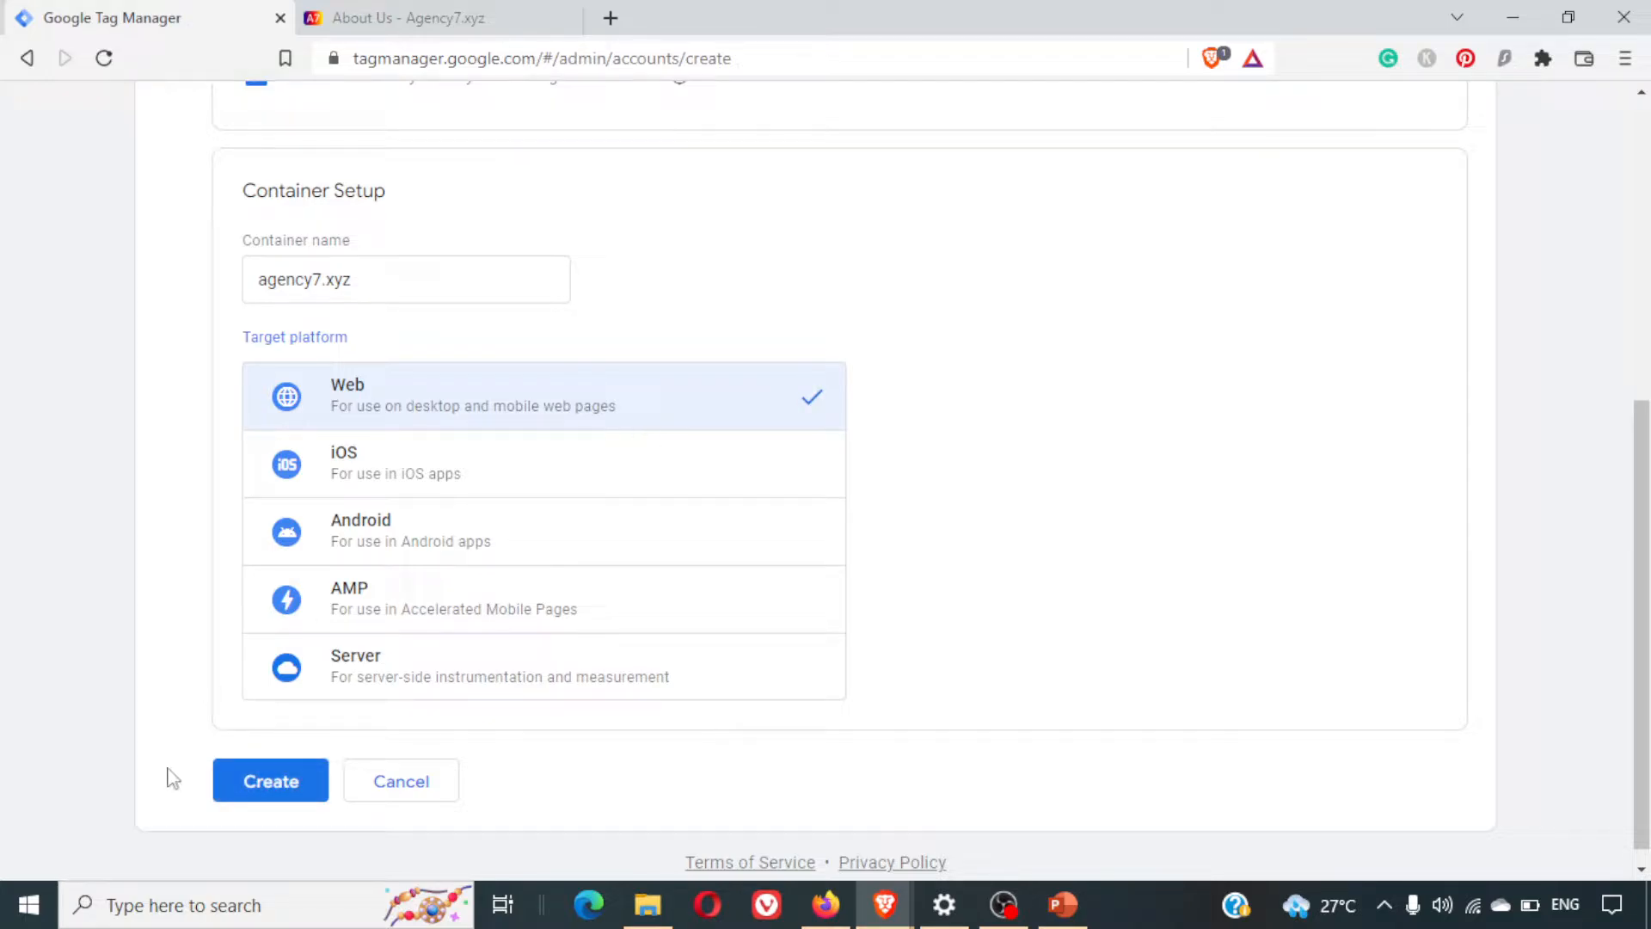
{"action": "left_click", "coordinate": [244, 789]}
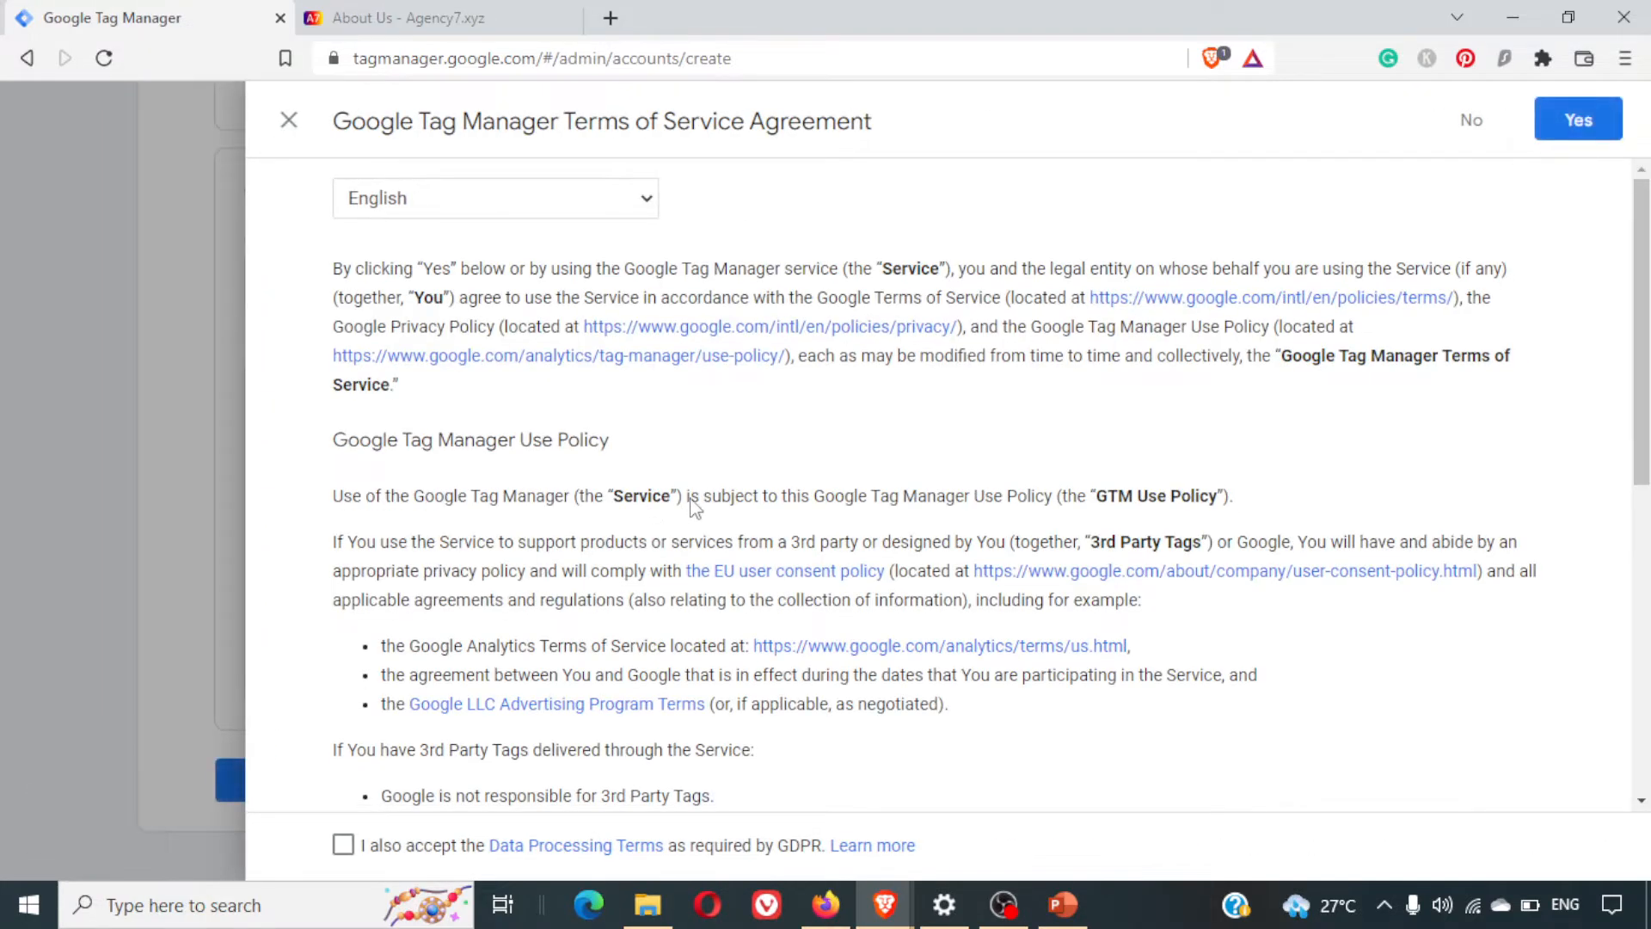
Accept the GDPR Data Processing Terms and agree to the Google Tag Manager Terms of Service Agreement
{"action": "scroll", "coordinate": [545, 465], "scroll_direction": "down", "scroll_amount": 8}
{"action": "scroll", "coordinate": [545, 465], "scroll_direction": "down", "scroll_amount": 1}
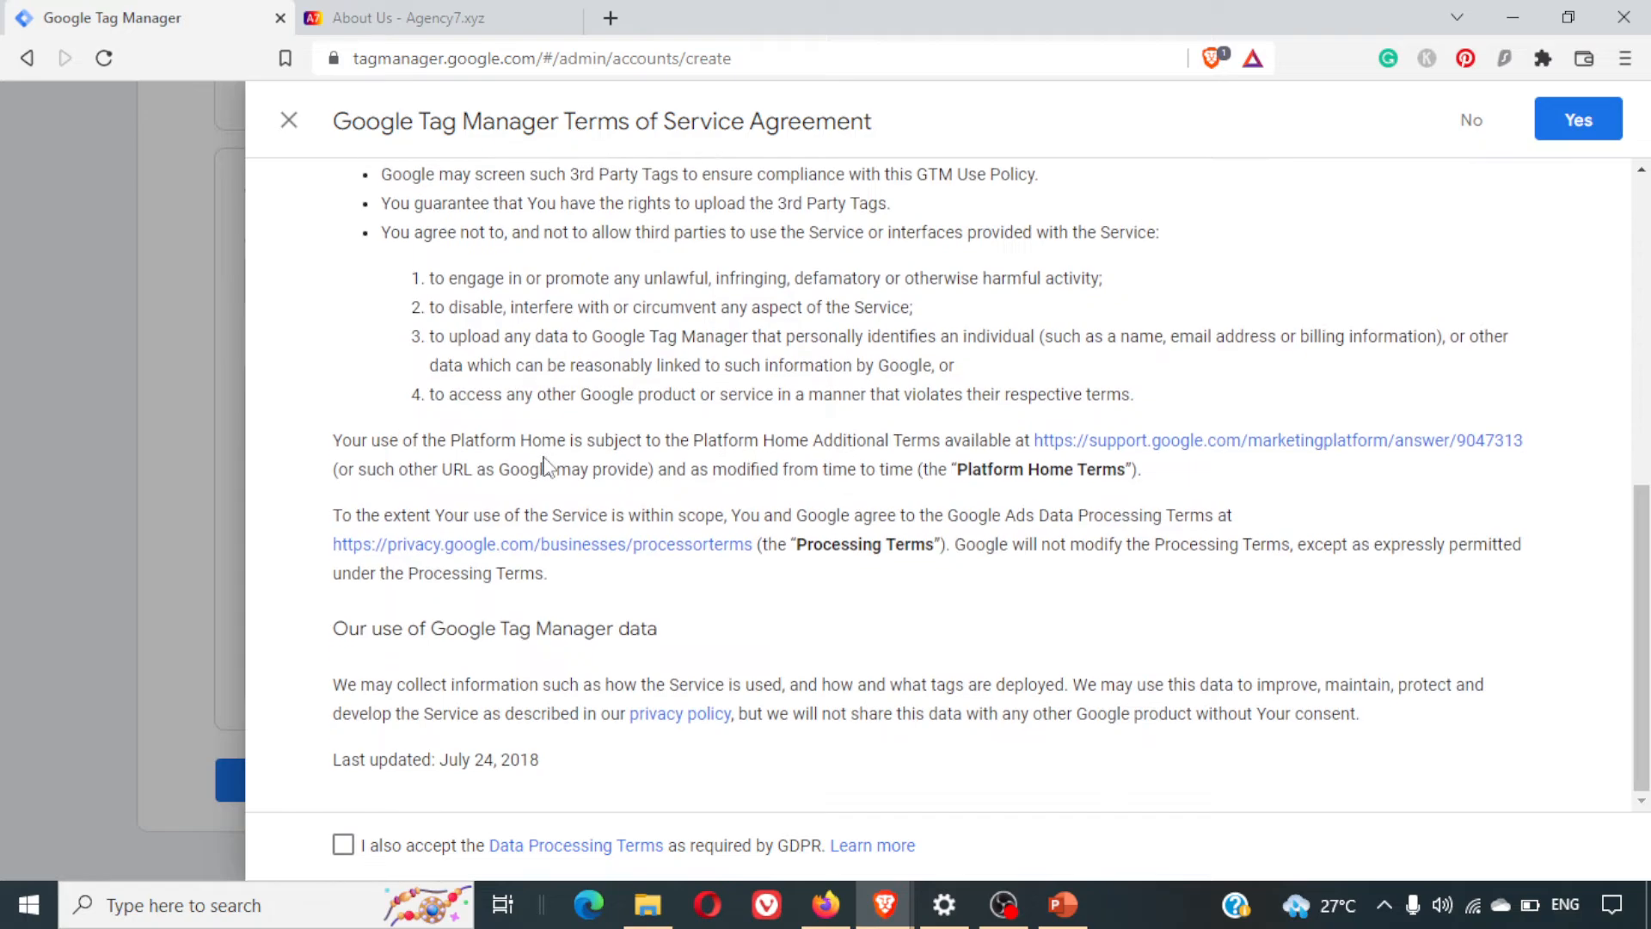
{"action": "left_click", "coordinate": [344, 846]}
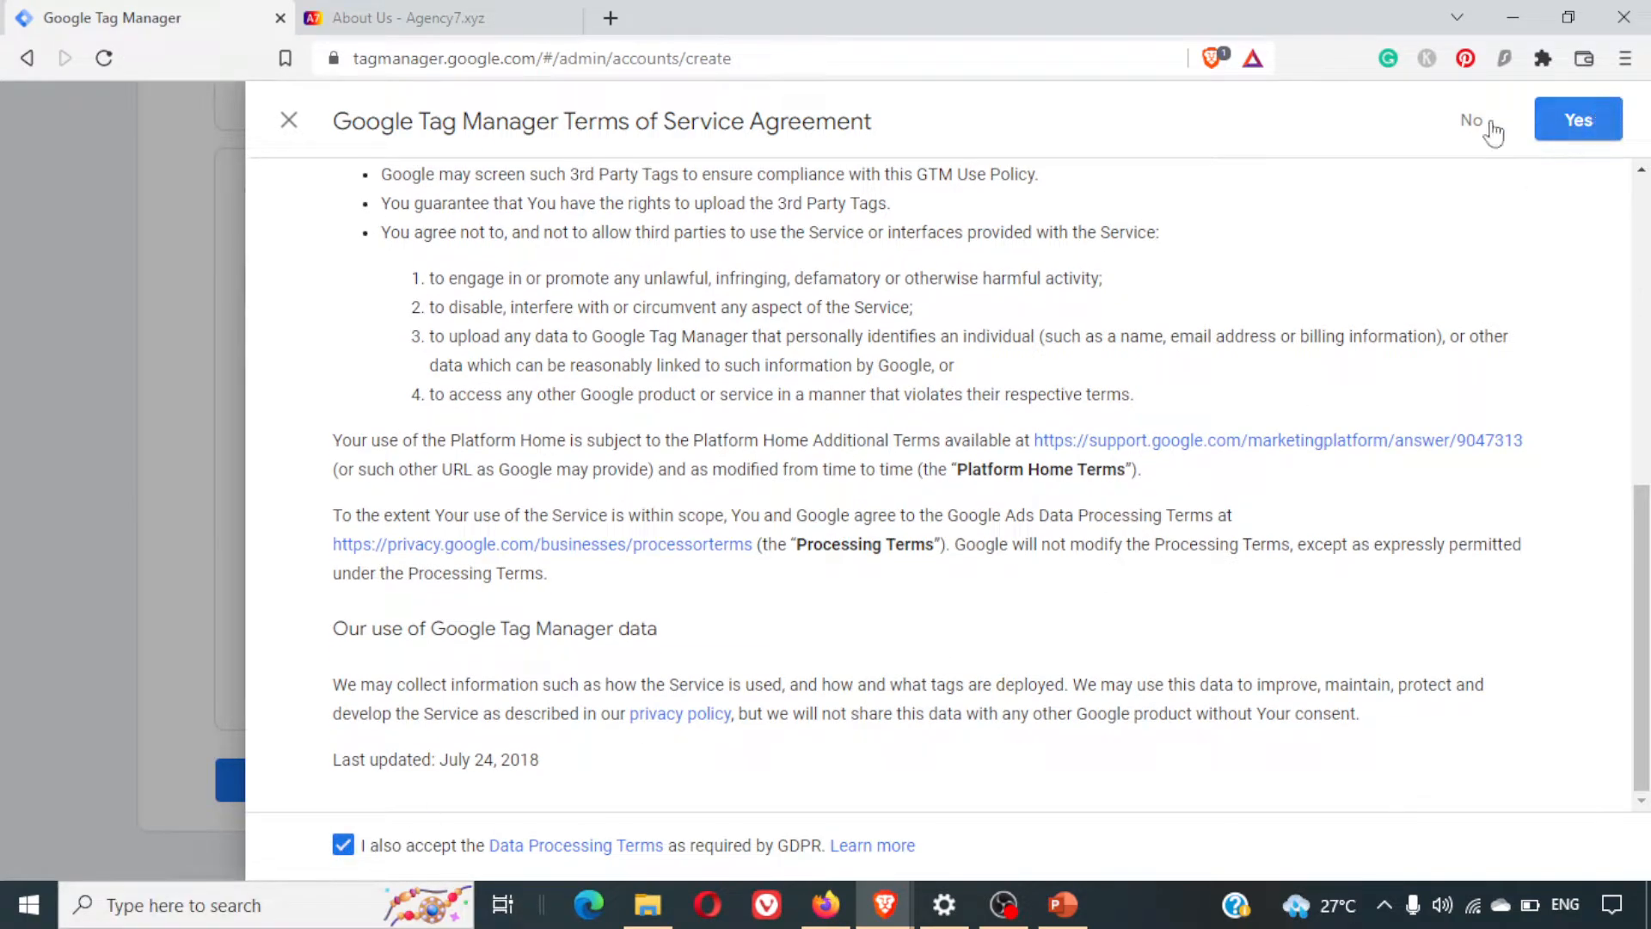
{"action": "left_click", "coordinate": [1601, 119]}
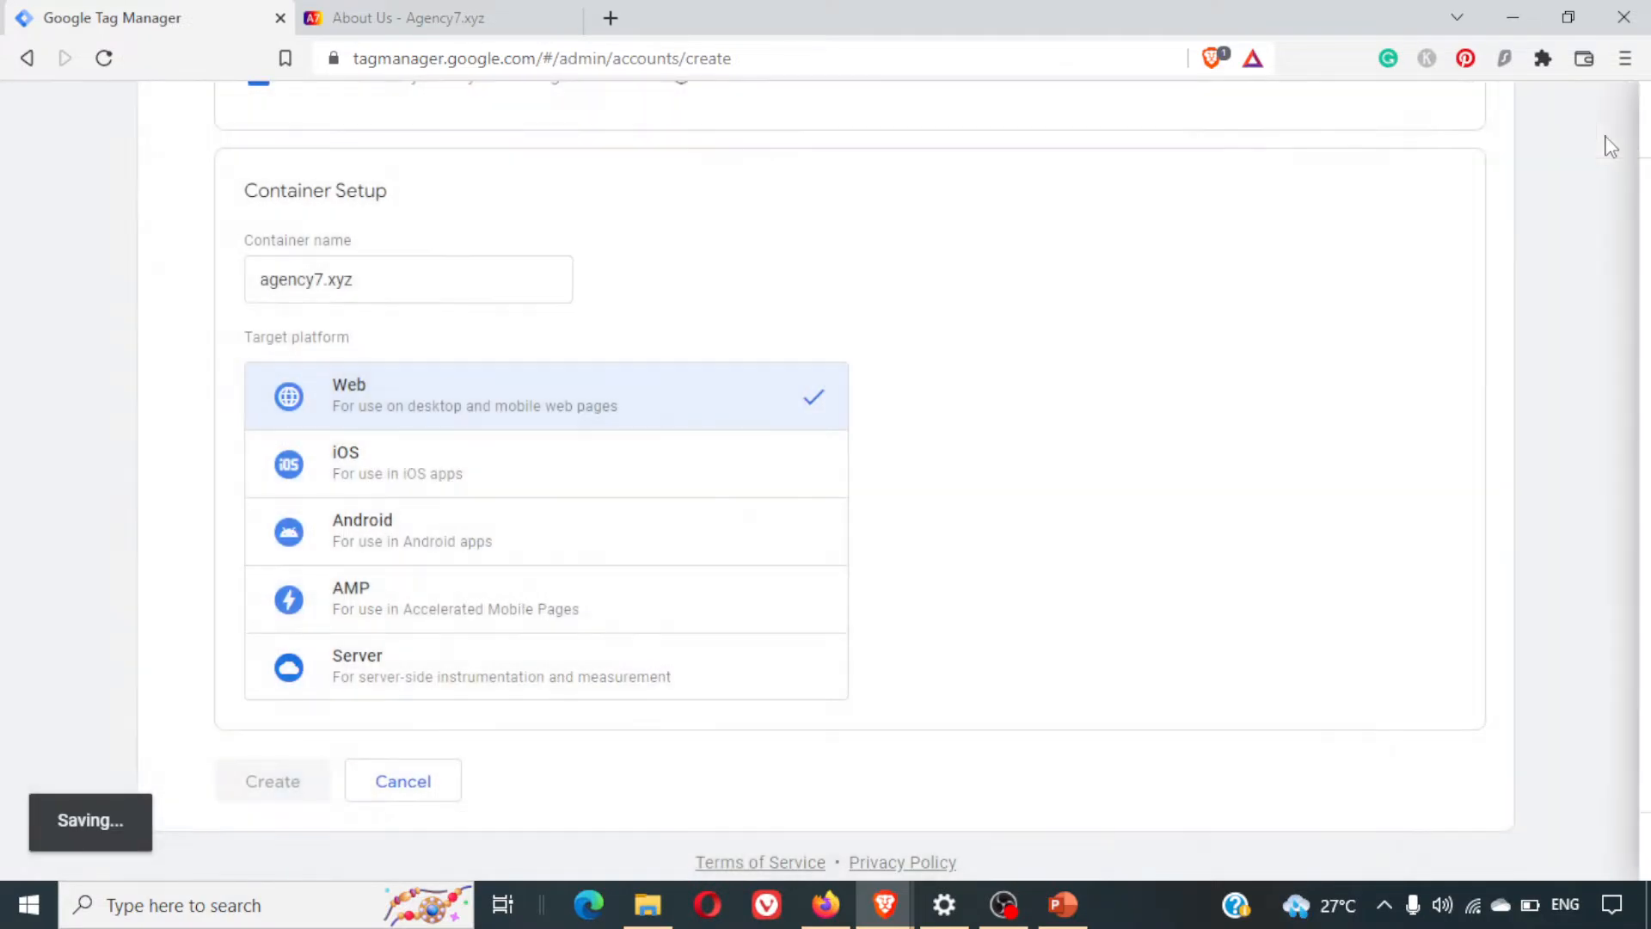
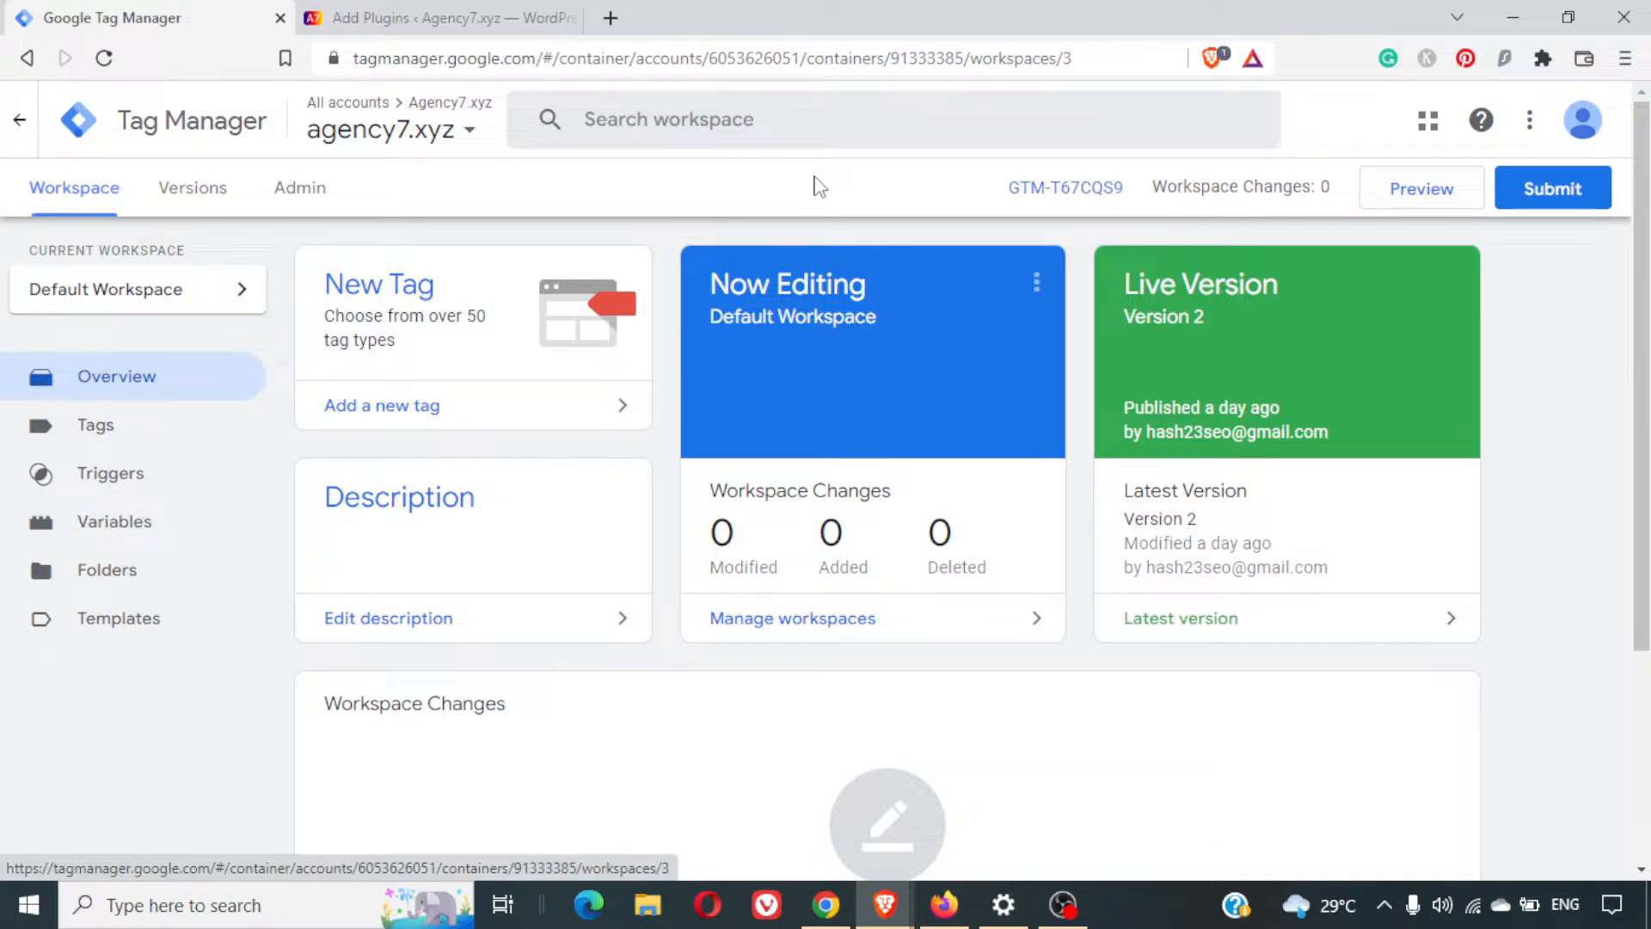
Show the container's installation code, examine the head and body snippets, and close the instructions
{"action": "left_click", "coordinate": [1111, 188]}
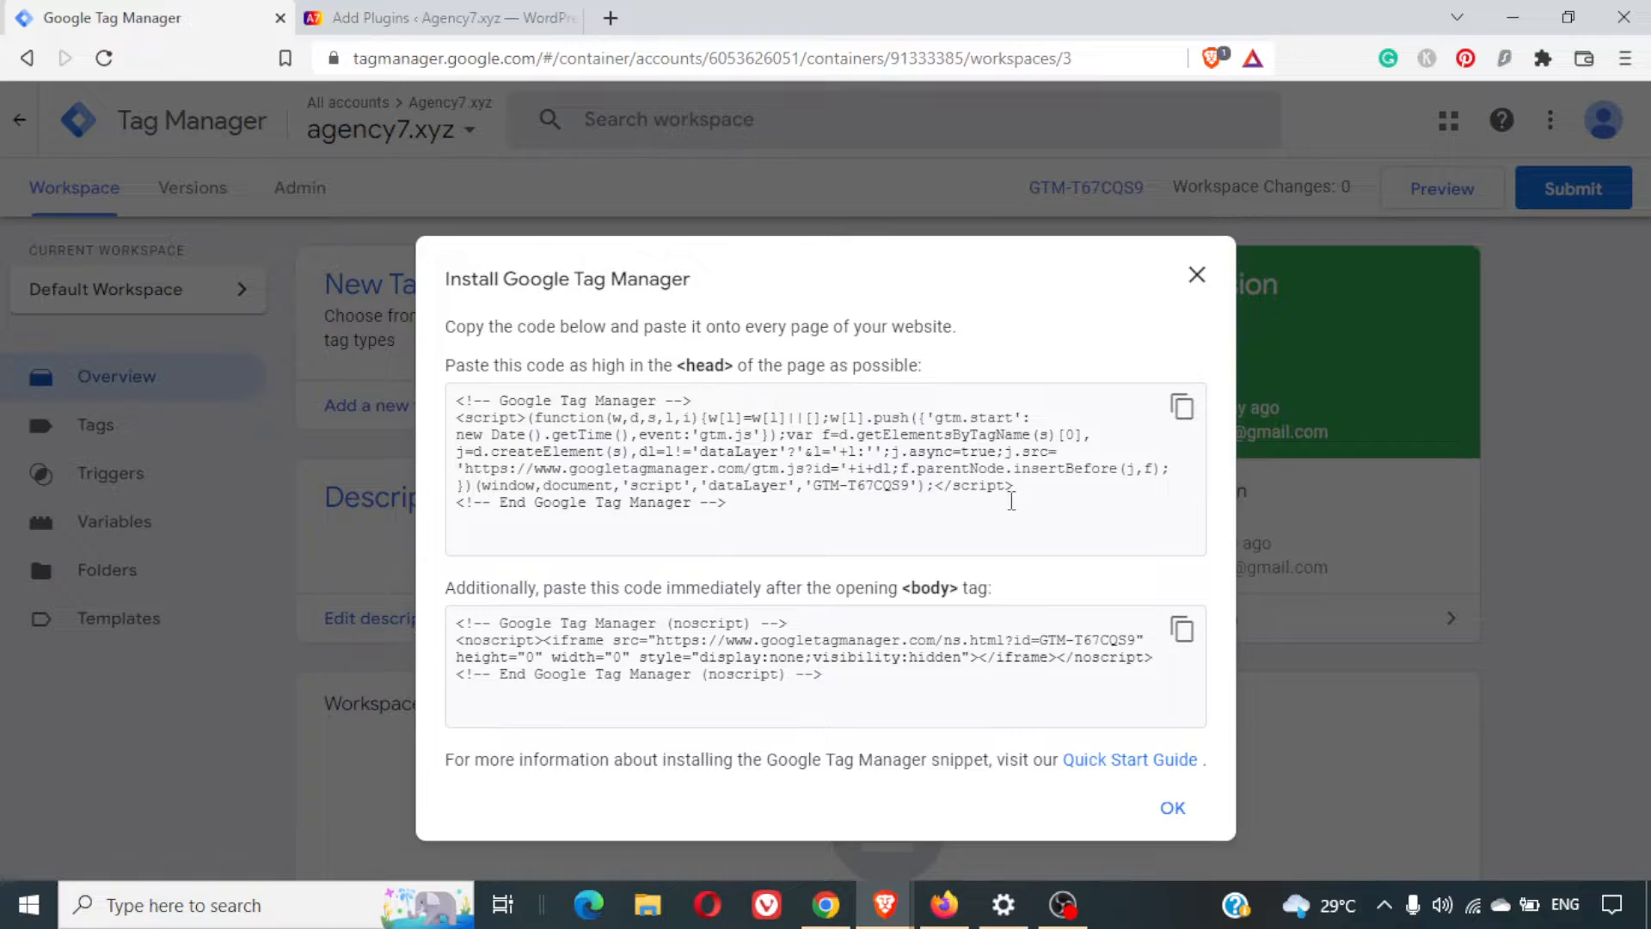
{"action": "triple_click", "coordinate": [743, 441]}
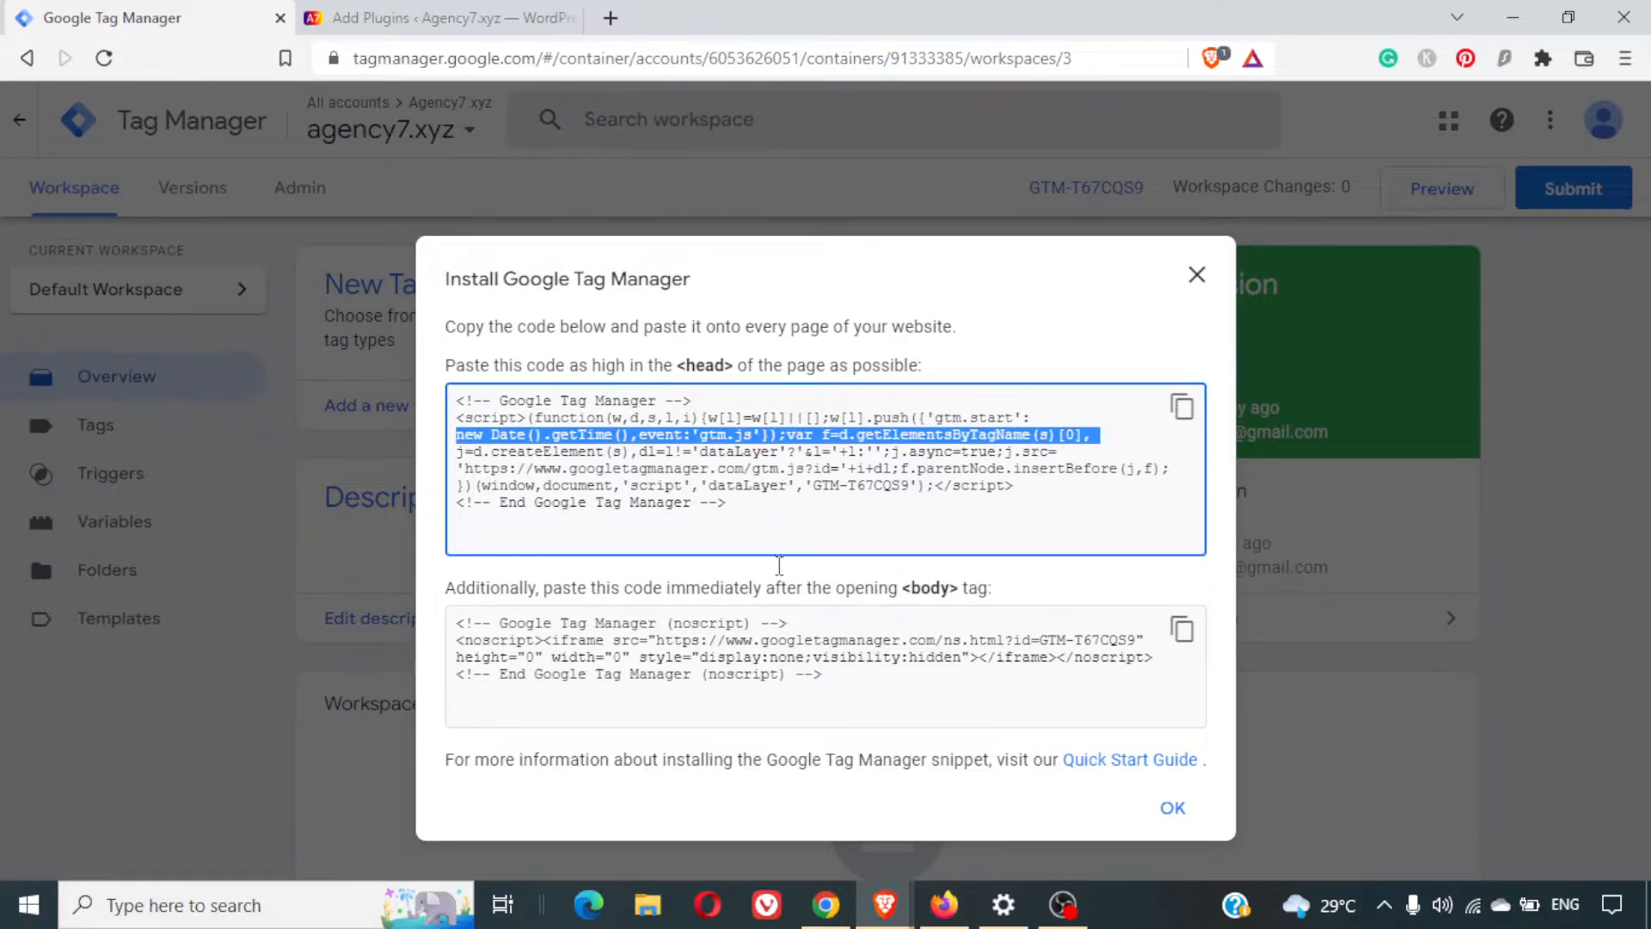
{"action": "double_click", "coordinate": [784, 641]}
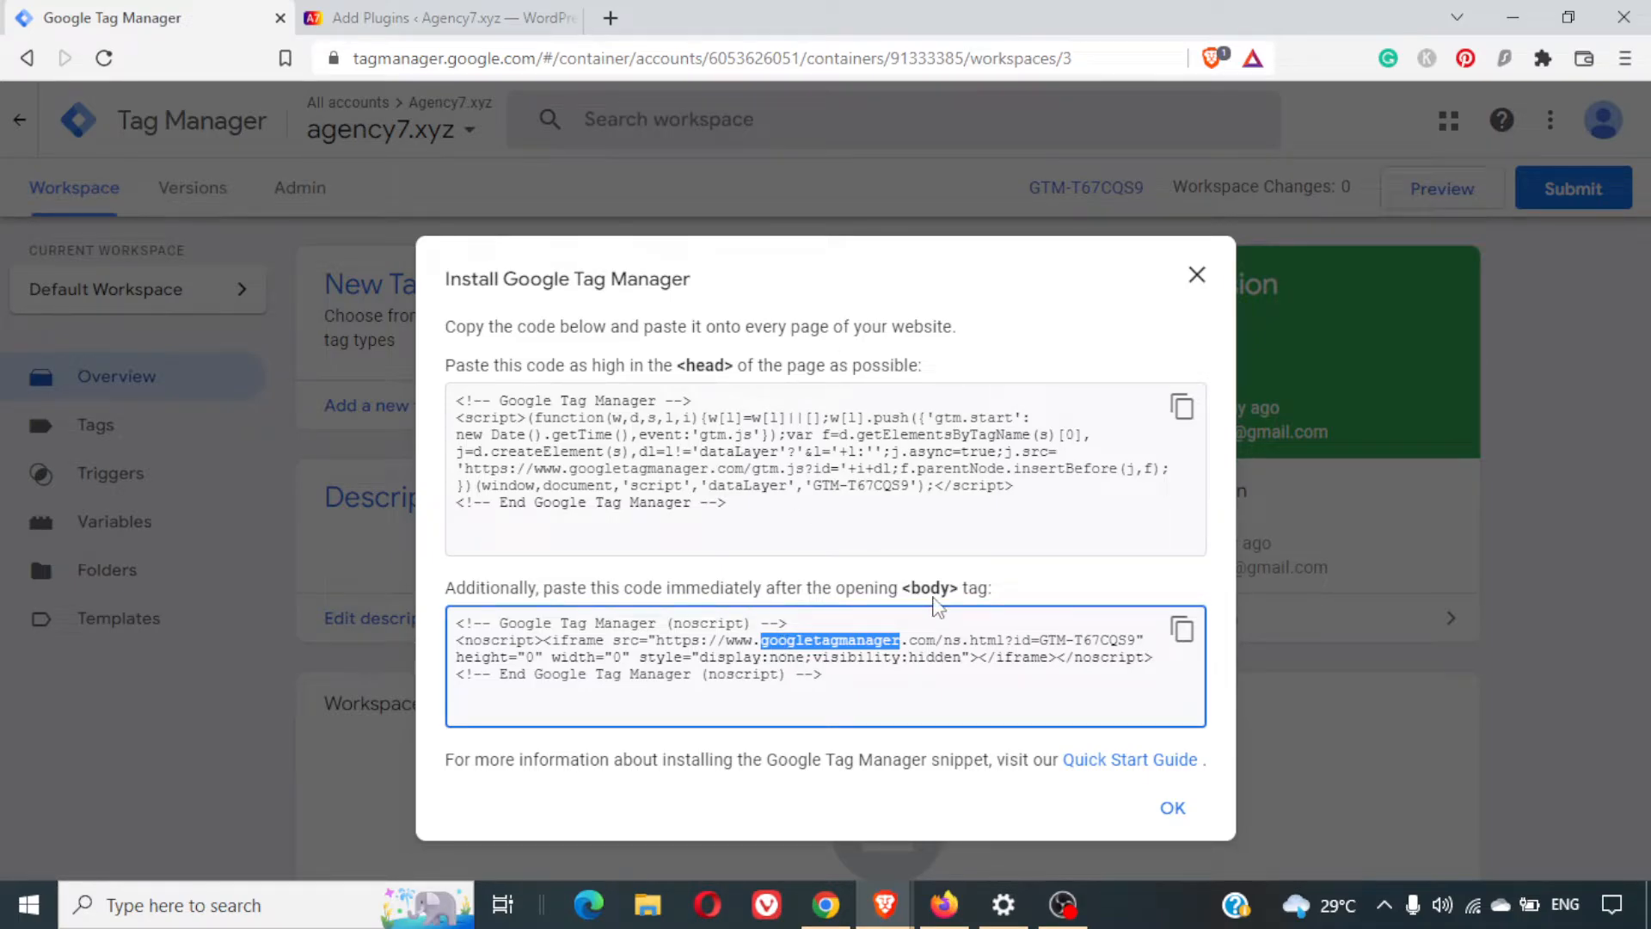
{"action": "left_click", "coordinate": [1194, 824]}
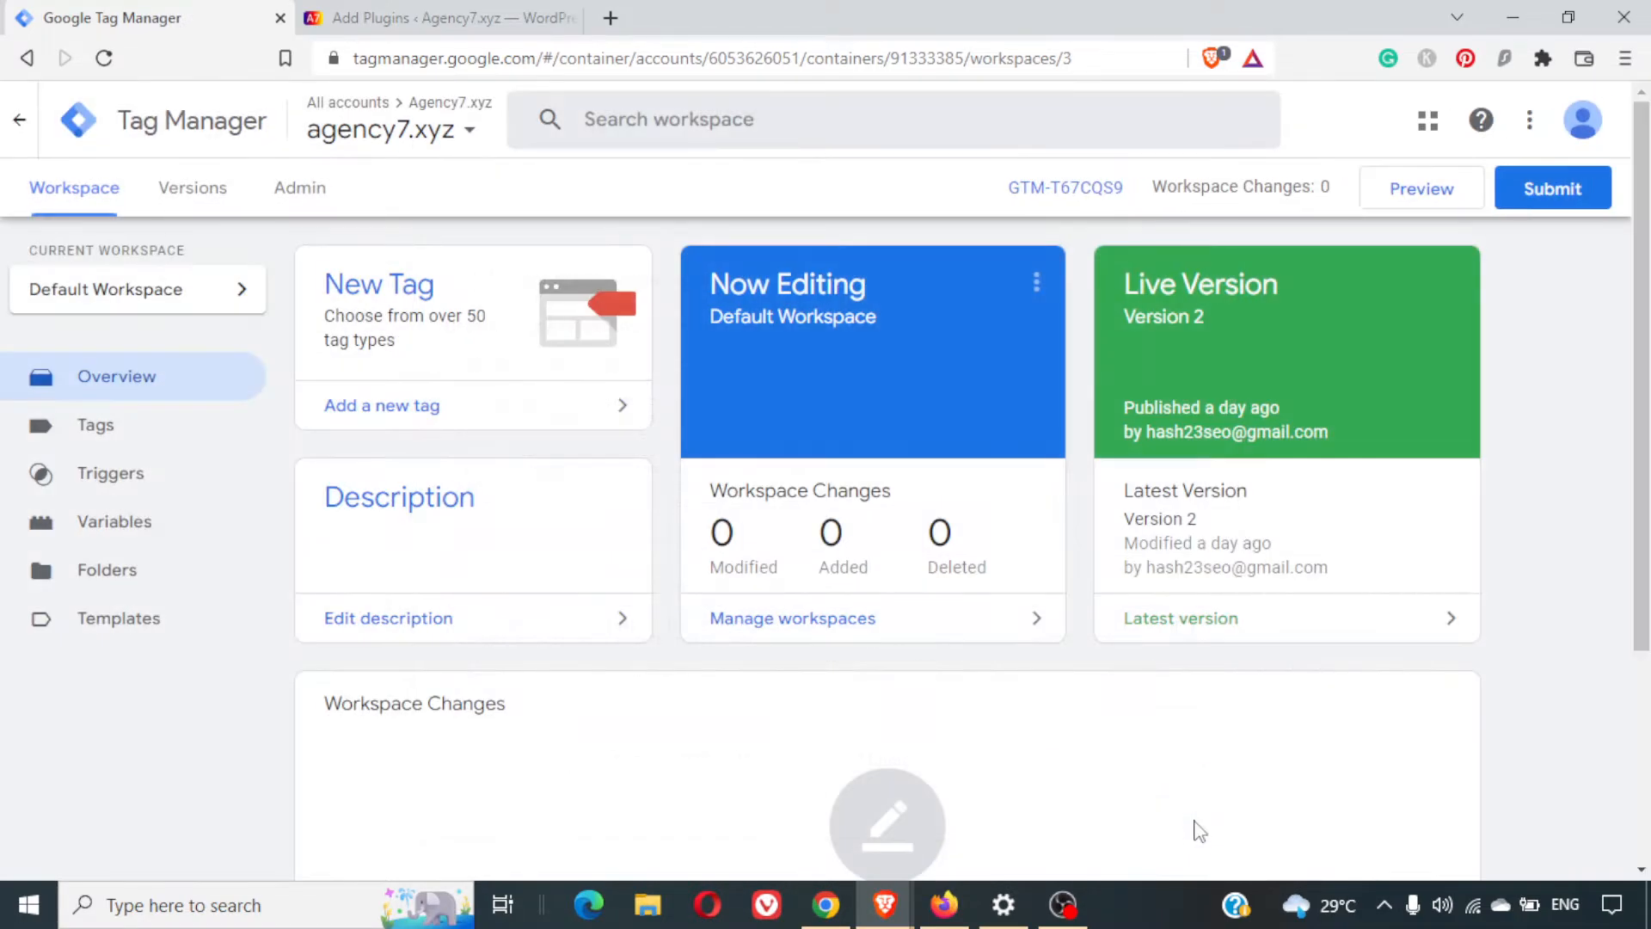
On the WordPress Add Plugins page, search for gtm, then install and activate the GTM4WP plugin
{"action": "left_click", "coordinate": [475, 12]}
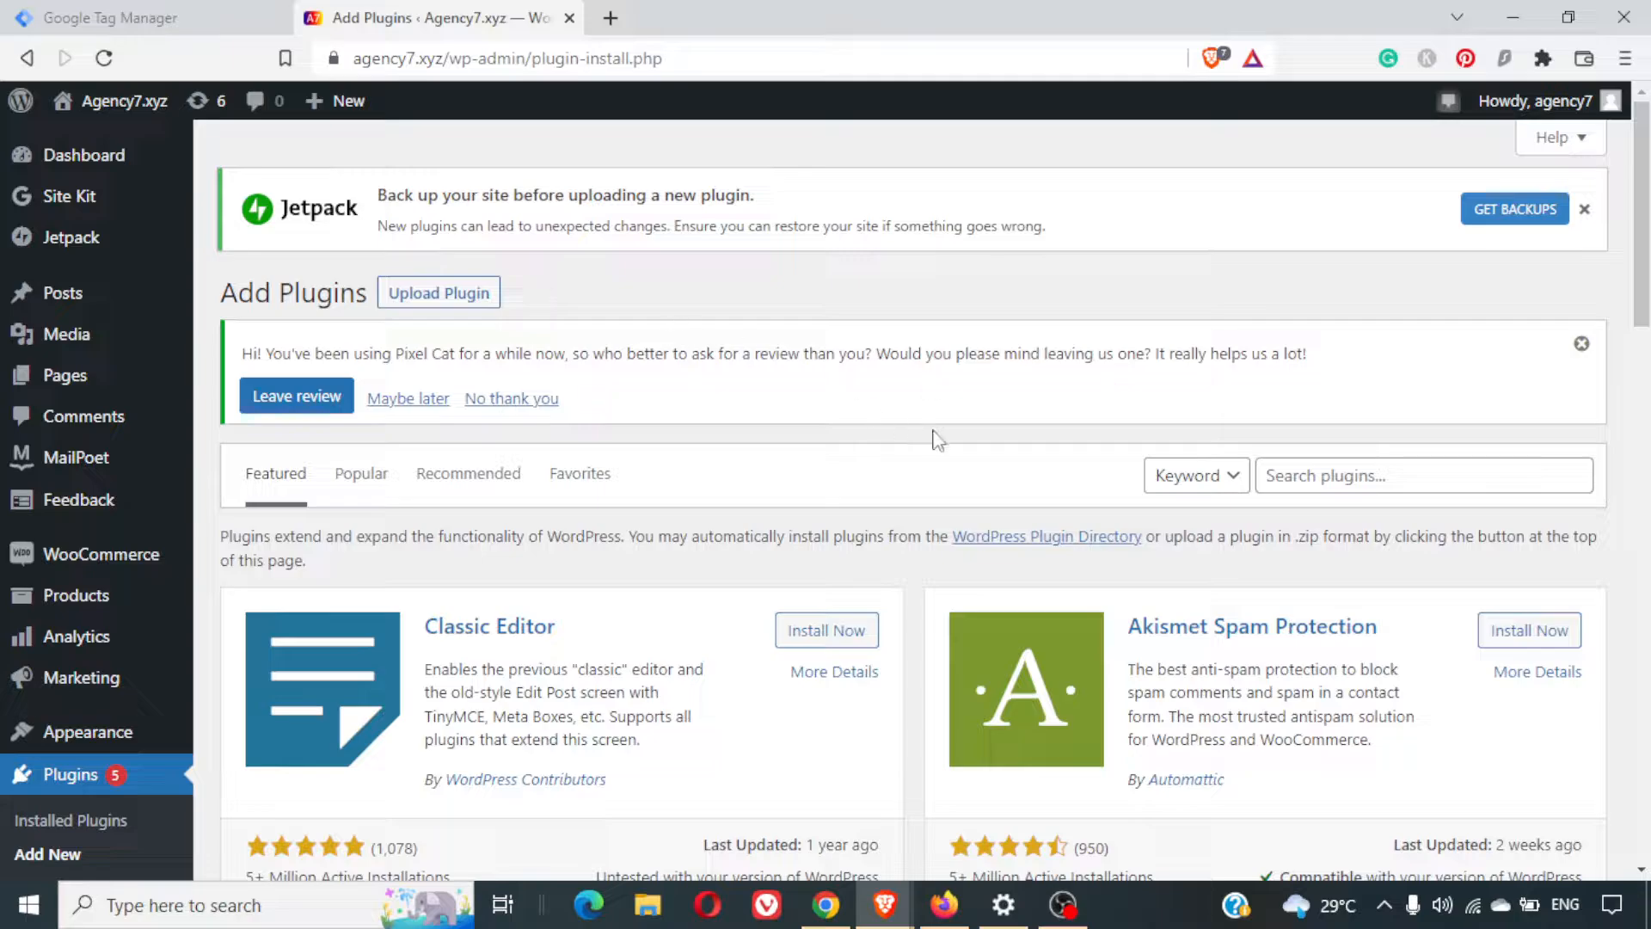
{"action": "scroll", "coordinate": [935, 438], "scroll_direction": "down", "scroll_amount": 2}
{"action": "scroll", "coordinate": [935, 441], "scroll_direction": "down", "scroll_amount": 1}
{"action": "left_click", "coordinate": [1366, 256]}
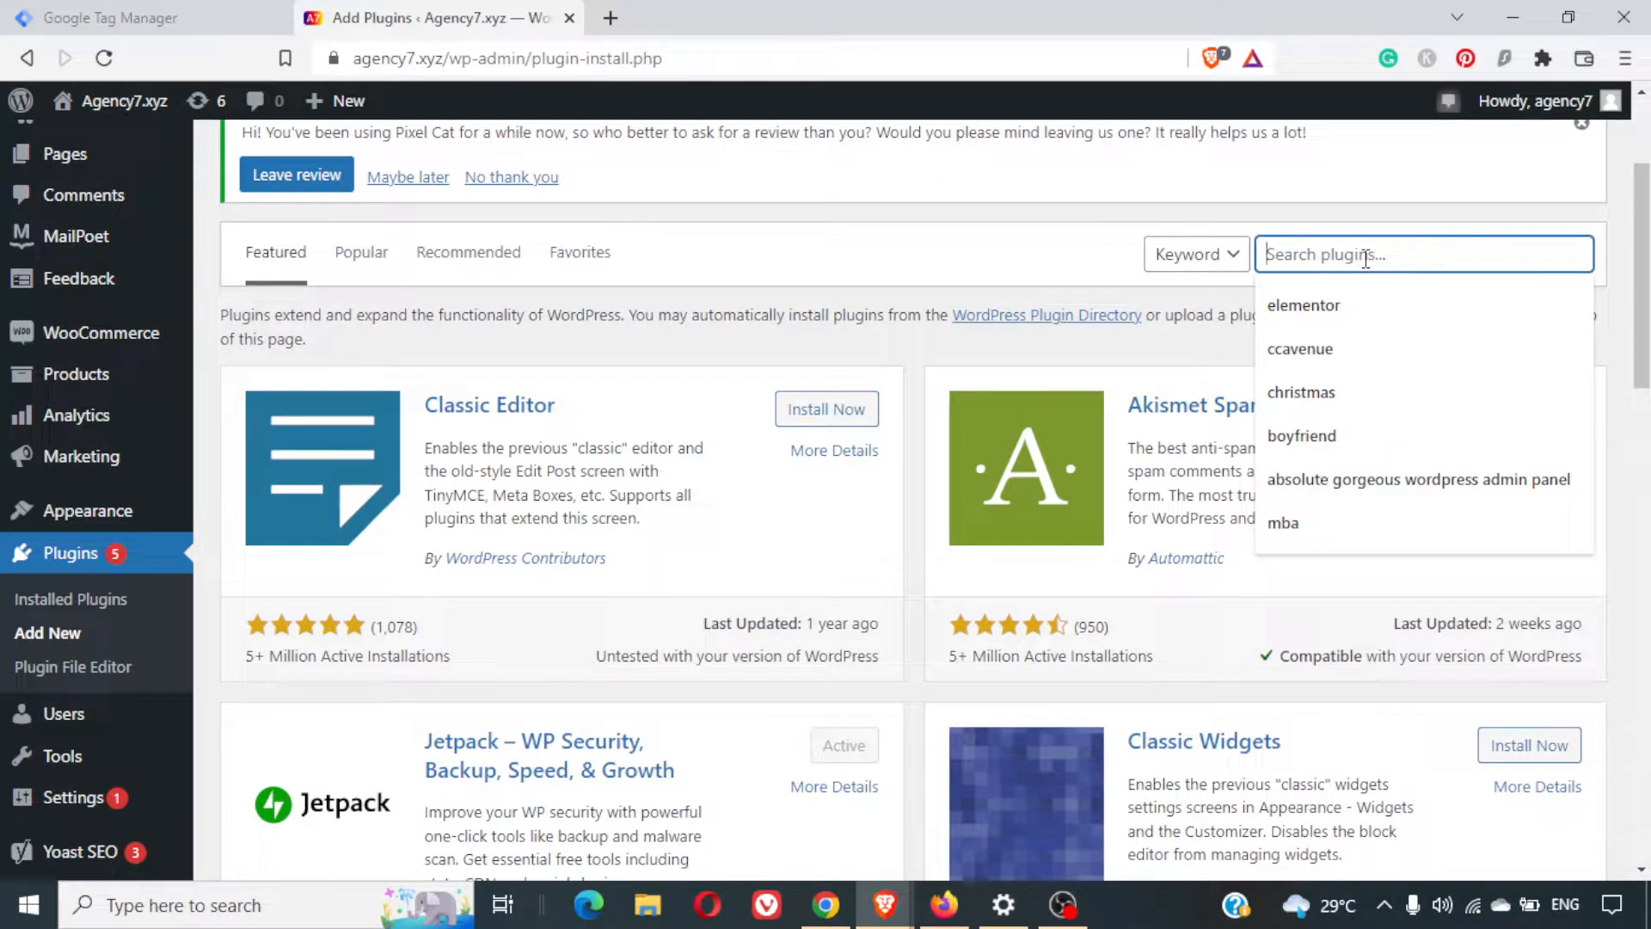
{"action": "type", "text": "gtm"}
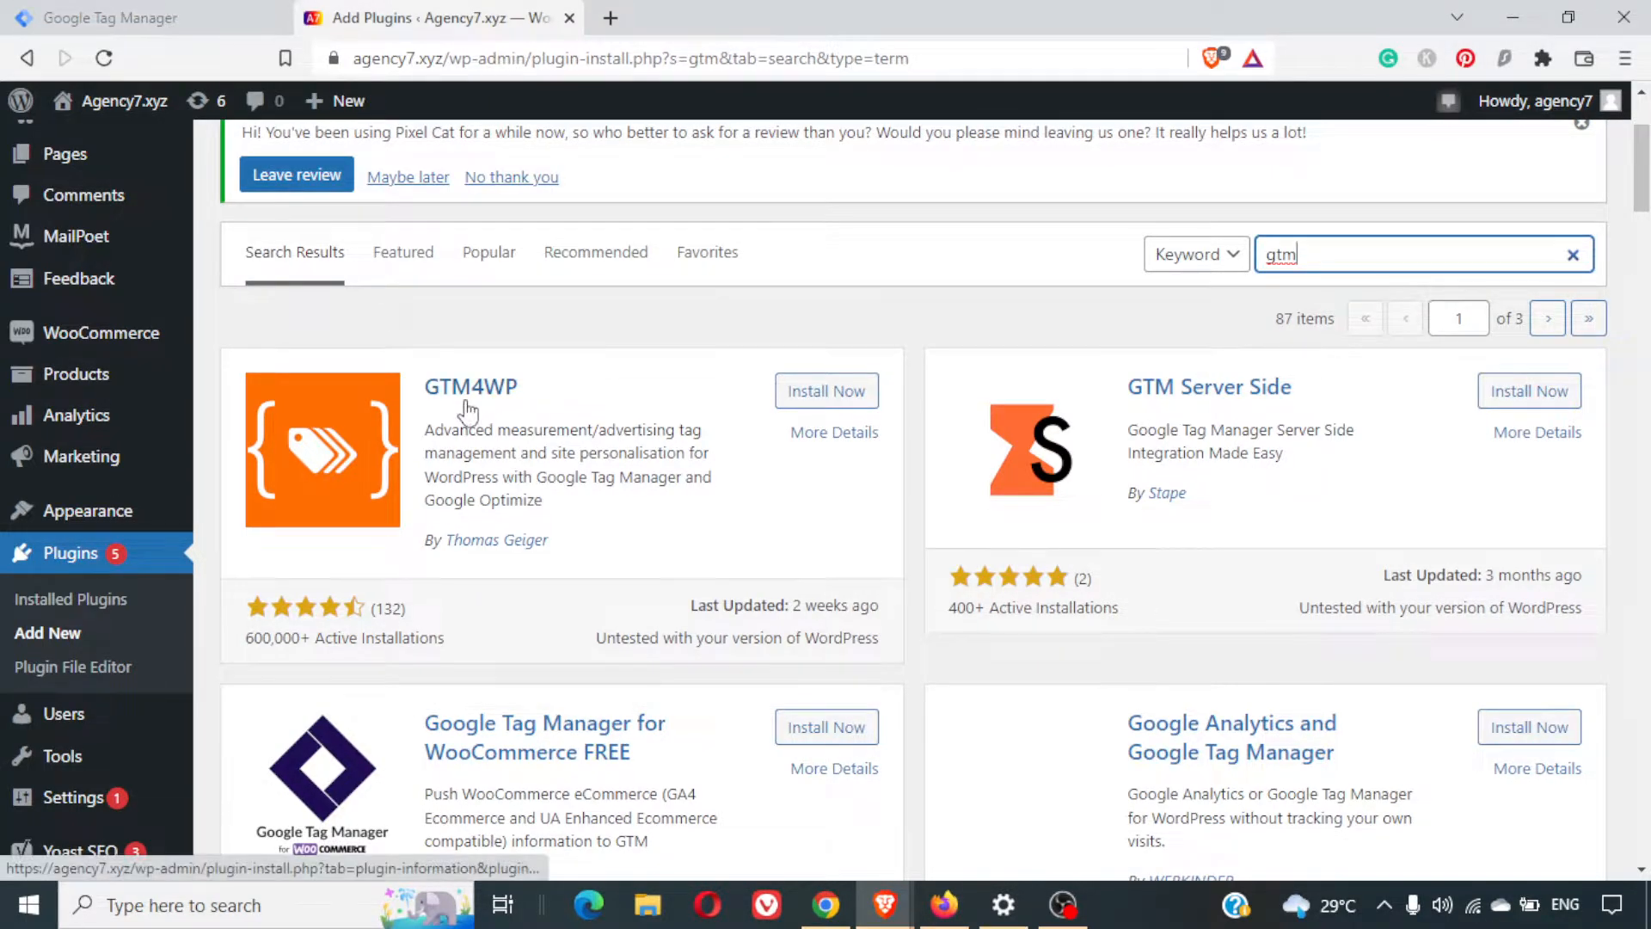
{"action": "left_click", "coordinate": [850, 390]}
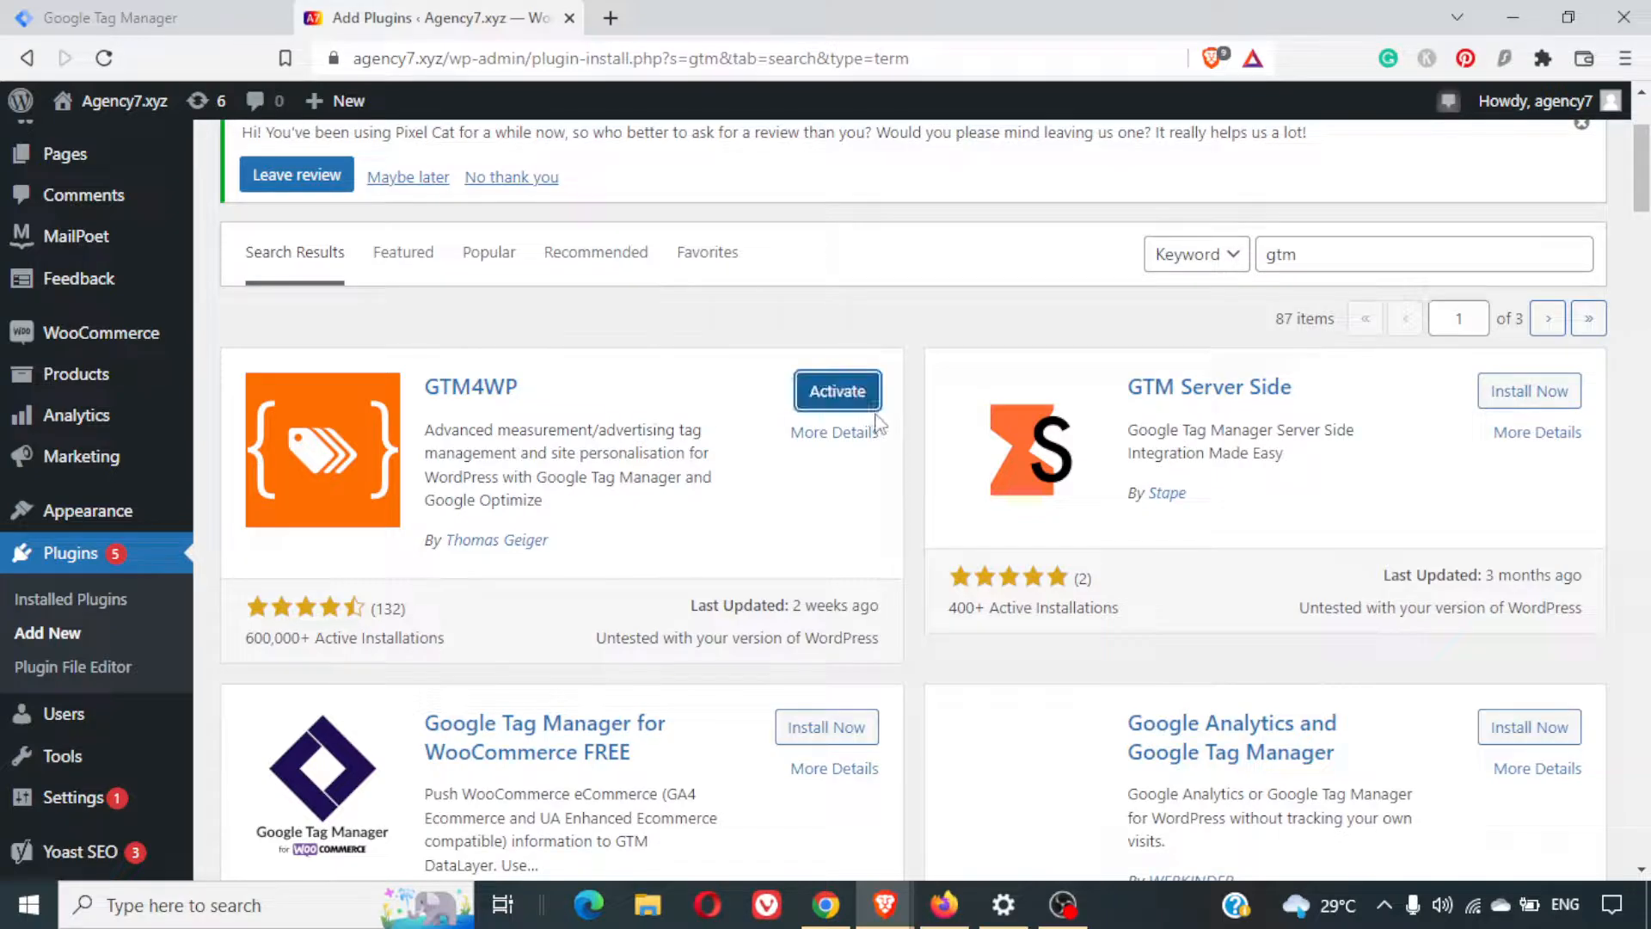
{"action": "left_click", "coordinate": [872, 406]}
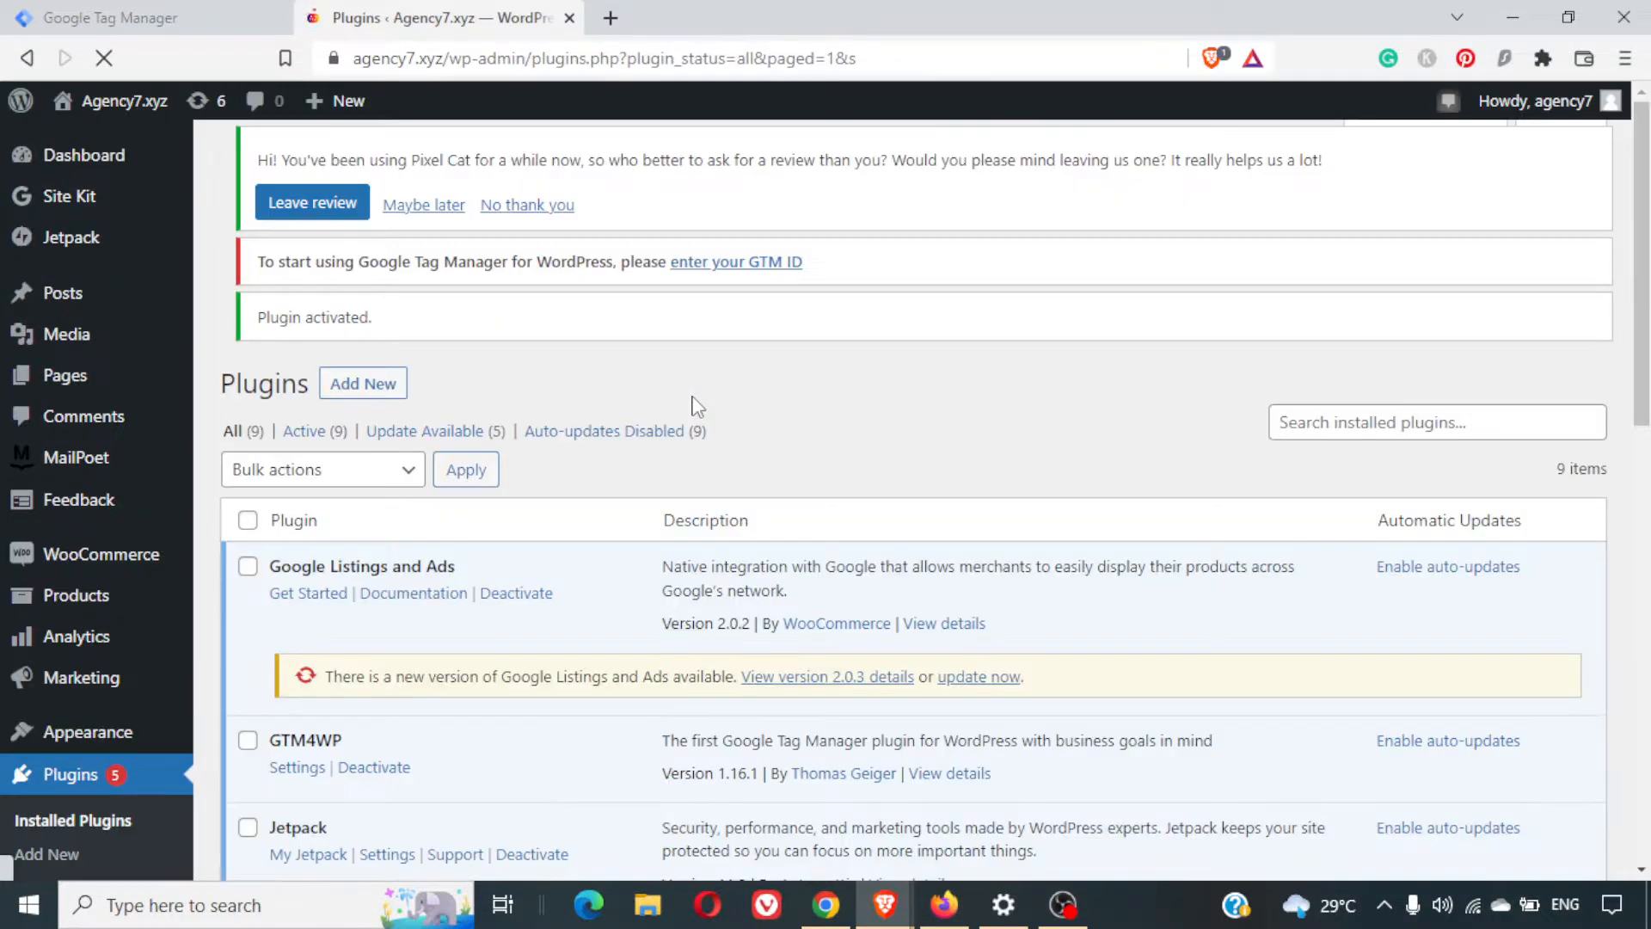
Find GTM4WP among the installed plugins and open its settings
{"action": "scroll", "coordinate": [933, 476], "scroll_direction": "down", "scroll_amount": 10}
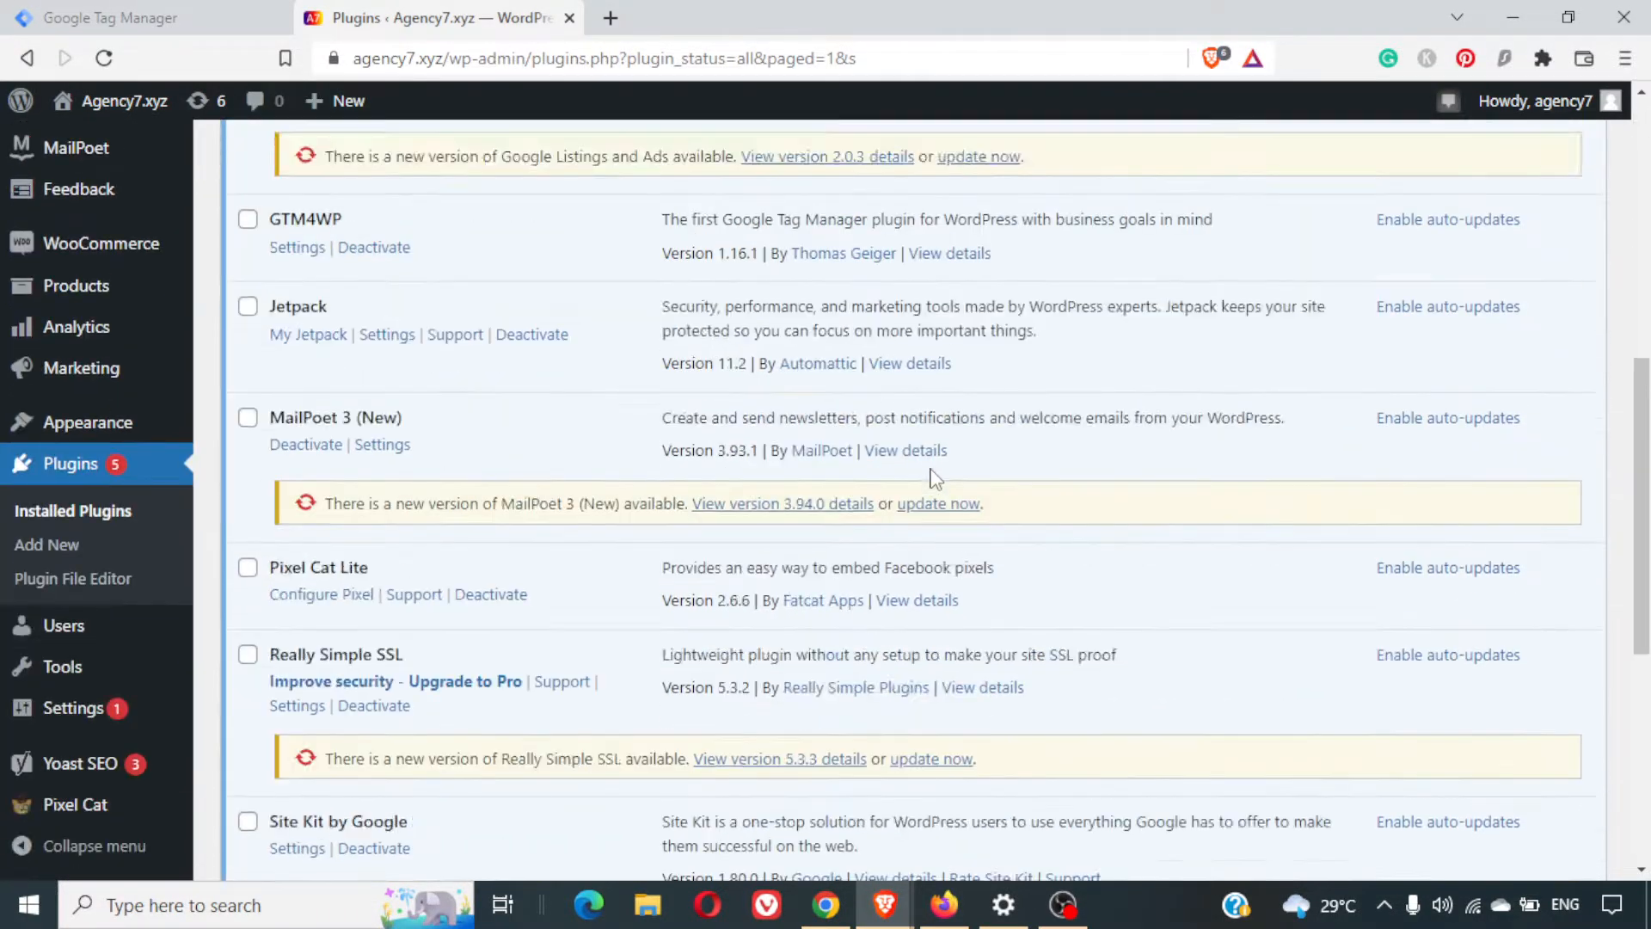
{"action": "scroll", "coordinate": [932, 475], "scroll_direction": "up", "scroll_amount": 5}
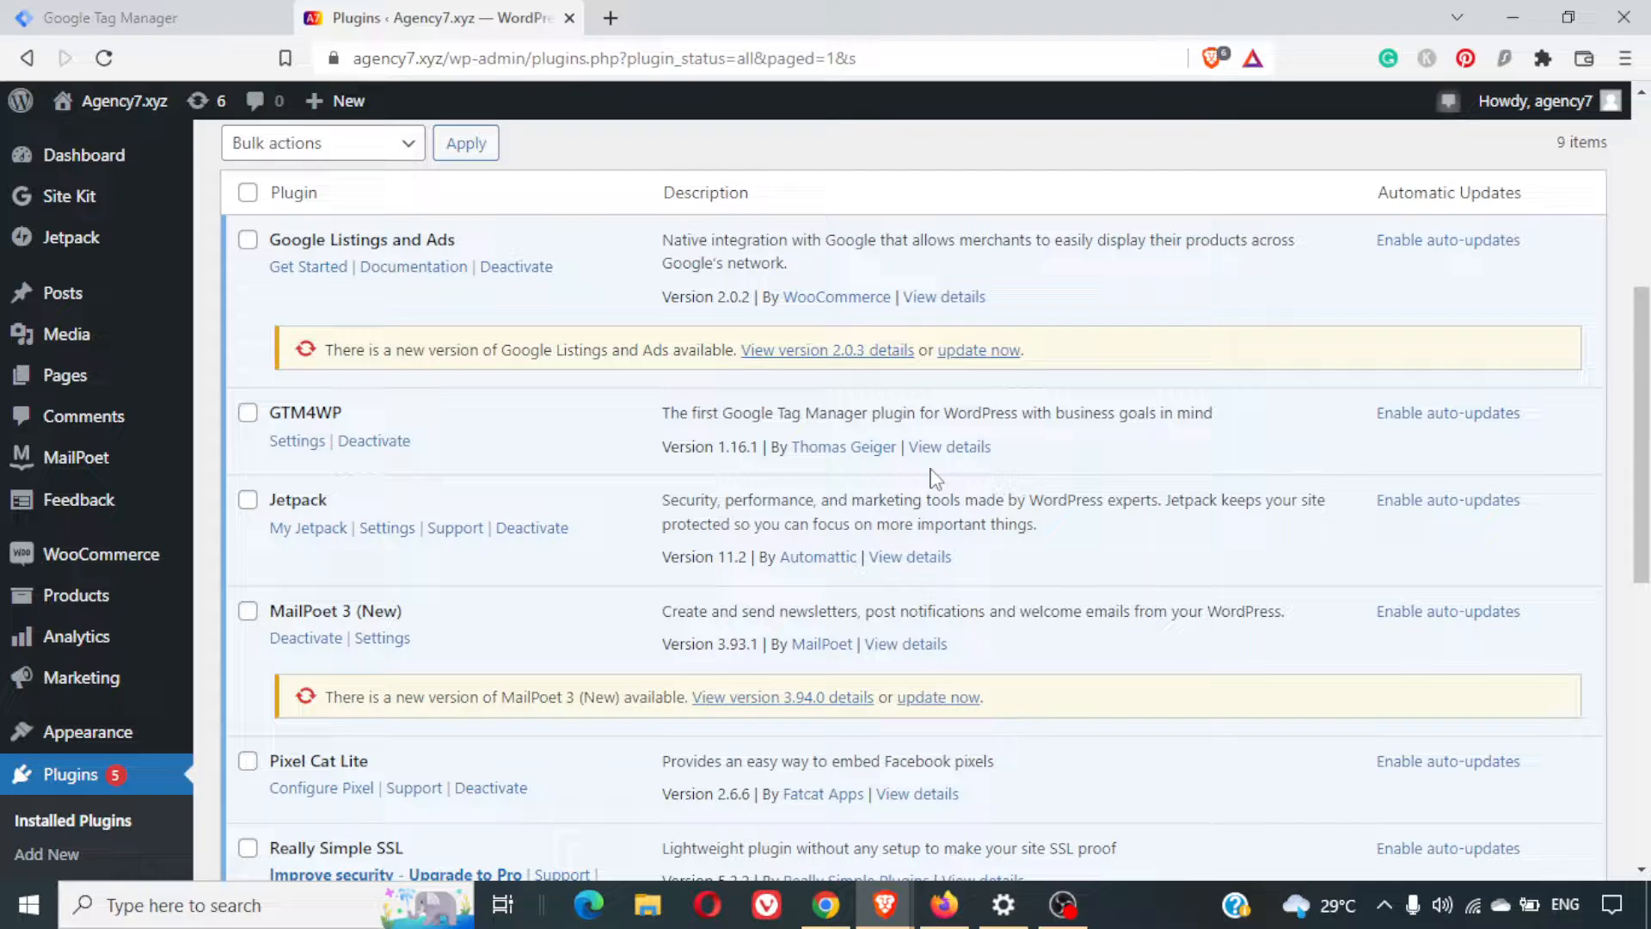
{"action": "left_click", "coordinate": [296, 442]}
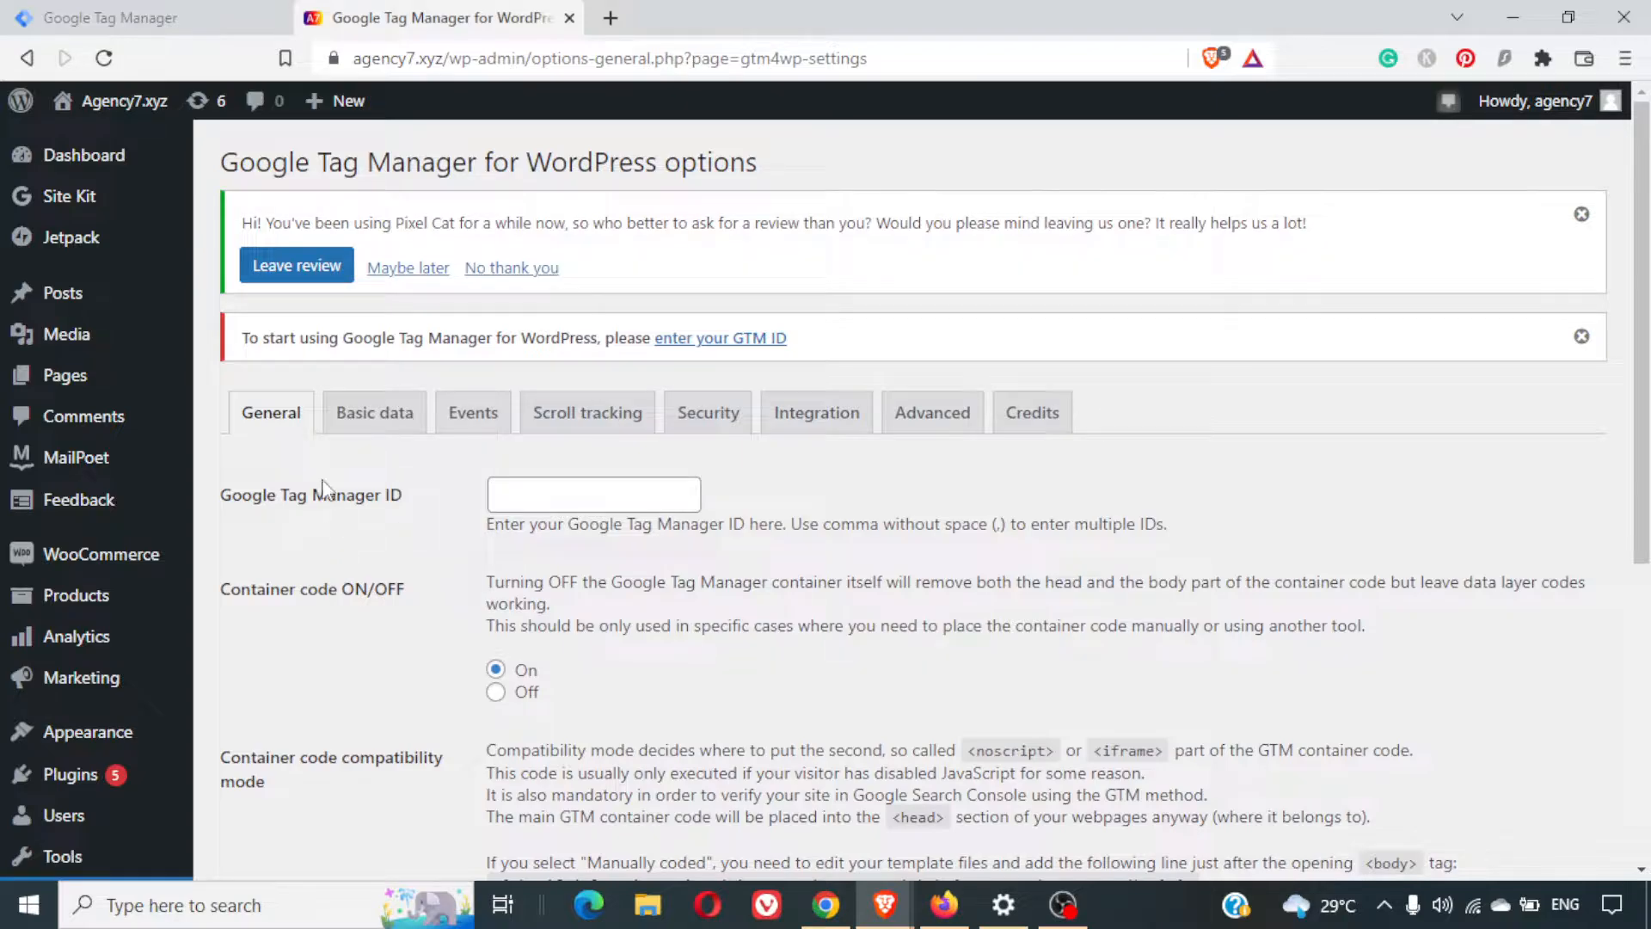
Copy the container ID from the Tag Manager workspace and paste it as the plugin's Google Tag Manager ID
{"action": "left_click", "coordinate": [106, 12]}
{"action": "left_click_drag", "start_coordinate": [989, 187], "coordinate": [1142, 206]}
{"action": "key", "text": "ctrl+c"}
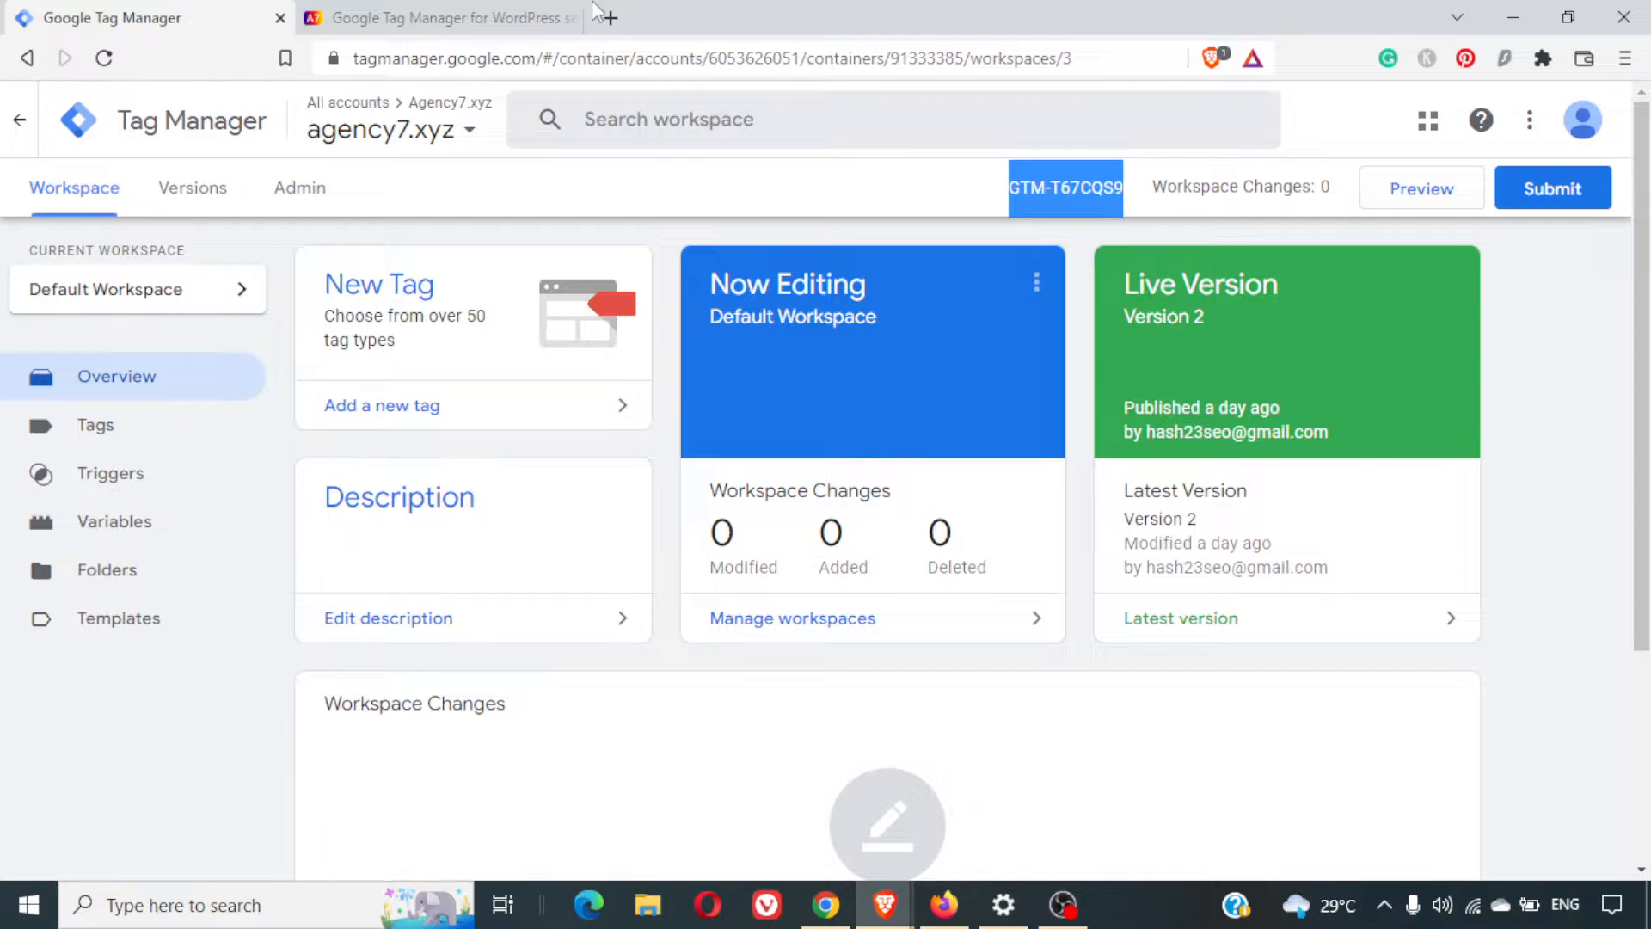
{"action": "left_click", "coordinate": [516, 17]}
{"action": "left_click", "coordinate": [639, 492]}
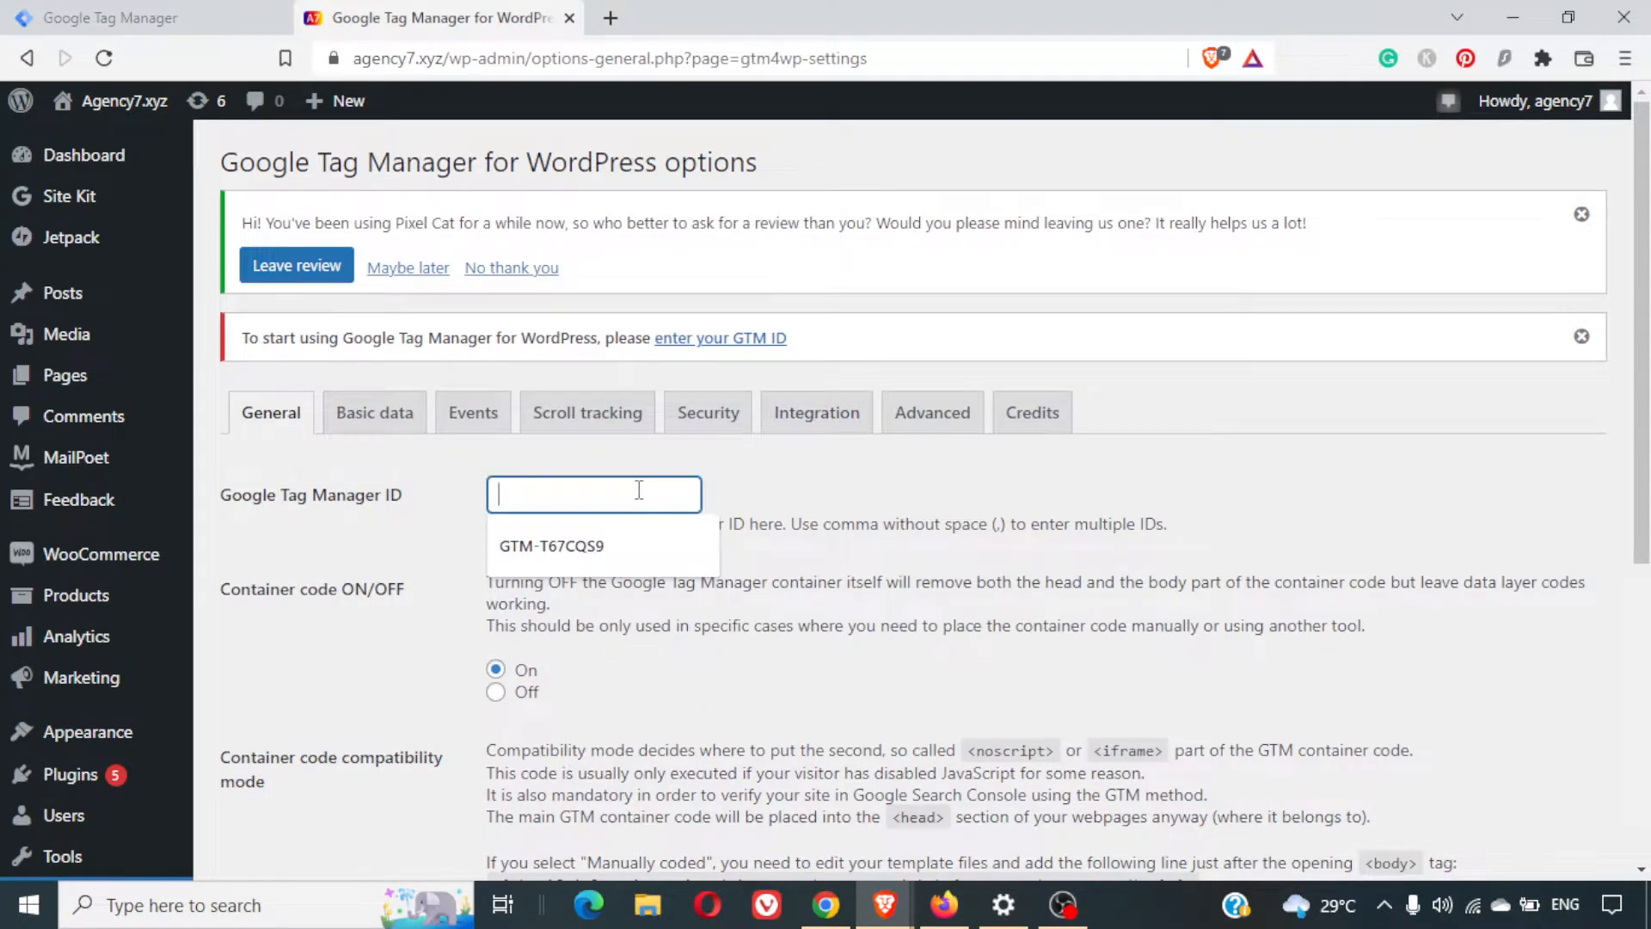
{"action": "key", "text": "ctrl+v"}
{"action": "key", "text": "BackSpace"}
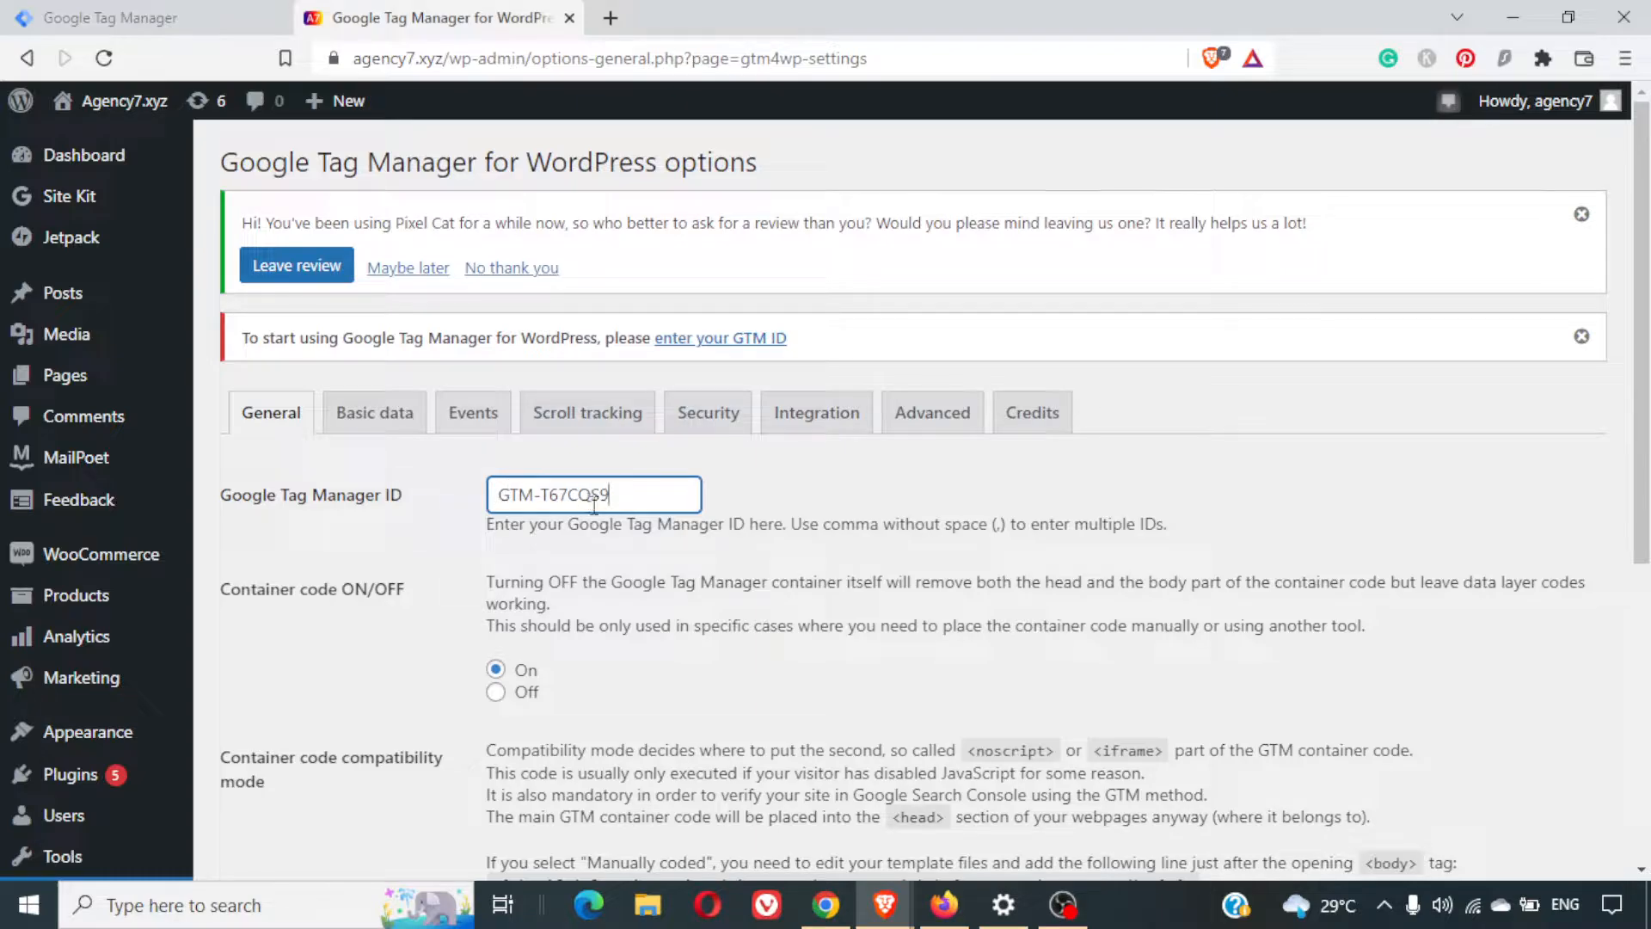
Set the container code compatibility mode to Off (no tweak, right placement) and save the plugin settings
{"action": "scroll", "coordinate": [773, 587], "scroll_direction": "down", "scroll_amount": 1}
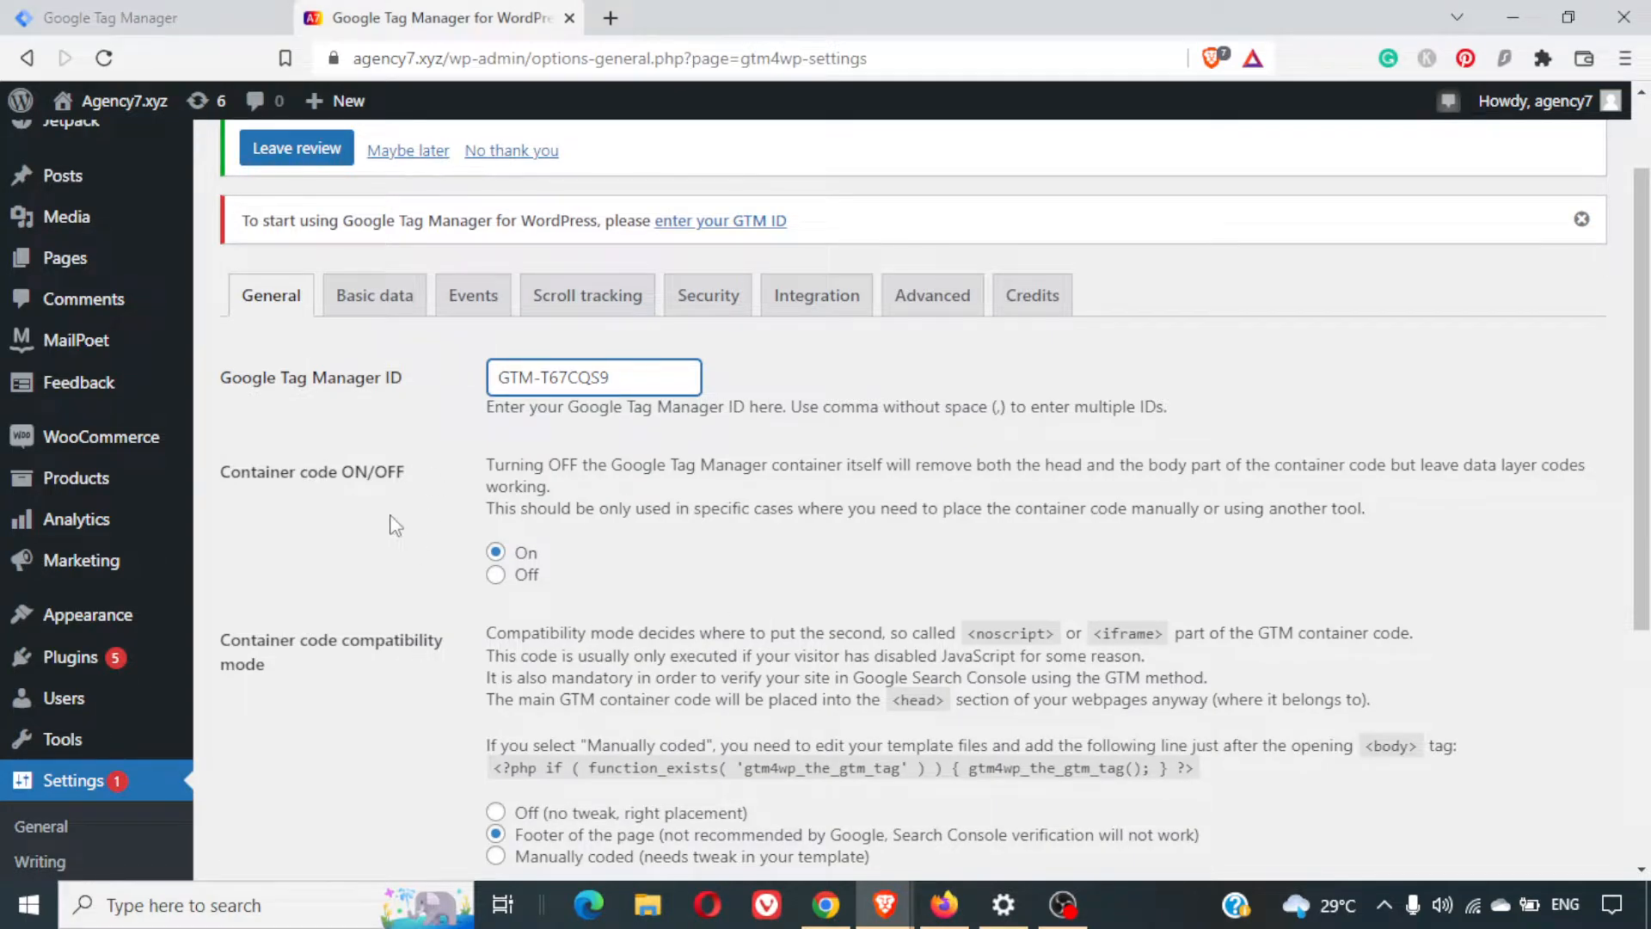
{"action": "scroll", "coordinate": [651, 518], "scroll_direction": "down", "scroll_amount": 3}
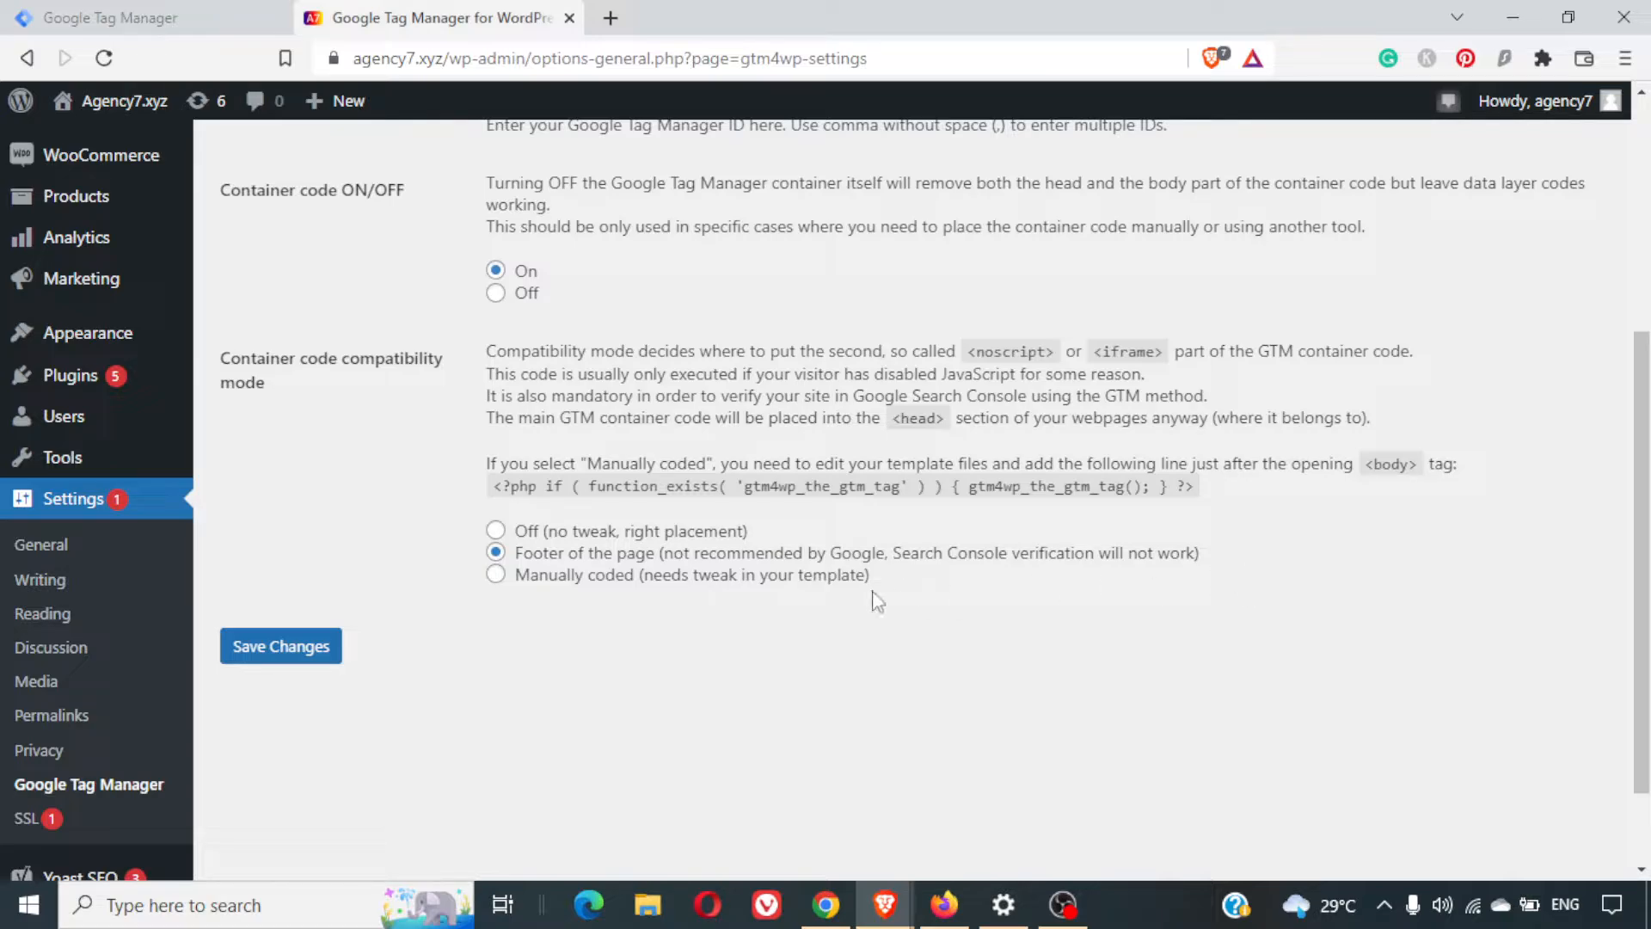
{"action": "left_click", "coordinate": [497, 531]}
{"action": "triple_click", "coordinate": [735, 532]}
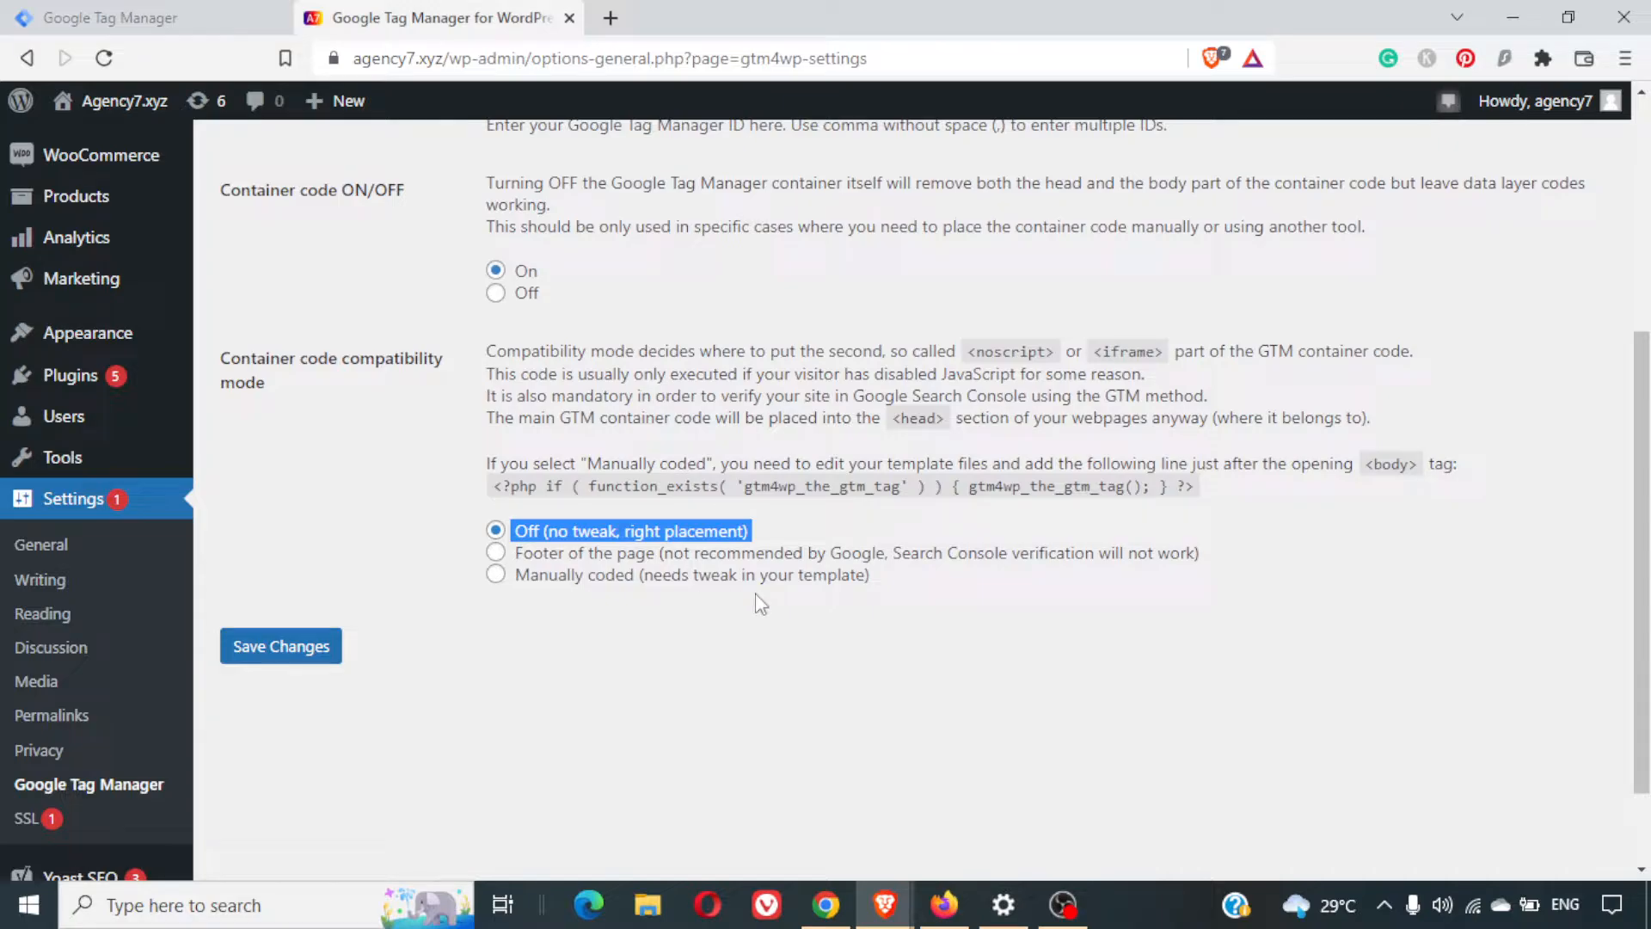
{"action": "scroll", "coordinate": [760, 604], "scroll_direction": "up", "scroll_amount": 4}
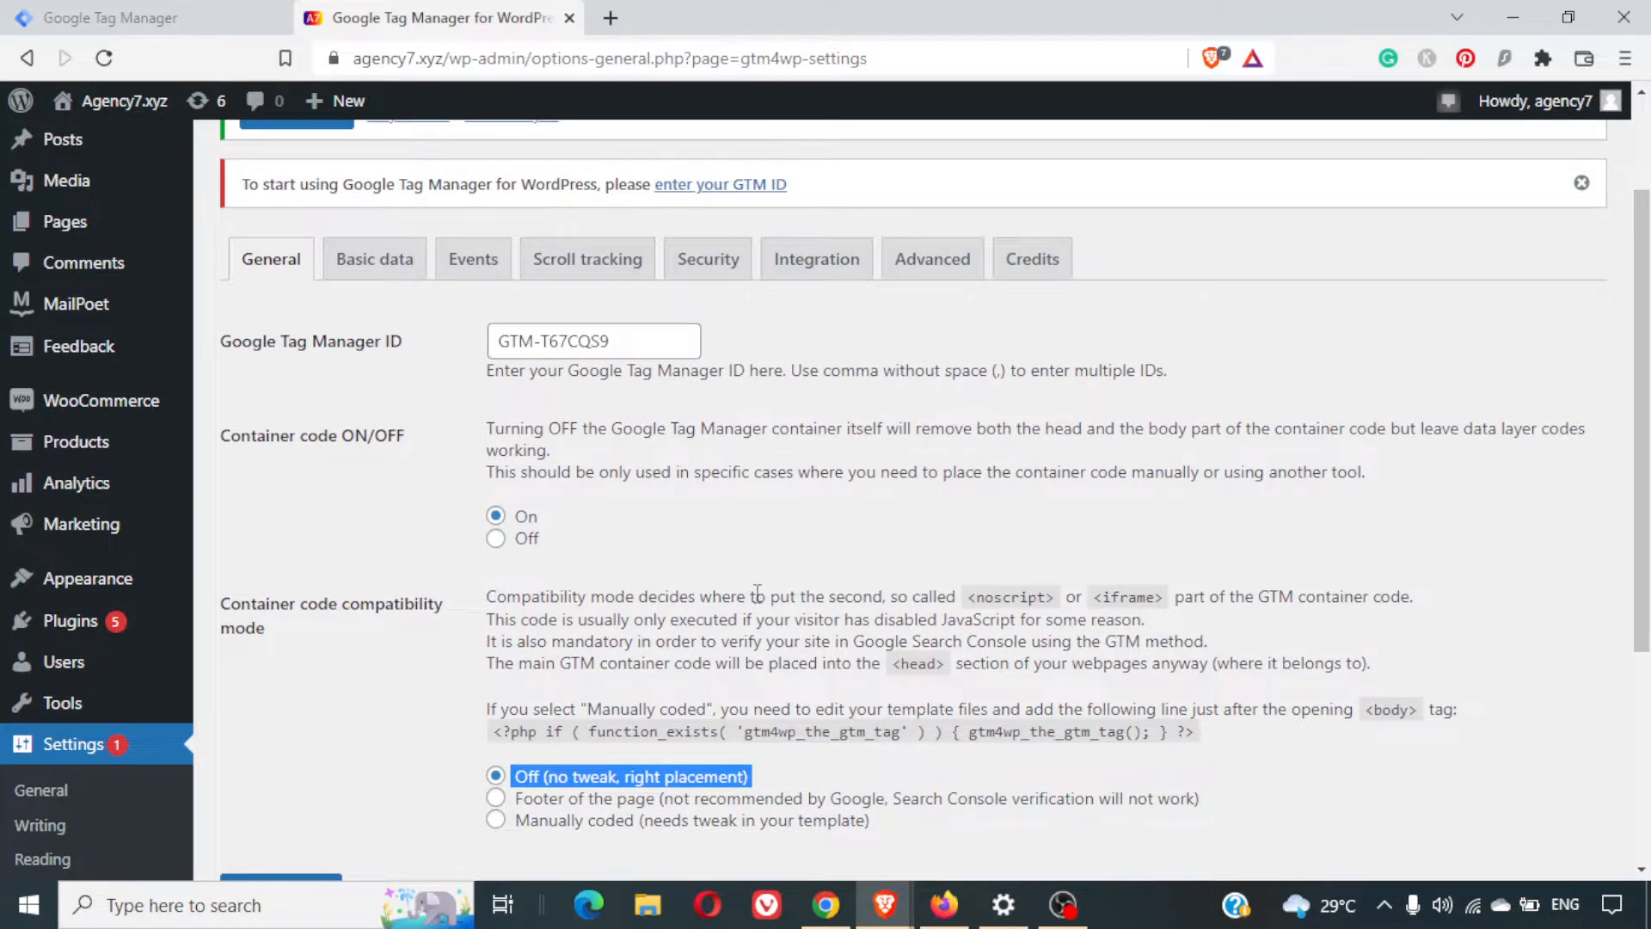
{"action": "scroll", "coordinate": [803, 647], "scroll_direction": "down", "scroll_amount": 5}
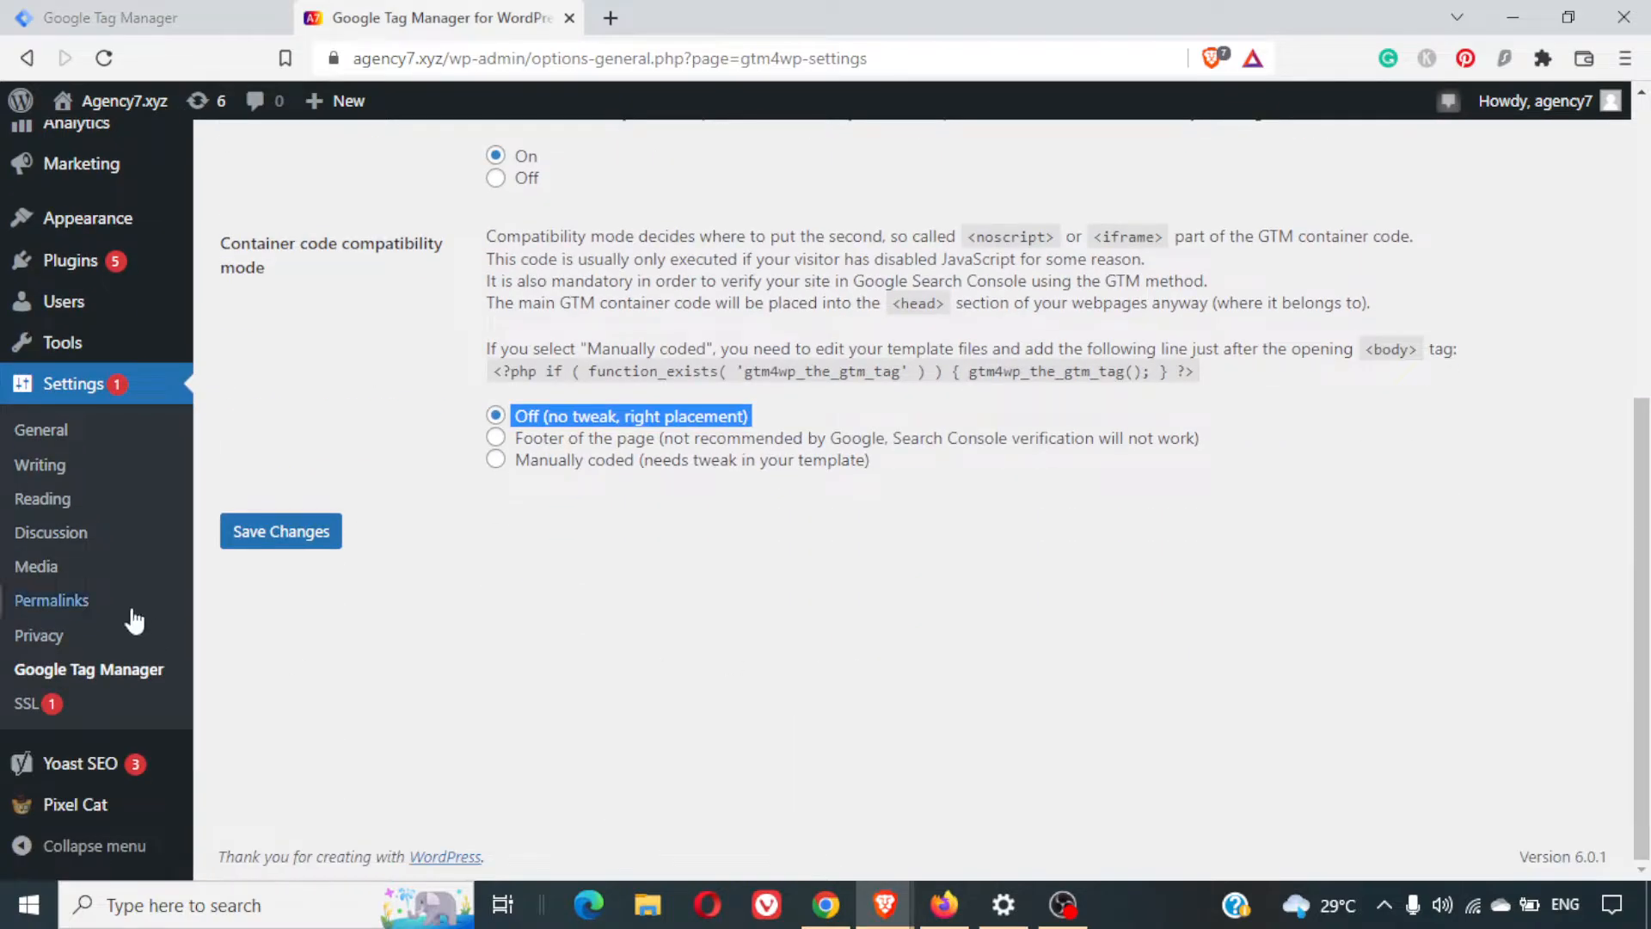
{"action": "left_click", "coordinate": [291, 537]}
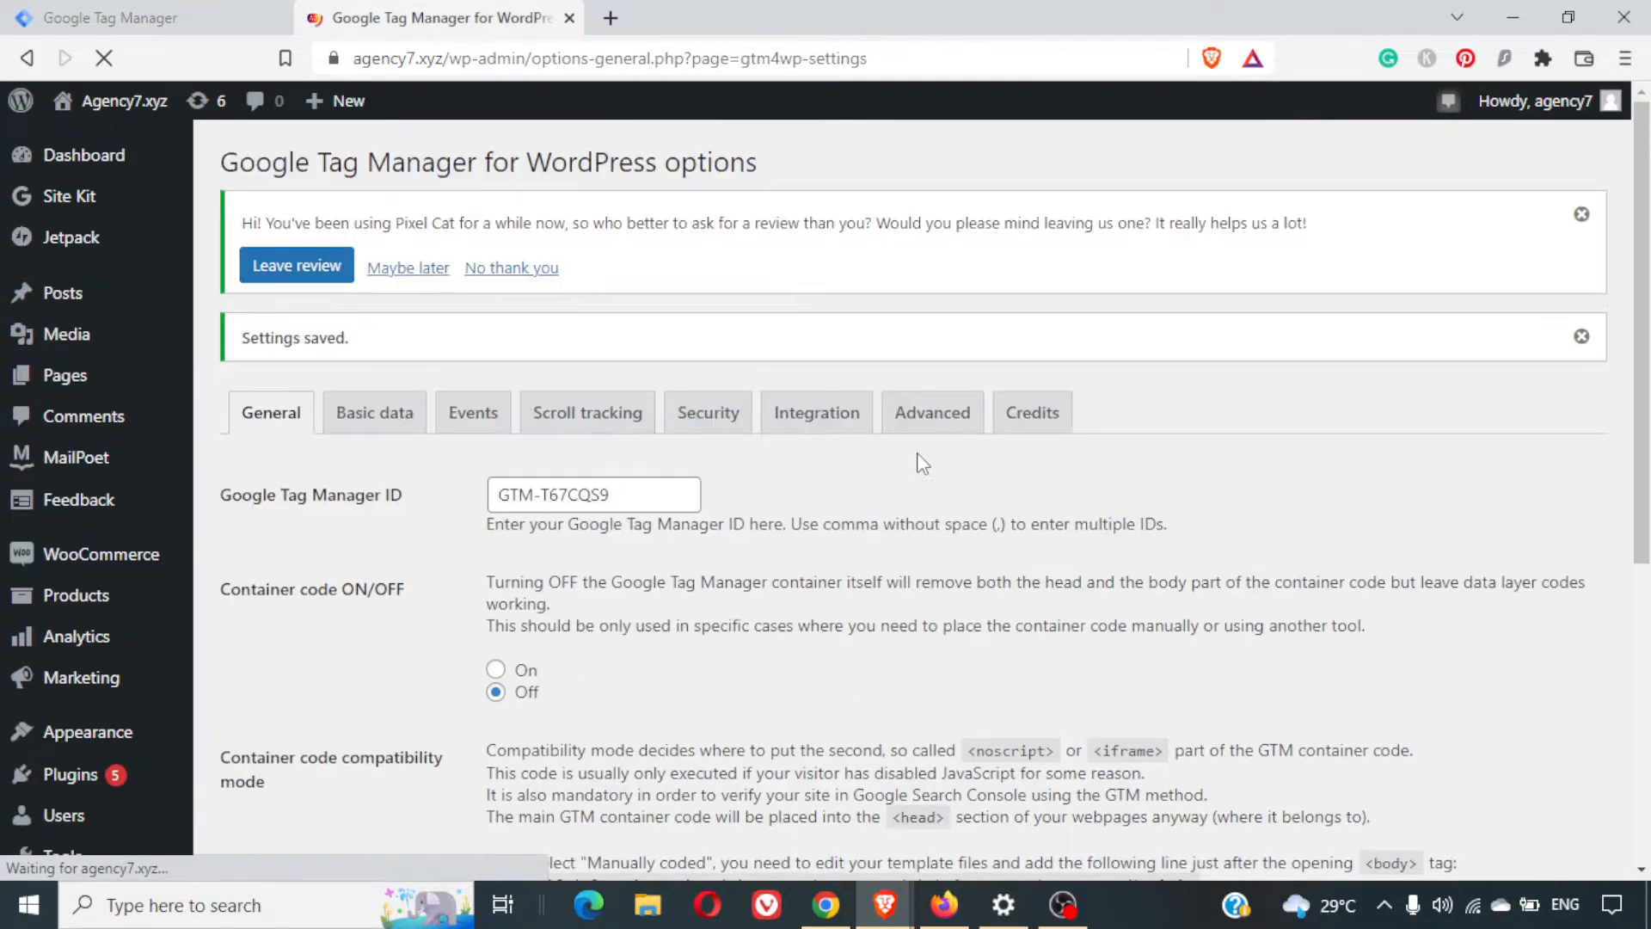
Review the GTM4WP plugin's General, Basic data, Events and Scroll tracking settings alongside the Tag Manager workspace
{"action": "scroll", "coordinate": [863, 565], "scroll_direction": "down", "scroll_amount": 4}
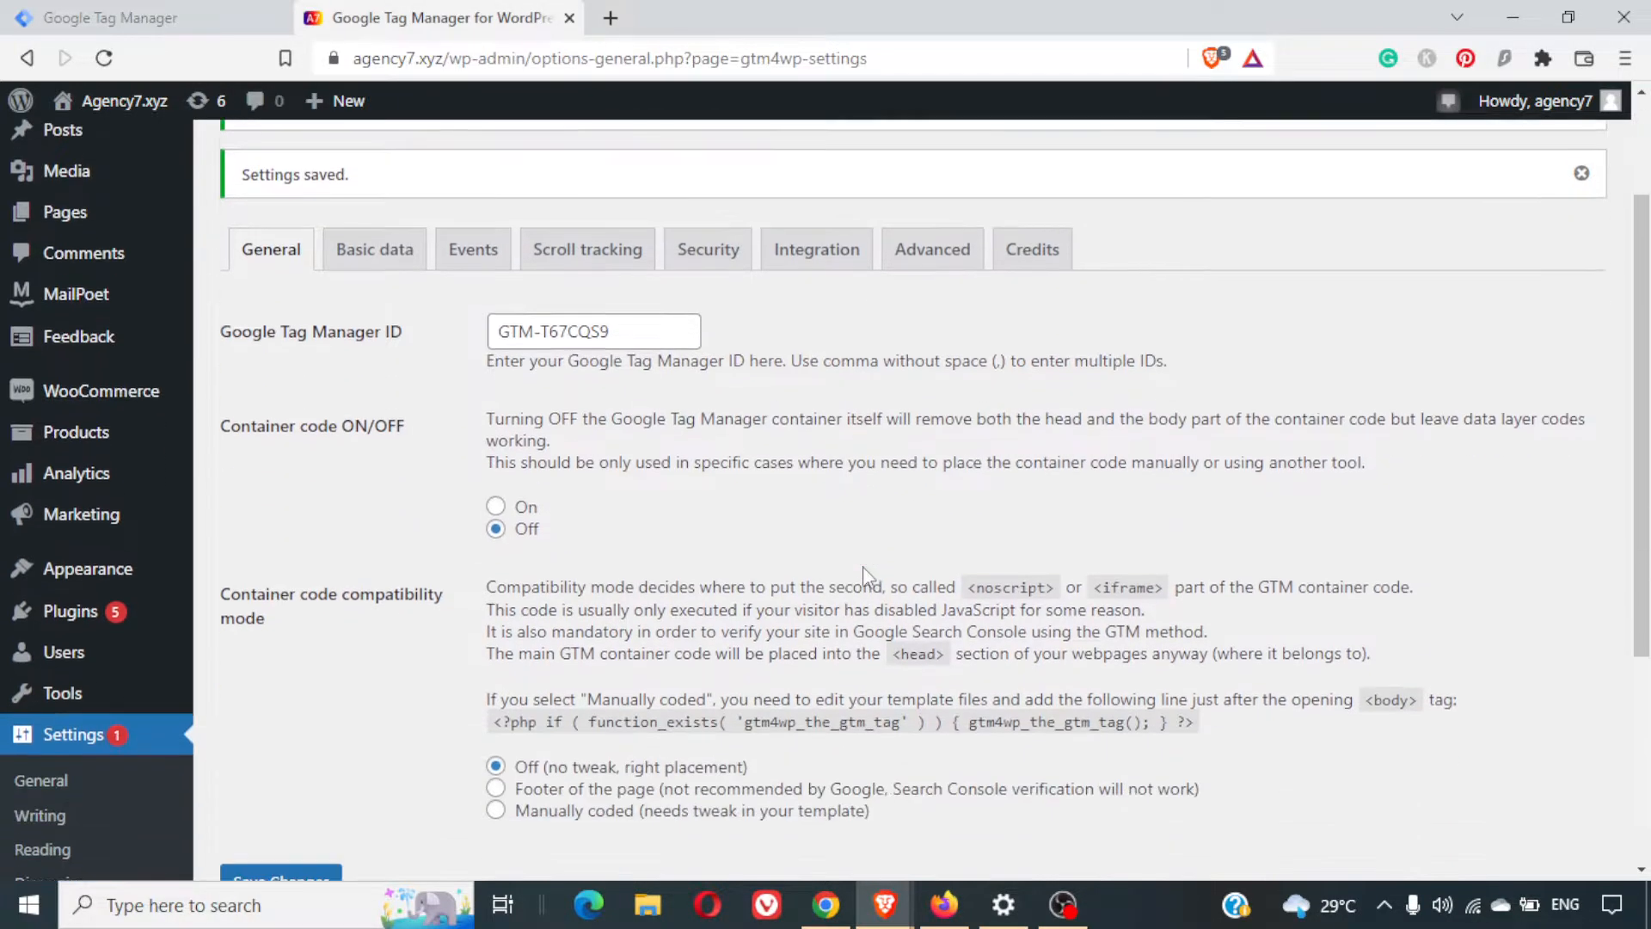
{"action": "left_click", "coordinate": [129, 17]}
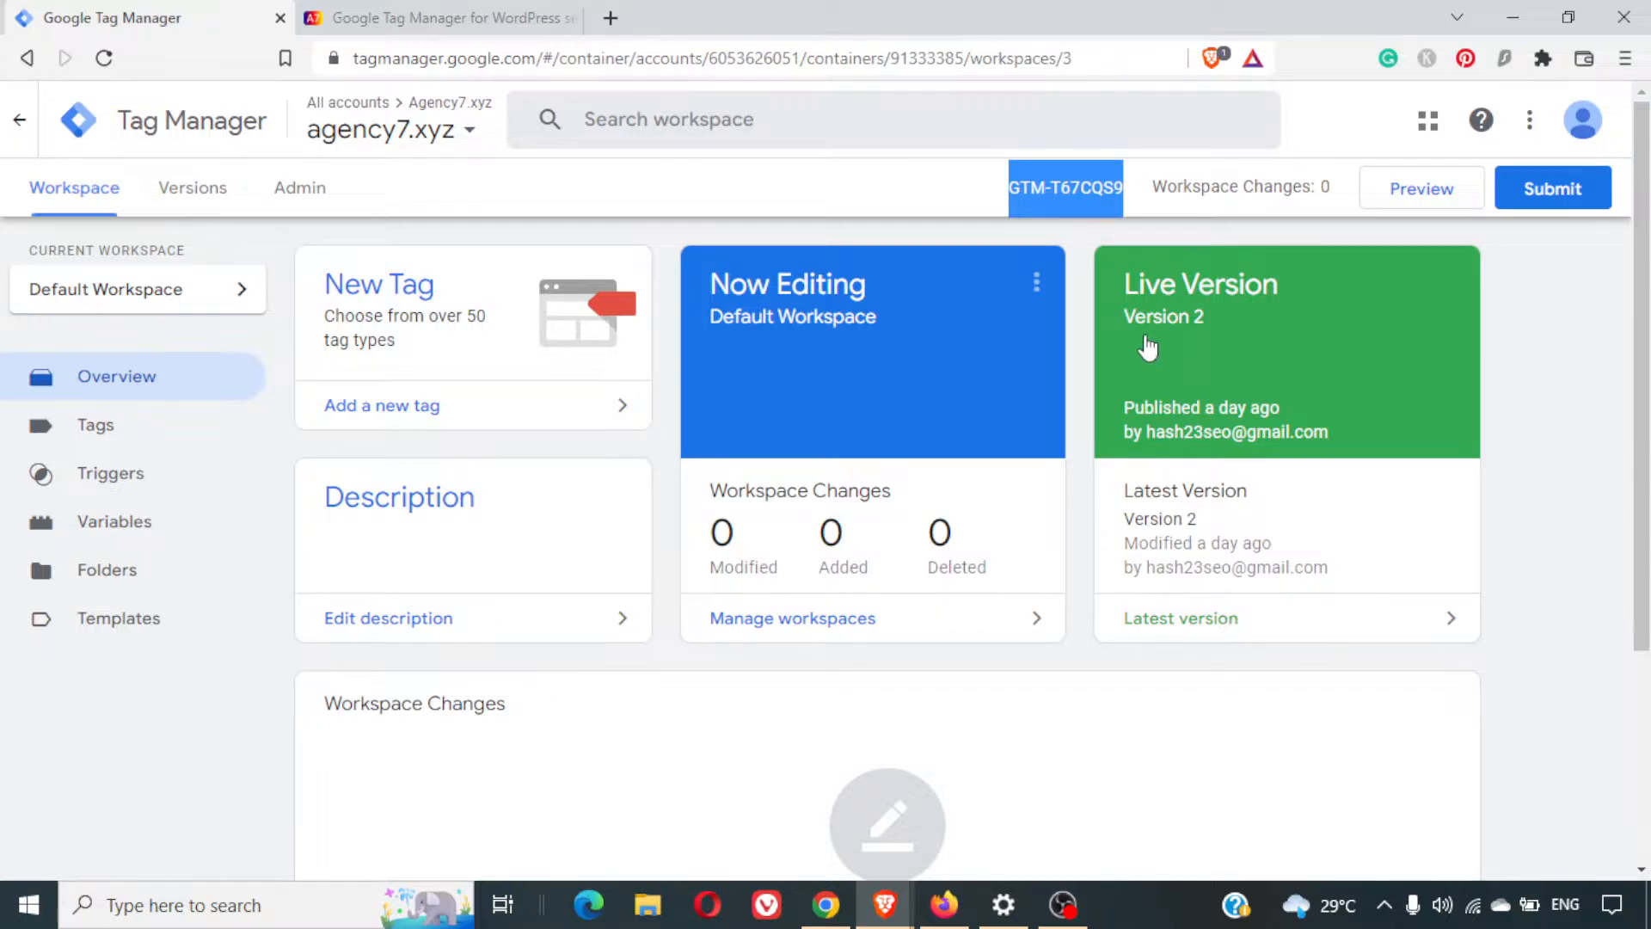
{"action": "left_click", "coordinate": [404, 13]}
{"action": "scroll", "coordinate": [391, 387], "scroll_direction": "up", "scroll_amount": 4}
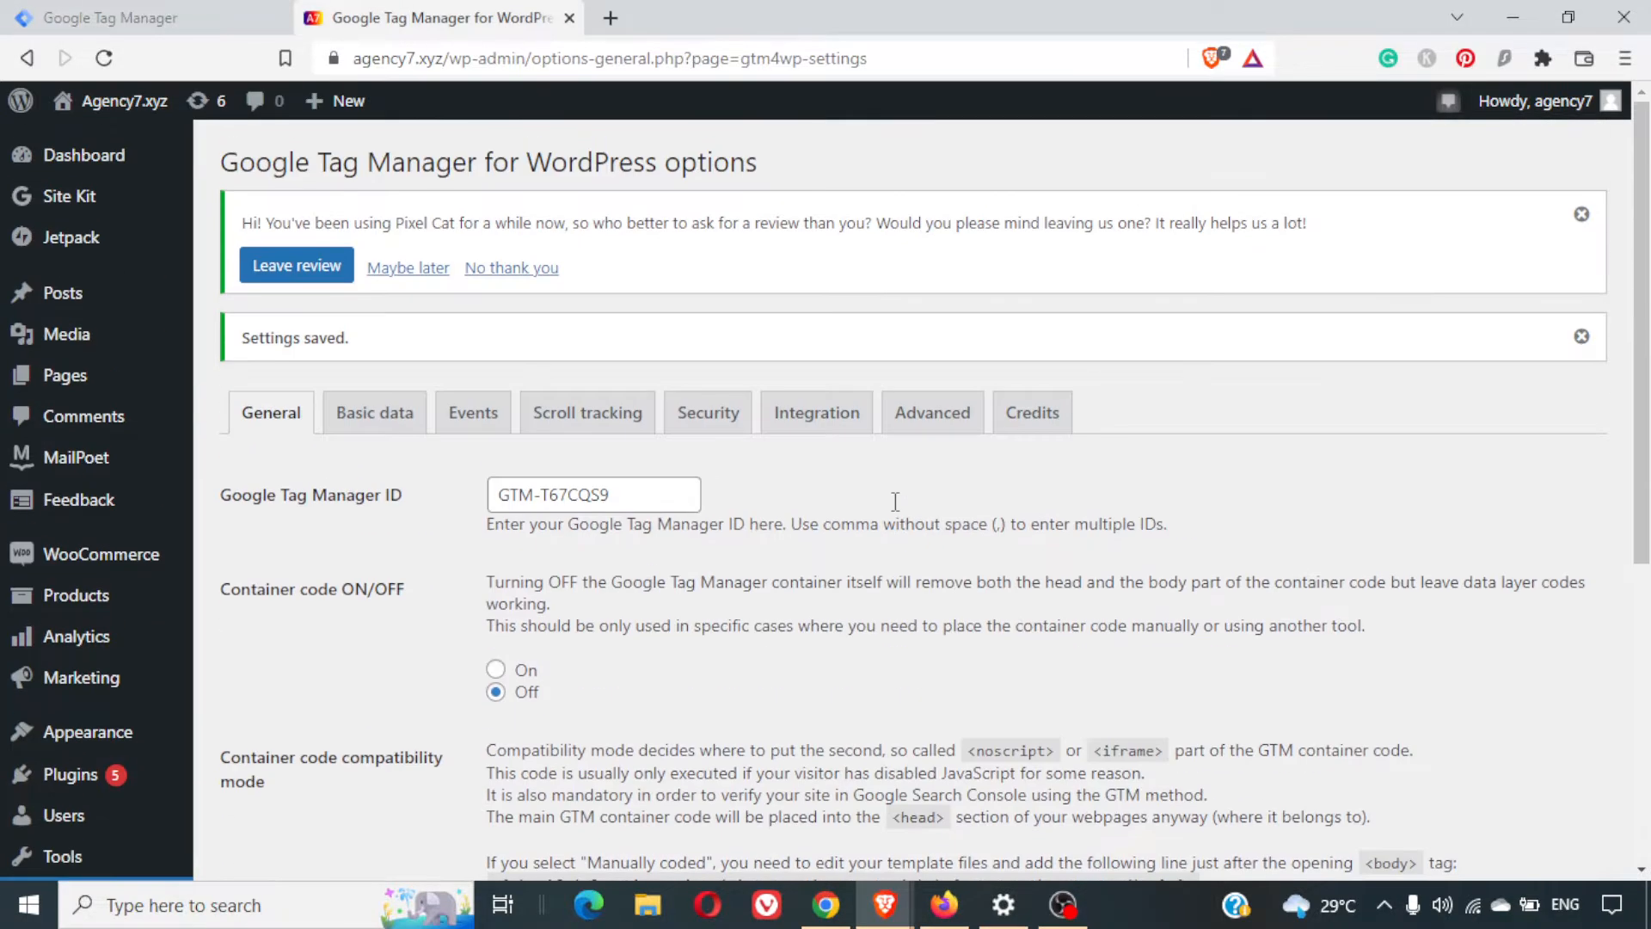
{"action": "left_click", "coordinate": [389, 420]}
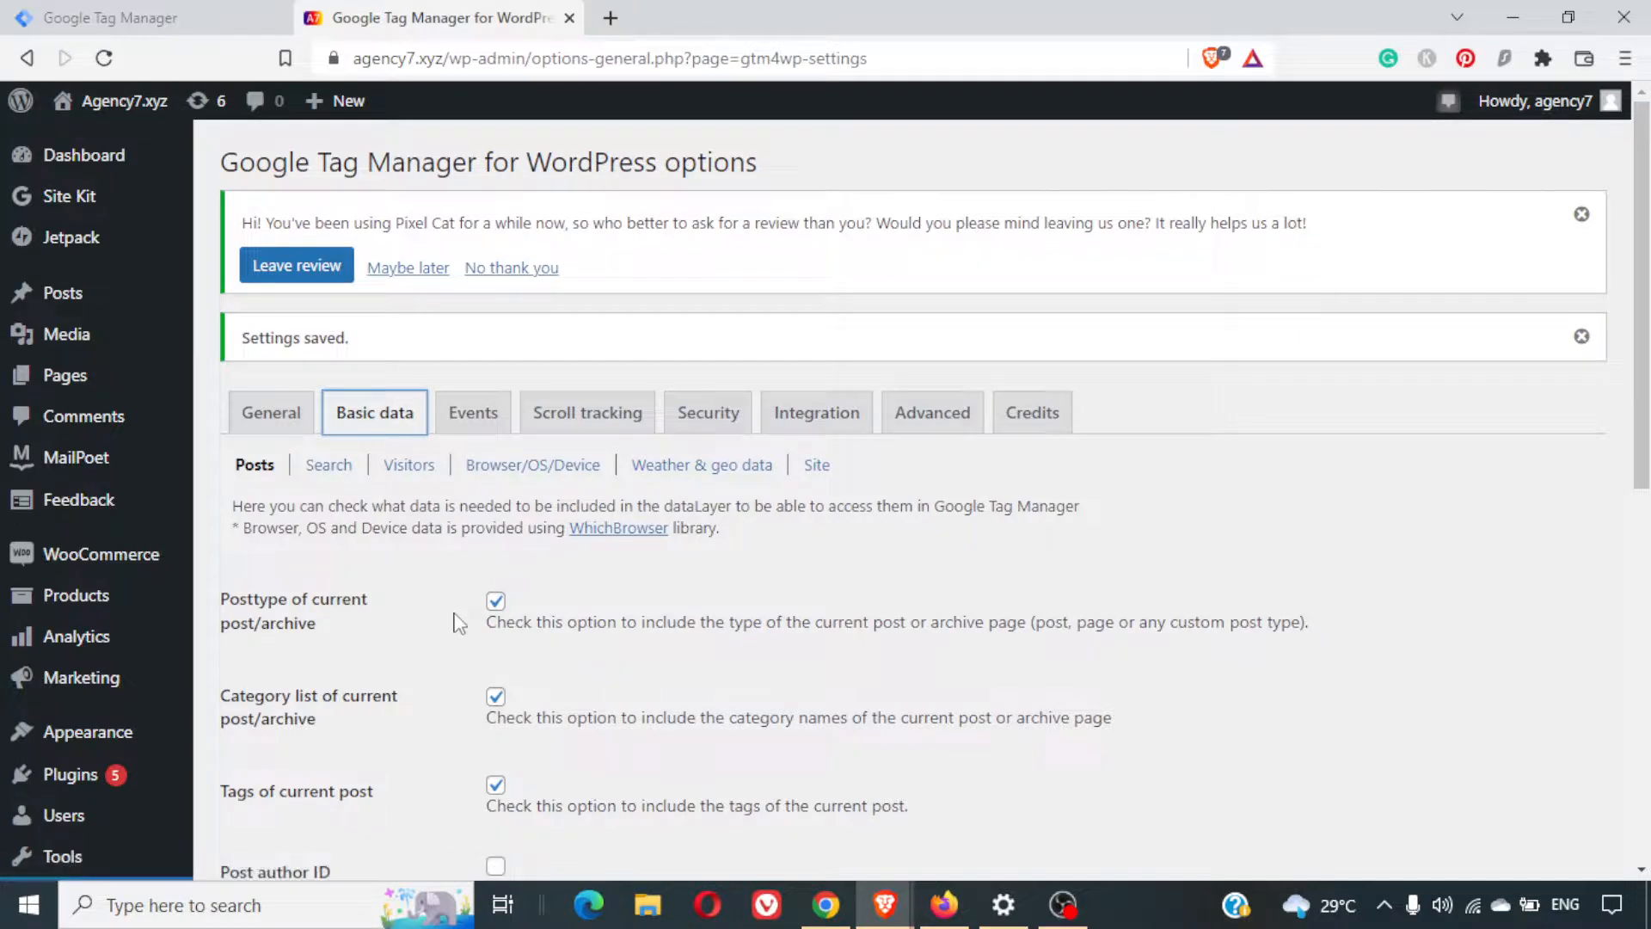
{"action": "scroll", "coordinate": [459, 621], "scroll_direction": "down", "scroll_amount": 1}
{"action": "scroll", "coordinate": [459, 621], "scroll_direction": "down", "scroll_amount": 1}
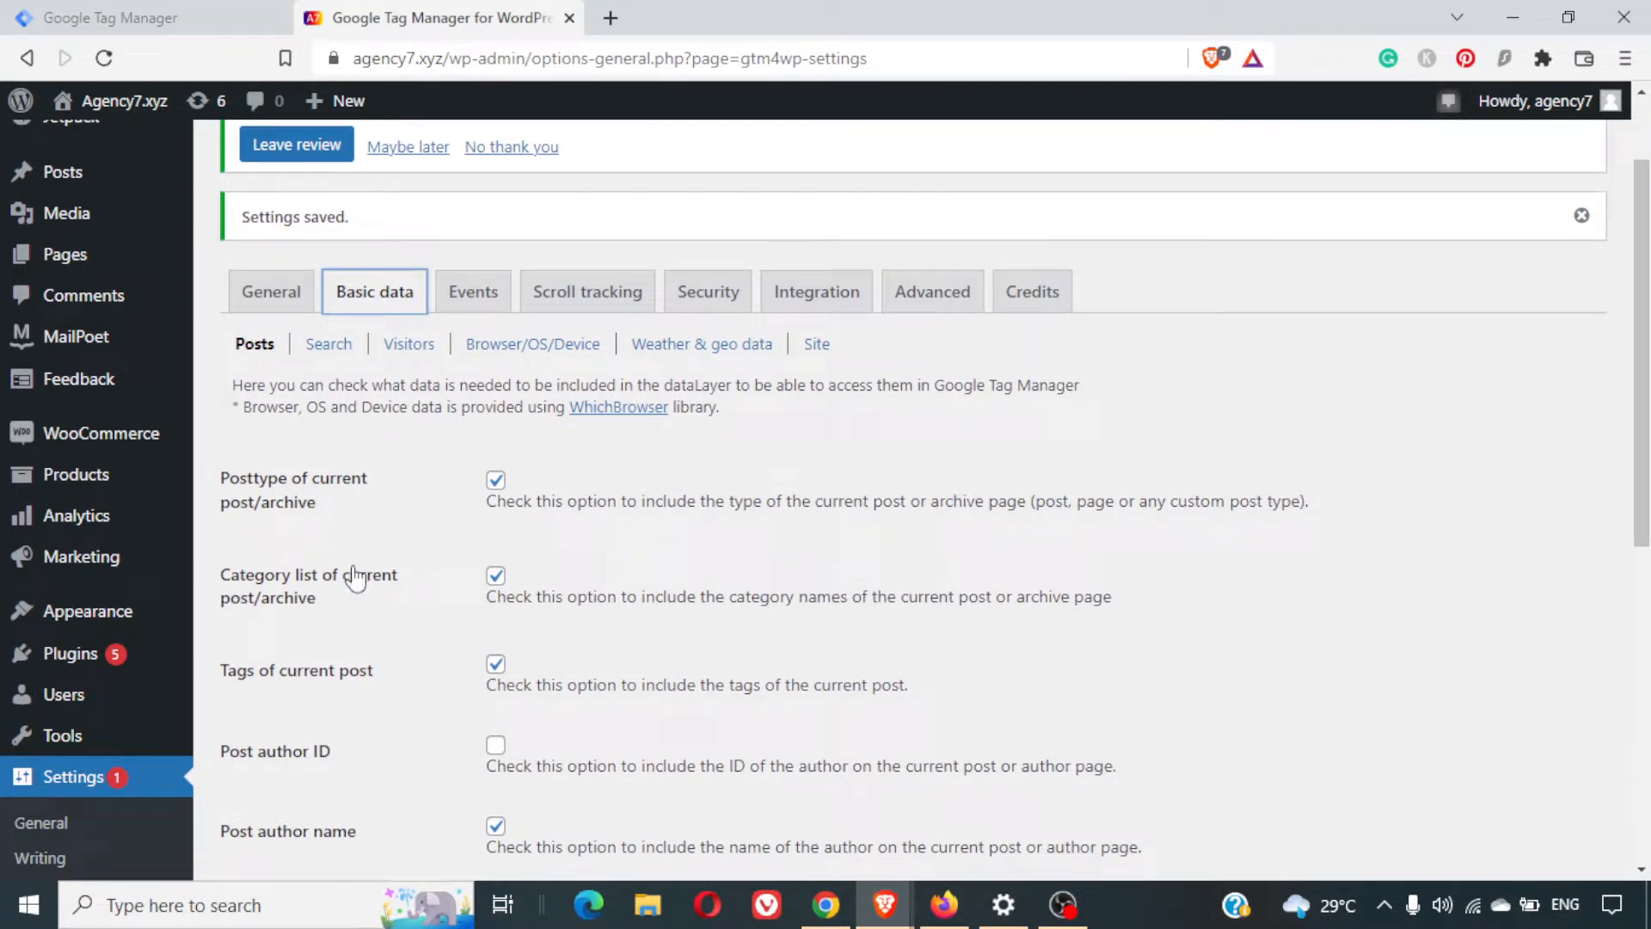
{"action": "left_click", "coordinate": [322, 349]}
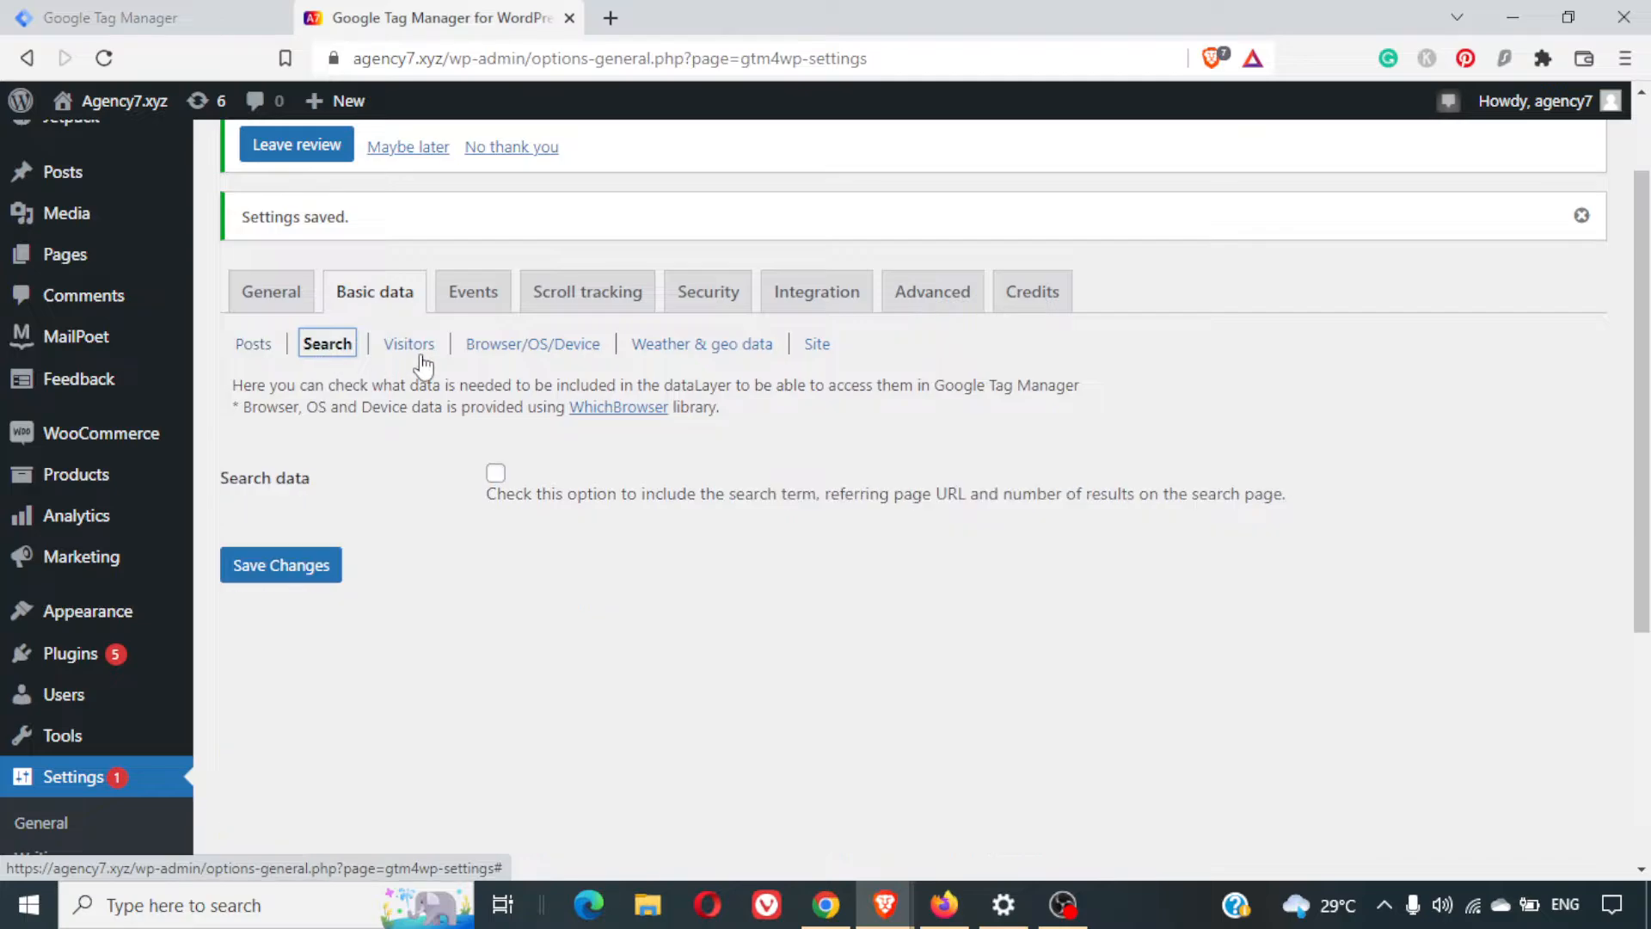
{"action": "left_click", "coordinate": [471, 293]}
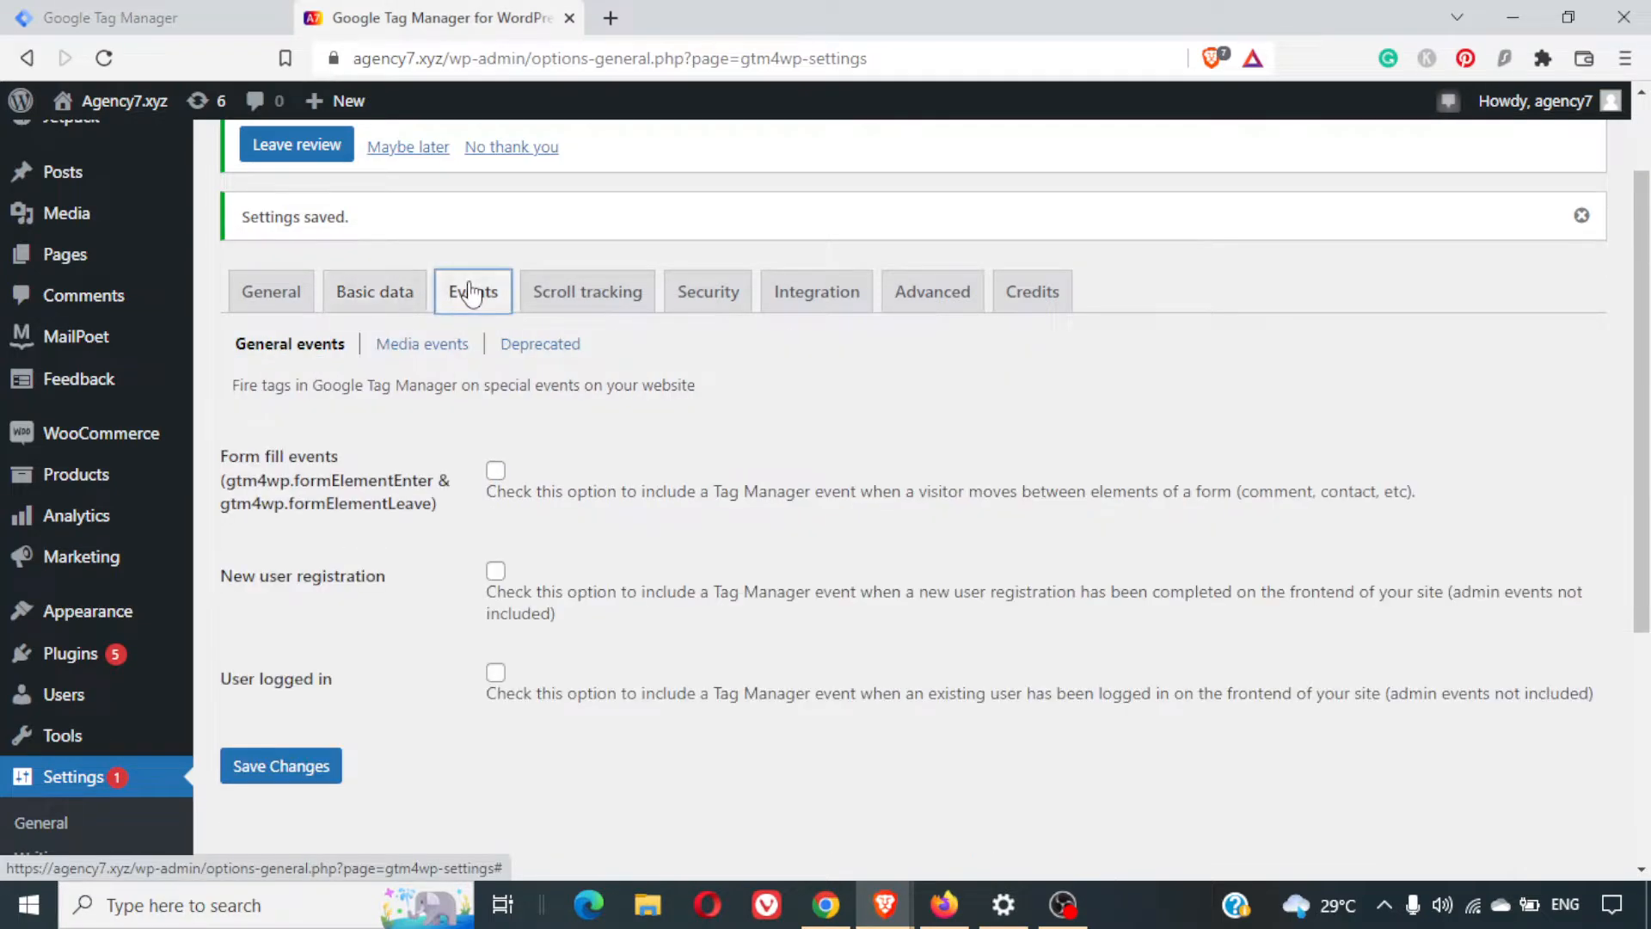
{"action": "left_click", "coordinate": [599, 311]}
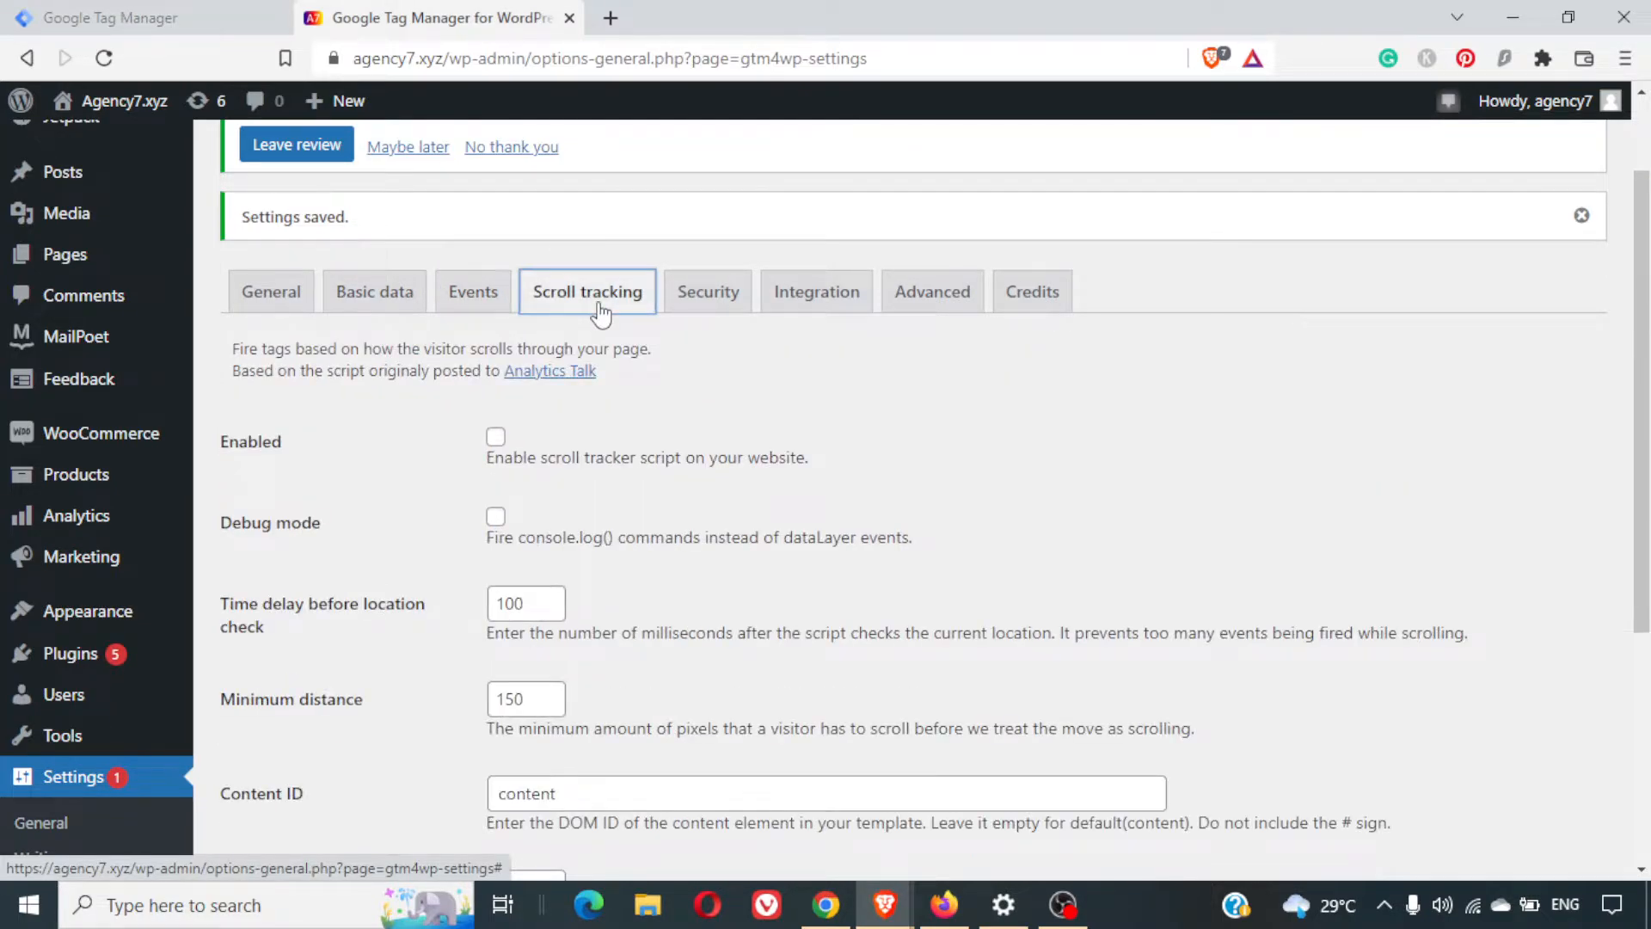
{"action": "left_click", "coordinate": [185, 13]}
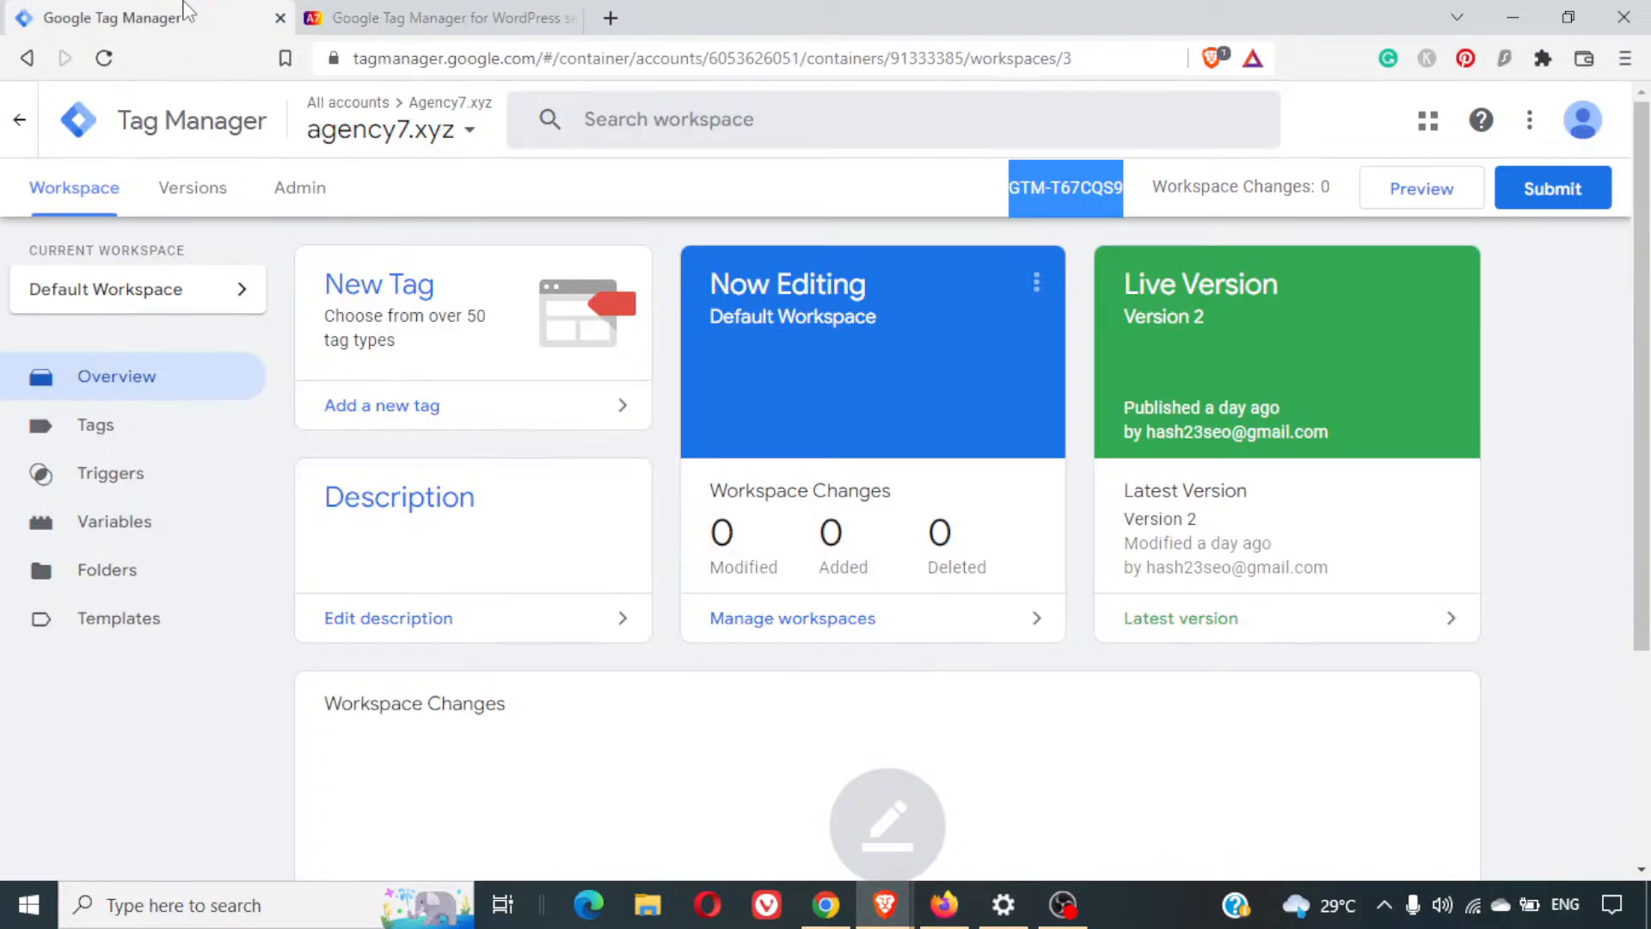
{"action": "left_click", "coordinate": [473, 10]}
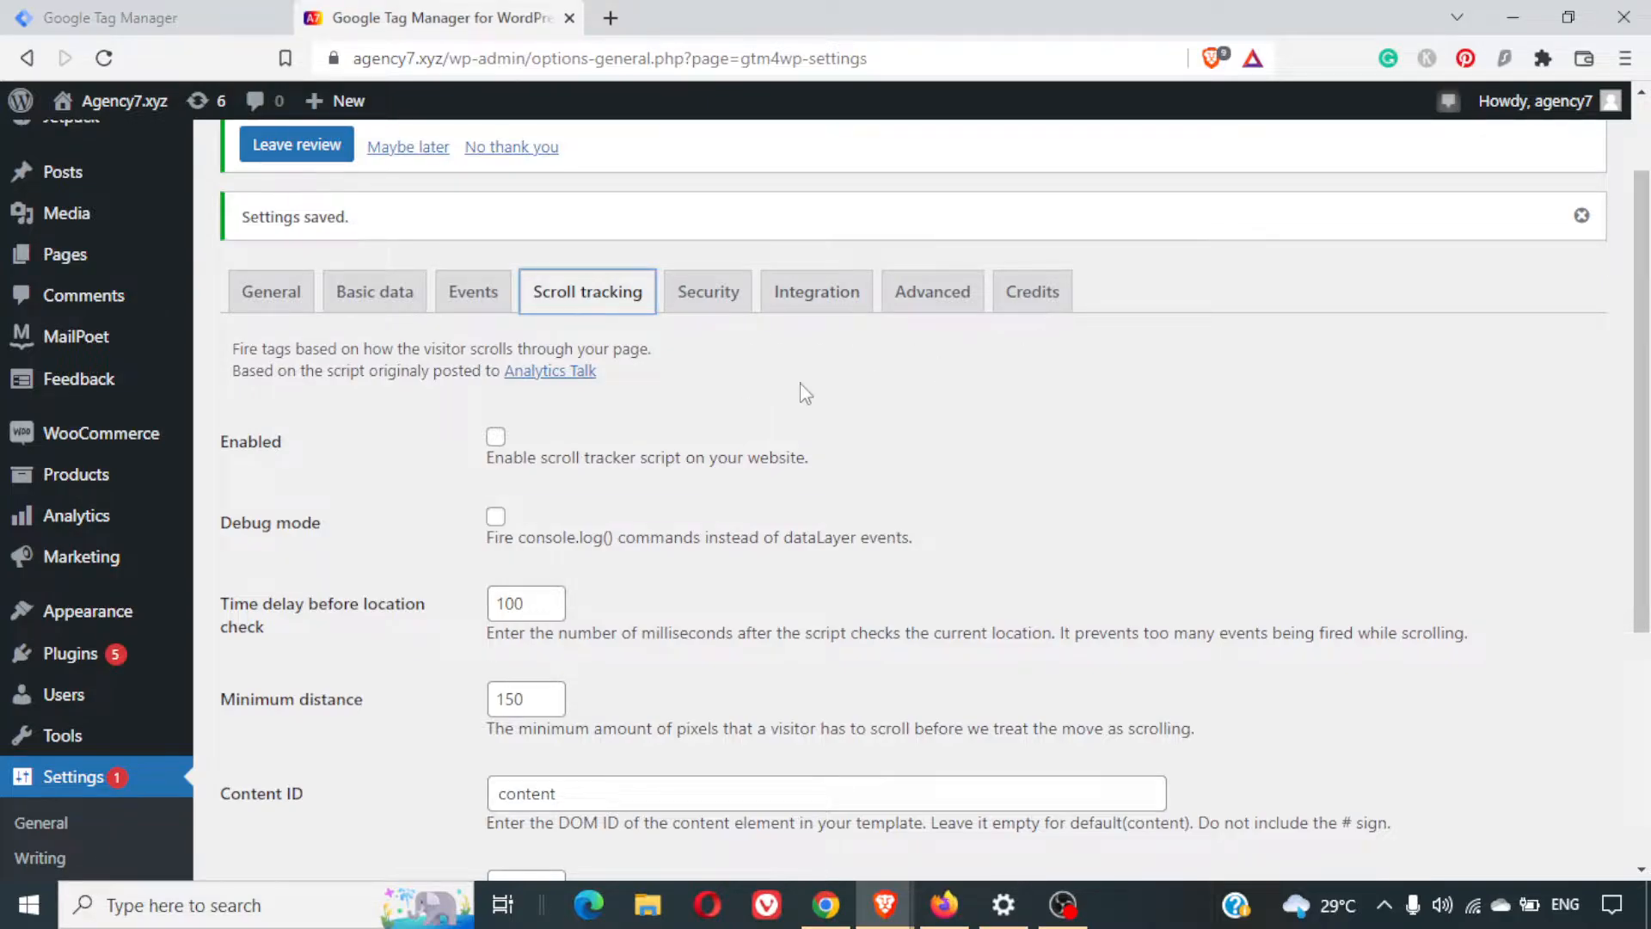
{"action": "left_click", "coordinate": [269, 290]}
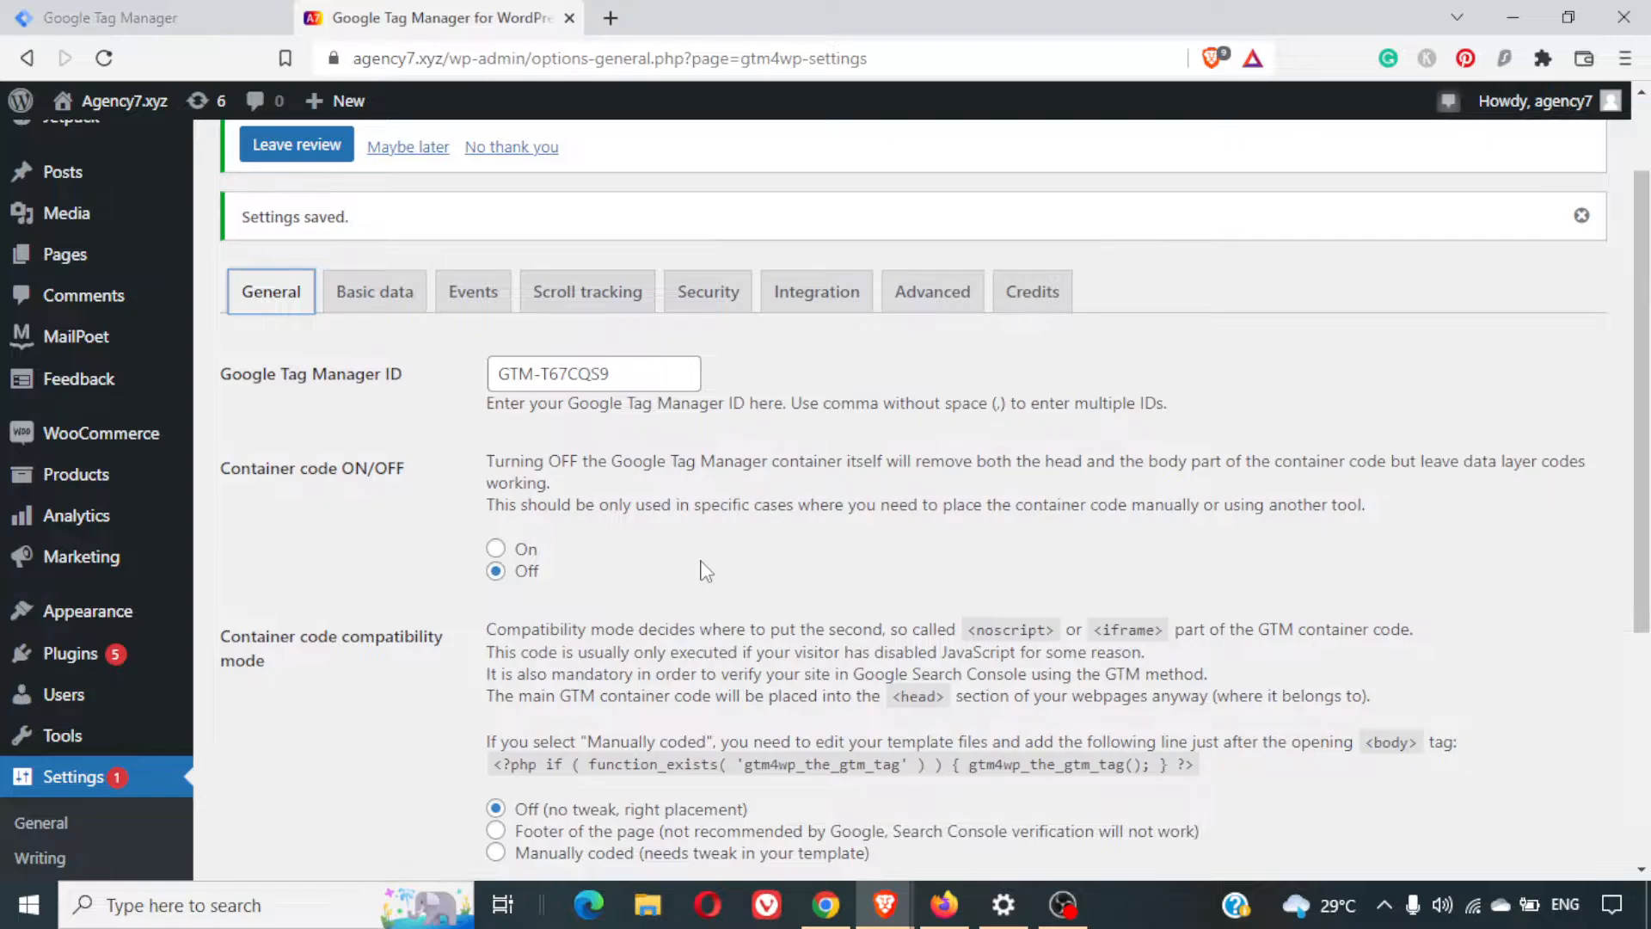
{"action": "scroll", "coordinate": [705, 572], "scroll_direction": "down", "scroll_amount": 2}
{"action": "scroll", "coordinate": [703, 564], "scroll_direction": "up", "scroll_amount": 4}
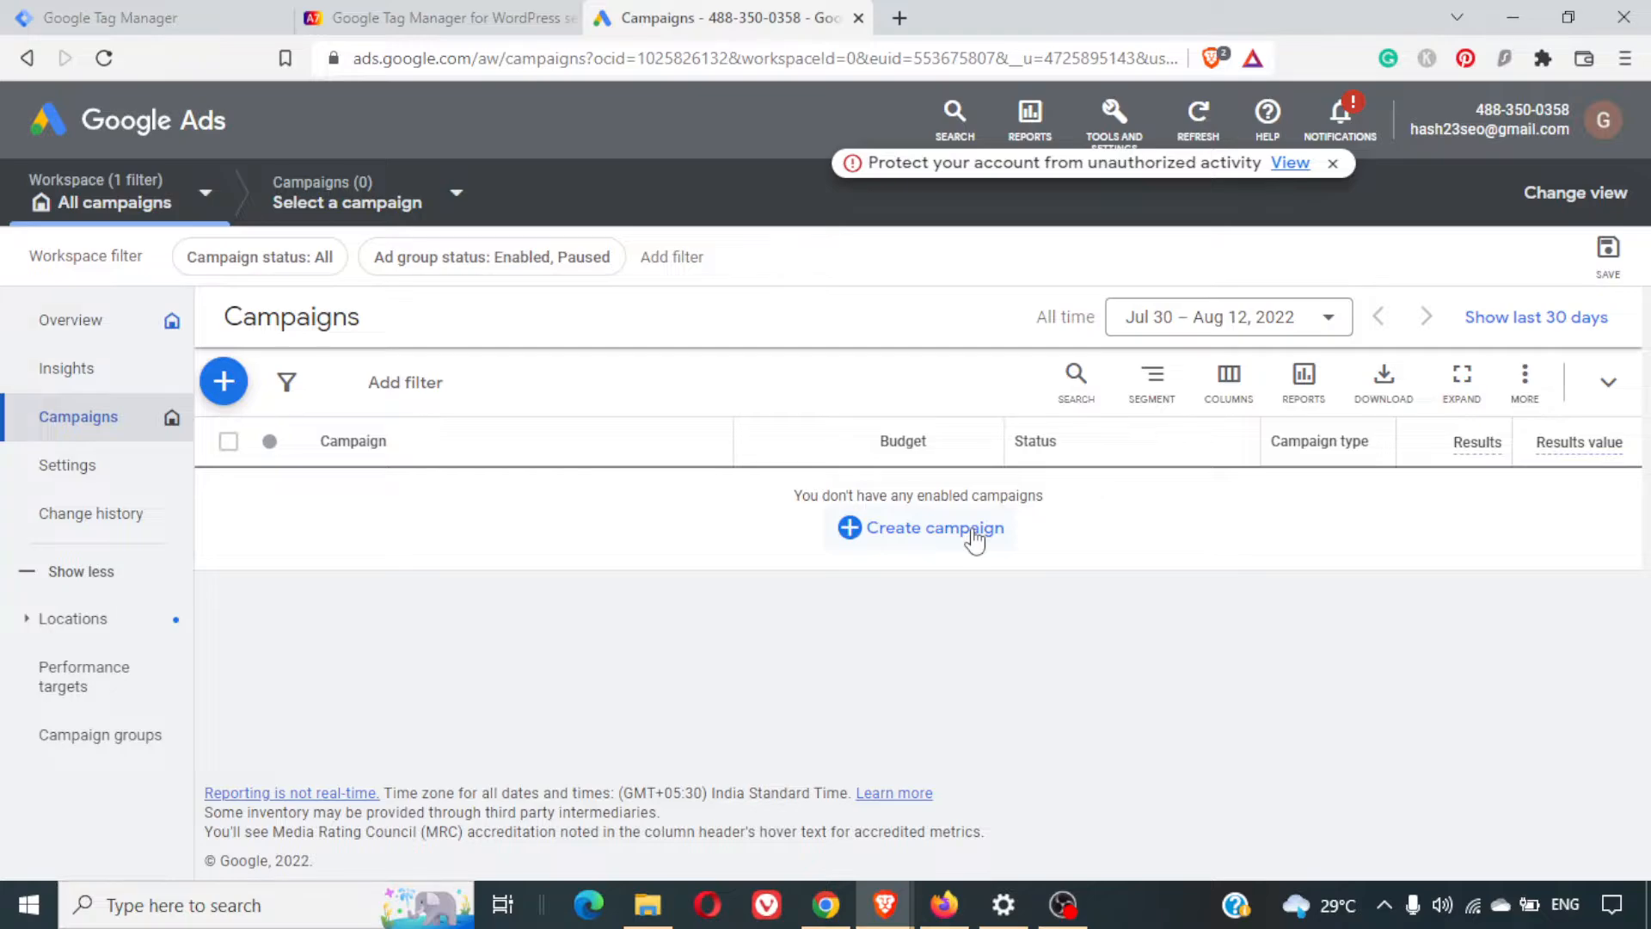
{"action": "left_click", "coordinate": [225, 14]}
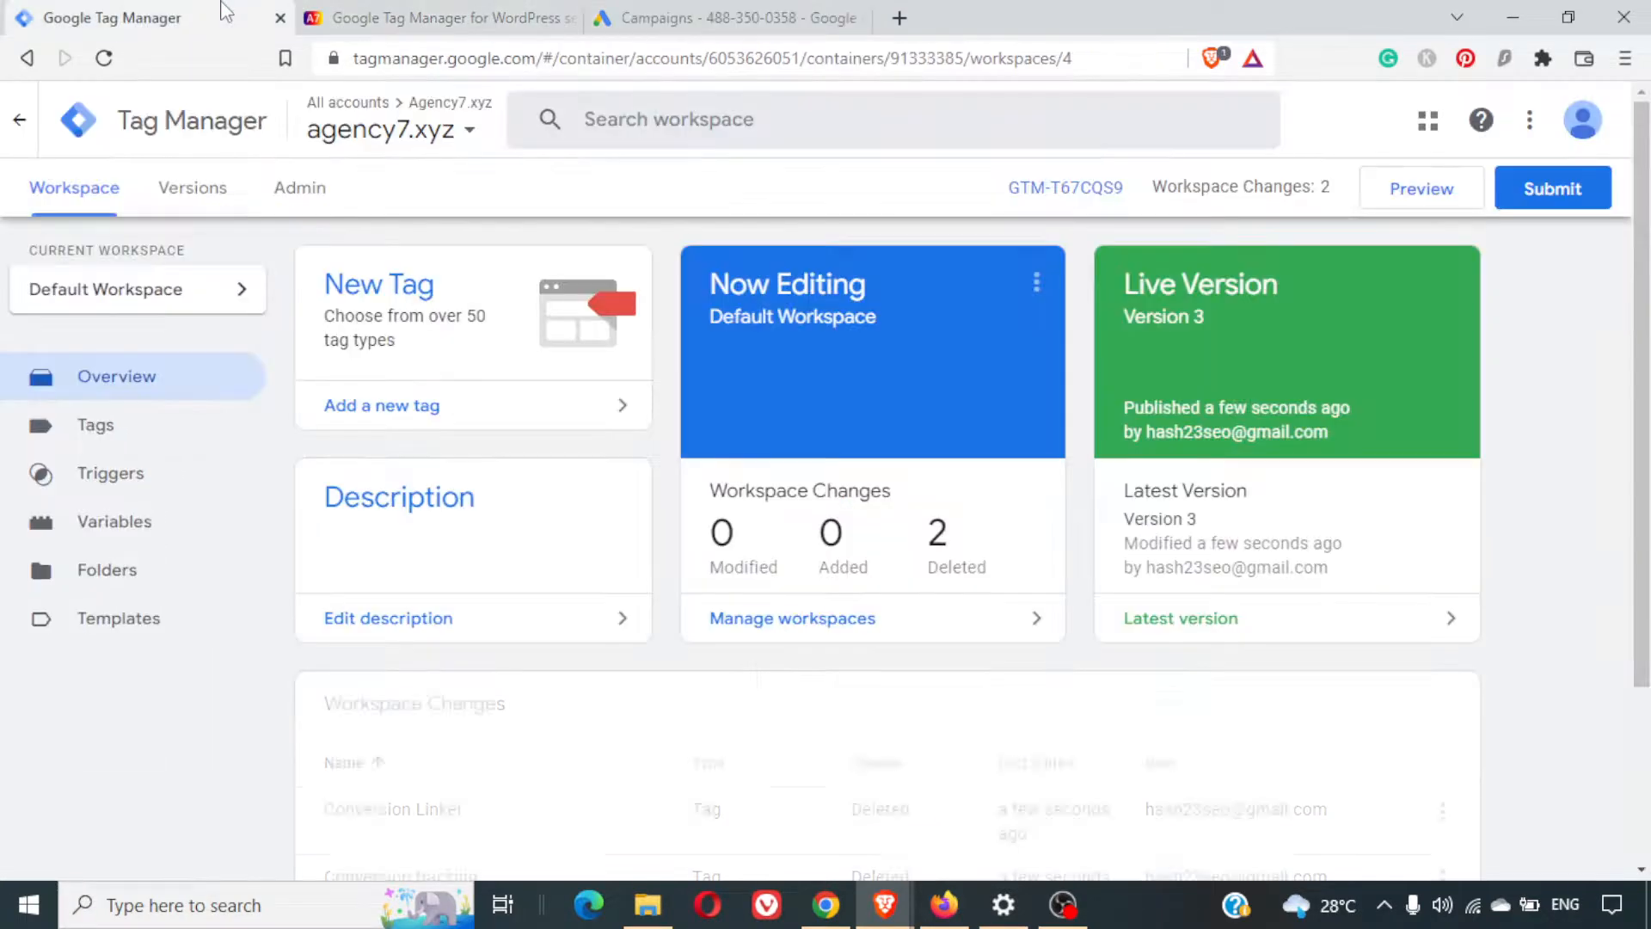
{"action": "left_click", "coordinate": [765, 12]}
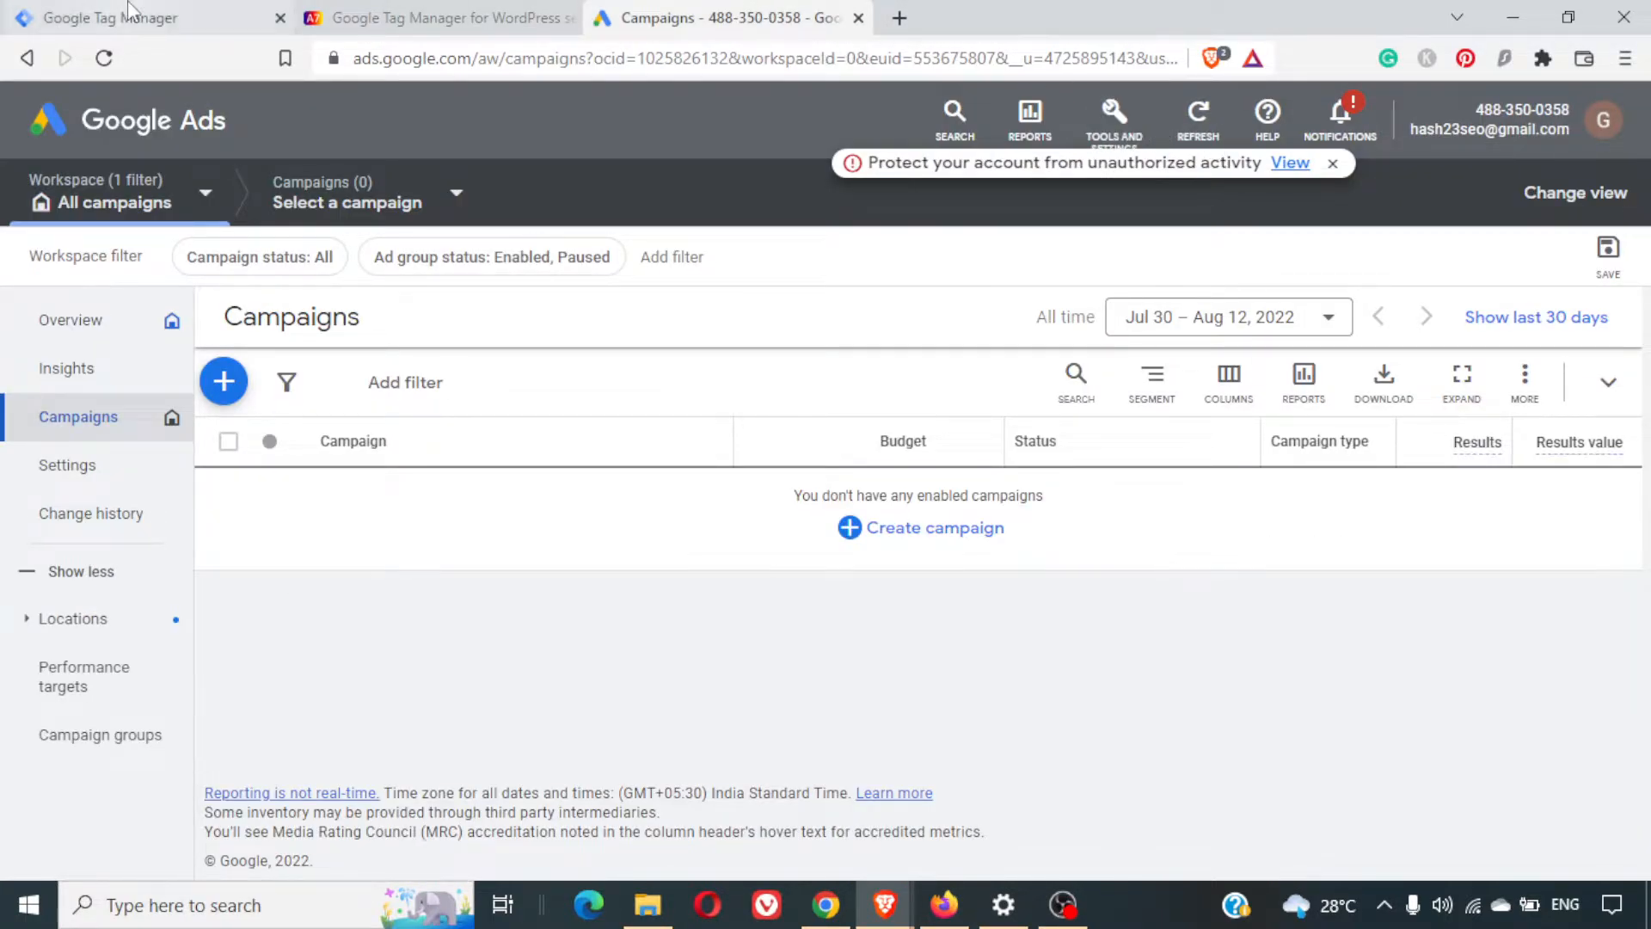
{"action": "left_click", "coordinate": [129, 12]}
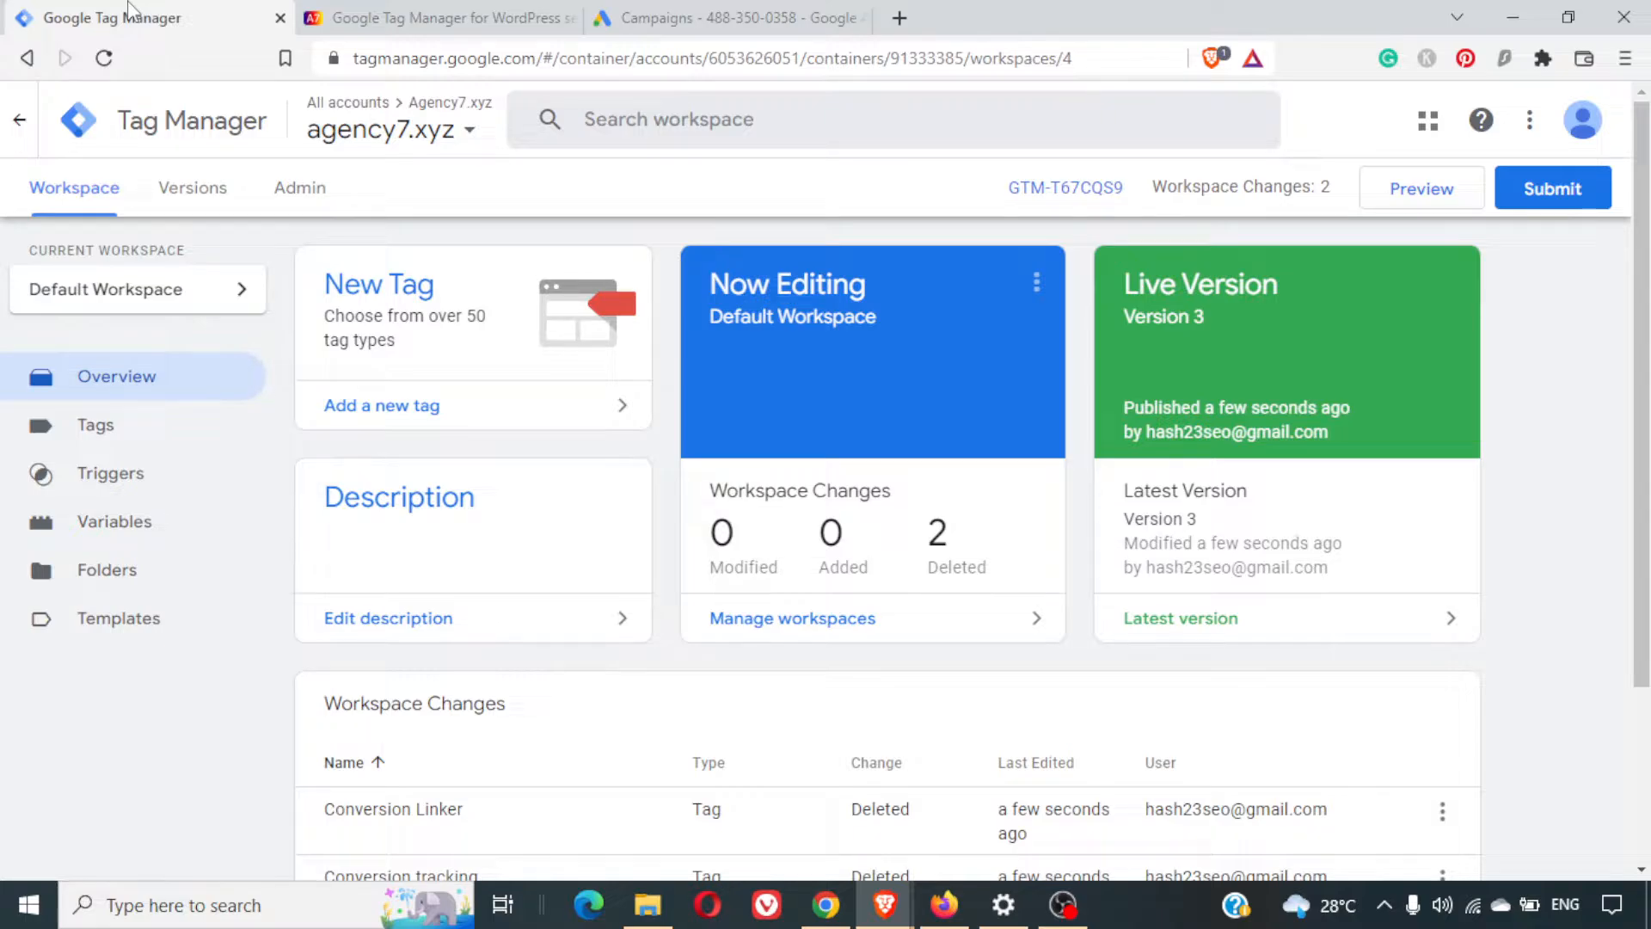
Switch to Google Ads and open the details of the Purchase conversion action from the conversions summary
{"action": "left_click", "coordinate": [621, 12]}
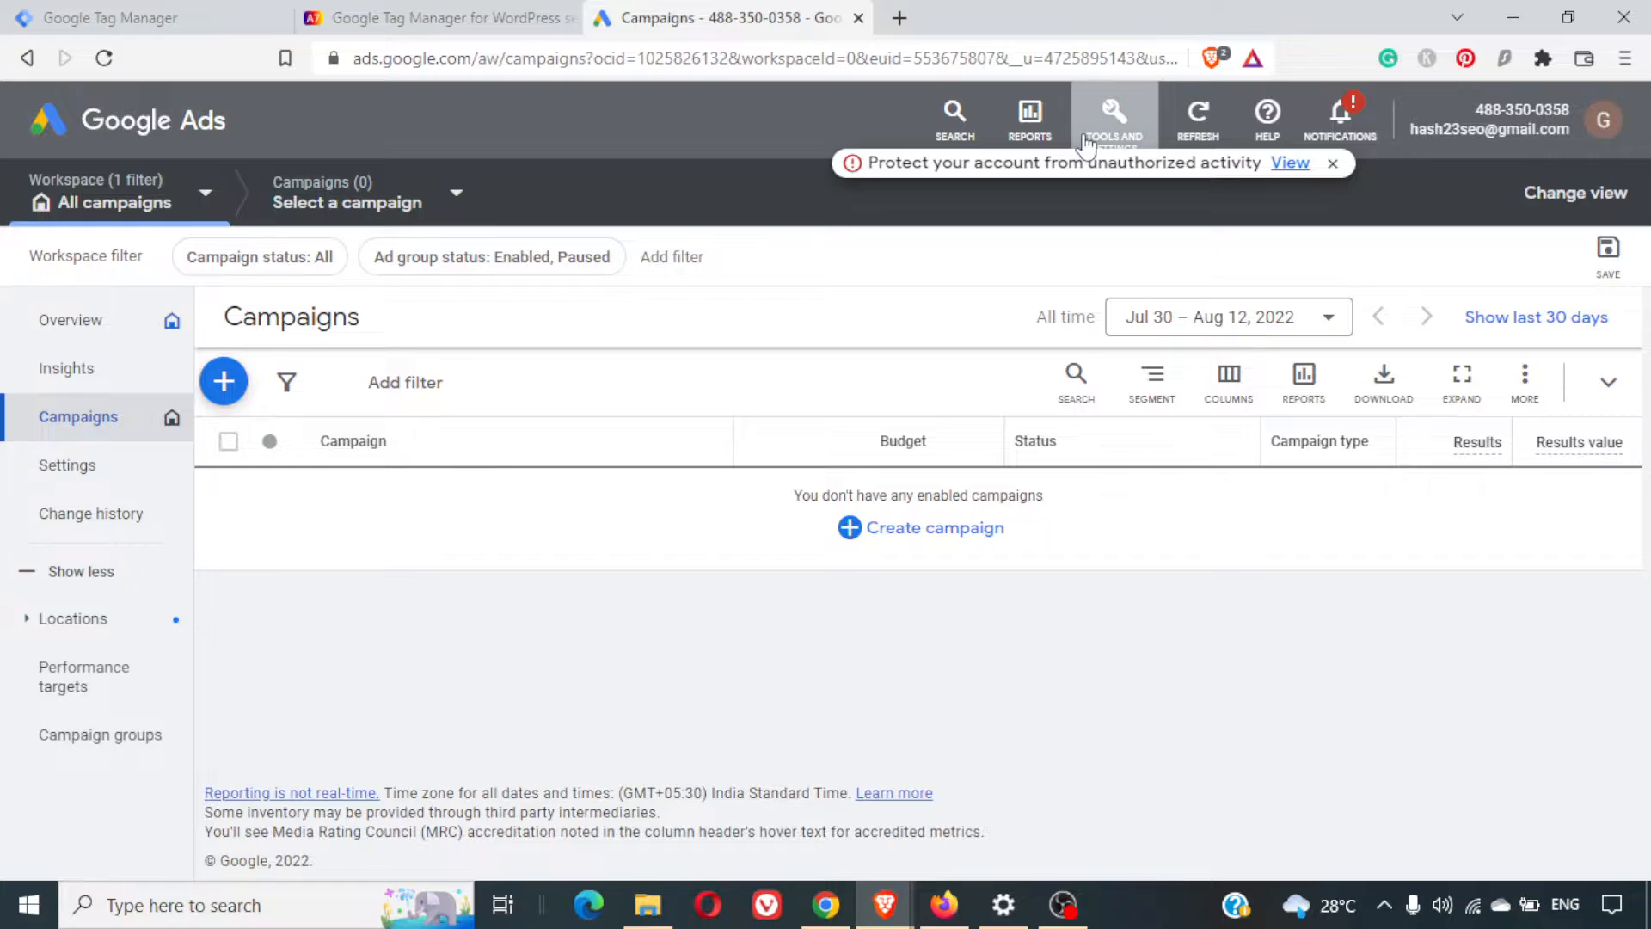
{"action": "left_click", "coordinate": [1087, 142]}
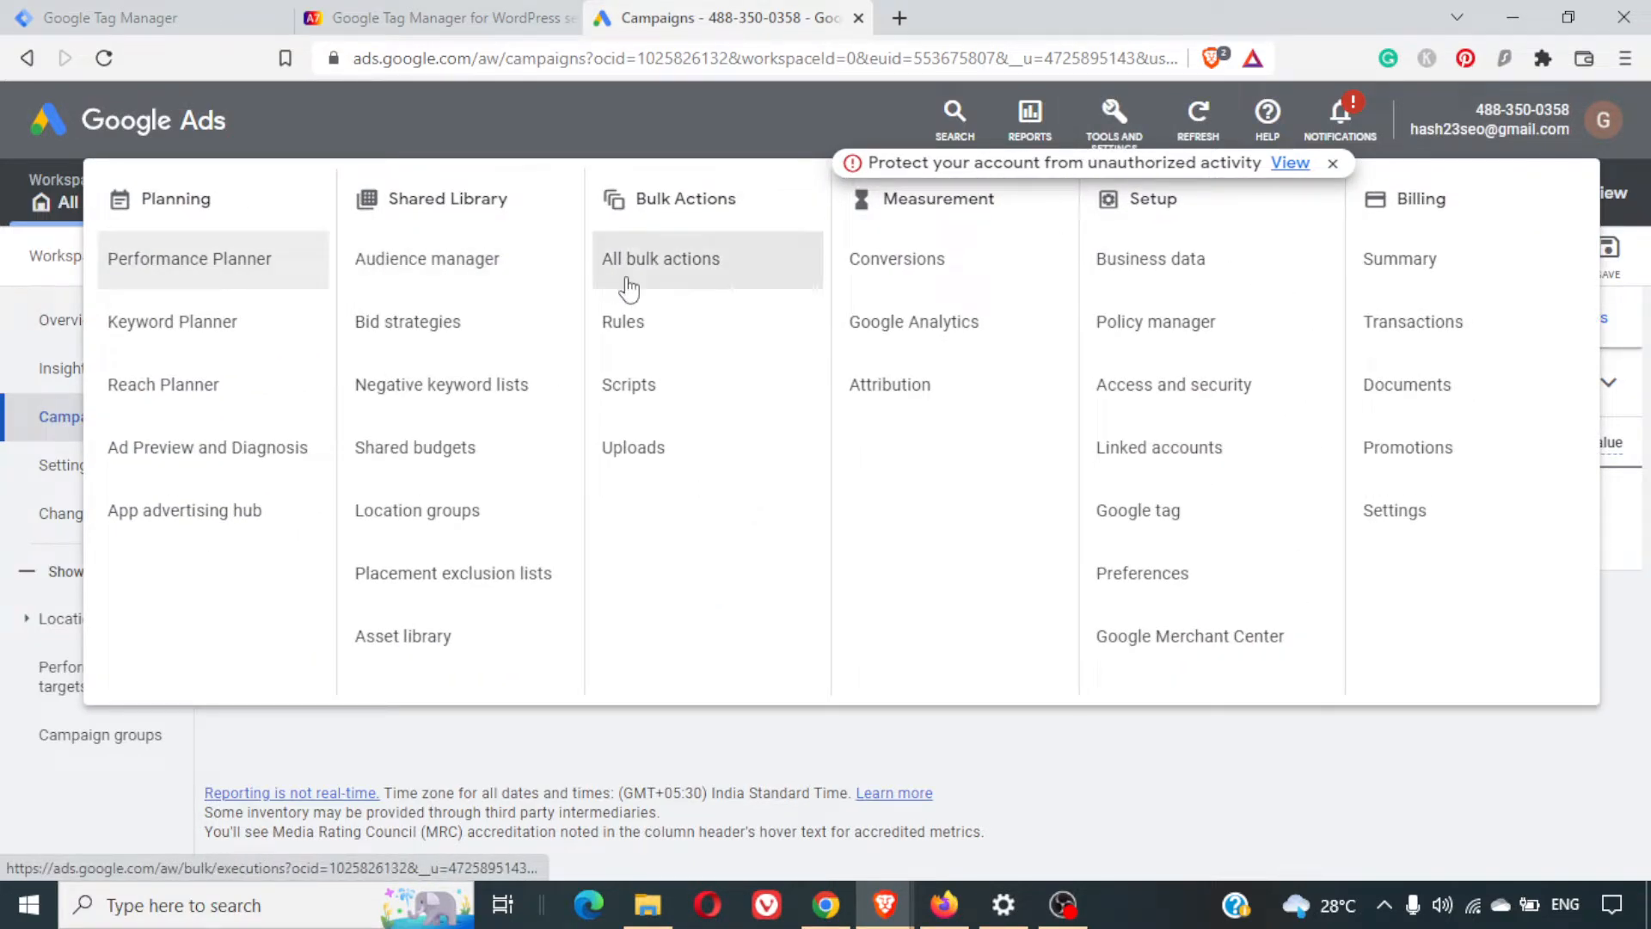
{"action": "left_click", "coordinate": [916, 281]}
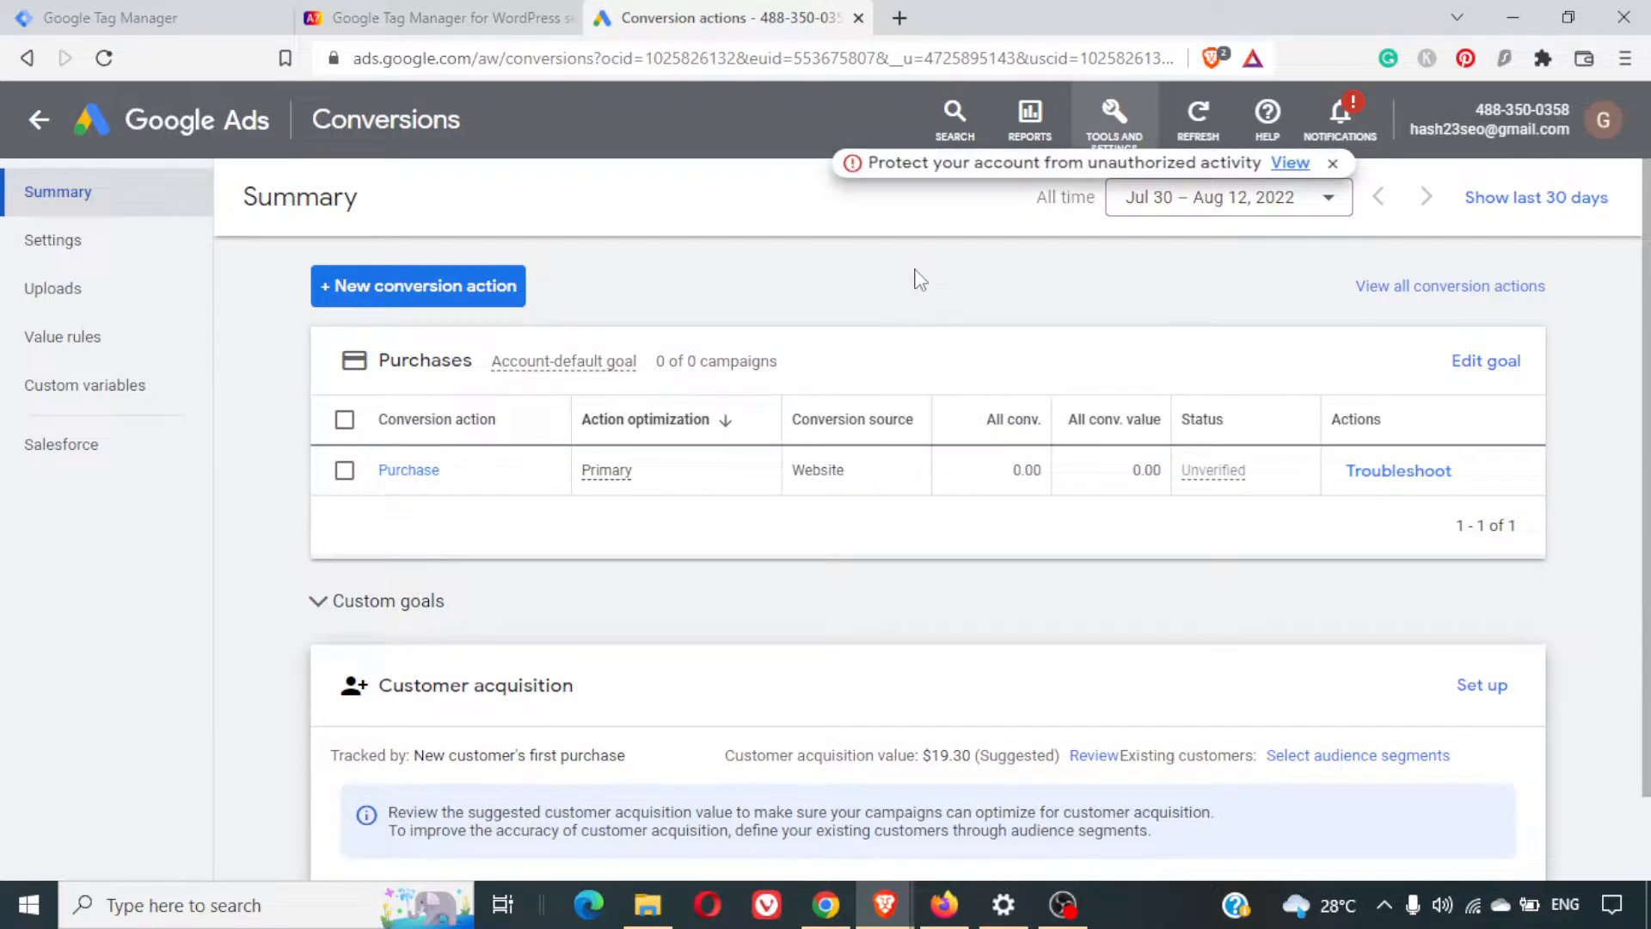
{"action": "left_click", "coordinate": [406, 471]}
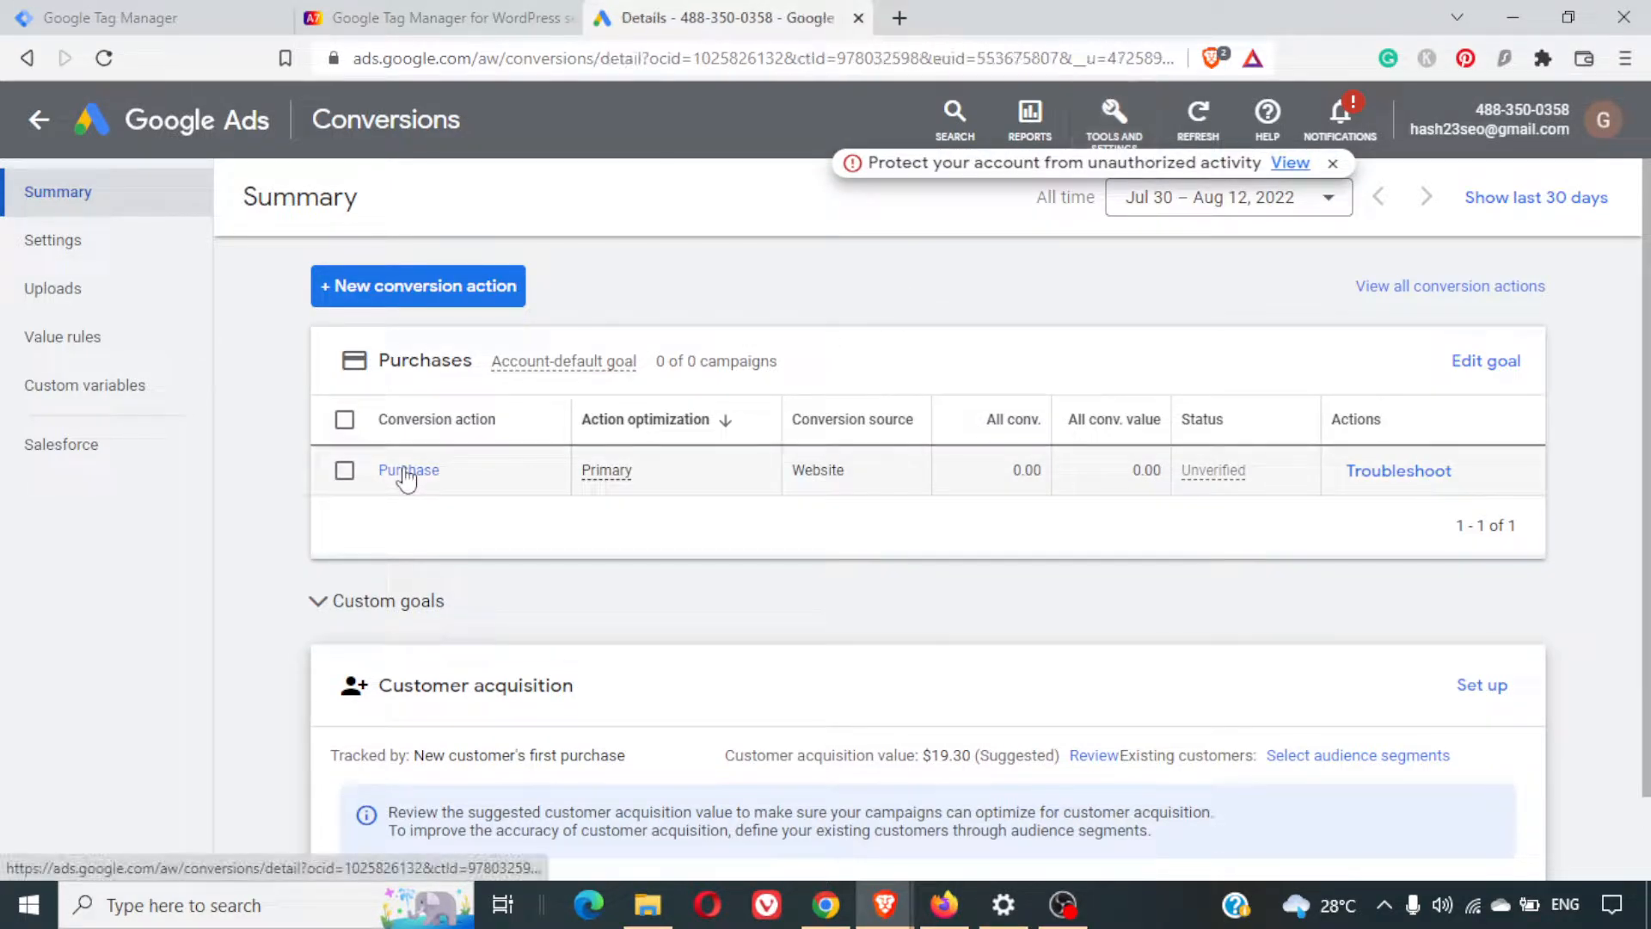
{"action": "scroll", "coordinate": [920, 579], "scroll_direction": "down", "scroll_amount": 3}
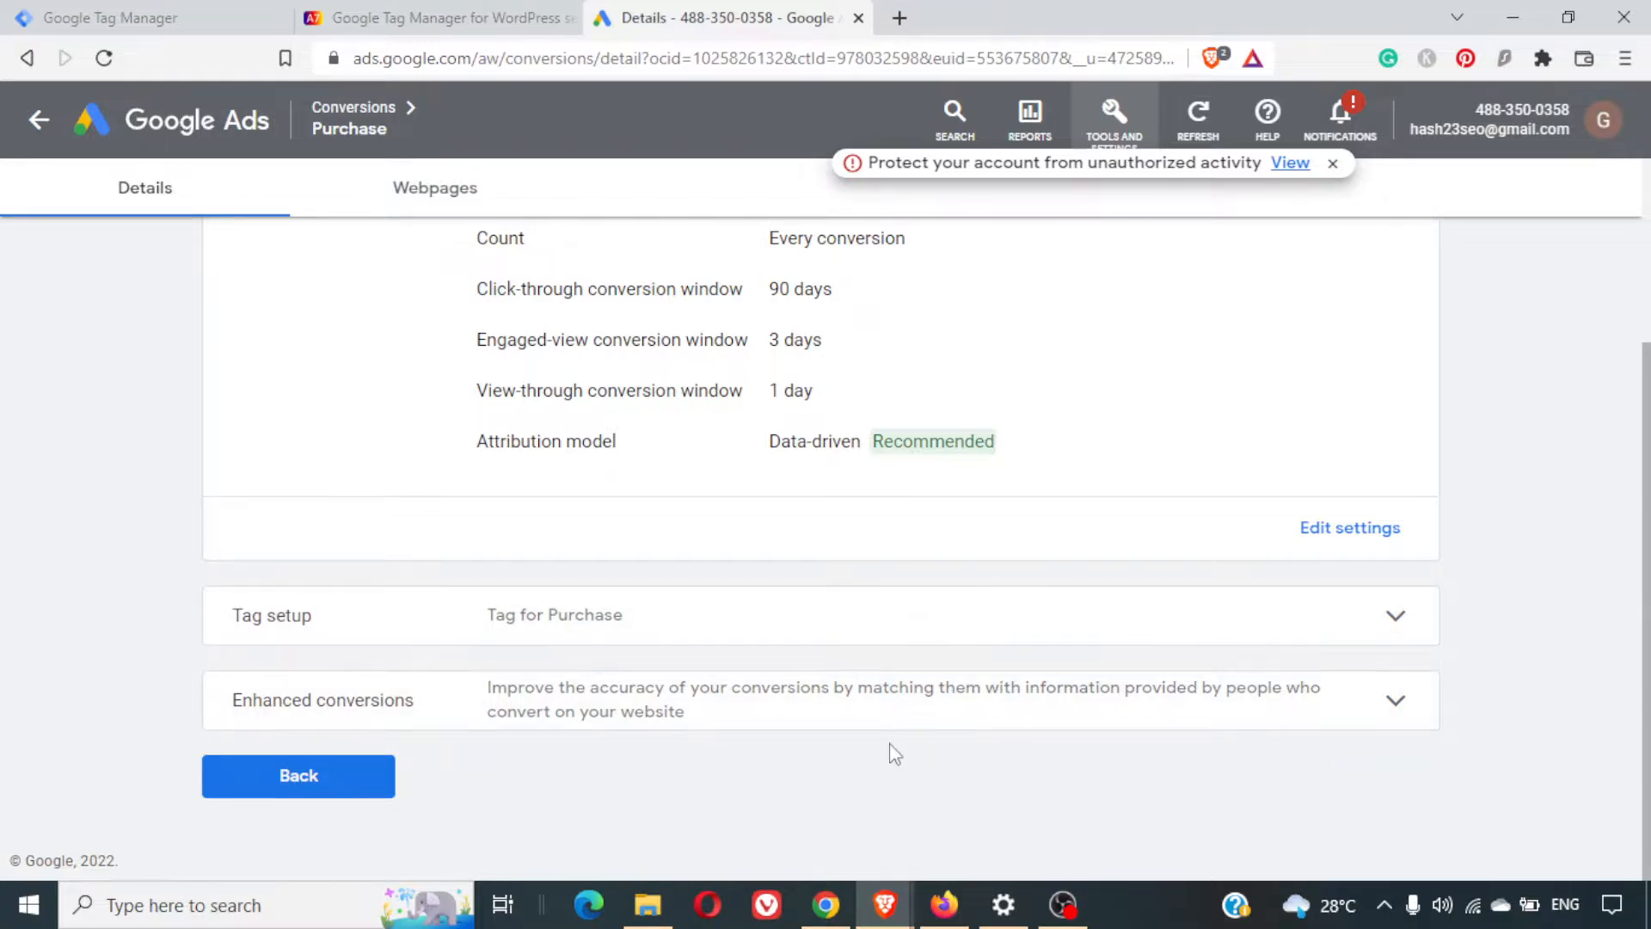
Expand the Purchase action's tag setup and choose Use Google Tag Manager to show the conversion ID and label
{"action": "left_click", "coordinate": [808, 621]}
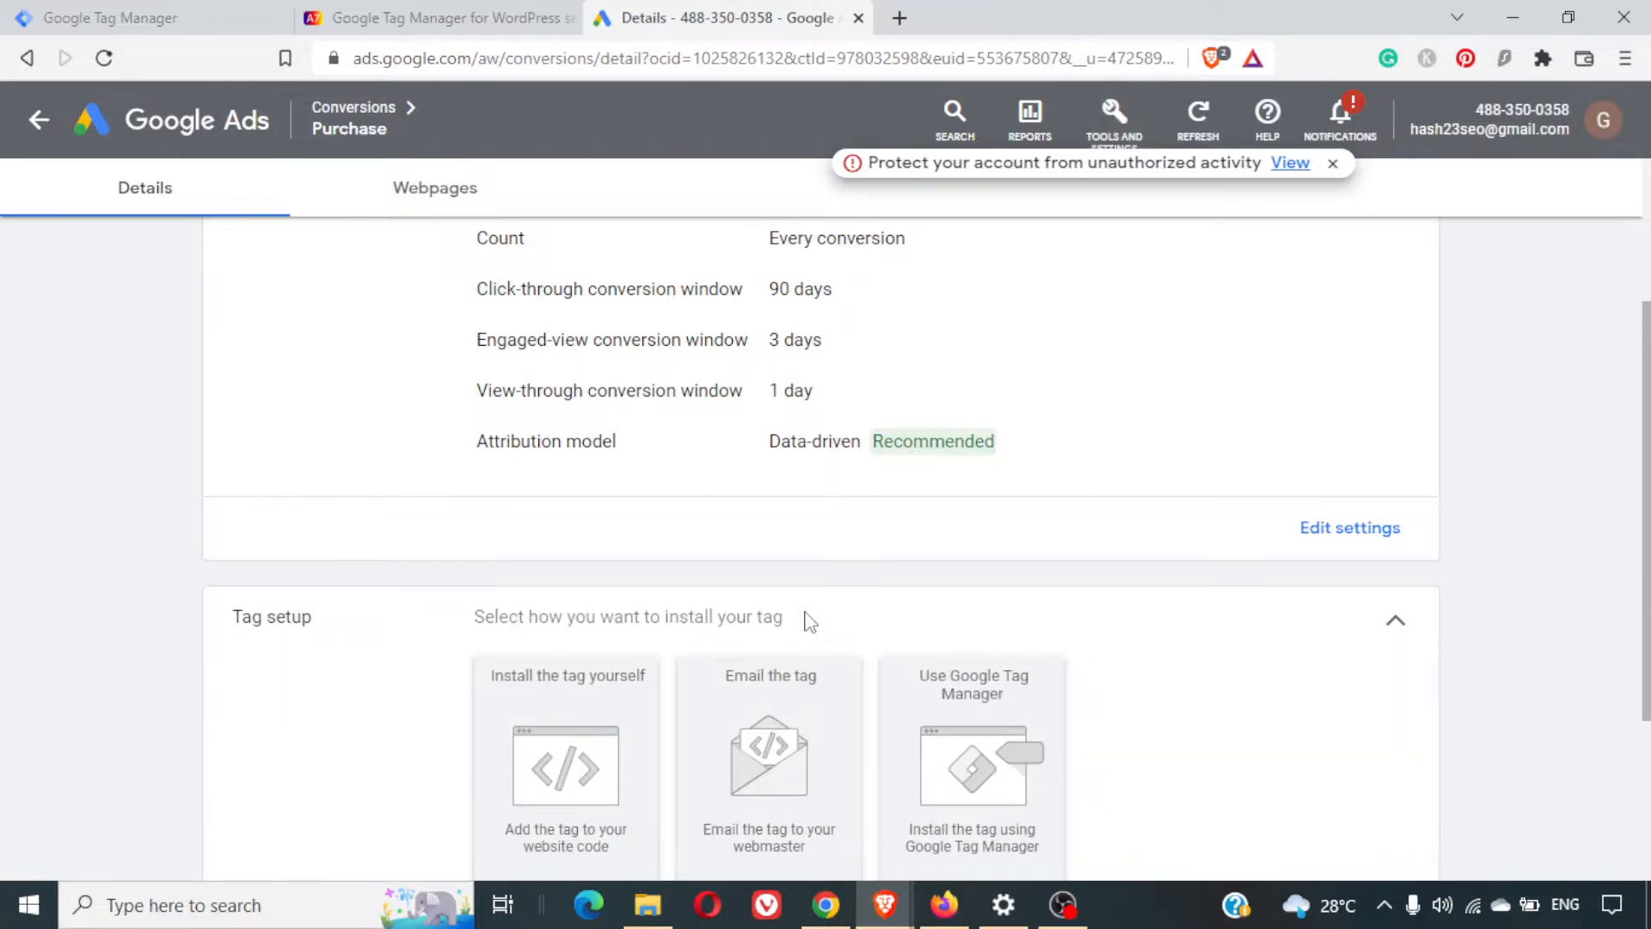
{"action": "scroll", "coordinate": [809, 621], "scroll_direction": "down", "scroll_amount": 3}
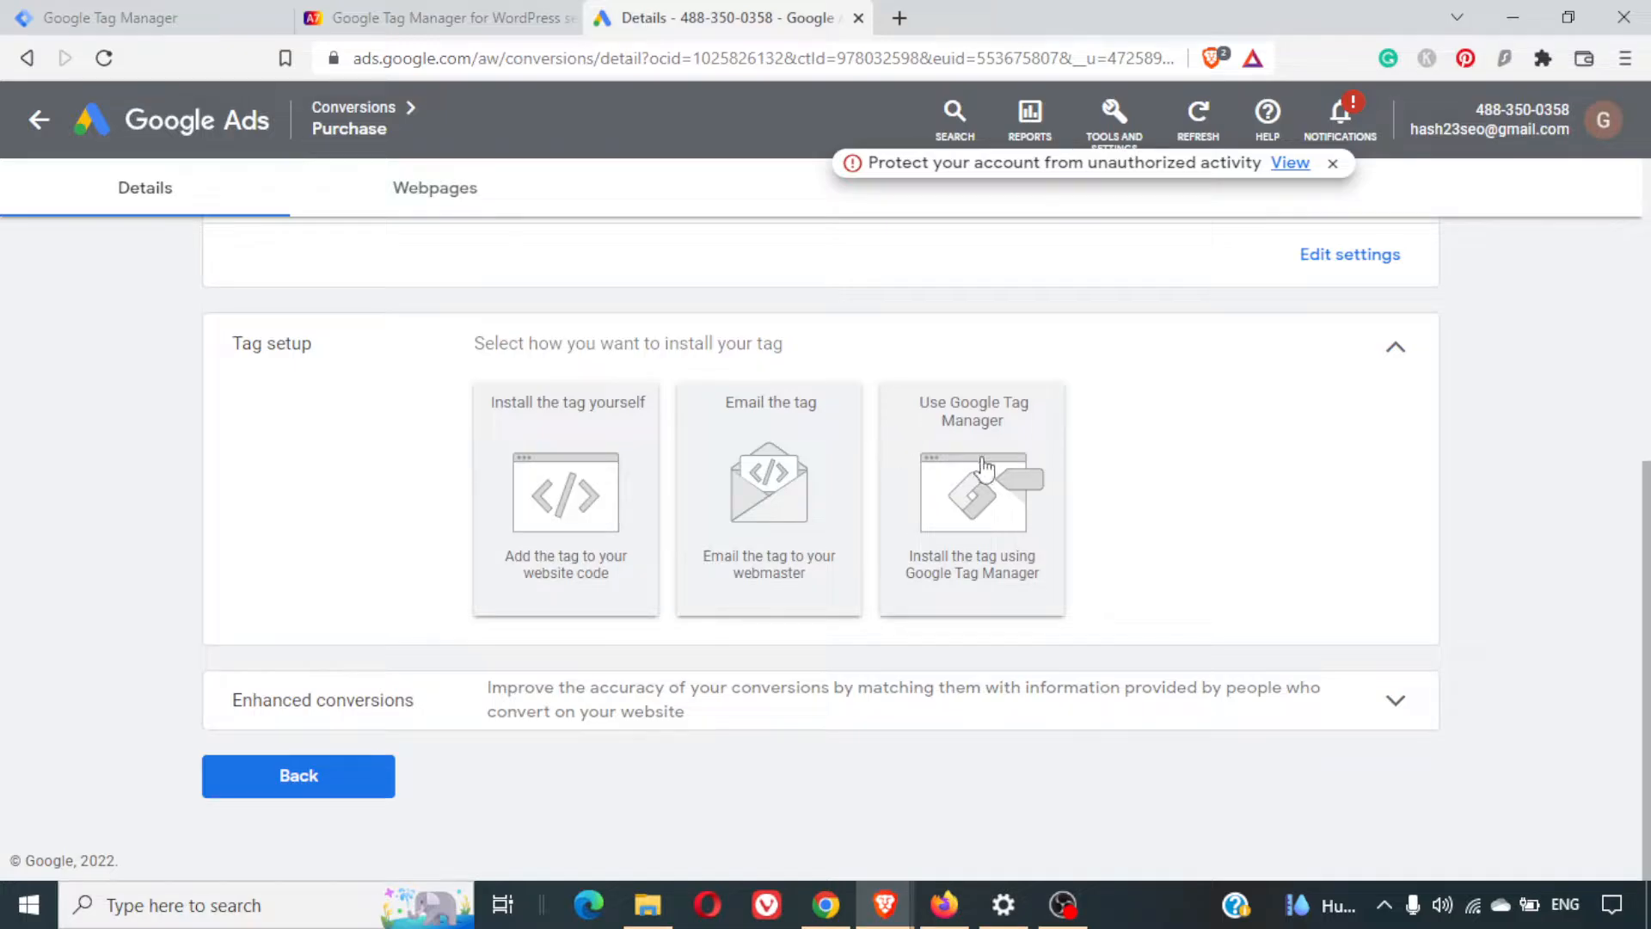
{"action": "left_click", "coordinate": [1006, 456]}
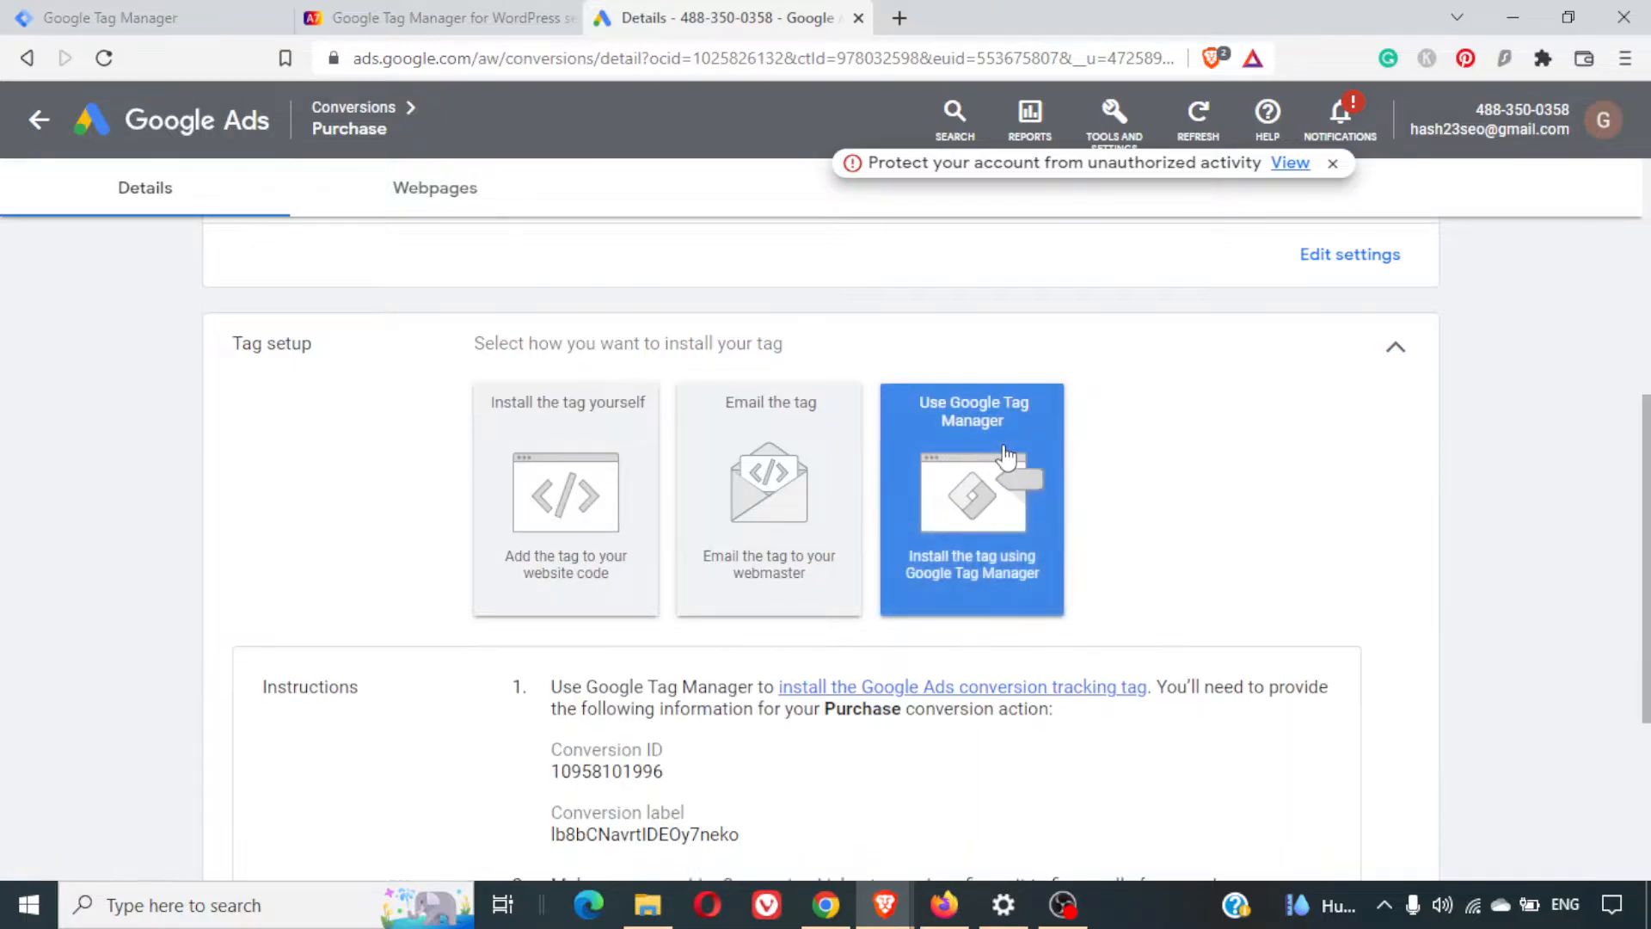
{"action": "scroll", "coordinate": [1297, 542], "scroll_direction": "down", "scroll_amount": 1}
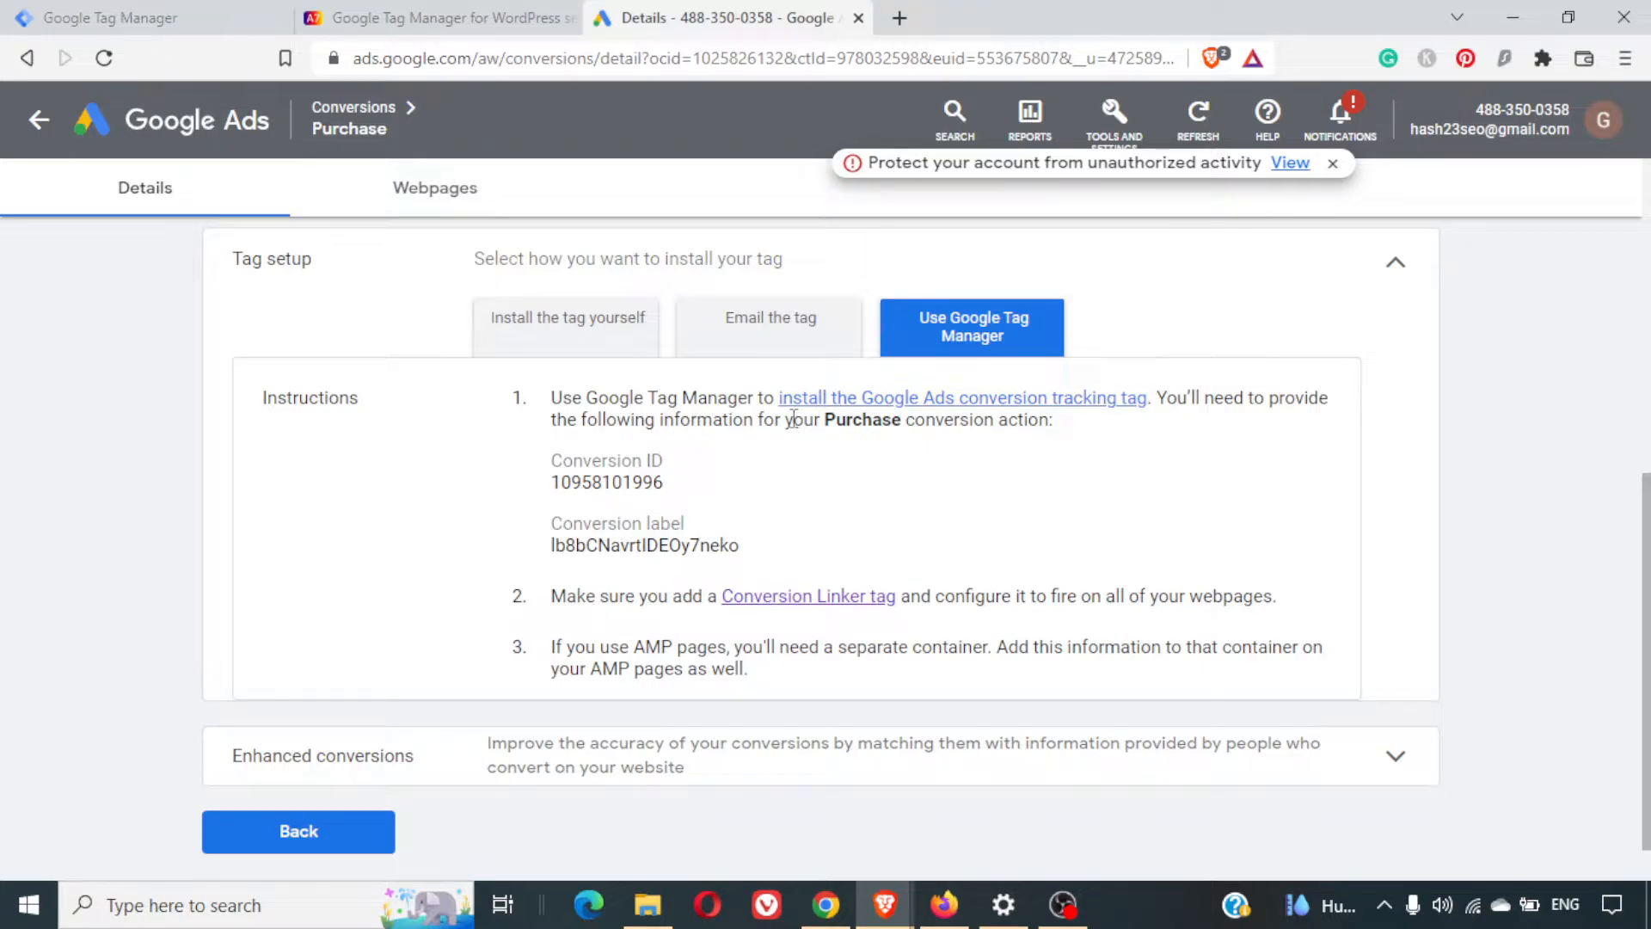
Switch to Google Tag Manager and start a new tag in the agency7.xyz container's tag list
{"action": "left_click", "coordinate": [59, 11]}
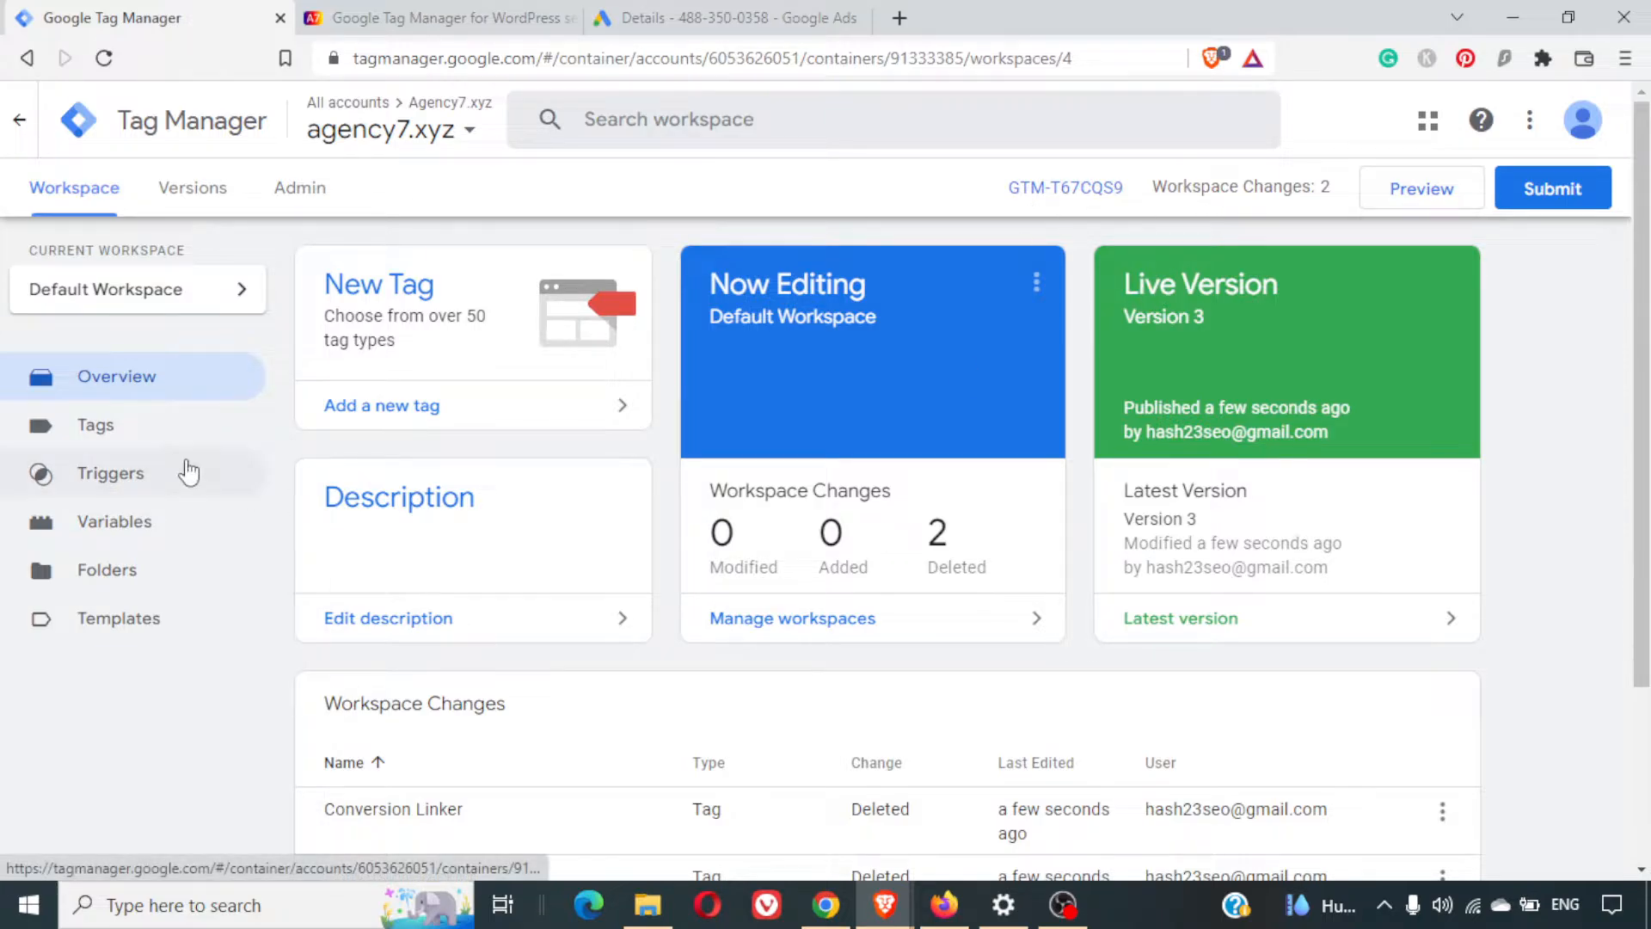
{"action": "left_click", "coordinate": [78, 447]}
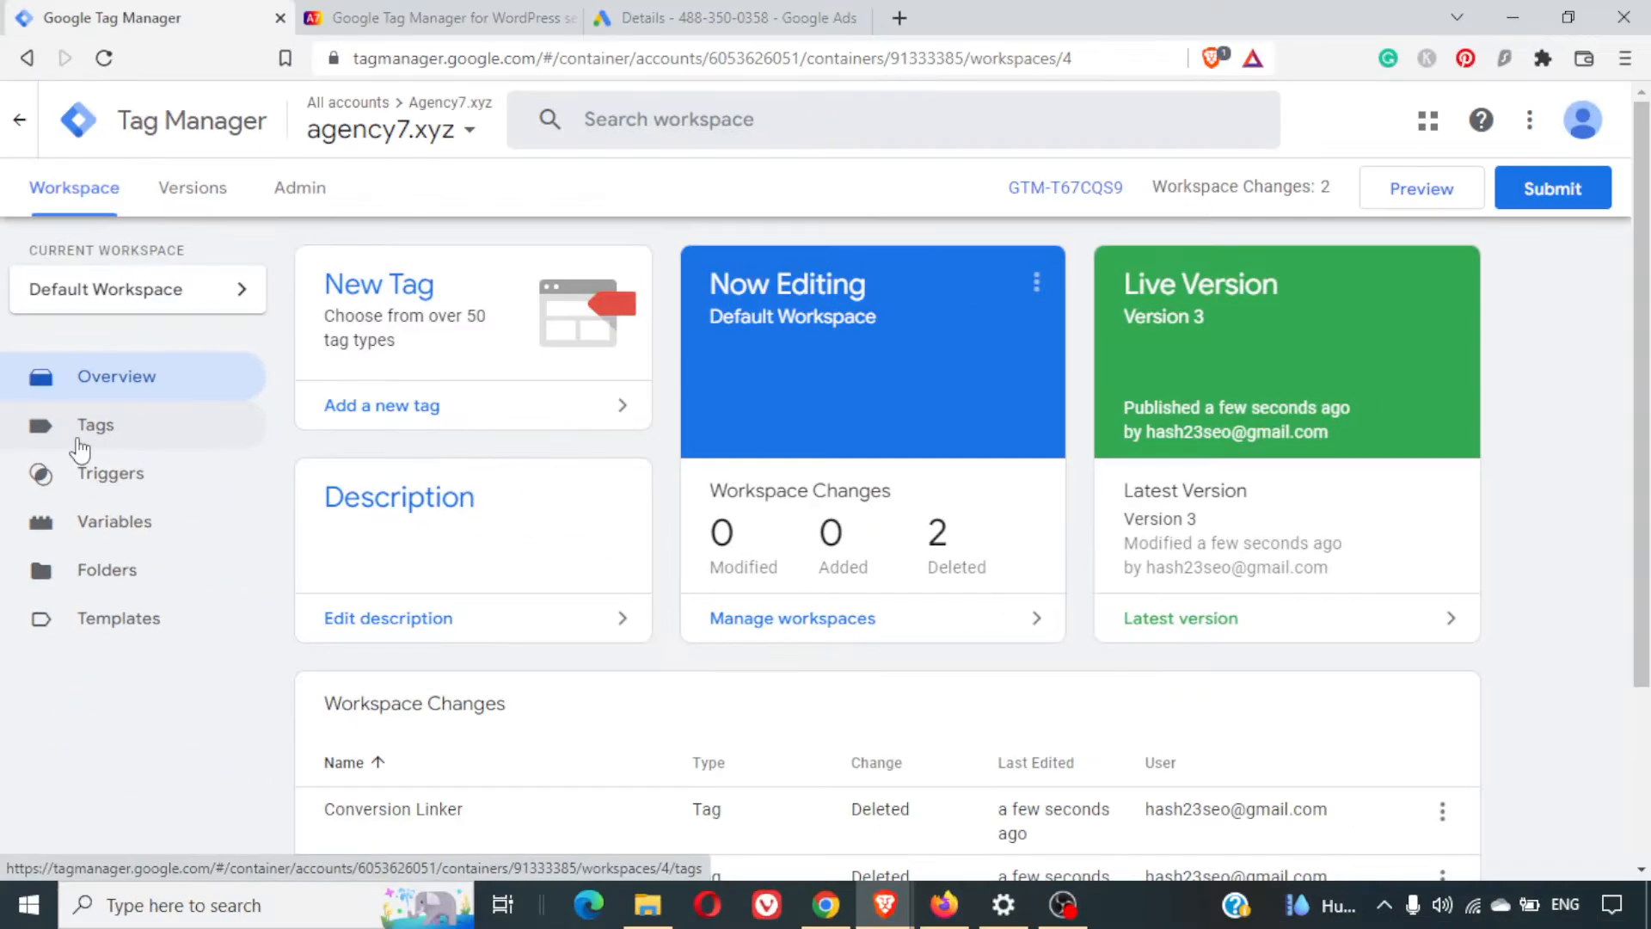
{"action": "left_click", "coordinate": [179, 441]}
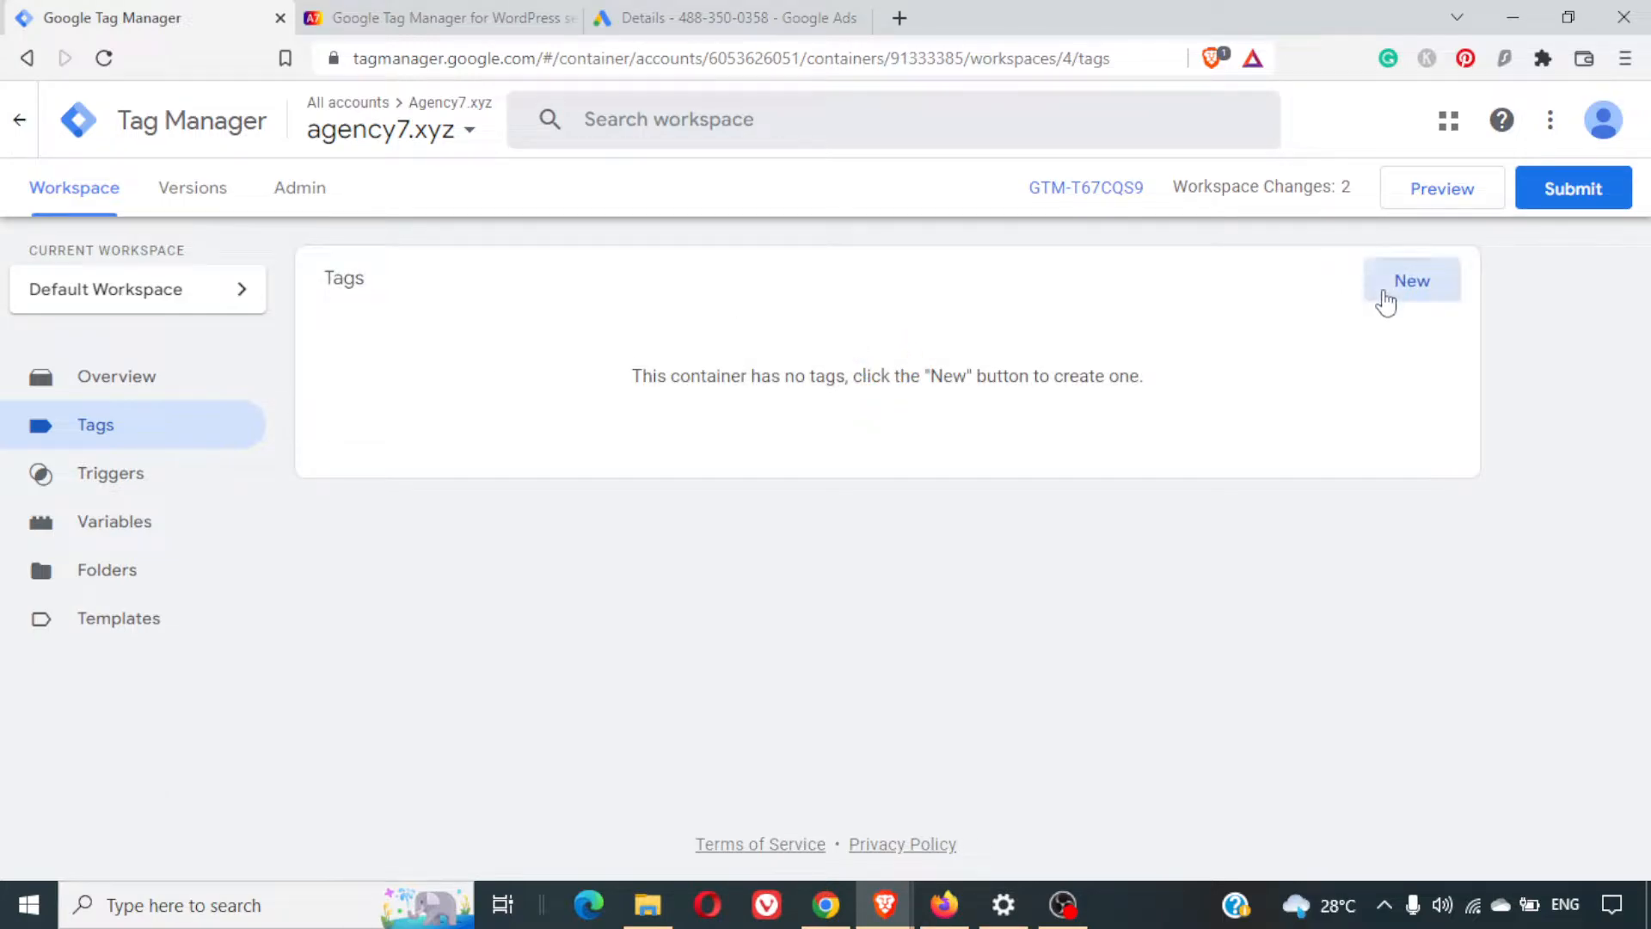
{"action": "left_click", "coordinate": [1385, 297]}
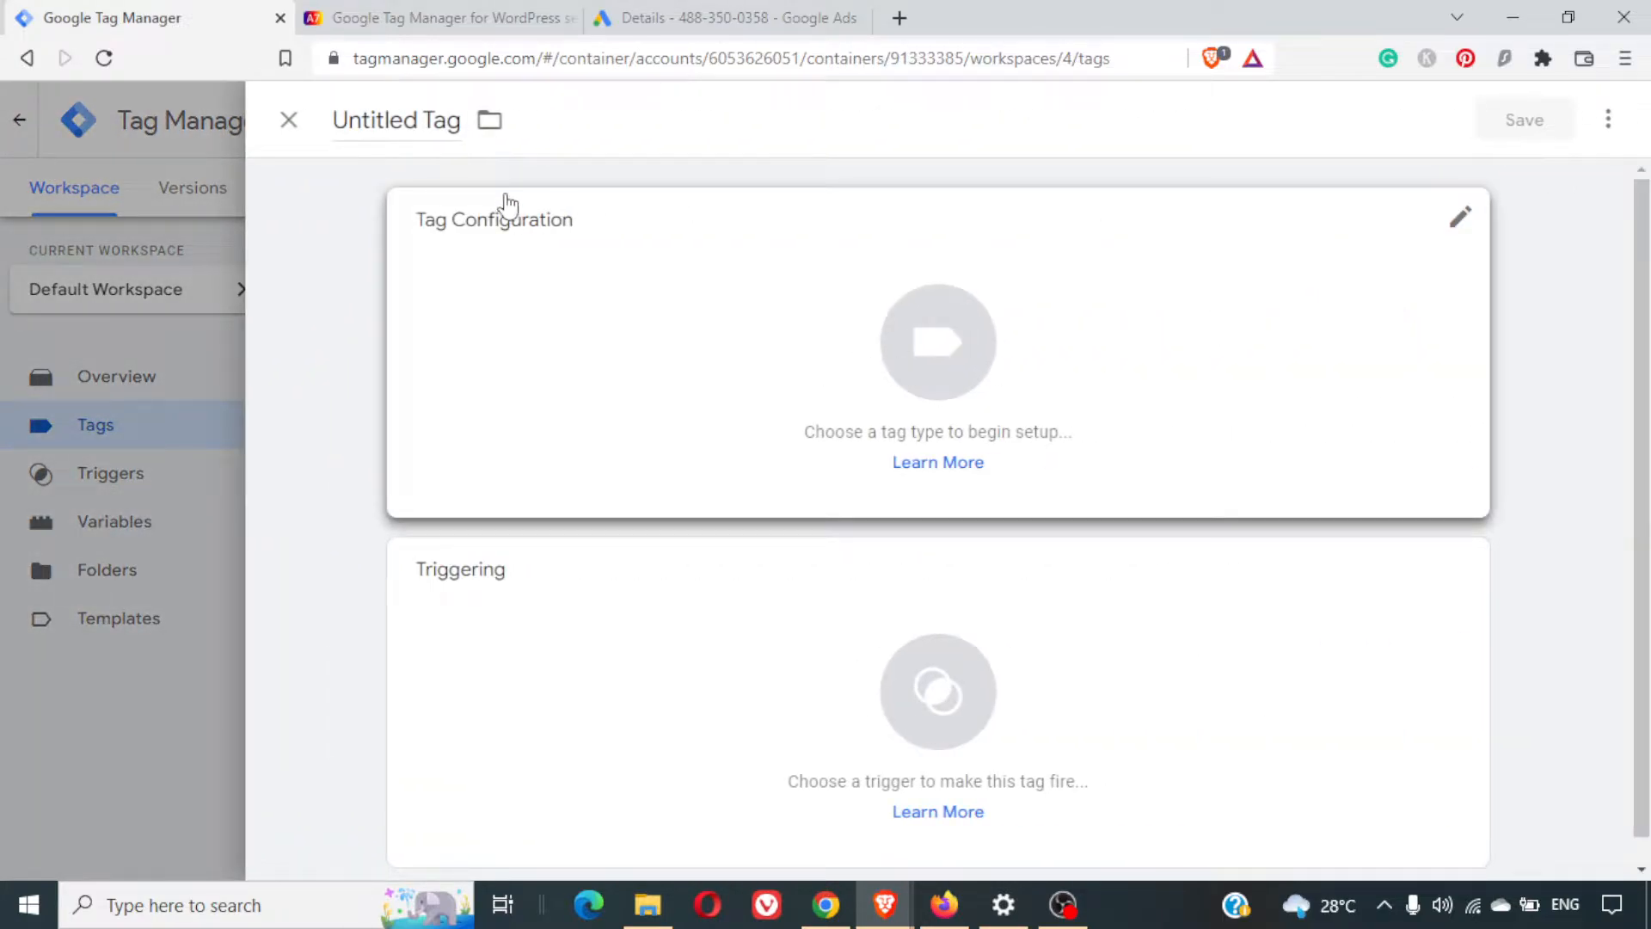
Name the new tag Google Search Ads Conversion Tracking
{"action": "left_click", "coordinate": [421, 129]}
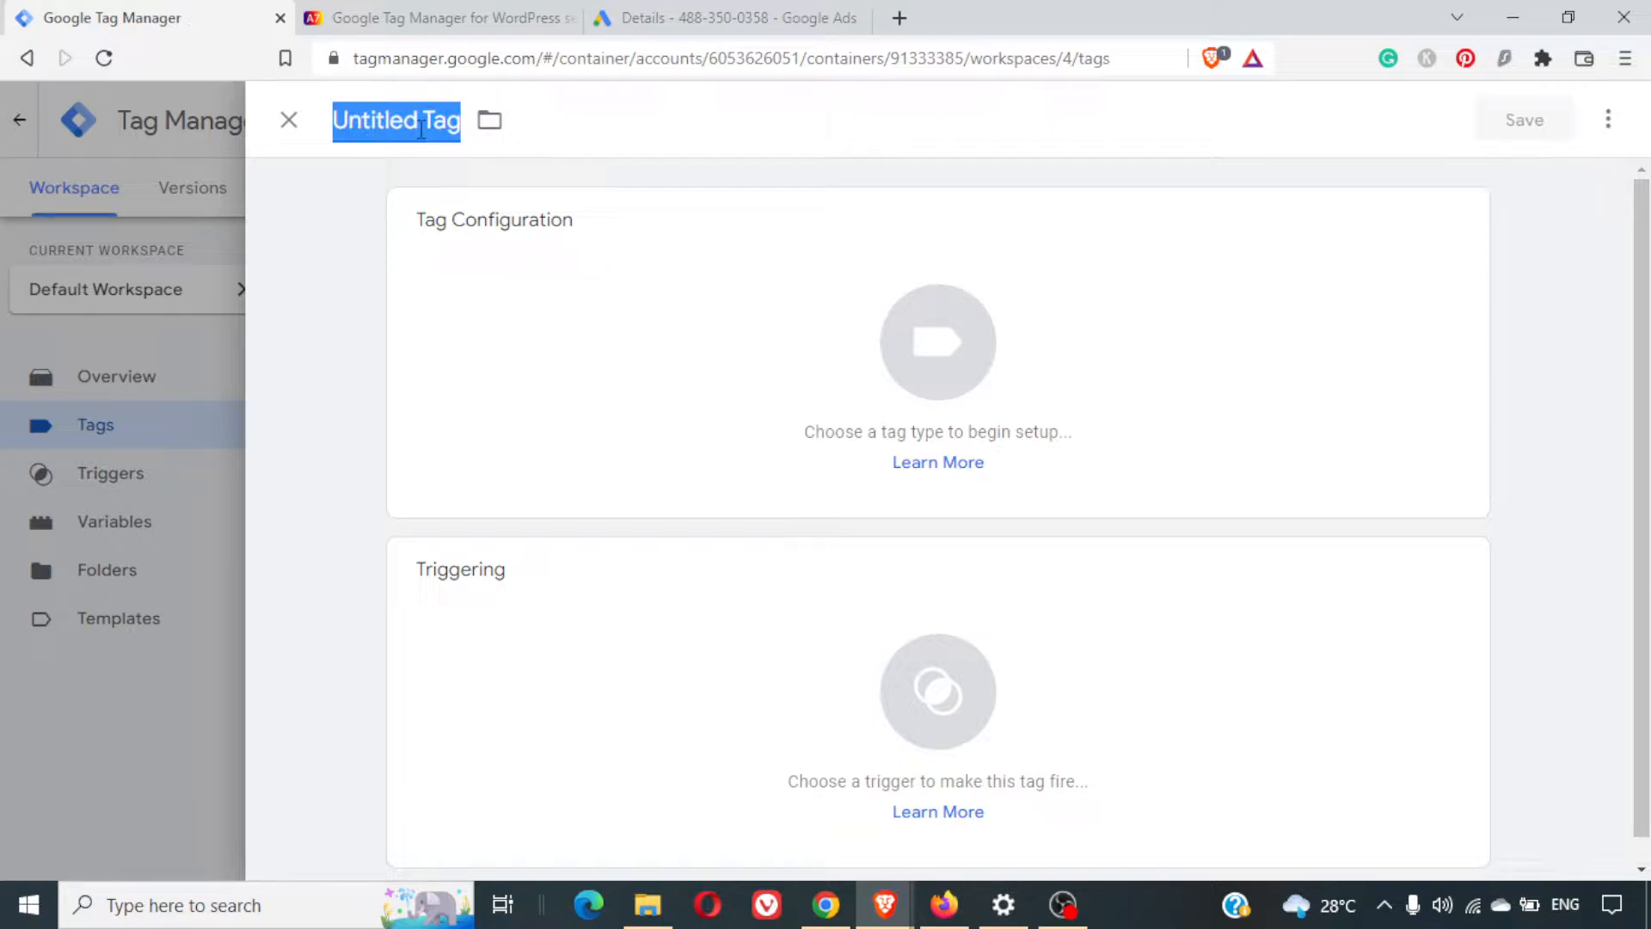
{"action": "type", "text": "Conv"}
{"action": "key", "text": "BackSpace"}
{"action": "key", "text": "BackSpace"}
{"action": "key", "text": "BackSpace"}
{"action": "type", "text": "Go"}
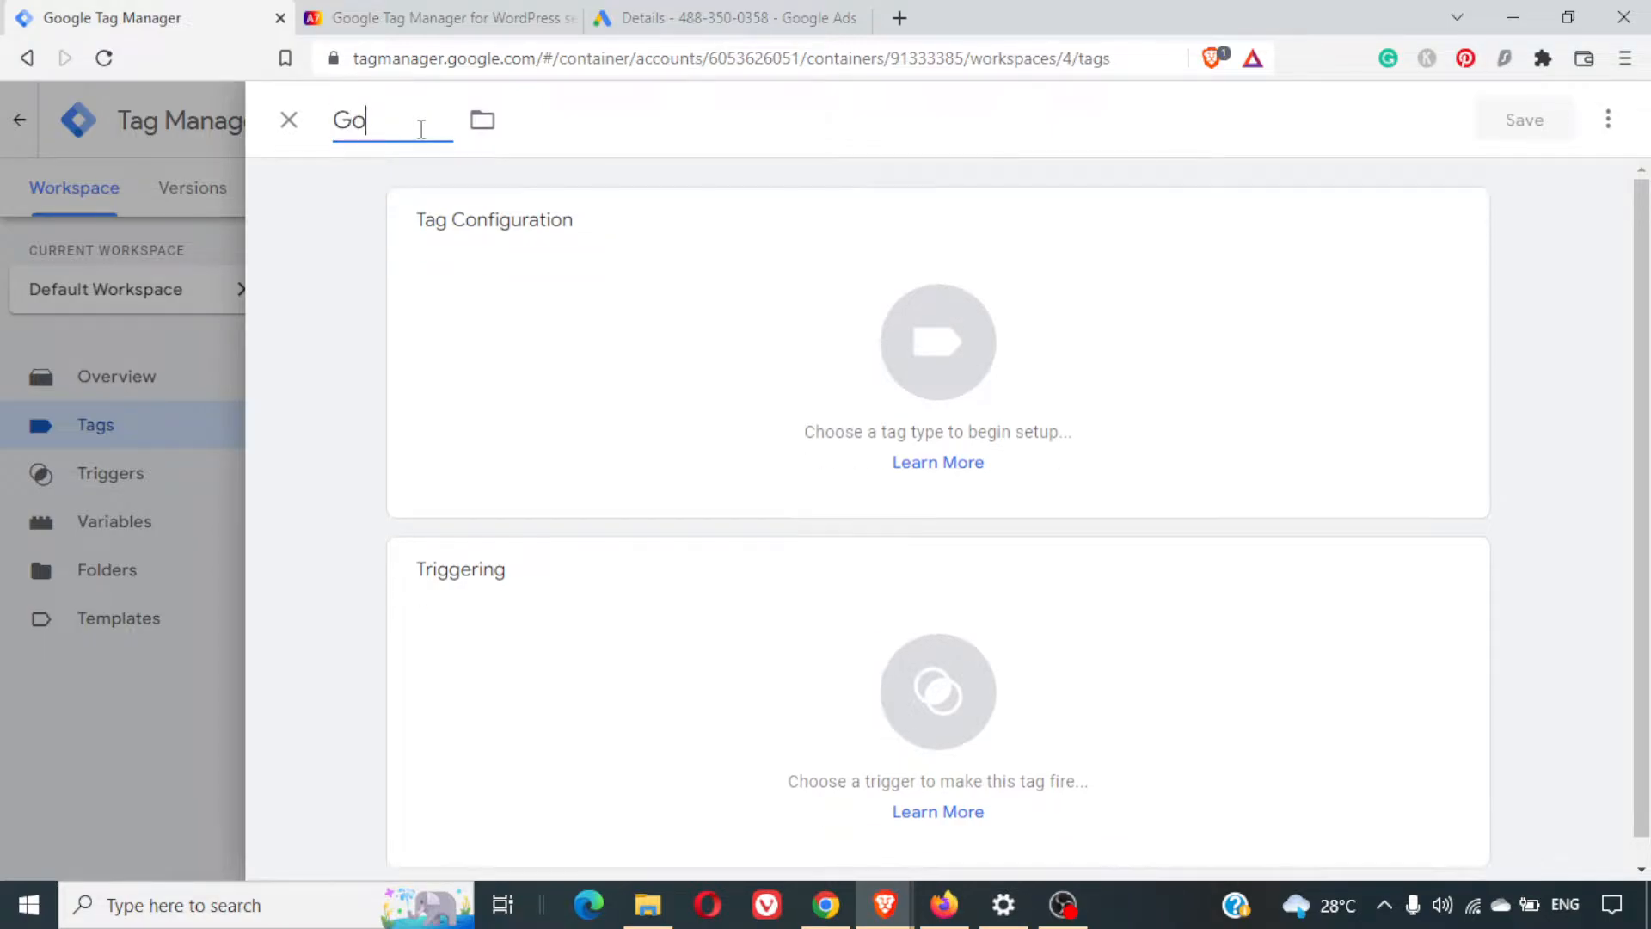
{"action": "type", "text": "ogle Sear"}
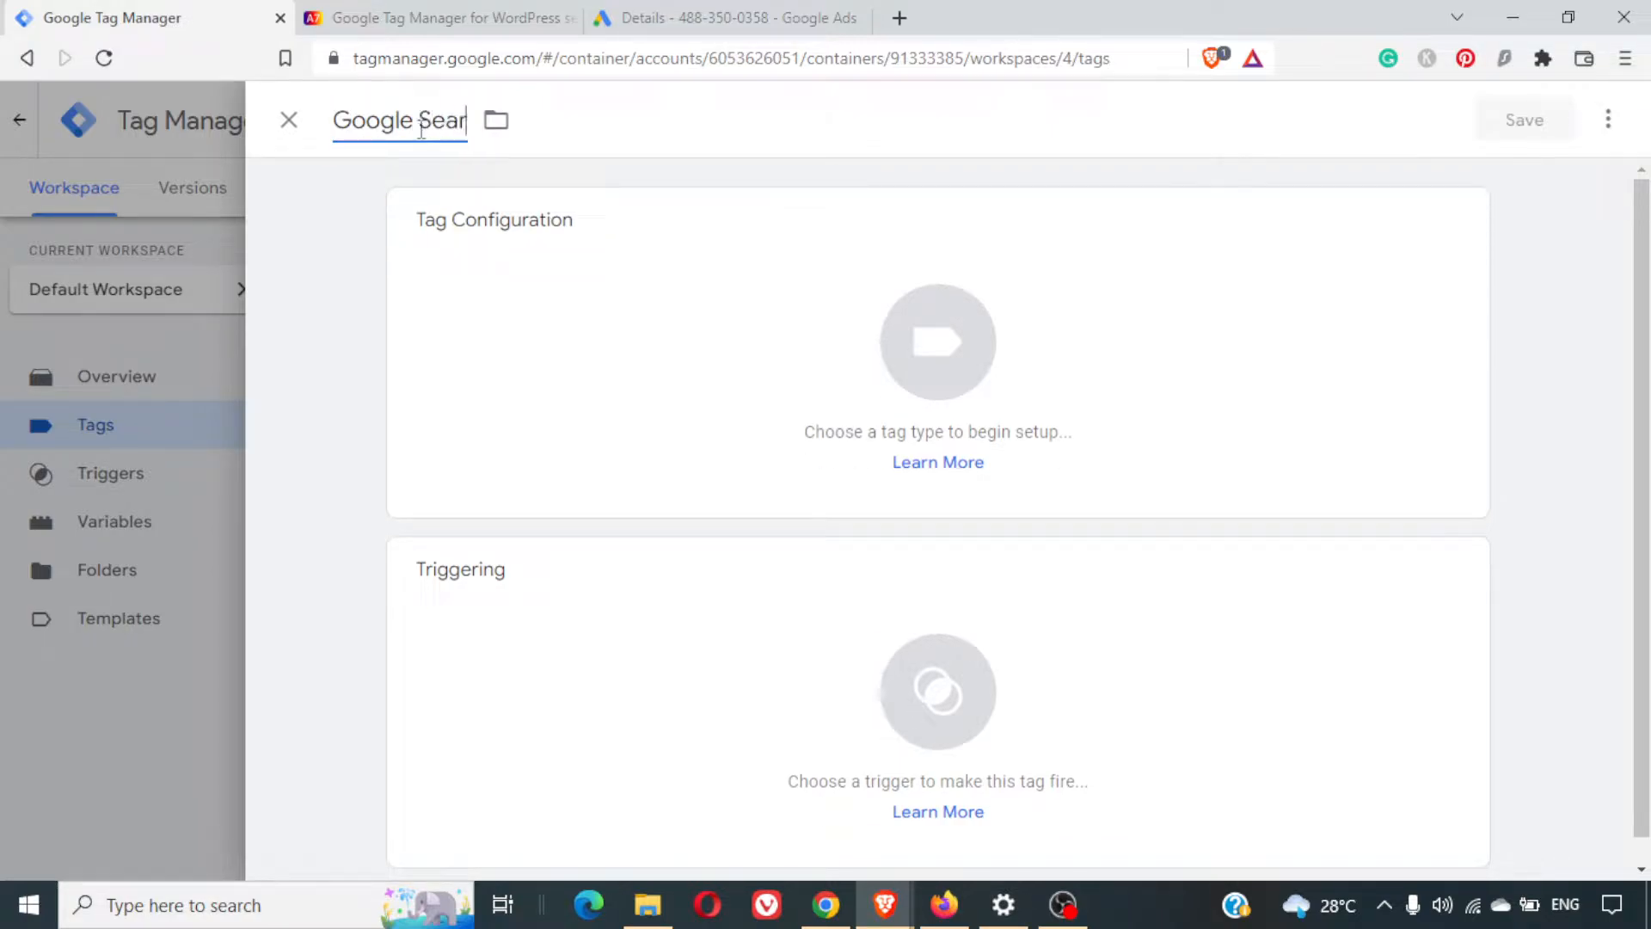
{"action": "type", "text": "ch Ads Conversi"}
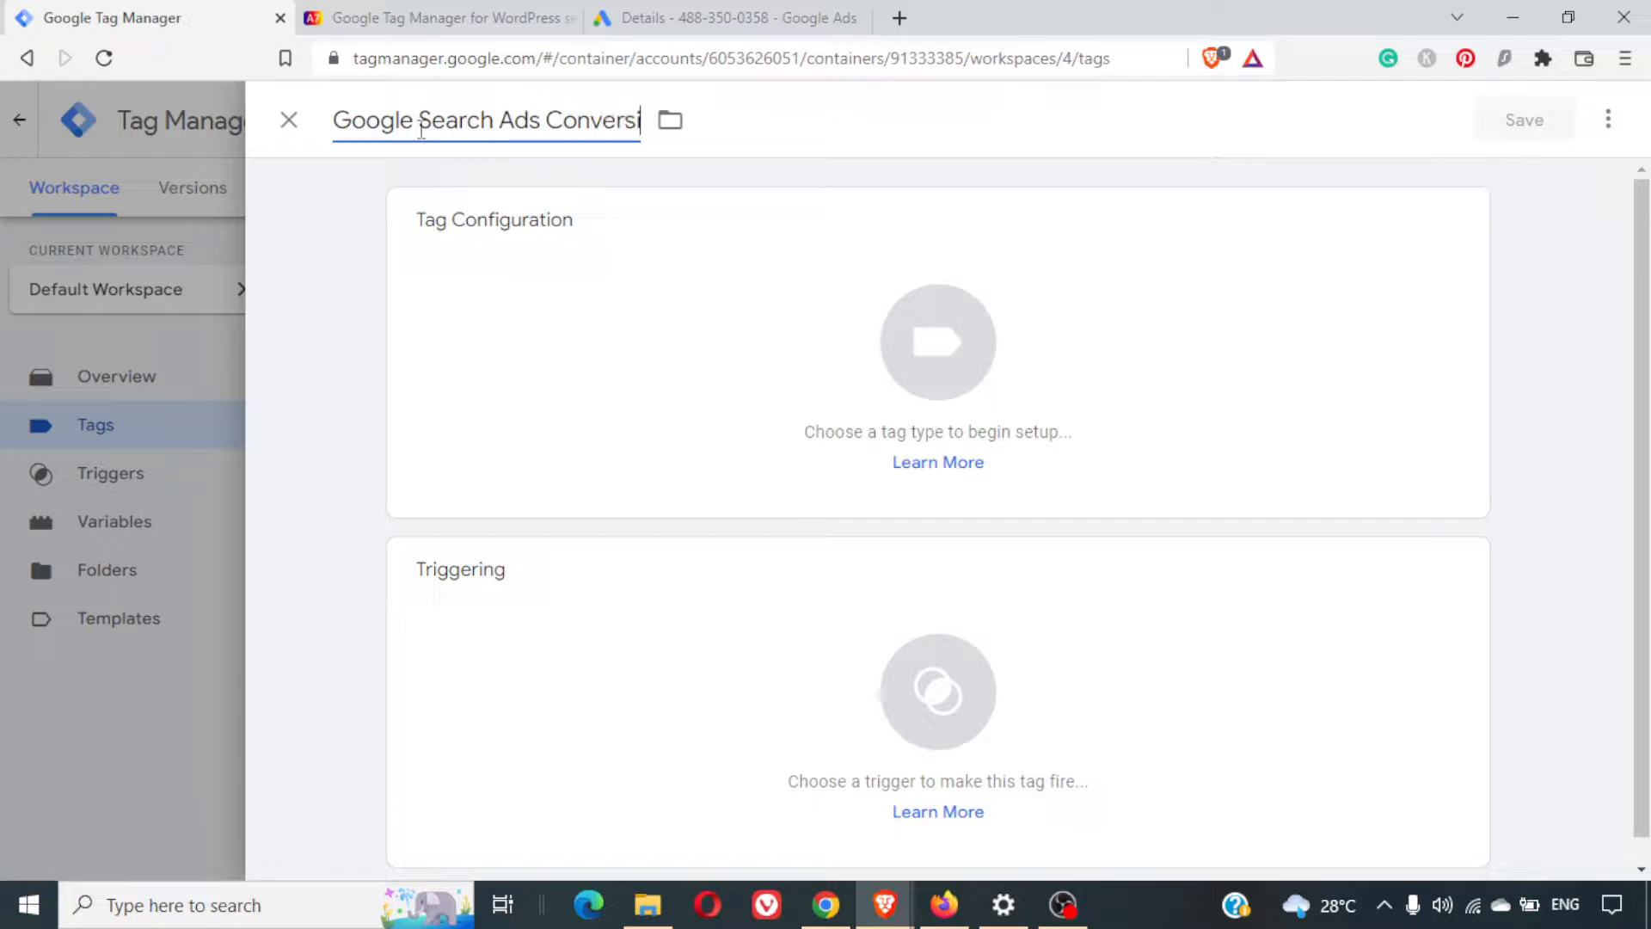
{"action": "type", "text": "on Tracking"}
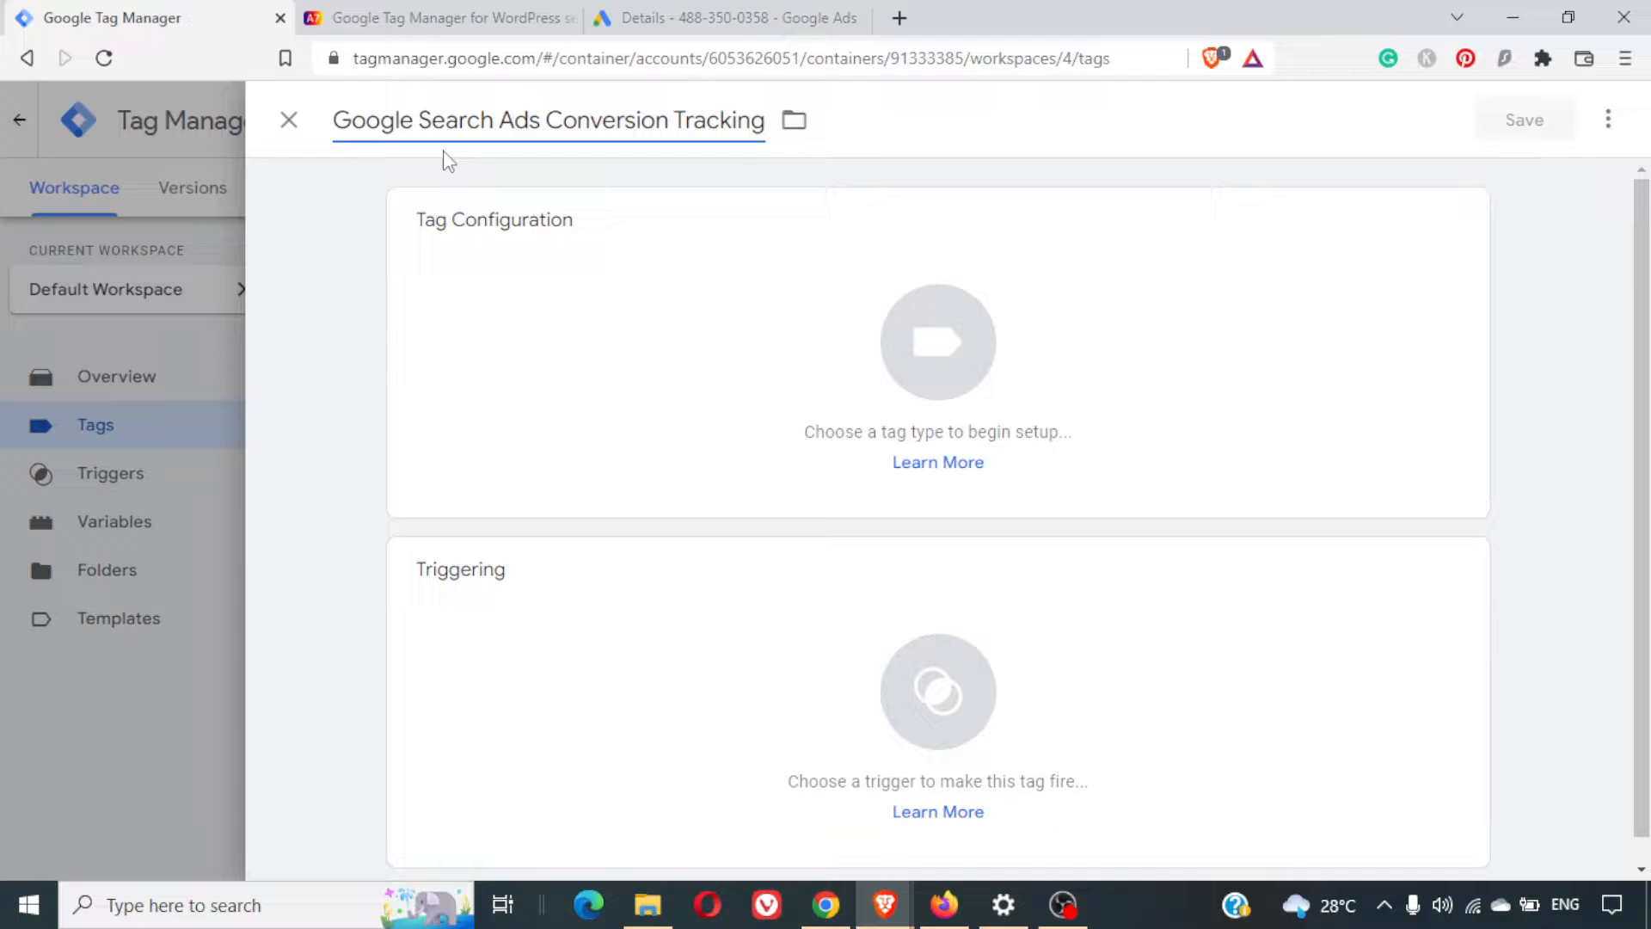
Set the new tag's type to Google Ads Conversion Tracking
{"action": "left_click", "coordinate": [1049, 284]}
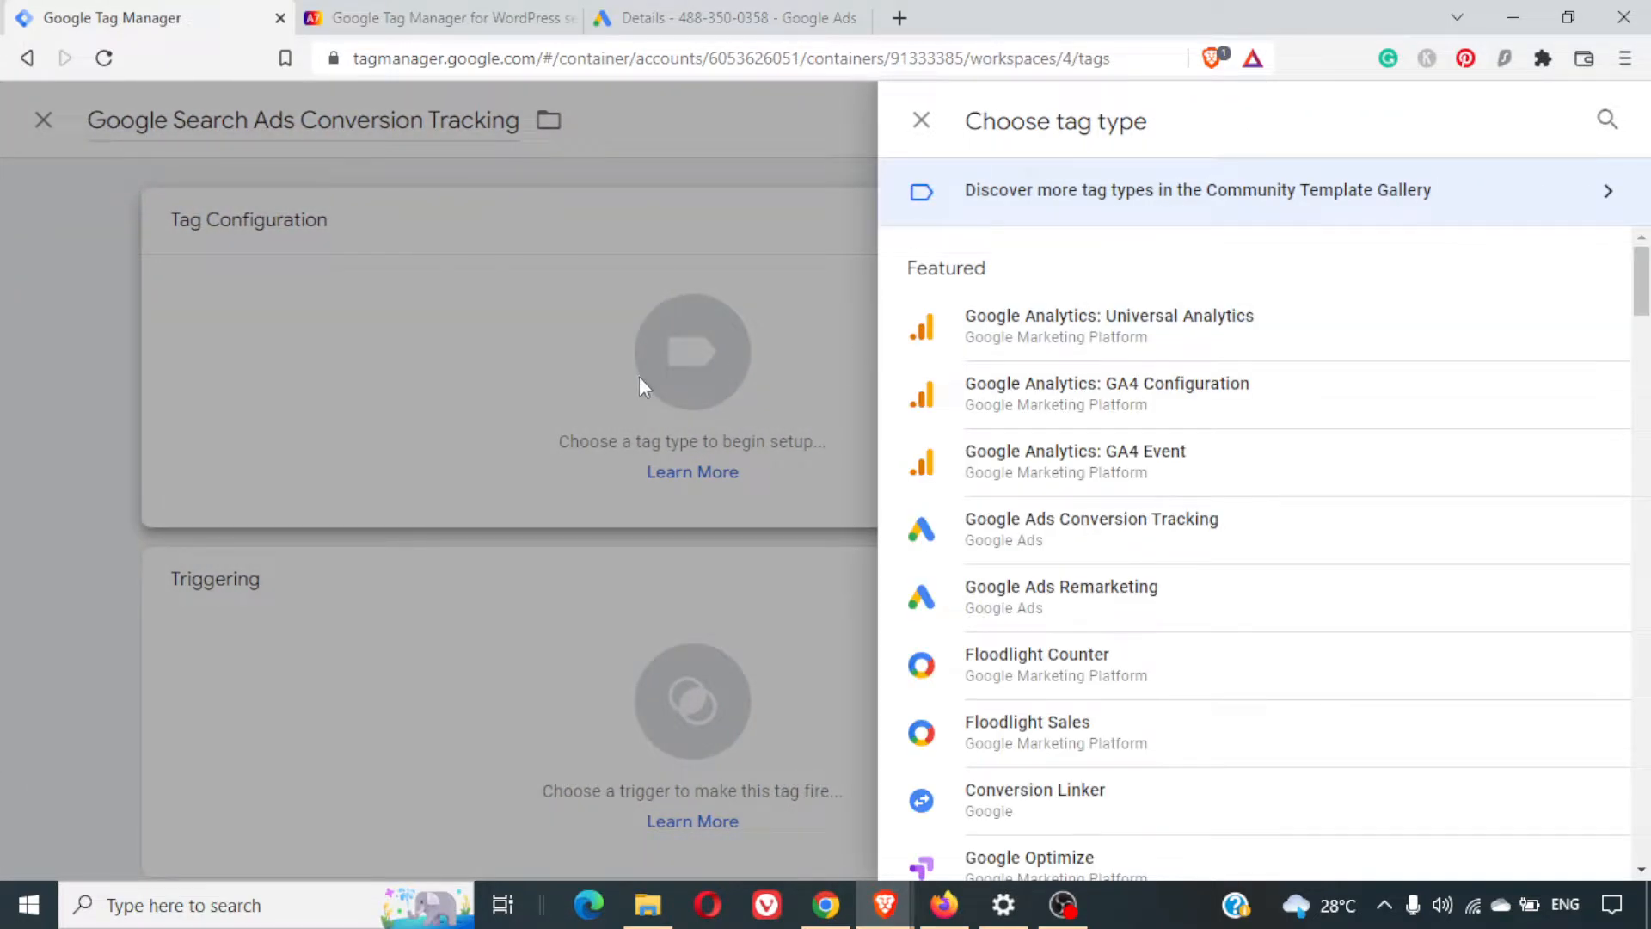
{"action": "scroll", "coordinate": [1334, 600], "scroll_direction": "down", "scroll_amount": 8}
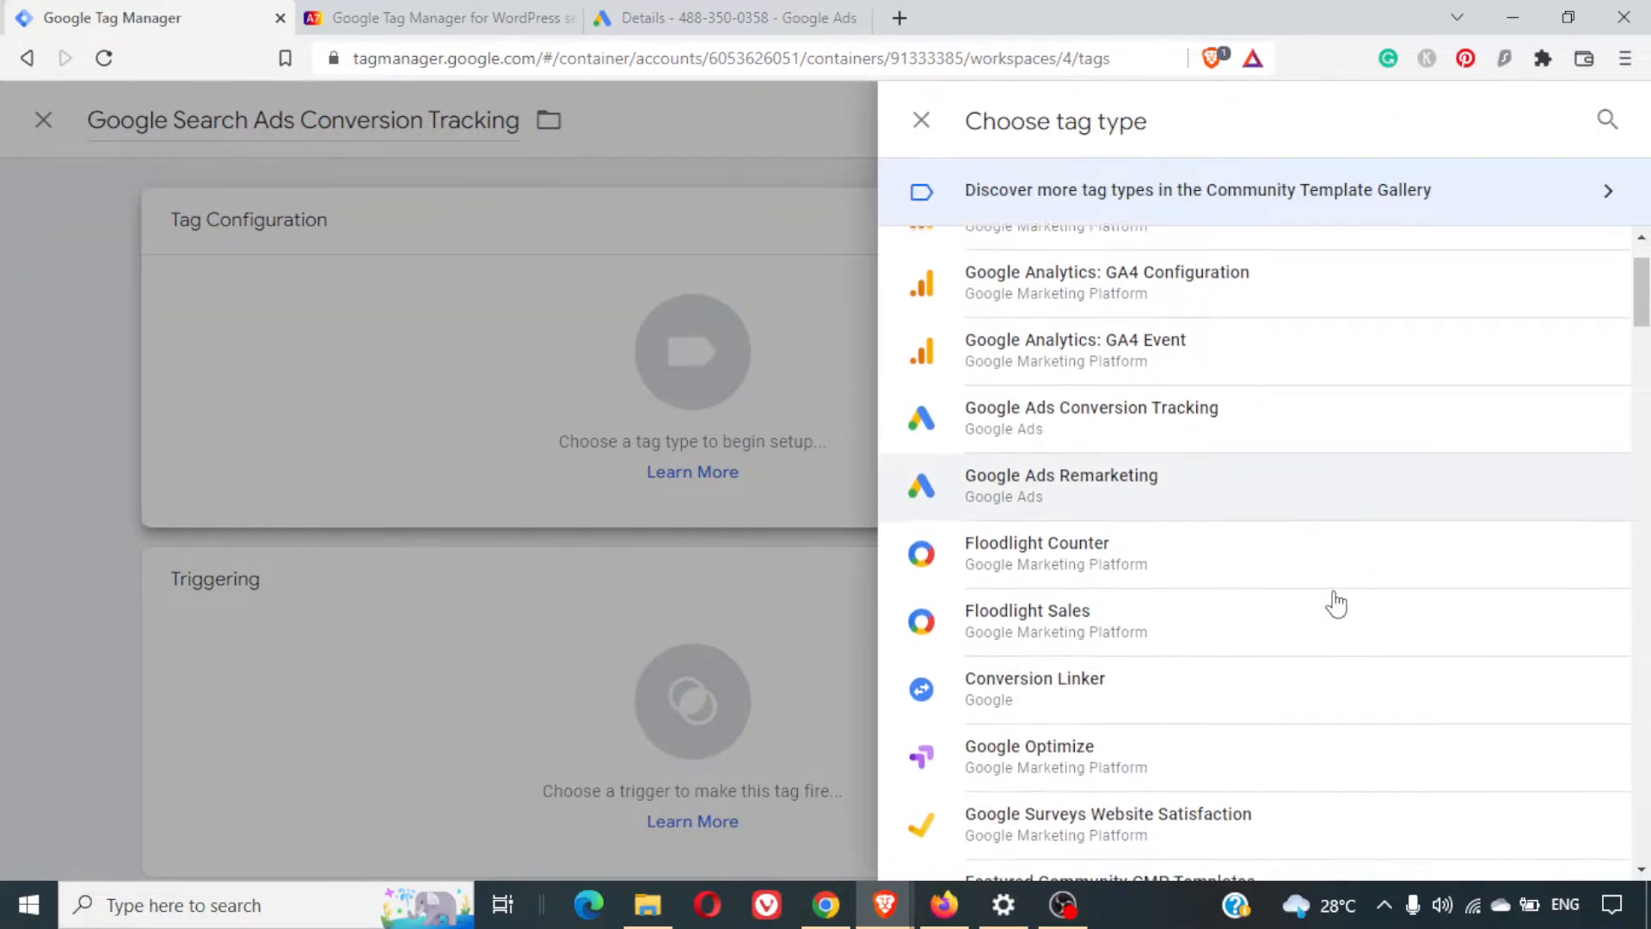
{"action": "scroll", "coordinate": [1335, 602], "scroll_direction": "up", "scroll_amount": 4}
{"action": "scroll", "coordinate": [1335, 603], "scroll_direction": "up", "scroll_amount": 5}
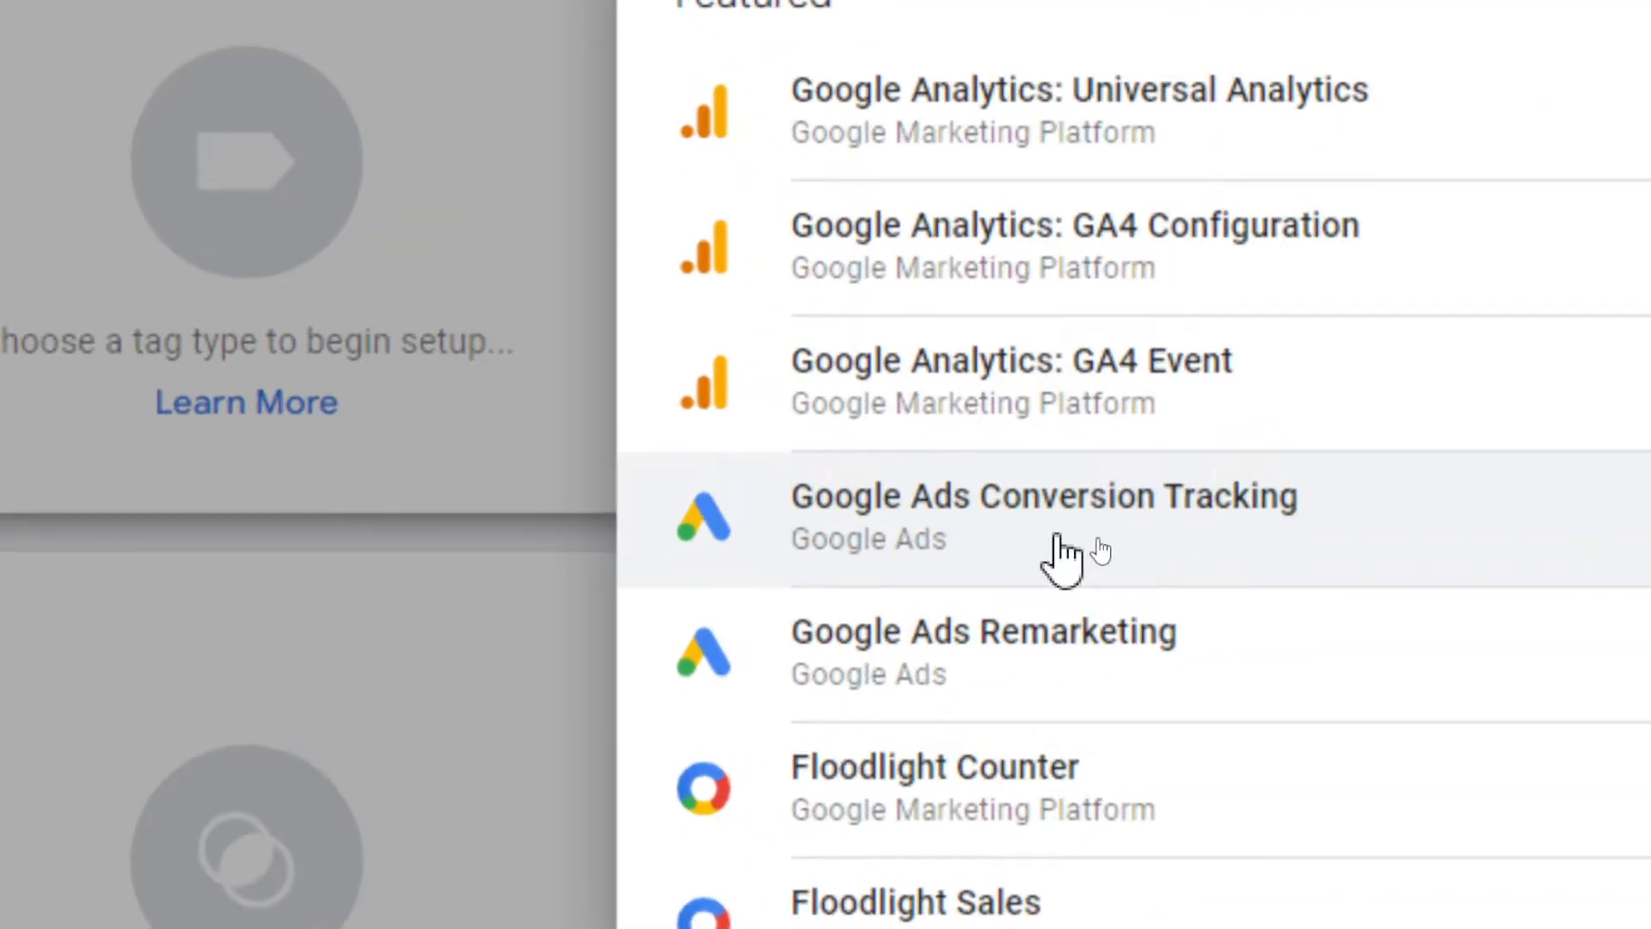
{"action": "left_click", "coordinate": [1057, 538]}
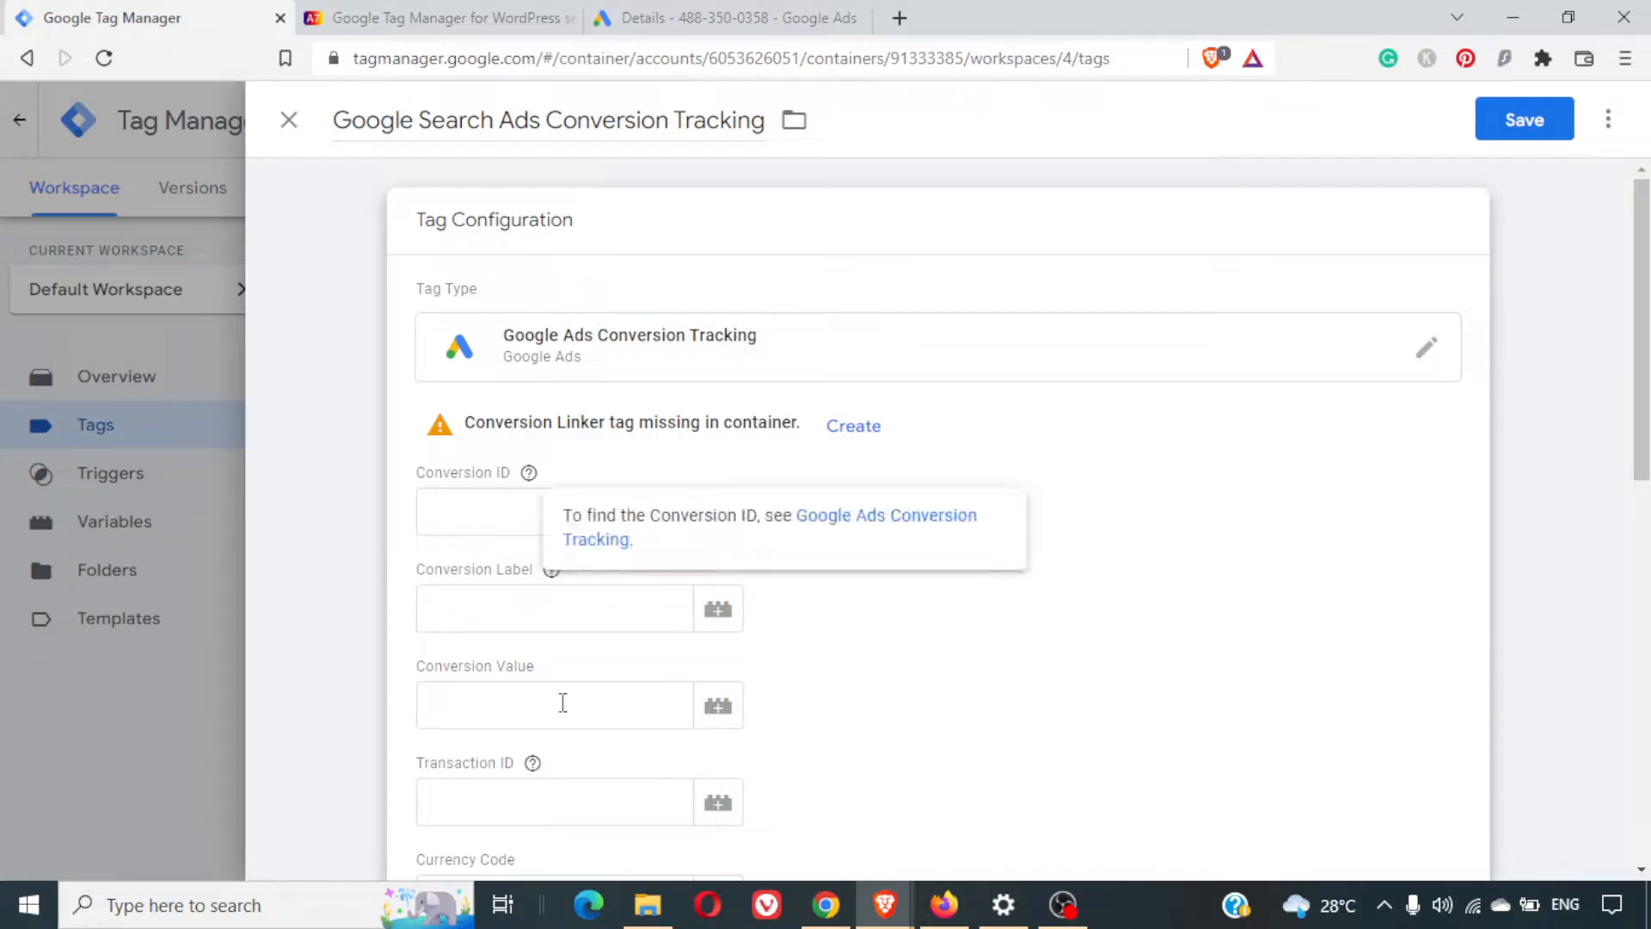
Copy the Purchase action's conversion ID from Google Ads into the Conversion ID field of the Tag Manager tag
{"action": "left_click", "coordinate": [701, 8]}
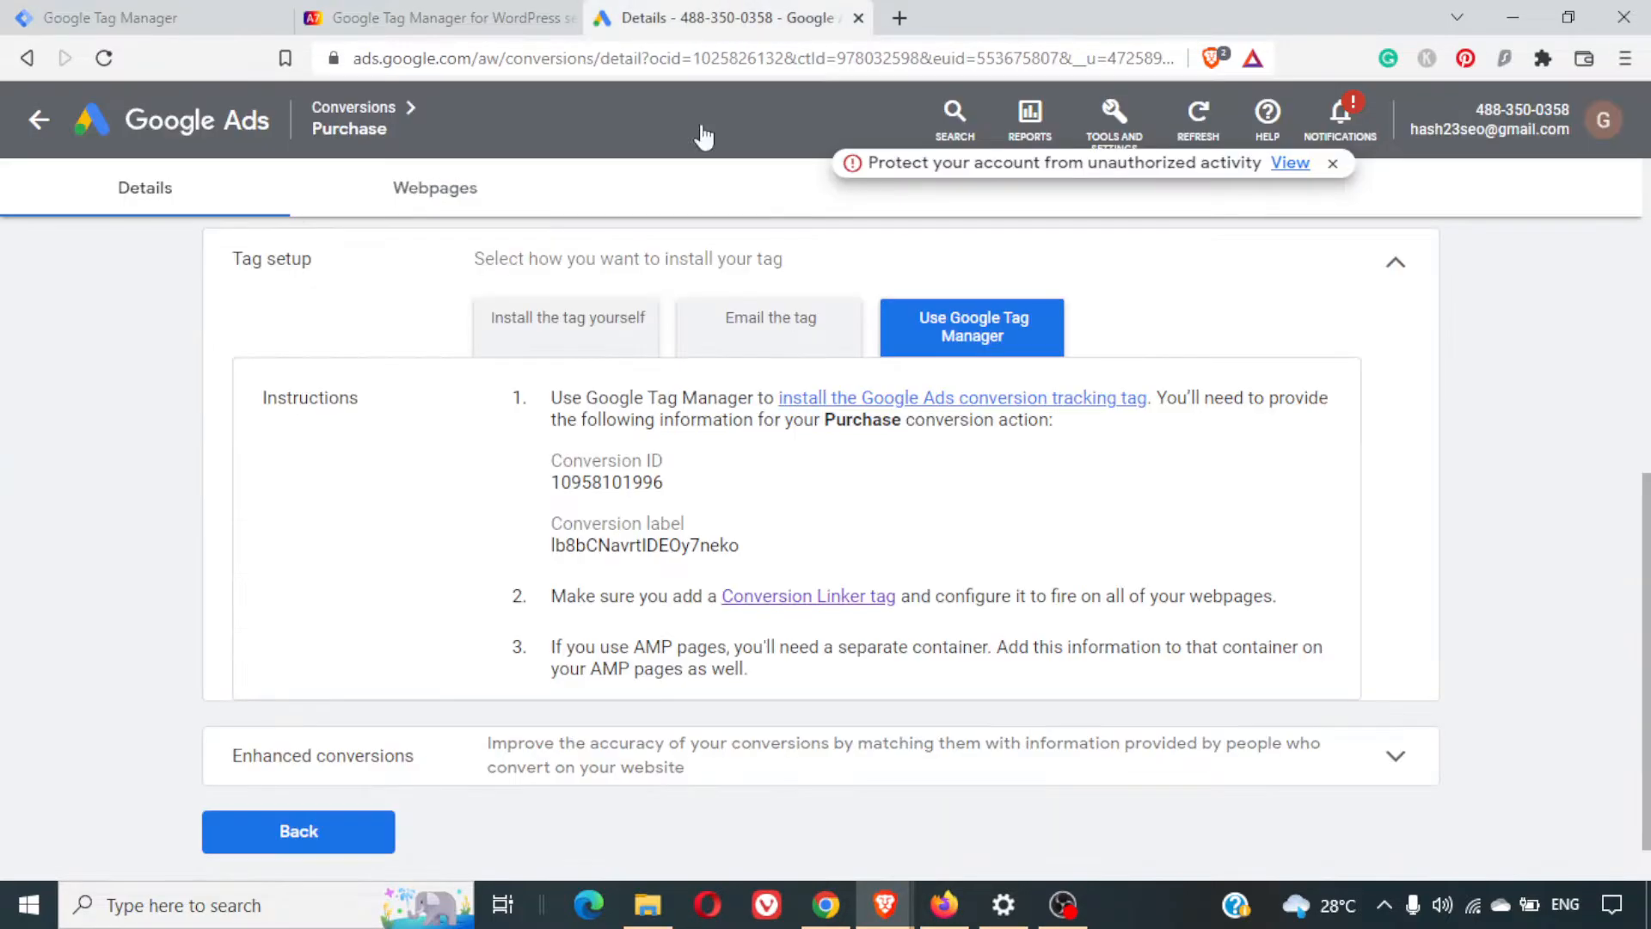
{"action": "double_click", "coordinate": [624, 484]}
{"action": "key", "text": "ctrl+c"}
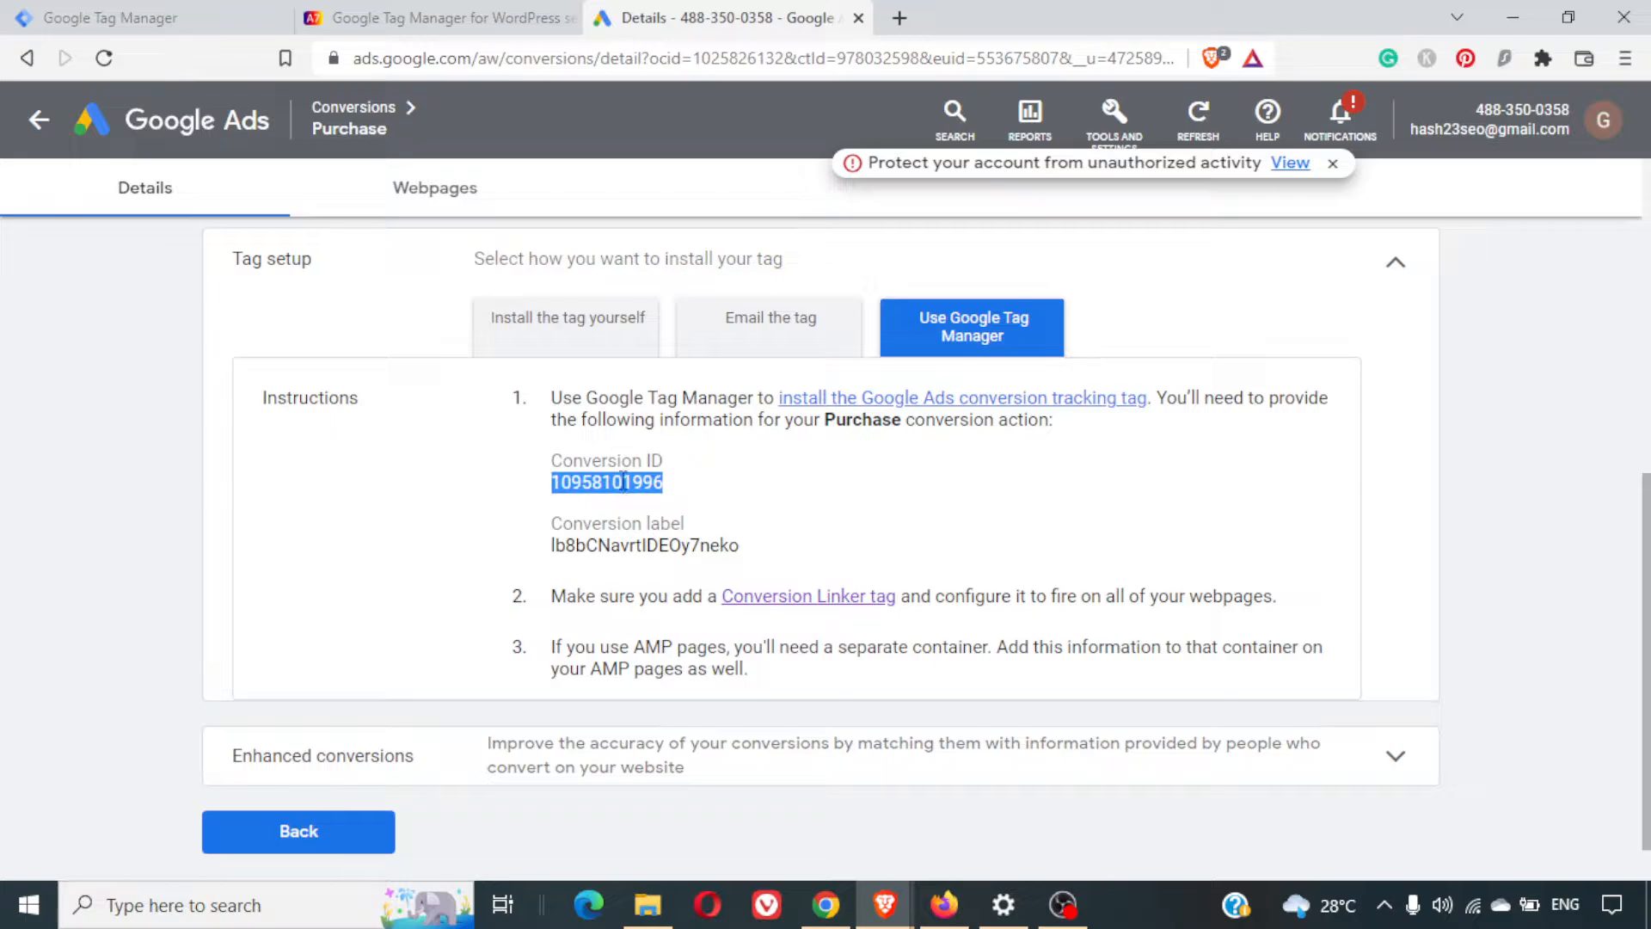
{"action": "left_click", "coordinate": [99, 14]}
{"action": "left_click", "coordinate": [550, 500]}
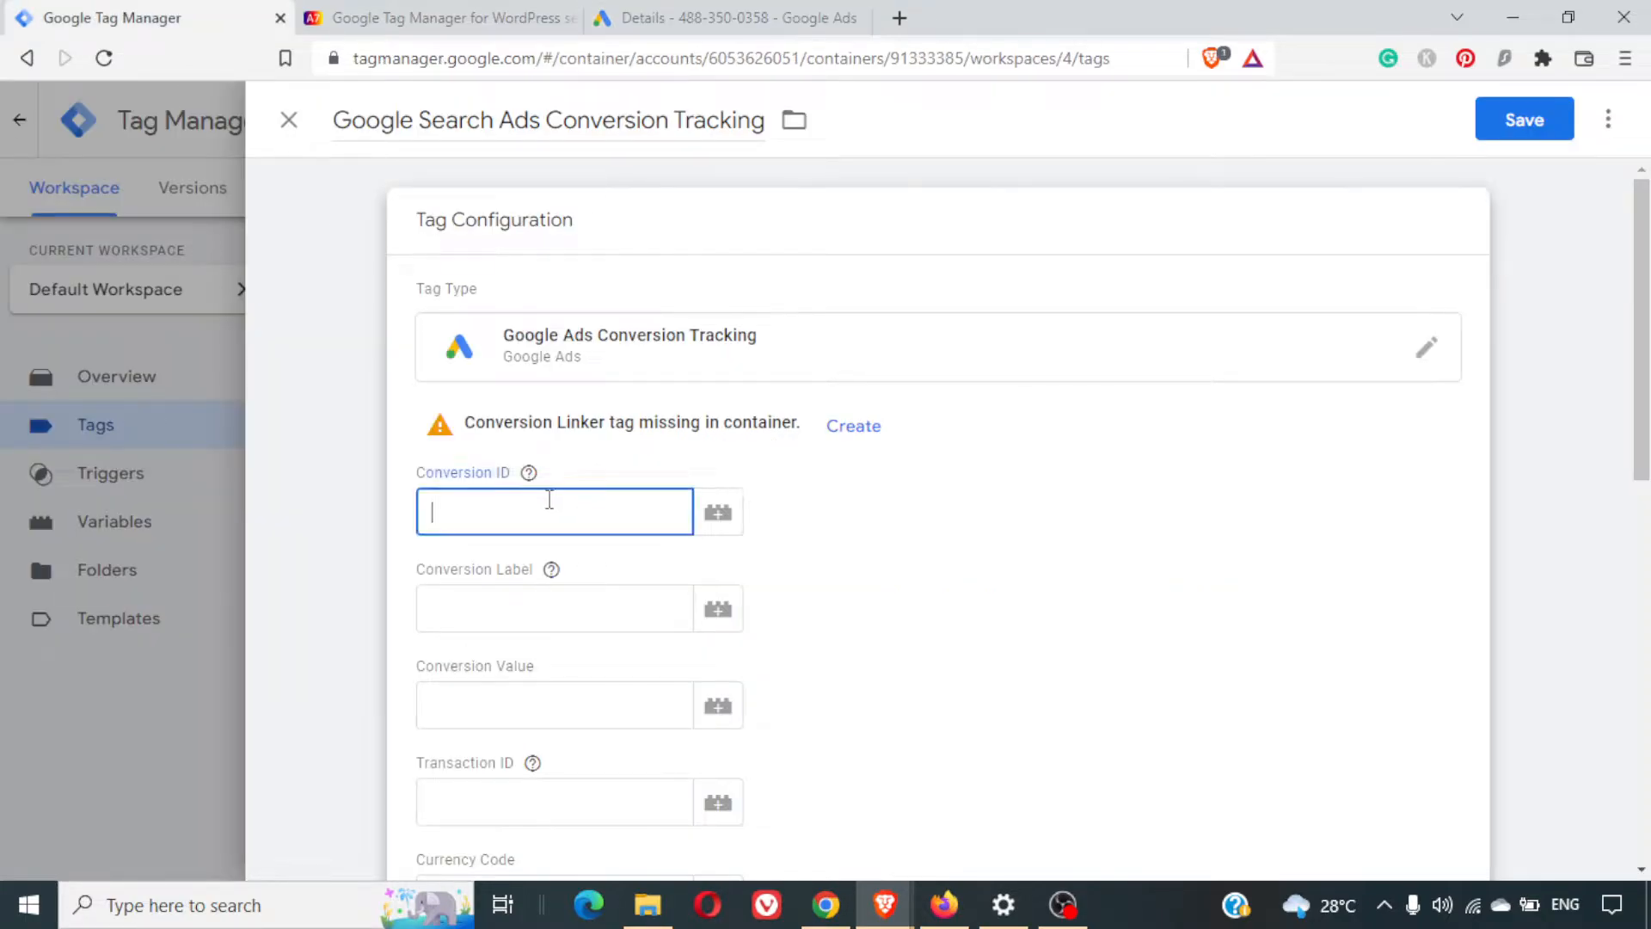
{"action": "key", "text": "ctrl+v"}
Copy the Purchase action's conversion label from Google Ads into the Conversion Label field of the Tag Manager tag
{"action": "left_click", "coordinate": [700, 15]}
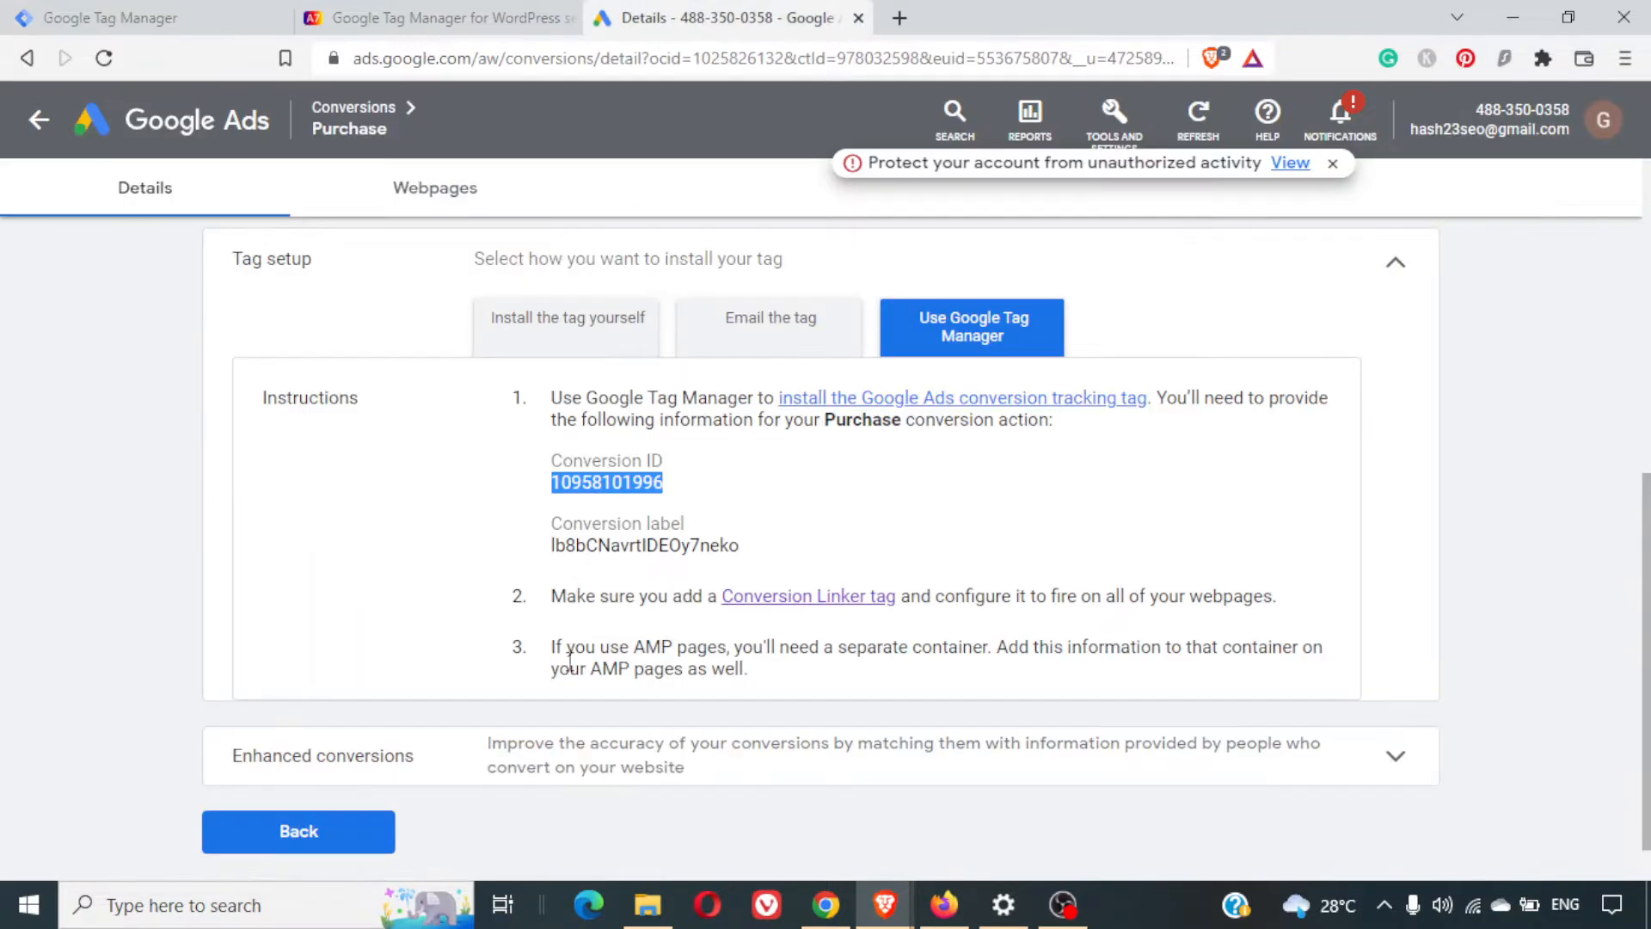
{"action": "double_click", "coordinate": [632, 544]}
{"action": "key", "text": "ctrl+c"}
{"action": "key", "text": "ctrl+1"}
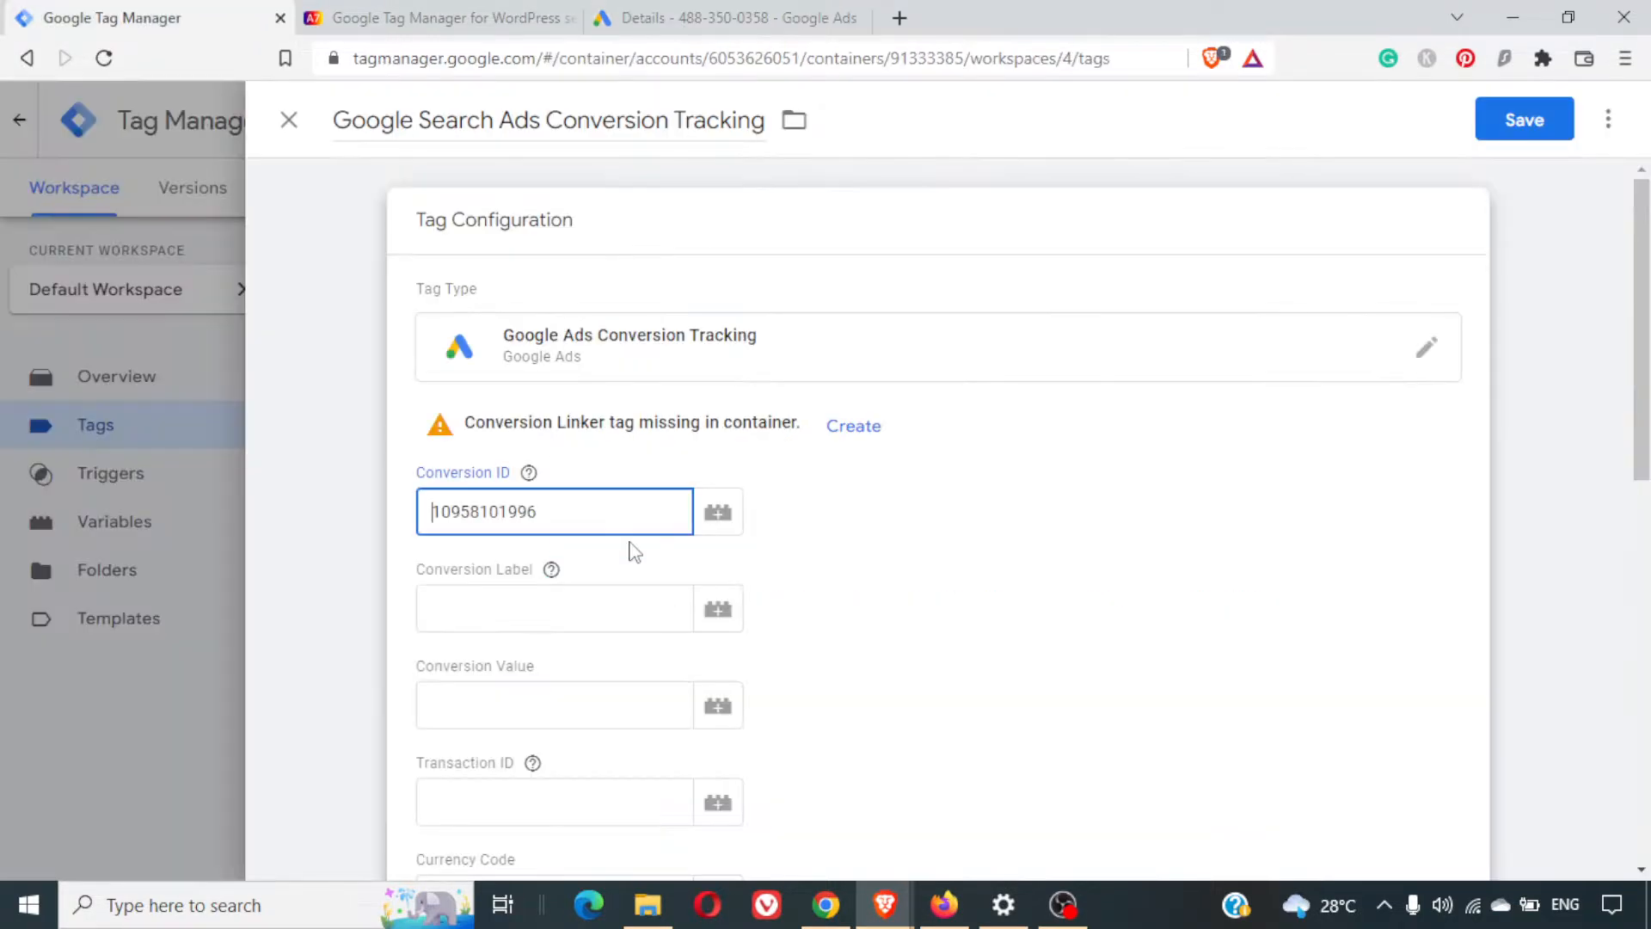
{"action": "left_click", "coordinate": [567, 591]}
{"action": "key", "text": "ctrl+v"}
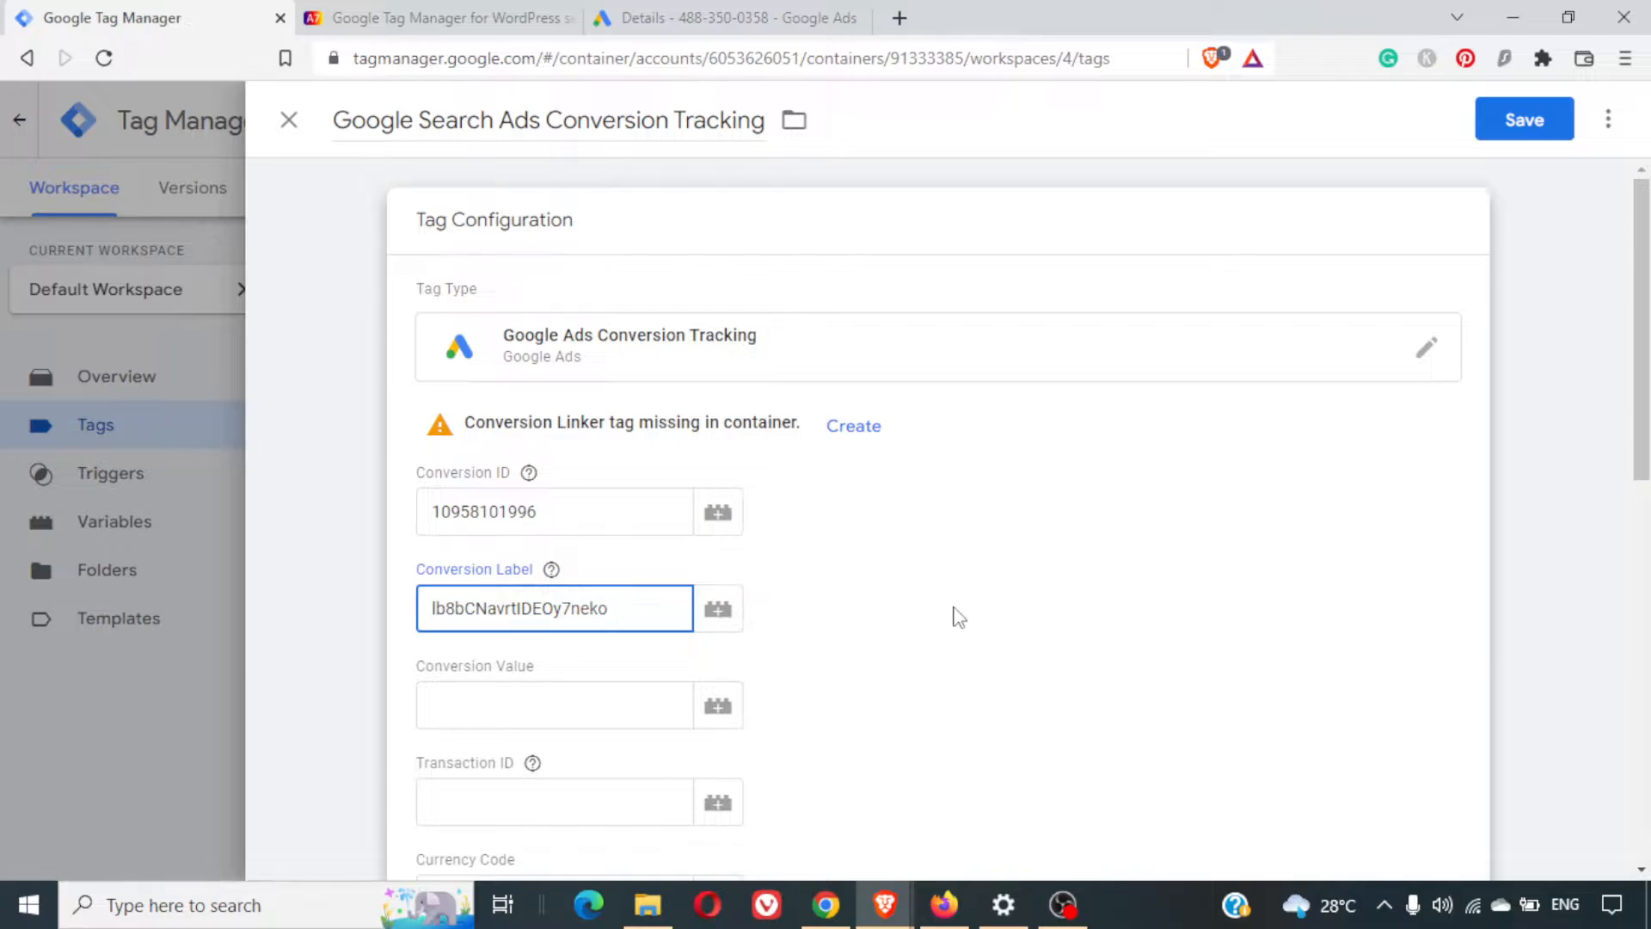
Set the tag's Conversion Value to the built-in Event variable
{"action": "scroll", "coordinate": [959, 617], "scroll_direction": "down", "scroll_amount": 9}
{"action": "scroll", "coordinate": [958, 617], "scroll_direction": "up", "scroll_amount": 9}
{"action": "scroll", "coordinate": [958, 617], "scroll_direction": "down", "scroll_amount": 3}
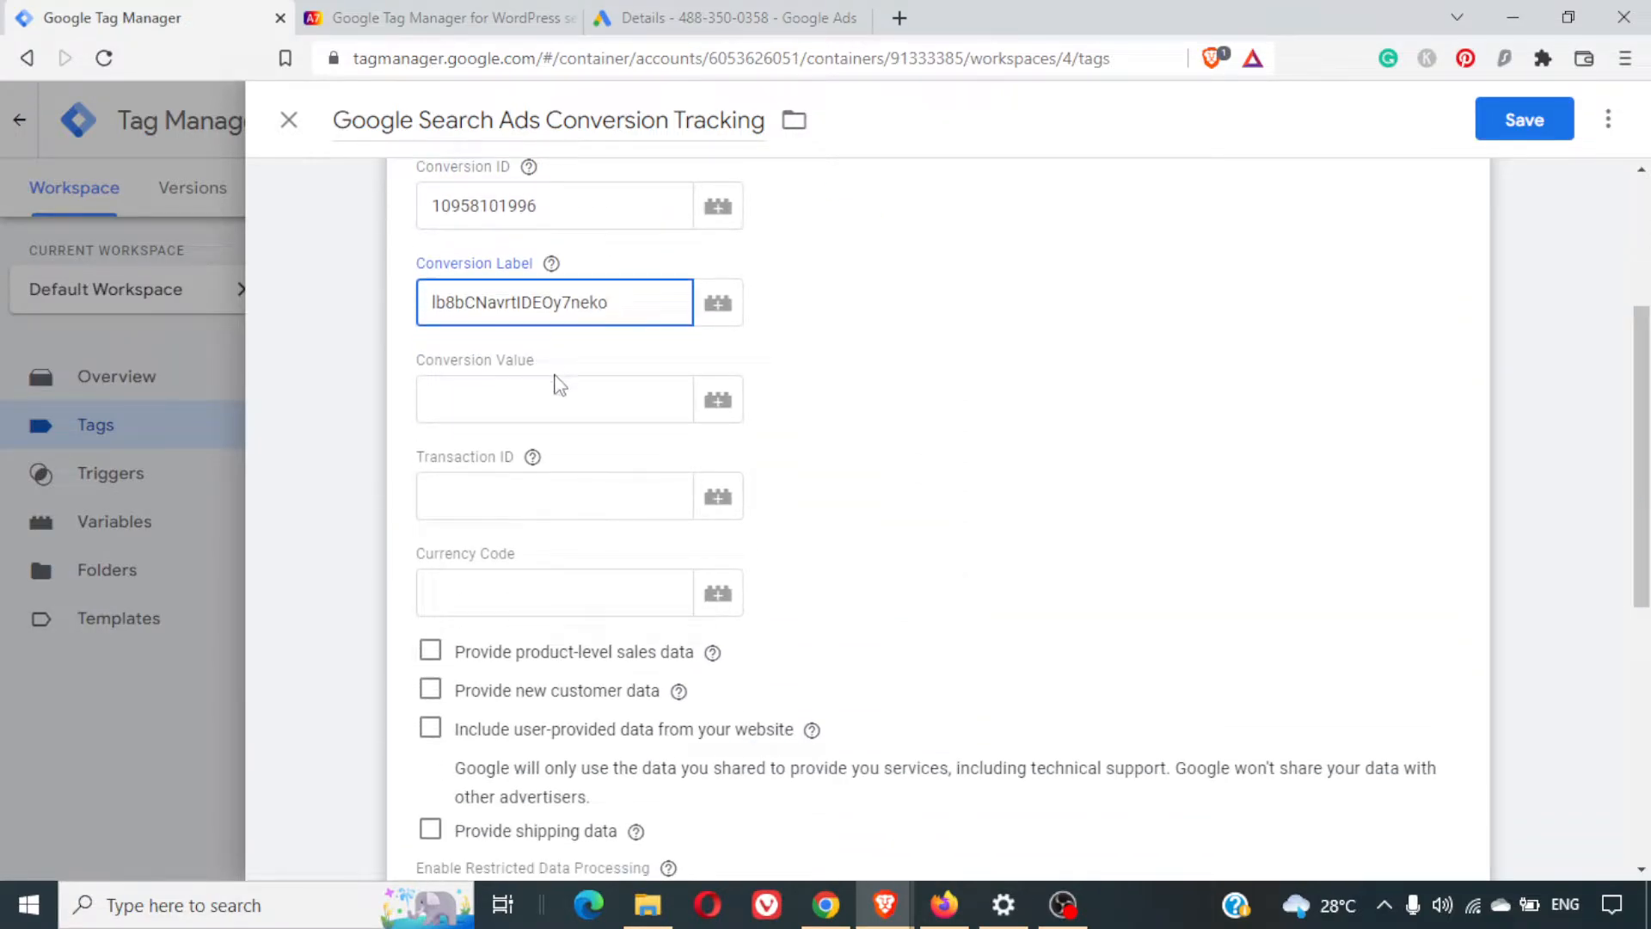
{"action": "left_click", "coordinate": [557, 379]}
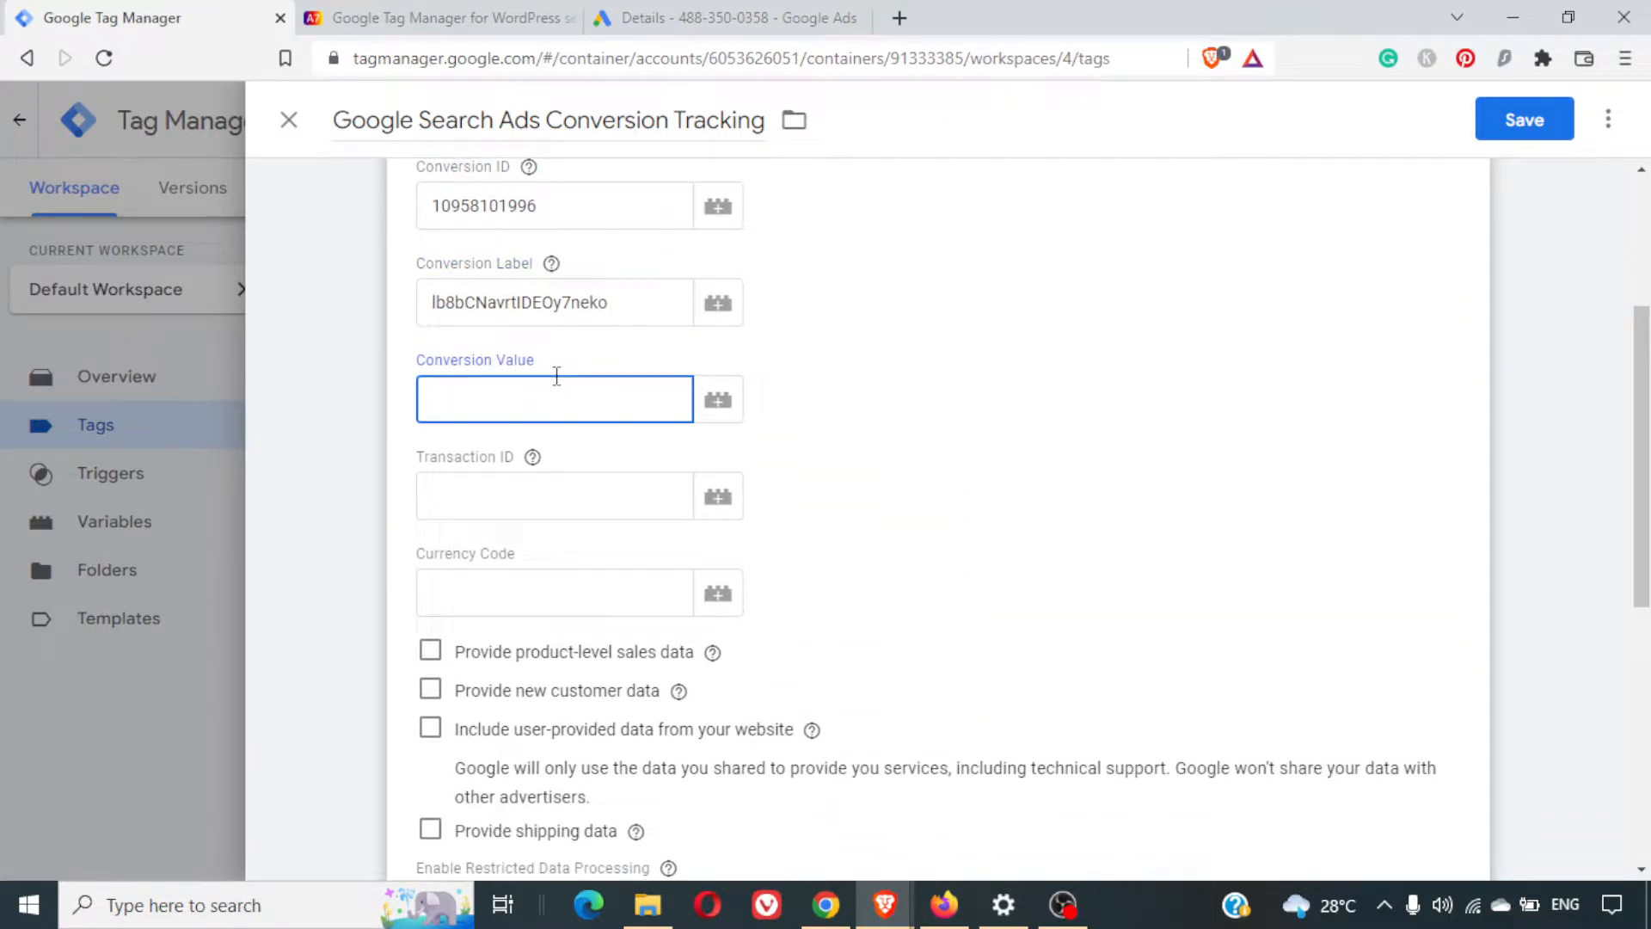
{"action": "left_click", "coordinate": [734, 407]}
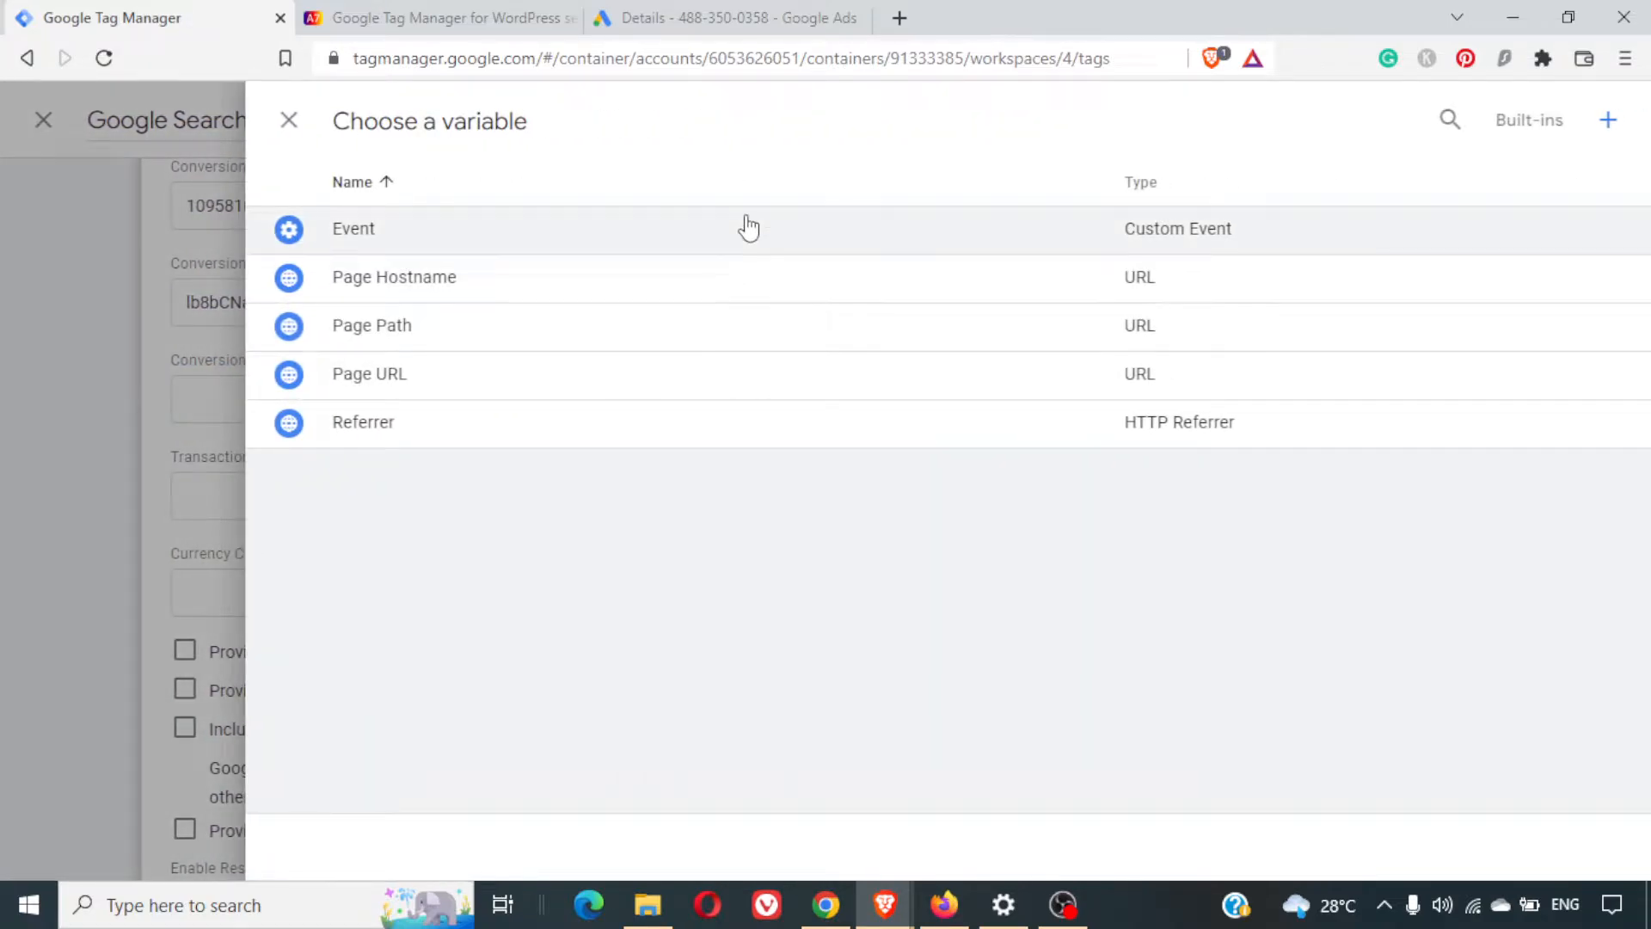
{"action": "left_click", "coordinate": [746, 227]}
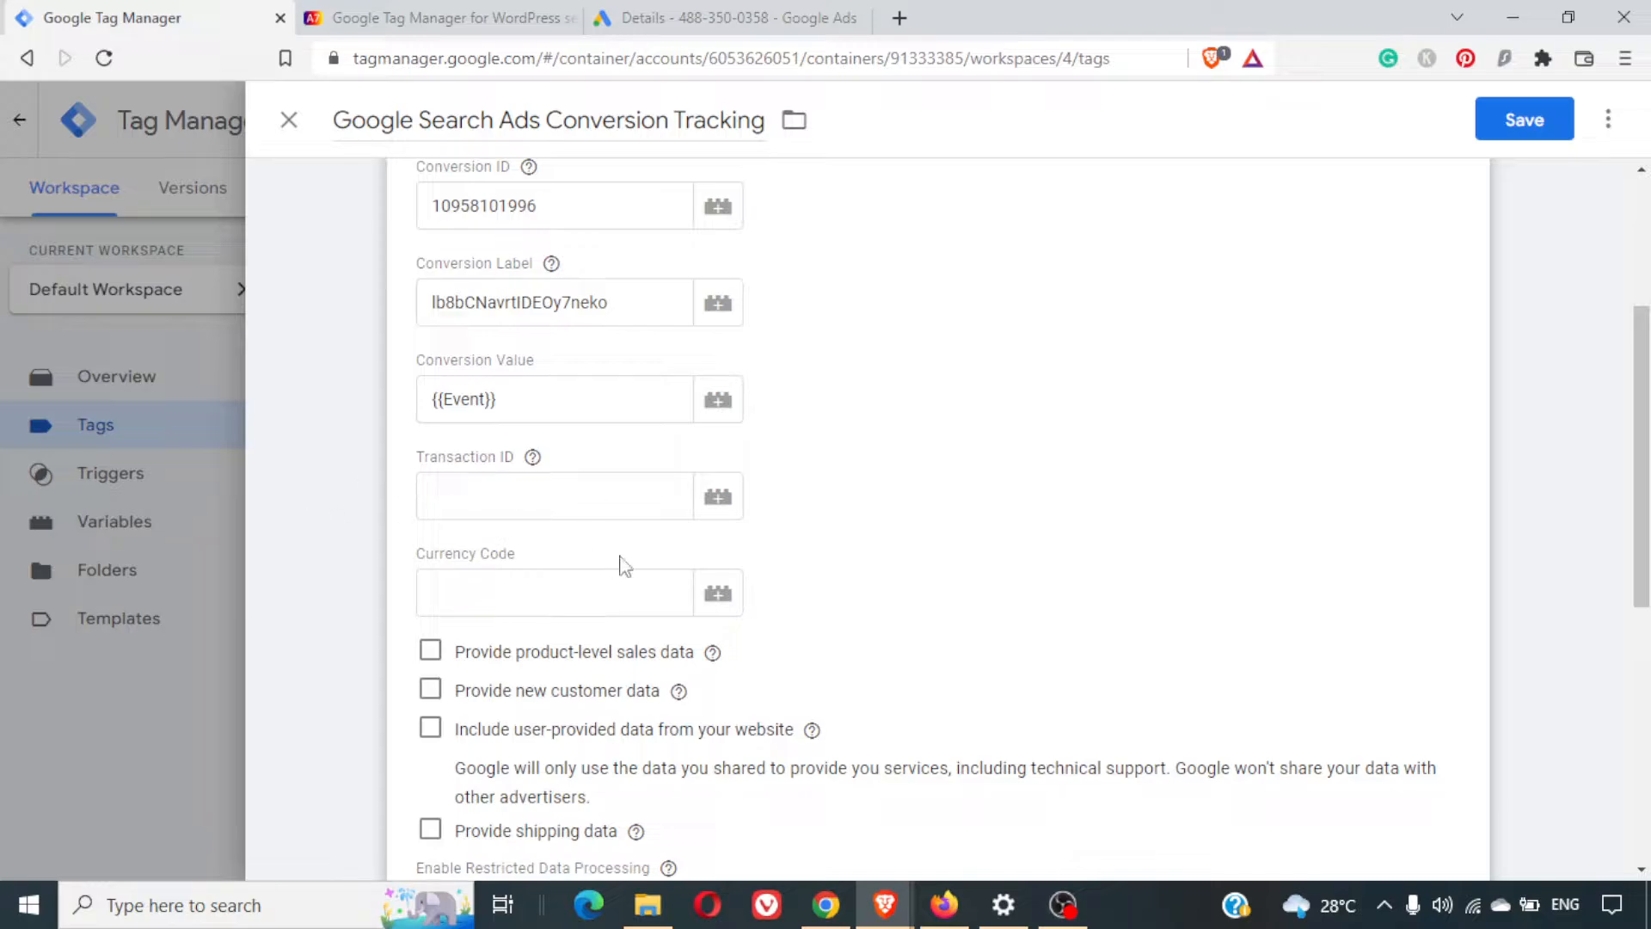
Create the missing Conversion Linker tag with linking on all page URLs enabled and save it as Conversion Linker
{"action": "scroll", "coordinate": [582, 517], "scroll_direction": "down", "scroll_amount": 4}
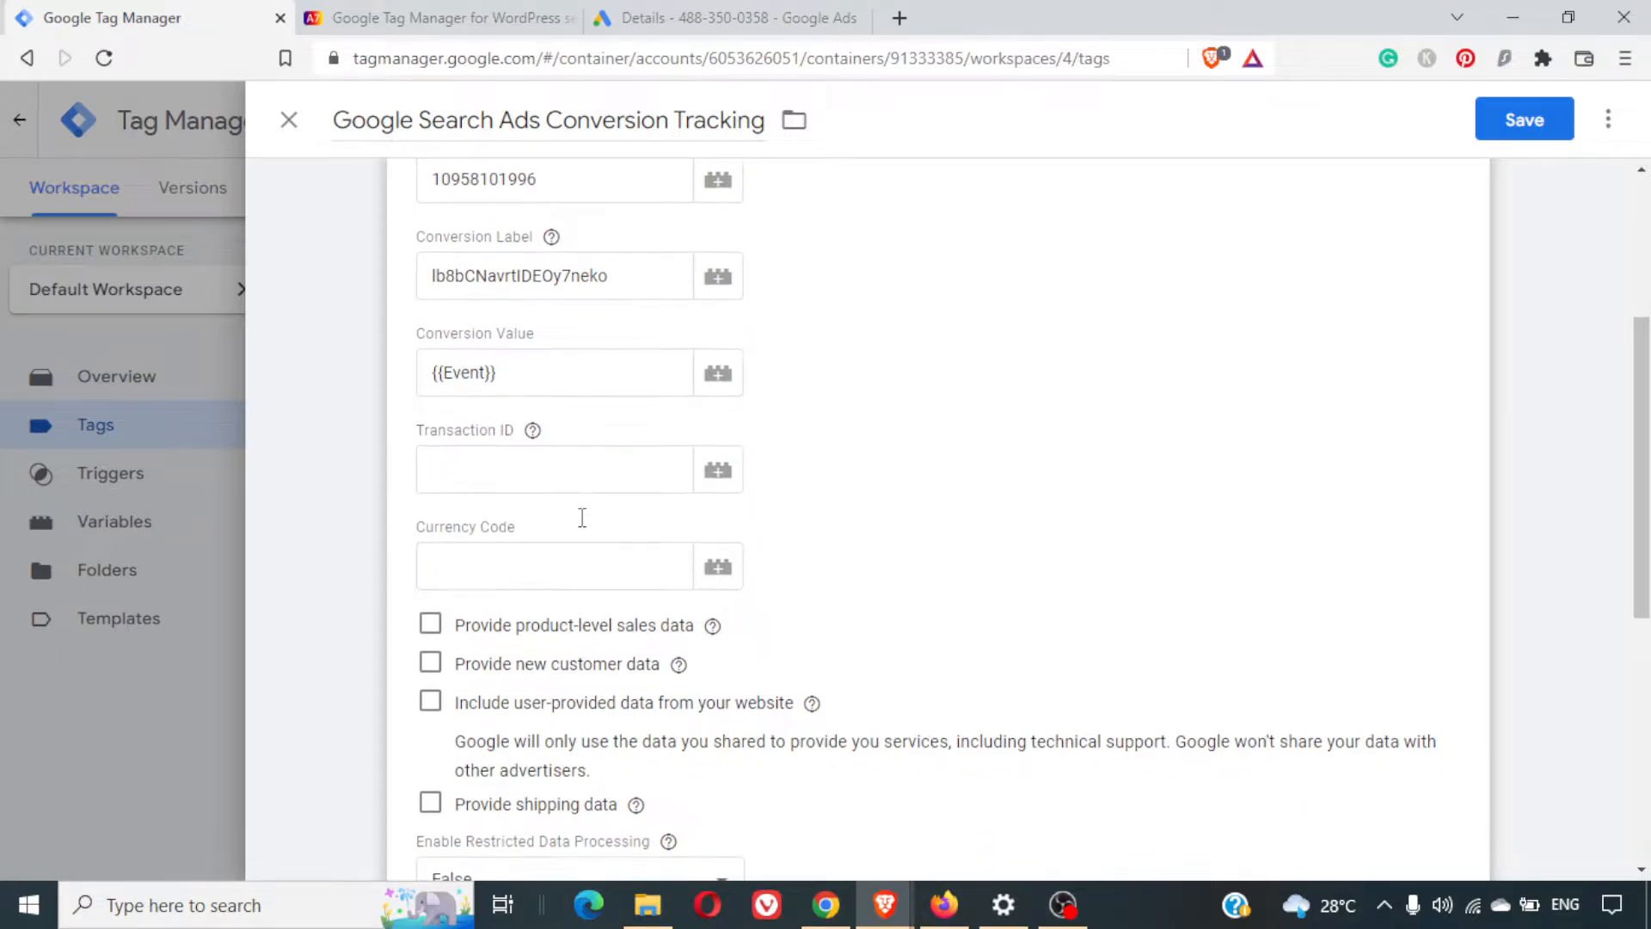
{"action": "scroll", "coordinate": [582, 516], "scroll_direction": "down", "scroll_amount": 1}
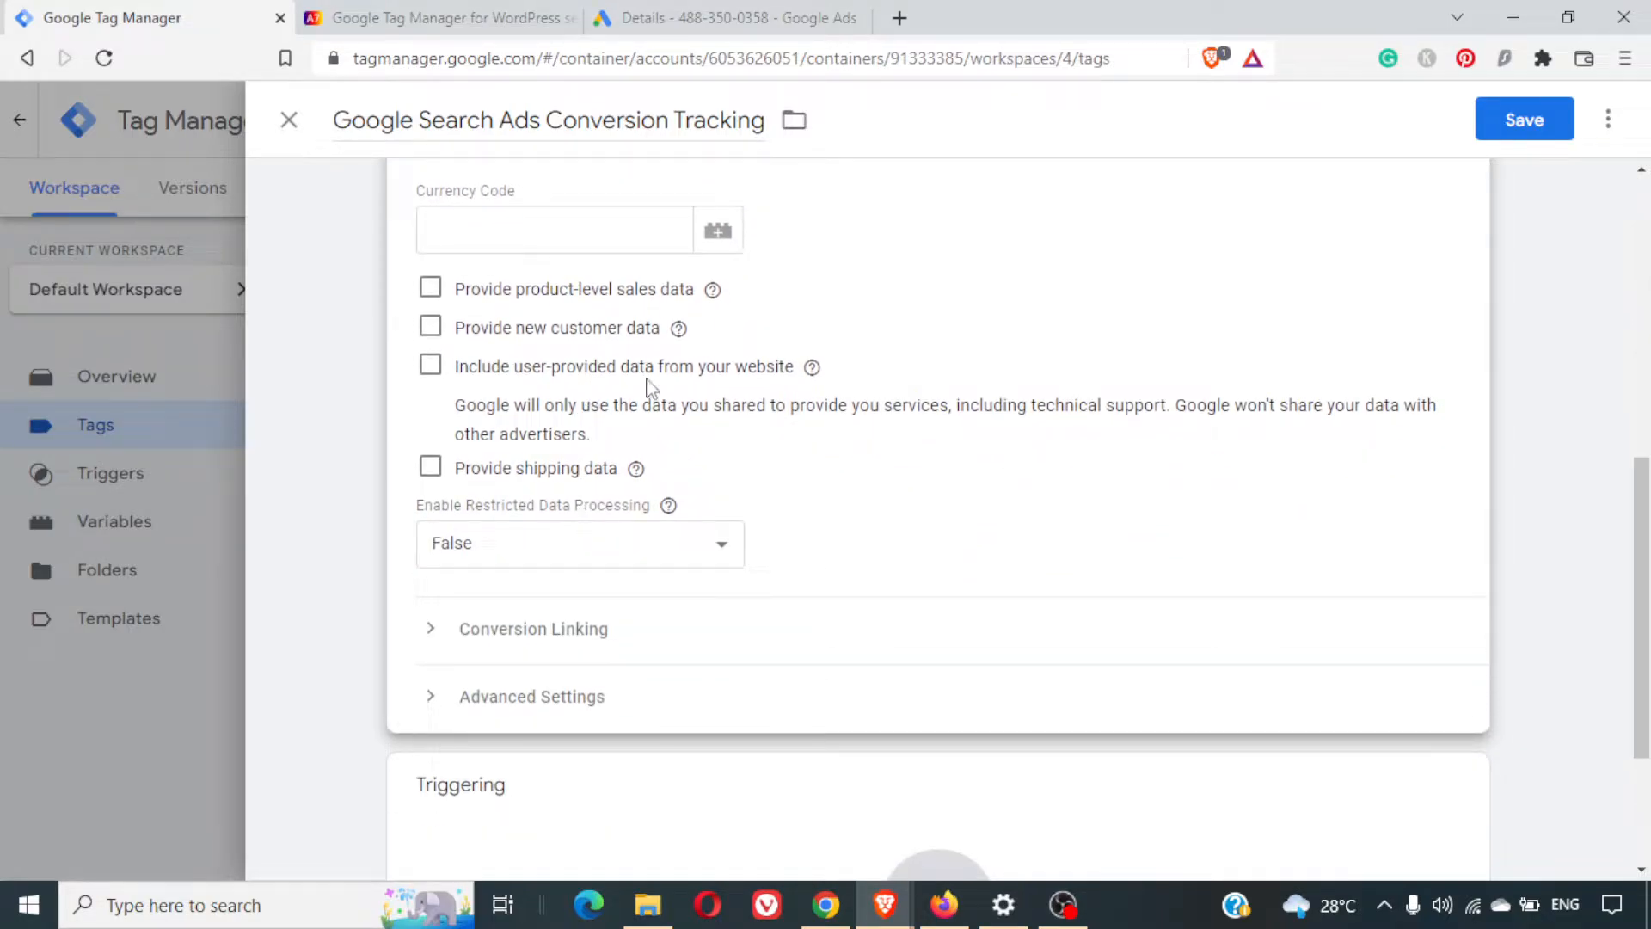
{"action": "scroll", "coordinate": [839, 431], "scroll_direction": "down", "scroll_amount": 3}
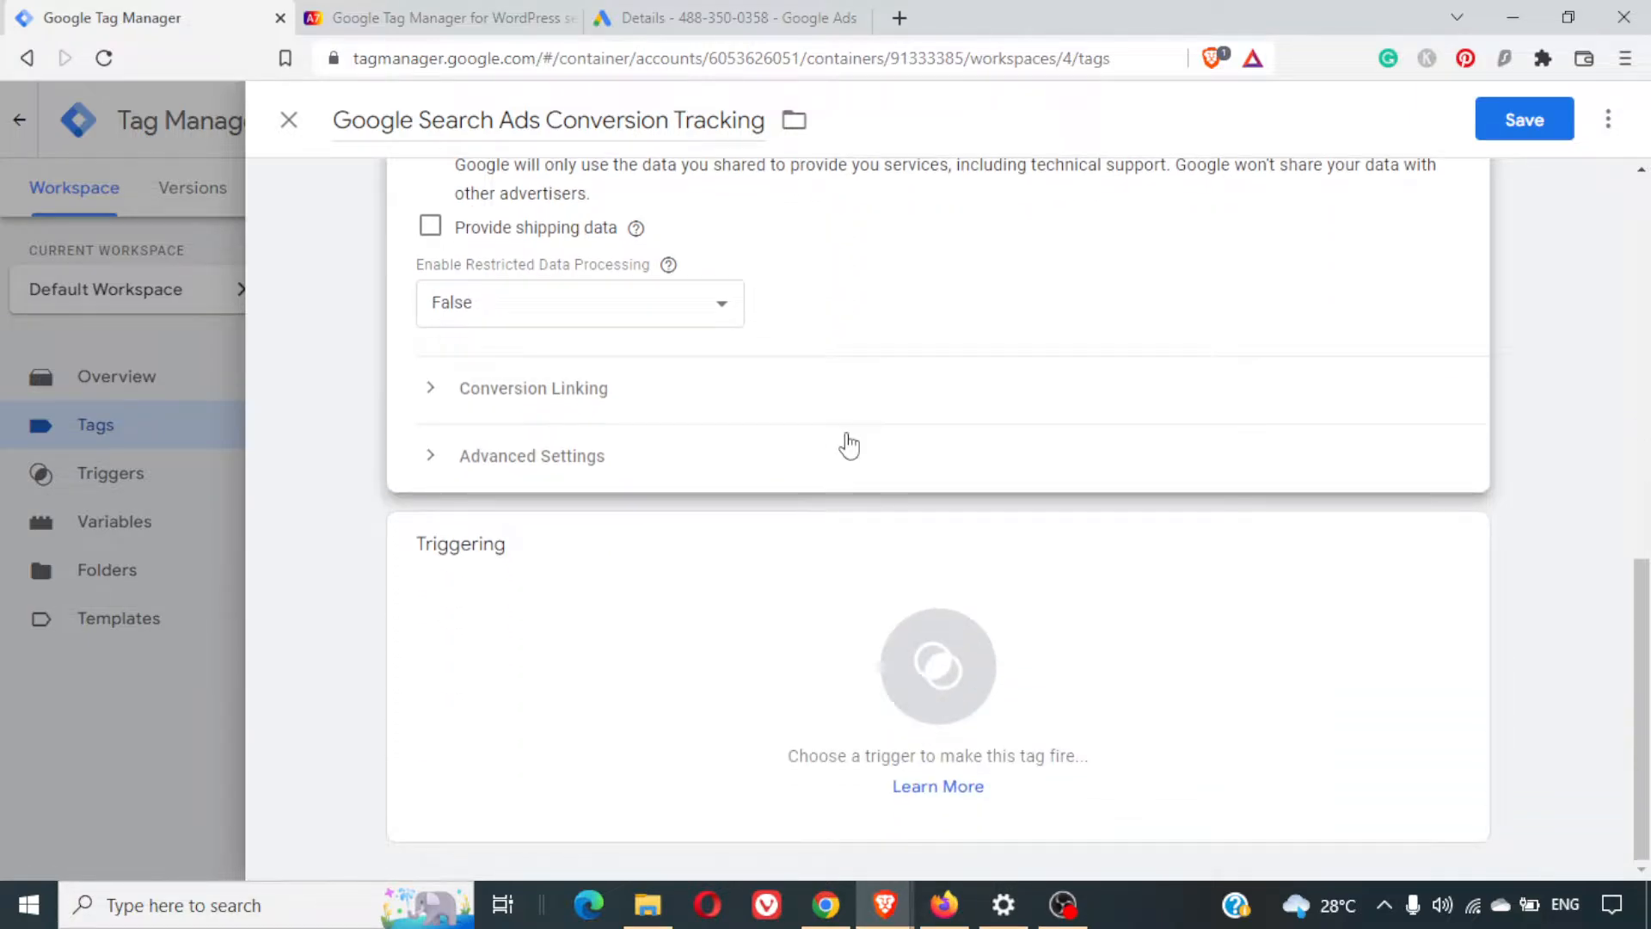
{"action": "scroll", "coordinate": [844, 442], "scroll_direction": "up", "scroll_amount": 10}
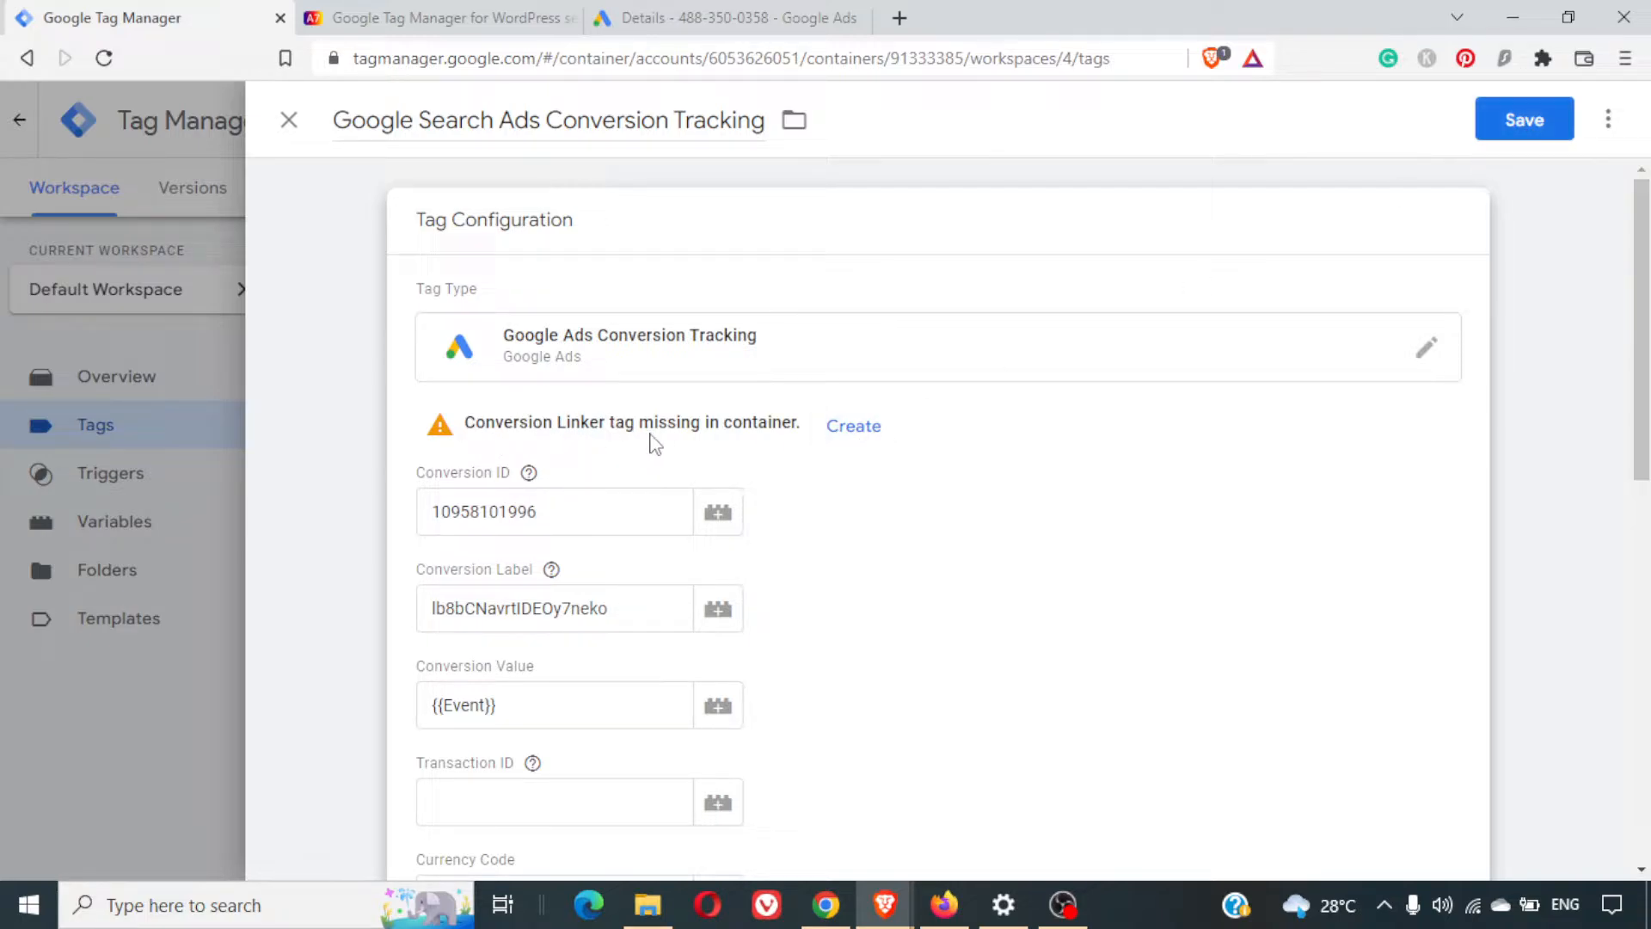
{"action": "left_click", "coordinate": [881, 445]}
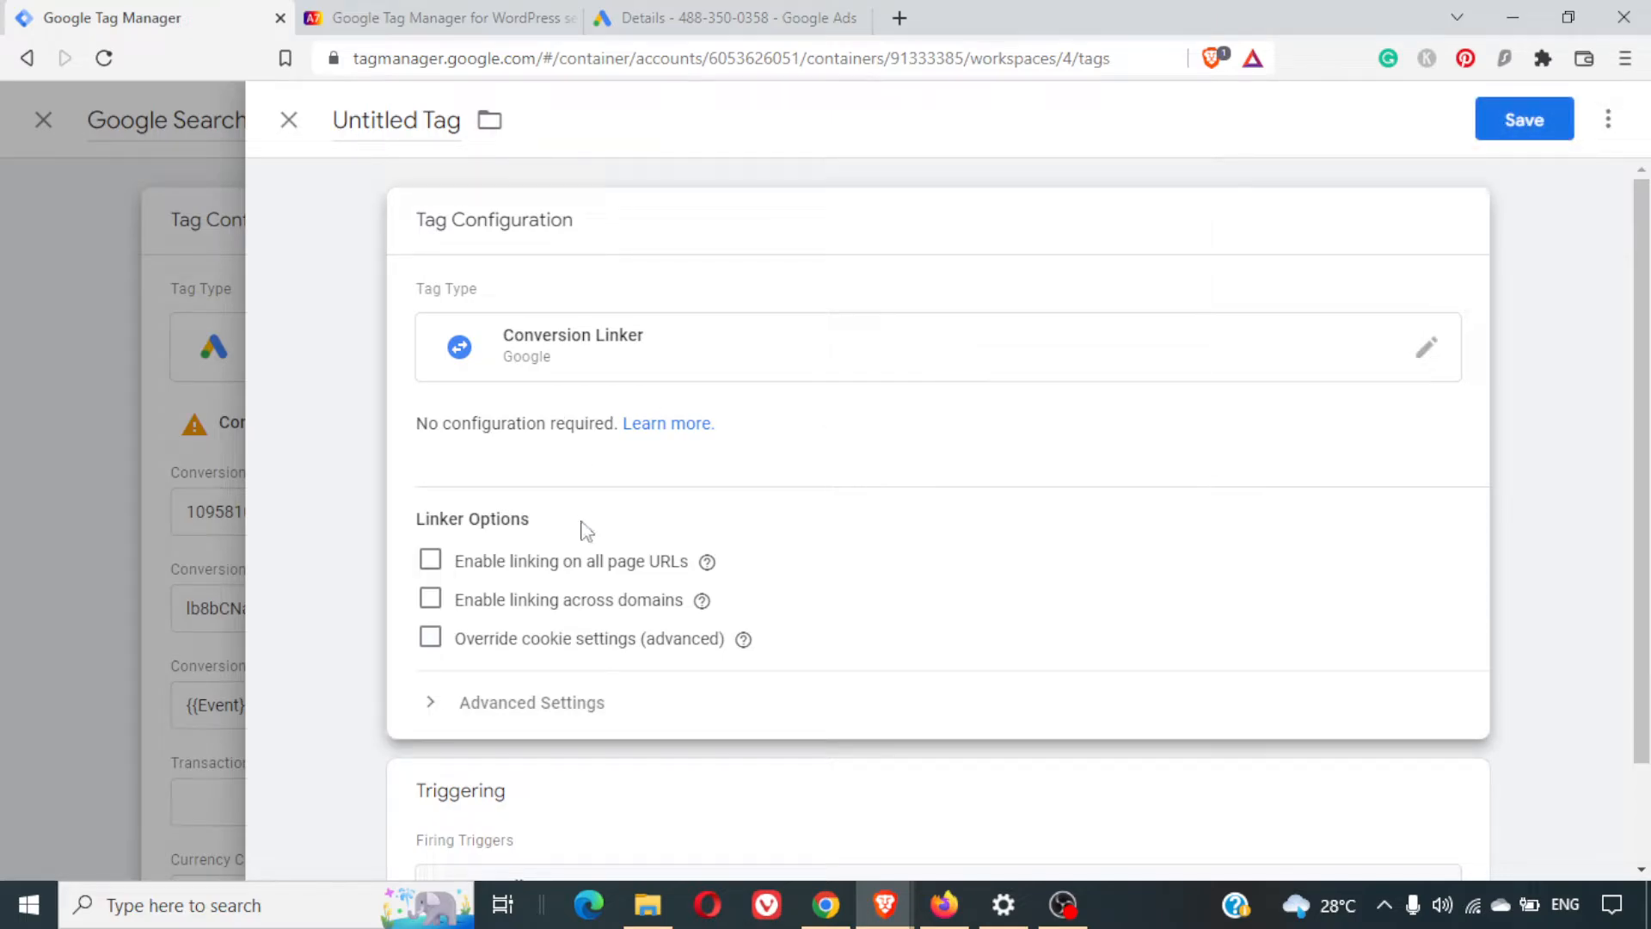
{"action": "left_click", "coordinate": [439, 561]}
{"action": "scroll", "coordinate": [931, 533], "scroll_direction": "down", "scroll_amount": 1}
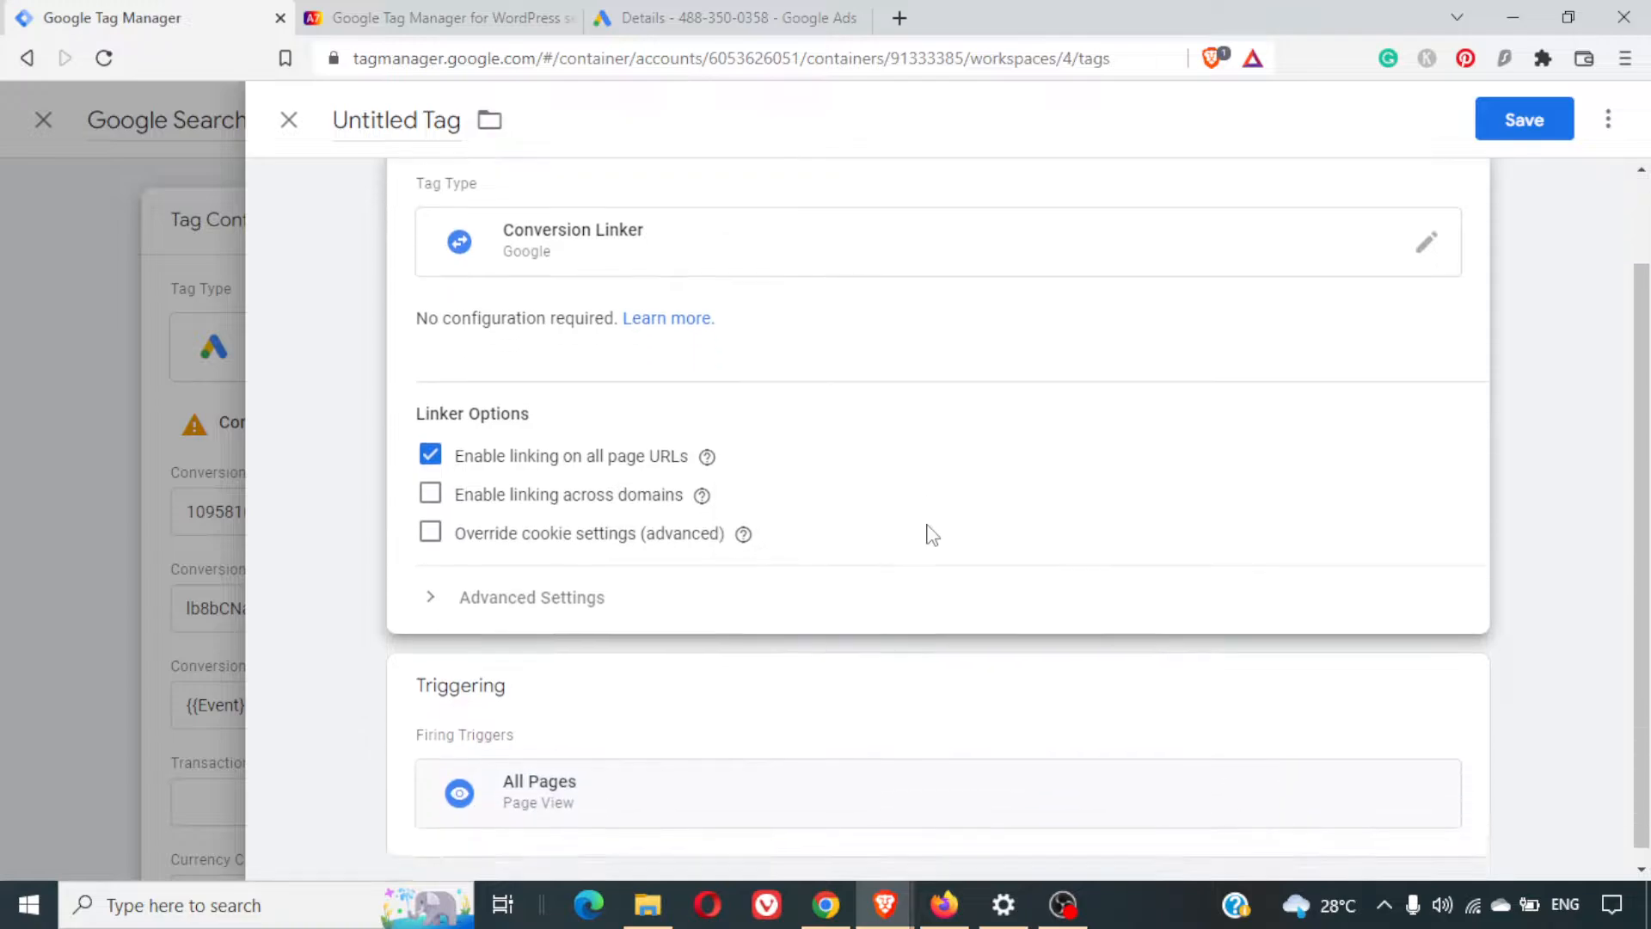
{"action": "scroll", "coordinate": [928, 531], "scroll_direction": "up", "scroll_amount": 1}
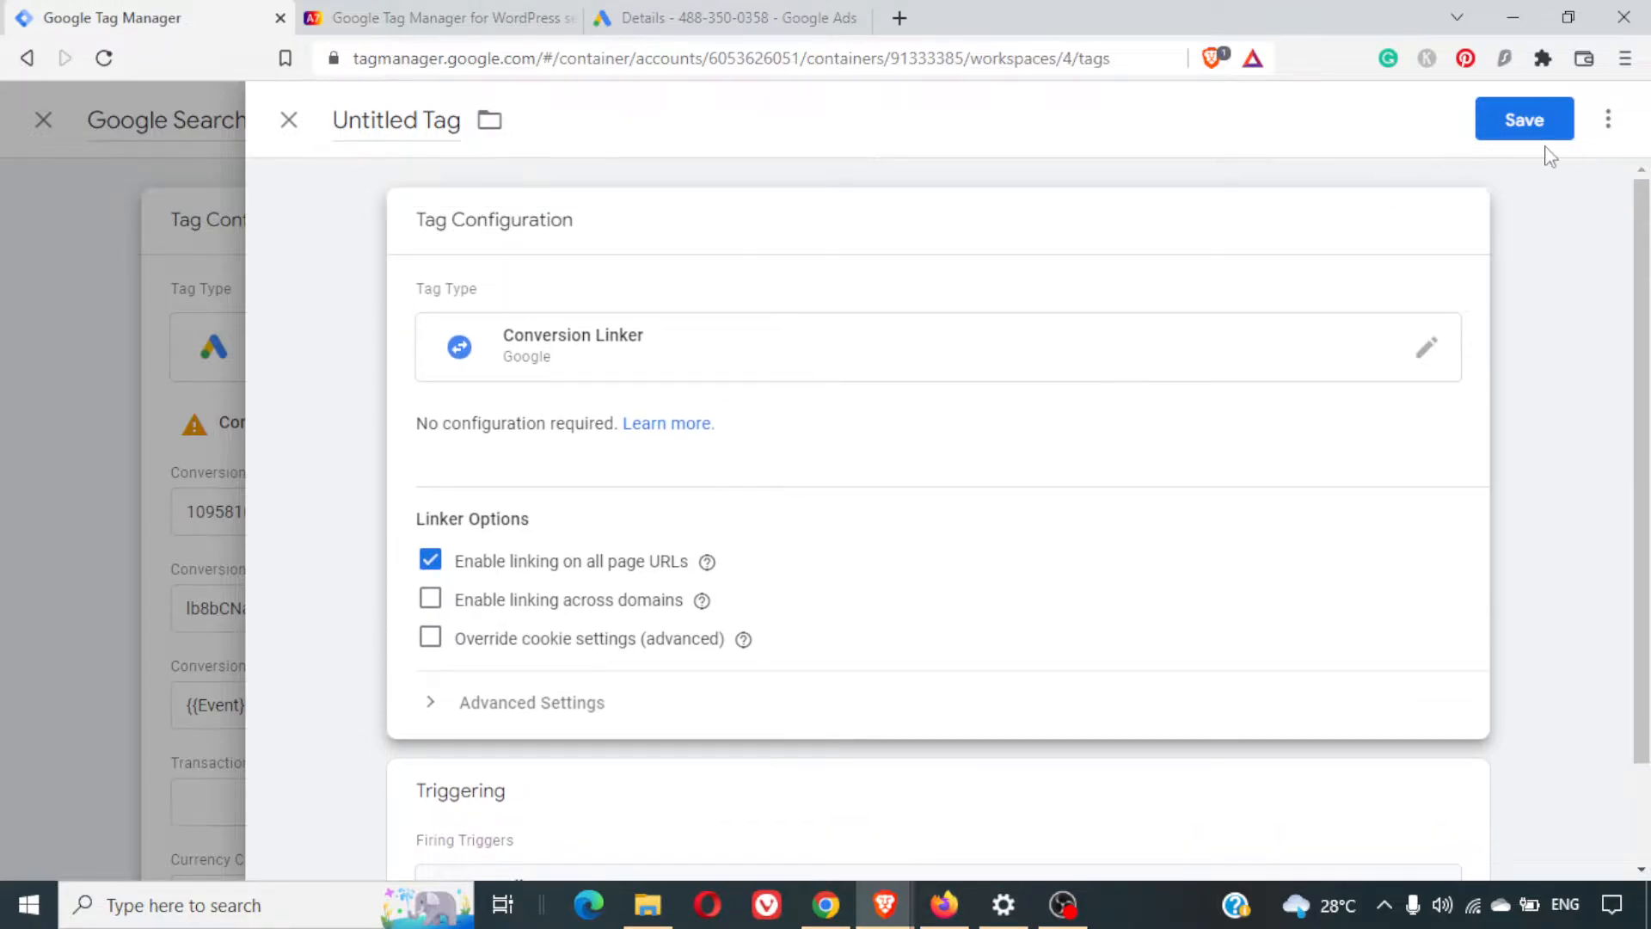
{"action": "left_click", "coordinate": [1539, 118]}
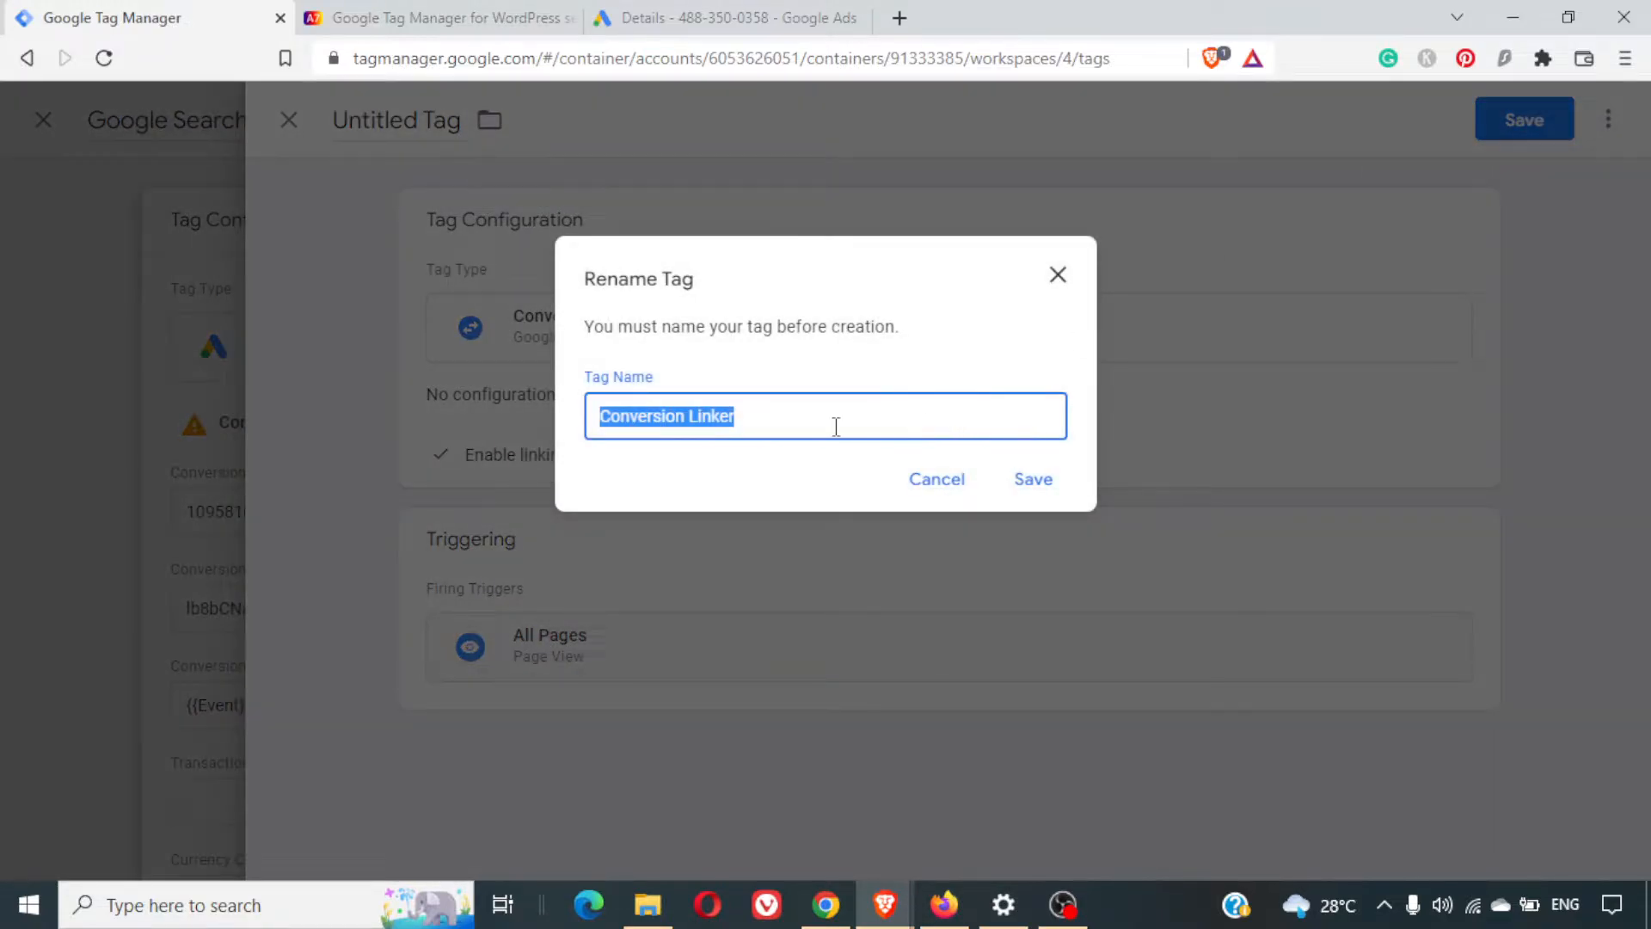
{"action": "left_click", "coordinate": [1050, 479]}
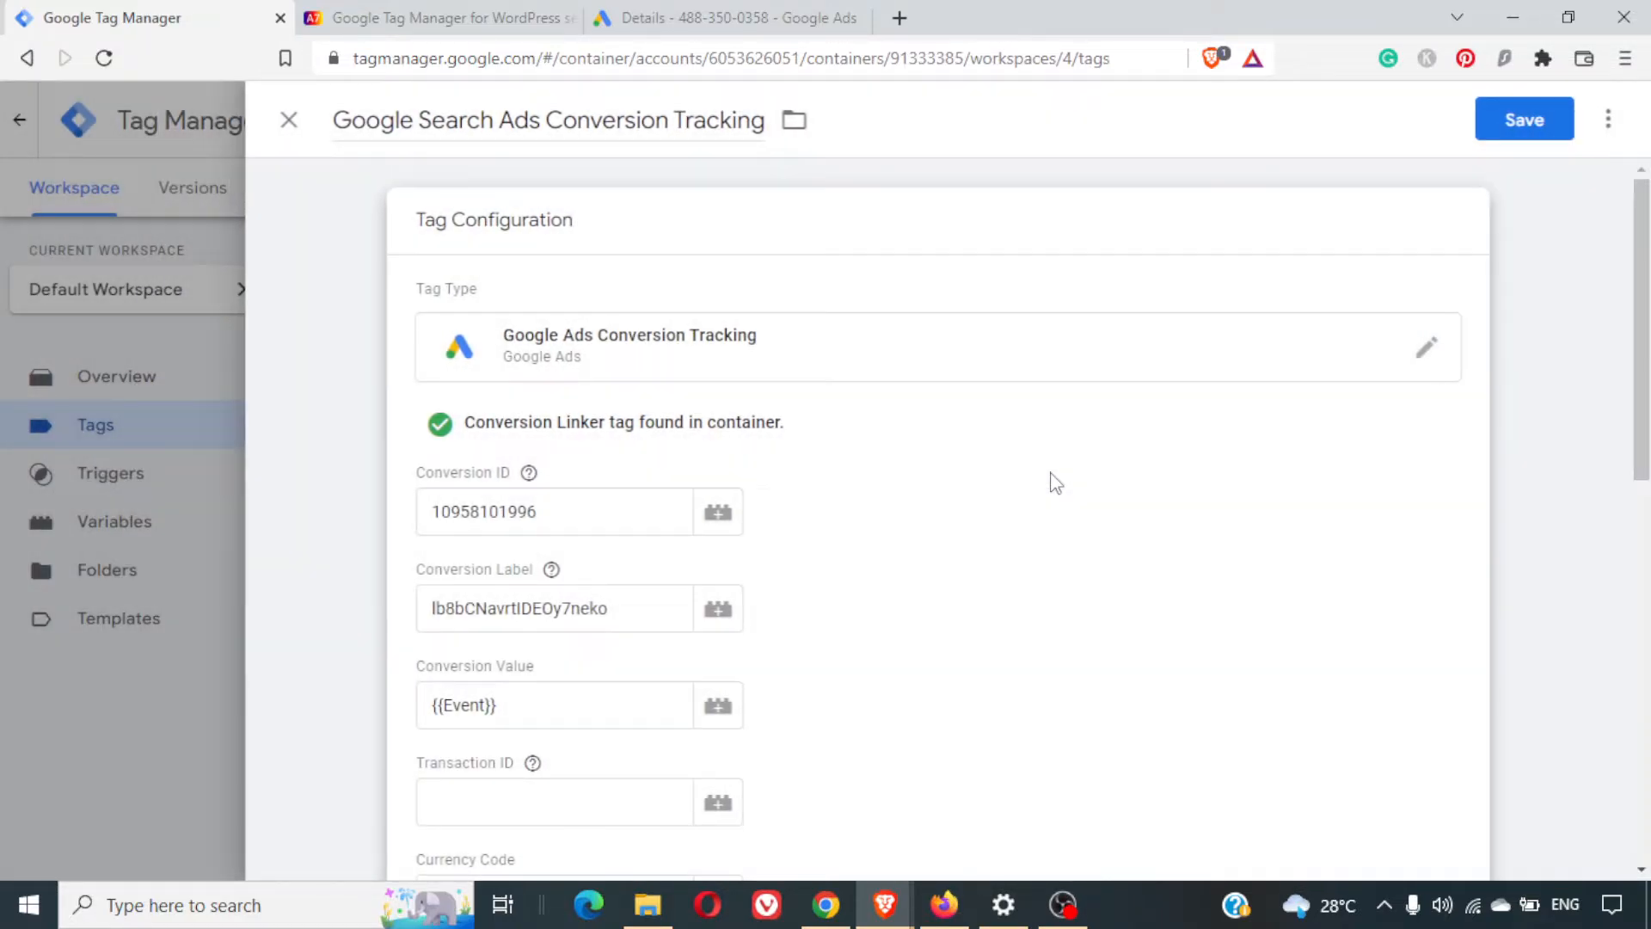
Add the All Pages trigger to the Google Search Ads Conversion Tracking tag and save the tag
{"action": "left_click", "coordinate": [1540, 131]}
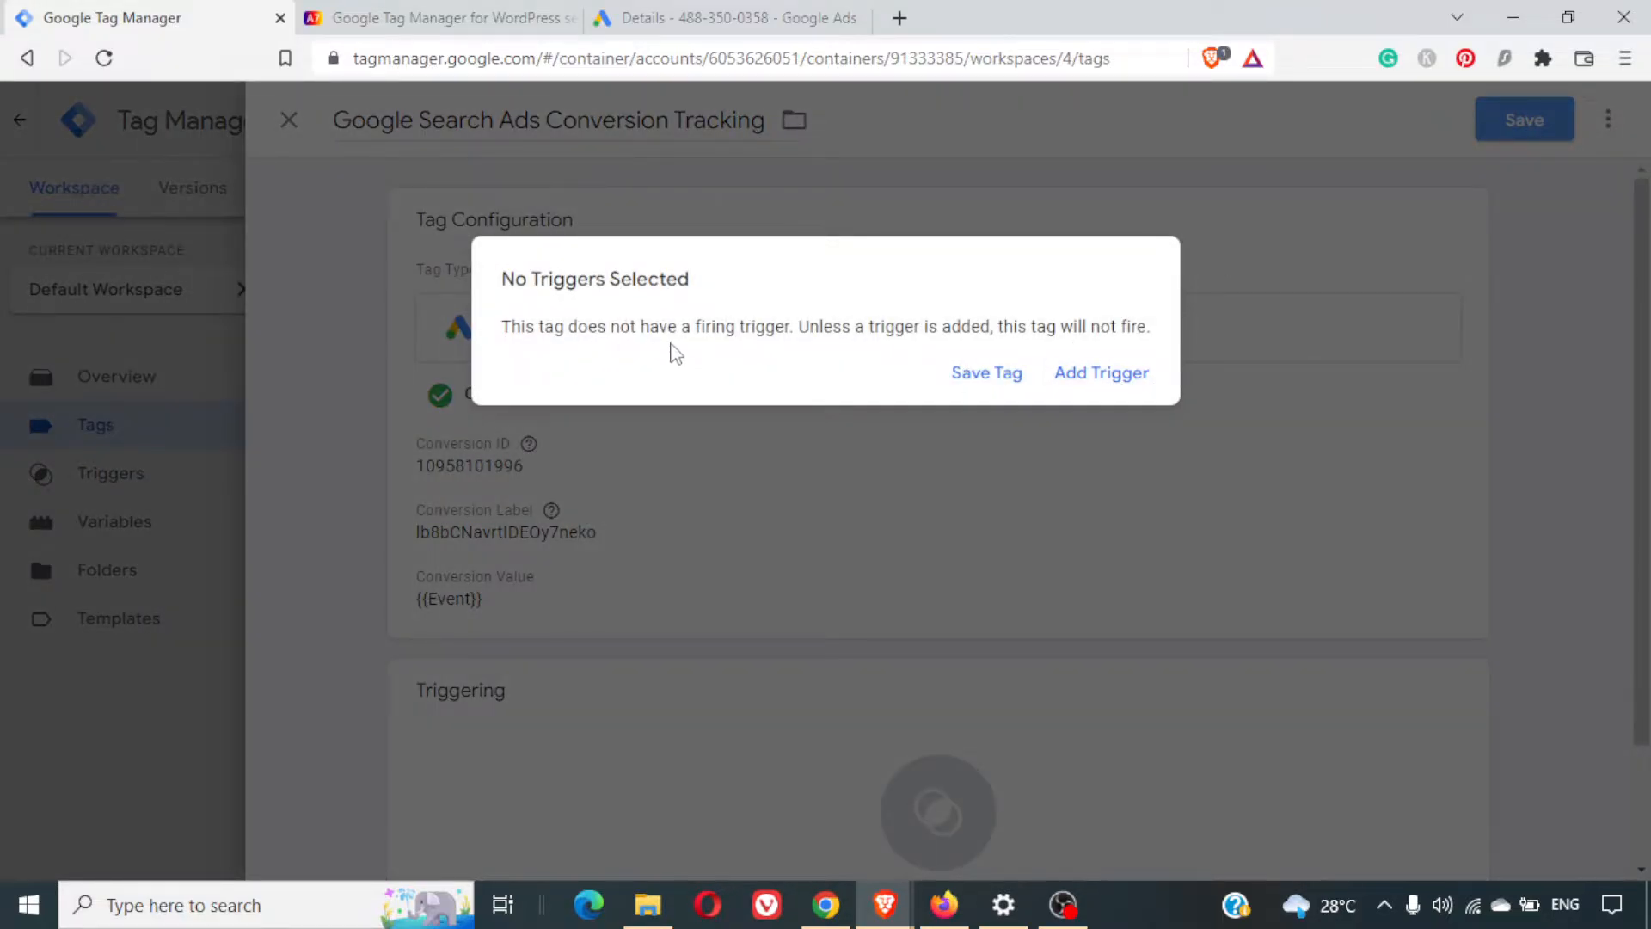
{"action": "left_click", "coordinate": [1119, 378]}
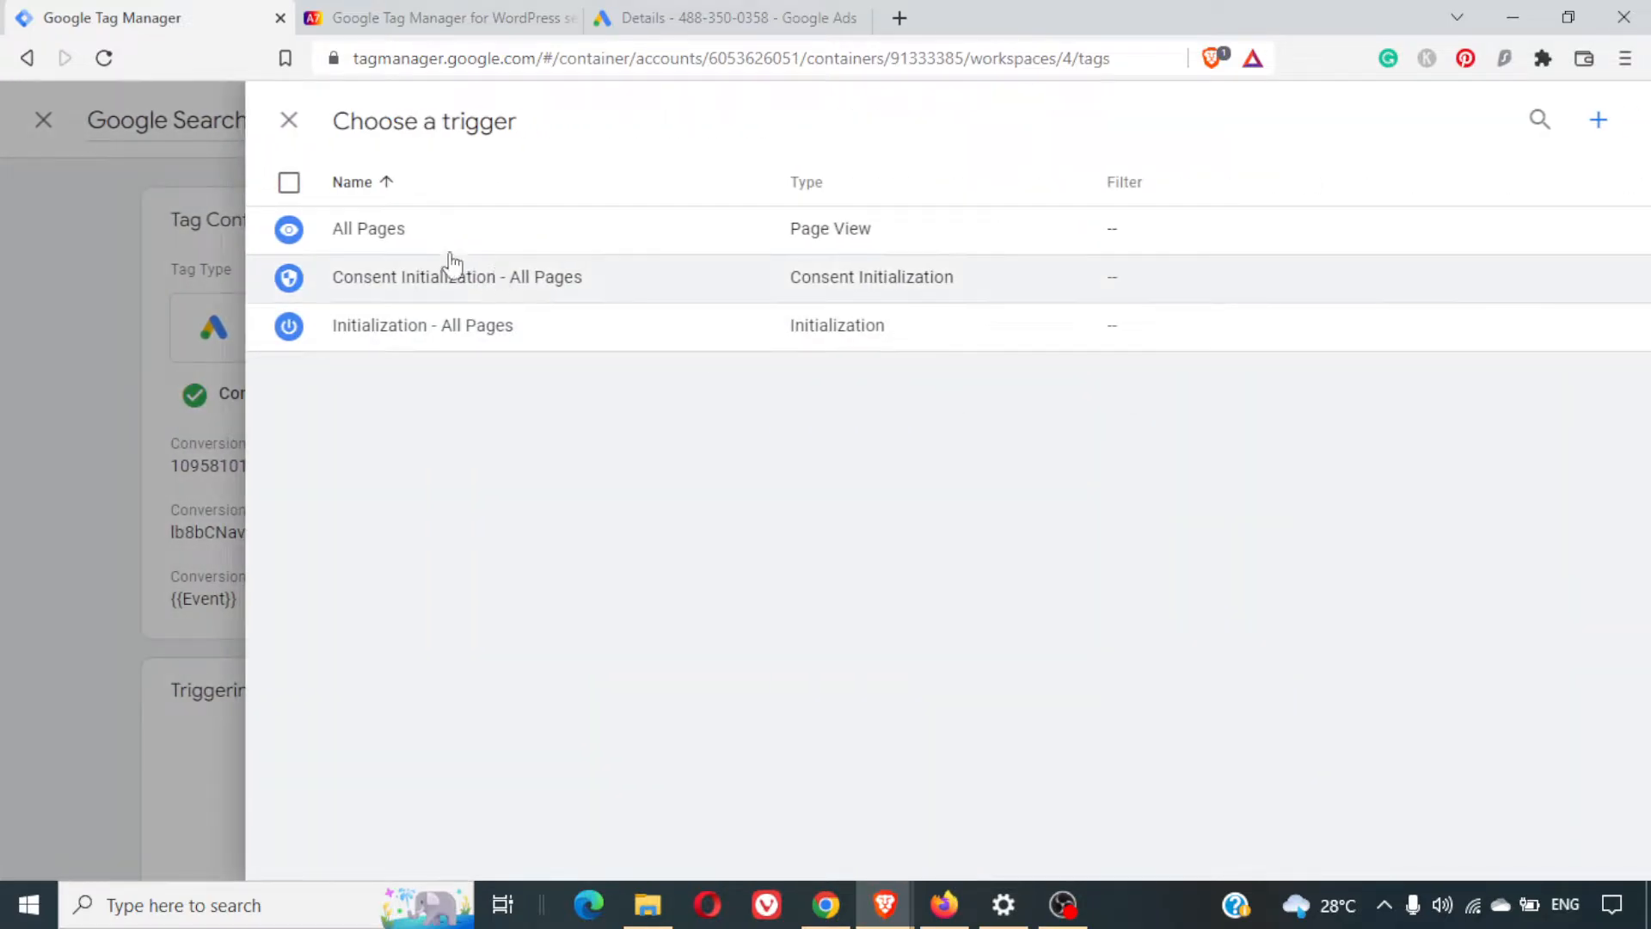
{"action": "left_click", "coordinate": [420, 230]}
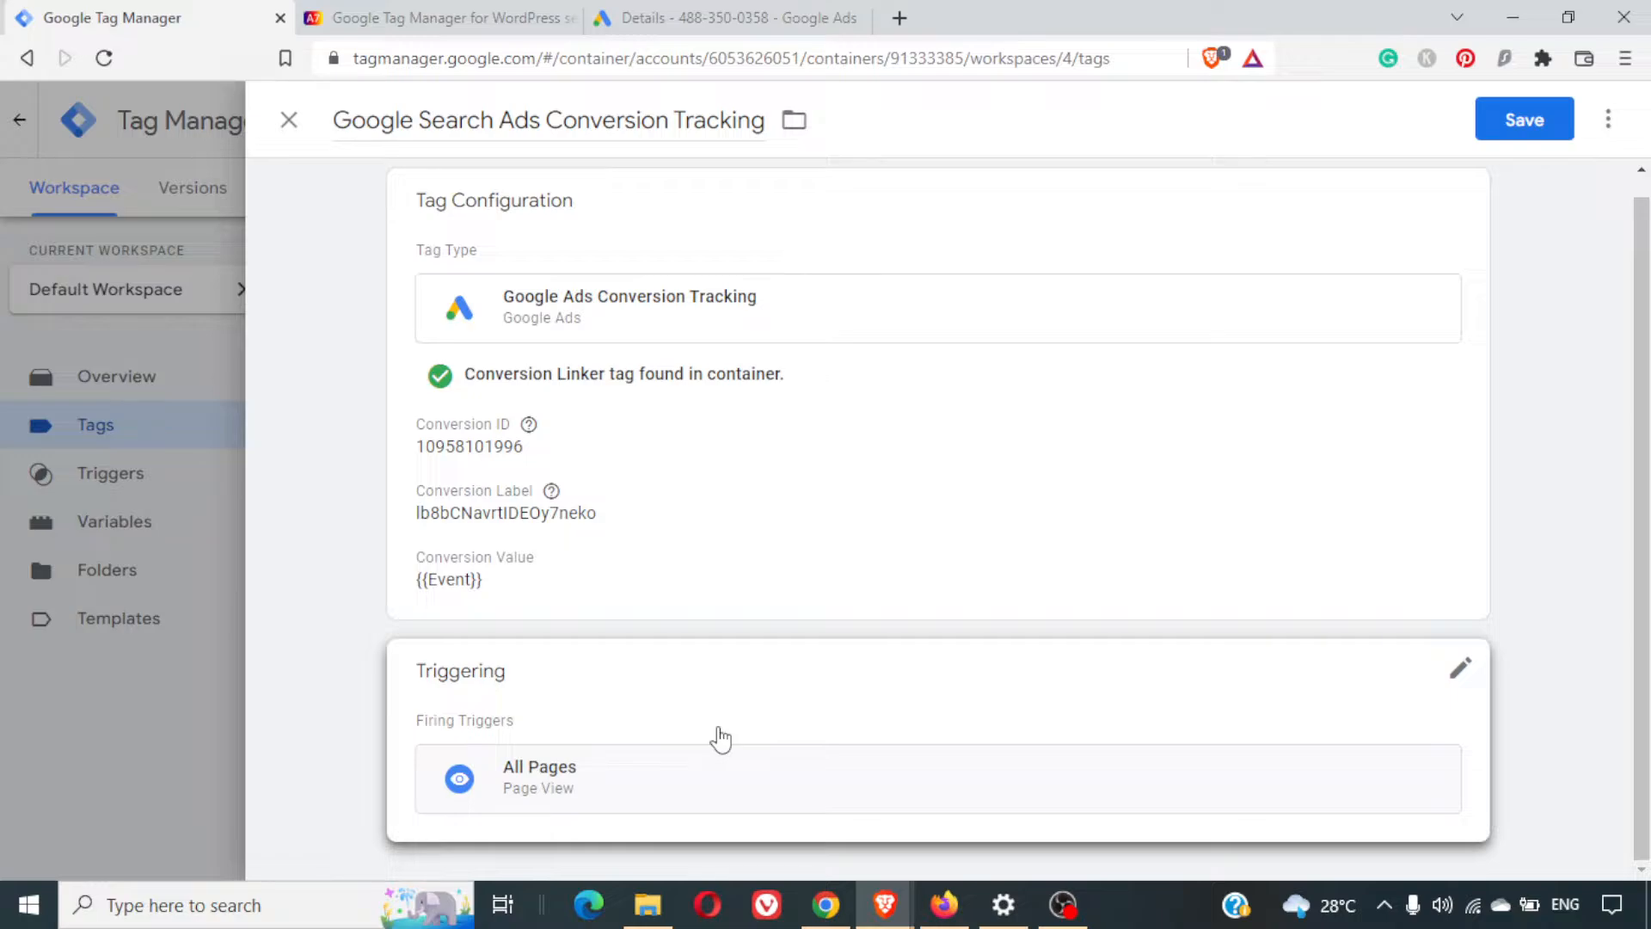
{"action": "left_click", "coordinate": [1520, 129]}
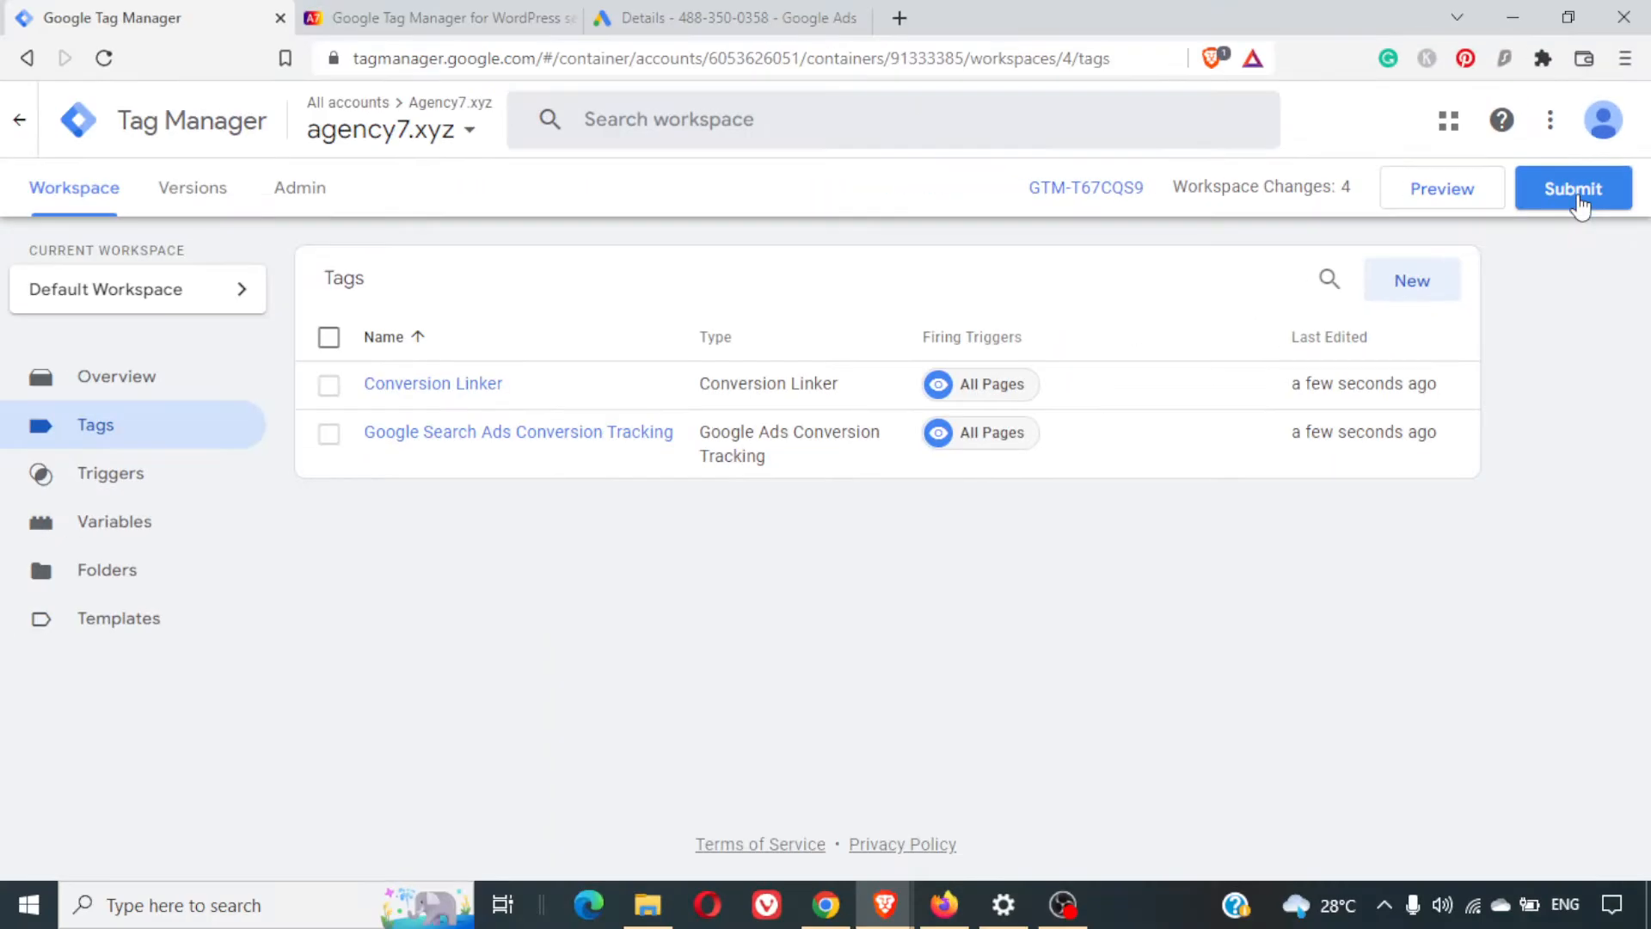
Submit the workspace changes and publish them to the Live environment without a version name or description, closing the version summary
{"action": "left_click", "coordinate": [1577, 190]}
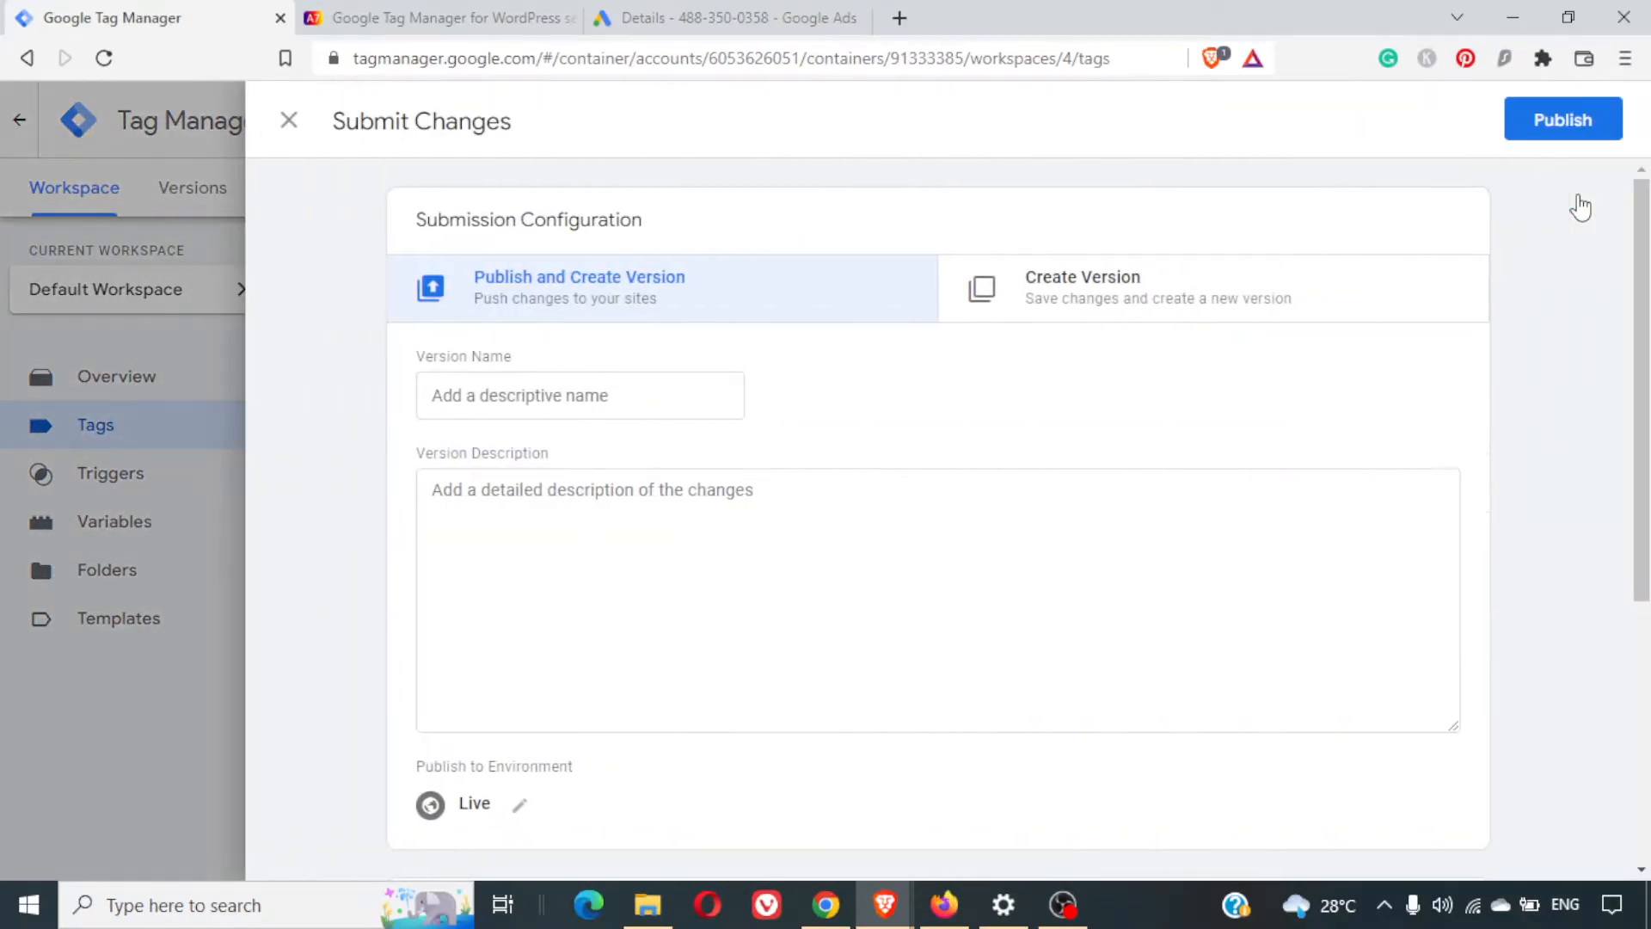
{"action": "left_click", "coordinate": [573, 394]}
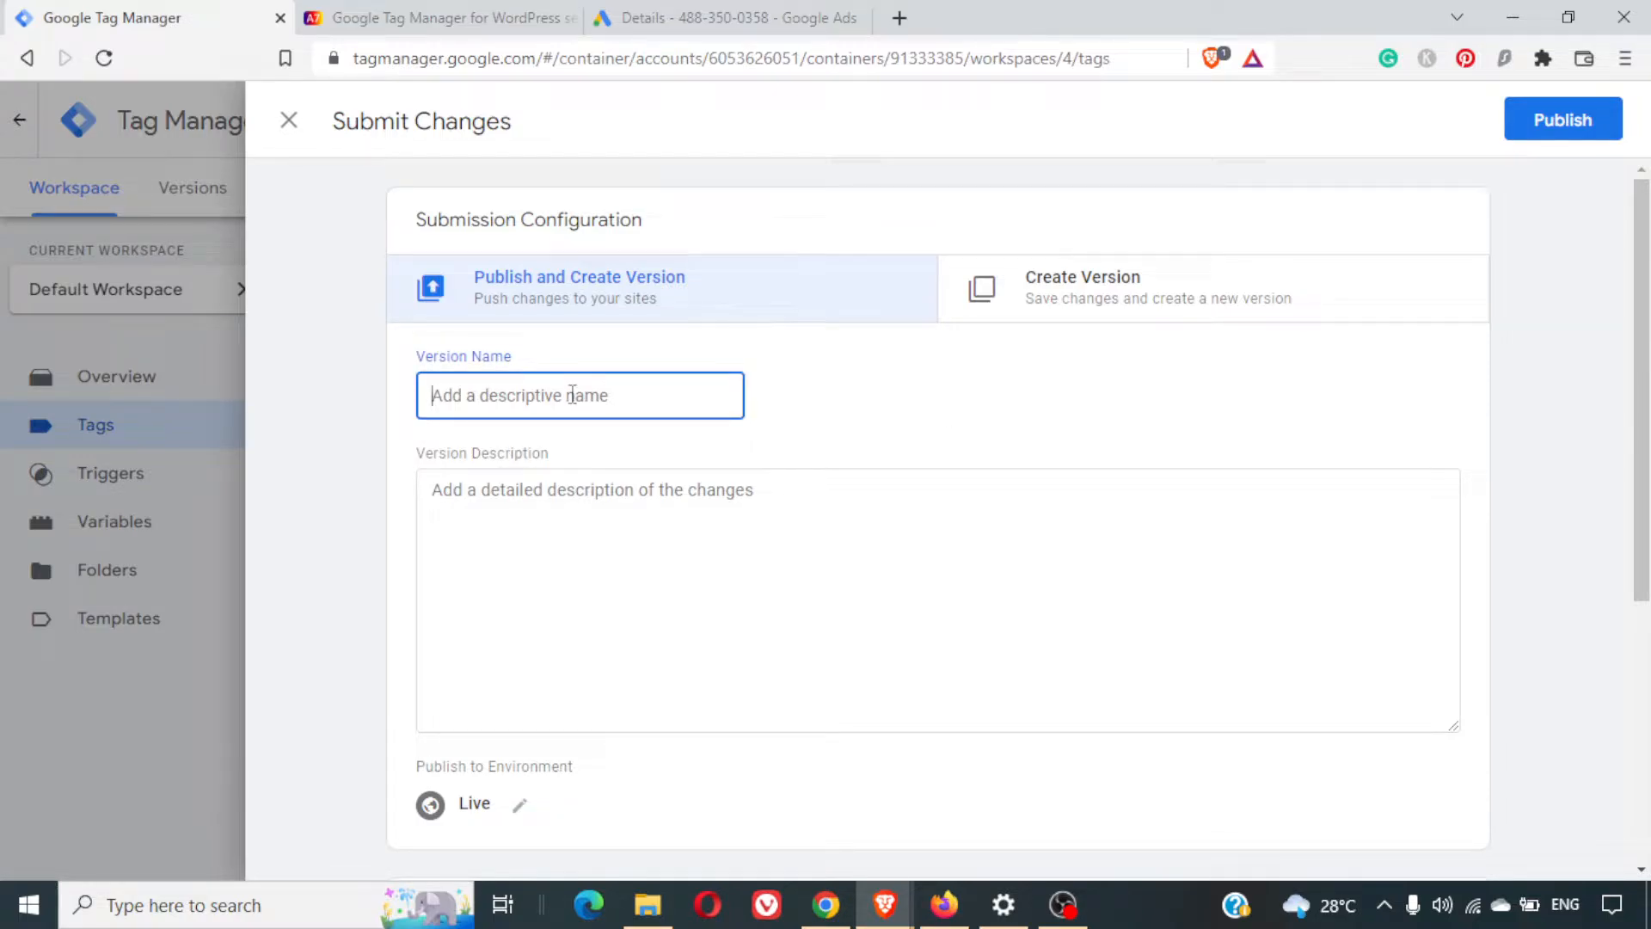
{"action": "left_click", "coordinate": [1558, 137]}
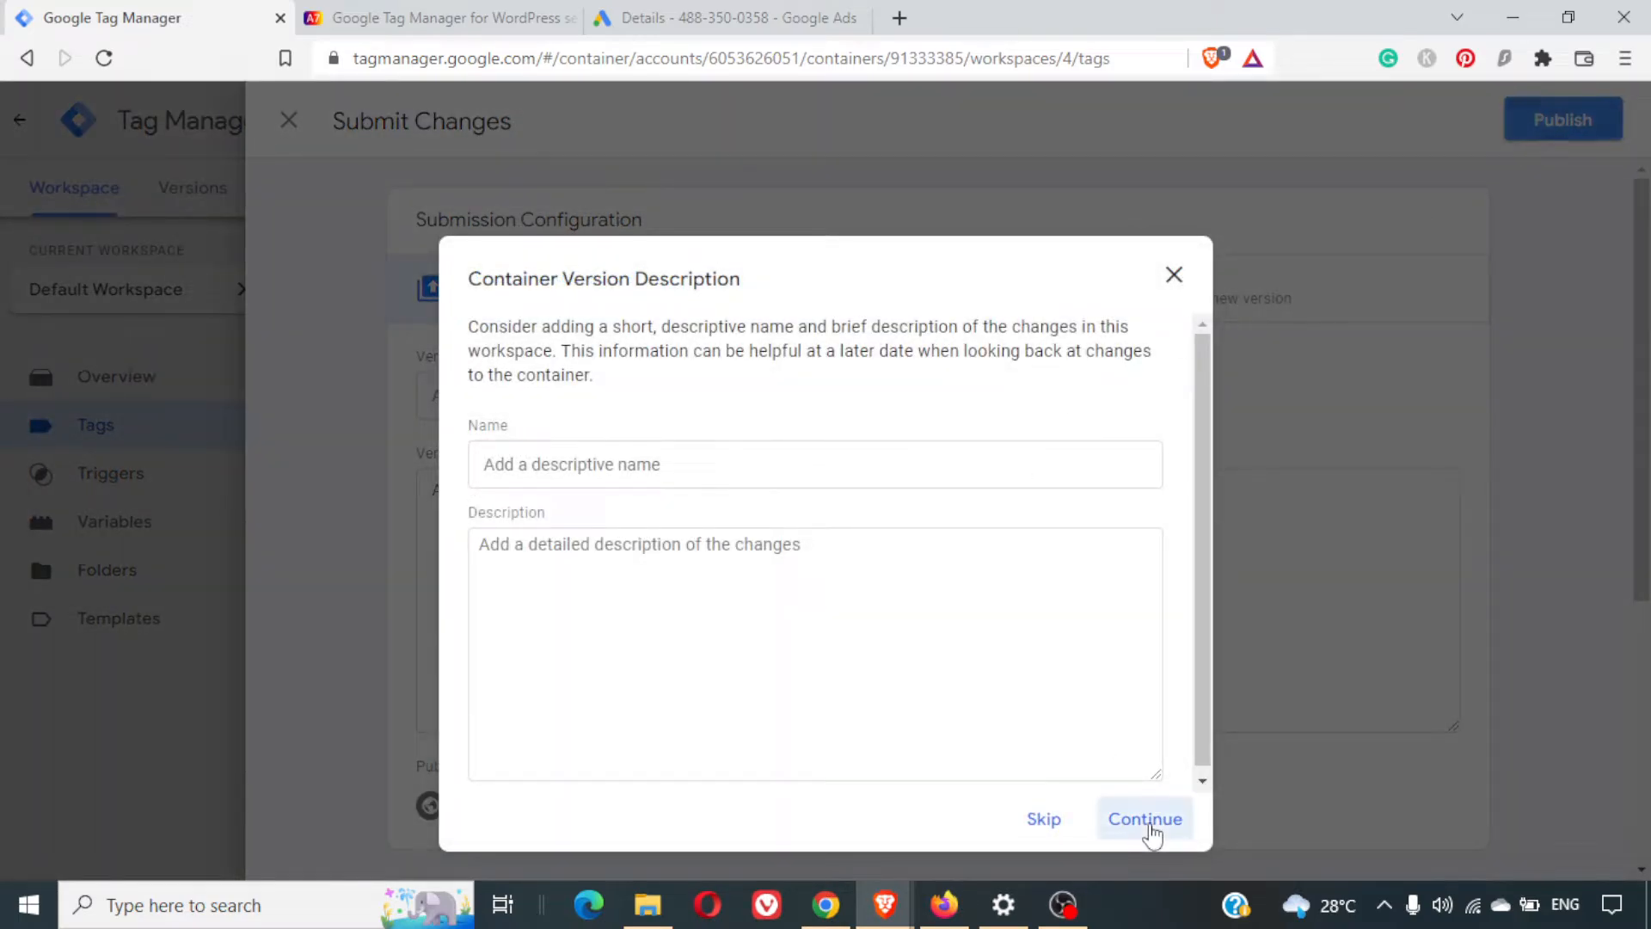
{"action": "left_click", "coordinate": [1144, 819]}
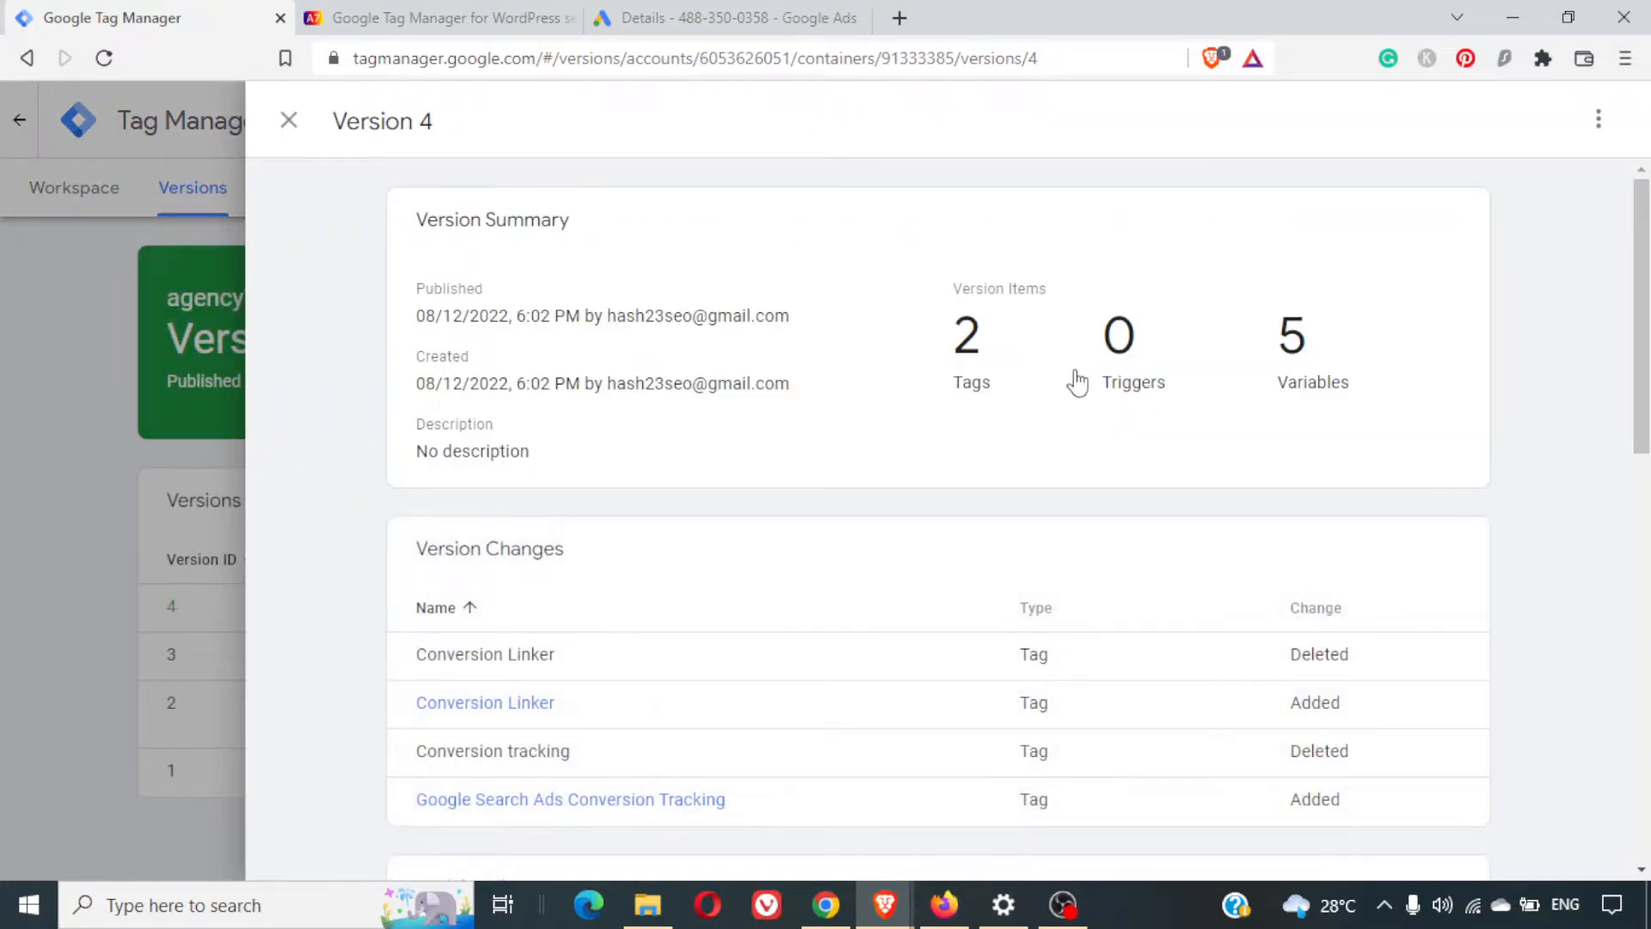
{"action": "left_click", "coordinate": [290, 120]}
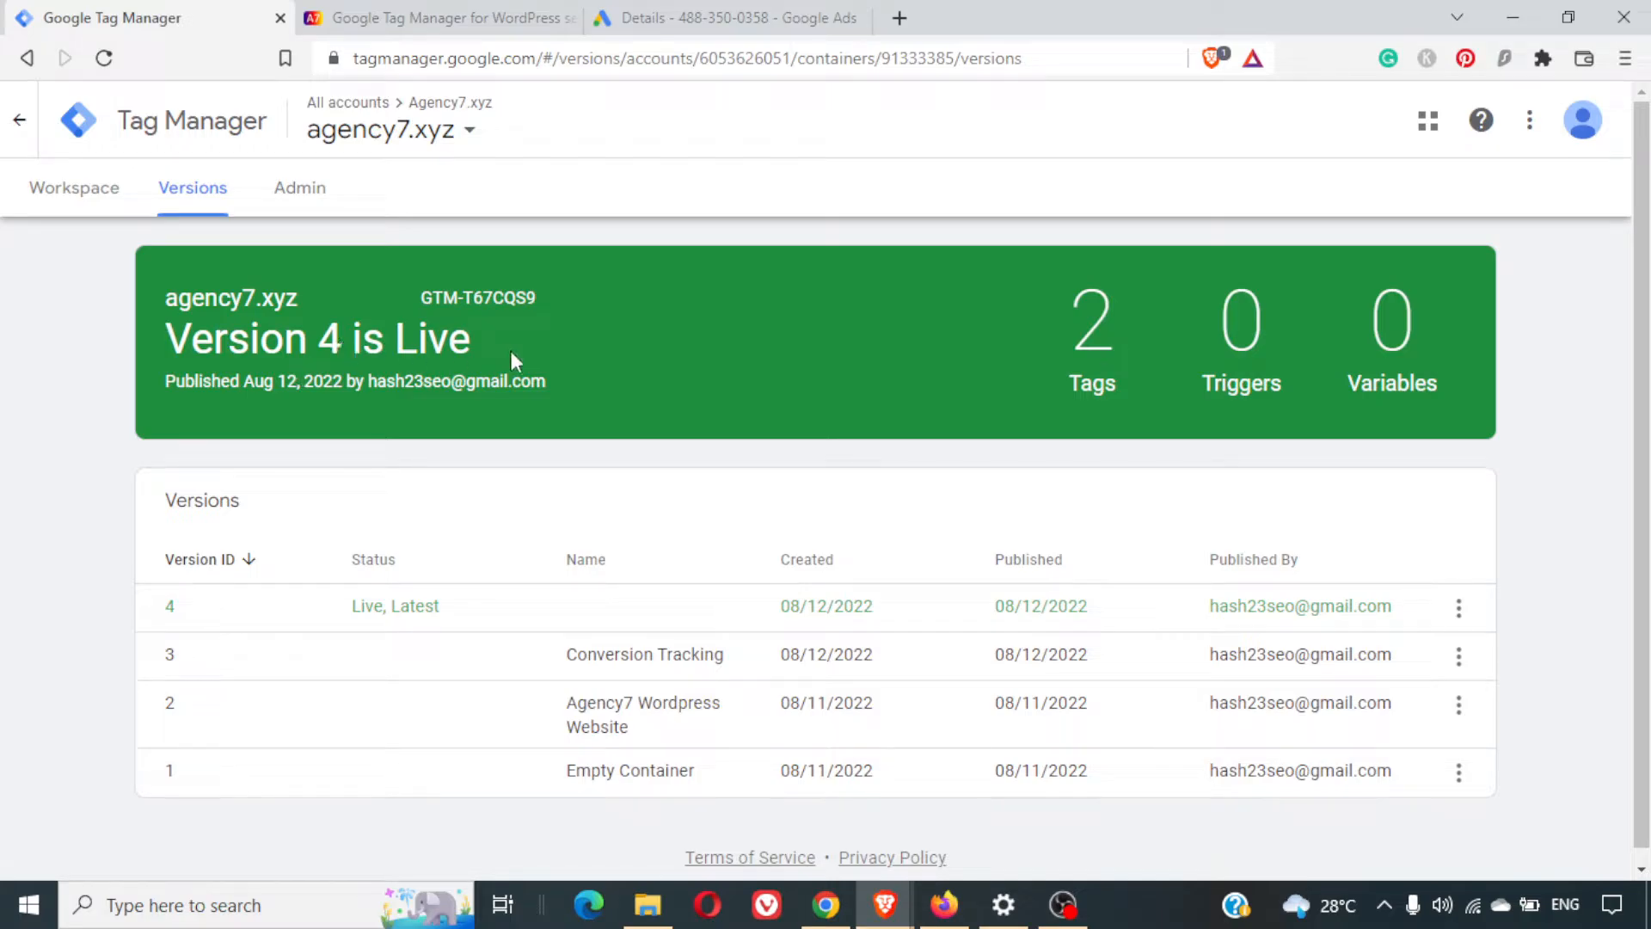
{"action": "scroll", "coordinate": [980, 529], "scroll_direction": "down", "scroll_amount": 1}
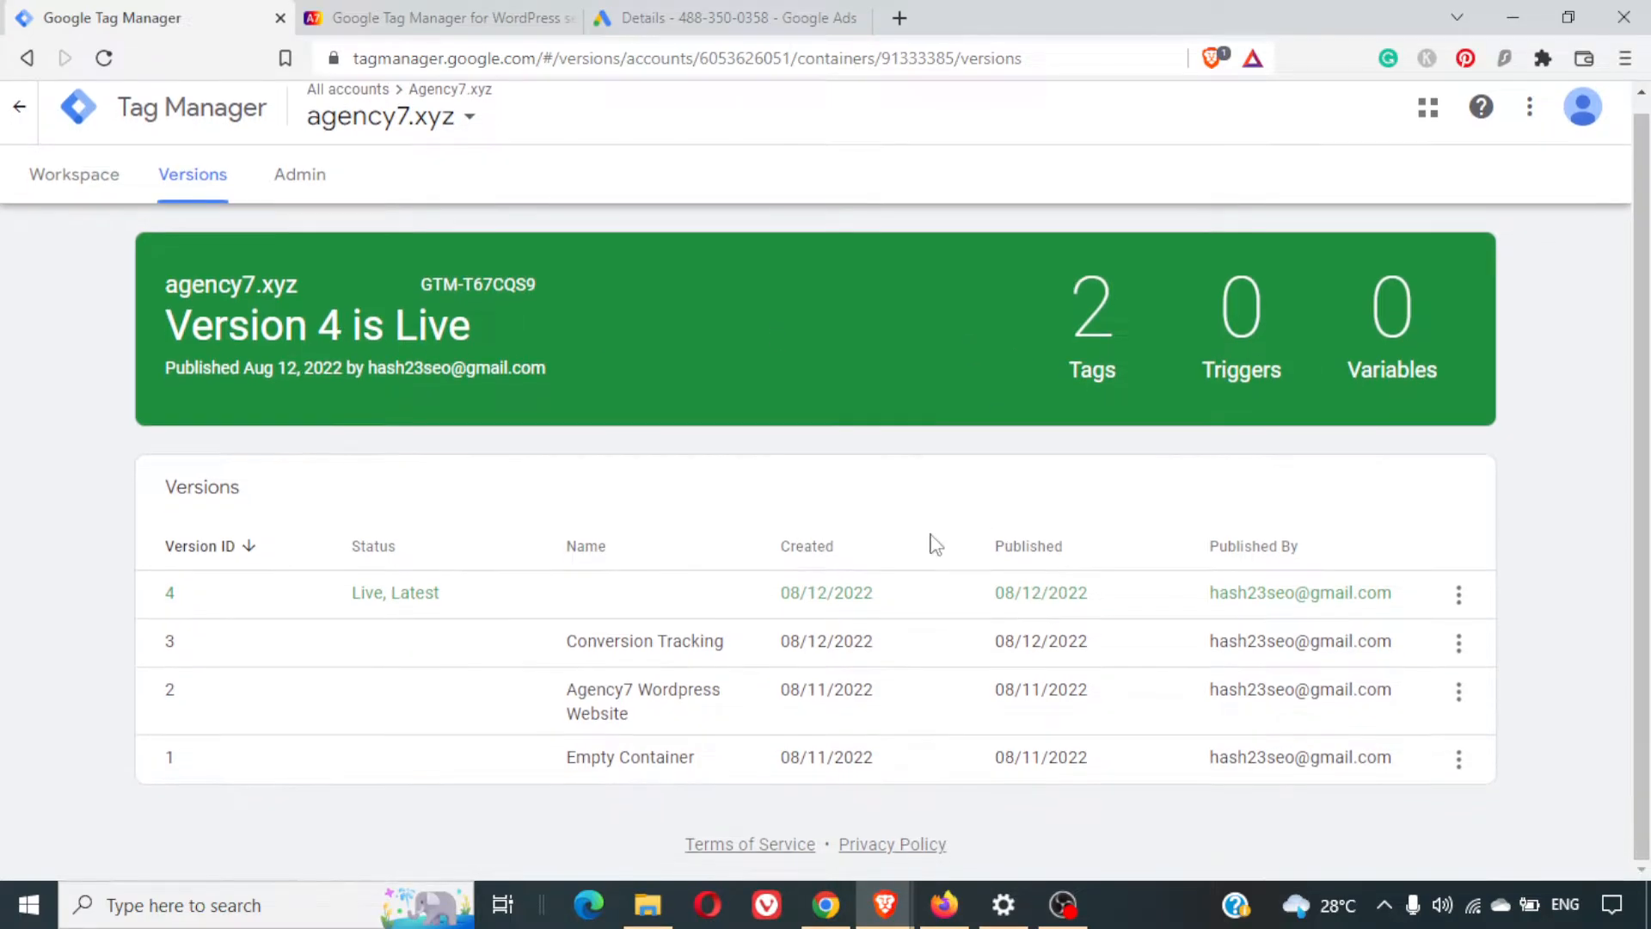
{"action": "scroll", "coordinate": [953, 602], "scroll_direction": "up", "scroll_amount": 1}
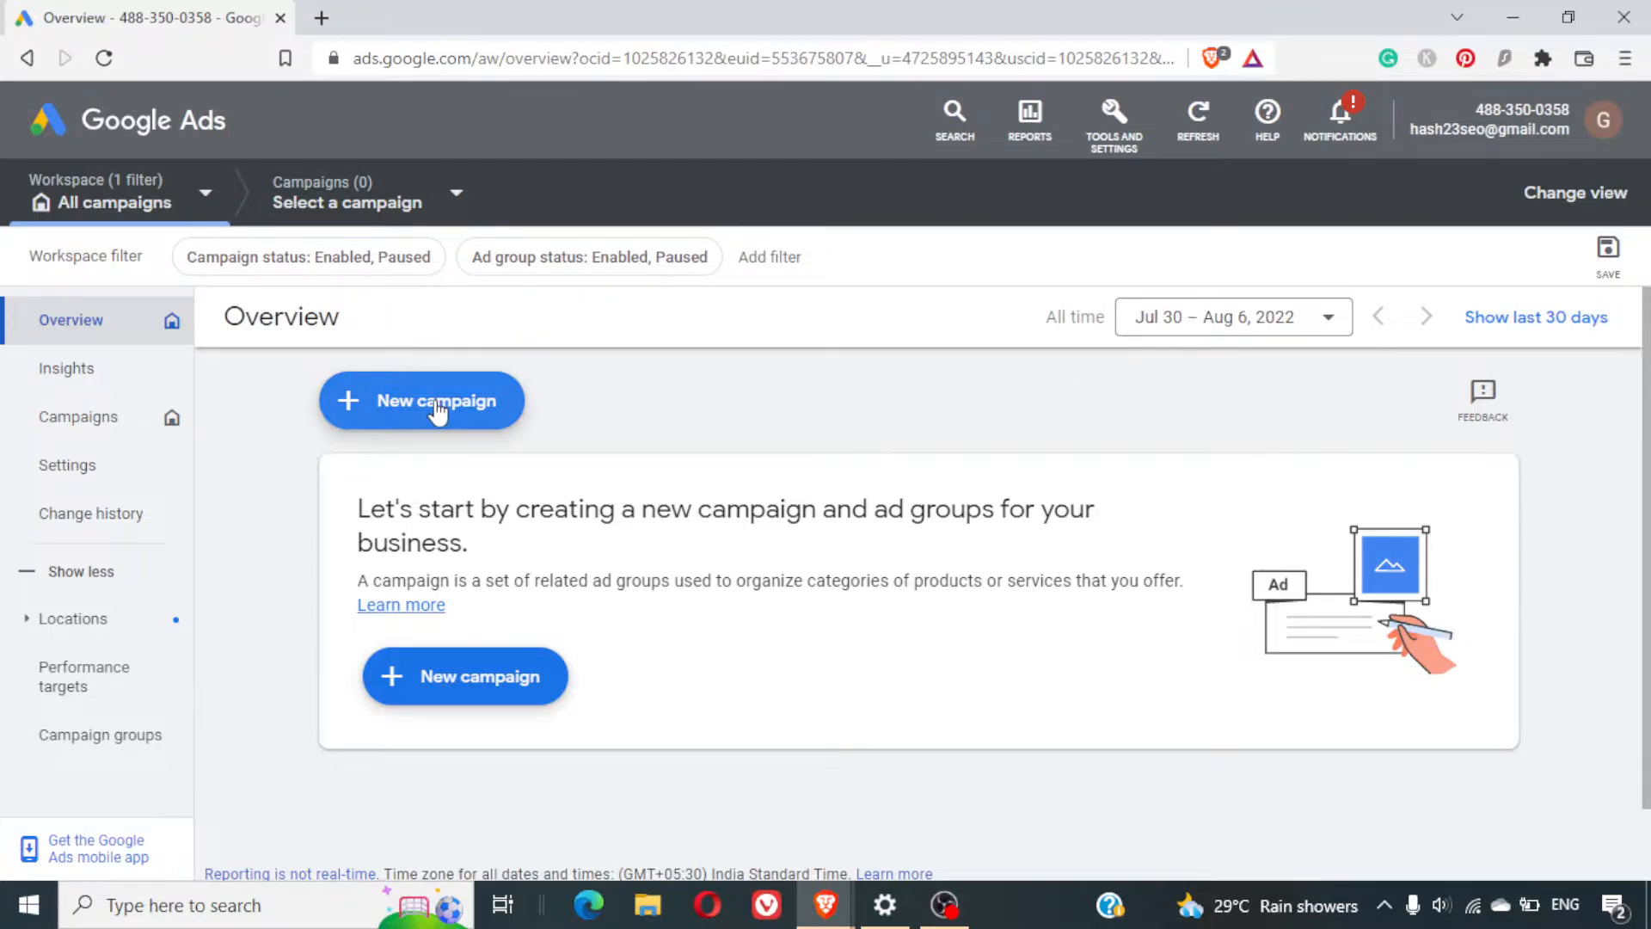
Start a new campaign, choose the Create a campaign without a goal's guidance objective, and review its campaign types
{"action": "left_click", "coordinate": [494, 406]}
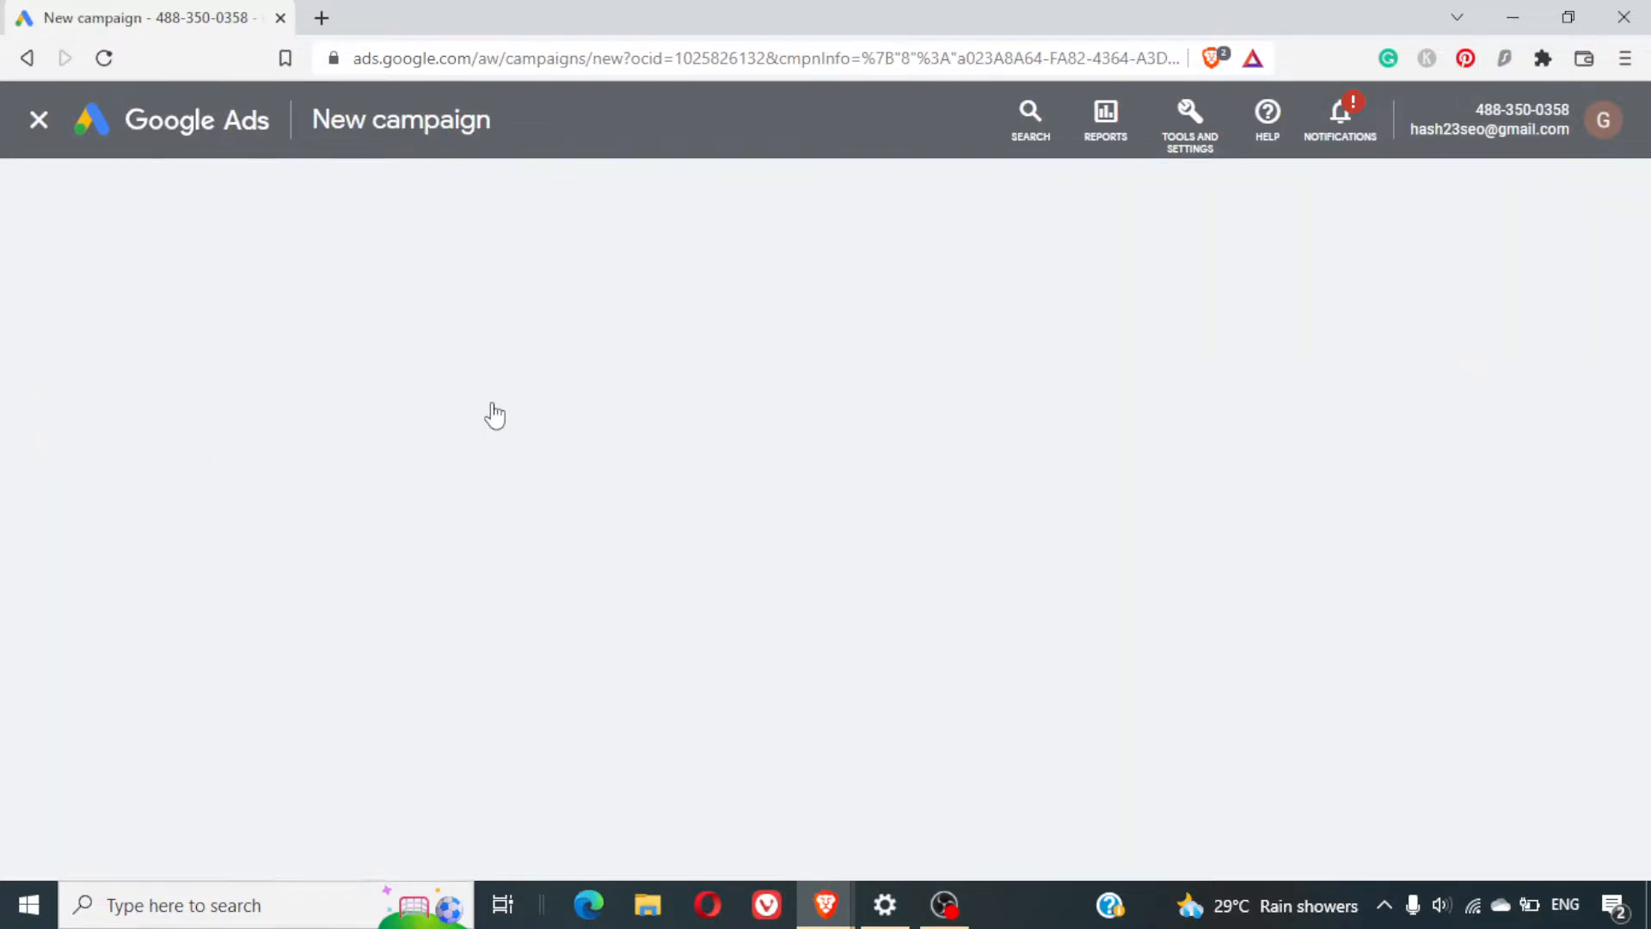
{"action": "scroll", "coordinate": [792, 404], "scroll_direction": "down", "scroll_amount": 3}
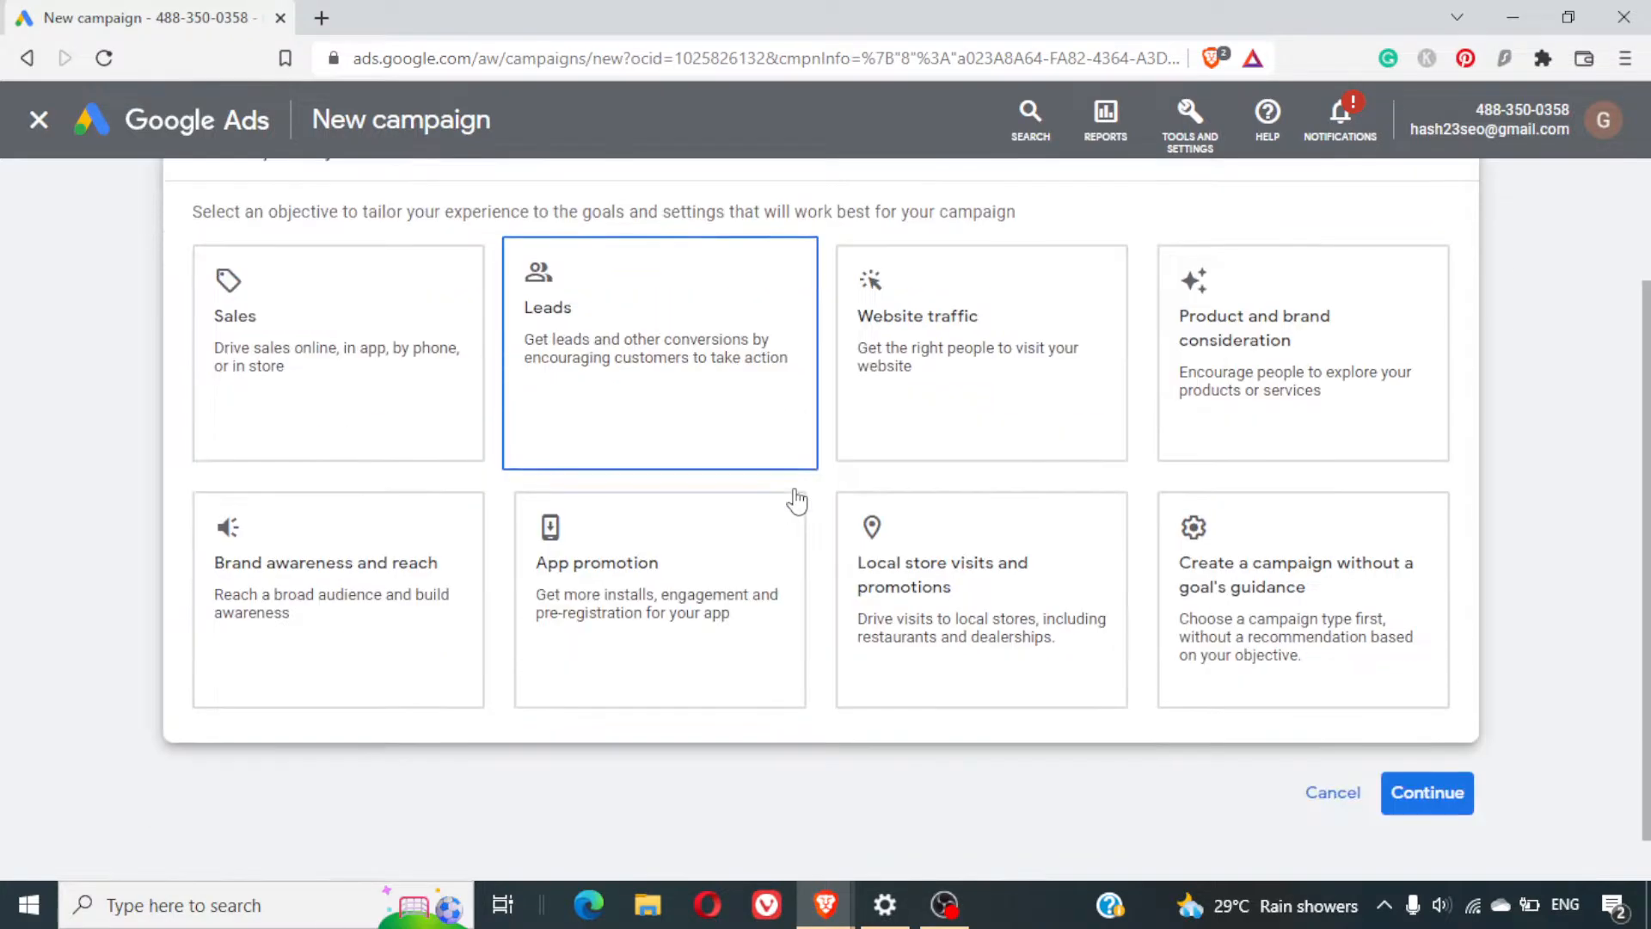
{"action": "scroll", "coordinate": [796, 501], "scroll_direction": "up", "scroll_amount": 1}
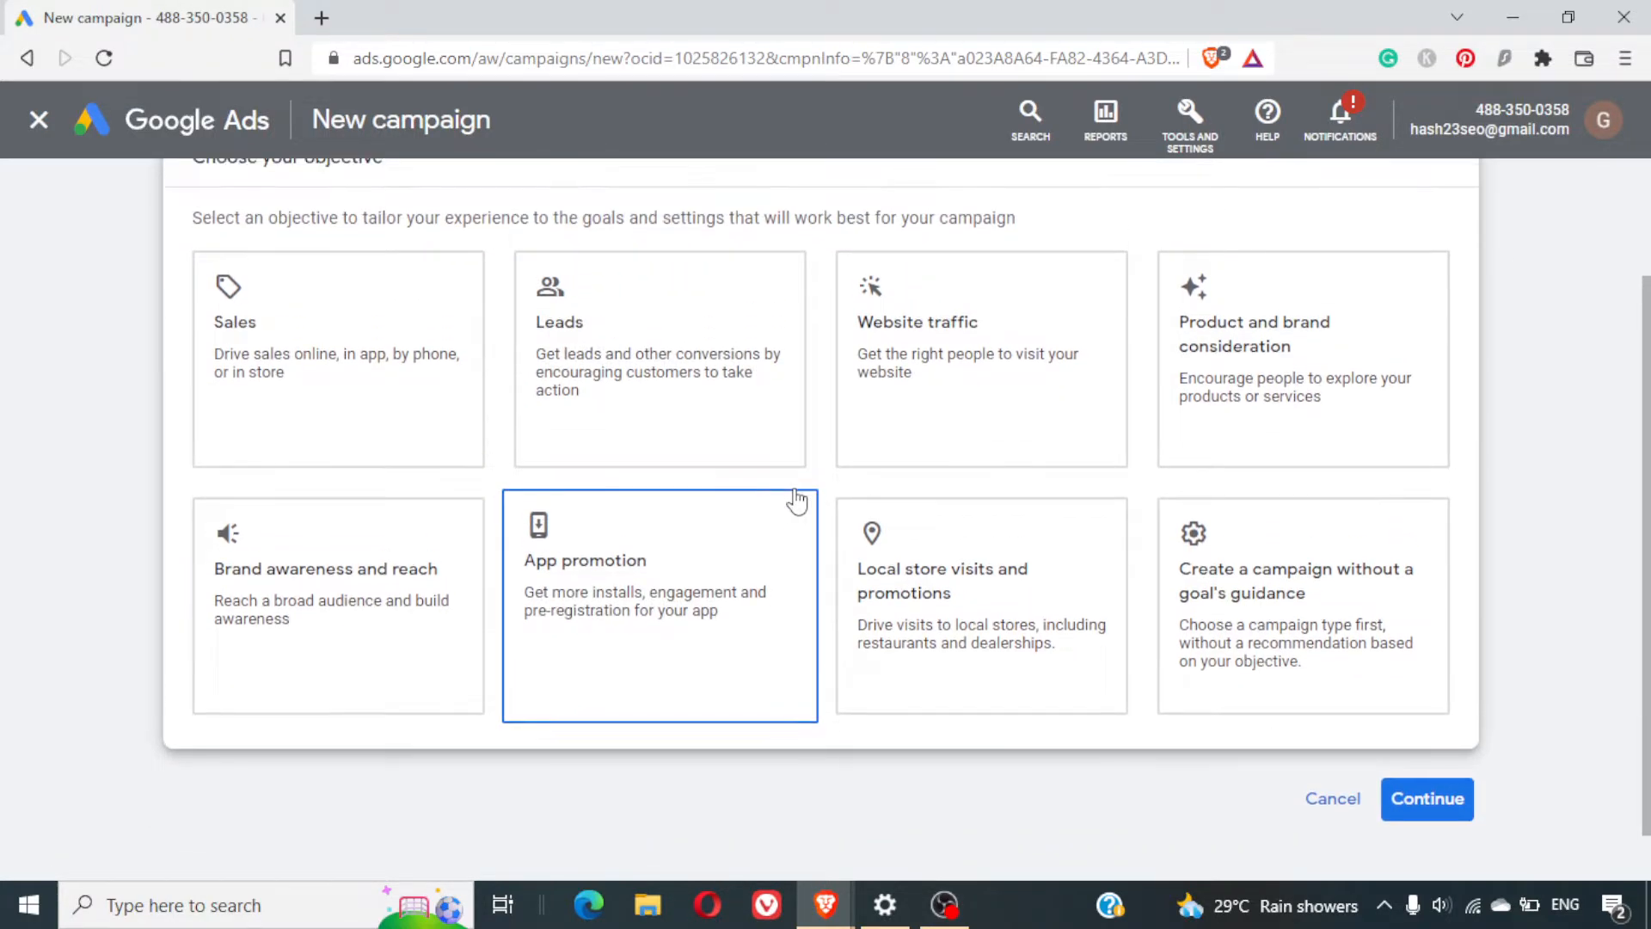
{"action": "left_click", "coordinate": [1283, 578]}
{"action": "scroll", "coordinate": [1286, 575], "scroll_direction": "down", "scroll_amount": 10}
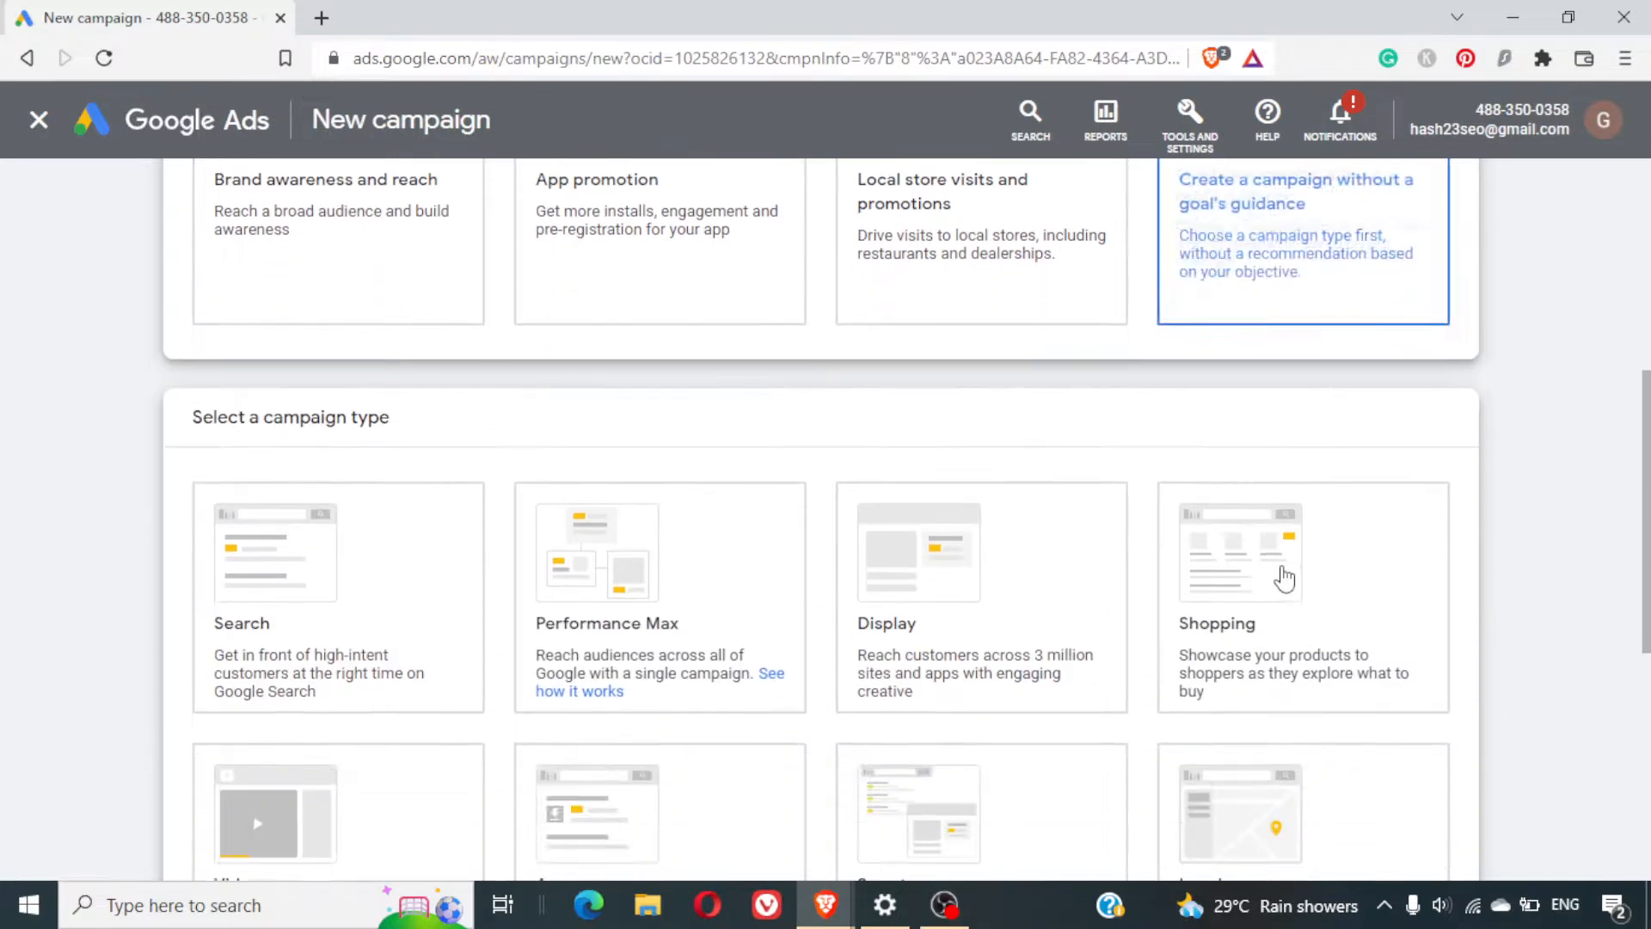
{"action": "scroll", "coordinate": [1283, 573], "scroll_direction": "up", "scroll_amount": 10}
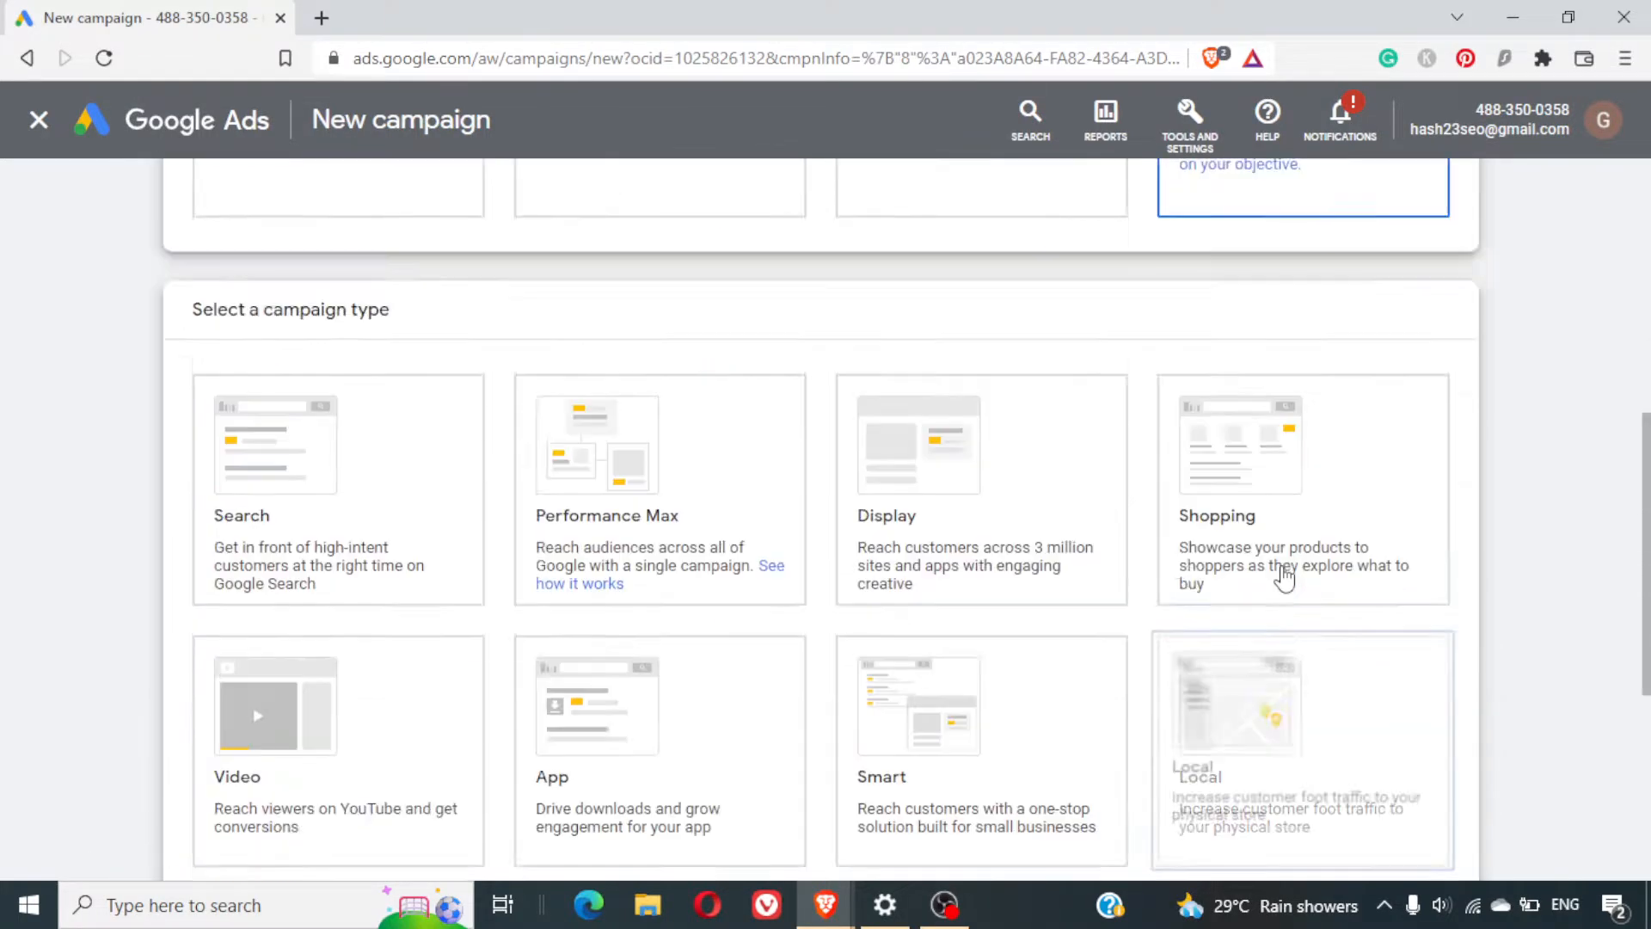
{"action": "scroll", "coordinate": [1204, 576], "scroll_direction": "down", "scroll_amount": 1}
{"action": "scroll", "coordinate": [1144, 578], "scroll_direction": "down", "scroll_amount": 6}
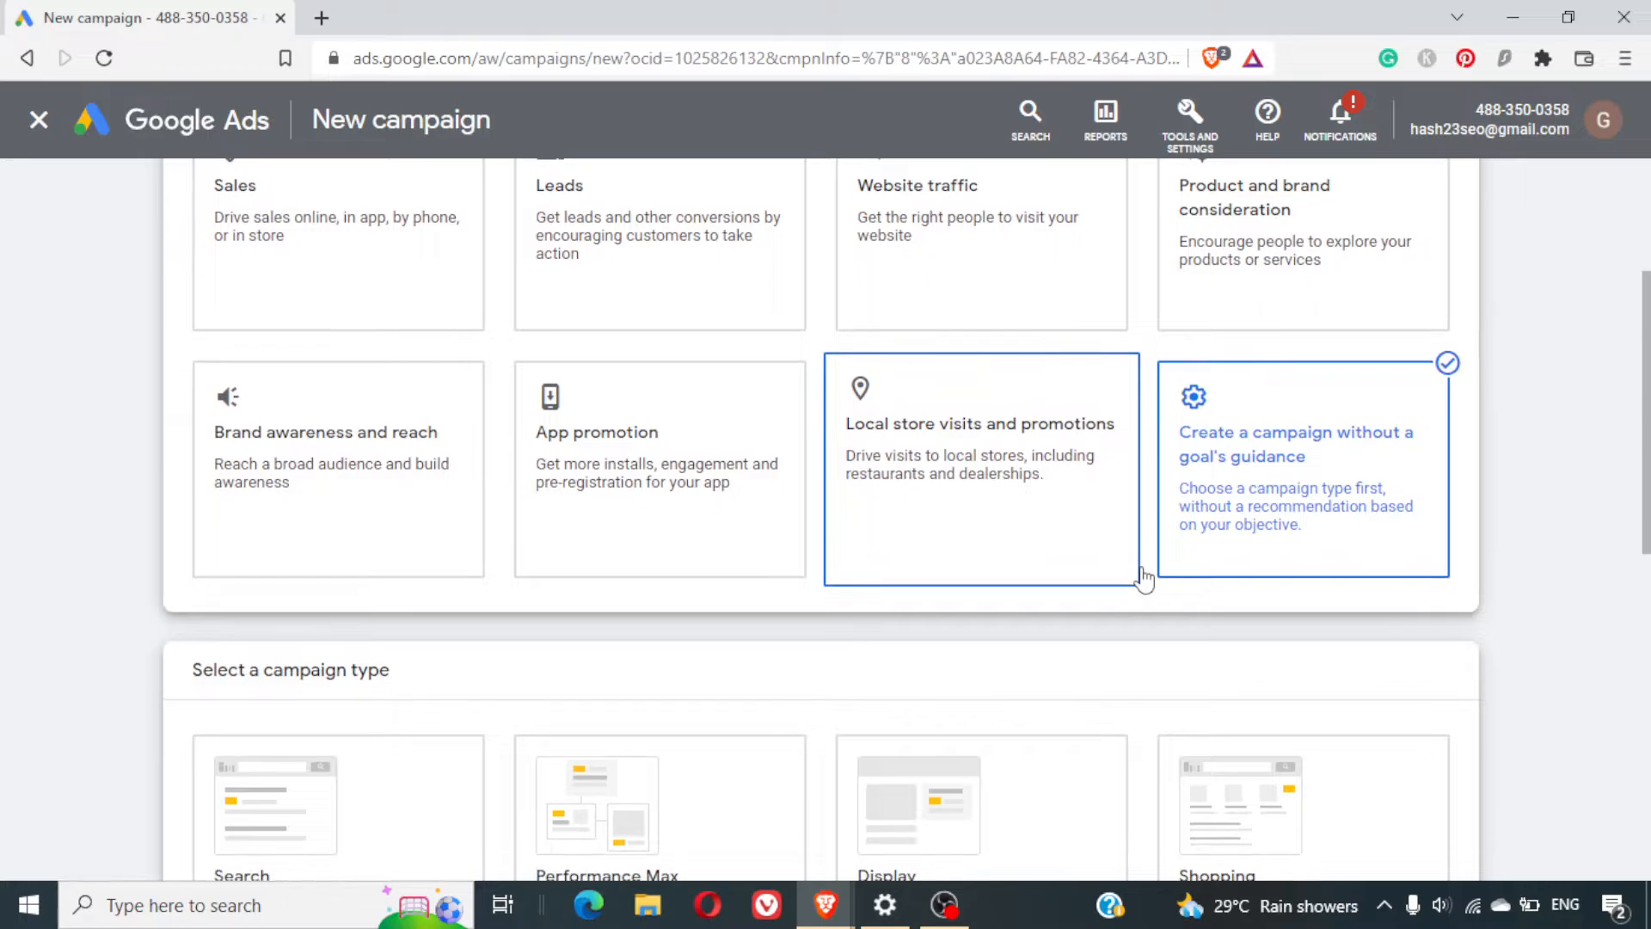
{"action": "scroll", "coordinate": [1144, 577], "scroll_direction": "up", "scroll_amount": 3}
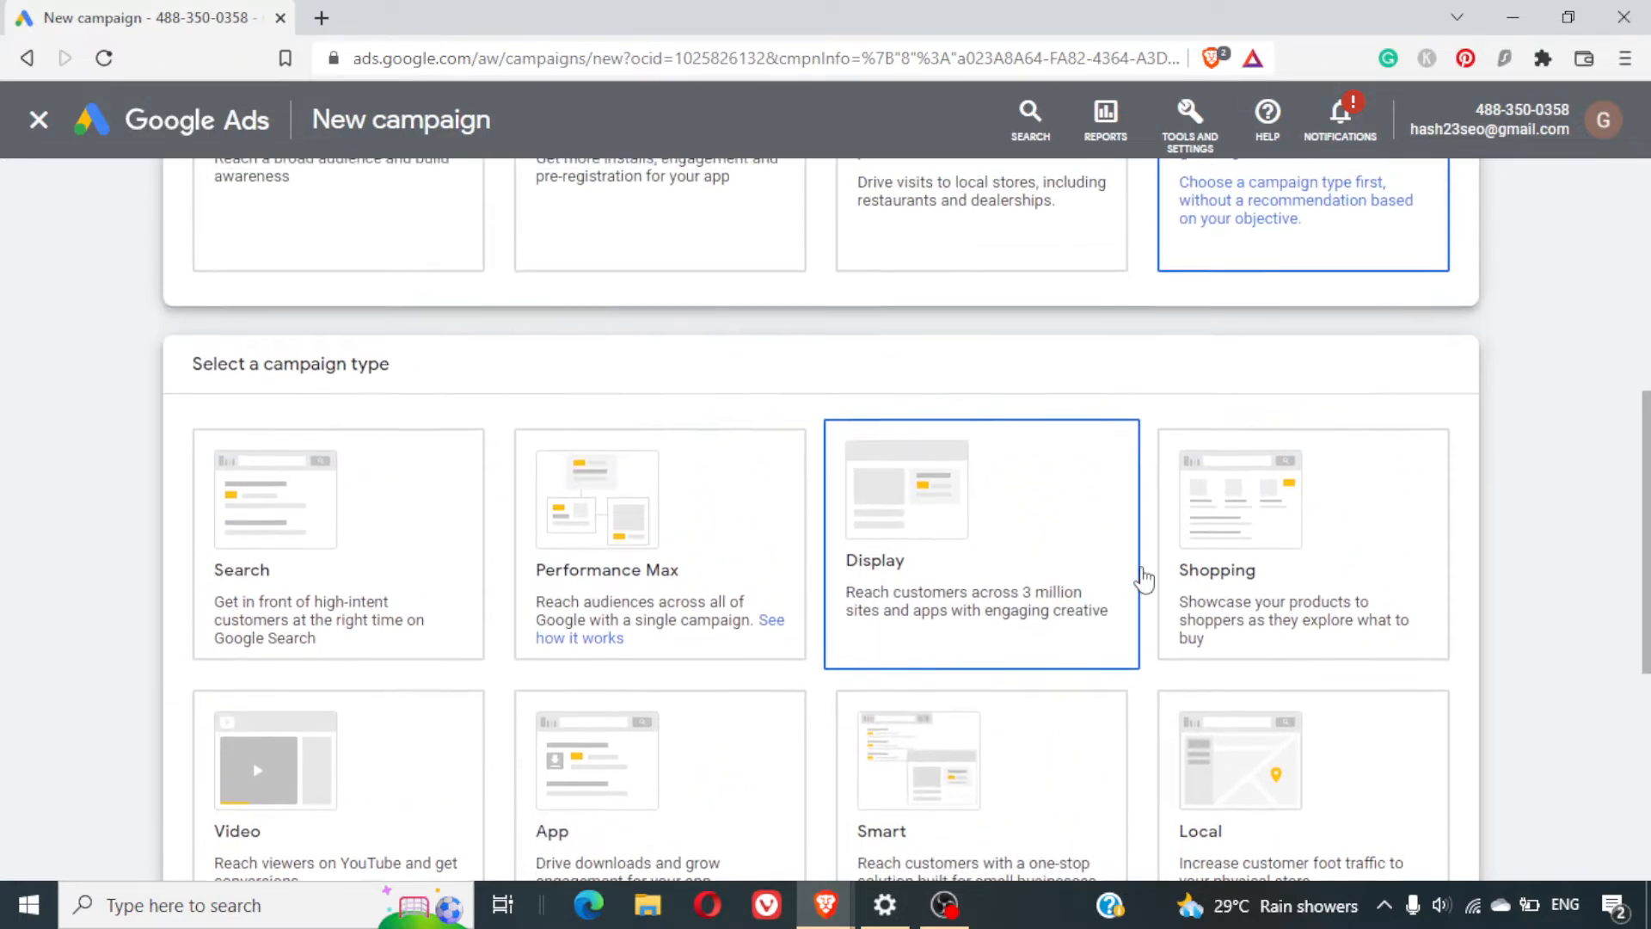
{"action": "scroll", "coordinate": [877, 568], "scroll_direction": "up", "scroll_amount": 3}
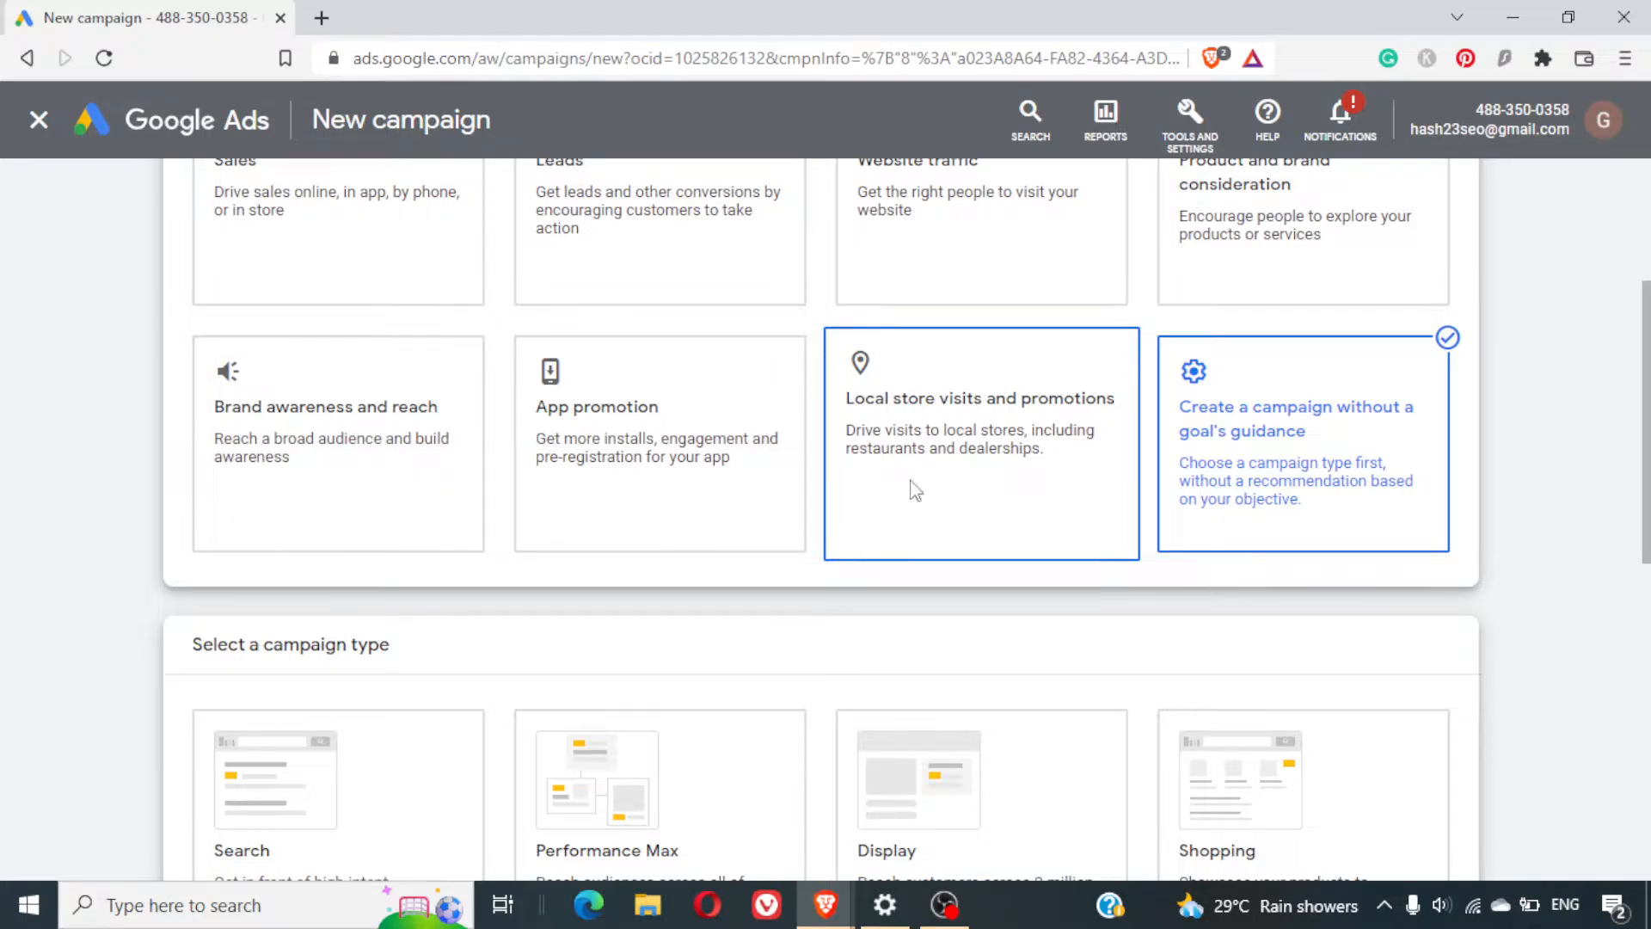
Try the Local store visits and promotions, App promotion, and Brand awareness and reach objectives to compare their campaign options
{"action": "left_click", "coordinate": [914, 492]}
{"action": "scroll", "coordinate": [914, 488], "scroll_direction": "up", "scroll_amount": 5}
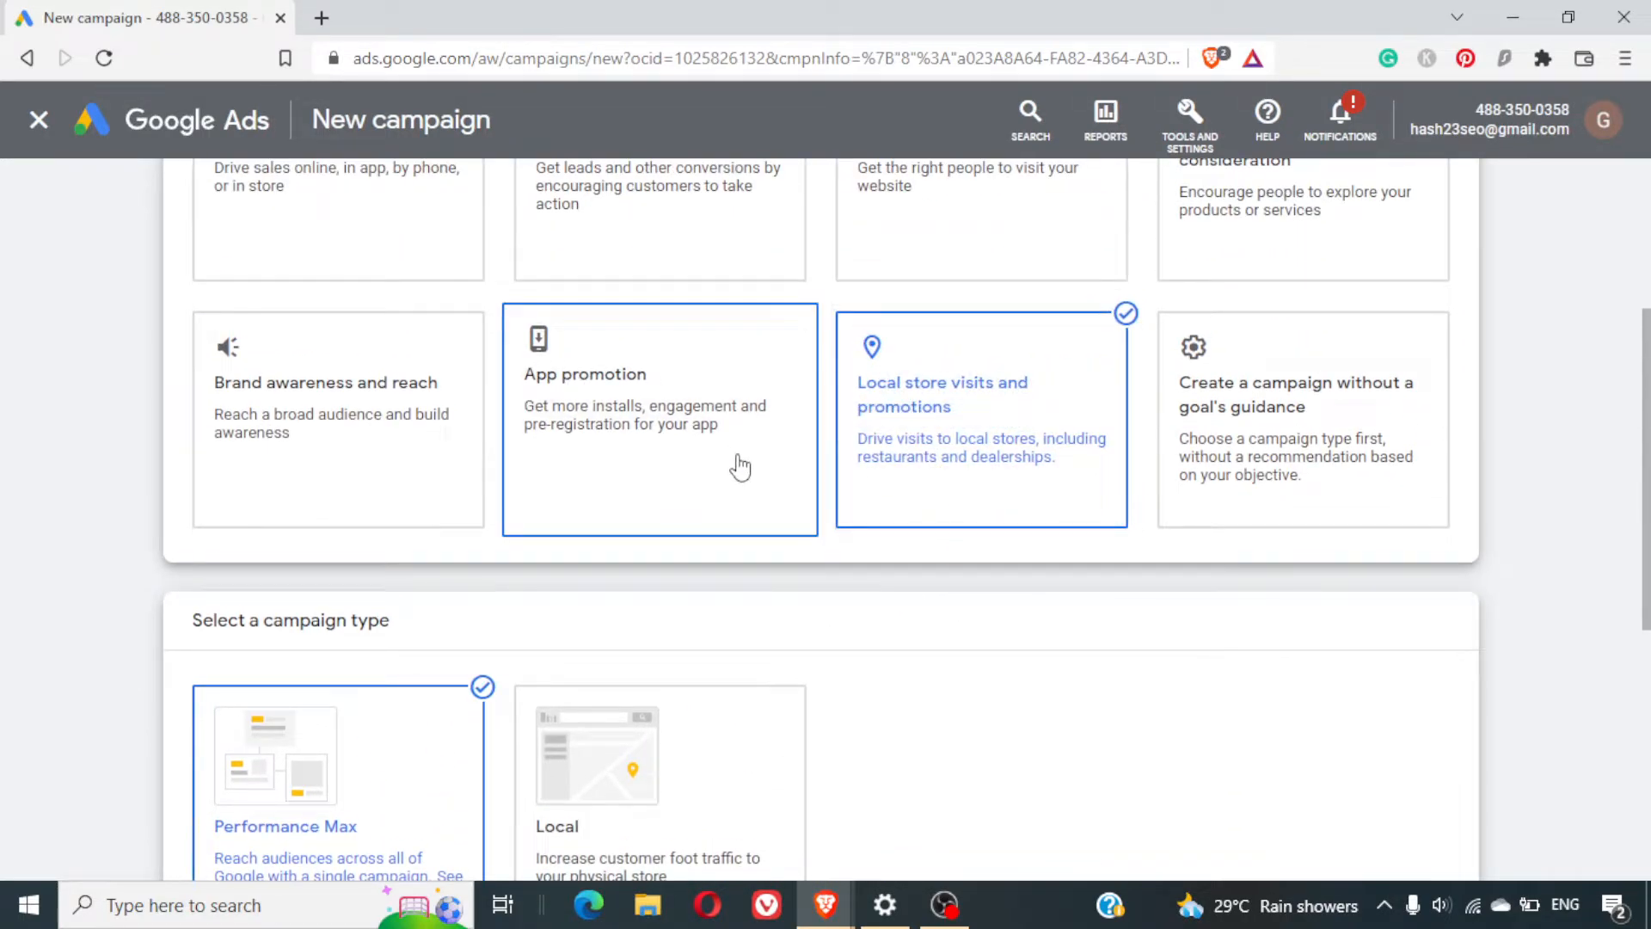
{"action": "left_click", "coordinate": [739, 467]}
{"action": "scroll", "coordinate": [737, 463], "scroll_direction": "up", "scroll_amount": 5}
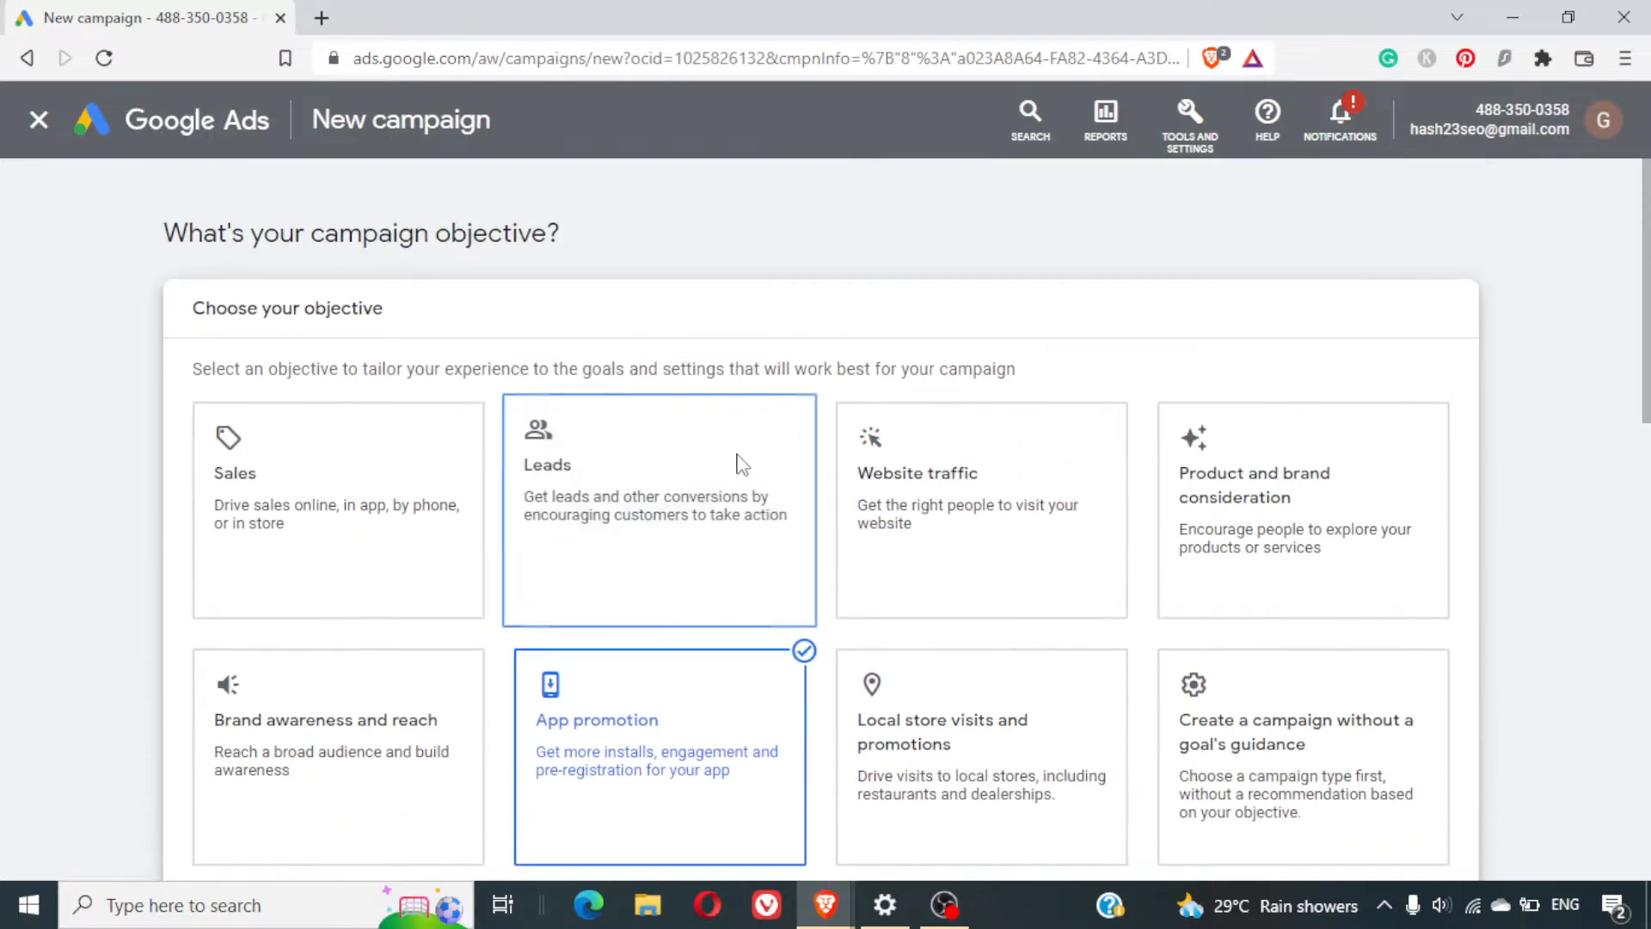
{"action": "scroll", "coordinate": [738, 462], "scroll_direction": "down", "scroll_amount": 1}
{"action": "left_click", "coordinate": [350, 582]}
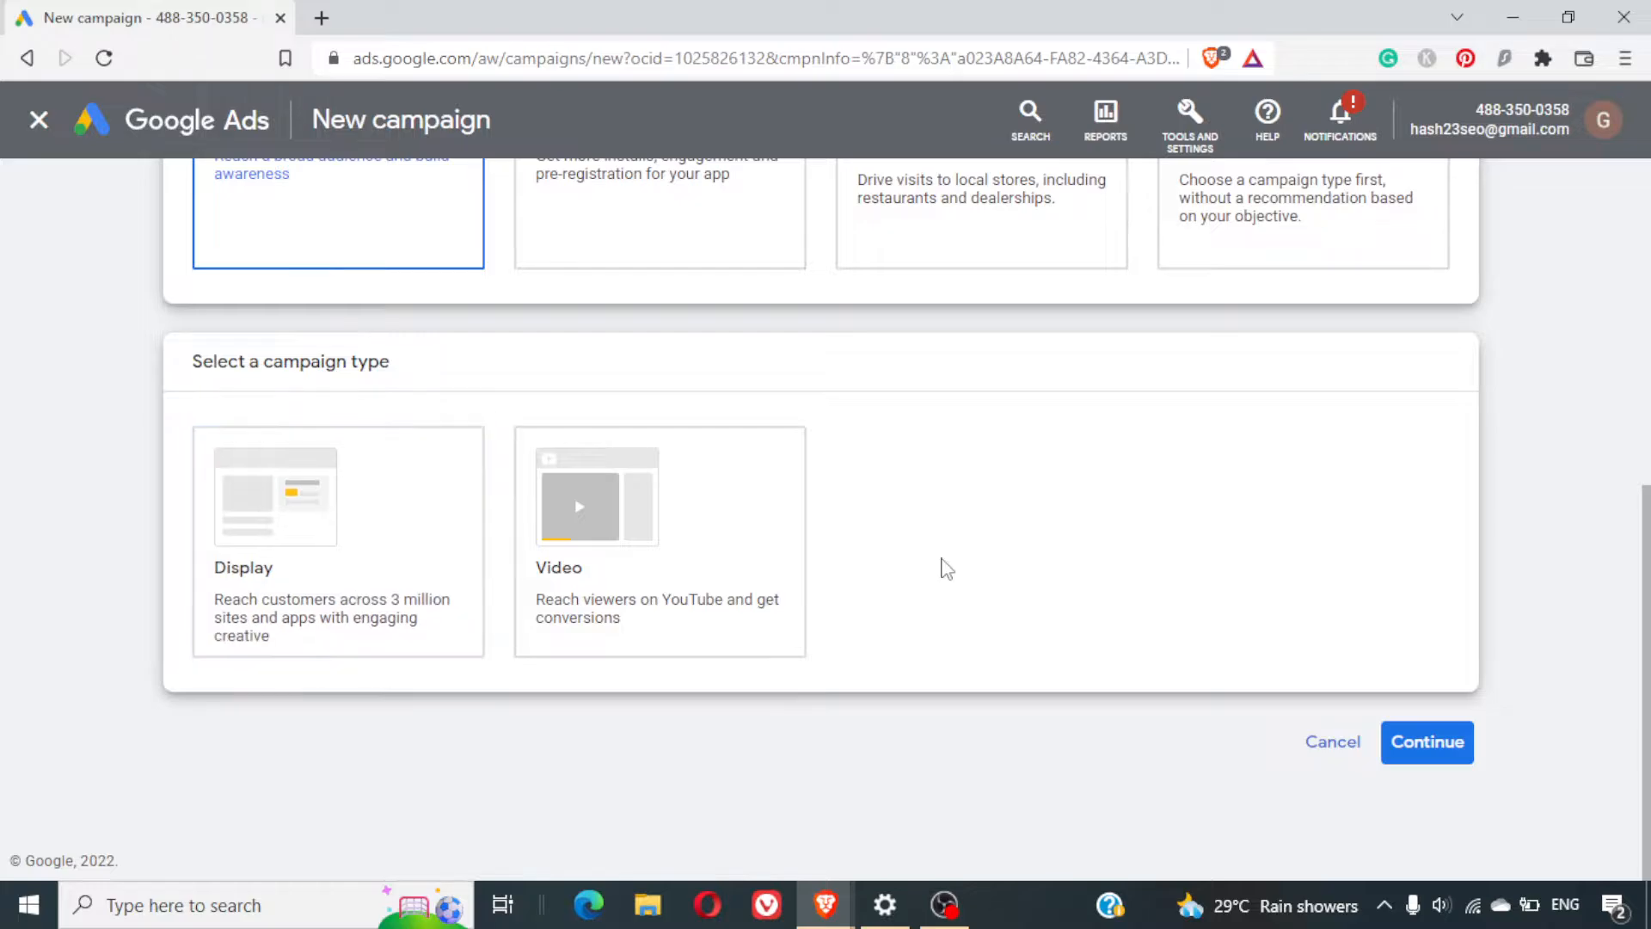
Try the Product and brand consideration, Website traffic, and Leads objectives to compare their campaign types and conversion goals
{"action": "scroll", "coordinate": [944, 567], "scroll_direction": "up", "scroll_amount": 7}
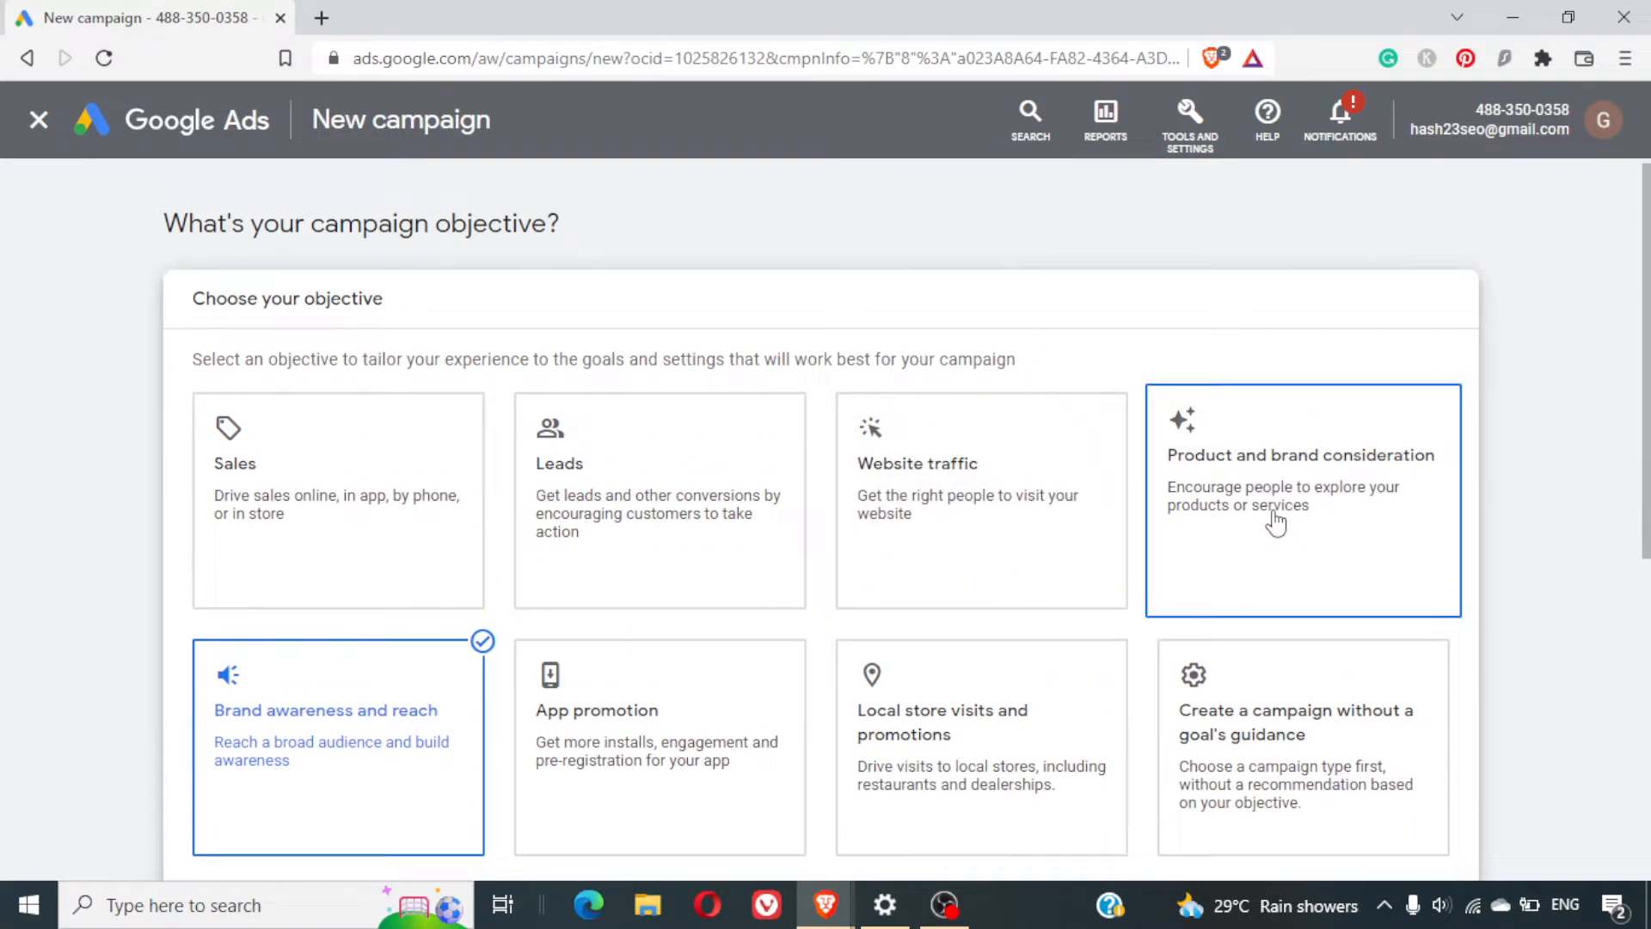
{"action": "left_click", "coordinate": [1275, 522]}
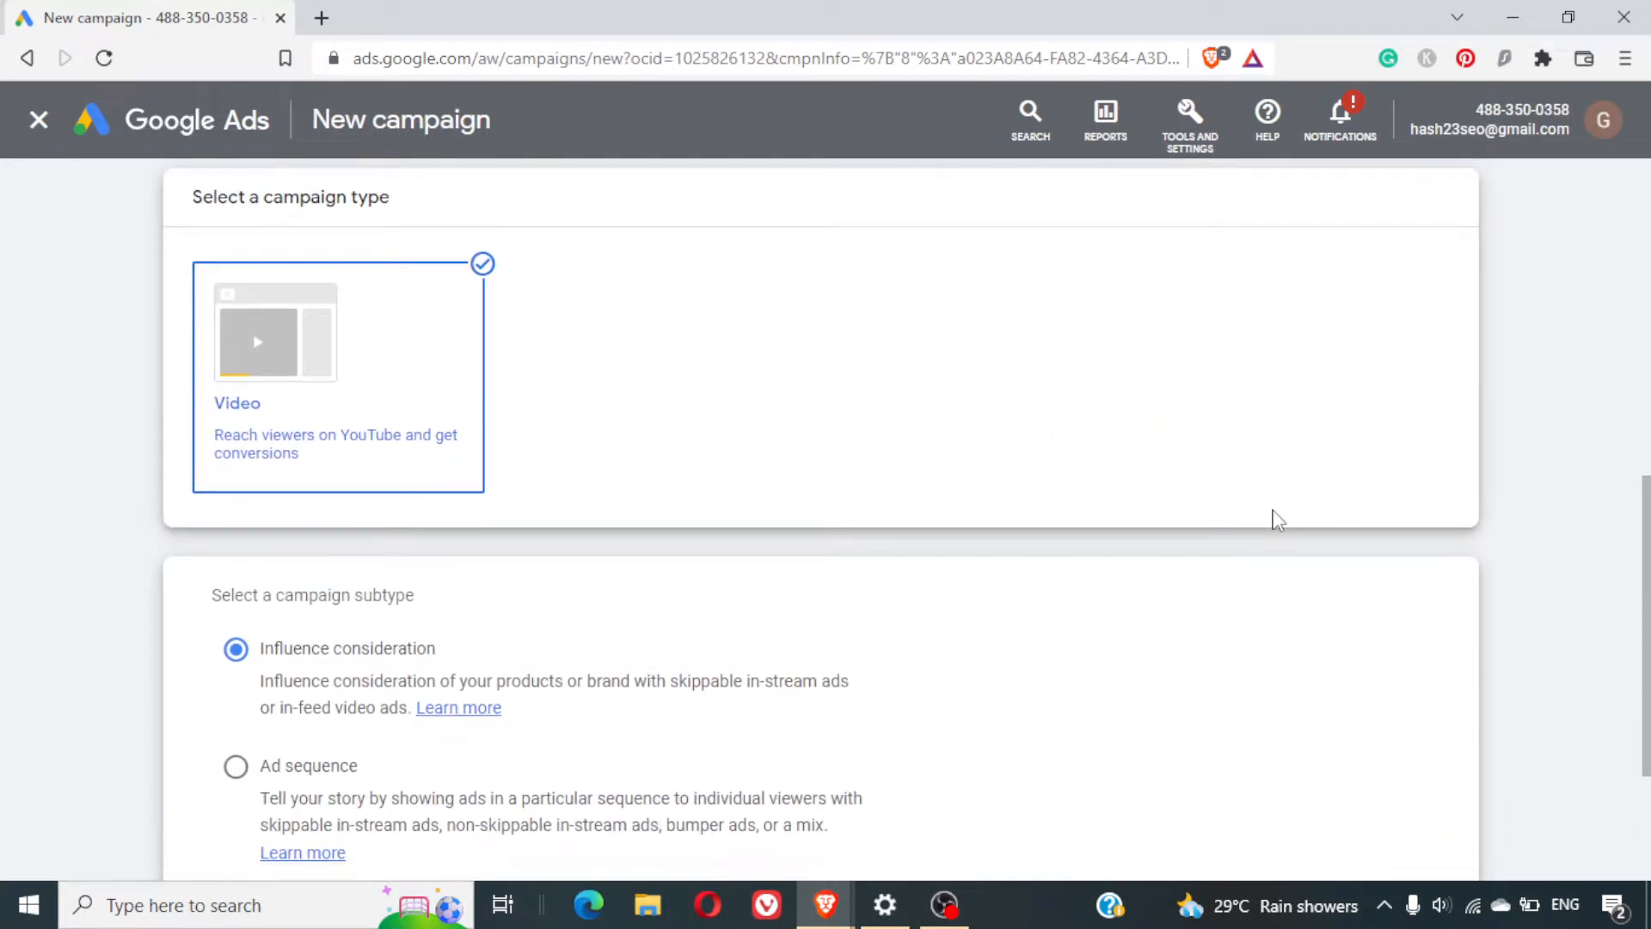
{"action": "scroll", "coordinate": [1277, 519], "scroll_direction": "up", "scroll_amount": 6}
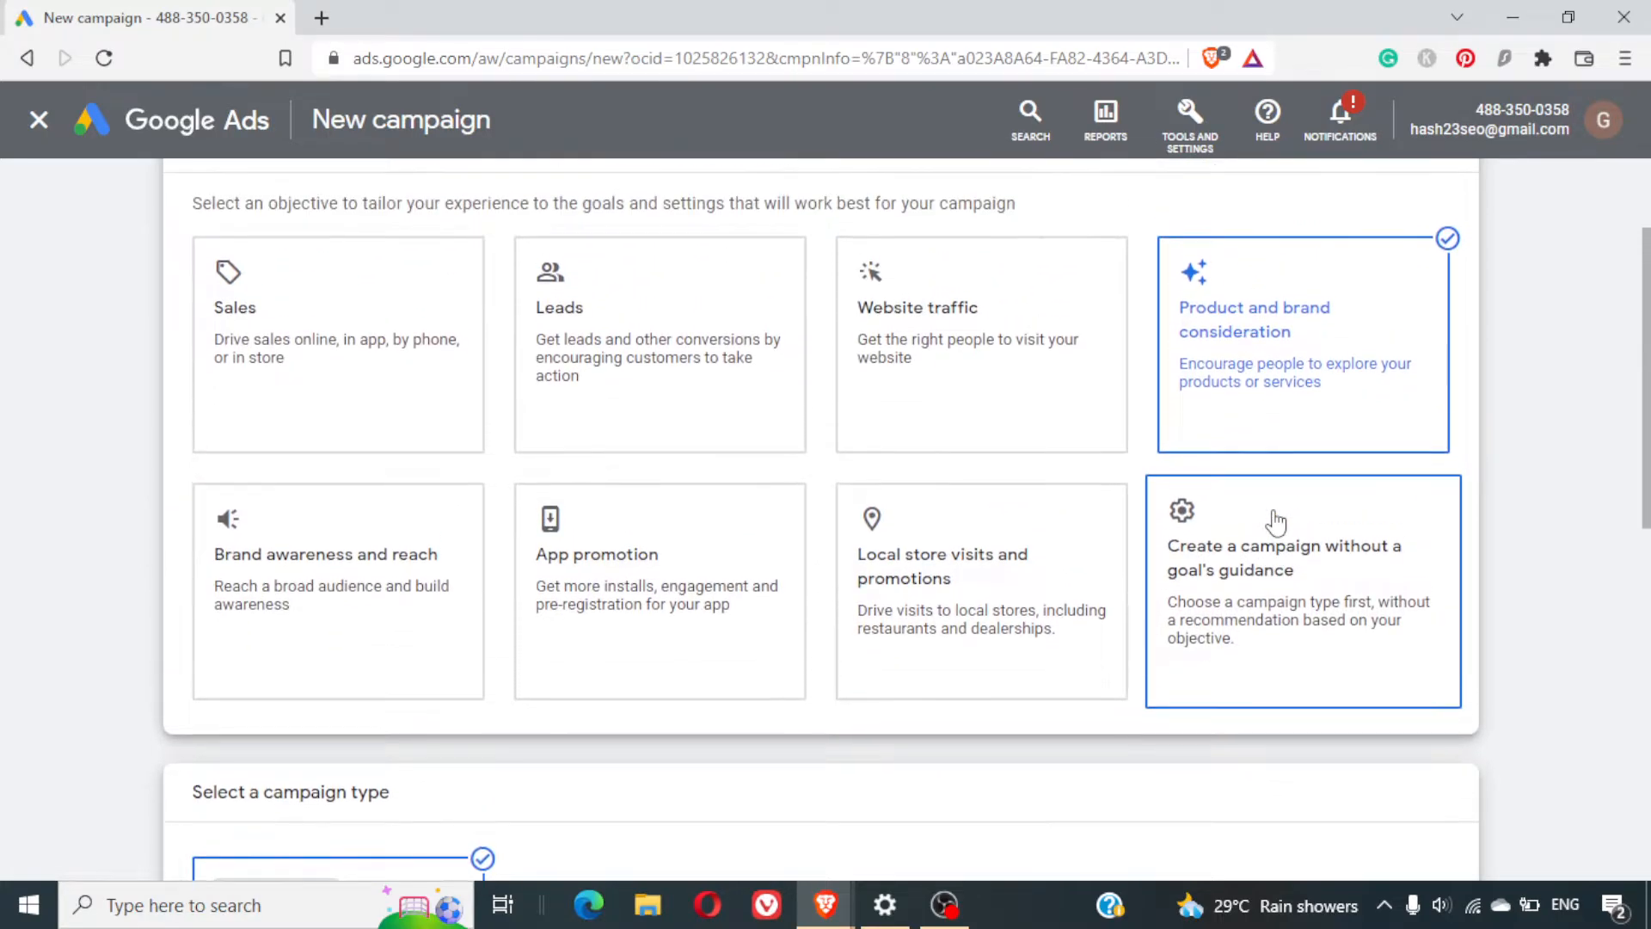
{"action": "left_click", "coordinate": [1009, 419]}
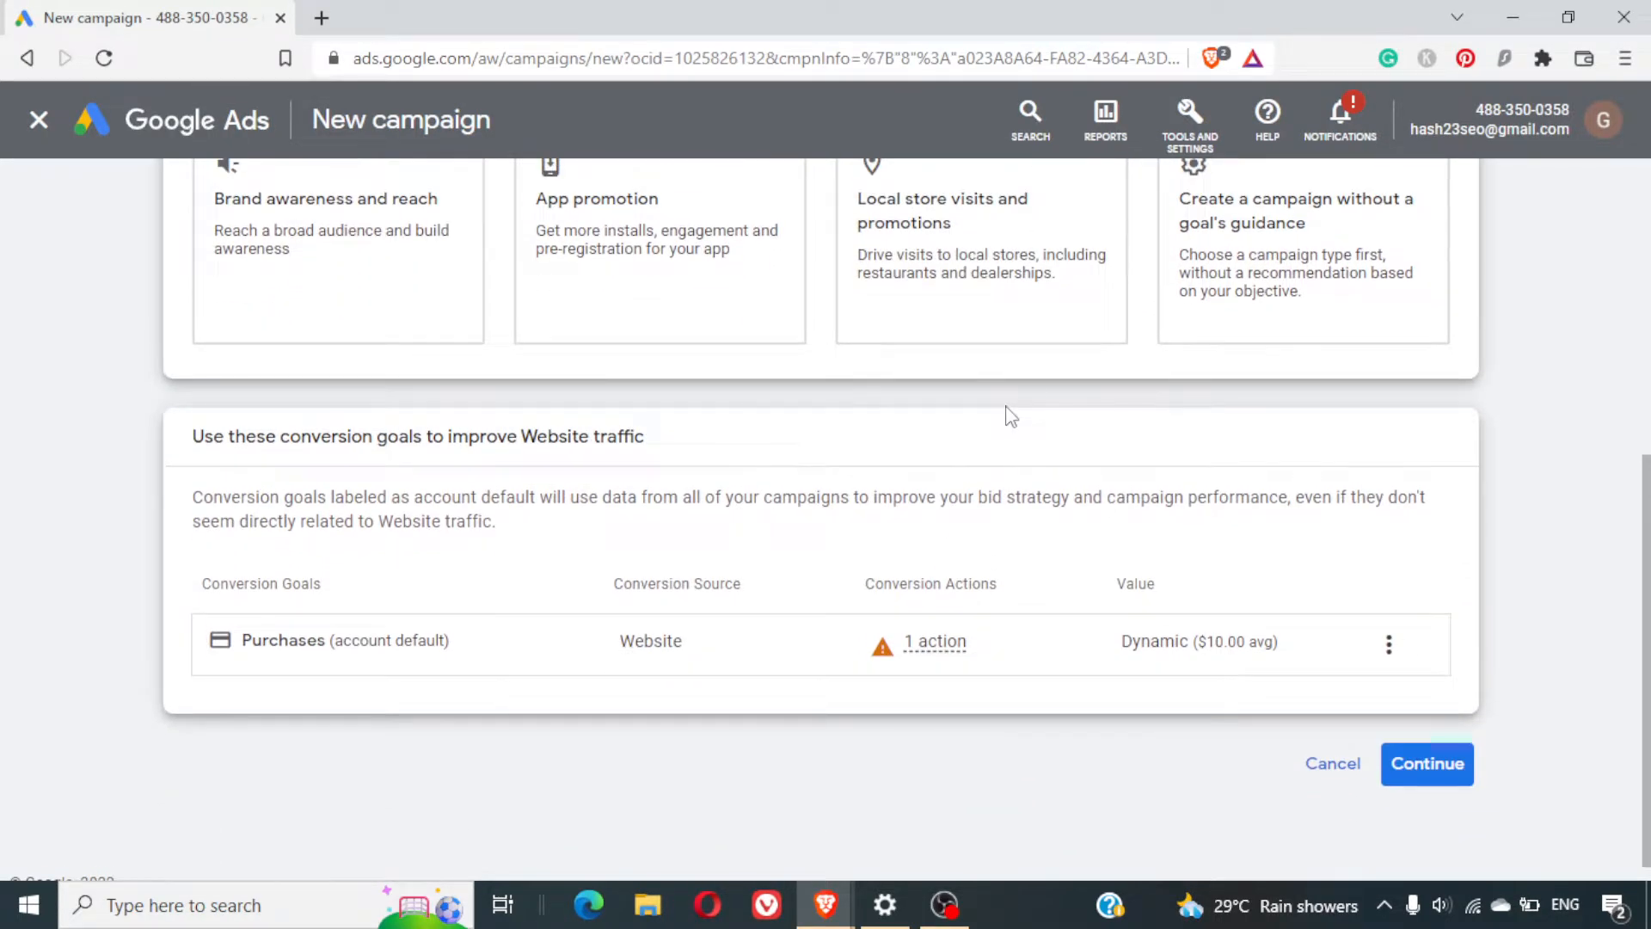
{"action": "scroll", "coordinate": [1075, 555], "scroll_direction": "up", "scroll_amount": 5}
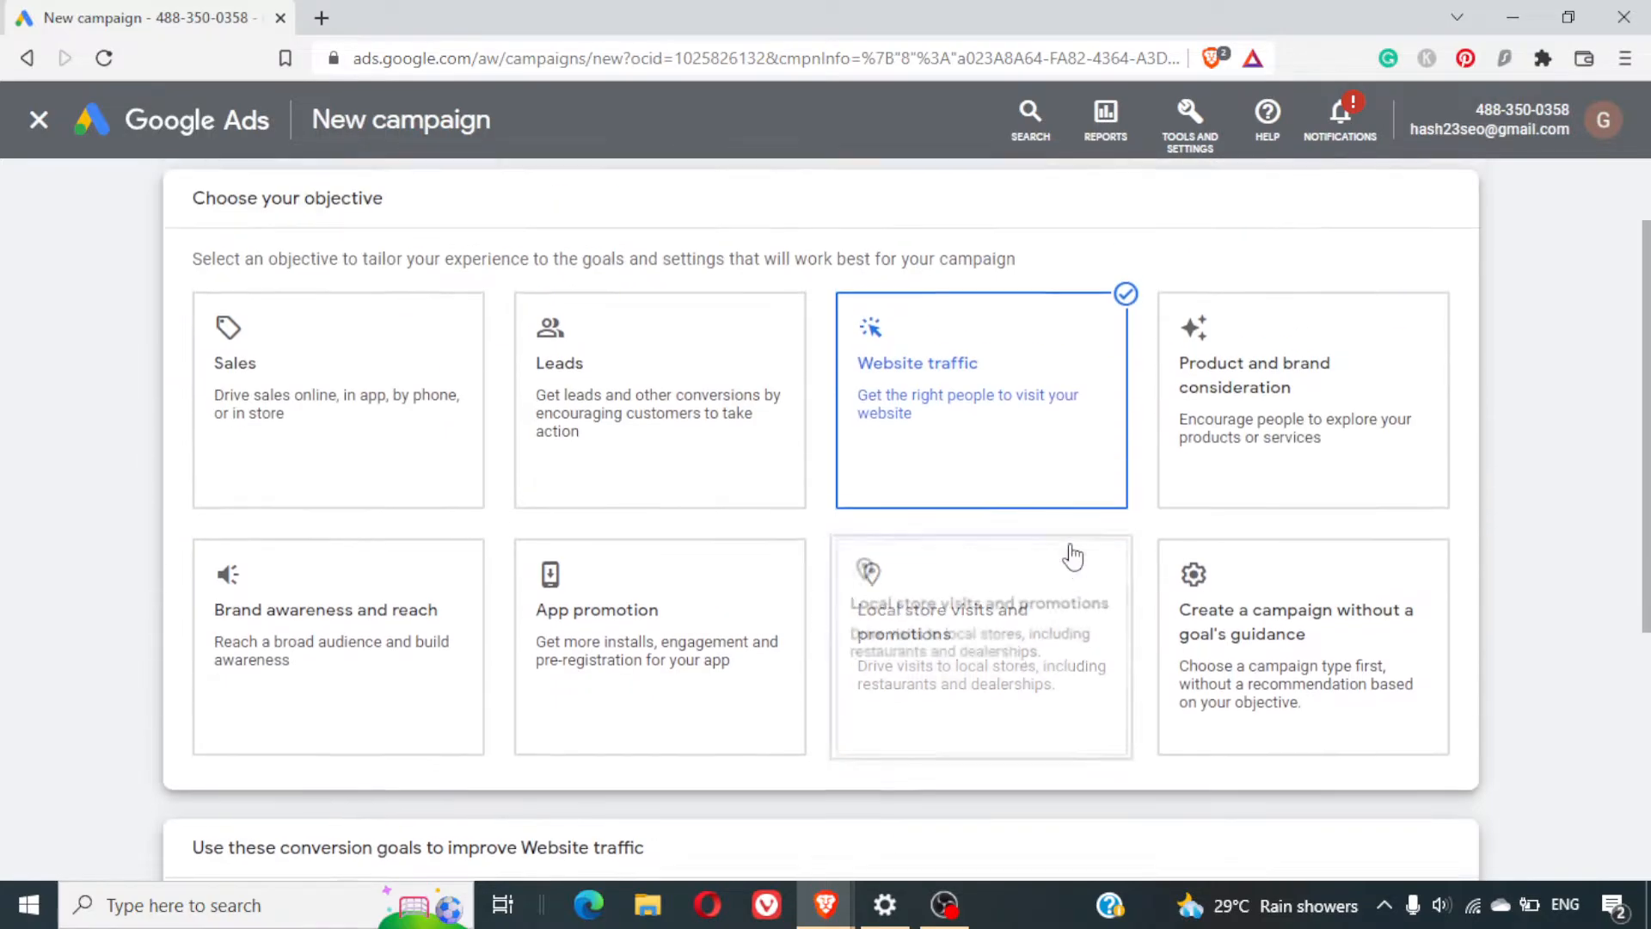
{"action": "left_click", "coordinate": [727, 404]}
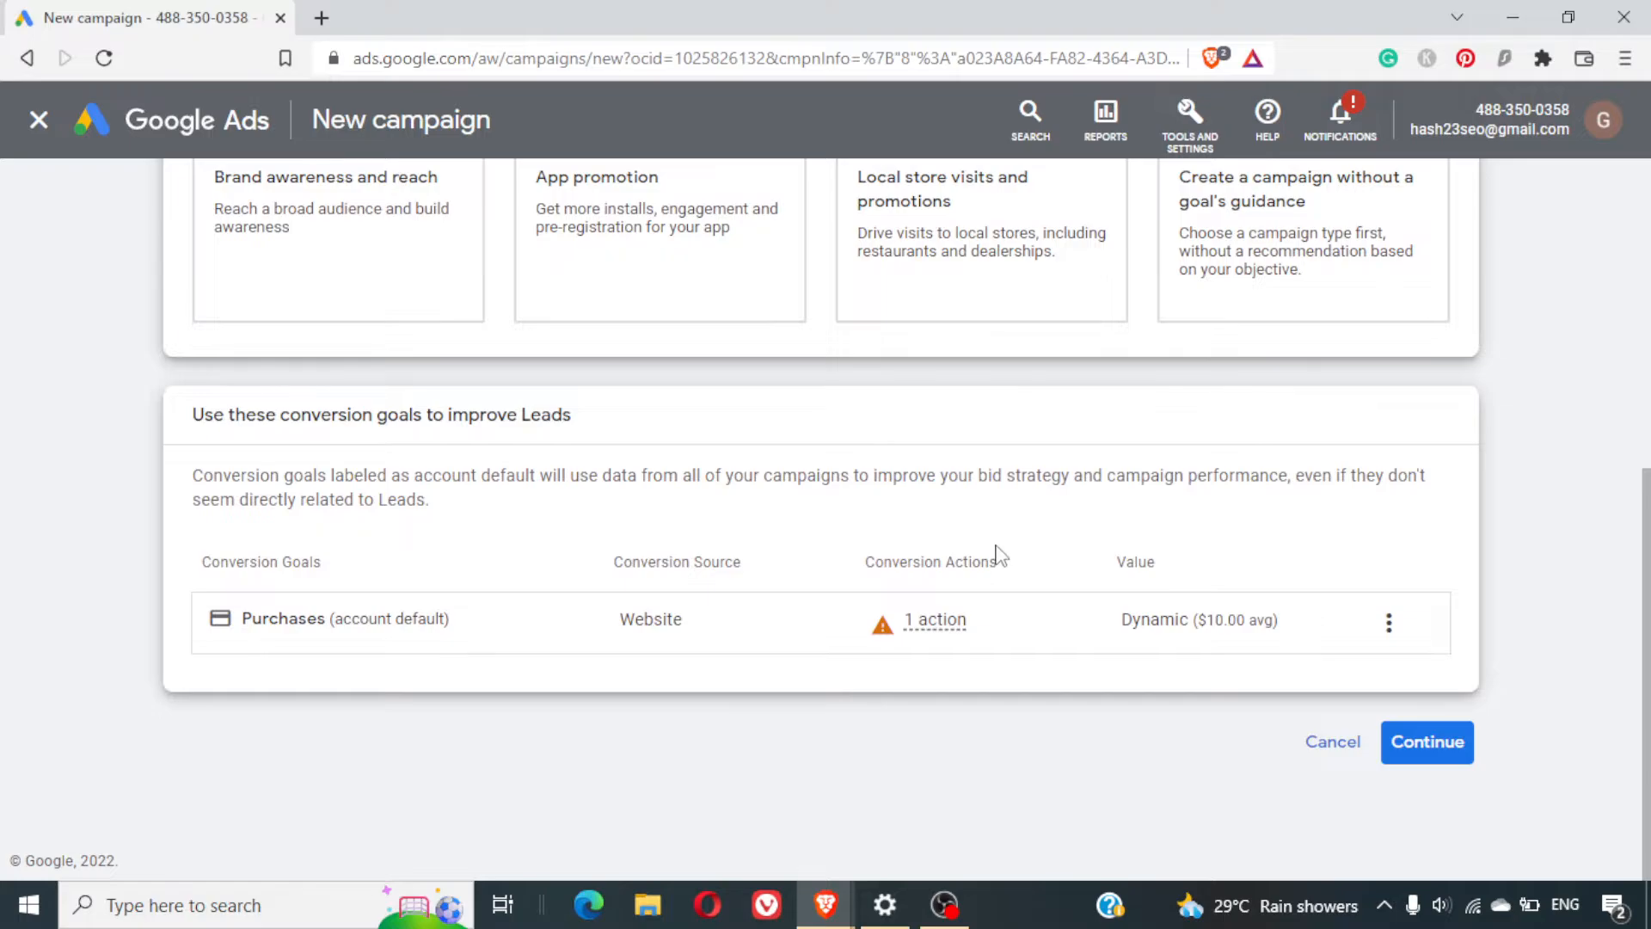
Choose the Sales objective and continue with its conversion goals to the available campaign types
{"action": "scroll", "coordinate": [998, 557], "scroll_direction": "up", "scroll_amount": 6}
{"action": "left_click", "coordinate": [396, 525]}
{"action": "left_click", "coordinate": [1425, 741]}
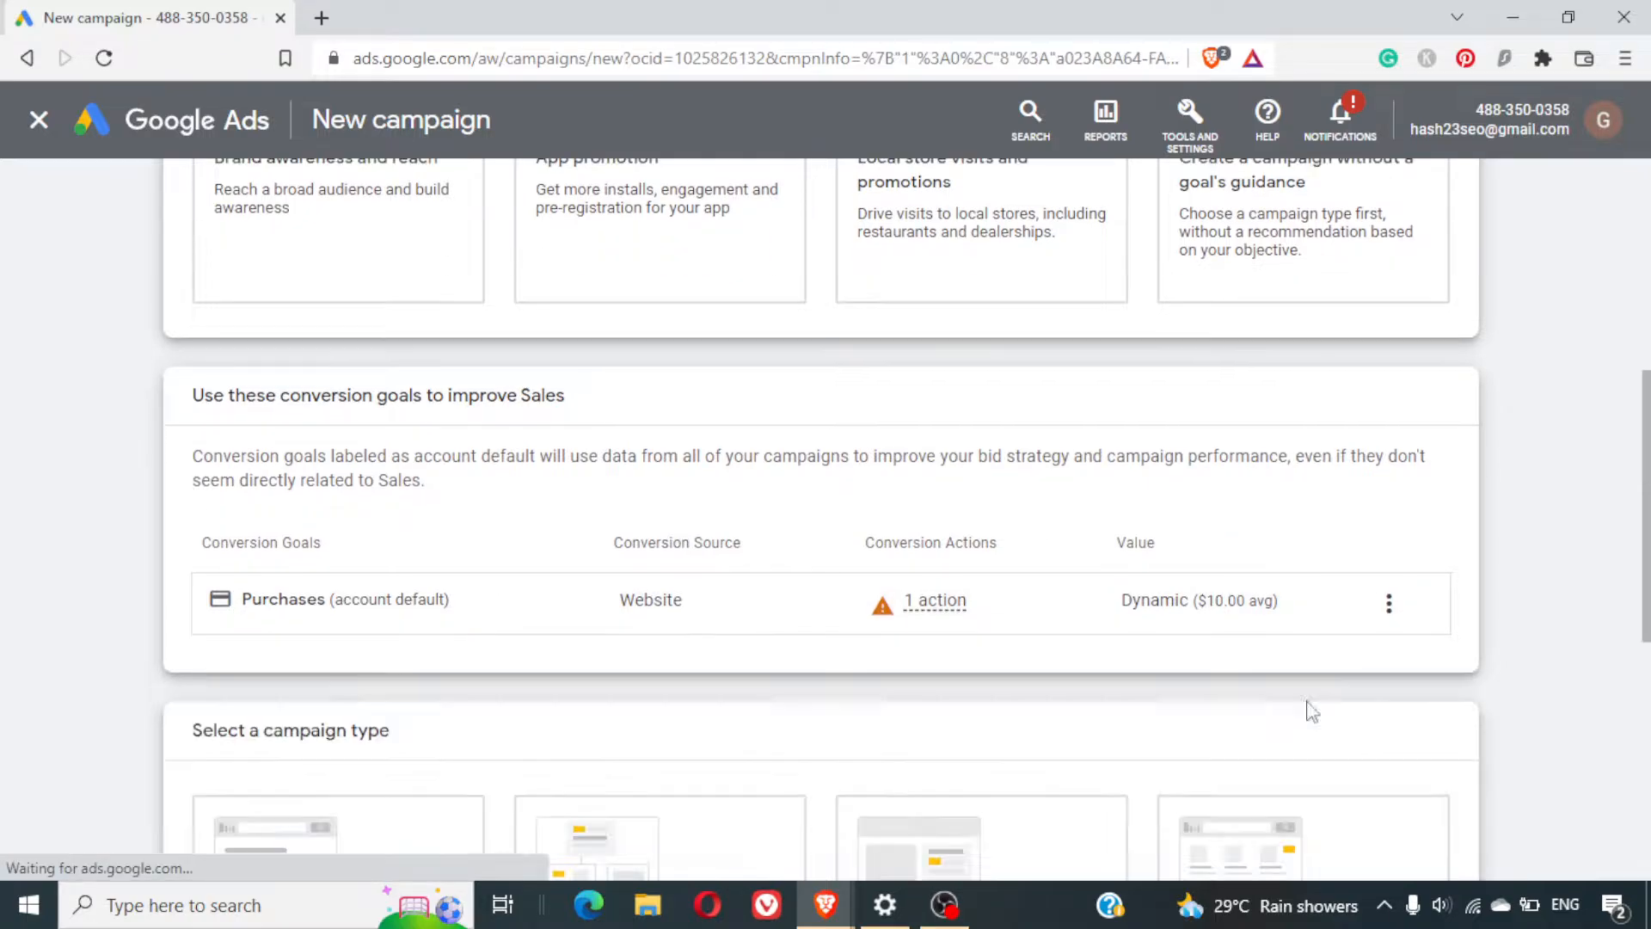
{"action": "scroll", "coordinate": [991, 544], "scroll_direction": "up", "scroll_amount": 4}
{"action": "scroll", "coordinate": [991, 543], "scroll_direction": "down", "scroll_amount": 2}
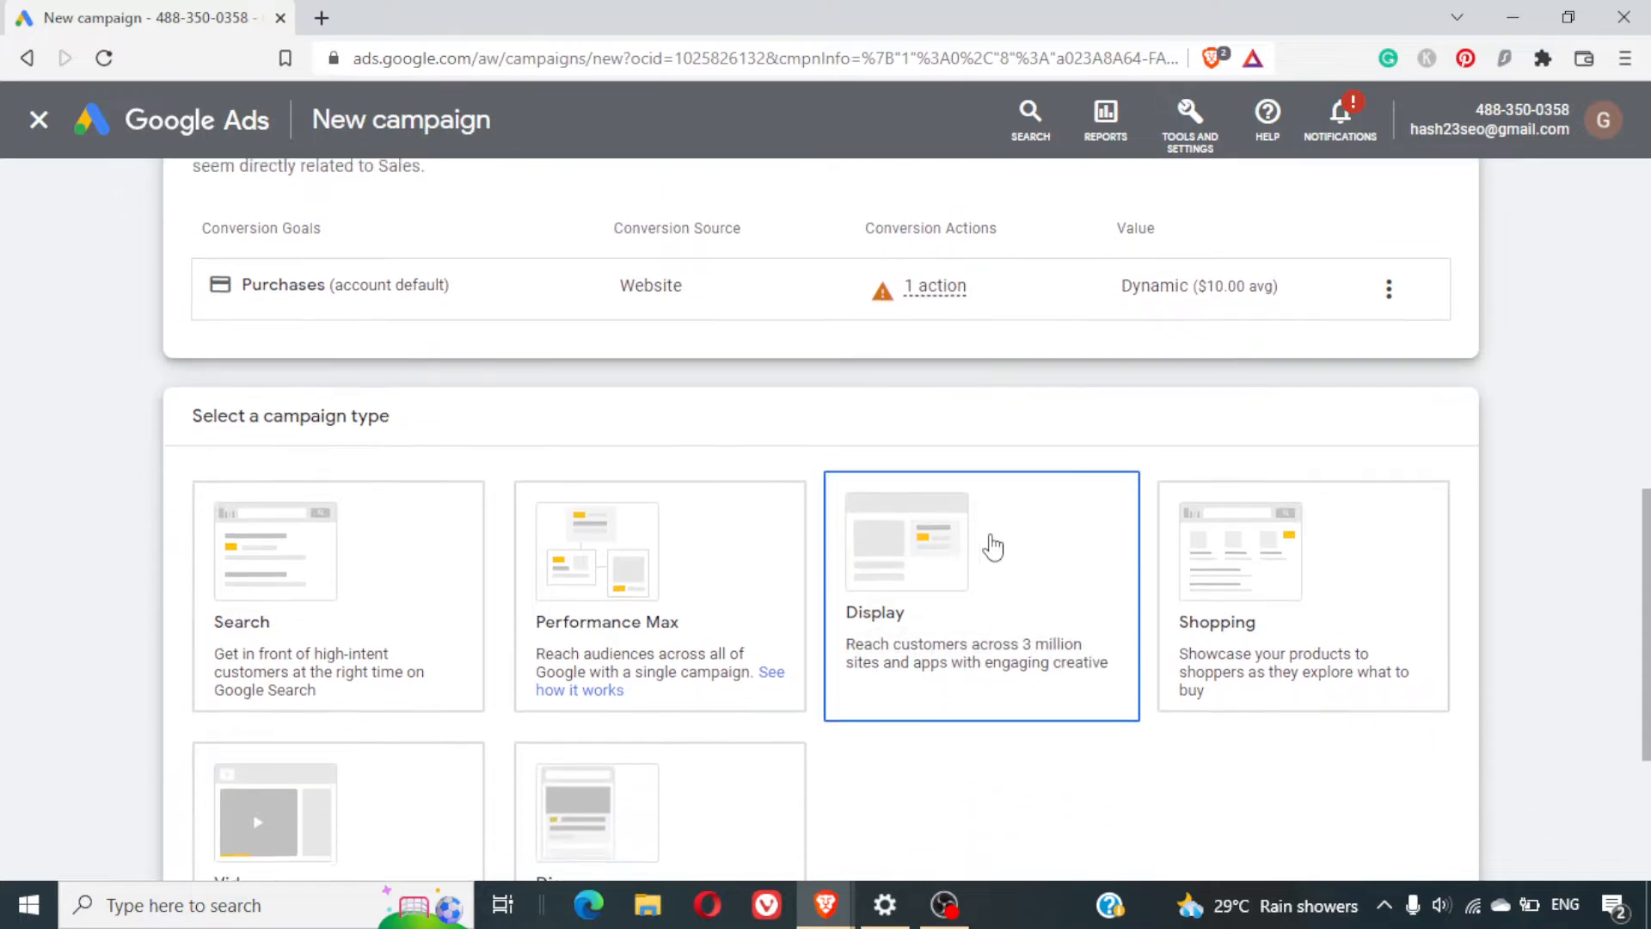
{"action": "left_click", "coordinate": [340, 529]}
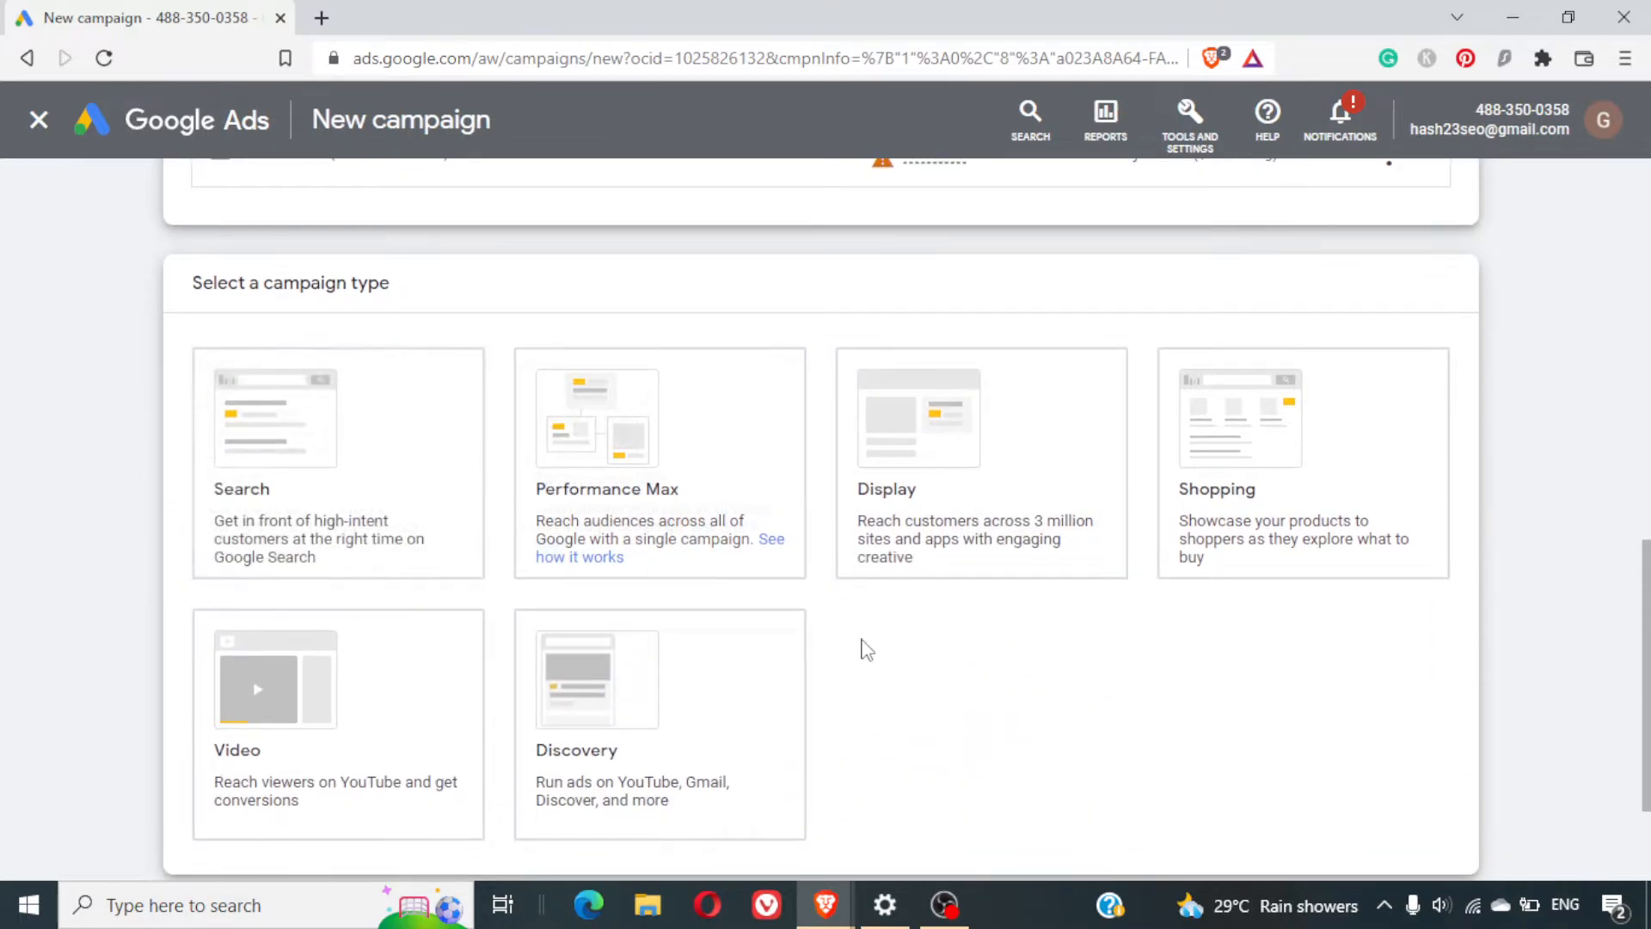
Examine the list of campaign objectives and the campaign types offered for Sales
{"action": "scroll", "coordinate": [860, 645], "scroll_direction": "up", "scroll_amount": 10}
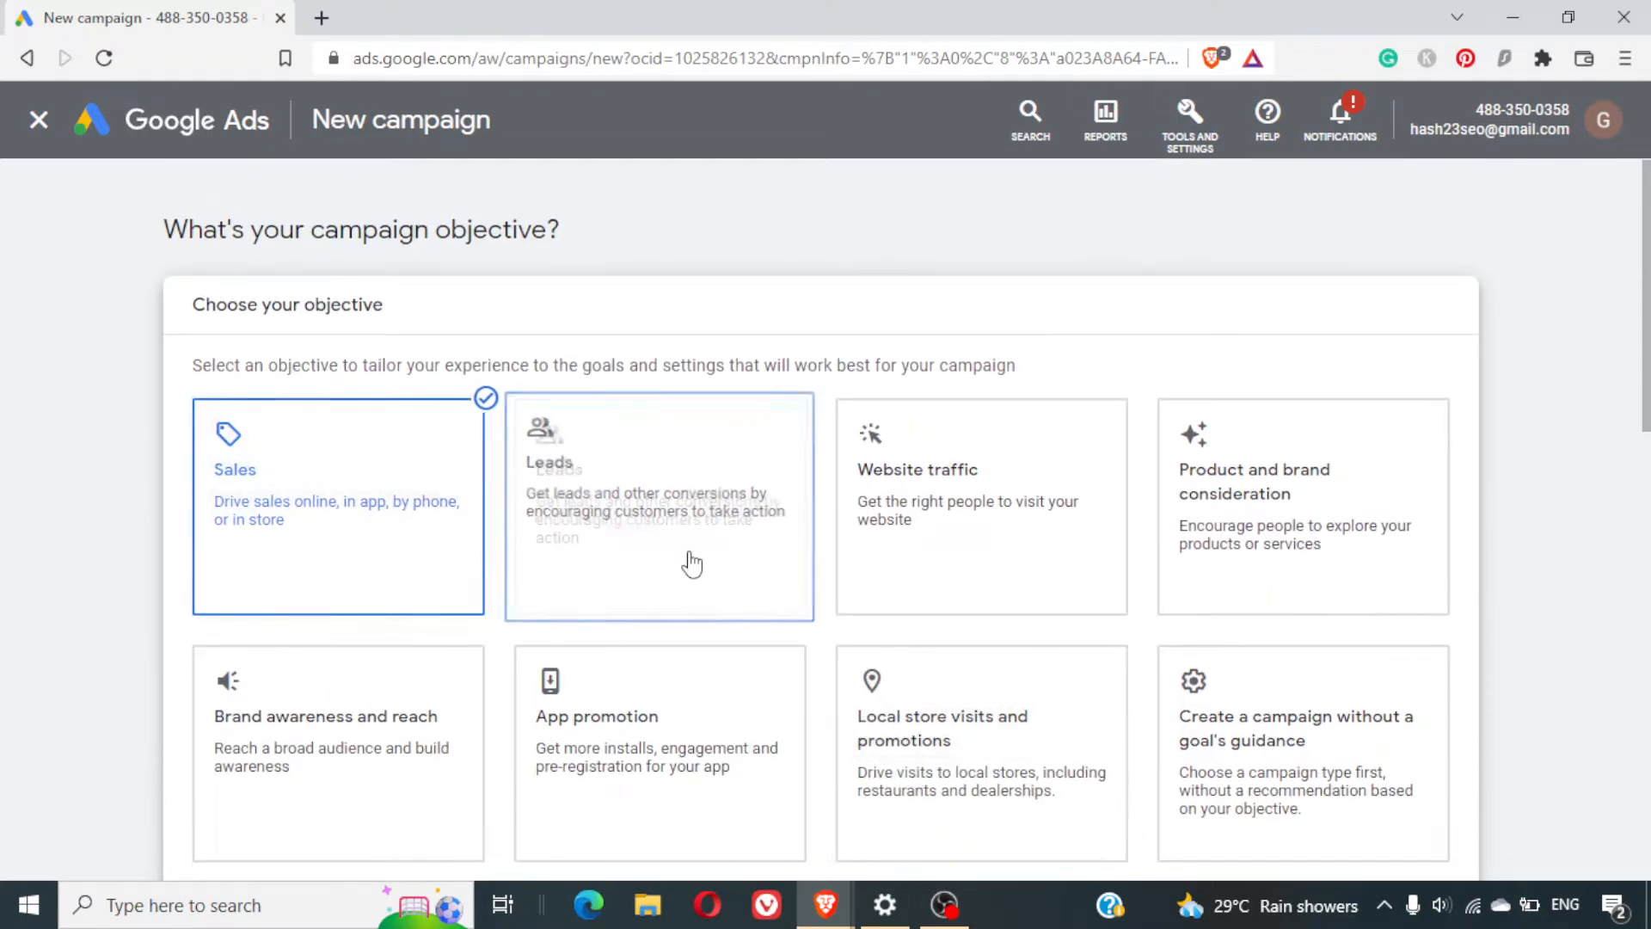
{"action": "scroll", "coordinate": [907, 547], "scroll_direction": "down", "scroll_amount": 3}
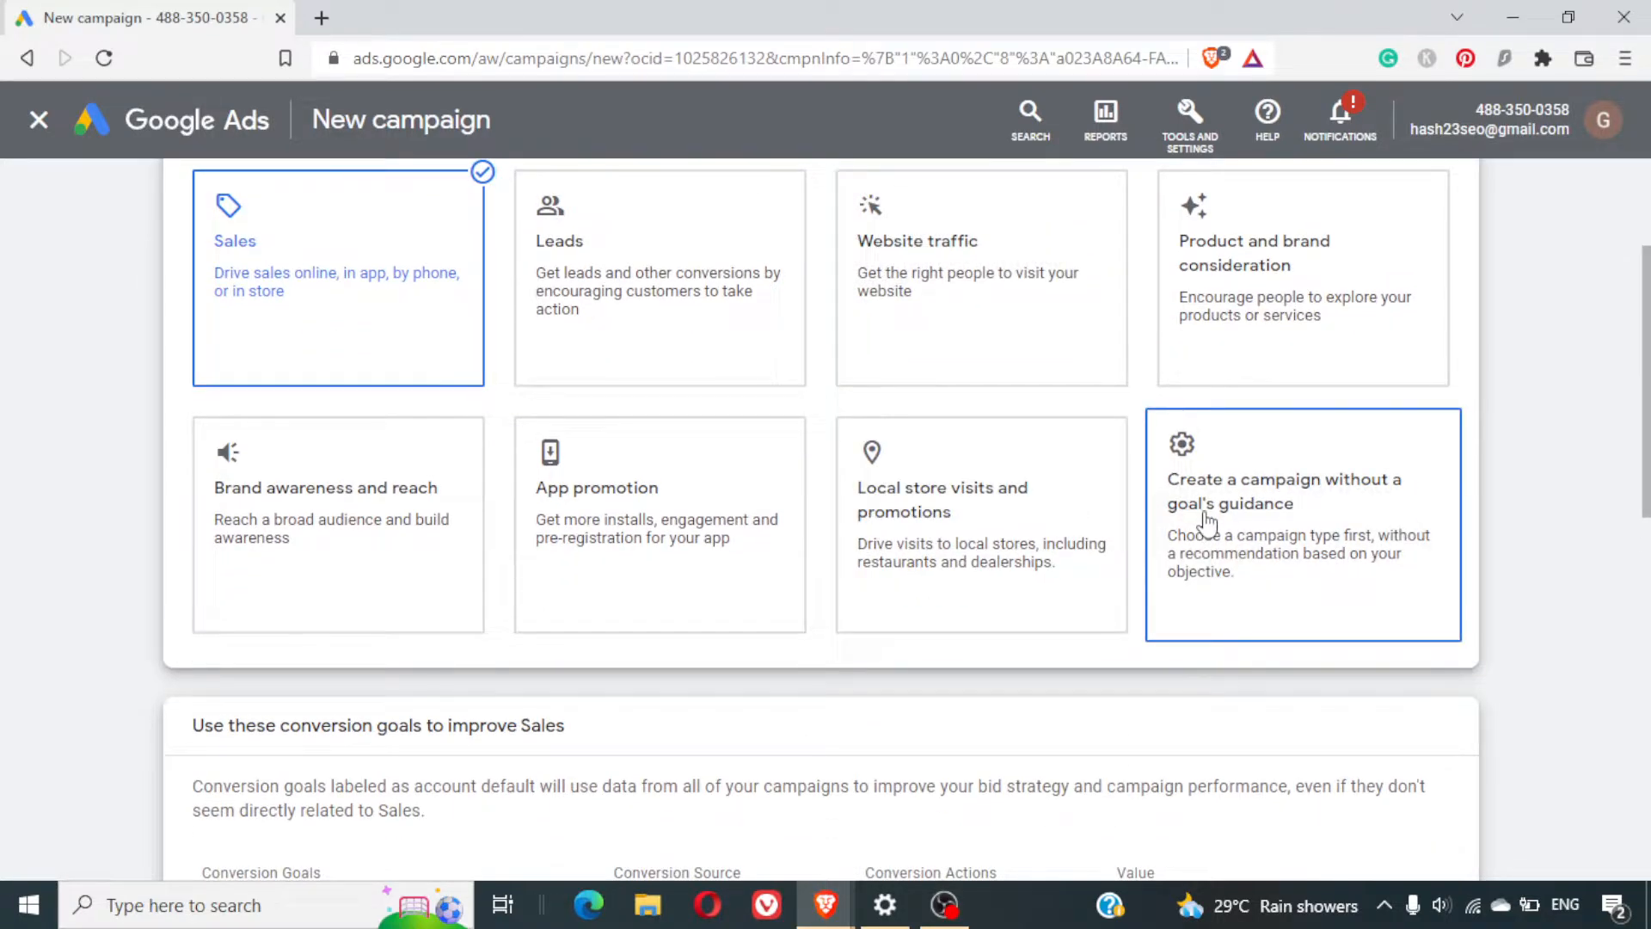
{"action": "scroll", "coordinate": [1208, 521], "scroll_direction": "up", "scroll_amount": 1}
{"action": "scroll", "coordinate": [1209, 521], "scroll_direction": "down", "scroll_amount": 2}
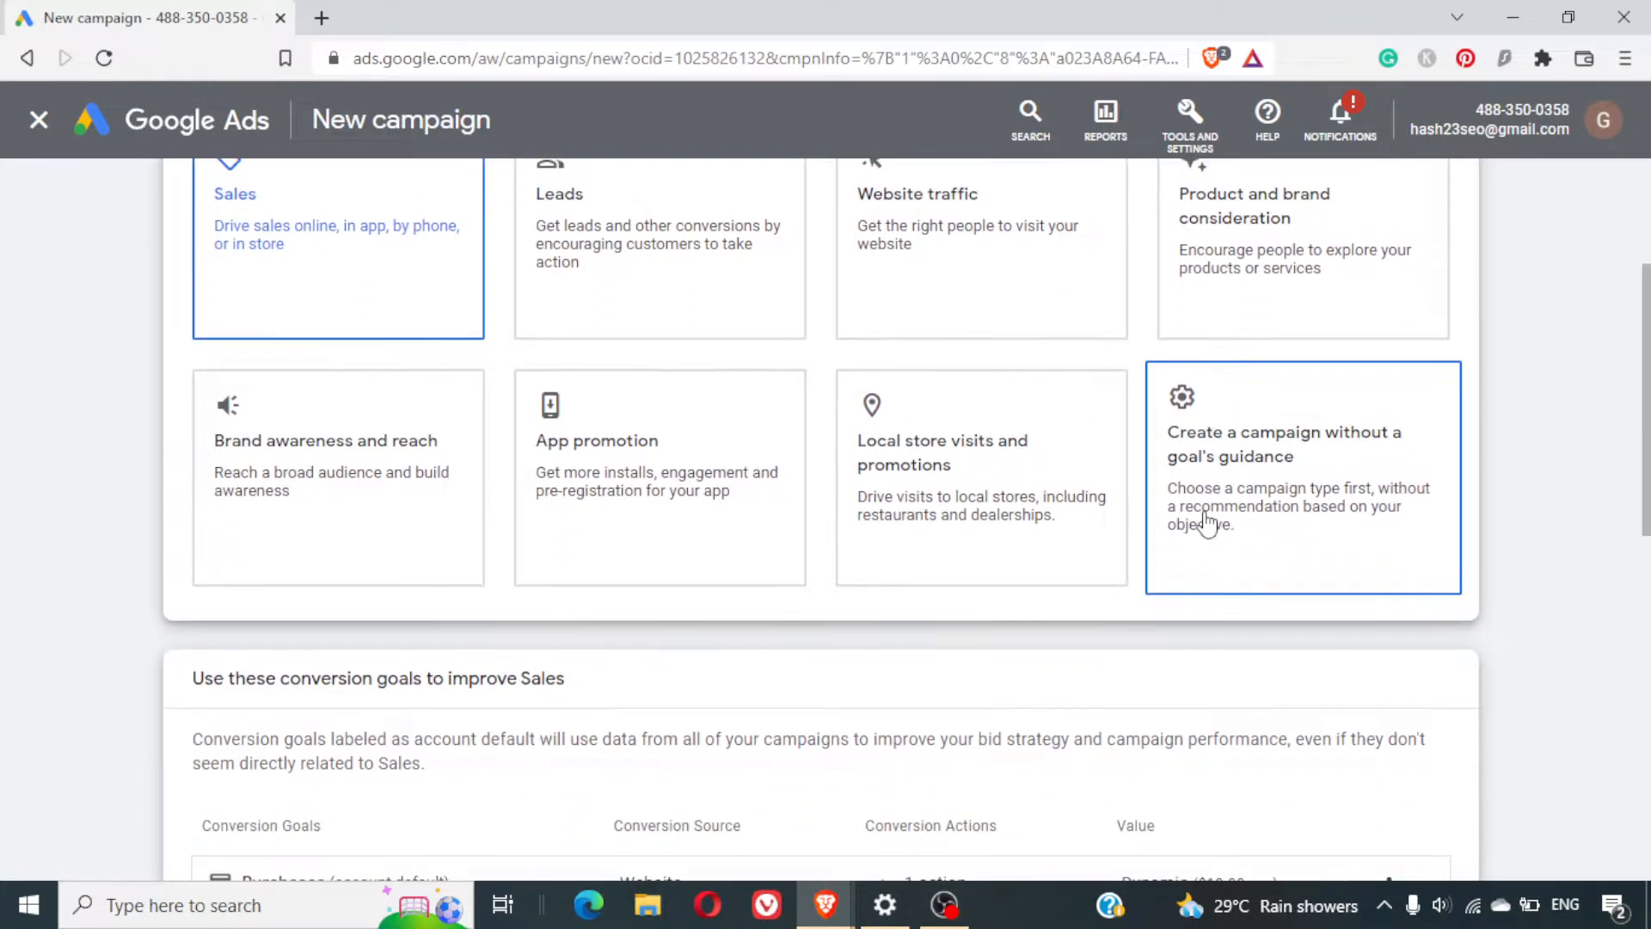
{"action": "scroll", "coordinate": [1234, 479], "scroll_direction": "up", "scroll_amount": 1}
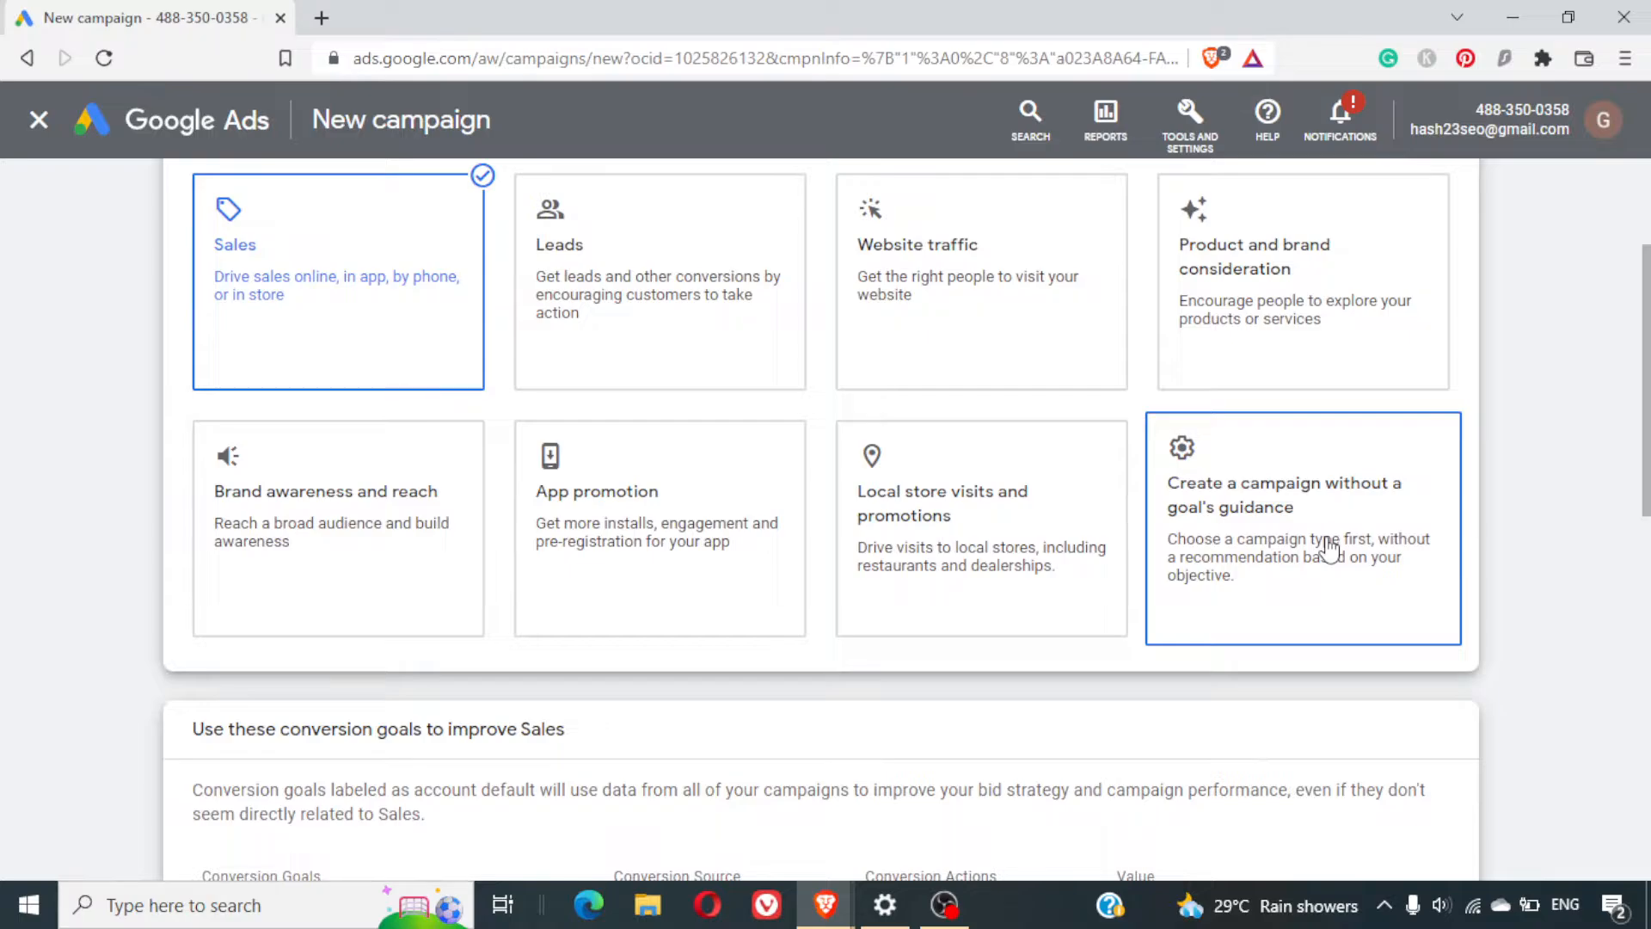
{"action": "scroll", "coordinate": [1328, 549], "scroll_direction": "down", "scroll_amount": 8}
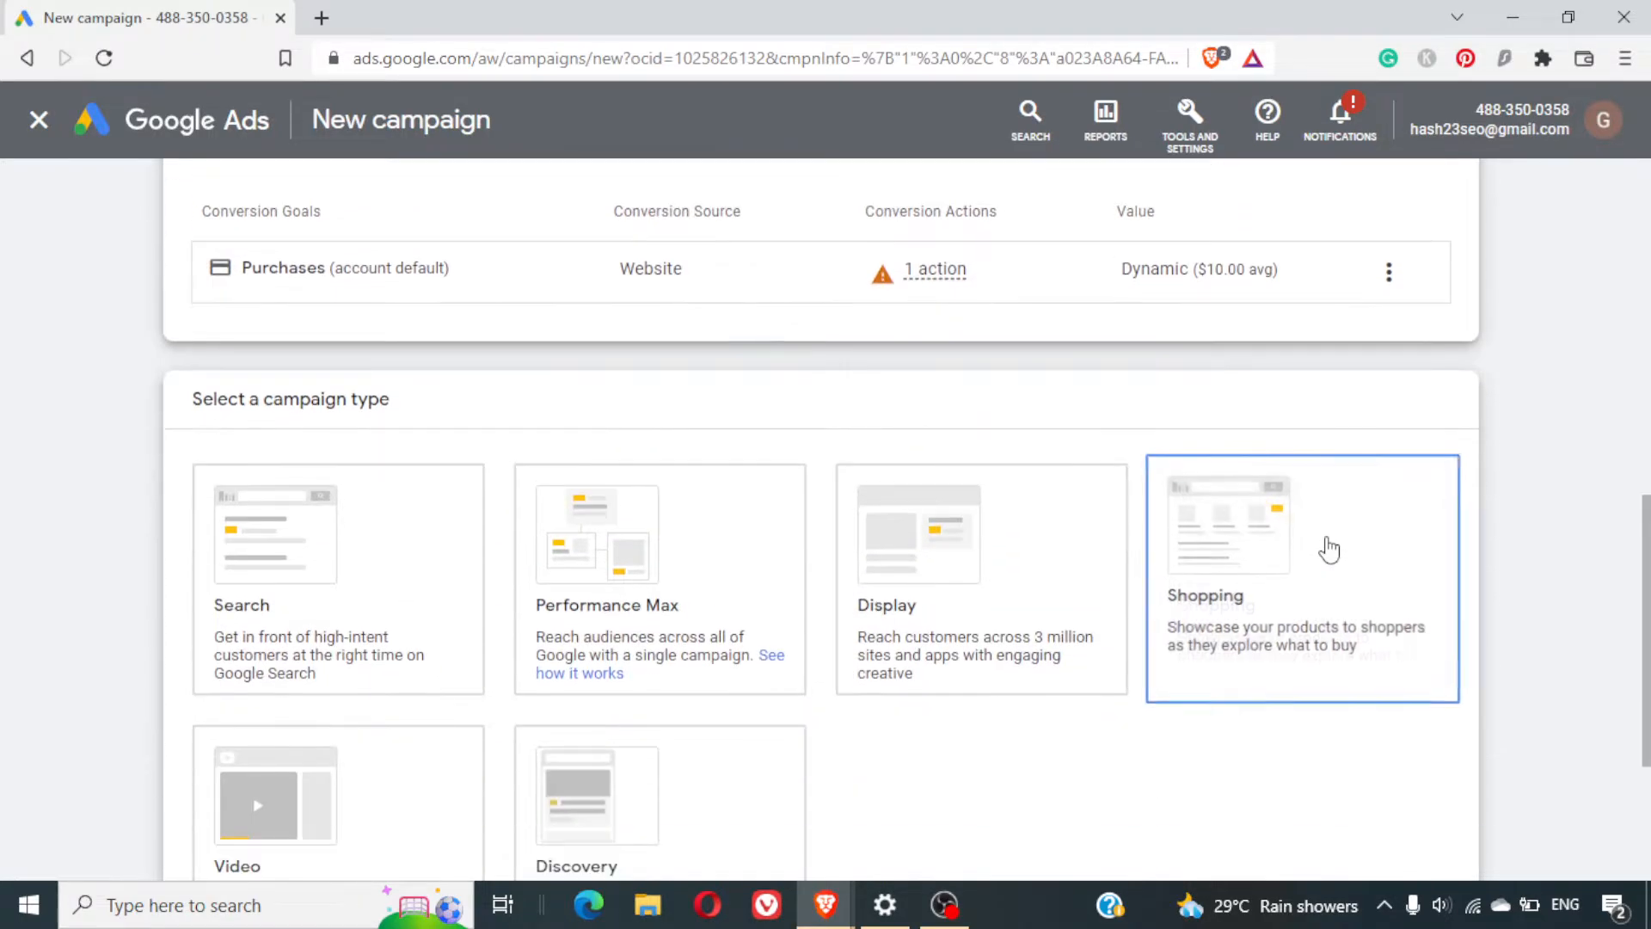
{"action": "scroll", "coordinate": [1329, 548], "scroll_direction": "up", "scroll_amount": 8}
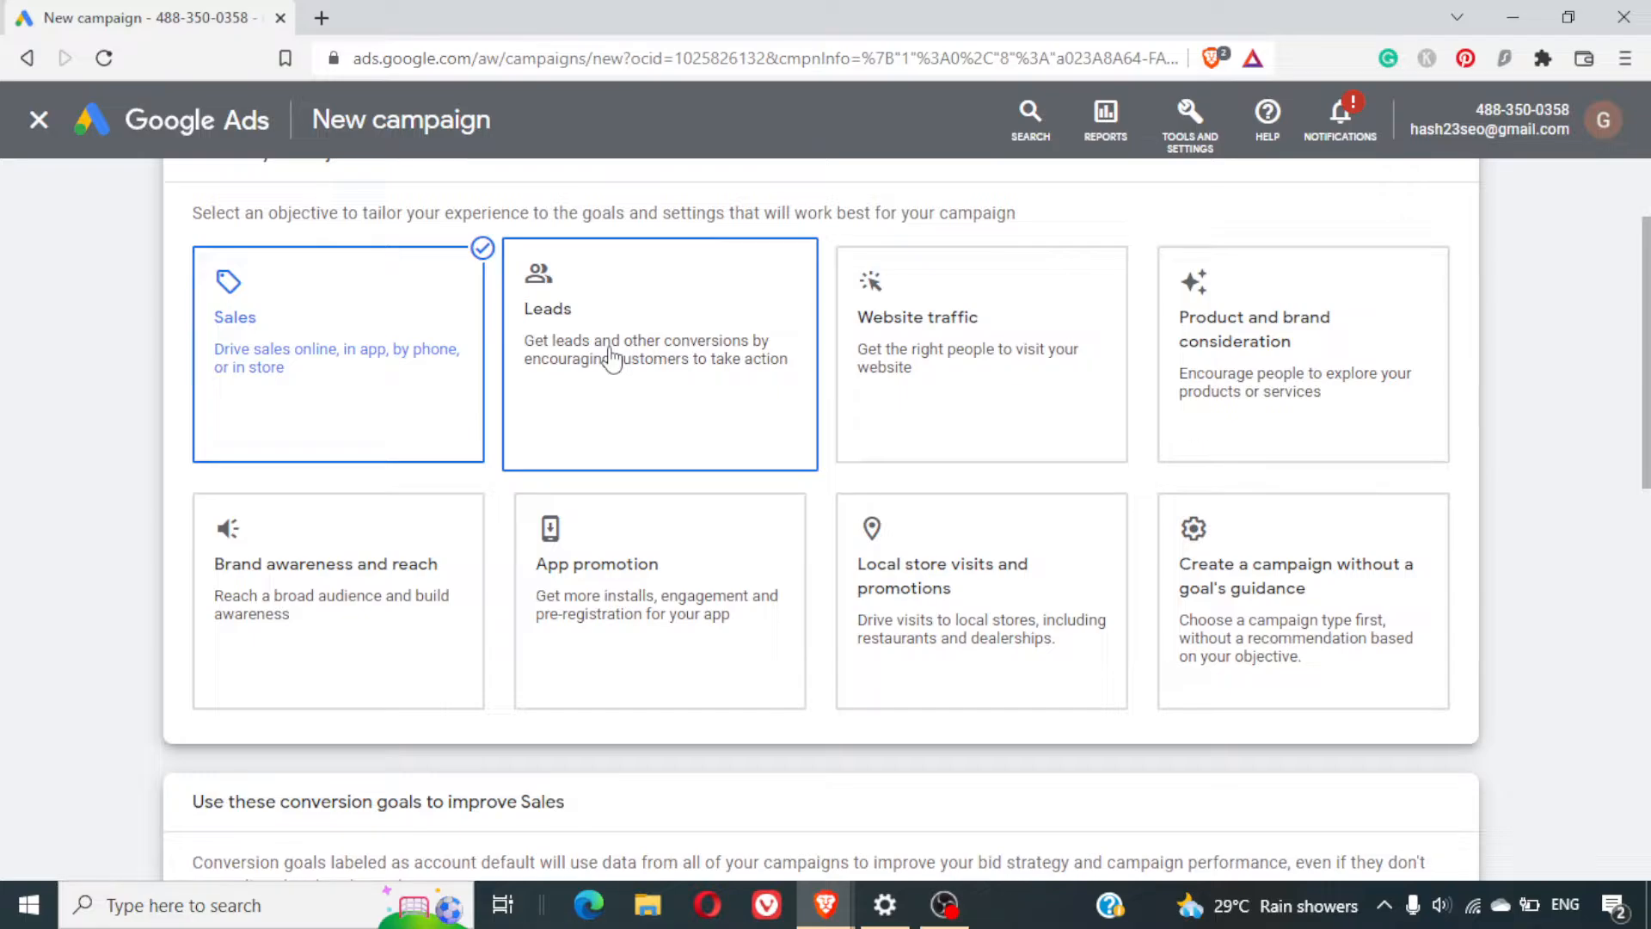
Set the objective to Create a campaign without a goal's guidance, select the Search campaign type, and continue
{"action": "left_click", "coordinate": [1329, 587]}
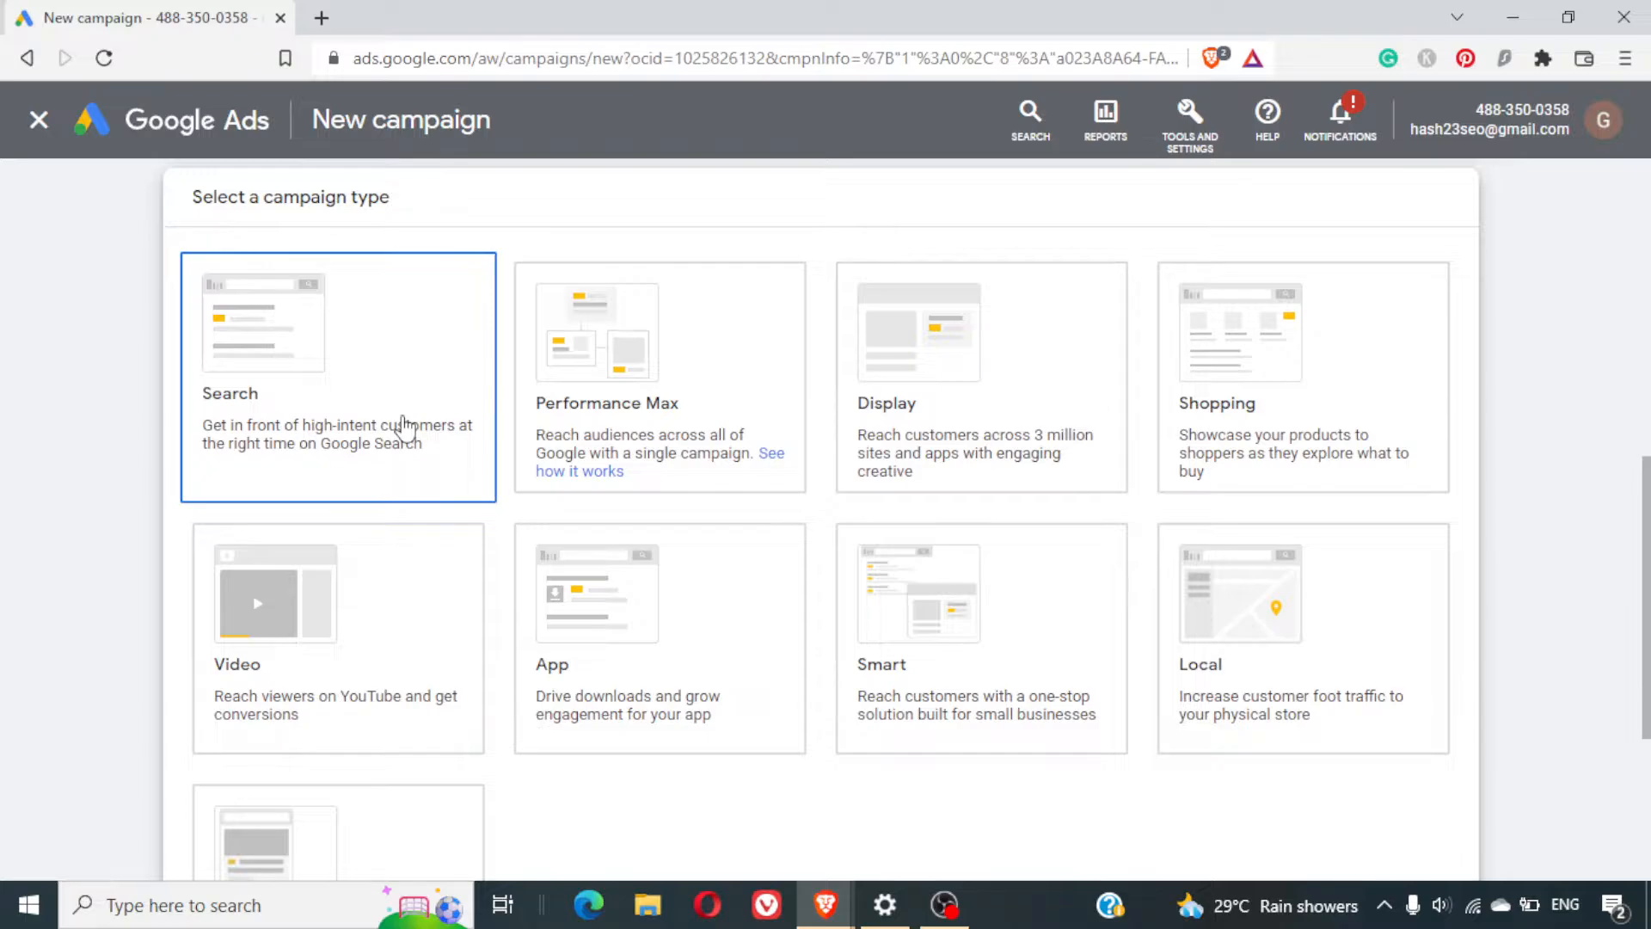
{"action": "scroll", "coordinate": [1014, 678], "scroll_direction": "down", "scroll_amount": 8}
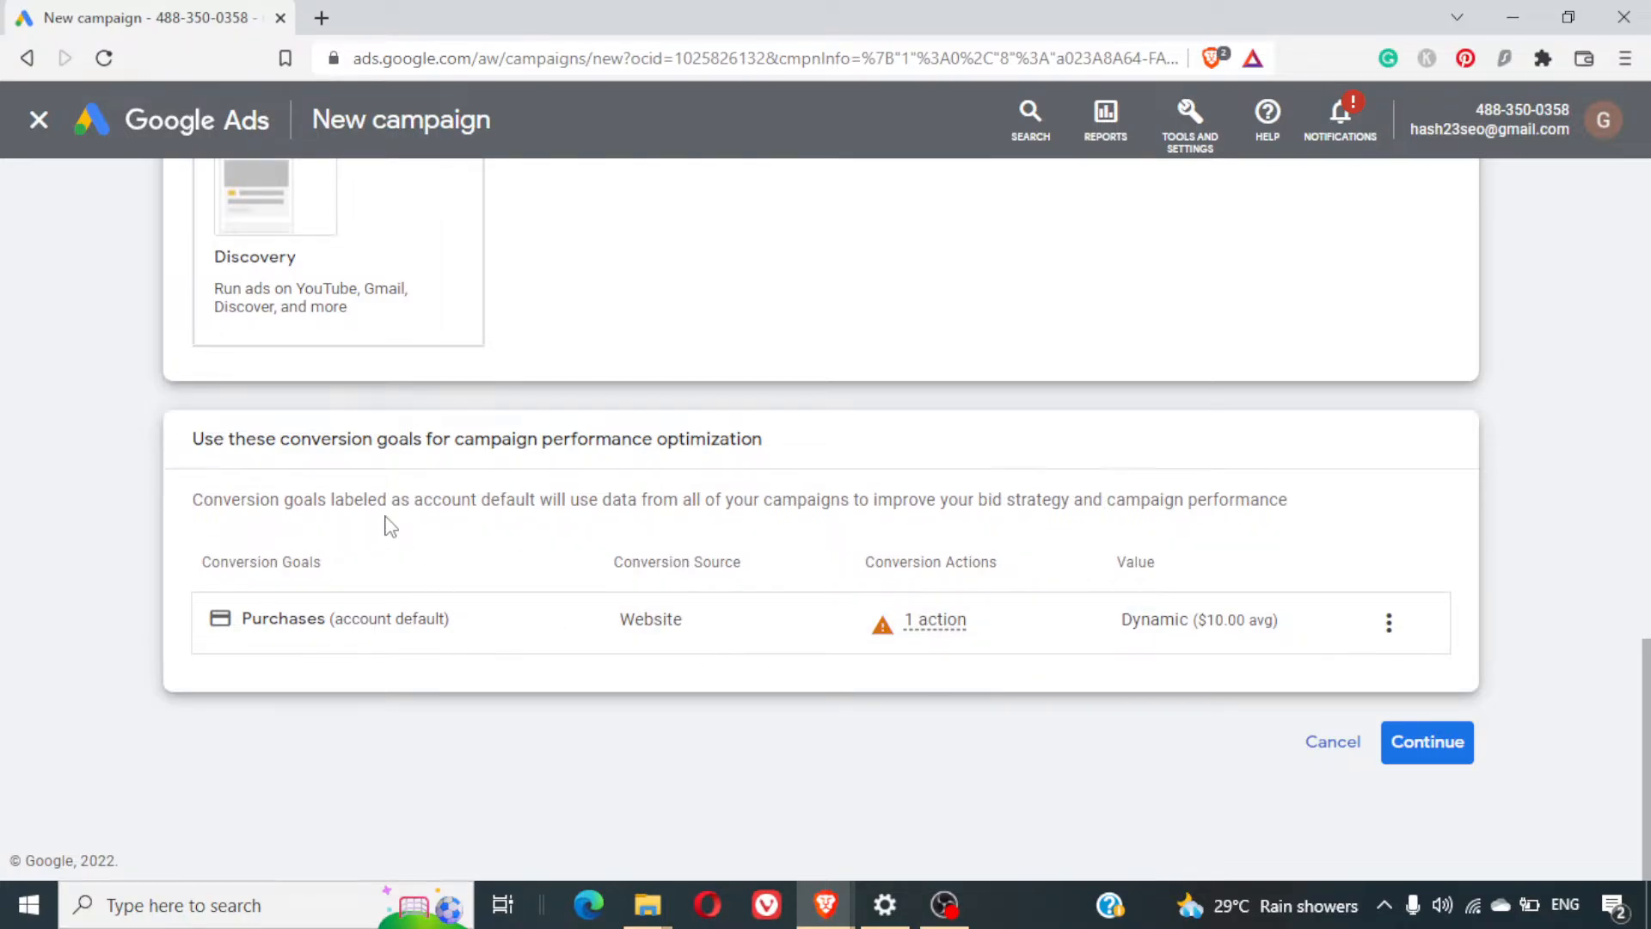
{"action": "scroll", "coordinate": [385, 515], "scroll_direction": "up", "scroll_amount": 5}
{"action": "scroll", "coordinate": [385, 516], "scroll_direction": "down", "scroll_amount": 6}
{"action": "left_click", "coordinate": [1425, 741]}
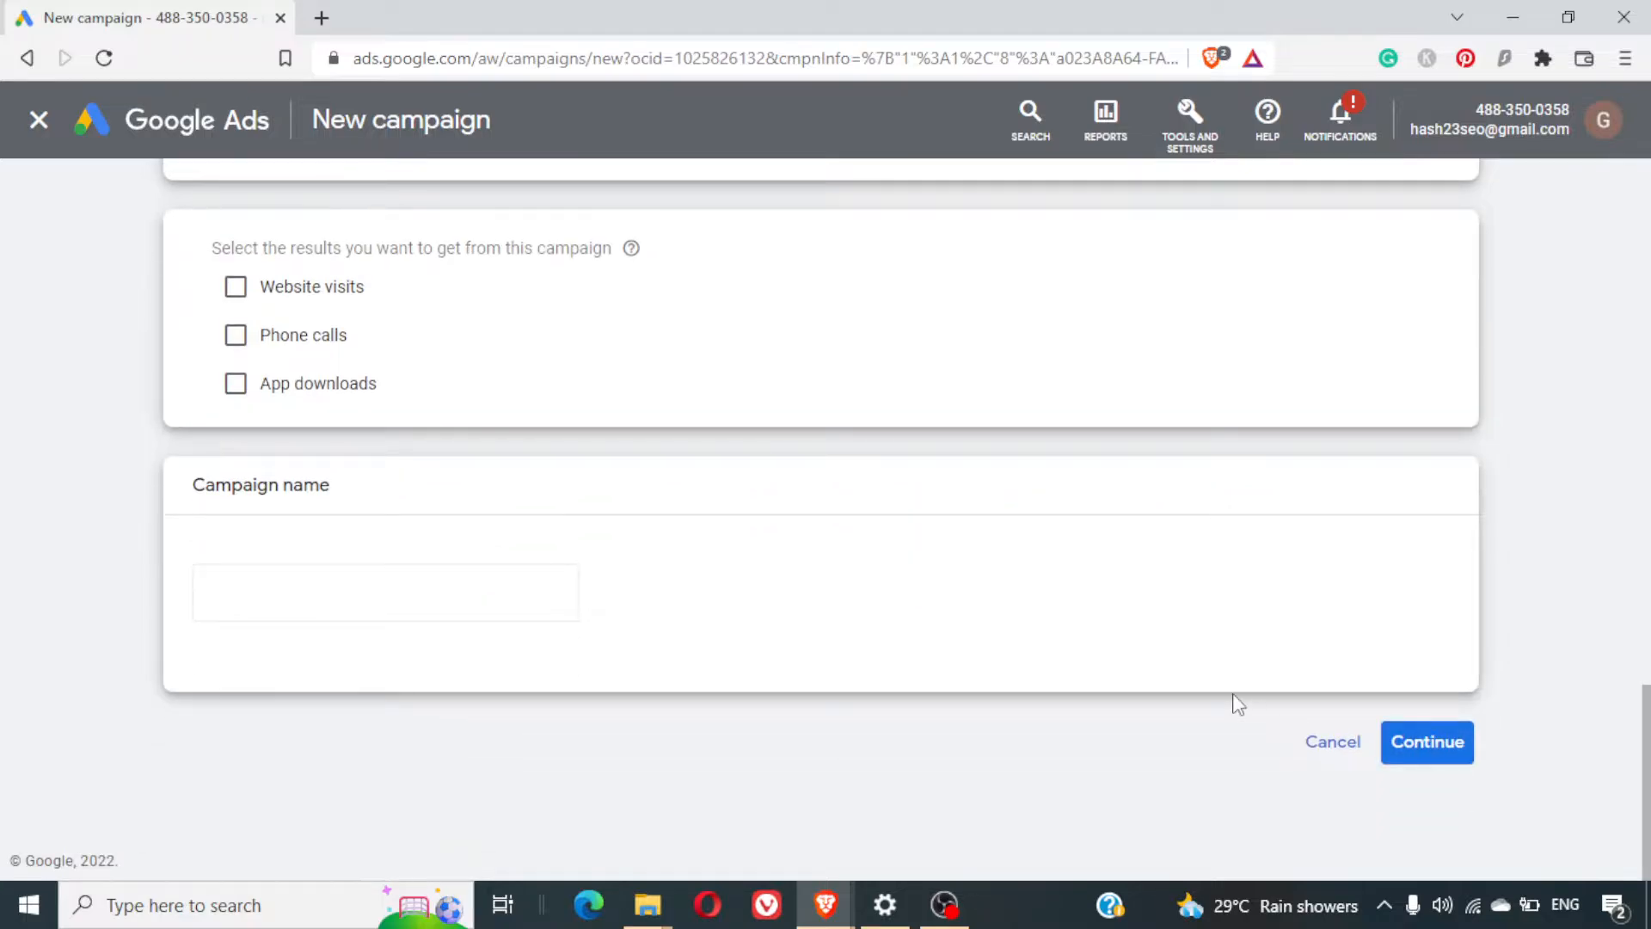
Select Website visits, Phone calls and App downloads as the results to get from this campaign
{"action": "scroll", "coordinate": [1238, 703], "scroll_direction": "up", "scroll_amount": 2}
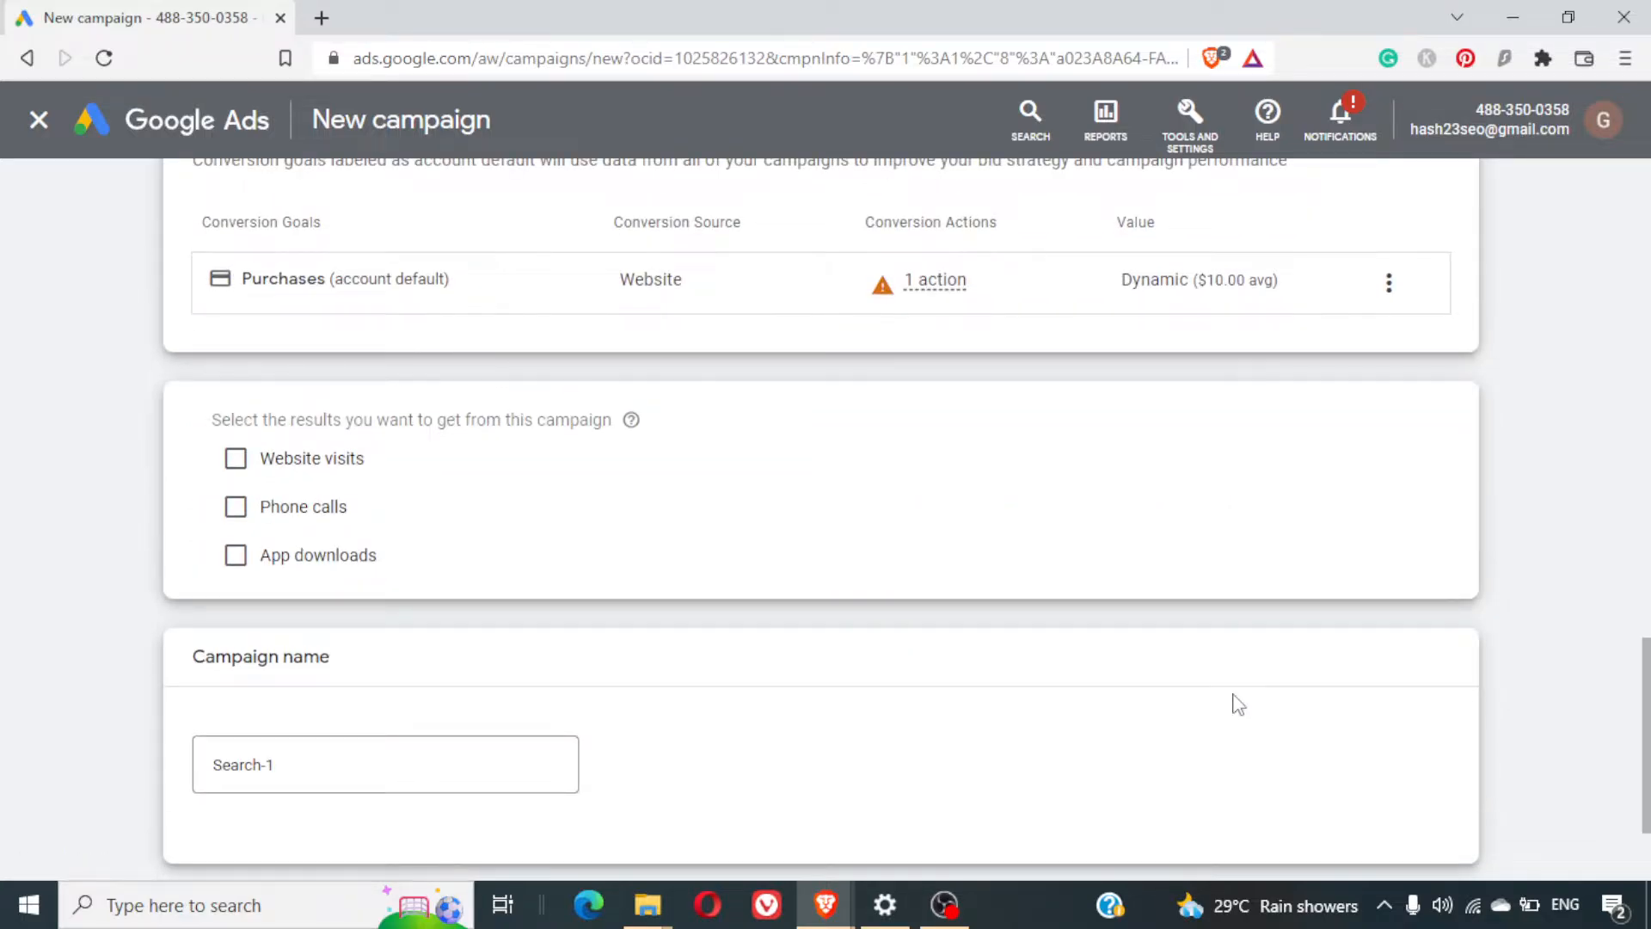
{"action": "scroll", "coordinate": [1237, 704], "scroll_direction": "down", "scroll_amount": 1}
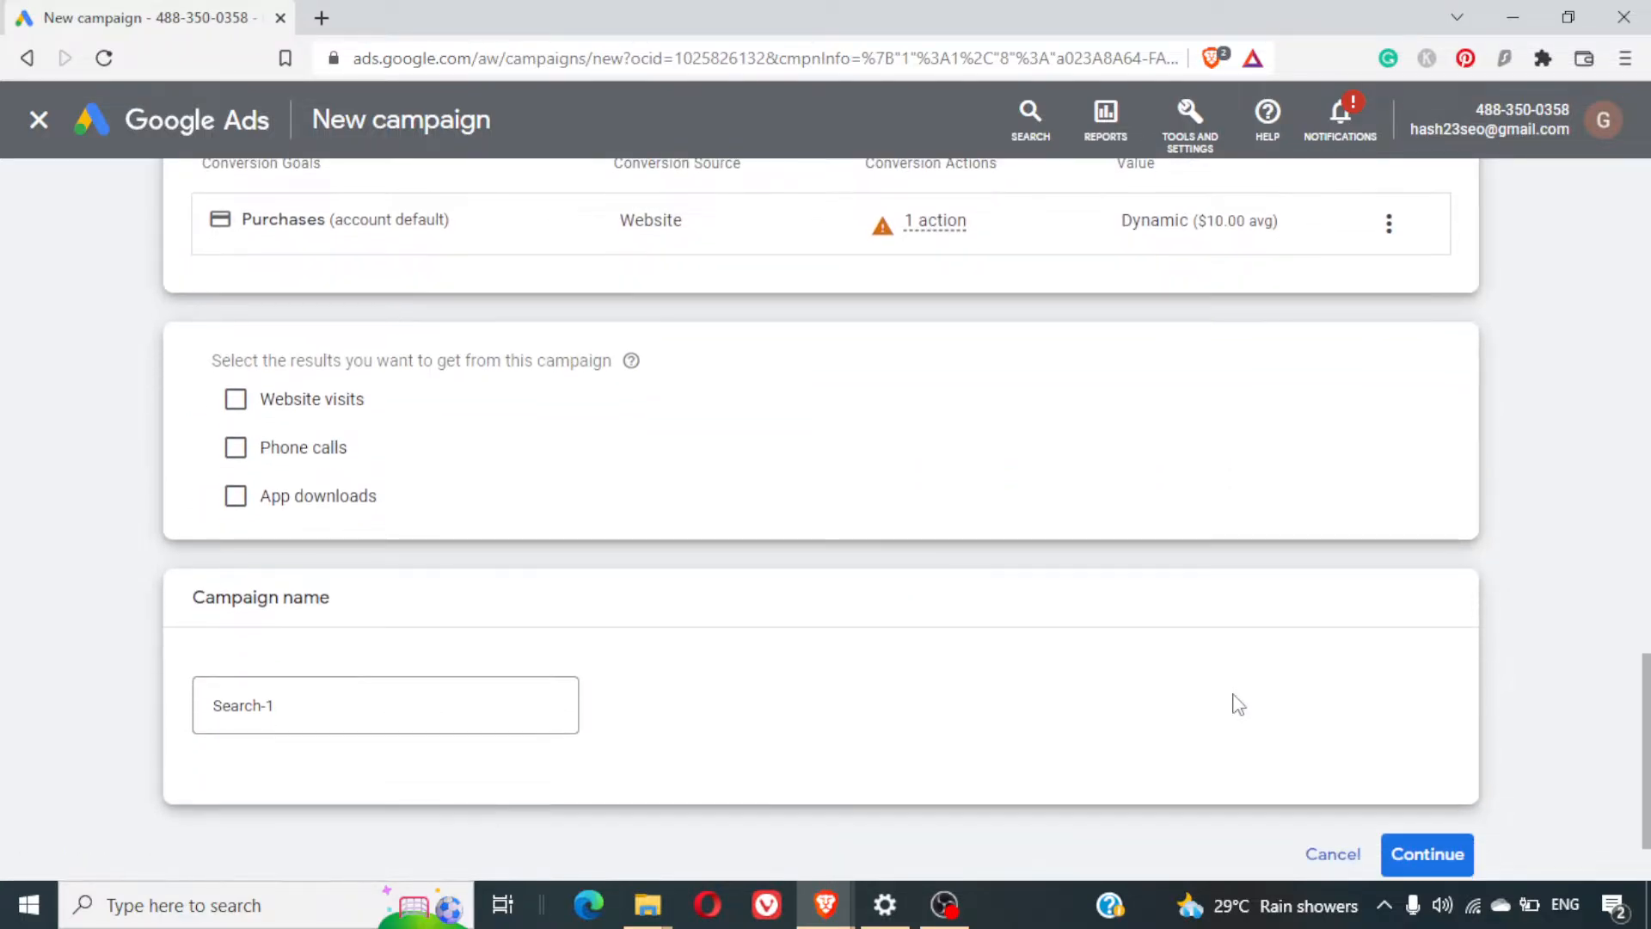
{"action": "triple_click", "coordinate": [425, 360]}
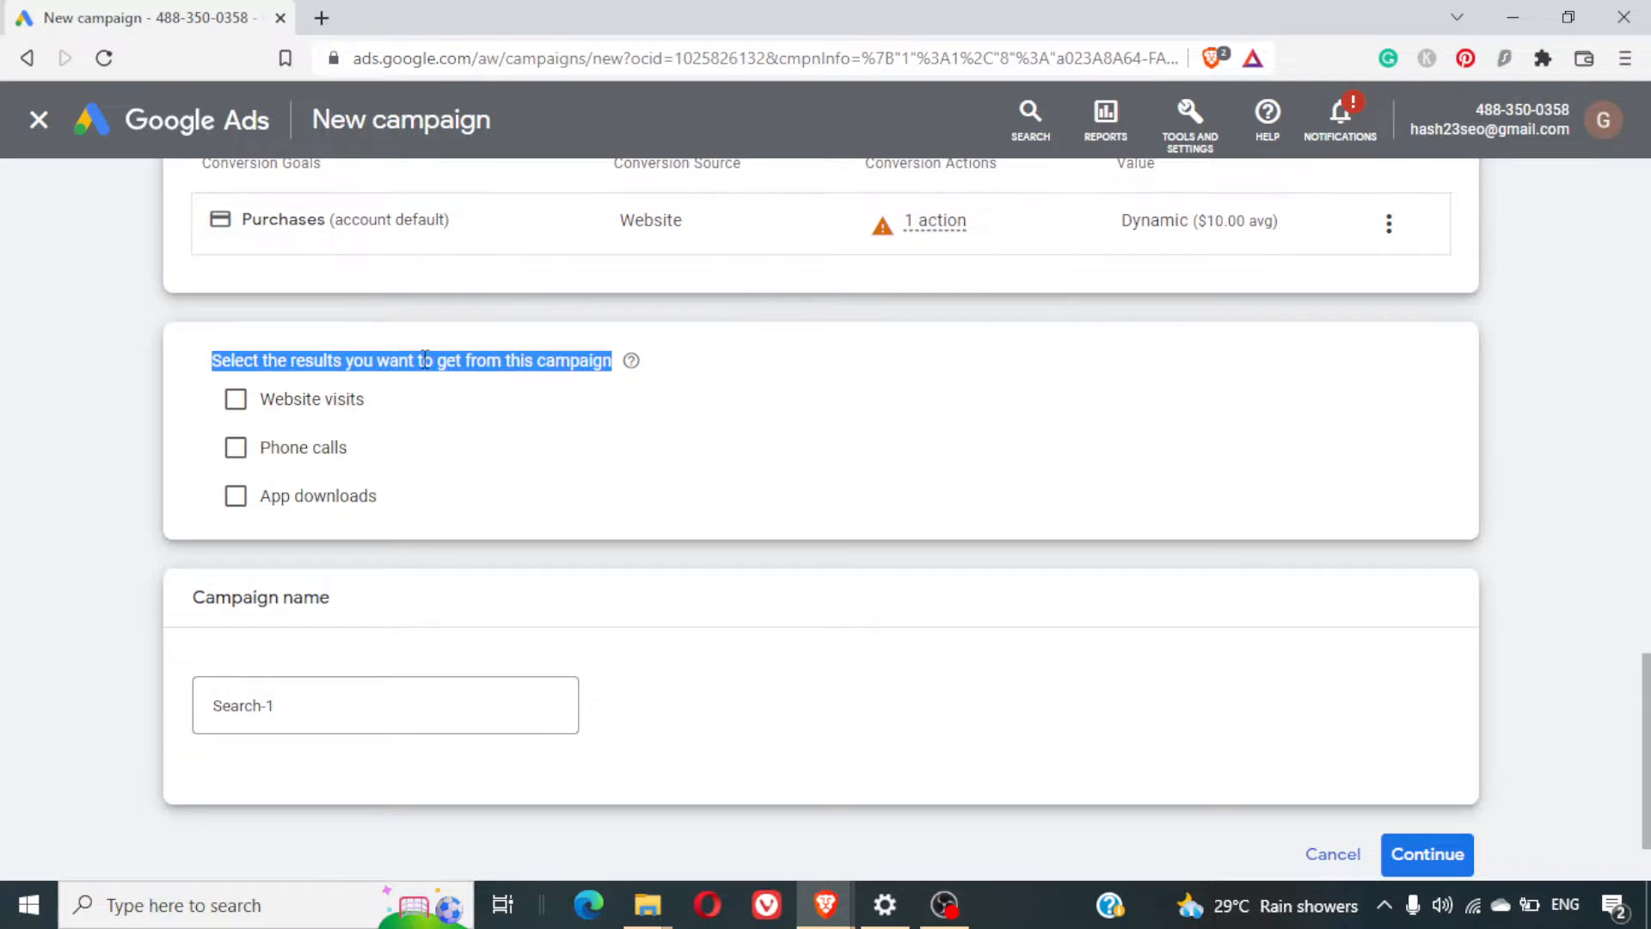
{"action": "left_click", "coordinate": [236, 400]}
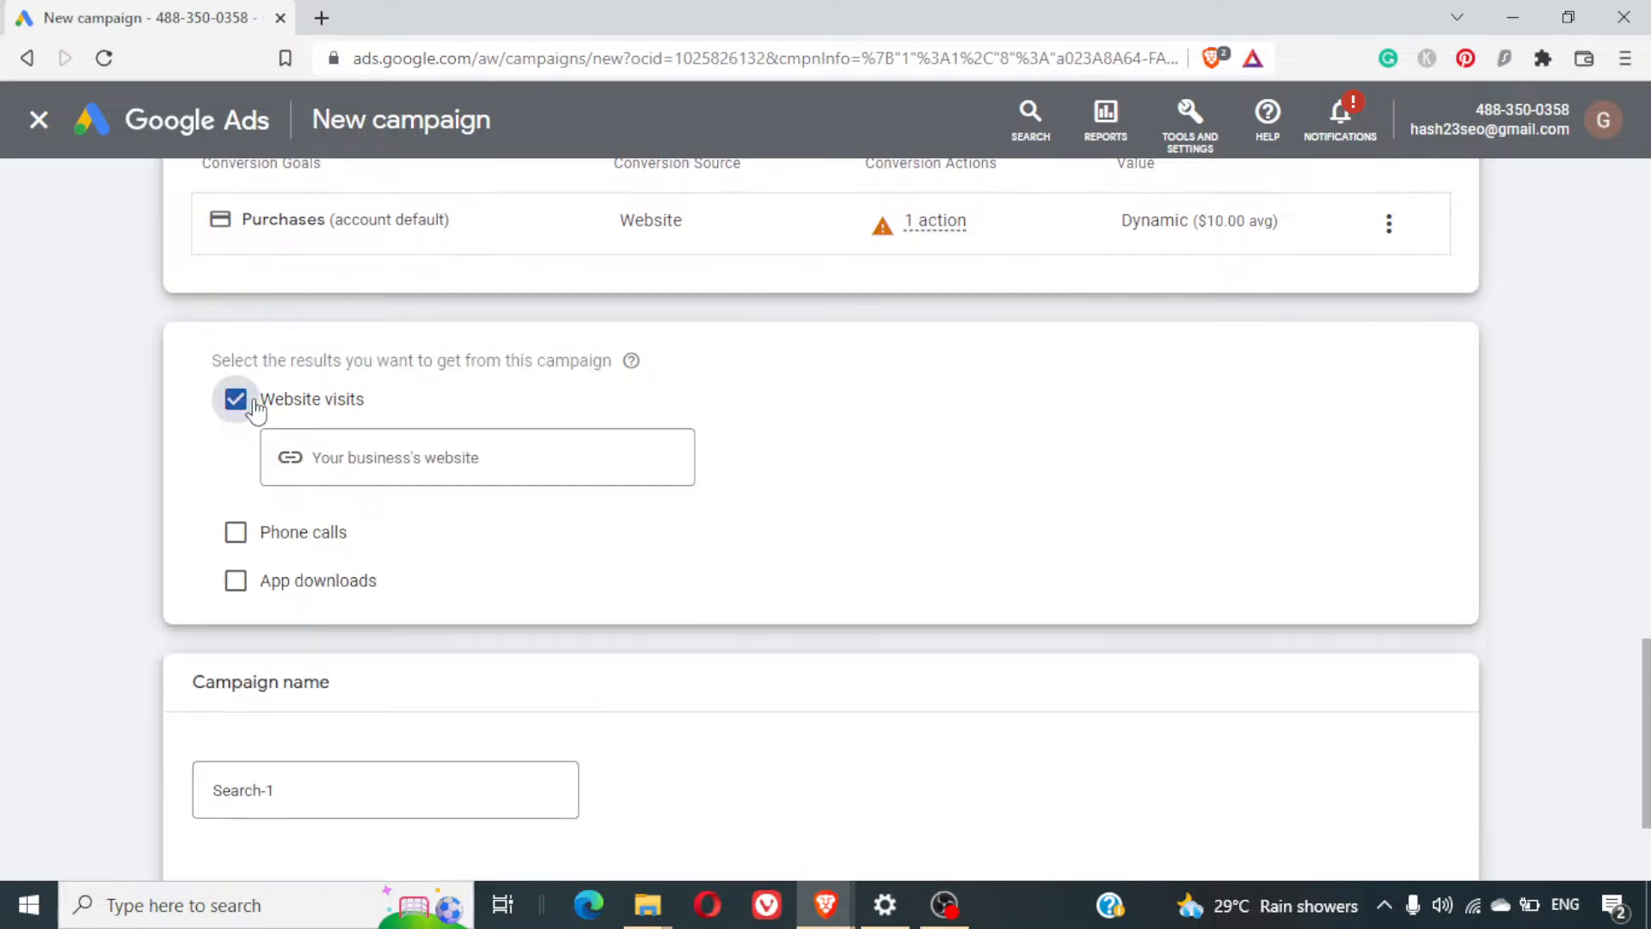
{"action": "left_click", "coordinate": [241, 538]}
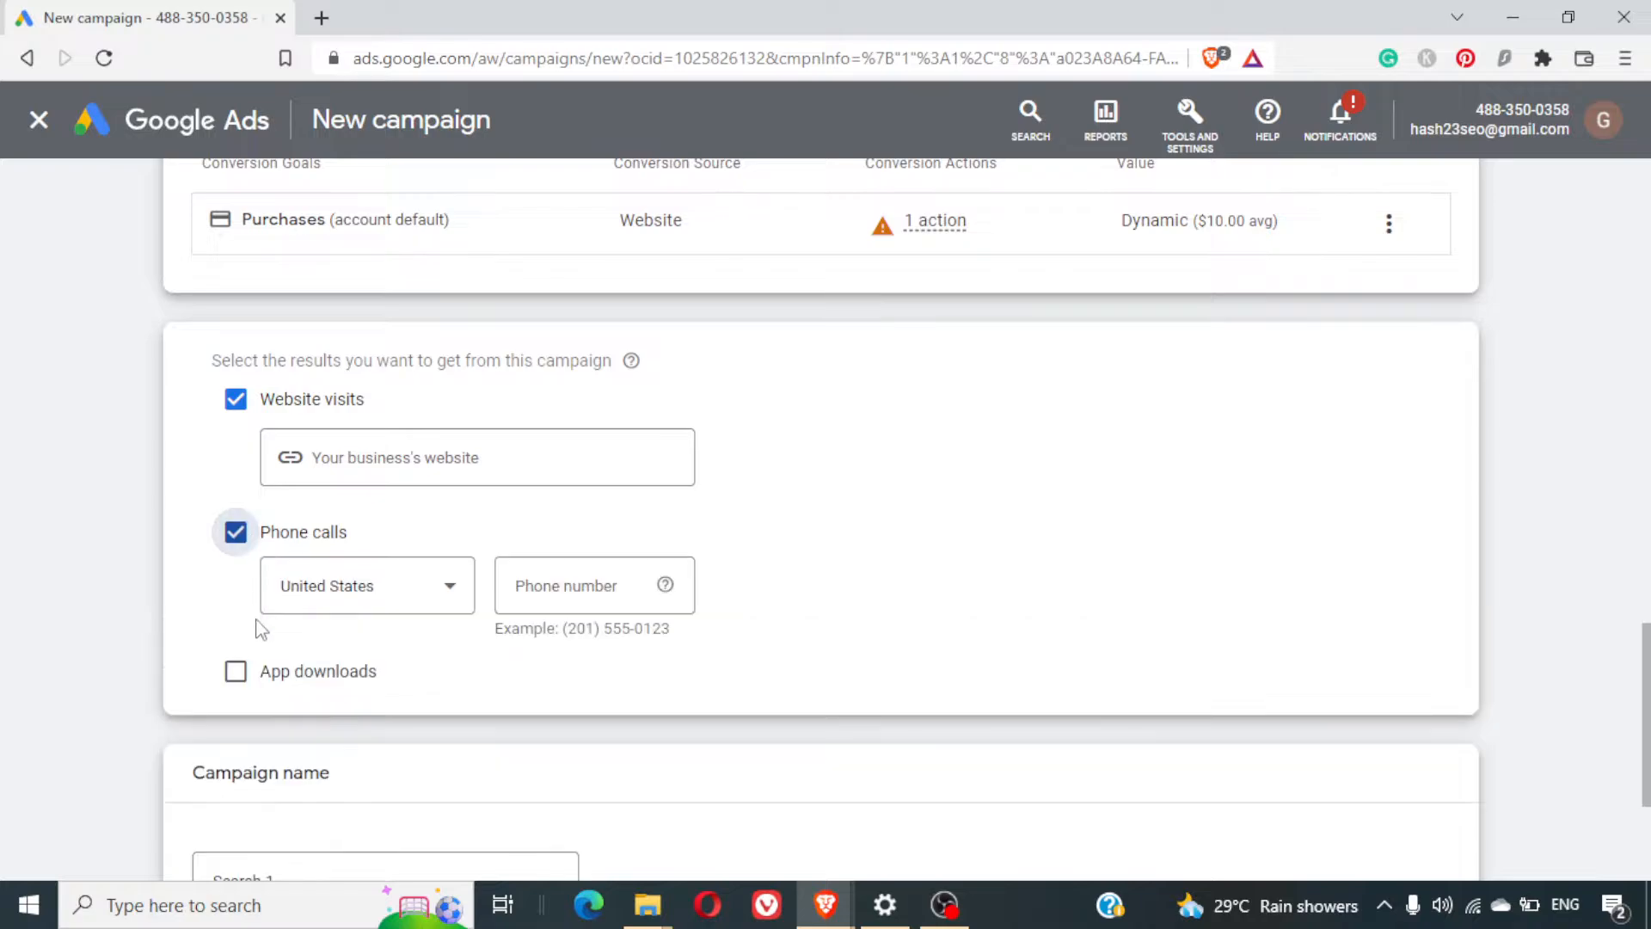
{"action": "left_click", "coordinate": [236, 671]}
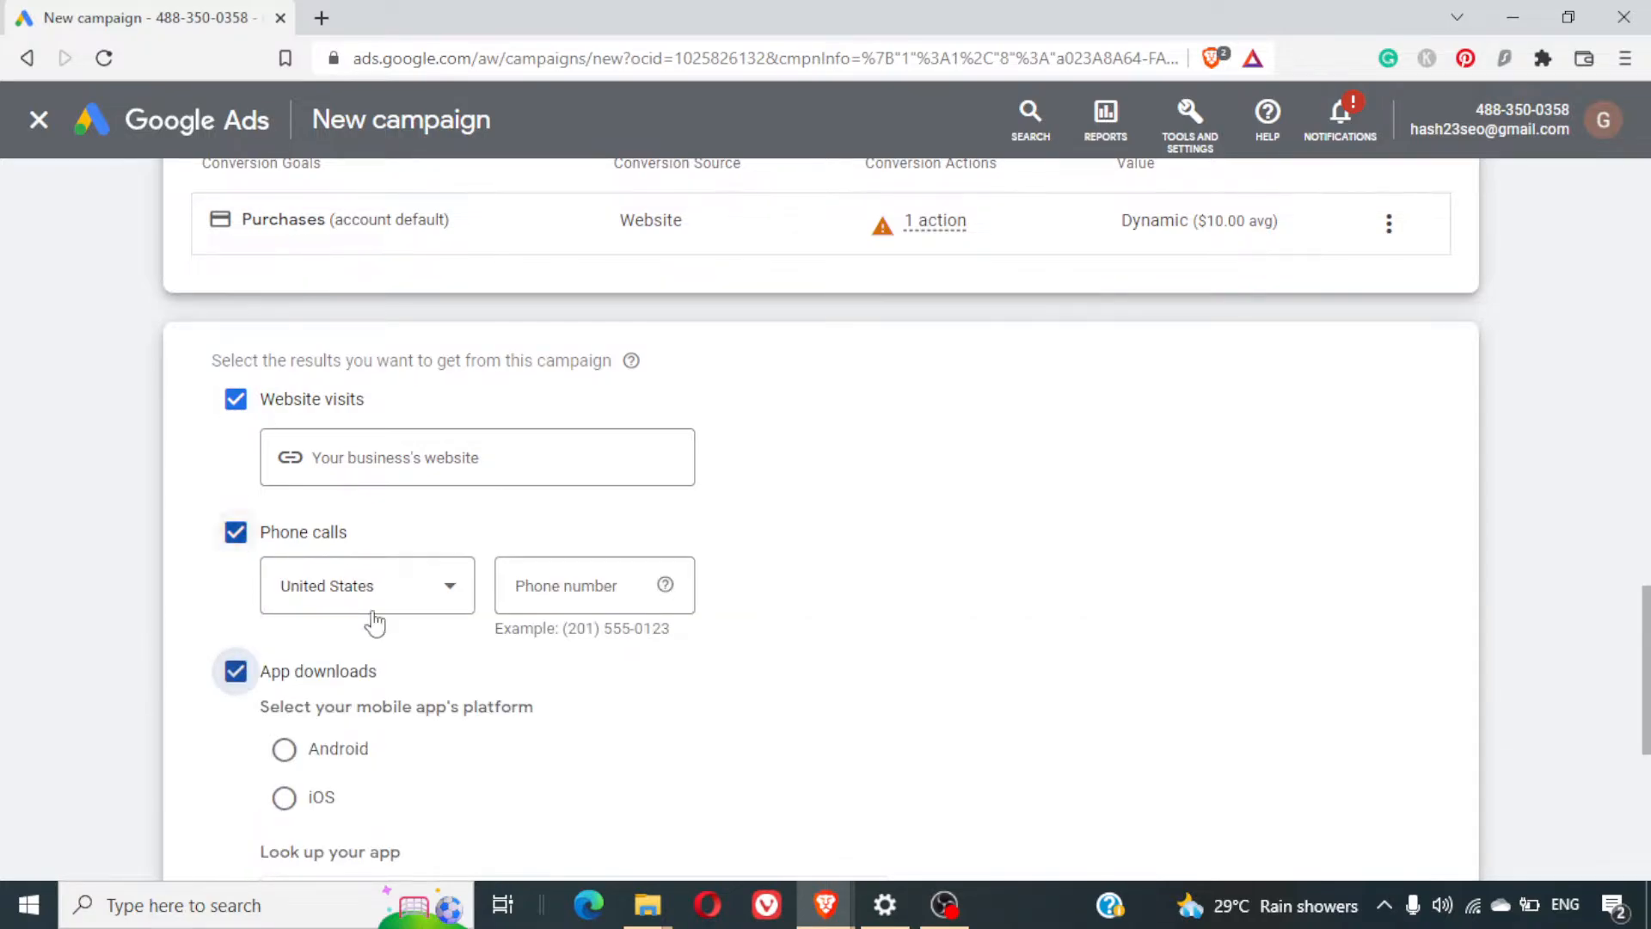
Try the Android and iOS platform options under App downloads, ending with Android selected
{"action": "scroll", "coordinate": [427, 685], "scroll_direction": "down", "scroll_amount": 2}
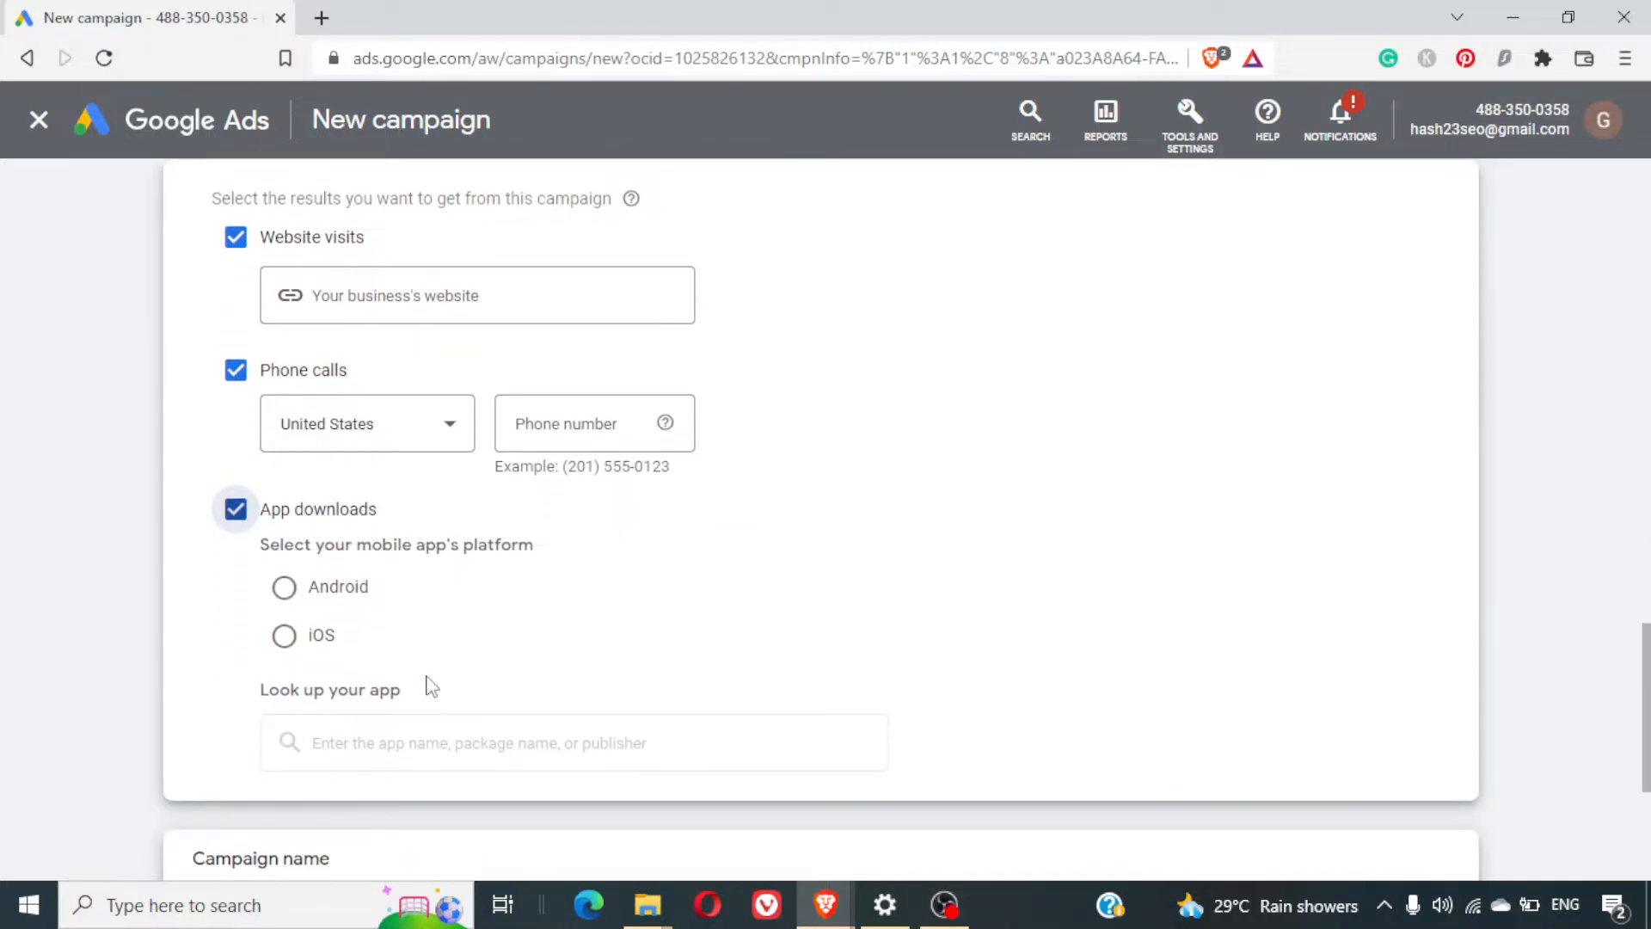
{"action": "left_click", "coordinate": [283, 586]}
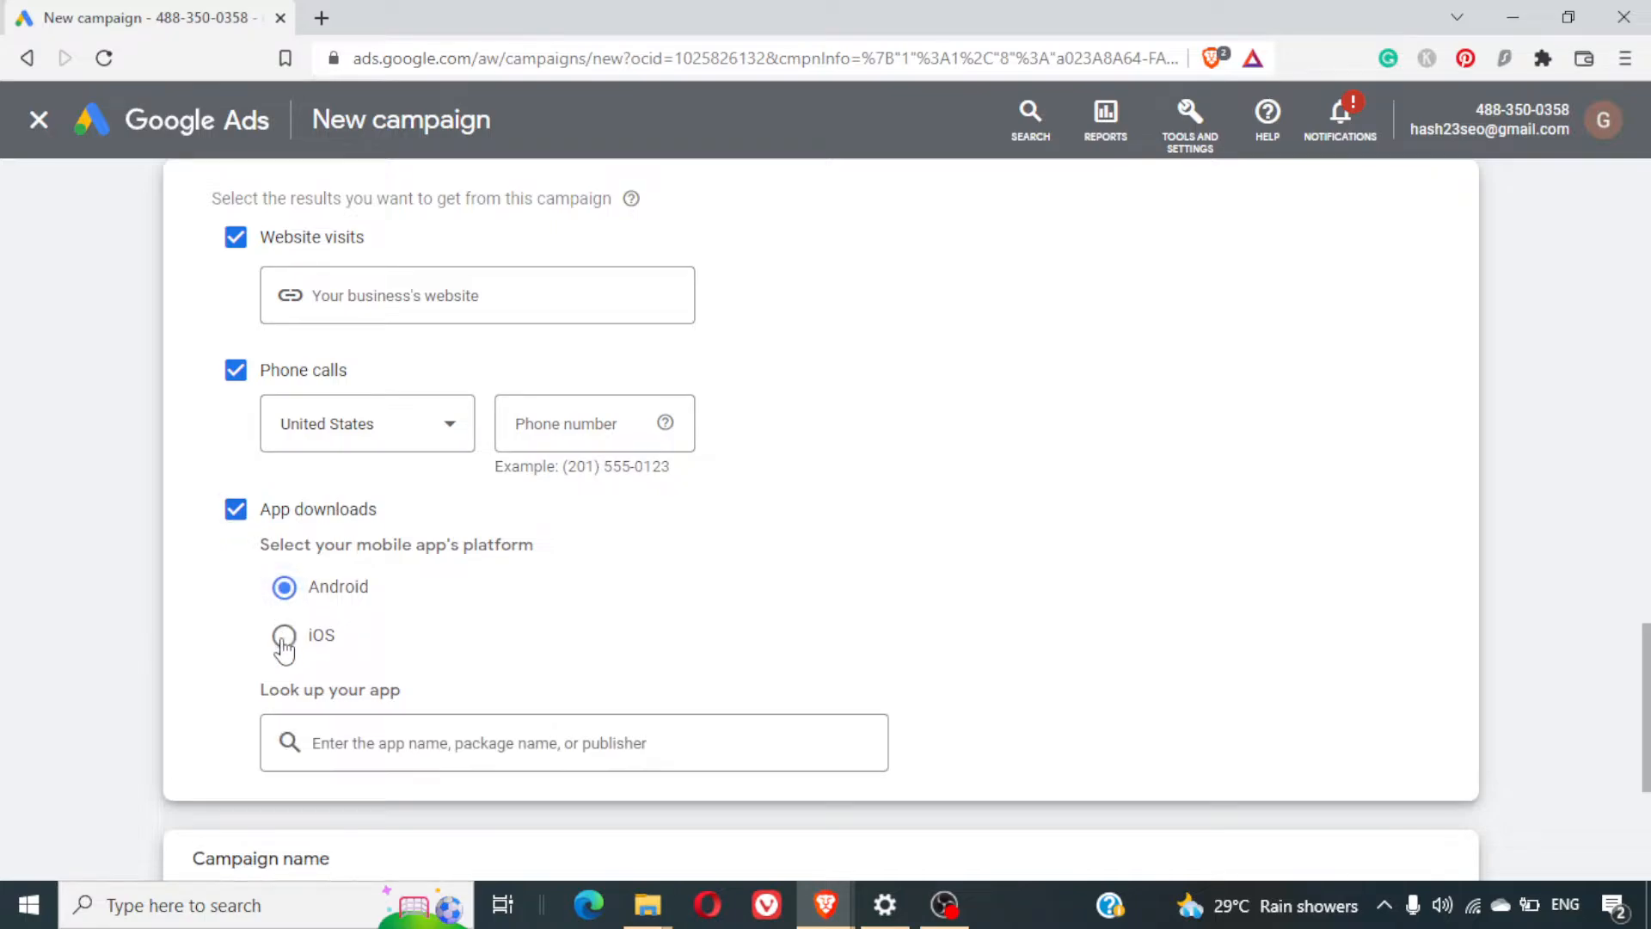
{"action": "left_click", "coordinate": [283, 636]}
{"action": "left_click", "coordinate": [284, 588]}
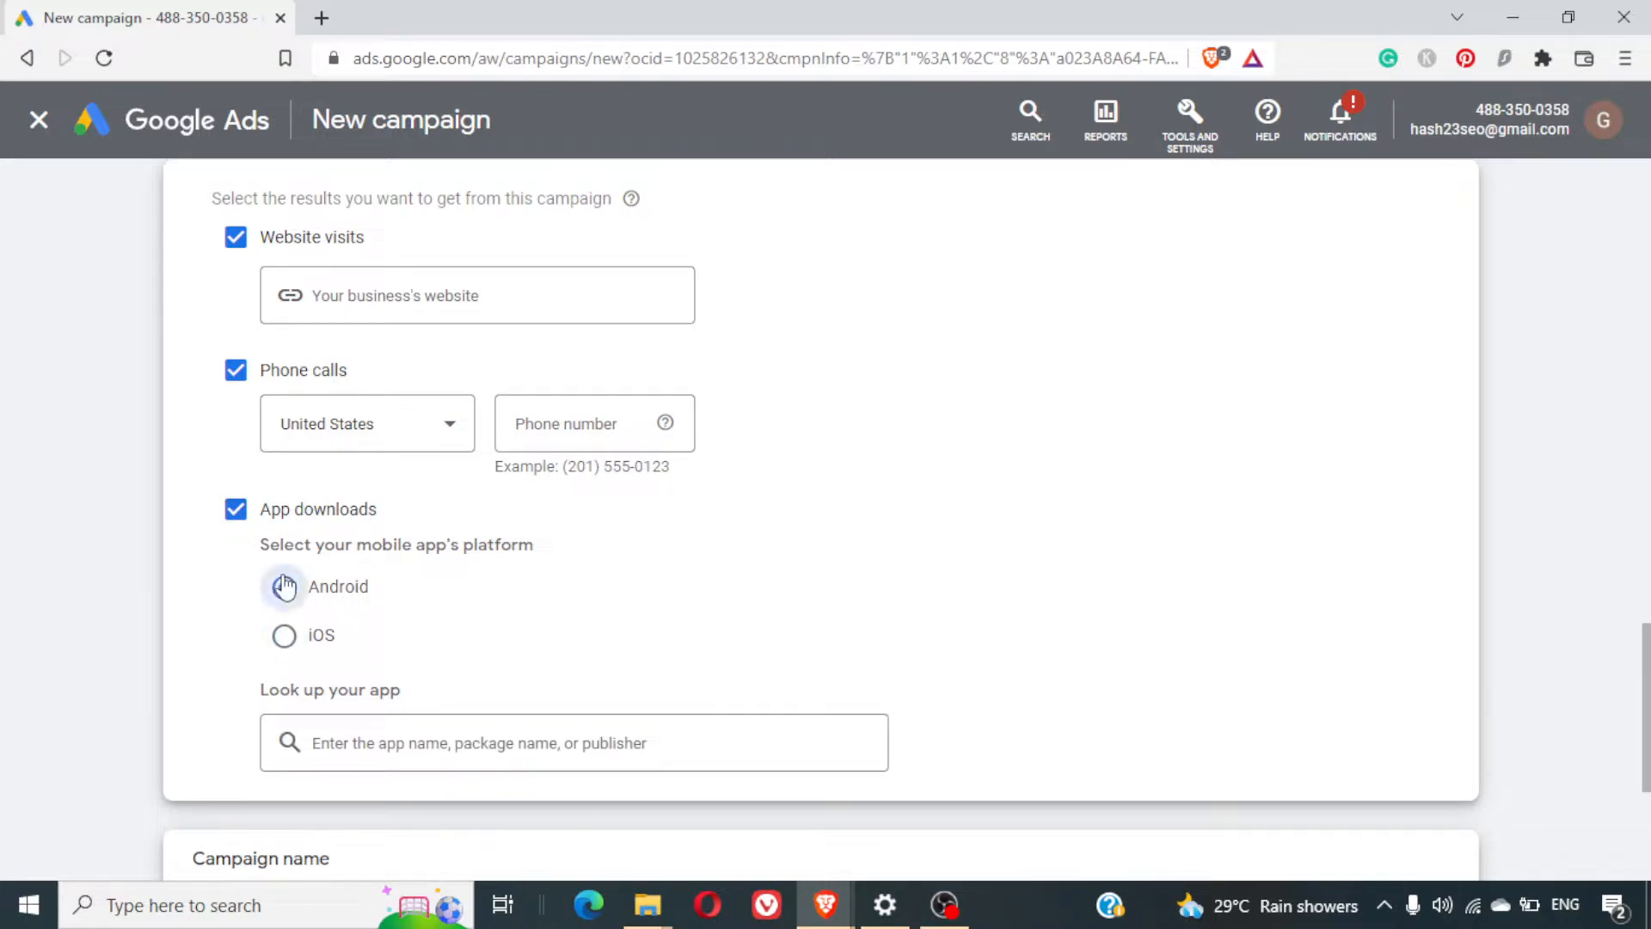
{"action": "left_click", "coordinate": [283, 636]}
{"action": "left_click", "coordinate": [285, 588]}
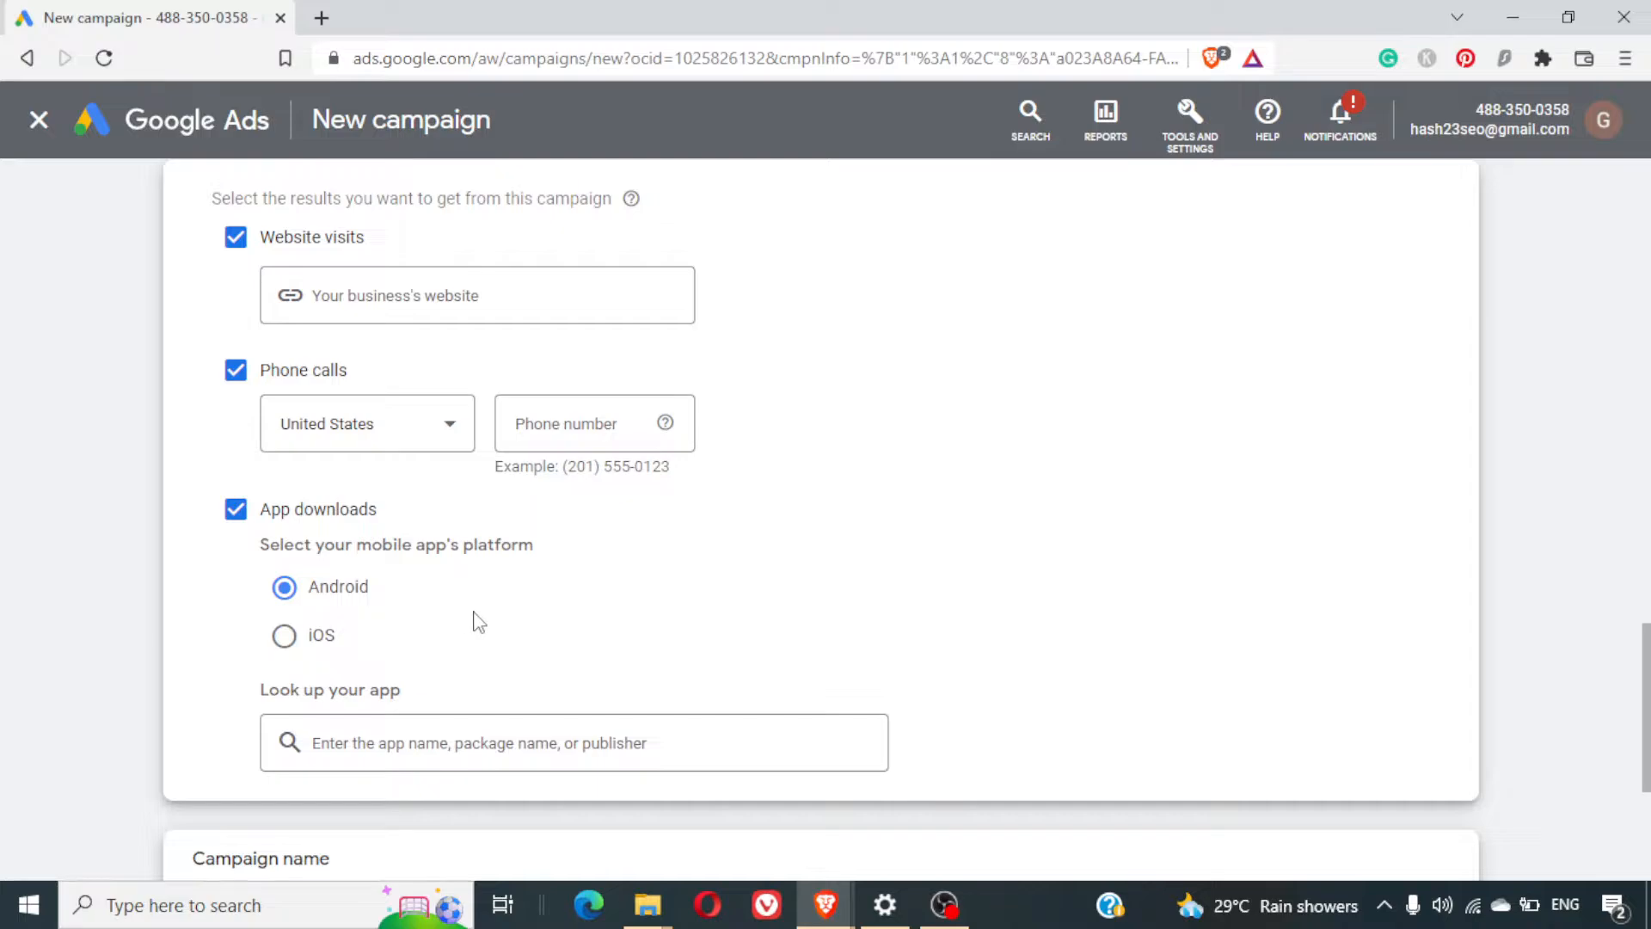
{"action": "scroll", "coordinate": [479, 622], "scroll_direction": "down", "scroll_amount": 1}
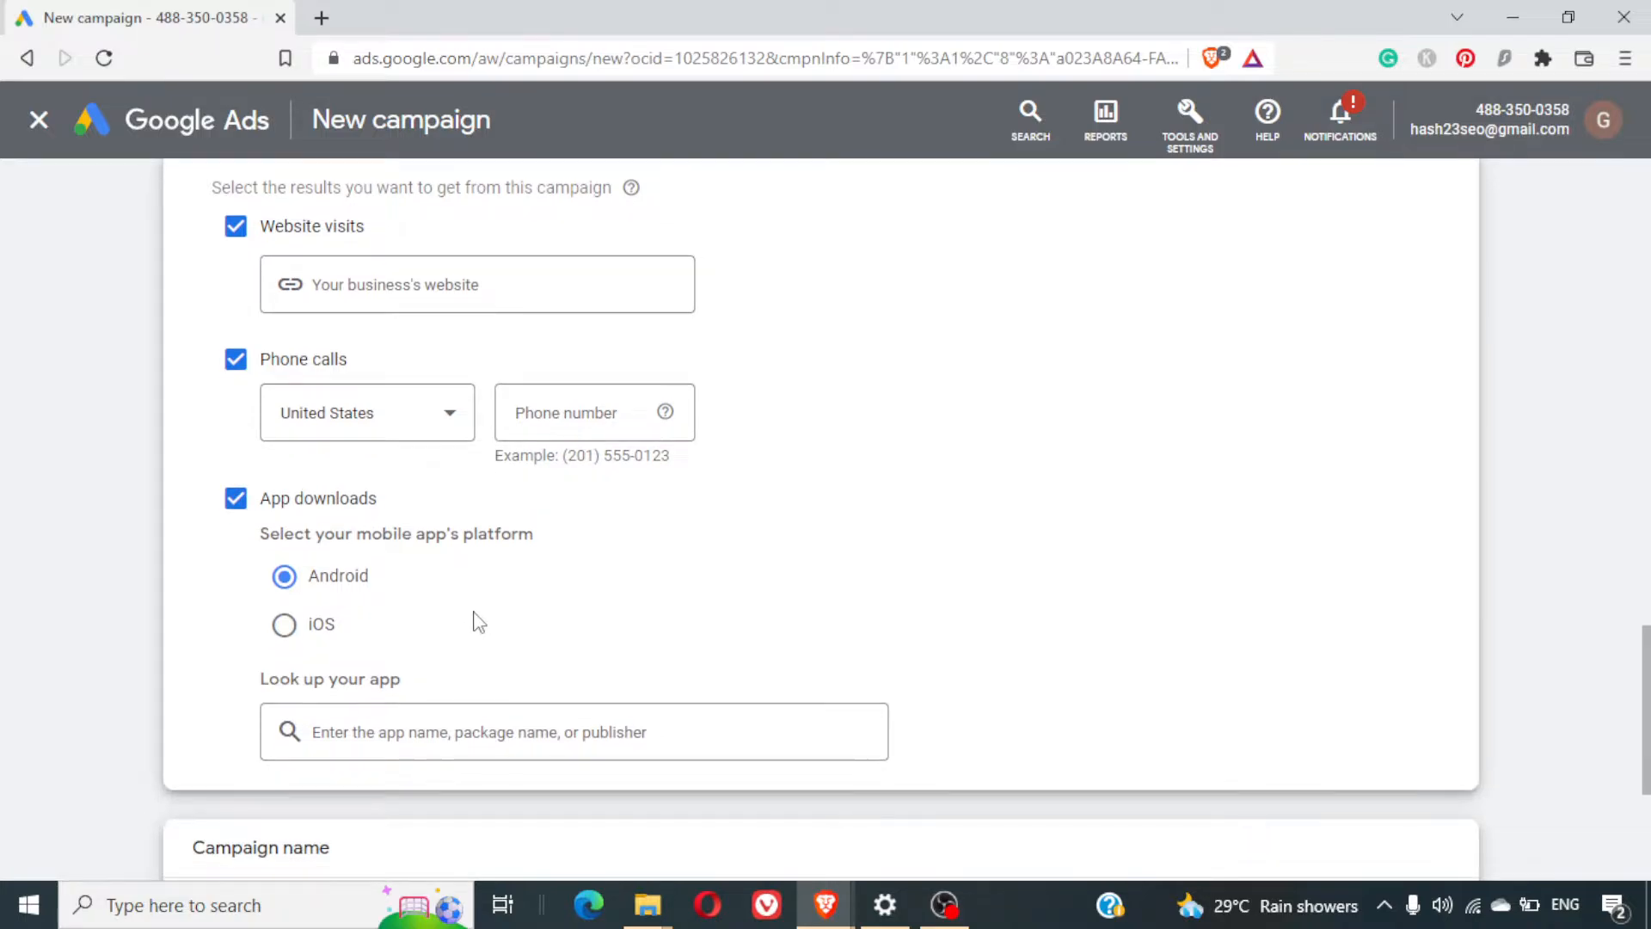
Clear App downloads, Phone calls and Website visits from the results to get from this campaign
{"action": "left_click", "coordinate": [233, 495]}
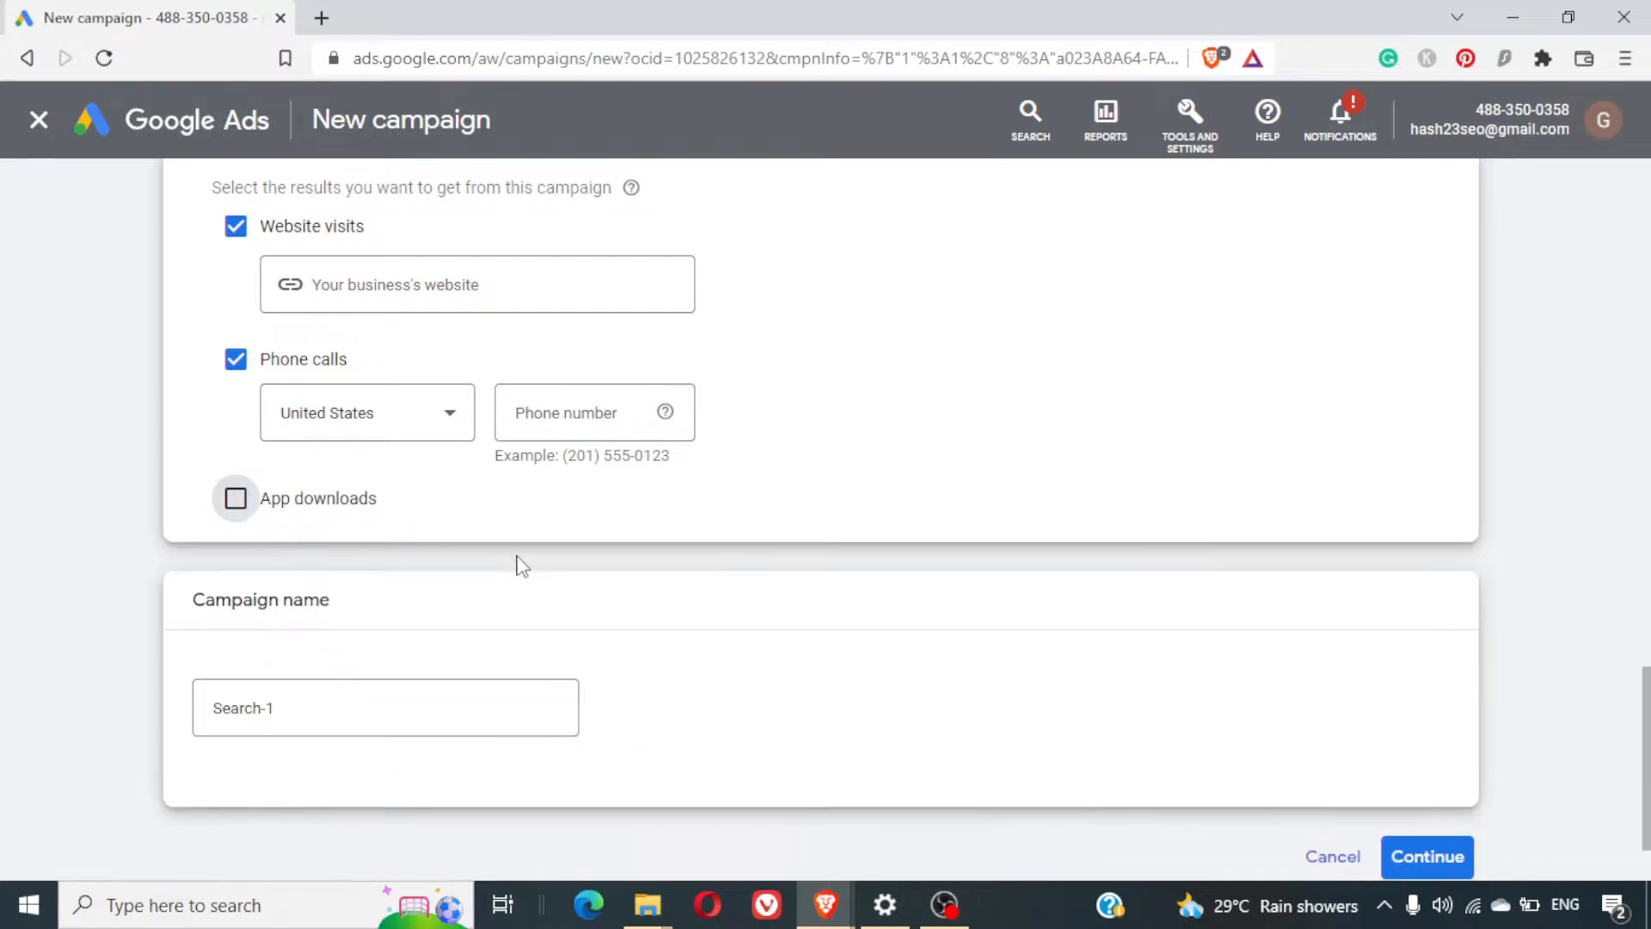
{"action": "scroll", "coordinate": [491, 512], "scroll_direction": "up", "scroll_amount": 1}
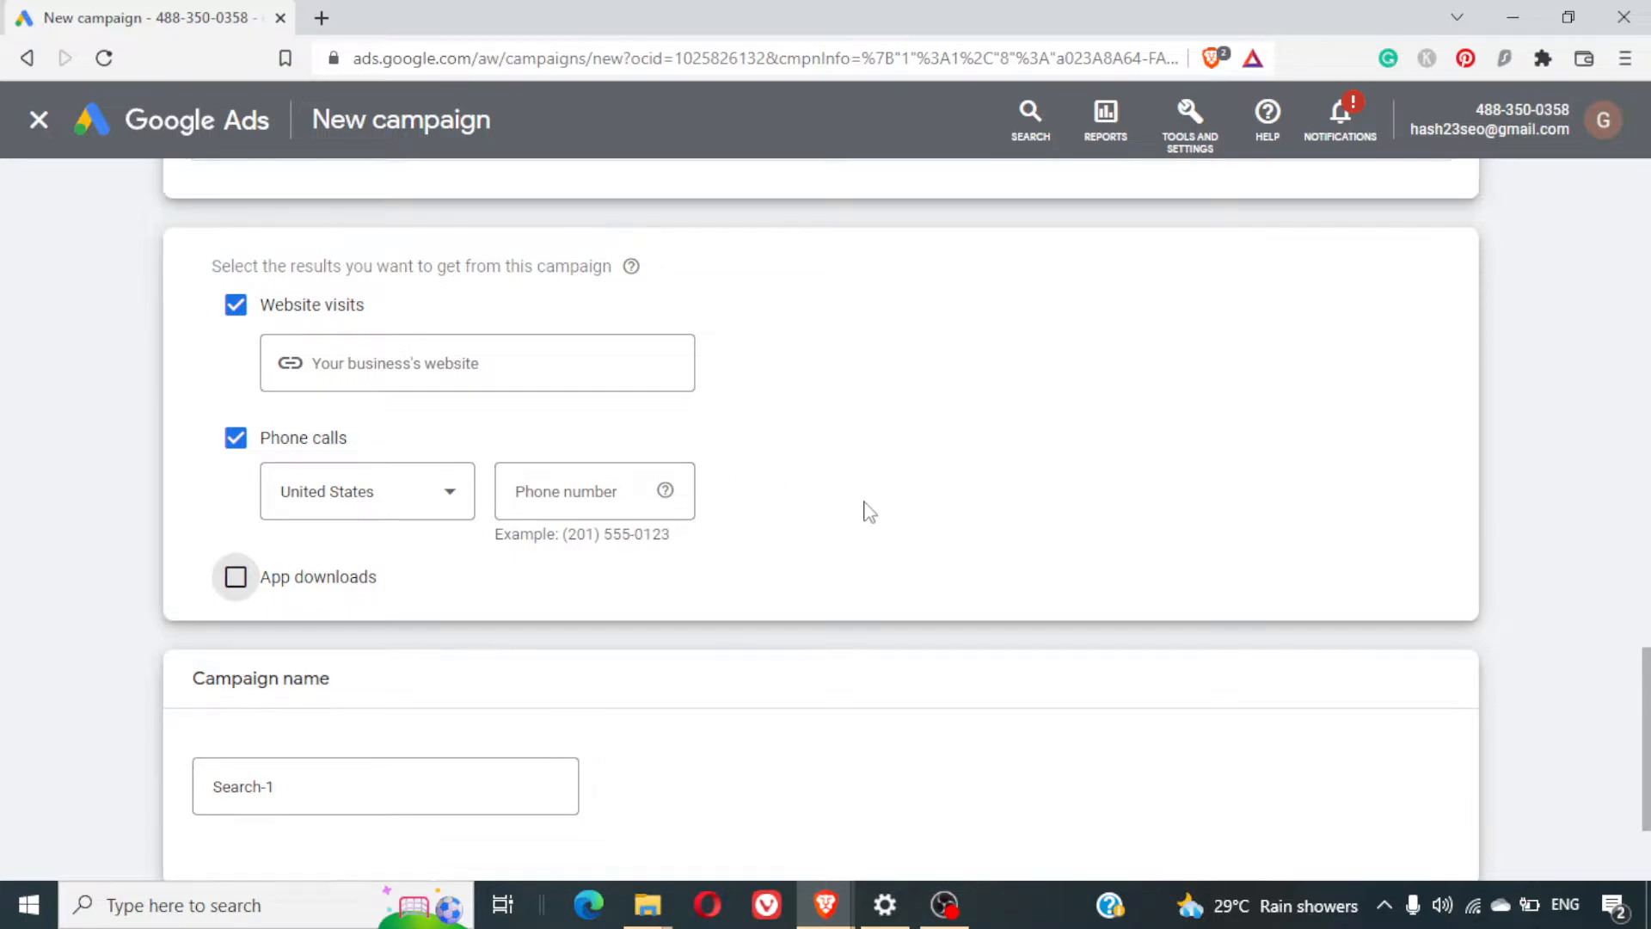
{"action": "left_click", "coordinate": [239, 443]}
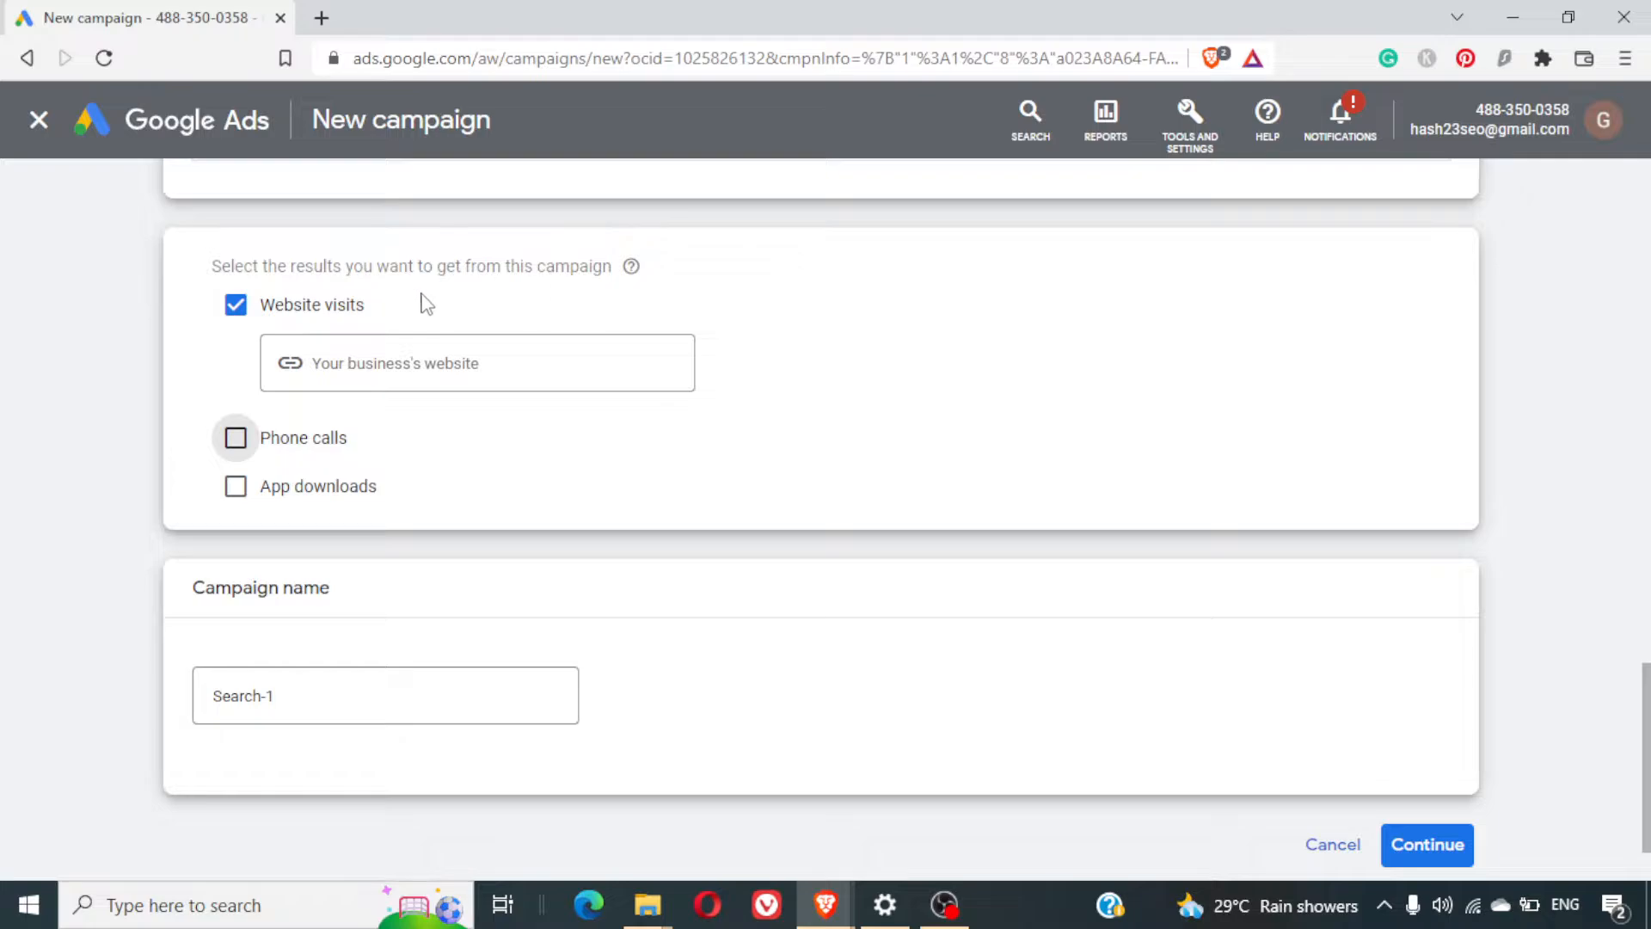
{"action": "left_click", "coordinate": [234, 306]}
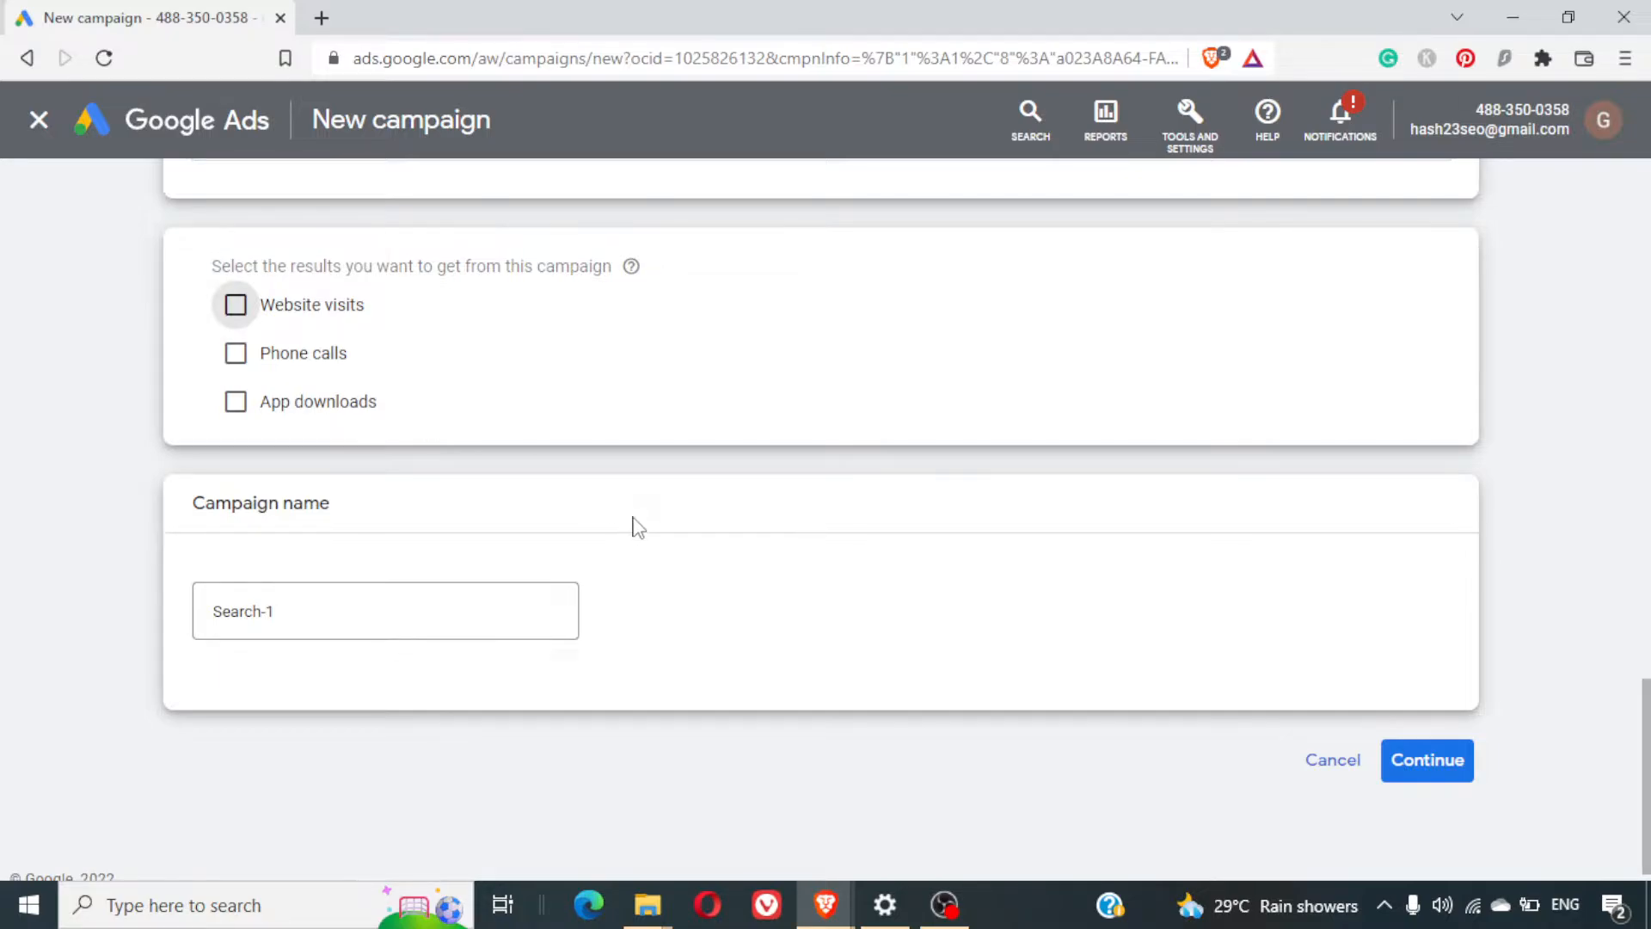
Replace the number suffix of the default campaign name Search-1 with the words SEO Targetting
{"action": "scroll", "coordinate": [637, 526], "scroll_direction": "down", "scroll_amount": 1}
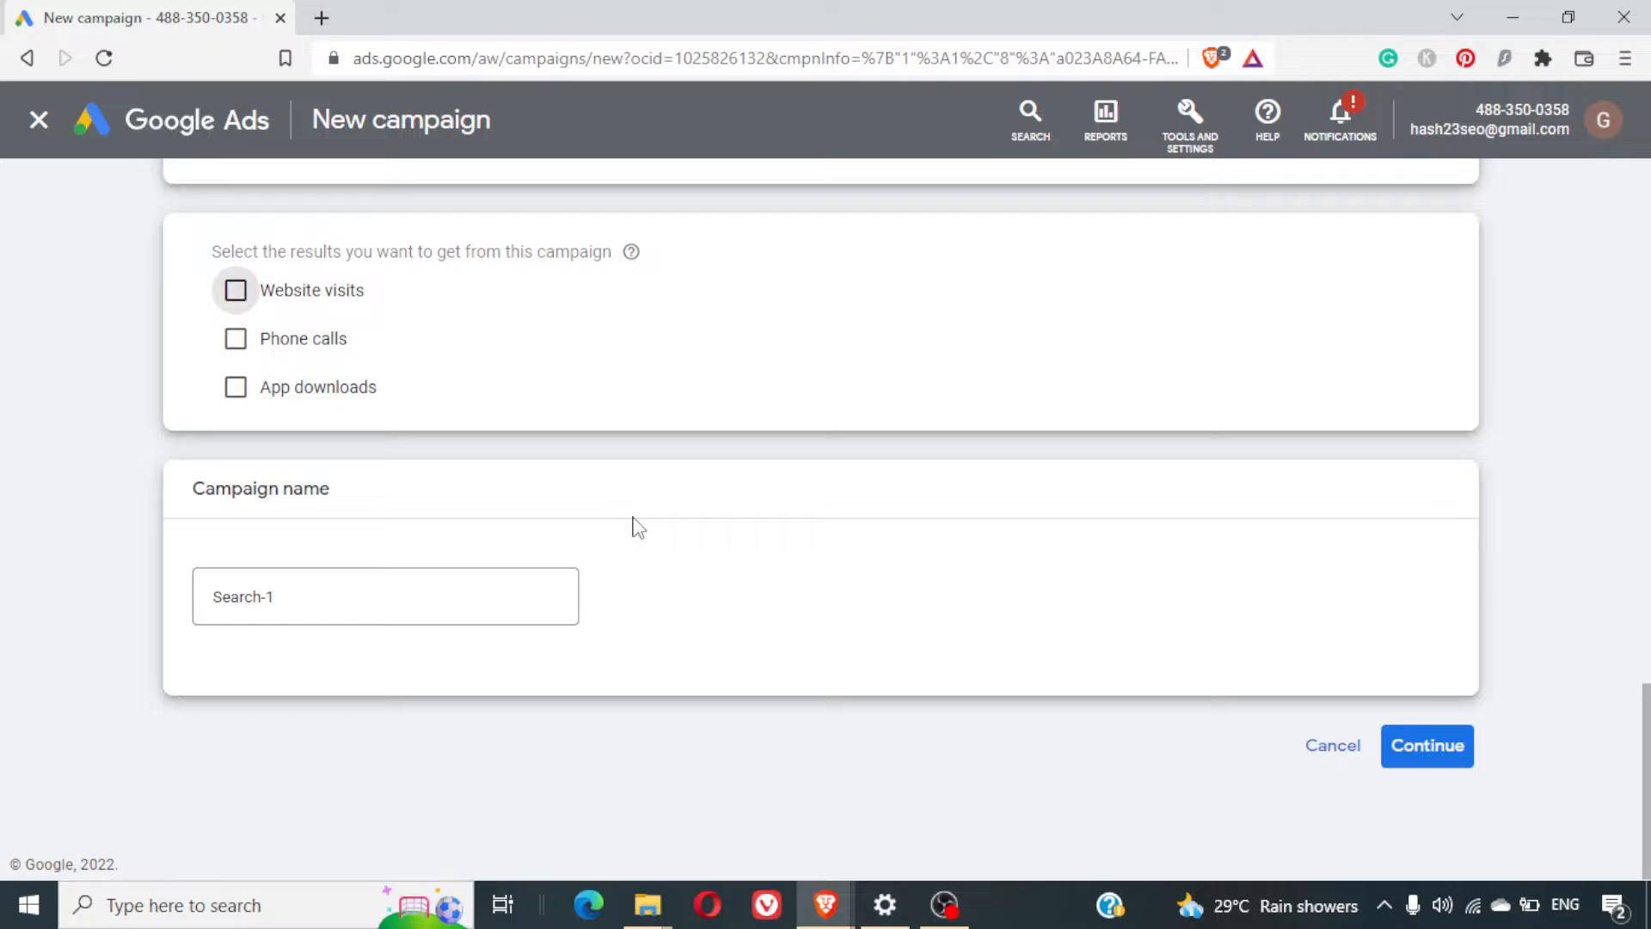
{"action": "double_click", "coordinate": [343, 595]}
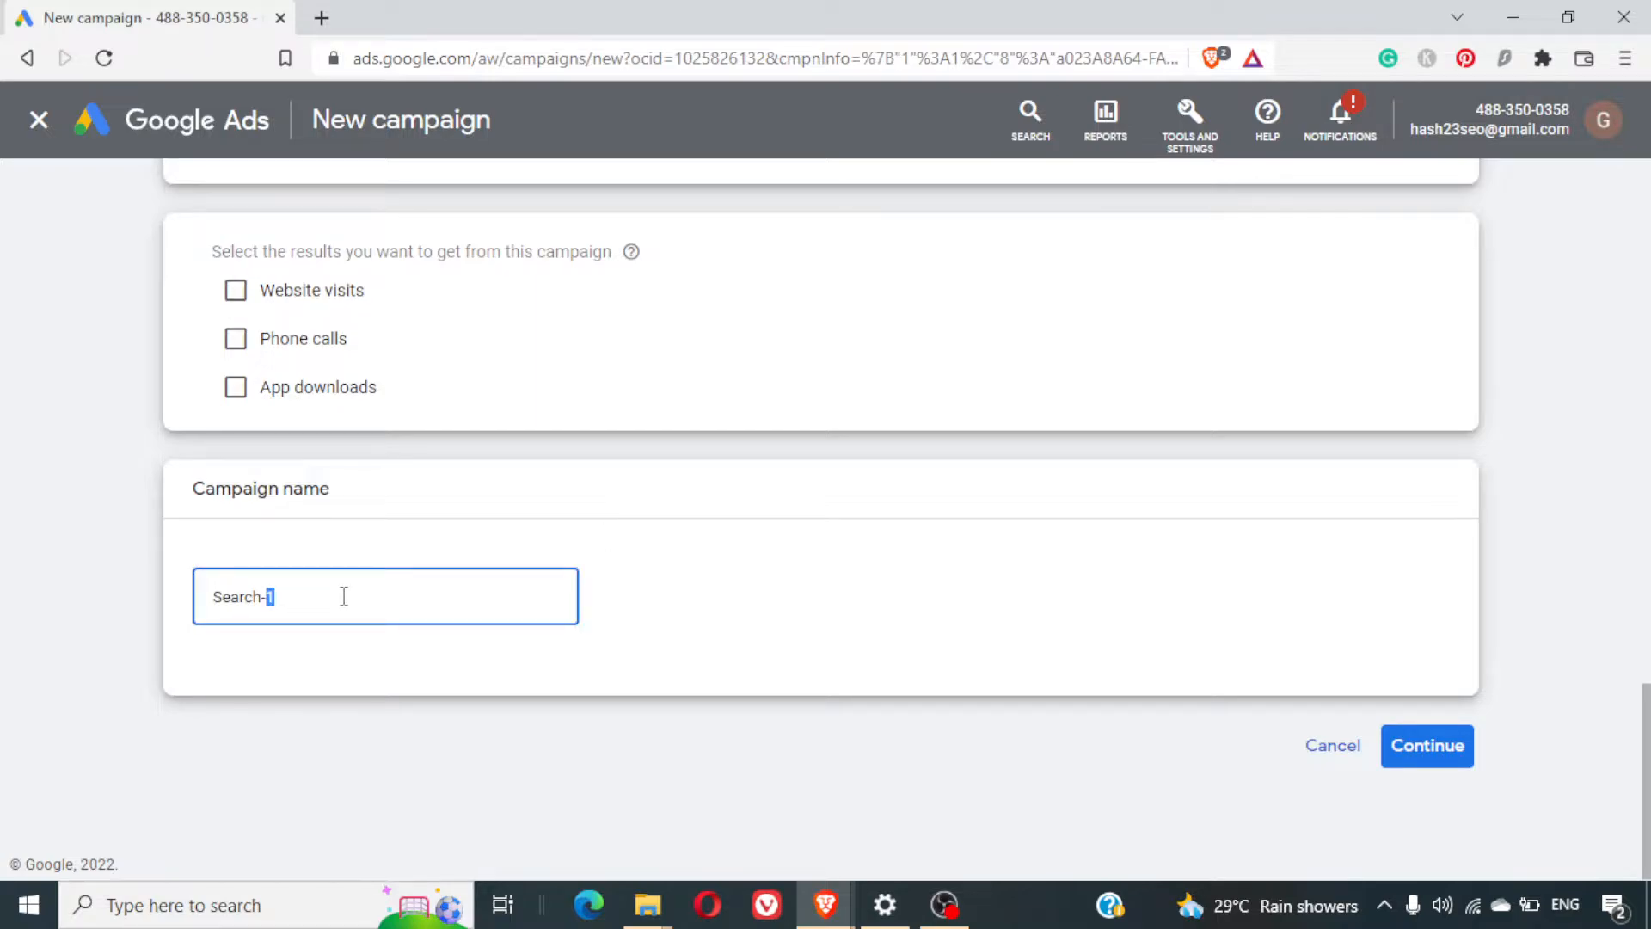
{"action": "left_click_drag", "start_coordinate": [344, 596], "coordinate": [181, 584]}
{"action": "key", "text": "End"}
{"action": "key", "text": "BackSpace"}
{"action": "key", "text": "BackSpace"}
{"action": "type", "text": "SEO Ads"}
{"action": "key", "text": "BackSpace"}
{"action": "key", "text": "BackSpace"}
{"action": "key", "text": "BackSpace"}
{"action": "key", "text": "BackSpace"}
{"action": "type", "text": "Targetting"}
Add hyphen separators and the location USA NY to the campaign name, and continue to the Bidding settings
{"action": "key", "text": "ctrl+a"}
{"action": "key", "text": "Right"}
{"action": "key", "text": "ctrl+Left"}
{"action": "key", "text": "ctrl+Left"}
{"action": "type", "text": "-"}
{"action": "key", "text": "BackSpace"}
{"action": "type", "text": "-"}
{"action": "key", "text": "End"}
{"action": "key", "text": "ctrl+shift+Left"}
{"action": "type", "text": "- India"}
{"action": "key", "text": "BackSpace"}
{"action": "key", "text": "BackSpace"}
{"action": "key", "text": "BackSpace"}
{"action": "key", "text": "BackSpace"}
{"action": "key", "text": "BackSpace"}
{"action": "type", "text": "USA NY"}
{"action": "key", "text": "Left"}
{"action": "key", "text": "Left"}
{"action": "left_click", "coordinate": [1452, 751]}
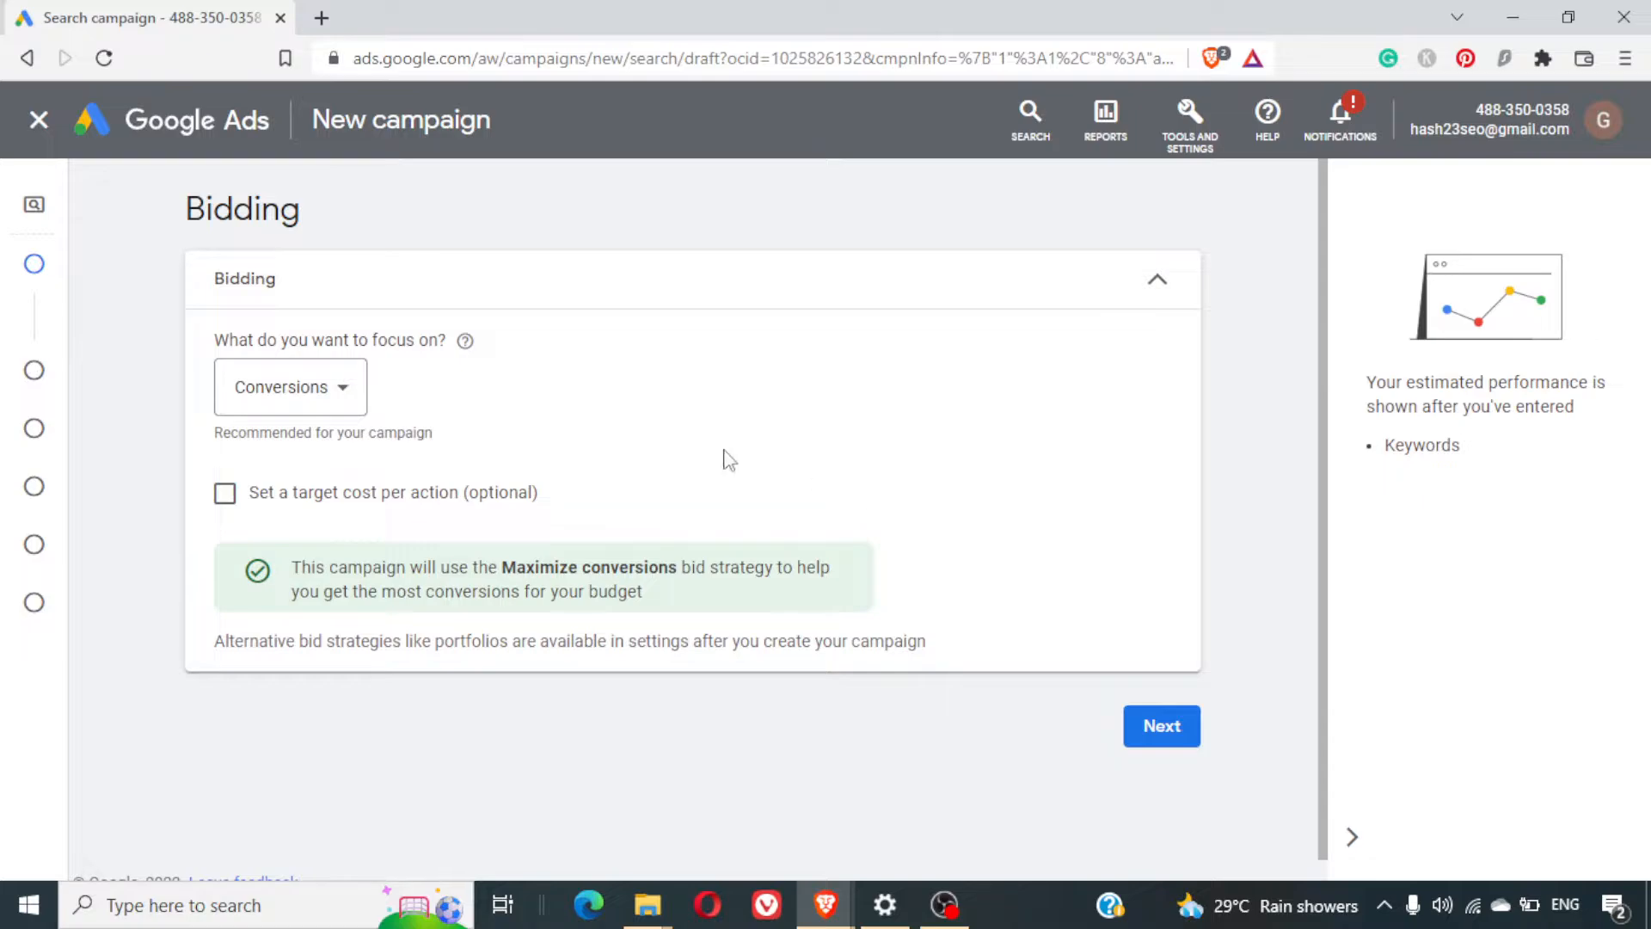
{"action": "left_click", "coordinate": [348, 401]}
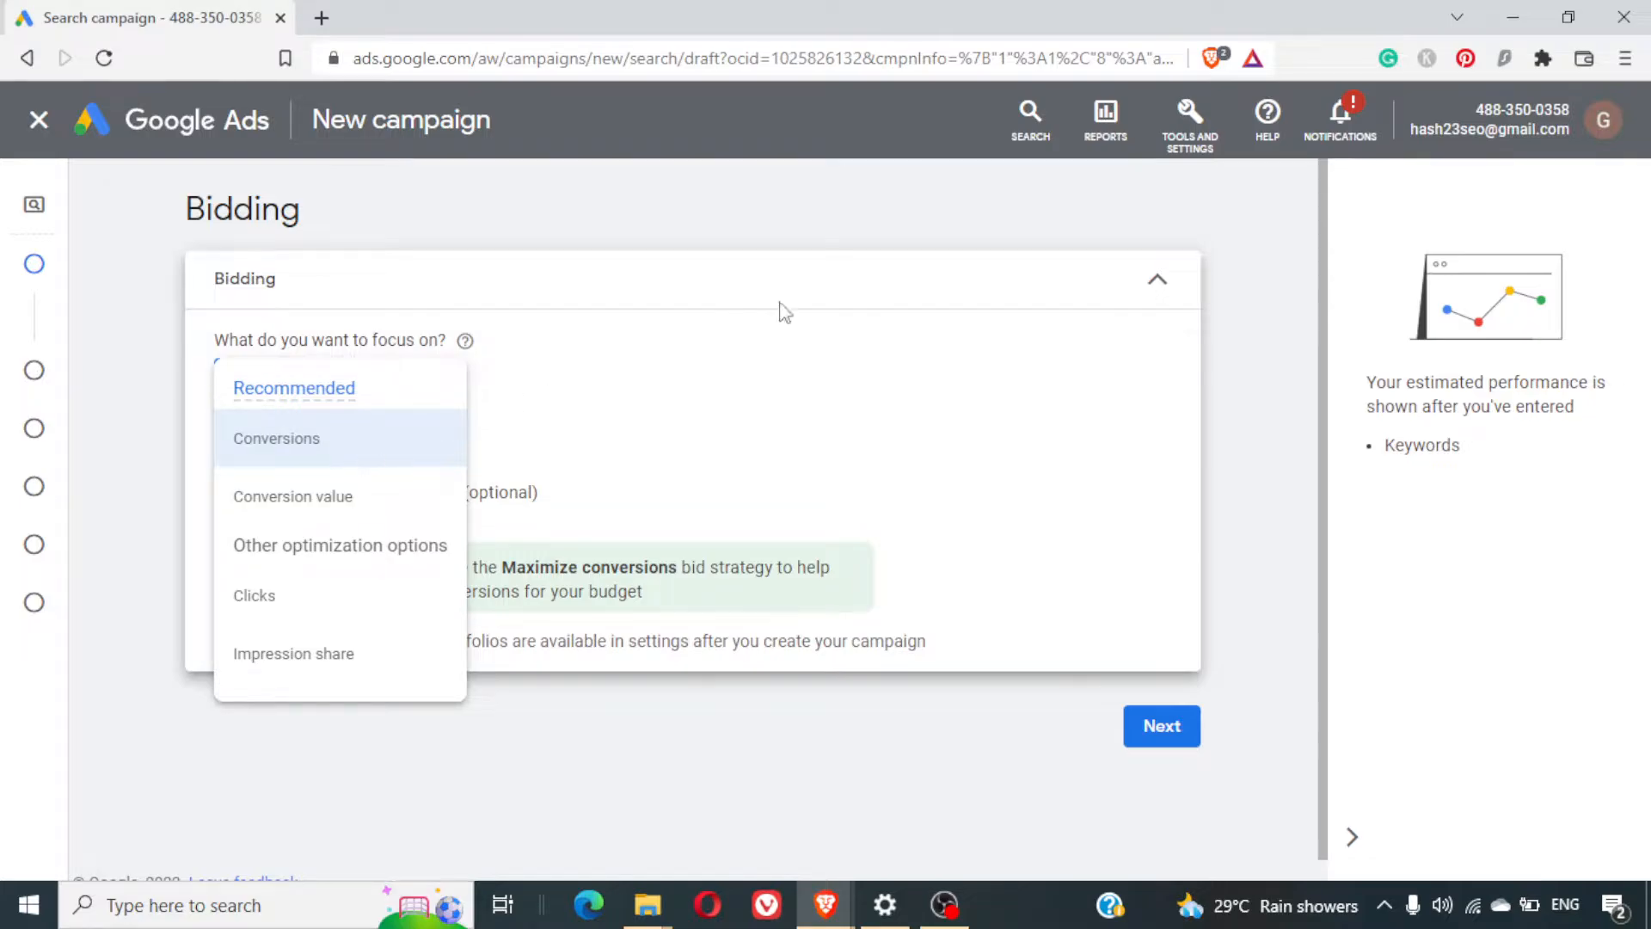
{"action": "left_click", "coordinate": [1203, 153]}
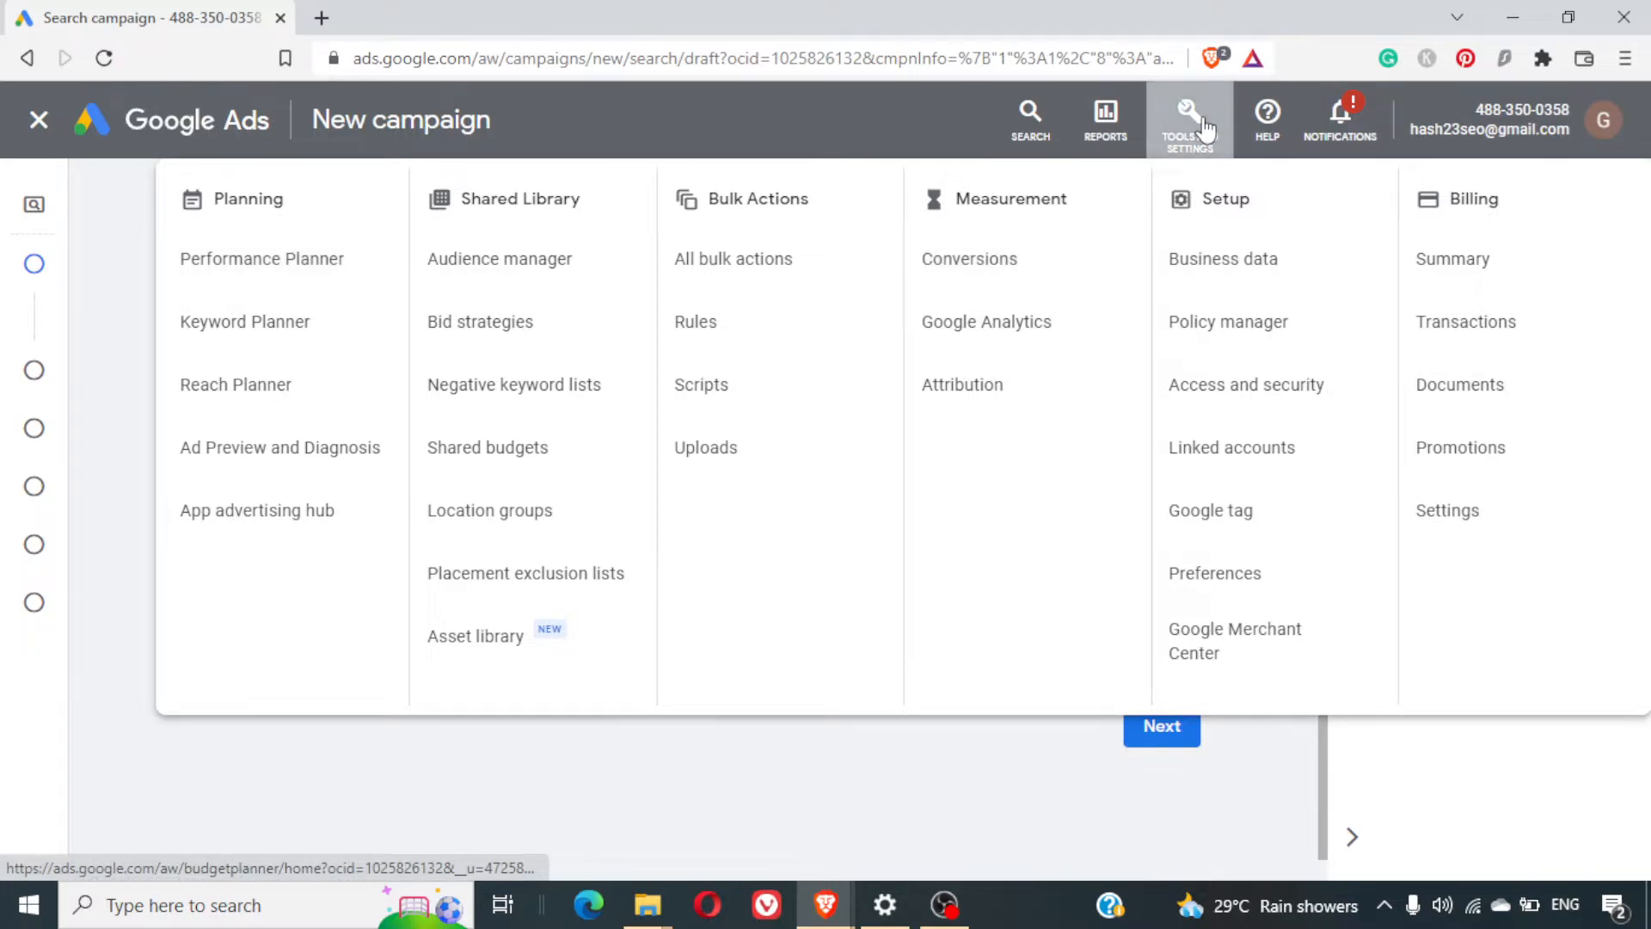
{"action": "left_click", "coordinate": [1189, 113]}
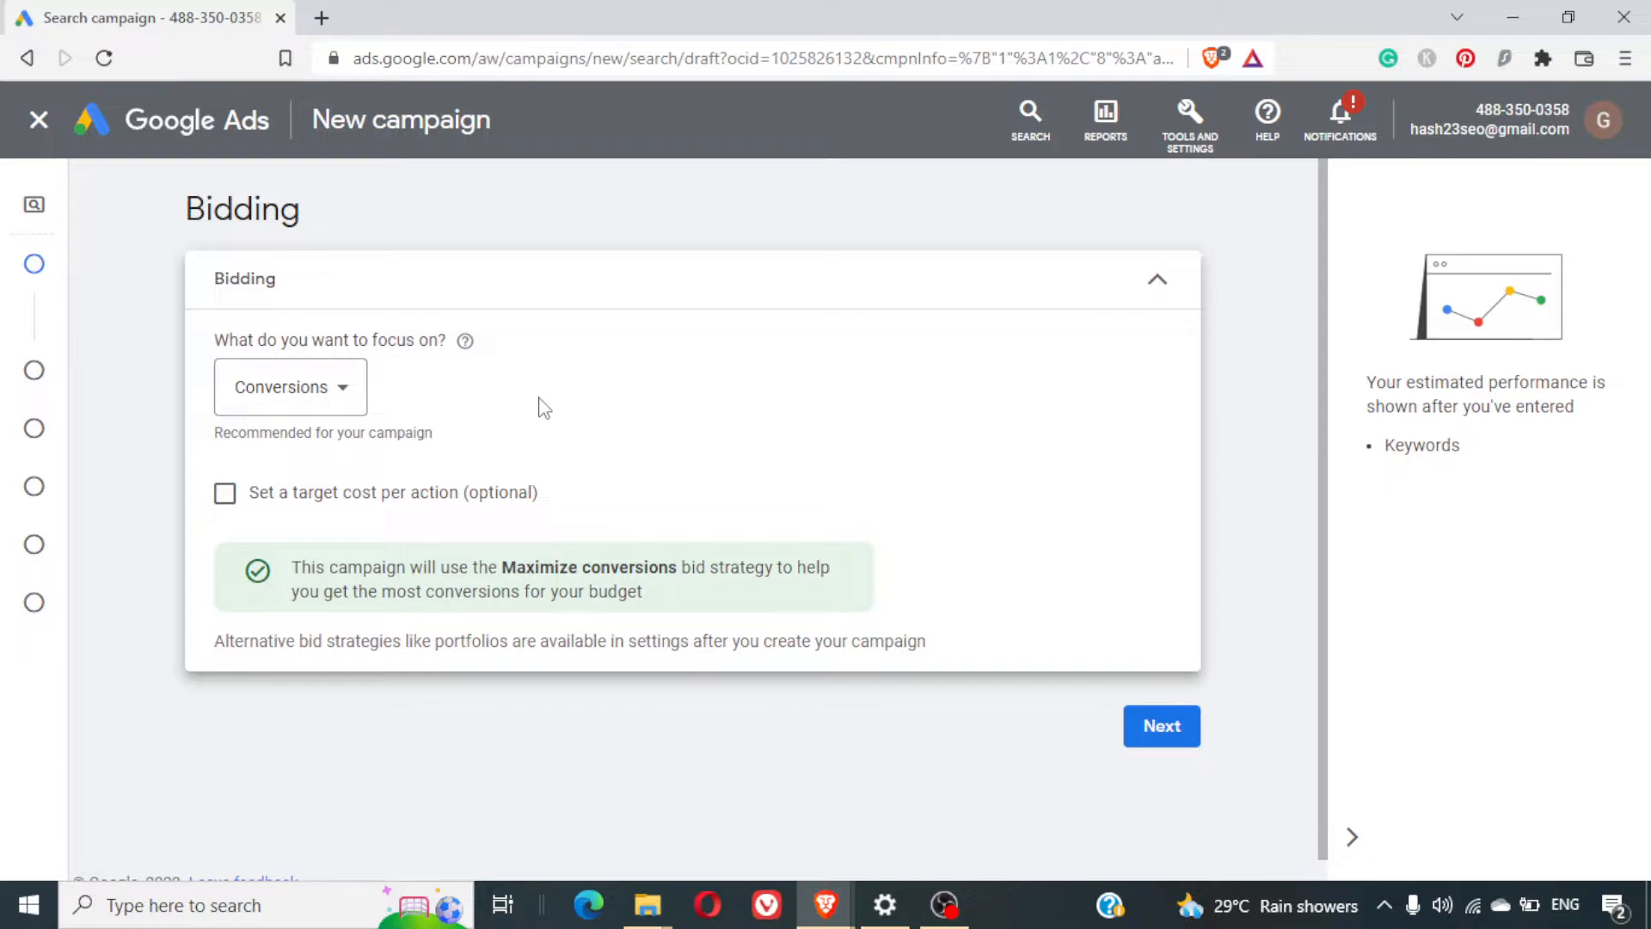
Set the campaign's bidding focus to Conversion value and reopen the list of focus options
{"action": "left_click", "coordinate": [308, 387]}
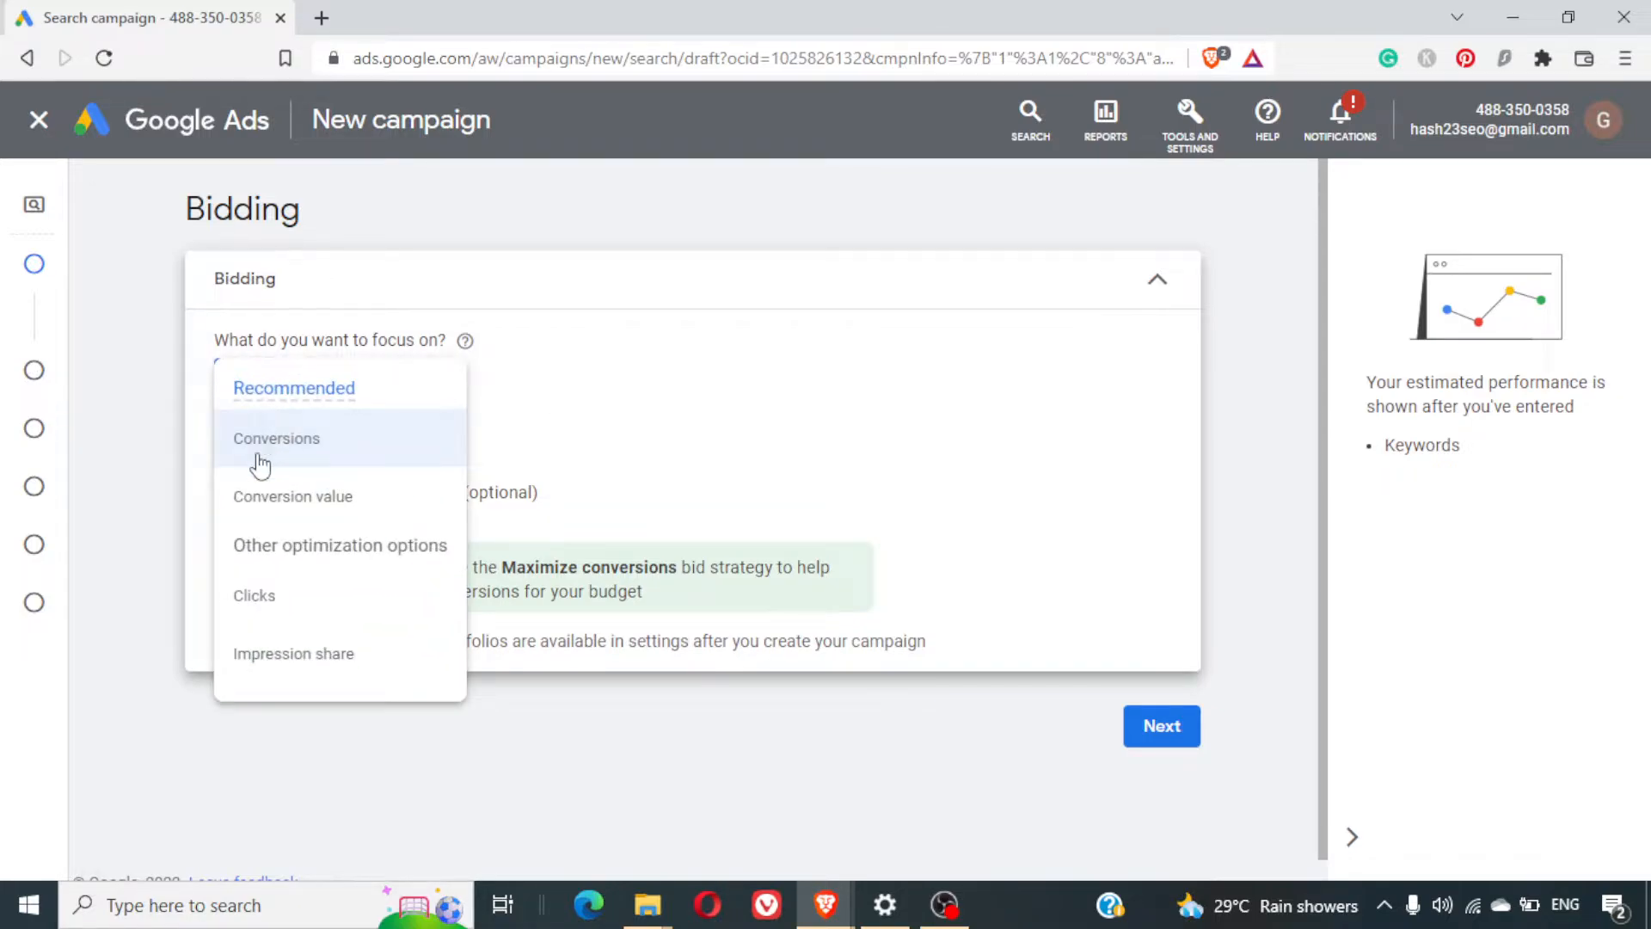
{"action": "left_click", "coordinate": [348, 499]}
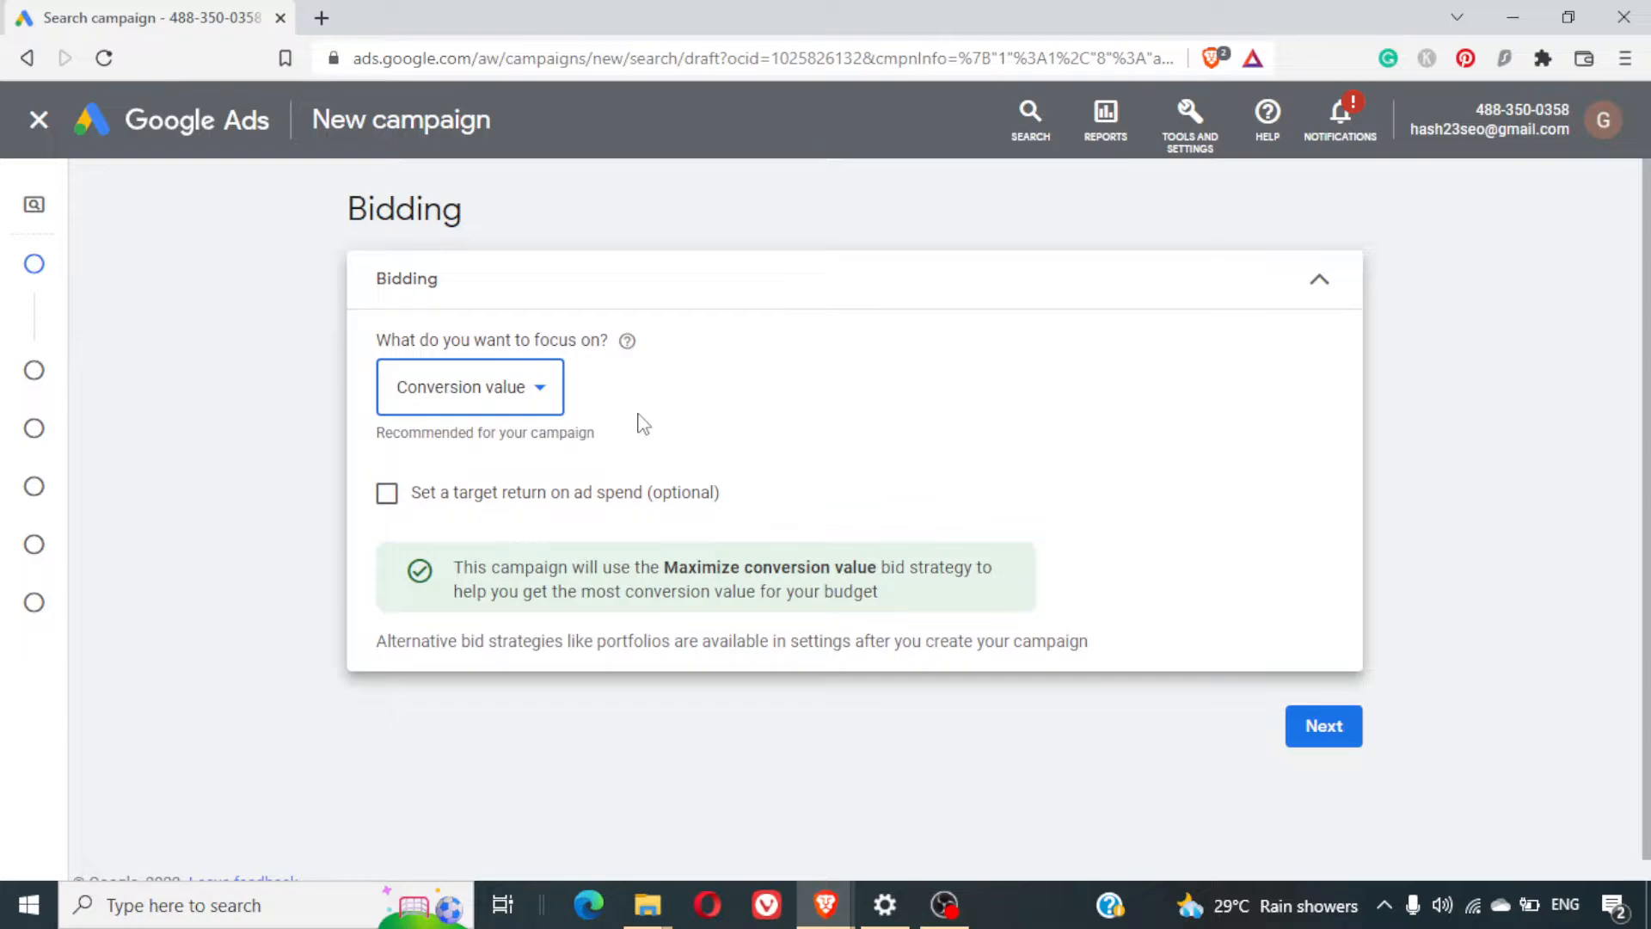
{"action": "left_click", "coordinate": [537, 383]}
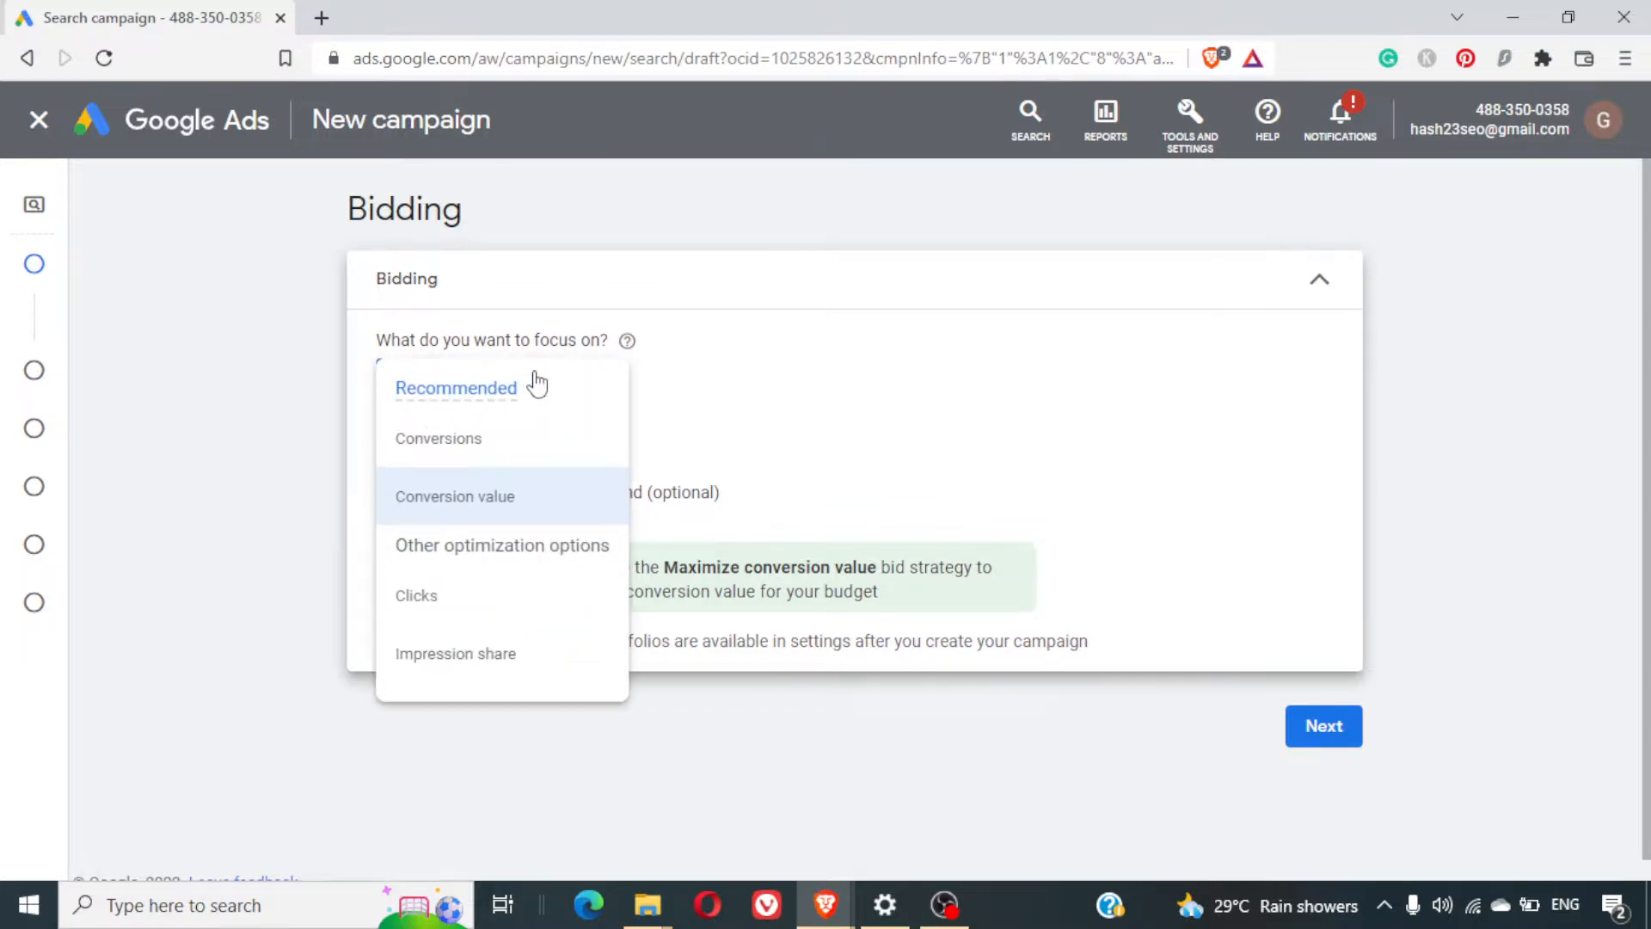
{"action": "left_click", "coordinate": [883, 356]}
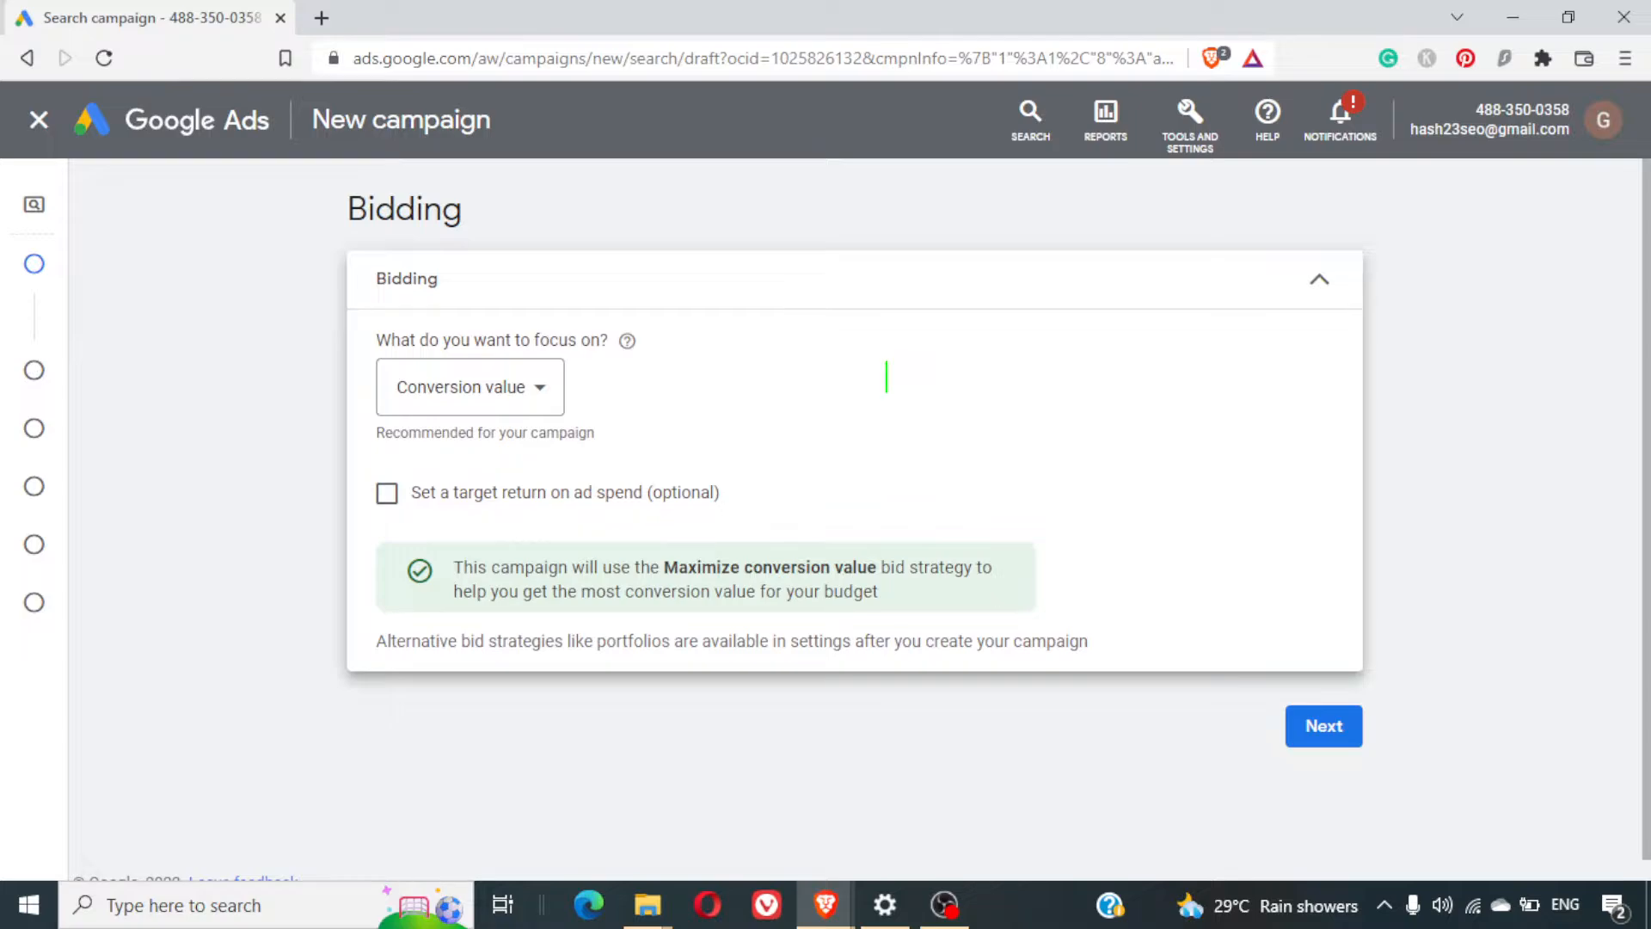
{"action": "type", "text": "$10 to "}
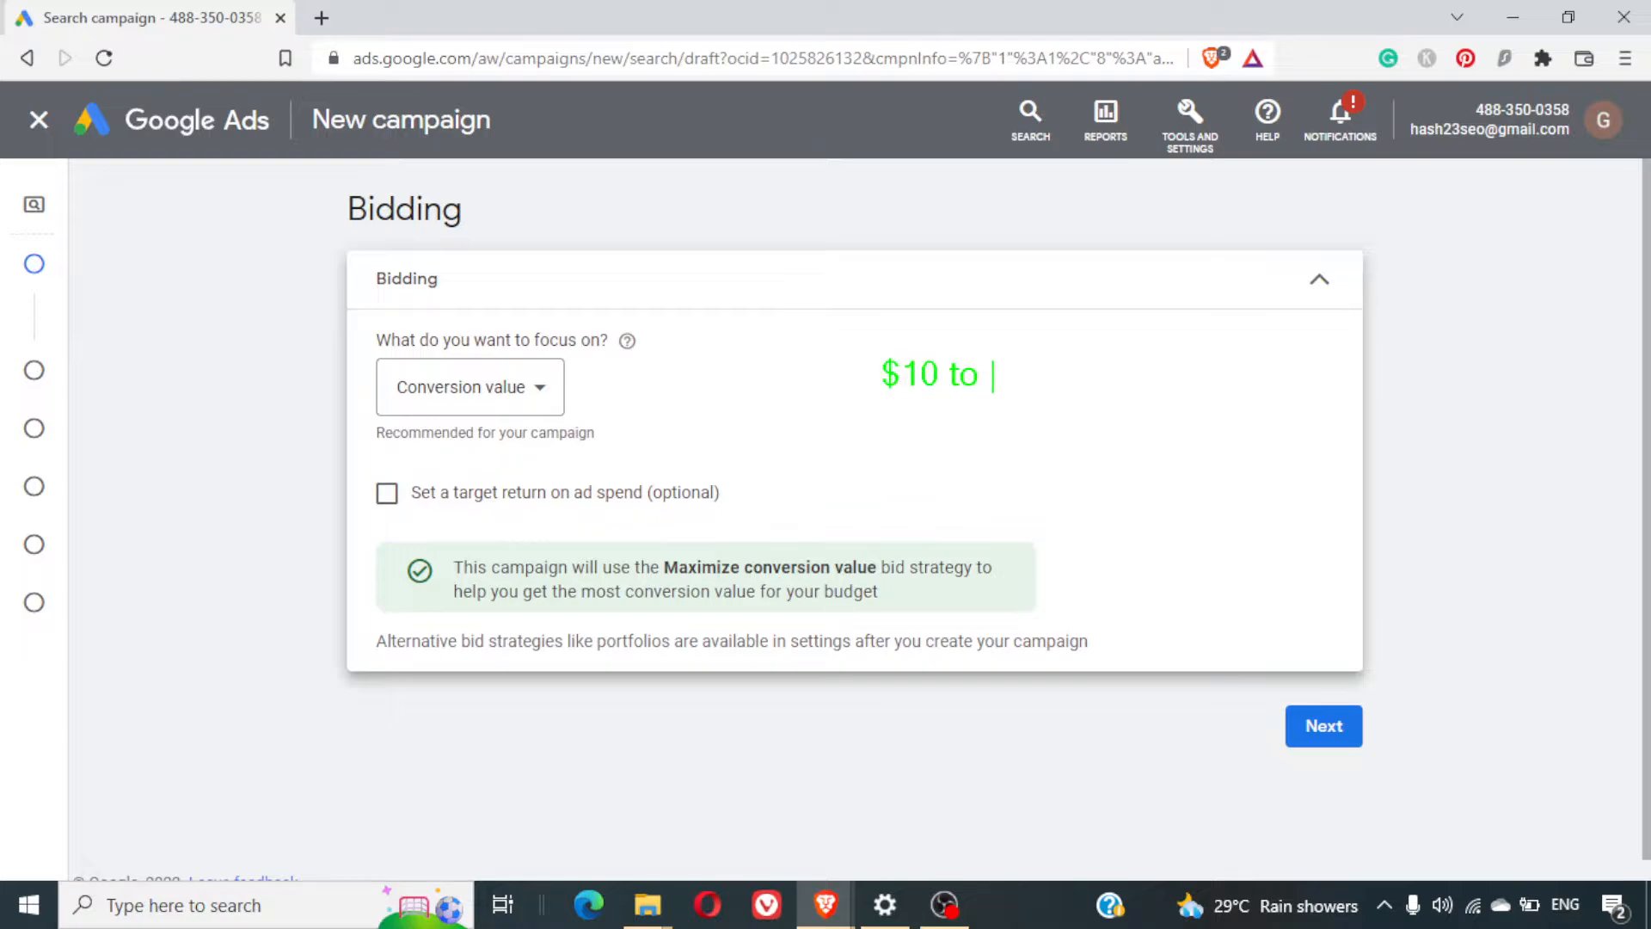
{"action": "type", "text": "$100"}
{"action": "key", "text": "Return"}
{"action": "type", "text": "10sa"}
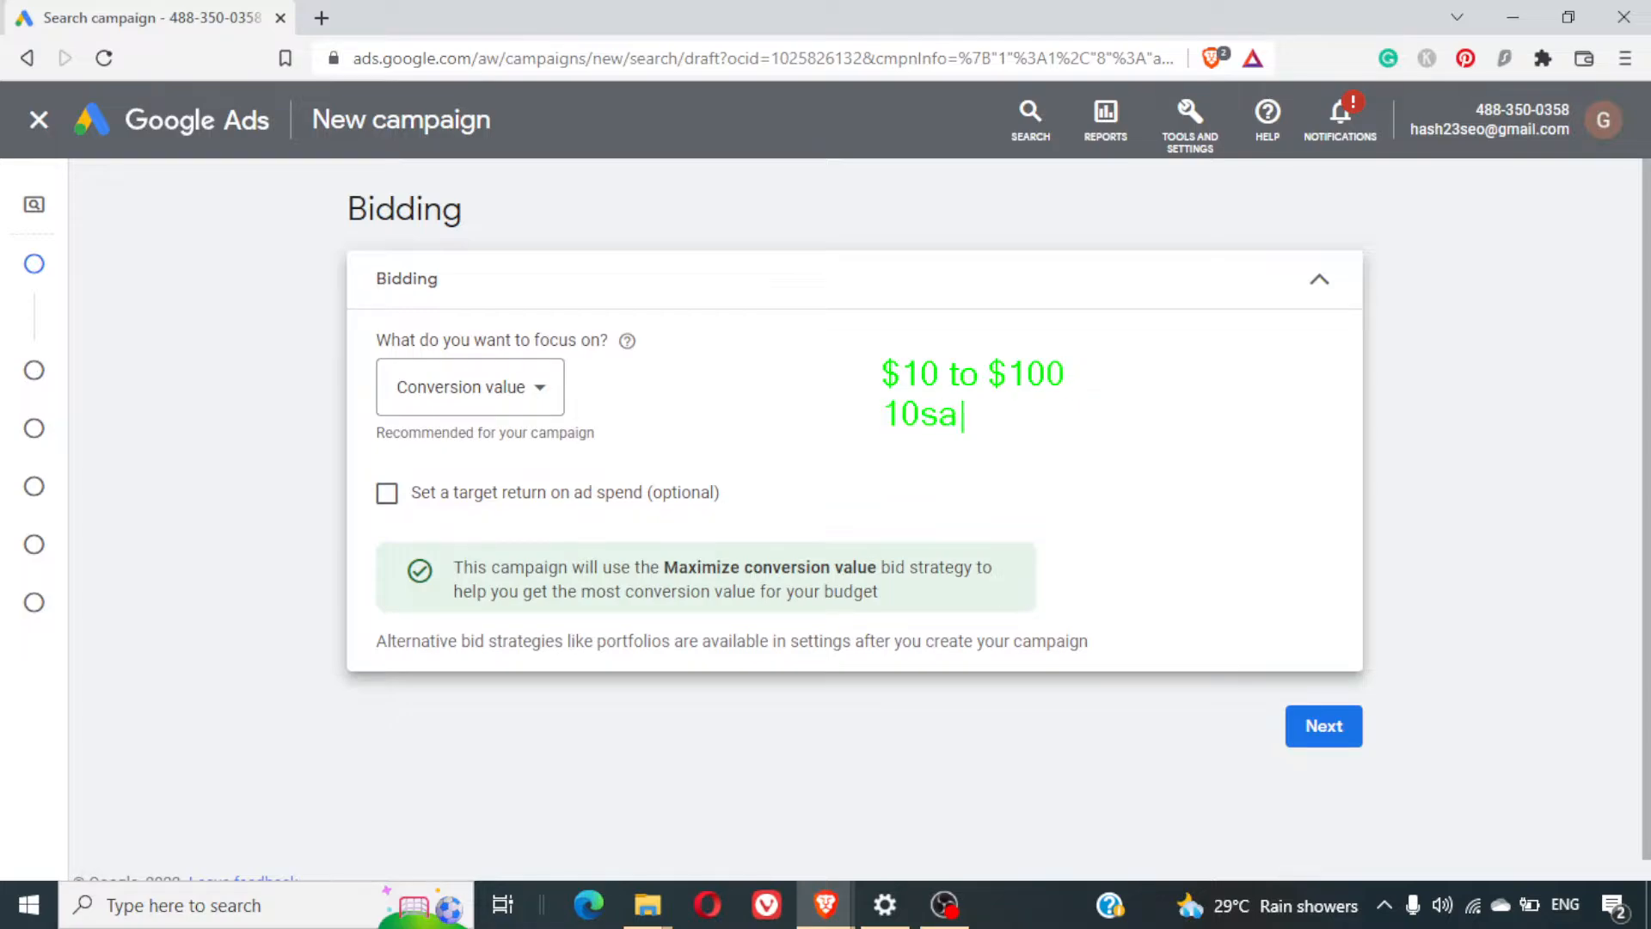
{"action": "key", "text": "BackSpace"}
{"action": "key", "text": "BackSpace"}
{"action": "type", "text": "sale == Revenue"}
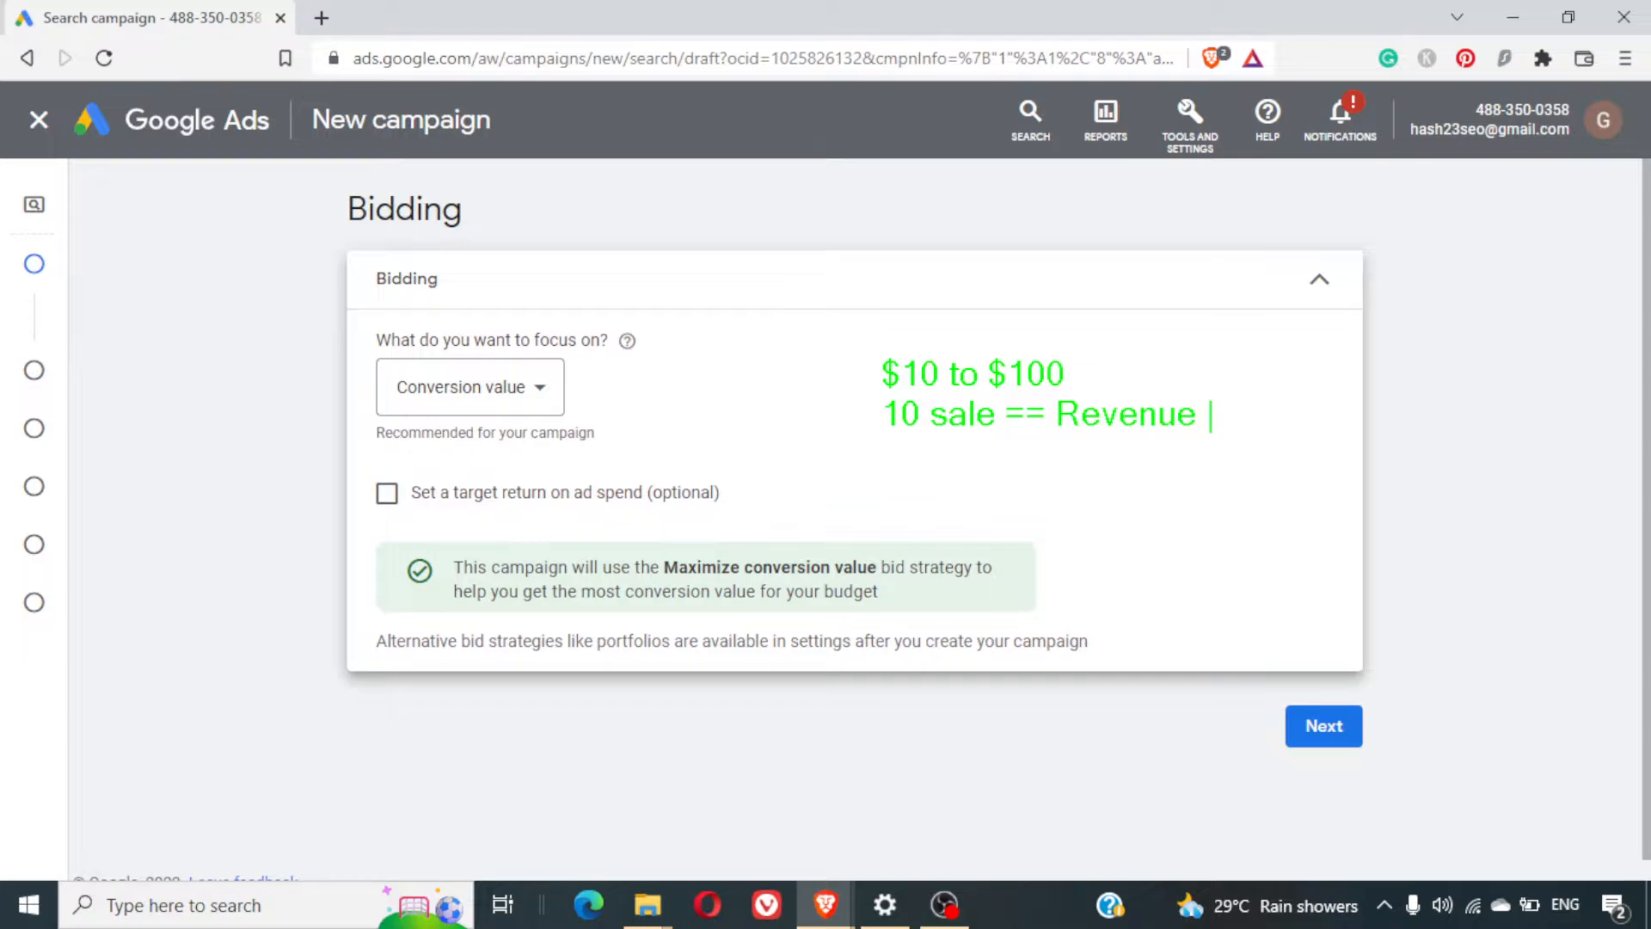
{"action": "type", "text": " $100"}
{"action": "left_click_drag", "start_coordinate": [875, 429], "coordinate": [971, 442]}
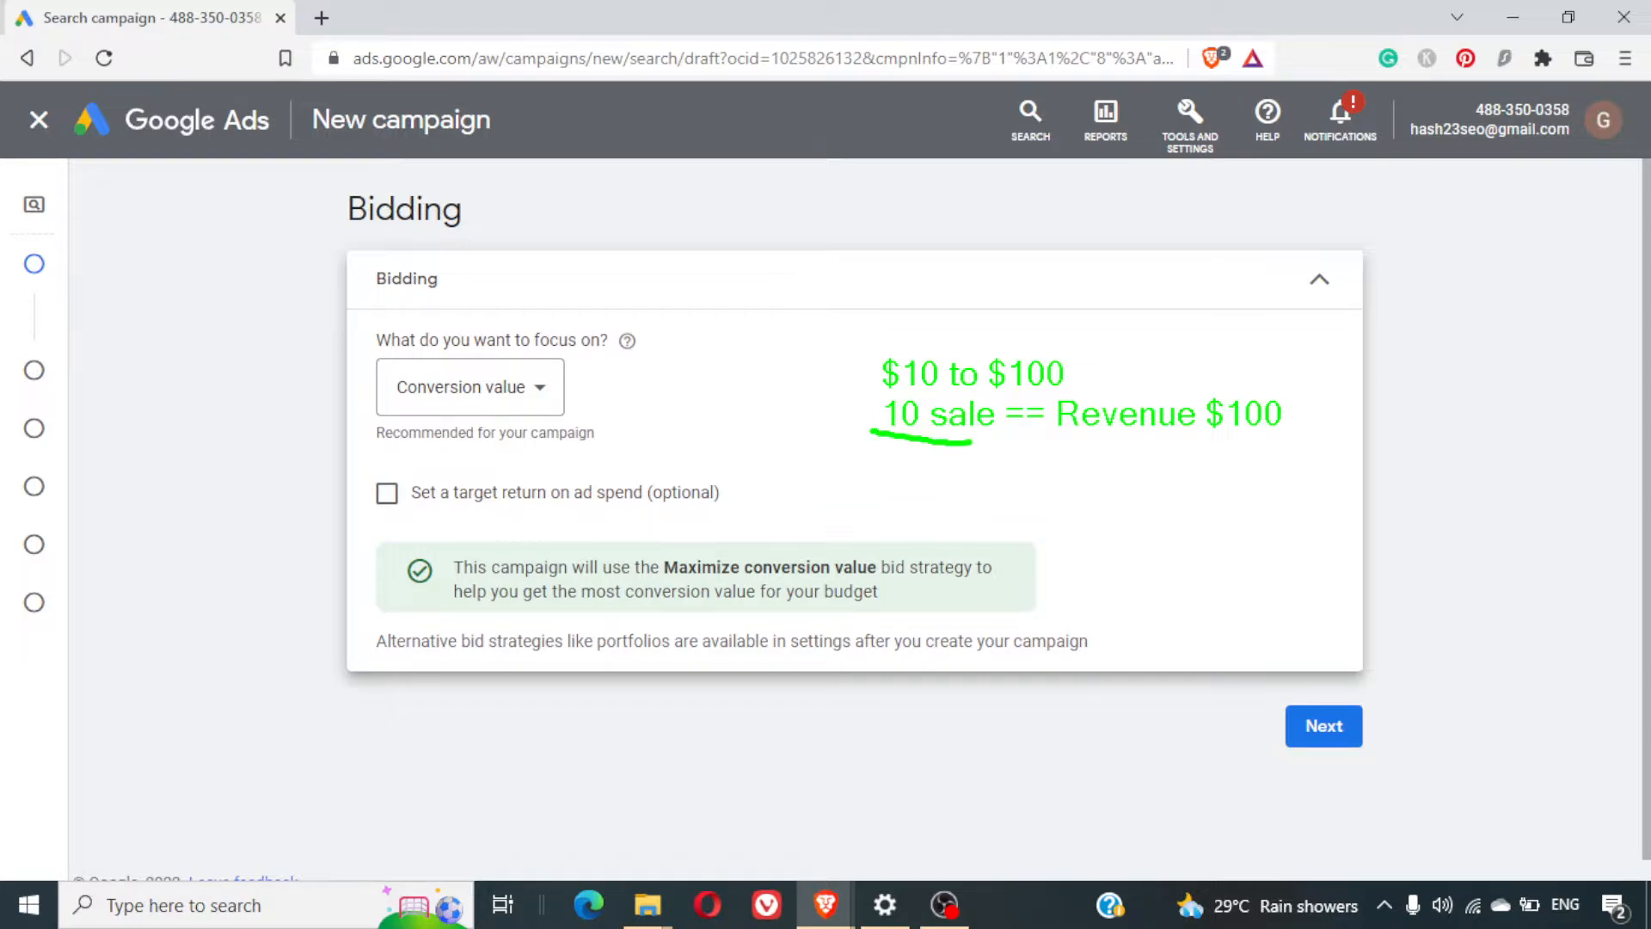
{"action": "left_click_drag", "start_coordinate": [1208, 437], "coordinate": [1300, 436]}
{"action": "left_click_drag", "start_coordinate": [834, 400], "coordinate": [859, 389]}
{"action": "left_click_drag", "start_coordinate": [893, 480], "coordinate": [891, 509]}
{"action": "left_click_drag", "start_coordinate": [913, 479], "coordinate": [913, 513]}
{"action": "type", "text": "500"}
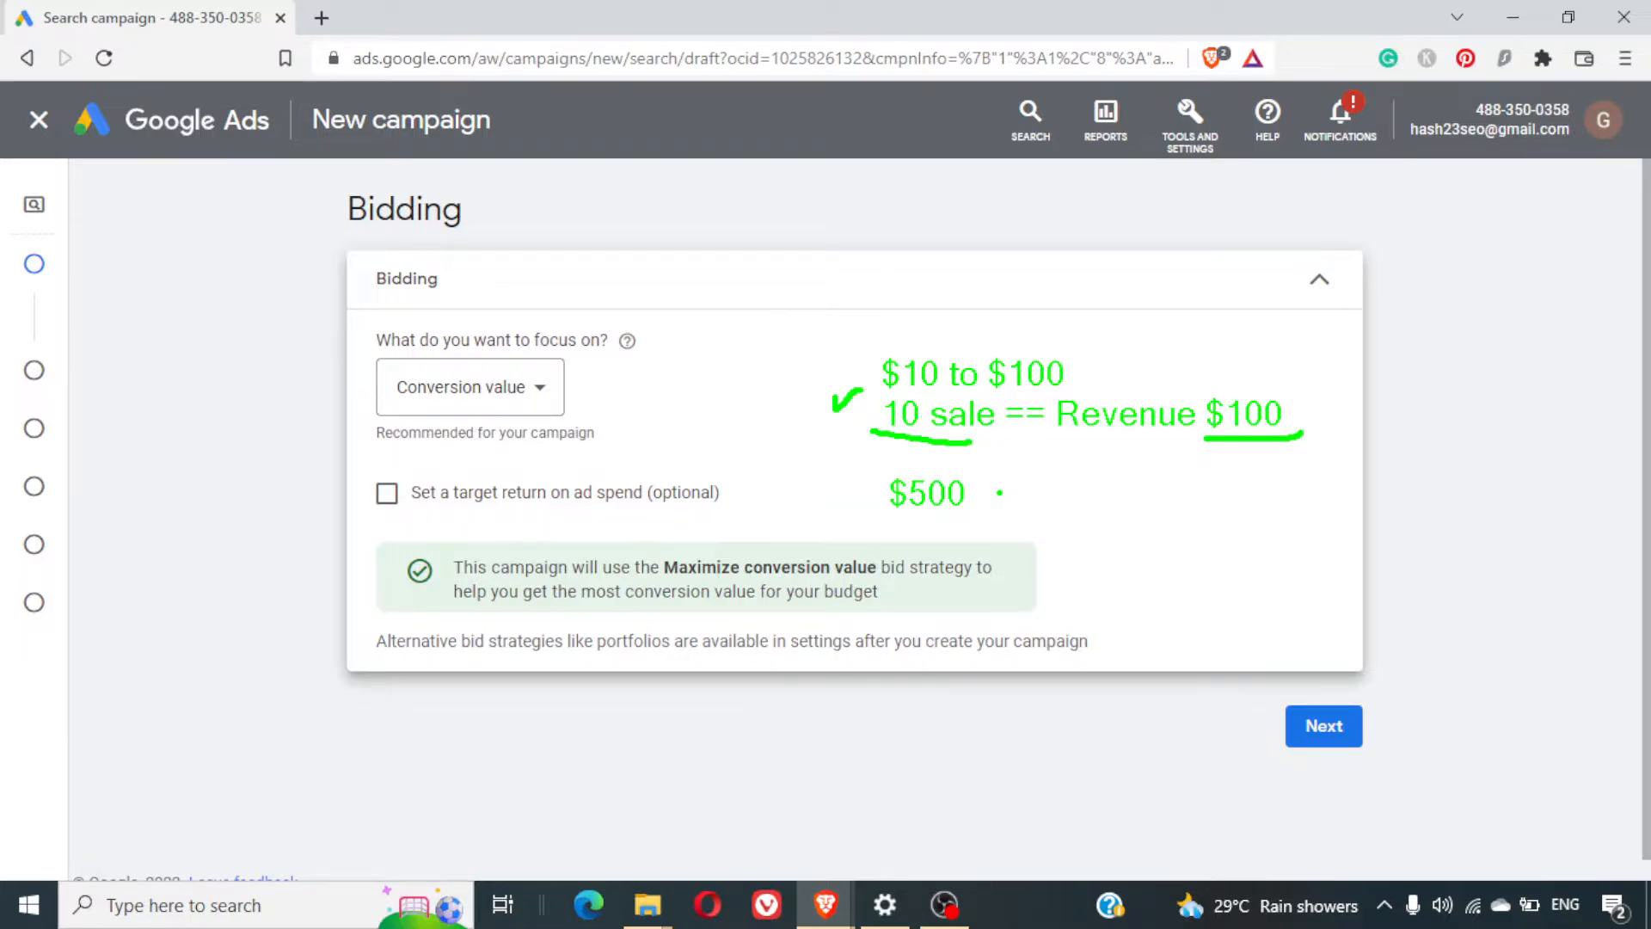
{"action": "mouse_move", "coordinate": [1013, 494]}
{"action": "left_mouse_down"}
{"action": "mouse_move", "coordinate": [973, 495]}
{"action": "mouse_move", "coordinate": [1014, 518]}
{"action": "left_mouse_up"}
{"action": "key", "text": "Escape"}
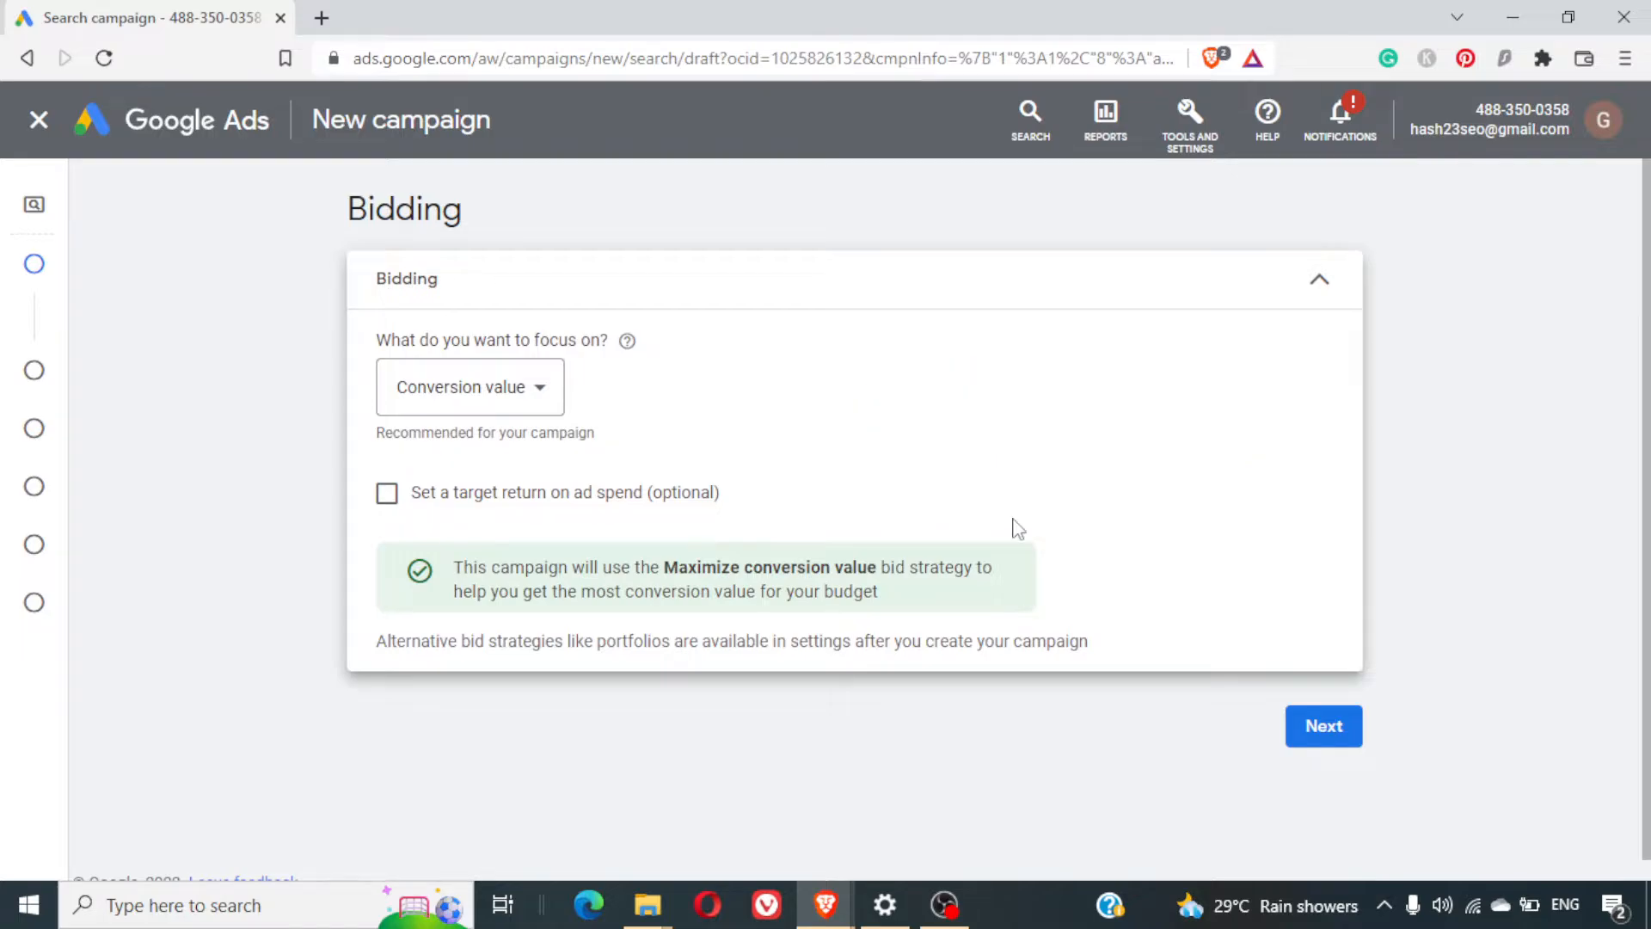
Review the bidding focus options, marking Clicks and Impression share with on-screen annotations
{"action": "left_click", "coordinate": [509, 404]}
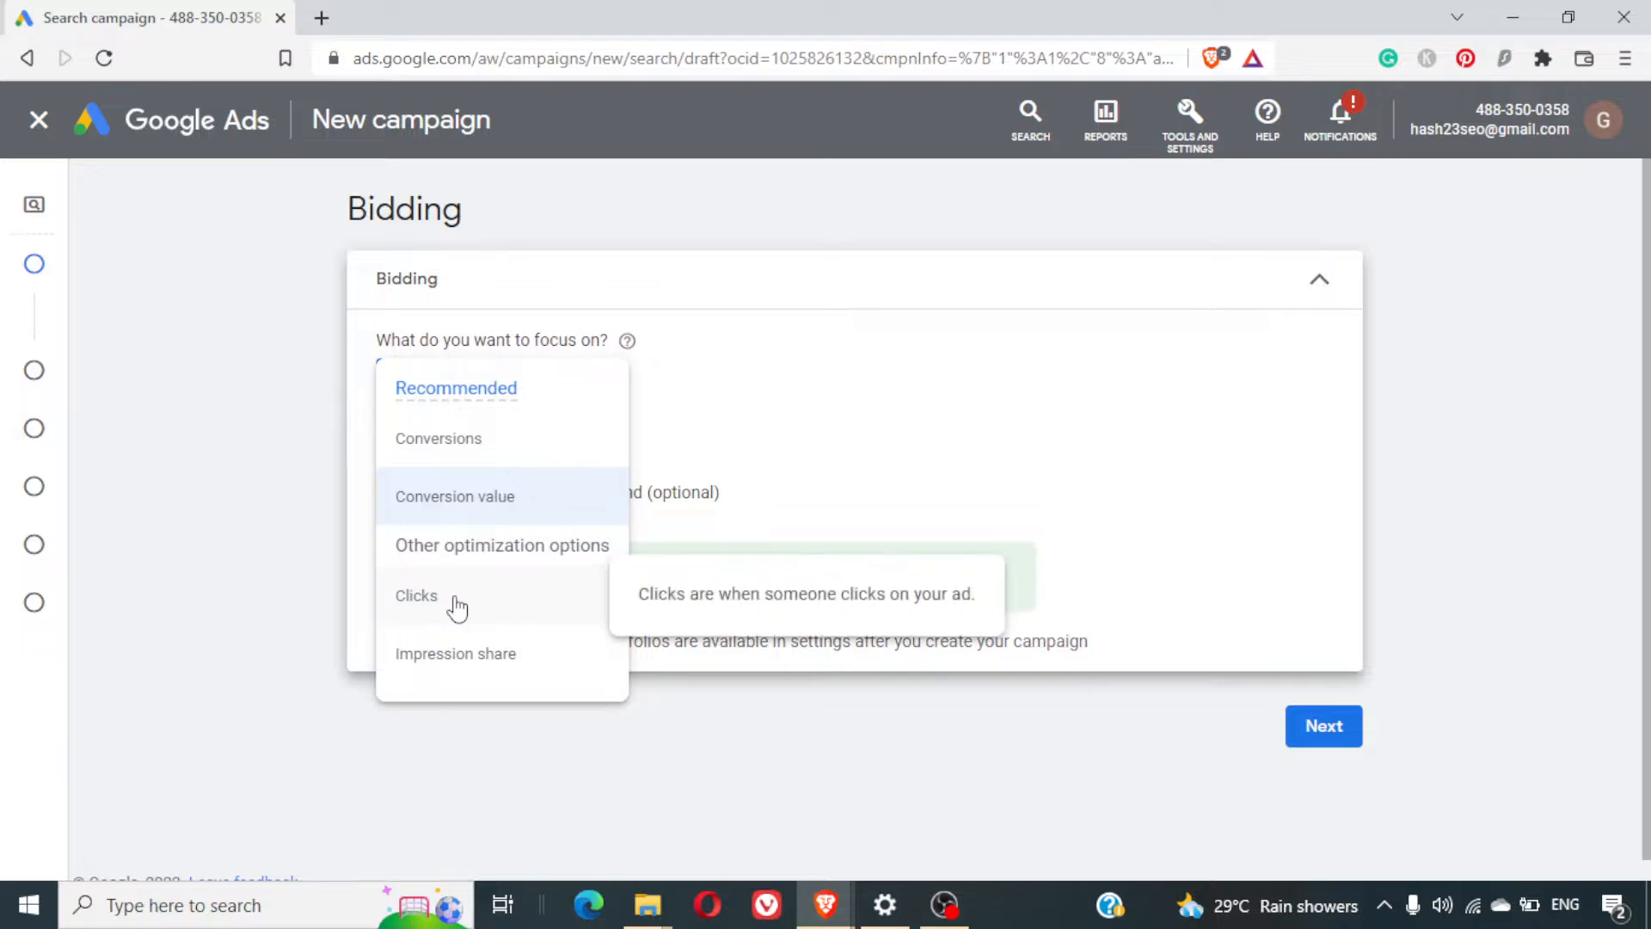
{"action": "mouse_move", "coordinate": [473, 662]}
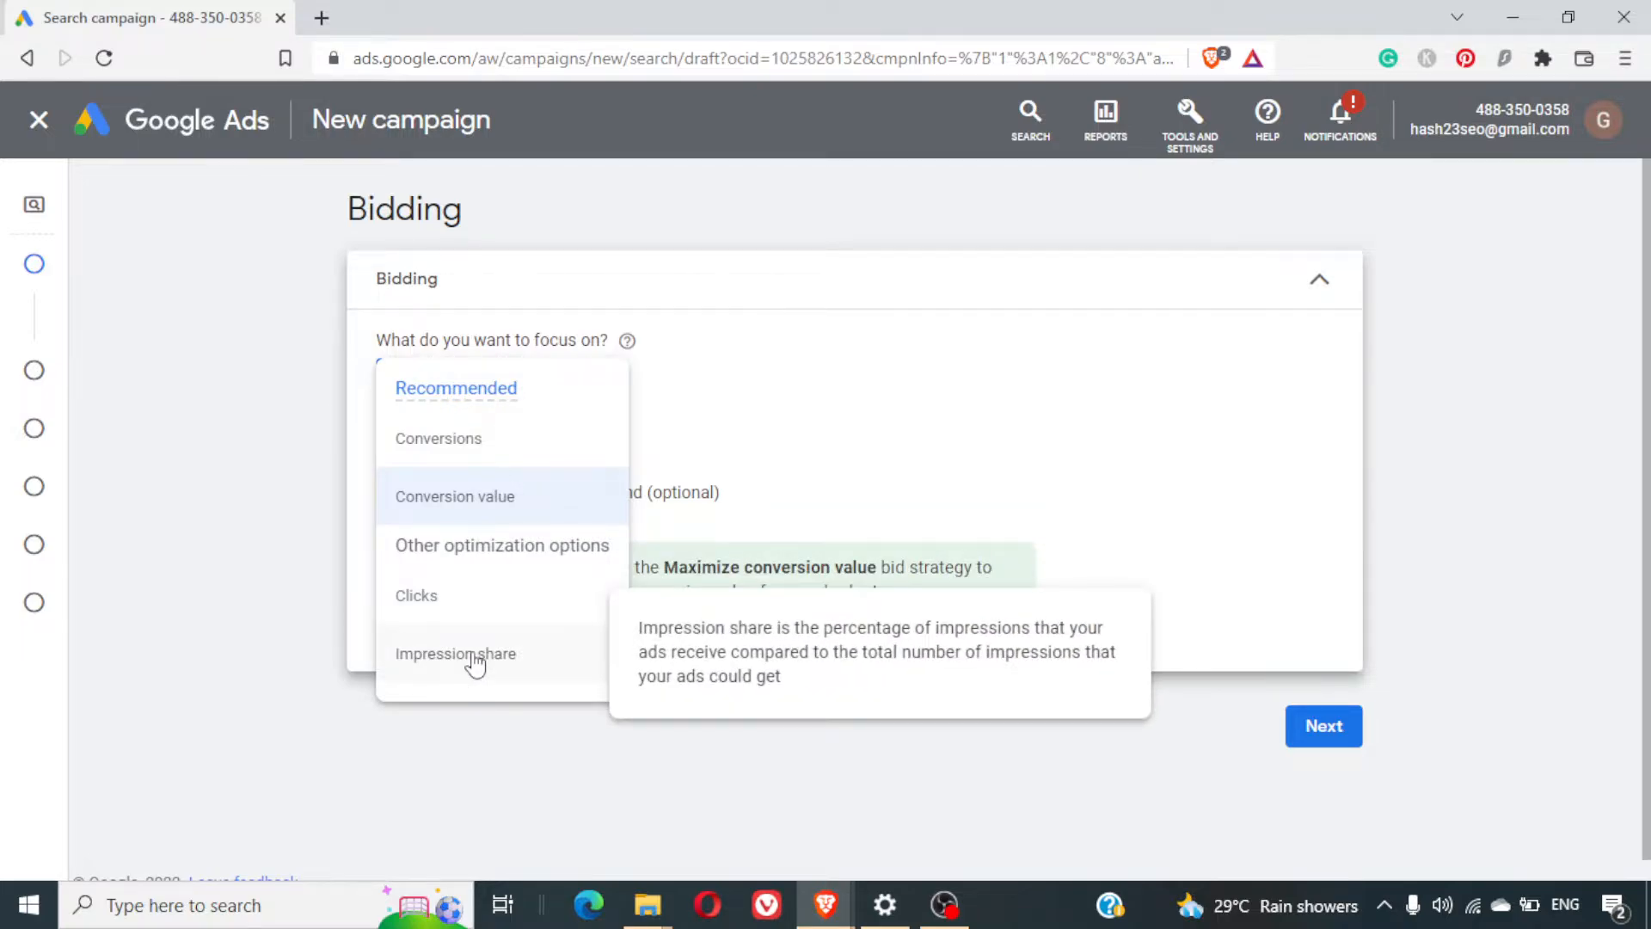
{"action": "key", "text": "ctrl+2"}
{"action": "left_click_drag", "start_coordinate": [380, 619], "coordinate": [473, 614]}
{"action": "left_click_drag", "start_coordinate": [397, 670], "coordinate": [511, 676]}
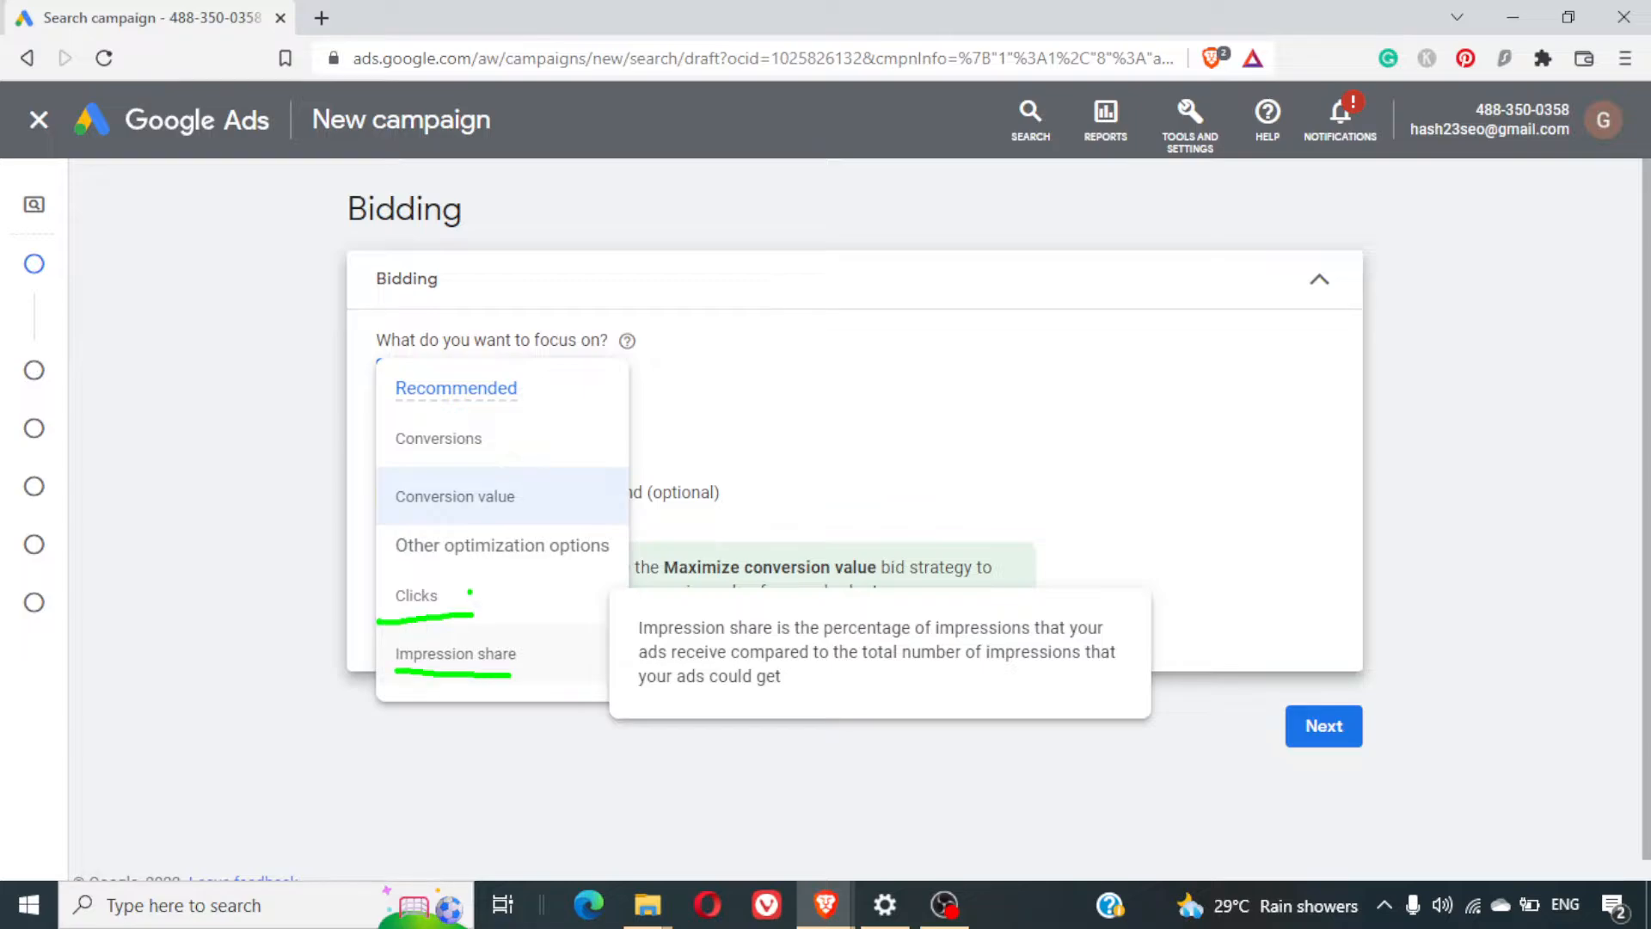
{"action": "mouse_move", "coordinate": [469, 582]}
{"action": "left_mouse_down"}
{"action": "mouse_move", "coordinate": [469, 607]}
{"action": "mouse_move", "coordinate": [462, 574]}
{"action": "mouse_move", "coordinate": [375, 581]}
{"action": "mouse_move", "coordinate": [383, 633]}
{"action": "left_mouse_up"}
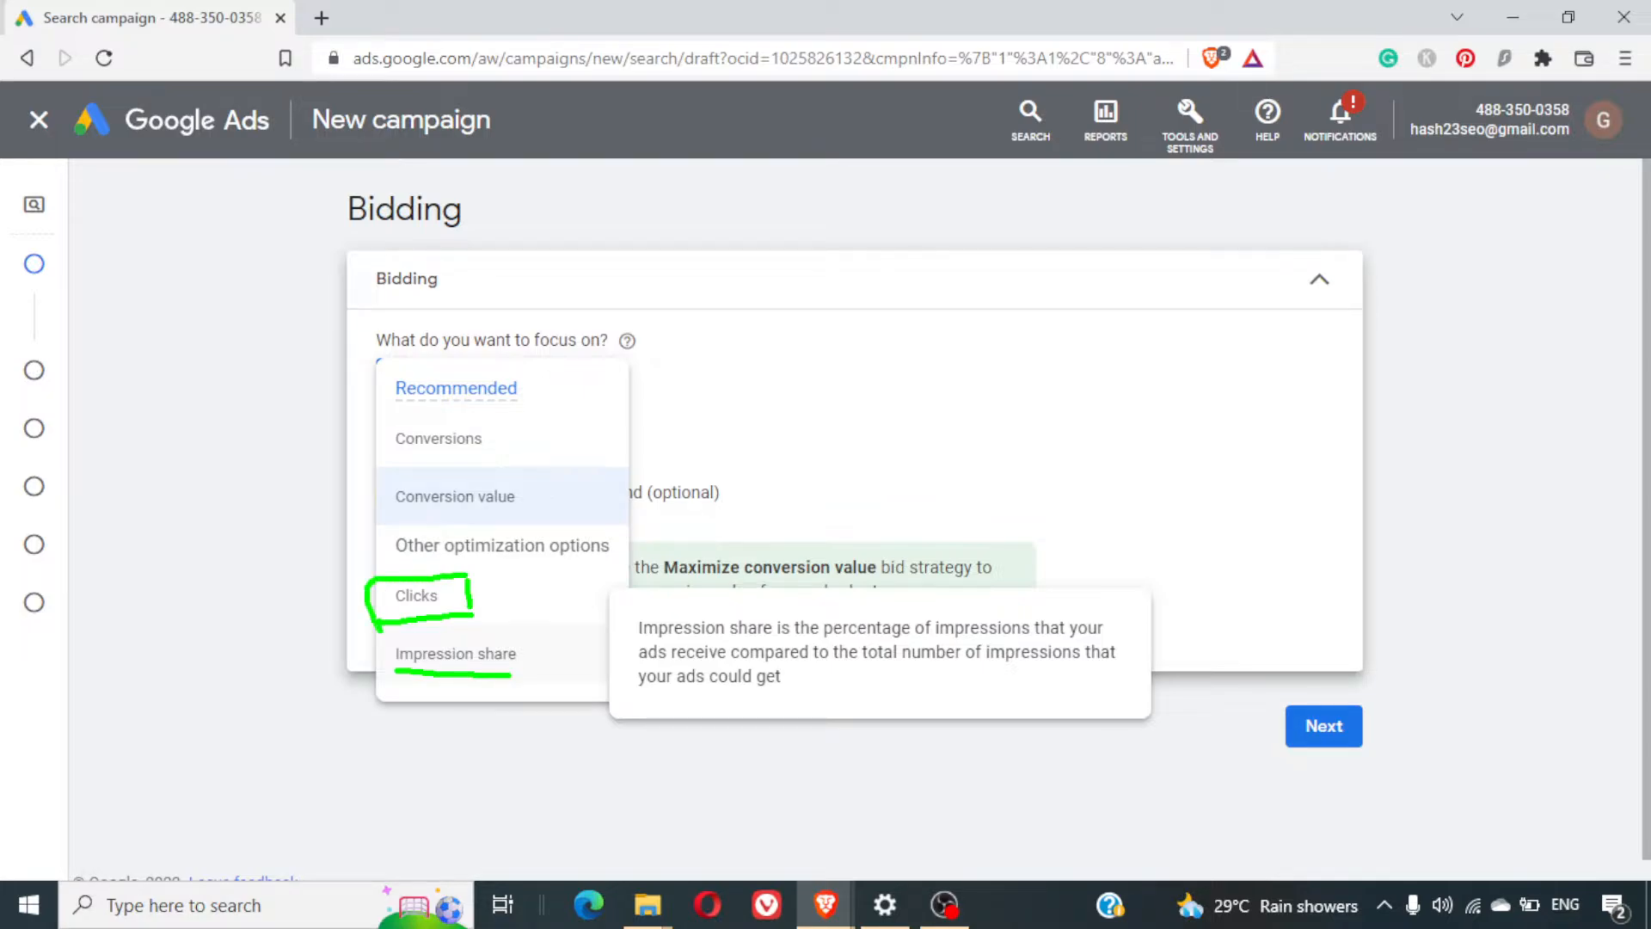
{"action": "key", "text": "Escape"}
{"action": "left_click", "coordinate": [461, 393]}
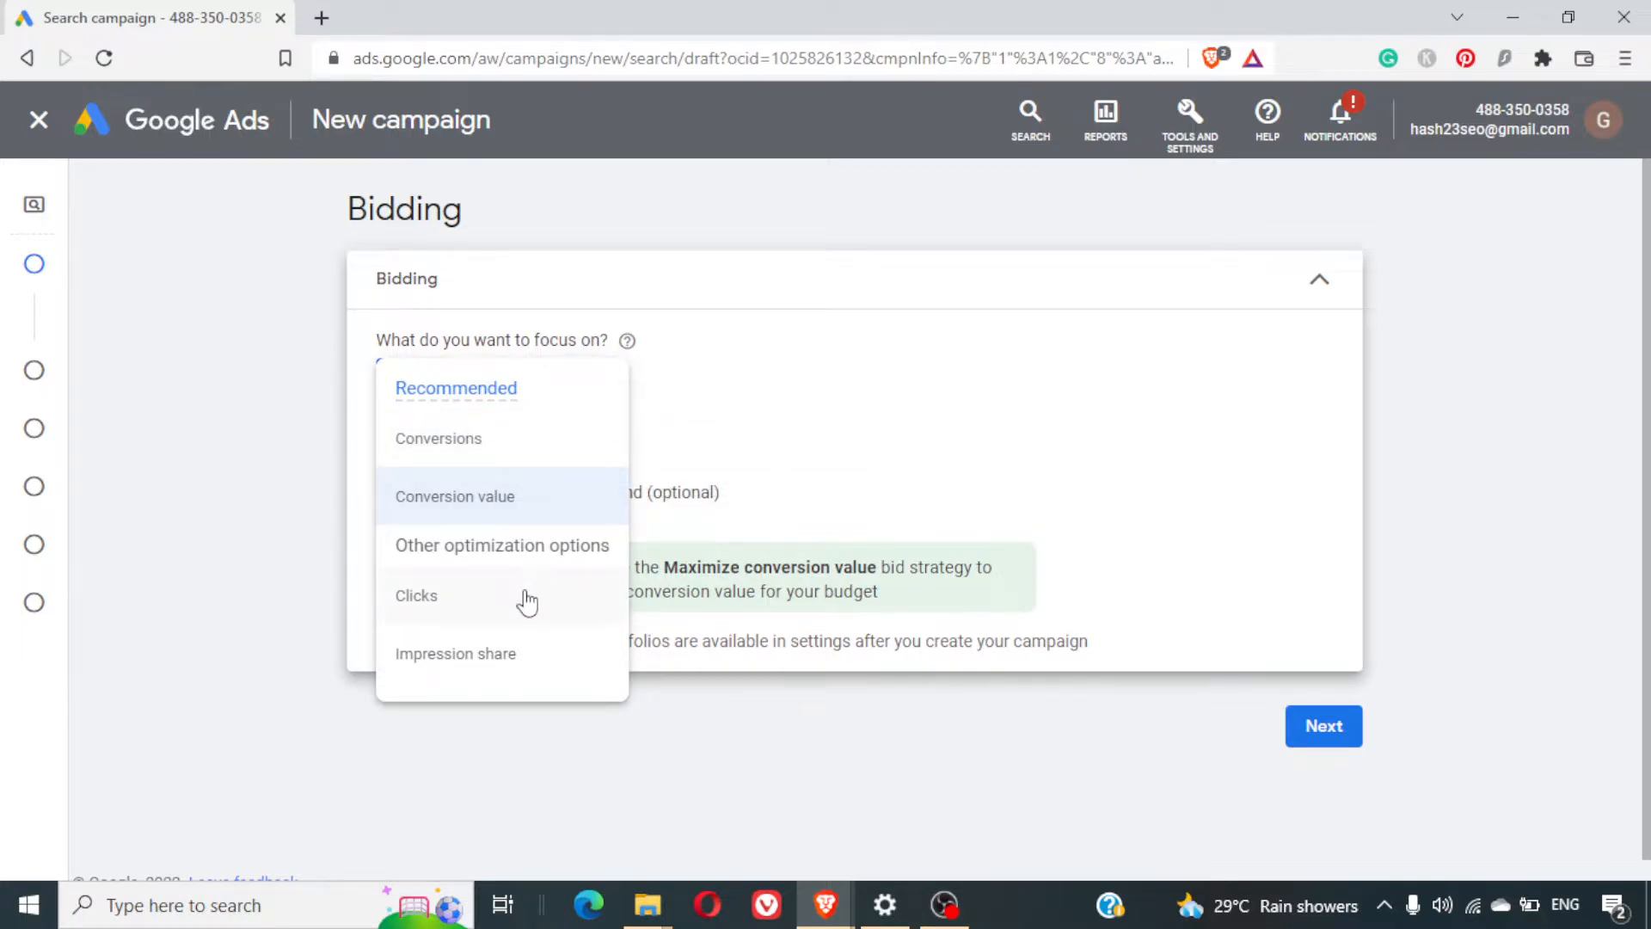
{"action": "left_click", "coordinate": [830, 378]}
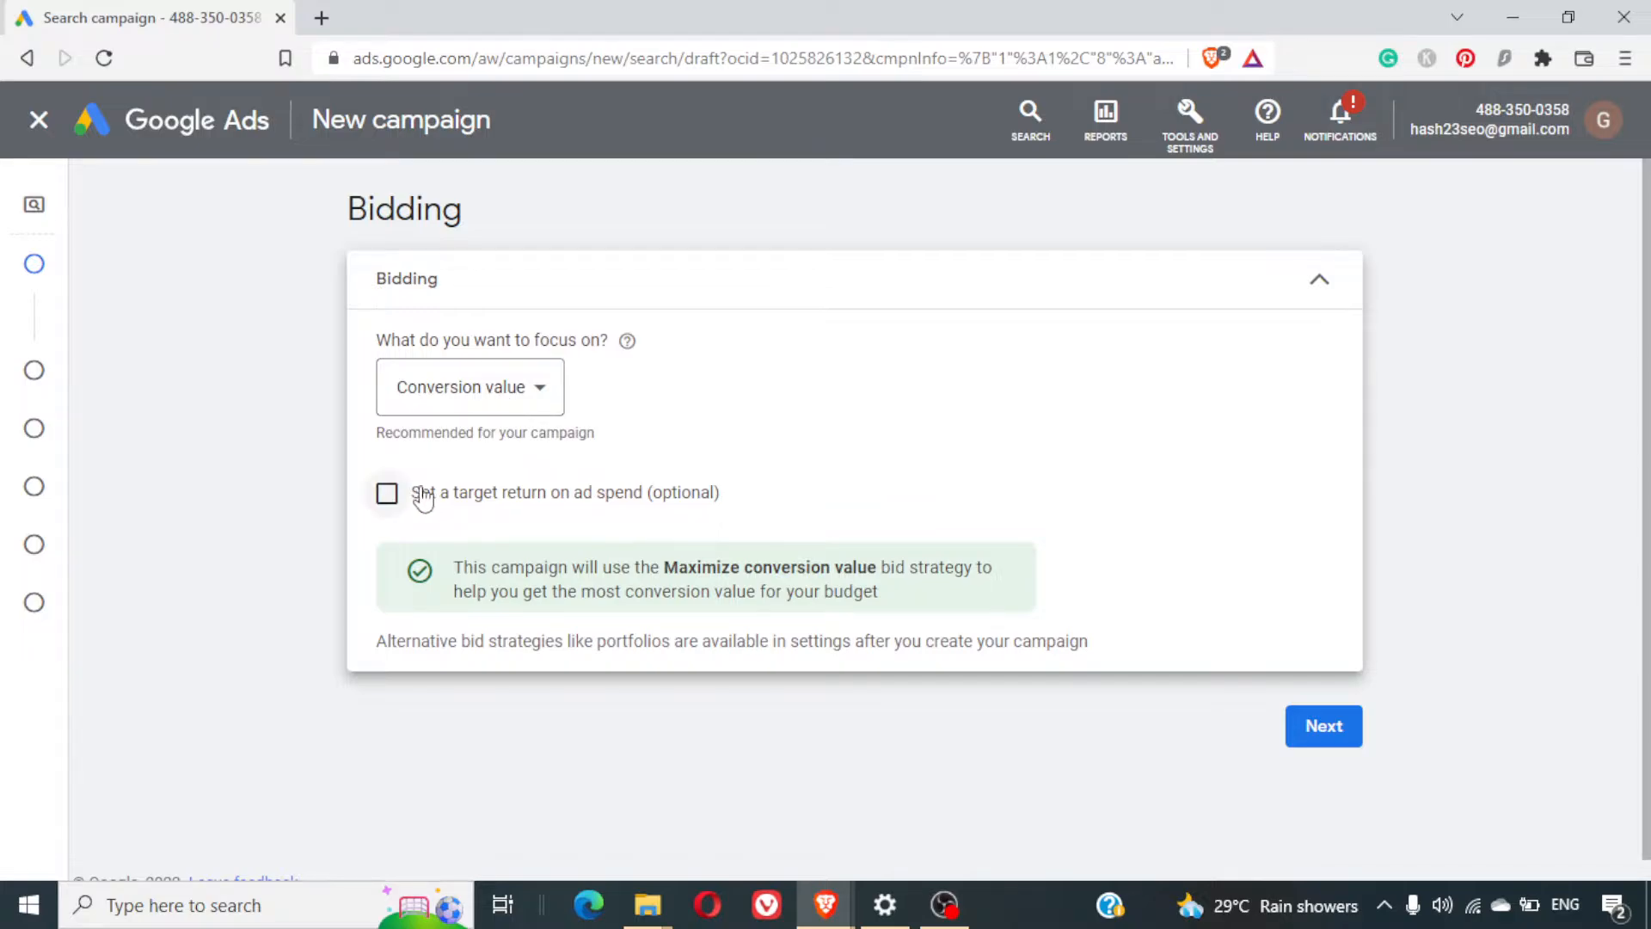
Set the bidding focus to Conversions with a target cost per action of $10
{"action": "left_click", "coordinate": [456, 411]}
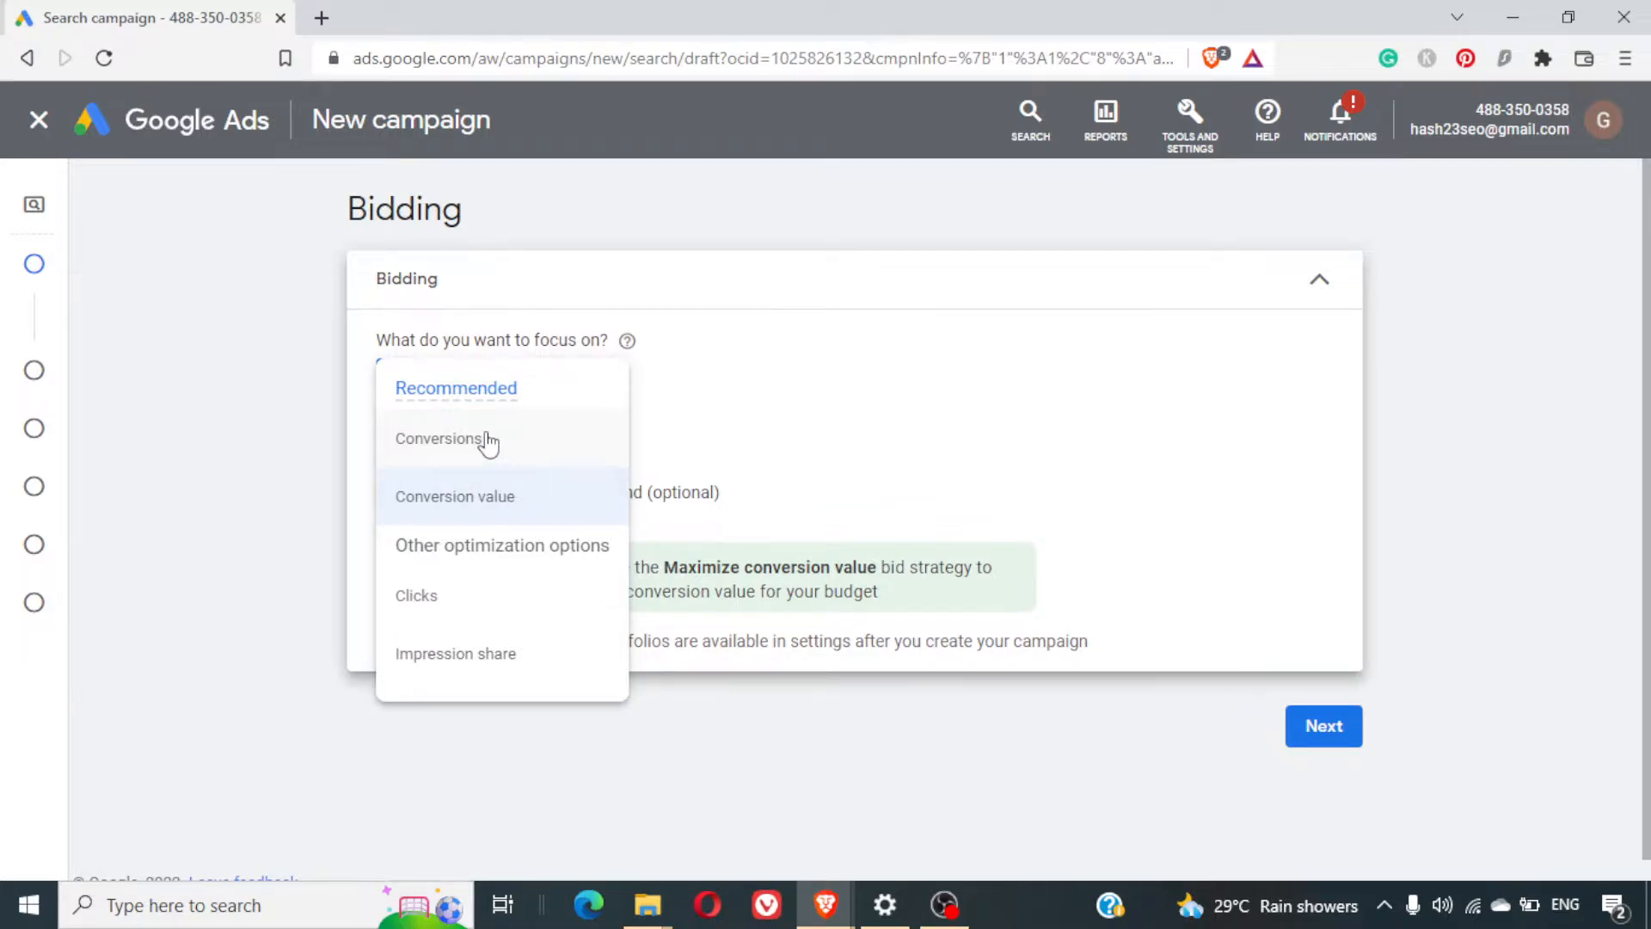
{"action": "left_click", "coordinate": [489, 442]}
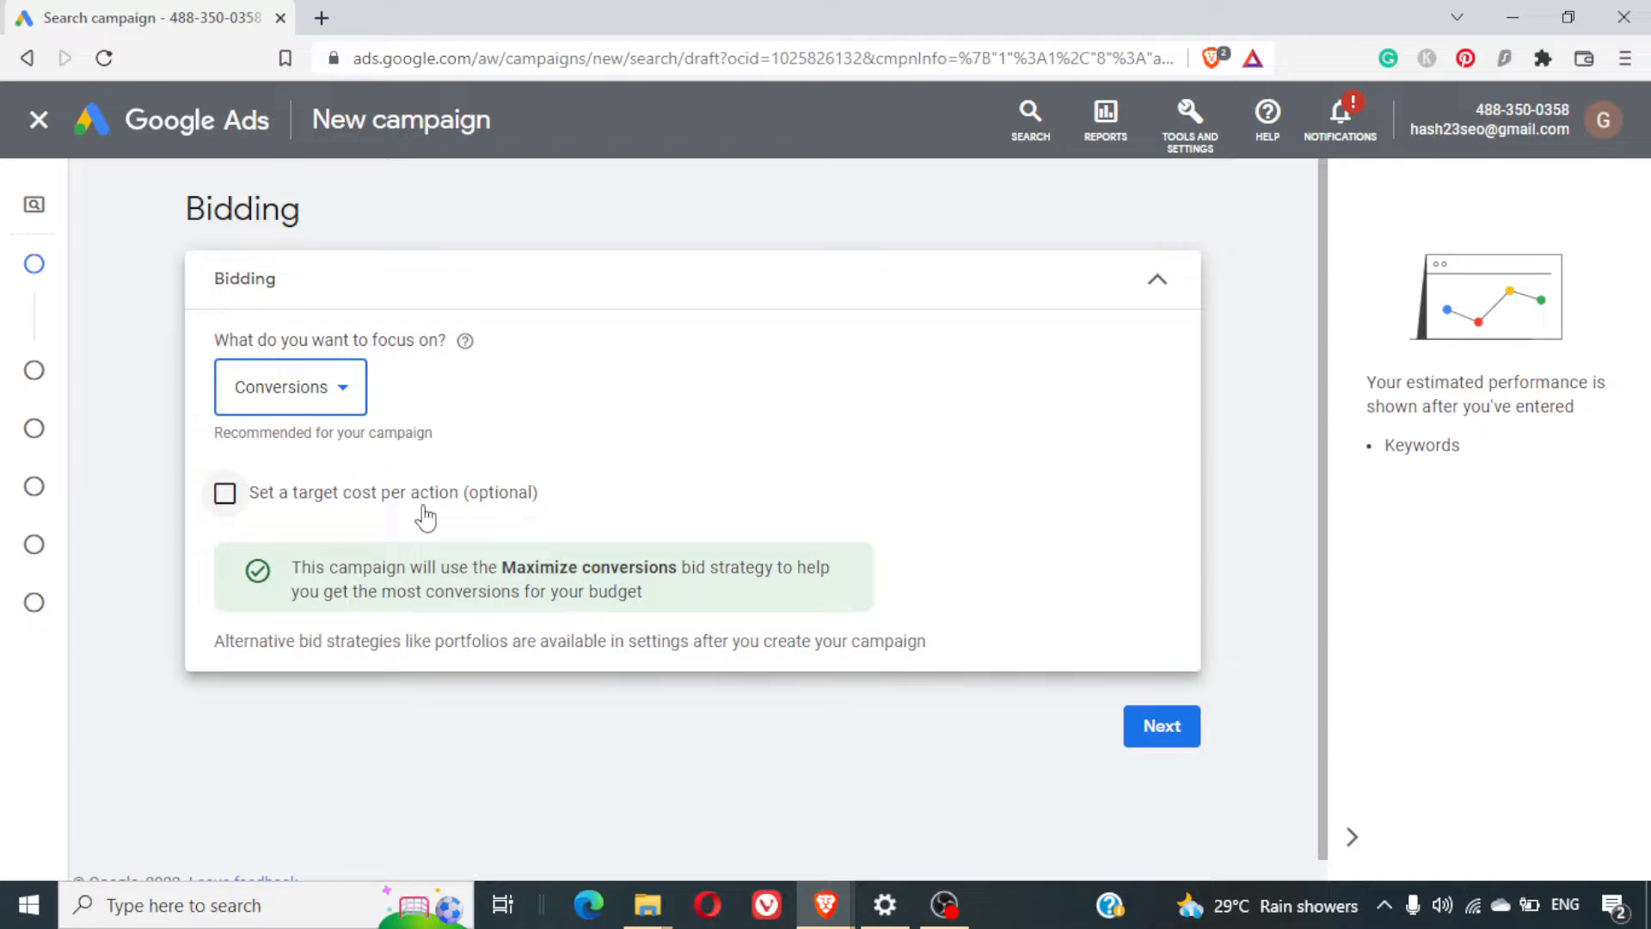
{"action": "left_click", "coordinate": [224, 493]}
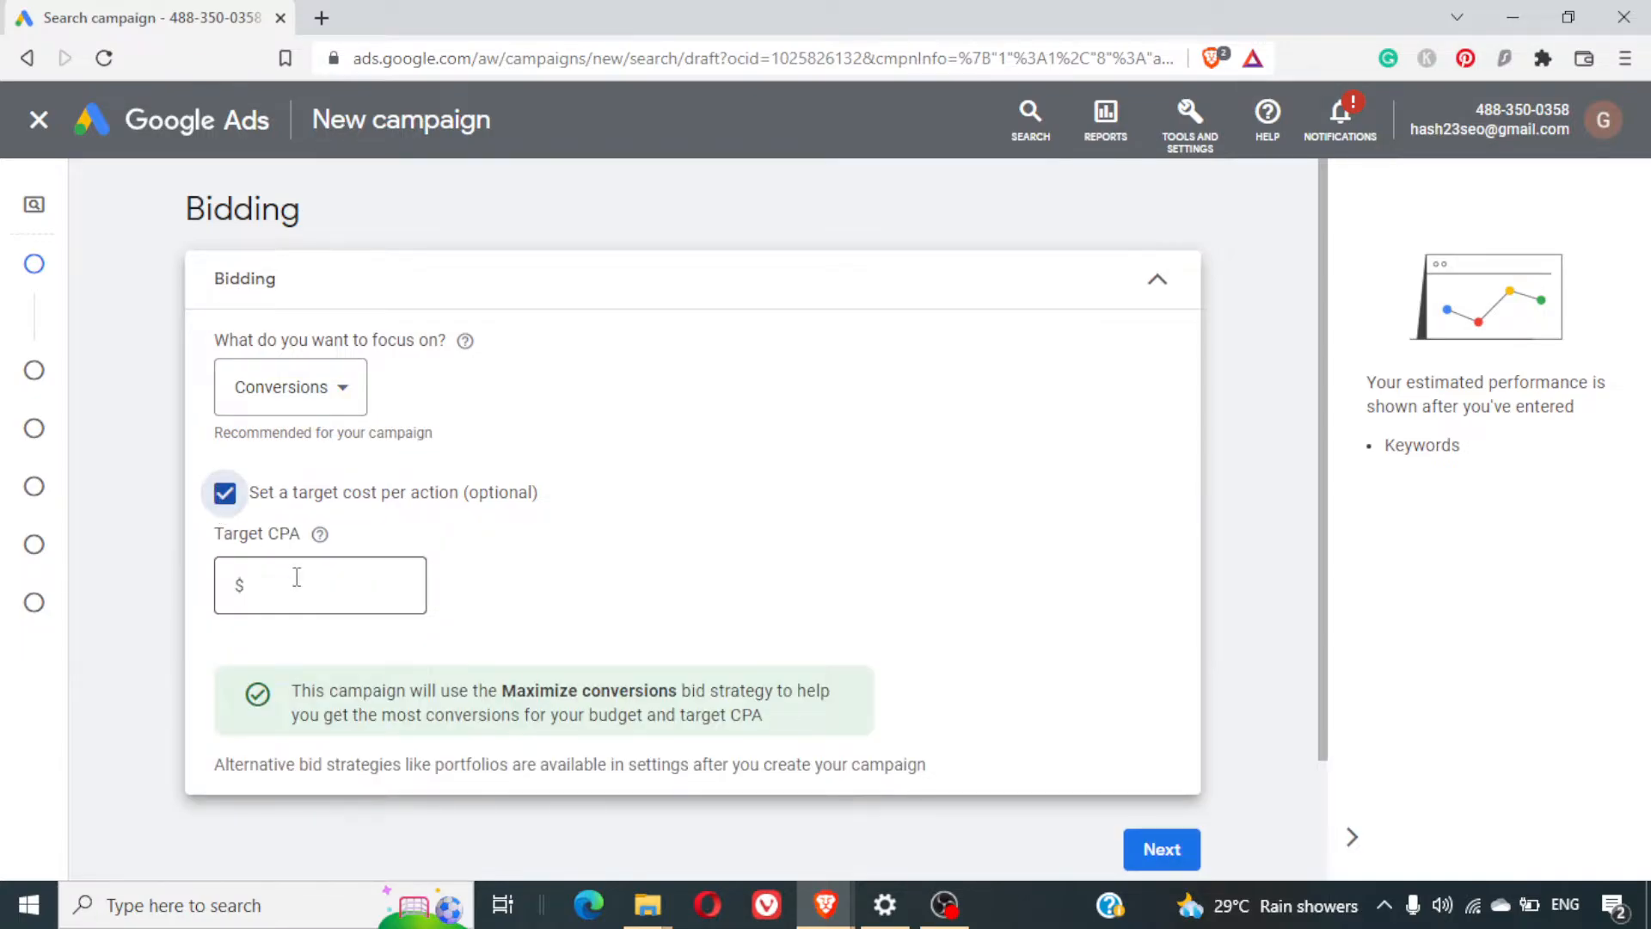
{"action": "left_click", "coordinate": [296, 577]}
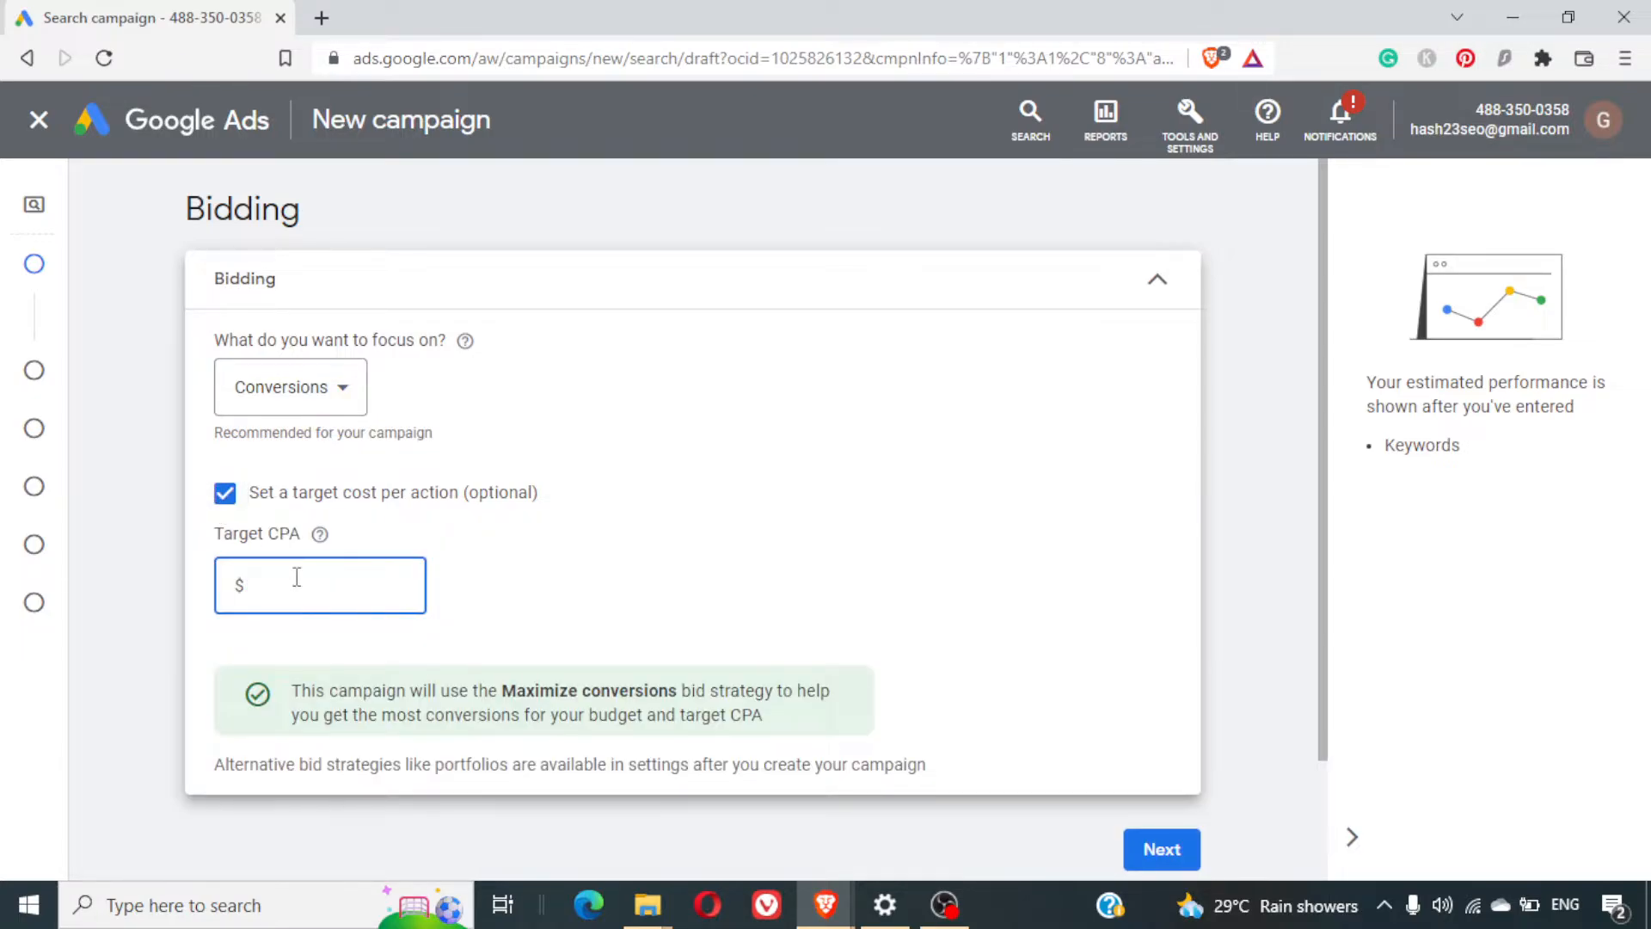
{"action": "type", "text": "10"}
{"action": "left_click", "coordinate": [553, 580]}
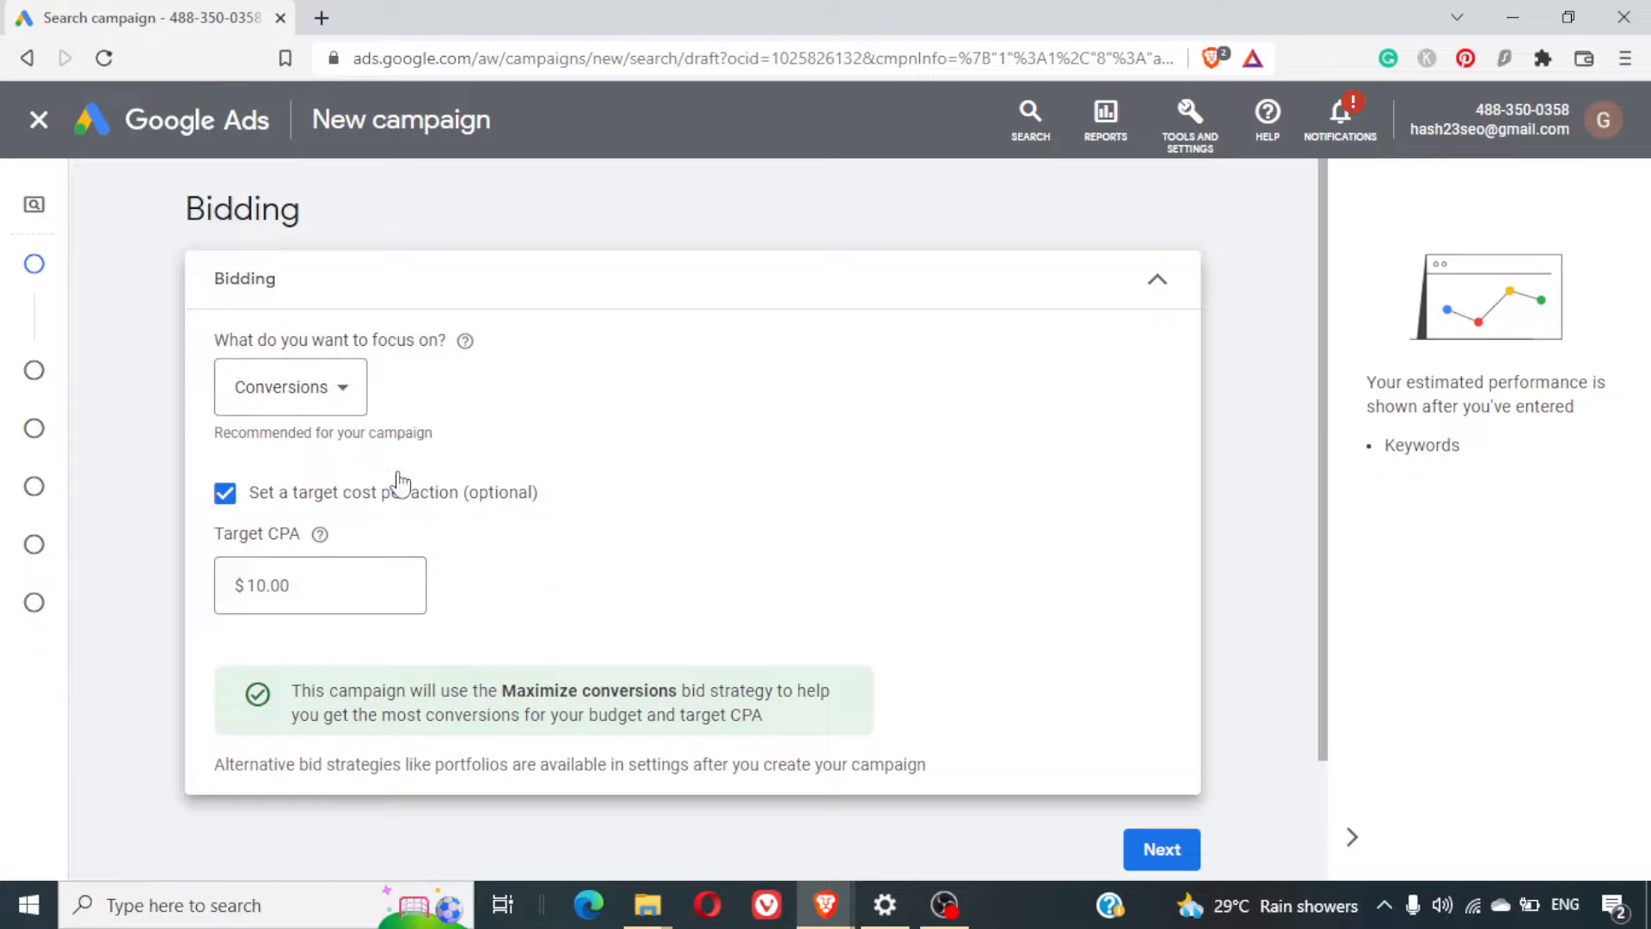
Switch the bidding focus to Conversion value and set a target return on ad spend of 100%
{"action": "left_click", "coordinate": [326, 389]}
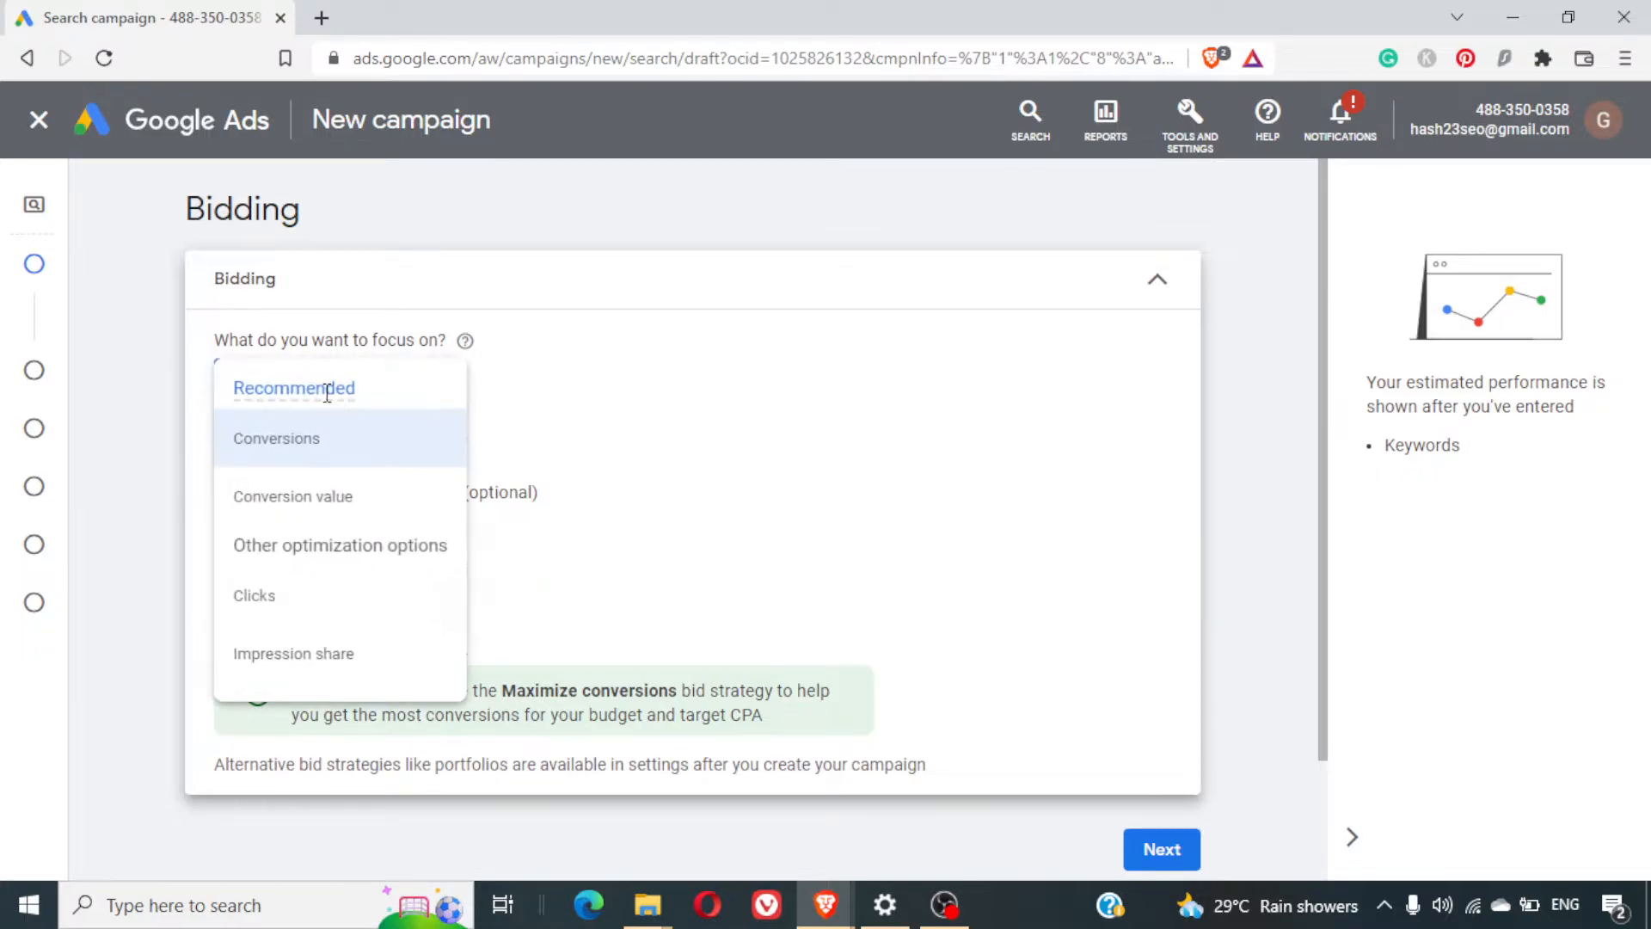
{"action": "left_click", "coordinate": [354, 495]}
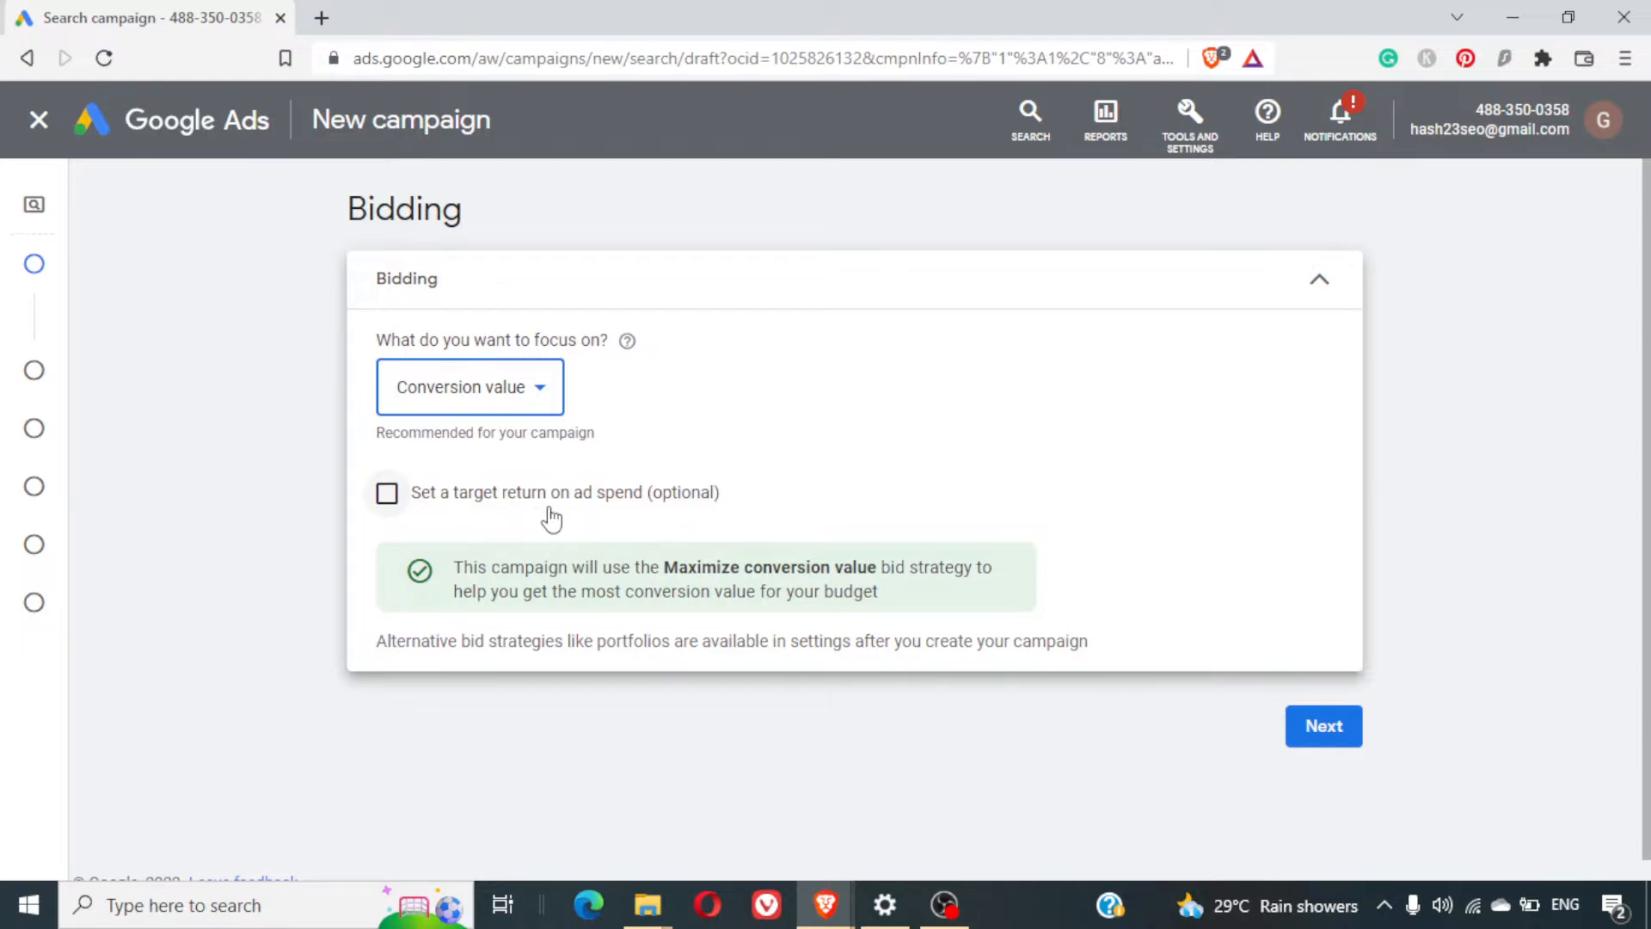
{"action": "left_click", "coordinate": [388, 495]}
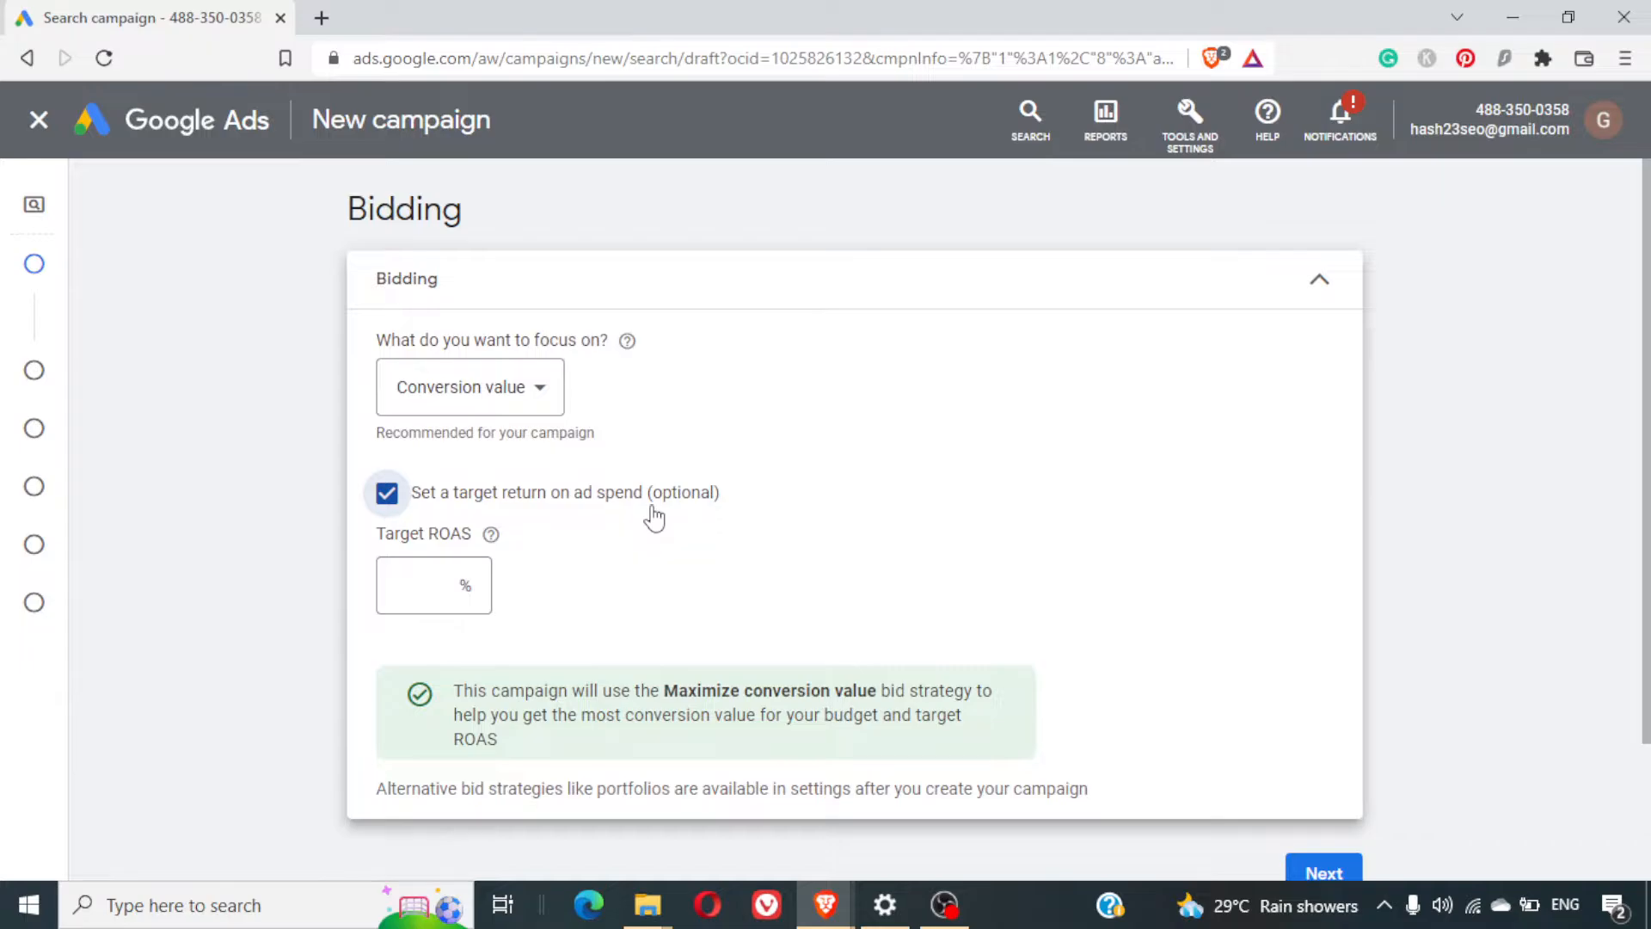
{"action": "left_click", "coordinate": [451, 592]}
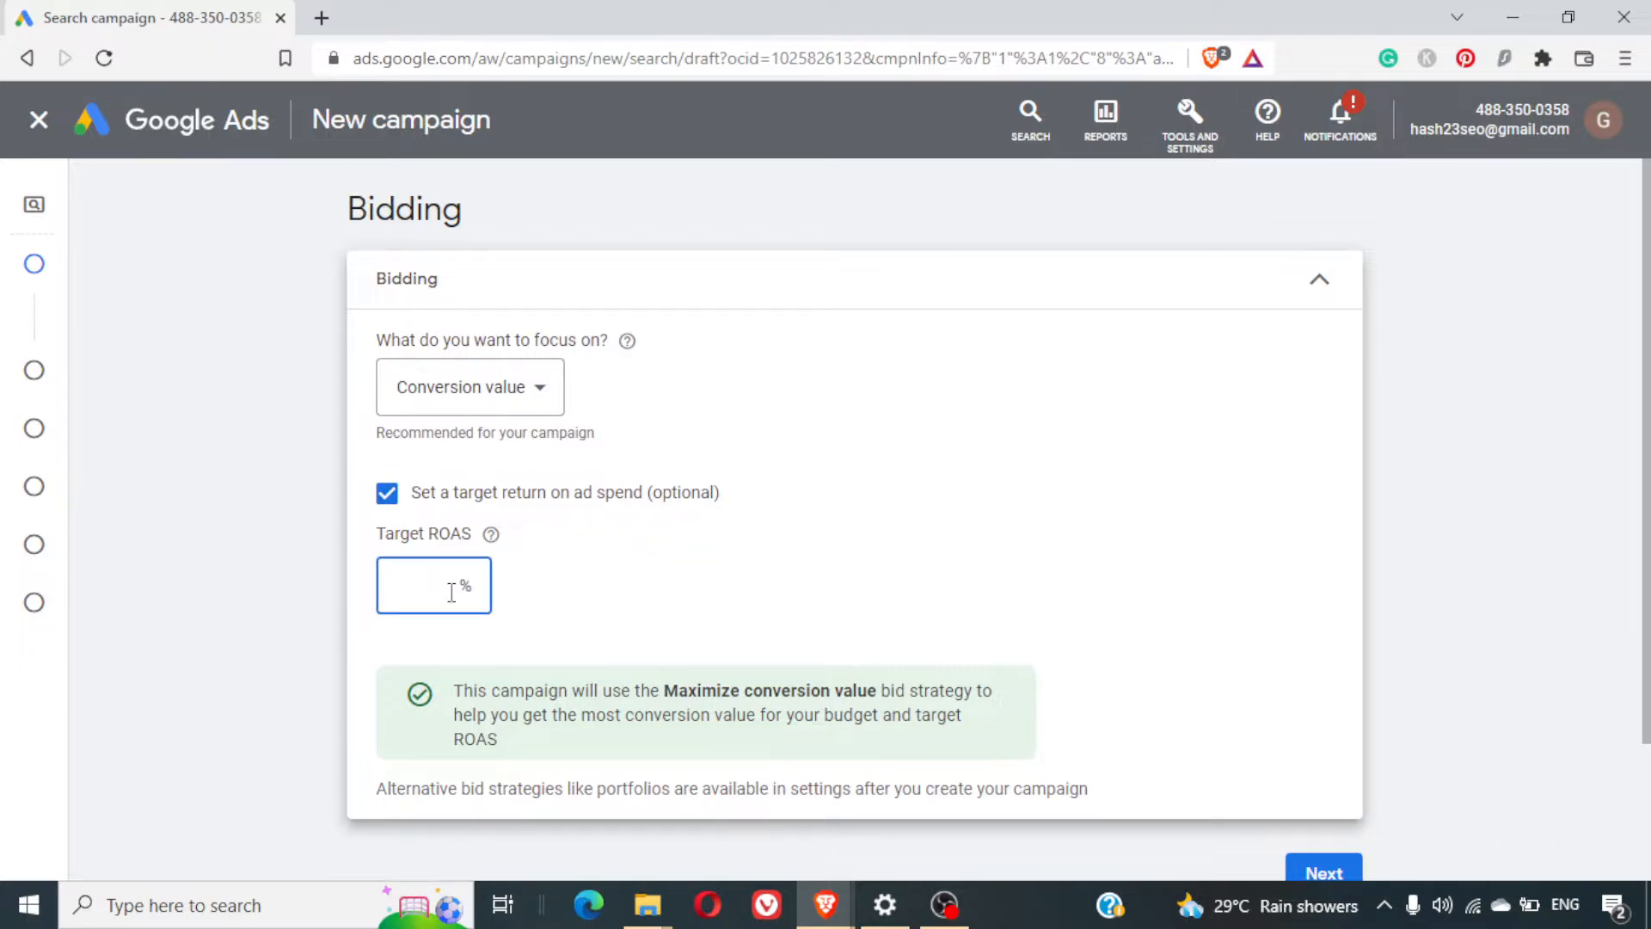
{"action": "type", "text": "10"}
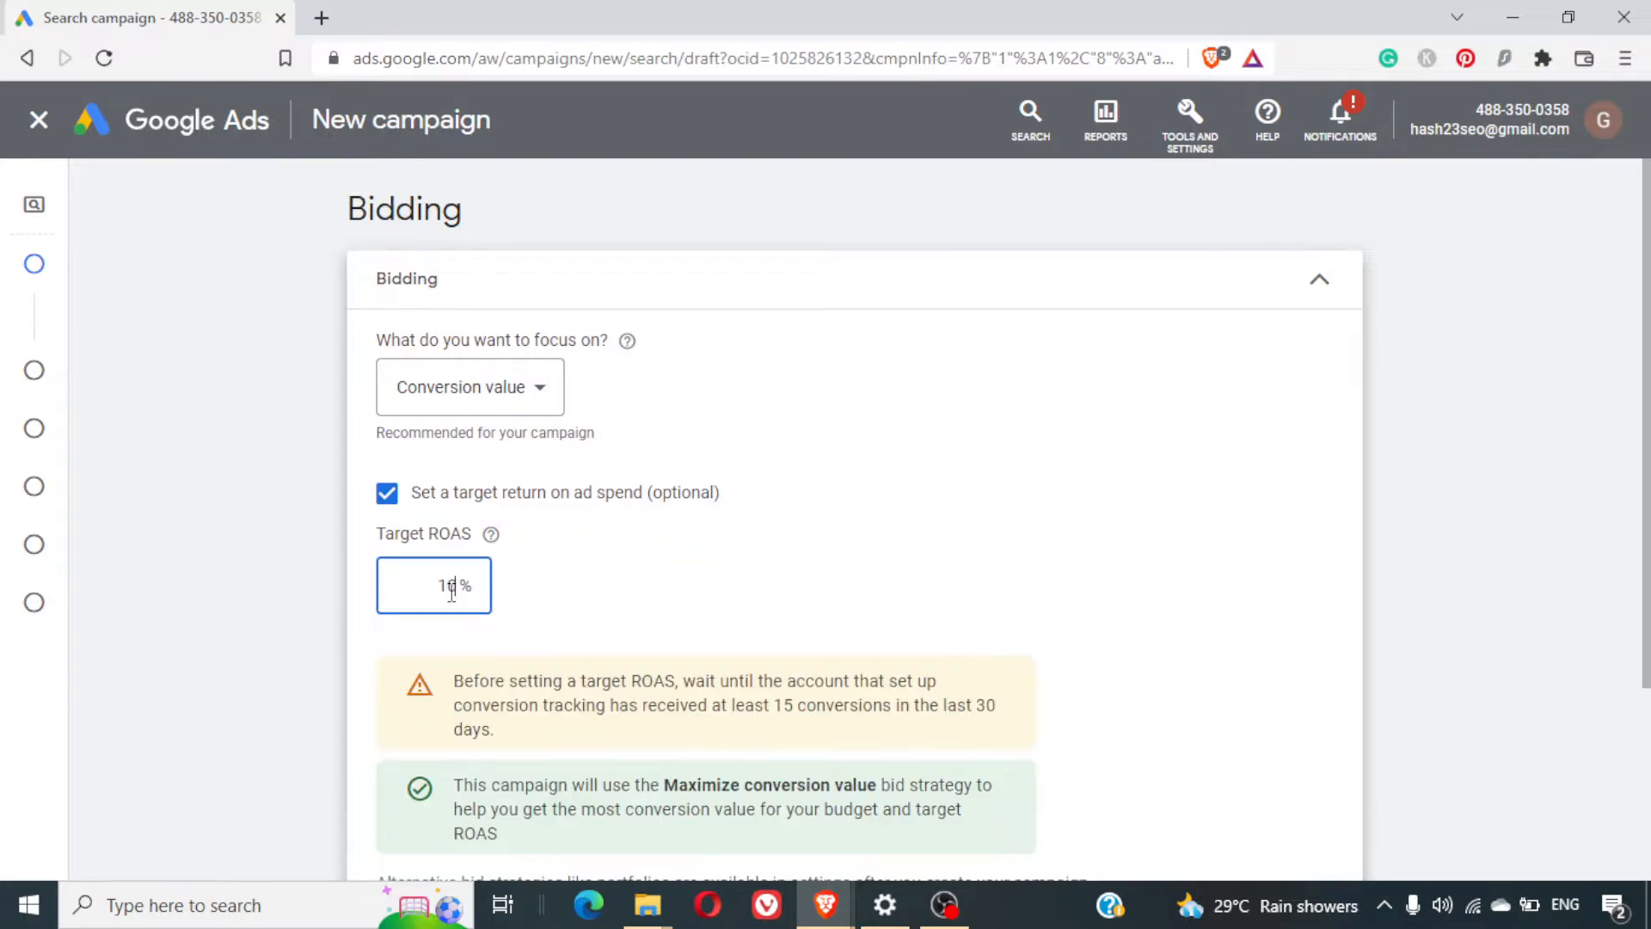
{"action": "type", "text": "0"}
Examine the target ROAS warning, underlining its conversion requirement and the return on ad spend option
{"action": "scroll", "coordinate": [696, 729], "scroll_direction": "down", "scroll_amount": 1}
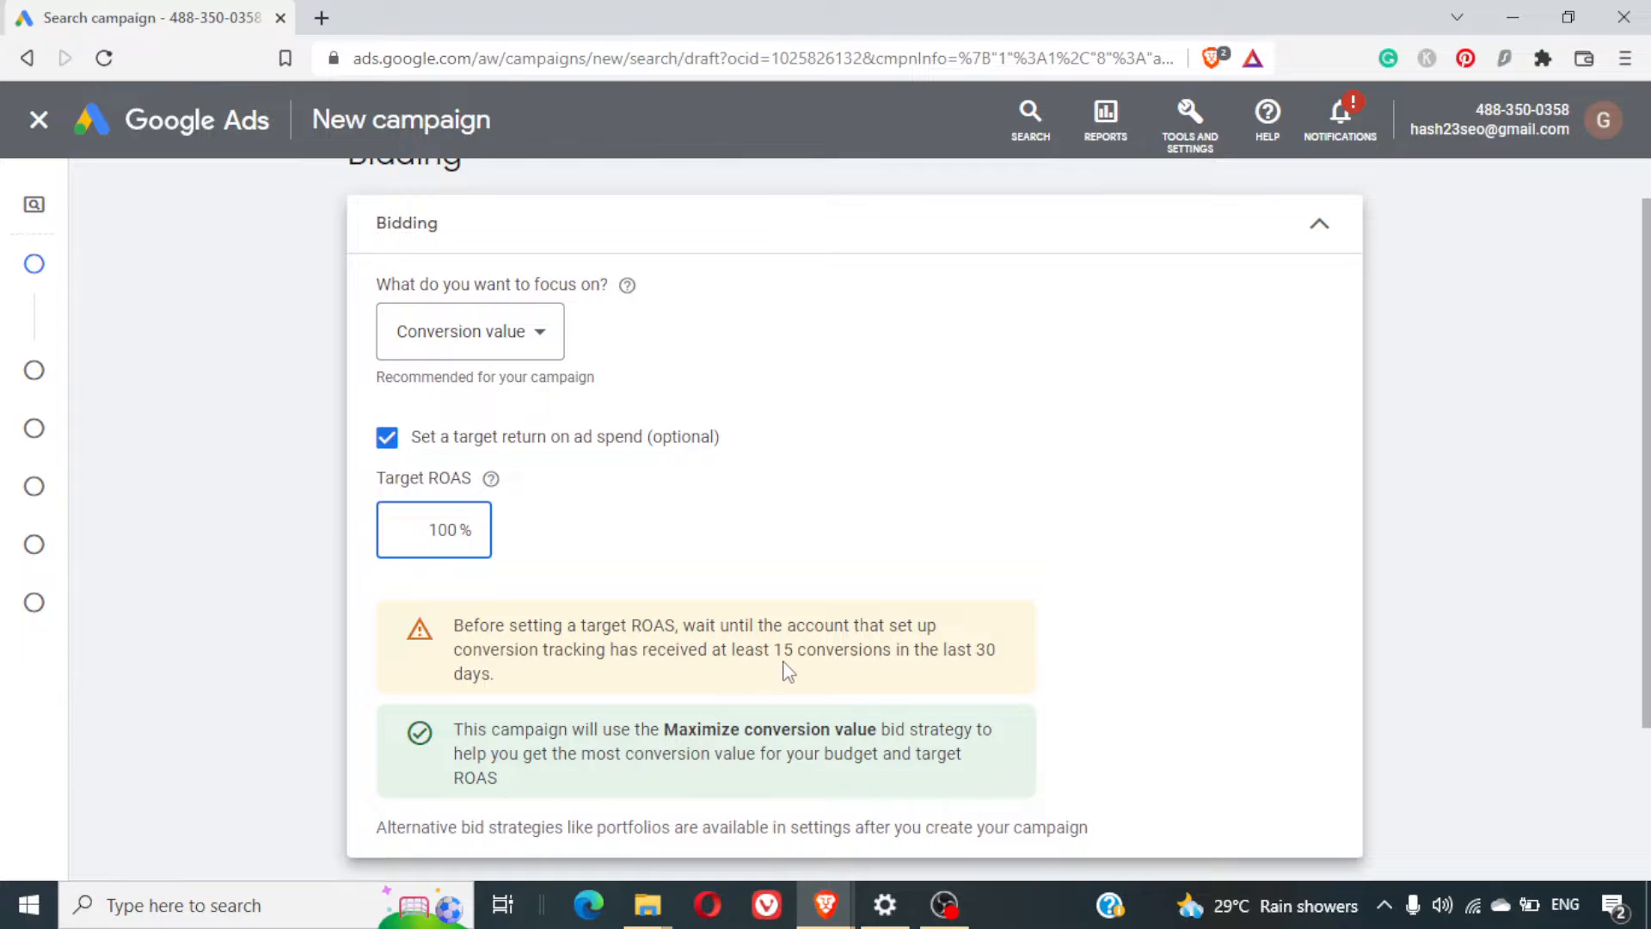
{"action": "left_click_drag", "start_coordinate": [765, 661], "coordinate": [892, 666]}
{"action": "left_click_drag", "start_coordinate": [458, 701], "coordinate": [501, 701]}
{"action": "left_click_drag", "start_coordinate": [518, 460], "coordinate": [637, 467]}
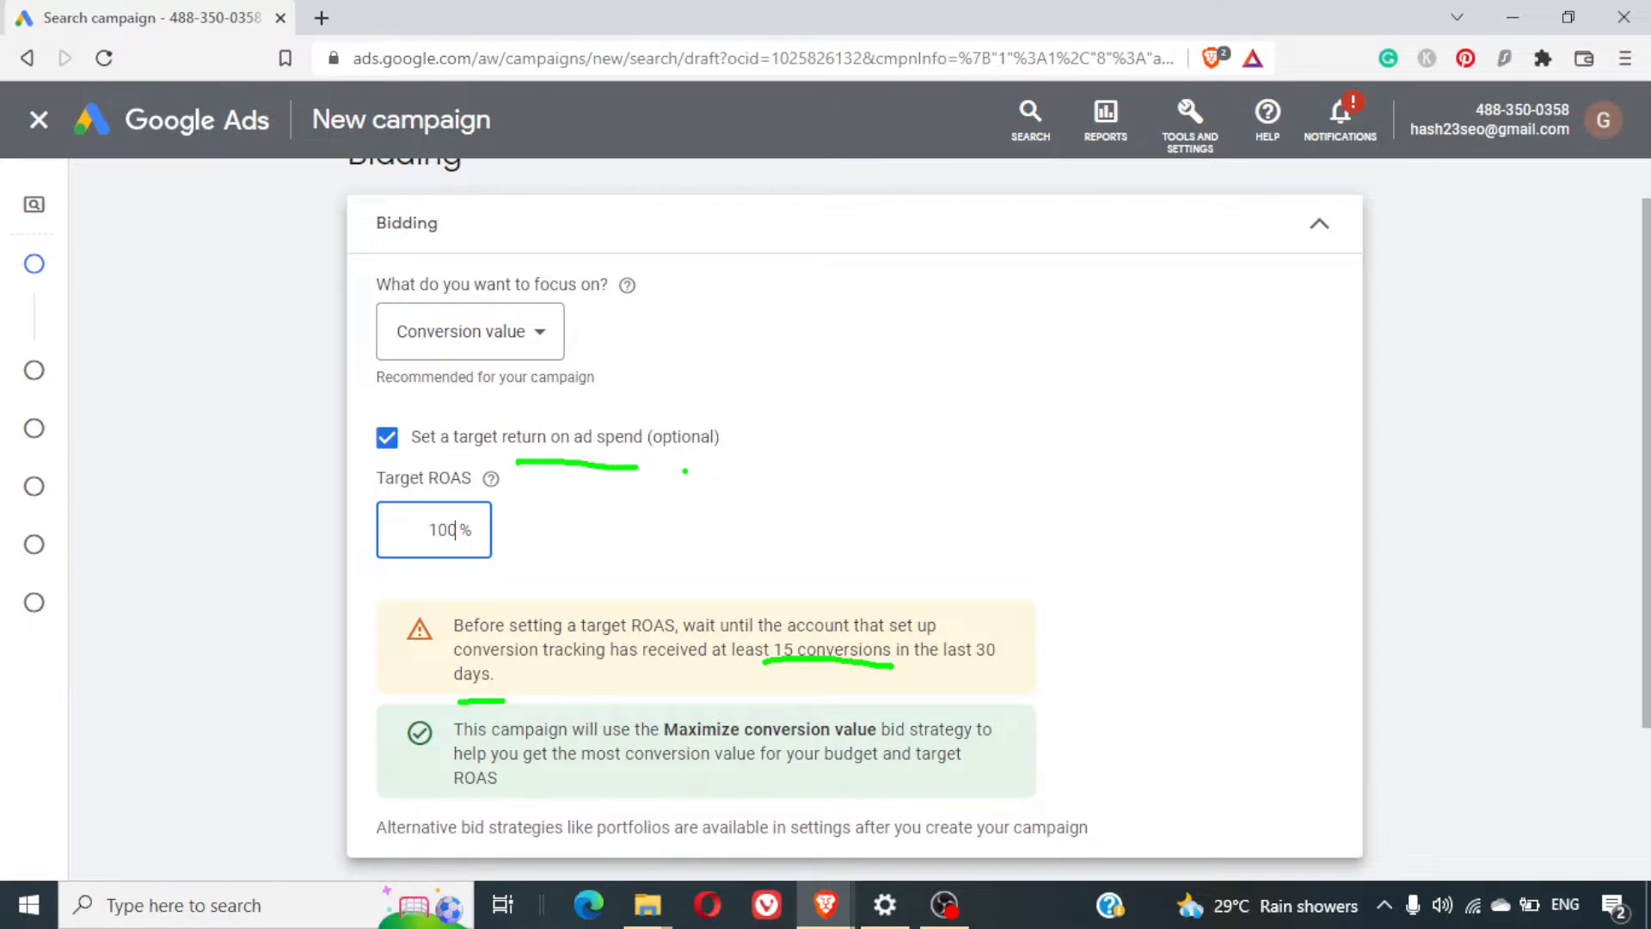
{"action": "left_click_drag", "start_coordinate": [515, 404], "coordinate": [653, 407]}
Change the bidding focus back to Conversions and continue to the campaign settings
{"action": "left_click", "coordinate": [464, 340]}
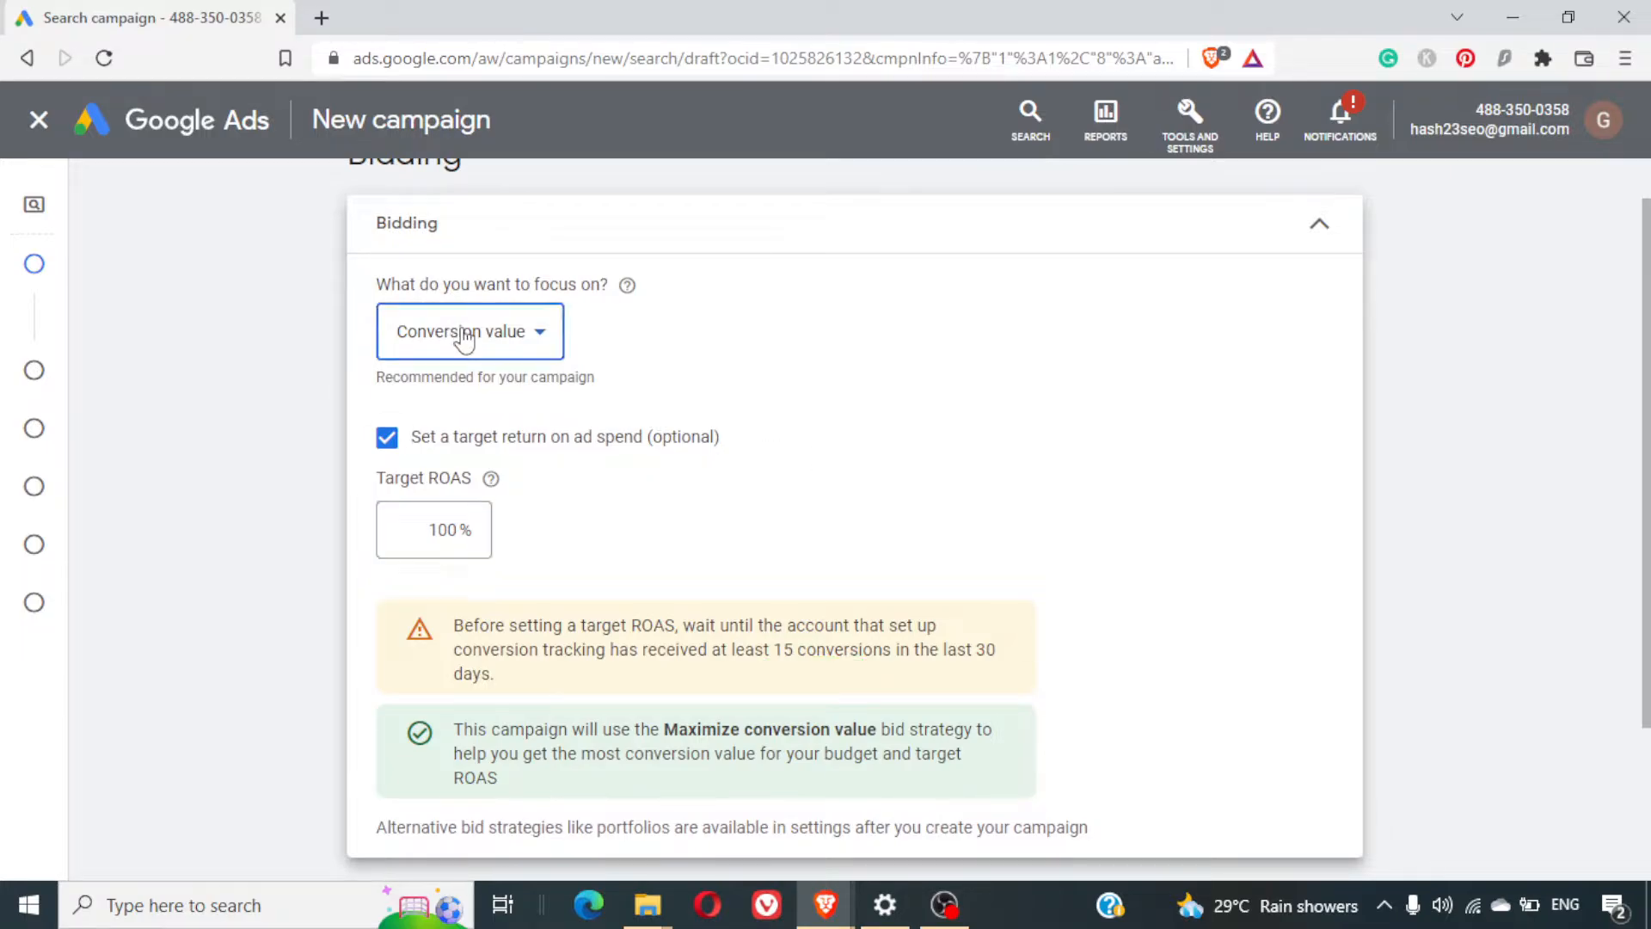
{"action": "left_click", "coordinate": [479, 404]}
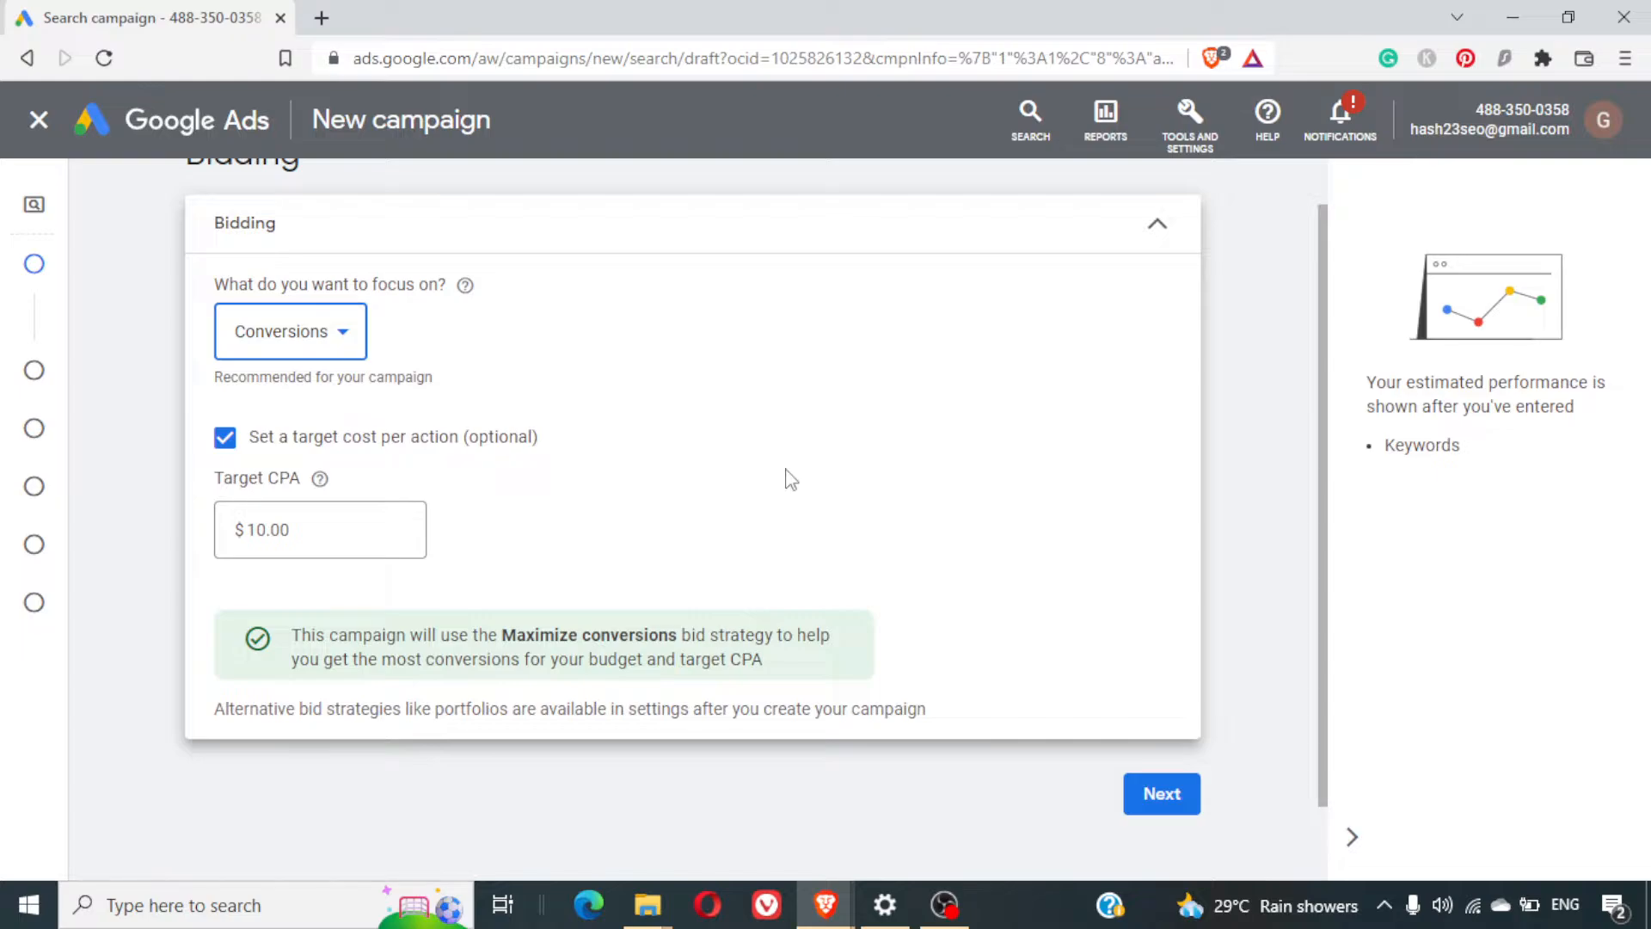
{"action": "left_click", "coordinate": [1163, 806]}
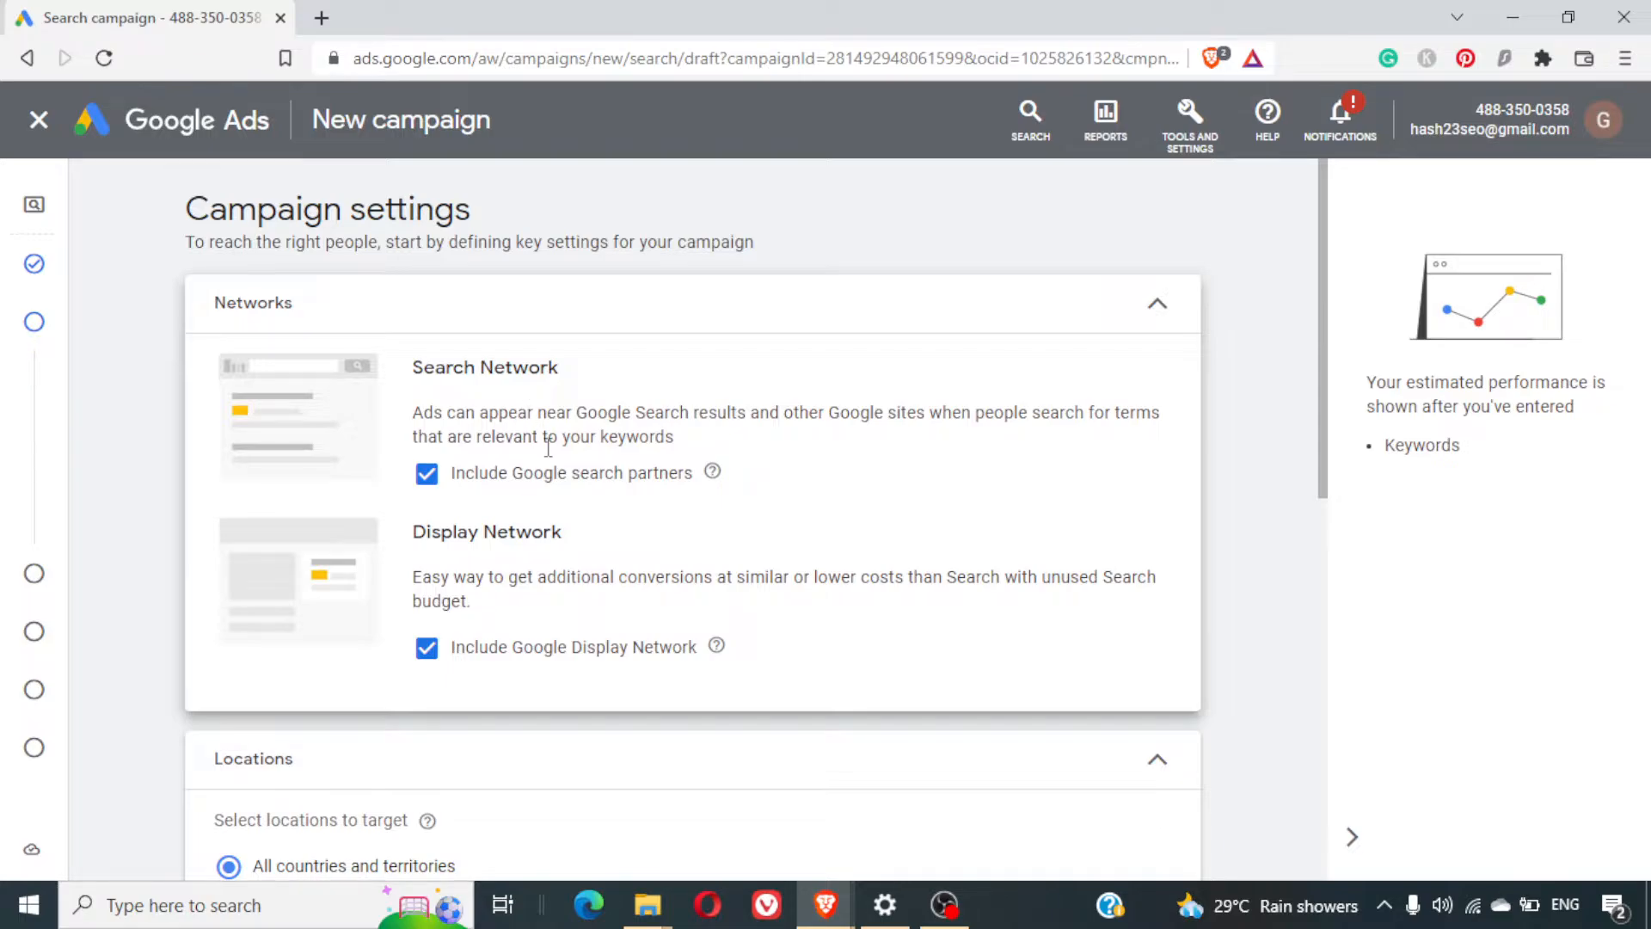
Highlight the Search Network description and open google.com in a new browser tab
{"action": "triple_click", "coordinate": [547, 446]}
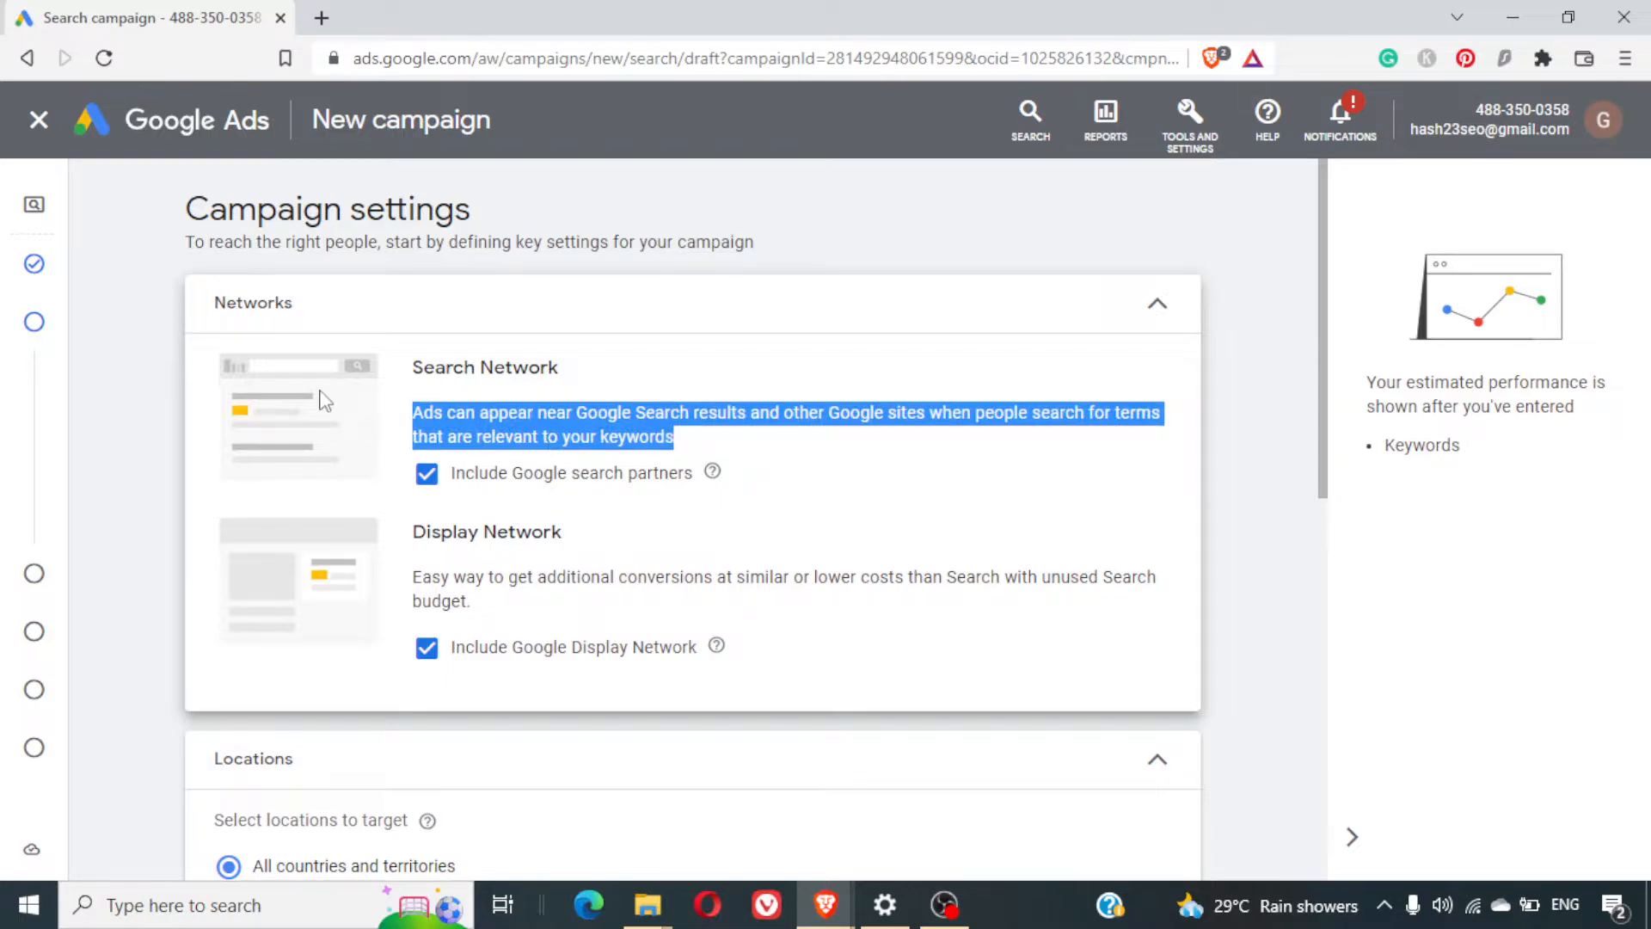
{"action": "left_click", "coordinate": [318, 15]}
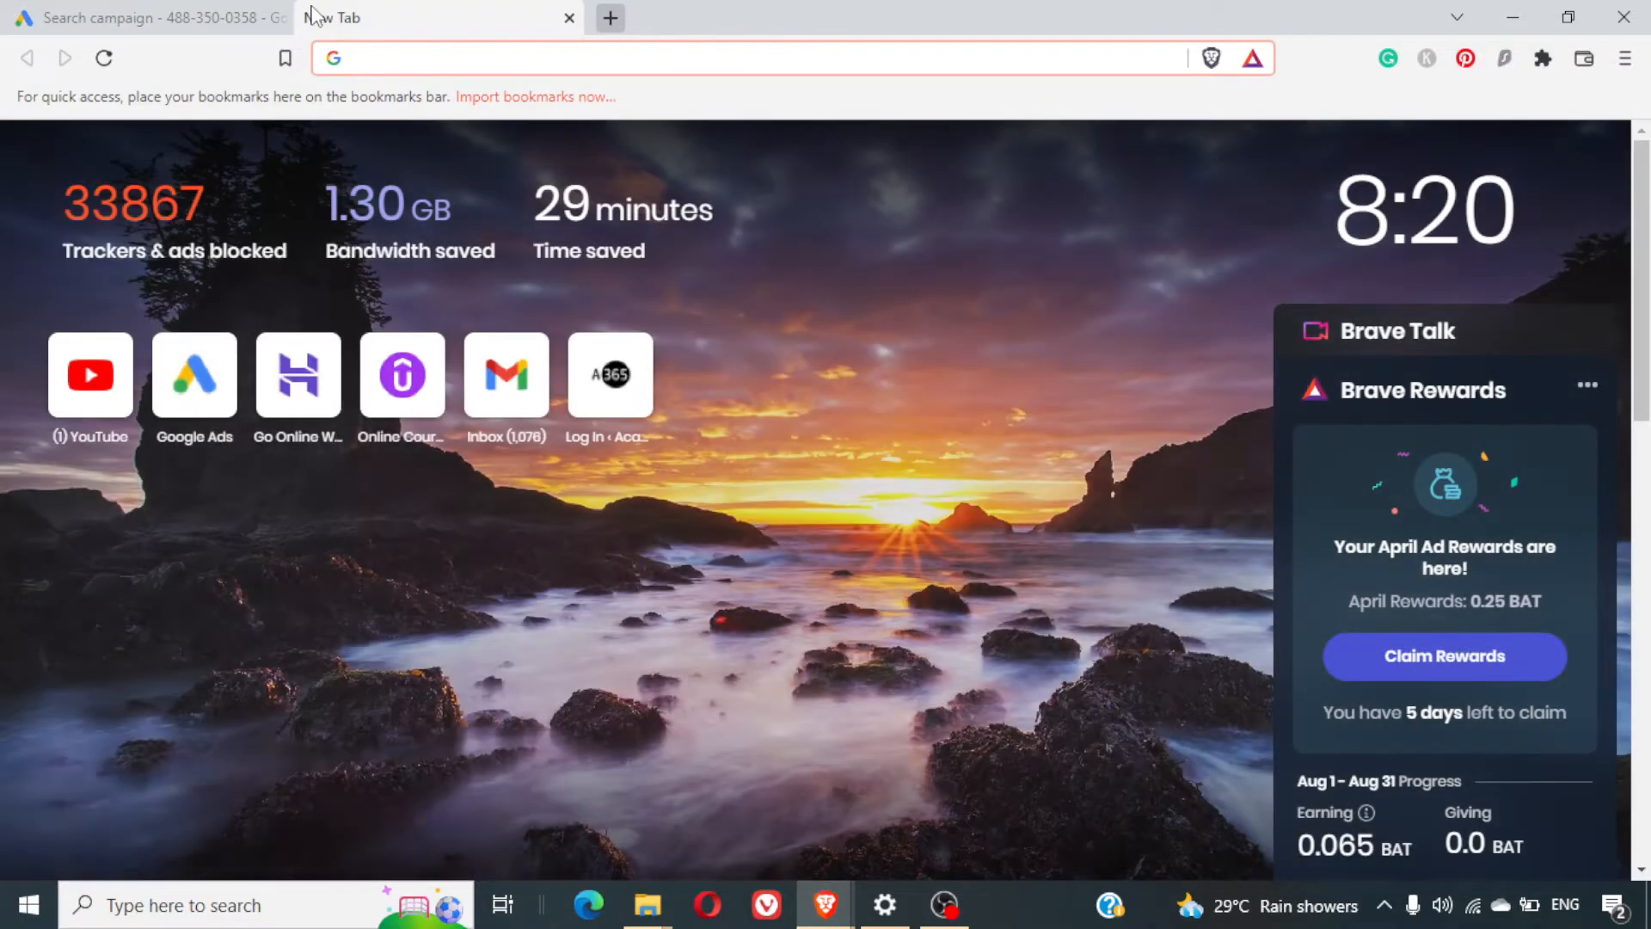
{"action": "type", "text": "google."}
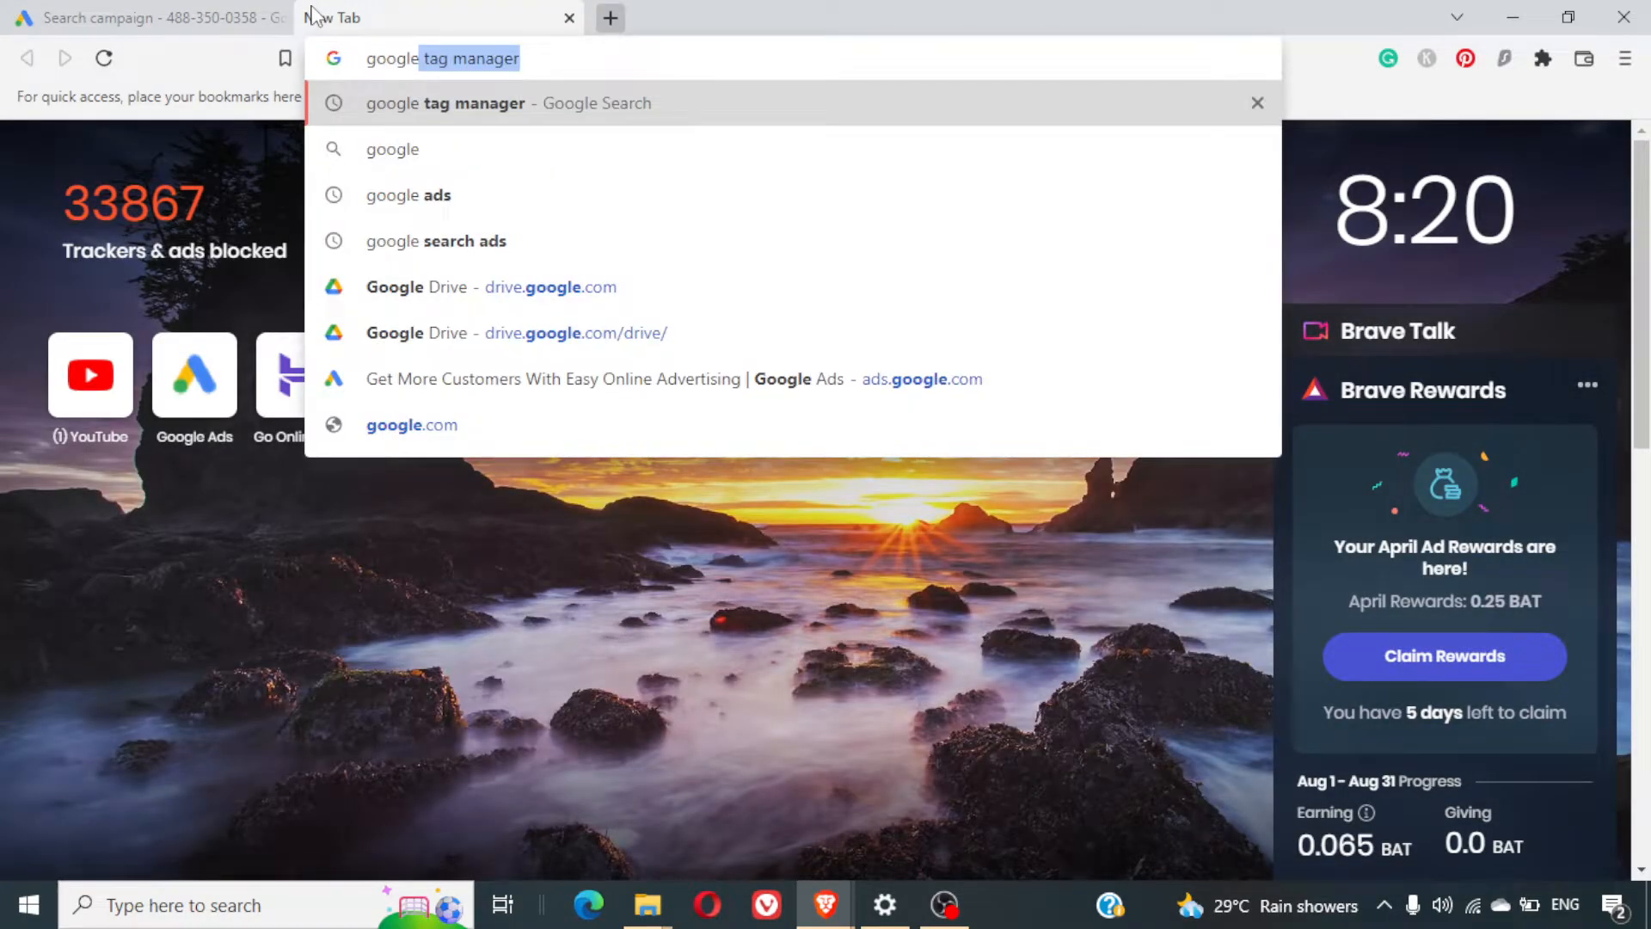
{"action": "type", "text": "com"}
{"action": "key", "text": "Return"}
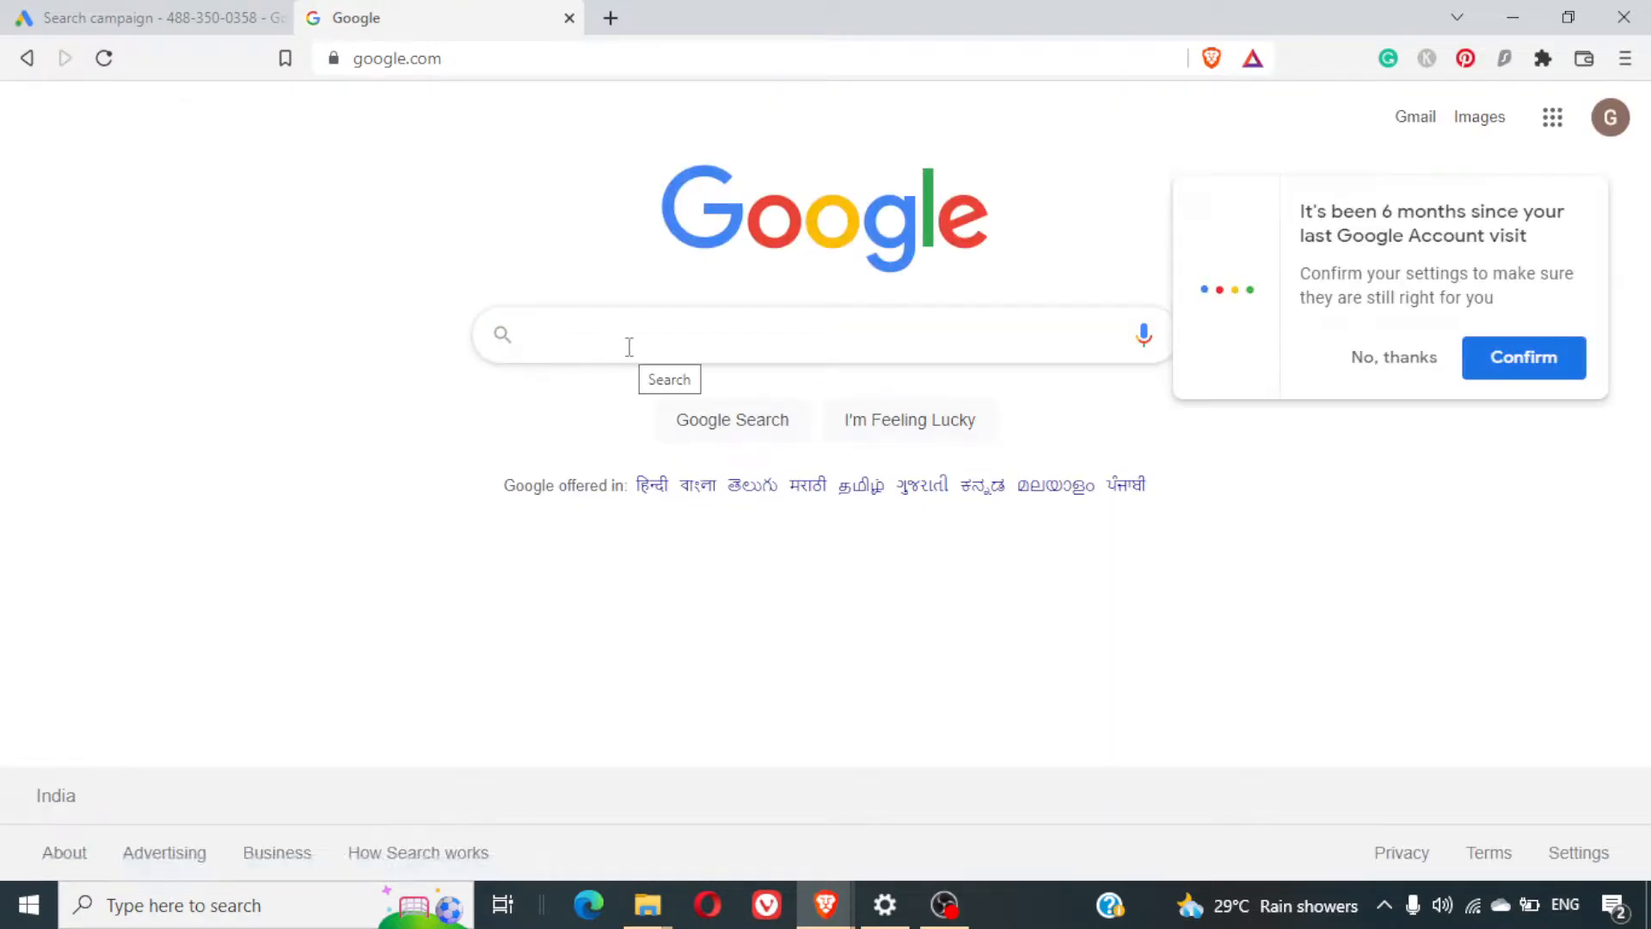
Decline the account reminder, search Google for "website development company" and block the location request
{"action": "left_click", "coordinate": [1388, 359]}
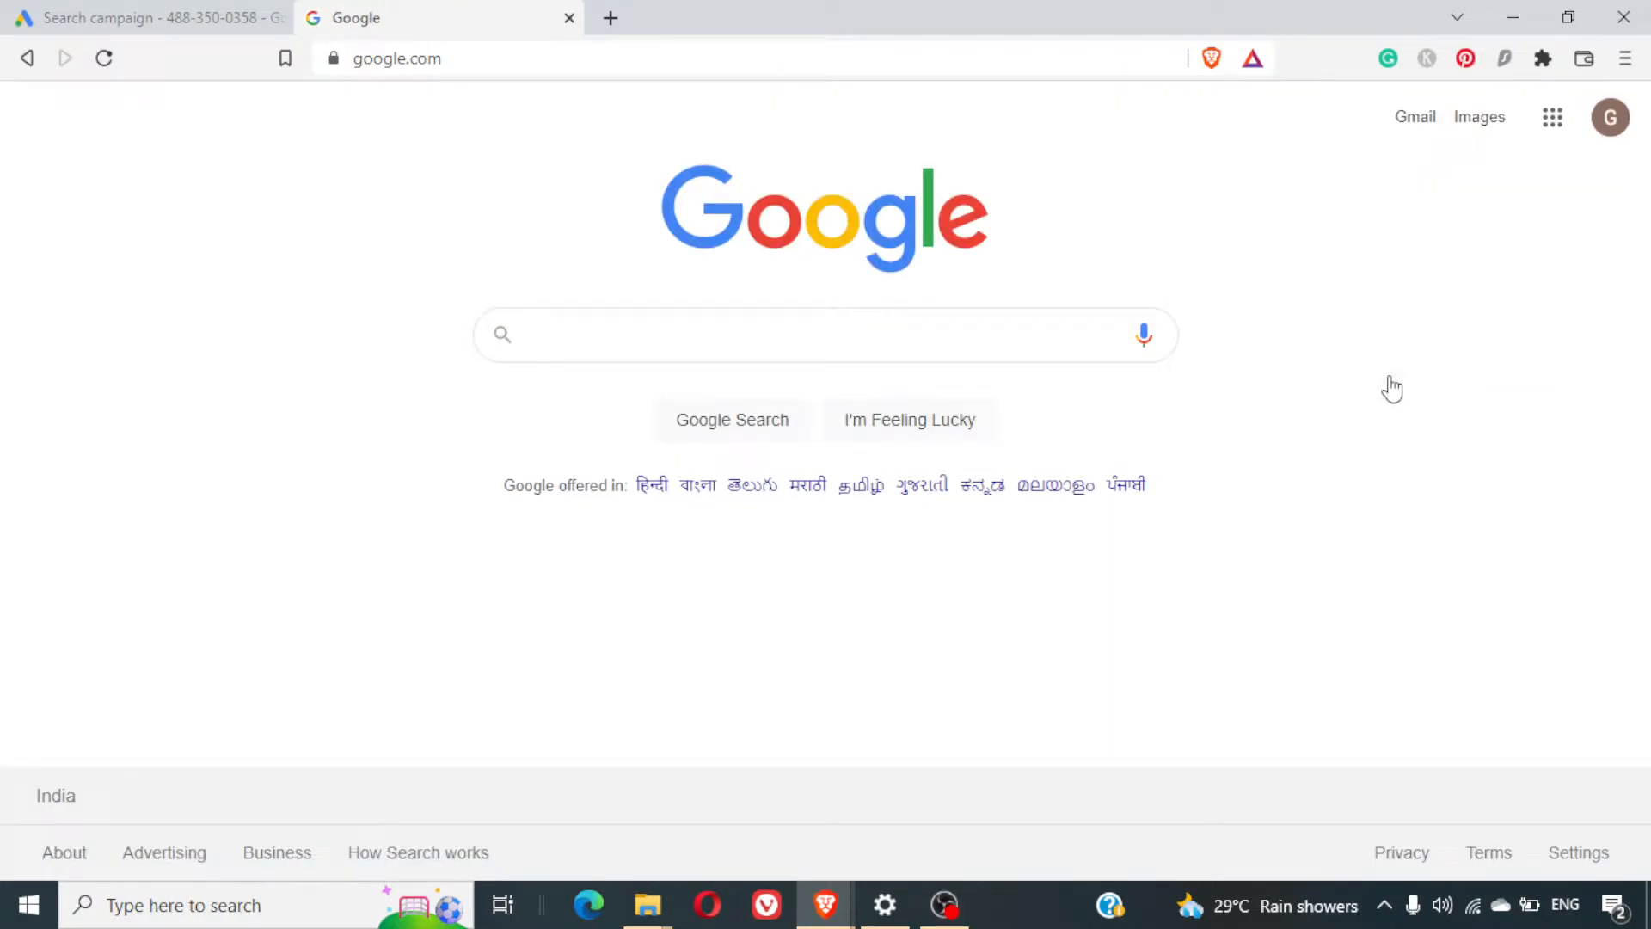
{"action": "left_click", "coordinate": [796, 328]}
{"action": "type", "text": "website d"}
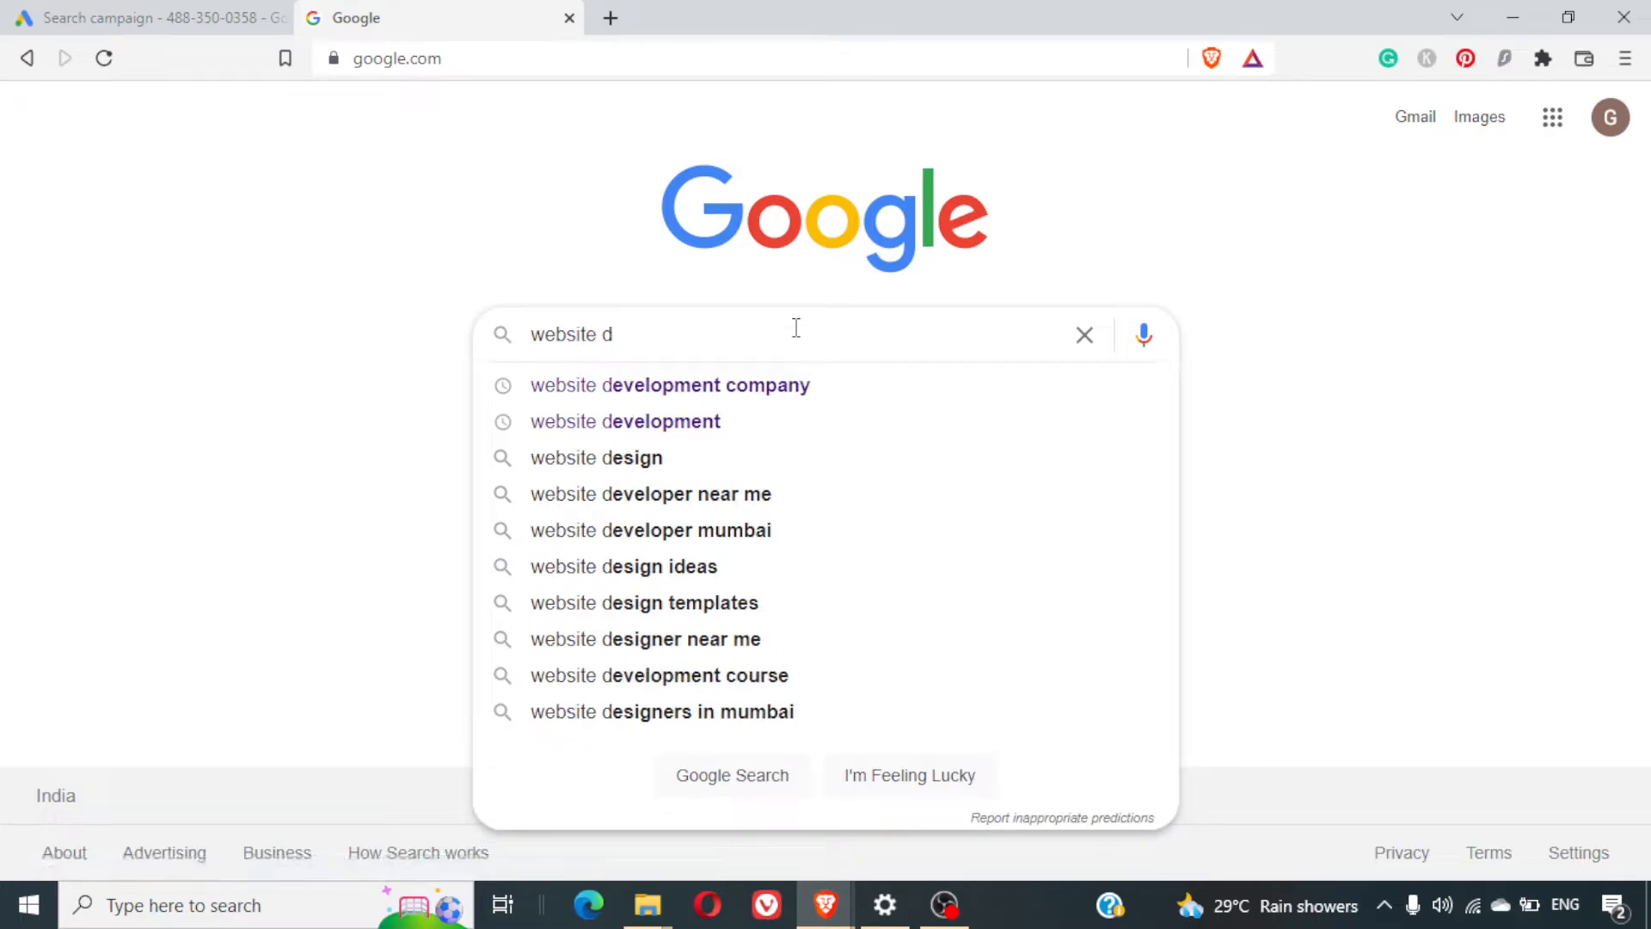
{"action": "left_click", "coordinate": [797, 385]}
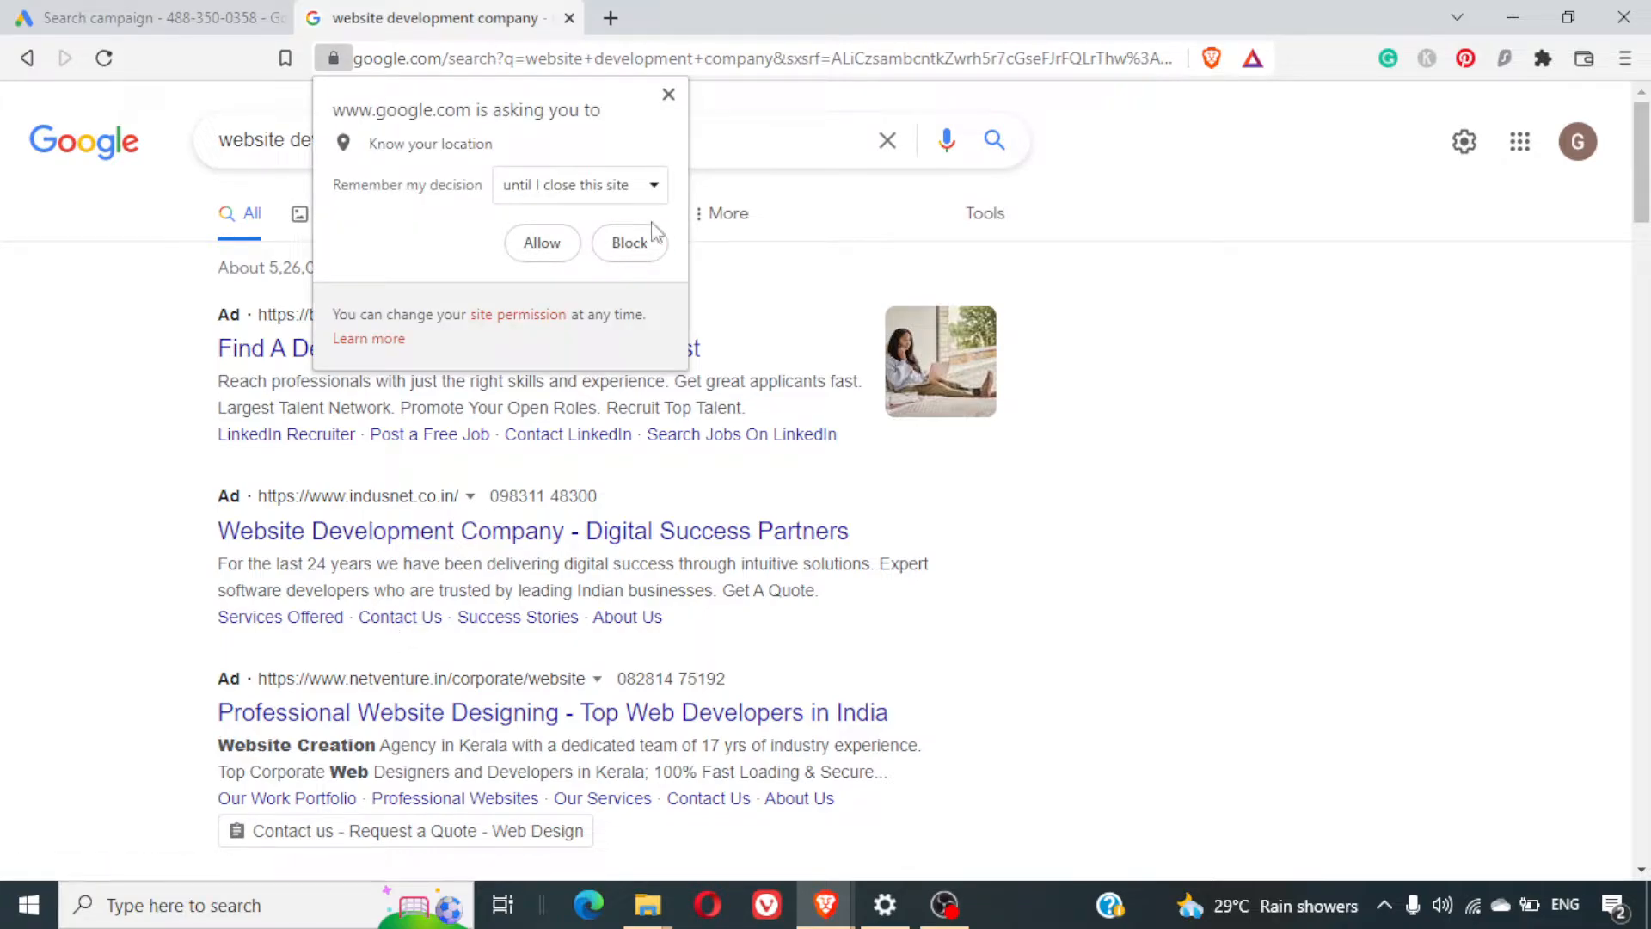
{"action": "left_click", "coordinate": [632, 244]}
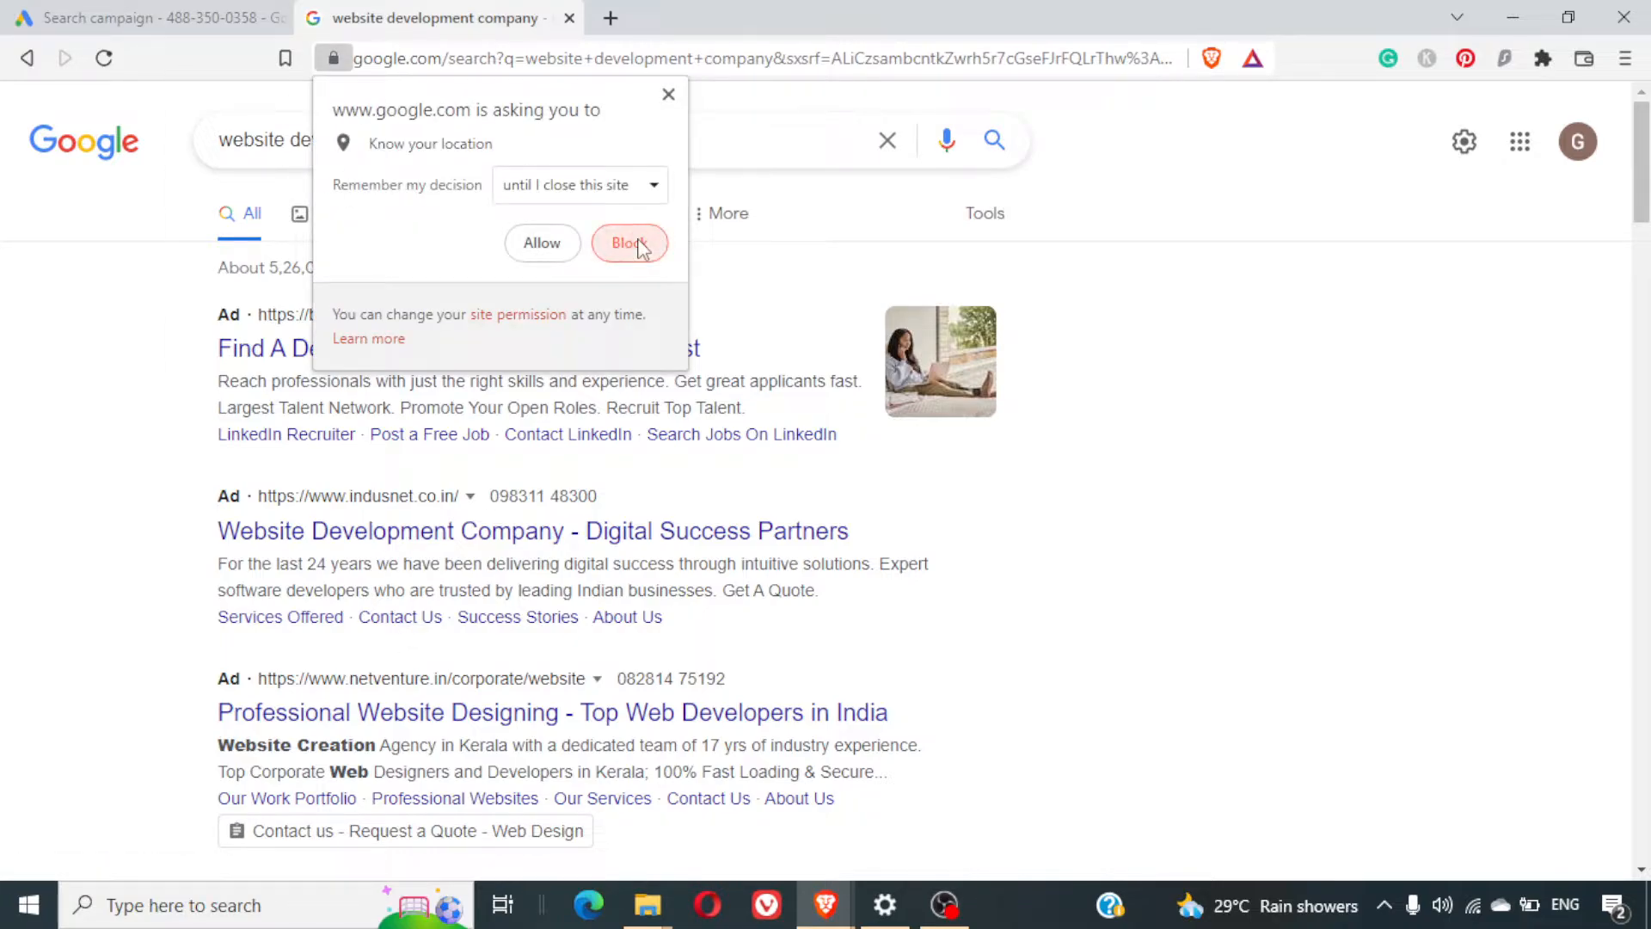
Return to the campaign settings and circle the Include Google search partners option to point it out
{"action": "left_click", "coordinate": [187, 12]}
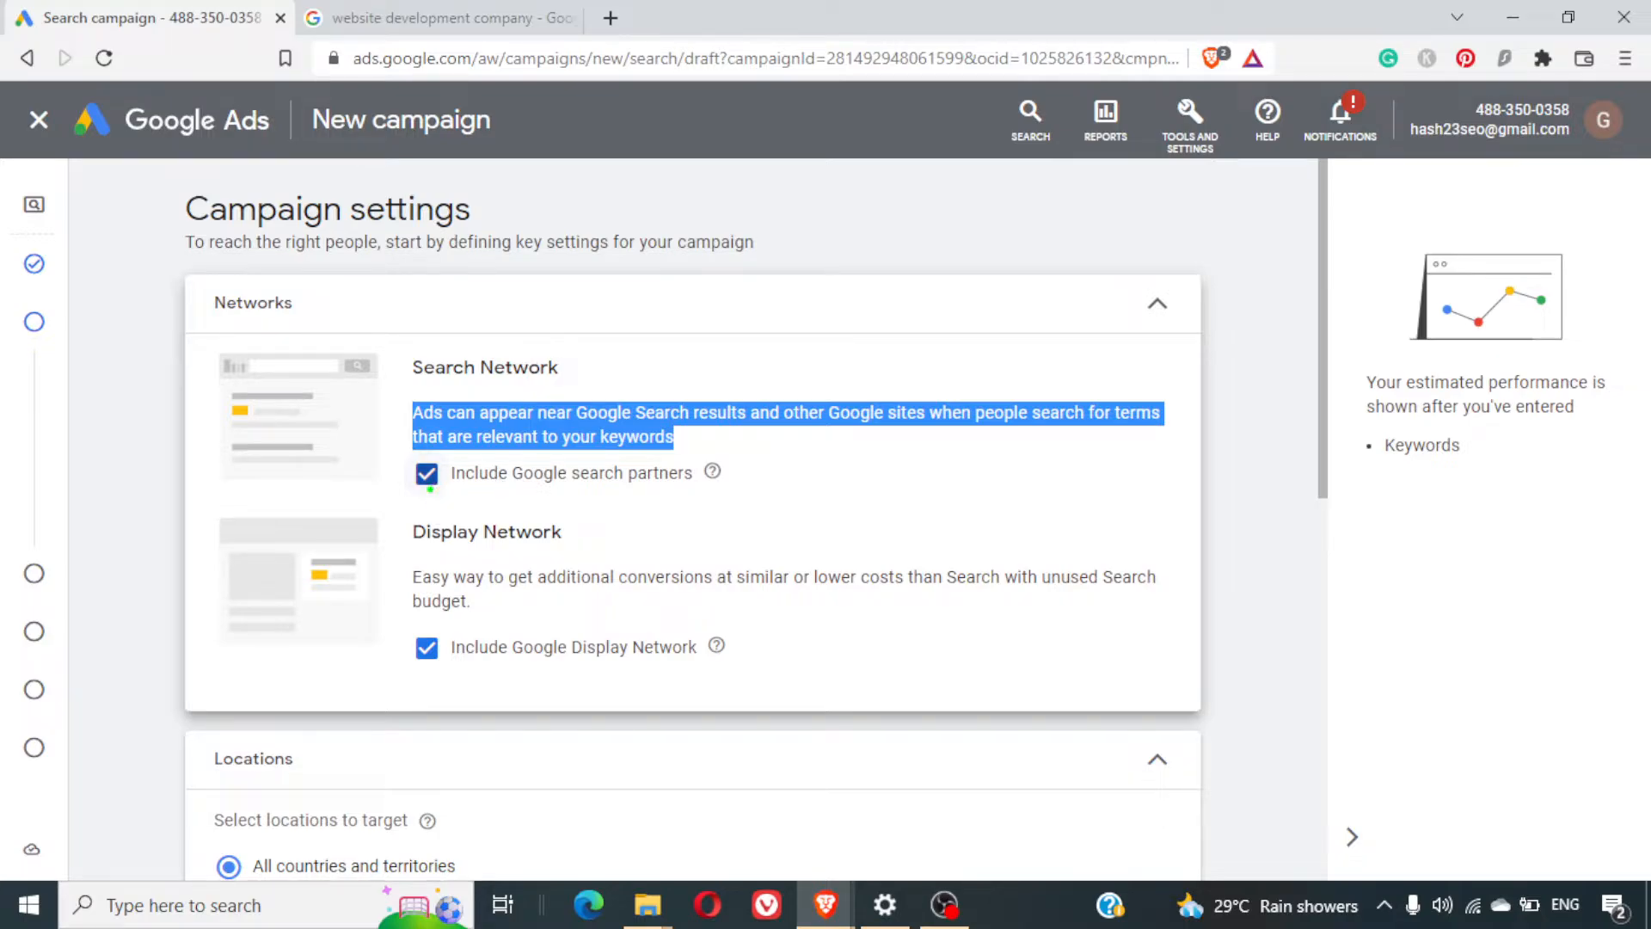
{"action": "mouse_move", "coordinate": [414, 497]}
{"action": "left_mouse_down"}
{"action": "mouse_move", "coordinate": [729, 495]}
{"action": "mouse_move", "coordinate": [737, 450]}
{"action": "mouse_move", "coordinate": [476, 442]}
{"action": "mouse_move", "coordinate": [394, 458]}
{"action": "mouse_move", "coordinate": [420, 495]}
{"action": "left_mouse_up"}
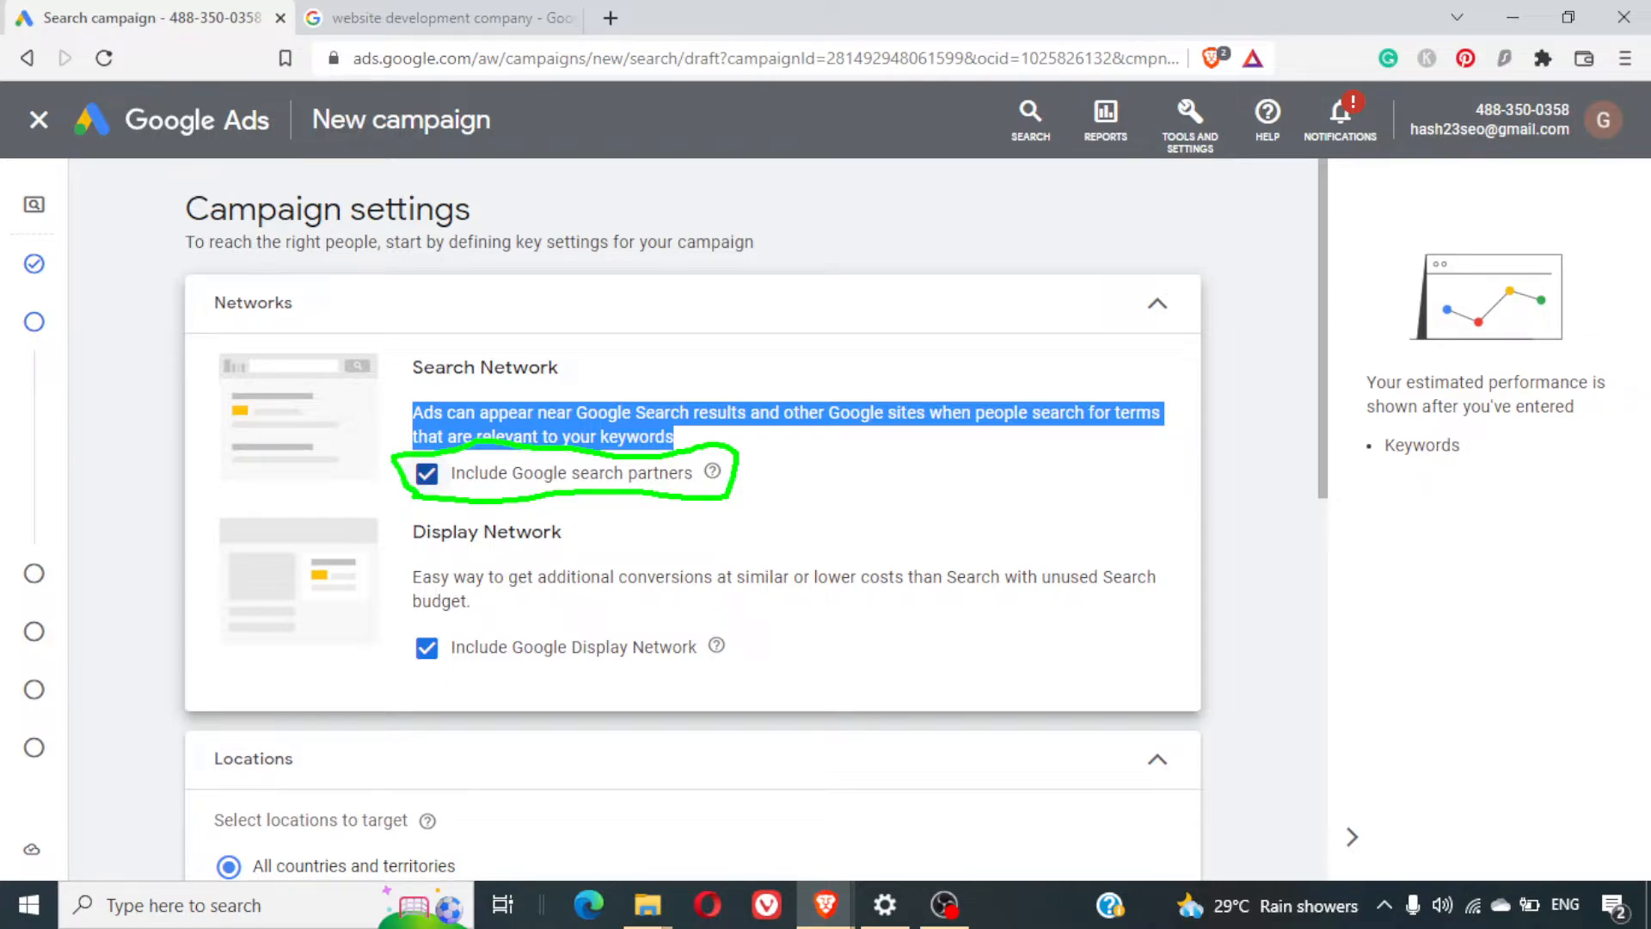
{"action": "key", "text": "Escape"}
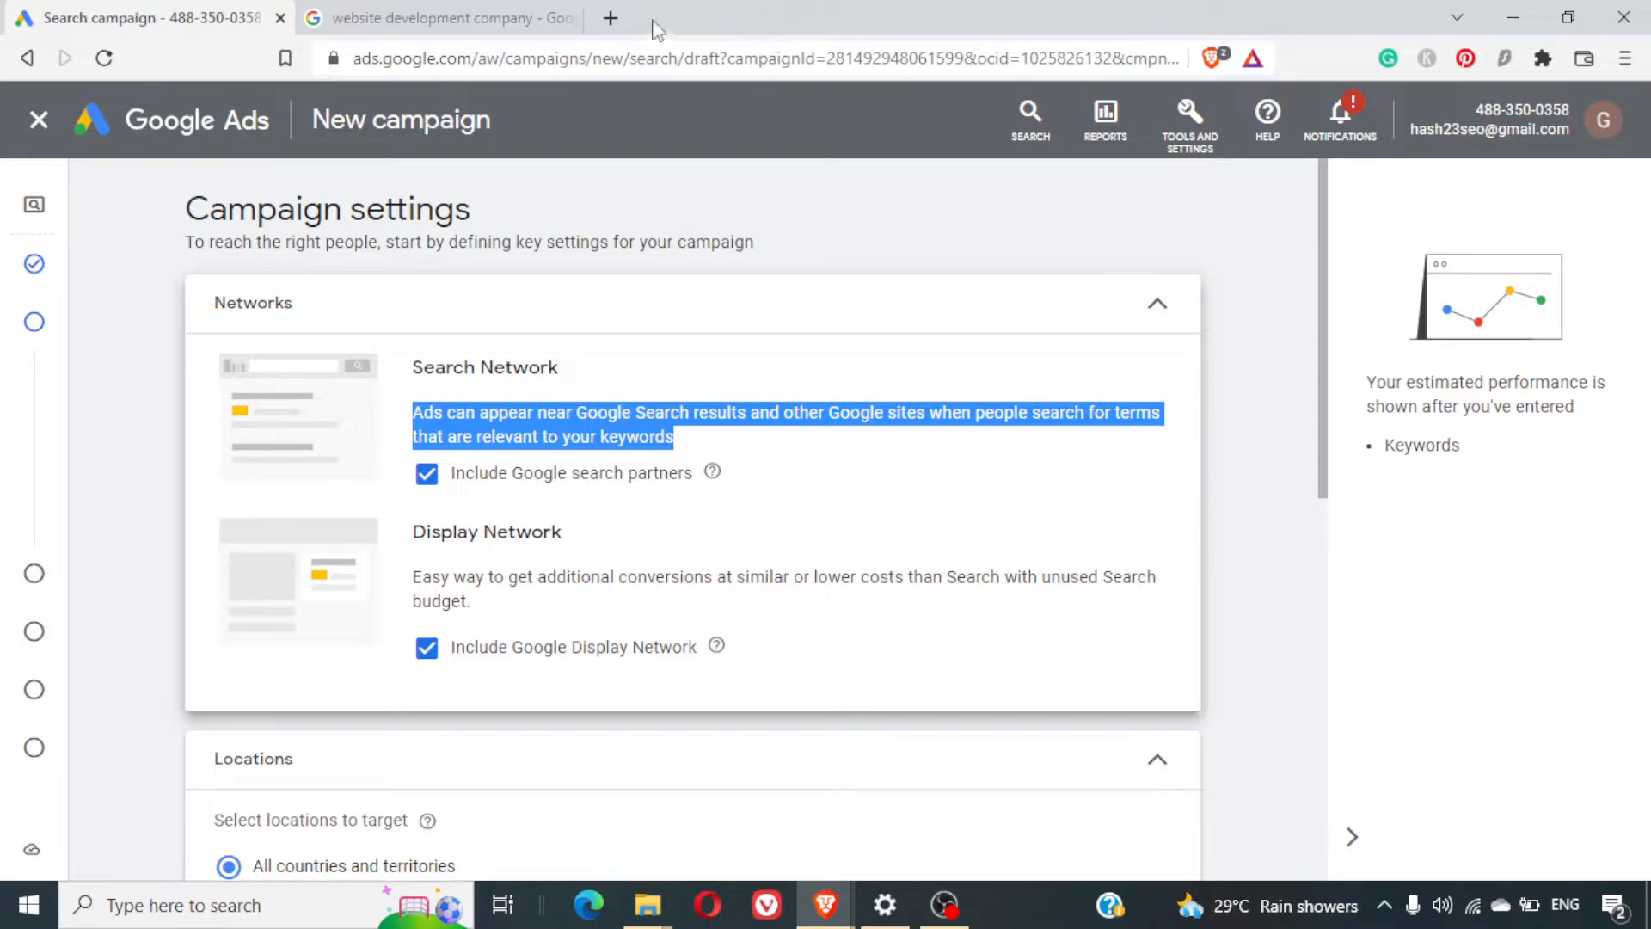
Open insideiim.com in a new browser tab as an example of a website
{"action": "left_click", "coordinate": [612, 16]}
{"action": "type", "text": "insid"}
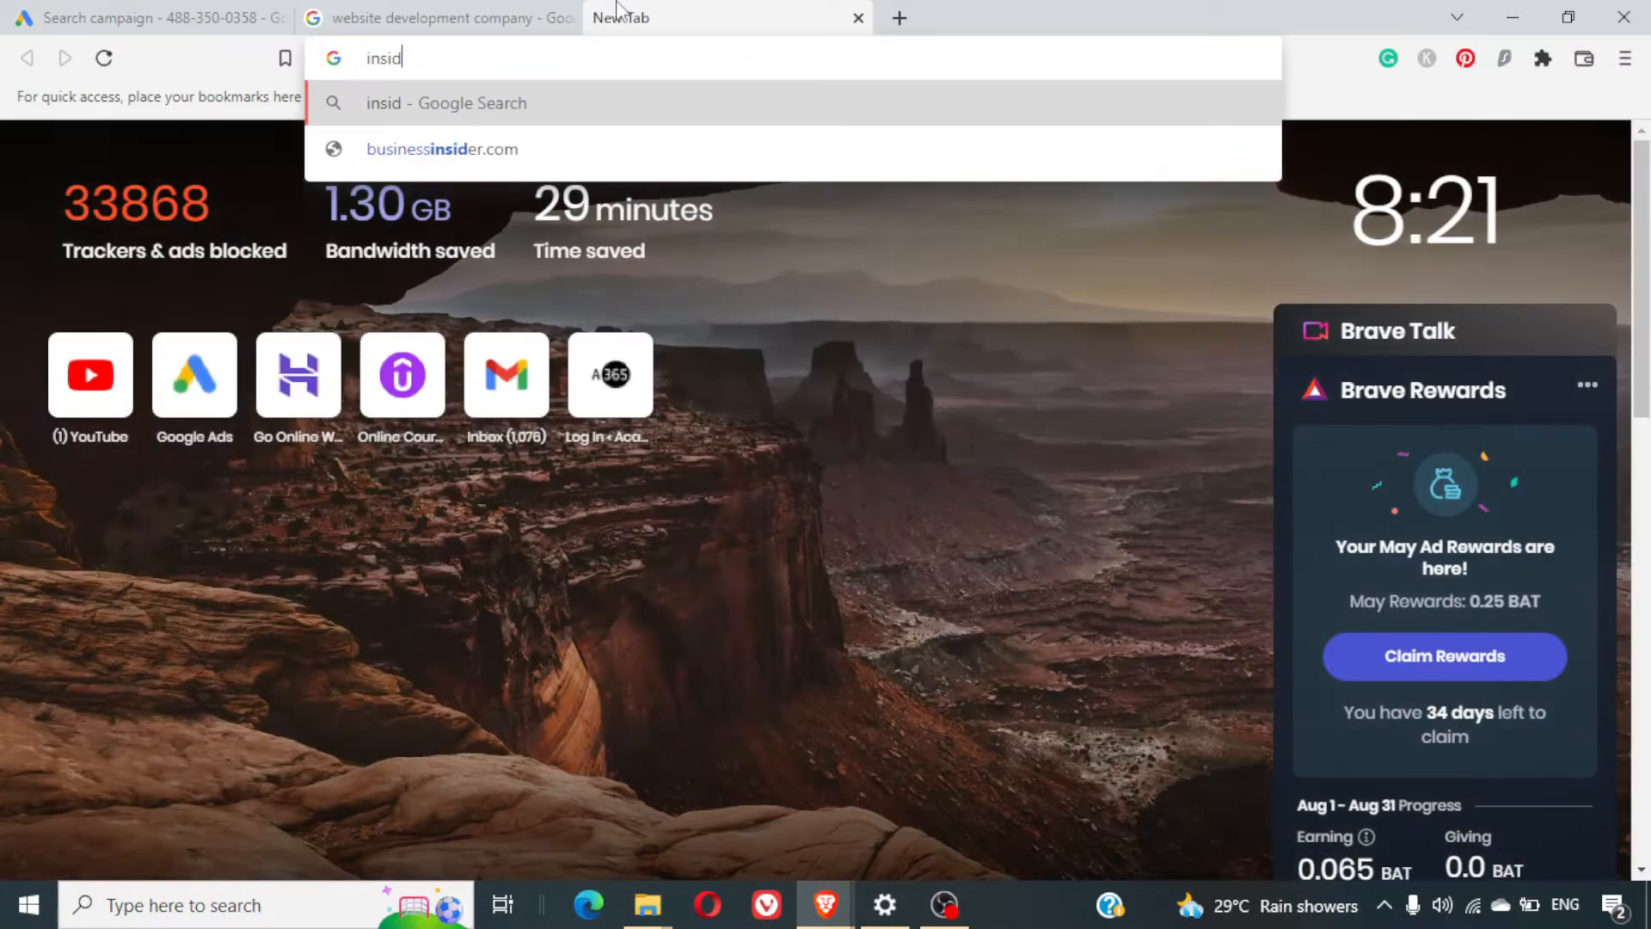
{"action": "type", "text": "eiim."}
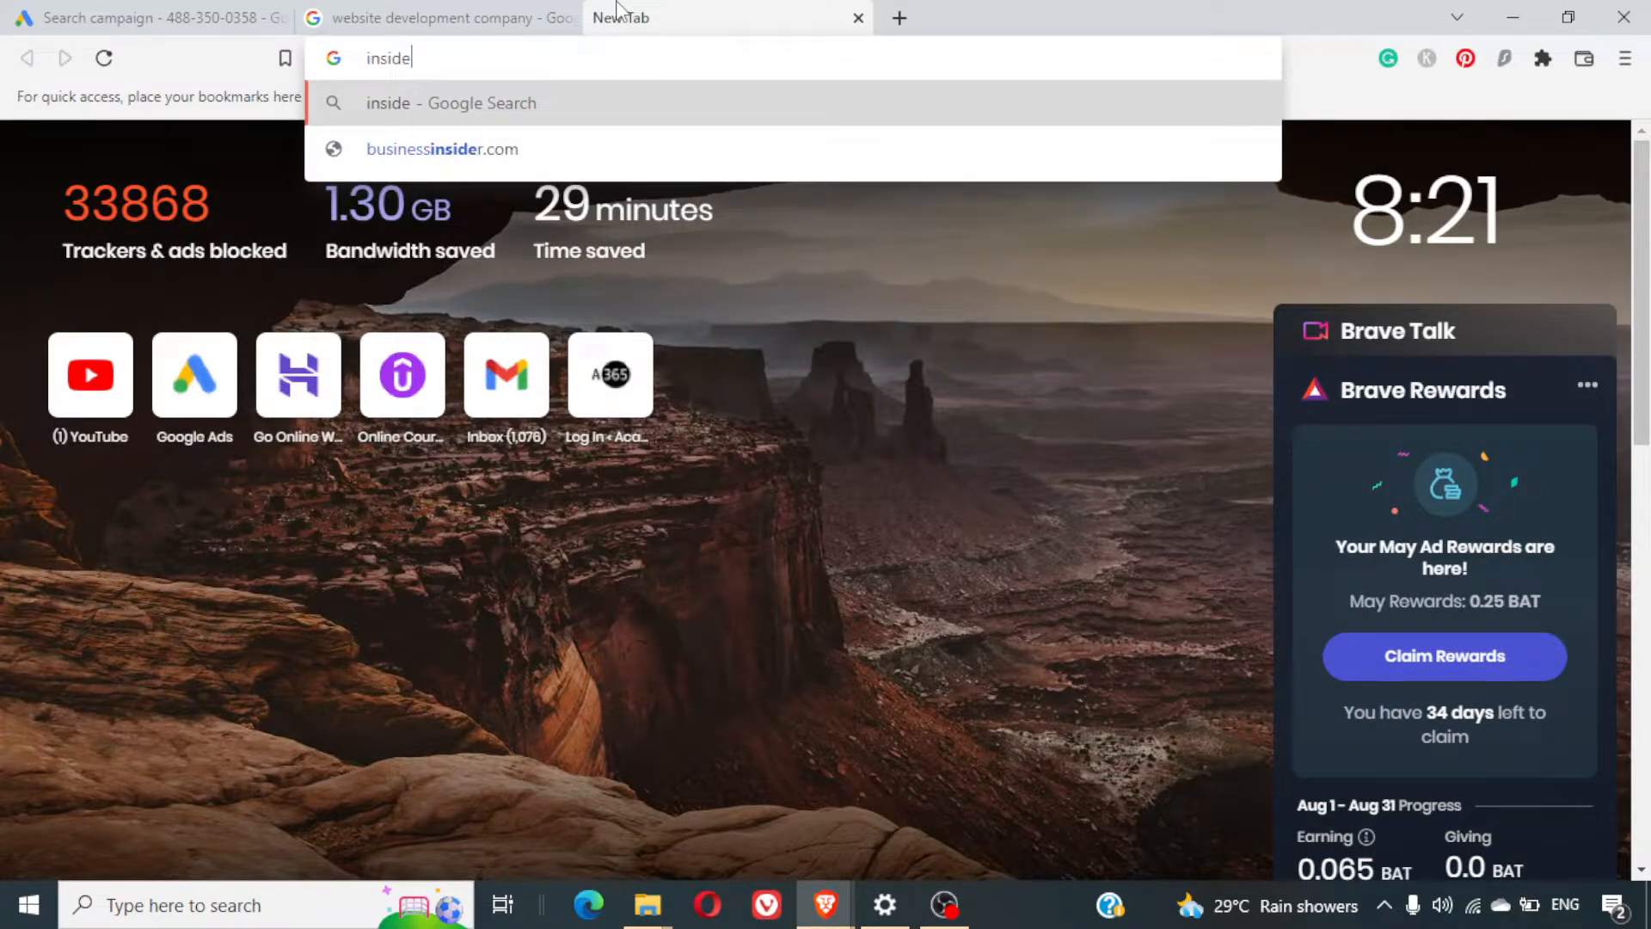
{"action": "type", "text": "com"}
{"action": "key", "text": "Return"}
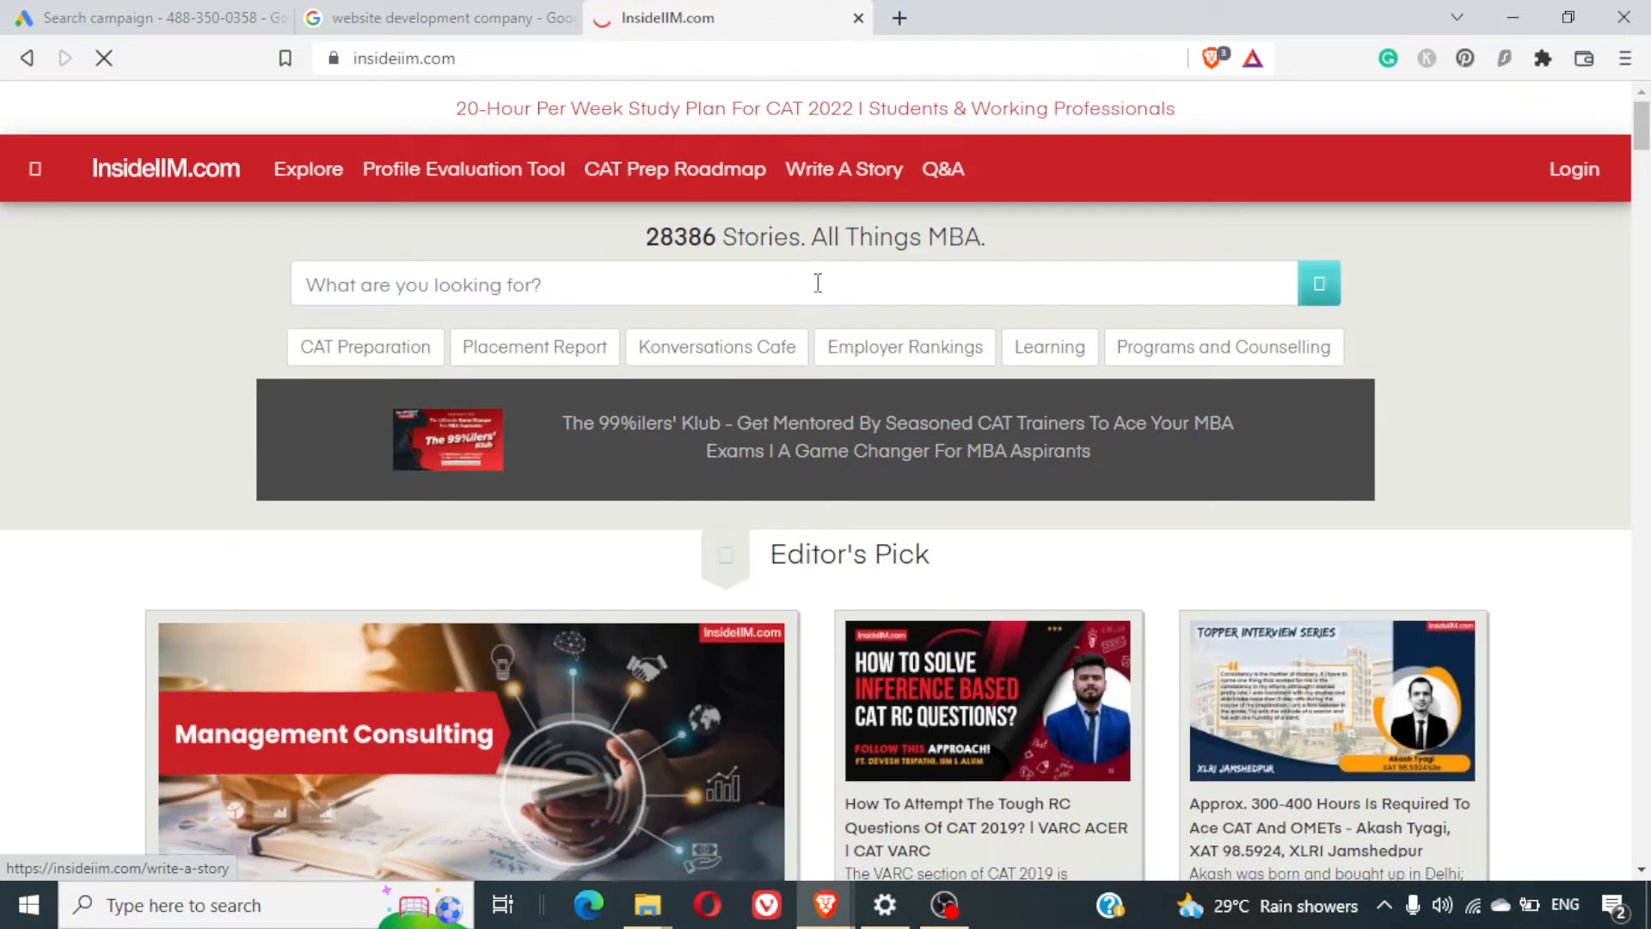
Block the site's notification request, search InsideIIM for "cat preparation" and look through the results
{"action": "left_click", "coordinate": [817, 282]}
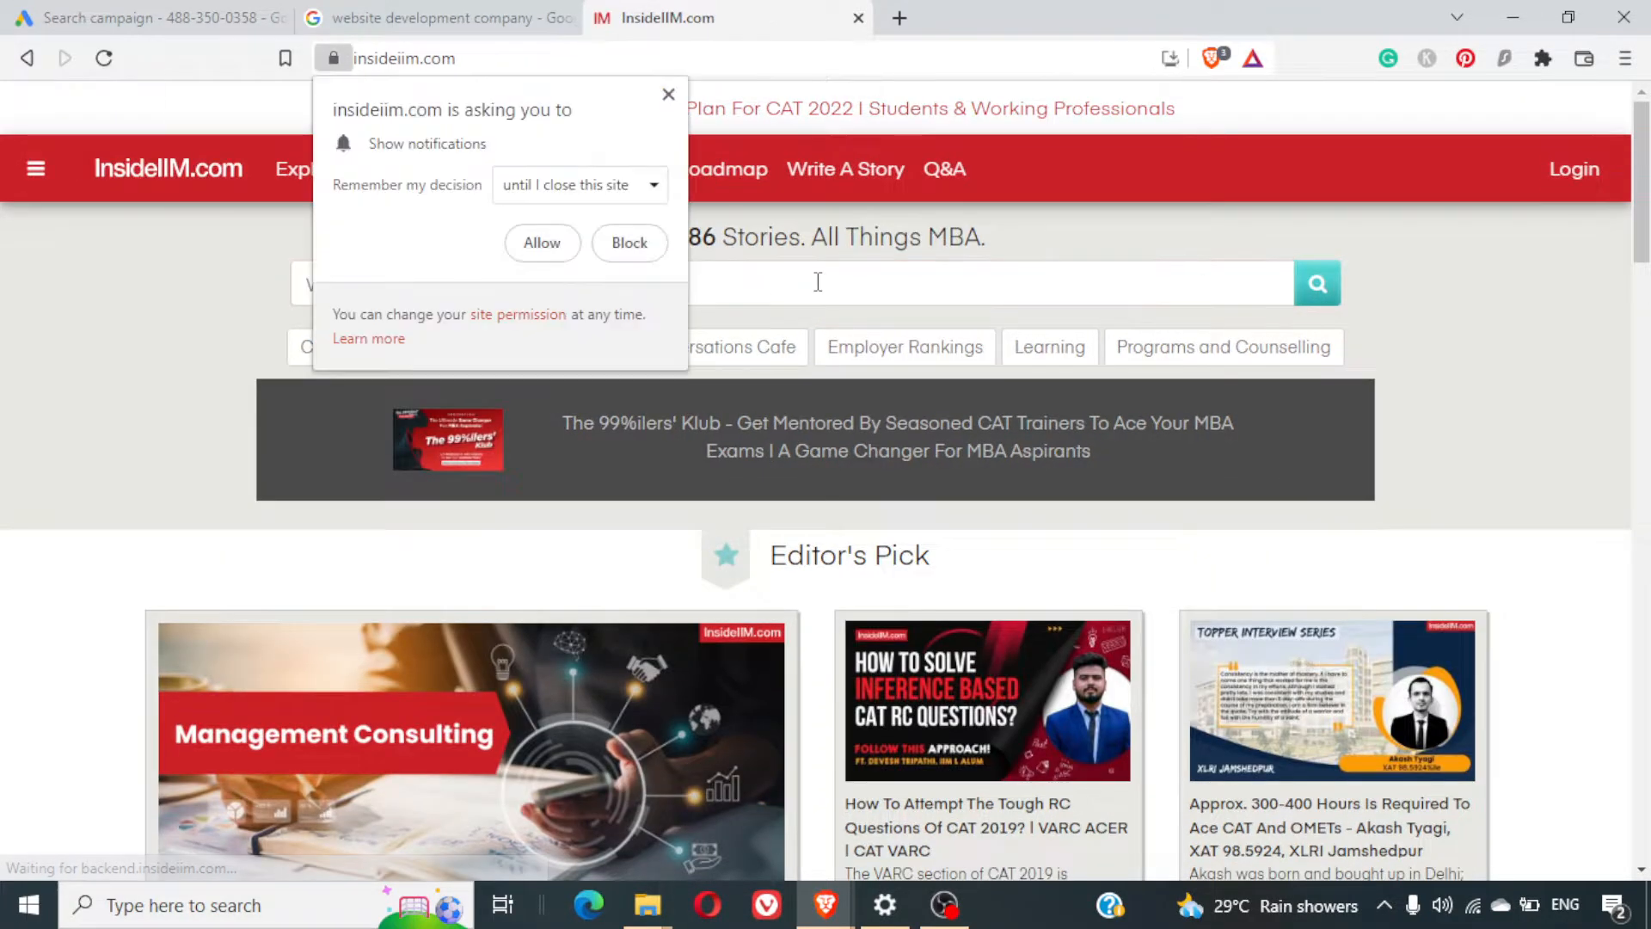
{"action": "left_click", "coordinate": [612, 250]}
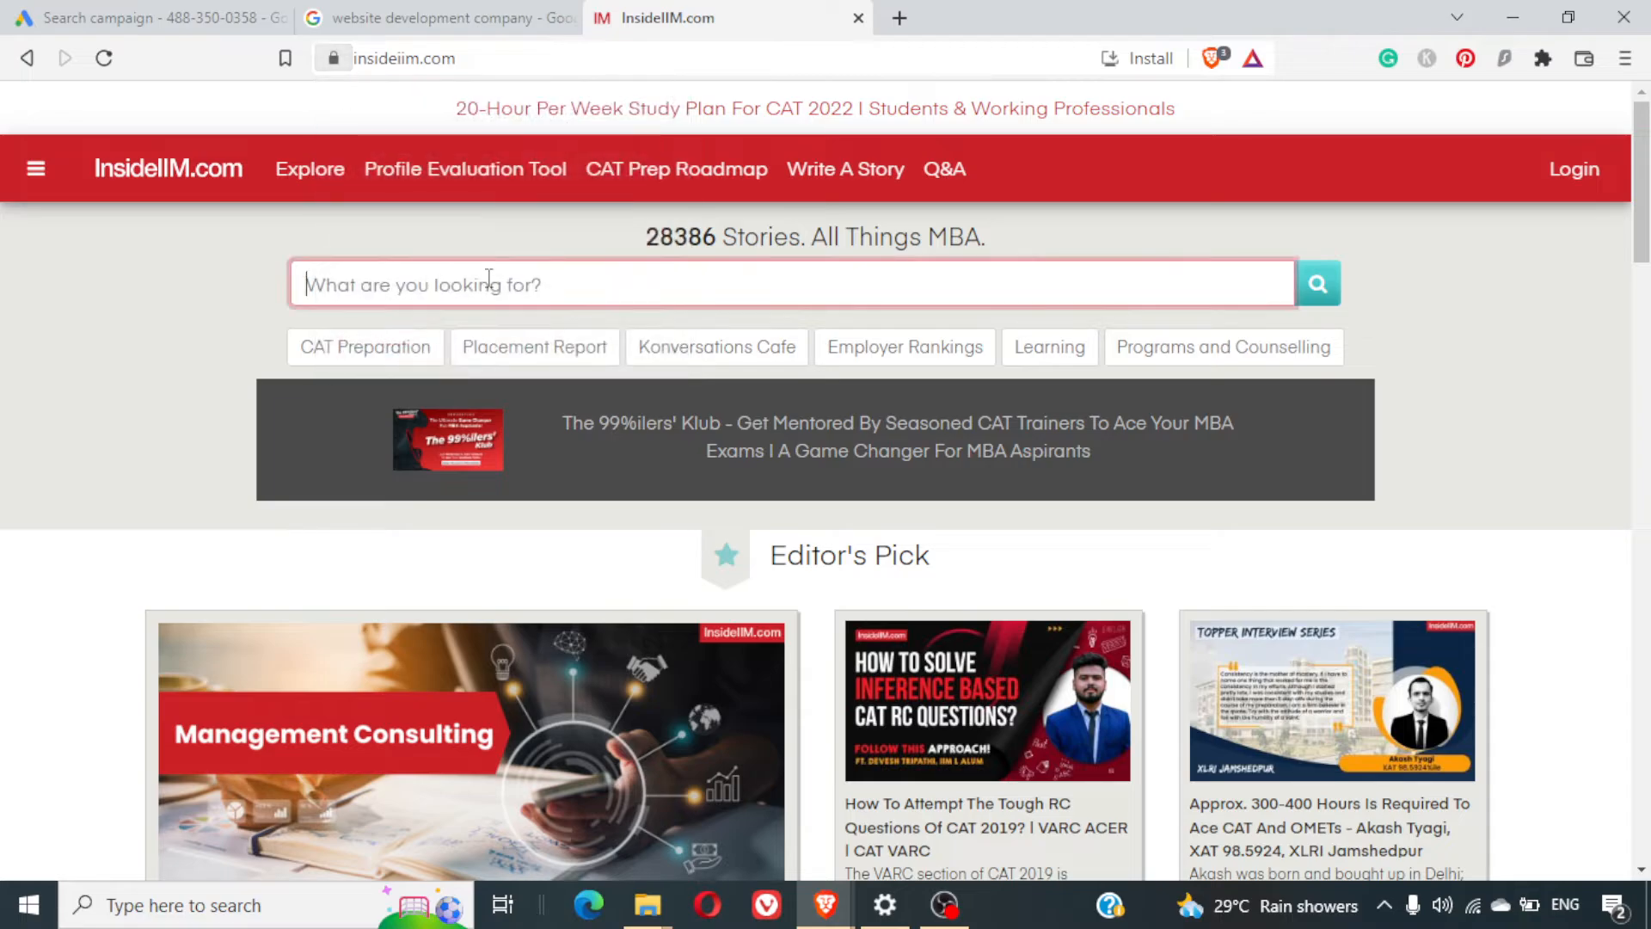
{"action": "type", "text": "cat preparation"}
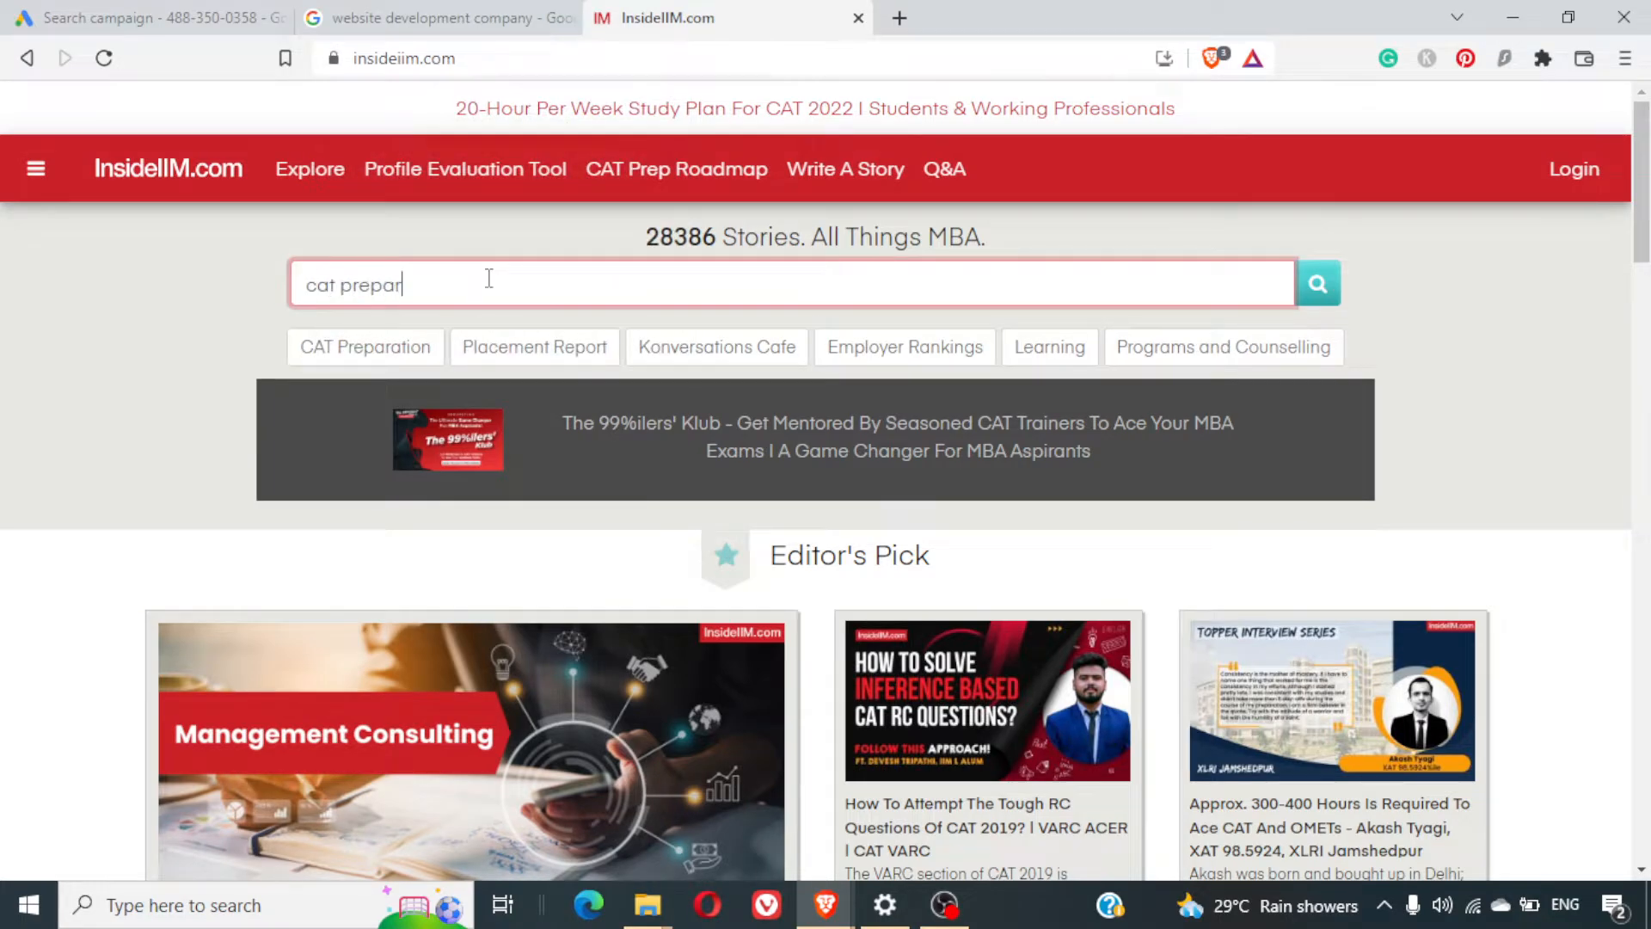
{"action": "key", "text": "Return"}
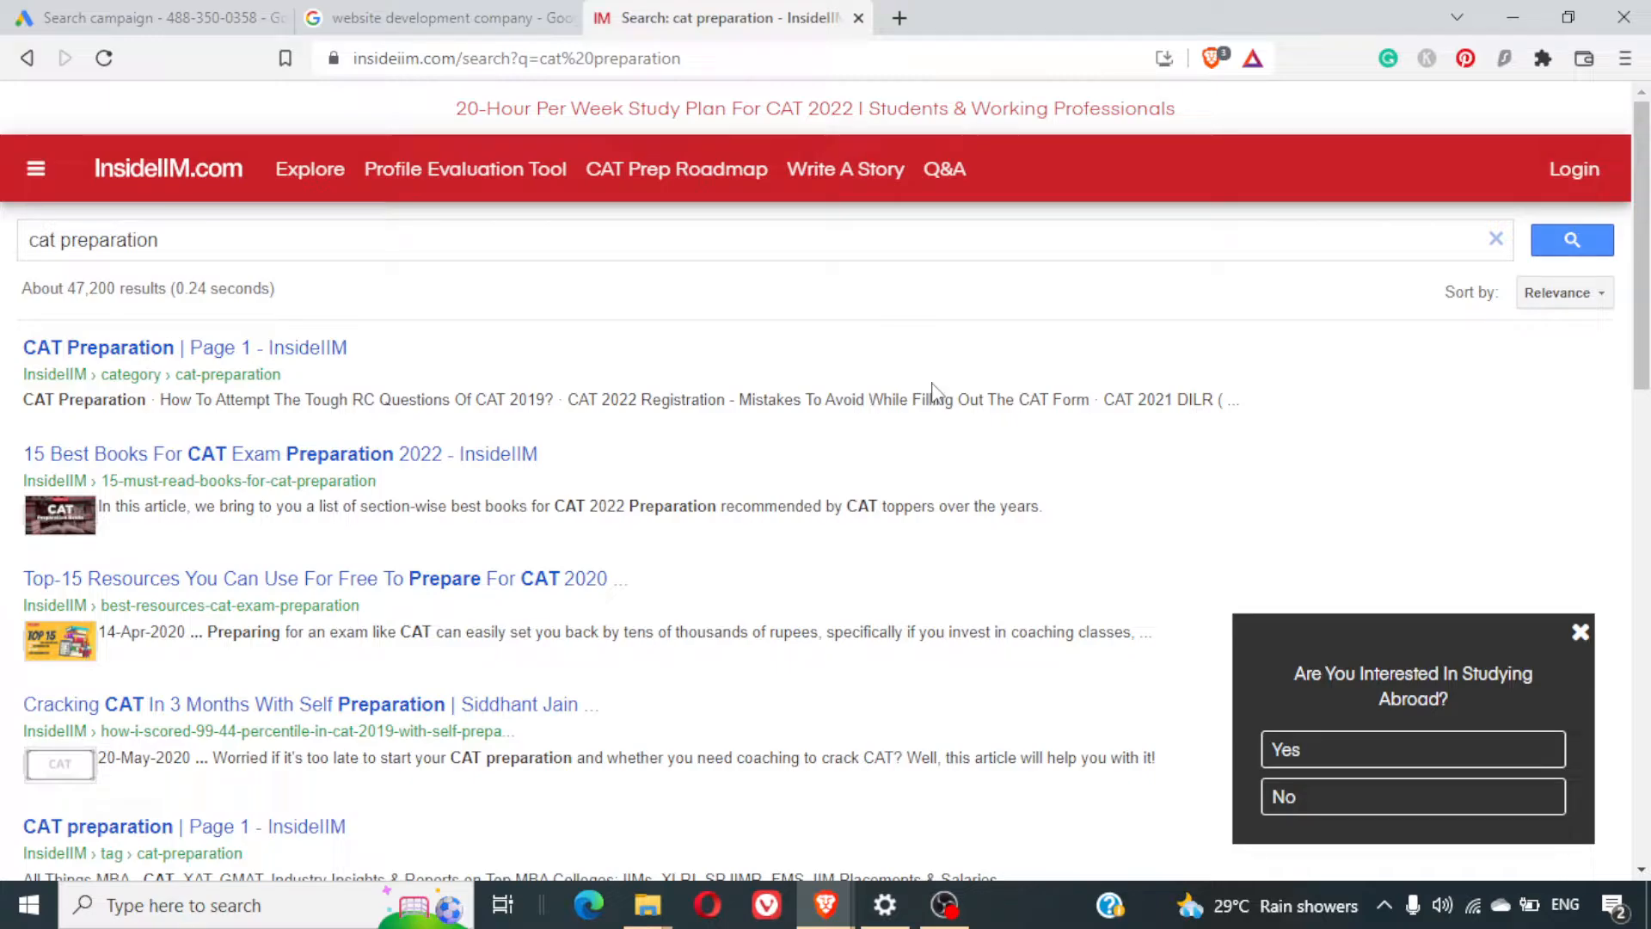
{"action": "scroll", "coordinate": [933, 391], "scroll_direction": "down", "scroll_amount": 15}
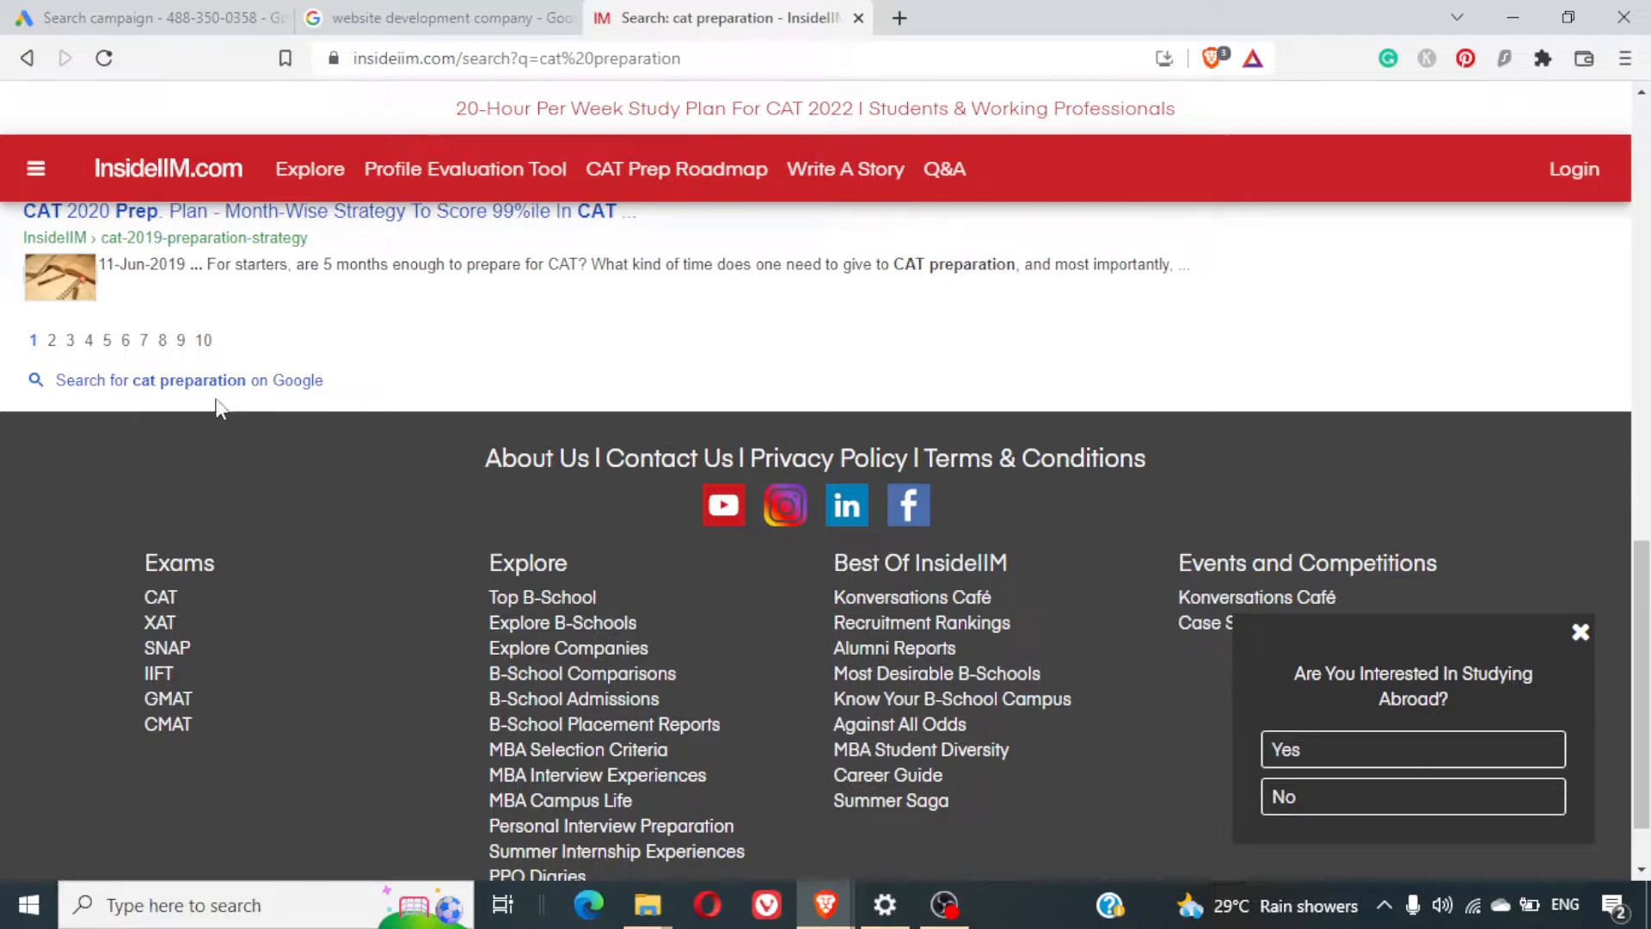
{"action": "scroll", "coordinate": [236, 458], "scroll_direction": "up", "scroll_amount": 2}
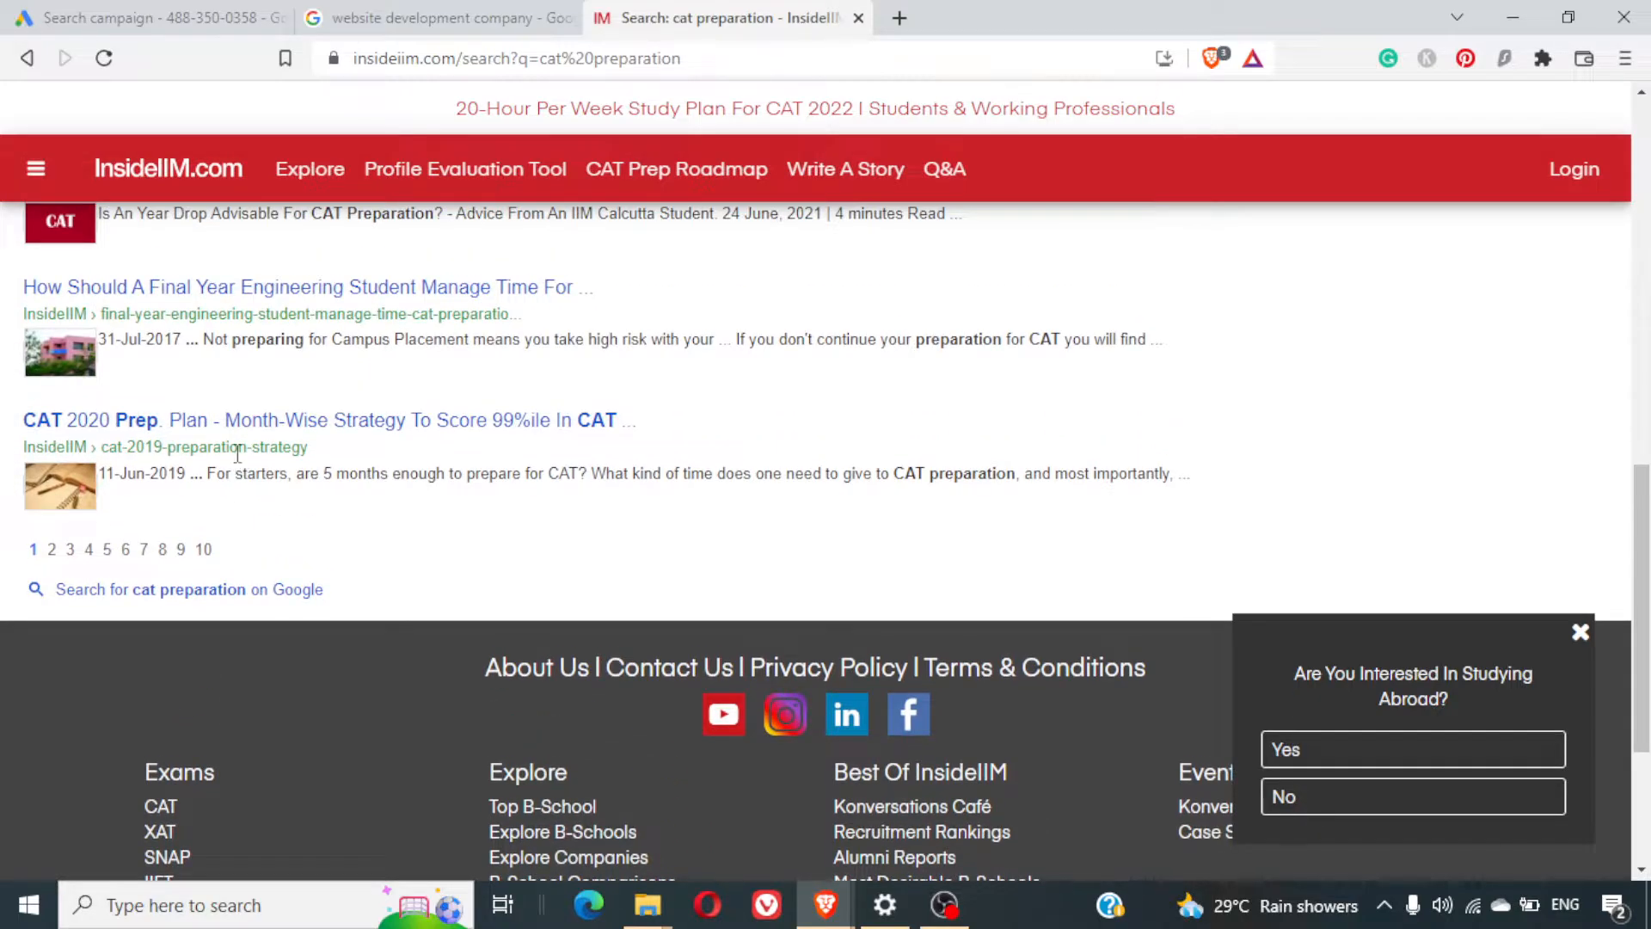
{"action": "scroll", "coordinate": [237, 460], "scroll_direction": "up", "scroll_amount": 5}
{"action": "scroll", "coordinate": [238, 454], "scroll_direction": "up", "scroll_amount": 6}
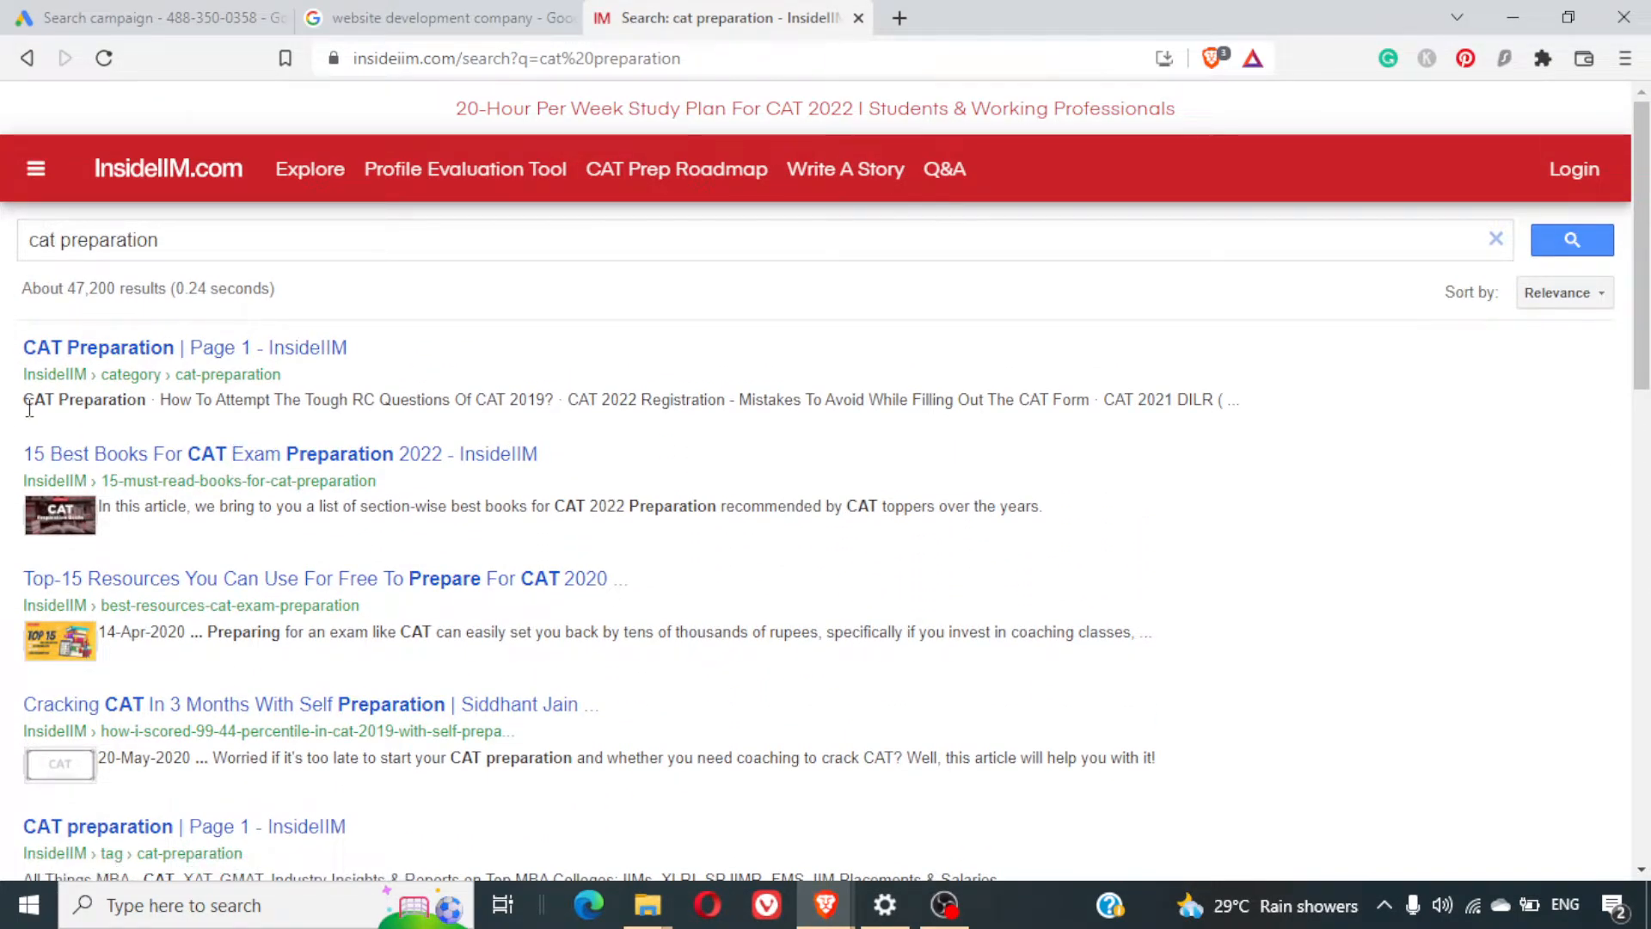
Mark the first four "cat preparation" results with pen strokes to point them out, and look over the results page again
{"action": "left_click_drag", "start_coordinate": [13, 395], "coordinate": [41, 387]}
{"action": "mouse_move", "coordinate": [1, 524]}
{"action": "left_mouse_down"}
{"action": "mouse_move", "coordinate": [39, 527]}
{"action": "mouse_move", "coordinate": [50, 503]}
{"action": "left_mouse_up"}
{"action": "left_click_drag", "start_coordinate": [17, 616], "coordinate": [90, 596]}
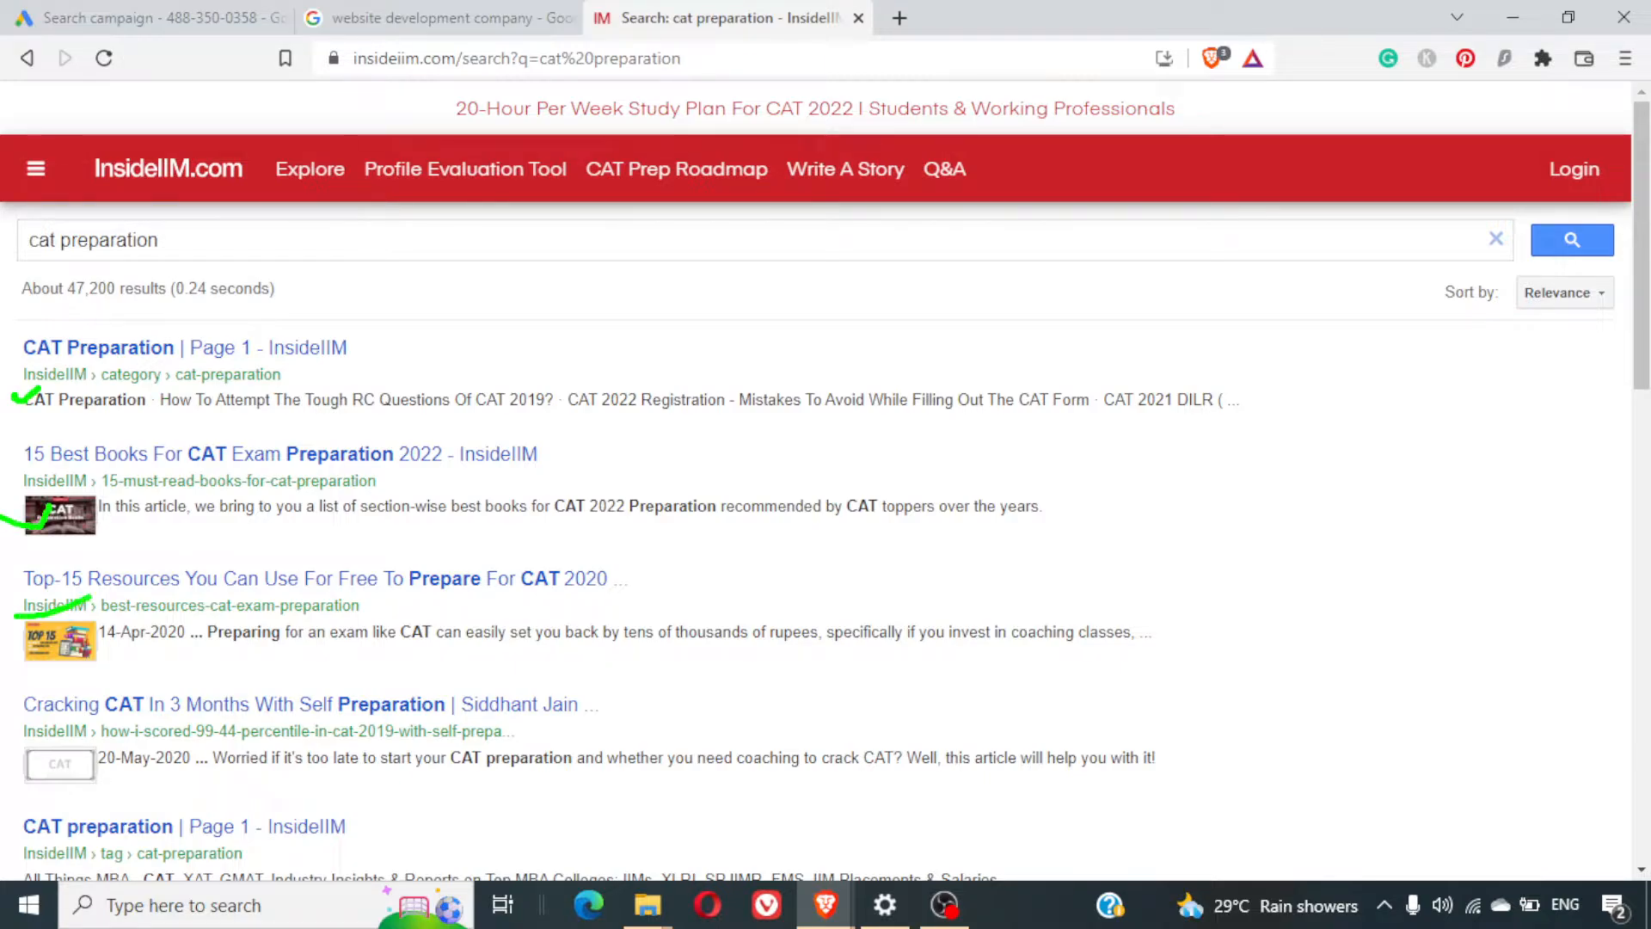
{"action": "left_click_drag", "start_coordinate": [12, 749], "coordinate": [78, 727]}
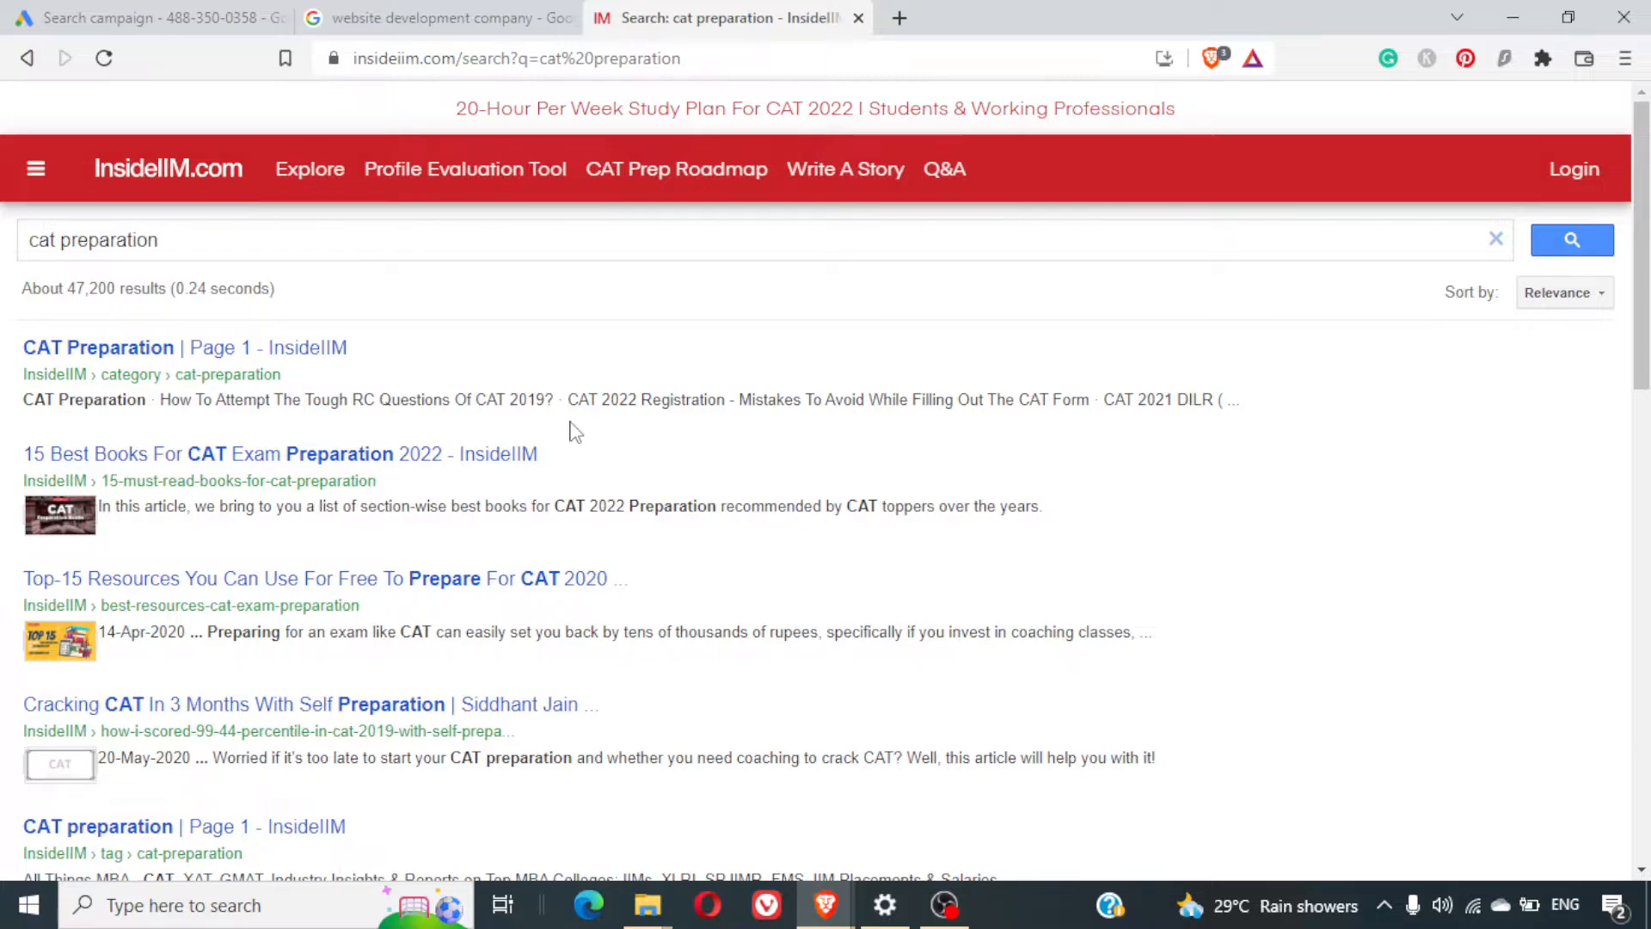
{"action": "scroll", "coordinate": [571, 422], "scroll_direction": "down", "scroll_amount": 15}
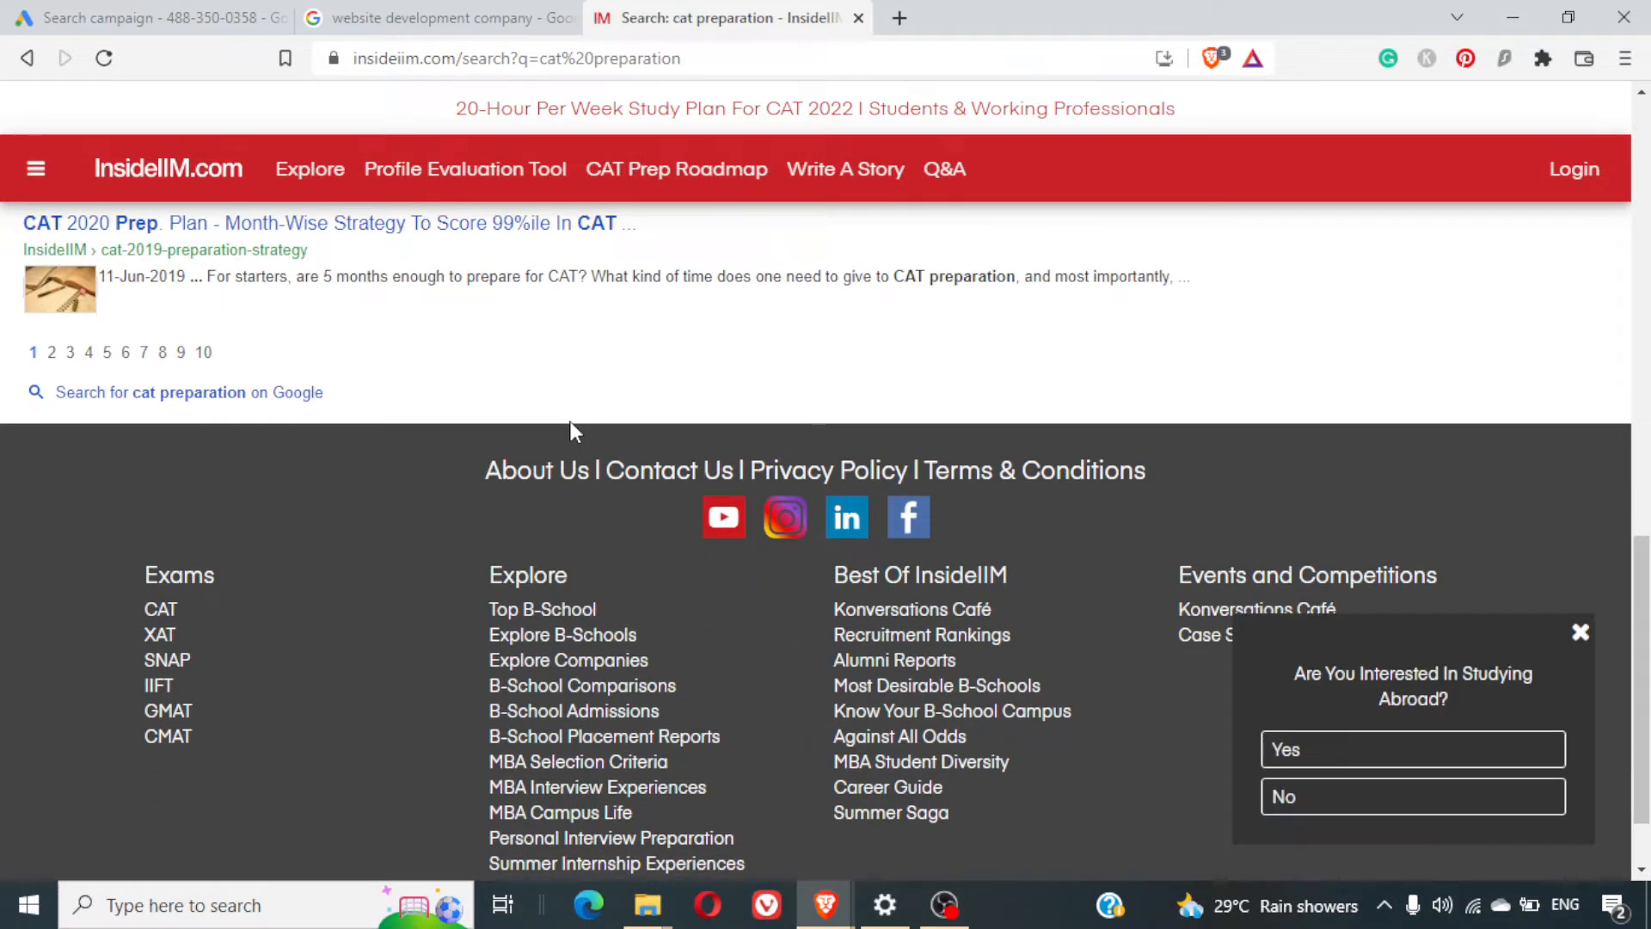
{"action": "scroll", "coordinate": [570, 422], "scroll_direction": "up", "scroll_amount": 15}
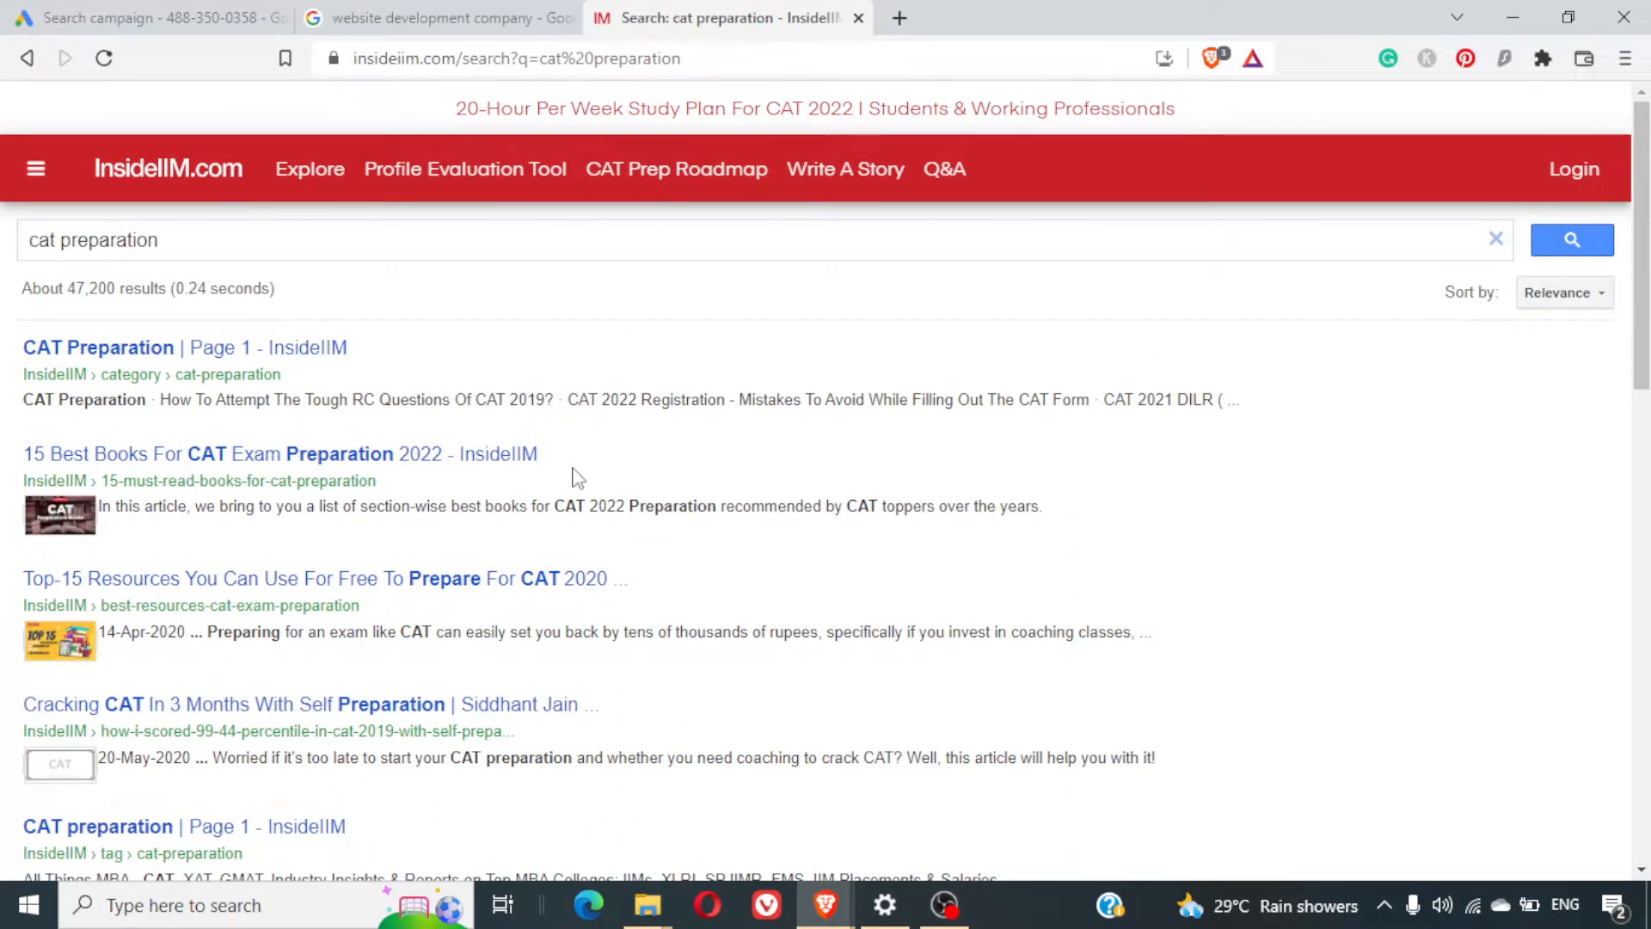
Search InsideIIM for "cat coaching" and look through the results
{"action": "triple_click", "coordinate": [425, 242]}
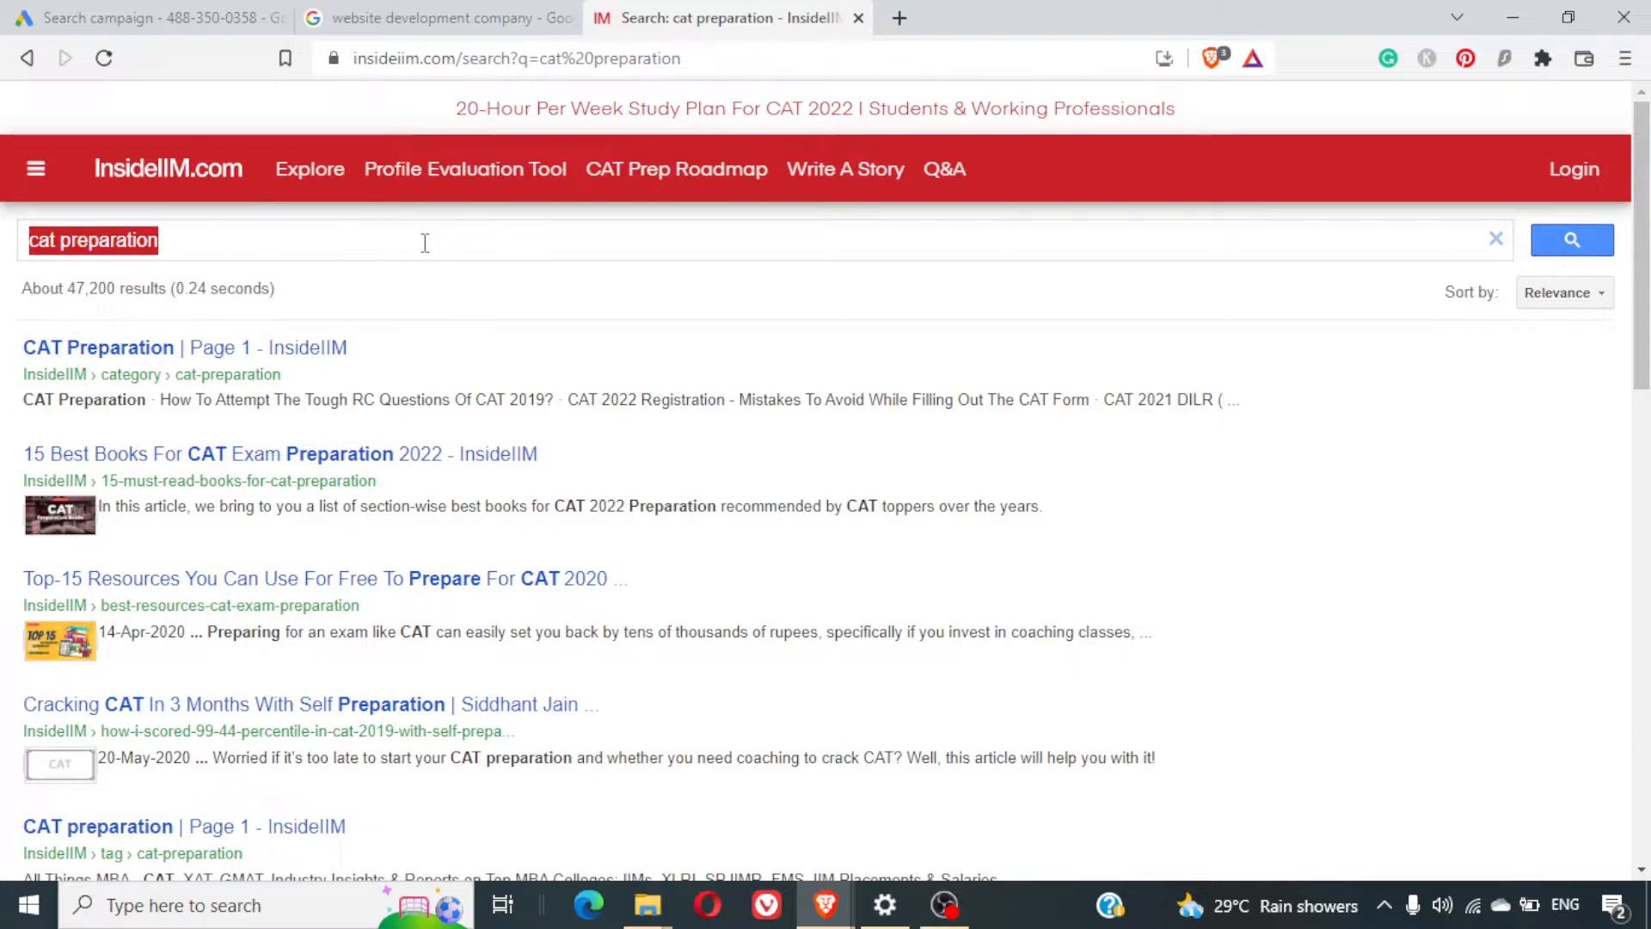
{"action": "type", "text": "cat e"}
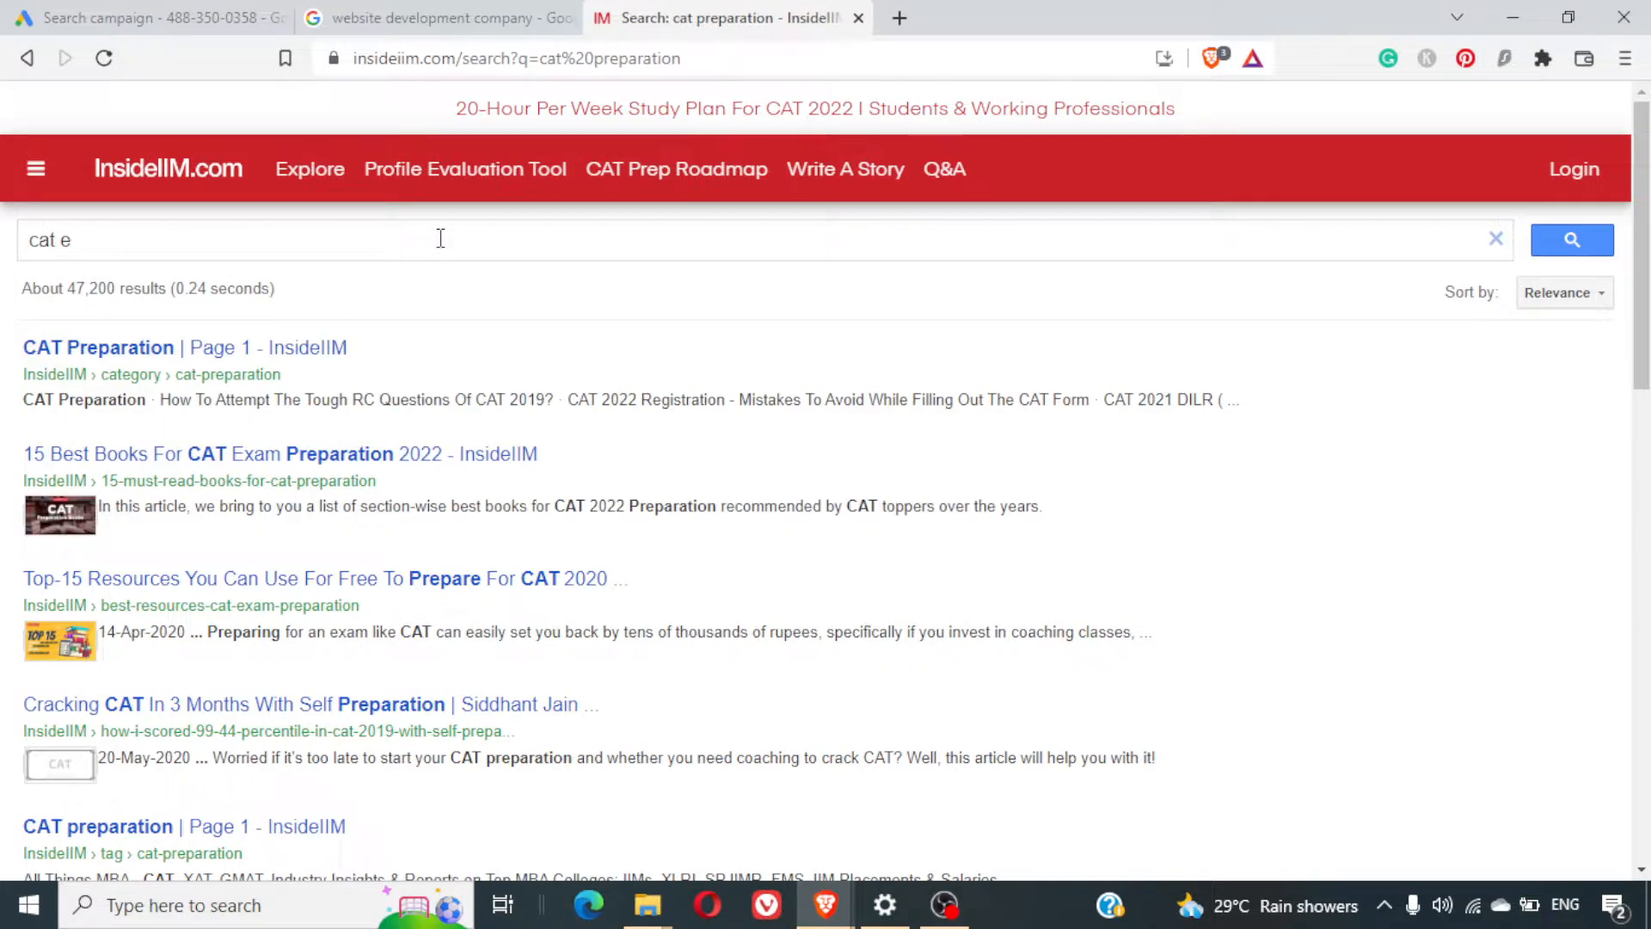
{"action": "key", "text": "BackSpace"}
{"action": "type", "text": "ca"}
{"action": "key", "text": "BackSpace"}
{"action": "type", "text": "oaching"}
{"action": "key", "text": "Return"}
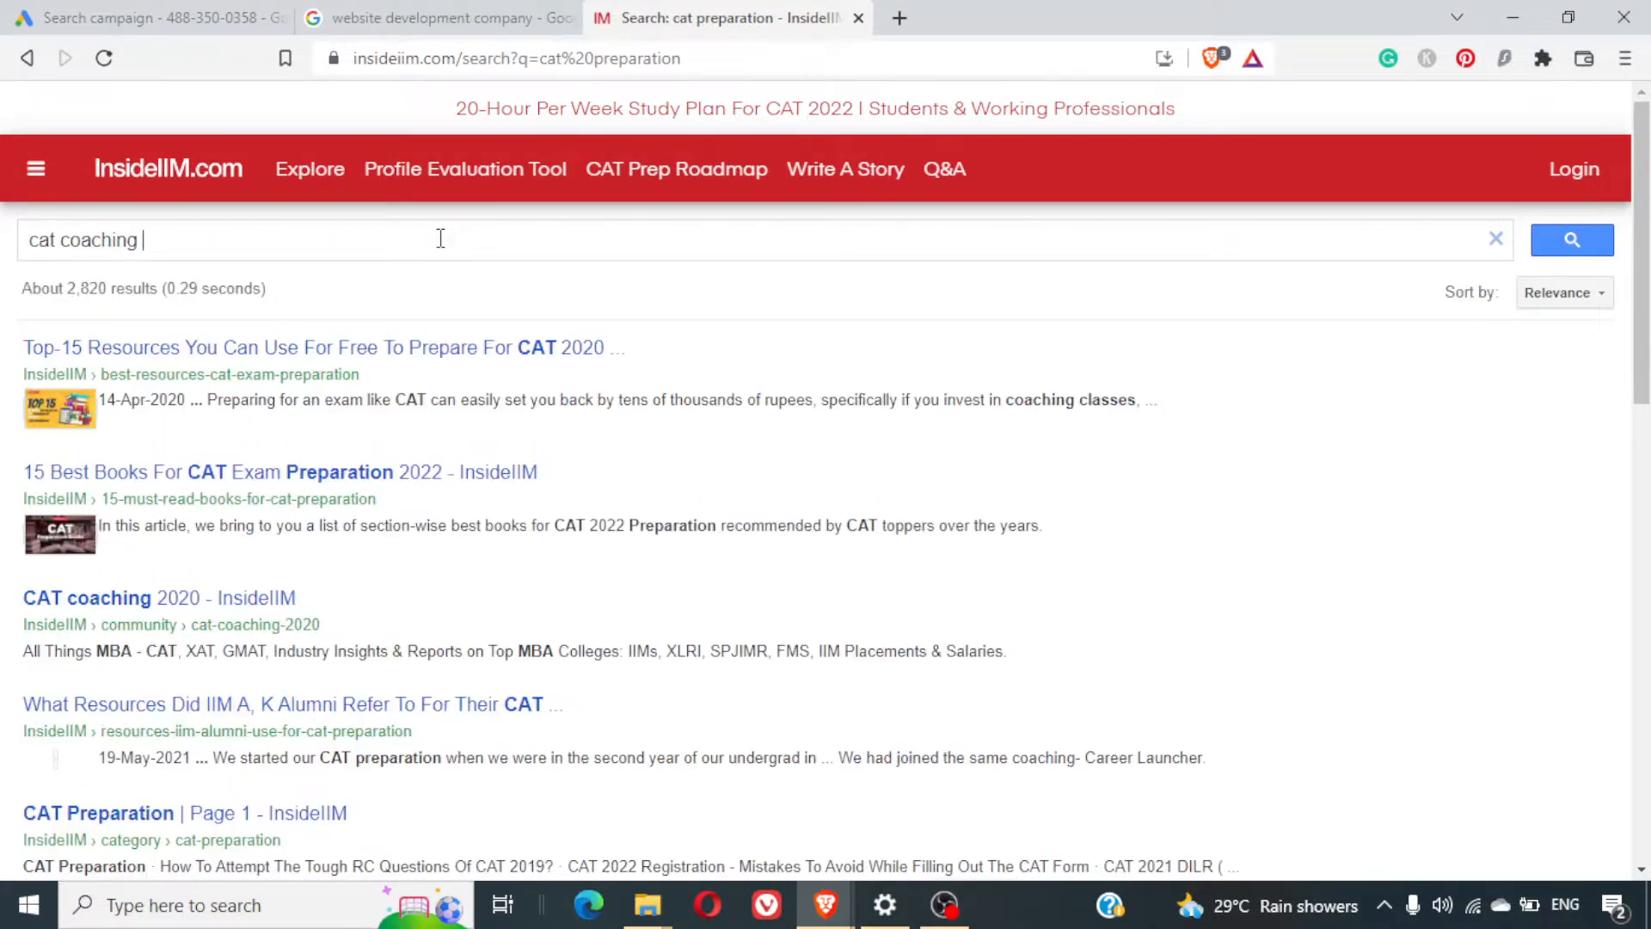
{"action": "scroll", "coordinate": [727, 468], "scroll_direction": "down", "scroll_amount": 5}
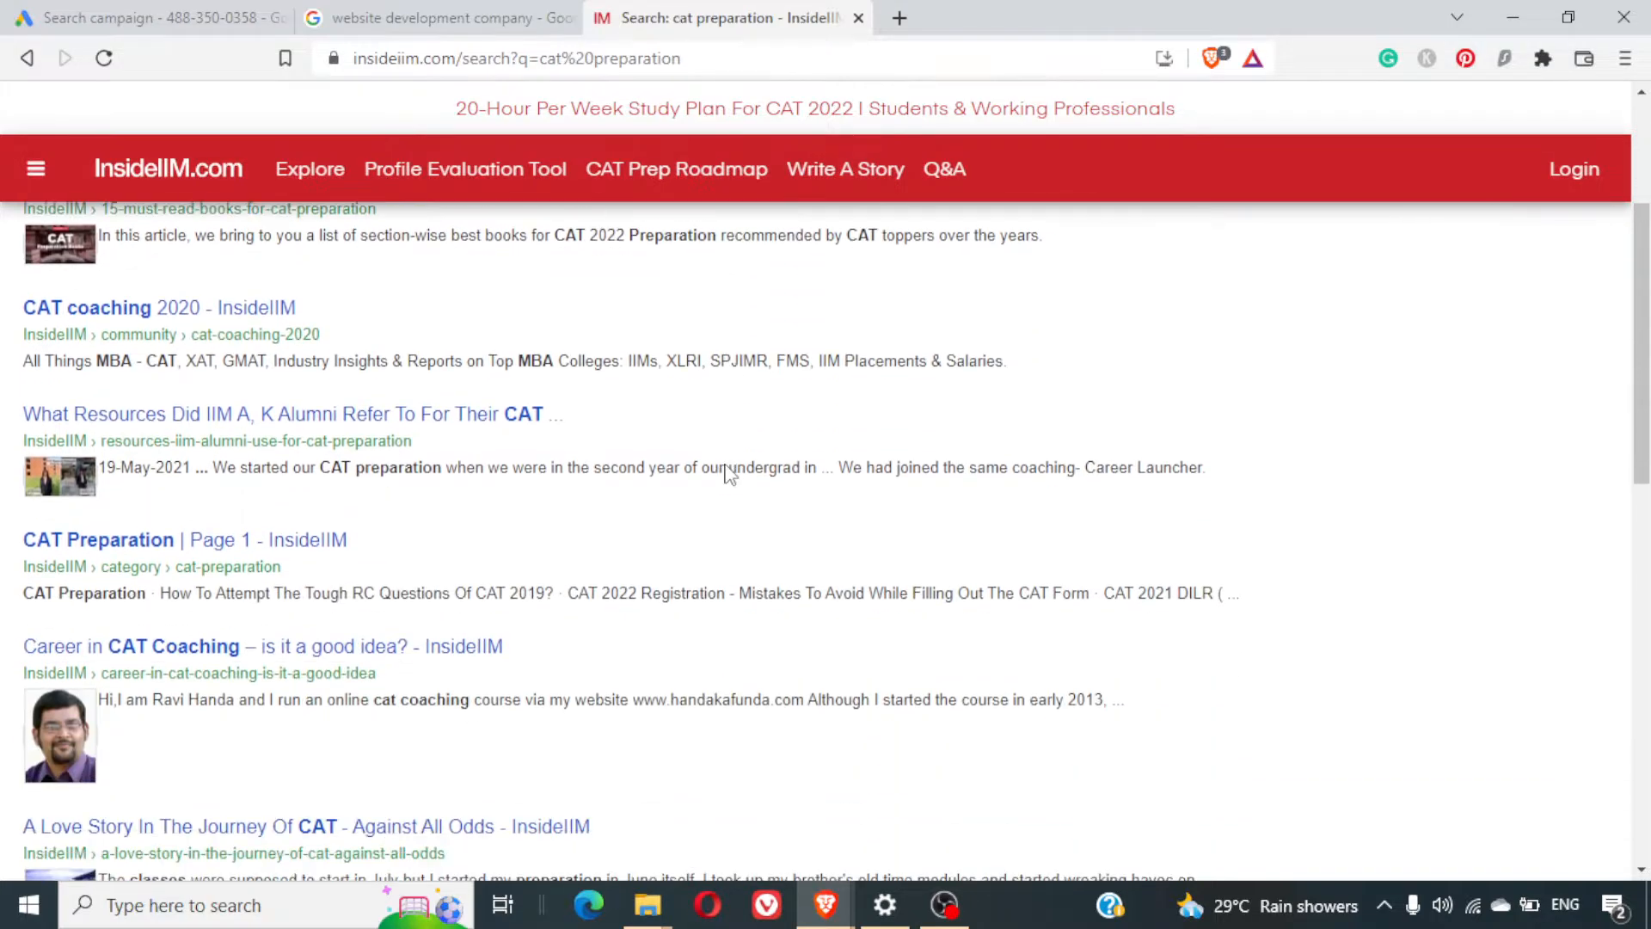
{"action": "scroll", "coordinate": [726, 465], "scroll_direction": "down", "scroll_amount": 2}
{"action": "scroll", "coordinate": [727, 464], "scroll_direction": "up", "scroll_amount": 7}
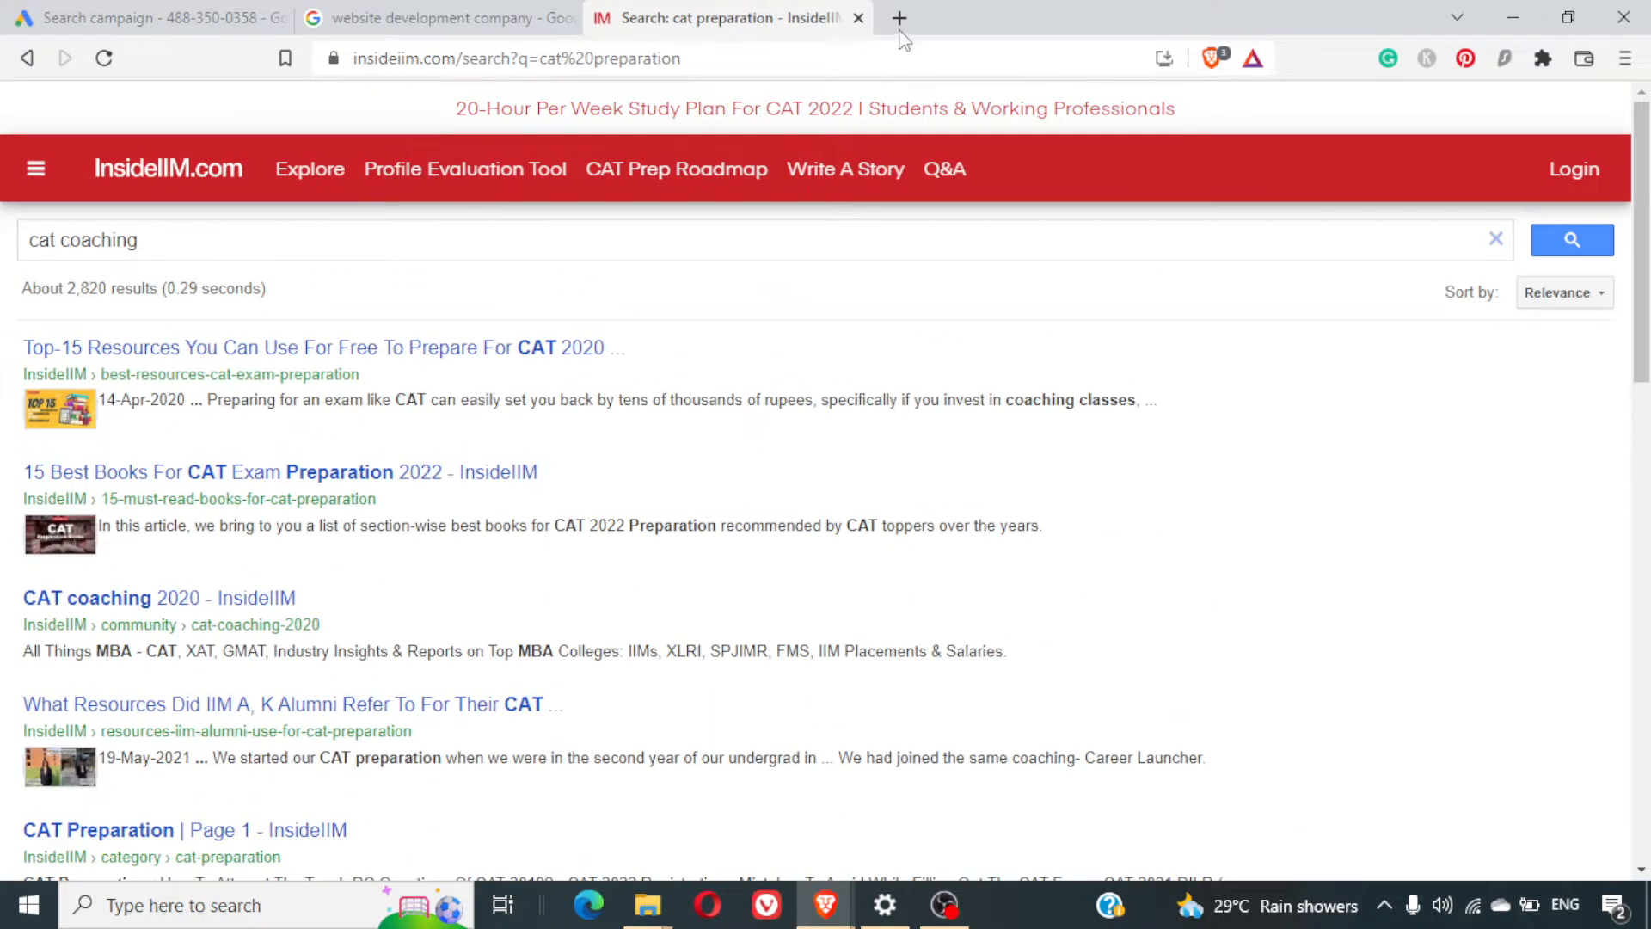
Return to the campaign settings, exclude and re-include Google search partners, and review the Display Network option
{"action": "left_click", "coordinate": [129, 18]}
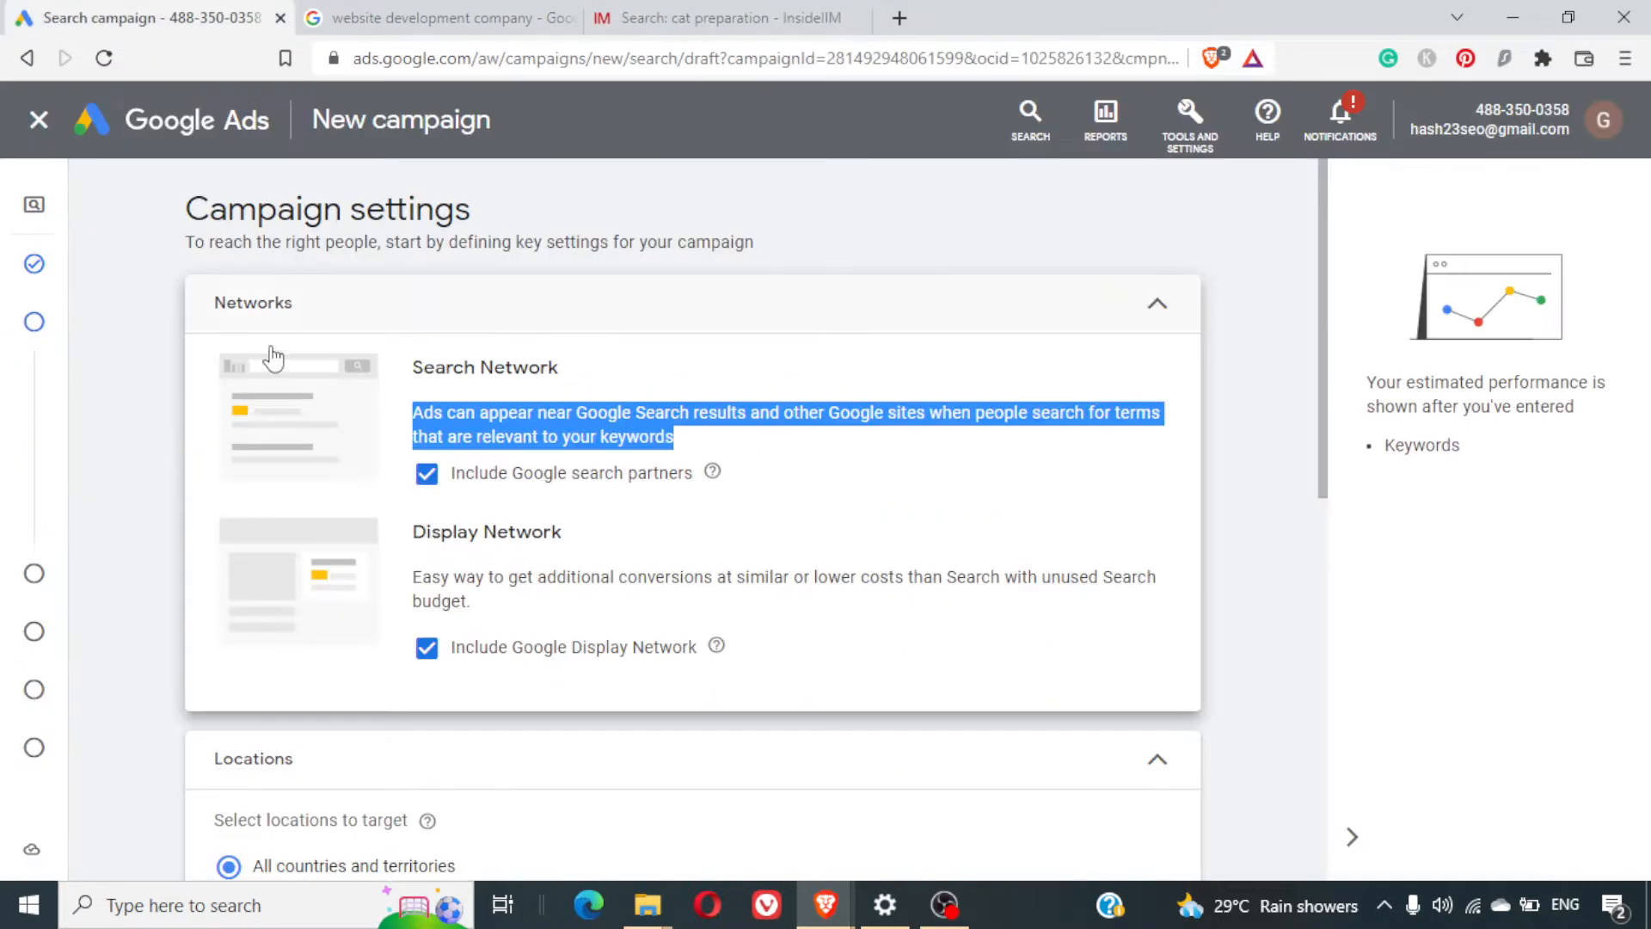
{"action": "left_click", "coordinate": [605, 480]}
{"action": "left_click_drag", "start_coordinate": [604, 474], "coordinate": [600, 473]}
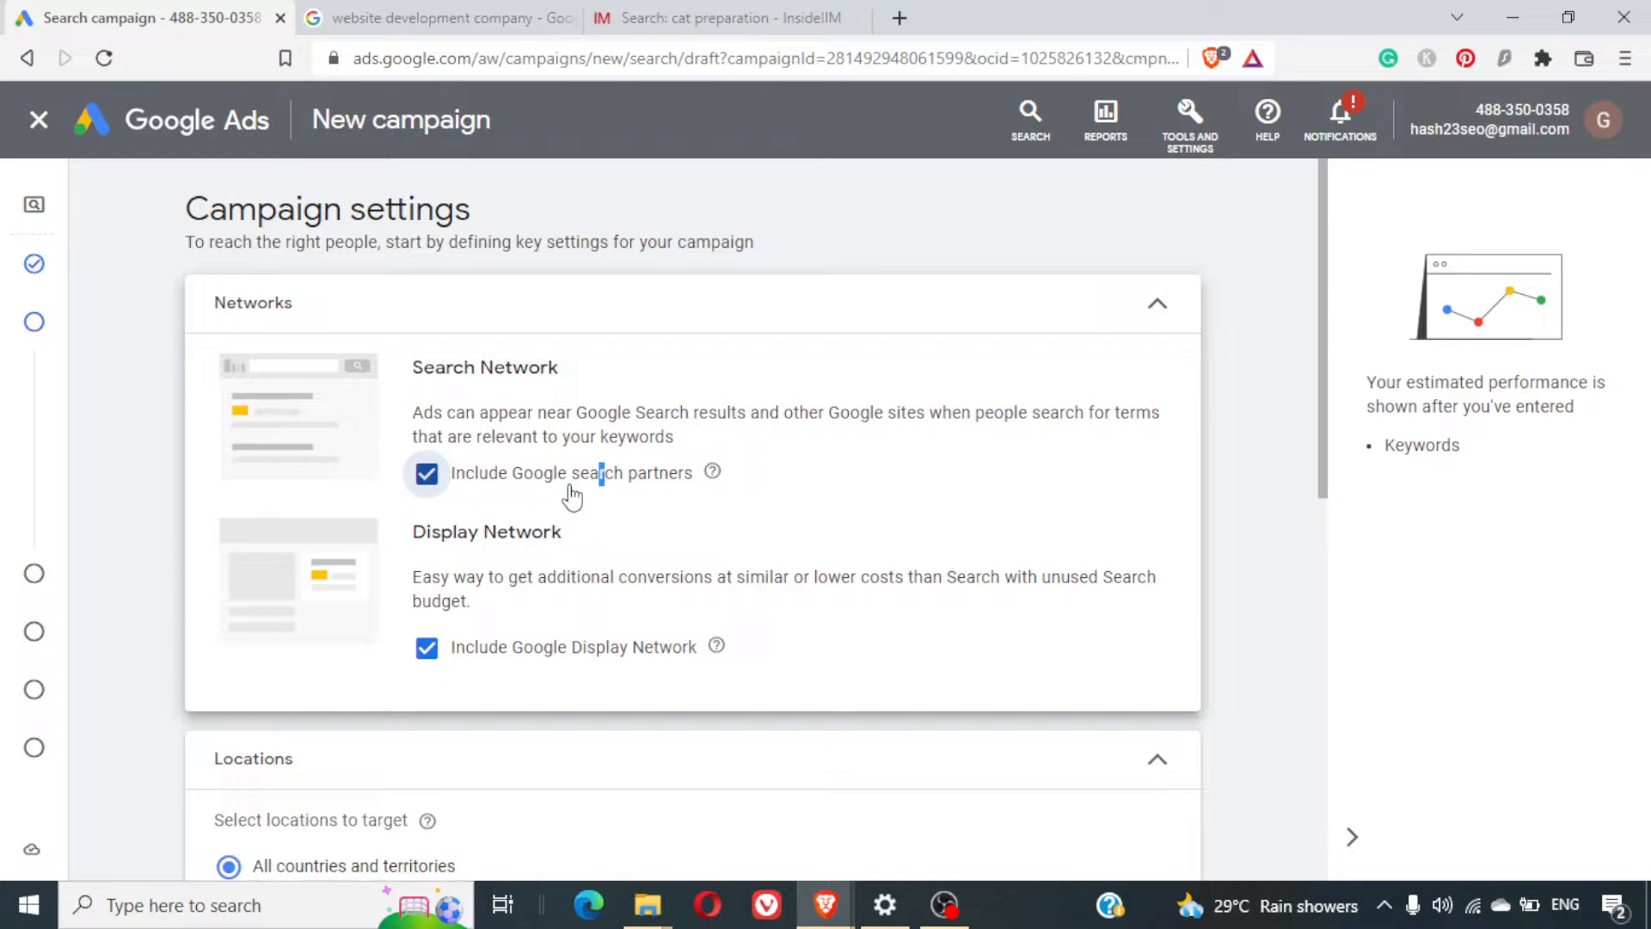
{"action": "left_click", "coordinate": [570, 489]}
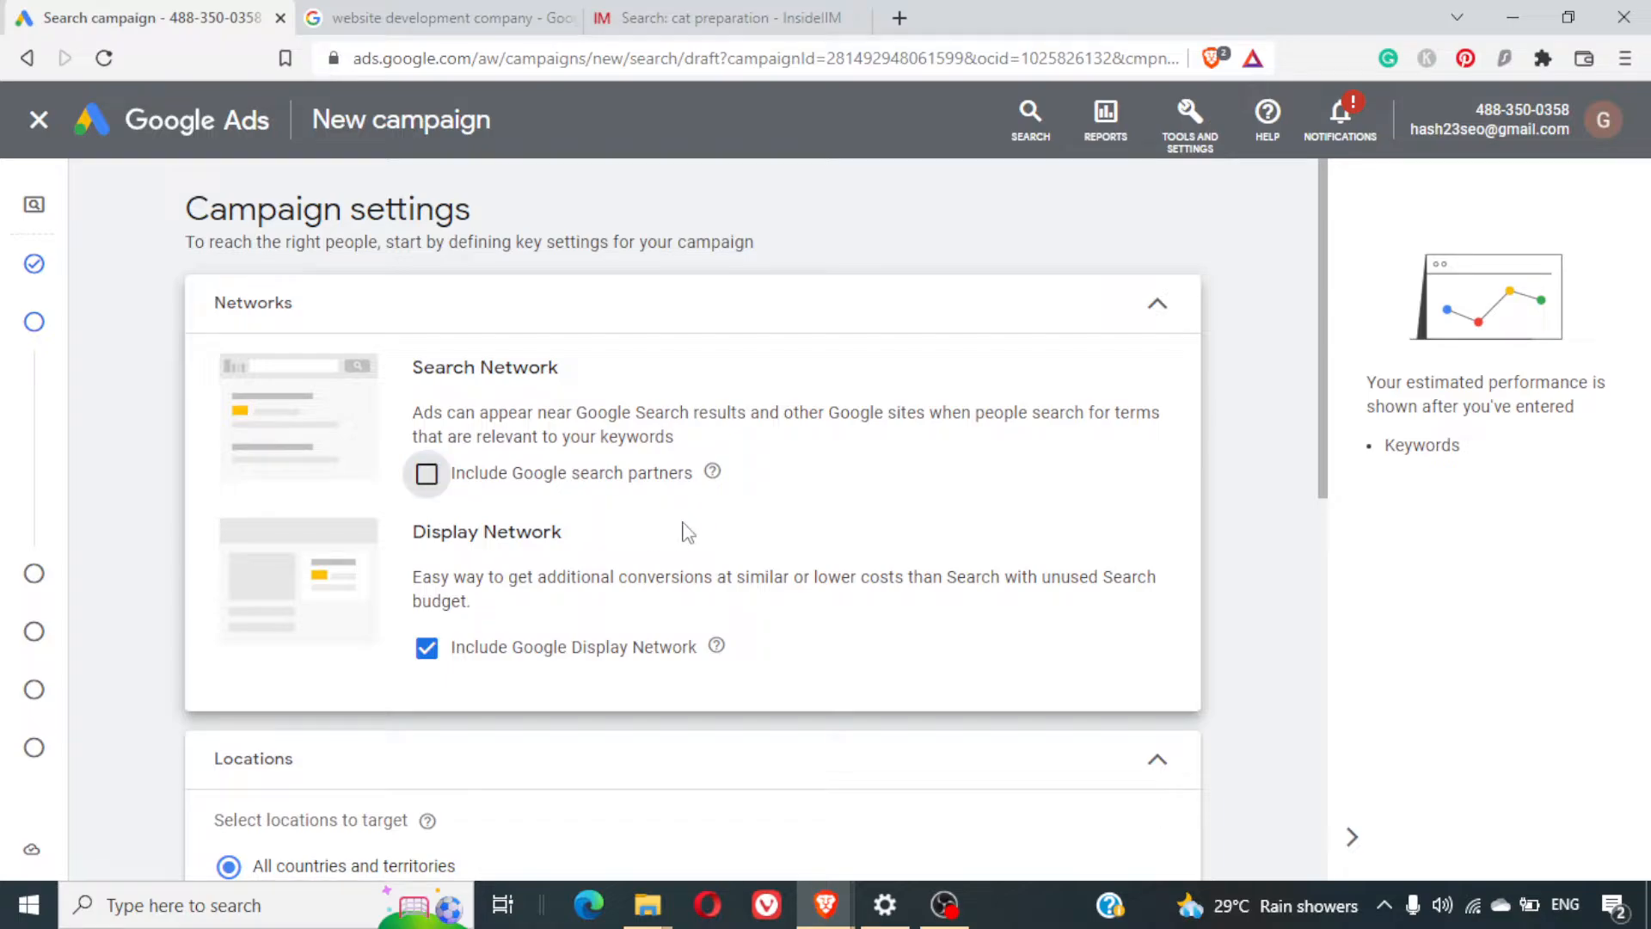
{"action": "left_click", "coordinate": [480, 481]}
{"action": "scroll", "coordinate": [1003, 480], "scroll_direction": "down", "scroll_amount": 4}
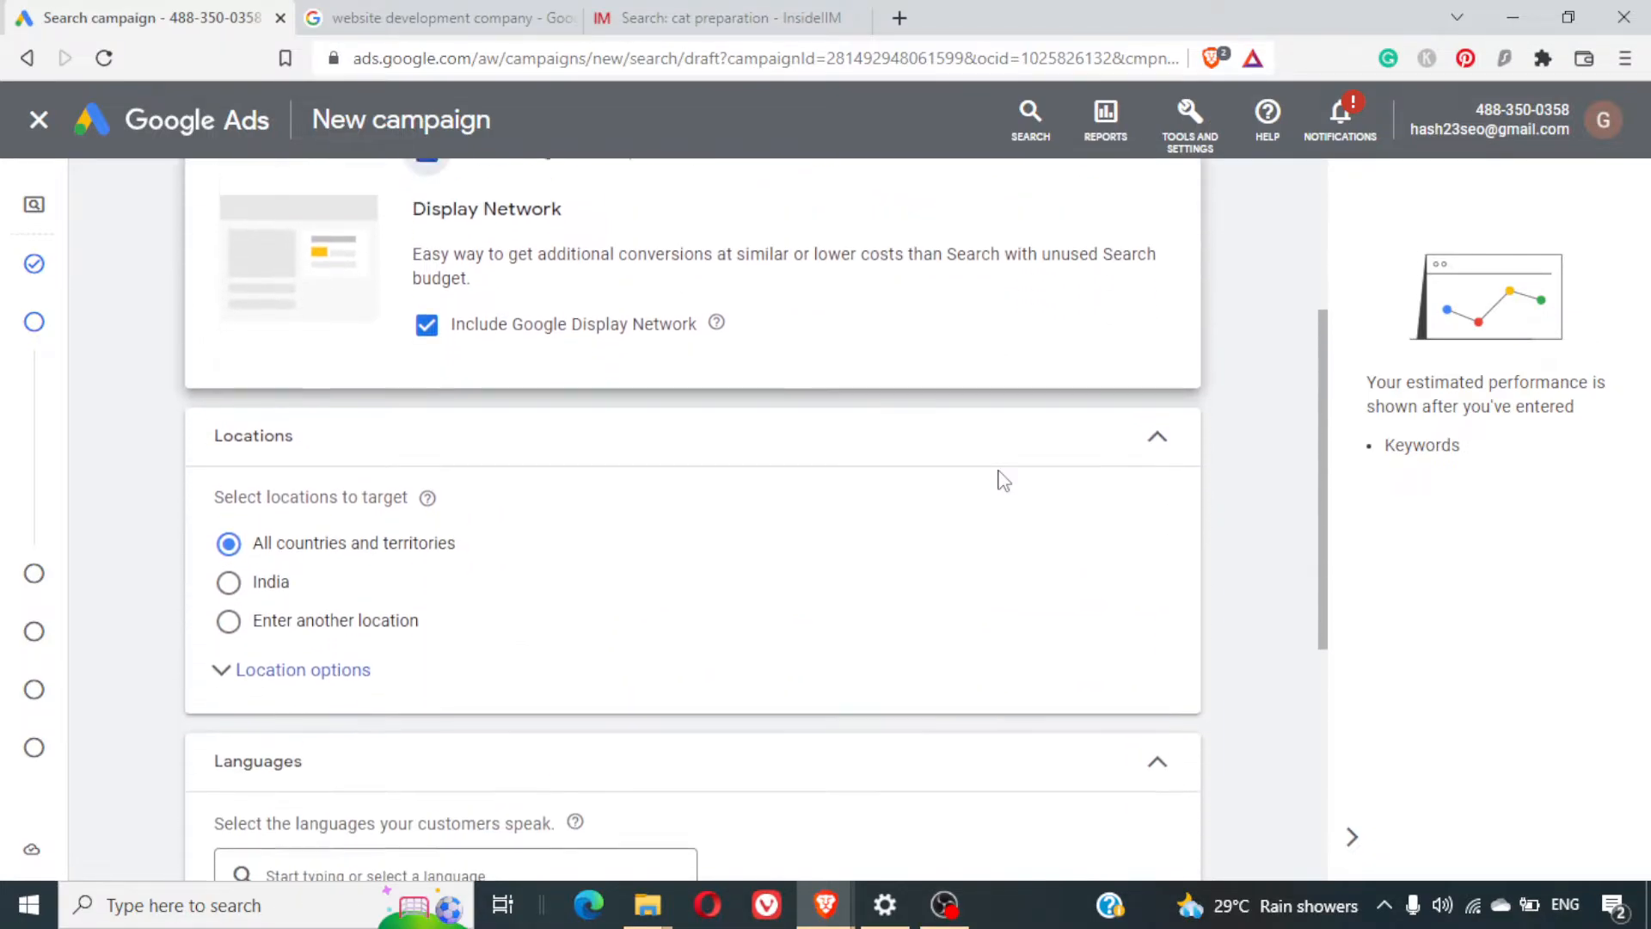
{"action": "scroll", "coordinate": [1004, 481], "scroll_direction": "up", "scroll_amount": 2}
{"action": "scroll", "coordinate": [1004, 480], "scroll_direction": "up", "scroll_amount": 1}
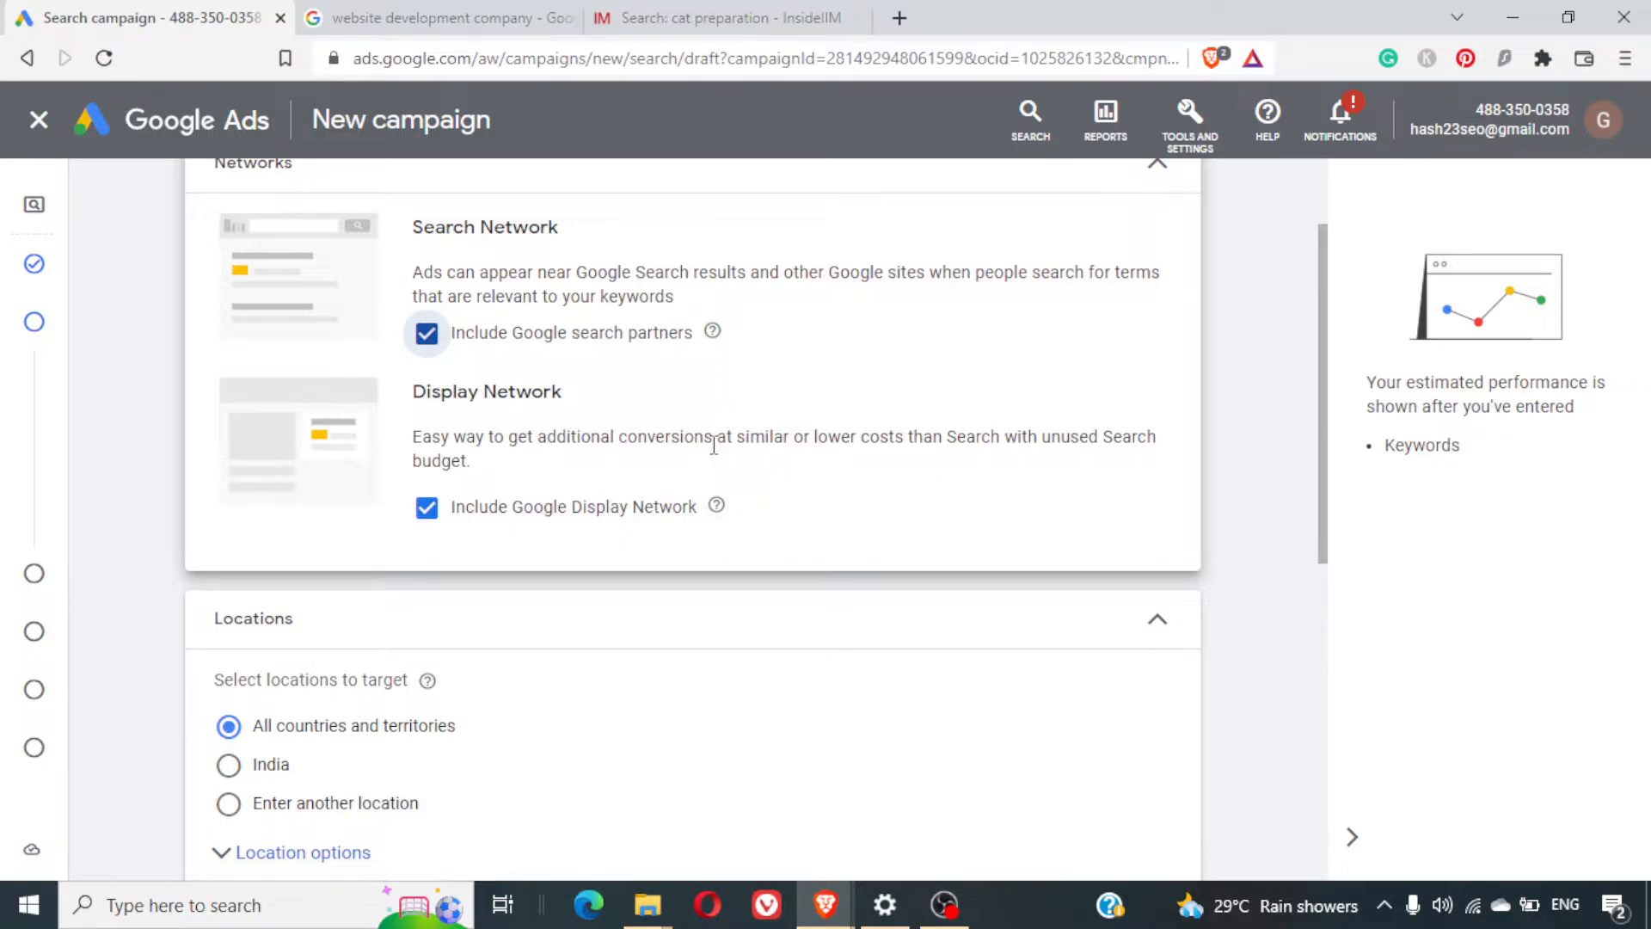
{"action": "scroll", "coordinate": [713, 445], "scroll_direction": "up", "scroll_amount": 1}
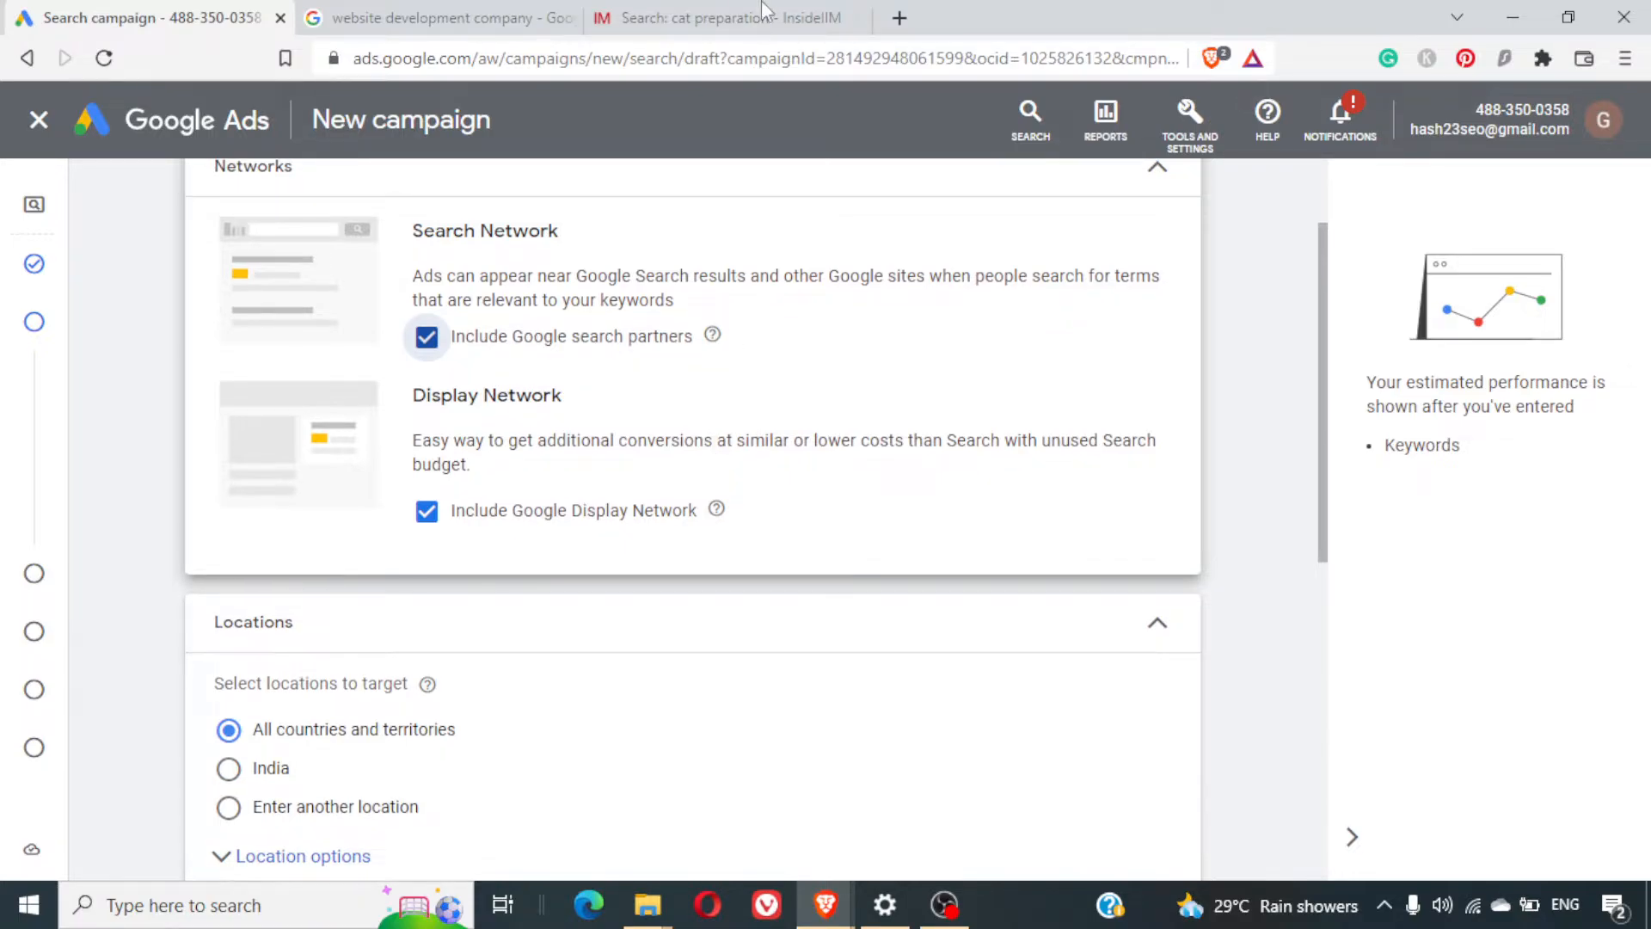
Load cafinal.org in the InsideIIM browser tab and decline its notification request
{"action": "left_click", "coordinate": [793, 51]}
{"action": "type", "text": "cafinal.org"}
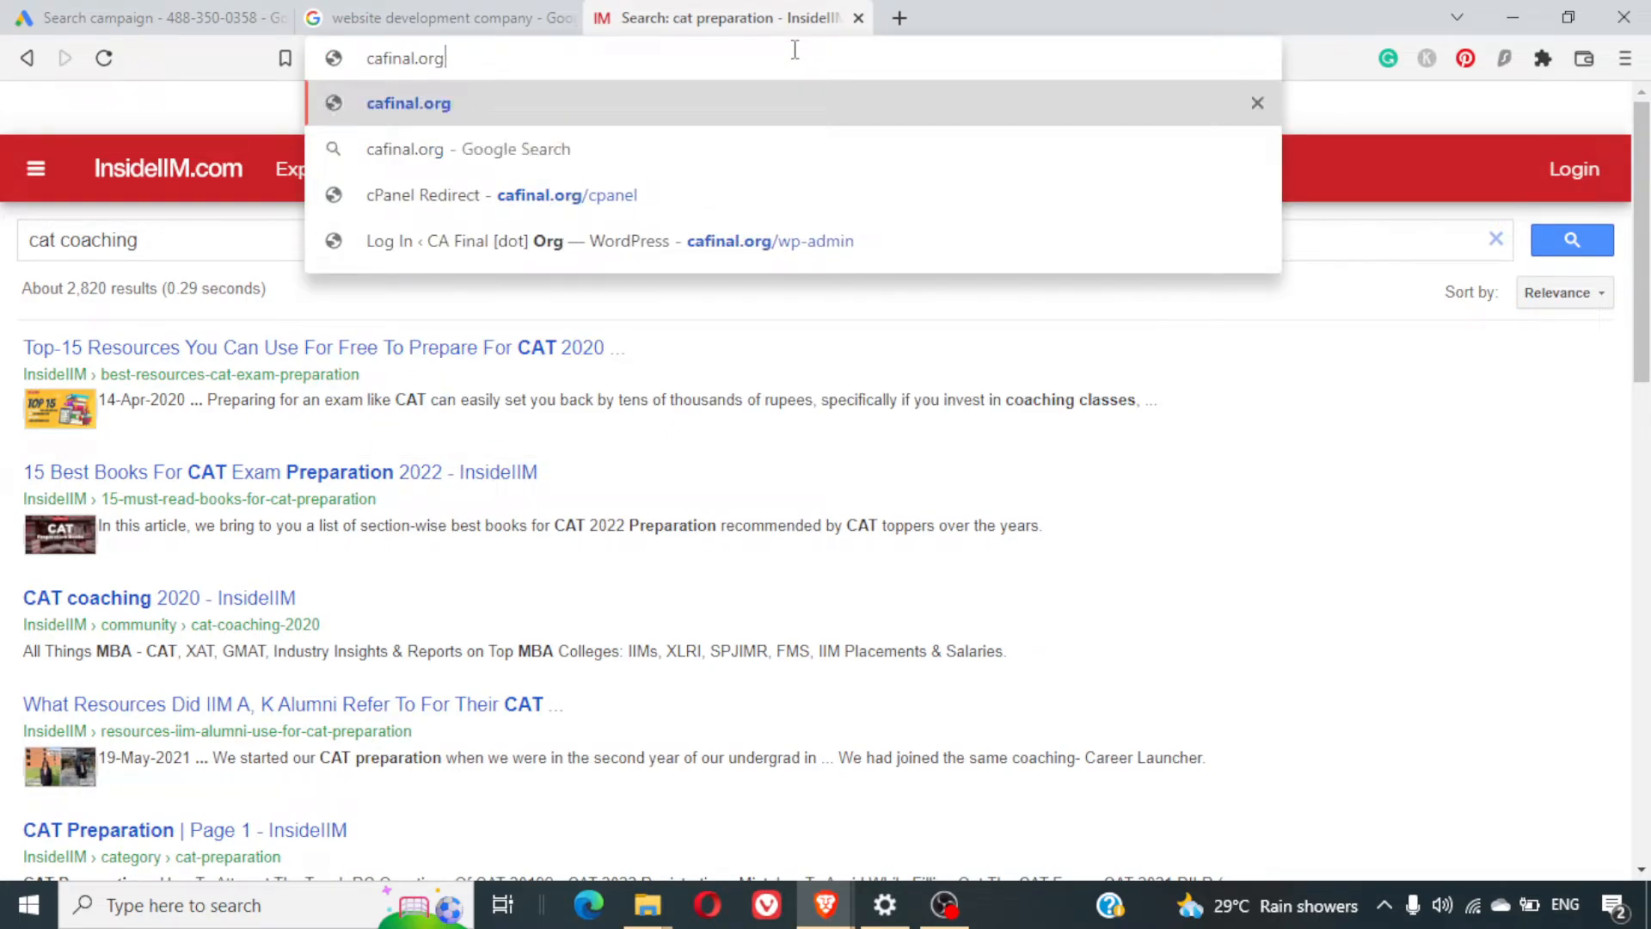
{"action": "key", "text": "Return"}
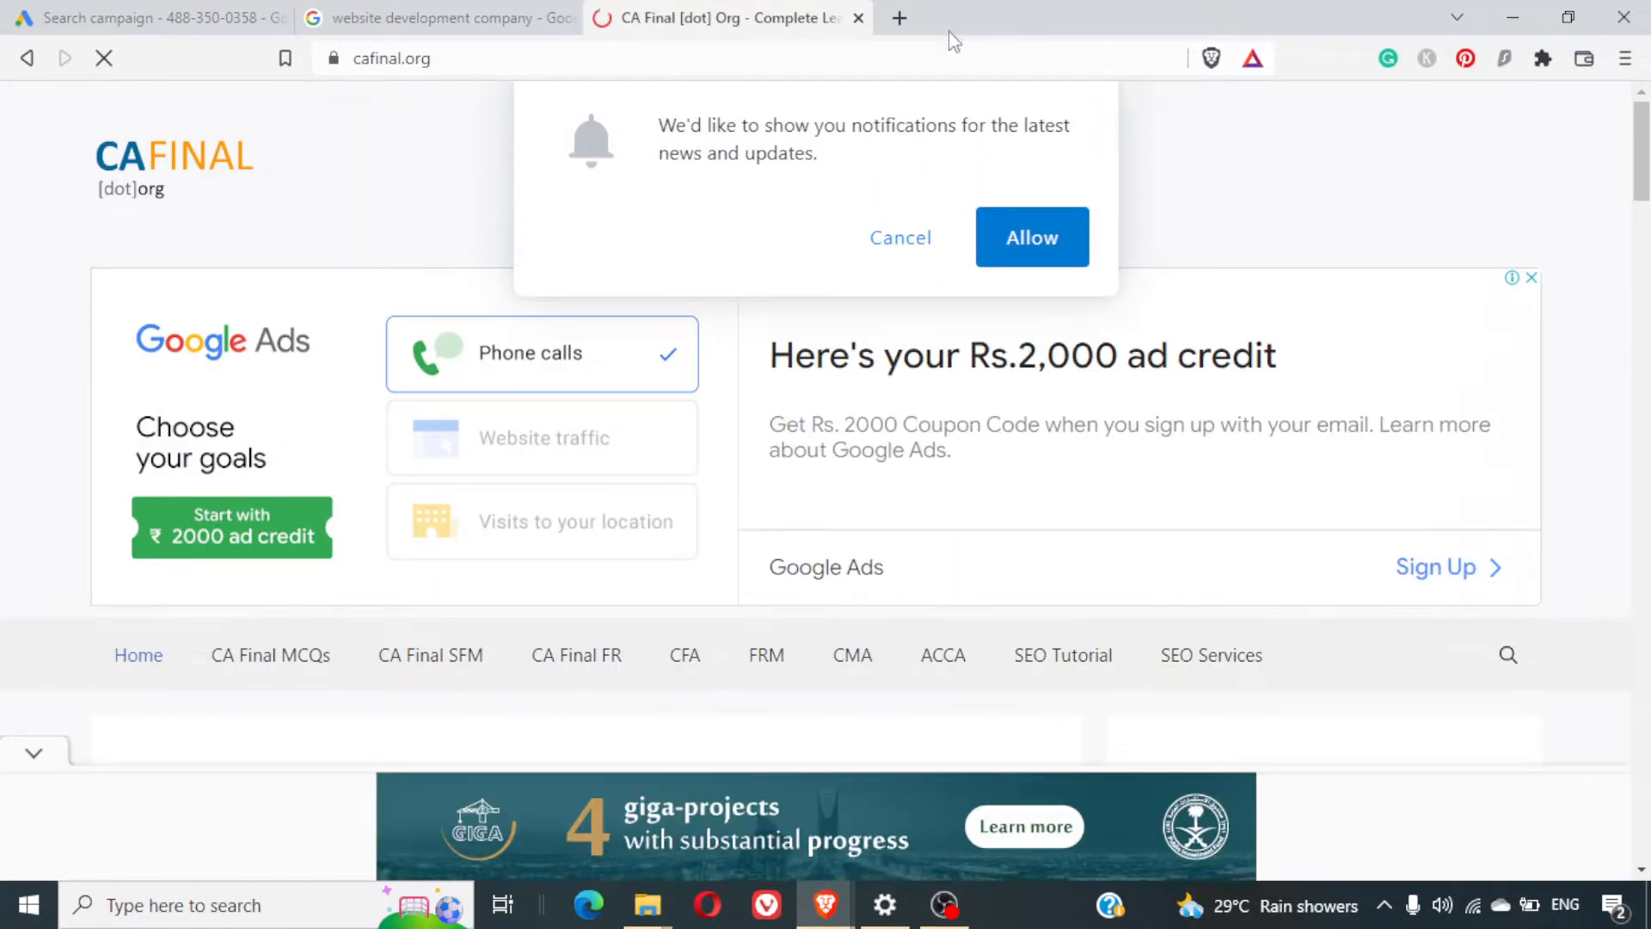
{"action": "left_click", "coordinate": [899, 241]}
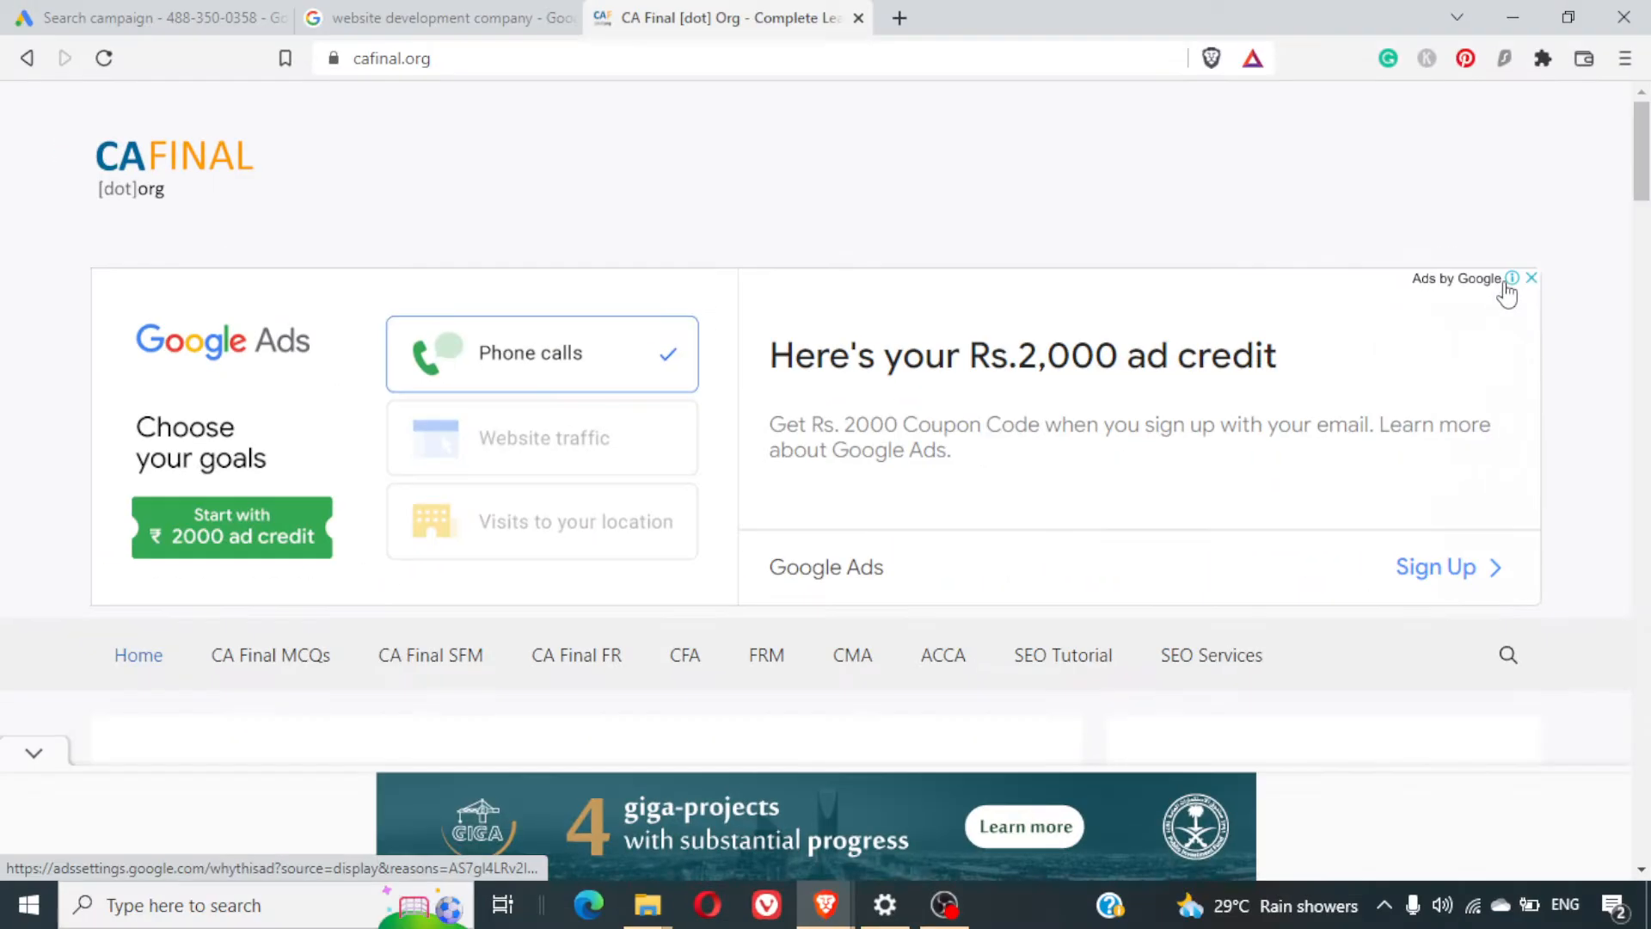
Examine the Google display ads placed across the cafinal.org home page, and return to the campaign settings
{"action": "scroll", "coordinate": [1356, 368], "scroll_direction": "down", "scroll_amount": 3}
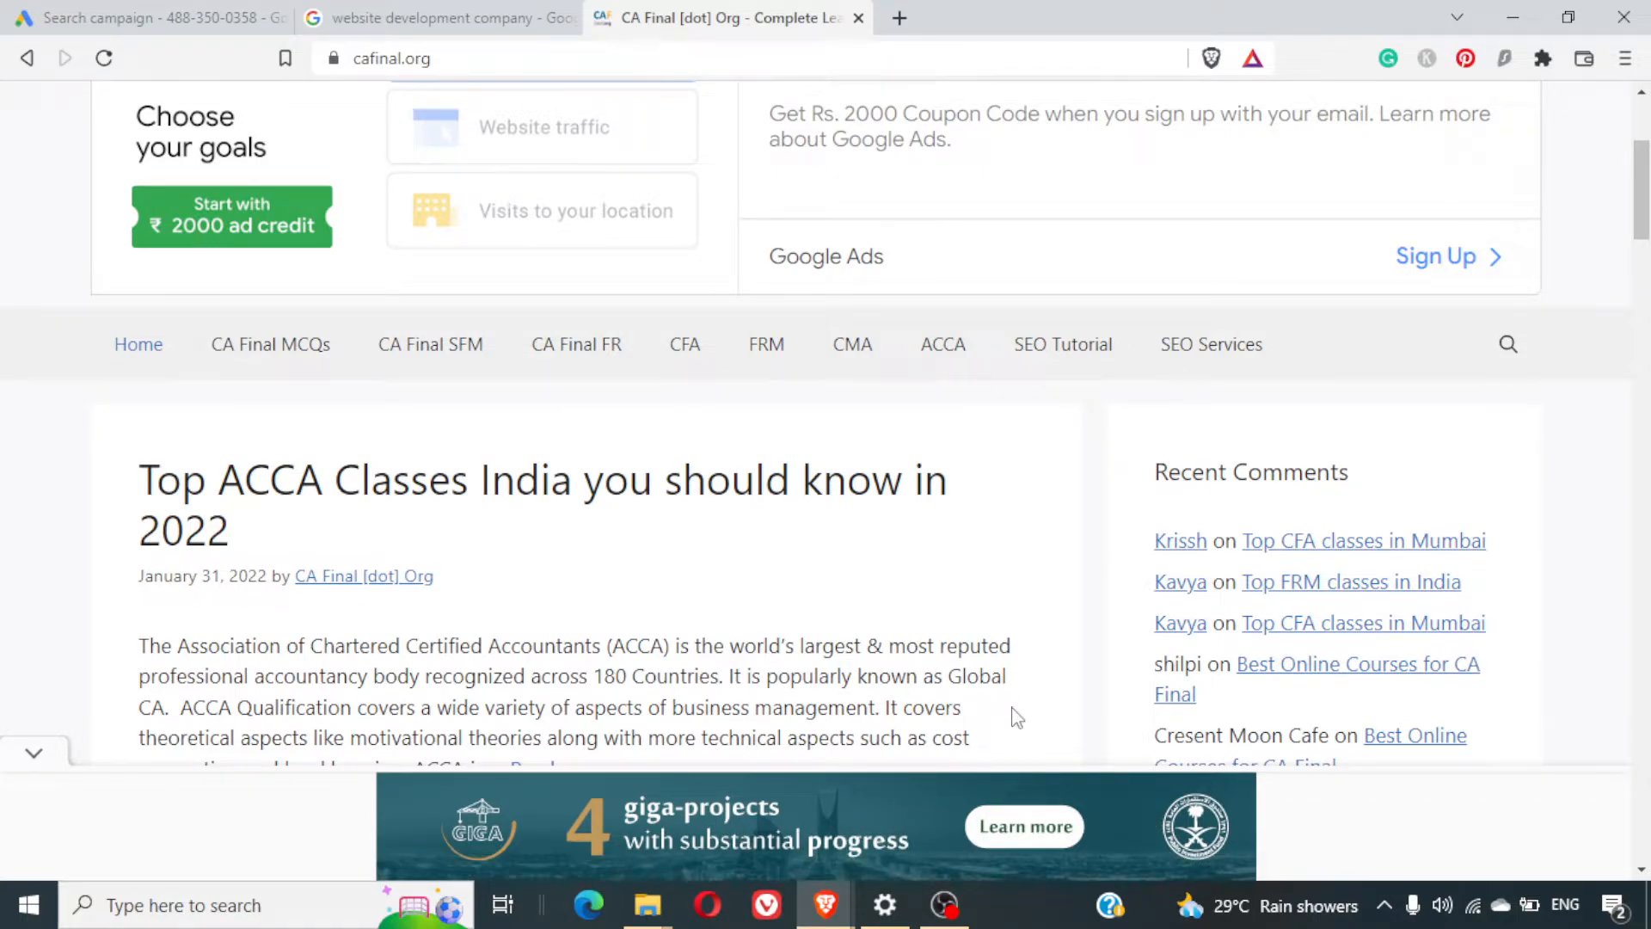
{"action": "scroll", "coordinate": [1018, 718], "scroll_direction": "down", "scroll_amount": 6}
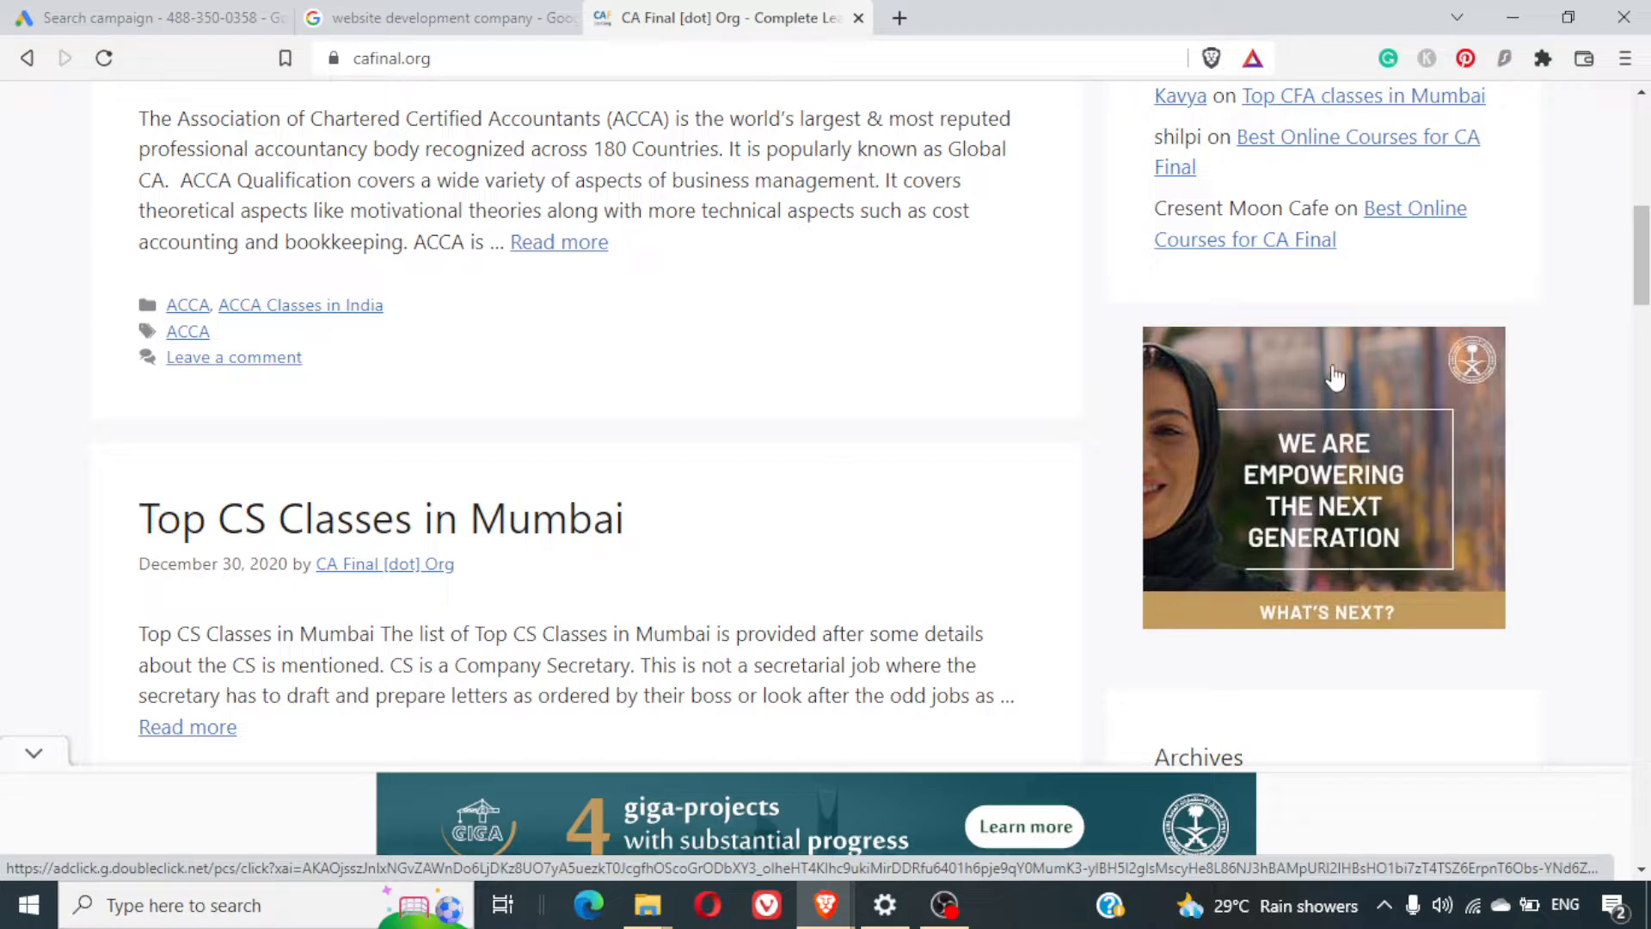
{"action": "scroll", "coordinate": [1358, 579], "scroll_direction": "down", "scroll_amount": 8}
{"action": "scroll", "coordinate": [1358, 579], "scroll_direction": "down", "scroll_amount": 4}
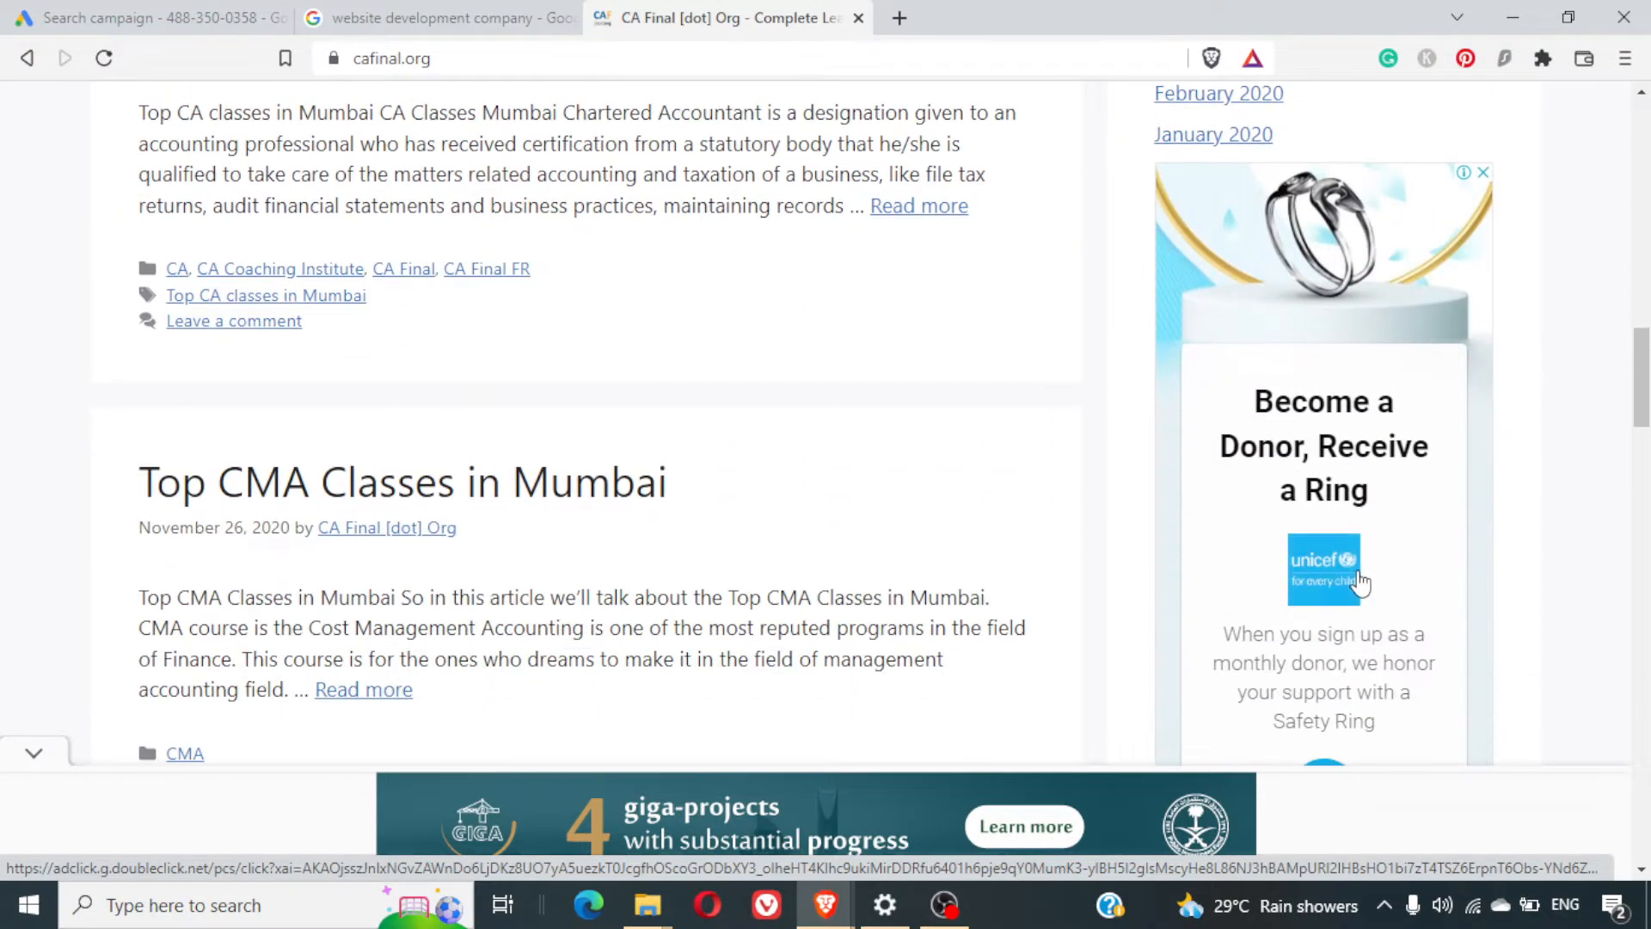
{"action": "scroll", "coordinate": [1363, 587], "scroll_direction": "up", "scroll_amount": 3}
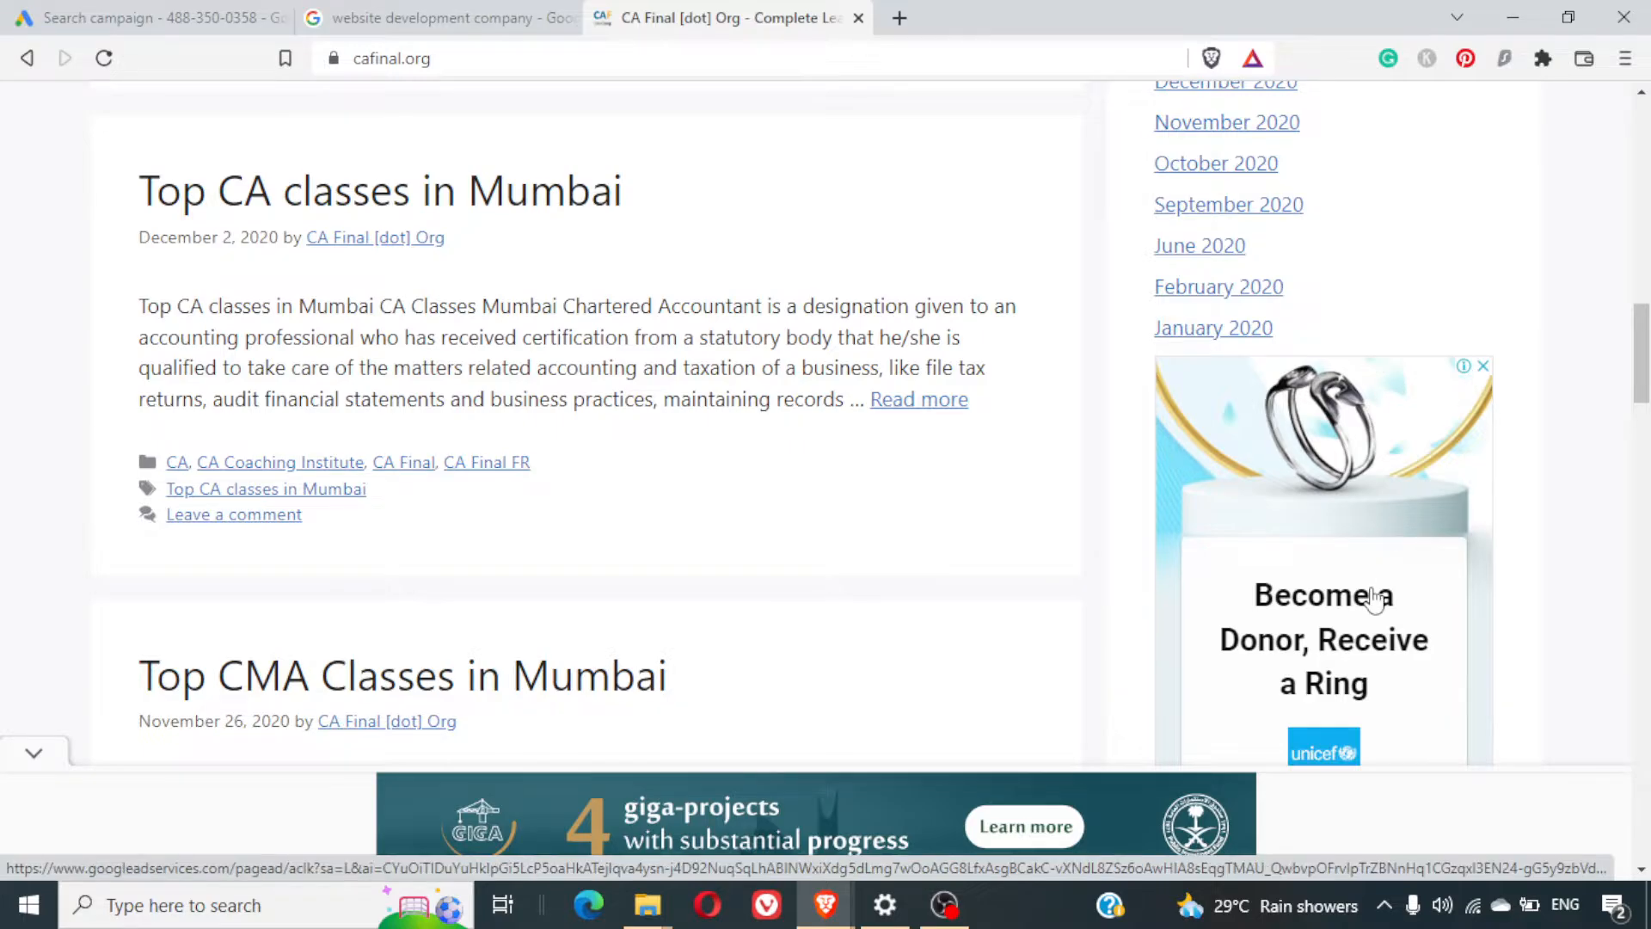
{"action": "scroll", "coordinate": [1371, 598], "scroll_direction": "down", "scroll_amount": 8}
{"action": "scroll", "coordinate": [1373, 600], "scroll_direction": "up", "scroll_amount": 4}
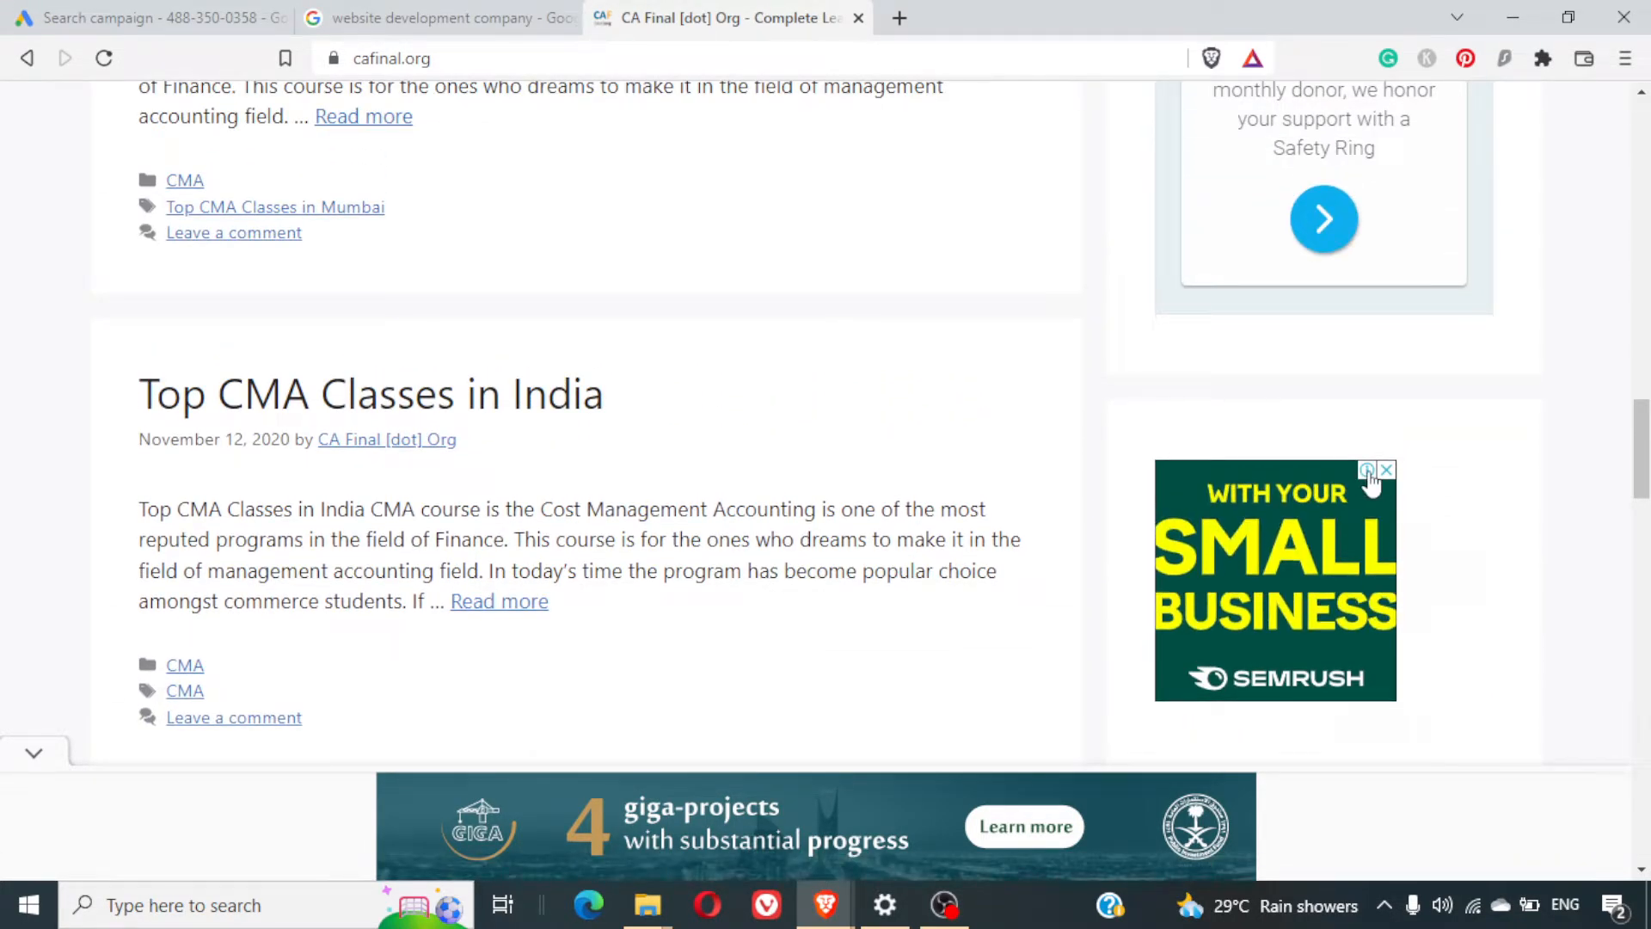
{"action": "scroll", "coordinate": [1372, 483], "scroll_direction": "up", "scroll_amount": 7}
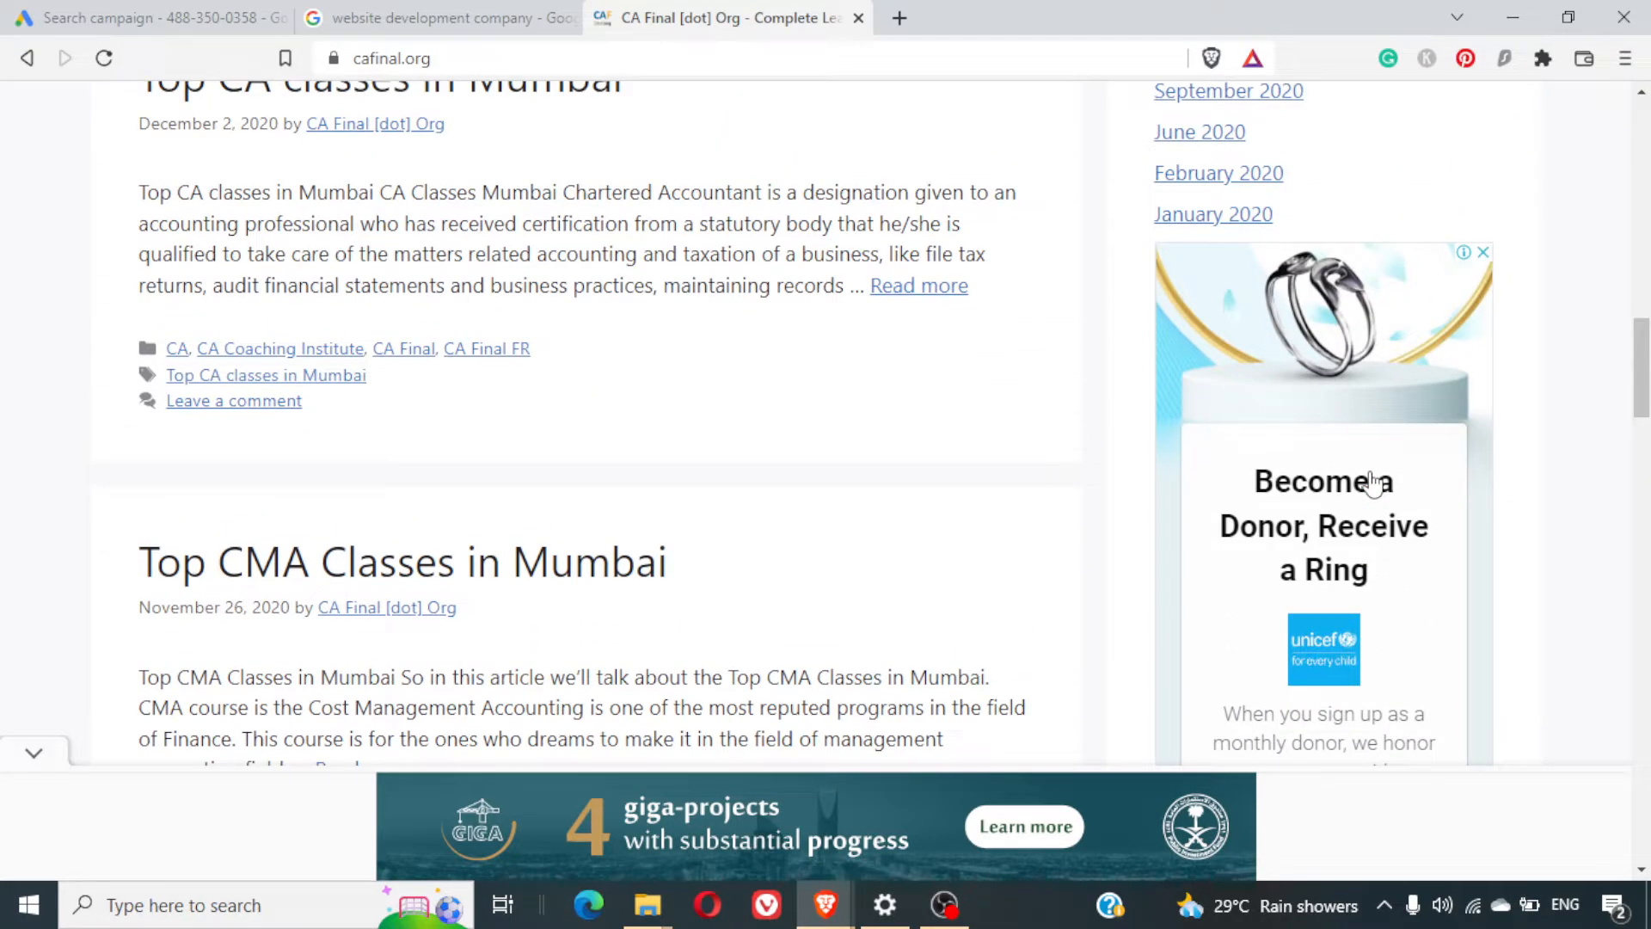
{"action": "scroll", "coordinate": [1373, 482], "scroll_direction": "up", "scroll_amount": 1}
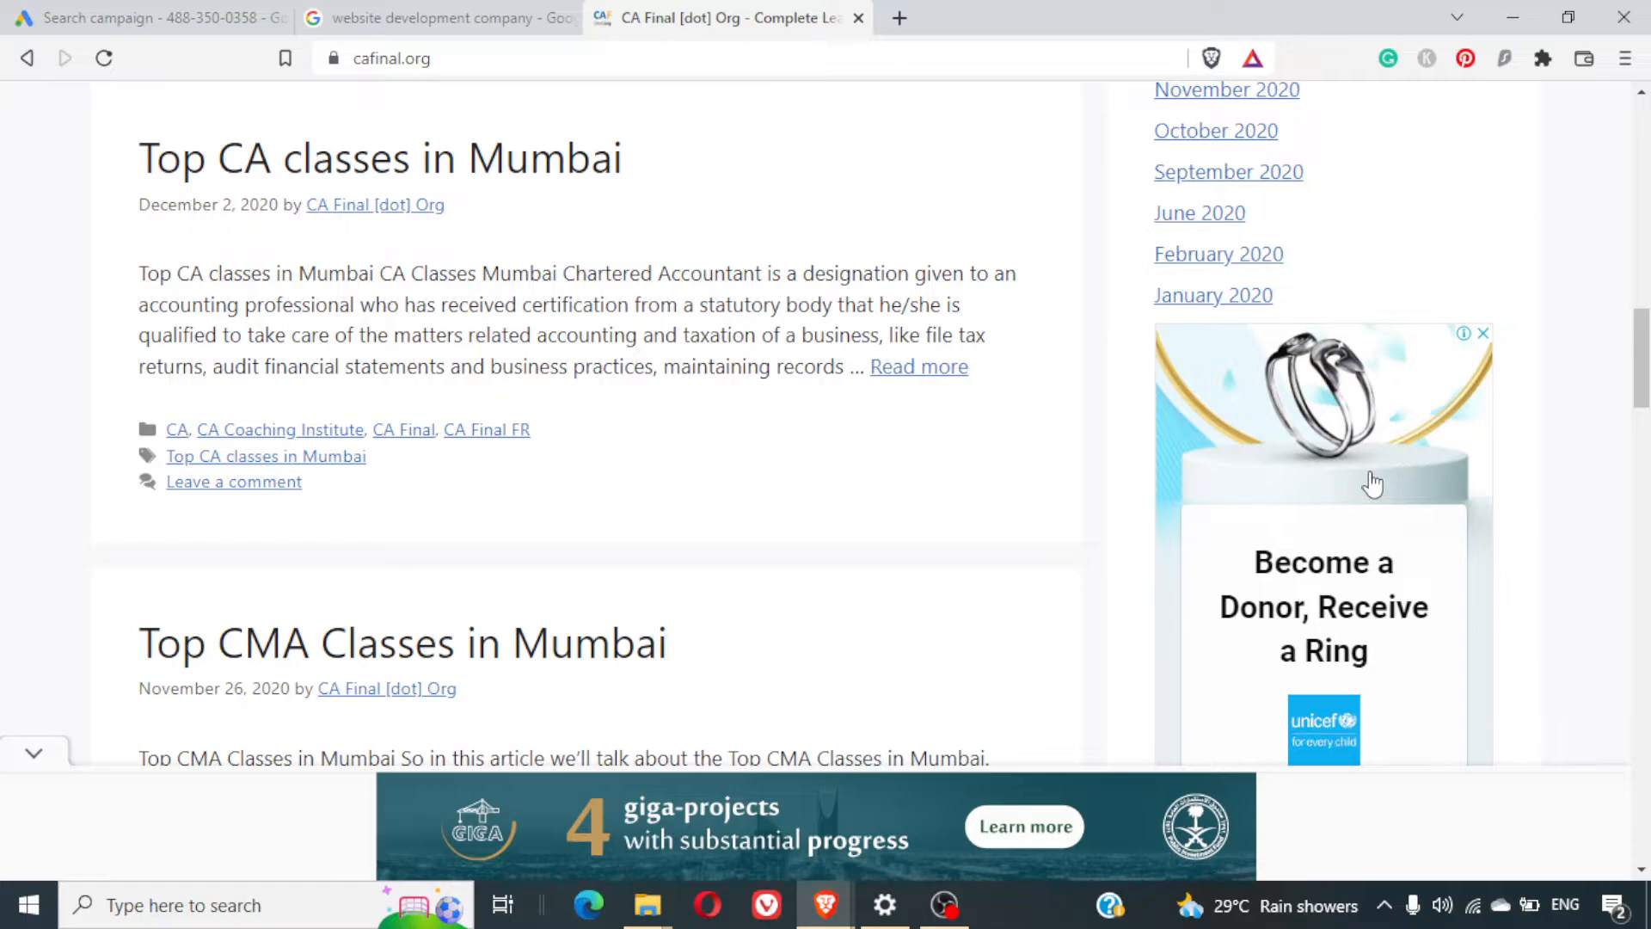
{"action": "scroll", "coordinate": [1372, 483], "scroll_direction": "up", "scroll_amount": 6}
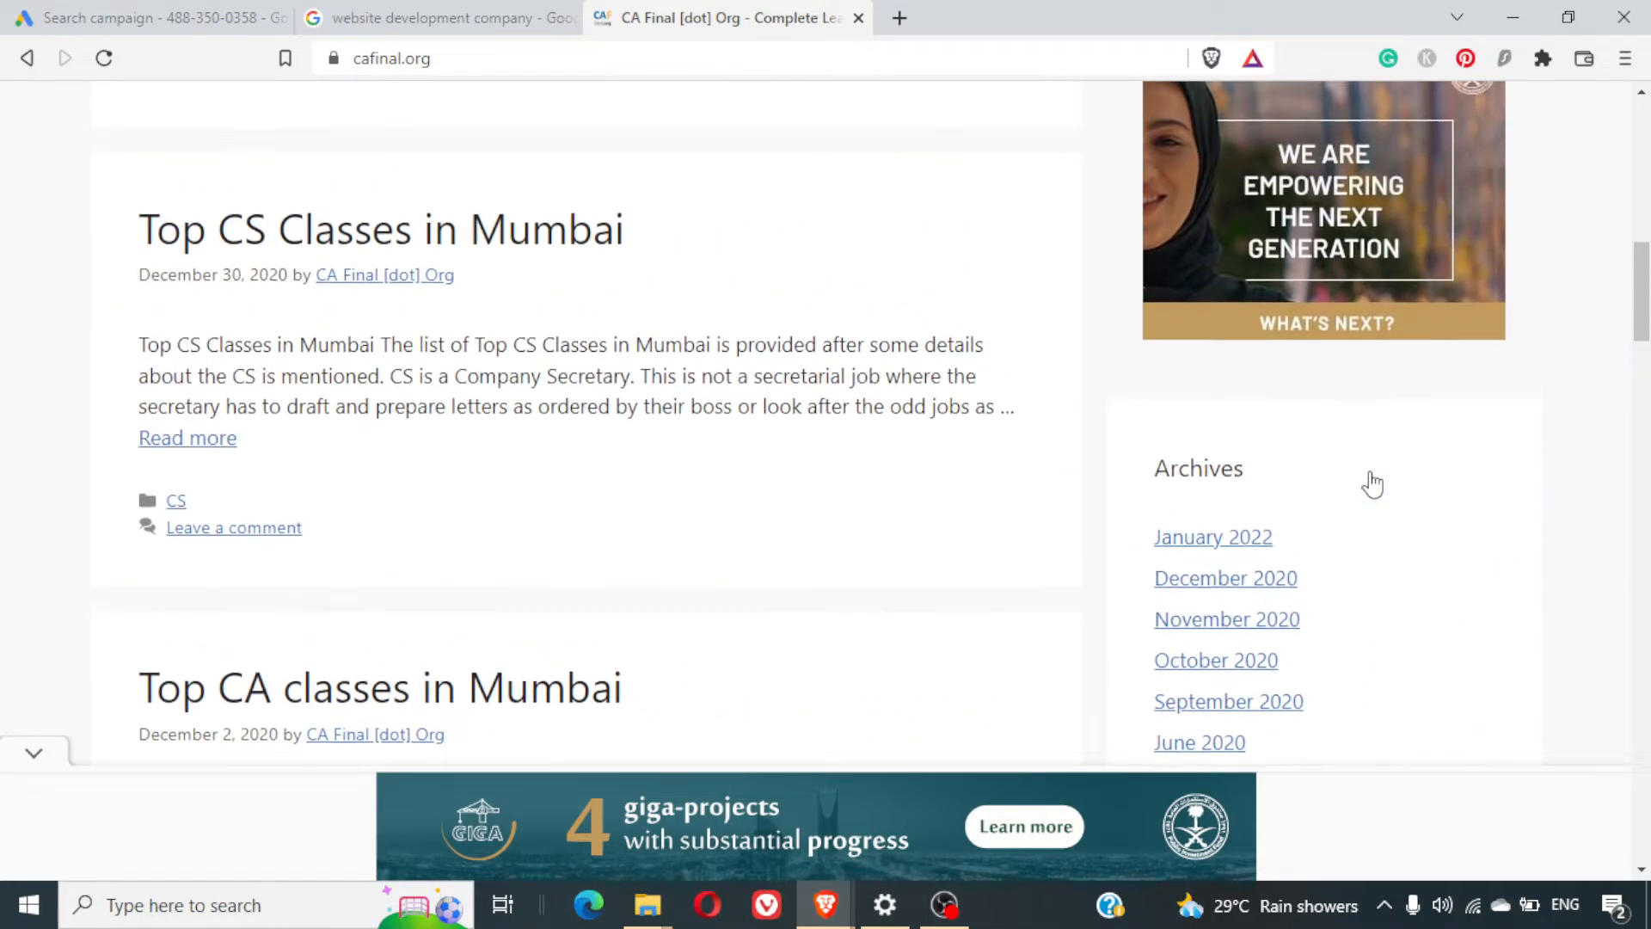
{"action": "scroll", "coordinate": [1373, 484], "scroll_direction": "up", "scroll_amount": 6}
{"action": "scroll", "coordinate": [1372, 484], "scroll_direction": "up", "scroll_amount": 6}
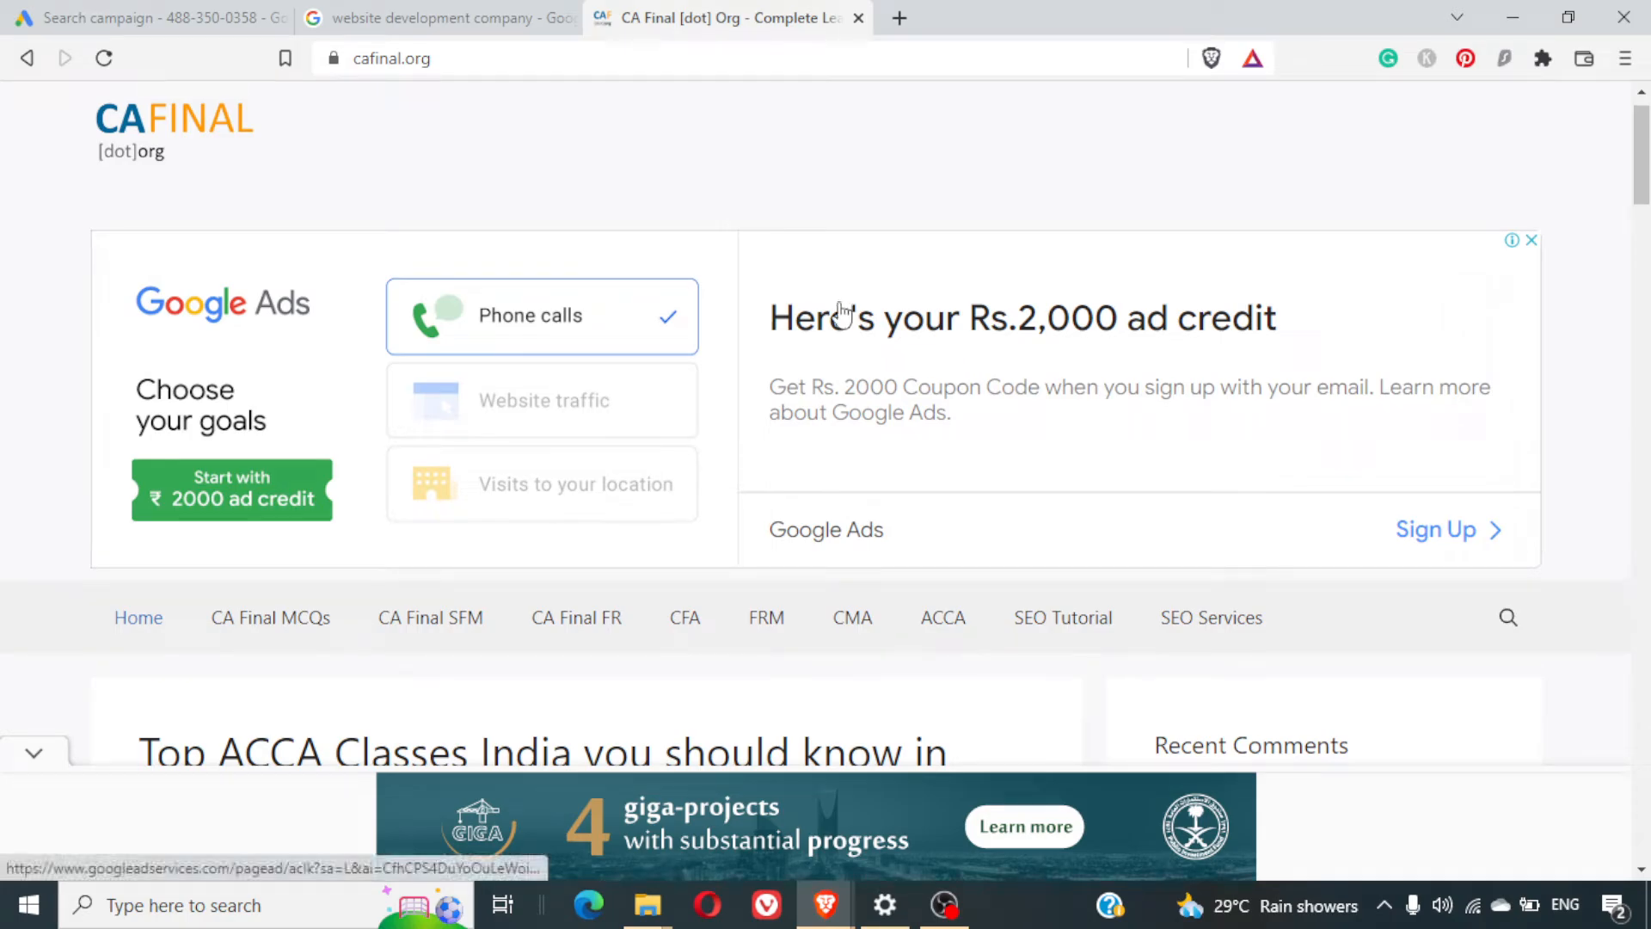
{"action": "left_click", "coordinate": [204, 13]}
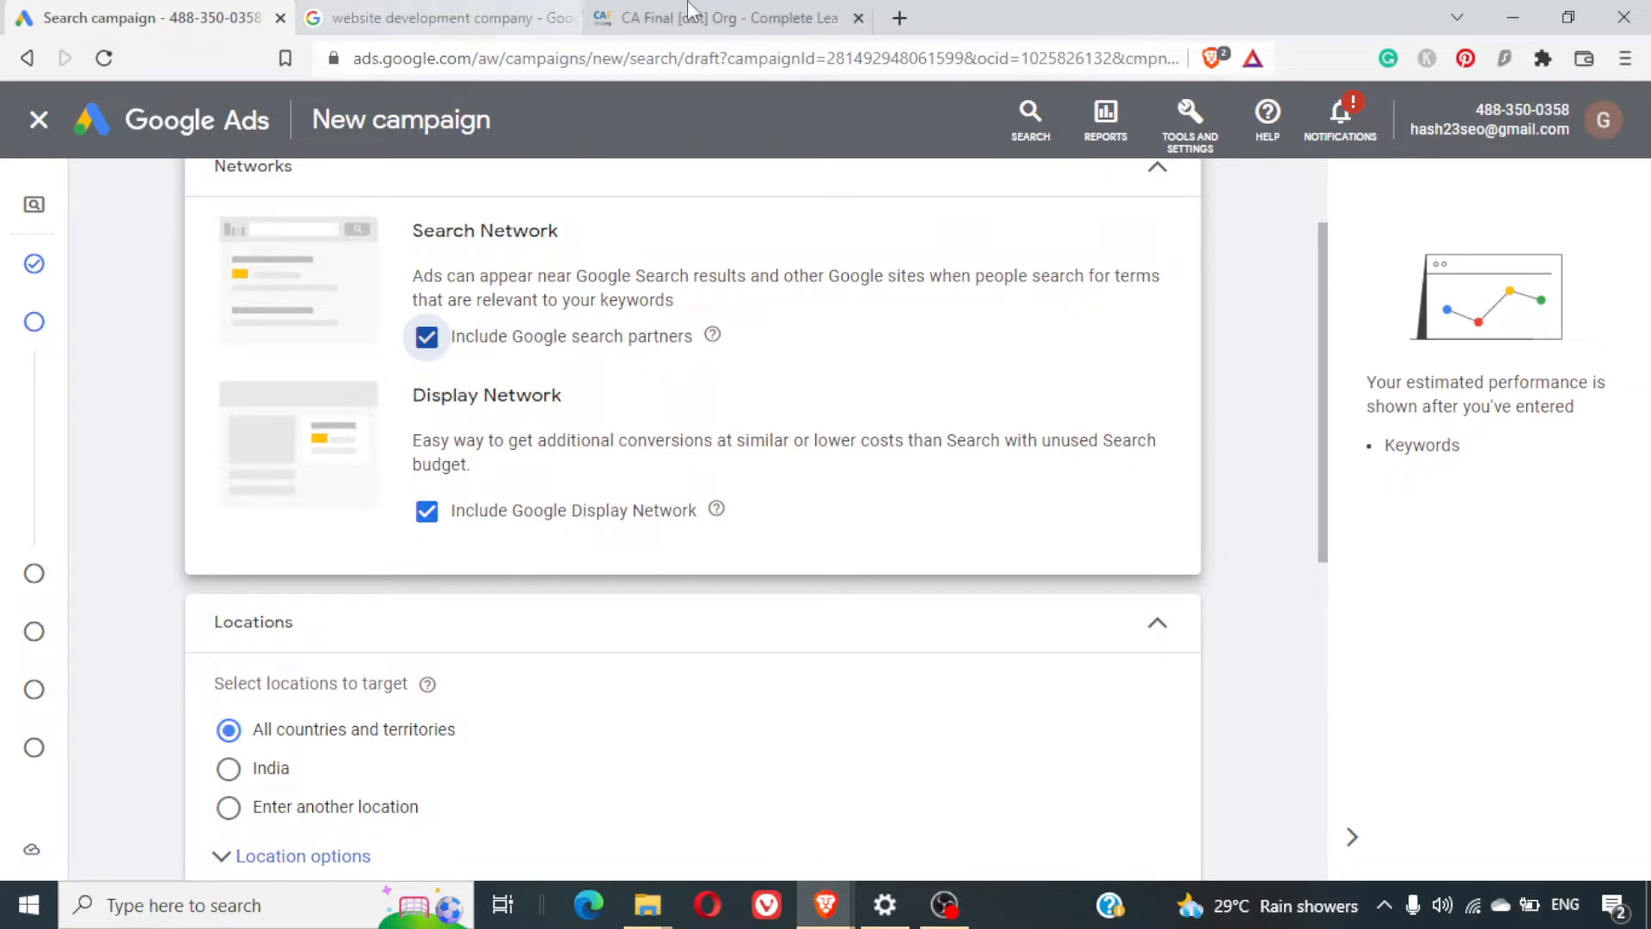
Look over the Google ads on the cafinal.org home page again and return to the campaign settings
{"action": "left_click", "coordinate": [768, 14]}
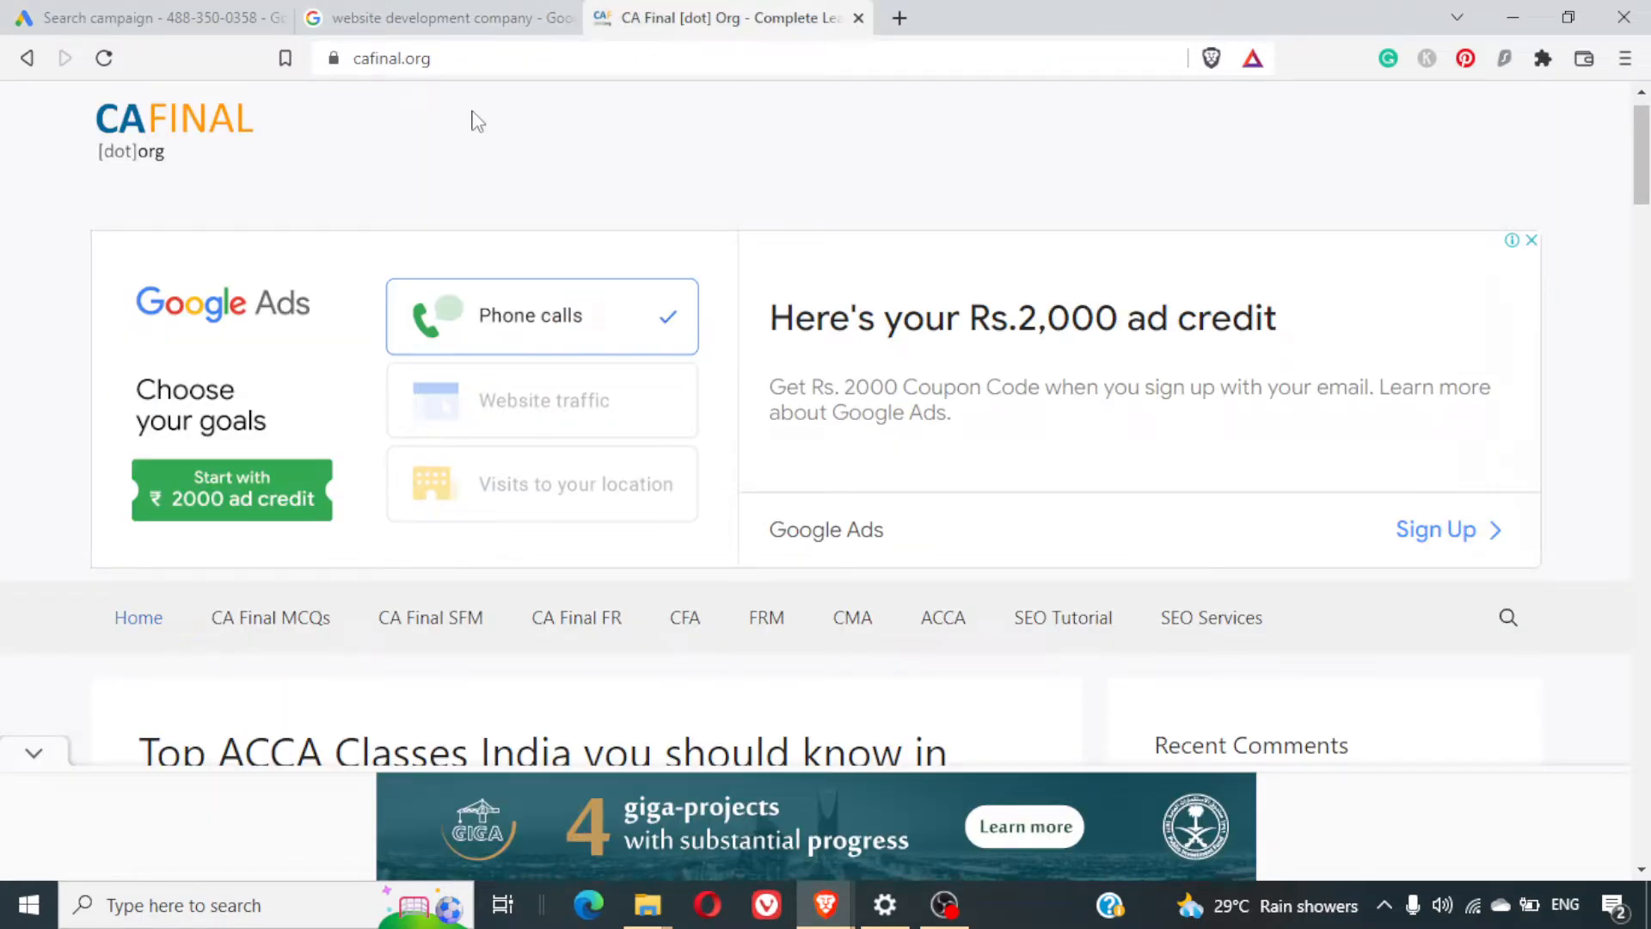
{"action": "scroll", "coordinate": [811, 436], "scroll_direction": "down", "scroll_amount": 3}
{"action": "scroll", "coordinate": [811, 439], "scroll_direction": "up", "scroll_amount": 3}
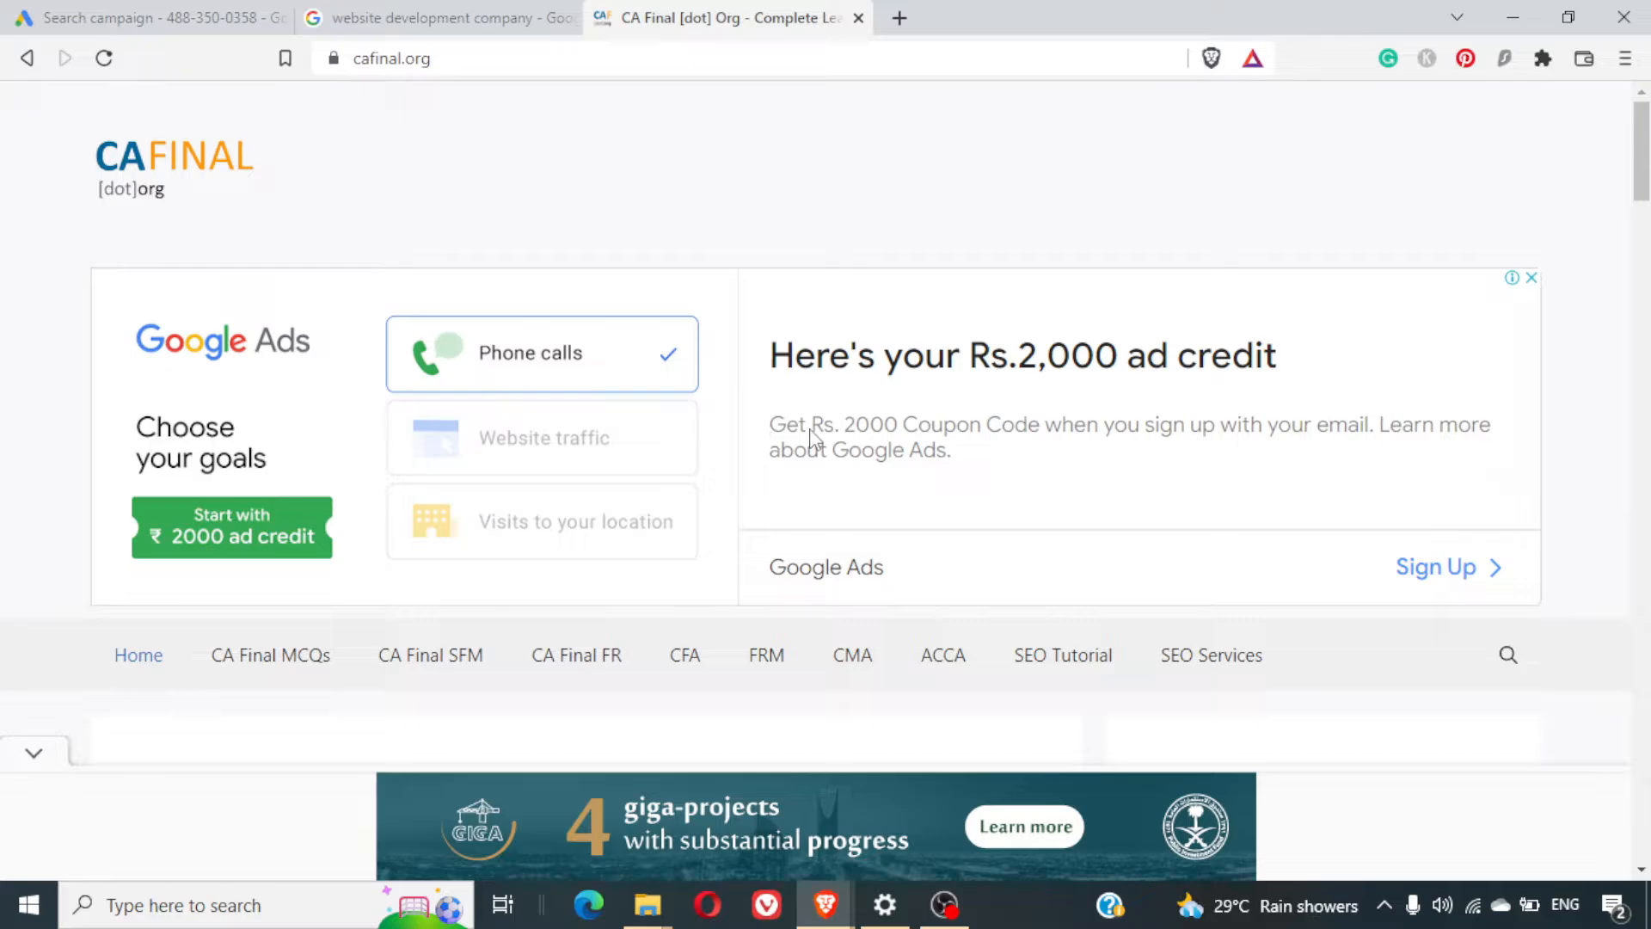
{"action": "left_click", "coordinate": [146, 17]}
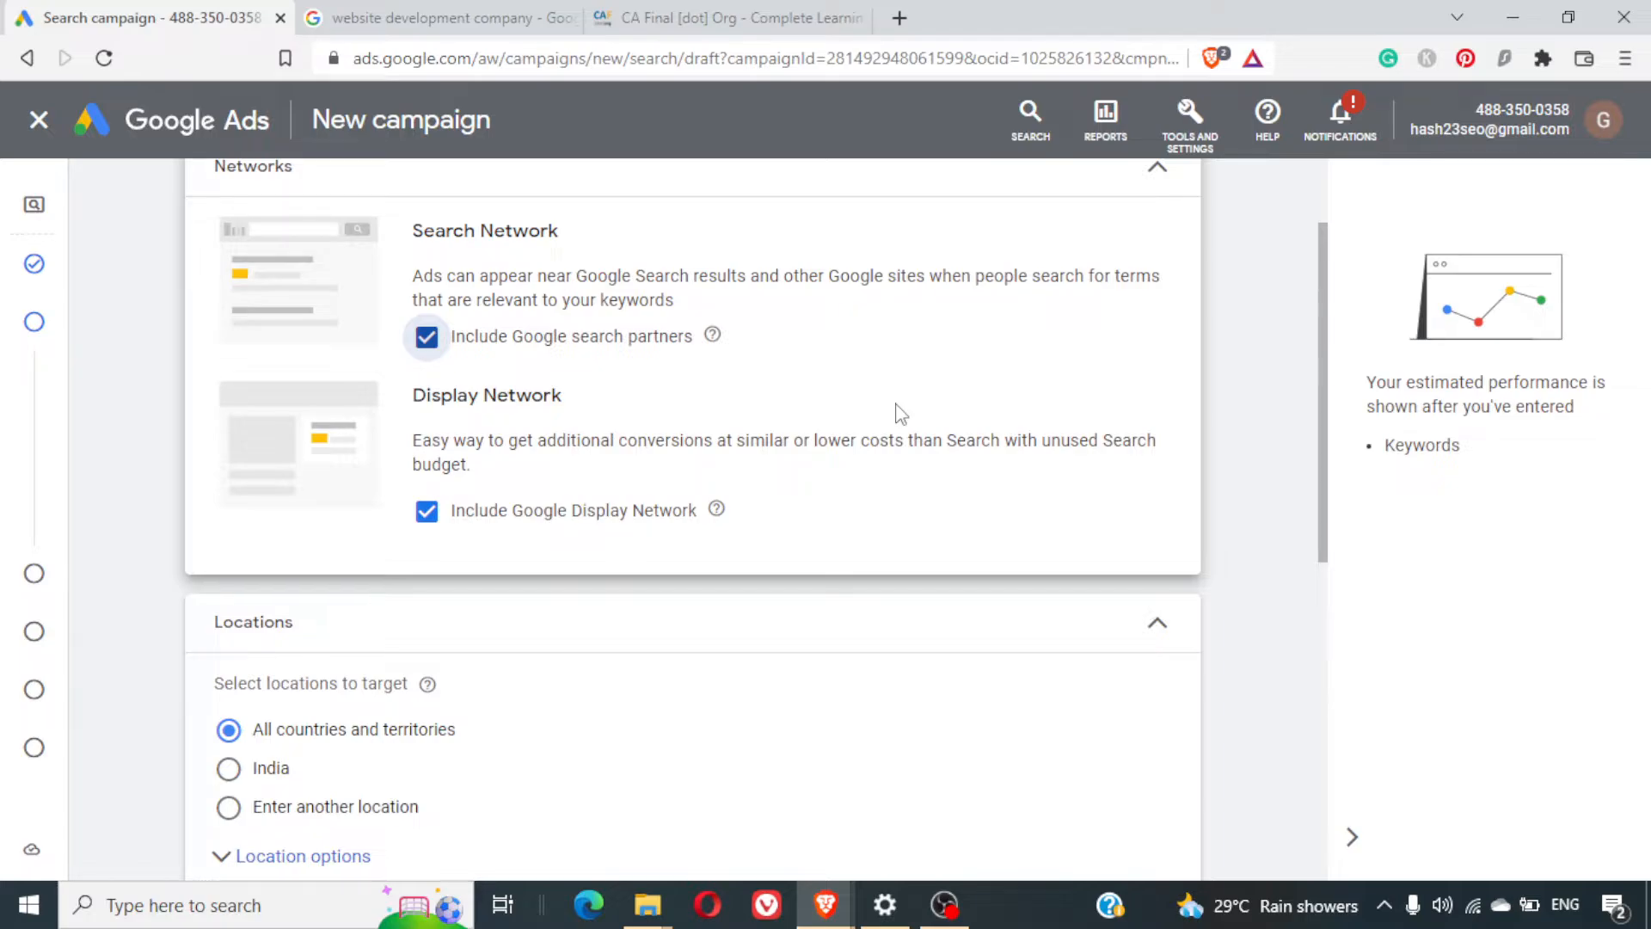
Exclude and re-include the Google Display Network twice in the campaign's network settings
{"action": "left_click", "coordinate": [426, 511]}
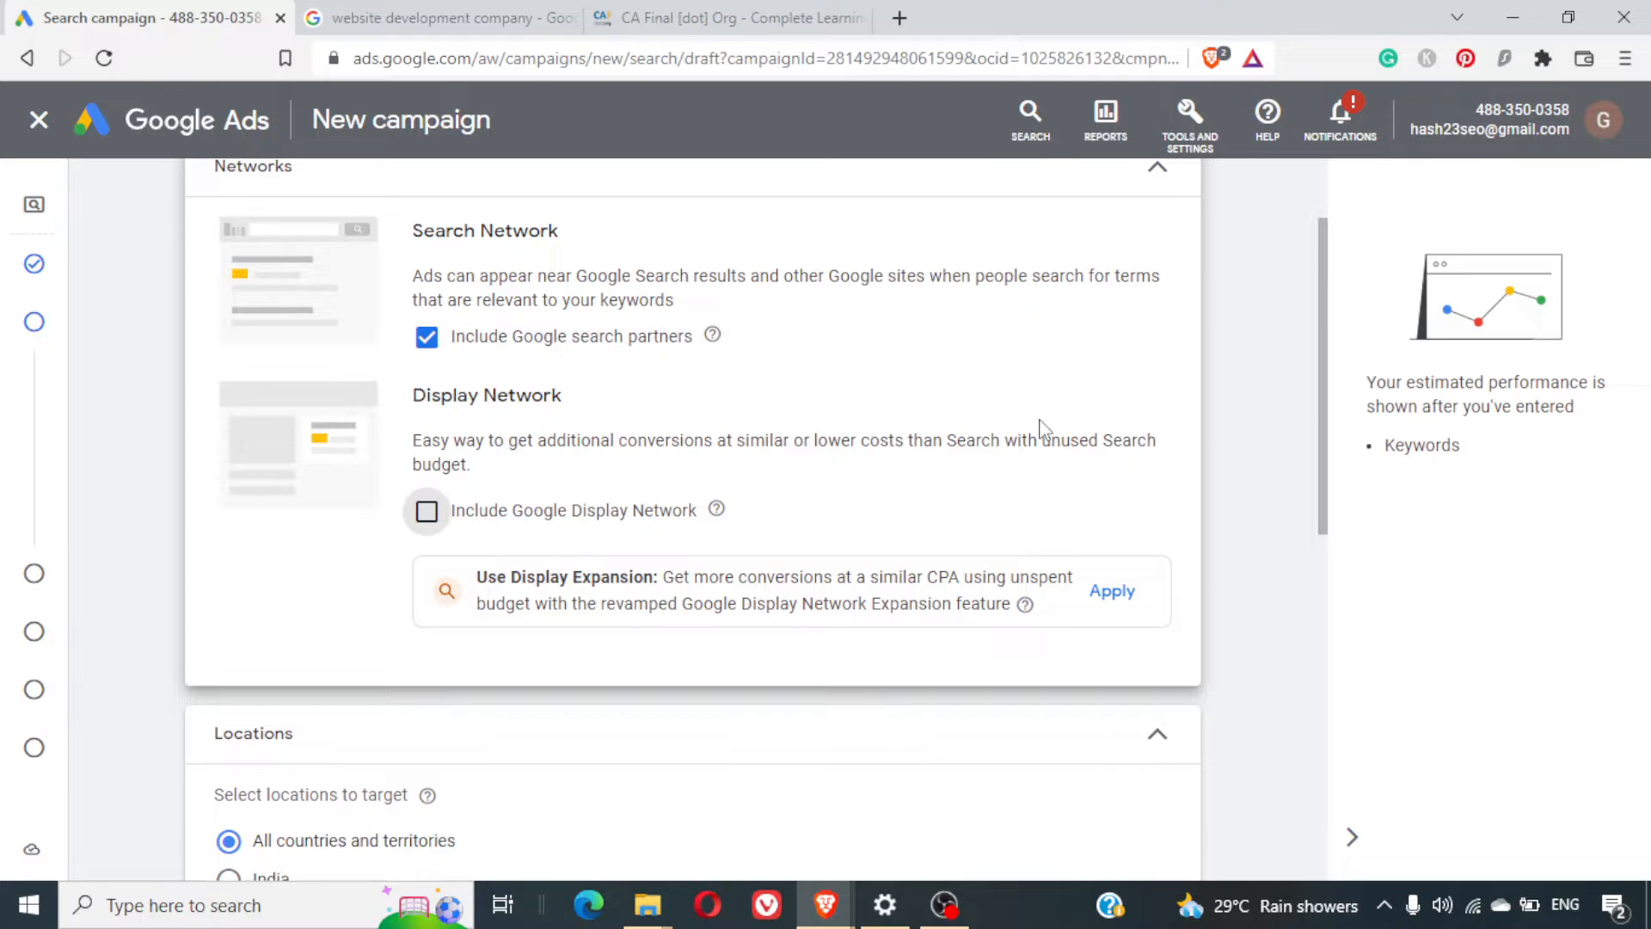
{"action": "left_click", "coordinate": [427, 513]}
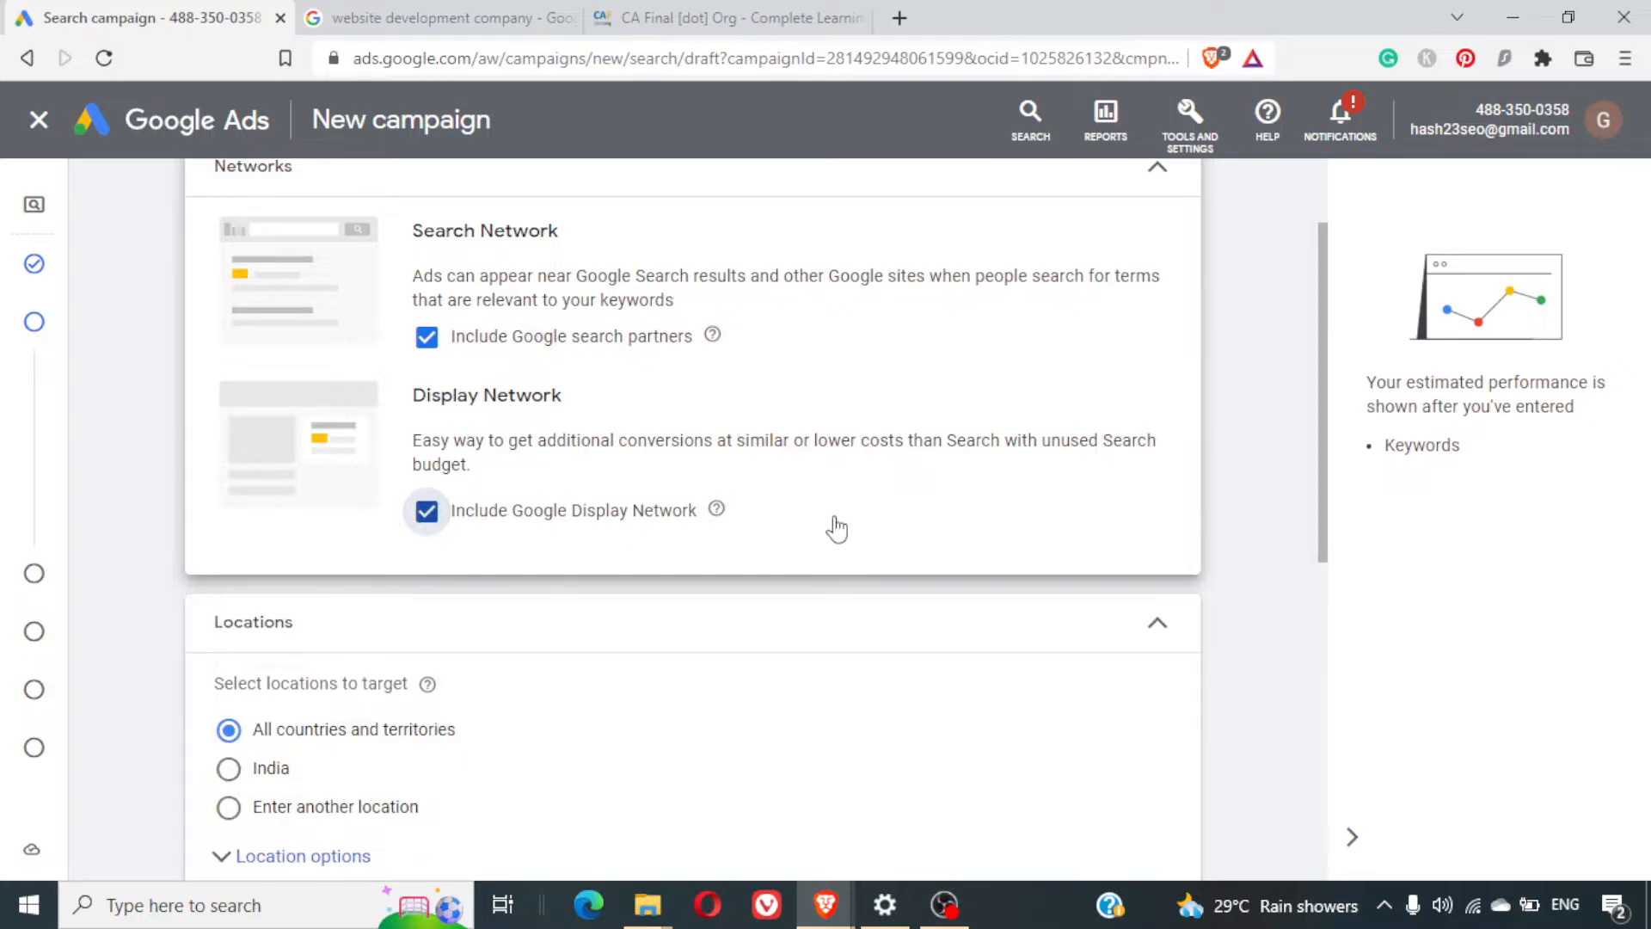
{"action": "scroll", "coordinate": [837, 527], "scroll_direction": "up", "scroll_amount": 2}
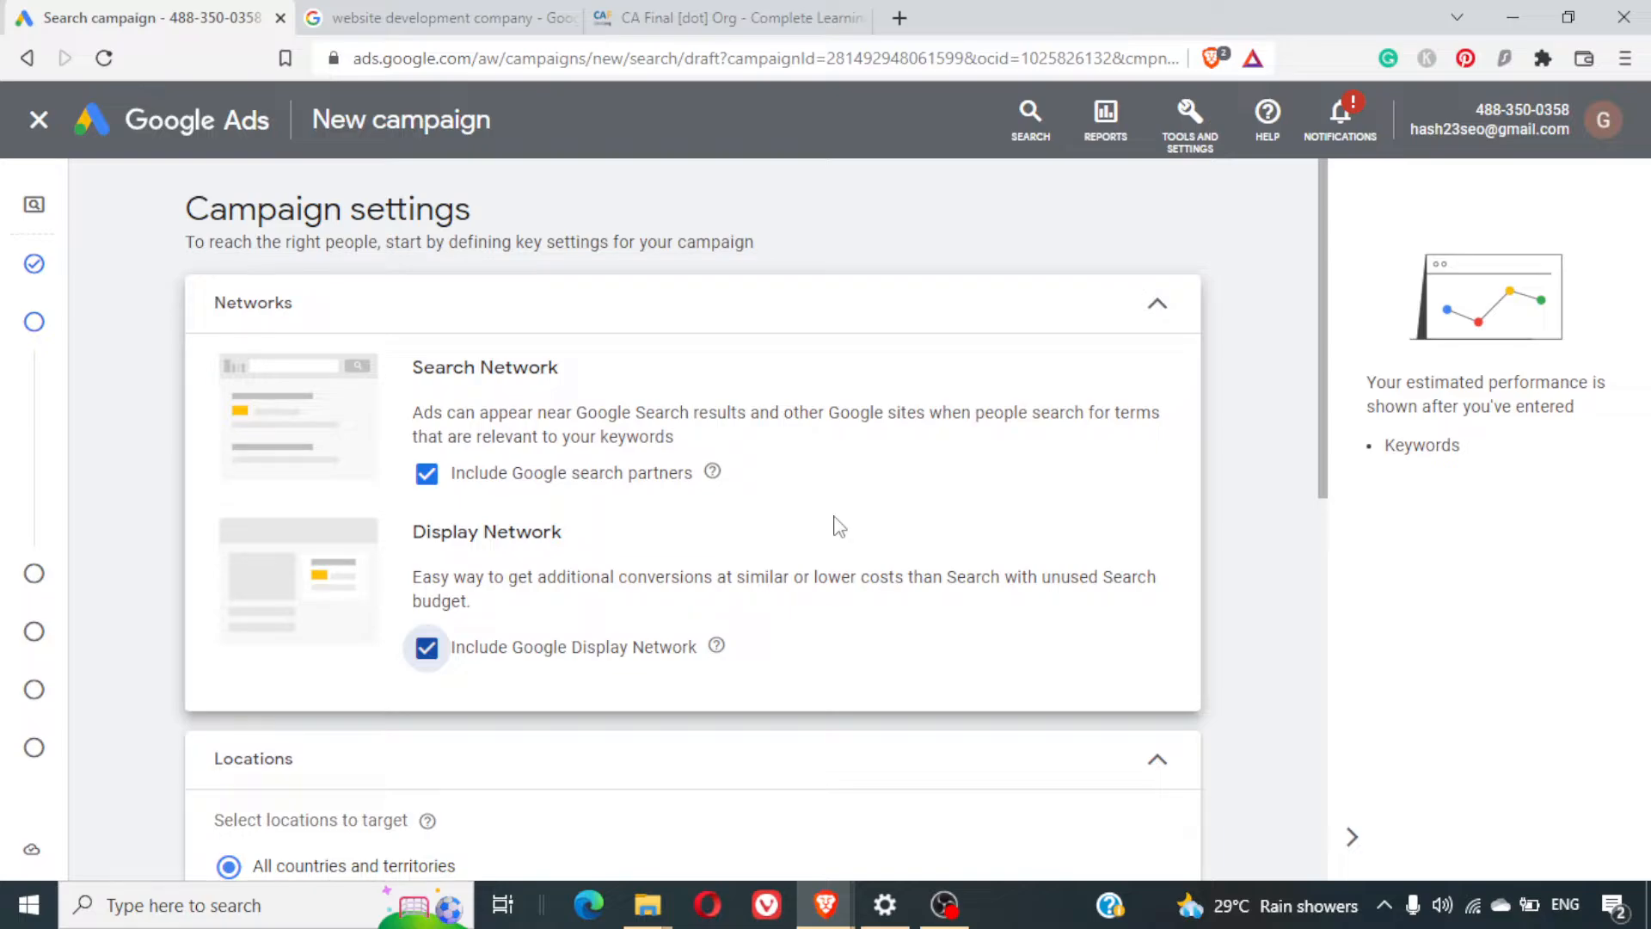
{"action": "left_click", "coordinate": [421, 657]}
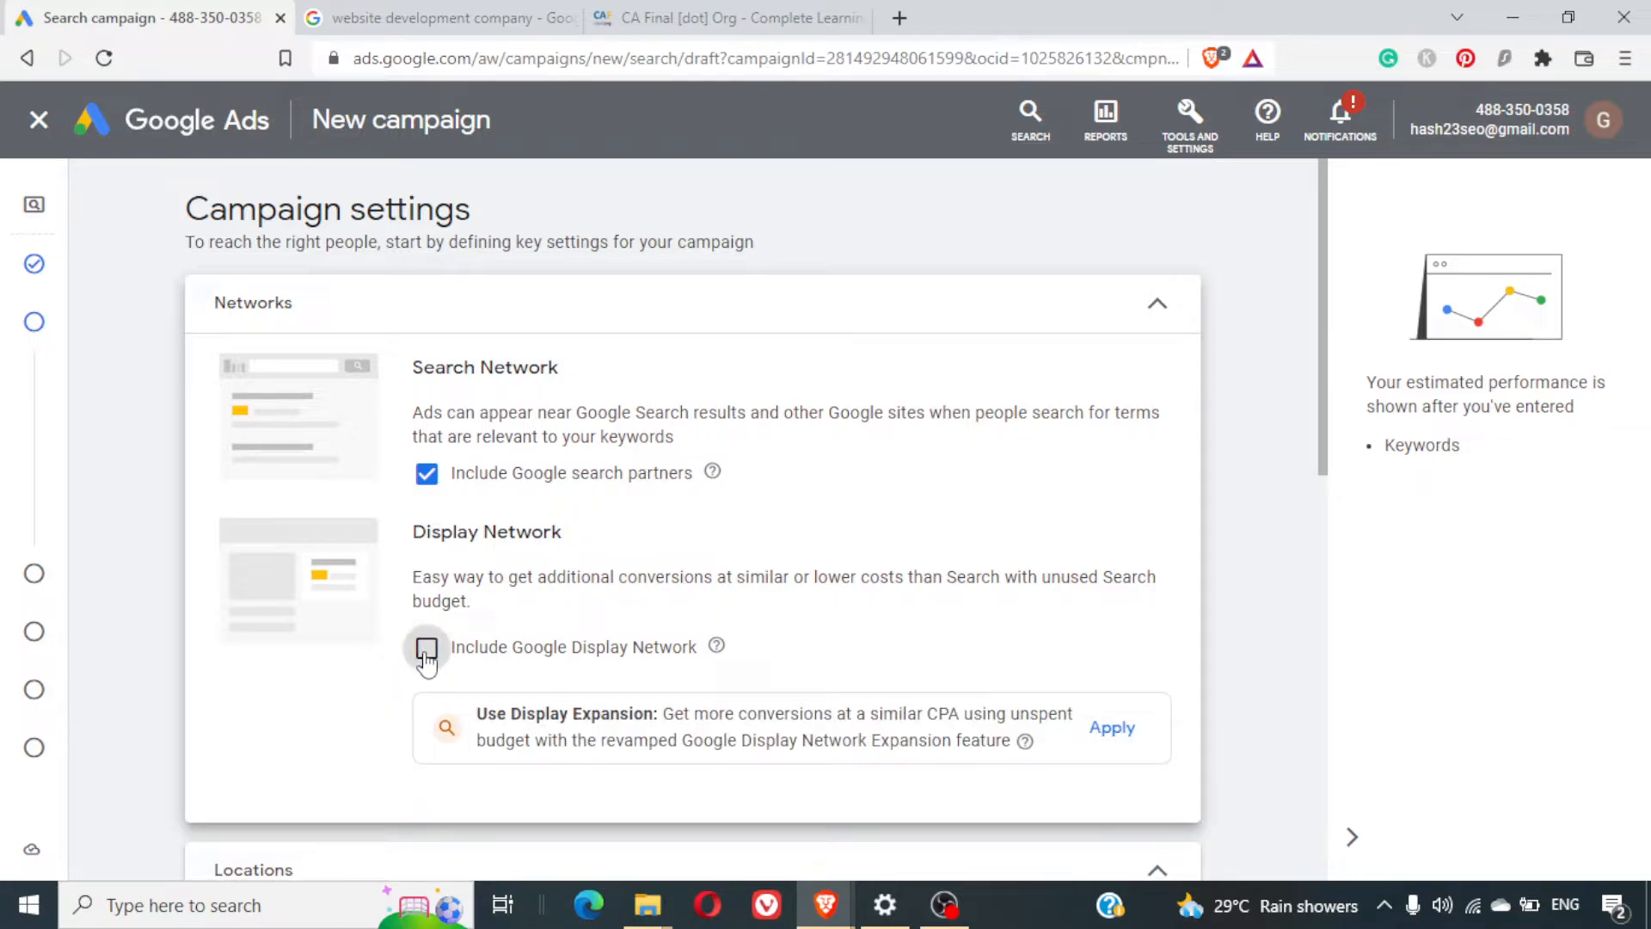
{"action": "left_click", "coordinate": [421, 654]}
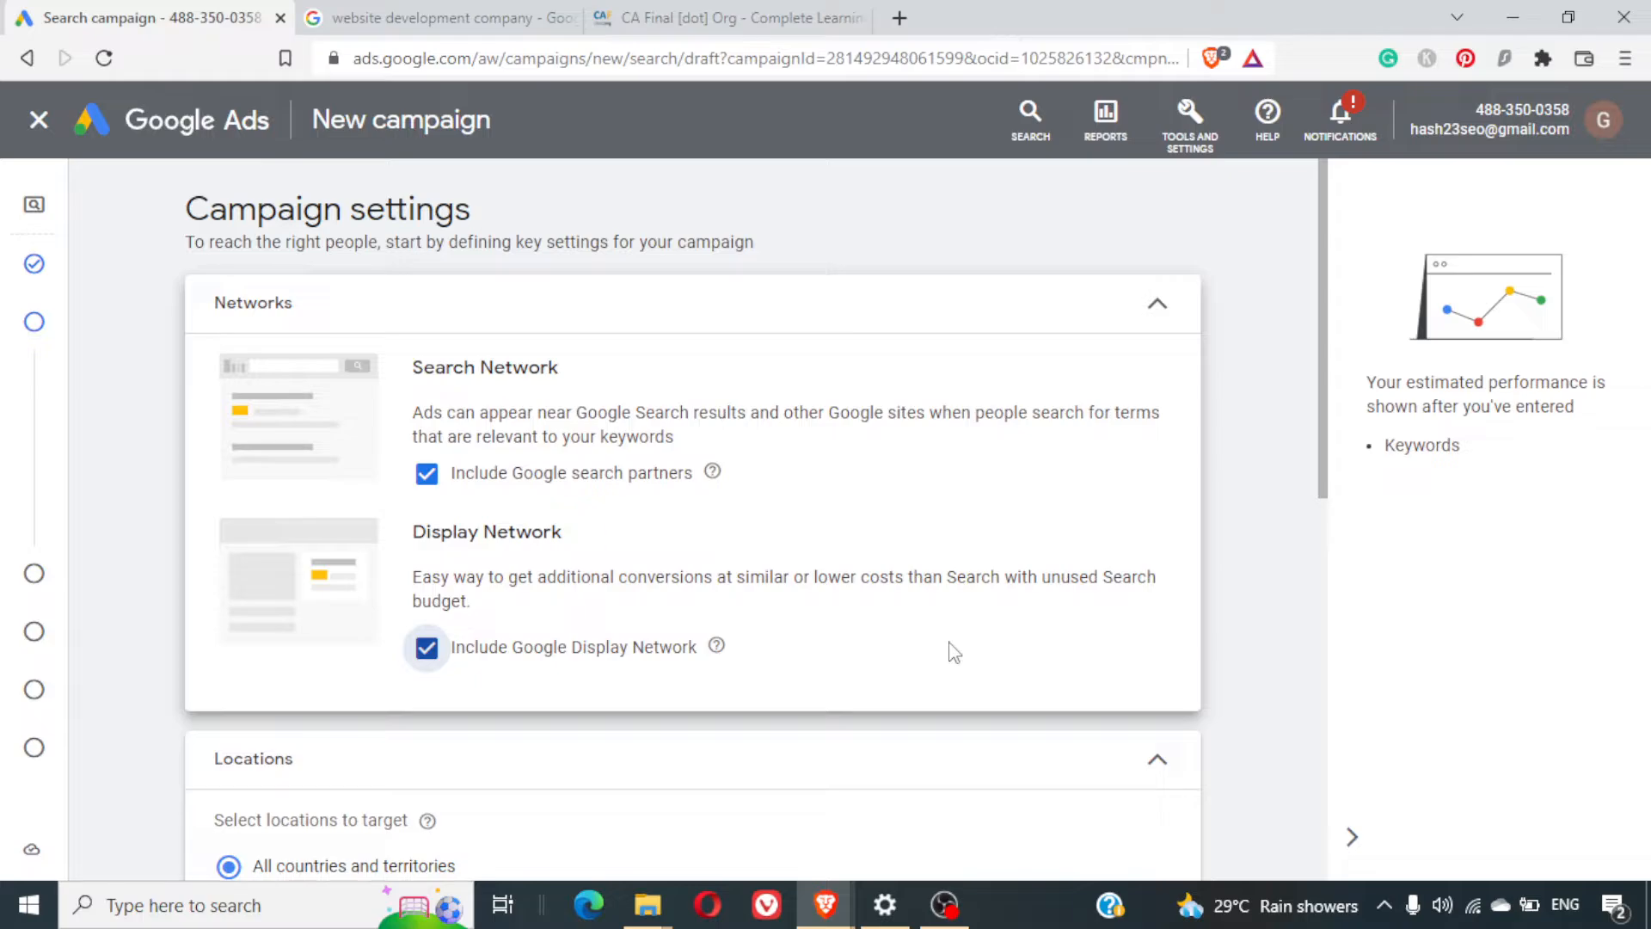
Switch location targeting from all countries to a custom location and search the locations for "New Yor"
{"action": "scroll", "coordinate": [955, 652], "scroll_direction": "down", "scroll_amount": 5}
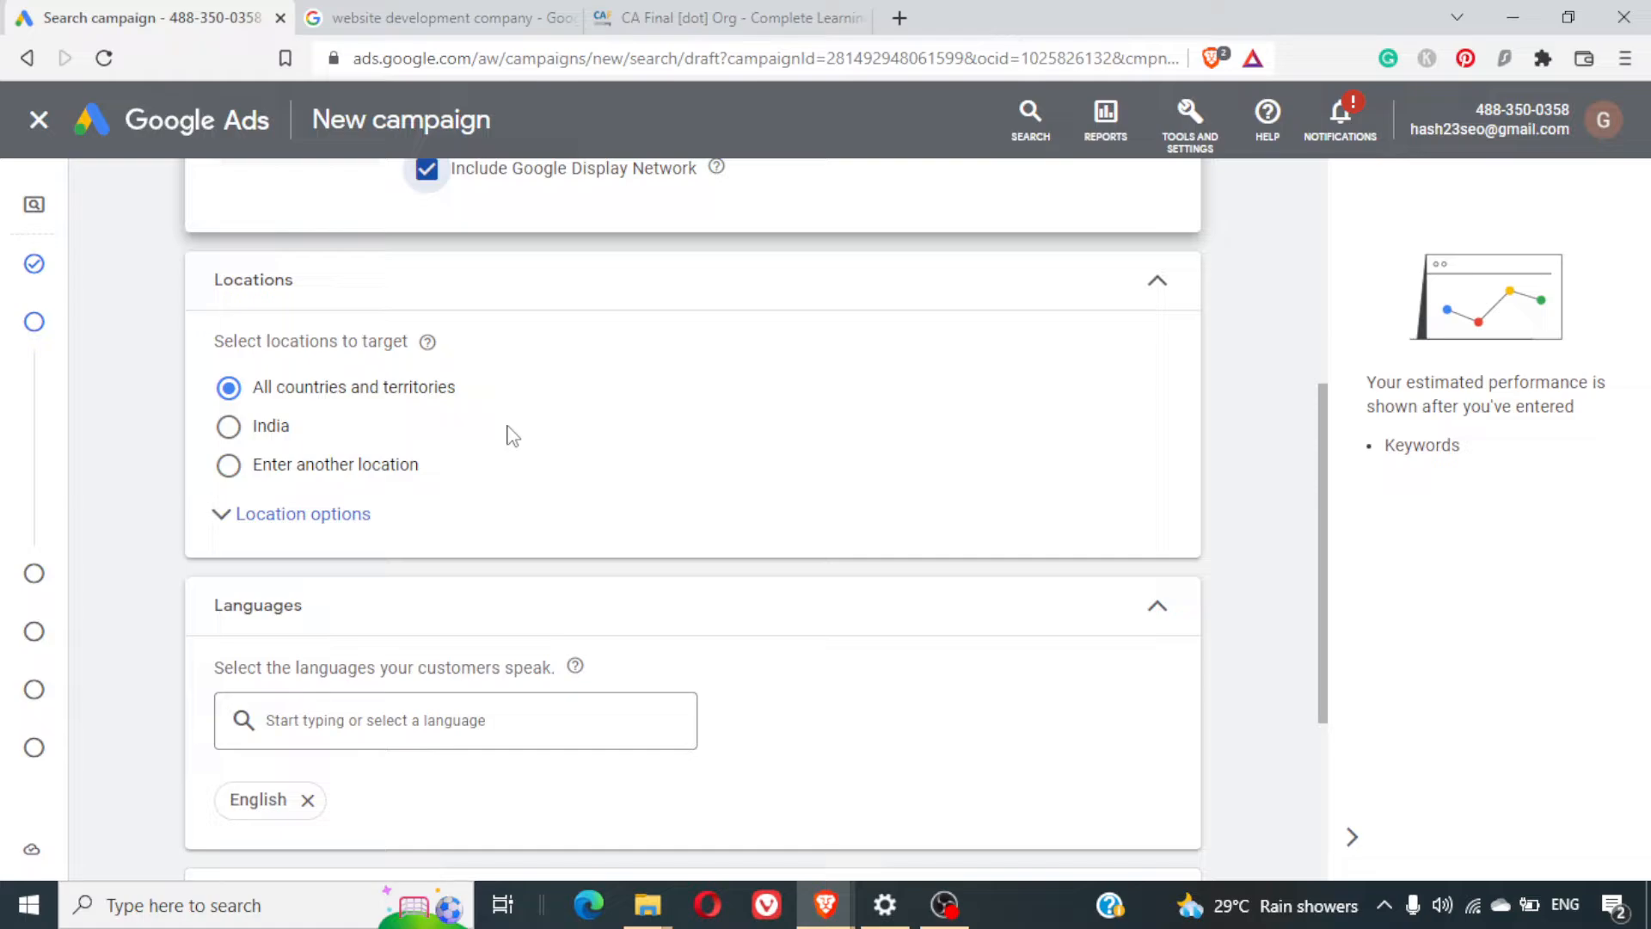
{"action": "left_click", "coordinate": [238, 470]}
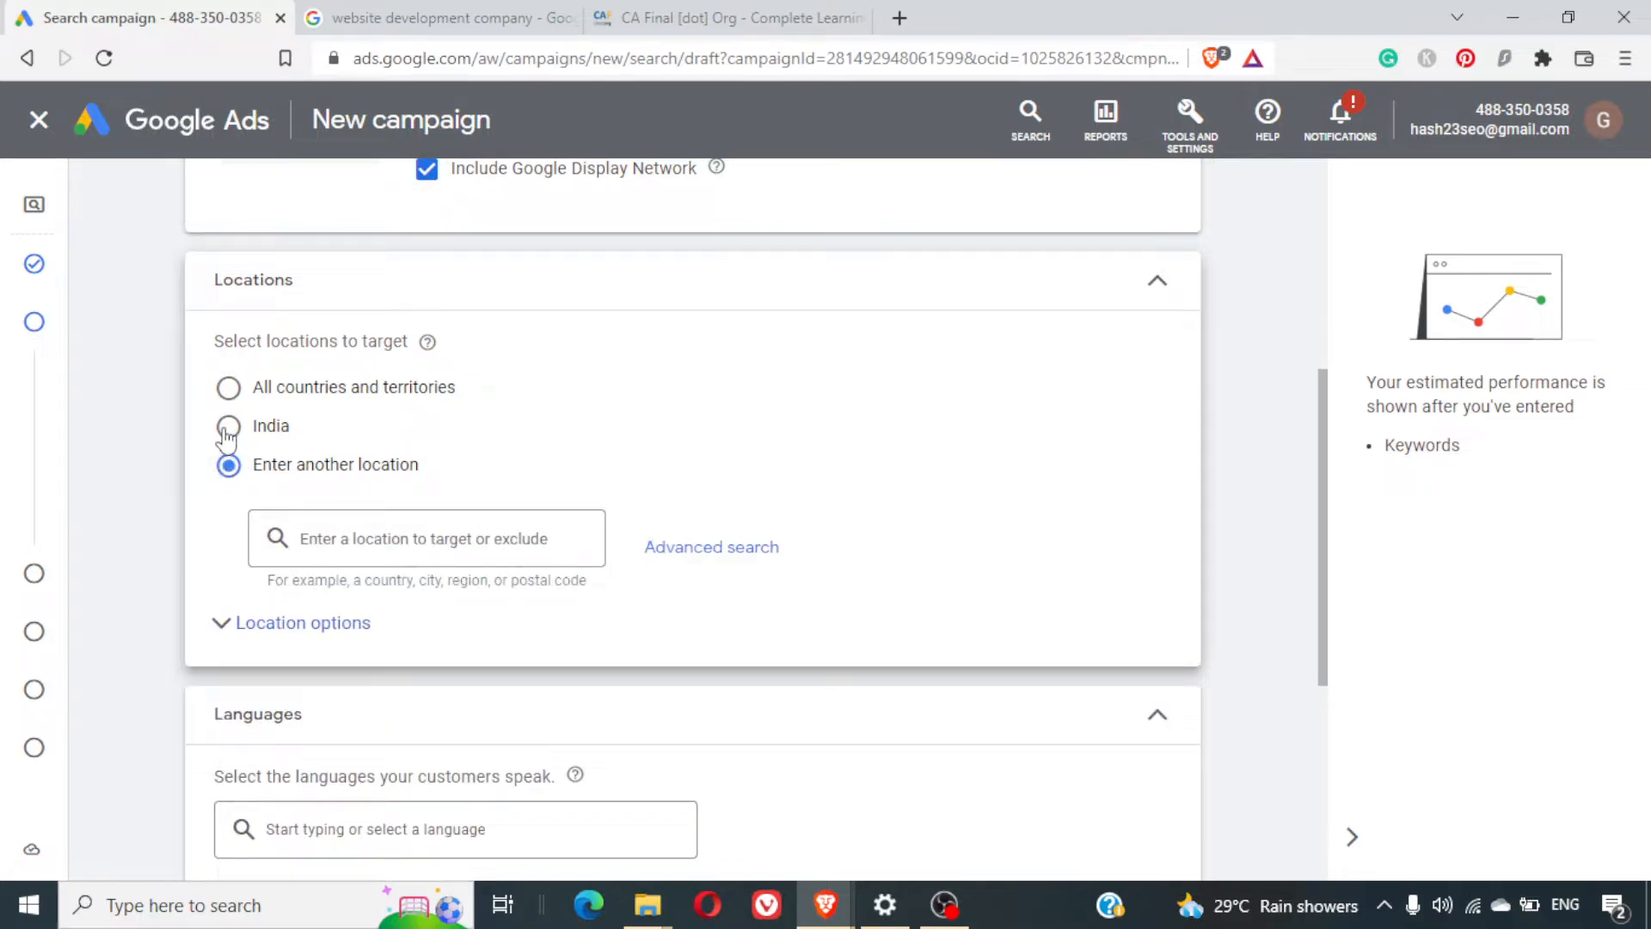
{"action": "left_click", "coordinate": [226, 428]}
{"action": "left_click", "coordinate": [228, 465]}
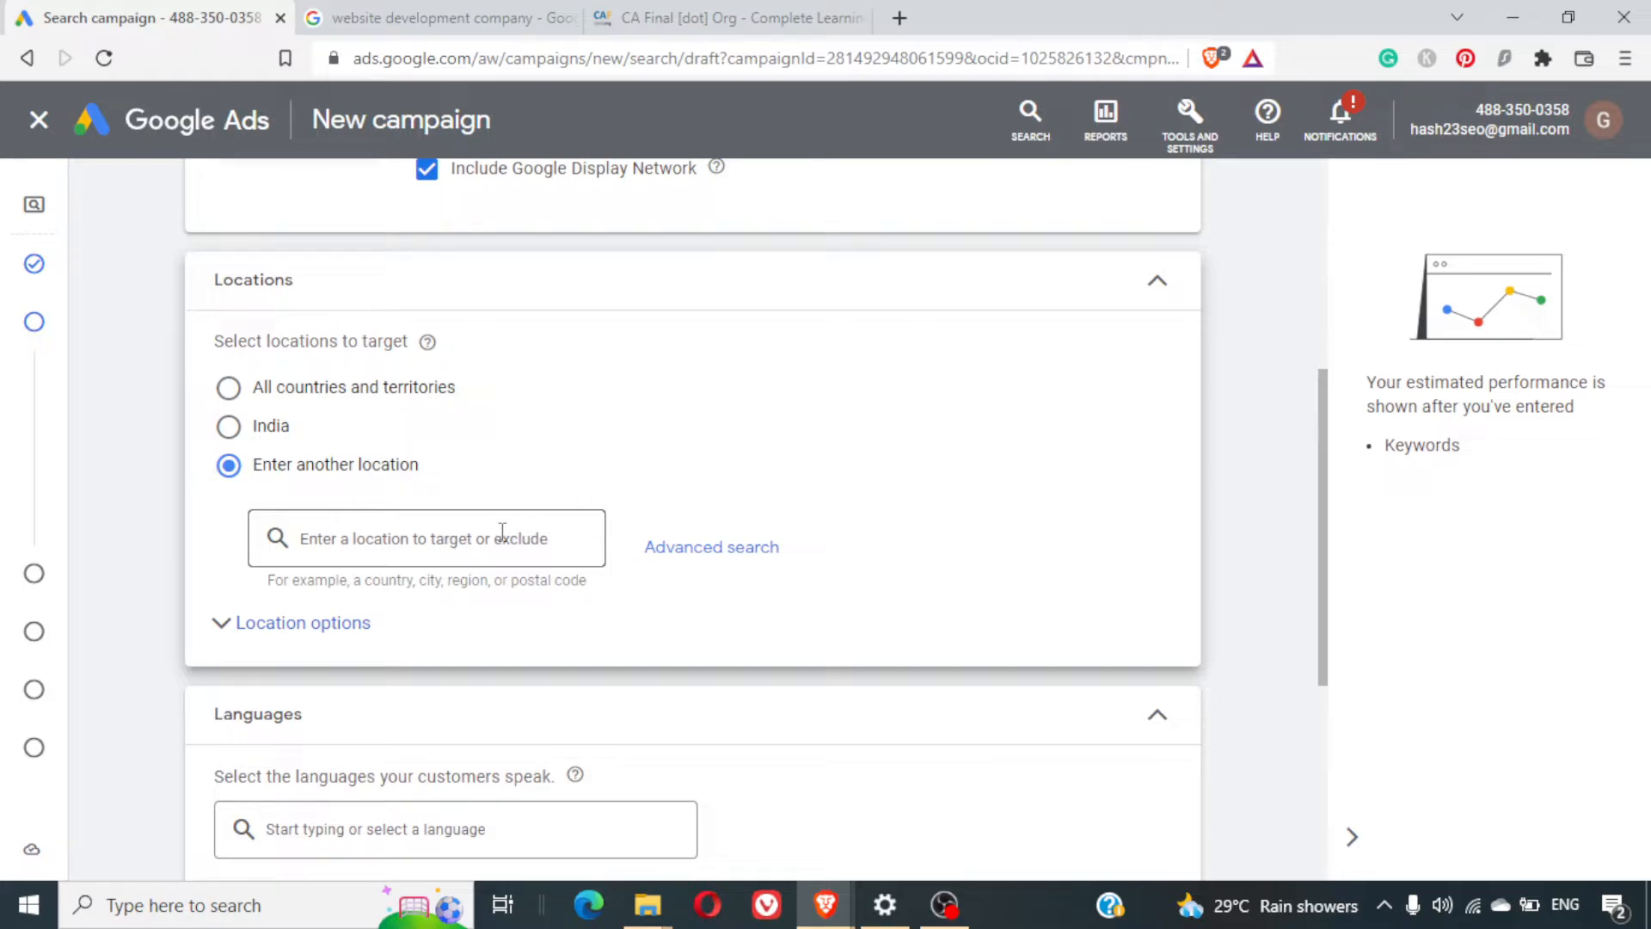
{"action": "left_click", "coordinate": [526, 555]}
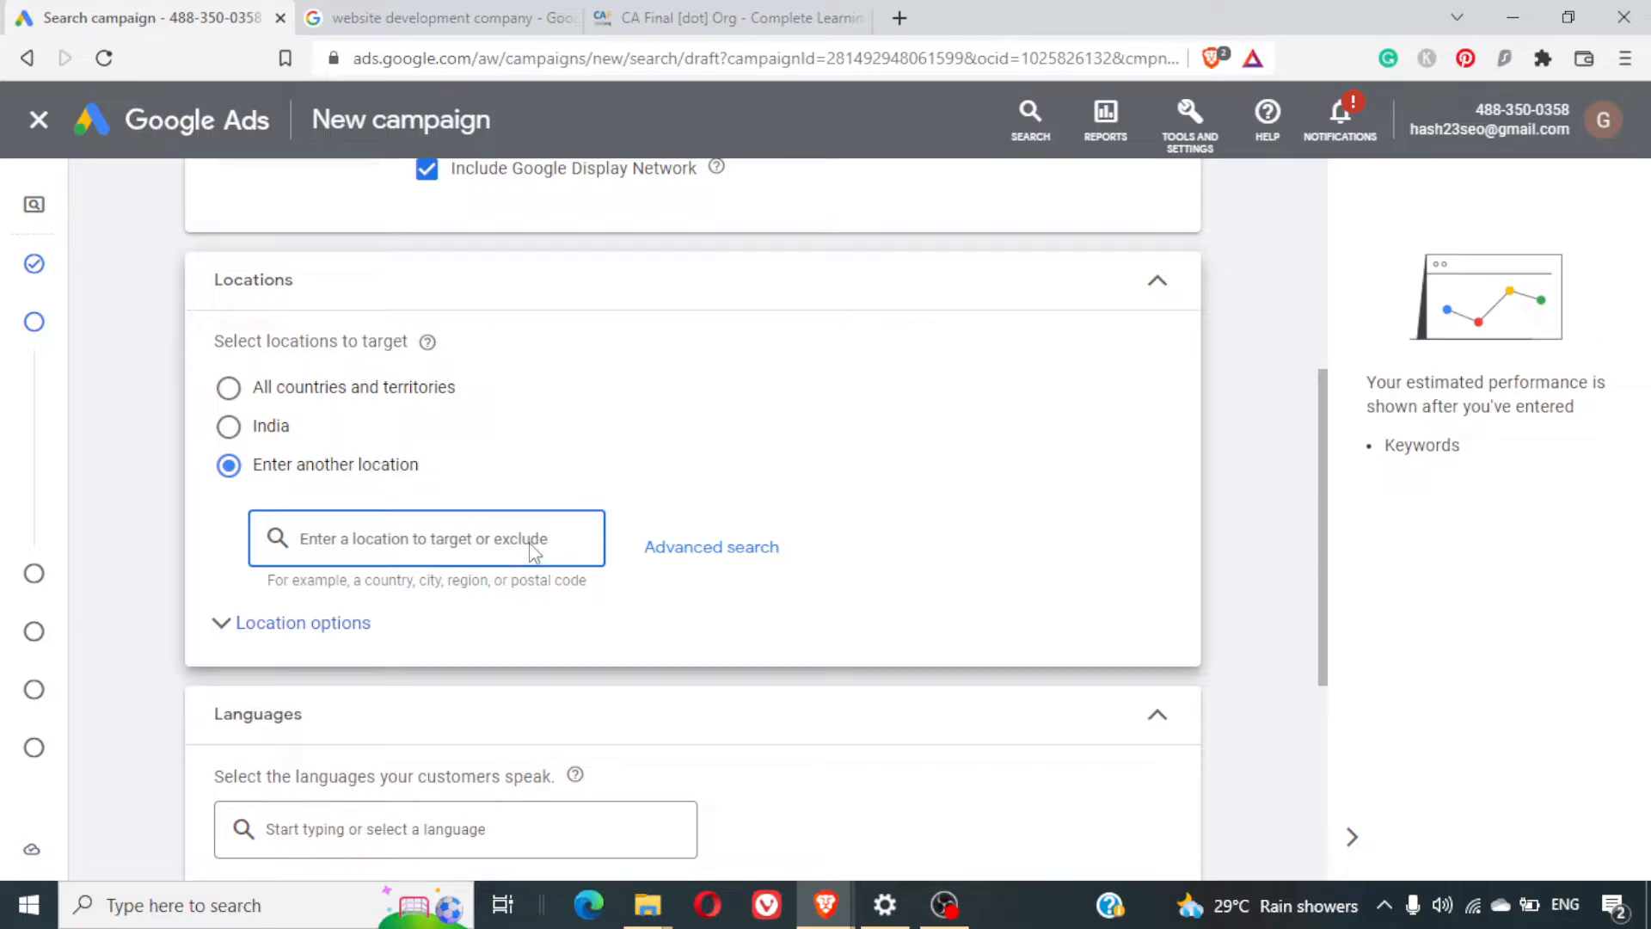
{"action": "type", "text": "Ne"}
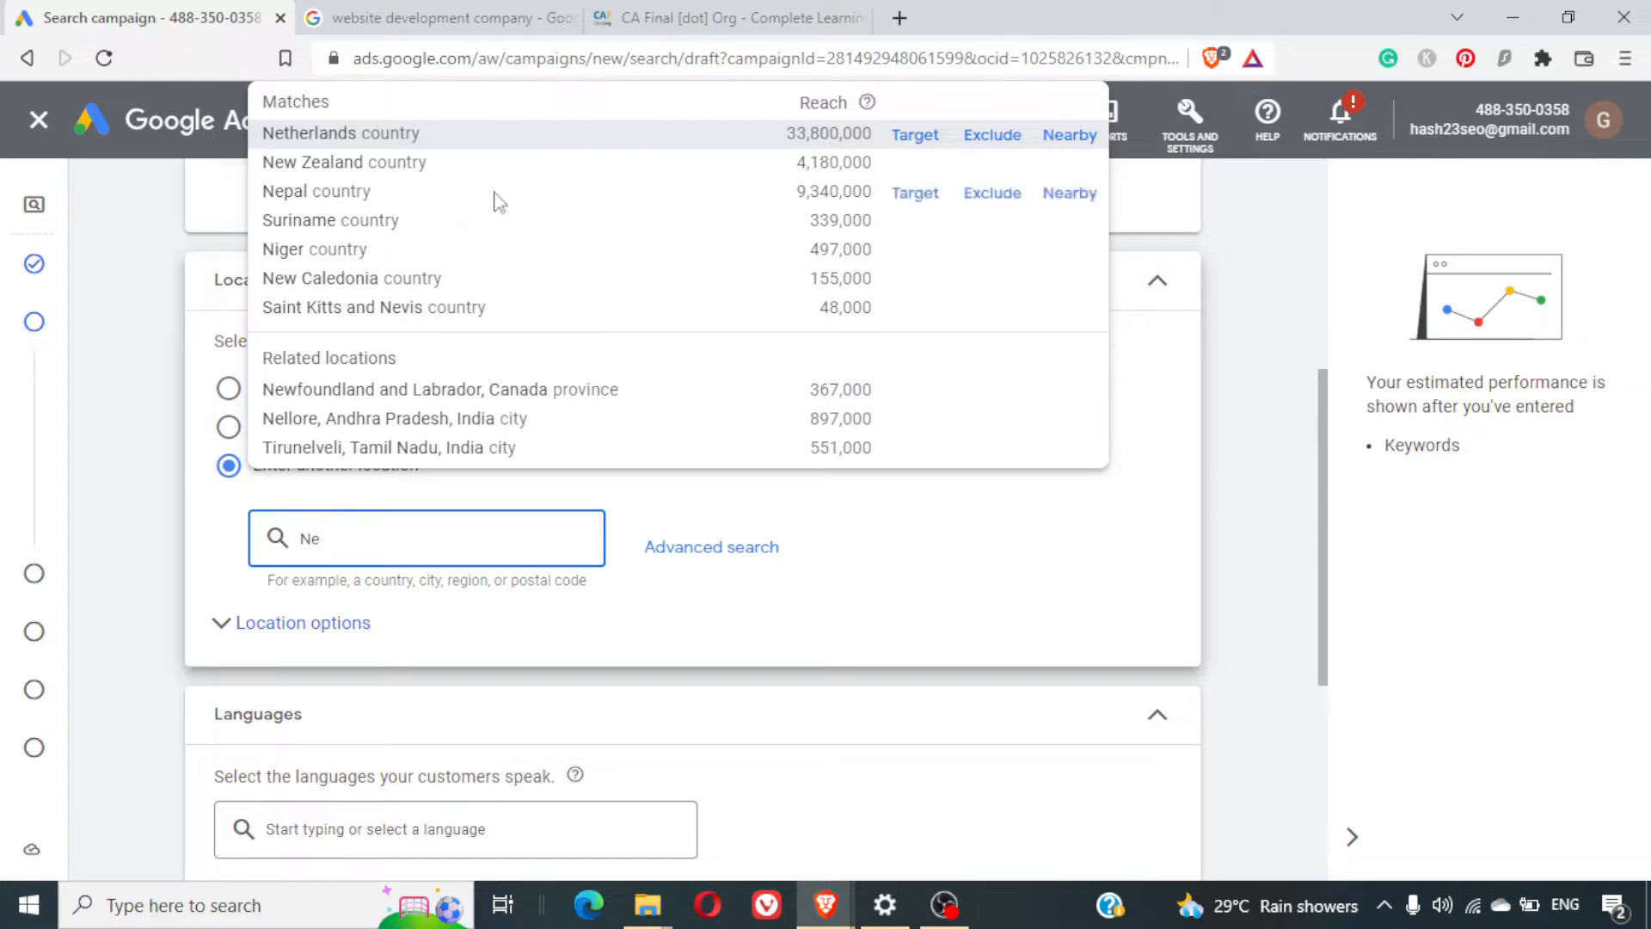
{"action": "type", "text": "w Yor"}
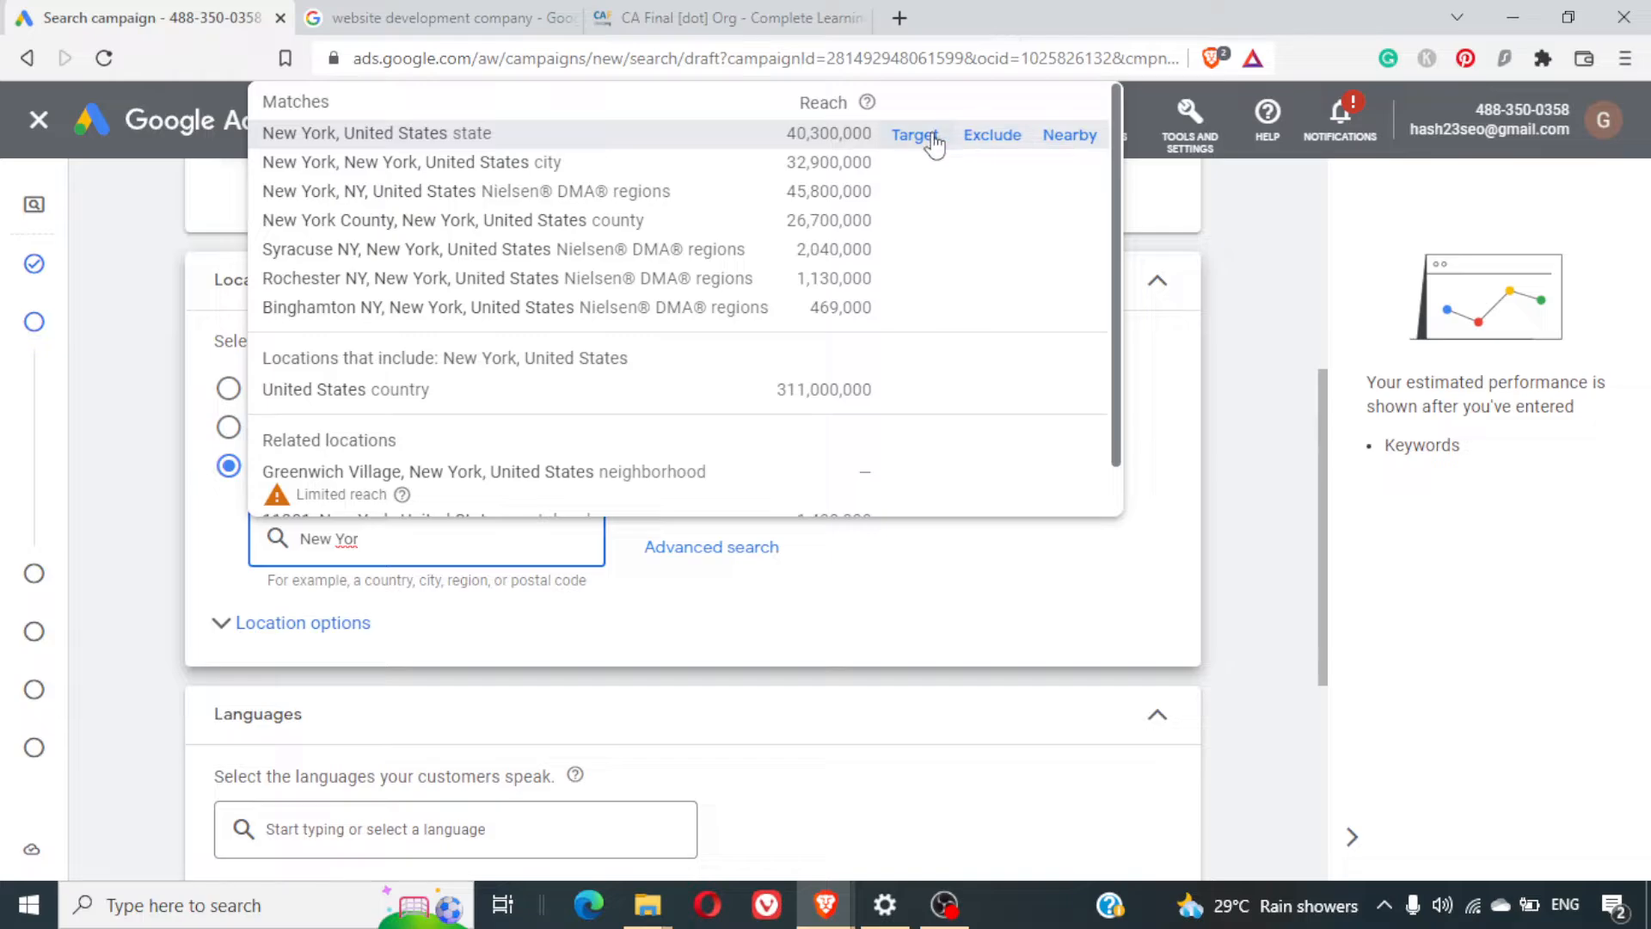
Open the advanced location search in radius mode and target 20 mi around Bangalore, Karnataka
{"action": "left_click", "coordinate": [752, 547]}
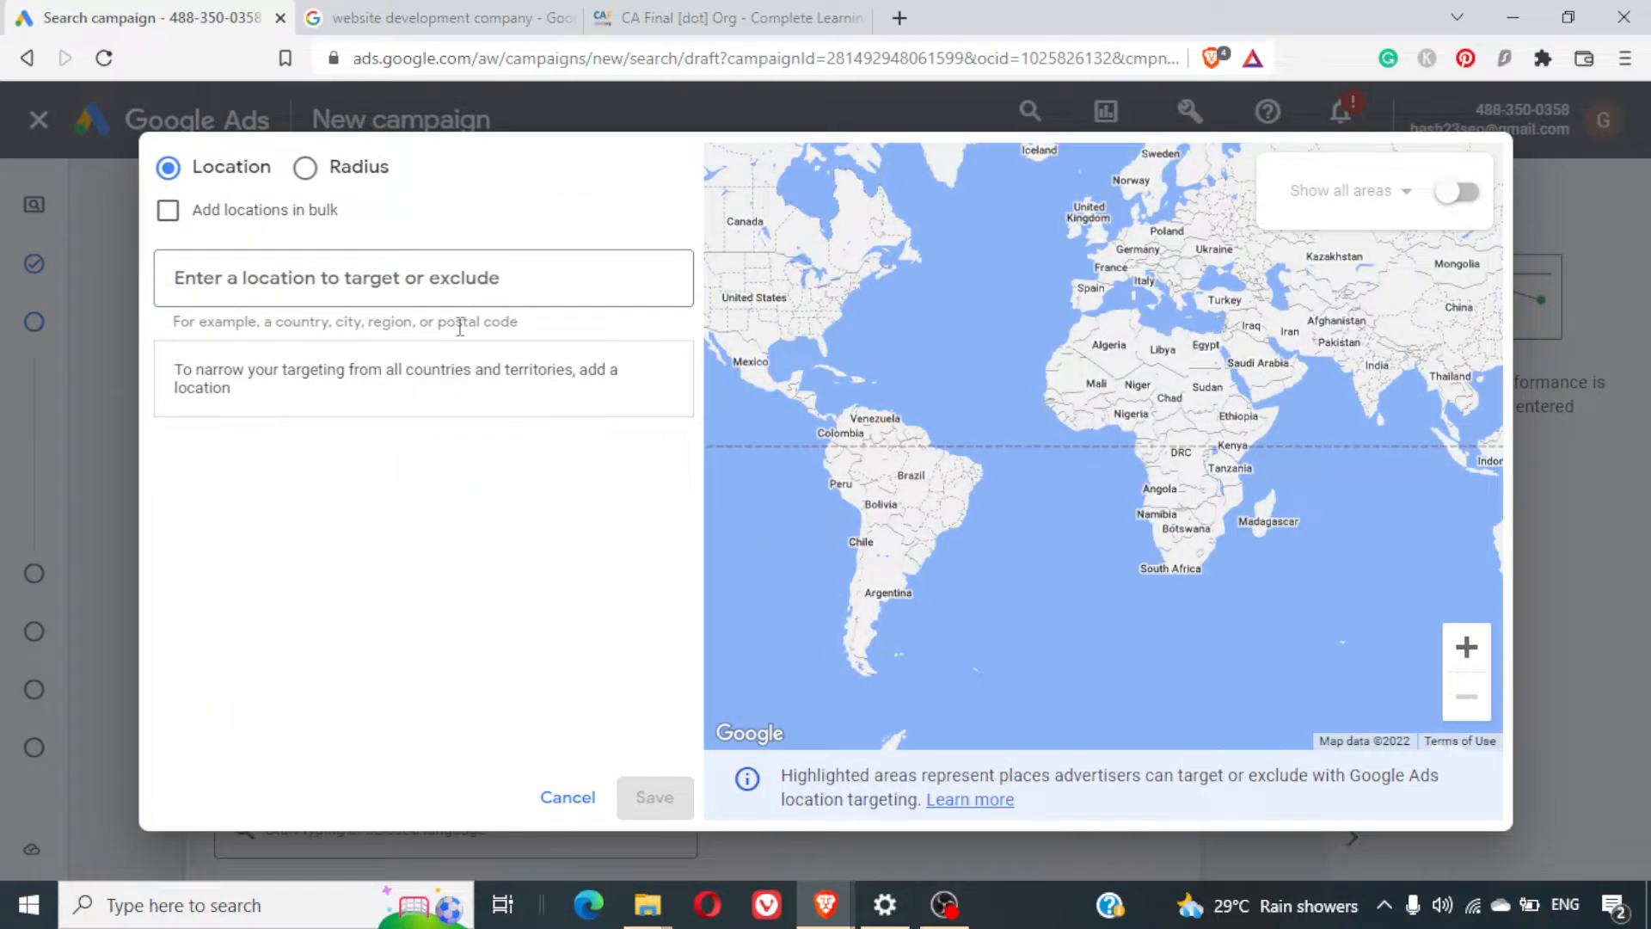
{"action": "left_click", "coordinate": [306, 168]}
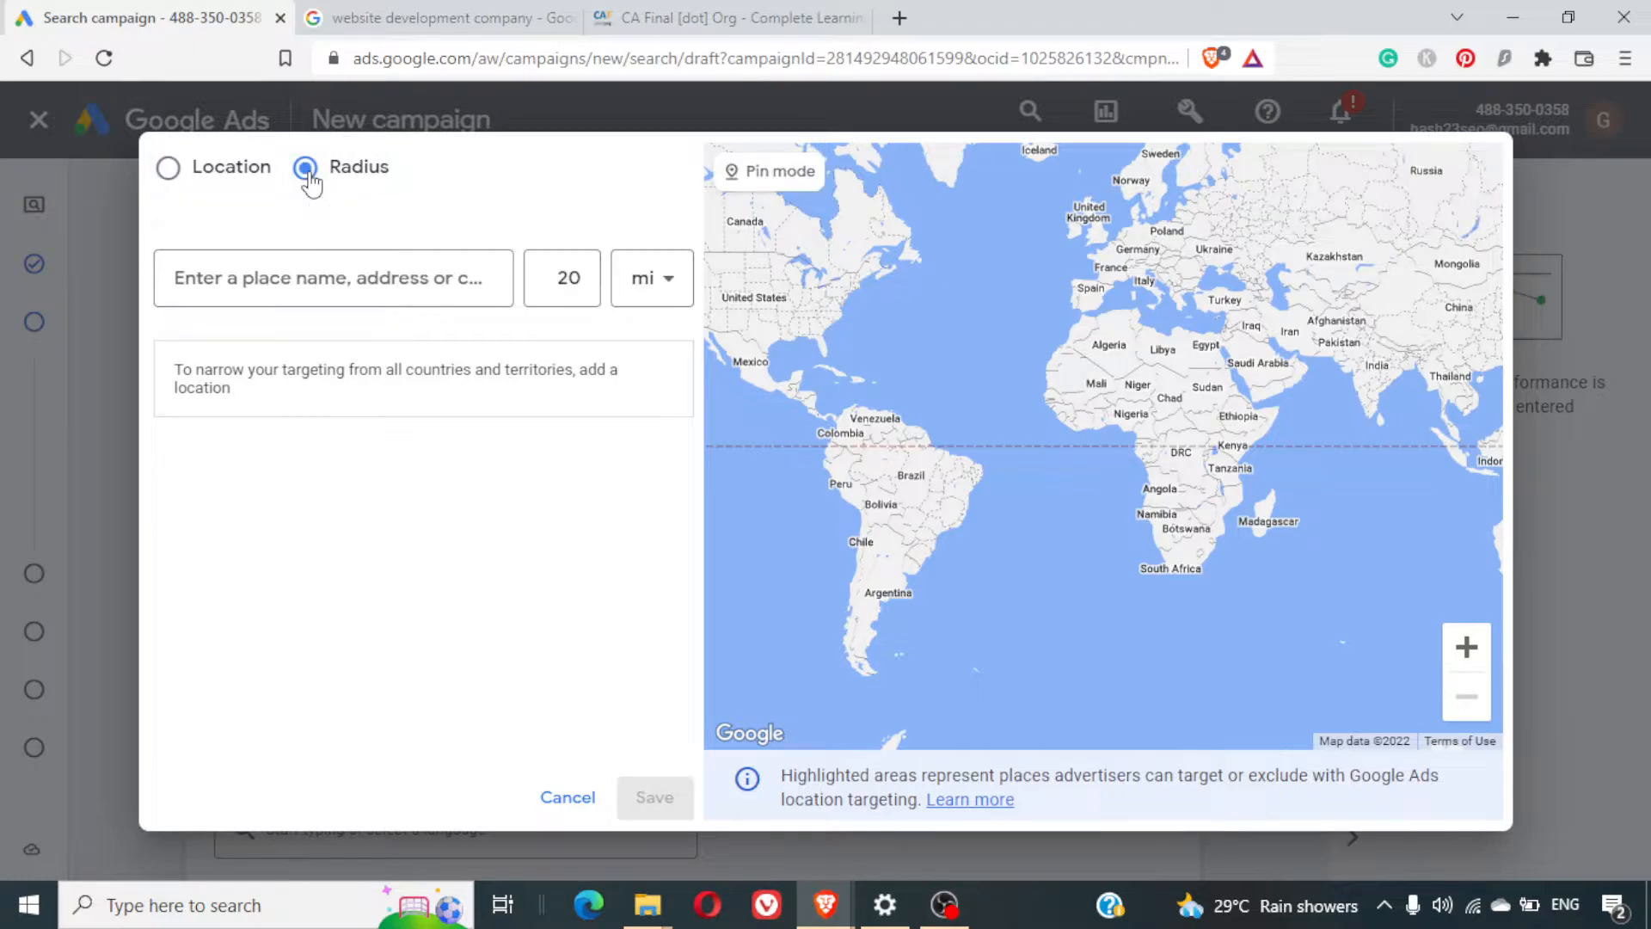
{"action": "left_click", "coordinate": [367, 283]}
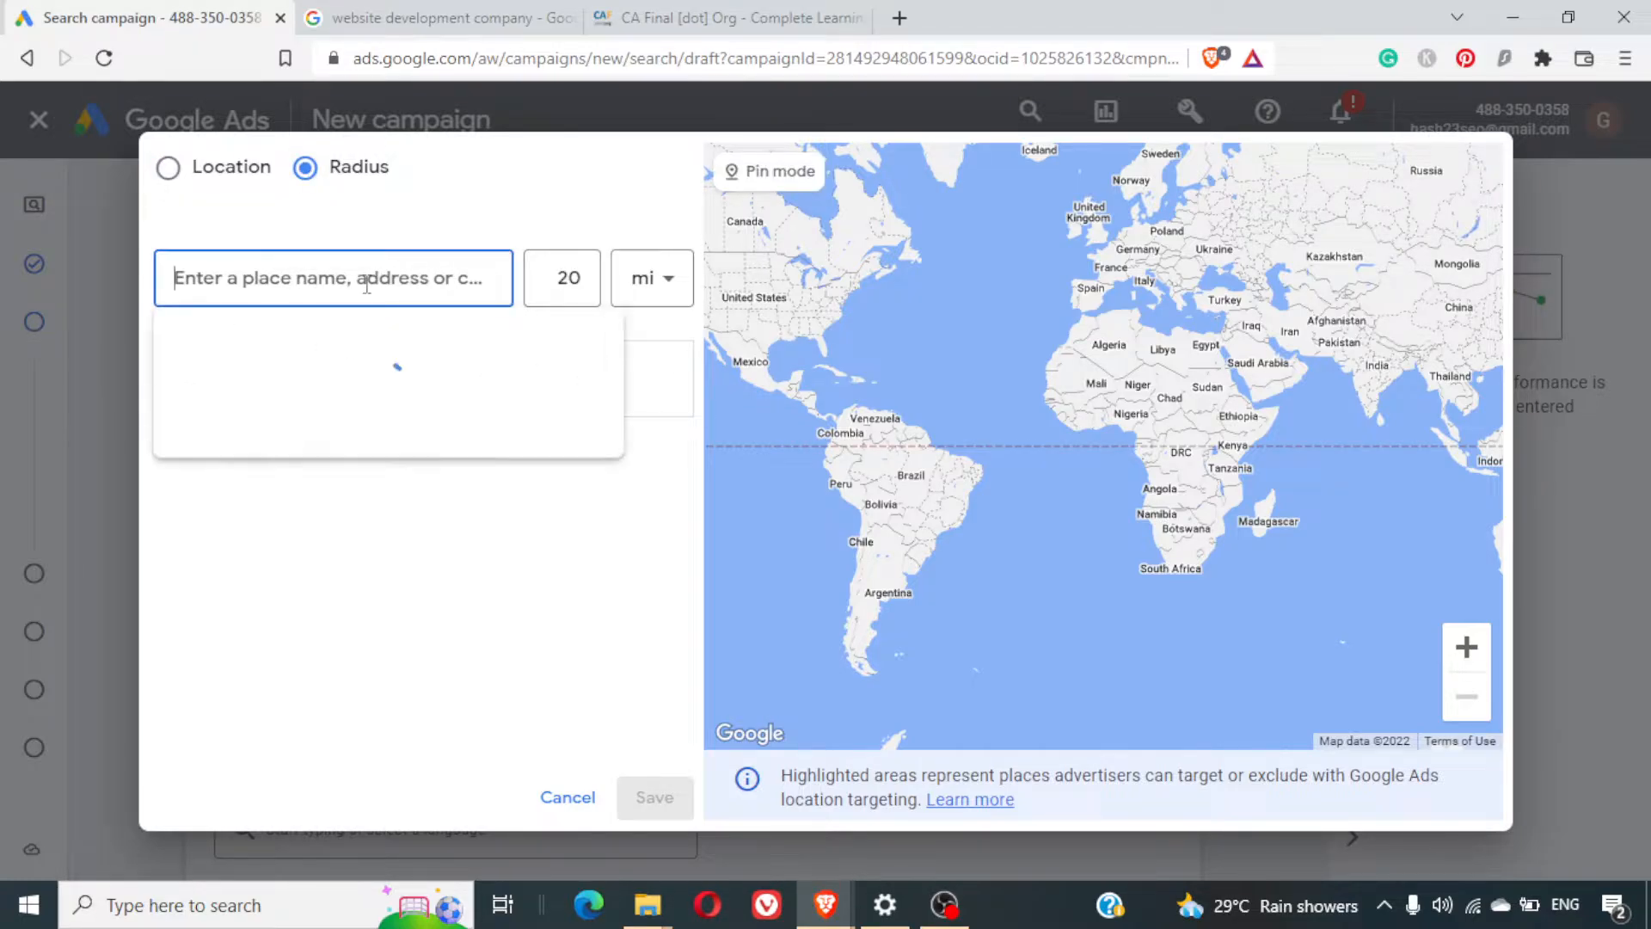
{"action": "type", "text": "b"}
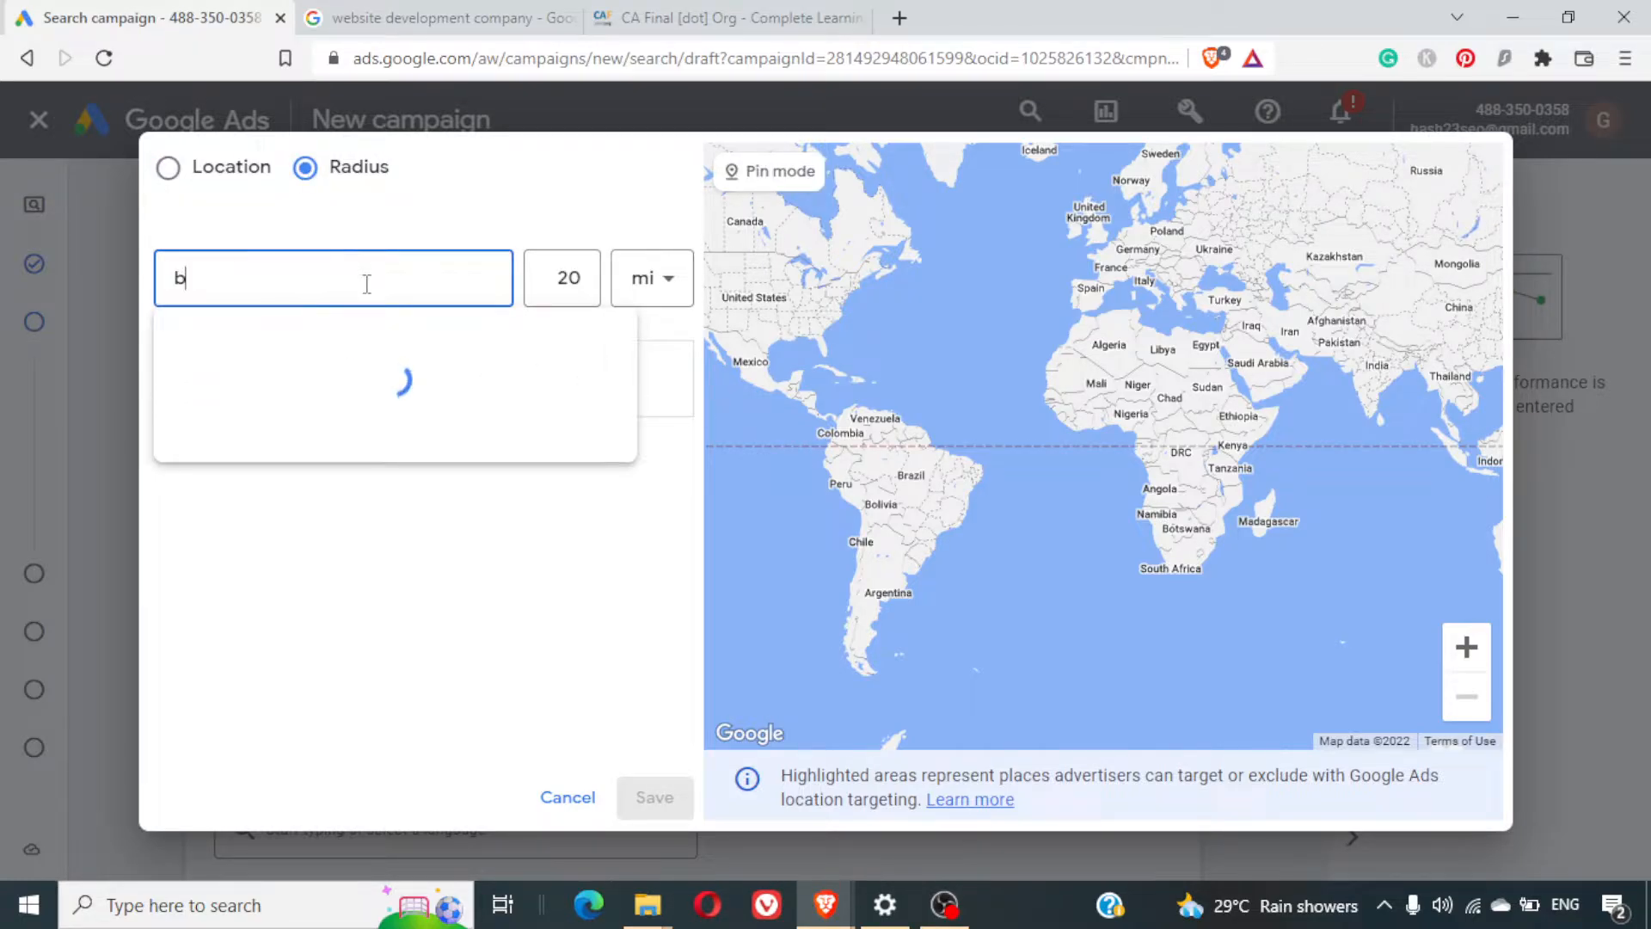
{"action": "type", "text": "anga"}
{"action": "key", "text": "BackSpace"}
{"action": "type", "text": "g"}
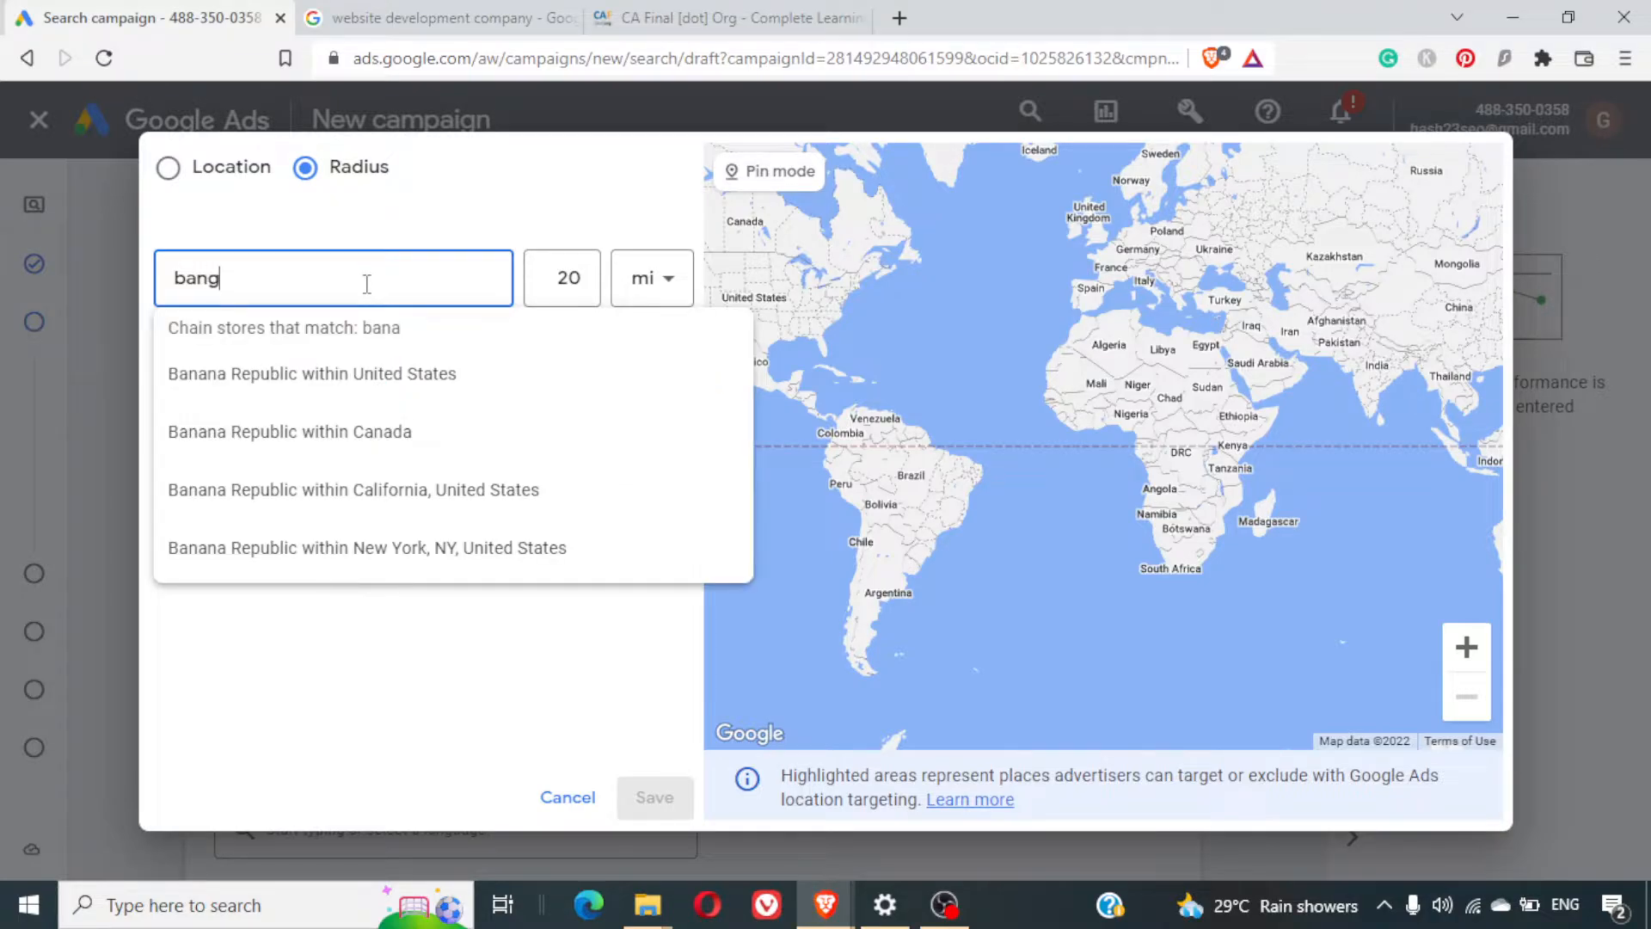
{"action": "type", "text": "alore"}
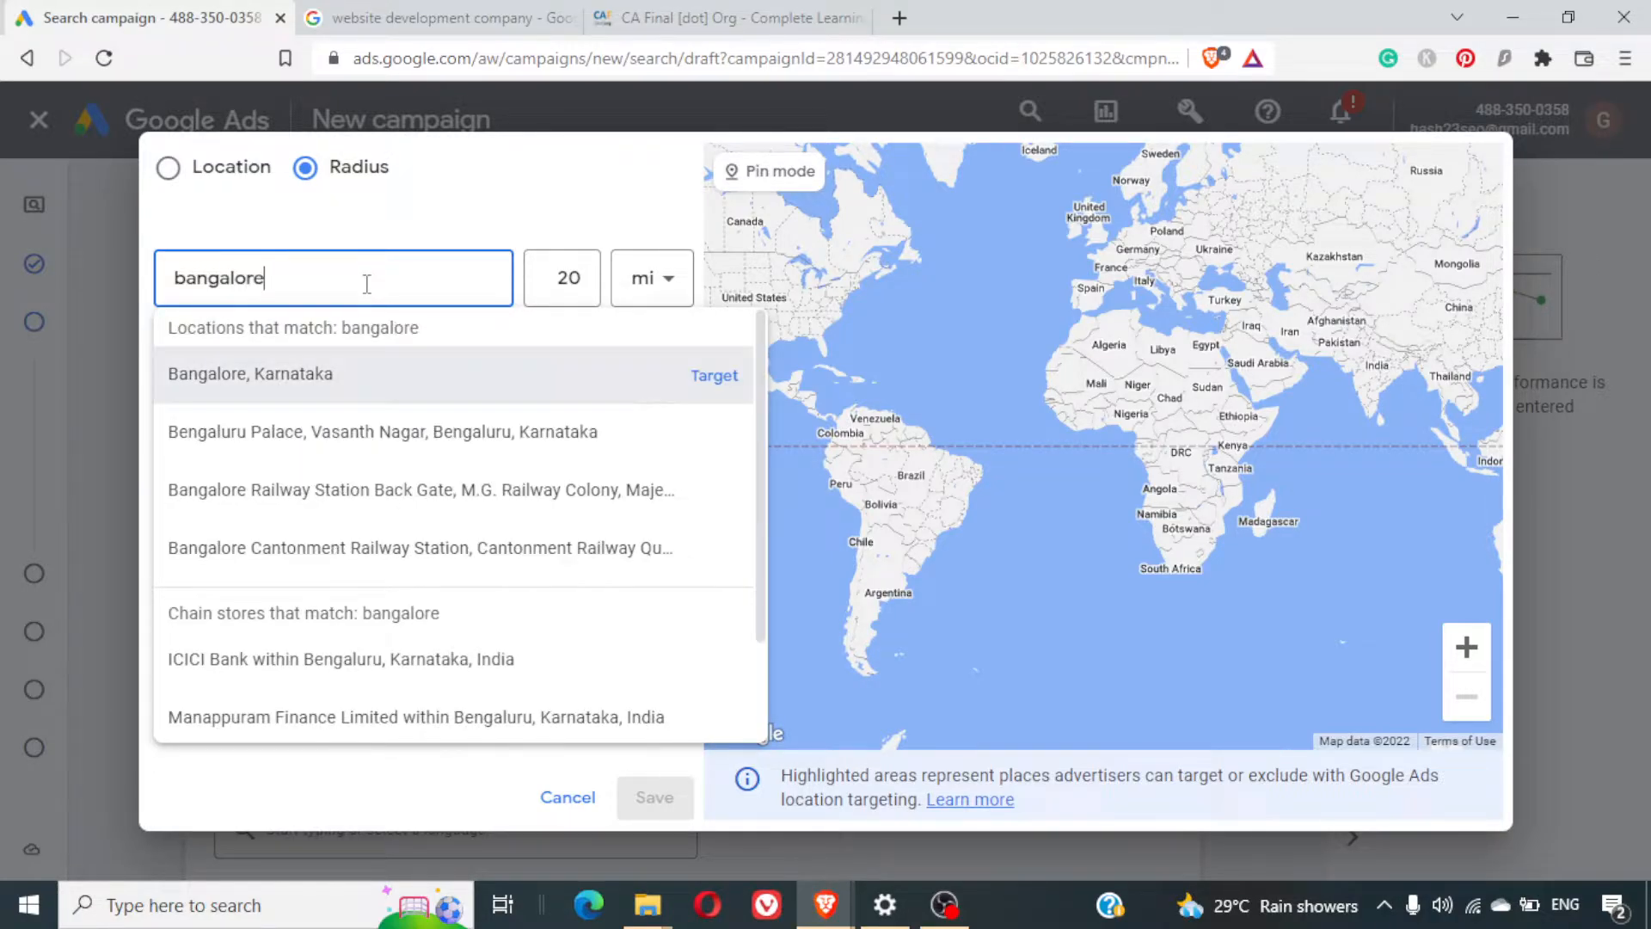
{"action": "left_click", "coordinate": [298, 397]}
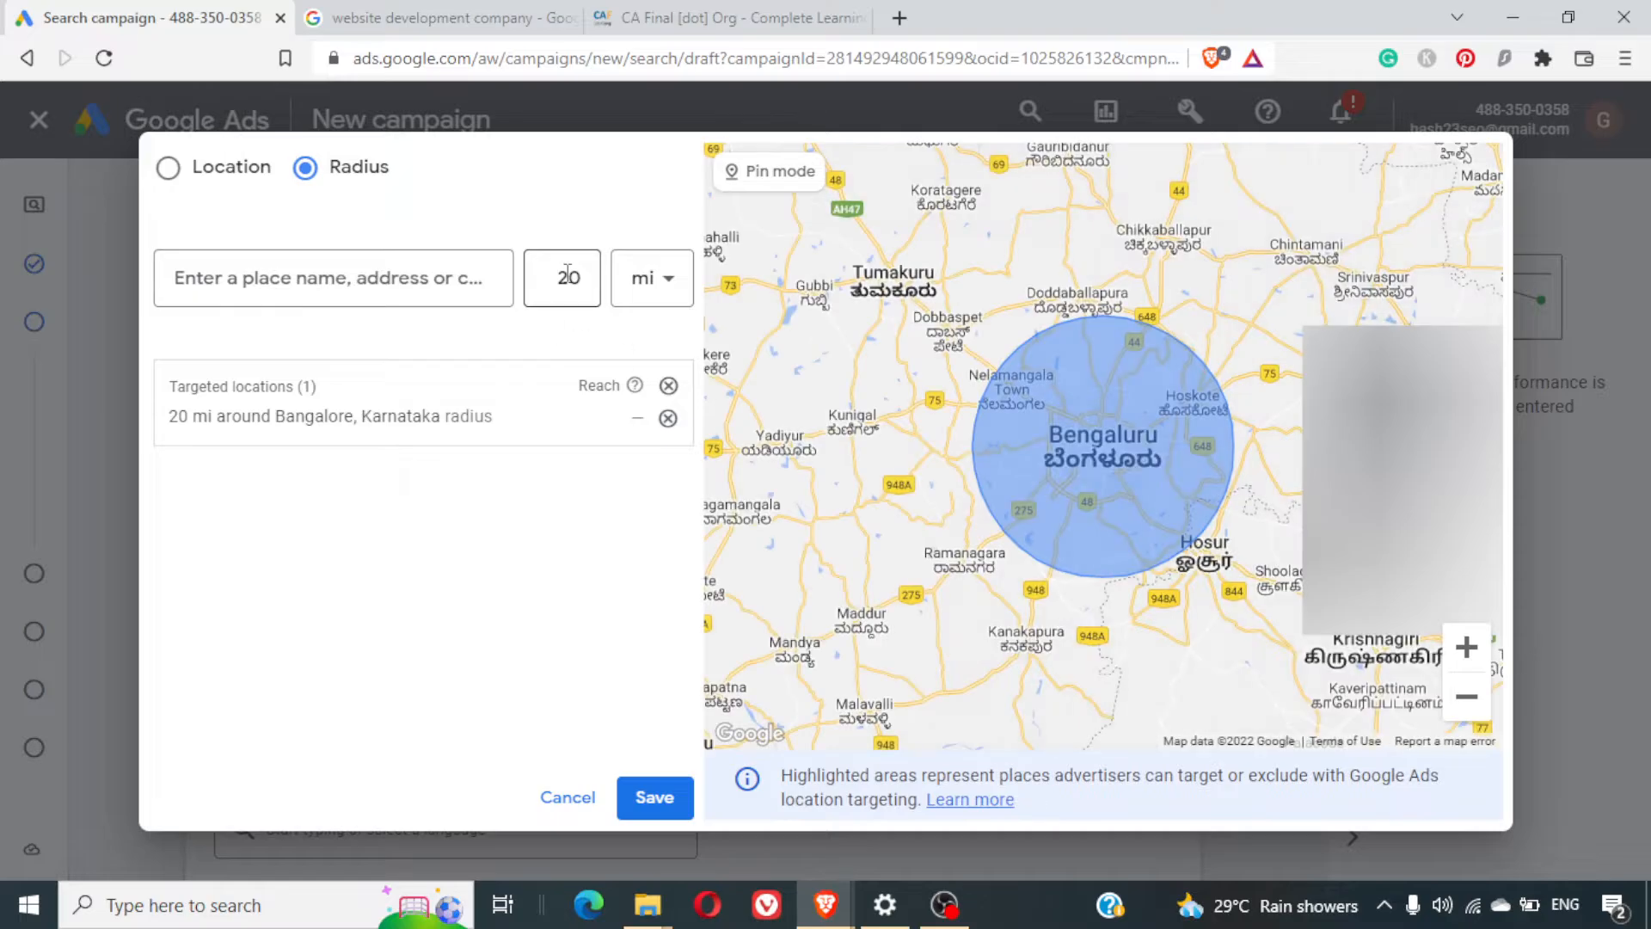
Set the radius for new location targets to 40 km and inspect the Bengaluru area on the map
{"action": "left_click", "coordinate": [646, 289]}
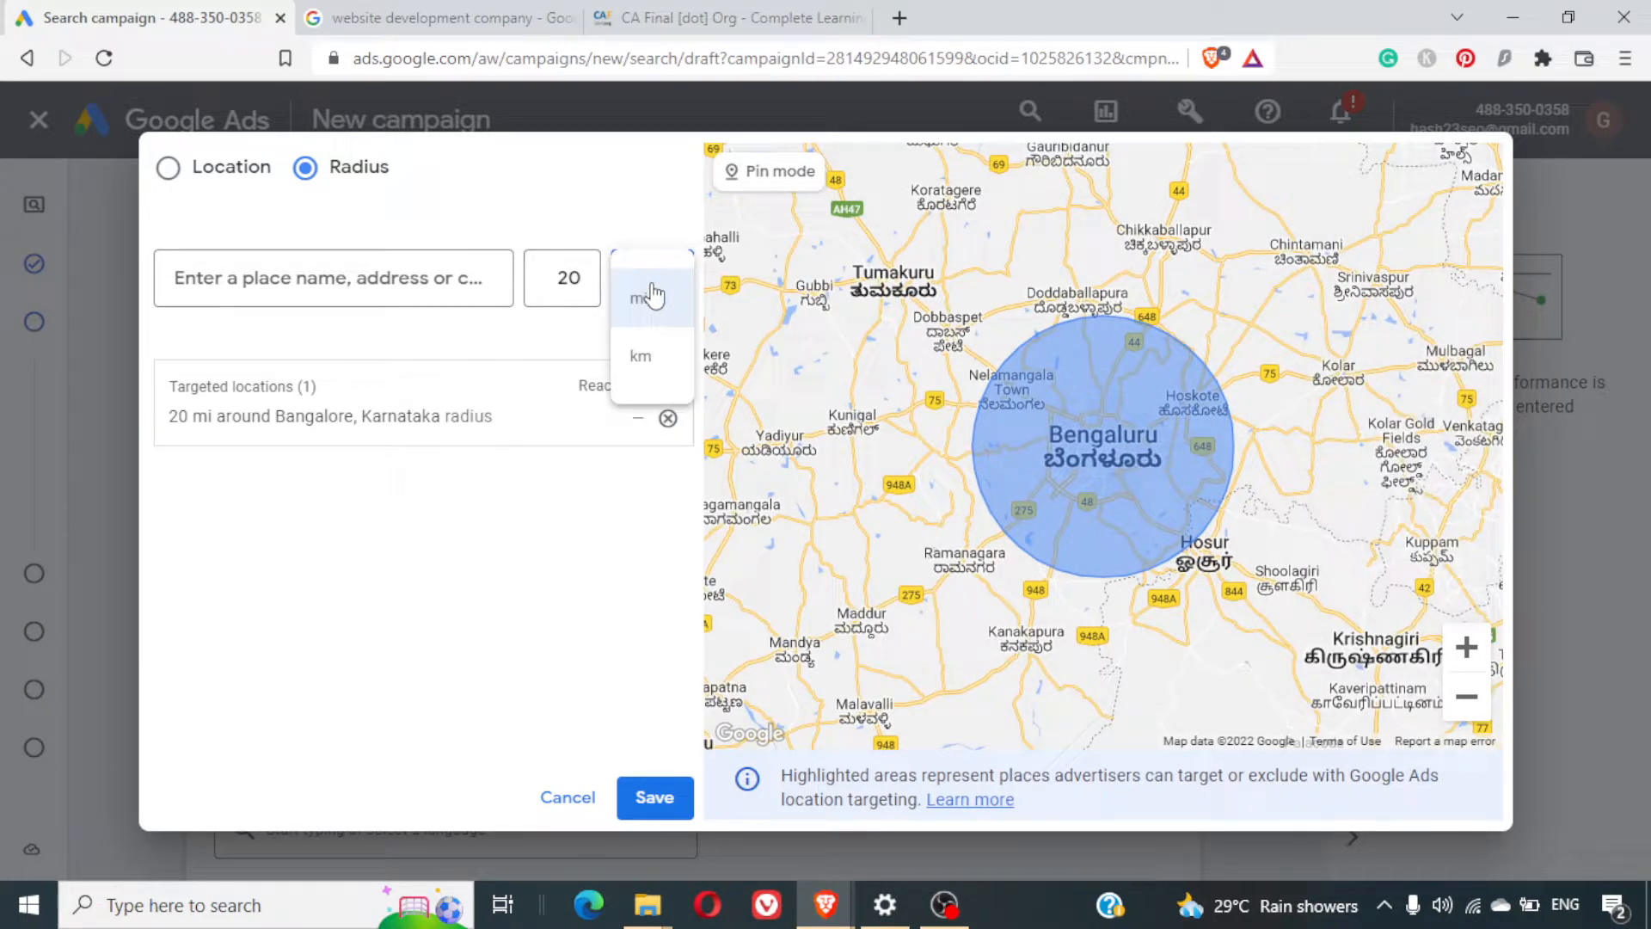
{"action": "left_click", "coordinate": [646, 366]}
{"action": "left_click", "coordinate": [576, 275]}
{"action": "key", "text": "BackSpace"}
{"action": "key", "text": "BackSpace"}
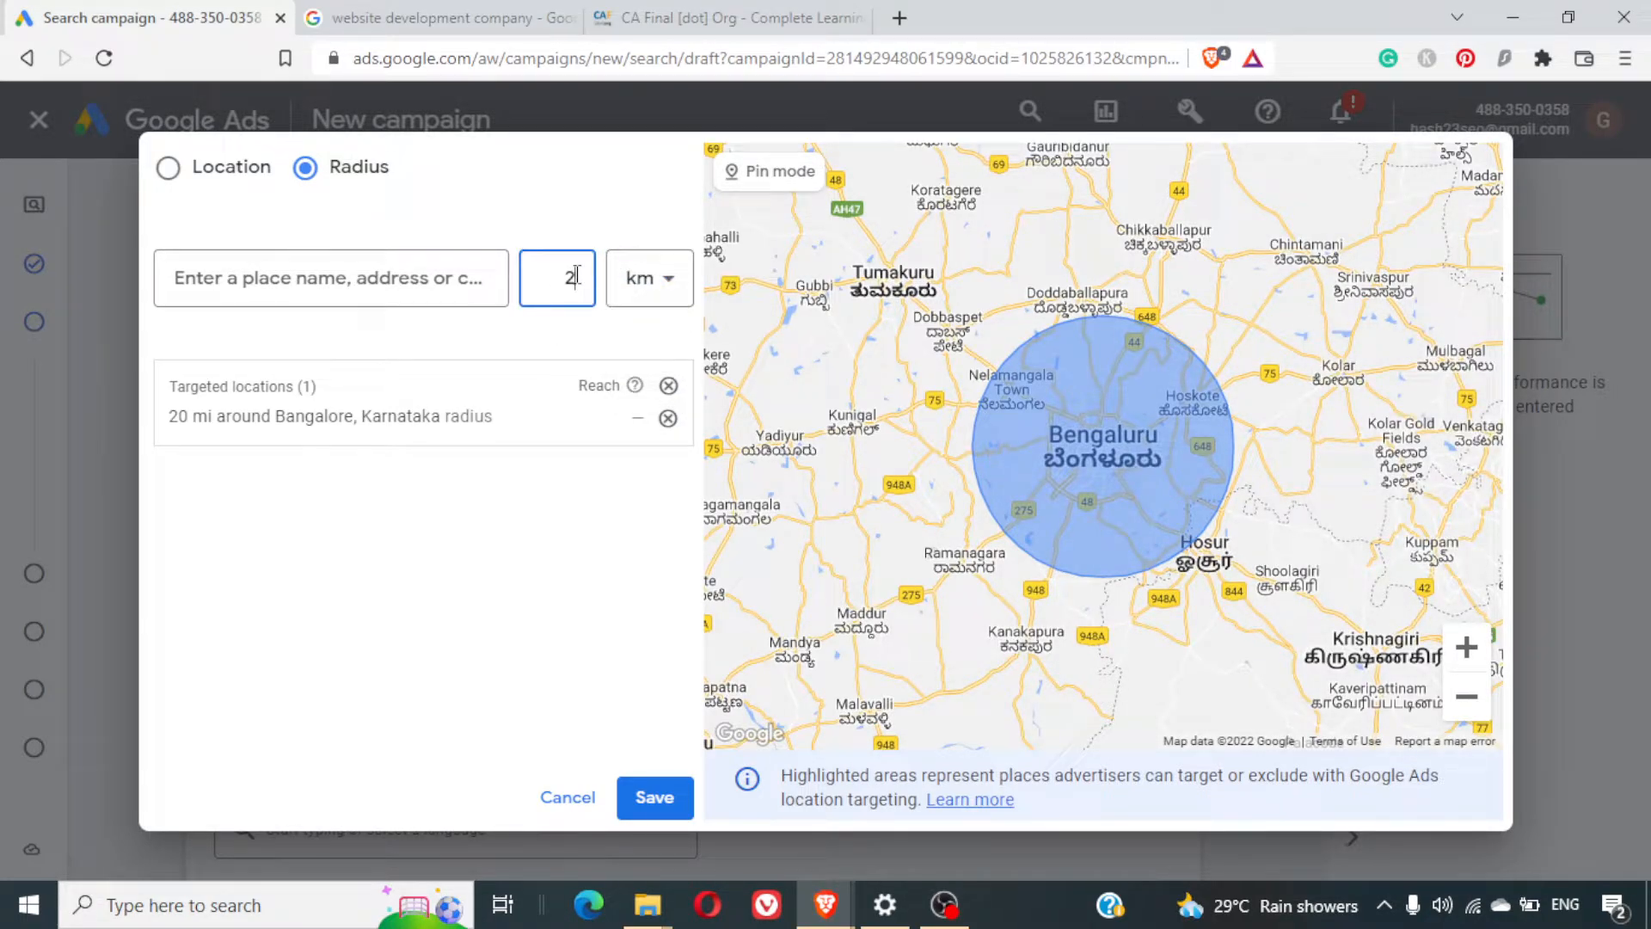
{"action": "type", "text": "40"}
{"action": "left_click", "coordinate": [579, 564]}
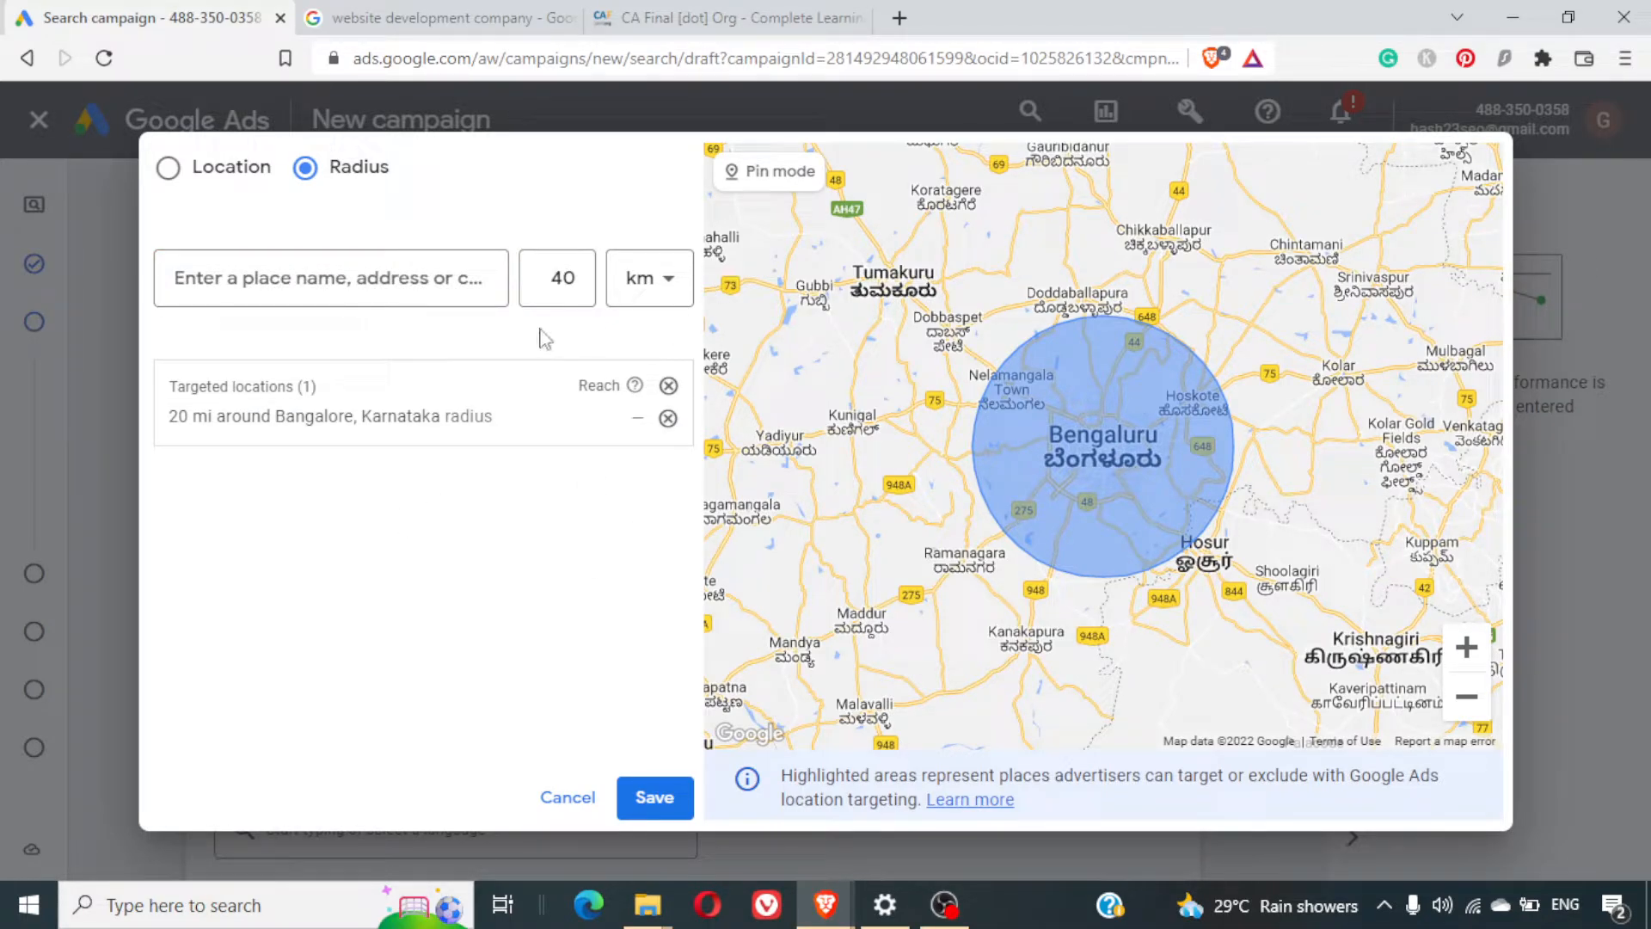
{"action": "left_click", "coordinate": [552, 281]}
{"action": "left_click", "coordinate": [484, 638]}
{"action": "left_click_drag", "start_coordinate": [1098, 458], "coordinate": [1014, 440]}
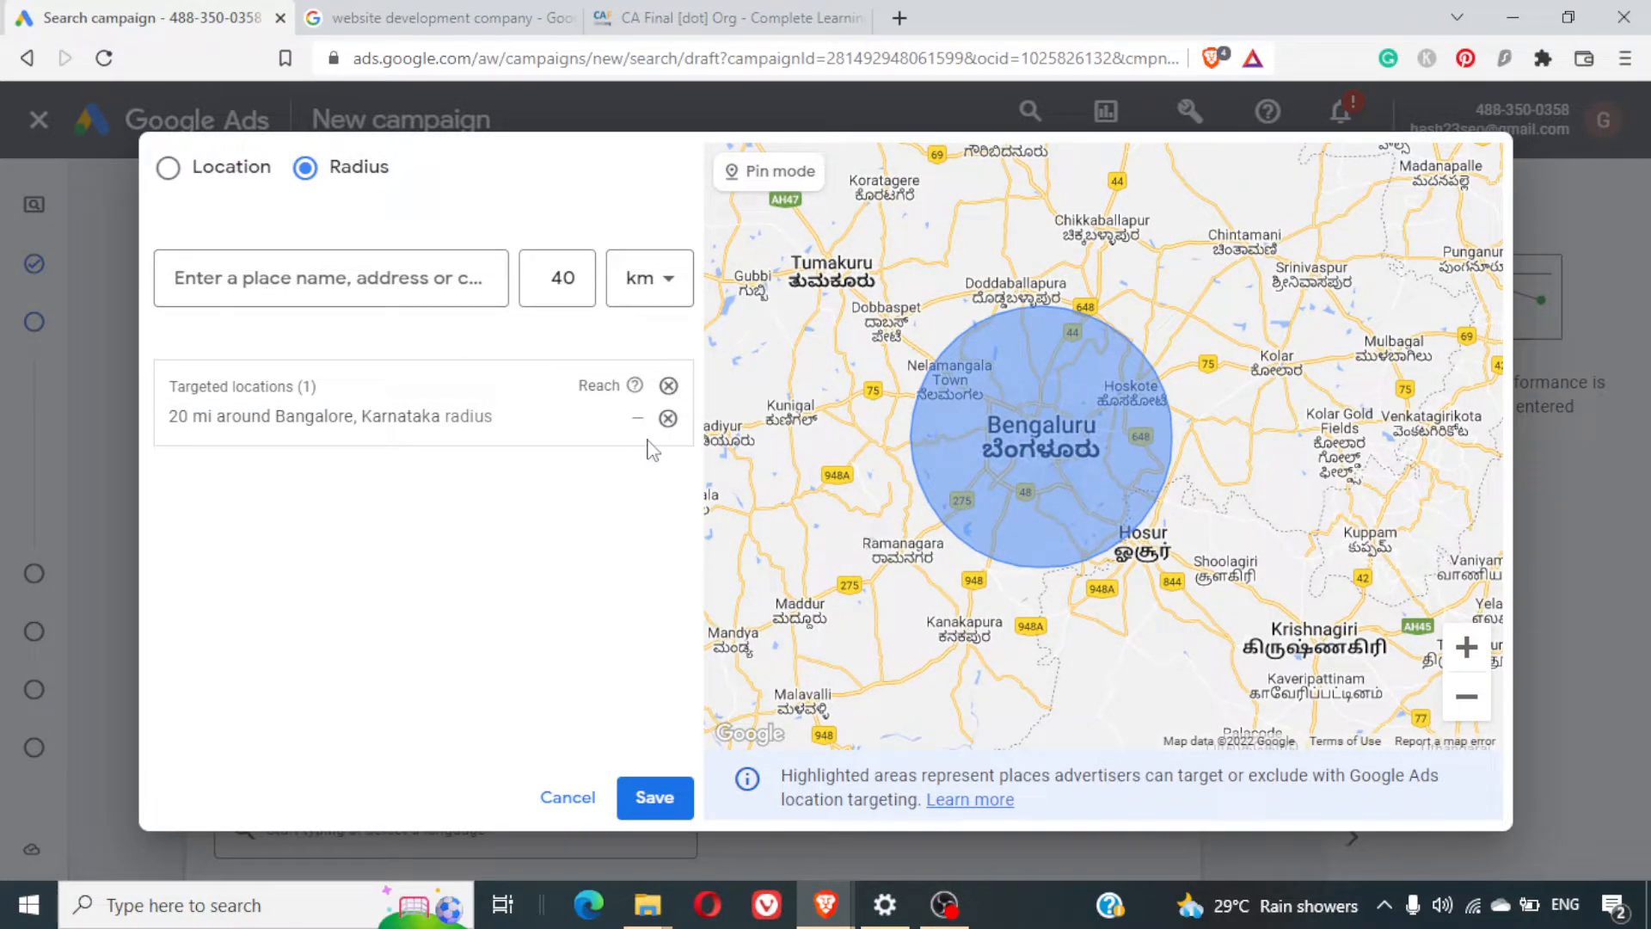
Search for postal code 400001 and target 40 km around its Madh, Mumbai match
{"action": "left_click", "coordinate": [325, 284]}
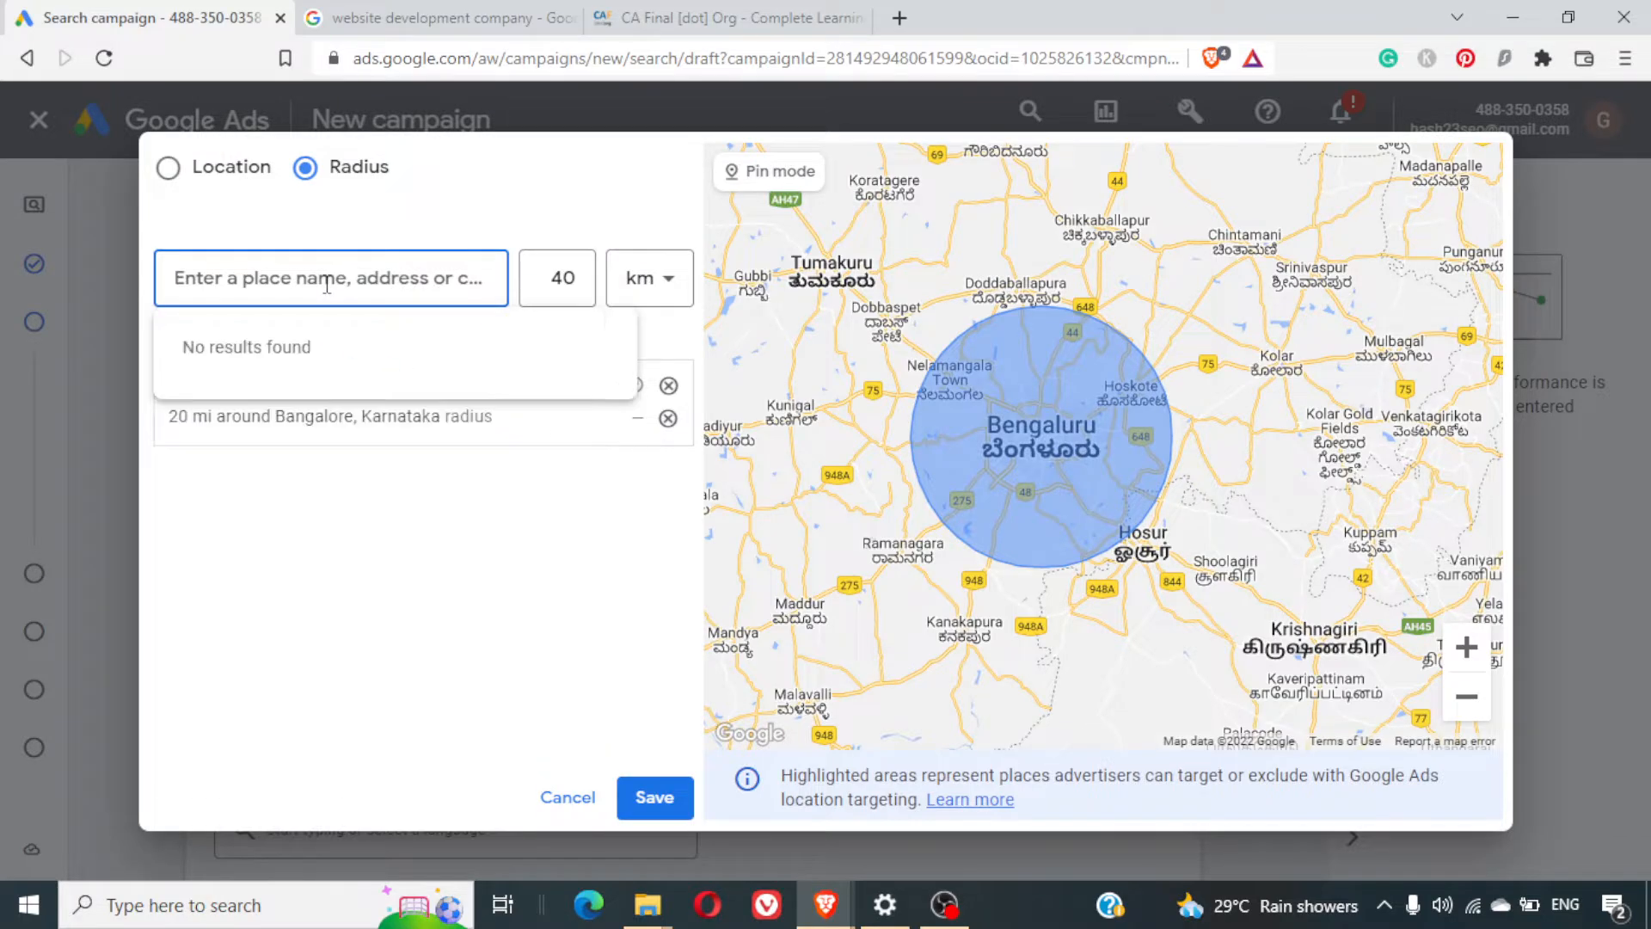
{"action": "type", "text": "4000"}
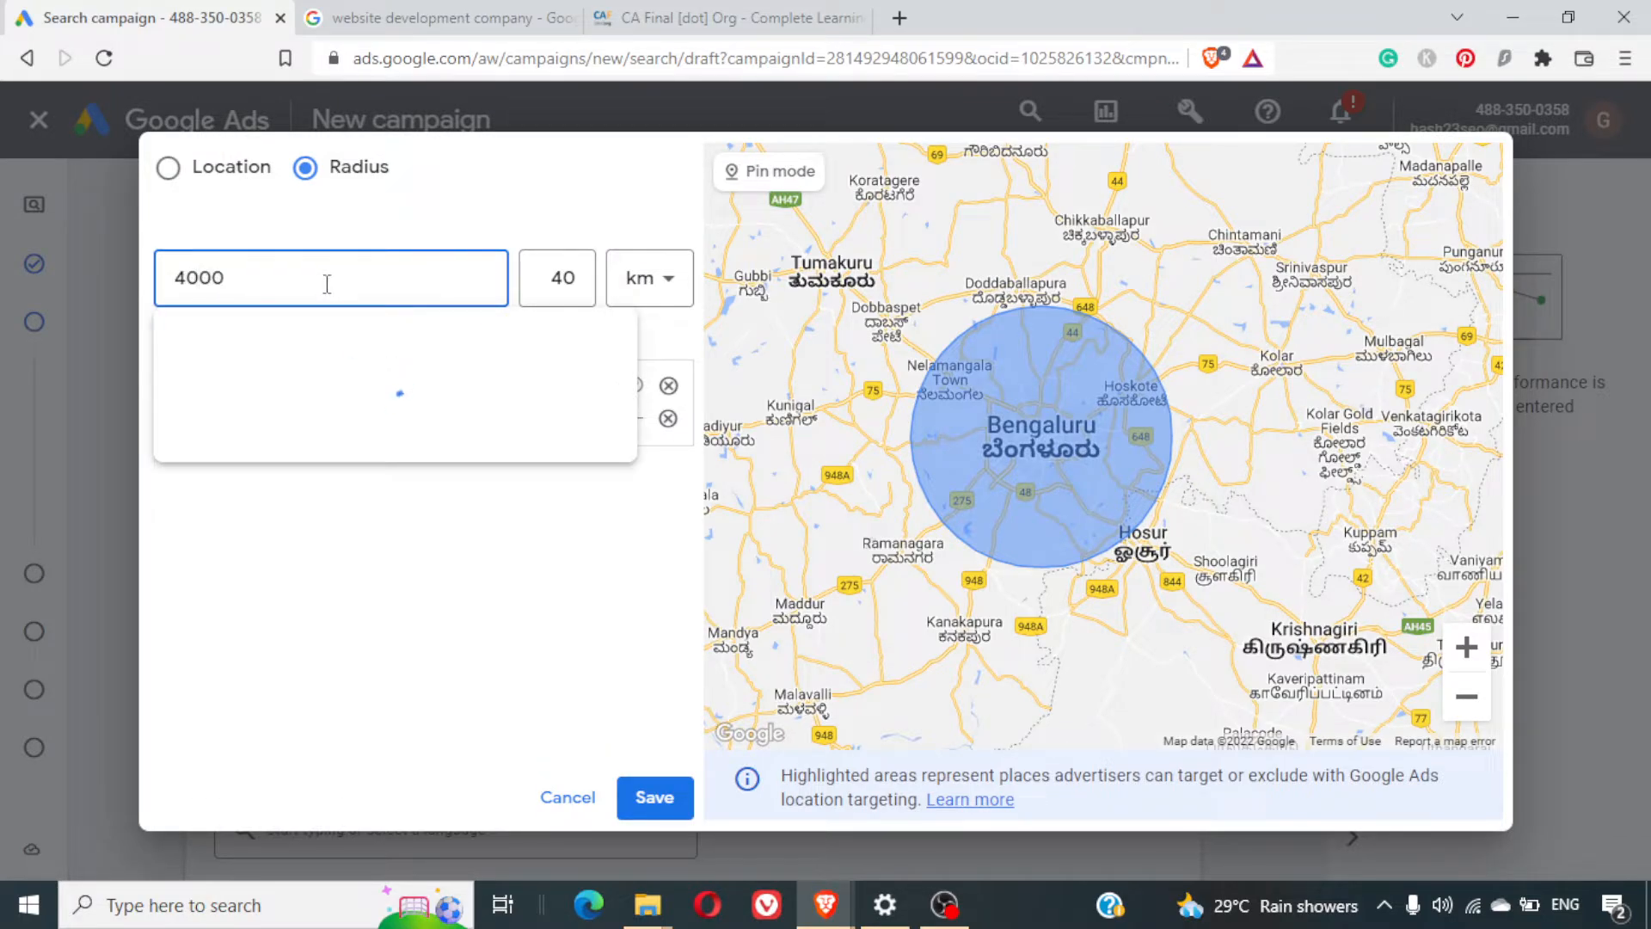
{"action": "type", "text": "01"}
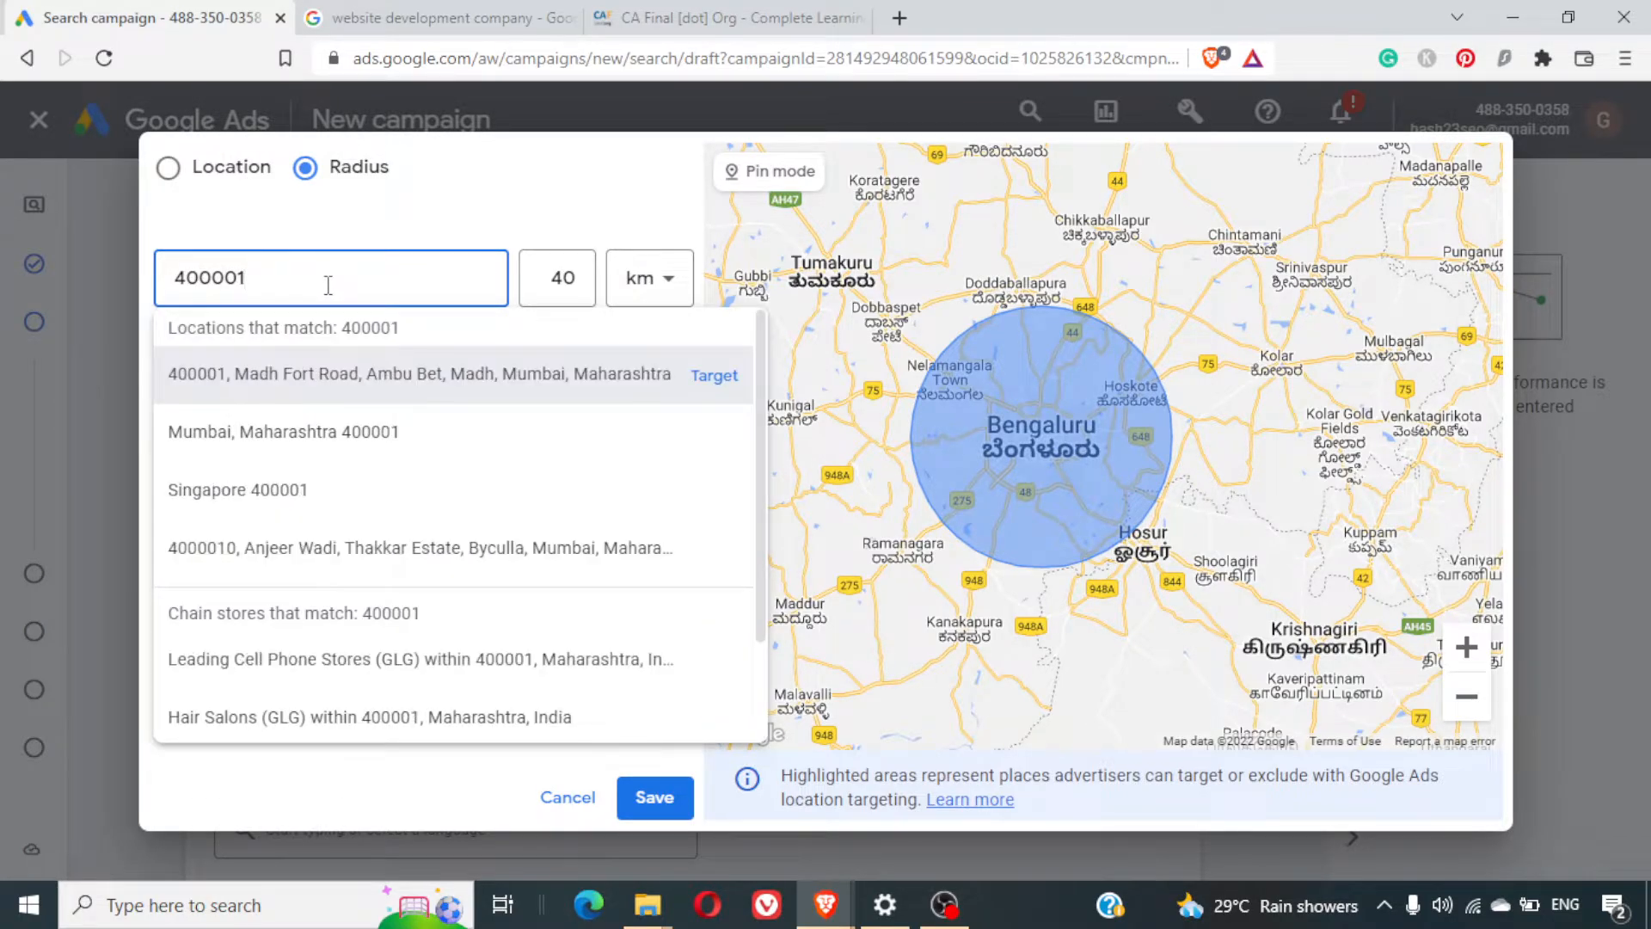
{"action": "left_click", "coordinate": [384, 373]}
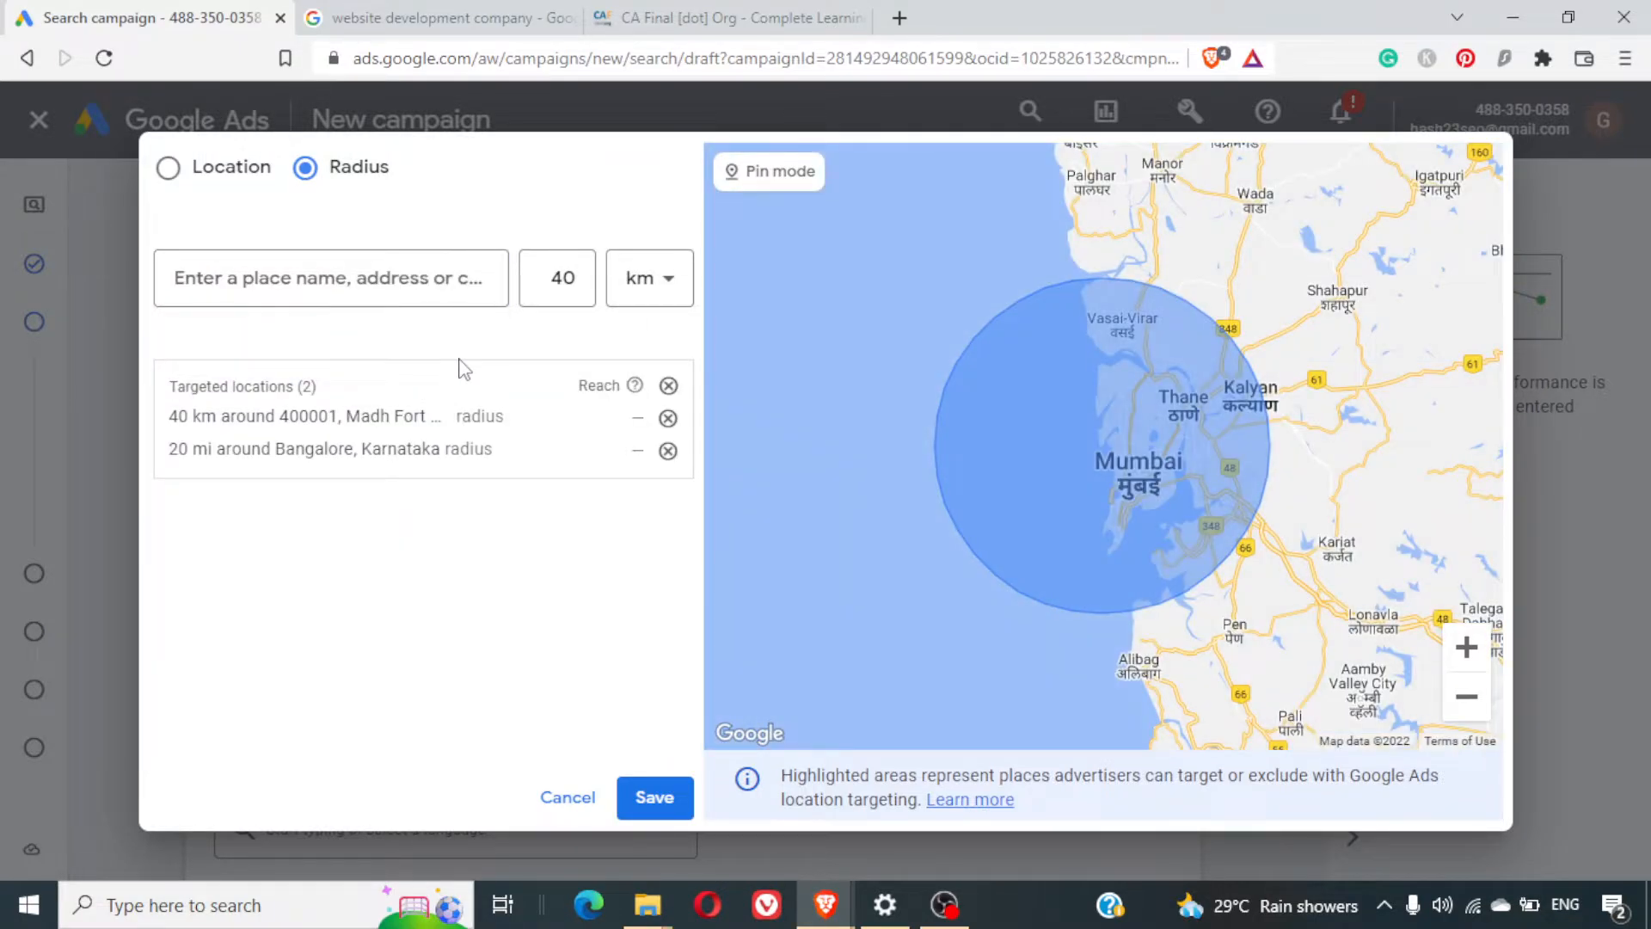
Switch the radius unit back to miles and cancel the advanced location search without saving its targets
{"action": "double_click", "coordinate": [574, 272]}
{"action": "left_click", "coordinate": [632, 284]}
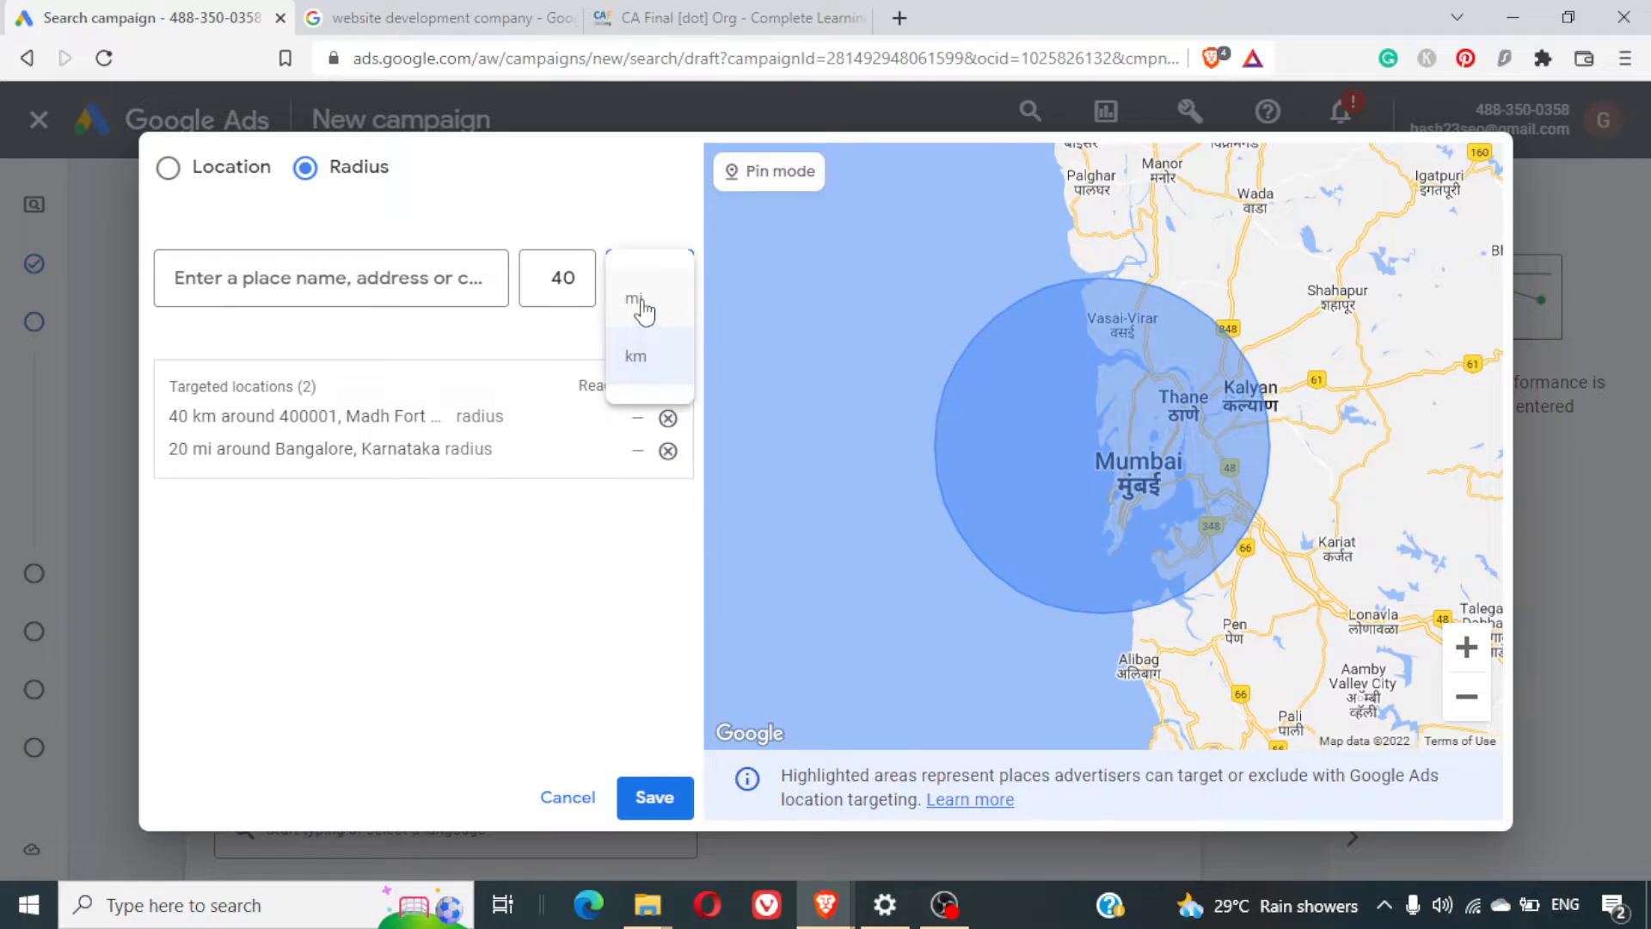
{"action": "left_click", "coordinate": [640, 311]}
{"action": "left_click", "coordinate": [543, 335]}
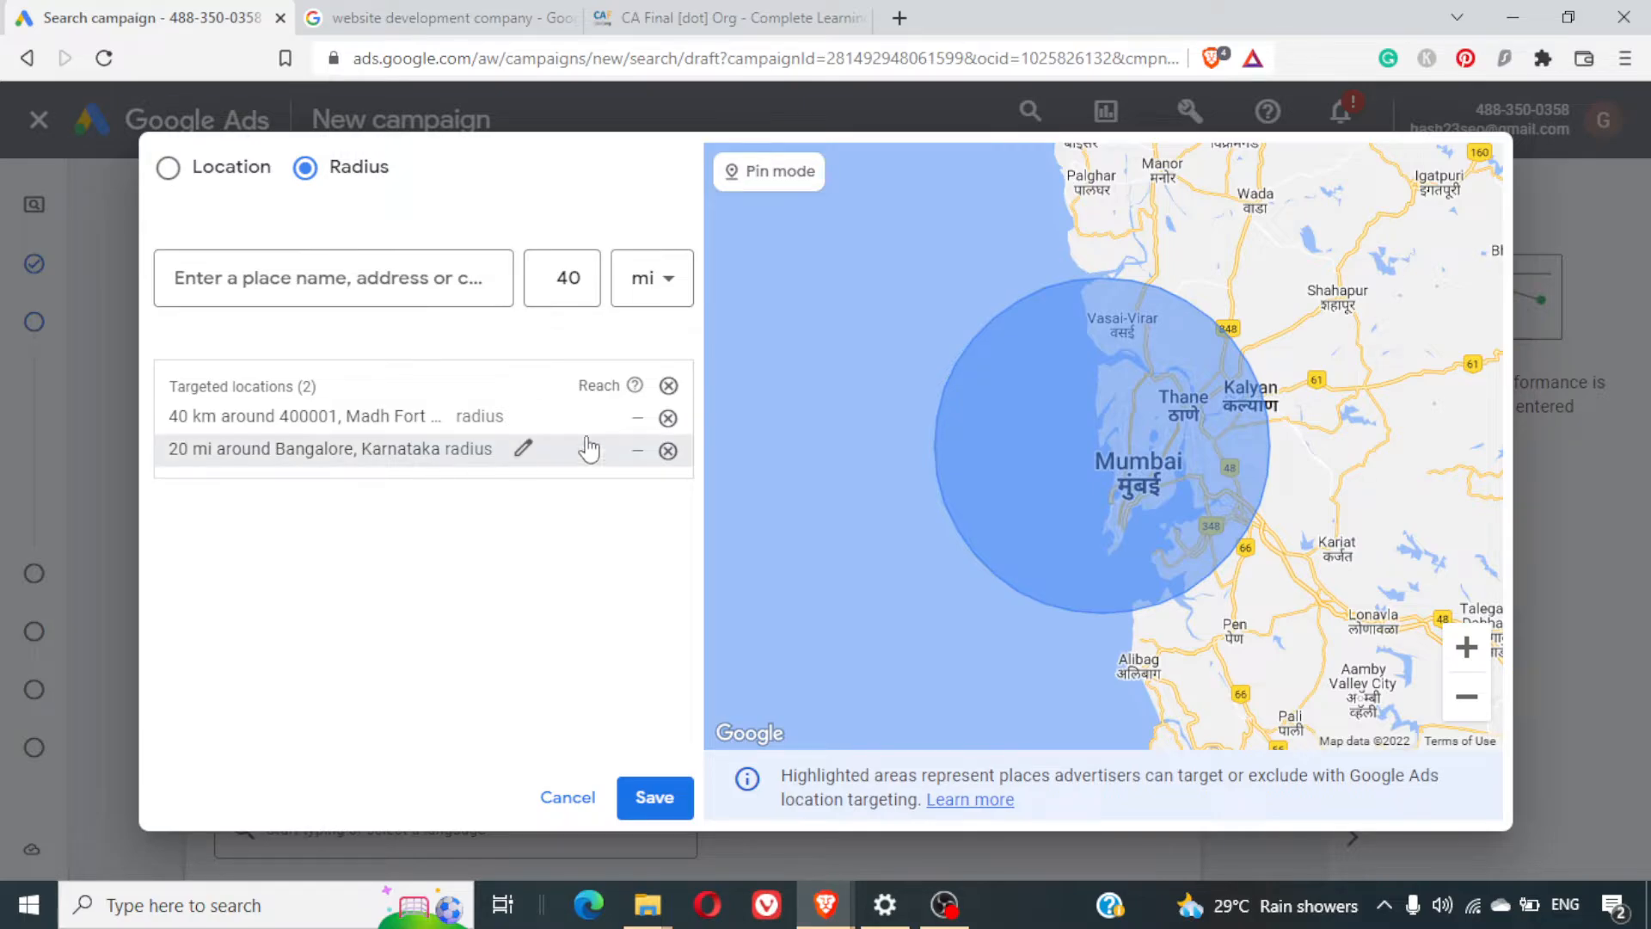
{"action": "left_click", "coordinate": [563, 798]}
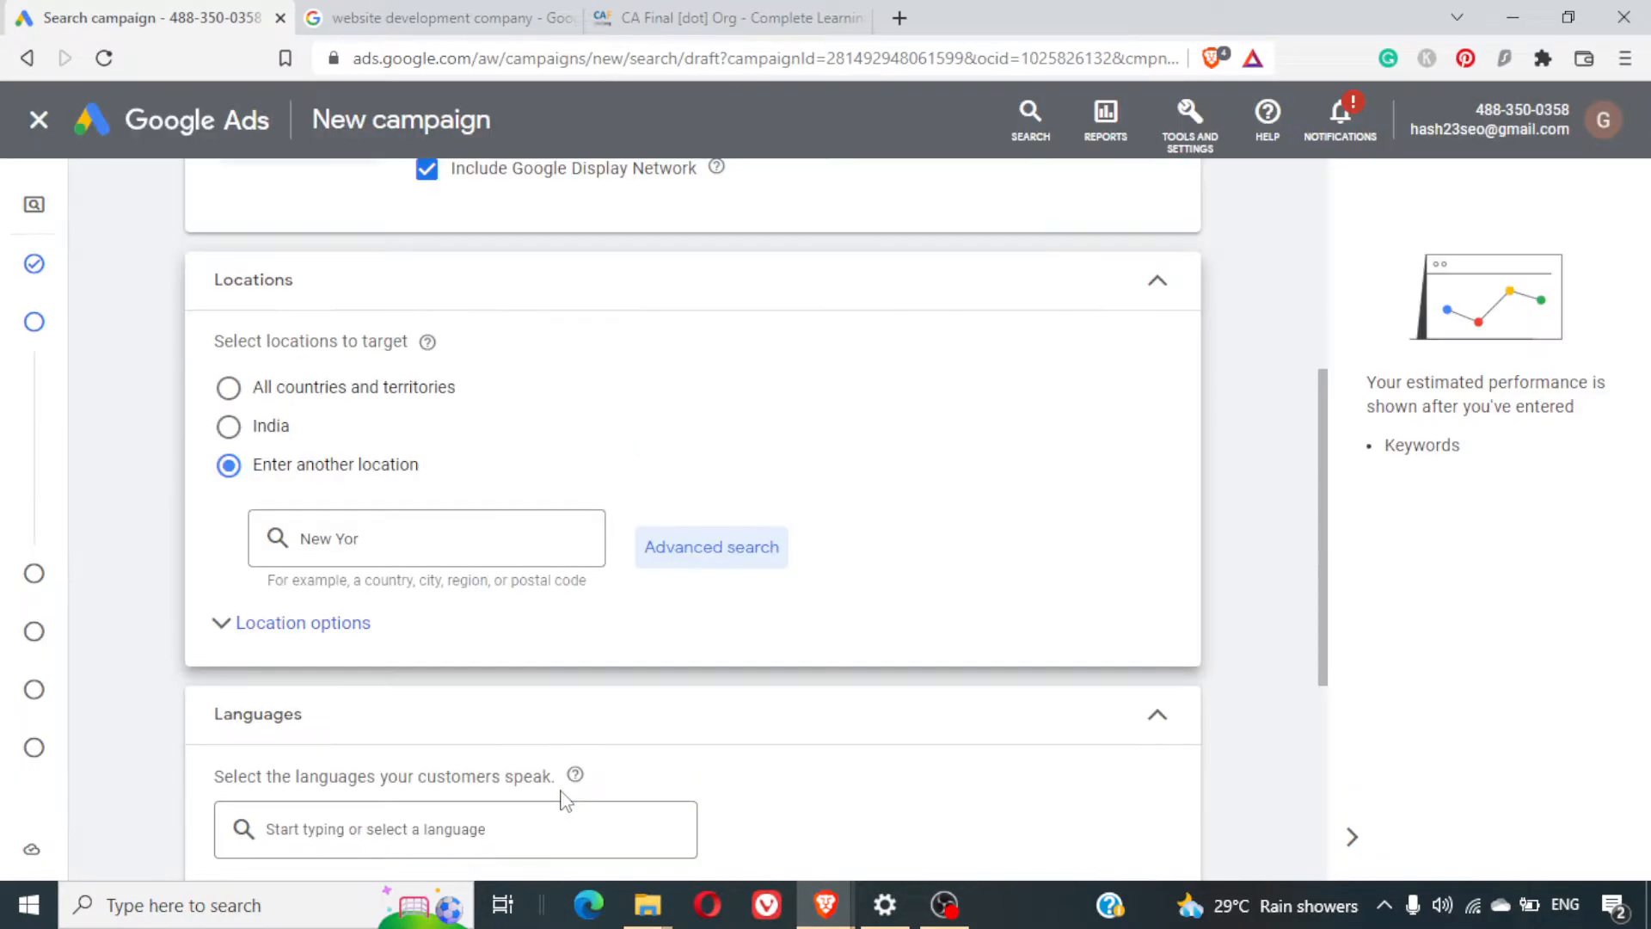
Set the campaign's location targeting to India
{"action": "left_click", "coordinate": [229, 427]}
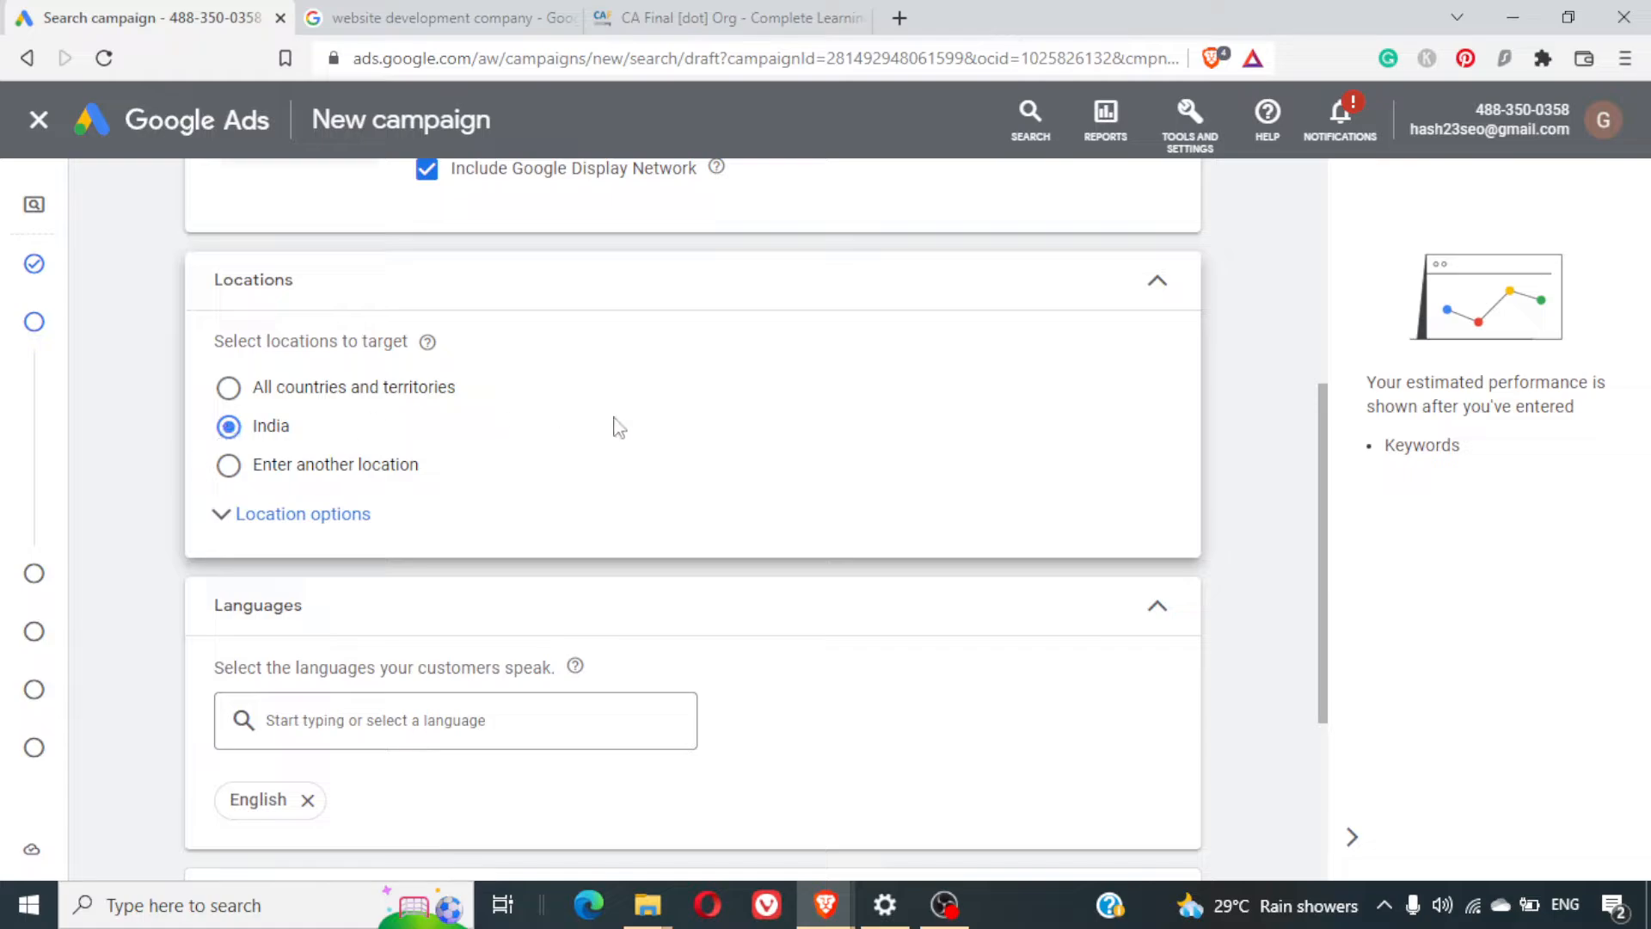
Look through the available customer languages and select All languages
{"action": "scroll", "coordinate": [617, 427], "scroll_direction": "down", "scroll_amount": 3}
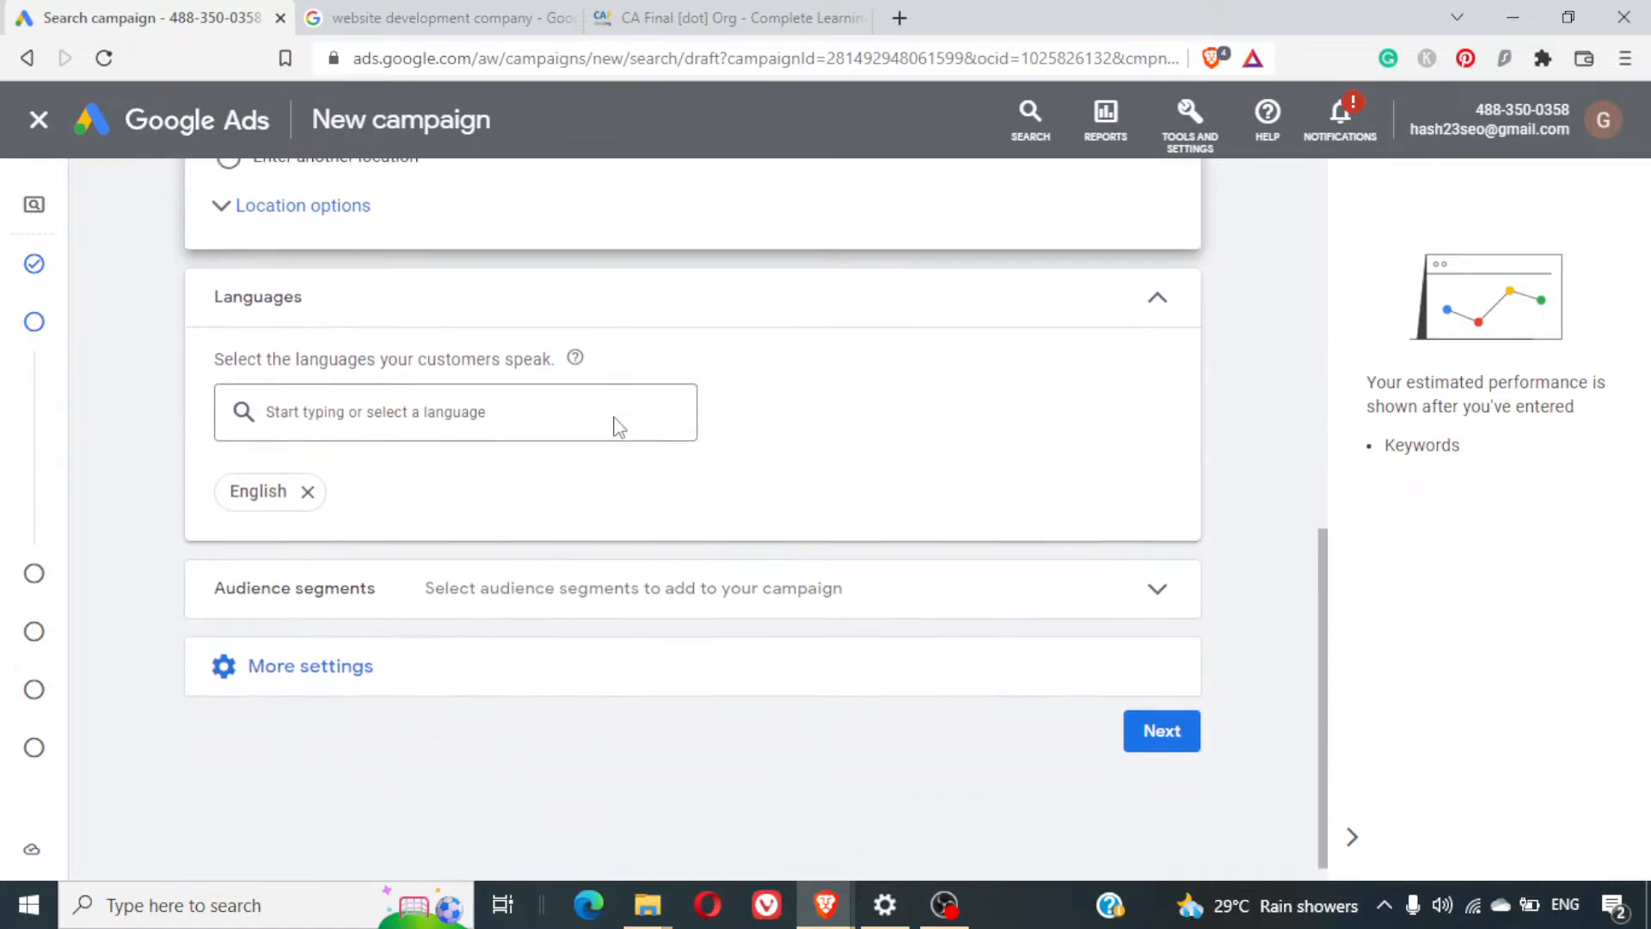
{"action": "left_click", "coordinate": [479, 411]}
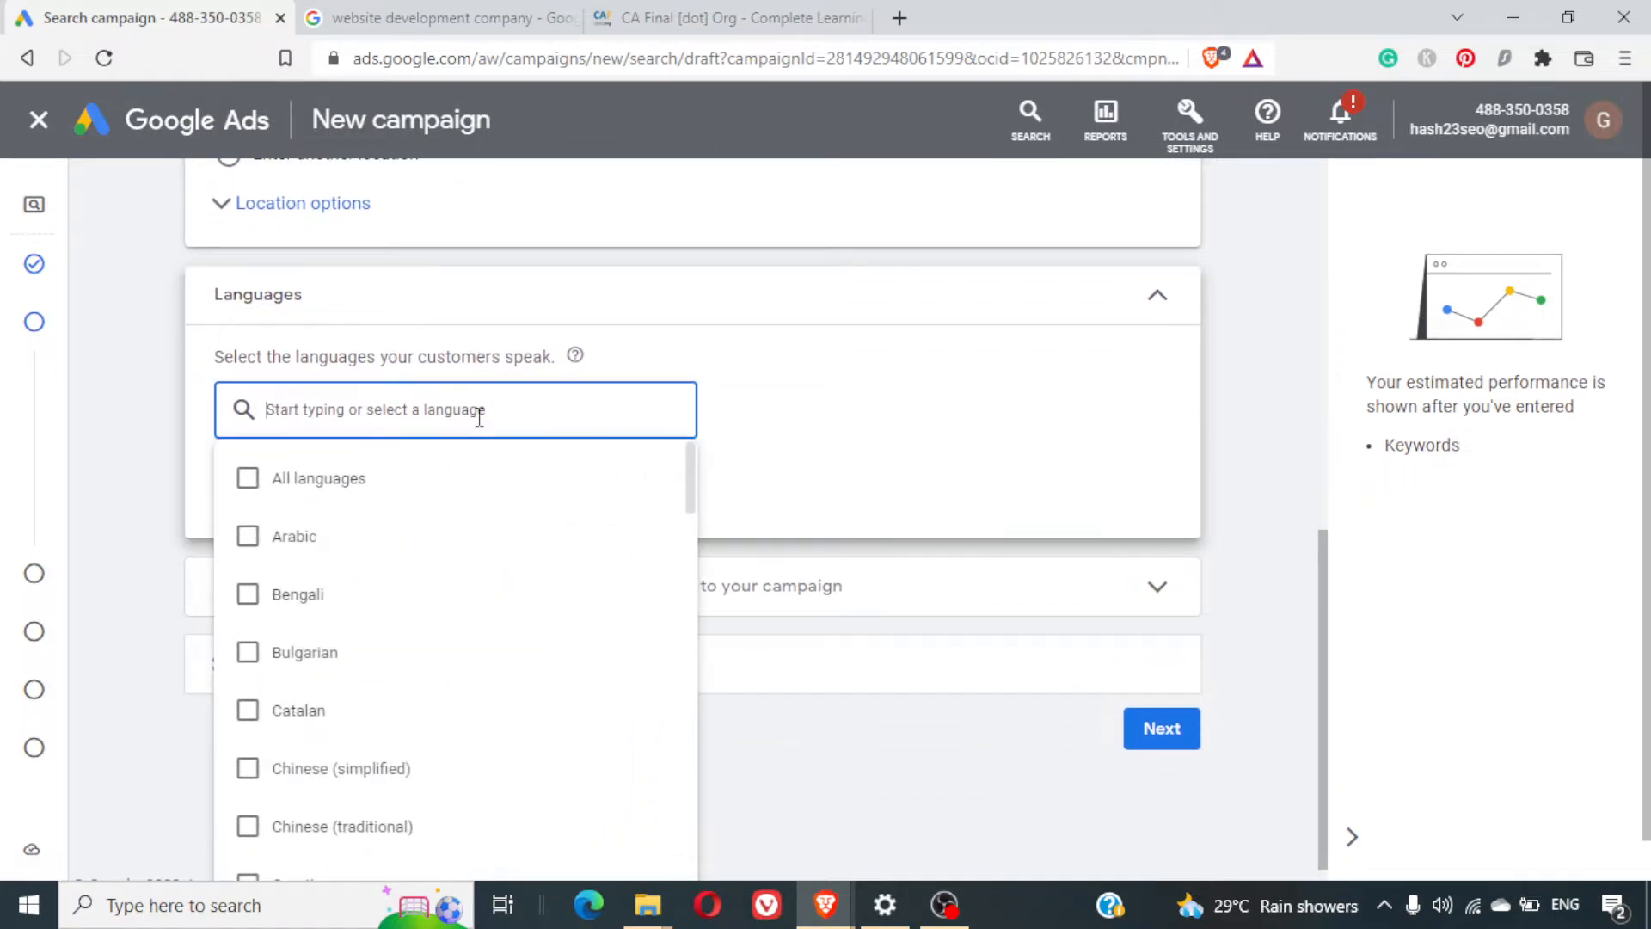
{"action": "scroll", "coordinate": [479, 428], "scroll_direction": "down", "scroll_amount": 3}
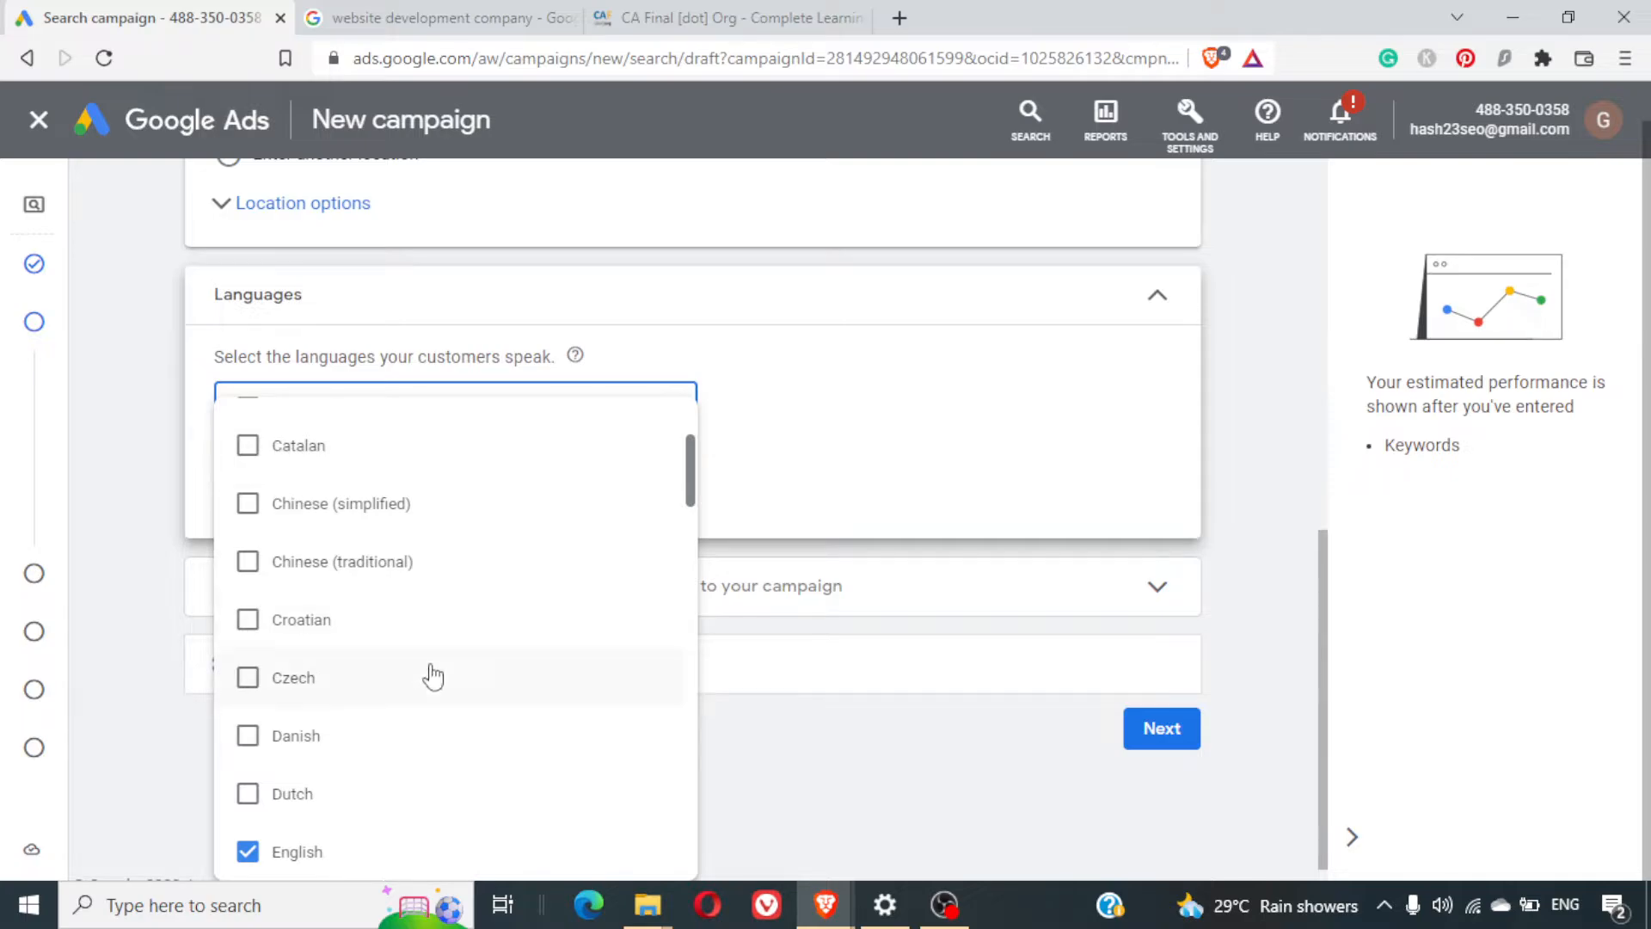
{"action": "scroll", "coordinate": [432, 676], "scroll_direction": "down", "scroll_amount": 8}
{"action": "scroll", "coordinate": [433, 676], "scroll_direction": "down", "scroll_amount": 10}
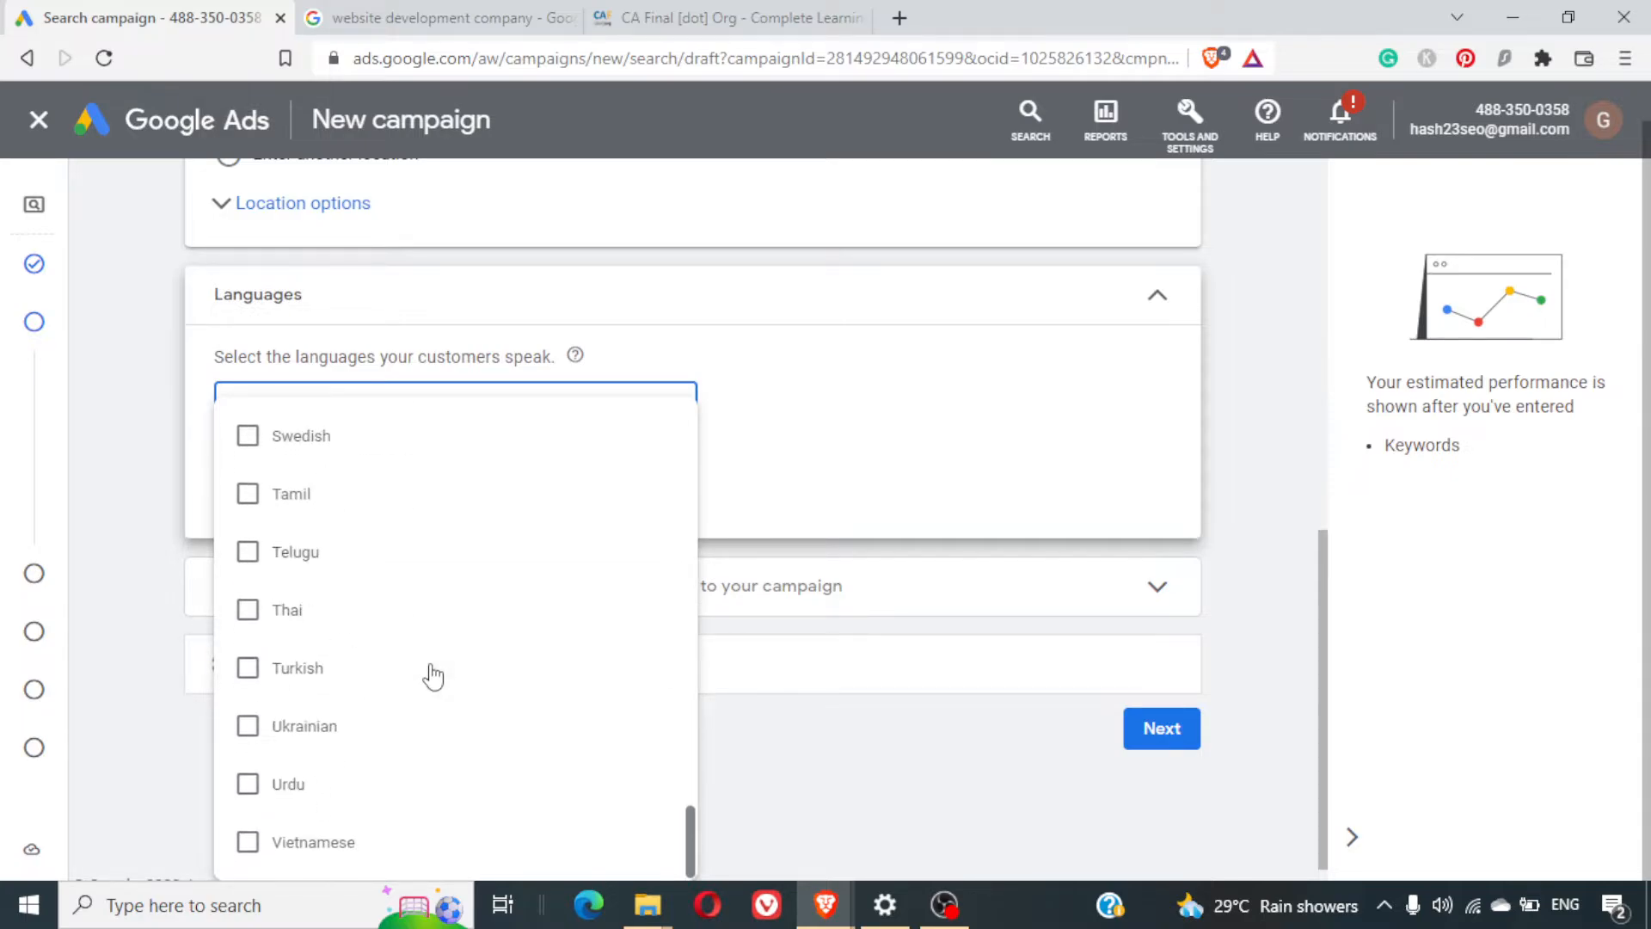
{"action": "scroll", "coordinate": [433, 676], "scroll_direction": "up", "scroll_amount": 20}
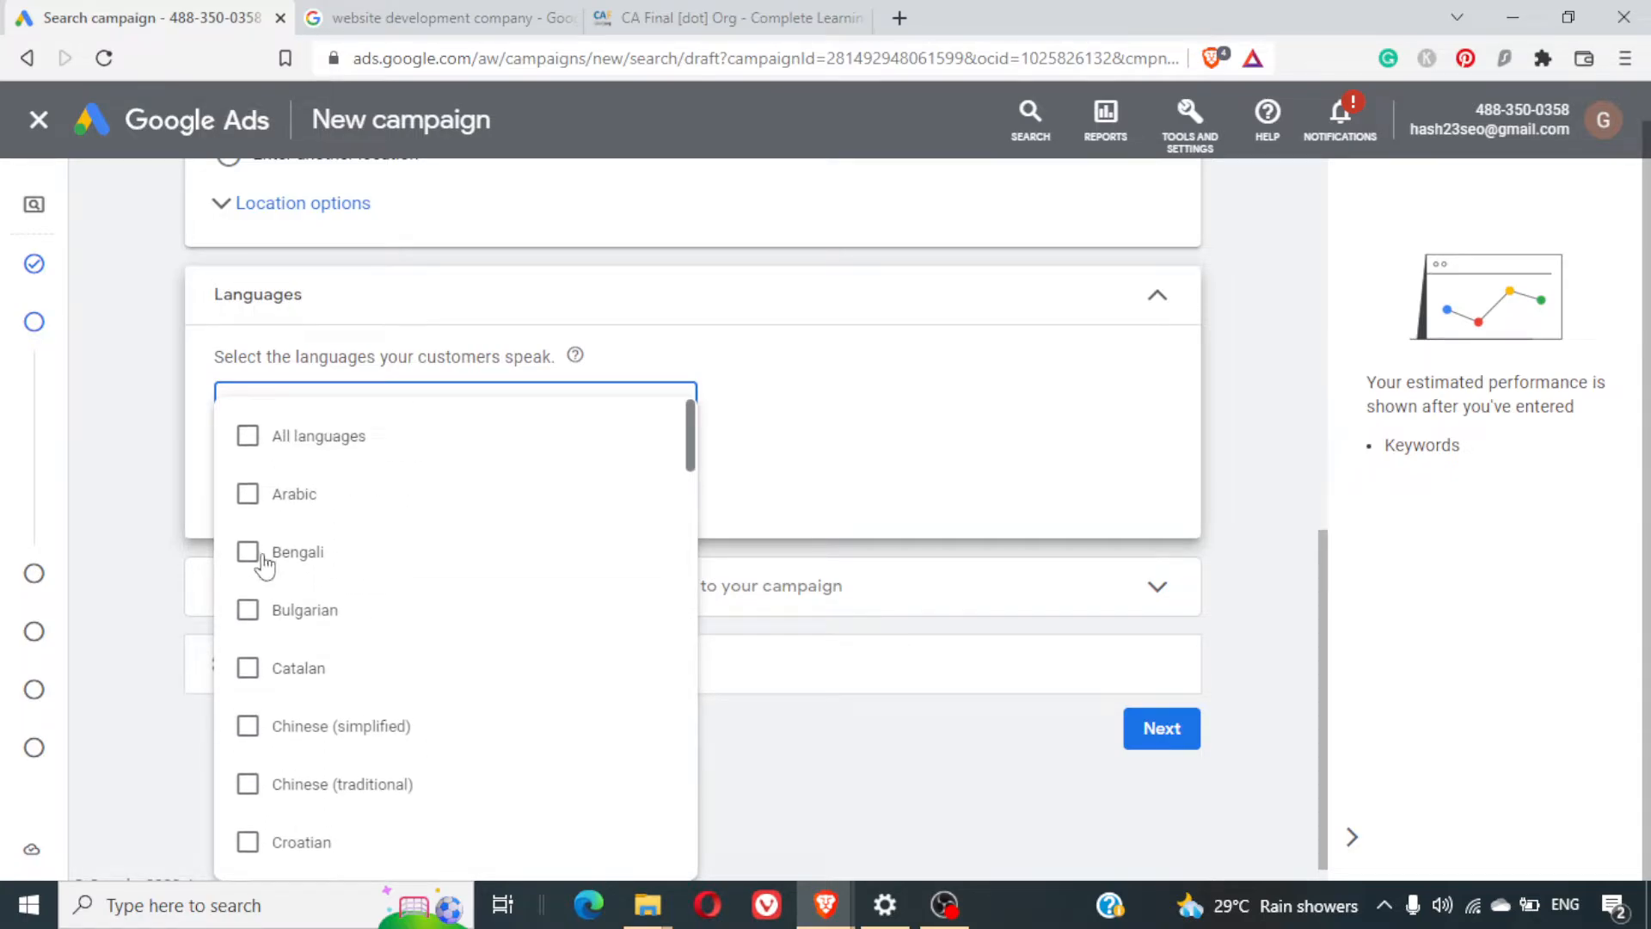
{"action": "left_click", "coordinate": [251, 438]}
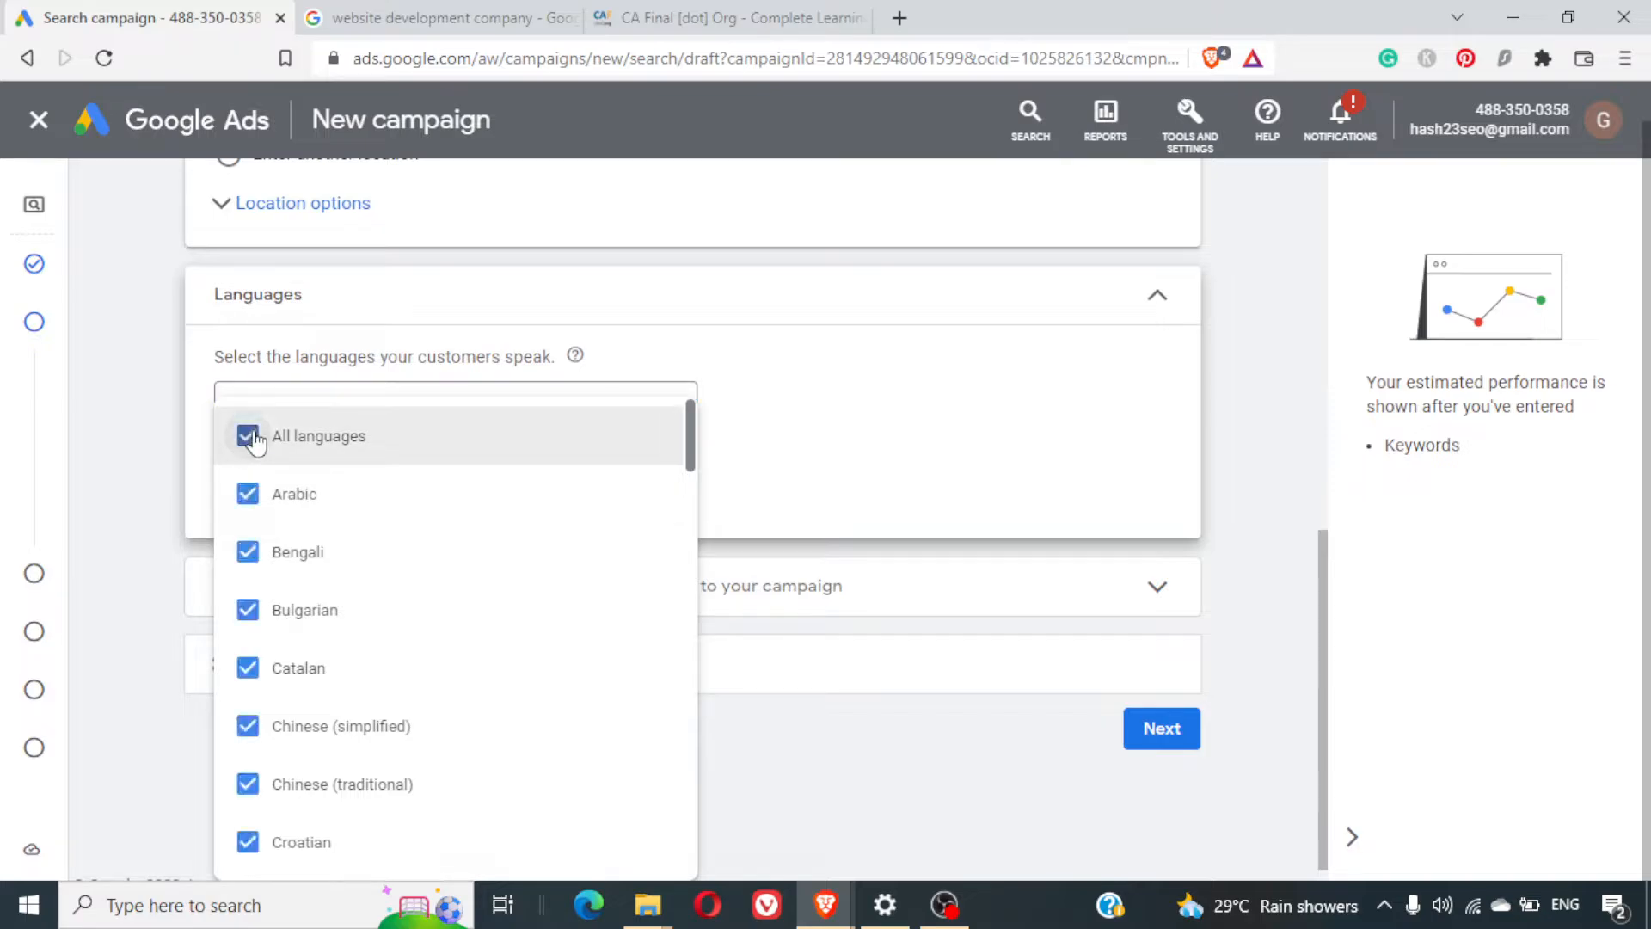
{"action": "left_click", "coordinate": [866, 424]}
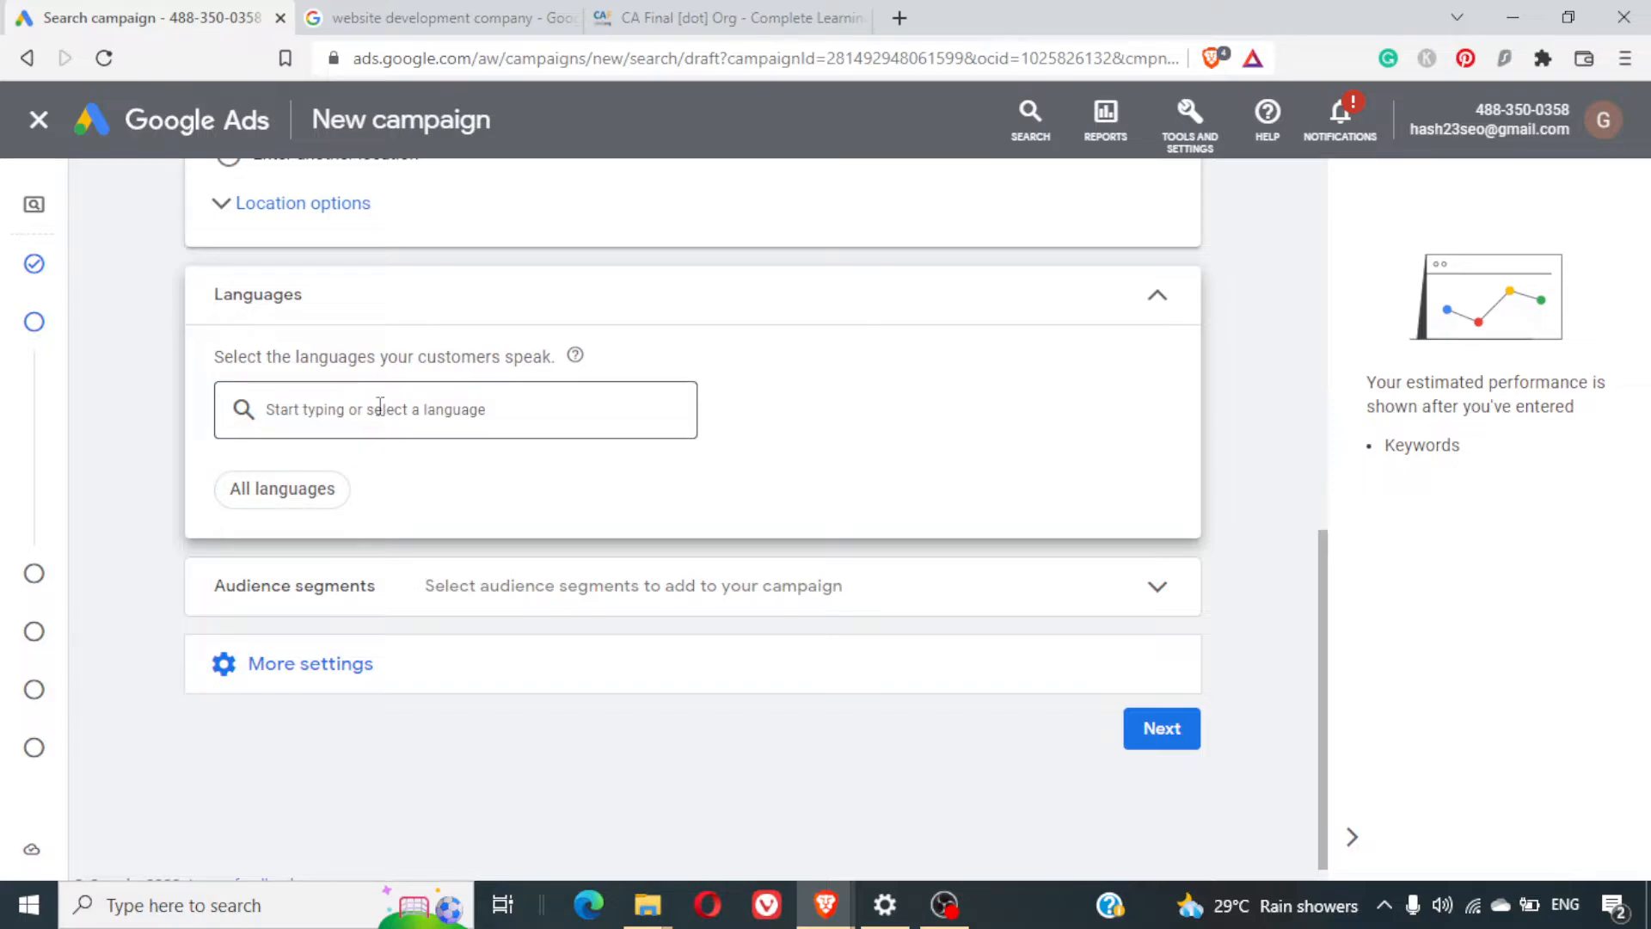
Clear the All languages selection and set English as the campaign's only customer language
{"action": "left_click", "coordinate": [448, 409]}
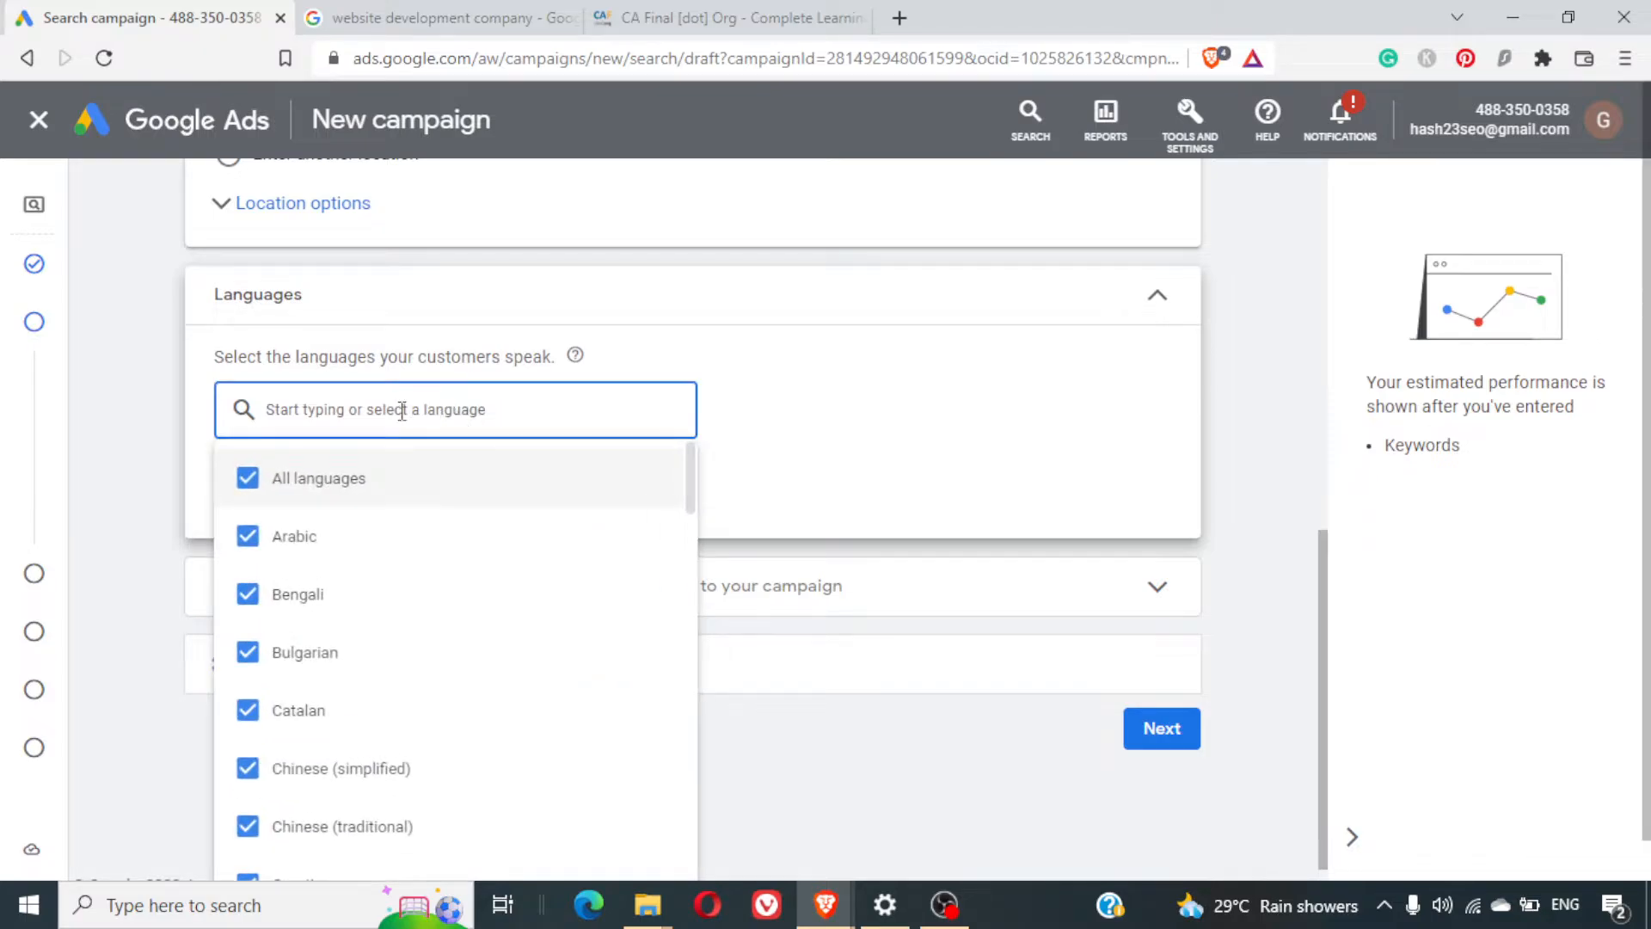
{"action": "left_click", "coordinate": [248, 478]}
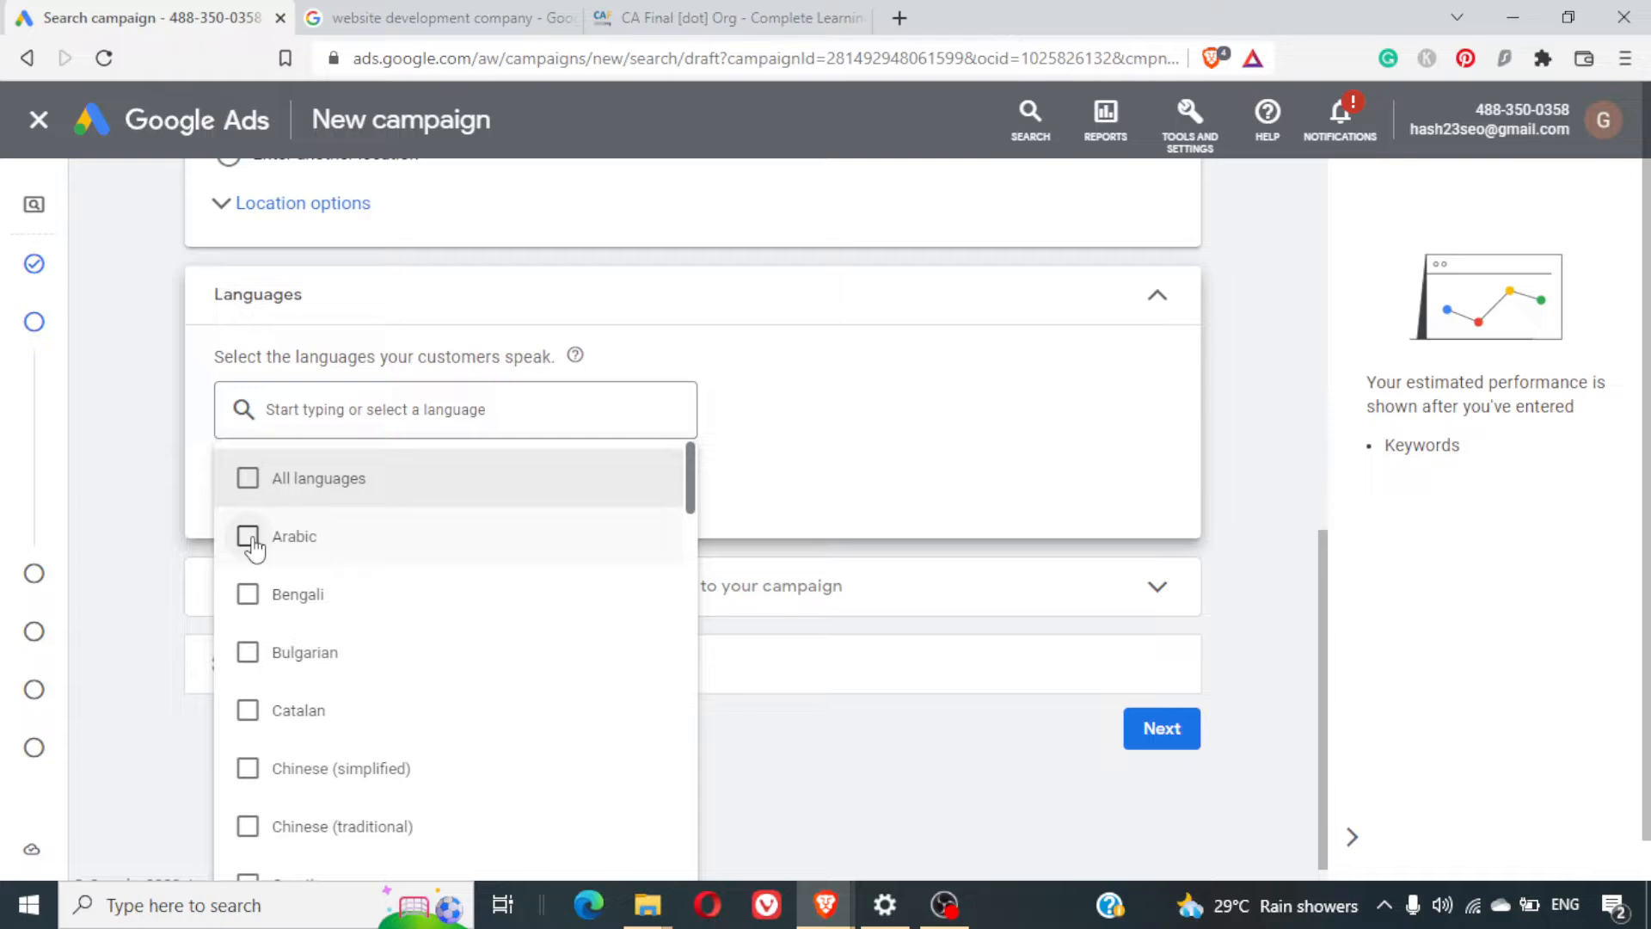
{"action": "left_click", "coordinate": [443, 409]}
{"action": "type", "text": "engage"}
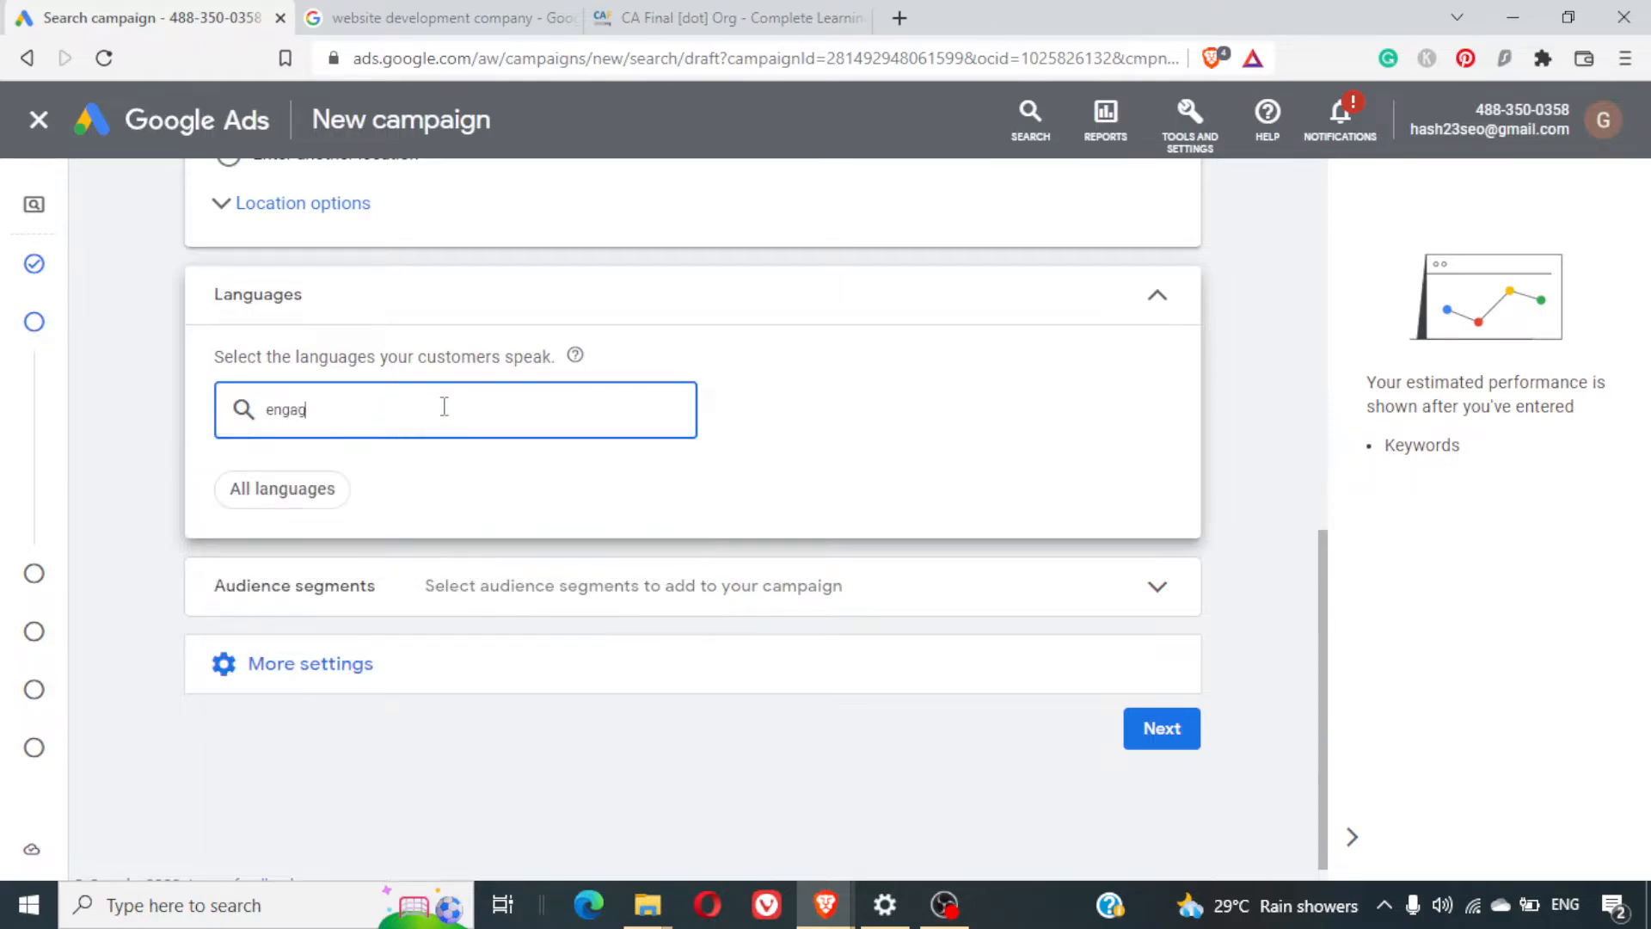
{"action": "key", "text": "BackSpace"}
{"action": "key", "text": "BackSpace"}
{"action": "key", "text": "BackSpace"}
{"action": "type", "text": "lish"}
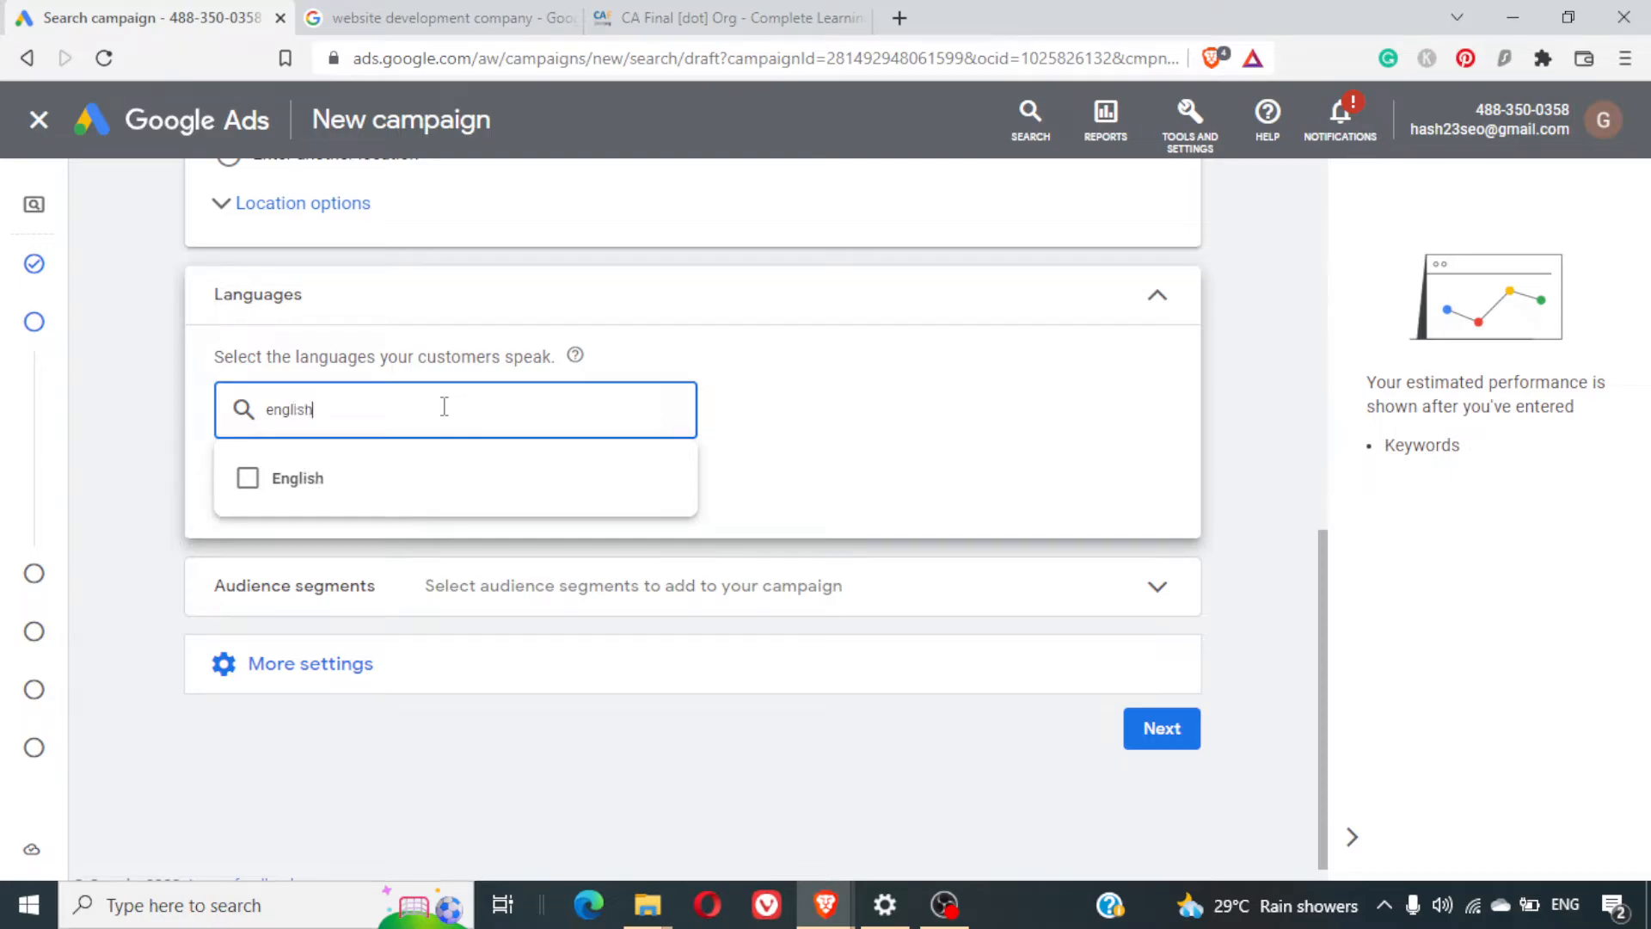
{"action": "left_click", "coordinate": [248, 478]}
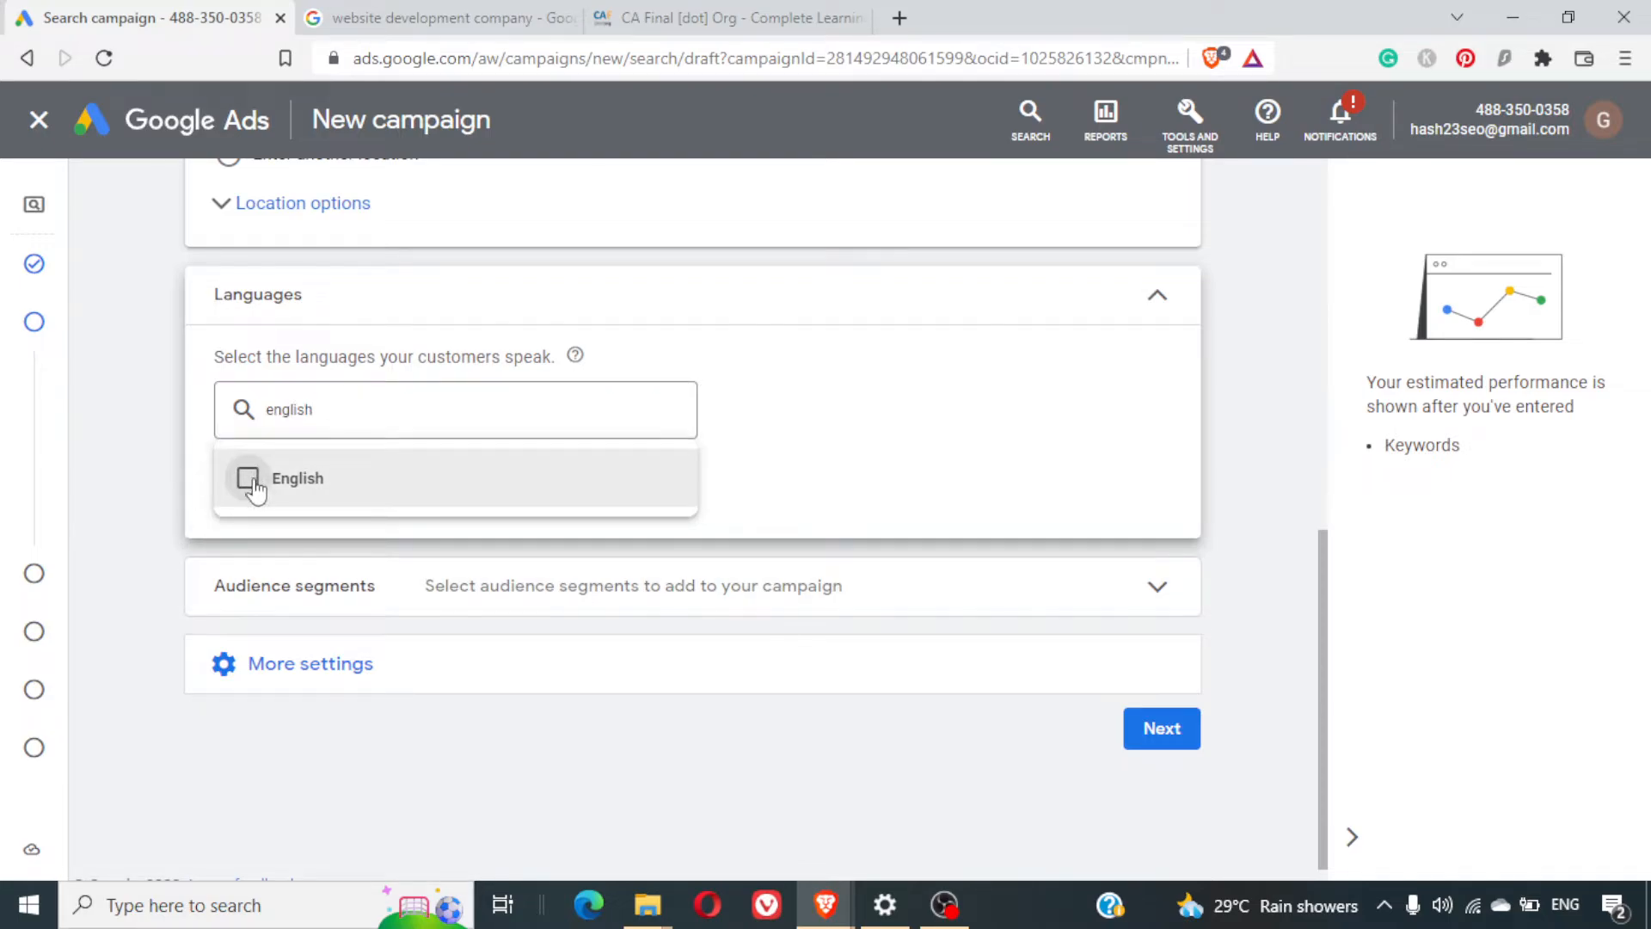
{"action": "left_click", "coordinate": [970, 430]}
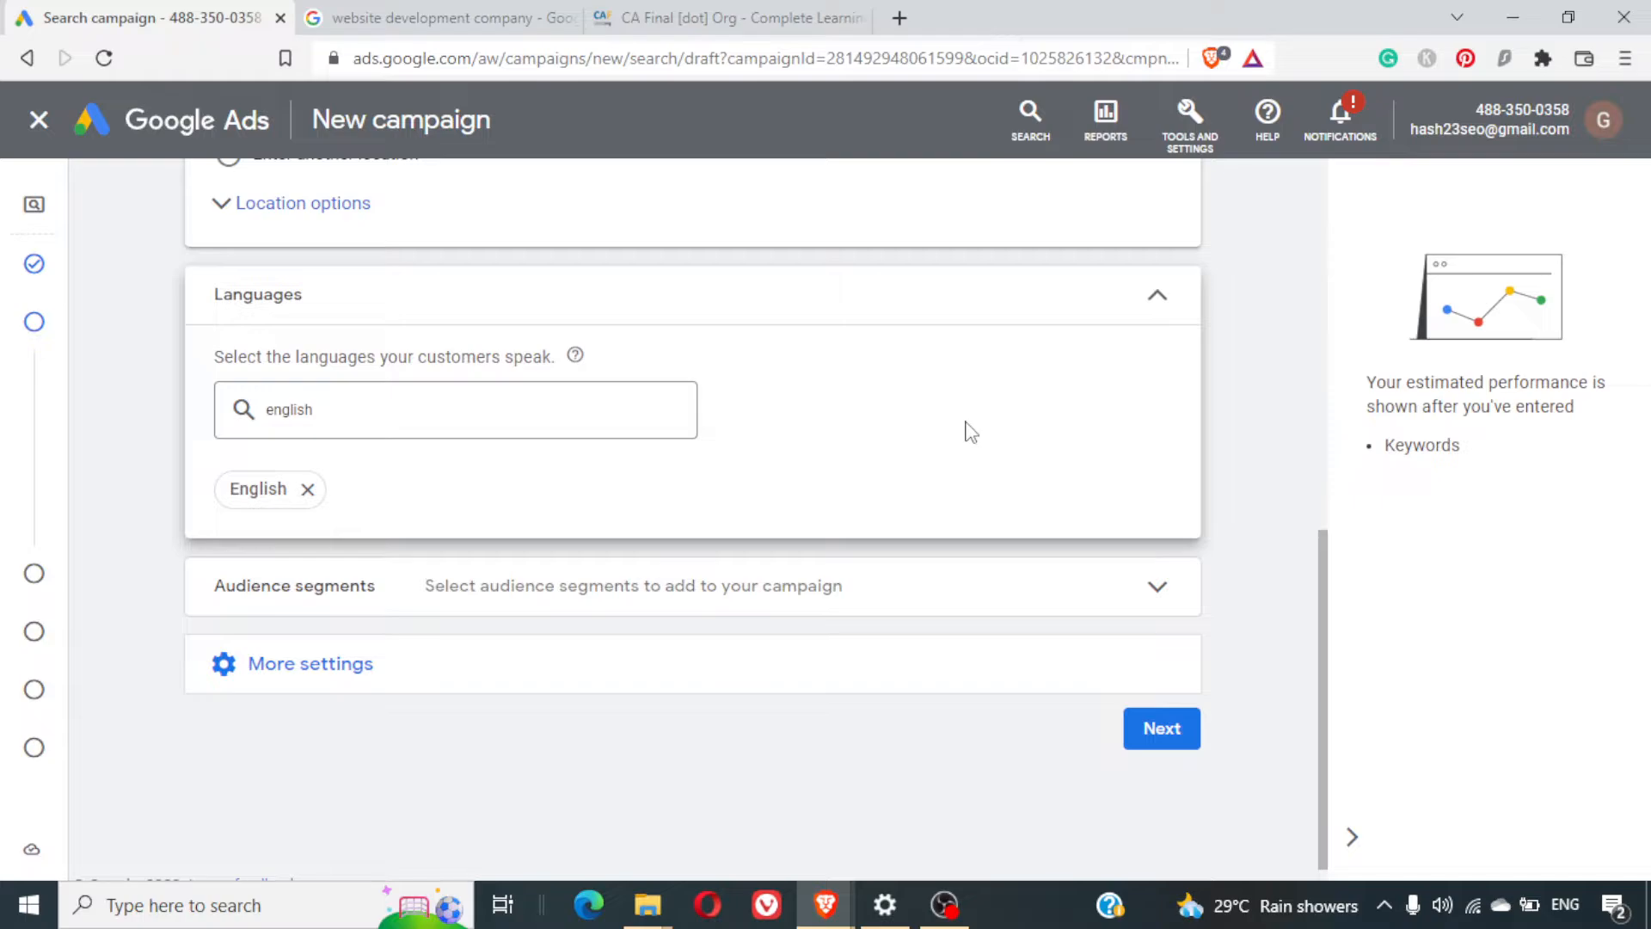
Expand the audience segments settings and browse the available segment categories
{"action": "scroll", "coordinate": [929, 499], "scroll_direction": "down", "scroll_amount": 2}
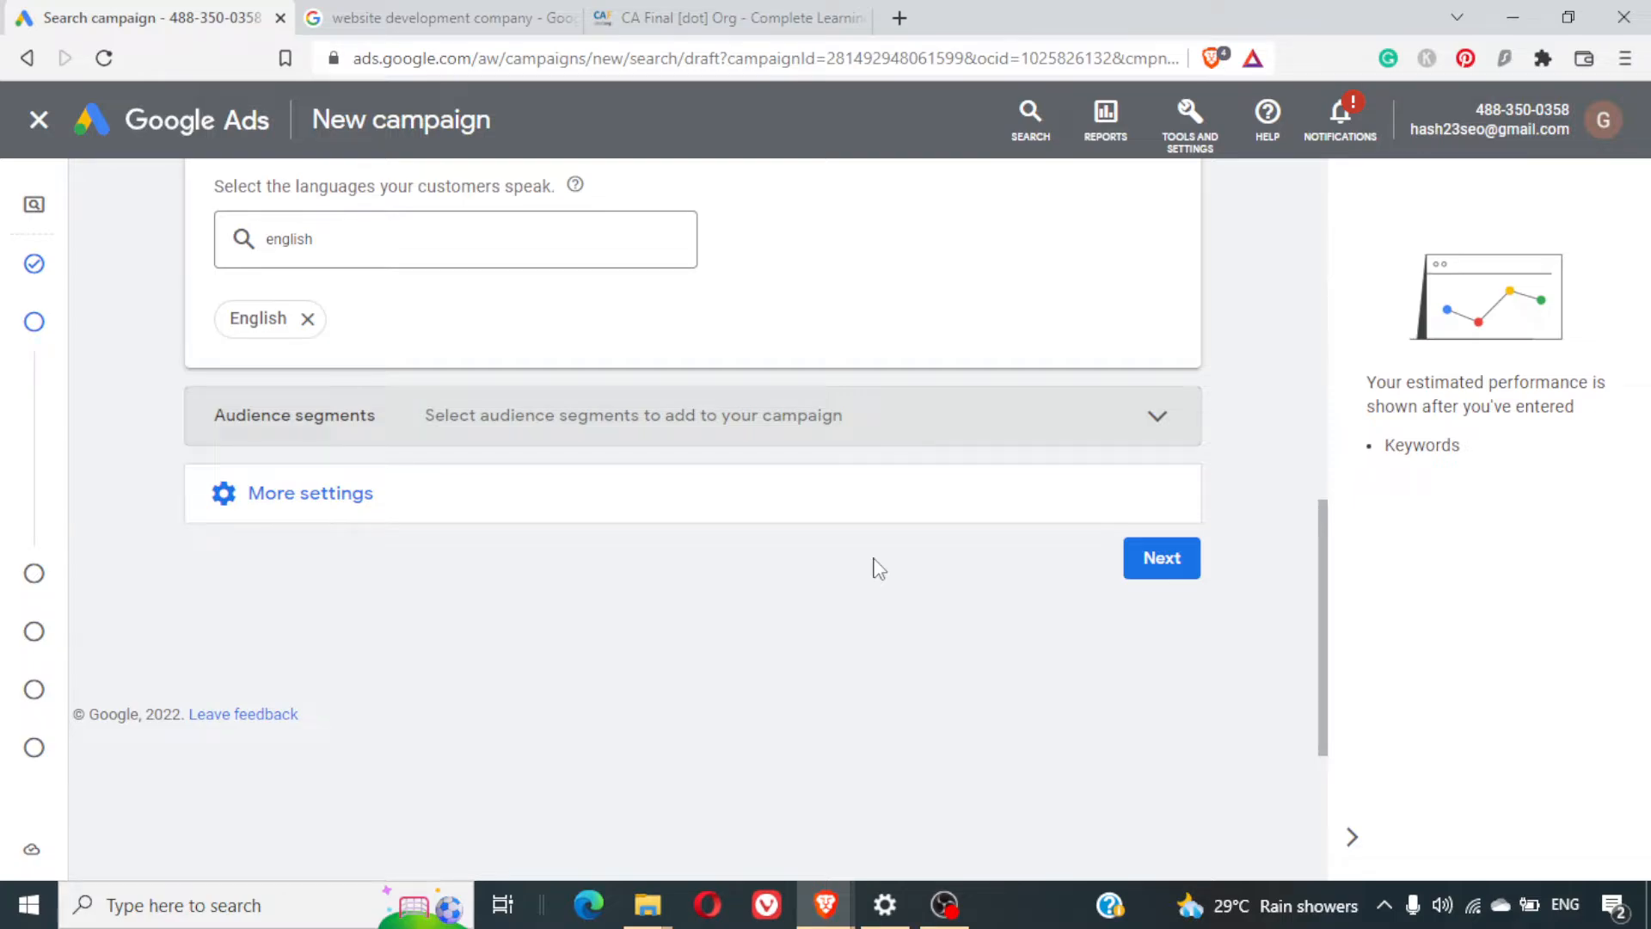
{"action": "left_click", "coordinate": [628, 421]}
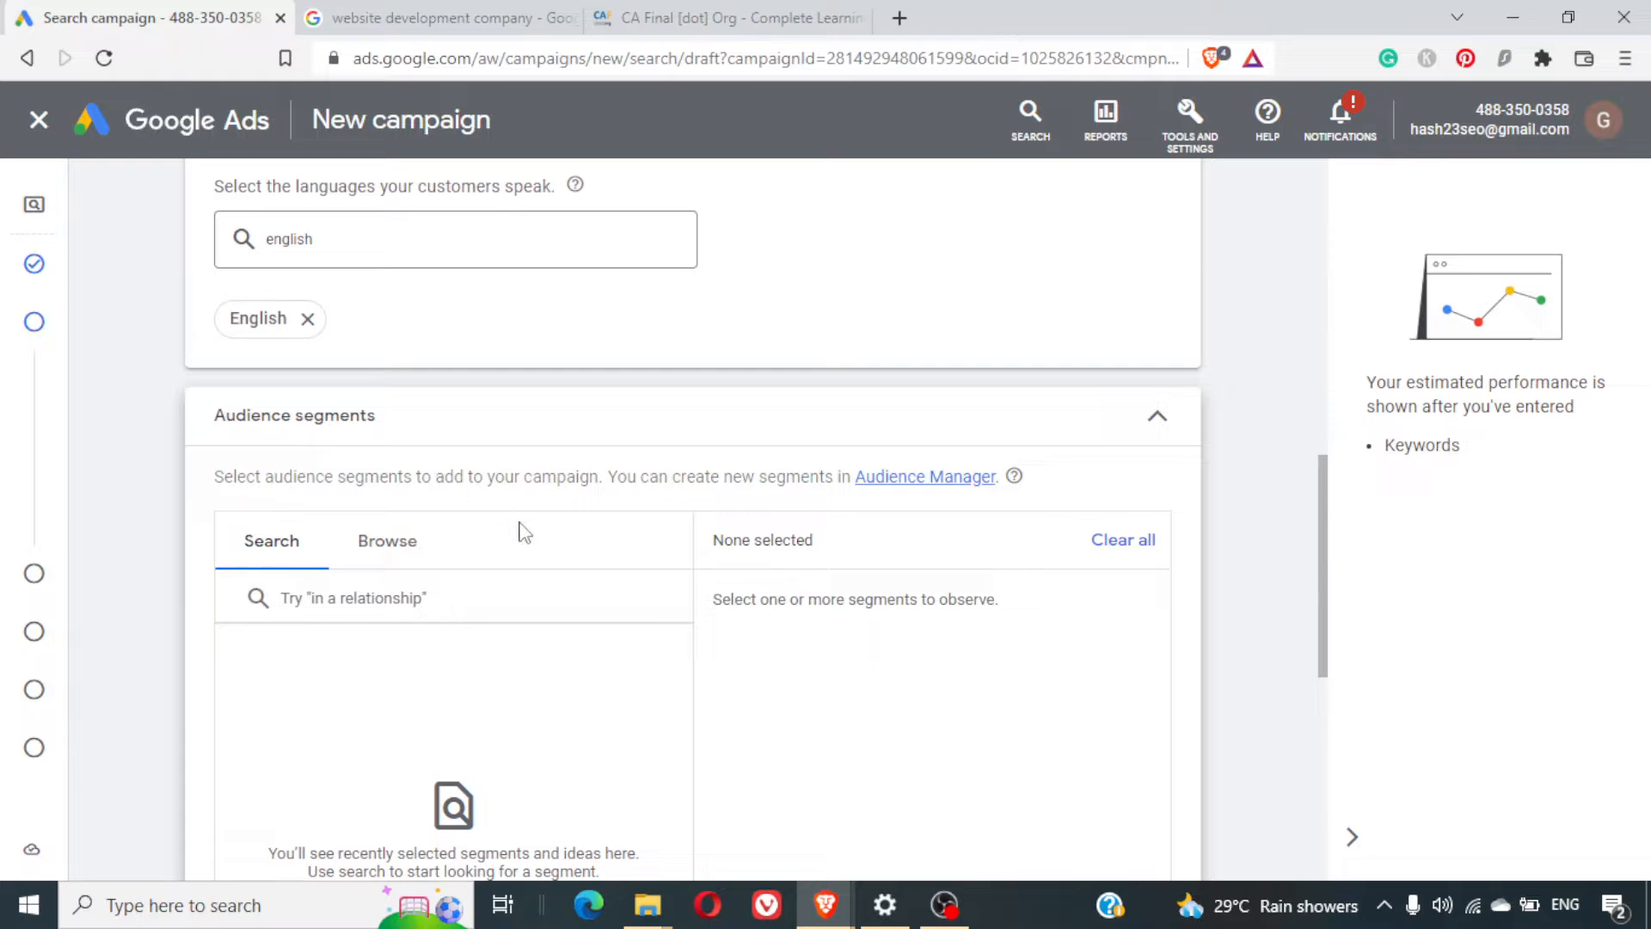
{"action": "left_click", "coordinate": [374, 564]}
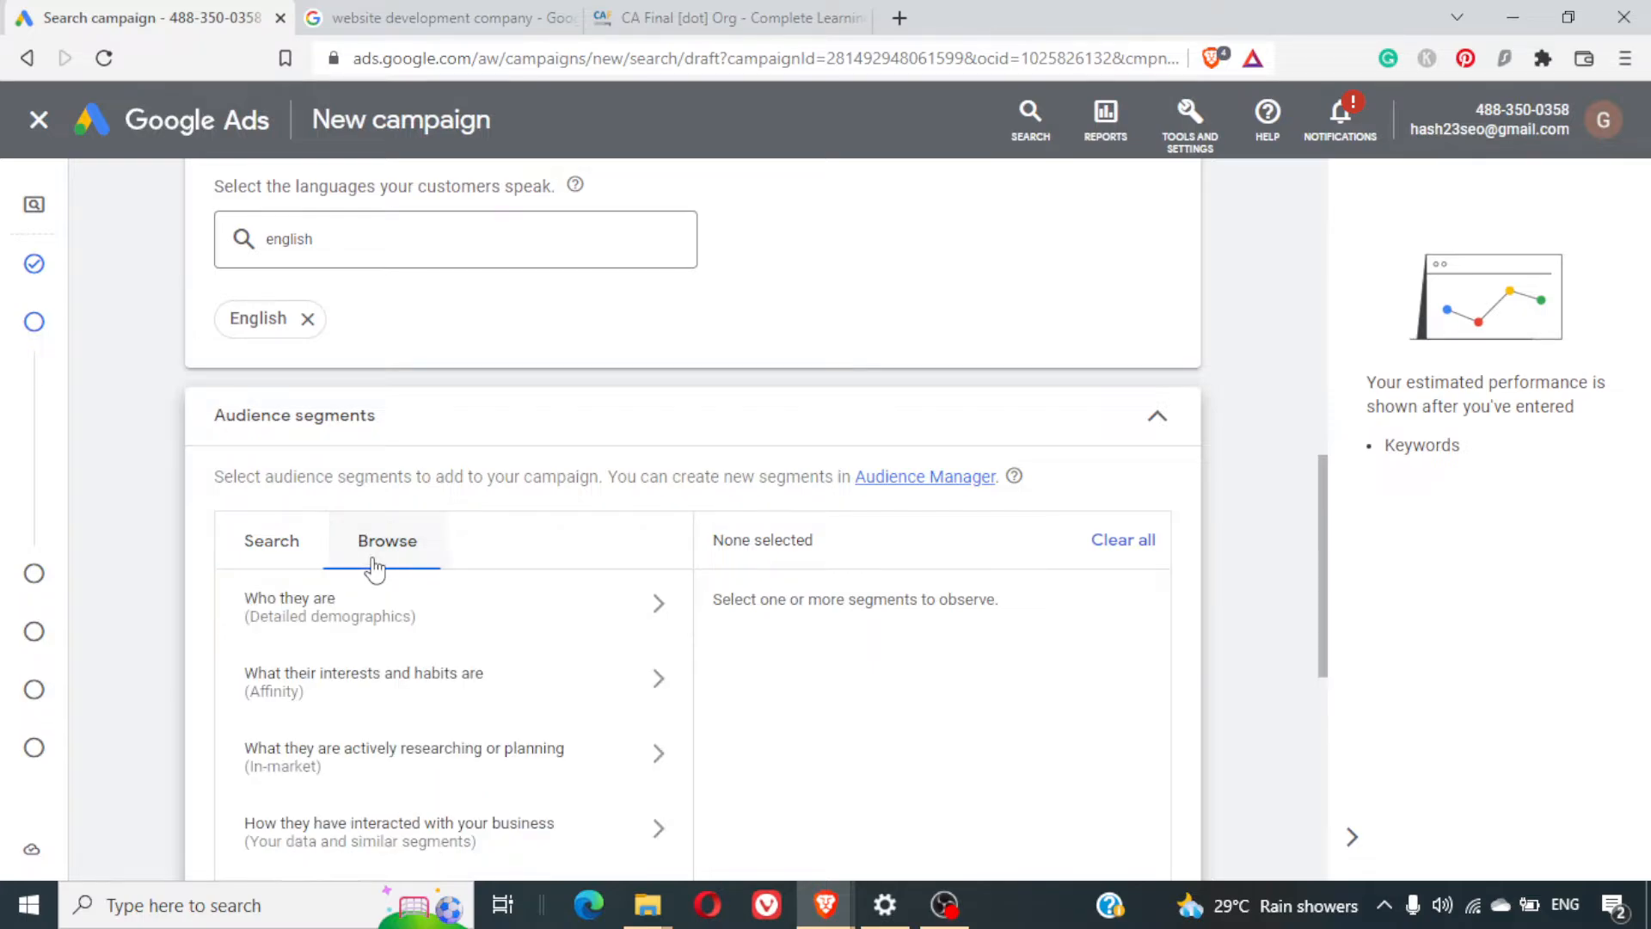
{"action": "scroll", "coordinate": [444, 630], "scroll_direction": "down", "scroll_amount": 3}
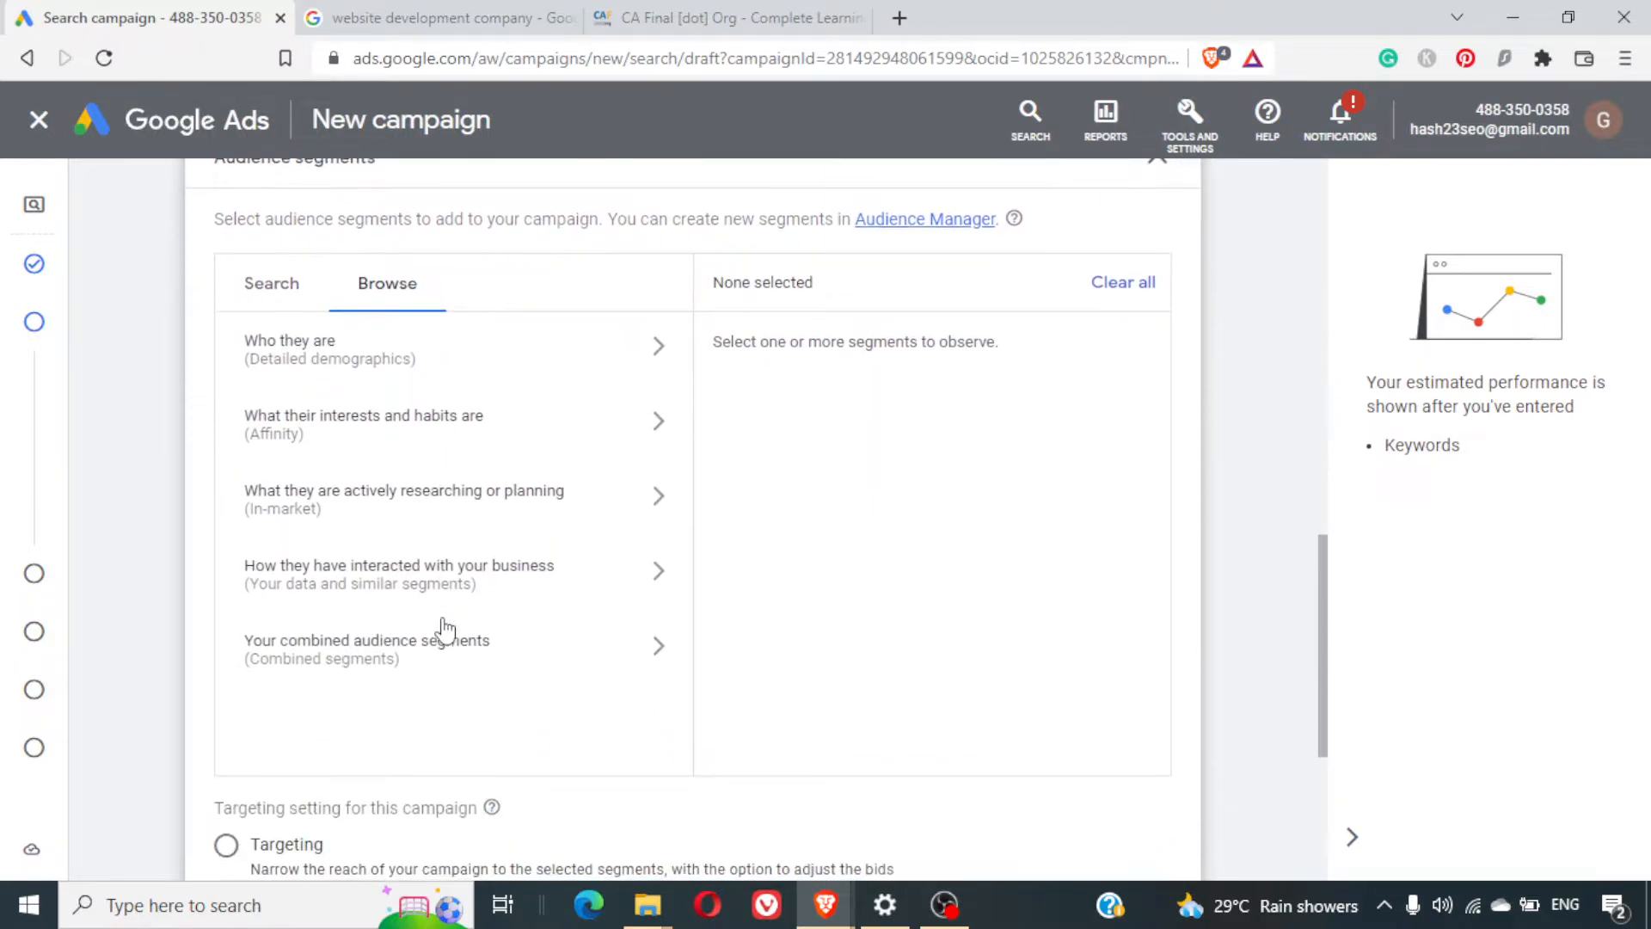
Search the audience segments for "education", review the matching in-market and affinity segments, and clear the search
{"action": "left_click", "coordinate": [261, 292]}
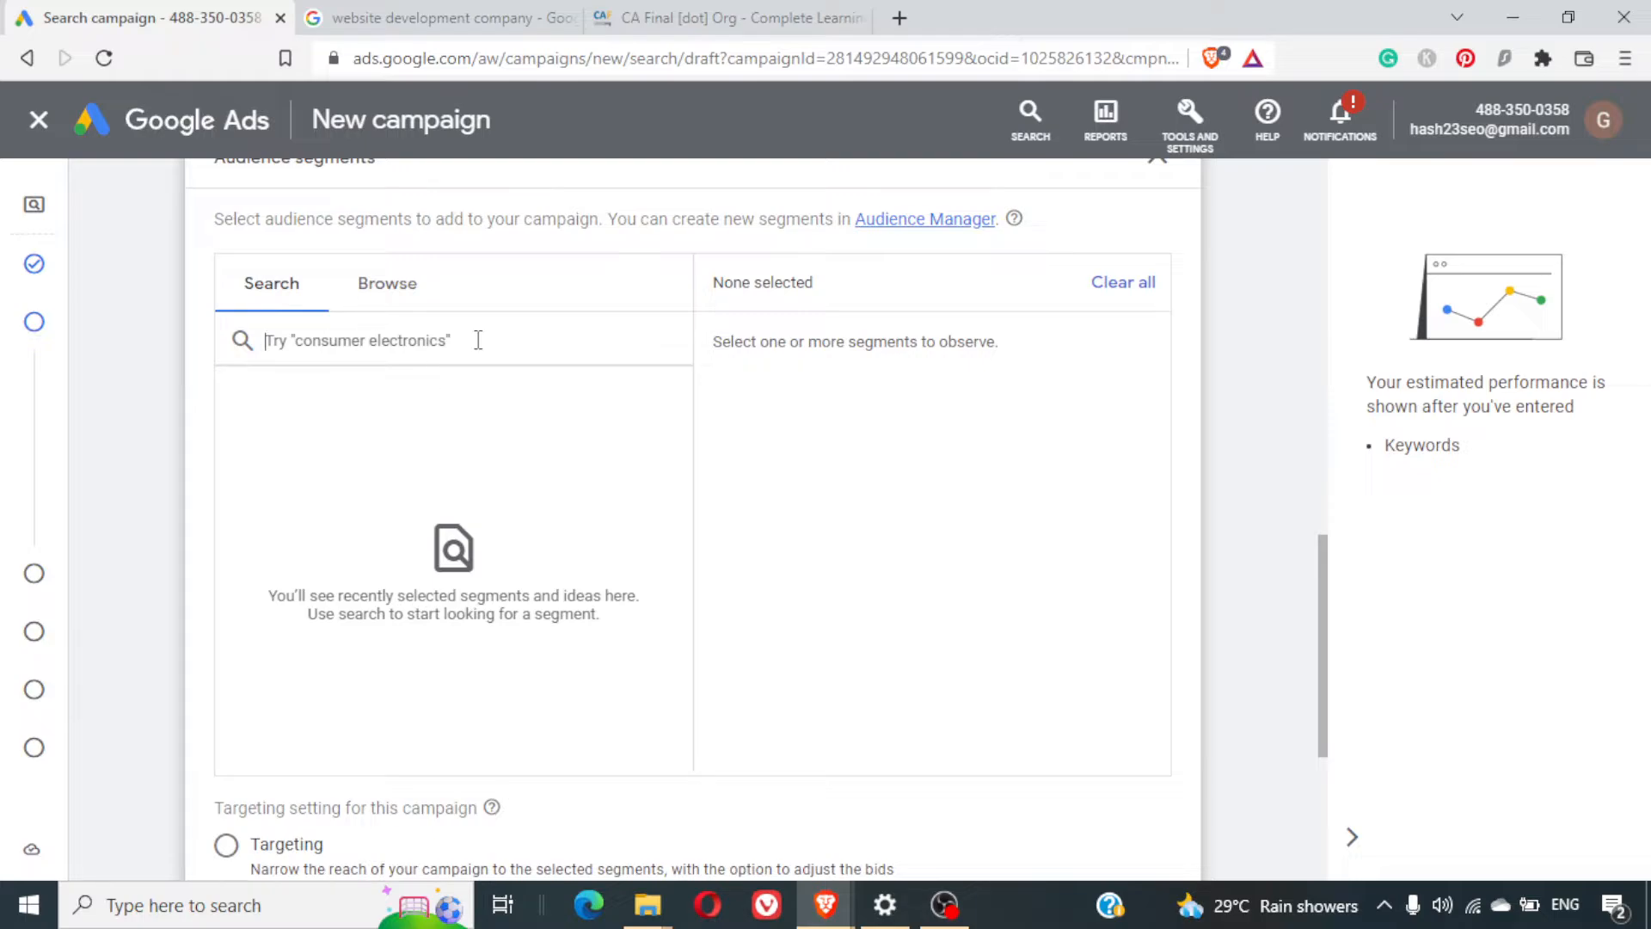
{"action": "type", "text": "education"}
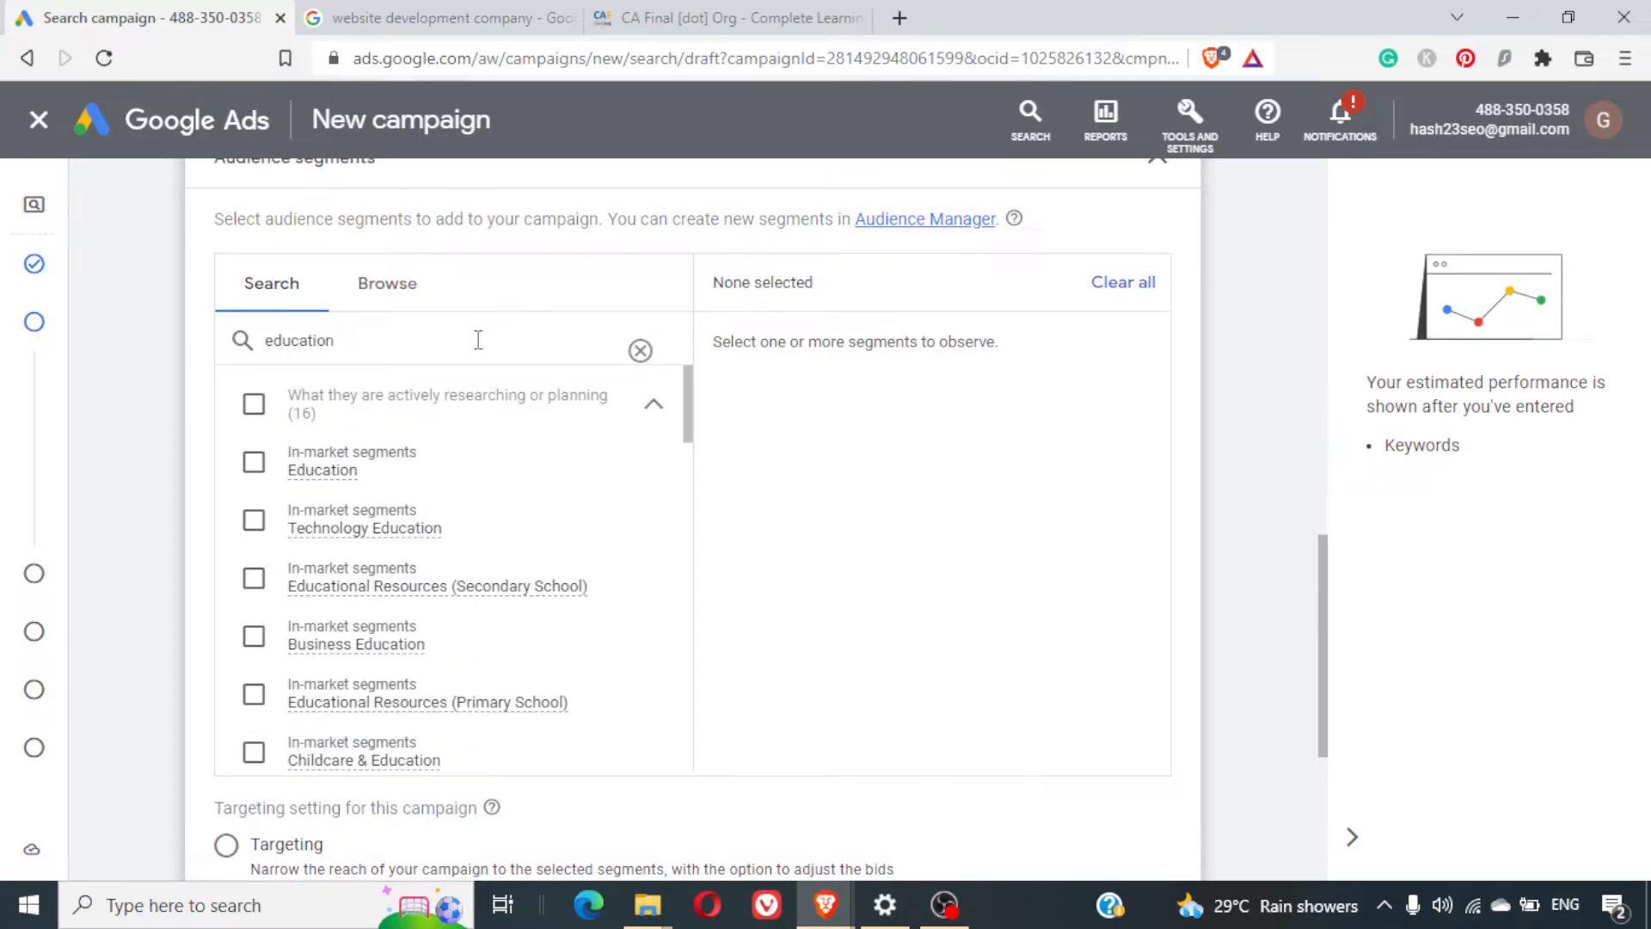
{"action": "mouse_move", "coordinate": [357, 507]}
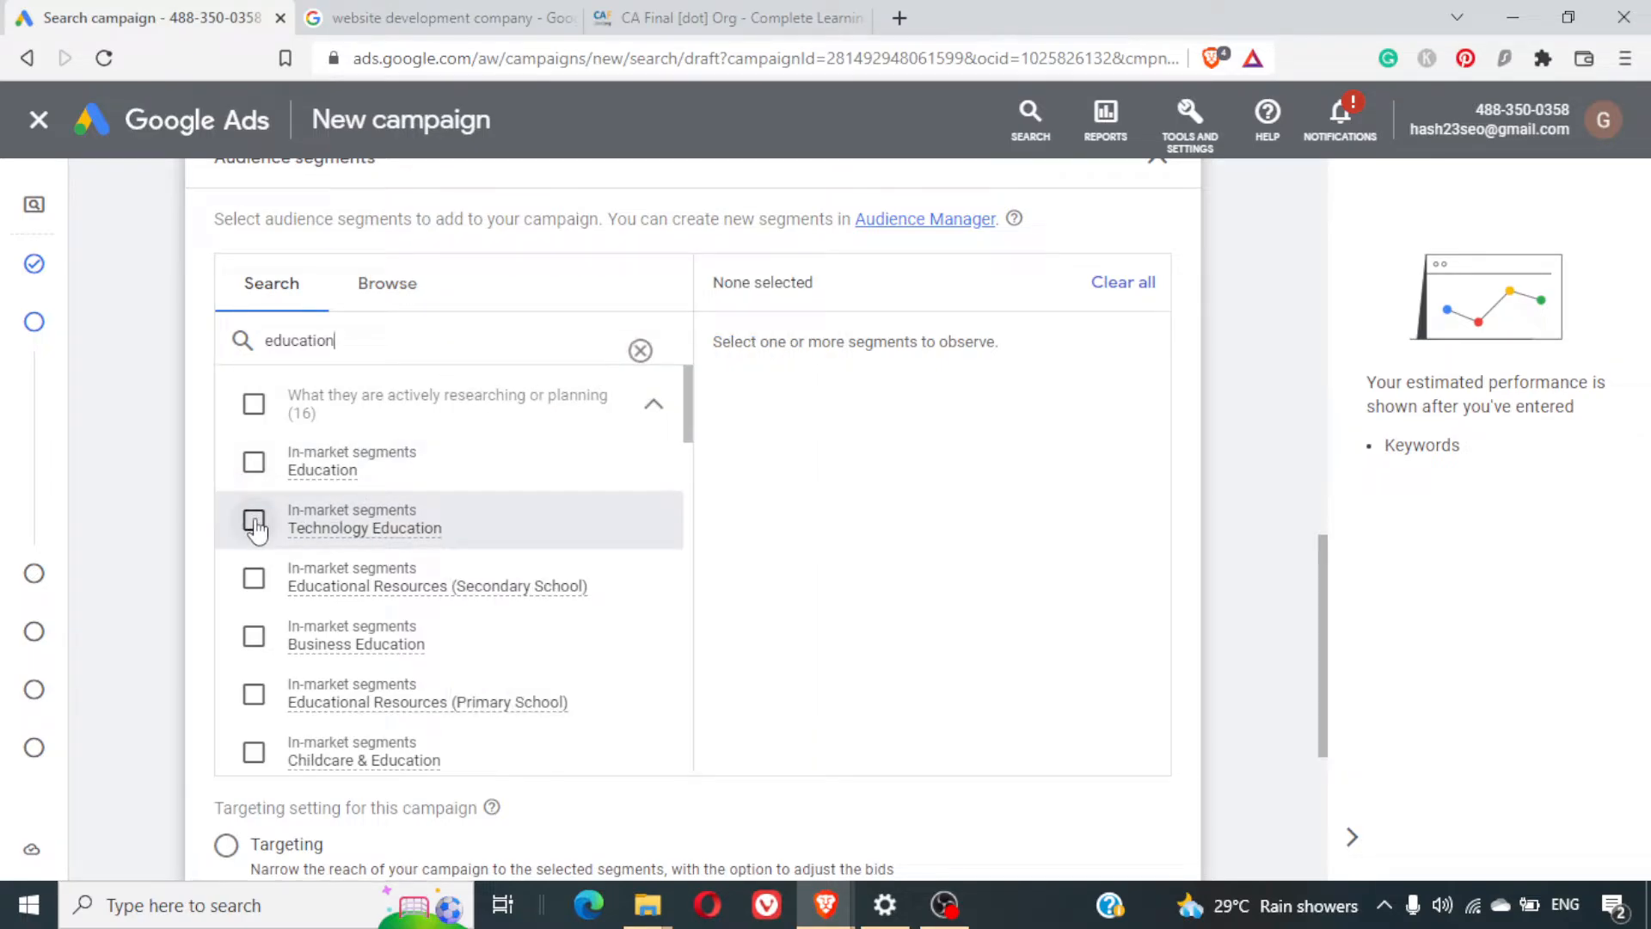
{"action": "scroll", "coordinate": [255, 527], "scroll_direction": "down", "scroll_amount": 2}
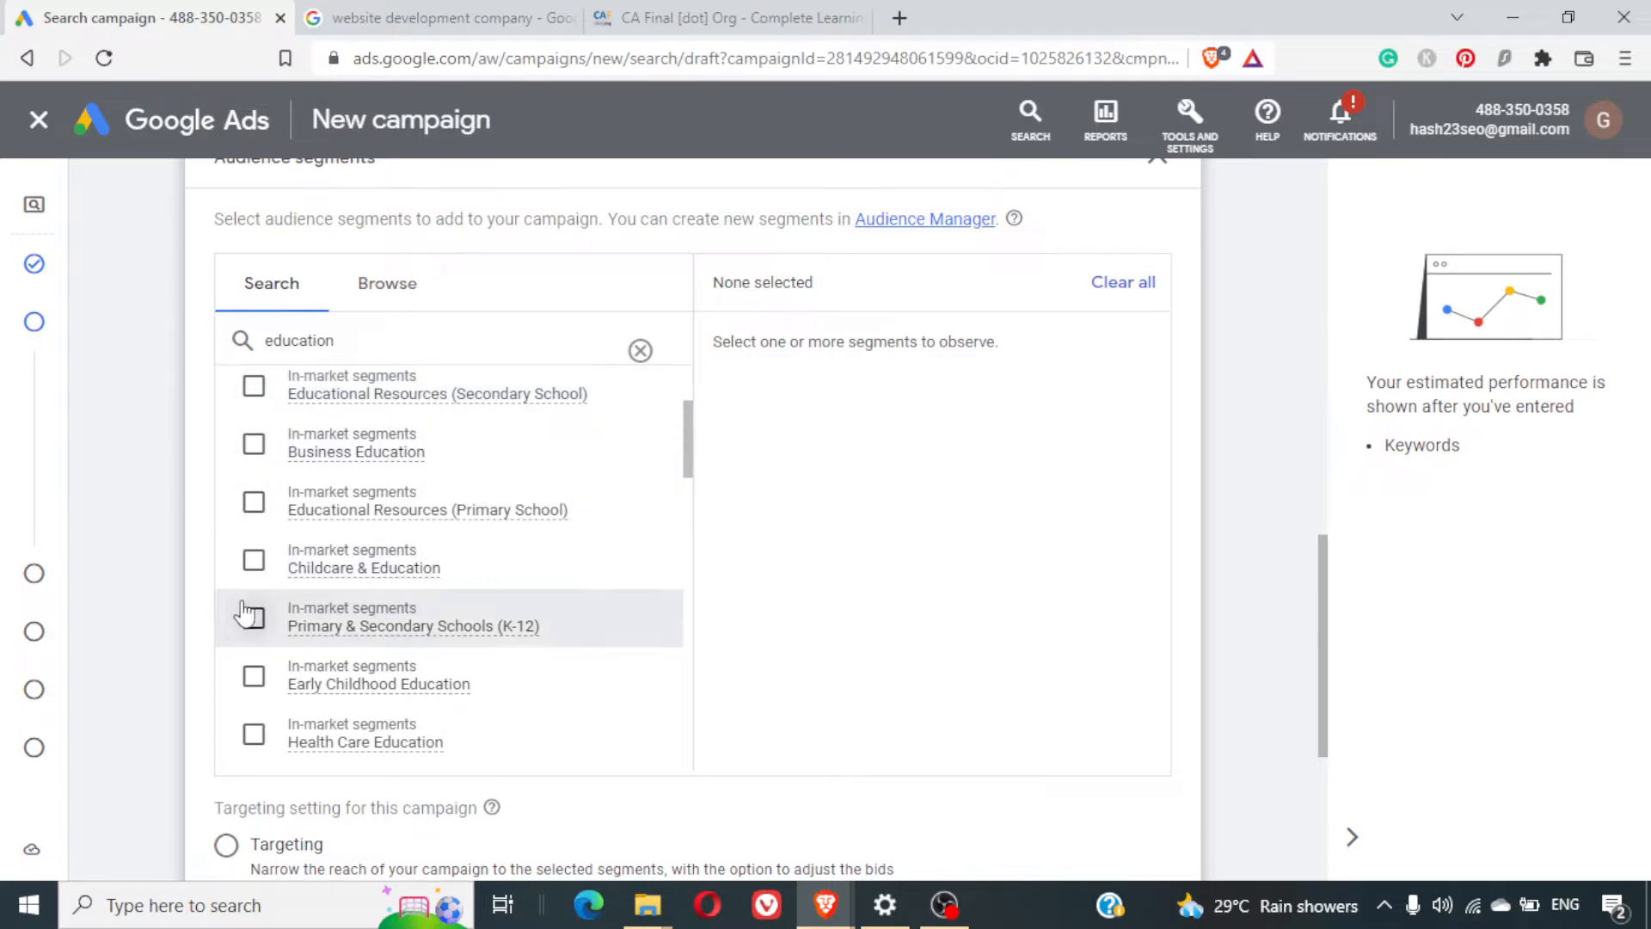
{"action": "scroll", "coordinate": [261, 565], "scroll_direction": "up", "scroll_amount": 2}
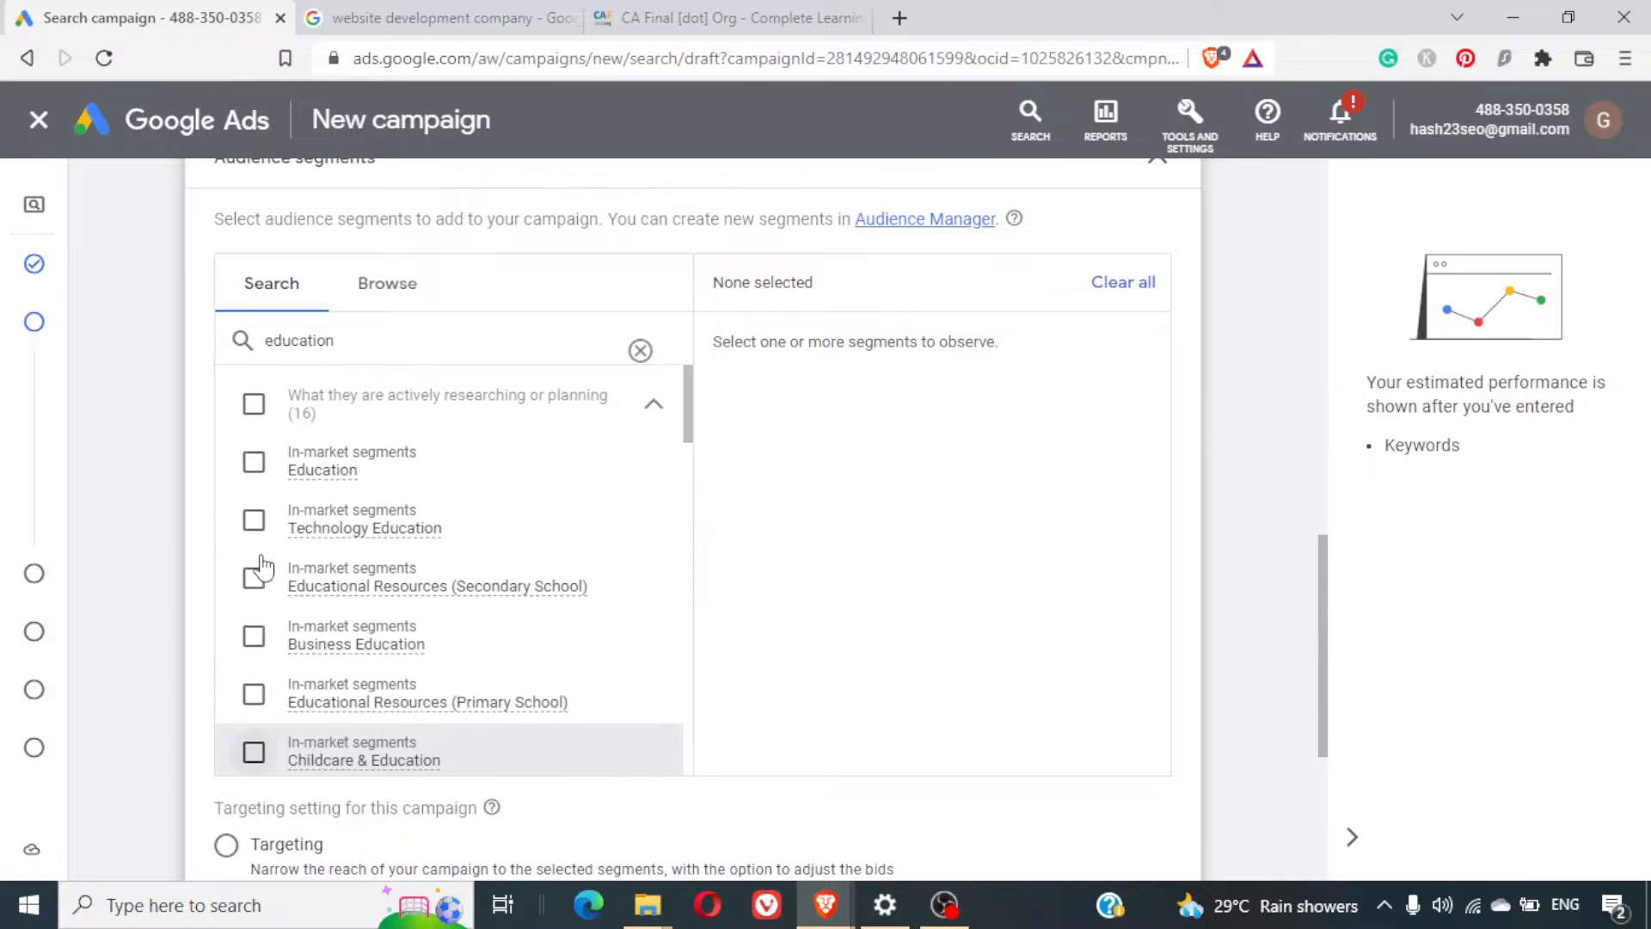
{"action": "scroll", "coordinate": [262, 571], "scroll_direction": "down", "scroll_amount": 15}
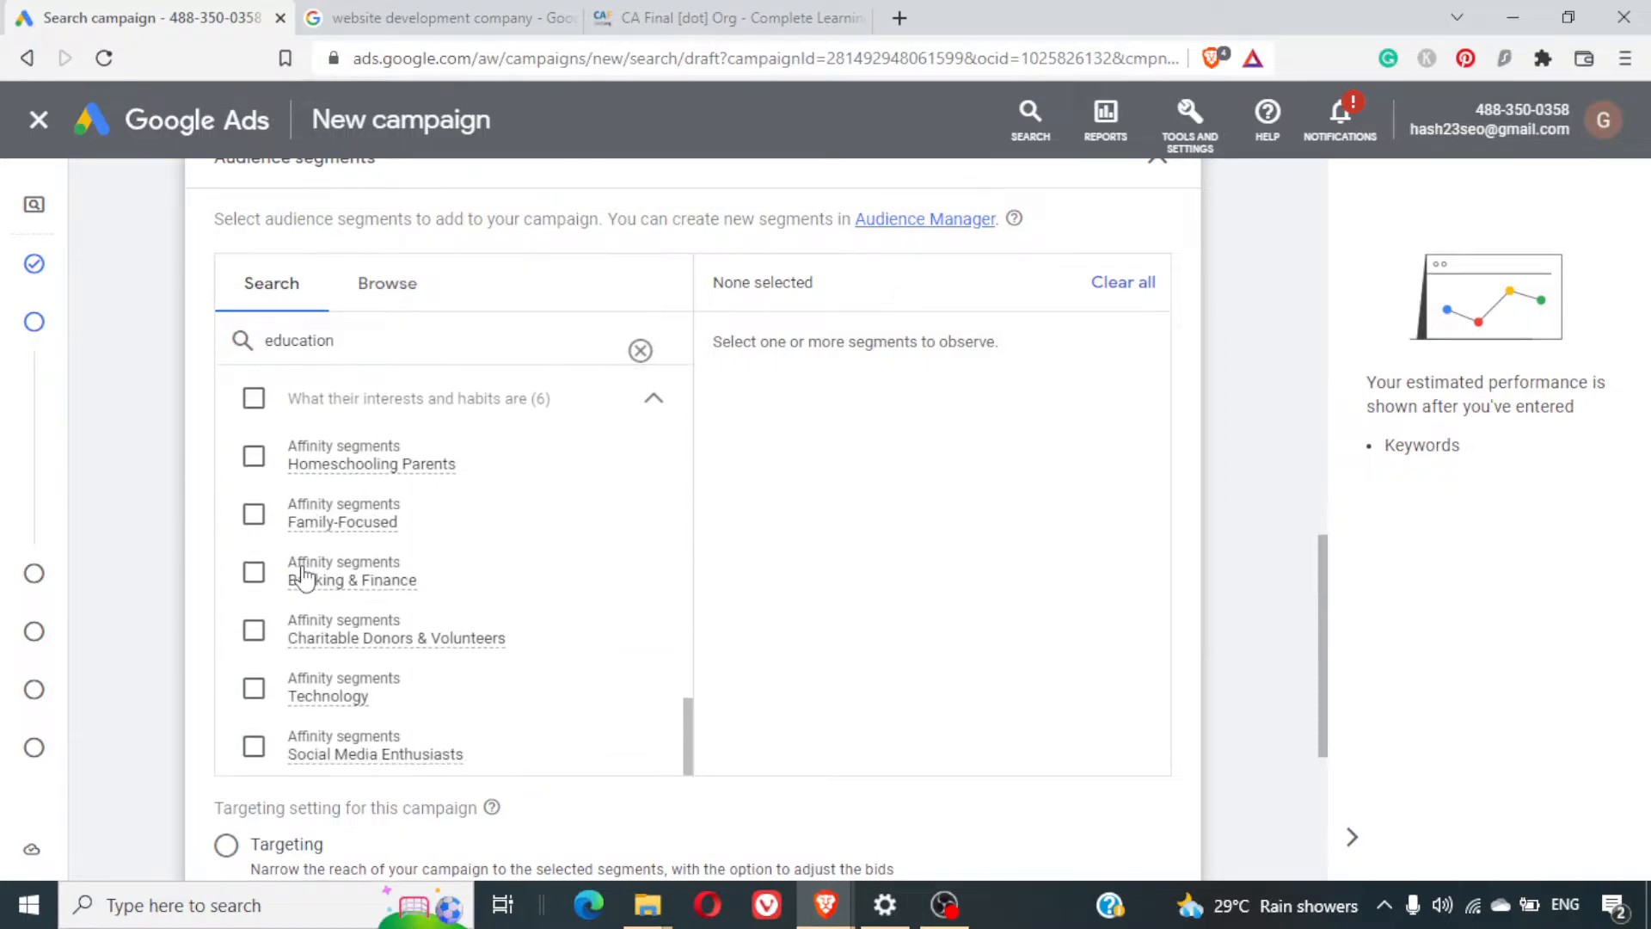
{"action": "scroll", "coordinate": [301, 572], "scroll_direction": "up", "scroll_amount": 12}
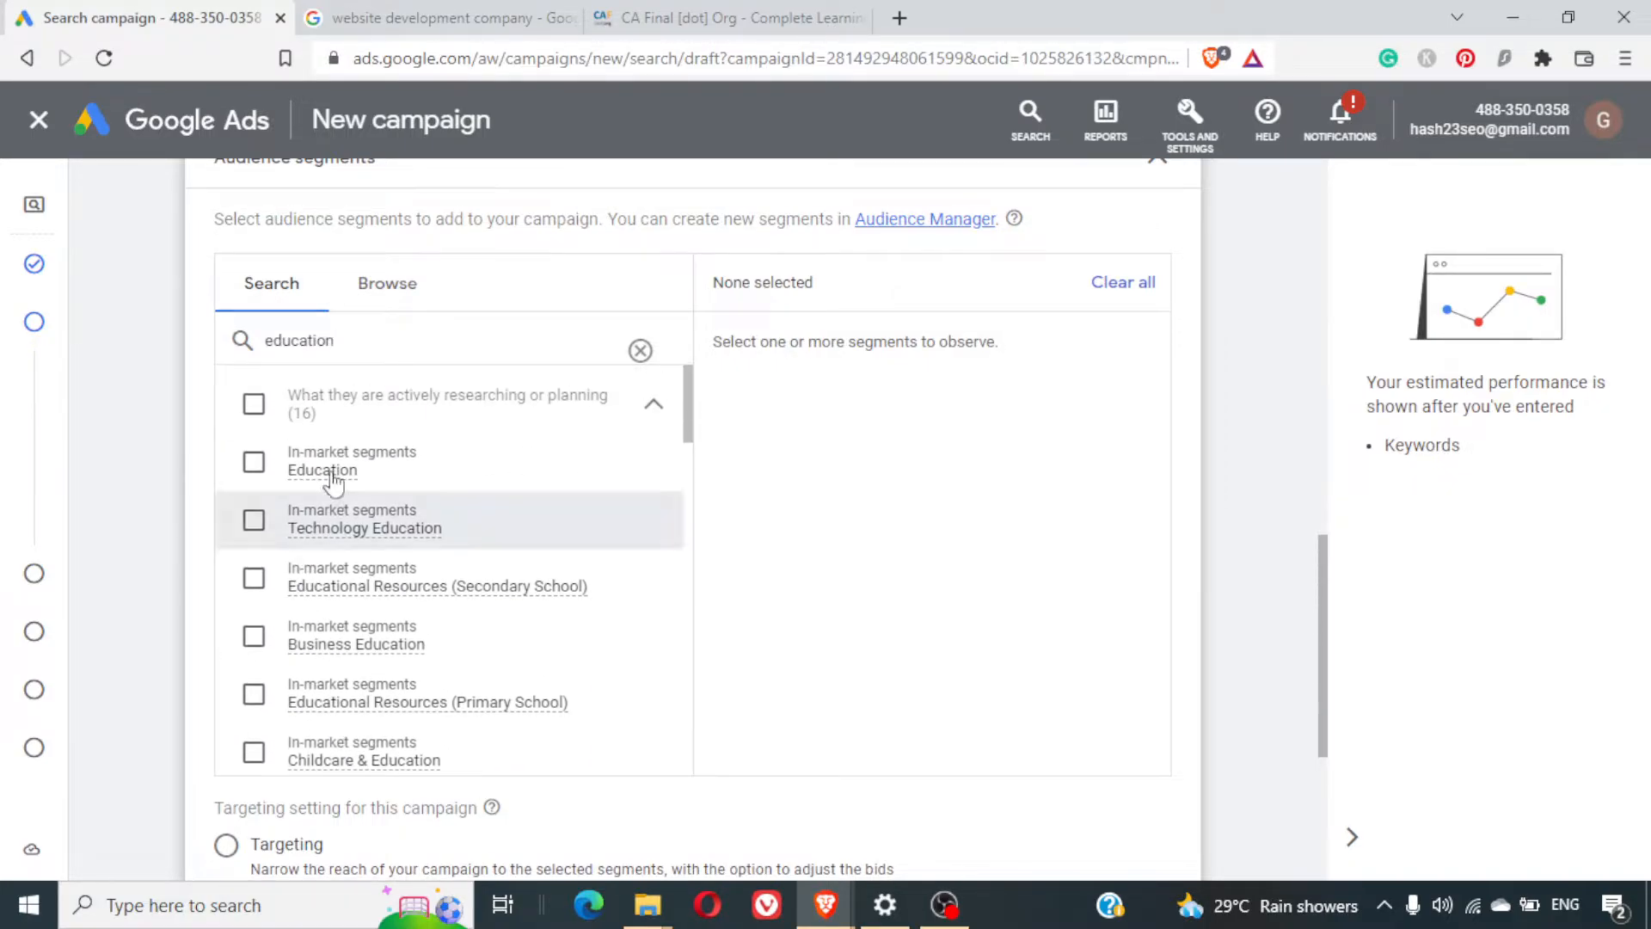
{"action": "double_click", "coordinate": [377, 353]}
{"action": "key", "text": "BackSpace"}
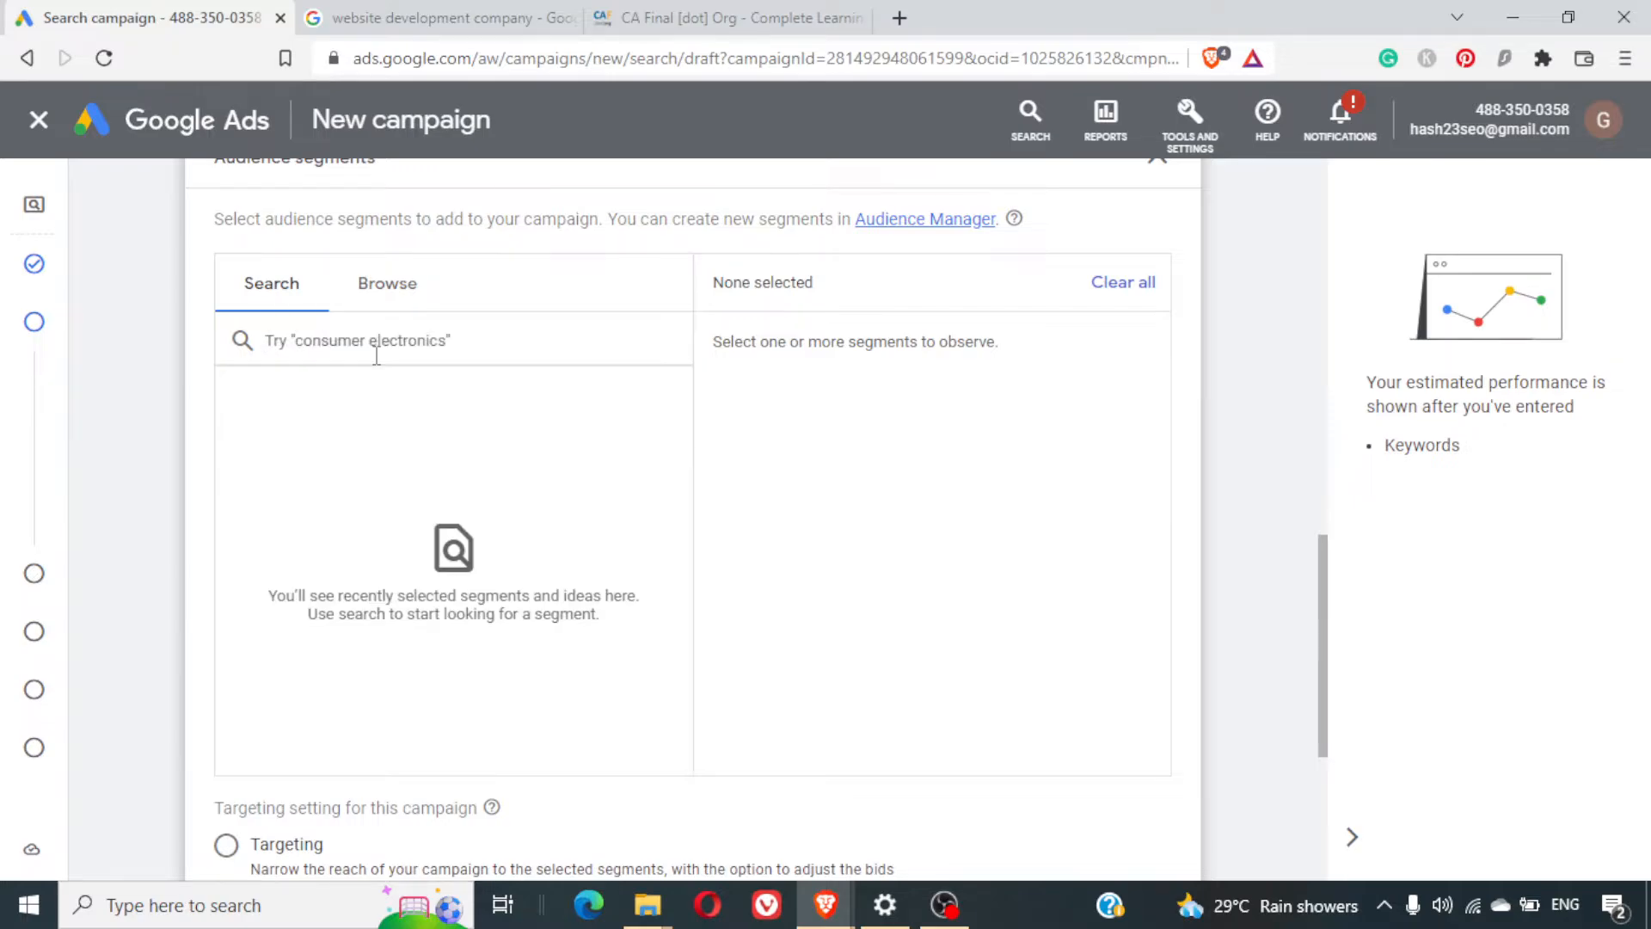
Browse the Who they are demographic segments and examine the Company Size and Industry options under Employment
{"action": "left_click", "coordinate": [389, 285]}
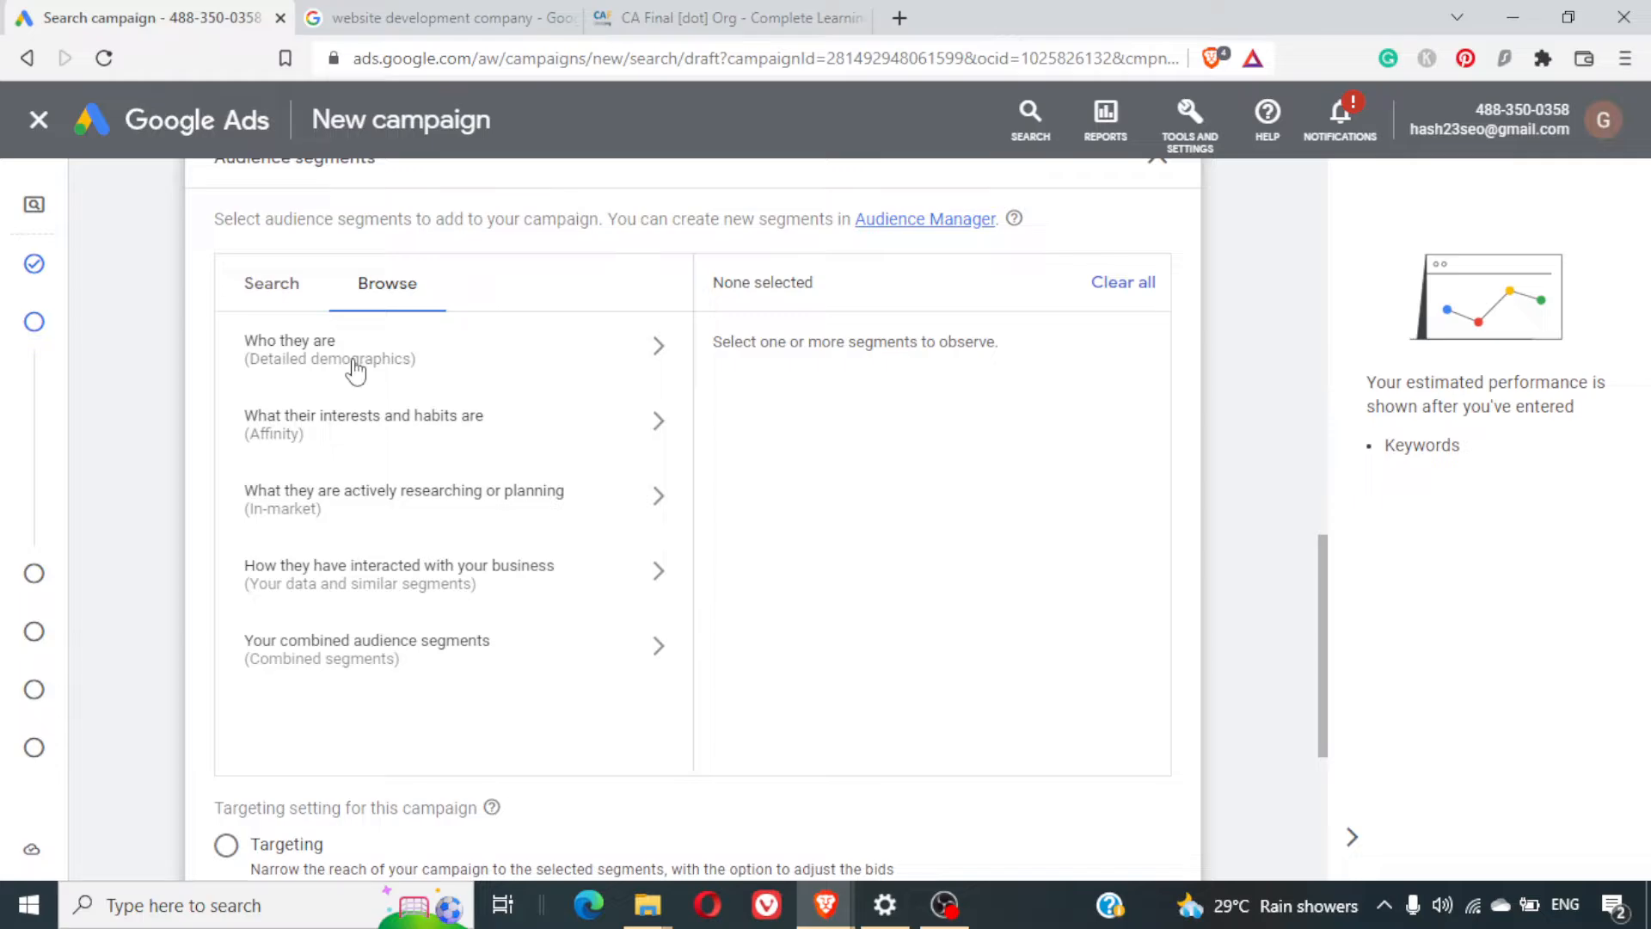
{"action": "left_click", "coordinate": [267, 360]}
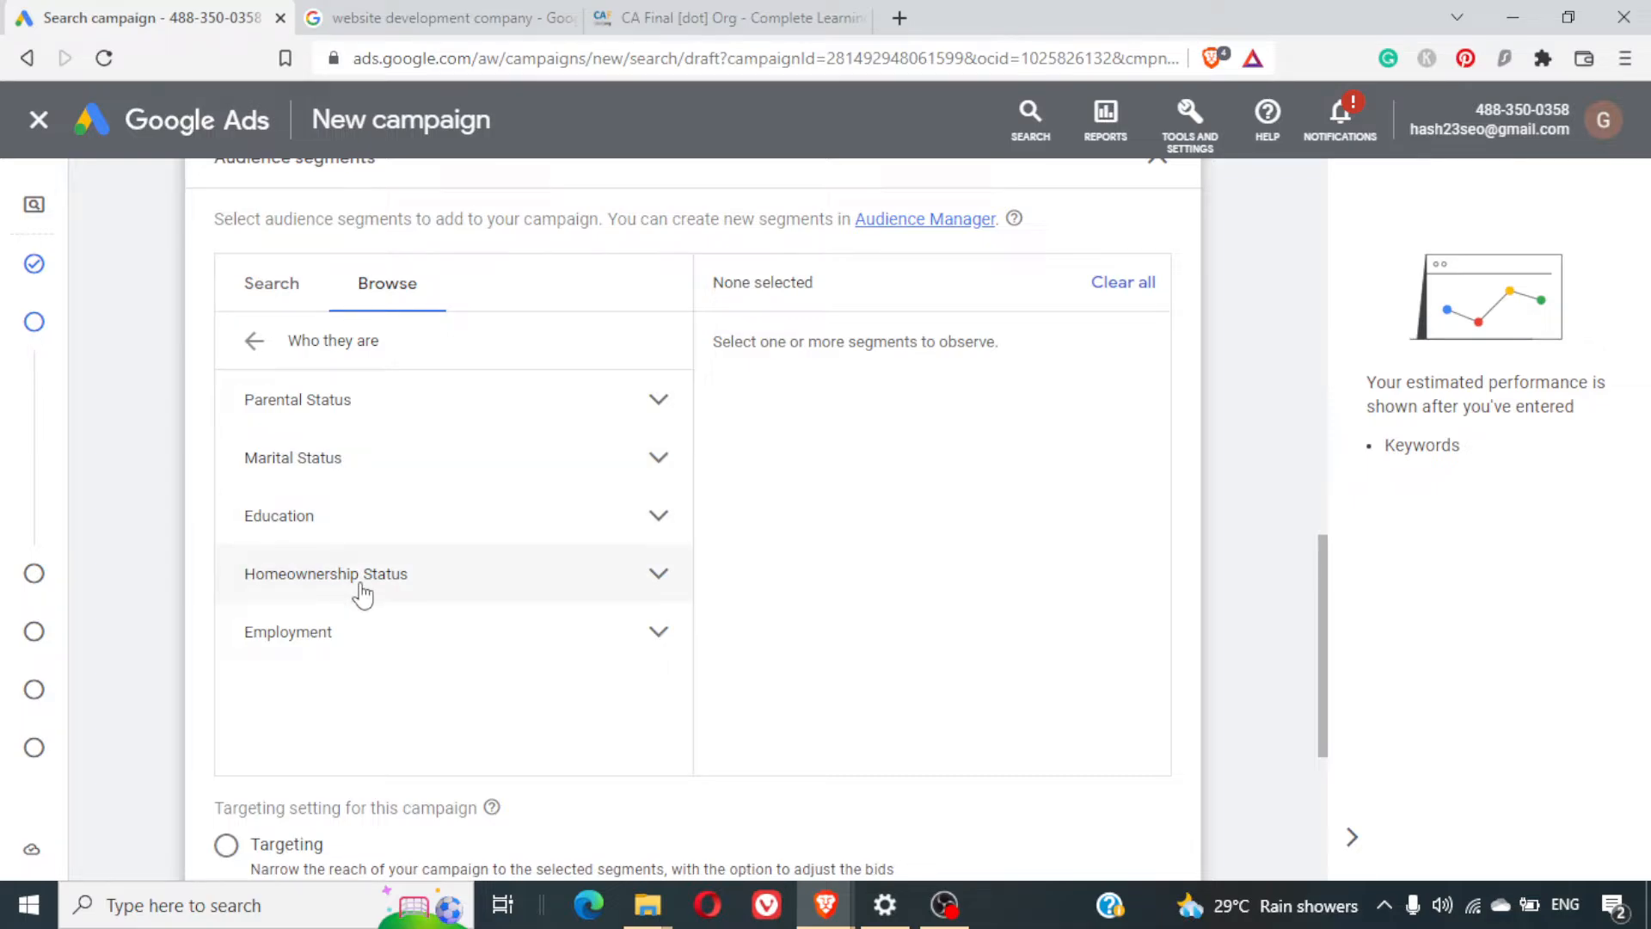
{"action": "left_click", "coordinate": [363, 655]}
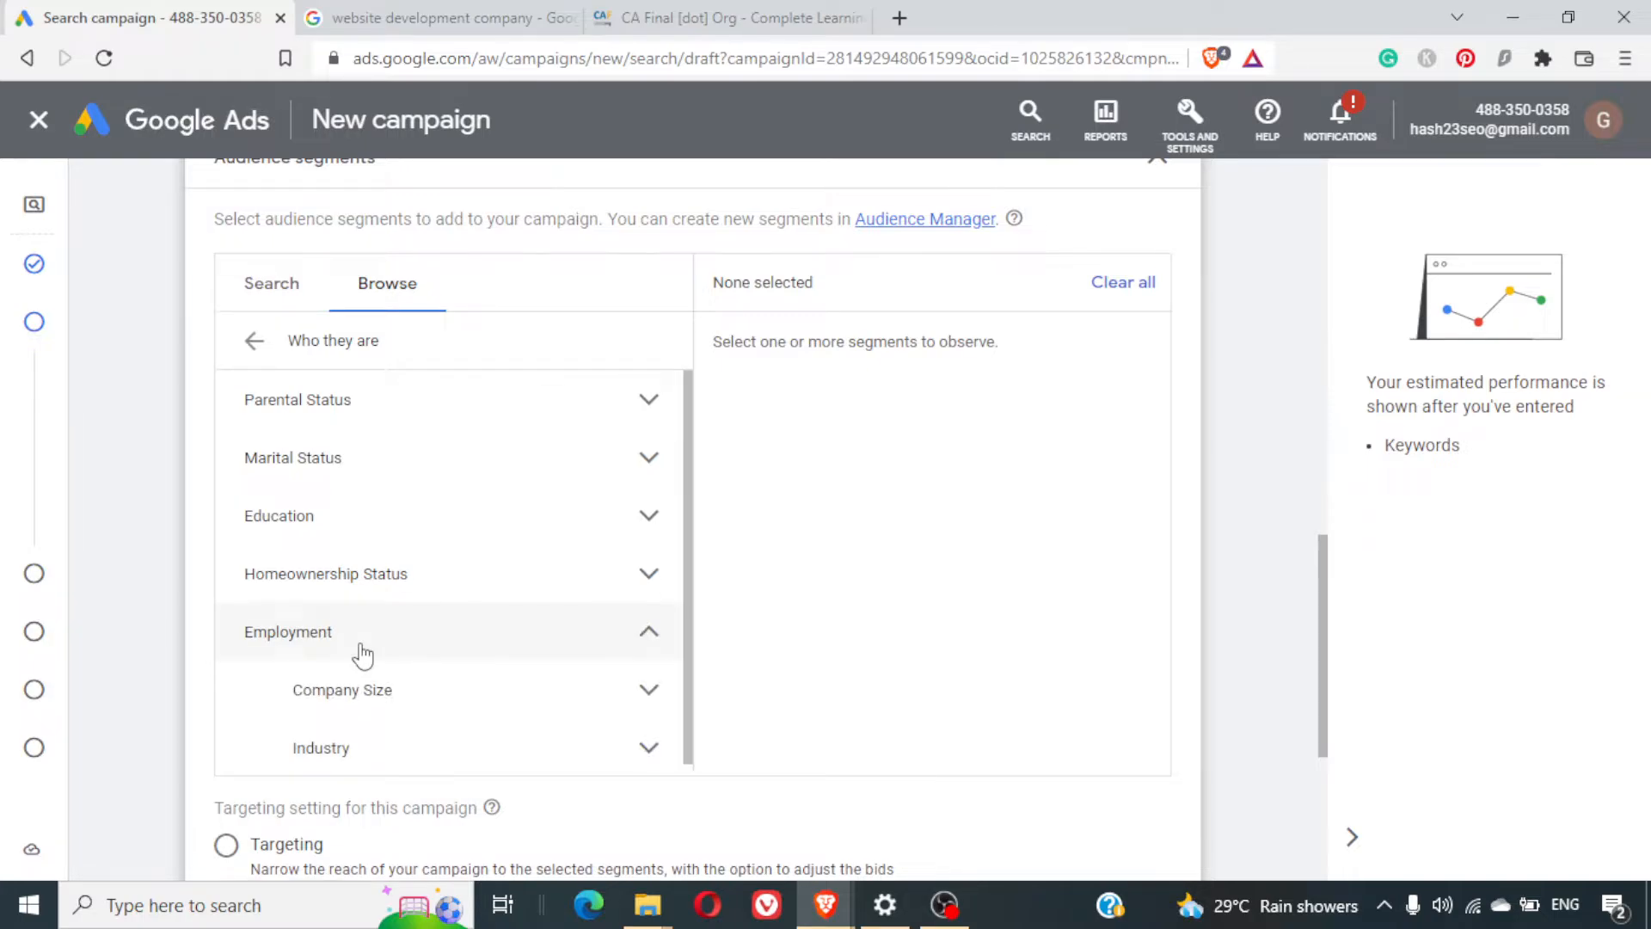
{"action": "left_click", "coordinate": [344, 698]}
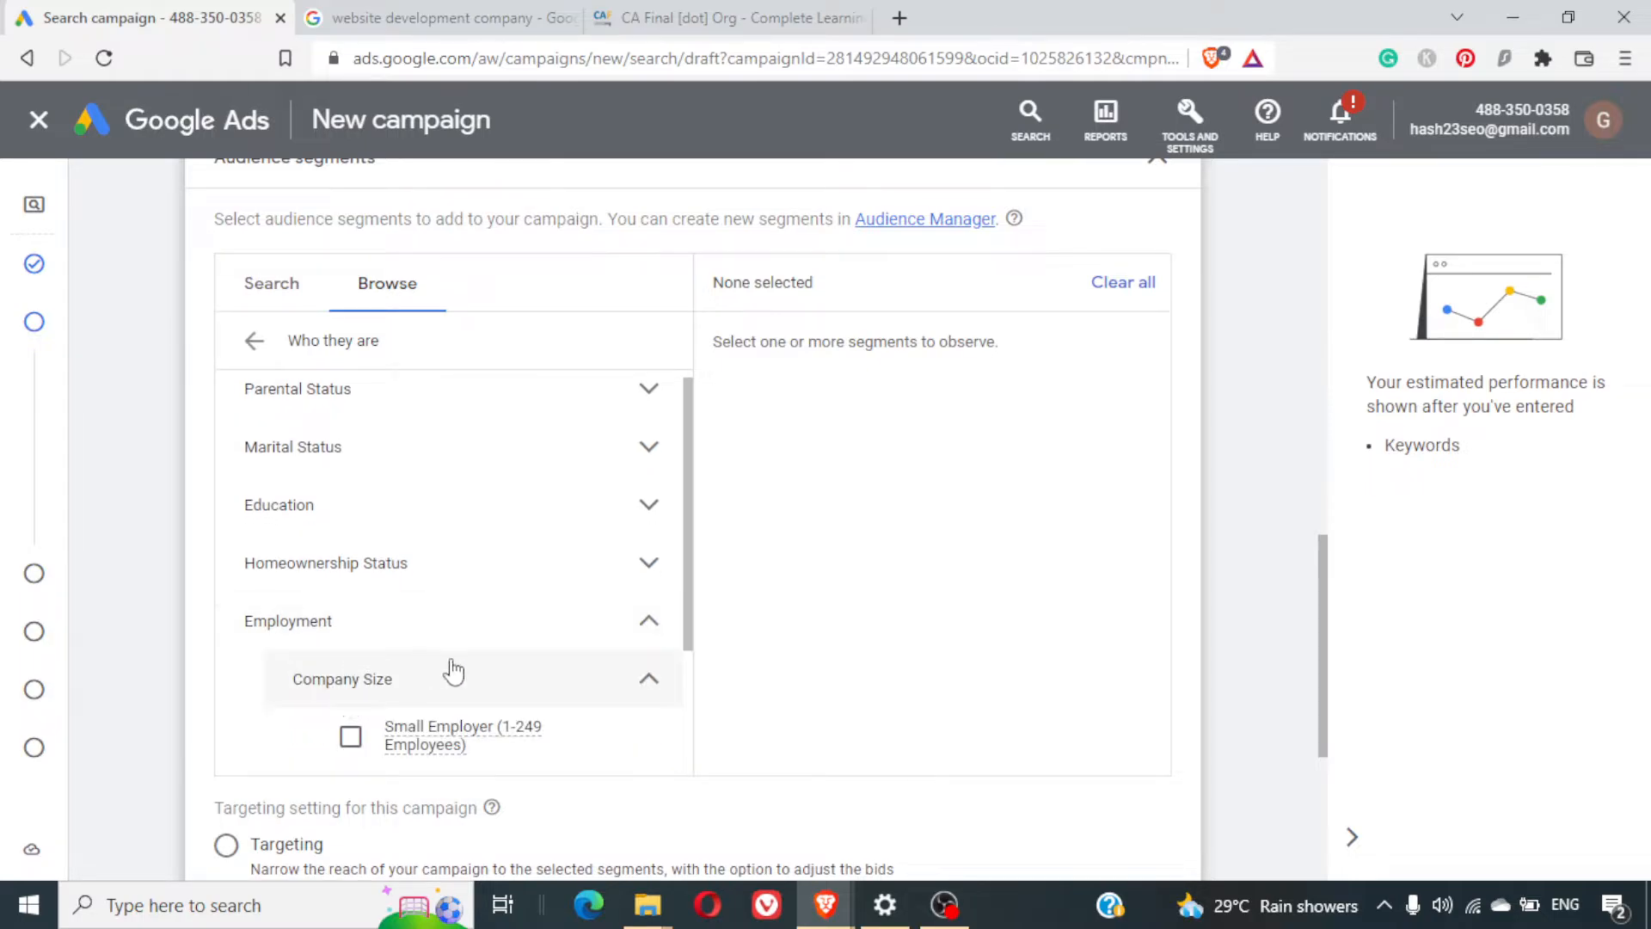
{"action": "scroll", "coordinate": [453, 671], "scroll_direction": "down", "scroll_amount": 2}
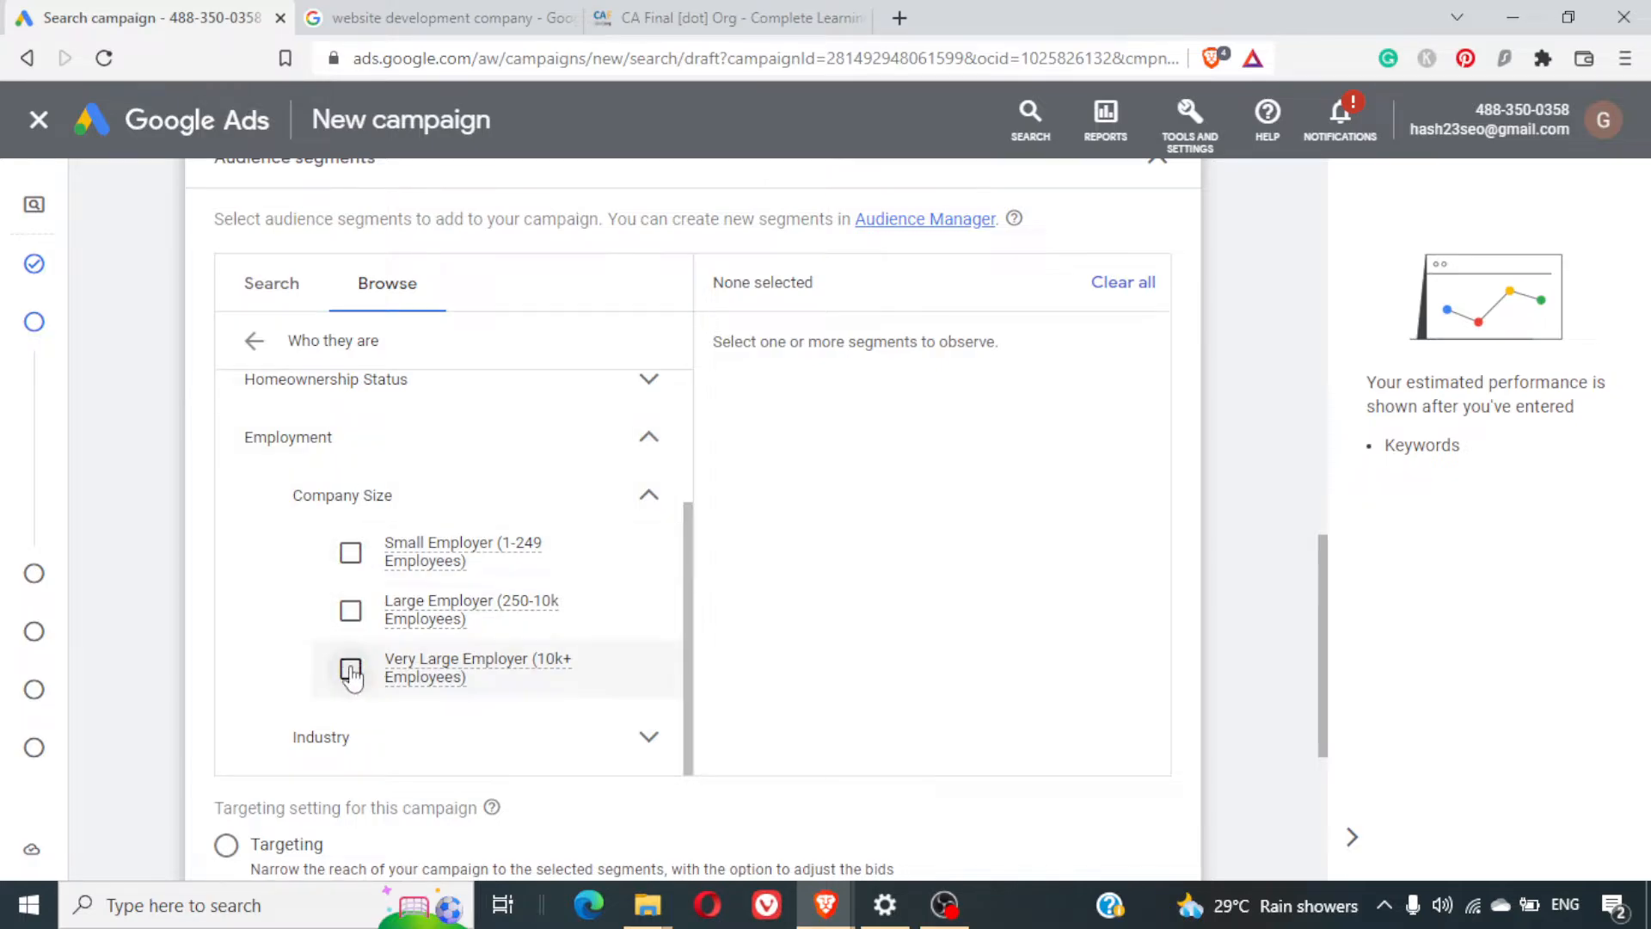
{"action": "left_click", "coordinate": [368, 498]}
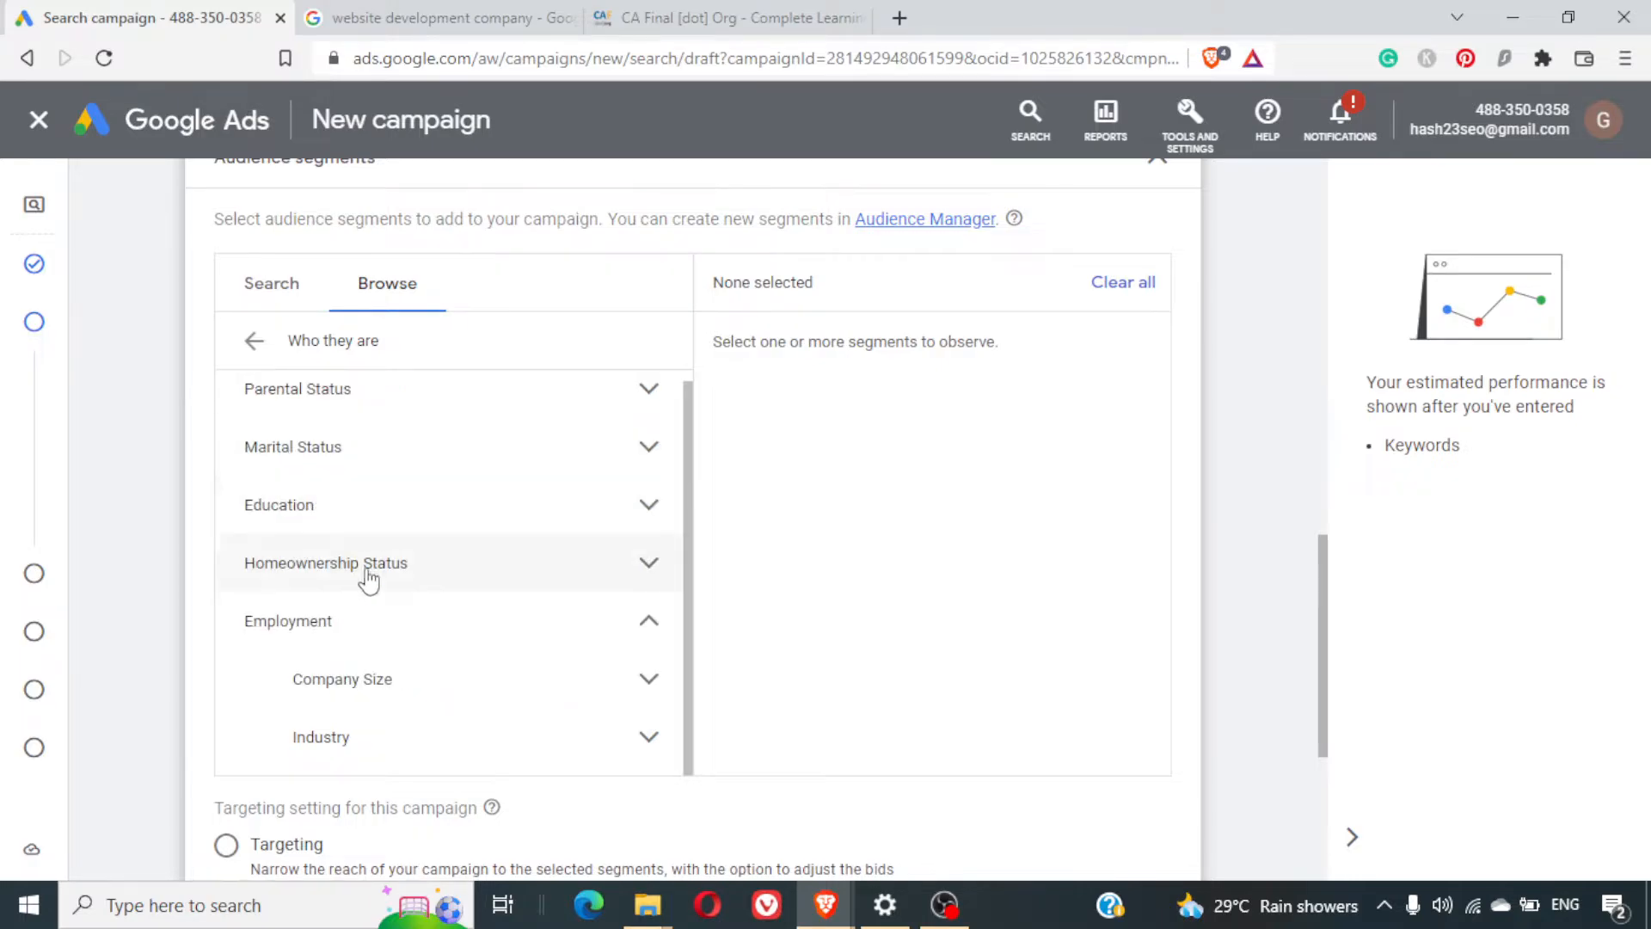
{"action": "left_click", "coordinate": [350, 737]}
{"action": "scroll", "coordinate": [481, 685], "scroll_direction": "down", "scroll_amount": 5}
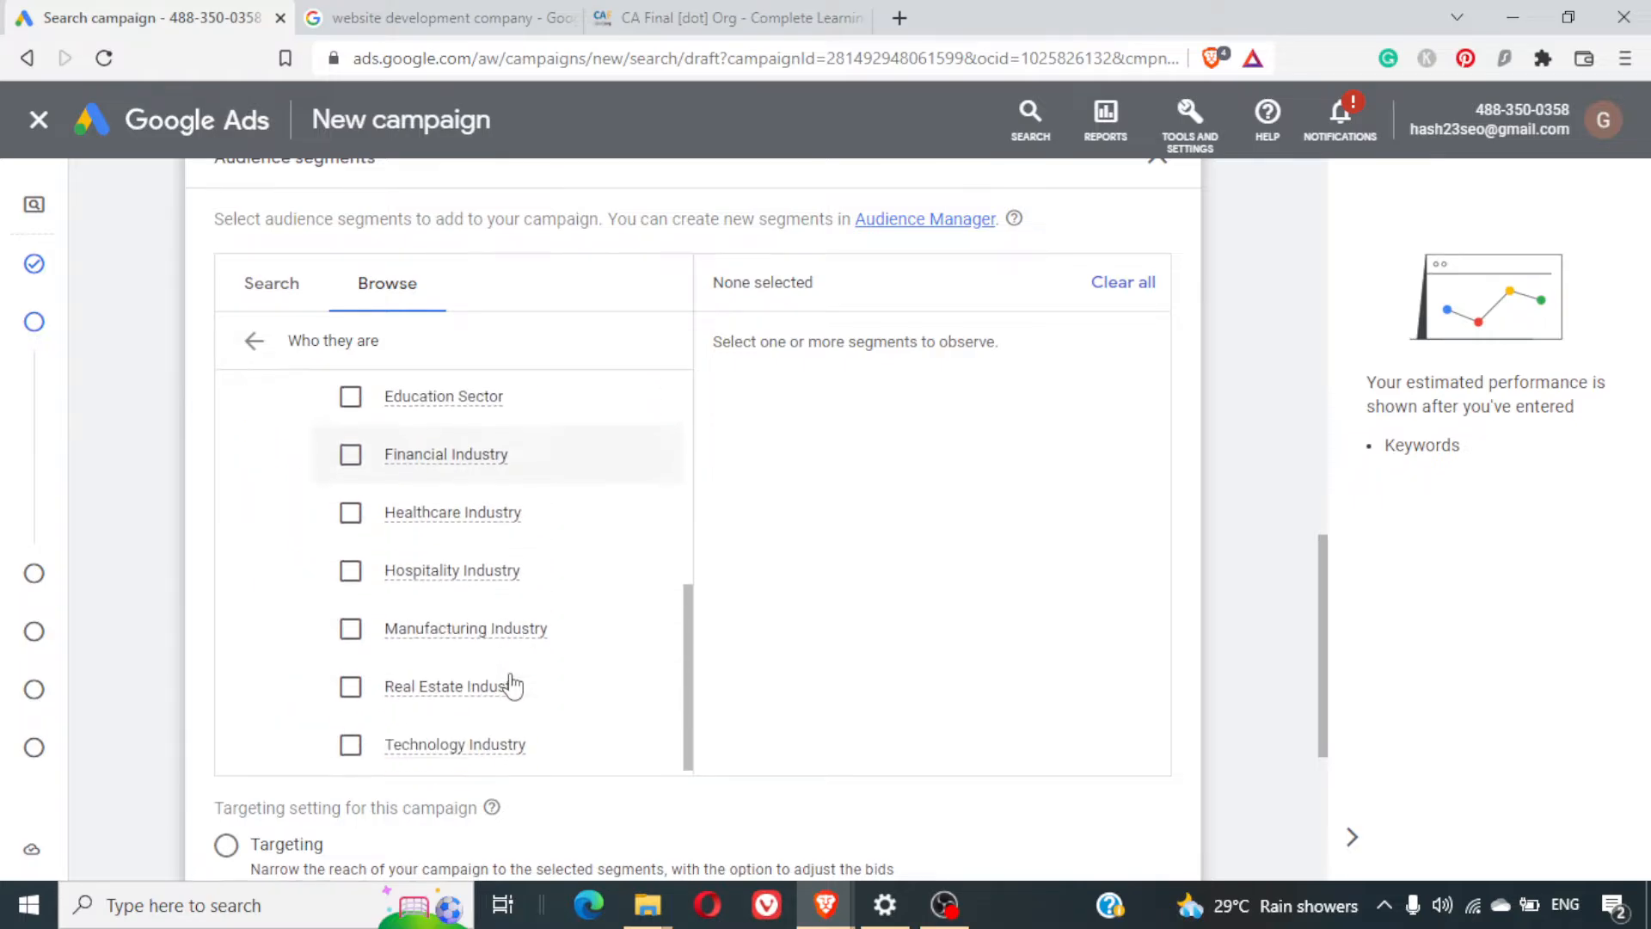
{"action": "scroll", "coordinate": [513, 686], "scroll_direction": "up", "scroll_amount": 3}
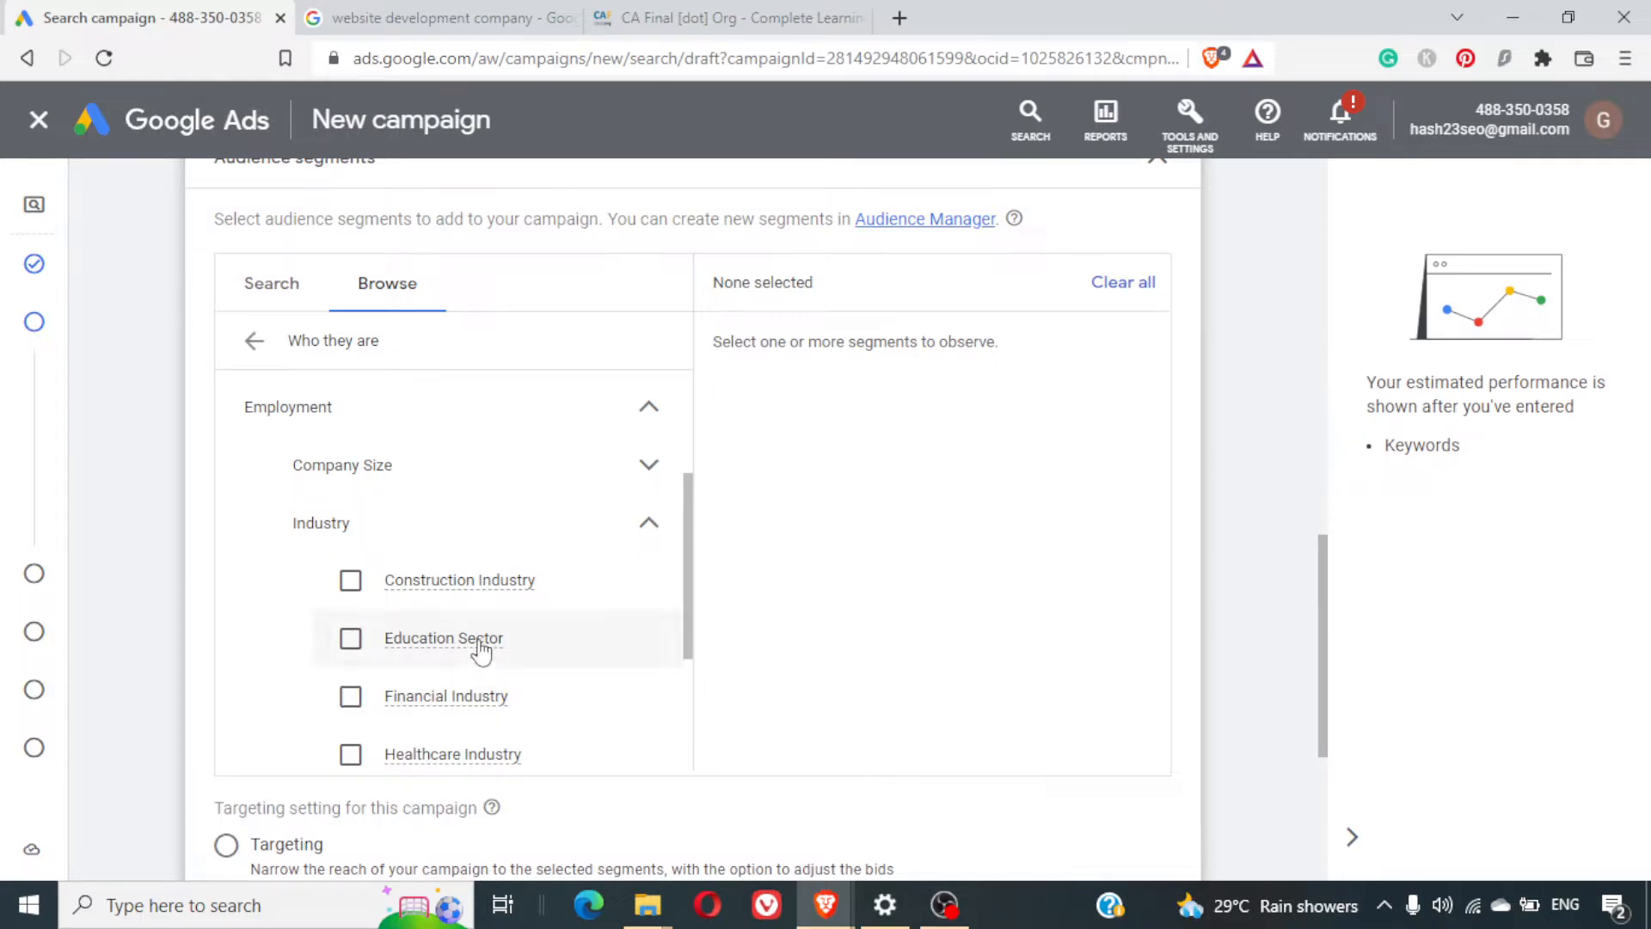
{"action": "left_click", "coordinate": [373, 536]}
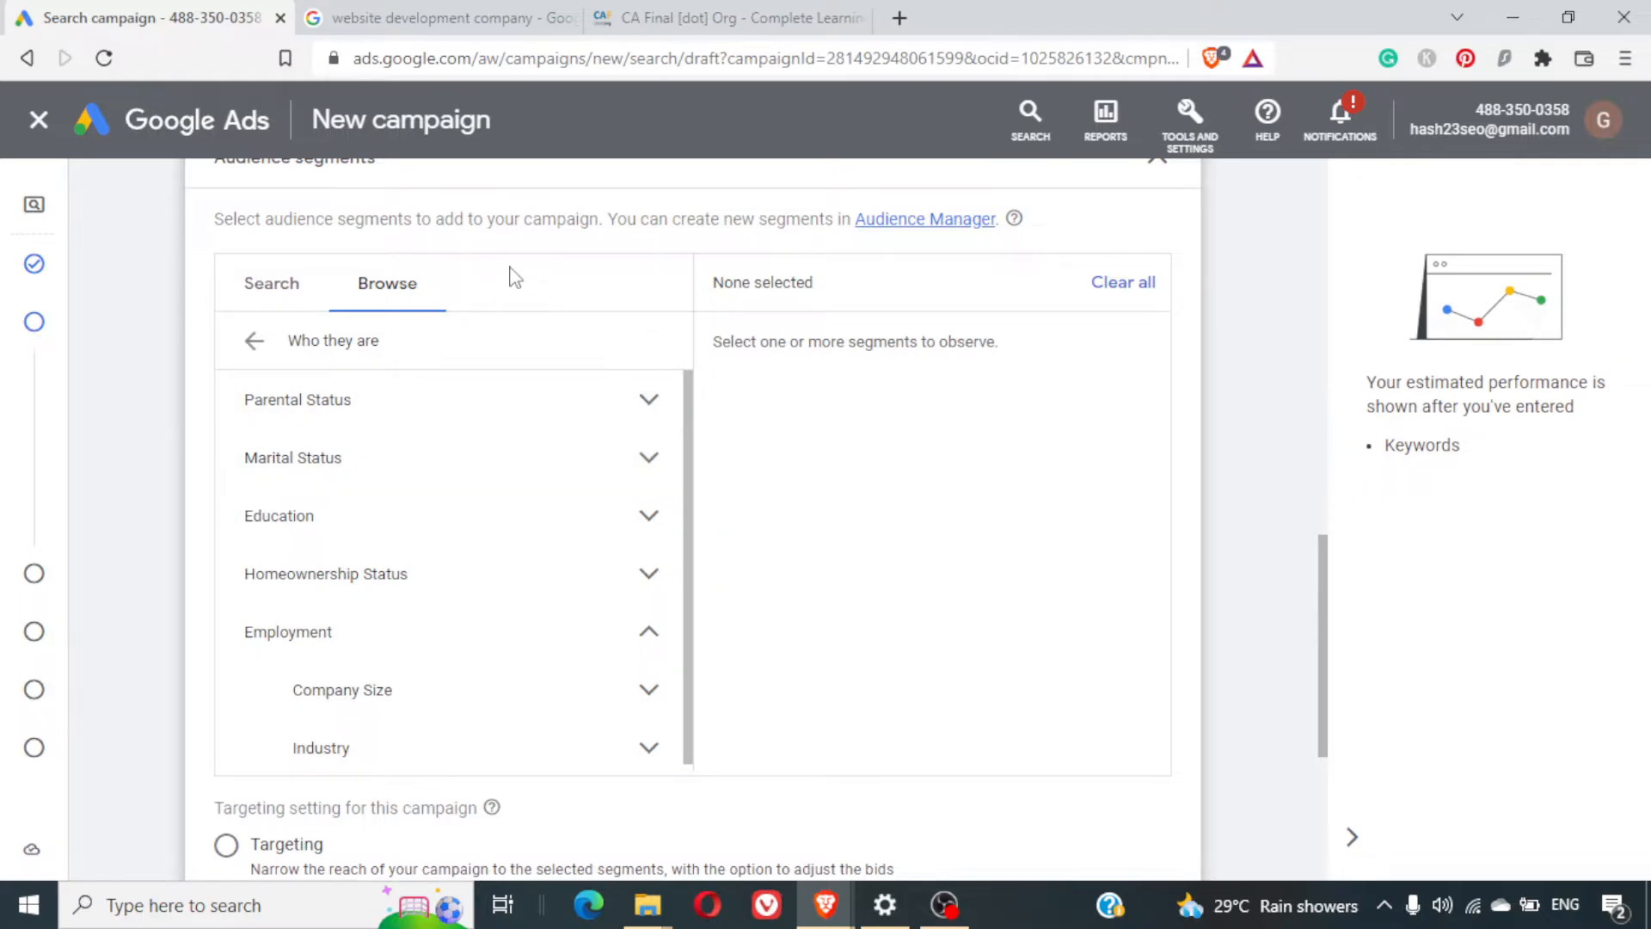
Select the Parents of Infants, Parents of Toddlers and Parents of Preschoolers segments under Parental Status
{"action": "left_click", "coordinate": [578, 341]}
{"action": "left_click", "coordinate": [435, 415]}
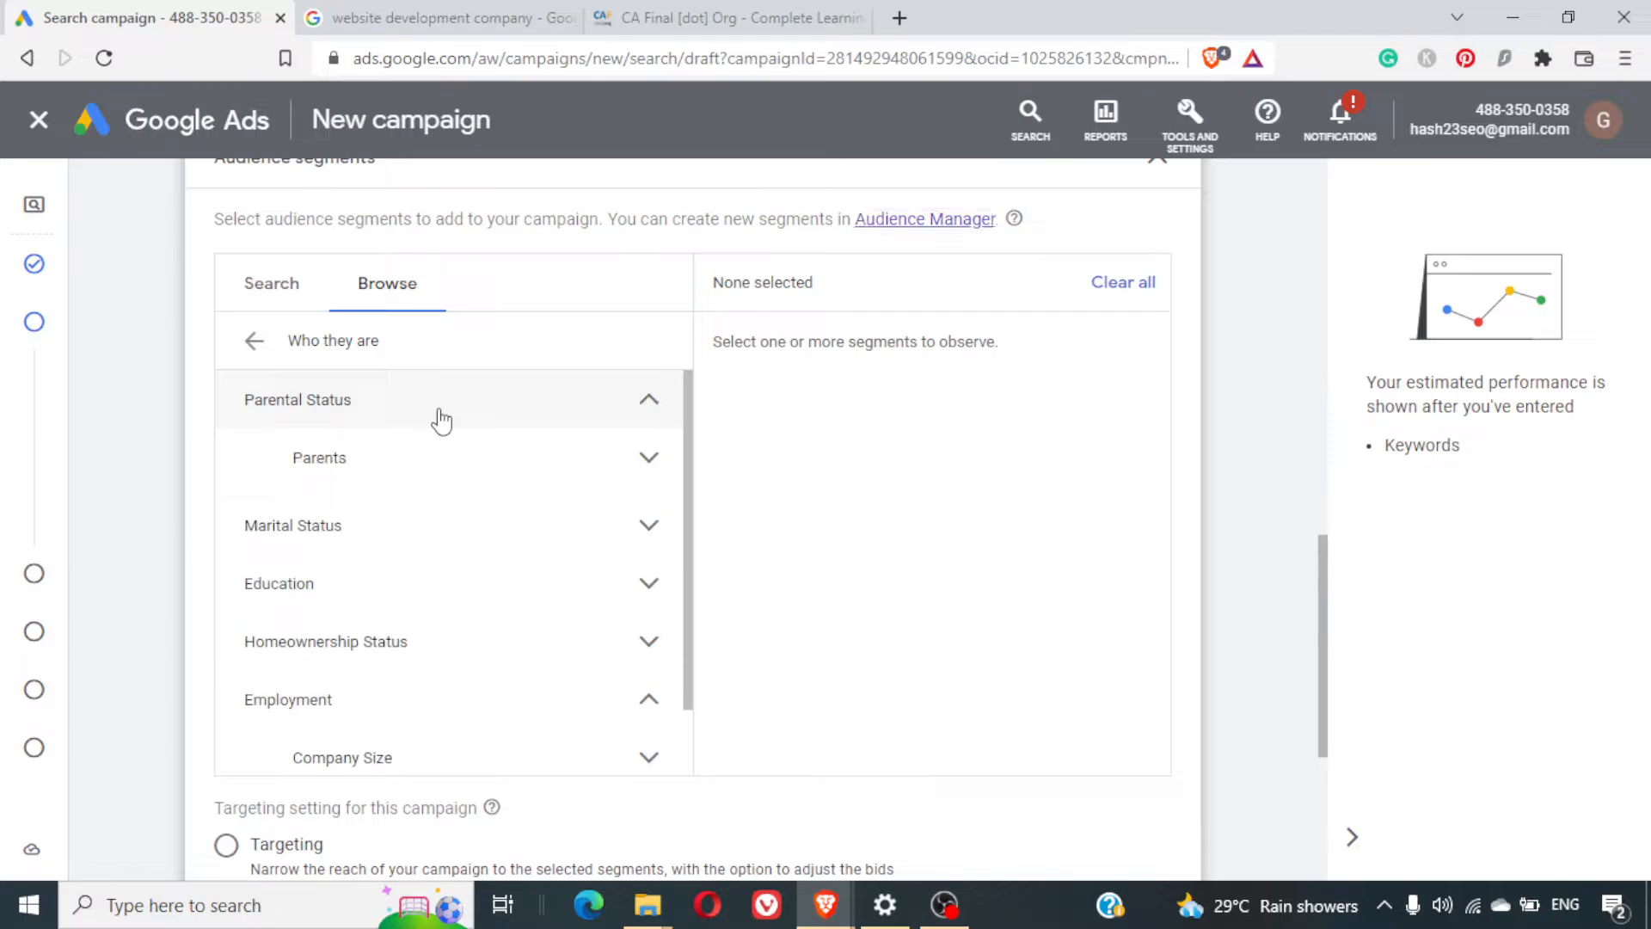
{"action": "left_click", "coordinate": [350, 457]}
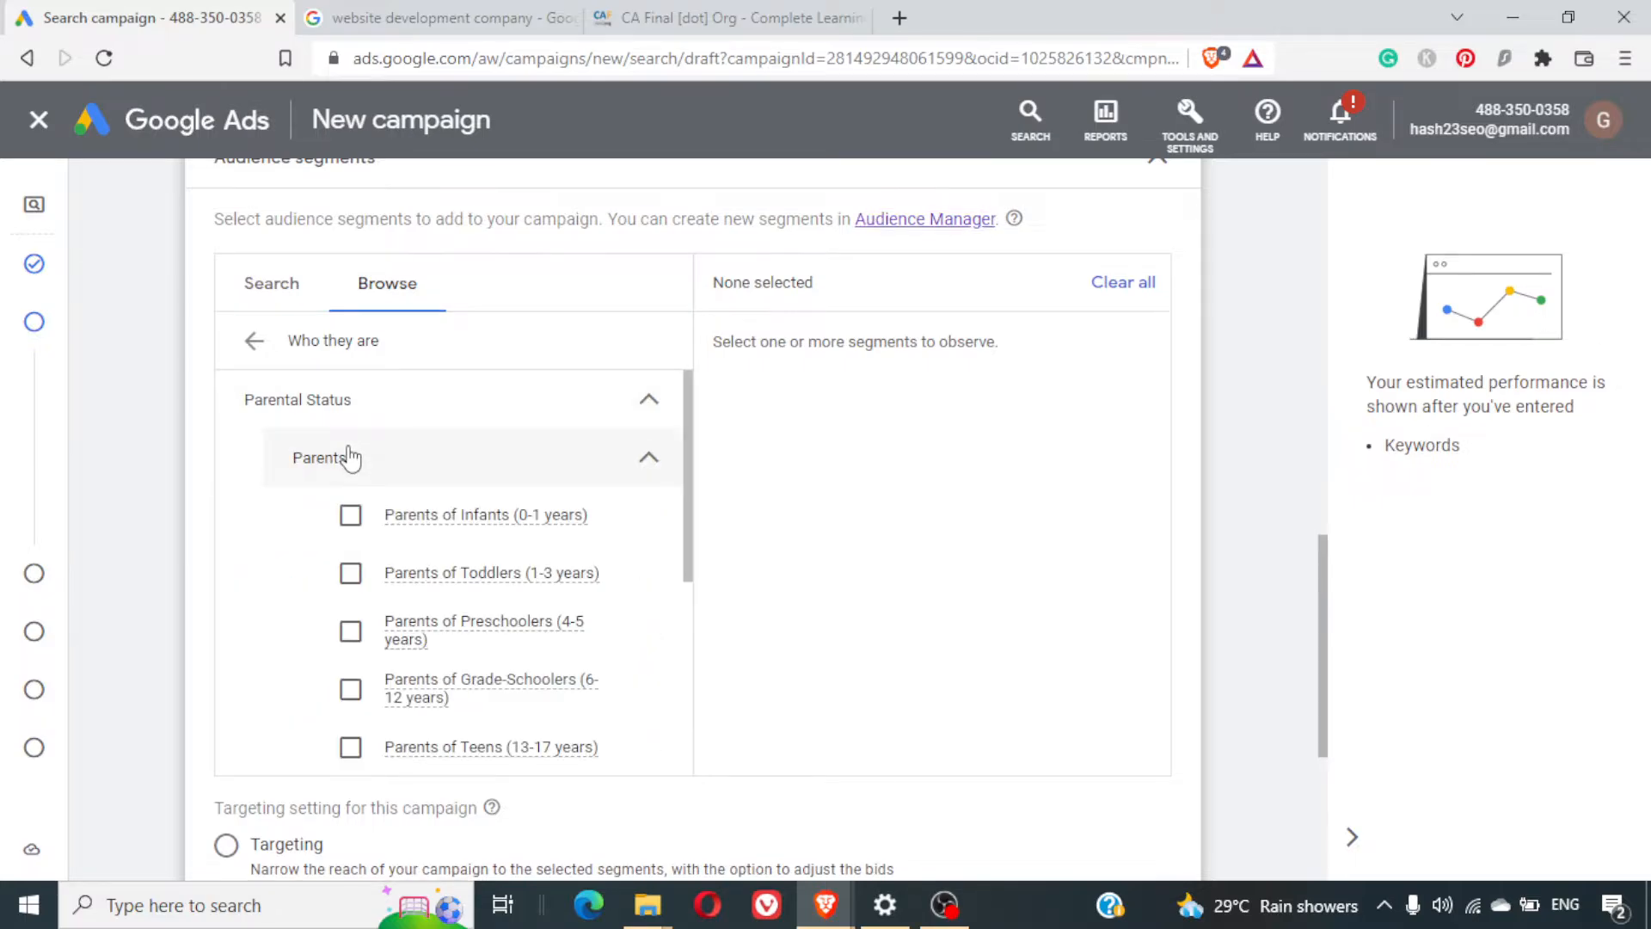
{"action": "left_click", "coordinate": [350, 515]}
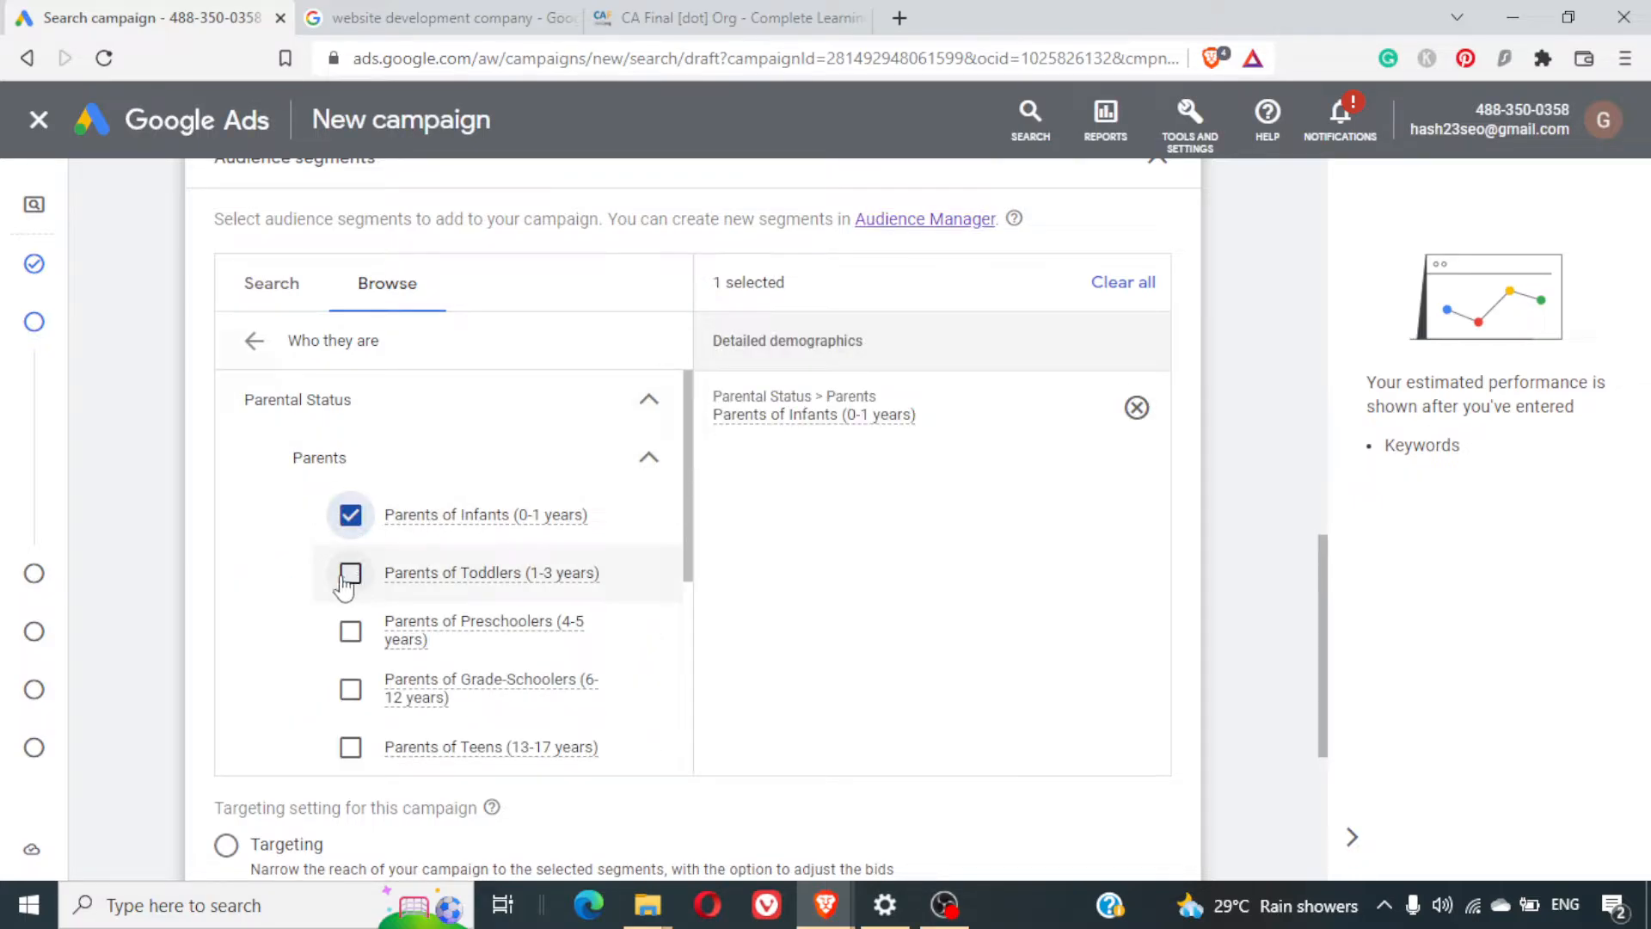
{"action": "left_click", "coordinate": [352, 574]}
{"action": "left_click", "coordinate": [351, 633]}
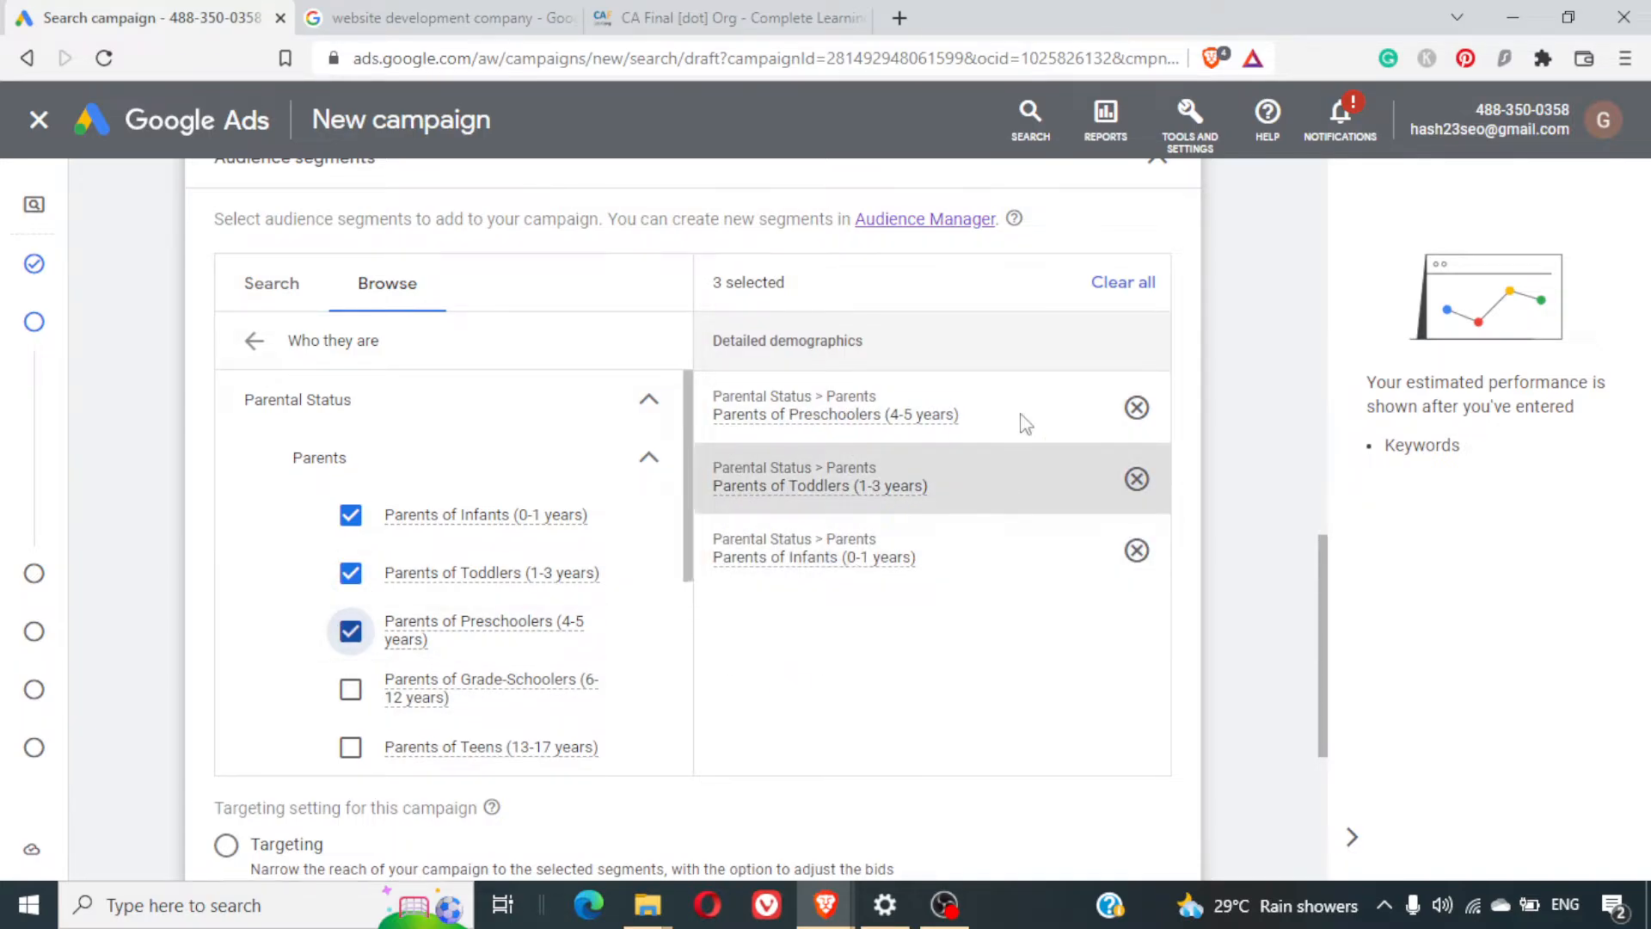
Examine the Targeting and Observation options for the campaign alongside the selected parental segments and remaining demographic categories
{"action": "scroll", "coordinate": [997, 609], "scroll_direction": "down", "scroll_amount": 5}
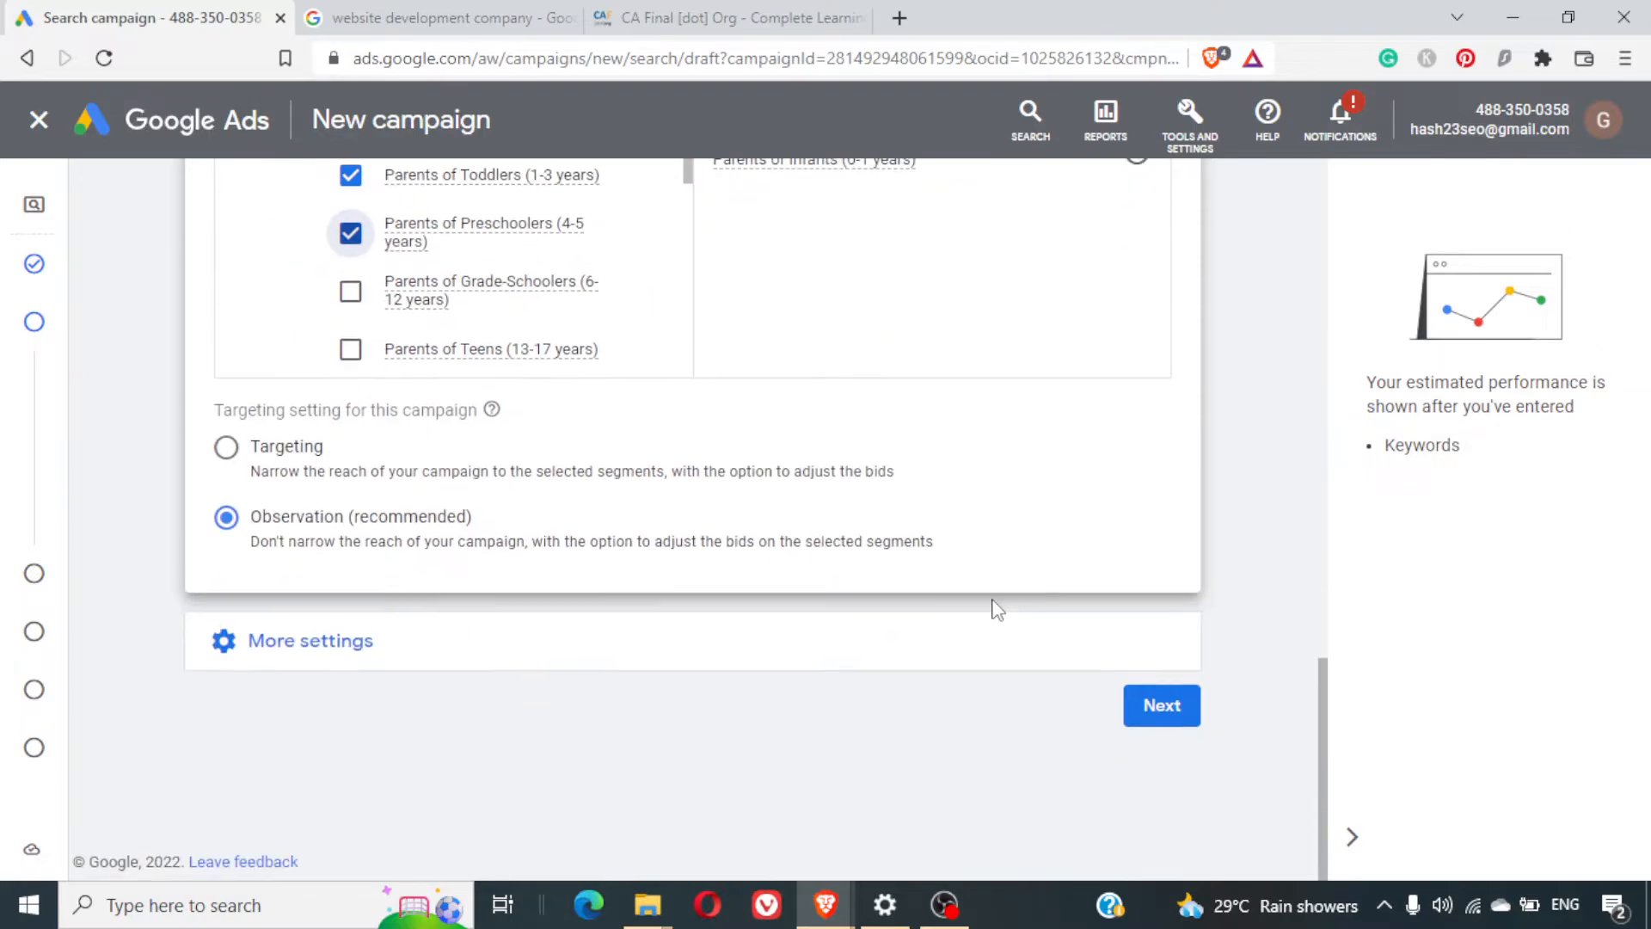
{"action": "scroll", "coordinate": [997, 609], "scroll_direction": "up", "scroll_amount": 4}
{"action": "scroll", "coordinate": [998, 609], "scroll_direction": "down", "scroll_amount": 4}
{"action": "triple_click", "coordinate": [370, 404]}
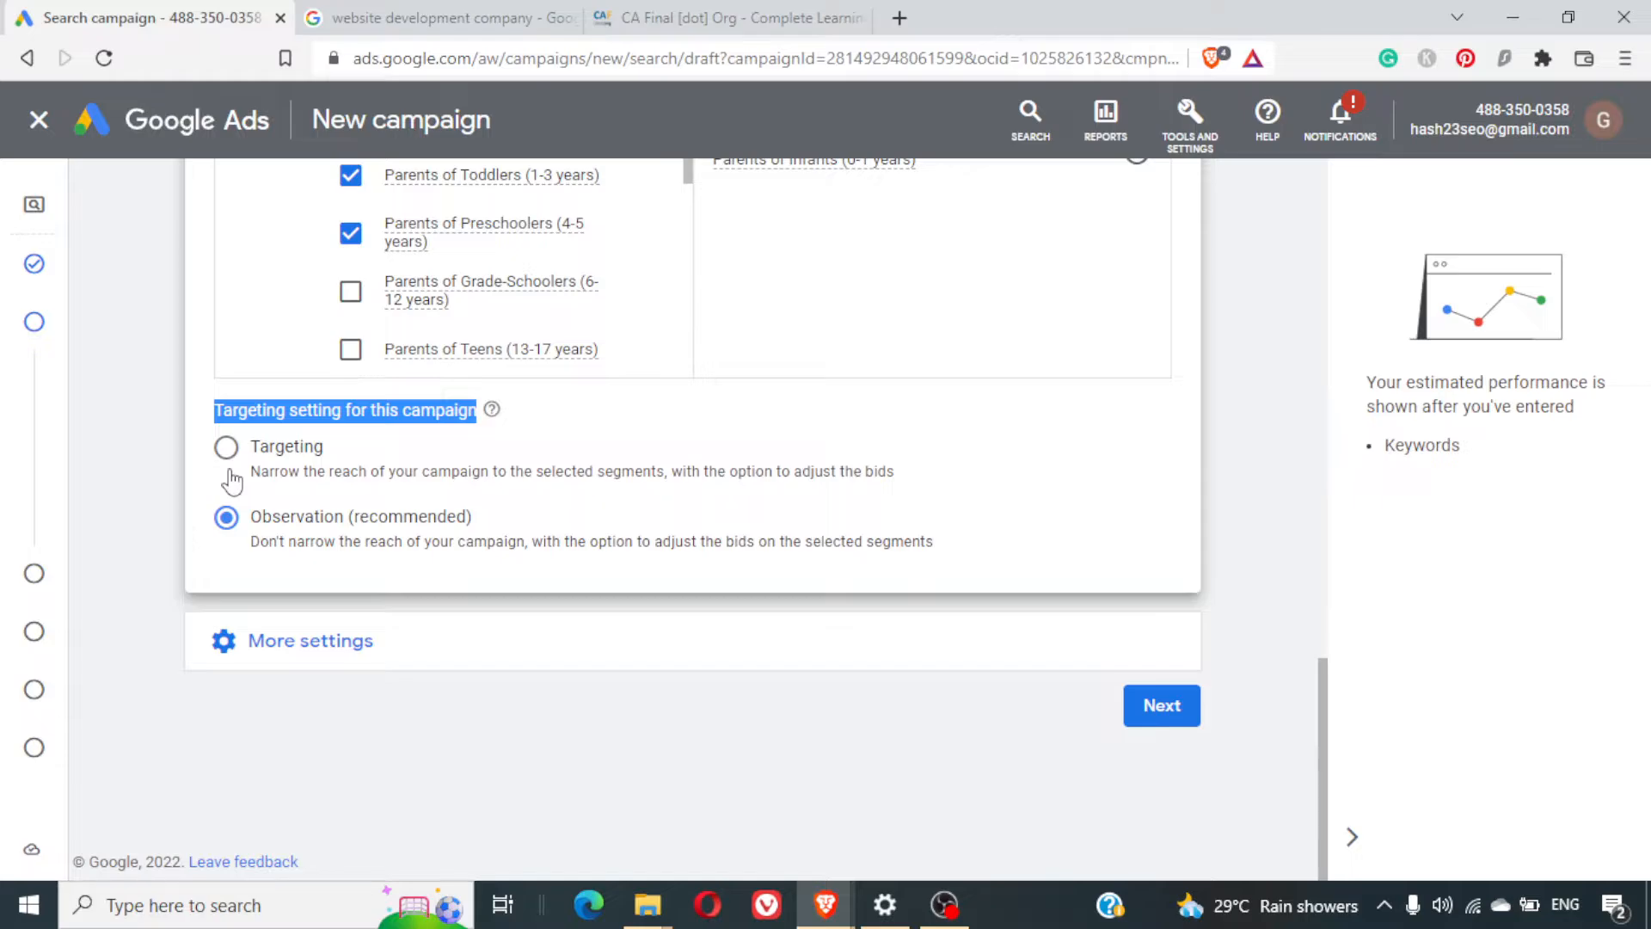
{"action": "scroll", "coordinate": [647, 404], "scroll_direction": "up", "scroll_amount": 3}
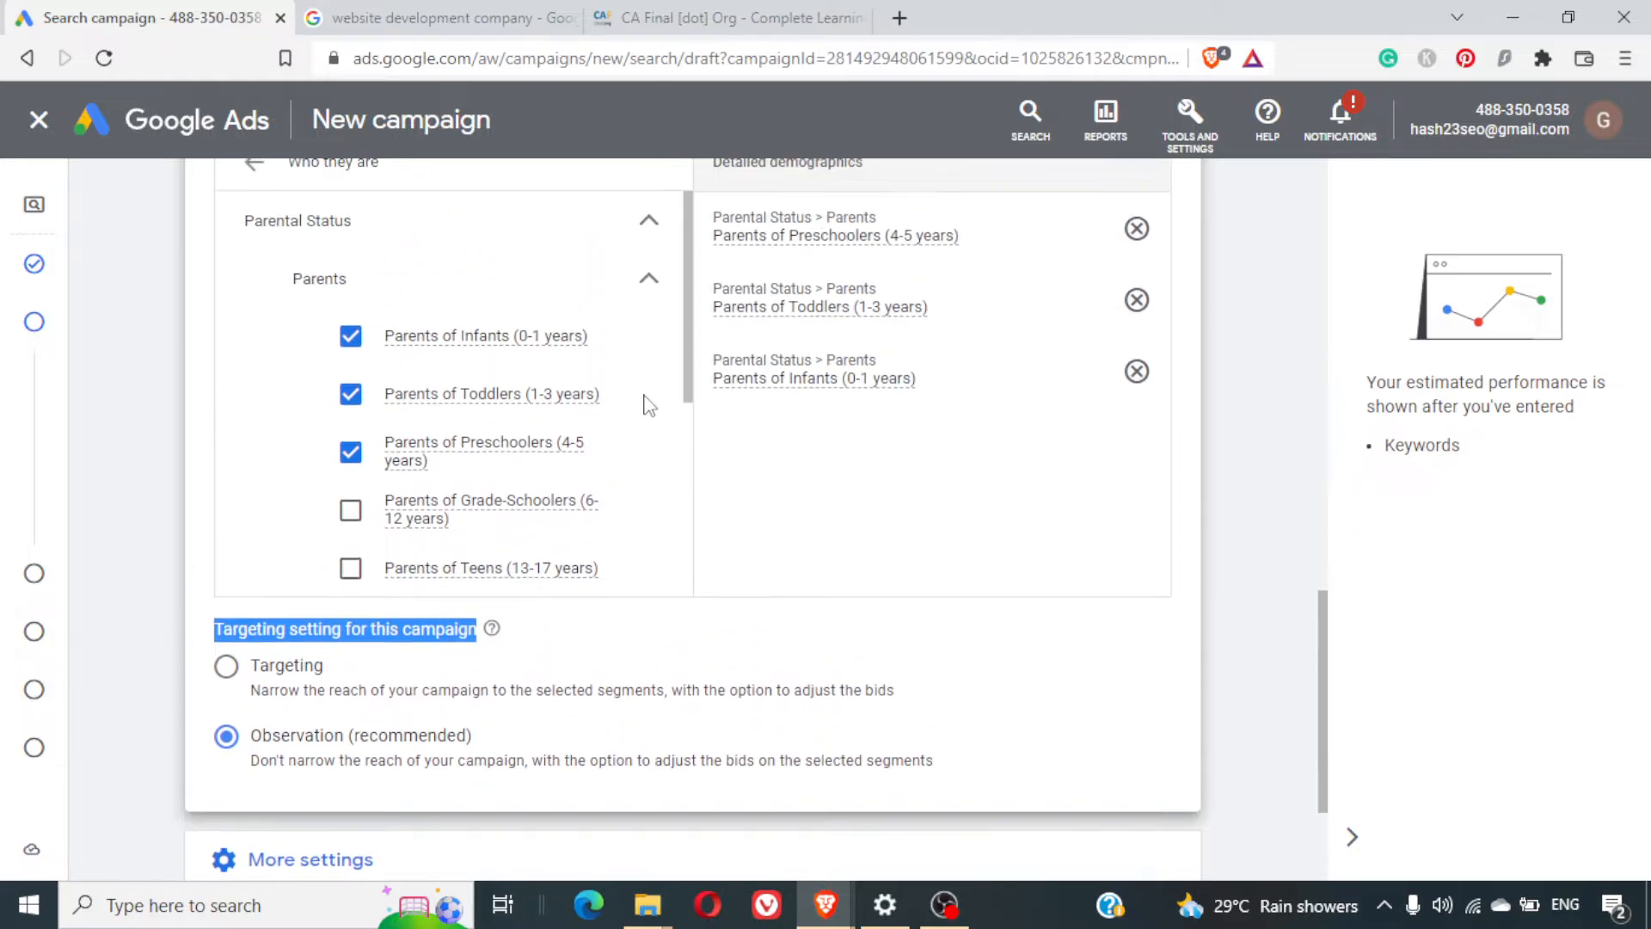
{"action": "scroll", "coordinate": [646, 404], "scroll_direction": "down", "scroll_amount": 3}
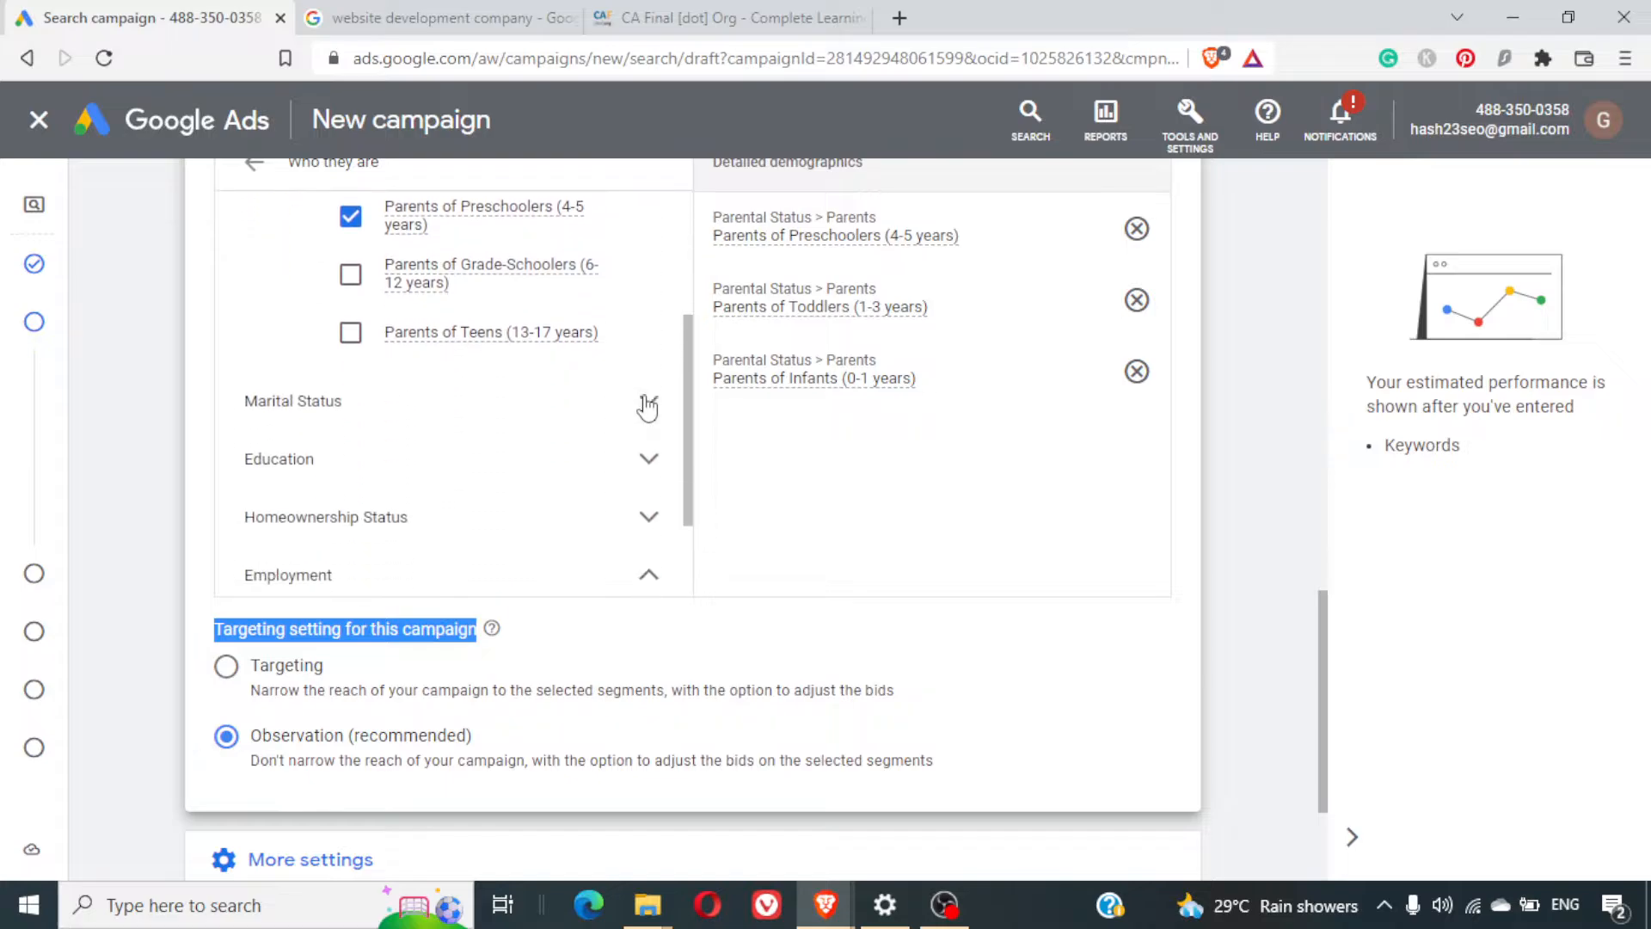
{"action": "scroll", "coordinate": [840, 494], "scroll_direction": "down", "scroll_amount": 2}
{"action": "scroll", "coordinate": [840, 499], "scroll_direction": "down", "scroll_amount": 1}
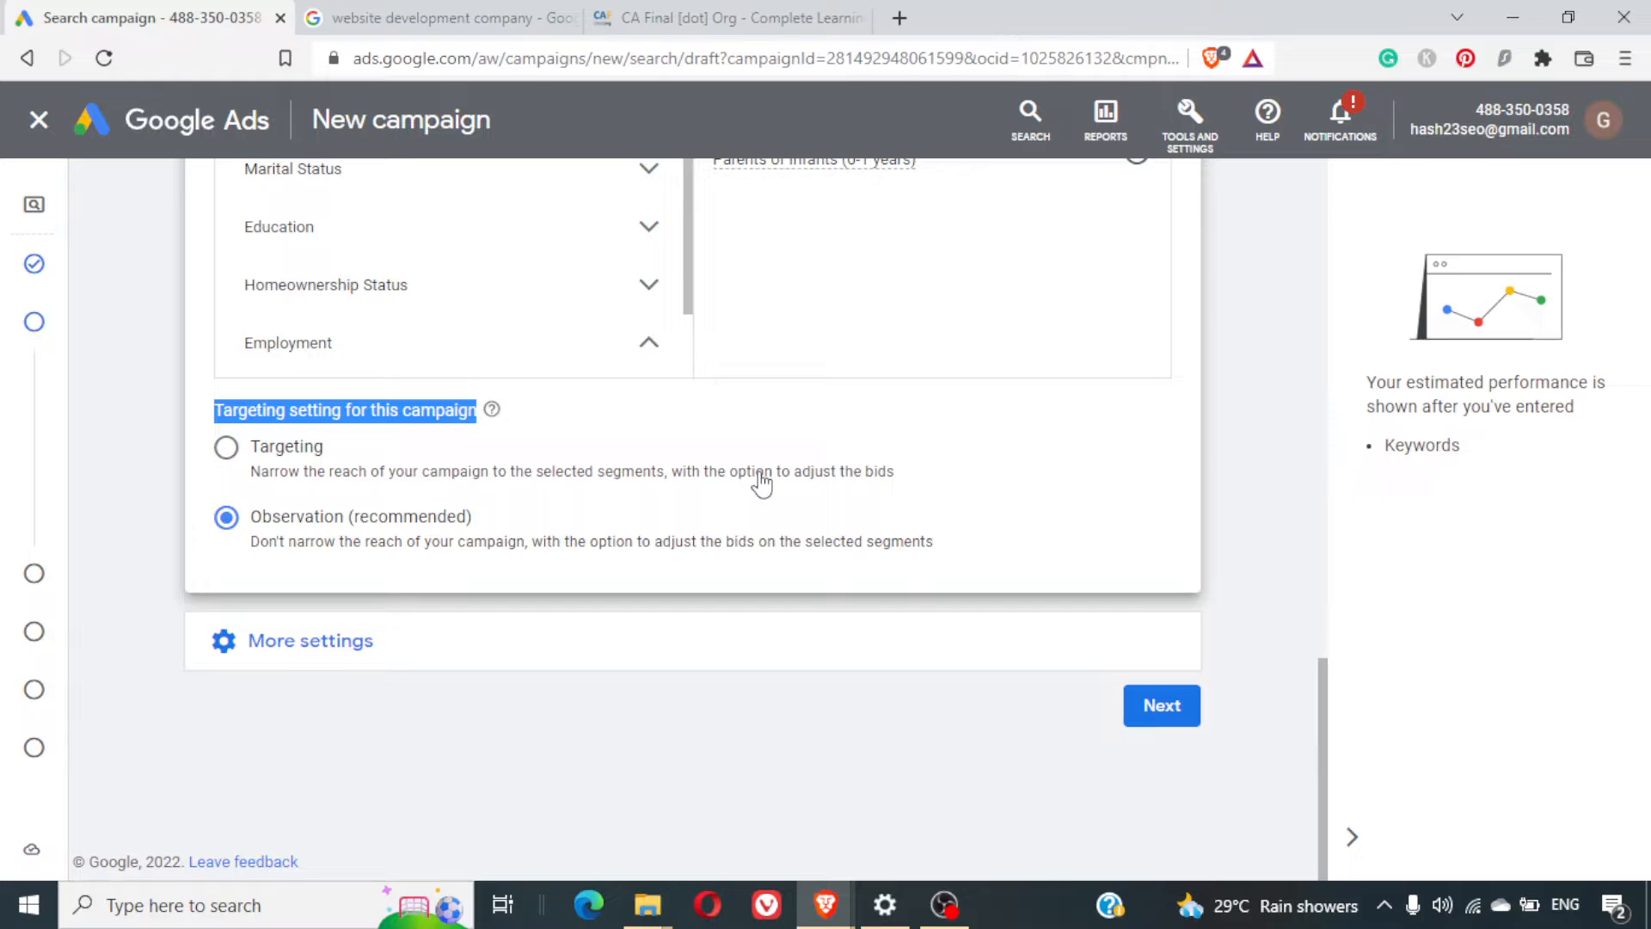
{"action": "scroll", "coordinate": [1046, 486], "scroll_direction": "up", "scroll_amount": 2}
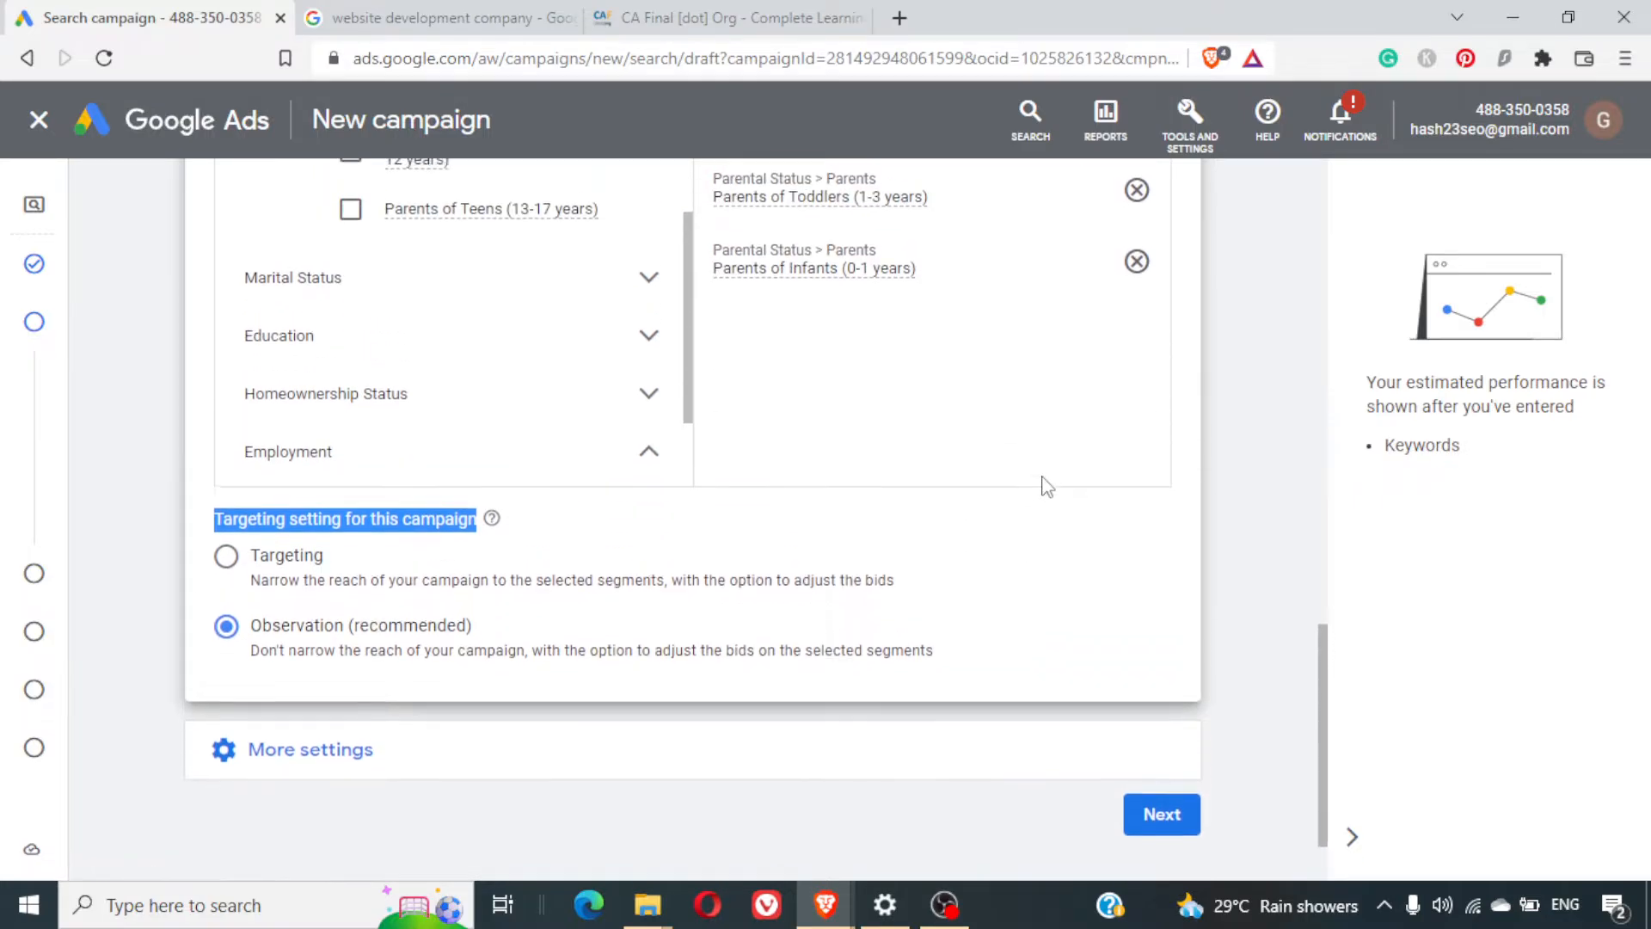
{"action": "scroll", "coordinate": [1046, 486], "scroll_direction": "up", "scroll_amount": 4}
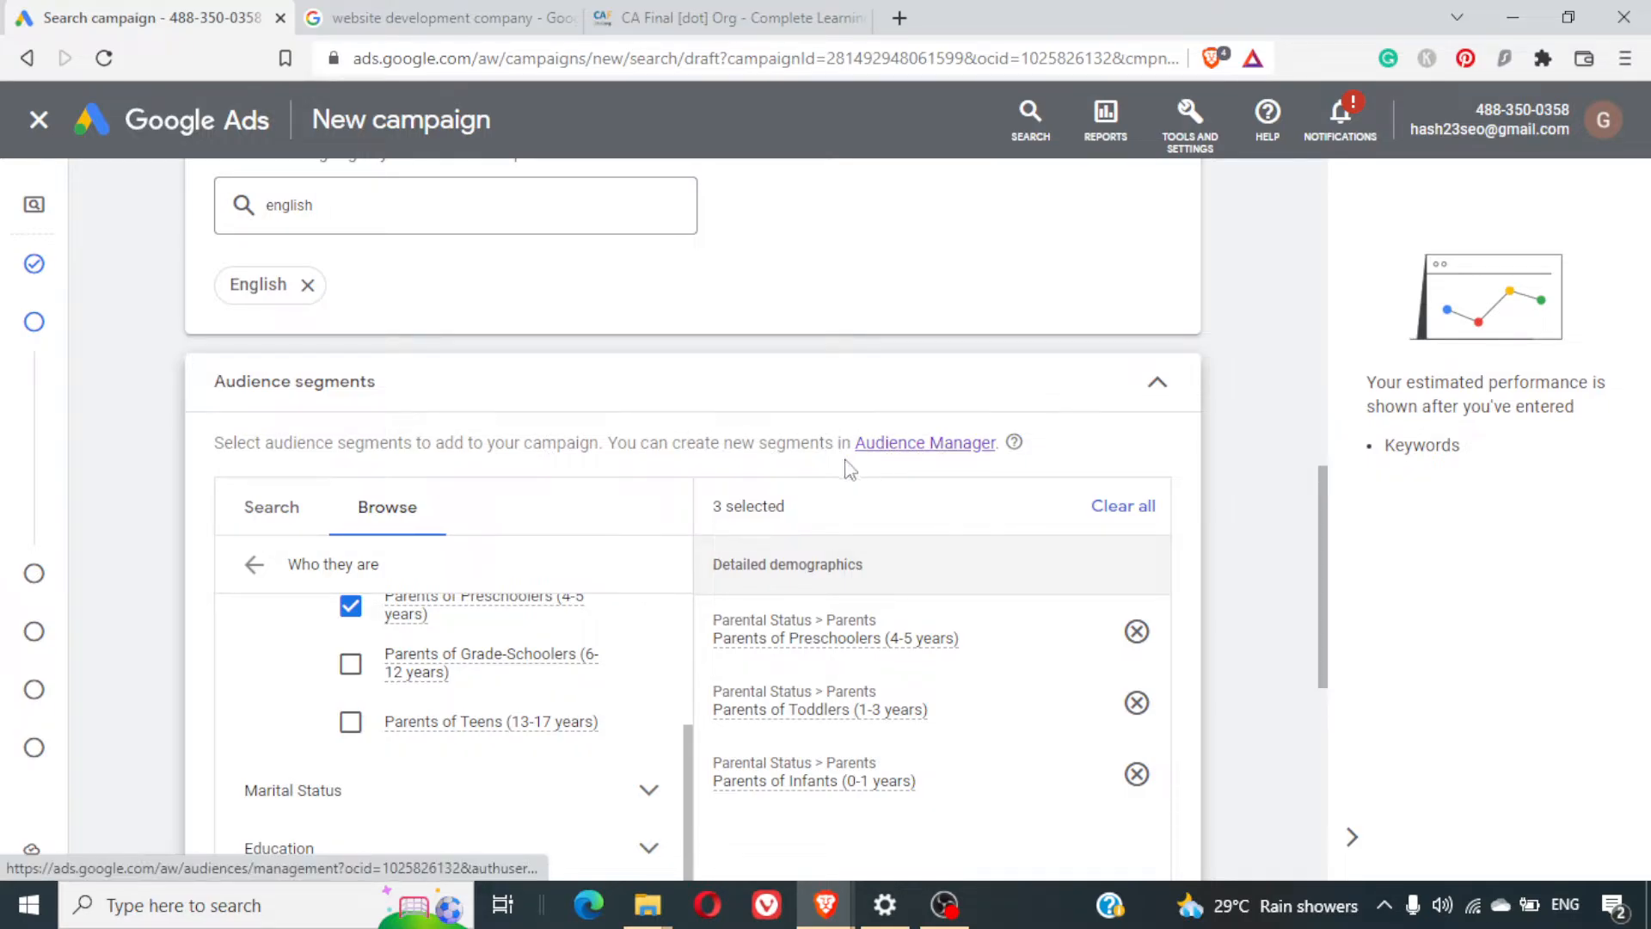
{"action": "scroll", "coordinate": [727, 467], "scroll_direction": "down", "scroll_amount": 1}
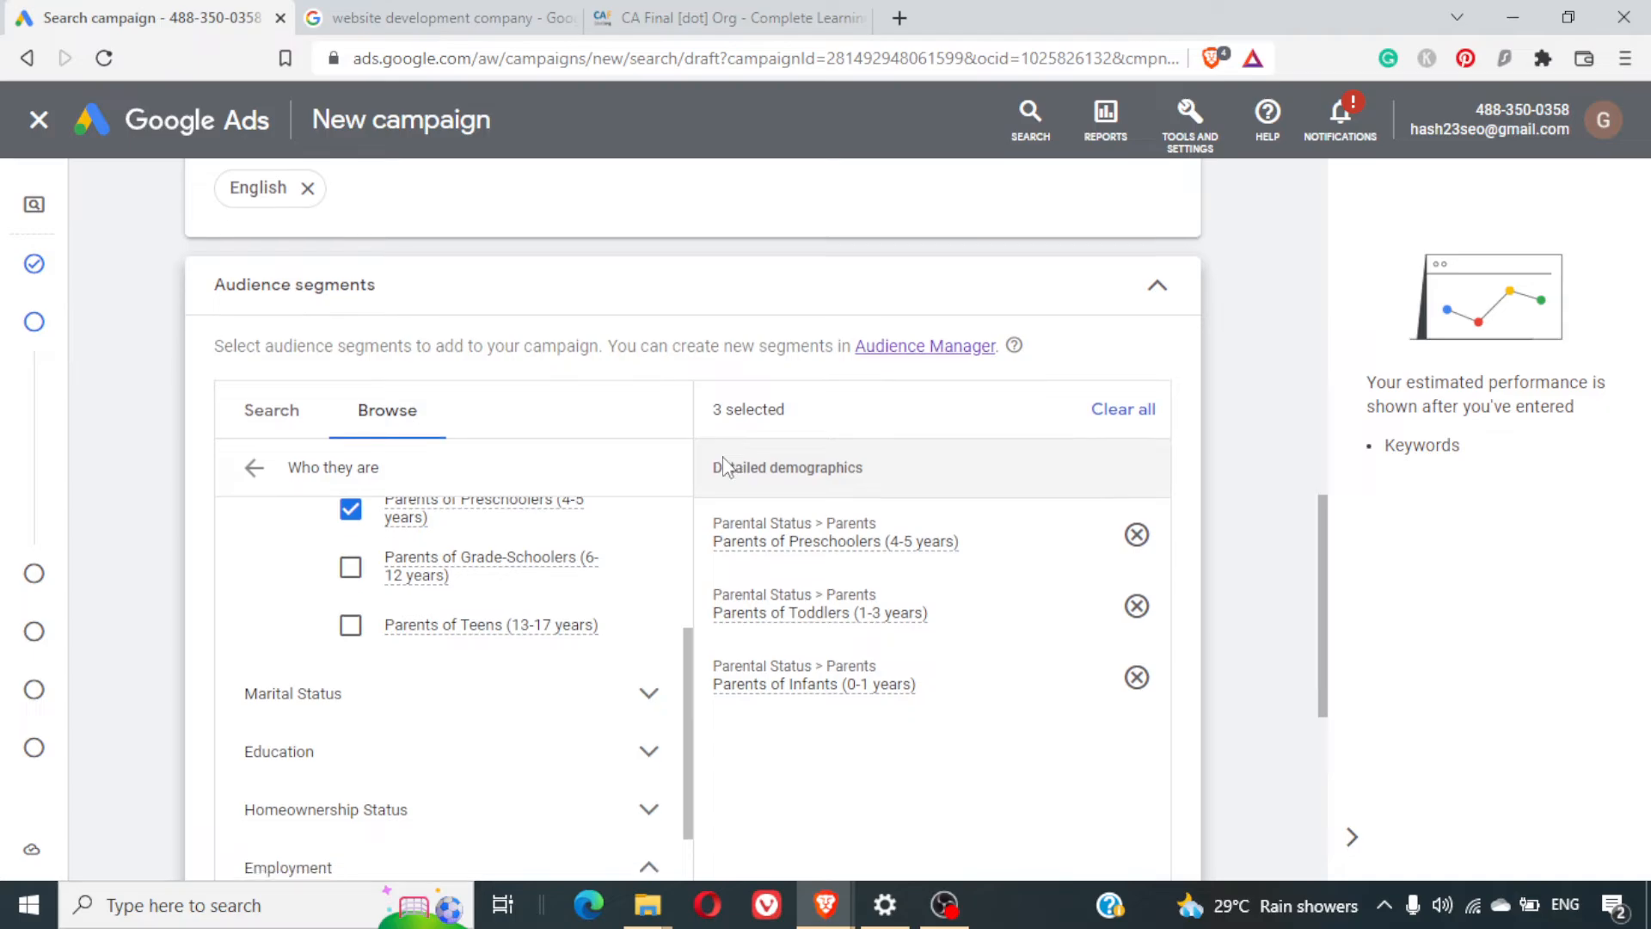
Open Audience Manager in a new browser tab, and clear all selected audience segments, returning to the main segment categories
{"action": "right_click", "coordinate": [927, 346]}
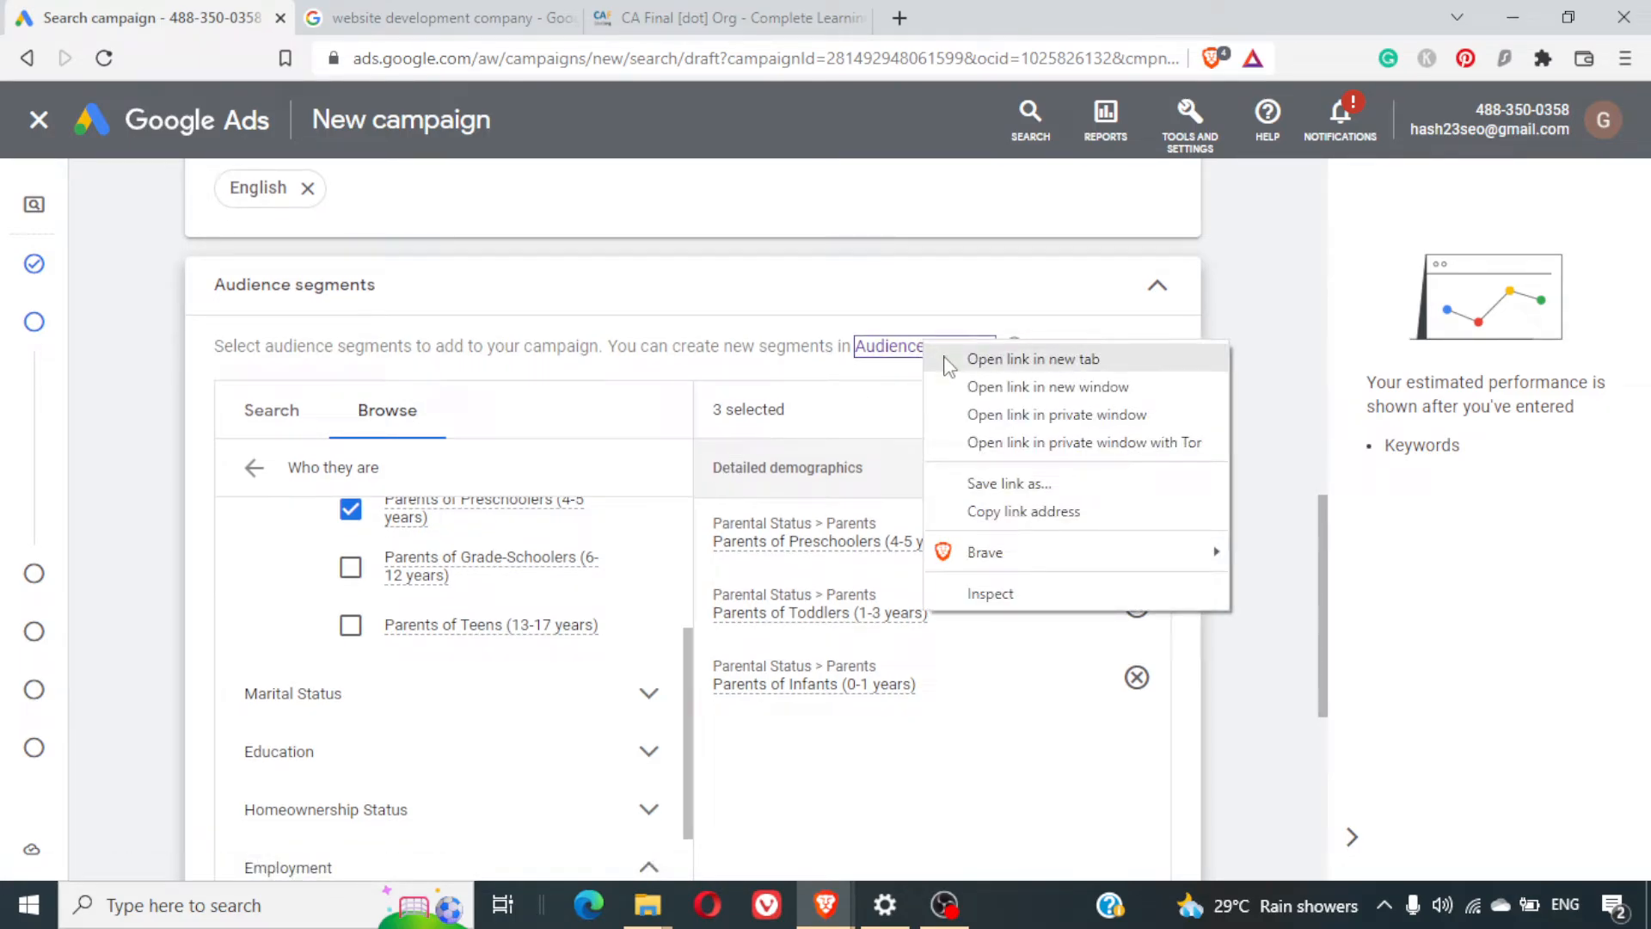
{"action": "left_click", "coordinate": [949, 361]}
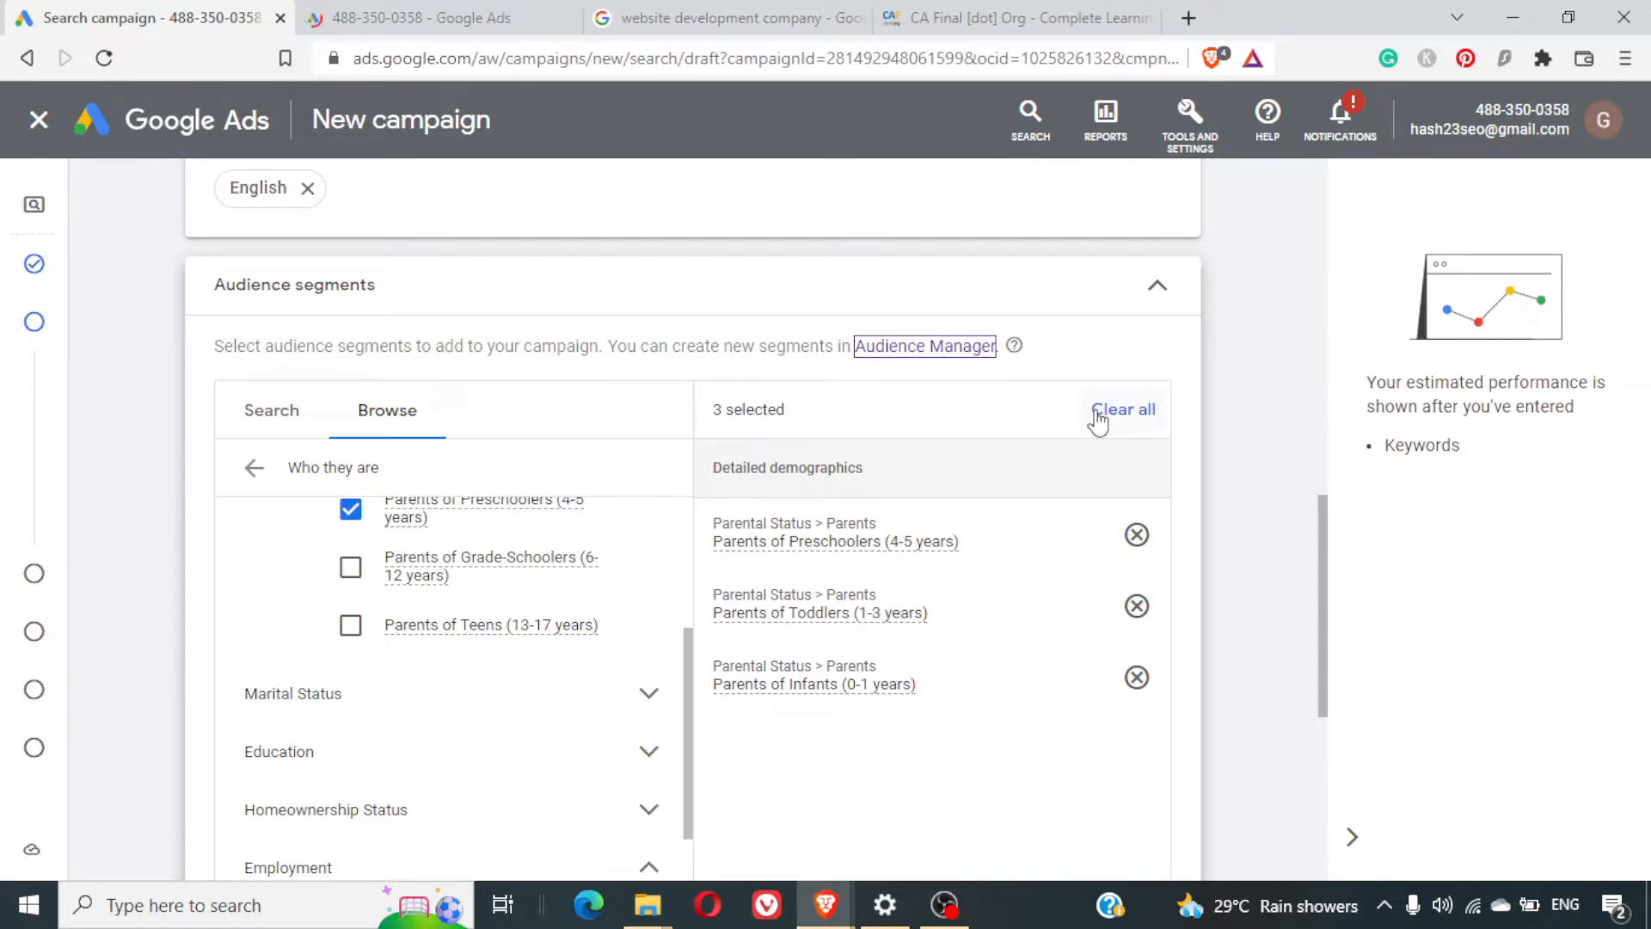
{"action": "left_click", "coordinate": [1098, 419]}
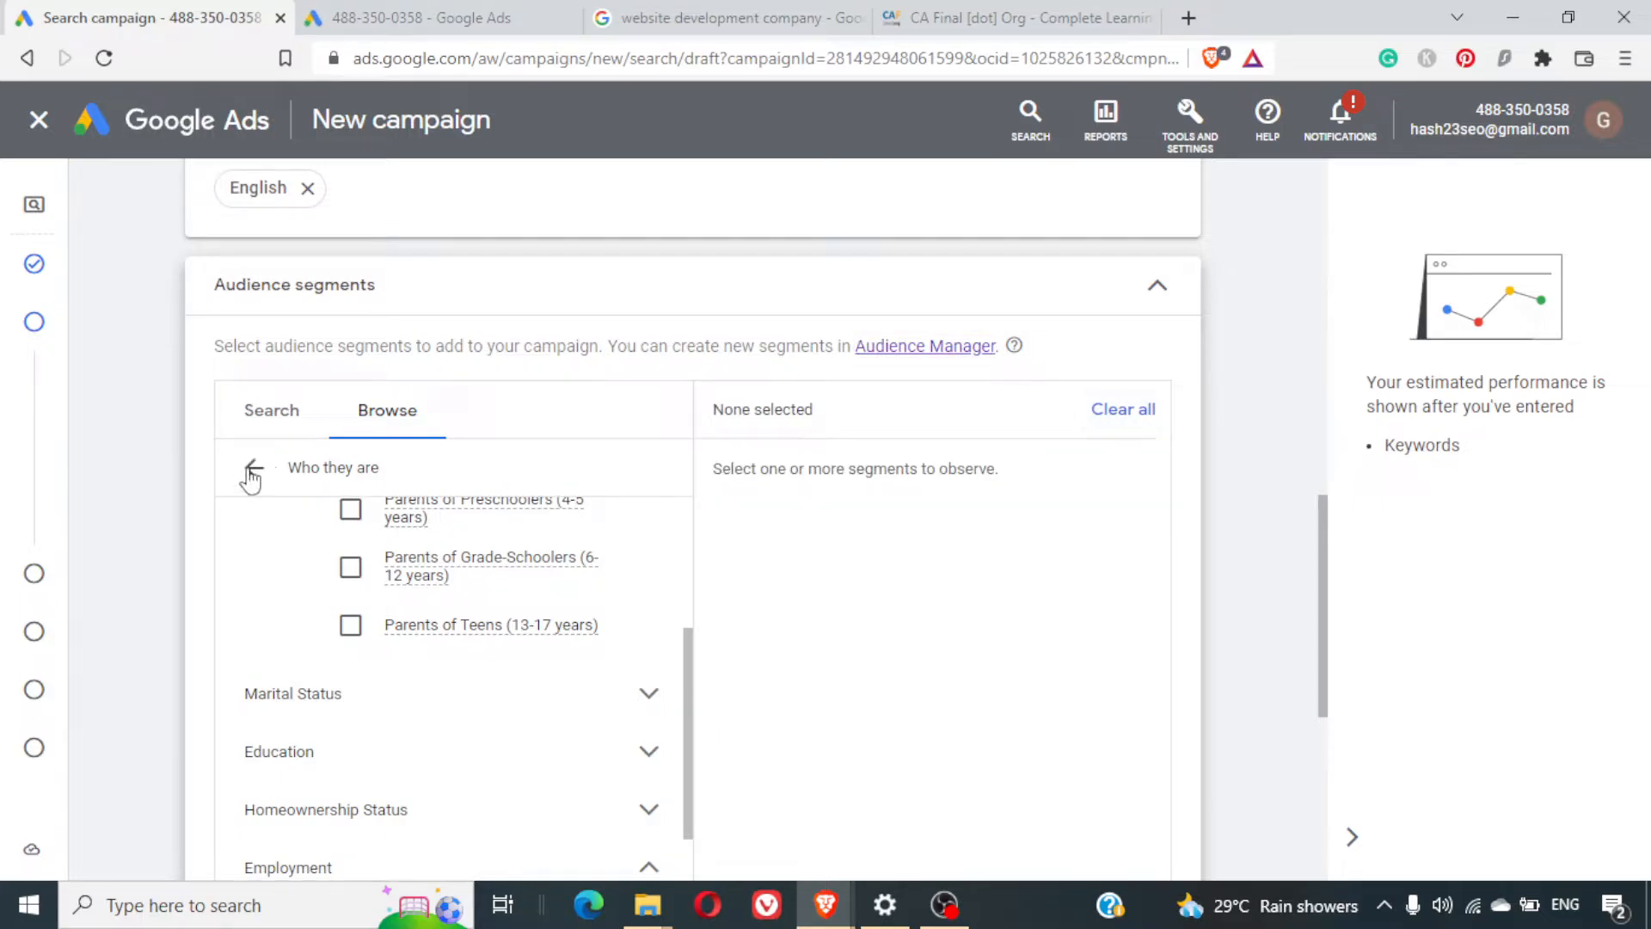
{"action": "scroll", "coordinate": [503, 587], "scroll_direction": "down", "scroll_amount": 3}
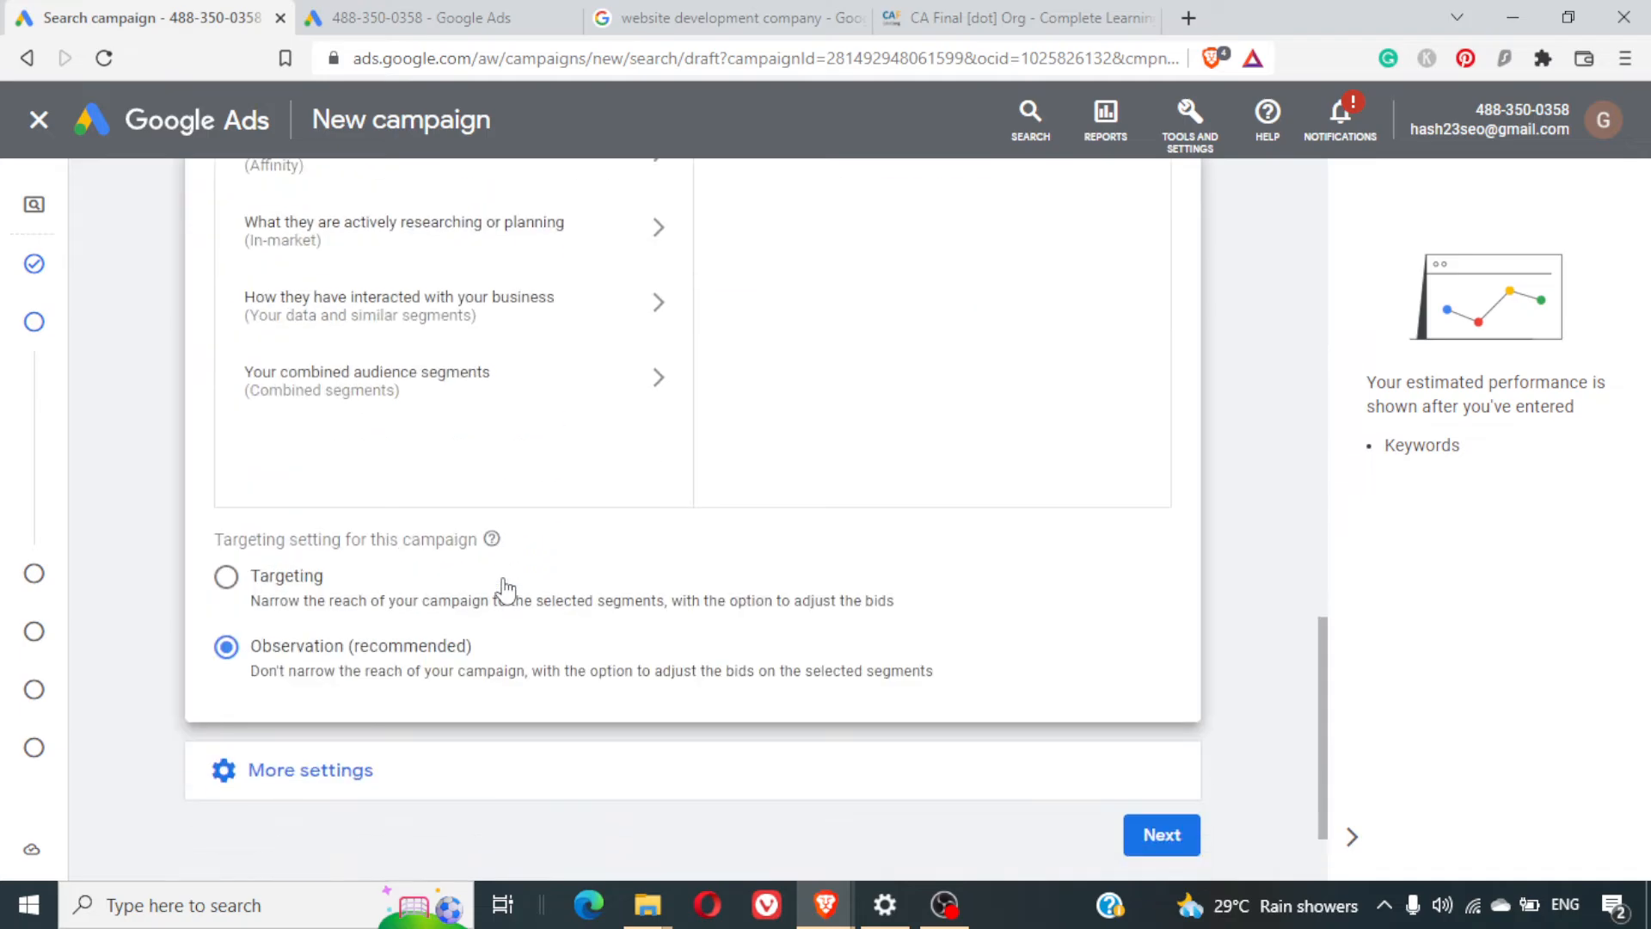
{"action": "scroll", "coordinate": [503, 587], "scroll_direction": "up", "scroll_amount": 5}
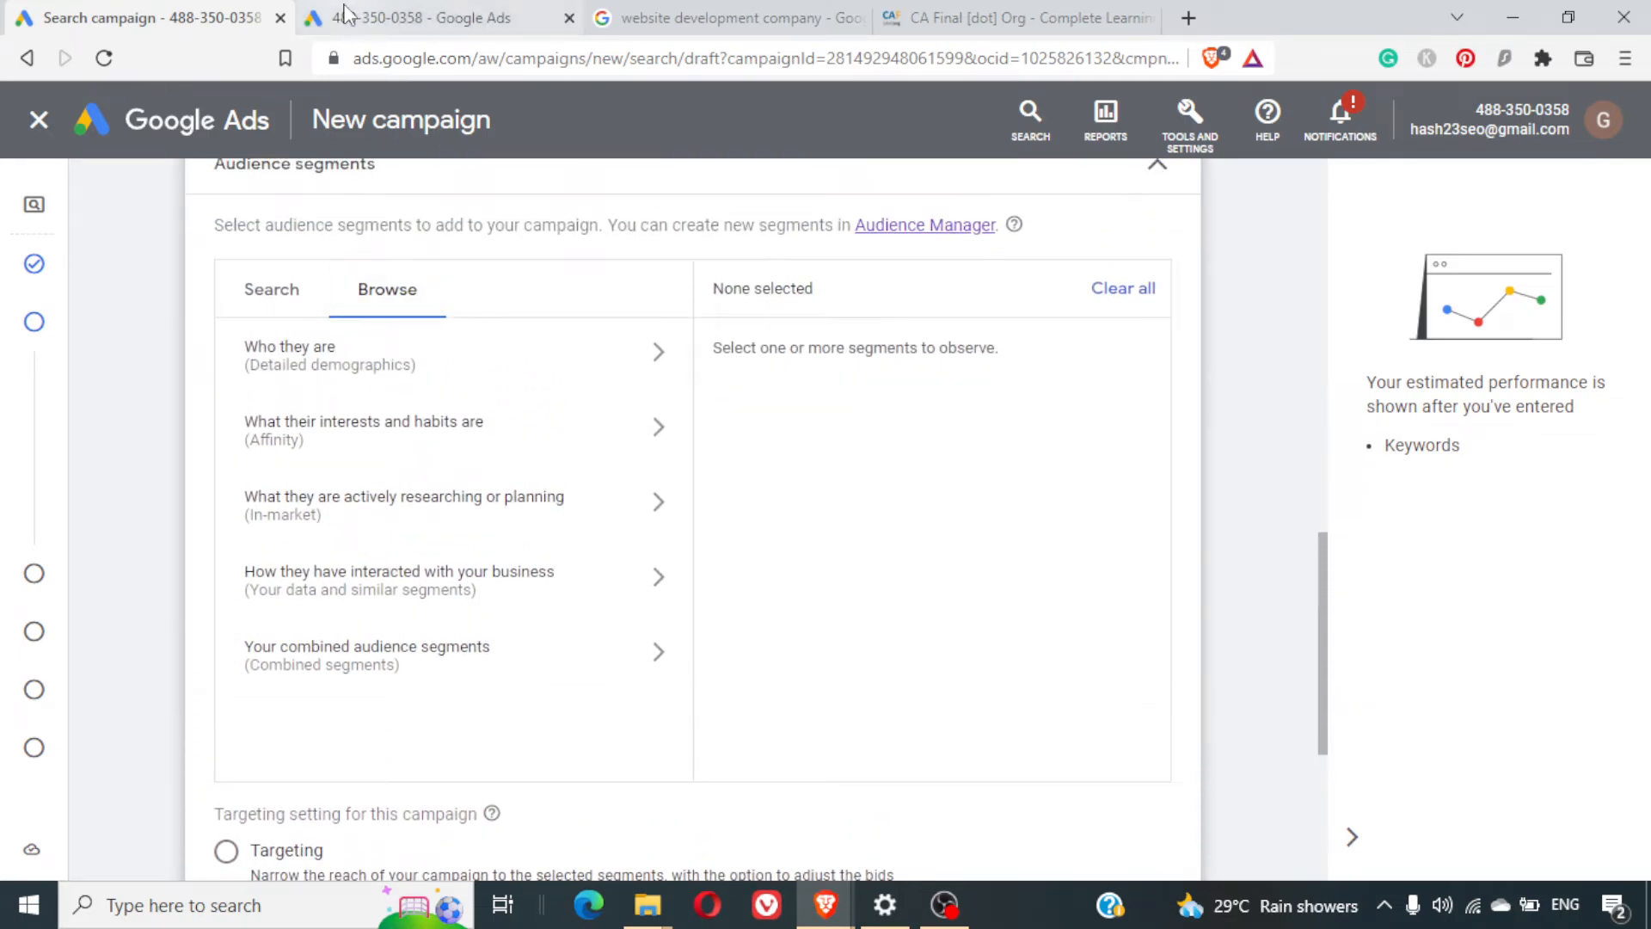
Switch to Audience Manager and open the audience source setup from the data segments page
{"action": "left_click", "coordinate": [344, 15]}
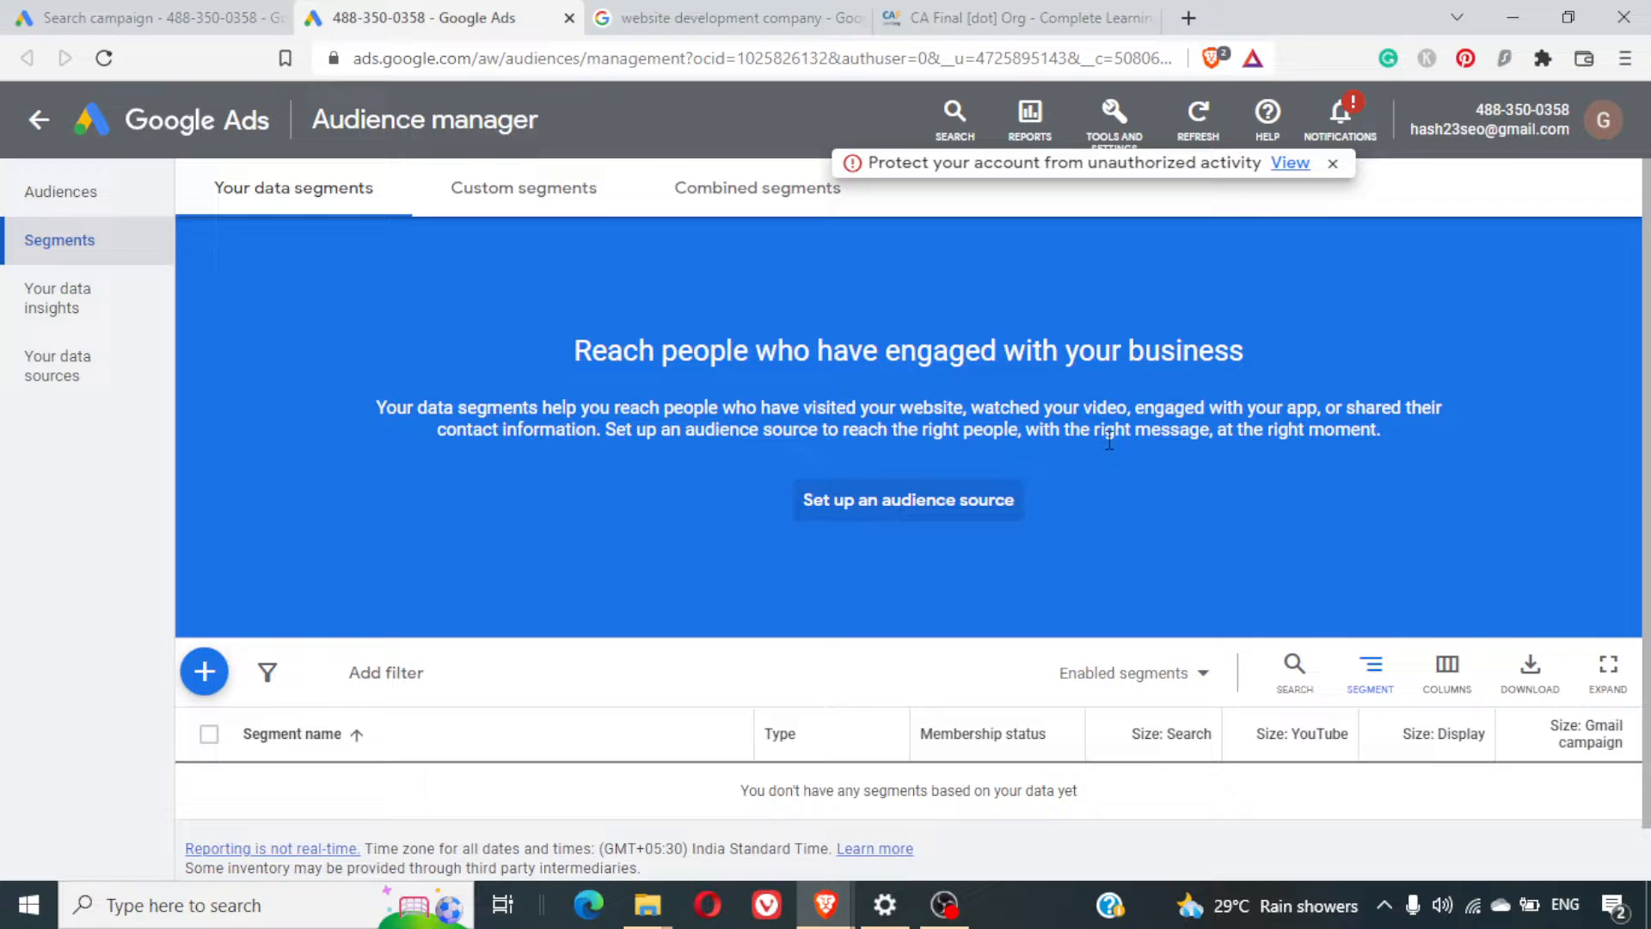
{"action": "scroll", "coordinate": [1110, 439], "scroll_direction": "down", "scroll_amount": 2}
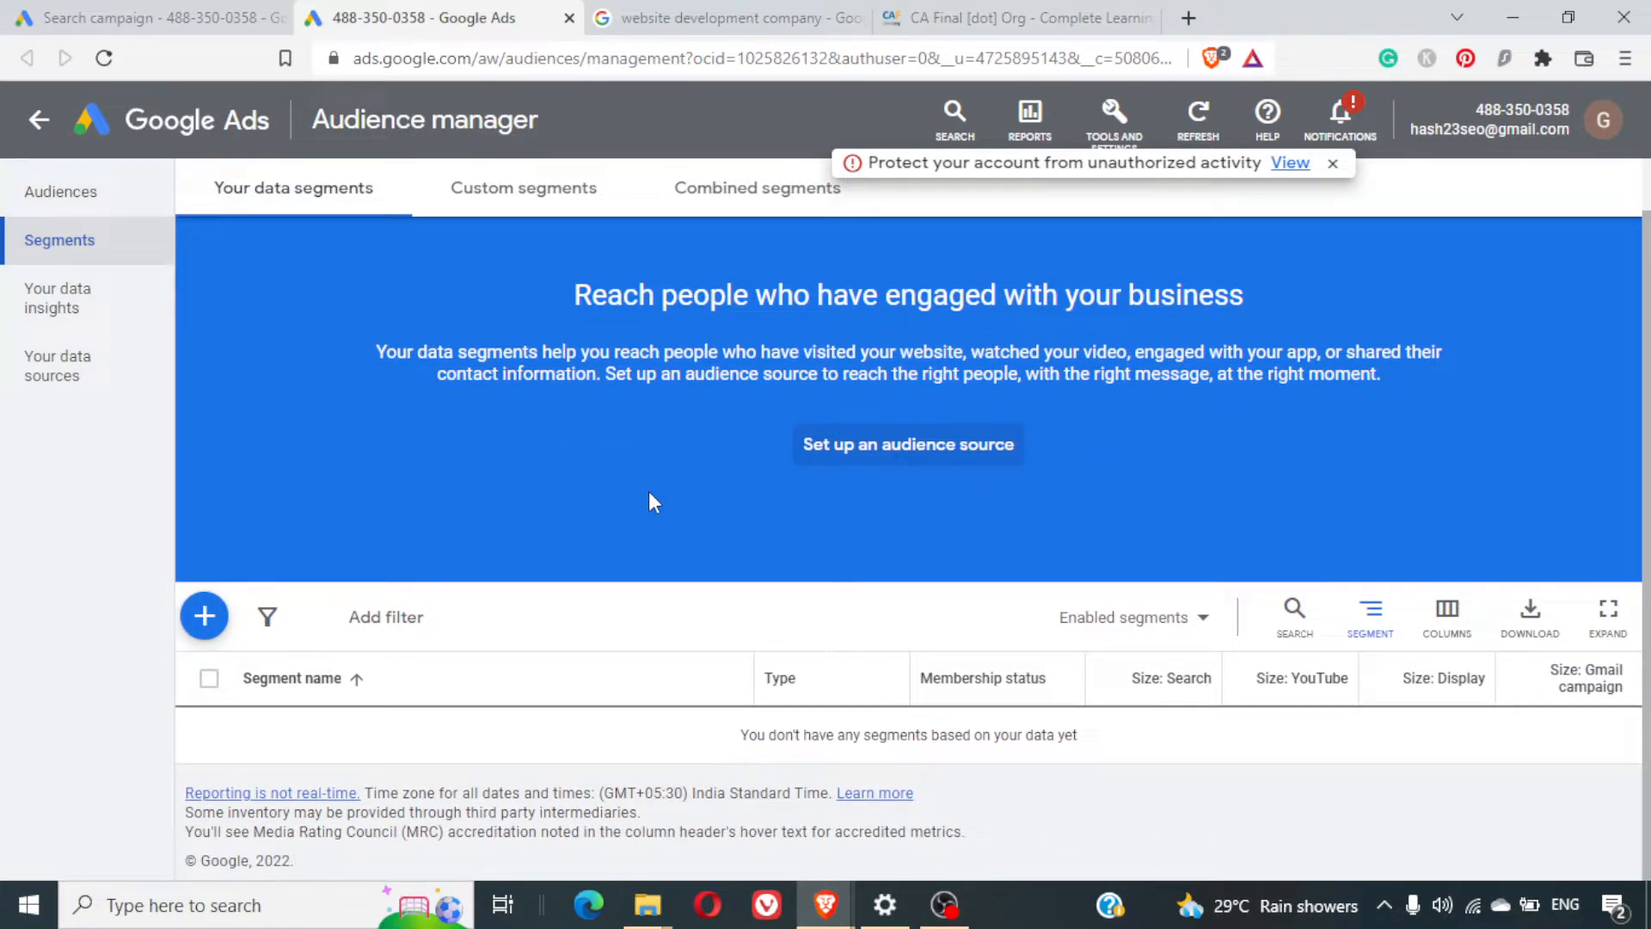
{"action": "left_click", "coordinate": [884, 459]}
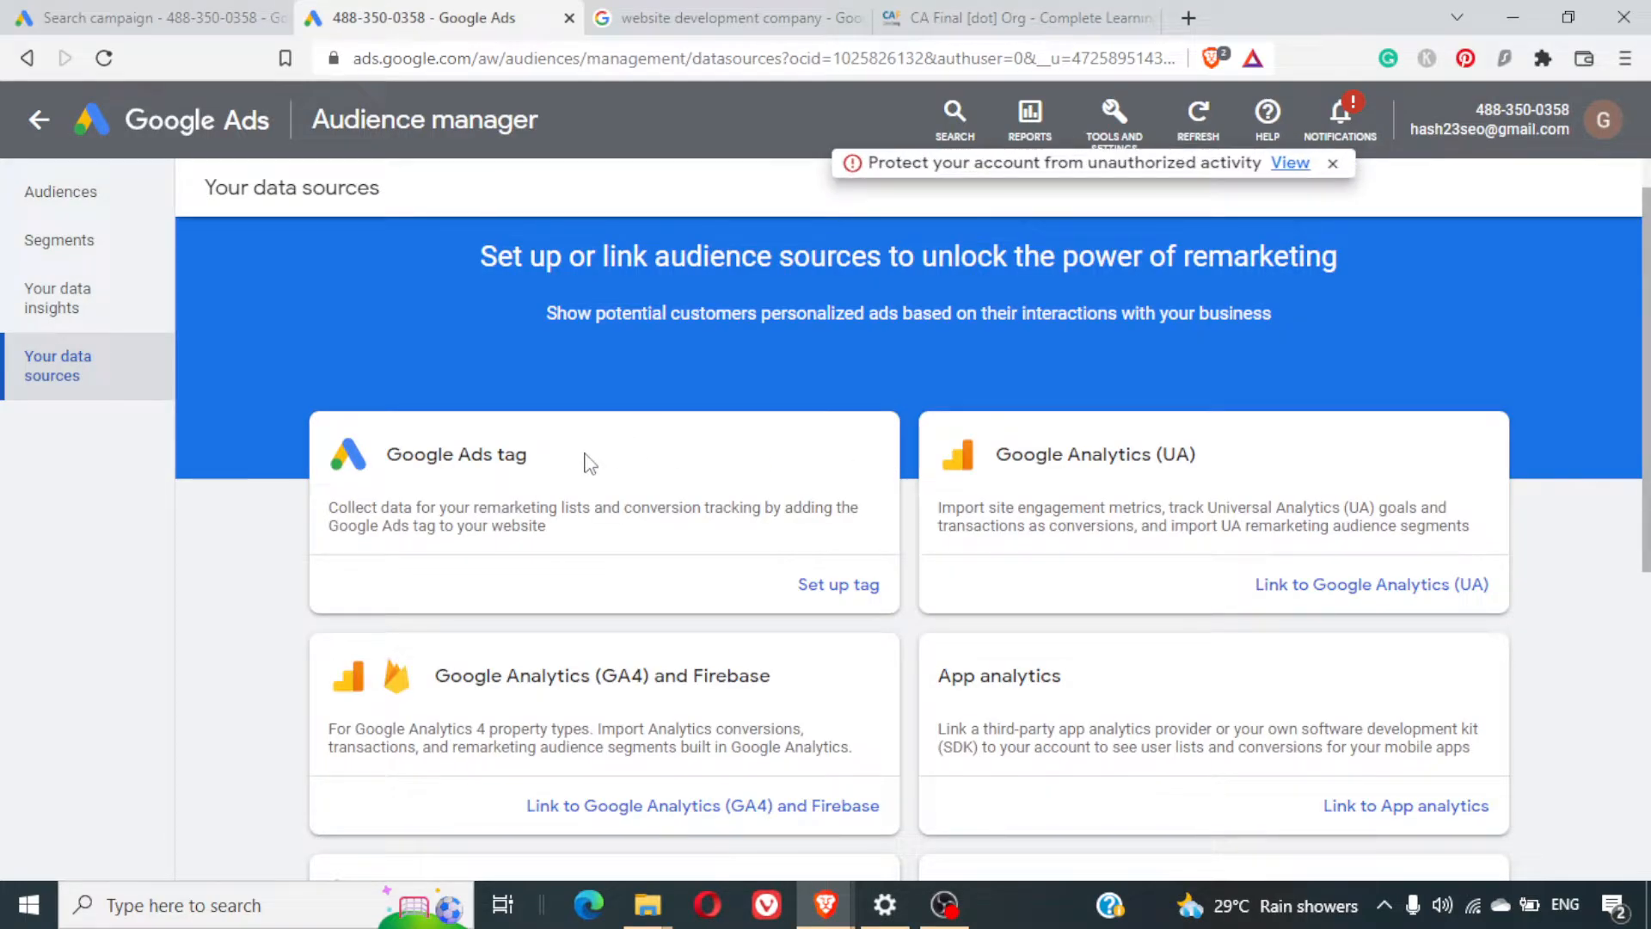
Examine the available data sources, from the Google Ads tag and Google Analytics through Google Play, YouTube, Ads Data Hub and Zapier
{"action": "scroll", "coordinate": [1144, 495], "scroll_direction": "down", "scroll_amount": 1}
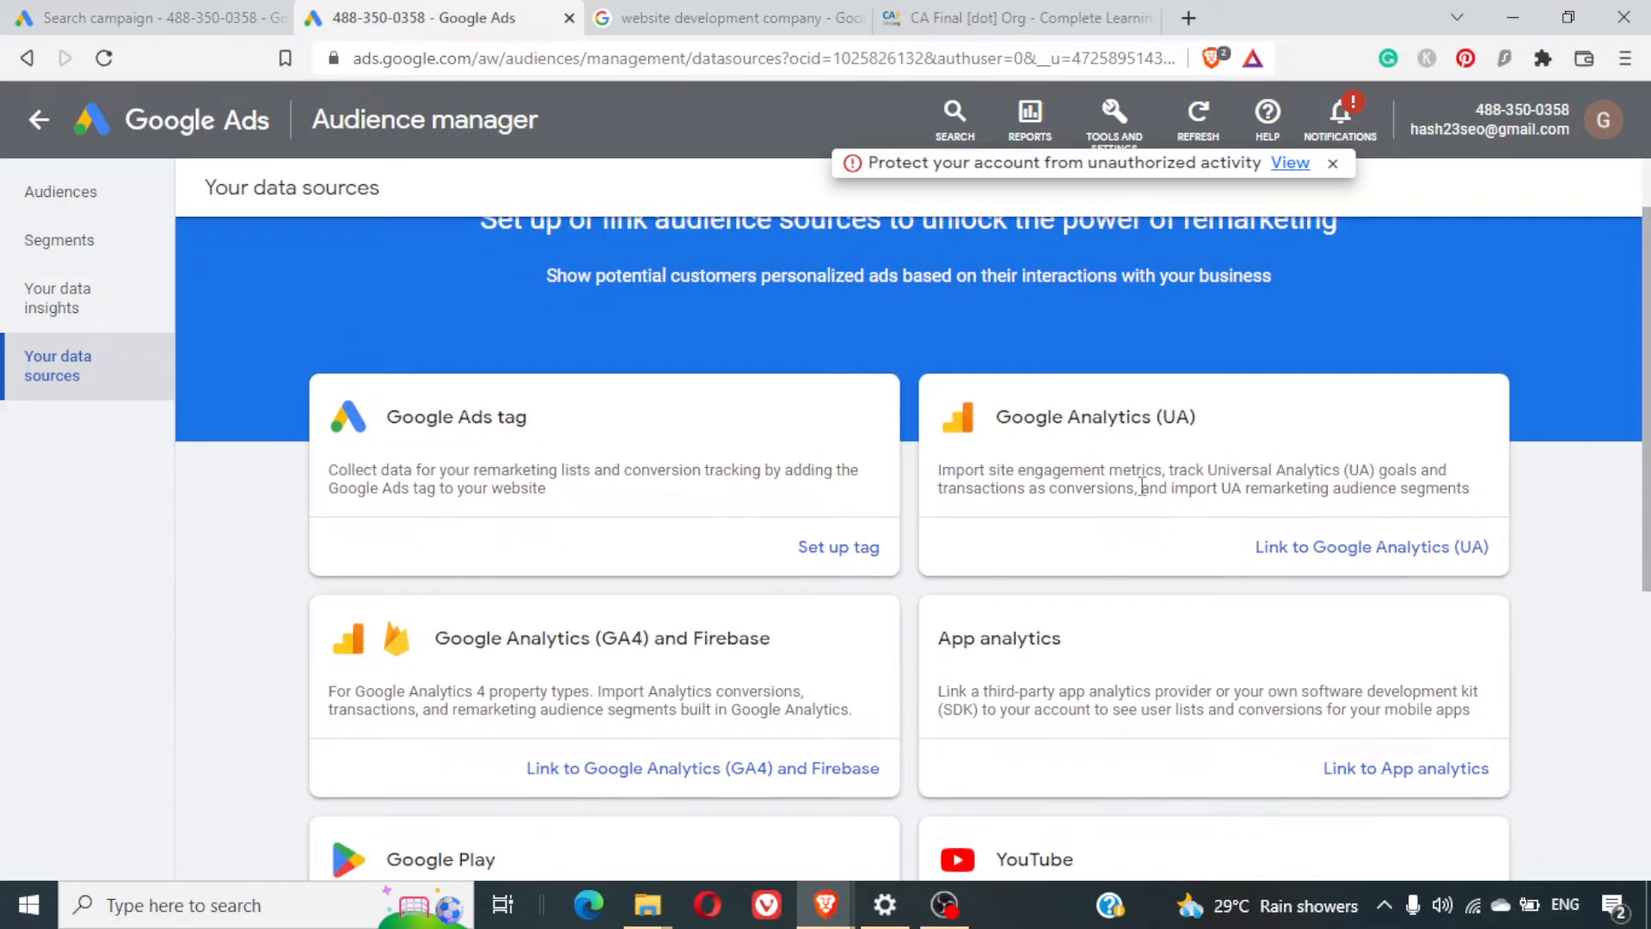
{"action": "scroll", "coordinate": [1142, 488], "scroll_direction": "down", "scroll_amount": 2}
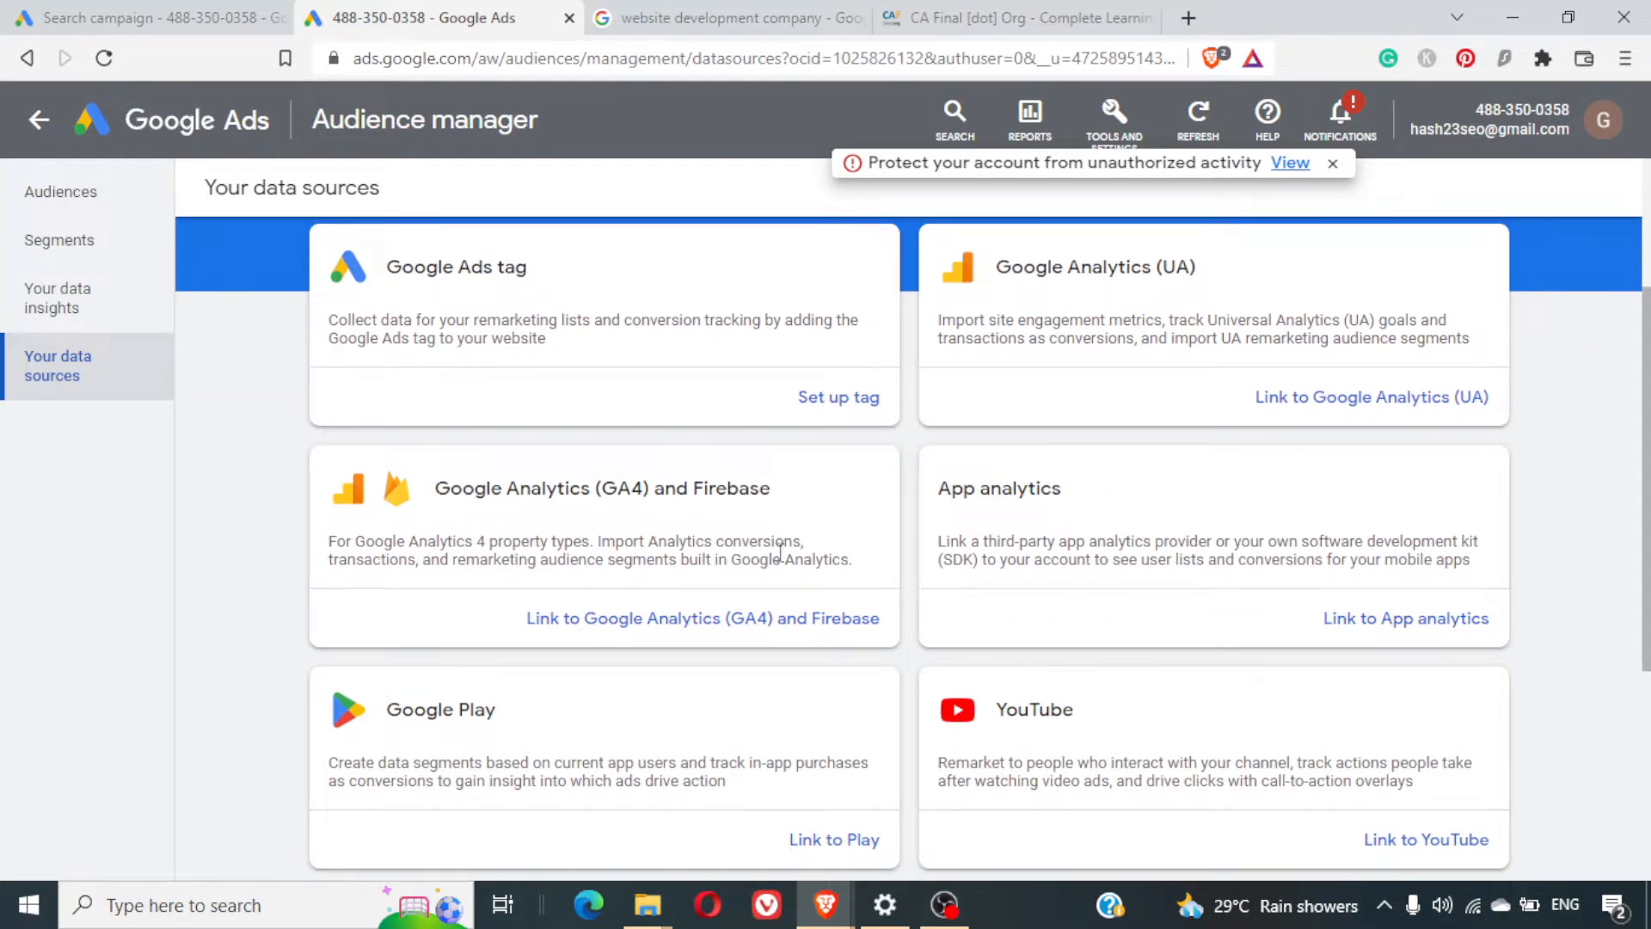
{"action": "scroll", "coordinate": [813, 572], "scroll_direction": "down", "scroll_amount": 1}
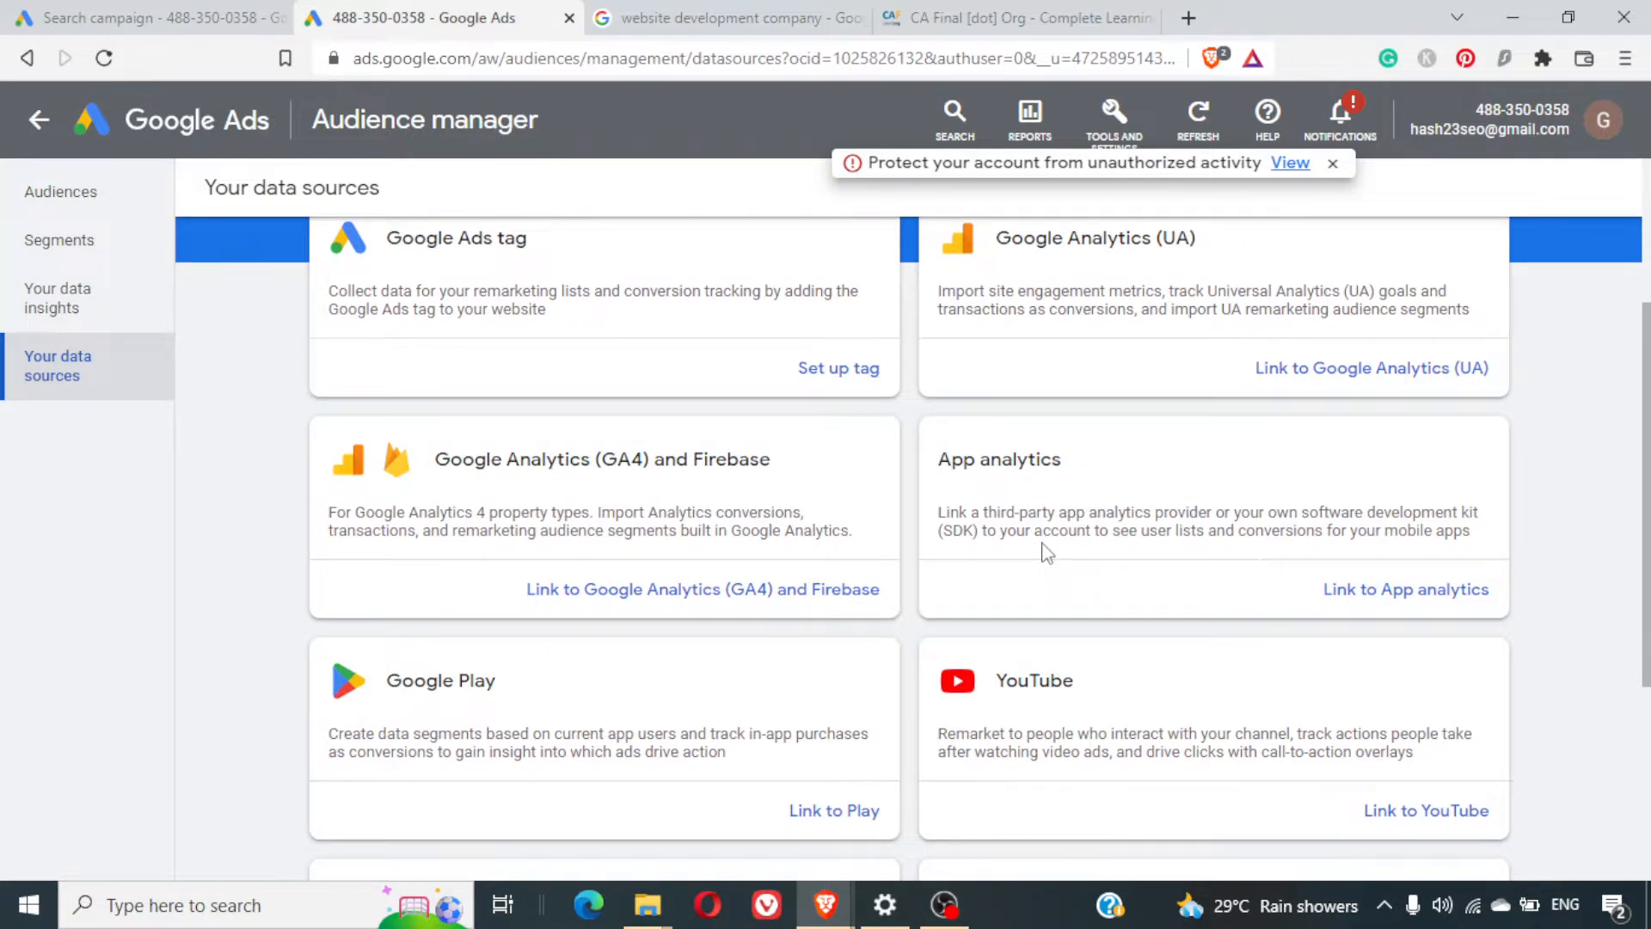
{"action": "scroll", "coordinate": [1044, 553], "scroll_direction": "down", "scroll_amount": 2}
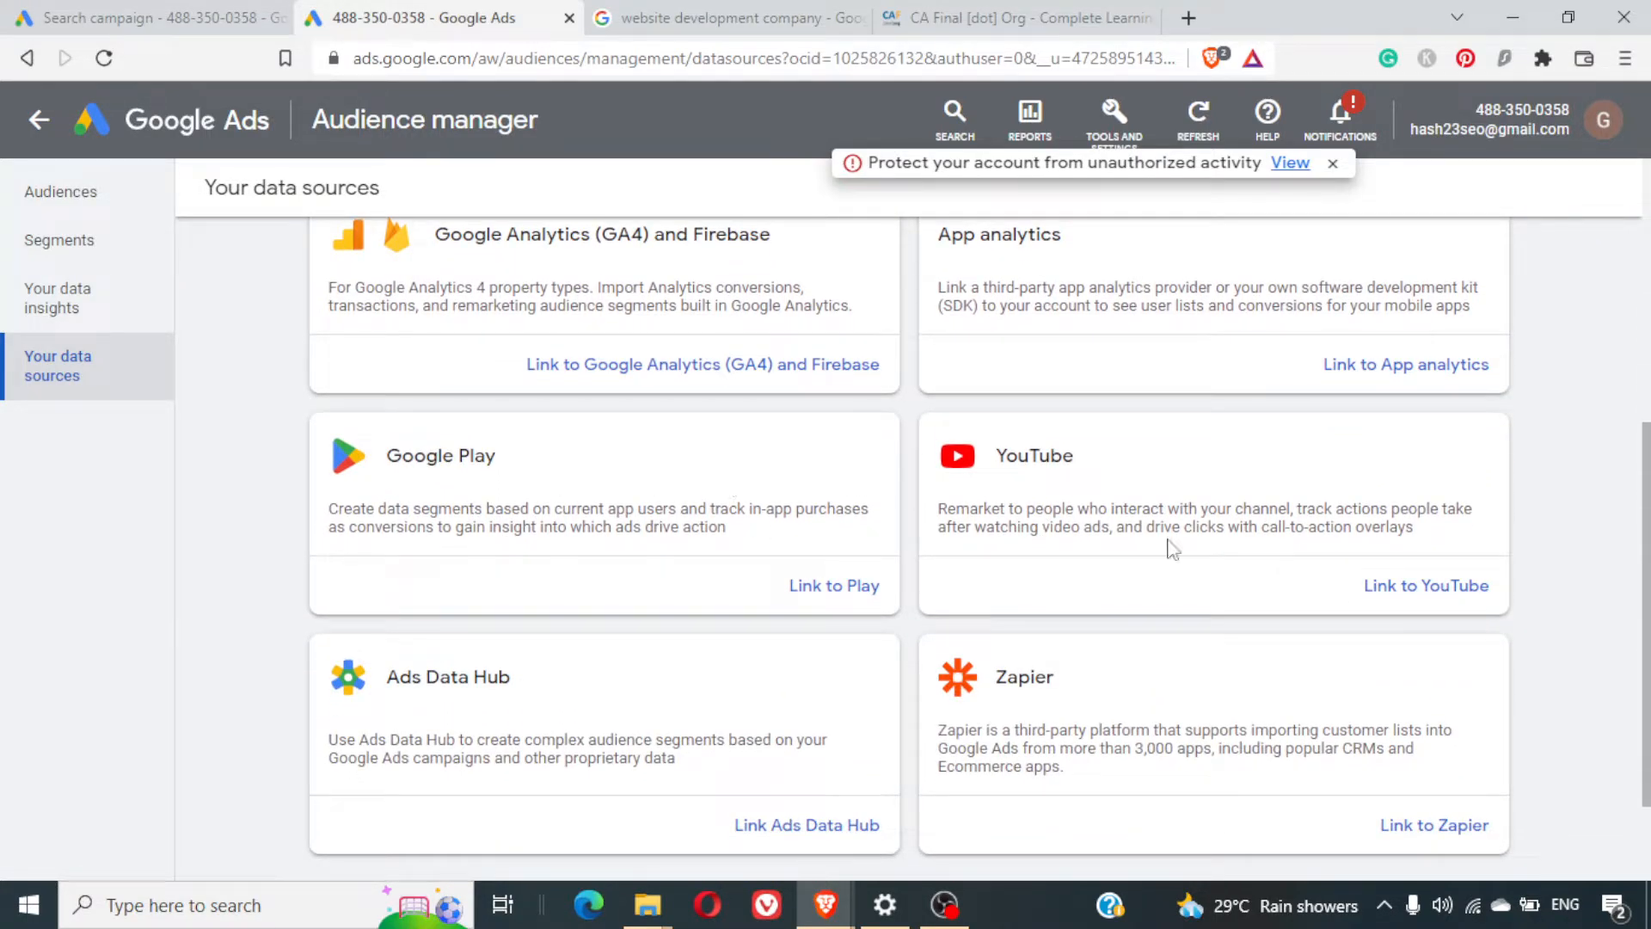
{"action": "scroll", "coordinate": [669, 513], "scroll_direction": "down", "scroll_amount": 1}
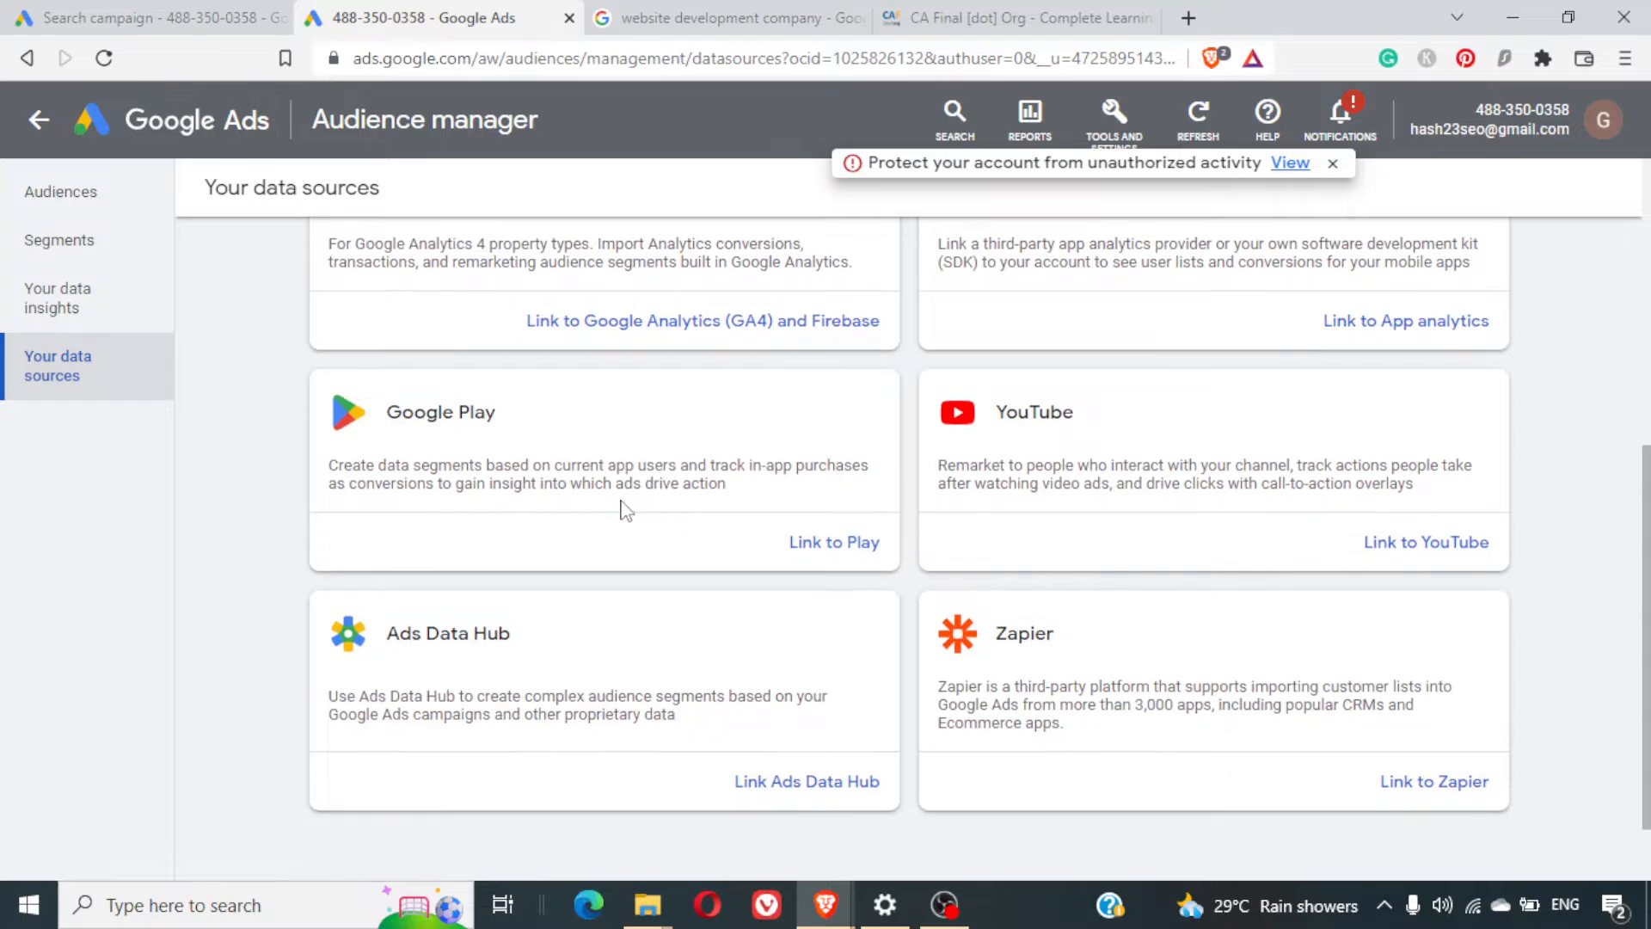
{"action": "triple_click", "coordinate": [666, 462]}
{"action": "scroll", "coordinate": [665, 458], "scroll_direction": "down", "scroll_amount": 1}
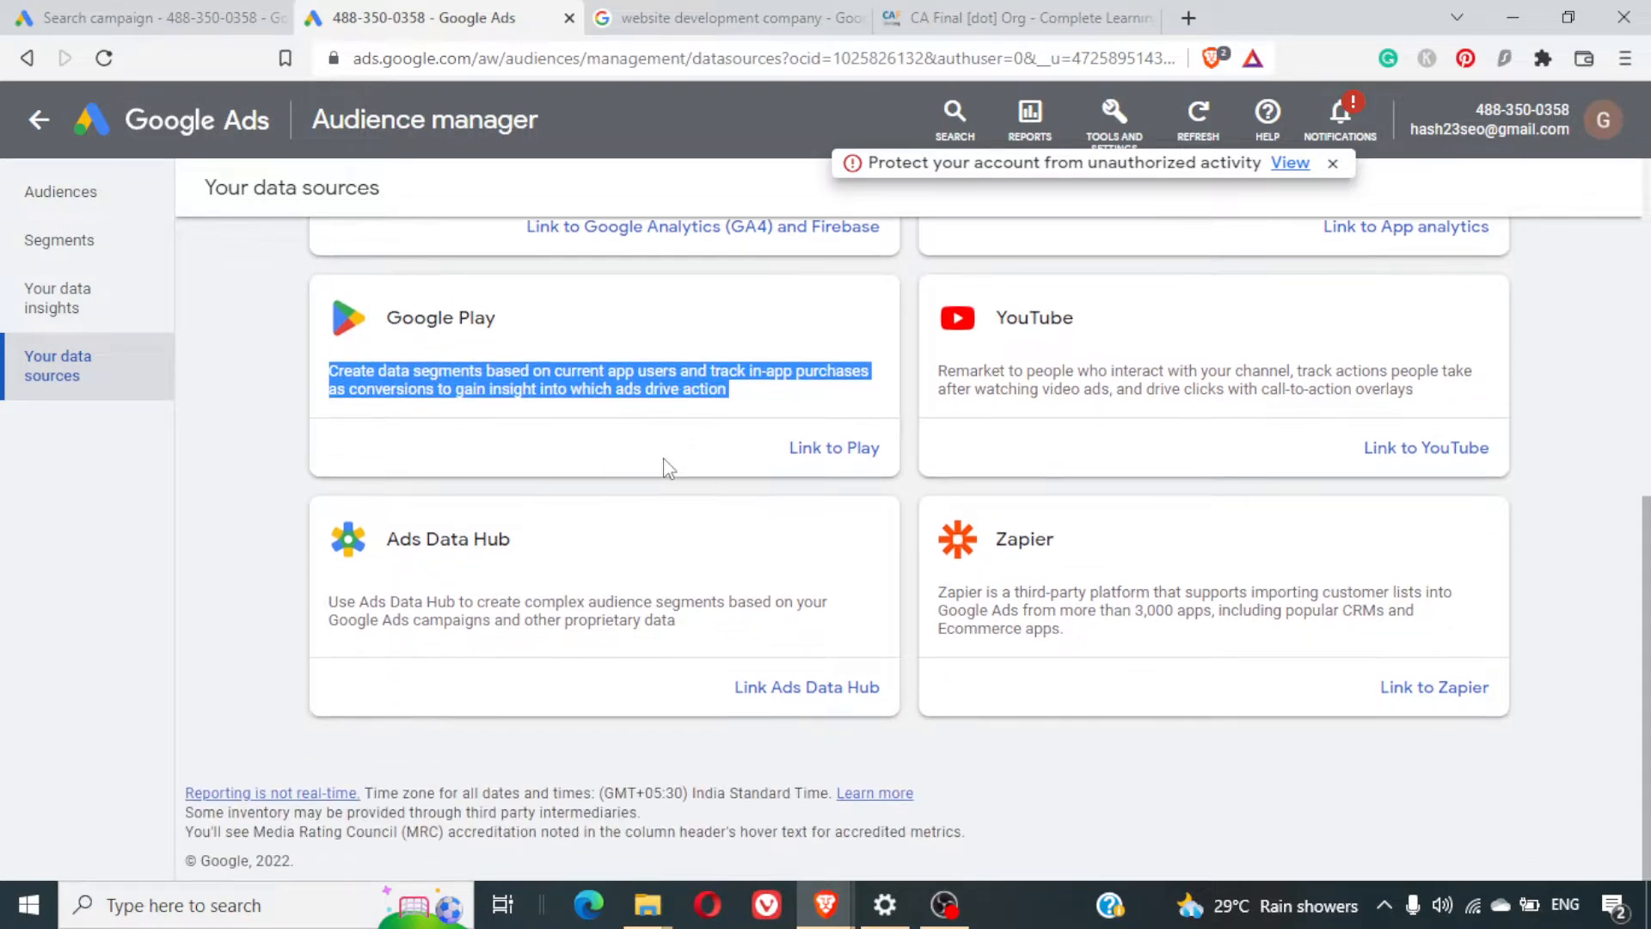
{"action": "triple_click", "coordinate": [552, 604]}
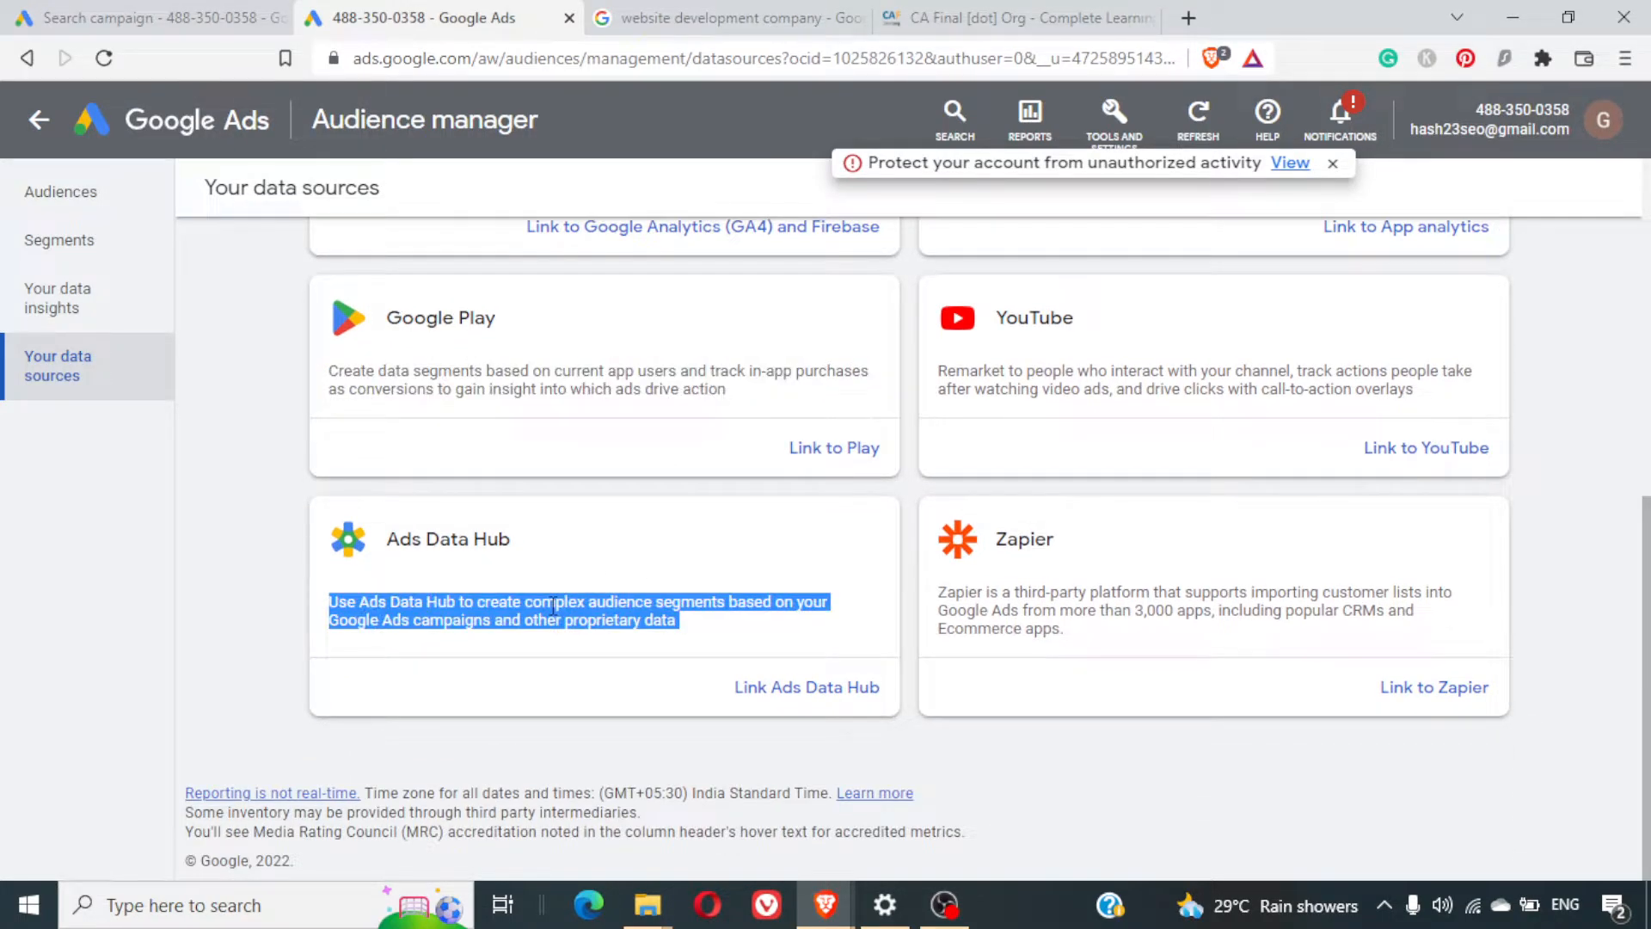
{"action": "double_click", "coordinate": [1095, 584]}
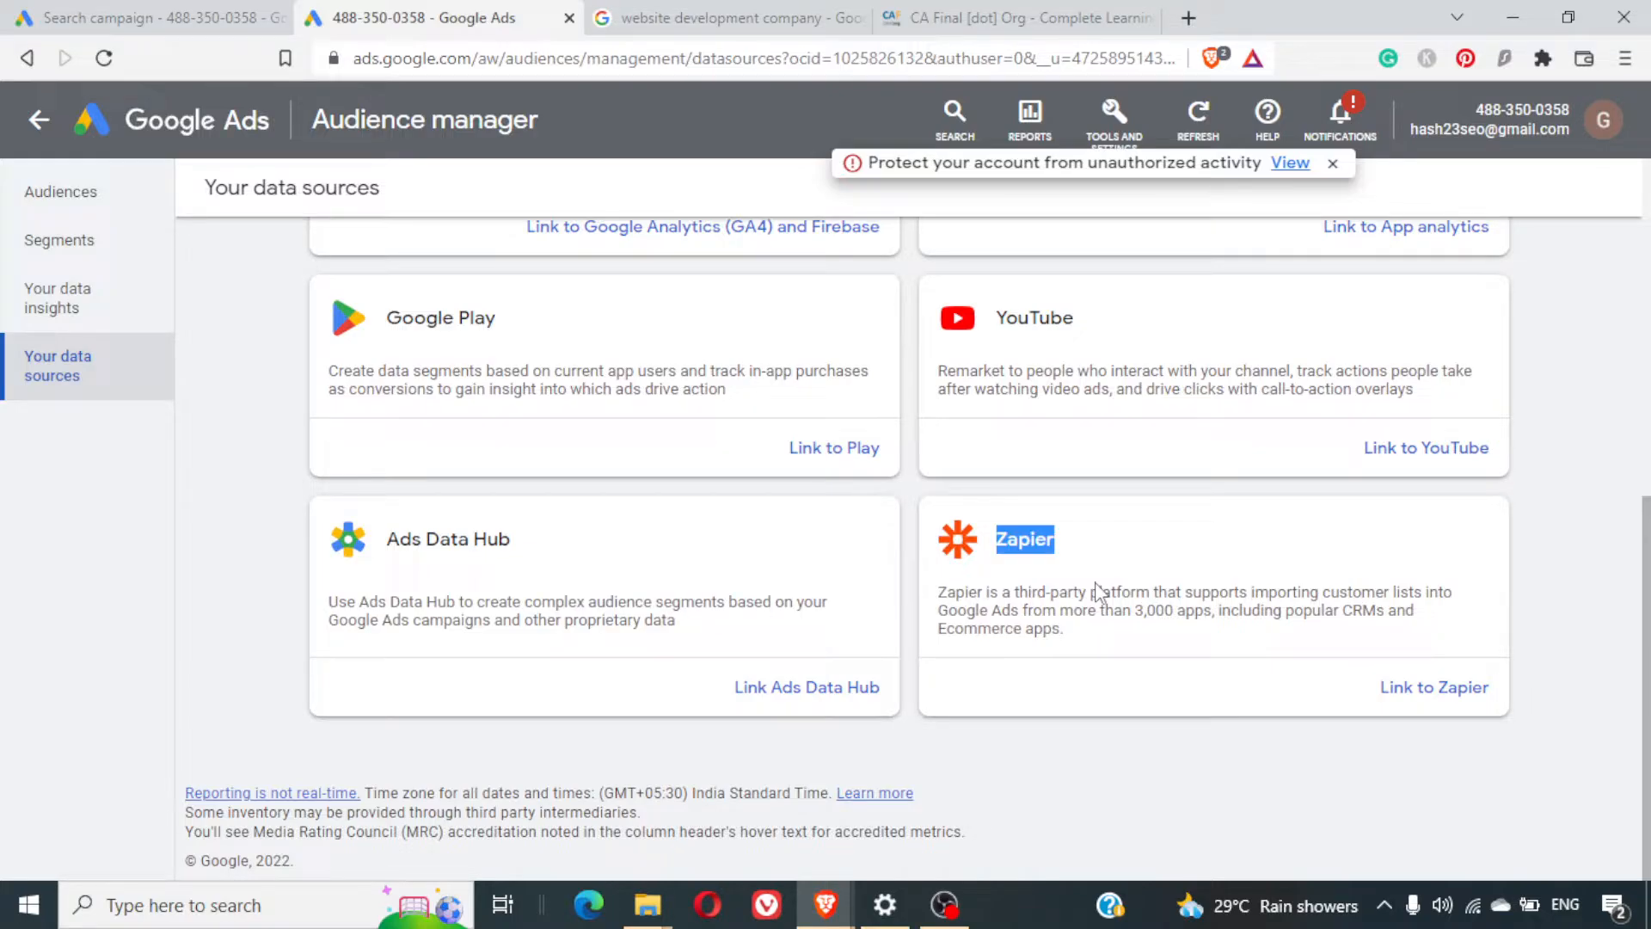
{"action": "left_click", "coordinate": [1097, 591]}
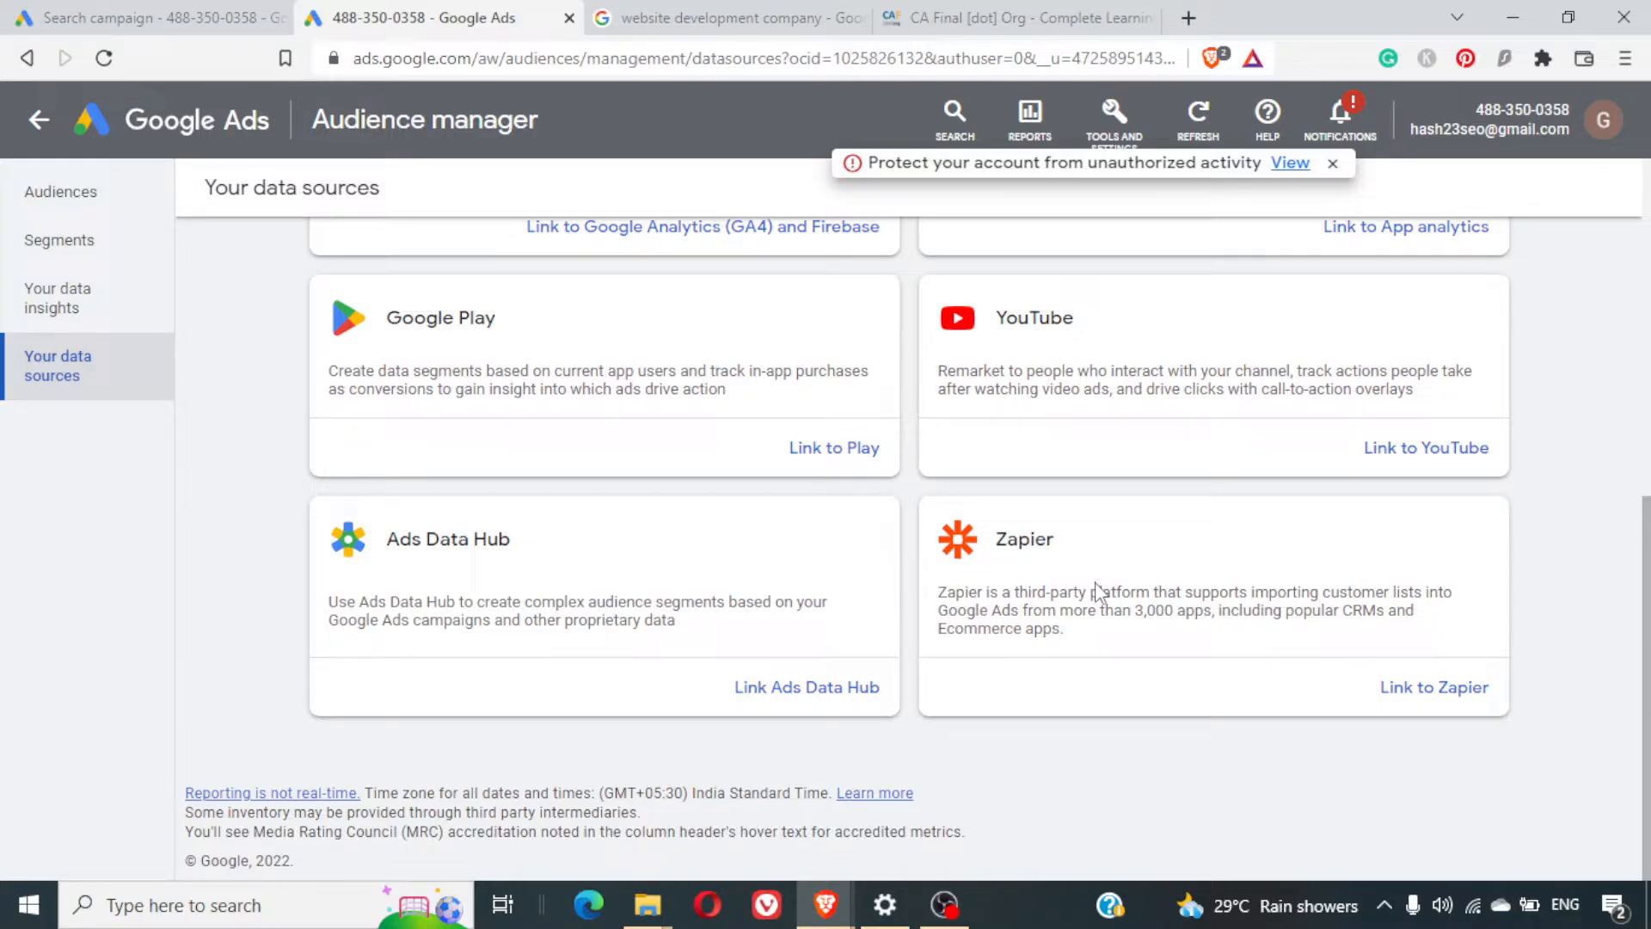
Go over the data source list again and read the Google Analytics (UA) description
{"action": "scroll", "coordinate": [1098, 590], "scroll_direction": "up", "scroll_amount": 2}
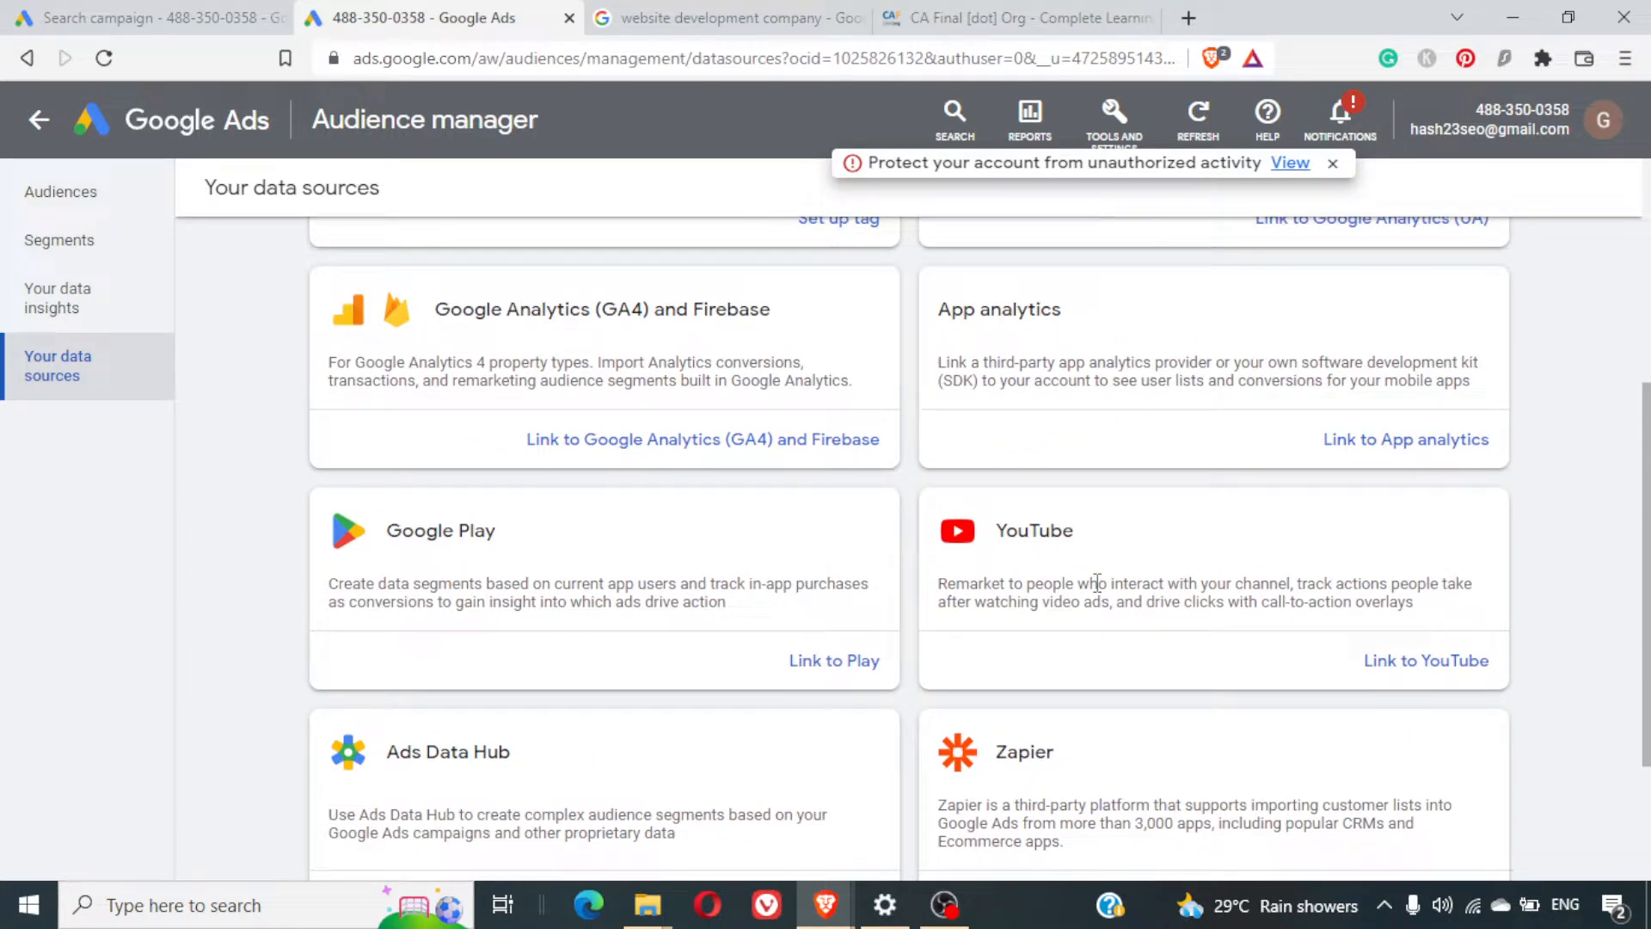
{"action": "scroll", "coordinate": [1097, 584], "scroll_direction": "up", "scroll_amount": 4}
{"action": "scroll", "coordinate": [1098, 588], "scroll_direction": "down", "scroll_amount": 6}
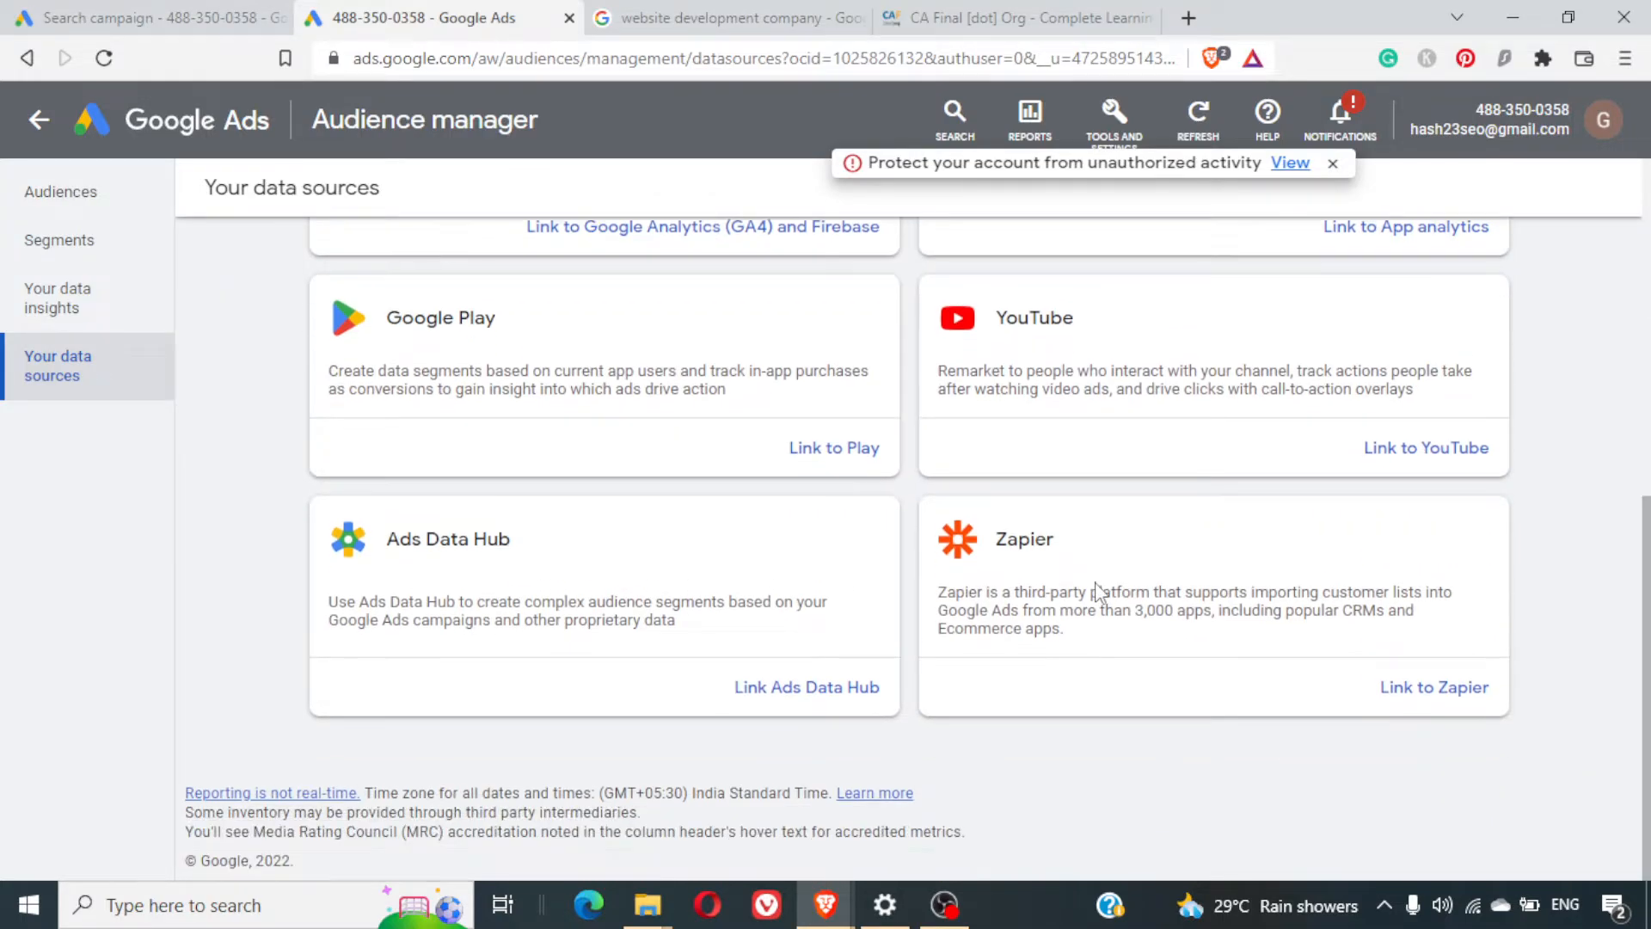
{"action": "scroll", "coordinate": [1097, 591], "scroll_direction": "up", "scroll_amount": 2}
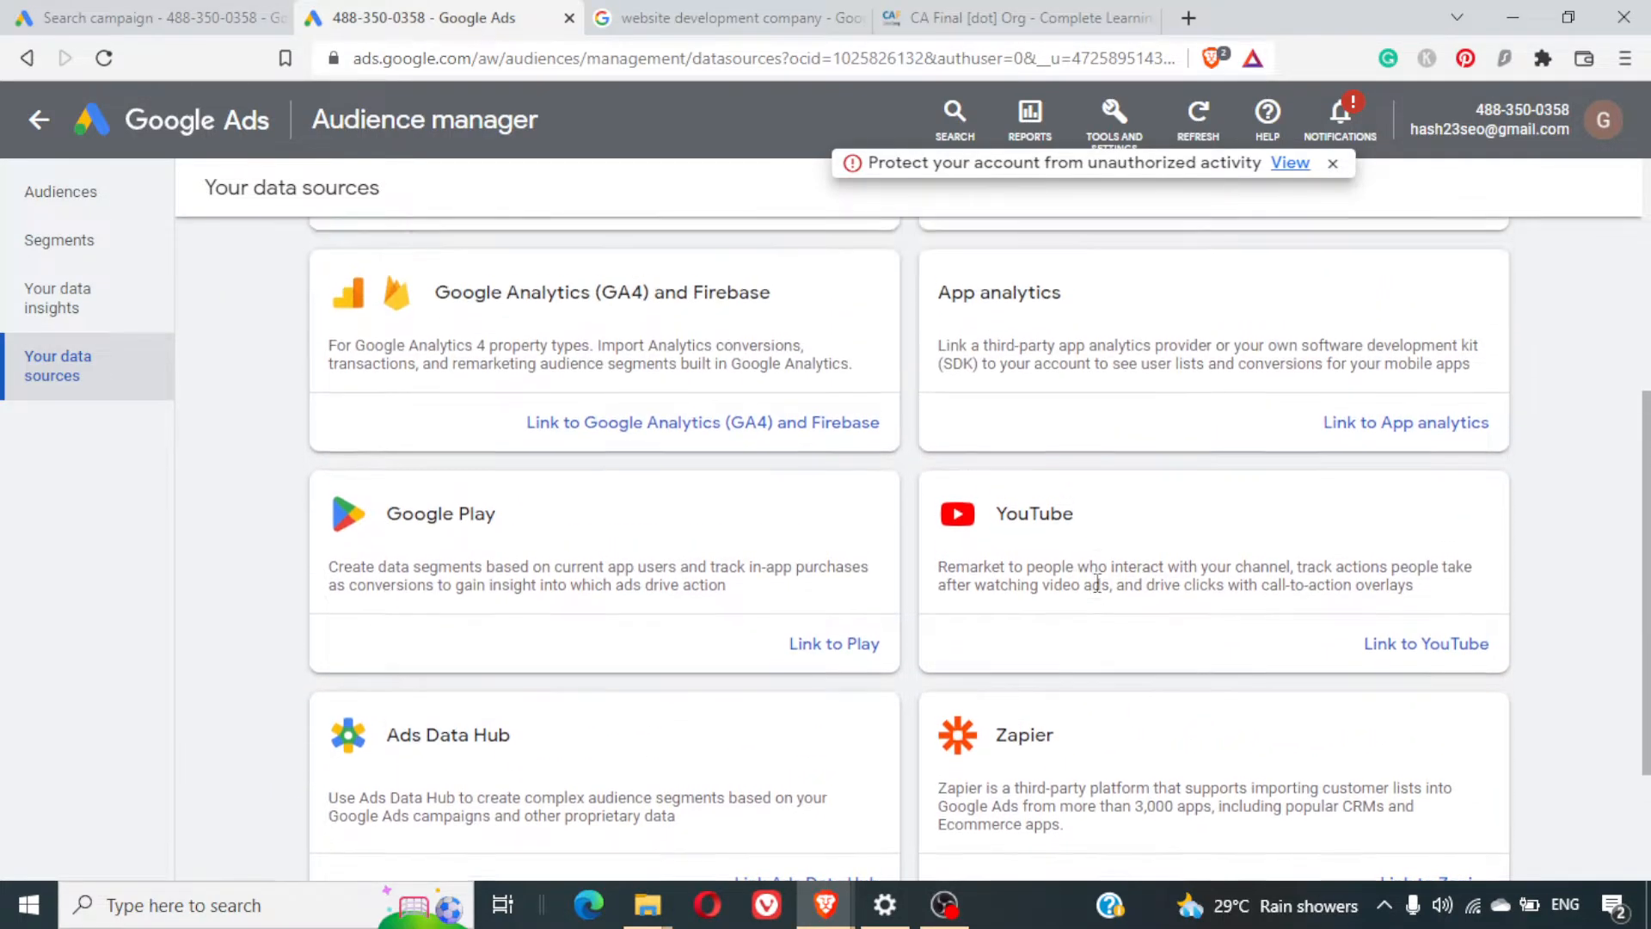
{"action": "scroll", "coordinate": [1097, 583], "scroll_direction": "up", "scroll_amount": 4}
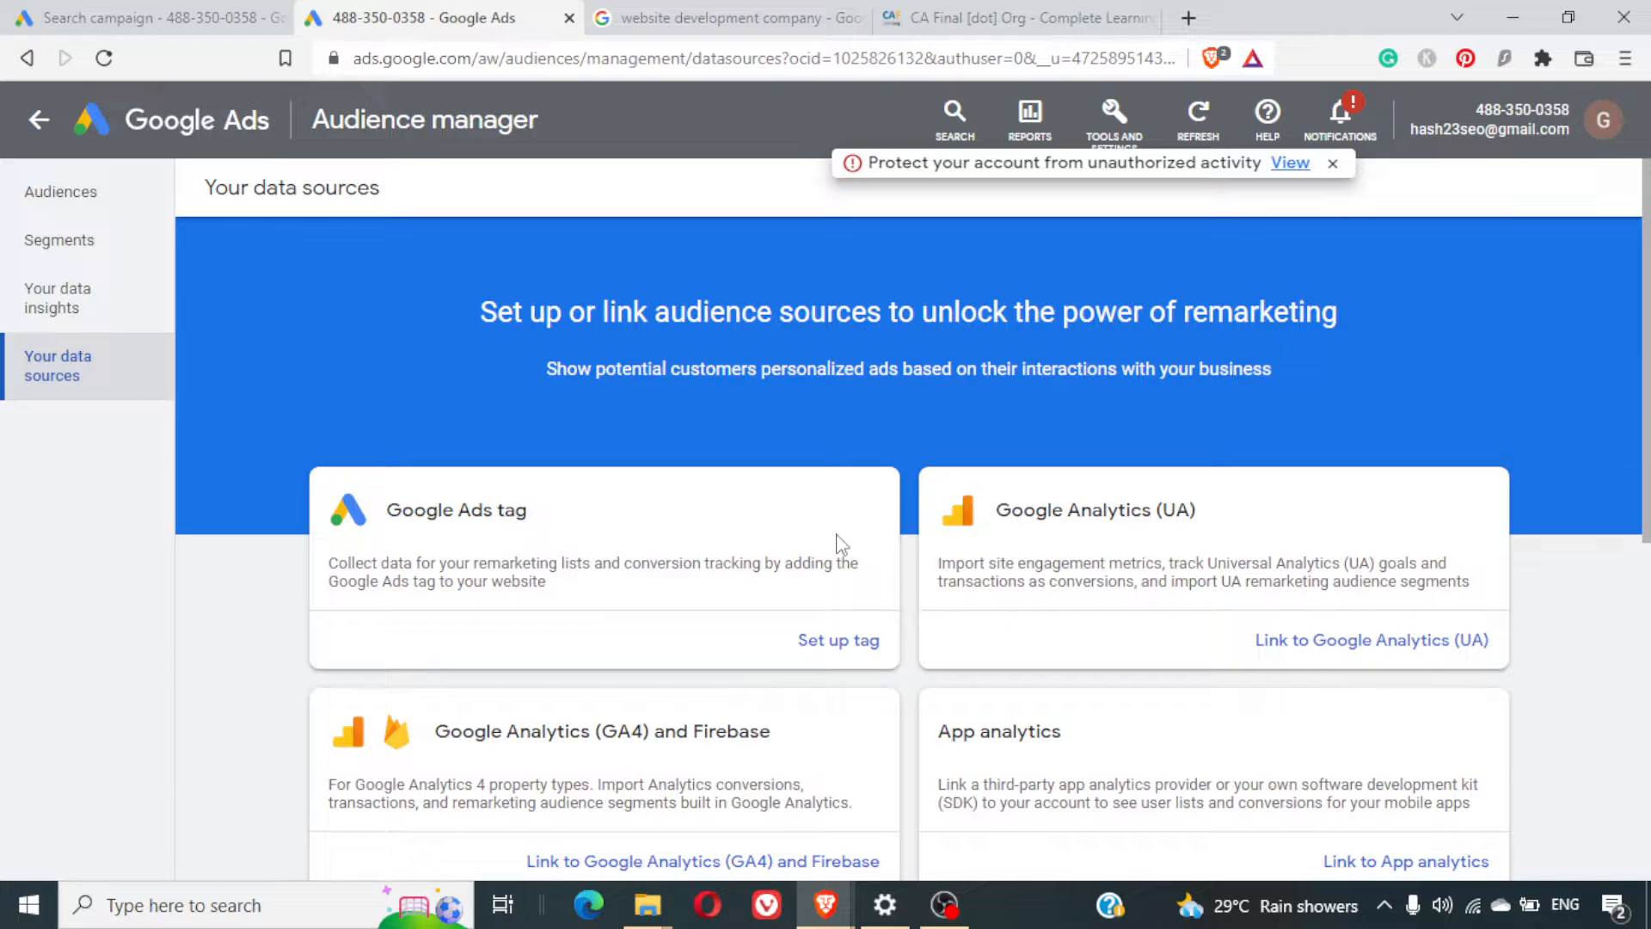
{"action": "triple_click", "coordinate": [1161, 578]}
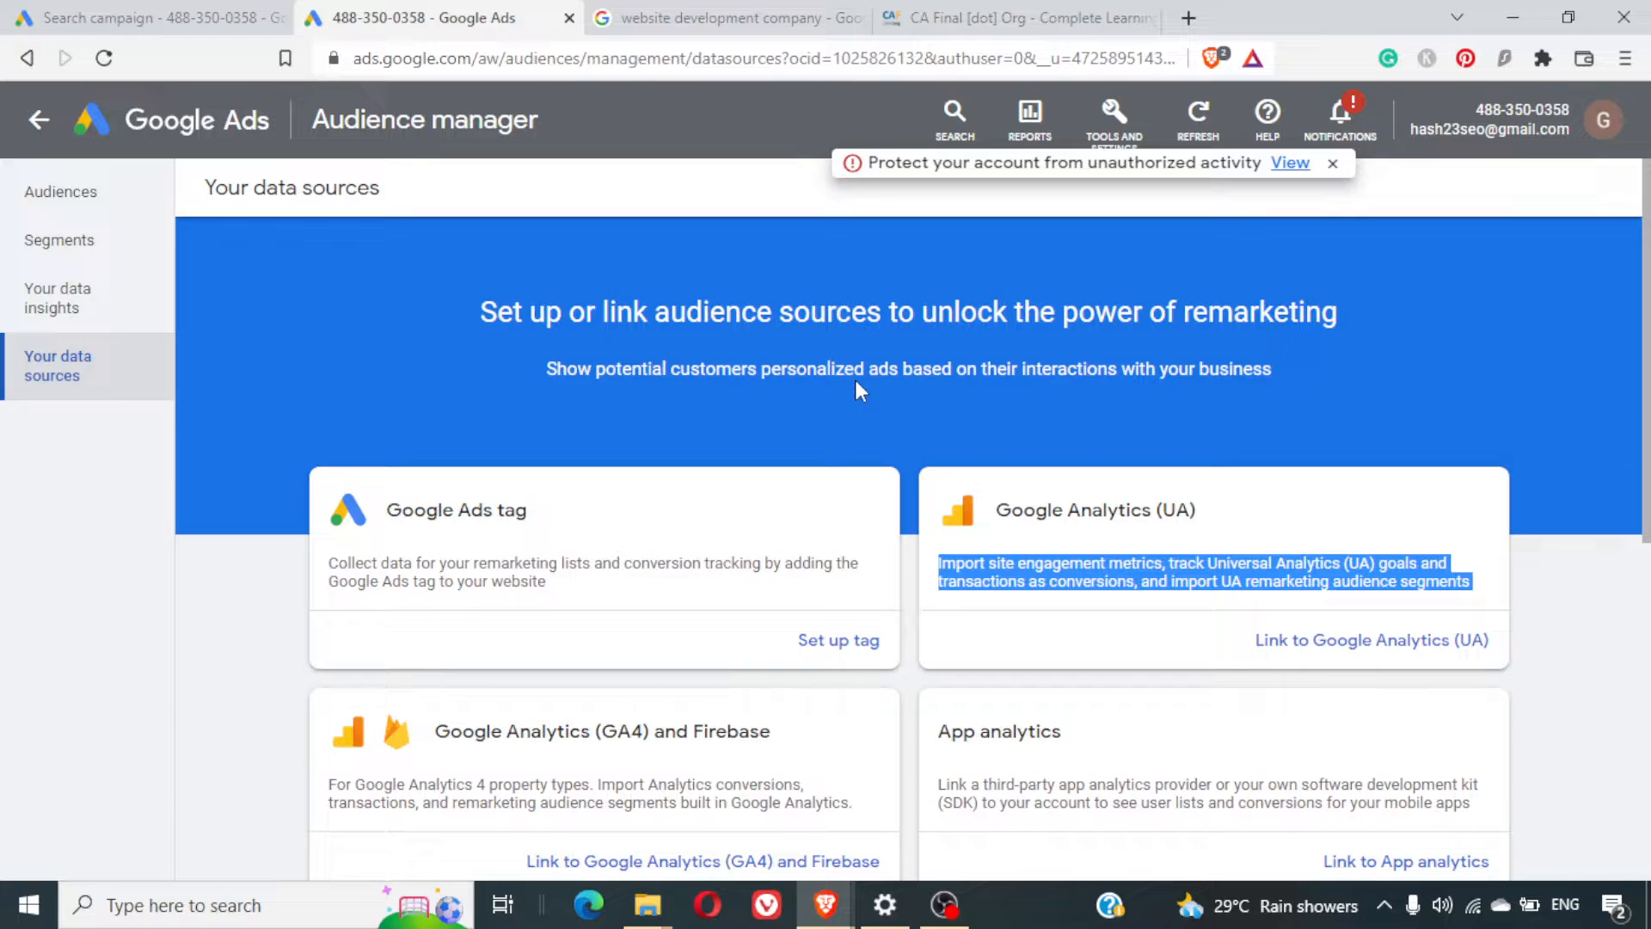
{"action": "scroll", "coordinate": [855, 379], "scroll_direction": "down", "scroll_amount": 4}
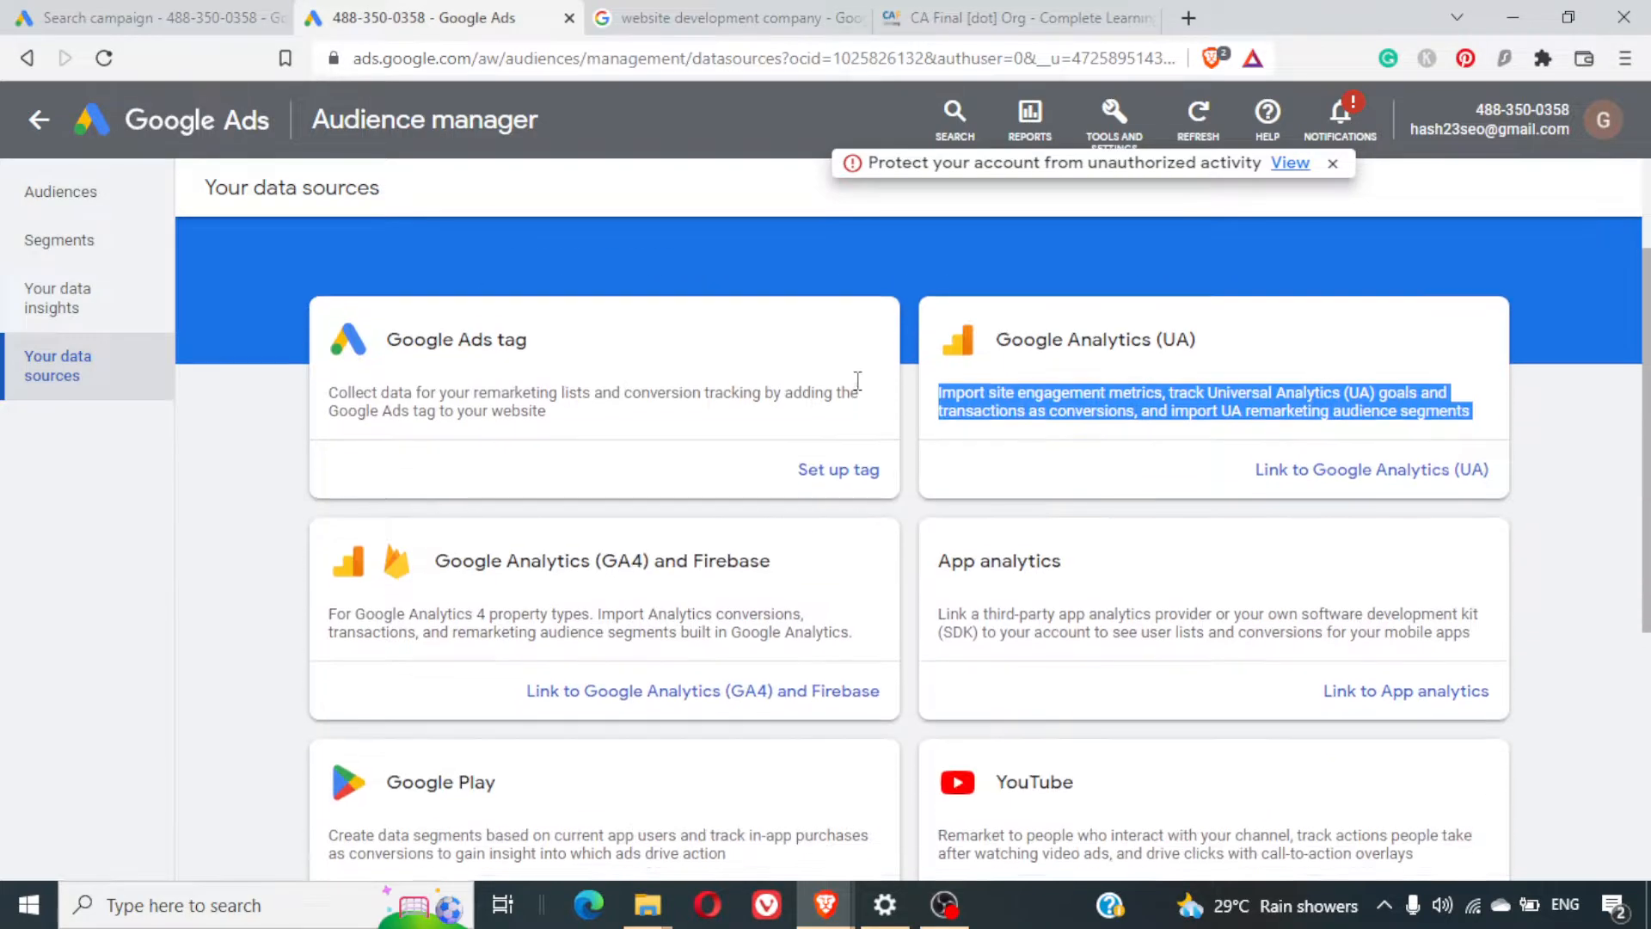
Read the YouTube data source description about remarketing to people who interact with the channel
{"action": "scroll", "coordinate": [857, 387], "scroll_direction": "down", "scroll_amount": 1}
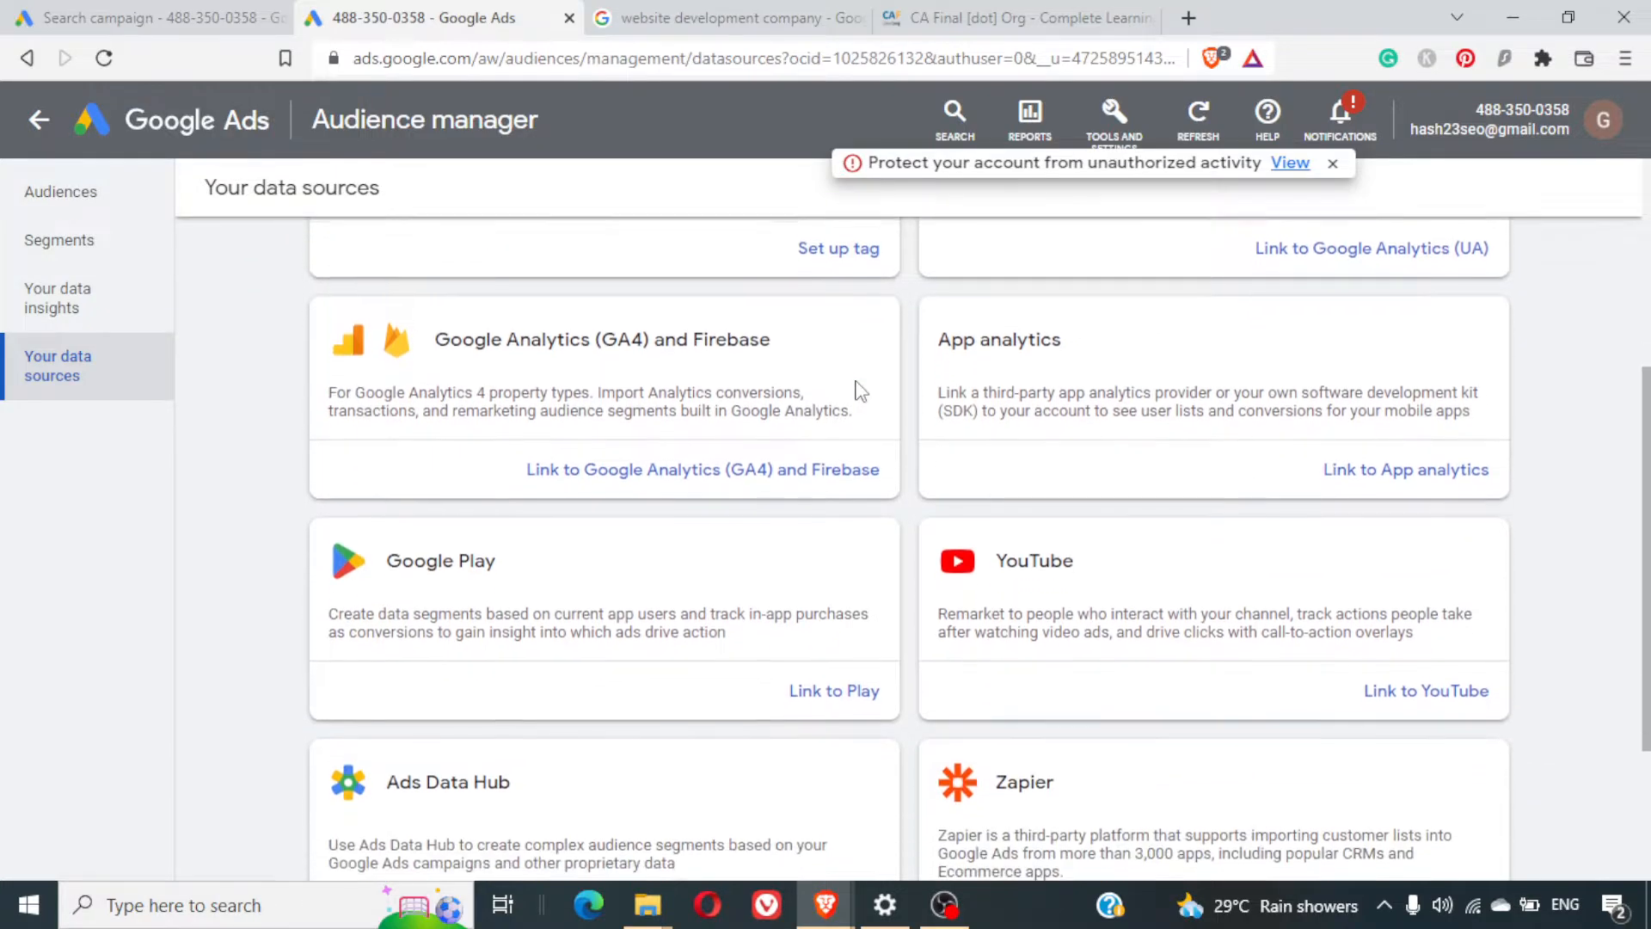
{"action": "triple_click", "coordinate": [1049, 595]}
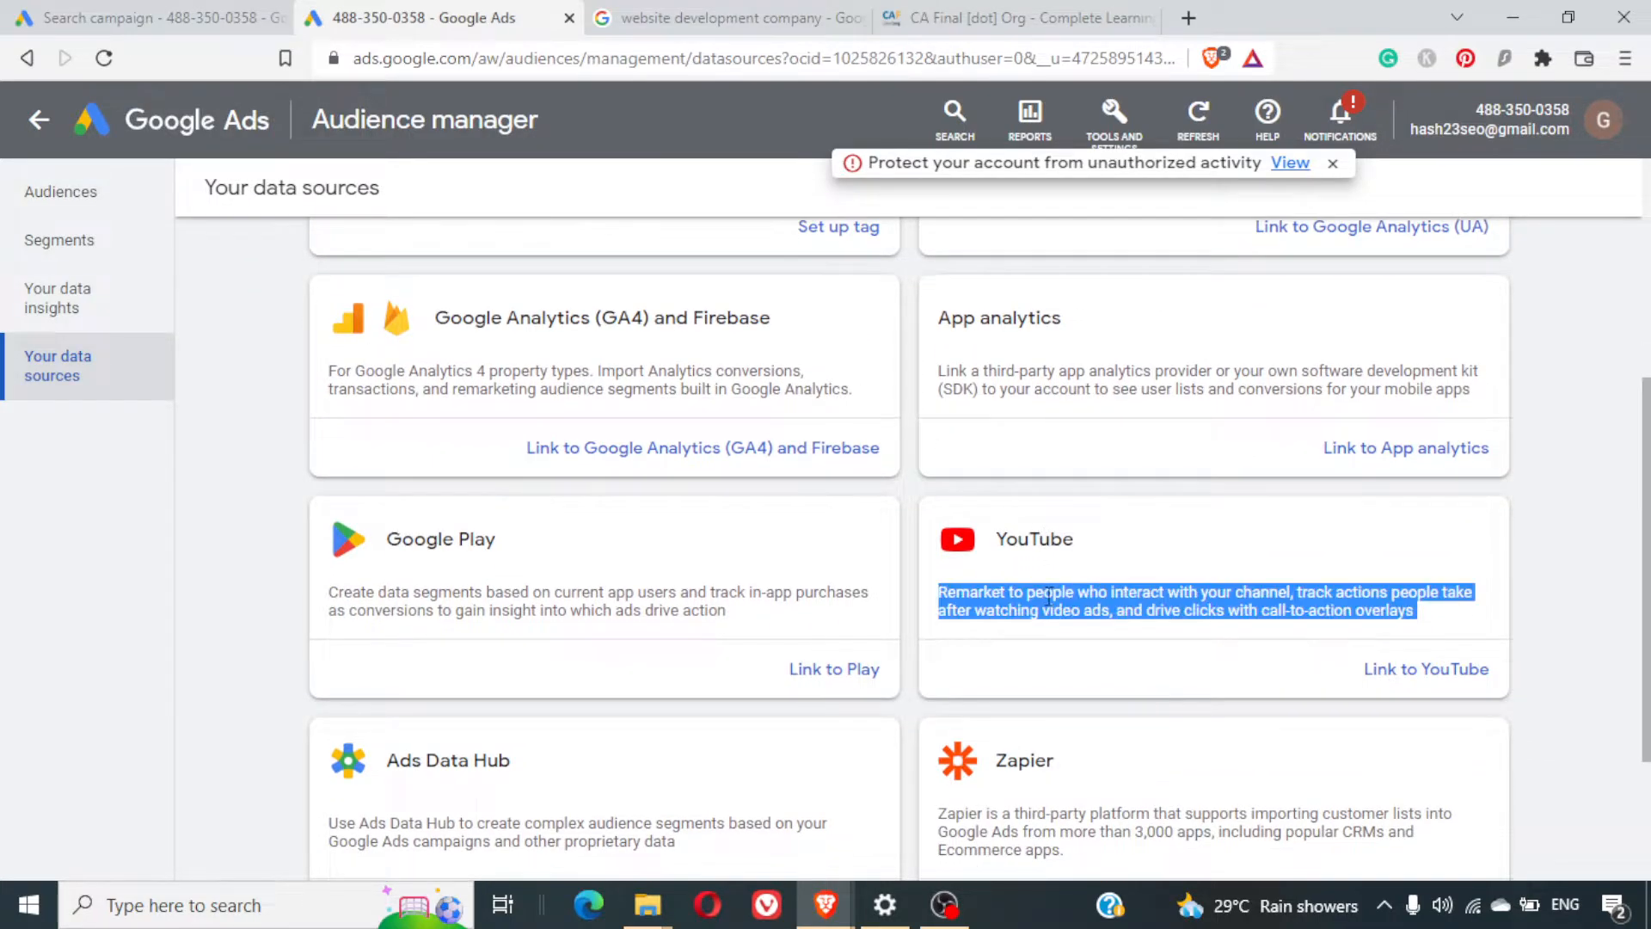
{"action": "triple_click", "coordinate": [1049, 595]}
Return to the new Search campaign, collapse the audience segments section and reveal the additional campaign settings
{"action": "left_click", "coordinate": [77, 10]}
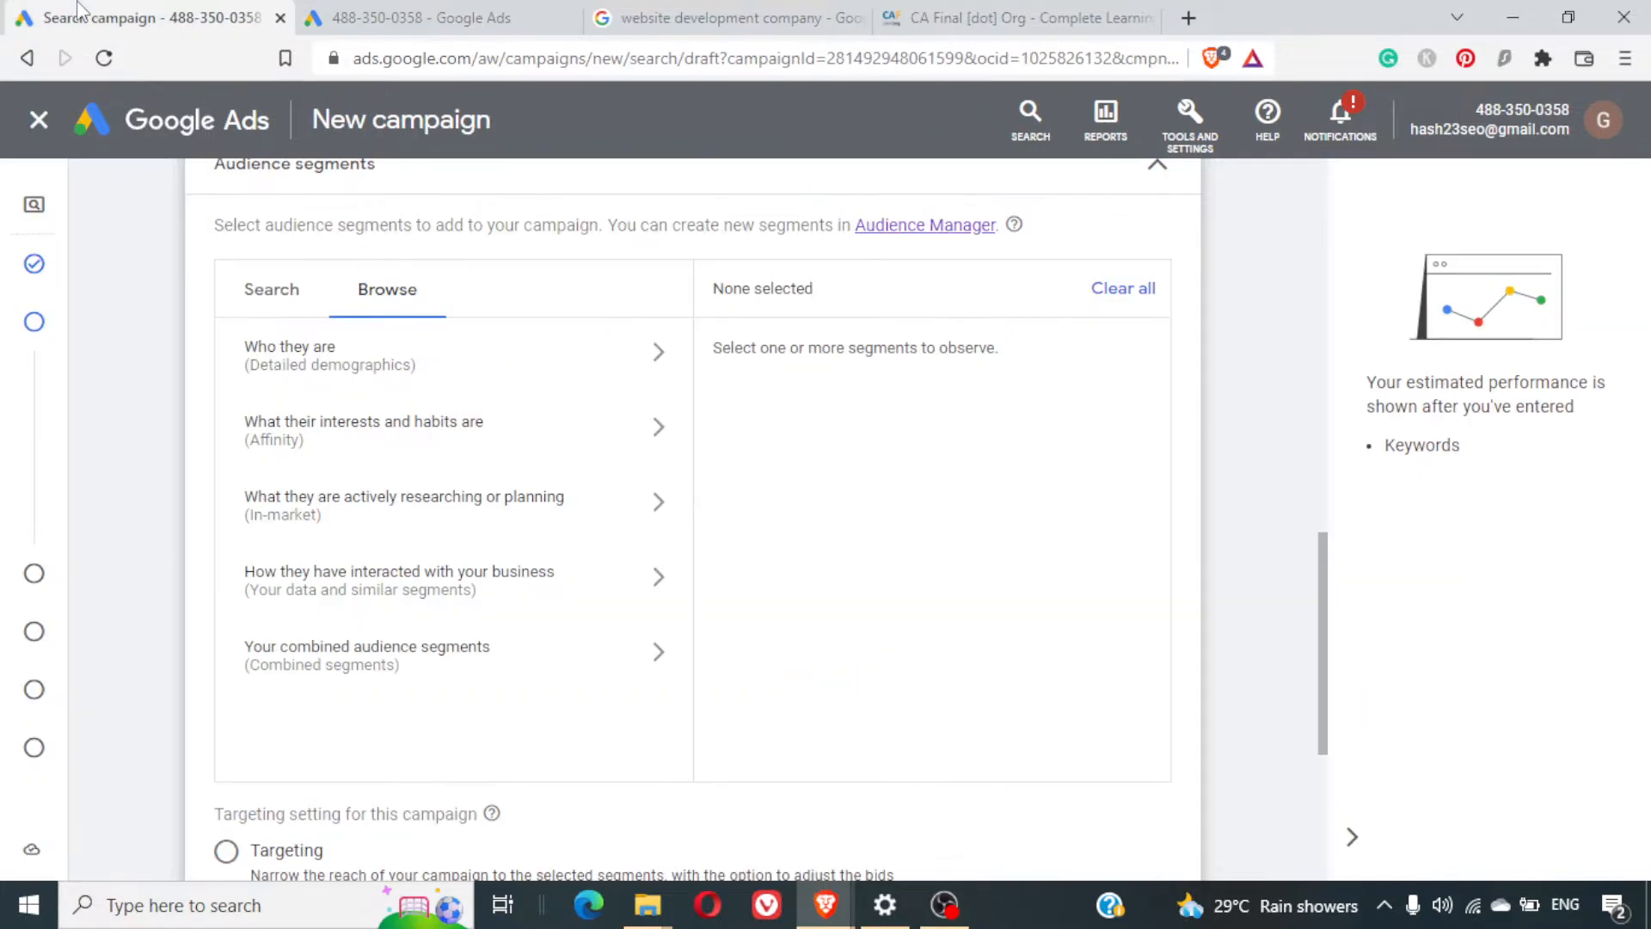
{"action": "scroll", "coordinate": [818, 533], "scroll_direction": "down", "scroll_amount": 1}
{"action": "scroll", "coordinate": [818, 533], "scroll_direction": "down", "scroll_amount": 2}
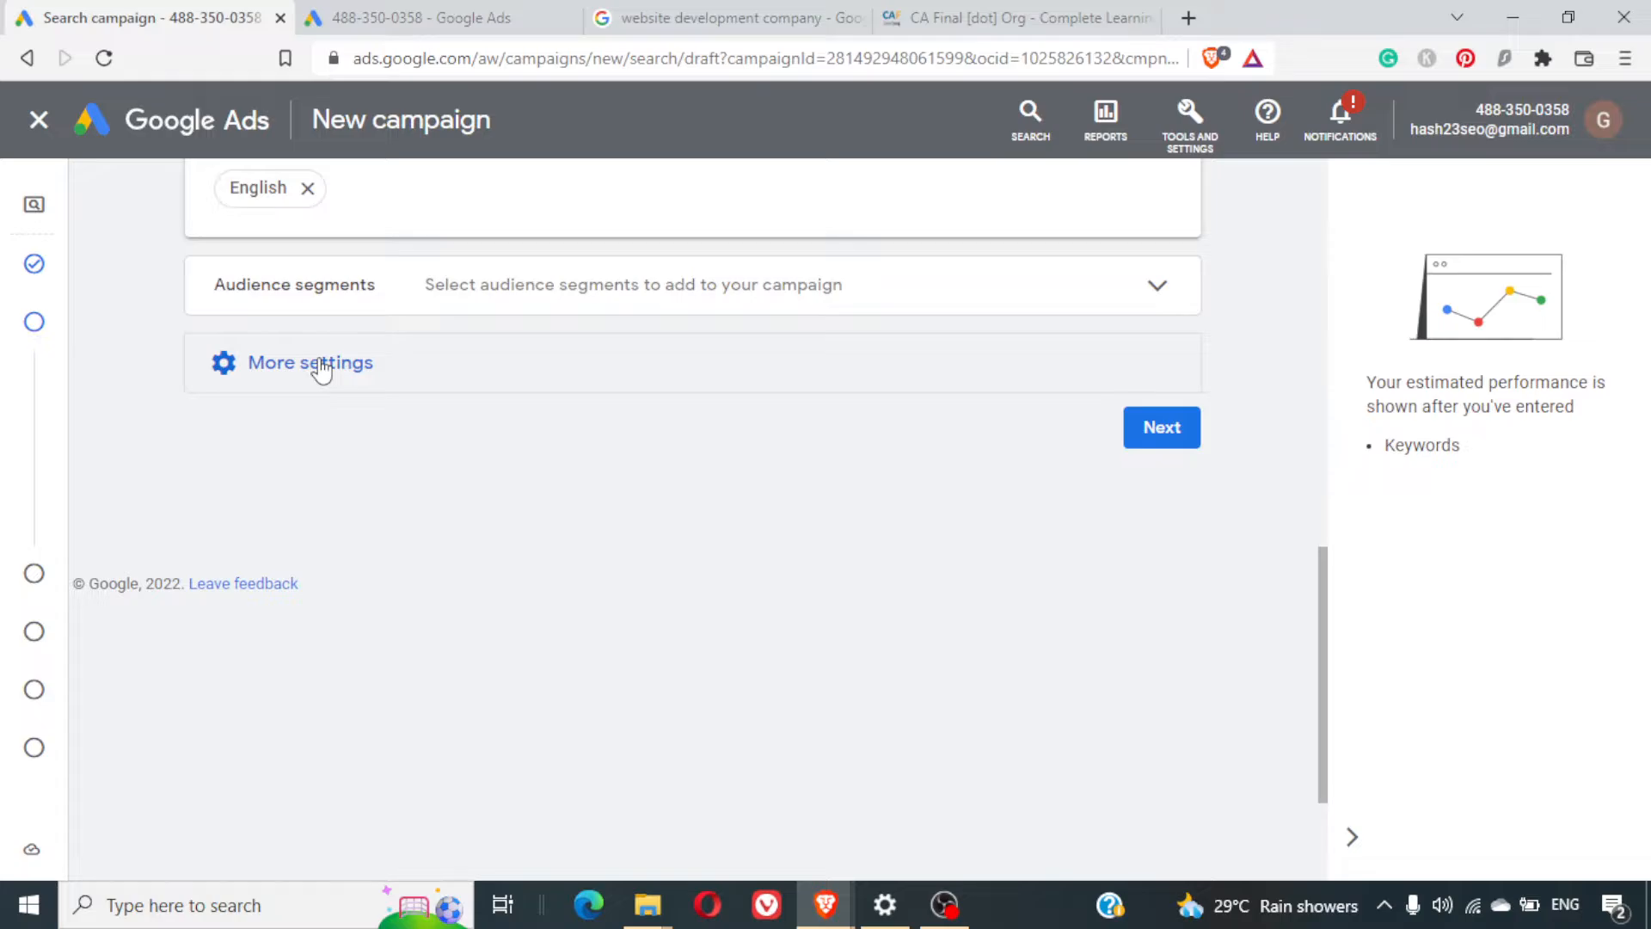
{"action": "left_click", "coordinate": [320, 368]}
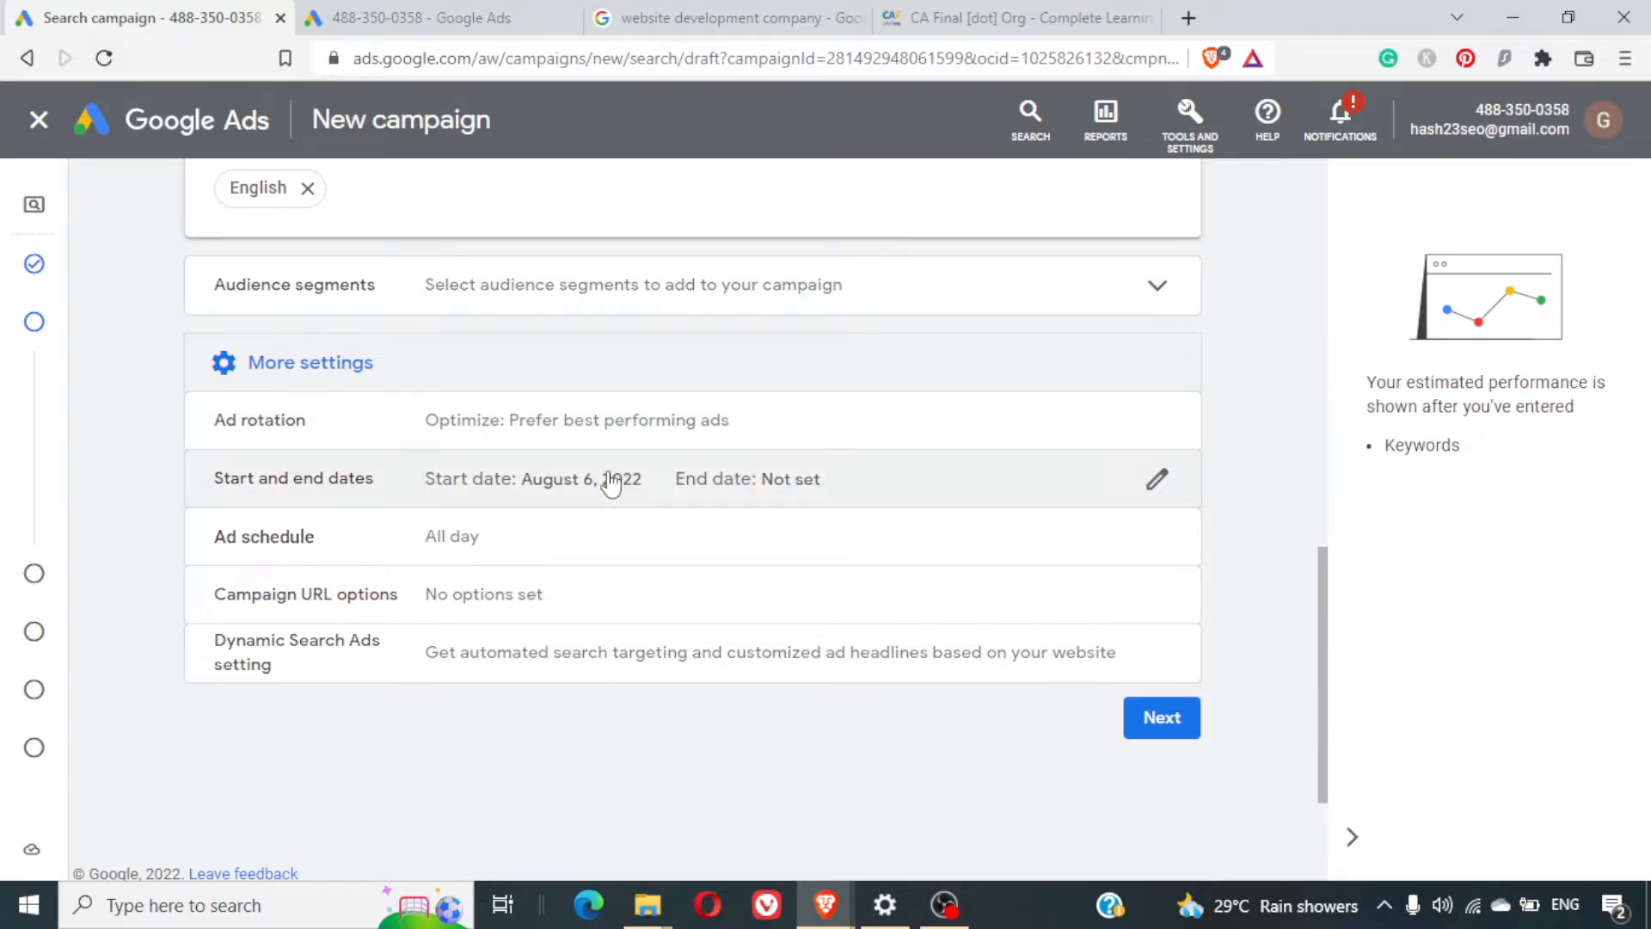
Set the campaign's end date to Aug 31, 2022 and collapse the start and end dates section
{"action": "left_click", "coordinate": [607, 475]}
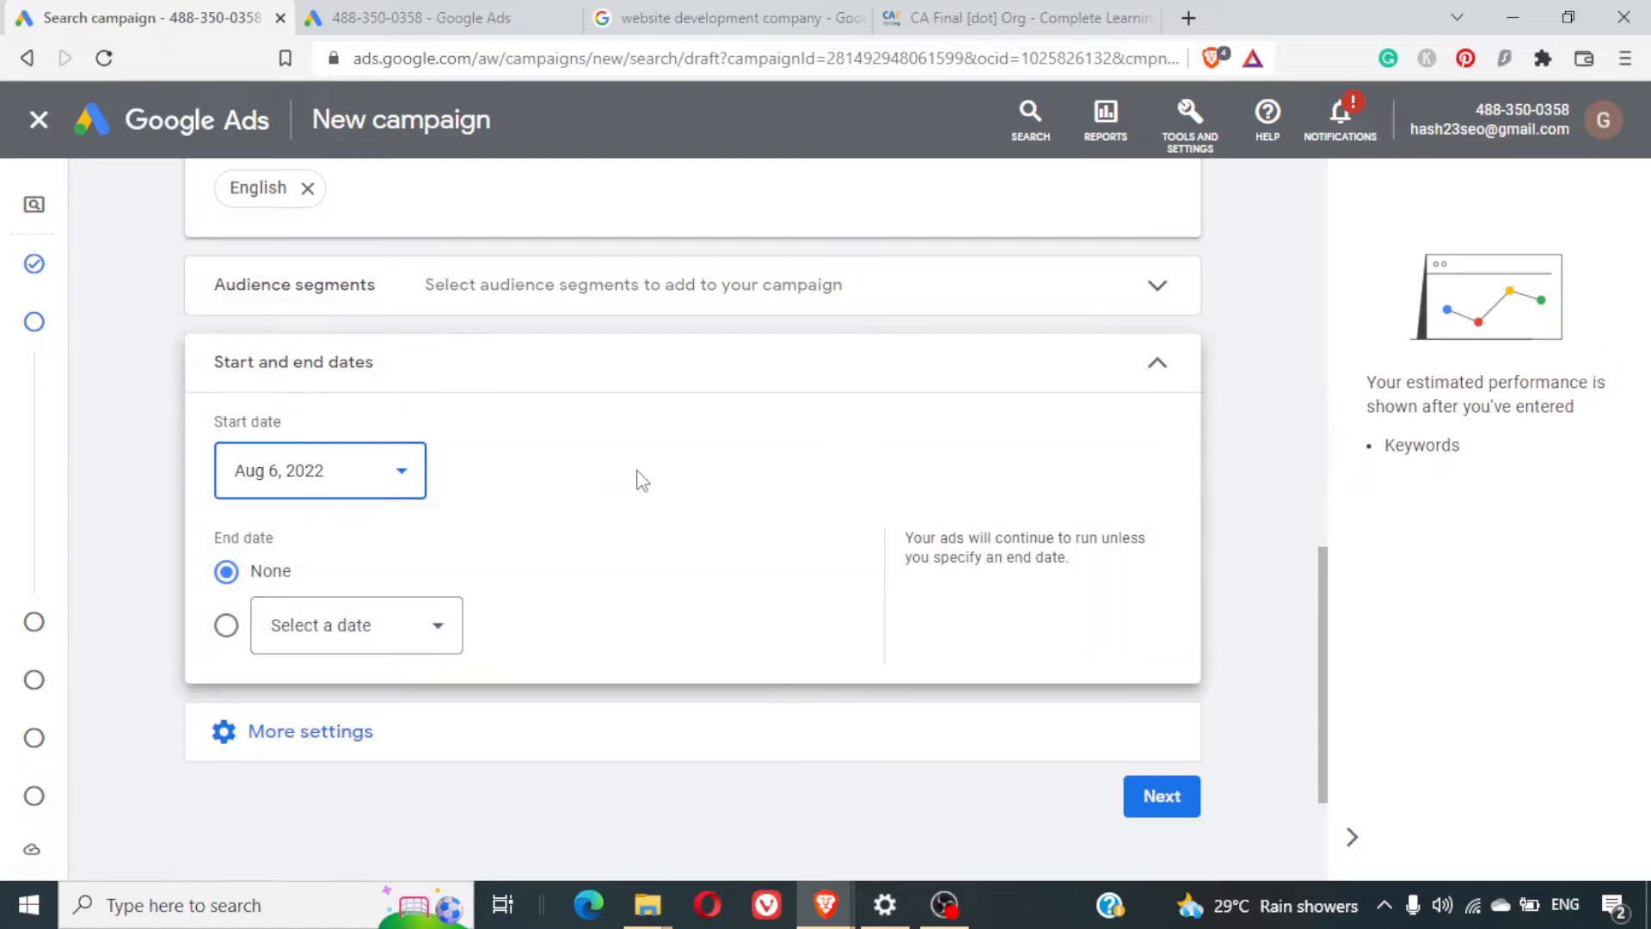
{"action": "left_click", "coordinate": [226, 626]}
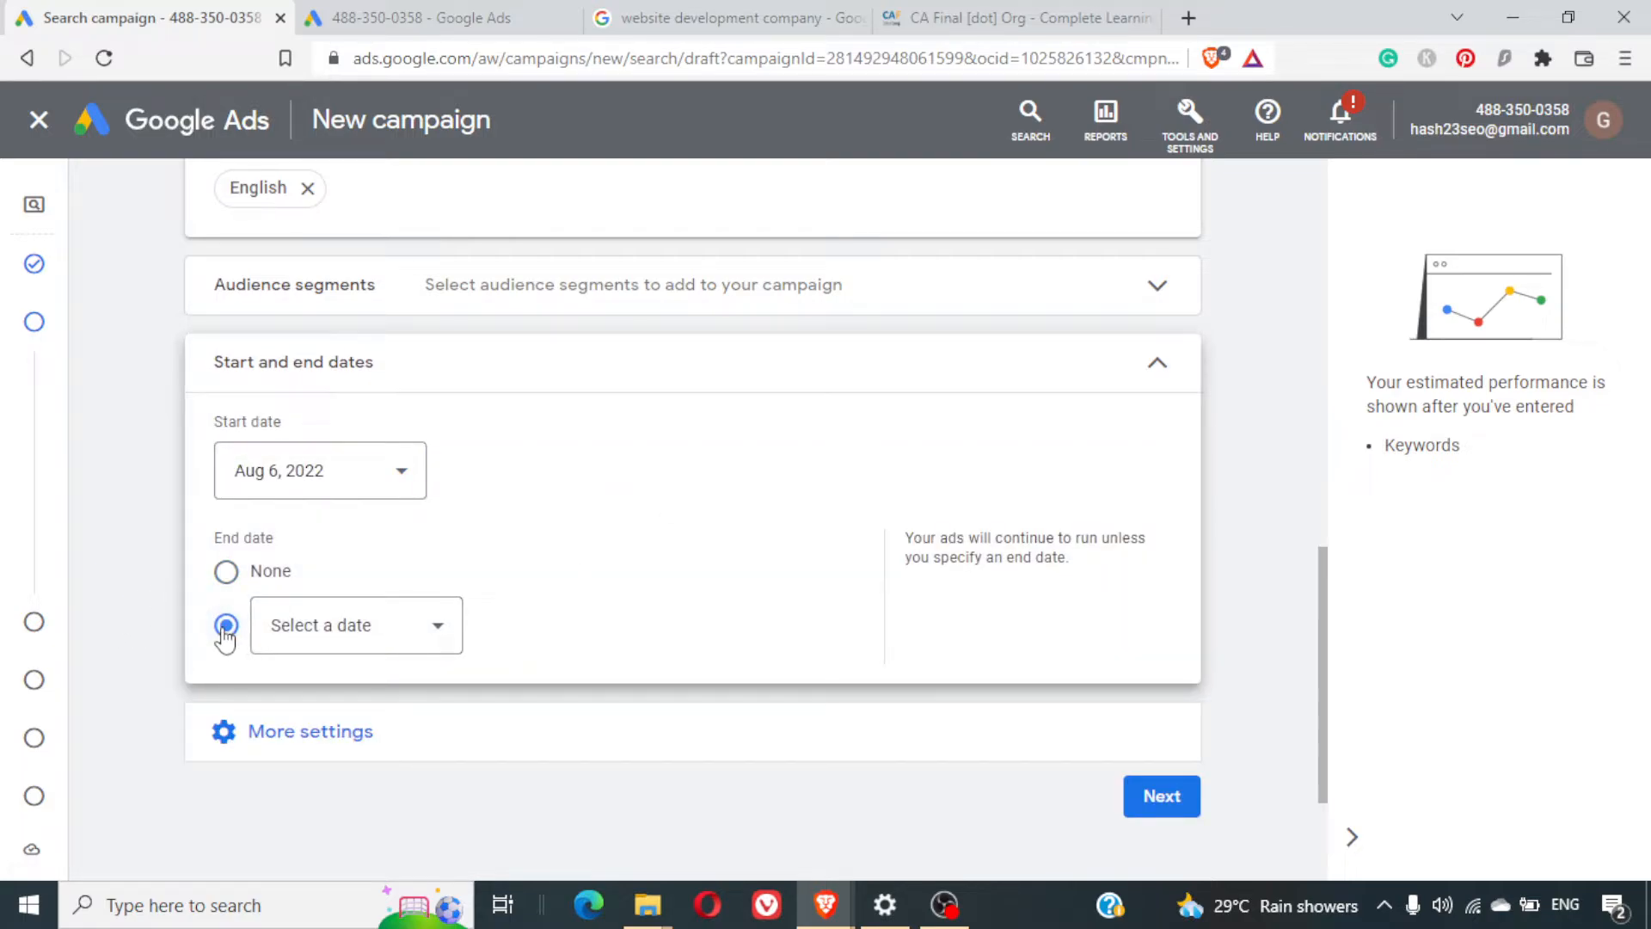
{"action": "left_click", "coordinate": [350, 645]}
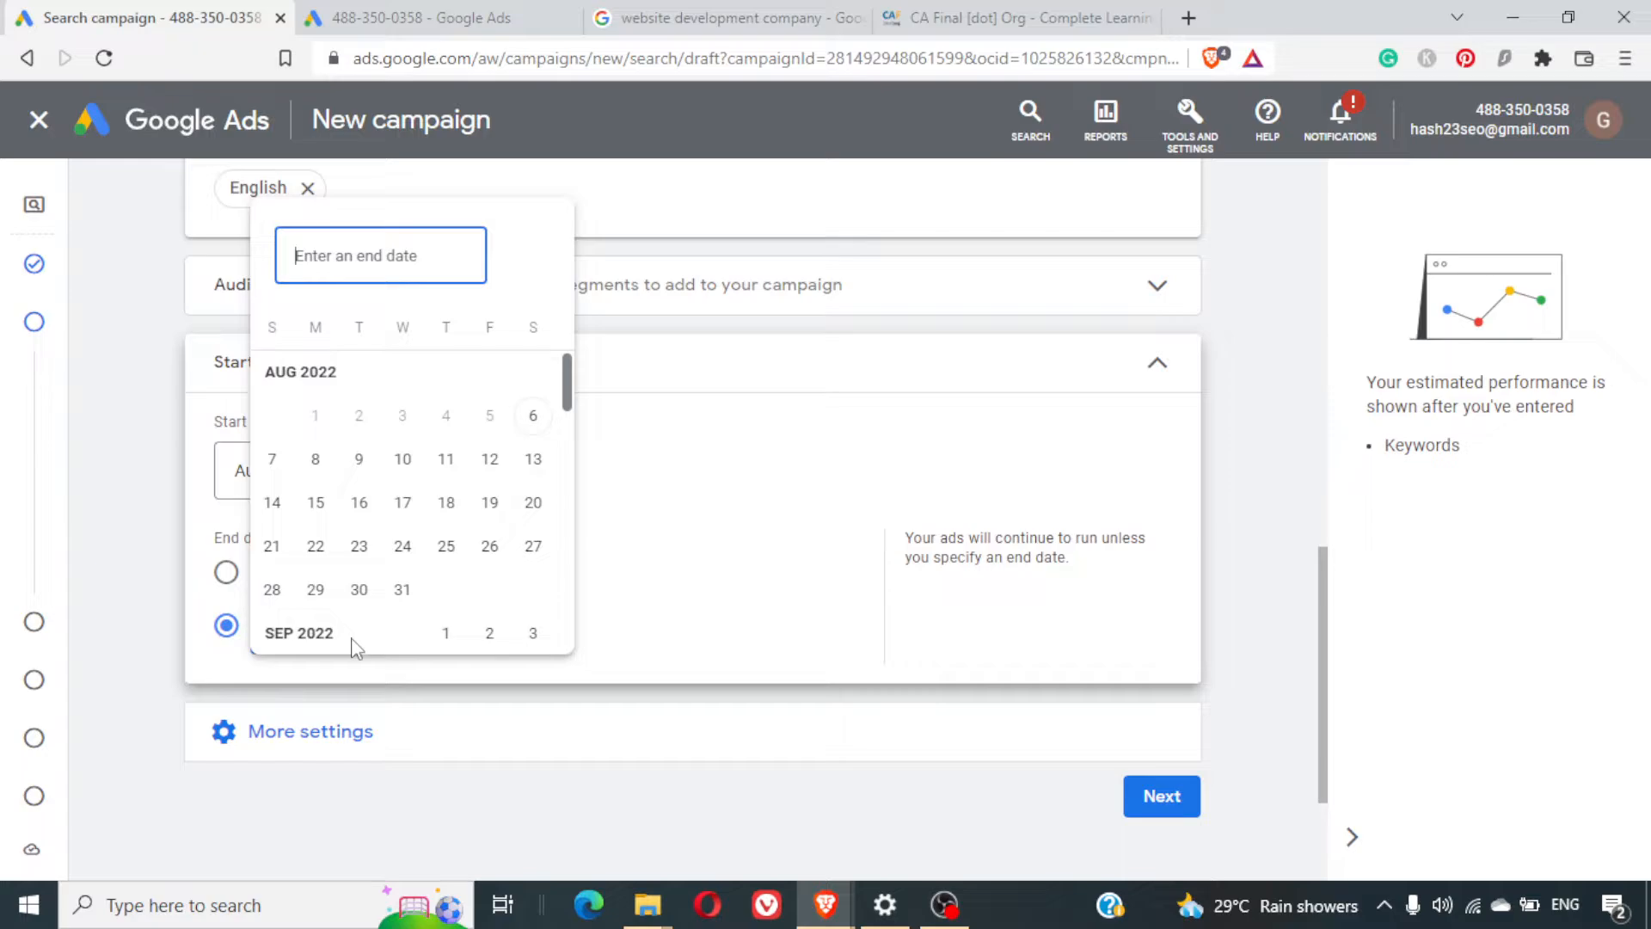
{"action": "left_click", "coordinate": [411, 599]}
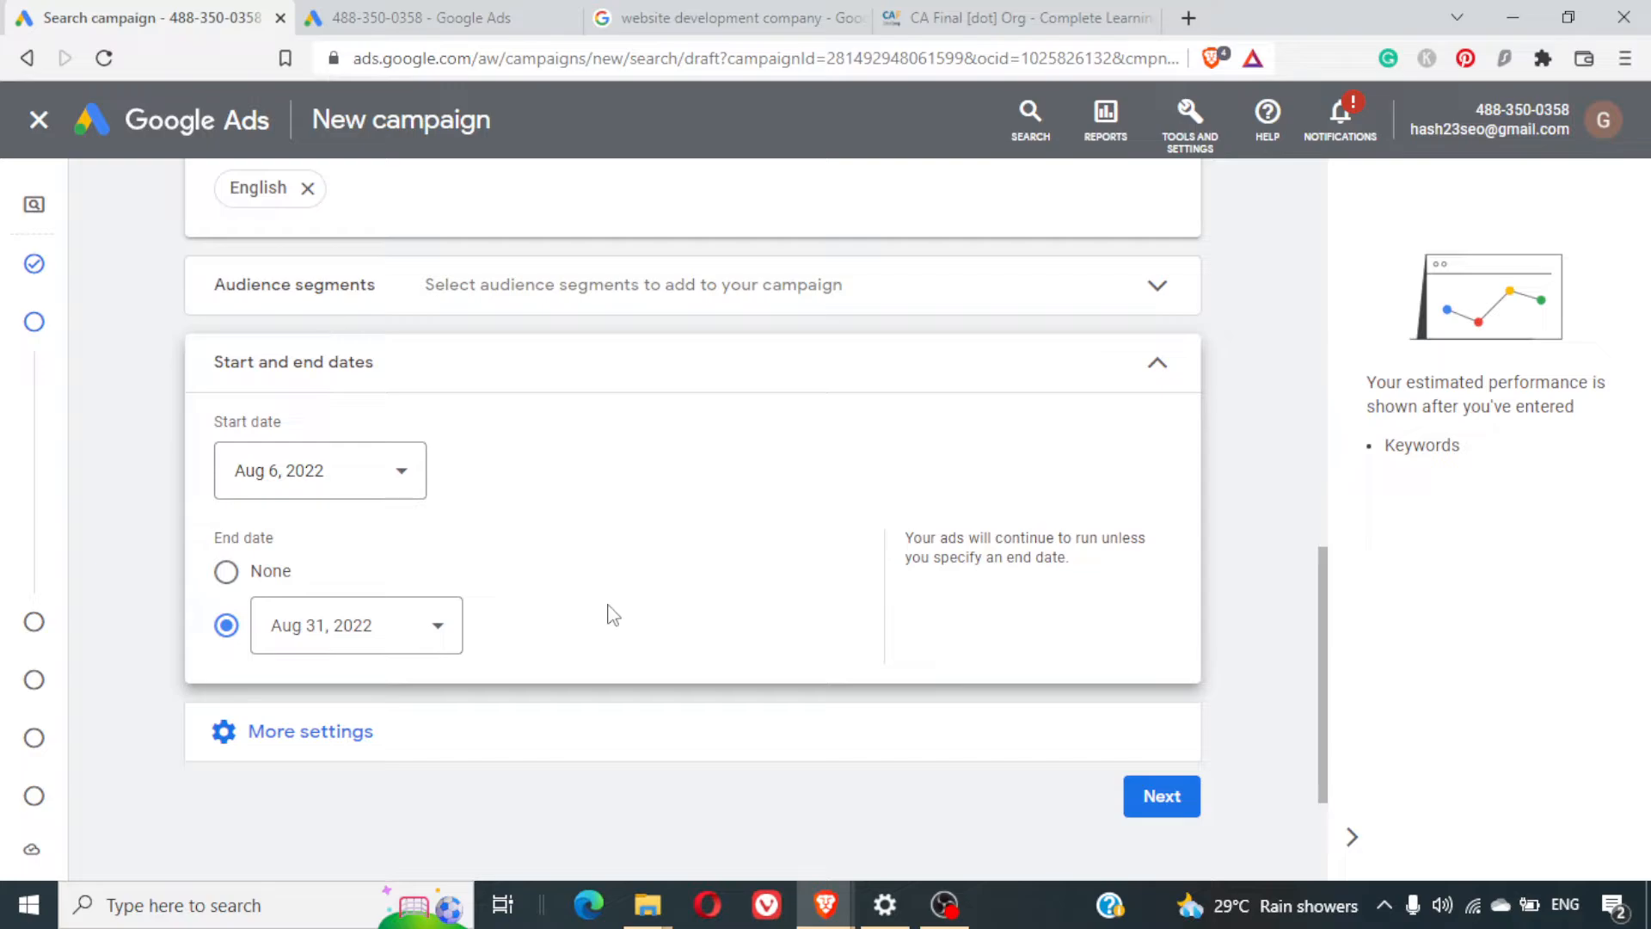
{"action": "left_click", "coordinate": [726, 378]}
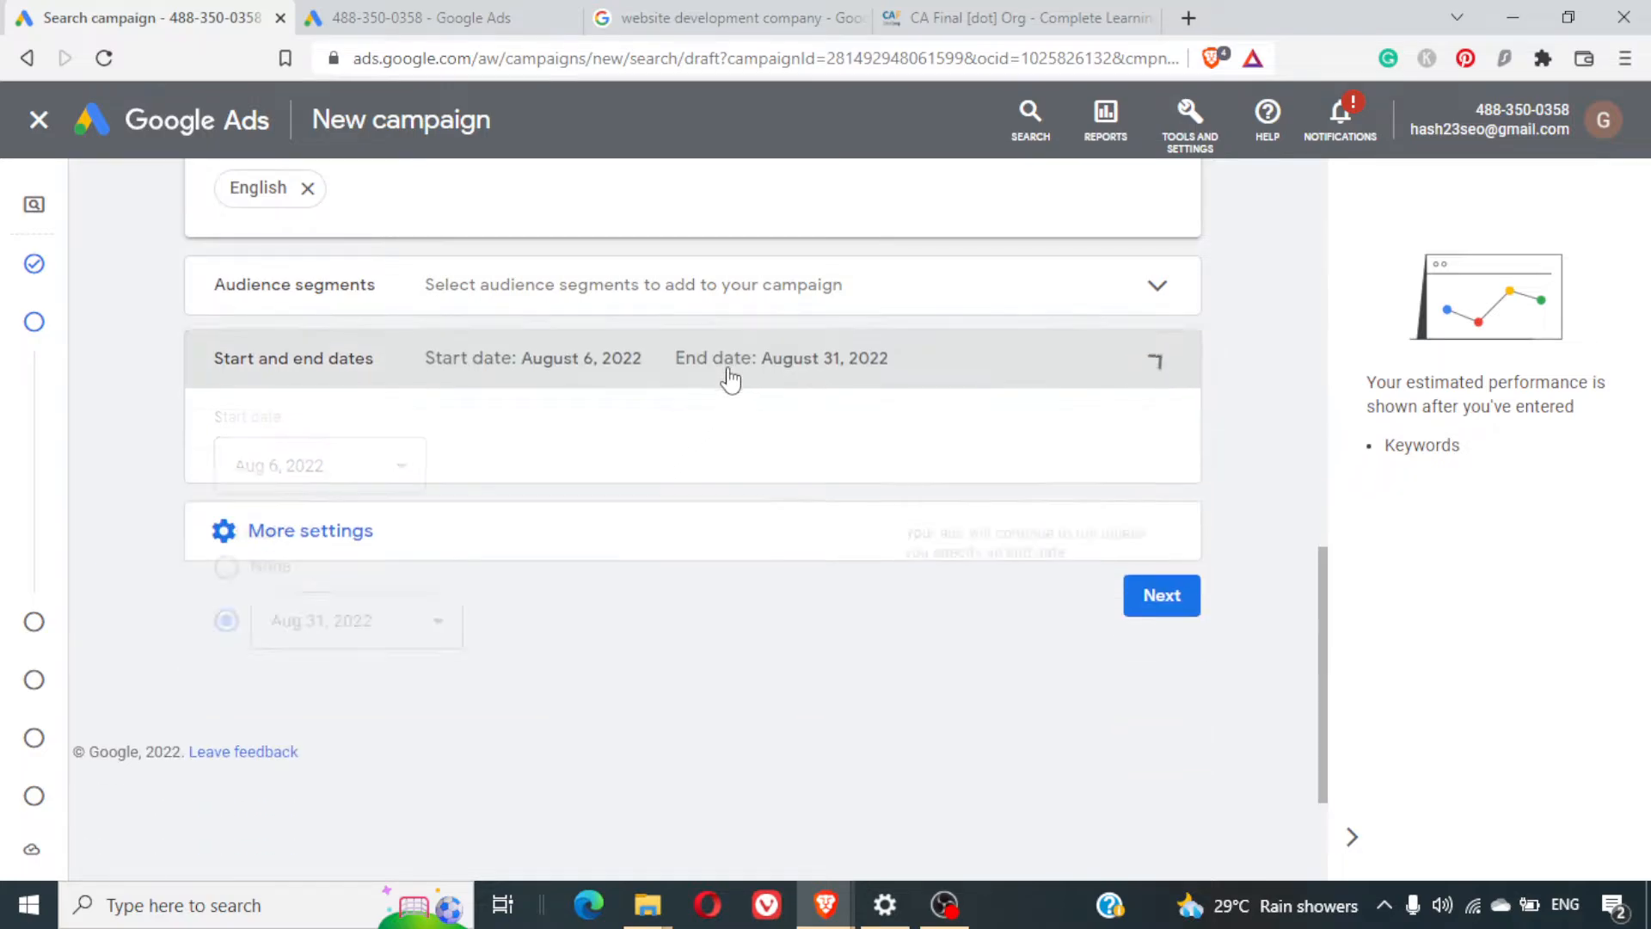
Try restricting the ad schedule to Fridays, remove that schedule entry and collapse the section
{"action": "left_click", "coordinate": [424, 427]}
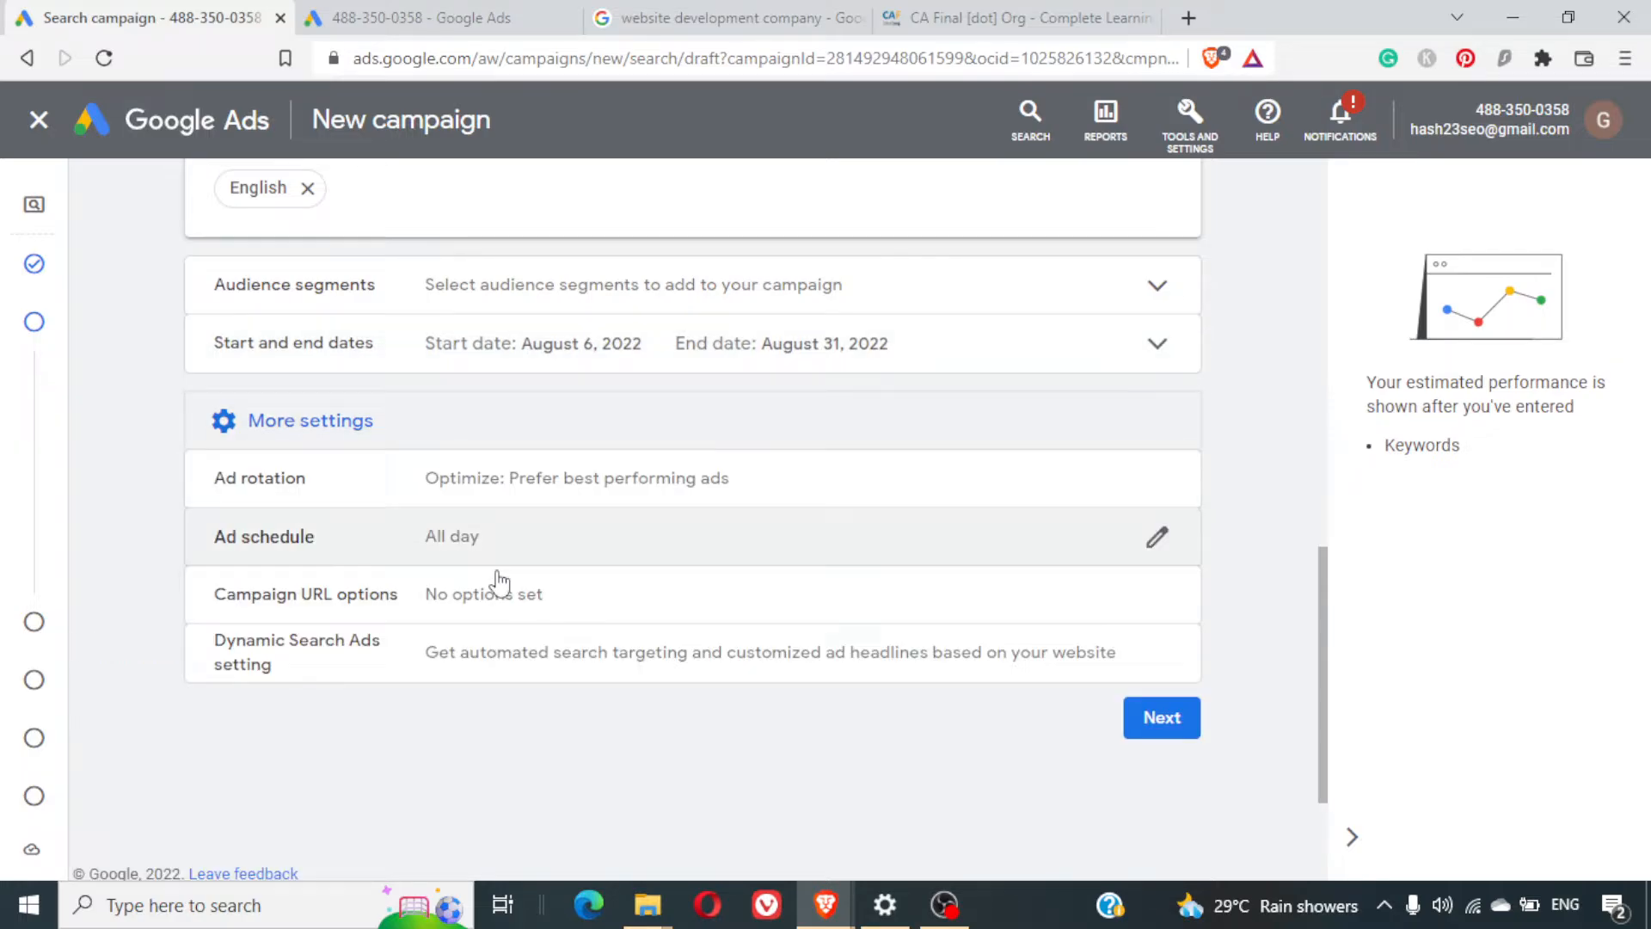
{"action": "left_click", "coordinate": [428, 551]}
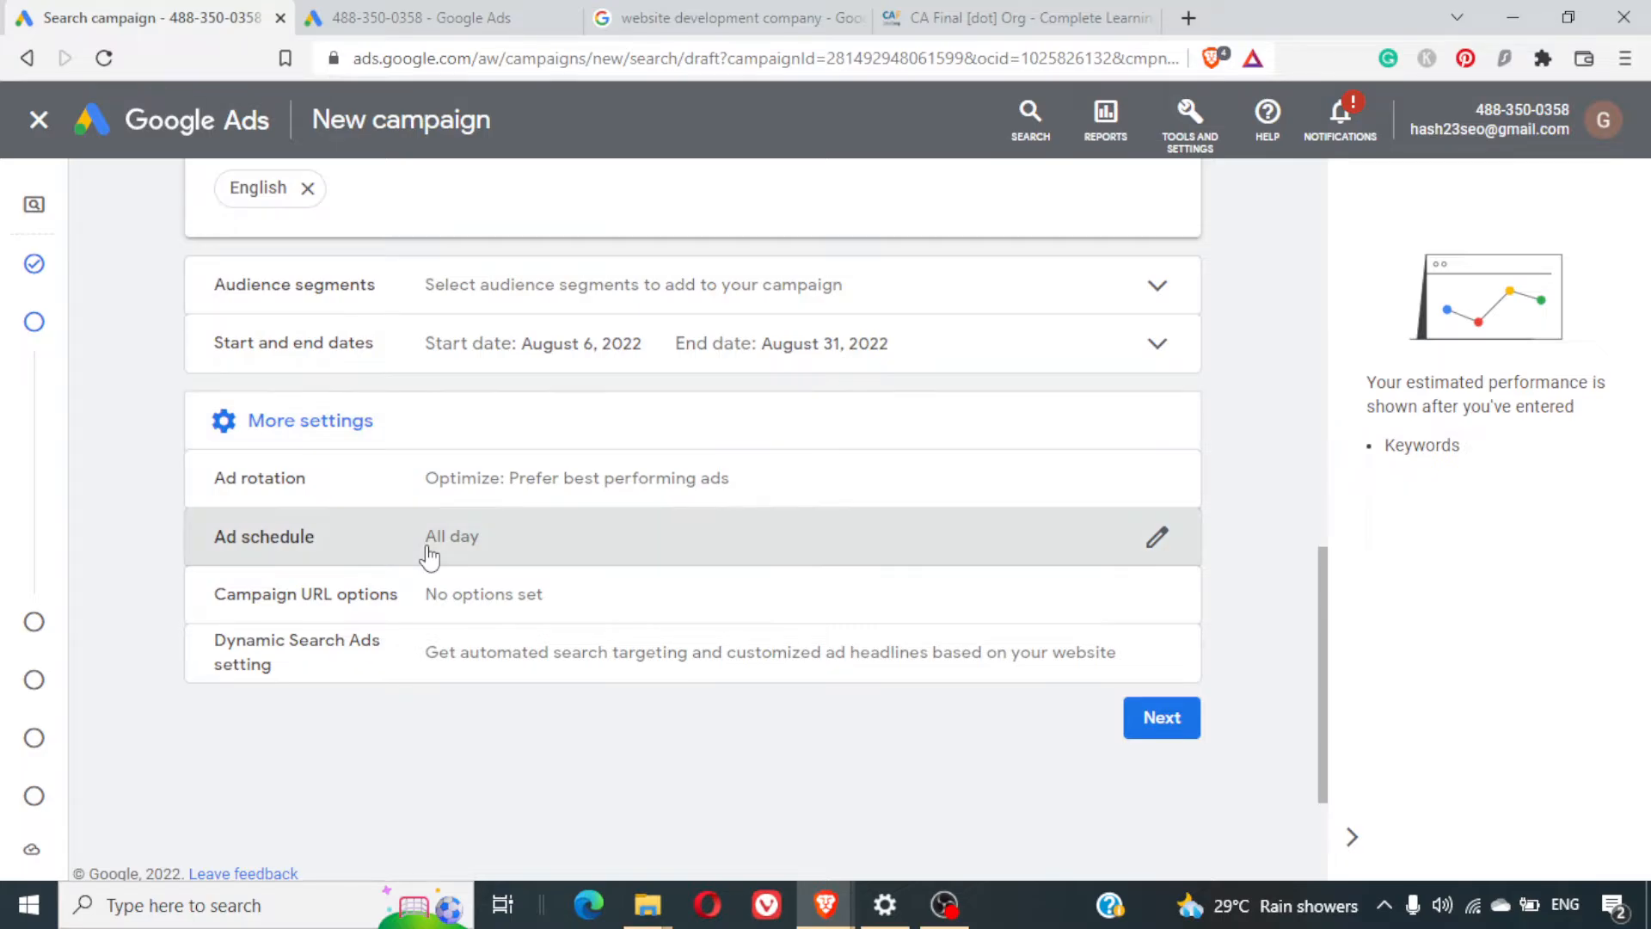
{"action": "left_click", "coordinate": [375, 523]}
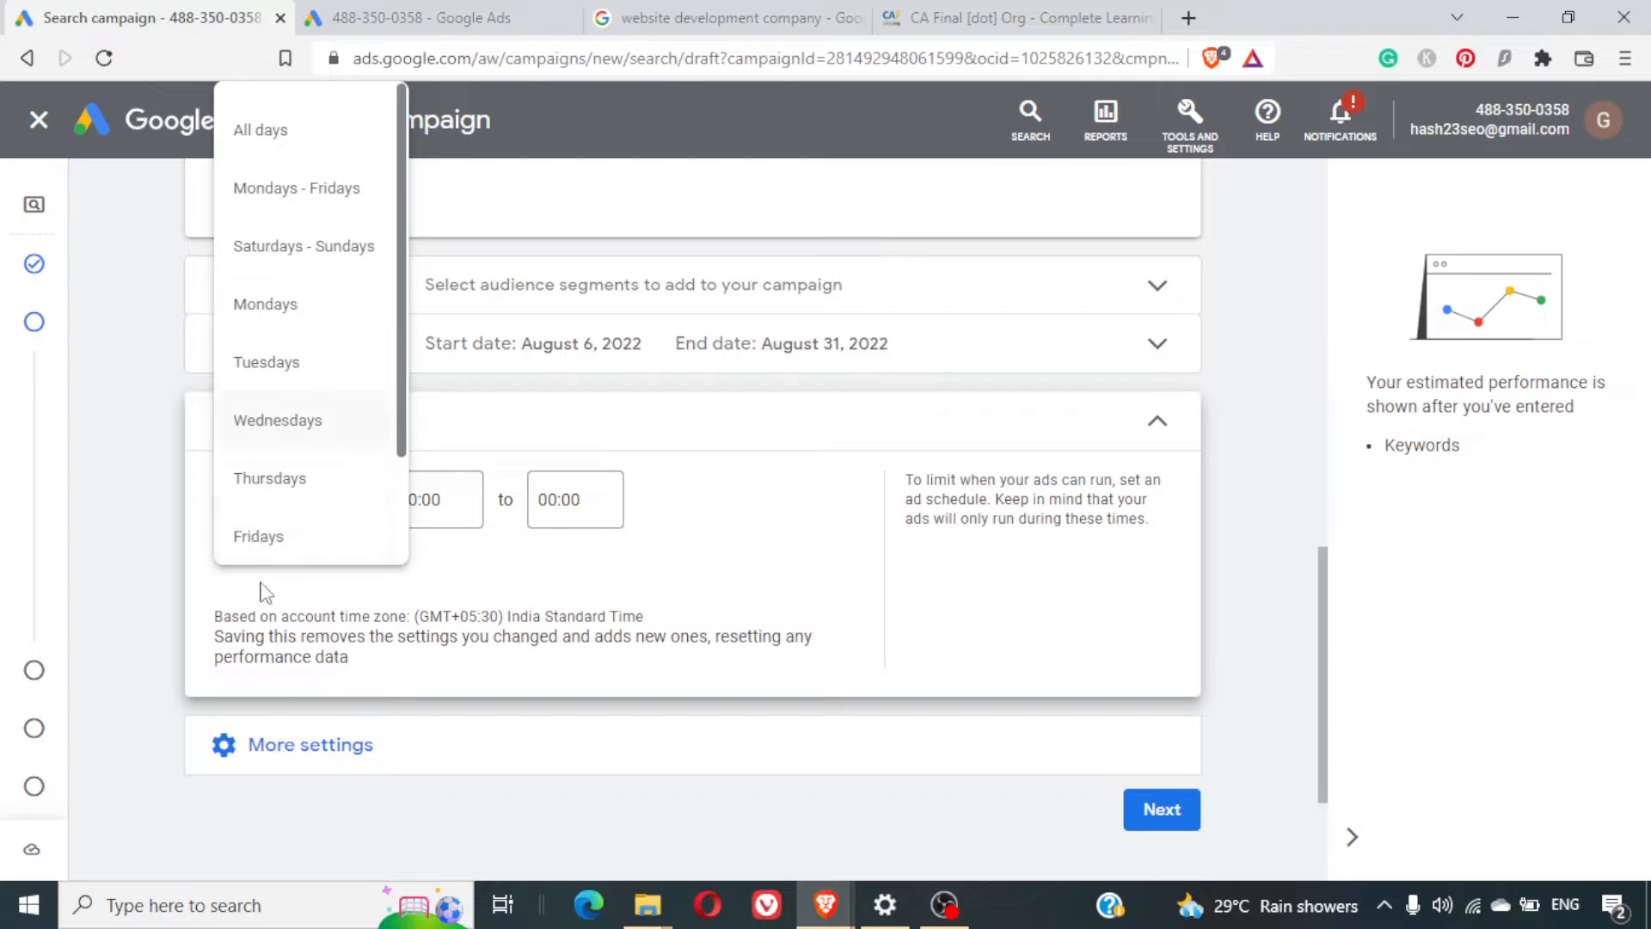
{"action": "left_click", "coordinate": [258, 536]}
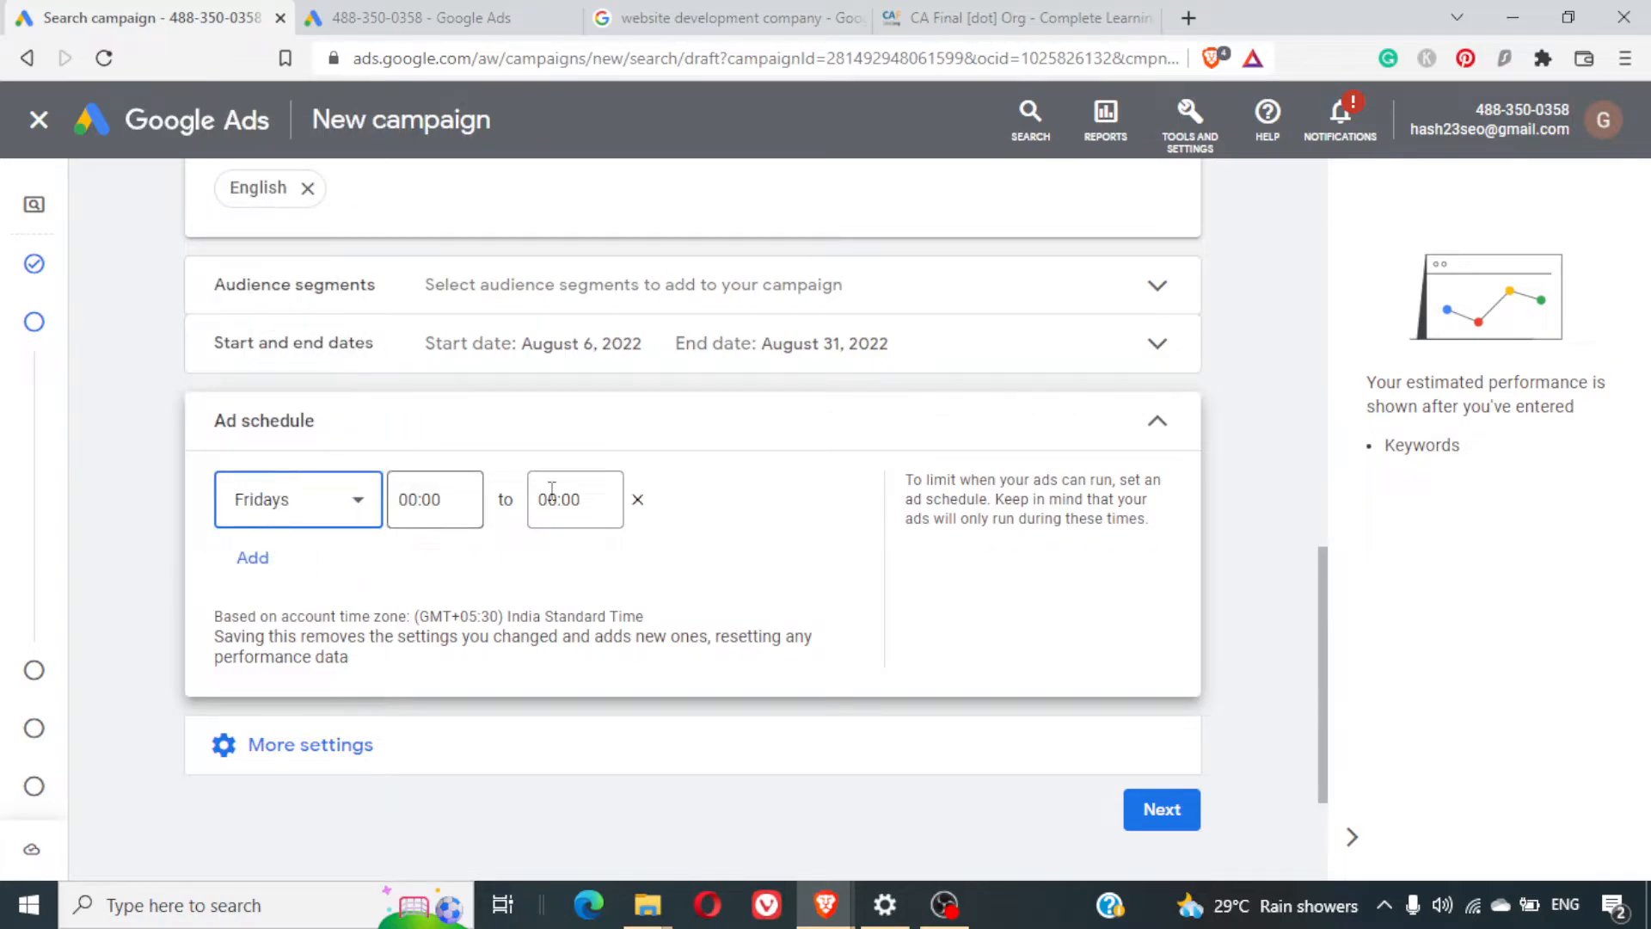
{"action": "left_click", "coordinate": [453, 497]}
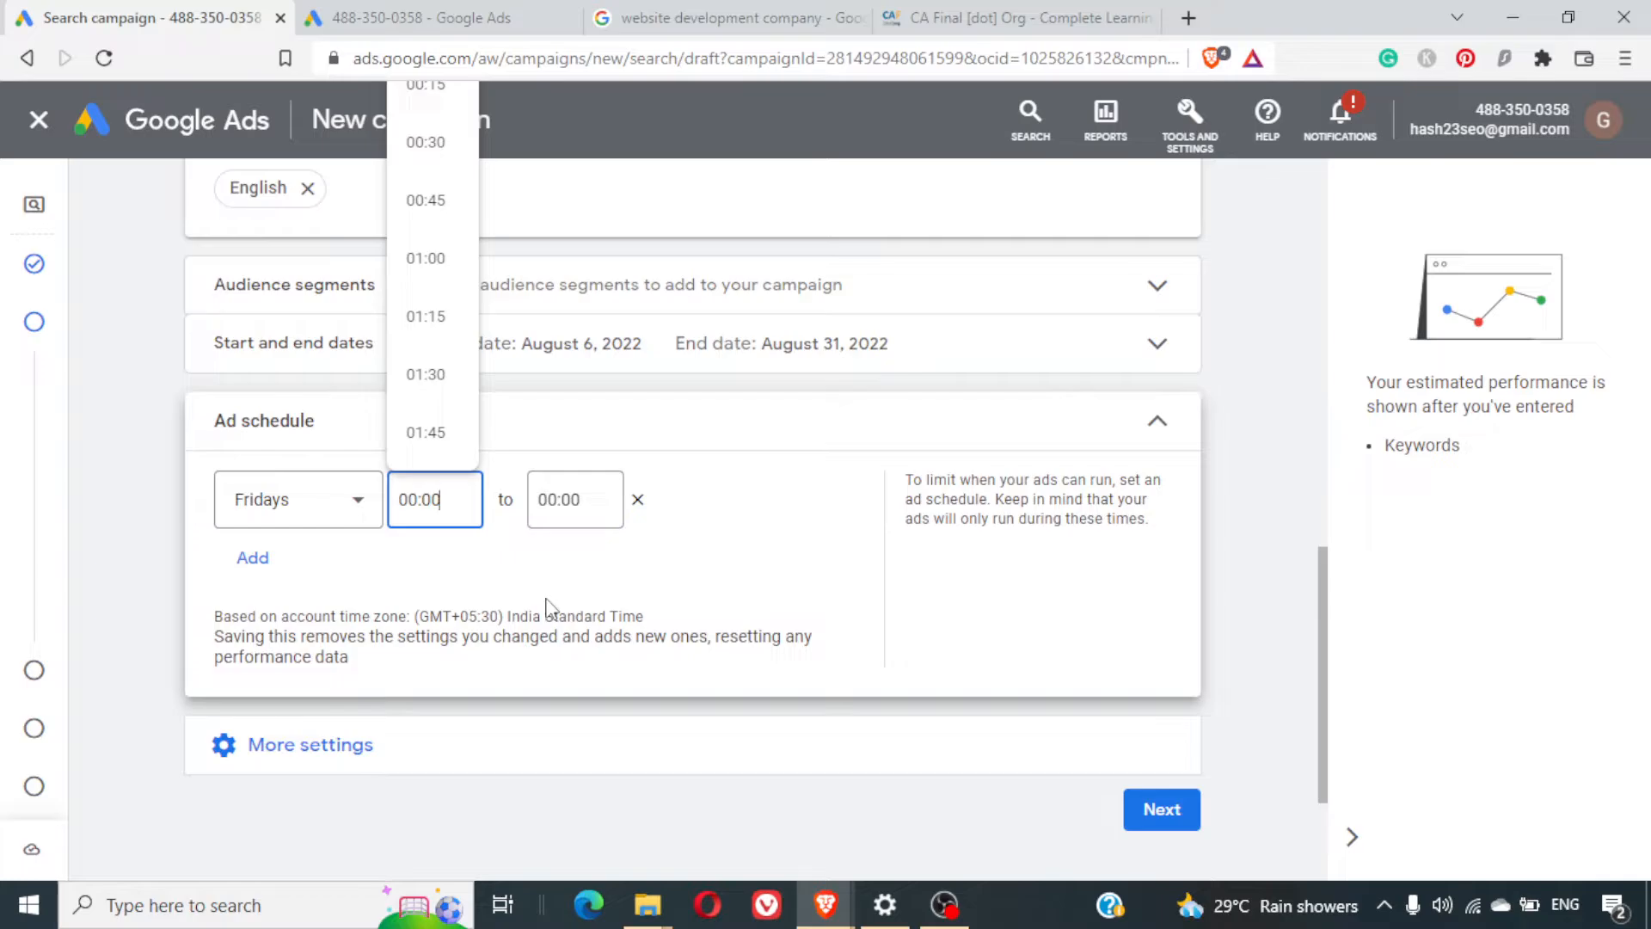
{"action": "left_click", "coordinate": [637, 499]}
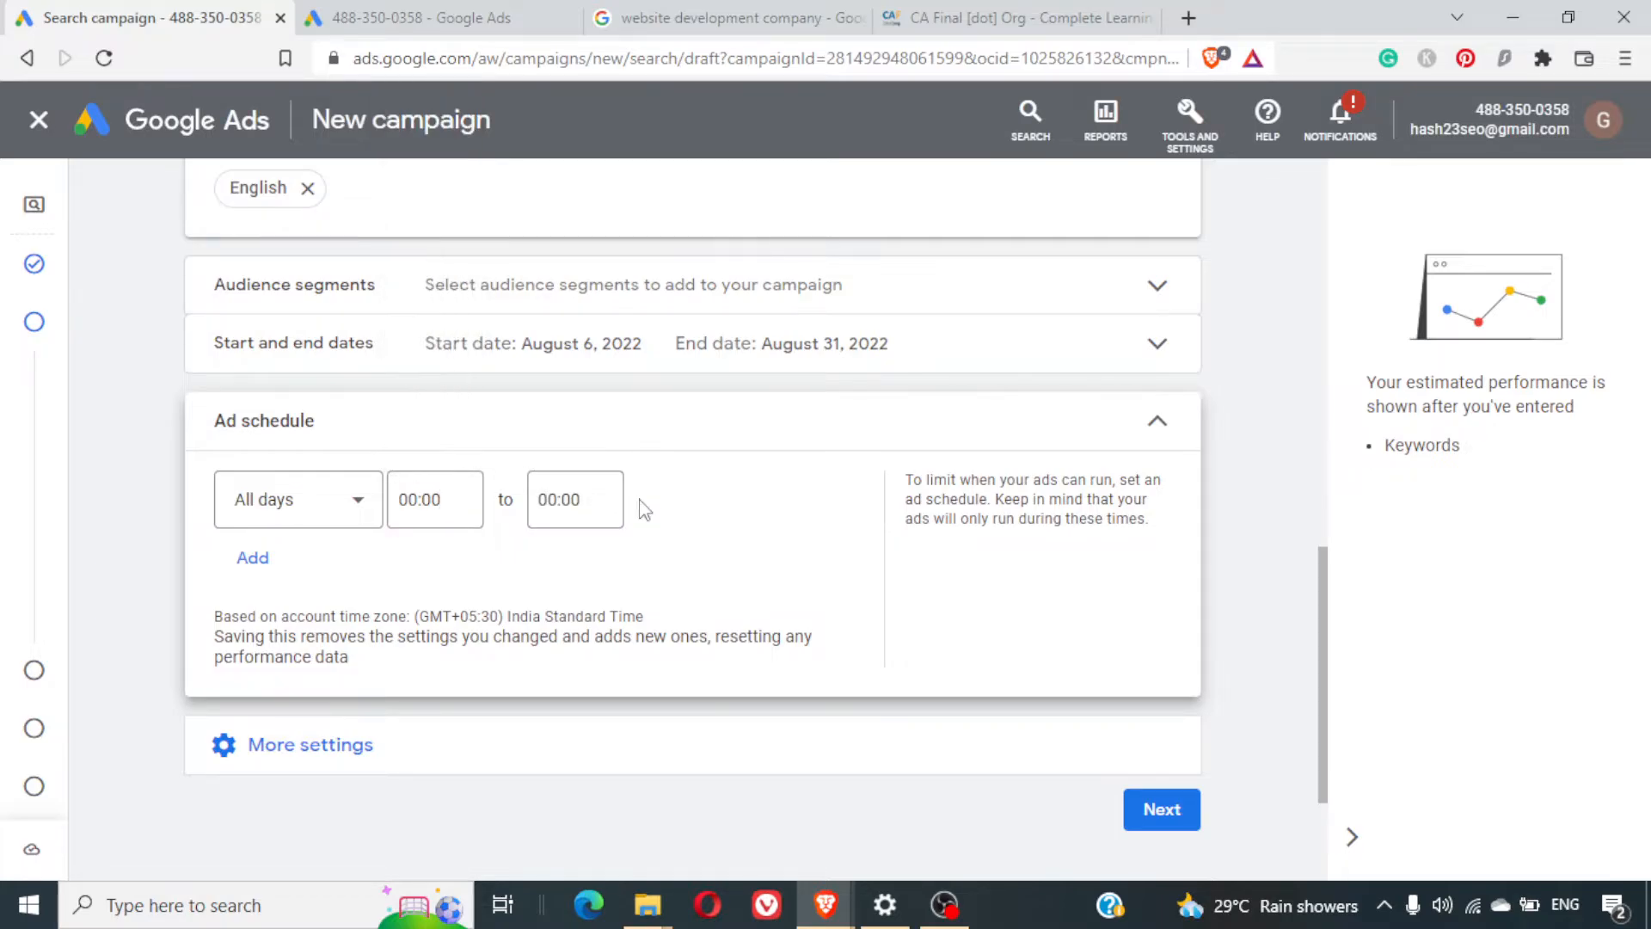
{"action": "left_click", "coordinate": [1167, 445]}
Examine the campaign URL options, including the tracking template example, final URL suffix and custom parameters, and return to the remaining additional settings
{"action": "left_click", "coordinate": [393, 496]}
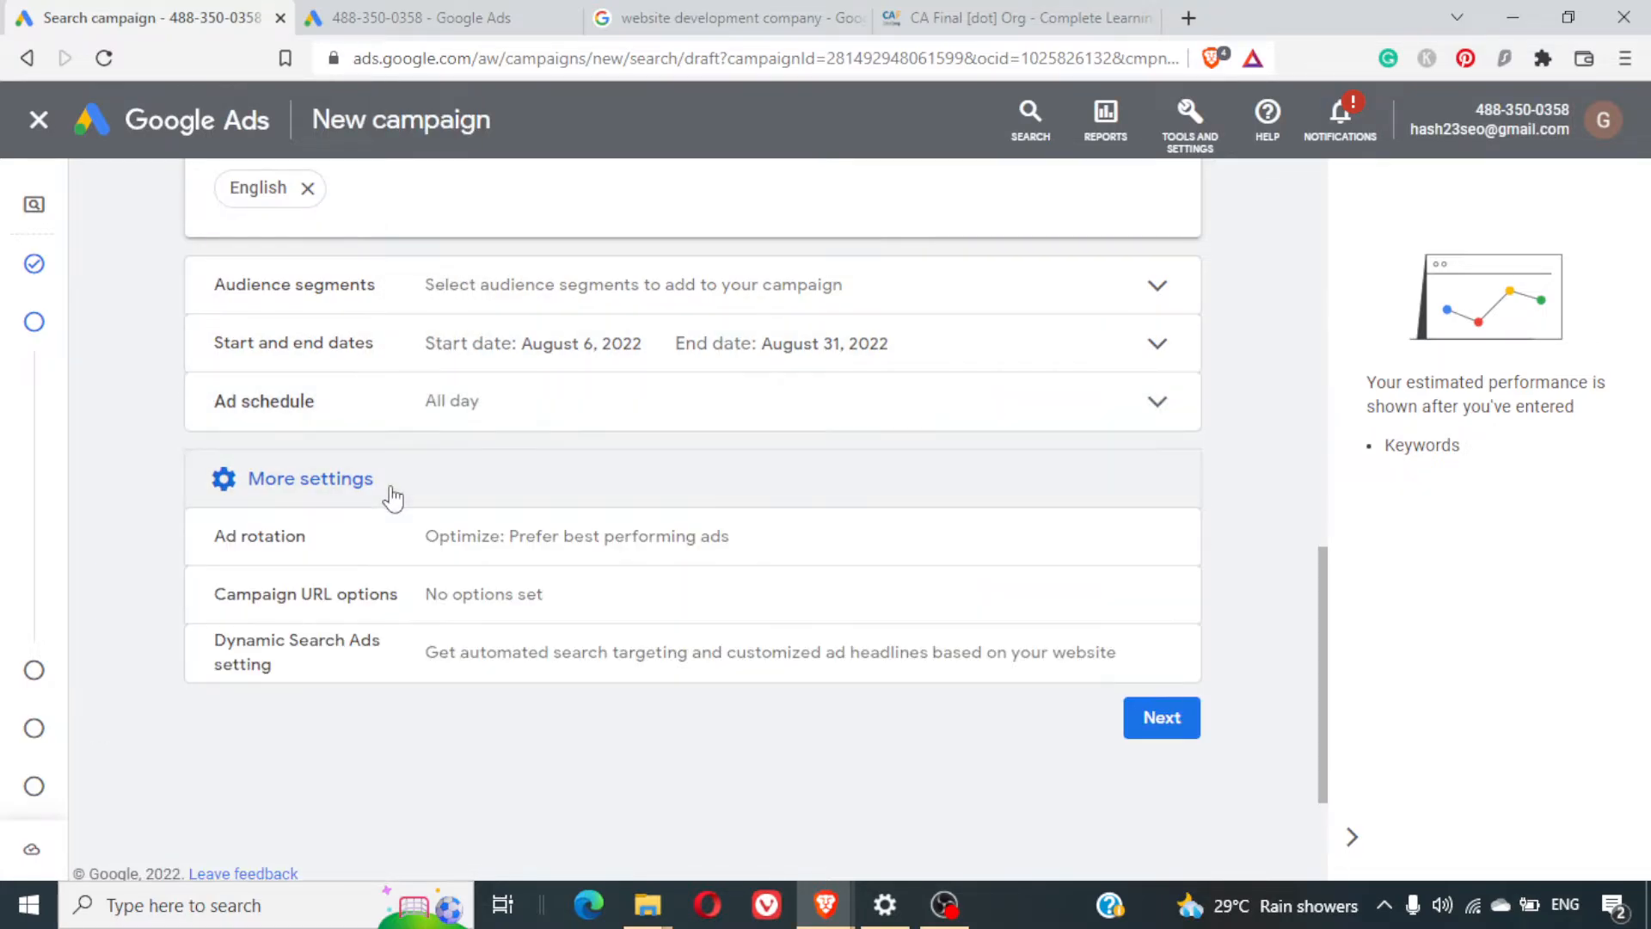
{"action": "left_click", "coordinate": [469, 597]}
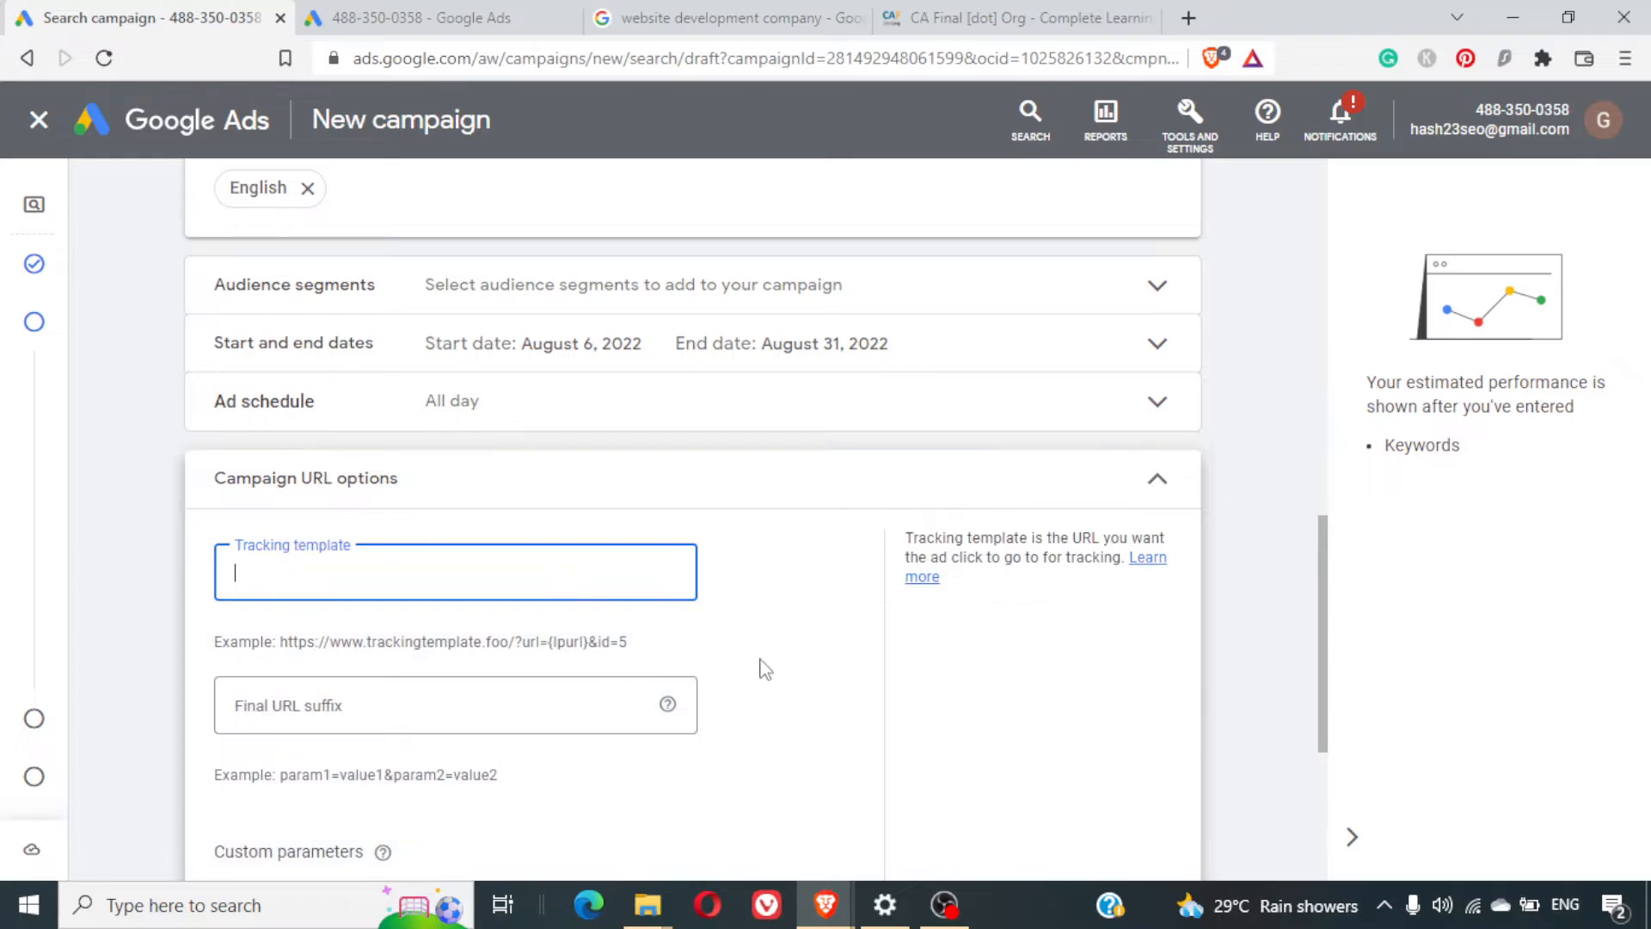
{"action": "scroll", "coordinate": [765, 669], "scroll_direction": "down", "scroll_amount": 1}
{"action": "scroll", "coordinate": [764, 669], "scroll_direction": "down", "scroll_amount": 3}
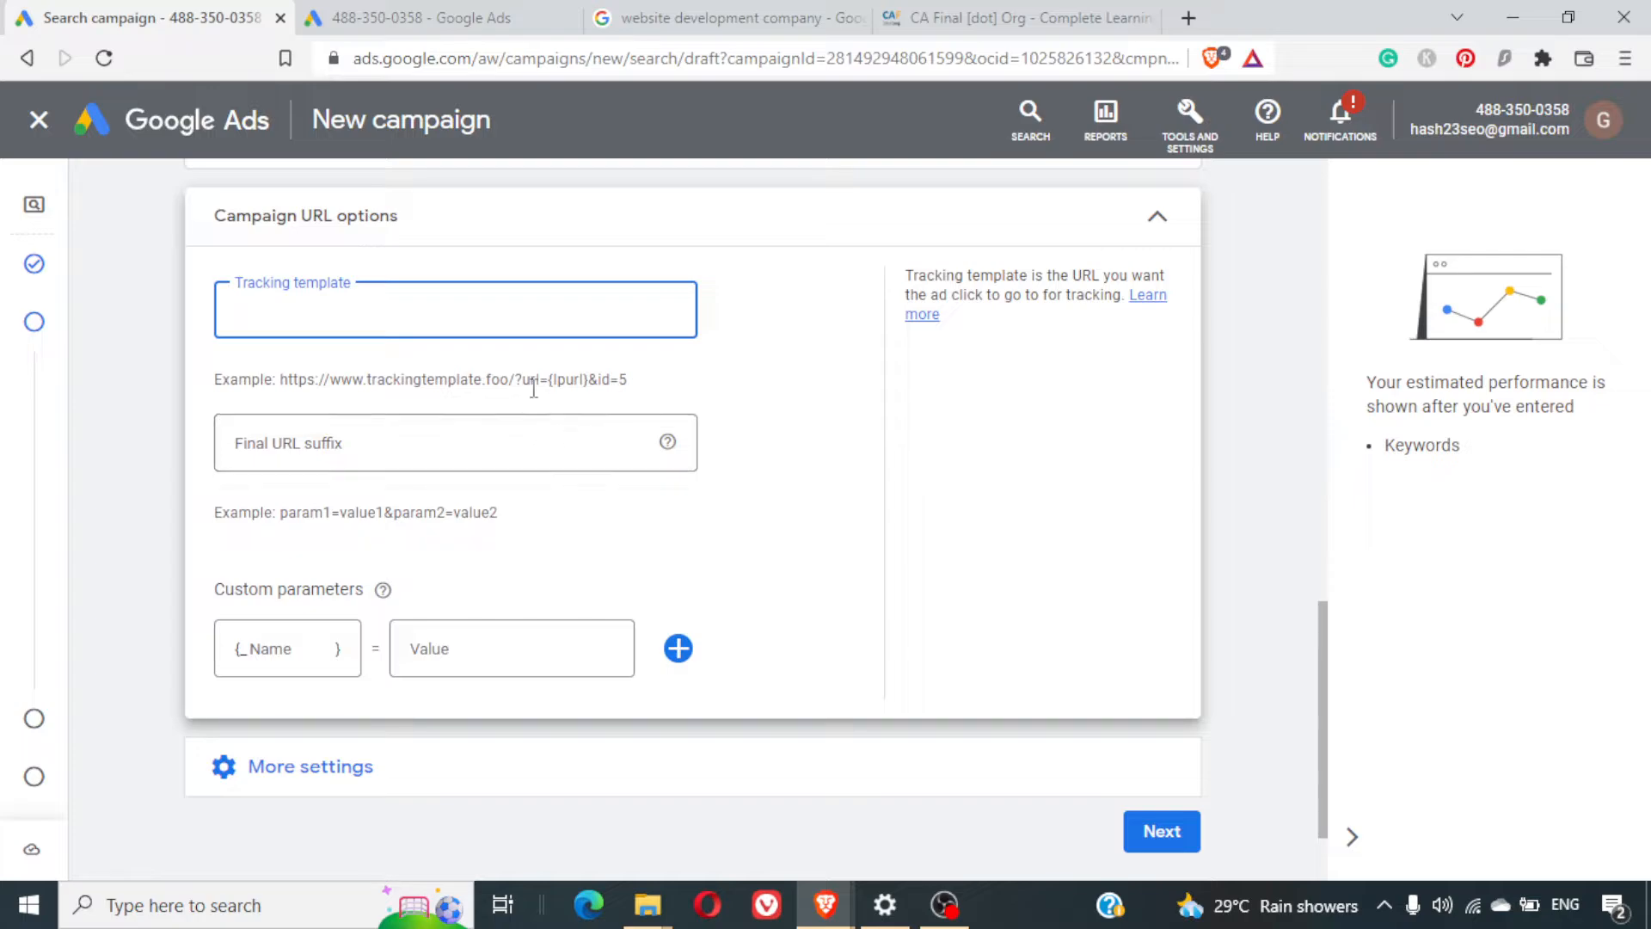
{"action": "left_click", "coordinate": [575, 389]}
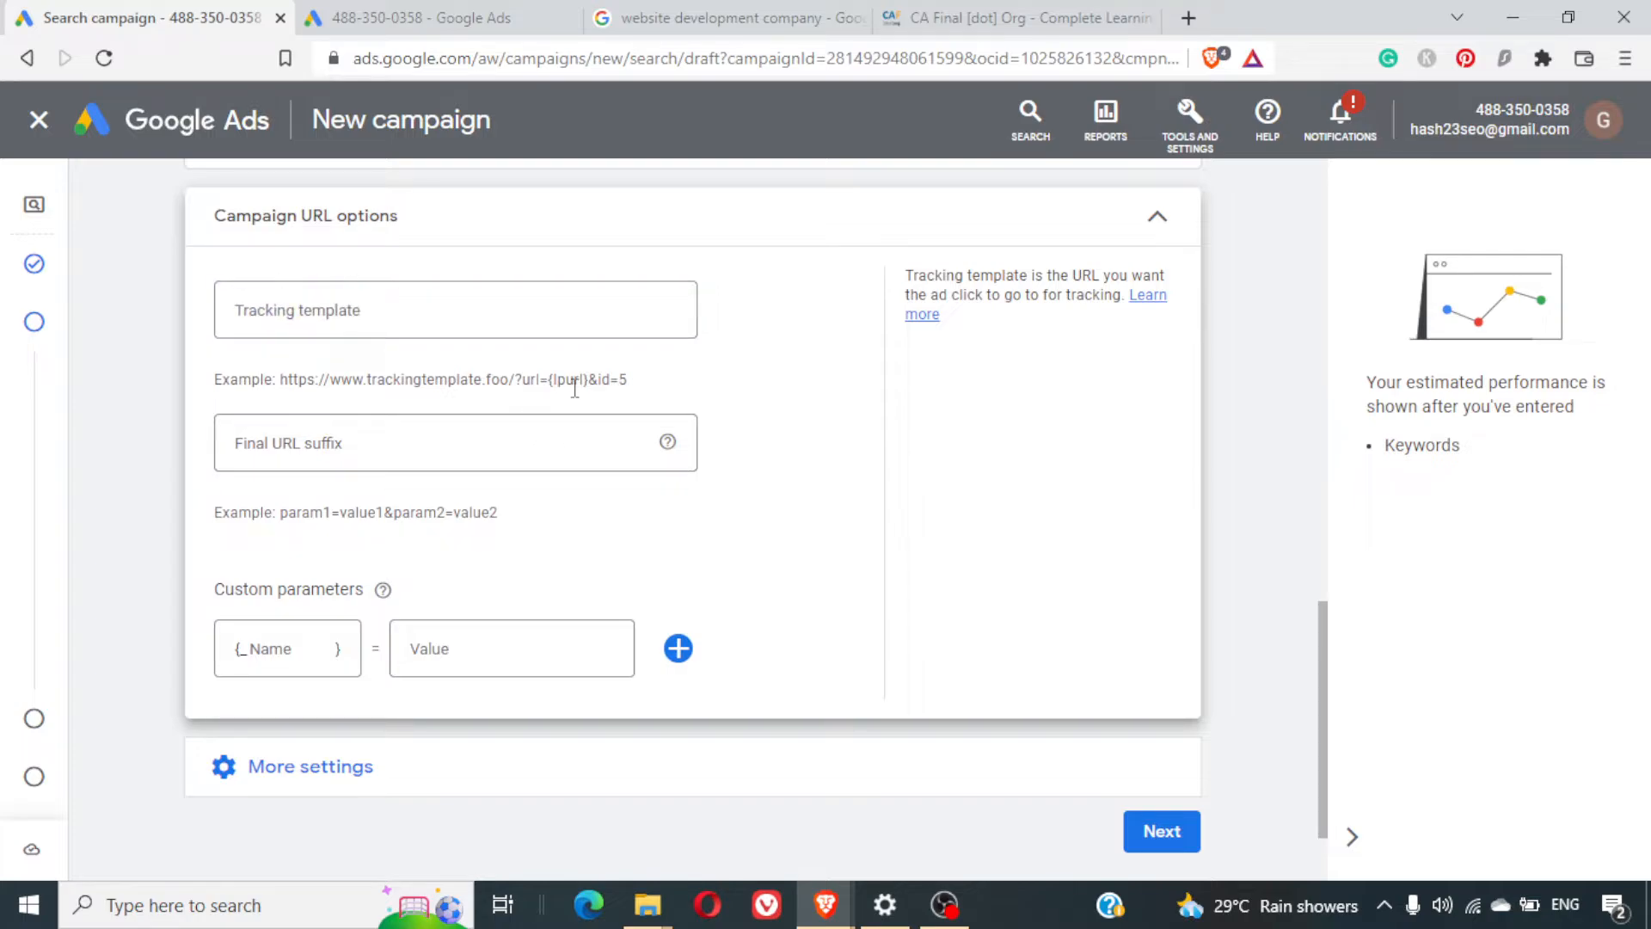
{"action": "double_click", "coordinate": [574, 385]}
{"action": "left_click", "coordinate": [677, 402]}
{"action": "left_click", "coordinate": [696, 240]}
{"action": "left_click", "coordinate": [647, 342]}
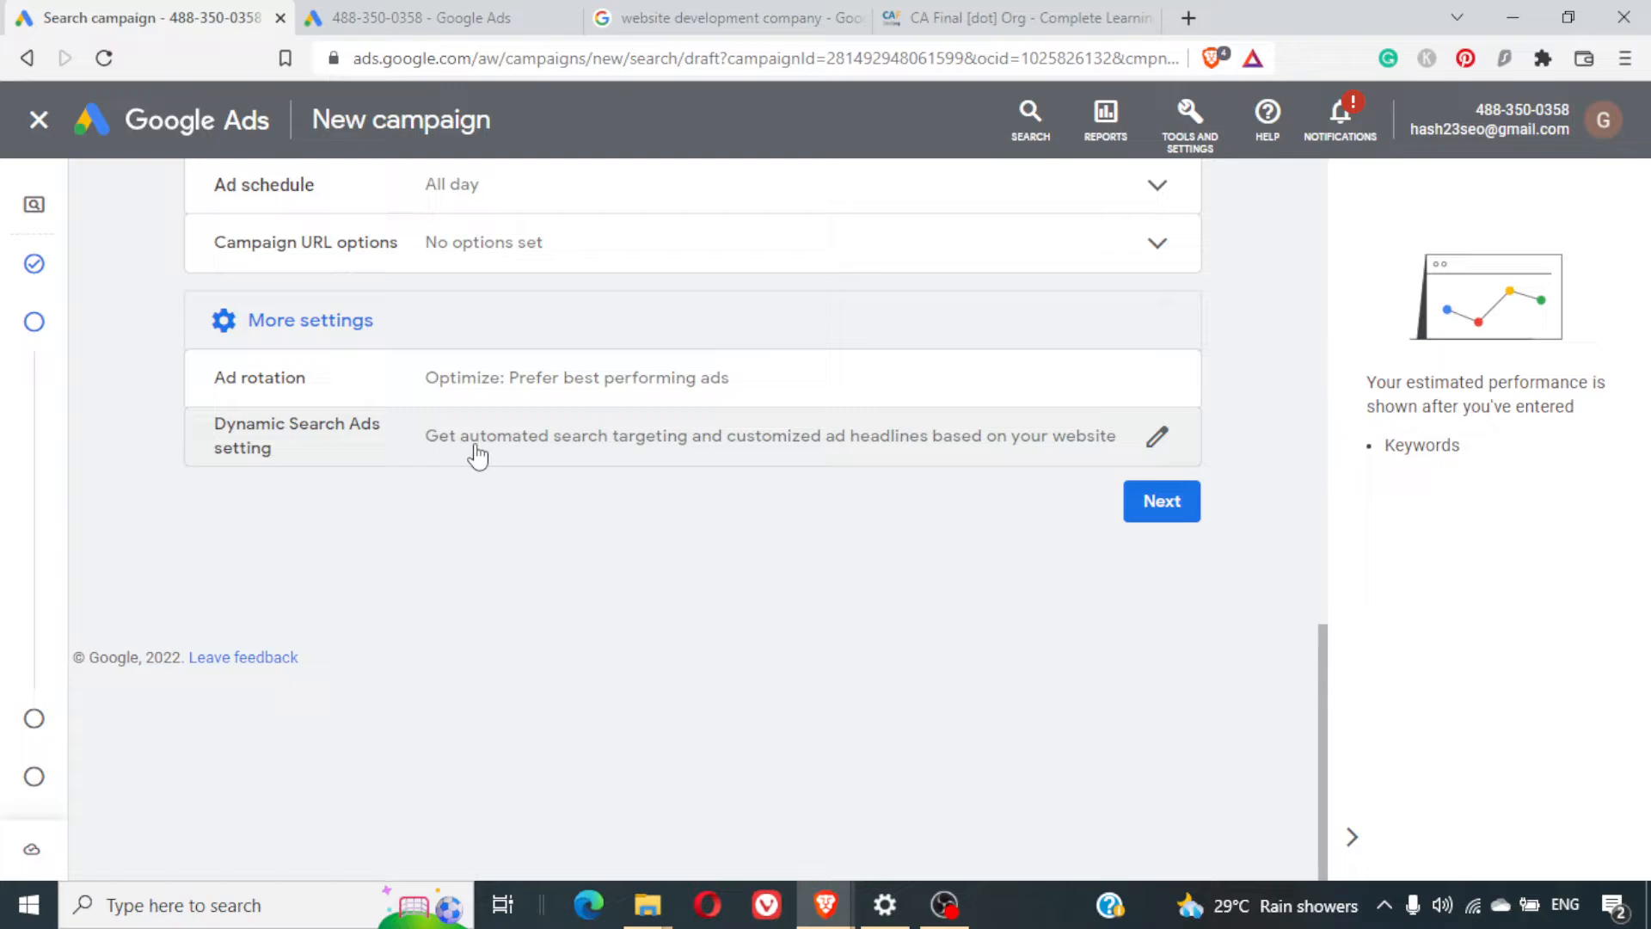
Switch to the Google search results tab and search for "flipkart privacy policy"
{"action": "left_click", "coordinate": [638, 10]}
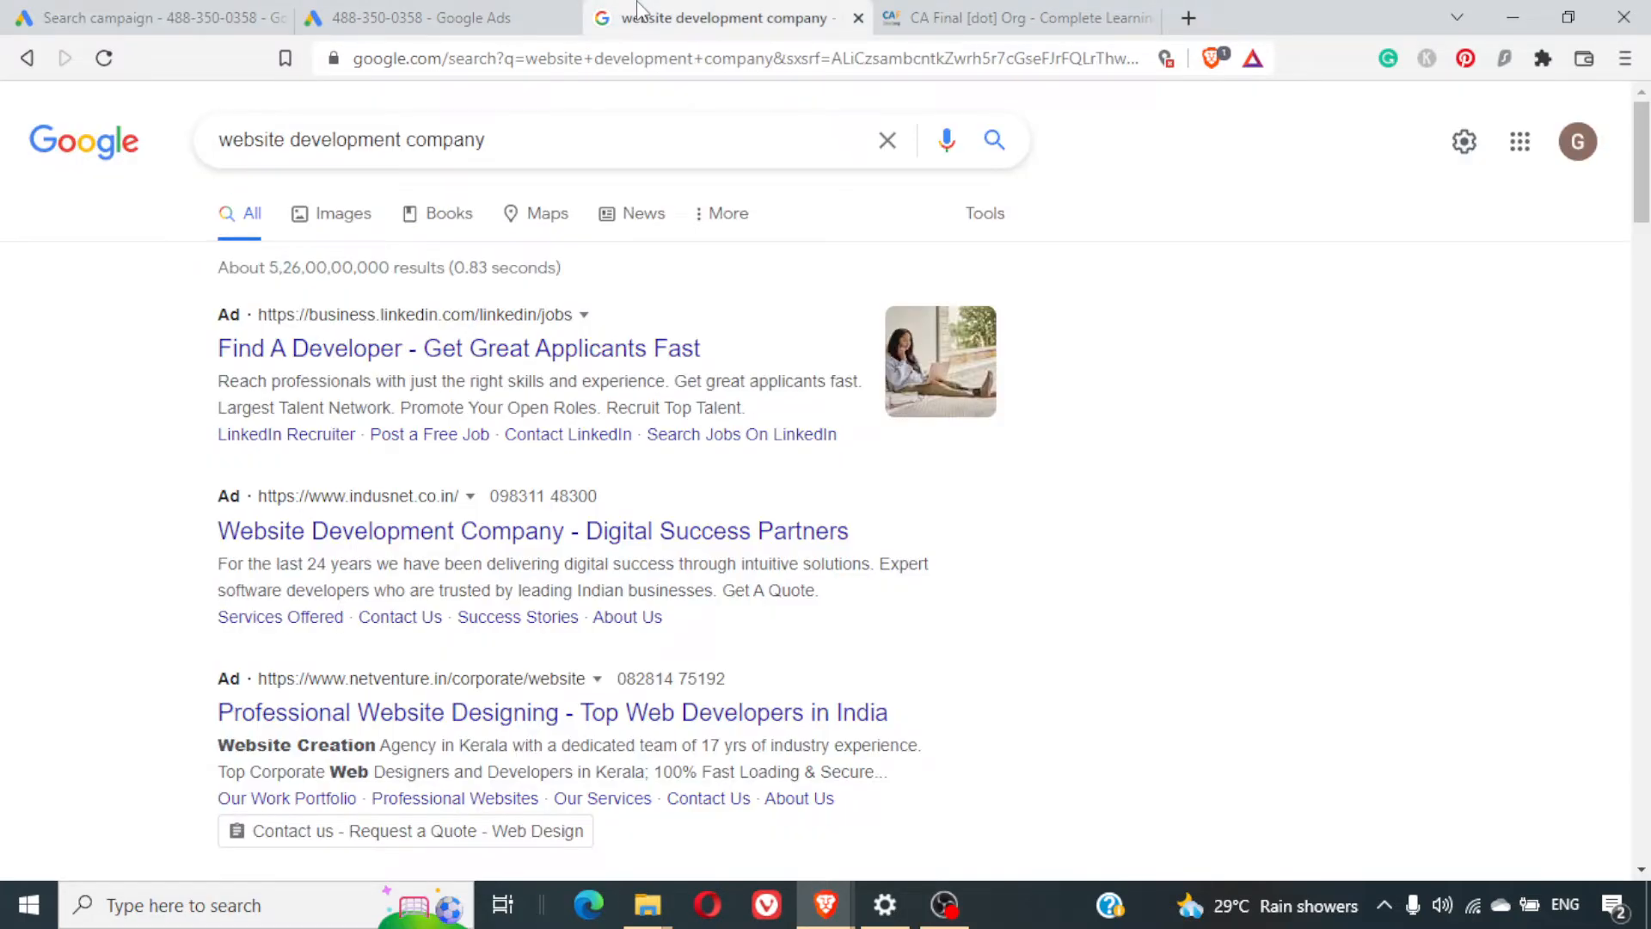
{"action": "left_click", "coordinate": [627, 121]}
{"action": "triple_click", "coordinate": [629, 122]}
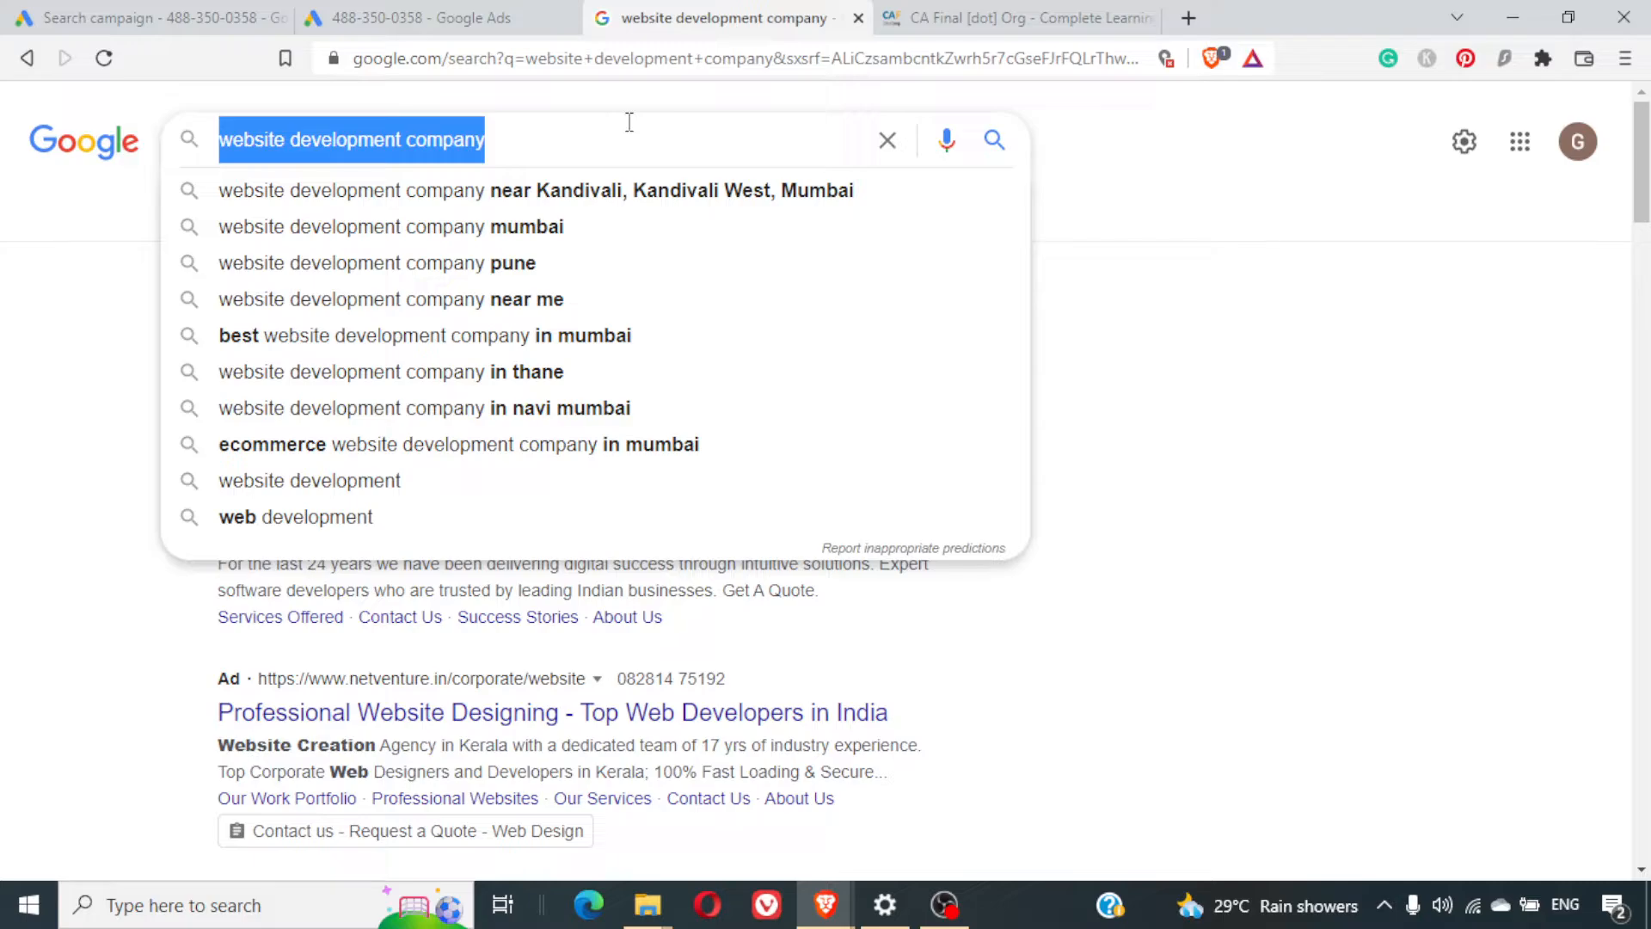
{"action": "type", "text": "website name "}
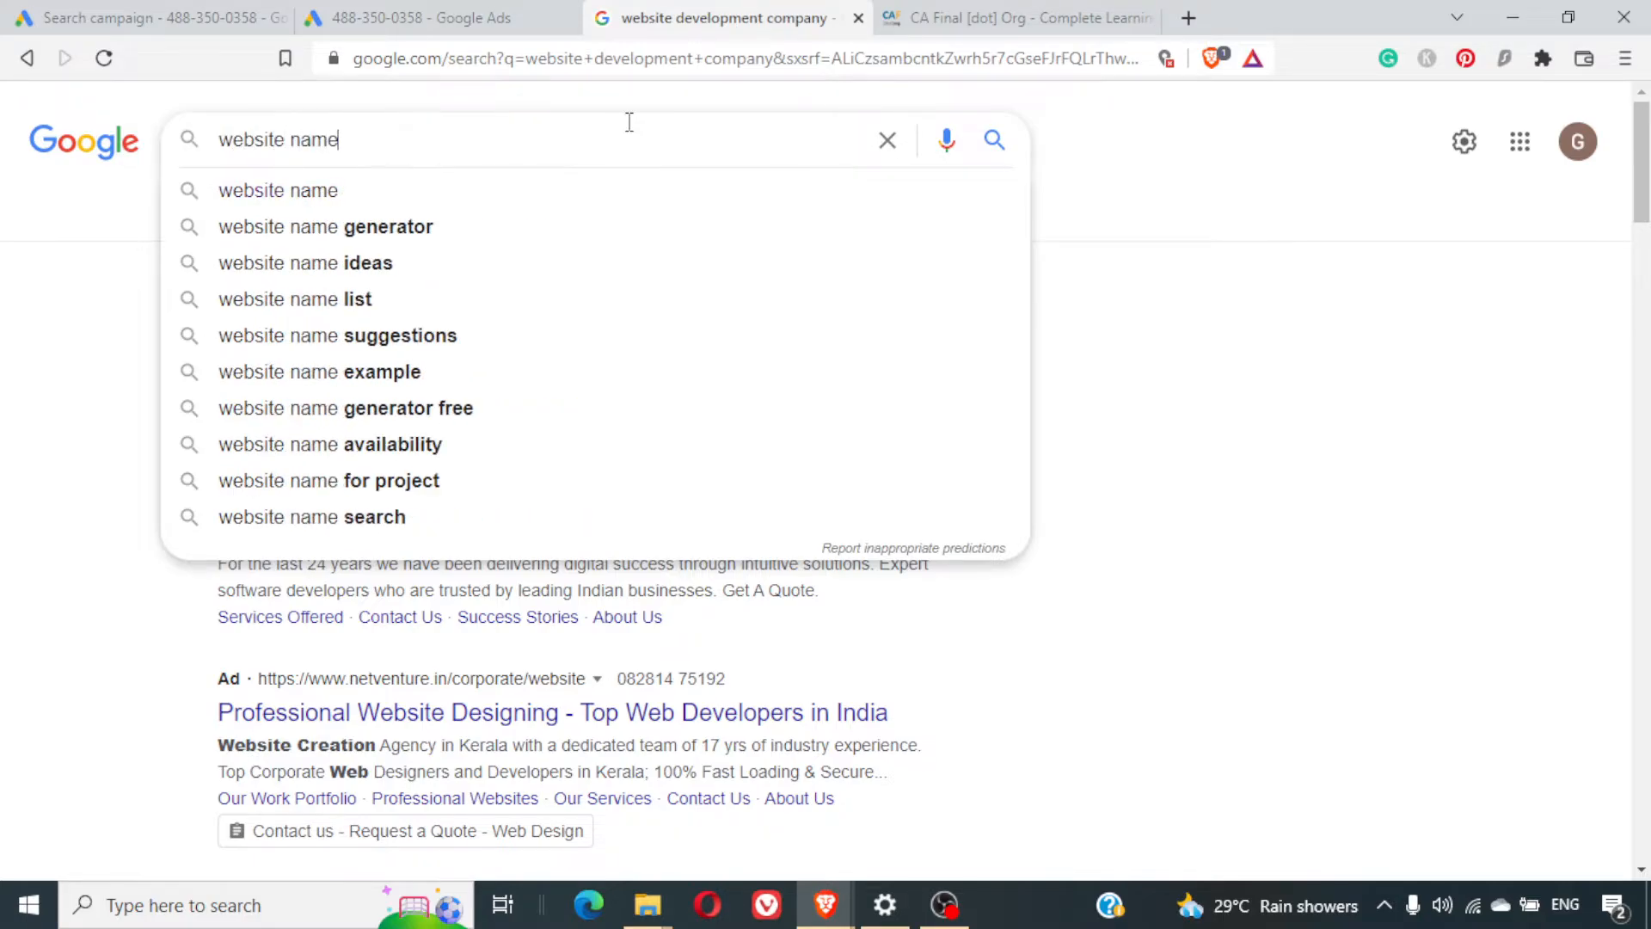
{"action": "type", "text": "pri"}
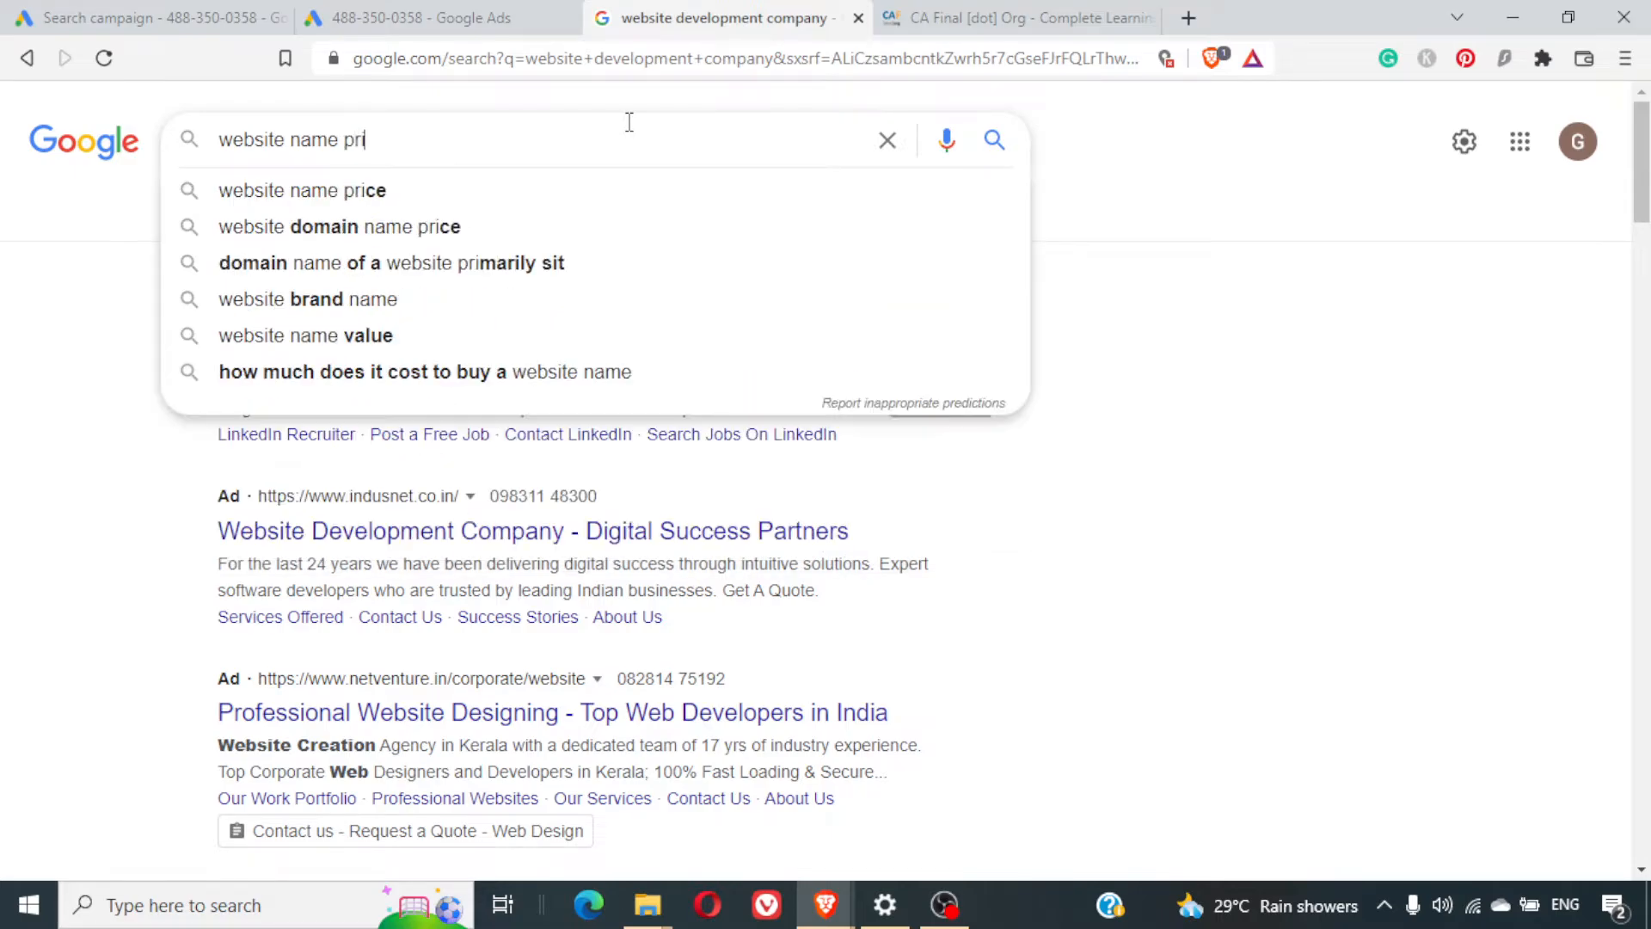
{"action": "type", "text": "v"}
{"action": "key", "text": "ctrl+a"}
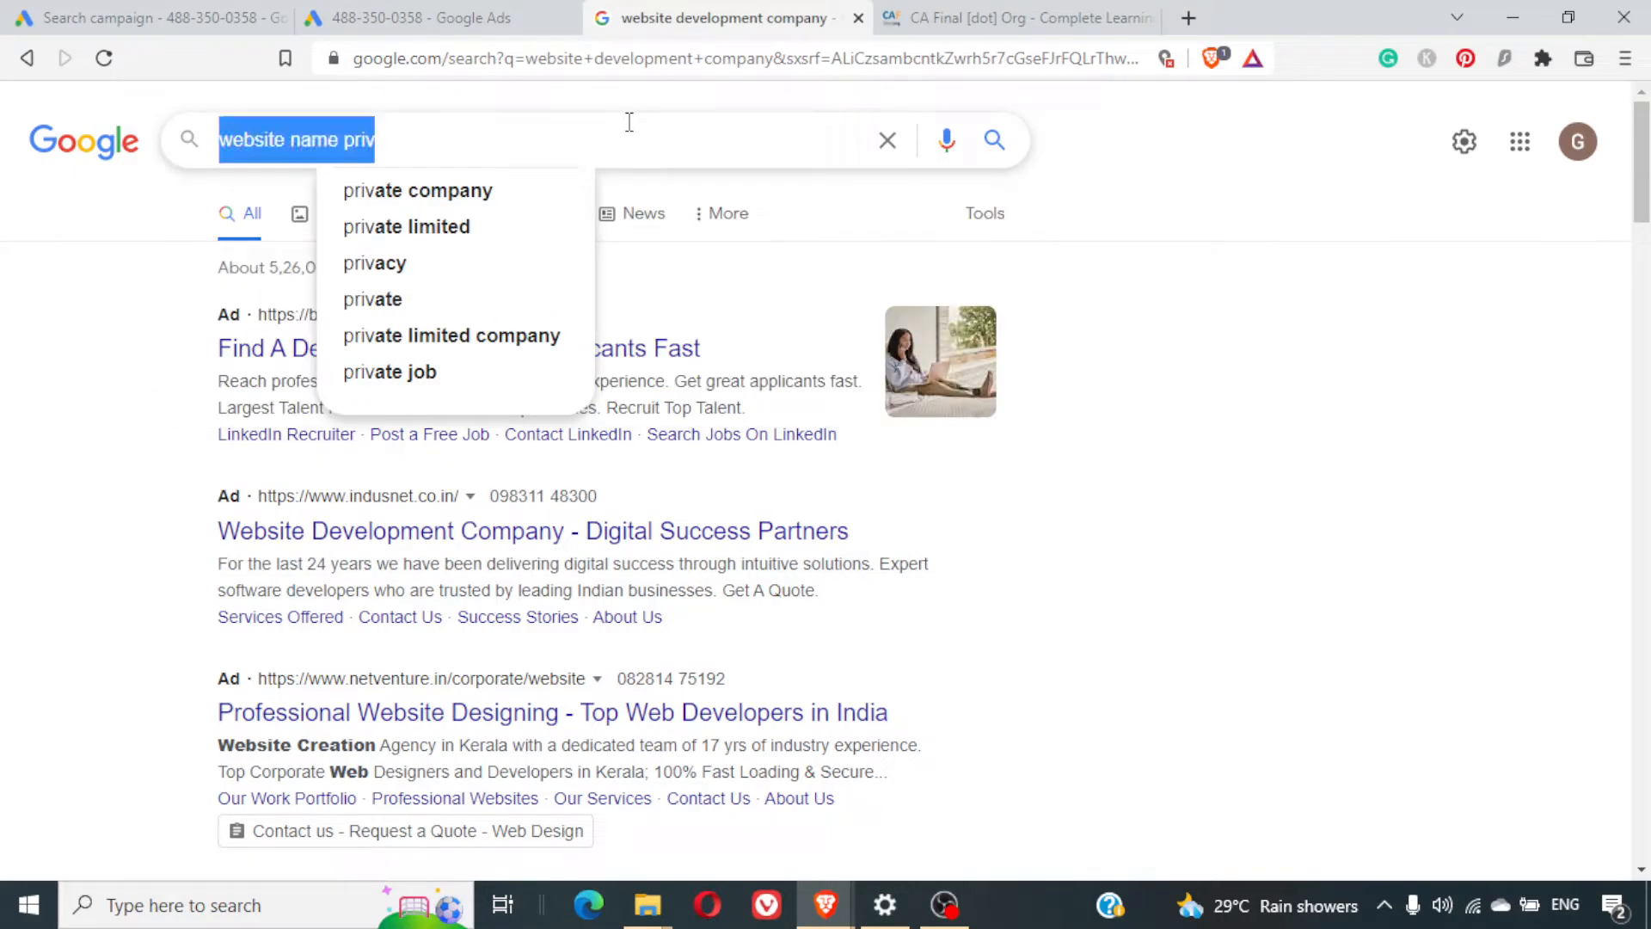
{"action": "type", "text": "flipkart p"}
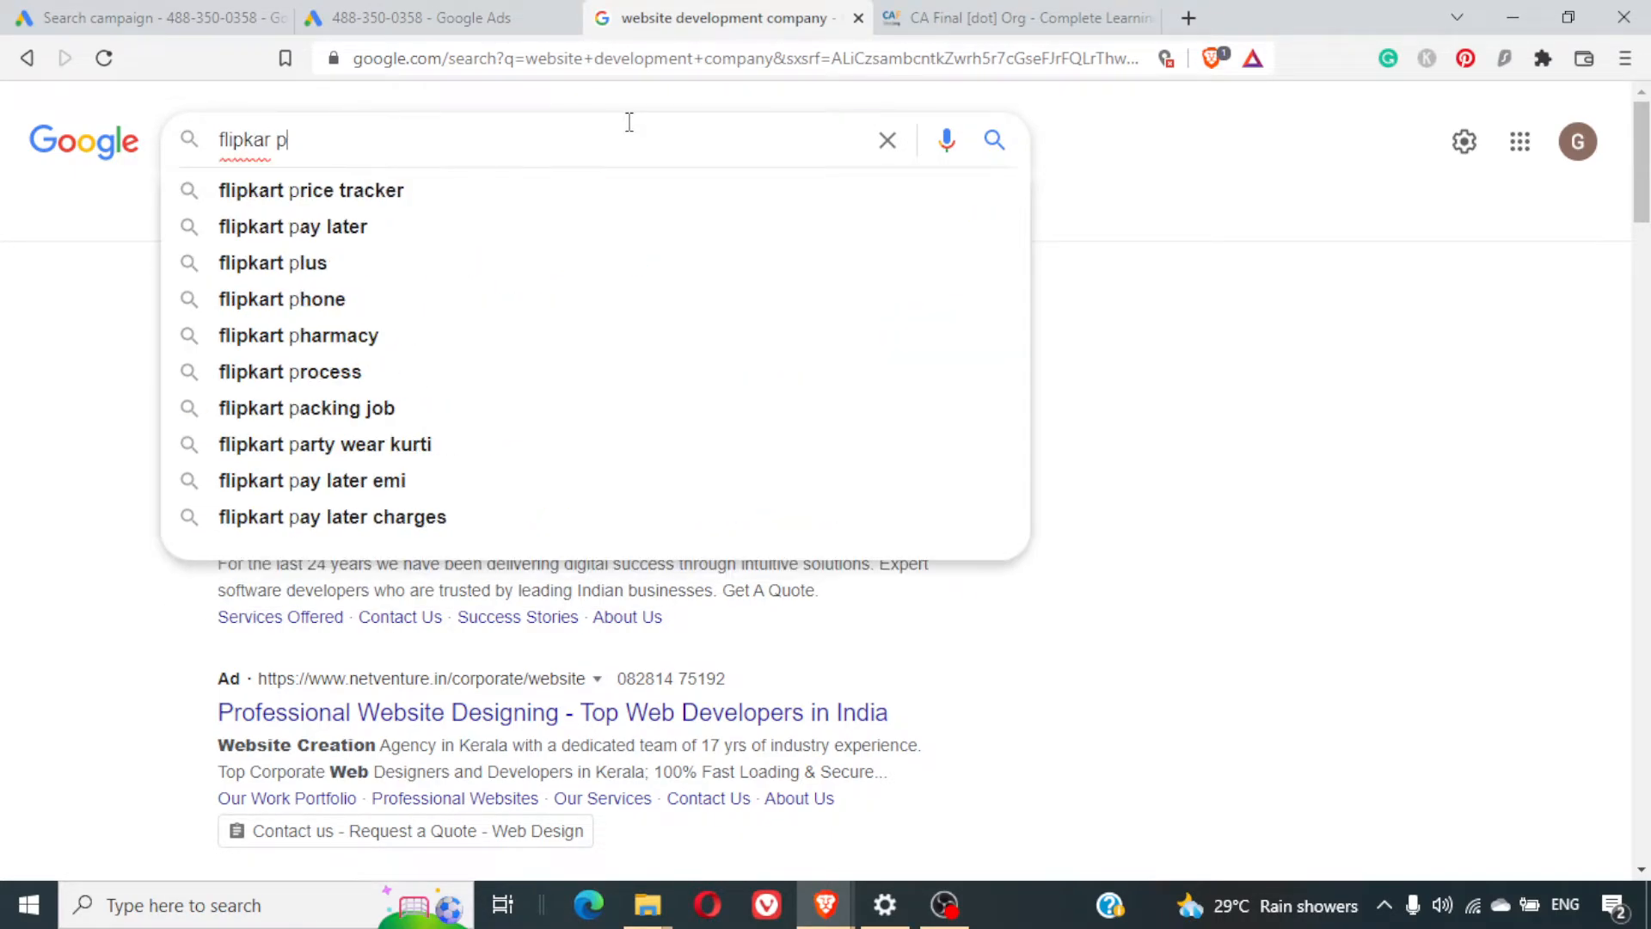
{"action": "key", "text": "BackSpace"}
{"action": "type", "text": "privac"}
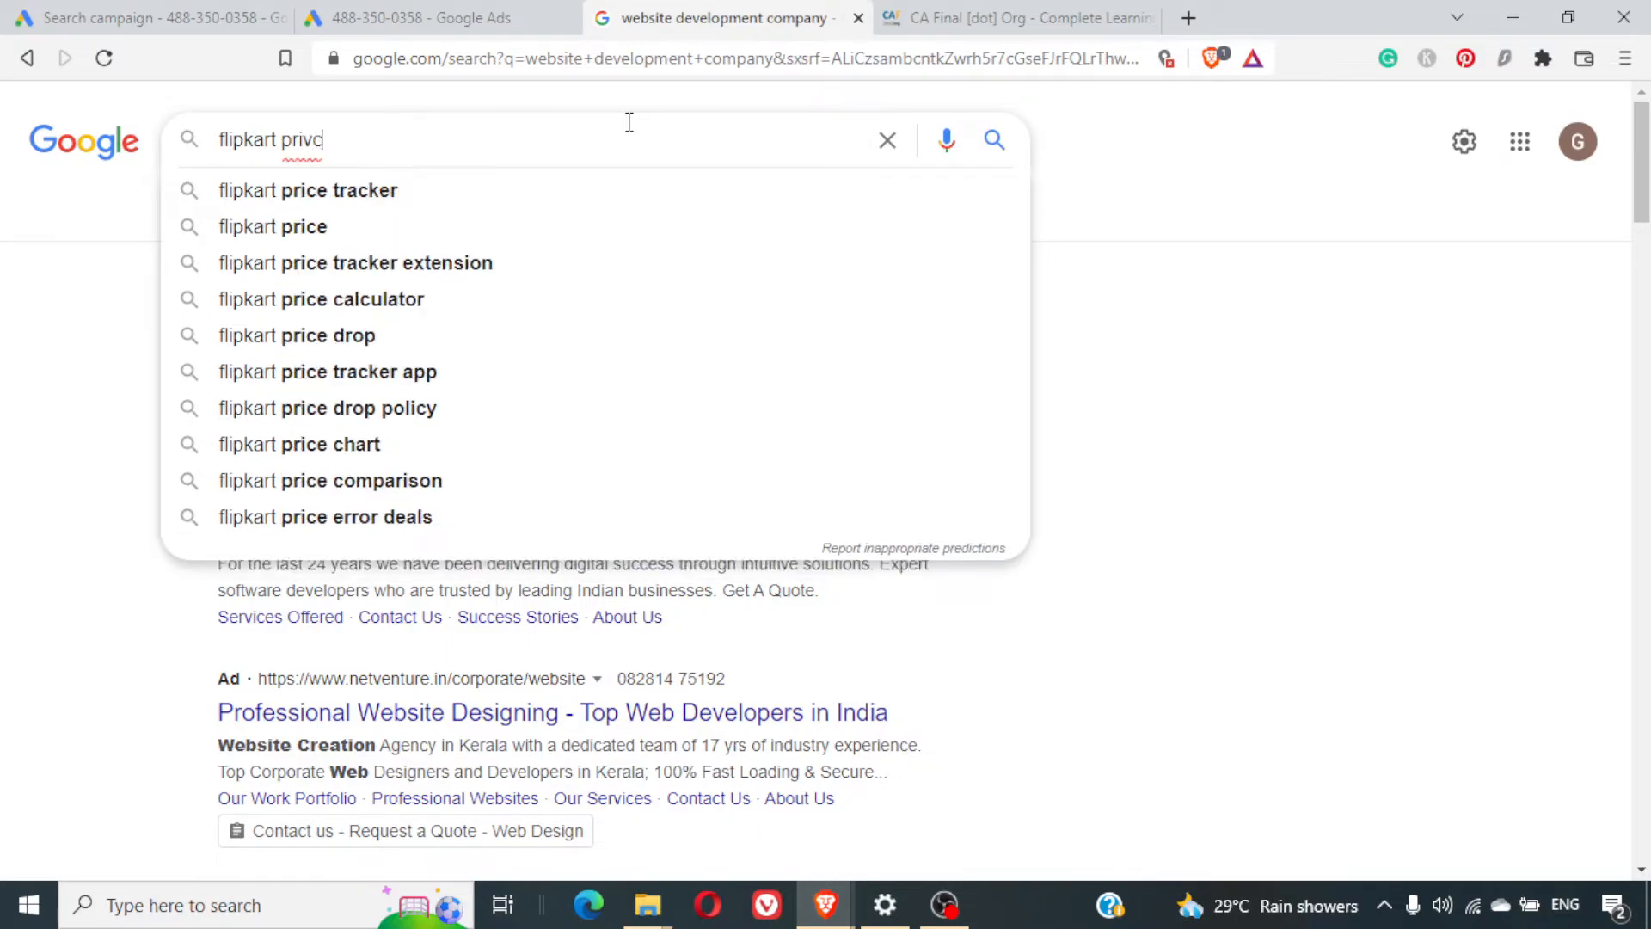
{"action": "type", "text": "y po"}
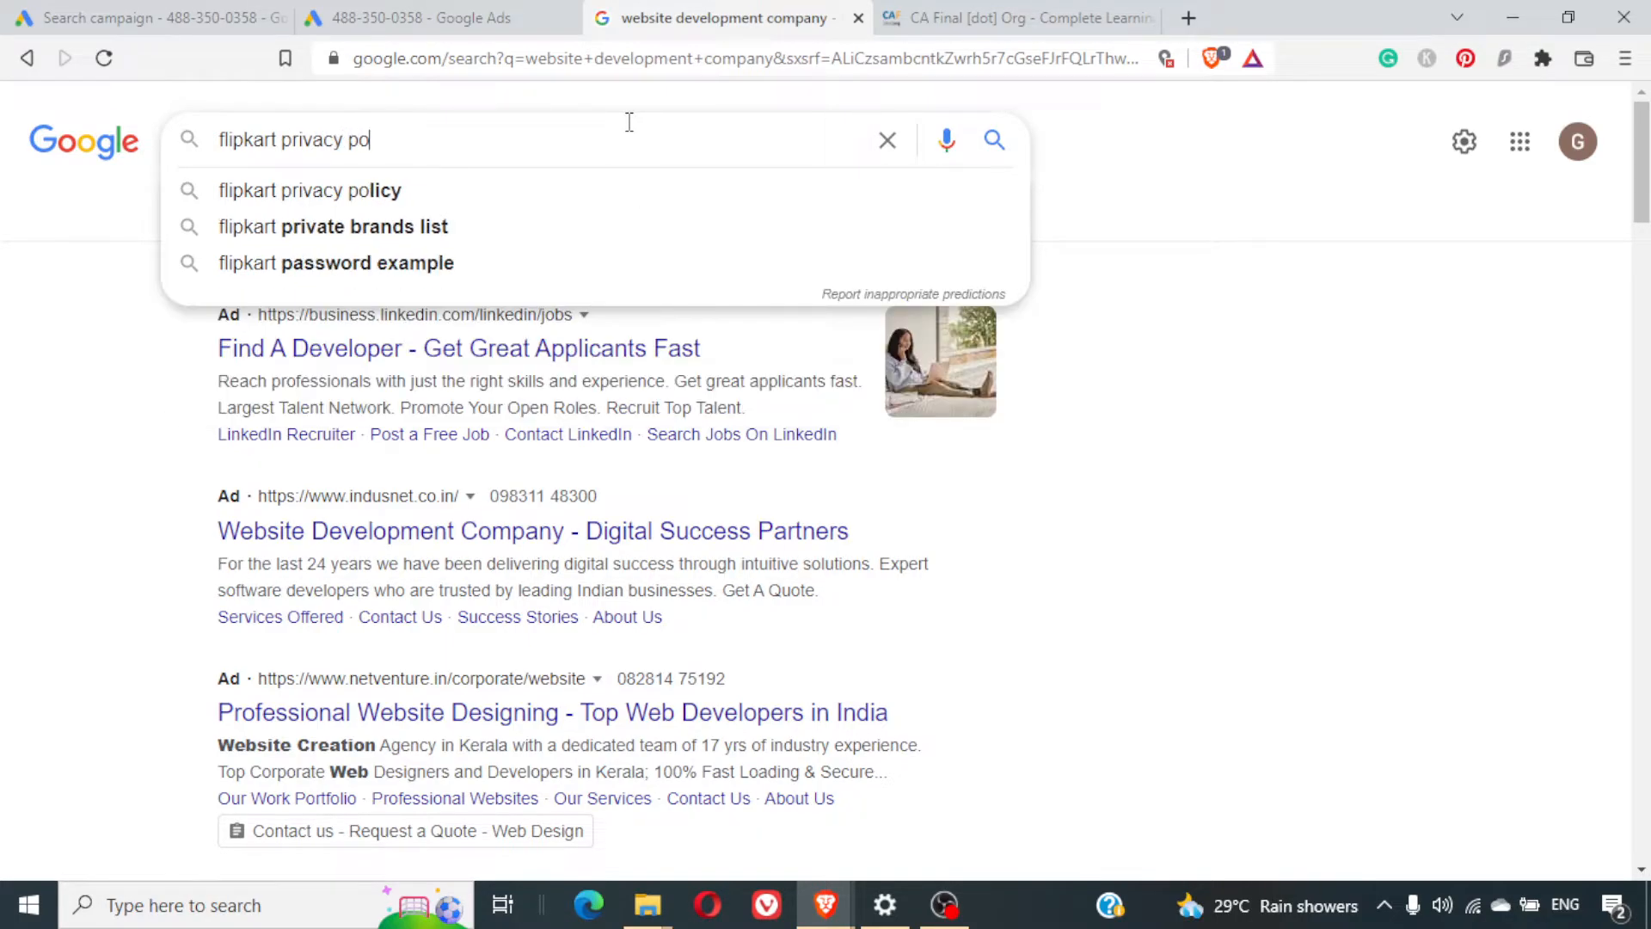
{"action": "type", "text": "licy"}
{"action": "key", "text": "Return"}
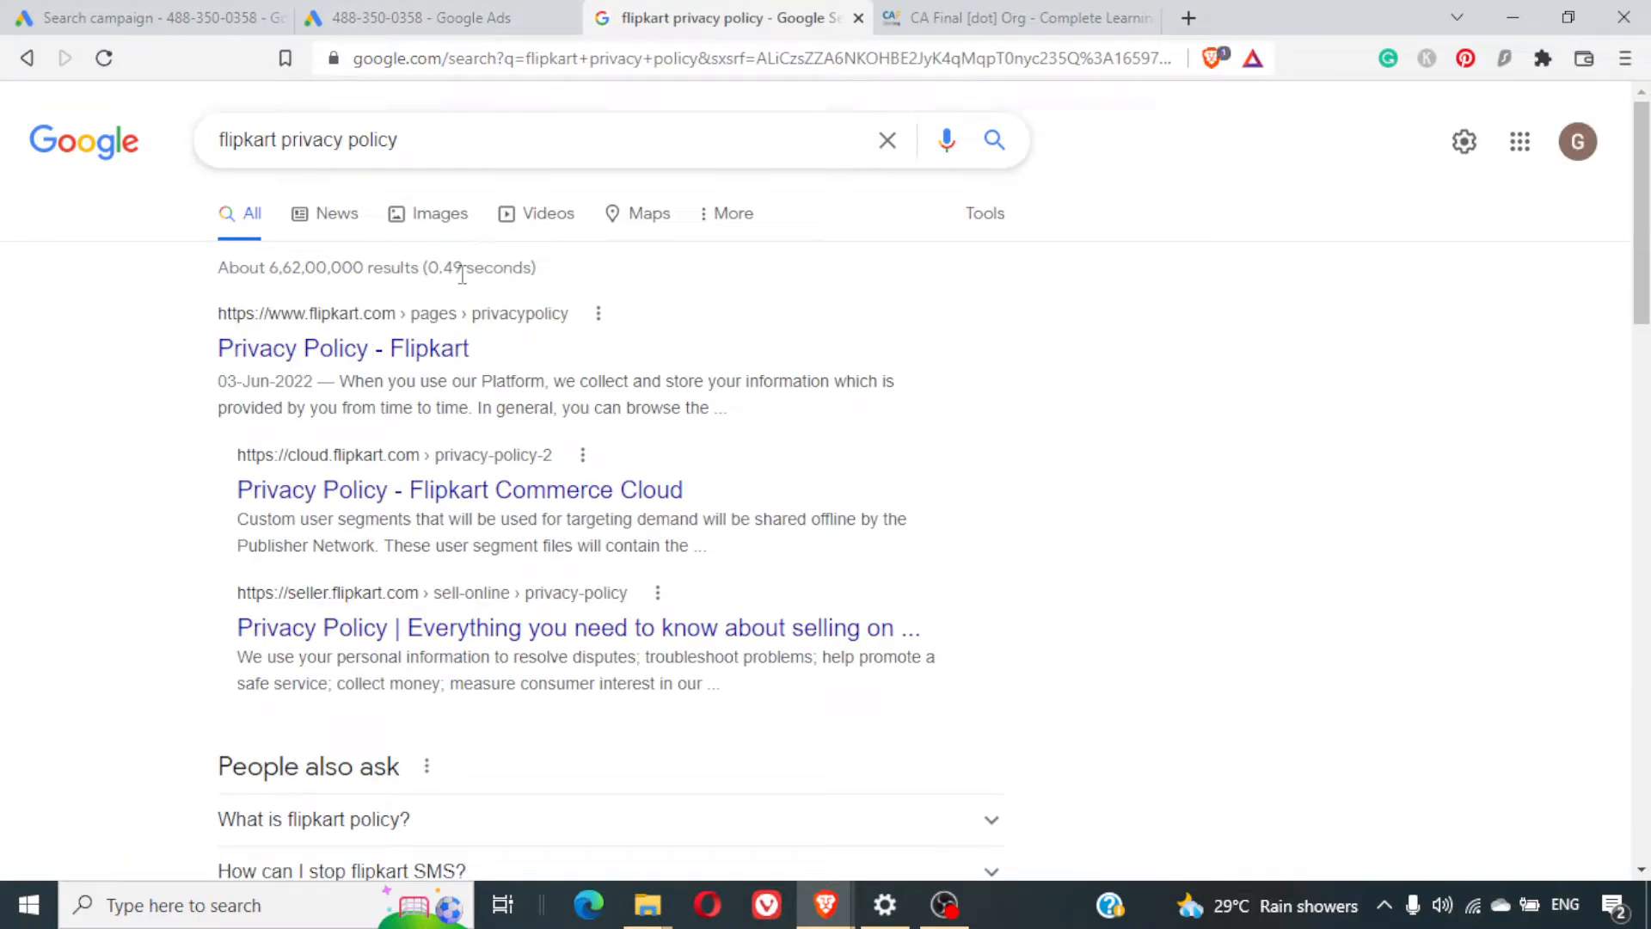
Go over the search query and the grouped Flipkart privacy policy results, and switch back to Audience Manager's data sources
{"action": "left_click_drag", "start_coordinate": [479, 147], "coordinate": [204, 91]}
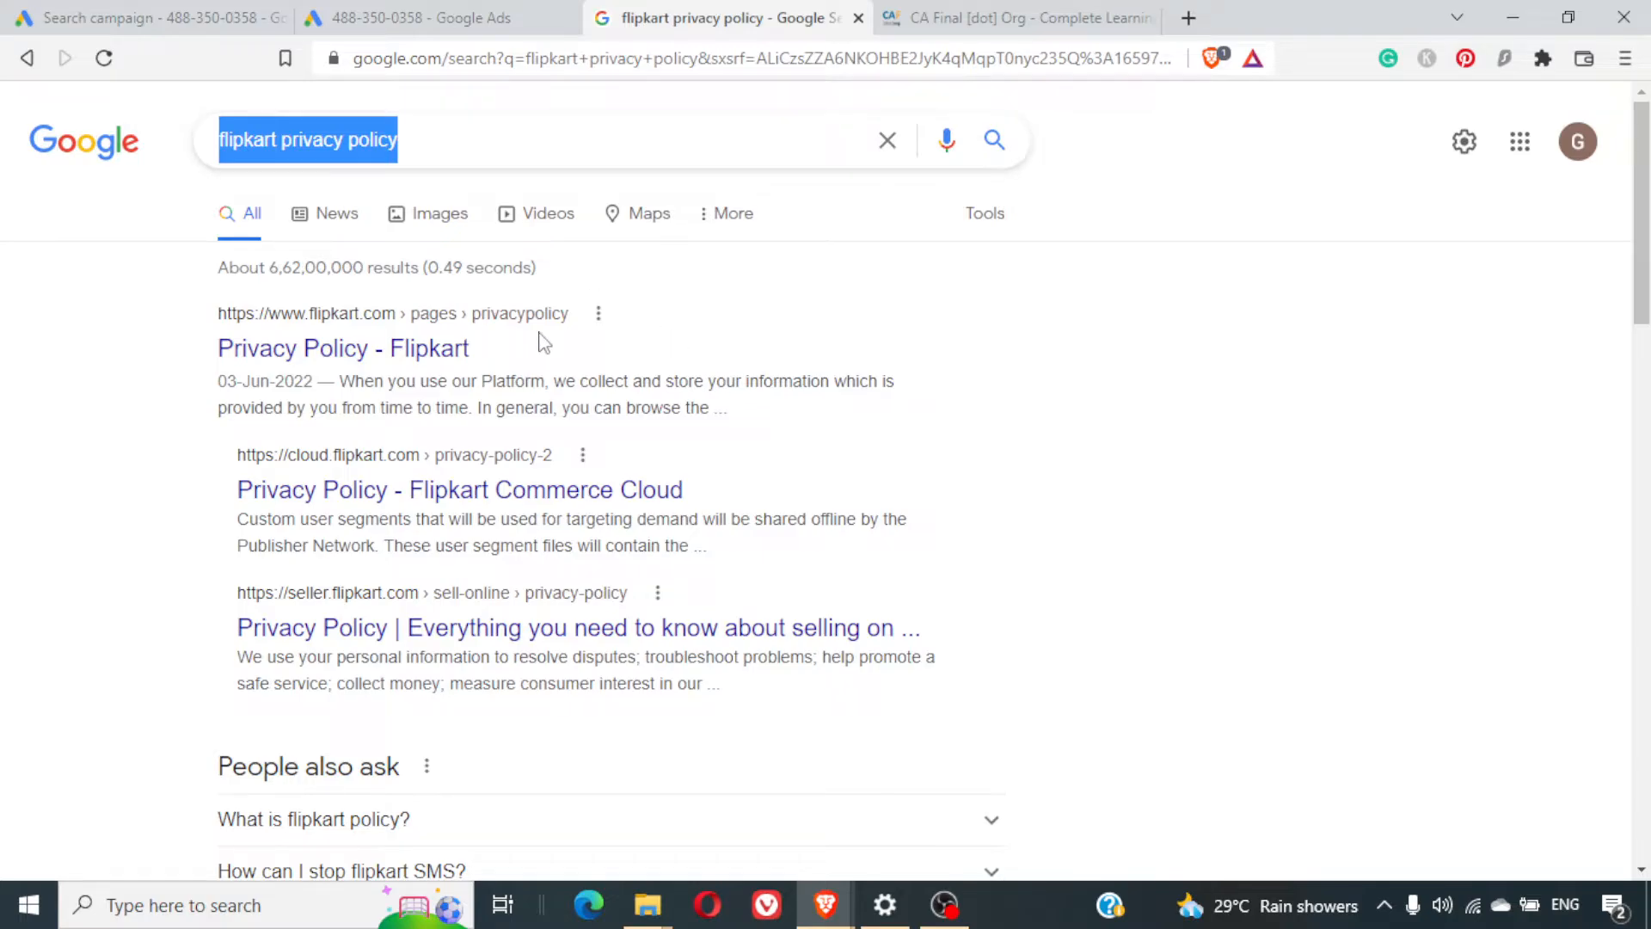
{"action": "left_click_drag", "start_coordinate": [189, 282], "coordinate": [187, 436]}
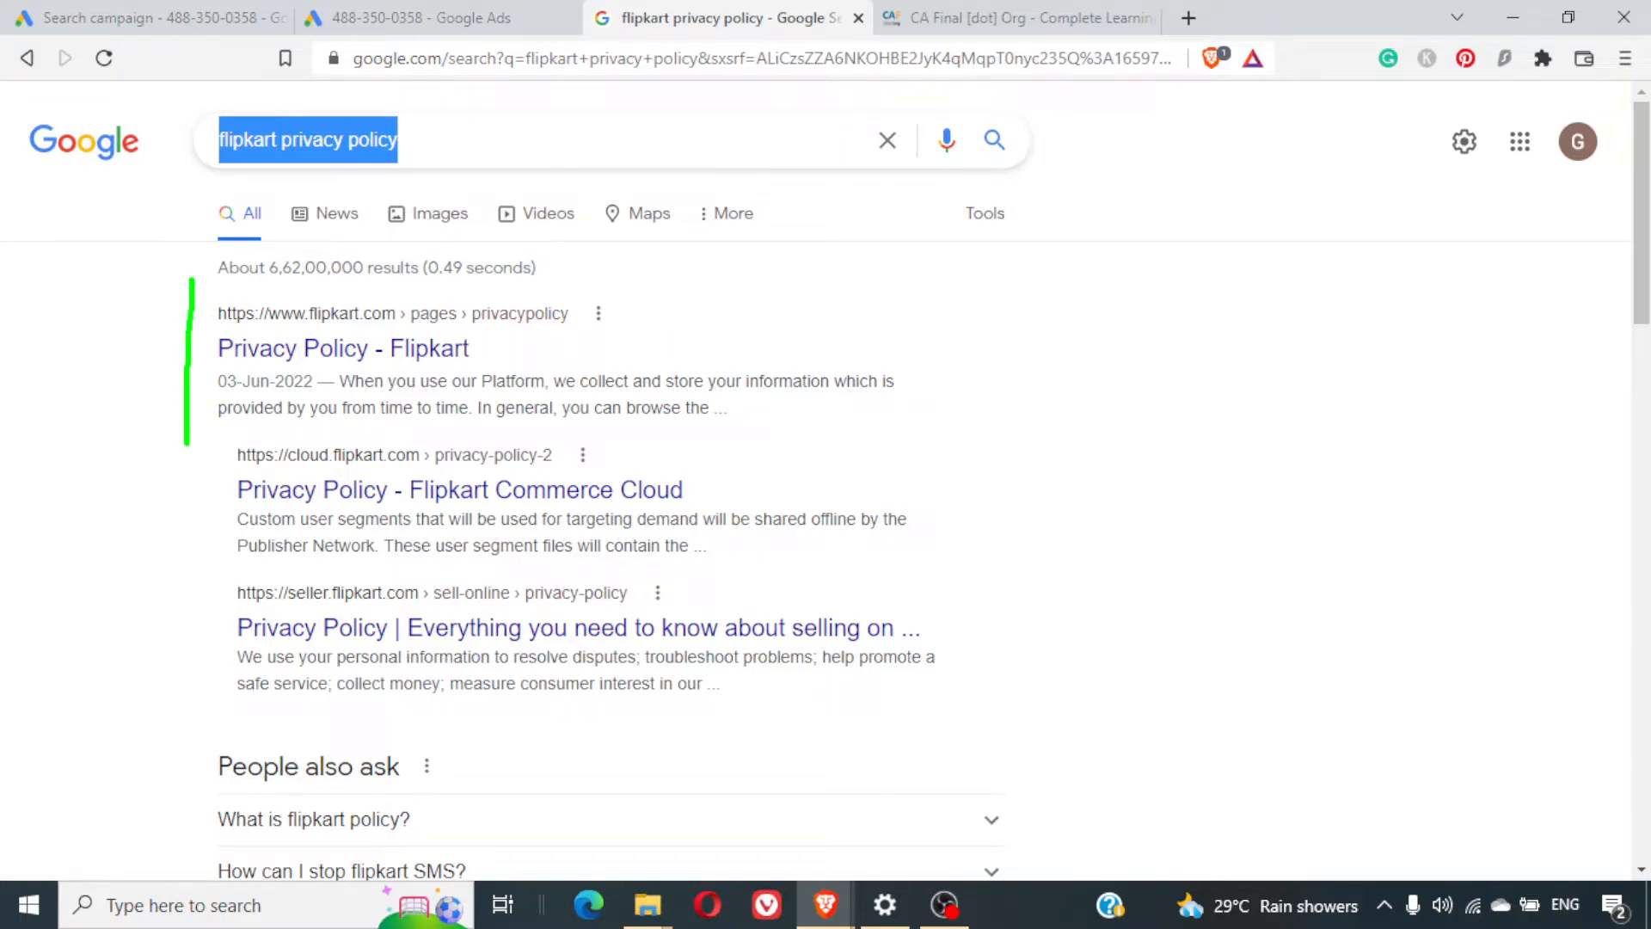
{"action": "mouse_move", "coordinate": [198, 277]}
{"action": "left_mouse_down"}
{"action": "mouse_move", "coordinate": [928, 303]}
{"action": "mouse_move", "coordinate": [957, 462]}
{"action": "mouse_move", "coordinate": [949, 710]}
{"action": "mouse_move", "coordinate": [278, 677]}
{"action": "mouse_move", "coordinate": [129, 714]}
{"action": "mouse_move", "coordinate": [116, 449]}
{"action": "mouse_move", "coordinate": [211, 427]}
{"action": "left_mouse_up"}
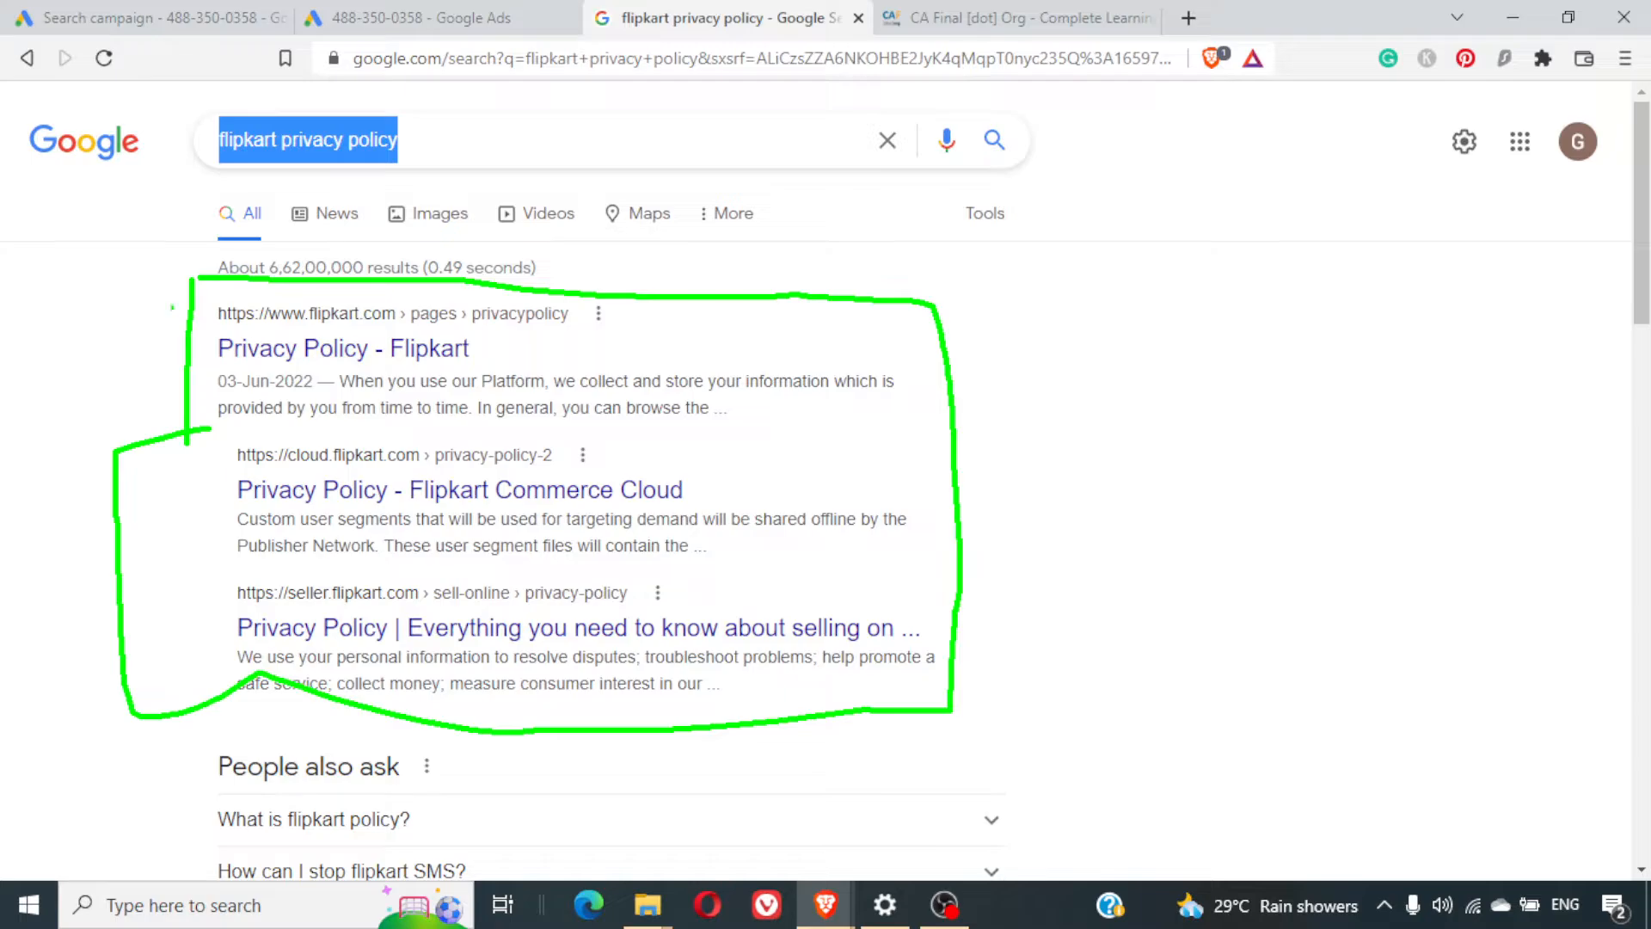
{"action": "left_click_drag", "start_coordinate": [65, 315], "coordinate": [158, 303]}
{"action": "mouse_move", "coordinate": [159, 295]}
{"action": "left_mouse_down"}
{"action": "mouse_move", "coordinate": [190, 305]}
{"action": "mouse_move", "coordinate": [148, 316]}
{"action": "left_mouse_up"}
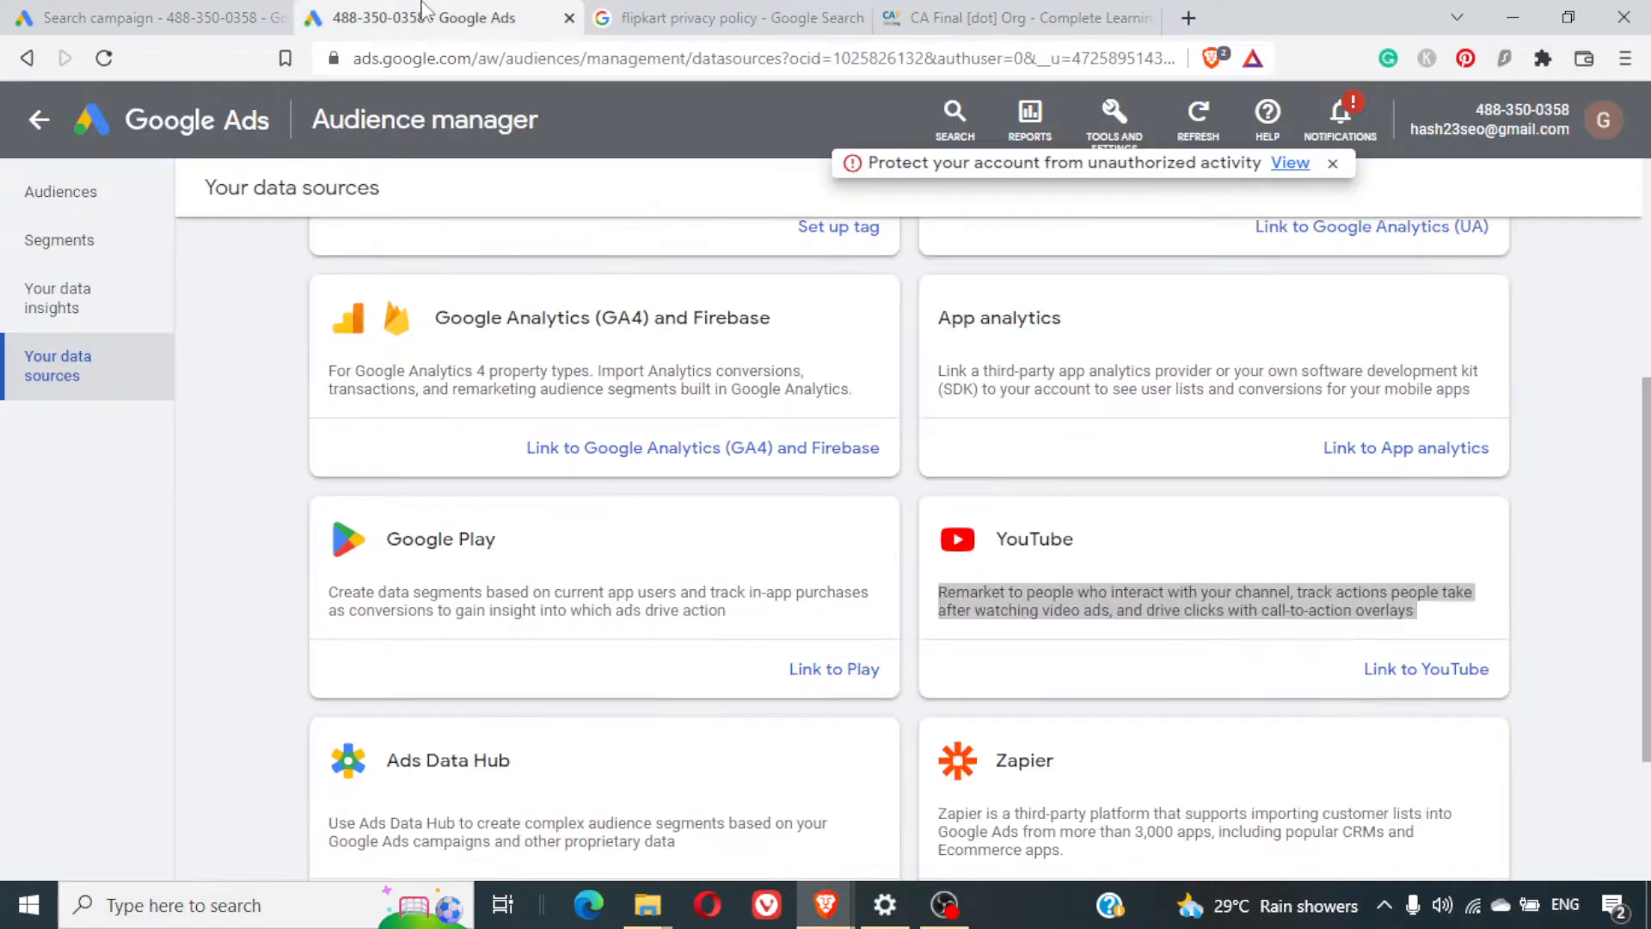
{"action": "left_click", "coordinate": [404, 17]}
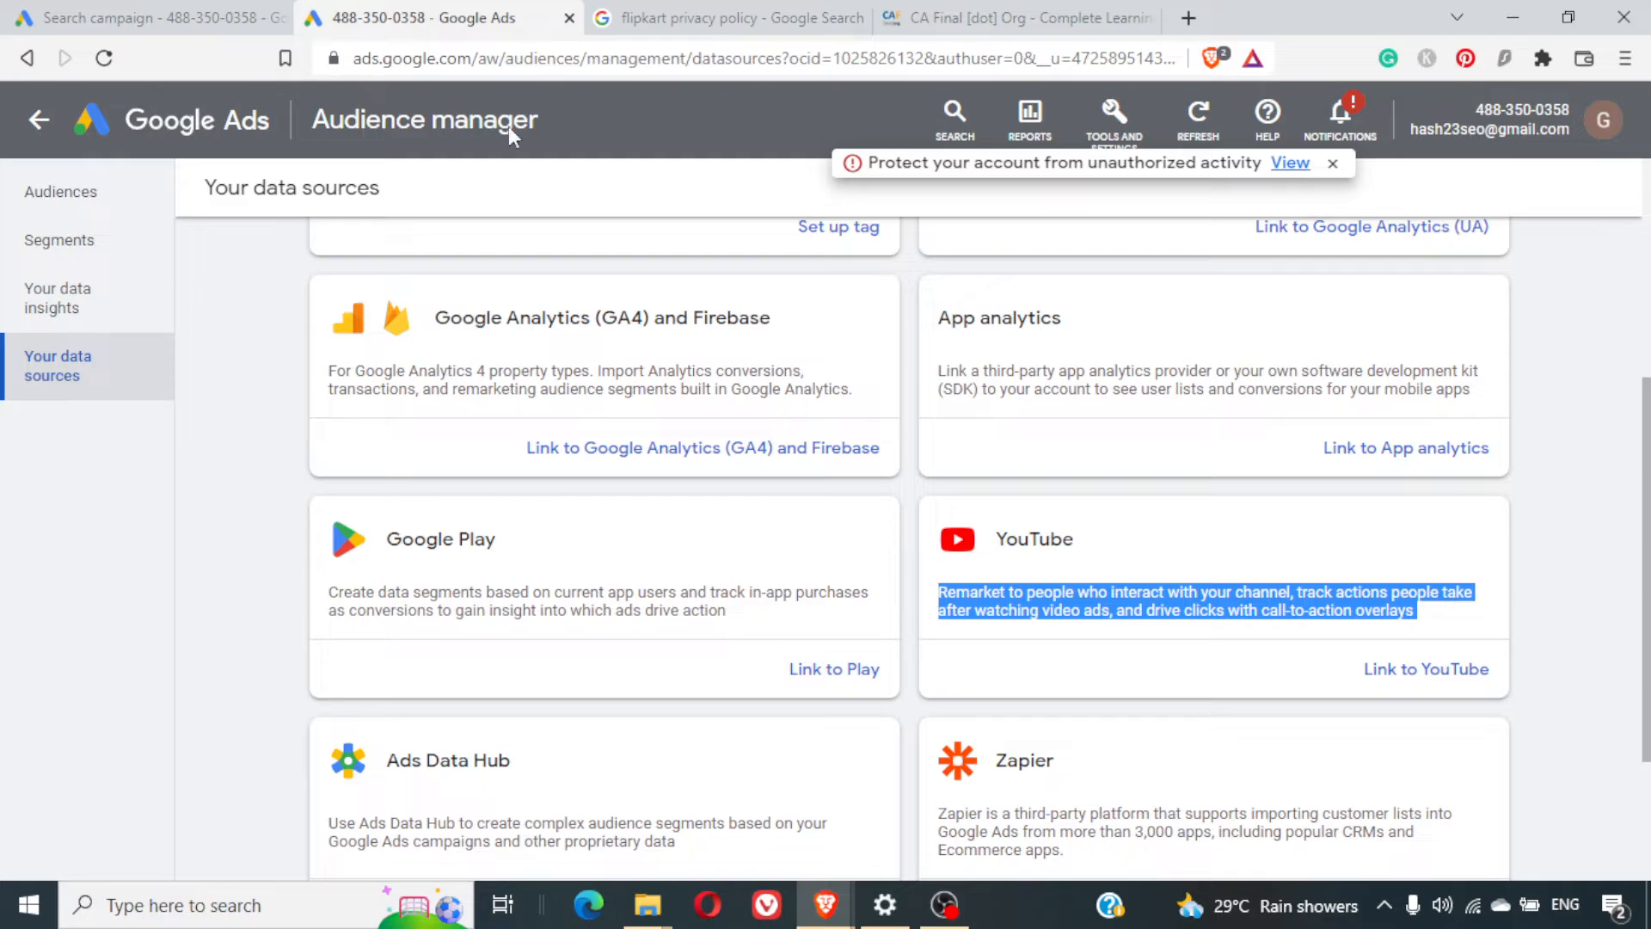
Close the Audience Manager data sources tab and expand the campaign's Dynamic Search Ads setting
{"action": "left_click", "coordinate": [569, 17]}
{"action": "left_click", "coordinate": [261, 12]}
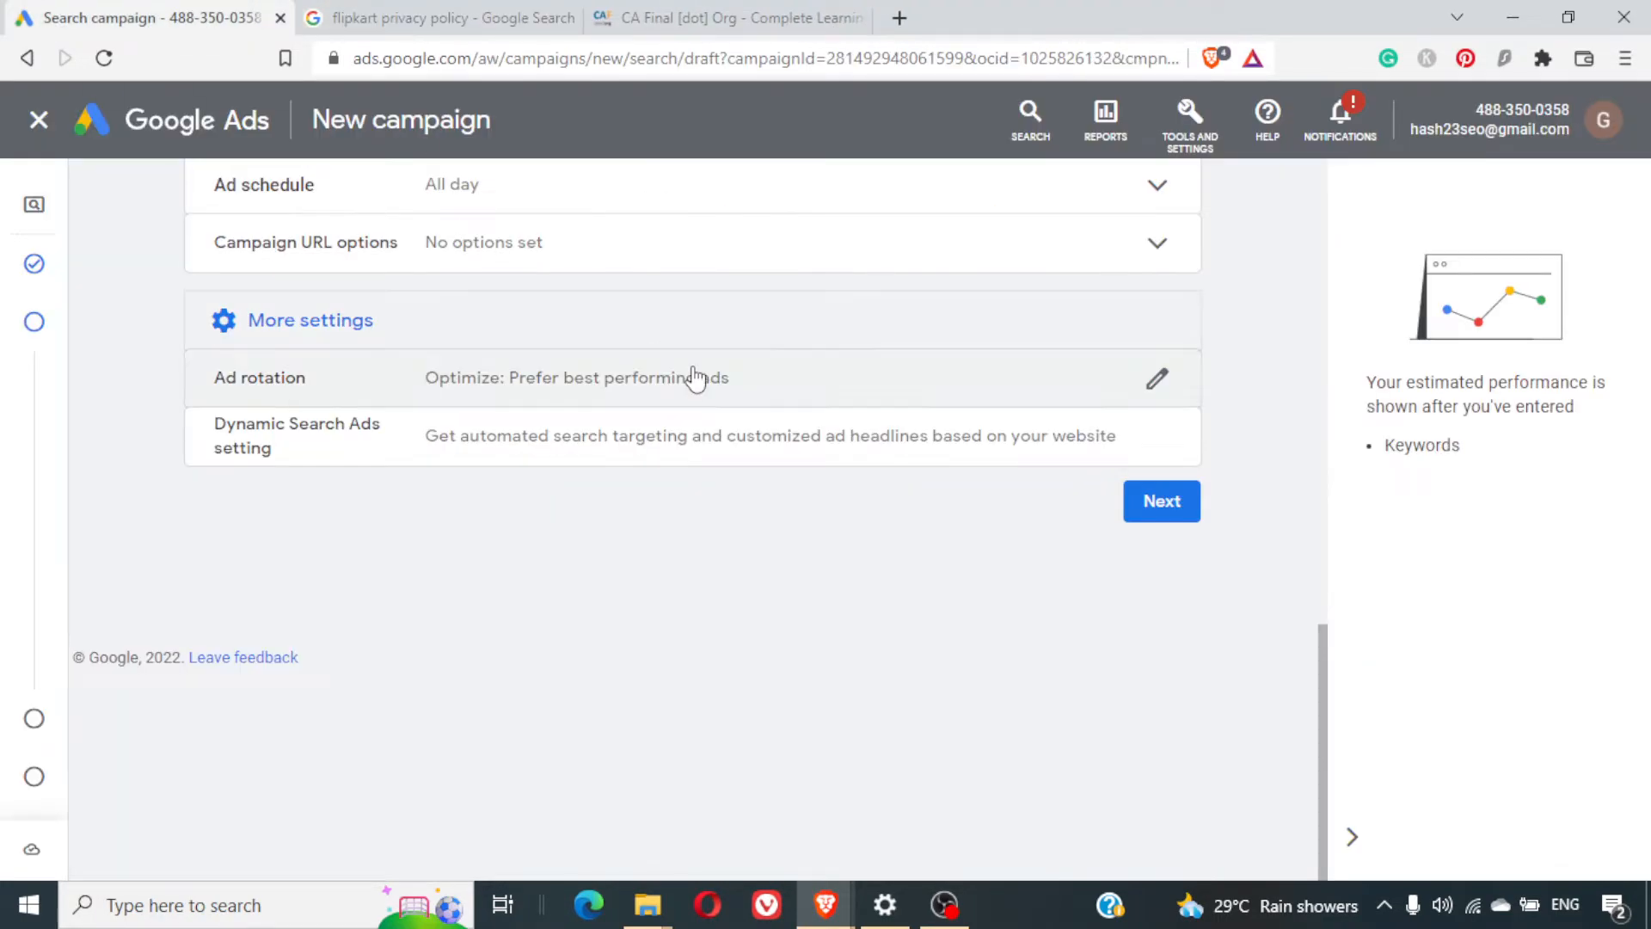
{"action": "left_click", "coordinate": [599, 437]}
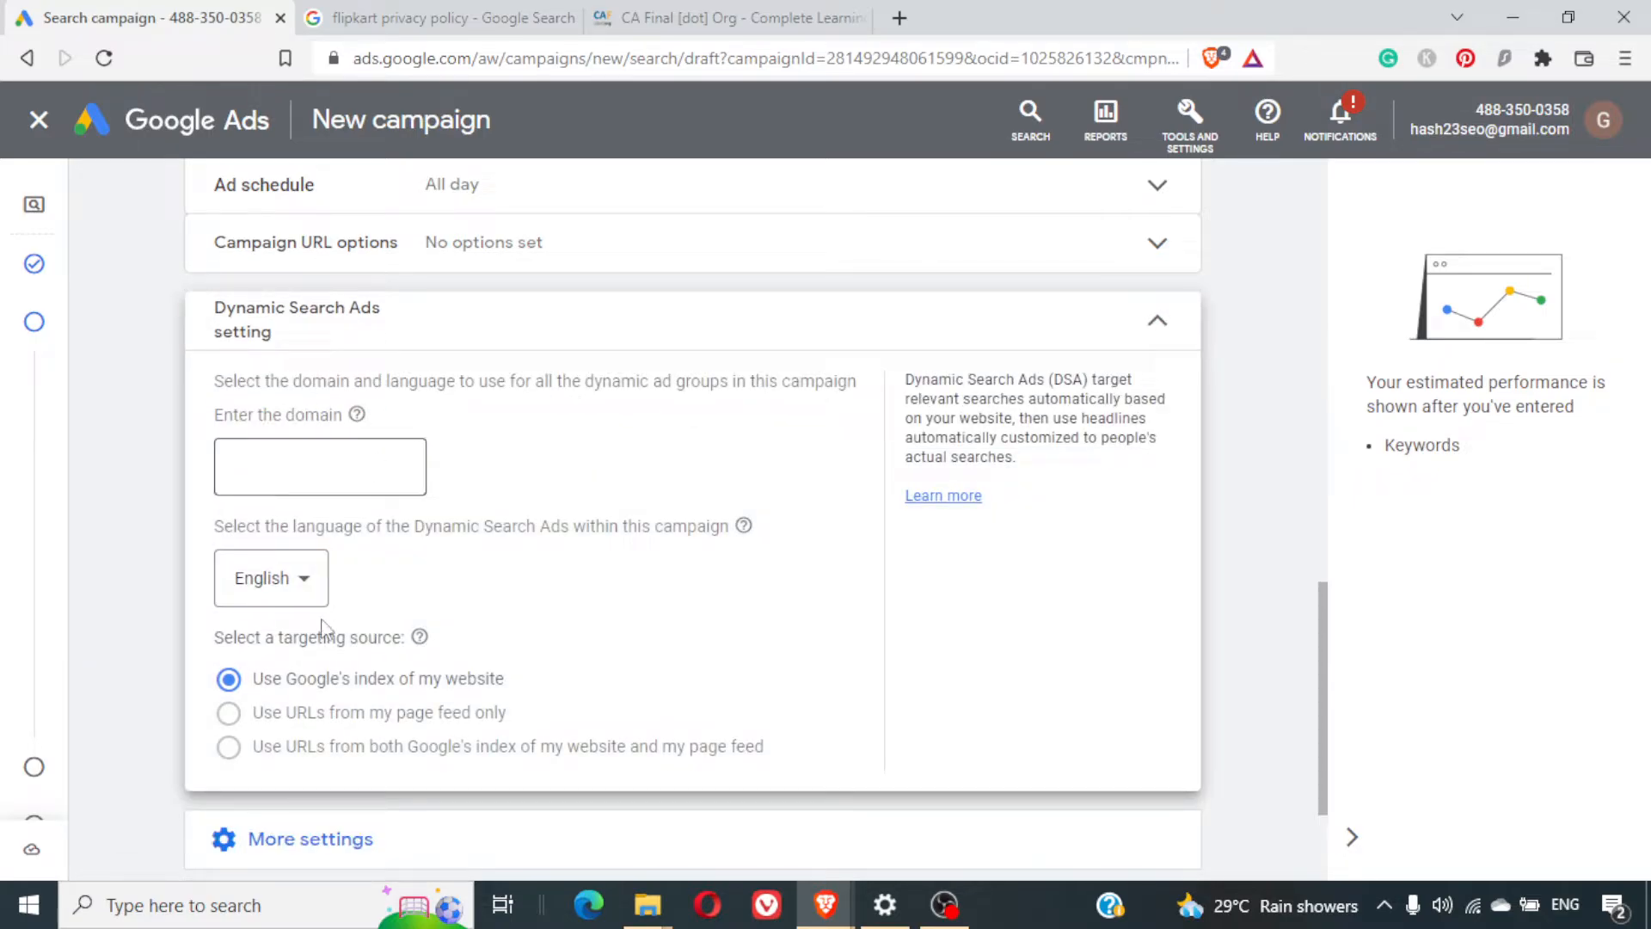
Review the Dynamic Search Ads domain, language and targeting source options, and continue to the campaign's next setup stage
{"action": "scroll", "coordinate": [559, 637], "scroll_direction": "down", "scroll_amount": 1}
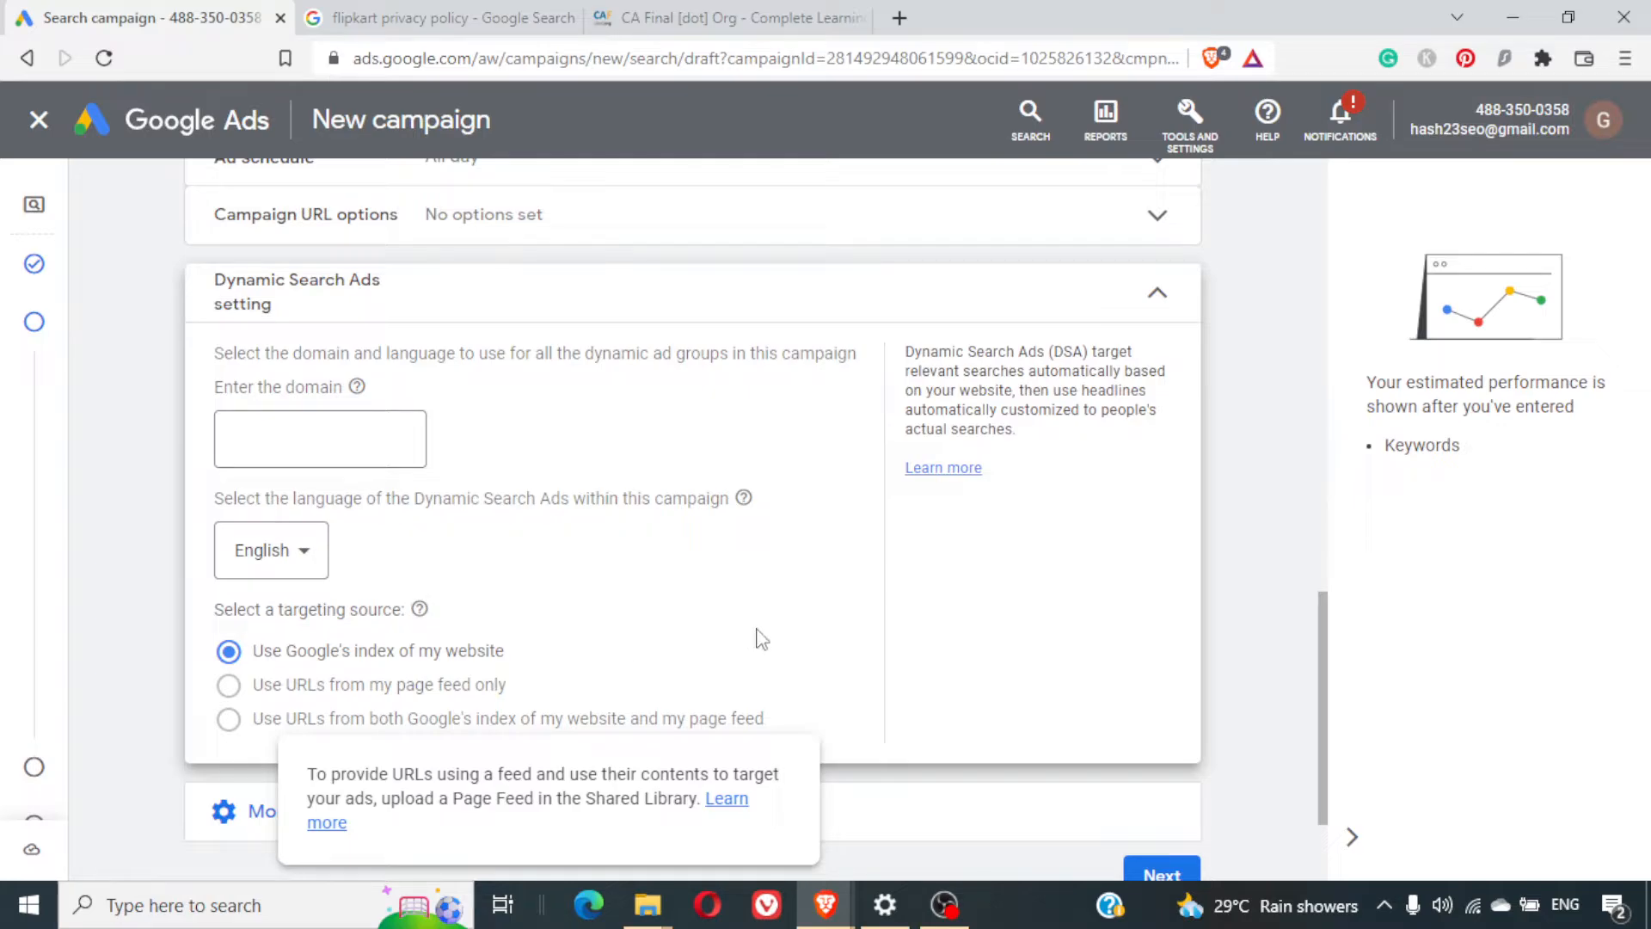
{"action": "scroll", "coordinate": [762, 639], "scroll_direction": "down", "scroll_amount": 2}
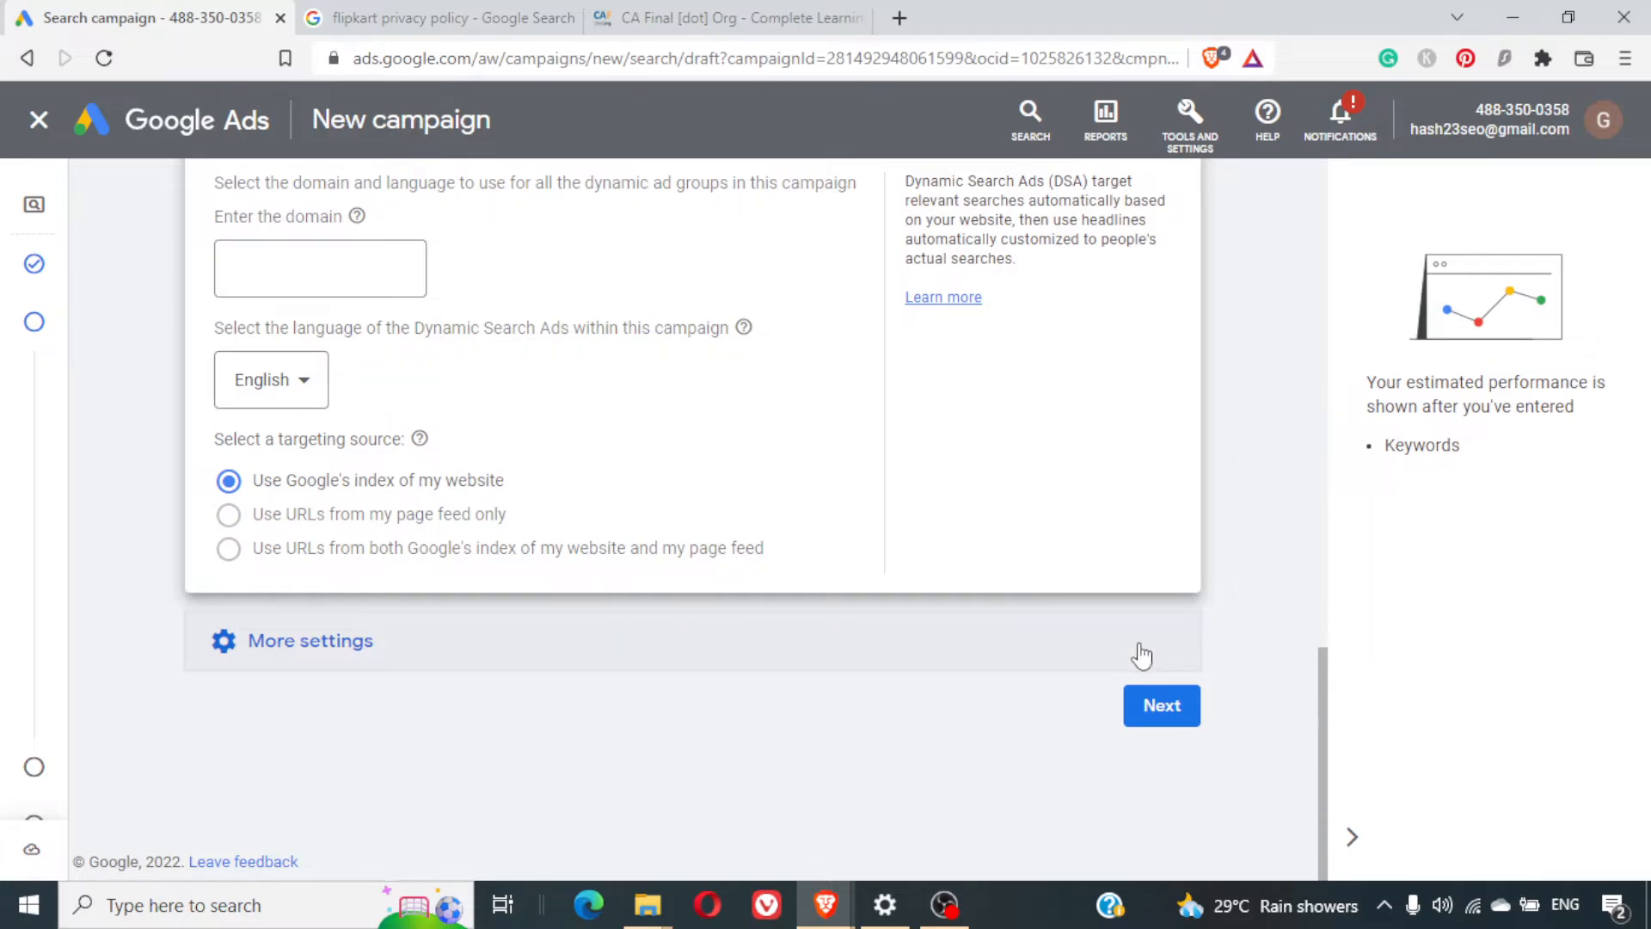
{"action": "left_click", "coordinate": [1157, 705]}
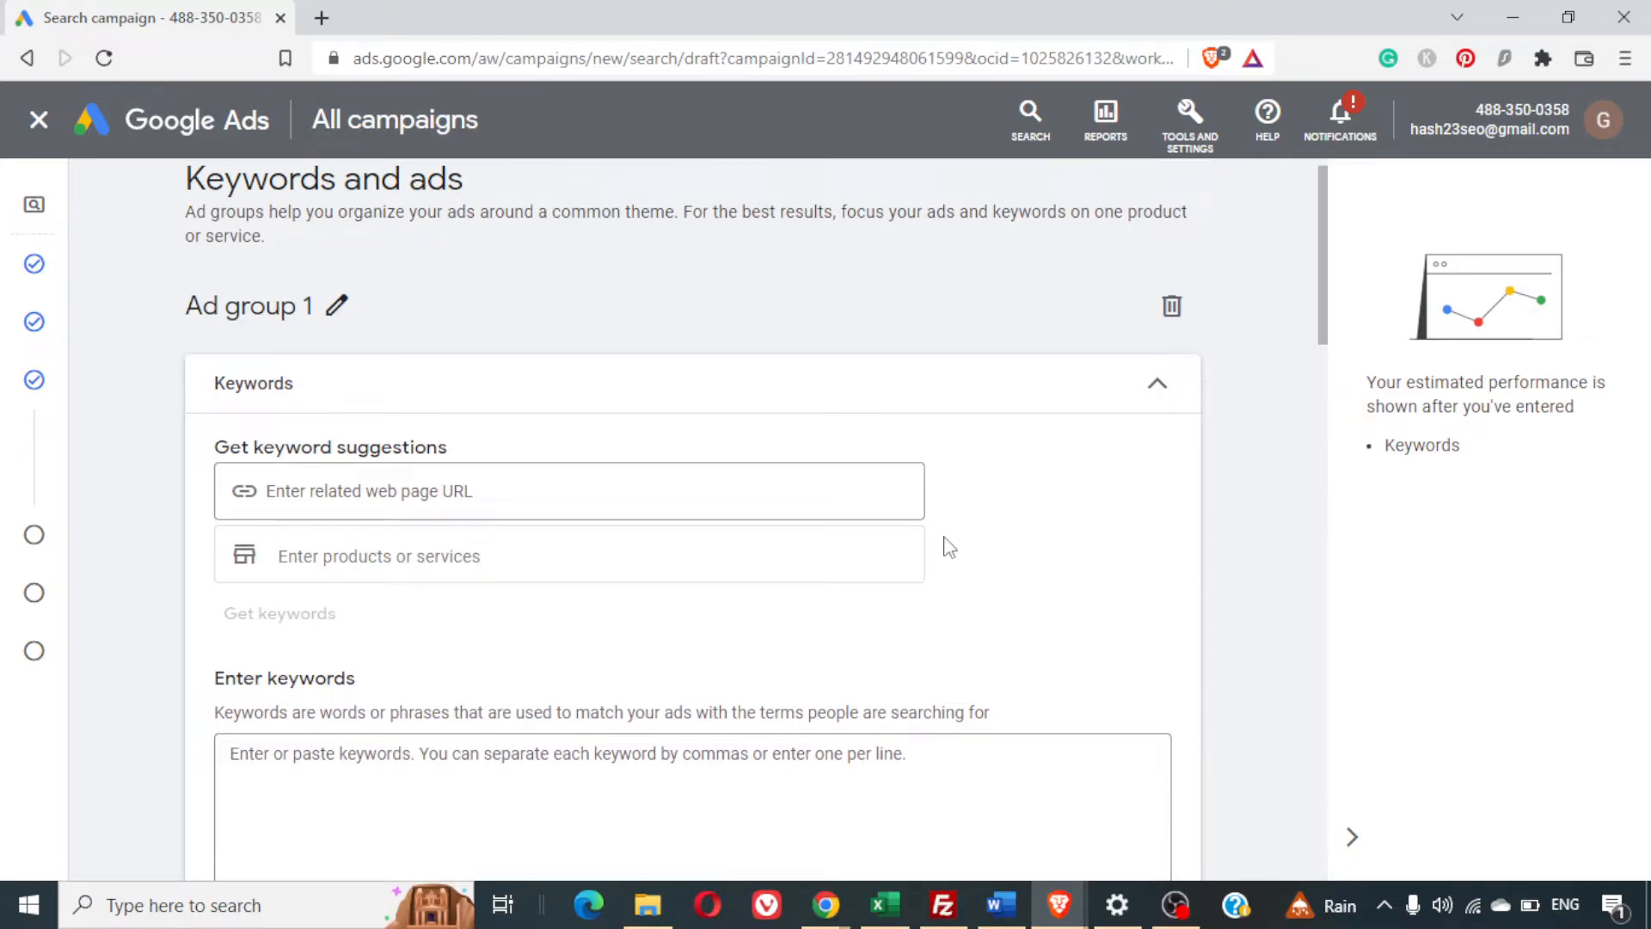
Enter example keywords for Ad group 1 one per line: website development, website, website
{"action": "scroll", "coordinate": [949, 547], "scroll_direction": "down", "scroll_amount": 3}
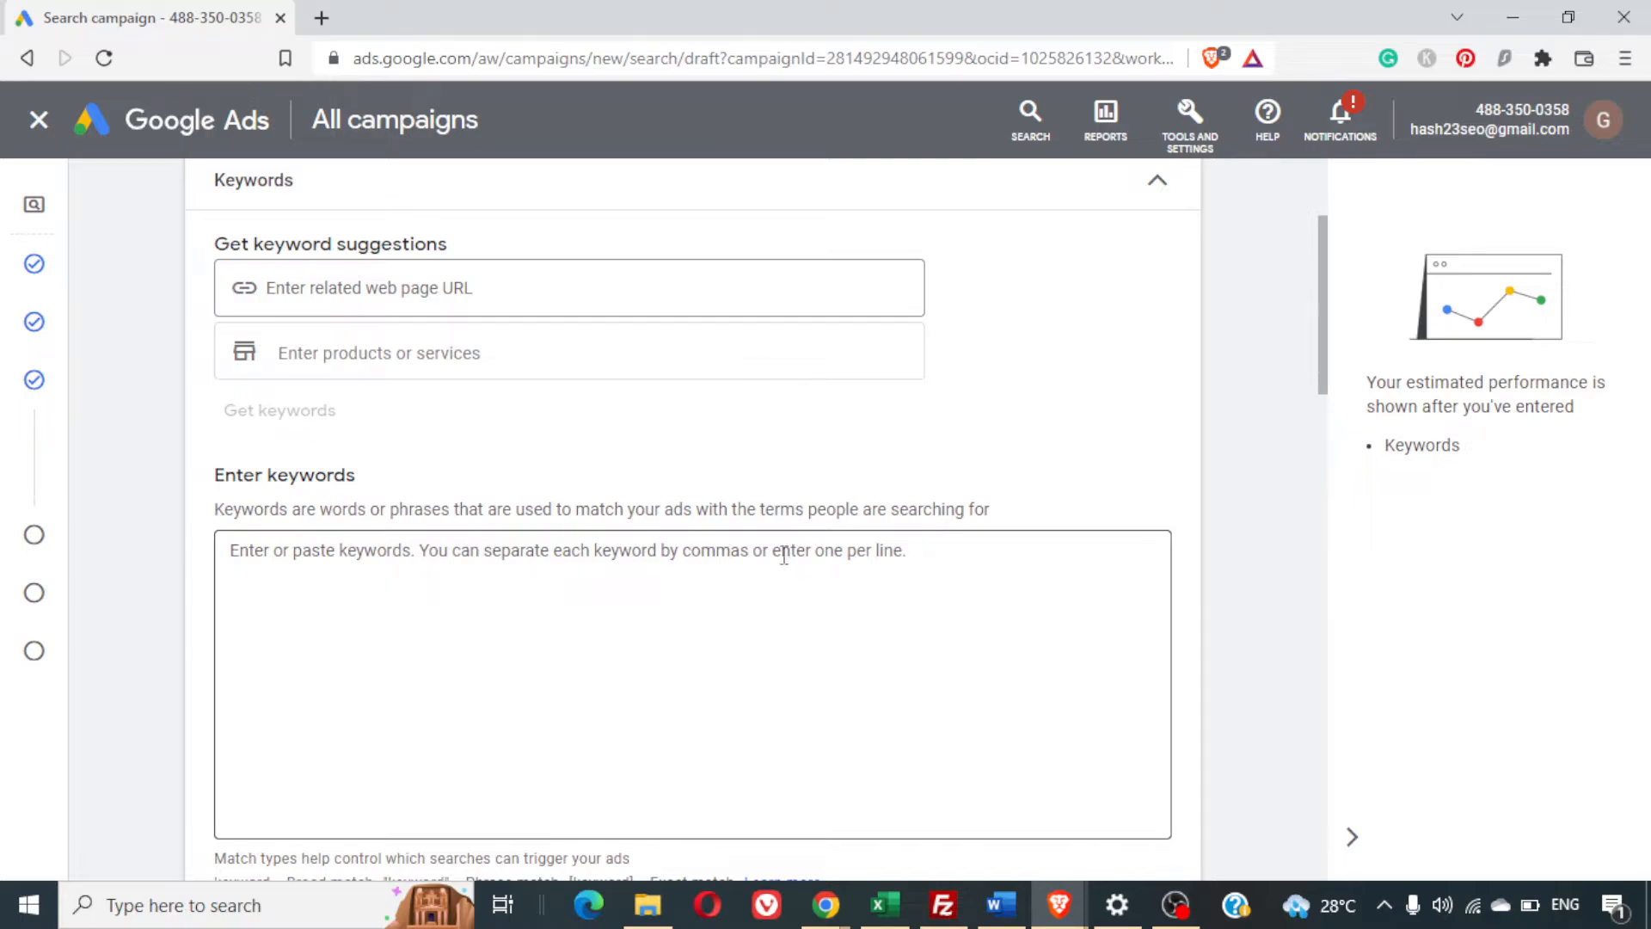
{"action": "left_click", "coordinate": [784, 556]}
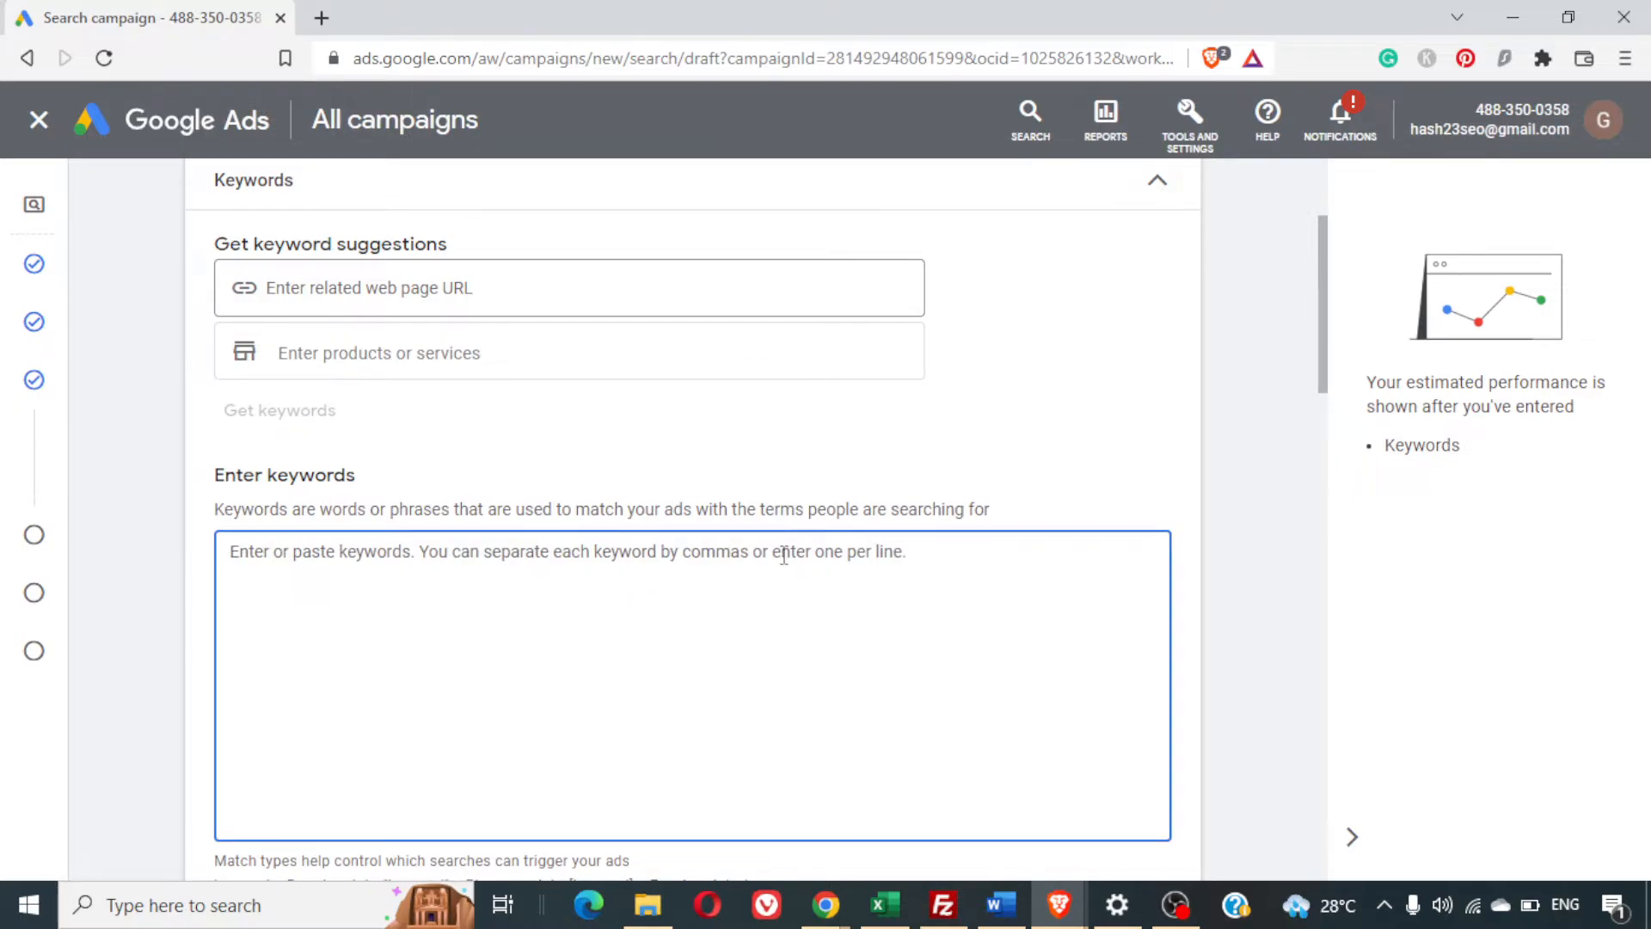
{"action": "type", "text": "website"}
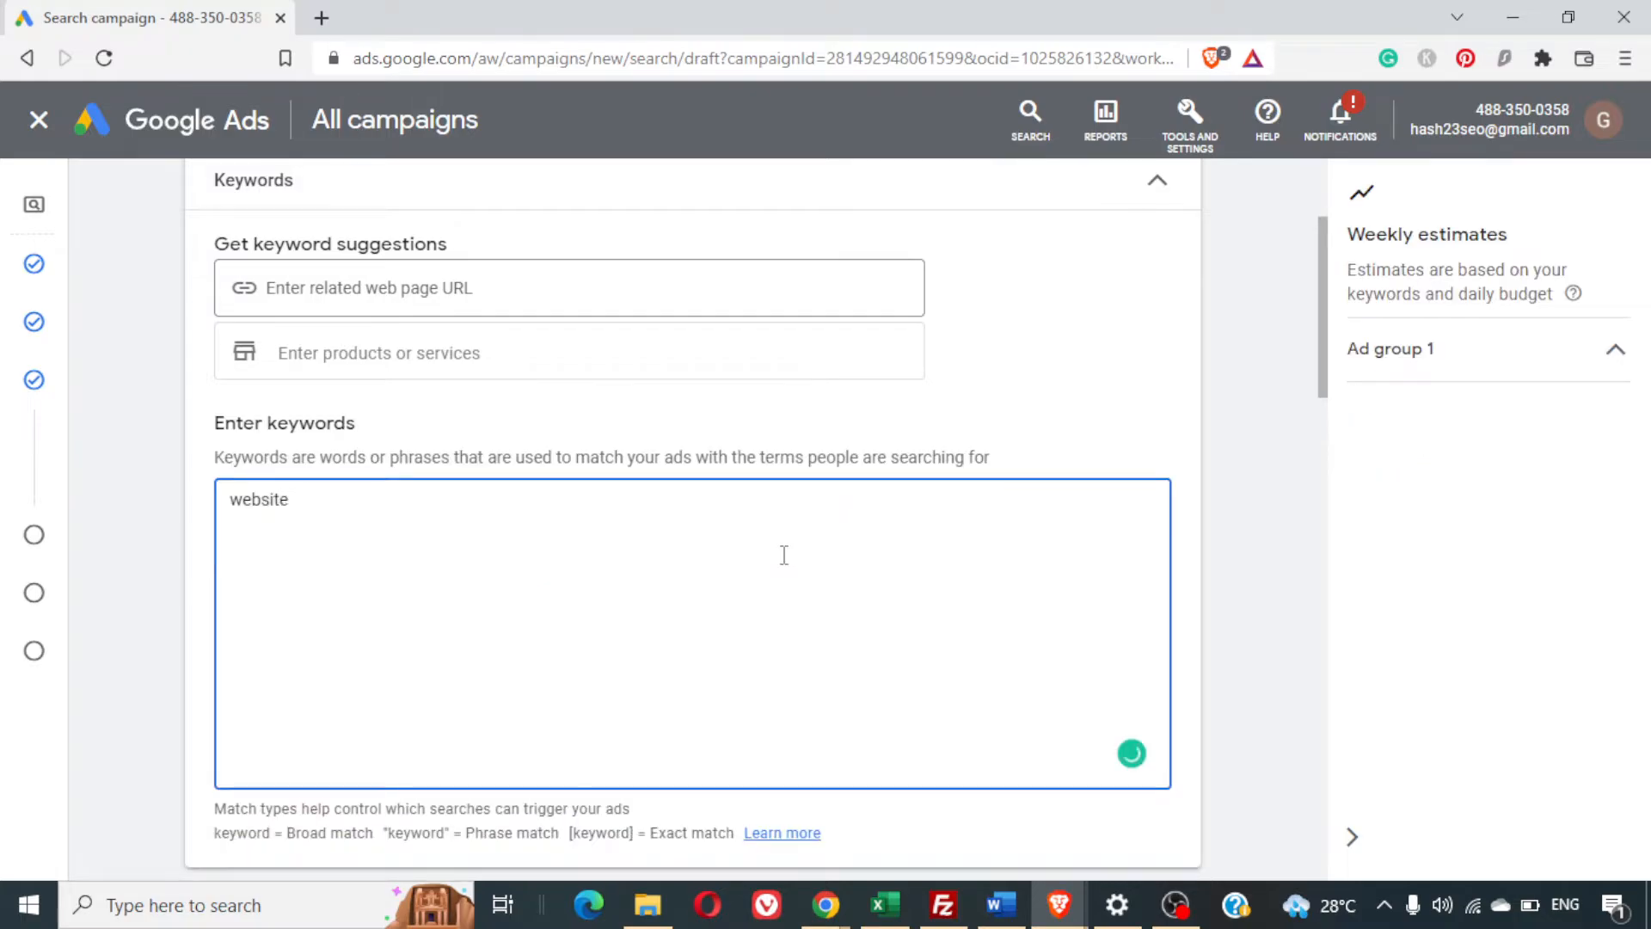
{"action": "type", "text": " de"}
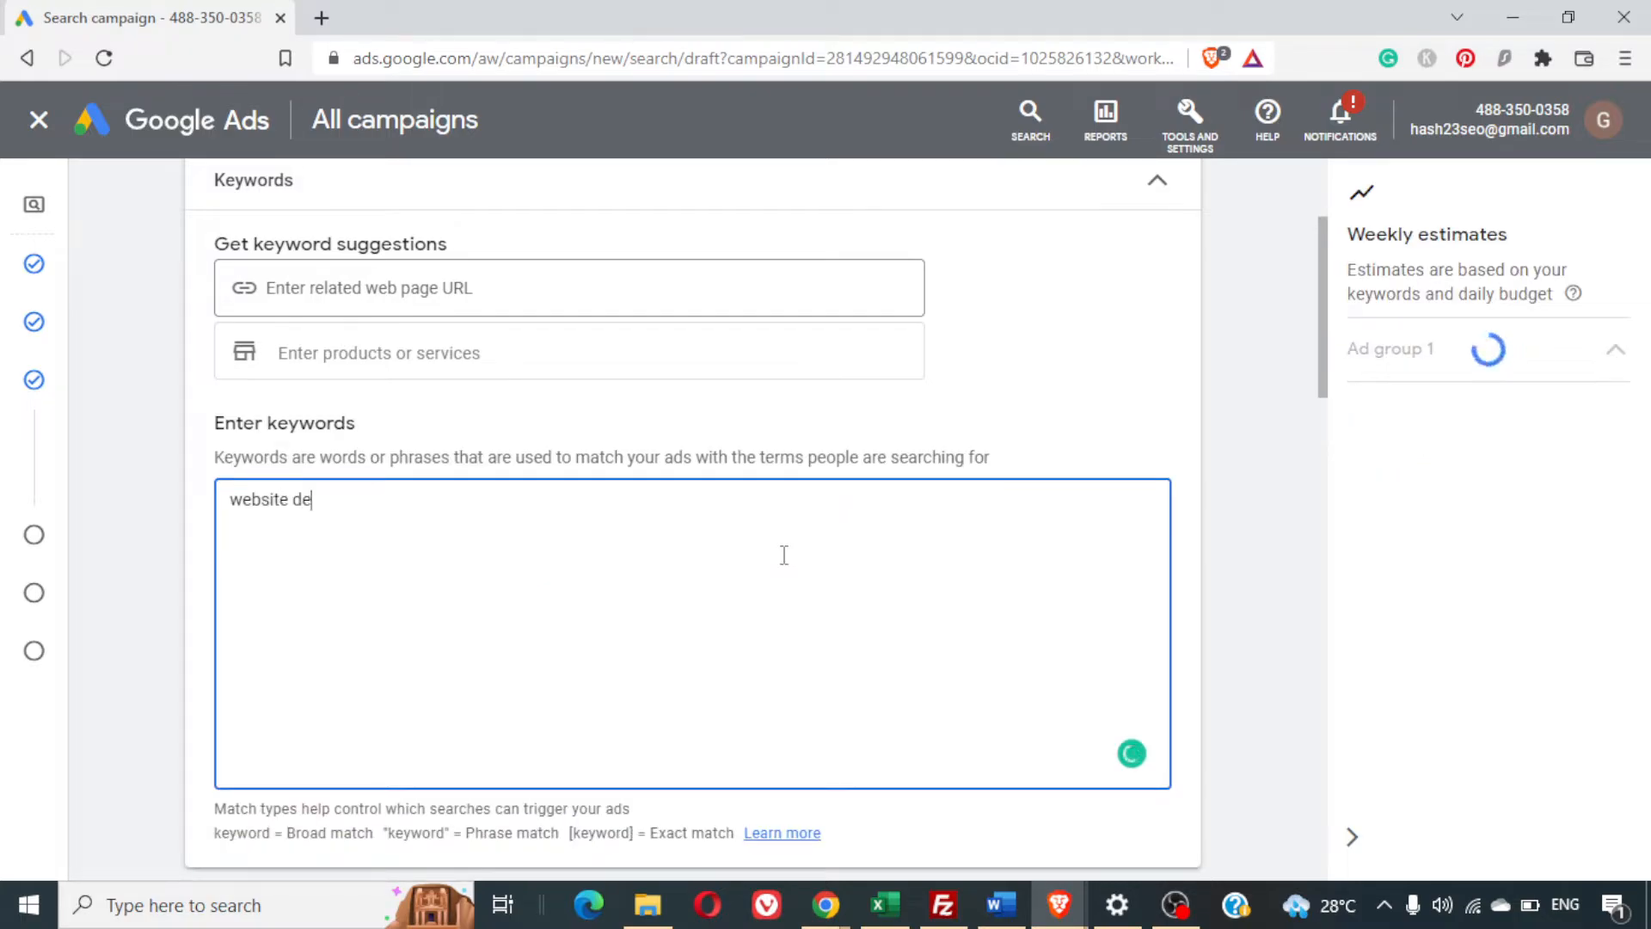
{"action": "type", "text": "velopment"}
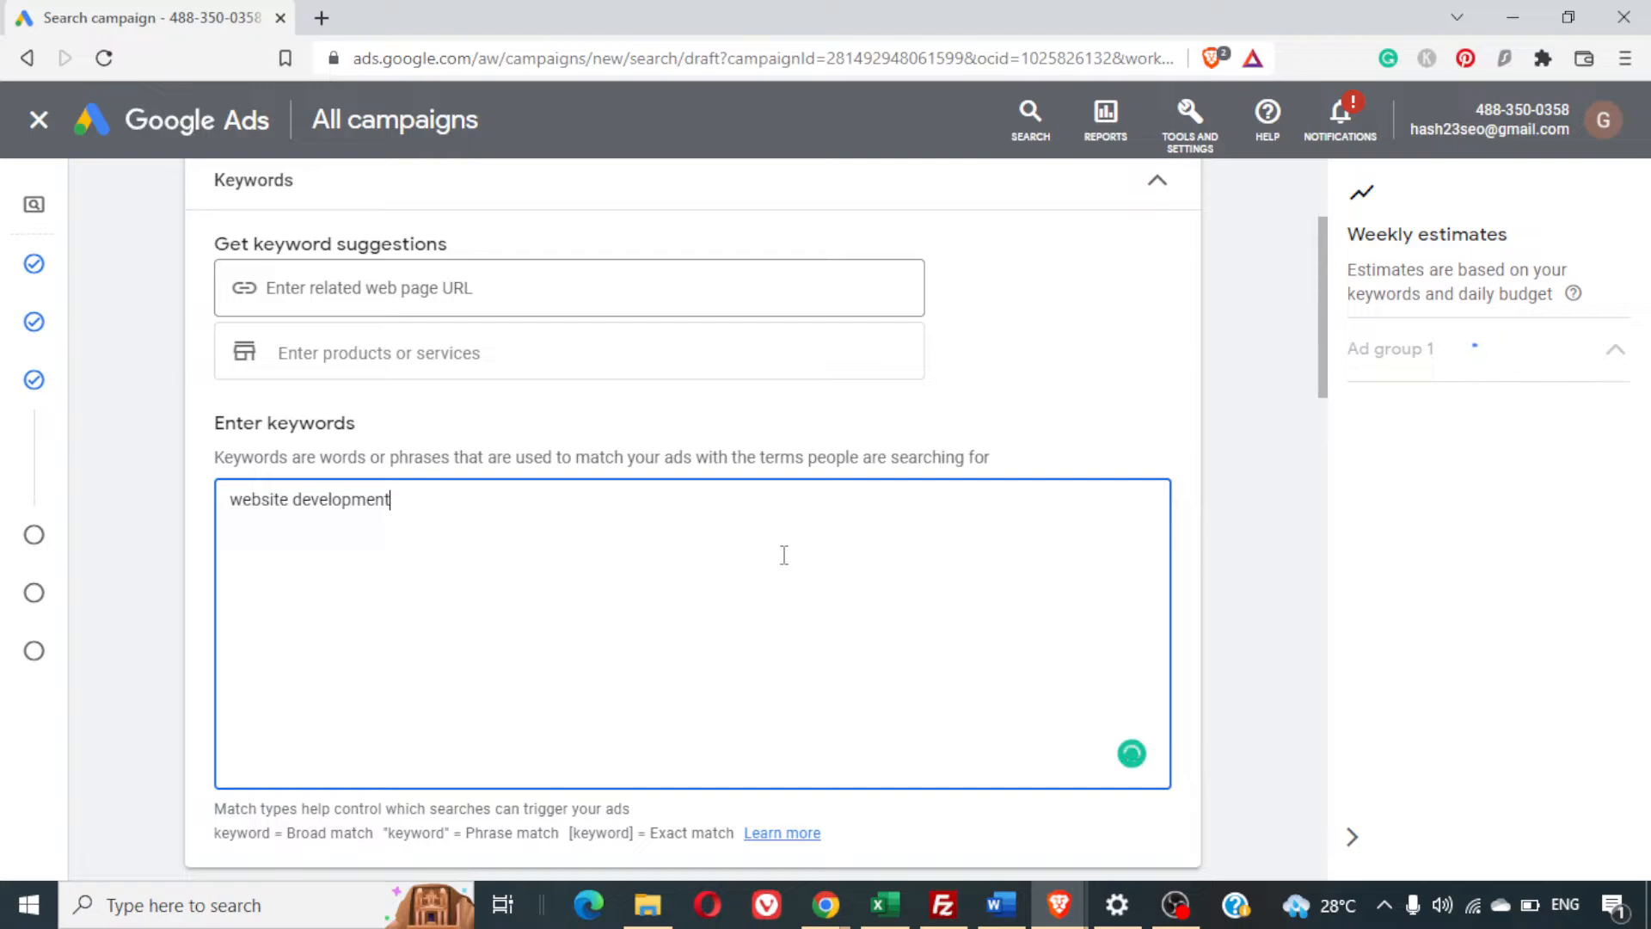
{"action": "key", "text": "Return"}
{"action": "type", "text": "website"}
{"action": "key", "text": "Return"}
{"action": "type", "text": "website"}
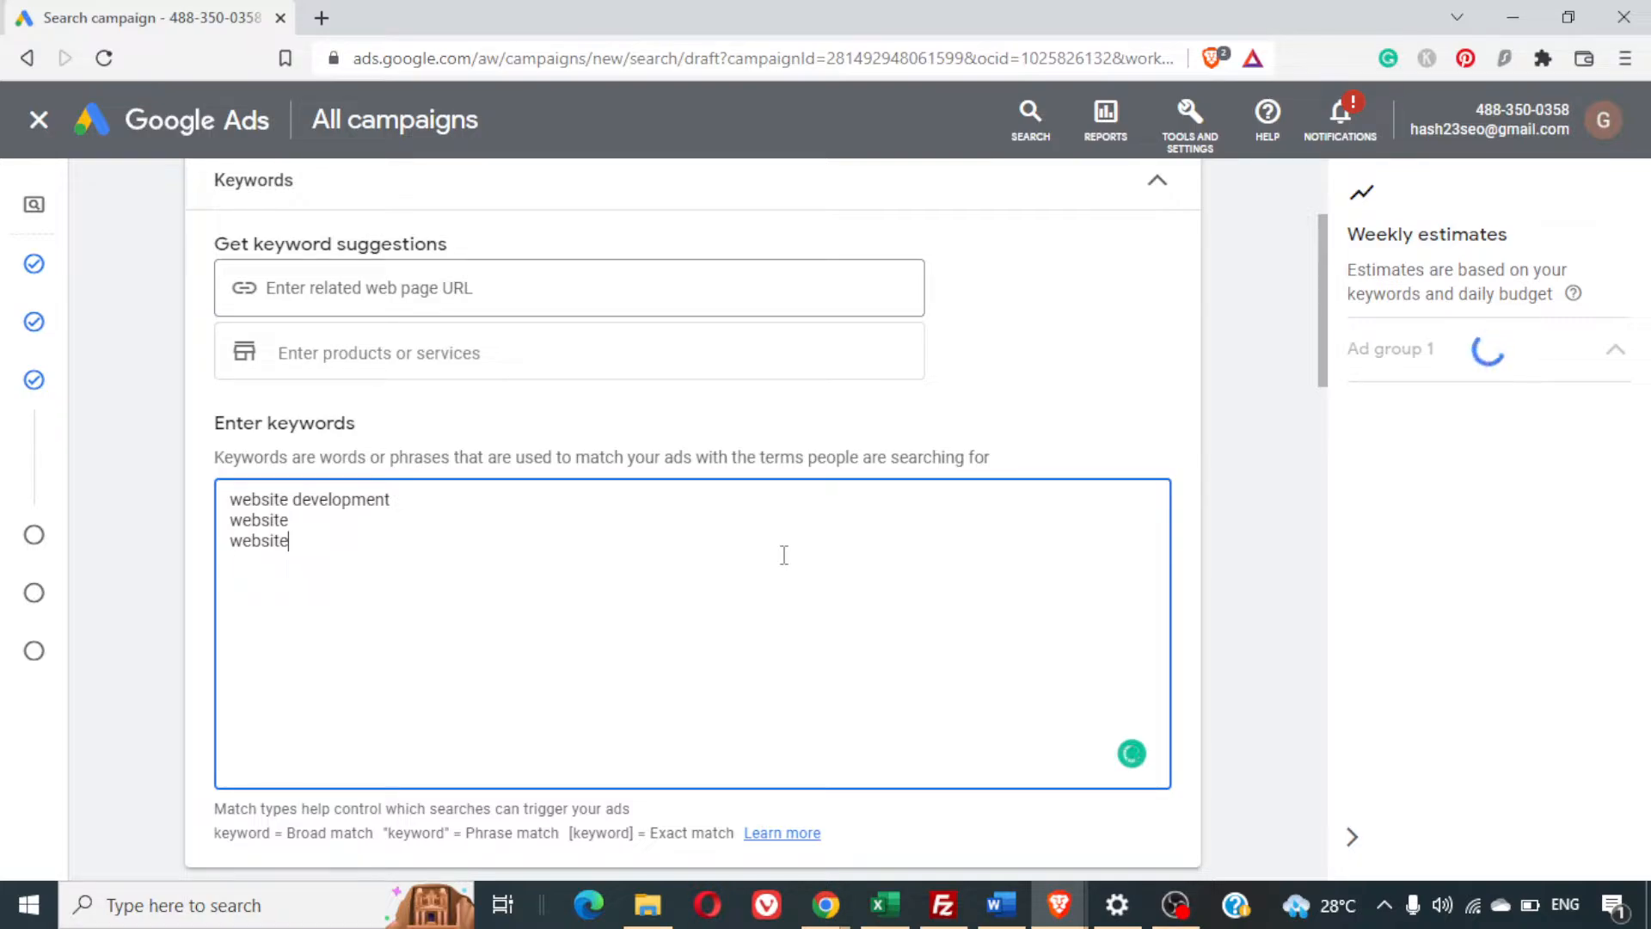
Try comma-separated keywords by adding seo and goolge to the last line, and clear the whole keyword list
{"action": "type", "text": ","}
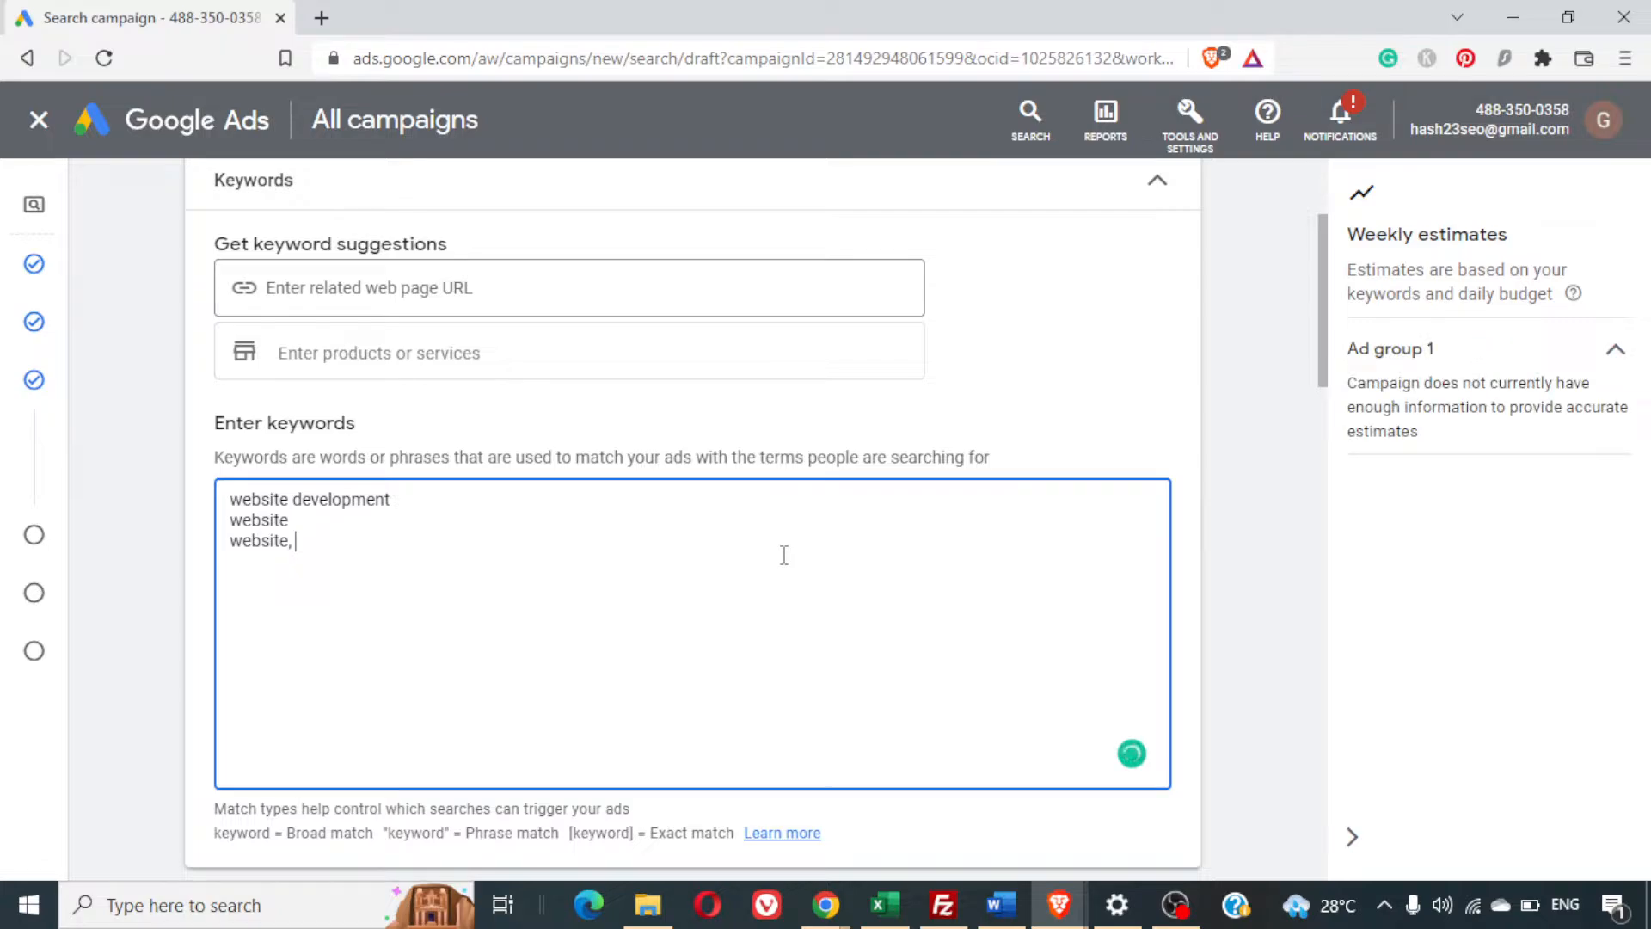
{"action": "type", "text": " seo "}
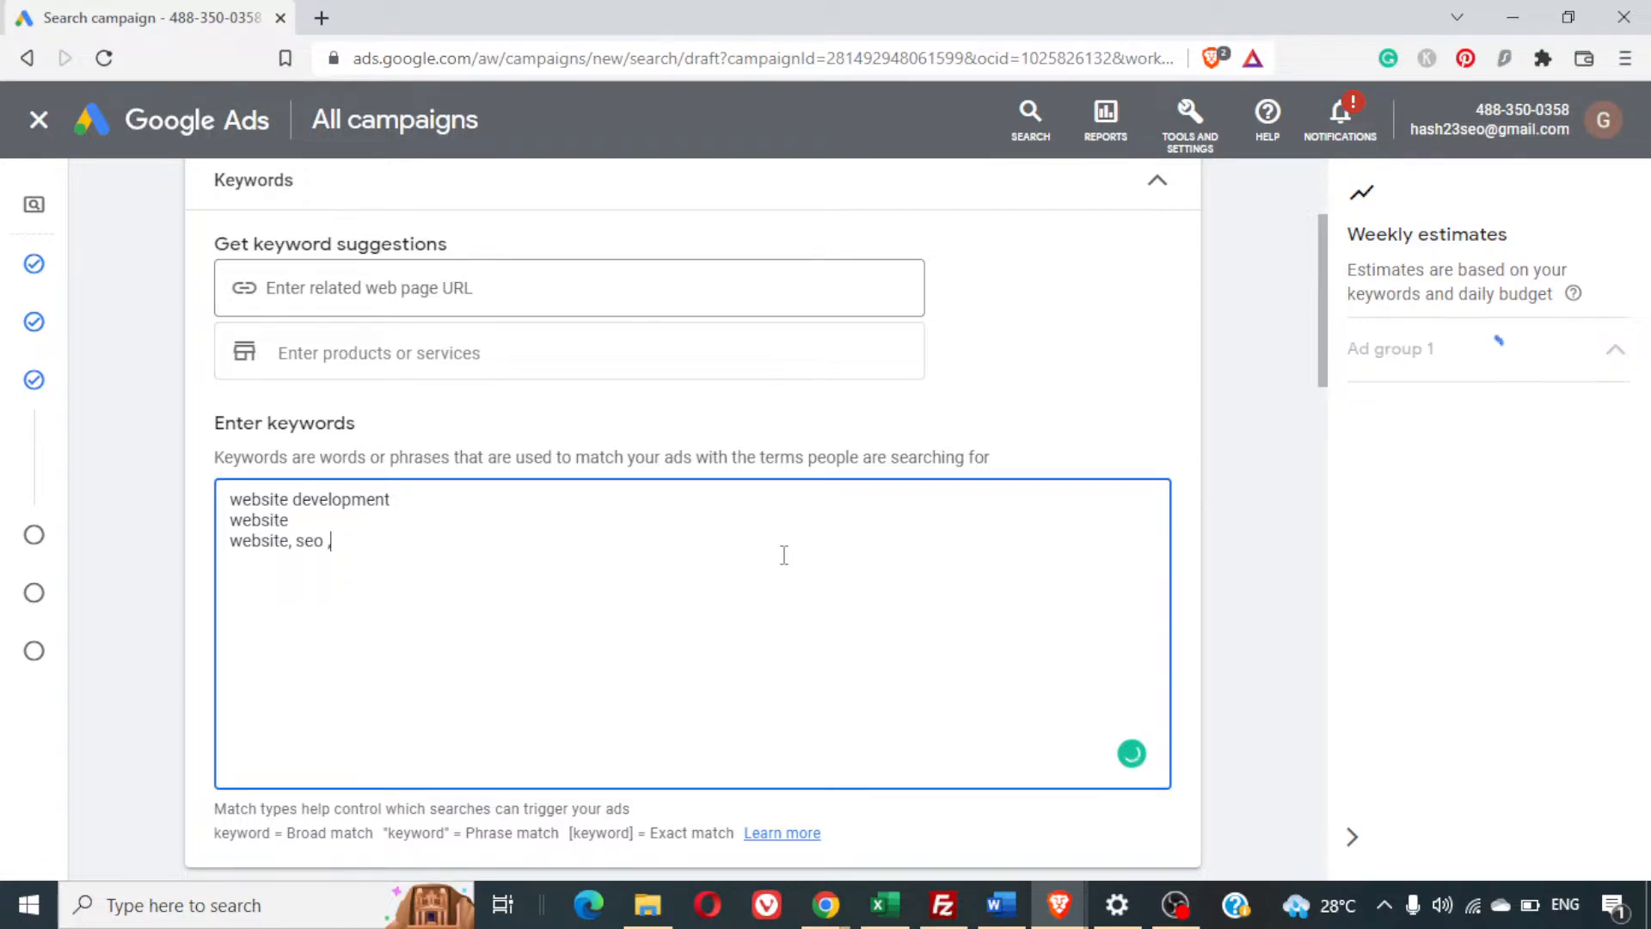
{"action": "type", "text": ", goolge"}
{"action": "key", "text": "ctrl+a"}
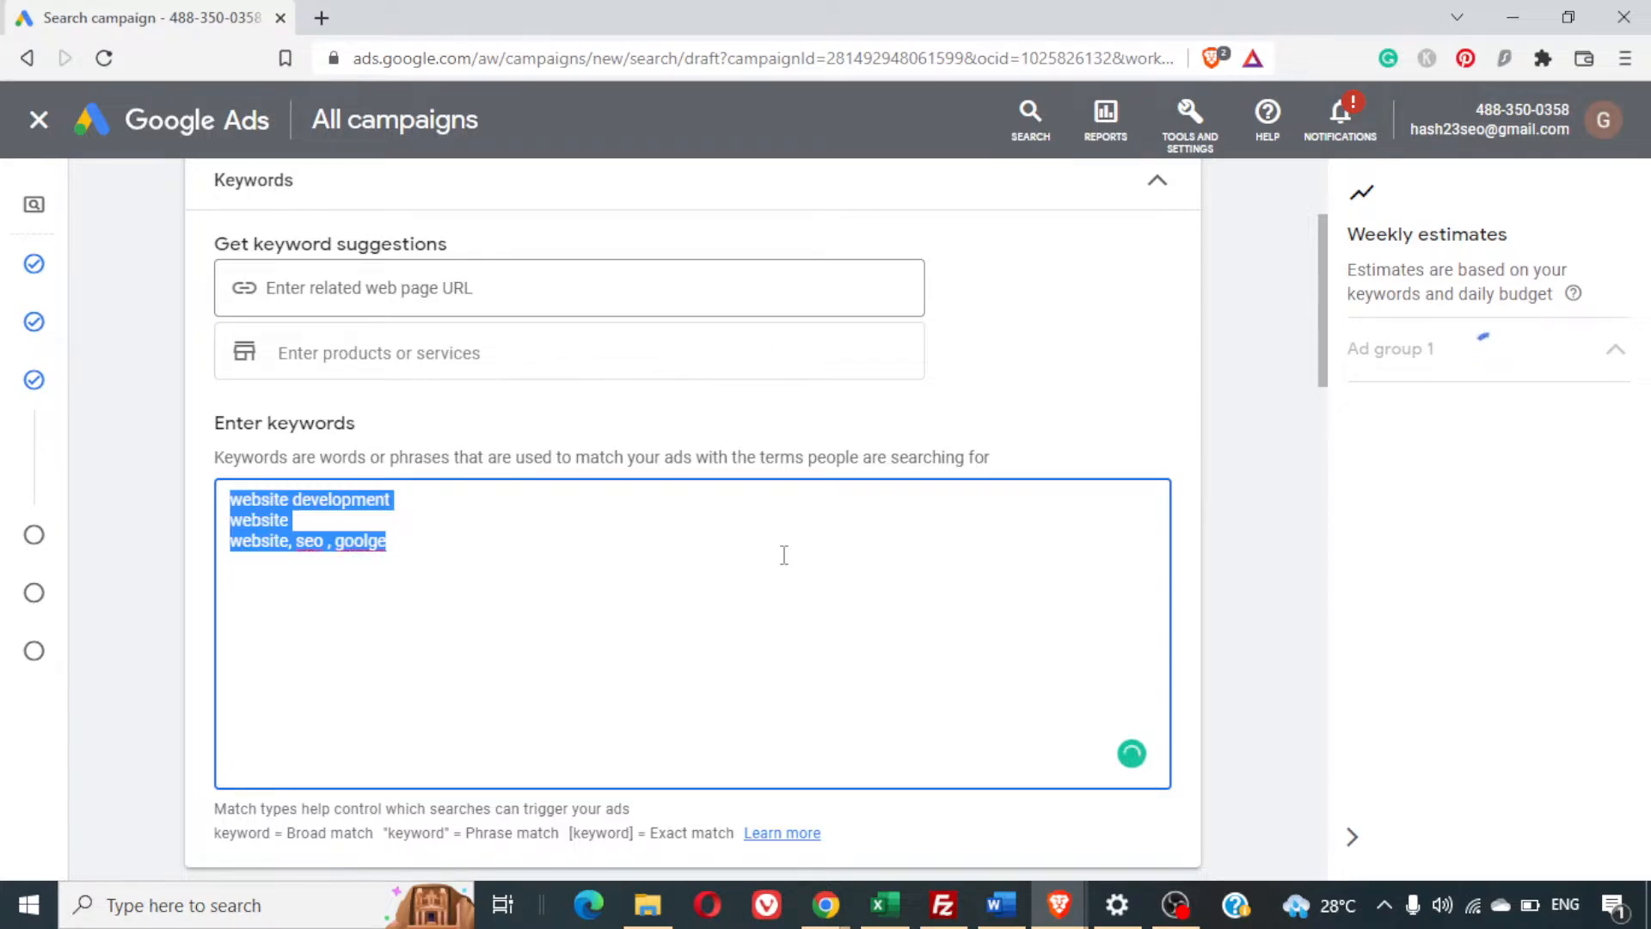
{"action": "key", "text": "BackSpace"}
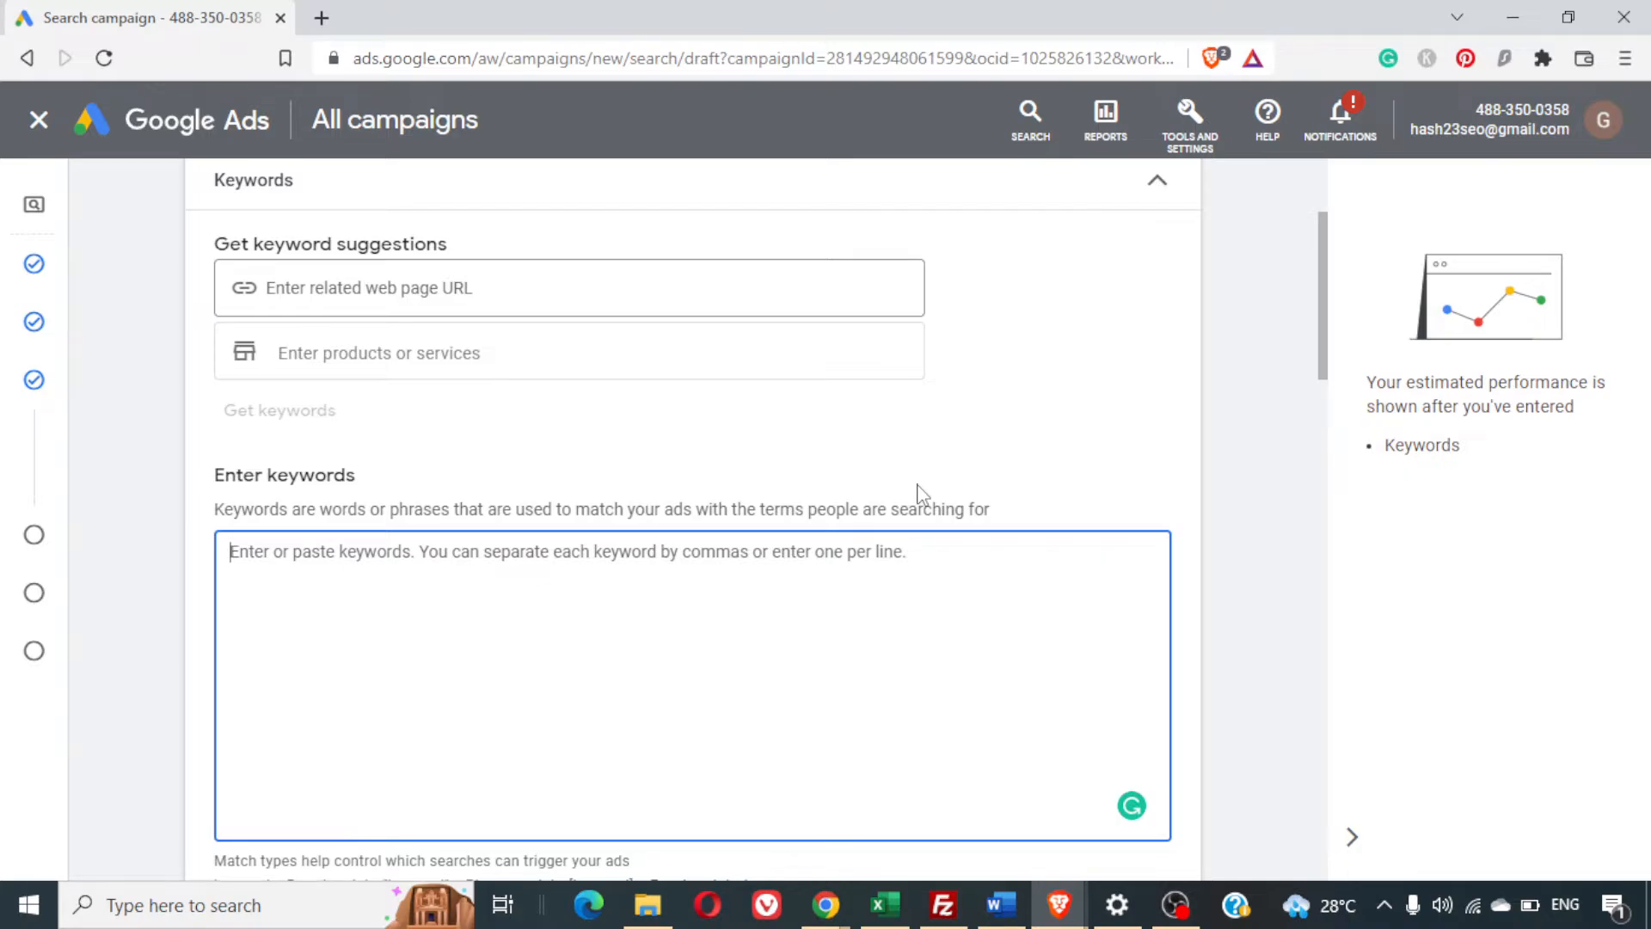
Get keyword suggestions for the product or service "website development" and look through the generated keyword list
{"action": "scroll", "coordinate": [922, 493], "scroll_direction": "up", "scroll_amount": 1}
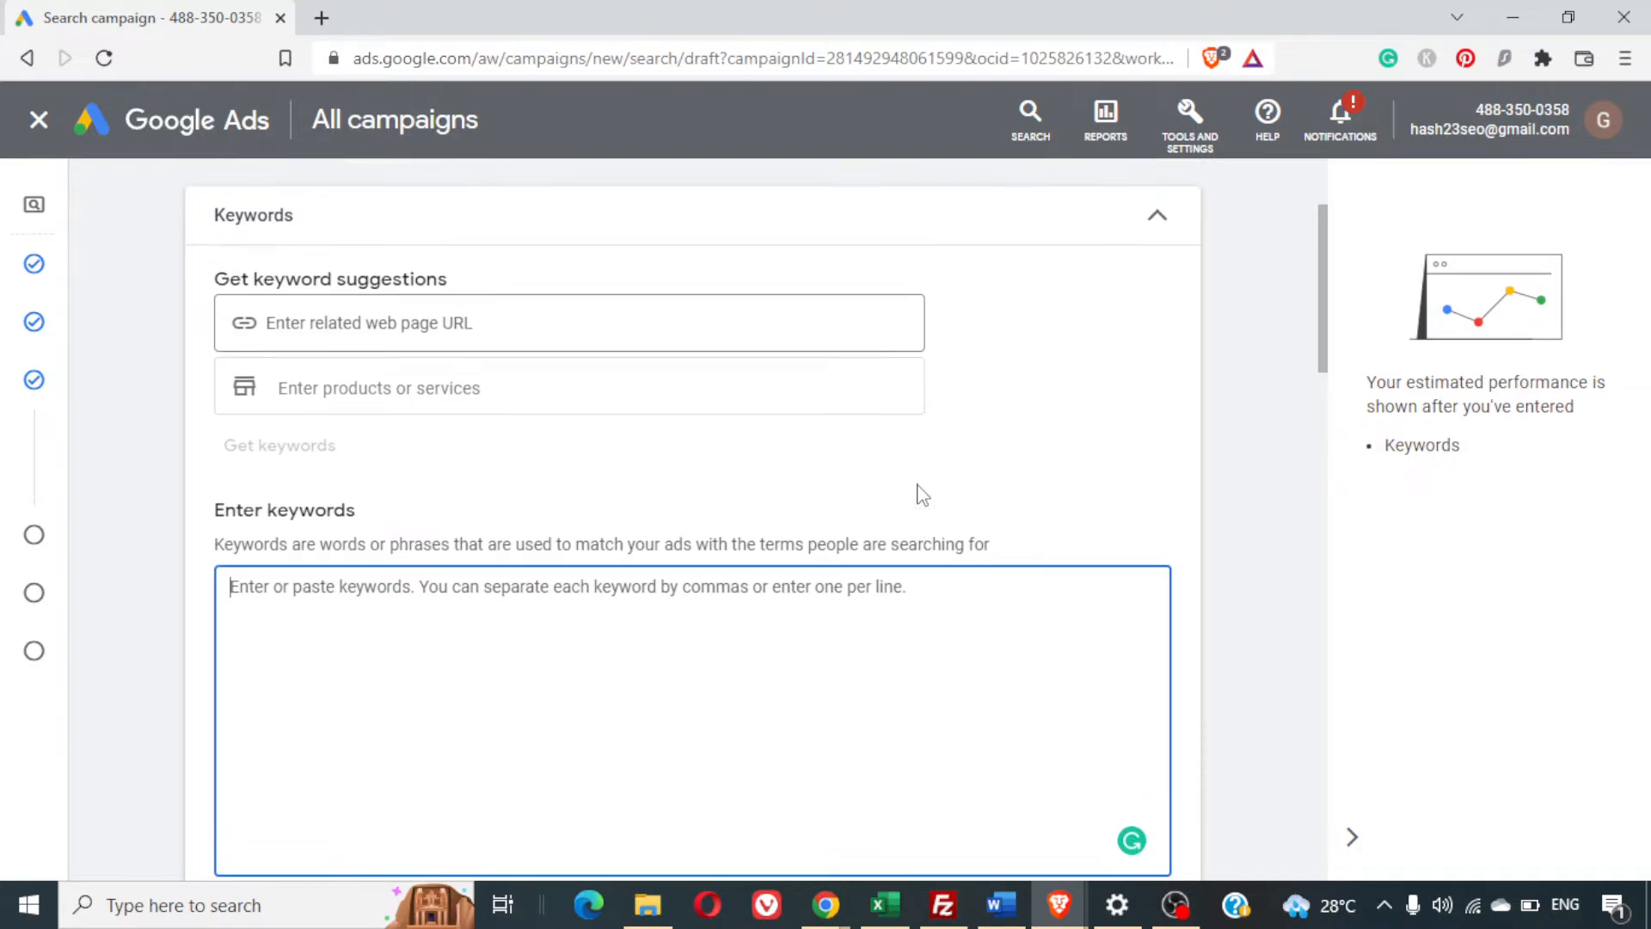
{"action": "left_click", "coordinate": [626, 379]}
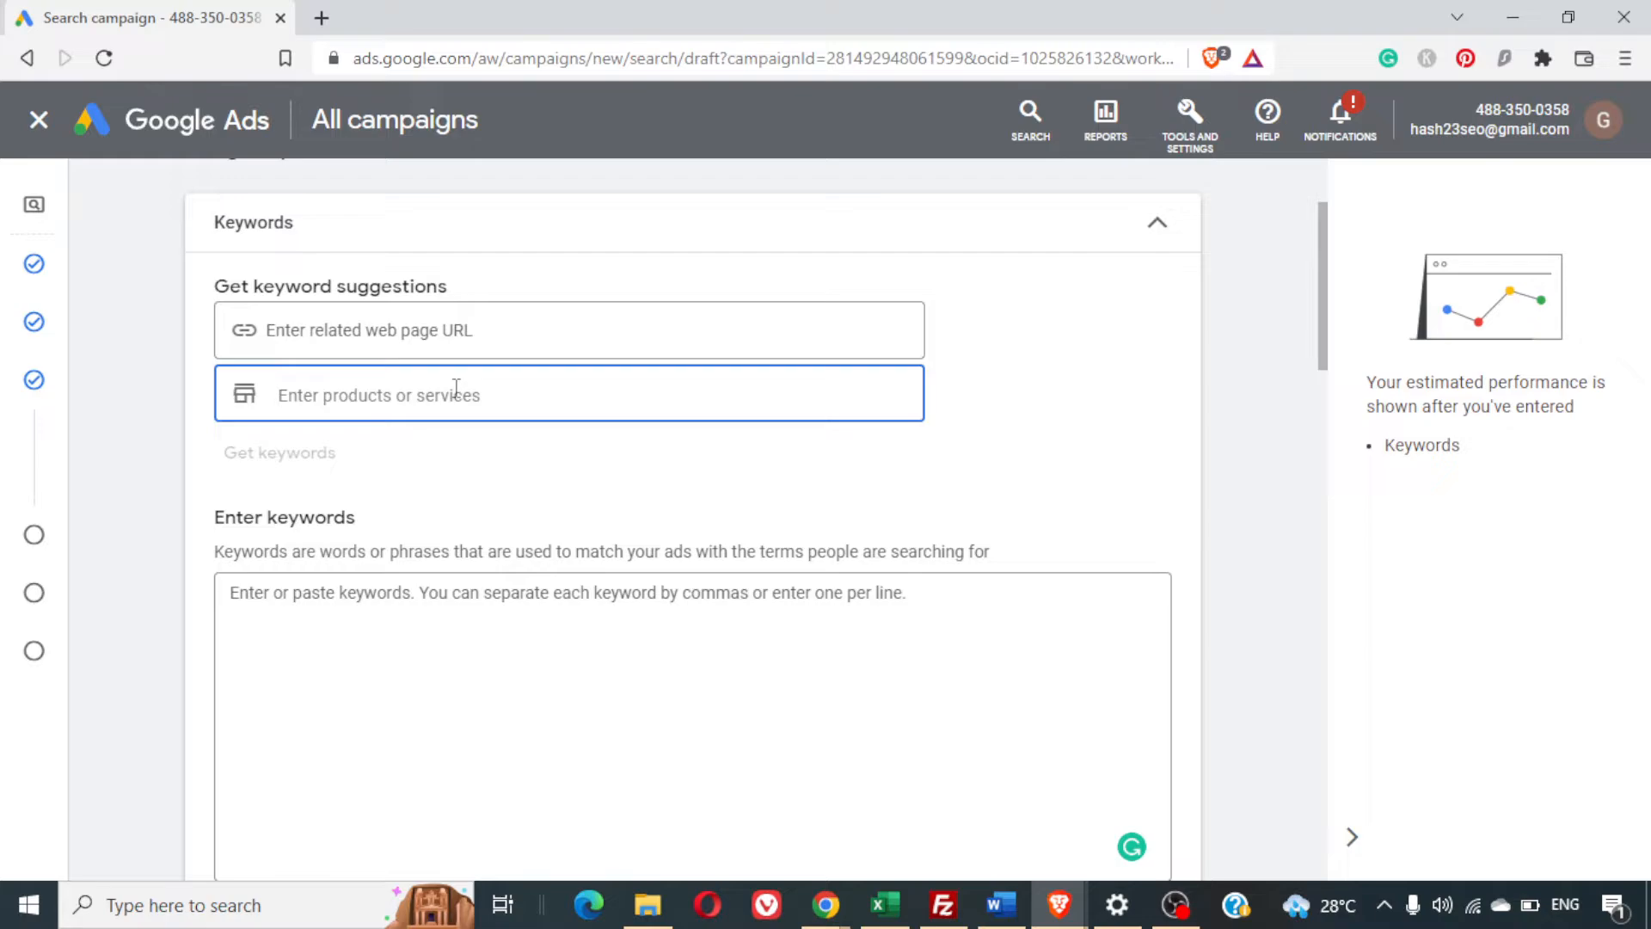
{"action": "type", "text": "websi"}
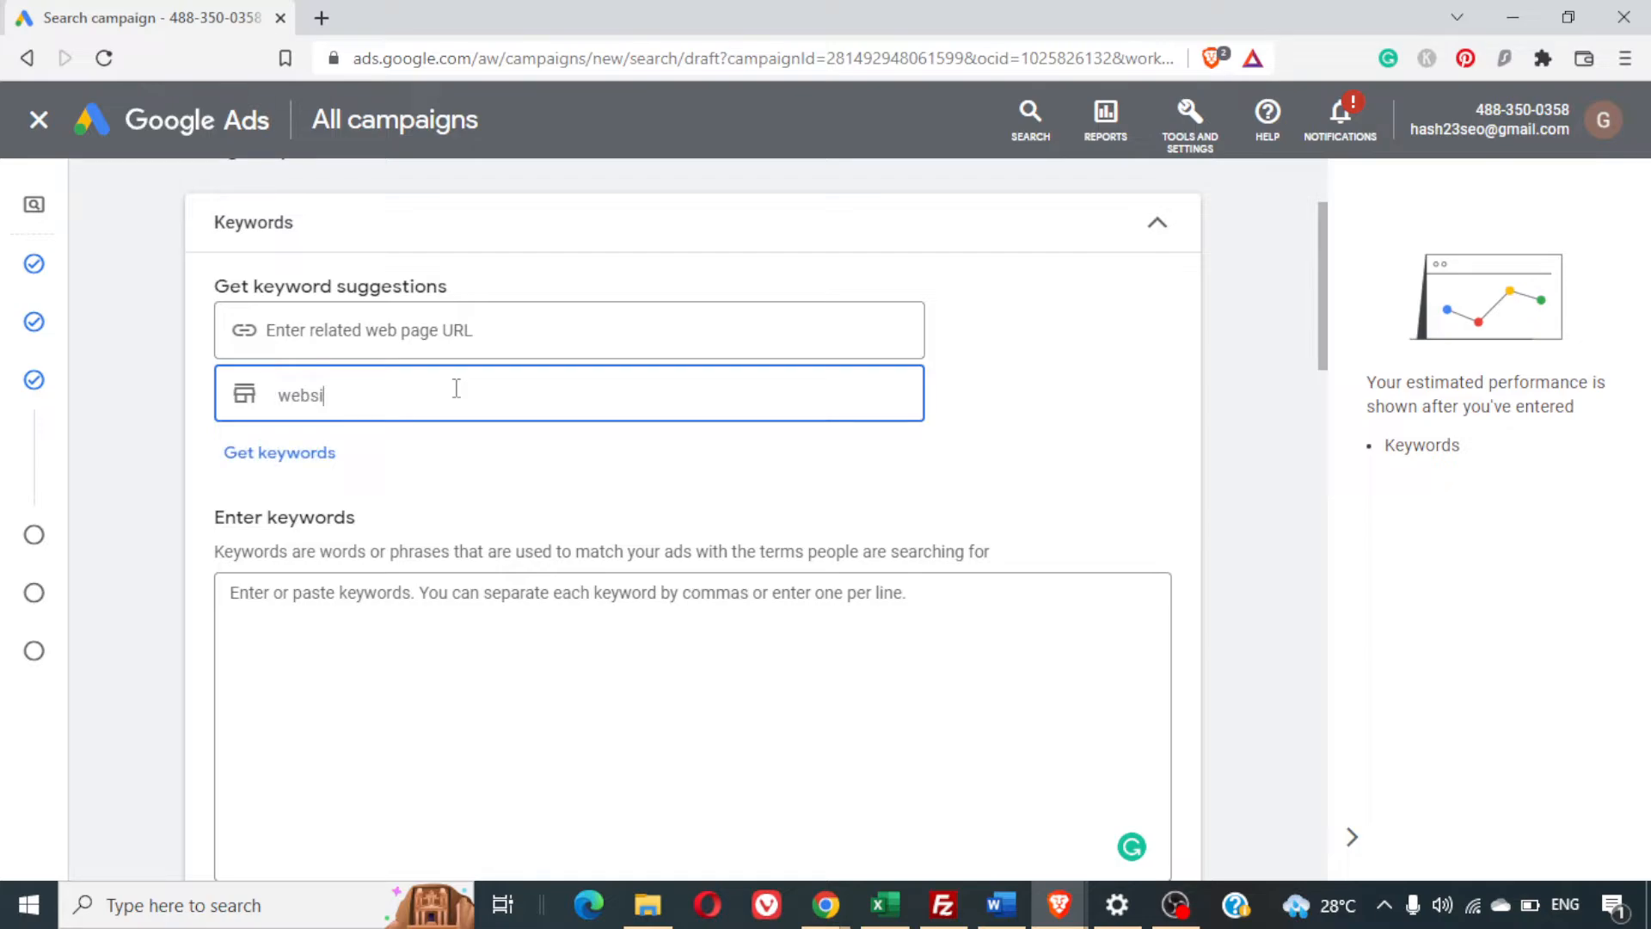
{"action": "type", "text": "te developmentn"}
{"action": "key", "text": "BackSpace"}
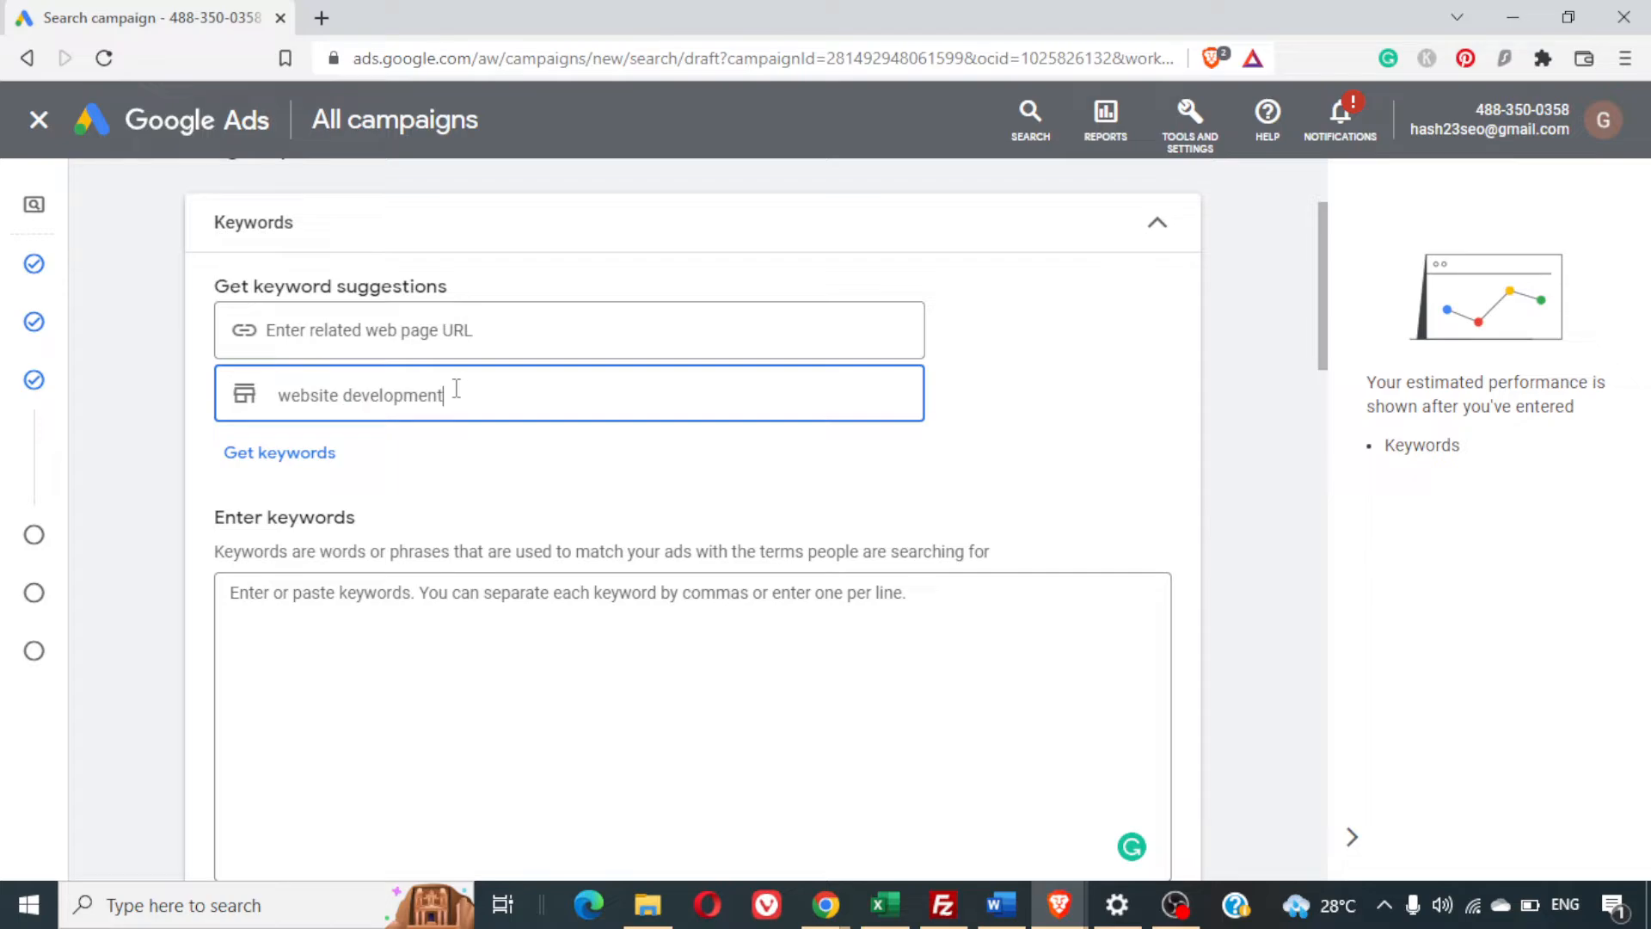
{"action": "left_click", "coordinate": [280, 453]}
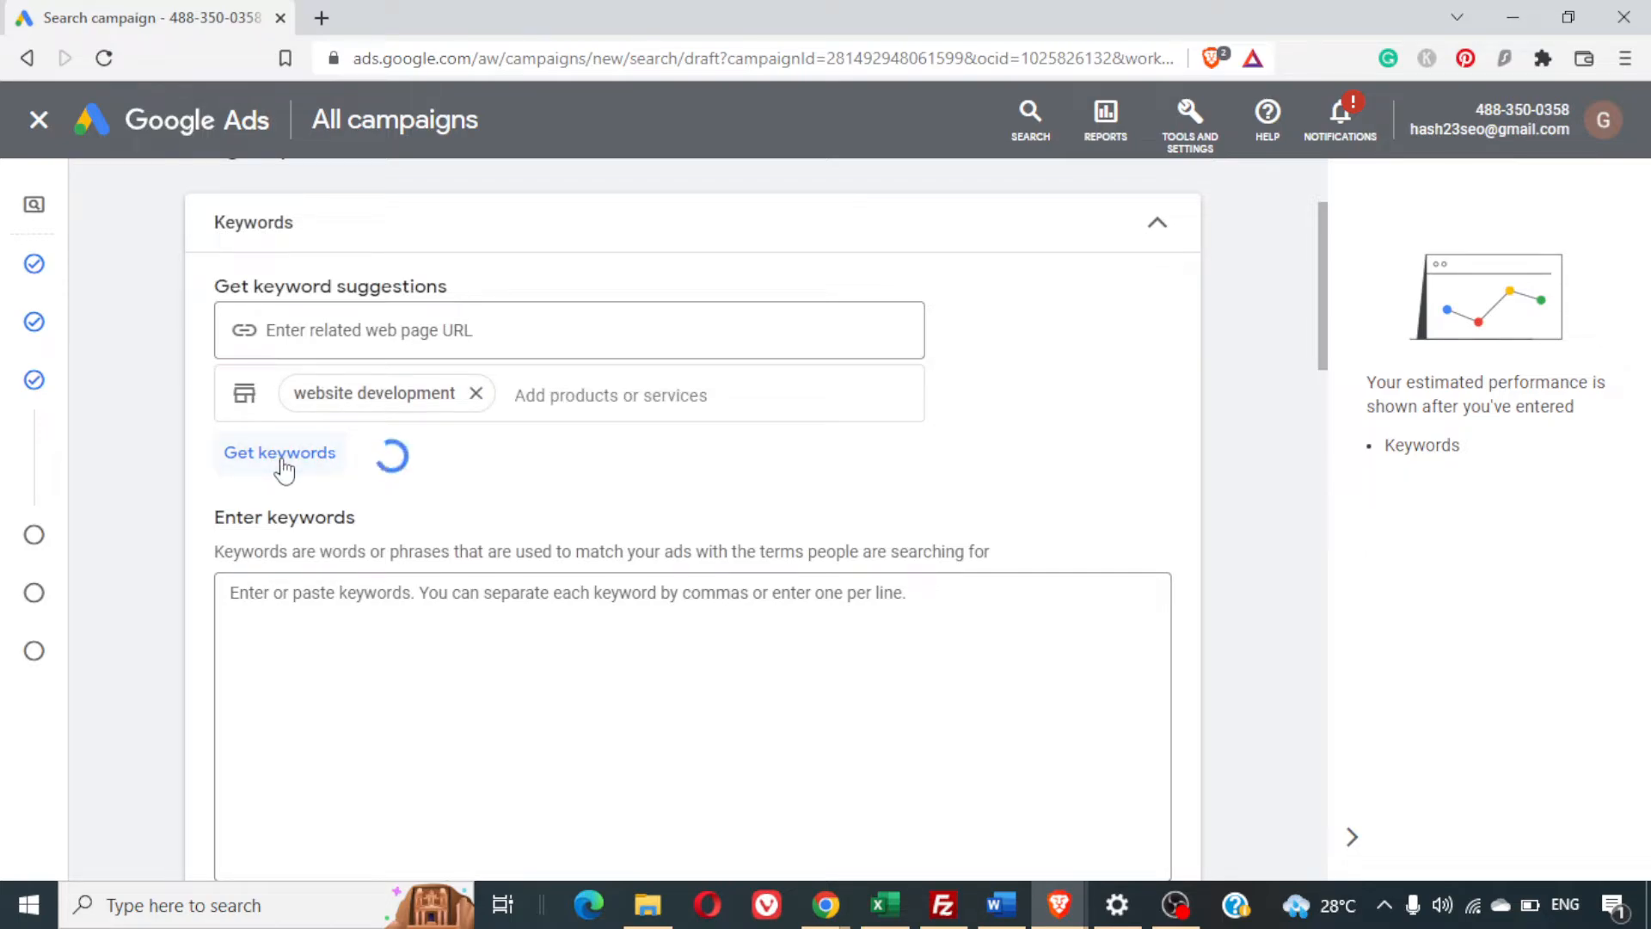
{"action": "scroll", "coordinate": [821, 694], "scroll_direction": "down", "scroll_amount": 2}
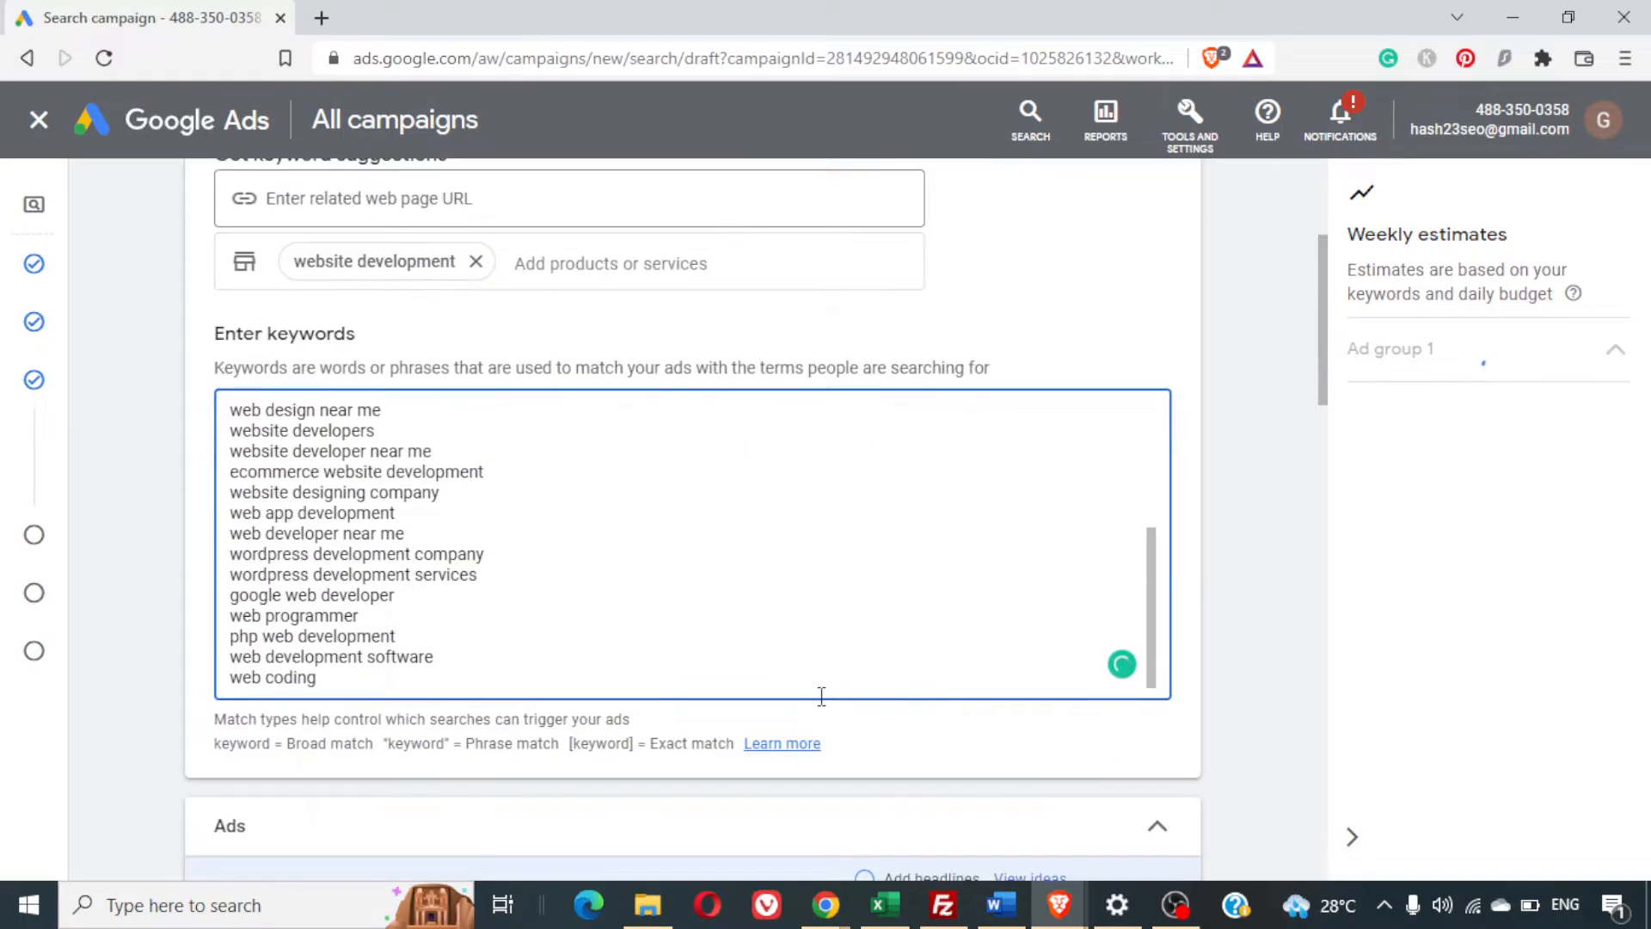
{"action": "scroll", "coordinate": [822, 695], "scroll_direction": "down", "scroll_amount": 5}
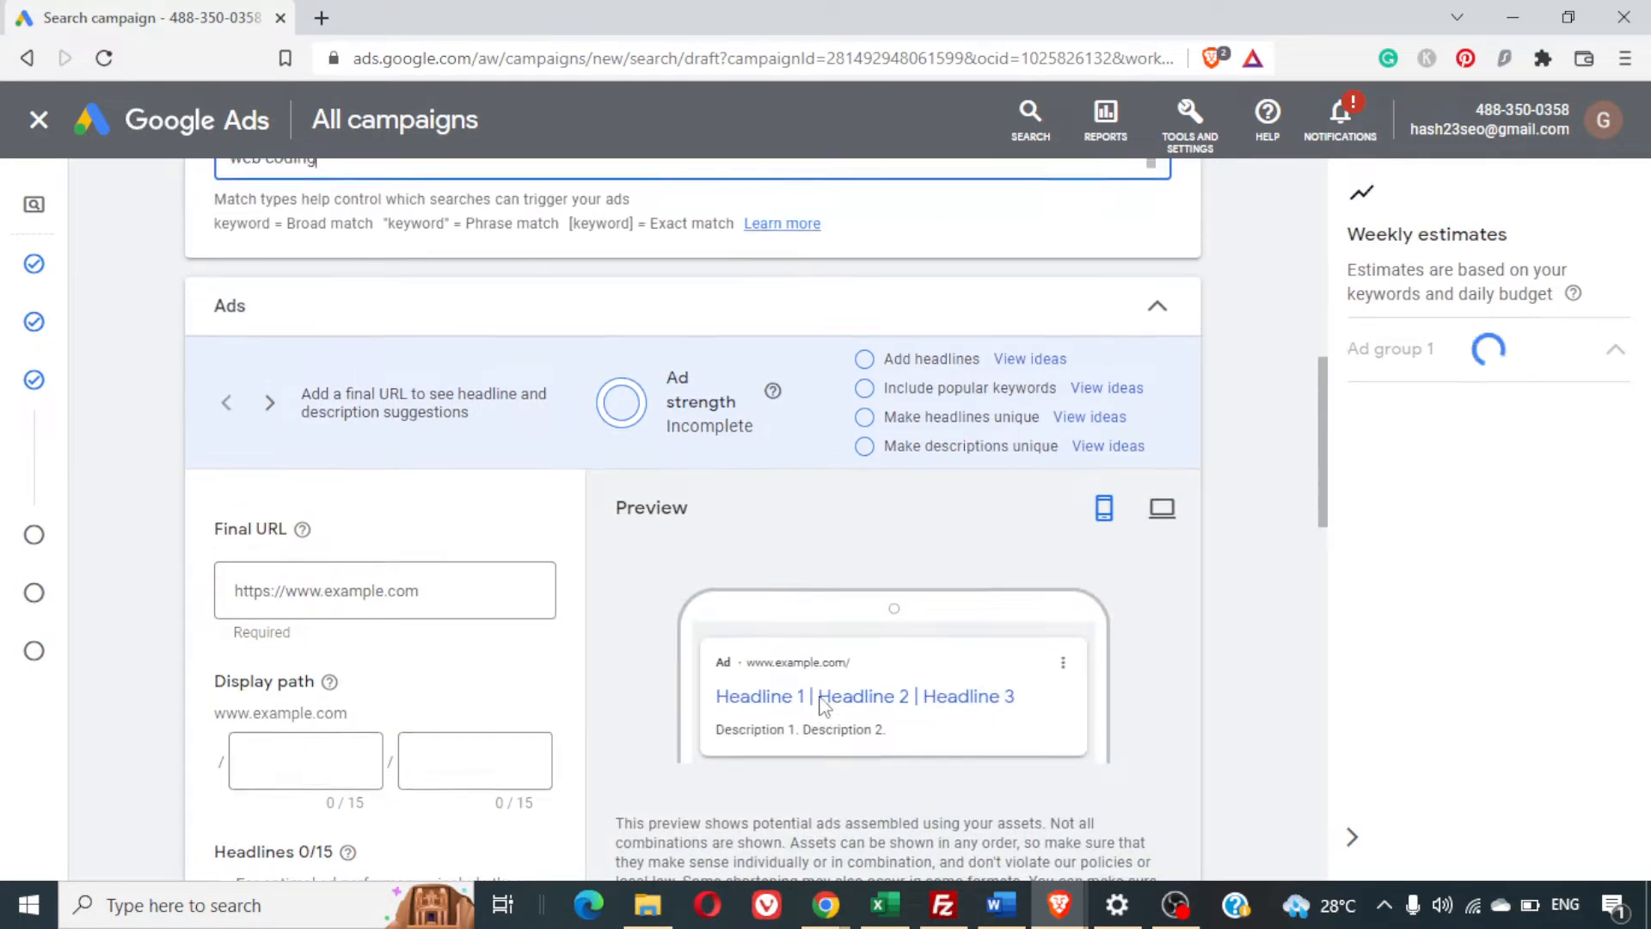
{"action": "scroll", "coordinate": [824, 701], "scroll_direction": "up", "scroll_amount": 6}
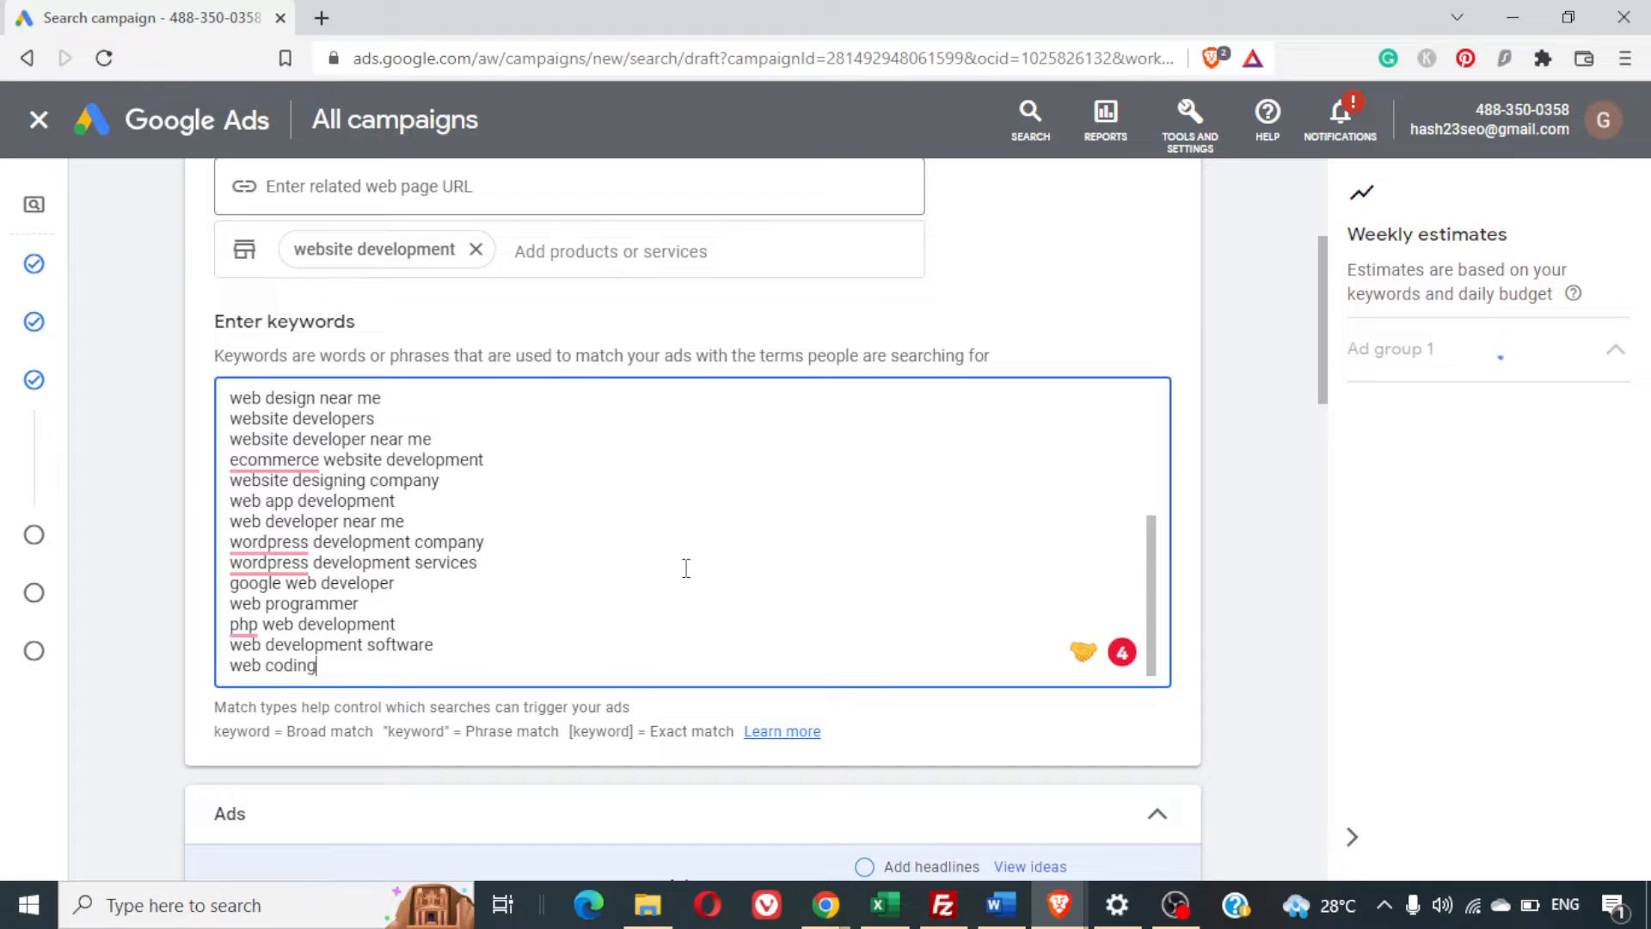
{"action": "scroll", "coordinate": [686, 568], "scroll_direction": "up", "scroll_amount": 3}
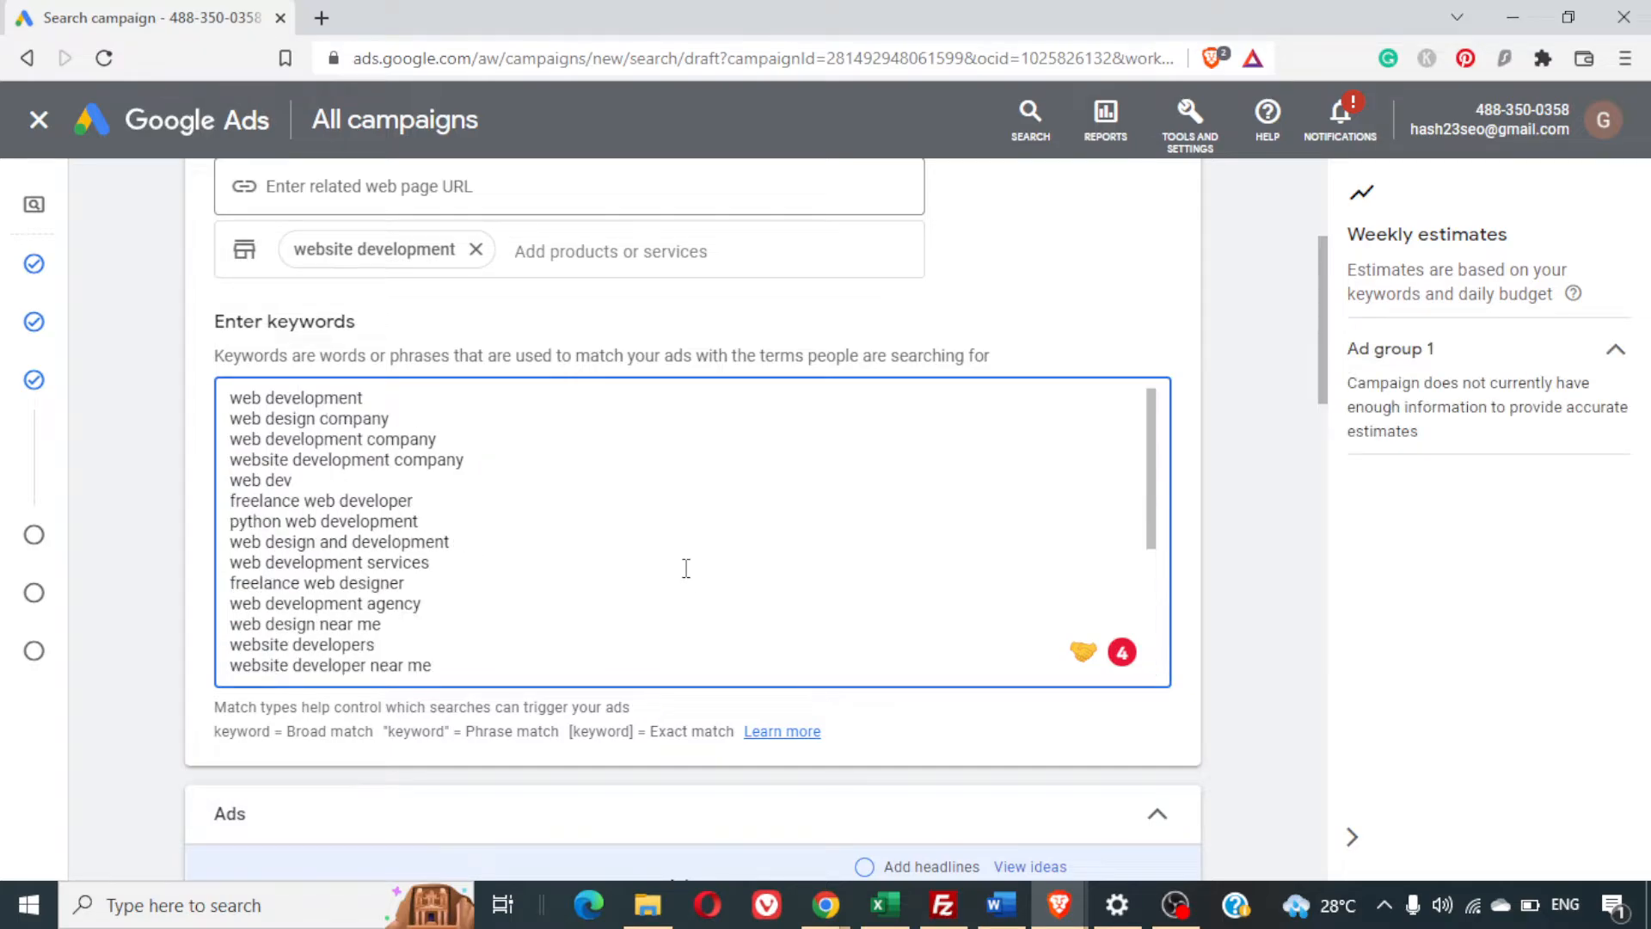
{"action": "scroll", "coordinate": [686, 567], "scroll_direction": "up", "scroll_amount": 2}
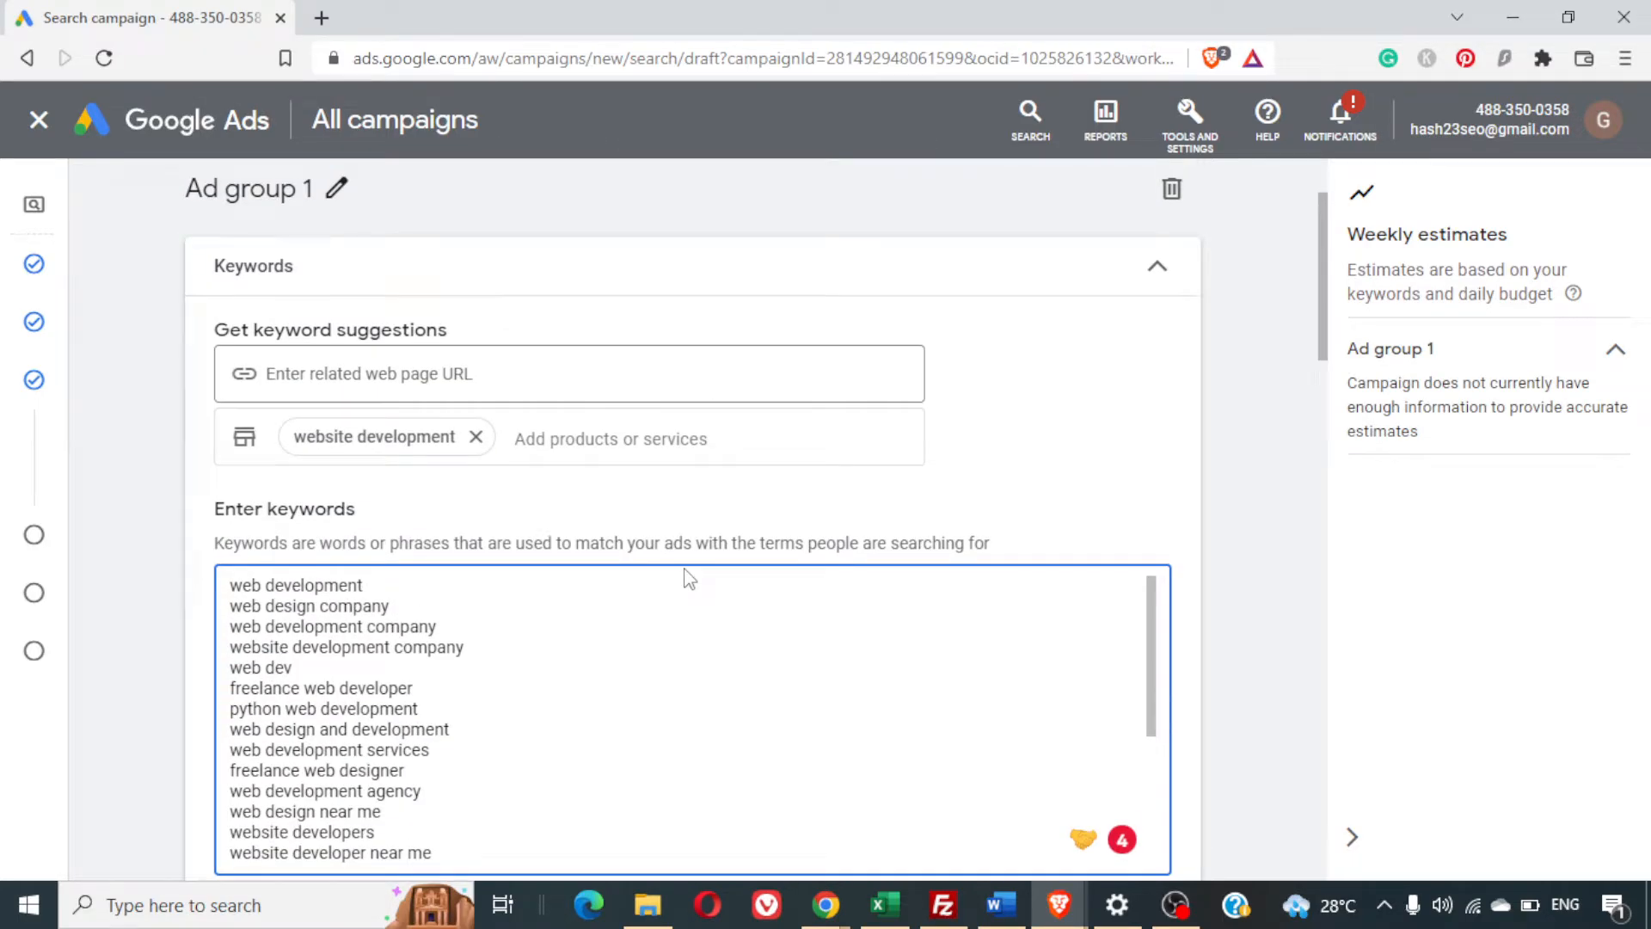
Remove the website development entry from the products or services and delete all suggested keywords
{"action": "left_click", "coordinate": [467, 604]}
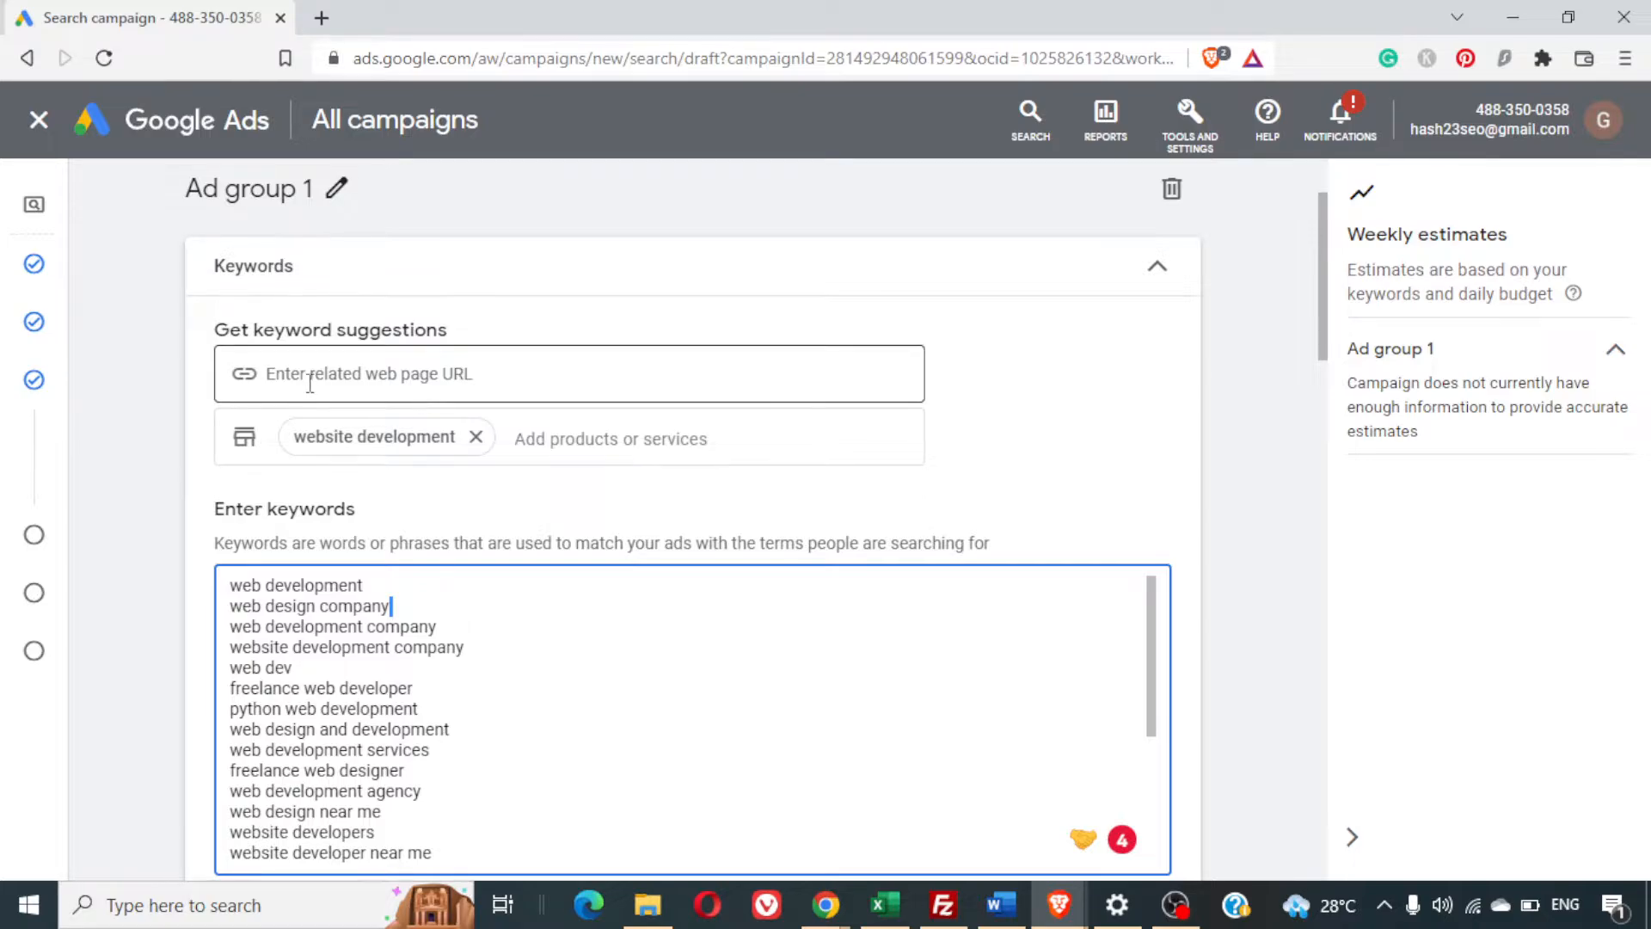
{"action": "left_click", "coordinate": [475, 437]}
{"action": "left_click", "coordinate": [758, 749]}
{"action": "key", "text": "ctrl+a"}
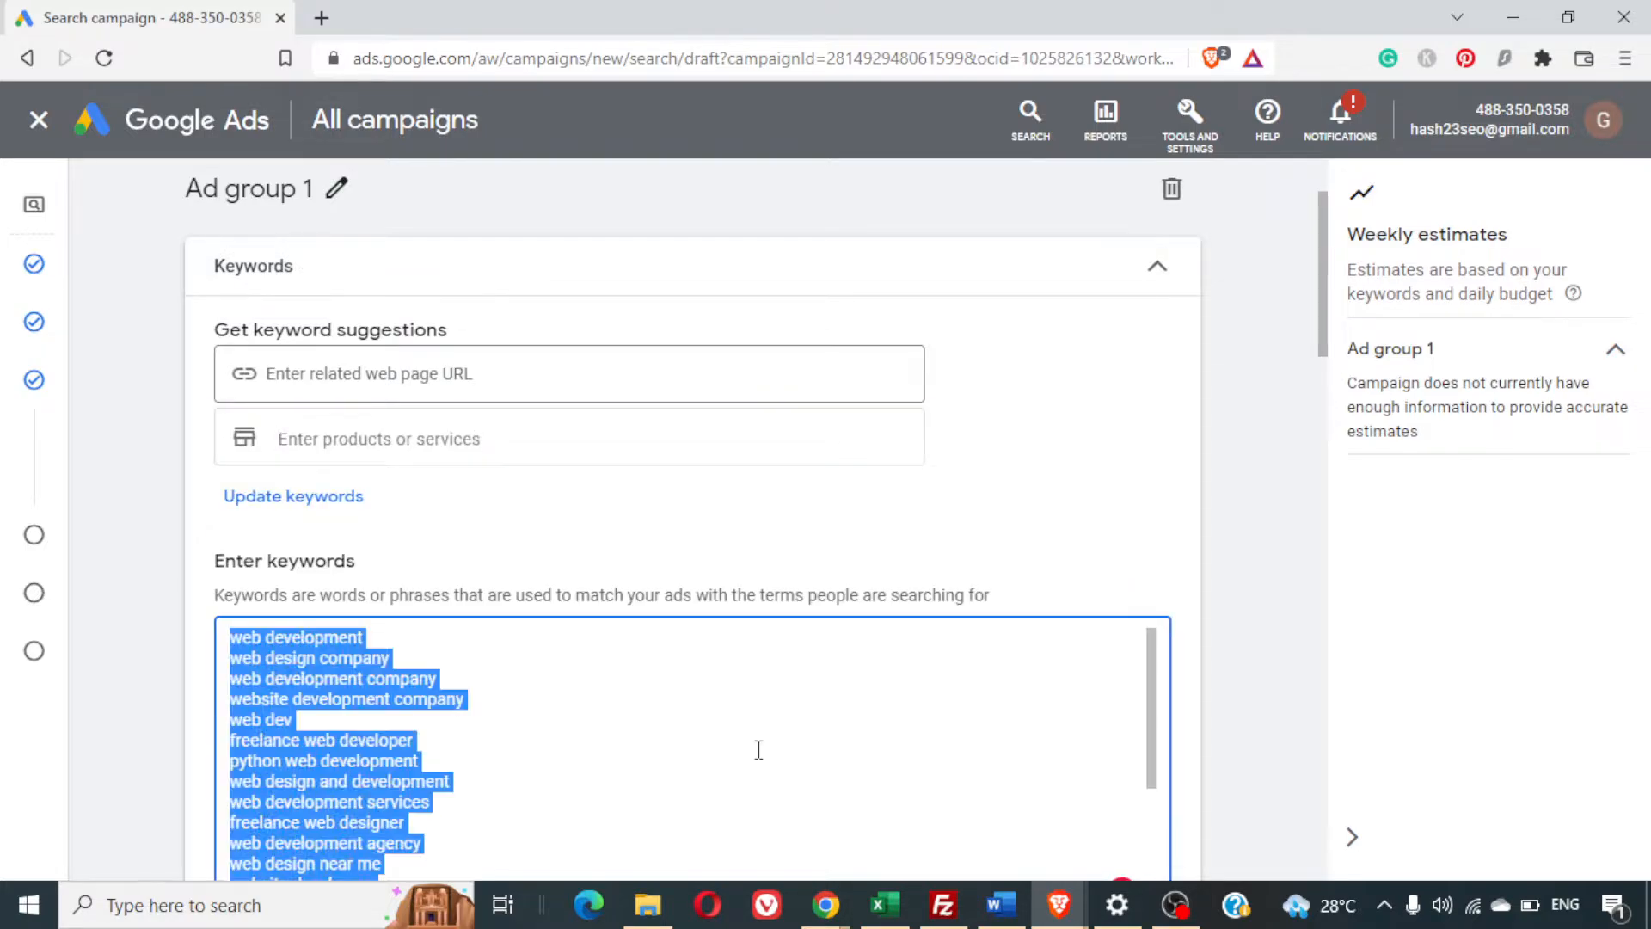
{"action": "key", "text": "BackSpace"}
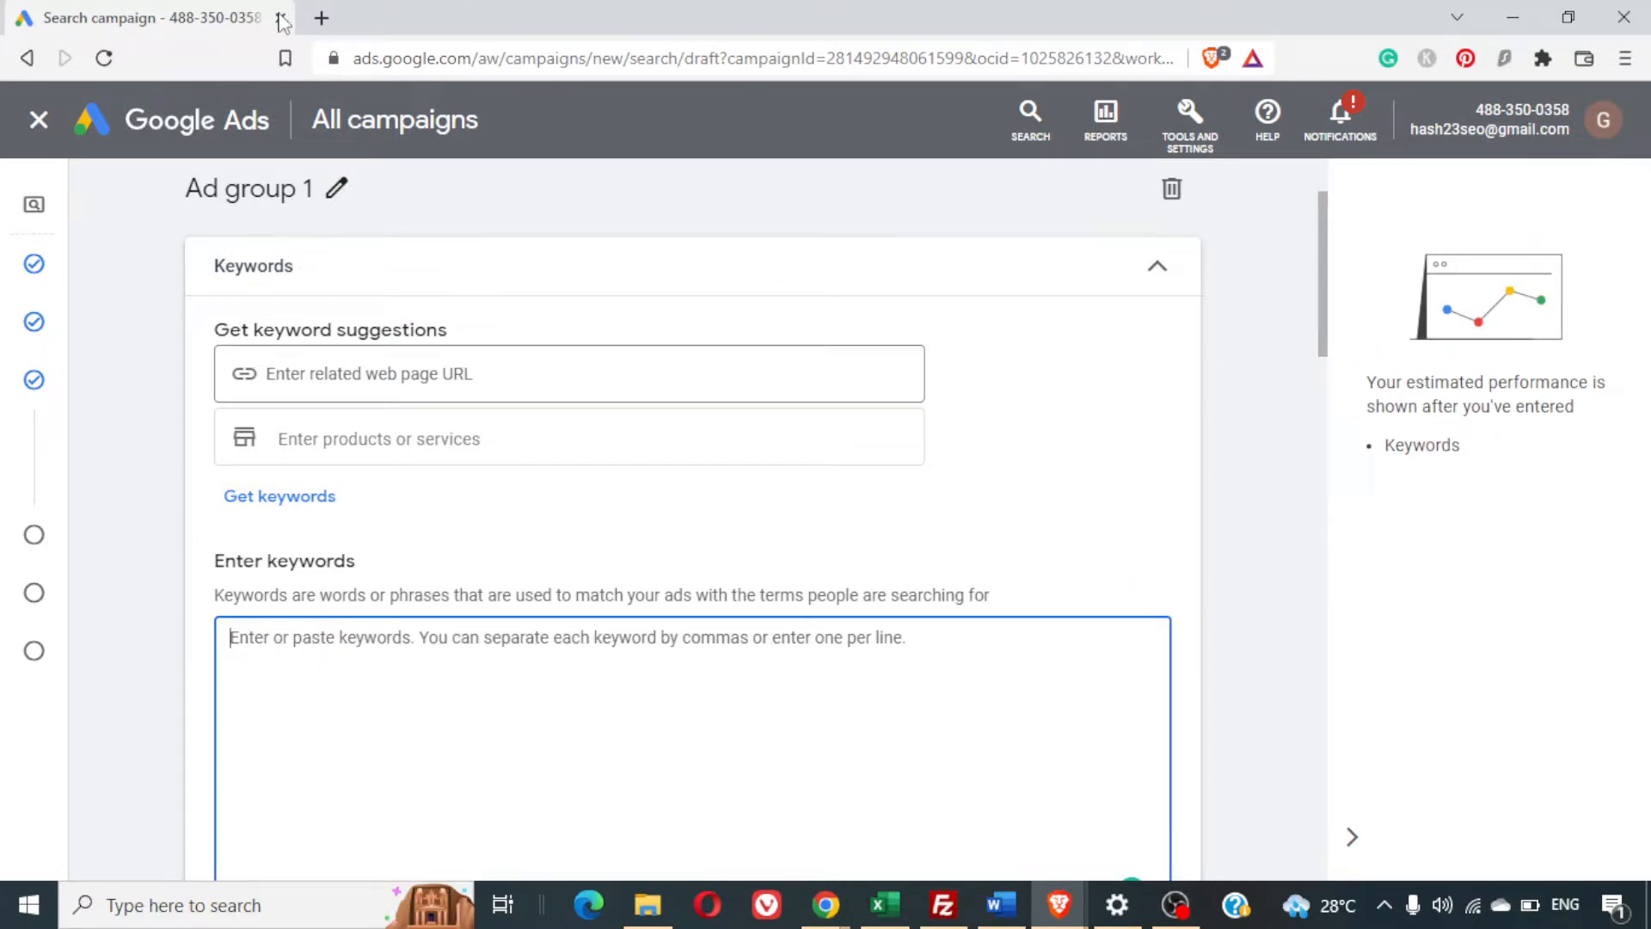
Open agency7.xyz/seo in a new browser tab and copy its page address
{"action": "left_click", "coordinate": [320, 19]}
{"action": "type", "text": "age"}
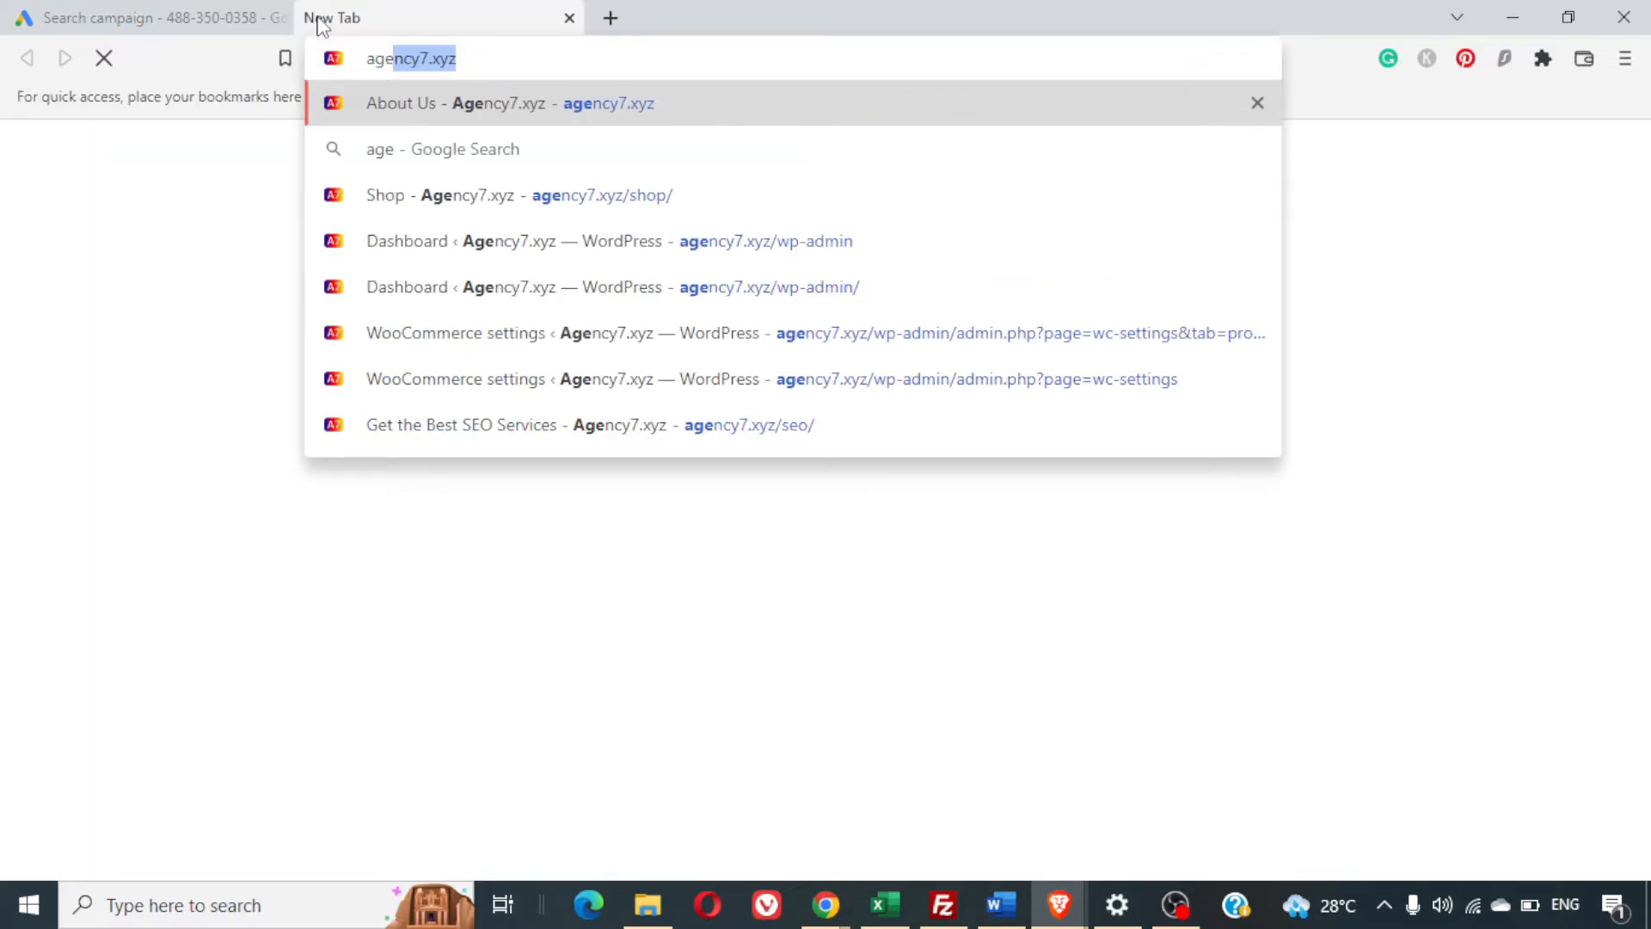
{"action": "type", "text": "ncy7.xyz/seo"}
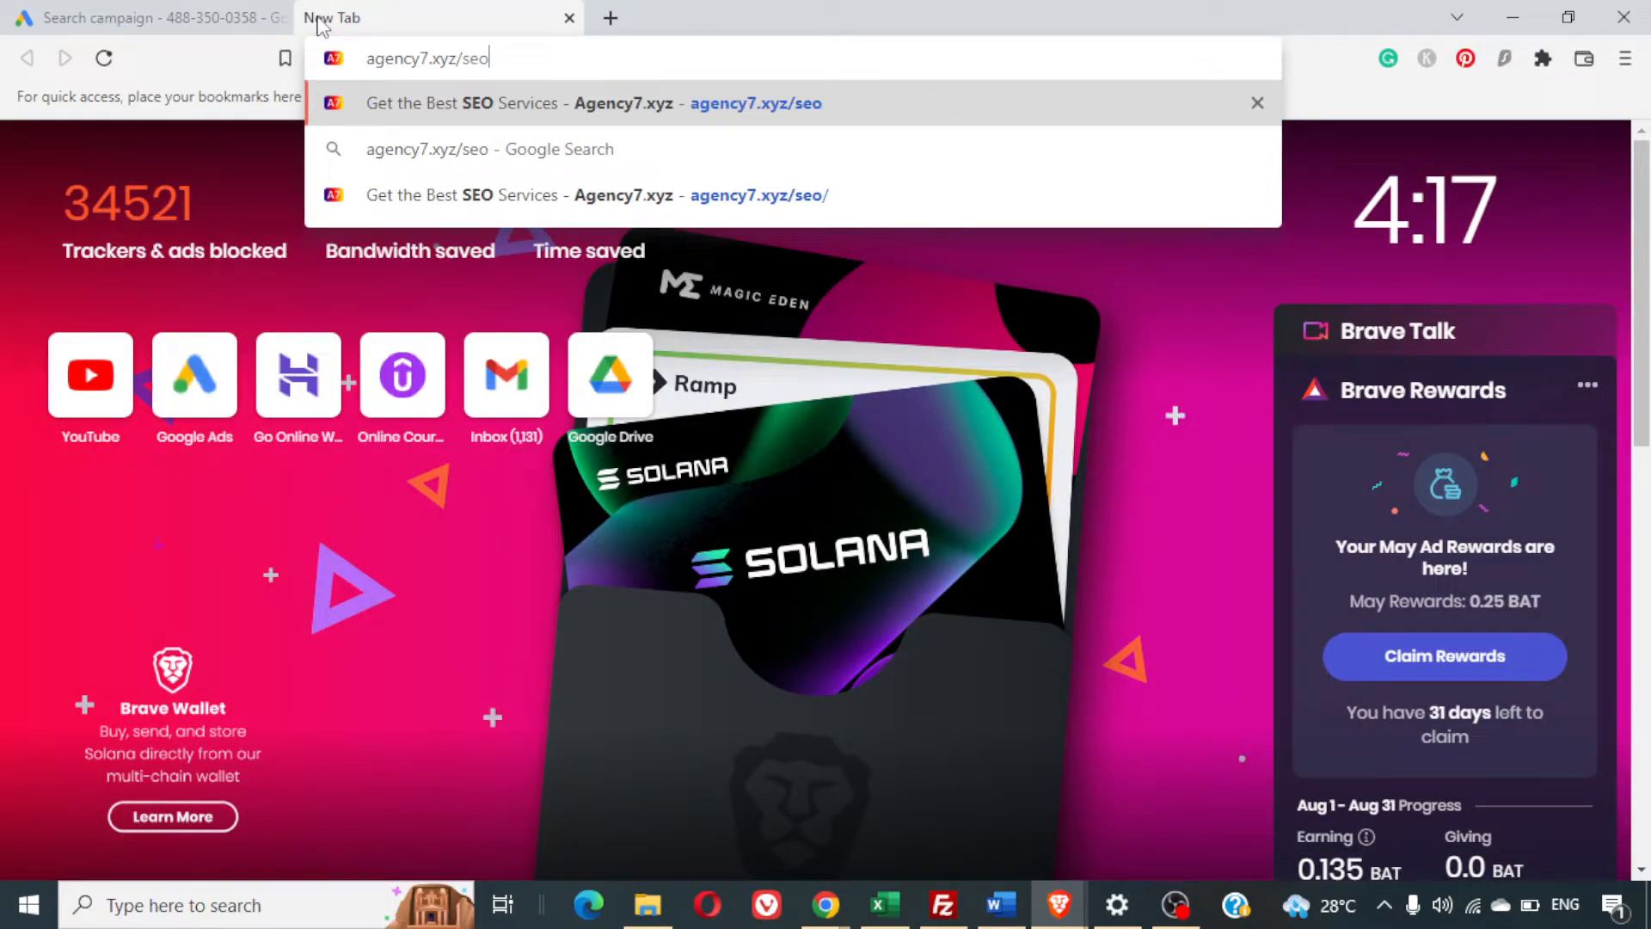
{"action": "key", "text": "Return"}
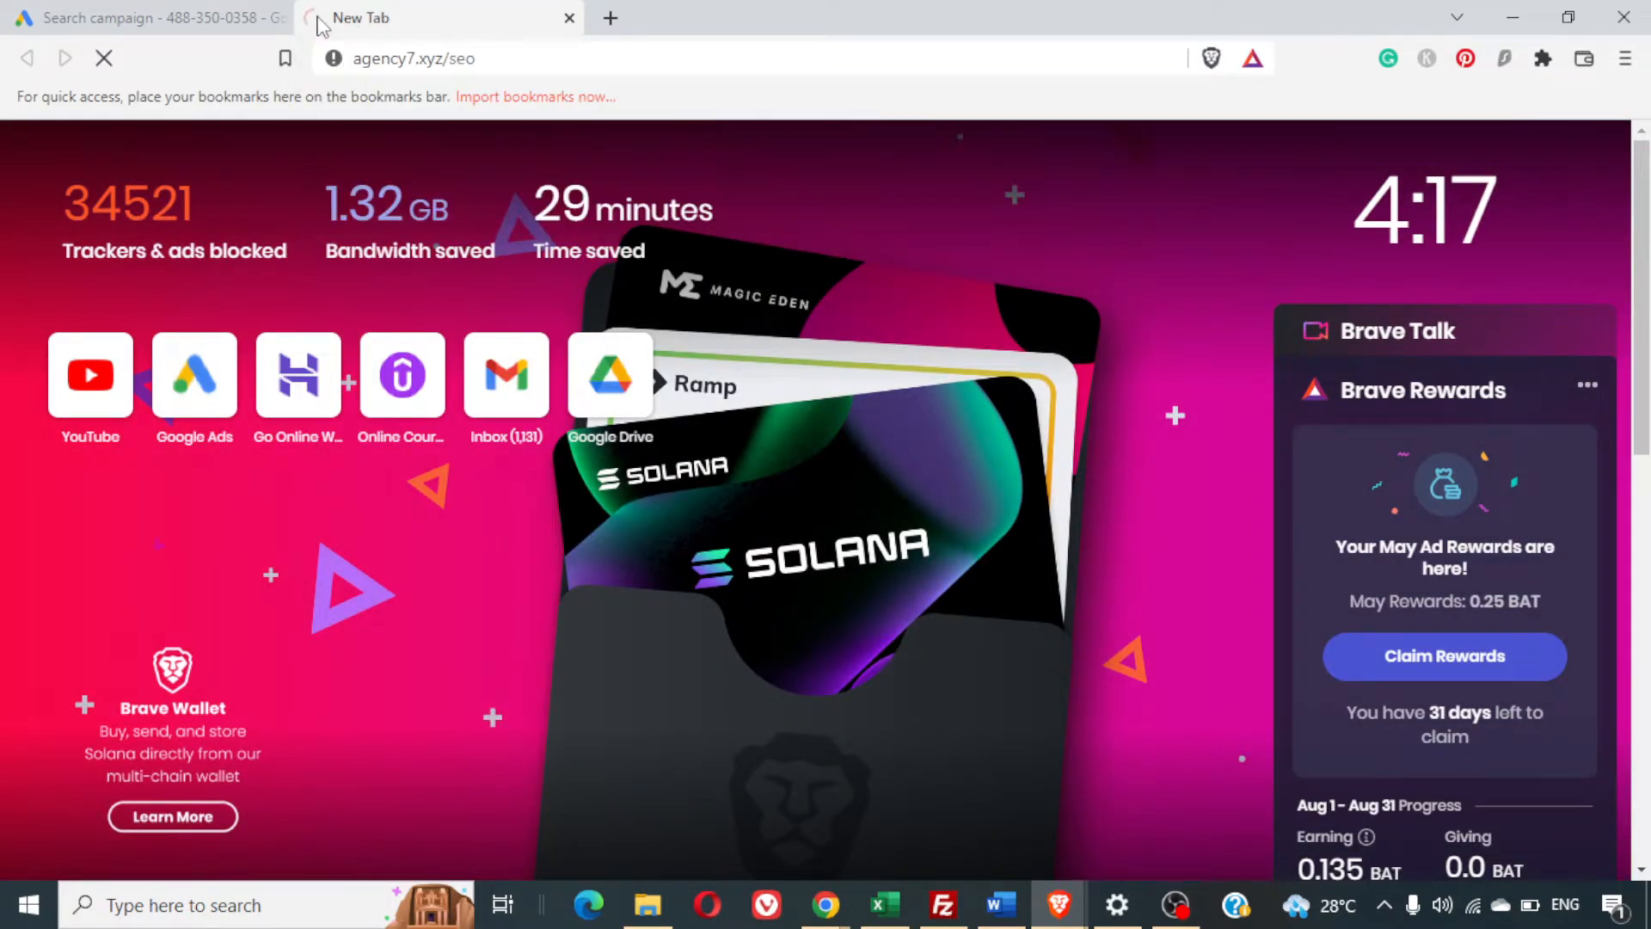
{"action": "left_click", "coordinate": [493, 57]}
{"action": "key", "text": "ctrl+c"}
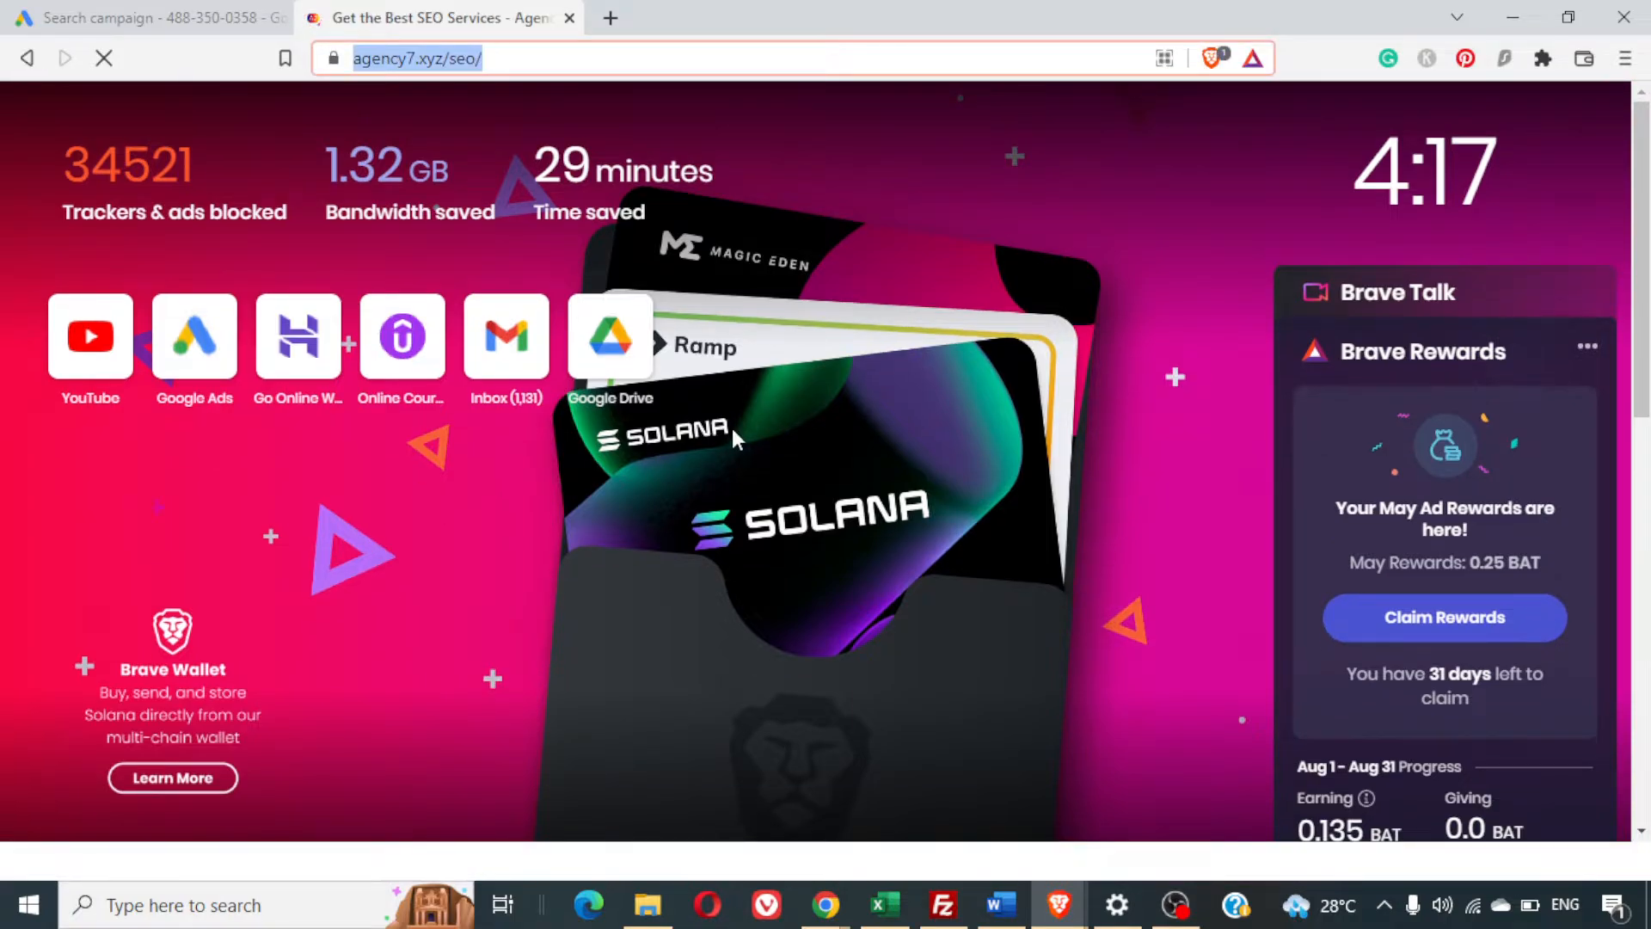
{"action": "scroll", "coordinate": [733, 430], "scroll_direction": "down", "scroll_amount": 10}
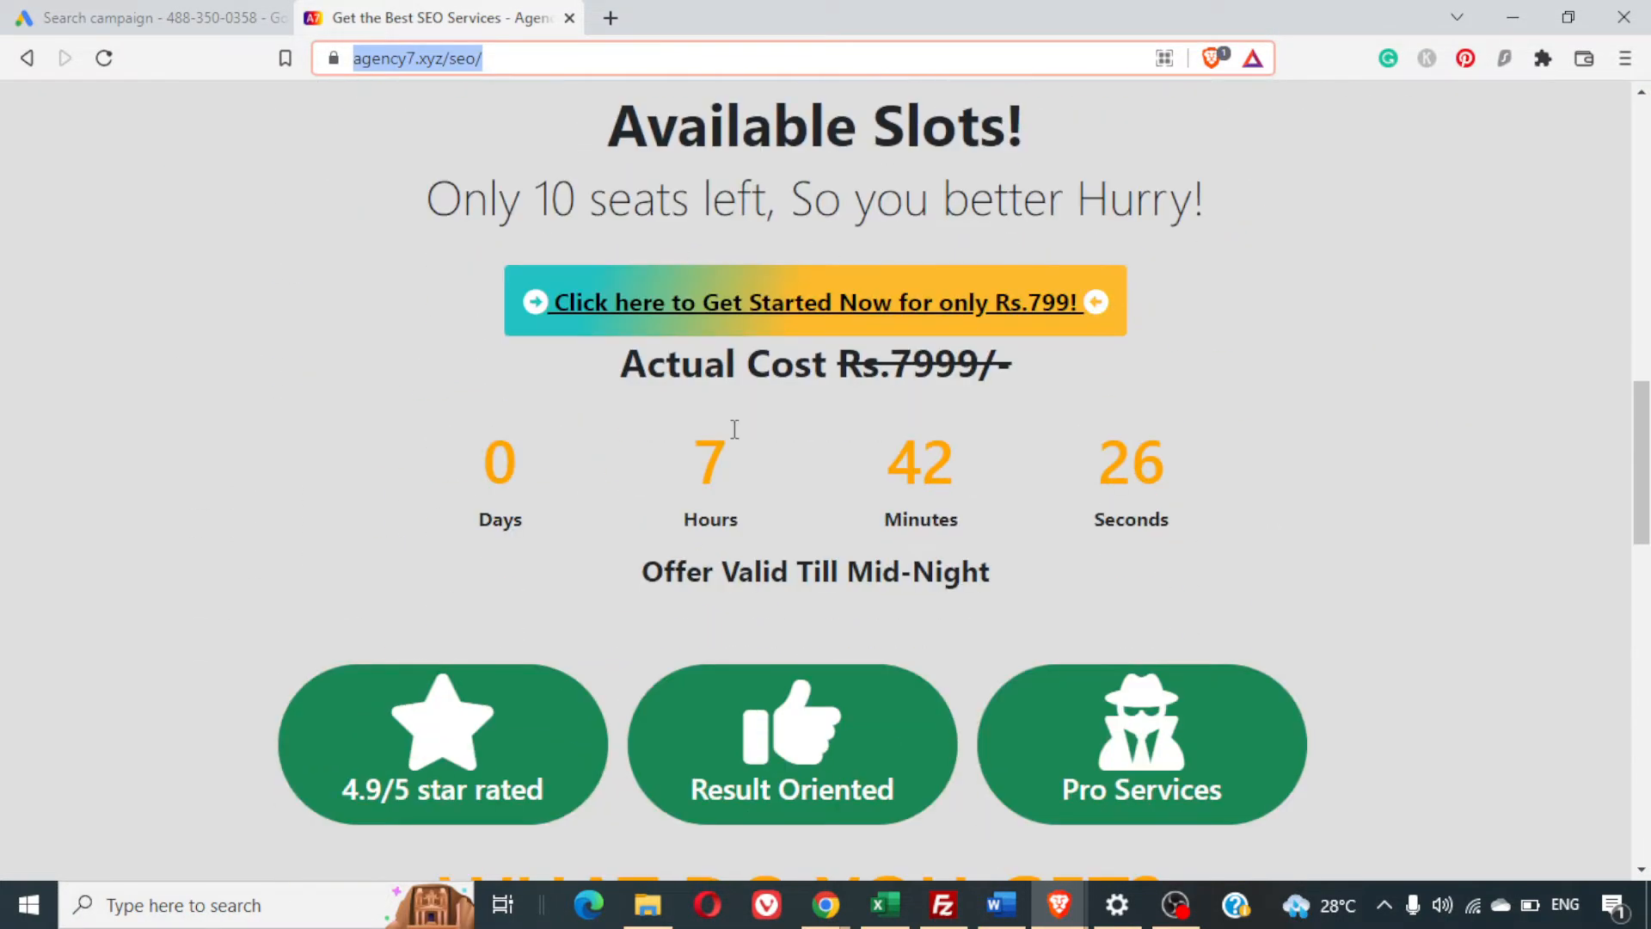
{"action": "scroll", "coordinate": [734, 430], "scroll_direction": "up", "scroll_amount": 10}
{"action": "left_click", "coordinate": [146, 17]}
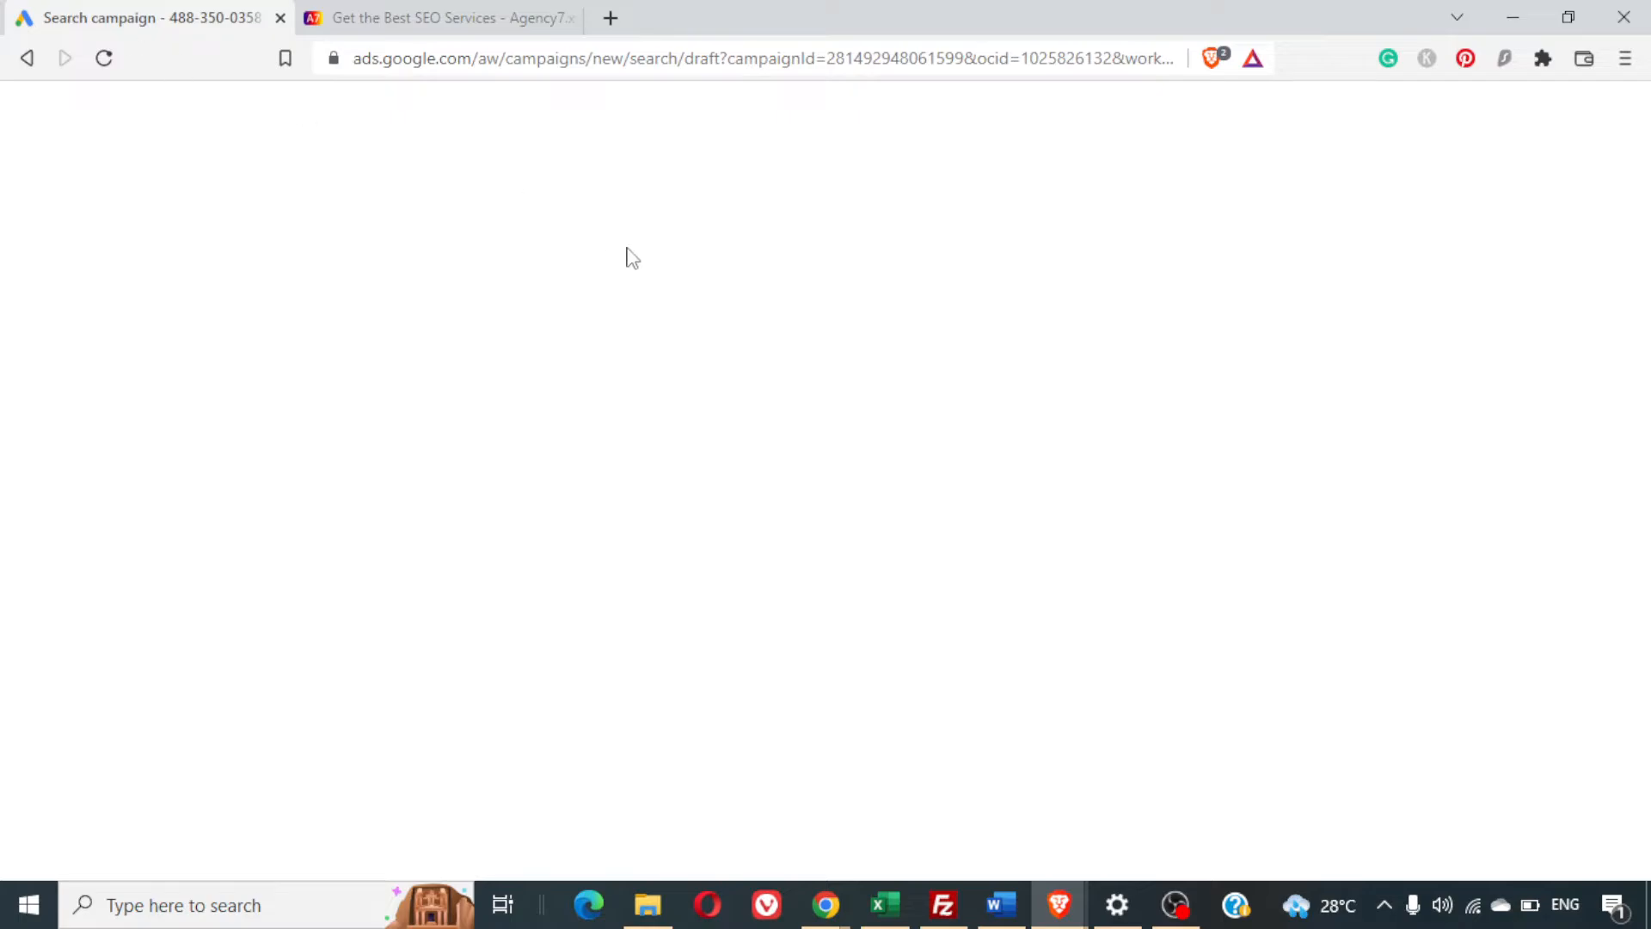
{"action": "left_click", "coordinate": [498, 375]}
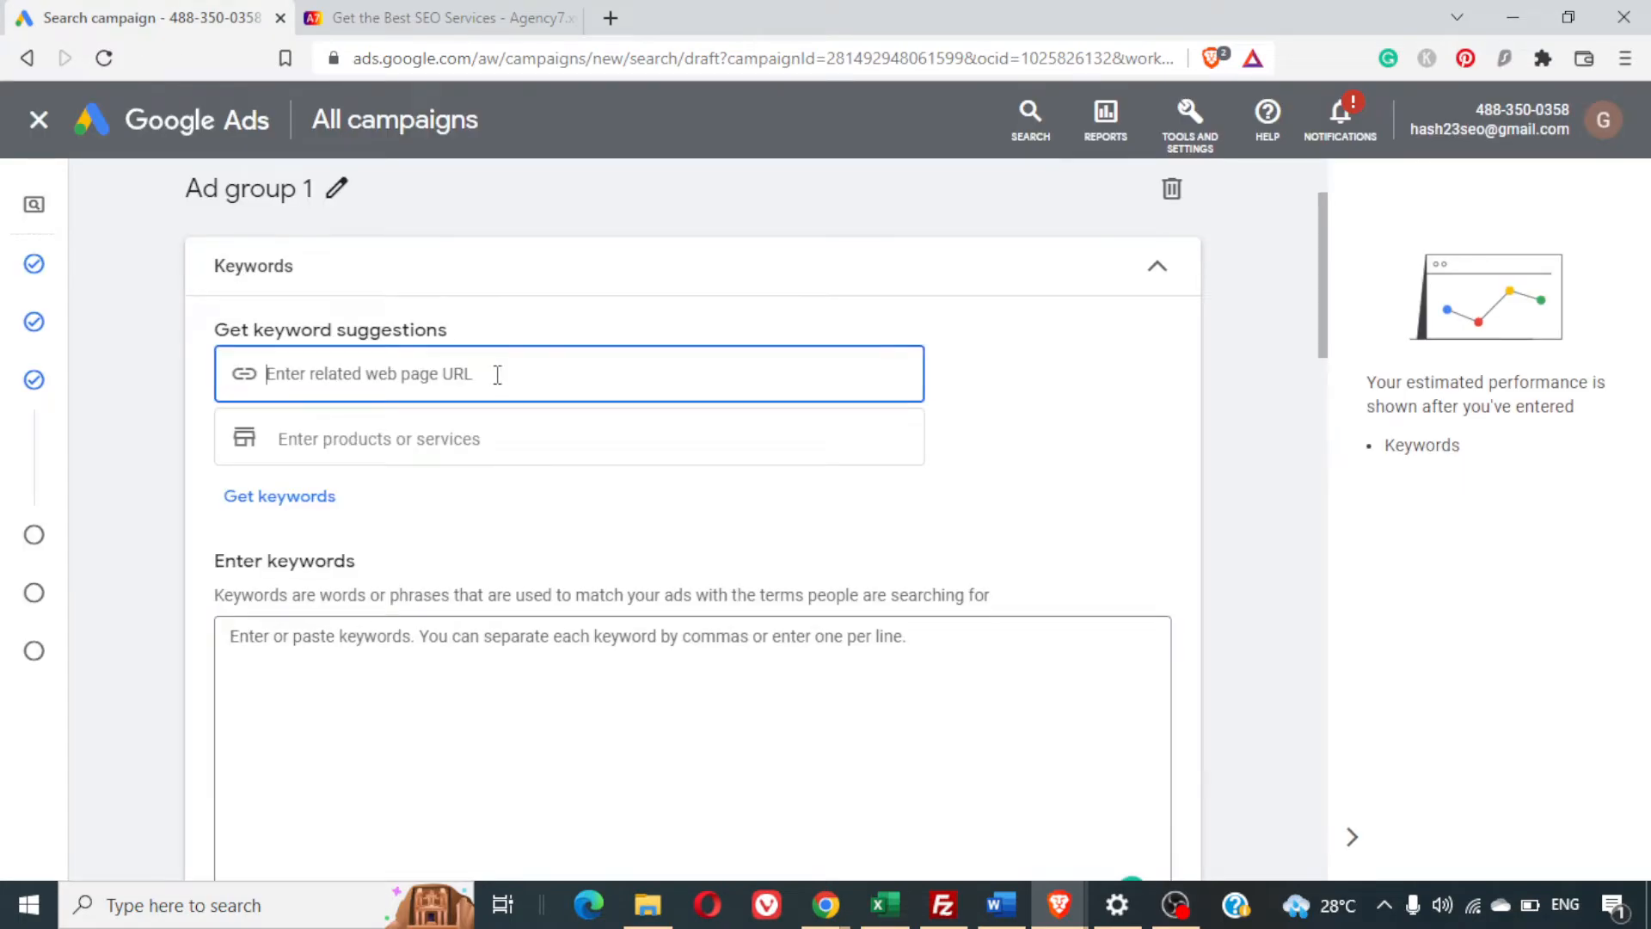
{"action": "key", "text": "ctrl+v"}
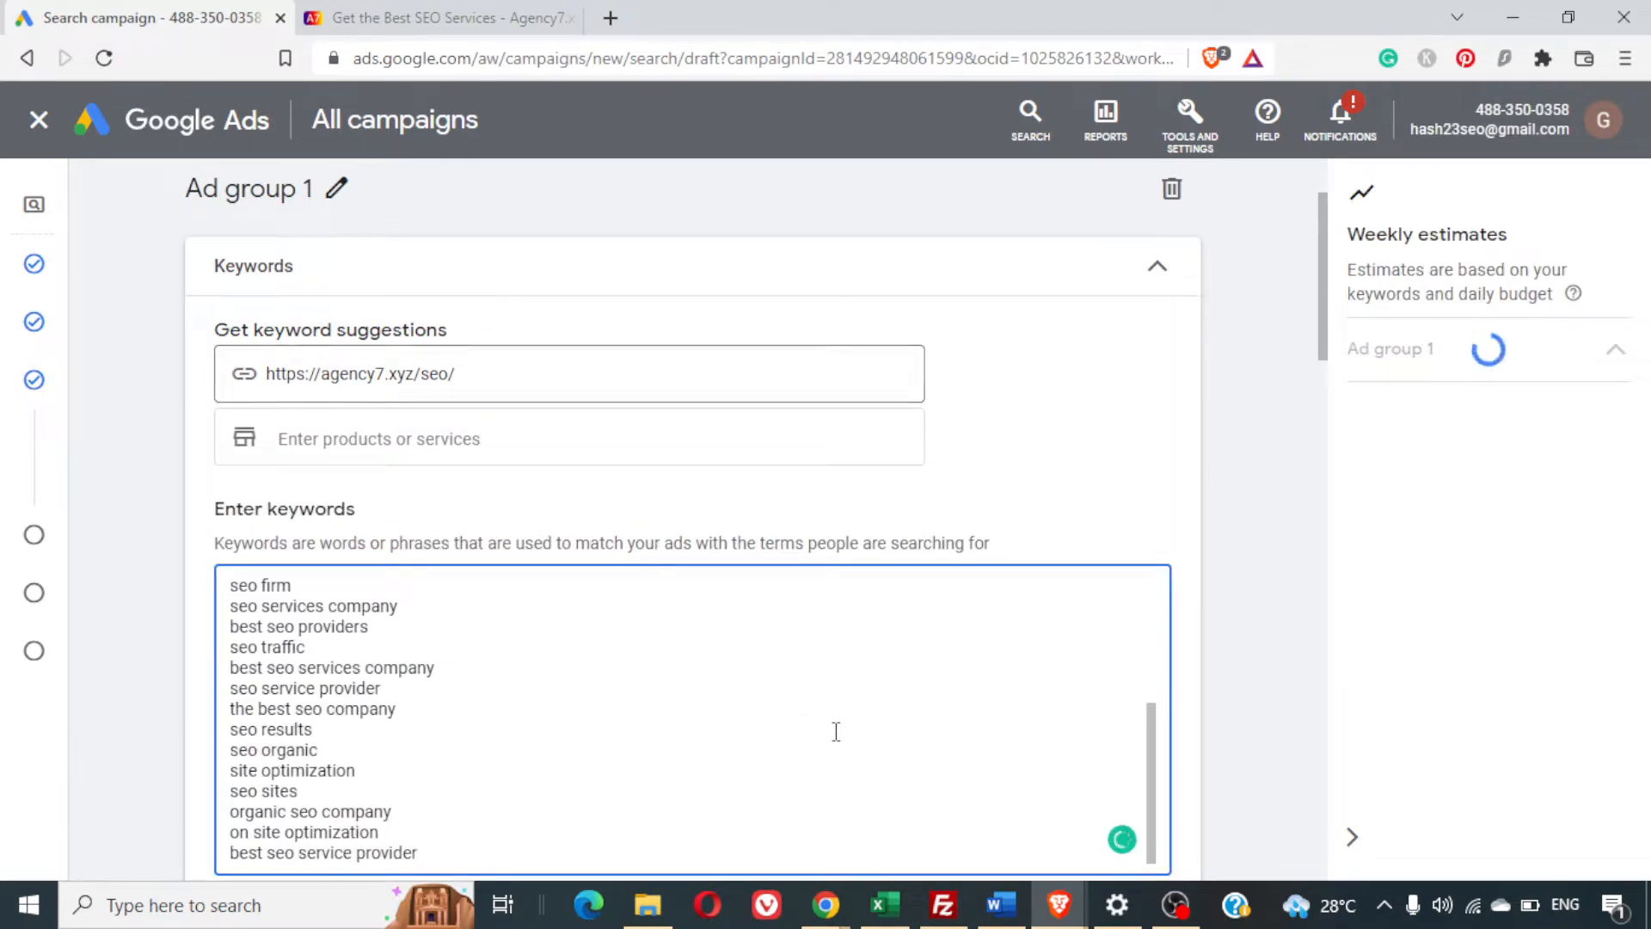
Compare the suggested keywords with the content of the agency7.xyz/seo landing page
{"action": "scroll", "coordinate": [836, 731], "scroll_direction": "down", "scroll_amount": 3}
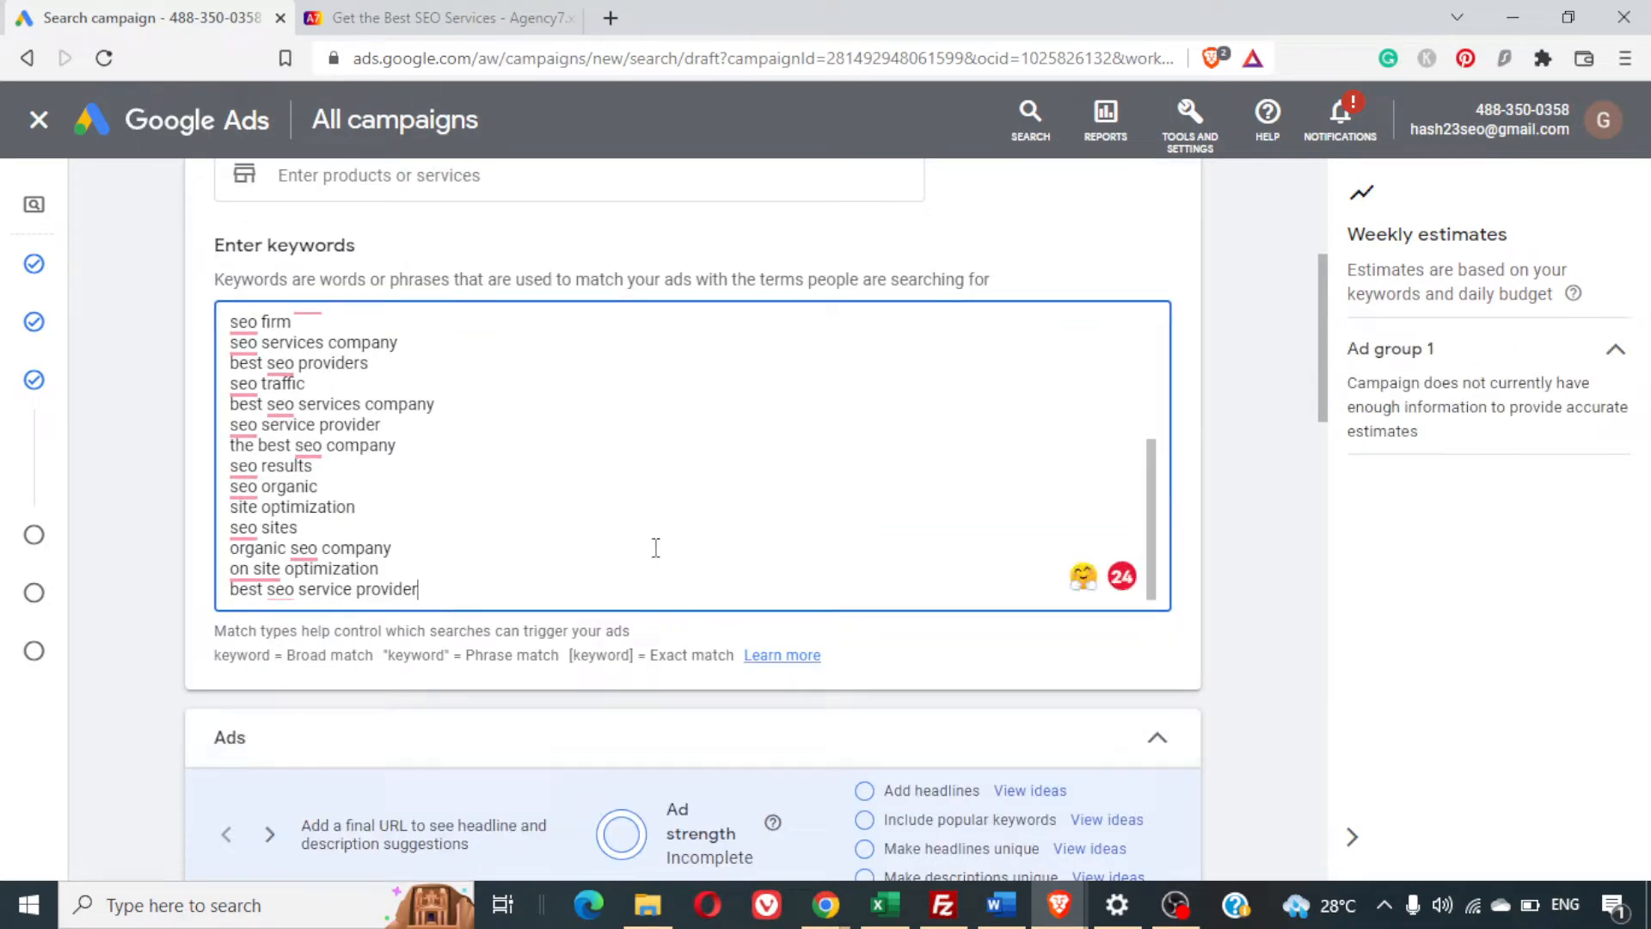
{"action": "scroll", "coordinate": [628, 440], "scroll_direction": "down", "scroll_amount": 20}
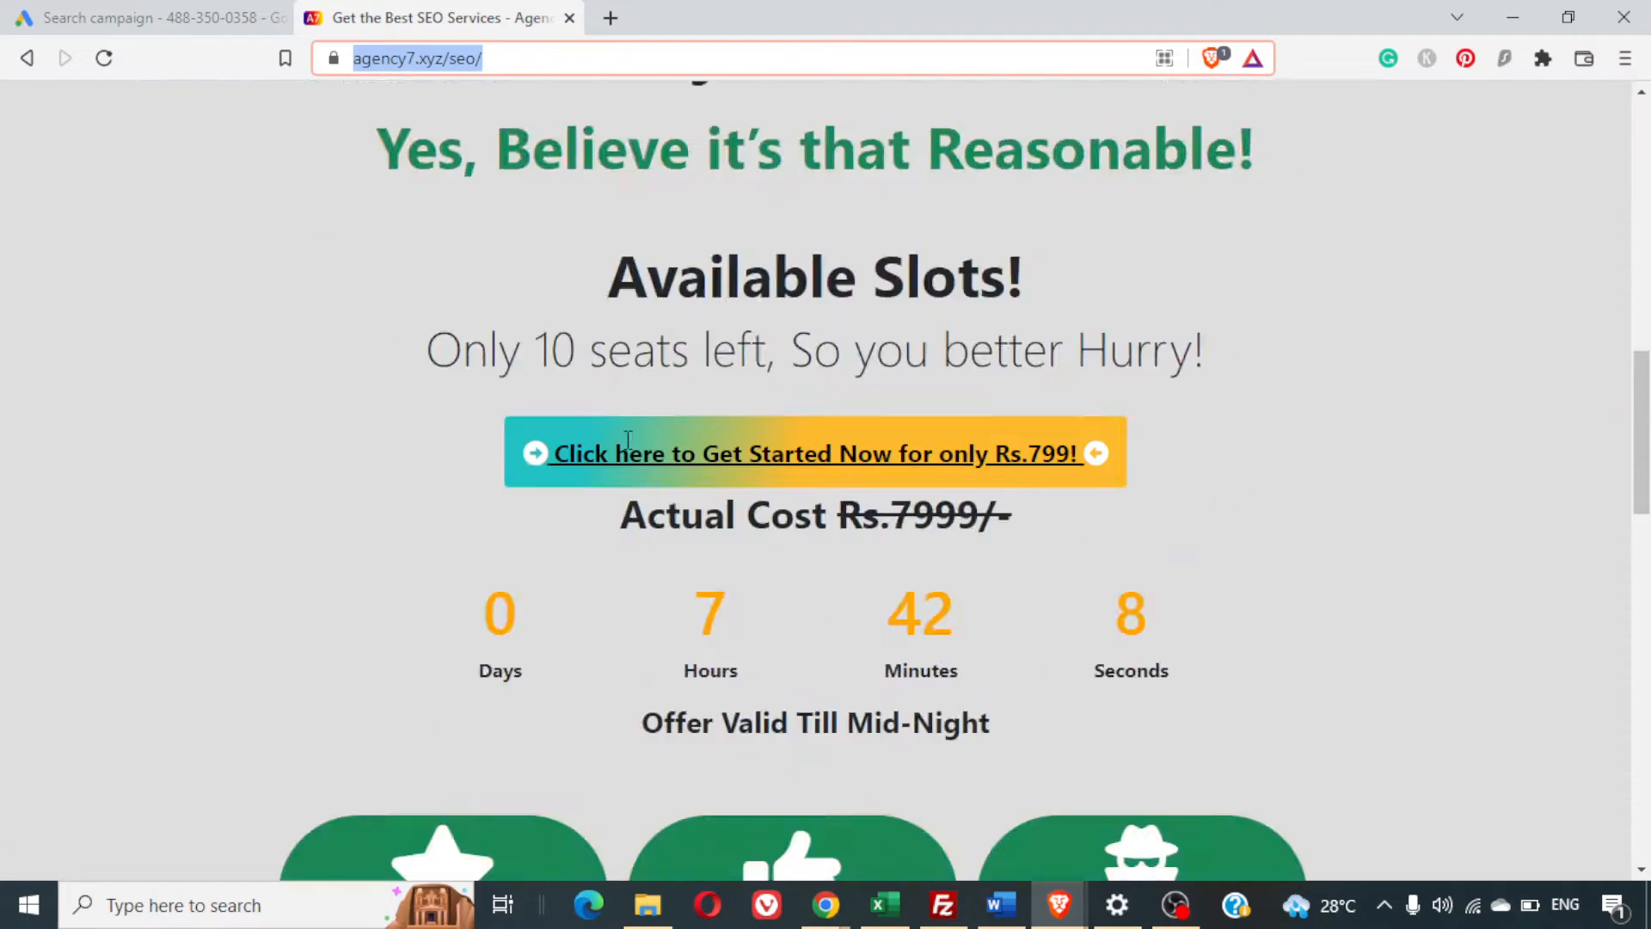
{"action": "scroll", "coordinate": [627, 441], "scroll_direction": "up", "scroll_amount": 20}
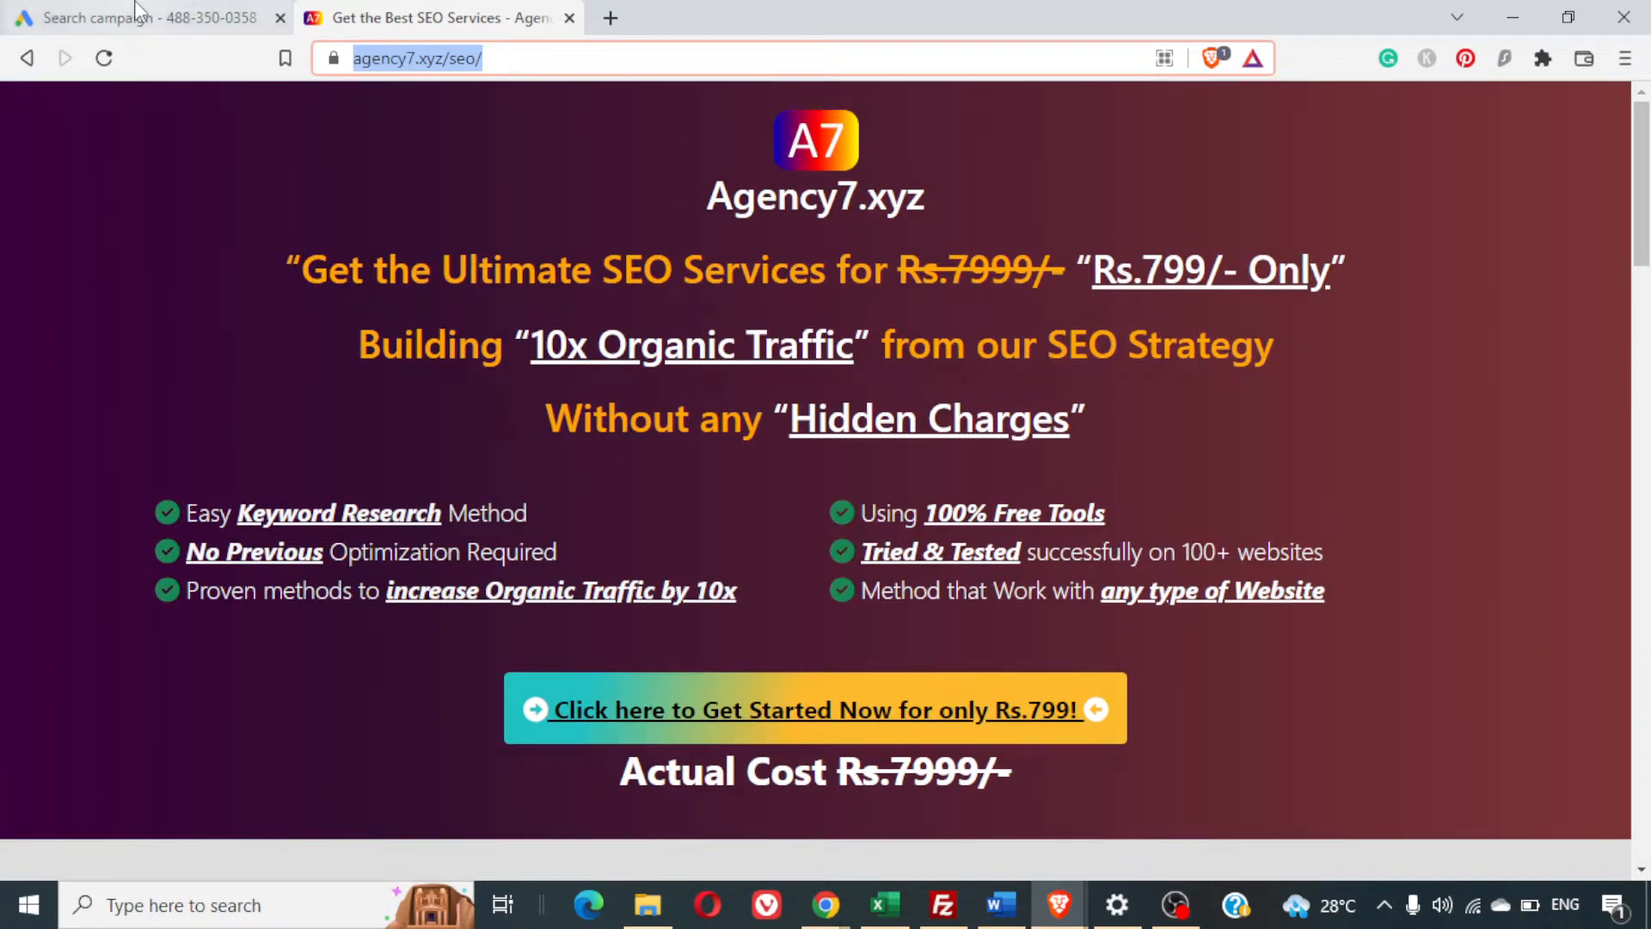
{"action": "left_click", "coordinate": [164, 17]}
{"action": "left_click", "coordinate": [453, 10]}
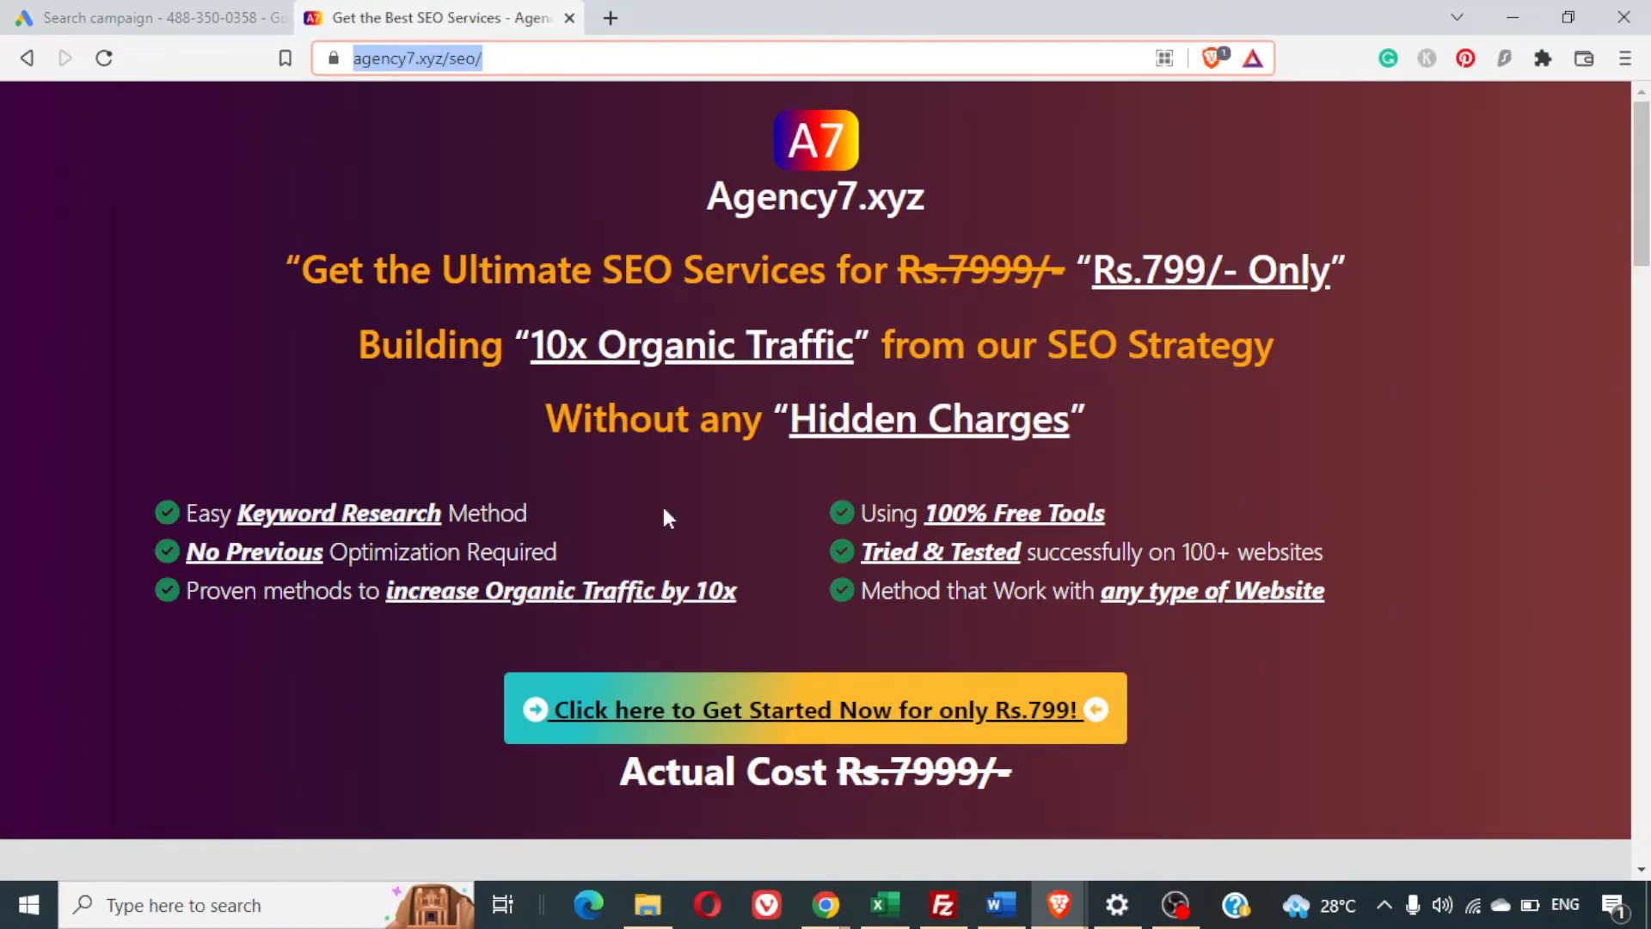
{"action": "left_click", "coordinate": [164, 17]}
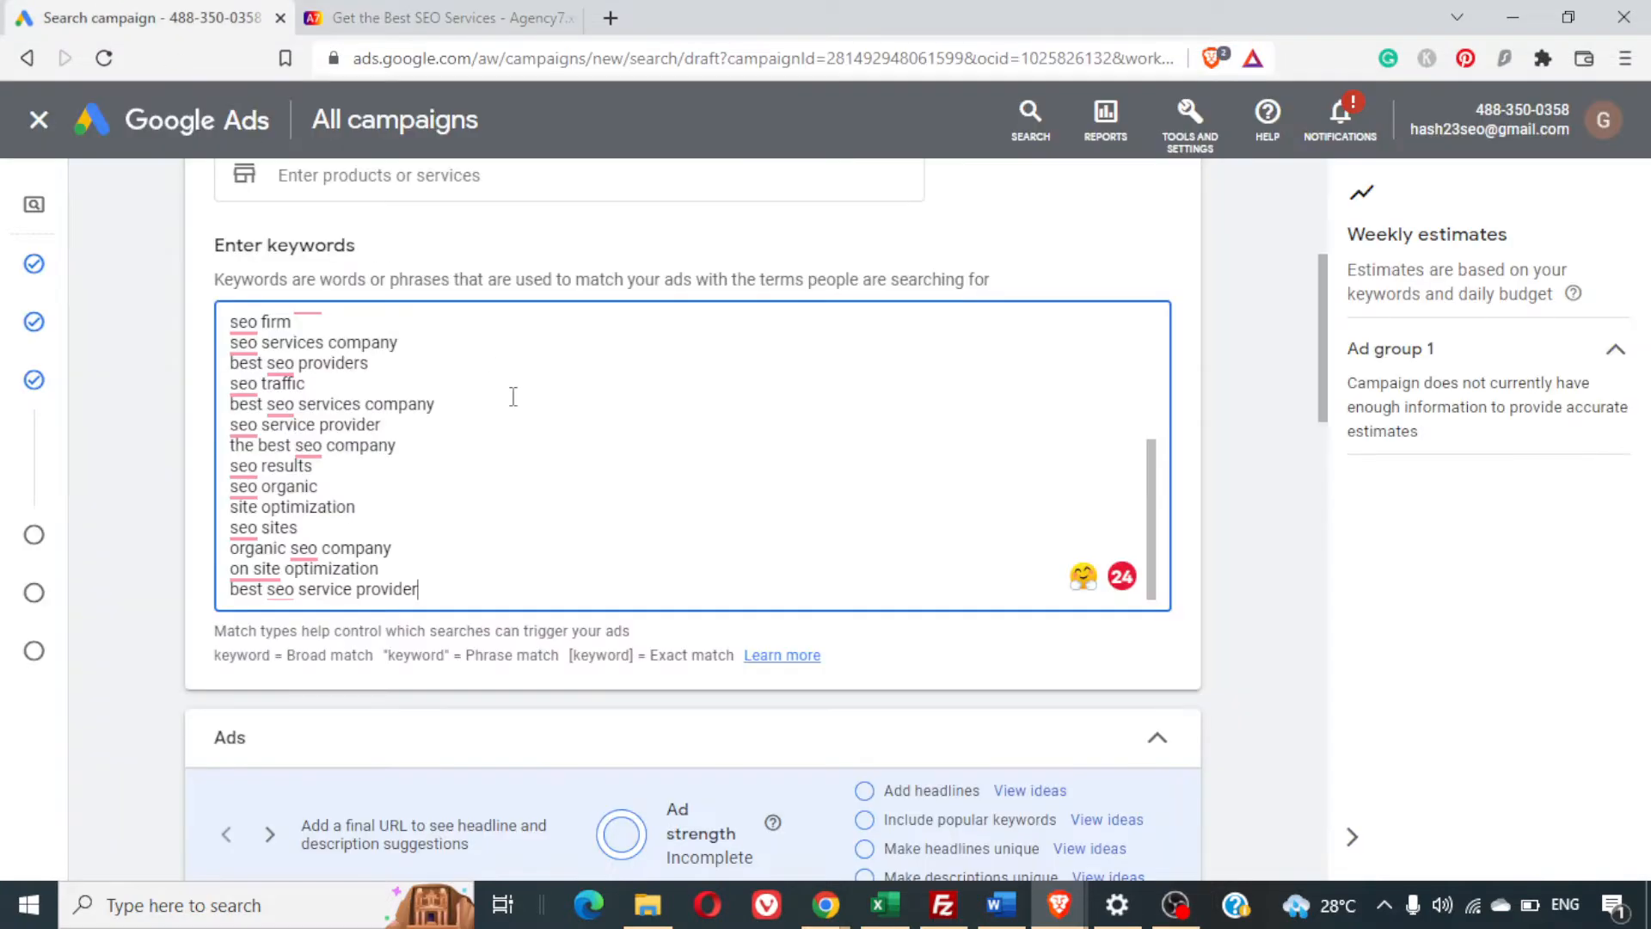
Look through the full suggested keyword list and examine the broad, phrase and exact match notation below it
{"action": "scroll", "coordinate": [513, 396], "scroll_direction": "up", "scroll_amount": 8}
{"action": "scroll", "coordinate": [513, 407], "scroll_direction": "down", "scroll_amount": 3}
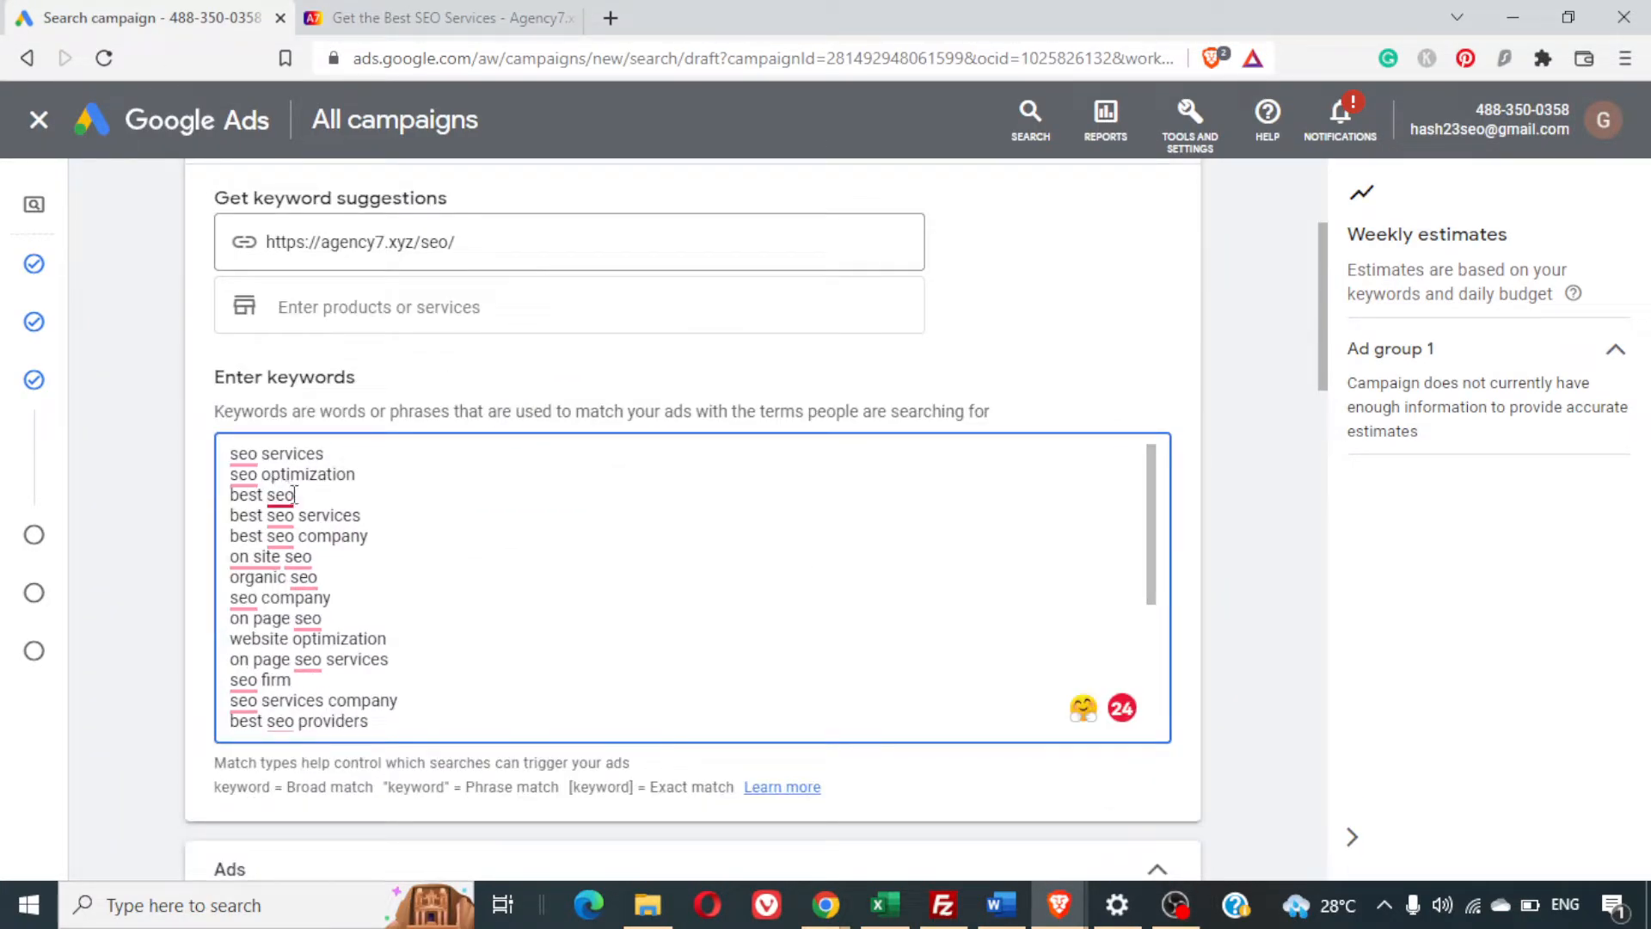
{"action": "left_click", "coordinate": [776, 562]}
{"action": "scroll", "coordinate": [776, 562], "scroll_direction": "down", "scroll_amount": 2}
{"action": "scroll", "coordinate": [775, 562], "scroll_direction": "down", "scroll_amount": 2}
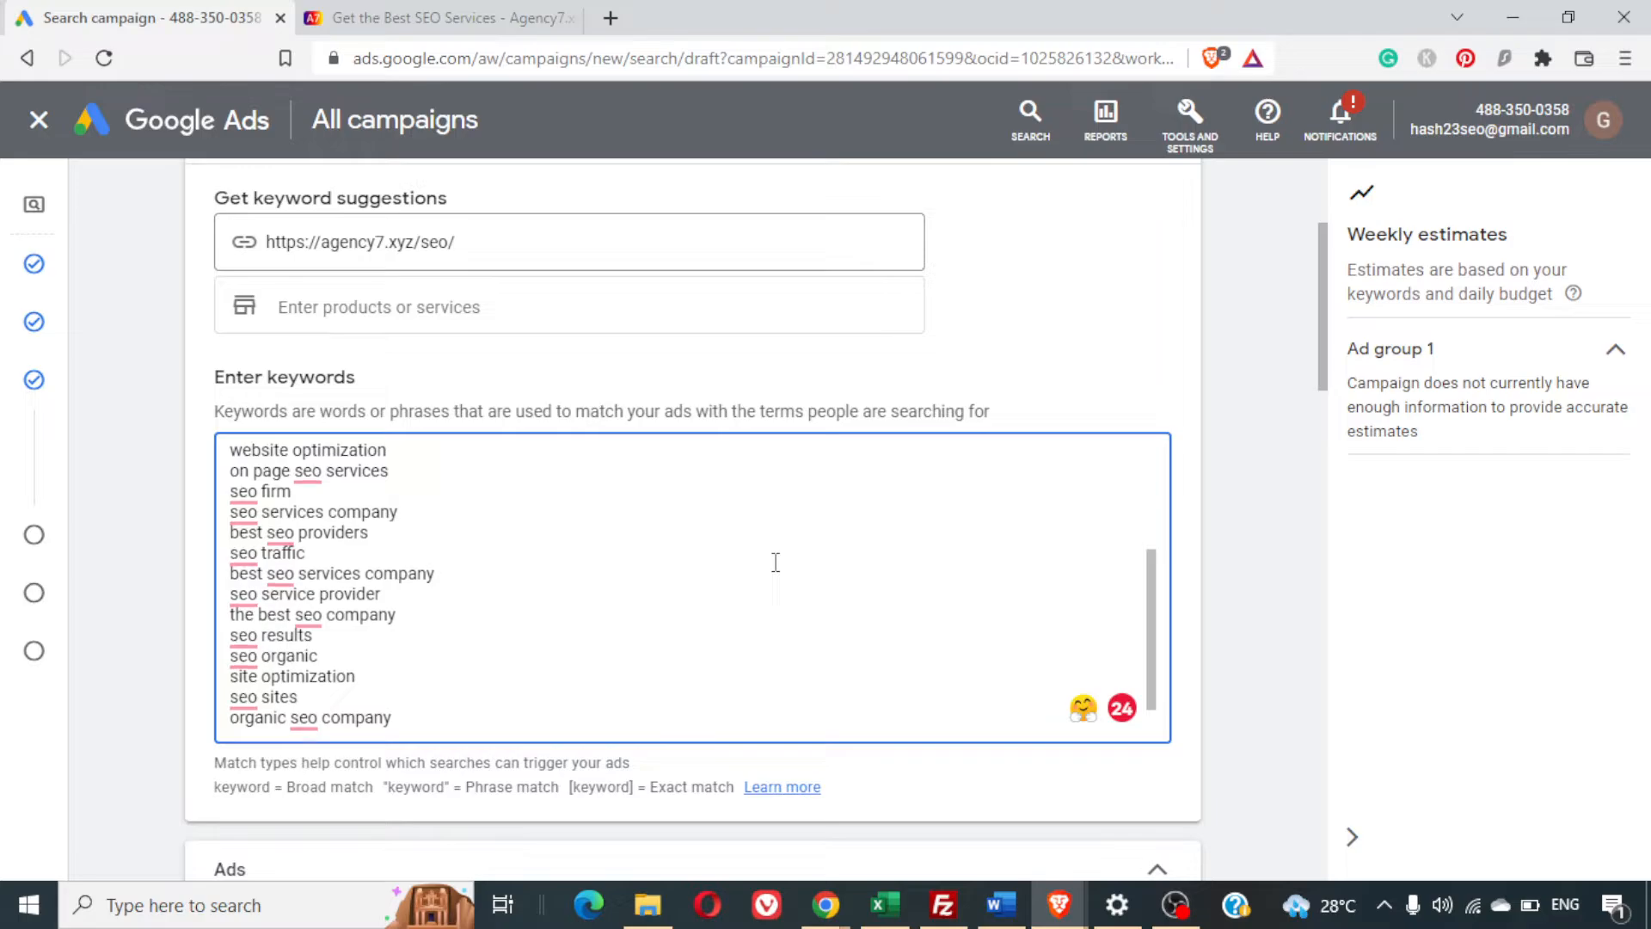
{"action": "scroll", "coordinate": [776, 562], "scroll_direction": "down", "scroll_amount": 2}
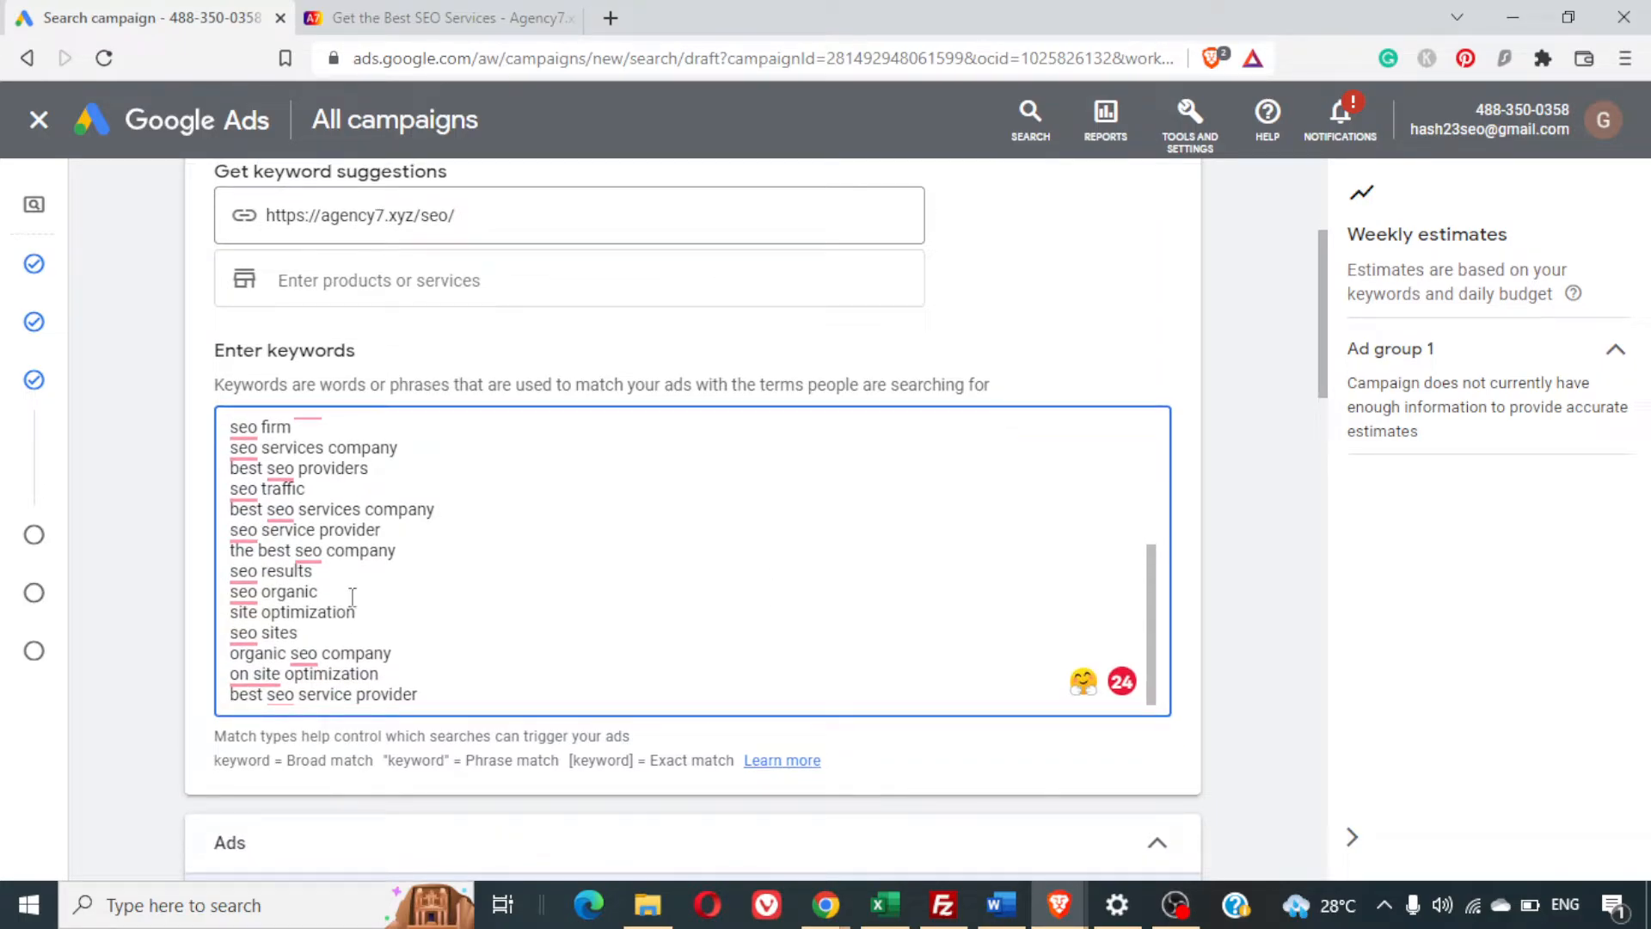
{"action": "triple_click", "coordinate": [552, 451]}
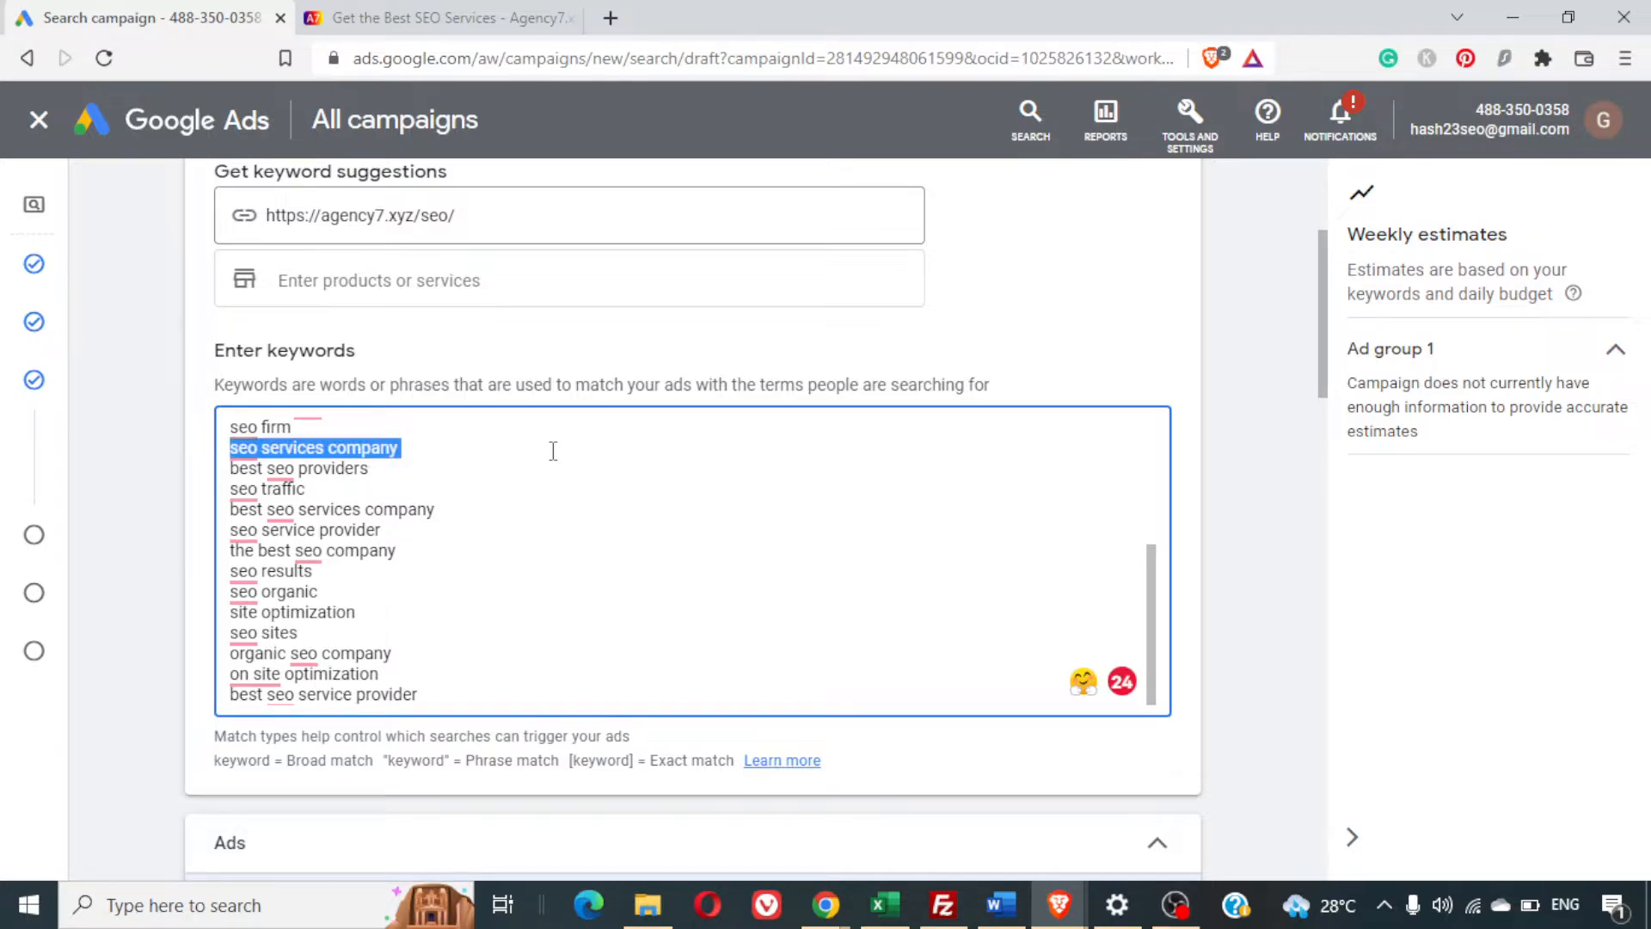
{"action": "scroll", "coordinate": [564, 538], "scroll_direction": "up", "scroll_amount": 4}
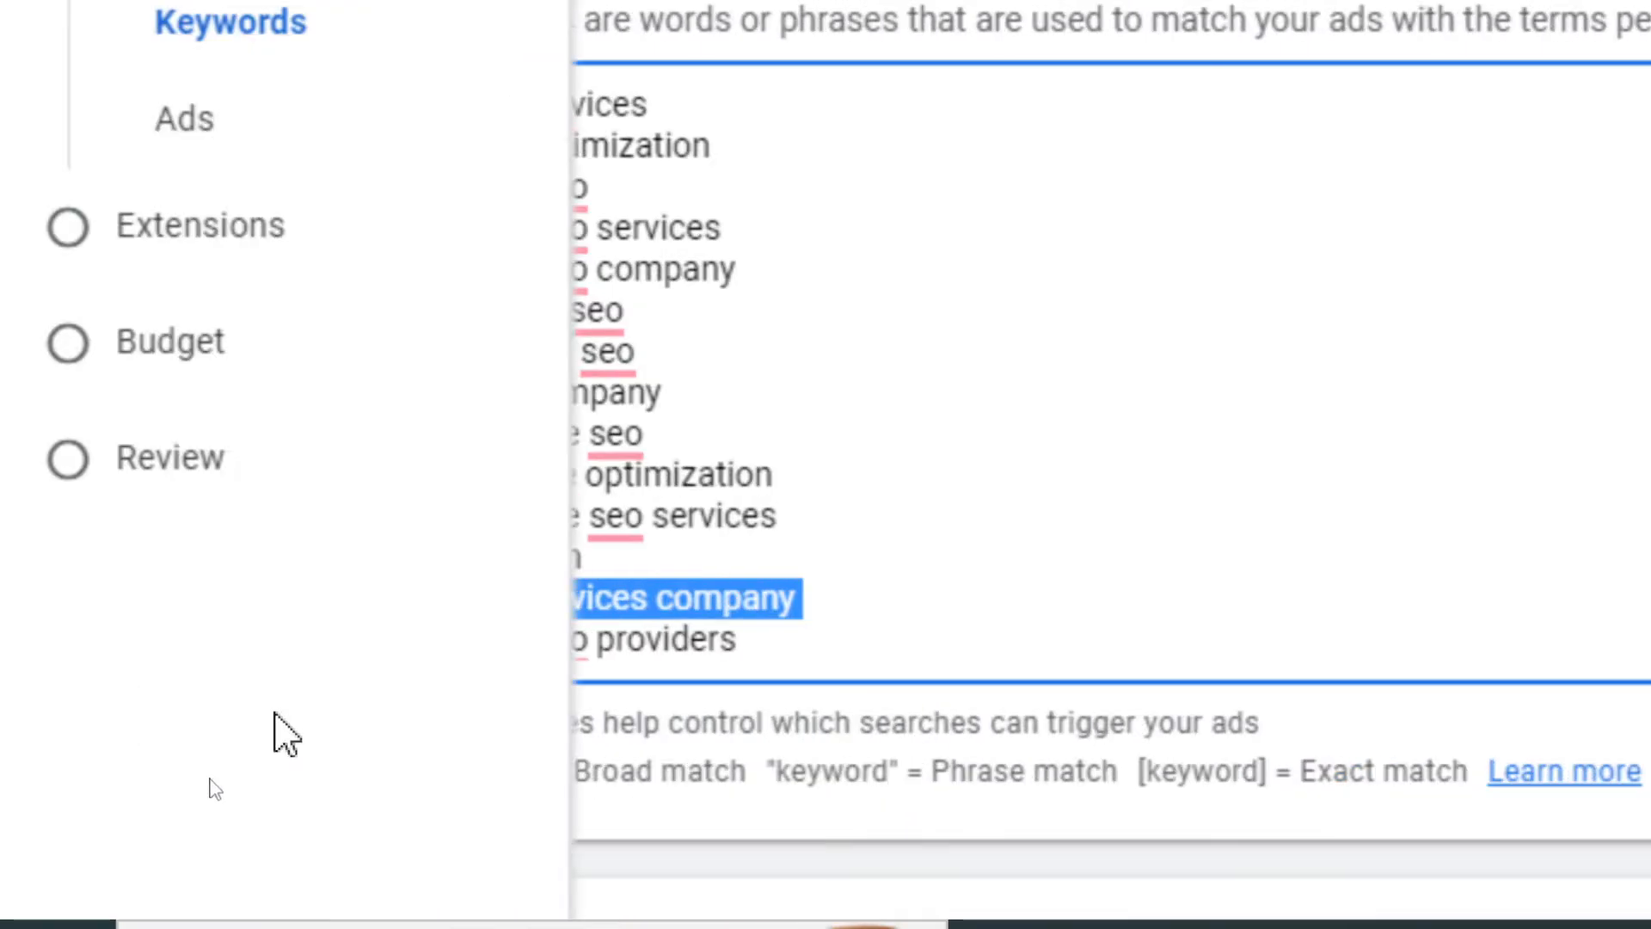
{"action": "left_click", "coordinate": [722, 815]}
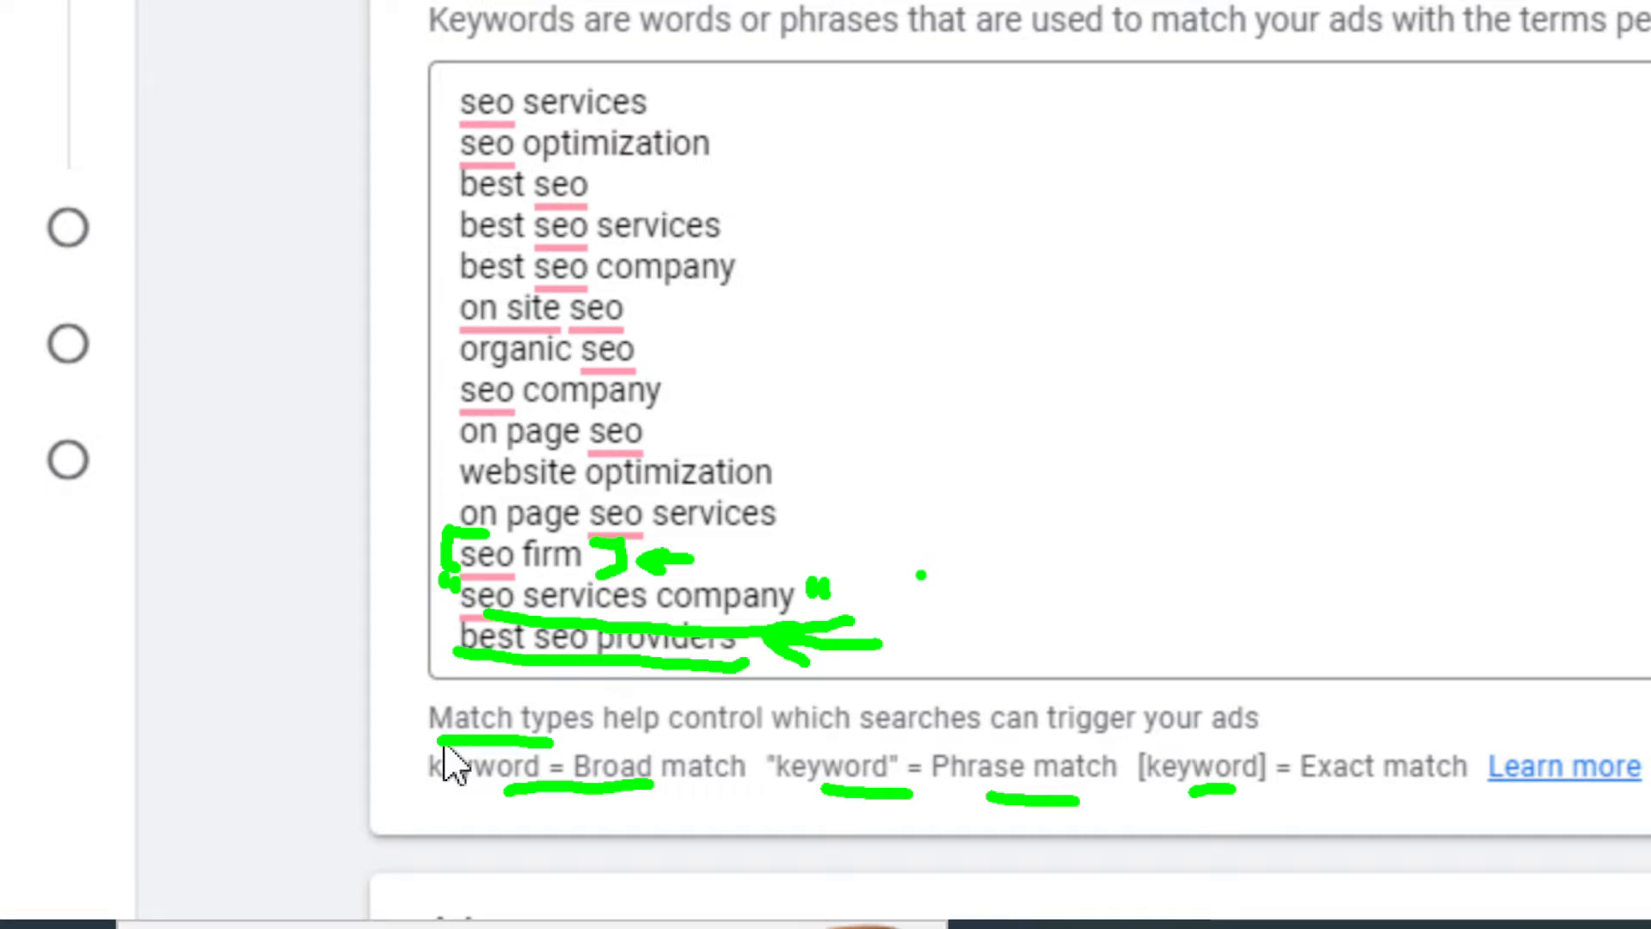
{"action": "mouse_move", "coordinate": [921, 575]}
{"action": "left_mouse_down"}
{"action": "mouse_move", "coordinate": [828, 585]}
{"action": "mouse_move", "coordinate": [852, 572]}
{"action": "mouse_move", "coordinate": [874, 593]}
{"action": "left_mouse_up"}
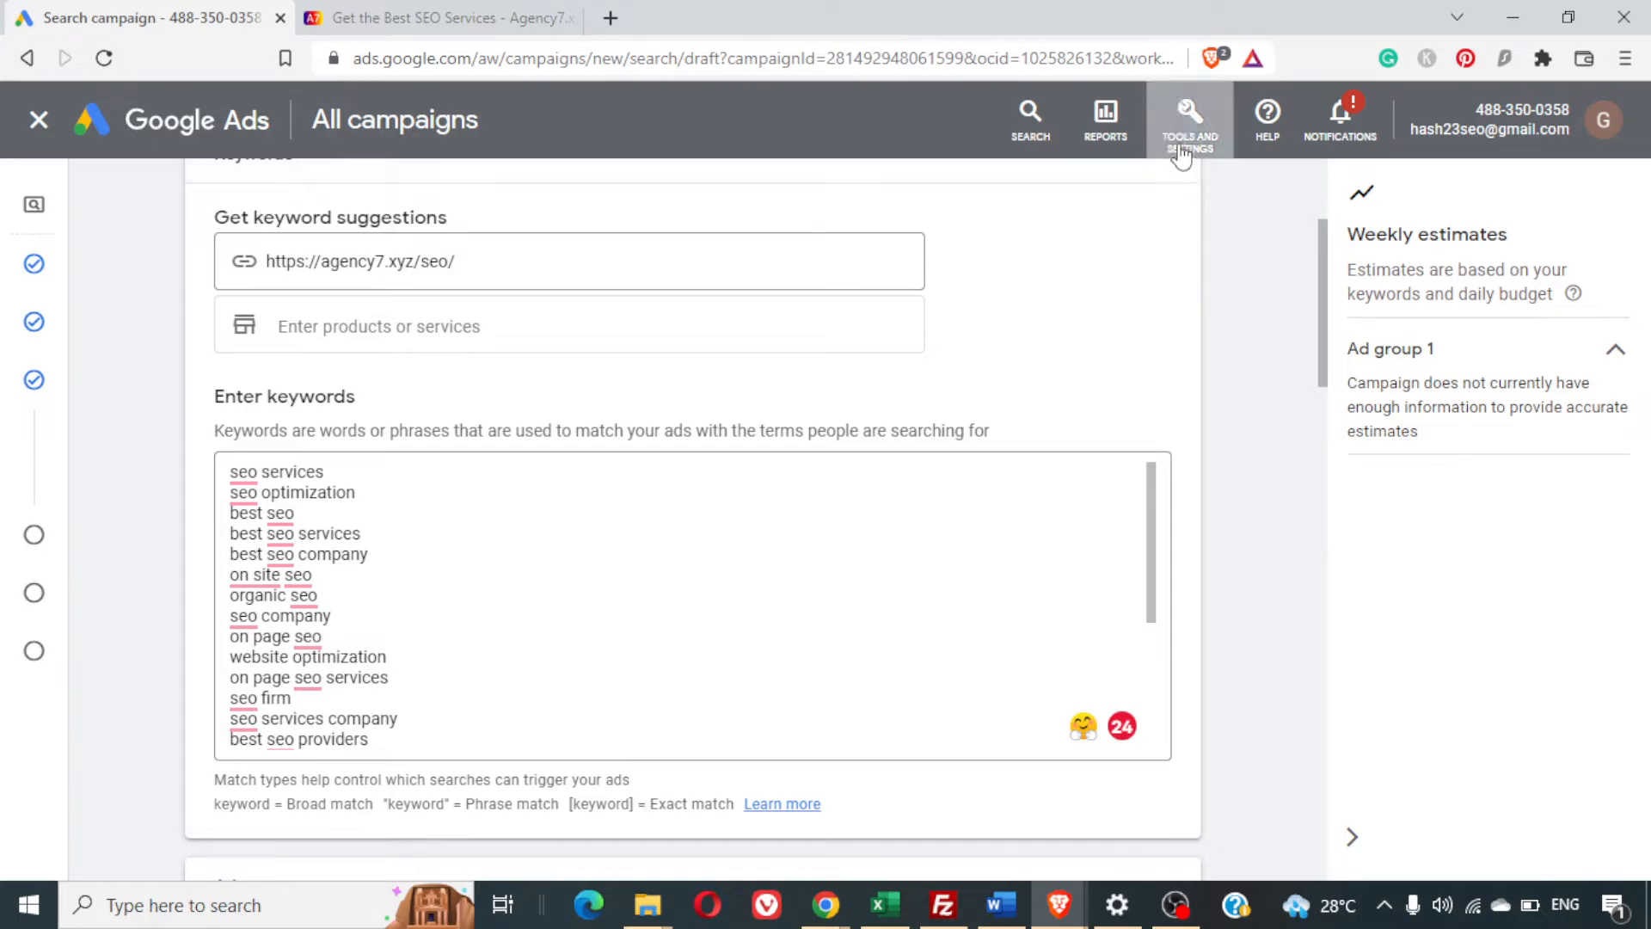
Try to open Keyword Planner separately from the campaign draft
{"action": "left_click", "coordinate": [1185, 152]}
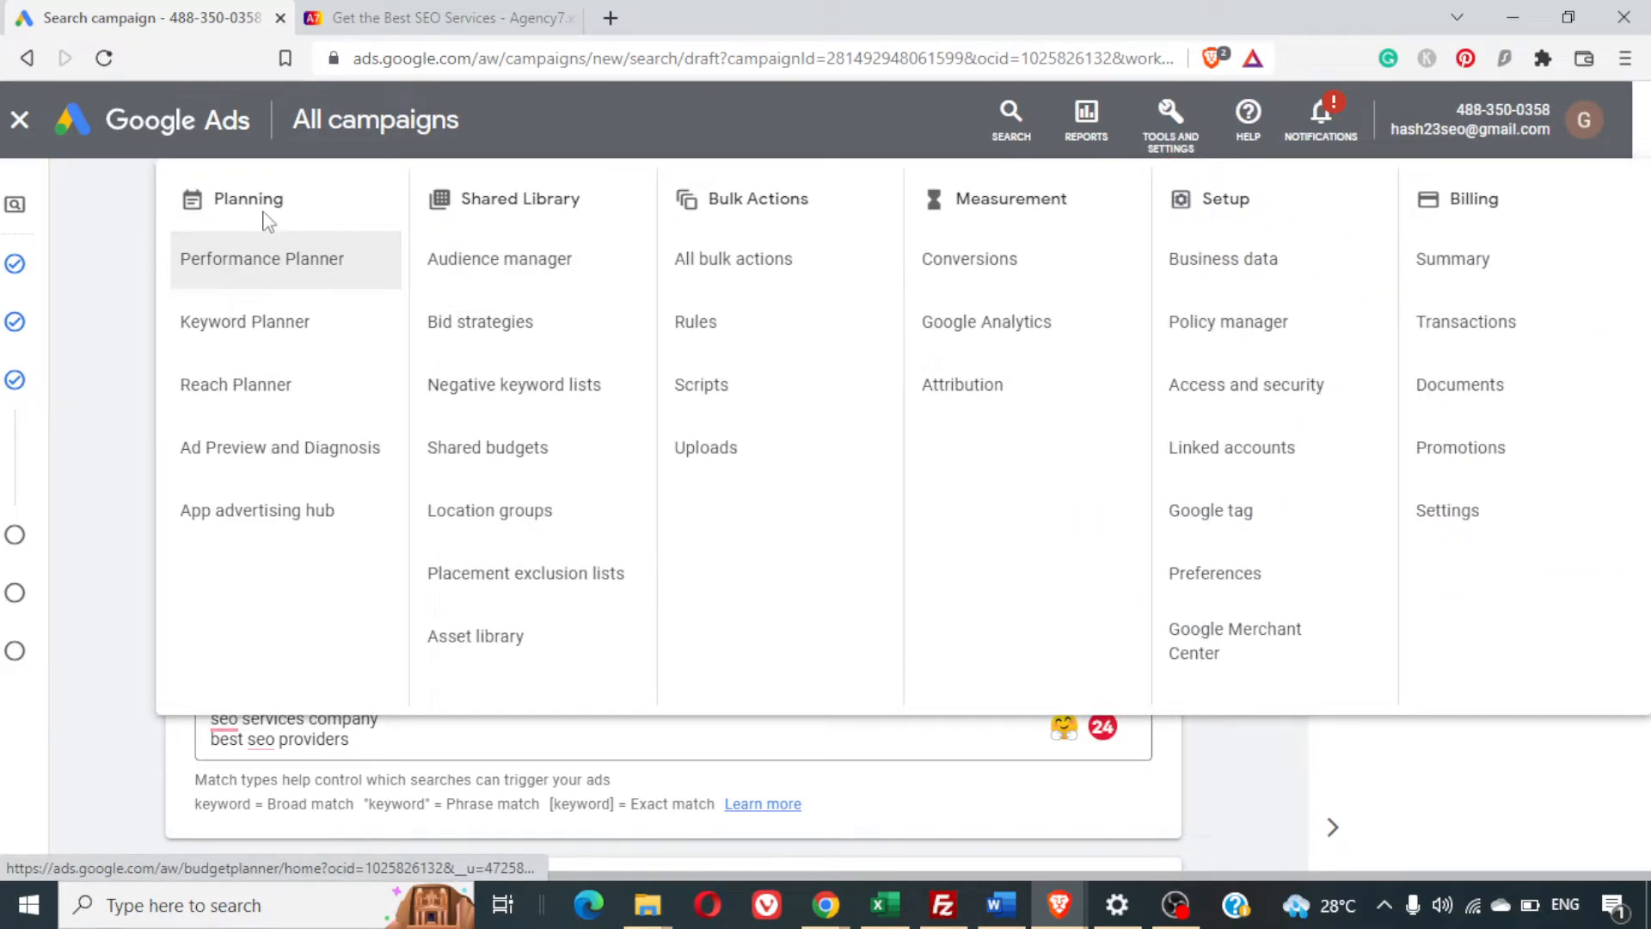
{"action": "mouse_move", "coordinate": [262, 214]}
{"action": "left_mouse_down"}
{"action": "mouse_move", "coordinate": [255, 308]}
{"action": "mouse_move", "coordinate": [243, 295]}
{"action": "mouse_move", "coordinate": [277, 290]}
{"action": "left_mouse_up"}
{"action": "key", "text": "Escape"}
{"action": "key", "text": "Escape"}
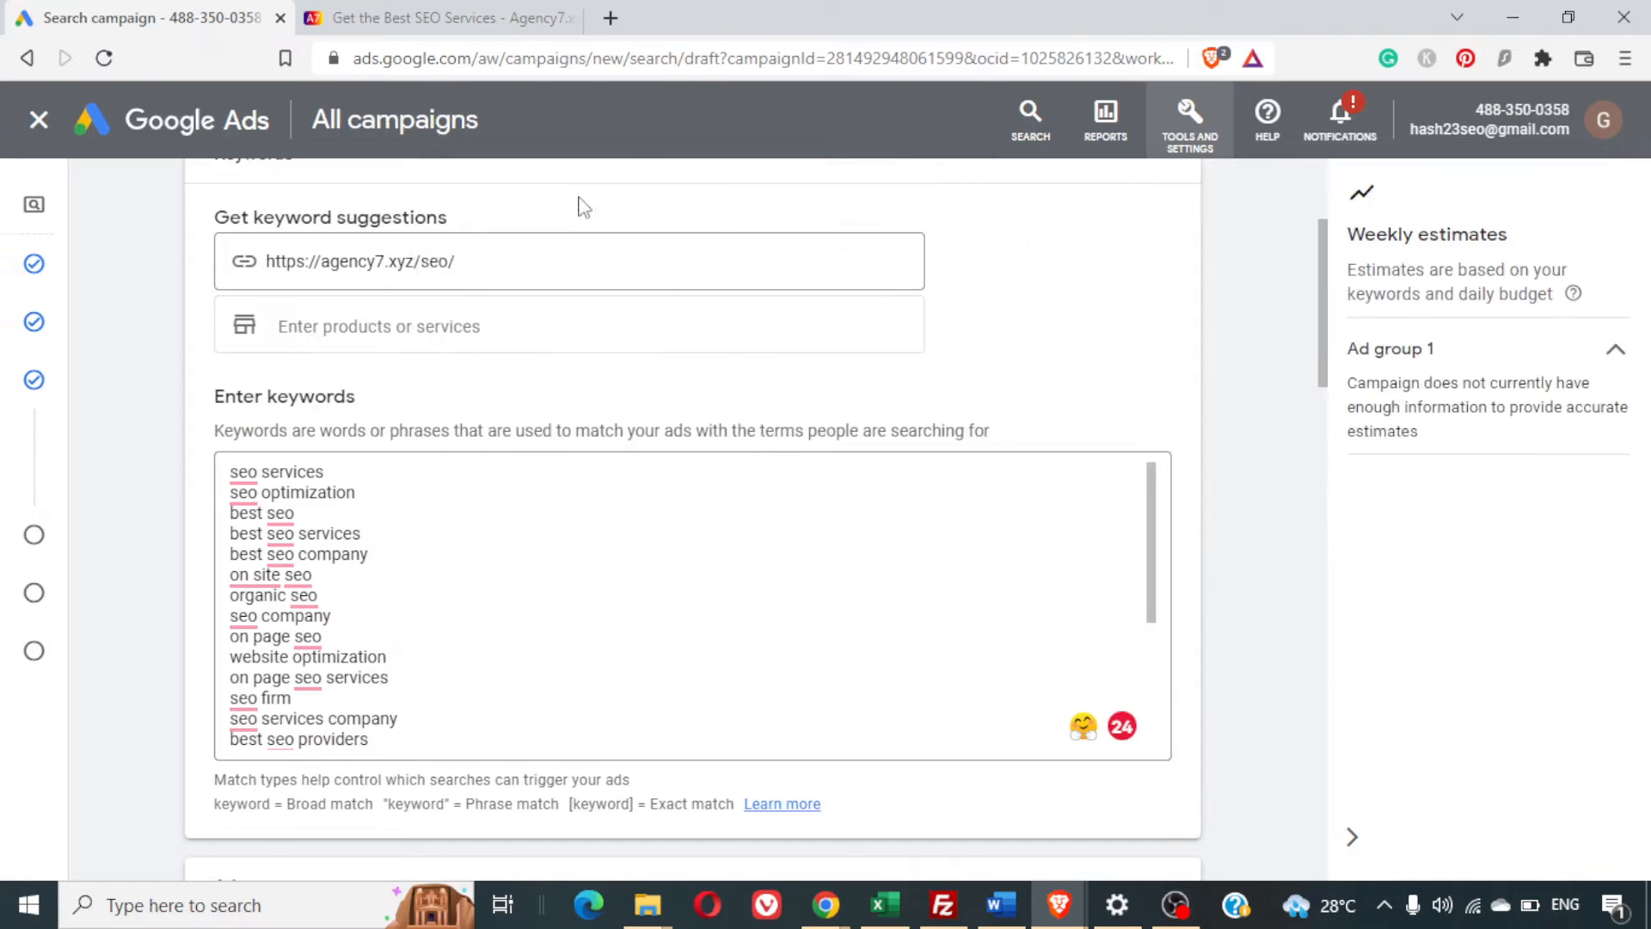
{"action": "left_click", "coordinate": [1197, 107]}
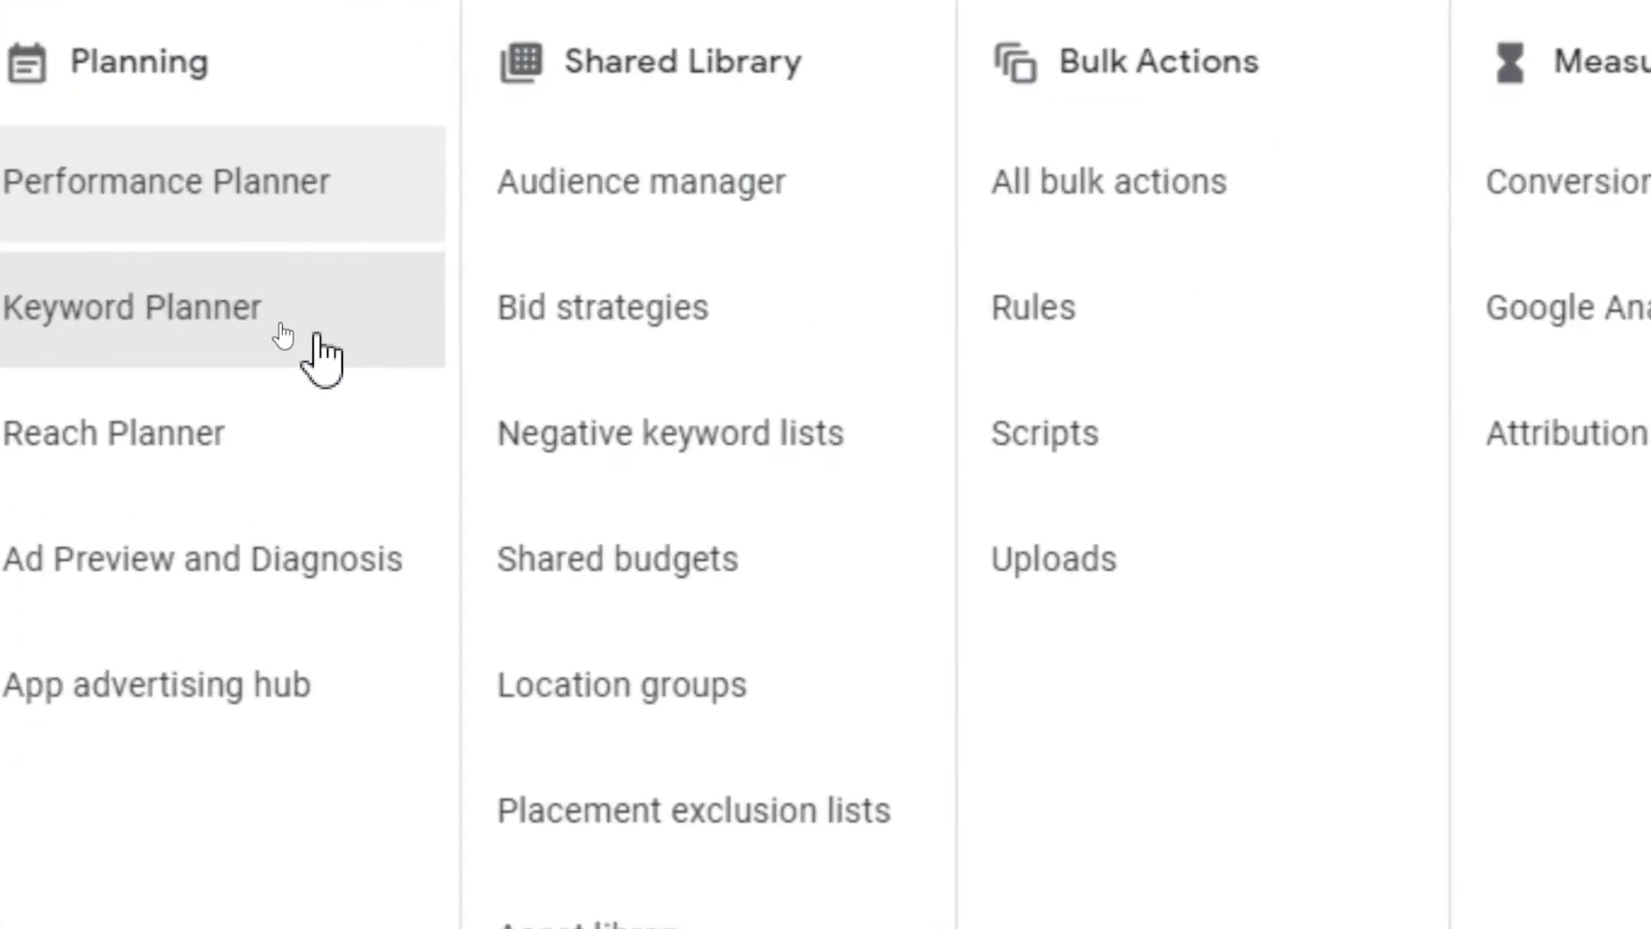
{"action": "left_click", "coordinate": [225, 335]}
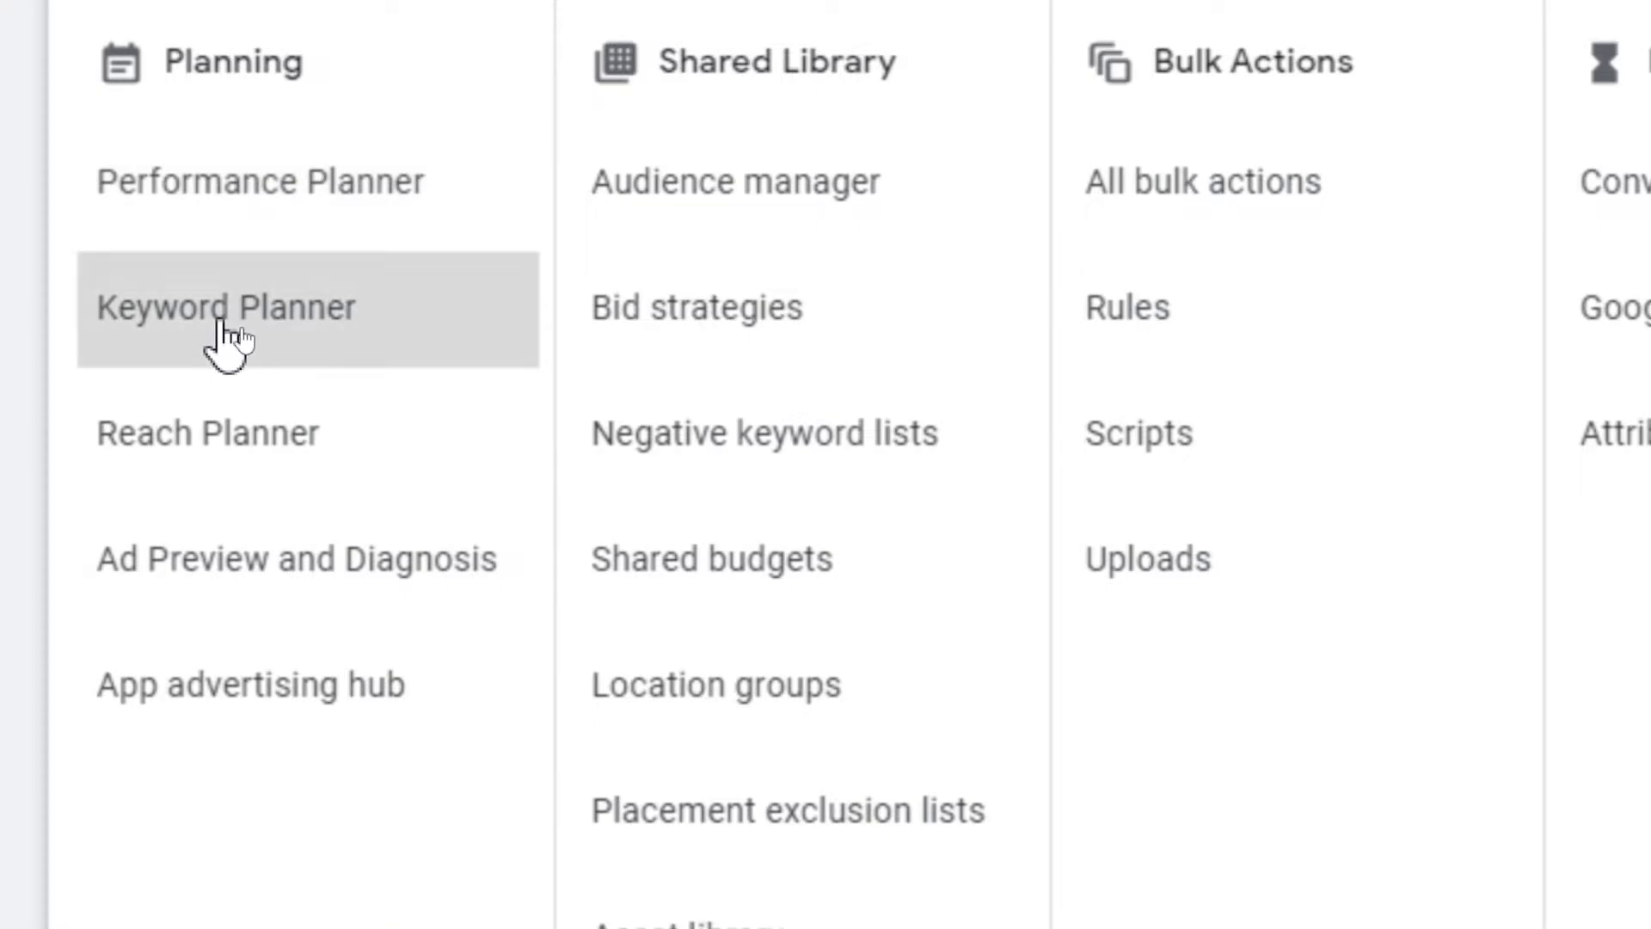
{"action": "right_click", "coordinate": [218, 320]}
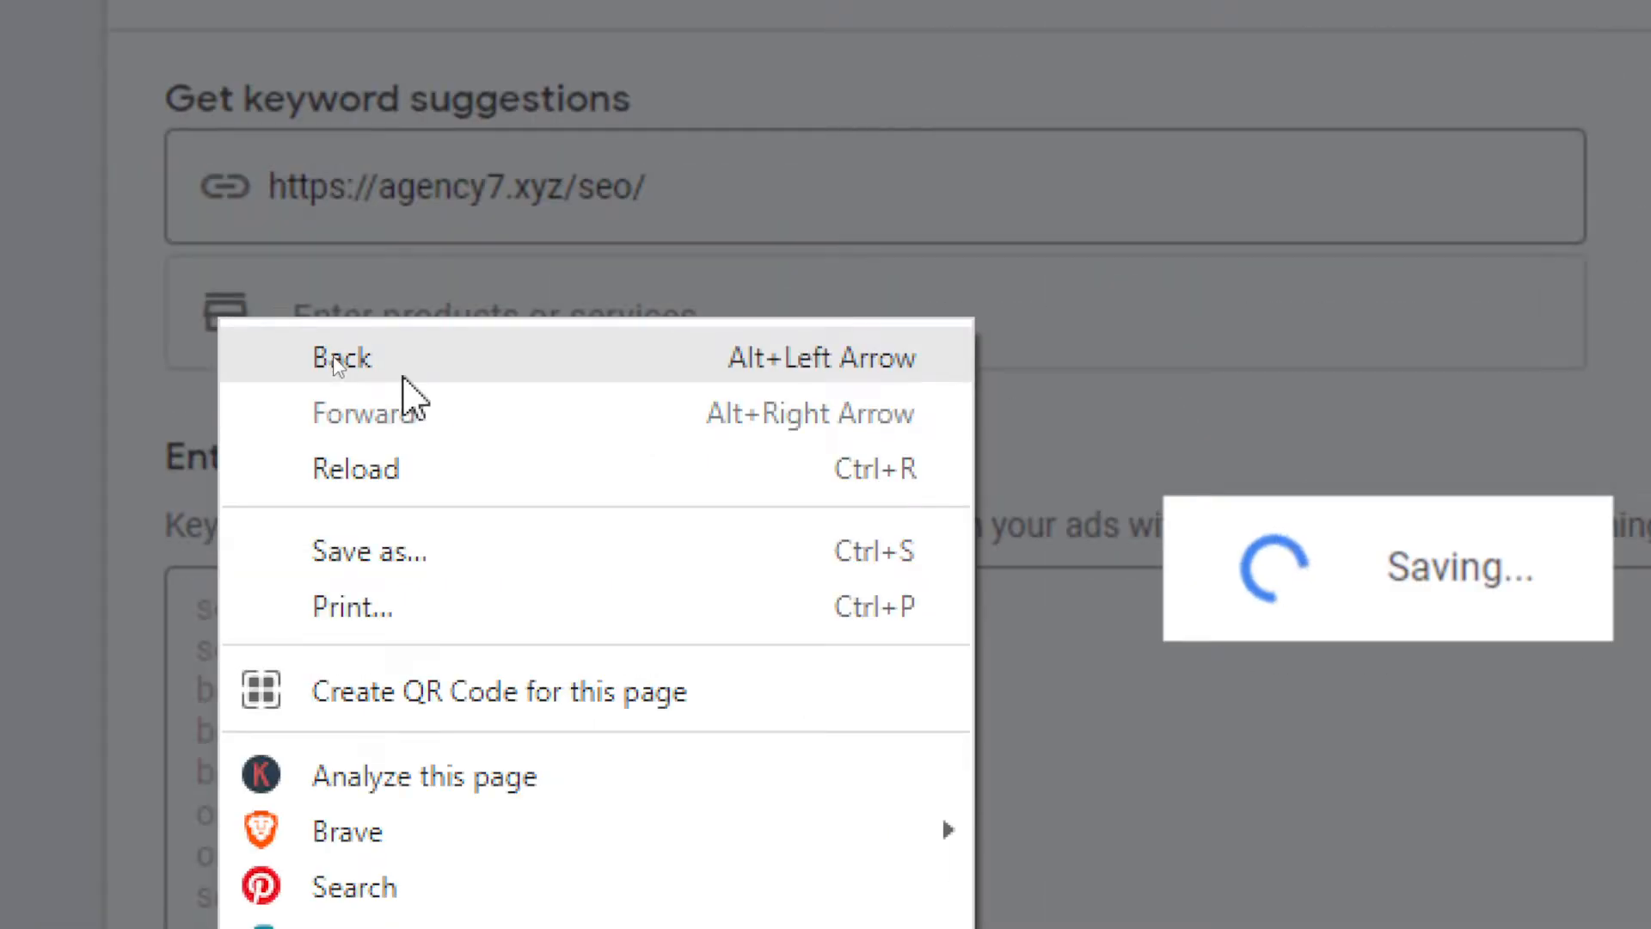
{"action": "left_click", "coordinate": [403, 377]}
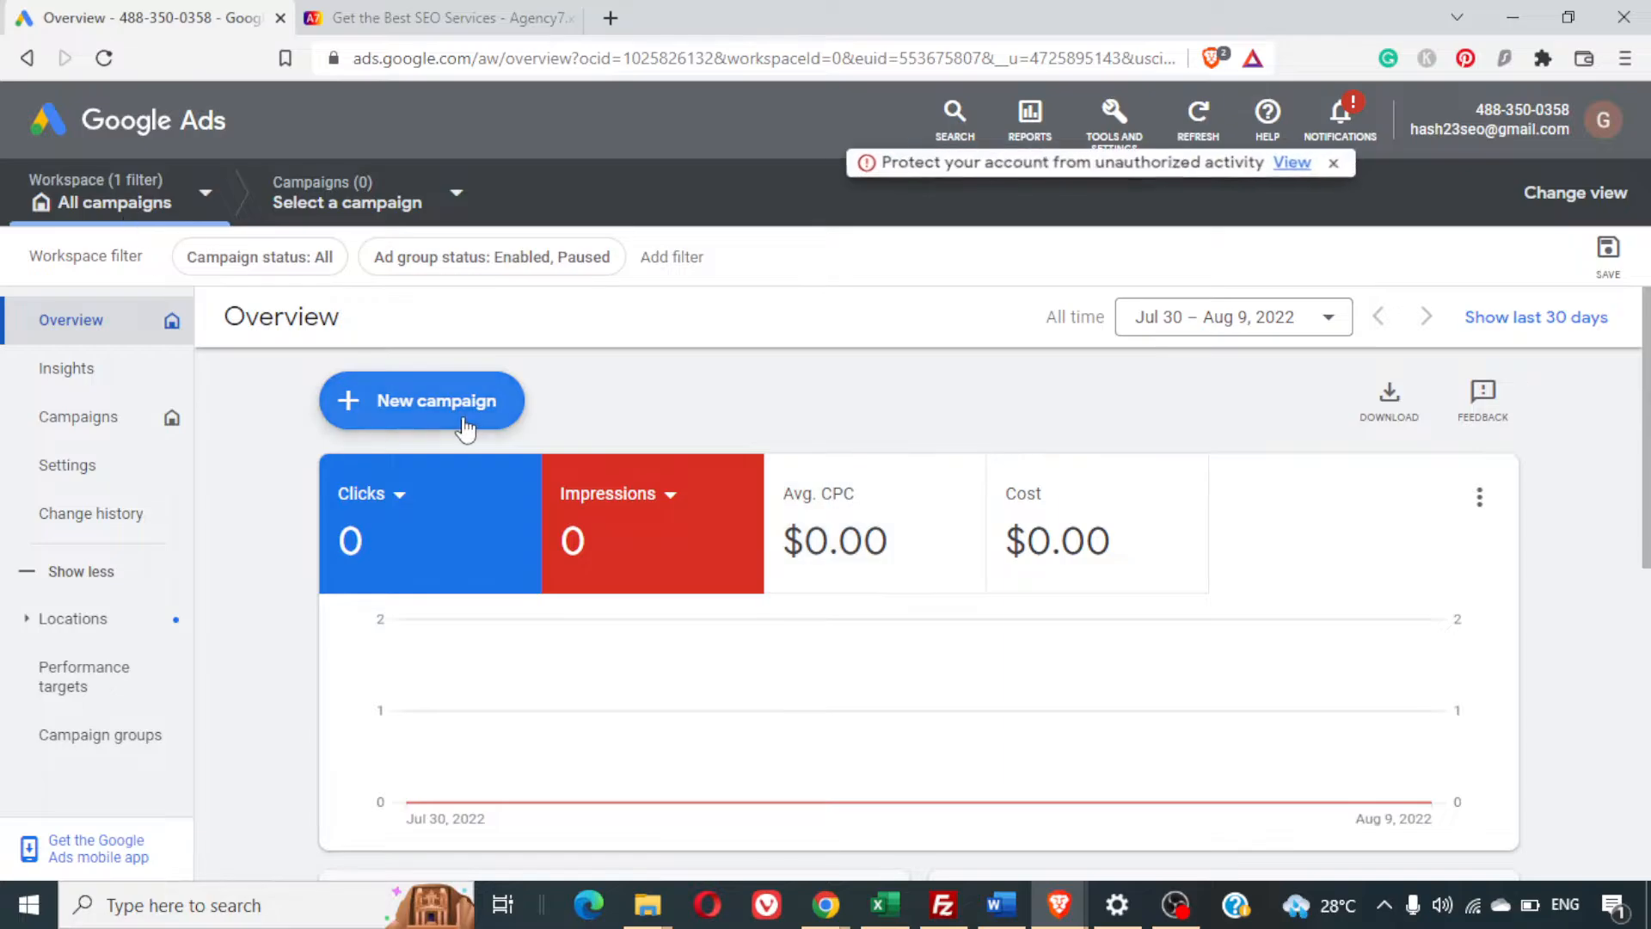
Resume the unfinished campaign draft Search - SEO - USA NY from the account overview
{"action": "left_click", "coordinate": [464, 408]}
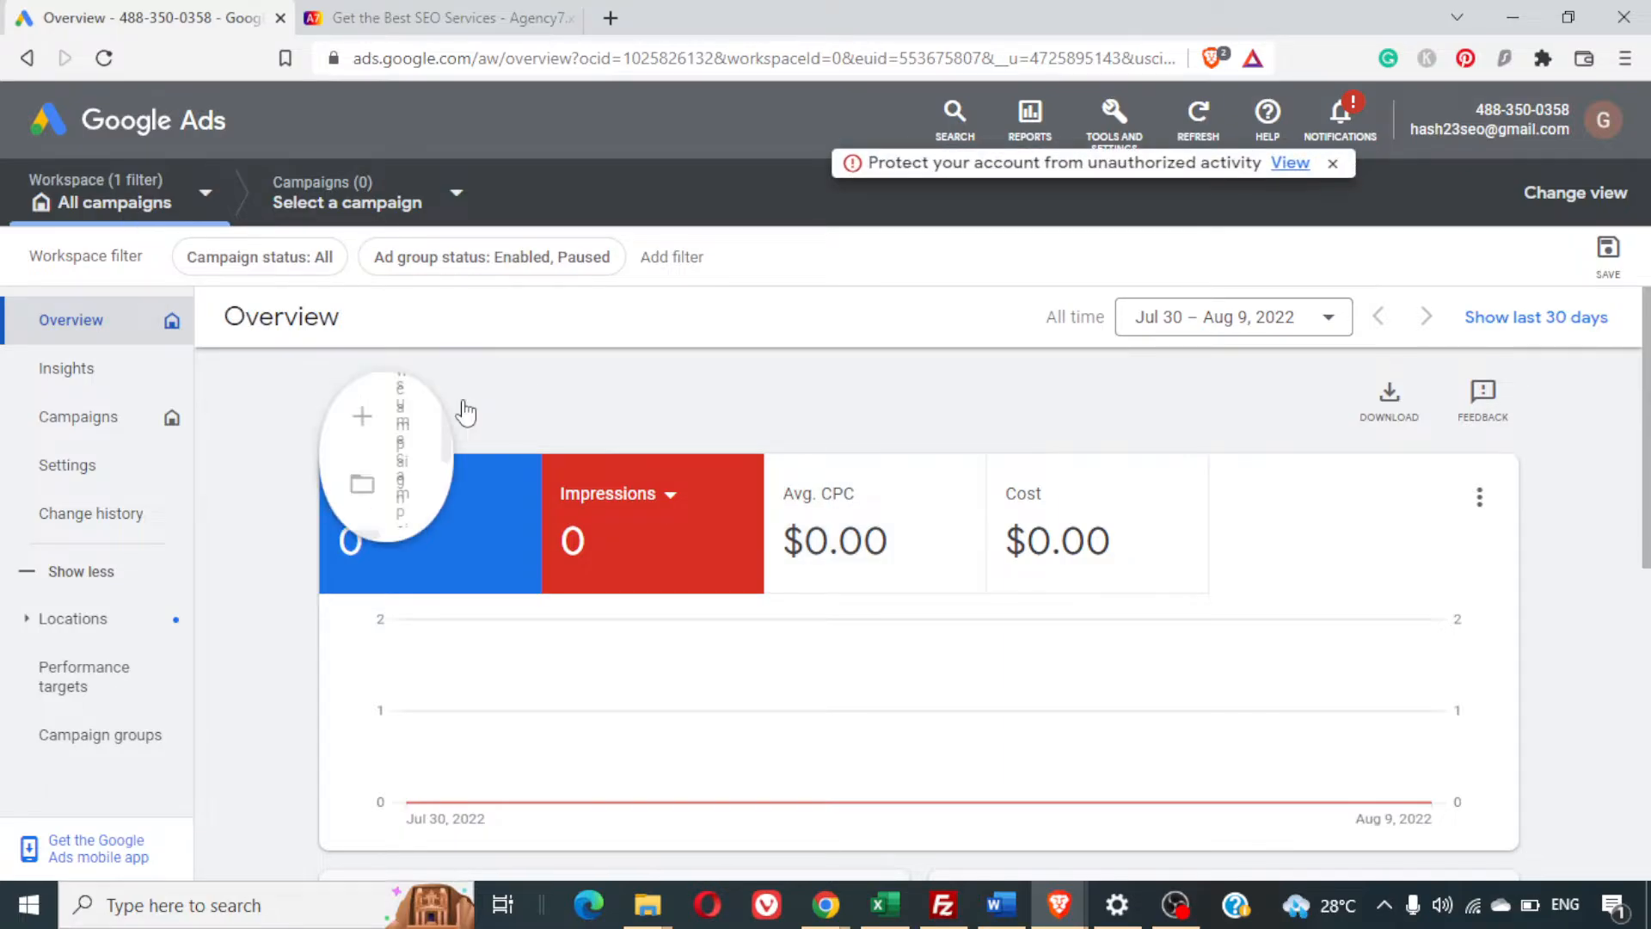
{"action": "left_click", "coordinate": [511, 479]}
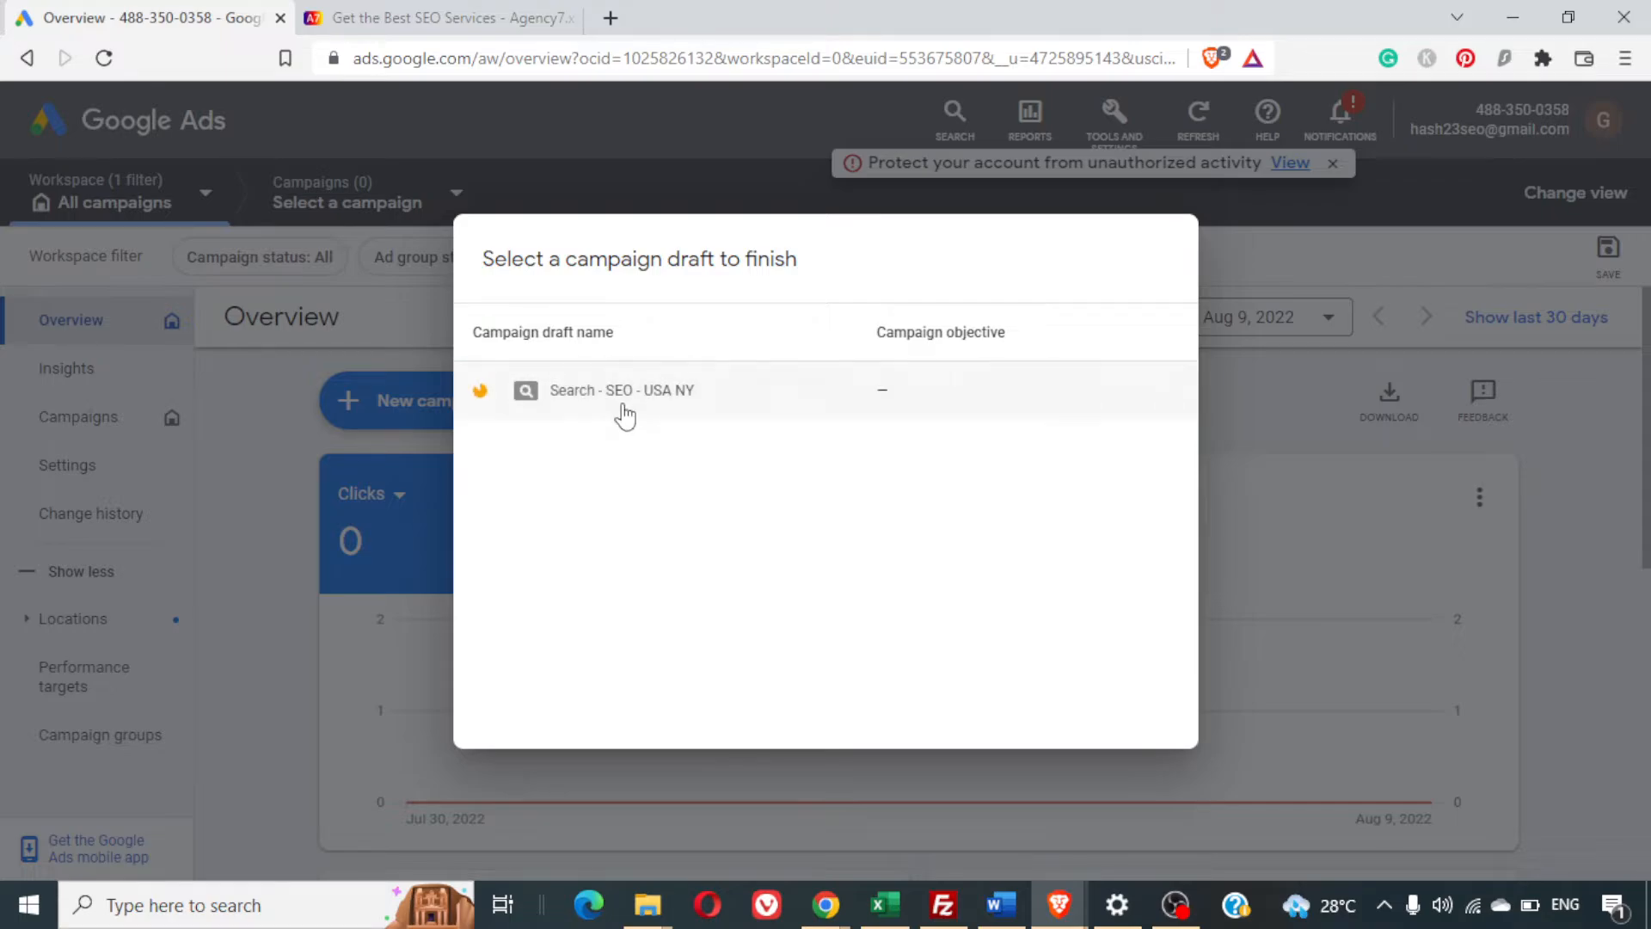
{"action": "left_click", "coordinate": [623, 413]}
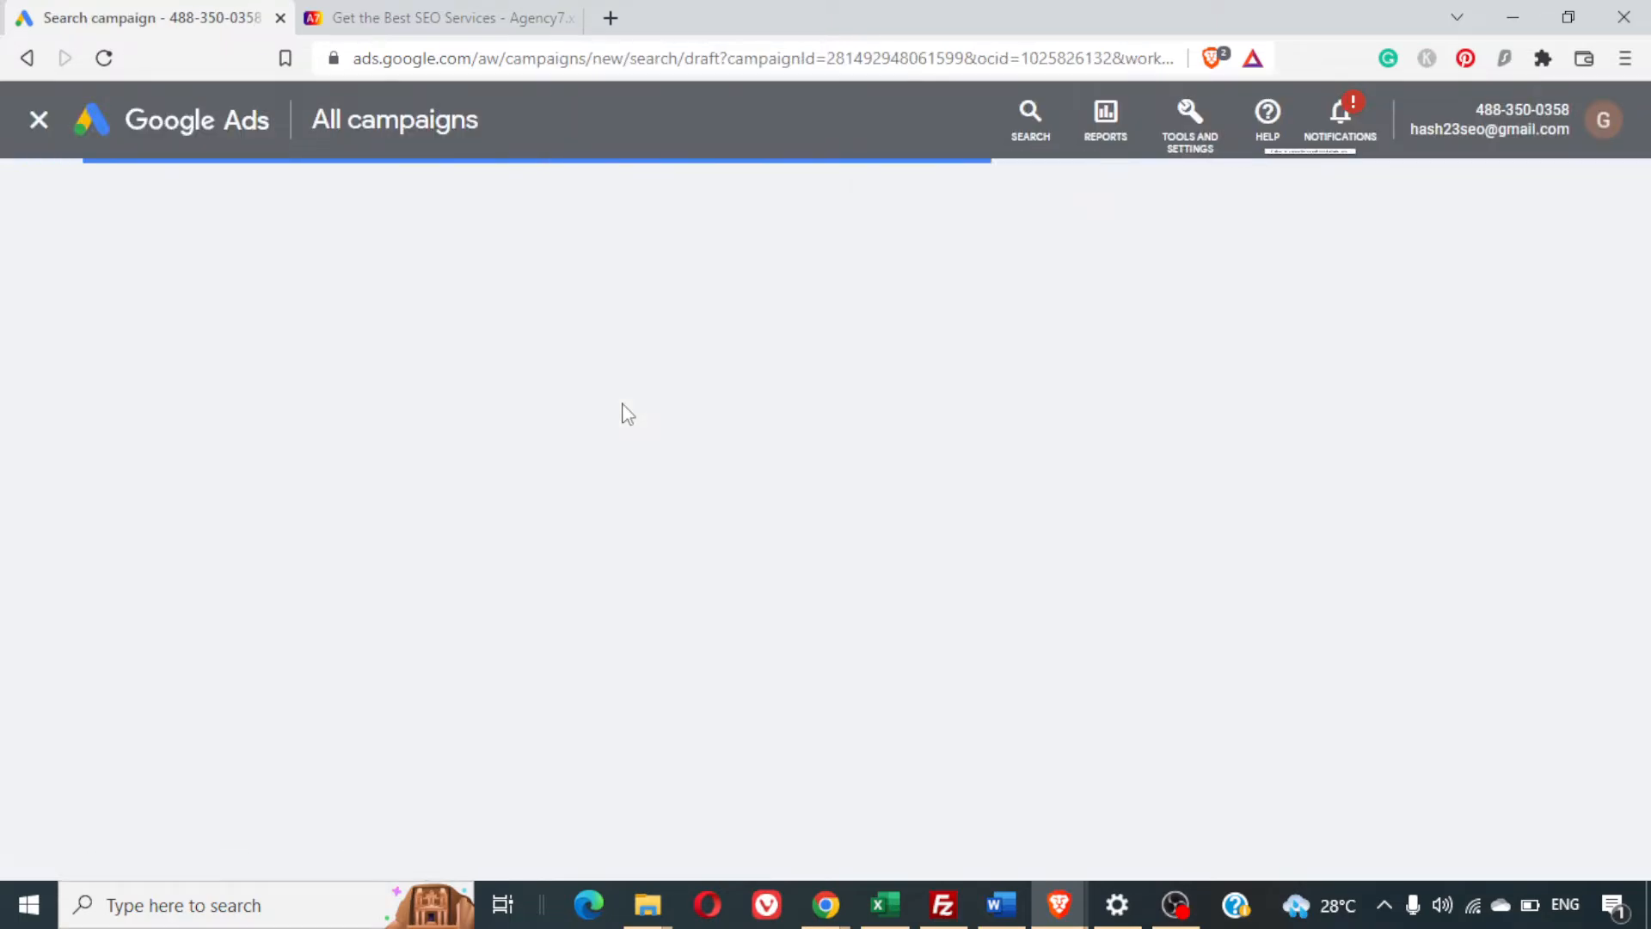
Open Keyword Planner in a new browser tab and switch to that tab
{"action": "left_click", "coordinate": [1192, 145]}
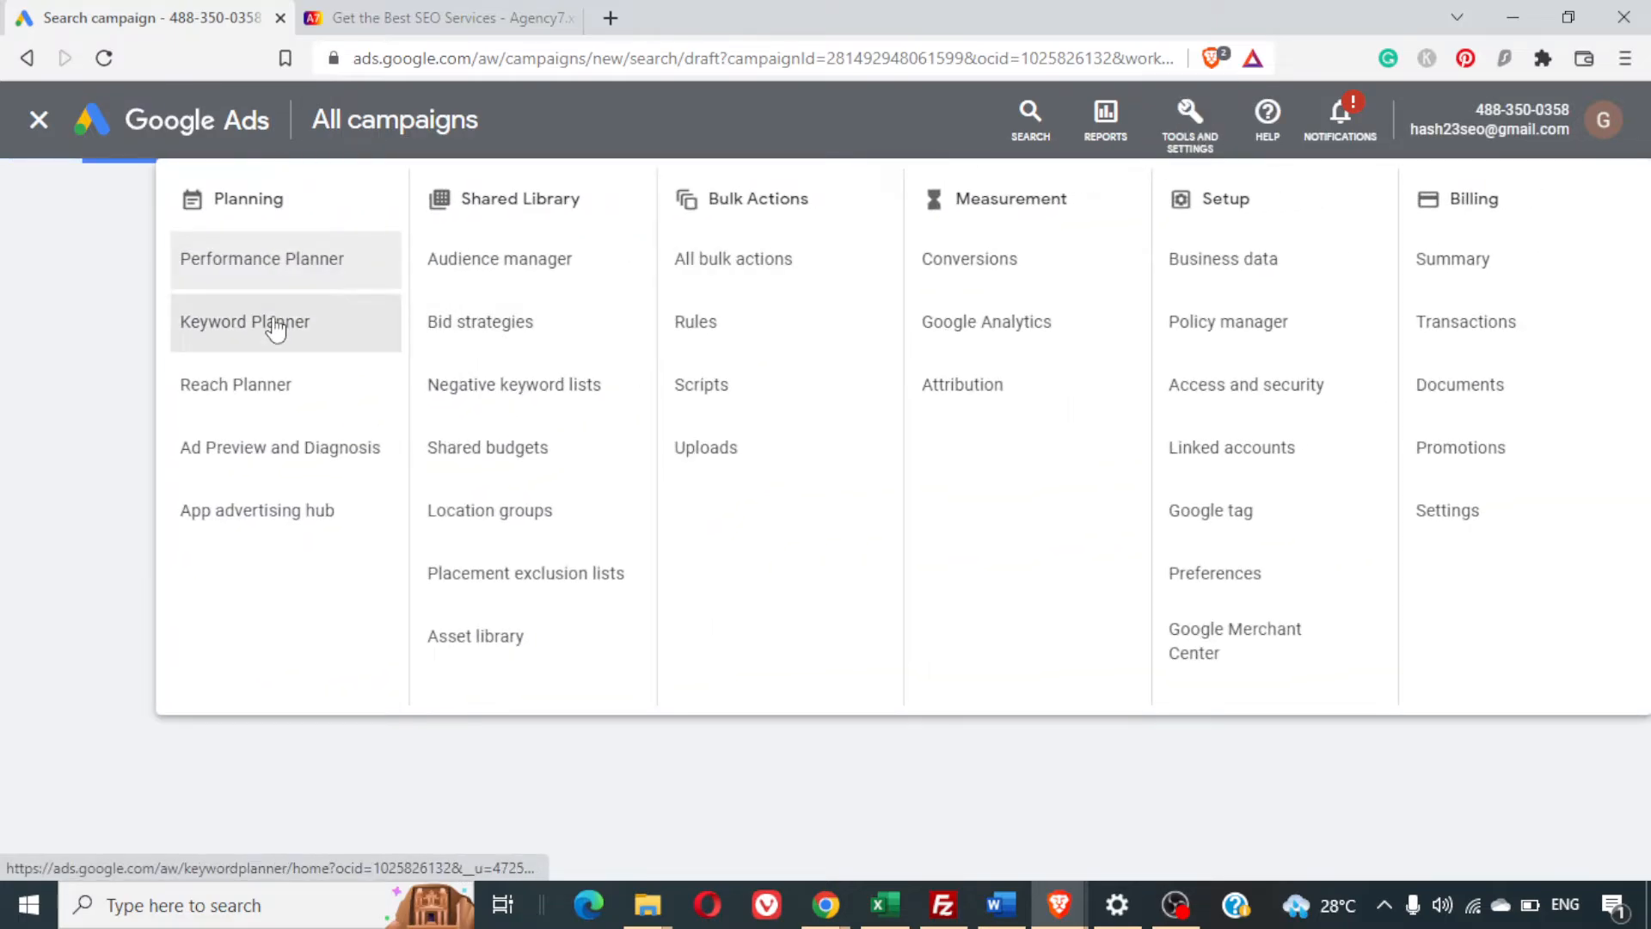
{"action": "right_click", "coordinate": [292, 323]}
{"action": "left_click", "coordinate": [369, 336]}
{"action": "left_click", "coordinate": [430, 15]}
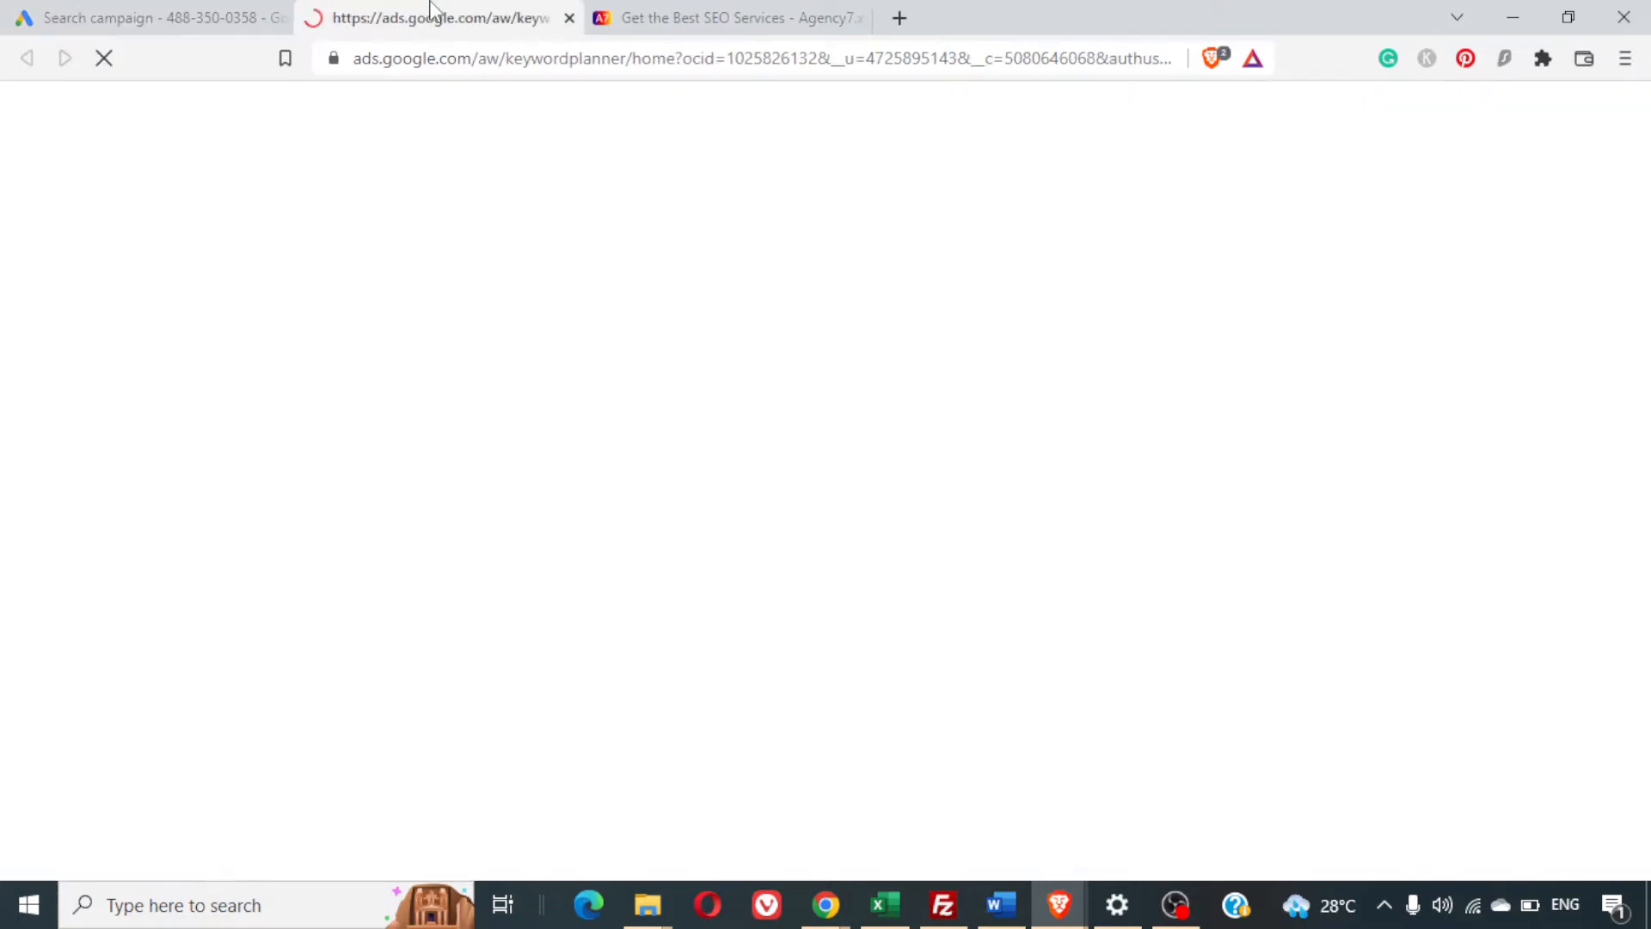
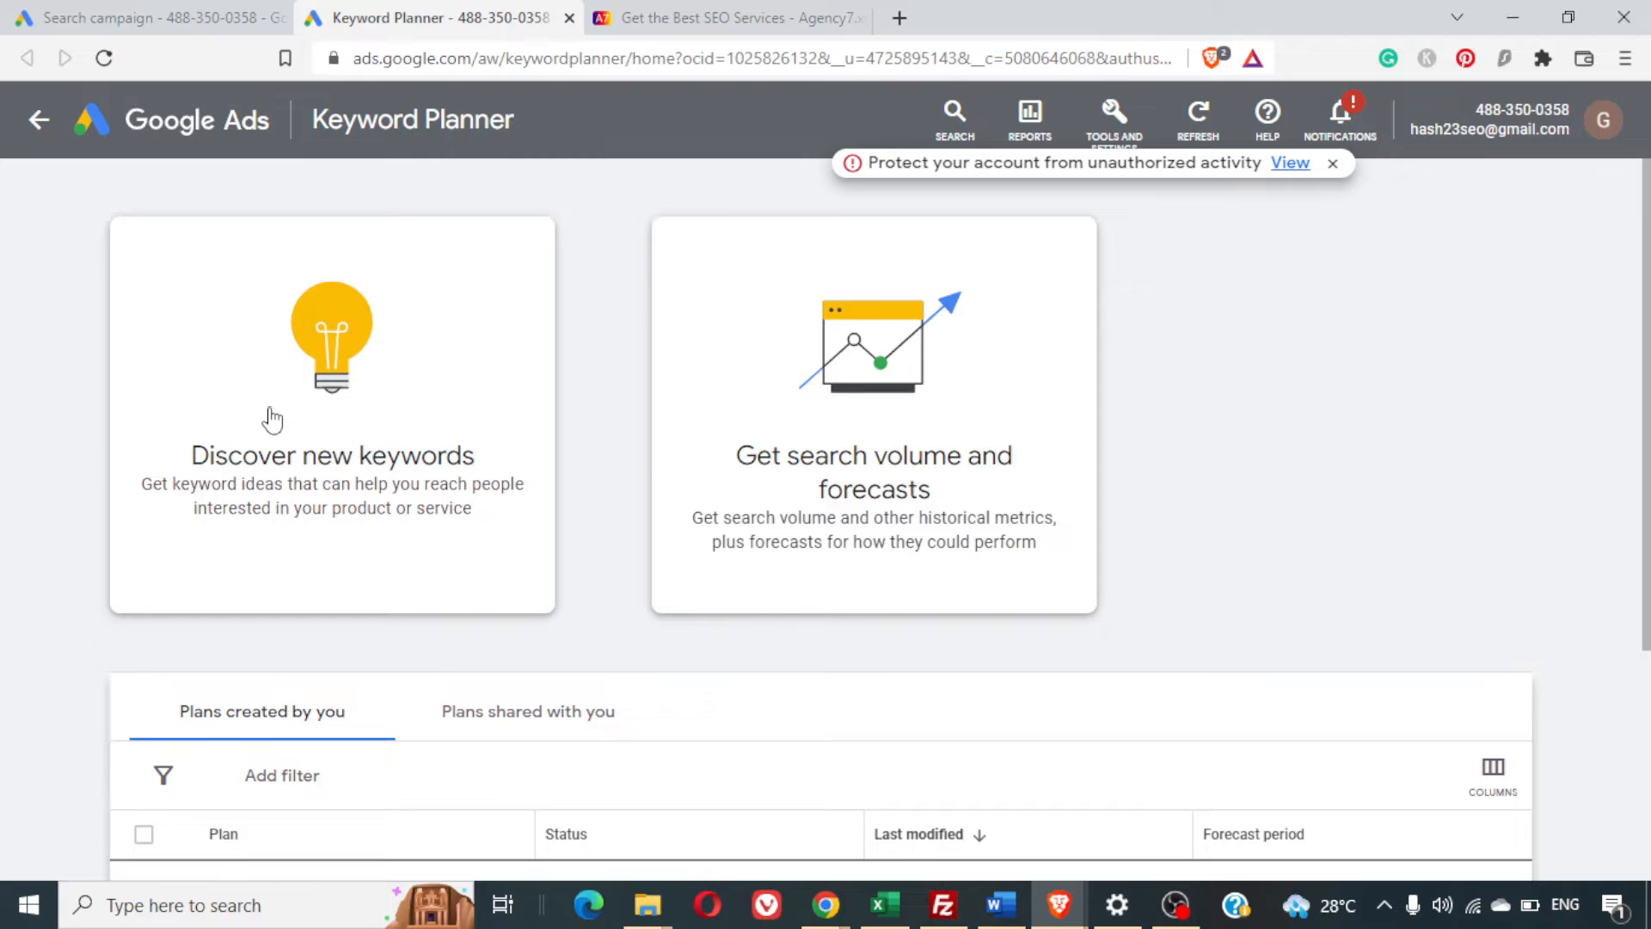
Start discovering new keywords from keywords and add seo as the product or service related to the business
{"action": "left_click", "coordinate": [376, 445]}
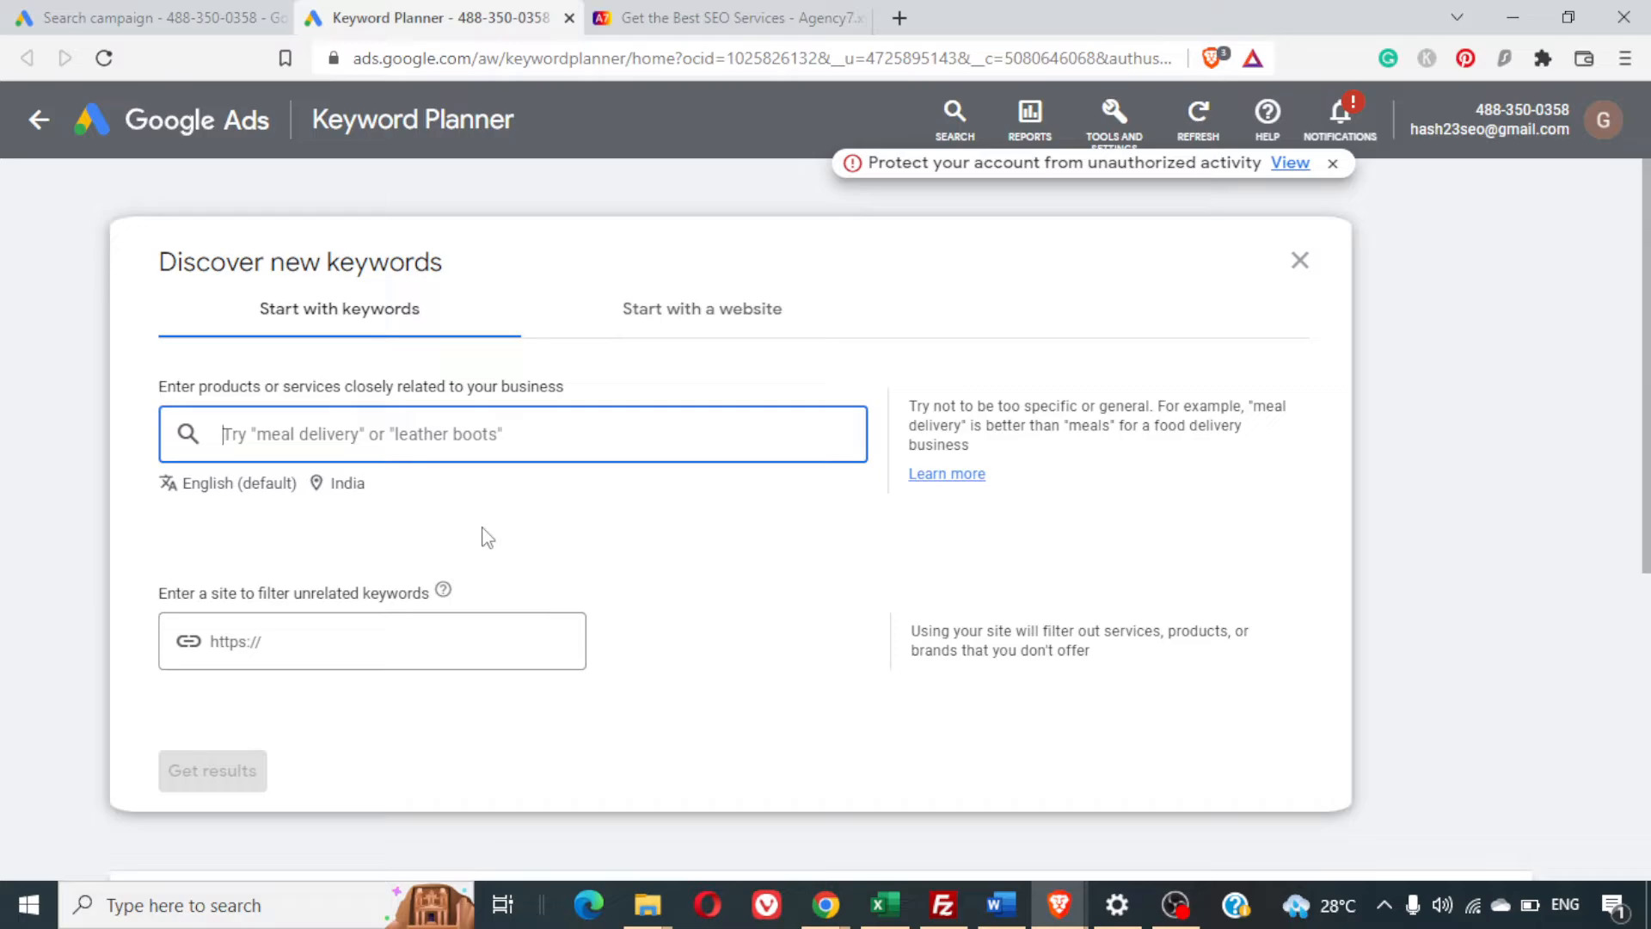
{"action": "scroll", "coordinate": [585, 559], "scroll_direction": "down", "scroll_amount": 1}
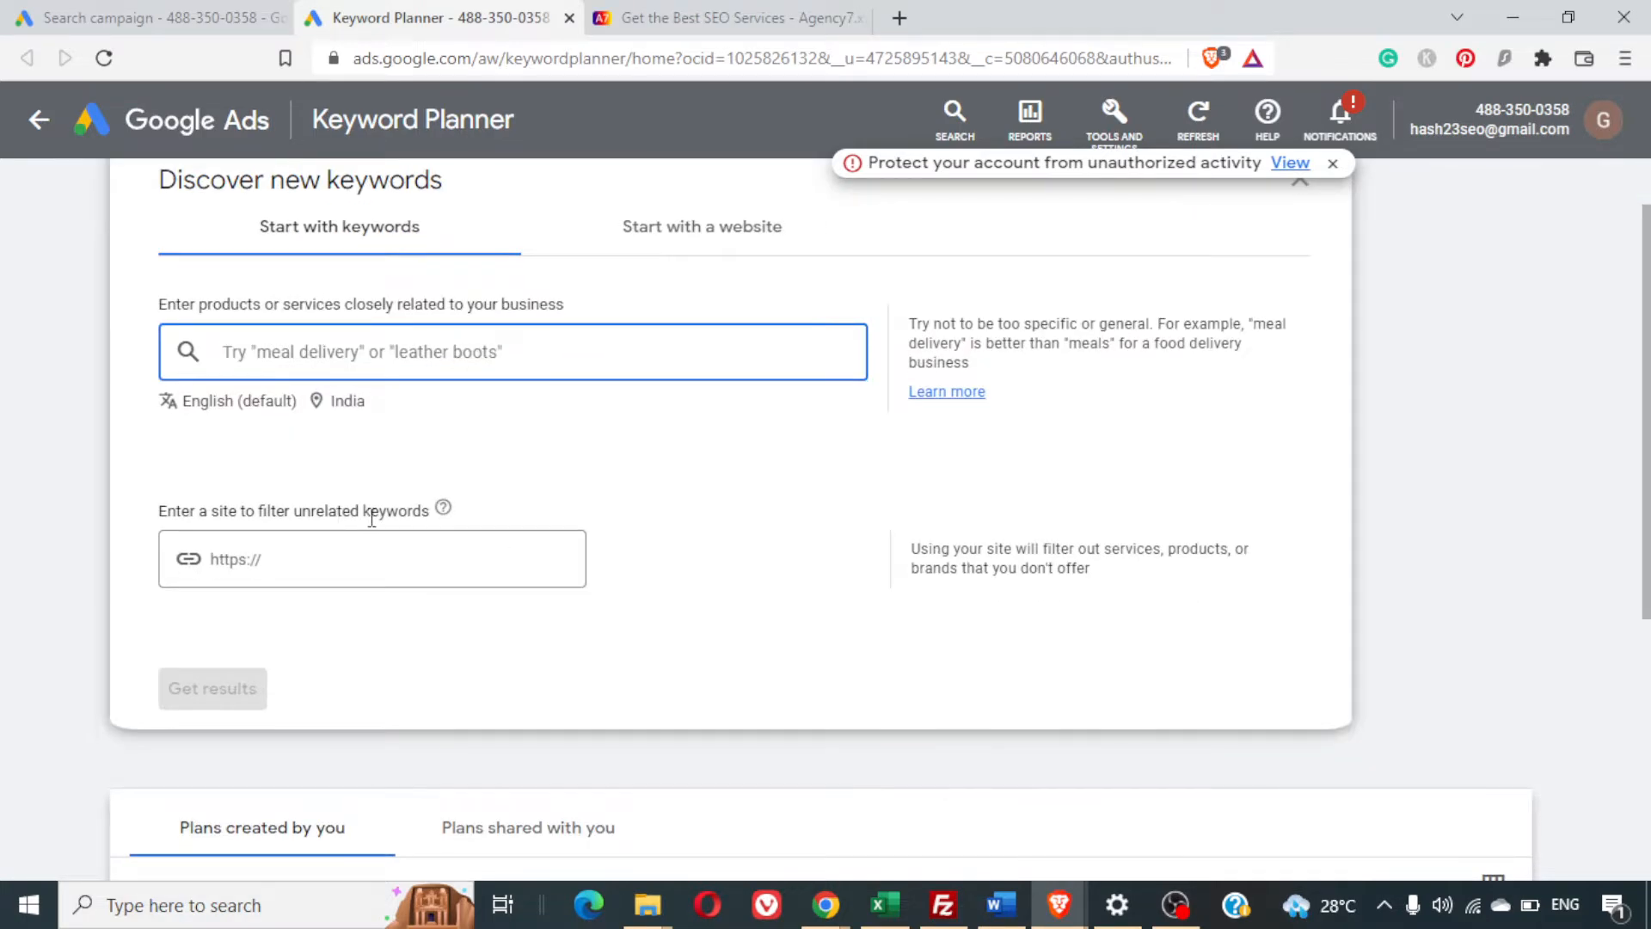
{"action": "triple_click", "coordinate": [372, 513]}
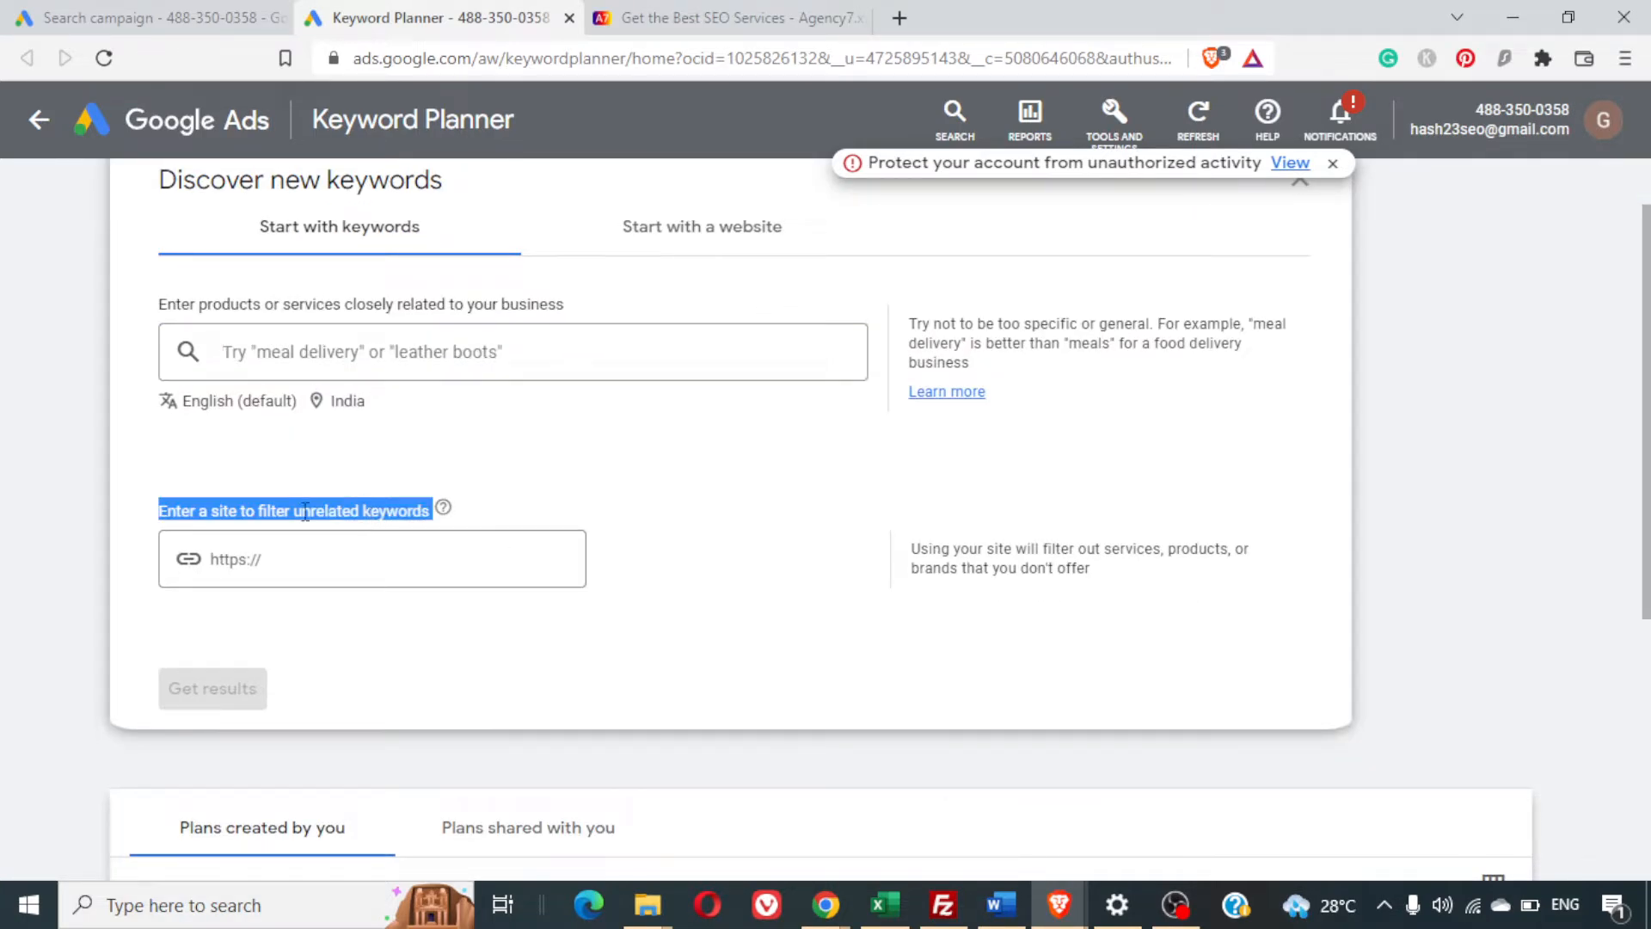
{"action": "left_click", "coordinate": [638, 571]}
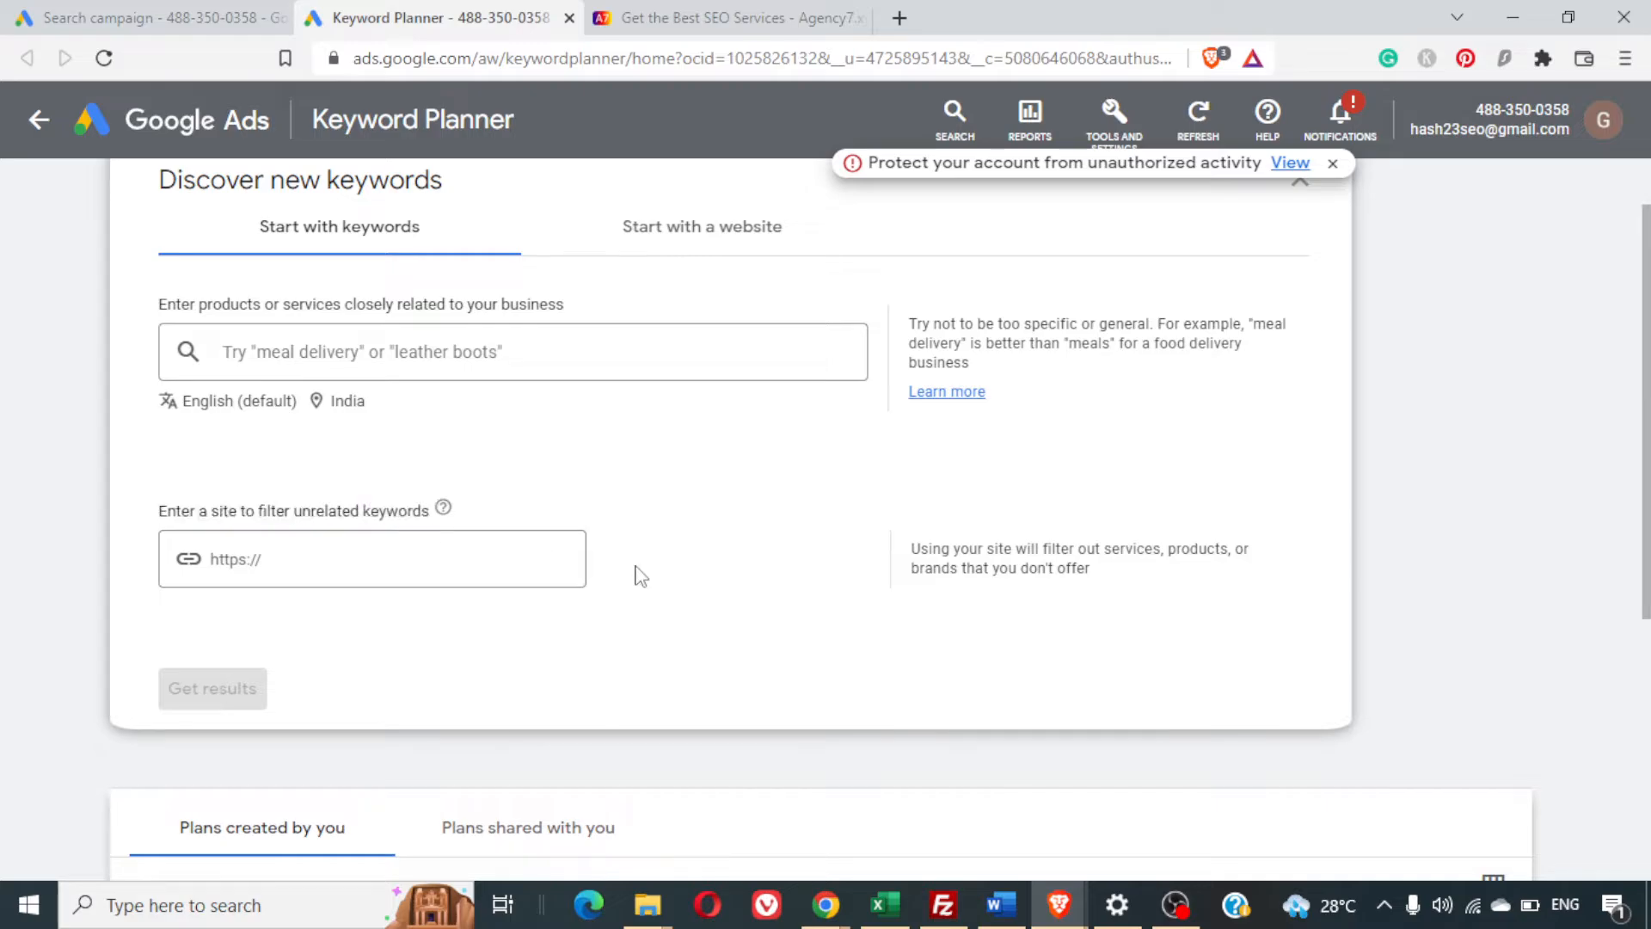
{"action": "left_click", "coordinate": [474, 352]}
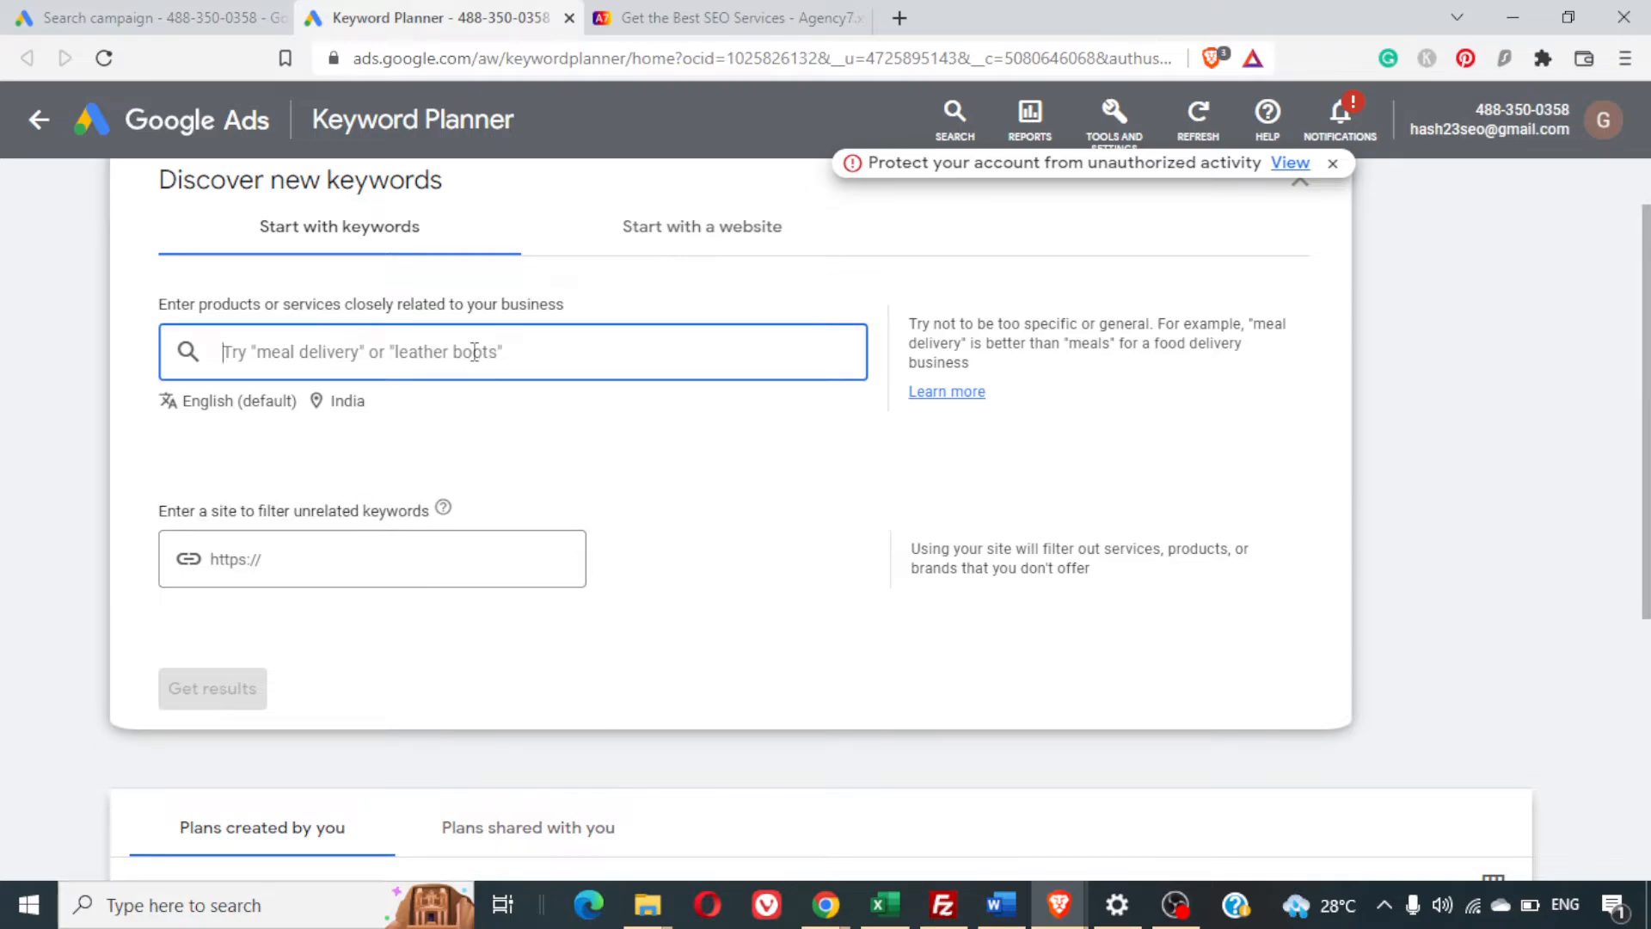
{"action": "type", "text": "se"}
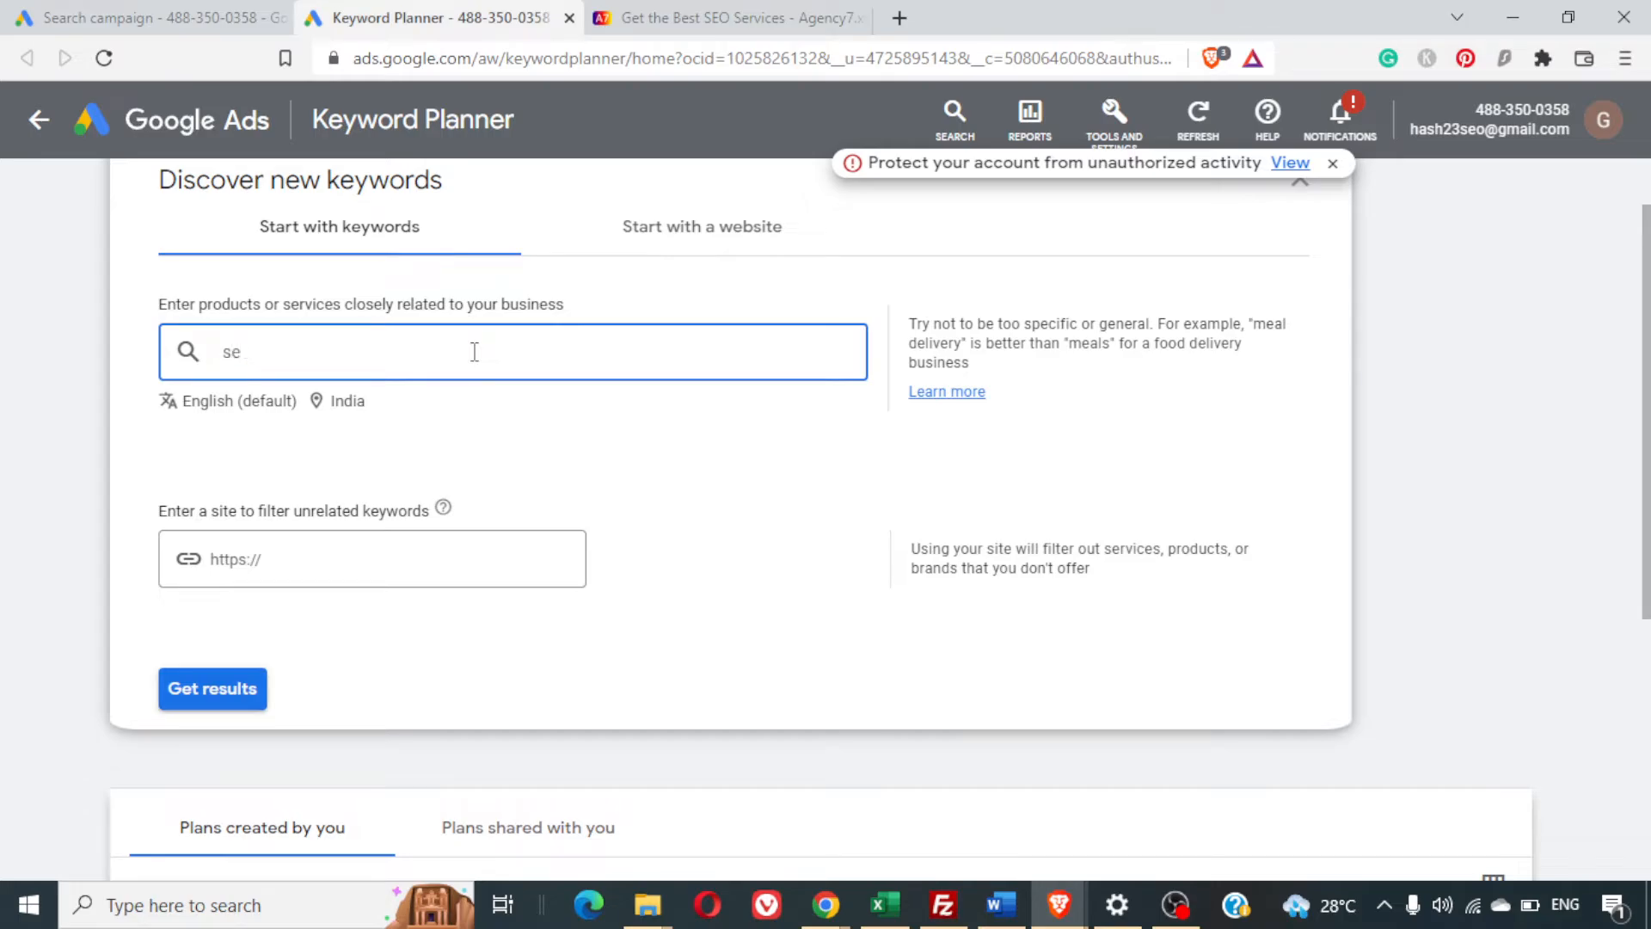
{"action": "type", "text": "o"}
{"action": "key", "text": "Return"}
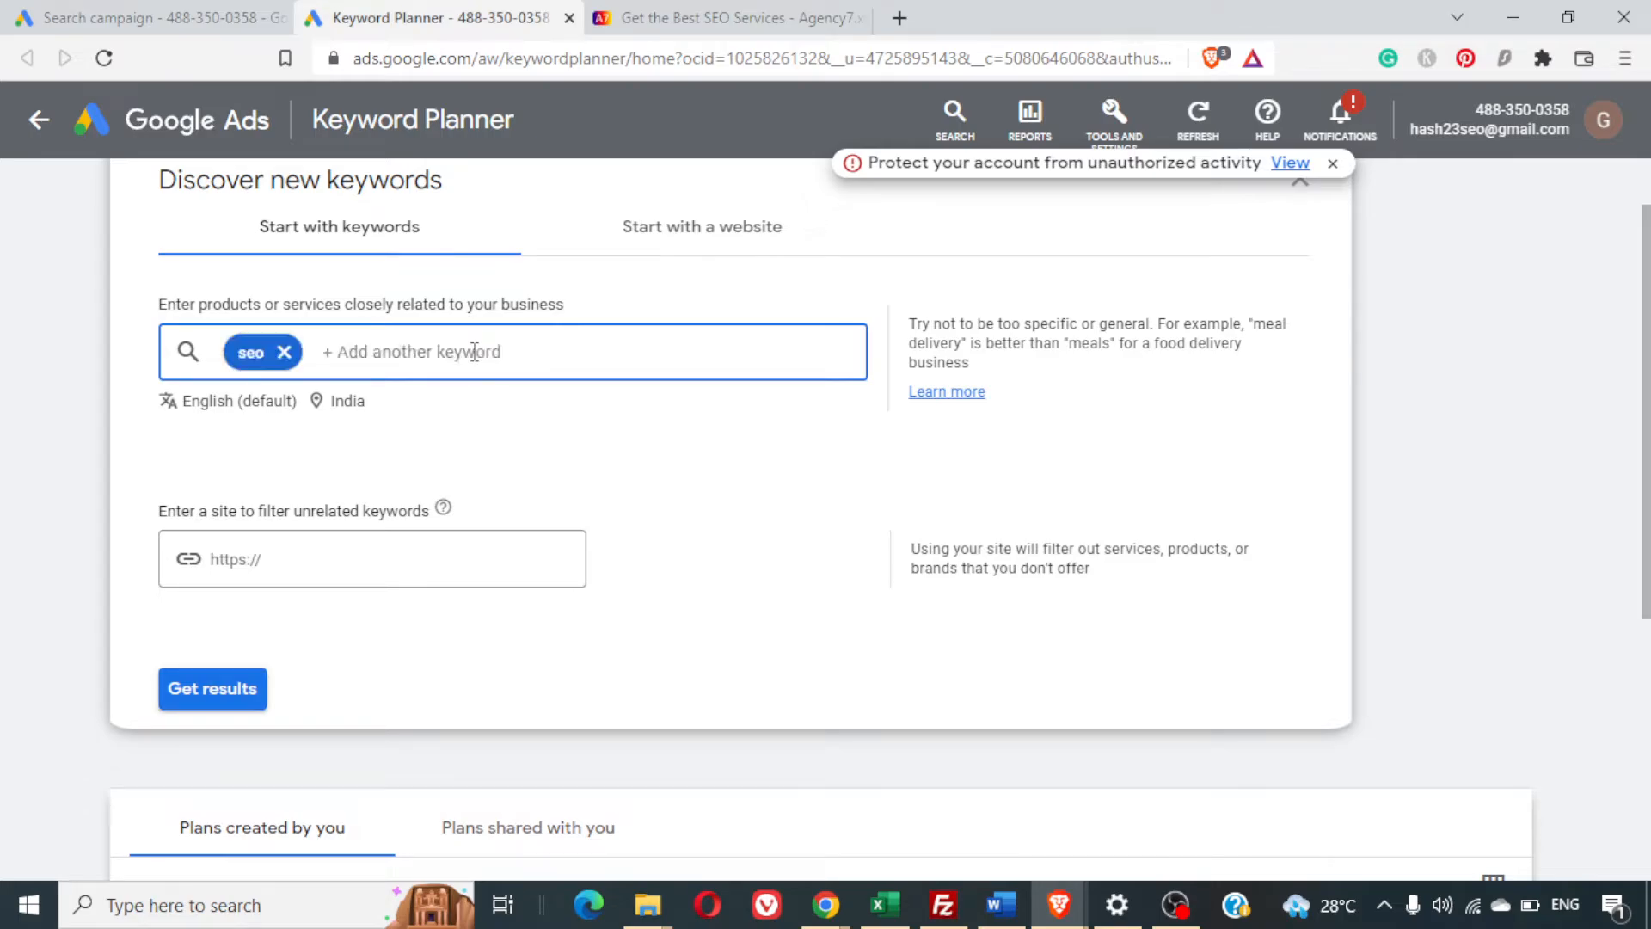
{"action": "left_click", "coordinate": [654, 17]}
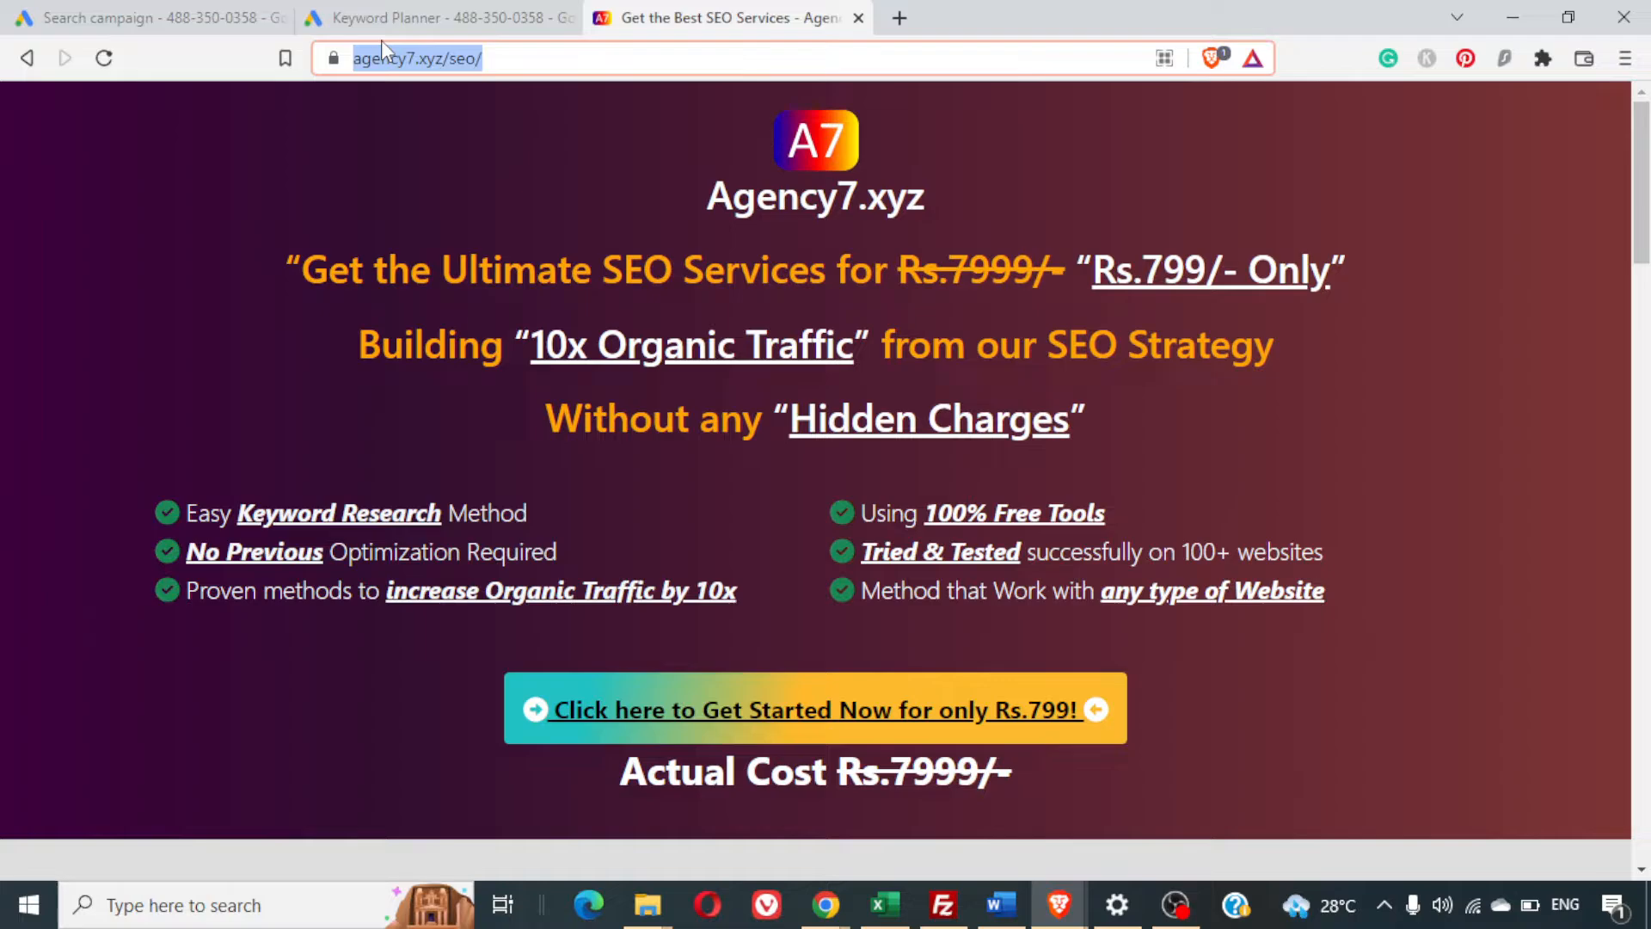
{"action": "left_click", "coordinate": [383, 19]}
{"action": "left_click", "coordinate": [397, 557]}
{"action": "type", "text": "https://agency7.xyz/seo/"}
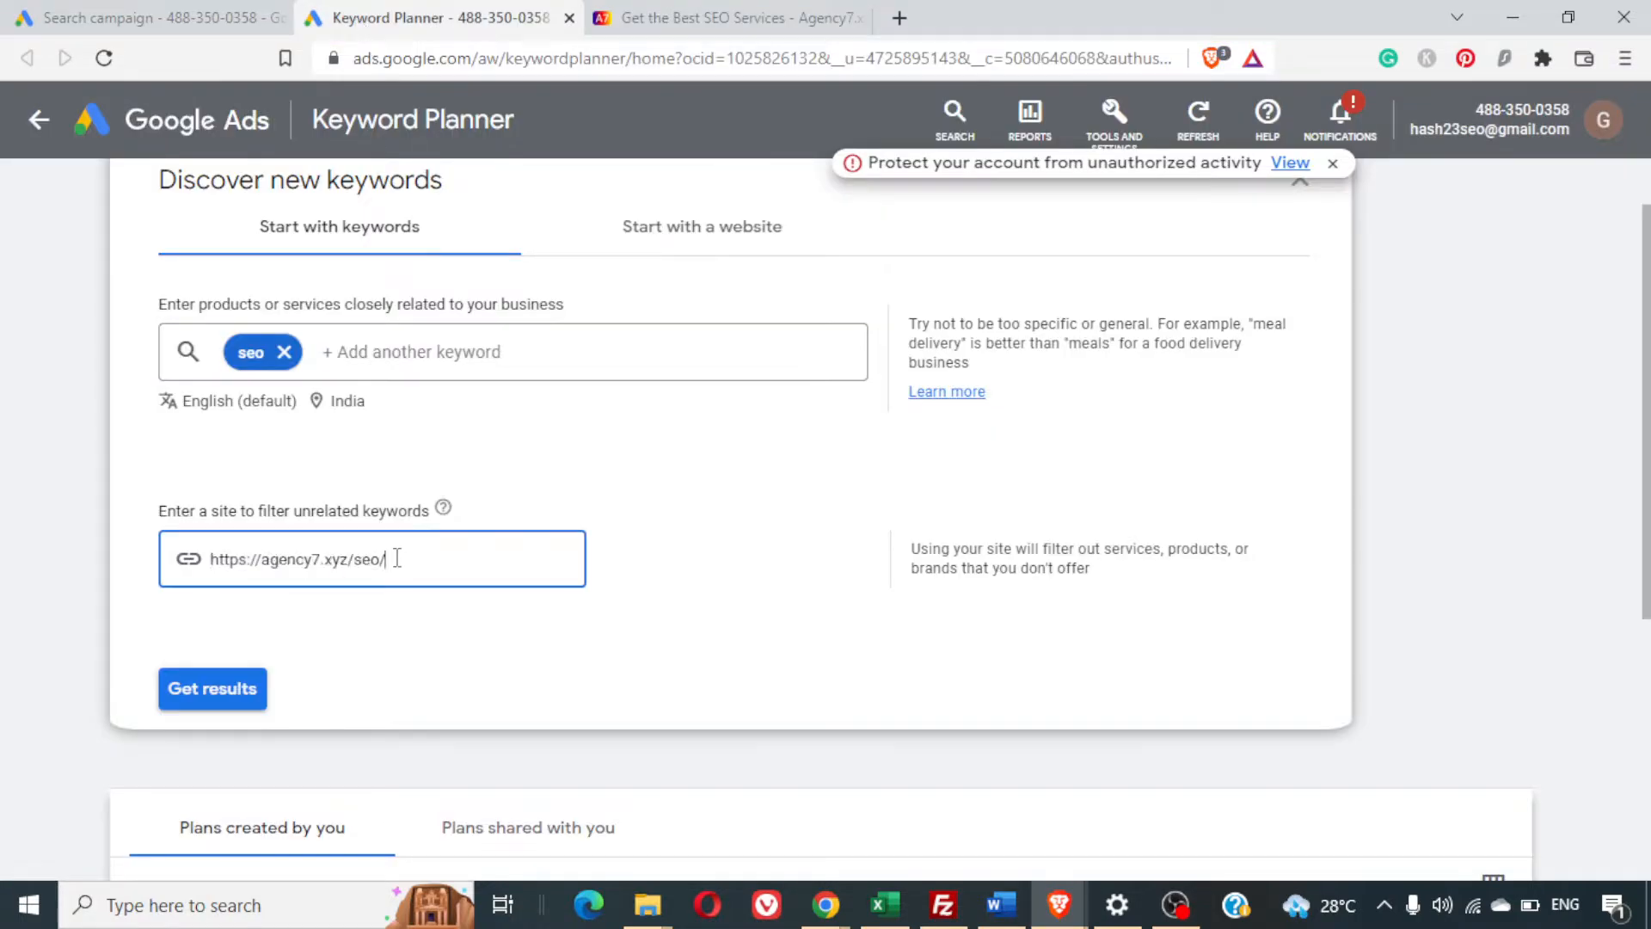
{"action": "left_click", "coordinate": [707, 583]}
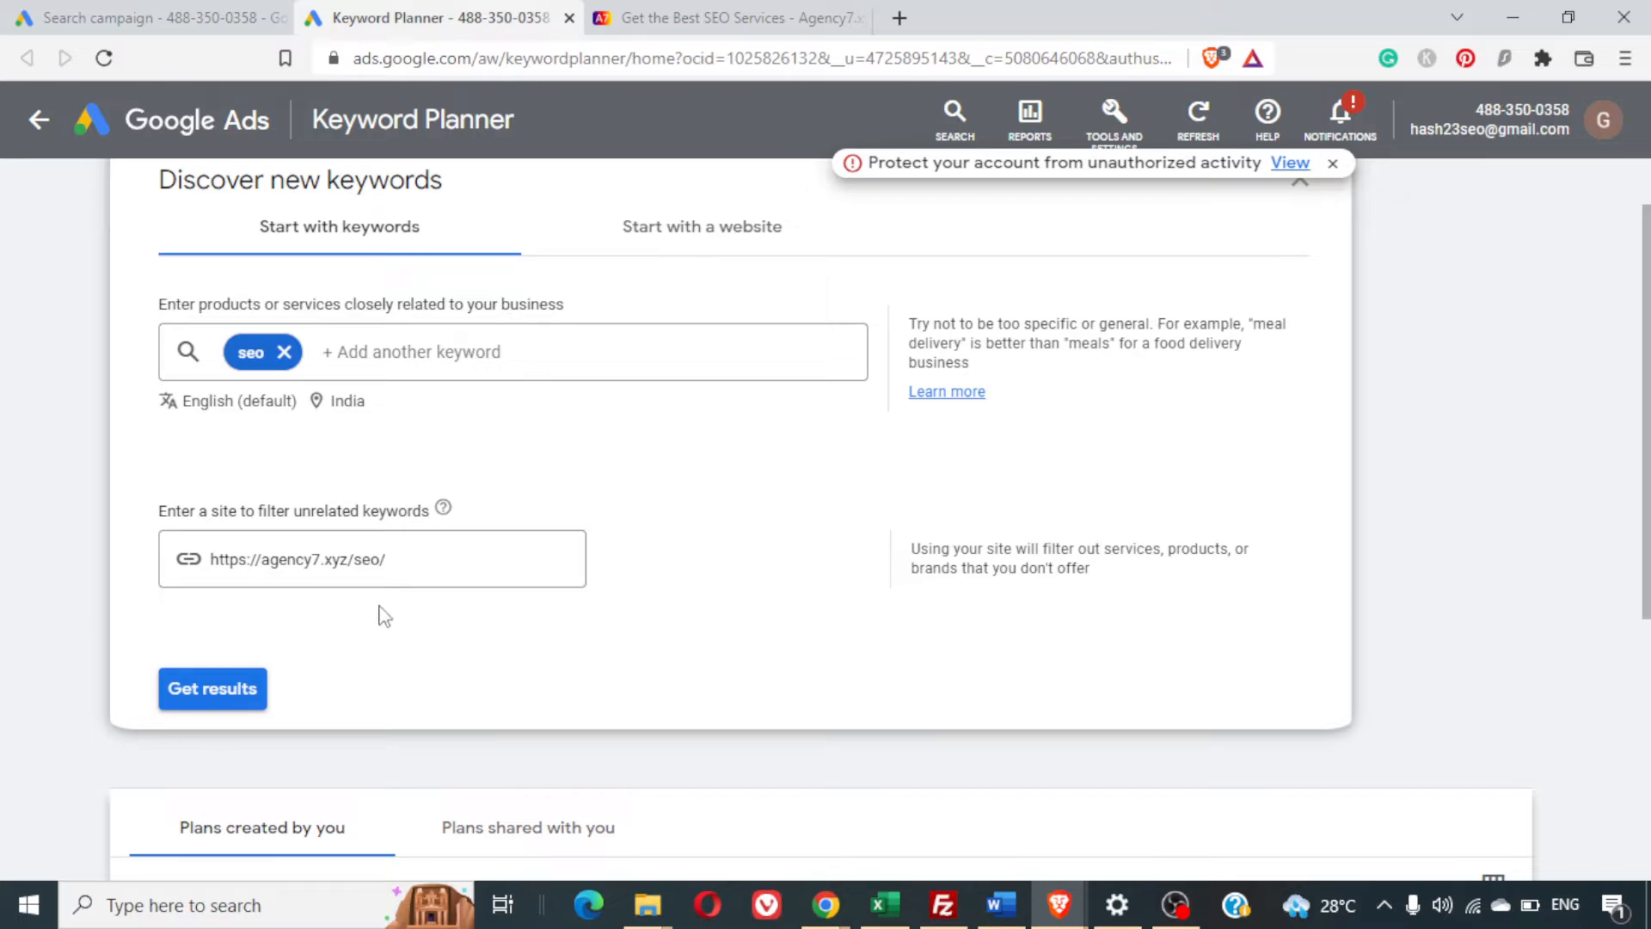
Clear the site entered for filtering unrelated keywords
{"action": "left_click", "coordinate": [392, 560]}
{"action": "key", "text": "ctrl+a"}
{"action": "key", "text": "BackSpace"}
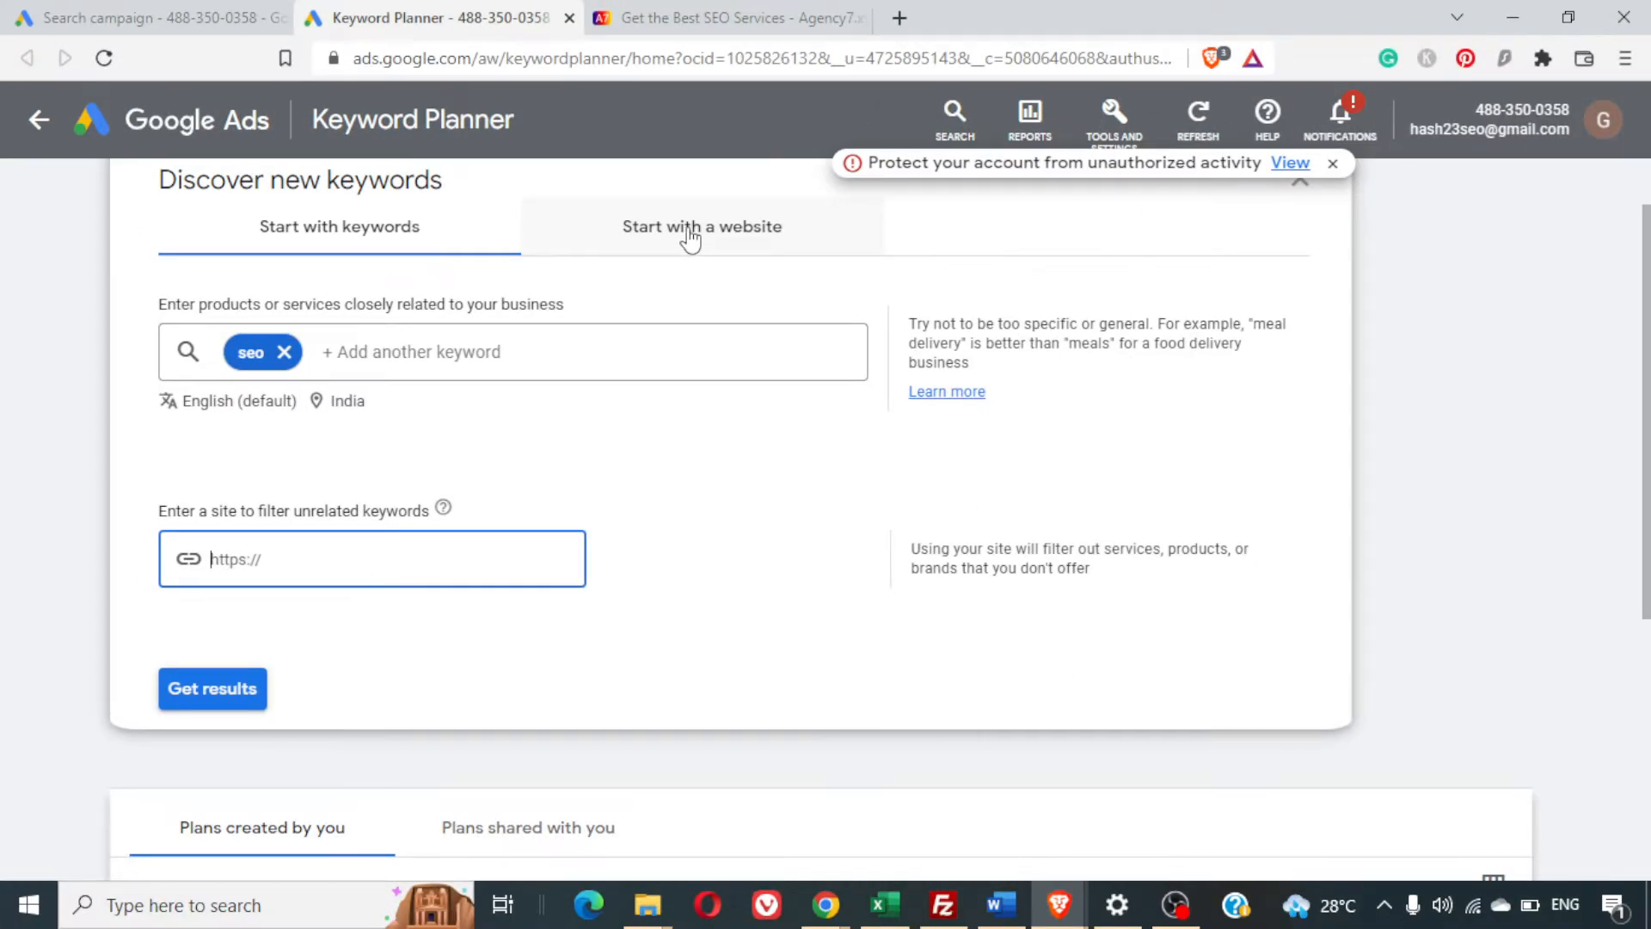
Check the option to start with a website, then return to starting with keywords and get the results for seo
{"action": "left_click", "coordinate": [691, 232]}
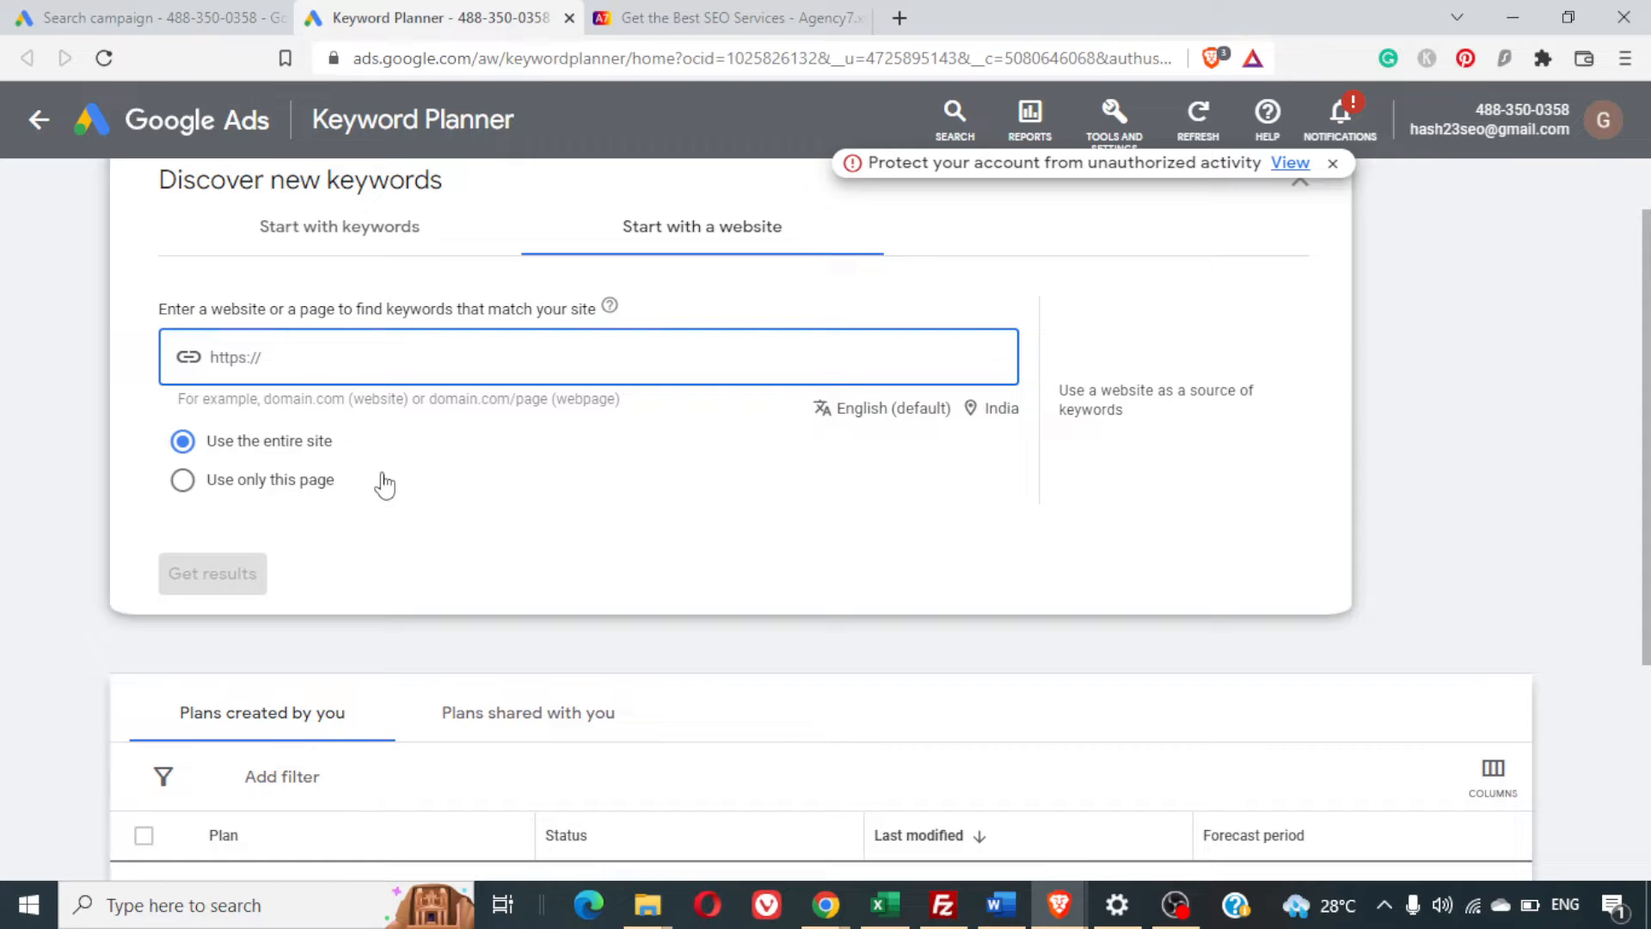
{"action": "left_click", "coordinate": [705, 682]}
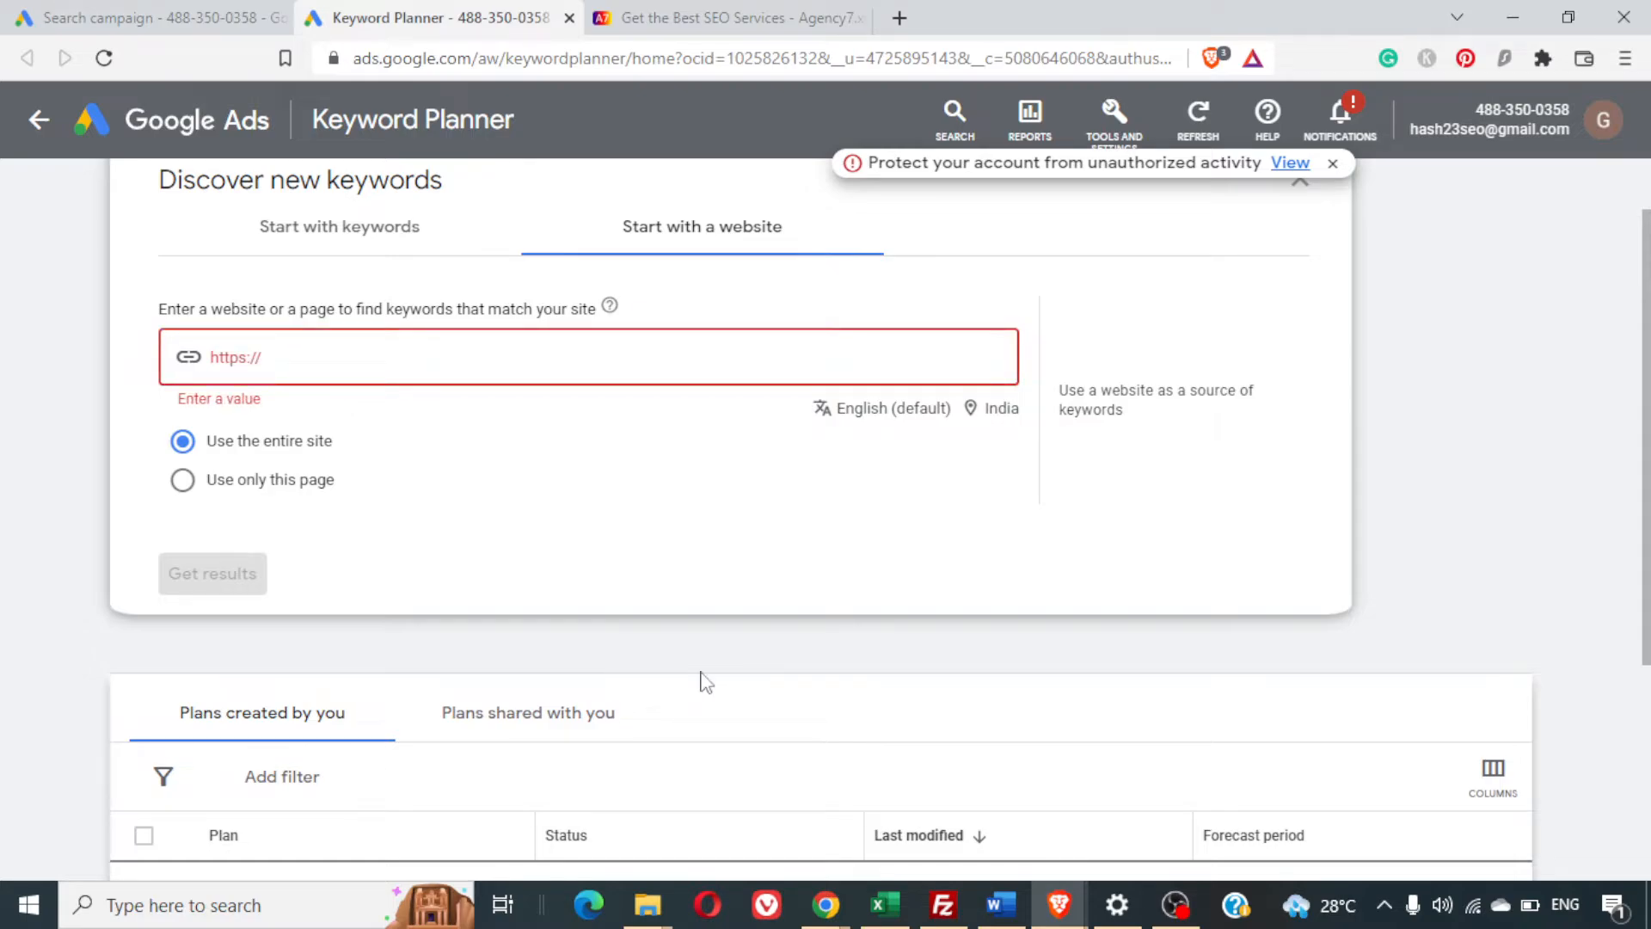
{"action": "left_click", "coordinate": [408, 228]}
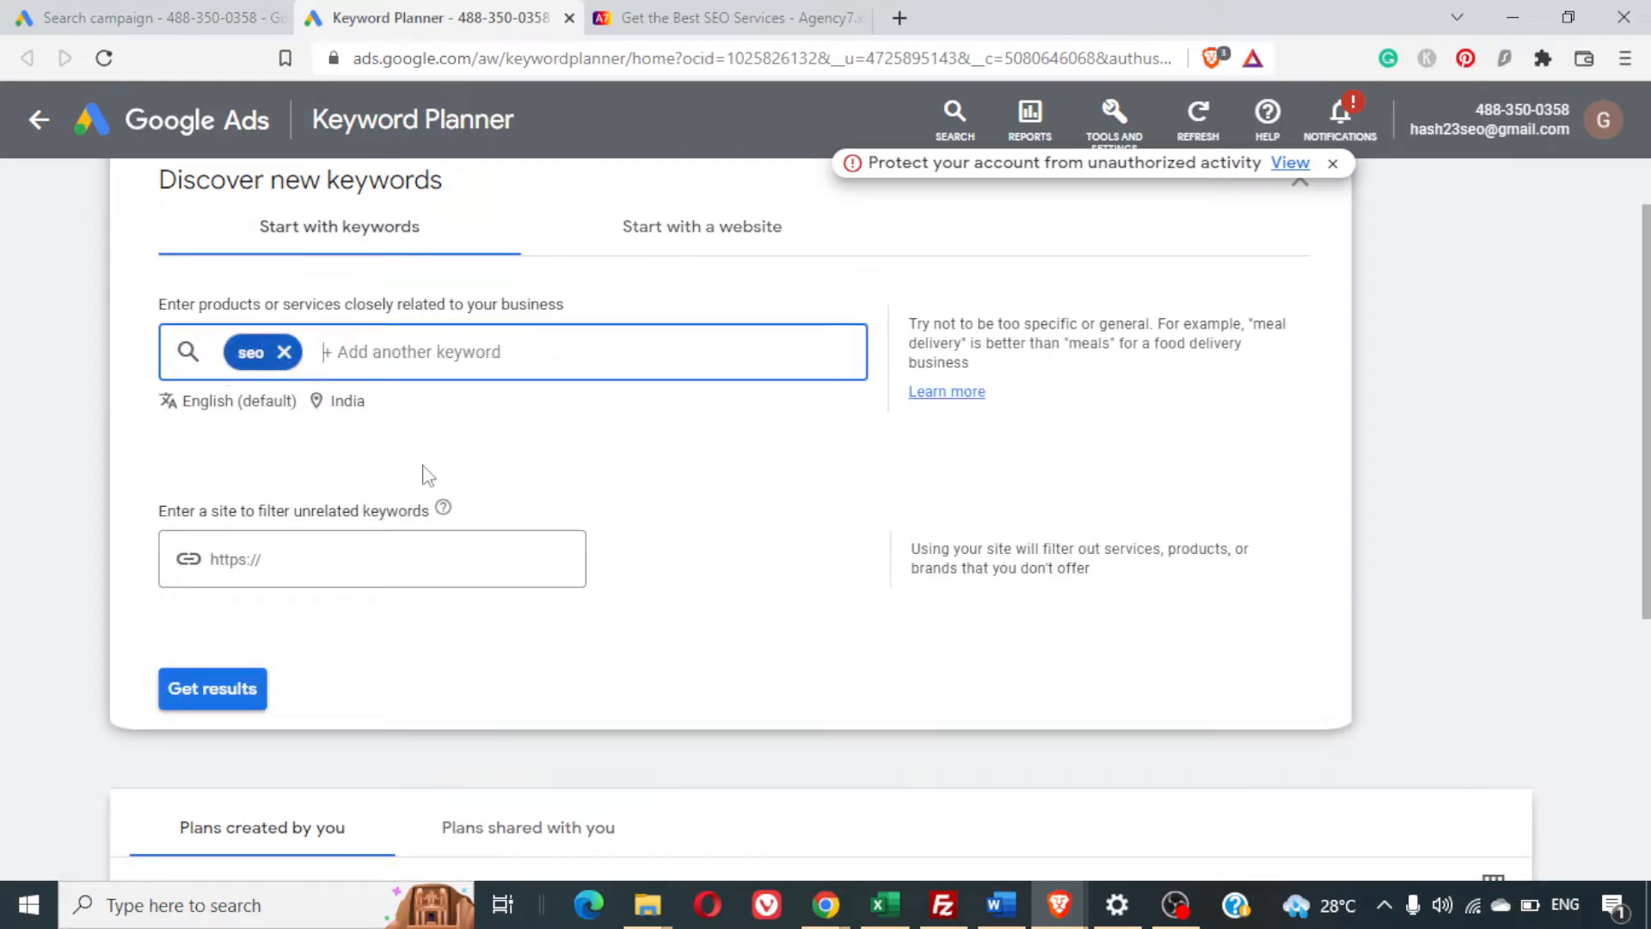
{"action": "left_click", "coordinate": [222, 707]}
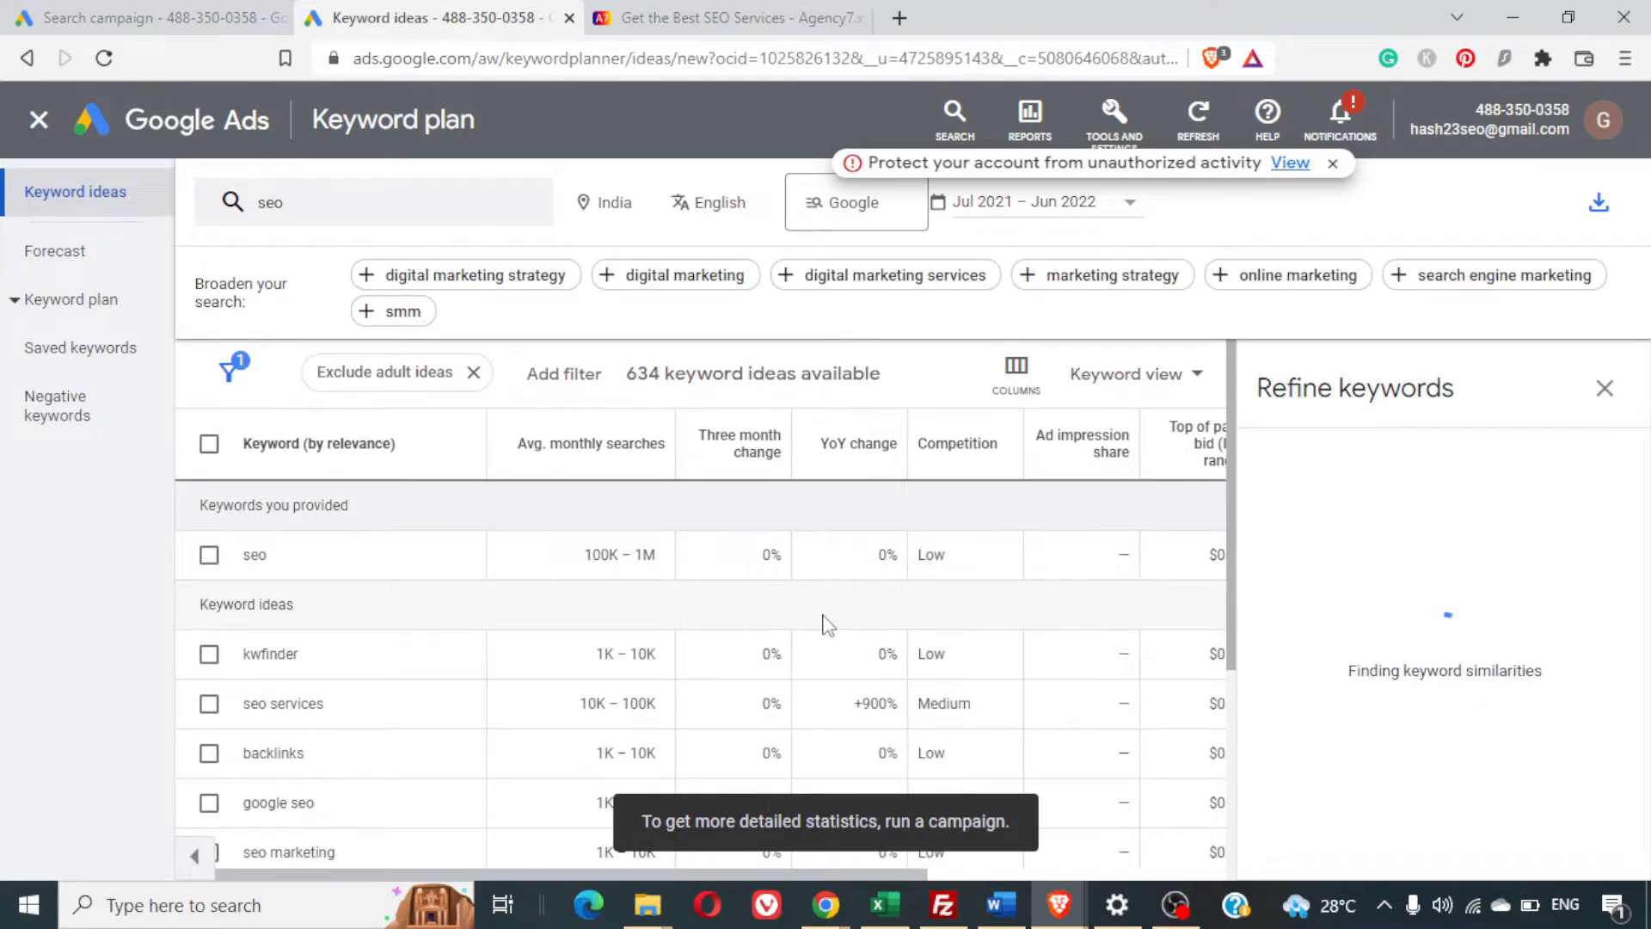
Look through the keyword ideas for seo with their average monthly searches and competition
{"action": "scroll", "coordinate": [542, 602], "scroll_direction": "down", "scroll_amount": 1}
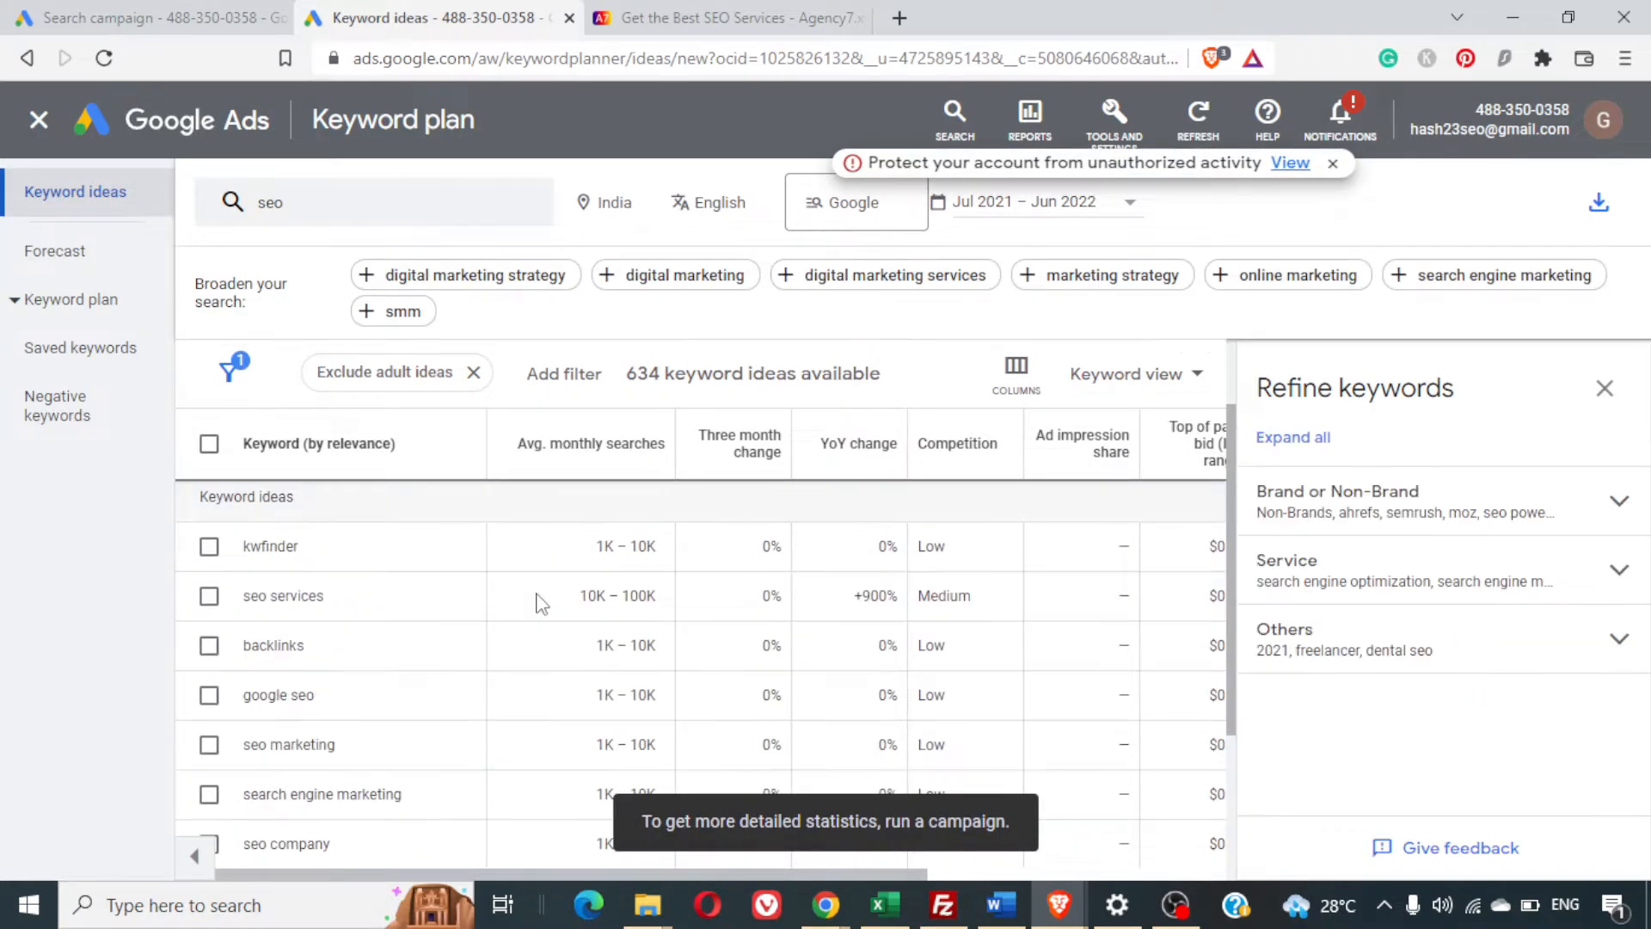
{"action": "scroll", "coordinate": [542, 602], "scroll_direction": "down", "scroll_amount": 2}
{"action": "scroll", "coordinate": [542, 602], "scroll_direction": "up", "scroll_amount": 3}
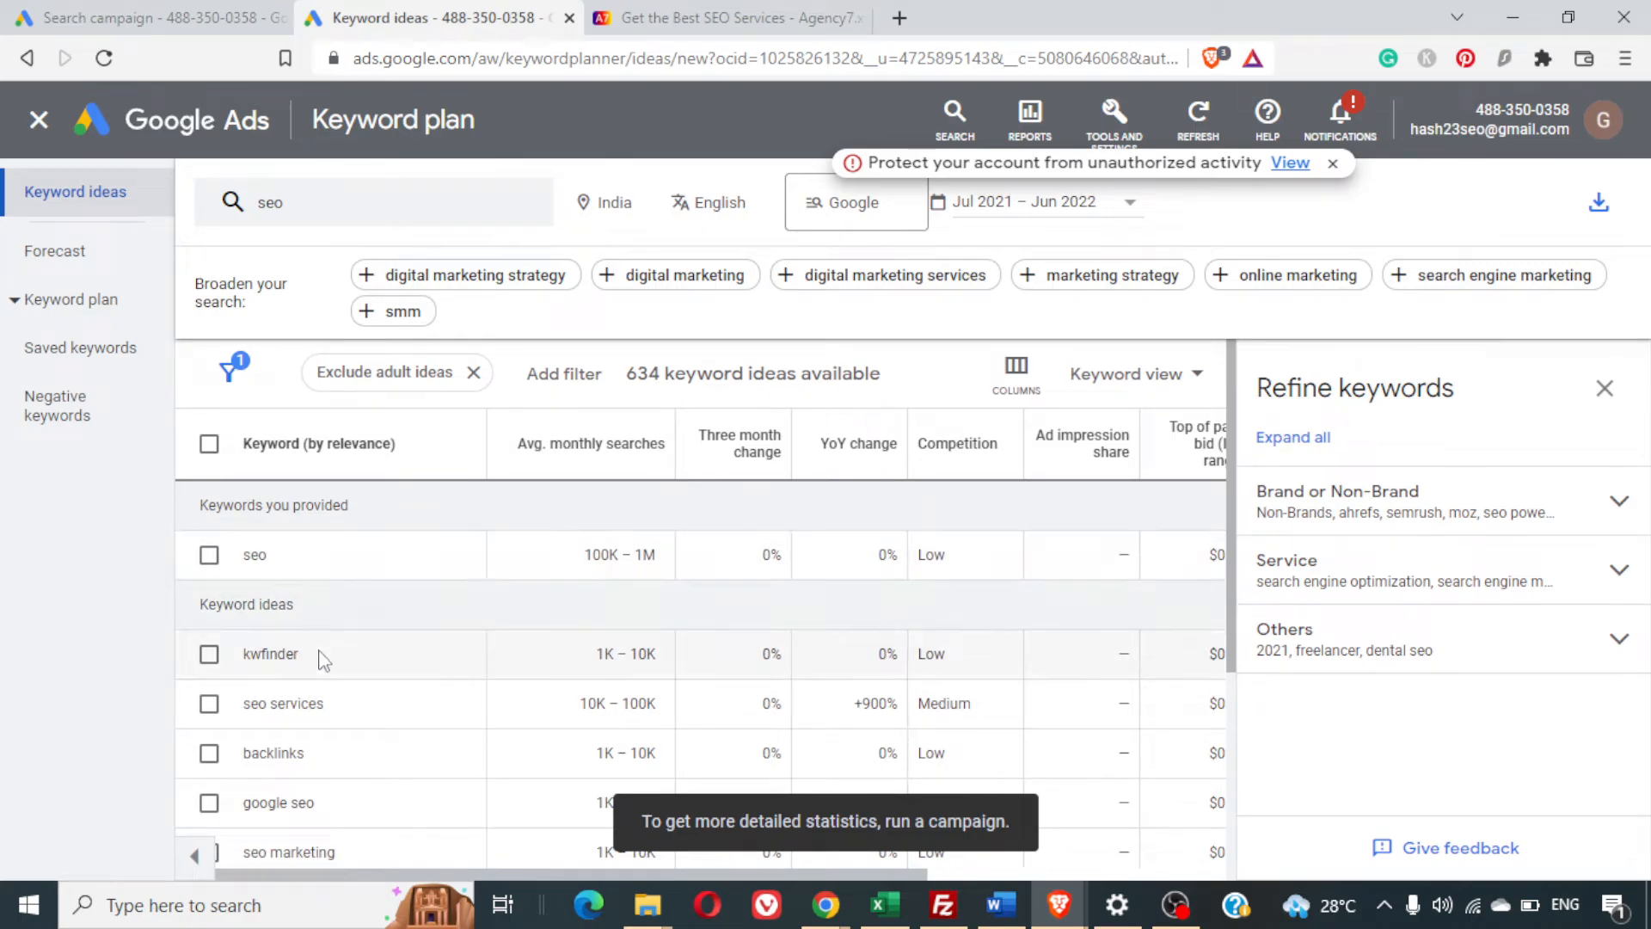
{"action": "scroll", "coordinate": [320, 668], "scroll_direction": "down", "scroll_amount": 1}
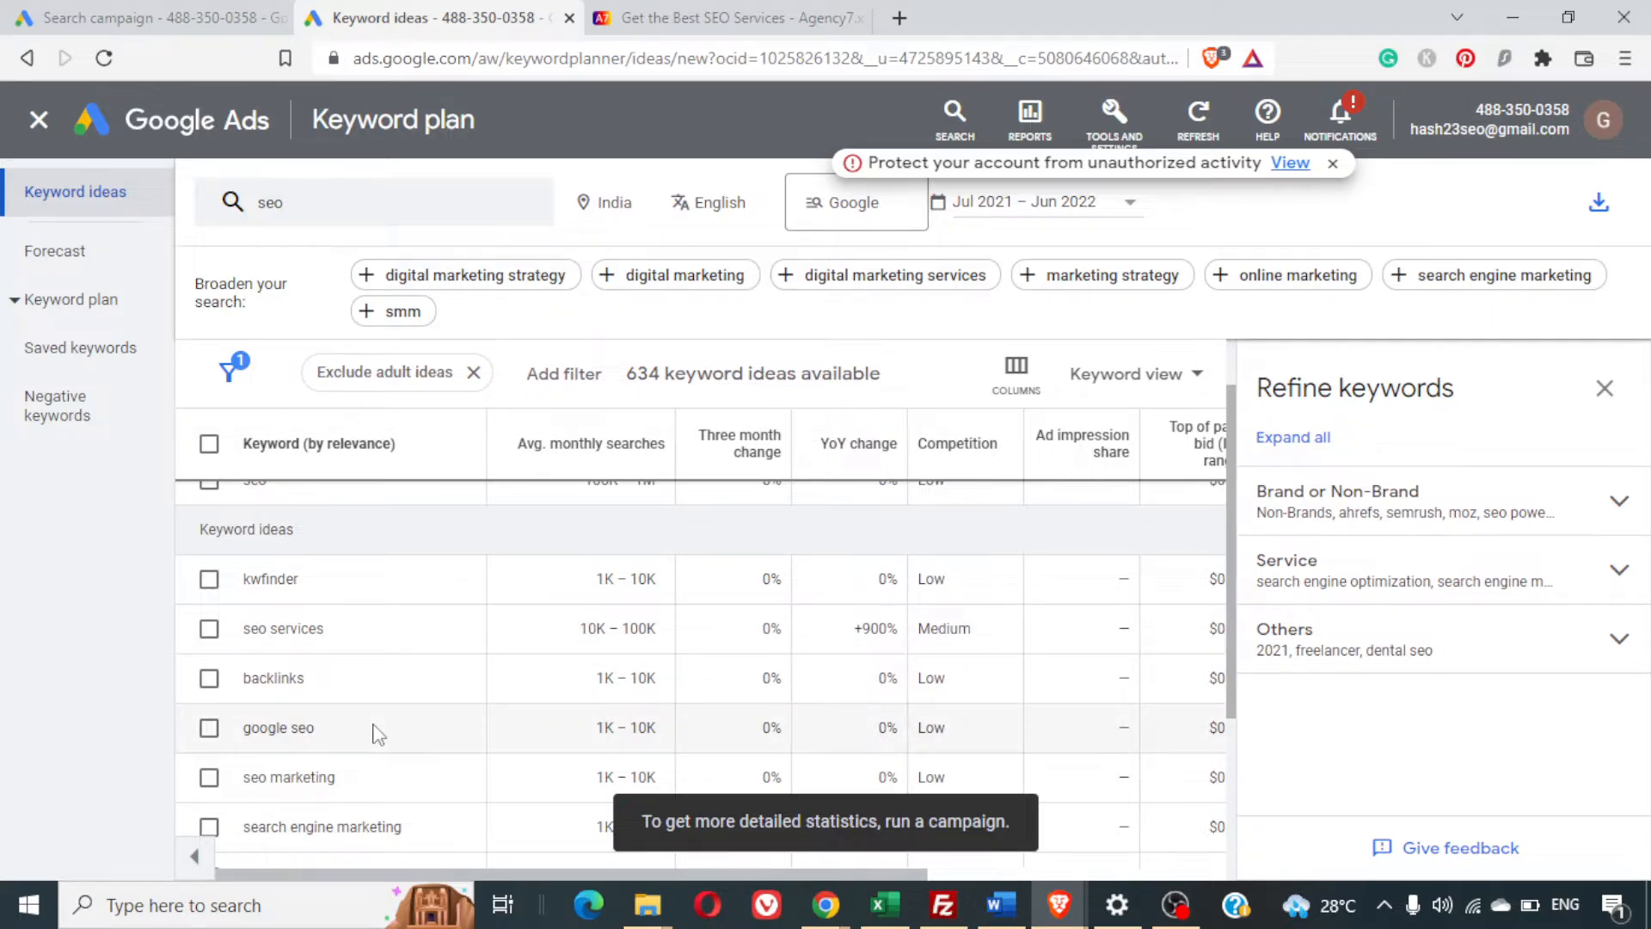
{"action": "scroll", "coordinate": [378, 735], "scroll_direction": "down", "scroll_amount": 2}
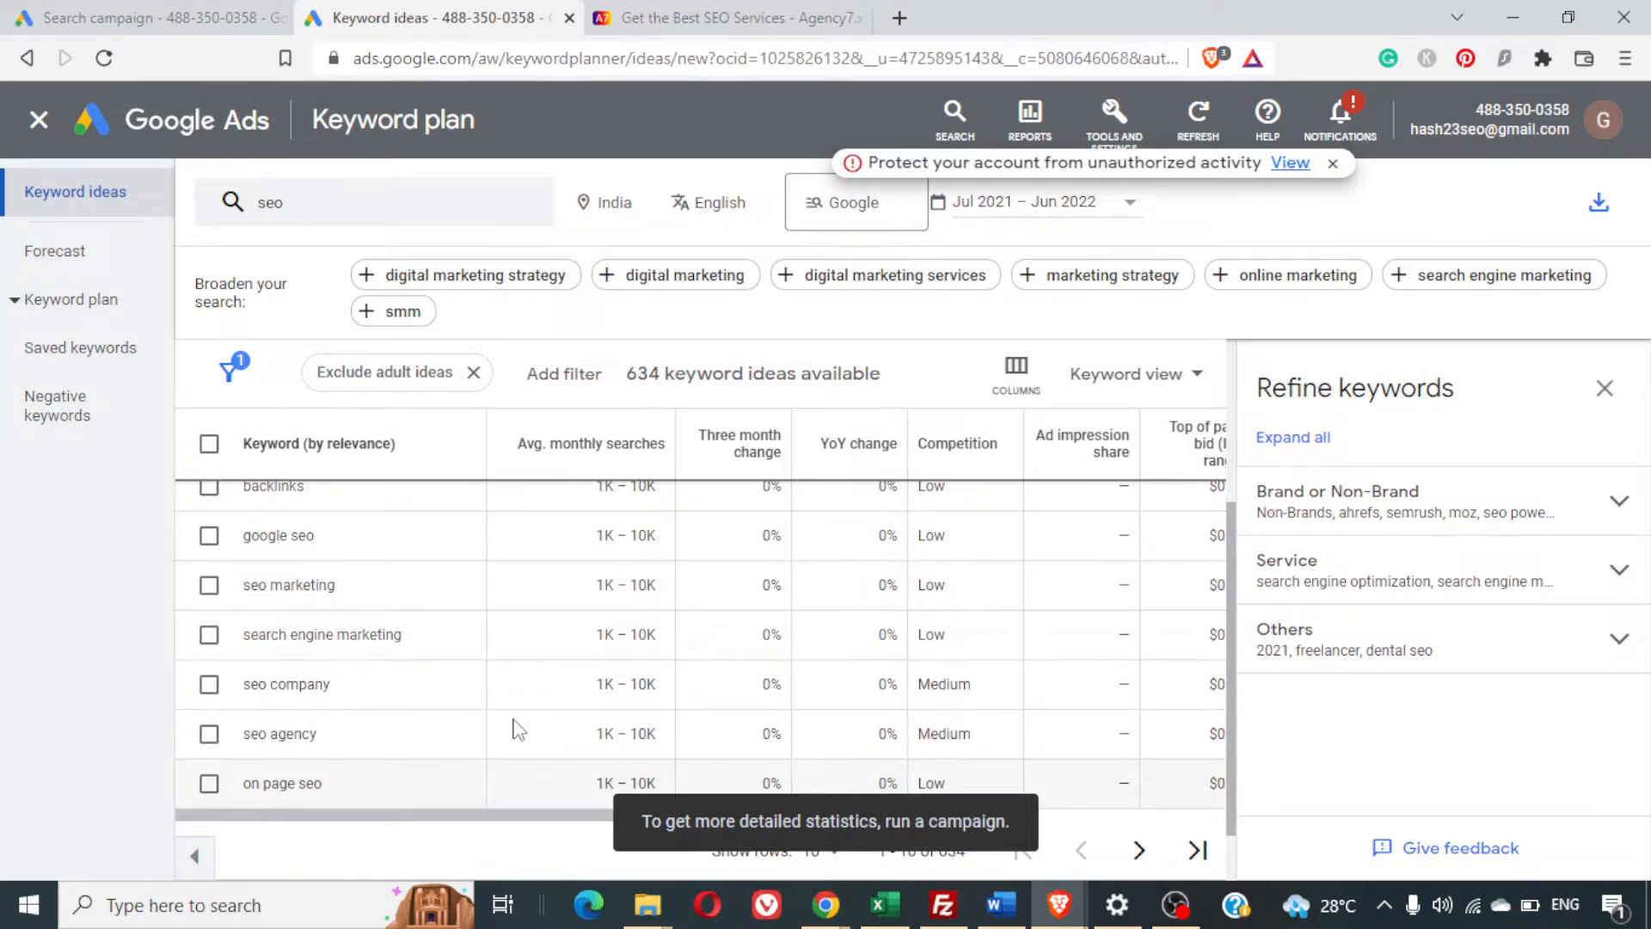
{"action": "scroll", "coordinate": [518, 730], "scroll_direction": "down", "scroll_amount": 1}
{"action": "scroll", "coordinate": [518, 730], "scroll_direction": "up", "scroll_amount": 3}
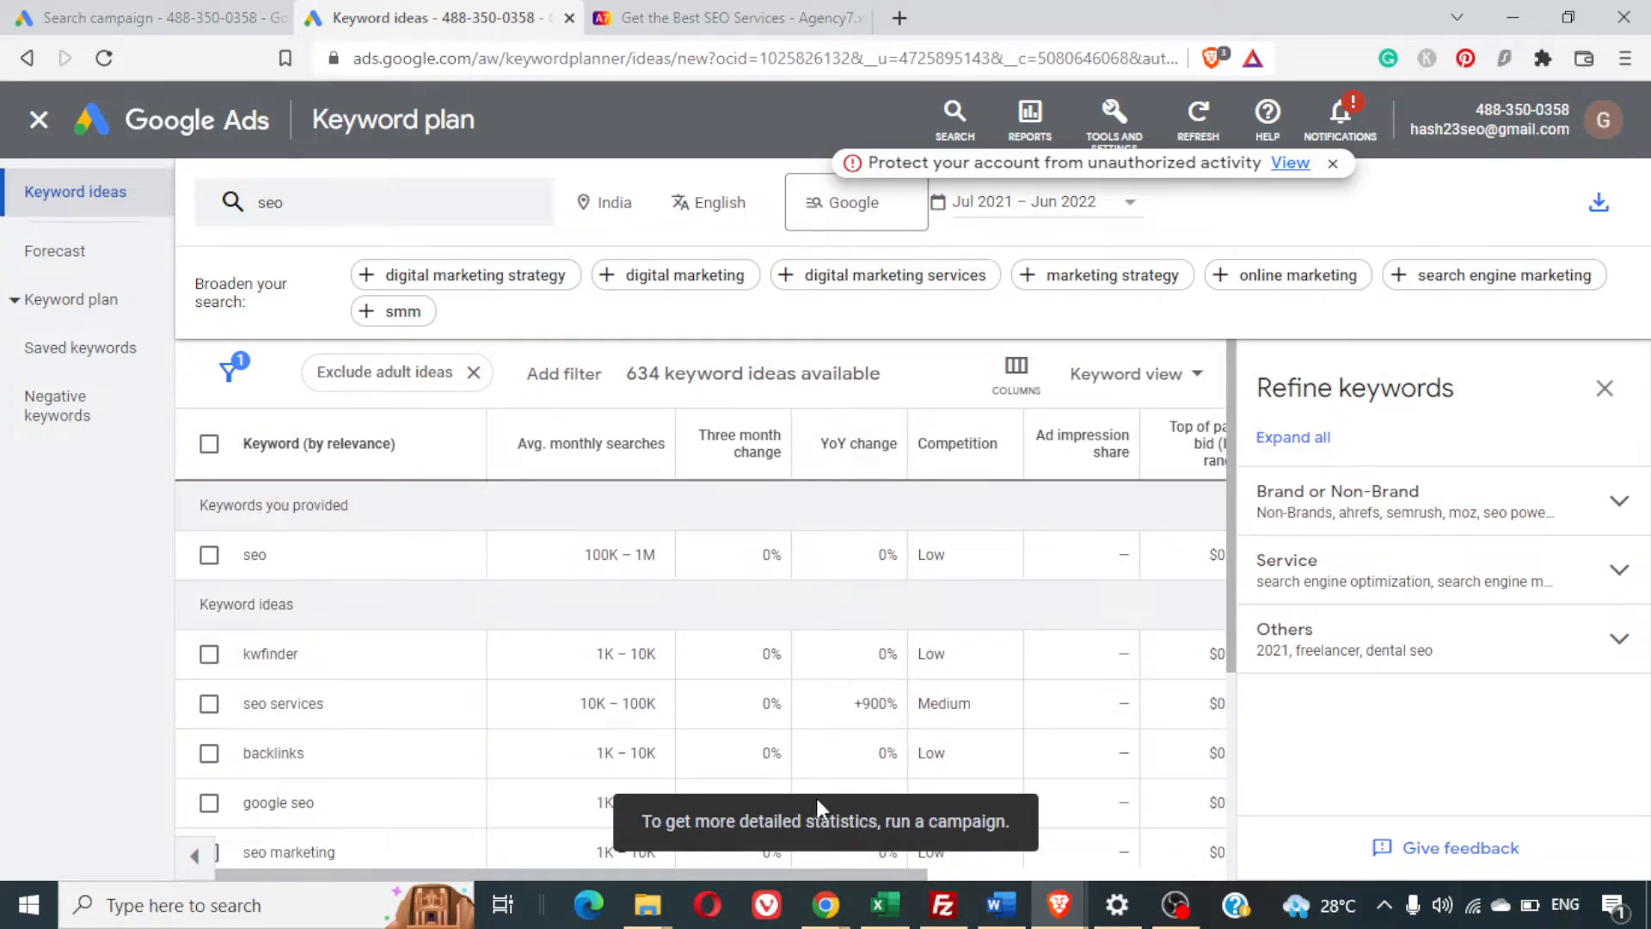
{"action": "scroll", "coordinate": [1217, 746], "scroll_direction": "down", "scroll_amount": 3}
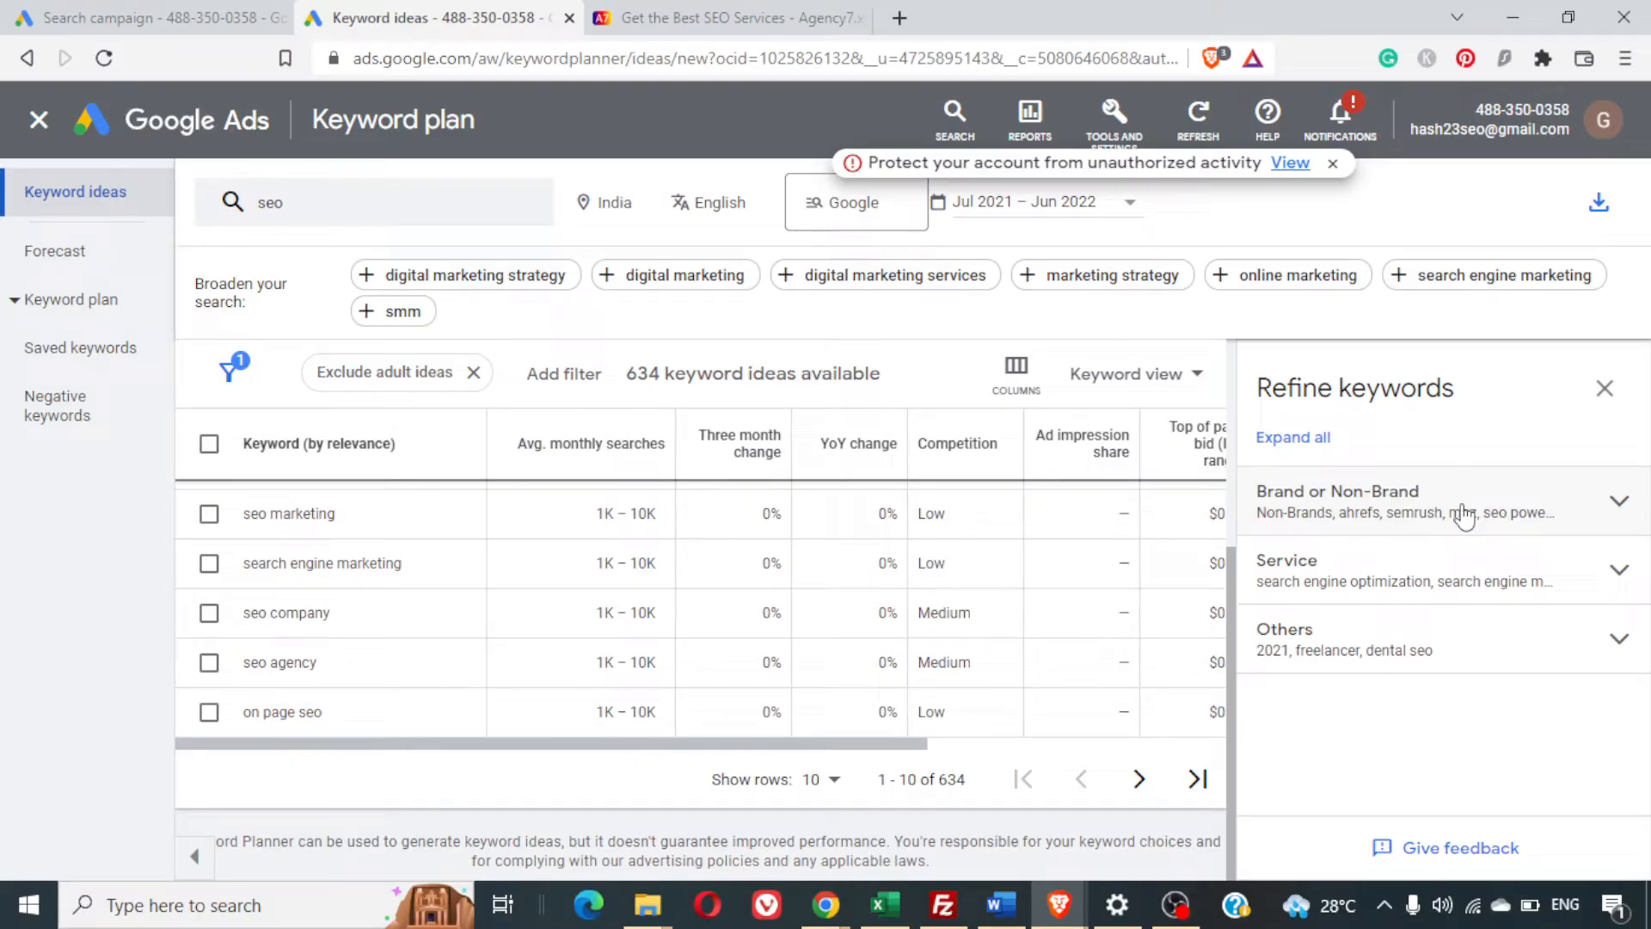
Examine the Brand or Non-Brand and Service categories for refining keywords, then close the refinement options
{"action": "left_click", "coordinate": [1298, 516]}
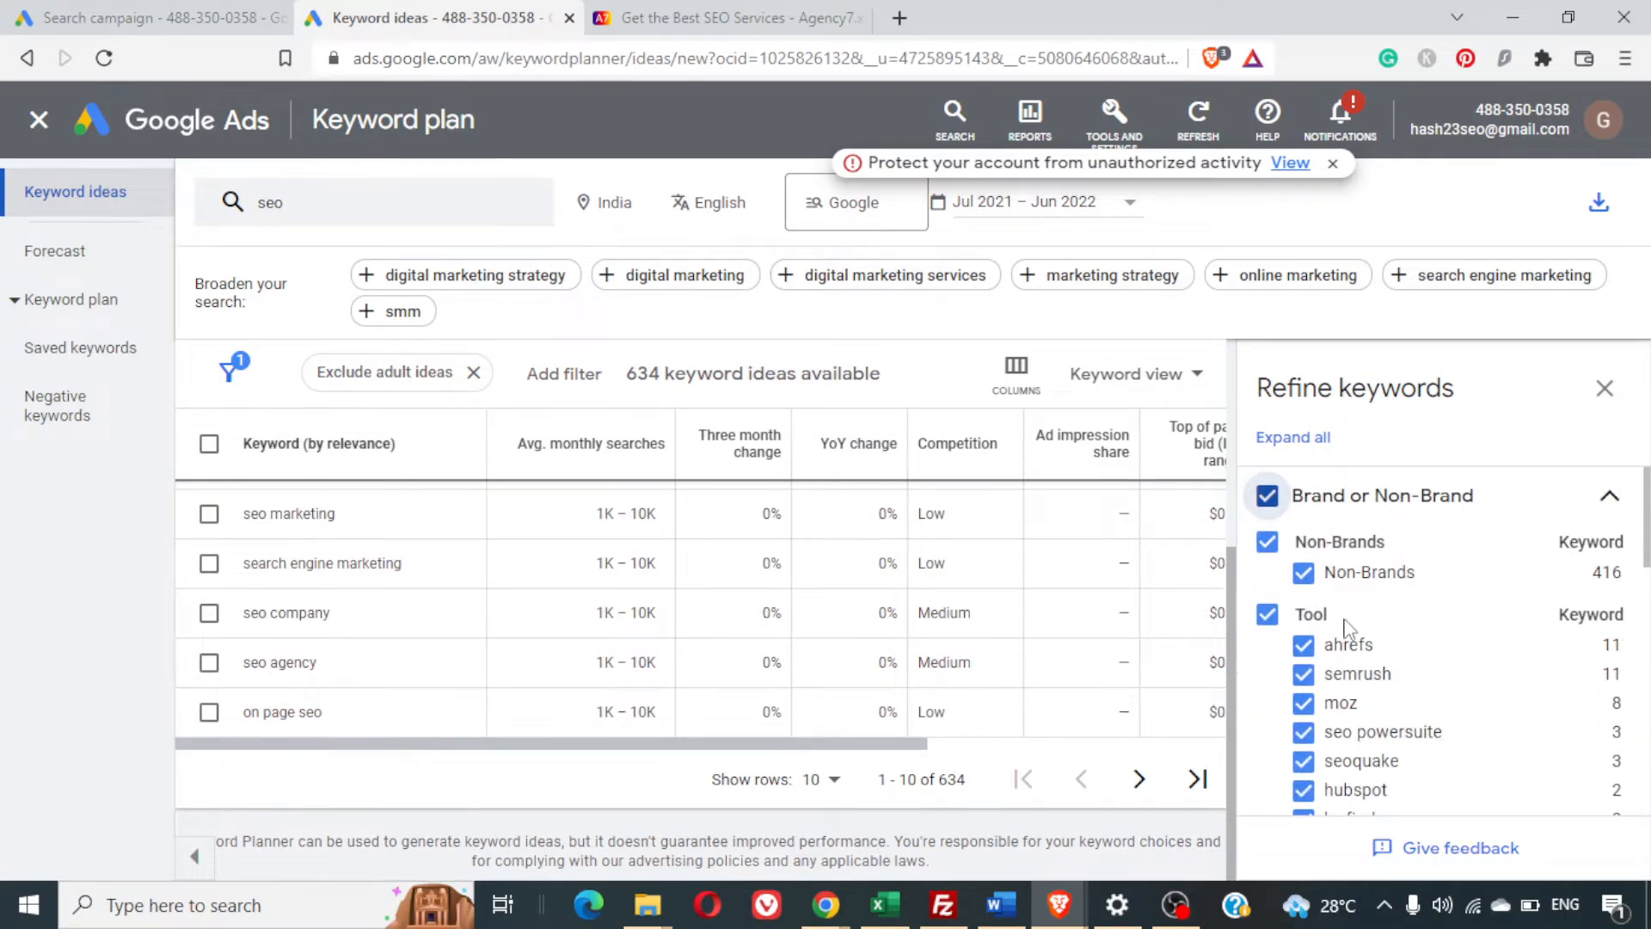
{"action": "scroll", "coordinate": [1339, 675], "scroll_direction": "down", "scroll_amount": 5}
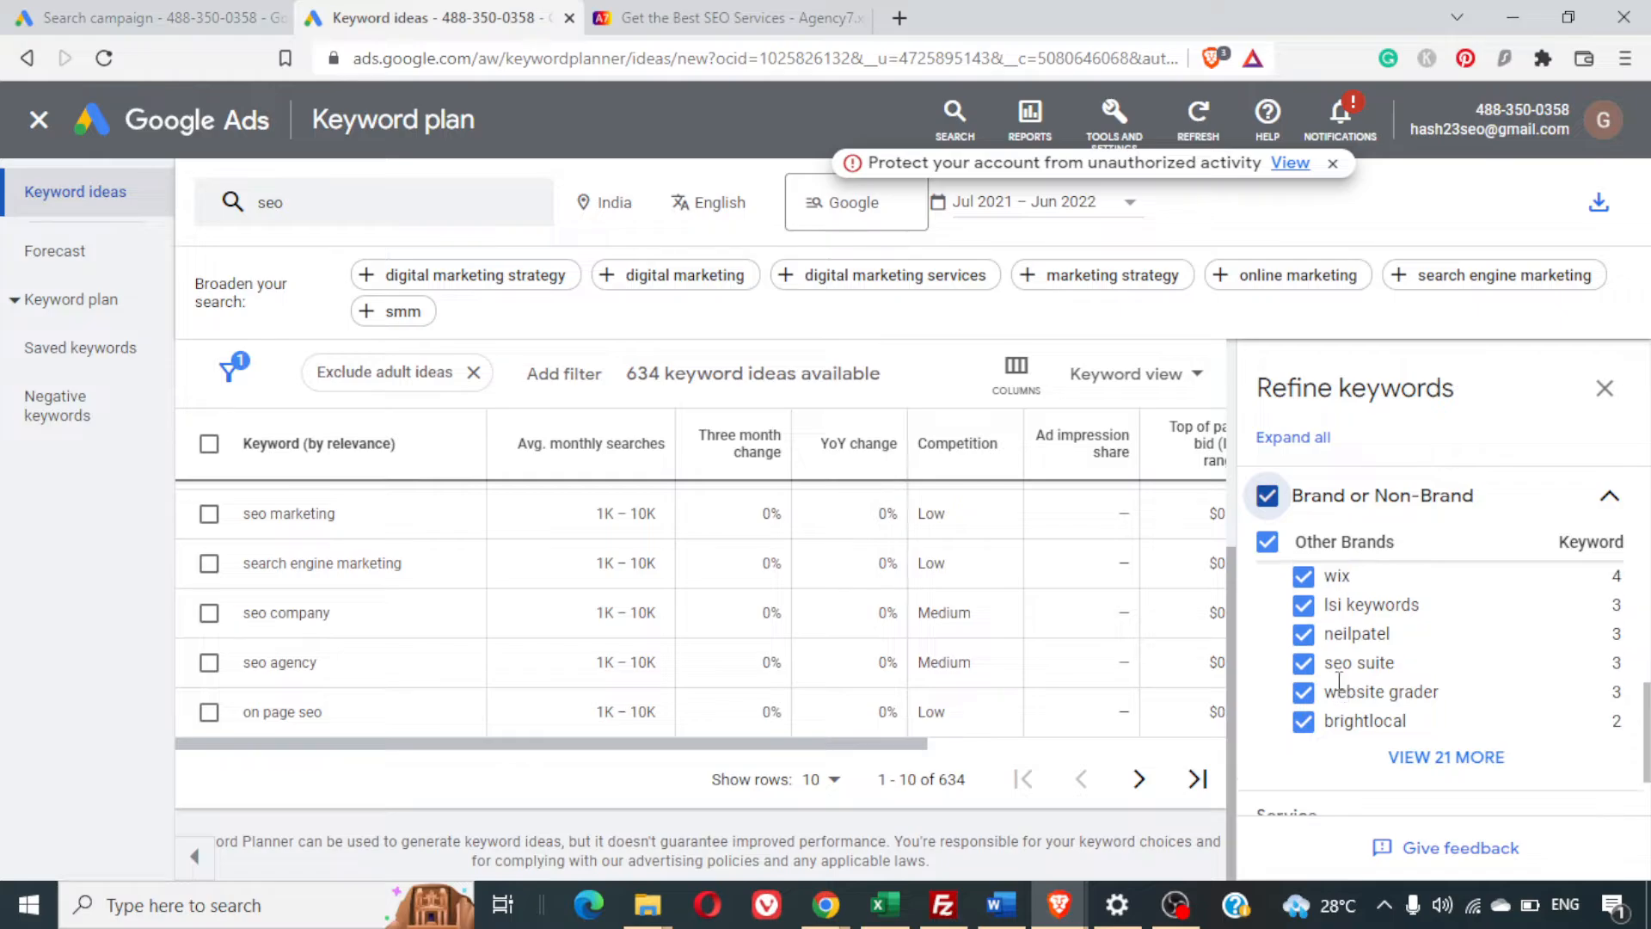
{"action": "scroll", "coordinate": [1339, 680], "scroll_direction": "up", "scroll_amount": 5}
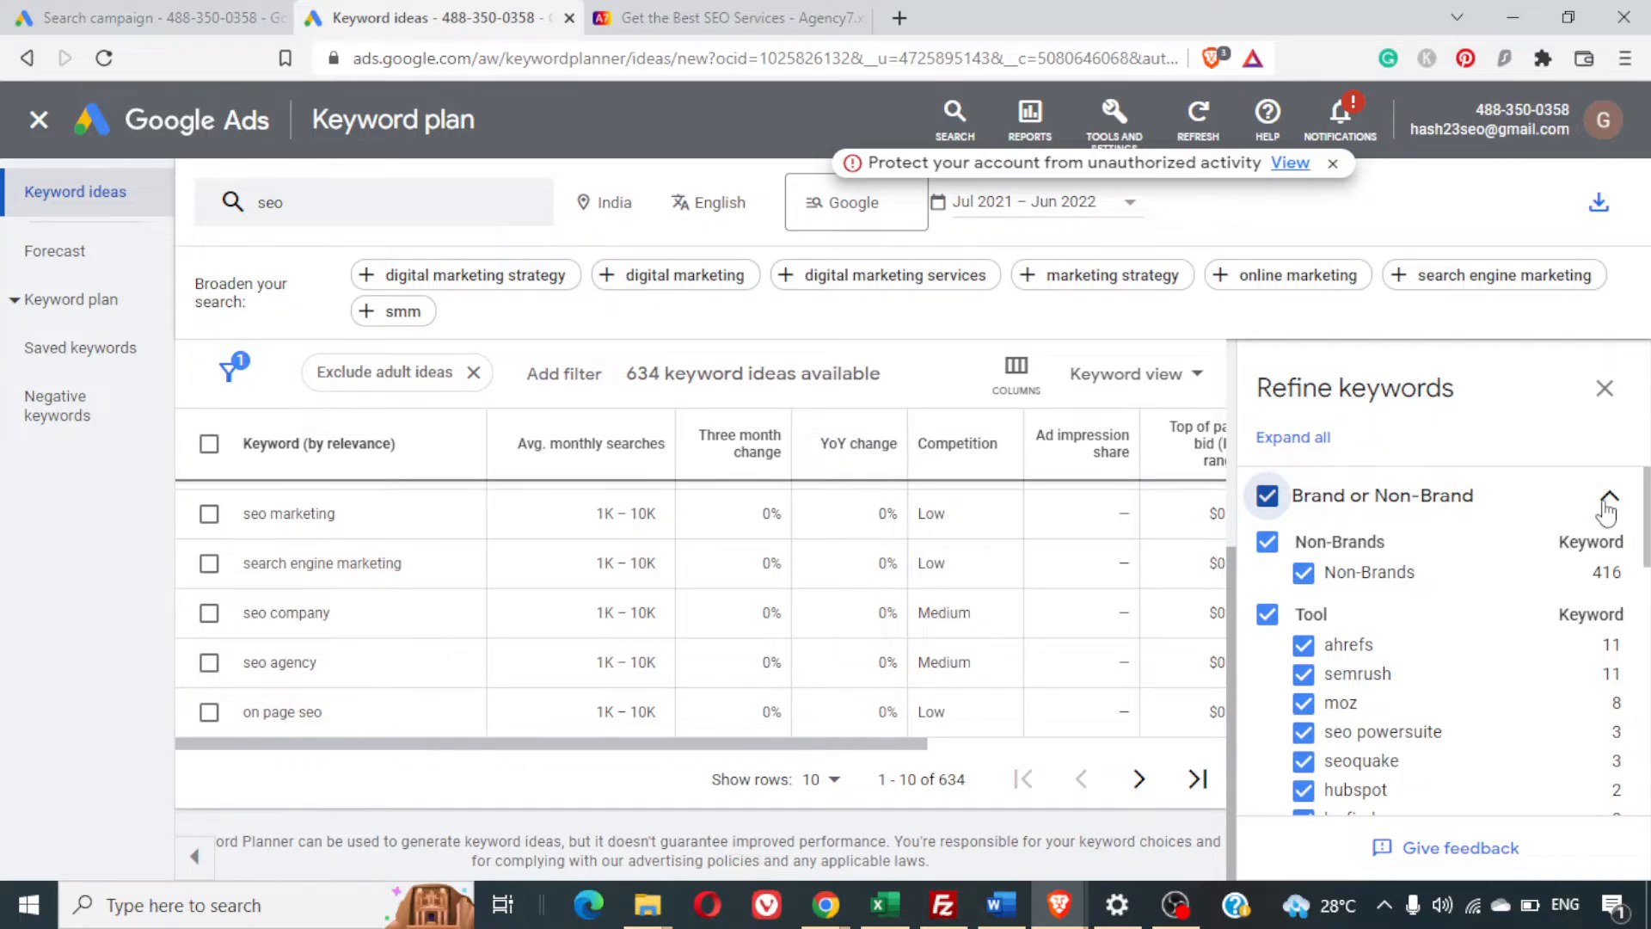
{"action": "left_click", "coordinate": [1606, 507]}
{"action": "left_click", "coordinate": [1404, 583]}
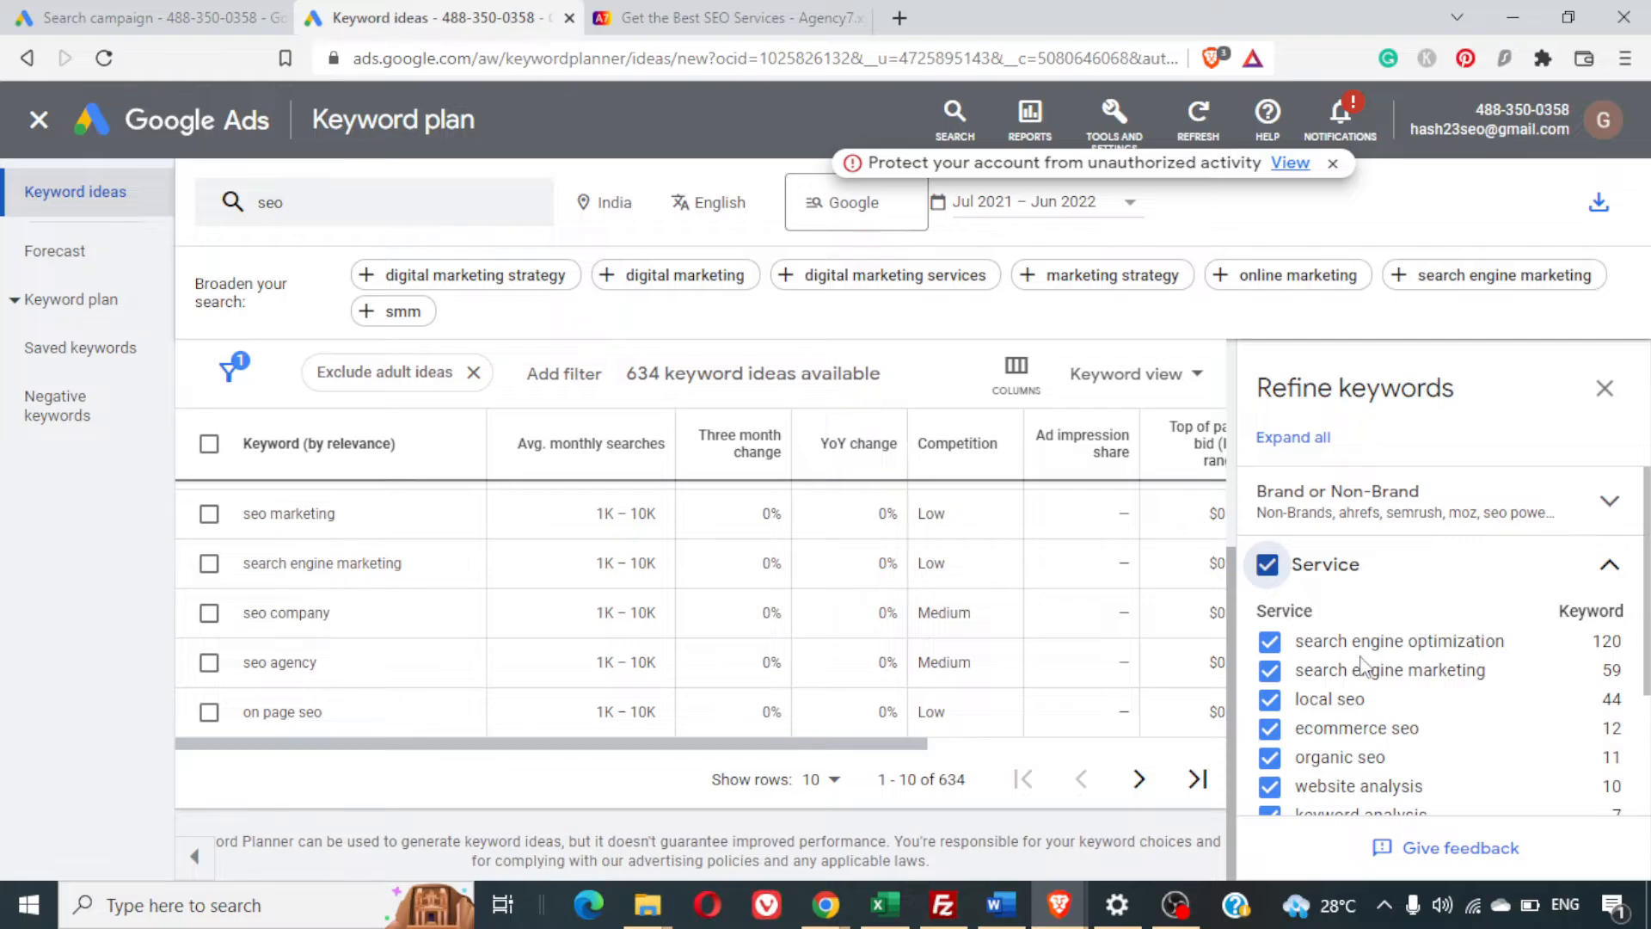
{"action": "scroll", "coordinate": [1363, 667], "scroll_direction": "down", "scroll_amount": 3}
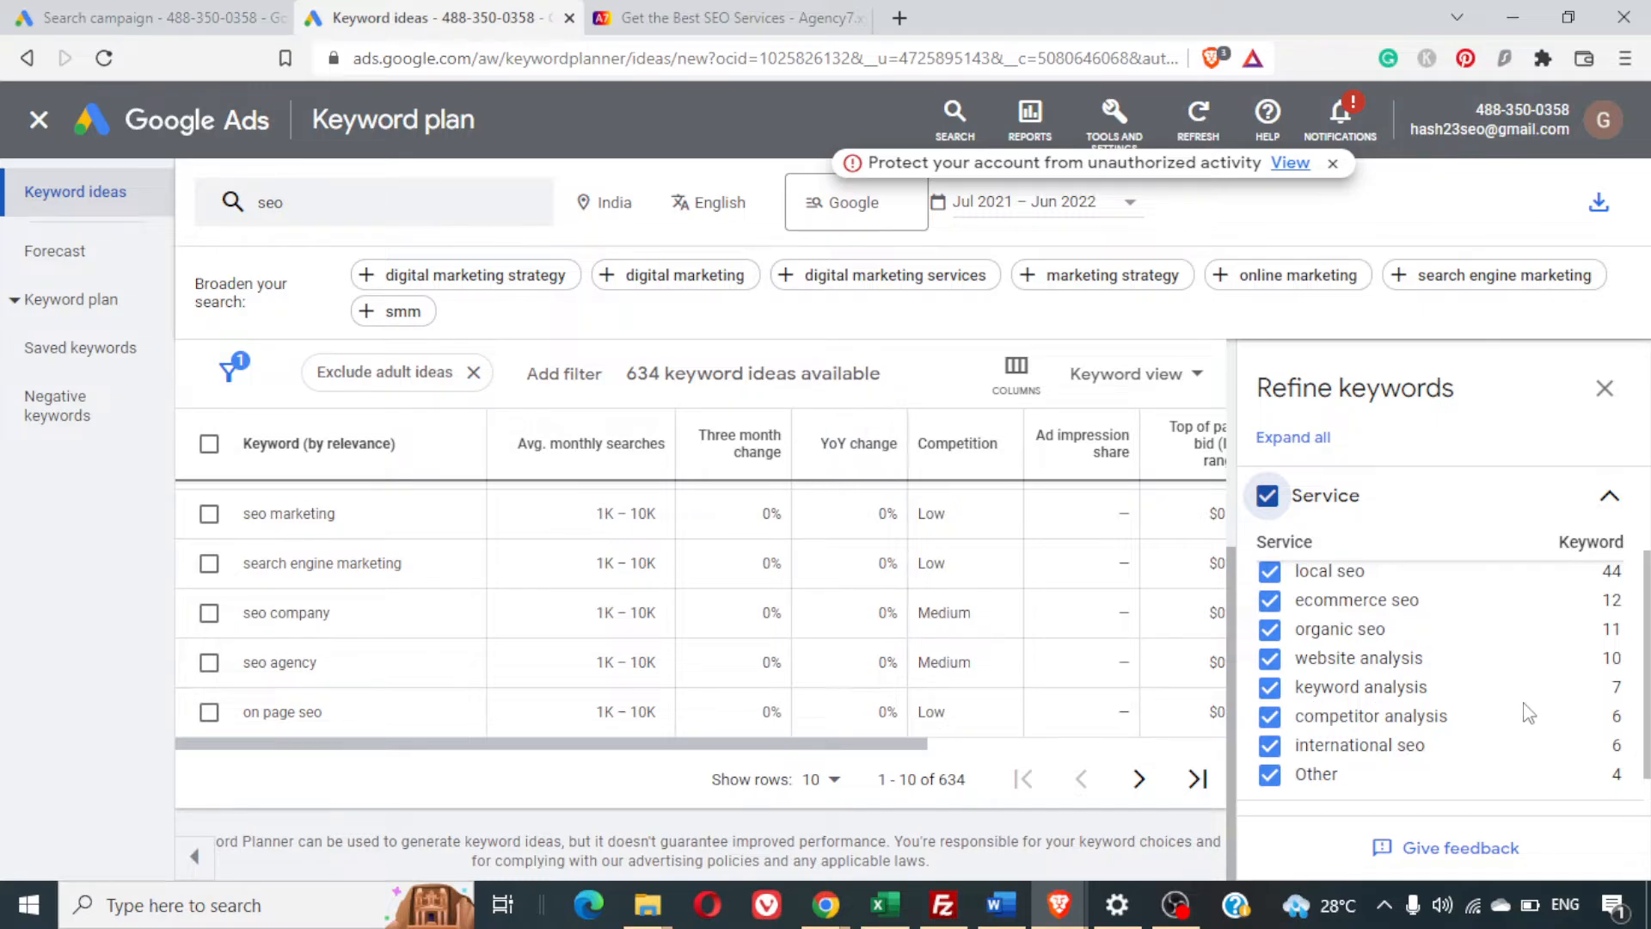
{"action": "left_click", "coordinate": [1606, 507]}
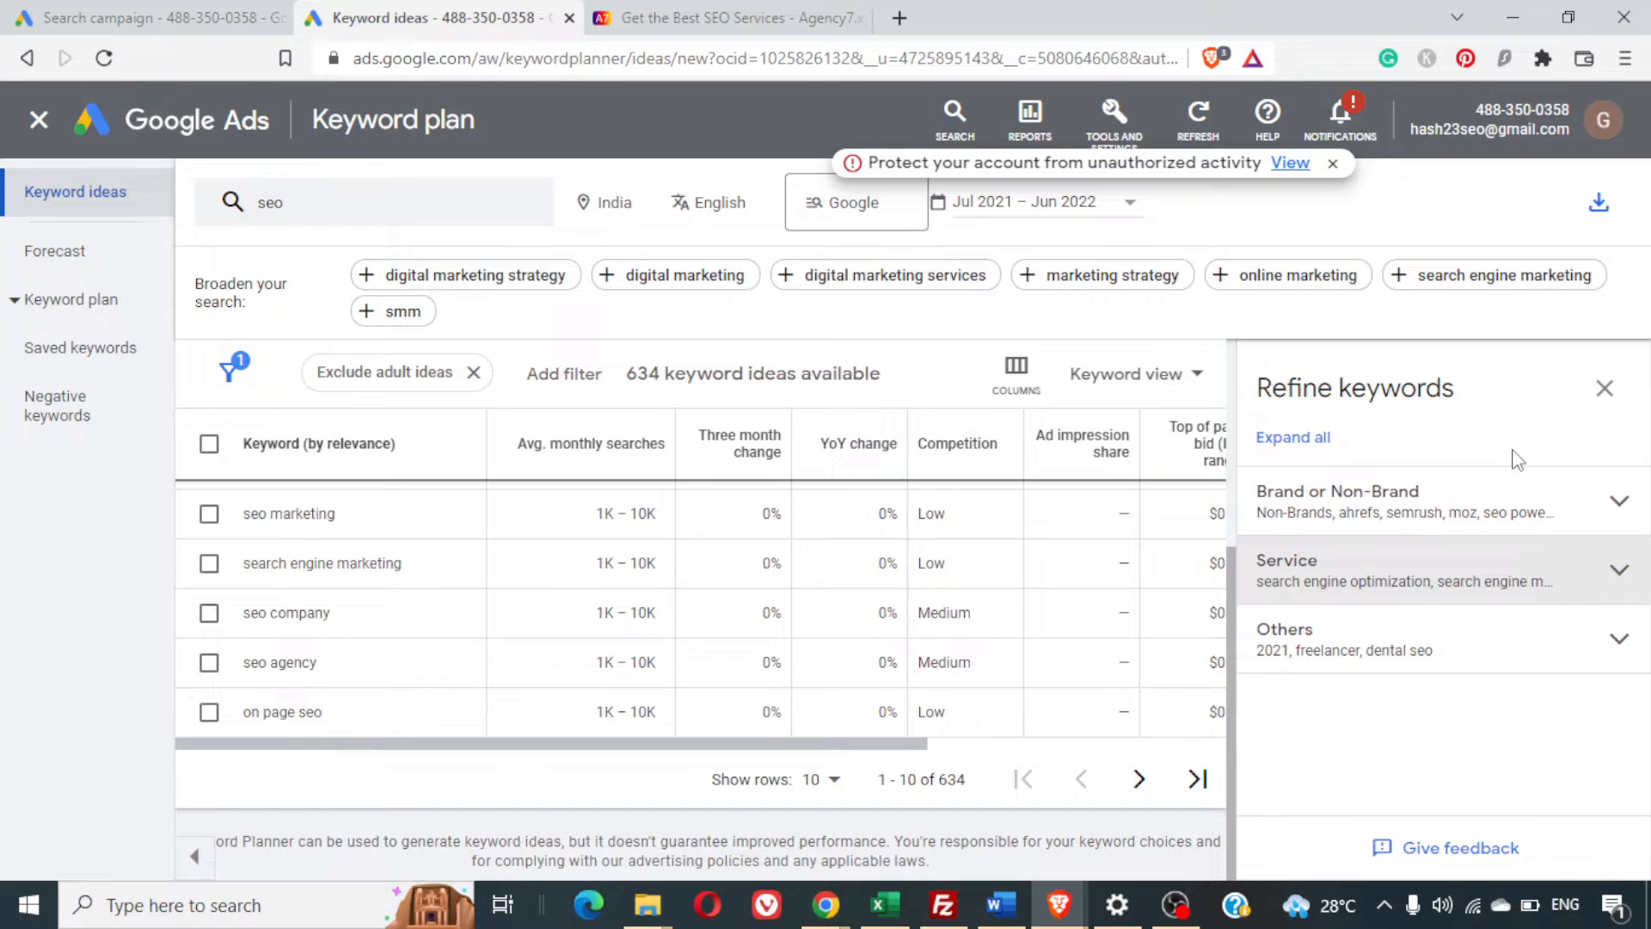
{"action": "left_click", "coordinate": [1605, 388]}
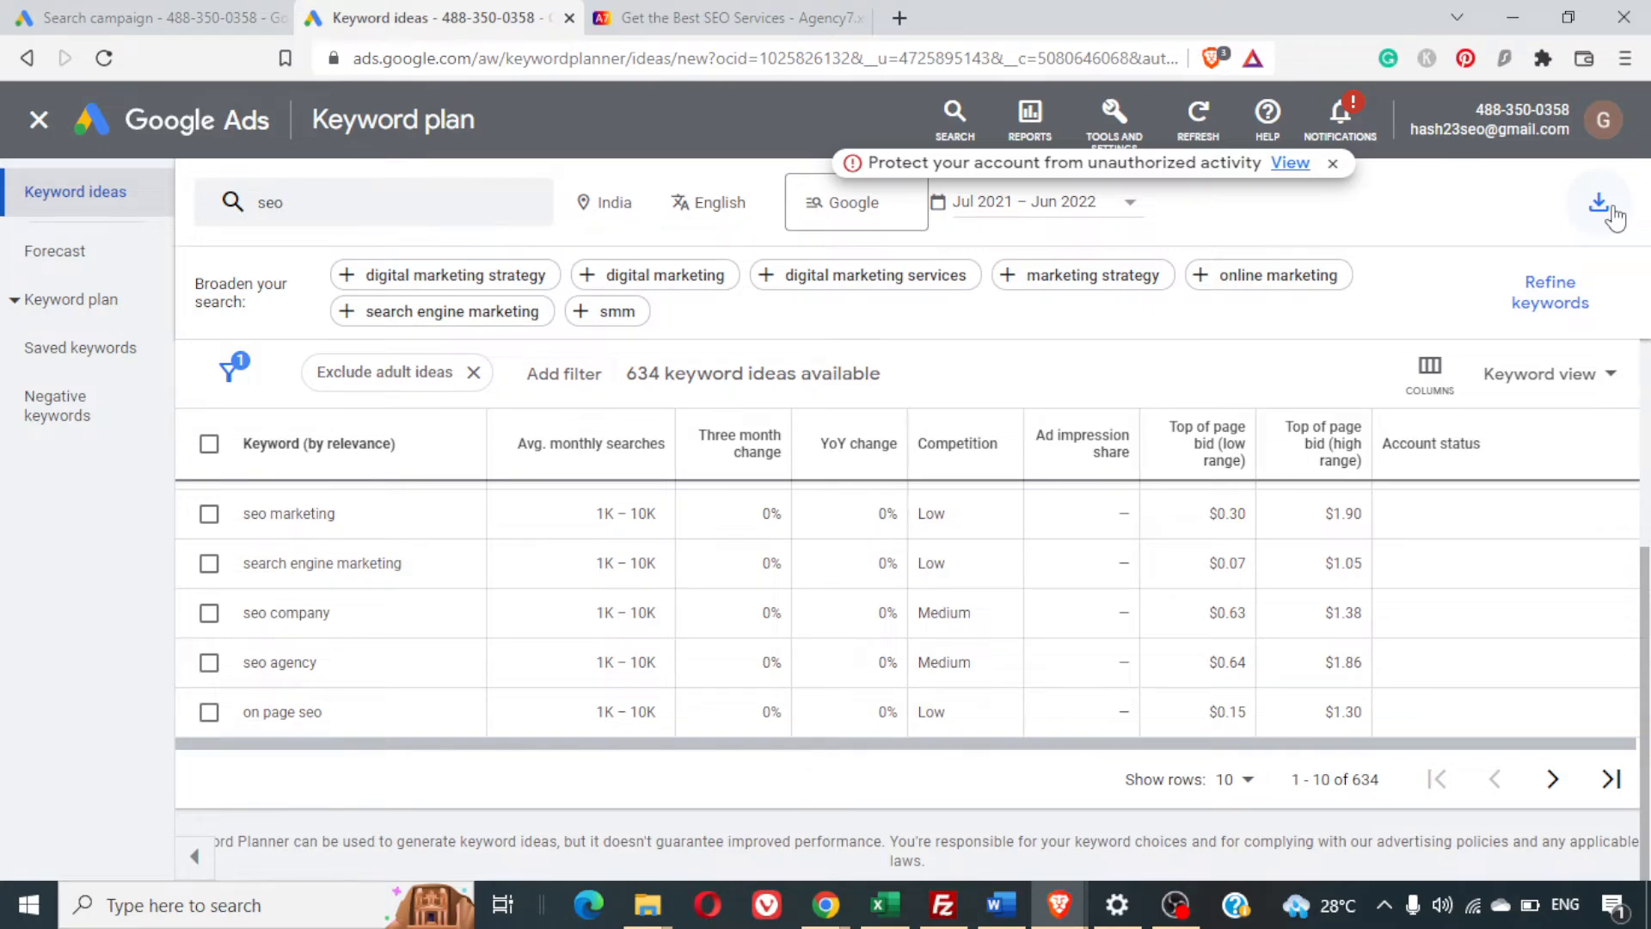
Open the download of the keyword ideas to Google Sheets and cancel it
{"action": "left_click", "coordinate": [1614, 217]}
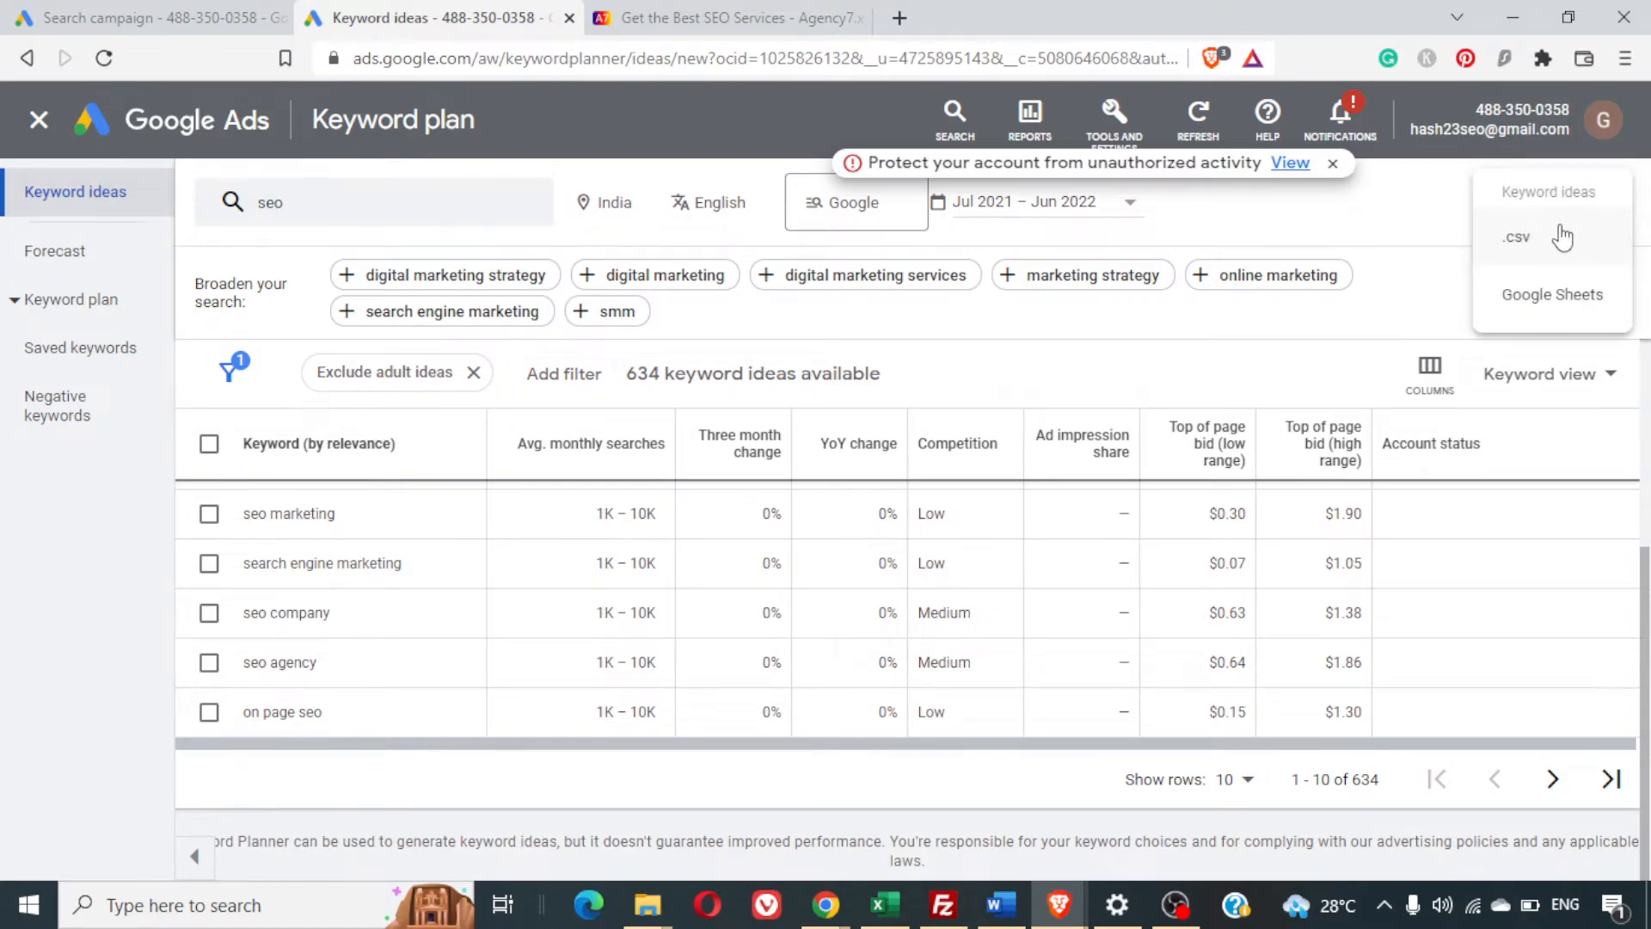
{"action": "left_click", "coordinate": [1547, 301]}
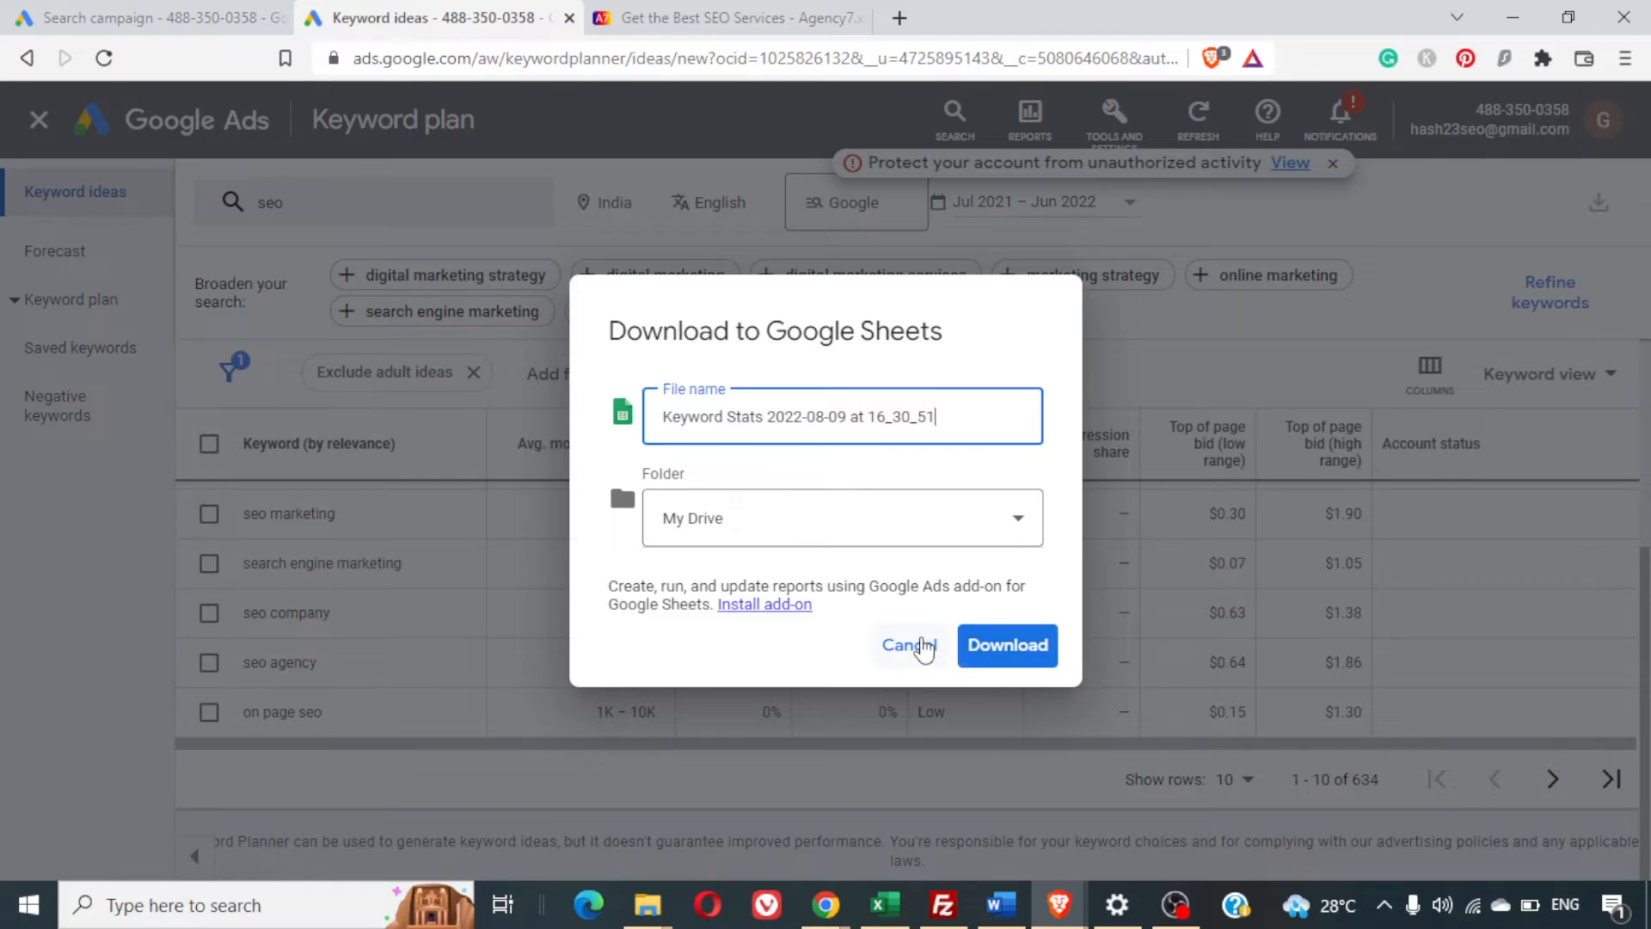
{"action": "left_click", "coordinate": [922, 647]}
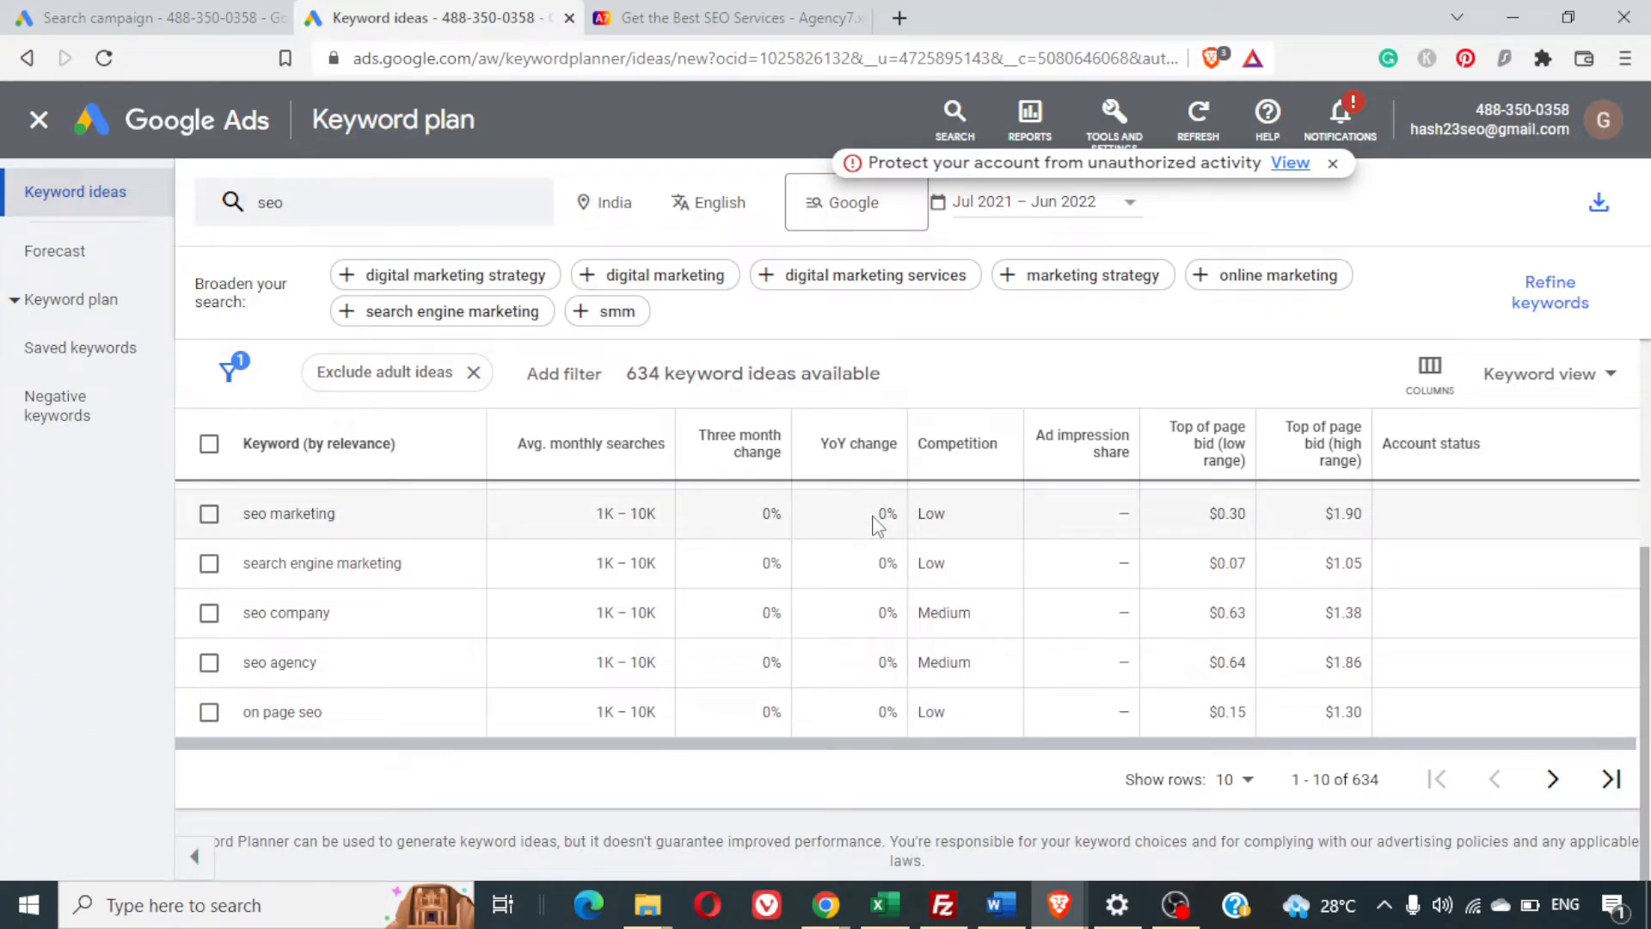
Broaden the search with the suggested keyword digital marketing strategy and get the updated keyword ideas
{"action": "scroll", "coordinate": [877, 609], "scroll_direction": "up", "scroll_amount": 4}
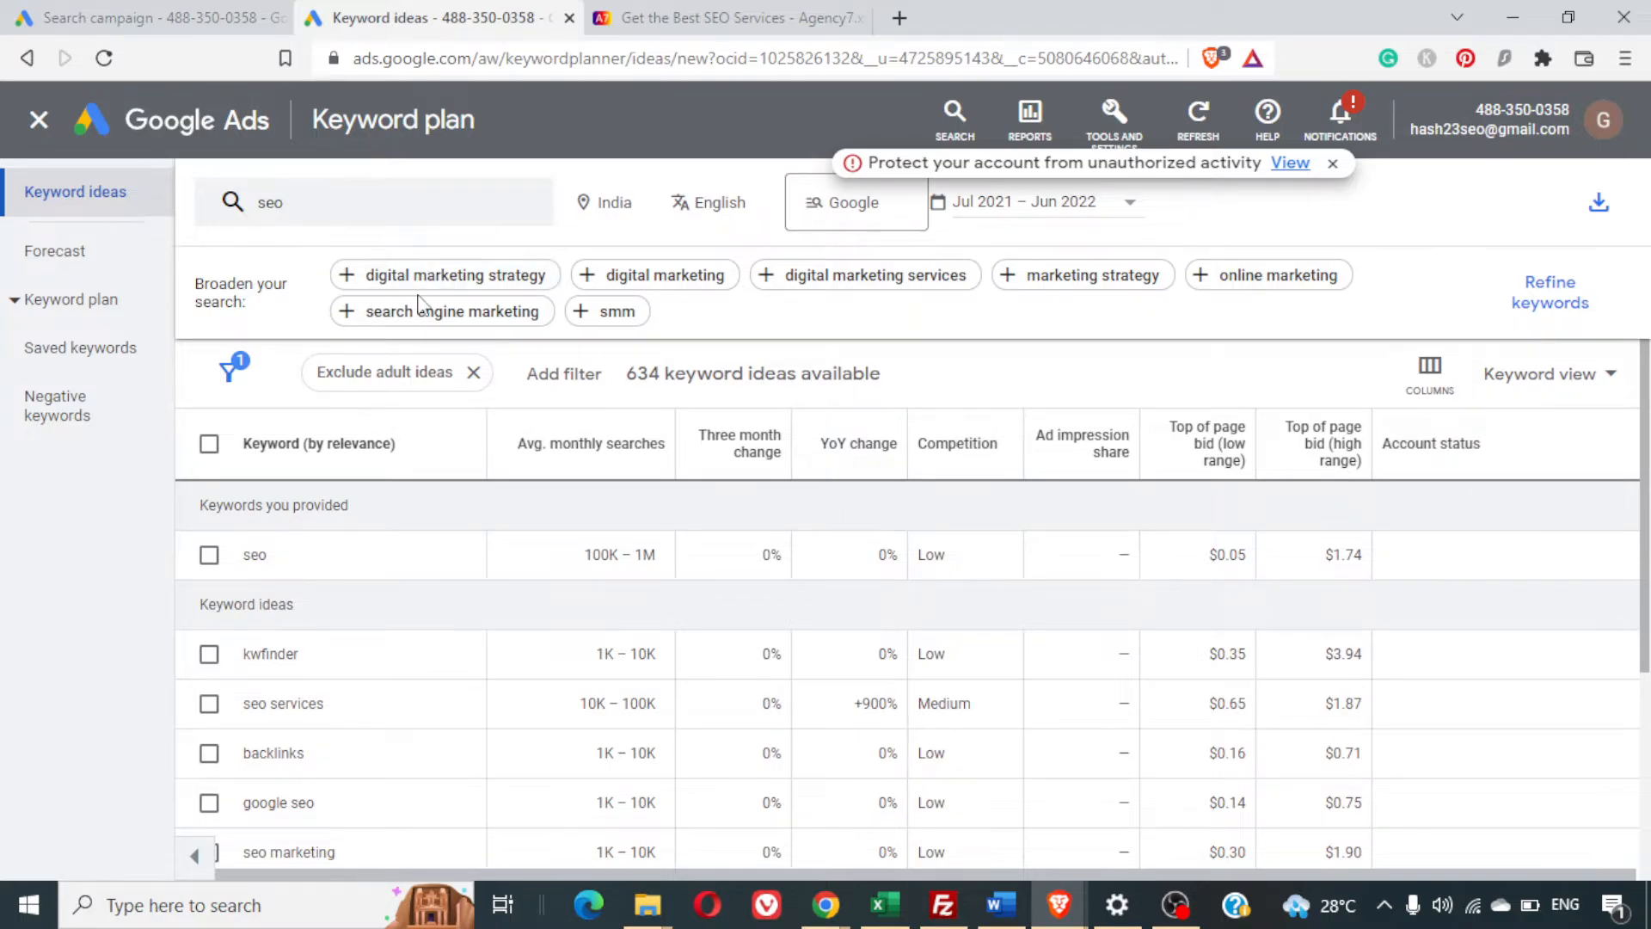
{"action": "left_click", "coordinate": [382, 284]}
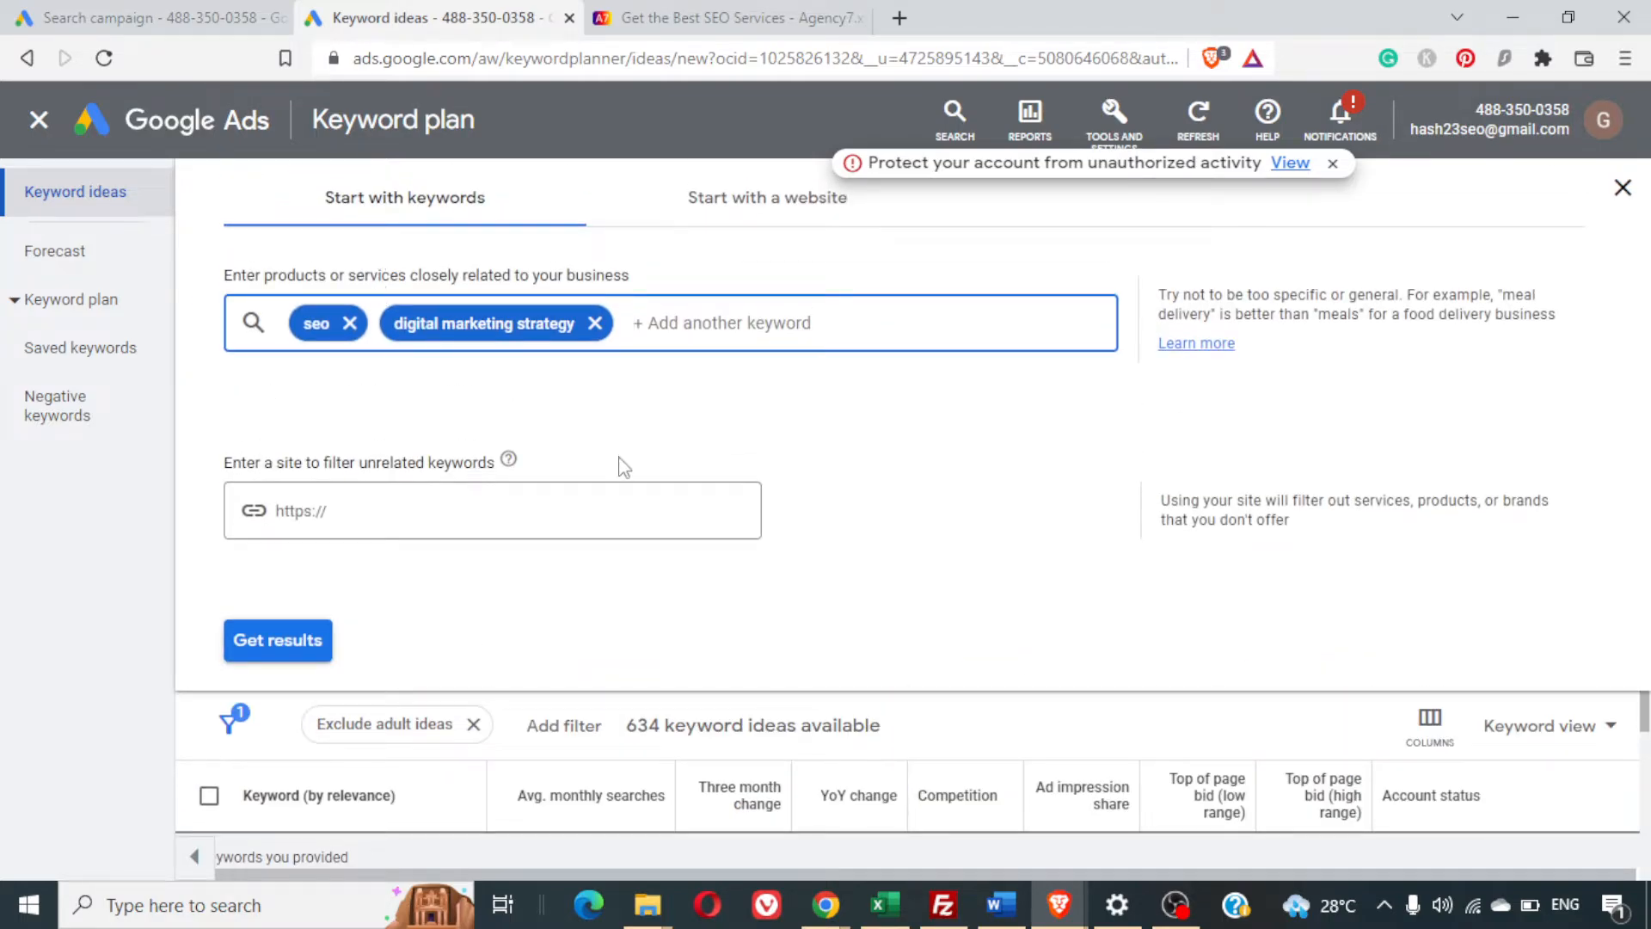
{"action": "left_click", "coordinate": [318, 652]}
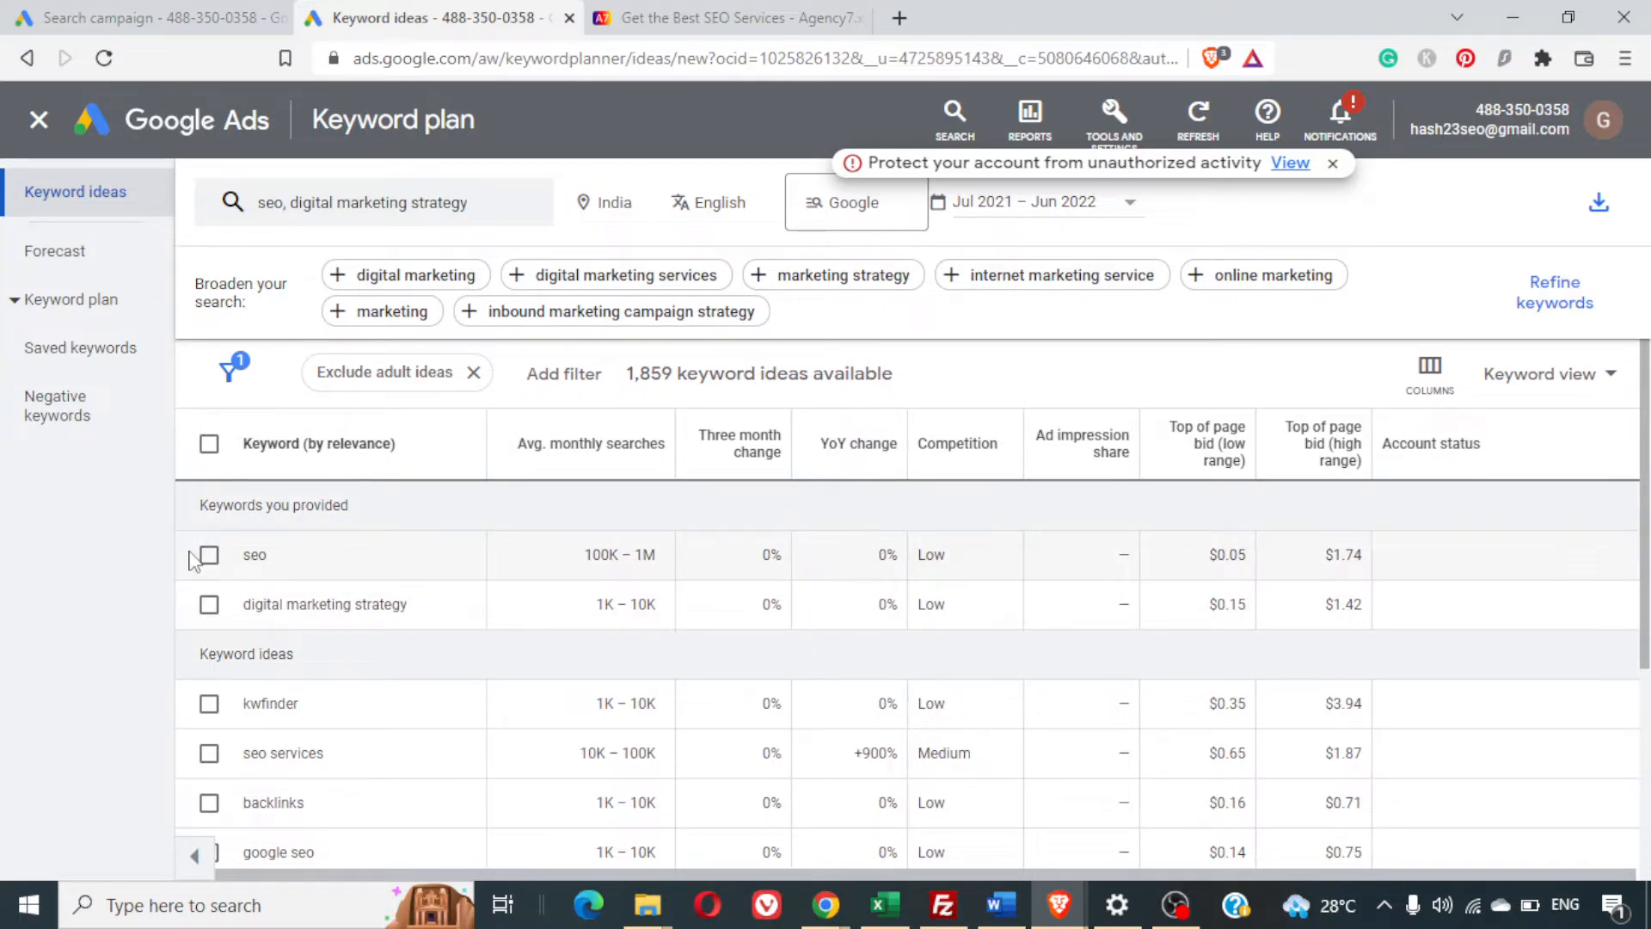
{"action": "left_click_drag", "start_coordinate": [167, 538], "coordinate": [245, 515]}
{"action": "left_click_drag", "start_coordinate": [175, 586], "coordinate": [248, 587]}
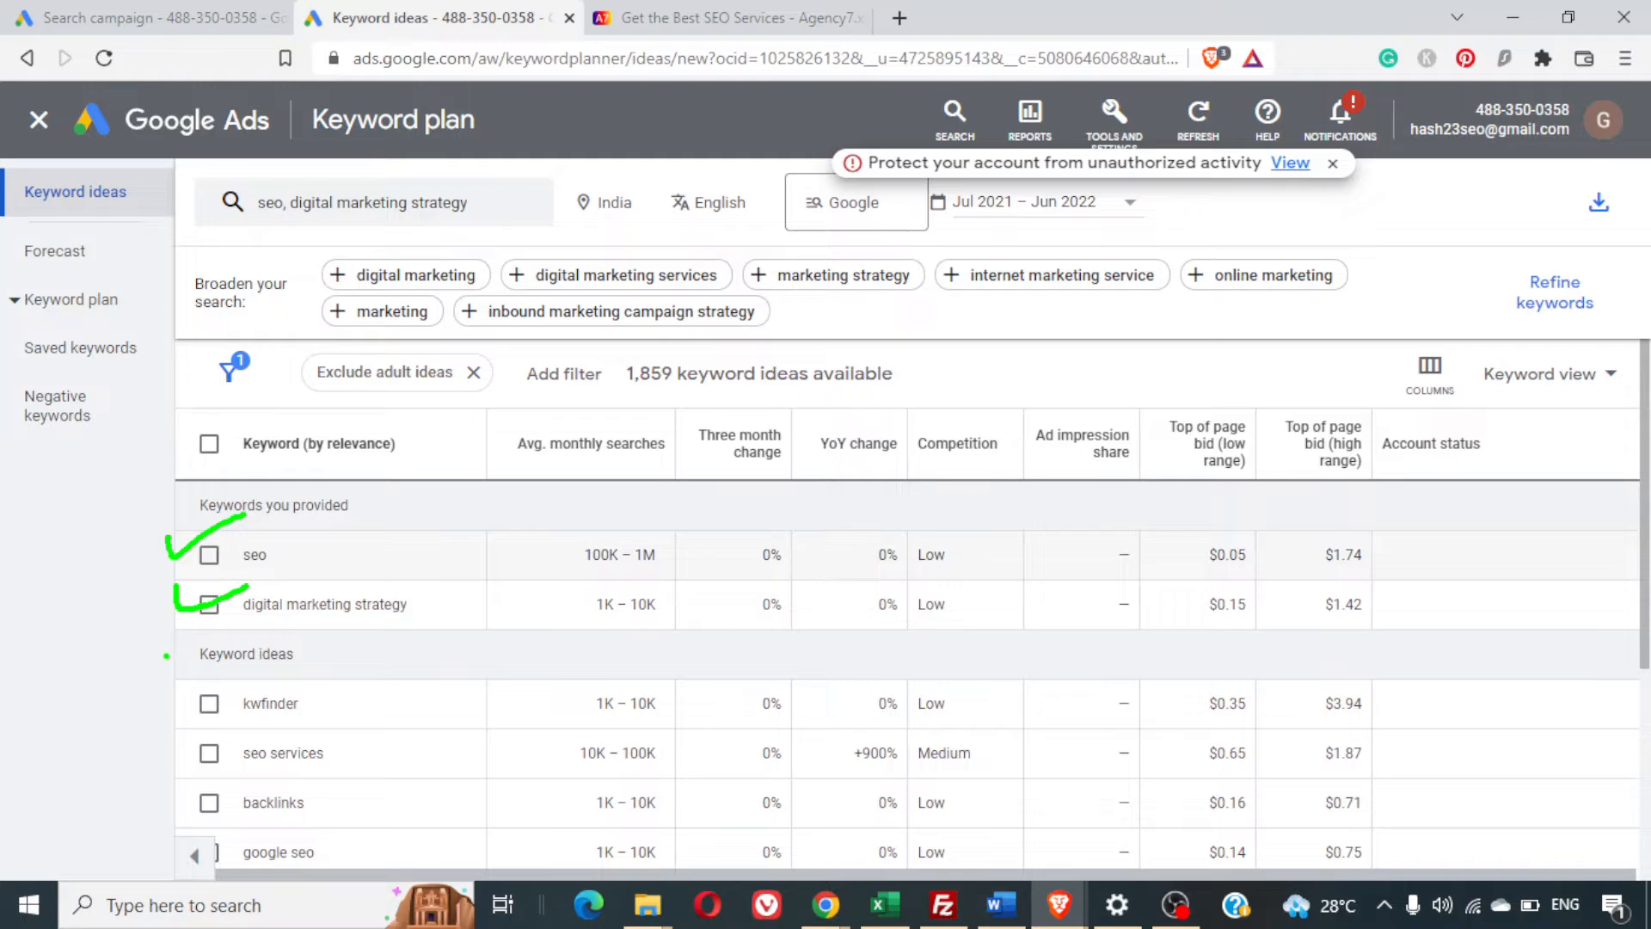
{"action": "left_click_drag", "start_coordinate": [168, 664], "coordinate": [181, 691]}
{"action": "left_click_drag", "start_coordinate": [154, 756], "coordinate": [194, 765]}
{"action": "left_click_drag", "start_coordinate": [162, 849], "coordinate": [249, 828]}
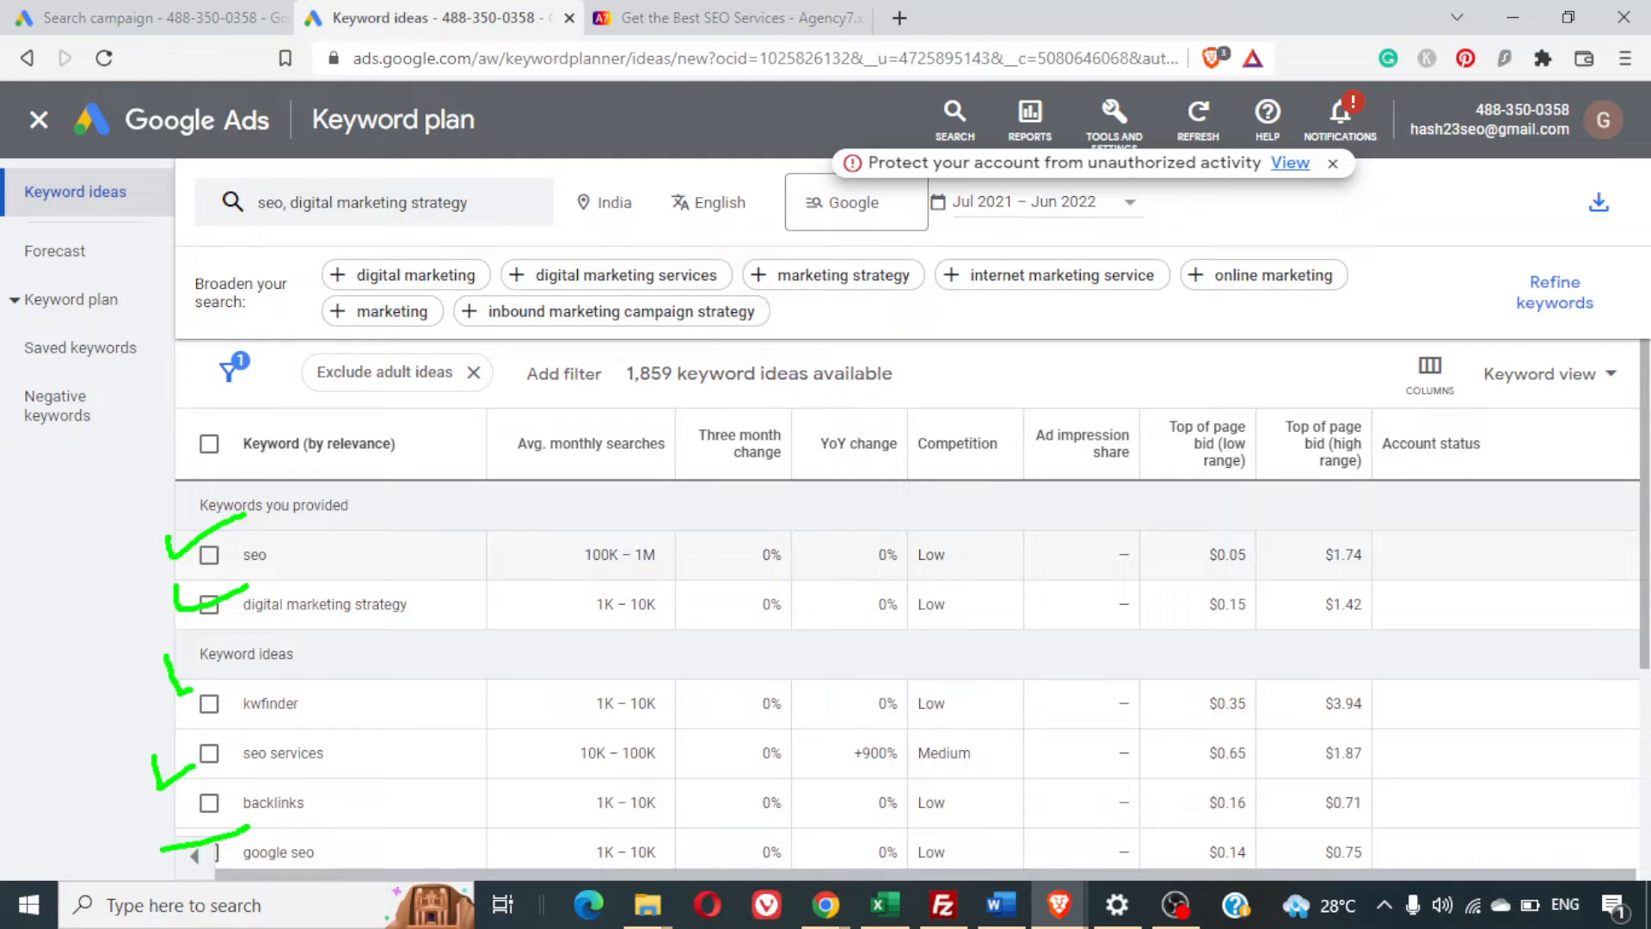
{"action": "key", "text": "Escape"}
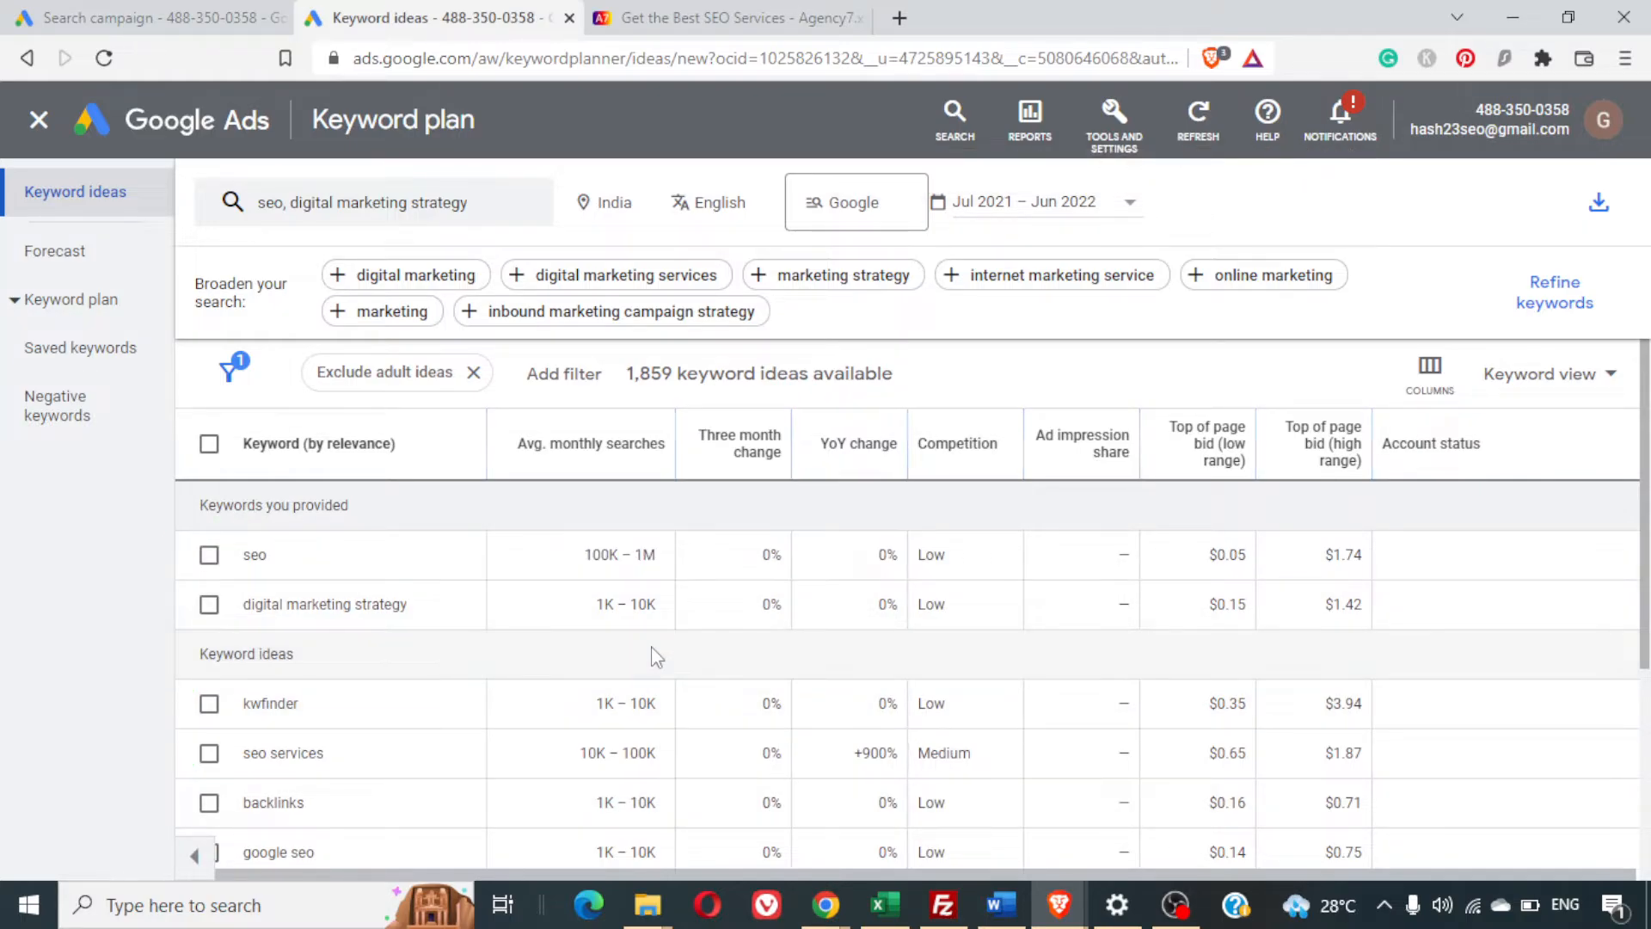
{"action": "scroll", "coordinate": [967, 722], "scroll_direction": "down", "scroll_amount": 5}
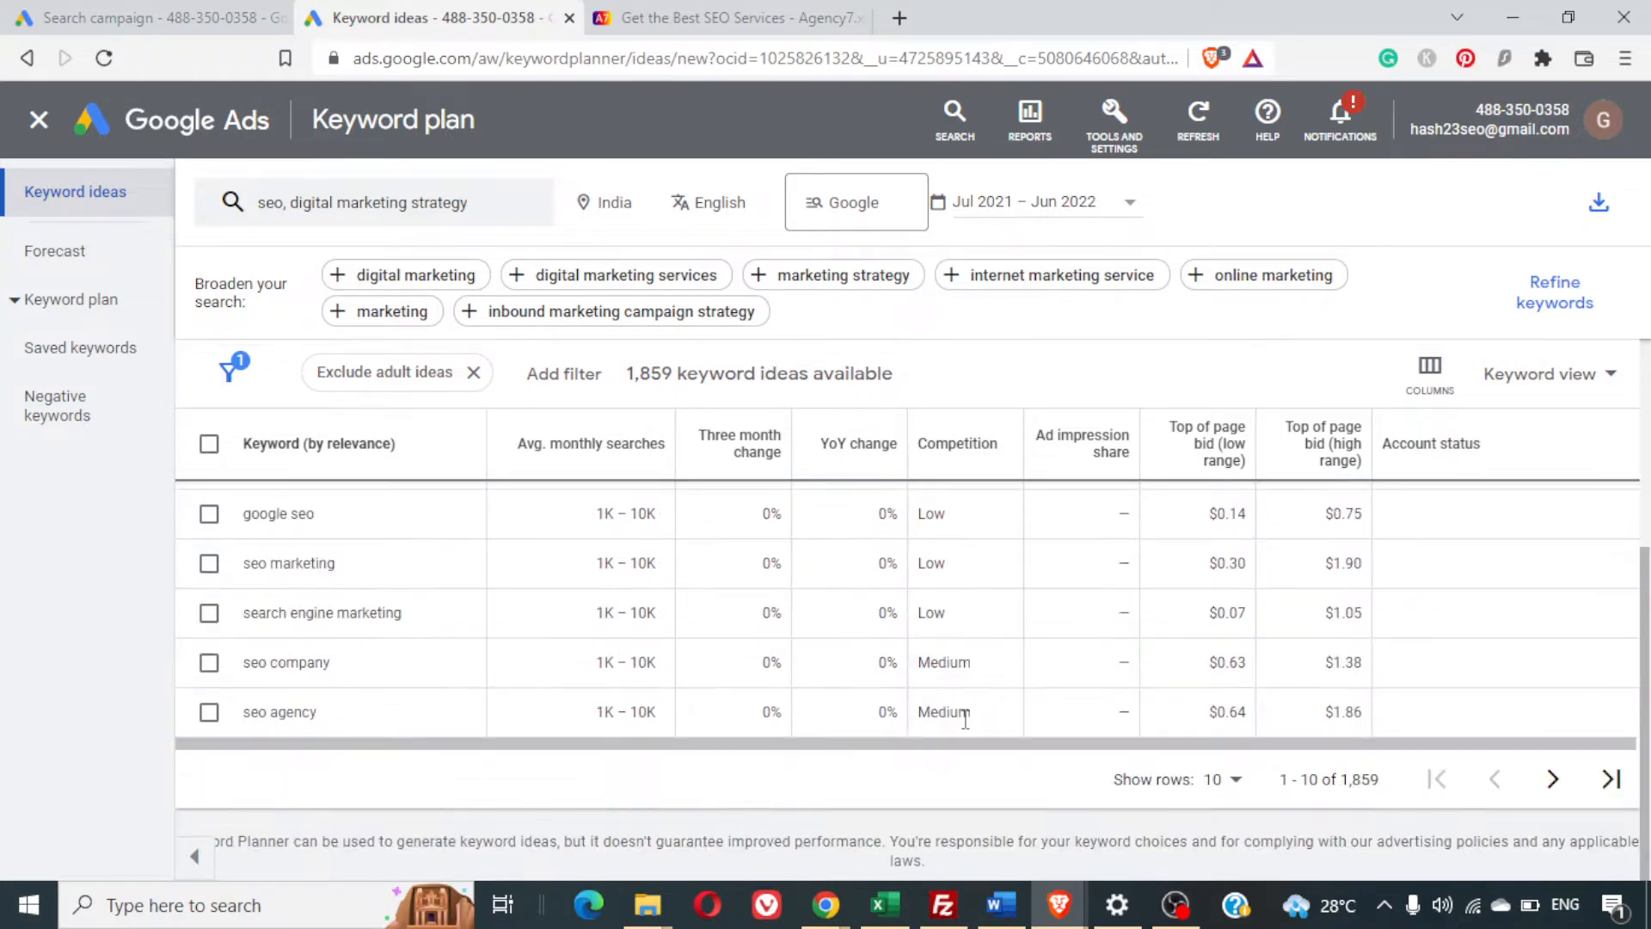
{"action": "scroll", "coordinate": [967, 727], "scroll_direction": "up", "scroll_amount": 5}
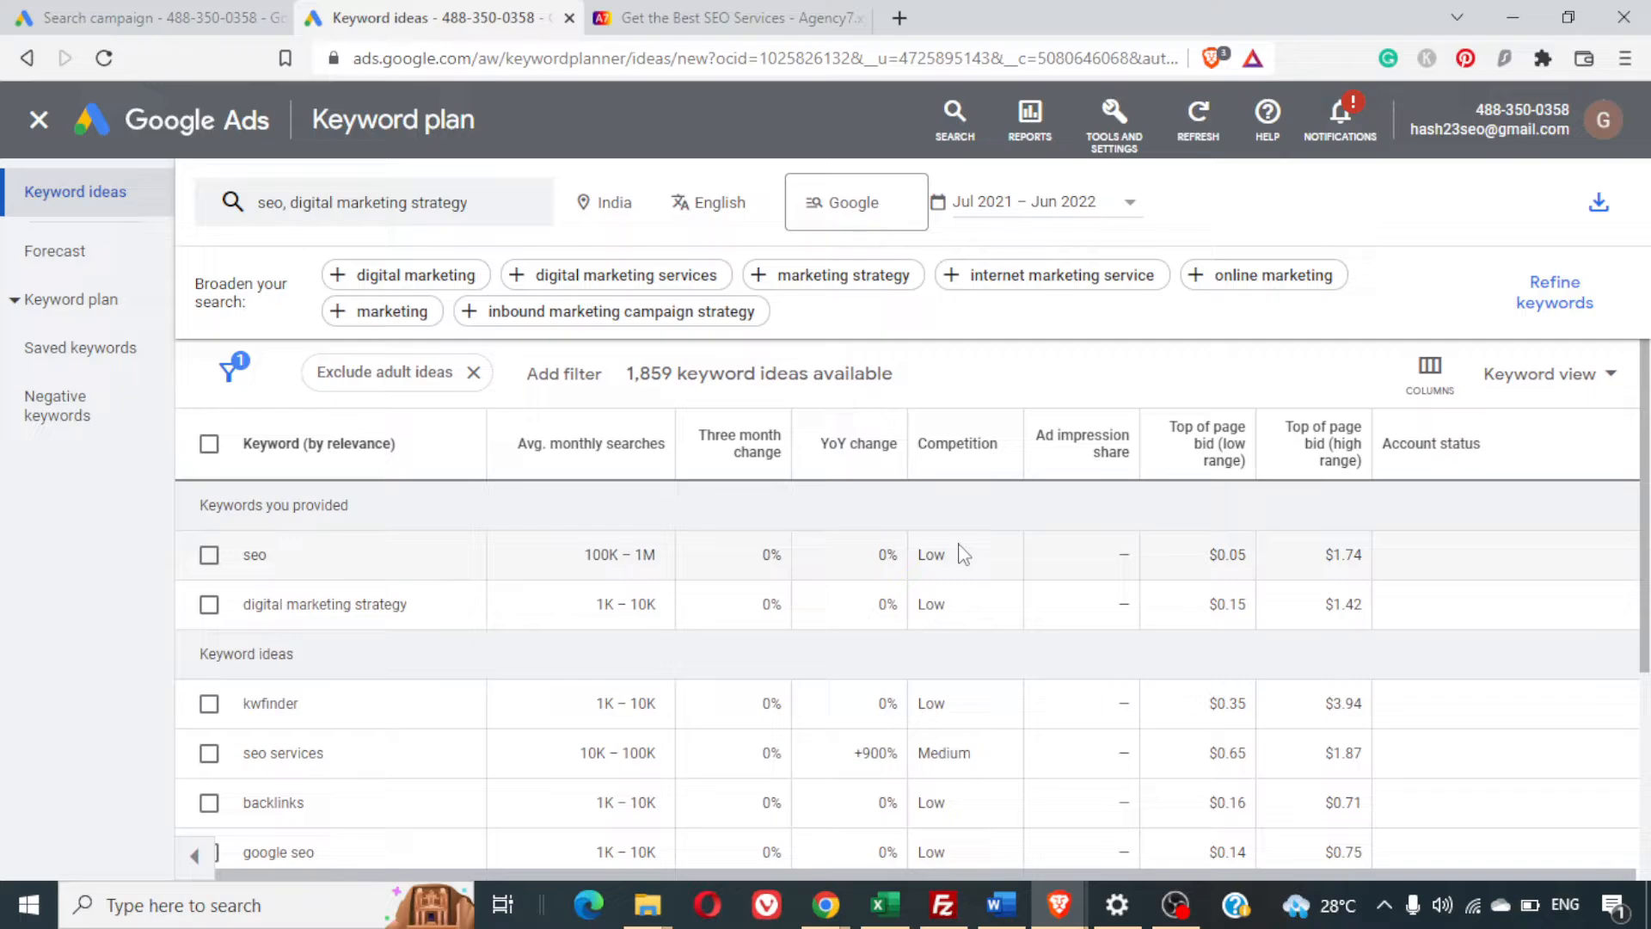
{"action": "left_click_drag", "start_coordinate": [958, 543], "coordinate": [976, 542]}
{"action": "key", "text": "Escape"}
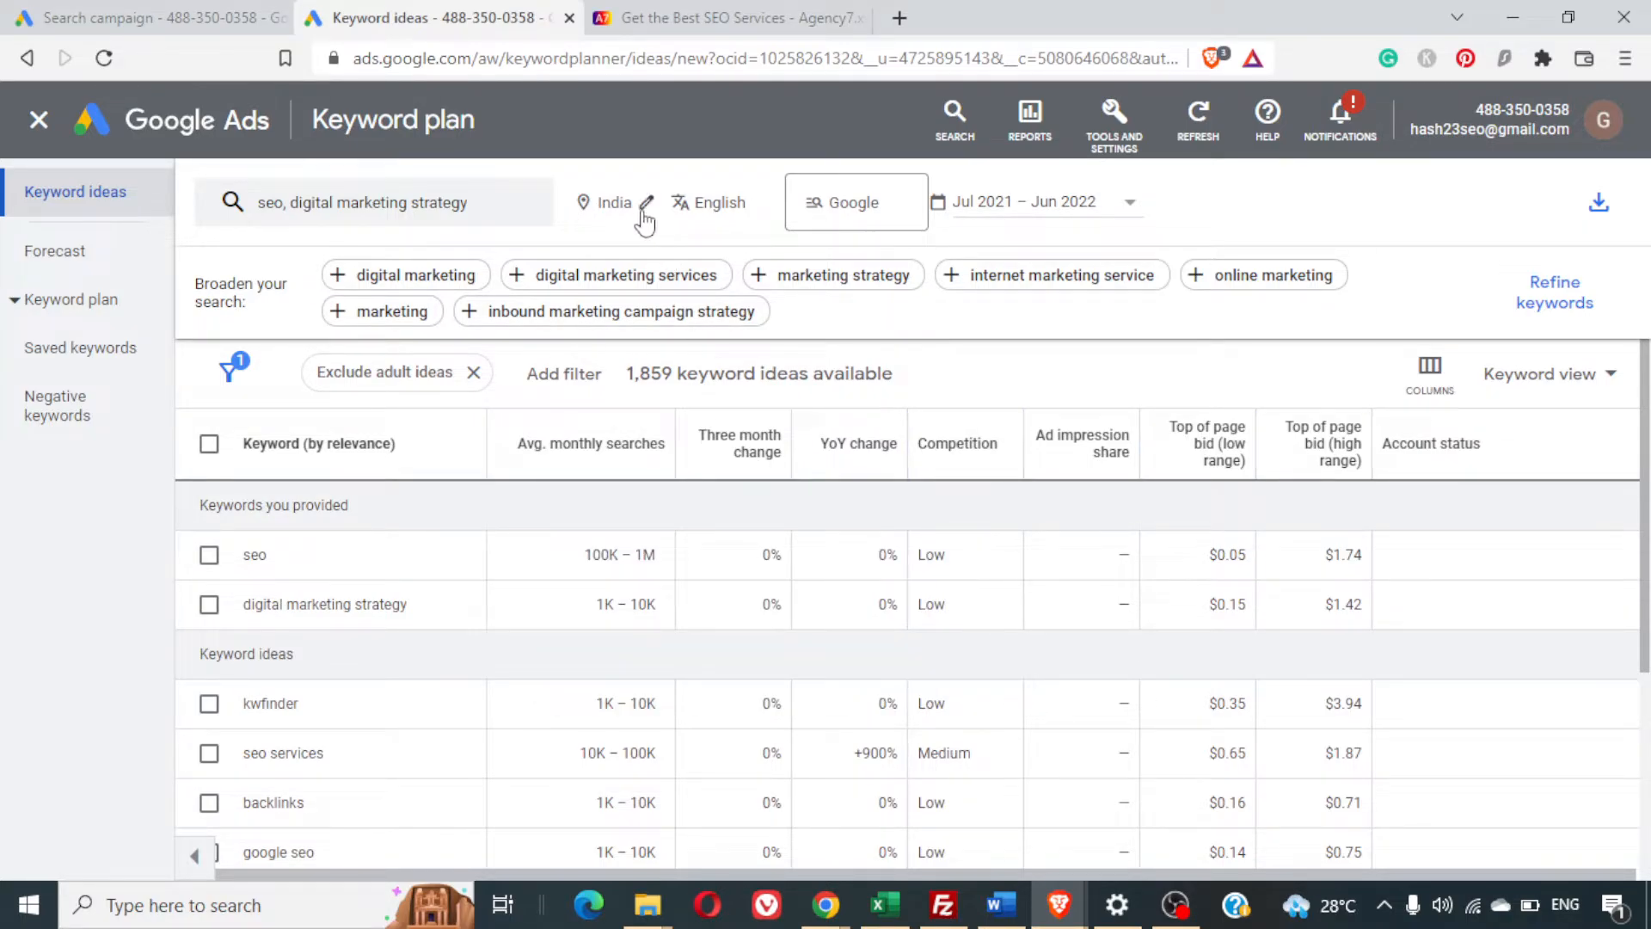
Change the target location of the keyword ideas from India to the United States and save it
{"action": "left_click", "coordinate": [648, 210]}
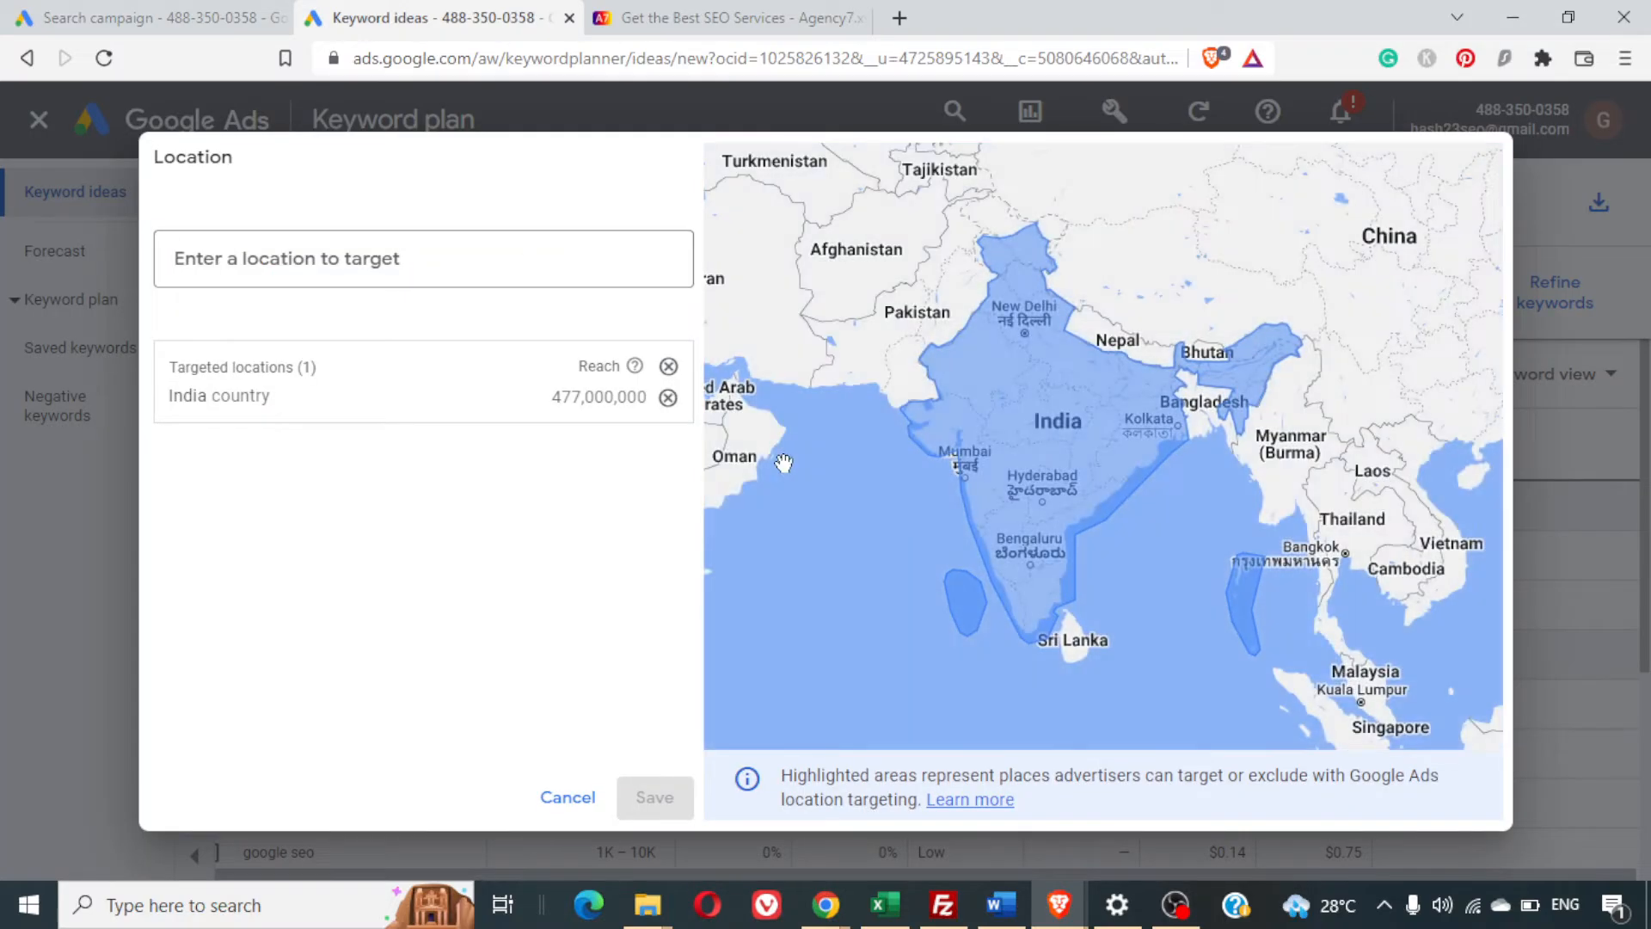
{"action": "left_click", "coordinate": [668, 397]}
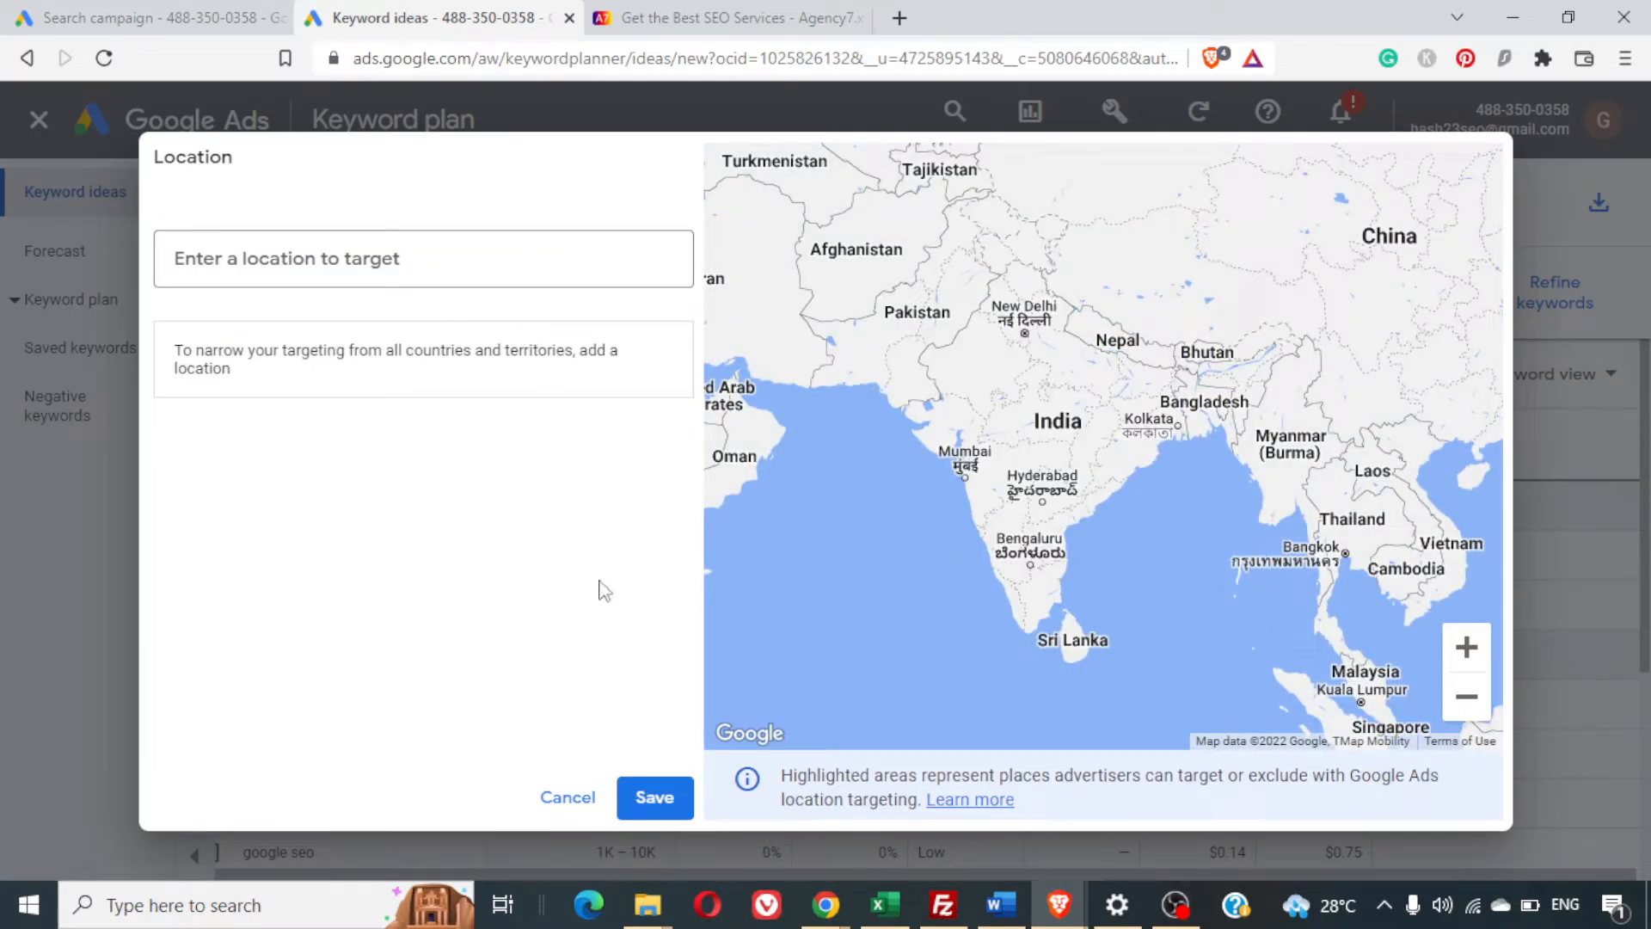
{"action": "left_click", "coordinate": [362, 258]}
{"action": "type", "text": "uniter"}
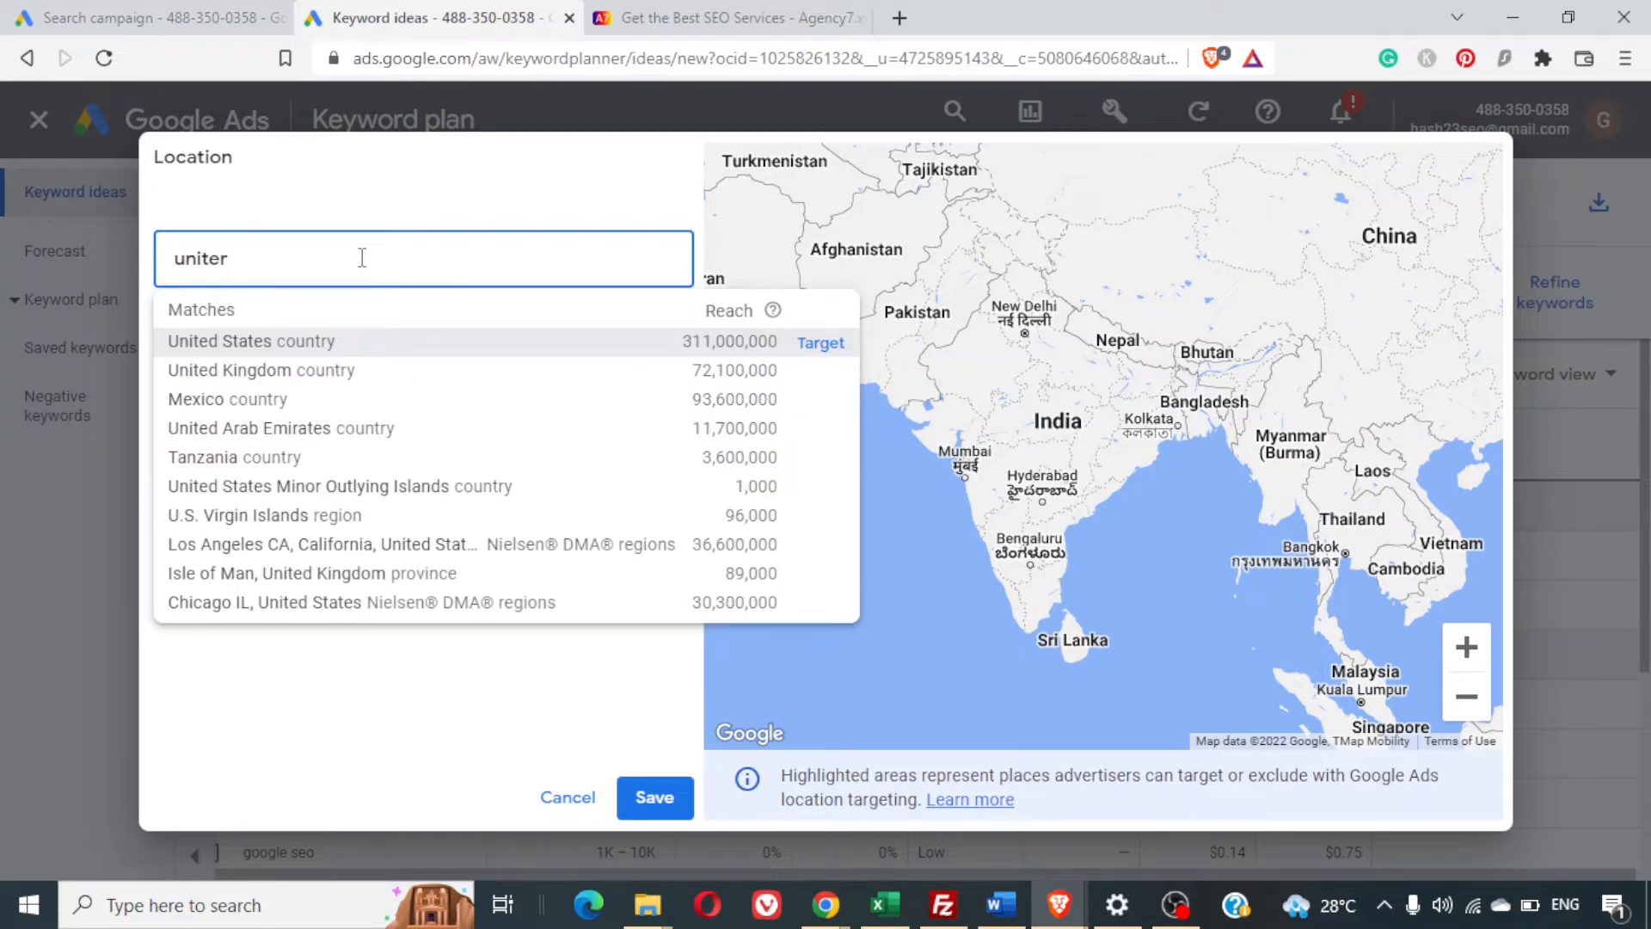
{"action": "key", "text": "BackSpace"}
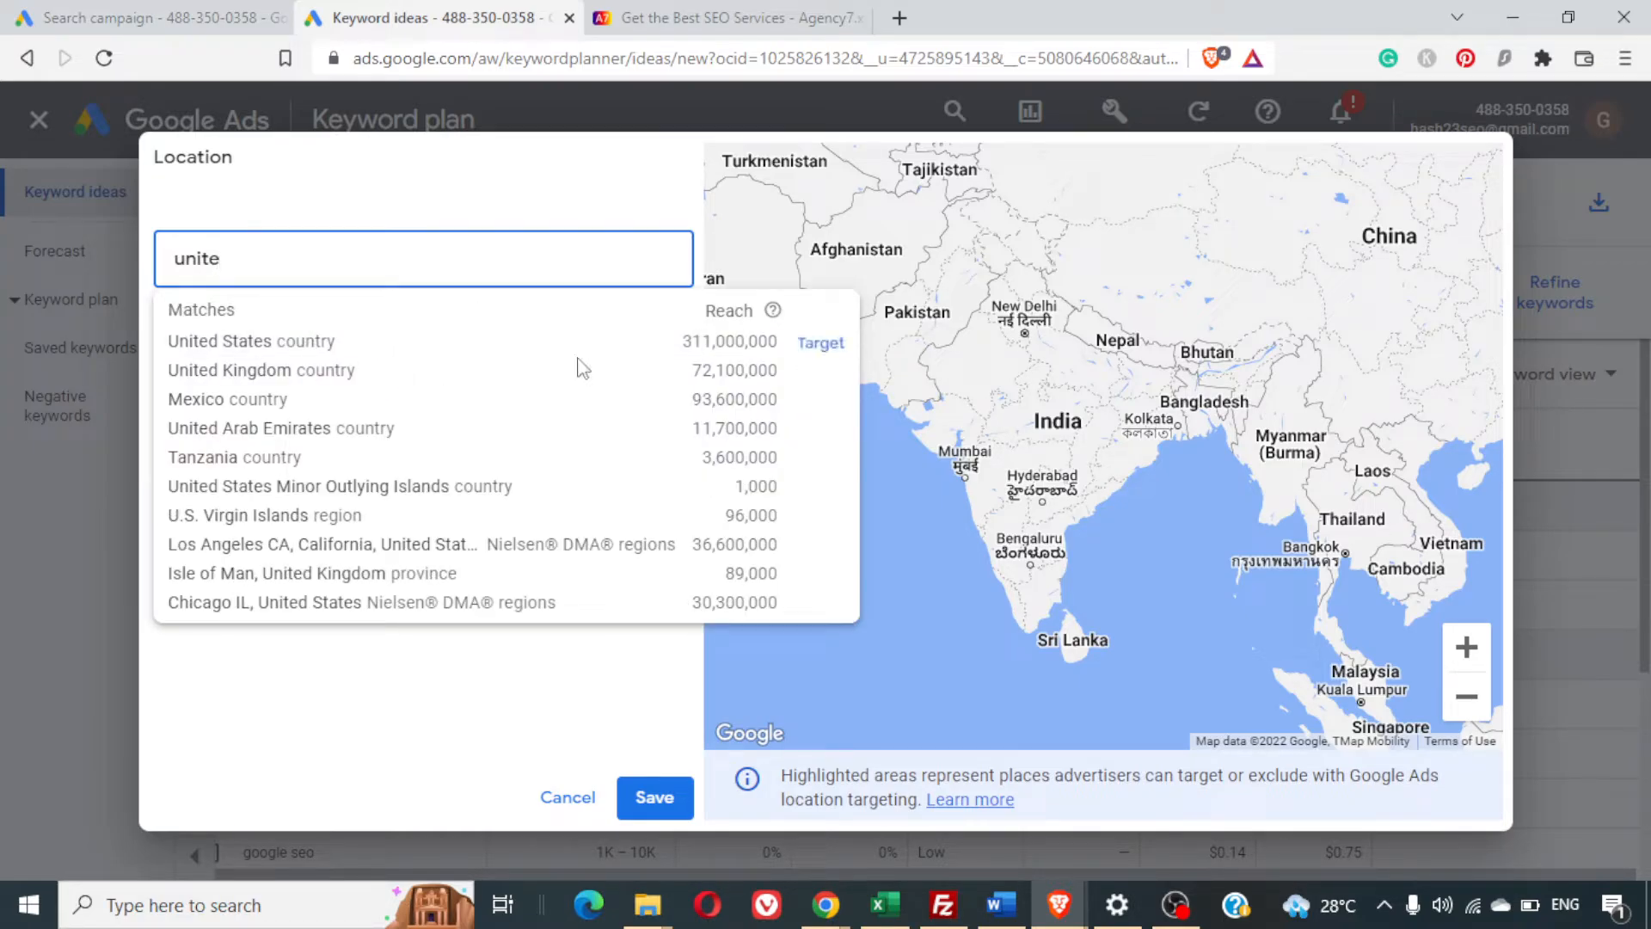
{"action": "left_click", "coordinate": [820, 342]}
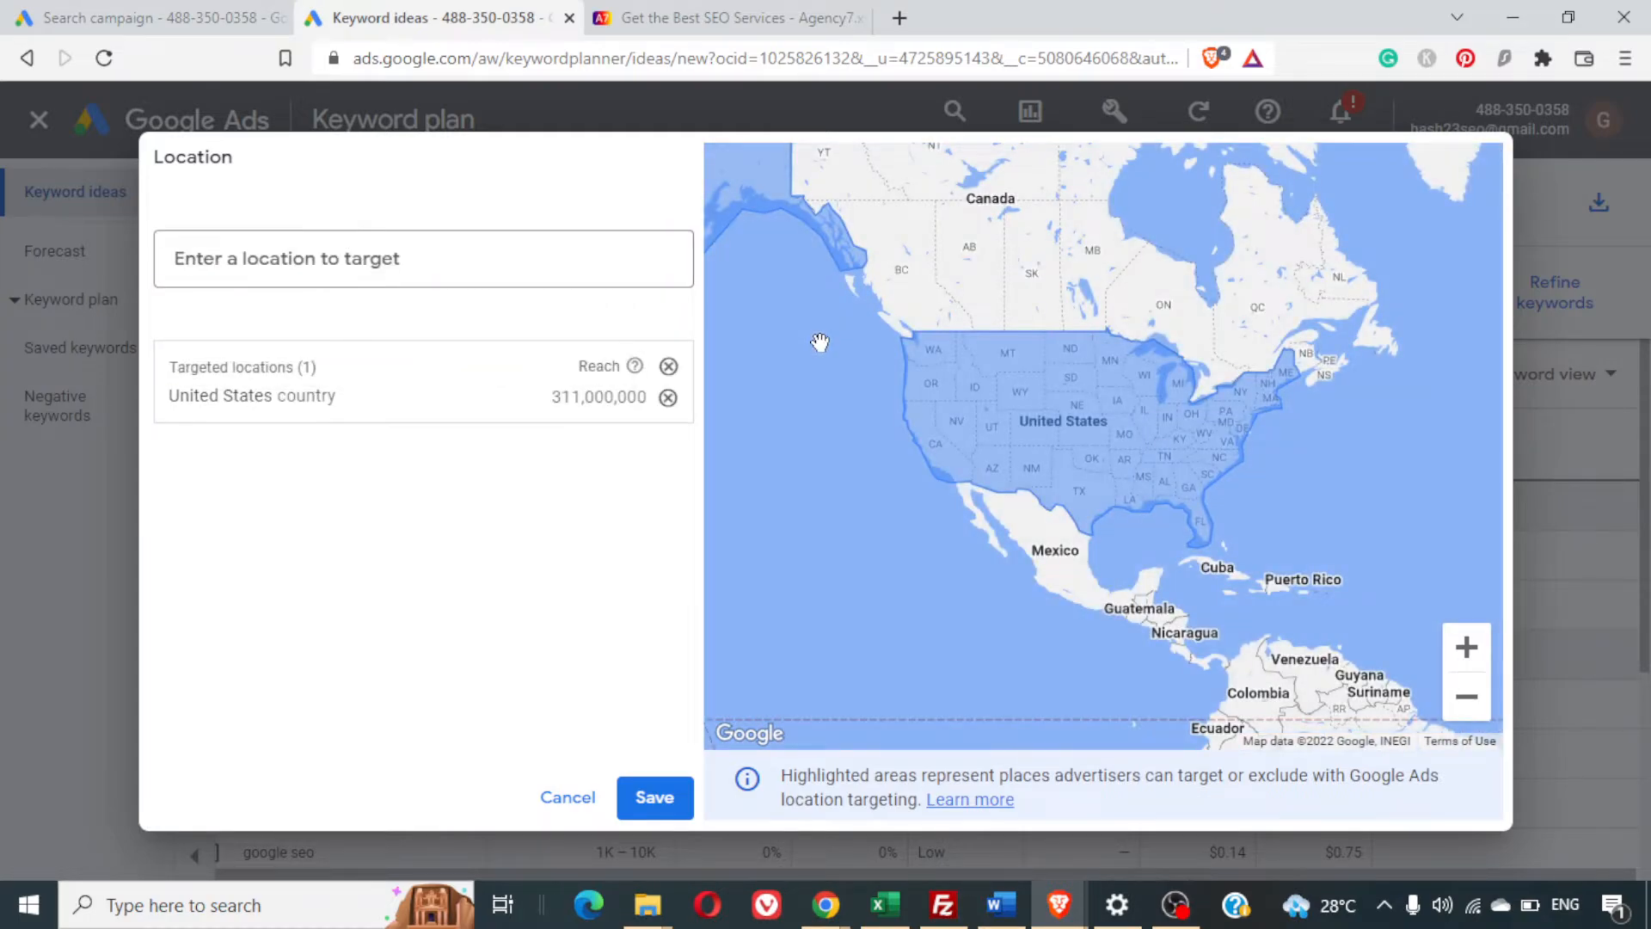
{"action": "left_click", "coordinate": [655, 798]}
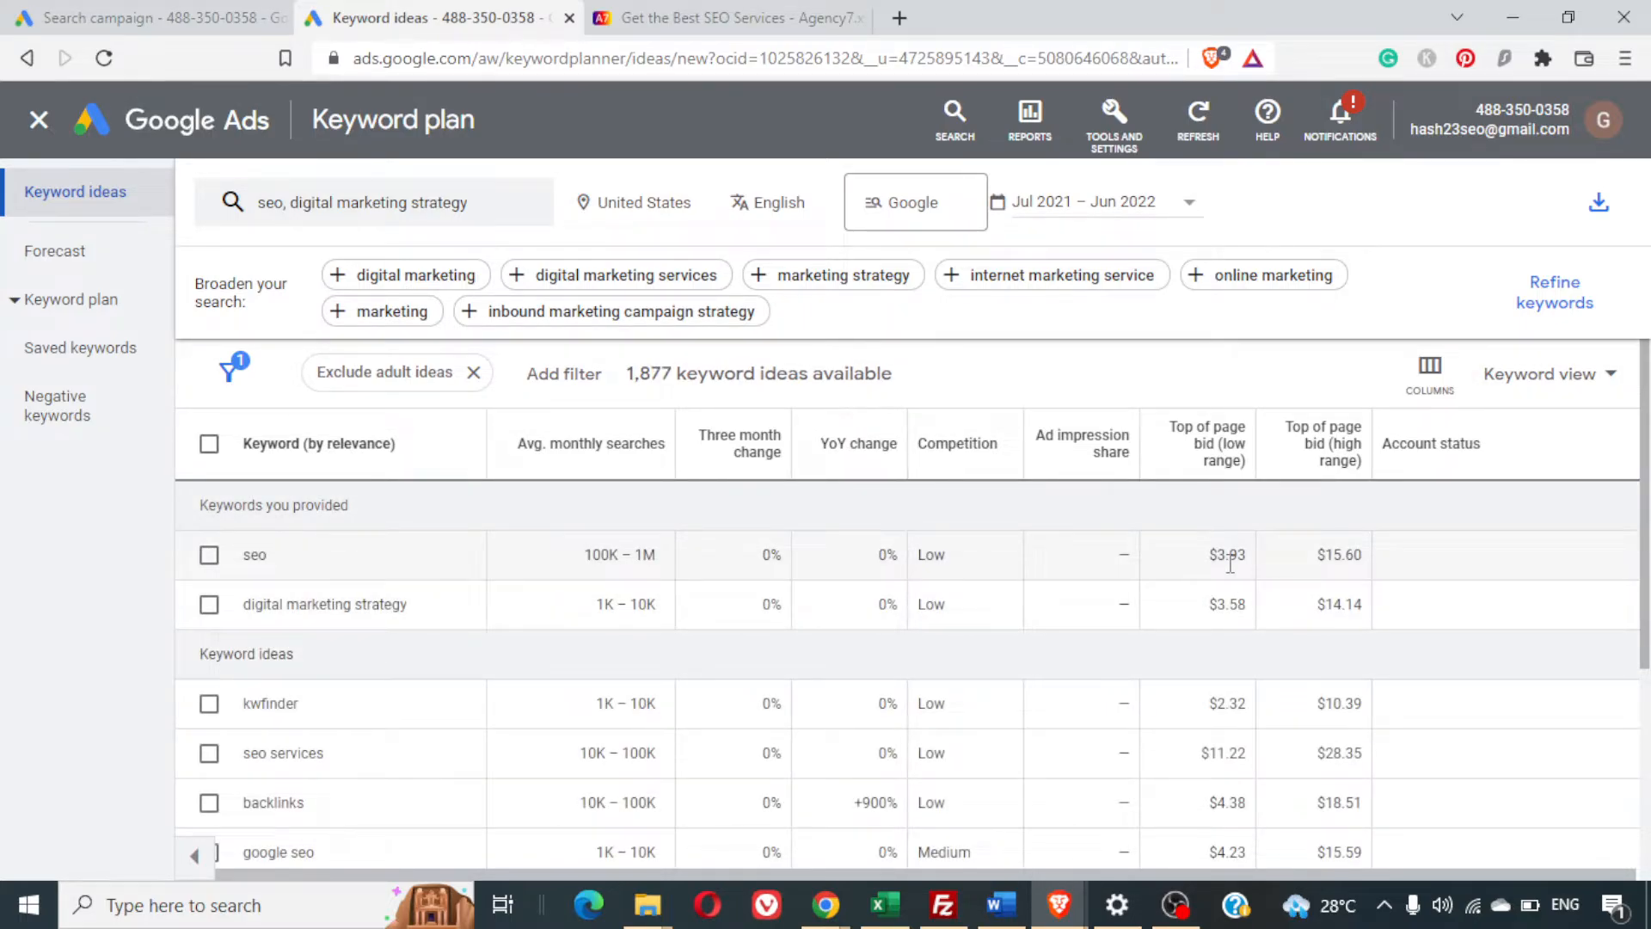
Examine the low and high range top of page bids for the keyword seo
{"action": "double_click", "coordinate": [1231, 563]}
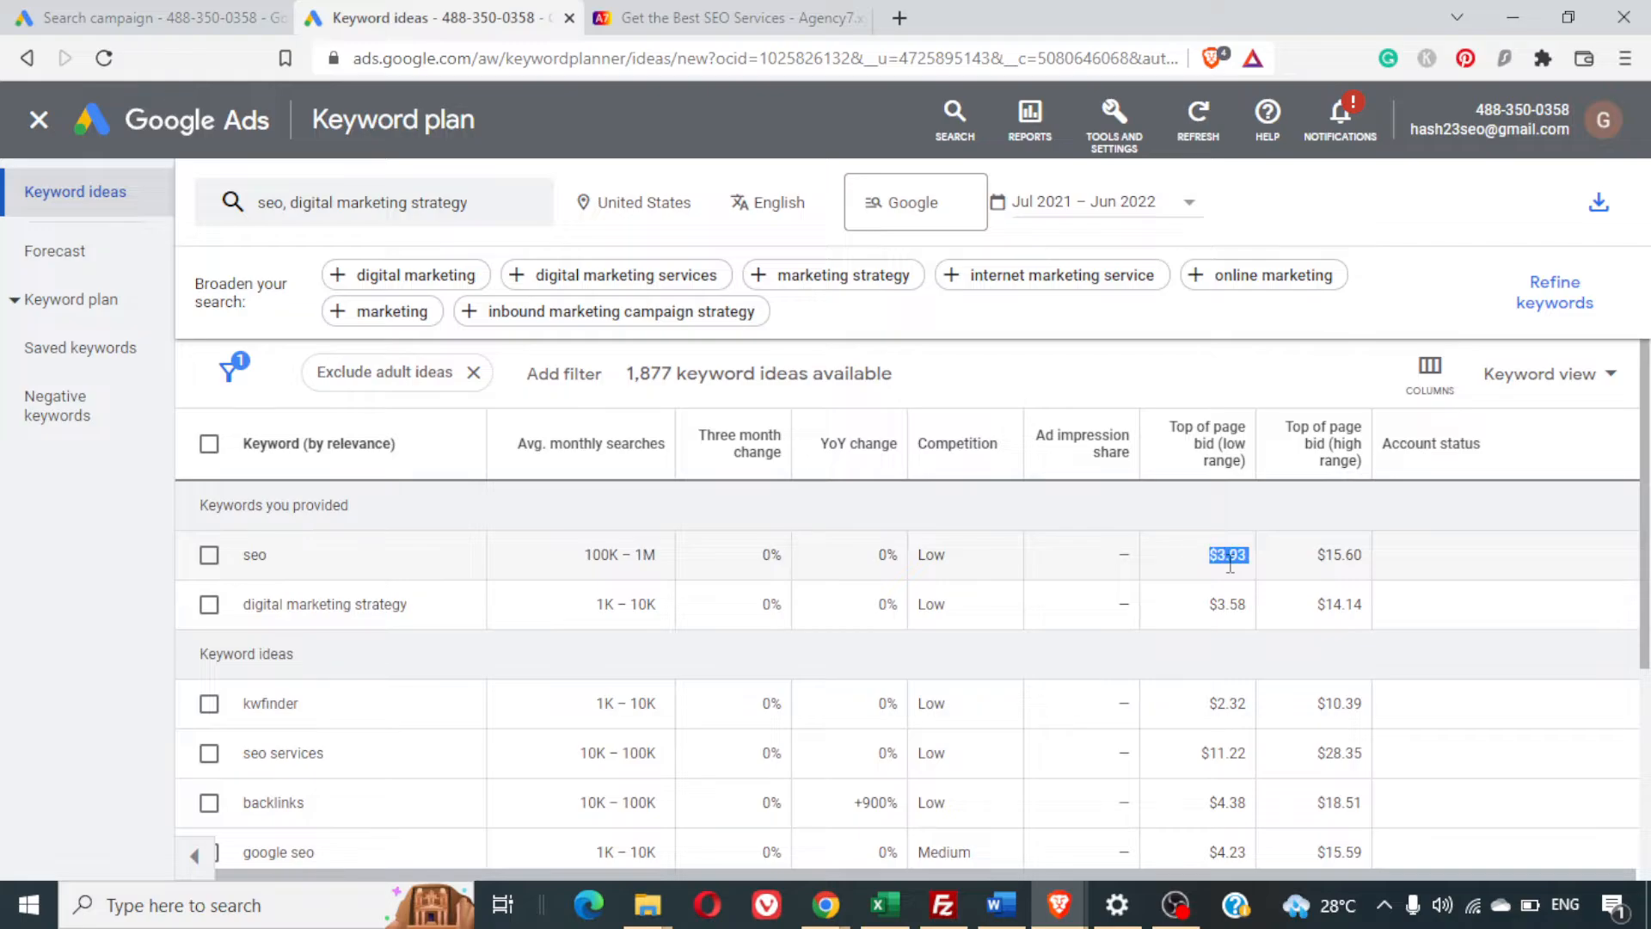
{"action": "double_click", "coordinate": [1337, 561]}
{"action": "left_click", "coordinate": [1210, 551]}
{"action": "left_click_drag", "start_coordinate": [1209, 551], "coordinate": [1222, 549]}
{"action": "double_click", "coordinate": [1222, 548]}
{"action": "triple_click", "coordinate": [1222, 549]}
{"action": "left_click", "coordinate": [1333, 559]}
{"action": "double_click", "coordinate": [1333, 559]}
{"action": "triple_click", "coordinate": [1332, 559]}
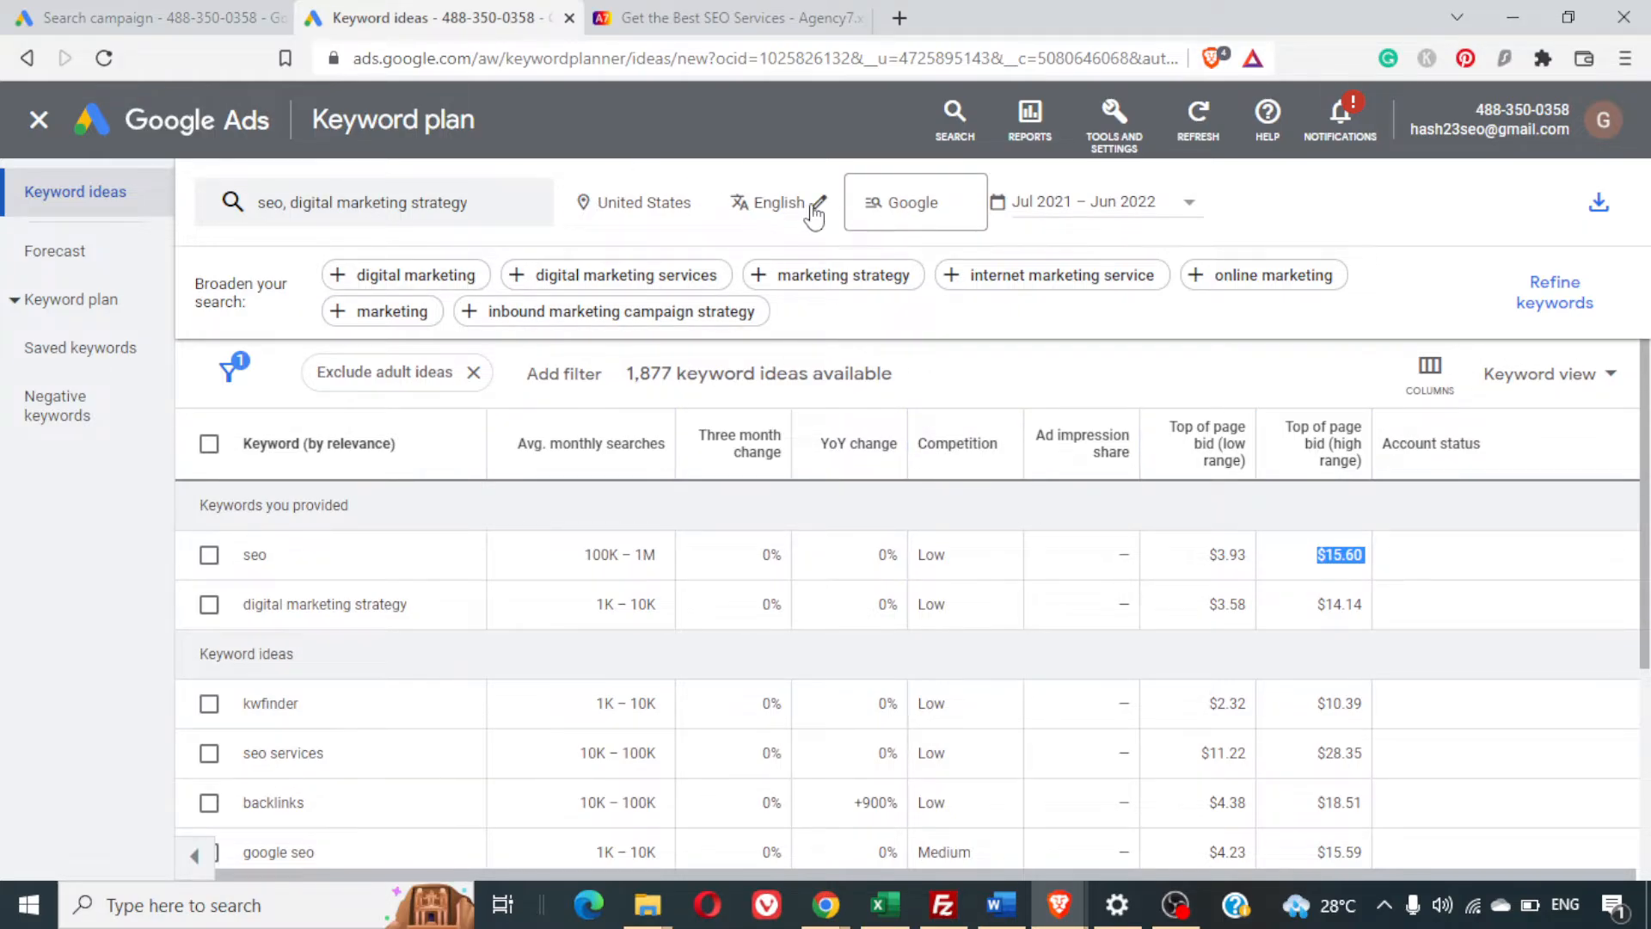
Look through the languages available for the keyword ideas and close the list without changing the language
{"action": "left_click", "coordinate": [814, 213]}
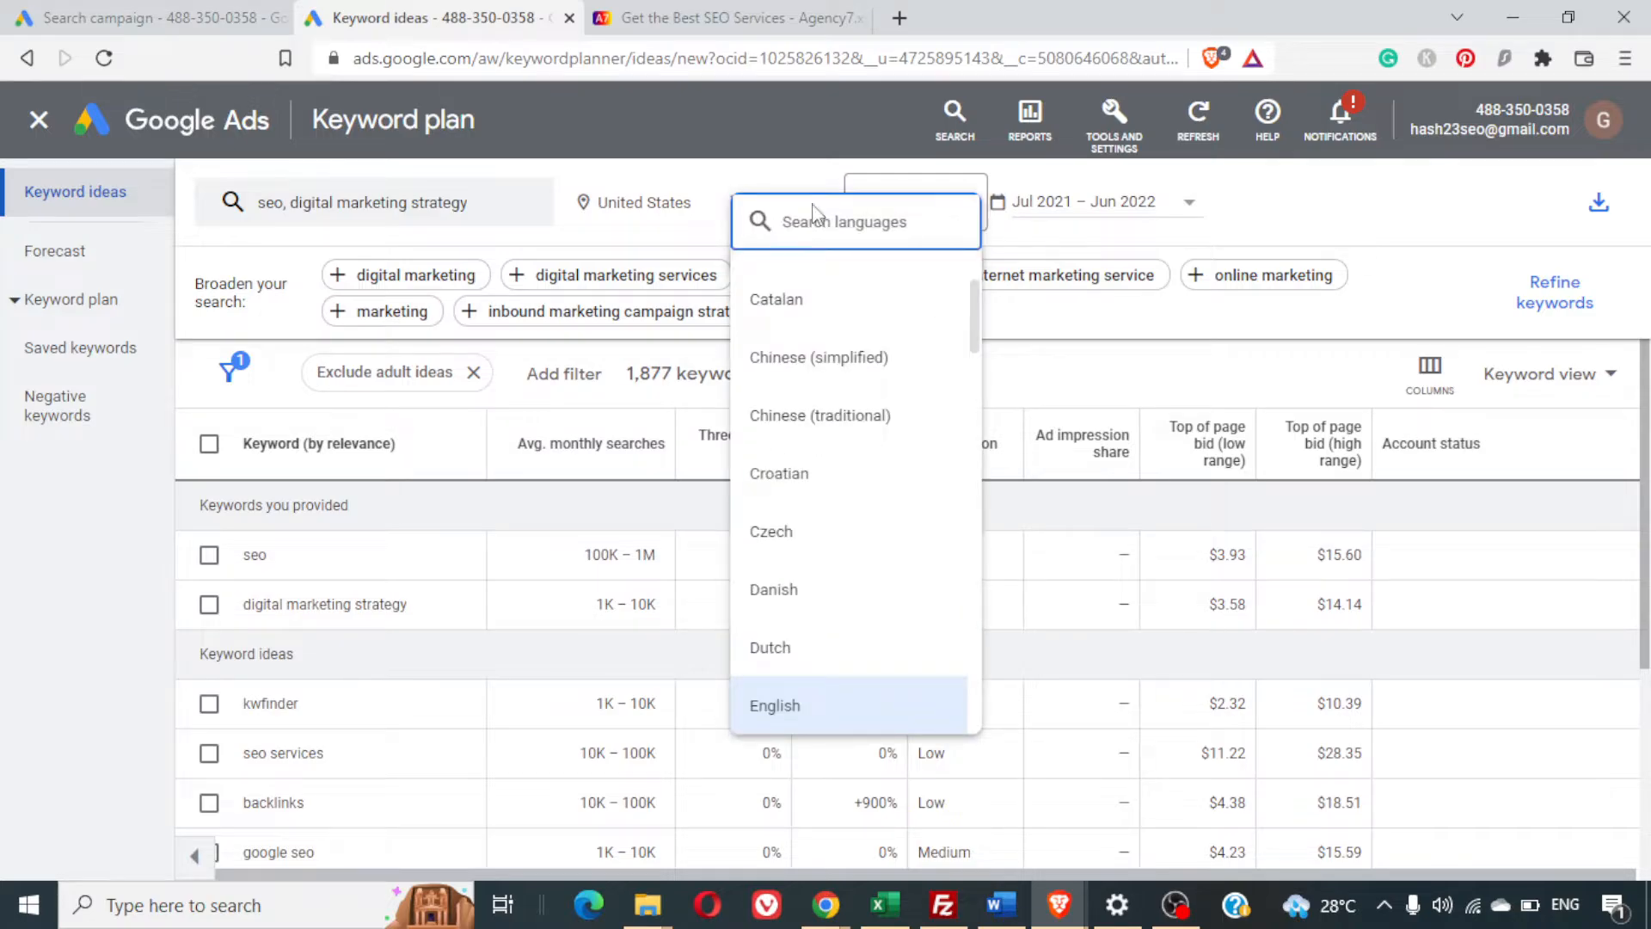
{"action": "scroll", "coordinate": [830, 626], "scroll_direction": "down", "scroll_amount": 15}
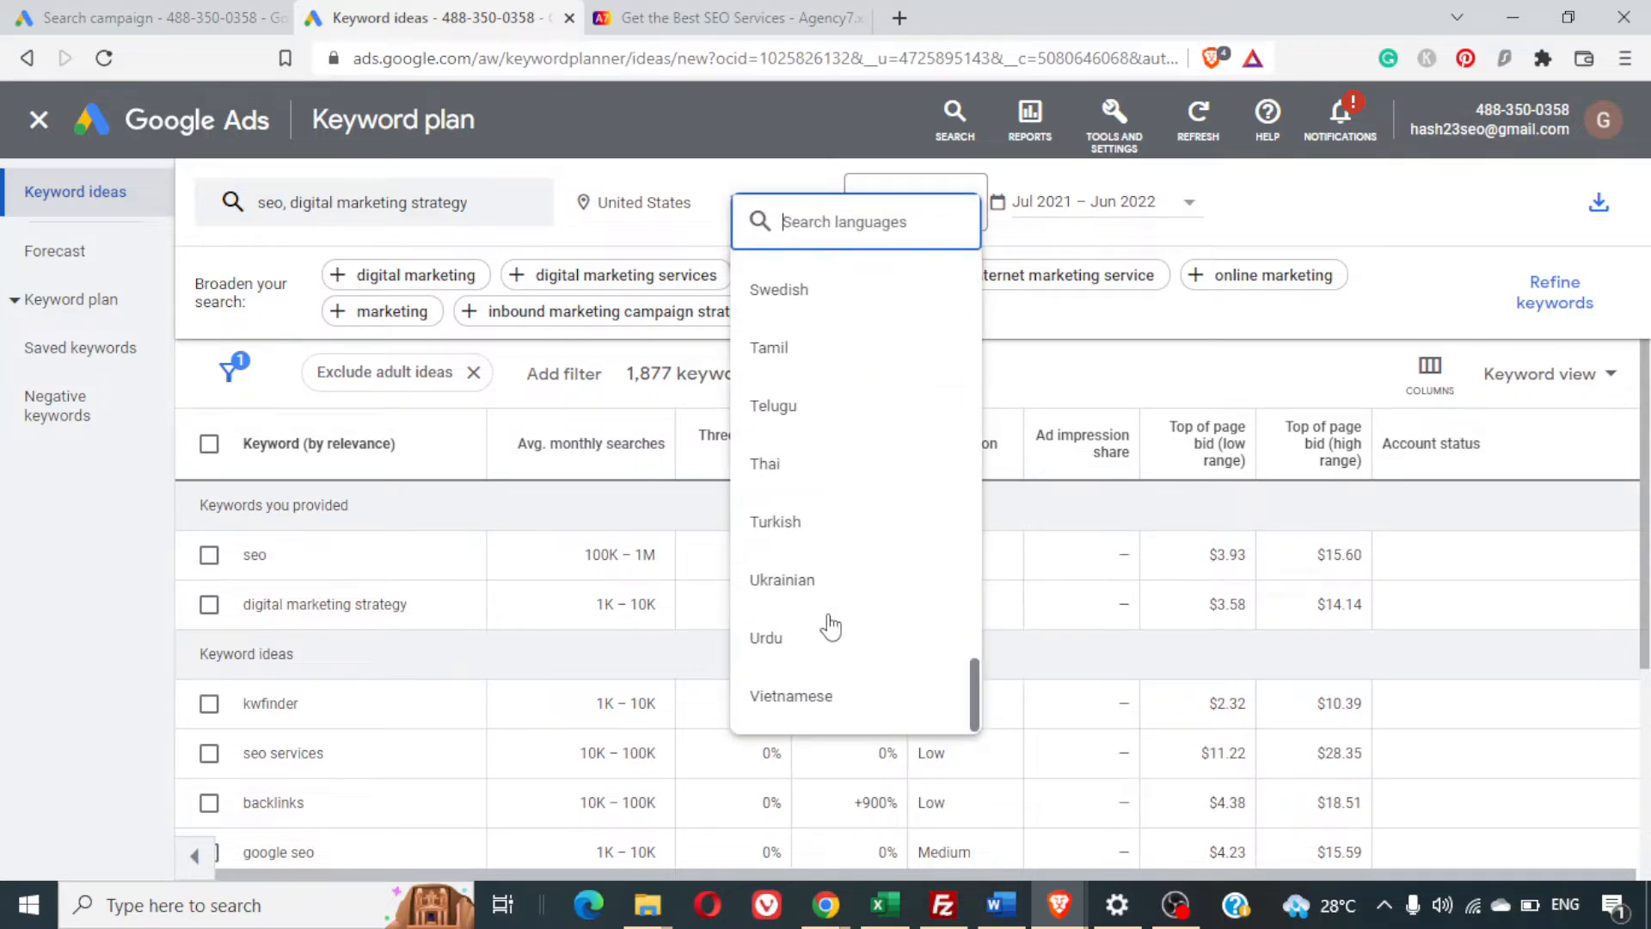
{"action": "left_click", "coordinate": [1075, 381]}
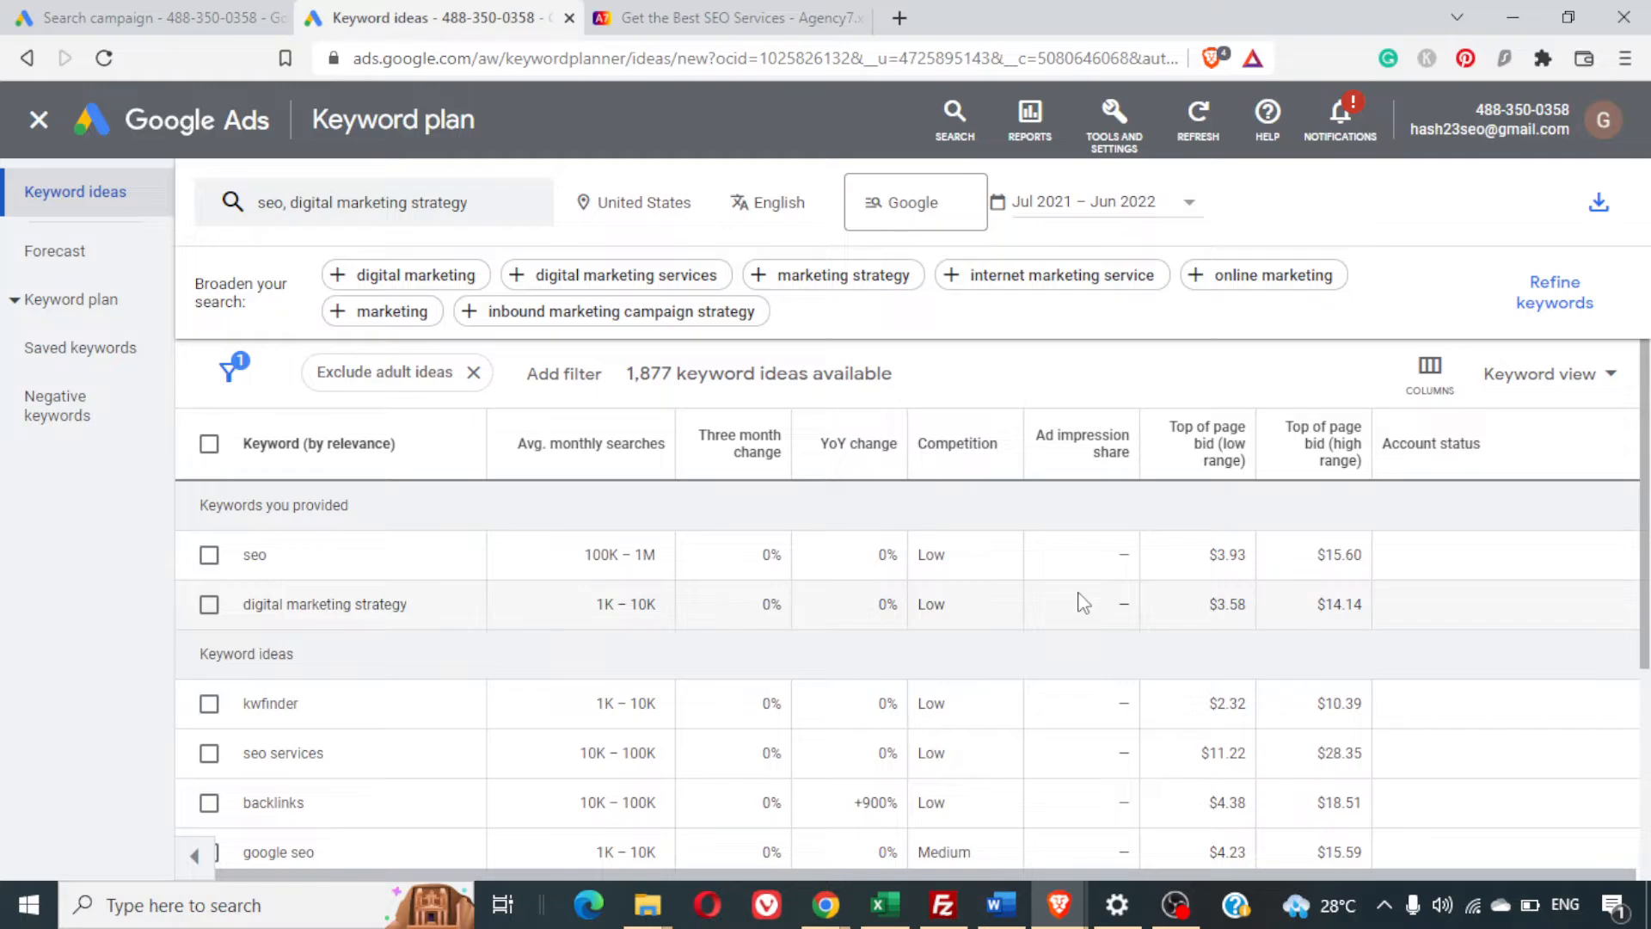
Close the keyword ideas, return to the Keyword Planner start page and open Get search volume and forecasts
{"action": "left_click", "coordinate": [49, 144]}
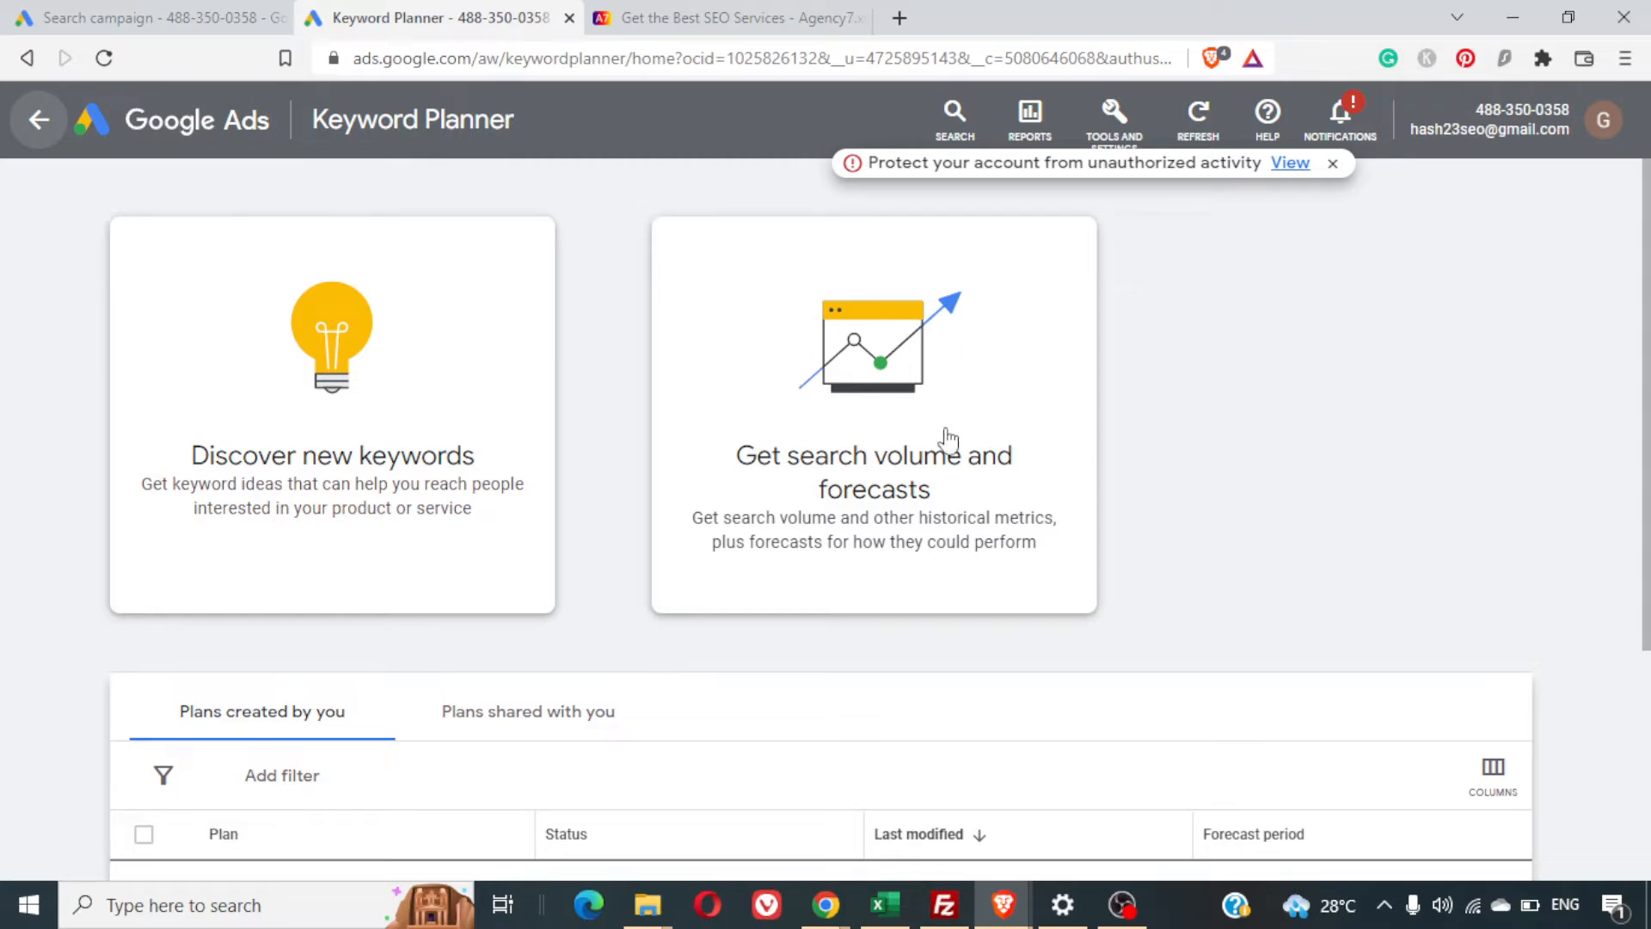
{"action": "scroll", "coordinate": [1121, 669], "scroll_direction": "down", "scroll_amount": 1}
{"action": "scroll", "coordinate": [1122, 669], "scroll_direction": "up", "scroll_amount": 1}
{"action": "left_click", "coordinate": [927, 468]}
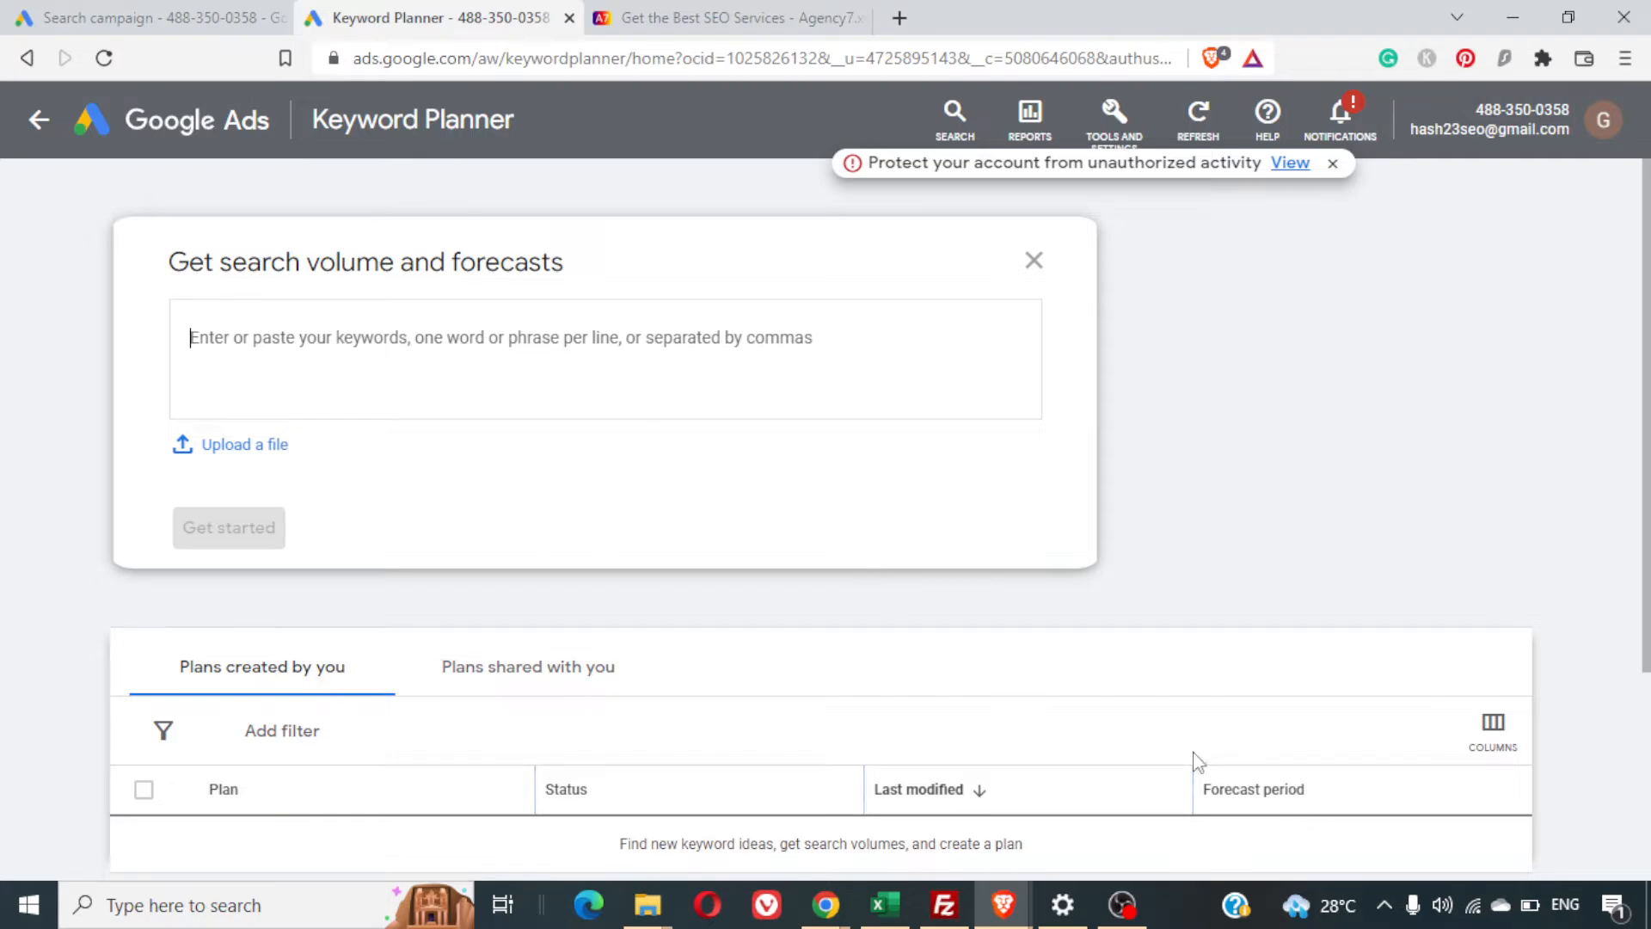
Get the search volume and forecasts for the keywords seo, seo services and seo company, one per line
{"action": "type", "text": "seo"}
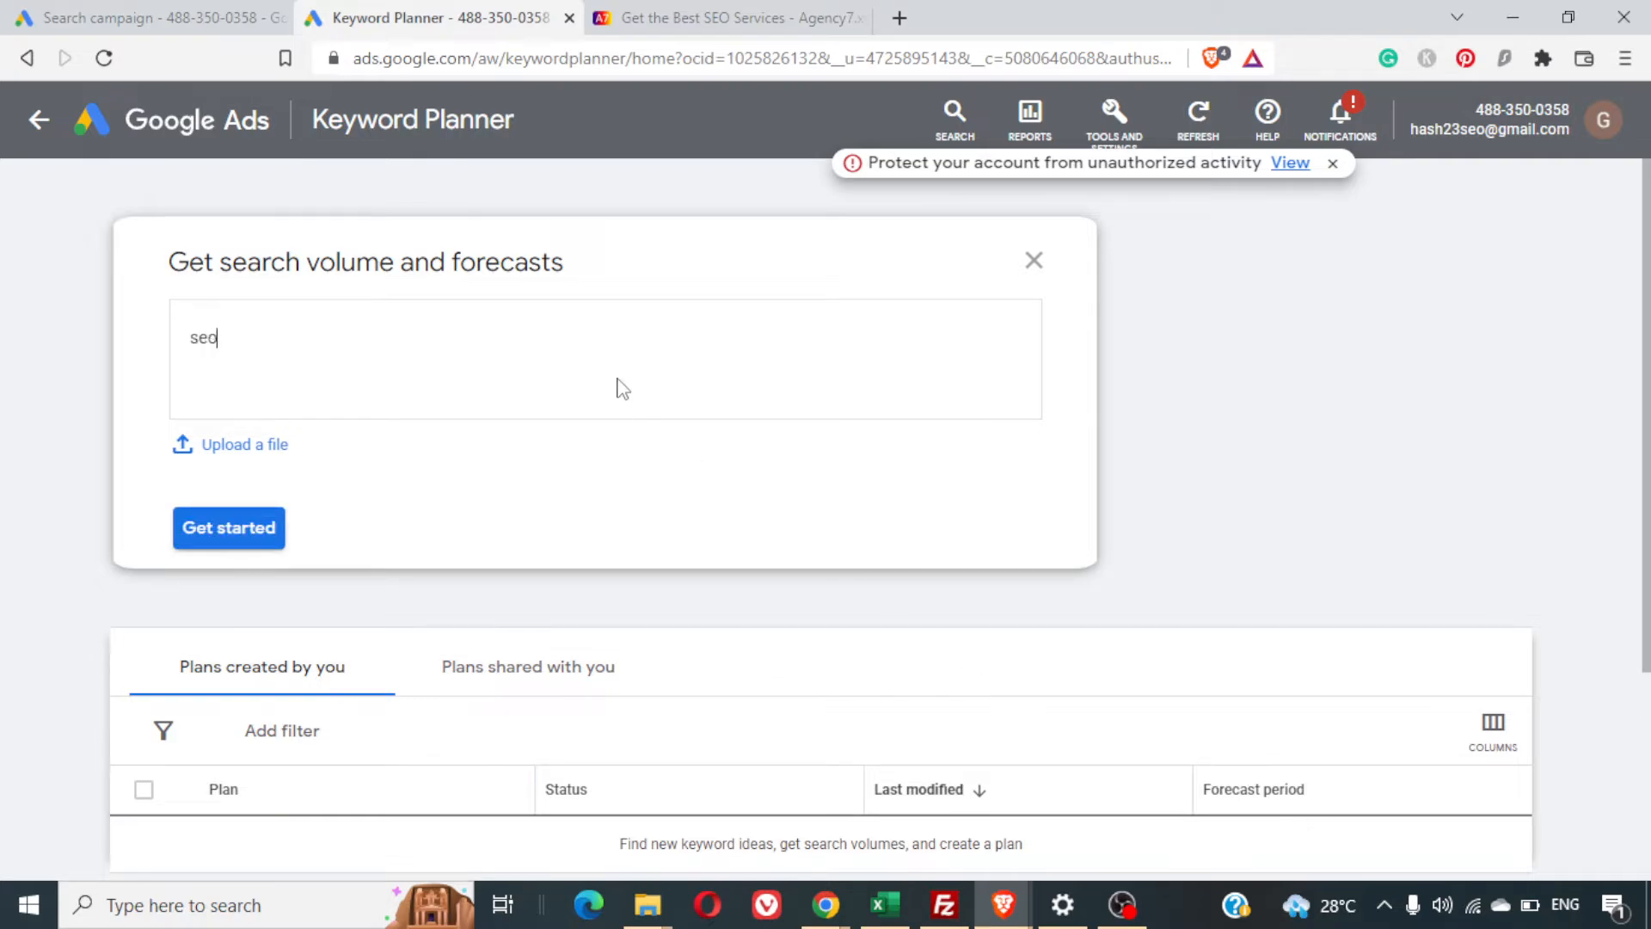
{"action": "key", "text": "Return"}
{"action": "type", "text": "seo services"}
{"action": "key", "text": "Return"}
{"action": "type", "text": "se"}
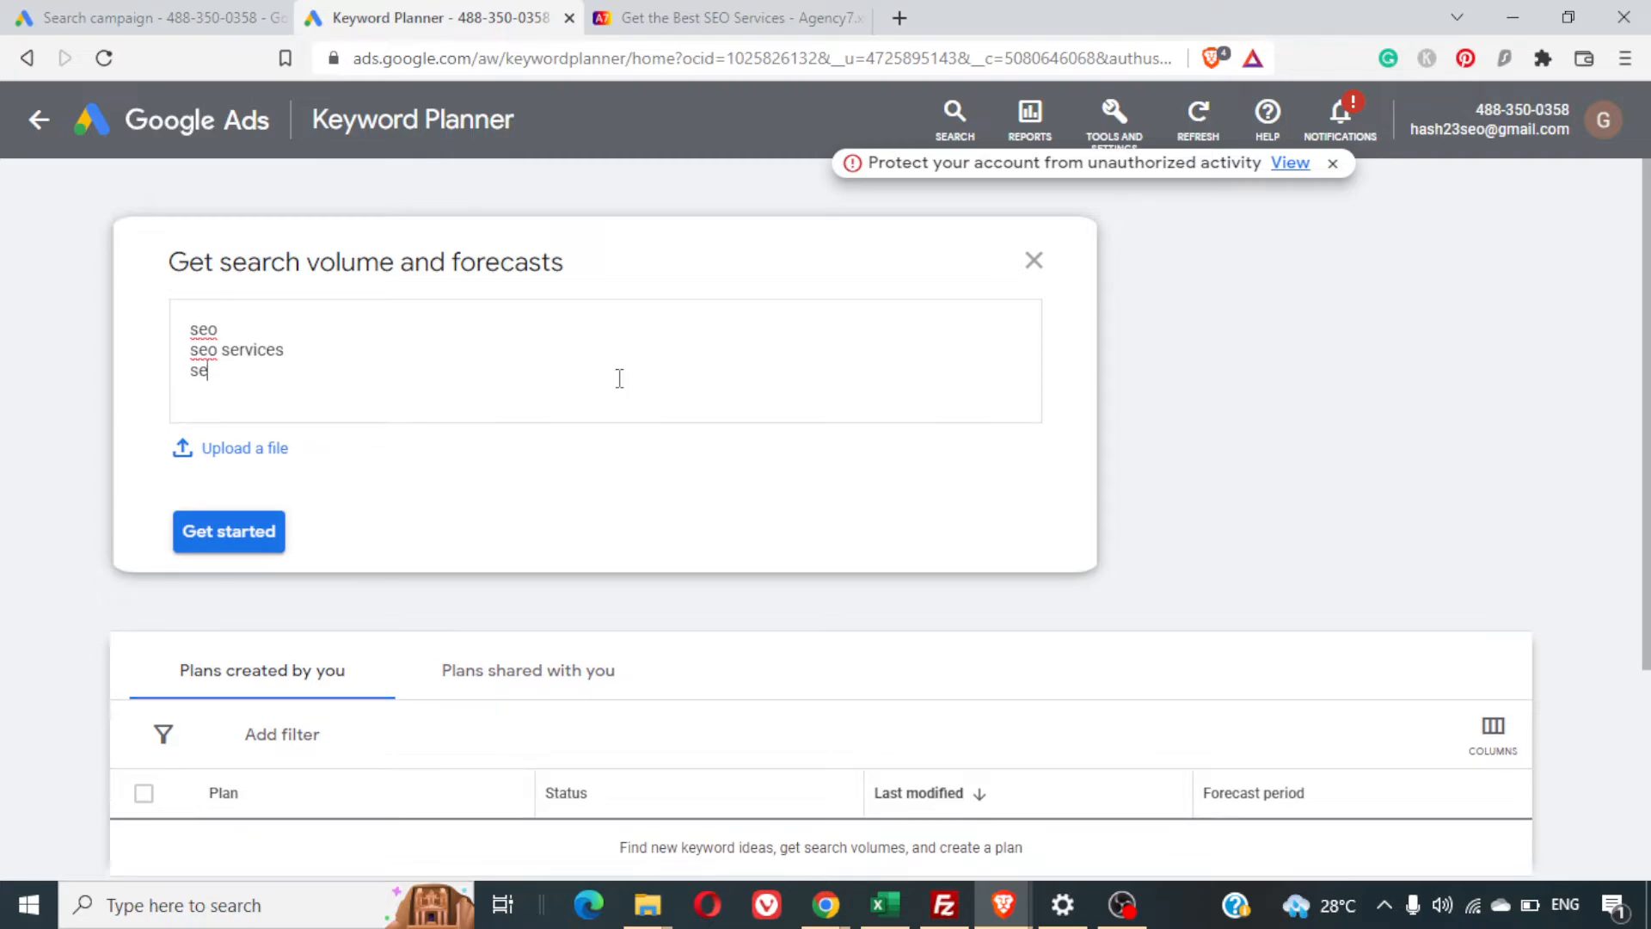
{"action": "key", "text": "BackSpace"}
{"action": "key", "text": "BackSpace"}
{"action": "type", "text": "es seo company"}
{"action": "left_click", "coordinate": [224, 537]}
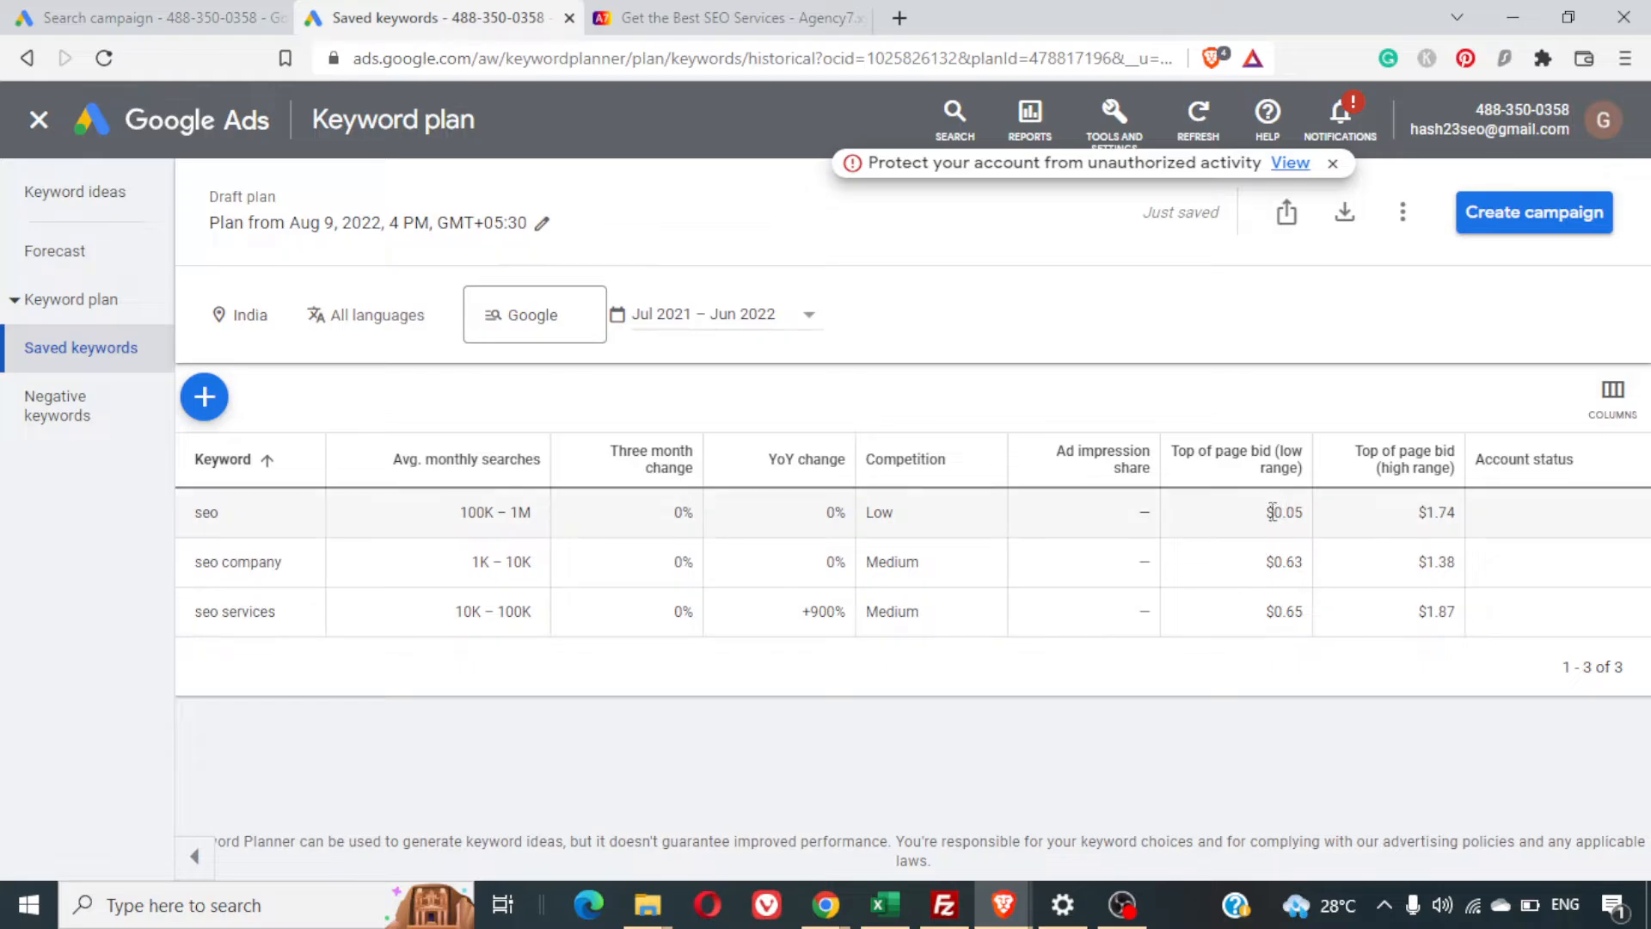
Target the United States for the saved keywords, remove India from the targeted locations and save
{"action": "mouse_move", "coordinate": [1279, 514]}
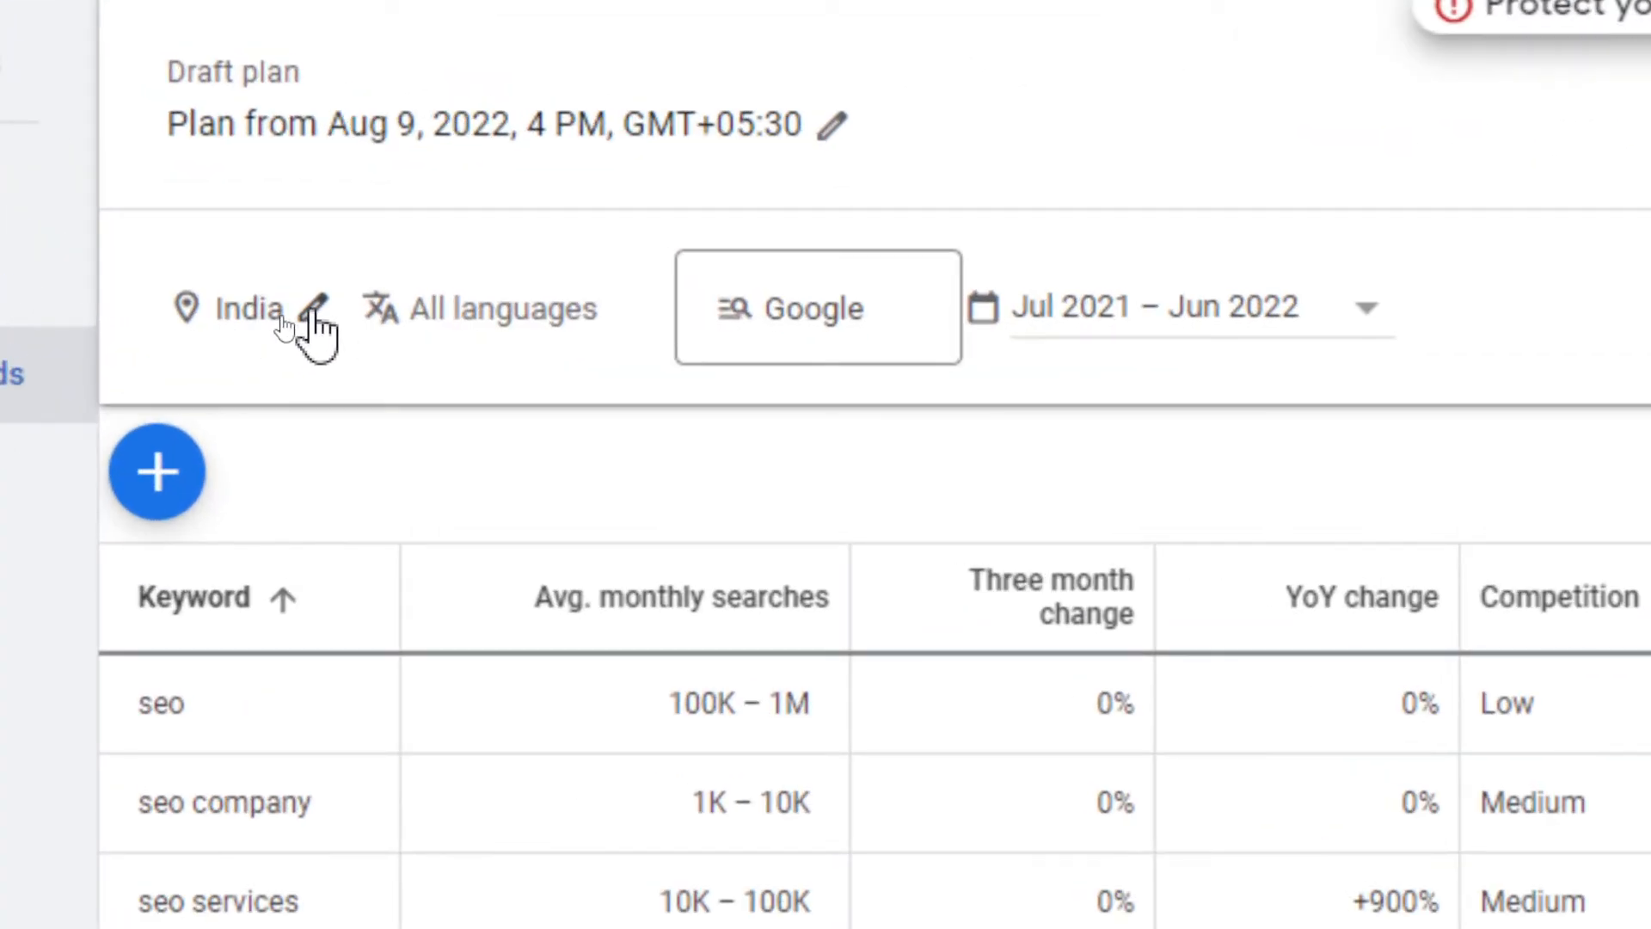
{"action": "left_click", "coordinate": [313, 311]}
{"action": "left_click", "coordinate": [608, 210]}
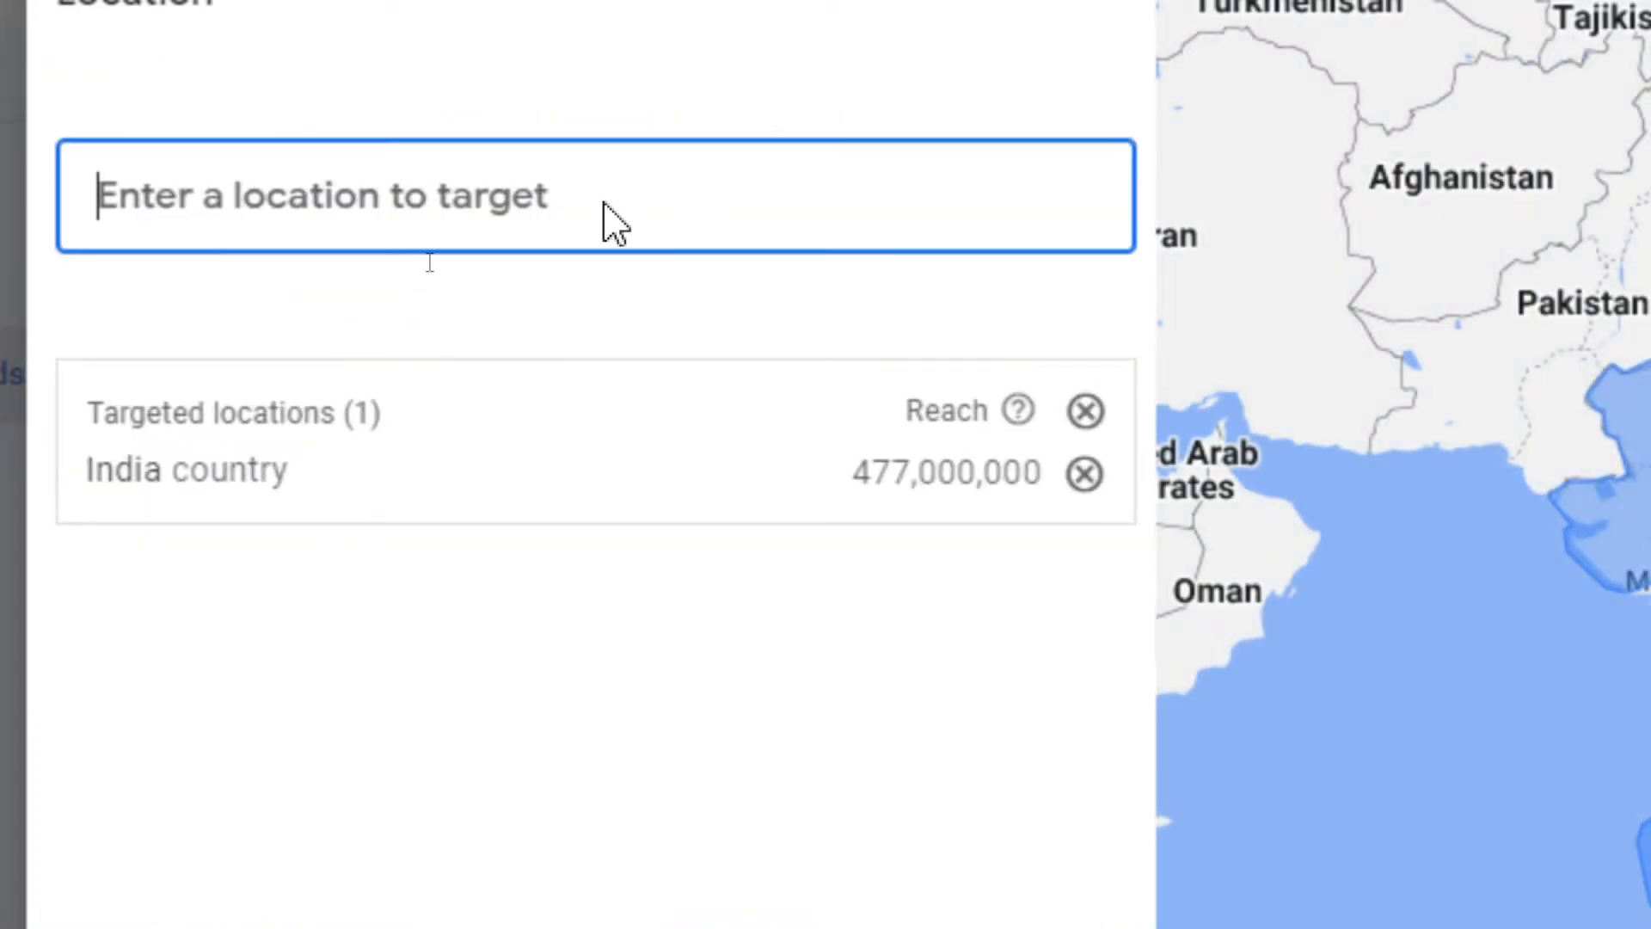
{"action": "type", "text": "uni"}
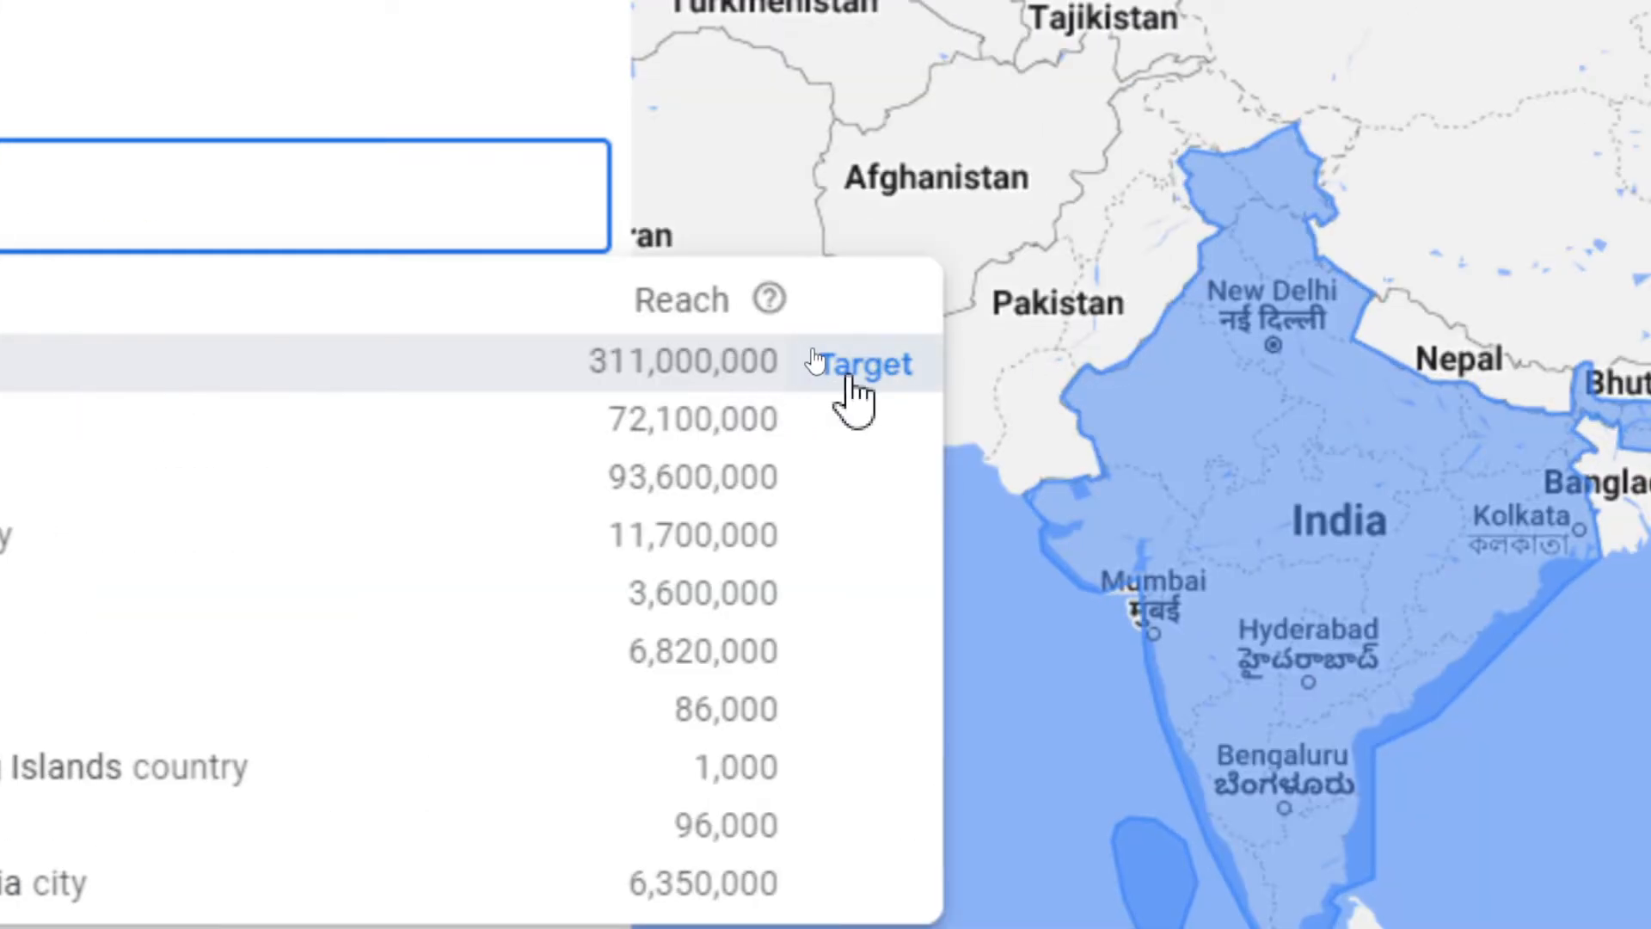
{"action": "left_click", "coordinate": [1386, 367]}
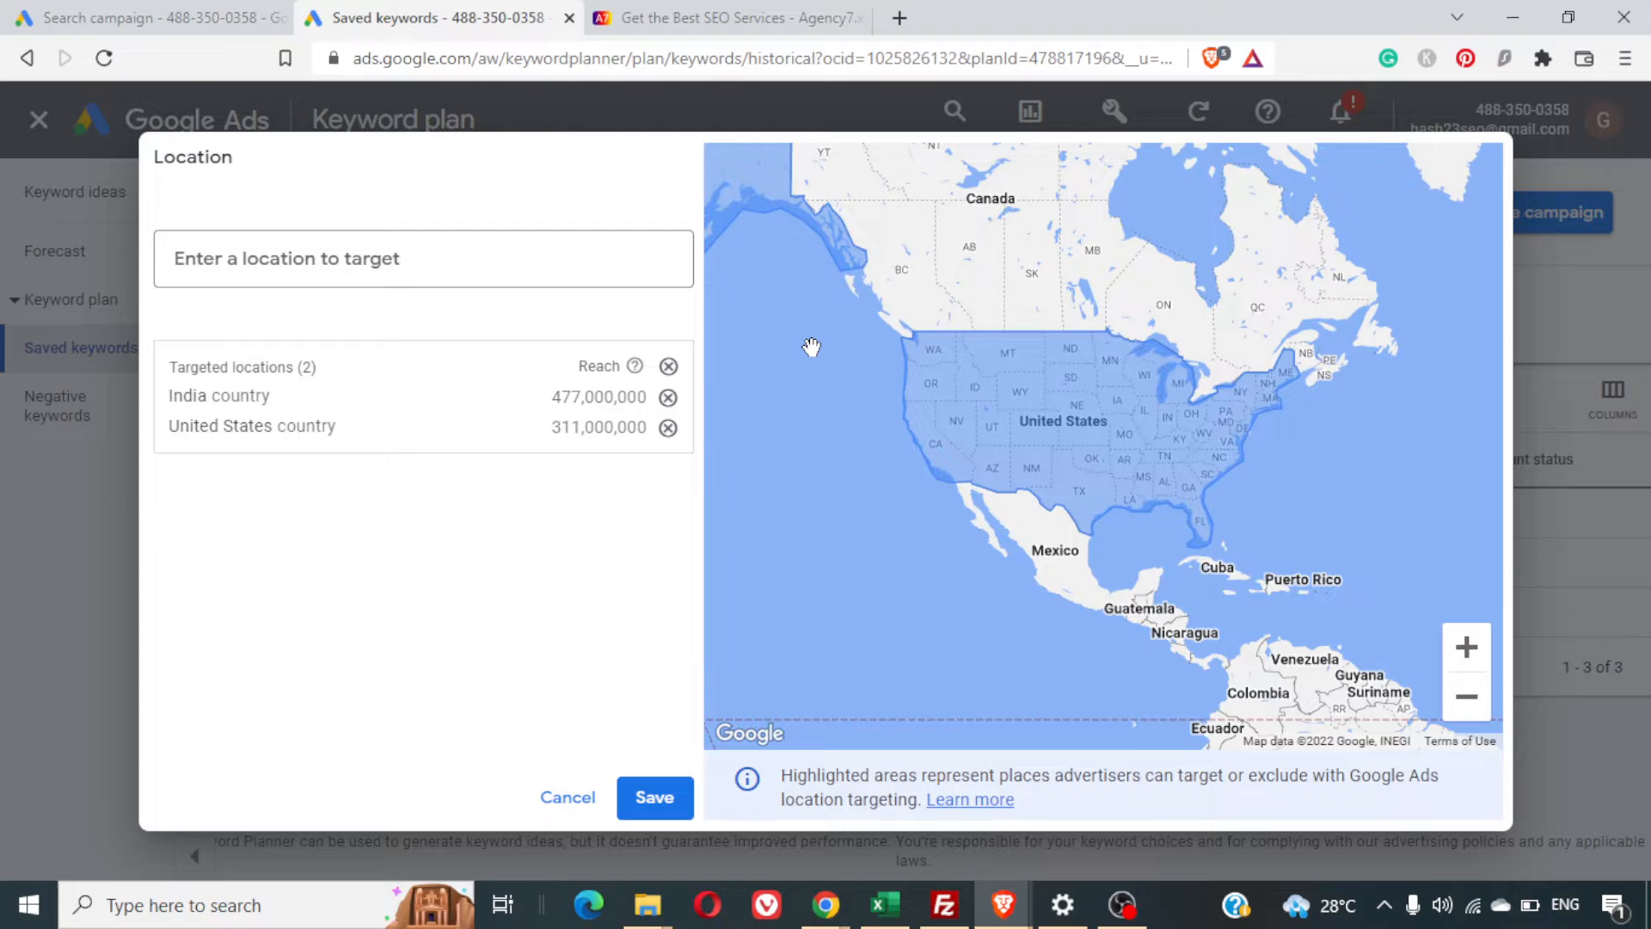
{"action": "left_click", "coordinate": [668, 397]}
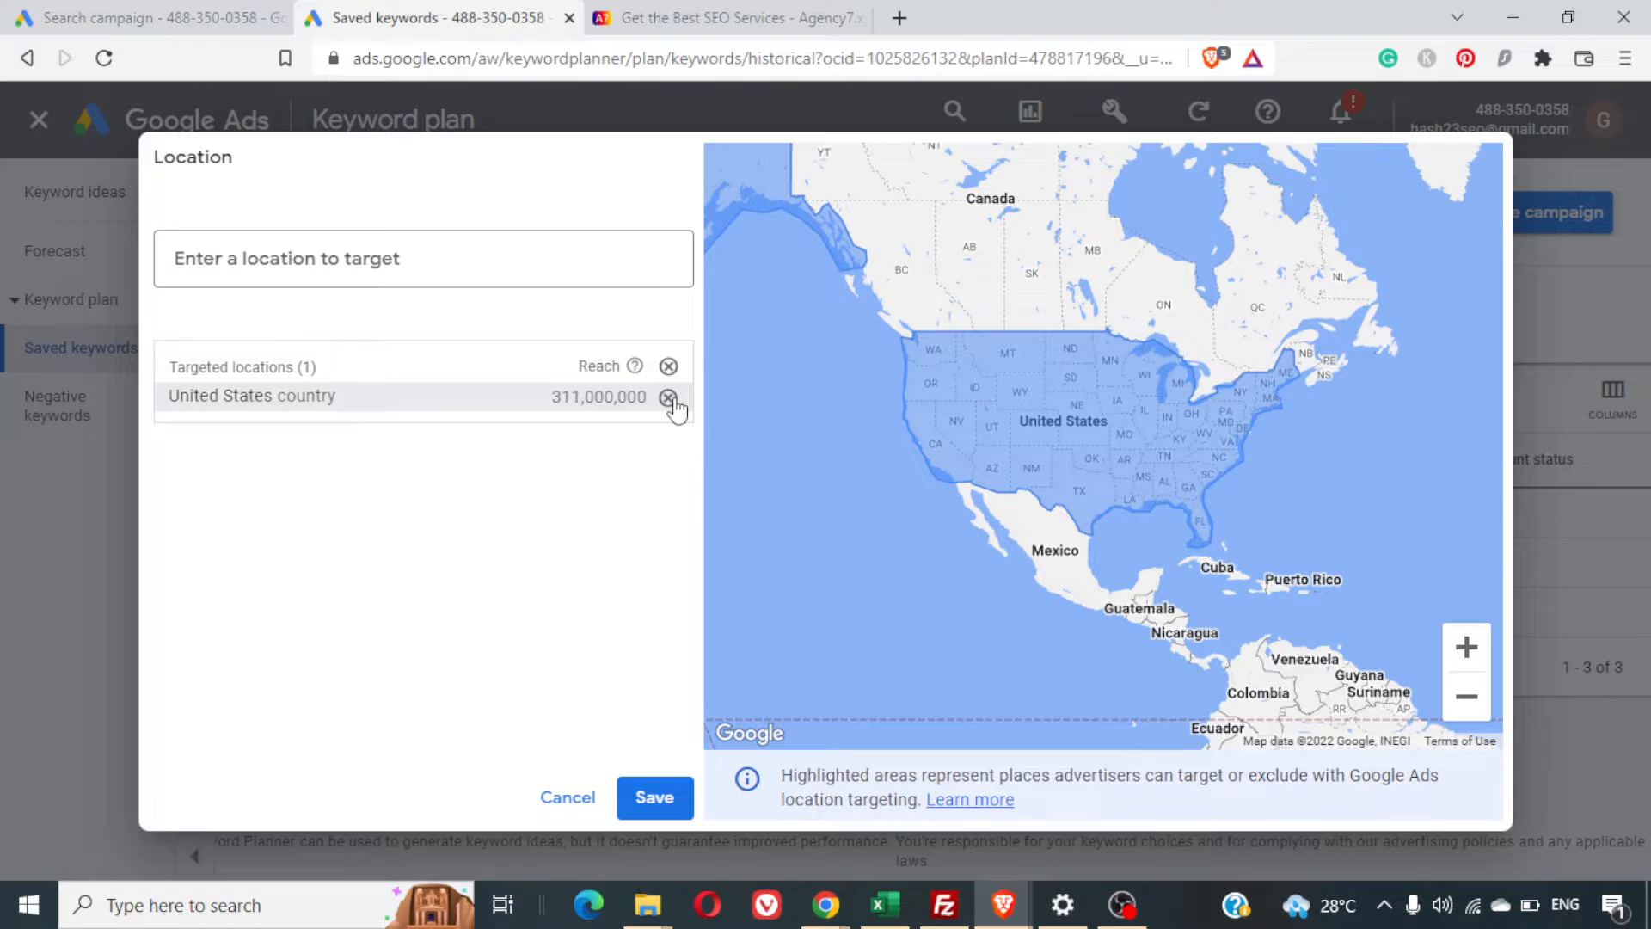
{"action": "left_click", "coordinate": [653, 797]}
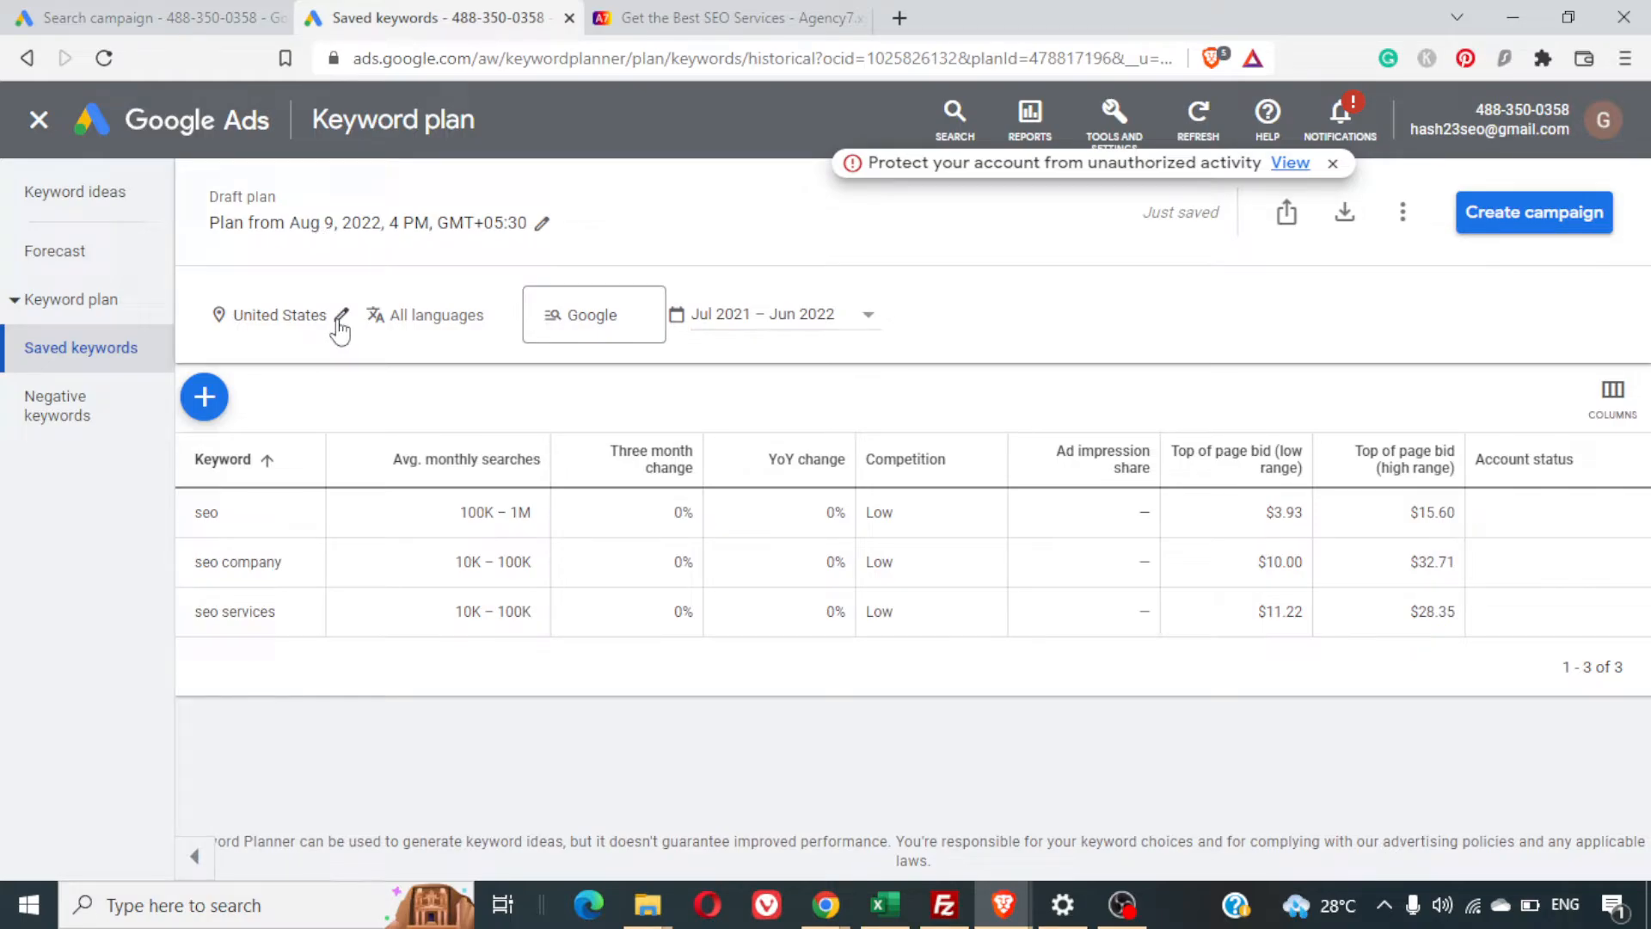
Replace the United States with India as the saved keywords' target location and save the change
{"action": "left_click", "coordinate": [341, 318]}
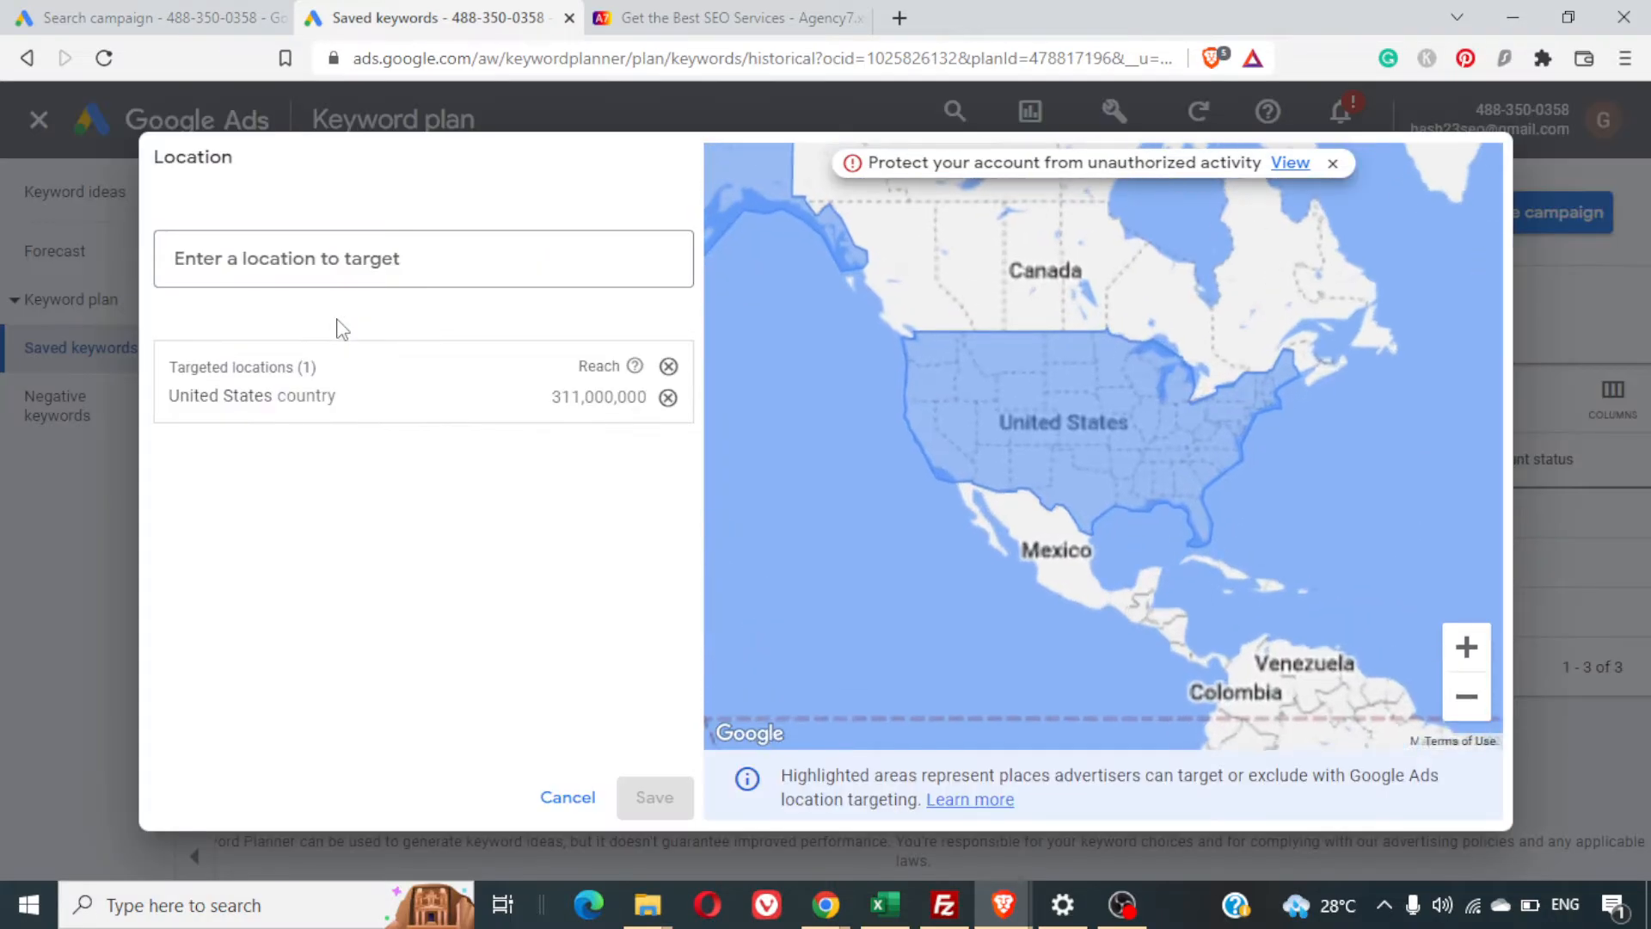
{"action": "left_click", "coordinate": [668, 398]}
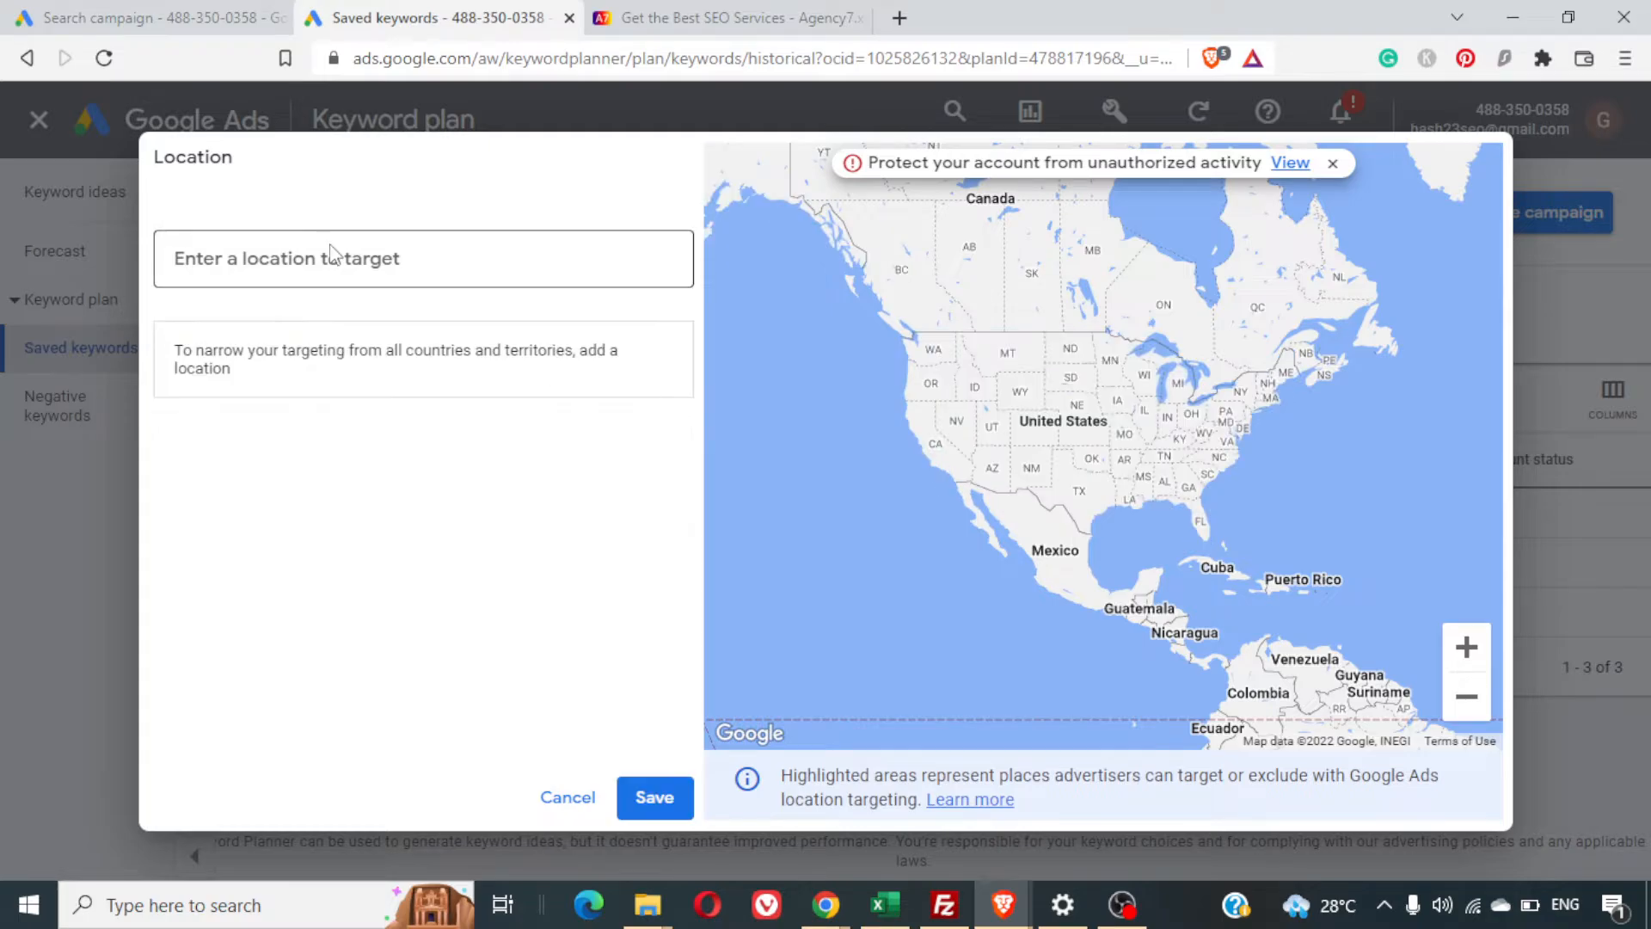
{"action": "left_click", "coordinate": [389, 263]}
{"action": "type", "text": "india"}
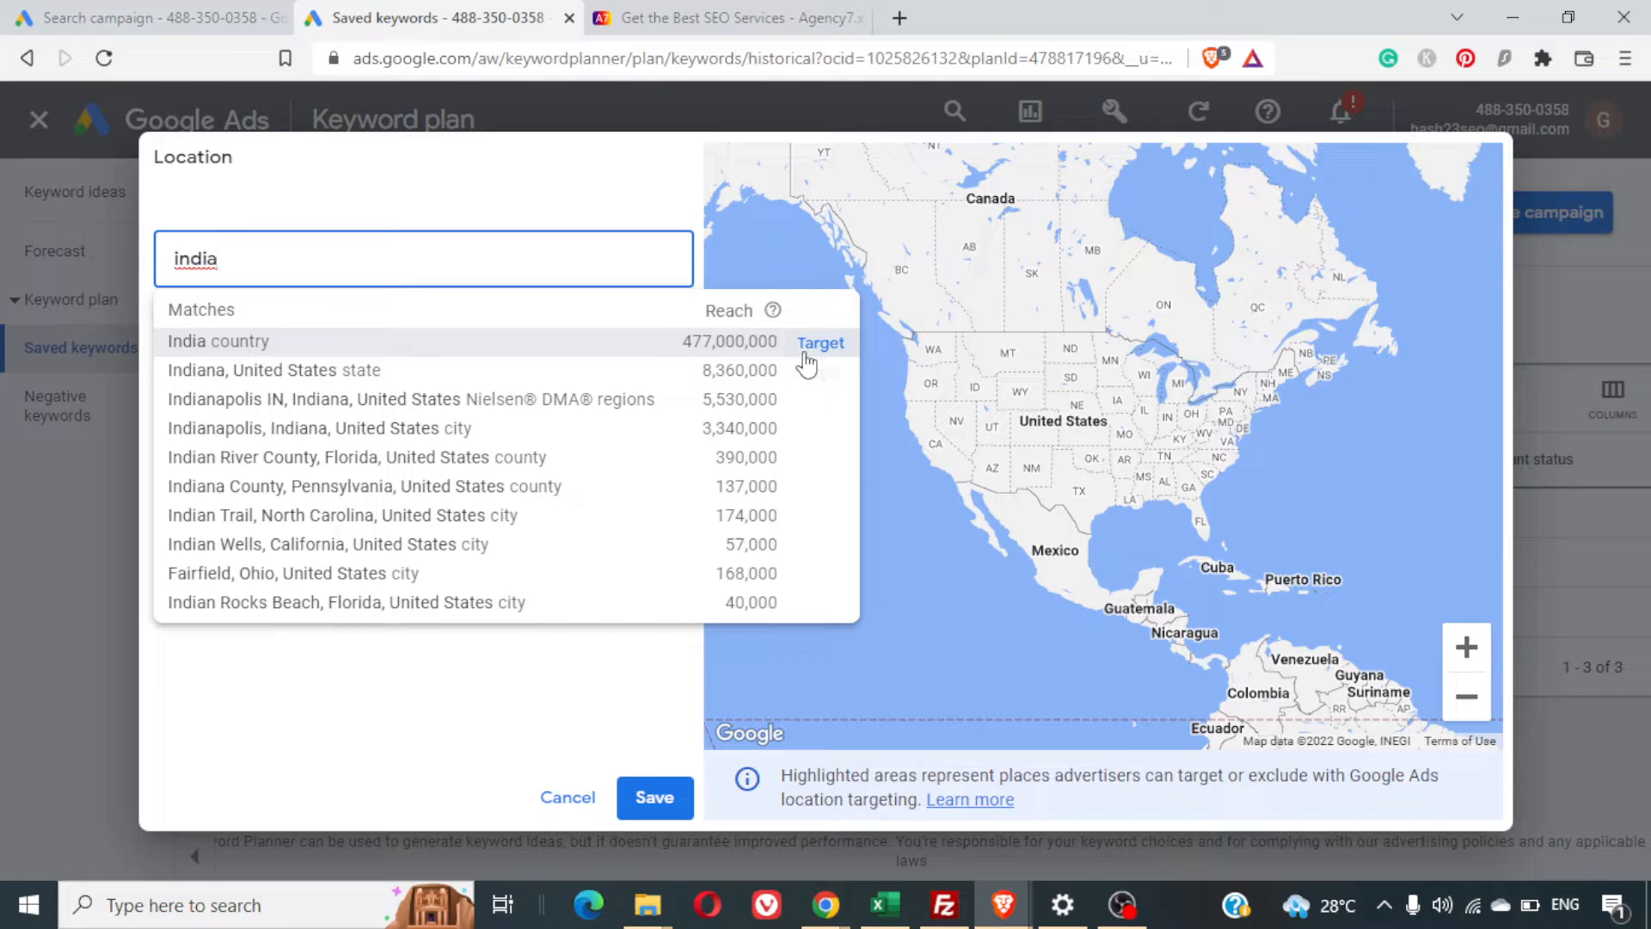
{"action": "left_click", "coordinate": [817, 342]}
{"action": "left_click", "coordinate": [653, 798]}
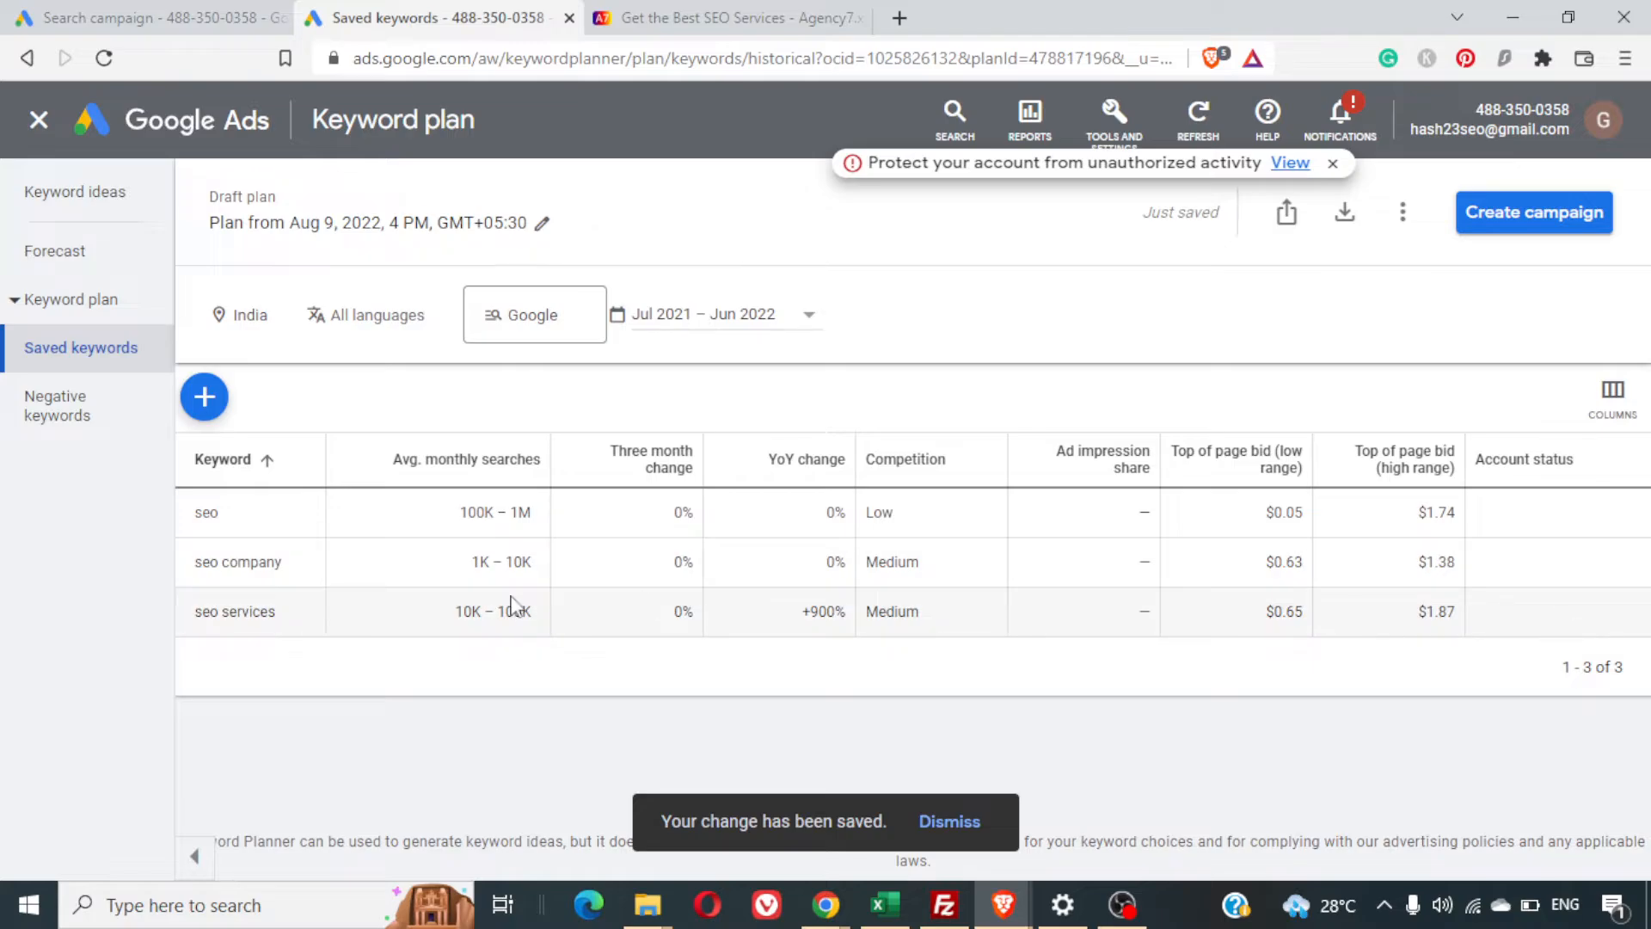
Enter seo services in india, get backlinks, how to get backlinks and buy backlinks as additional keywords for the plan
{"action": "left_click", "coordinate": [203, 417]}
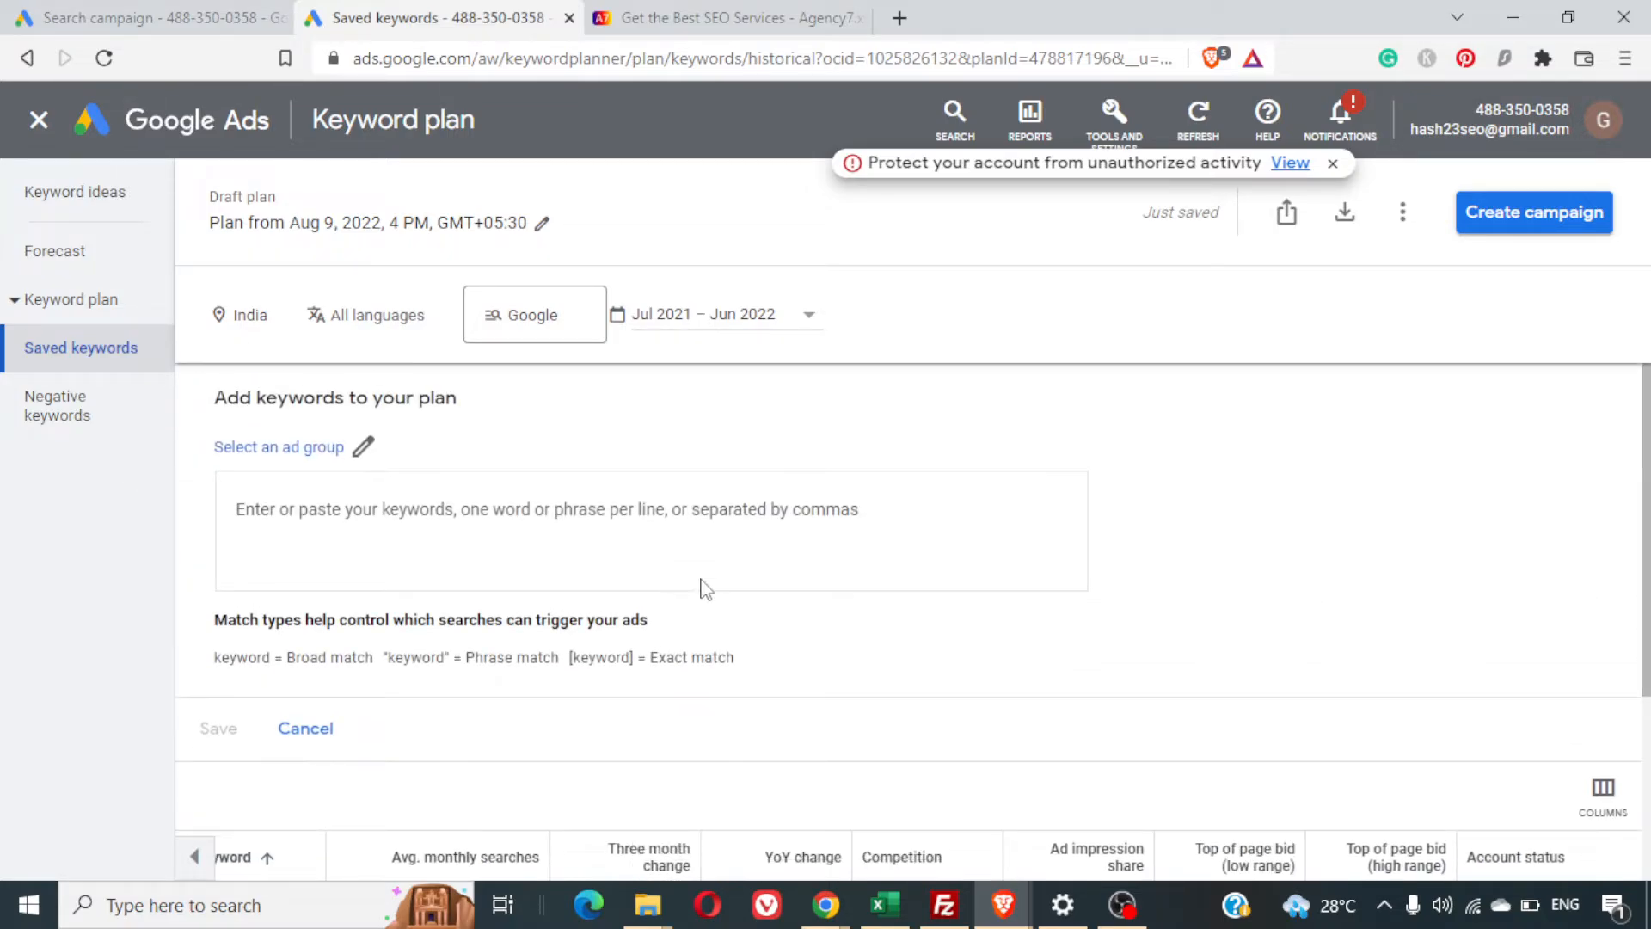
{"action": "left_click", "coordinate": [684, 531]}
{"action": "type", "text": "seo "}
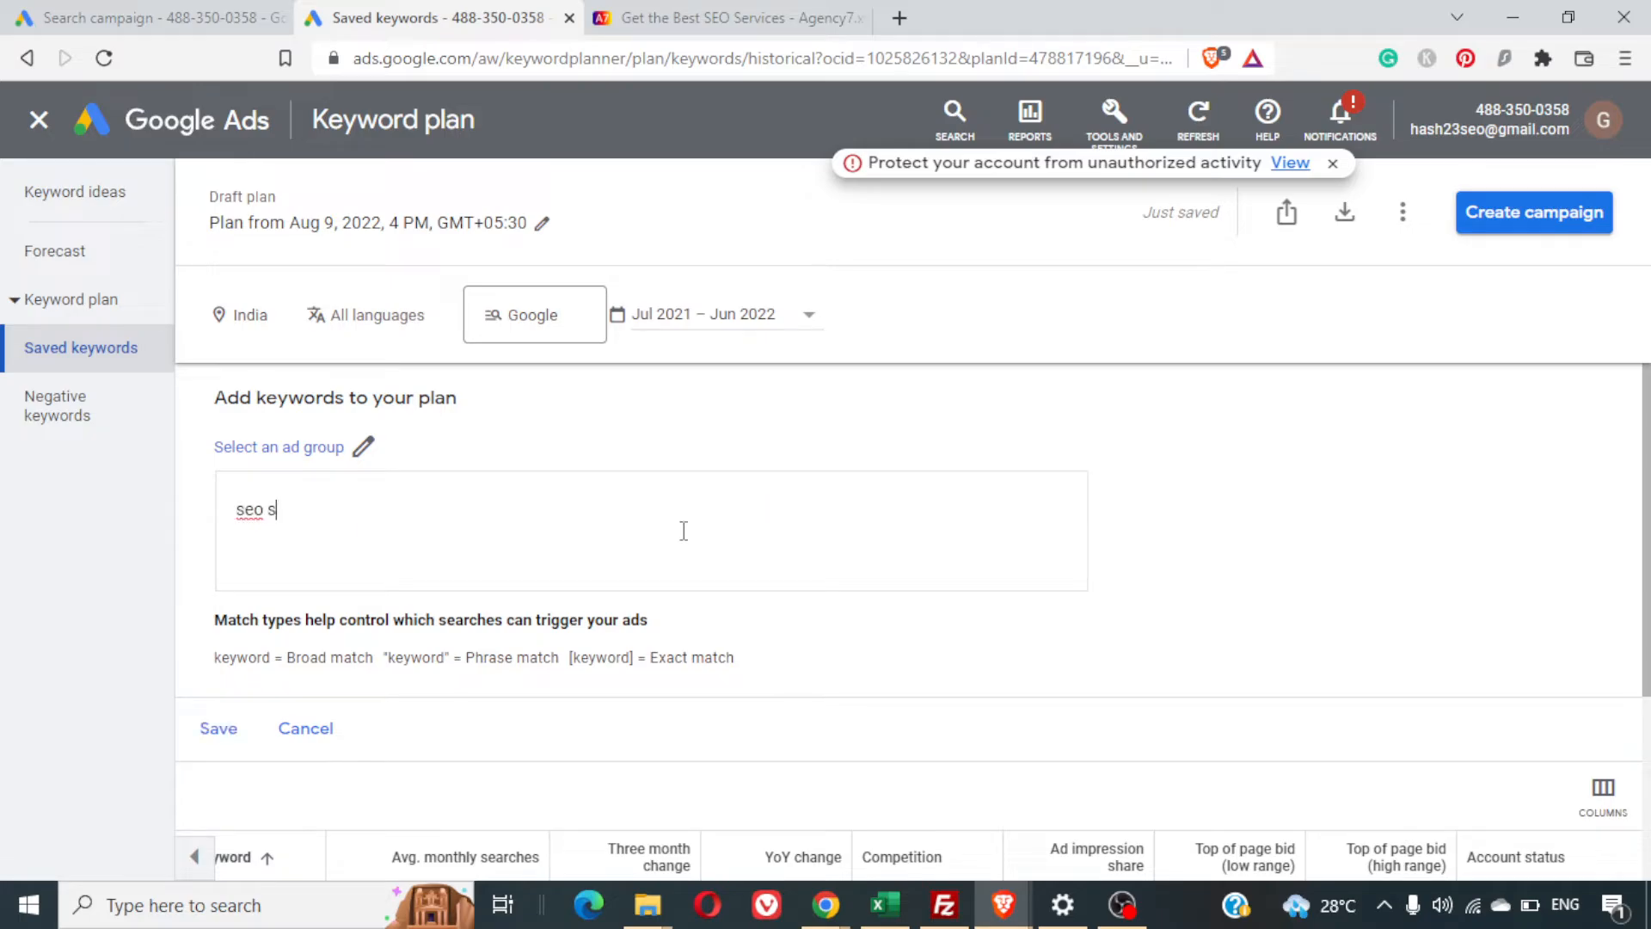
{"action": "type", "text": "services in india"}
{"action": "key", "text": "Return"}
{"action": "type", "text": "get backlinks"}
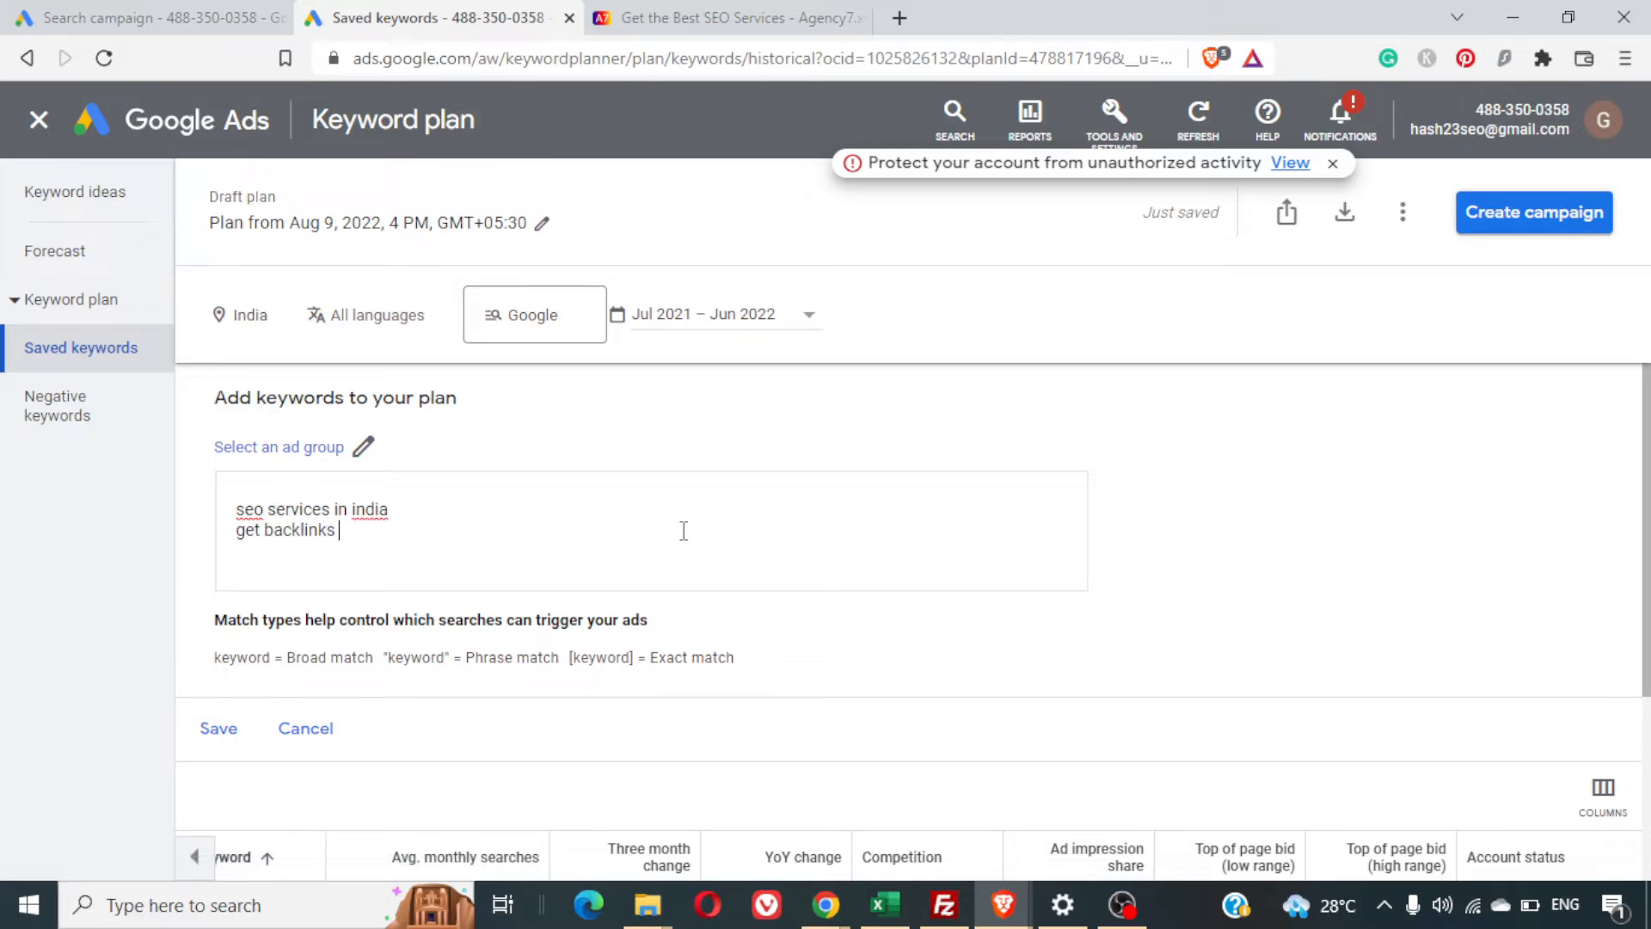
{"action": "key", "text": "Return"}
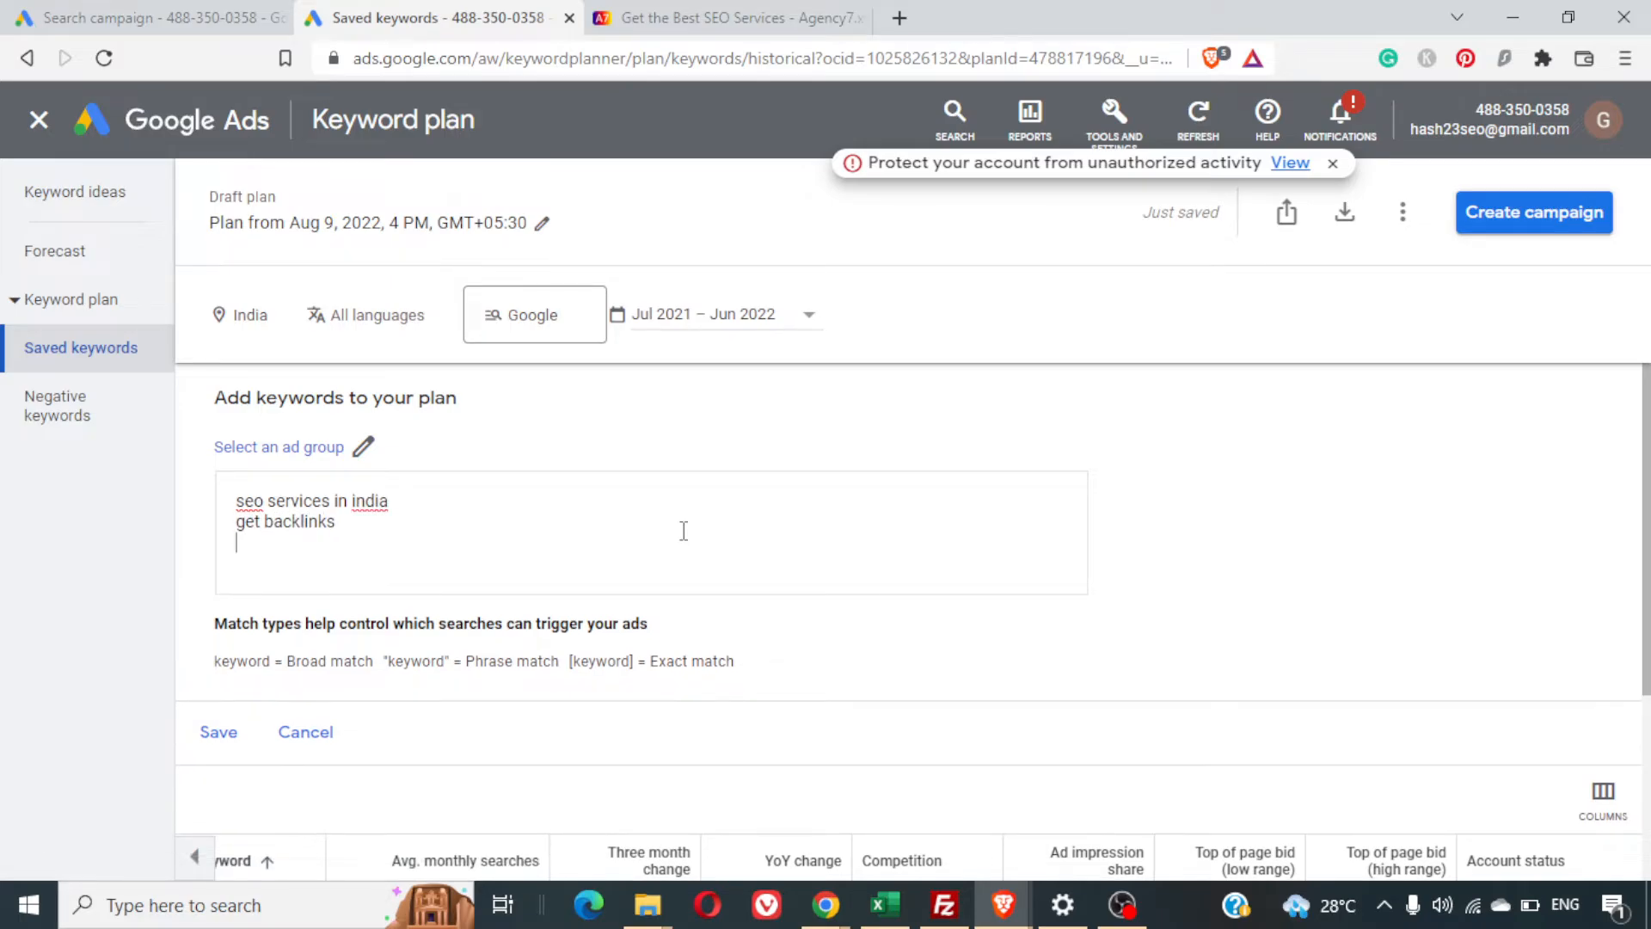
{"action": "type", "text": "how to get backlinks"}
{"action": "key", "text": "Return"}
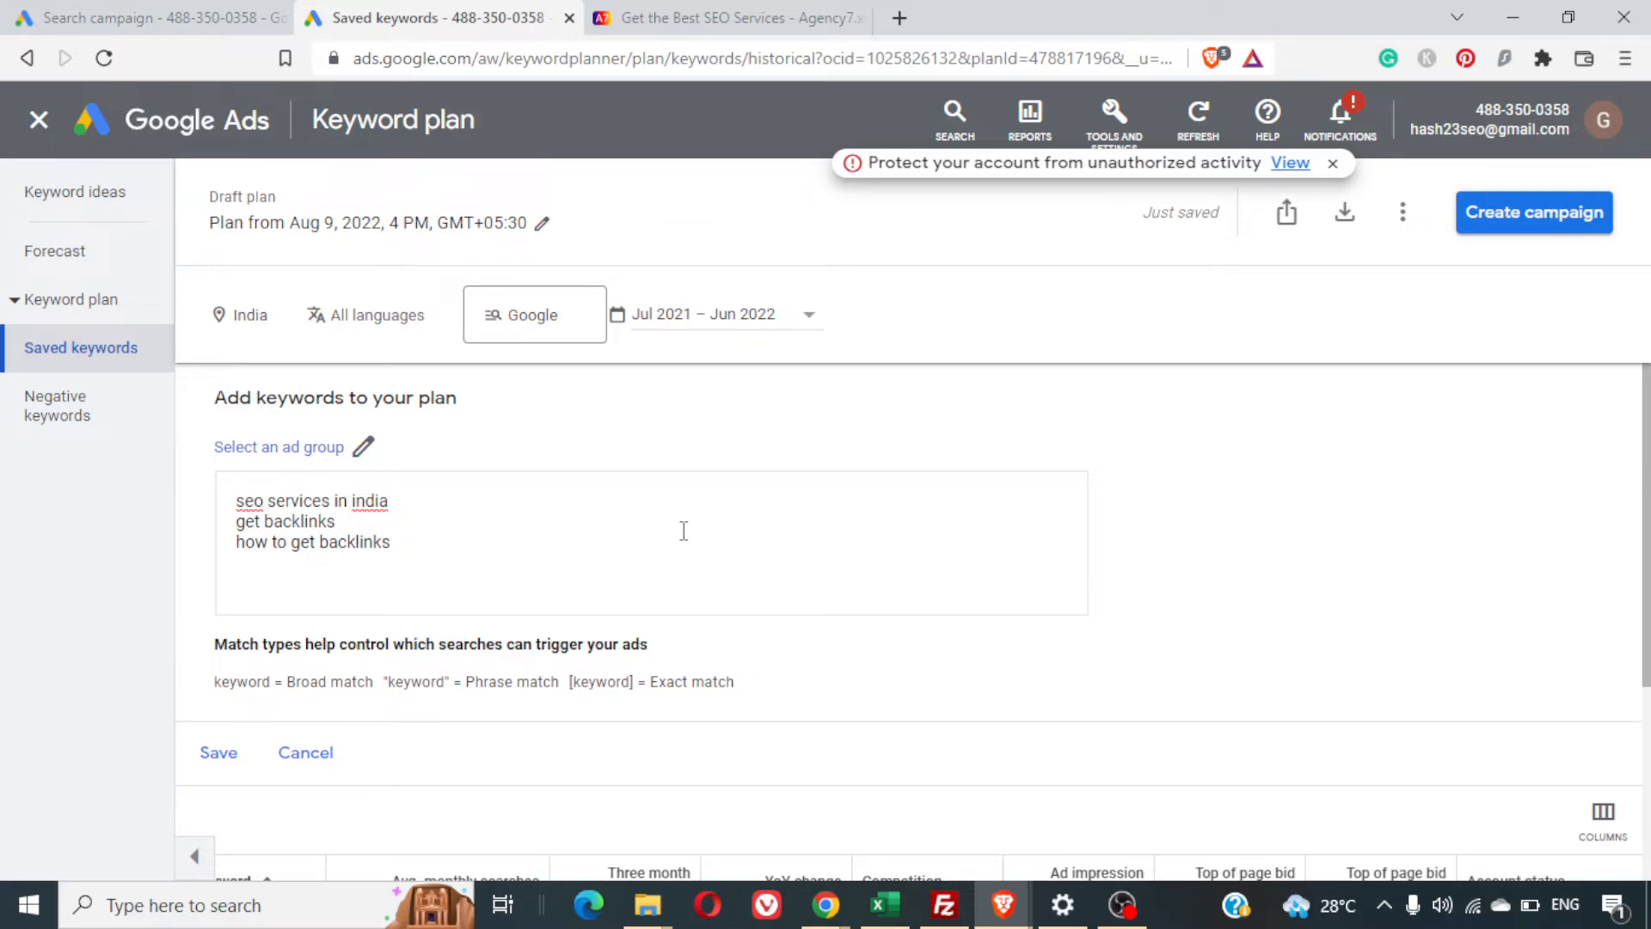
{"action": "type", "text": "buy backlinks"}
Assign the entered keywords to Ad group 1 and save them to the plan
{"action": "left_click", "coordinate": [236, 757]}
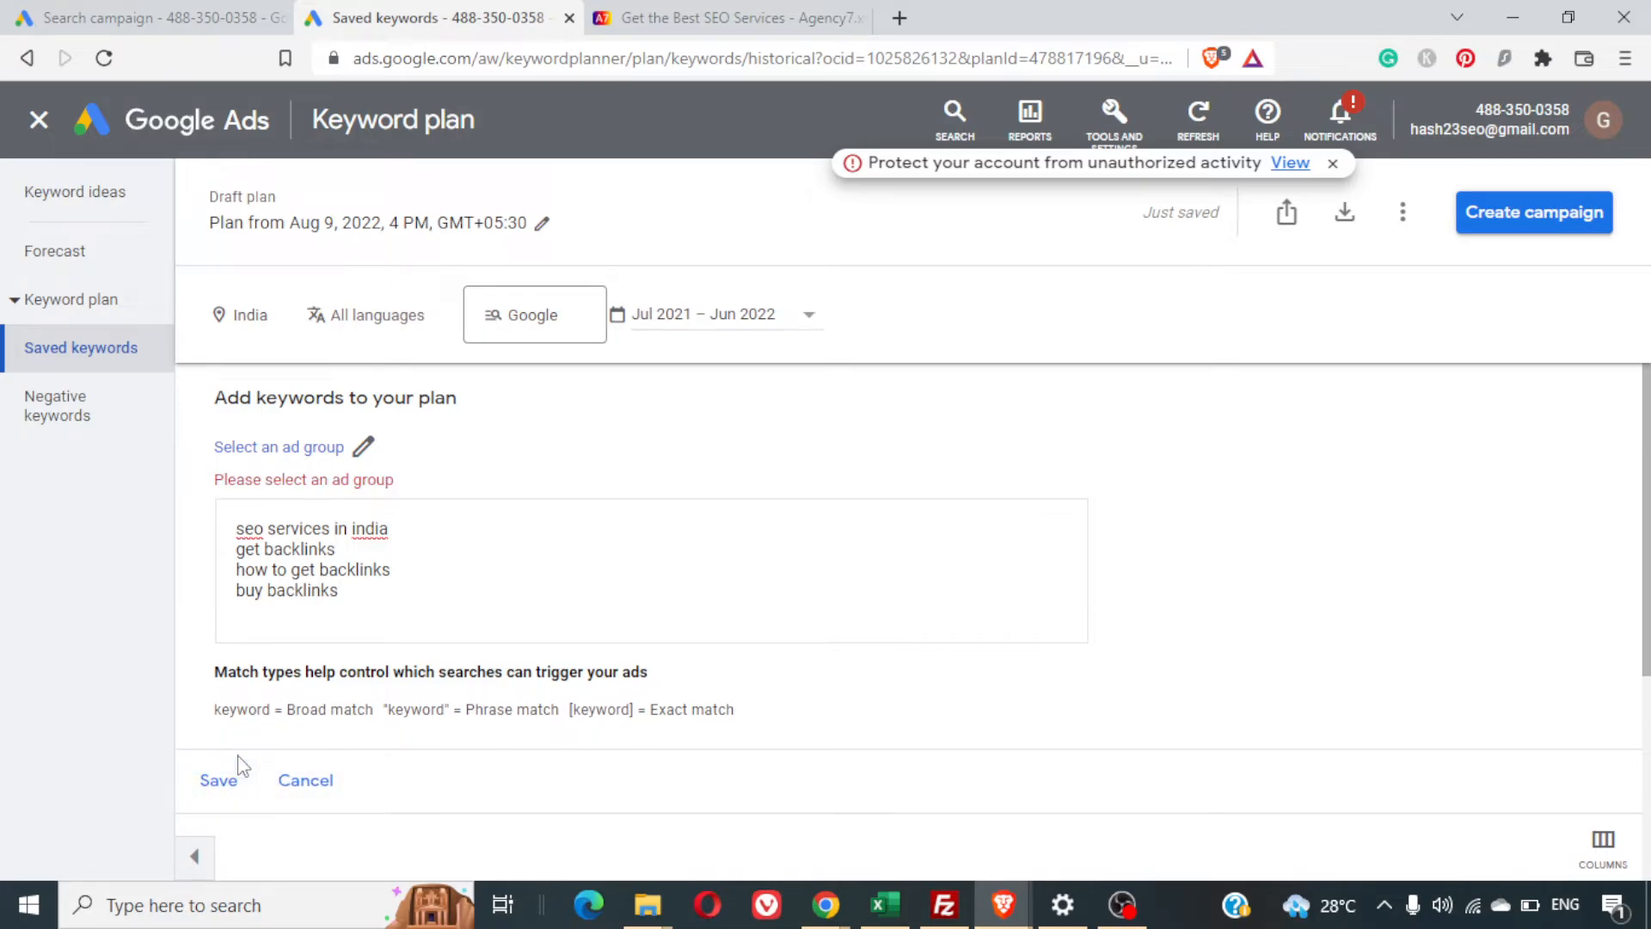
{"action": "left_click", "coordinate": [364, 448]}
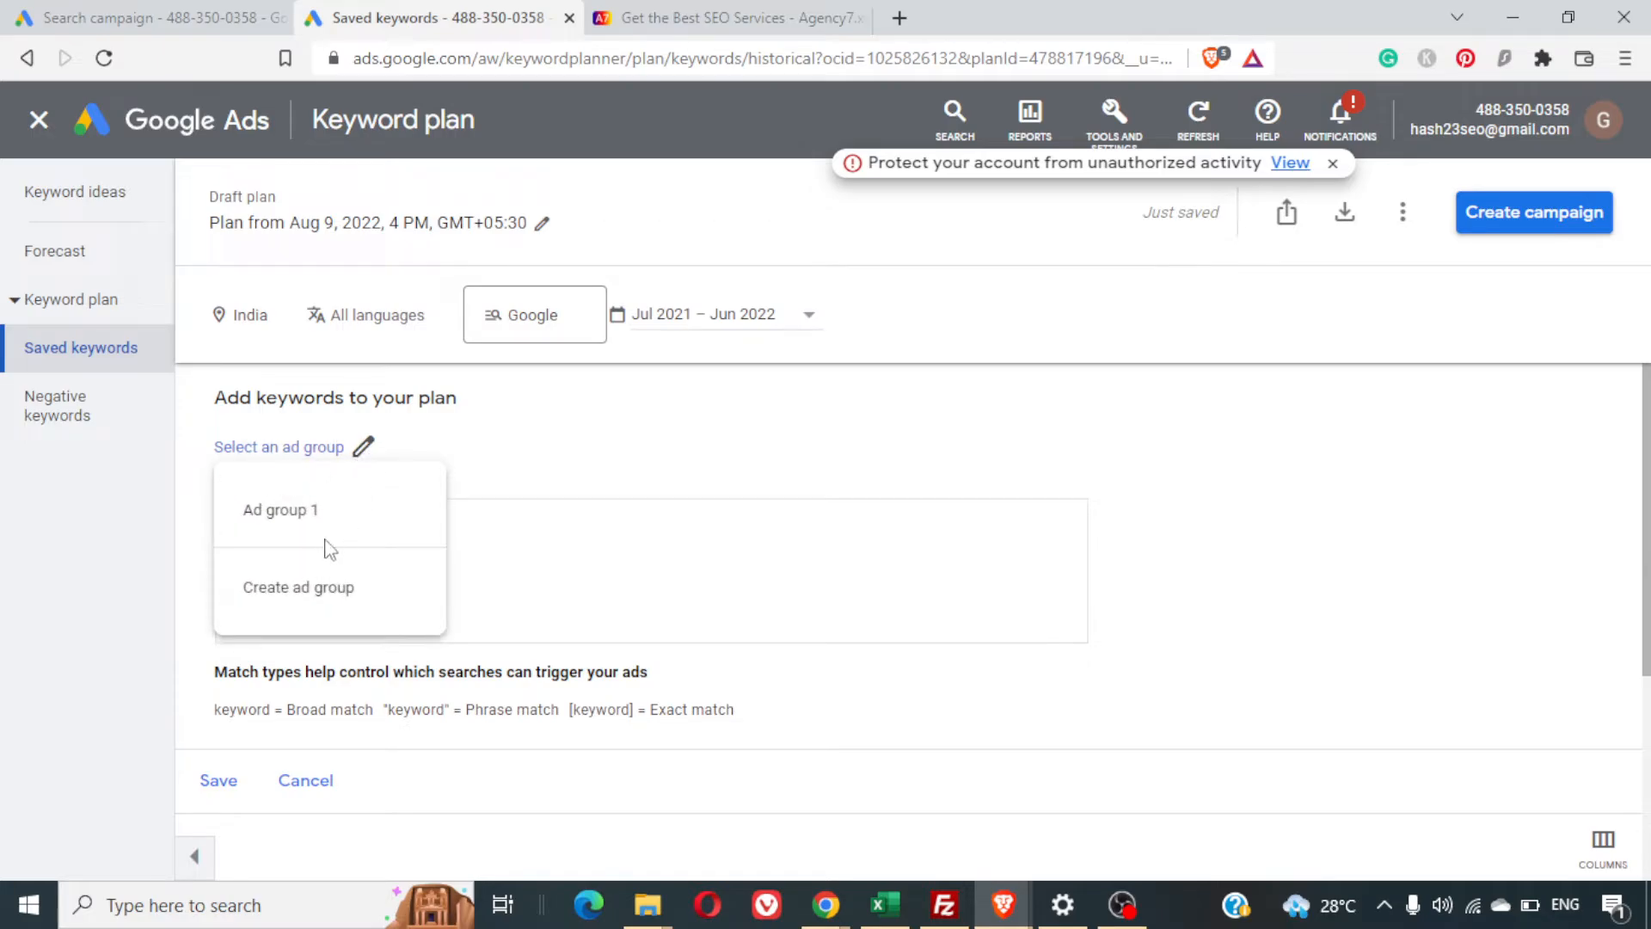
{"action": "left_click", "coordinate": [330, 540]}
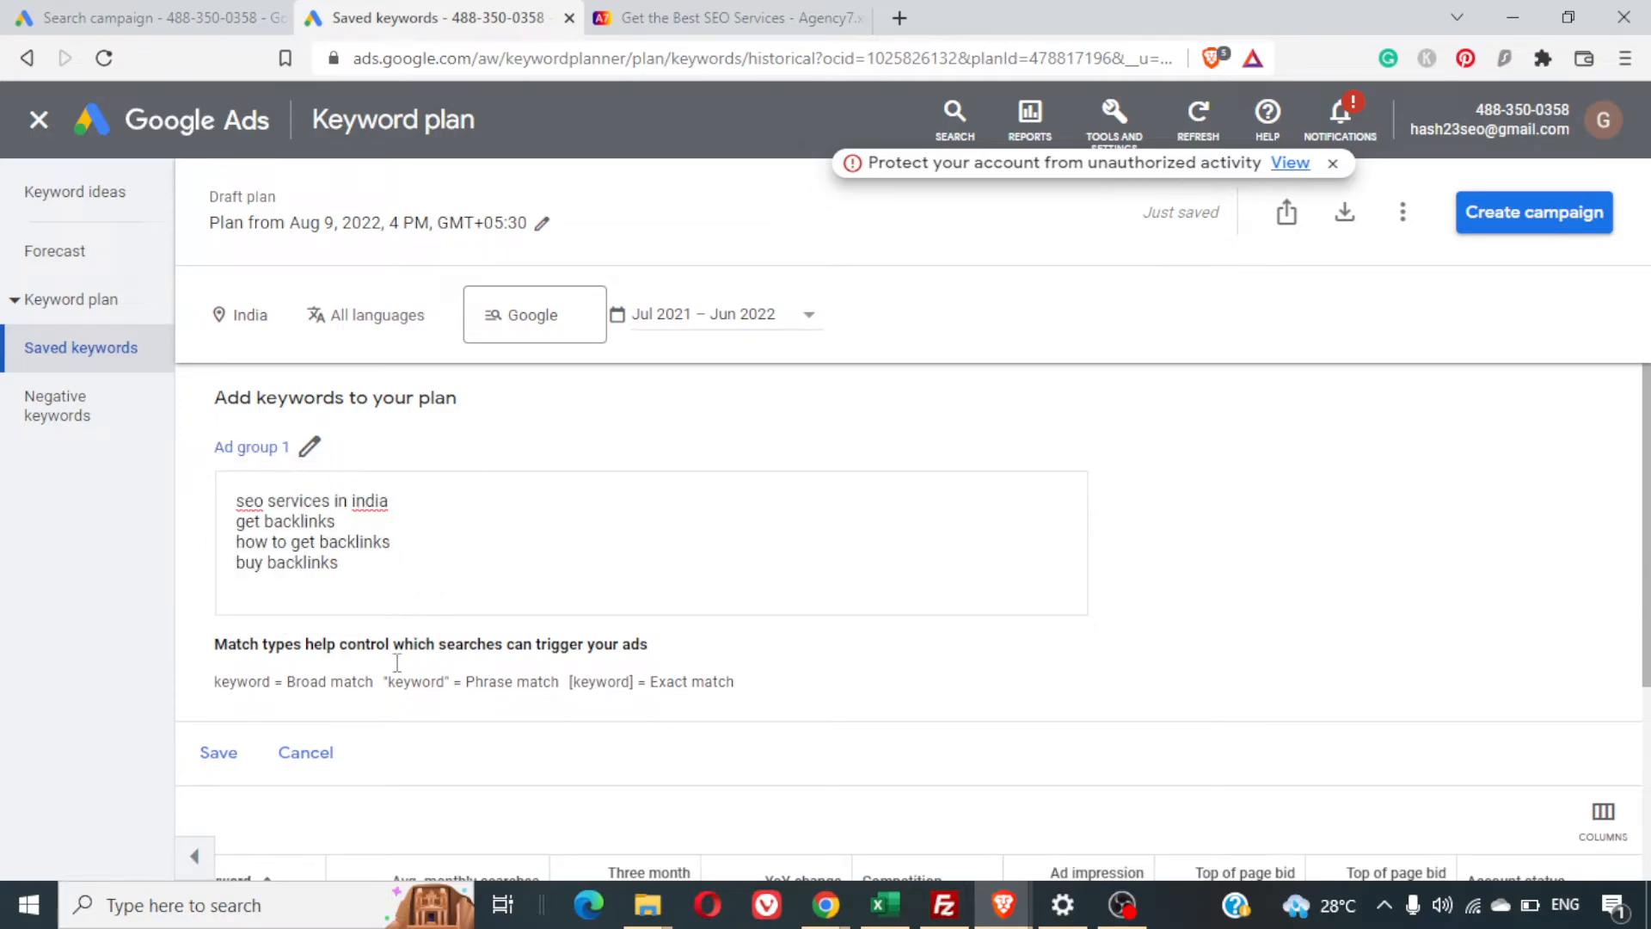
{"action": "left_click", "coordinate": [215, 756]}
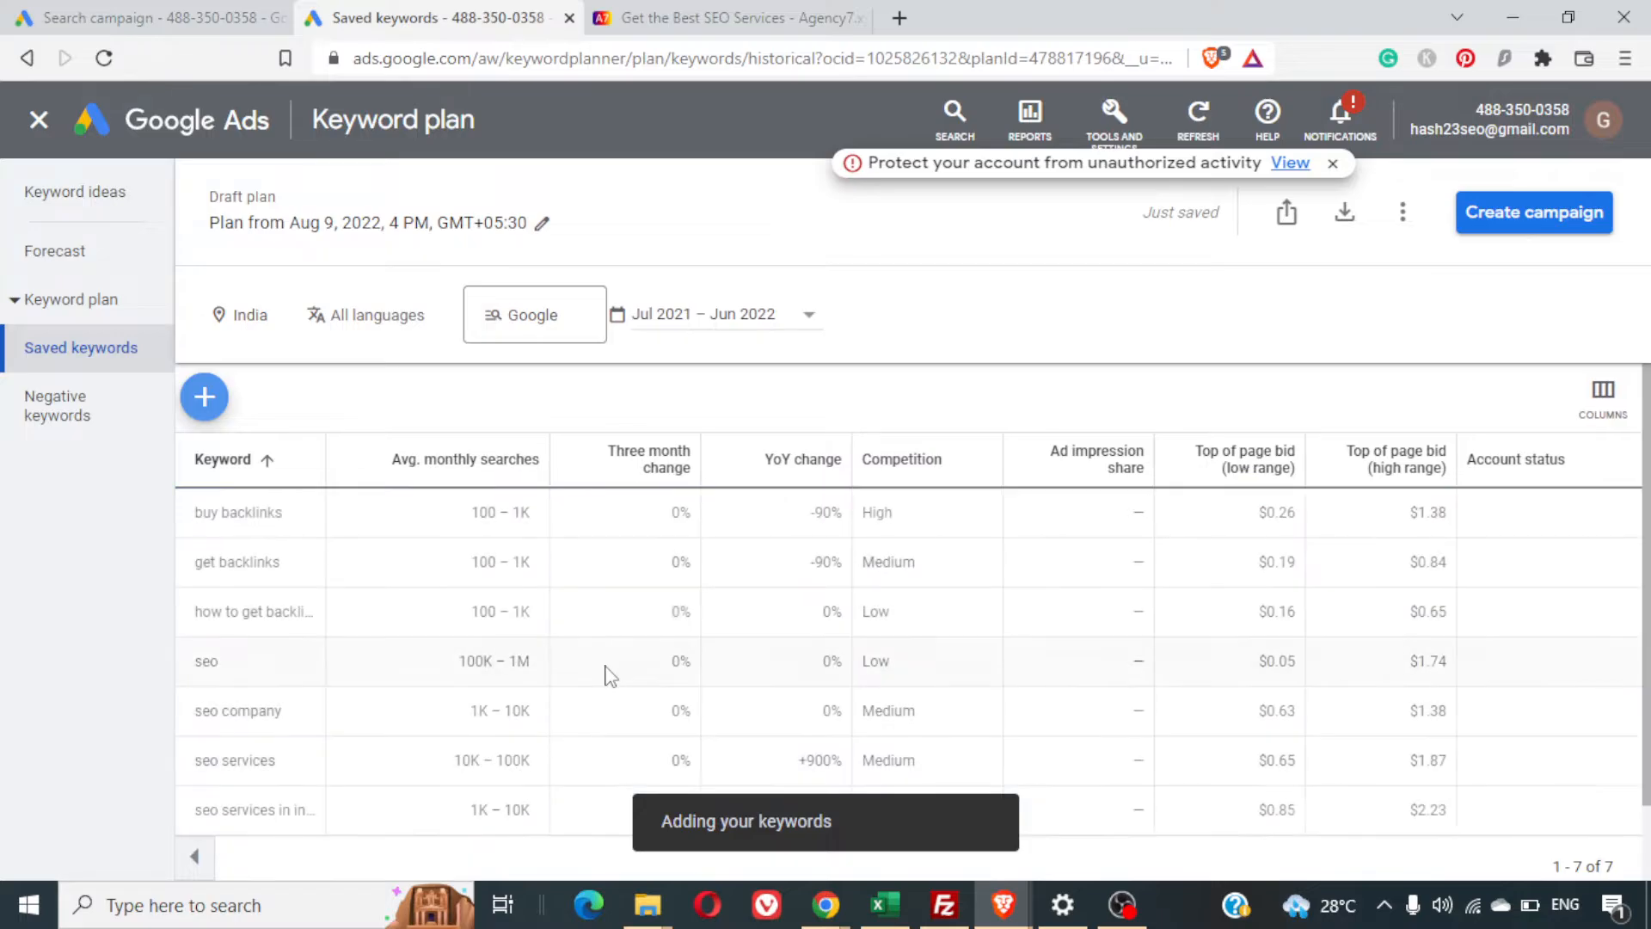
Add the Competition (indexed value) column to the saved keywords table and review its values
{"action": "scroll", "coordinate": [608, 671], "scroll_direction": "down", "scroll_amount": 2}
{"action": "scroll", "coordinate": [608, 670], "scroll_direction": "up", "scroll_amount": 2}
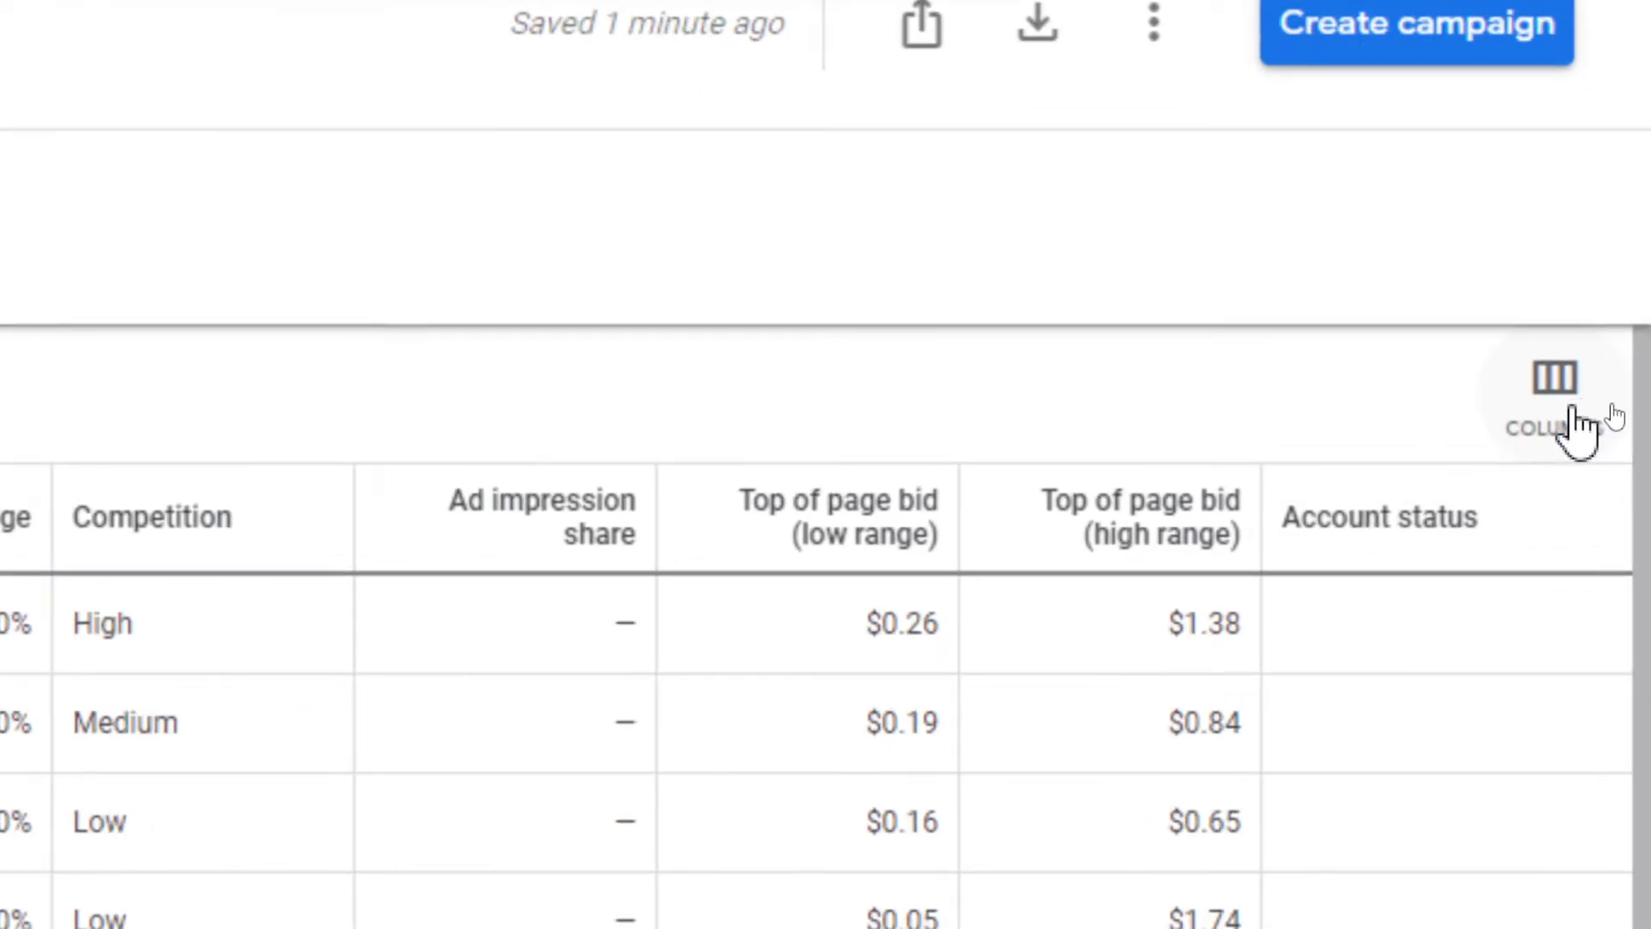
{"action": "left_click", "coordinate": [1580, 430]}
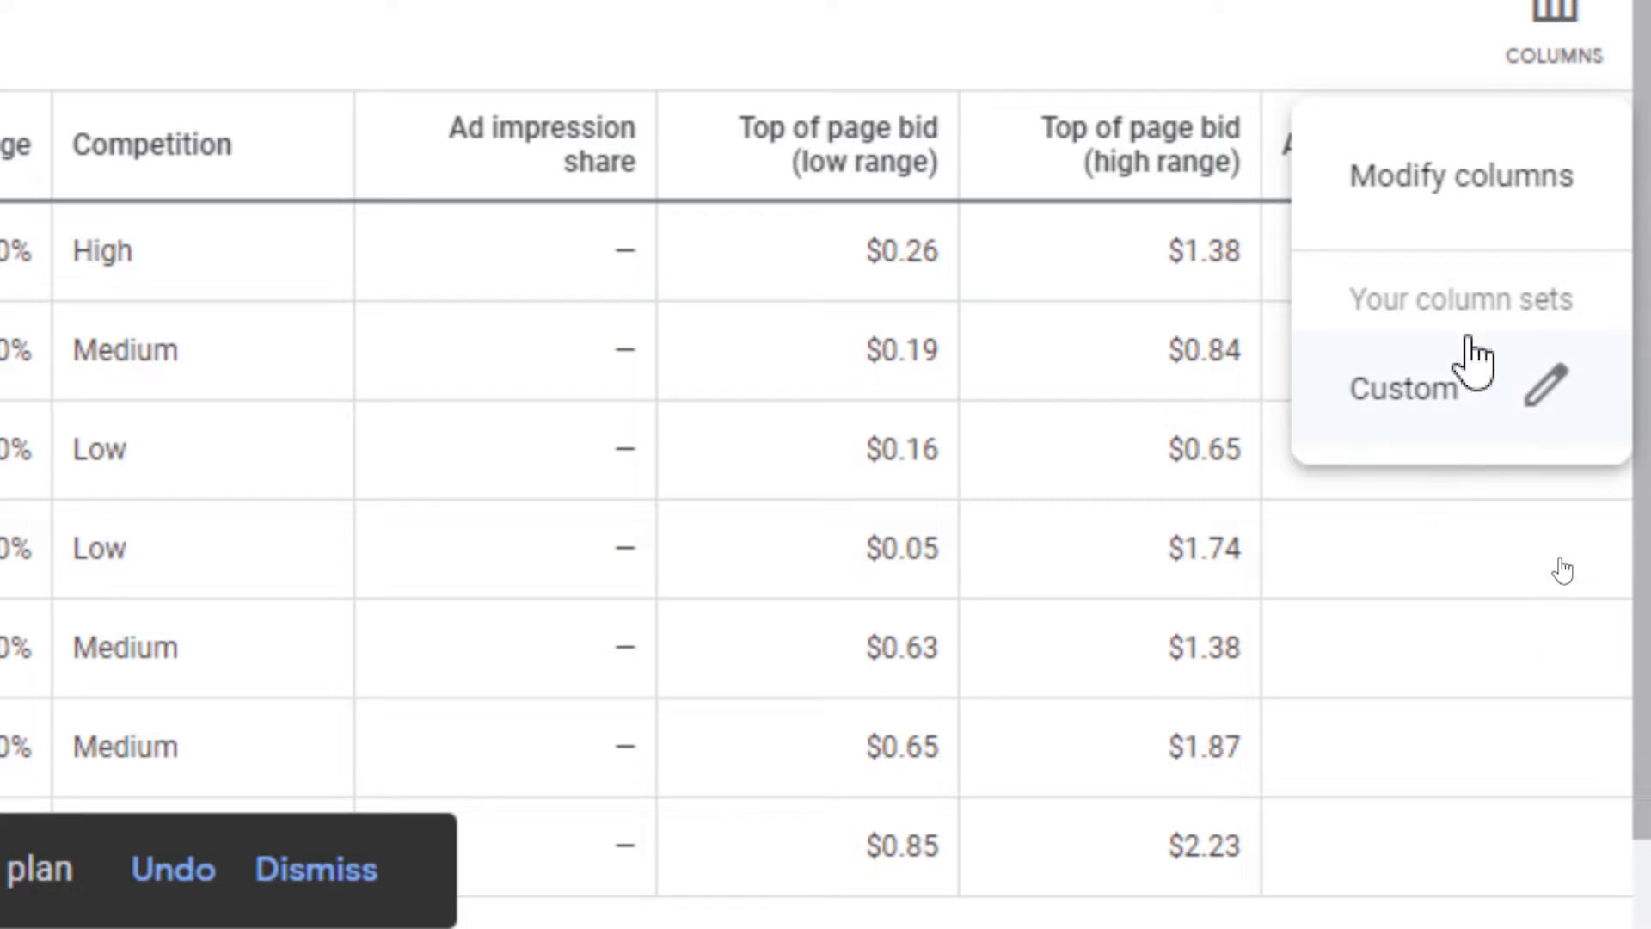
{"action": "left_click", "coordinate": [1459, 414]}
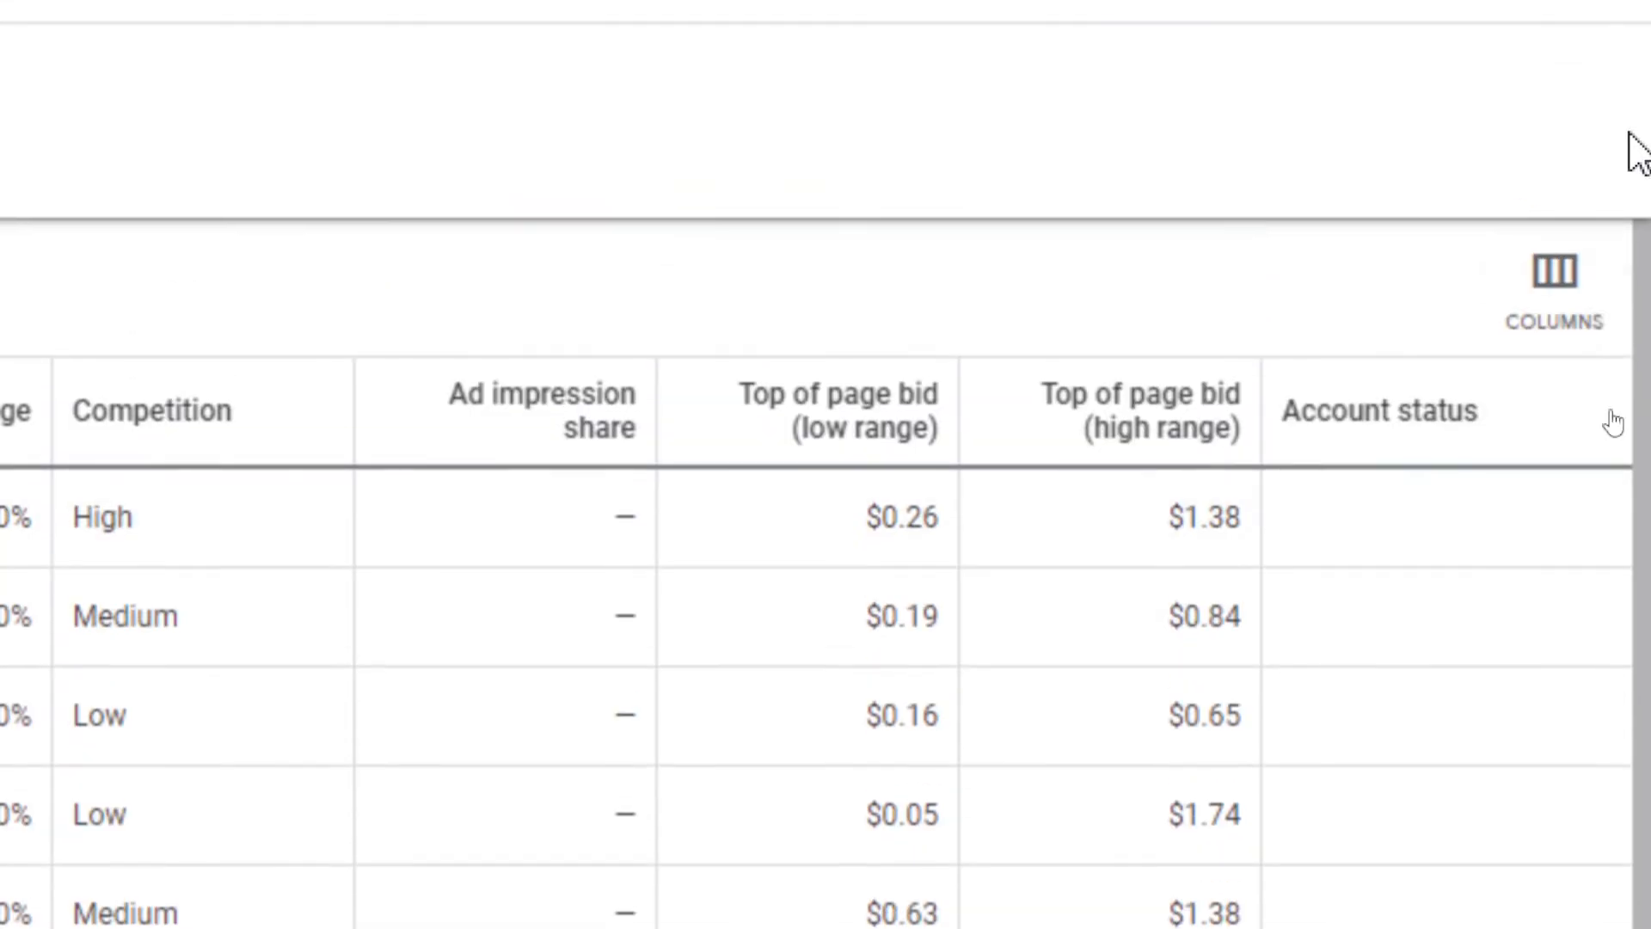
{"action": "left_click", "coordinate": [1561, 53]}
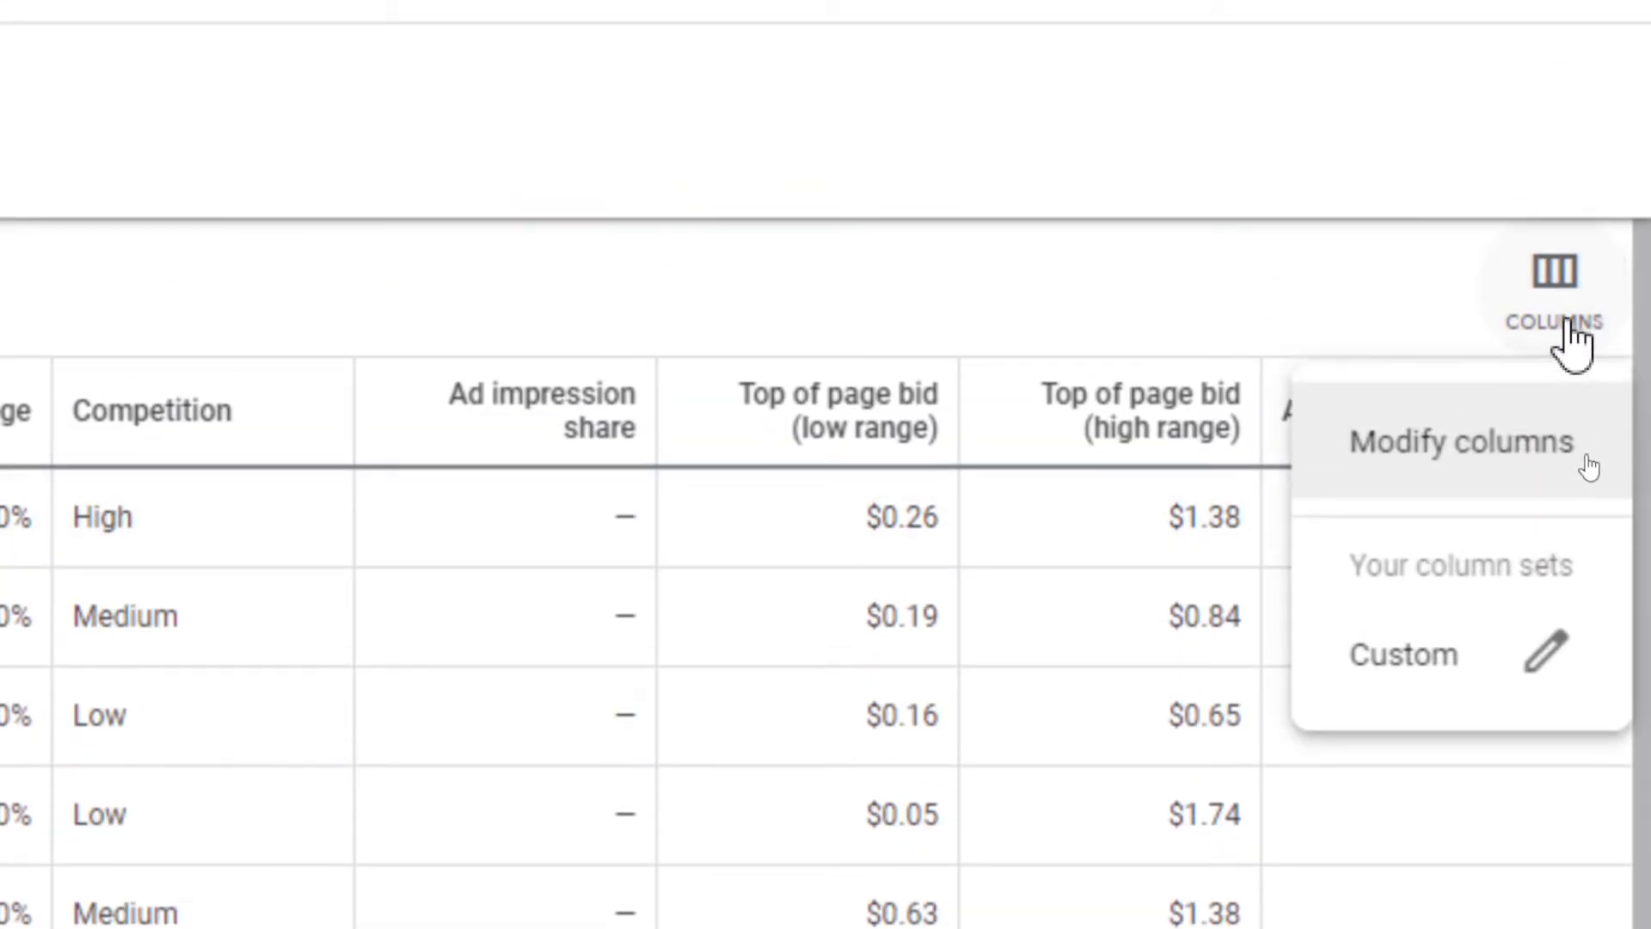
{"action": "left_click", "coordinate": [1511, 438]}
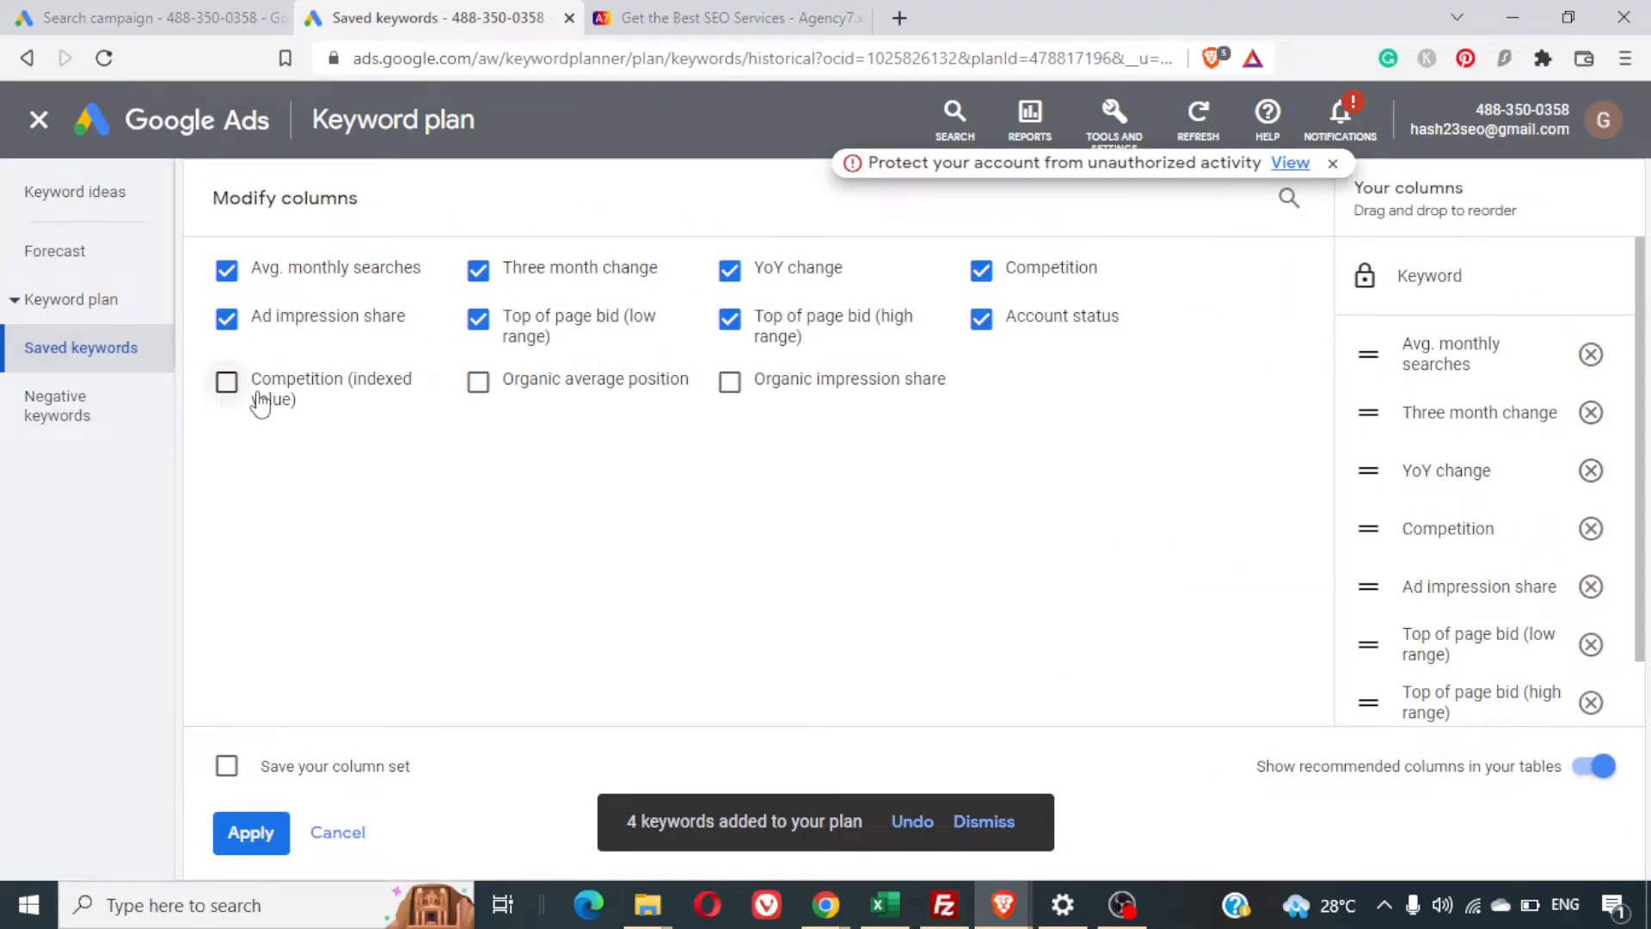
{"action": "mouse_move", "coordinate": [258, 403]}
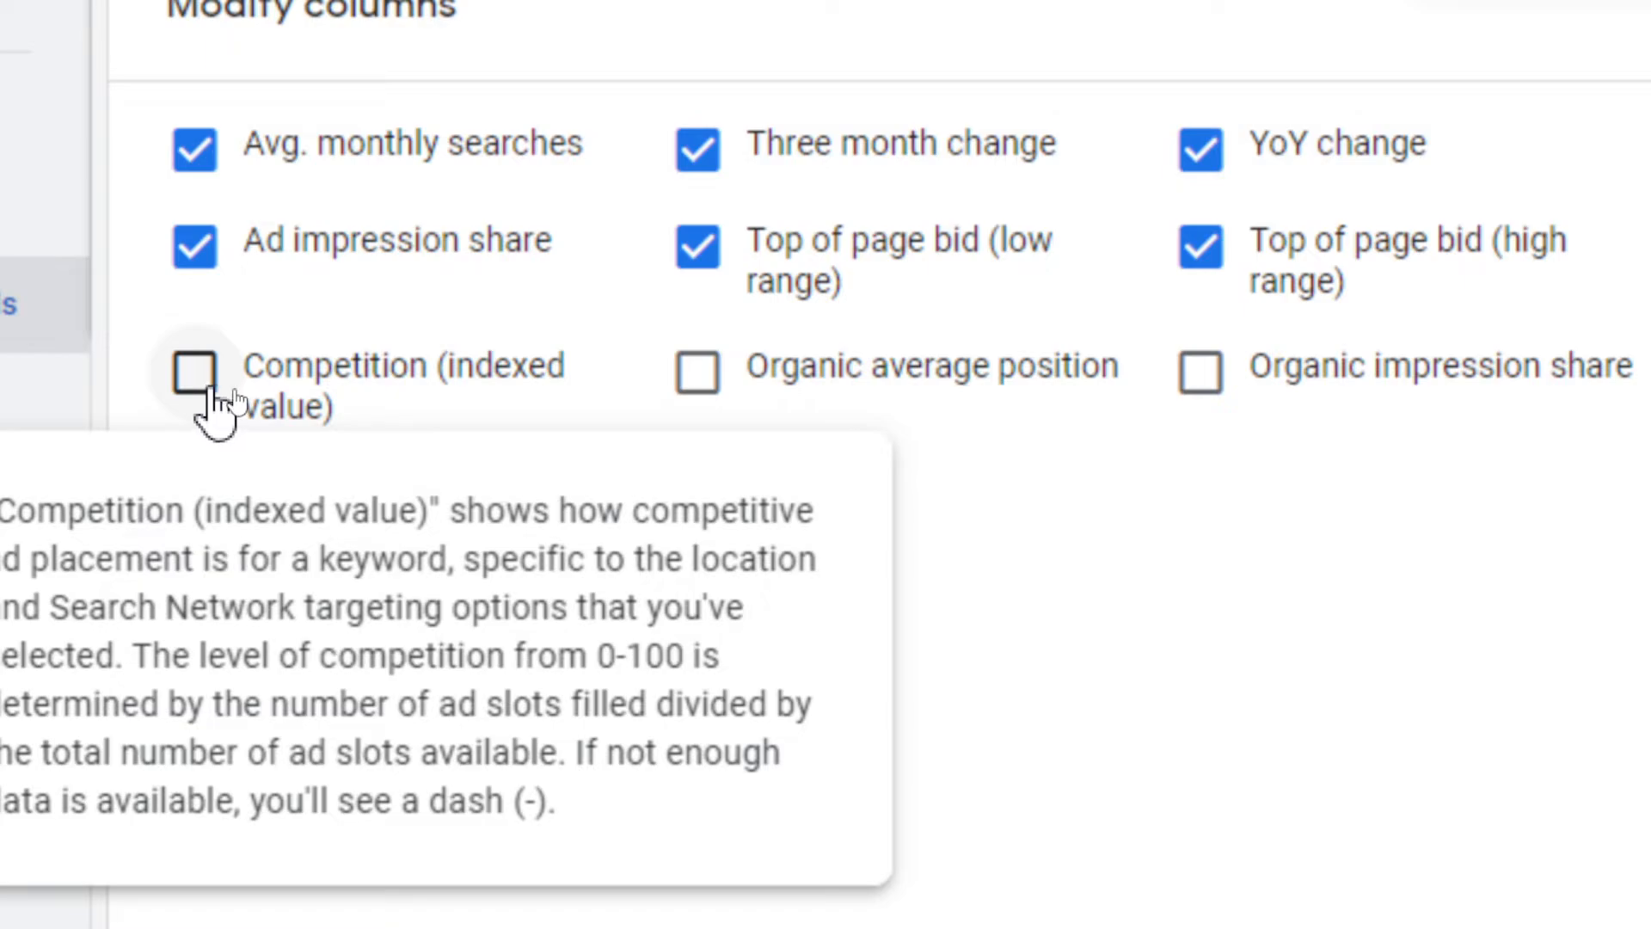
{"action": "left_click", "coordinate": [199, 394]}
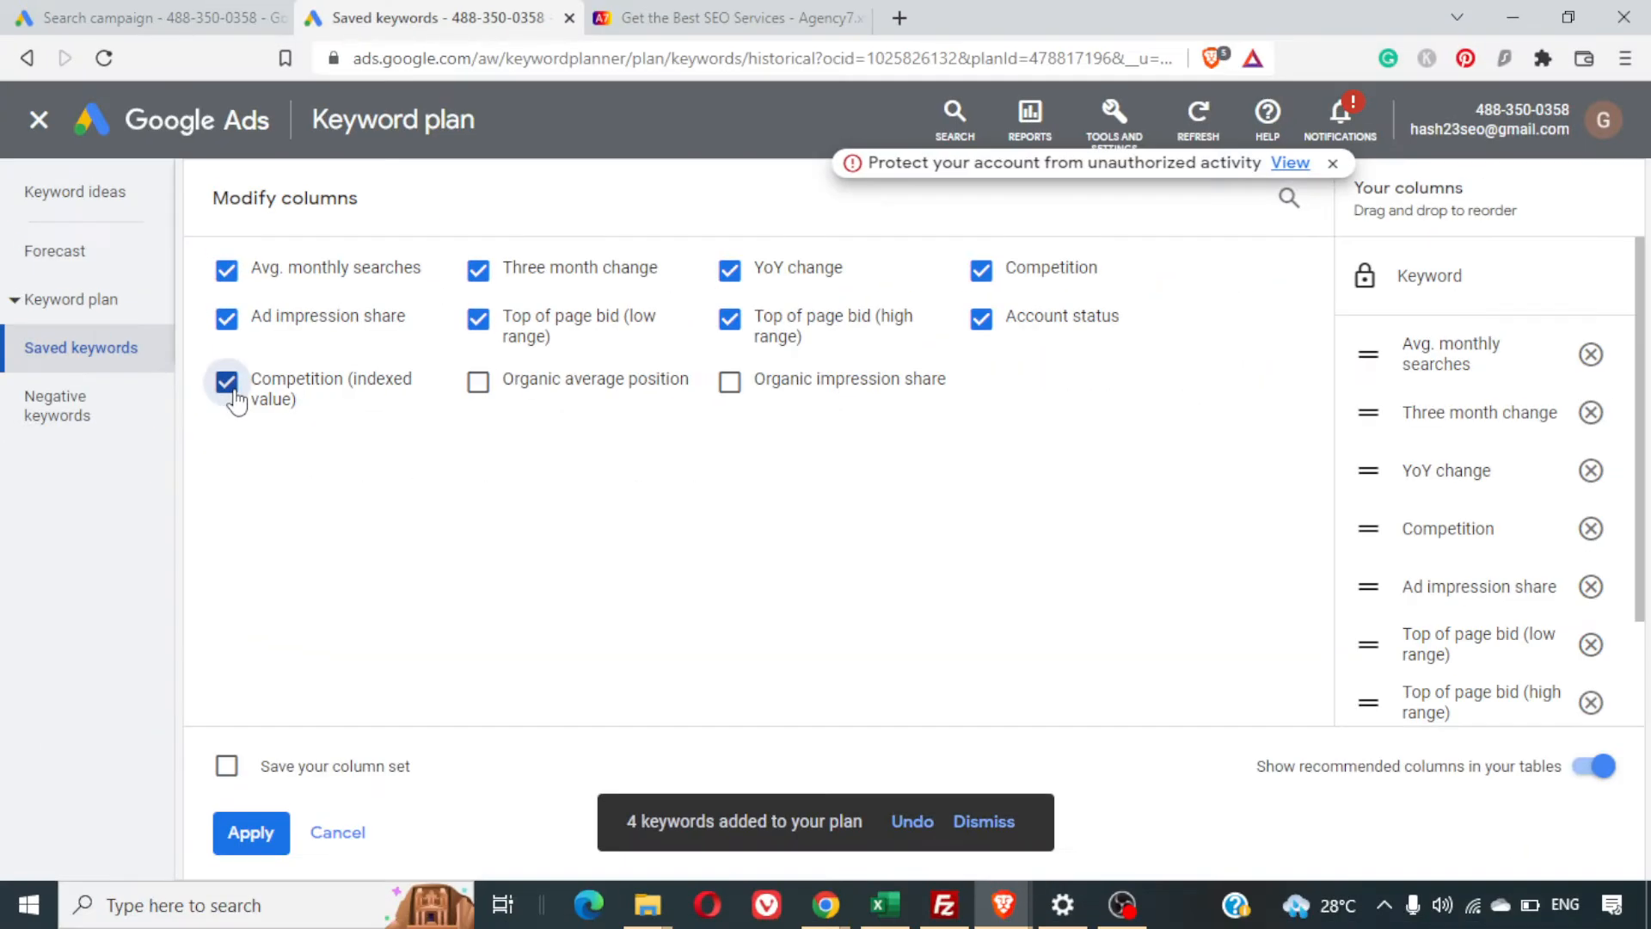
{"action": "left_click", "coordinate": [249, 833]}
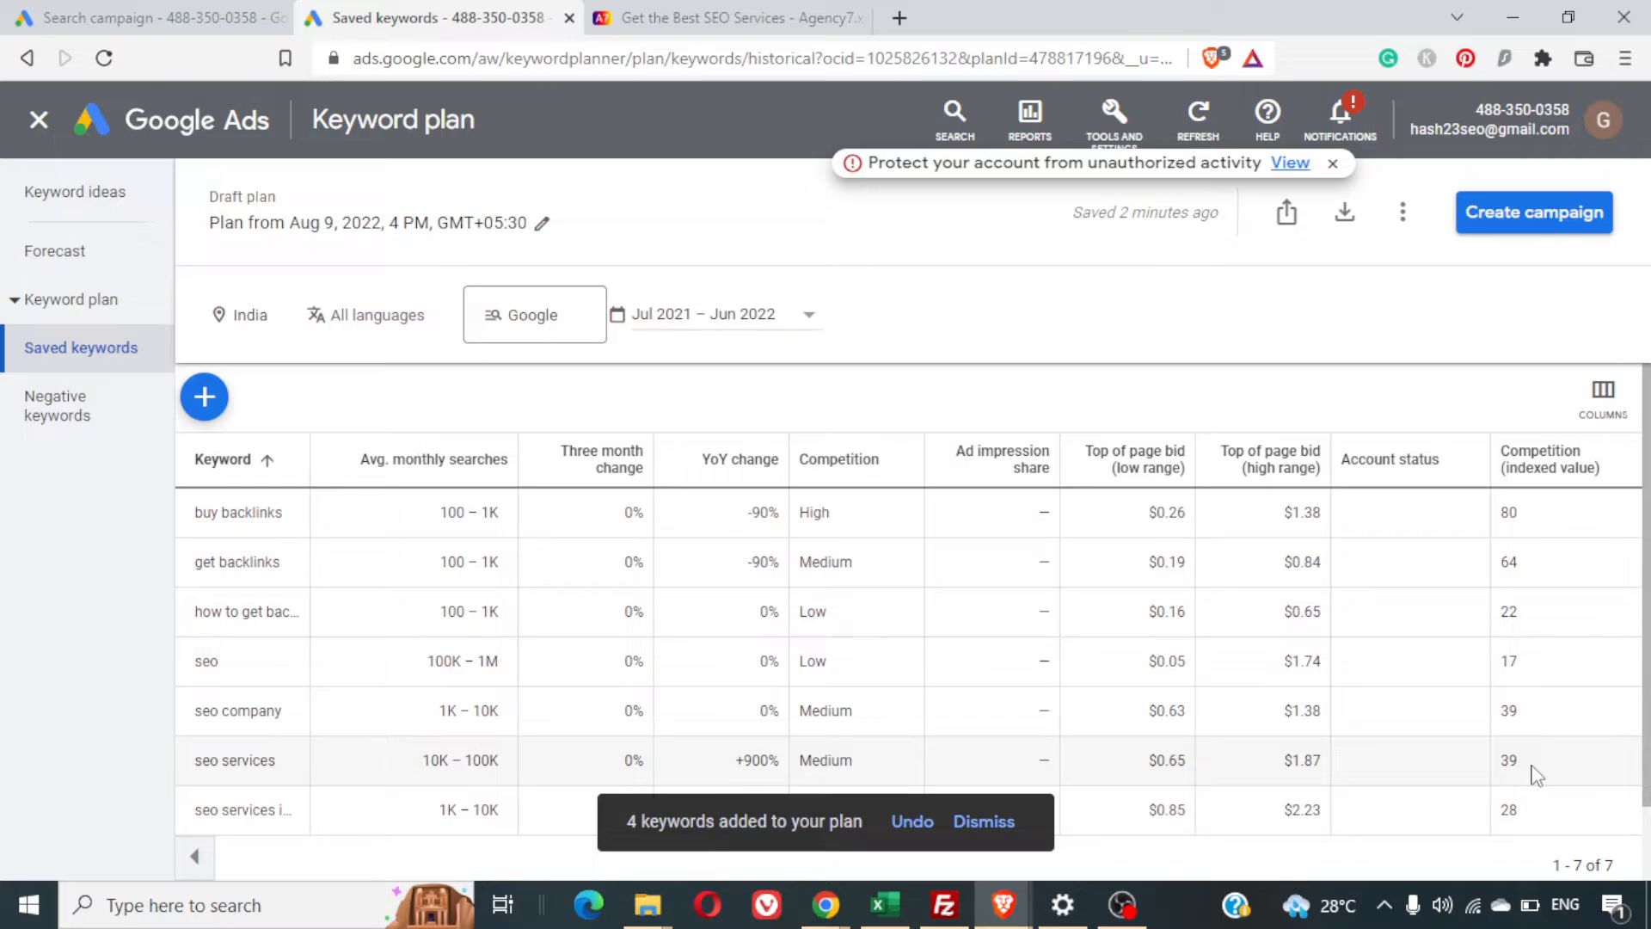
{"action": "scroll", "coordinate": [1536, 774], "scroll_direction": "down", "scroll_amount": 2}
{"action": "scroll", "coordinate": [1535, 774], "scroll_direction": "up", "scroll_amount": 2}
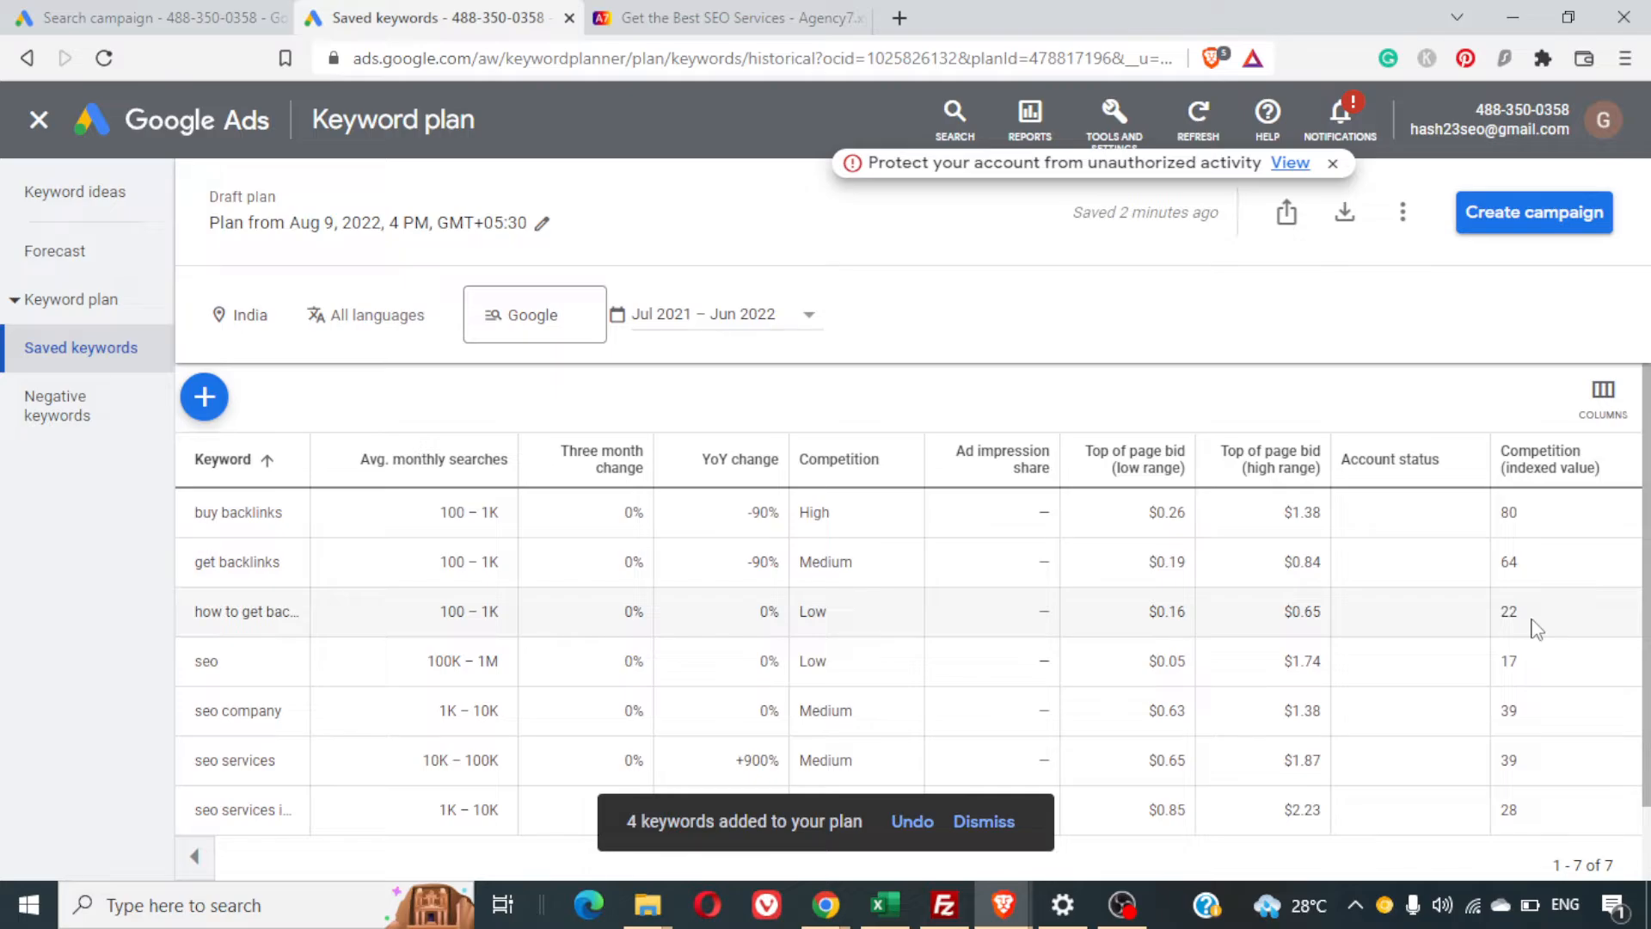
{"action": "scroll", "coordinate": [1537, 629], "scroll_direction": "down", "scroll_amount": 1}
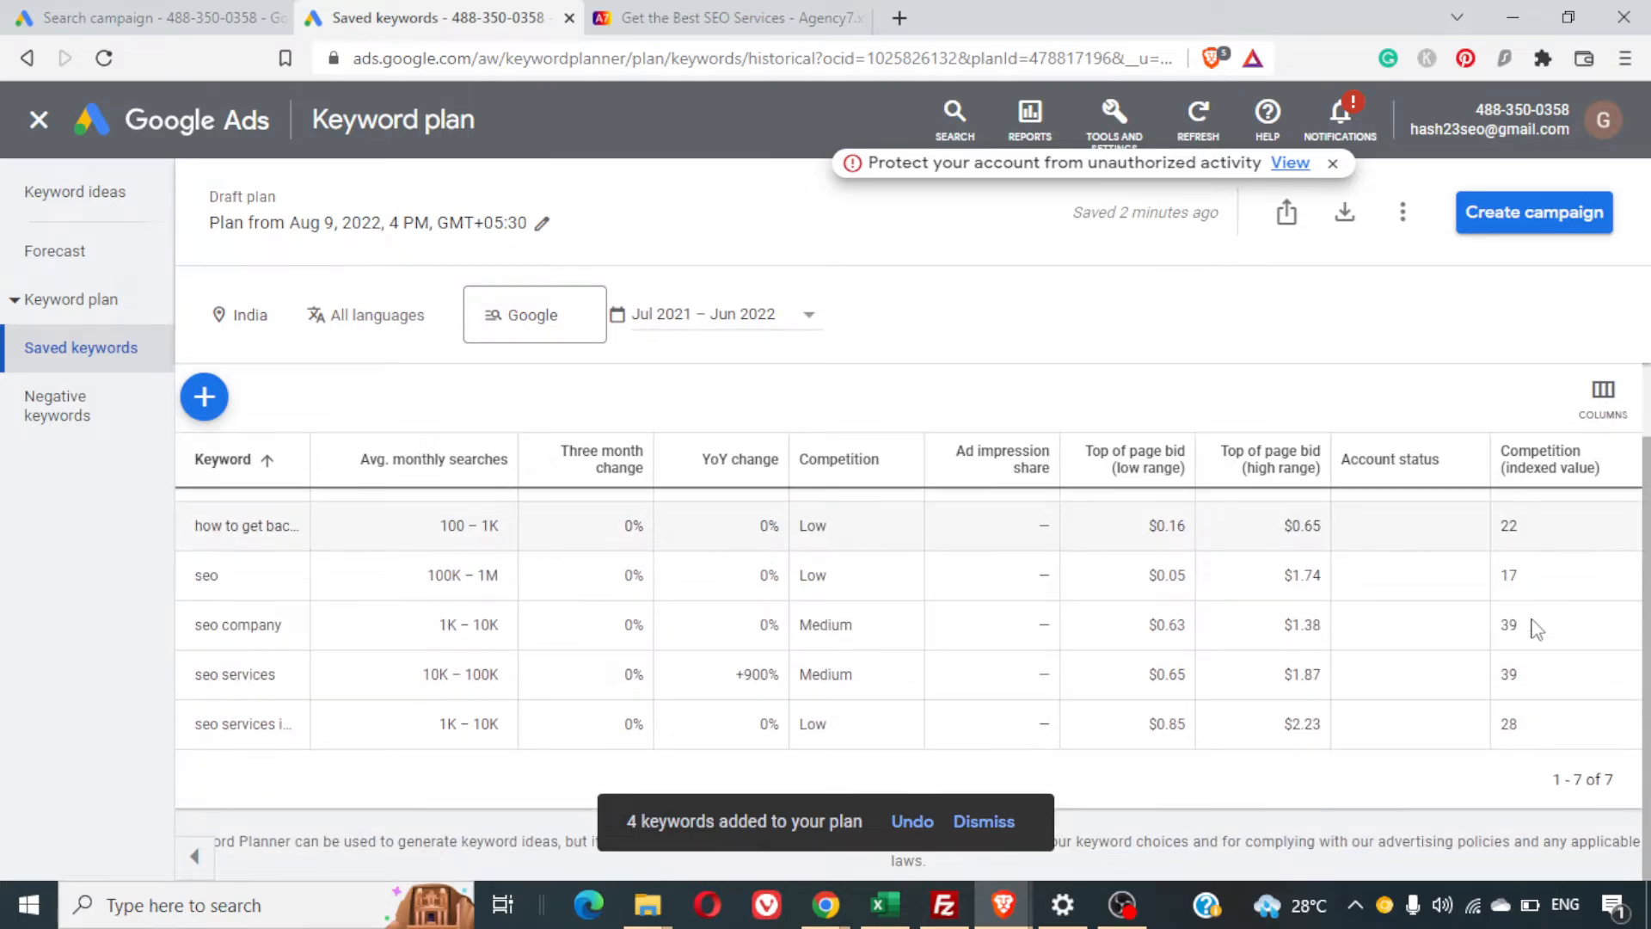
{"action": "scroll", "coordinate": [1537, 628], "scroll_direction": "up", "scroll_amount": 1}
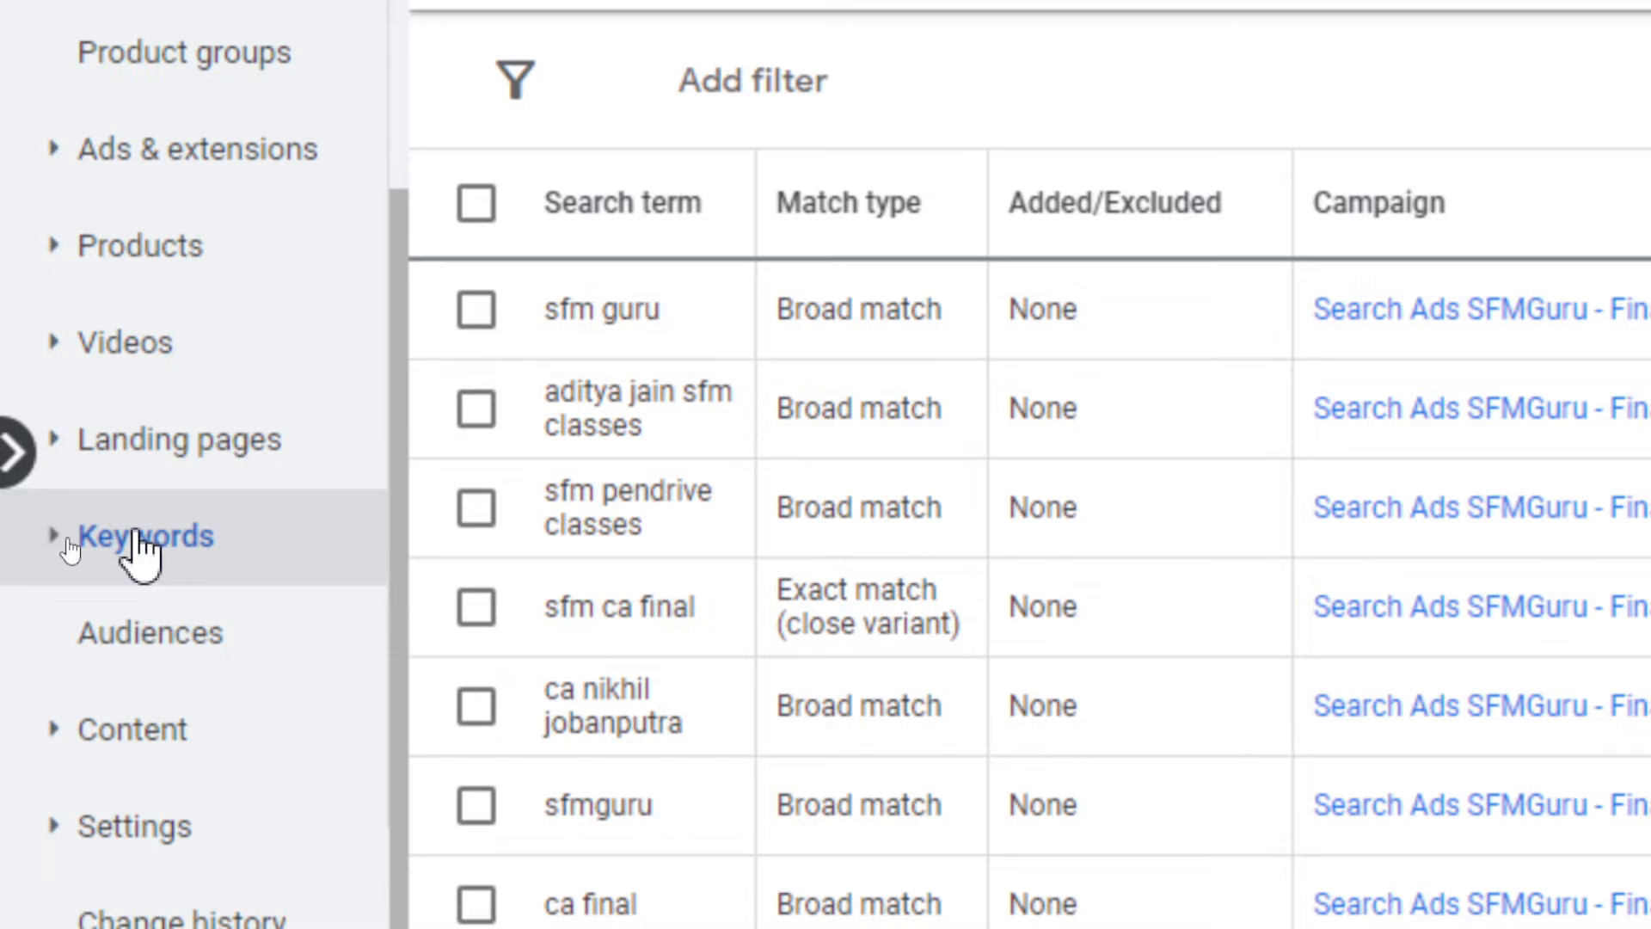
Examine the search terms report for all campaigns in the SFMGuru account and open its search keywords list
{"action": "left_click", "coordinate": [138, 551]}
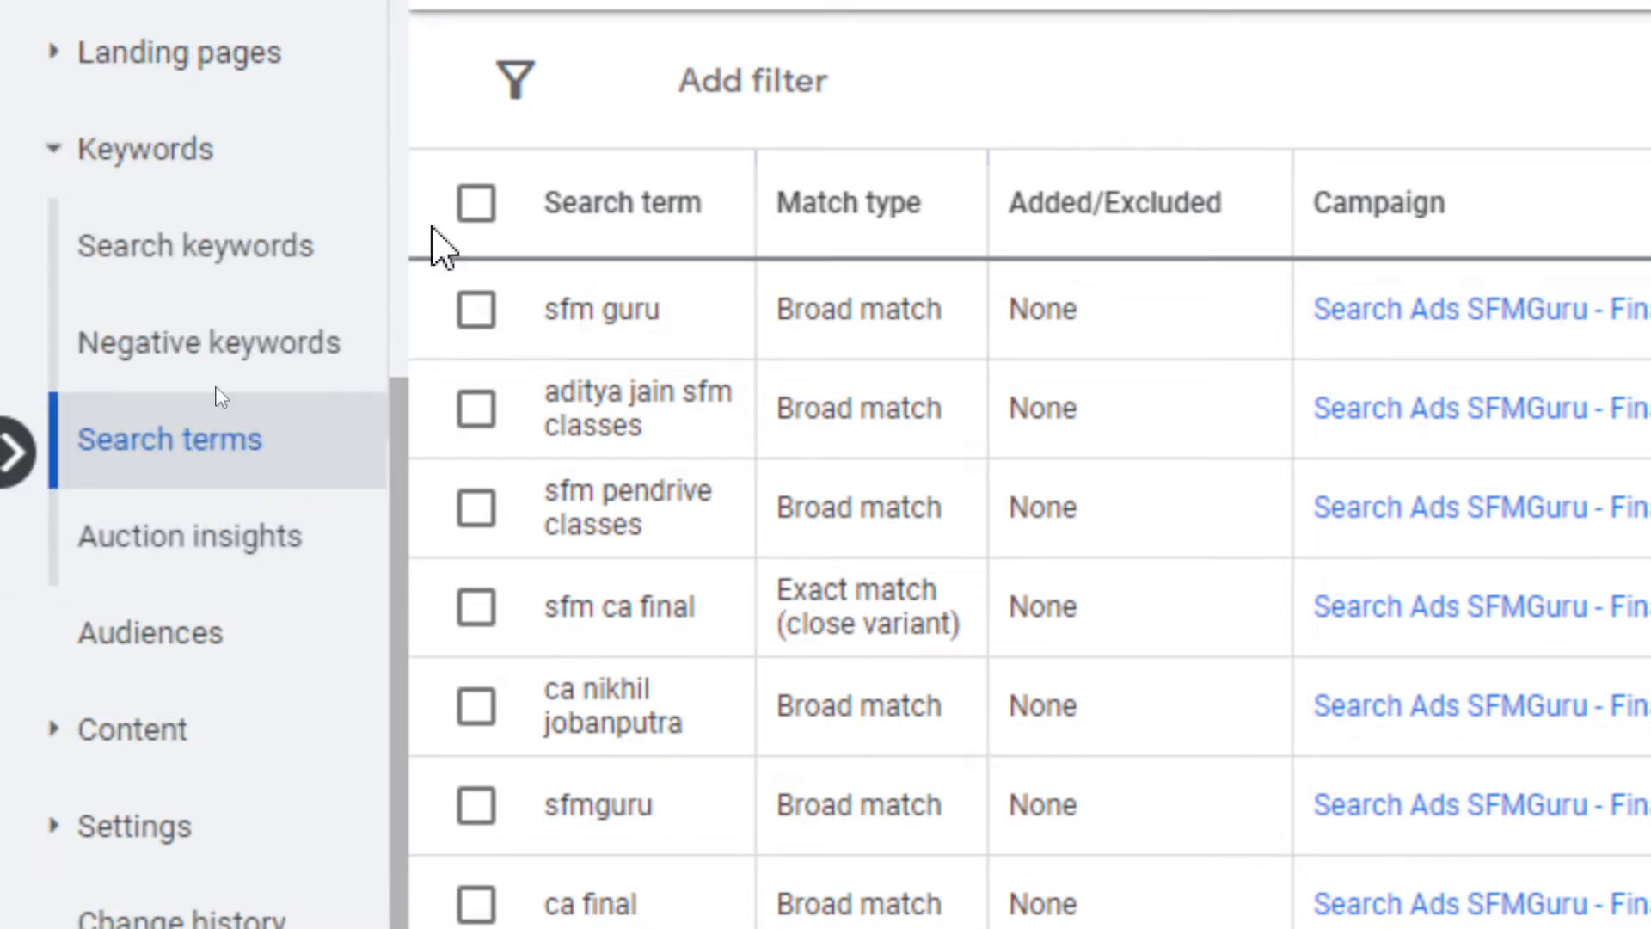
{"action": "scroll", "coordinate": [63, 137], "scroll_direction": "up", "scroll_amount": 1}
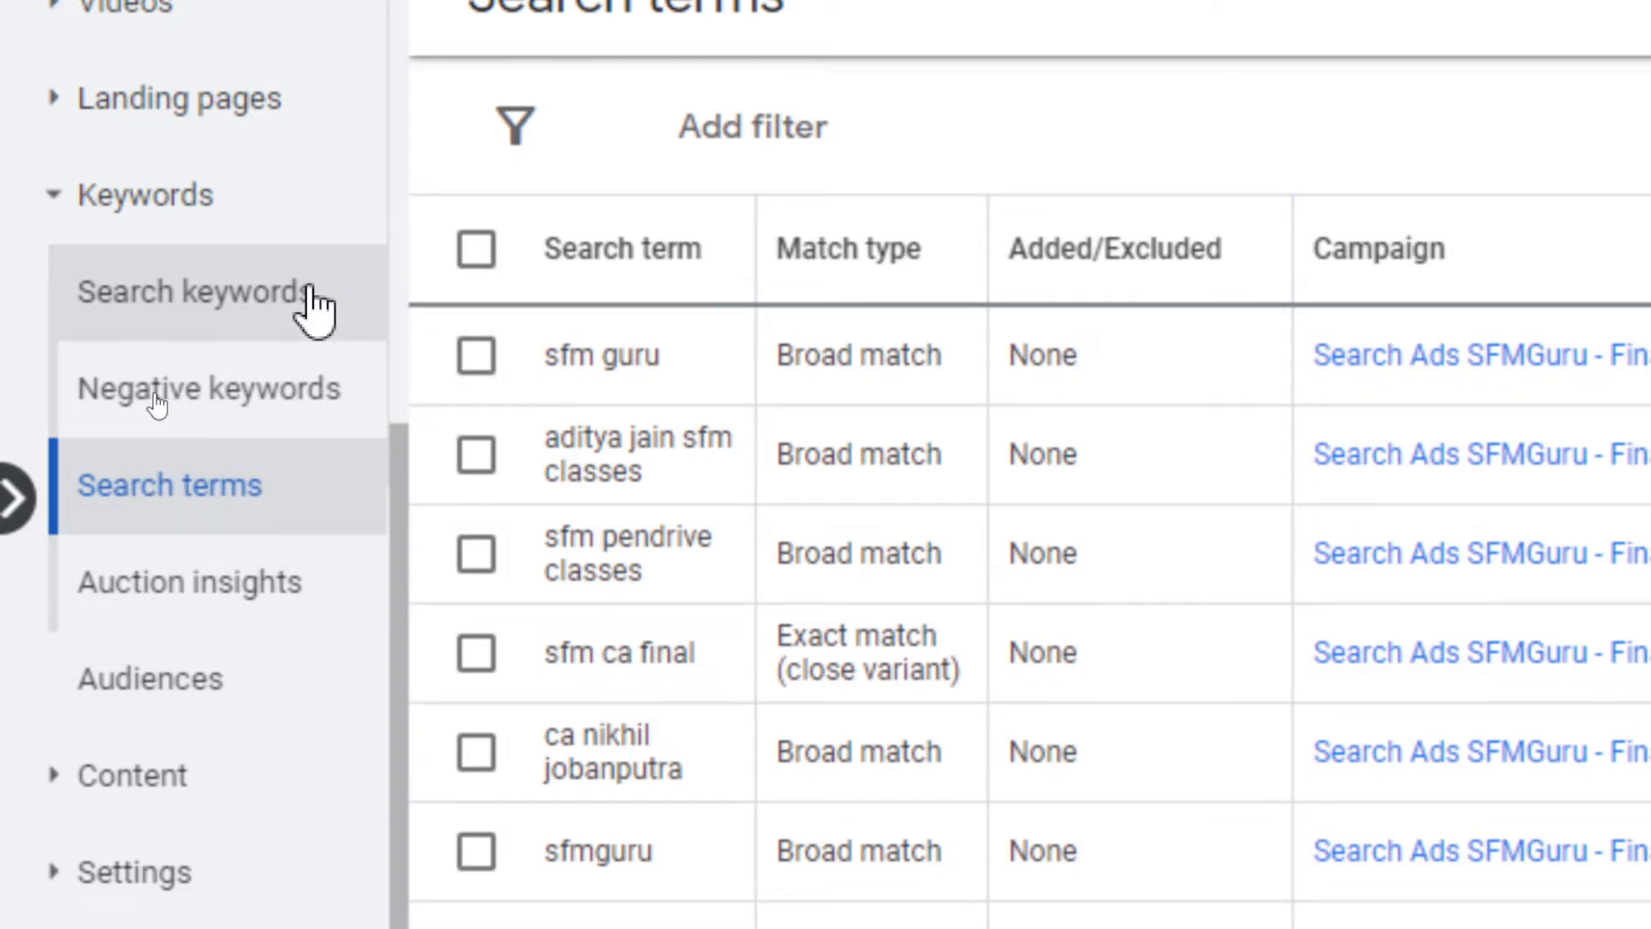
{"action": "left_click", "coordinate": [194, 529]}
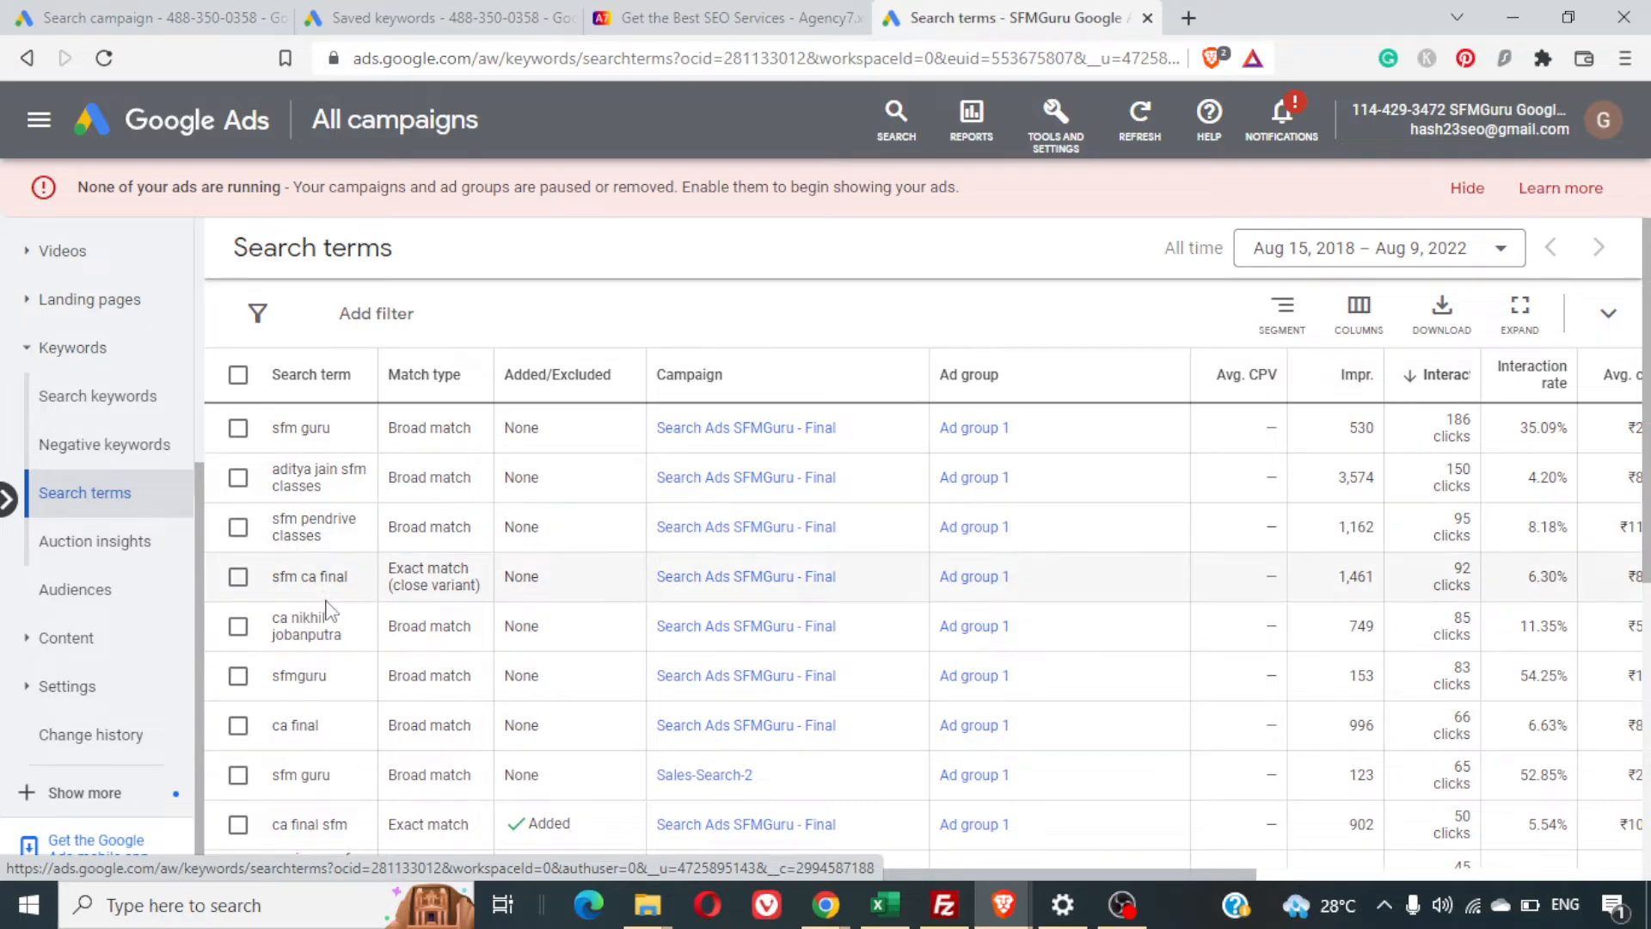
{"action": "scroll", "coordinate": [331, 618], "scroll_direction": "down", "scroll_amount": 2}
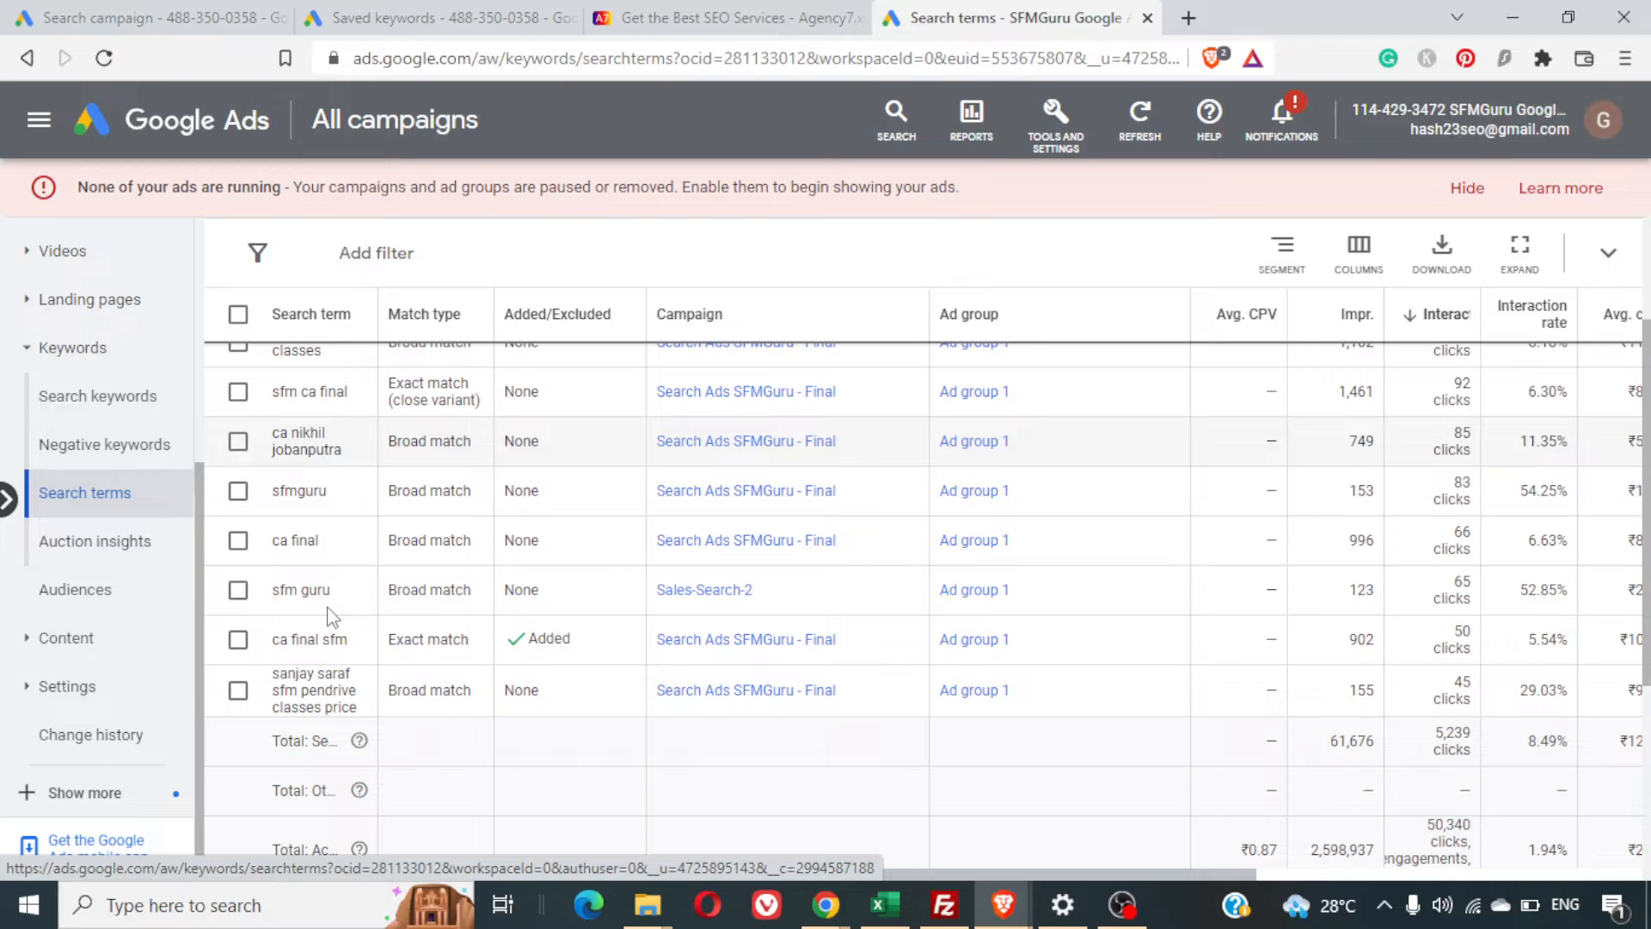
{"action": "scroll", "coordinate": [331, 617], "scroll_direction": "up", "scroll_amount": 2}
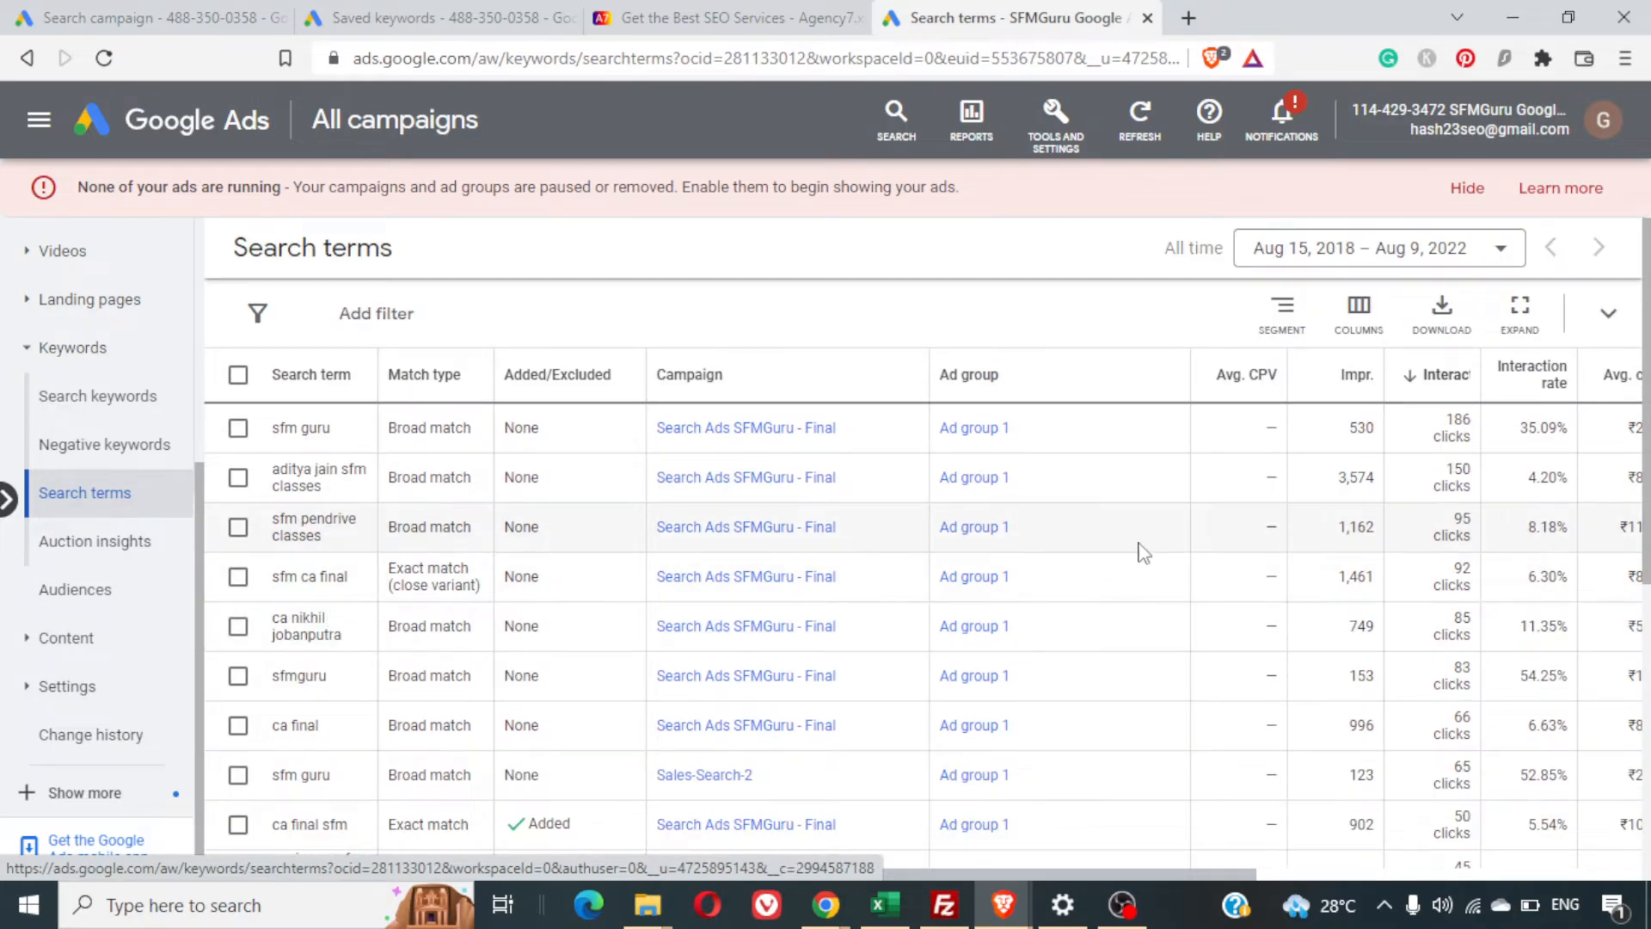
{"action": "scroll", "coordinate": [1143, 551], "scroll_direction": "right", "scroll_amount": 6}
{"action": "scroll", "coordinate": [1142, 551], "scroll_direction": "left", "scroll_amount": 6}
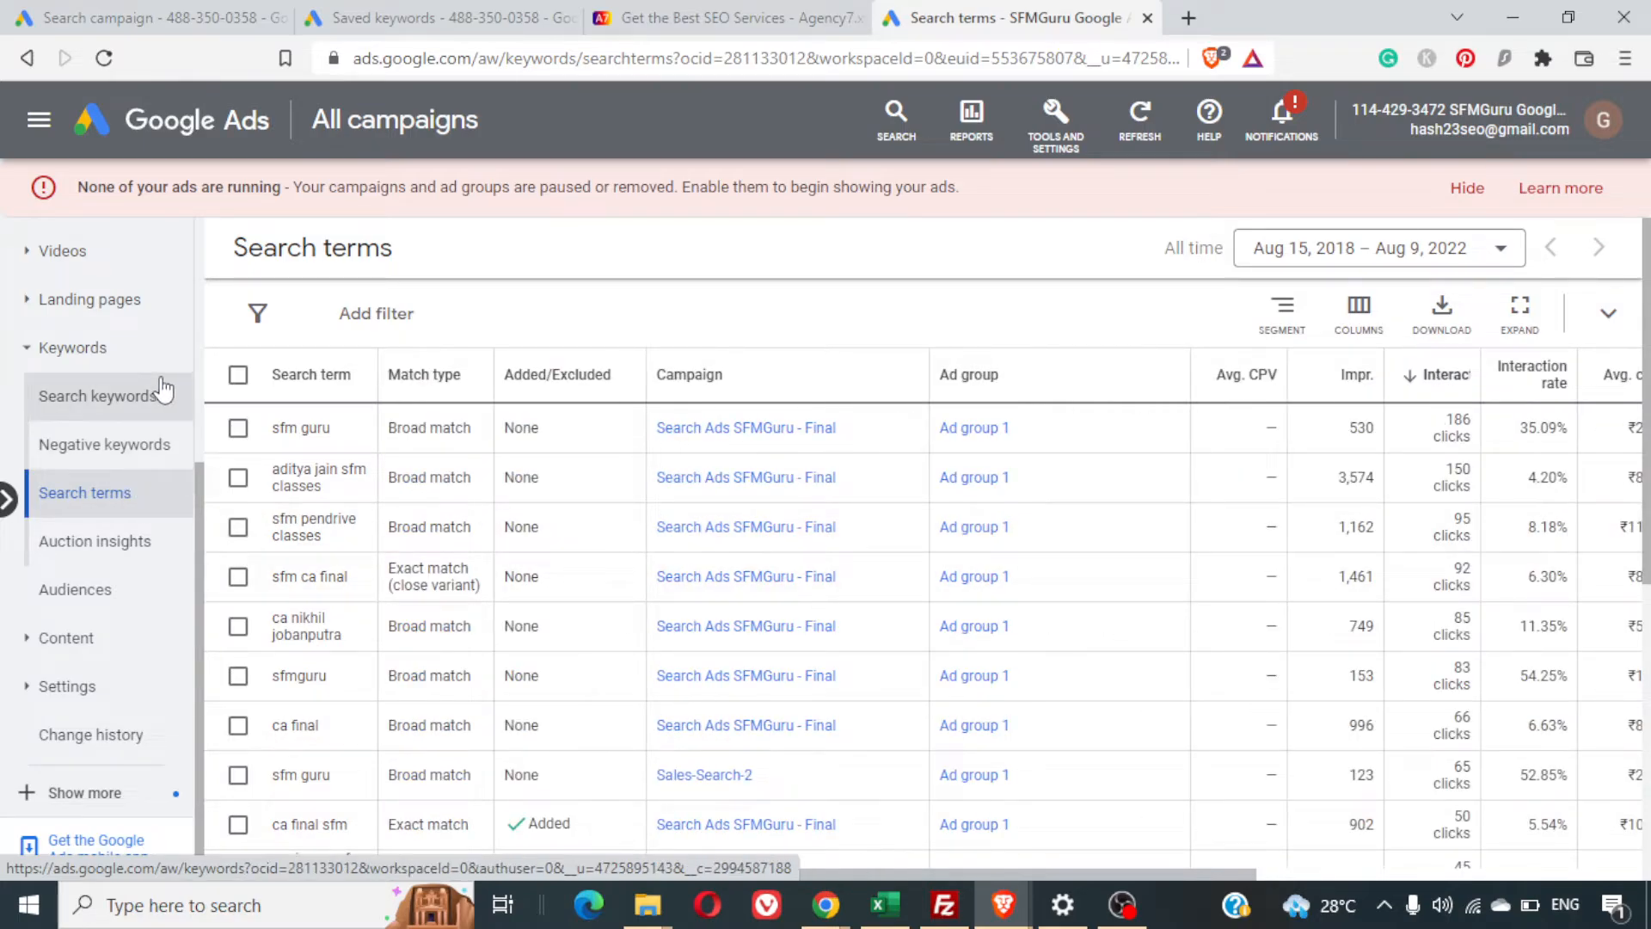
{"action": "left_click", "coordinate": [117, 396]}
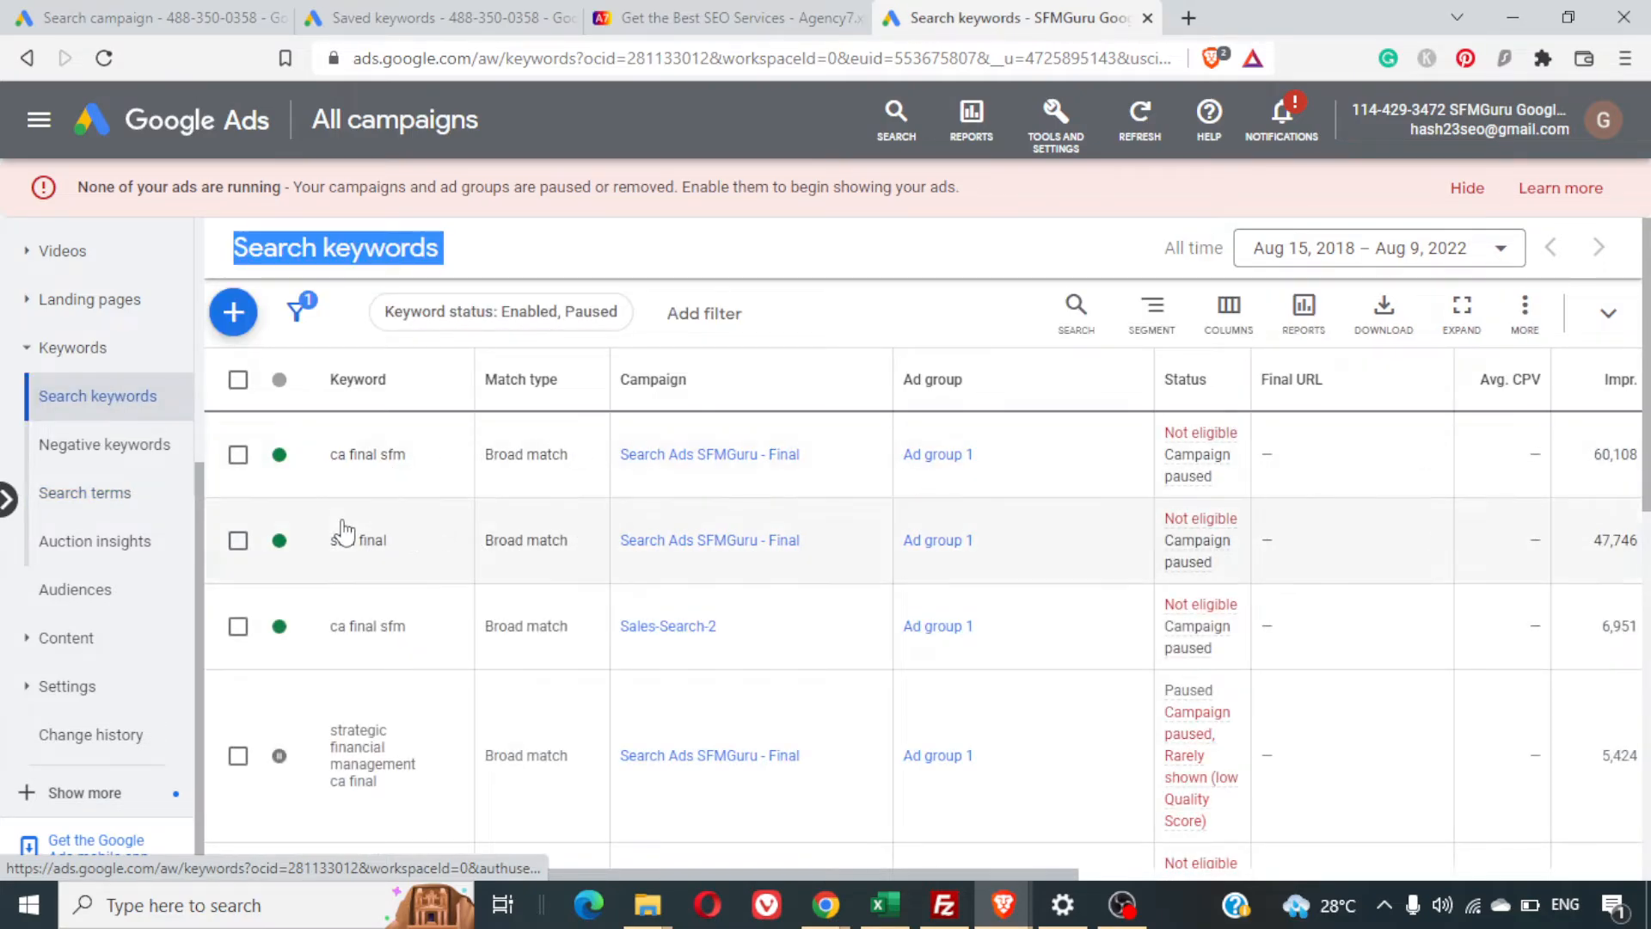
Review the search keywords list, then open the Search terms report and view its cost and conversion columns
{"action": "scroll", "coordinate": [344, 554], "scroll_direction": "down", "scroll_amount": 5}
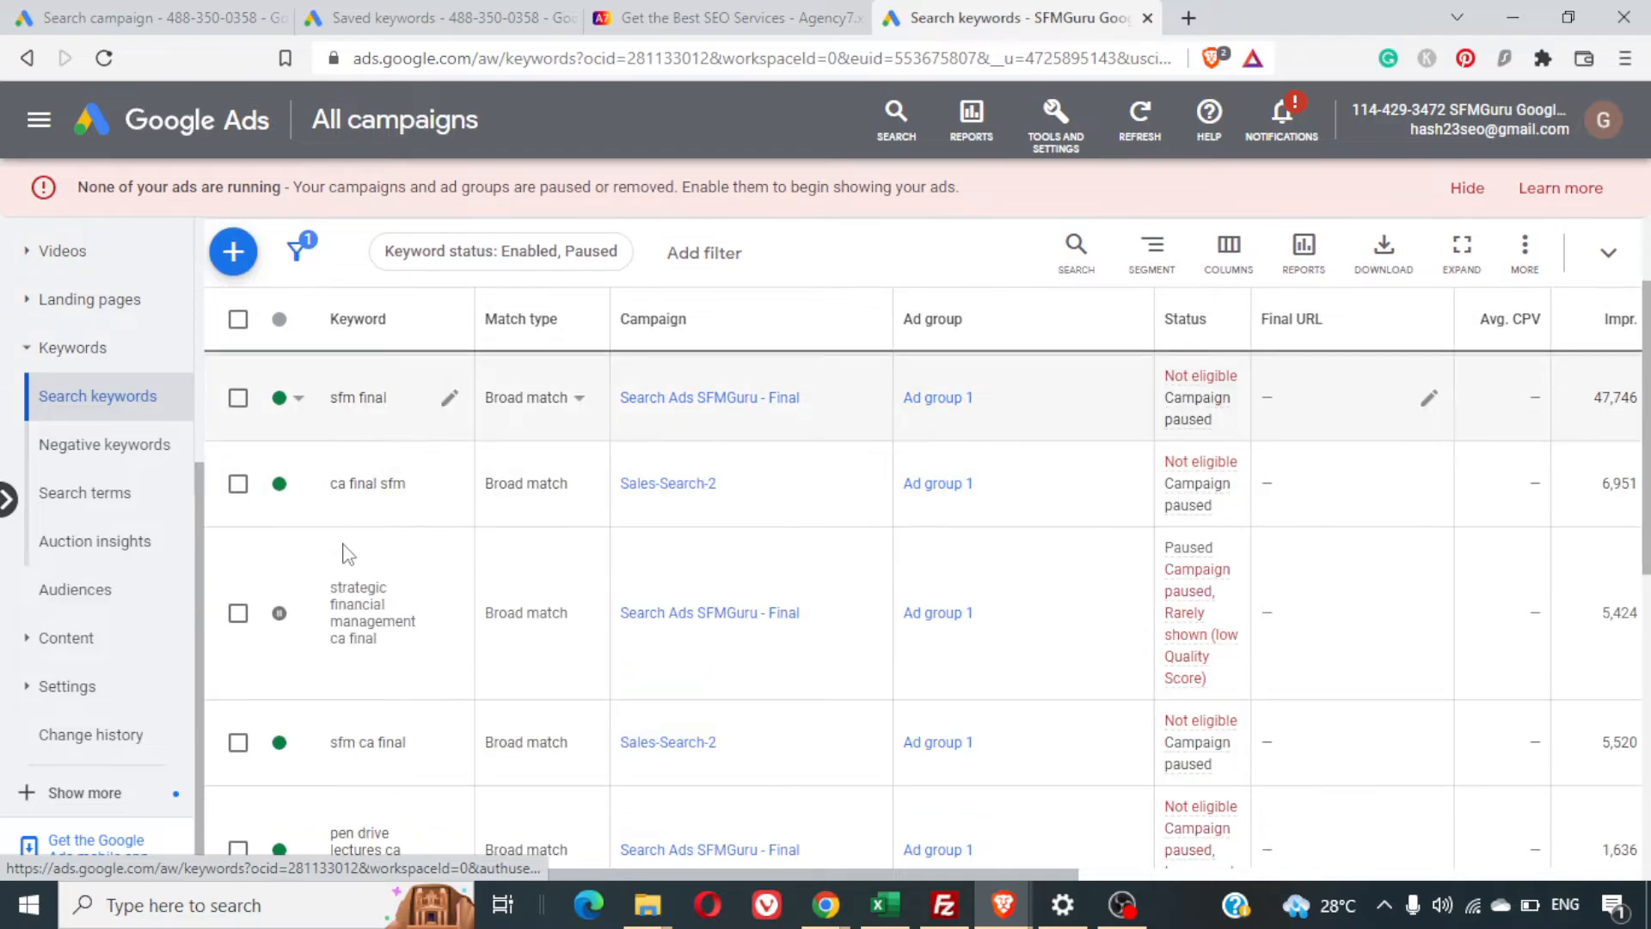
{"action": "scroll", "coordinate": [346, 553], "scroll_direction": "down", "scroll_amount": 5}
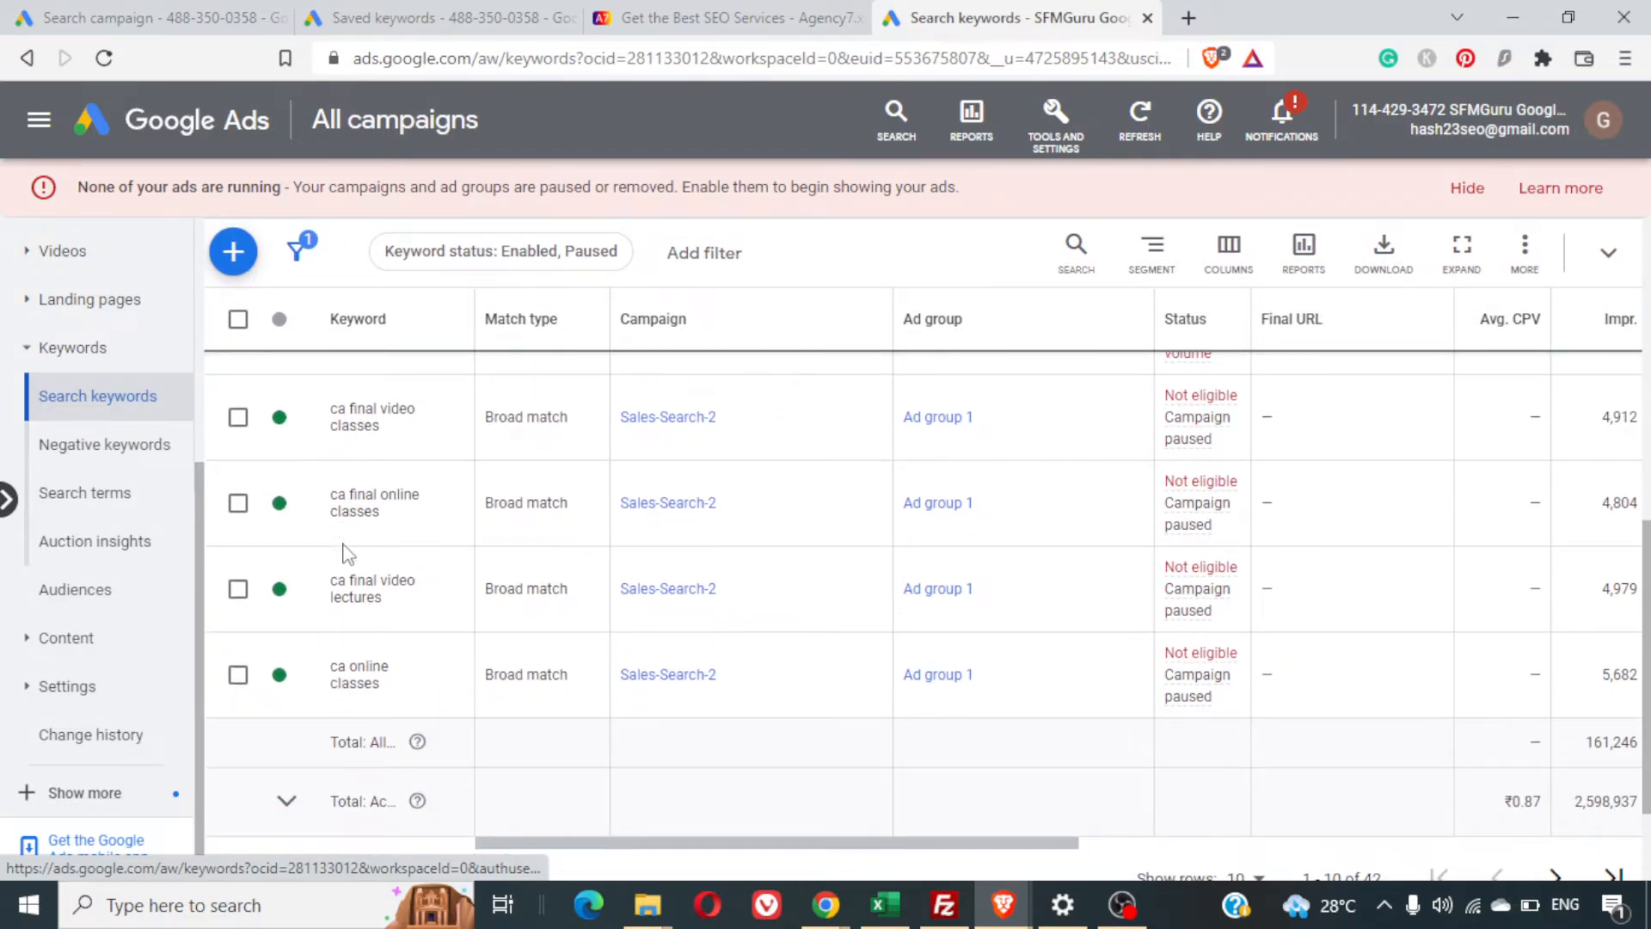
{"action": "left_click", "coordinate": [112, 500]}
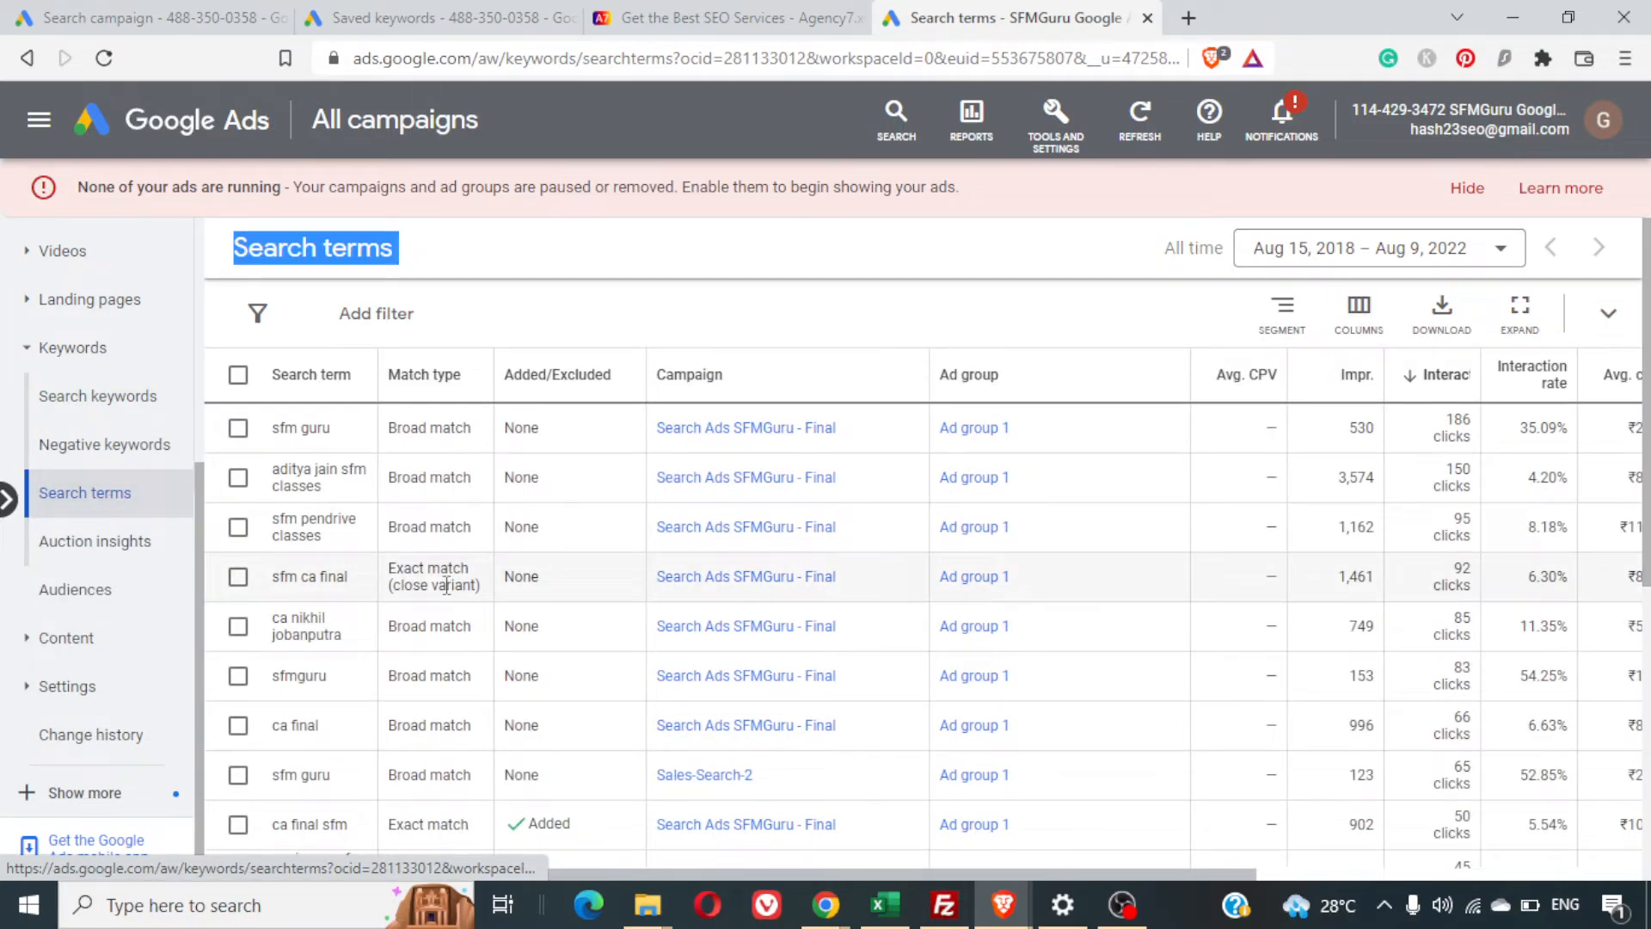
{"action": "scroll", "coordinate": [447, 585], "scroll_direction": "right", "scroll_amount": 5}
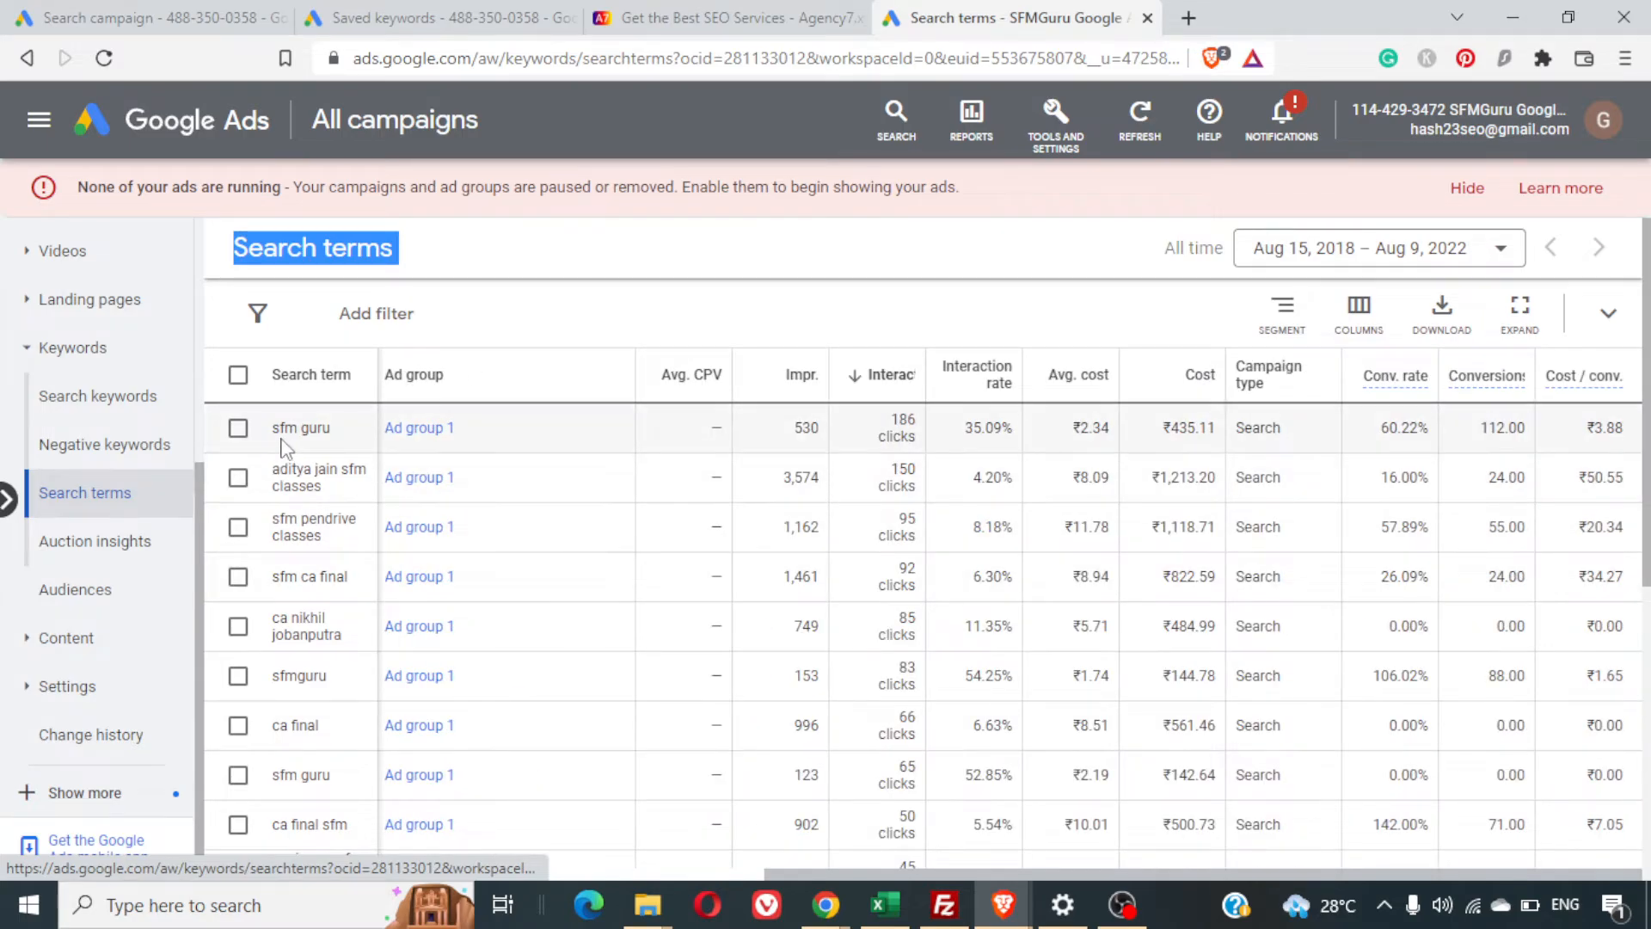
Select the second search term to show the options for adding it as a keyword or negative keyword
{"action": "triple_click", "coordinate": [278, 489]}
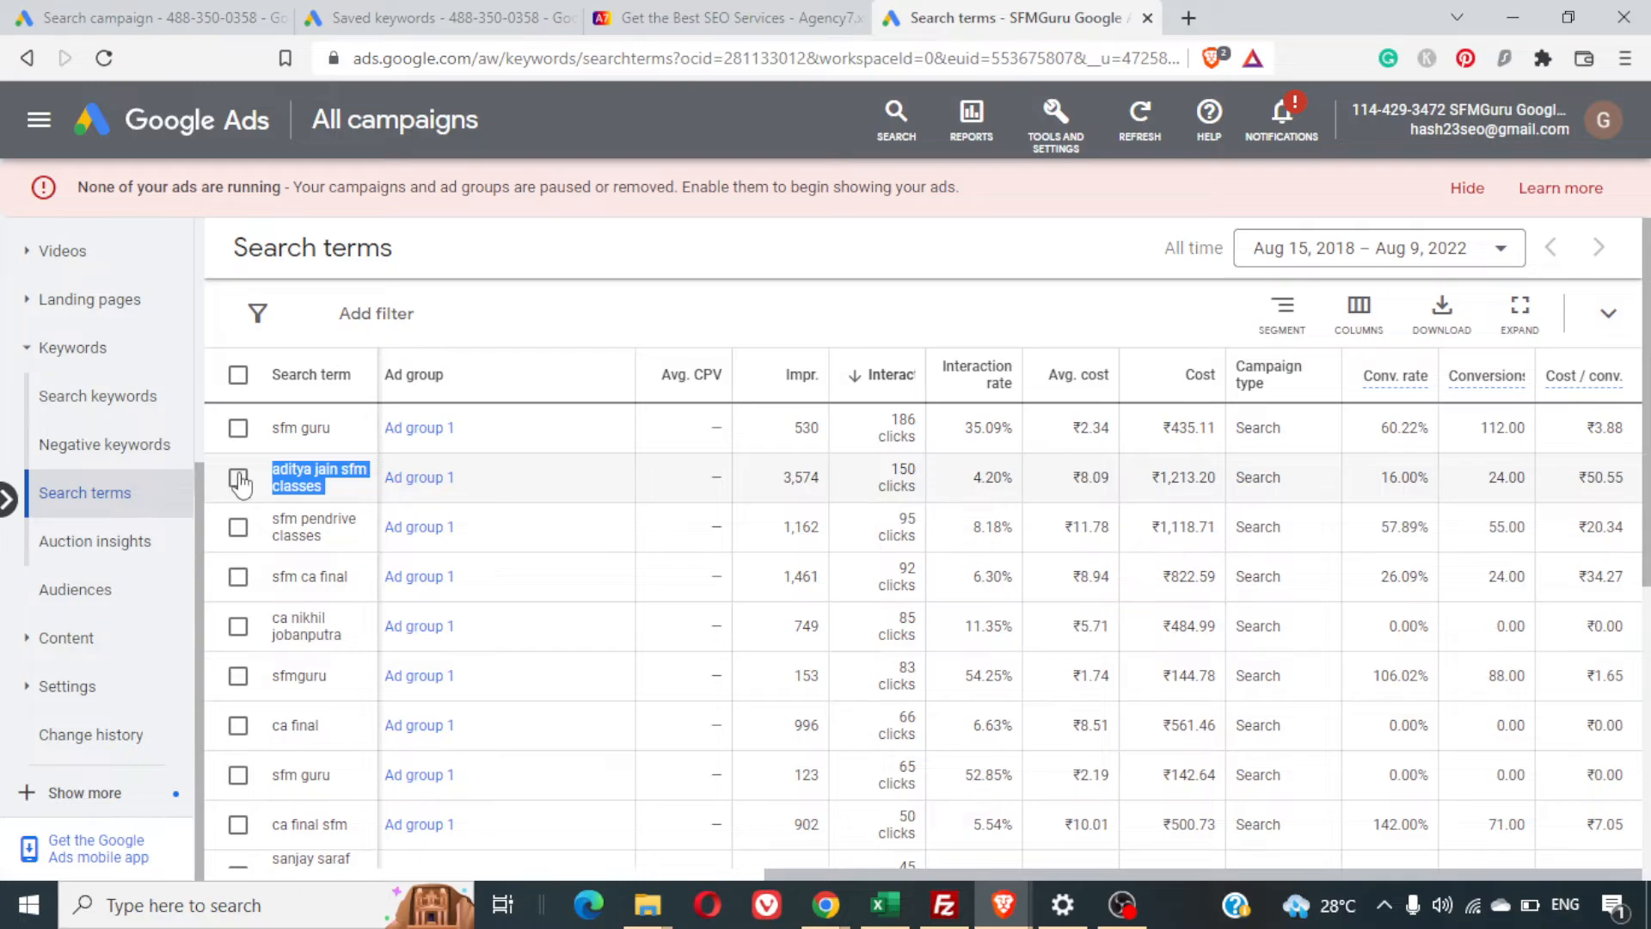
{"action": "left_click", "coordinate": [238, 478]}
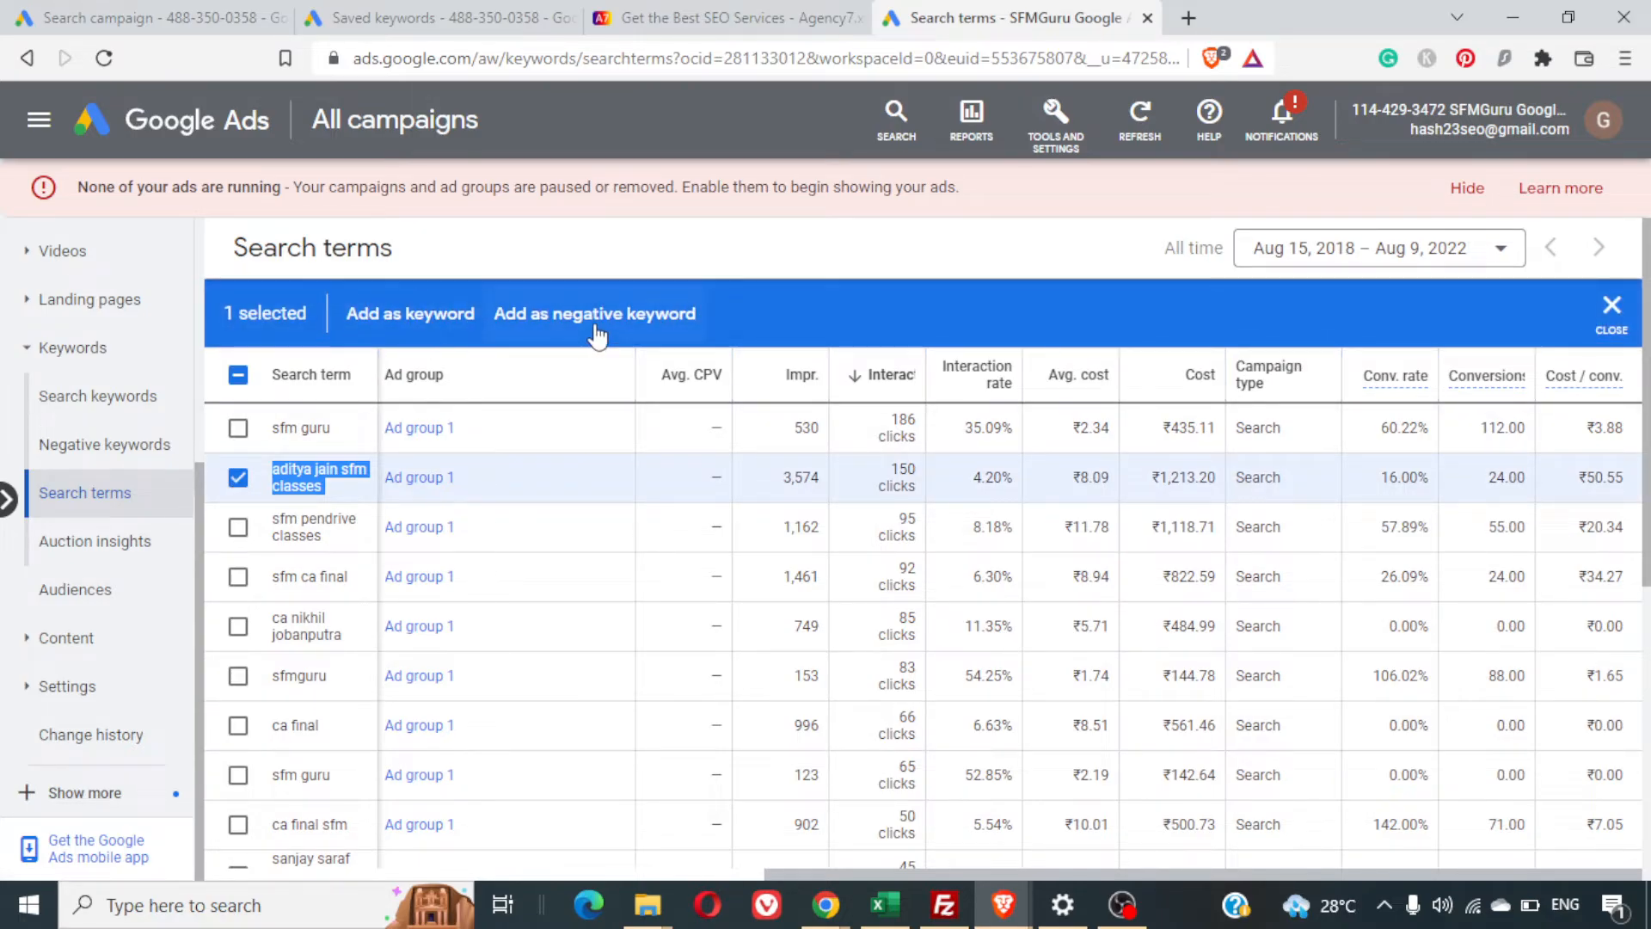
{"action": "mouse_move", "coordinate": [503, 330]}
{"action": "left_mouse_down"}
{"action": "mouse_move", "coordinate": [700, 330]}
{"action": "mouse_move", "coordinate": [710, 297]}
{"action": "mouse_move", "coordinate": [585, 274]}
{"action": "mouse_move", "coordinate": [492, 334]}
{"action": "mouse_move", "coordinate": [535, 342]}
{"action": "left_mouse_up"}
{"action": "key", "text": "Escape"}
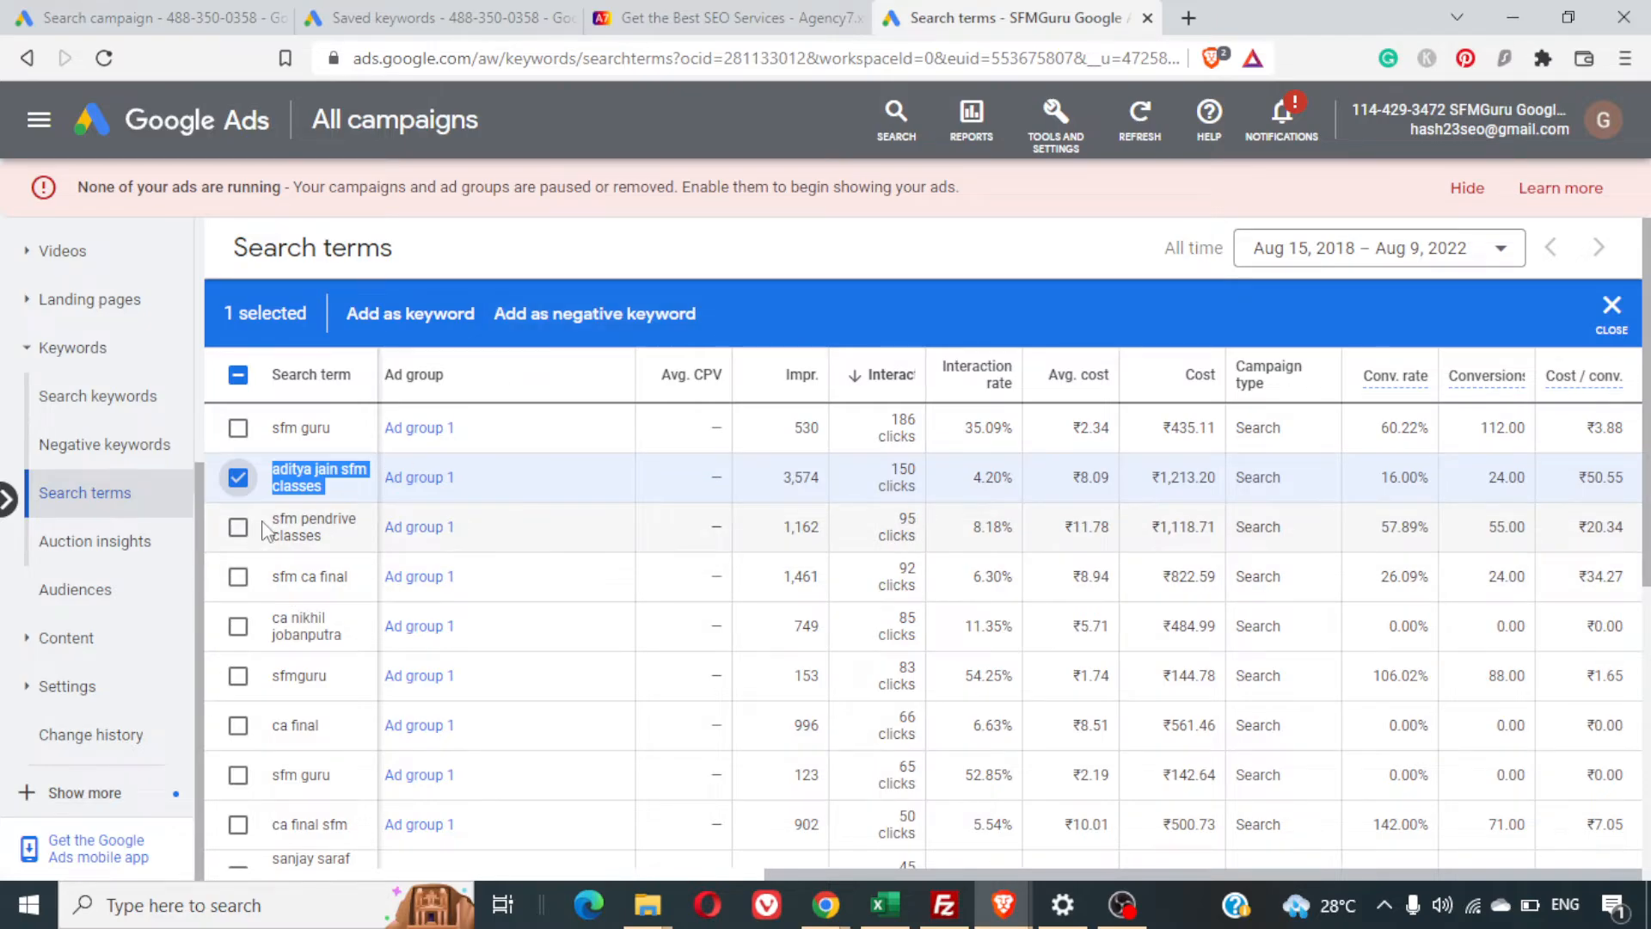
Open the form for adding negative keywords and switch its target level to Ad group and back to Campaign
{"action": "left_click", "coordinate": [104, 460]}
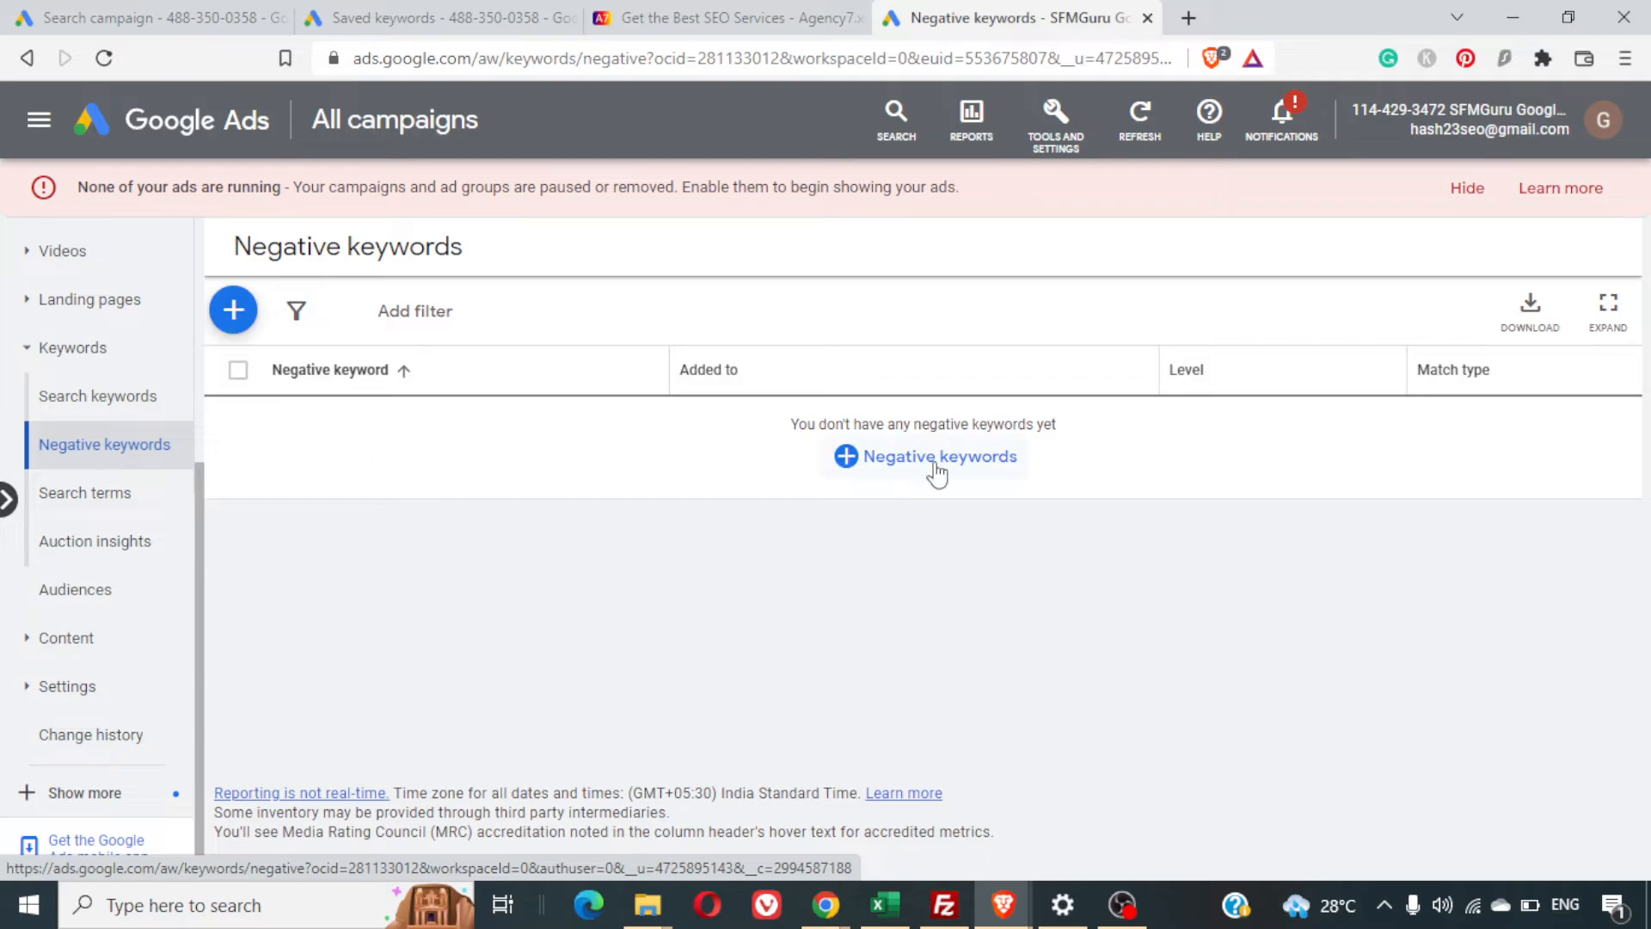
{"action": "left_click", "coordinate": [936, 457]}
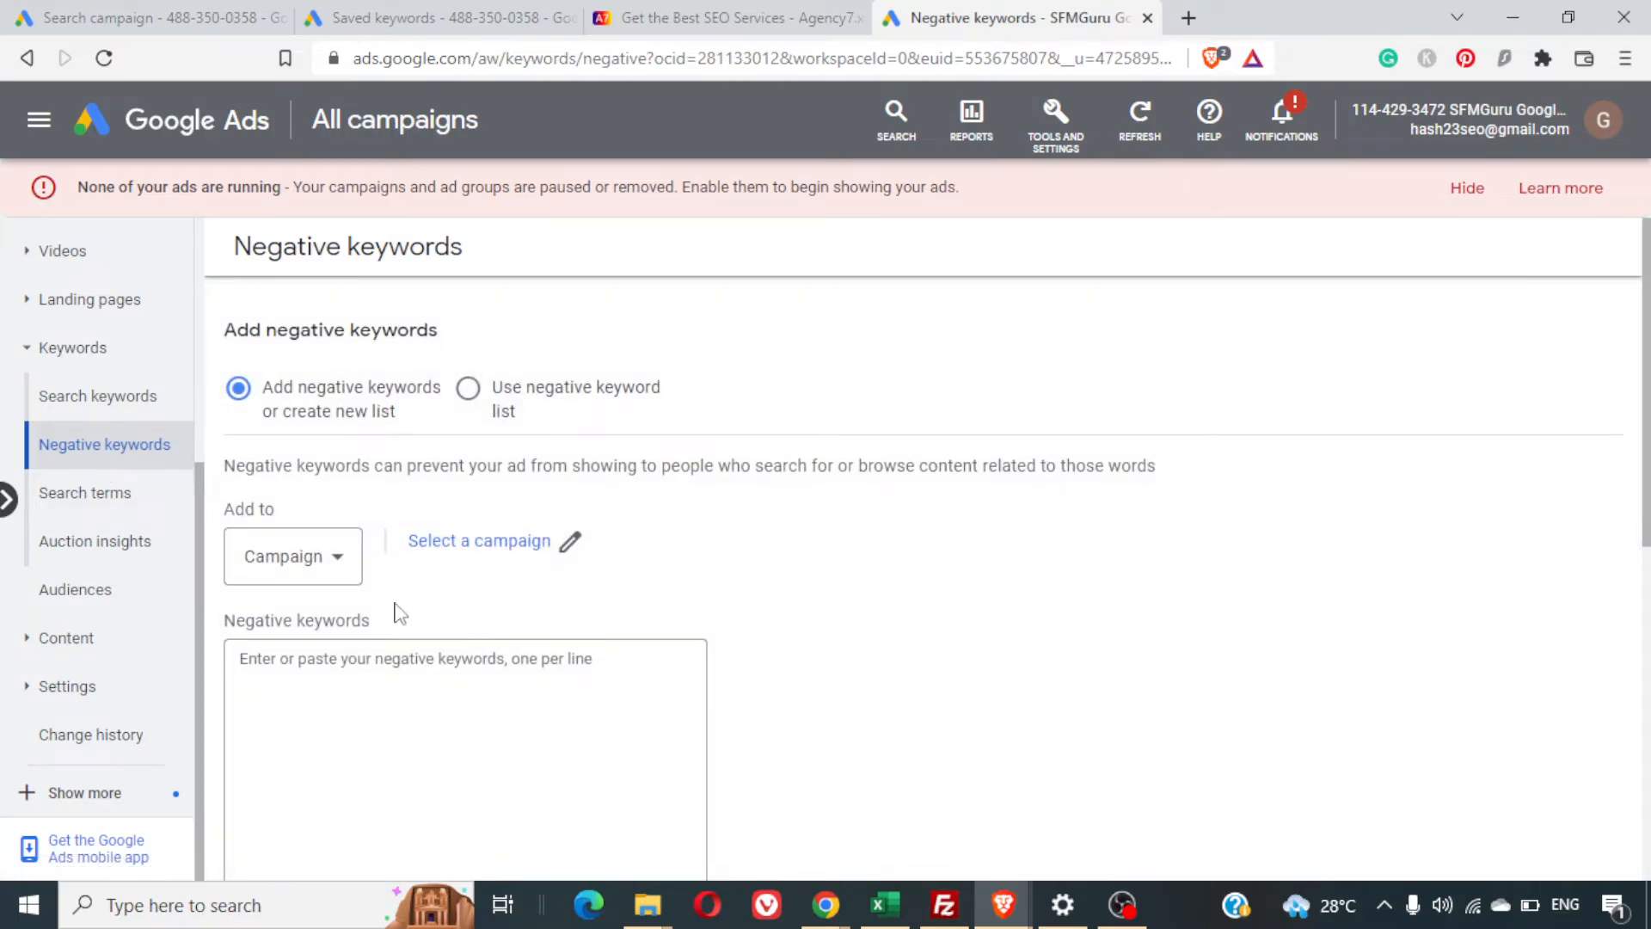
{"action": "left_click", "coordinate": [332, 571]}
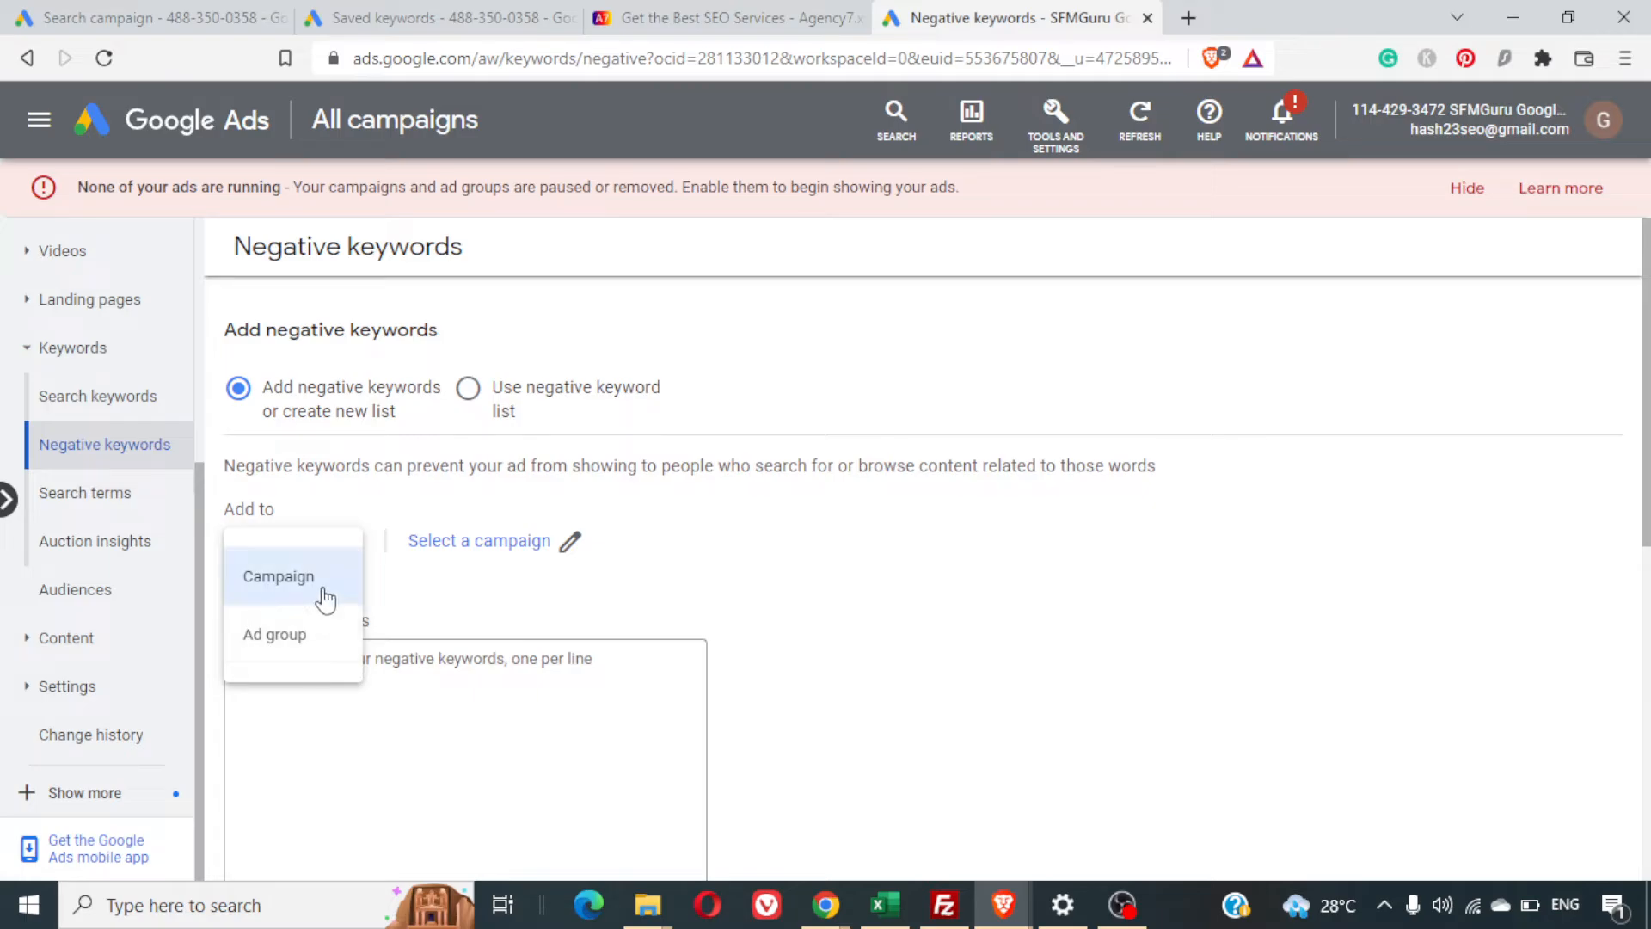
{"action": "left_click", "coordinate": [316, 641]}
{"action": "left_click", "coordinate": [295, 555]}
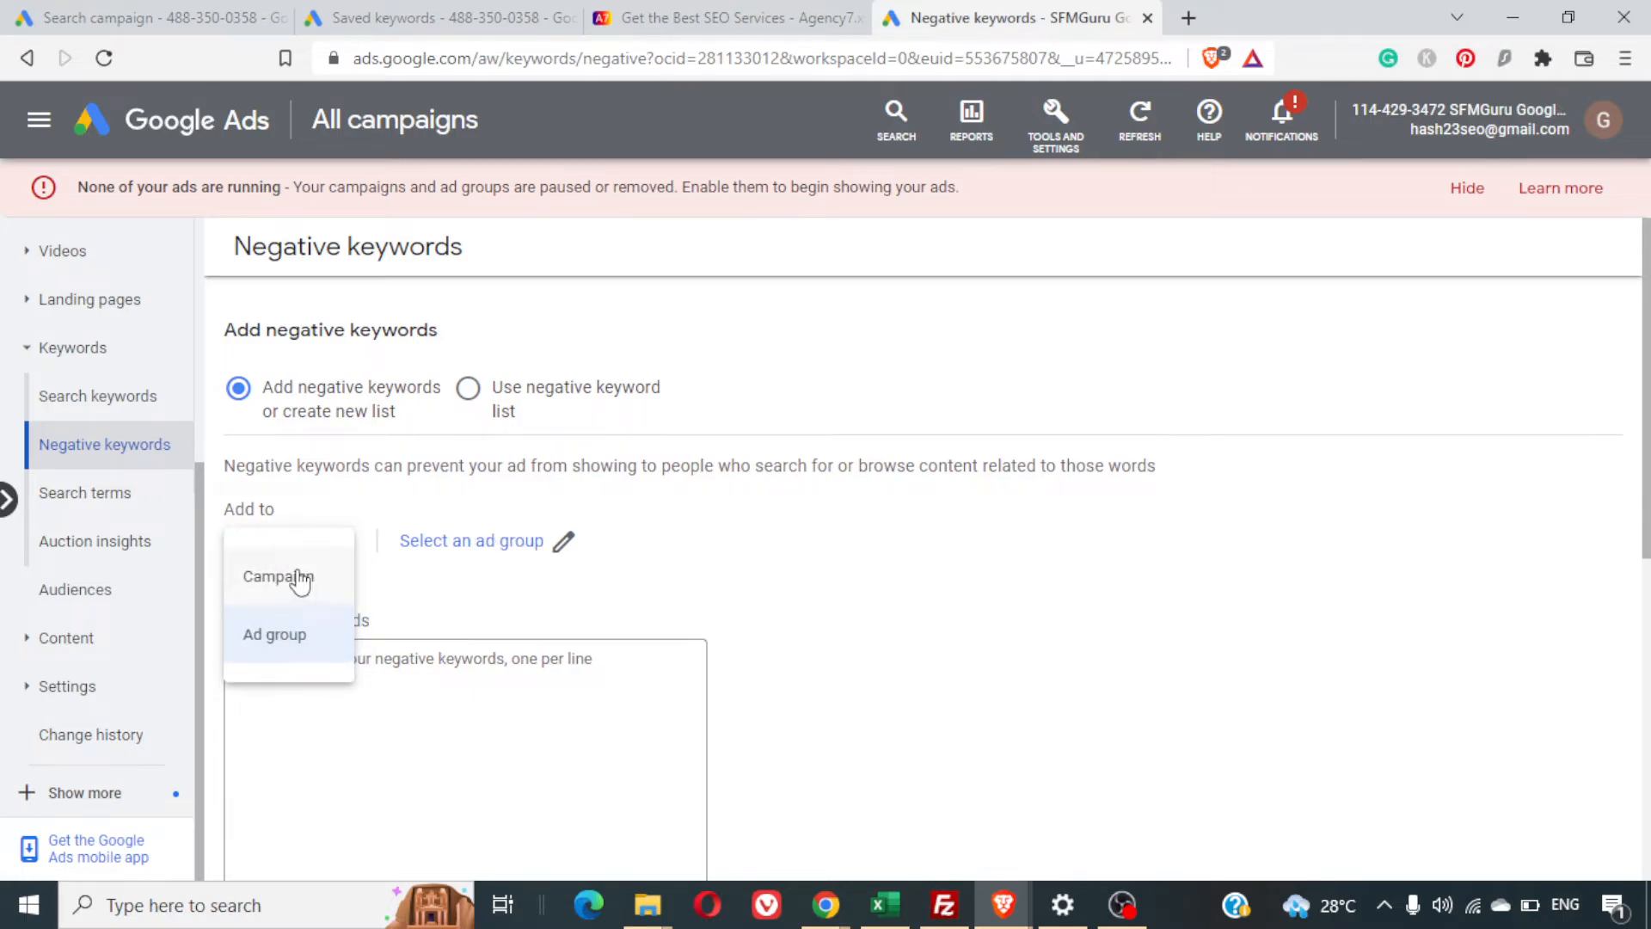
{"action": "left_click", "coordinate": [300, 578]}
{"action": "scroll", "coordinate": [896, 568], "scroll_direction": "down", "scroll_amount": 3}
{"action": "scroll", "coordinate": [897, 570], "scroll_direction": "up", "scroll_amount": 3}
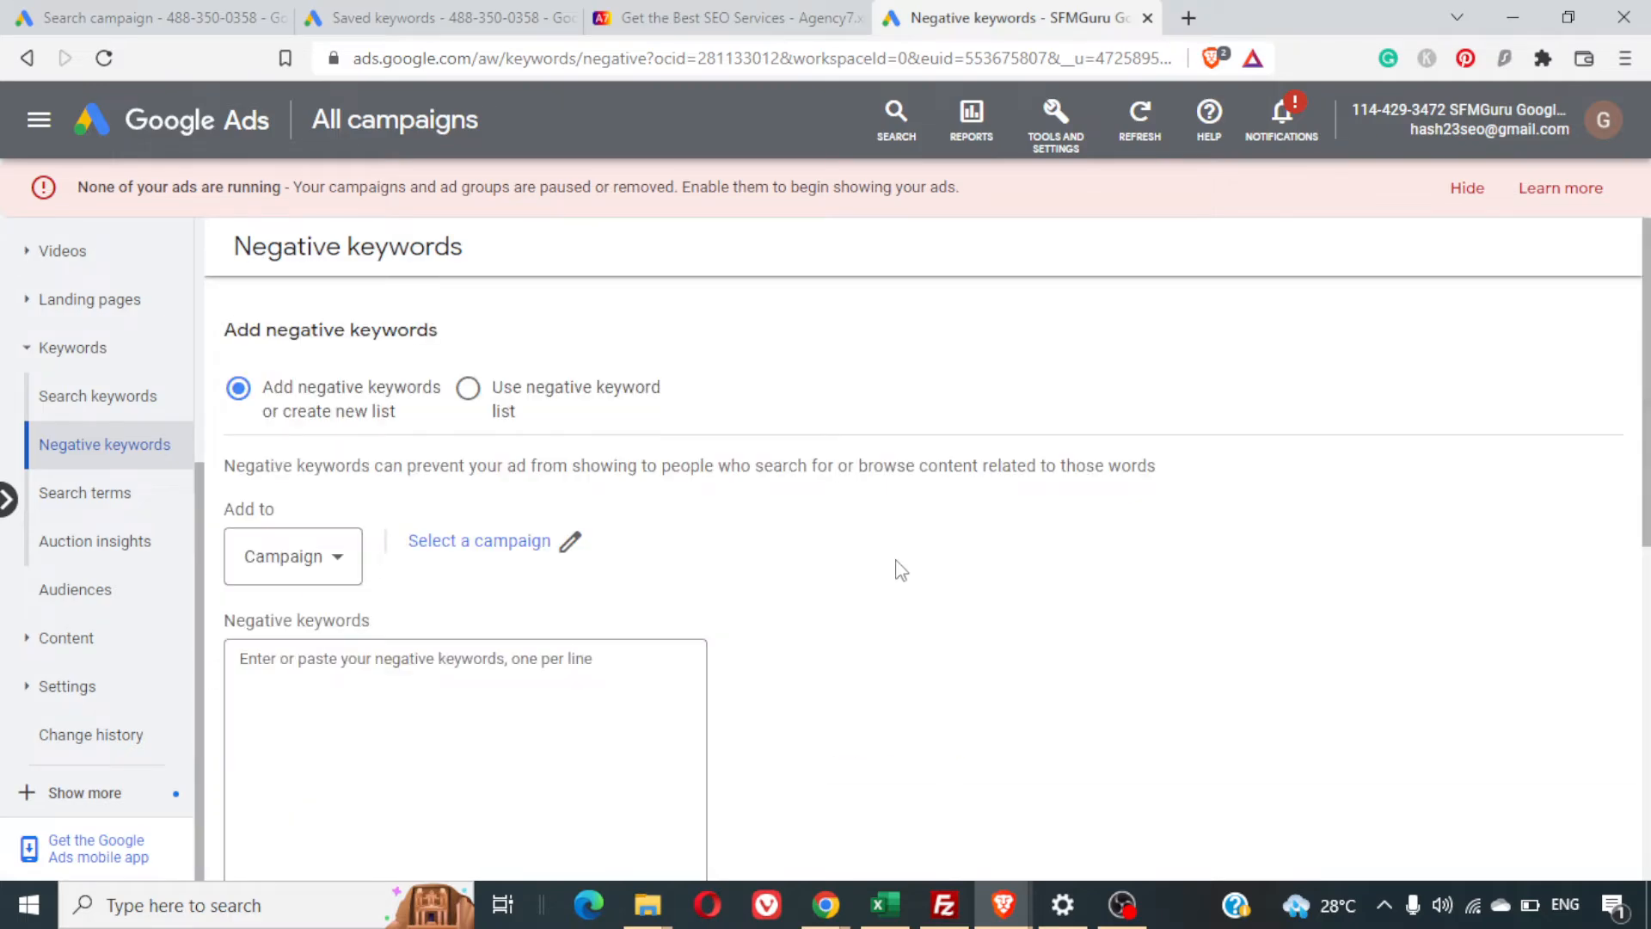
Choose to use a negative keyword list and view the campaigns it can be added to, without picking one
{"action": "left_click", "coordinate": [470, 391]}
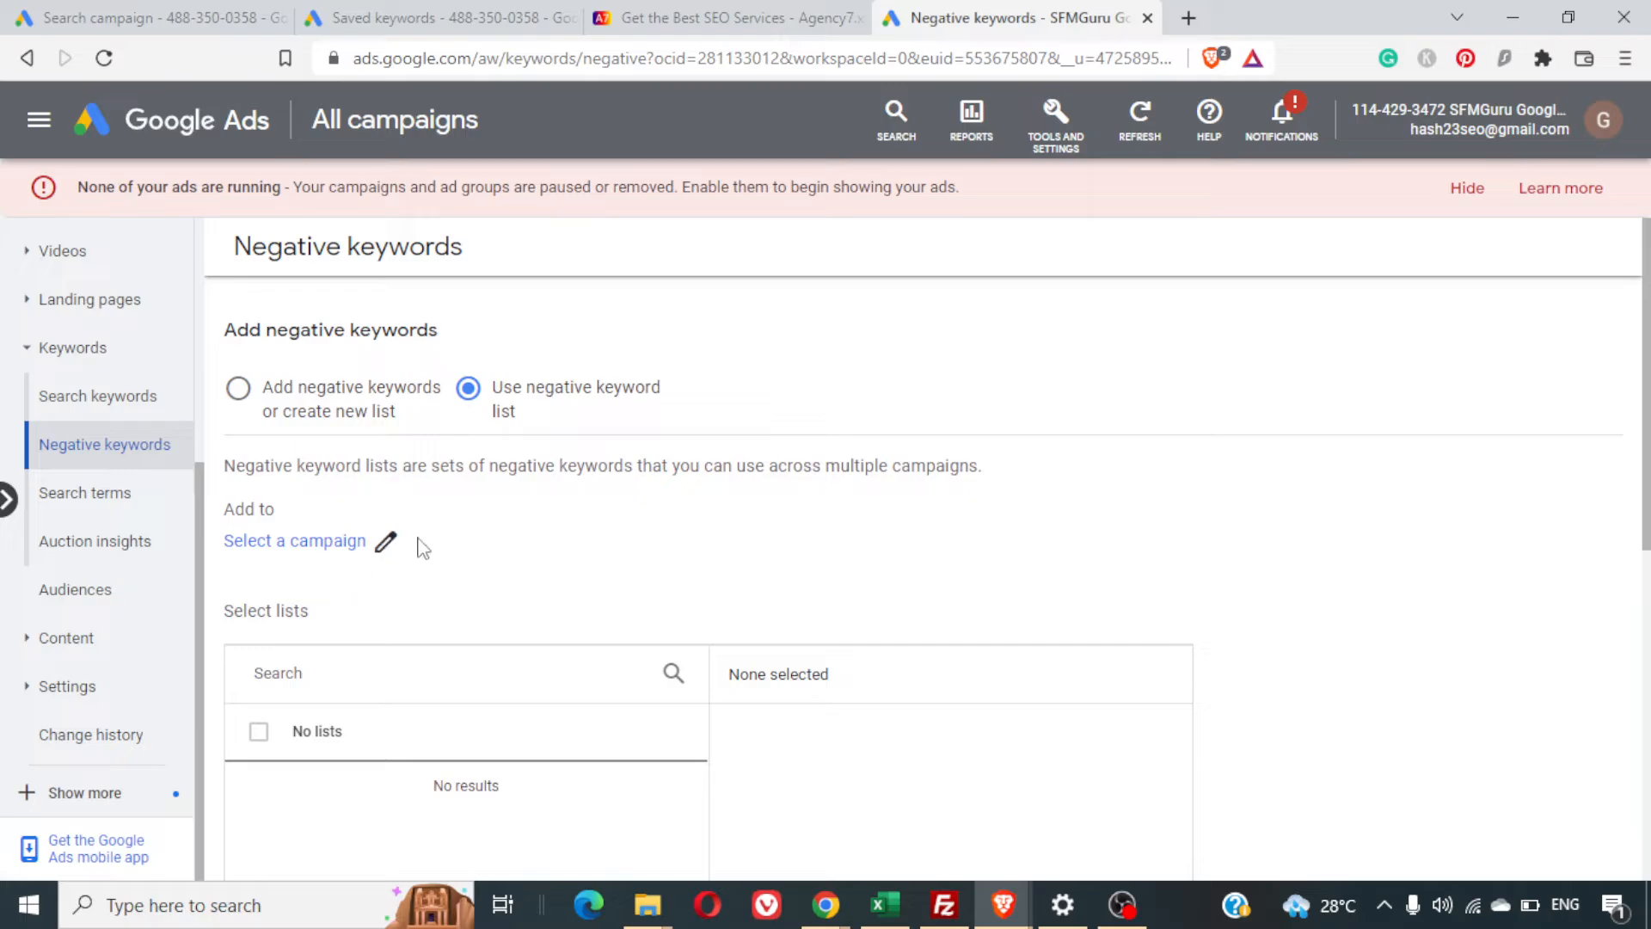
{"action": "left_click", "coordinate": [384, 541]}
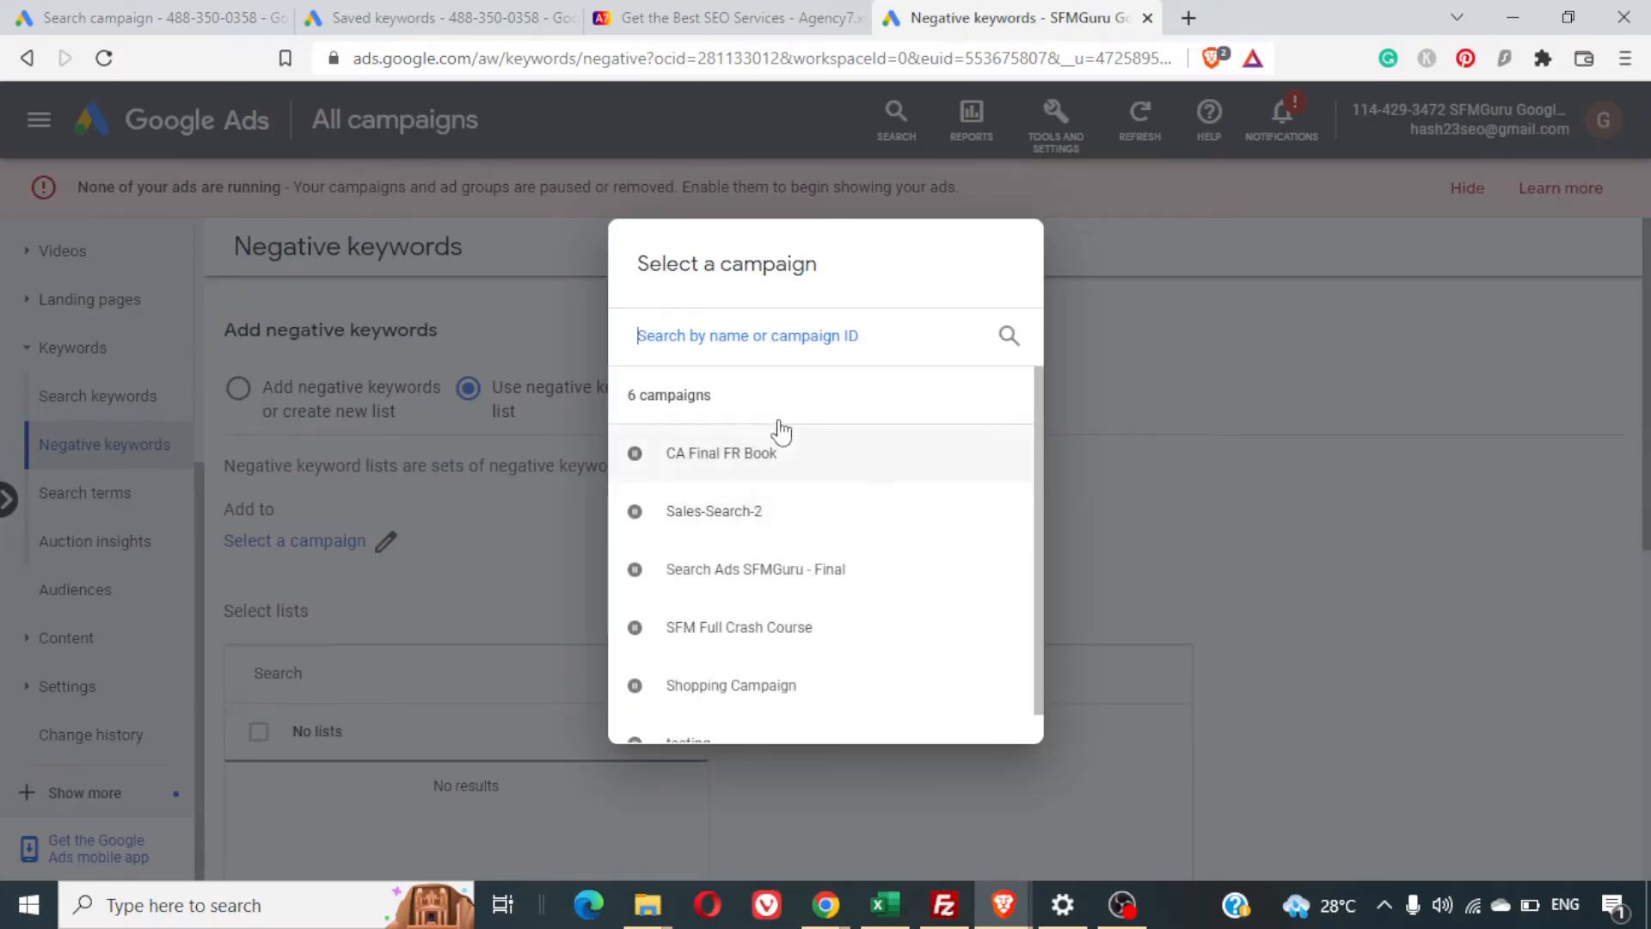
{"action": "left_click", "coordinate": [1179, 502]}
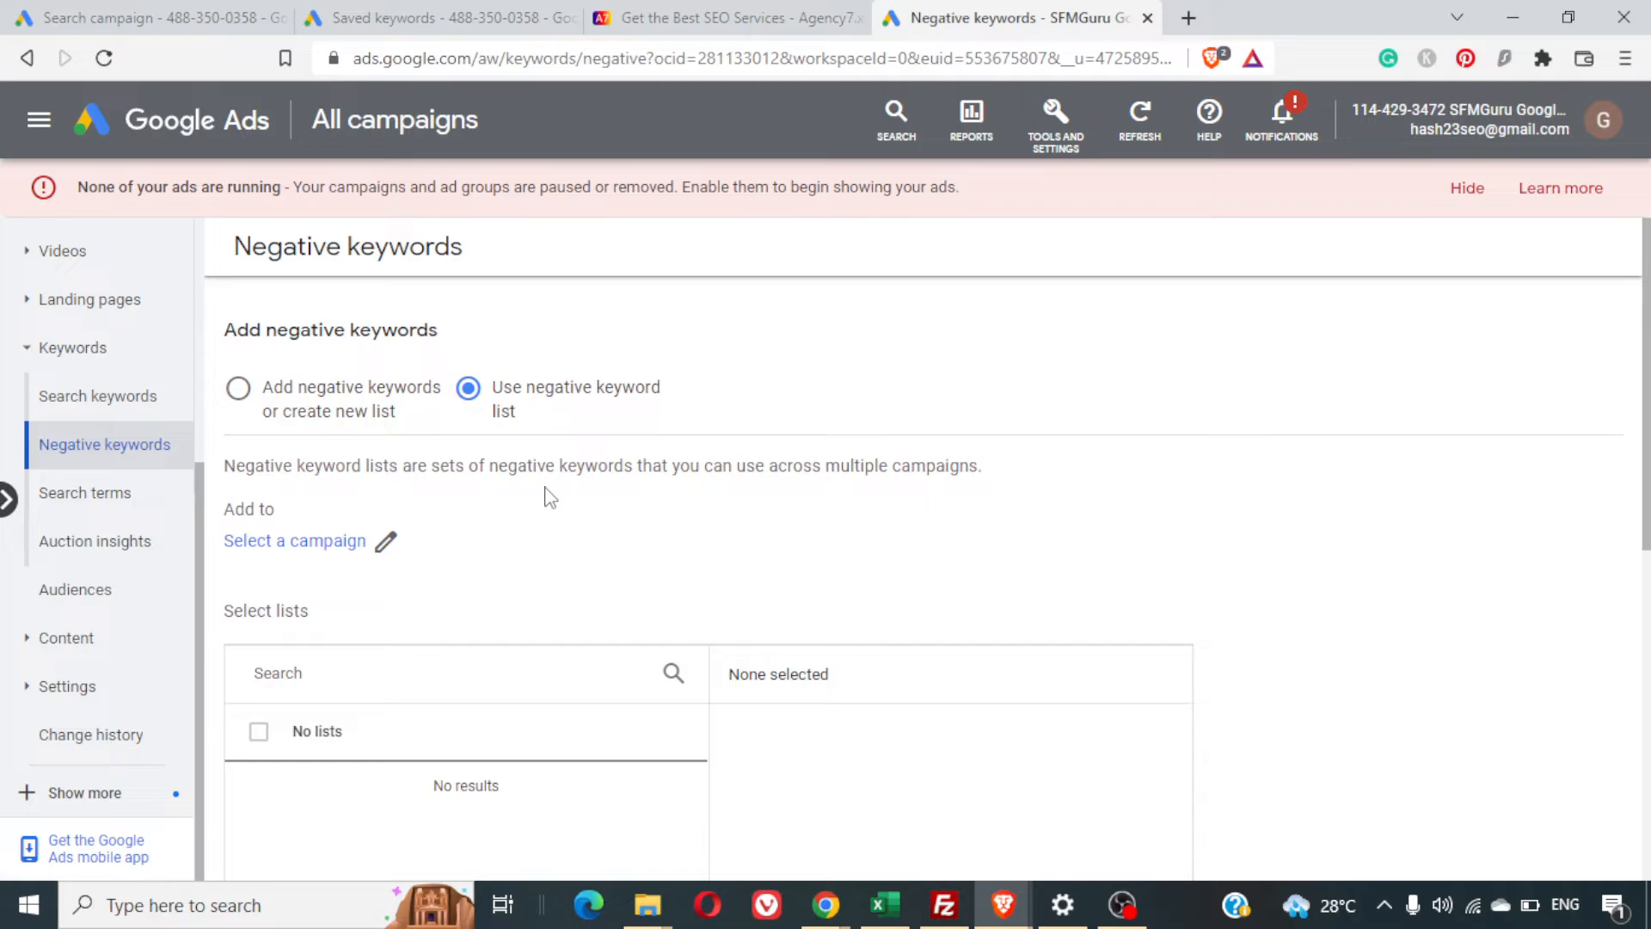
Open Auction insights and compare the account's impression share and top of page rate with those of competing domains
{"action": "key", "text": "Tab"}
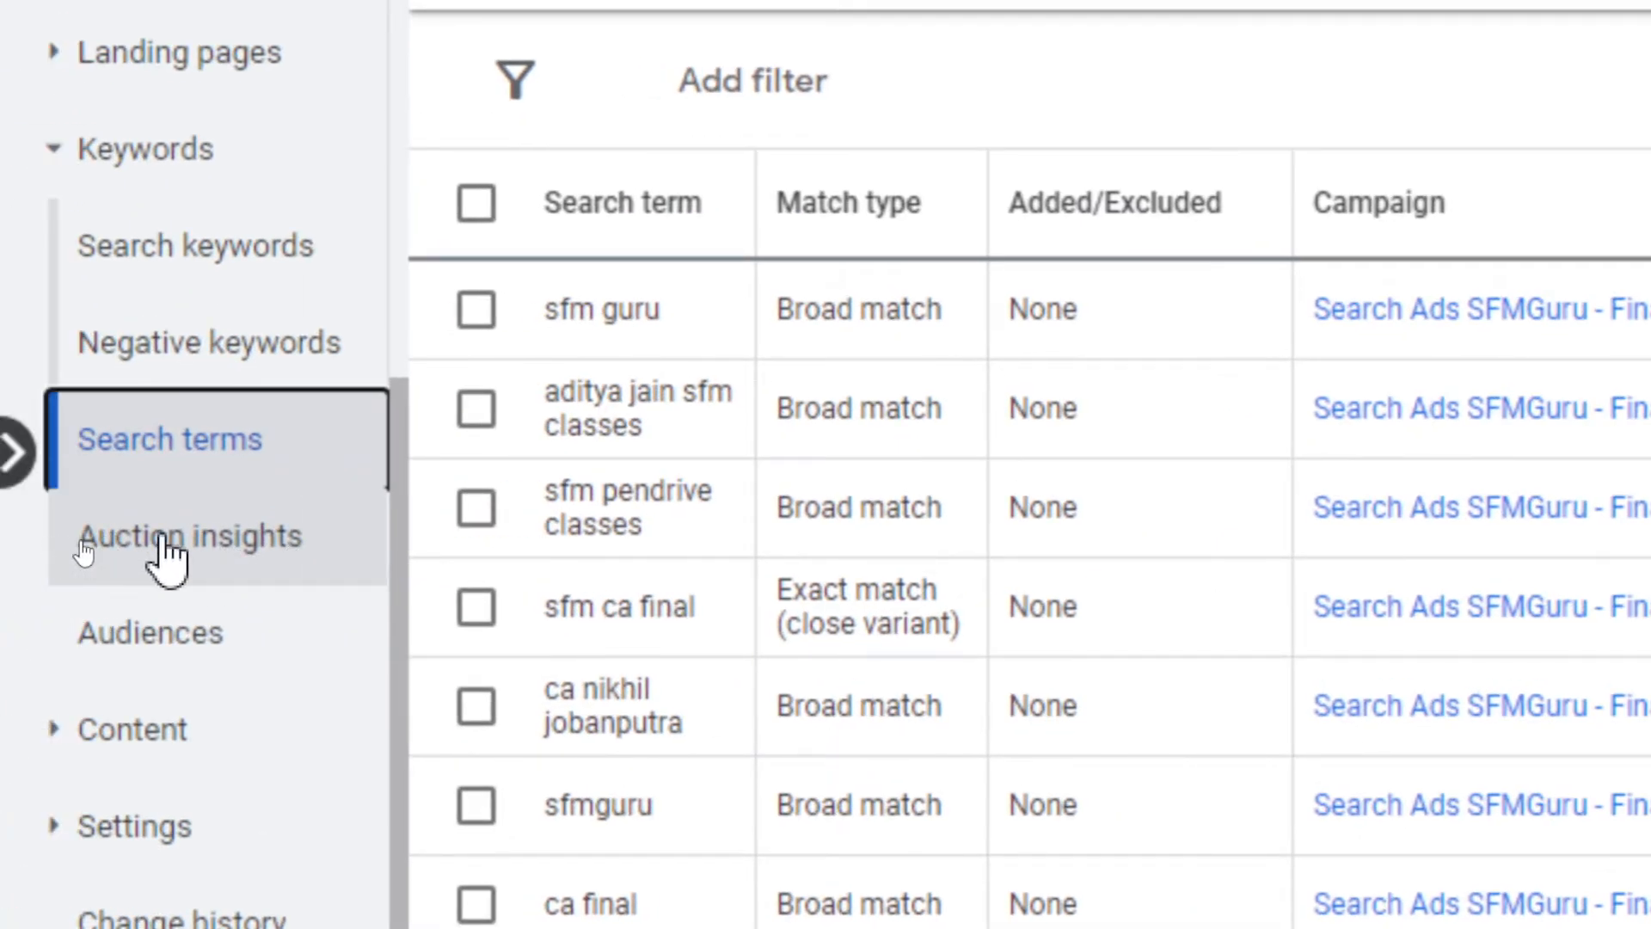
{"action": "left_click", "coordinate": [163, 542]}
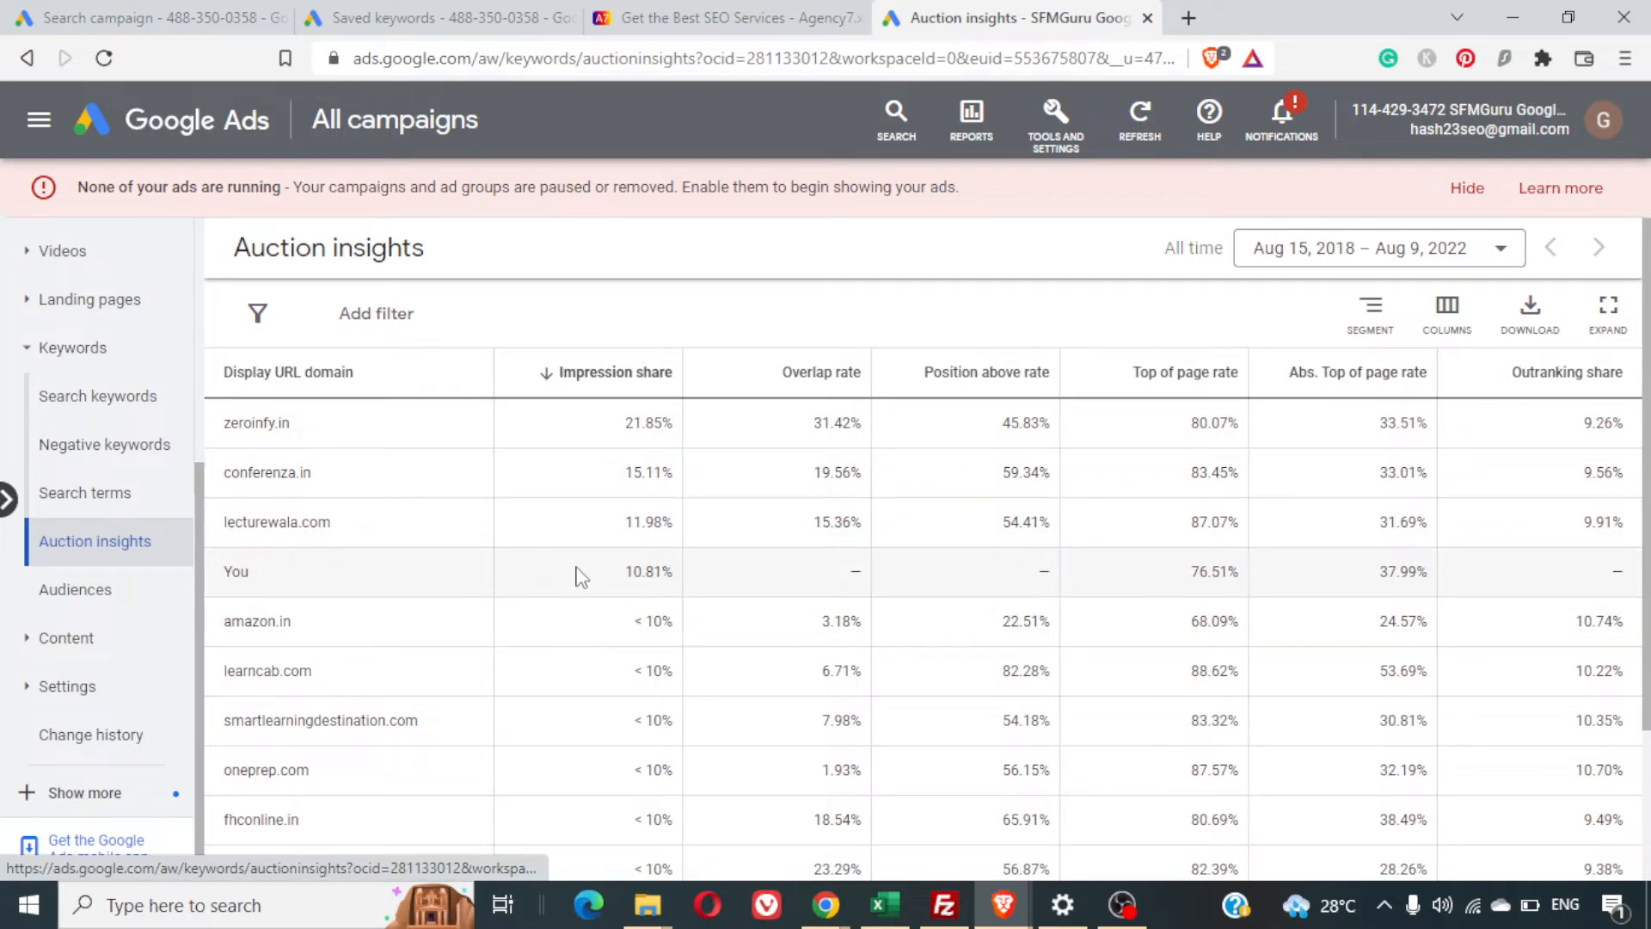
{"action": "double_click", "coordinate": [654, 574]}
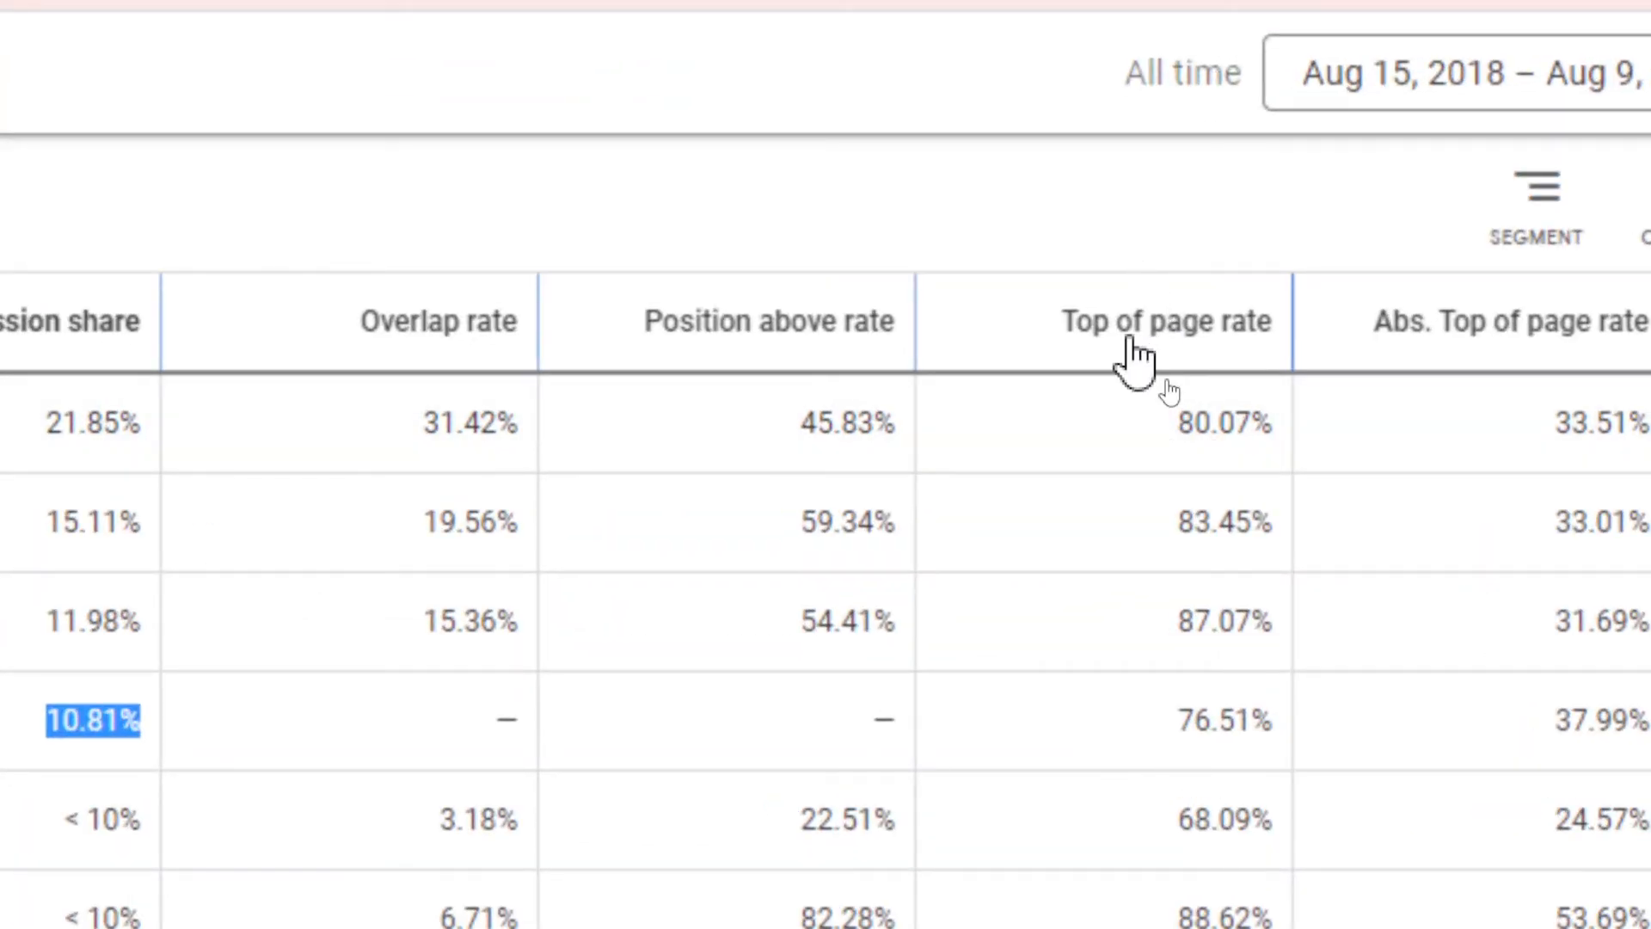
{"action": "mouse_move", "coordinate": [1131, 351]}
{"action": "mouse_move", "coordinate": [1171, 331]}
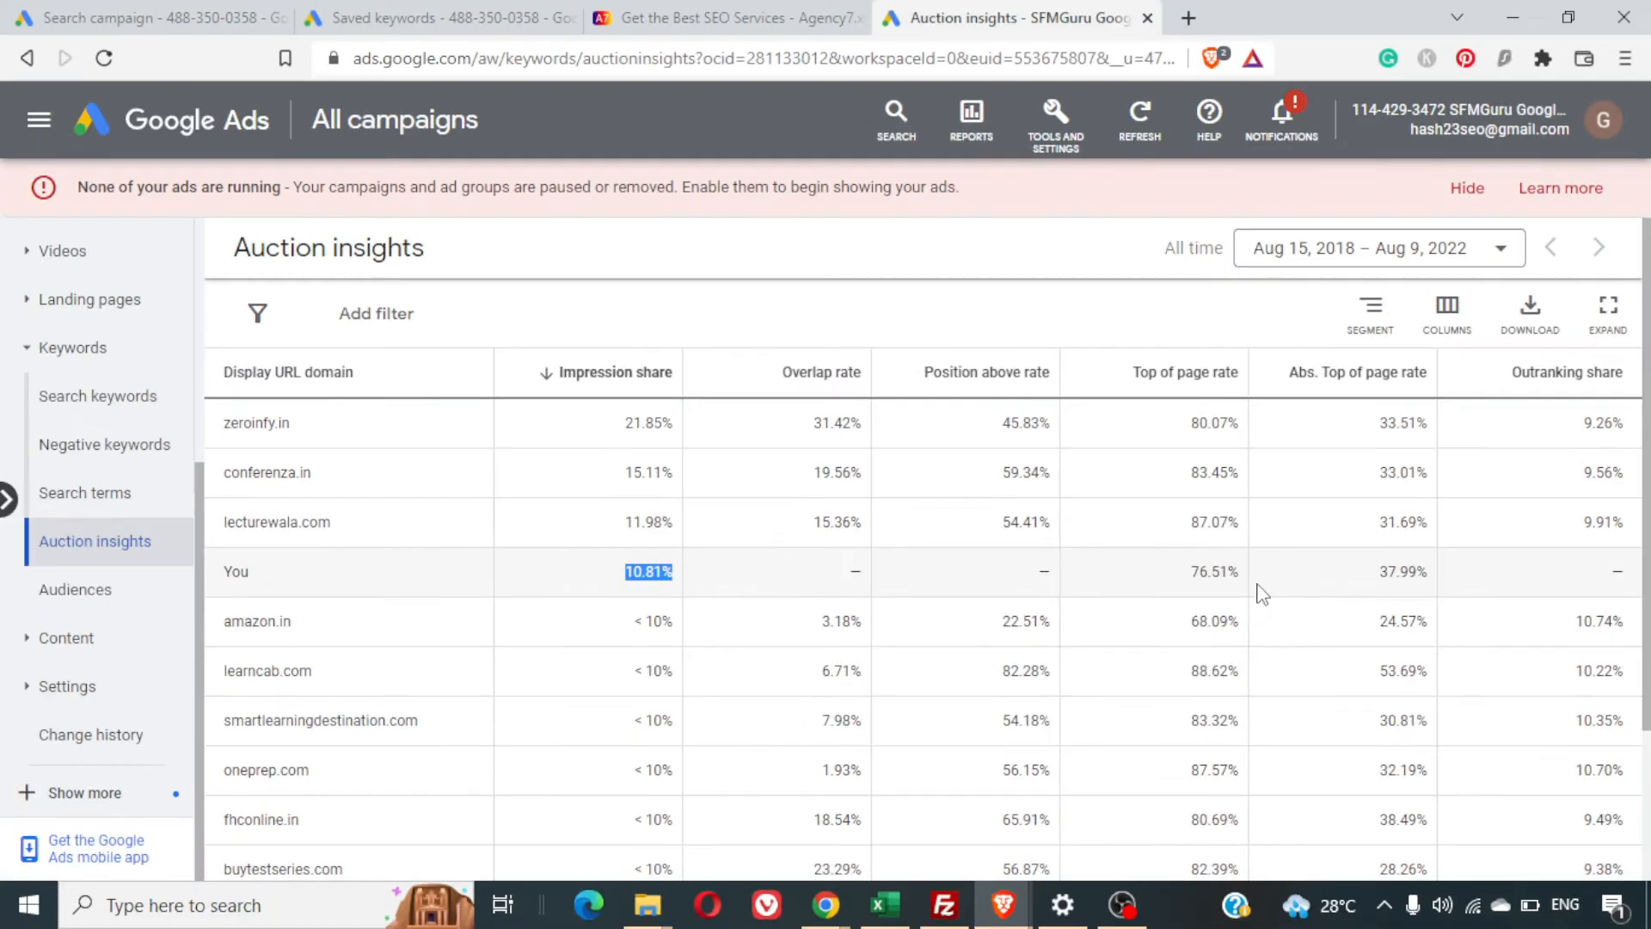
{"action": "triple_click", "coordinate": [1226, 572]}
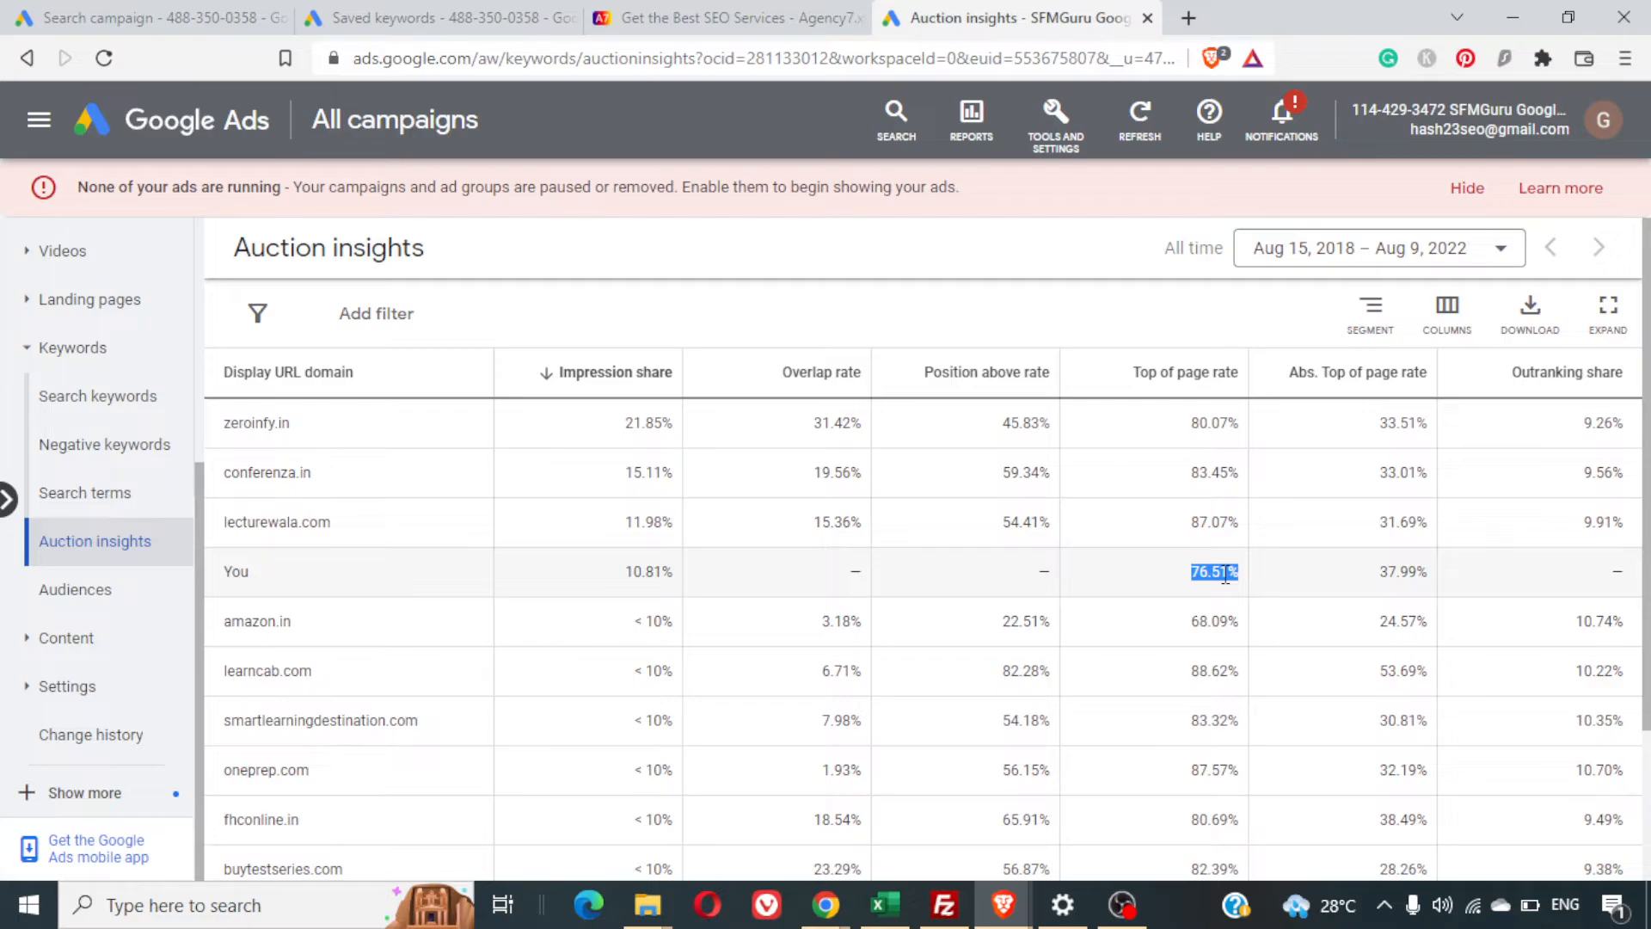
{"action": "double_click", "coordinate": [1211, 522]}
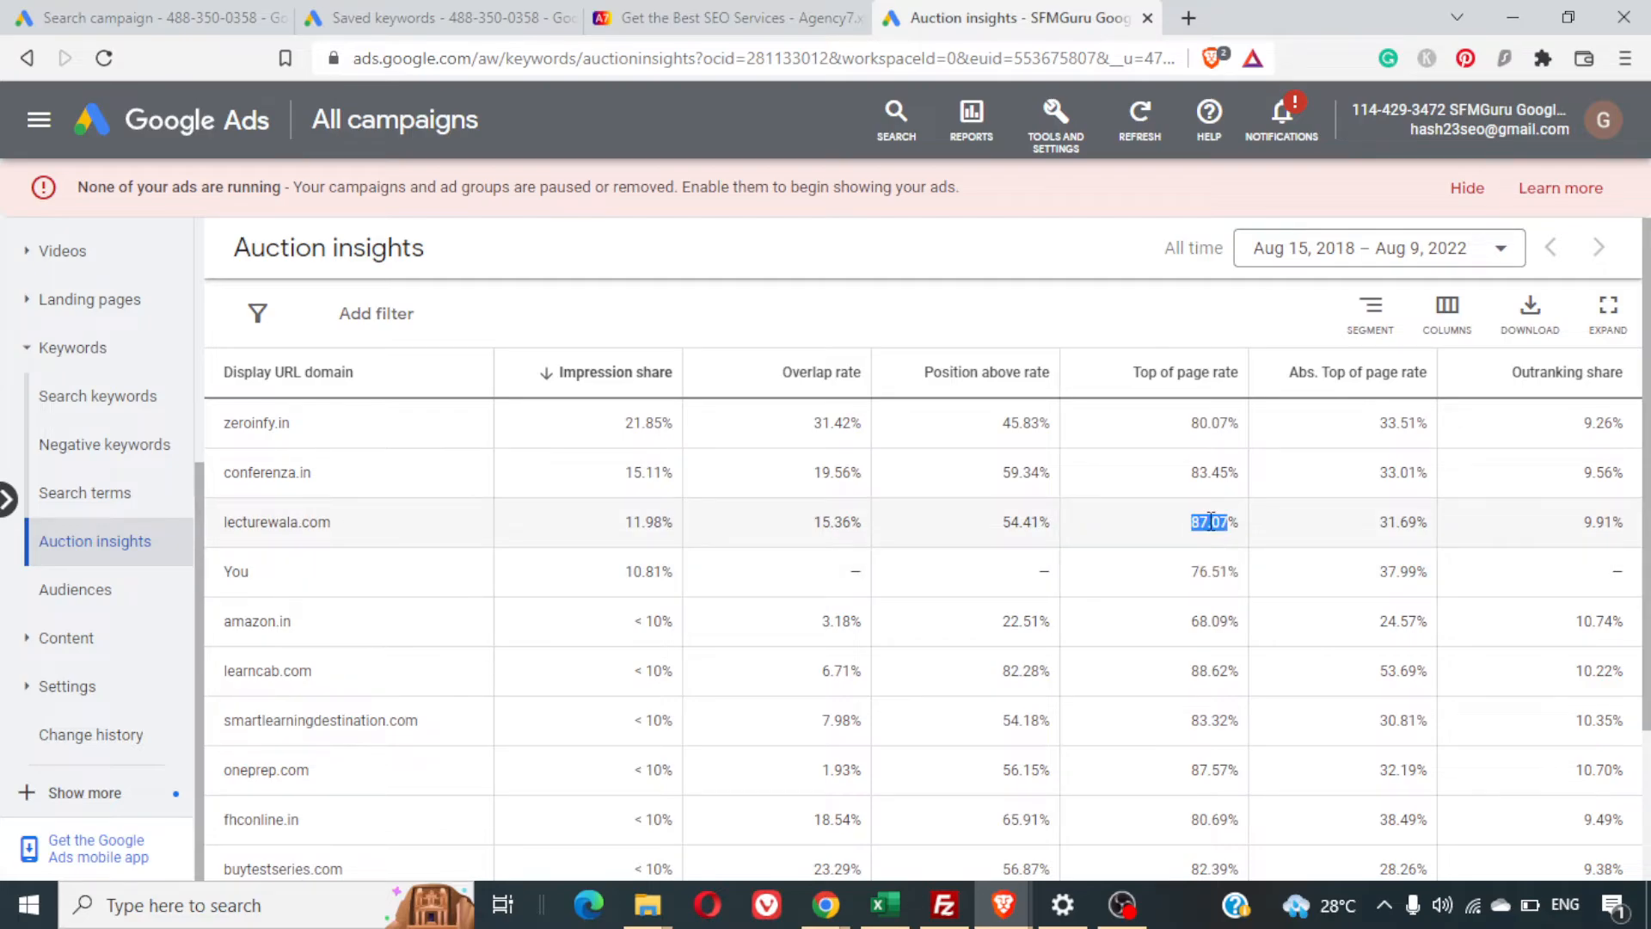
{"action": "double_click", "coordinate": [1208, 474]}
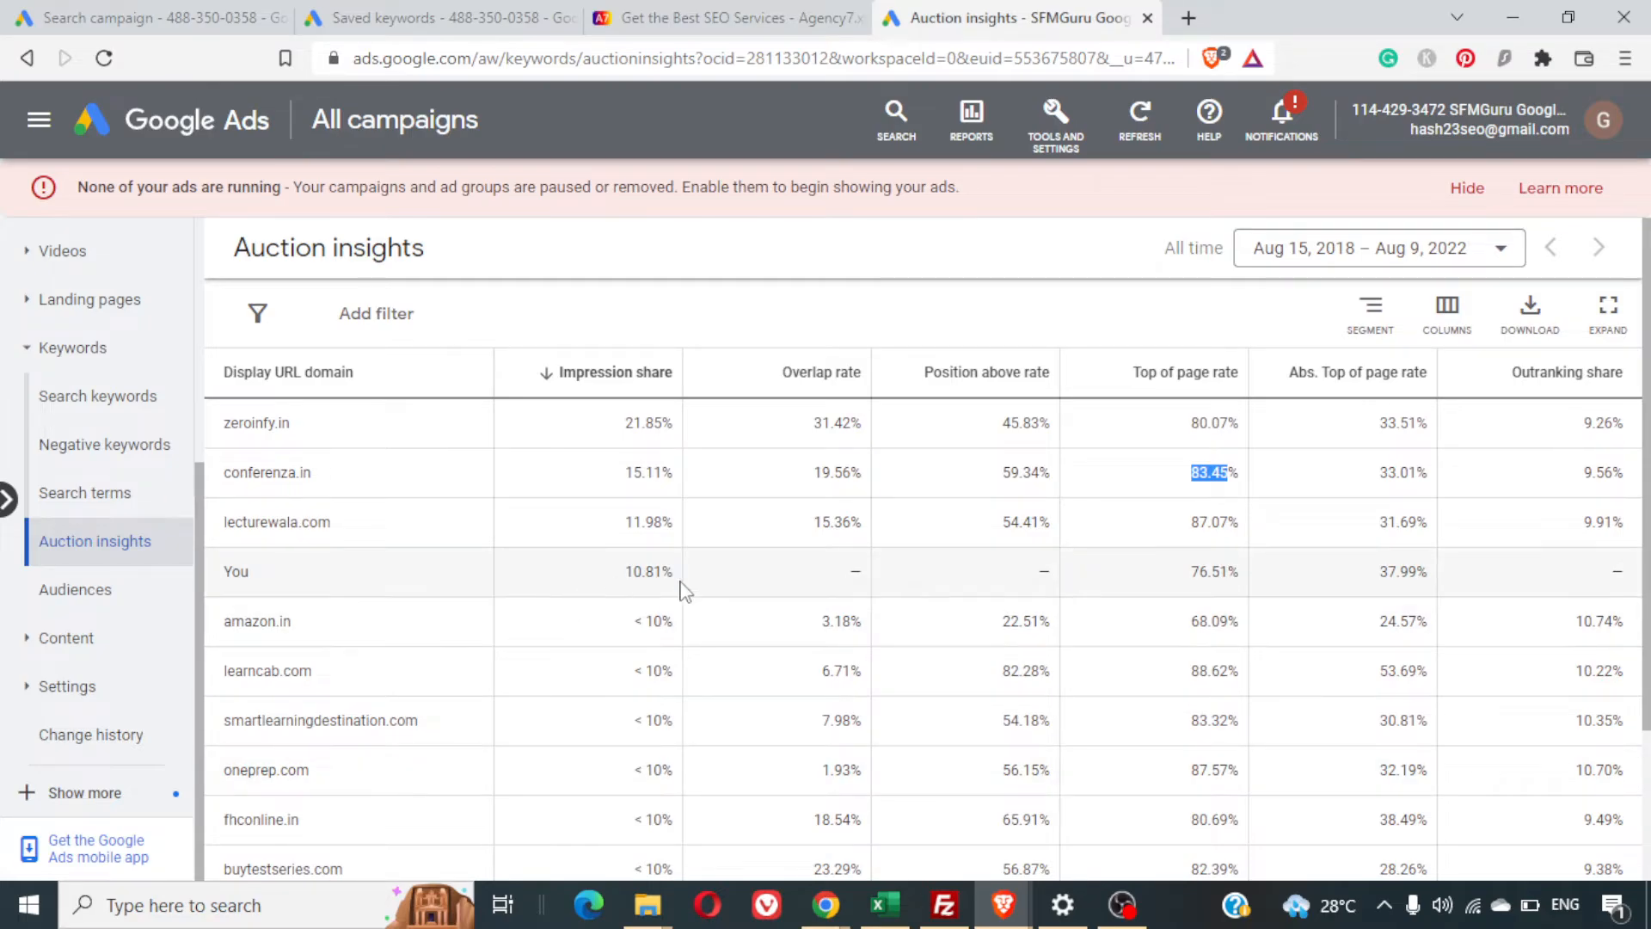
{"action": "triple_click", "coordinate": [629, 572]}
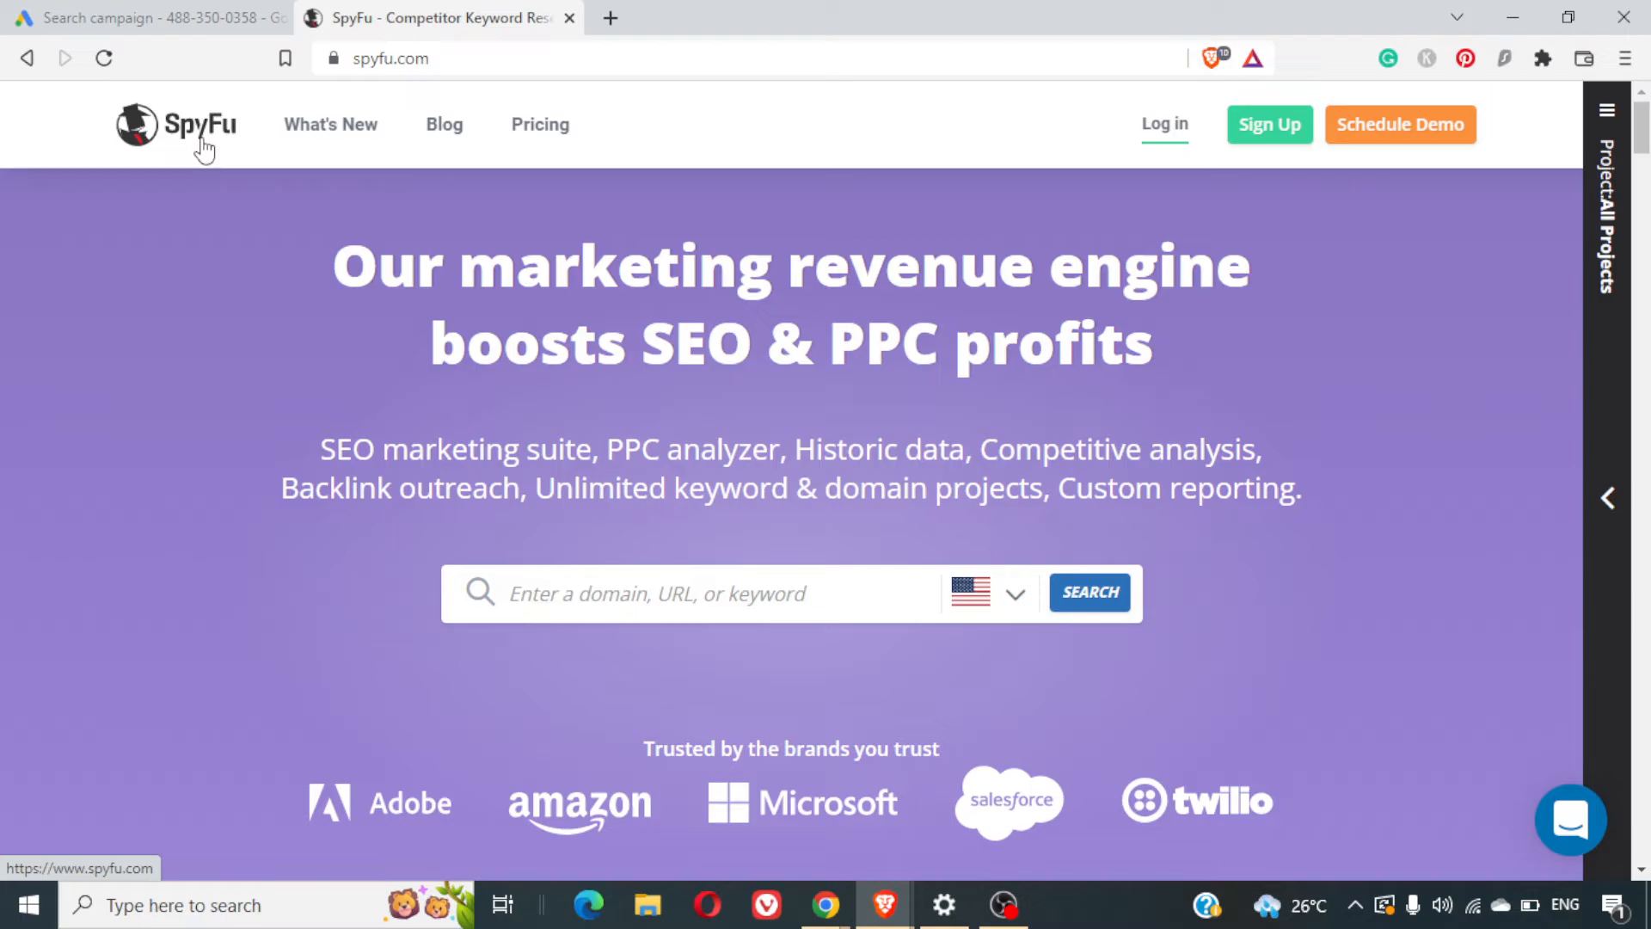
Look through the SpyFu home page for its SEO and competitor analysis features
{"action": "scroll", "coordinate": [681, 603], "scroll_direction": "down", "scroll_amount": 7}
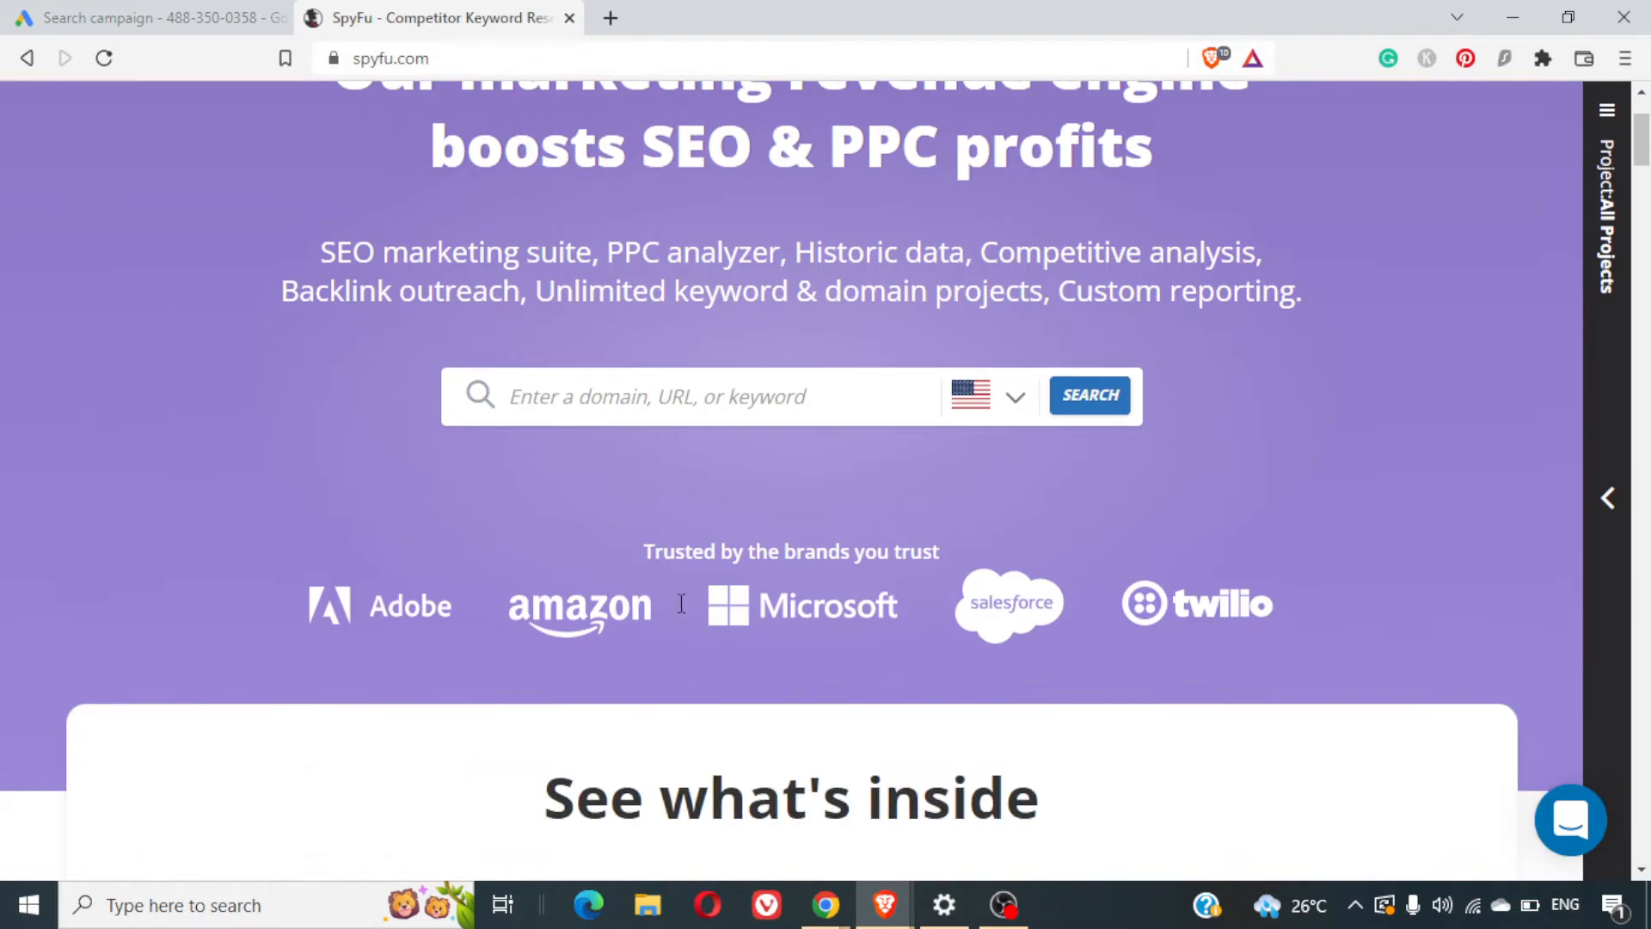
{"action": "scroll", "coordinate": [681, 603], "scroll_direction": "down", "scroll_amount": 5}
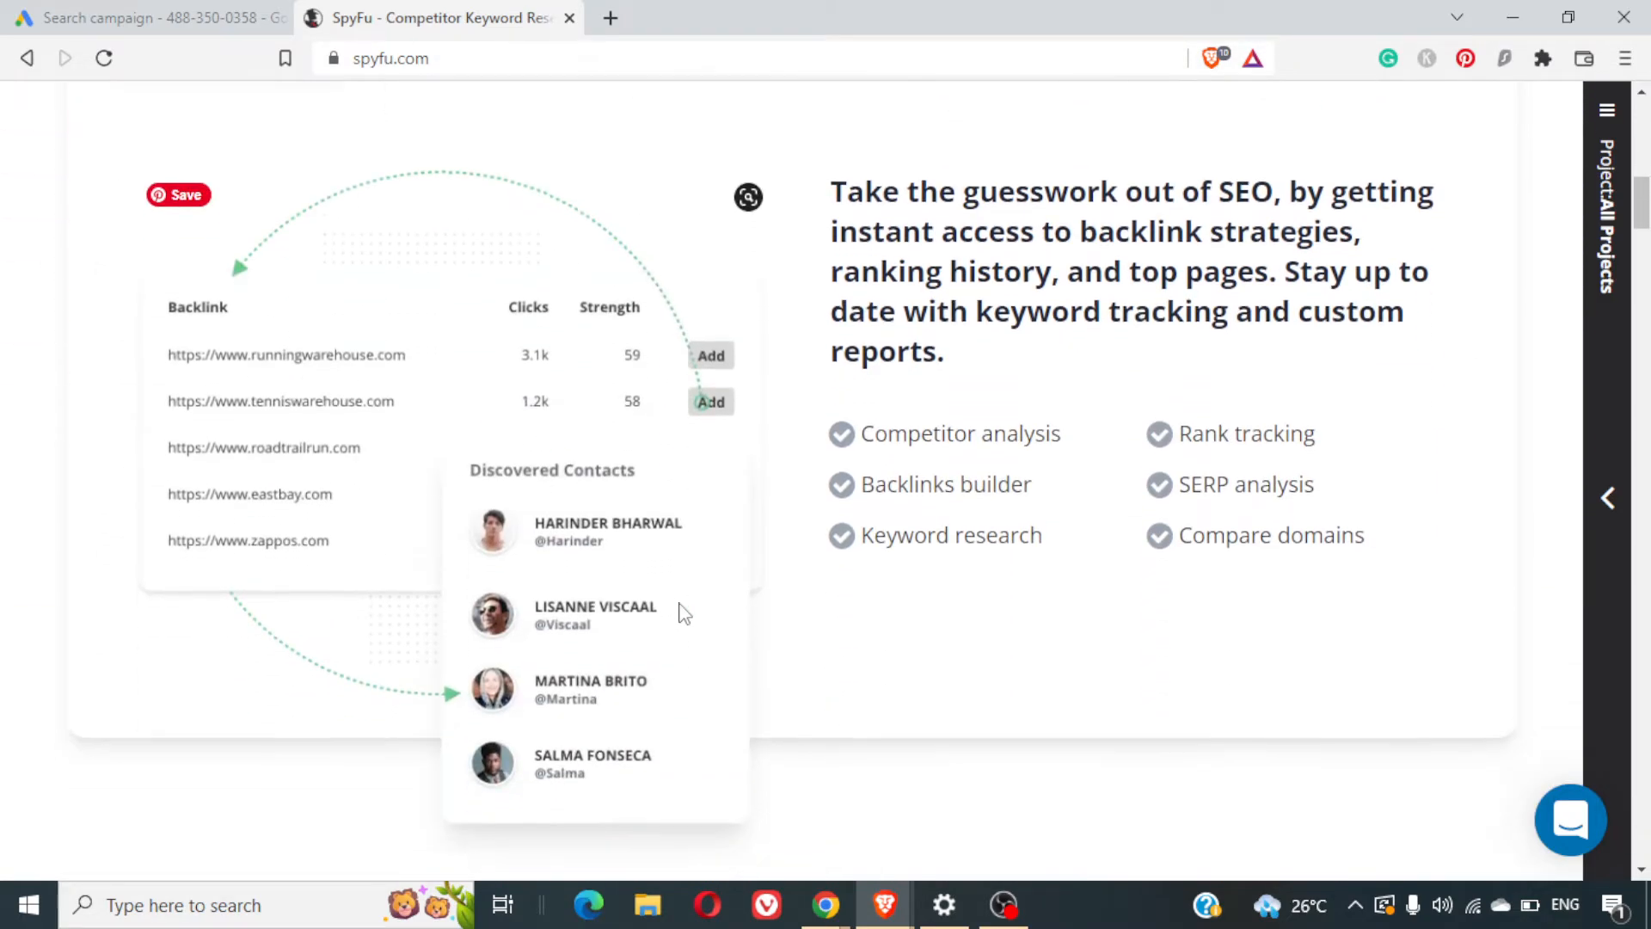
{"action": "scroll", "coordinate": [679, 612], "scroll_direction": "up", "scroll_amount": 12}
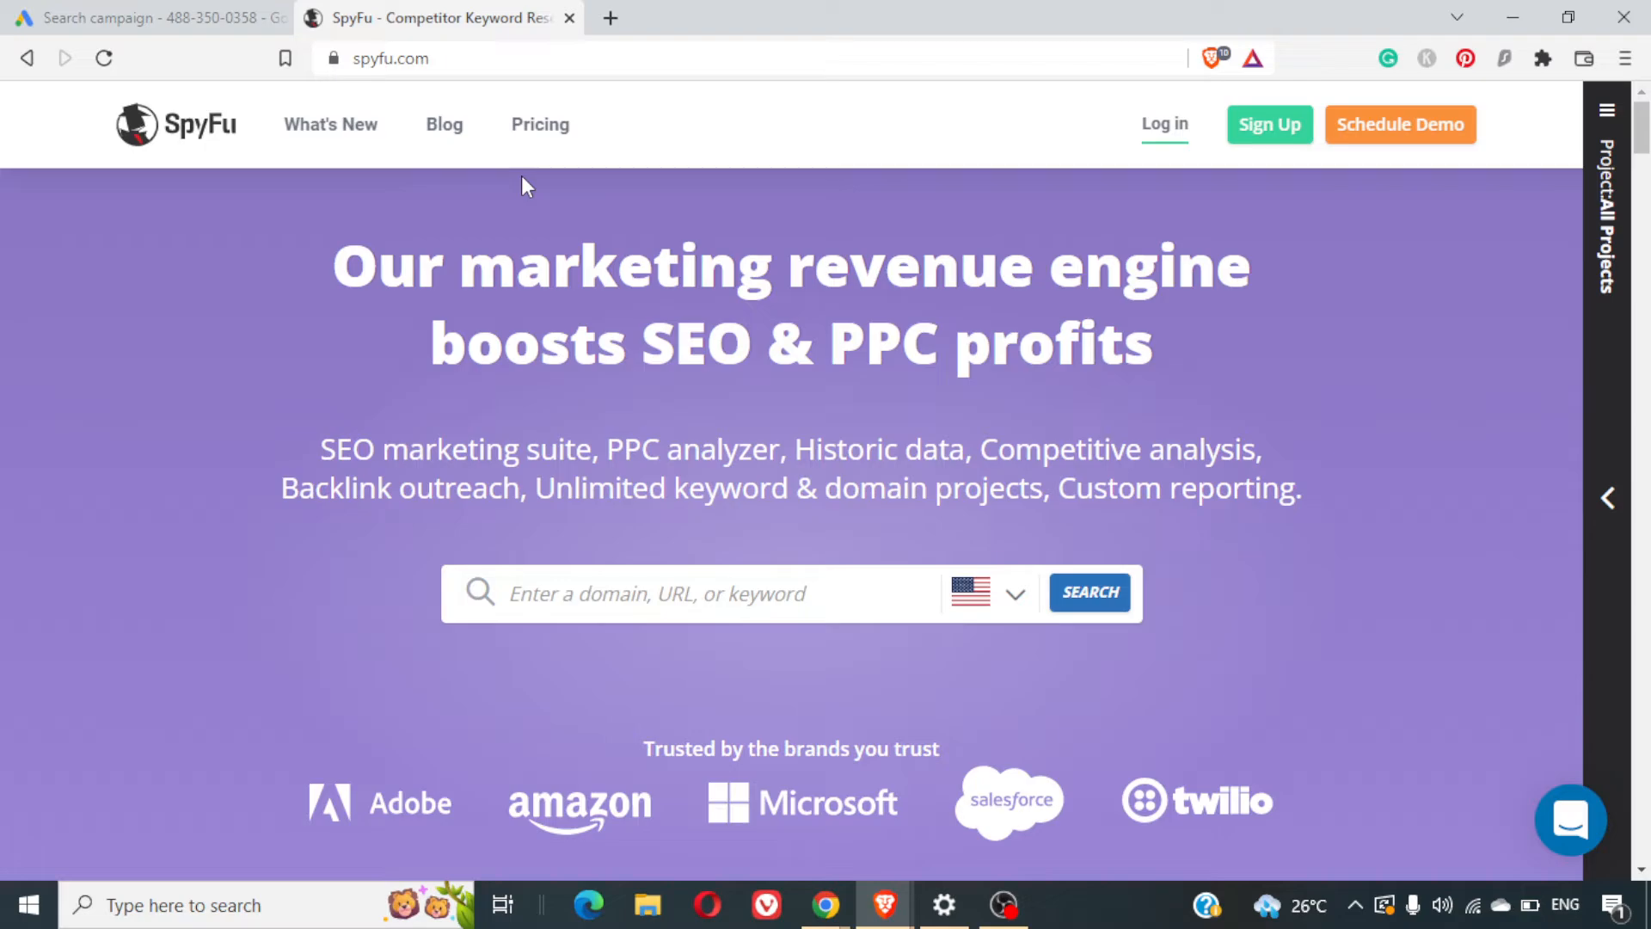
Open SpyFu's pricing and compare the Basic, Professional and Team plans by annual and monthly price and included features
{"action": "left_click", "coordinate": [567, 131]}
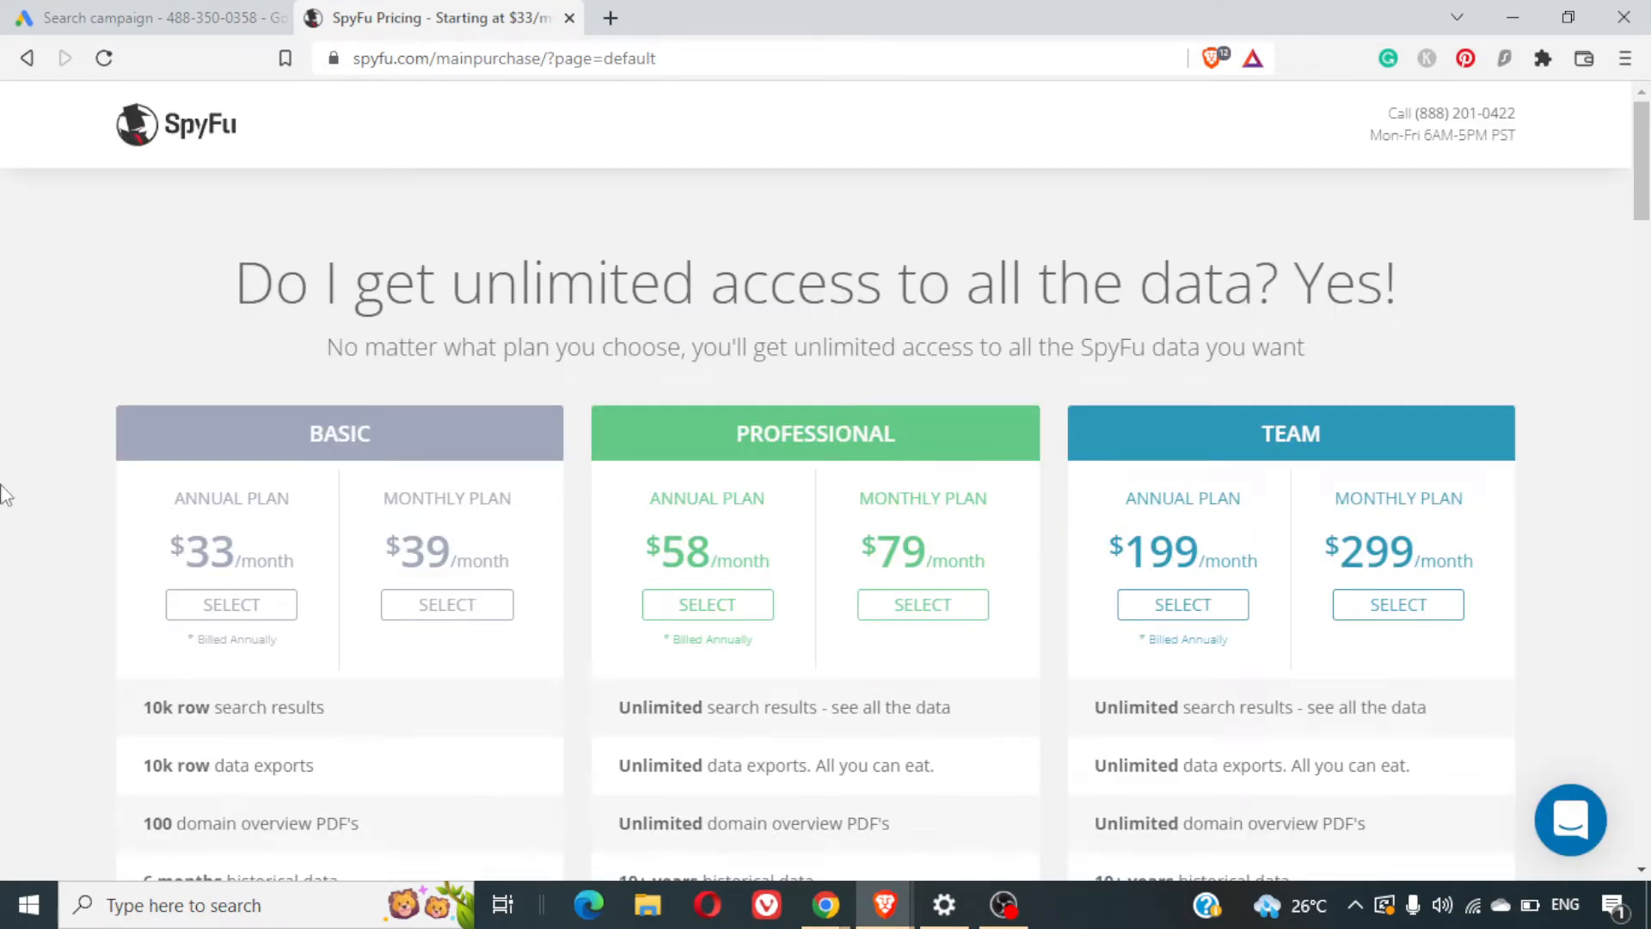
{"action": "scroll", "coordinate": [289, 521], "scroll_direction": "down", "scroll_amount": 1}
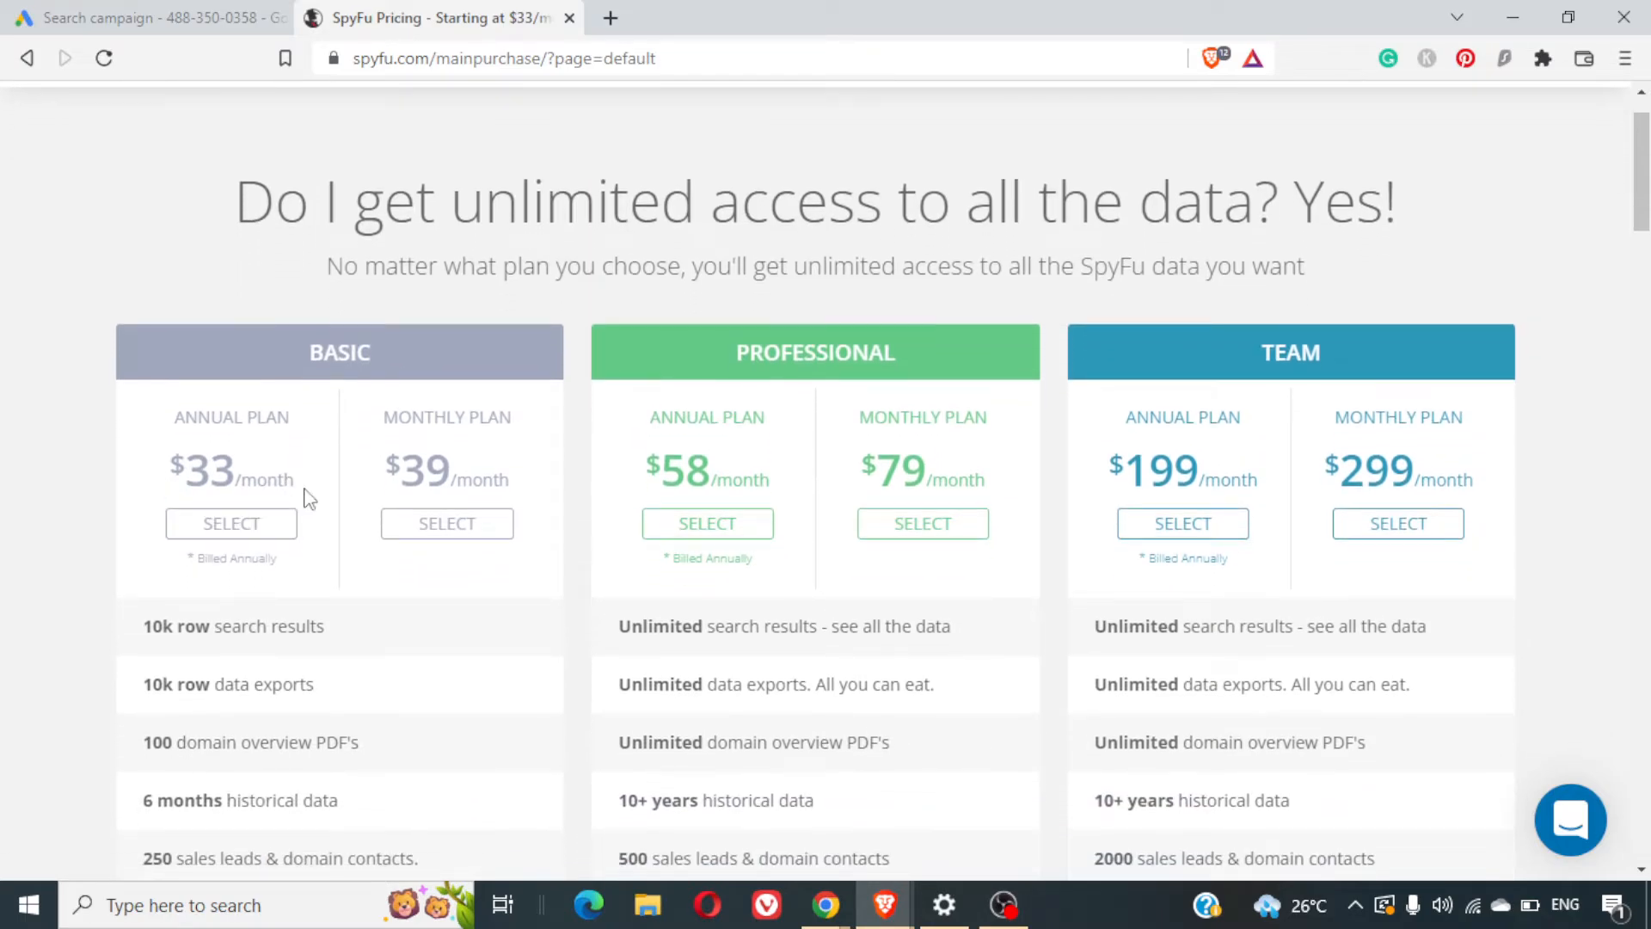
{"action": "double_click", "coordinate": [229, 469]}
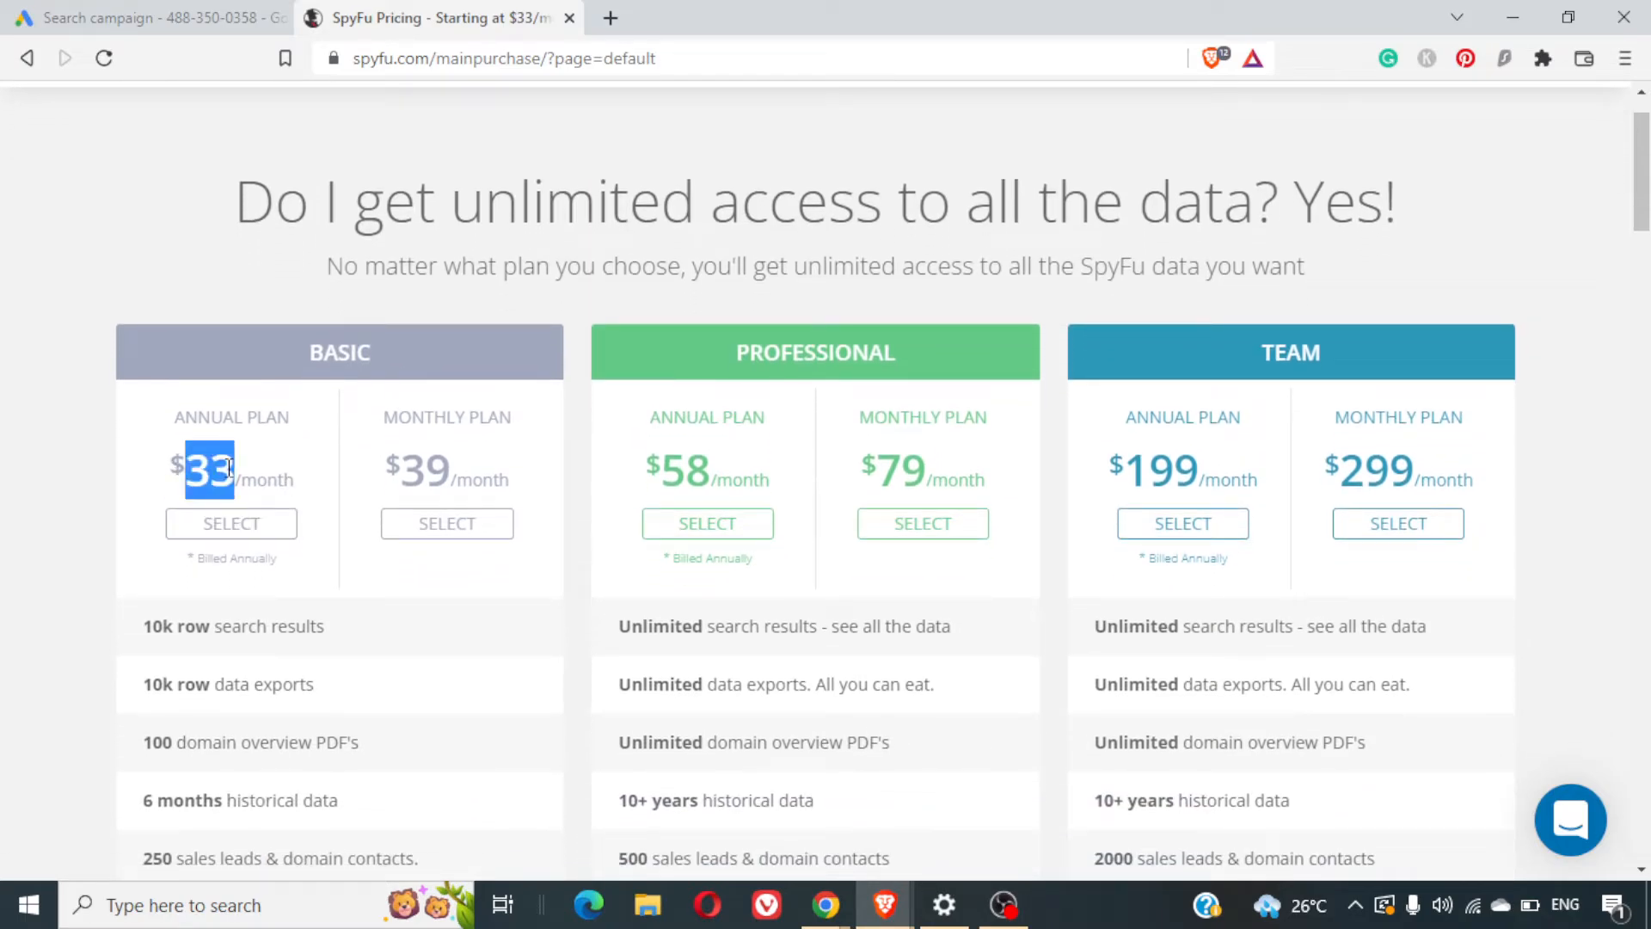
{"action": "double_click", "coordinate": [437, 467]}
{"action": "scroll", "coordinate": [495, 657], "scroll_direction": "down", "scroll_amount": 2}
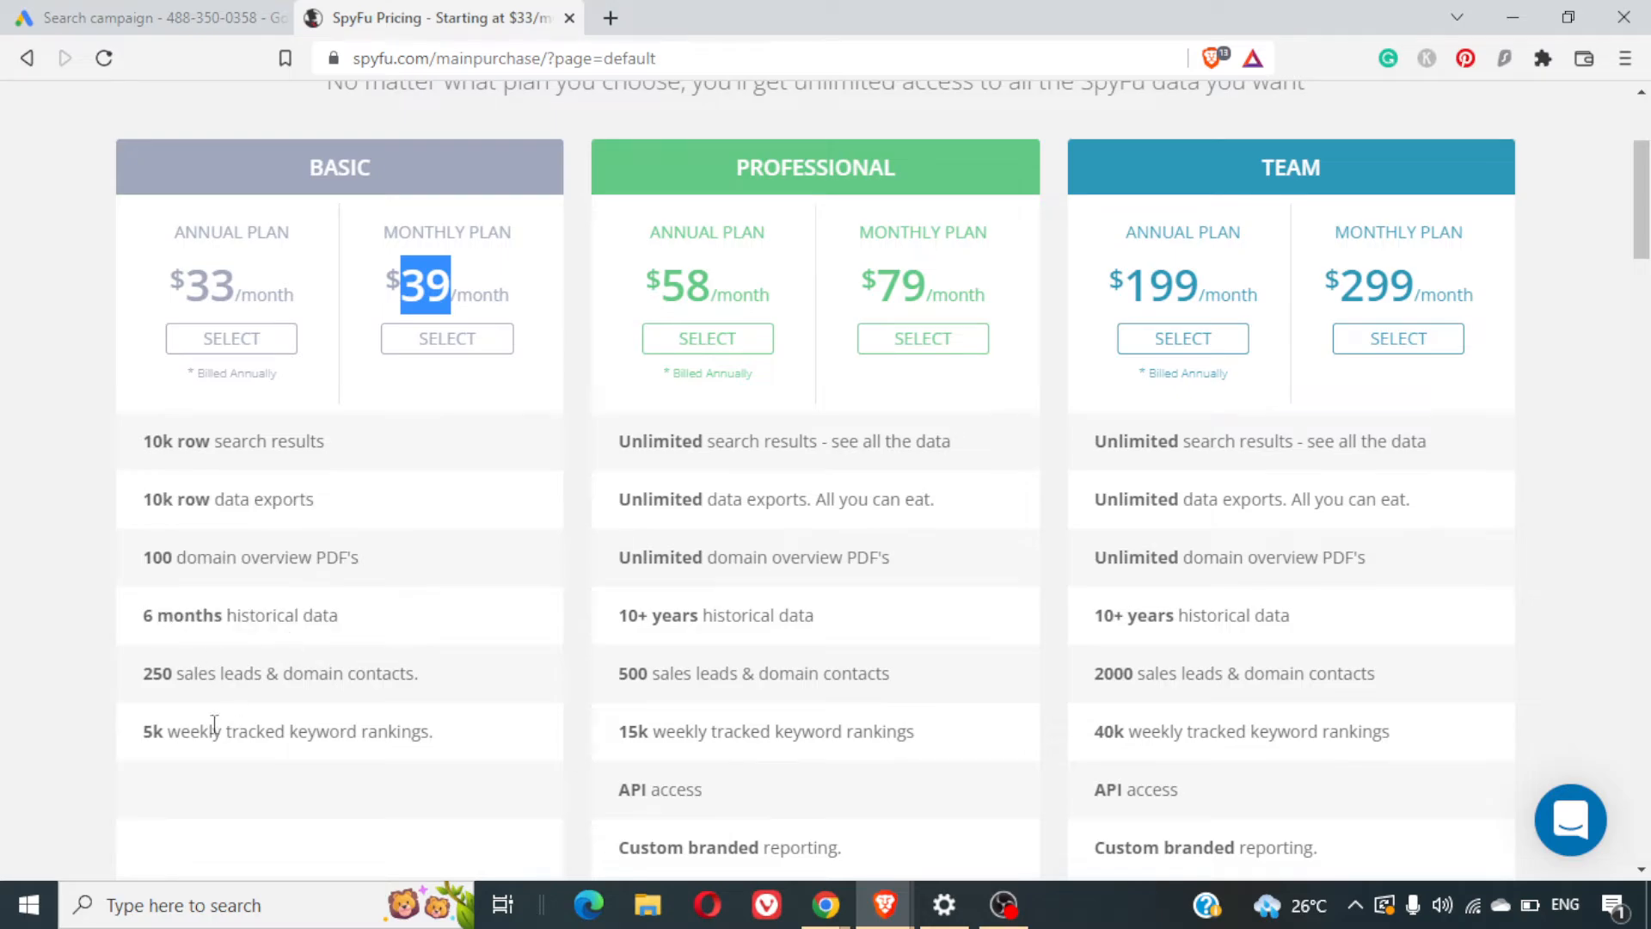
{"action": "mouse_move", "coordinate": [240, 759]}
{"action": "scroll", "coordinate": [907, 583], "scroll_direction": "down", "scroll_amount": 3}
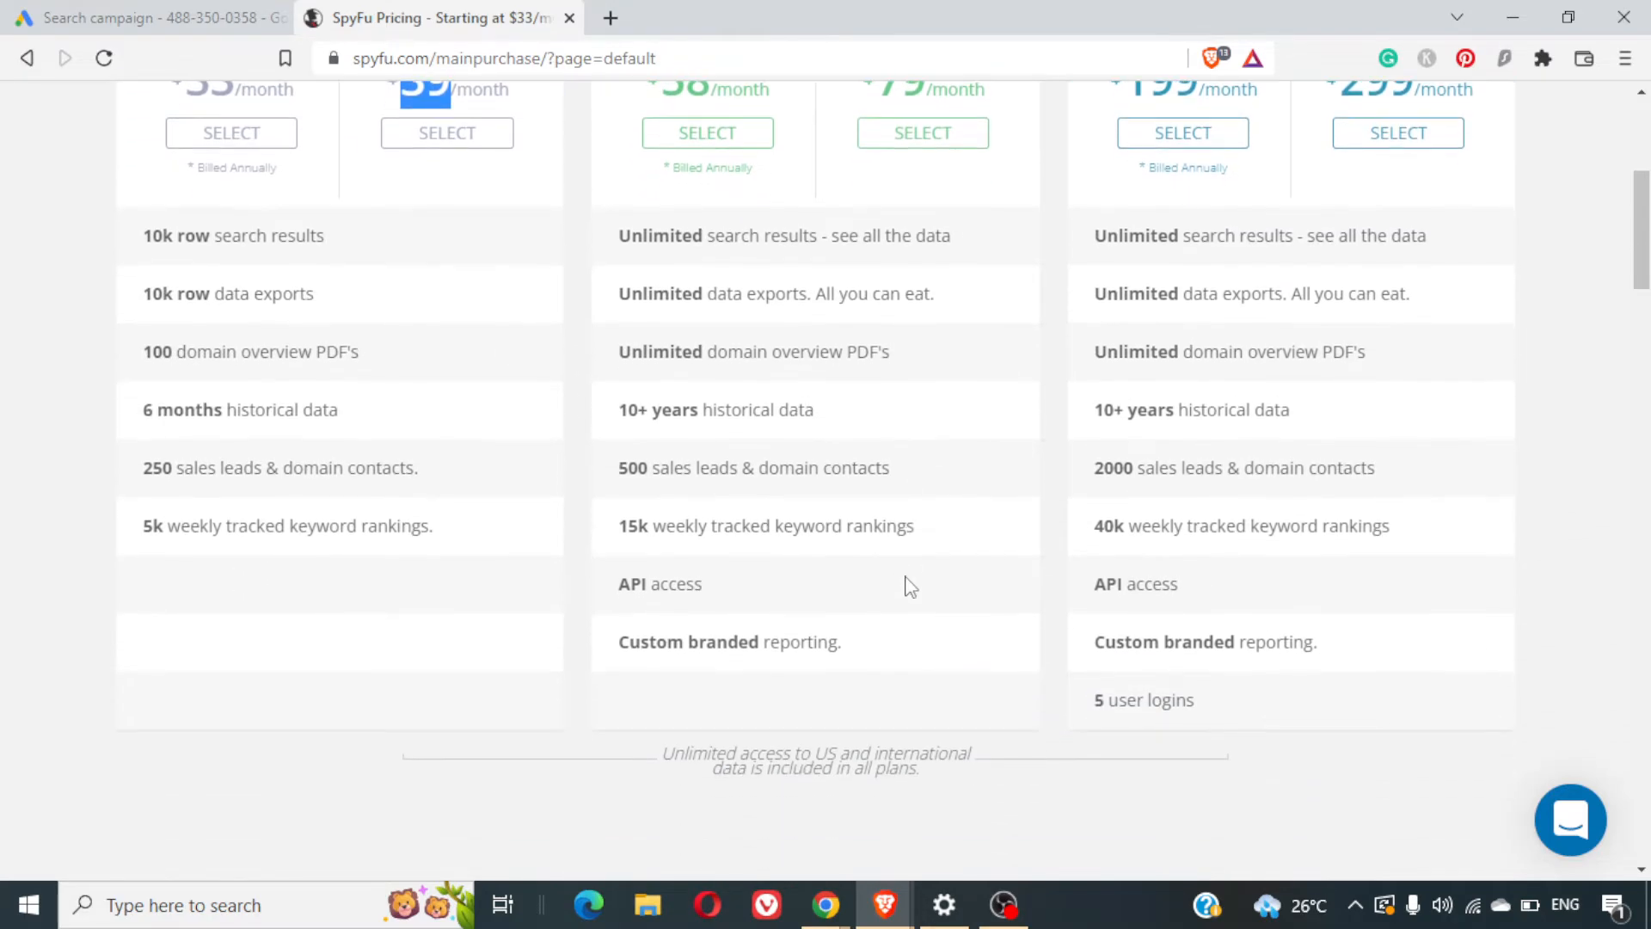
{"action": "scroll", "coordinate": [908, 587], "scroll_direction": "up", "scroll_amount": 6}
{"action": "scroll", "coordinate": [909, 587], "scroll_direction": "down", "scroll_amount": 2}
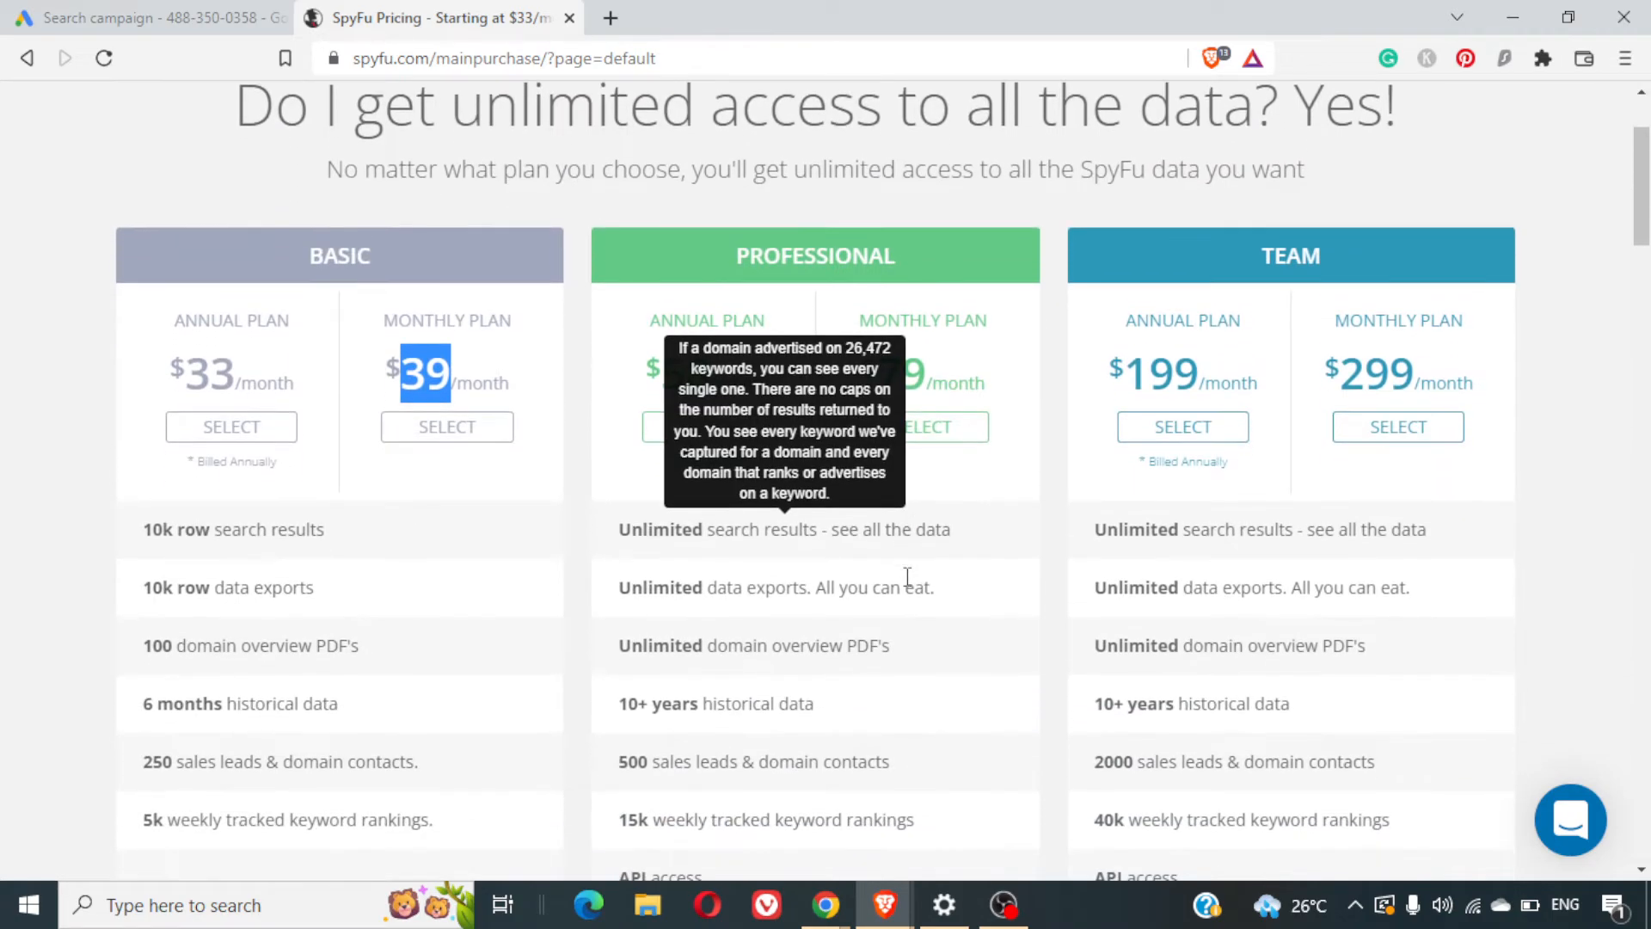
{"action": "scroll", "coordinate": [907, 576], "scroll_direction": "up", "scroll_amount": 2}
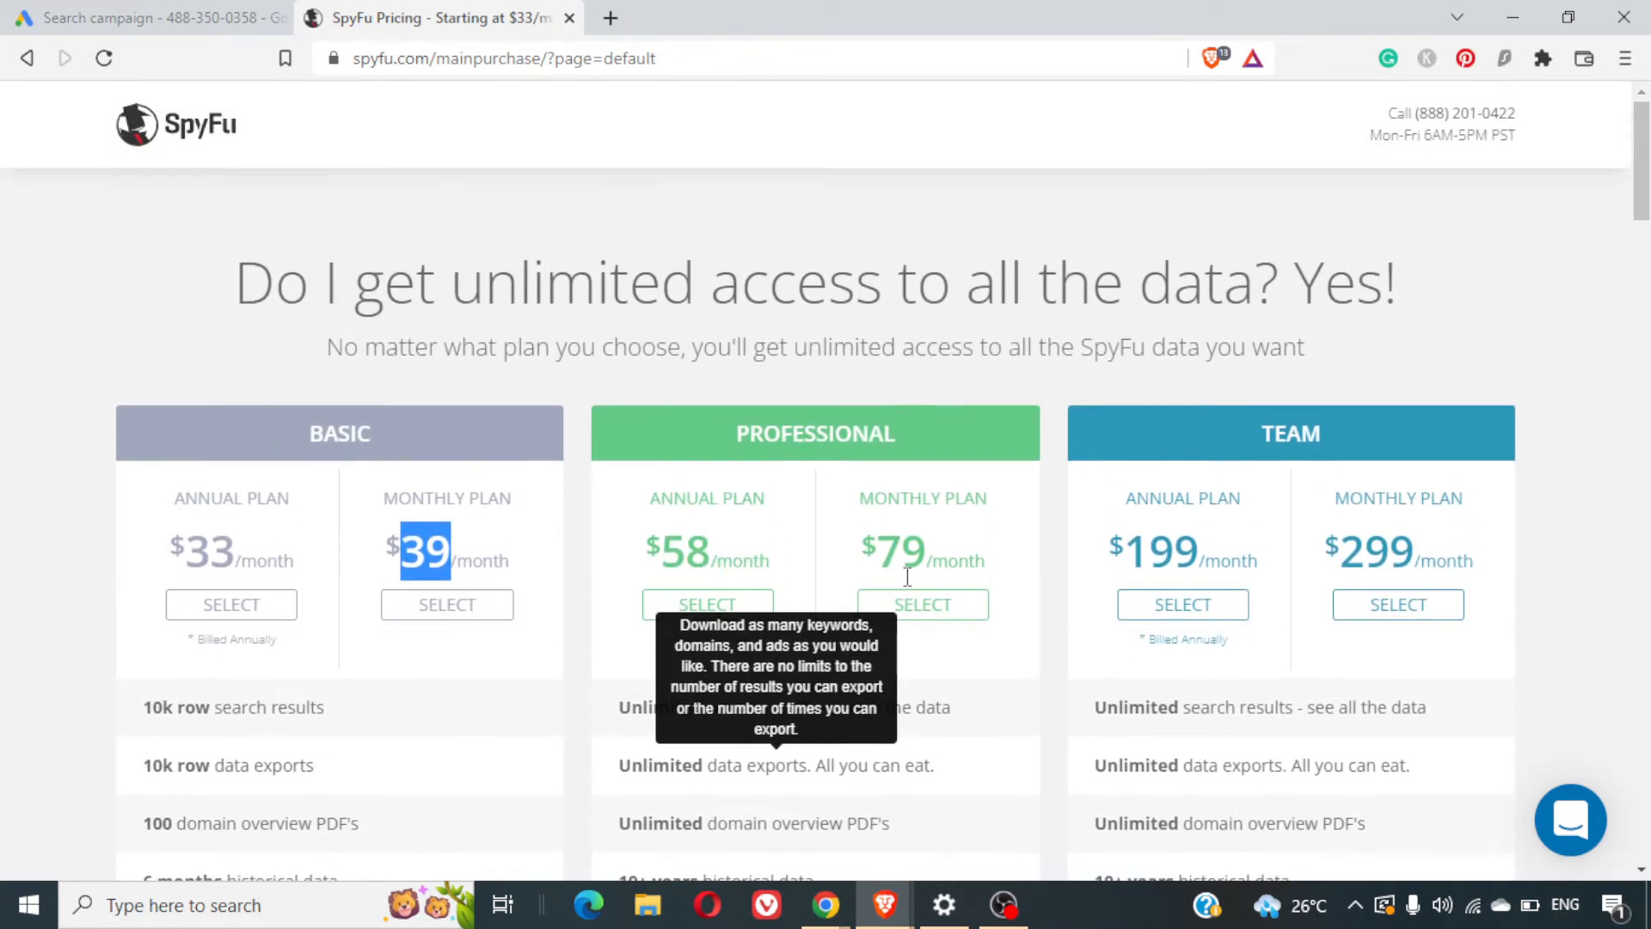
Return to the SpyFu home page, open myntra.com in a new browser tab and copy its address
{"action": "left_click", "coordinate": [210, 140]}
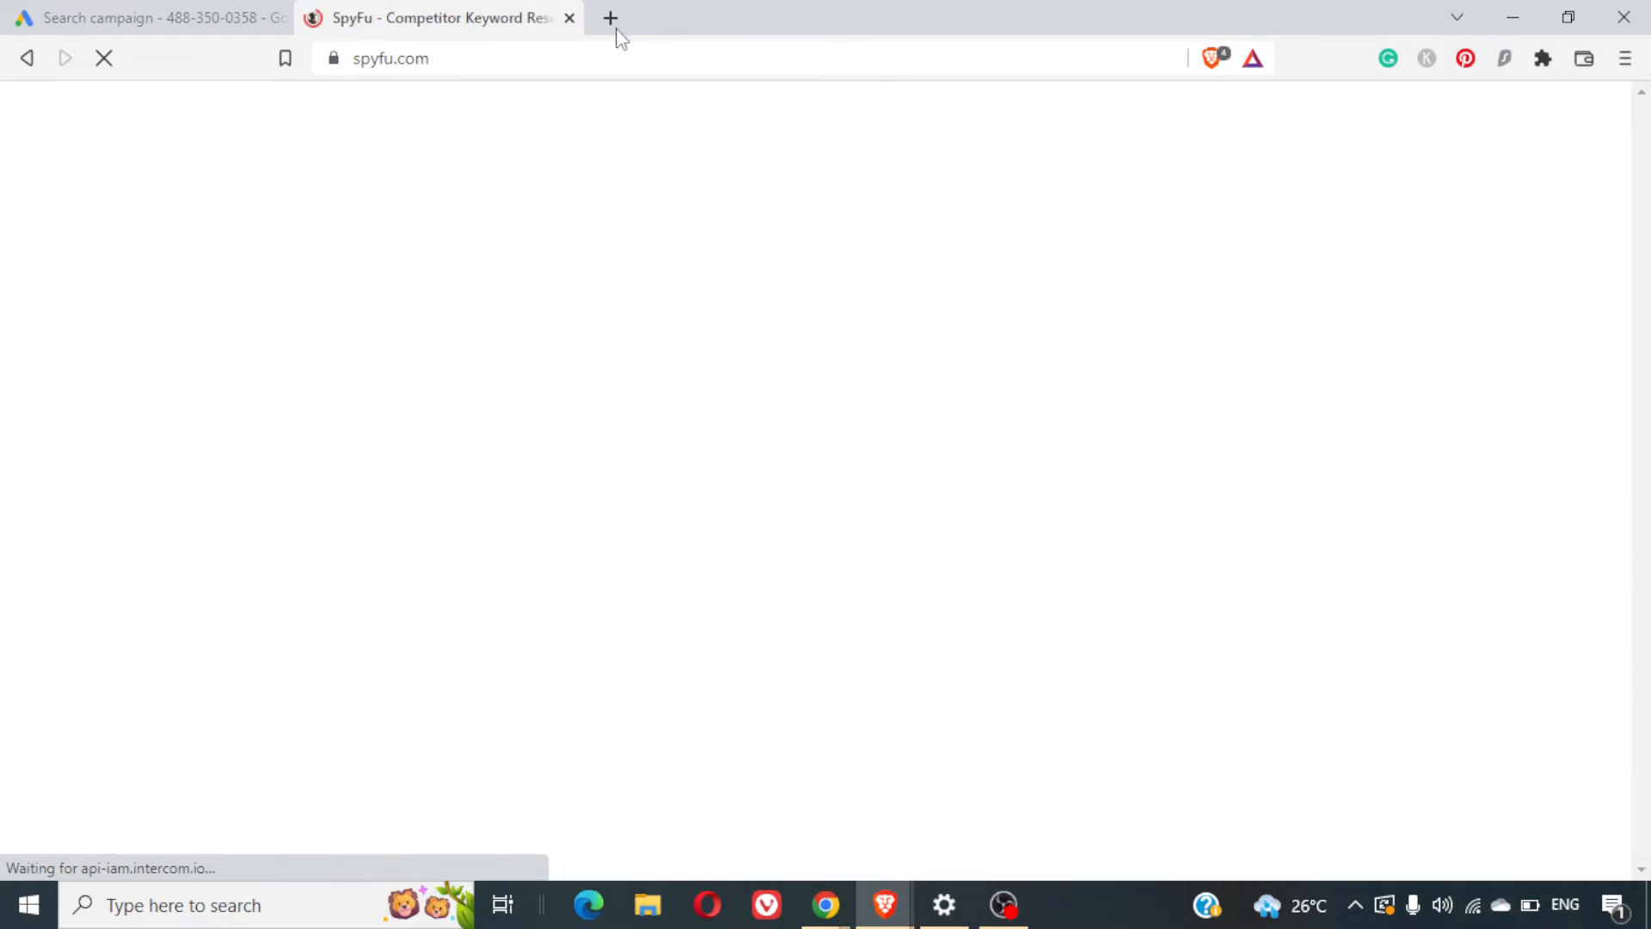
{"action": "left_click", "coordinate": [610, 18]}
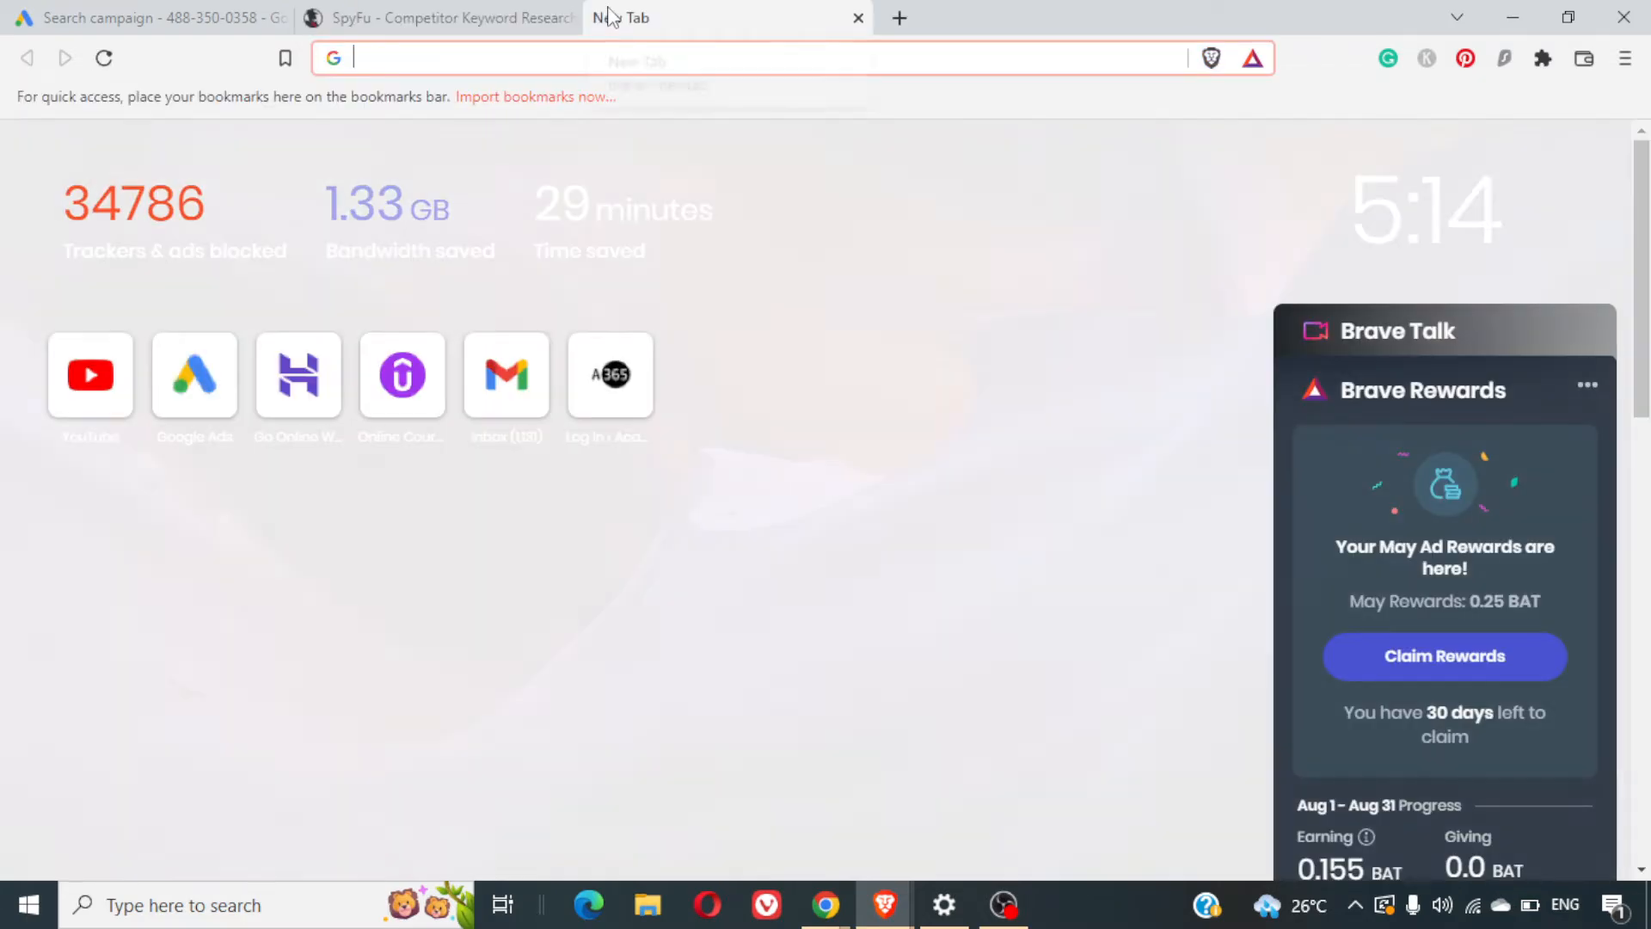
{"action": "type", "text": "my"}
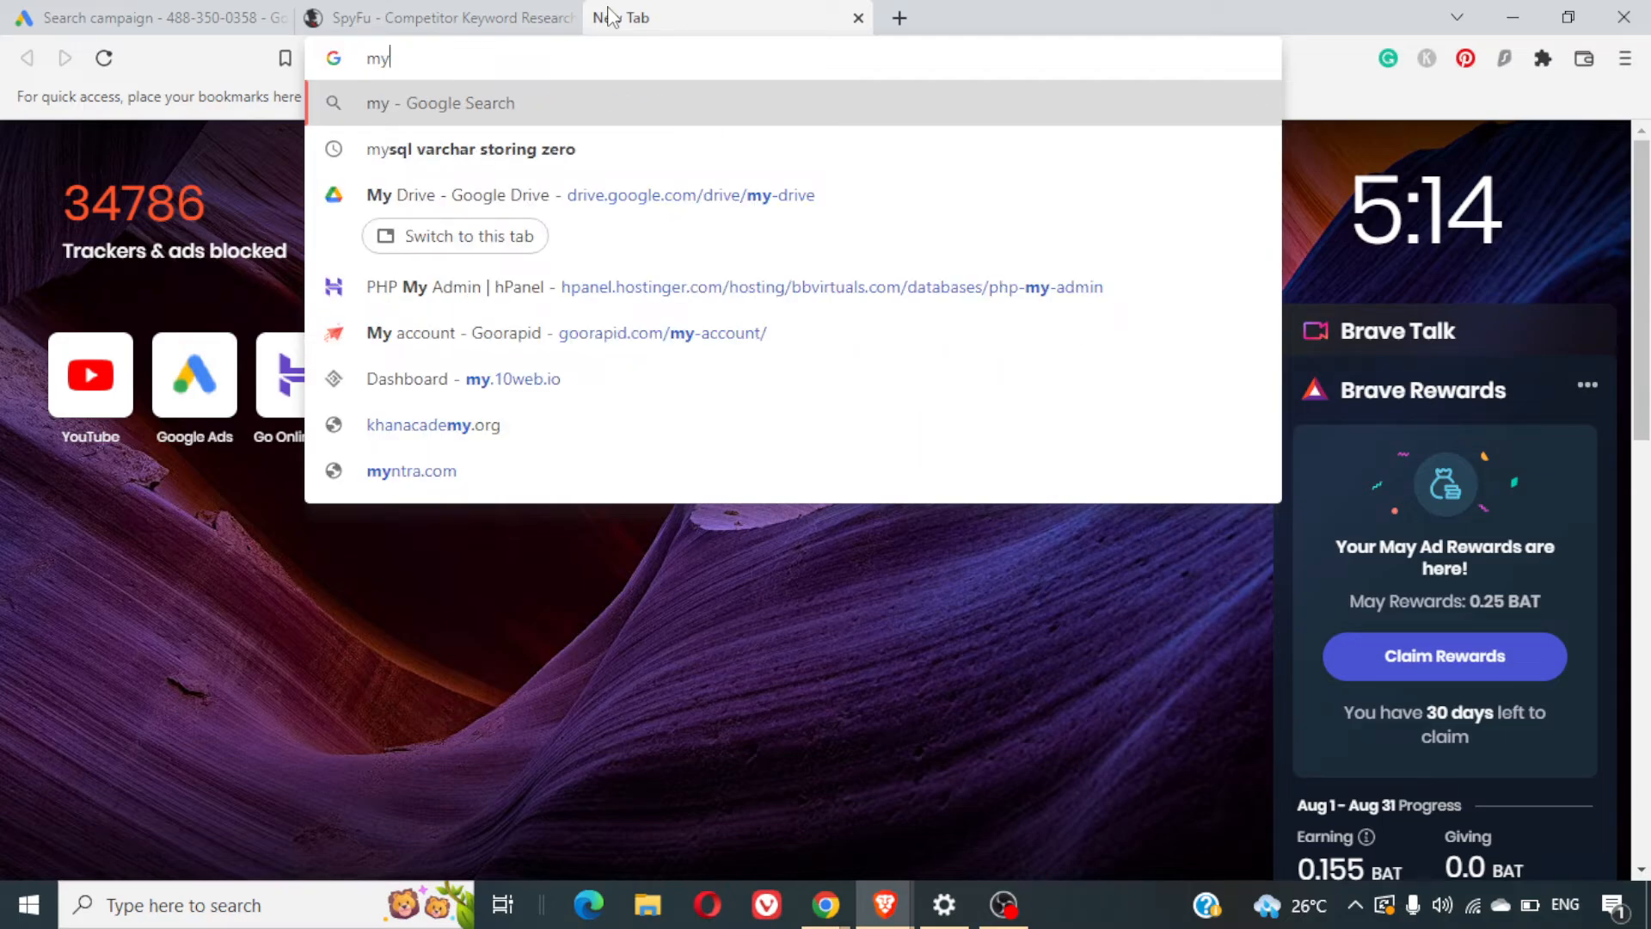
{"action": "key", "text": "BackSpace"}
{"action": "type", "text": "ynt"}
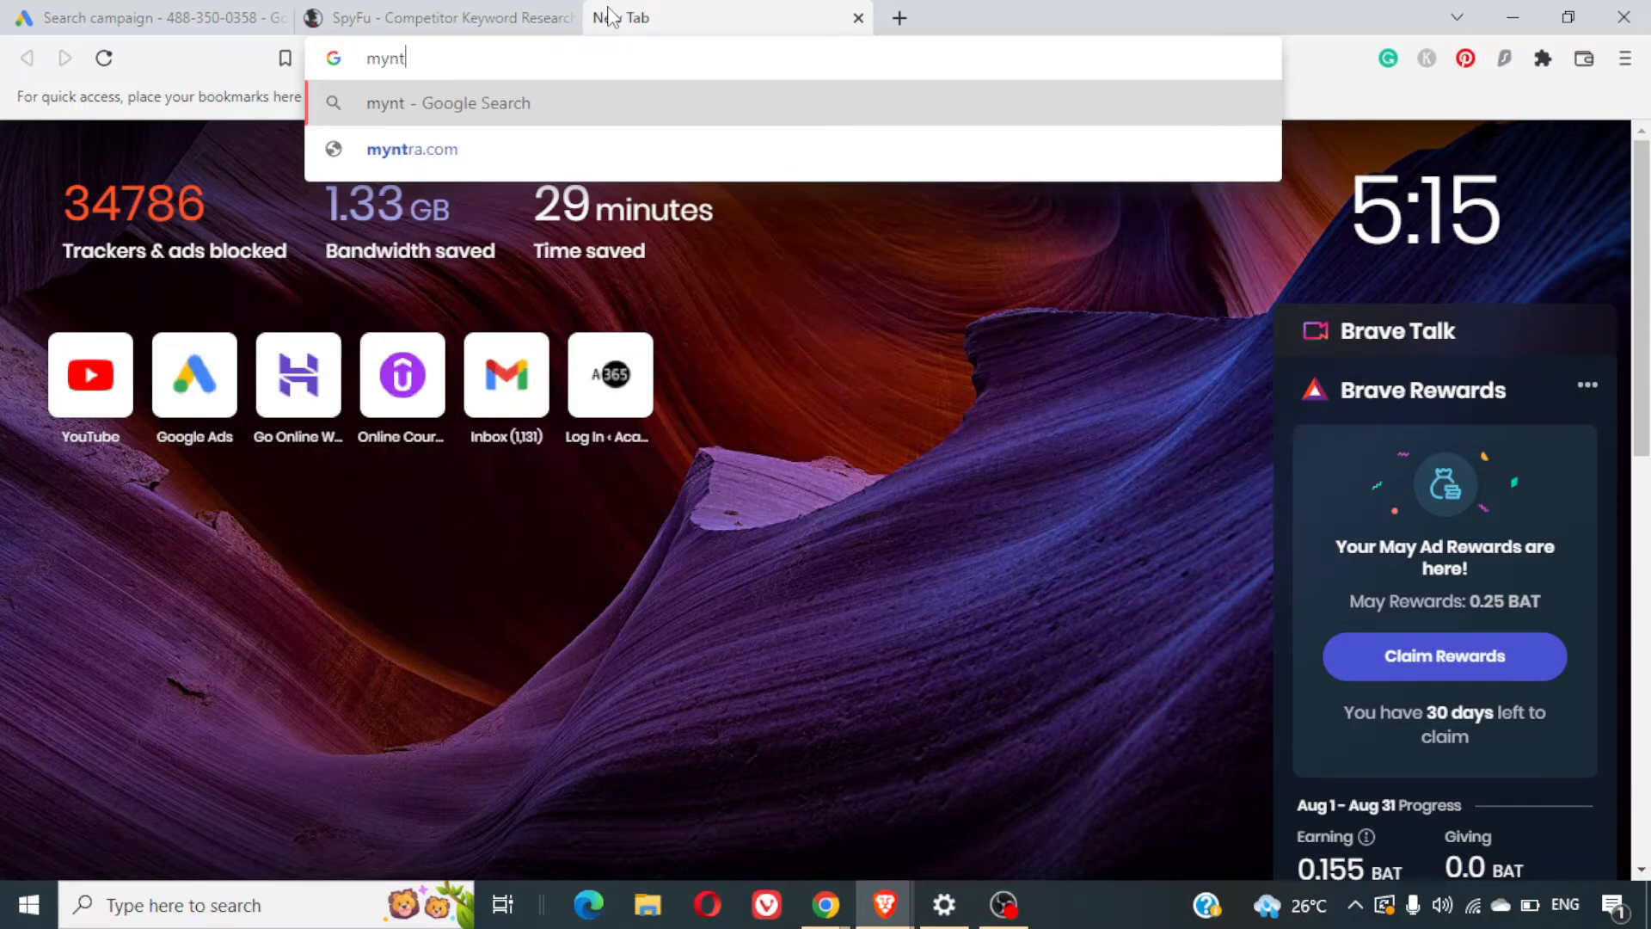
{"action": "type", "text": "ra.com"}
{"action": "key", "text": "Return"}
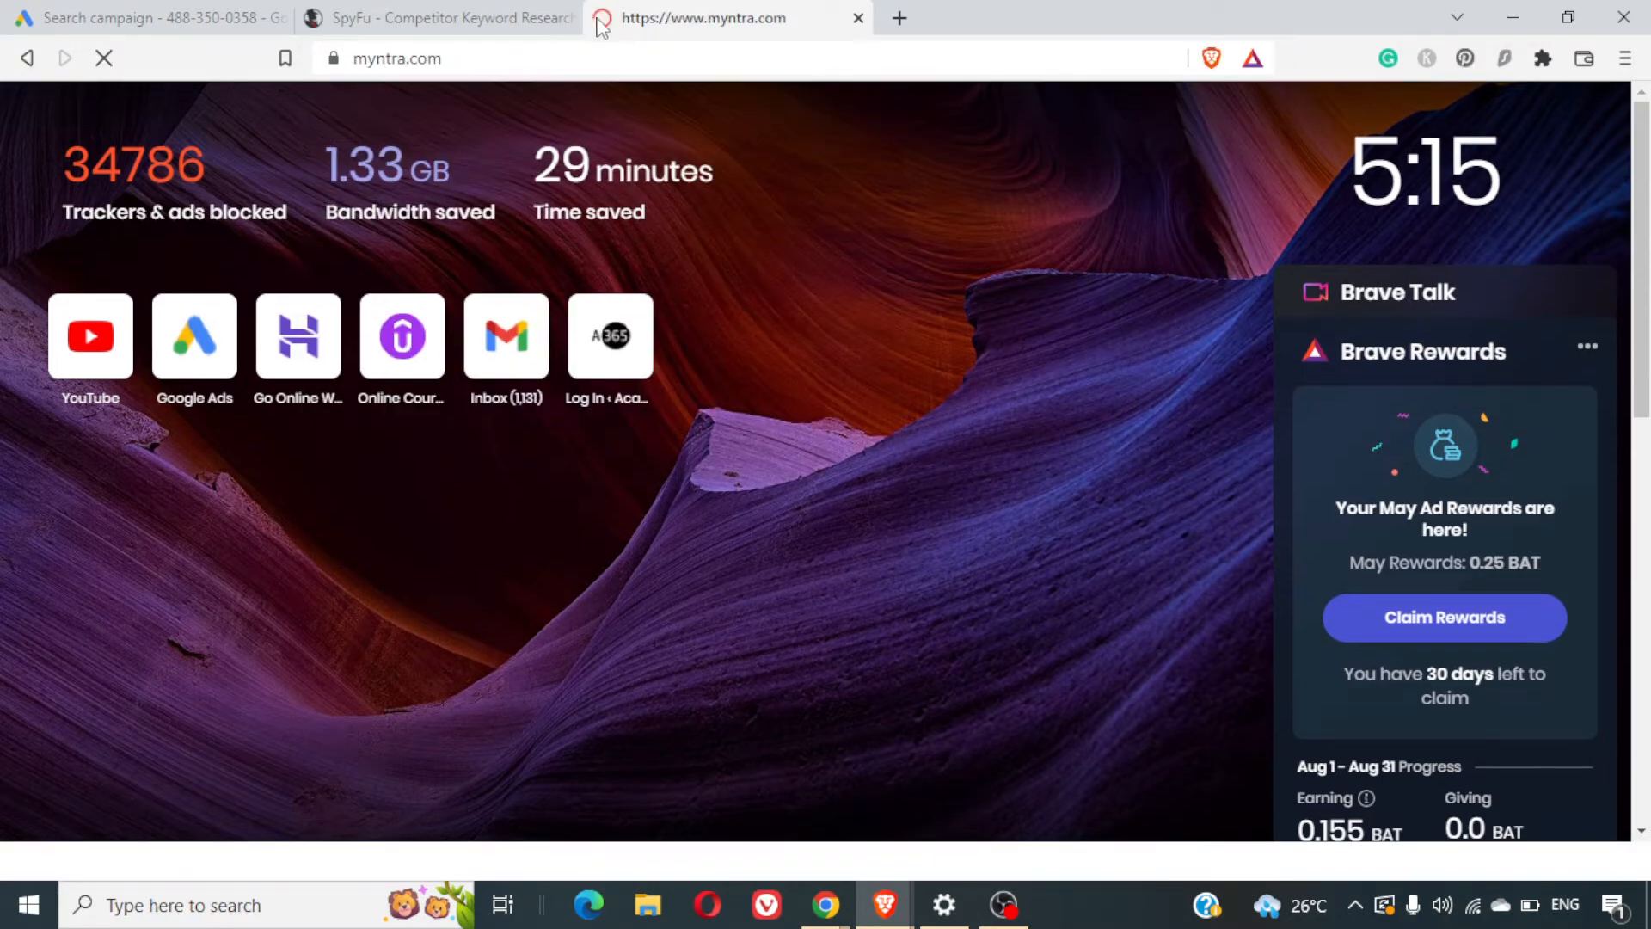
{"action": "left_click", "coordinate": [574, 60]}
{"action": "key", "text": "ctrl+c"}
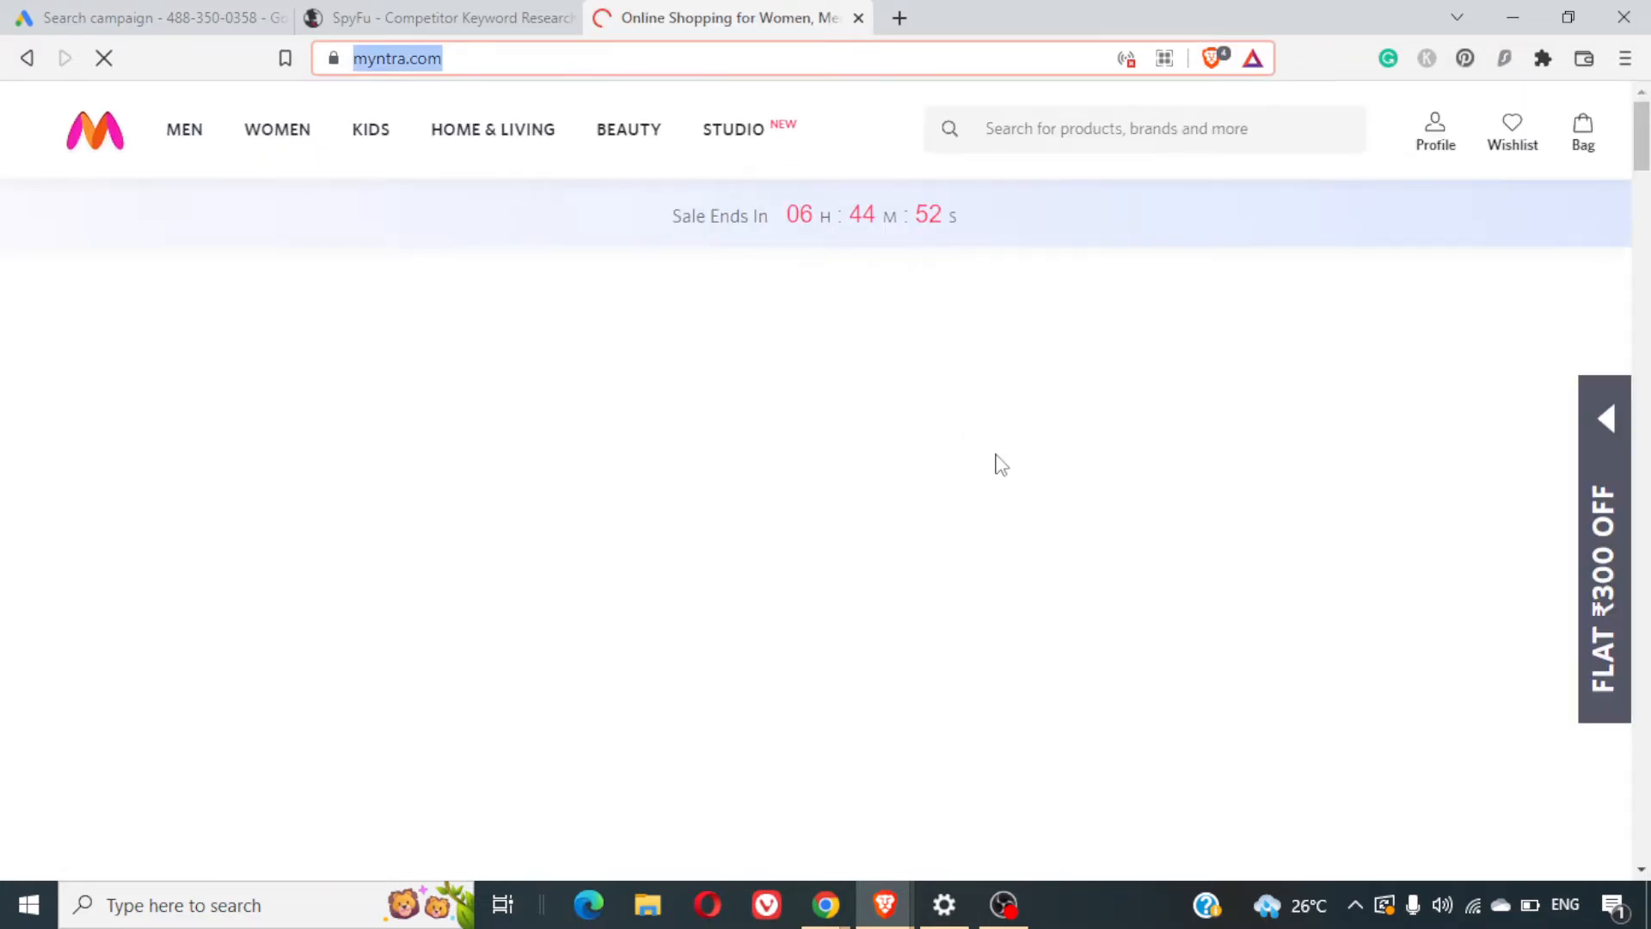
{"action": "scroll", "coordinate": [994, 452], "scroll_direction": "down", "scroll_amount": 15}
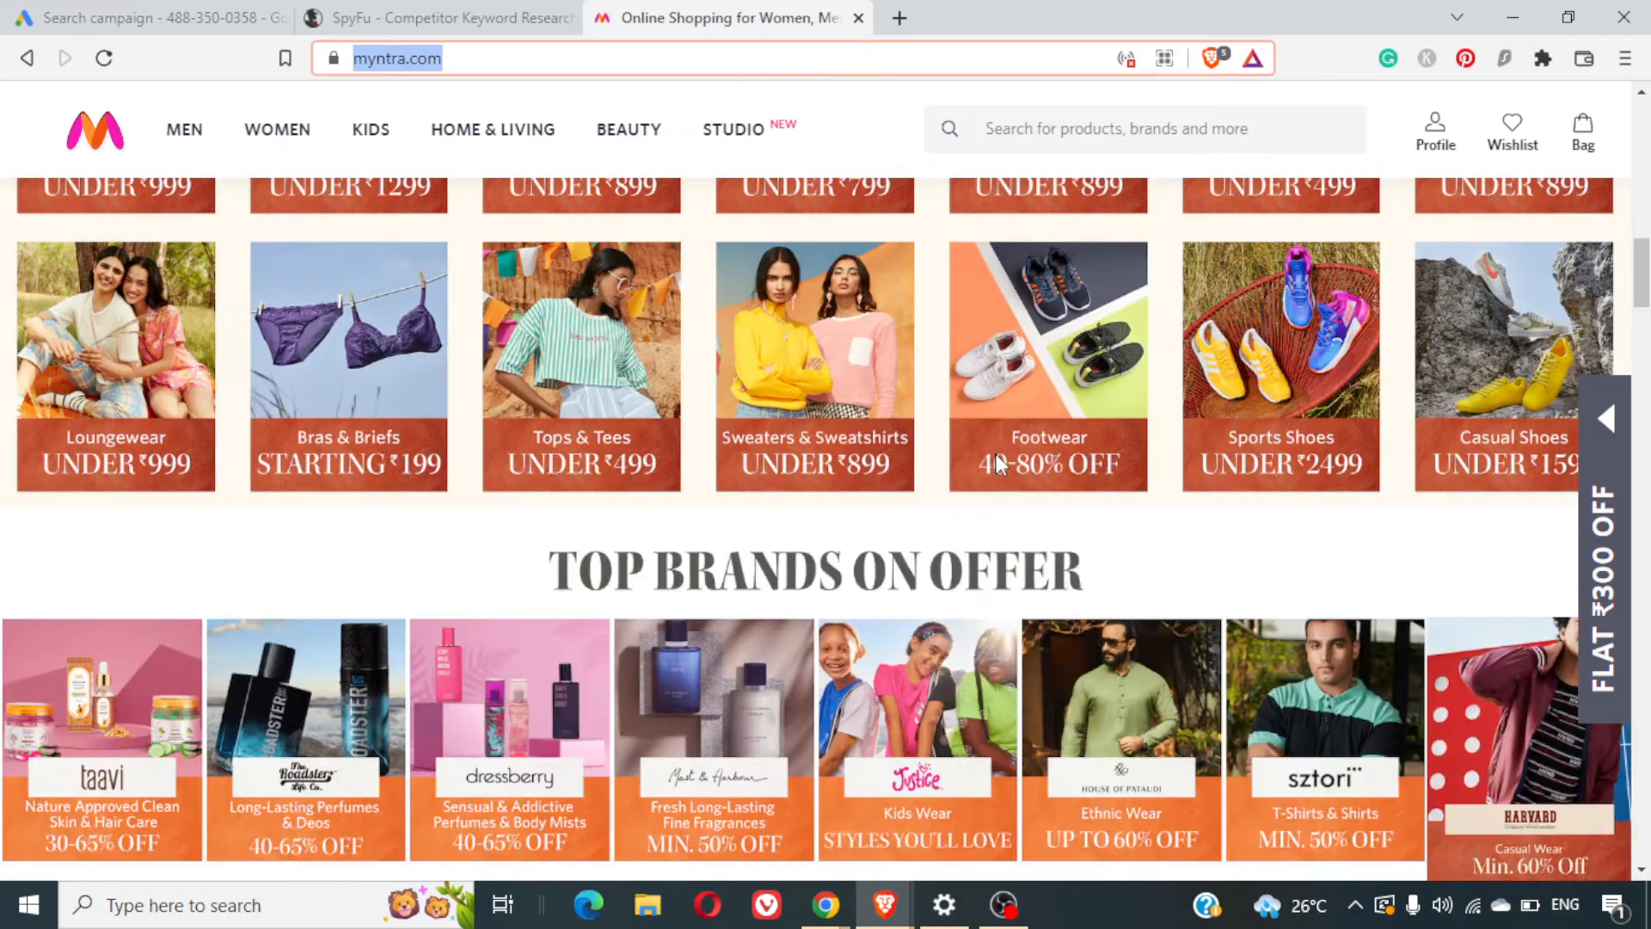
{"action": "left_click", "coordinate": [424, 10]}
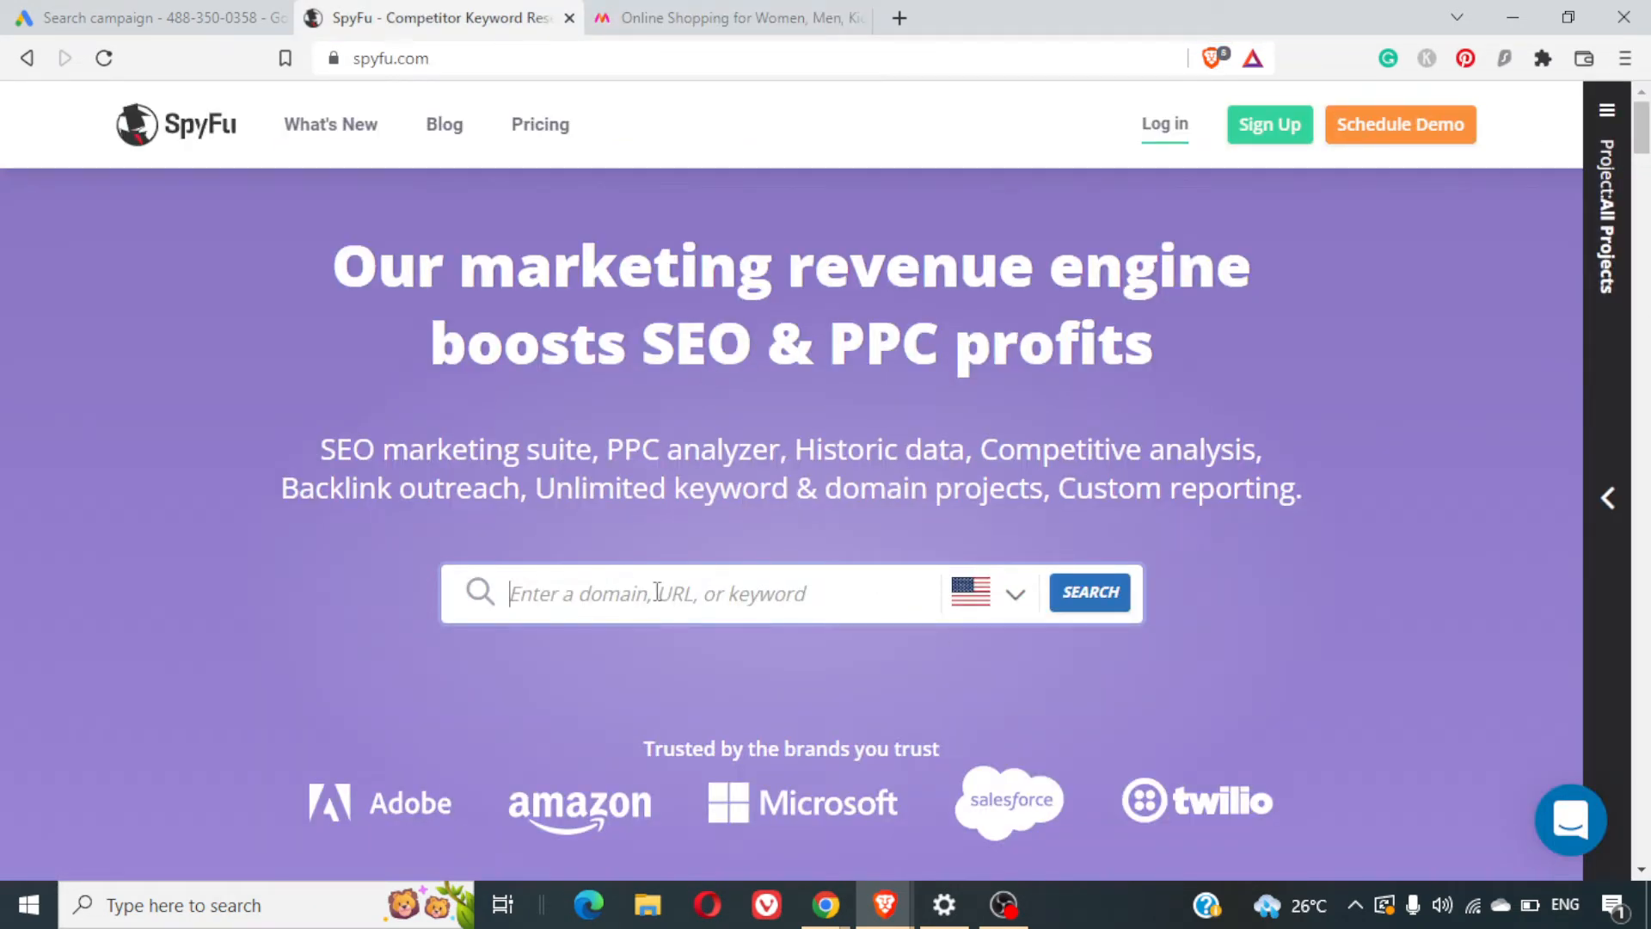
{"action": "key", "text": "ctrl+v"}
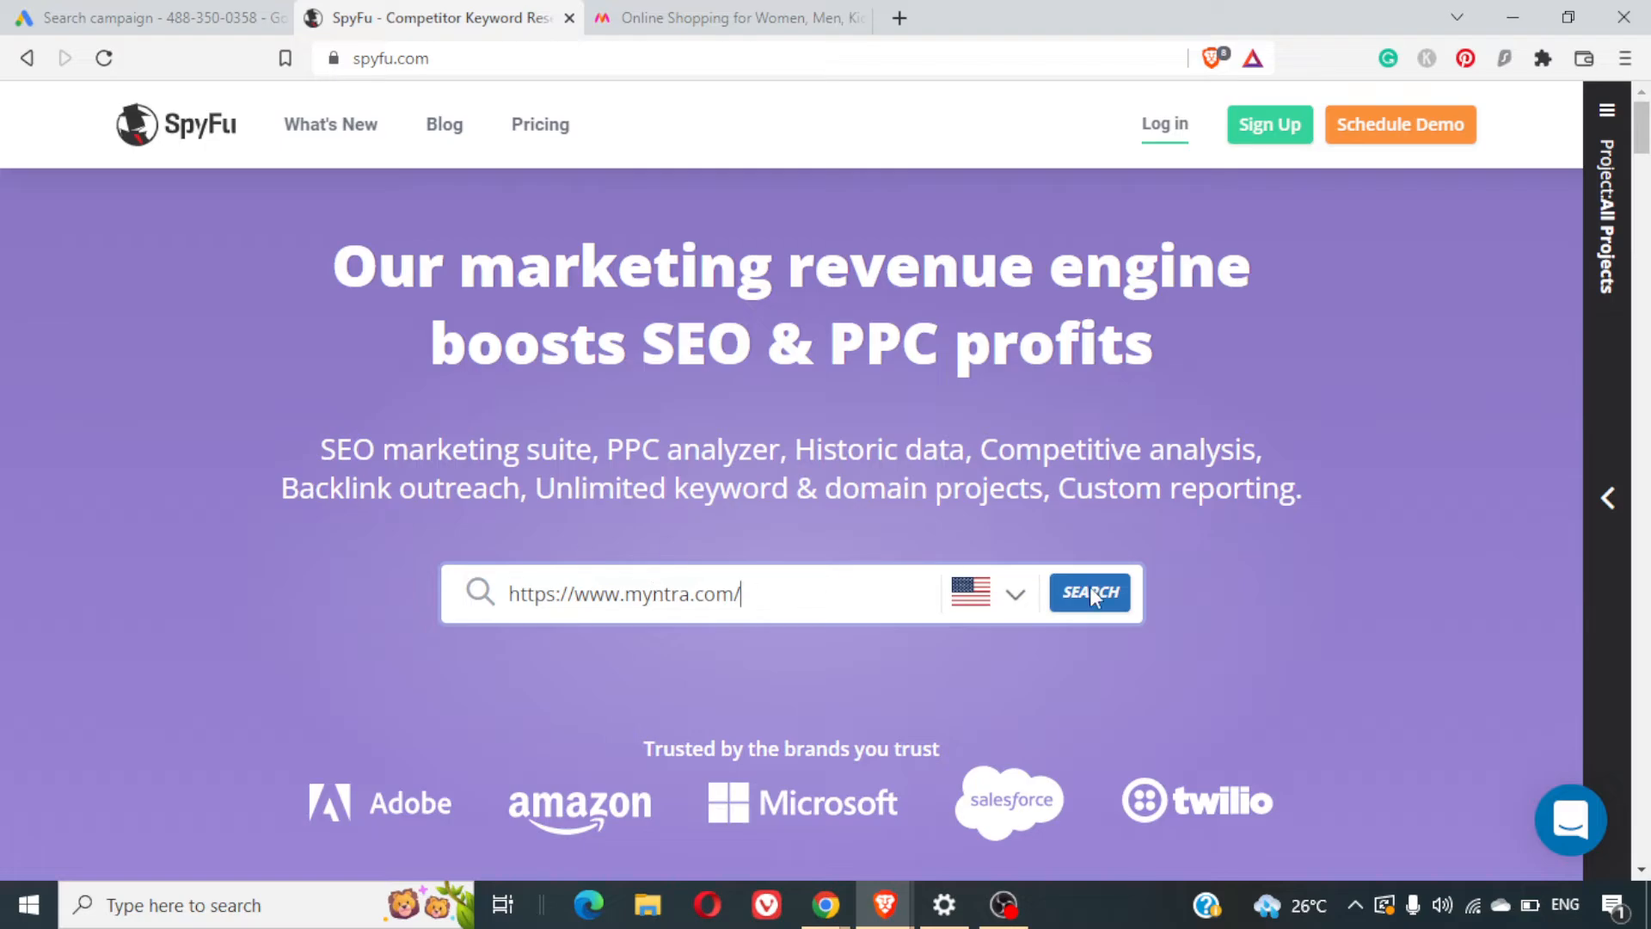
{"action": "left_click", "coordinate": [1018, 605]}
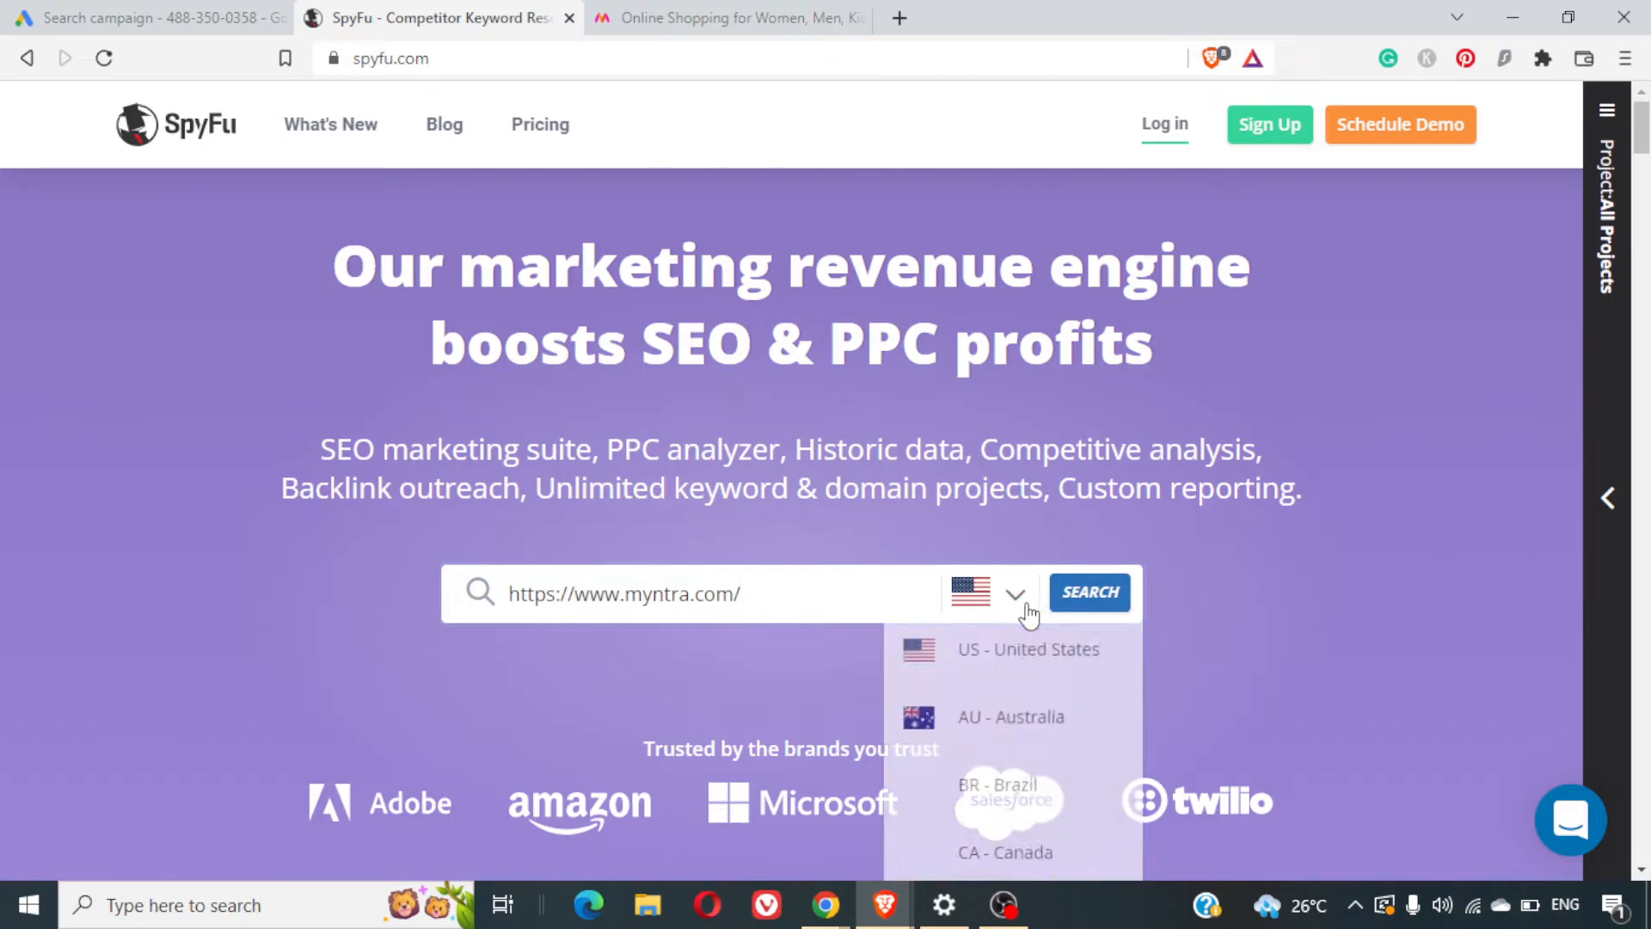
{"action": "scroll", "coordinate": [1133, 738], "scroll_direction": "down", "scroll_amount": 1}
{"action": "scroll", "coordinate": [1133, 738], "scroll_direction": "down", "scroll_amount": 10}
{"action": "scroll", "coordinate": [1132, 737], "scroll_direction": "up", "scroll_amount": 5}
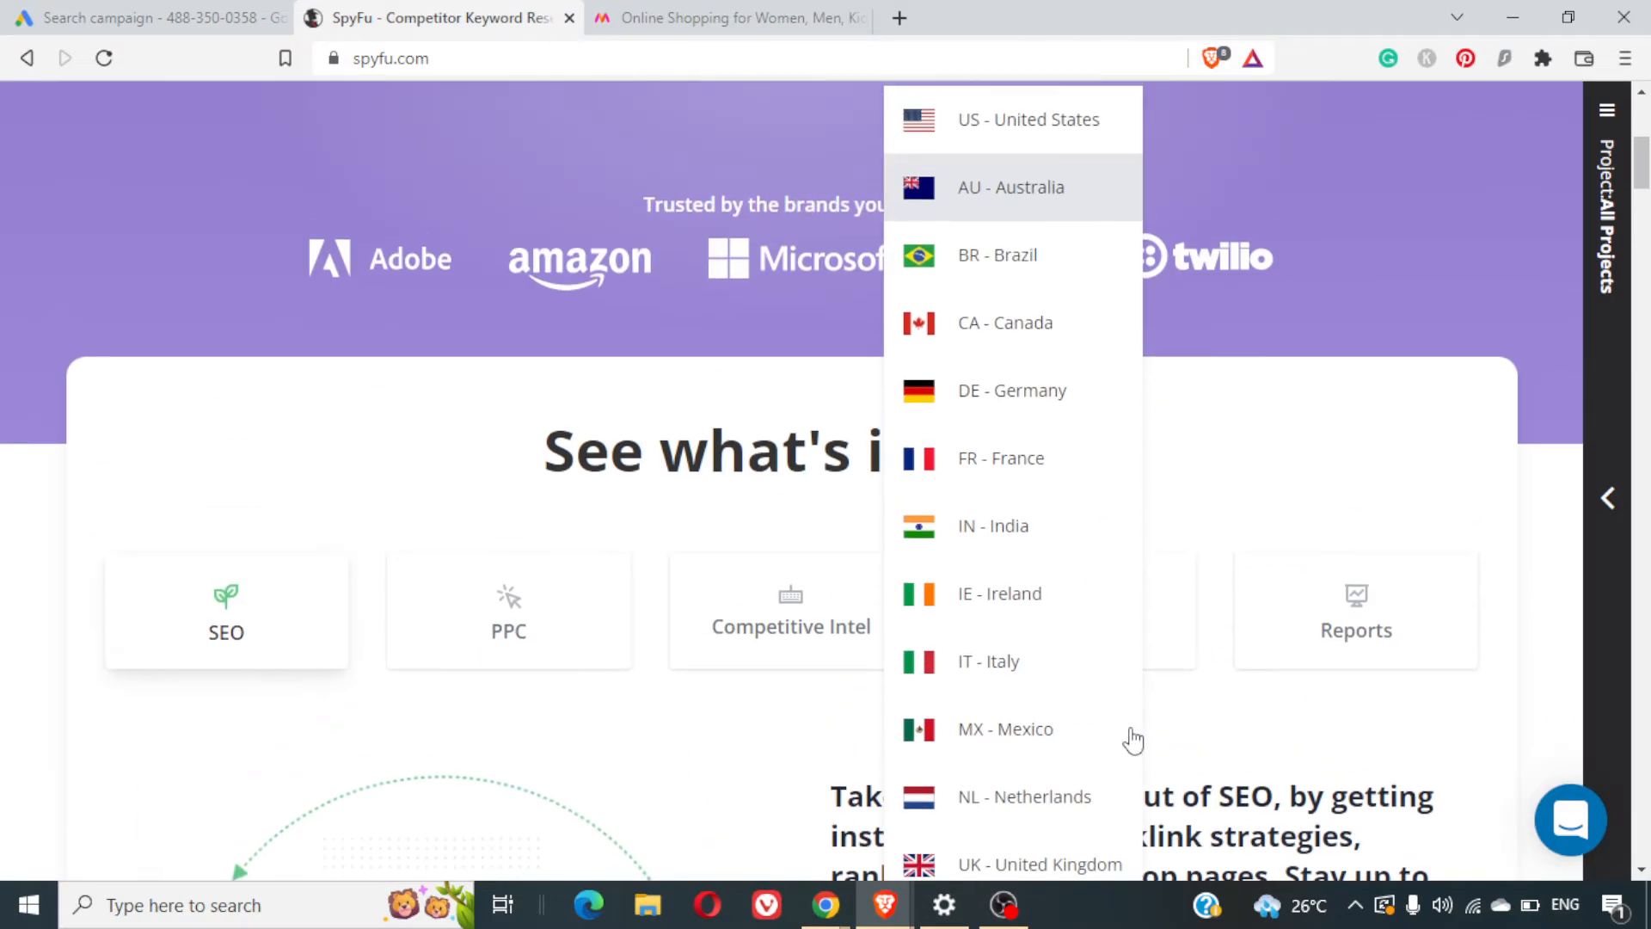
{"action": "left_click", "coordinate": [995, 528]}
{"action": "scroll", "coordinate": [1233, 590], "scroll_direction": "up", "scroll_amount": 7}
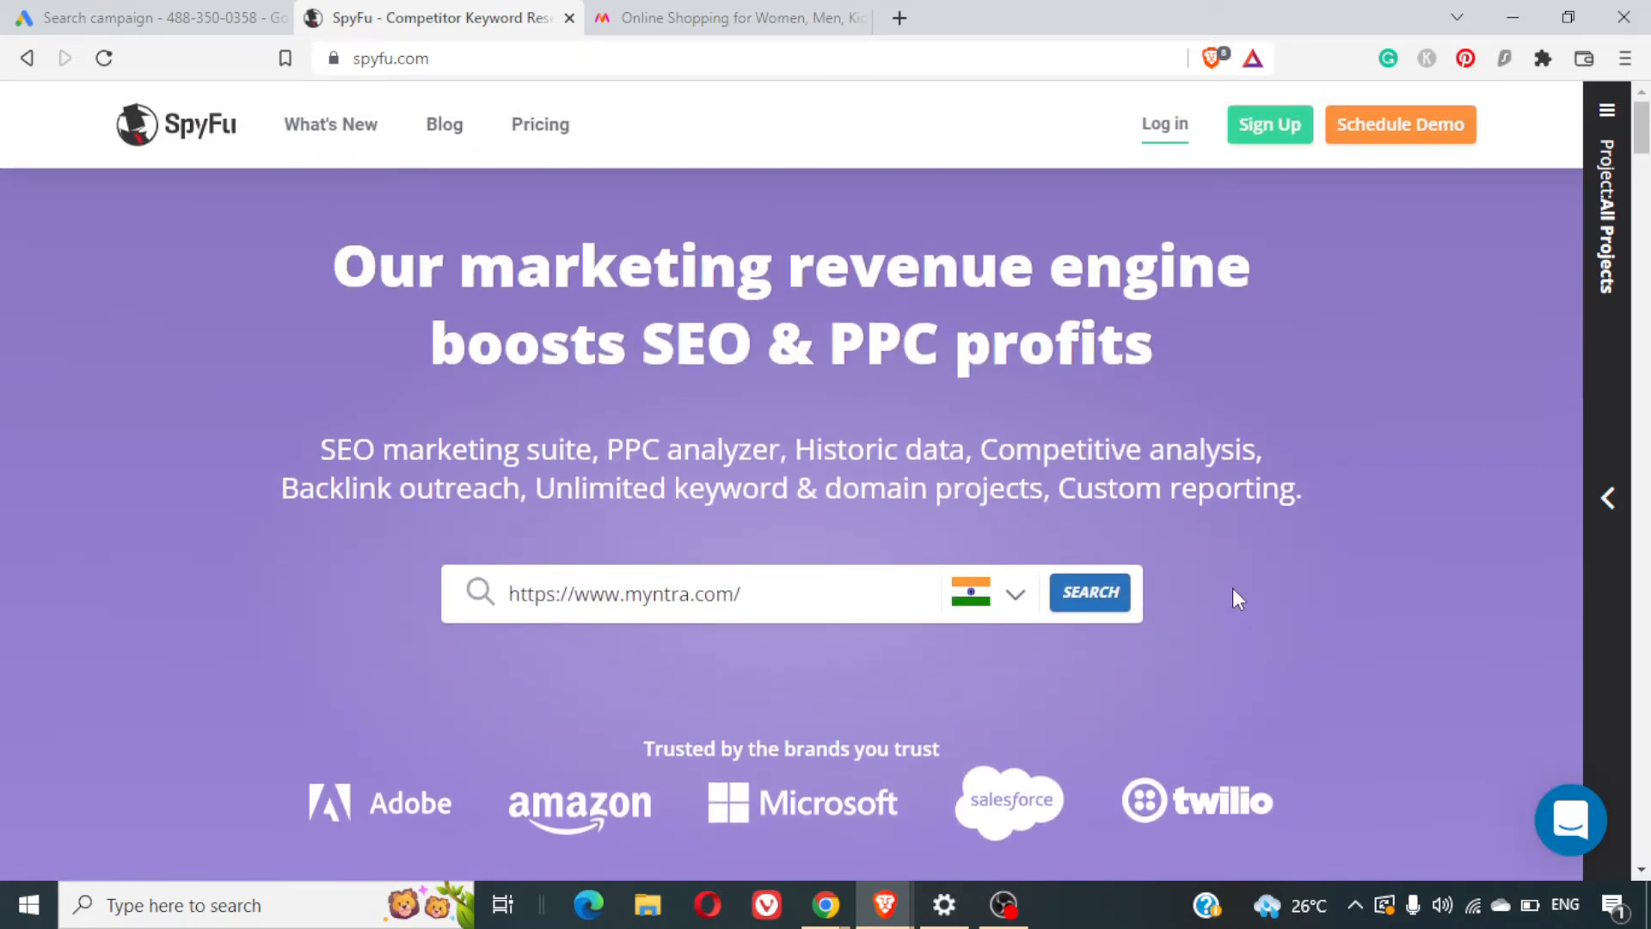
{"action": "left_click", "coordinate": [1092, 614]}
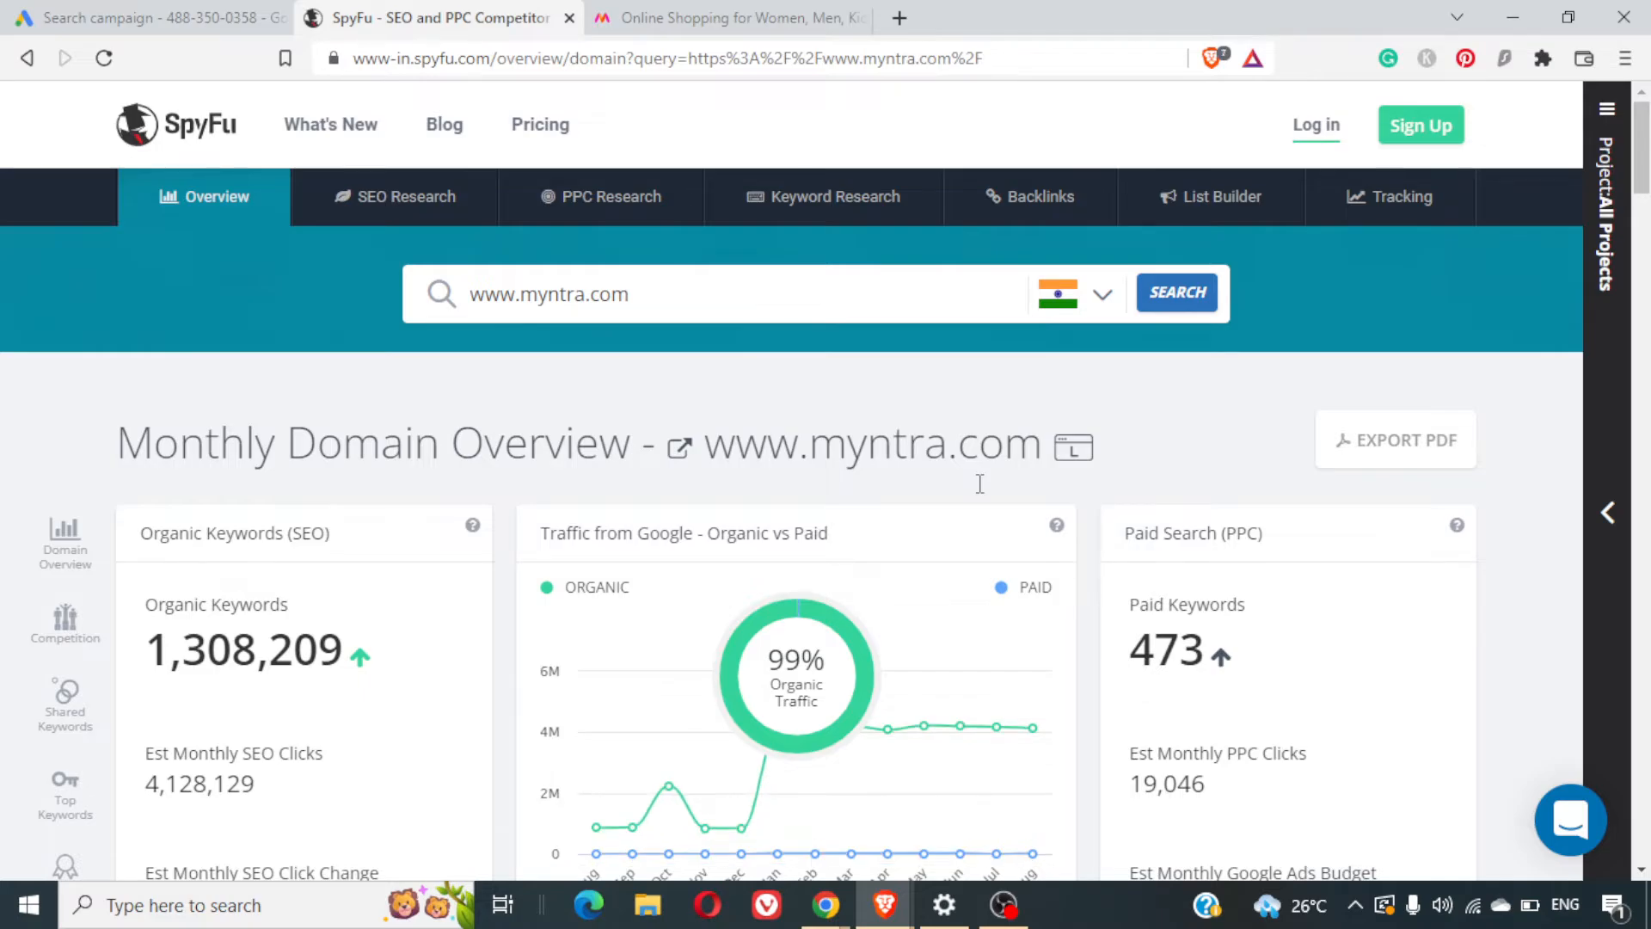
Examine the Monthly Domain Overview for organic and paid keywords, traffic, estimated clicks, Google Ads budget, and keyword gainers and losers
{"action": "scroll", "coordinate": [980, 483], "scroll_direction": "down", "scroll_amount": 2}
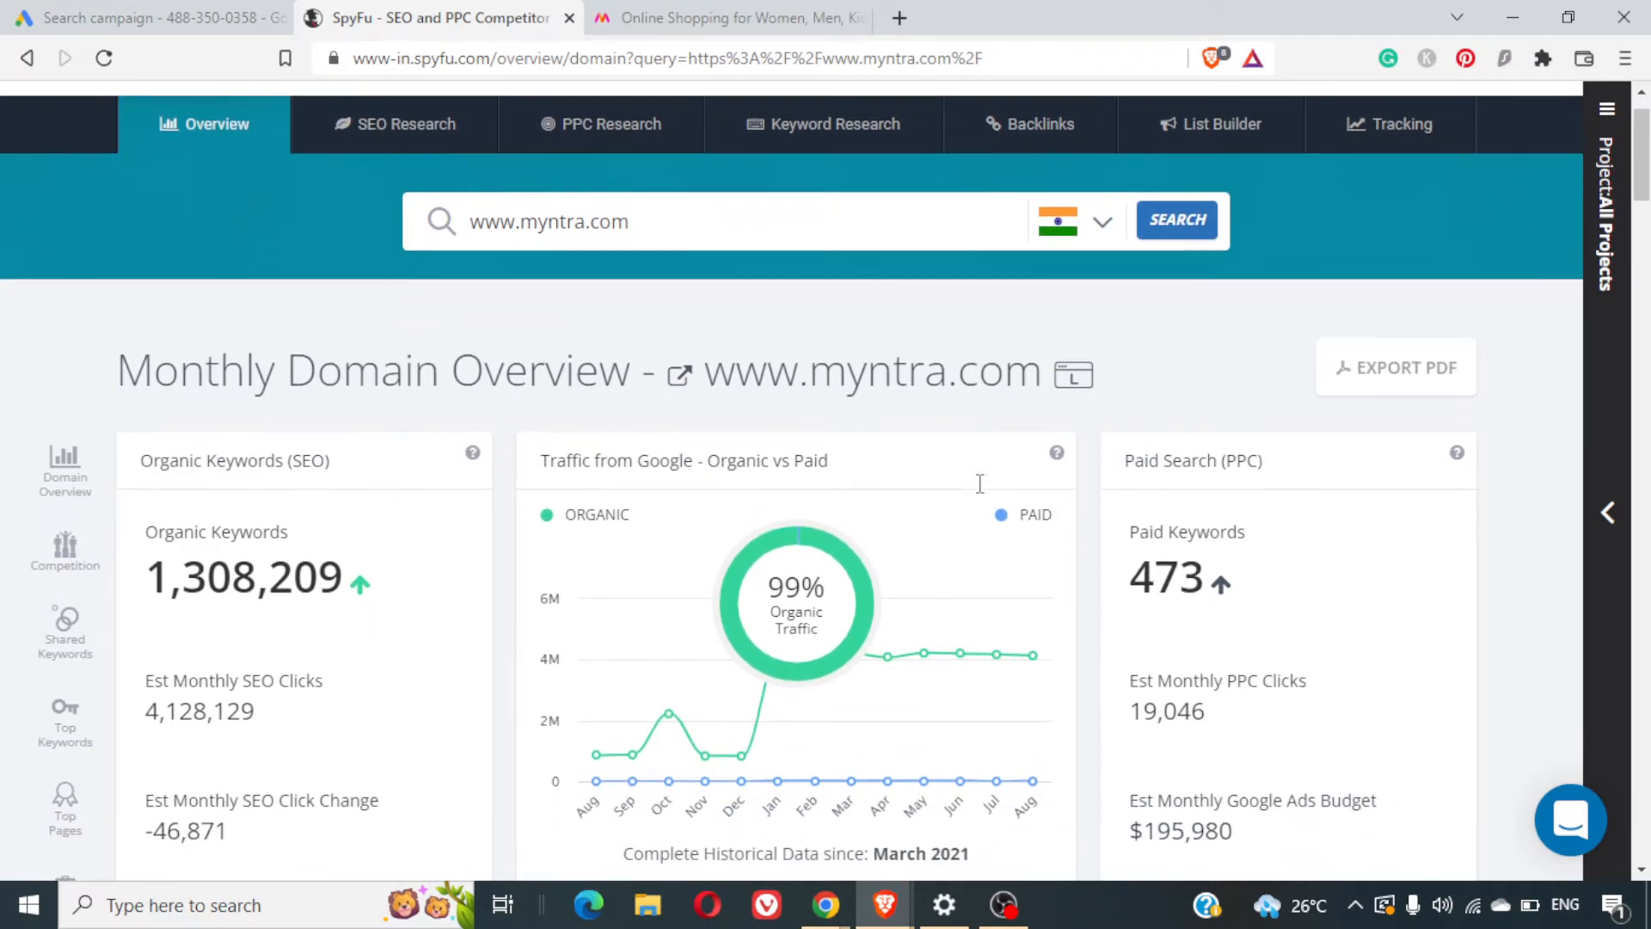
{"action": "scroll", "coordinate": [979, 483], "scroll_direction": "down", "scroll_amount": 2}
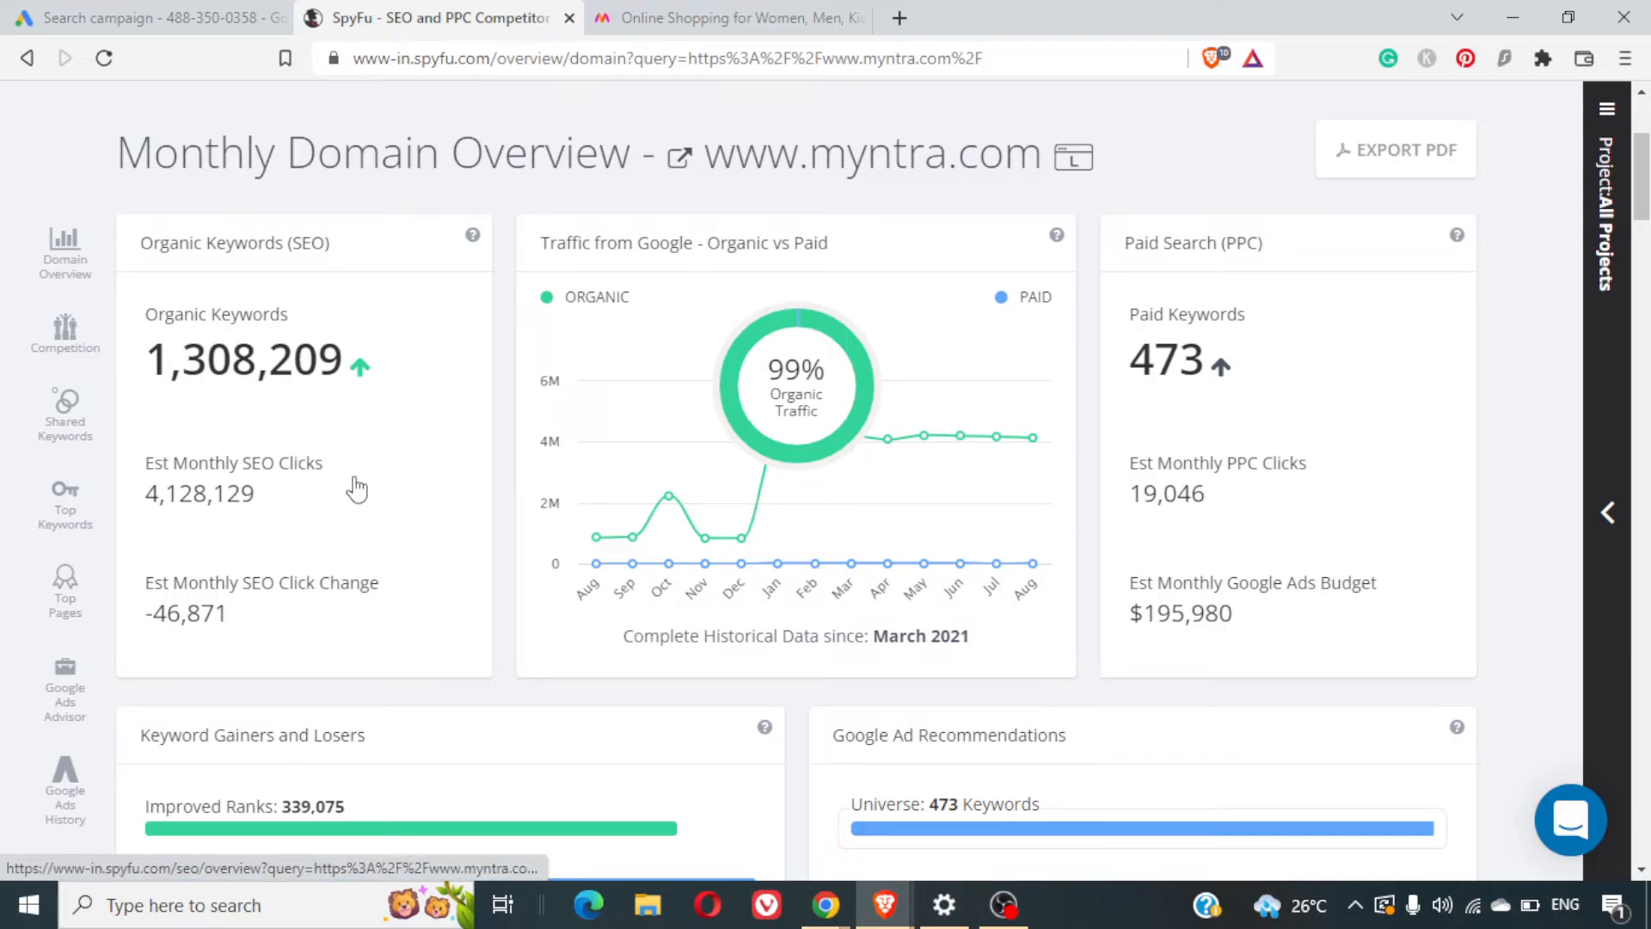
{"action": "scroll", "coordinate": [348, 482], "scroll_direction": "down", "scroll_amount": 1}
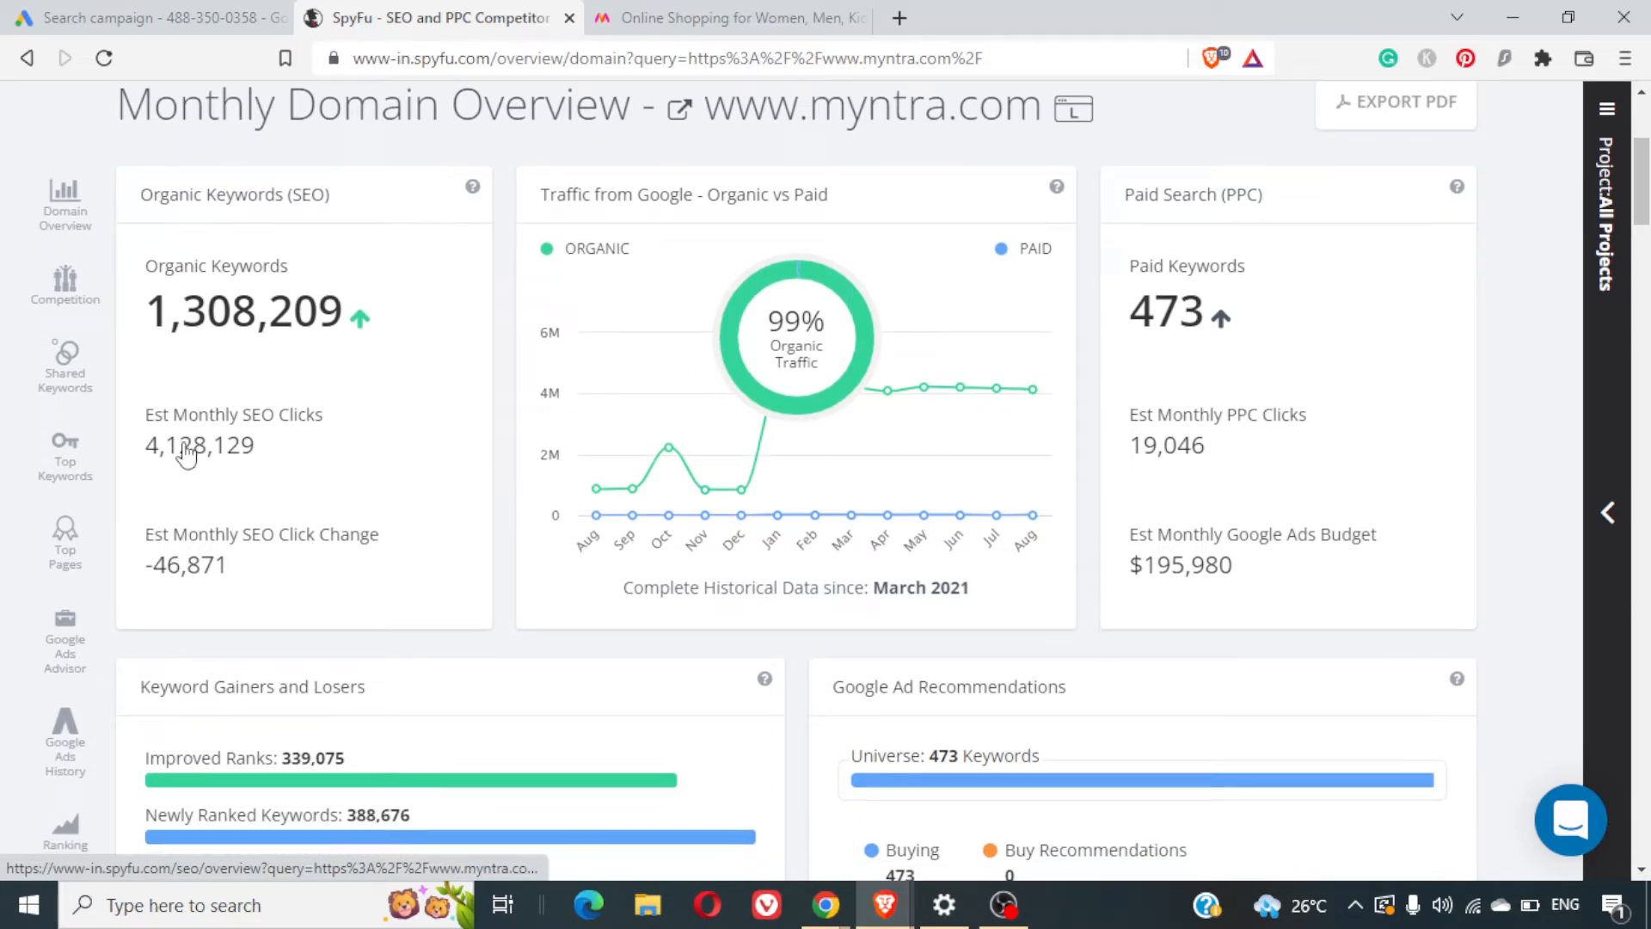
{"action": "scroll", "coordinate": [289, 551], "scroll_direction": "down", "scroll_amount": 1}
{"action": "scroll", "coordinate": [291, 557], "scroll_direction": "down", "scroll_amount": 2}
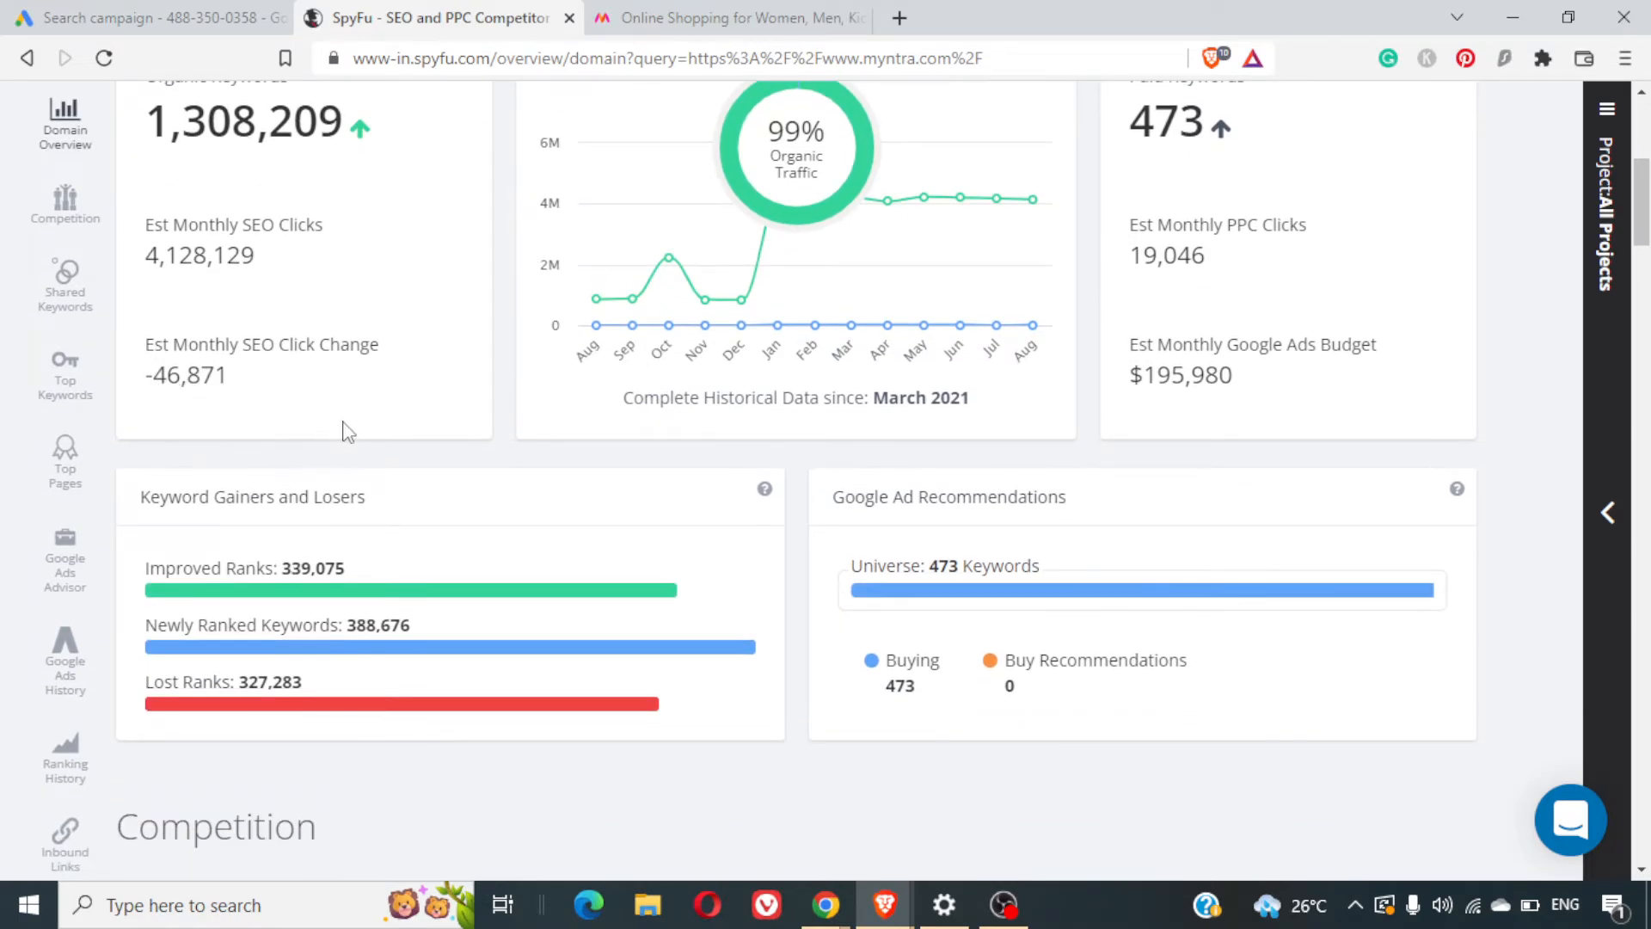
{"action": "scroll", "coordinate": [810, 381], "scroll_direction": "up", "scroll_amount": 1}
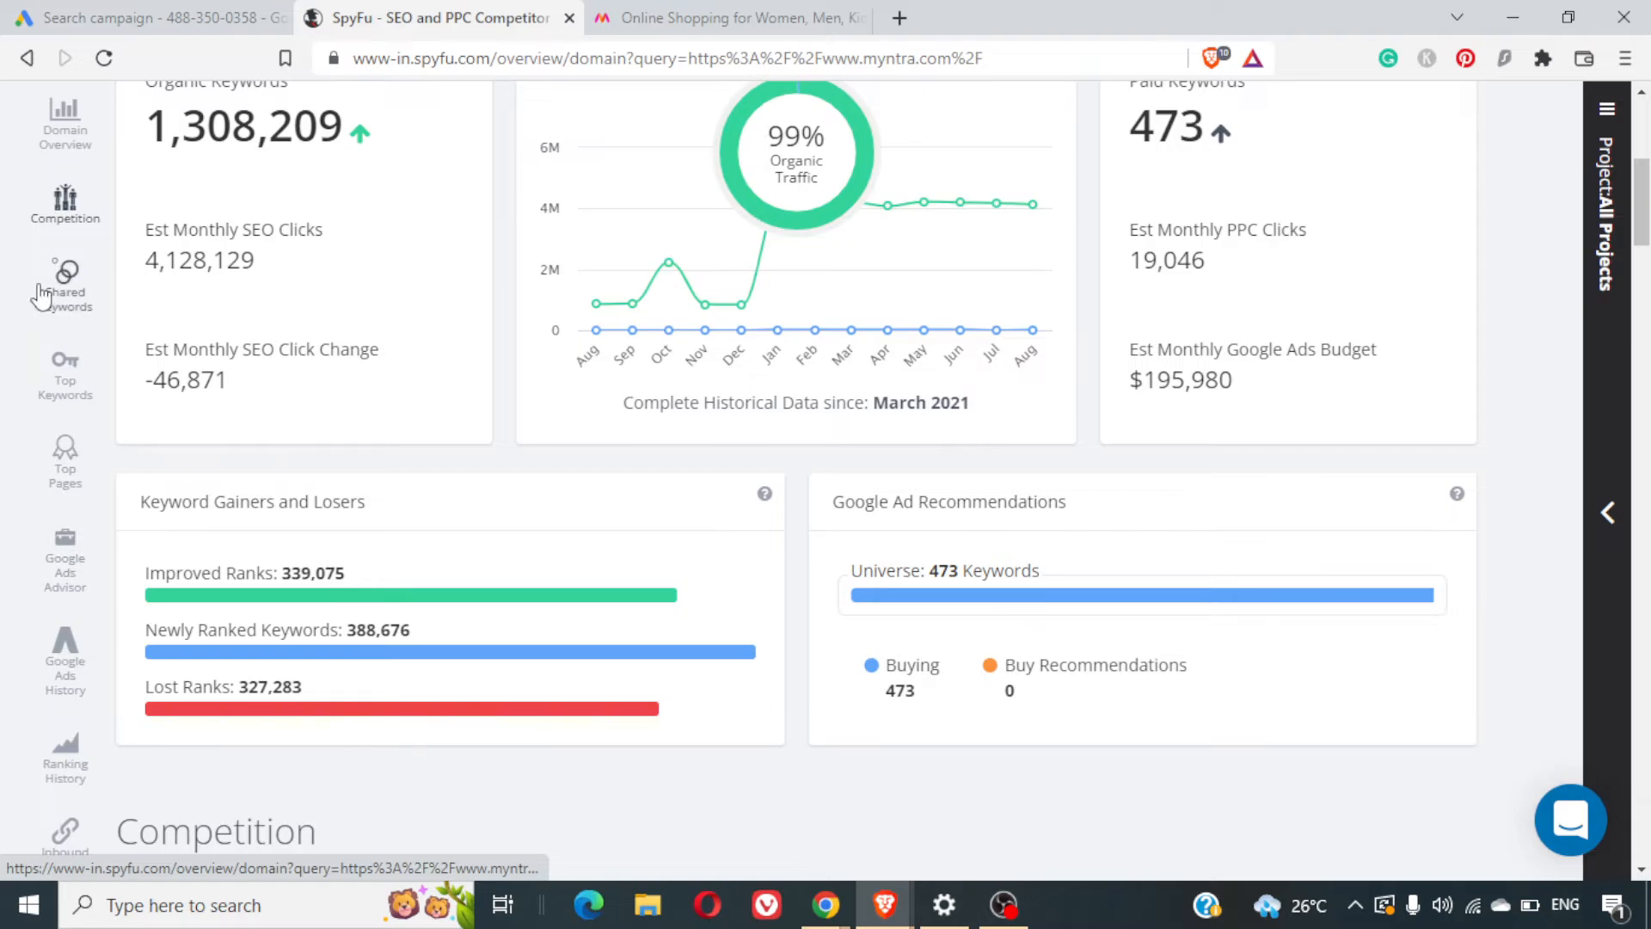
{"action": "left_click", "coordinate": [68, 159]}
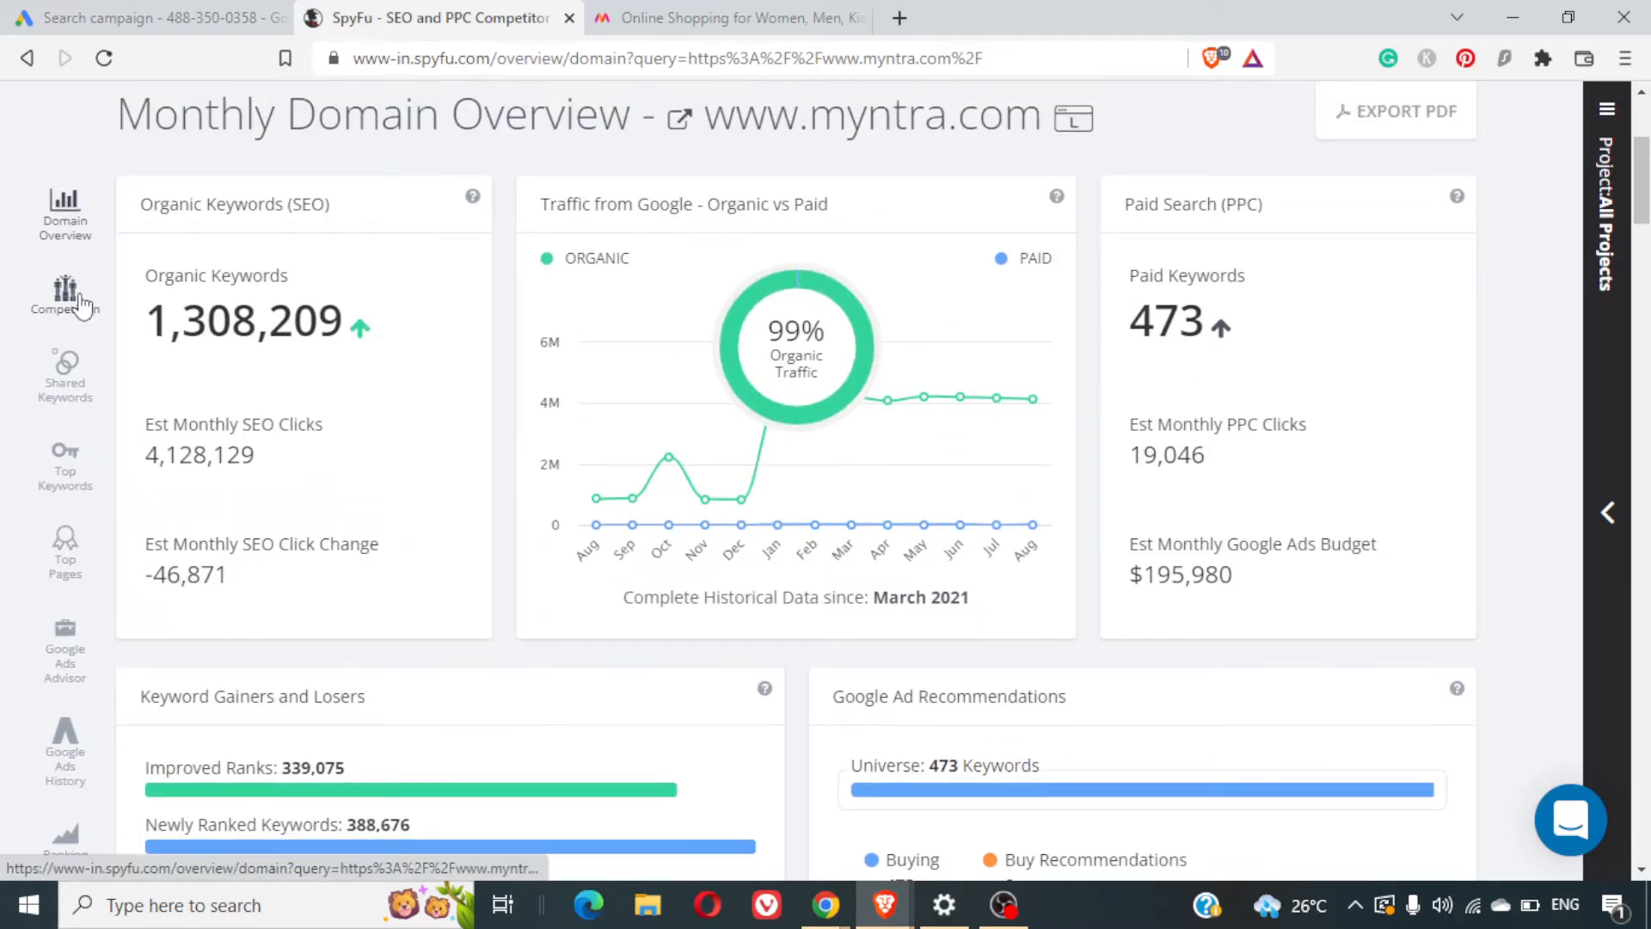
View the domain's organic and paid competitors and the keywords it shares with them
{"action": "left_click", "coordinate": [82, 301]}
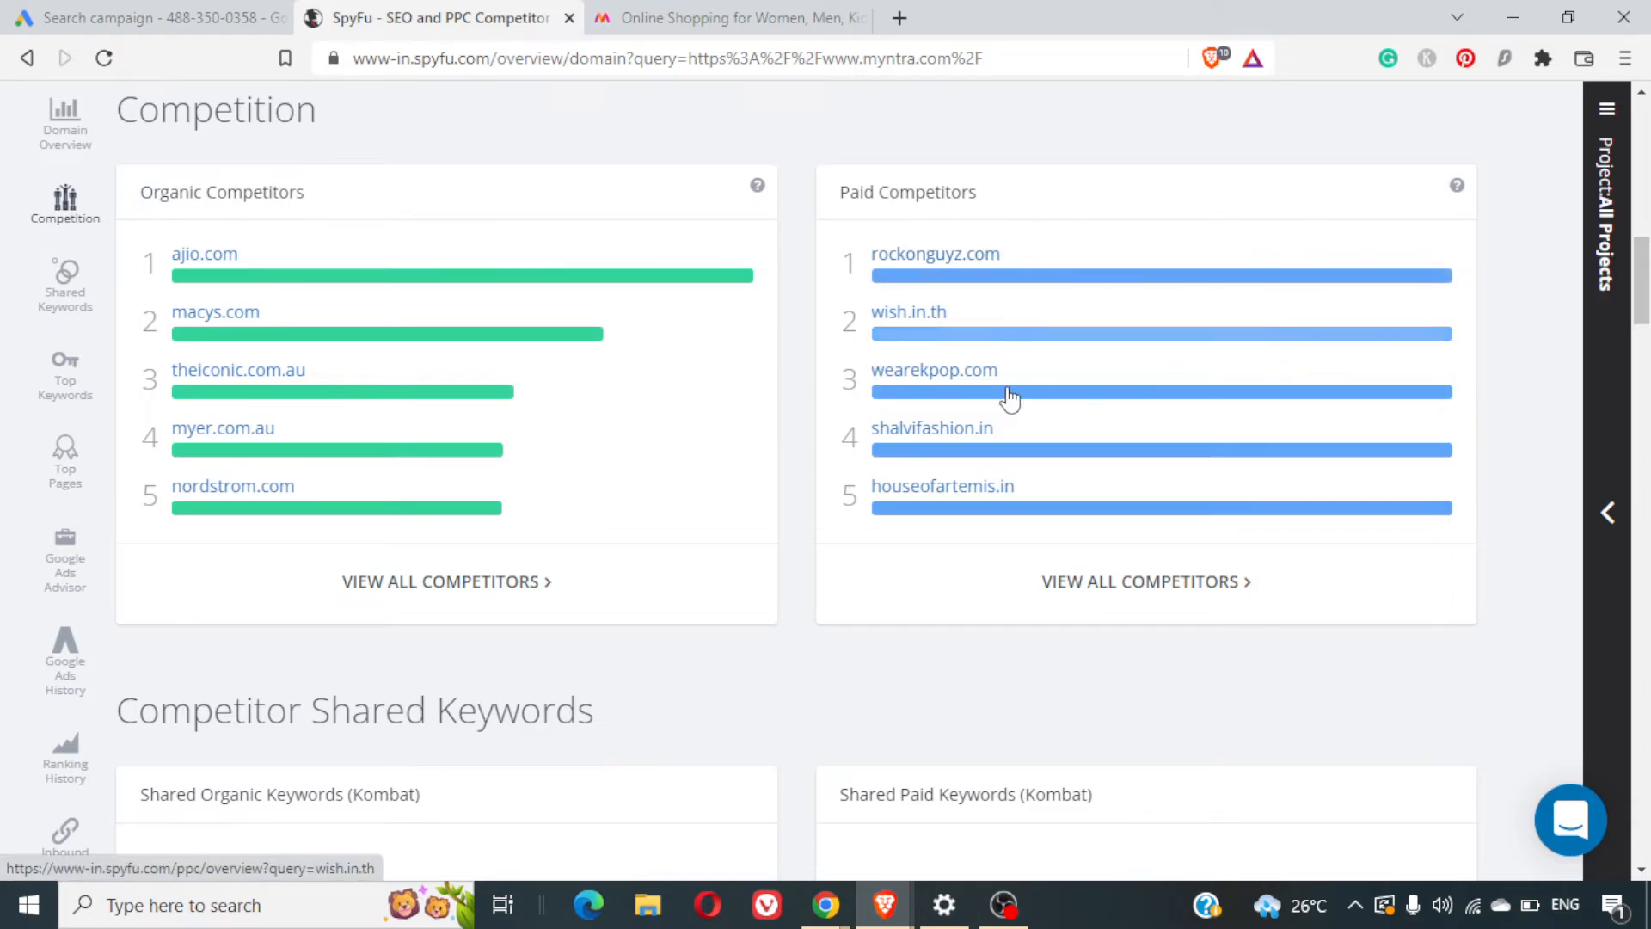
{"action": "left_click", "coordinate": [84, 312]}
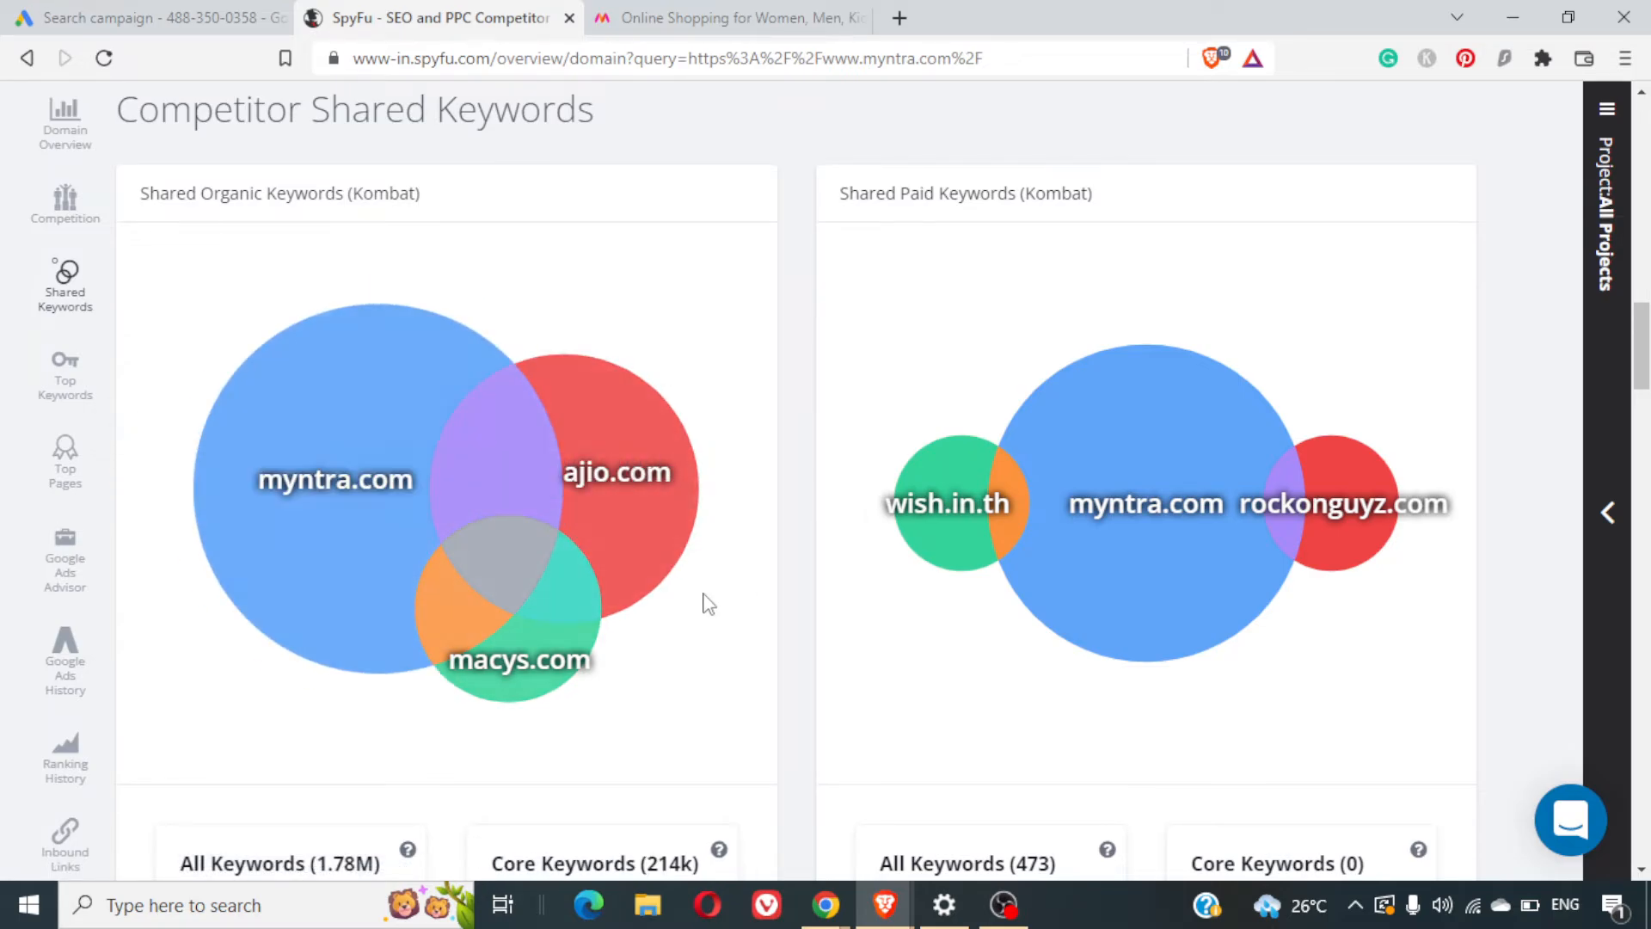
{"action": "scroll", "coordinate": [709, 602], "scroll_direction": "down", "scroll_amount": 1}
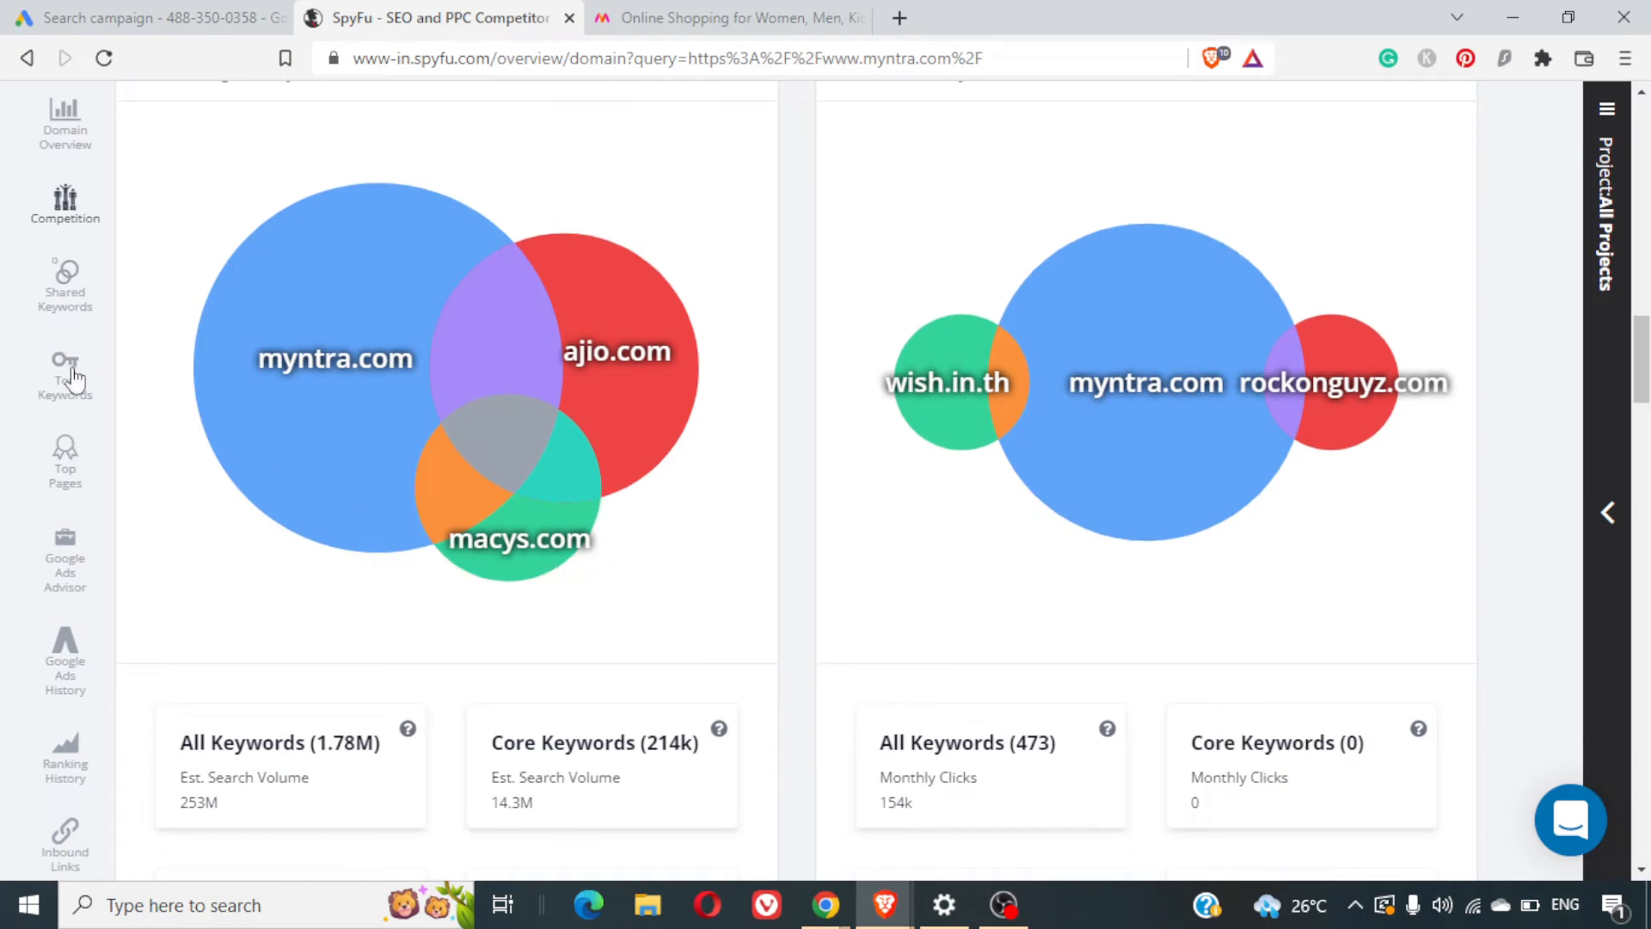
Review the domain's top organic and paid keywords, open the full paid keyword list, and return to the overview
{"action": "left_click", "coordinate": [87, 411]}
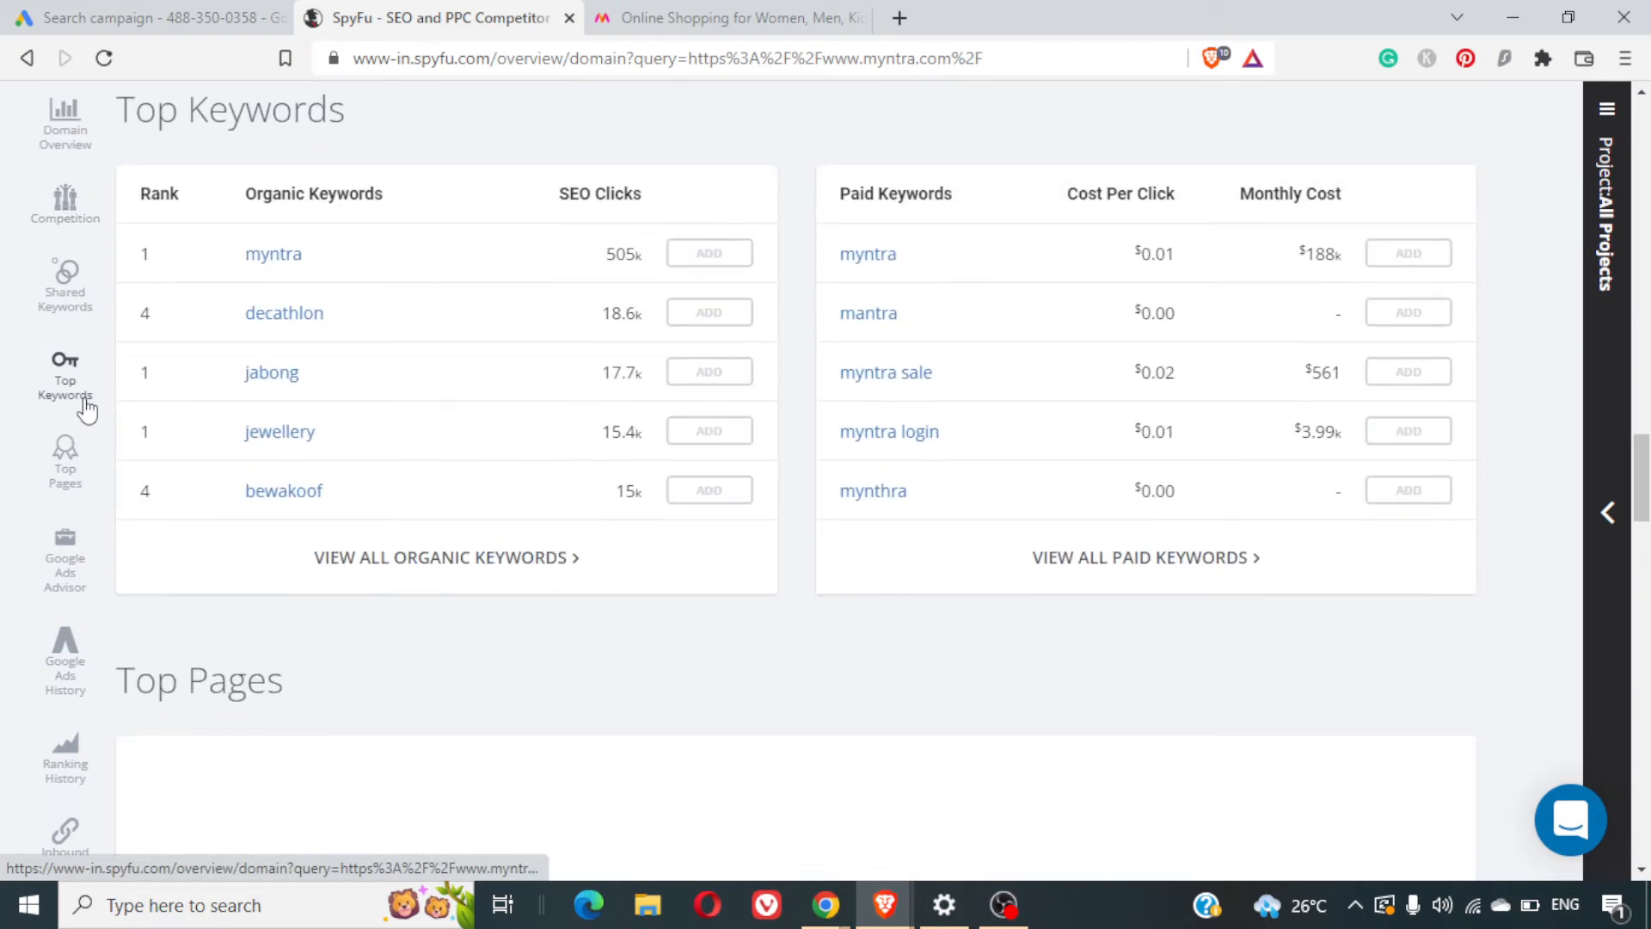
{"action": "mouse_move", "coordinate": [382, 205]}
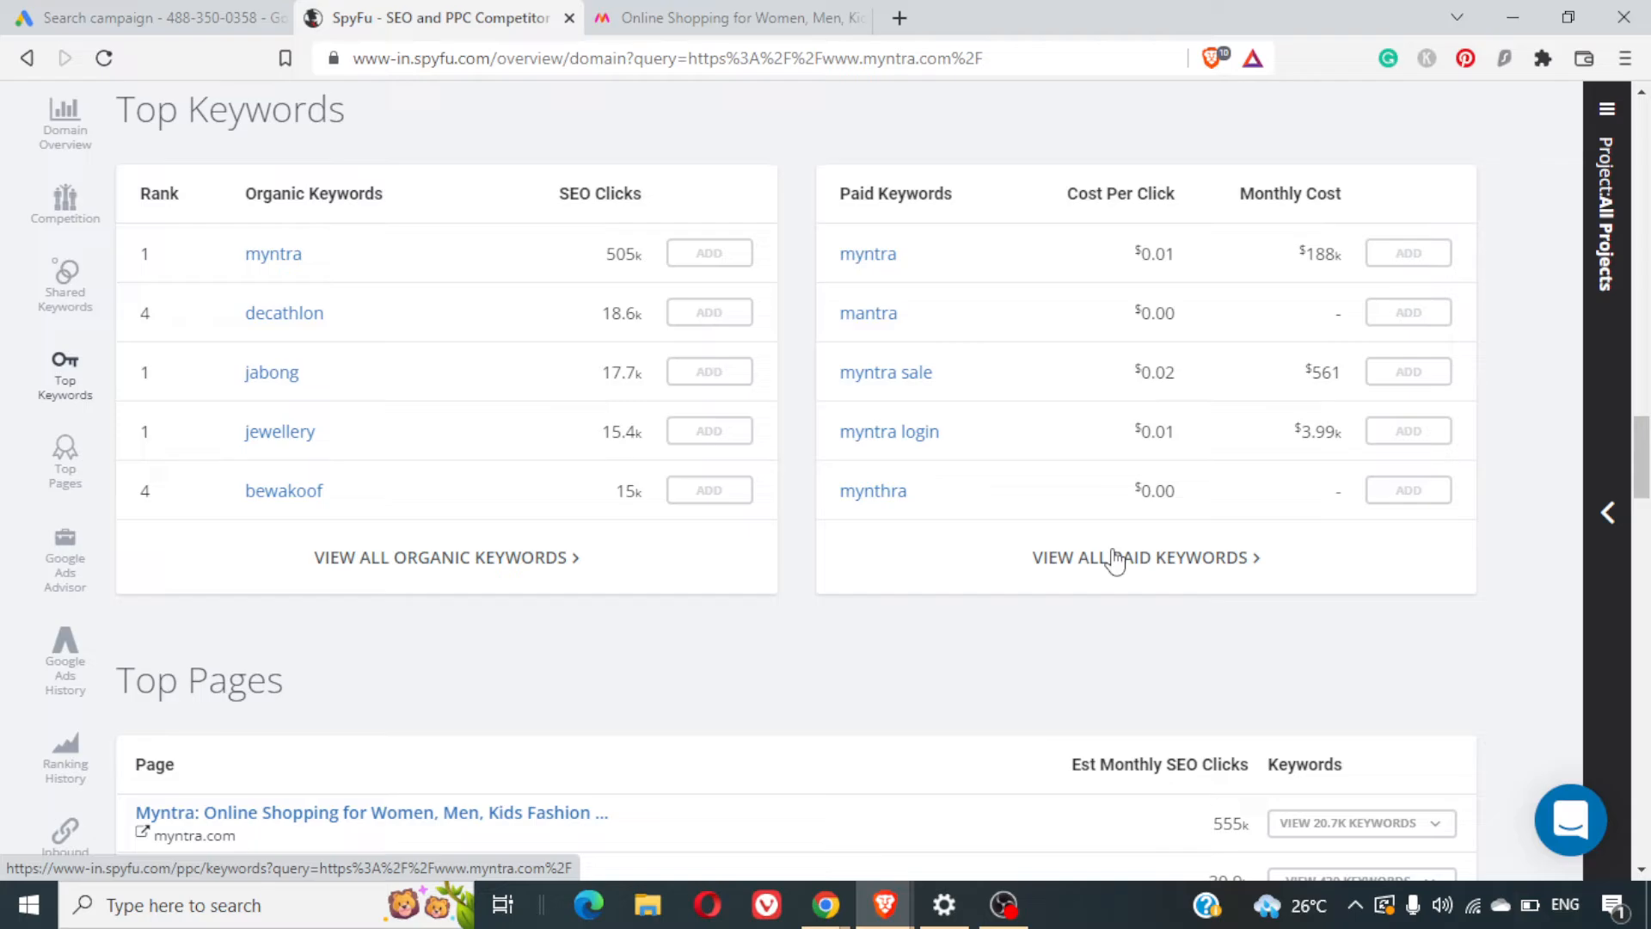
{"action": "left_click", "coordinate": [1115, 559]}
{"action": "scroll", "coordinate": [1115, 559], "scroll_direction": "down", "scroll_amount": 4}
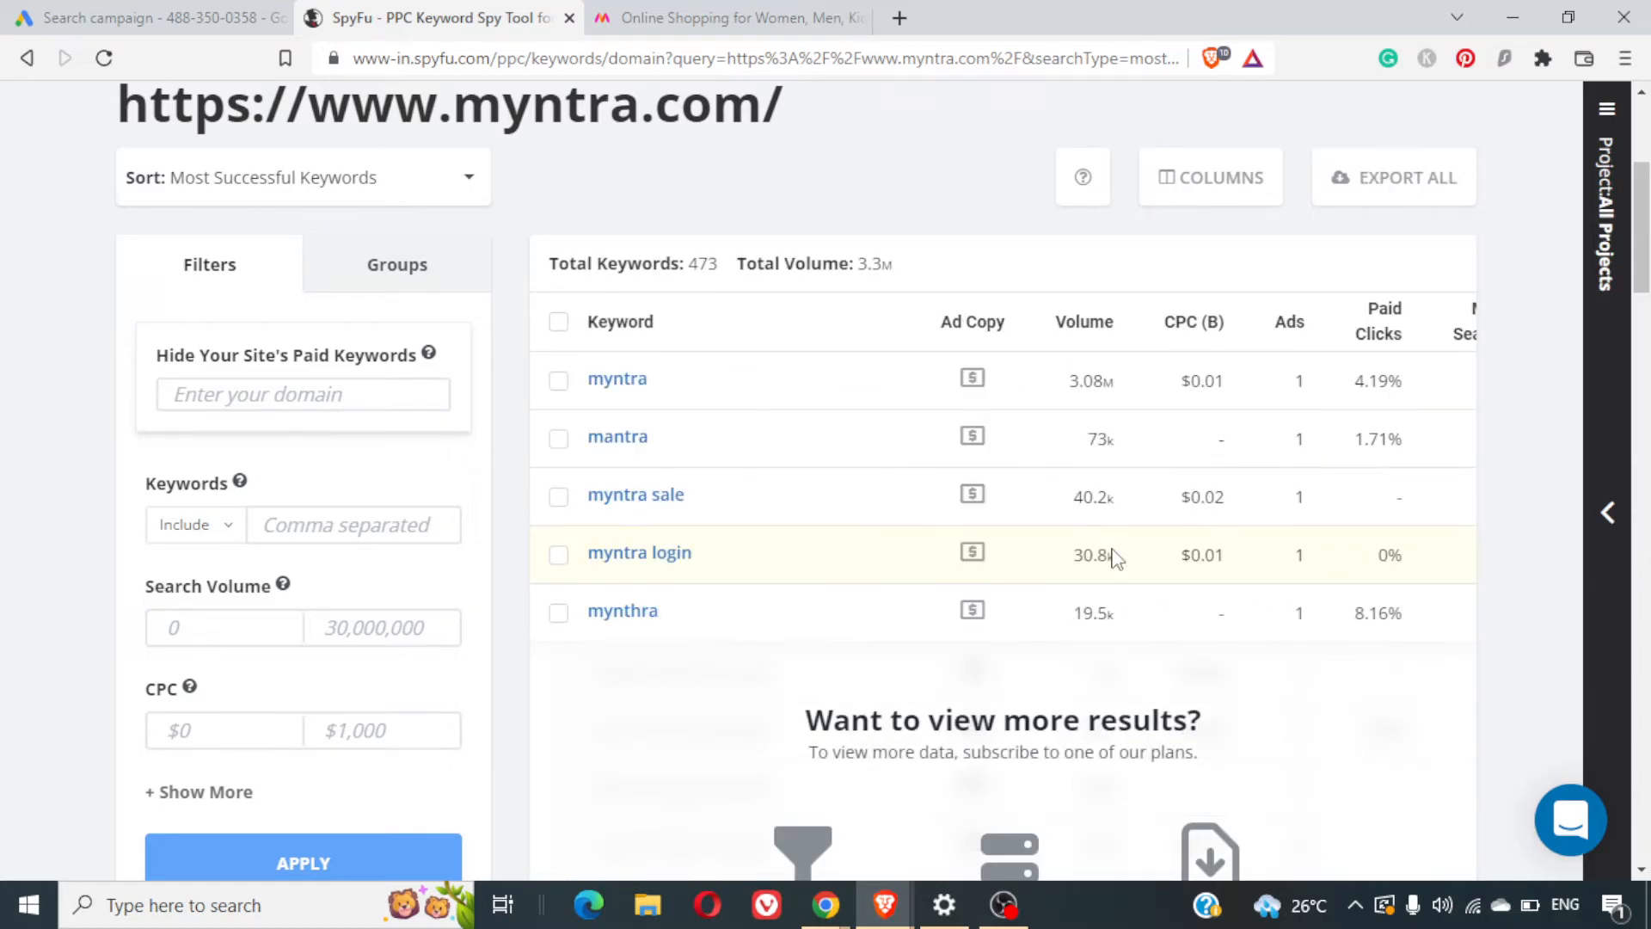
{"action": "scroll", "coordinate": [1115, 559], "scroll_direction": "down", "scroll_amount": 3}
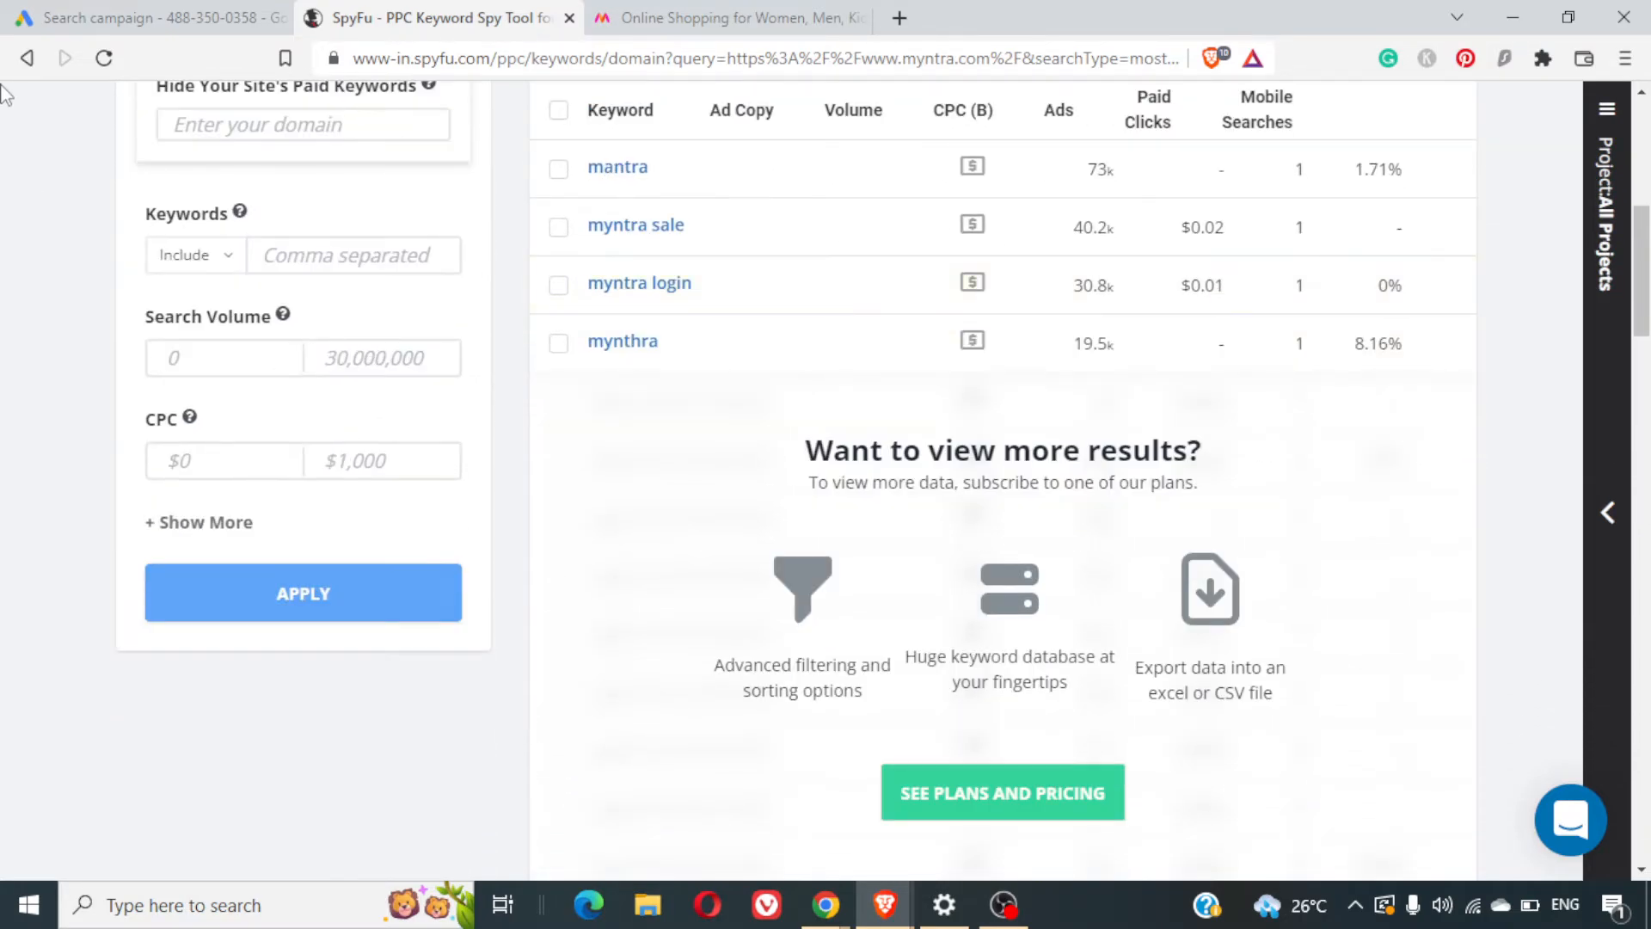
{"action": "left_click", "coordinate": [25, 59]}
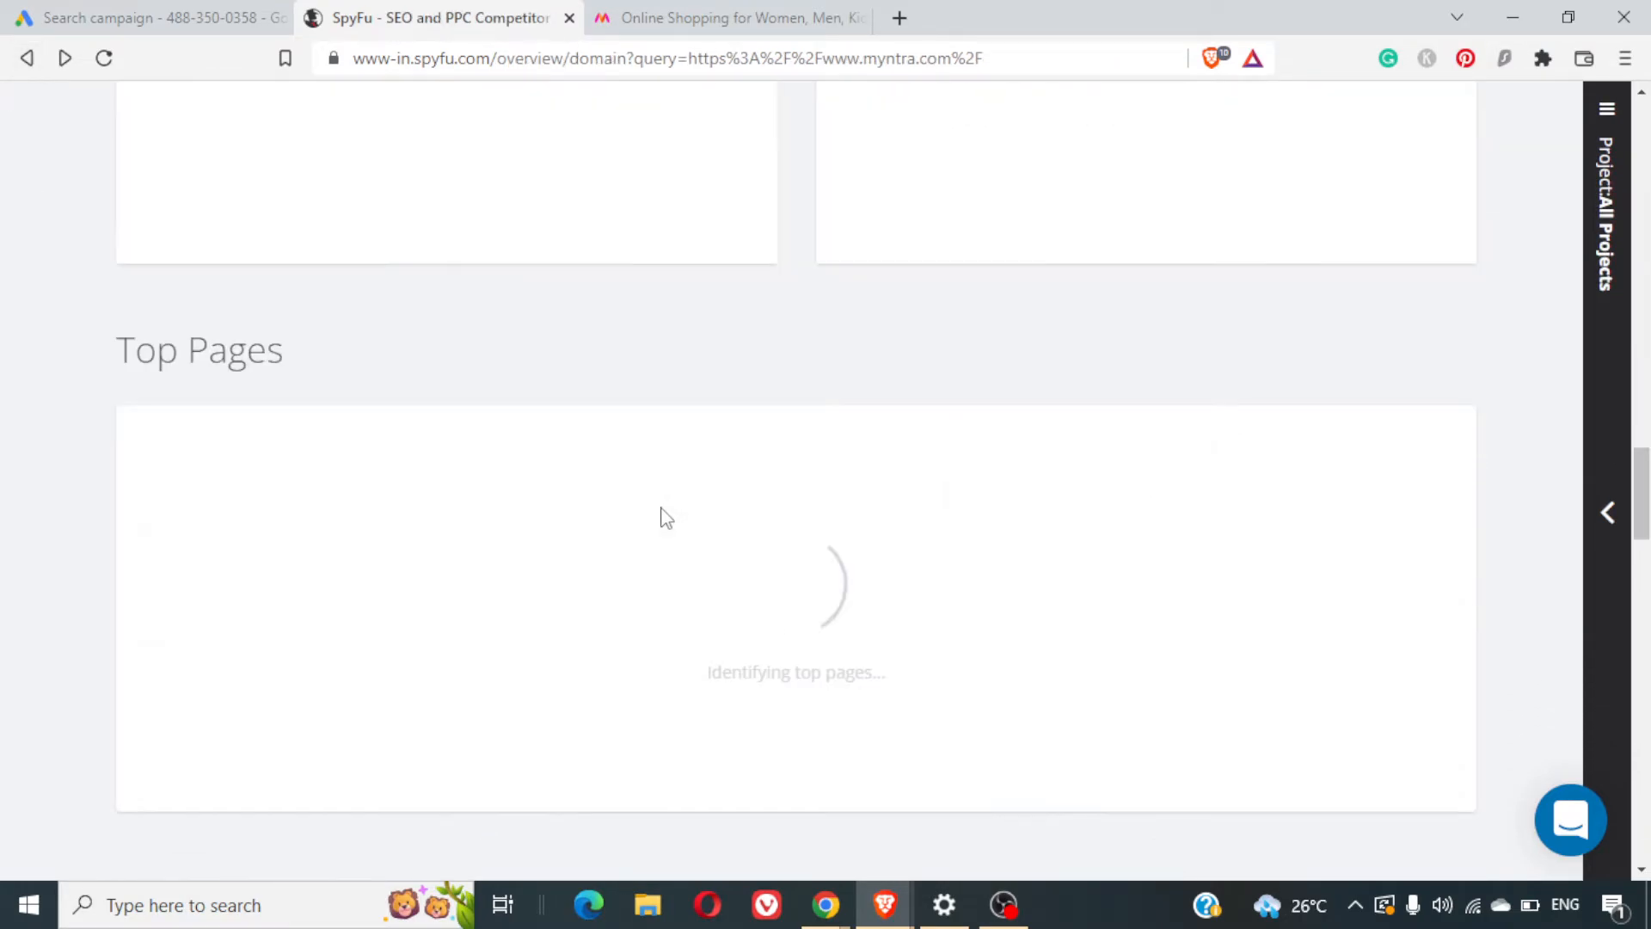
Look through the Top Google Ads Buy Recommendations and check what the "Consider" rating means
{"action": "scroll", "coordinate": [661, 508], "scroll_direction": "down", "scroll_amount": 2}
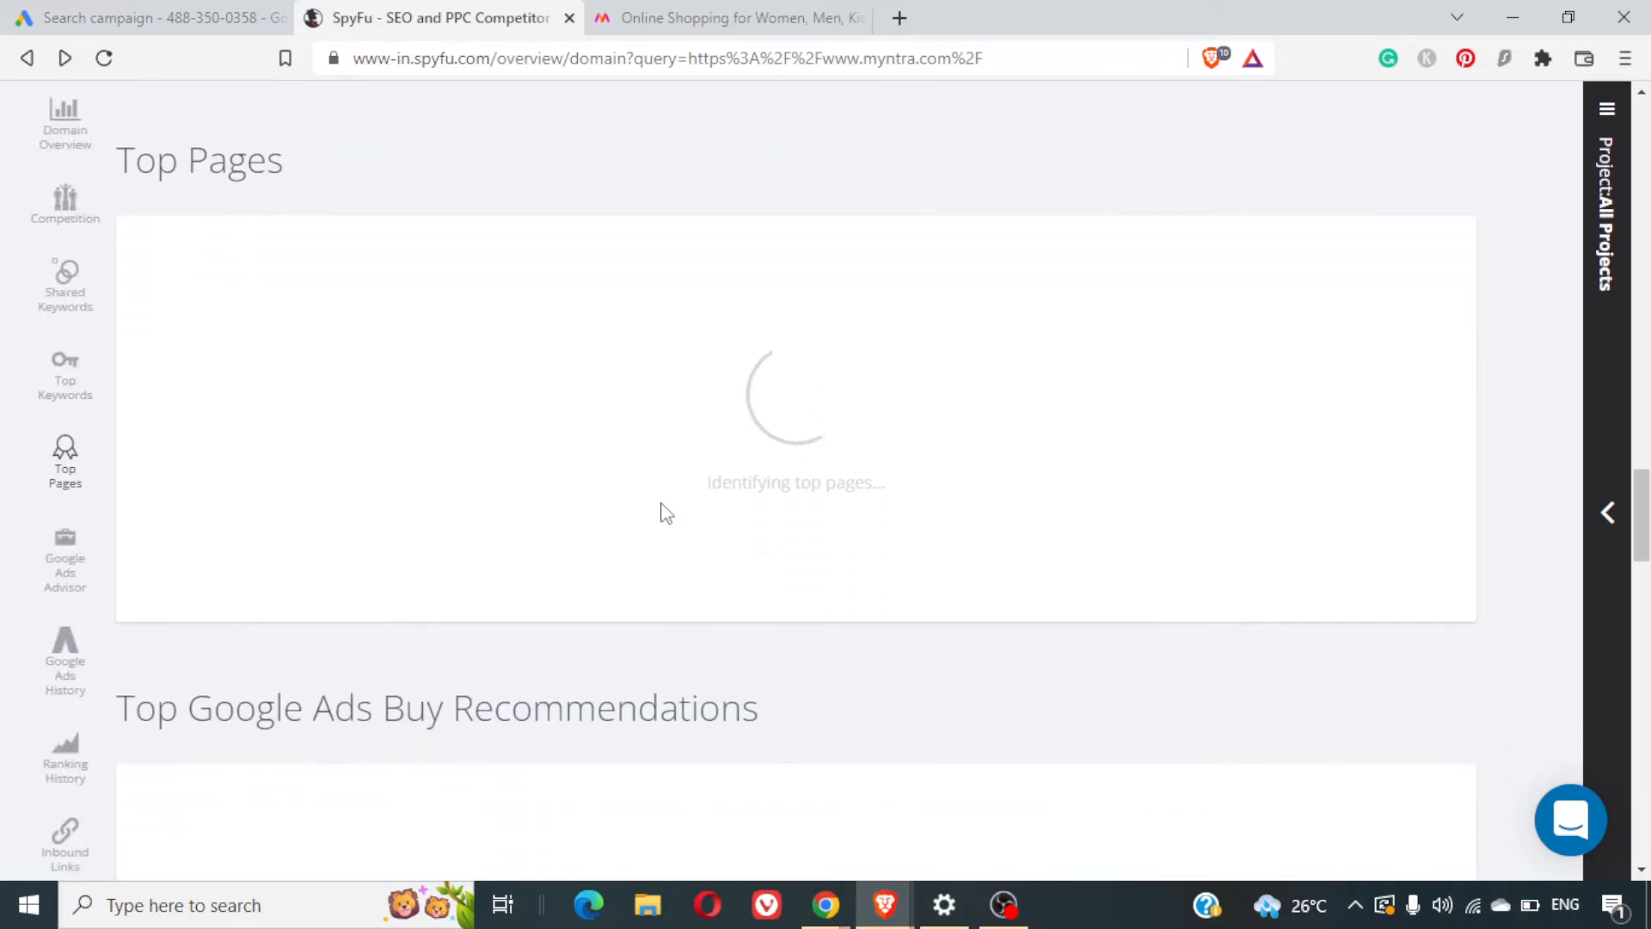
{"action": "left_click", "coordinate": [49, 567]}
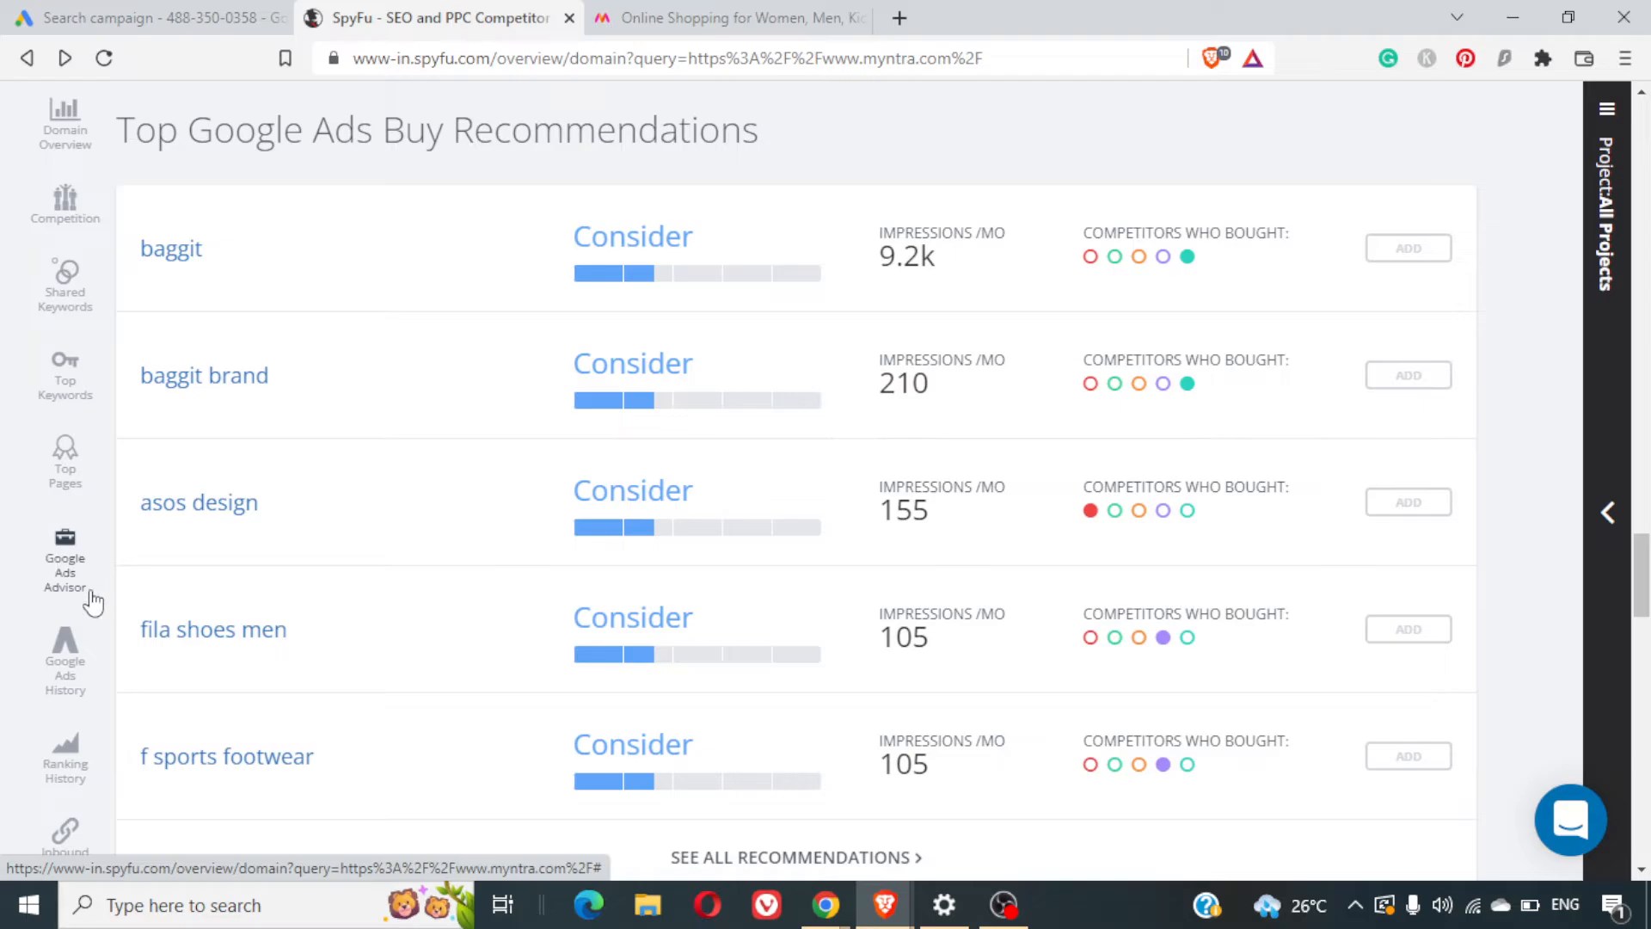
{"action": "scroll", "coordinate": [705, 559], "scroll_direction": "up", "scroll_amount": 3}
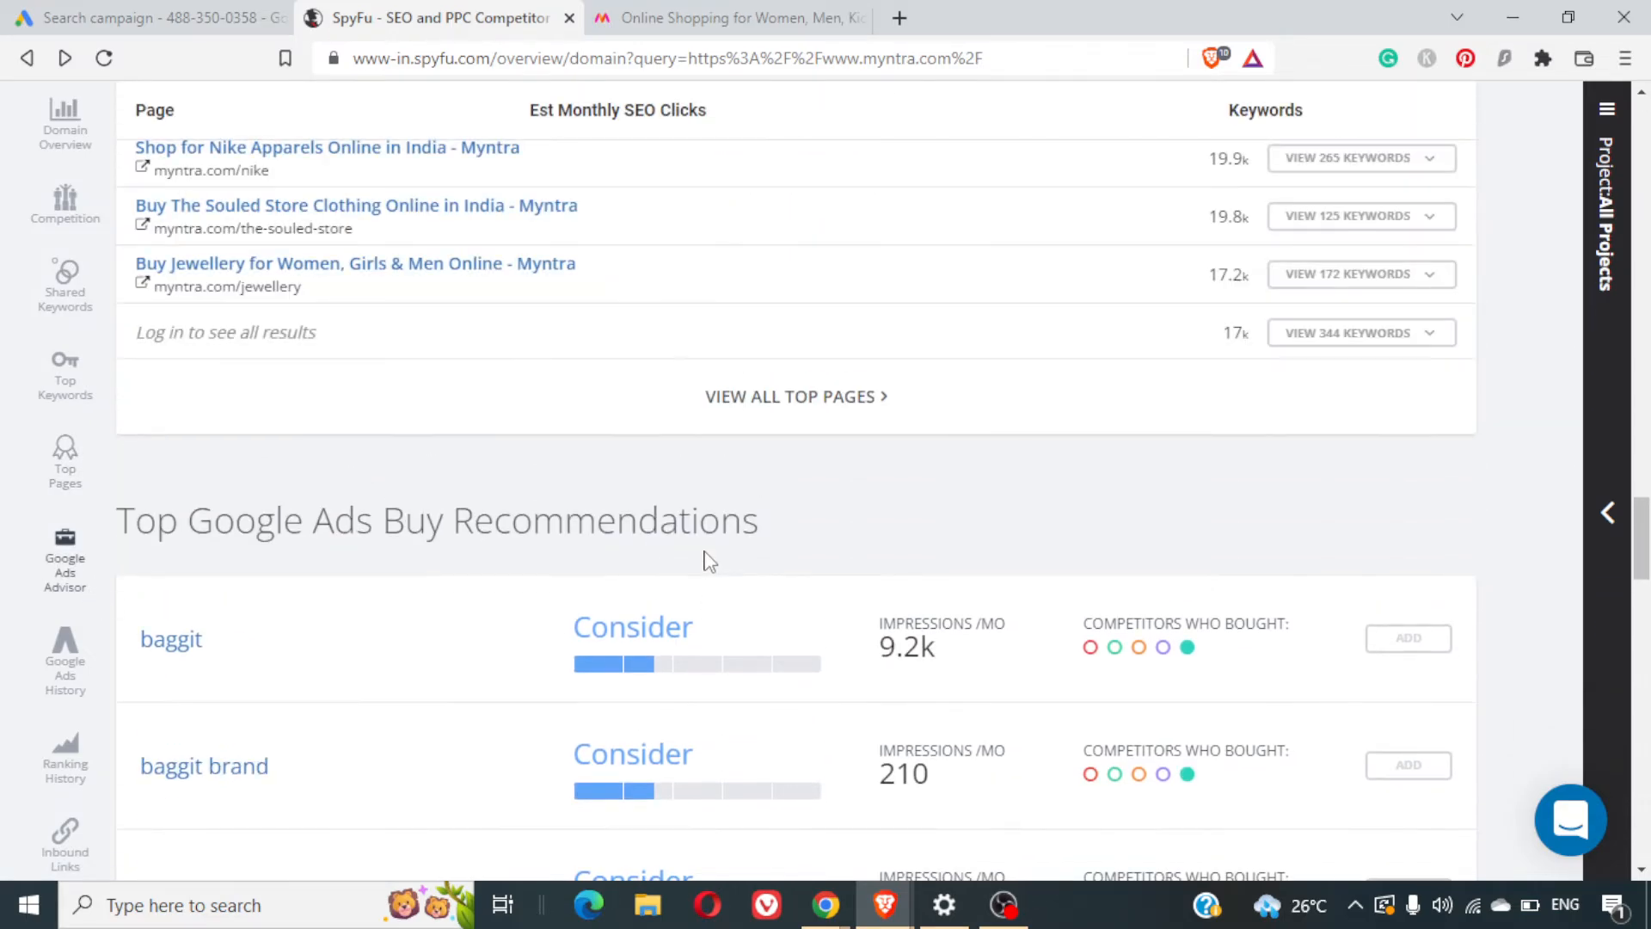
{"action": "scroll", "coordinate": [705, 559], "scroll_direction": "down", "scroll_amount": 3}
{"action": "mouse_move", "coordinate": [705, 560]}
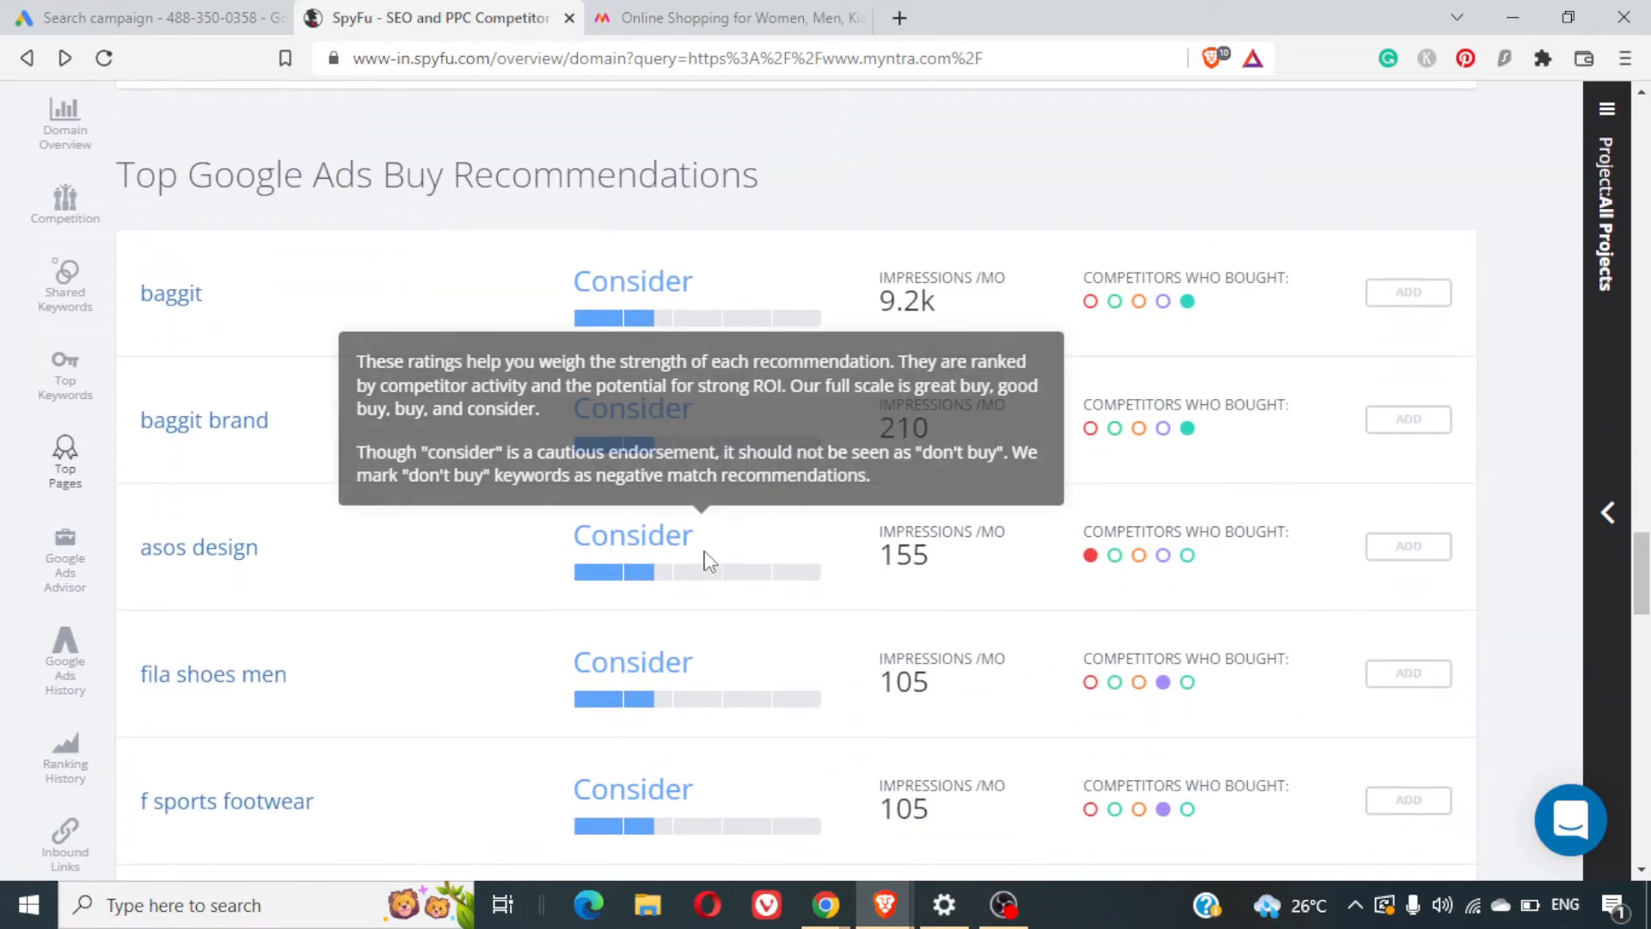
{"action": "scroll", "coordinate": [704, 320], "scroll_direction": "down", "scroll_amount": 2}
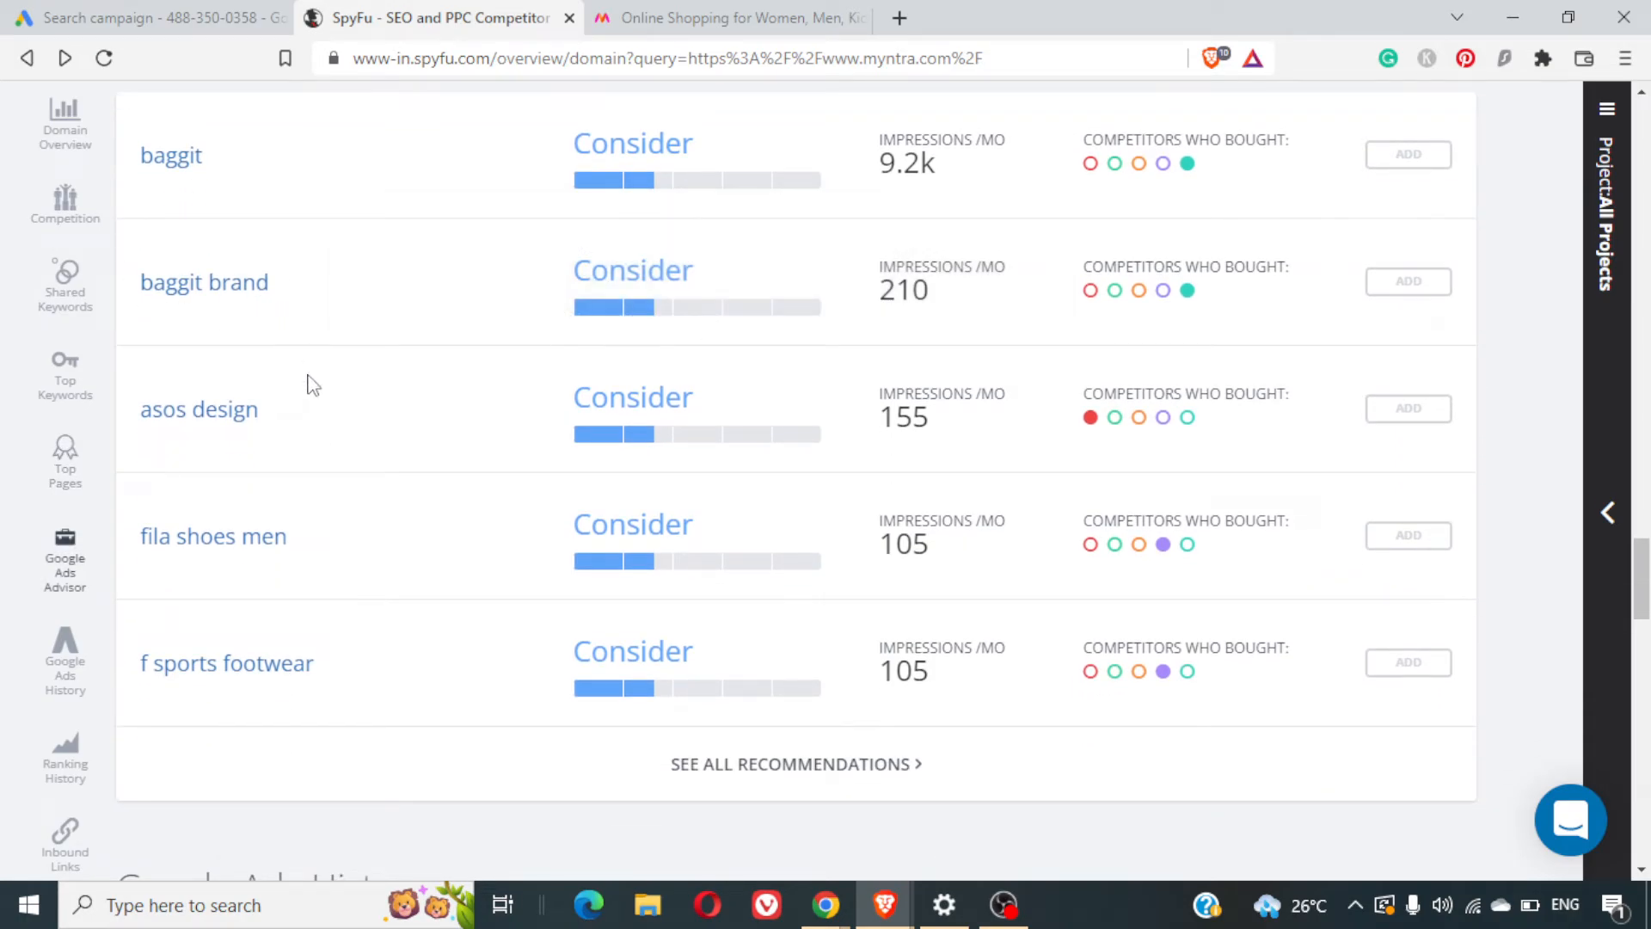
Go to the Google Ads History section and examine the domain's past ad copy, clicks, cost and coverage per keyword
{"action": "scroll", "coordinate": [311, 383], "scroll_direction": "down", "scroll_amount": 3}
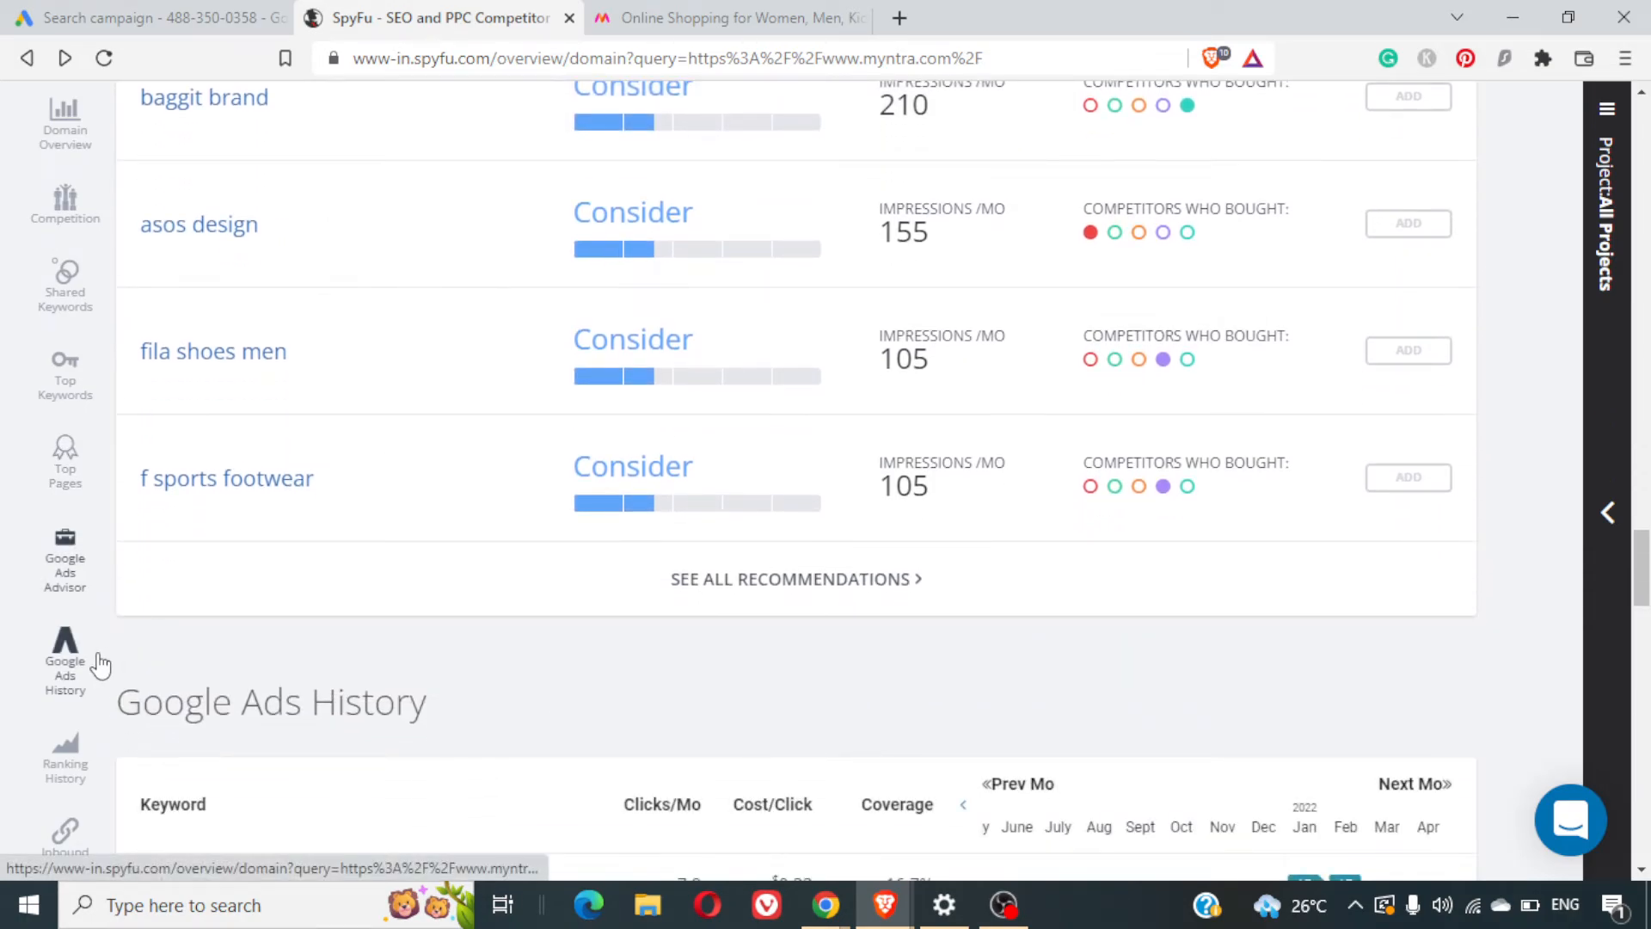
{"action": "left_click", "coordinate": [100, 664]}
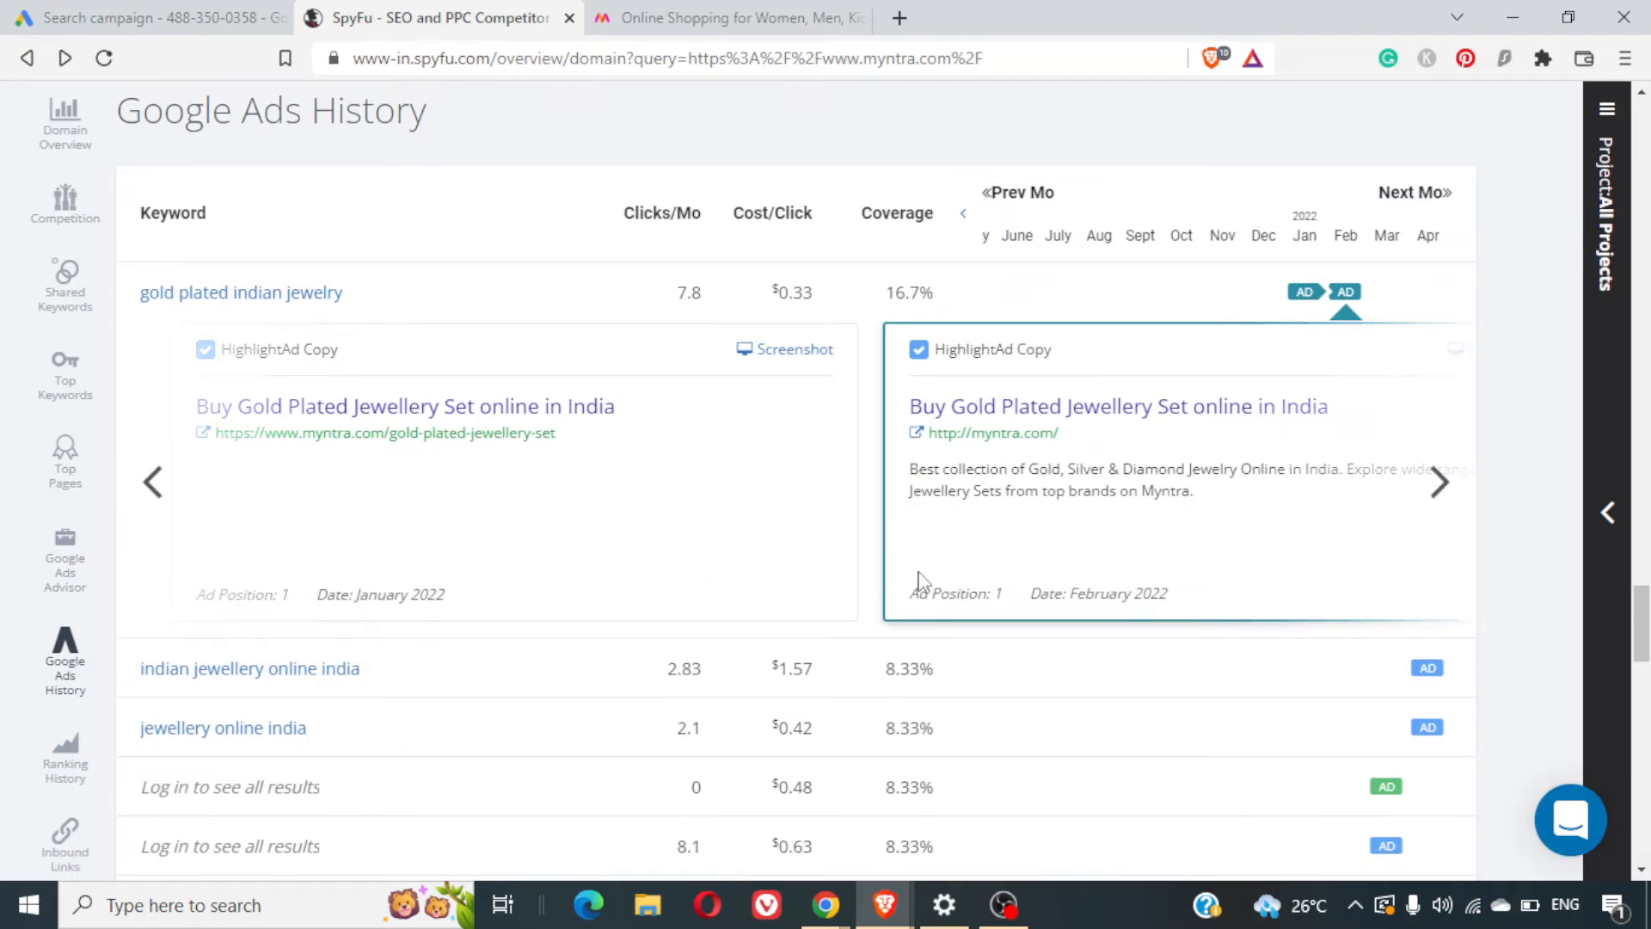
{"action": "scroll", "coordinate": [983, 556], "scroll_direction": "down", "scroll_amount": 2}
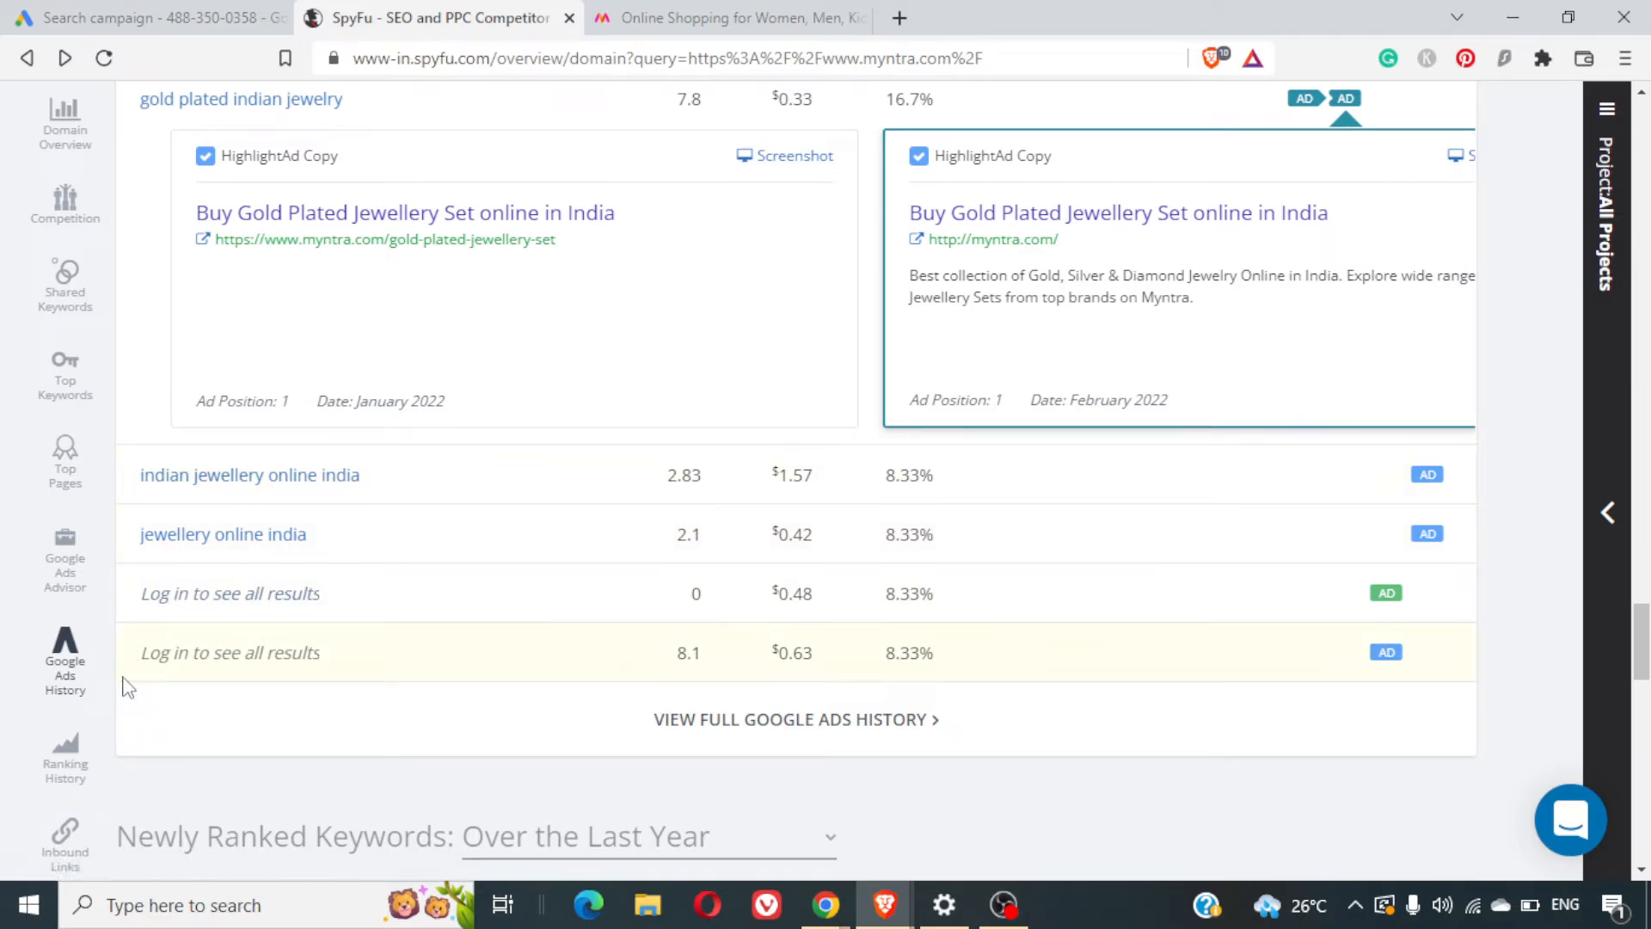
Review the domain's newly ranked keywords over the last year and its inbound links in the overview
{"action": "left_click", "coordinate": [38, 768]}
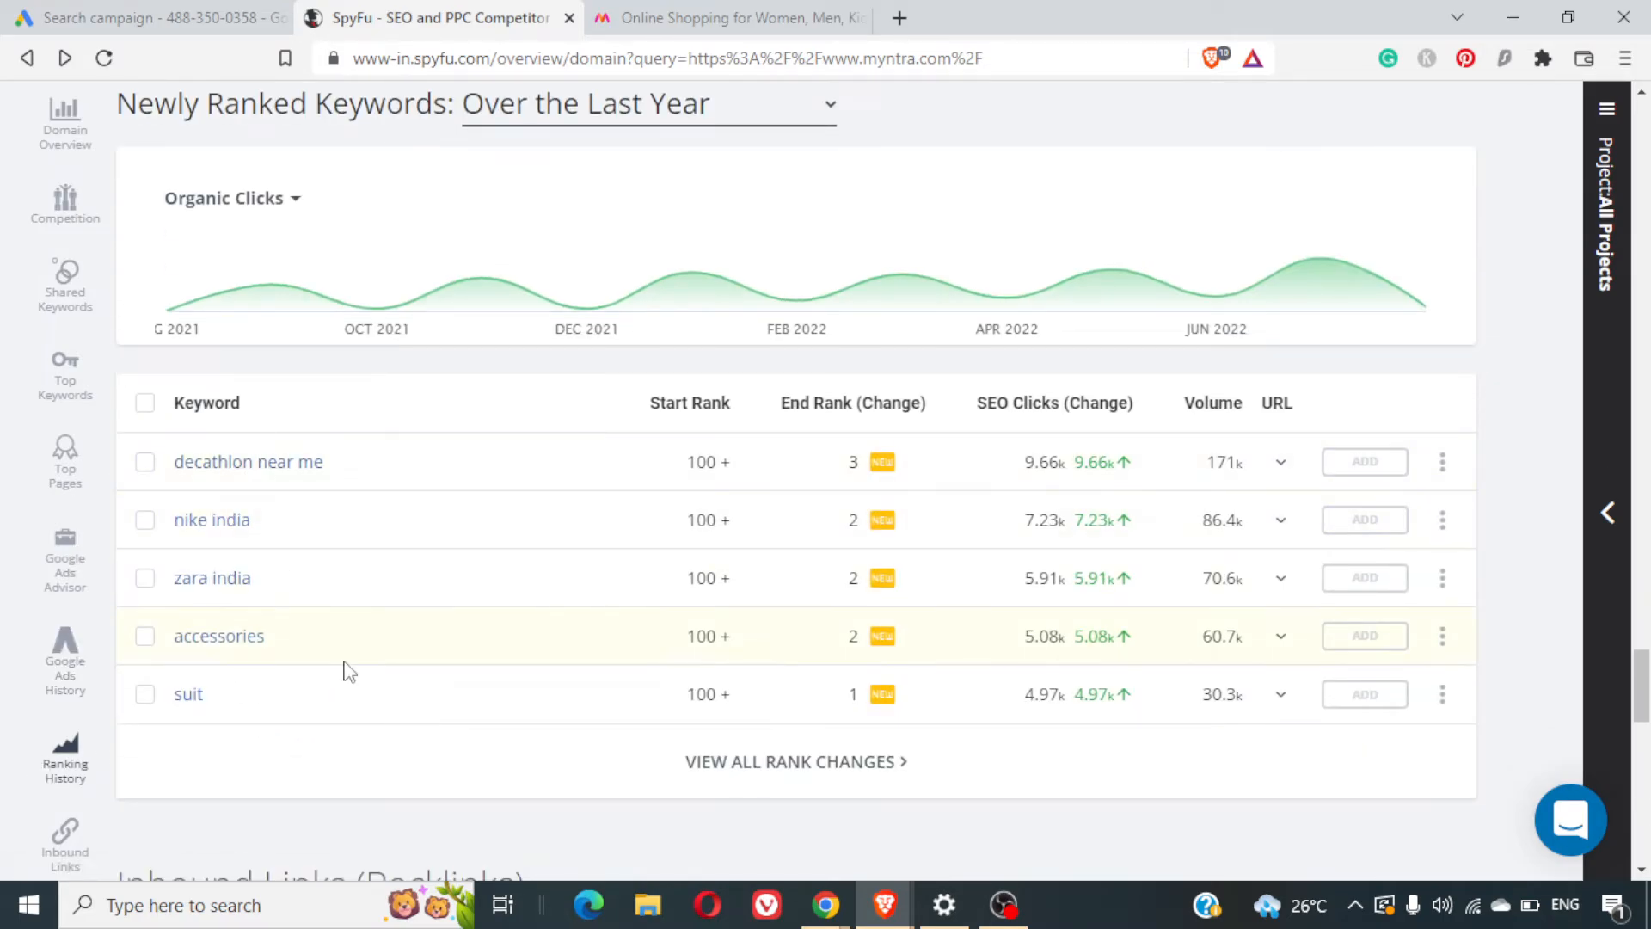
{"action": "scroll", "coordinate": [347, 671], "scroll_direction": "up", "scroll_amount": 1}
{"action": "scroll", "coordinate": [344, 673], "scroll_direction": "down", "scroll_amount": 18}
{"action": "scroll", "coordinate": [344, 666], "scroll_direction": "up", "scroll_amount": 20}
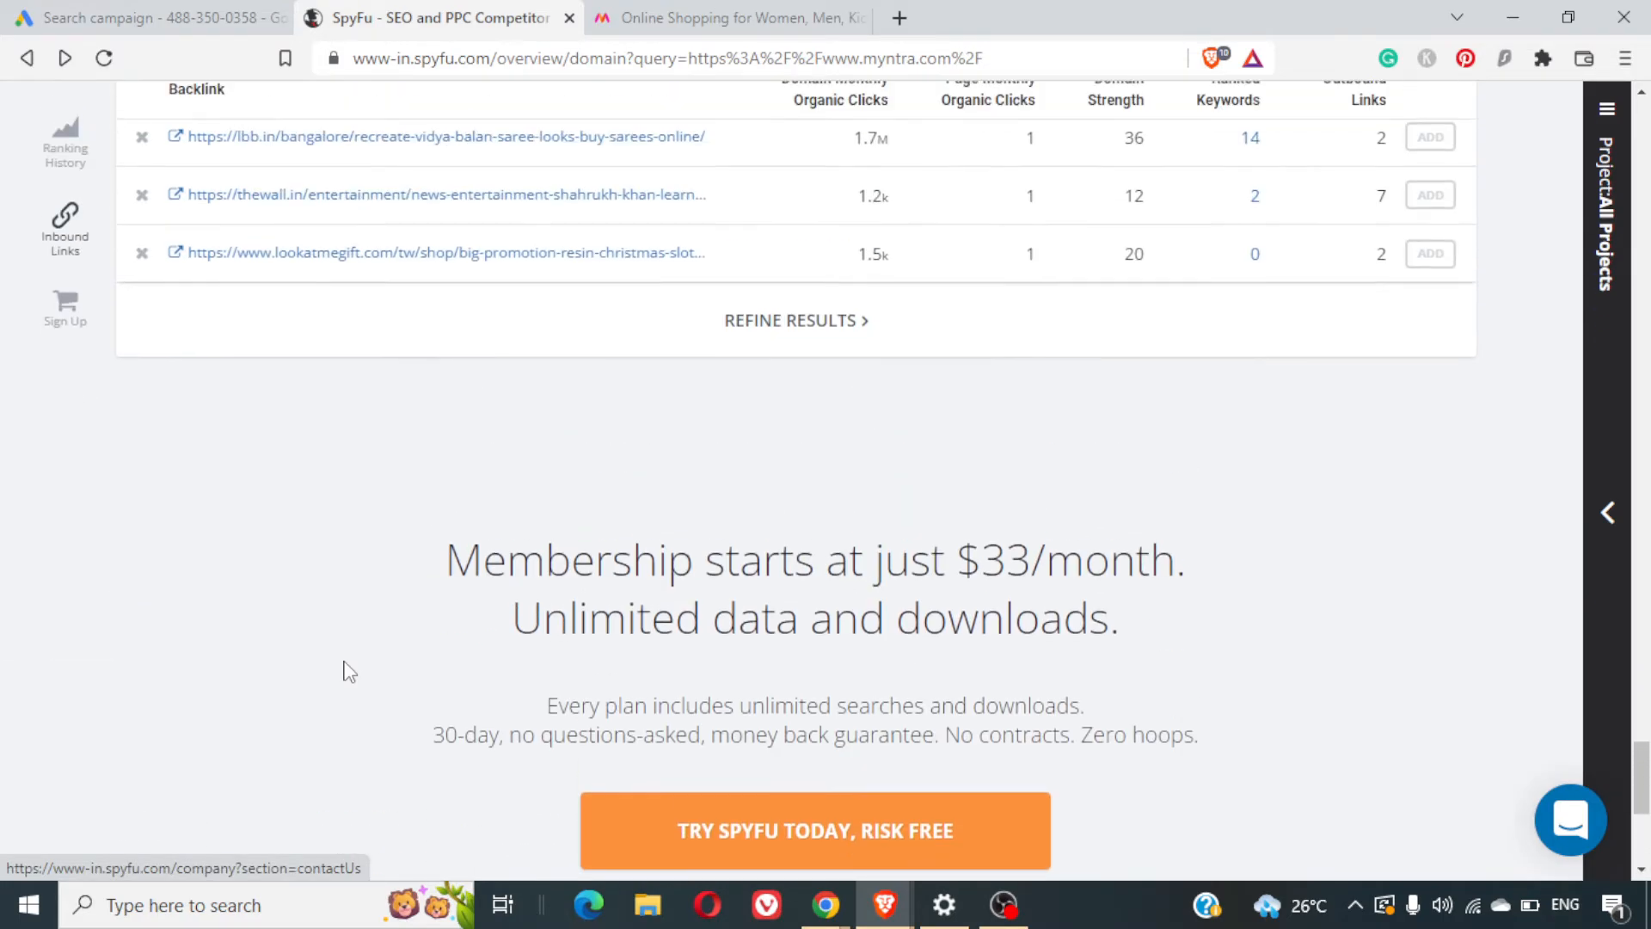
{"action": "scroll", "coordinate": [345, 661], "scroll_direction": "up", "scroll_amount": 15}
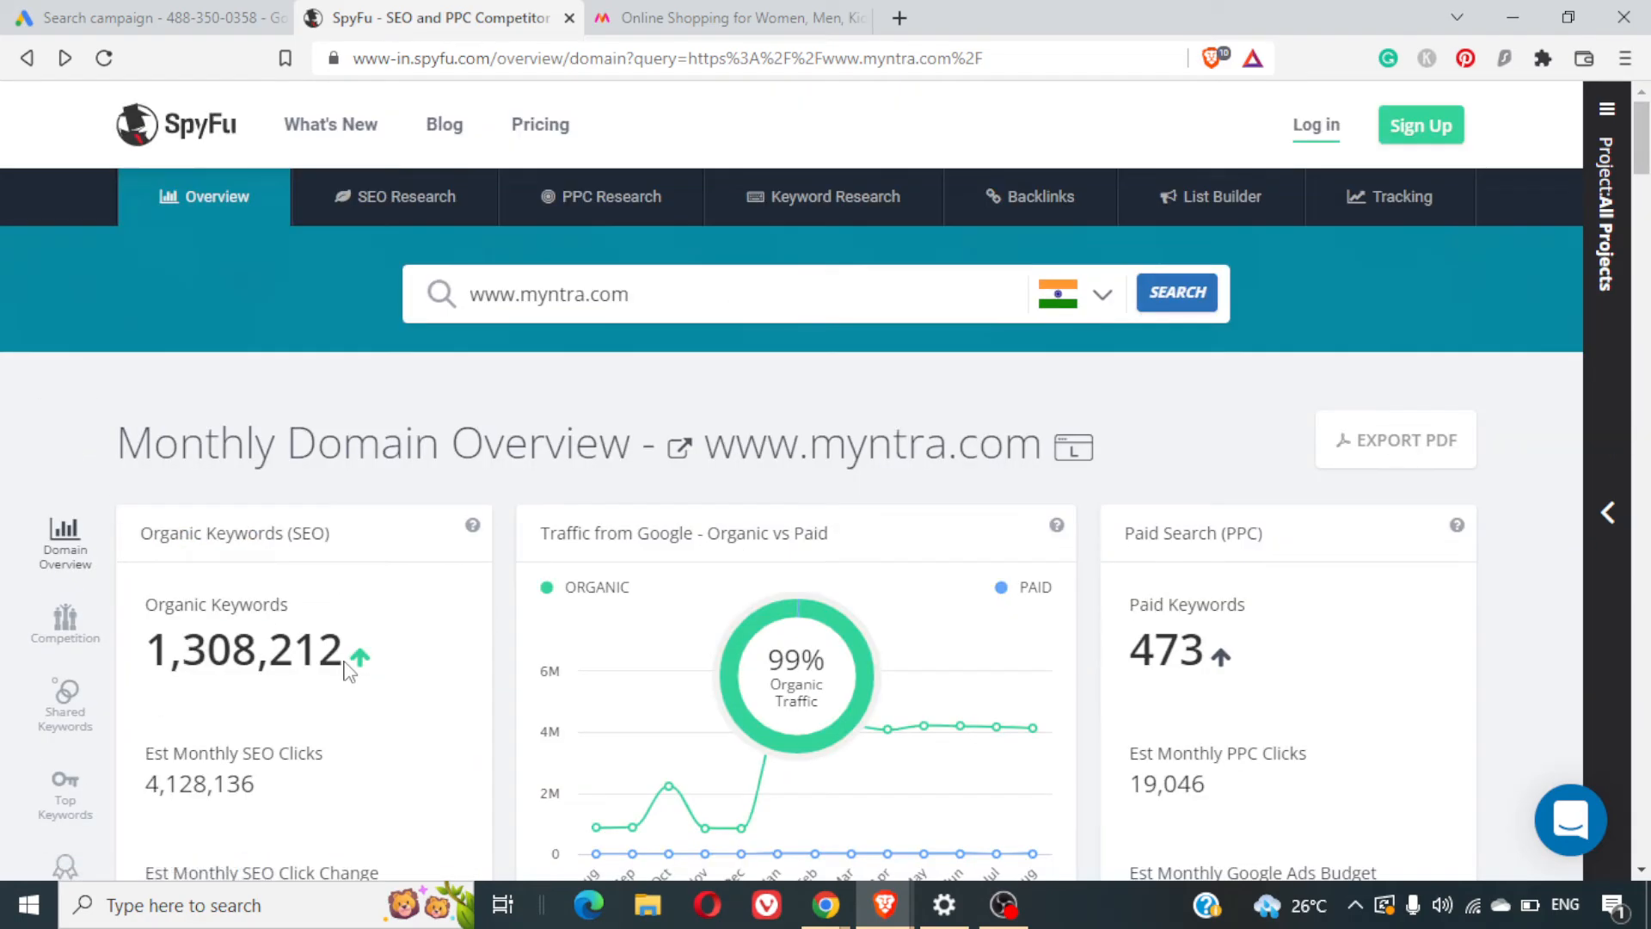
{"action": "left_click", "coordinate": [585, 214]}
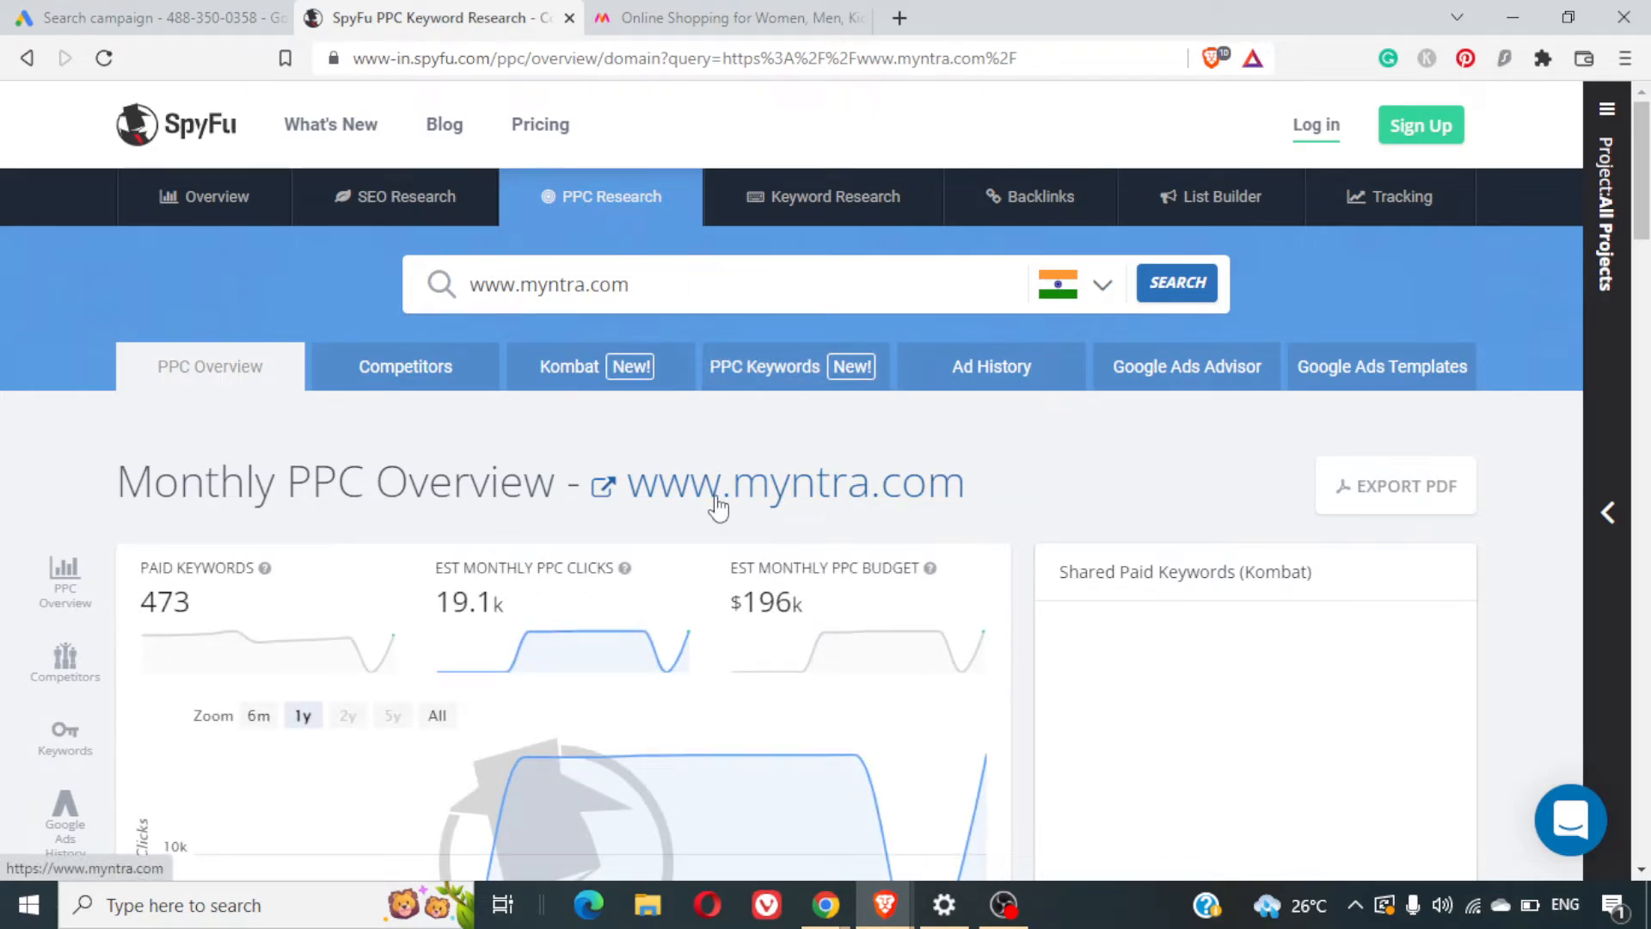
{"action": "scroll", "coordinate": [714, 507], "scroll_direction": "down", "scroll_amount": 3}
{"action": "scroll", "coordinate": [721, 505], "scroll_direction": "down", "scroll_amount": 2}
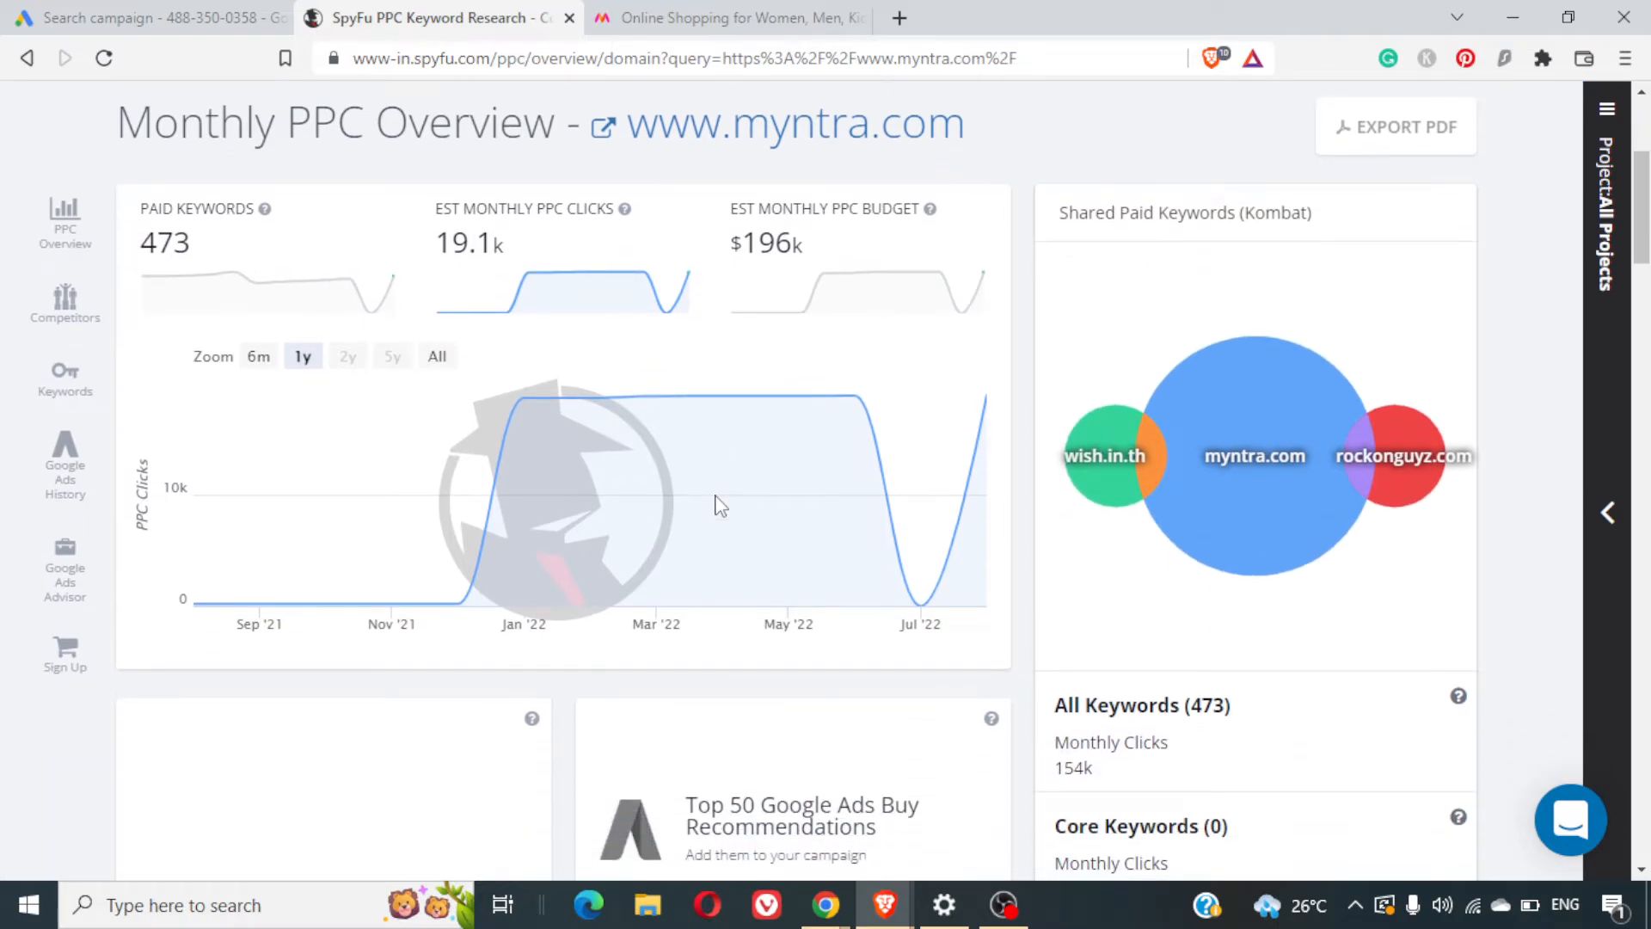
{"action": "scroll", "coordinate": [720, 506], "scroll_direction": "up", "scroll_amount": 2}
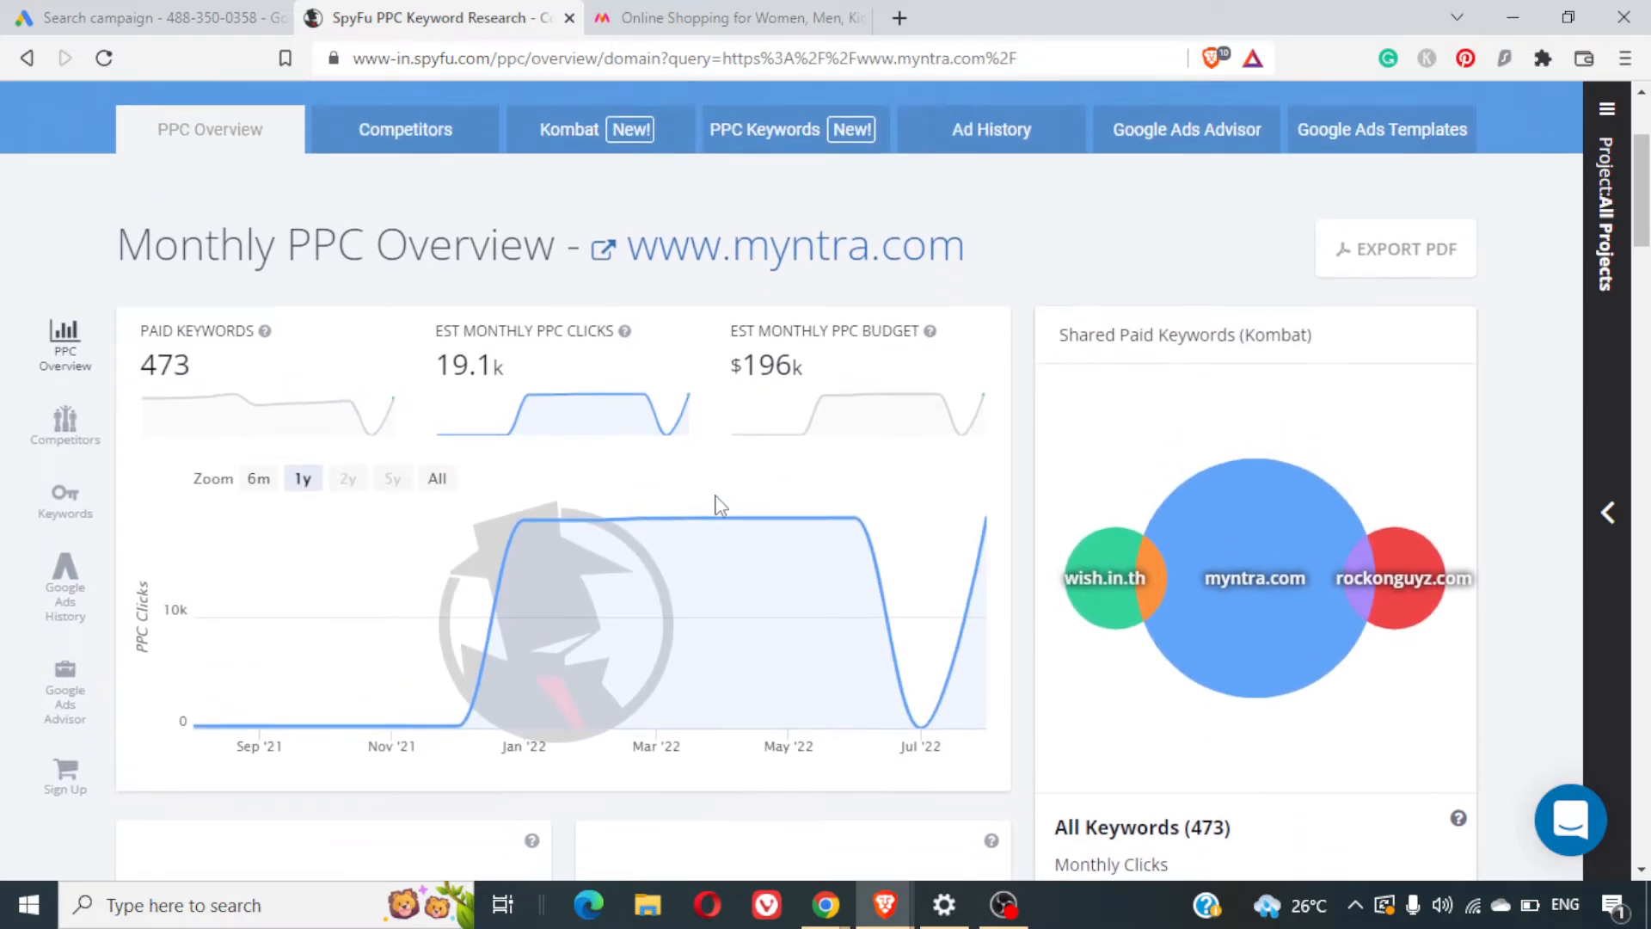
{"action": "scroll", "coordinate": [721, 505], "scroll_direction": "up", "scroll_amount": 1}
{"action": "scroll", "coordinate": [720, 505], "scroll_direction": "up", "scroll_amount": 2}
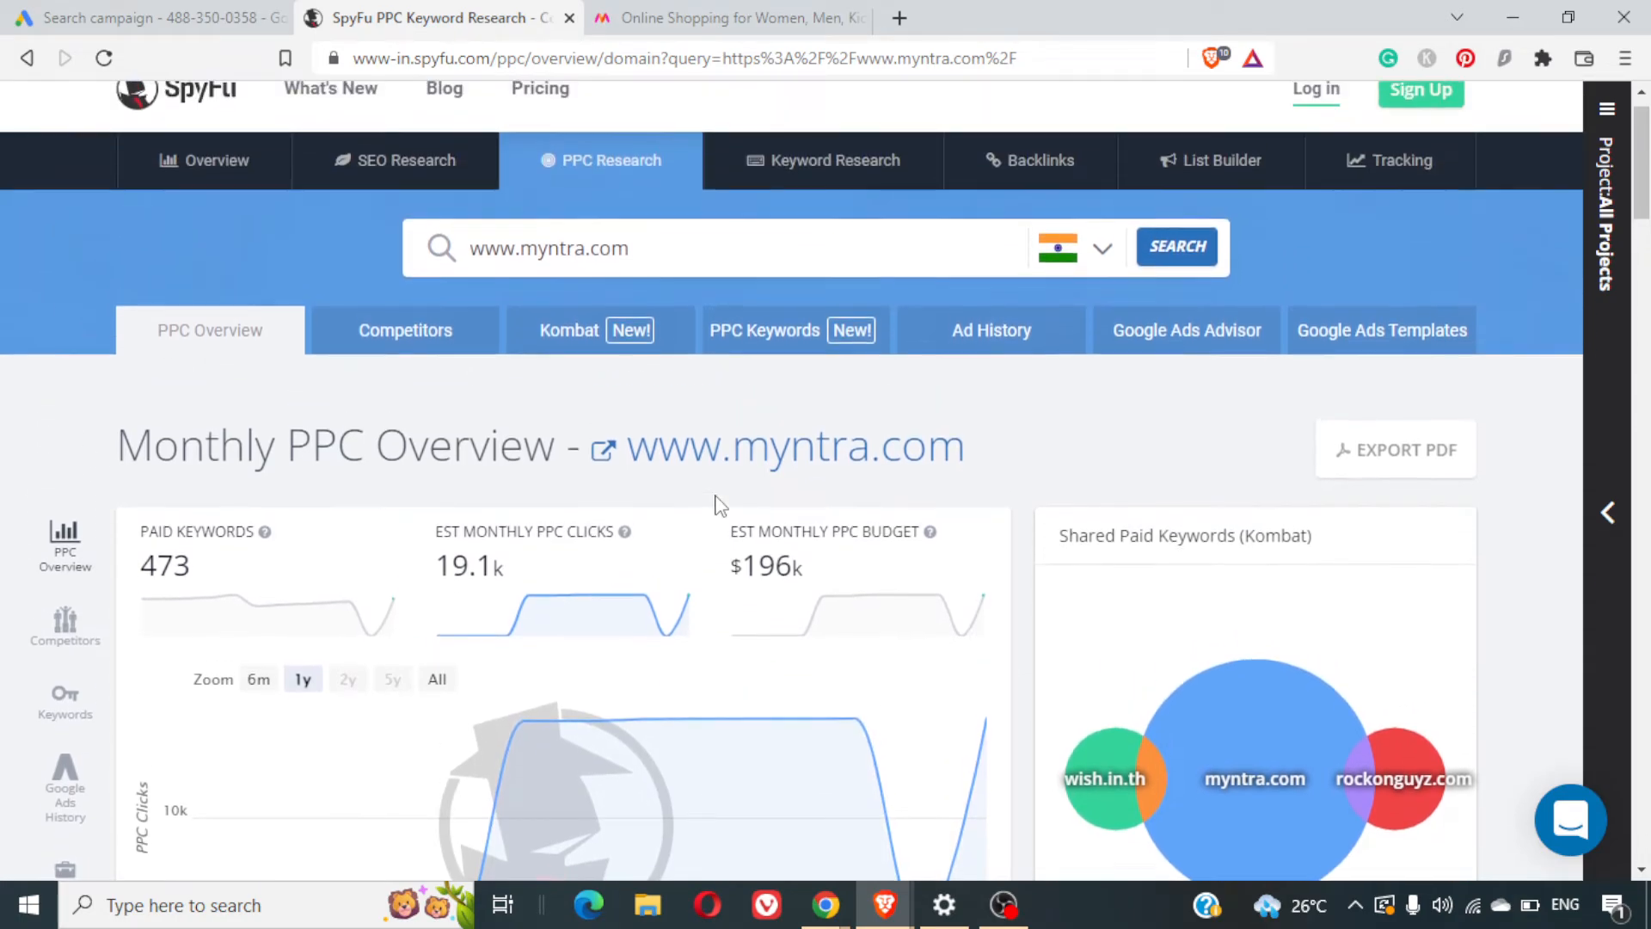
View the domain's PPC keywords sorted by most successful, including their ad copy, volume and CPC columns
{"action": "left_click", "coordinate": [758, 341]}
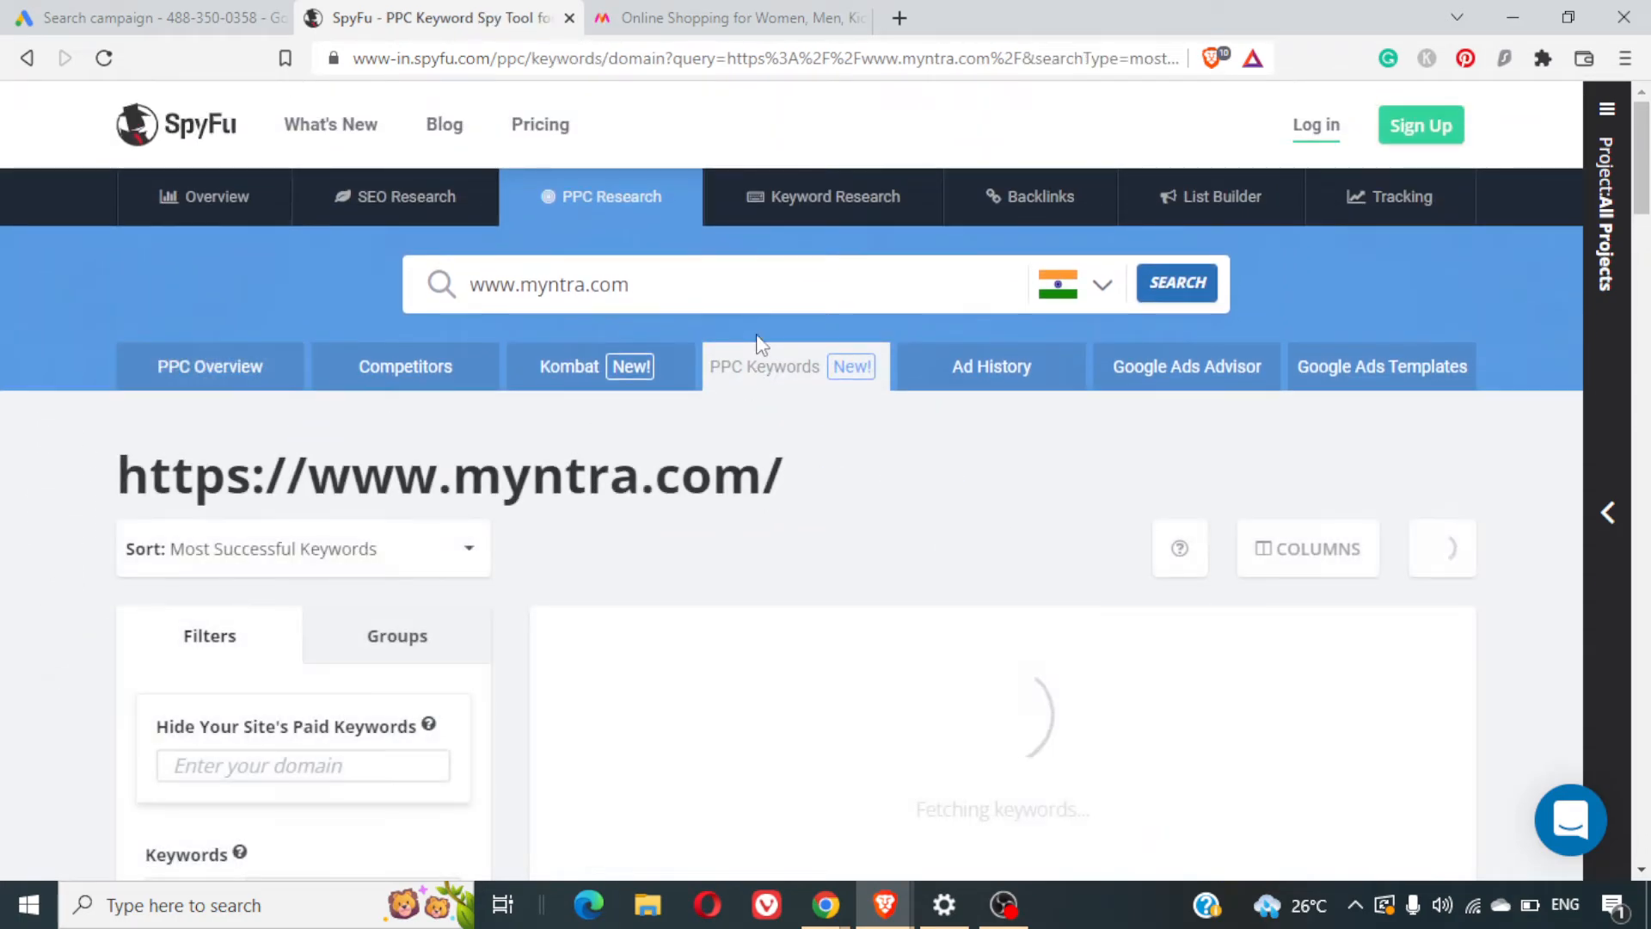
{"action": "scroll", "coordinate": [821, 520], "scroll_direction": "down", "scroll_amount": 3}
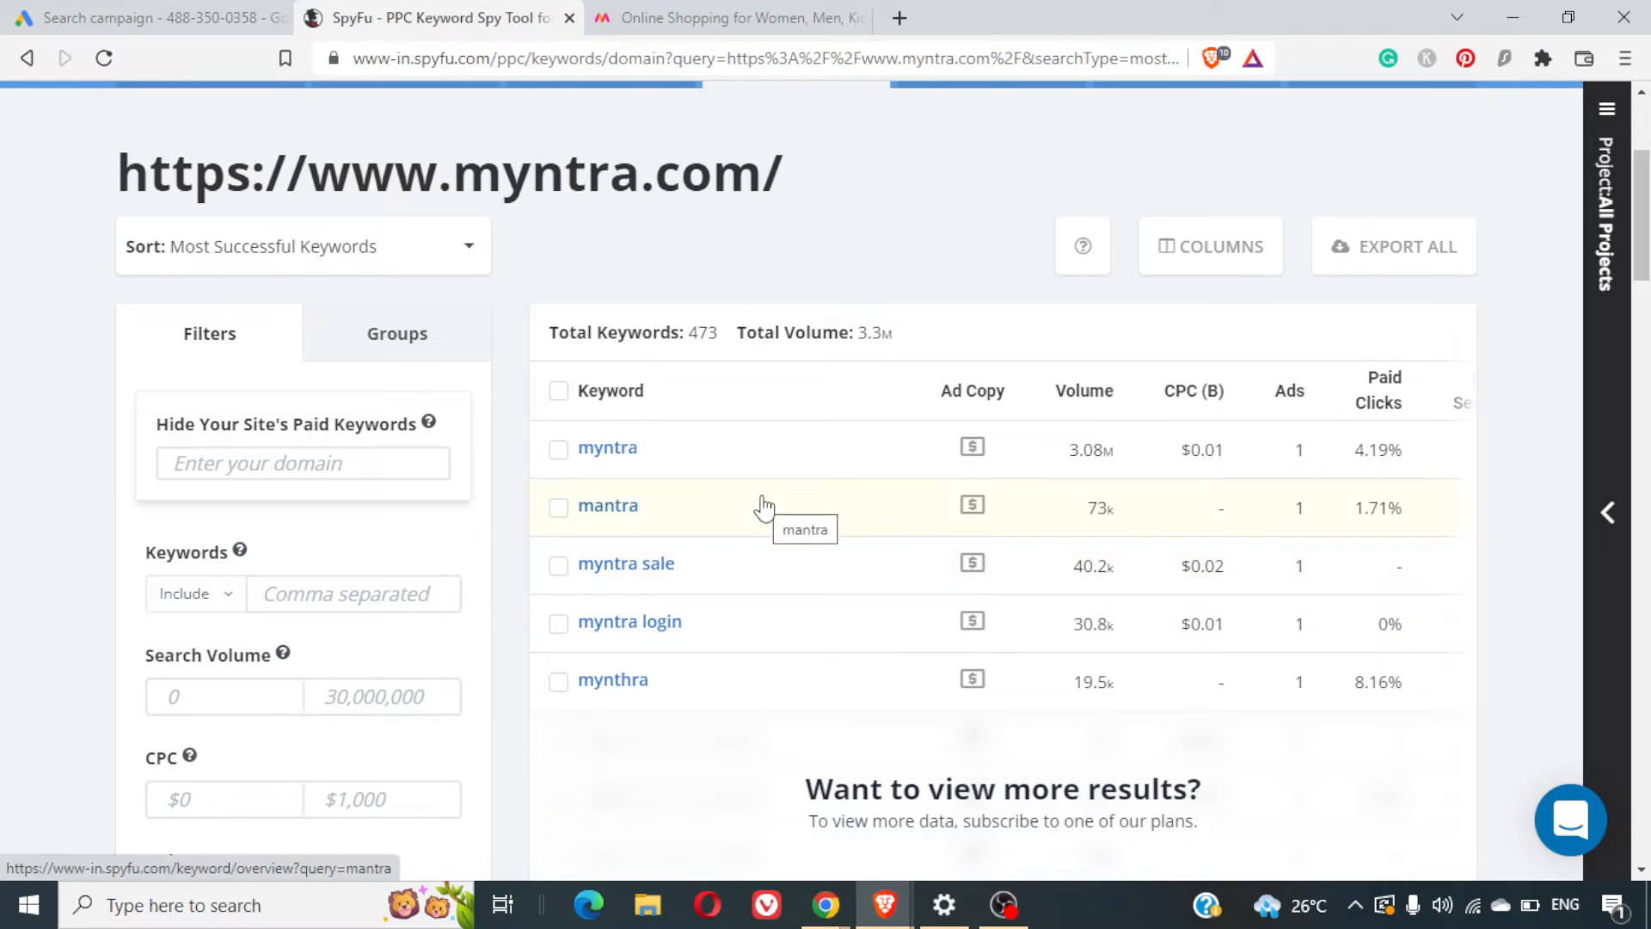
{"action": "scroll", "coordinate": [762, 505], "scroll_direction": "down", "scroll_amount": 5}
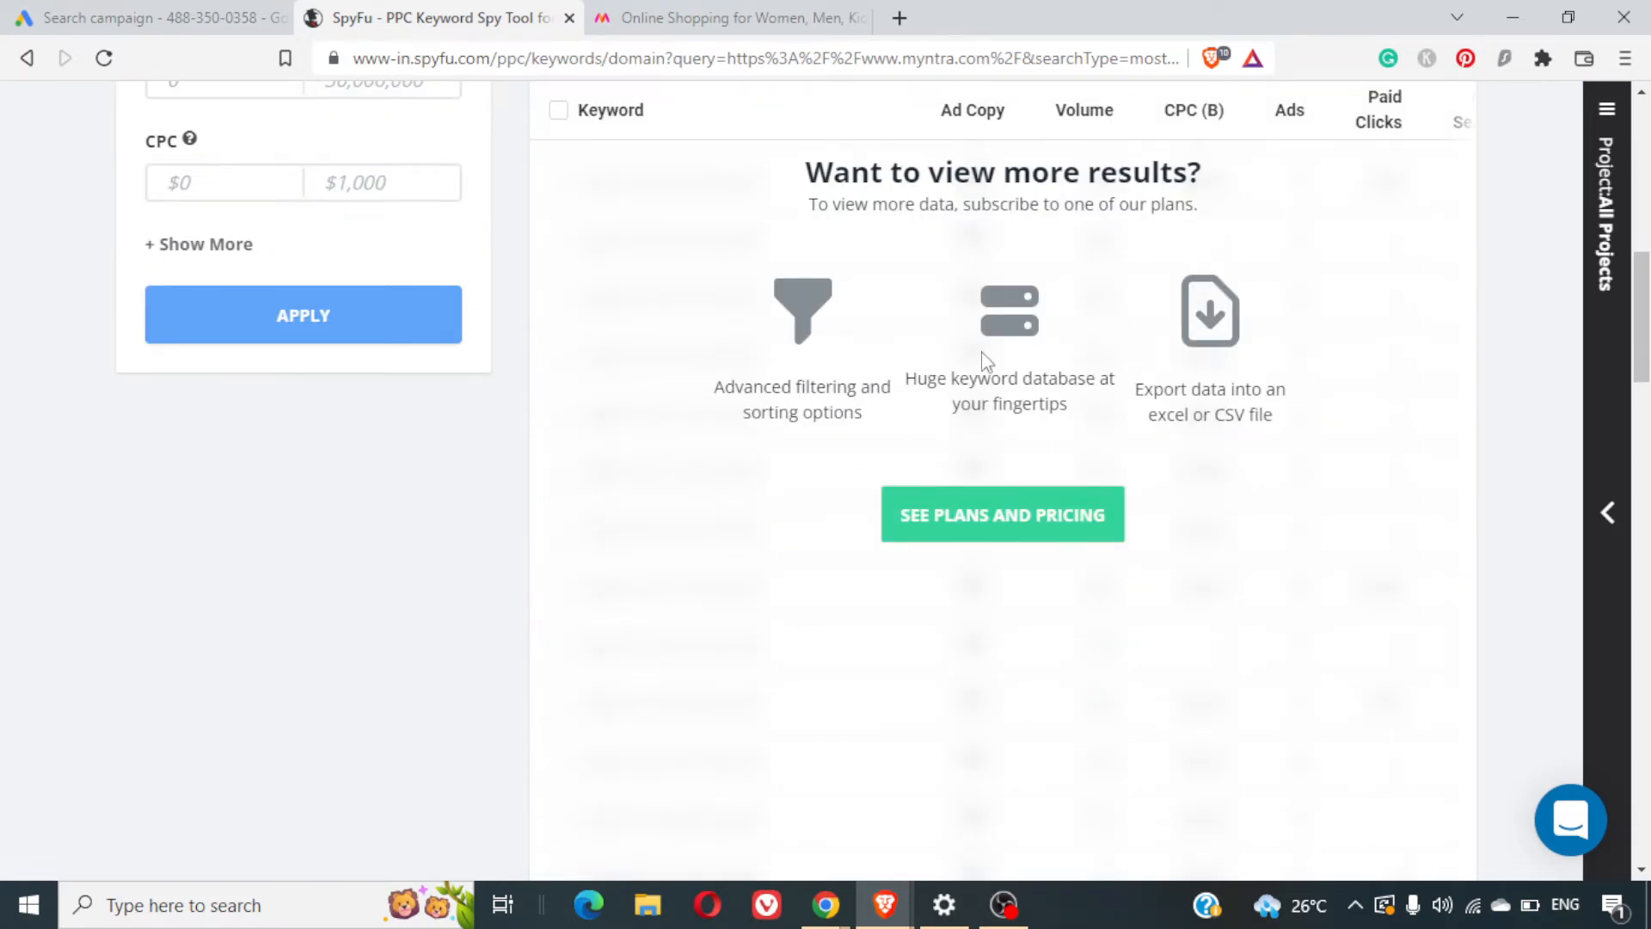
{"action": "scroll", "coordinate": [1049, 410], "scroll_direction": "up", "scroll_amount": 1}
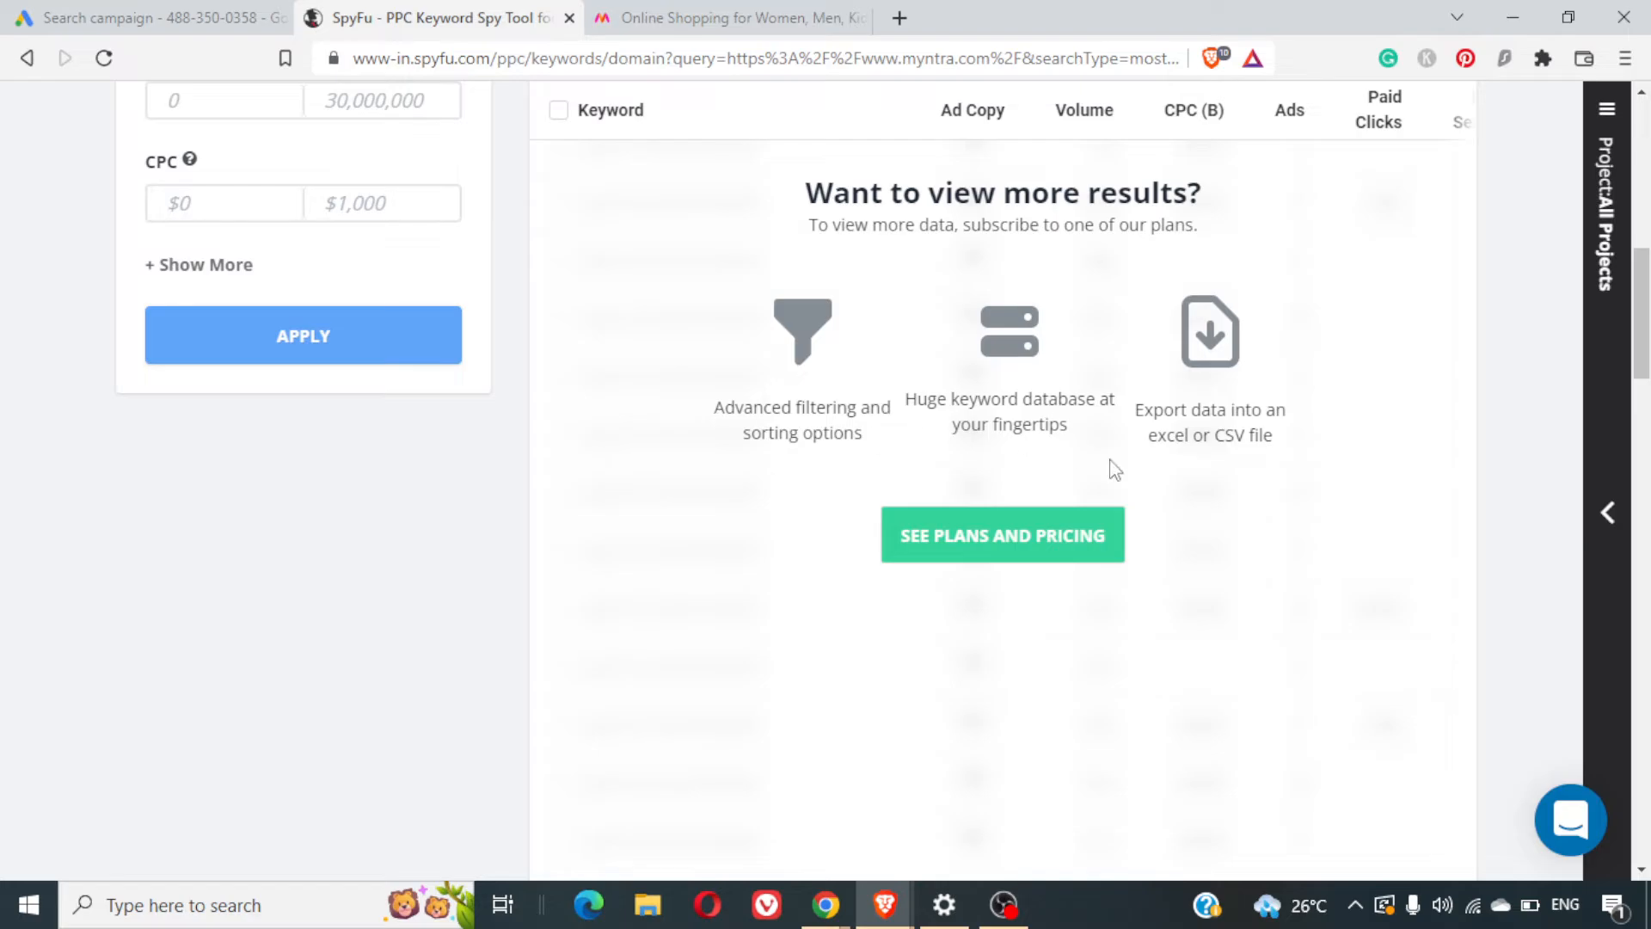
{"action": "scroll", "coordinate": [1115, 469], "scroll_direction": "up", "scroll_amount": 7}
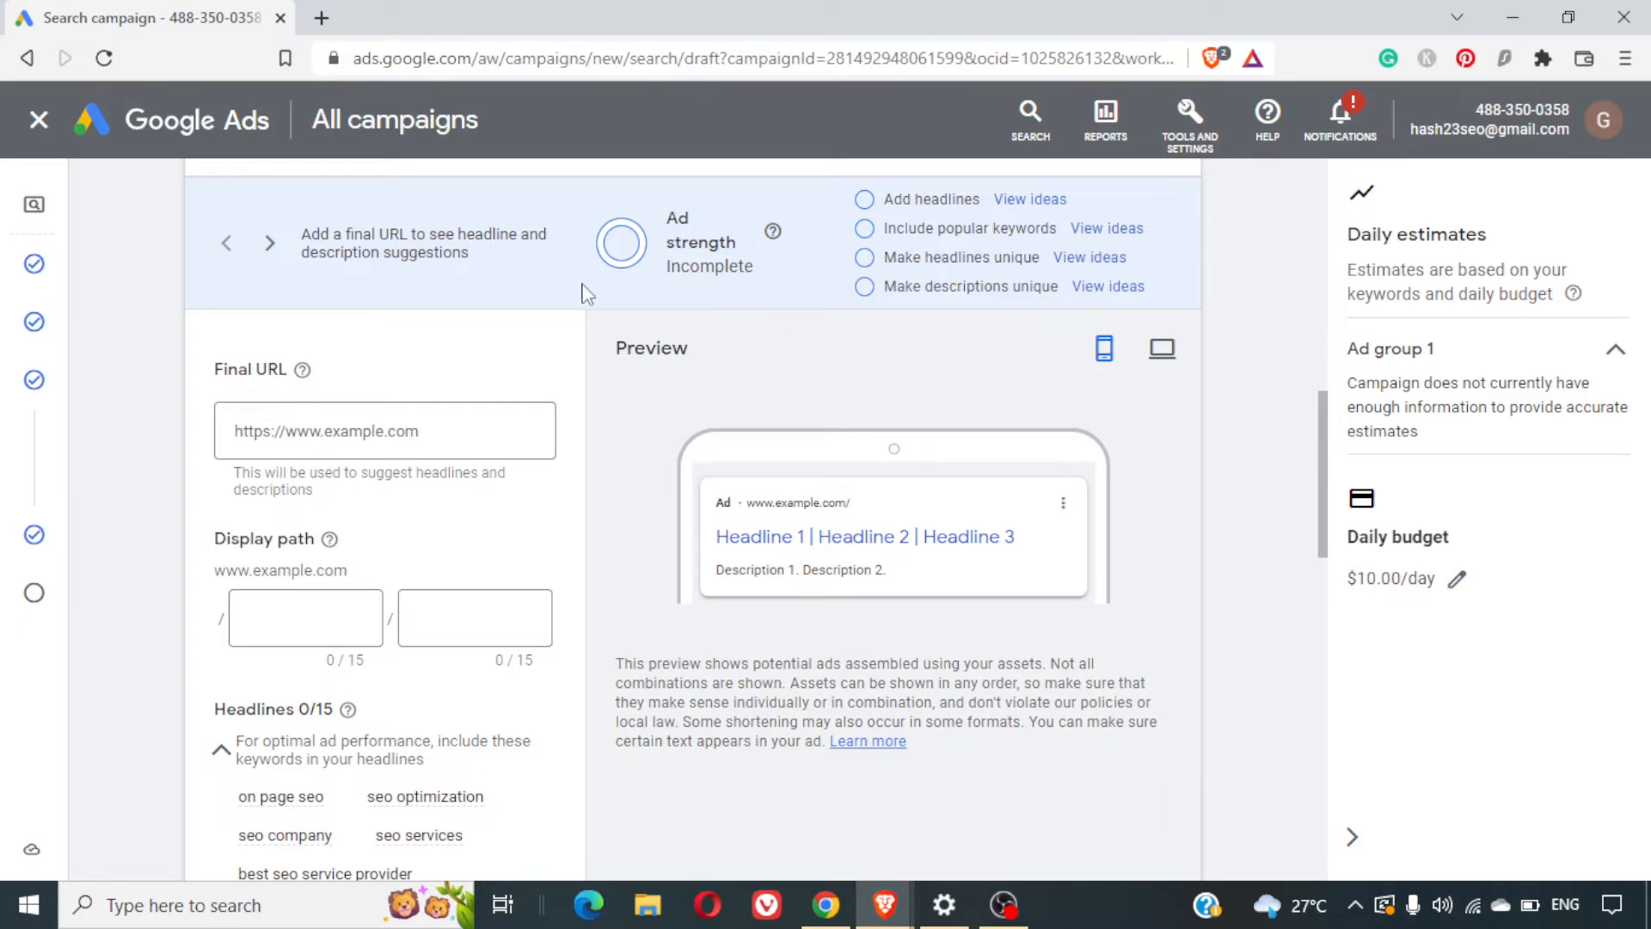
Check the Ad strength section of the new search ad in Google Ads and browse its improvement suggestions
{"action": "double_click", "coordinate": [704, 262]}
{"action": "left_click", "coordinate": [793, 281]}
{"action": "left_click", "coordinate": [270, 245]}
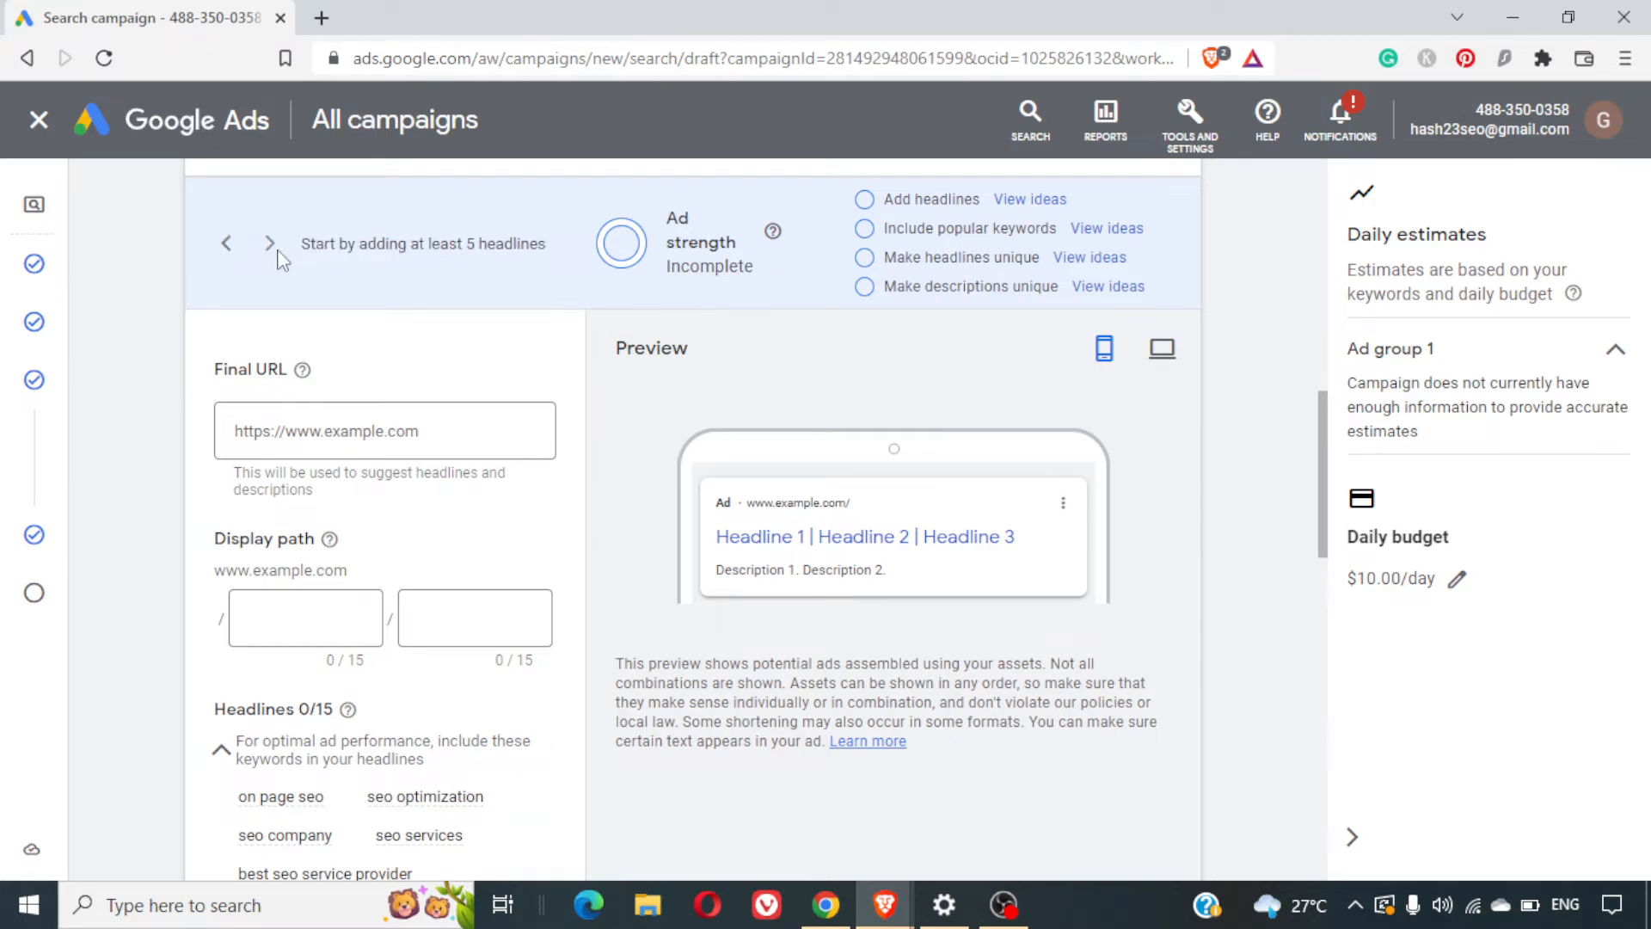
{"action": "left_click", "coordinate": [226, 243]}
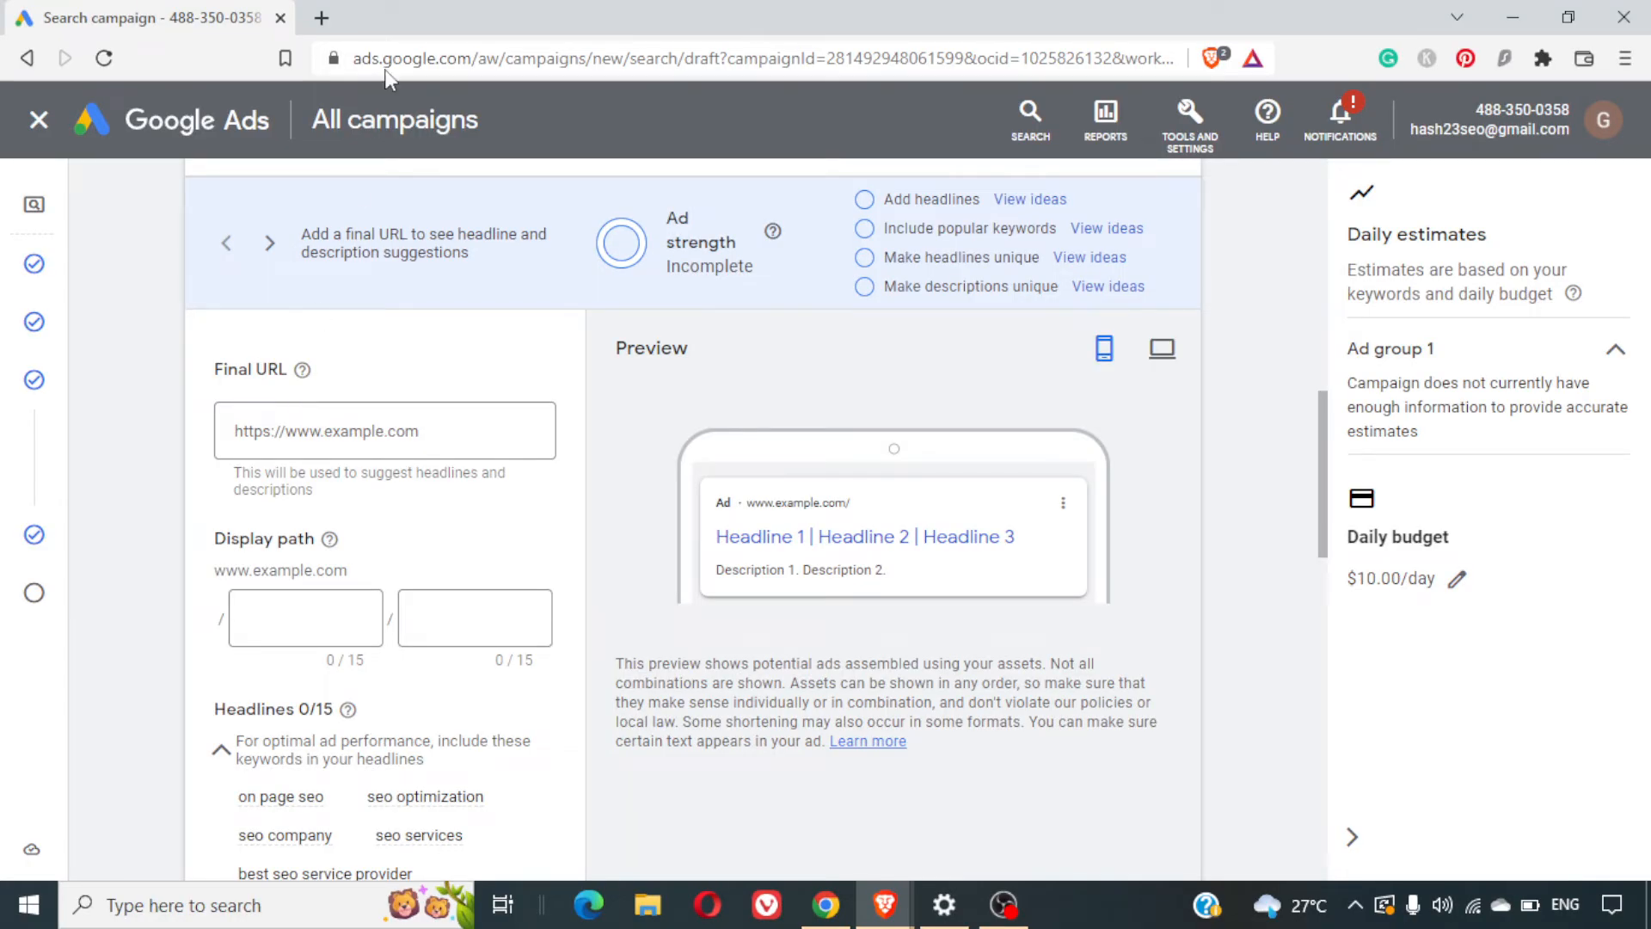
Open the landing page agency7.xyz/seo in a new browser tab
{"action": "left_click", "coordinate": [322, 16]}
{"action": "type", "text": "agency7.xyz/"}
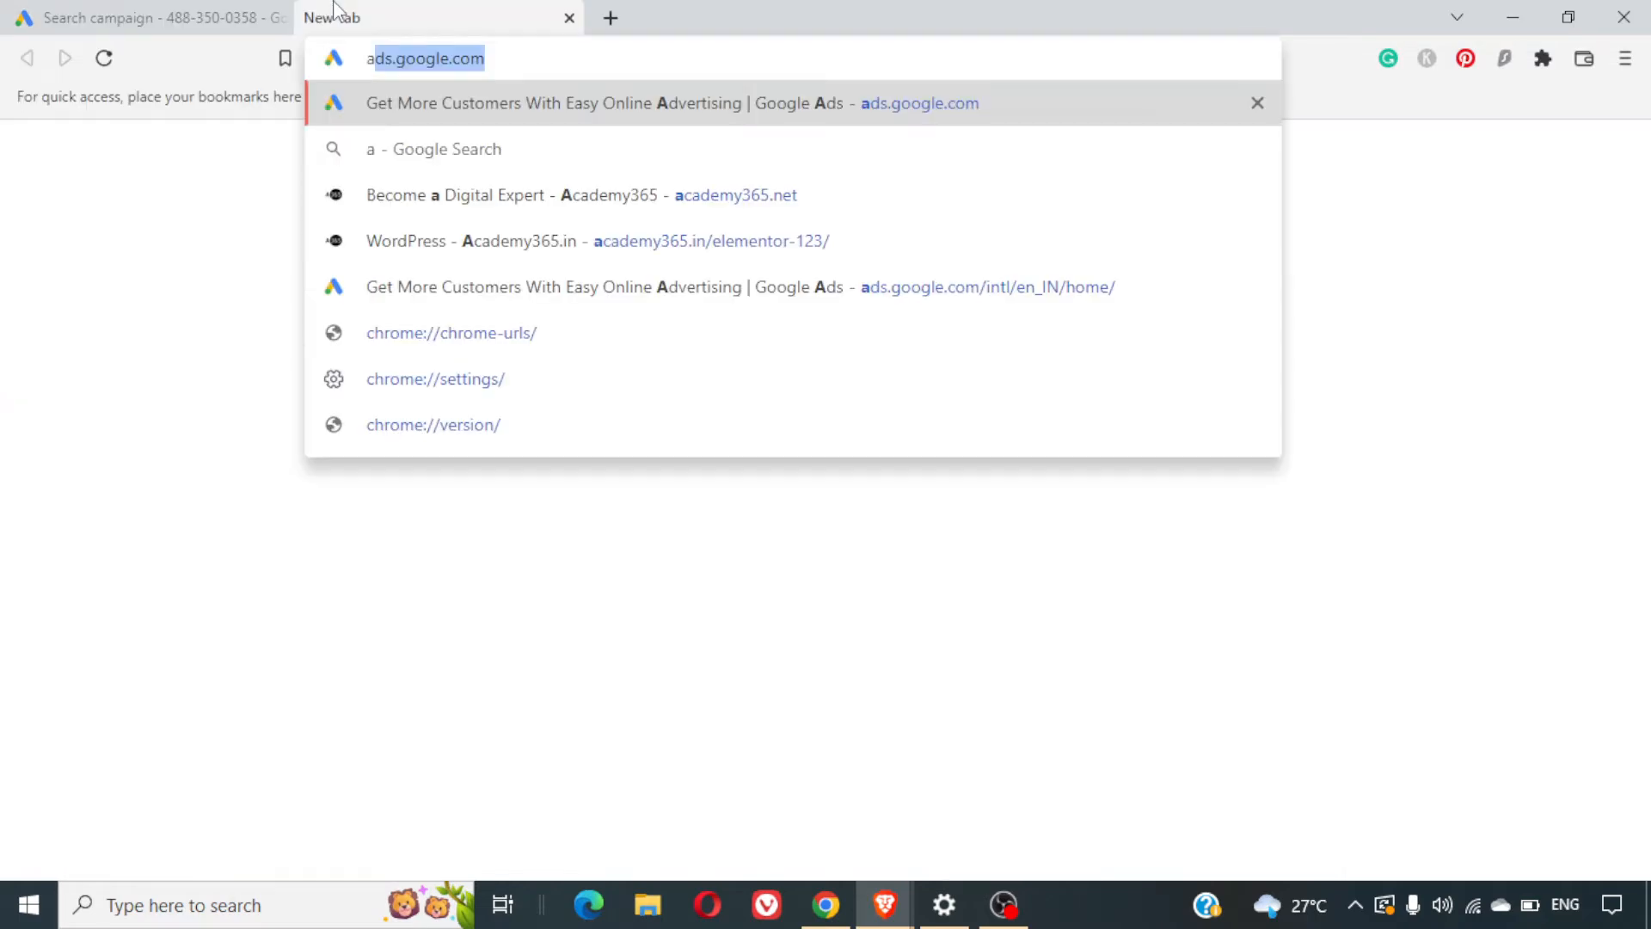
{"action": "type", "text": "seo"}
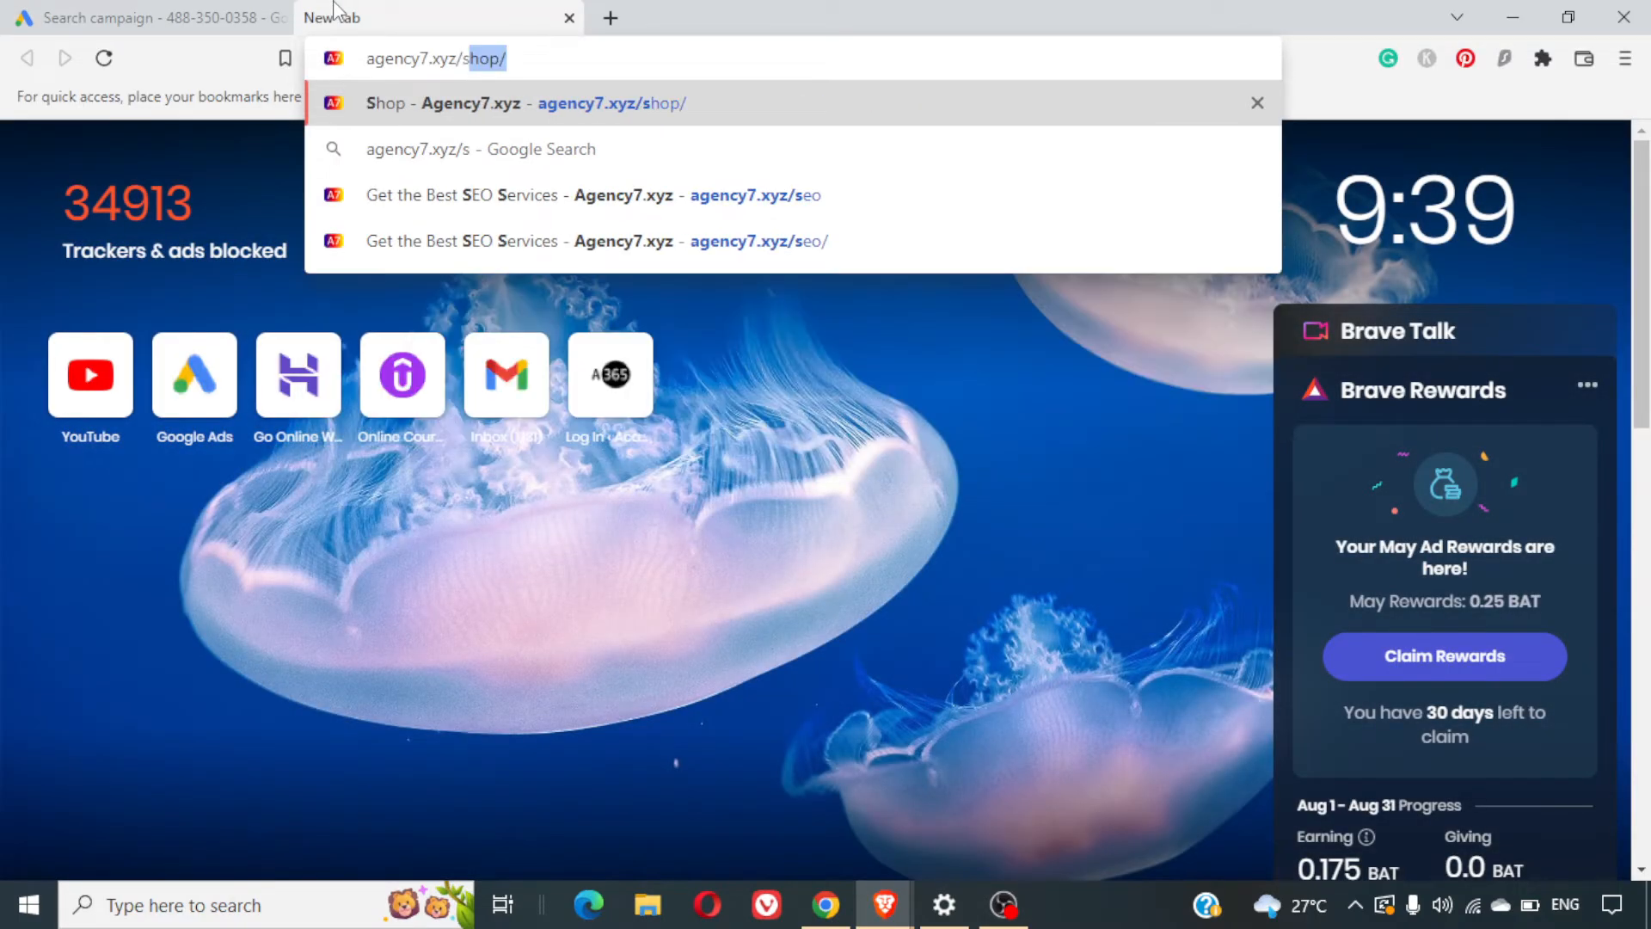
{"action": "key", "text": "Return"}
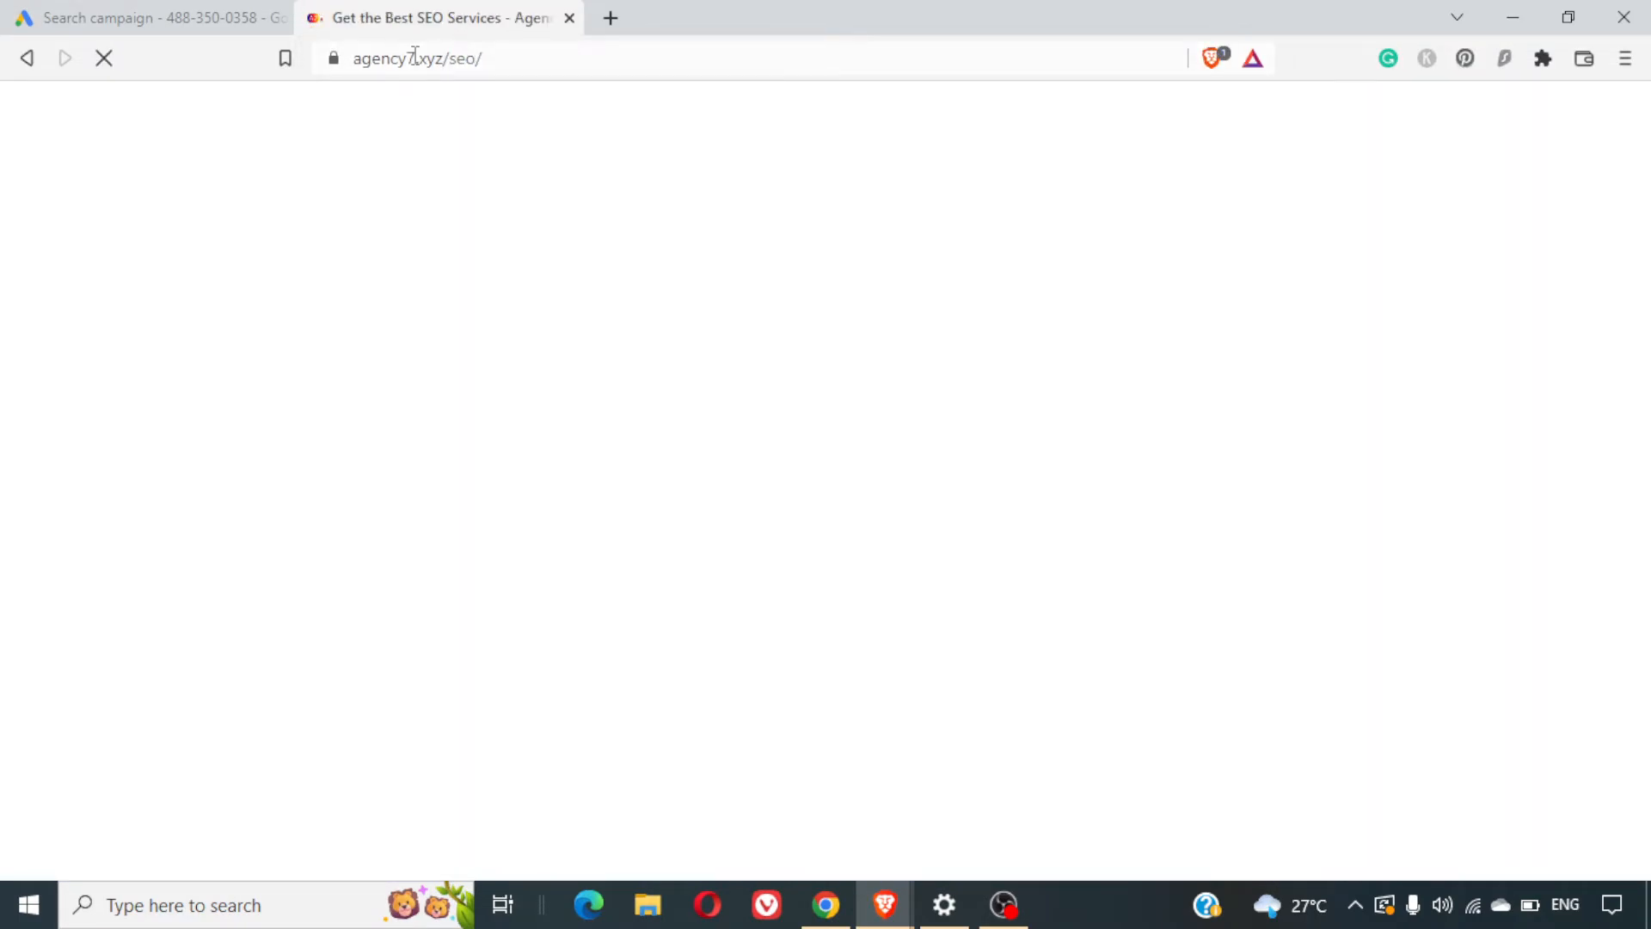
{"action": "left_click", "coordinate": [414, 58]}
{"action": "key", "text": "ctrl+c"}
{"action": "key", "text": "ctrl+shift+Tab"}
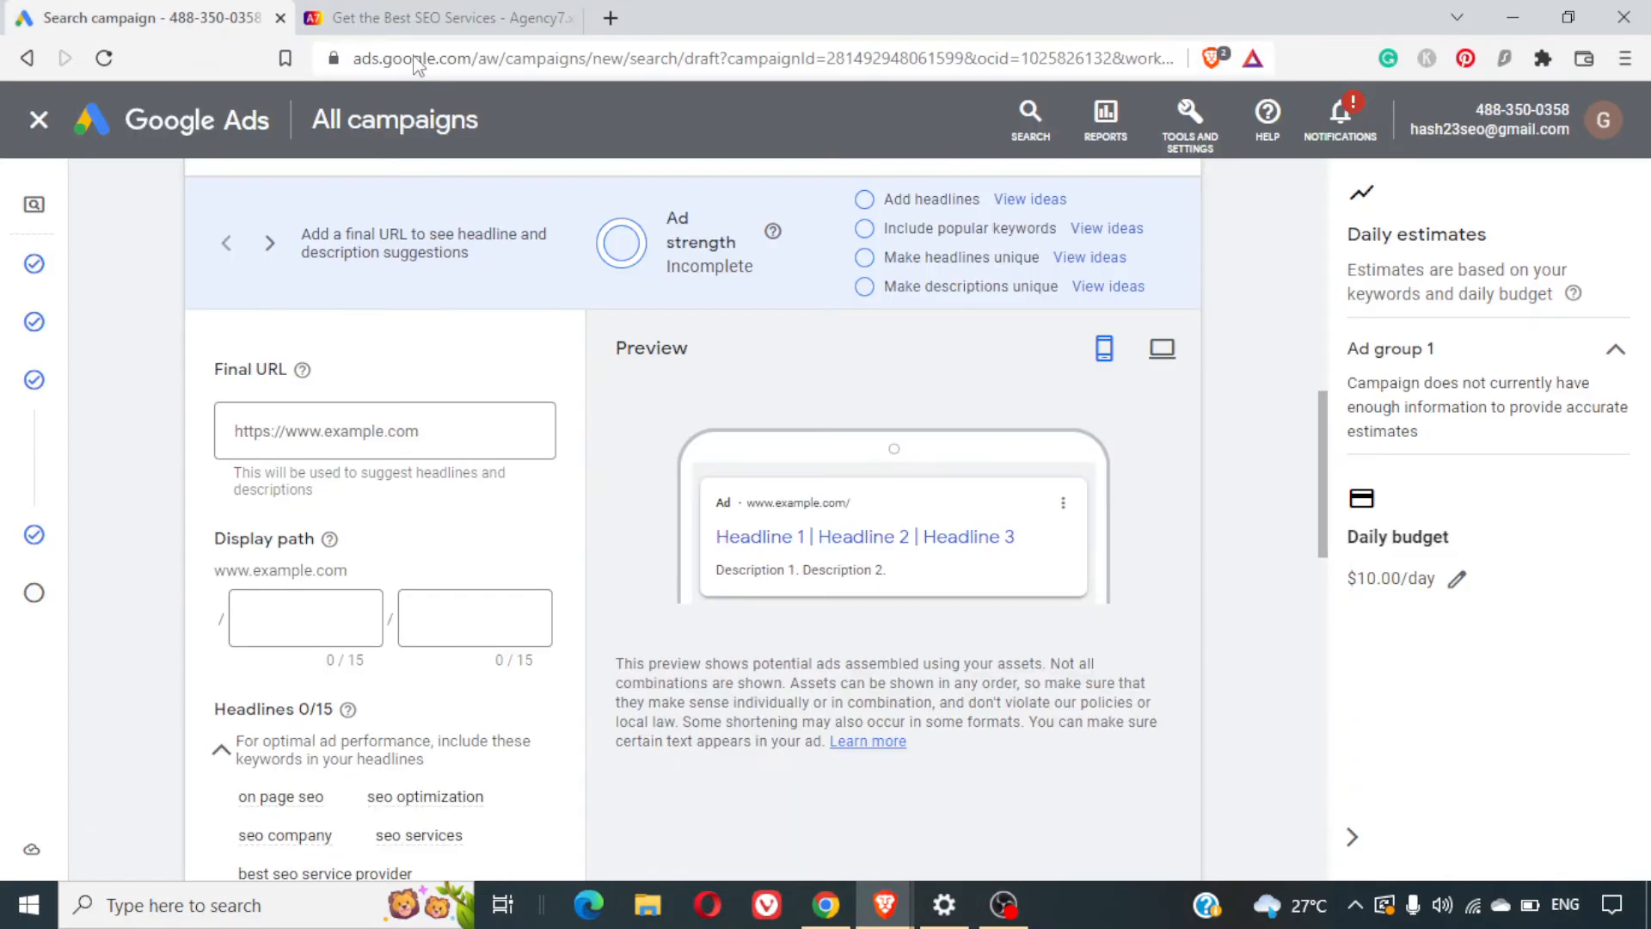
{"action": "left_click", "coordinate": [364, 445]}
{"action": "key", "text": "ctrl+v"}
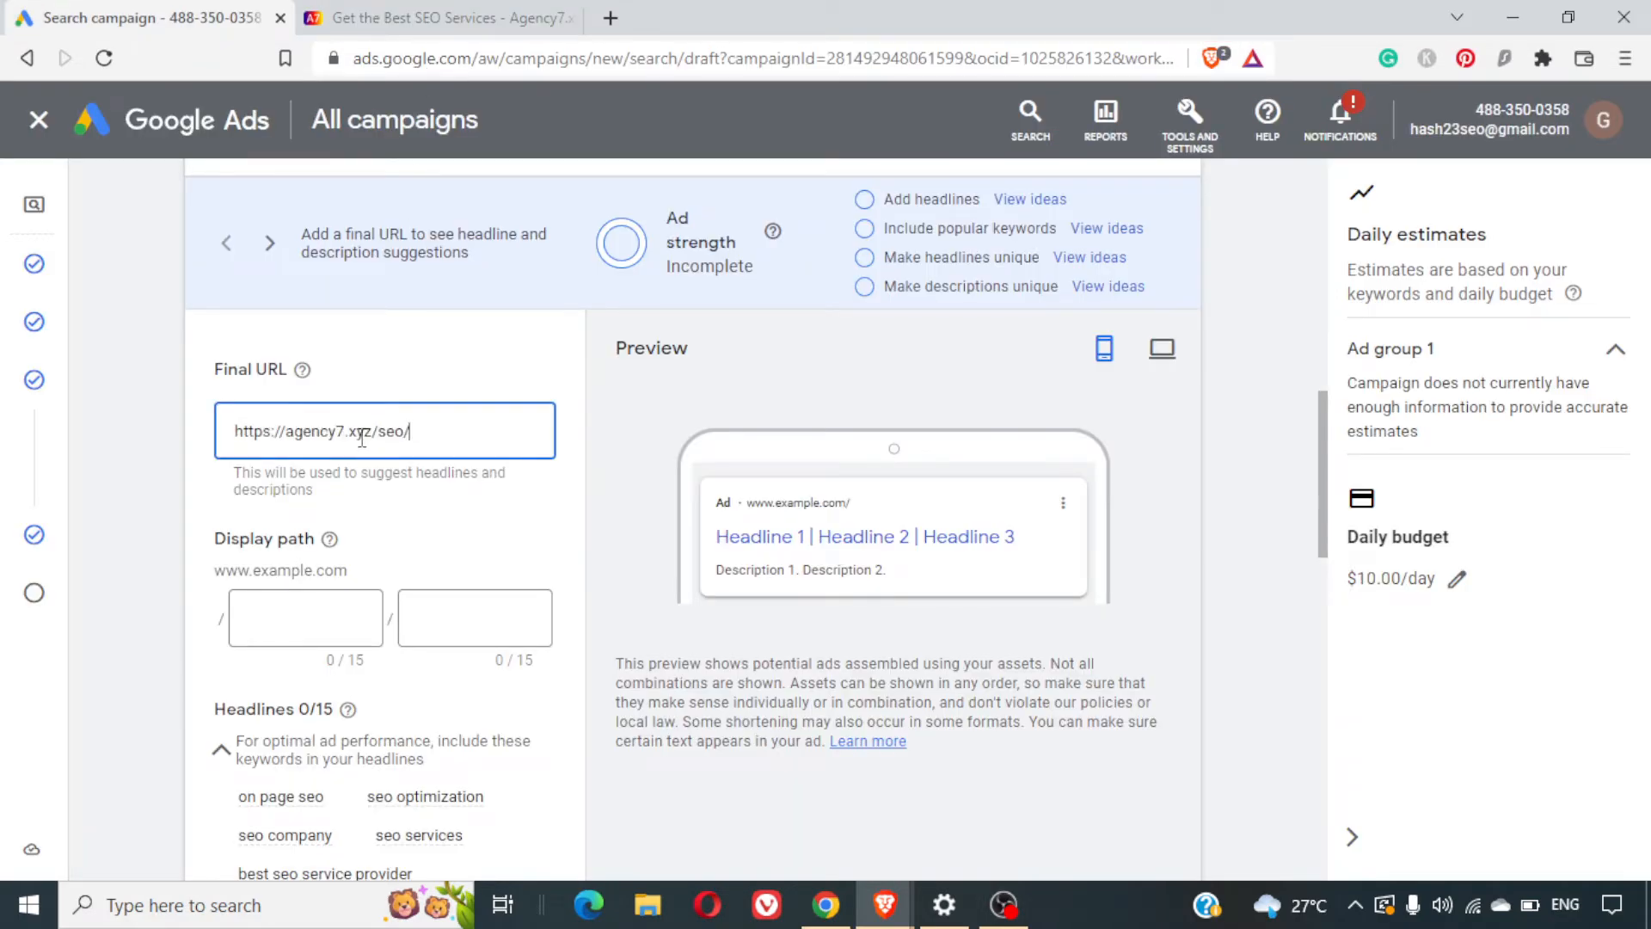
{"action": "left_click", "coordinate": [597, 465]}
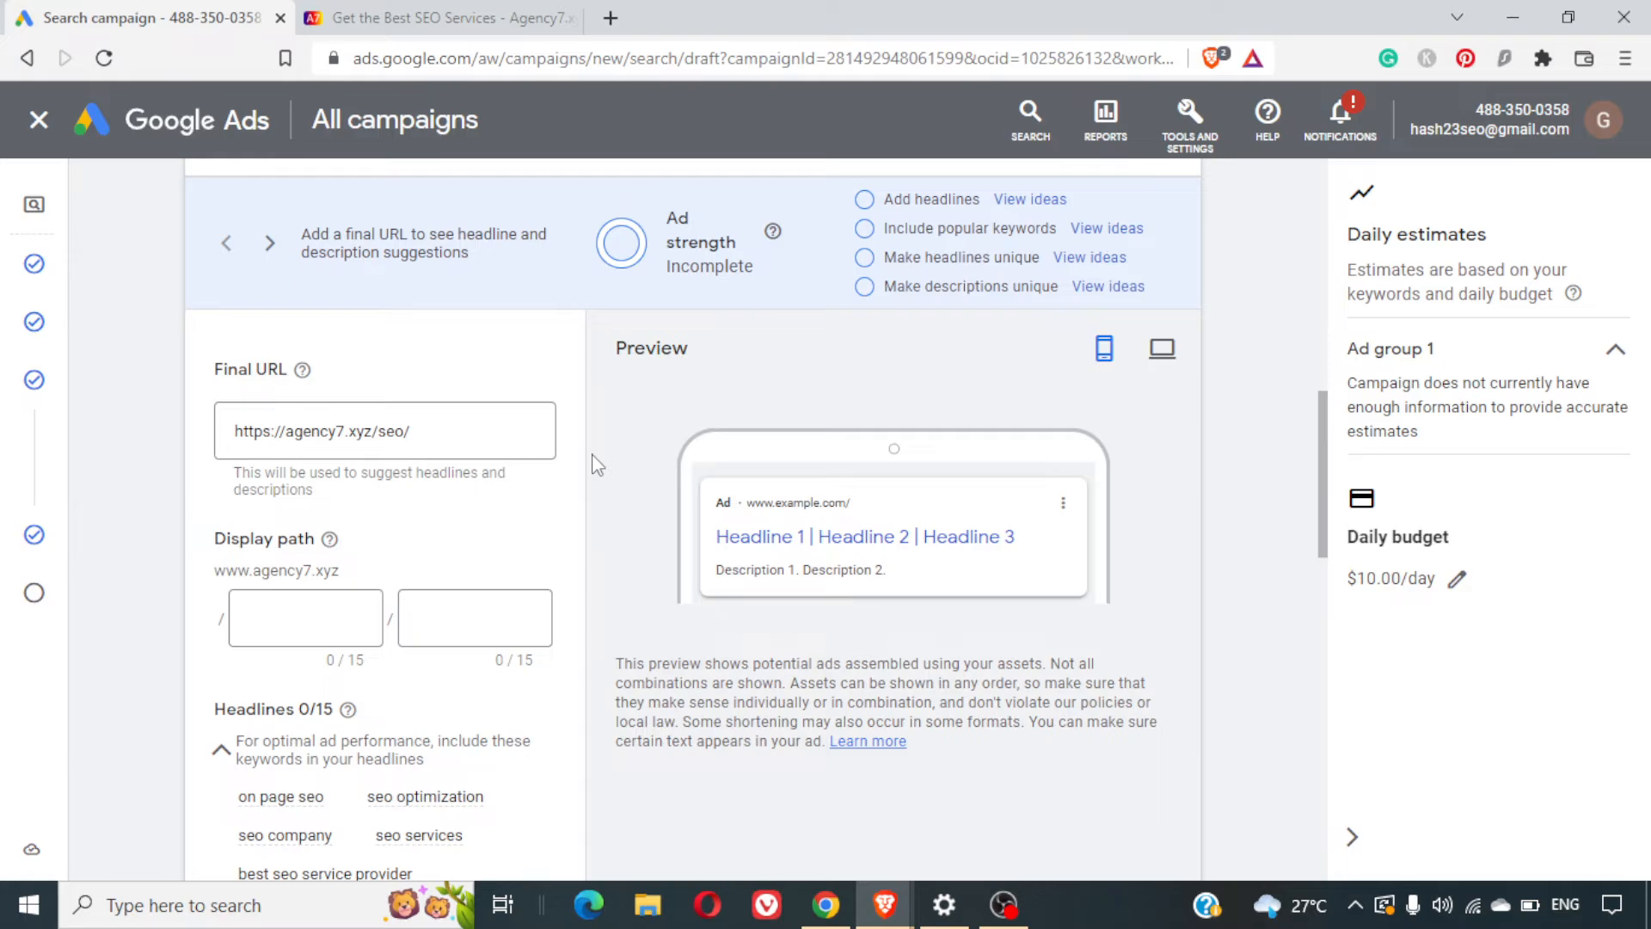
Try http instead of https in the final URL and read the warning shown for it
{"action": "left_click", "coordinate": [278, 429]}
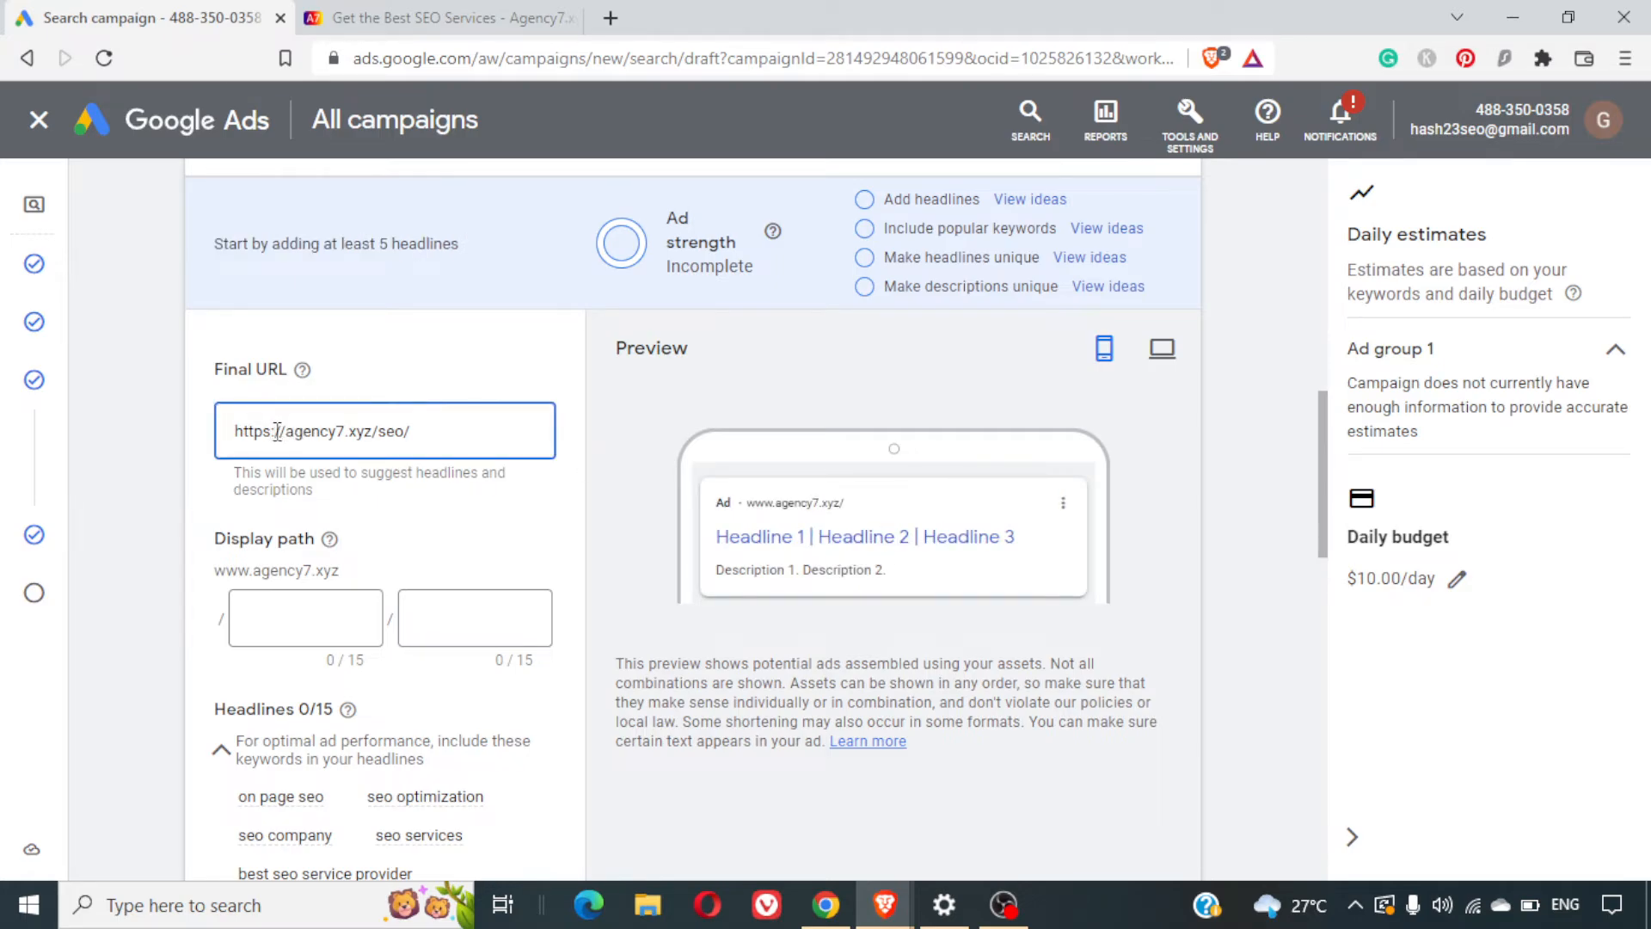
{"action": "key", "text": "BackSpace"}
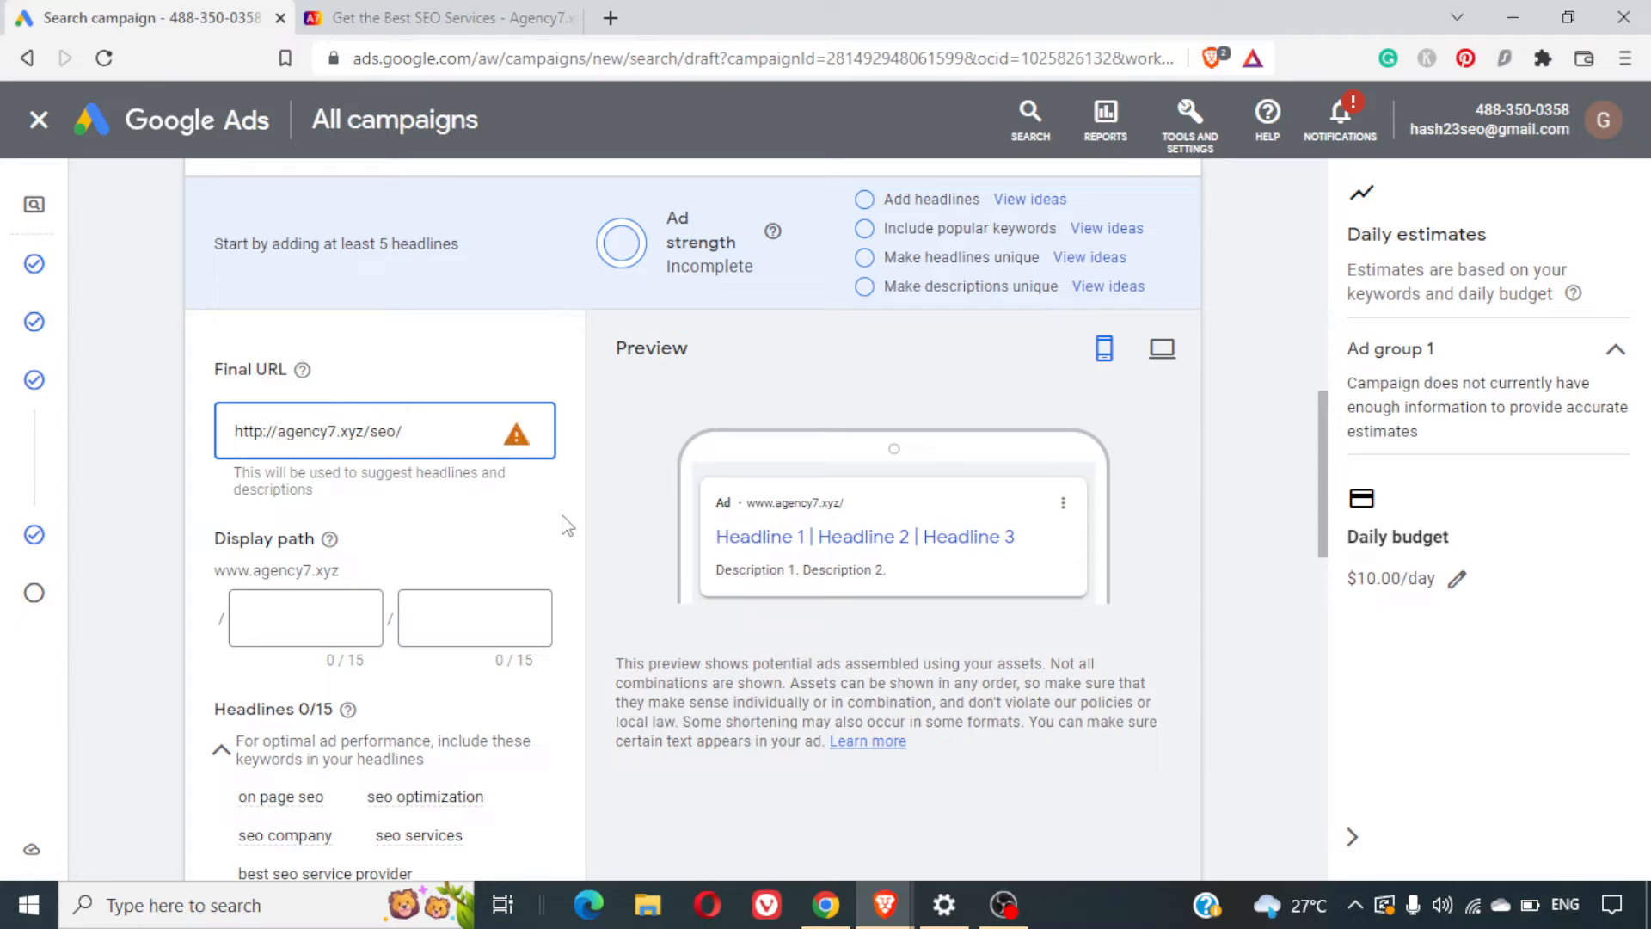
{"action": "left_click", "coordinate": [566, 525]}
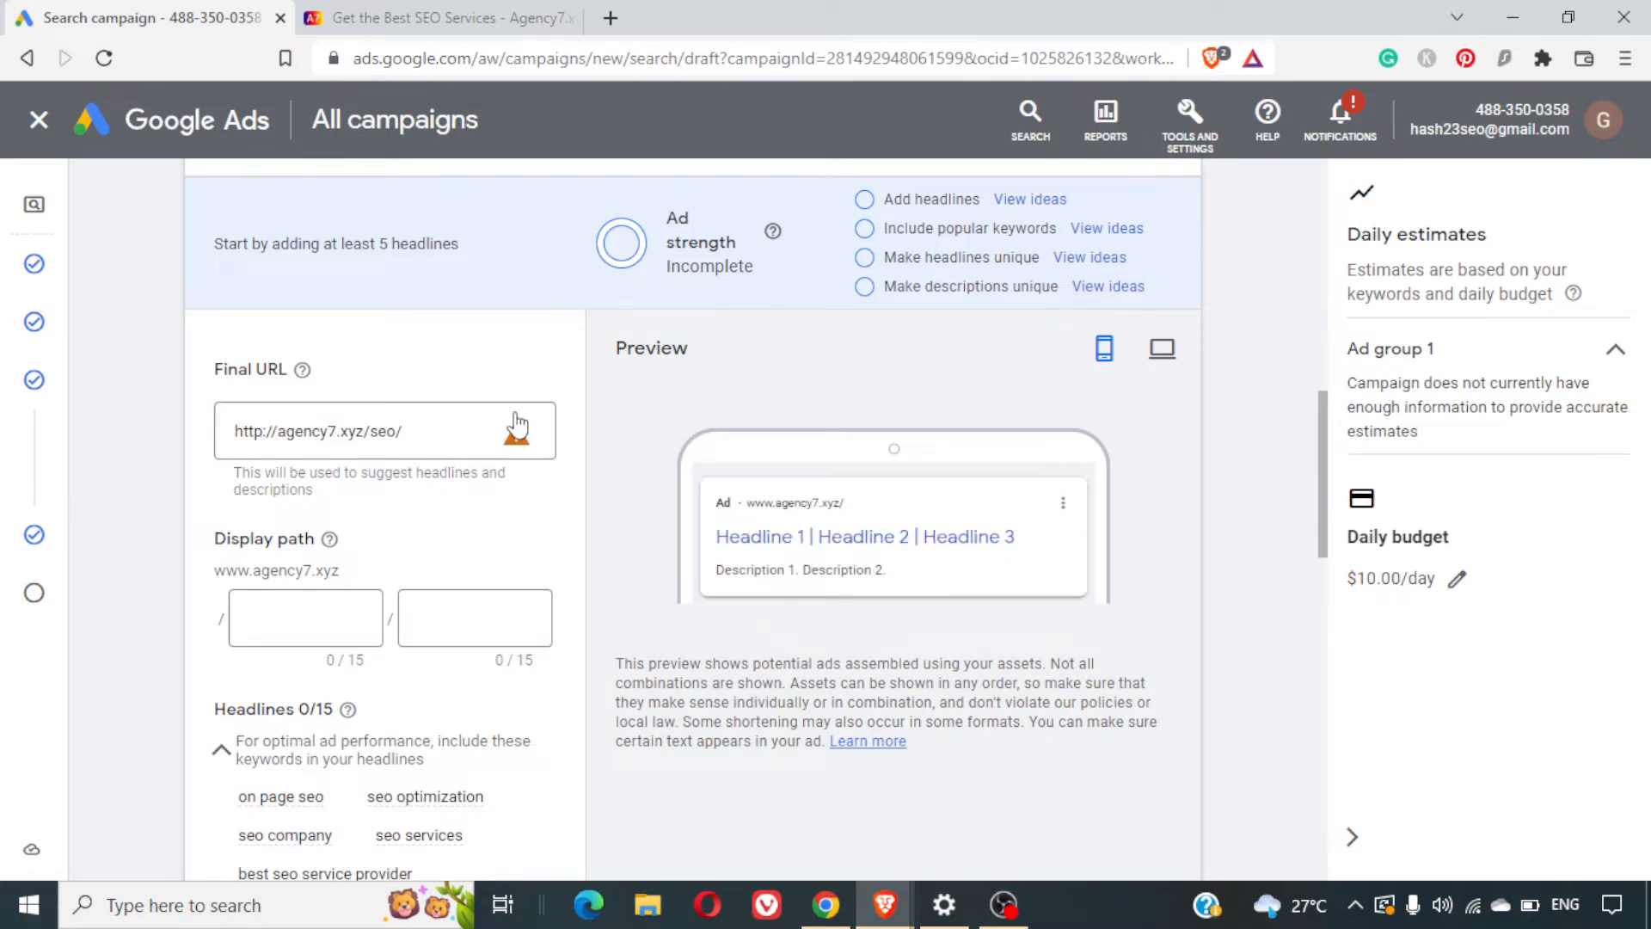
{"action": "mouse_move", "coordinate": [522, 458]}
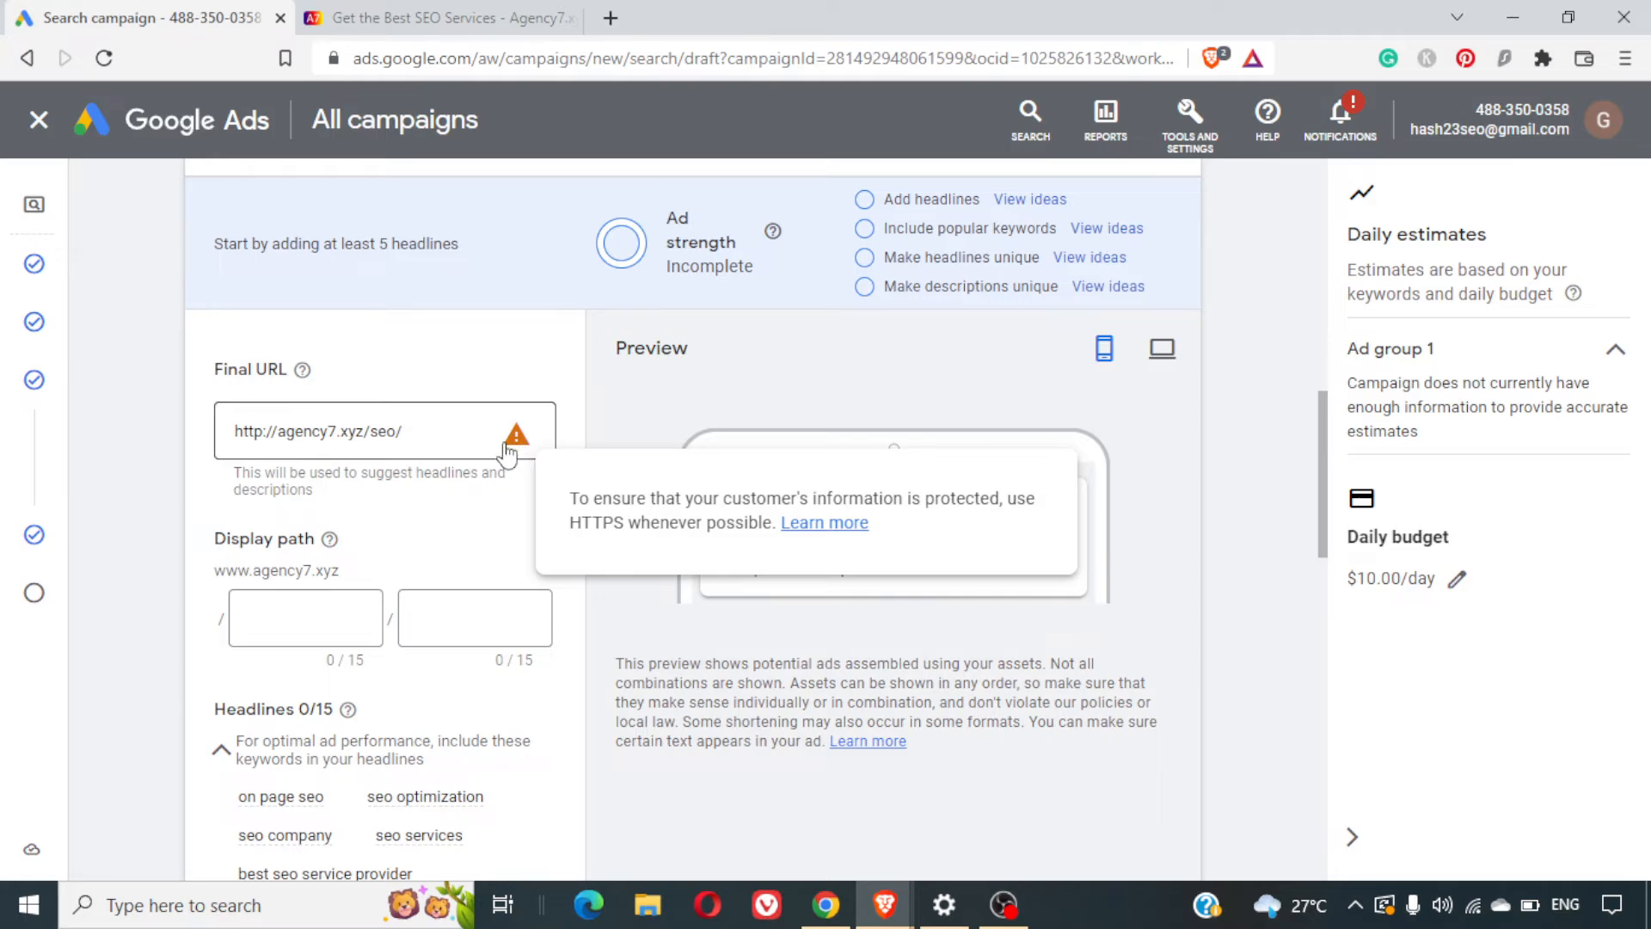
{"action": "left_click", "coordinate": [264, 434]}
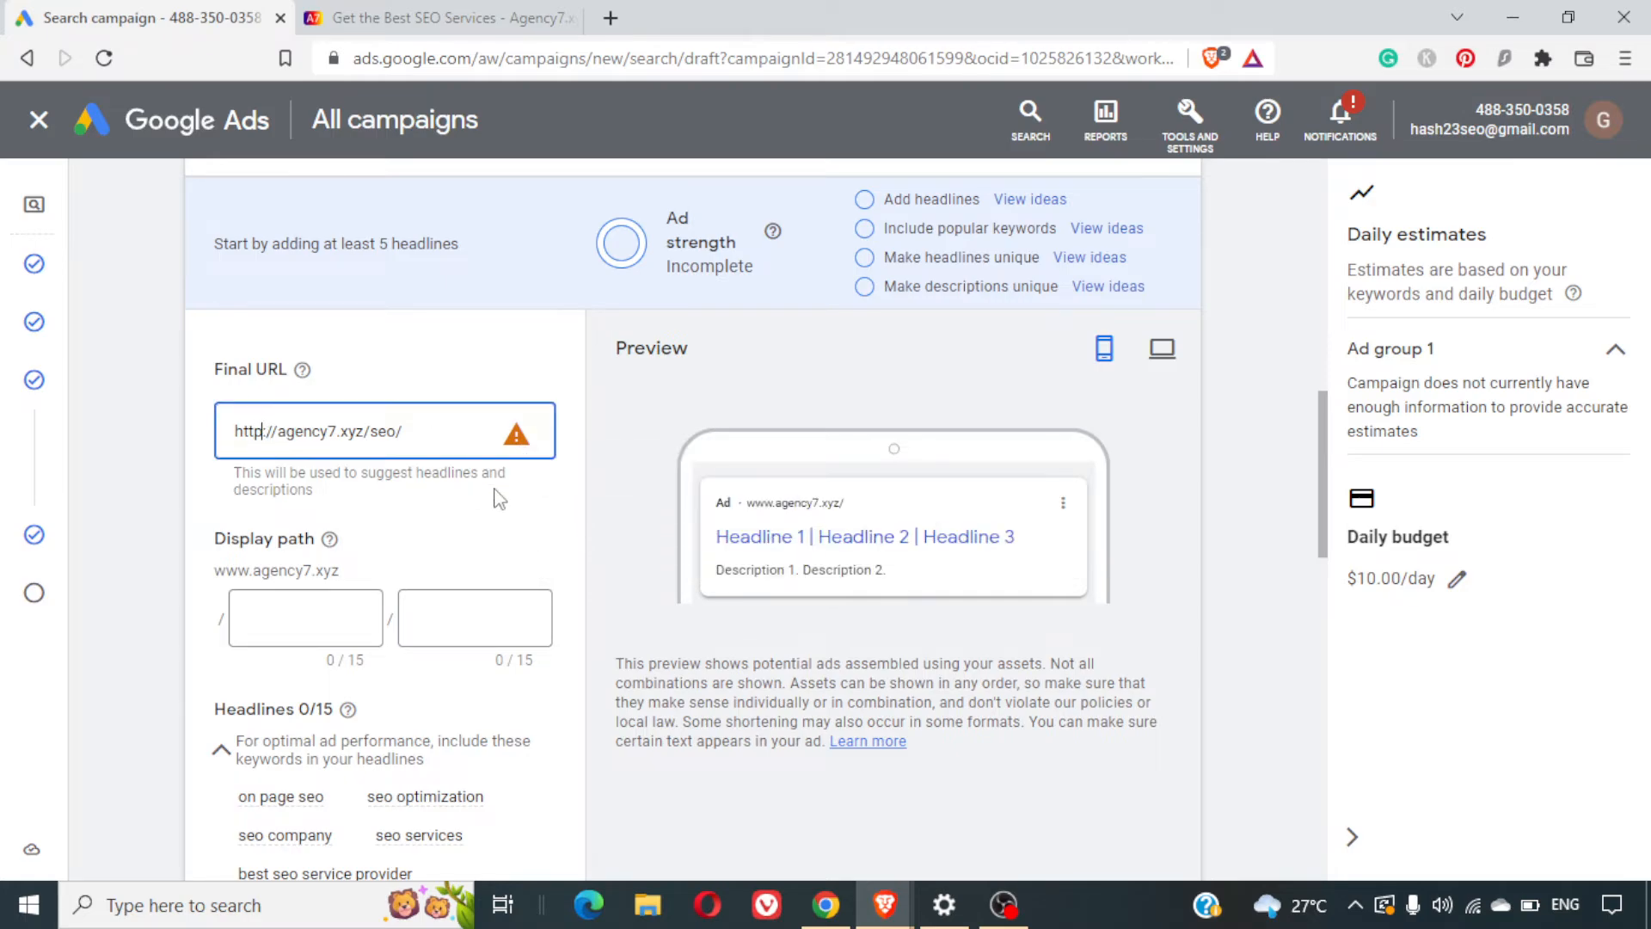
{"action": "type", "text": "s"}
{"action": "left_click", "coordinate": [578, 517]}
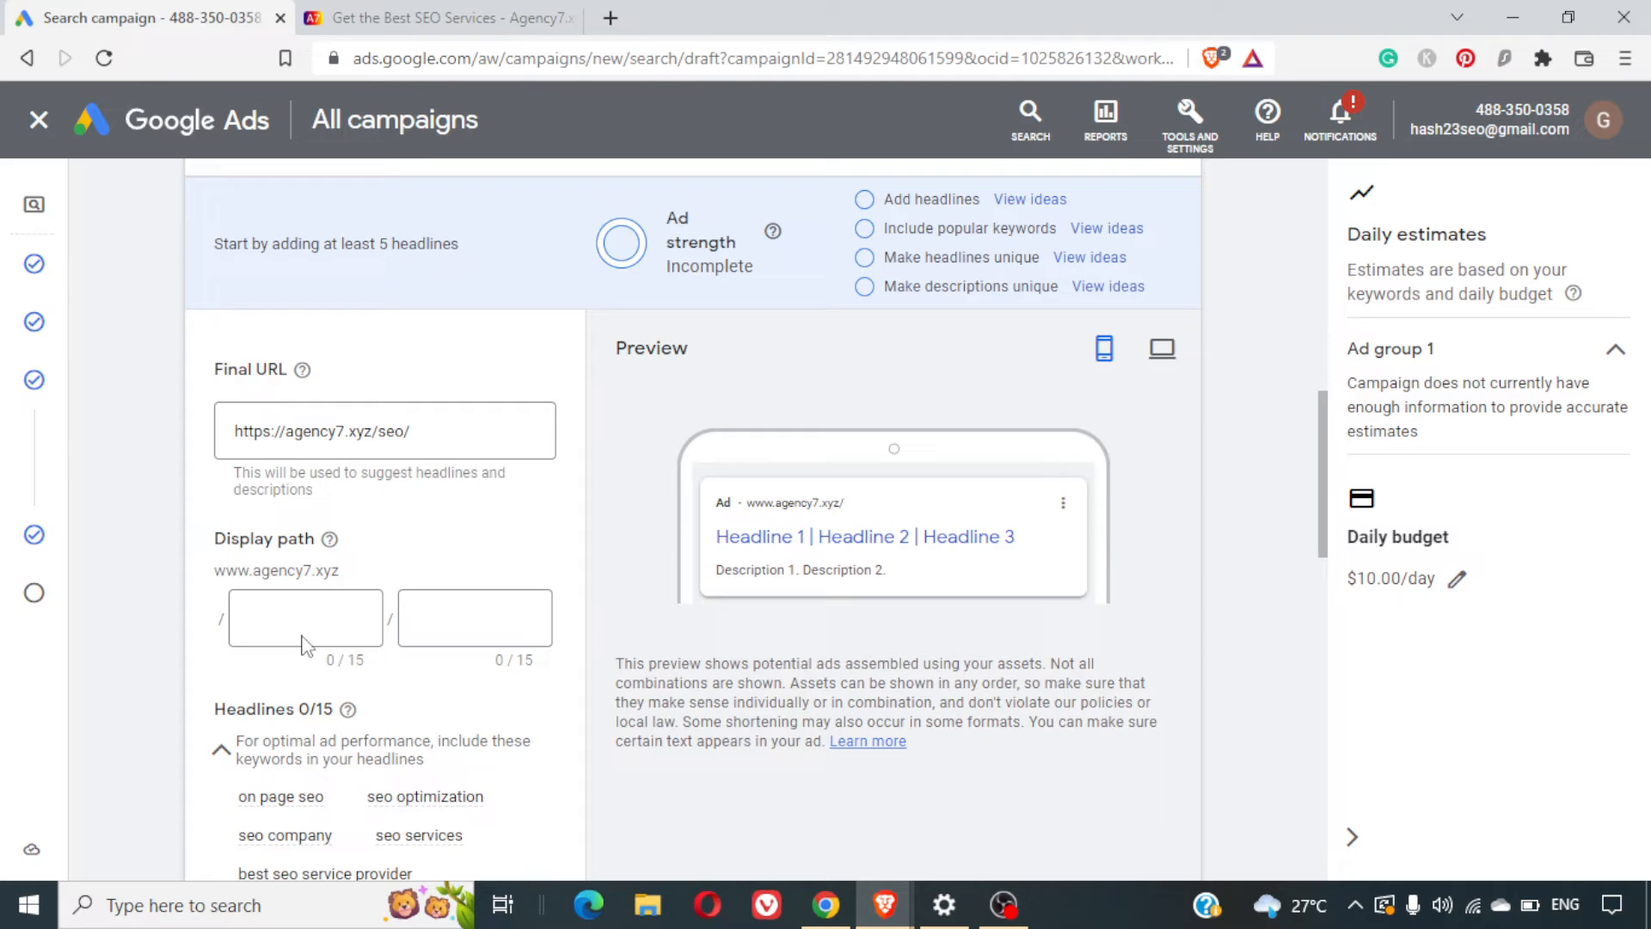
Set the first part of the ad's display path to "seo"
{"action": "left_click", "coordinate": [303, 641]}
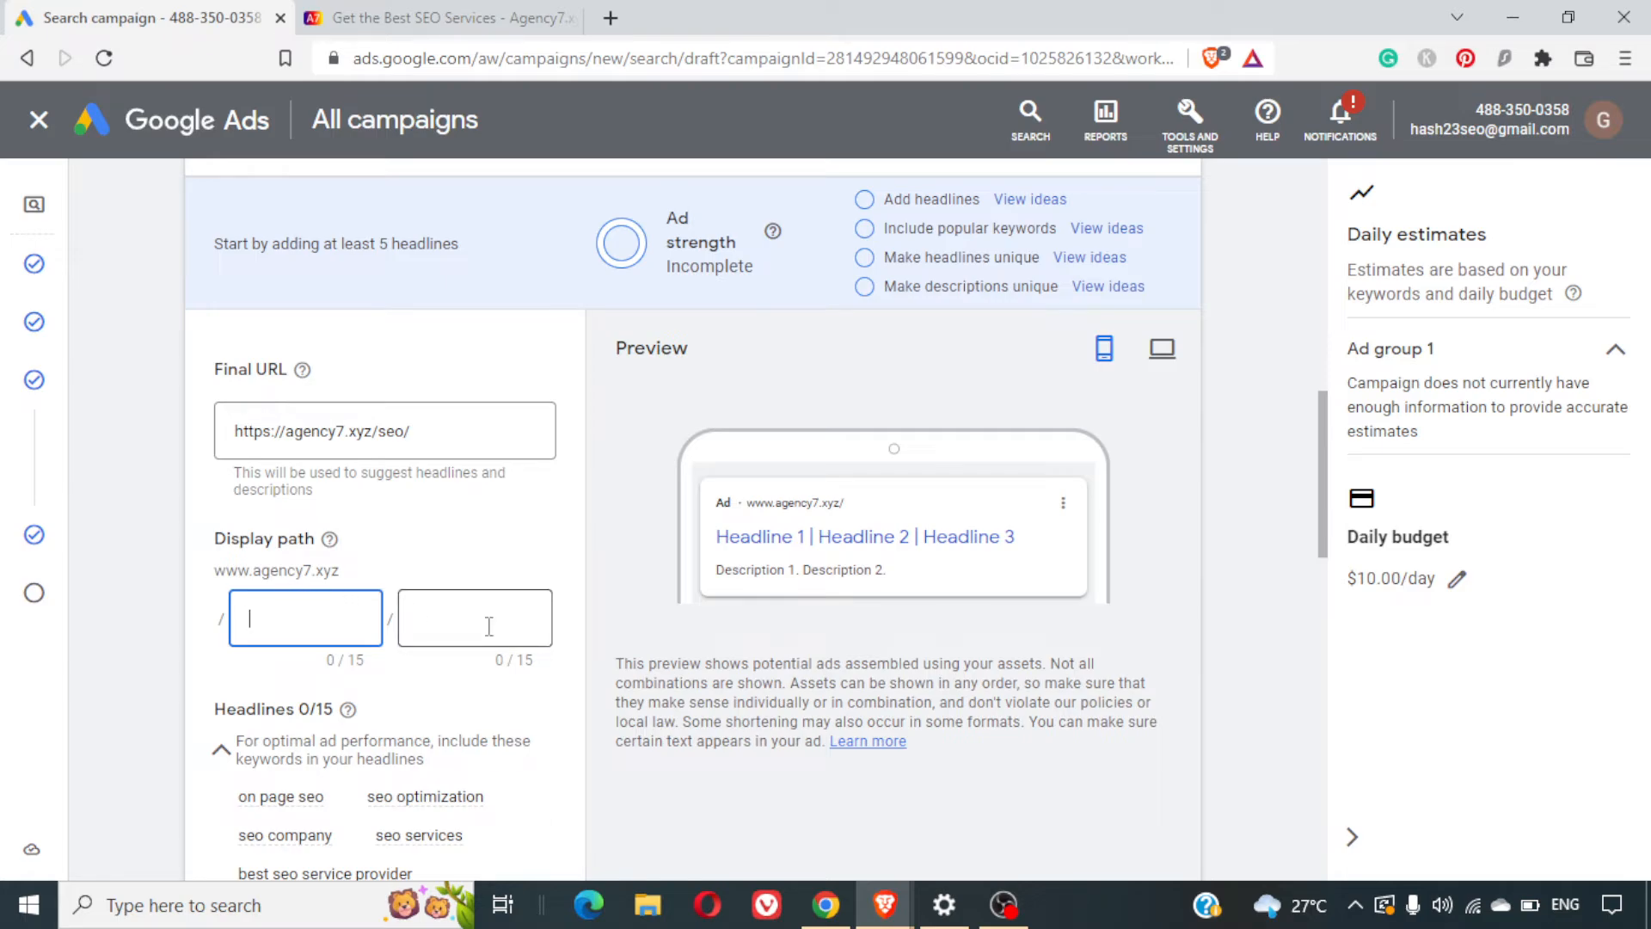
{"action": "type", "text": "seo"}
{"action": "left_click", "coordinate": [593, 540]}
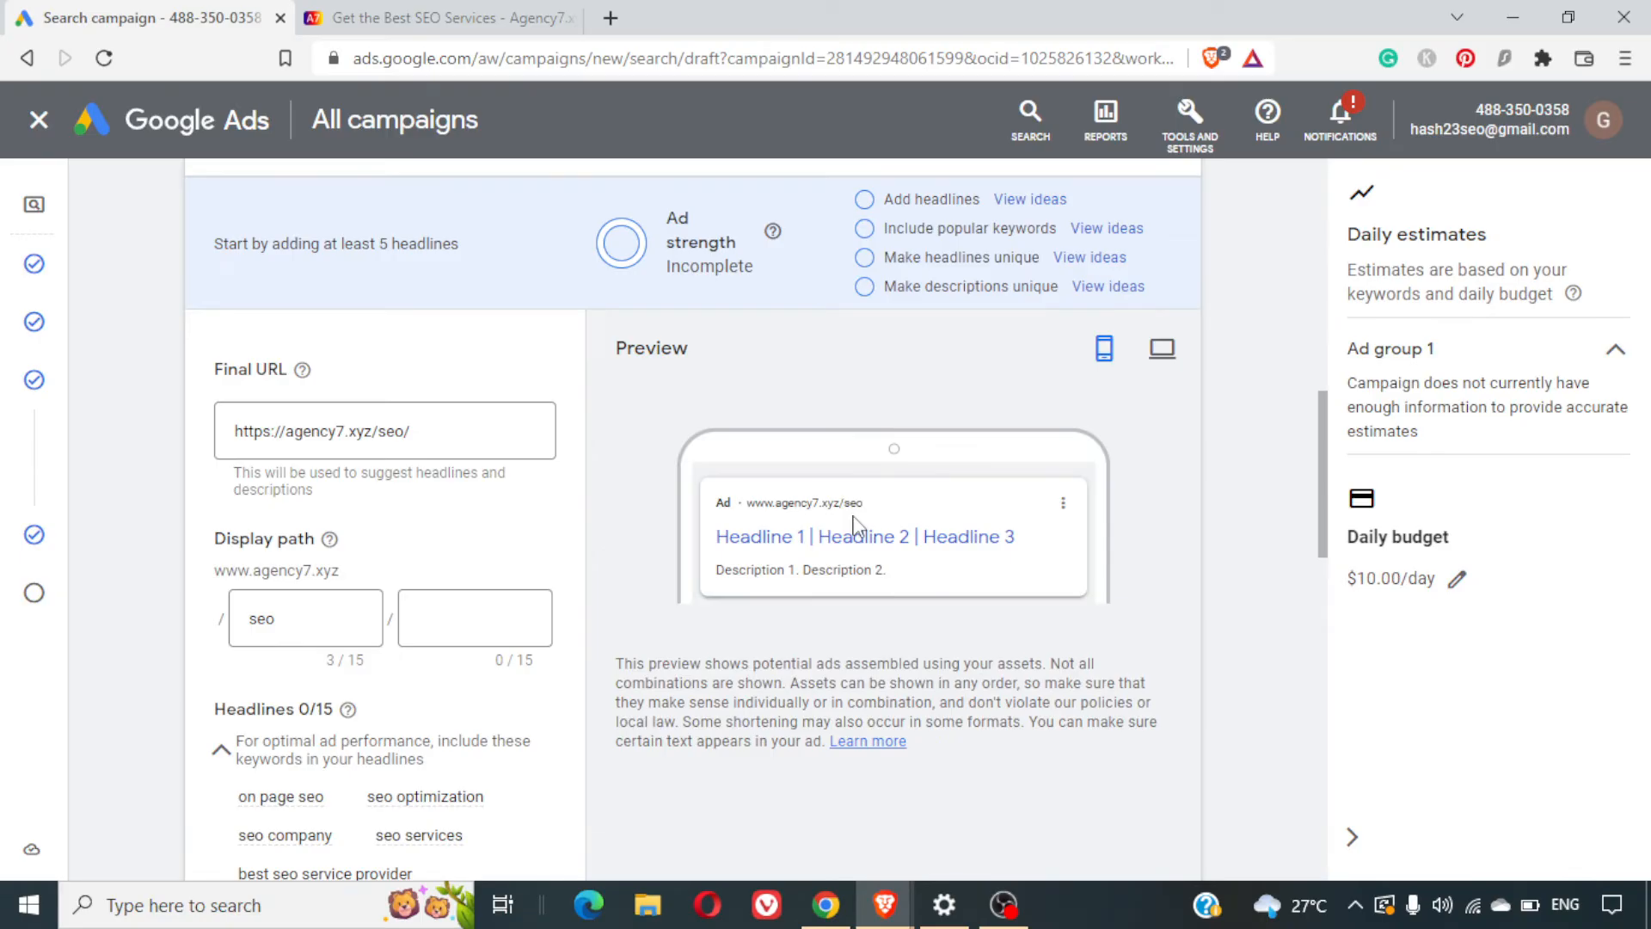
Set the ad's display path to "services" in the first part and "seo" in the second
{"action": "left_click", "coordinate": [324, 638]}
{"action": "double_click", "coordinate": [252, 619]}
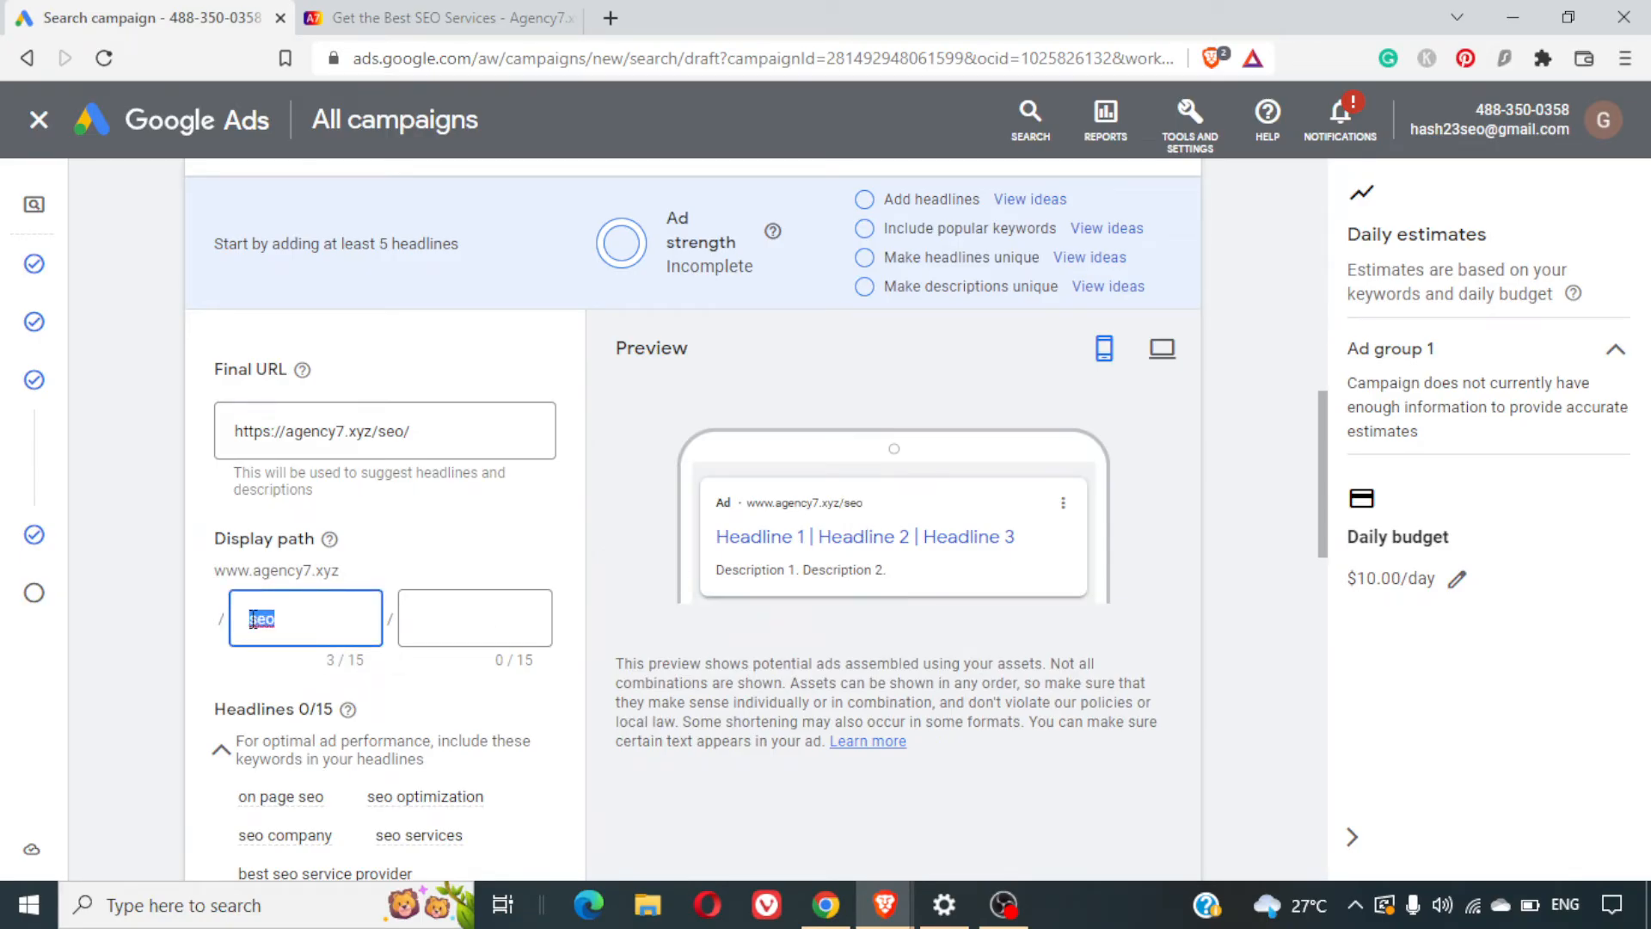
{"action": "type", "text": "services"}
{"action": "left_click", "coordinate": [446, 640]}
{"action": "type", "text": "seo"}
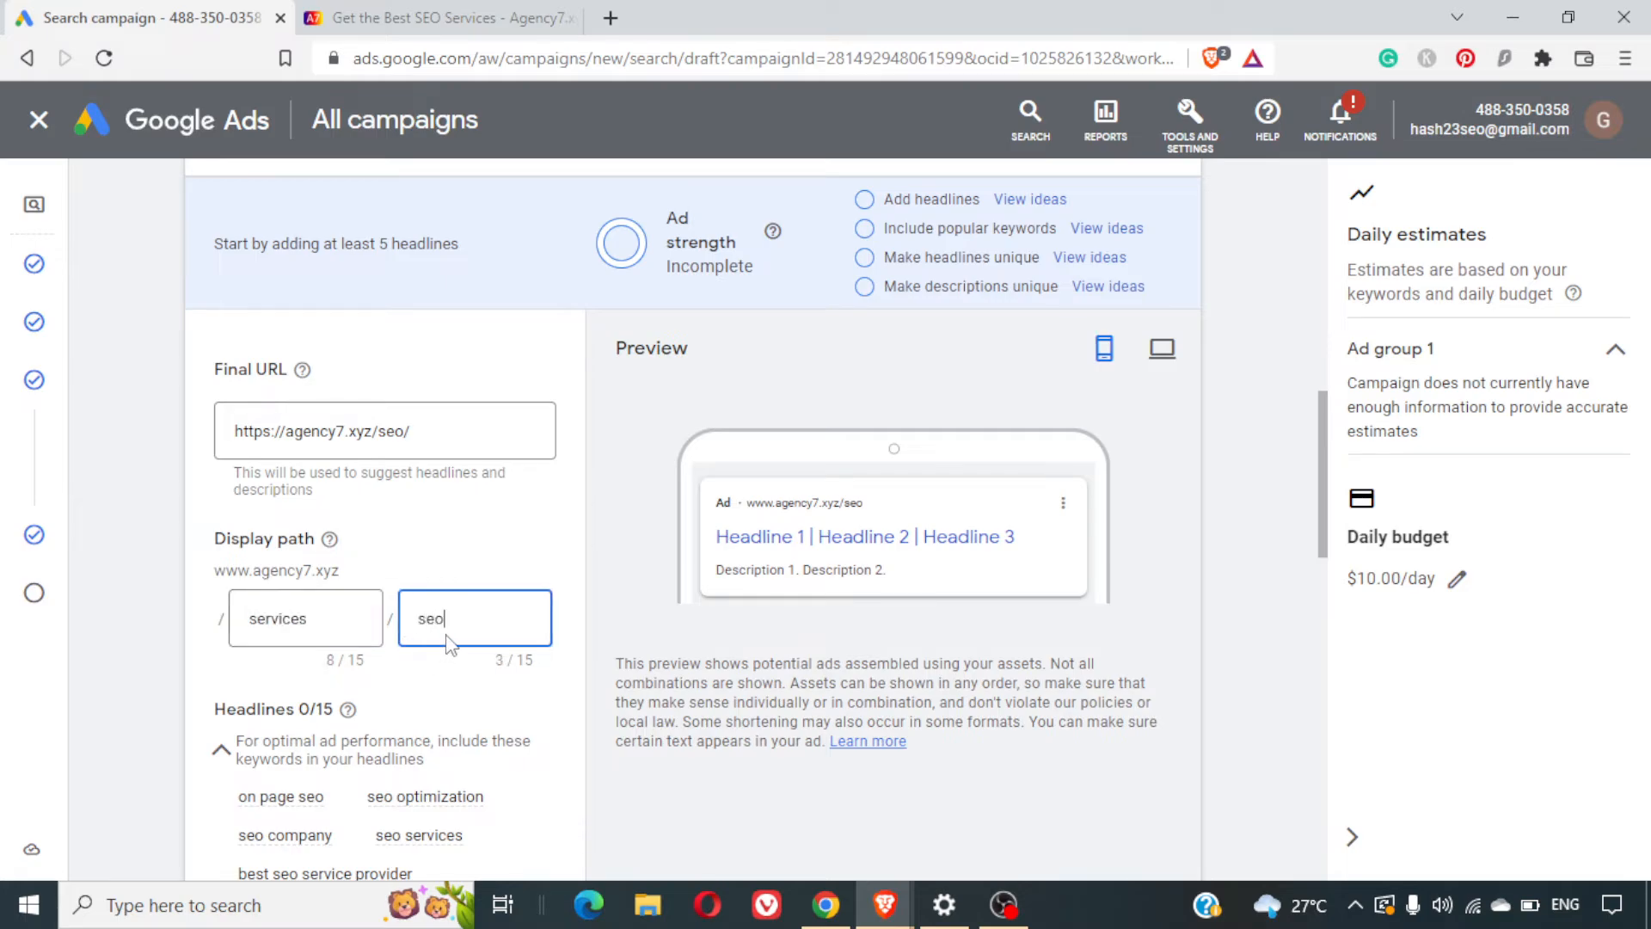
{"action": "left_click", "coordinate": [651, 608]}
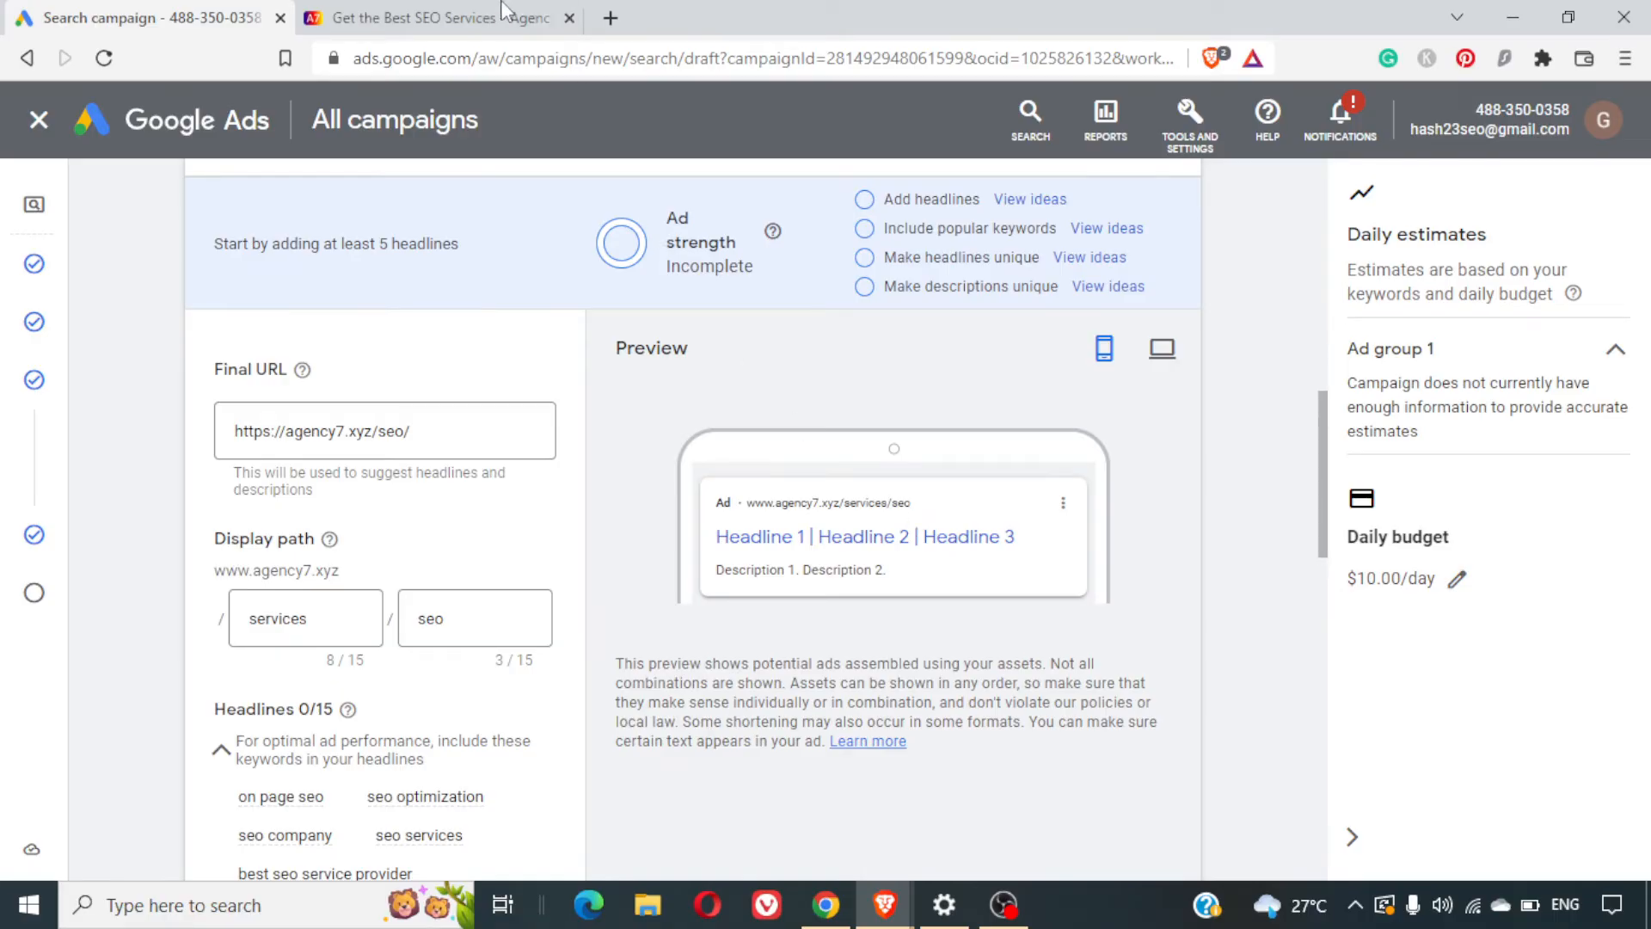
Search Google for "utm builder" in a new tab and open the Campaign URL Builder from GA Dev Tools
{"action": "left_click", "coordinate": [611, 18]}
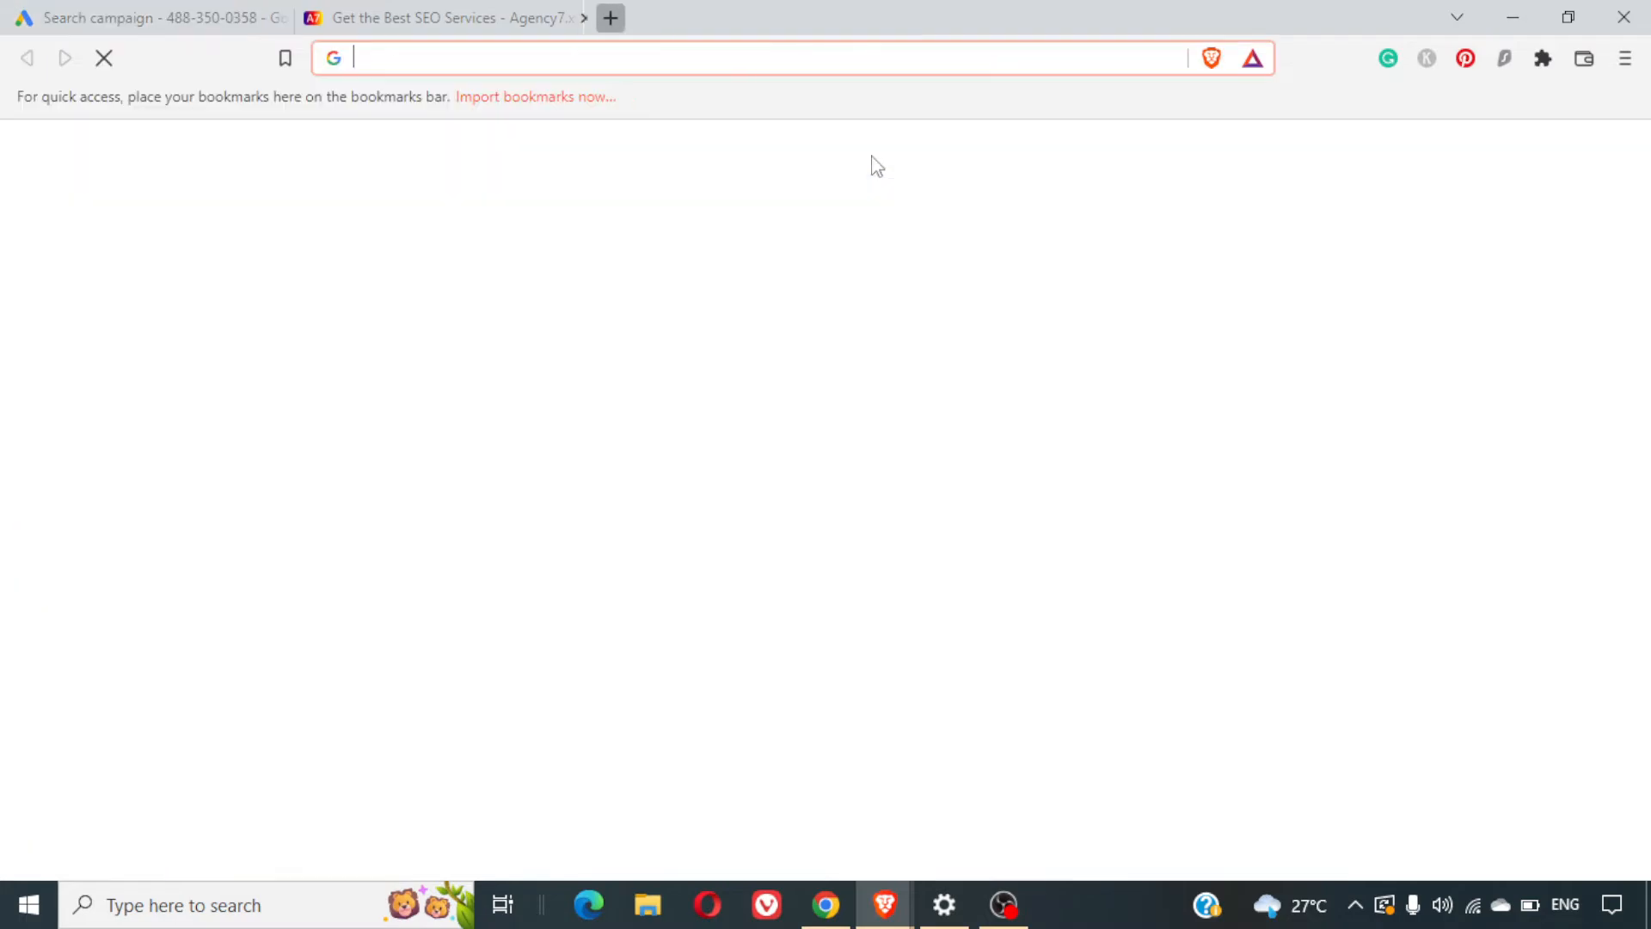
{"action": "type", "text": "utm builder"}
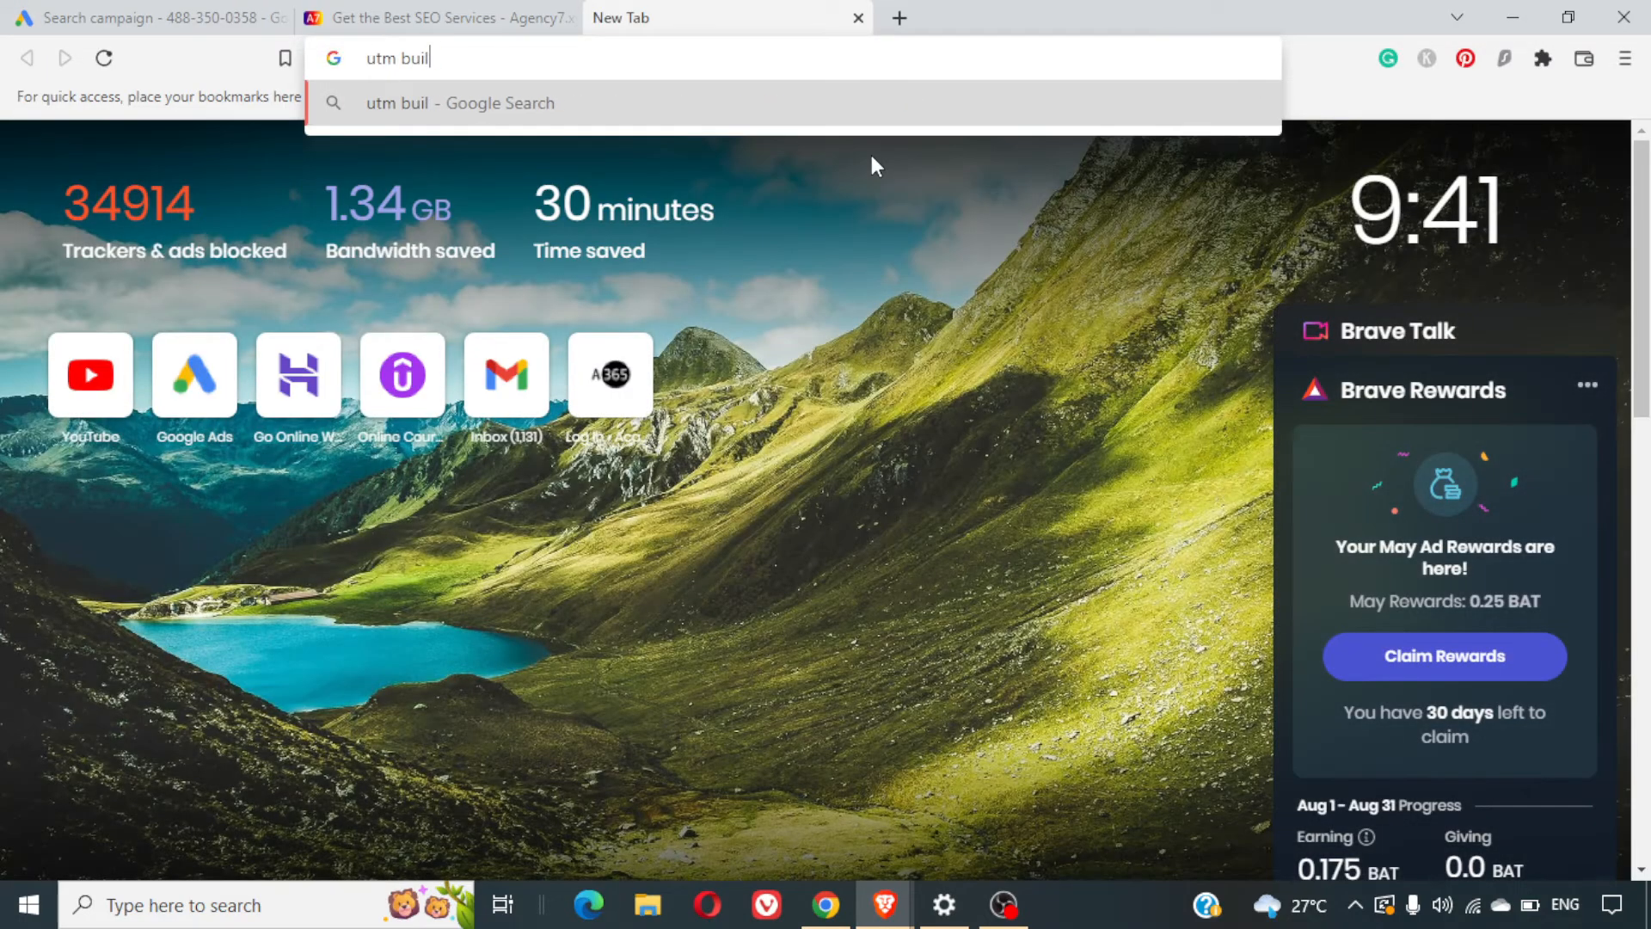
{"action": "key", "text": "Return"}
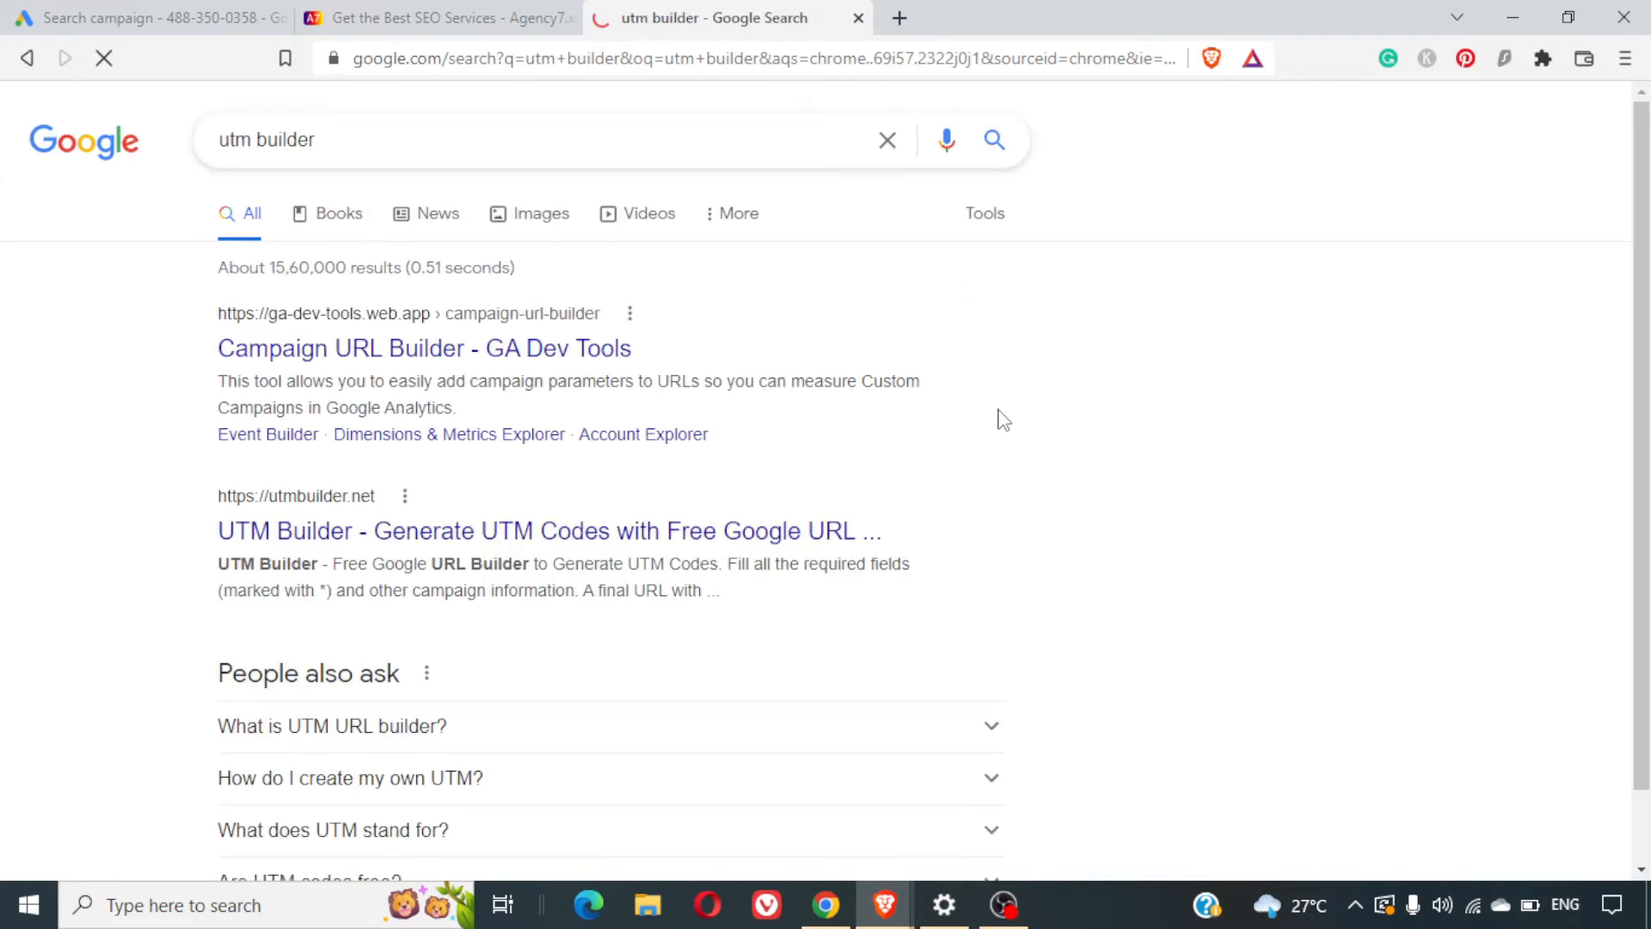
{"action": "left_click", "coordinate": [440, 352]}
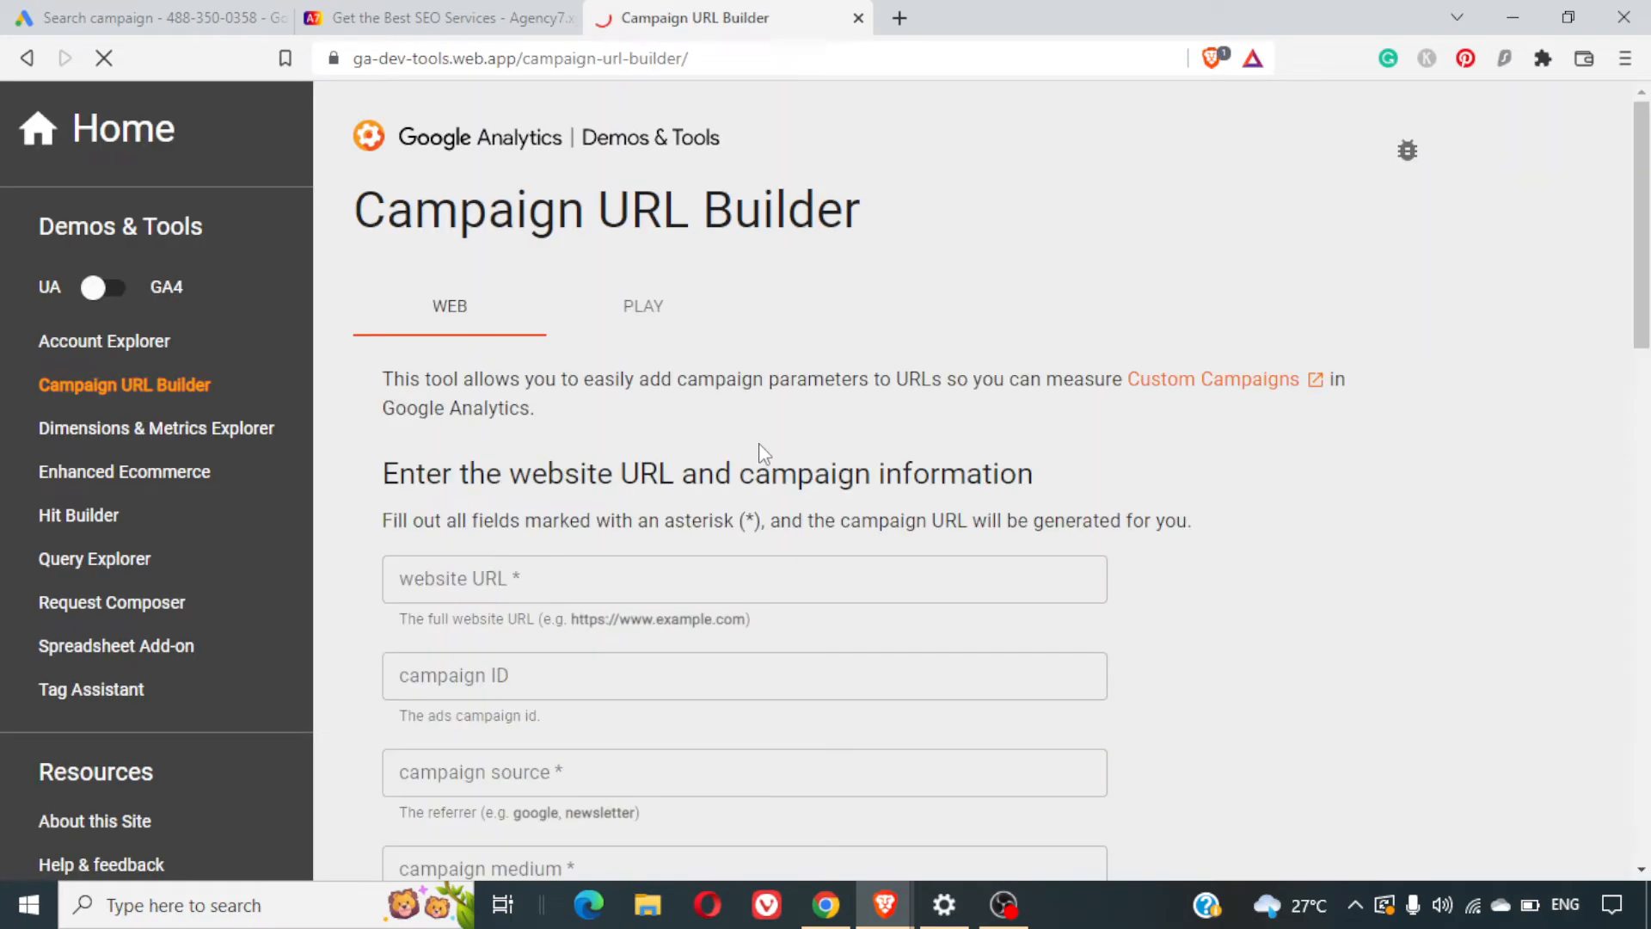
Copy the address of the agency7.xyz/seo/ landing page and enter it as the website URL in the Campaign URL Builder
{"action": "left_click", "coordinate": [386, 17]}
{"action": "left_click", "coordinate": [466, 62]}
{"action": "key", "text": "ctrl+c"}
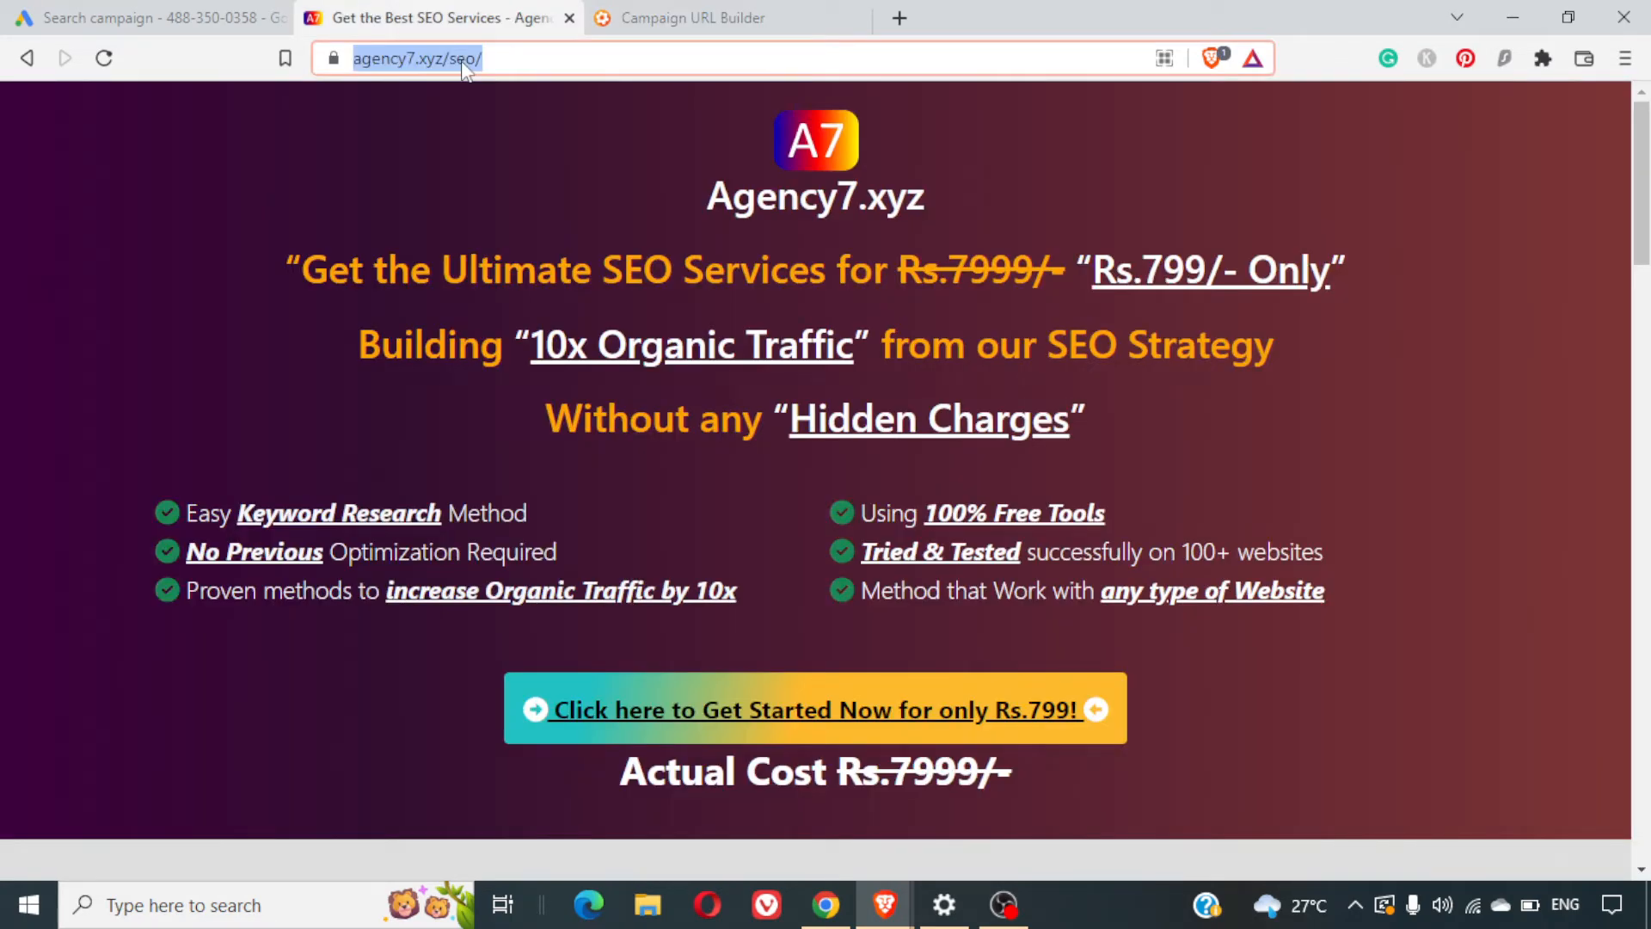
{"action": "left_click", "coordinate": [679, 18]}
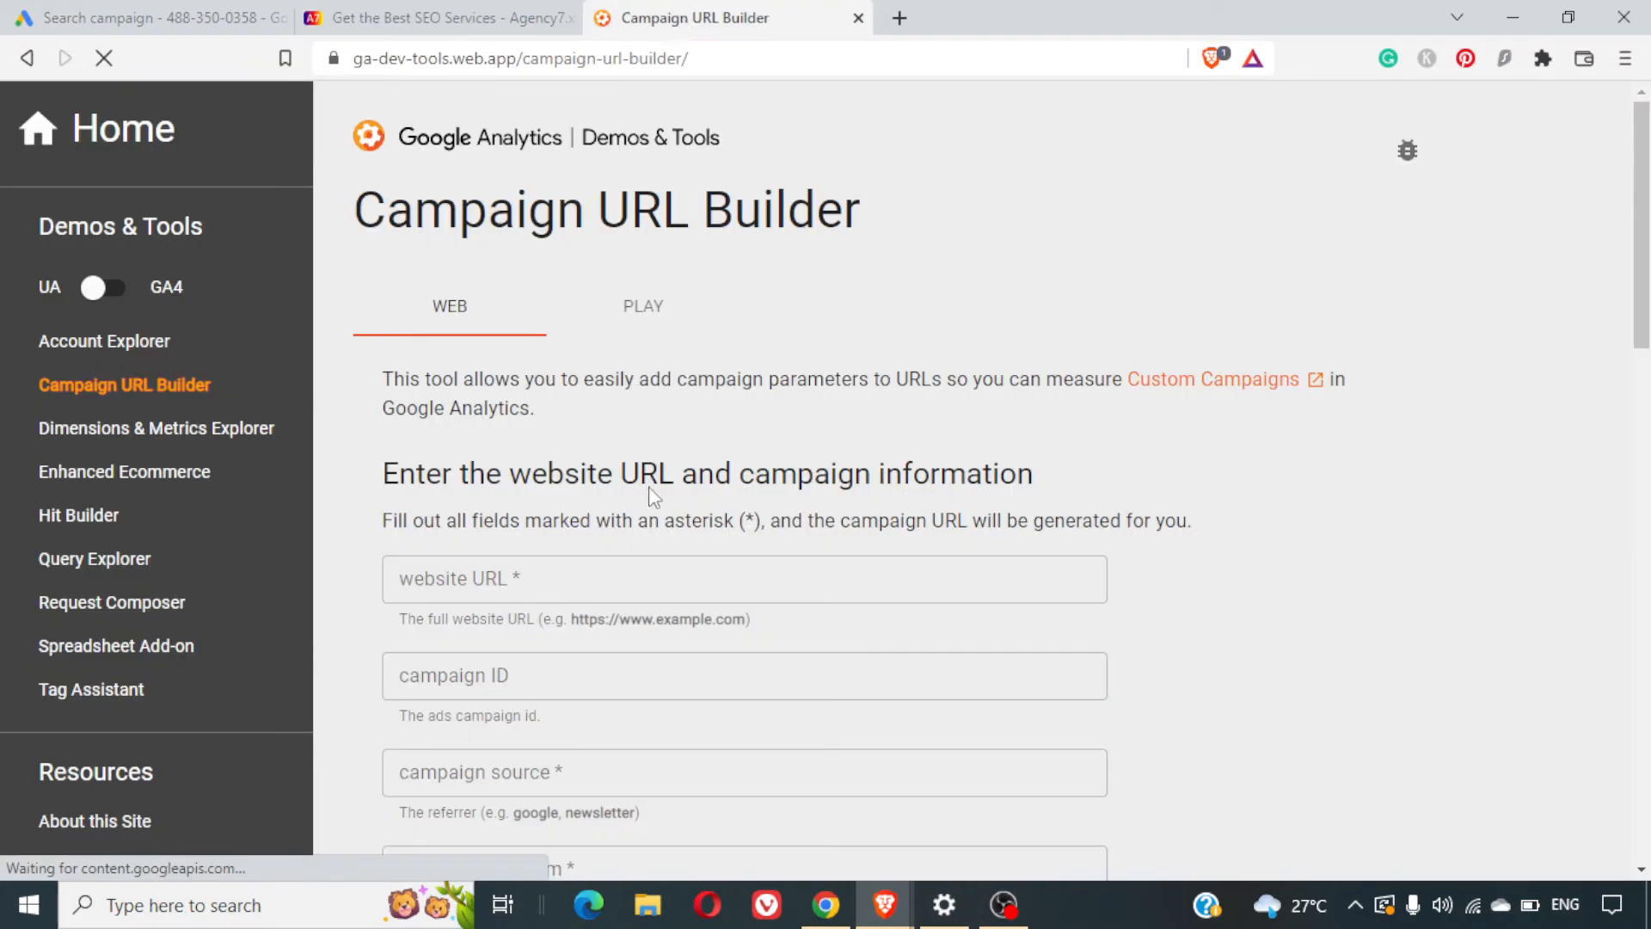
{"action": "left_click", "coordinate": [696, 577]}
{"action": "key", "text": "ctrl+v"}
Set the campaign ID to "seo" and the campaign source to "google_ads"
{"action": "scroll", "coordinate": [694, 578], "scroll_direction": "down", "scroll_amount": 8}
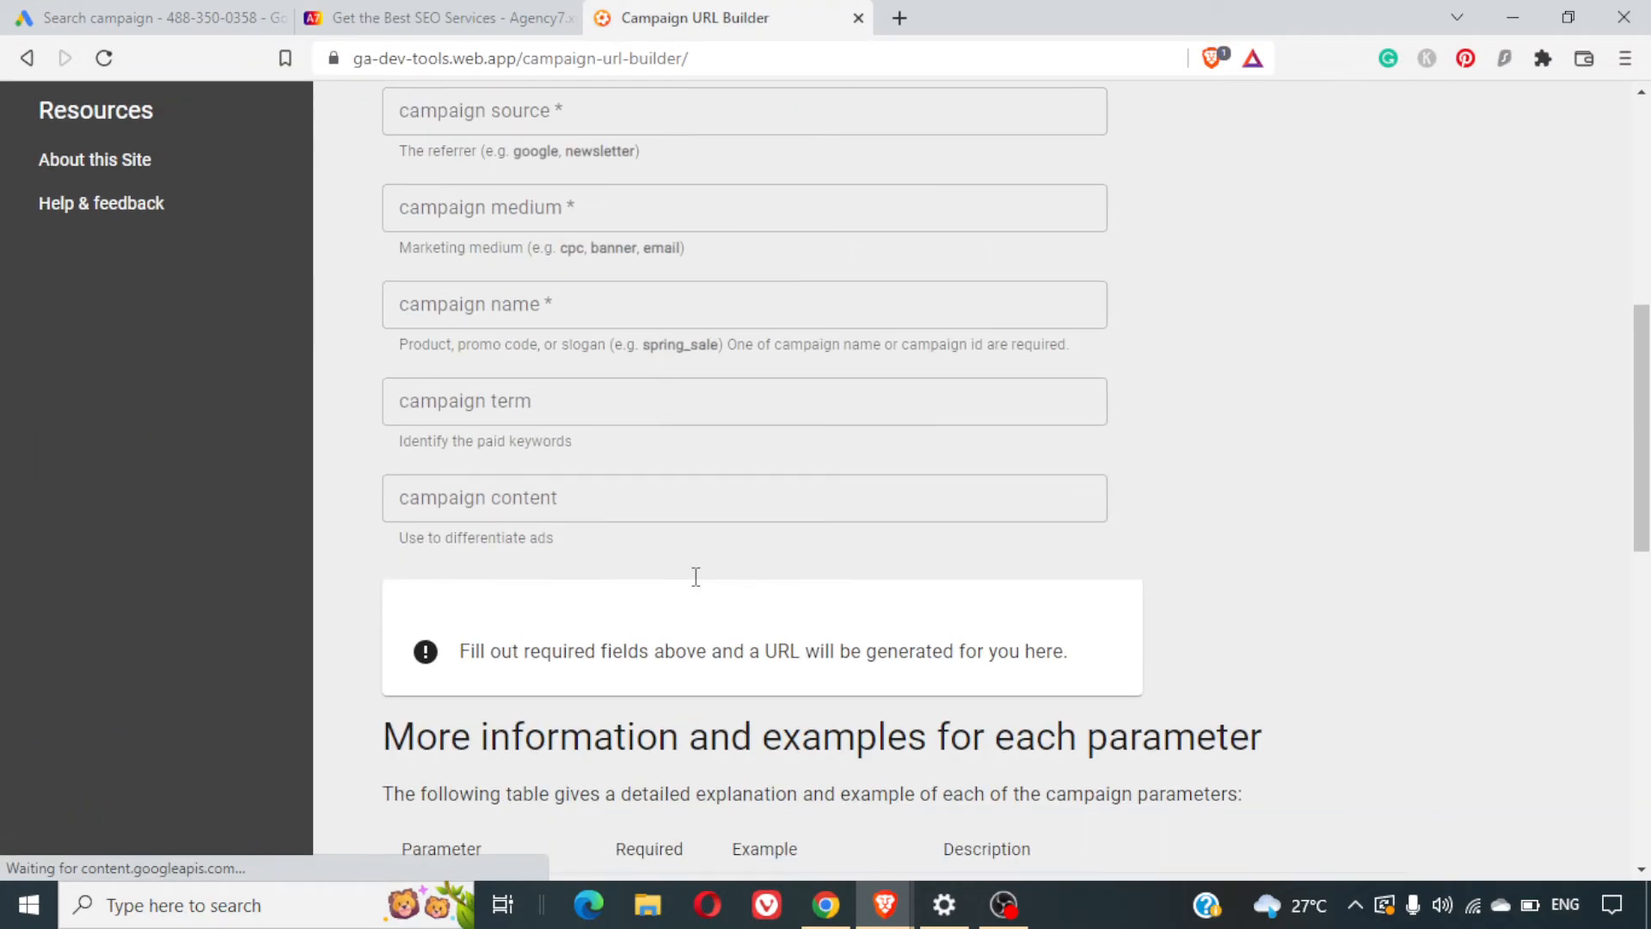
{"action": "scroll", "coordinate": [697, 583], "scroll_direction": "up", "scroll_amount": 2}
{"action": "scroll", "coordinate": [694, 577], "scroll_direction": "up", "scroll_amount": 1}
{"action": "left_click", "coordinate": [543, 281]}
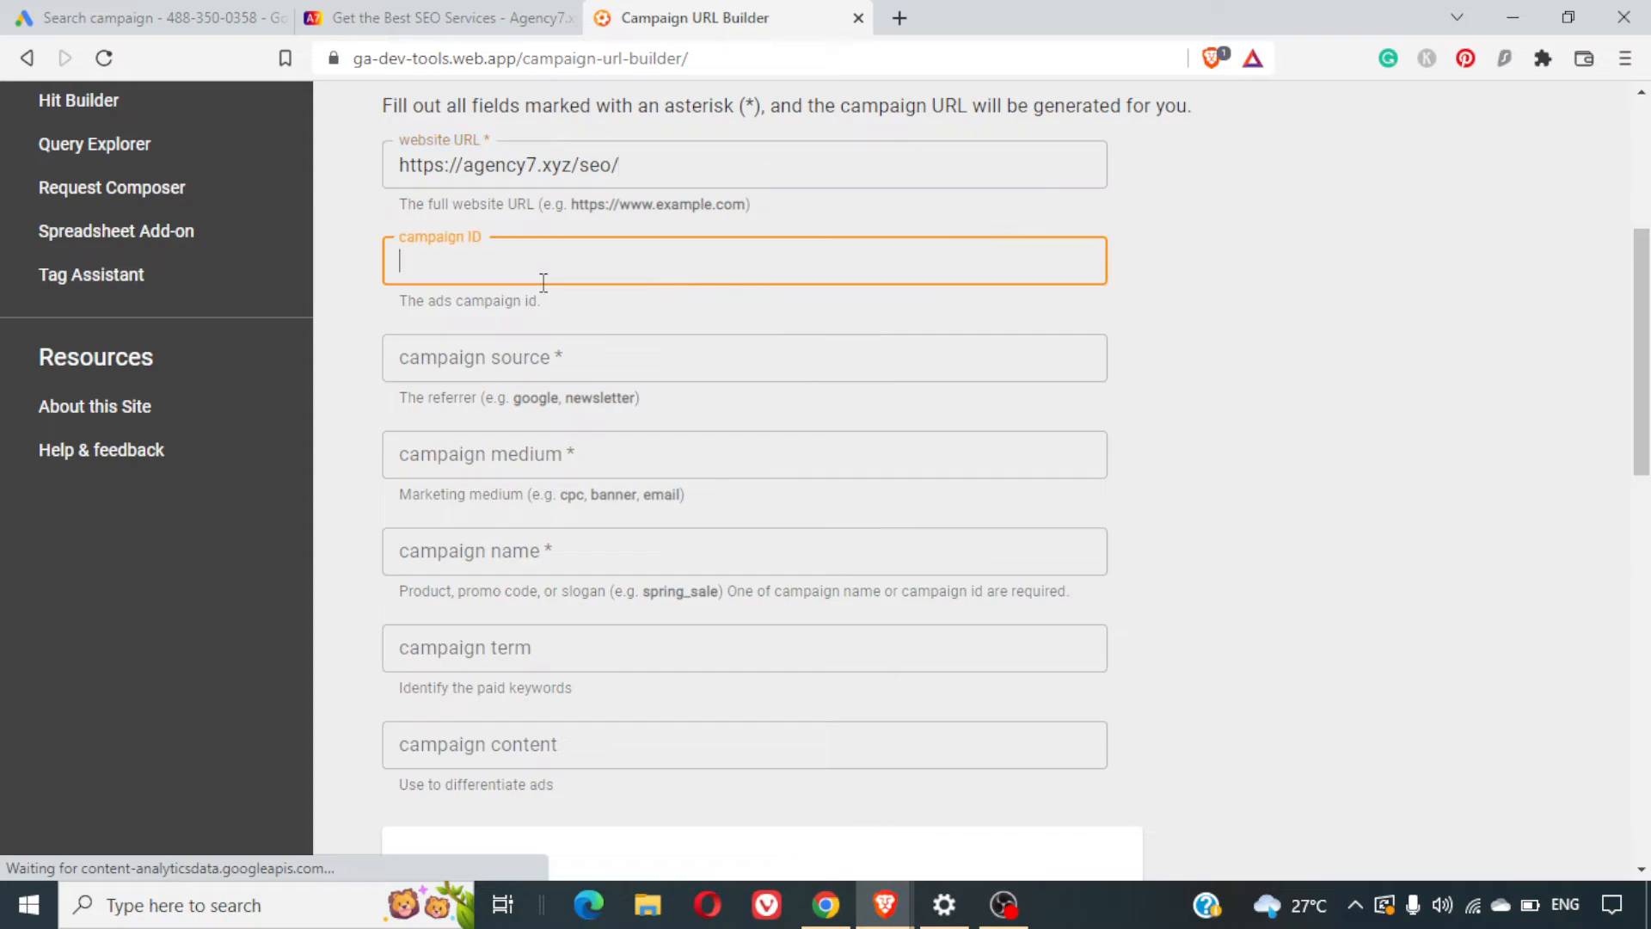
{"action": "type", "text": "seo"}
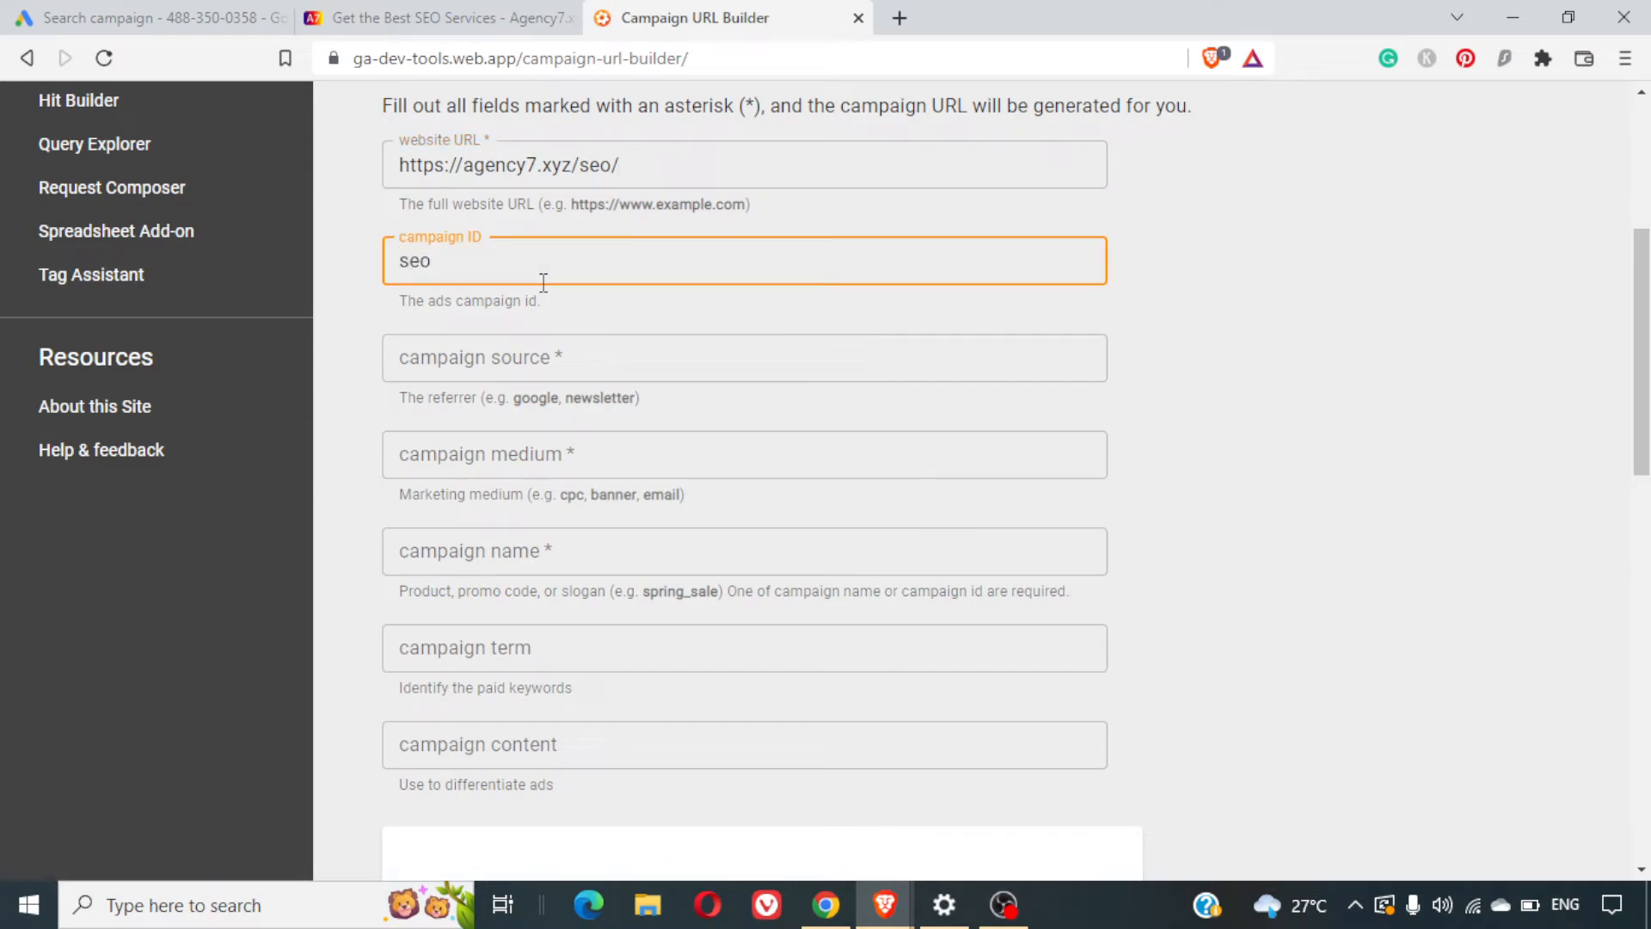
{"action": "left_click", "coordinate": [540, 335]}
{"action": "type", "text": "google"}
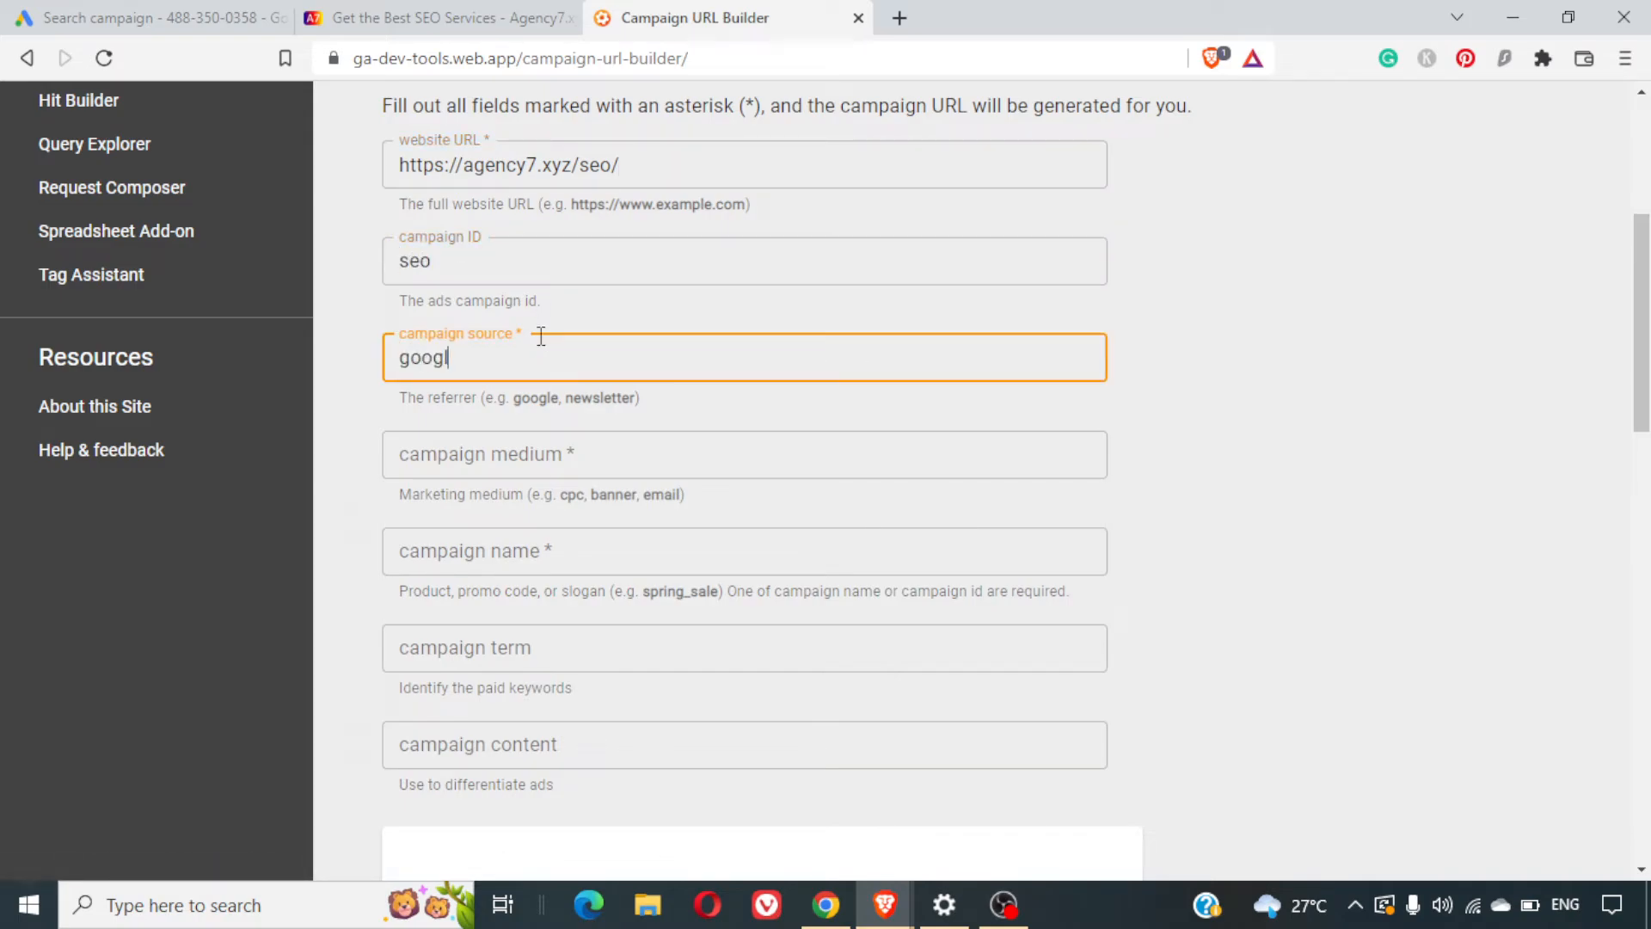
{"action": "type", "text": "_ads"}
{"action": "left_click", "coordinate": [1399, 641]}
{"action": "scroll", "coordinate": [1393, 638], "scroll_direction": "down", "scroll_amount": 5}
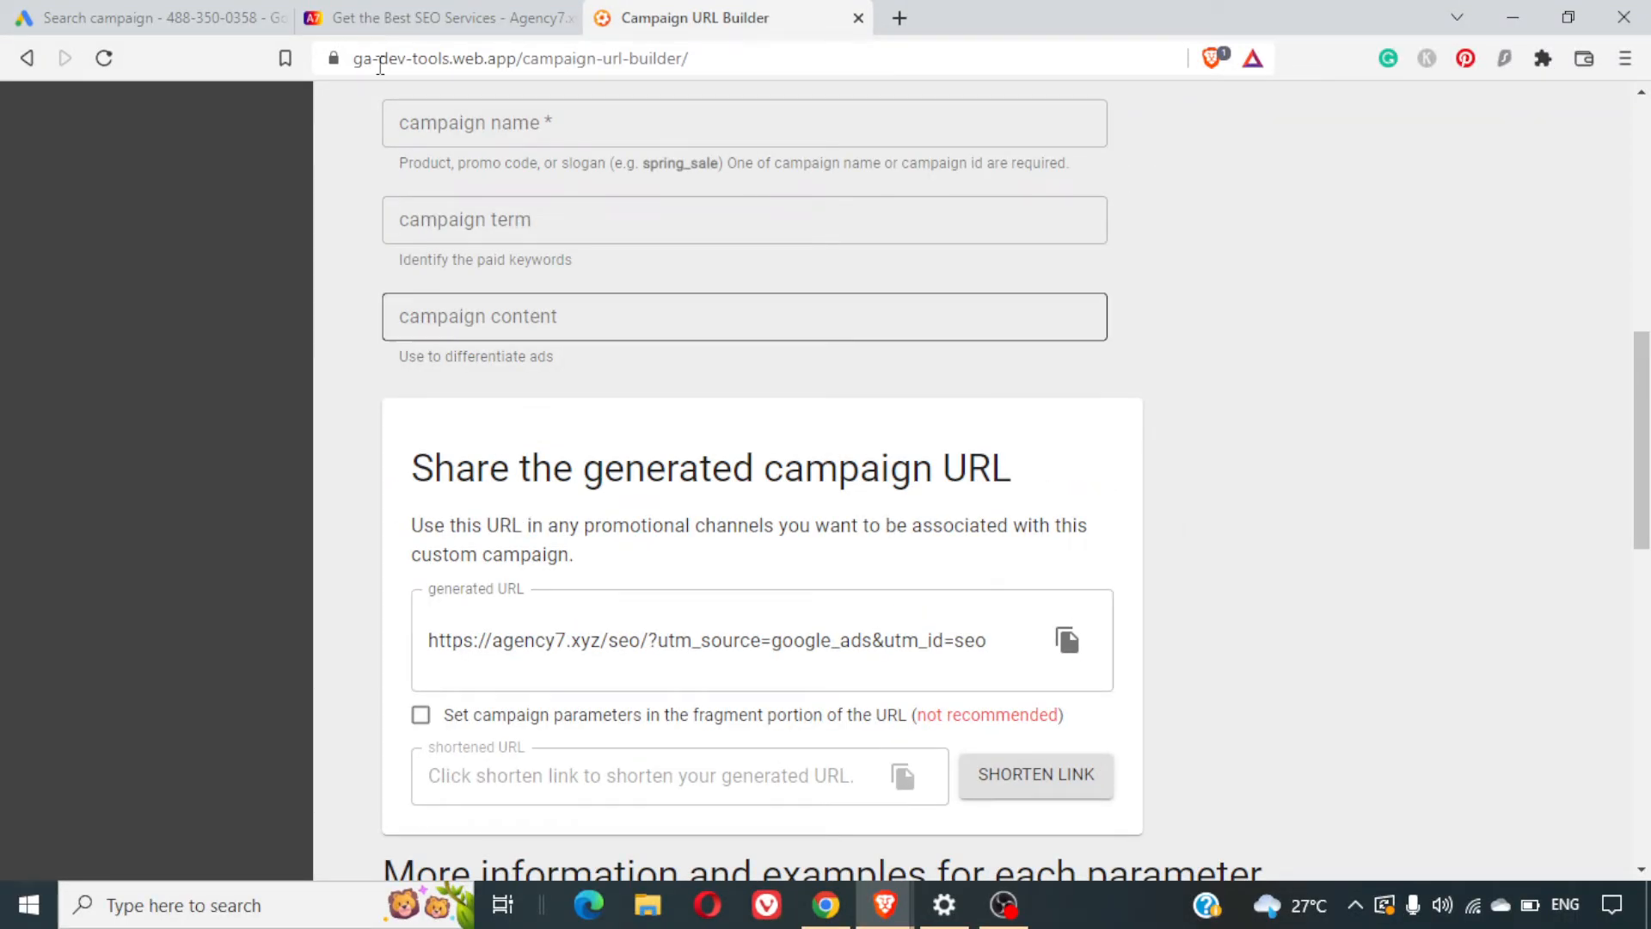
{"action": "left_click", "coordinate": [116, 12]}
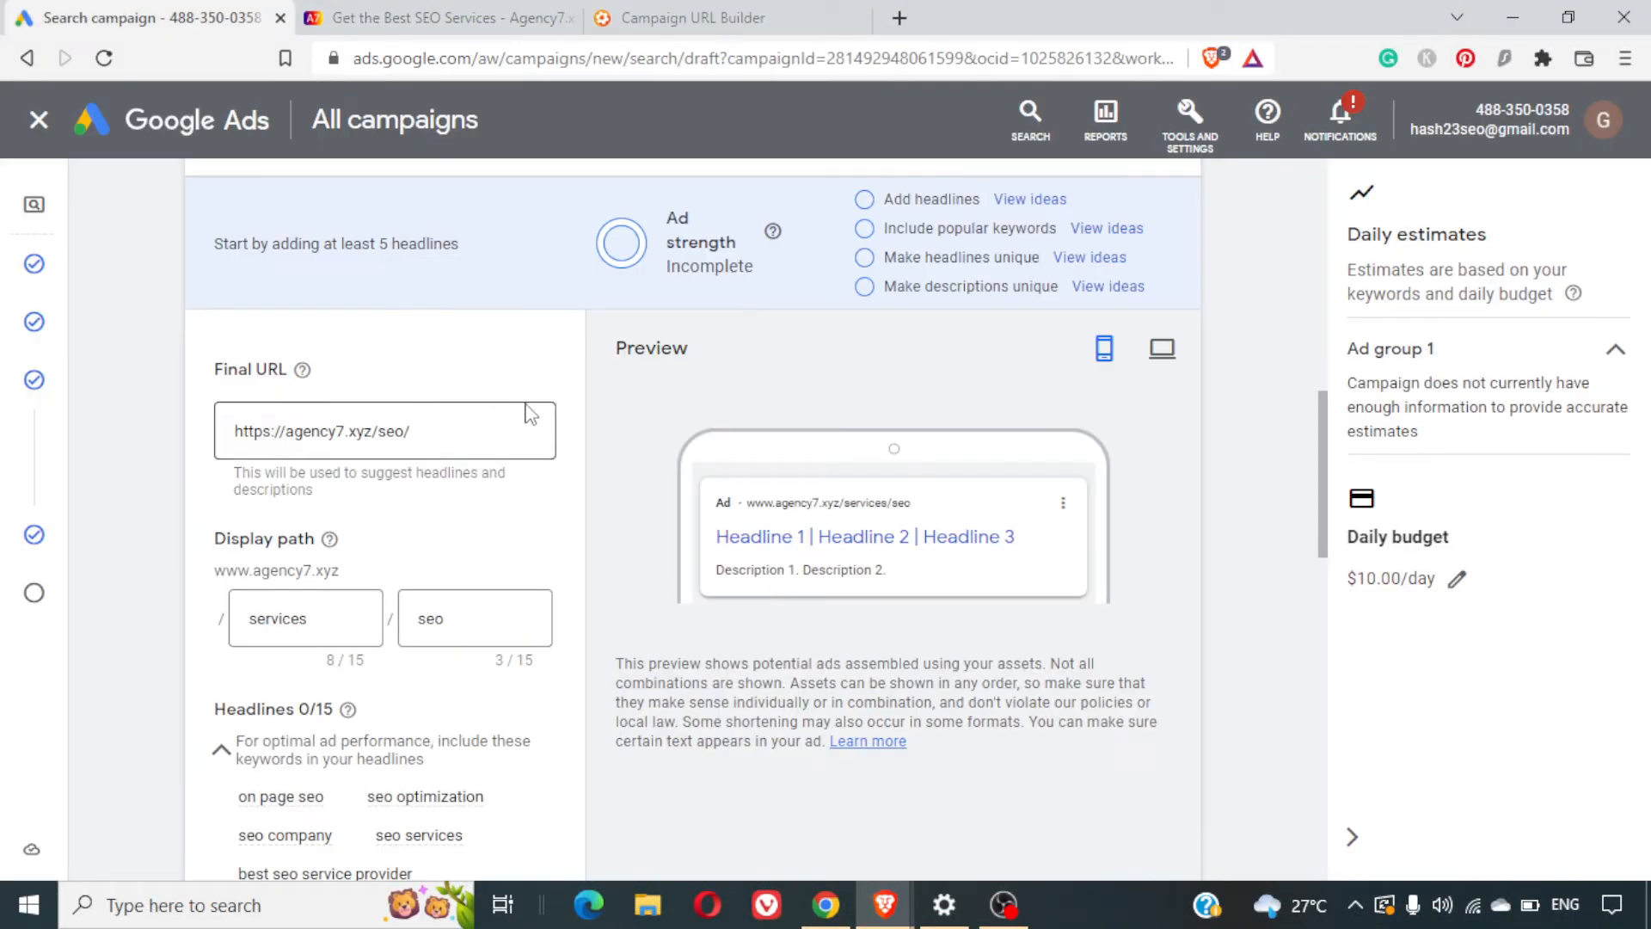
{"action": "left_click", "coordinate": [698, 12]}
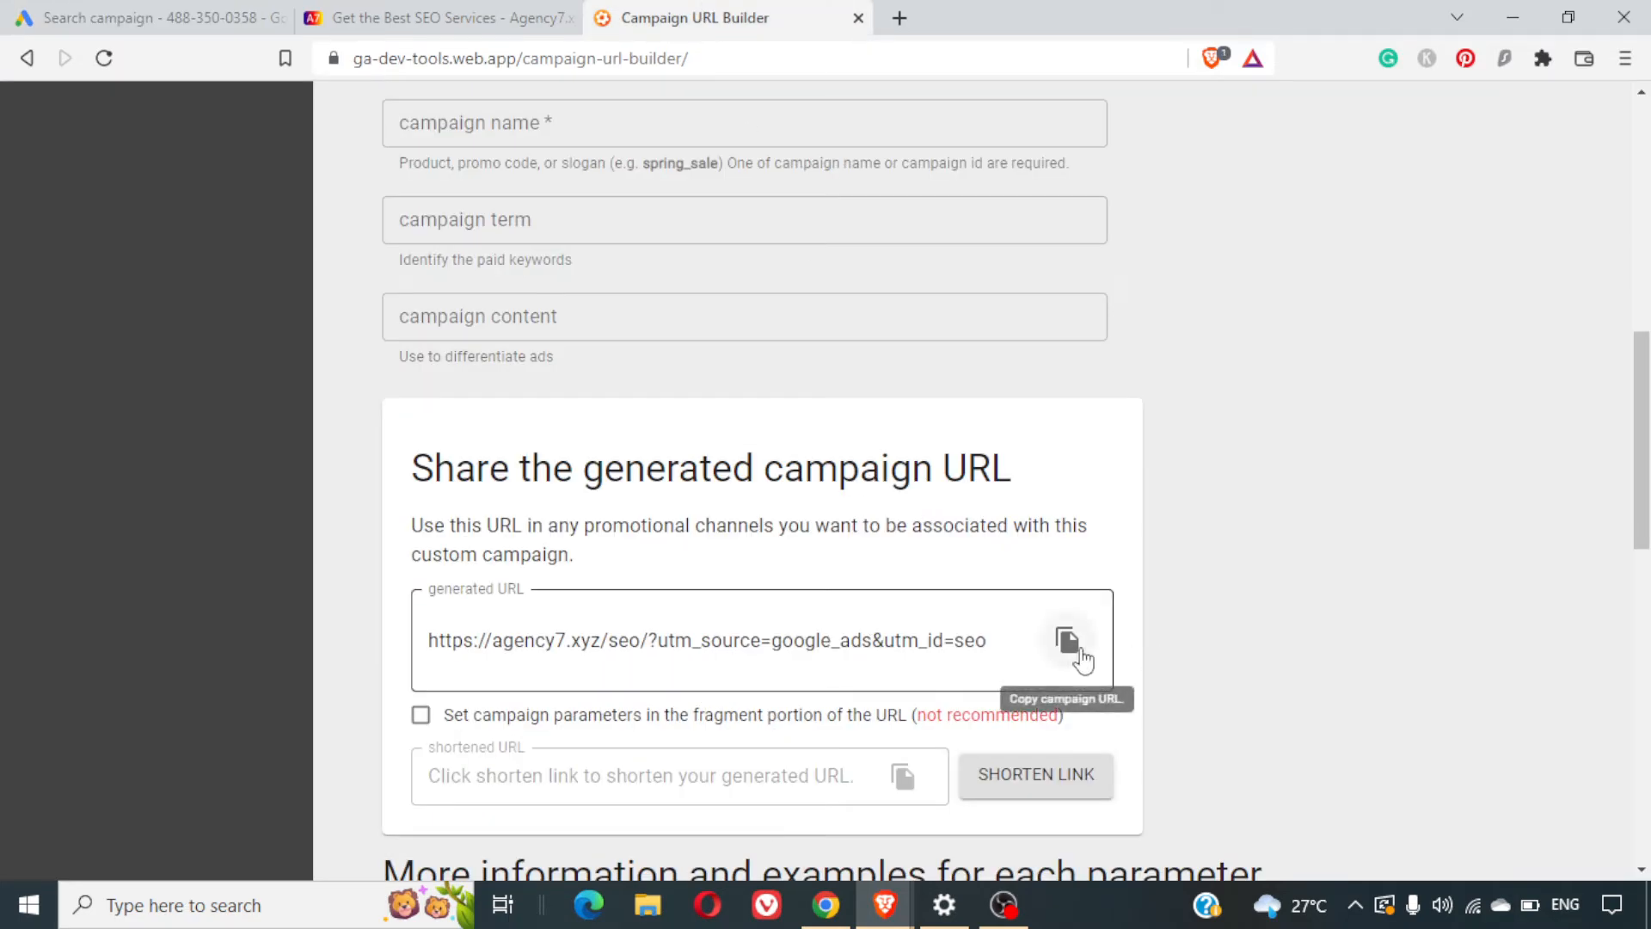
{"action": "left_click", "coordinate": [1067, 641]}
{"action": "left_click", "coordinate": [78, 18]}
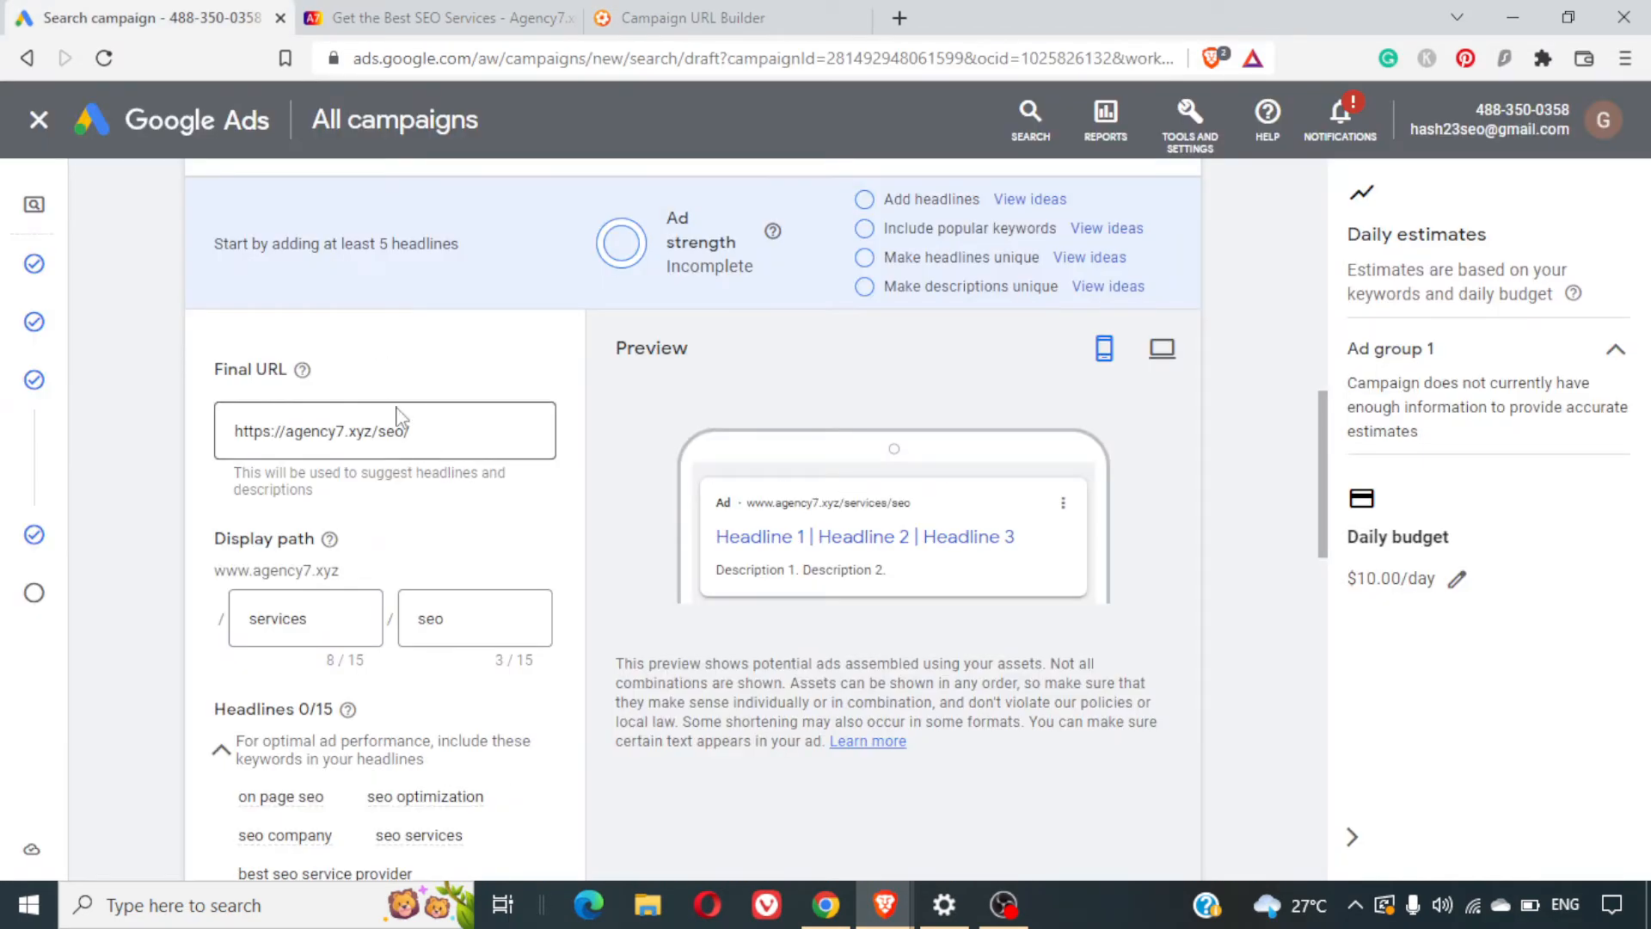
{"action": "left_click", "coordinate": [420, 432]}
{"action": "key", "text": "ctrl+a"}
{"action": "key", "text": "ctrl+v"}
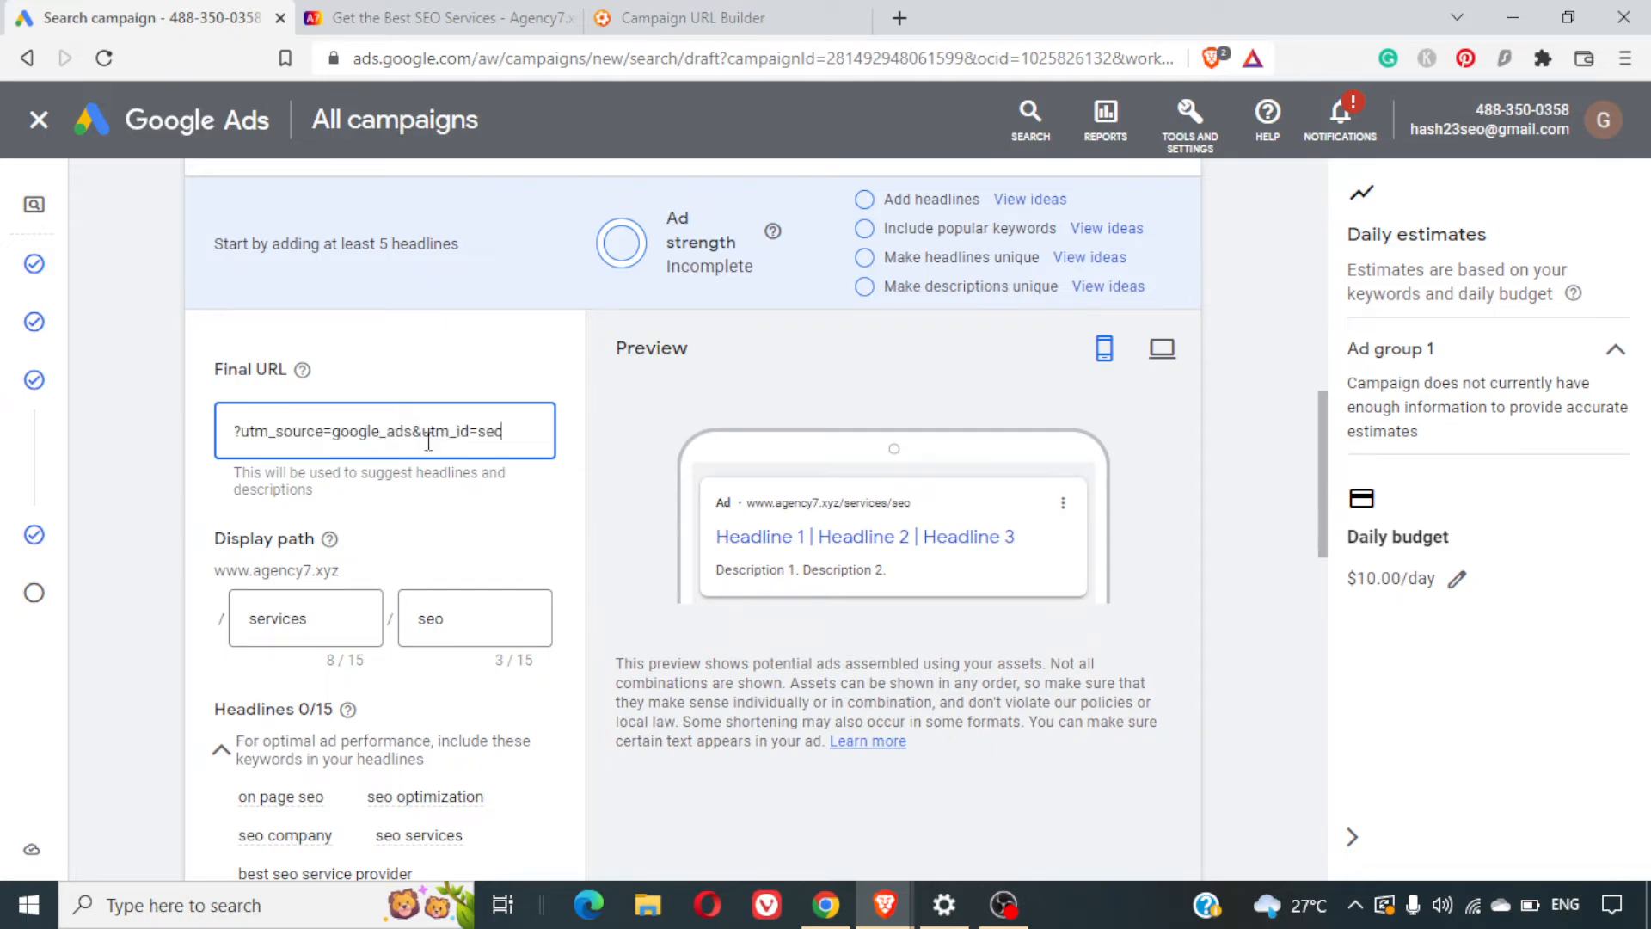
{"action": "left_click", "coordinate": [513, 546]}
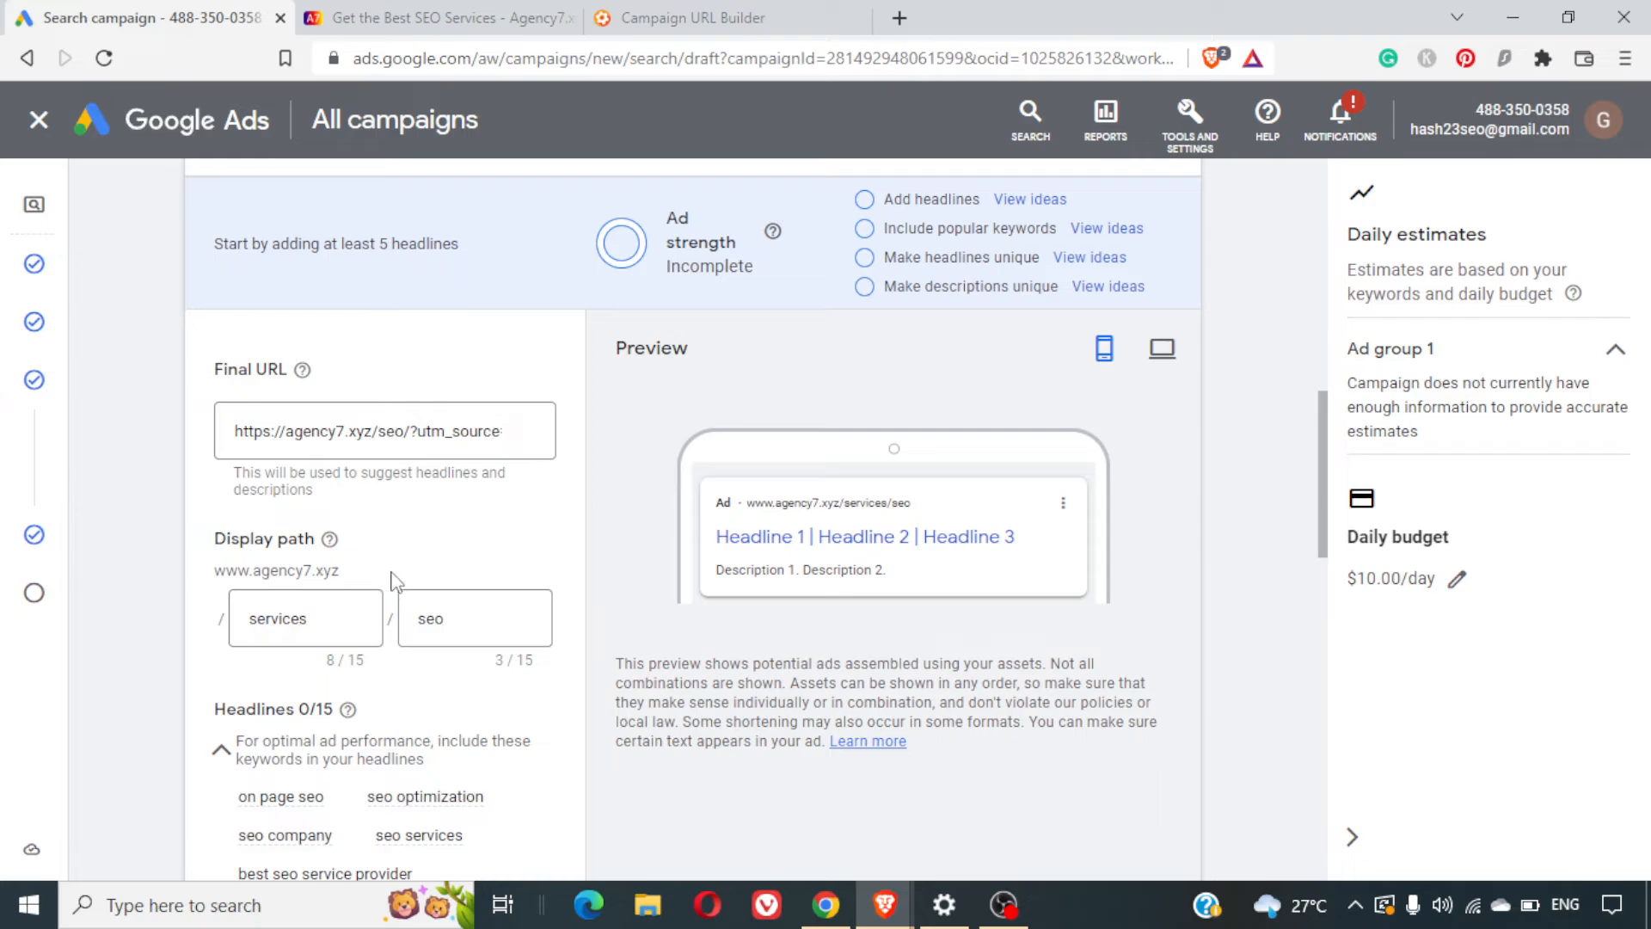
Fill the first headline with a keyword insertion that uses "SEO Services" as its default text
{"action": "scroll", "coordinate": [470, 593], "scroll_direction": "down", "scroll_amount": 2}
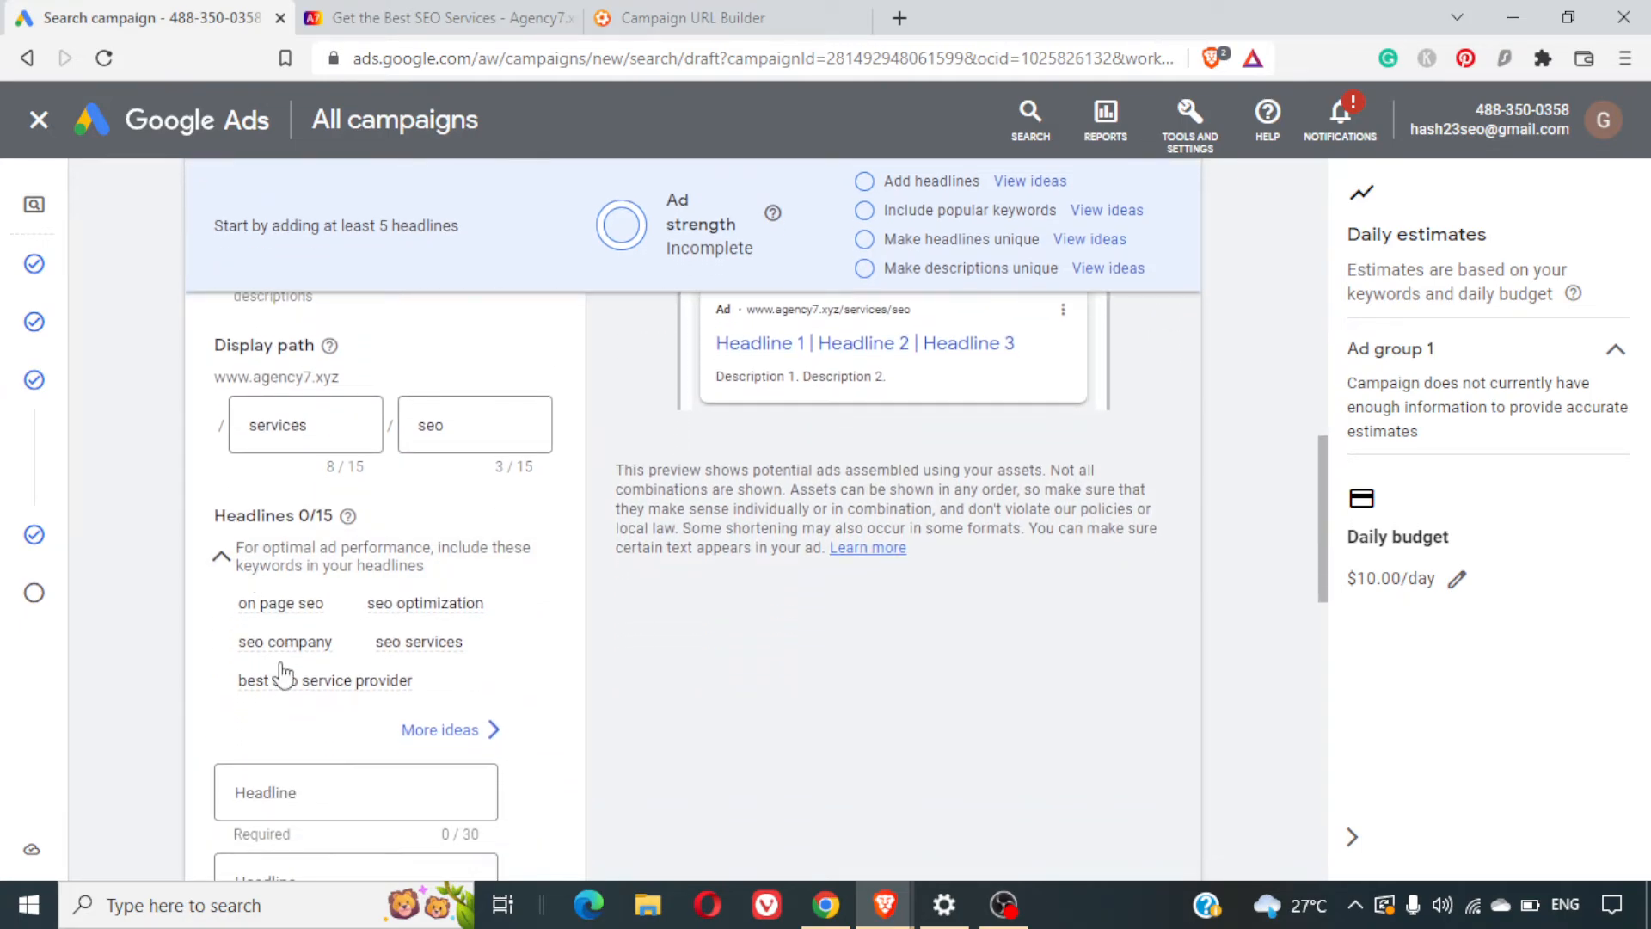
{"action": "mouse_move", "coordinate": [280, 599]}
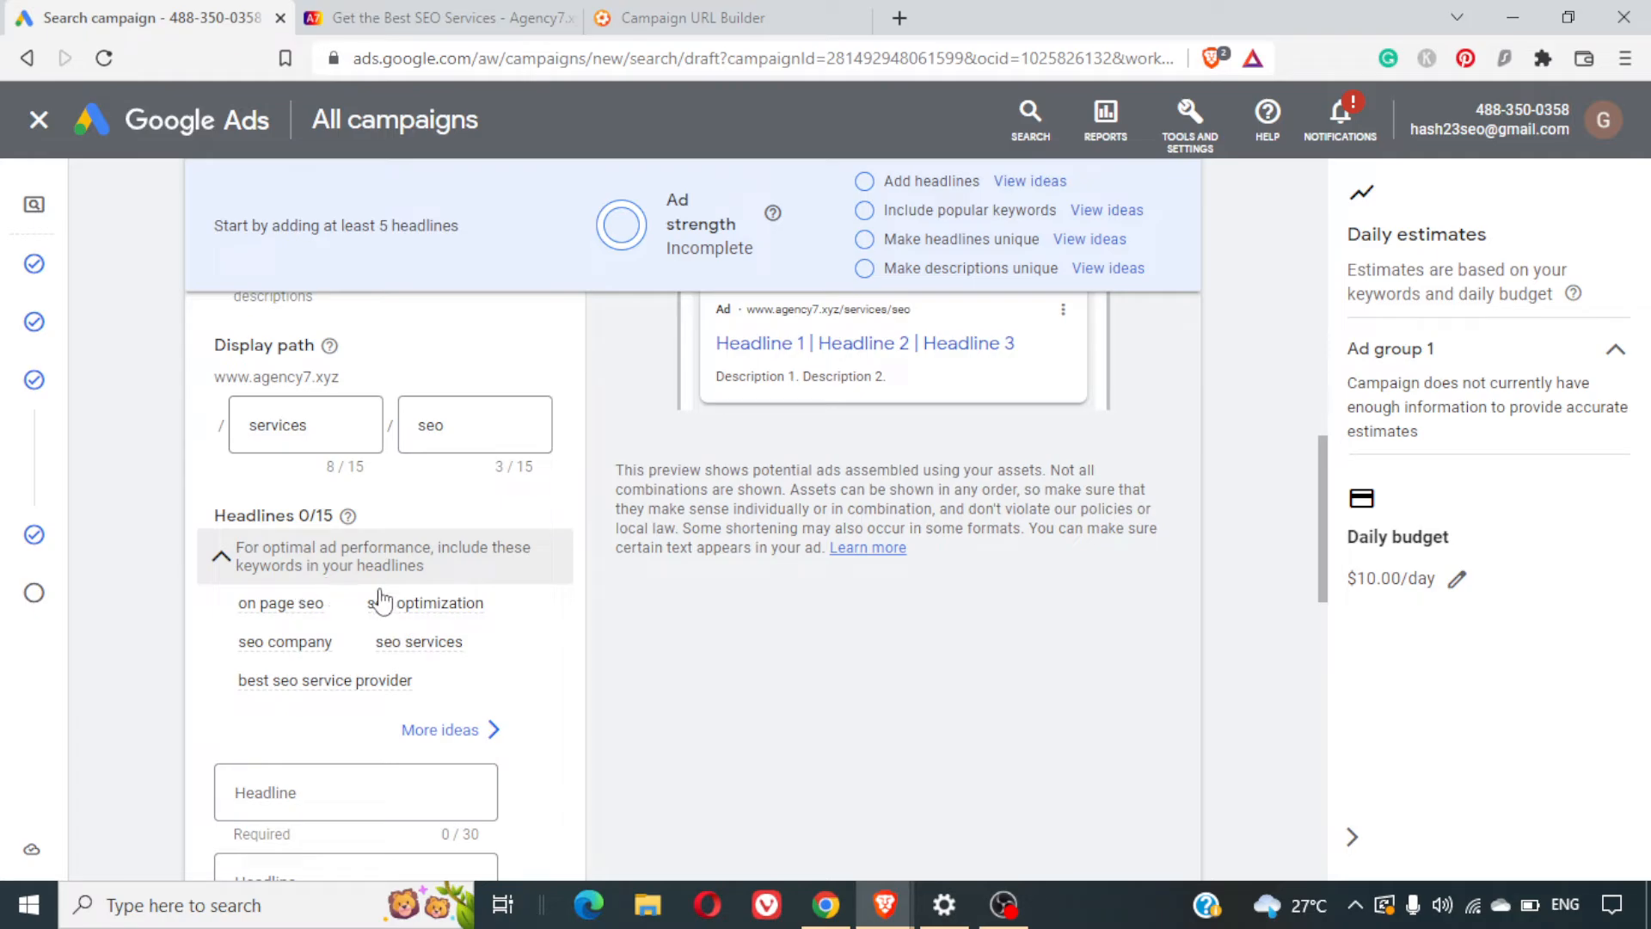
{"action": "scroll", "coordinate": [412, 645], "scroll_direction": "down", "scroll_amount": 2}
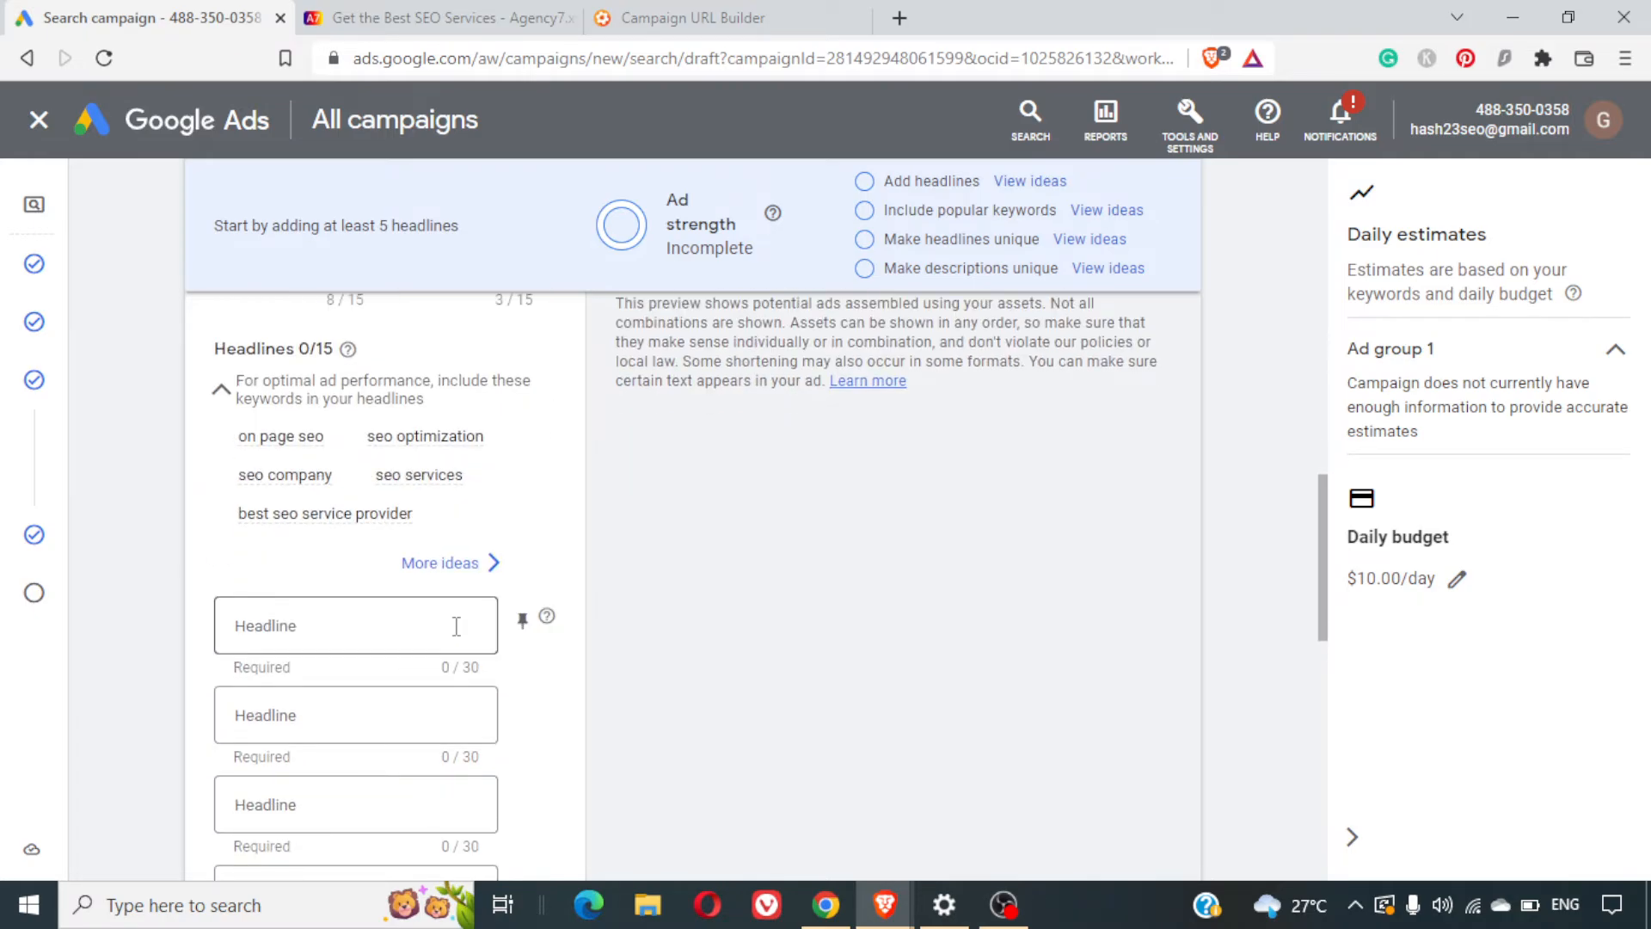
{"action": "left_click", "coordinate": [456, 626]}
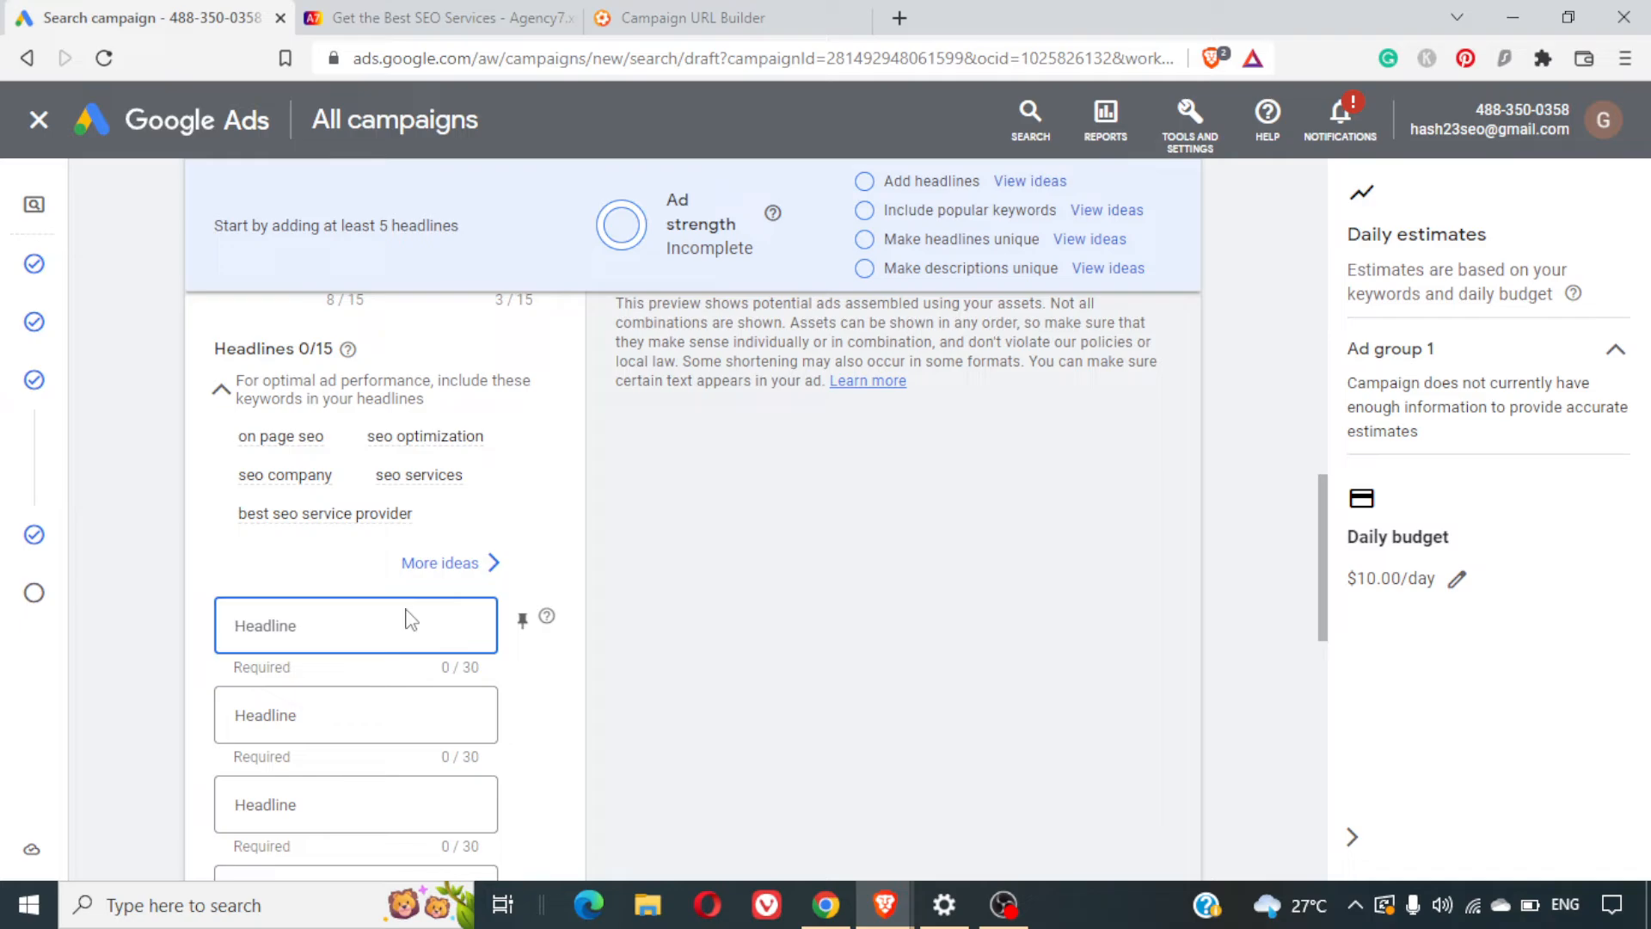
{"action": "type", "text": "{"}
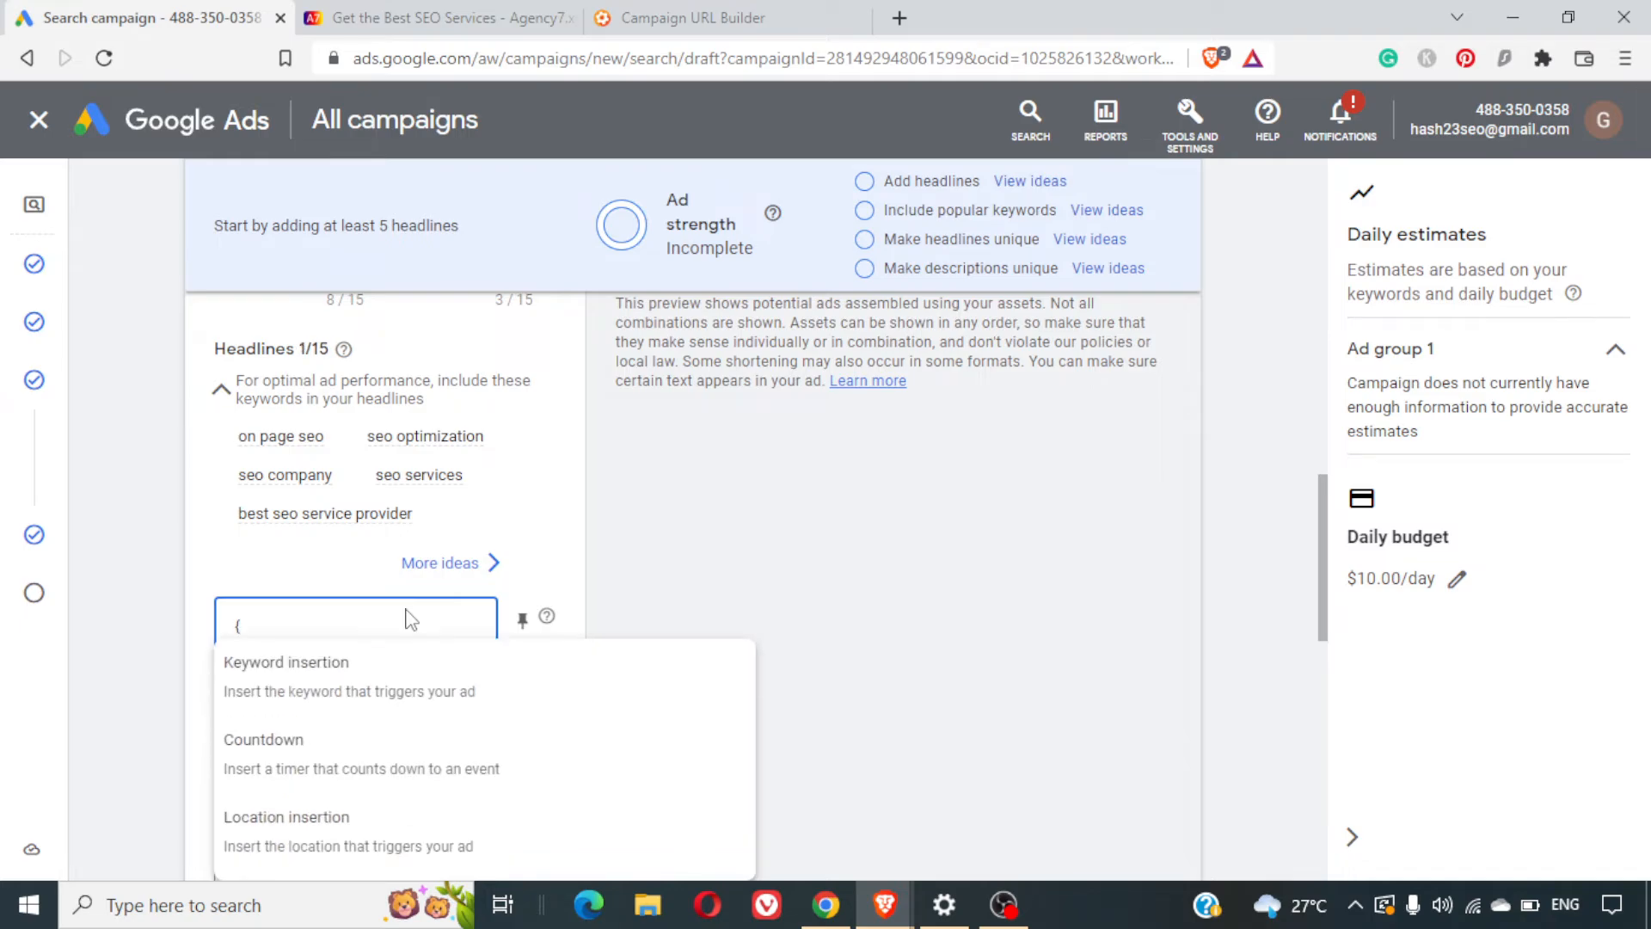
{"action": "scroll", "coordinate": [677, 620], "scroll_direction": "down", "scroll_amount": 1}
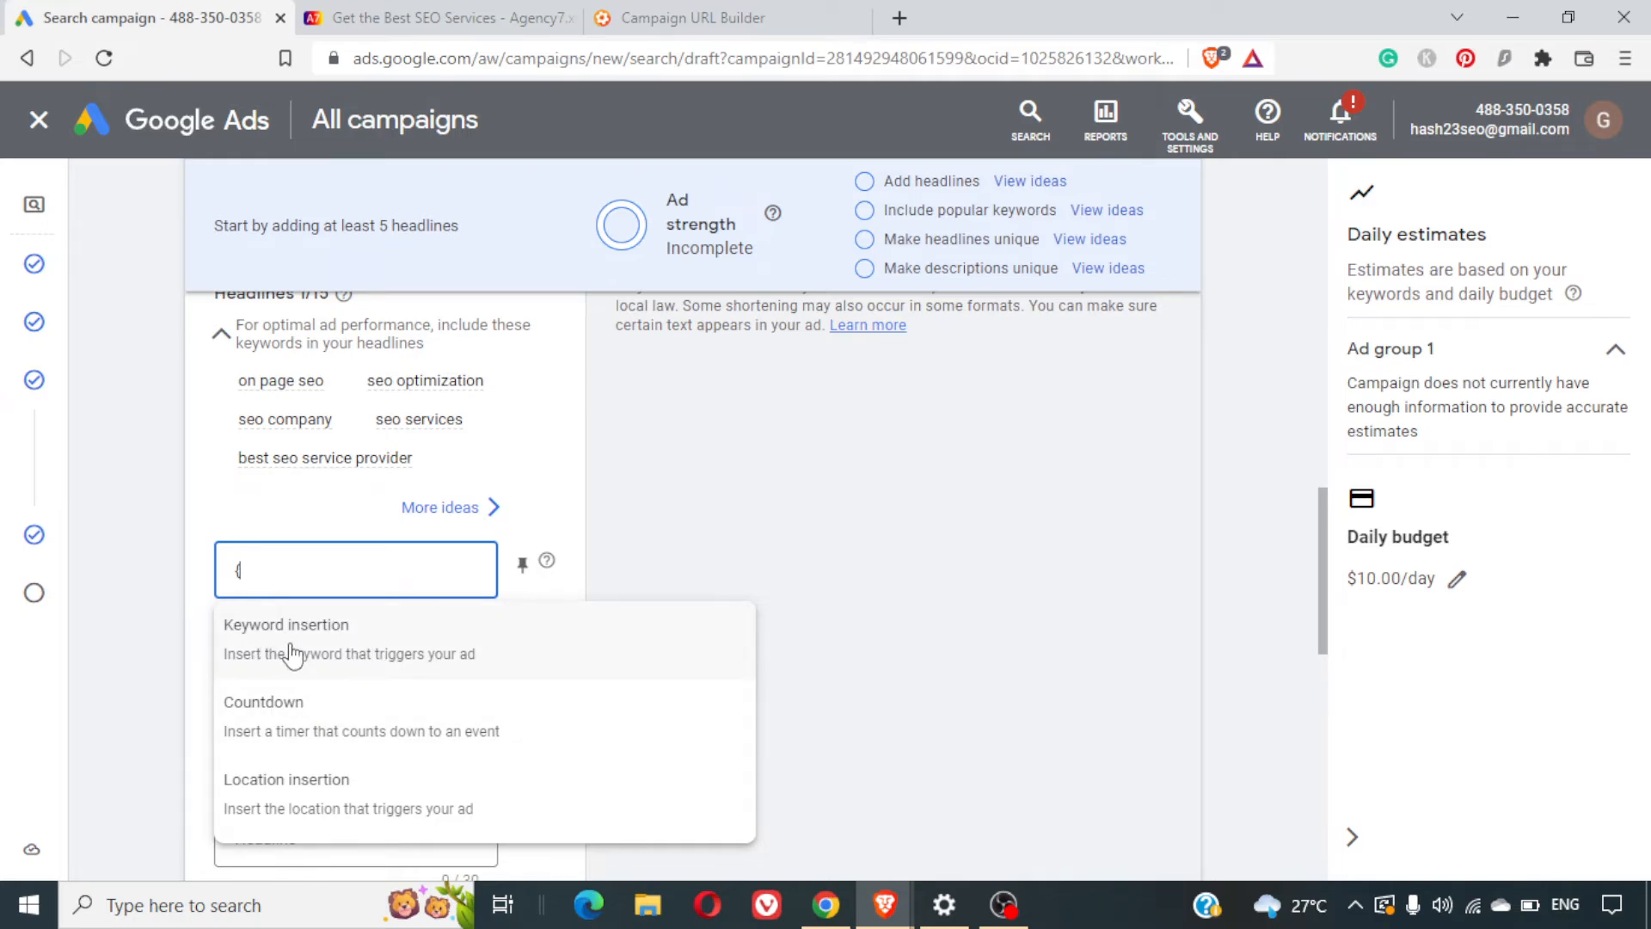
{"action": "left_click", "coordinate": [351, 654]}
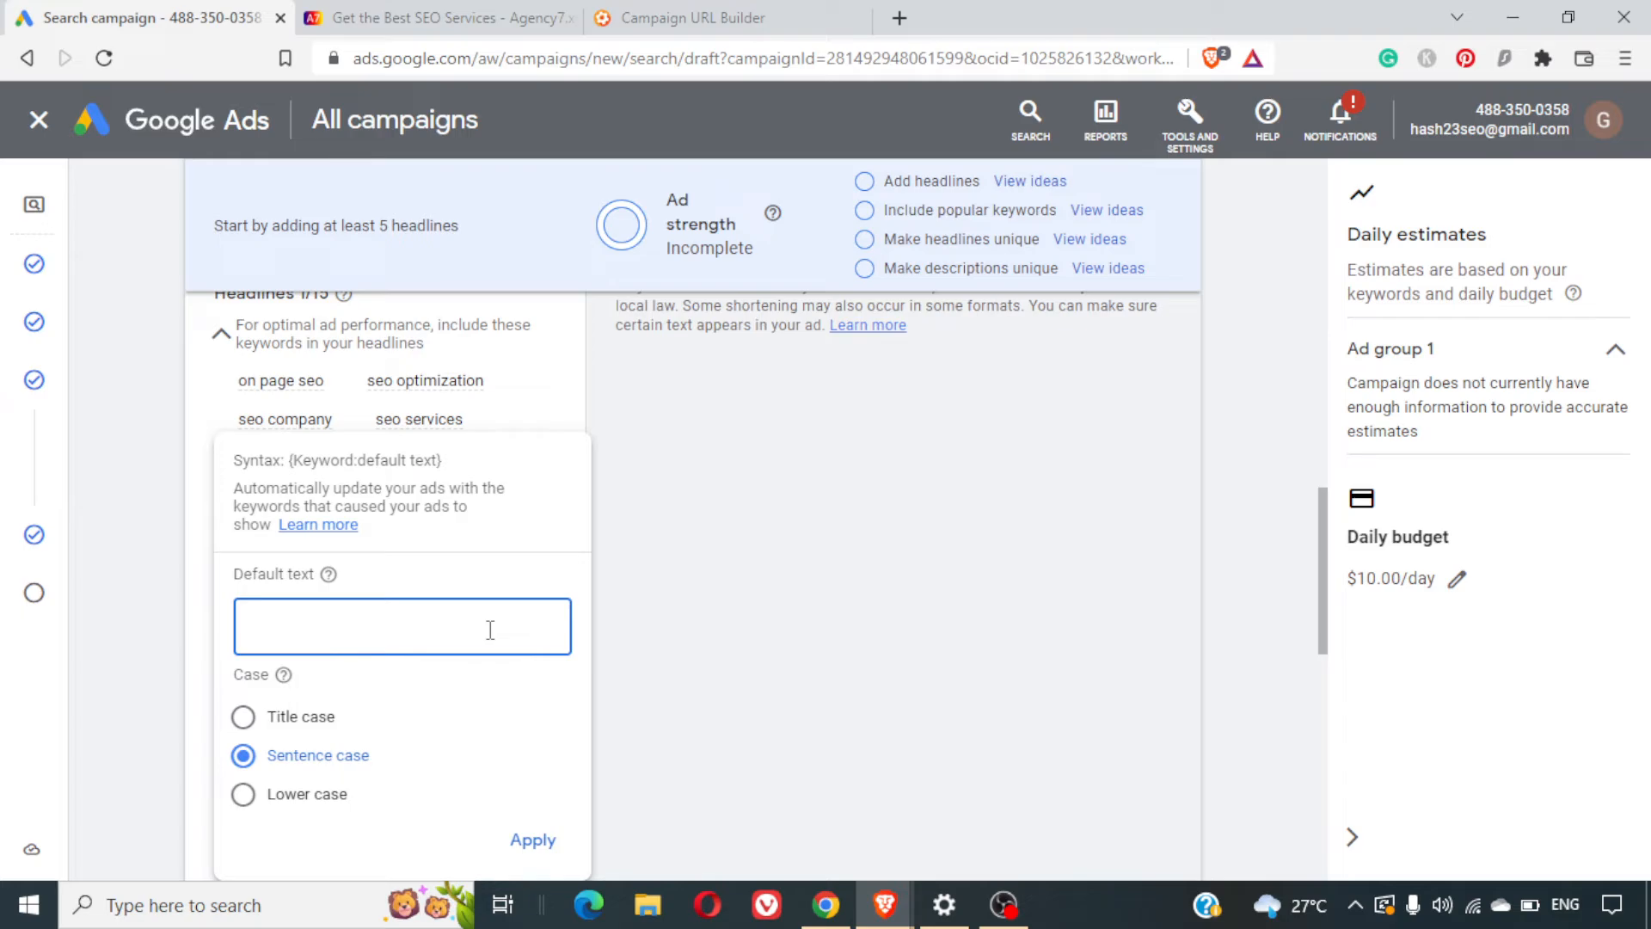
{"action": "type", "text": "SEO"}
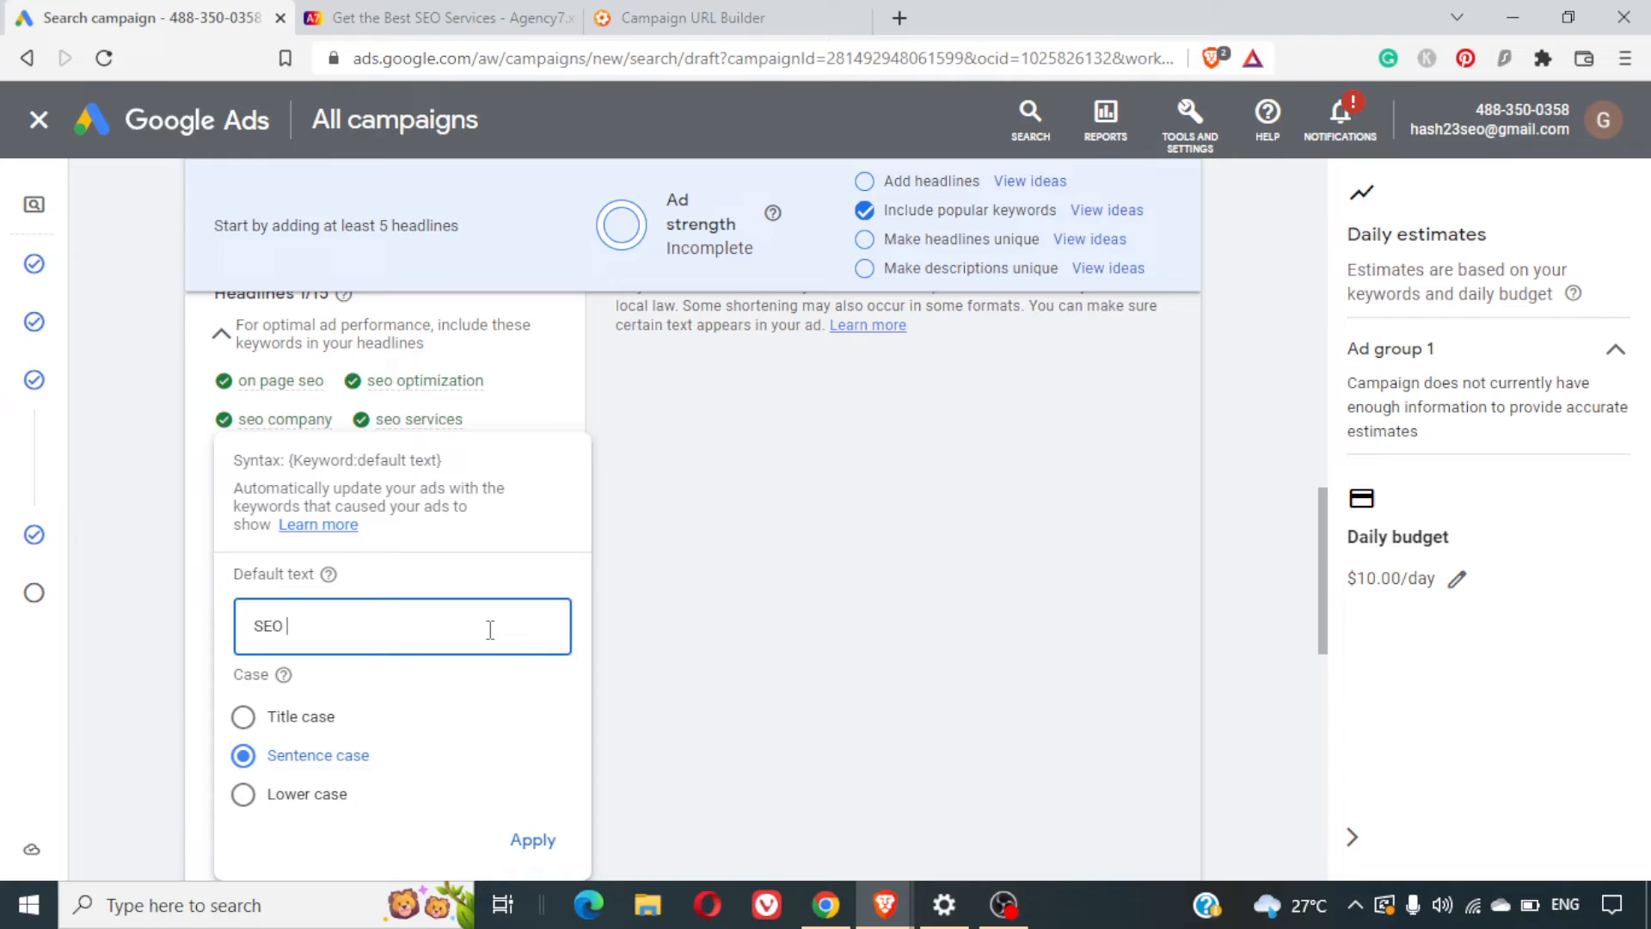
{"action": "type", "text": " Services"}
{"action": "left_click", "coordinate": [533, 840]}
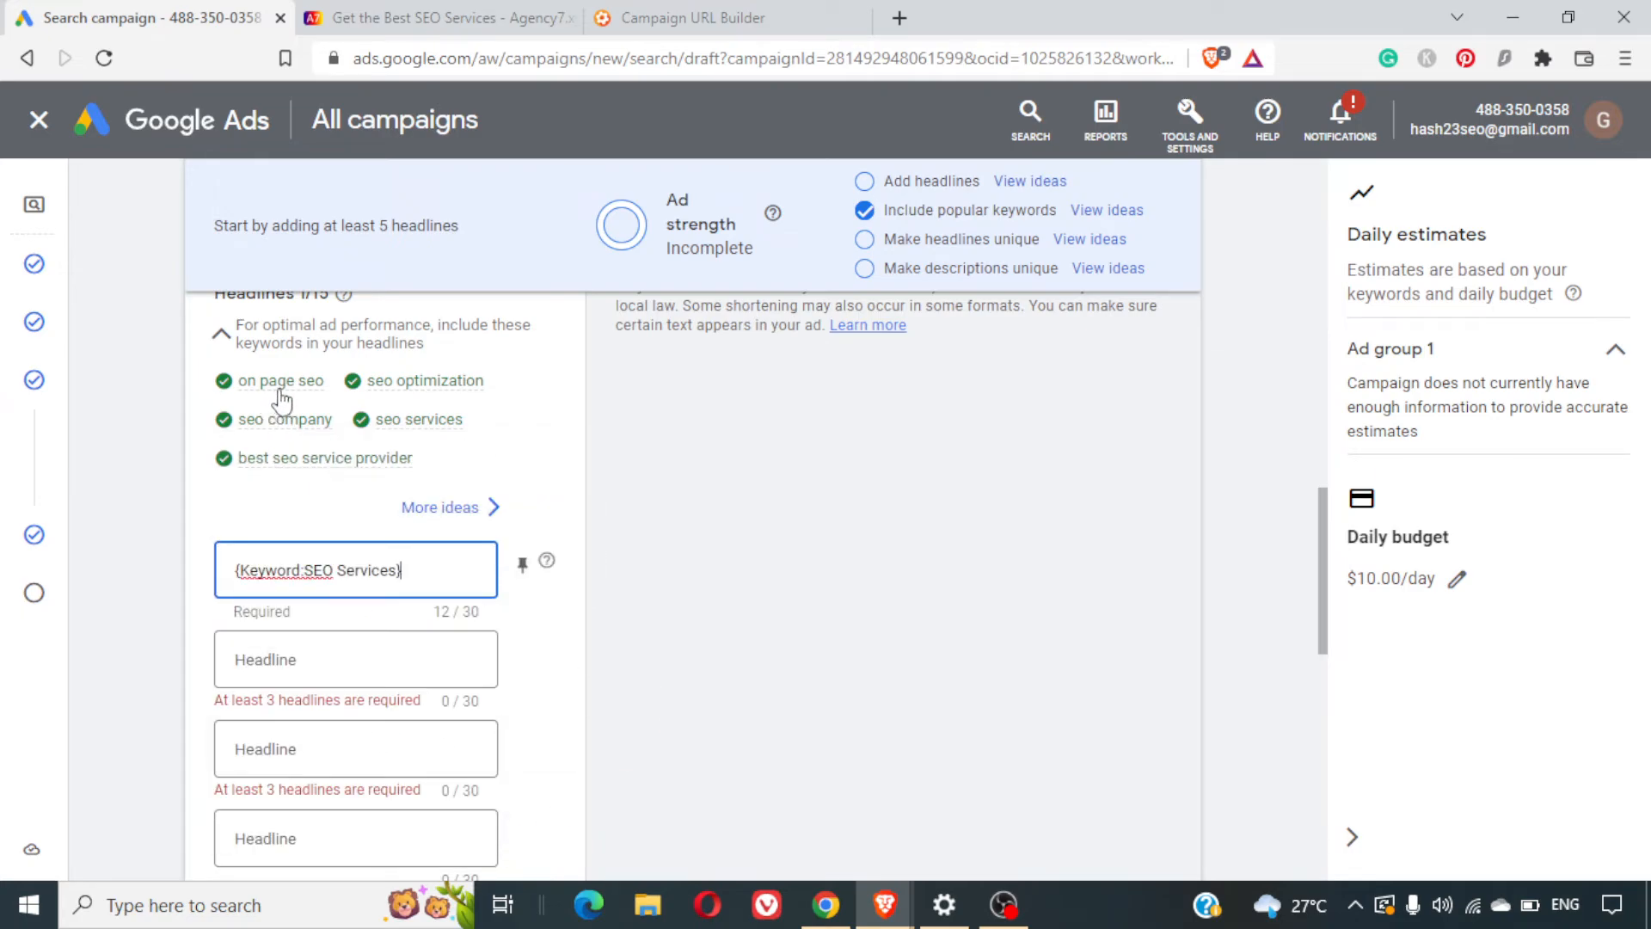
Check the suggested headline keywords and enter "On Page SEO Services" as the second headline
{"action": "mouse_move", "coordinate": [271, 384]}
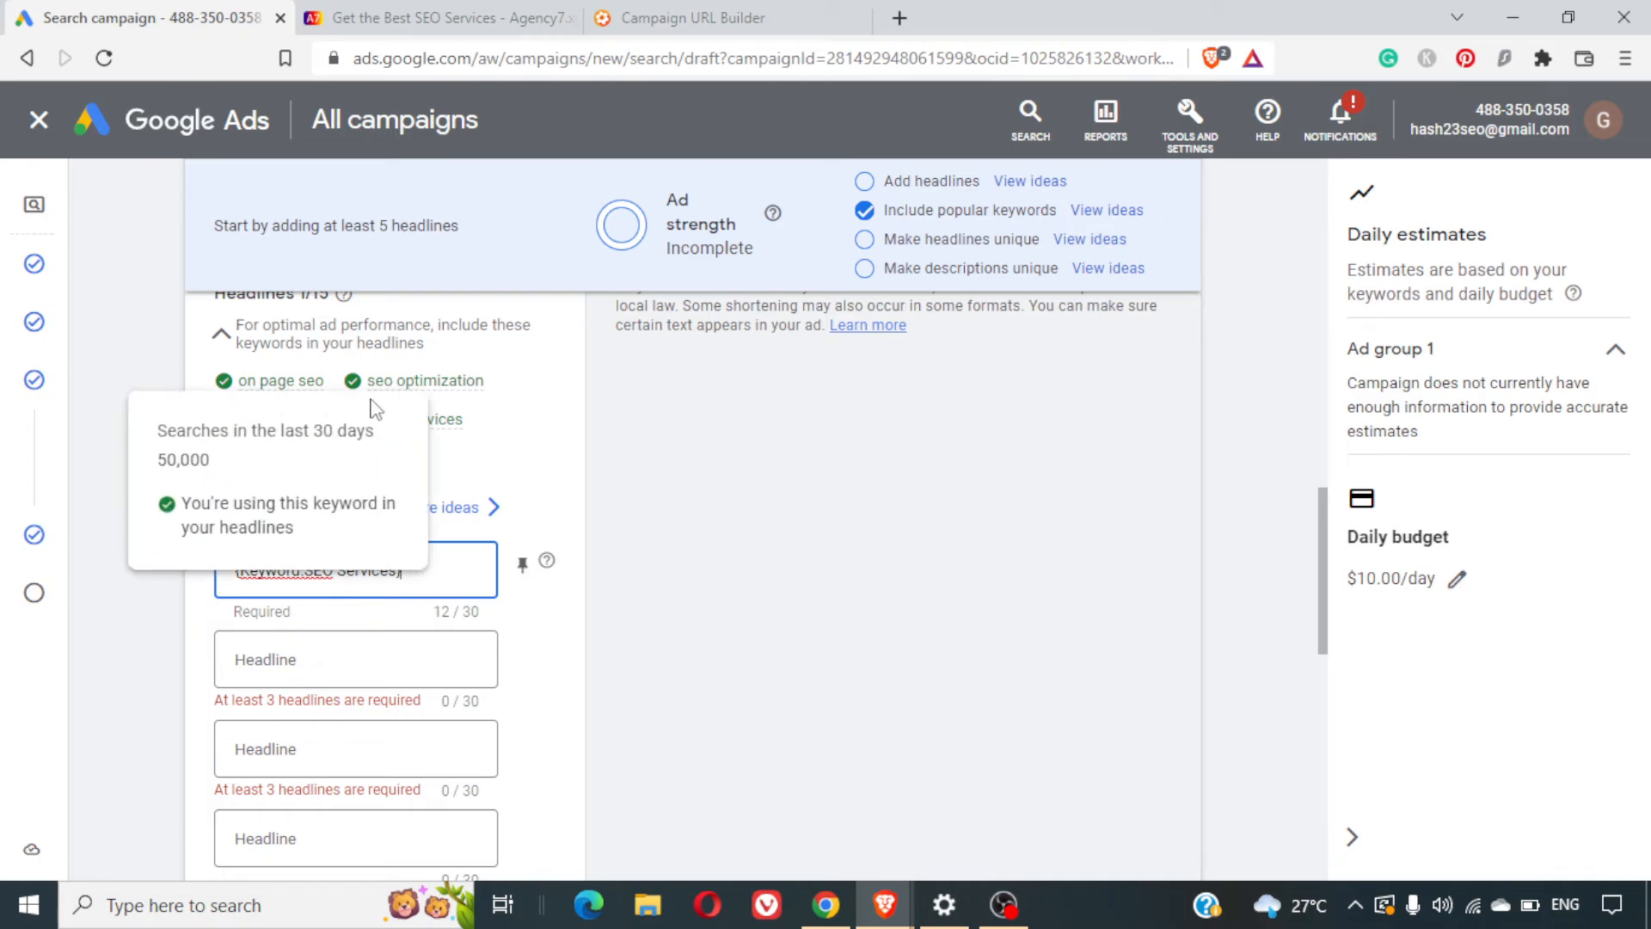
{"action": "mouse_move", "coordinate": [279, 429]}
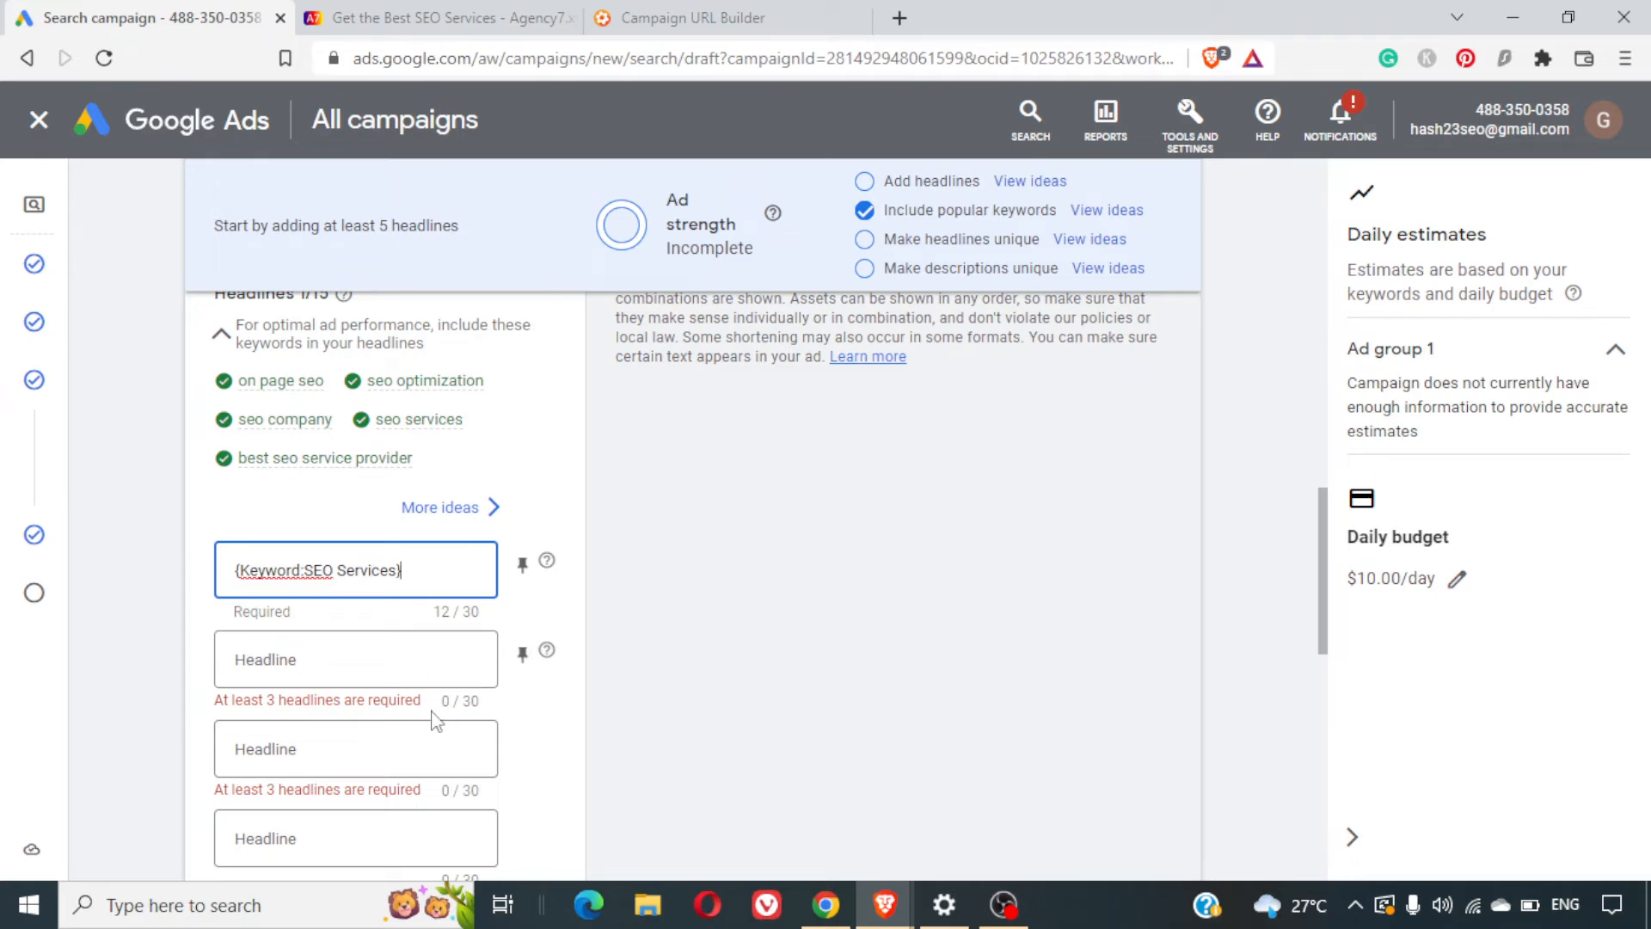
{"action": "left_click", "coordinate": [430, 667]}
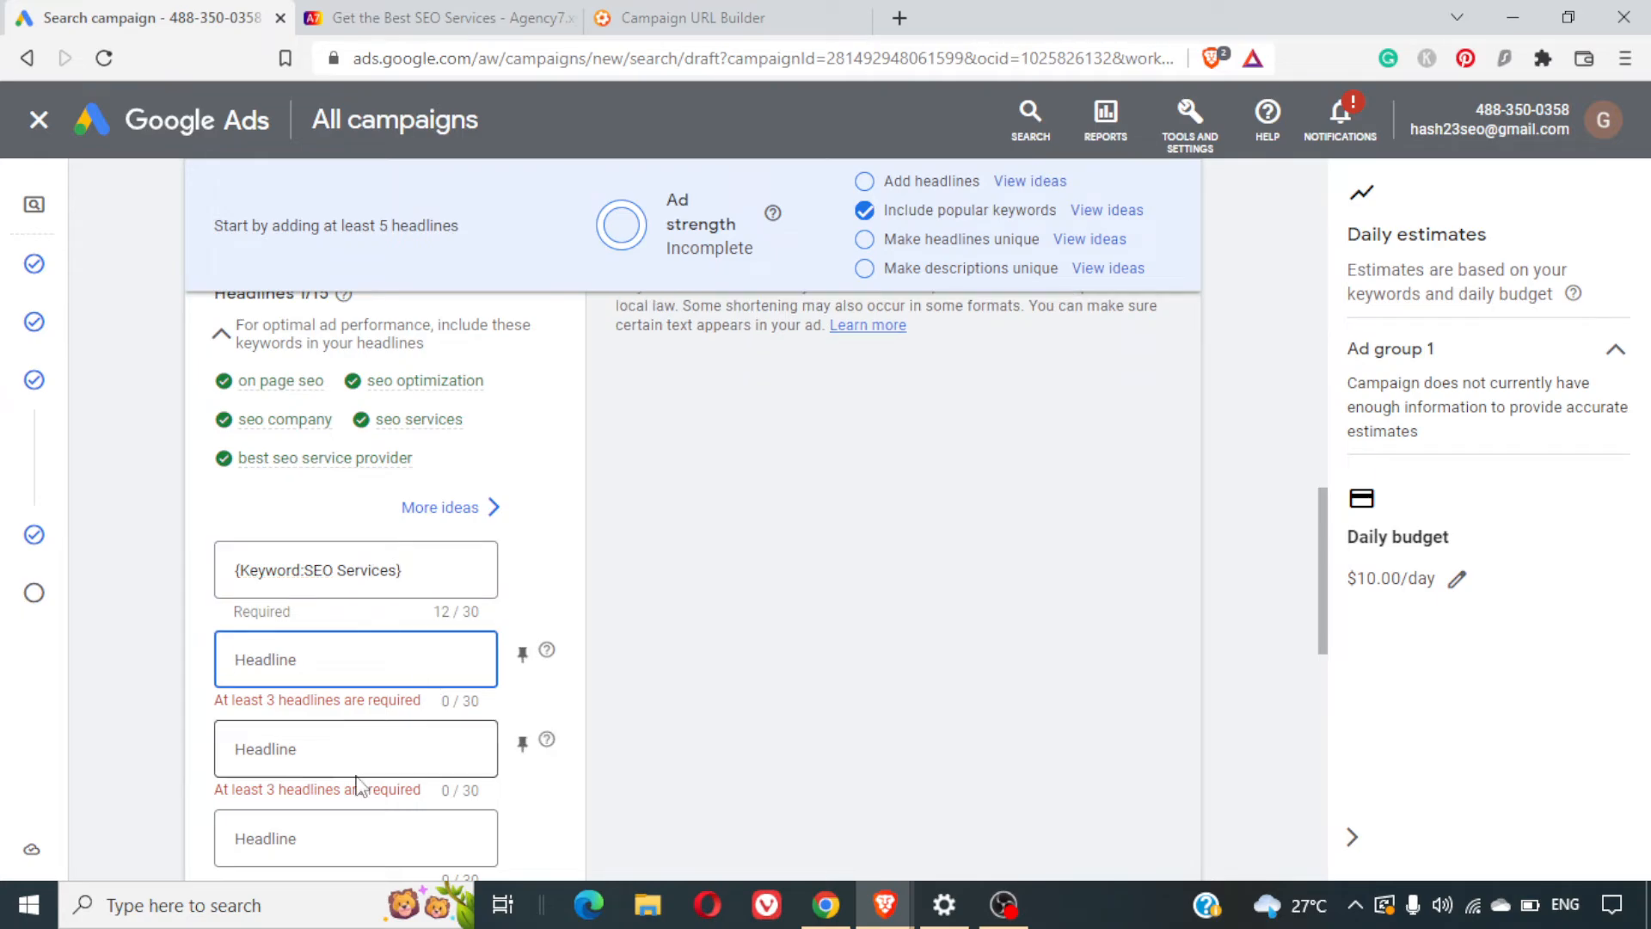
{"action": "scroll", "coordinate": [348, 727], "scroll_direction": "down", "scroll_amount": 2}
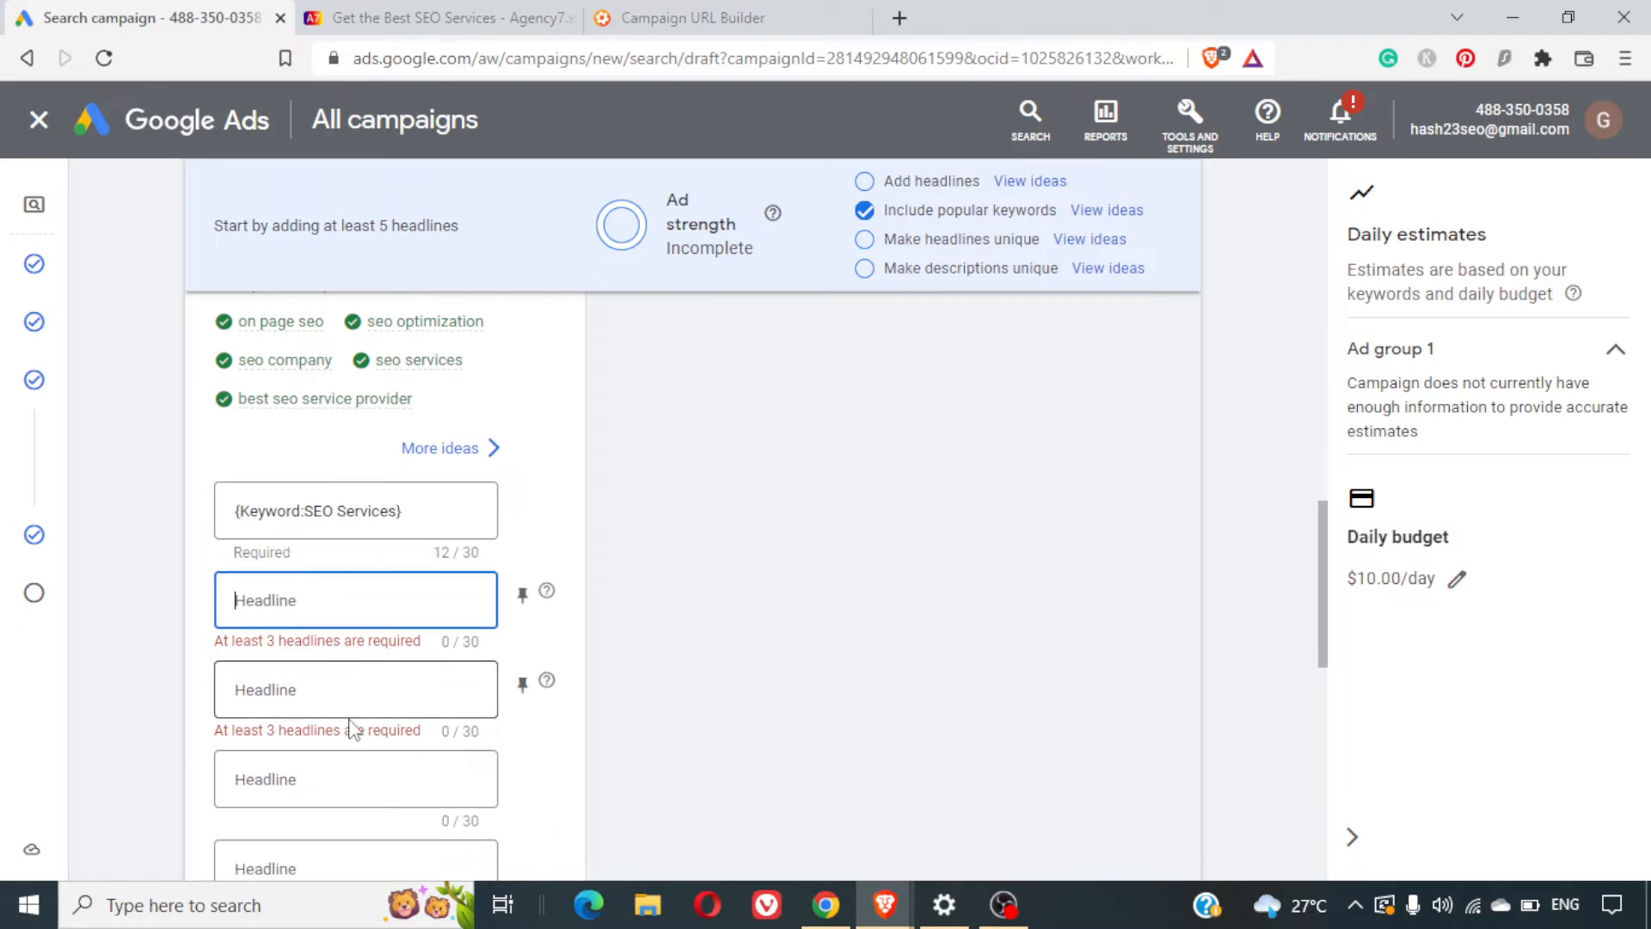
{"action": "scroll", "coordinate": [351, 719], "scroll_direction": "up", "scroll_amount": 5}
{"action": "scroll", "coordinate": [350, 727], "scroll_direction": "down", "scroll_amount": 3}
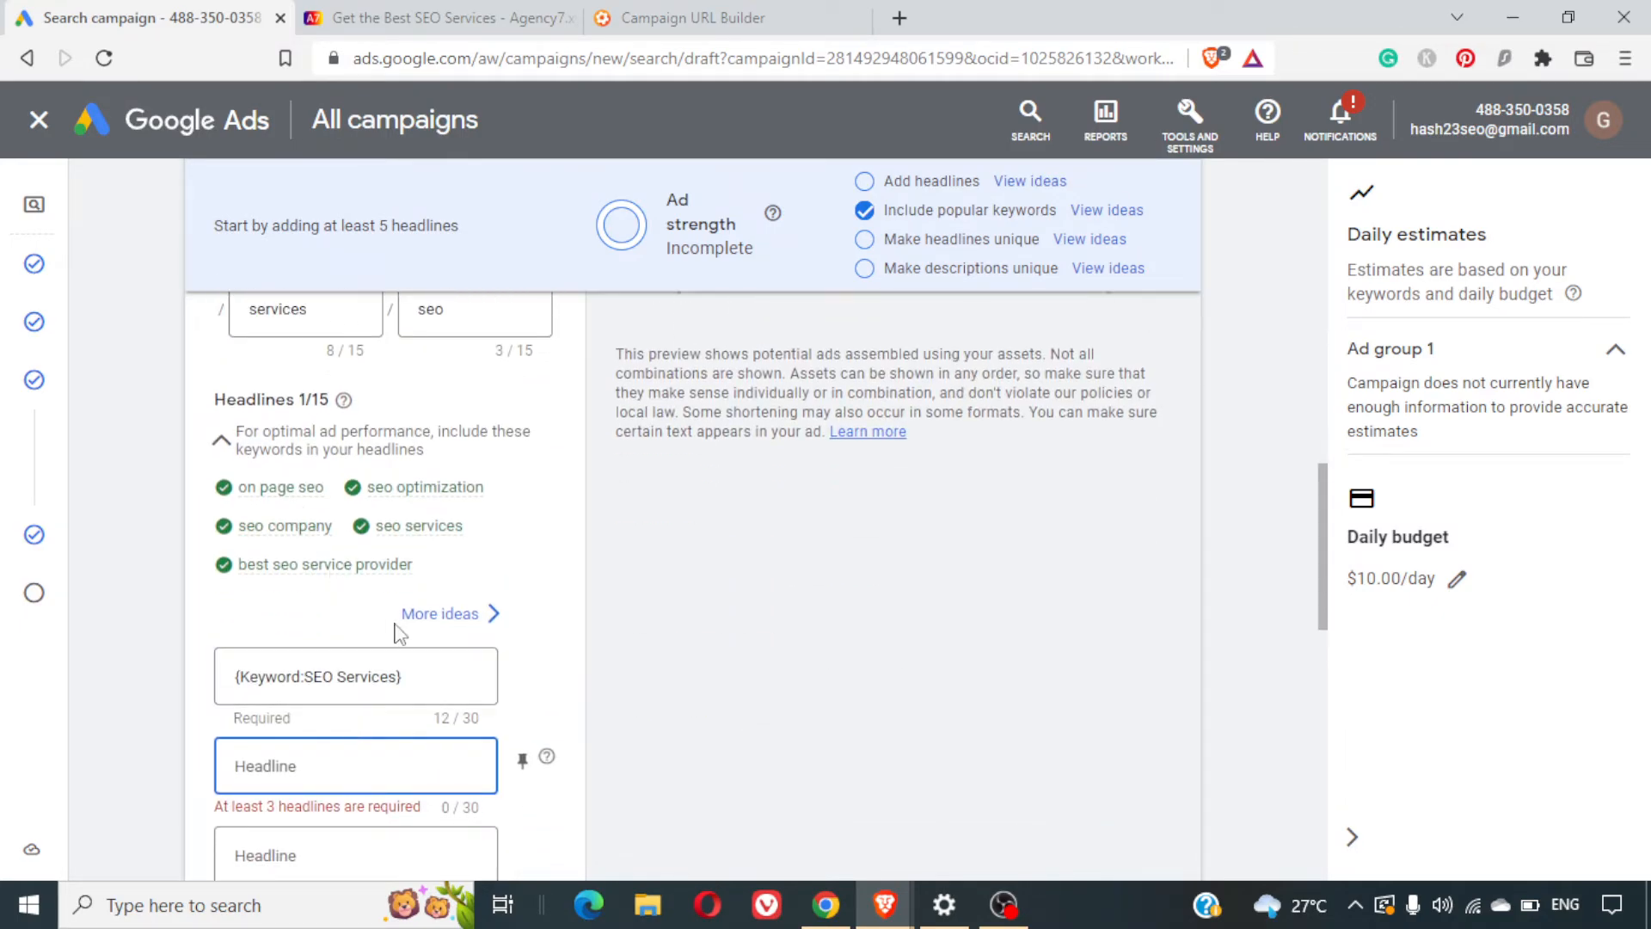
{"action": "scroll", "coordinate": [399, 634], "scroll_direction": "down", "scroll_amount": 1}
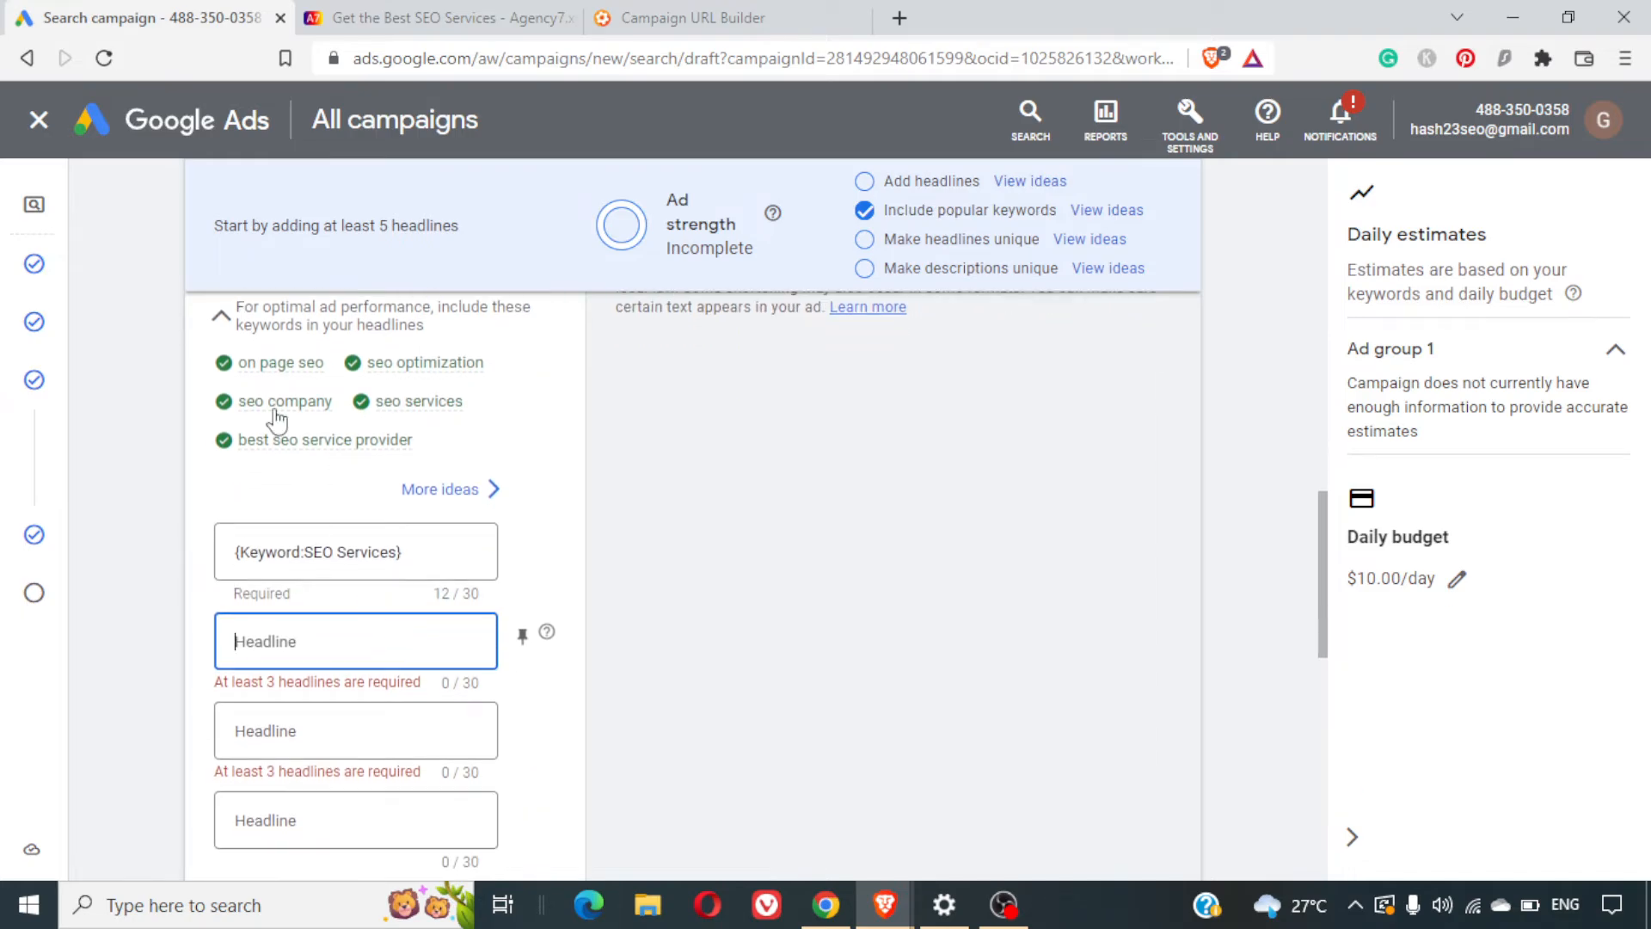
{"action": "left_click", "coordinate": [361, 632]}
{"action": "type", "text": "On "}
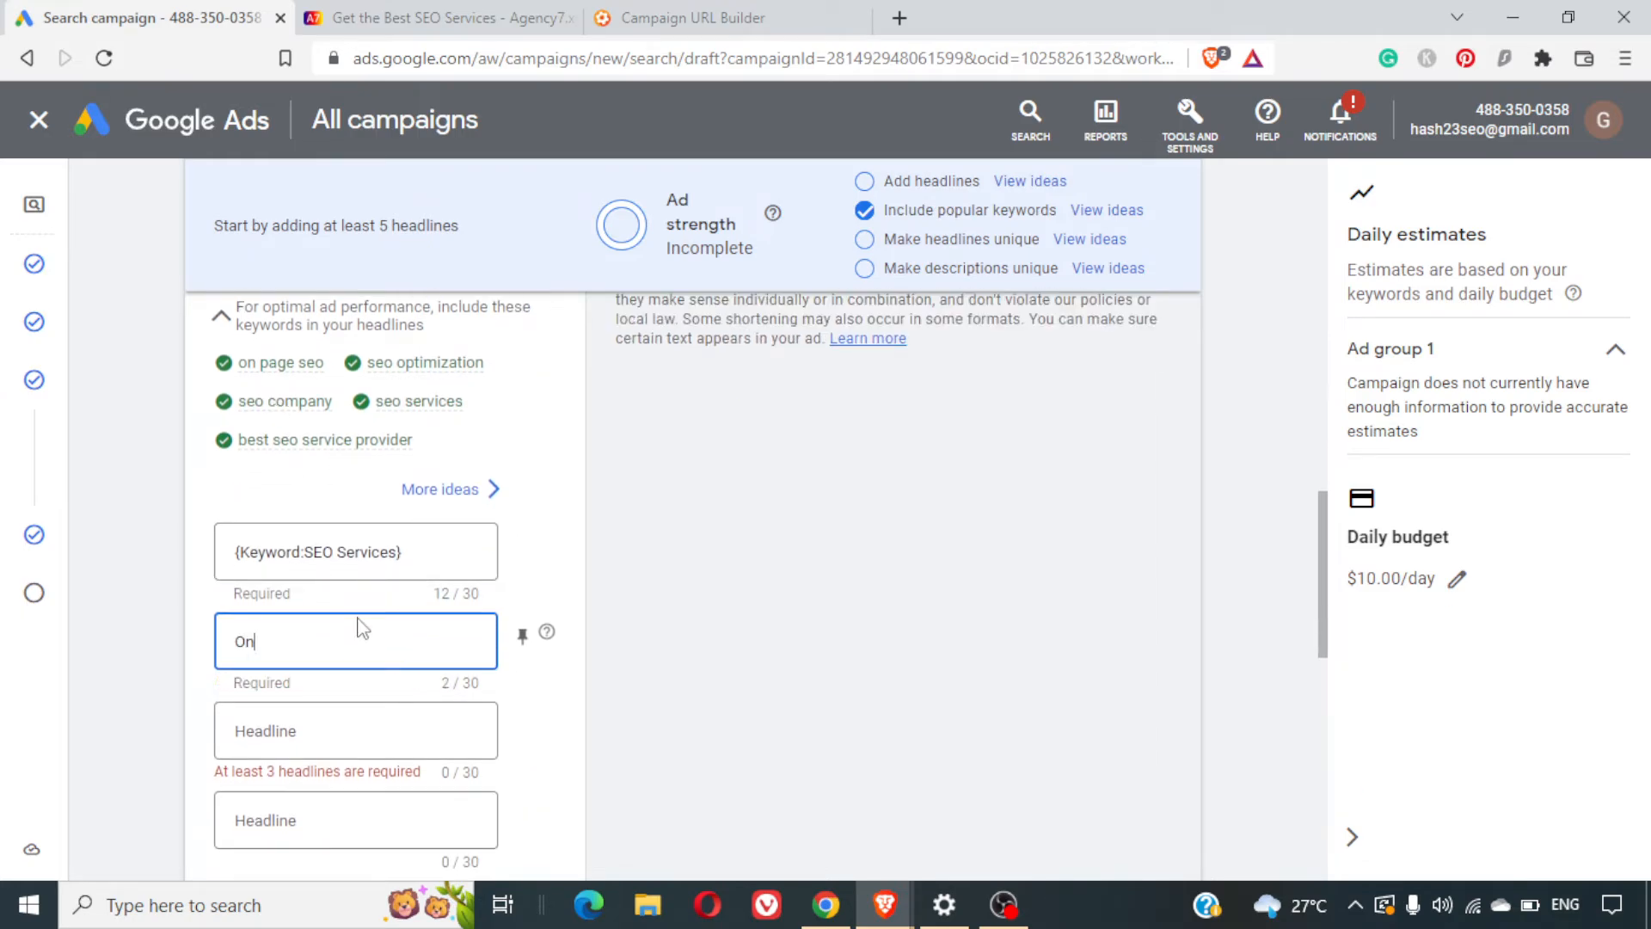
{"action": "type", "text": "Page SEO Services"}
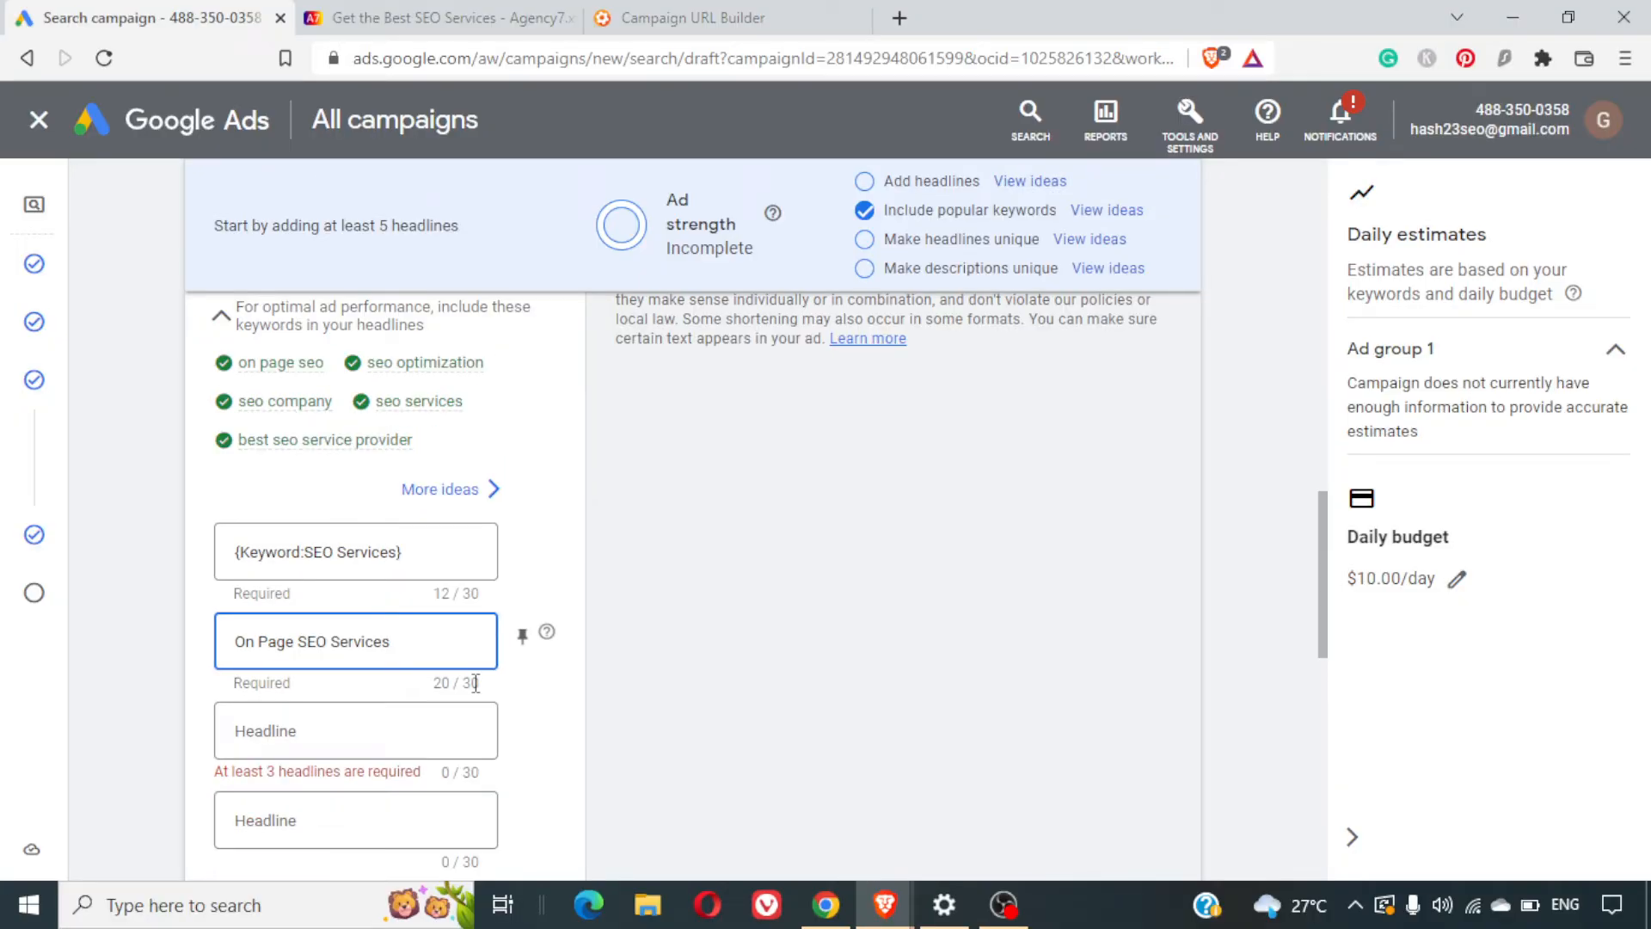
Enter "Get a Free Quote" as the third headline
{"action": "left_click", "coordinate": [397, 735]}
{"action": "type", "text": "Get a q"}
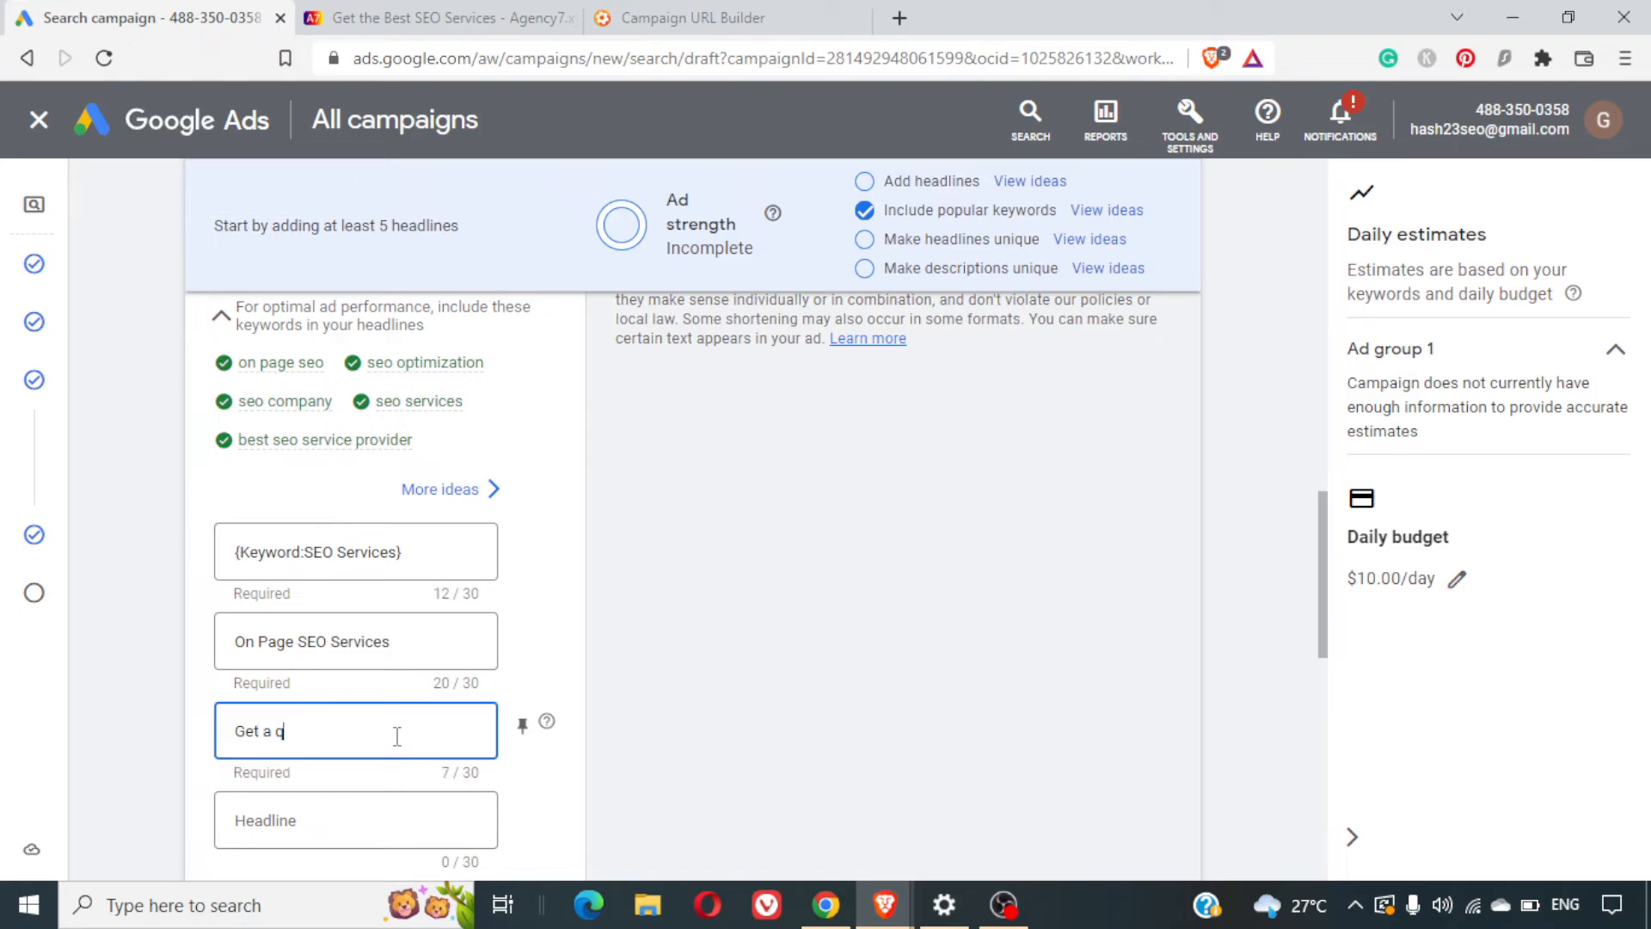
{"action": "key", "text": "BackSpace"}
{"action": "type", "text": "Free Quote"}
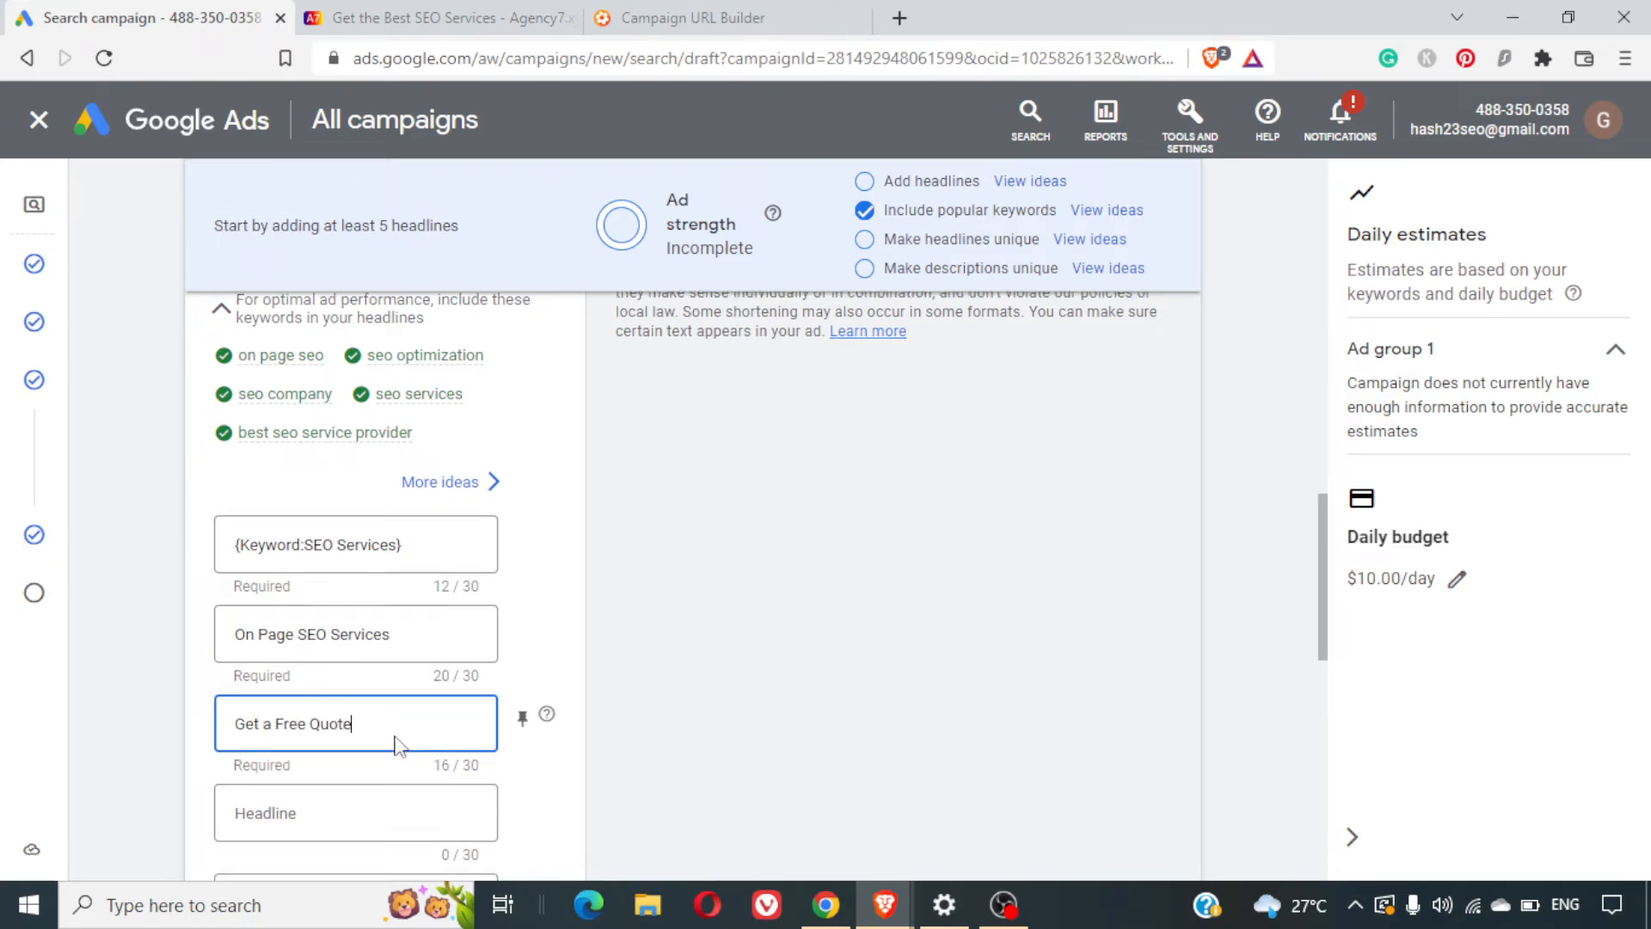
Enter "Hire an Expert" as the fourth headline
{"action": "left_click", "coordinate": [358, 789]}
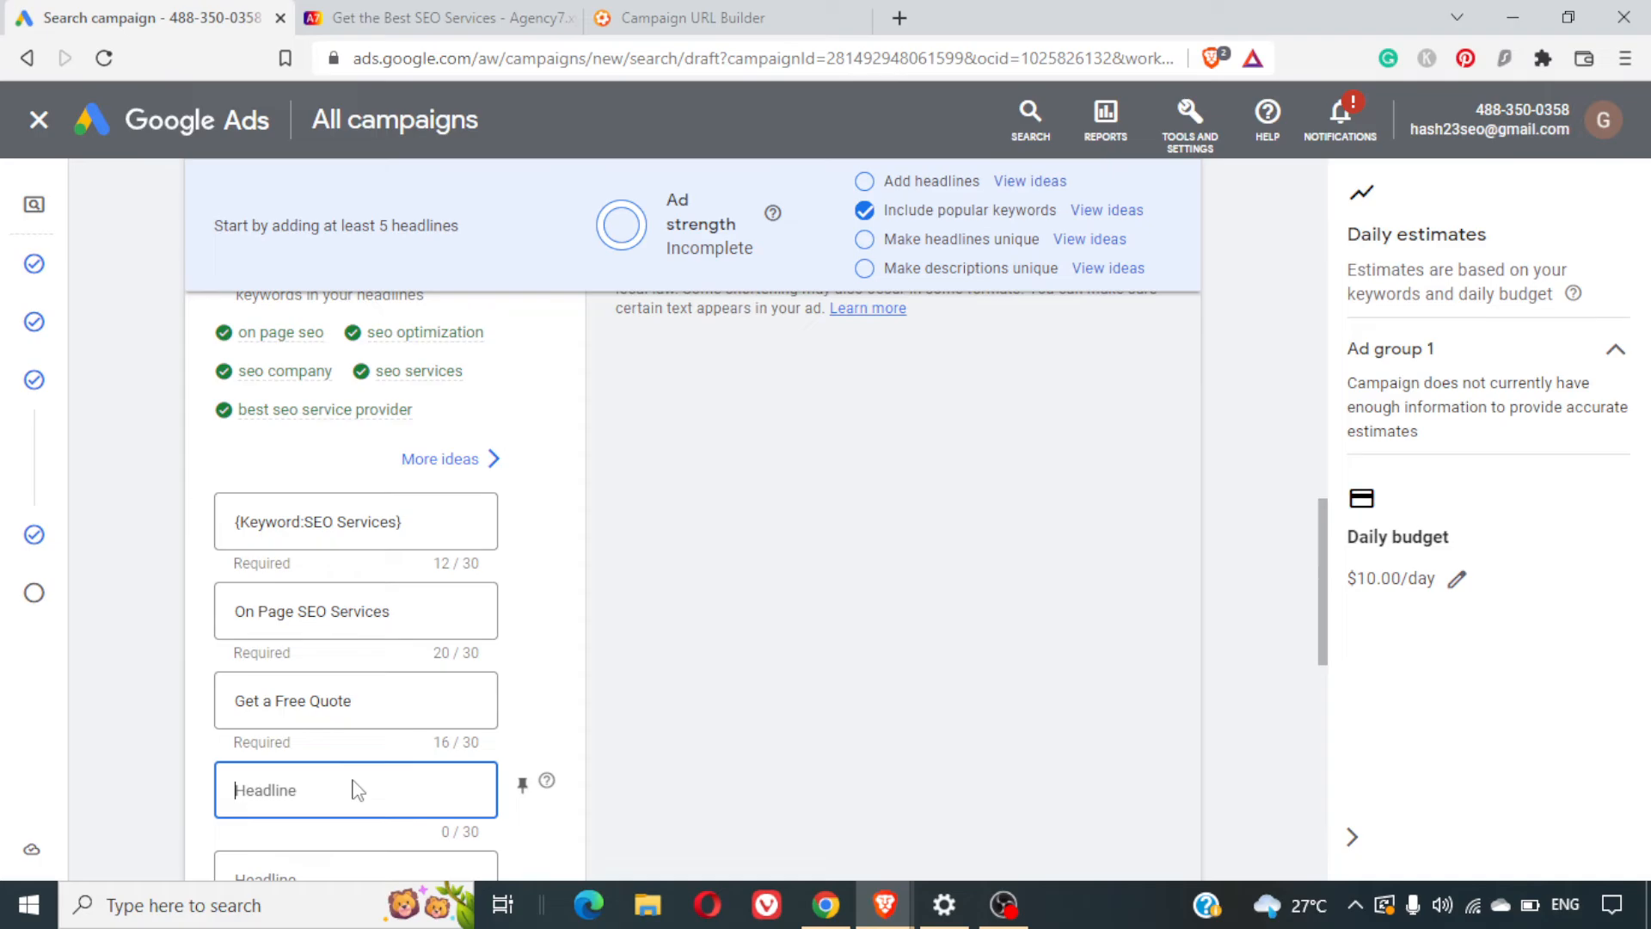
{"action": "type", "text": "Hire an E"}
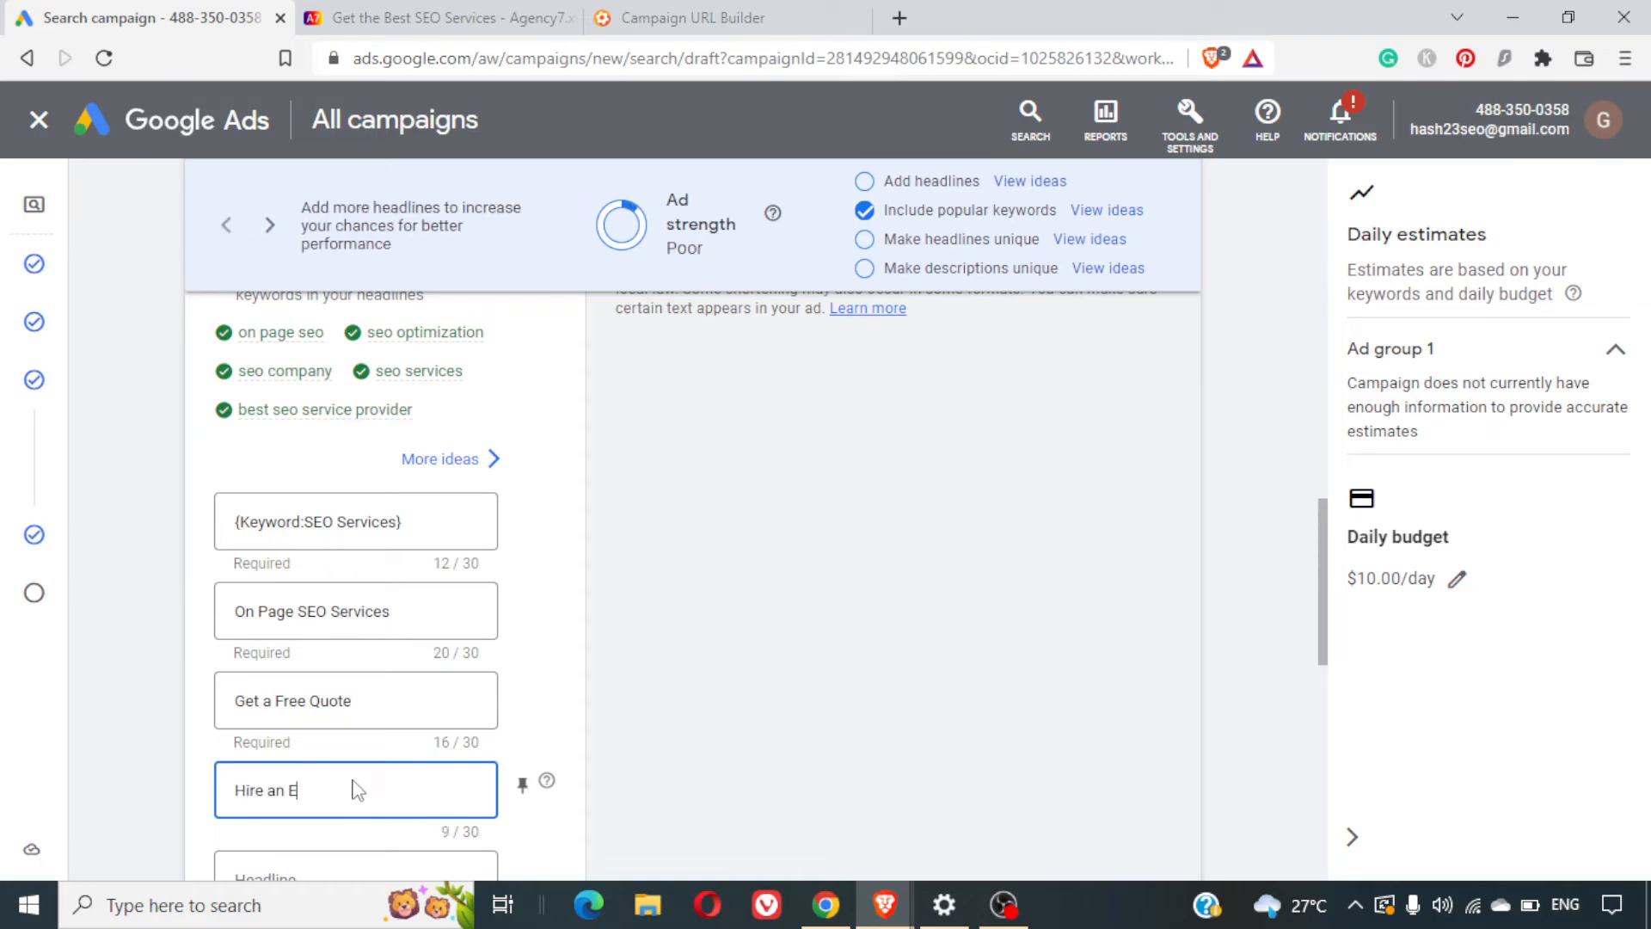
{"action": "type", "text": "xpert"}
Enter "Off Page SEO" as the fifth headline
{"action": "scroll", "coordinate": [355, 779], "scroll_direction": "down", "scroll_amount": 2}
{"action": "scroll", "coordinate": [355, 780], "scroll_direction": "down", "scroll_amount": 1}
{"action": "left_click", "coordinate": [314, 593]}
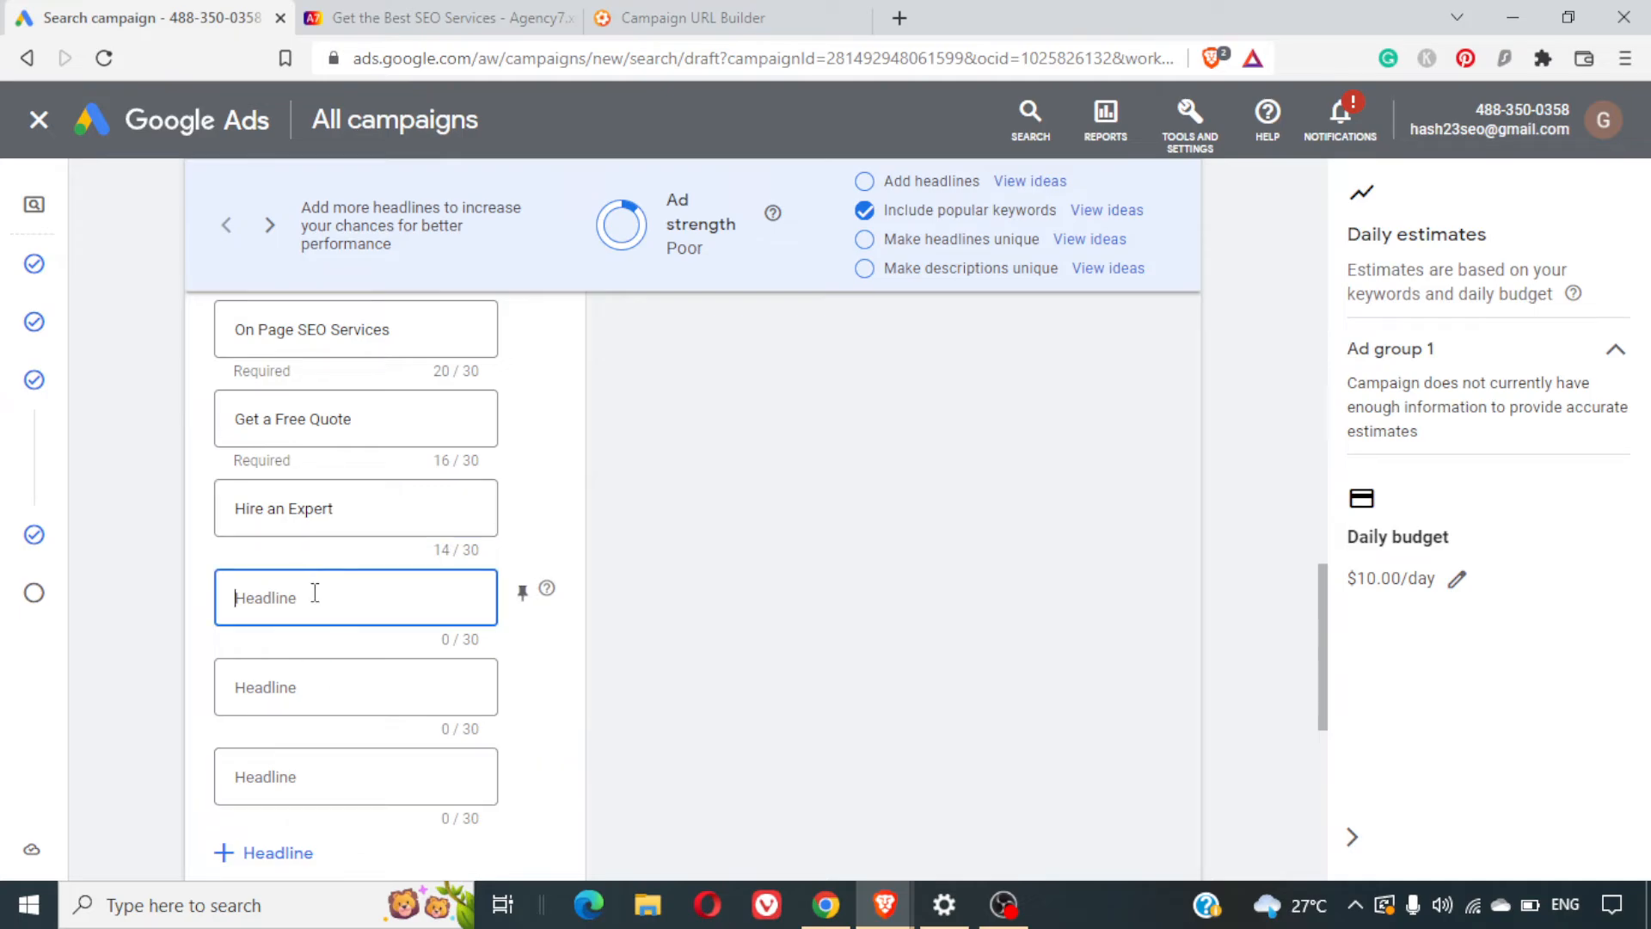
{"action": "type", "text": "Off Pa"}
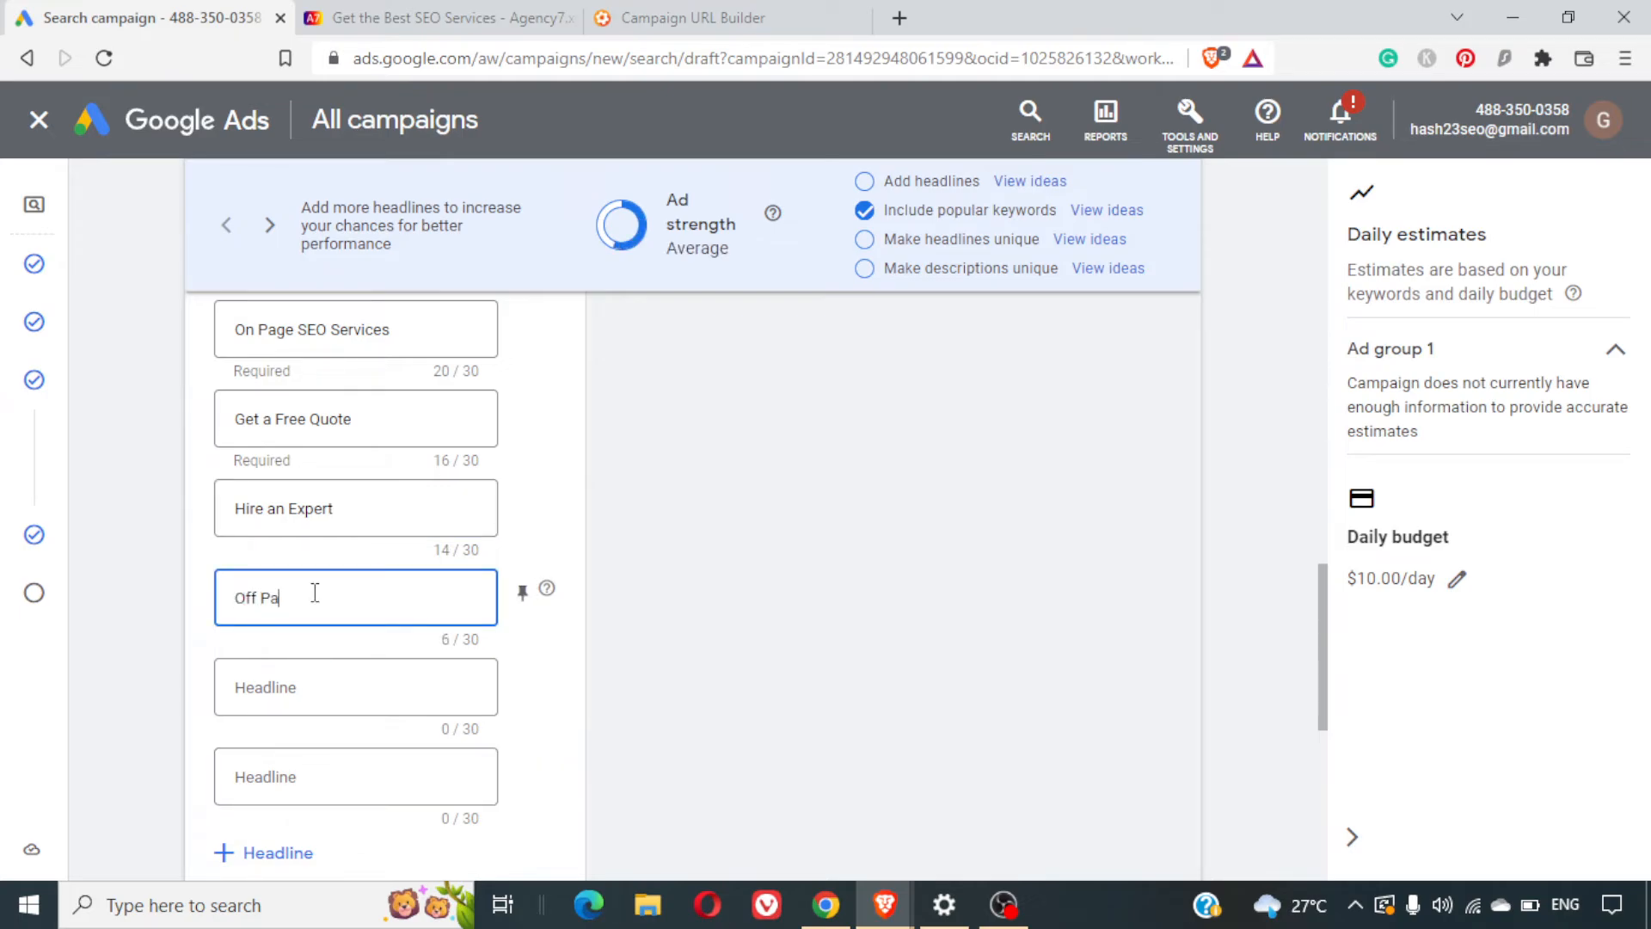
{"action": "type", "text": "ge SEO"}
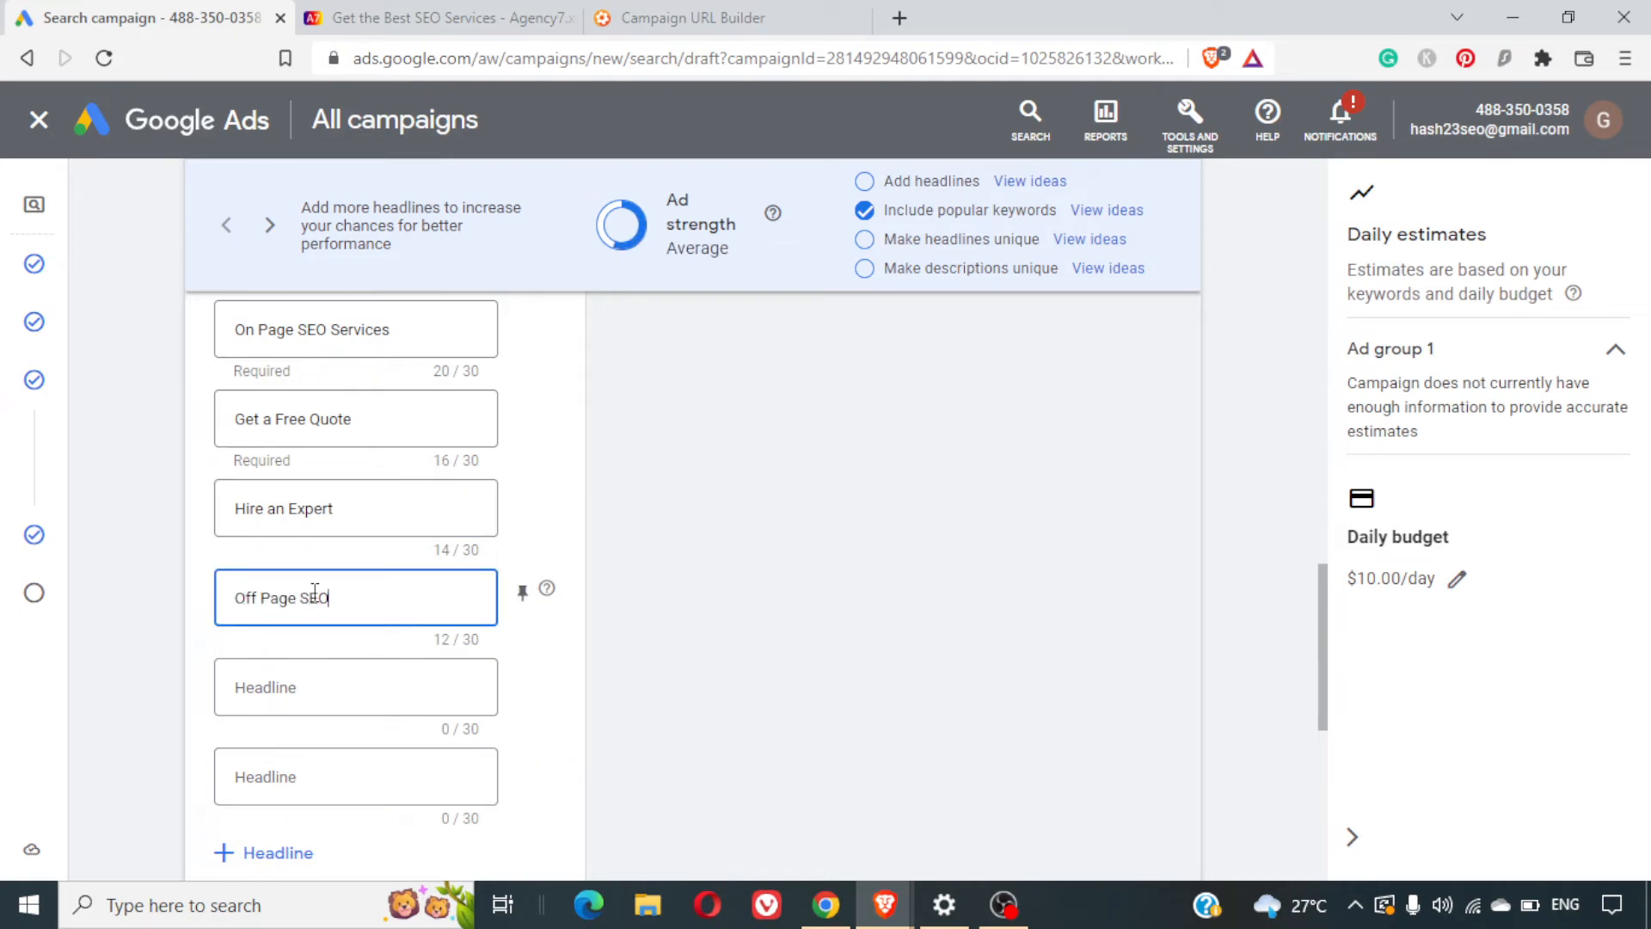
Check the recommended keywords again and enter "Best SEO Services" as the sixth headline
{"action": "left_click", "coordinate": [363, 679]}
{"action": "scroll", "coordinate": [357, 685], "scroll_direction": "up", "scroll_amount": 5}
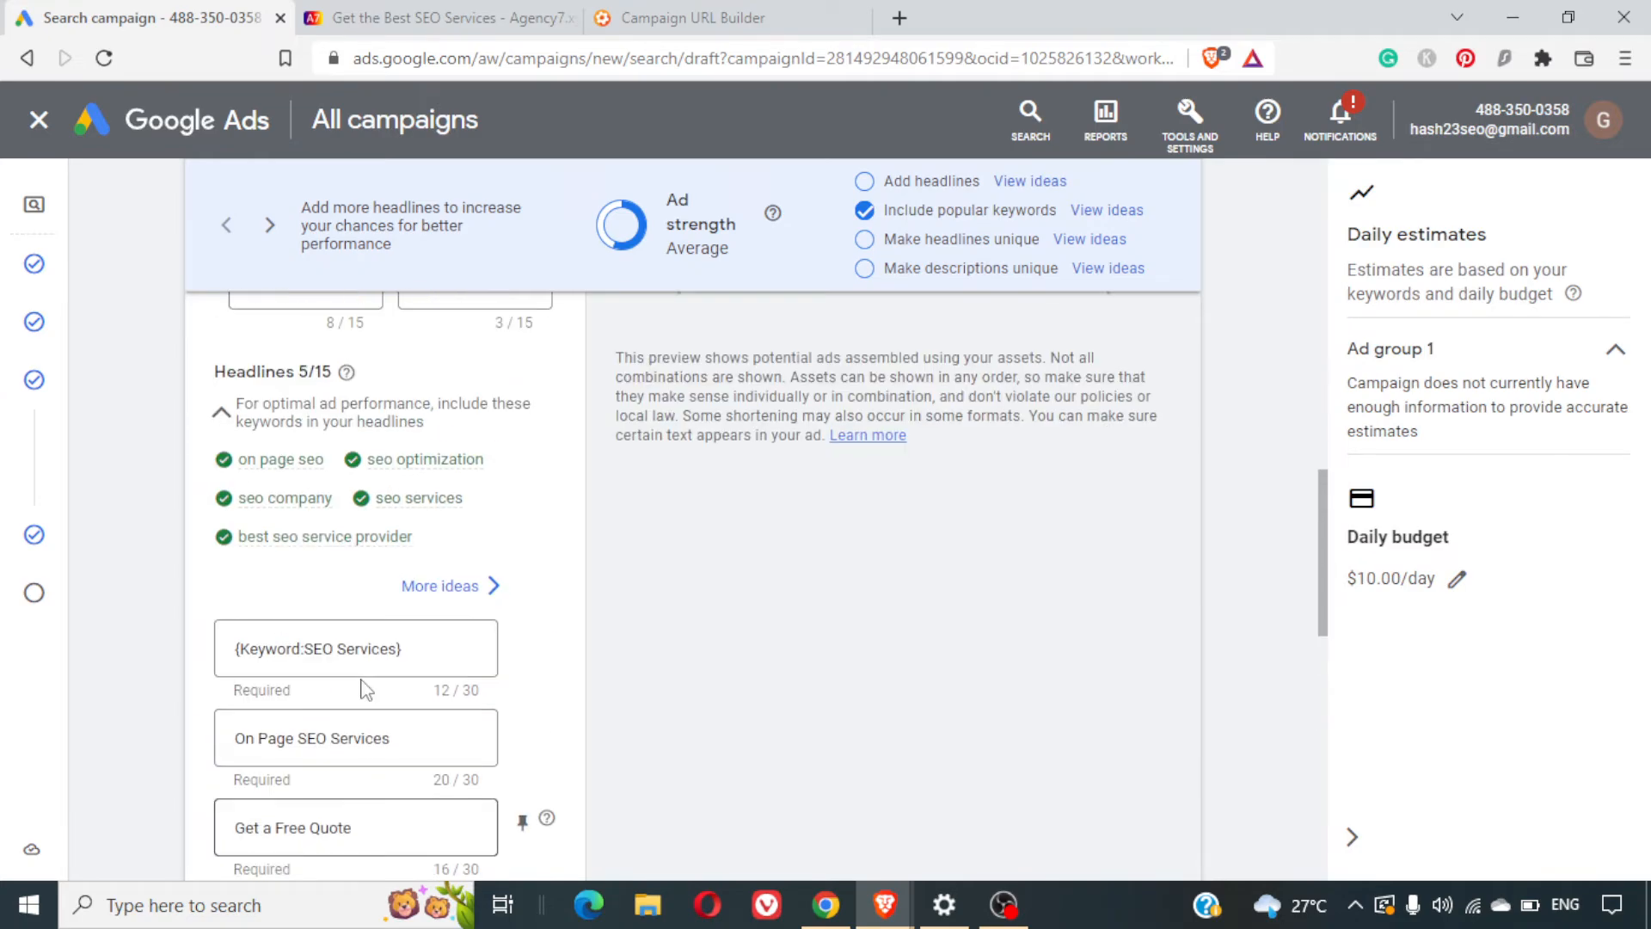
{"action": "mouse_move", "coordinate": [289, 560]}
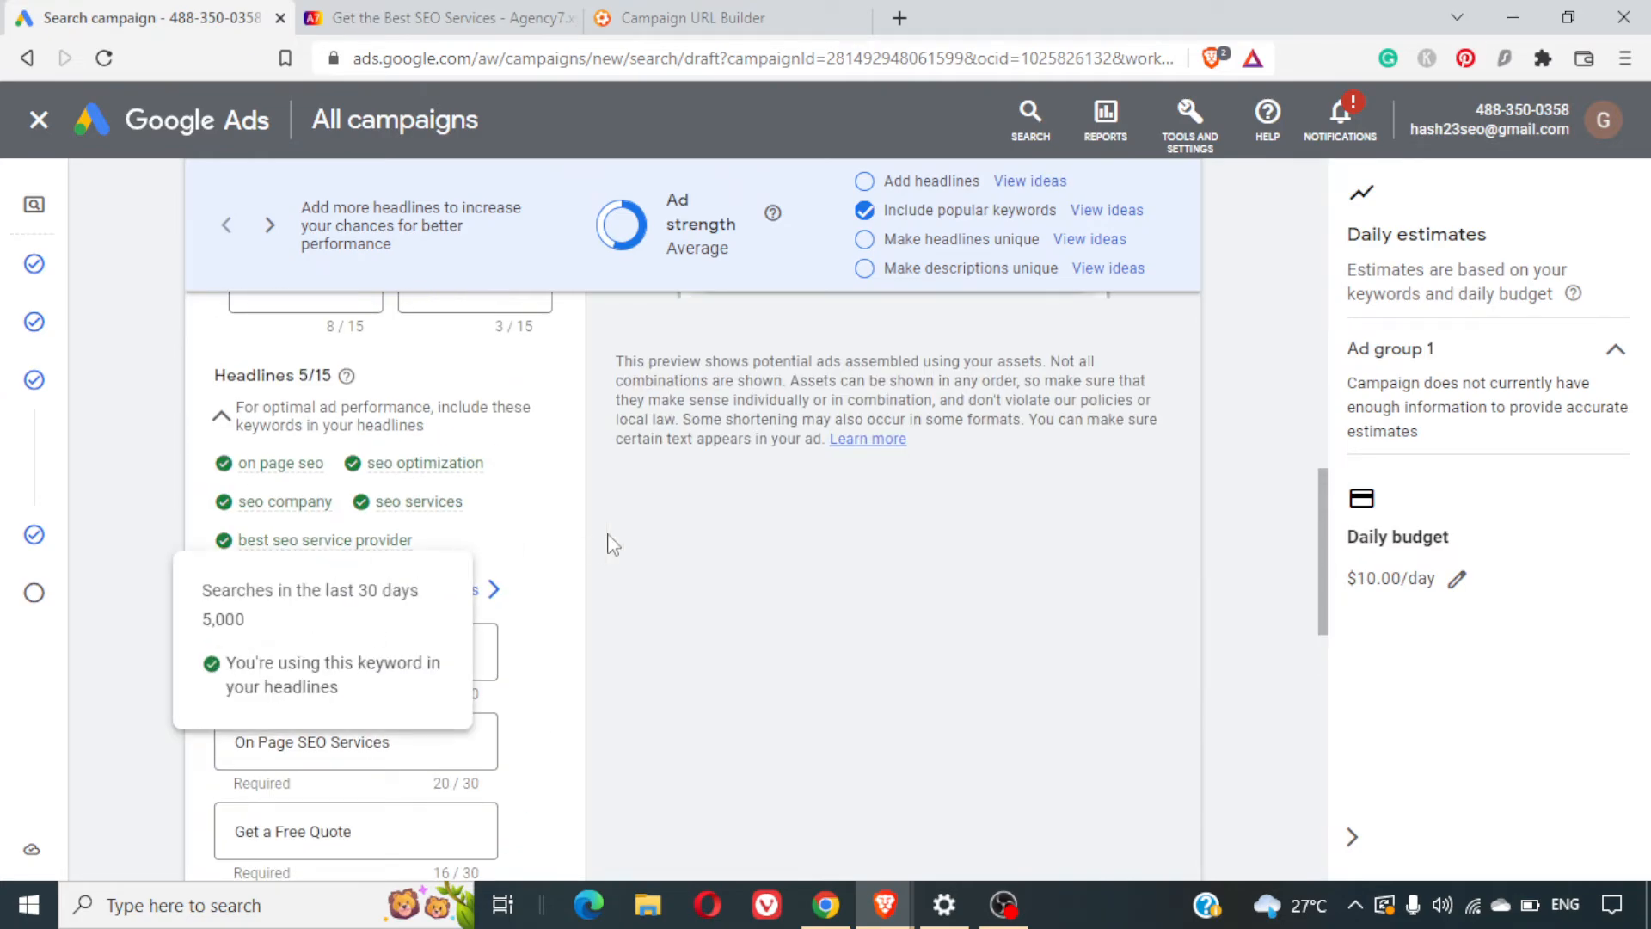
{"action": "scroll", "coordinate": [633, 559], "scroll_direction": "down", "scroll_amount": 1}
{"action": "scroll", "coordinate": [635, 559], "scroll_direction": "down", "scroll_amount": 7}
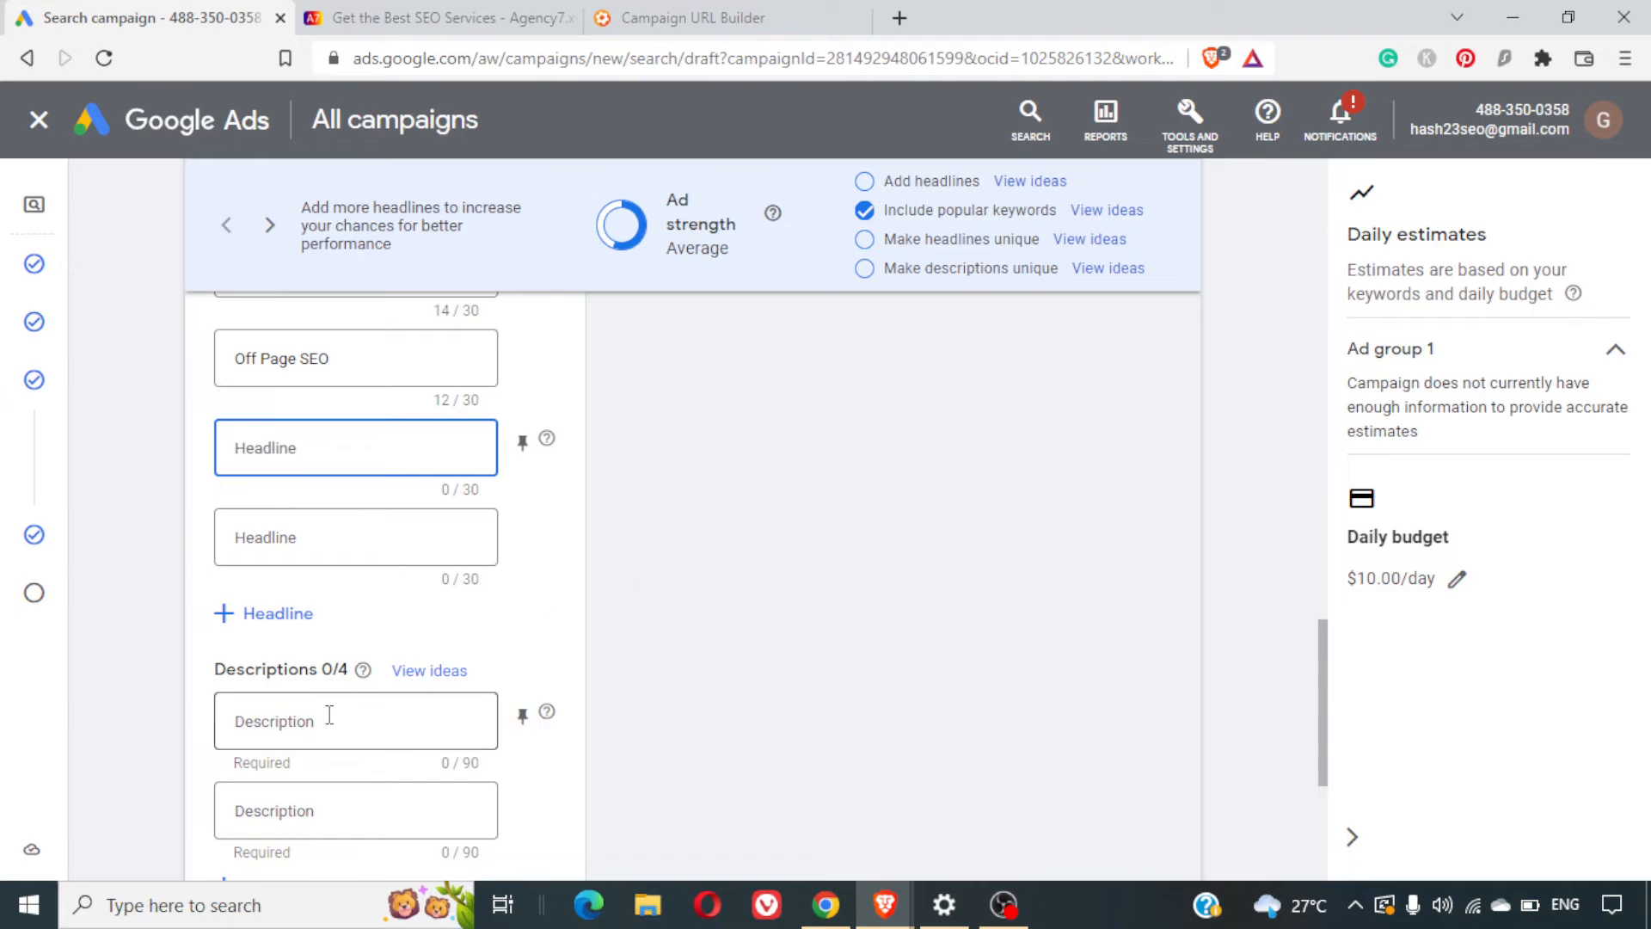
{"action": "type", "text": "Best"}
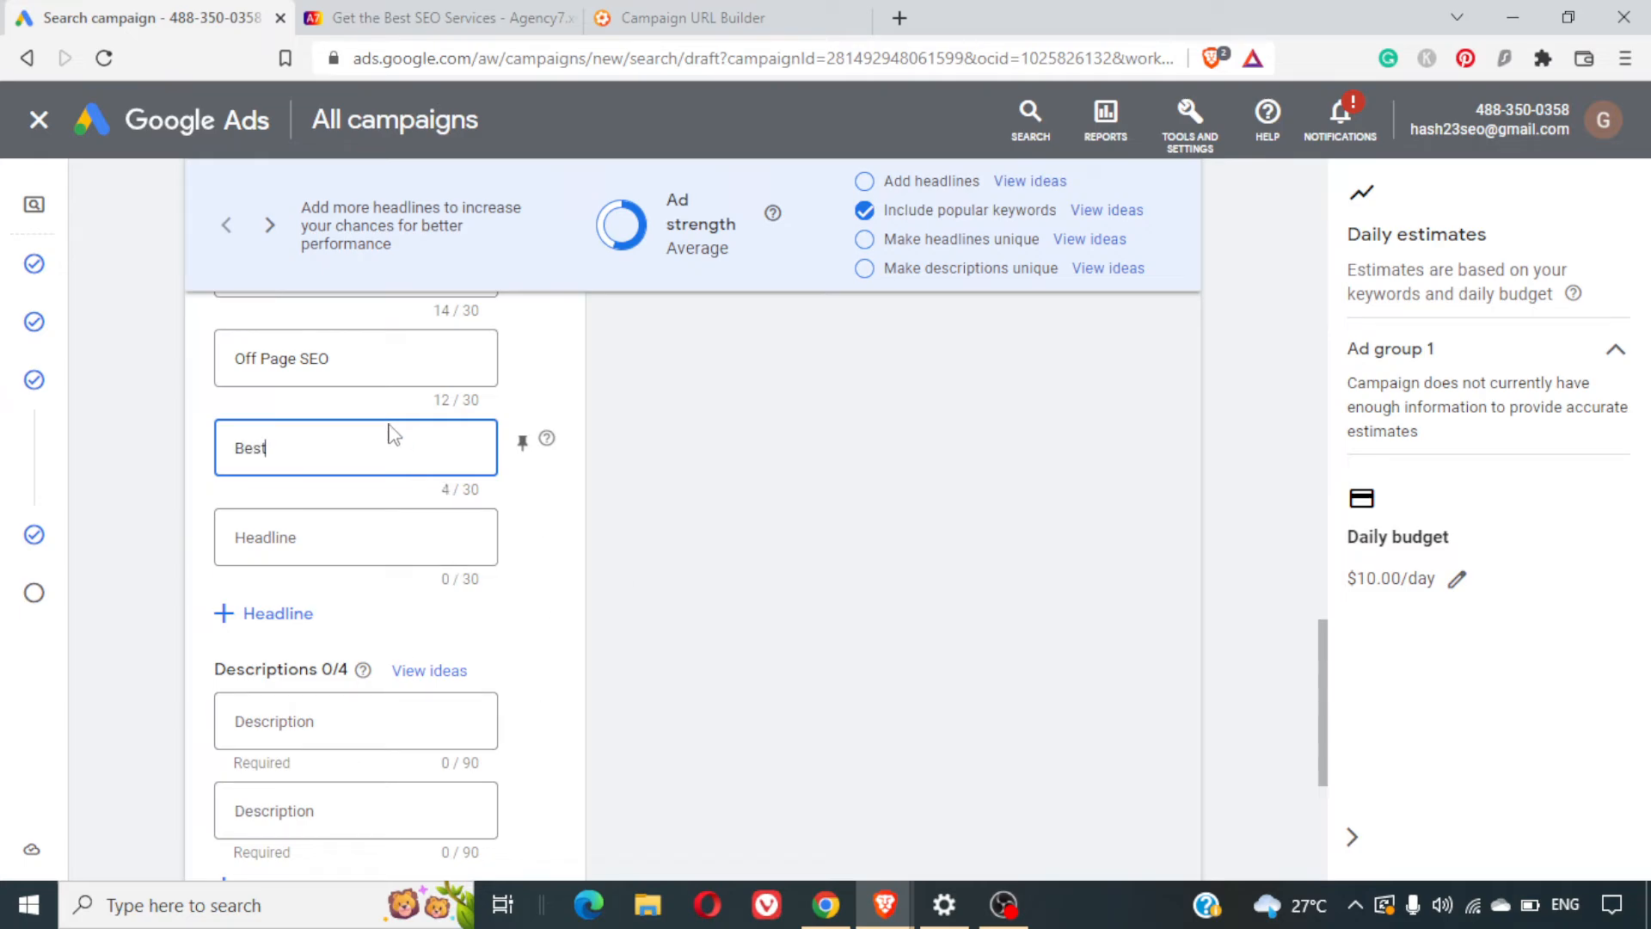
{"action": "type", "text": " SEO Services"}
Review the headlines entered so far and open the full list of headline suggestions with top keywords
{"action": "left_click", "coordinate": [369, 550]}
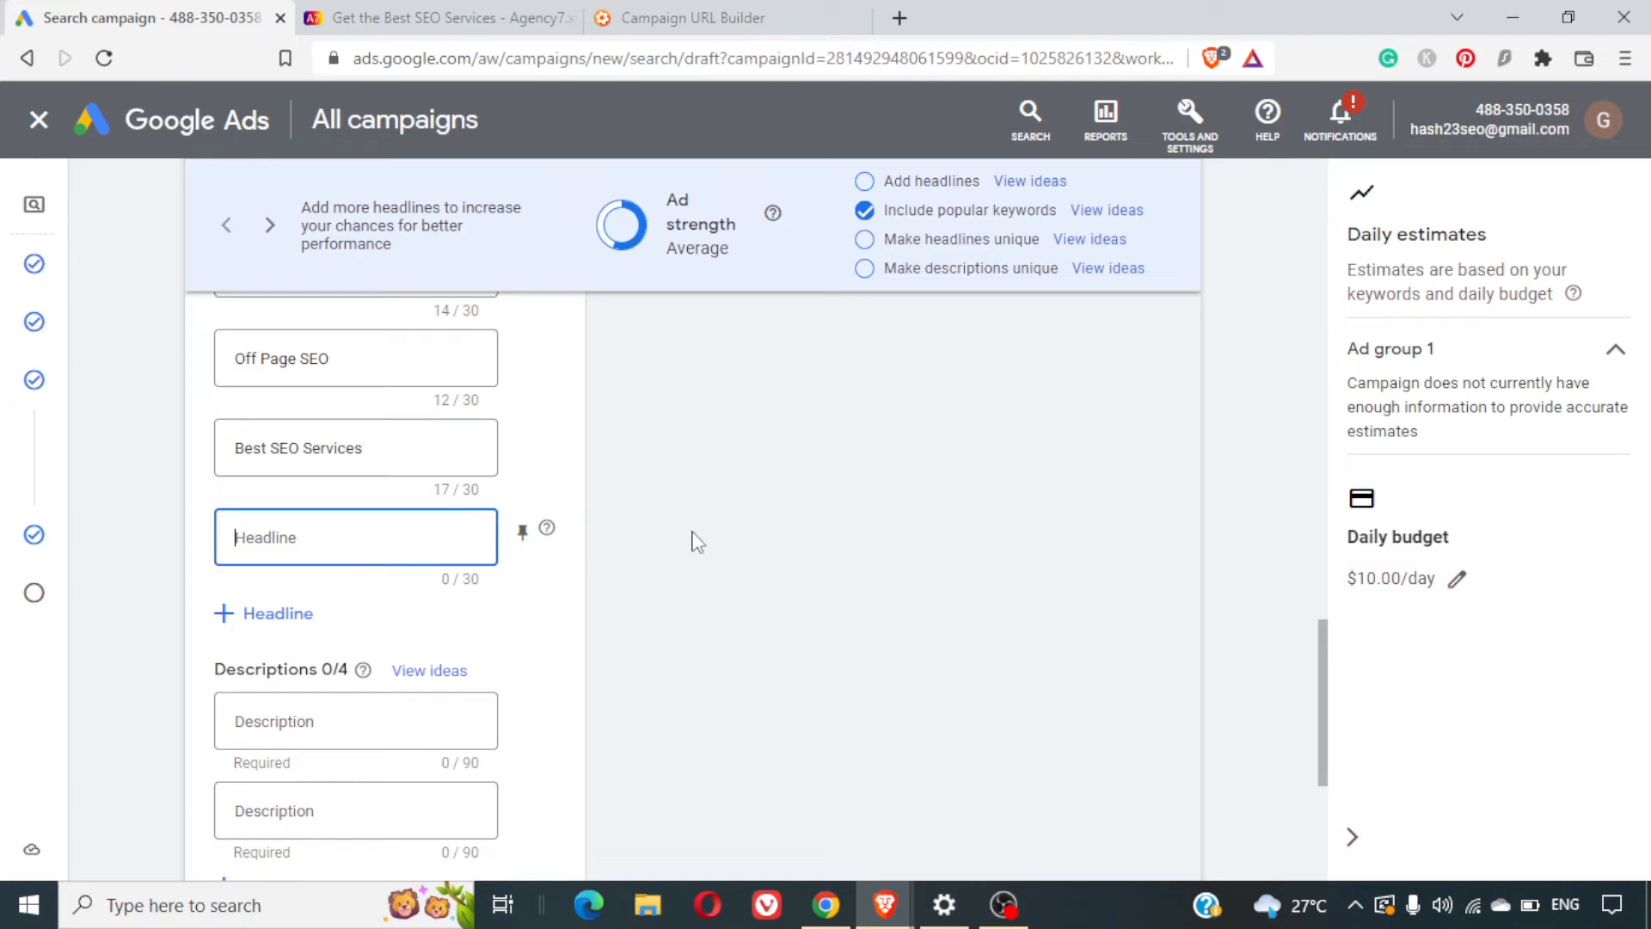
{"action": "scroll", "coordinate": [695, 540], "scroll_direction": "up", "scroll_amount": 1}
{"action": "scroll", "coordinate": [695, 540], "scroll_direction": "up", "scroll_amount": 2}
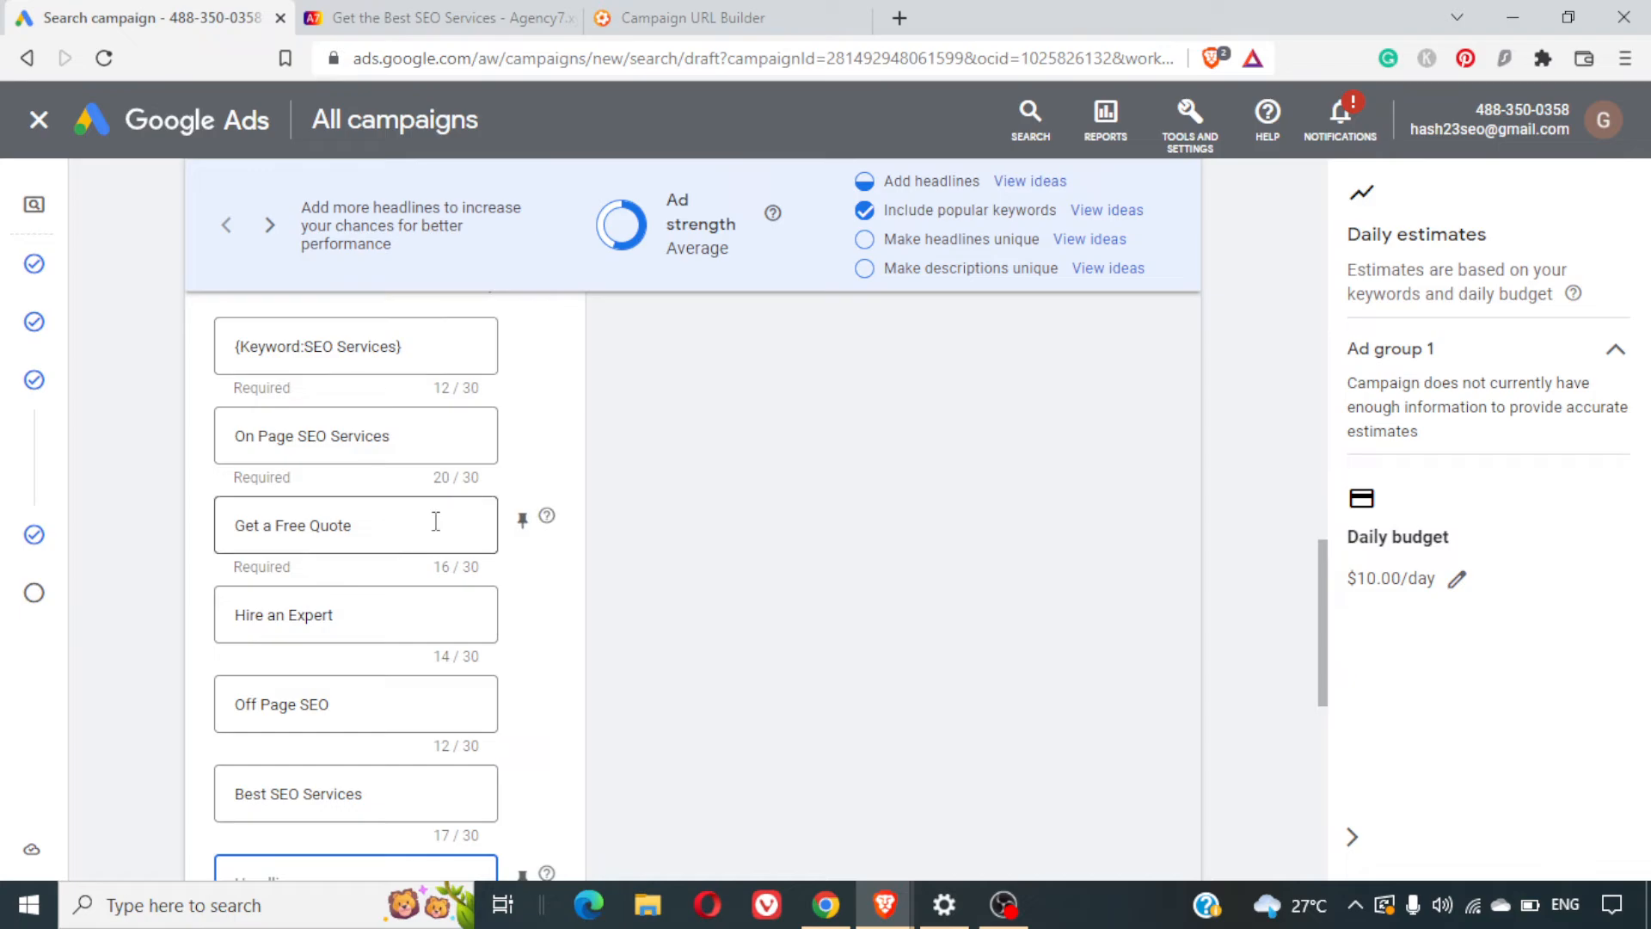
{"action": "scroll", "coordinate": [436, 521], "scroll_direction": "down", "scroll_amount": 1}
{"action": "scroll", "coordinate": [436, 521], "scroll_direction": "up", "scroll_amount": 6}
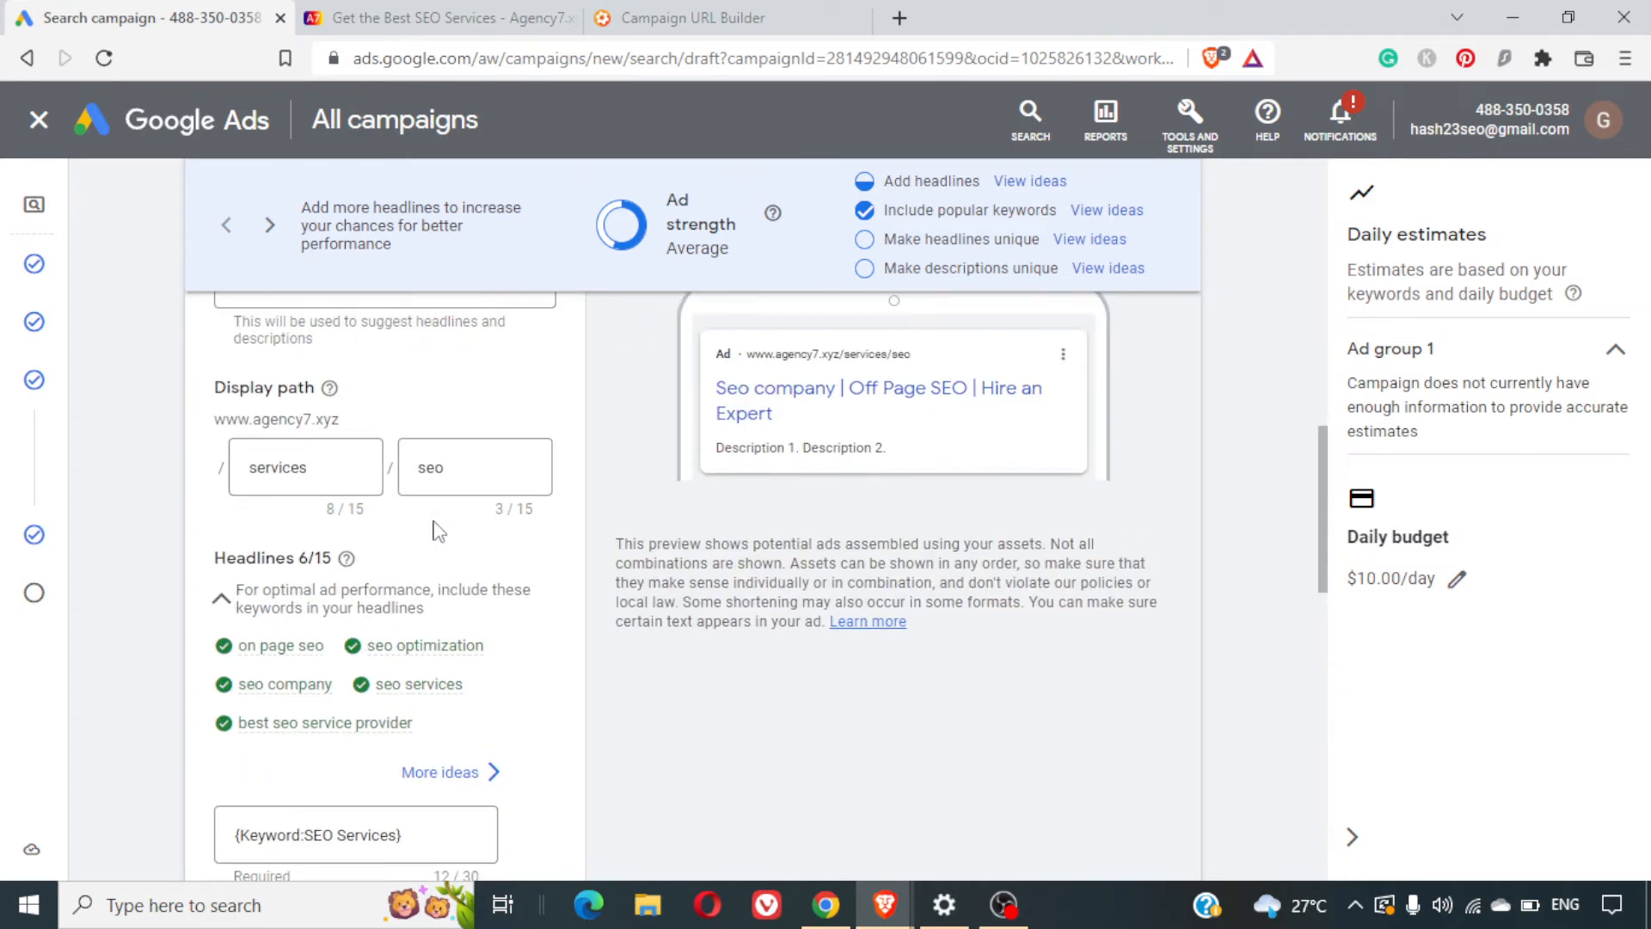
{"action": "scroll", "coordinate": [436, 531], "scroll_direction": "down", "scroll_amount": 1}
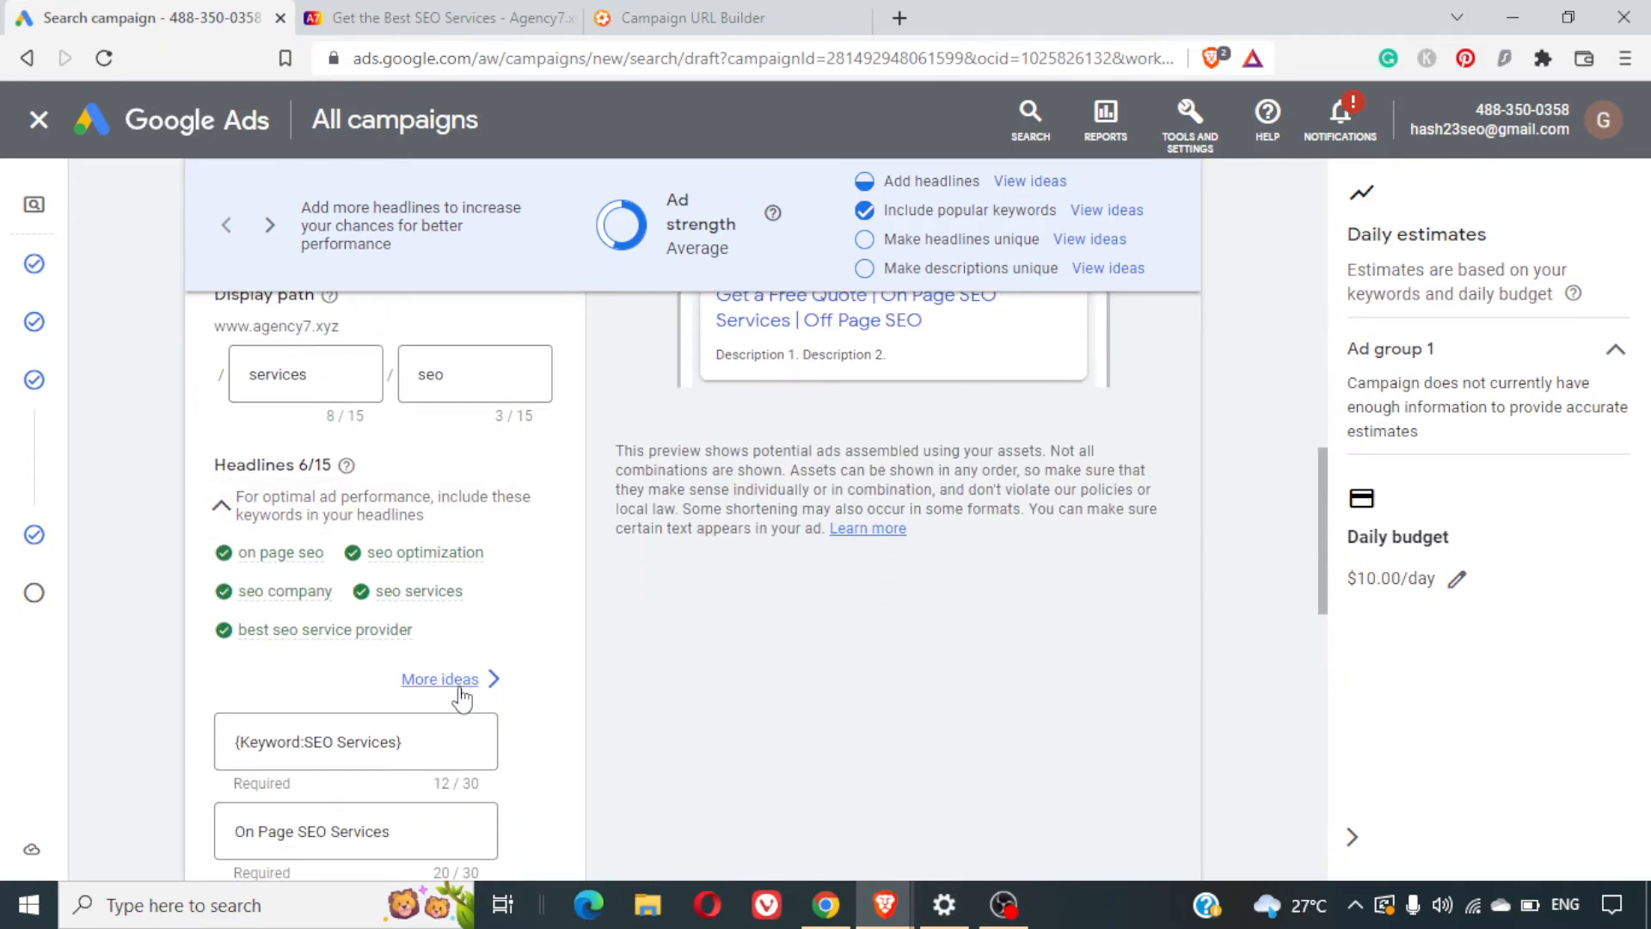
{"action": "left_click", "coordinate": [522, 661]}
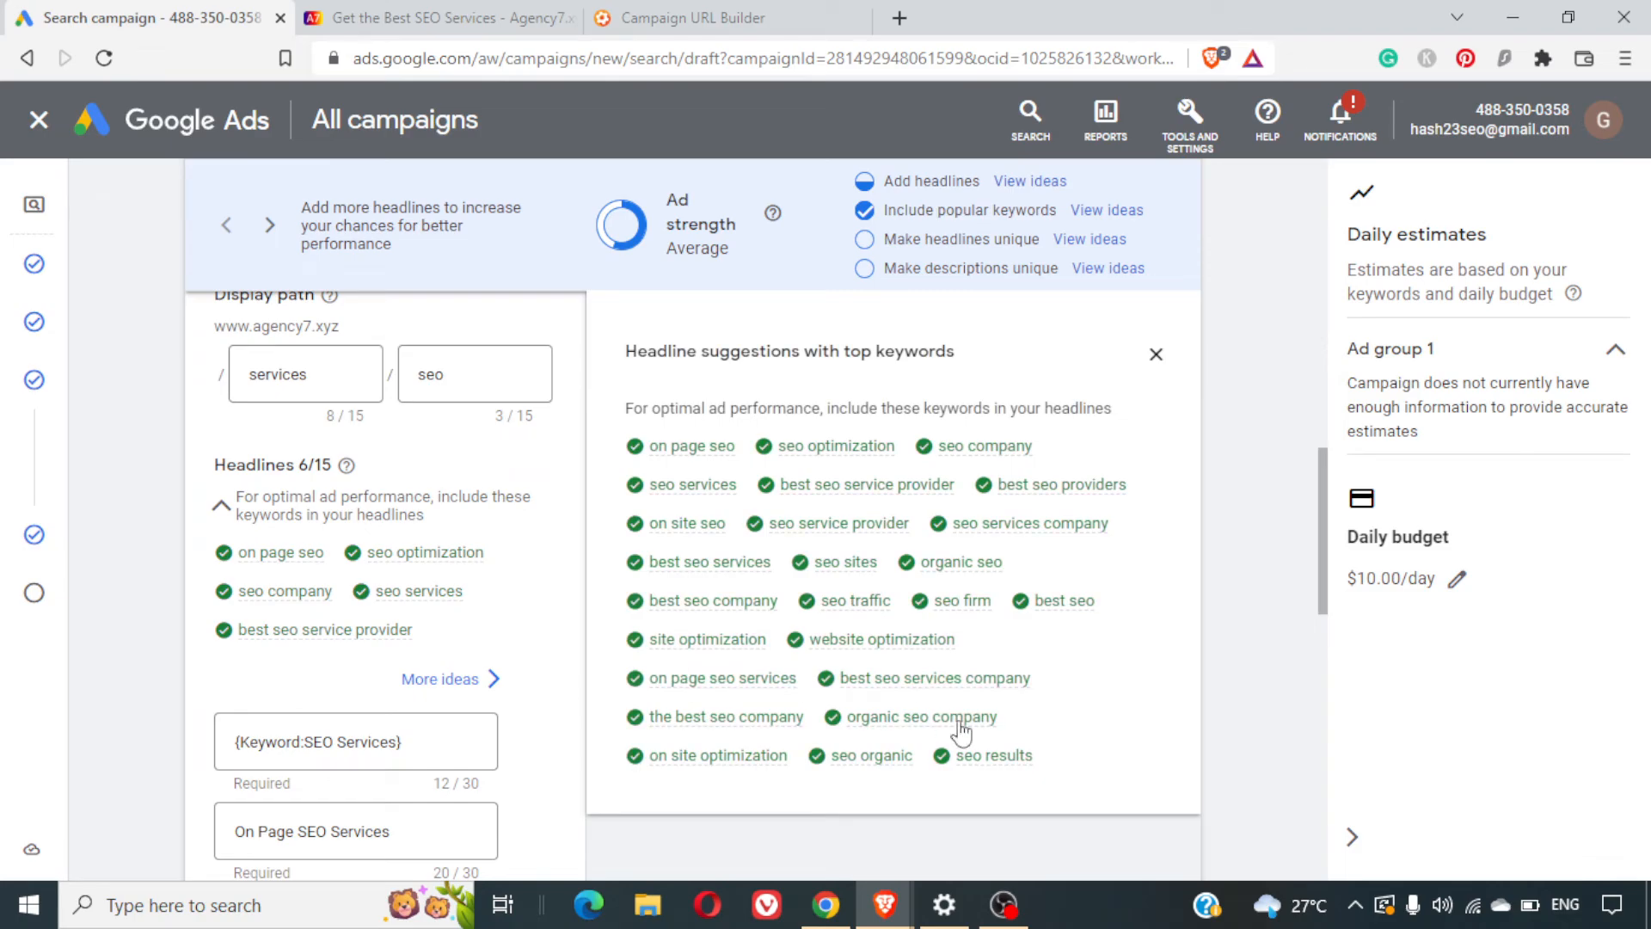
Enter "Organic SEO" as the seventh headline
{"action": "scroll", "coordinate": [965, 730], "scroll_direction": "down", "scroll_amount": 2}
{"action": "scroll", "coordinate": [1110, 637], "scroll_direction": "down", "scroll_amount": 10}
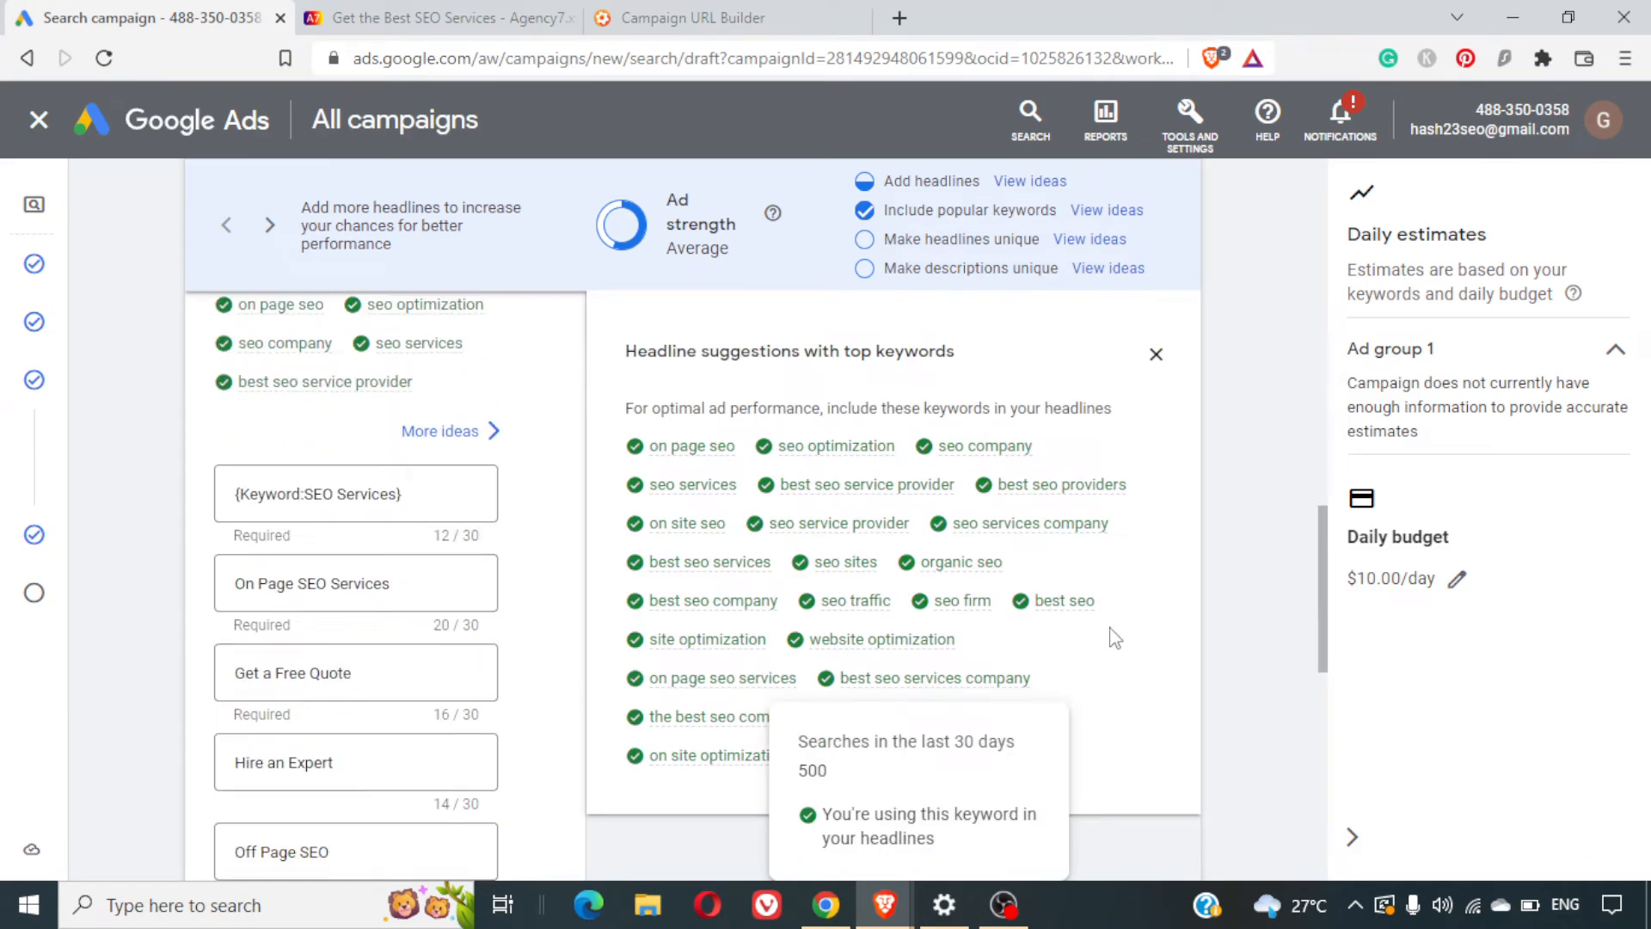
{"action": "scroll", "coordinate": [418, 605], "scroll_direction": "up", "scroll_amount": 6}
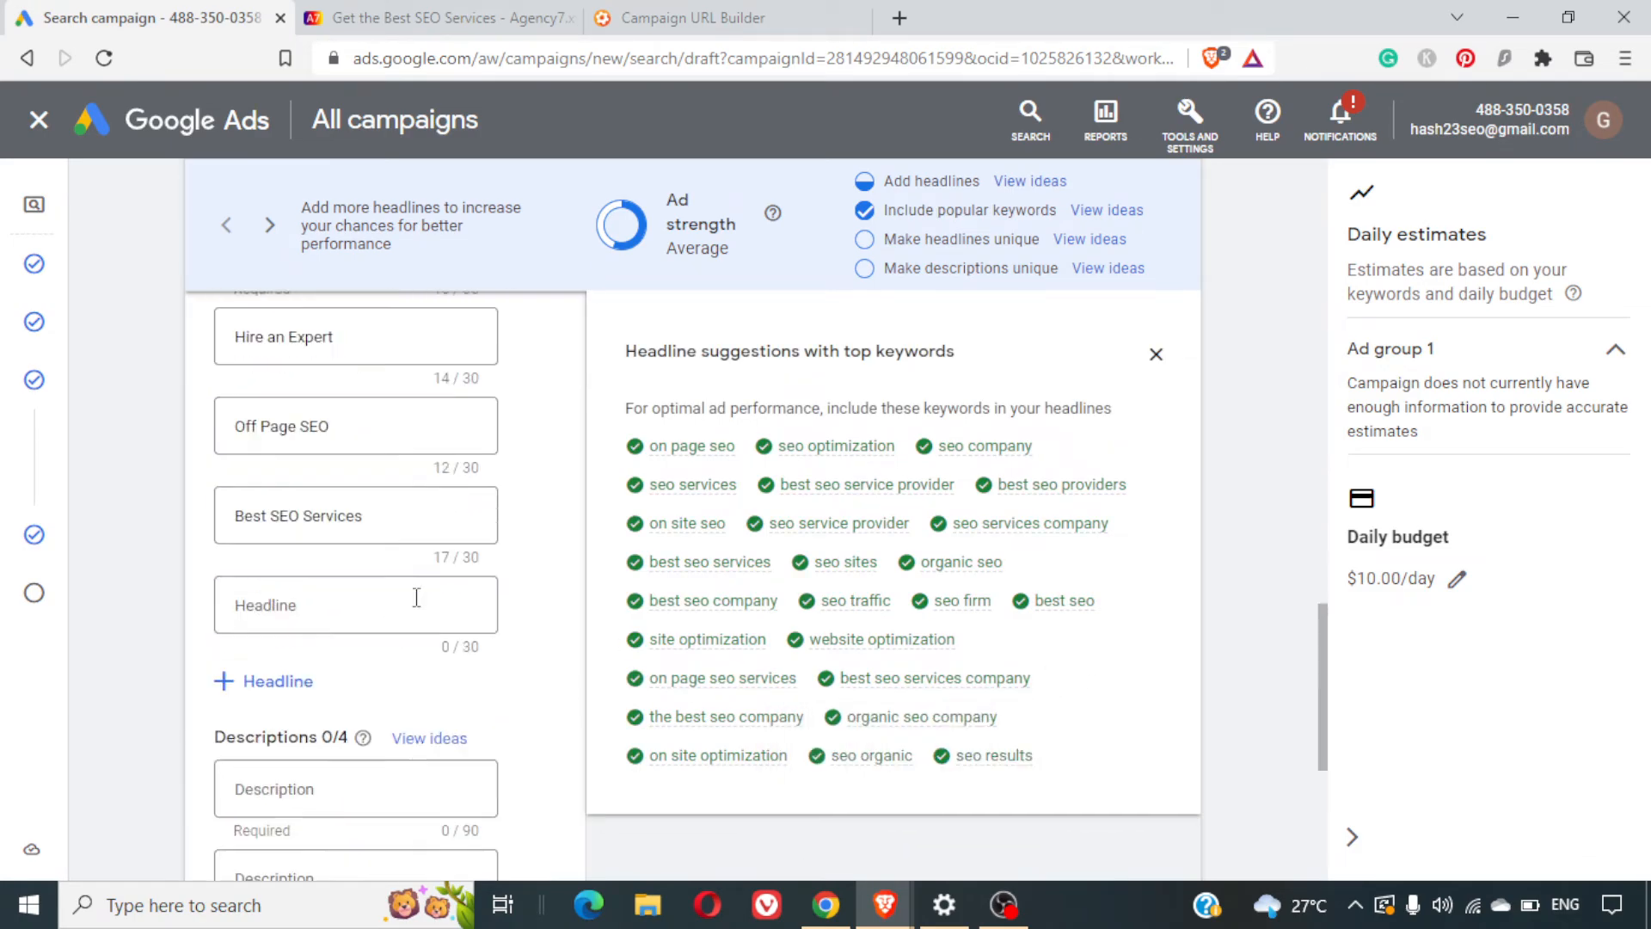
{"action": "left_click", "coordinate": [313, 819]}
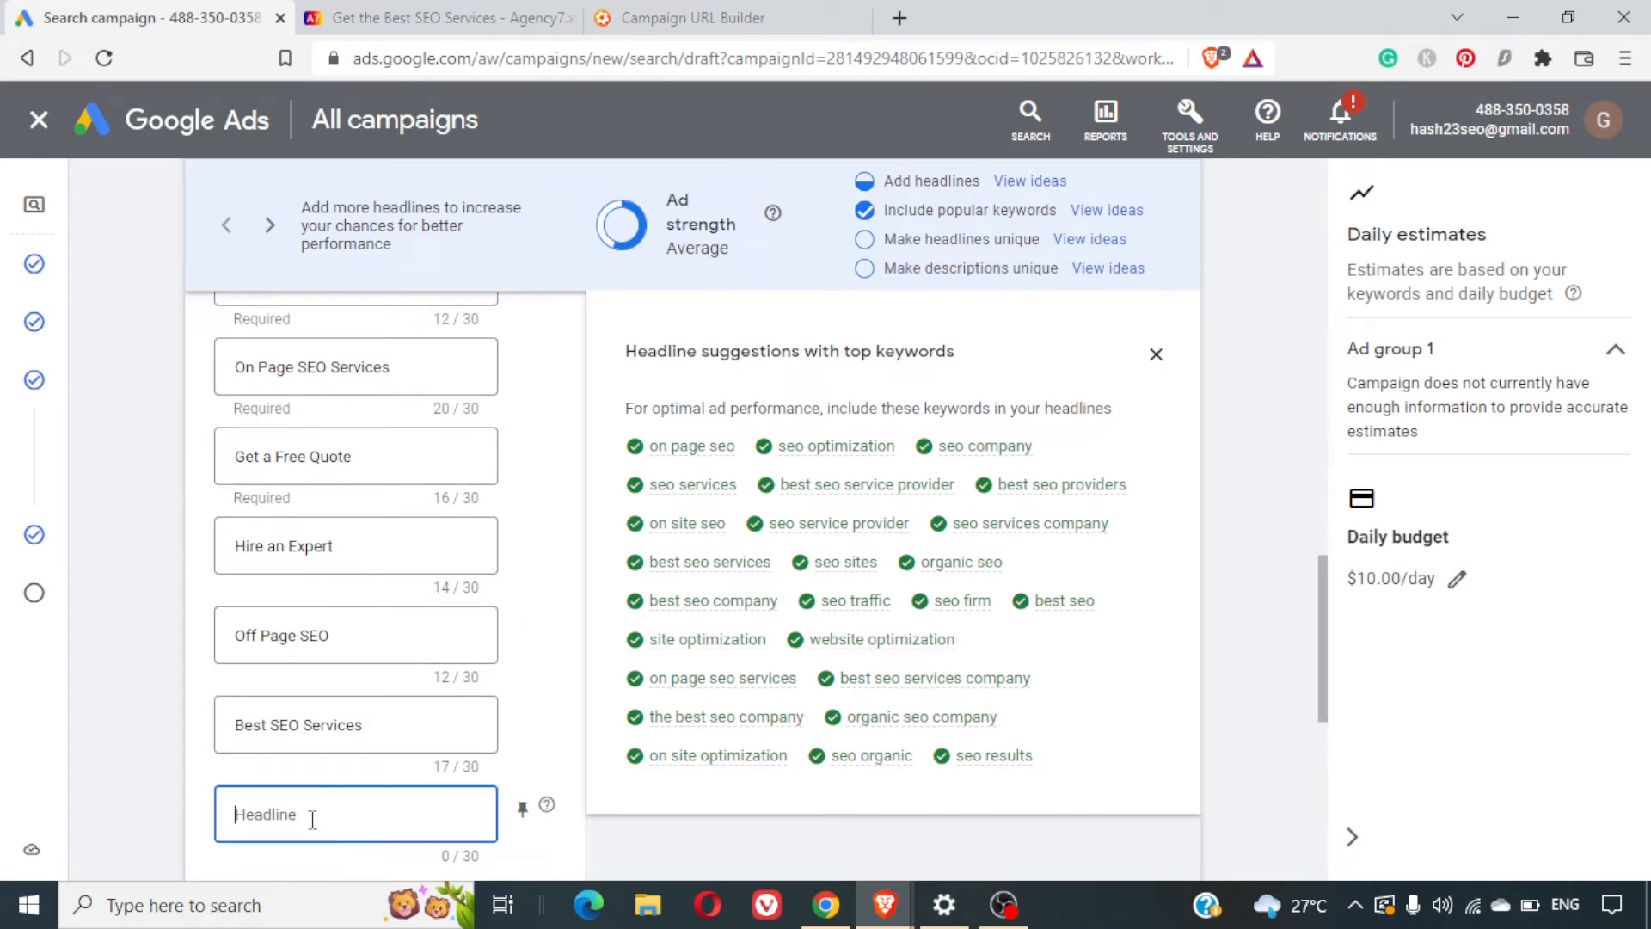
{"action": "type", "text": "Ongan"}
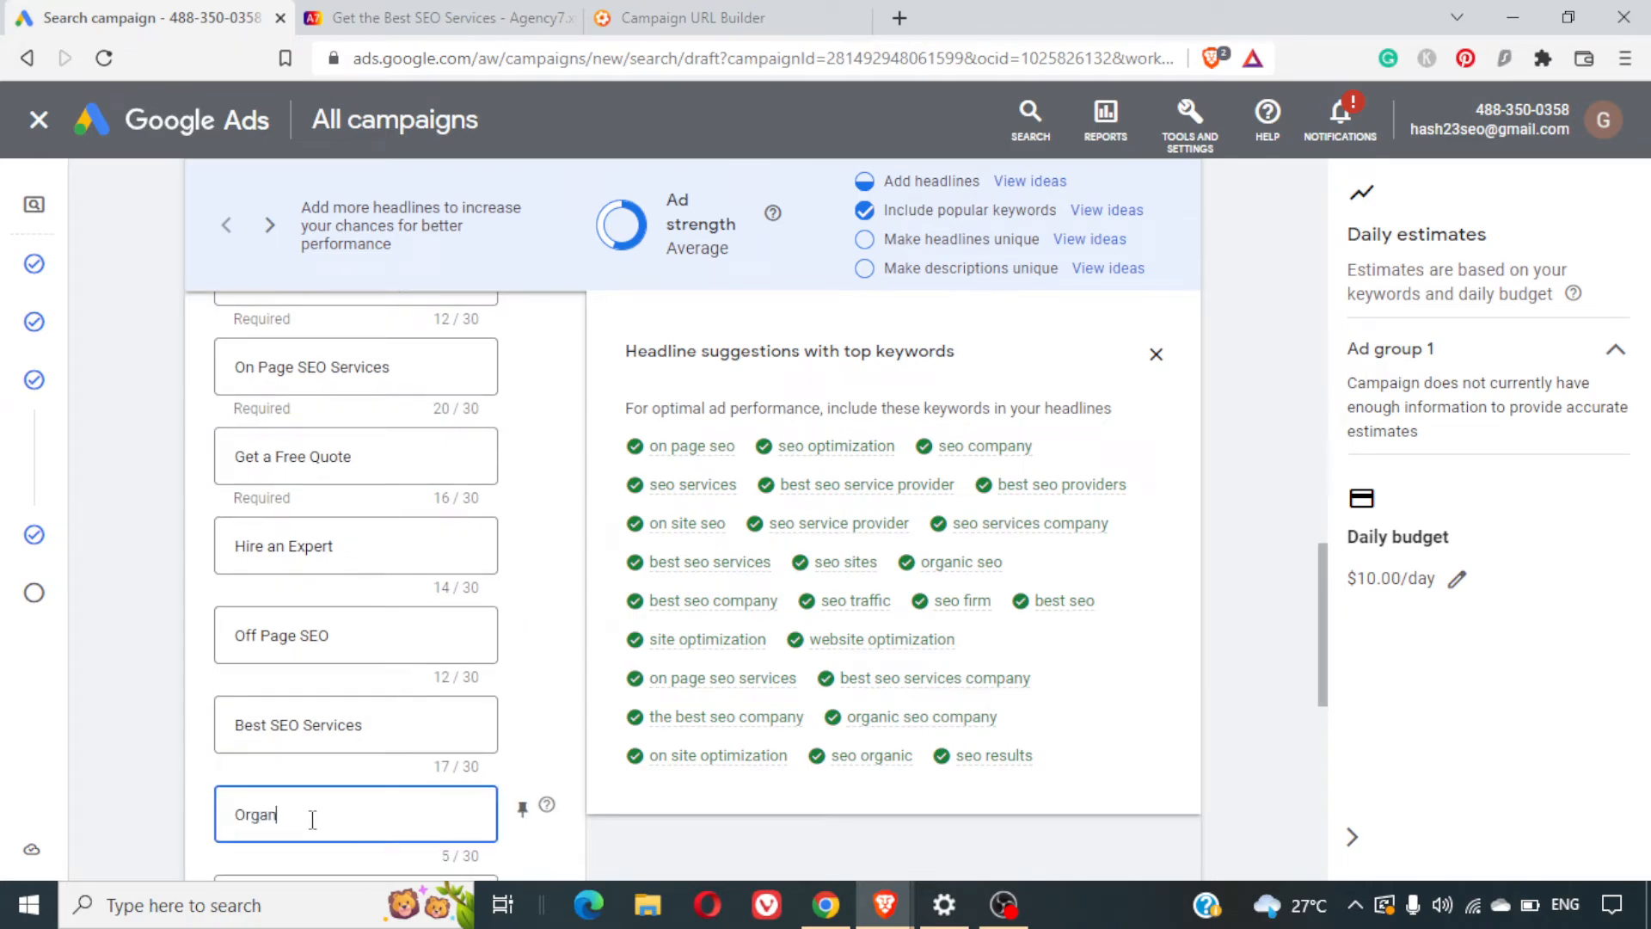
{"action": "type", "text": "ic SEO"}
Try the repeated promotional text "SALE SALE SALE" as the eighth headline
{"action": "scroll", "coordinate": [416, 802], "scroll_direction": "down", "scroll_amount": 3}
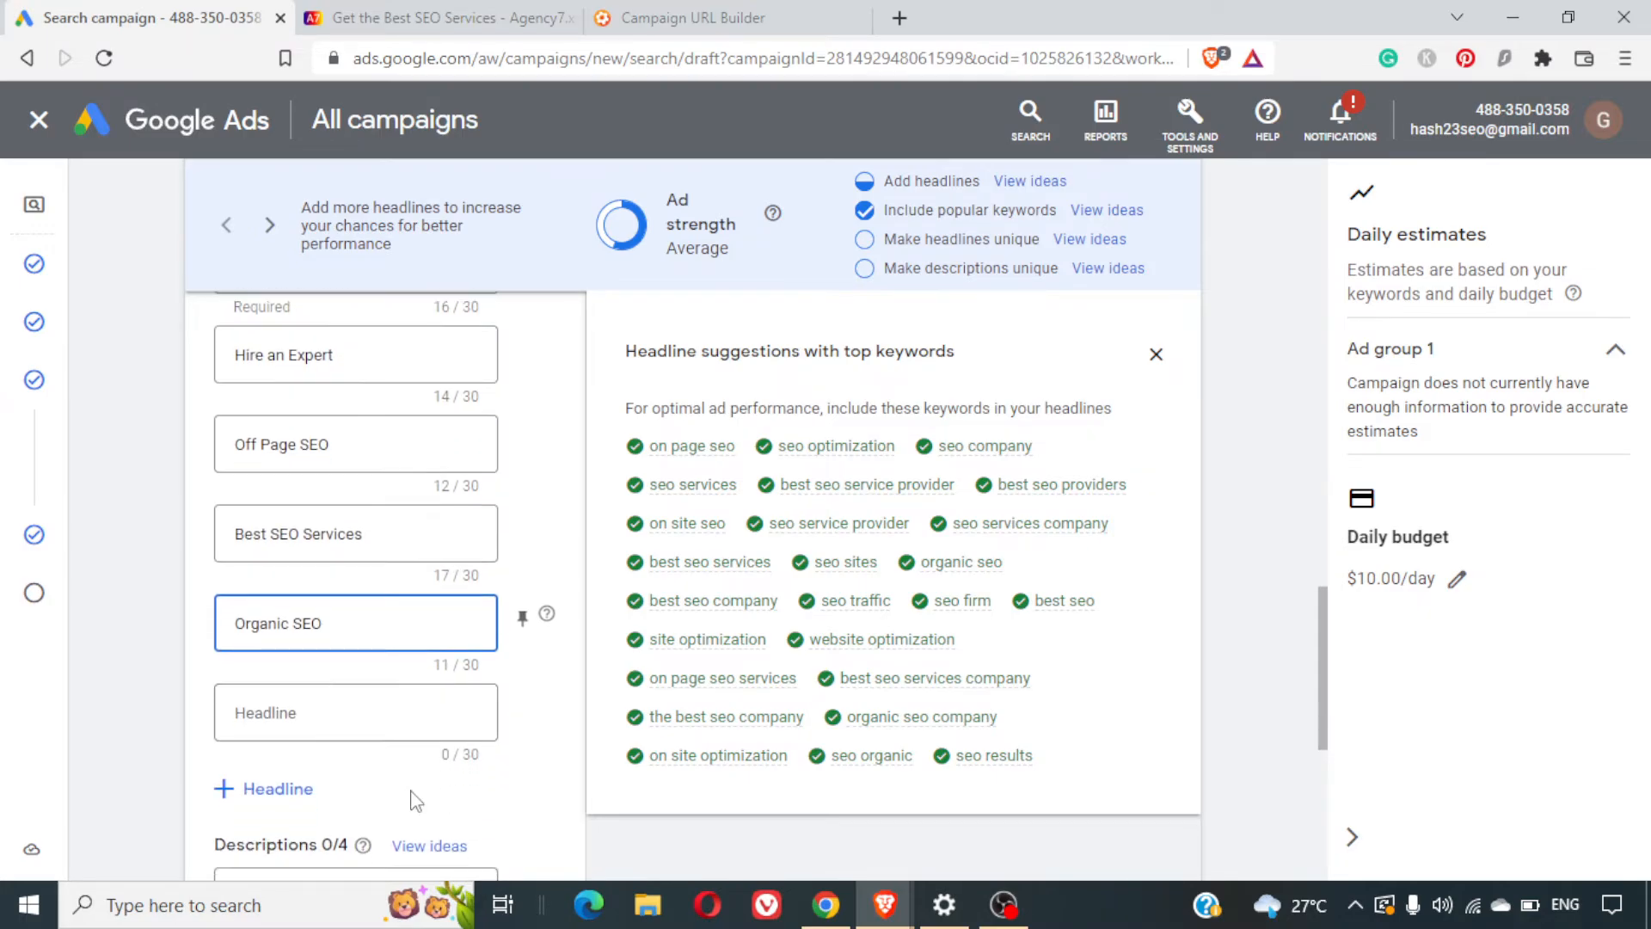
{"action": "left_click", "coordinate": [338, 705]}
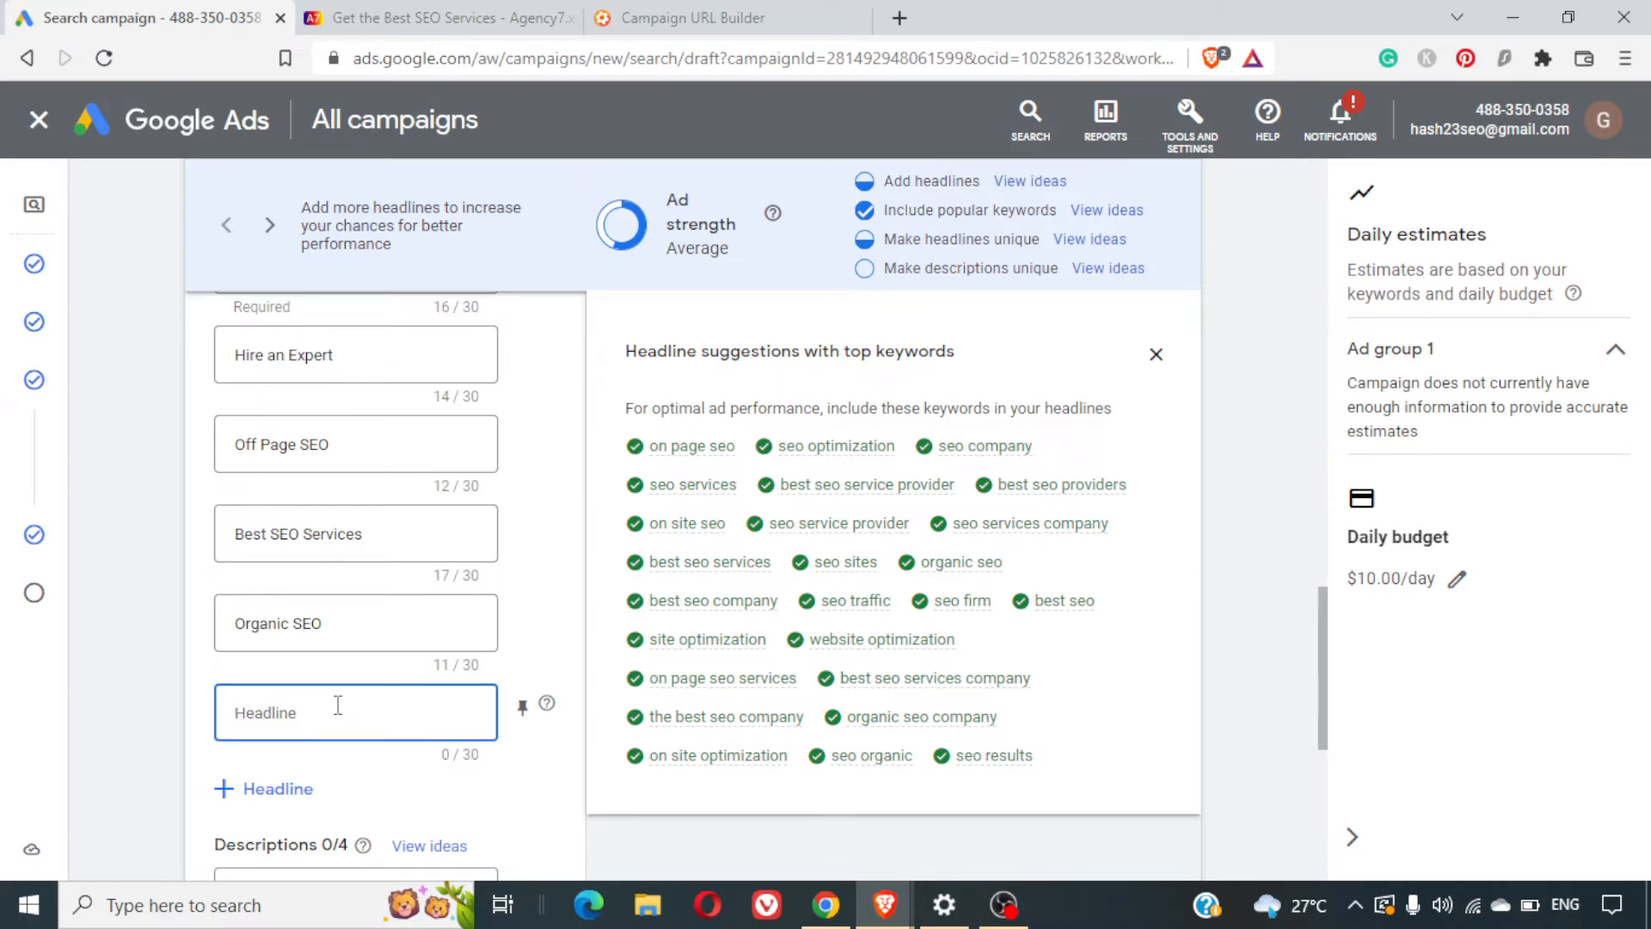
{"action": "type", "text": "SALES SALE"}
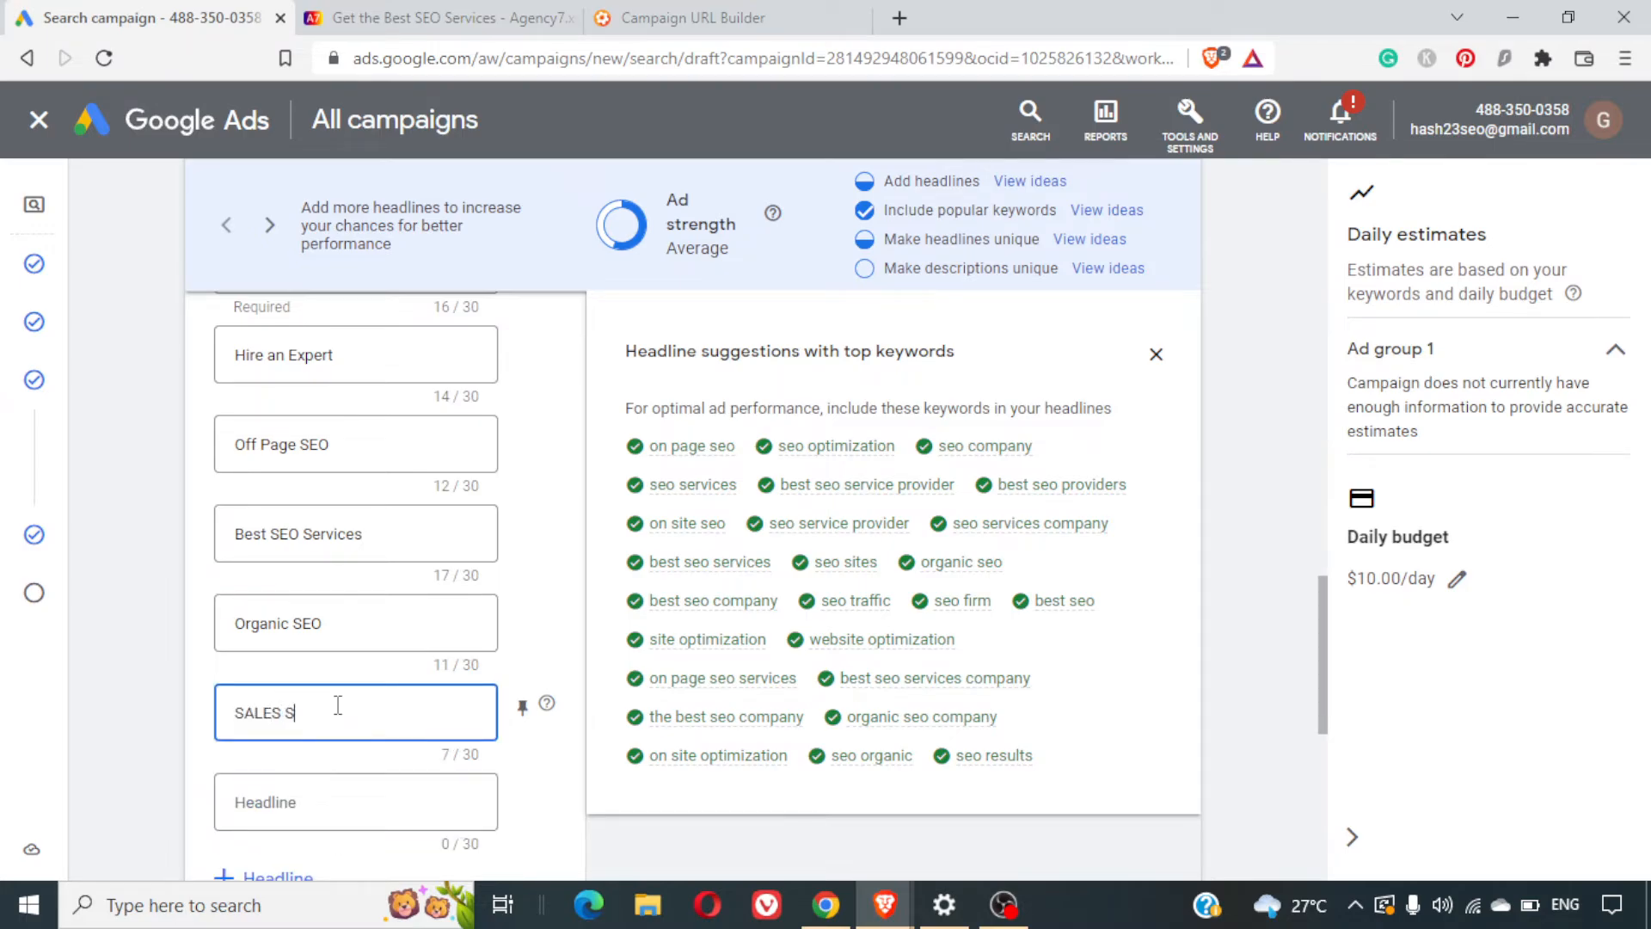
{"action": "key", "text": "Left"}
{"action": "key", "text": "Left"}
{"action": "key", "text": "Left"}
{"action": "key", "text": "Left"}
{"action": "key", "text": "Left"}
{"action": "key", "text": "Left"}
{"action": "key", "text": "BackSpace"}
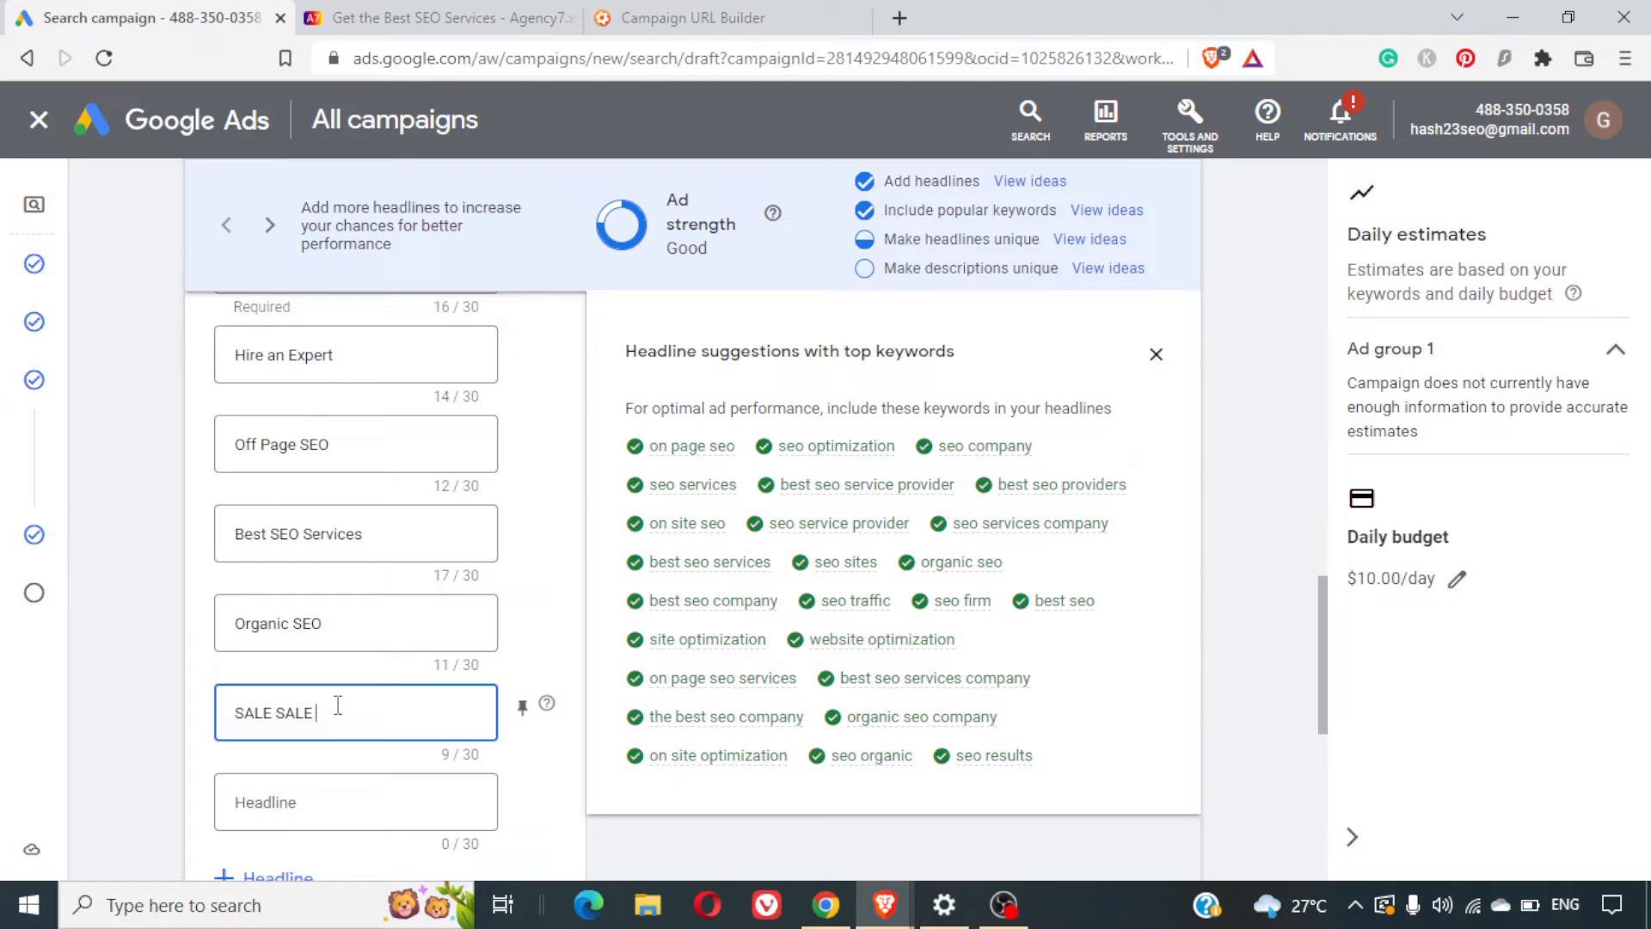
{"action": "type", "text": "SALES"}
{"action": "key", "text": "BackSpace"}
Replace the eighth headline's text with "Best SEO Audit"
{"action": "key", "text": "ctrl+a"}
{"action": "type", "text": "bEST"}
{"action": "key", "text": "ctrl+a"}
{"action": "type", "text": "Best"}
{"action": "type", "text": "SEO"}
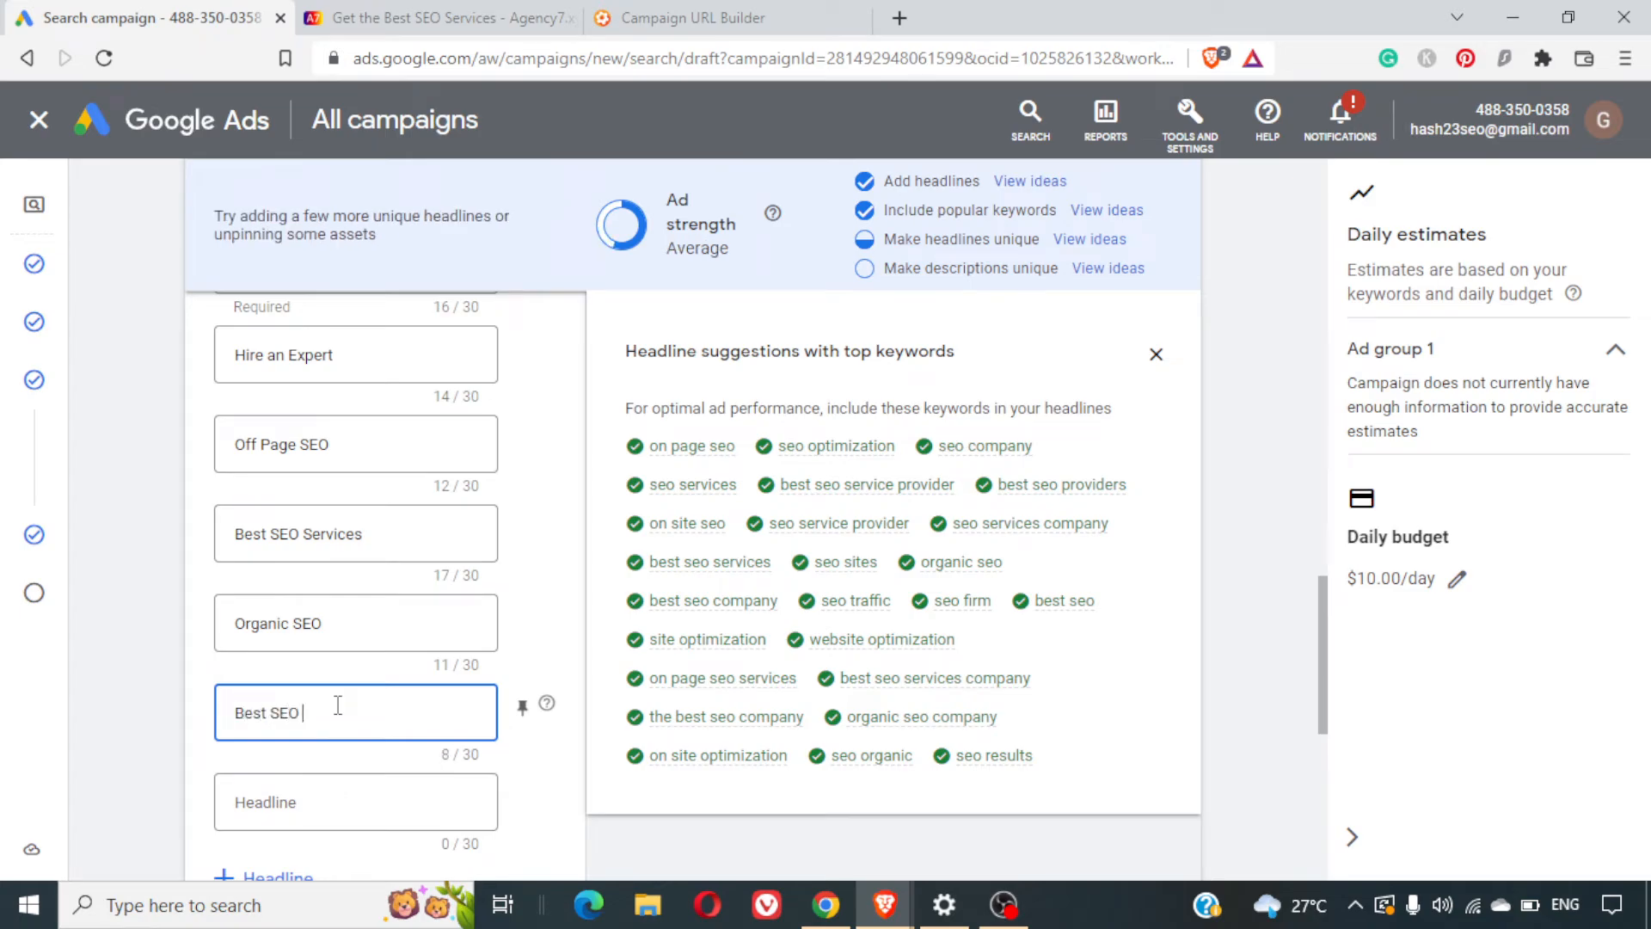
{"action": "type", "text": " Audit"}
Enter "Free SEO Audit" as the ninth headline
{"action": "left_click", "coordinate": [367, 800]}
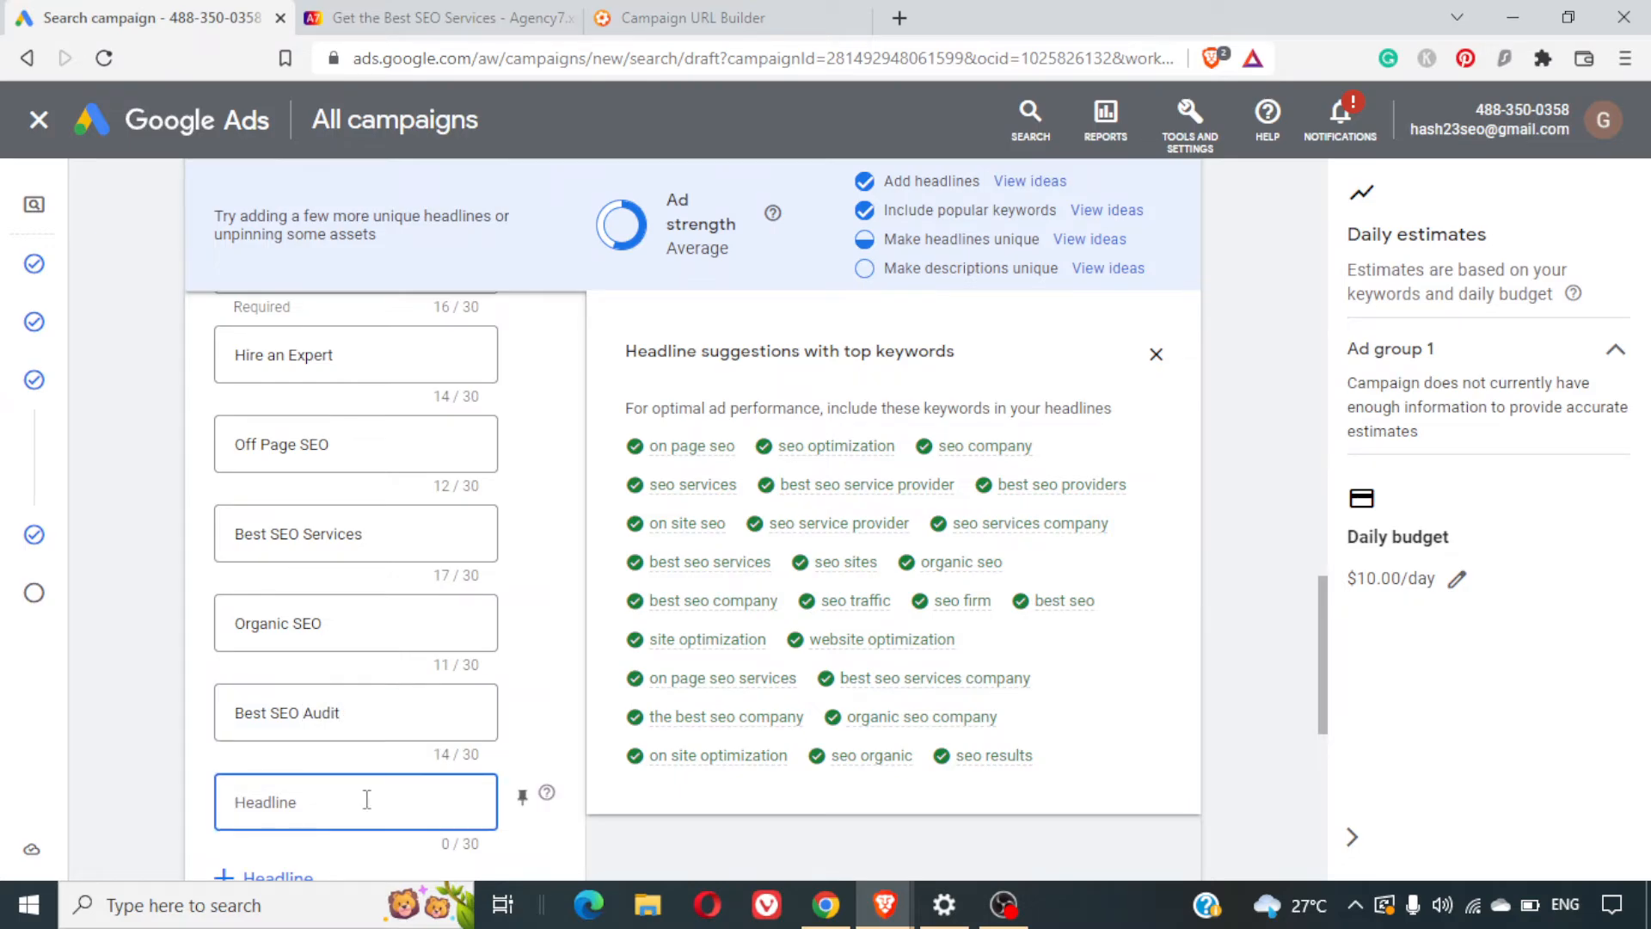
{"action": "type", "text": "Get SEO"}
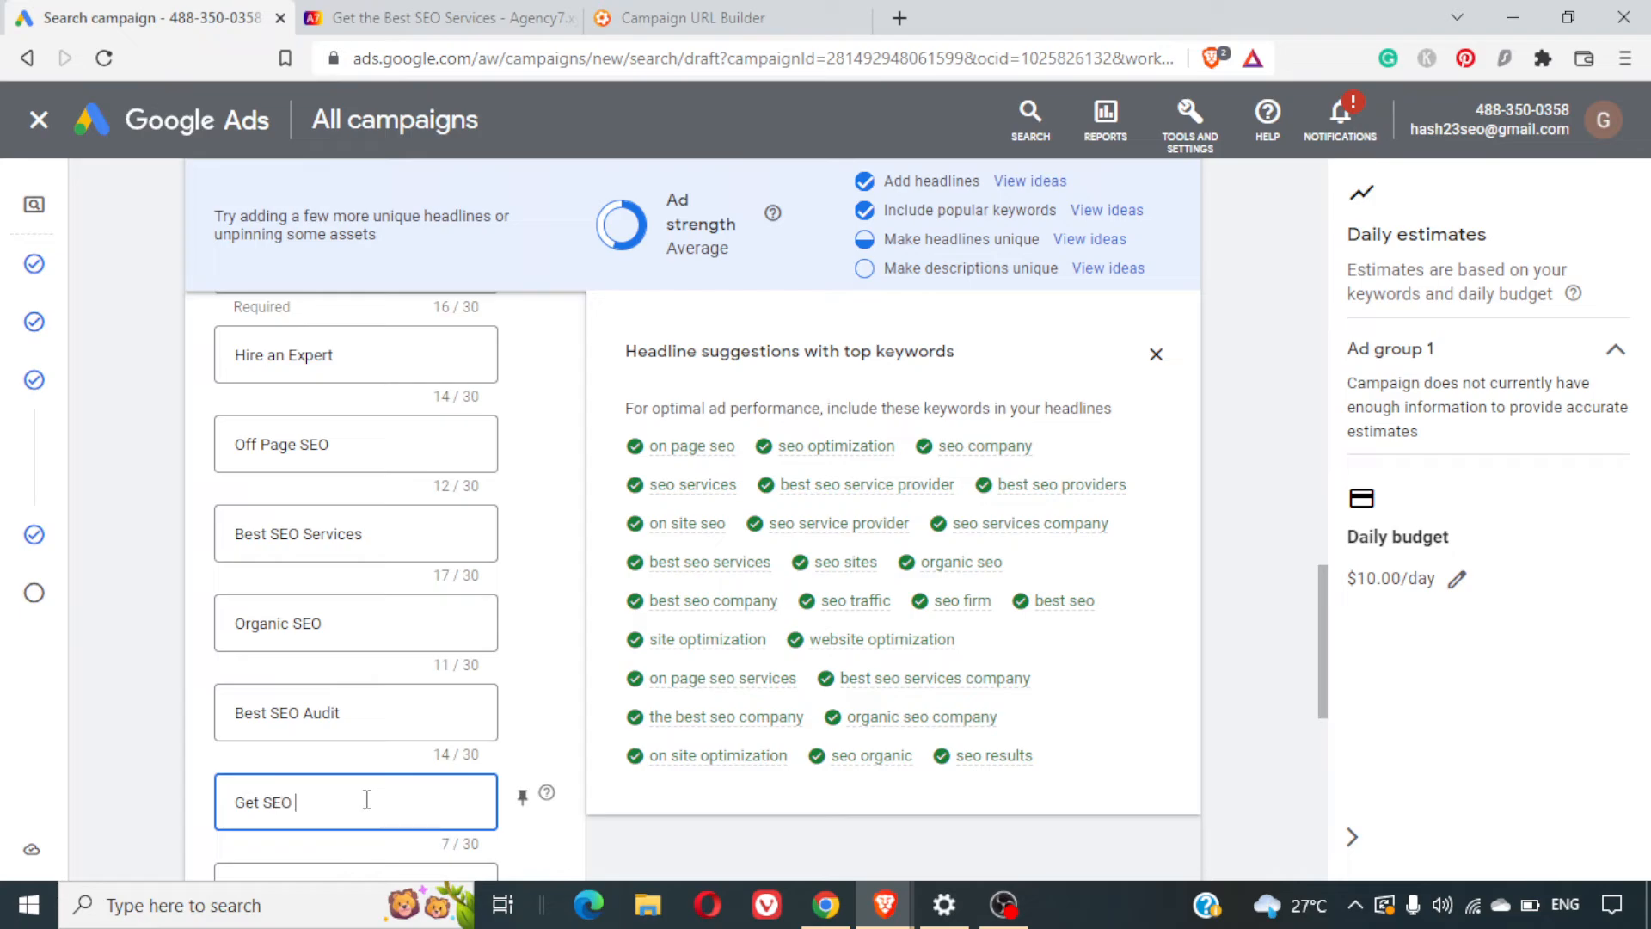
{"action": "type", "text": " audi"}
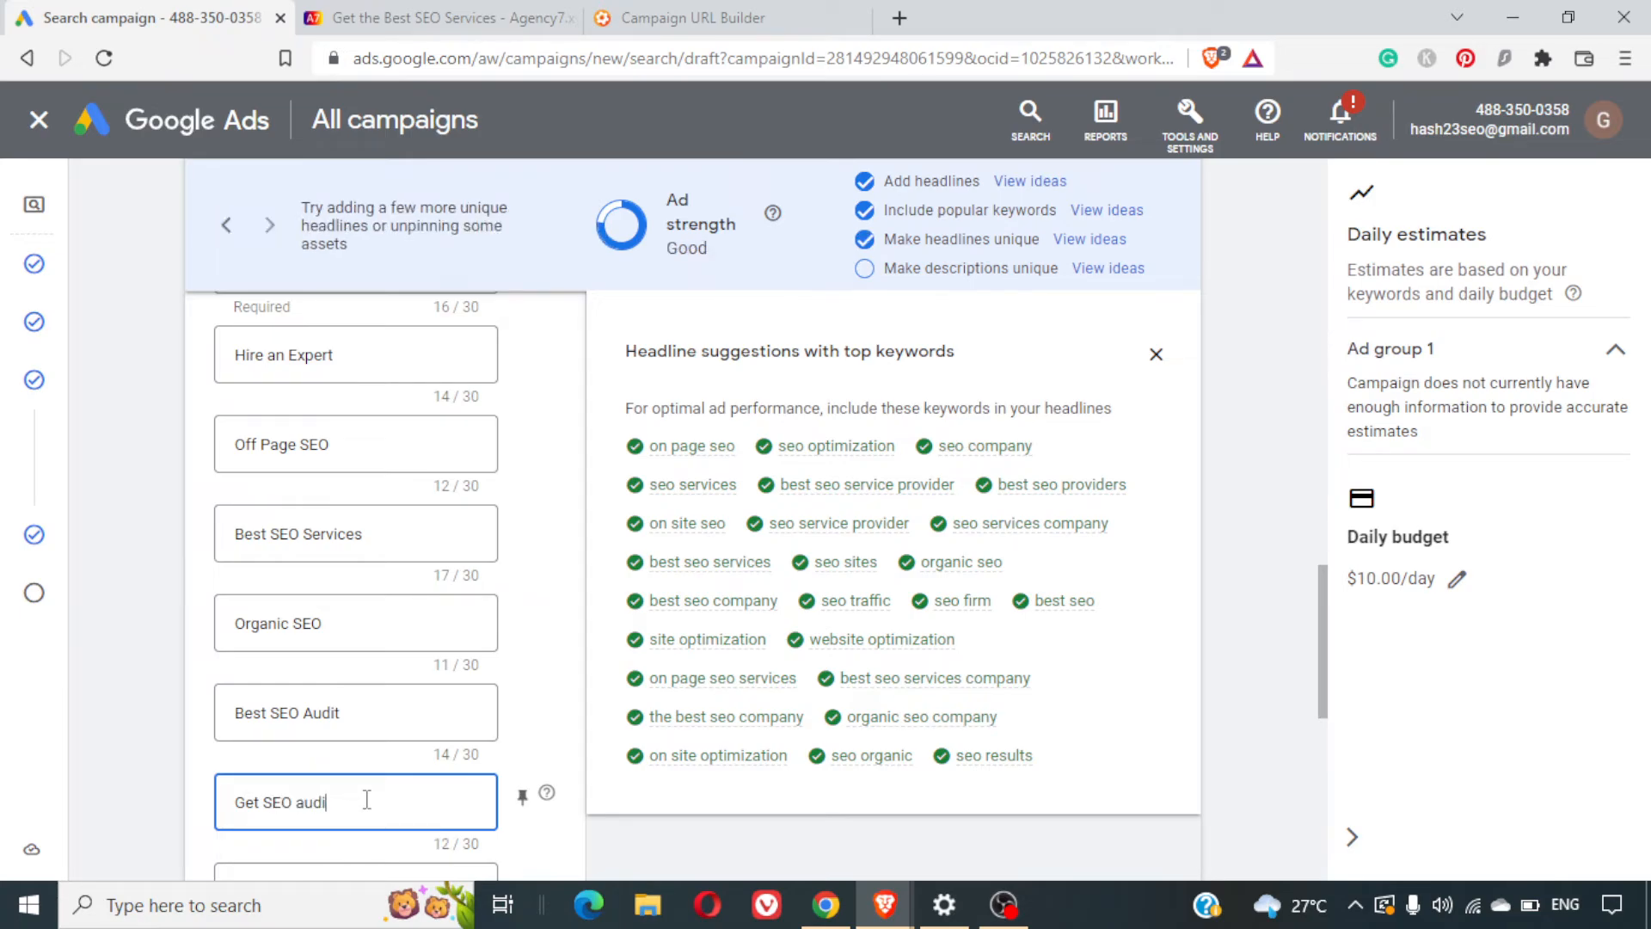
{"action": "key", "text": "BackSpace"}
{"action": "key", "text": "BackSpace"}
{"action": "key", "text": "BackSpace"}
{"action": "key", "text": "ctrl+a"}
{"action": "type", "text": "Free SEO Audit"}
Enter "Technical SEO Services" as the tenth headline
{"action": "scroll", "coordinate": [559, 748], "scroll_direction": "down", "scroll_amount": 5}
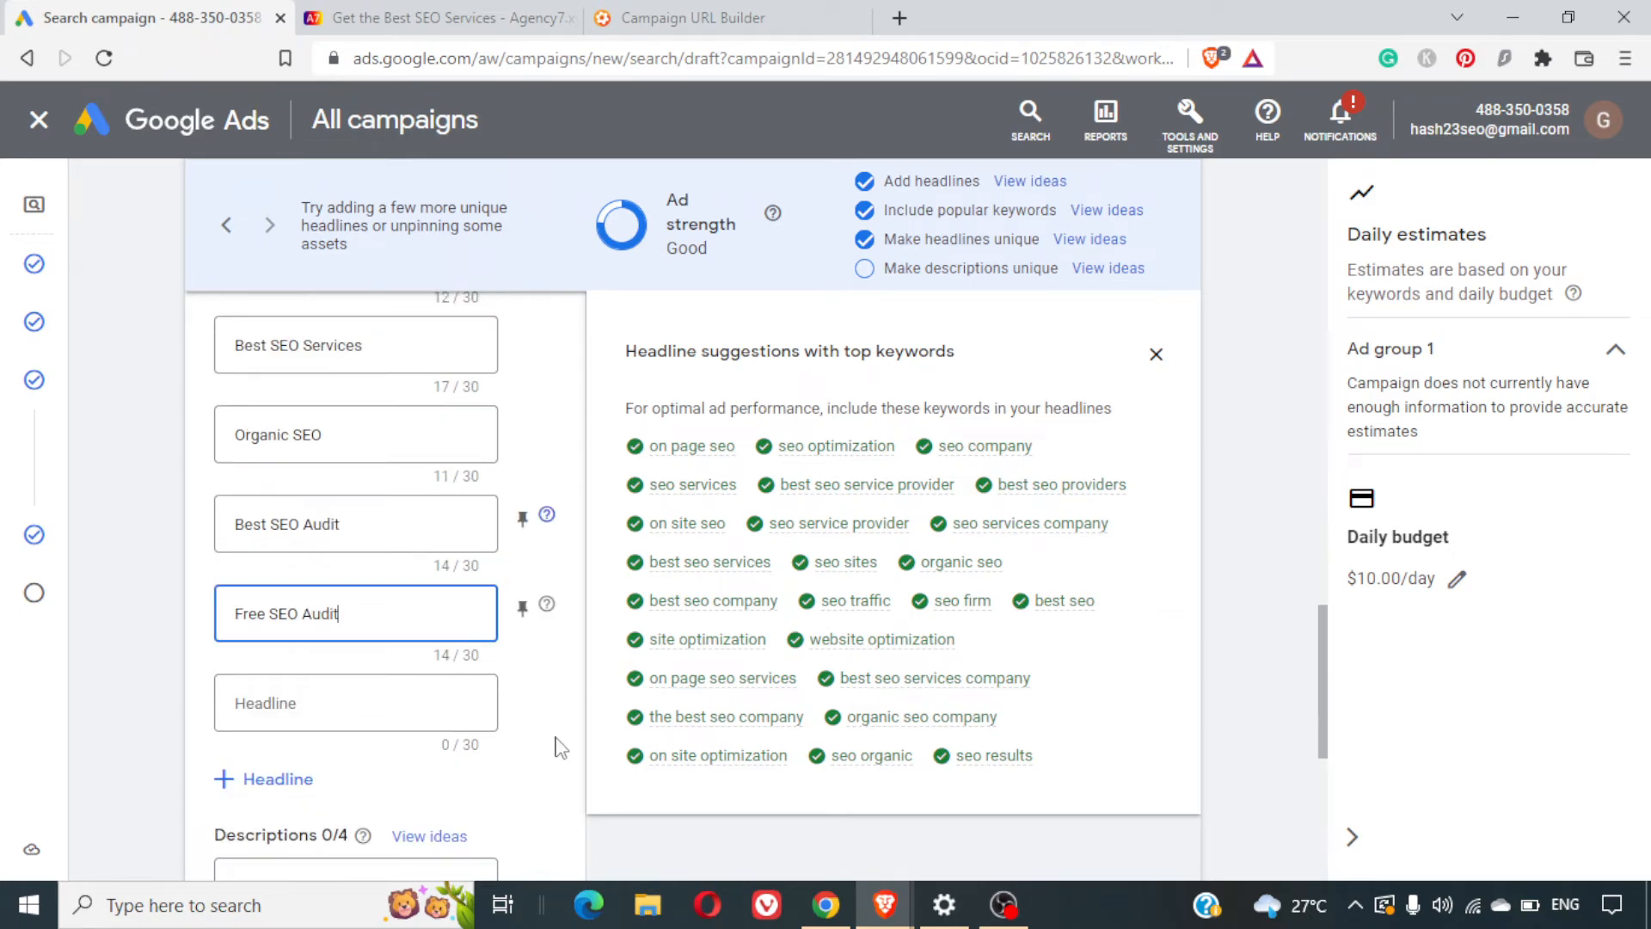
{"action": "left_click", "coordinate": [297, 426]}
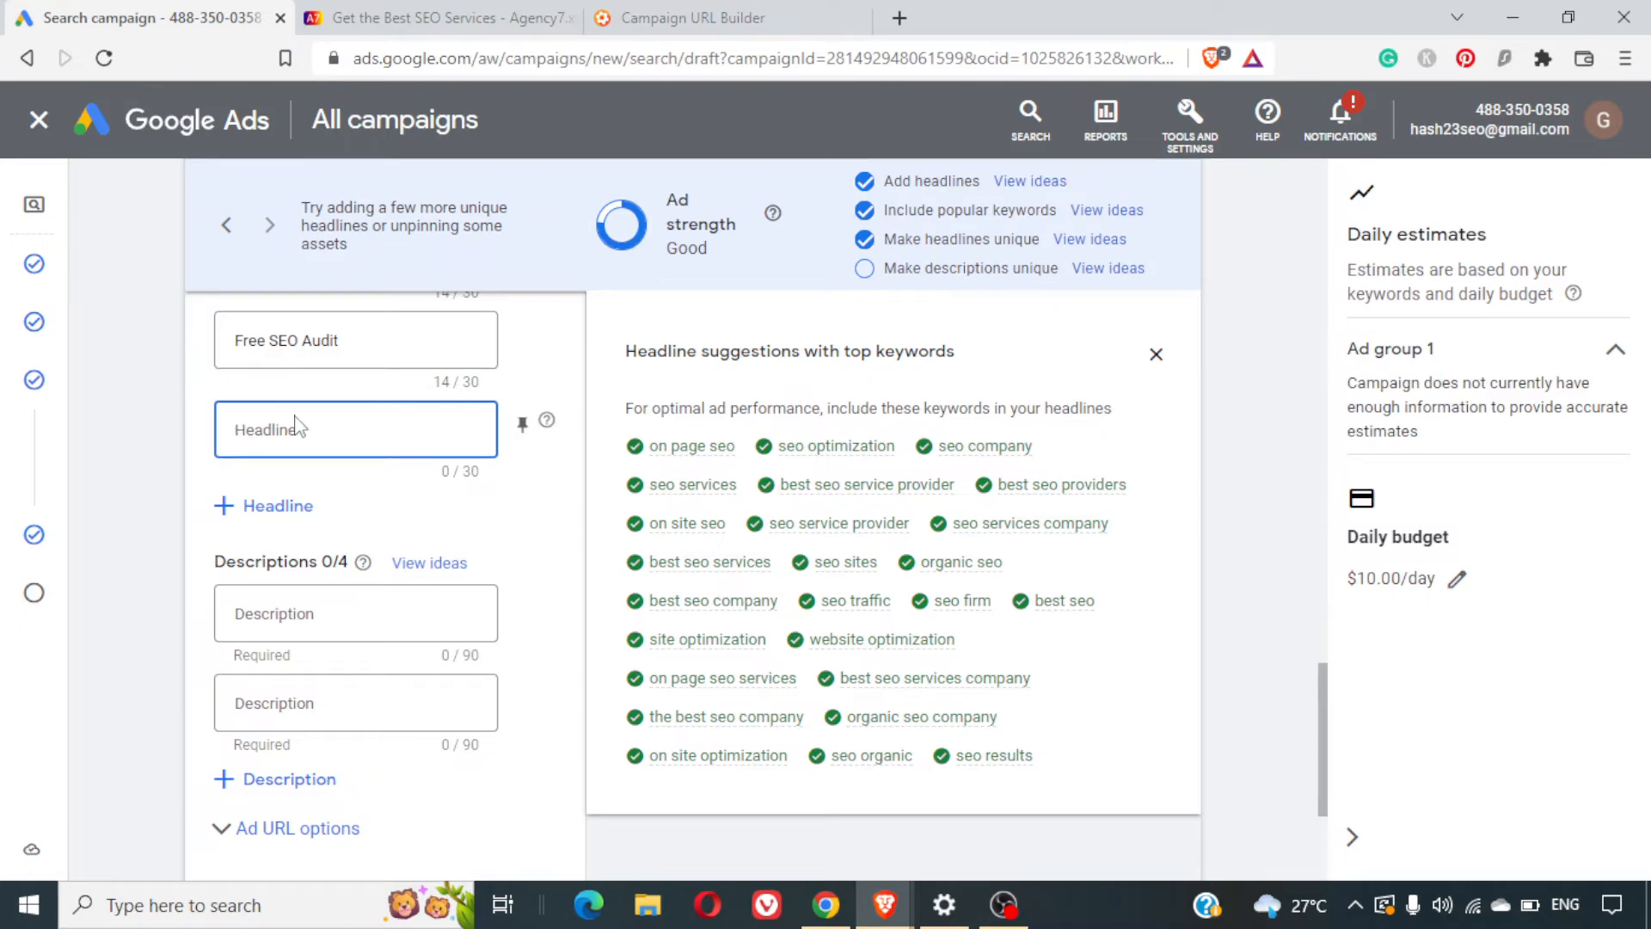
{"action": "type", "text": "Tech"}
{"action": "key", "text": "BackSpace"}
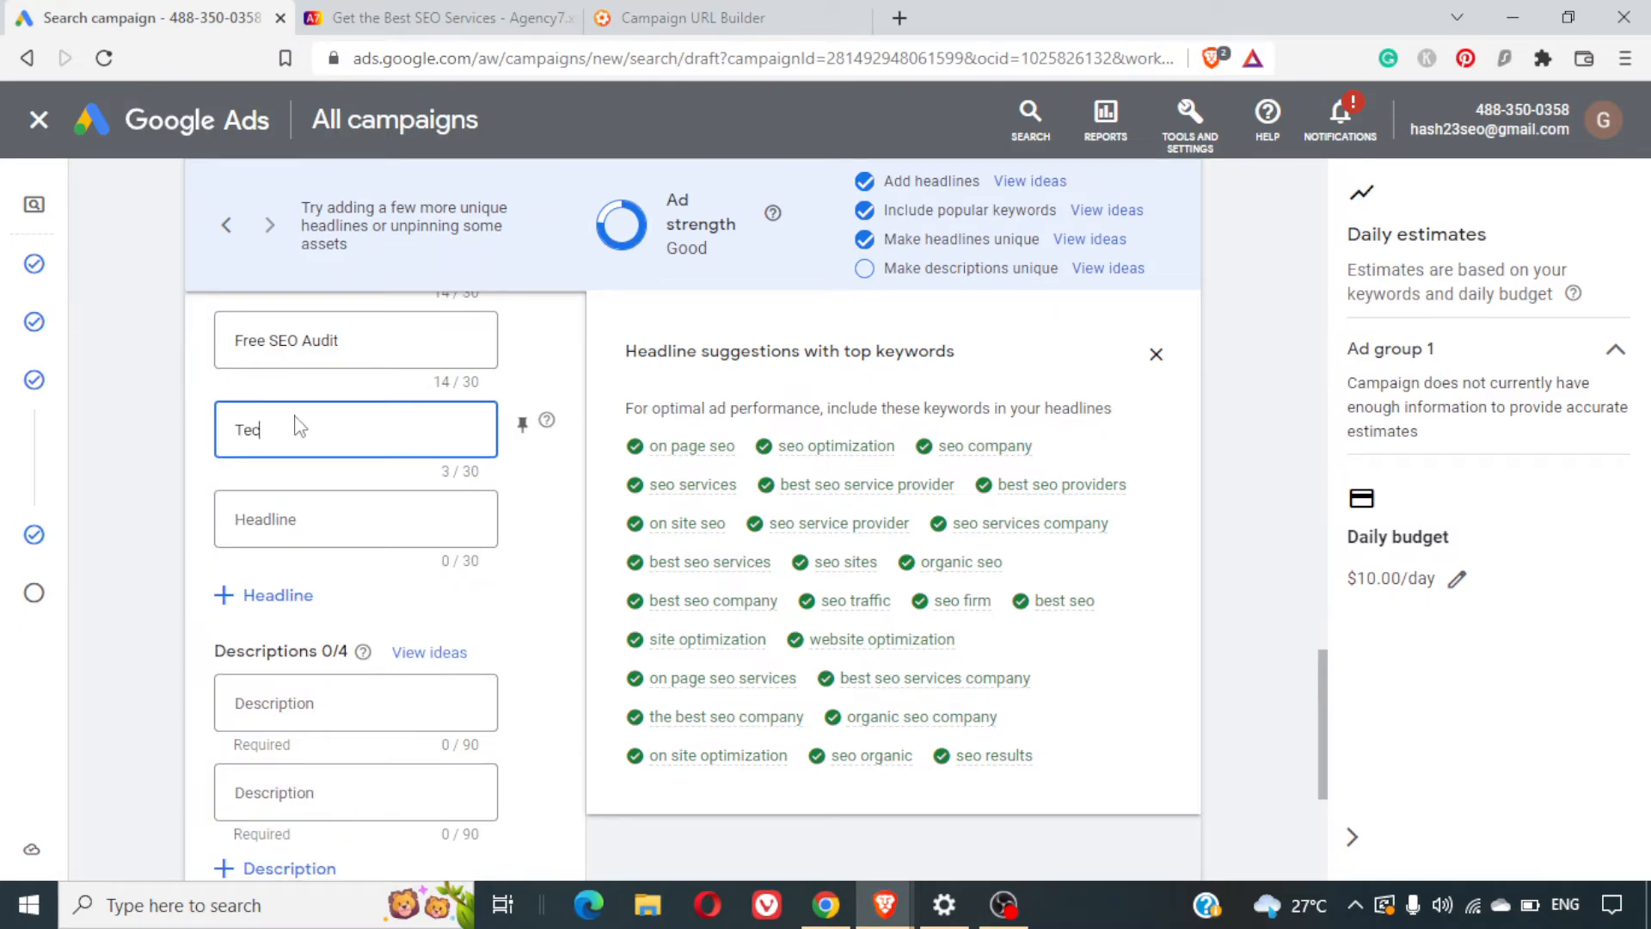
{"action": "type", "text": "hnical SEO Services"}
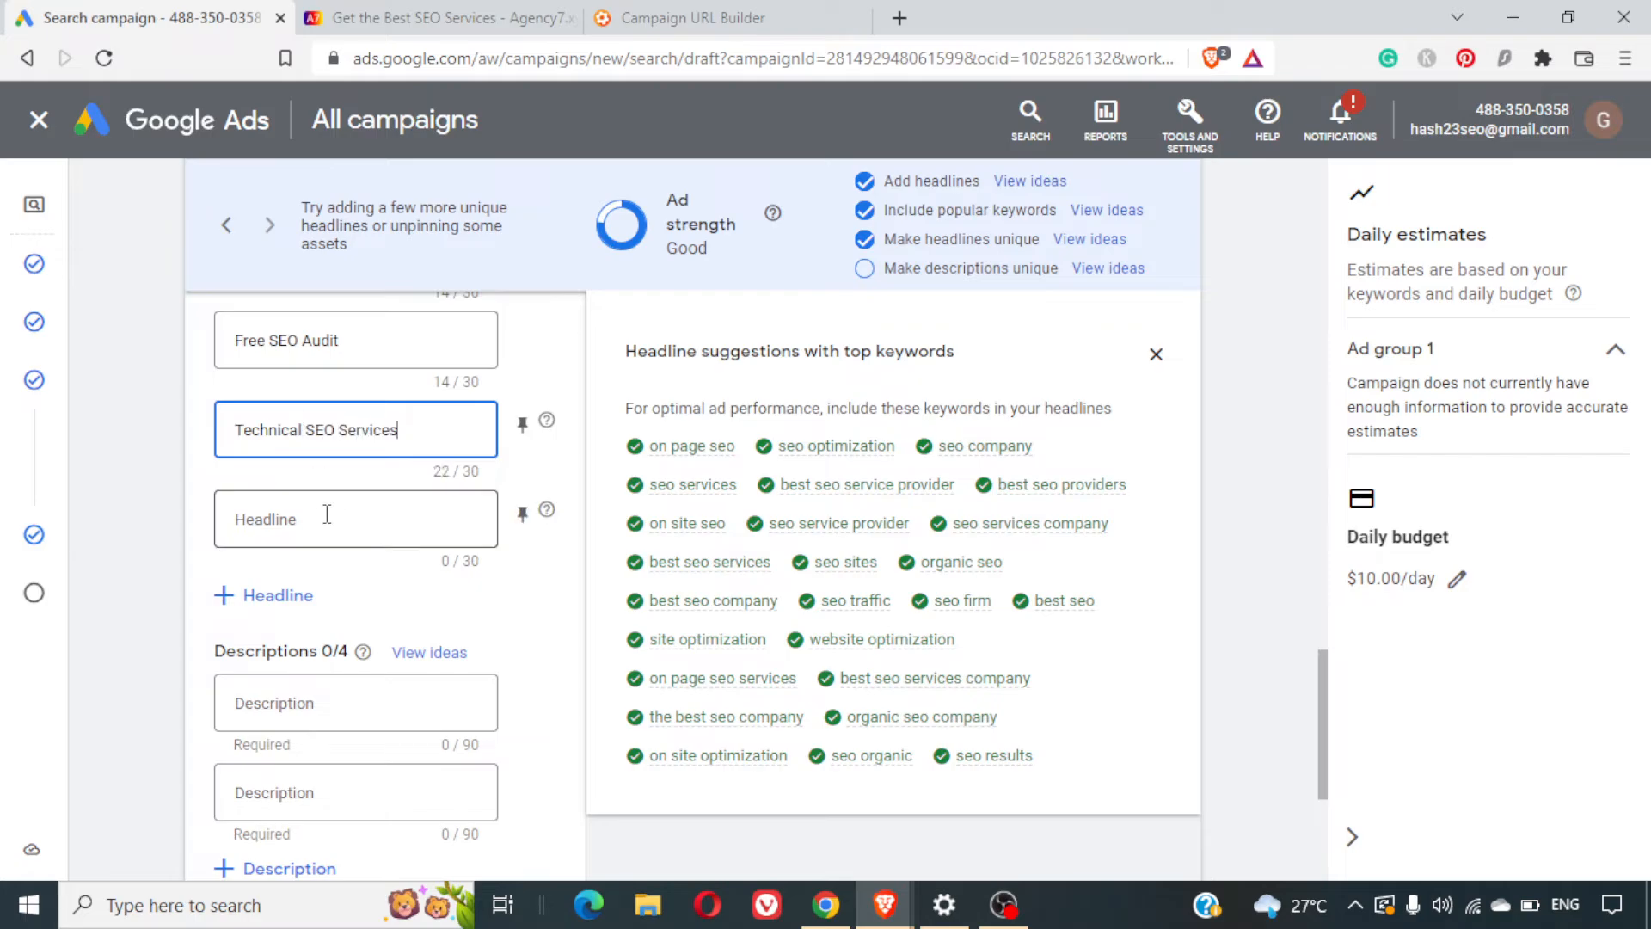
Check the ad strength rating and review the entered headlines and the empty description fields
{"action": "left_click", "coordinate": [327, 516]}
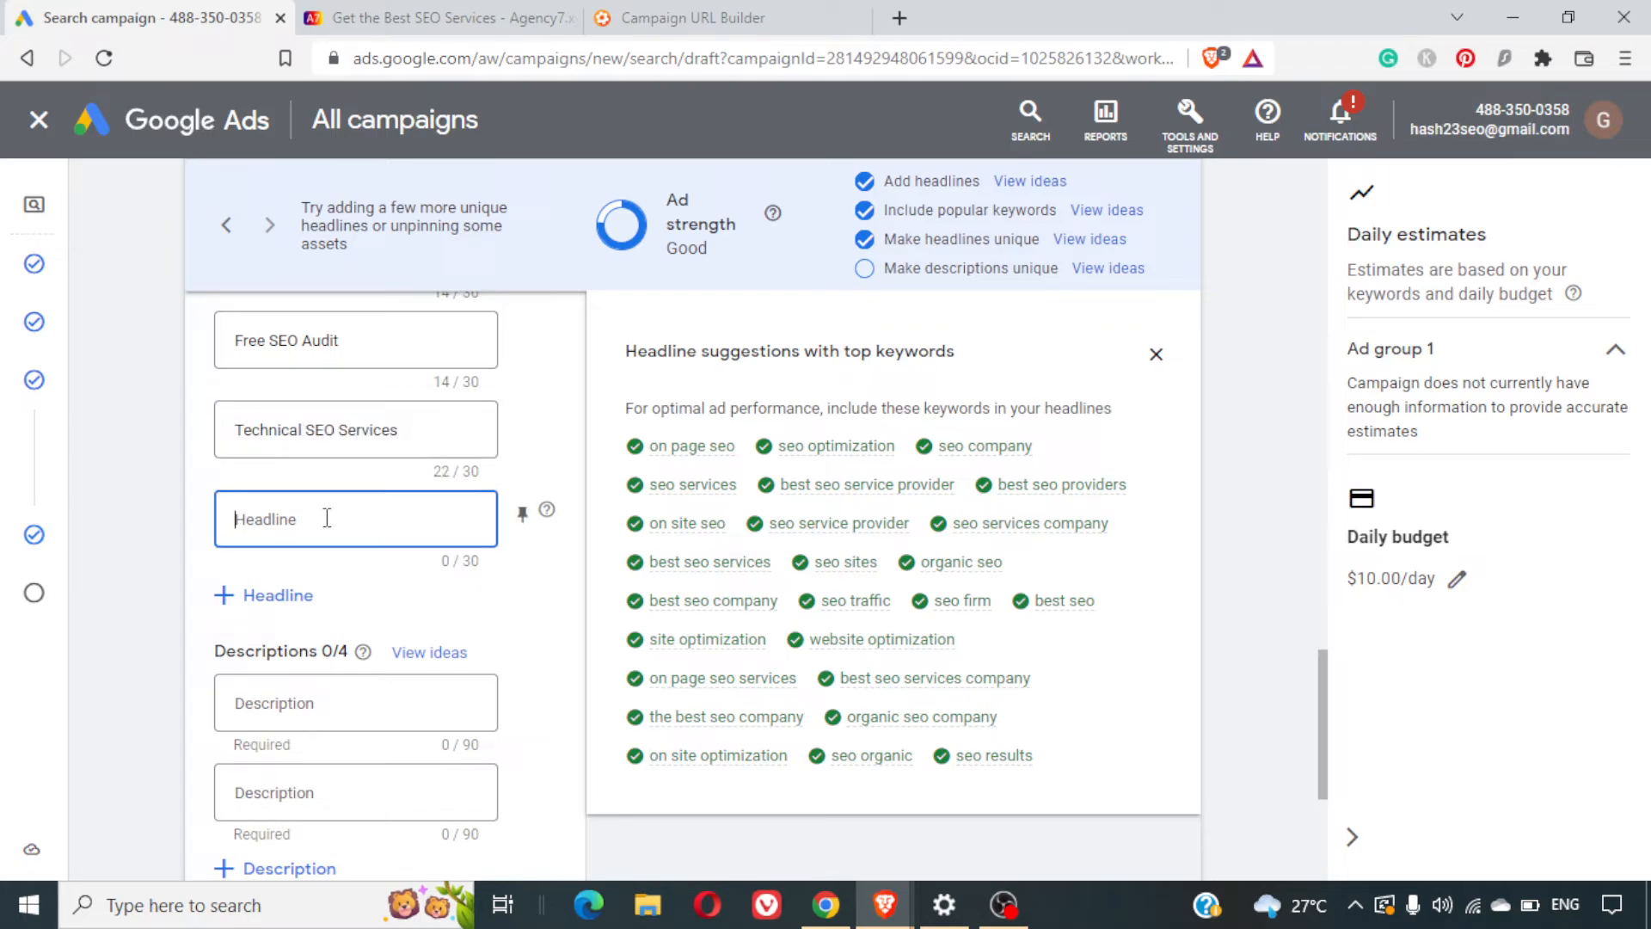
{"action": "double_click", "coordinate": [687, 250]}
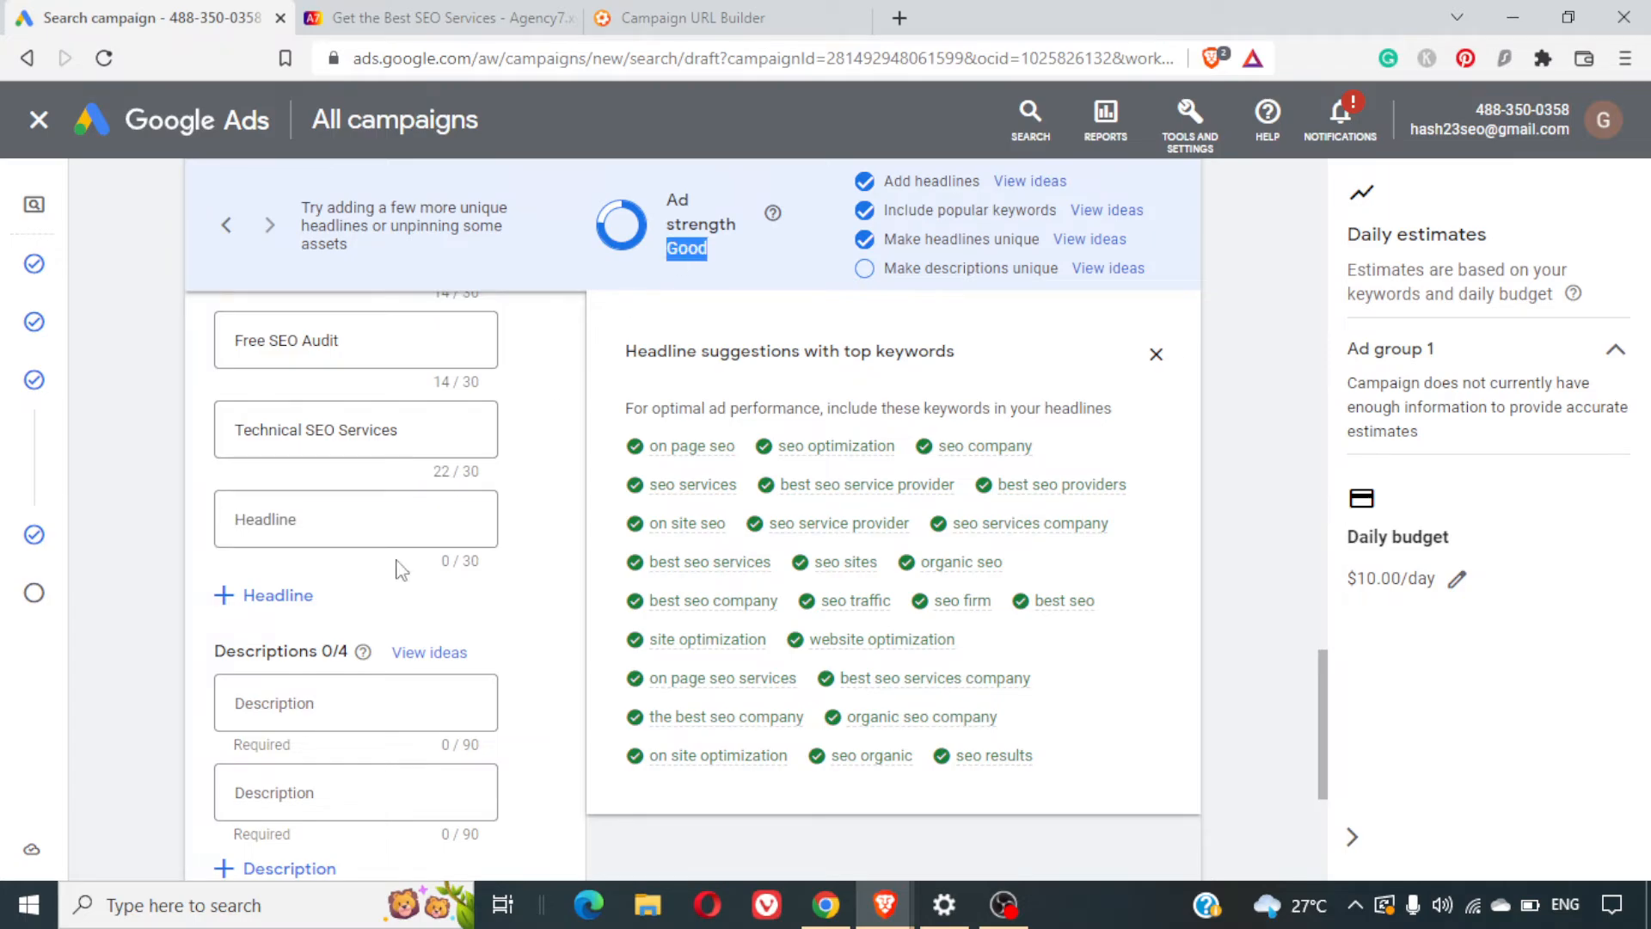
{"action": "left_click", "coordinate": [290, 516]}
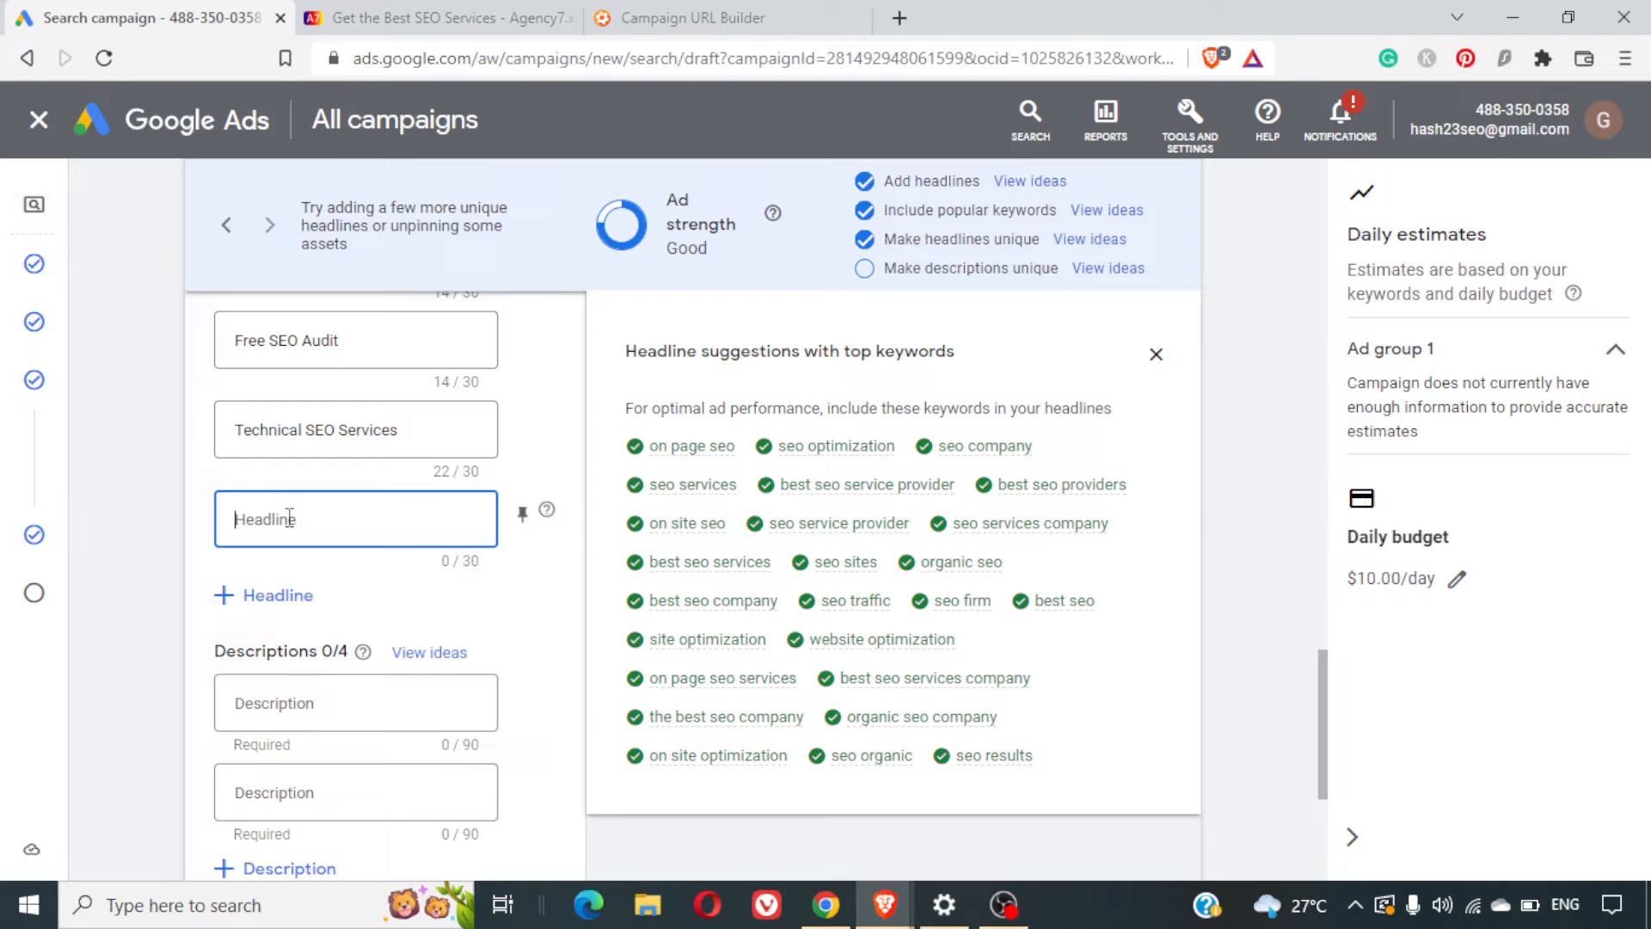
{"action": "scroll", "coordinate": [290, 517], "scroll_direction": "up", "scroll_amount": 3}
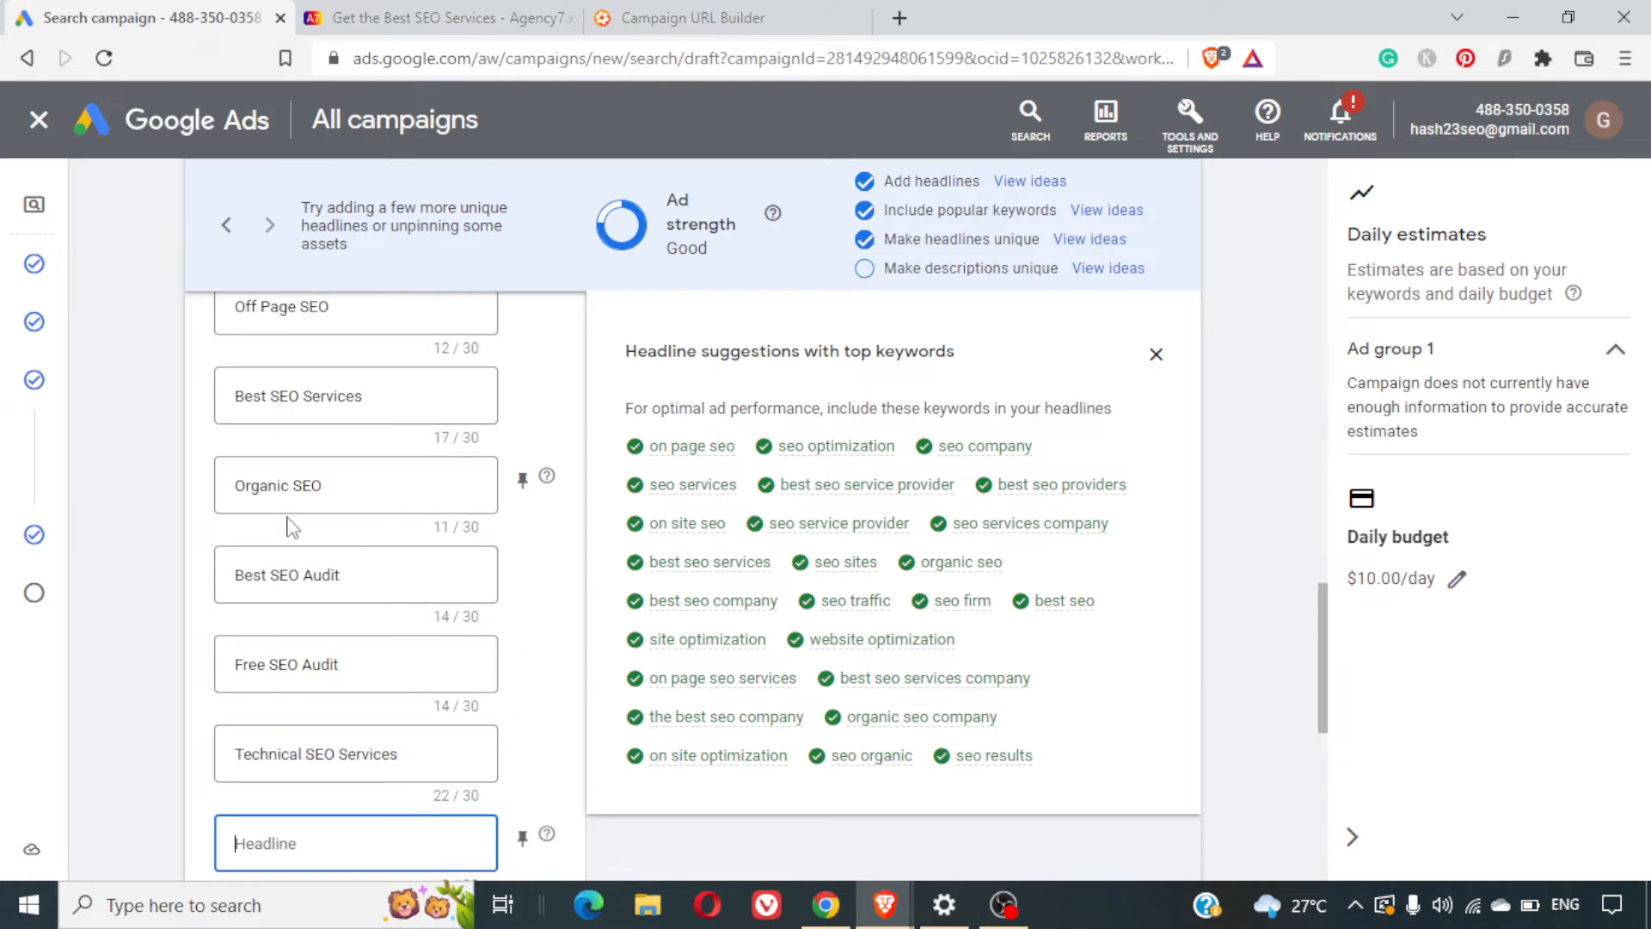
{"action": "scroll", "coordinate": [293, 526], "scroll_direction": "up", "scroll_amount": 1}
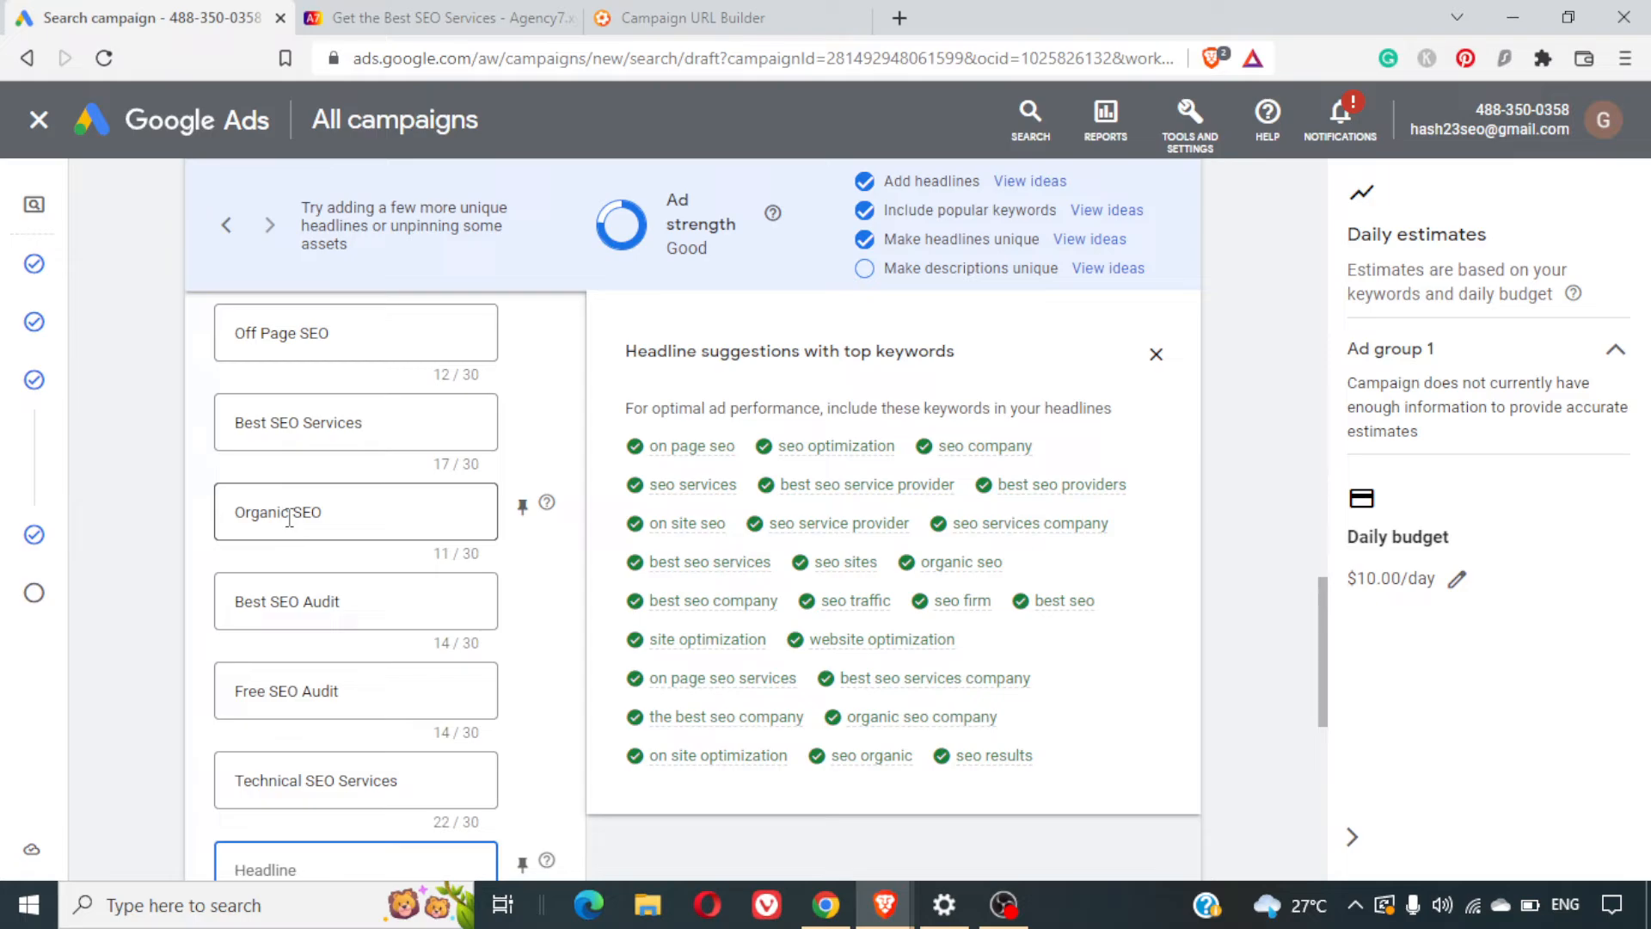
{"action": "scroll", "coordinate": [344, 533], "scroll_direction": "down", "scroll_amount": 8}
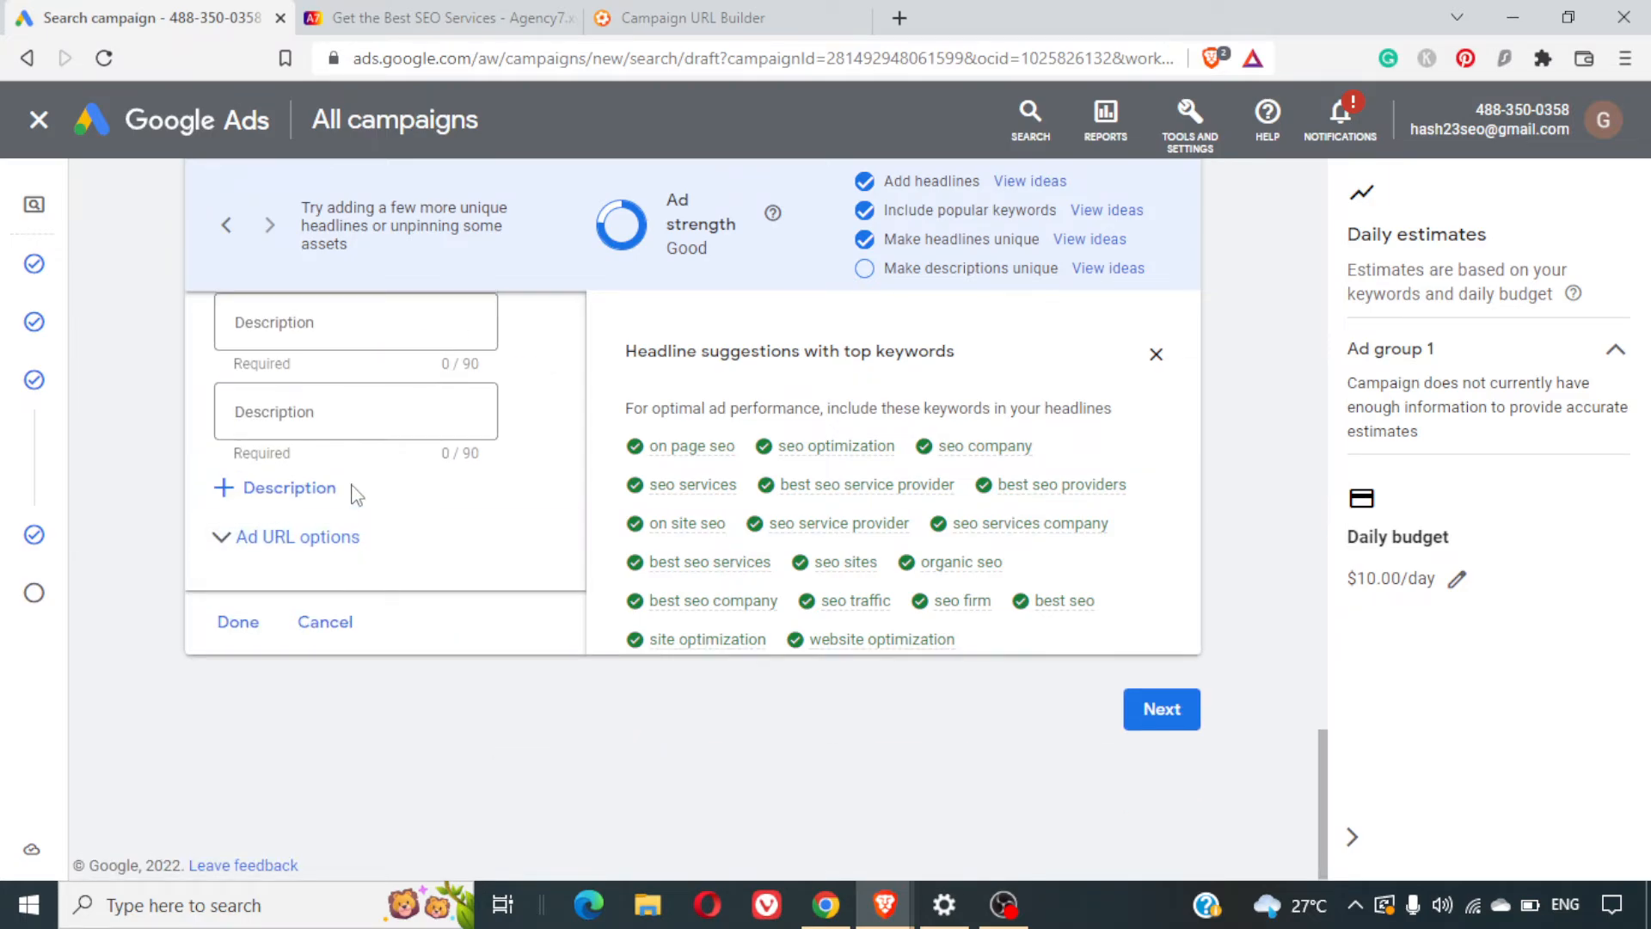
{"action": "scroll", "coordinate": [354, 486], "scroll_direction": "up", "scroll_amount": 1}
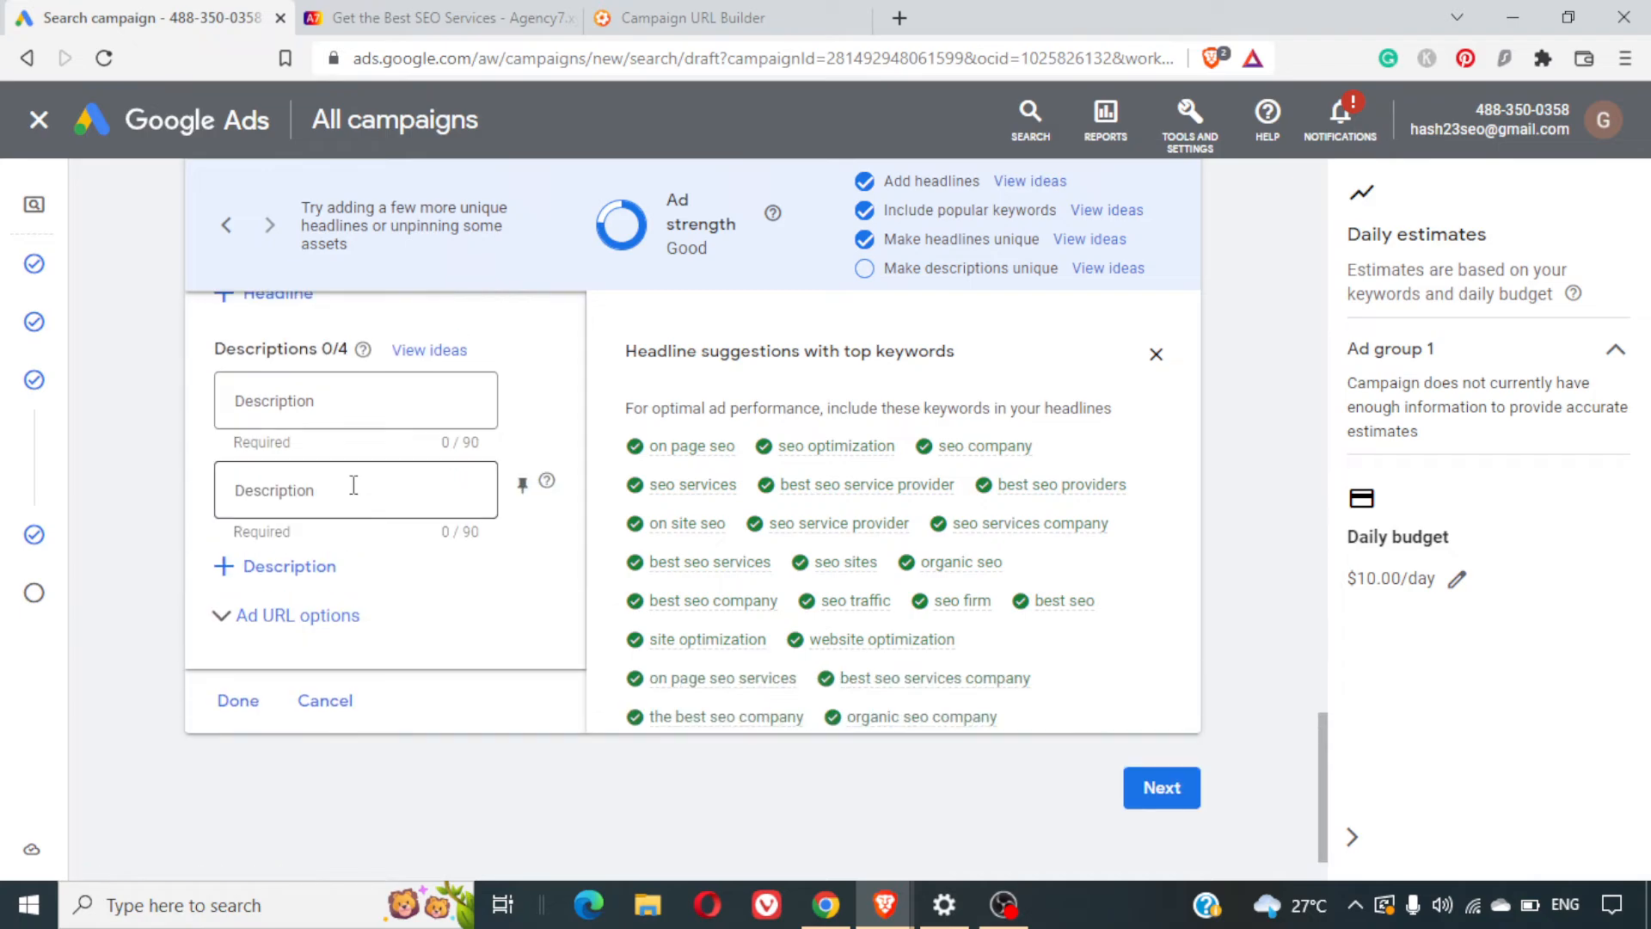
Enter "Get the best SEO services for a limited budget." as the first description
{"action": "left_click", "coordinate": [288, 442]}
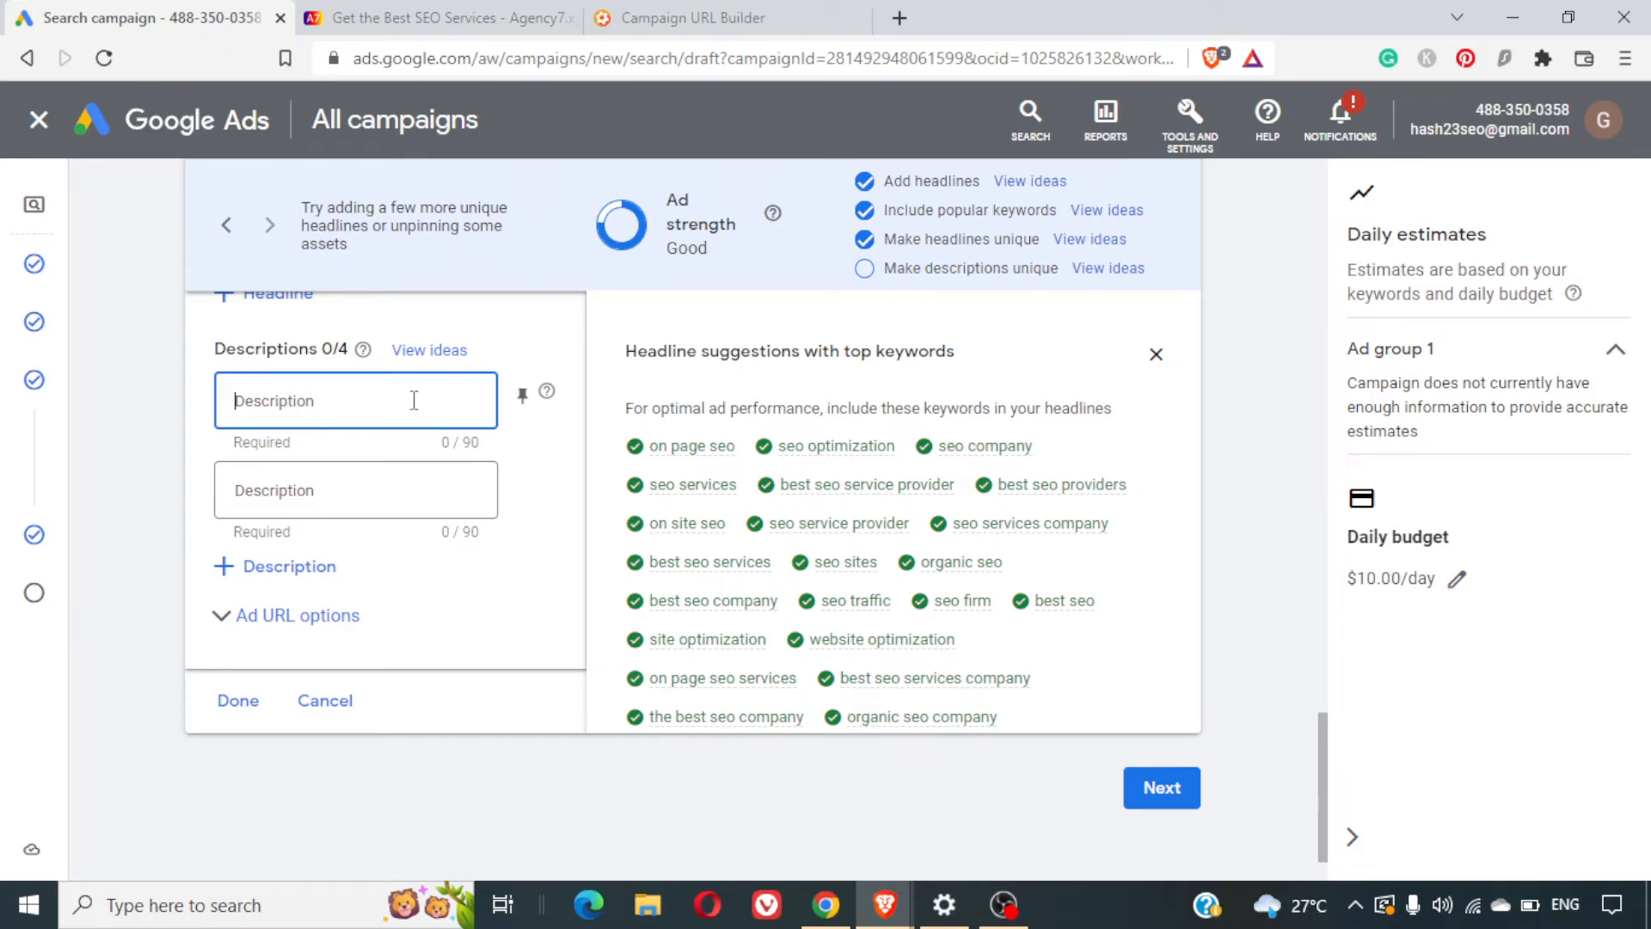
{"action": "type", "text": "Get"}
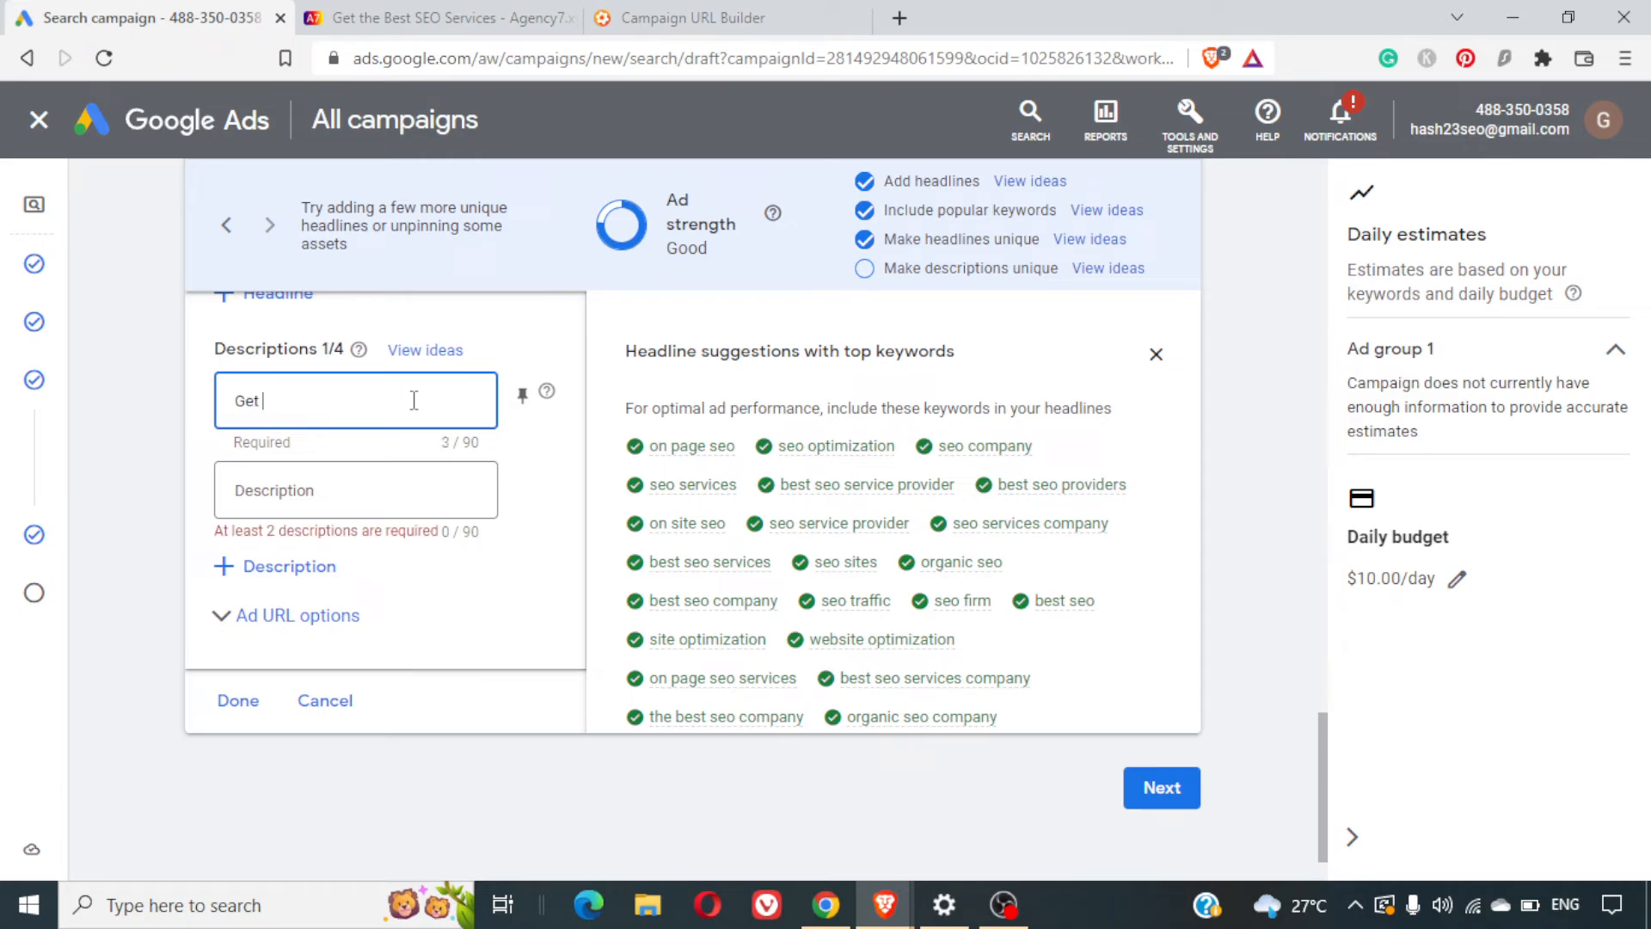
{"action": "type", "text": " the best SEO services for a limi"}
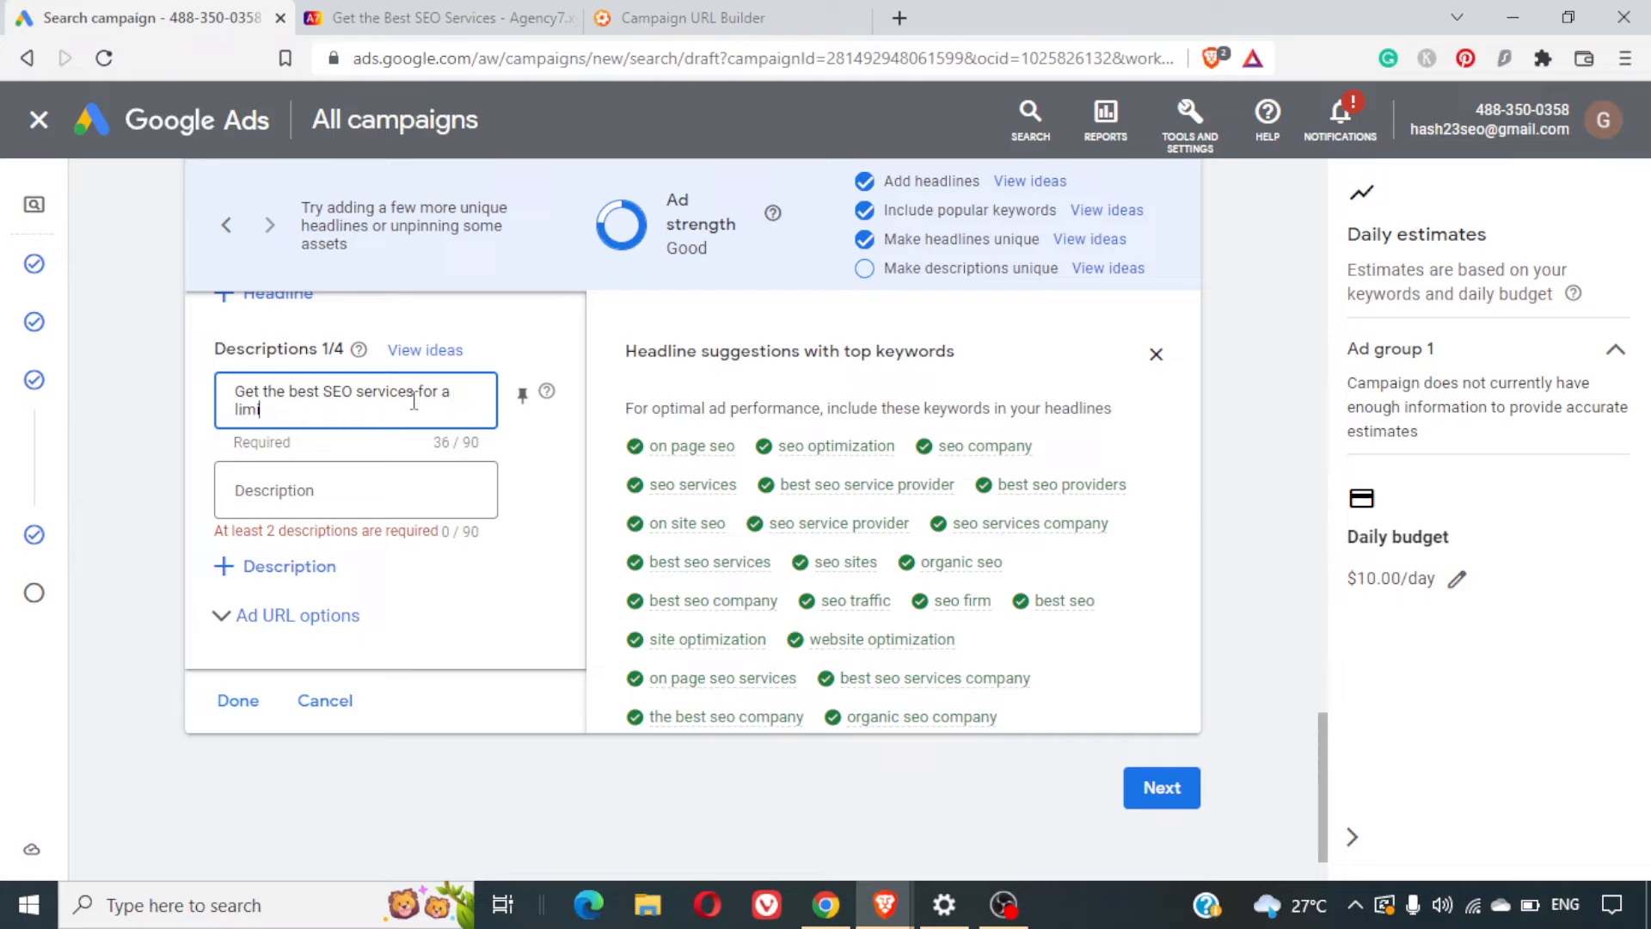
{"action": "type", "text": "ted budget."}
Enter "Rank your website with super fast SEO Services" as the second description
{"action": "left_click", "coordinate": [368, 488]}
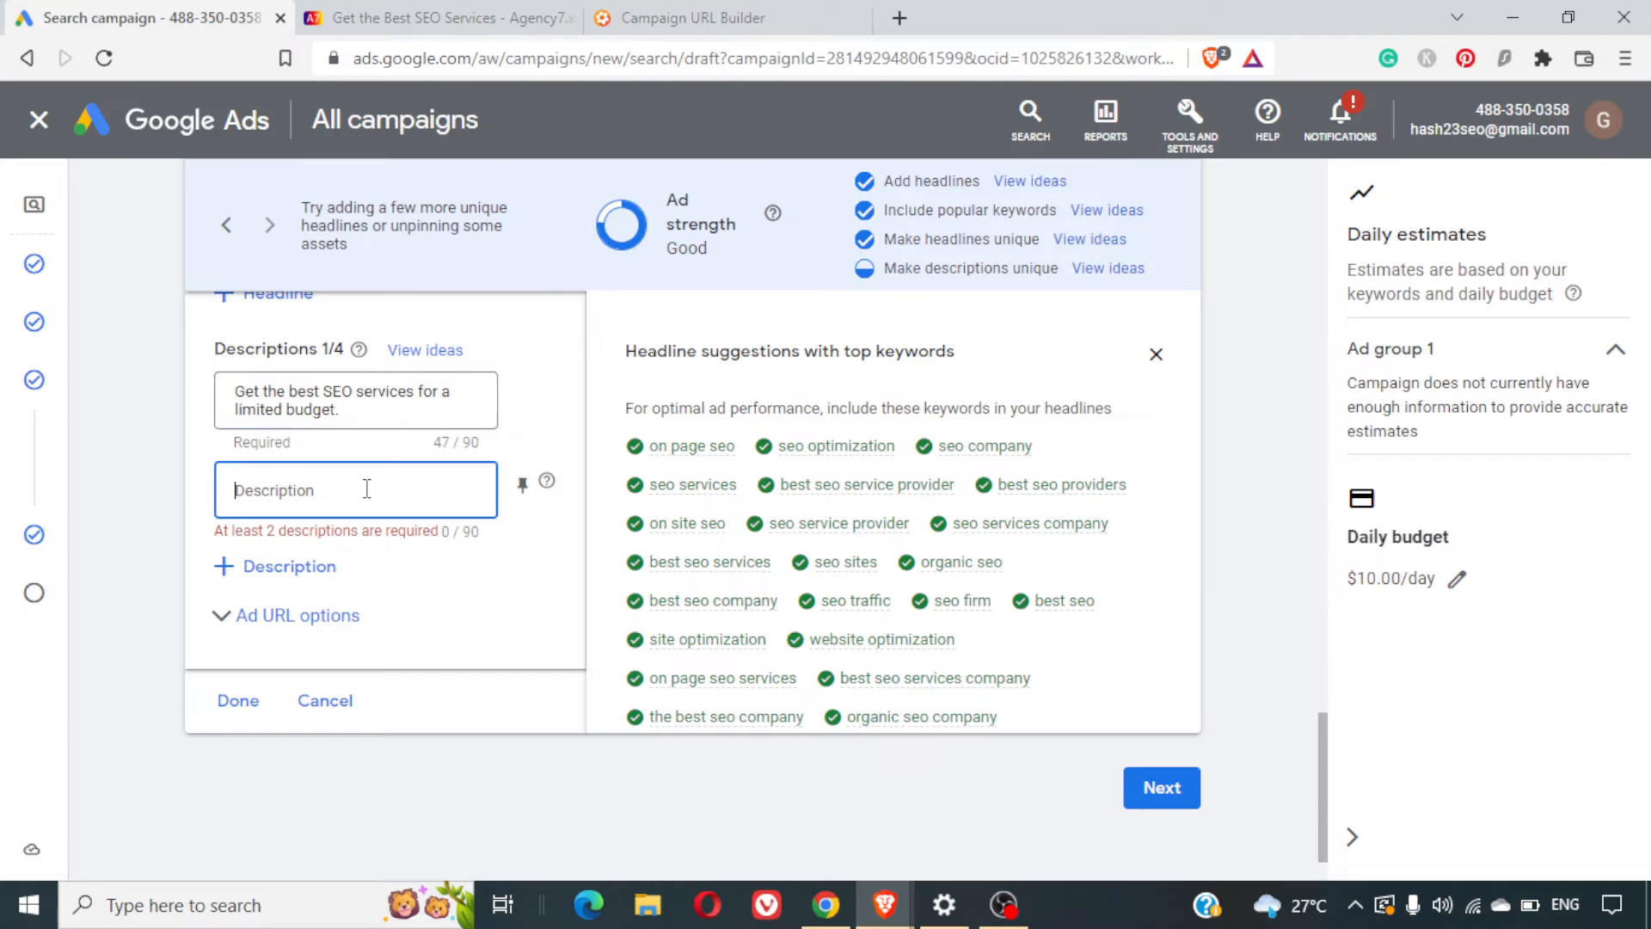
{"action": "type", "text": "Ranking your"}
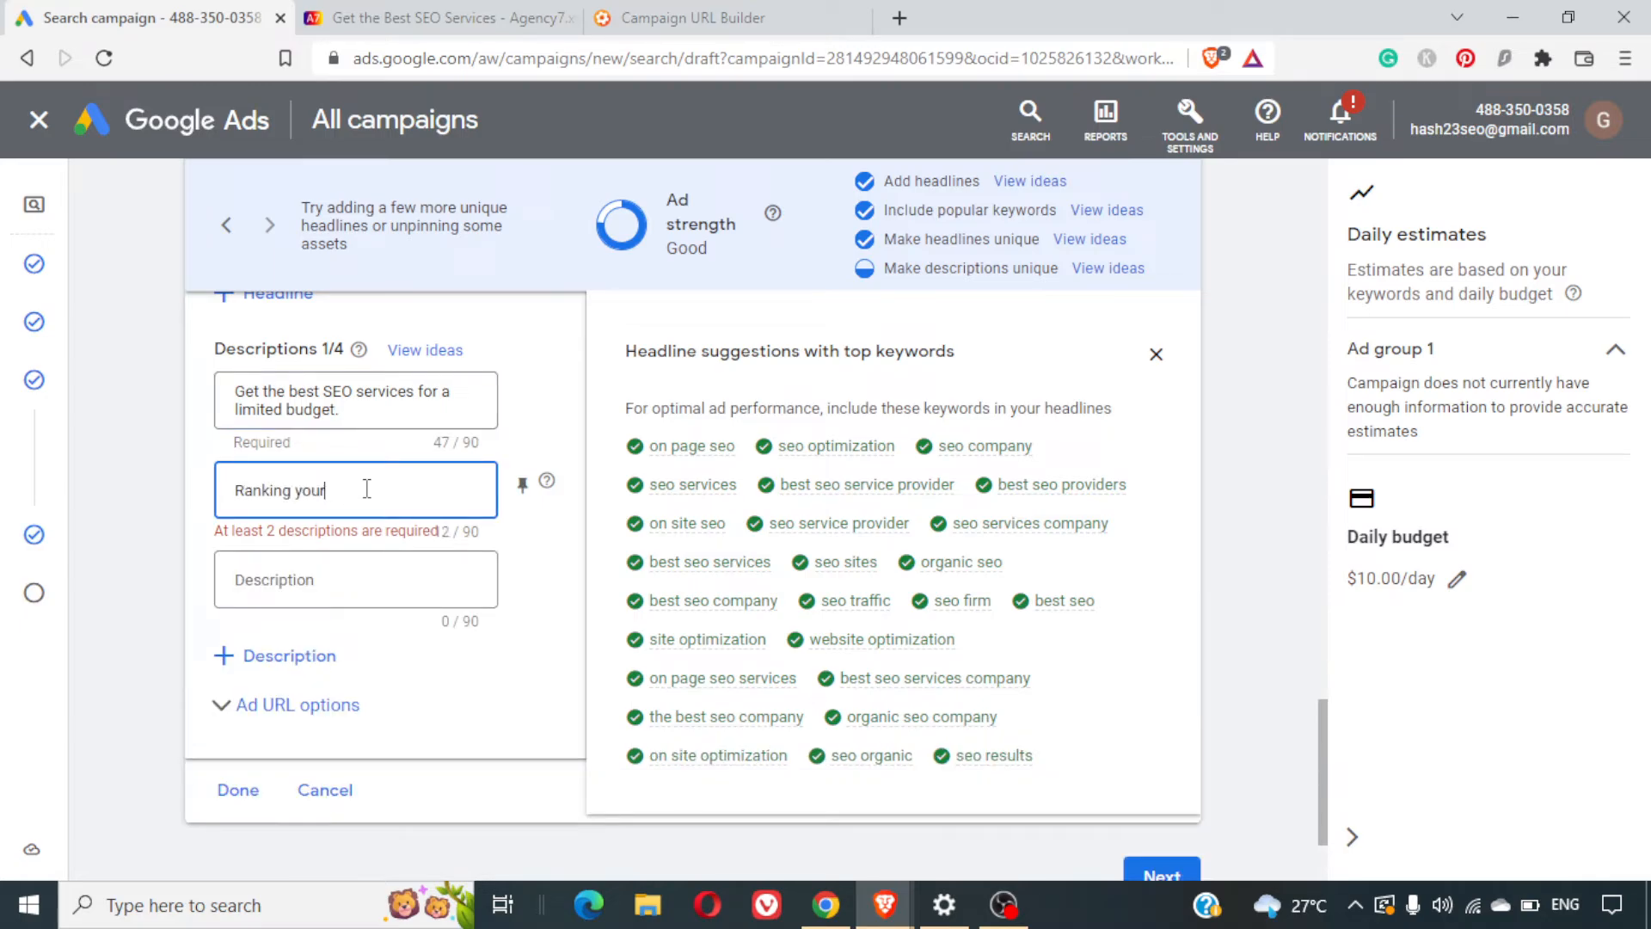
{"action": "key", "text": "BackSpace"}
{"action": "key", "text": "BackSpace"}
{"action": "key", "text": "BackSpace"}
{"action": "key", "text": "BackSpace"}
{"action": "key", "text": "BackSpace"}
{"action": "key", "text": "BackSpace"}
{"action": "key", "text": "BackSpace"}
{"action": "key", "text": "BackSpace"}
{"action": "type", "text": "y"}
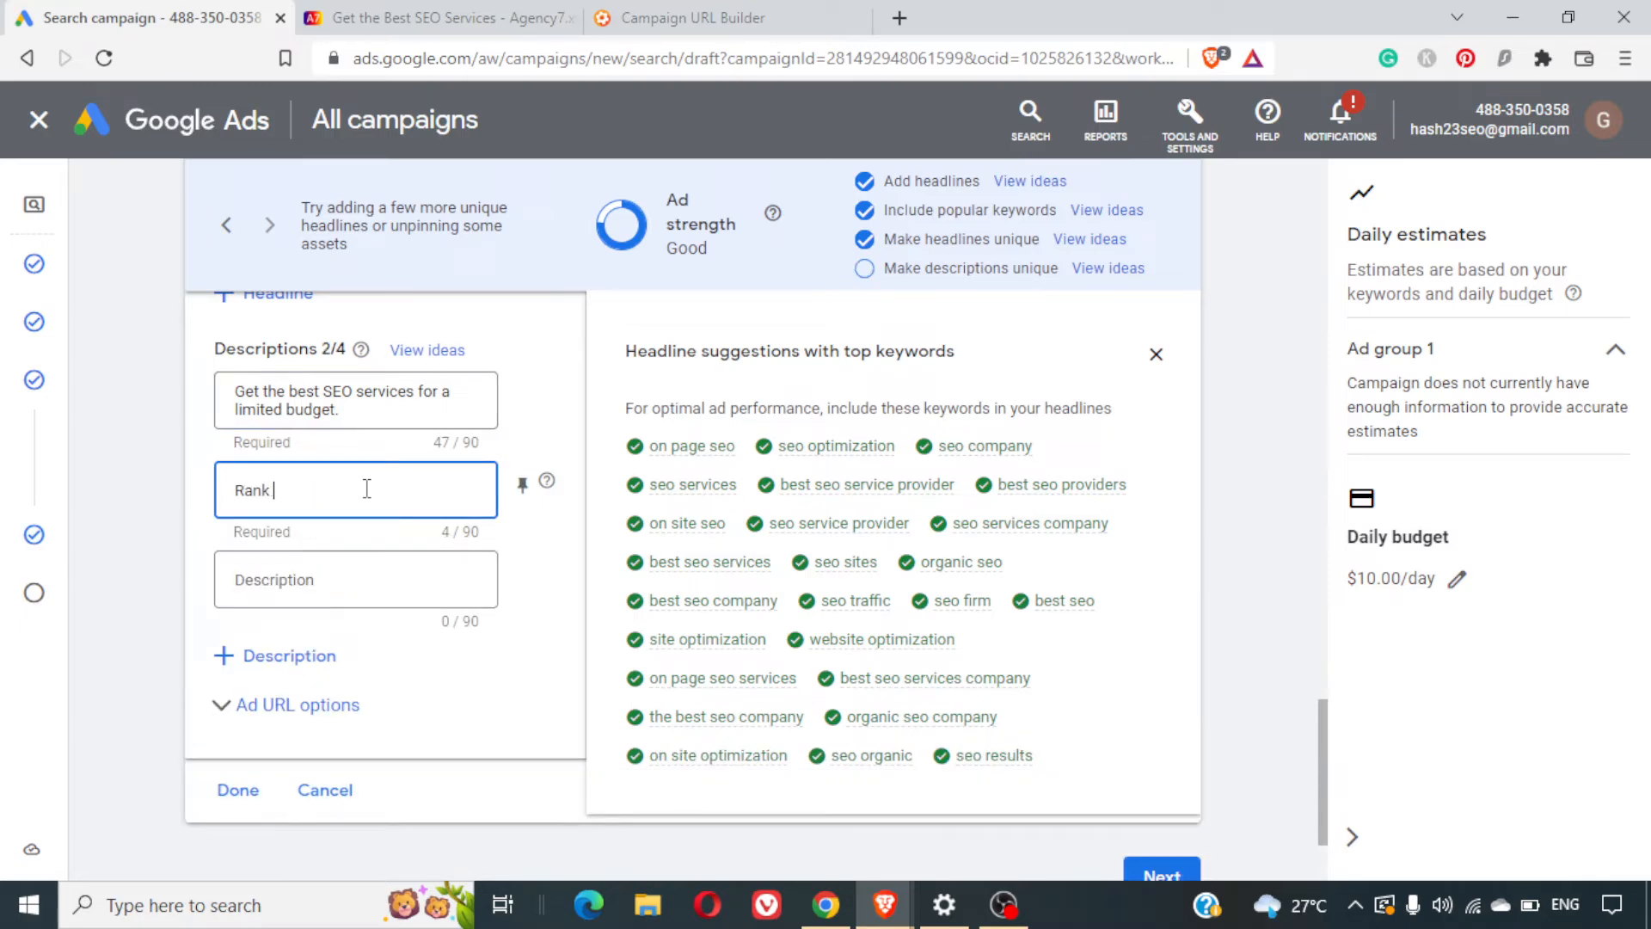
{"action": "type", "text": "our website with super fa"}
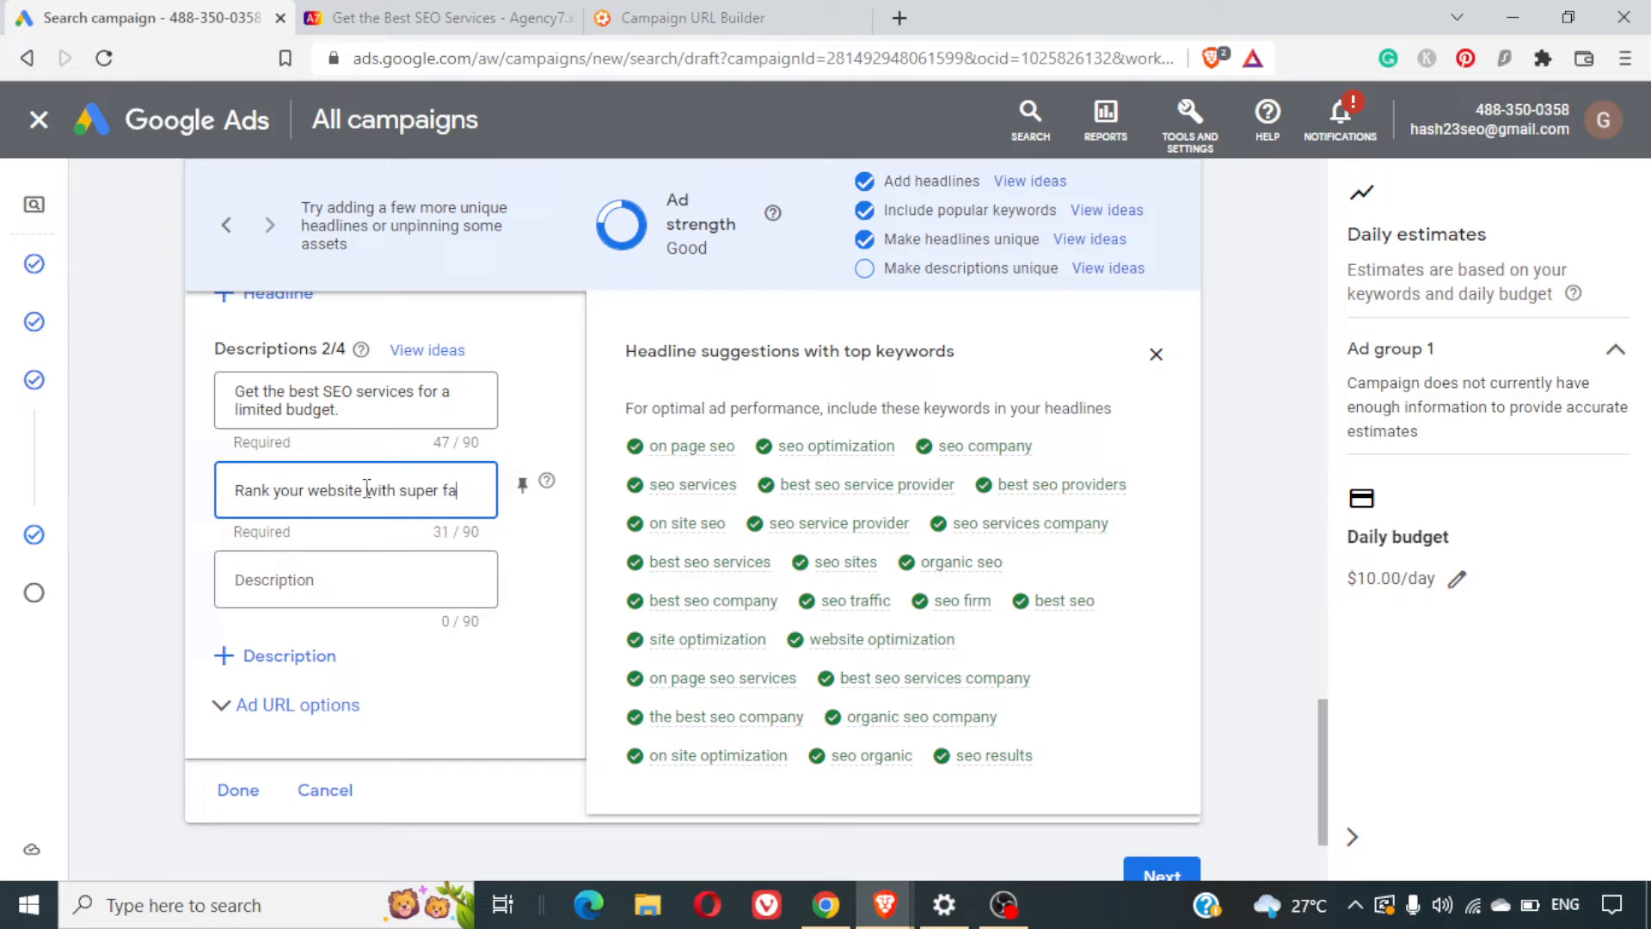
{"action": "type", "text": "st SEO "}
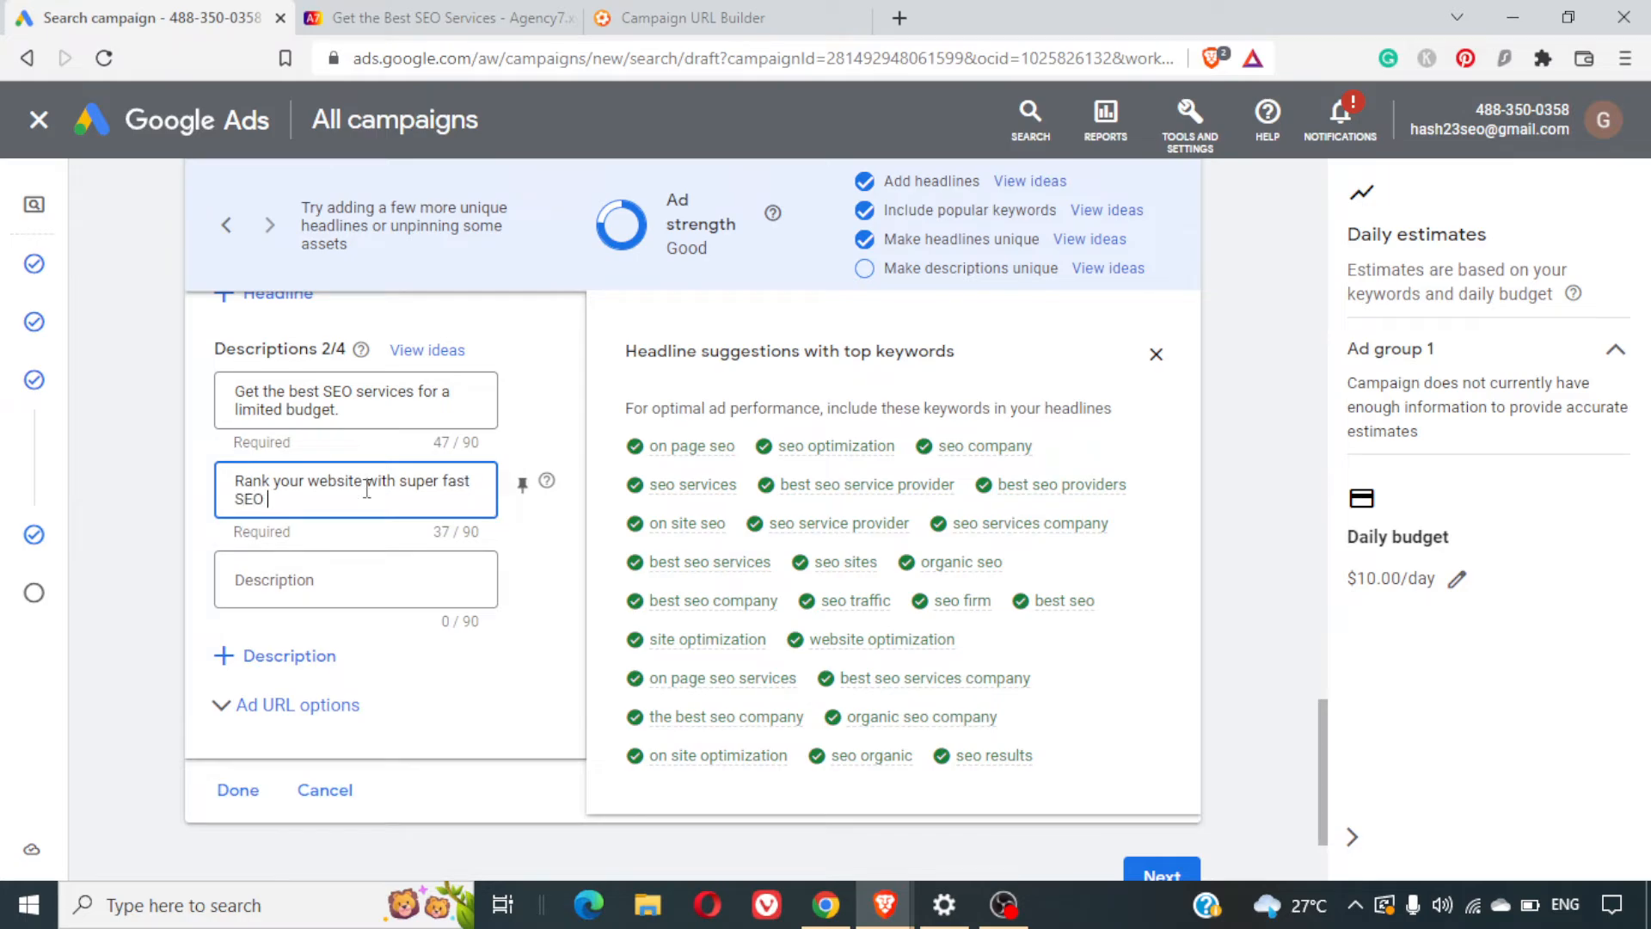
{"action": "type", "text": "Services"}
Enter "Affordable SEO services for your Ecommerce Website" as the third description
{"action": "left_click", "coordinate": [355, 602]}
{"action": "type", "text": "Af"}
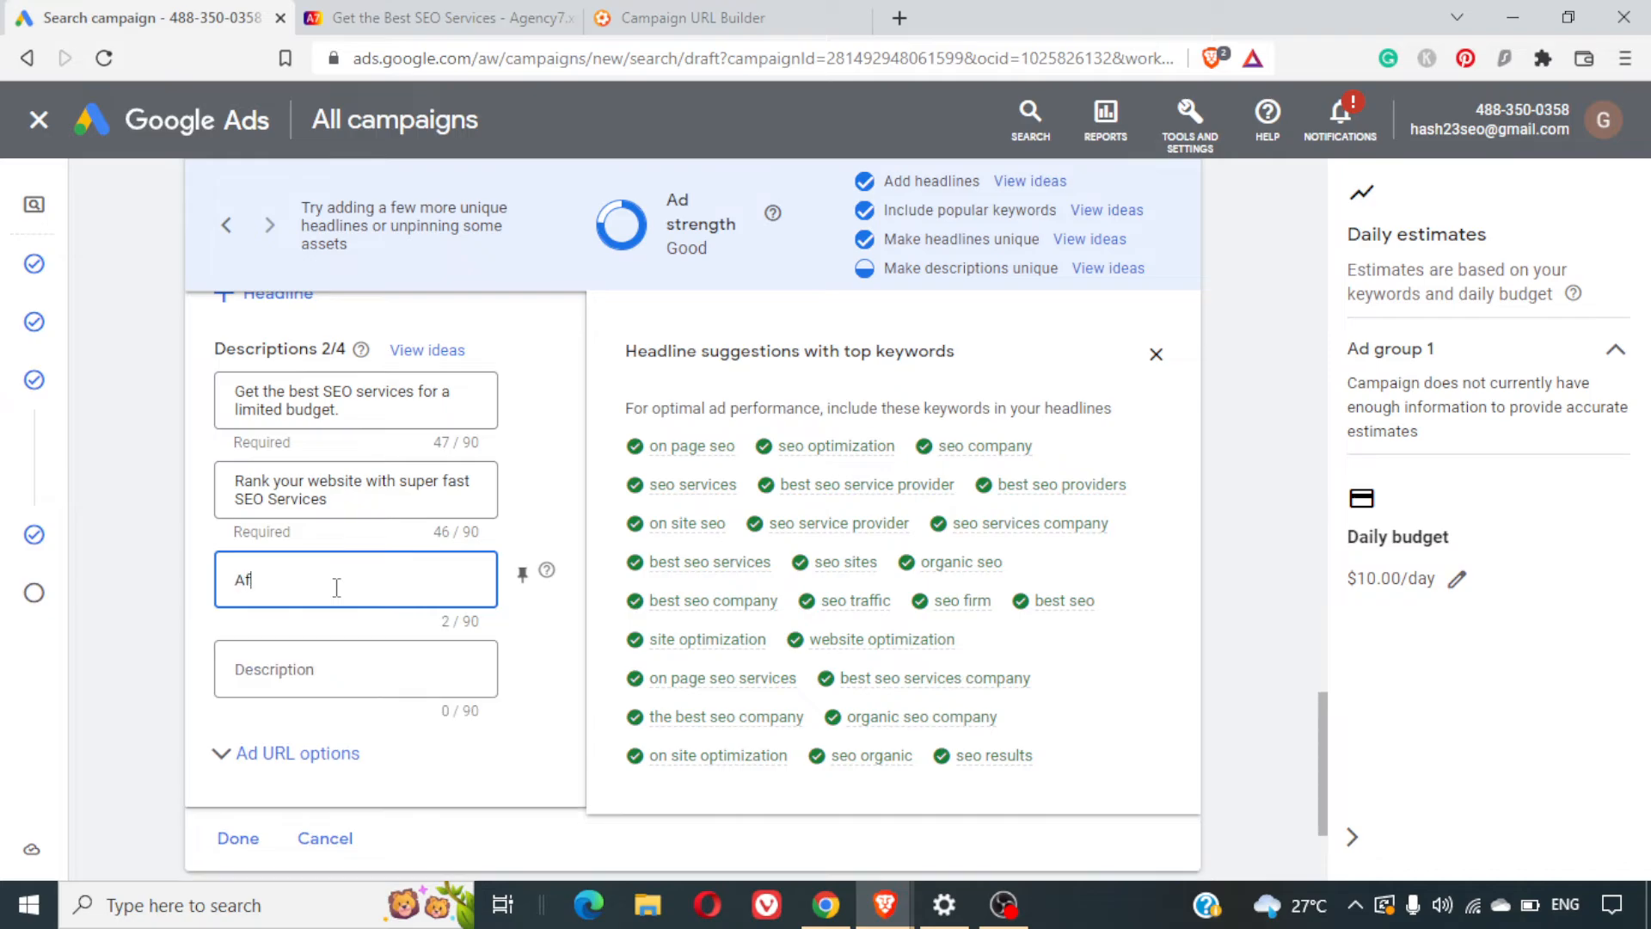
{"action": "type", "text": "fordable SEO services for your B"}
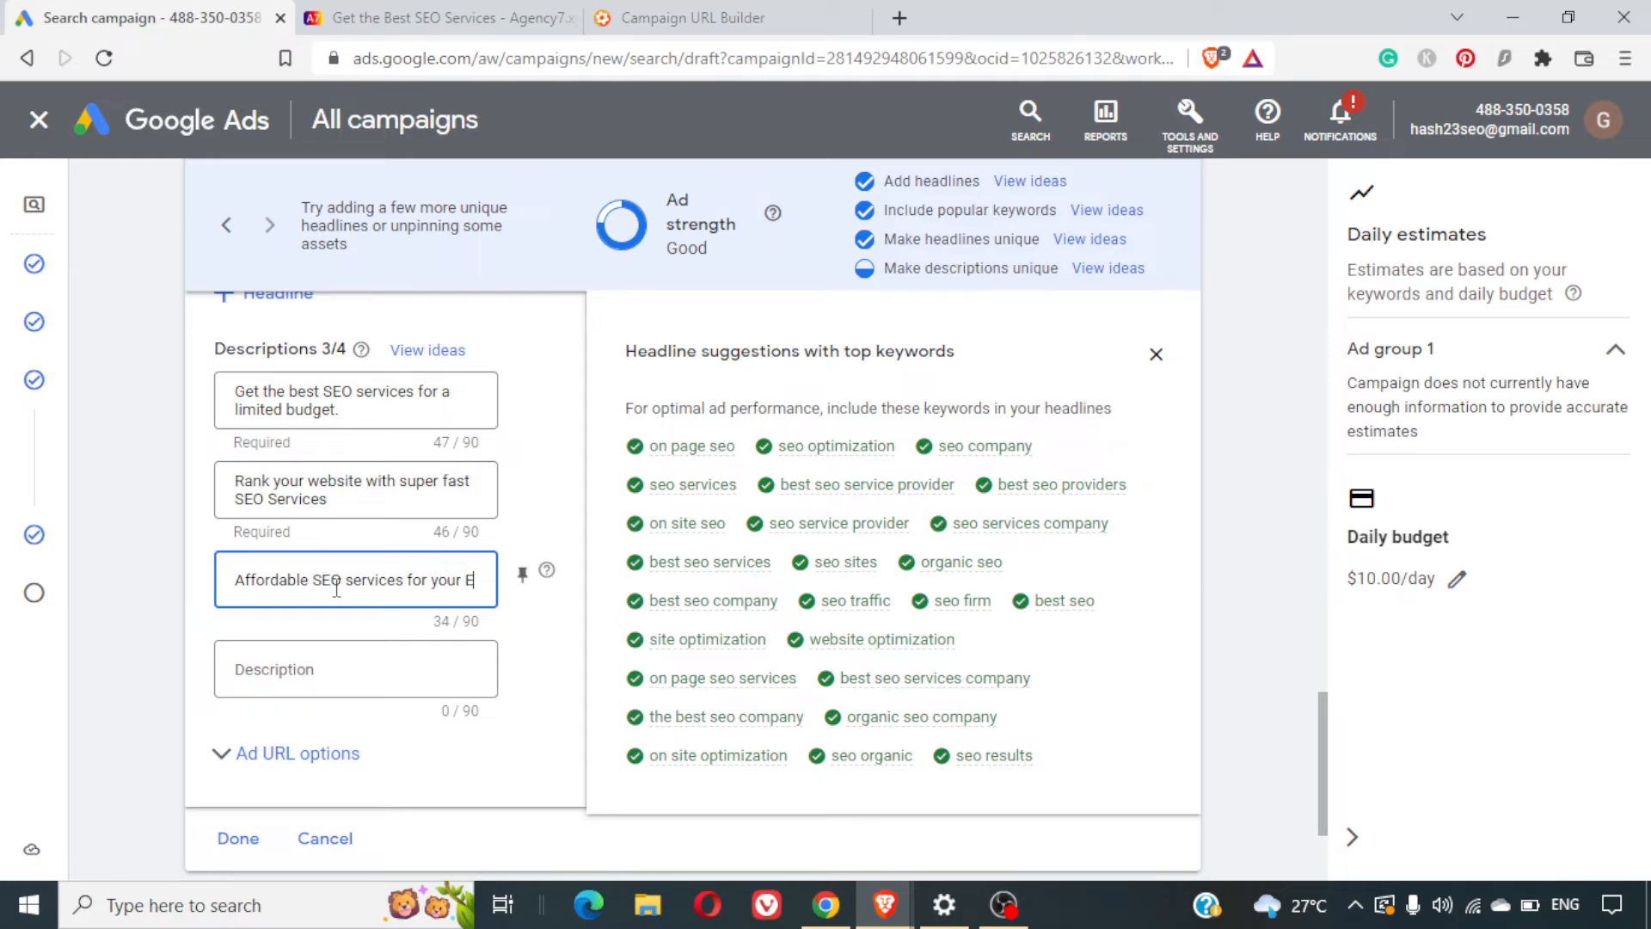
{"action": "type", "text": "c"}
{"action": "type", "text": "o"}
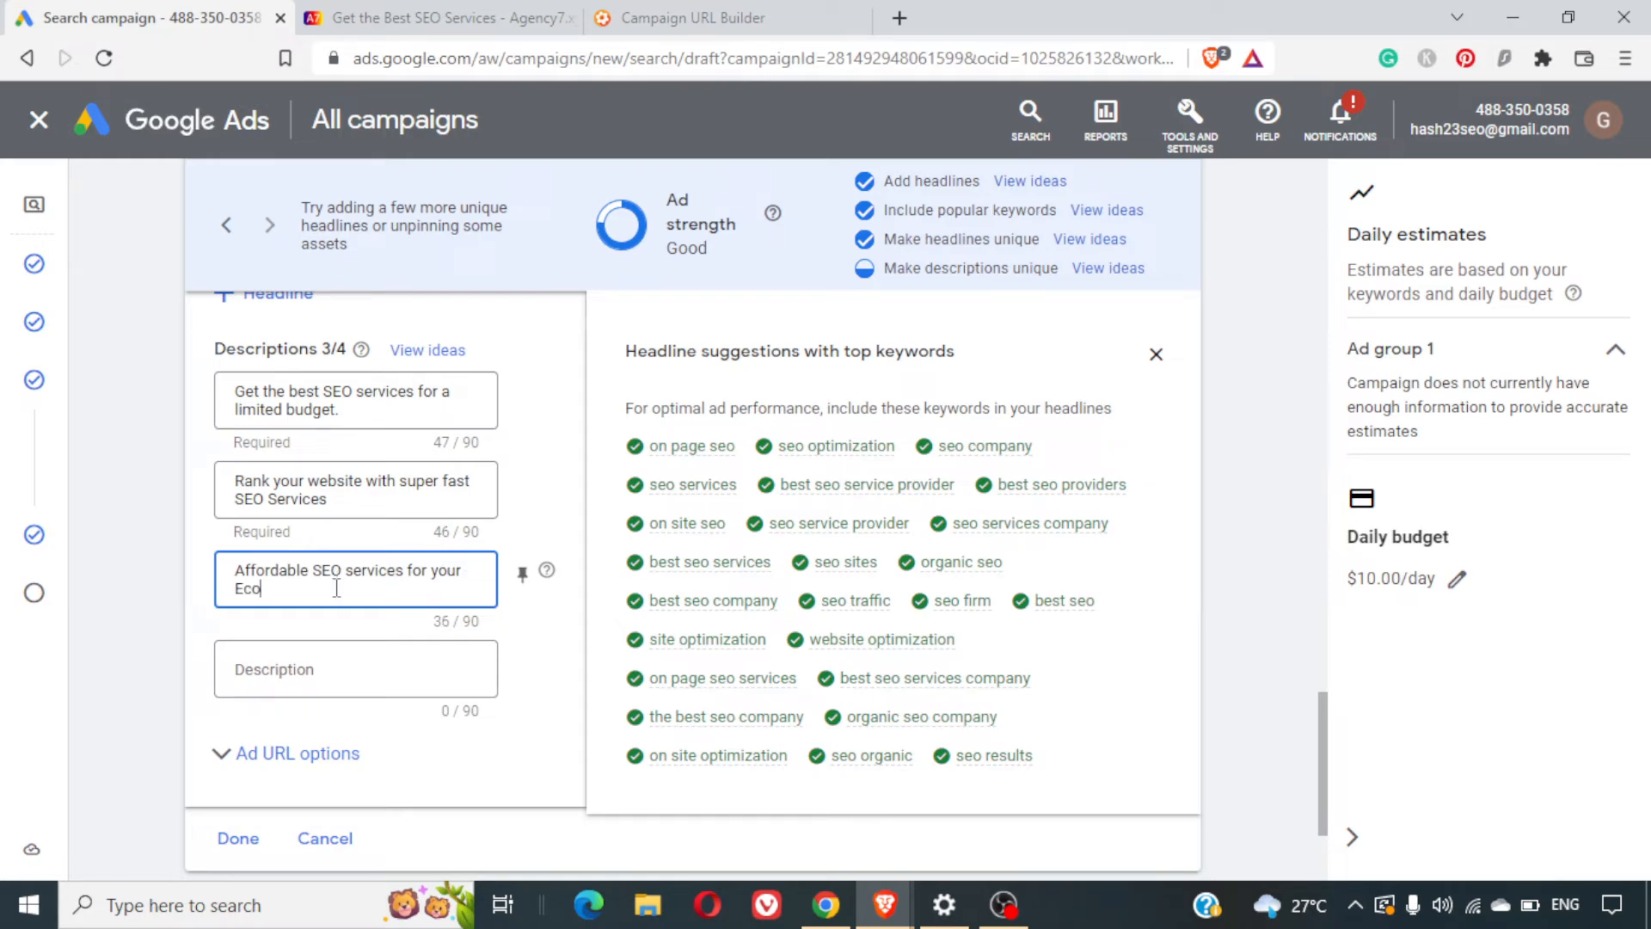
{"action": "type", "text": "mmerce Wesbite"}
Enter "Get free SEO Audit with no Credit Card Details" as the fourth description
{"action": "left_click", "coordinate": [415, 666]}
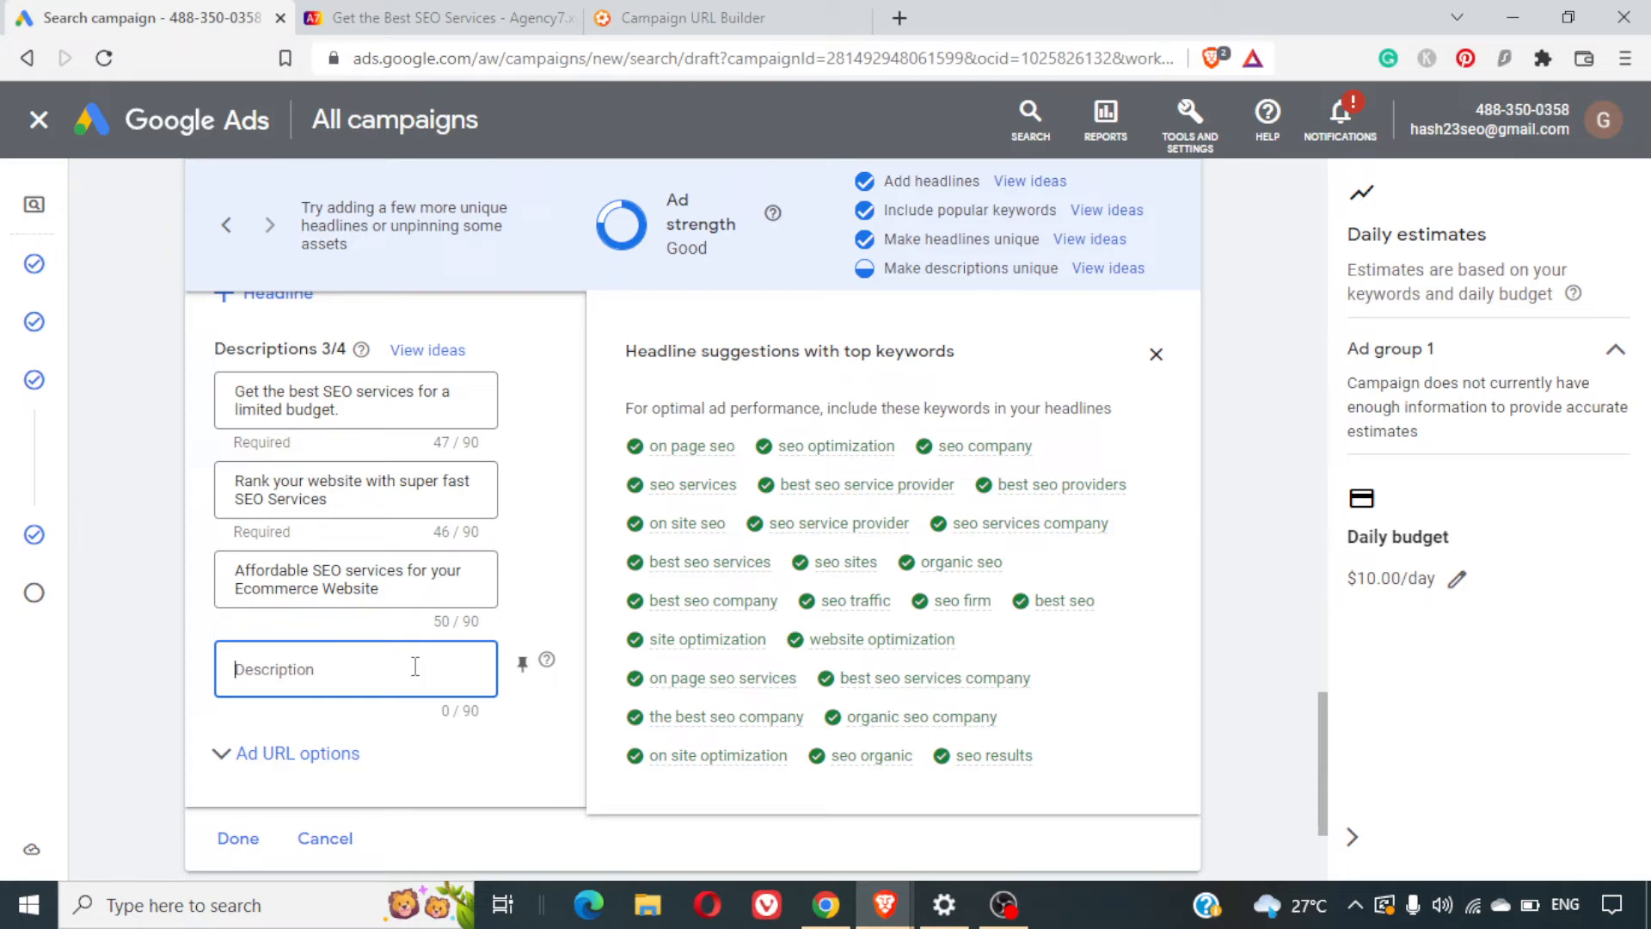
{"action": "type", "text": "Get"}
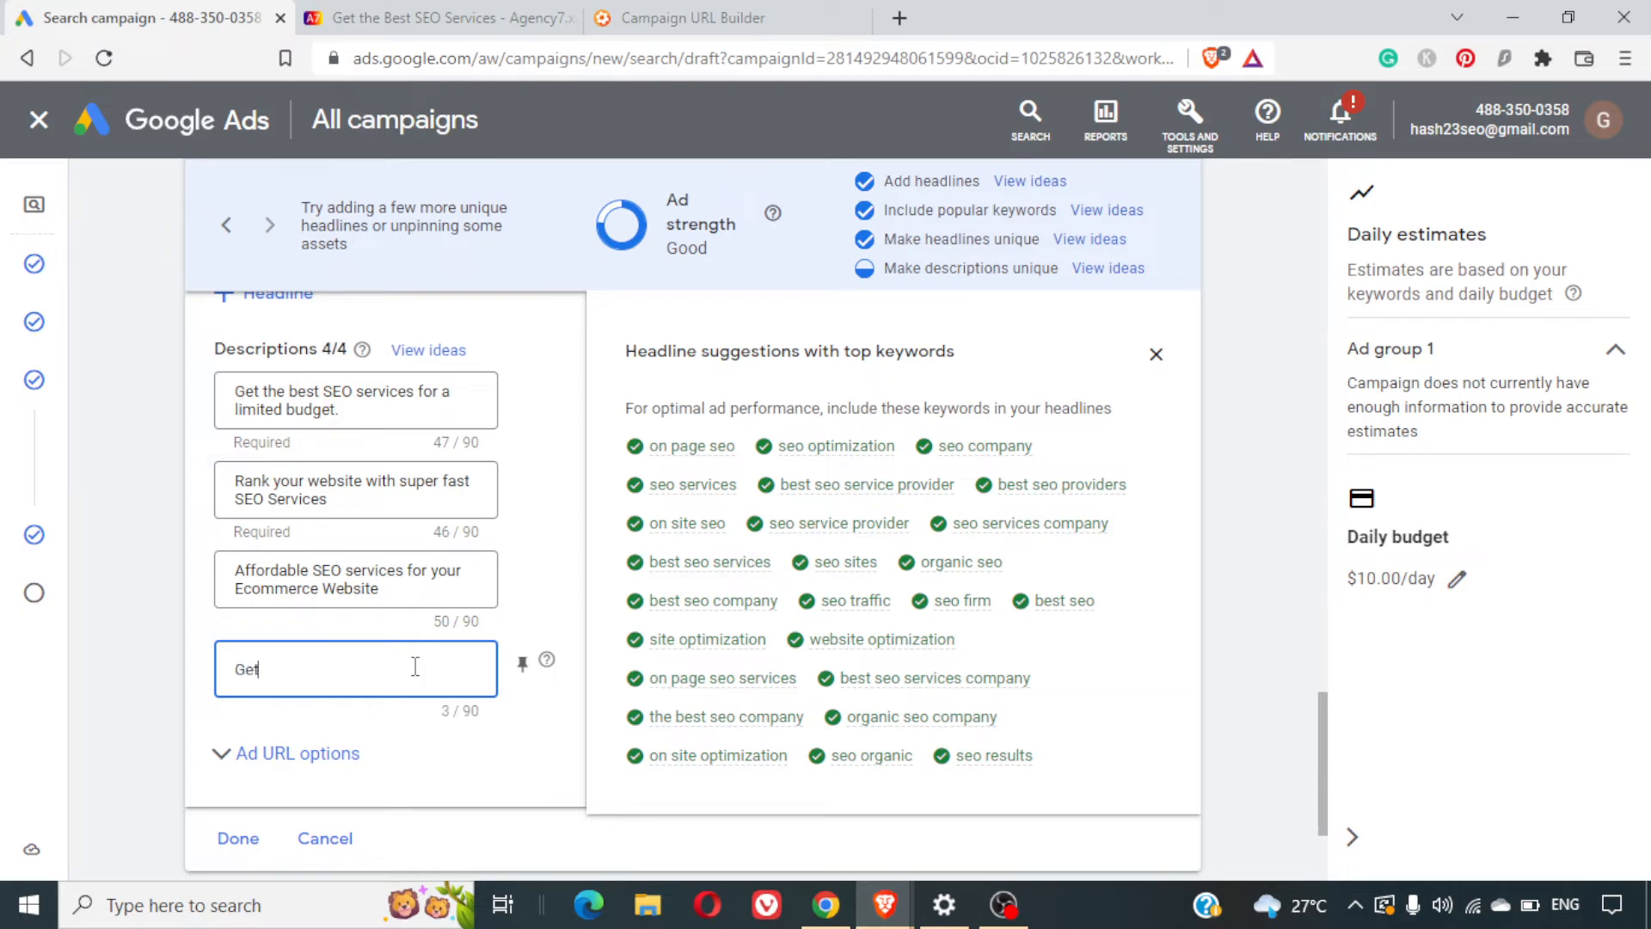
{"action": "type", "text": " free SEO"}
{"action": "key", "text": "BackSpace"}
{"action": "key", "text": "BackSpace"}
{"action": "key", "text": "BackSpace"}
{"action": "key", "text": "BackSpace"}
{"action": "type", "text": "SEO Audit with no"}
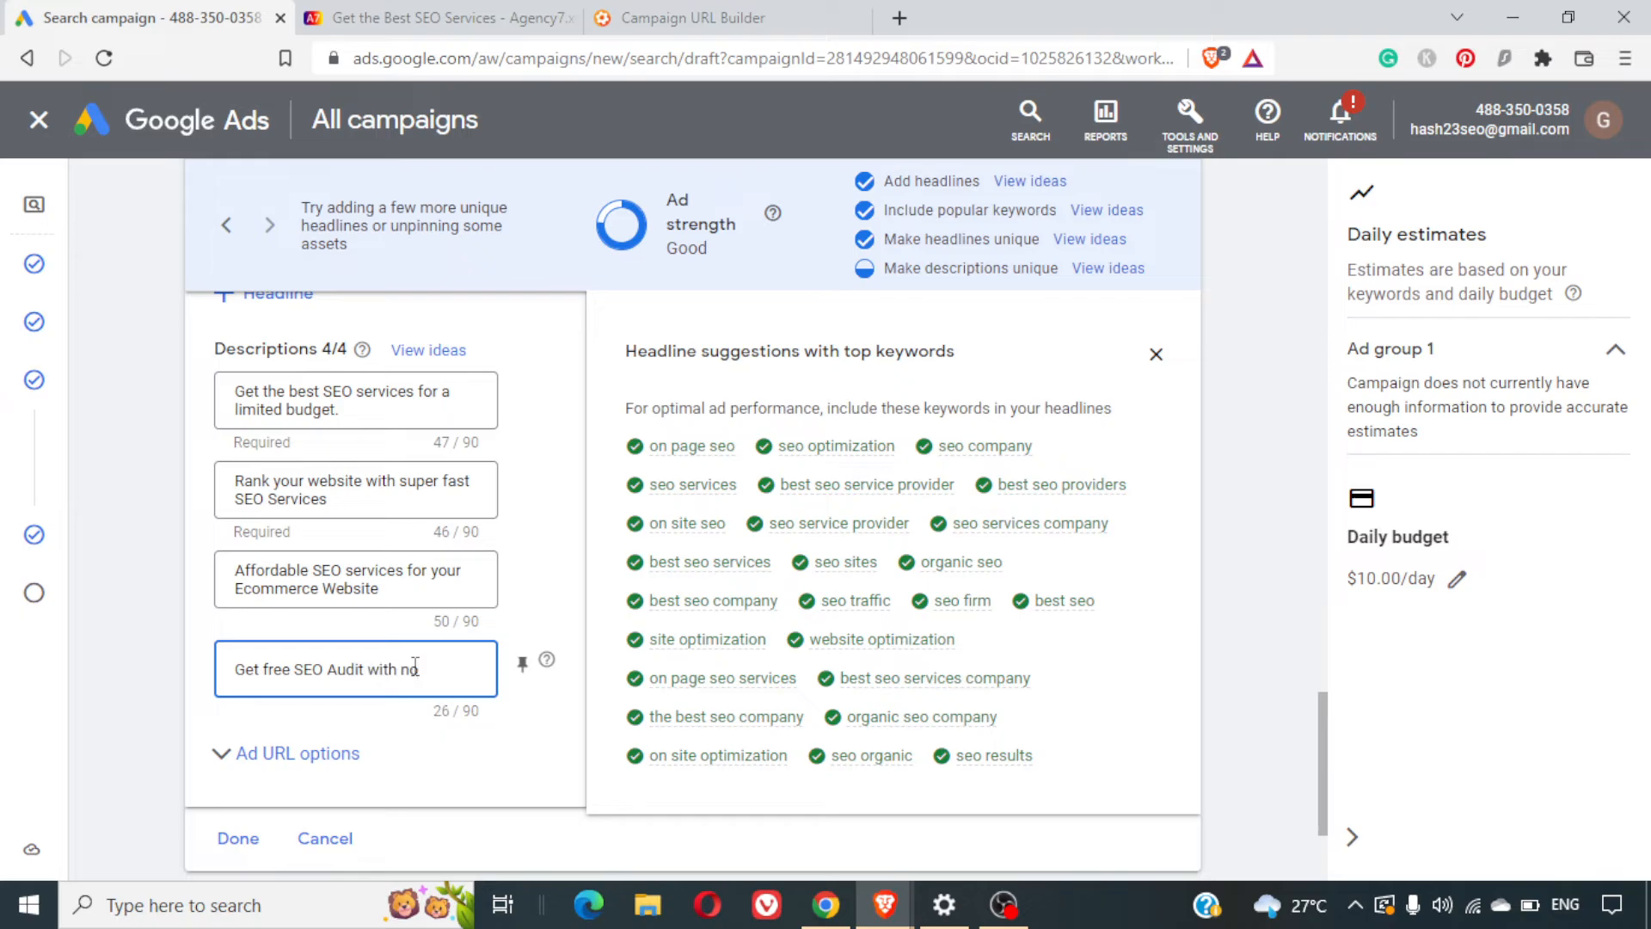
{"action": "type", "text": " Credit Ca"}
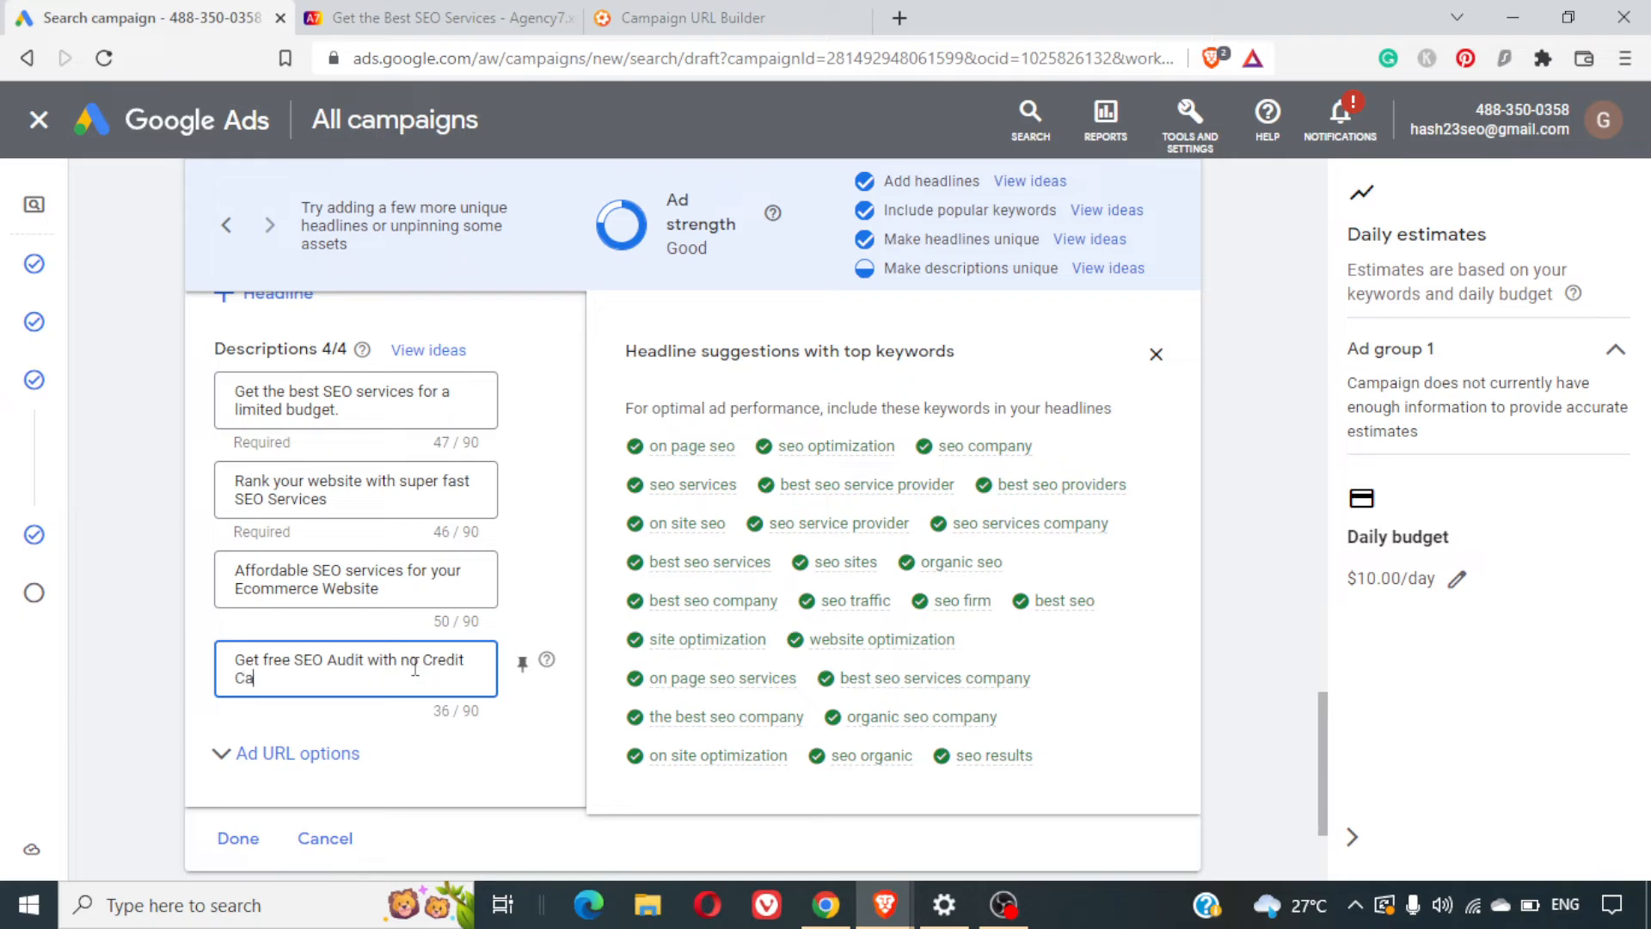
{"action": "type", "text": "rd Details"}
Check the Ad URL options and review the final URL, display path, headlines and ad strength of the ad
{"action": "left_click", "coordinate": [540, 753]}
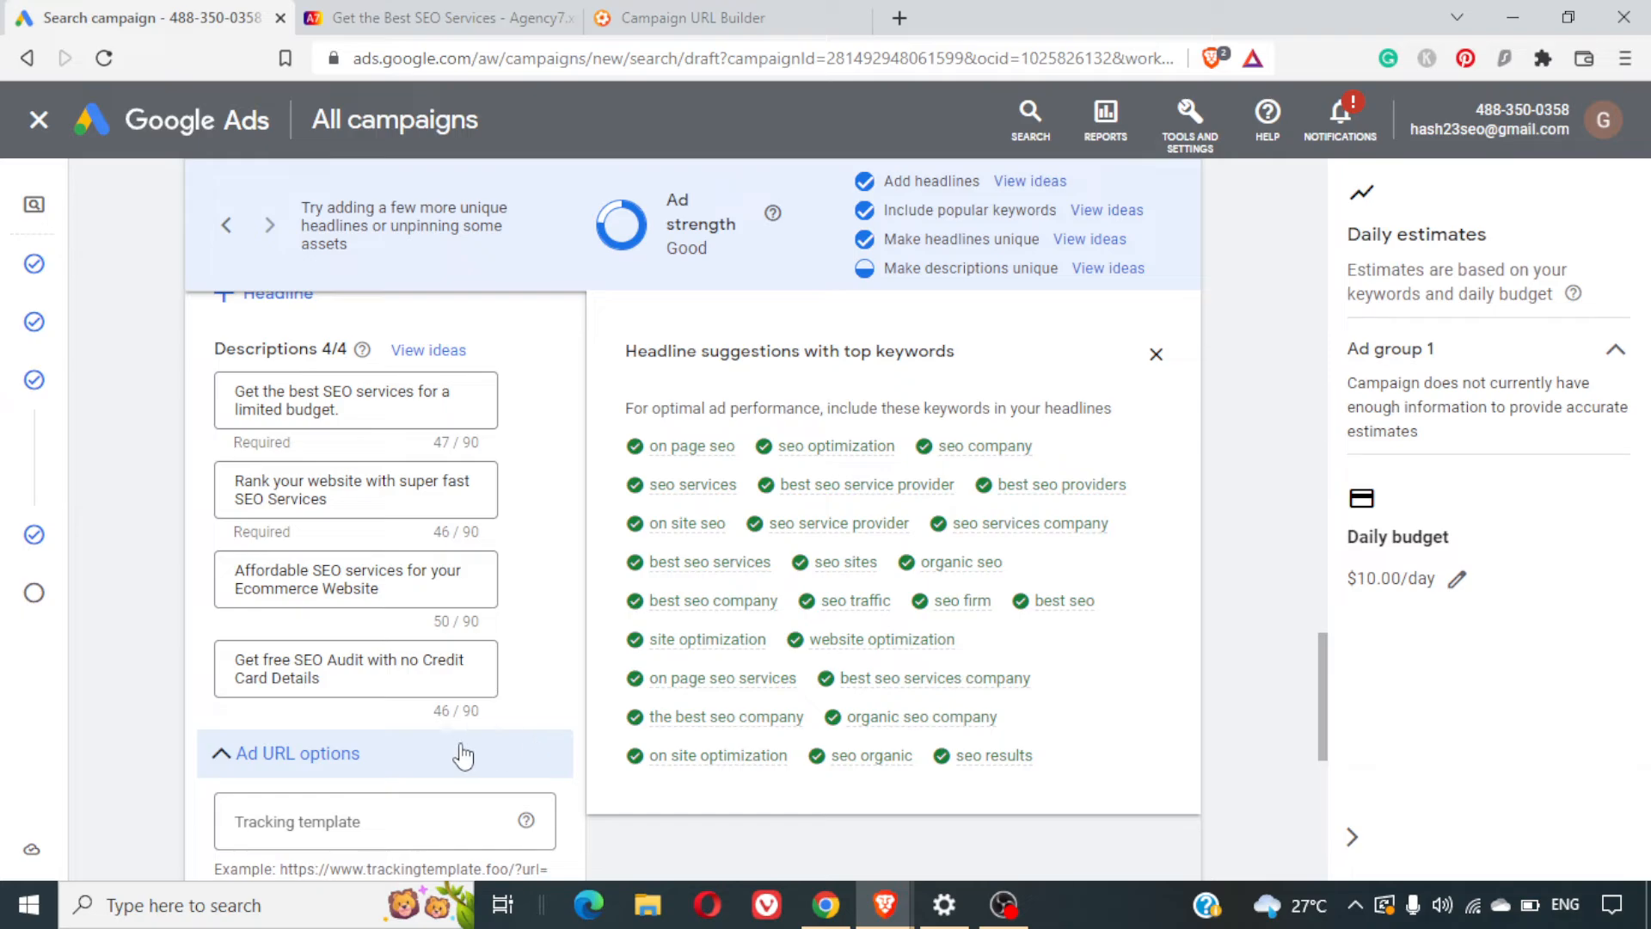
{"action": "left_click", "coordinate": [534, 750]}
{"action": "scroll", "coordinate": [534, 632], "scroll_direction": "up", "scroll_amount": 5}
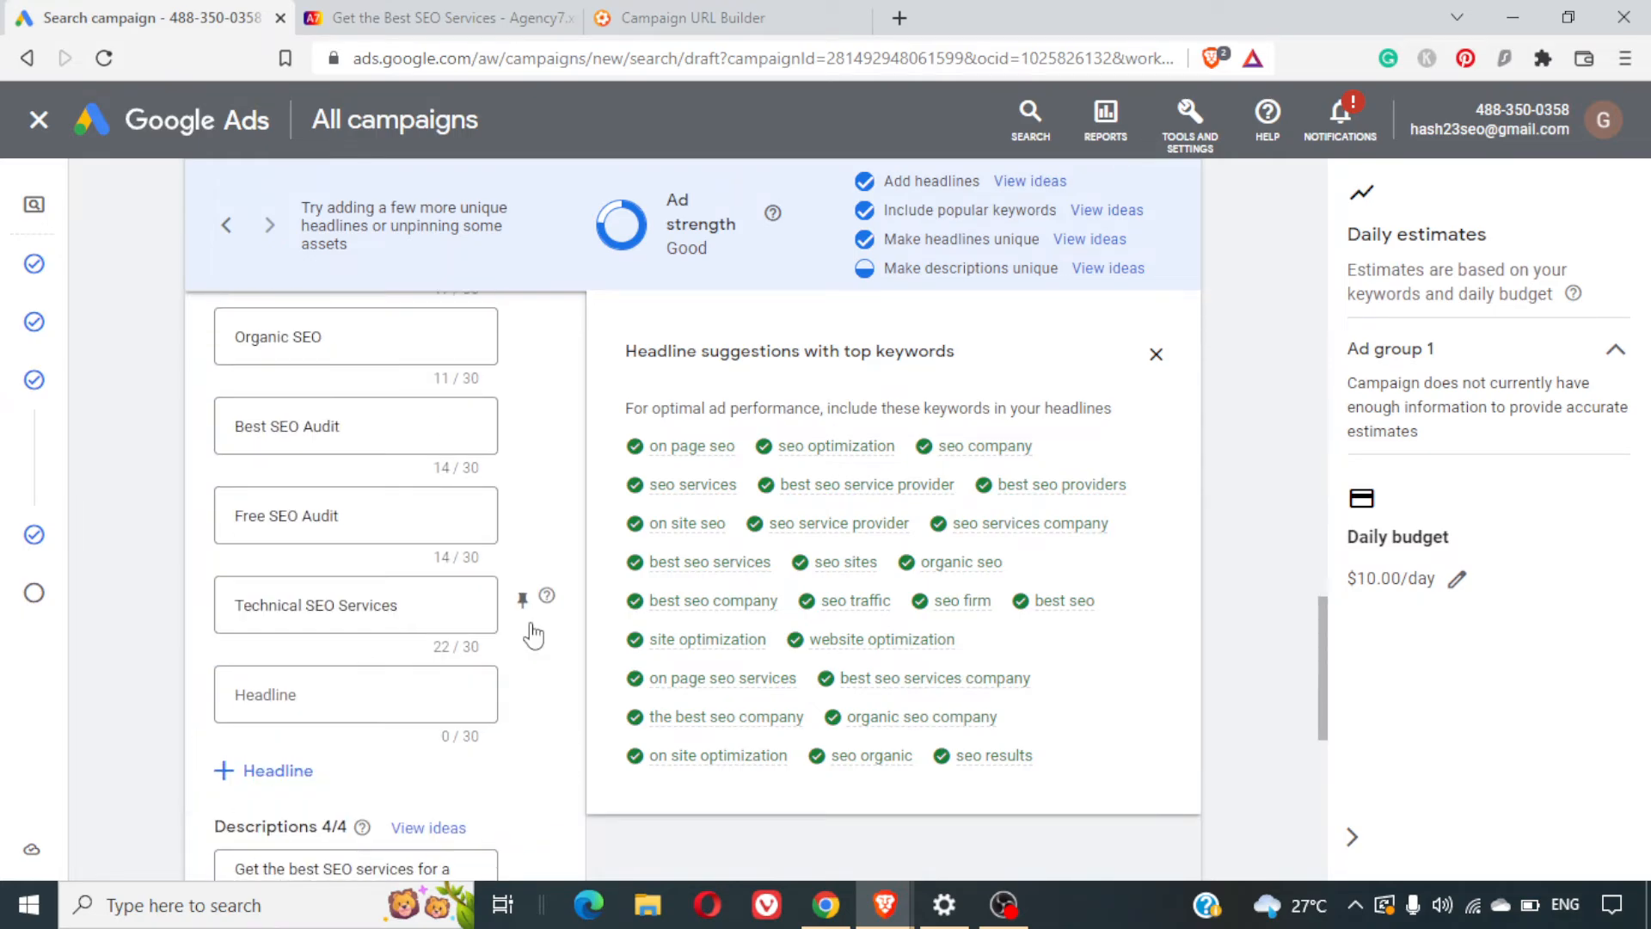
{"action": "scroll", "coordinate": [534, 632], "scroll_direction": "up", "scroll_amount": 10}
{"action": "scroll", "coordinate": [534, 632], "scroll_direction": "down", "scroll_amount": 10}
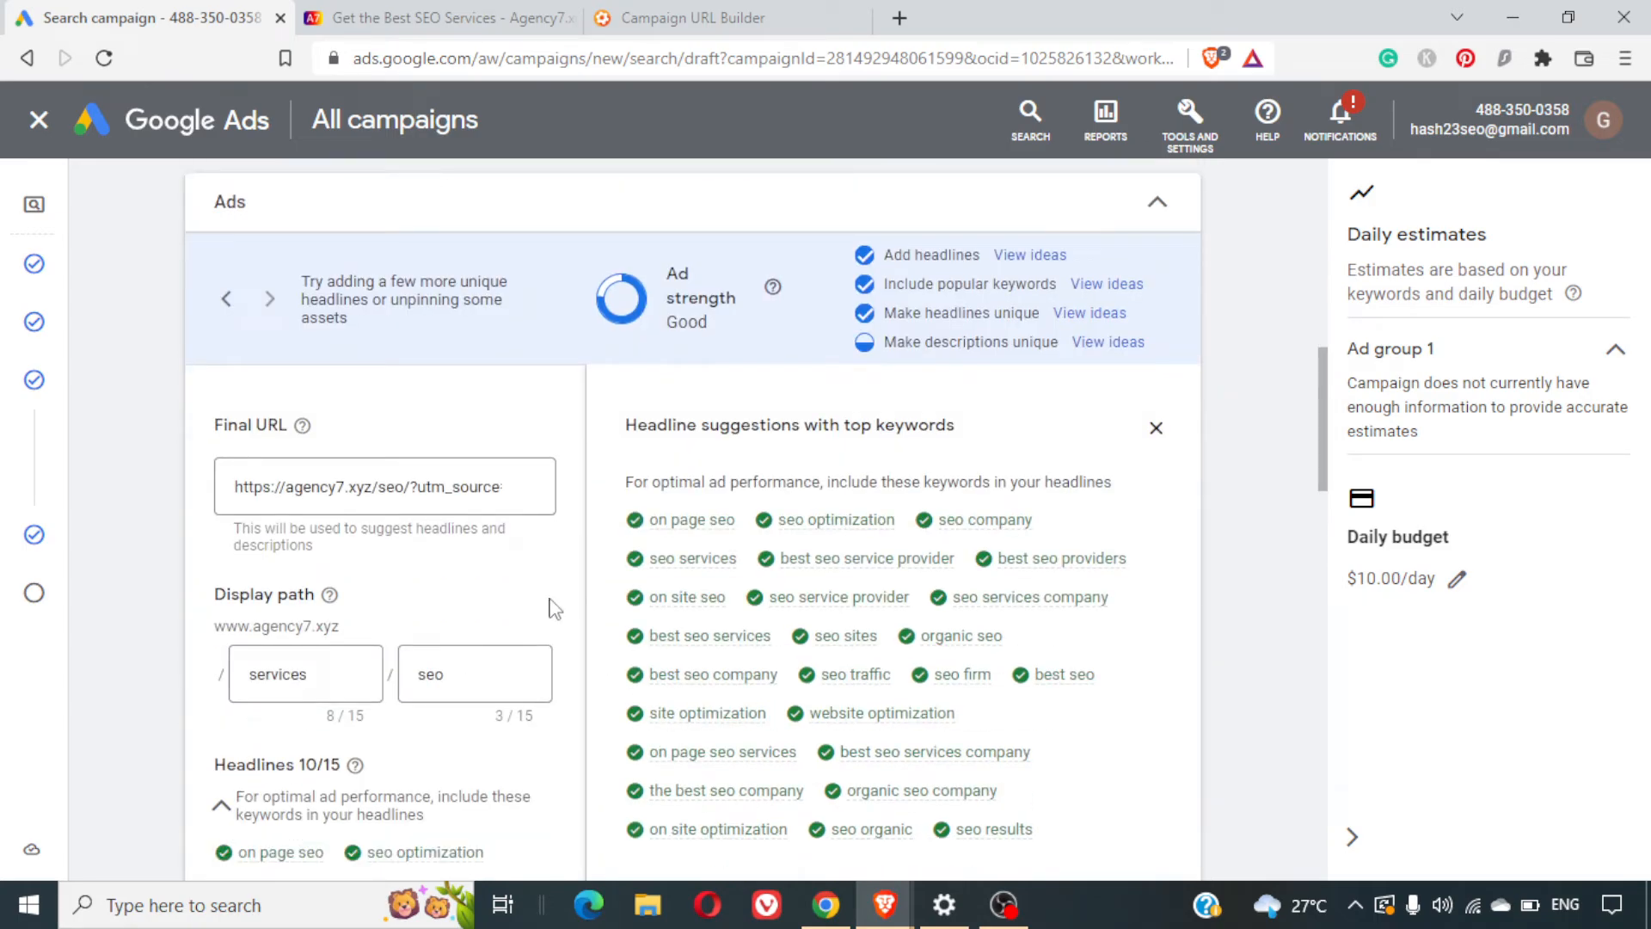
{"action": "scroll", "coordinate": [553, 607], "scroll_direction": "down", "scroll_amount": 3}
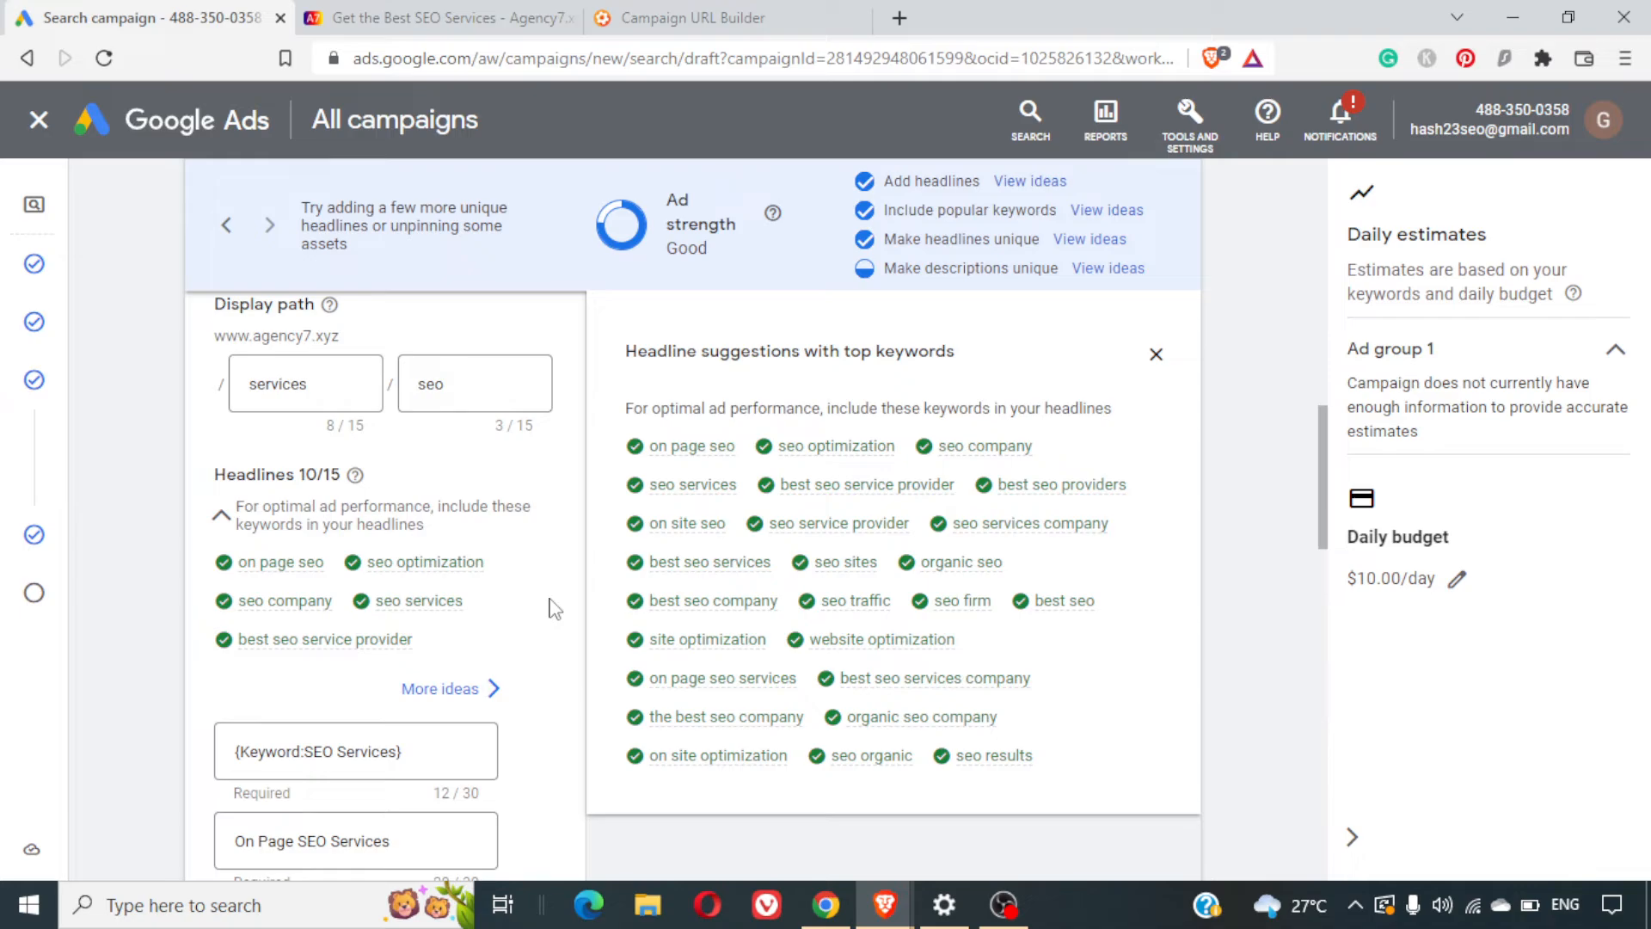
{"action": "scroll", "coordinate": [555, 609], "scroll_direction": "down", "scroll_amount": 6}
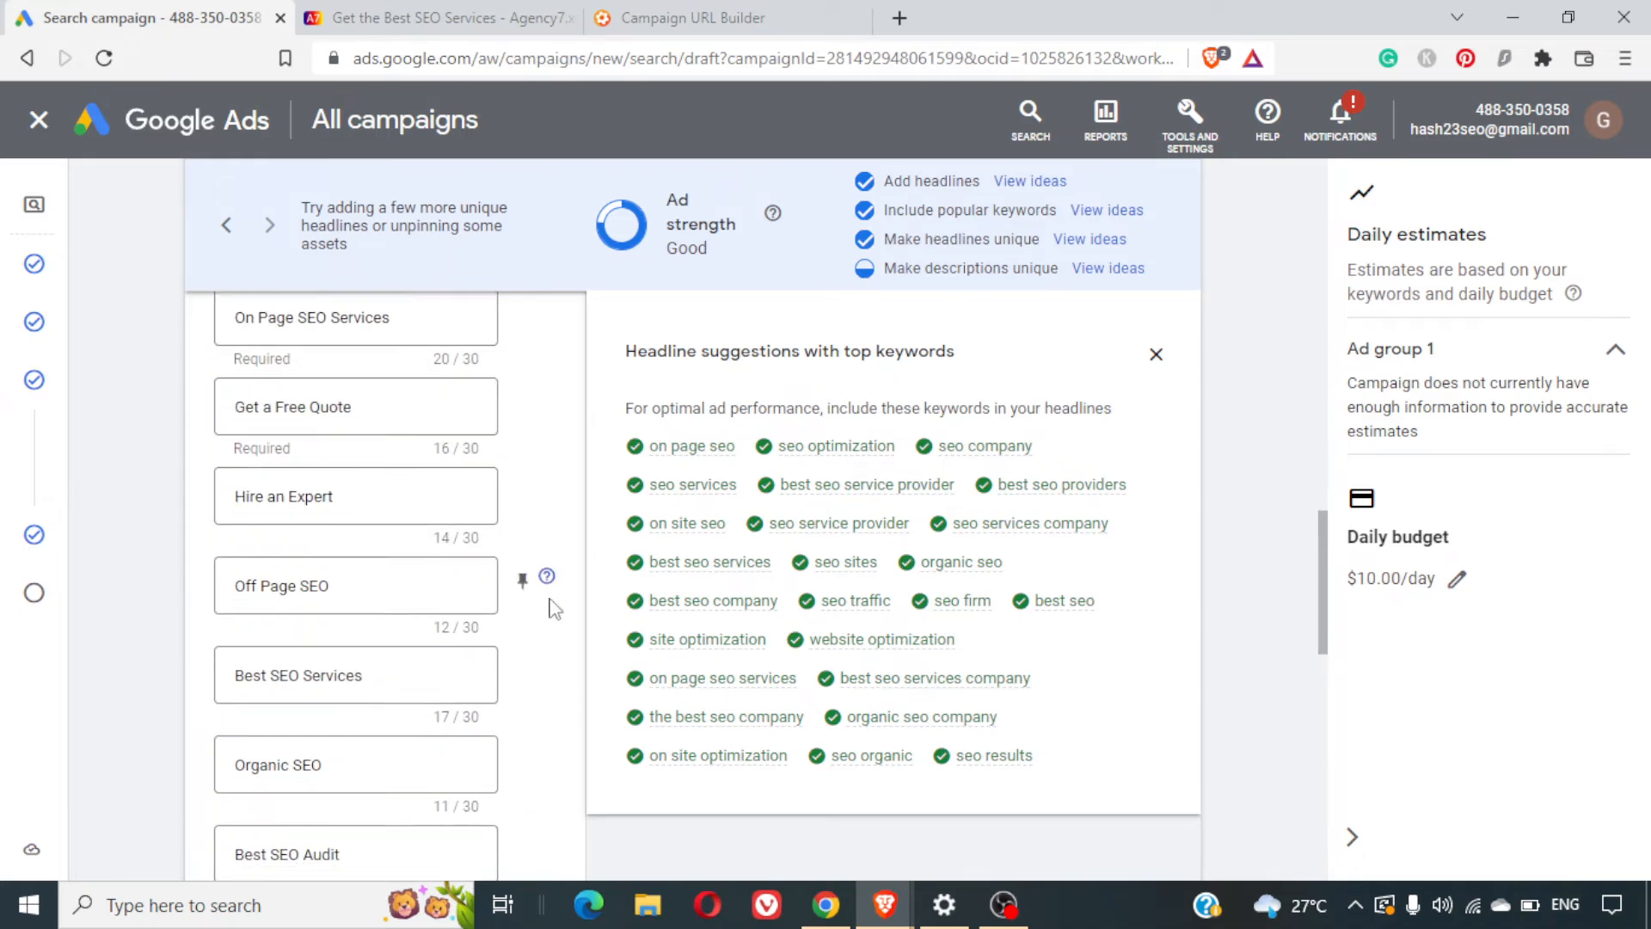
{"action": "scroll", "coordinate": [550, 607], "scroll_direction": "up", "scroll_amount": 15}
{"action": "scroll", "coordinate": [1095, 473], "scroll_direction": "down", "scroll_amount": 7}
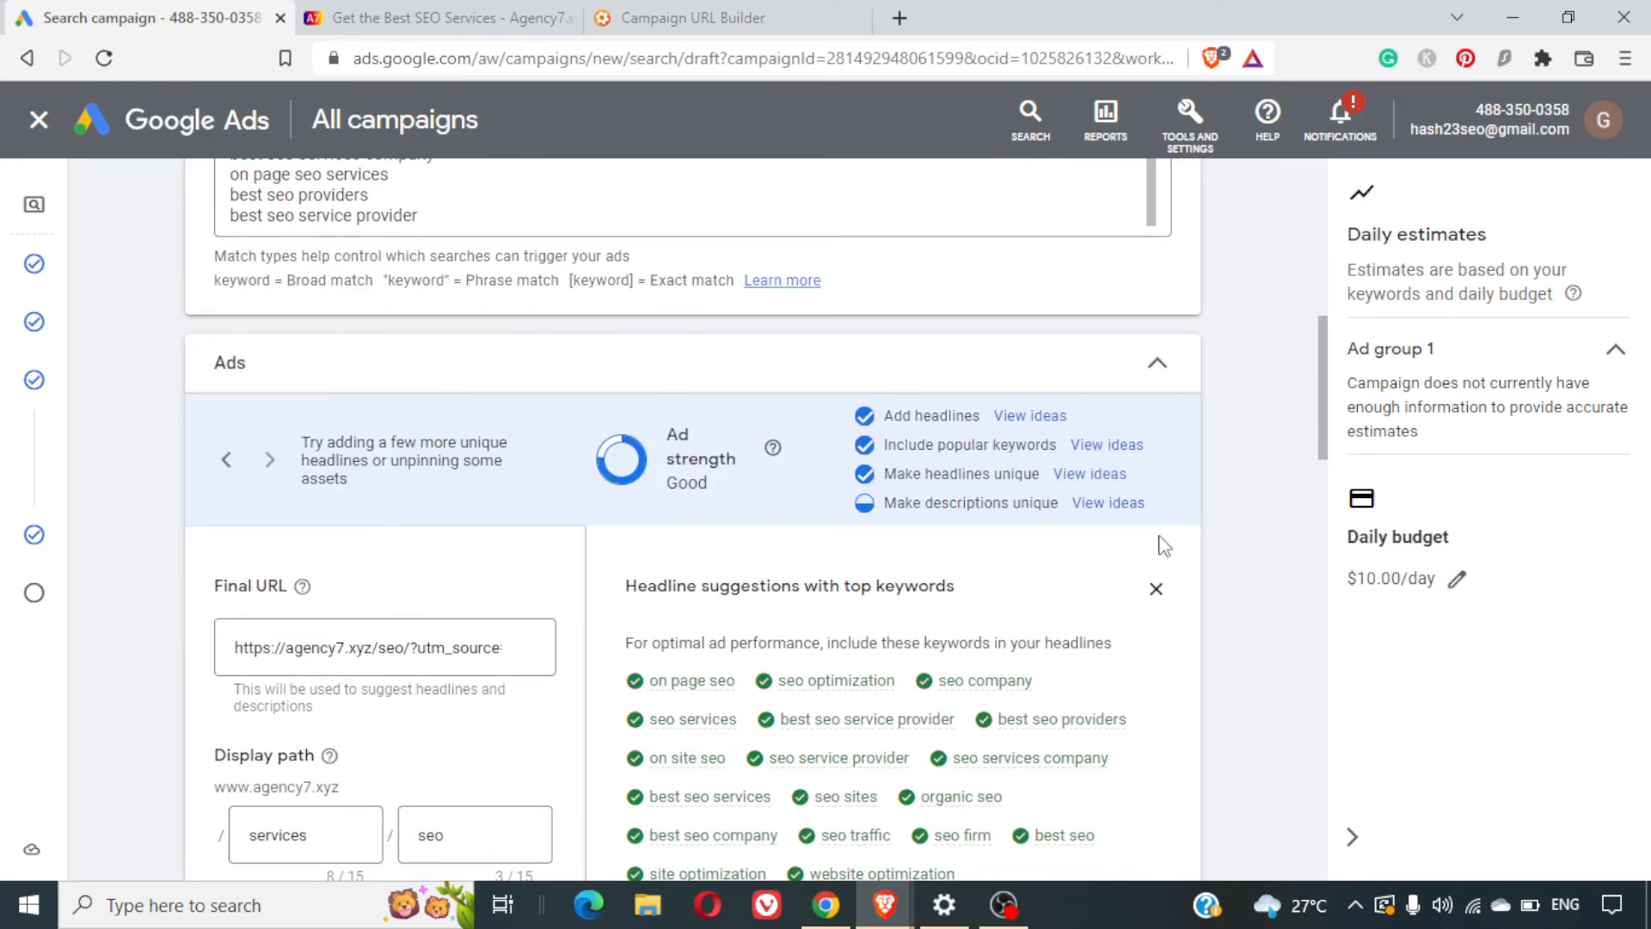
Close the headline suggestions and browse several mobile previews of the ad
{"action": "left_click", "coordinate": [1155, 589]}
{"action": "scroll", "coordinate": [1218, 598], "scroll_direction": "down", "scroll_amount": 2}
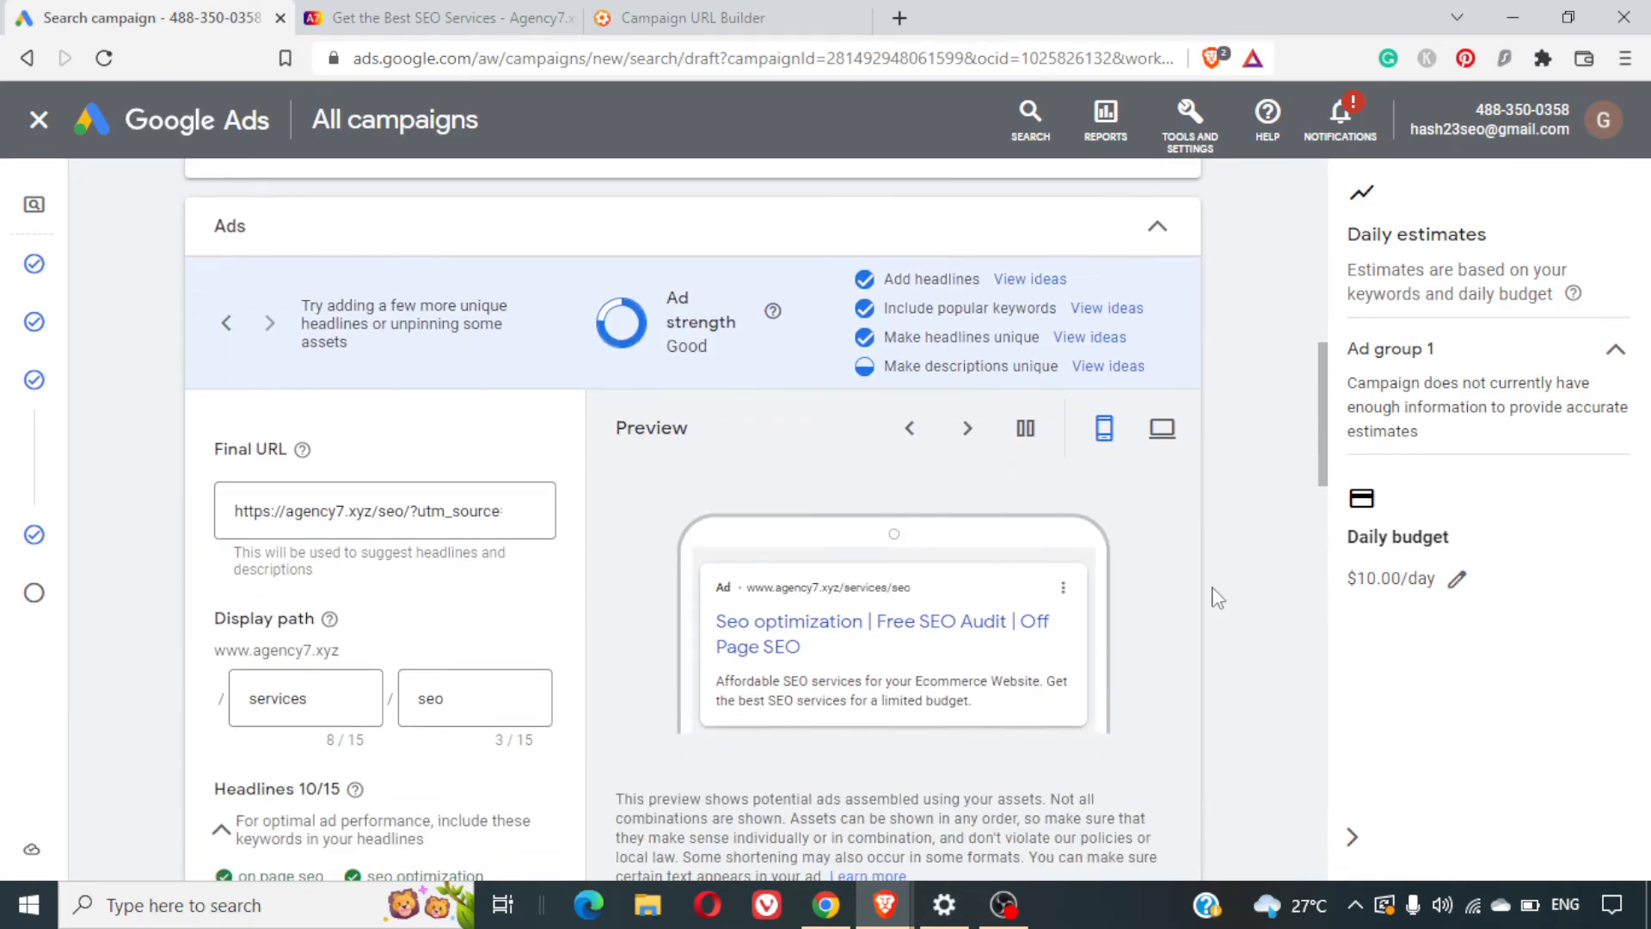
{"action": "left_click", "coordinate": [968, 428]}
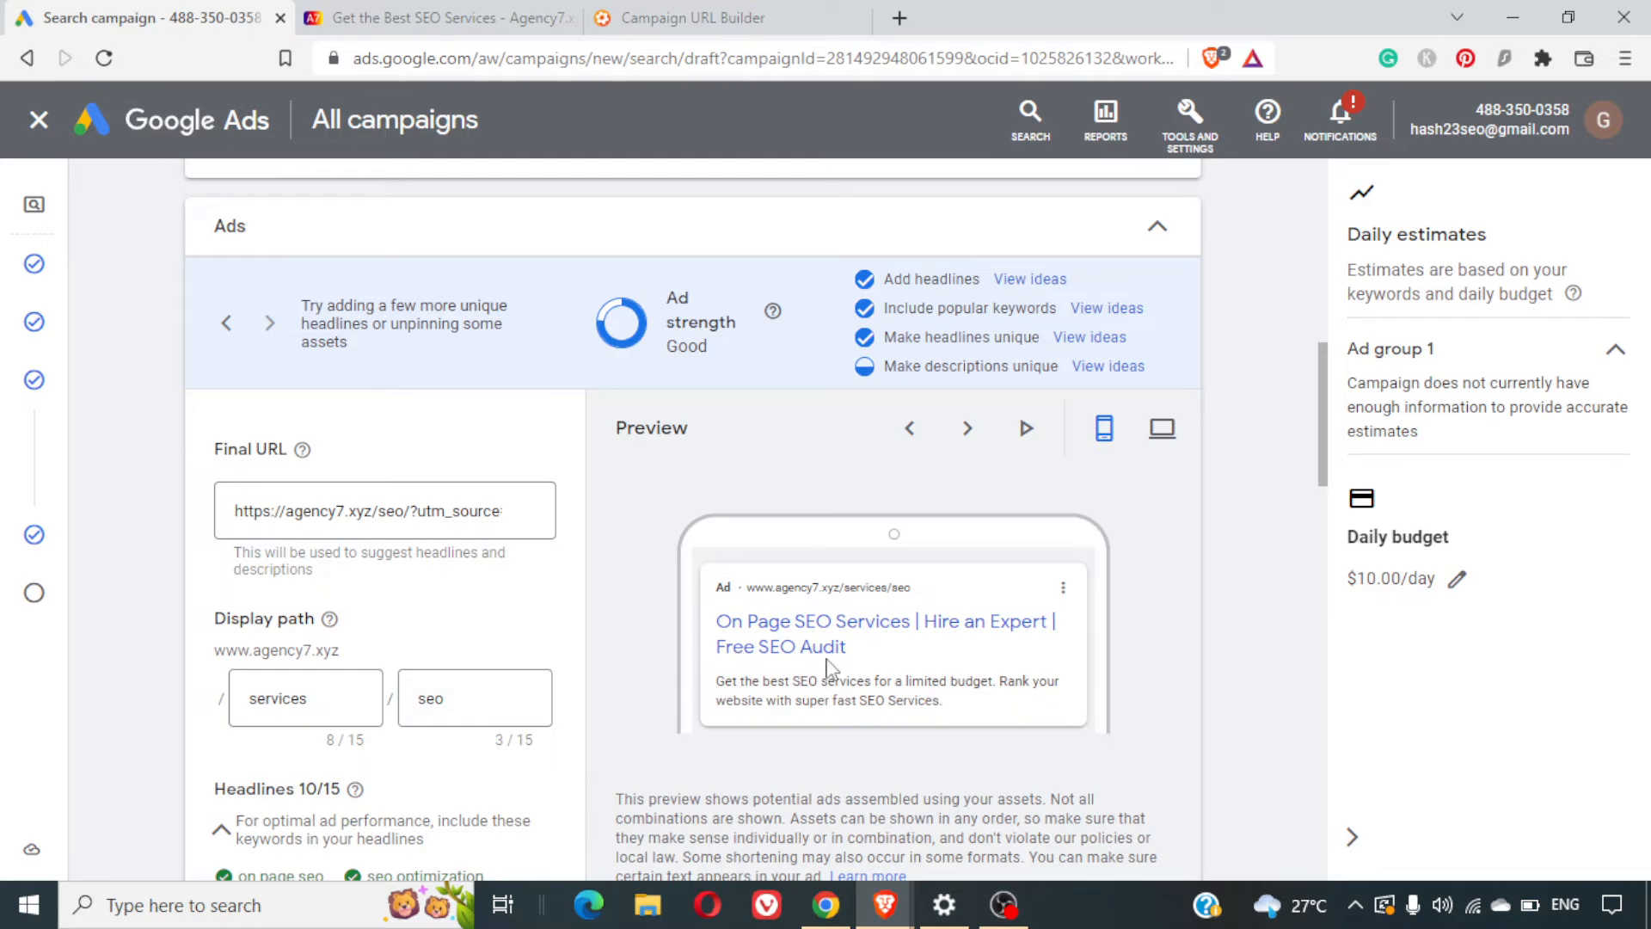
{"action": "left_click", "coordinate": [979, 428]}
{"action": "left_click", "coordinate": [978, 428]}
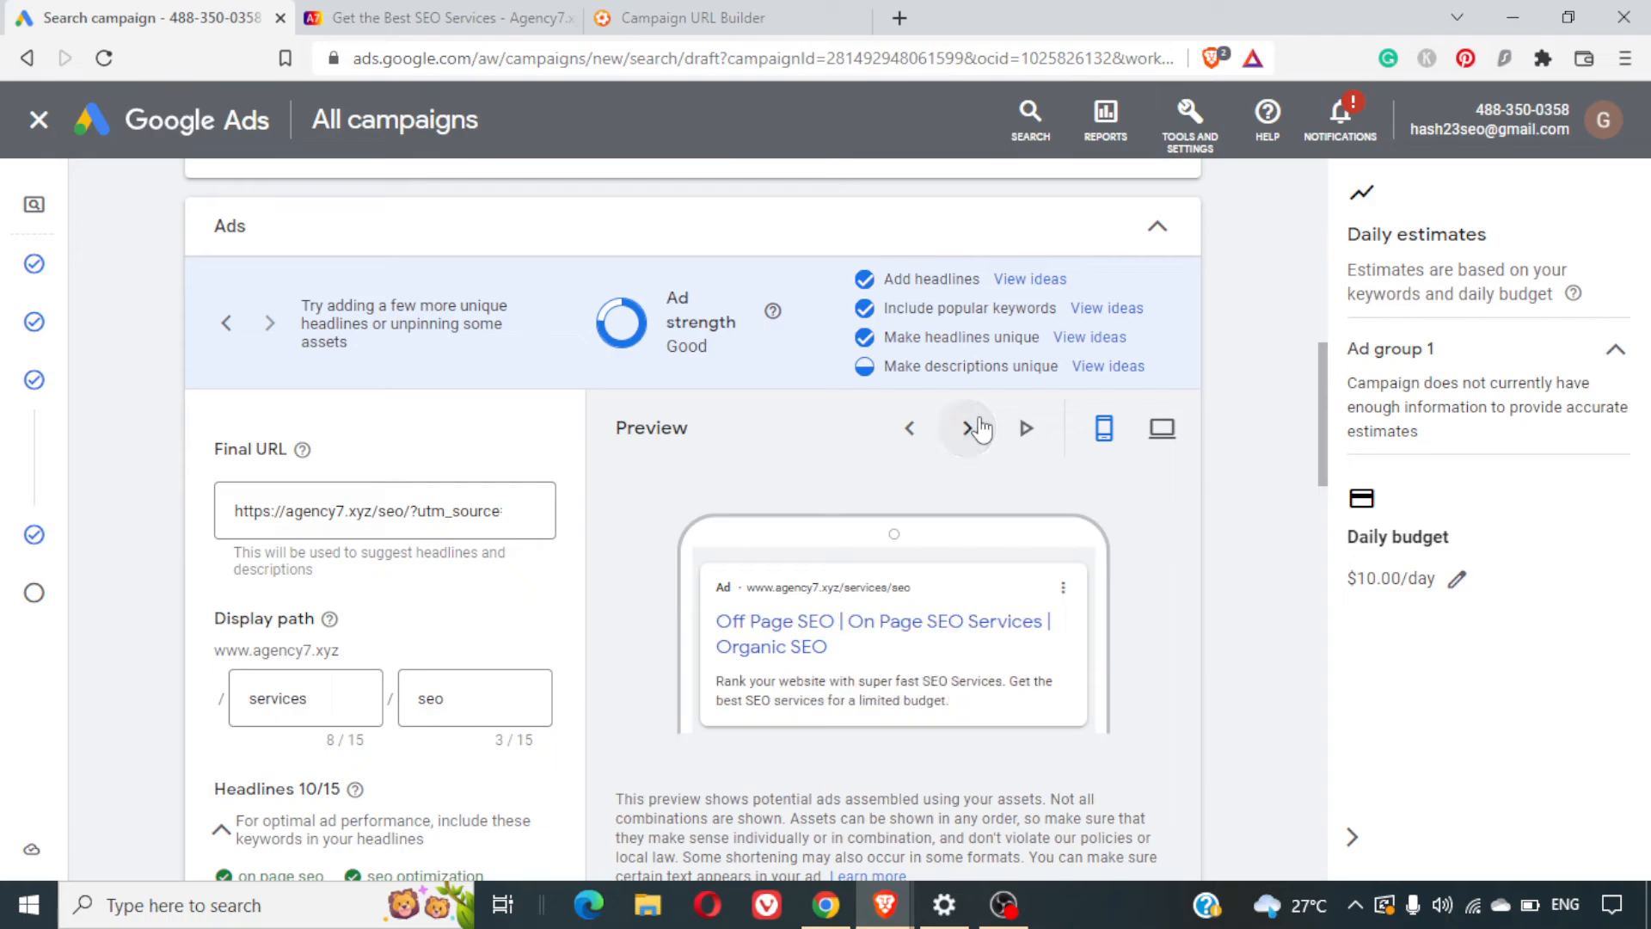
{"action": "left_click", "coordinate": [979, 429]}
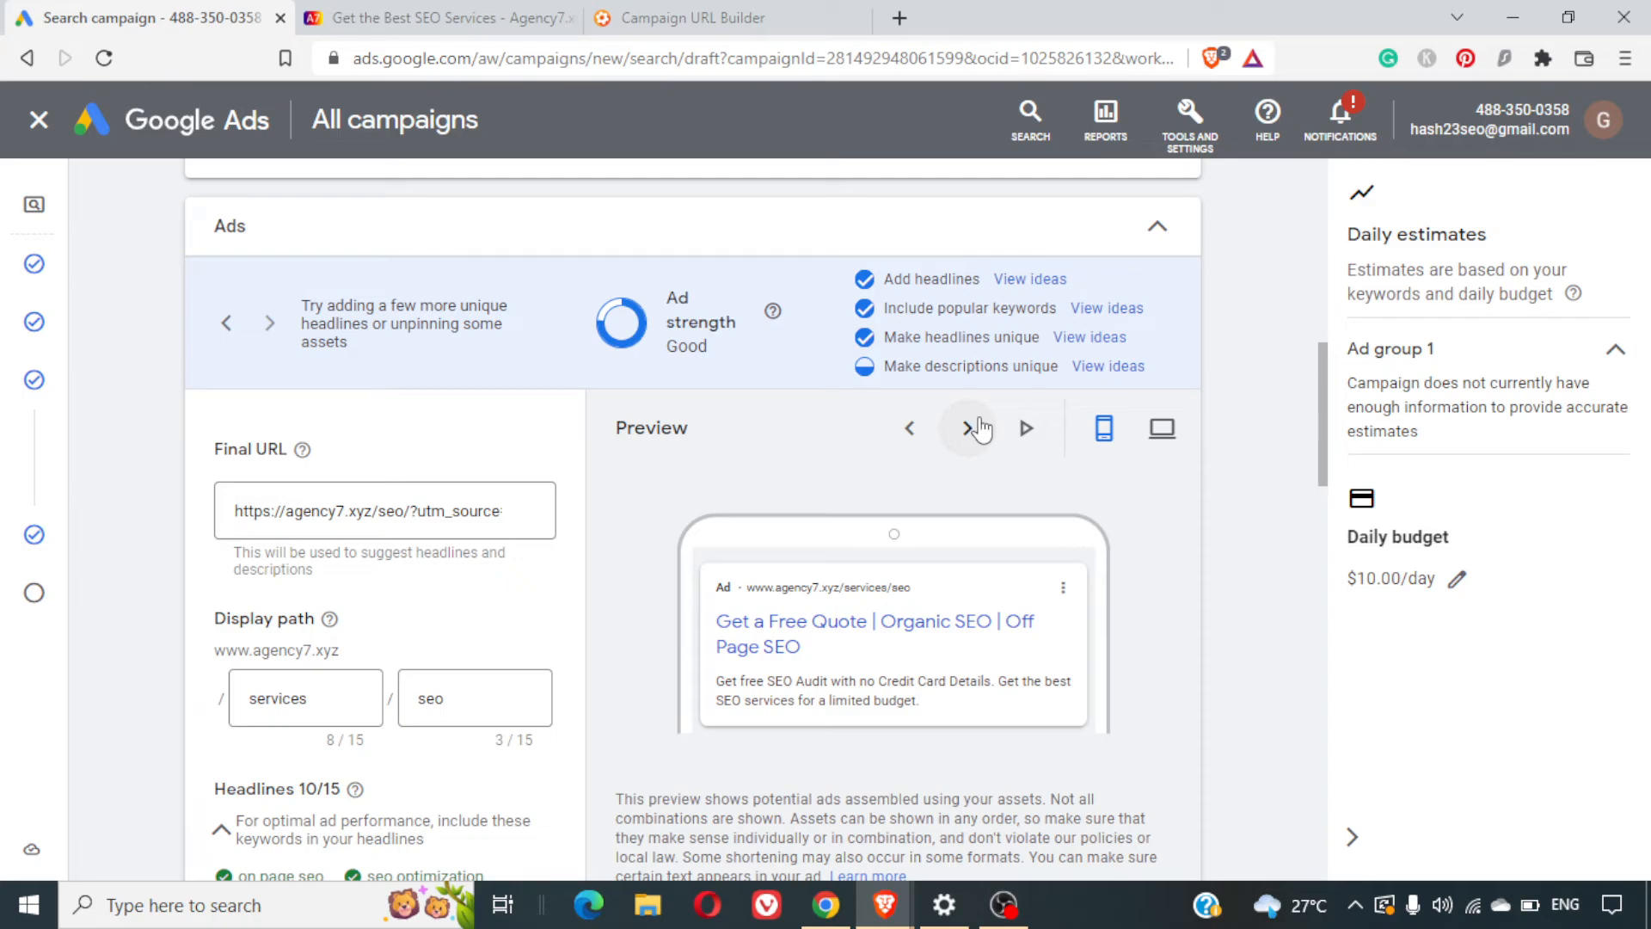
Switch the ad preview to desktop and browse several headline and description combinations
{"action": "scroll", "coordinate": [1166, 529], "scroll_direction": "down", "scroll_amount": 2}
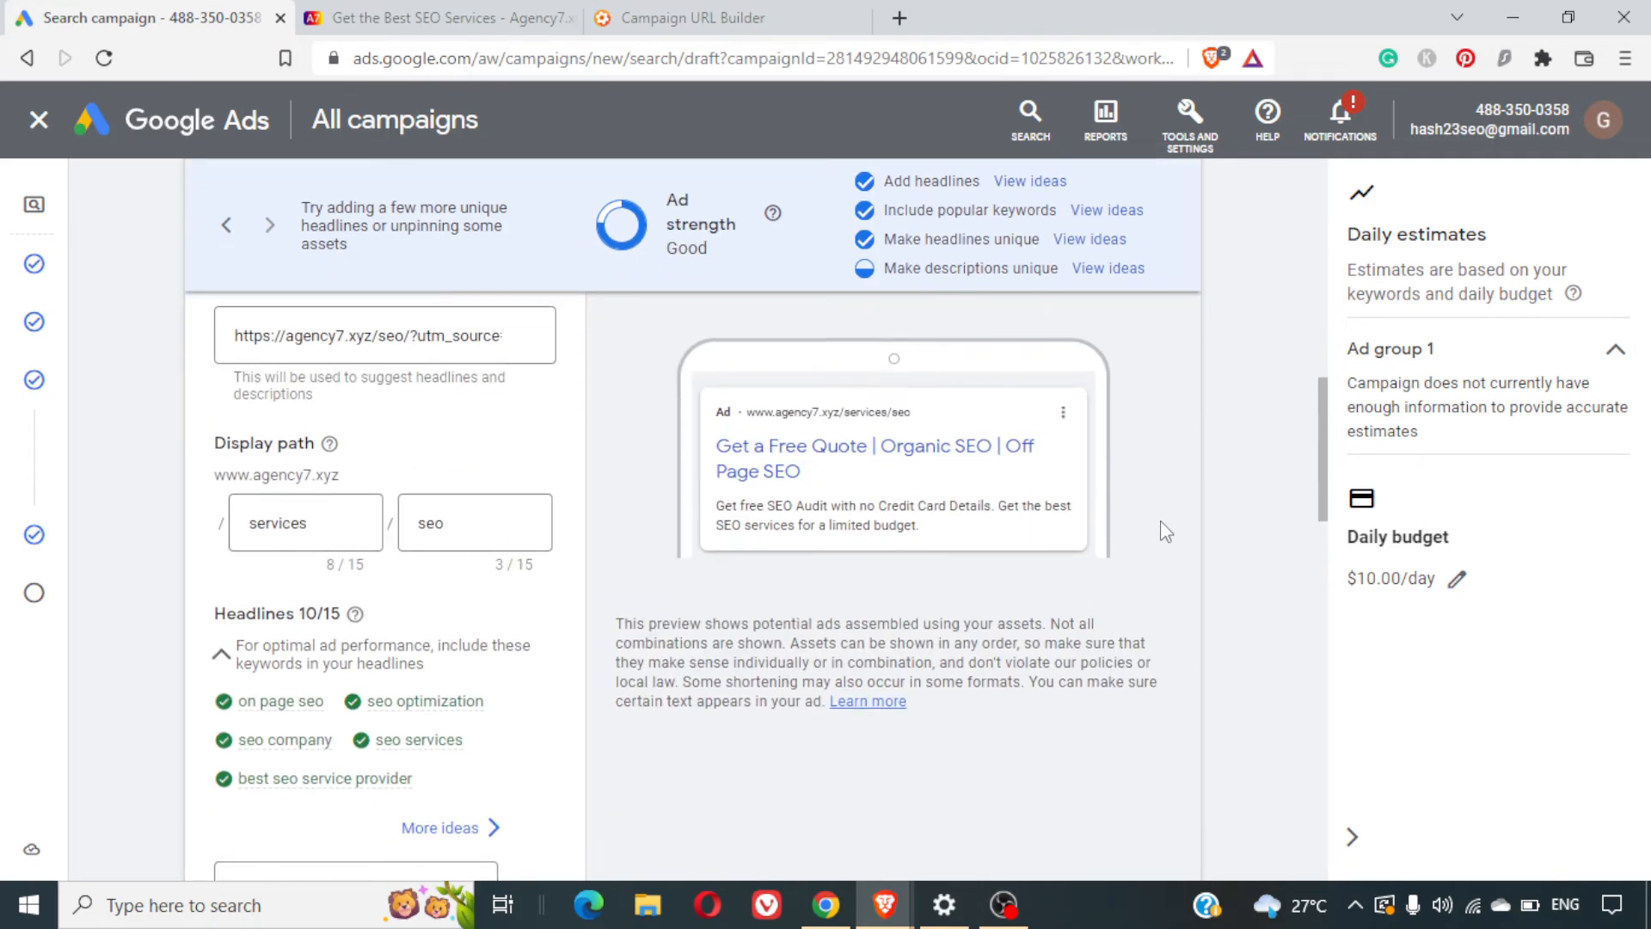
{"action": "scroll", "coordinate": [1166, 530], "scroll_direction": "up", "scroll_amount": 4}
{"action": "scroll", "coordinate": [1166, 530], "scroll_direction": "down", "scroll_amount": 1}
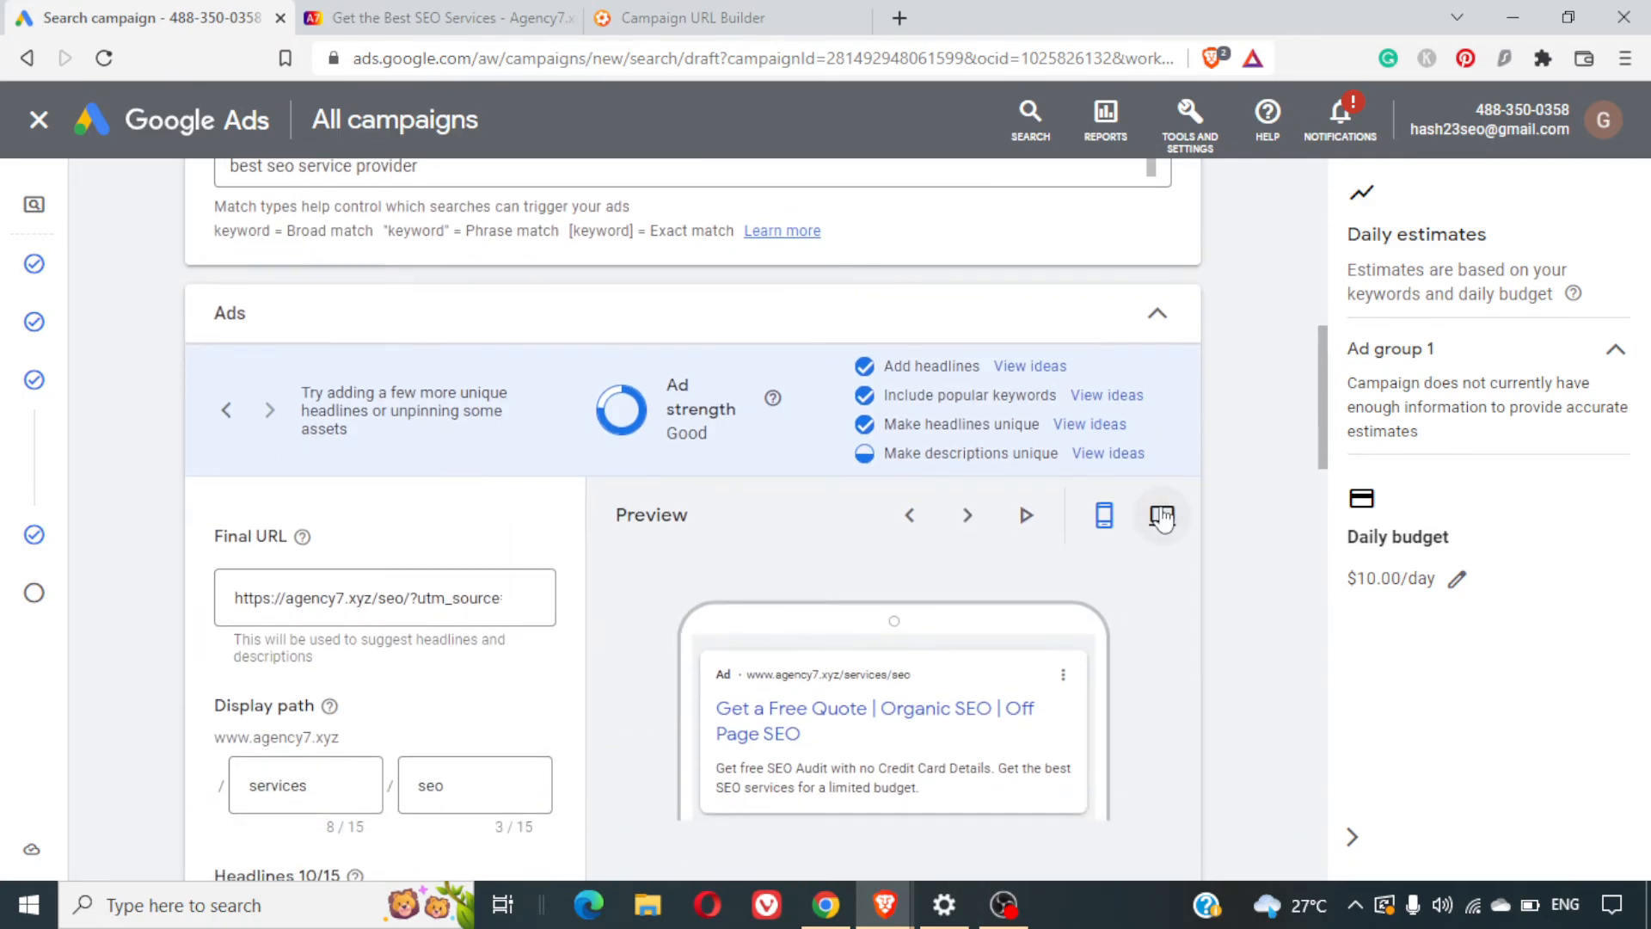
{"action": "left_click", "coordinate": [1162, 515]}
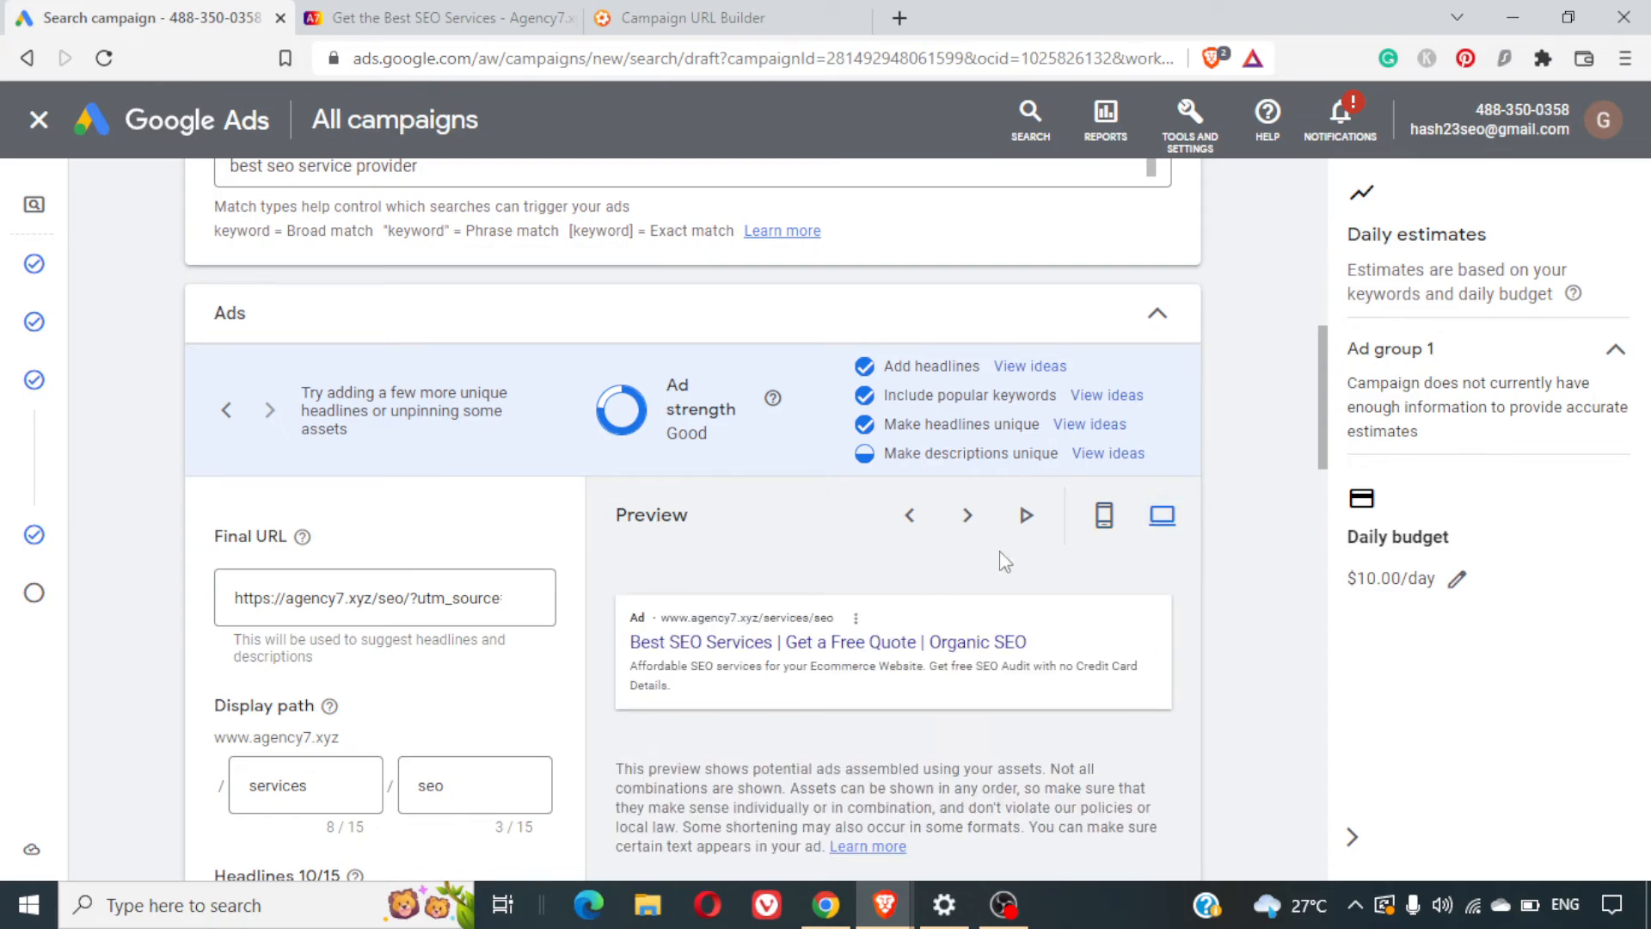
{"action": "left_click", "coordinate": [950, 531]}
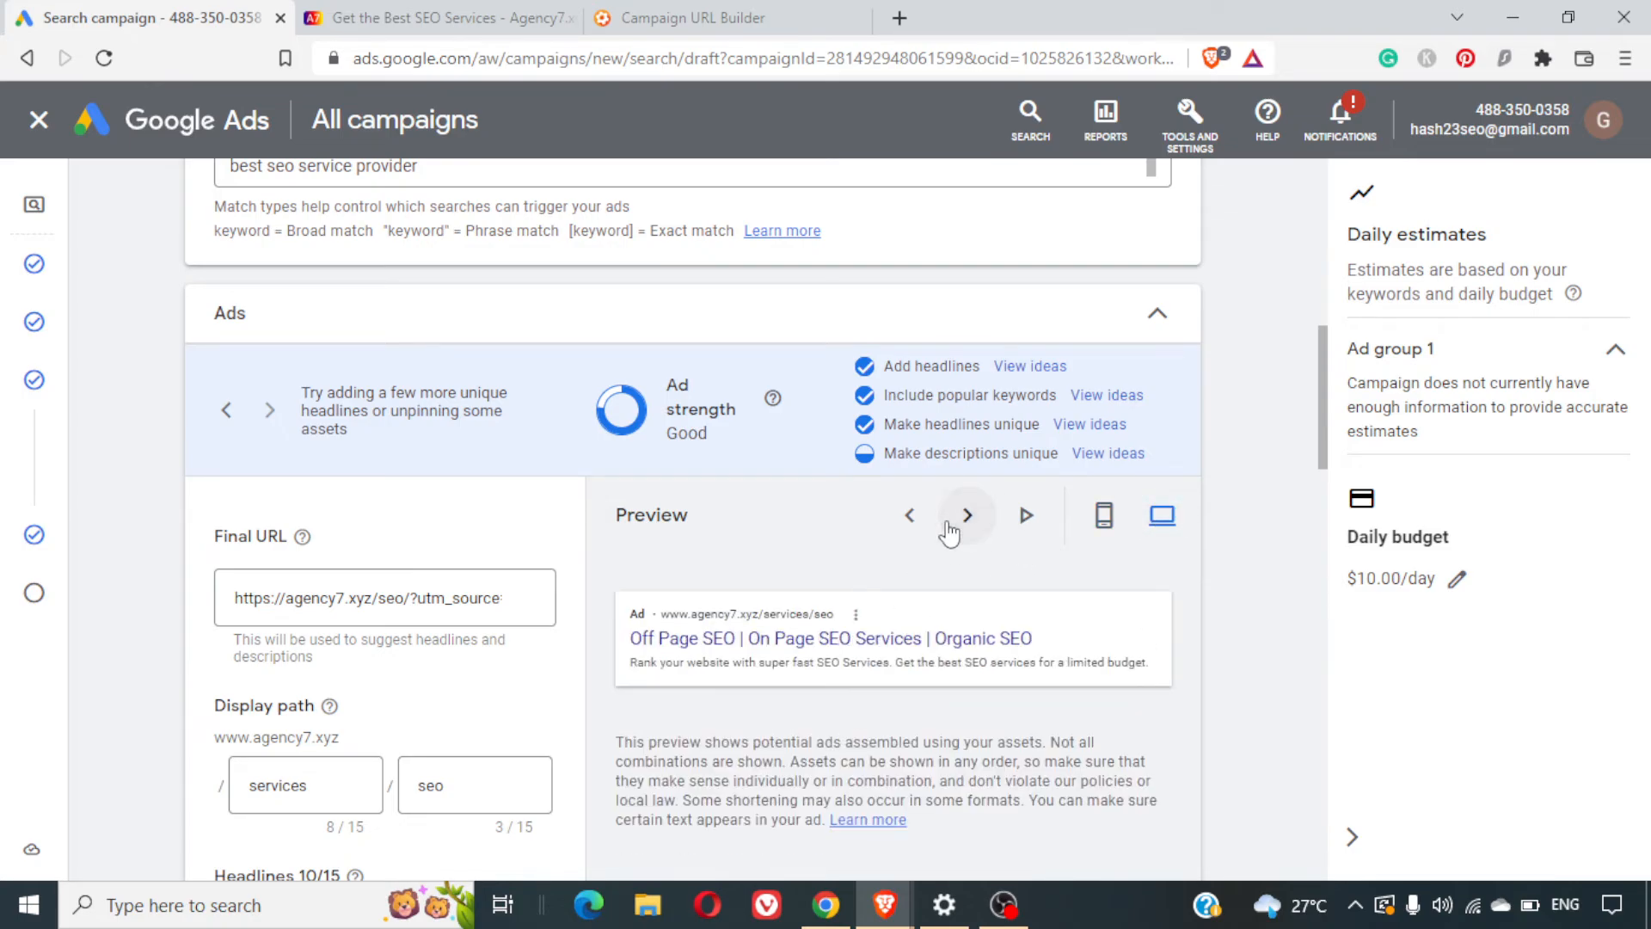
{"action": "left_click", "coordinate": [950, 531]}
Finish editing the search ad and continue to the campaign's Extensions page
{"action": "scroll", "coordinate": [1010, 713], "scroll_direction": "down", "scroll_amount": 15}
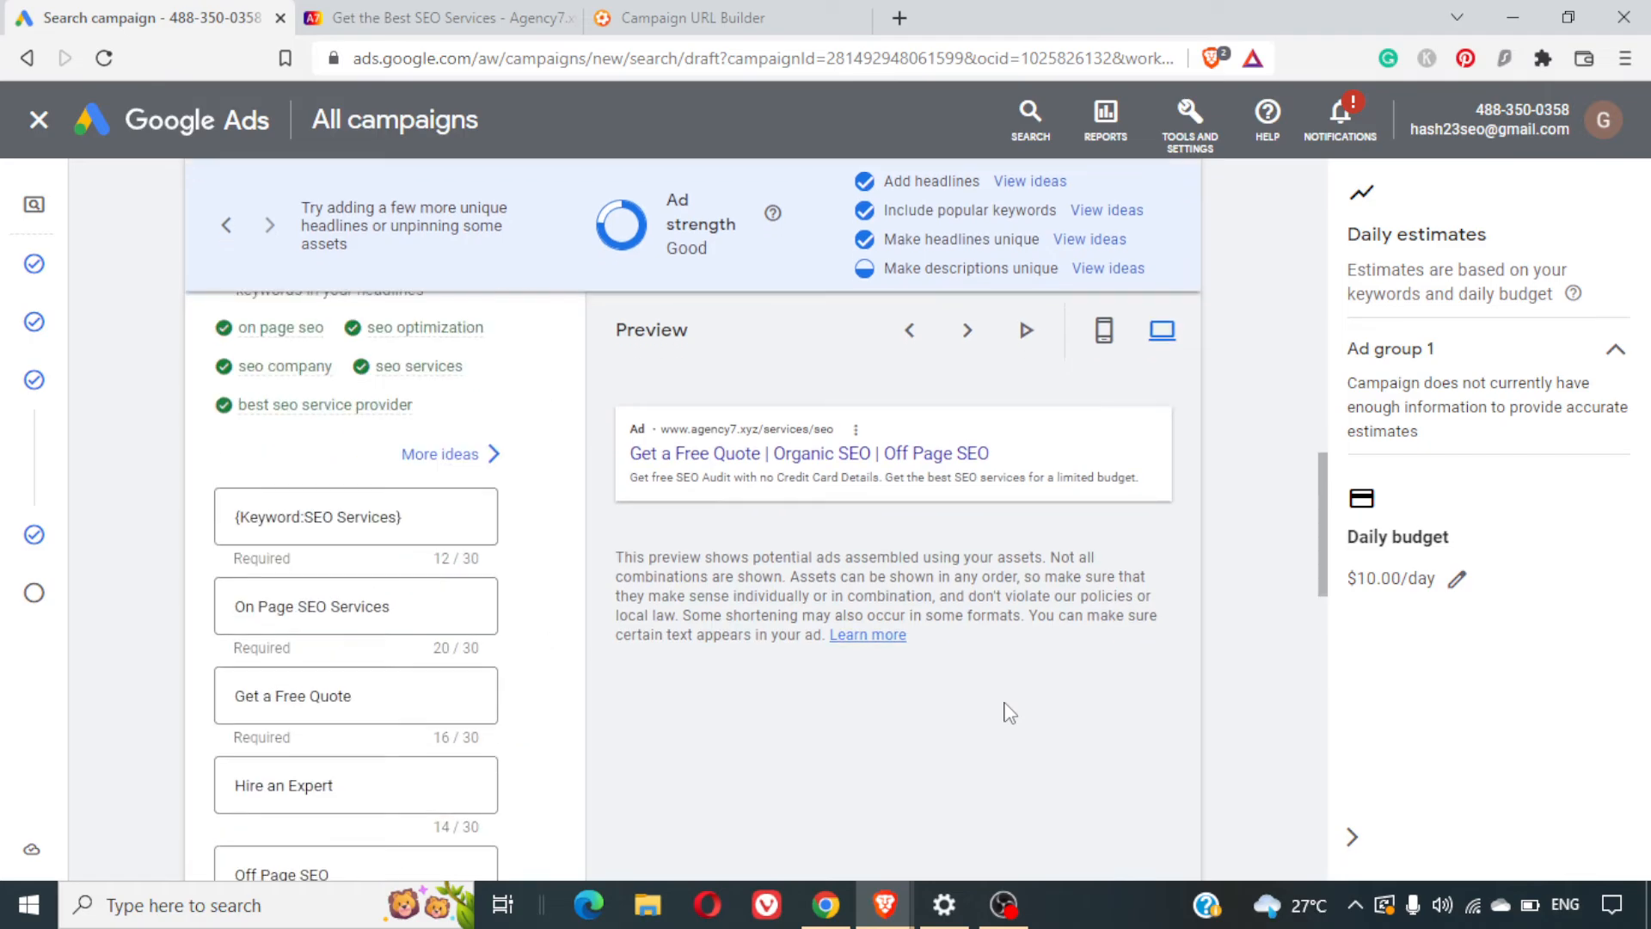
{"action": "scroll", "coordinate": [1004, 709], "scroll_direction": "down", "scroll_amount": 2}
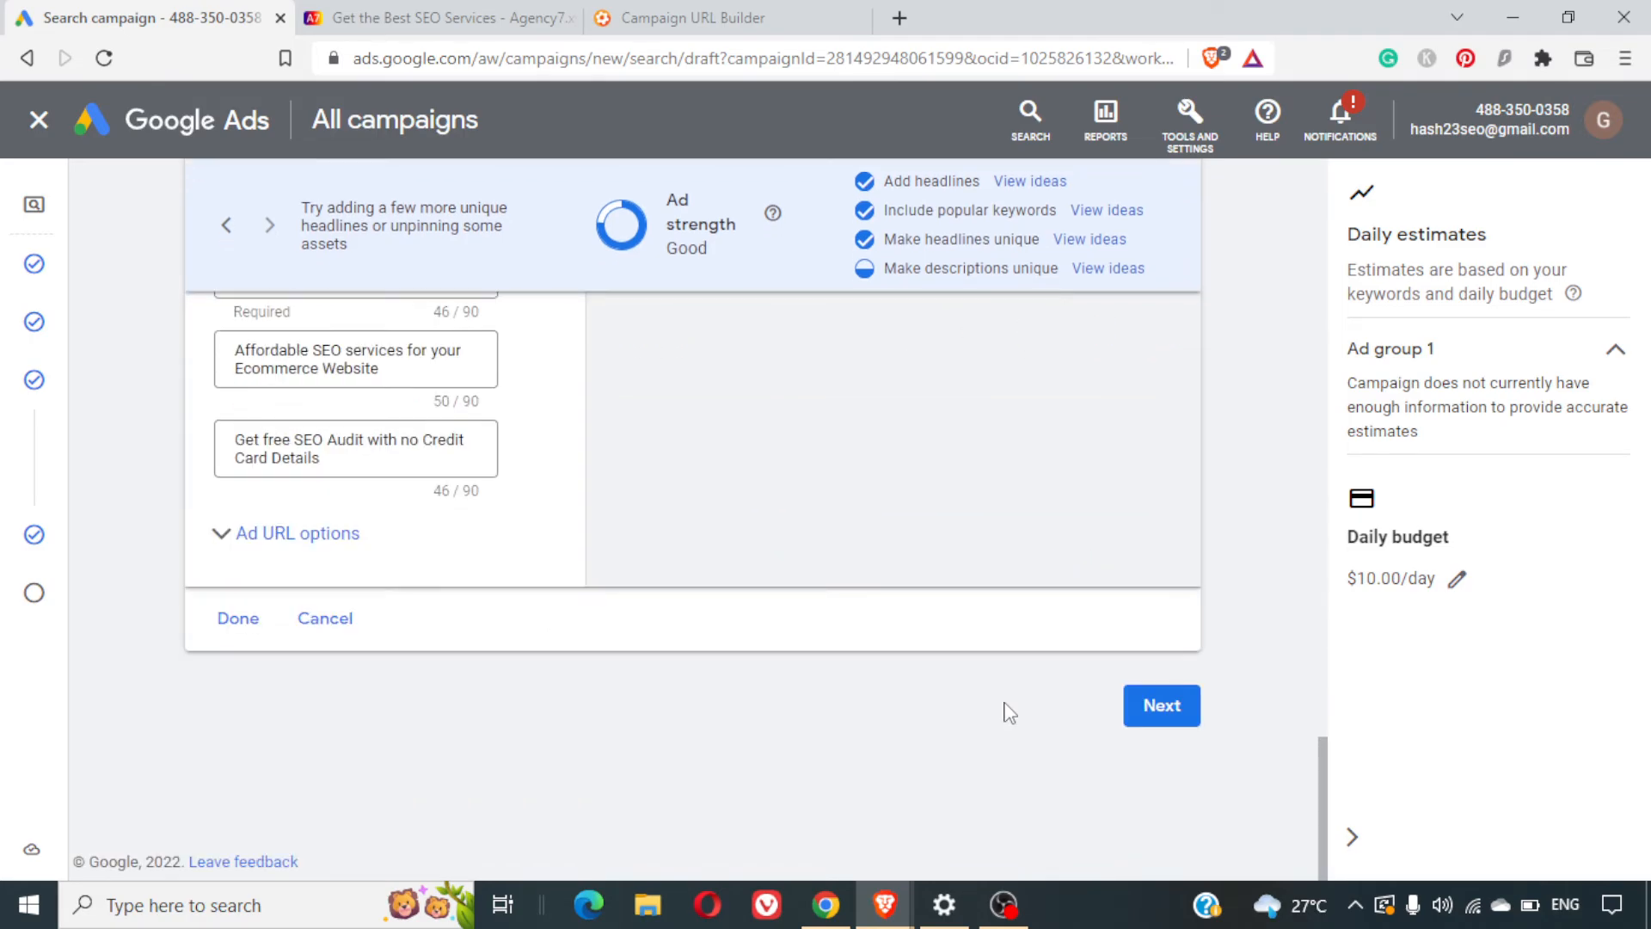
{"action": "left_click", "coordinate": [238, 637]}
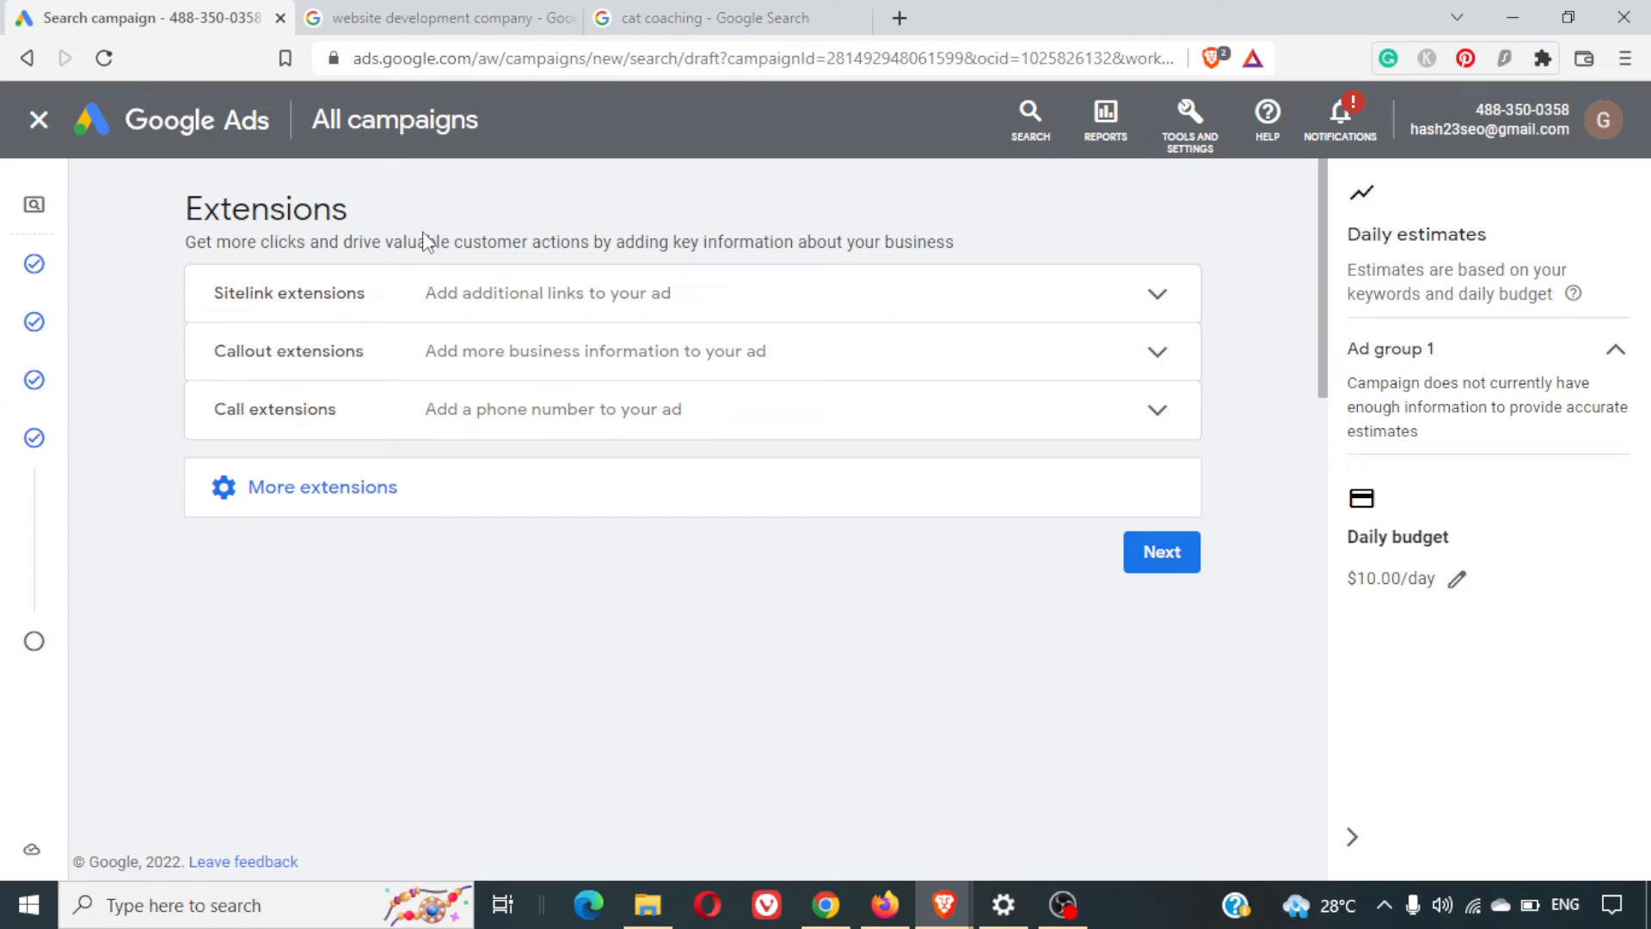
Switch to the Google results for "website development company" and examine the extra links shown beneath the ads
{"action": "left_click", "coordinate": [372, 10]}
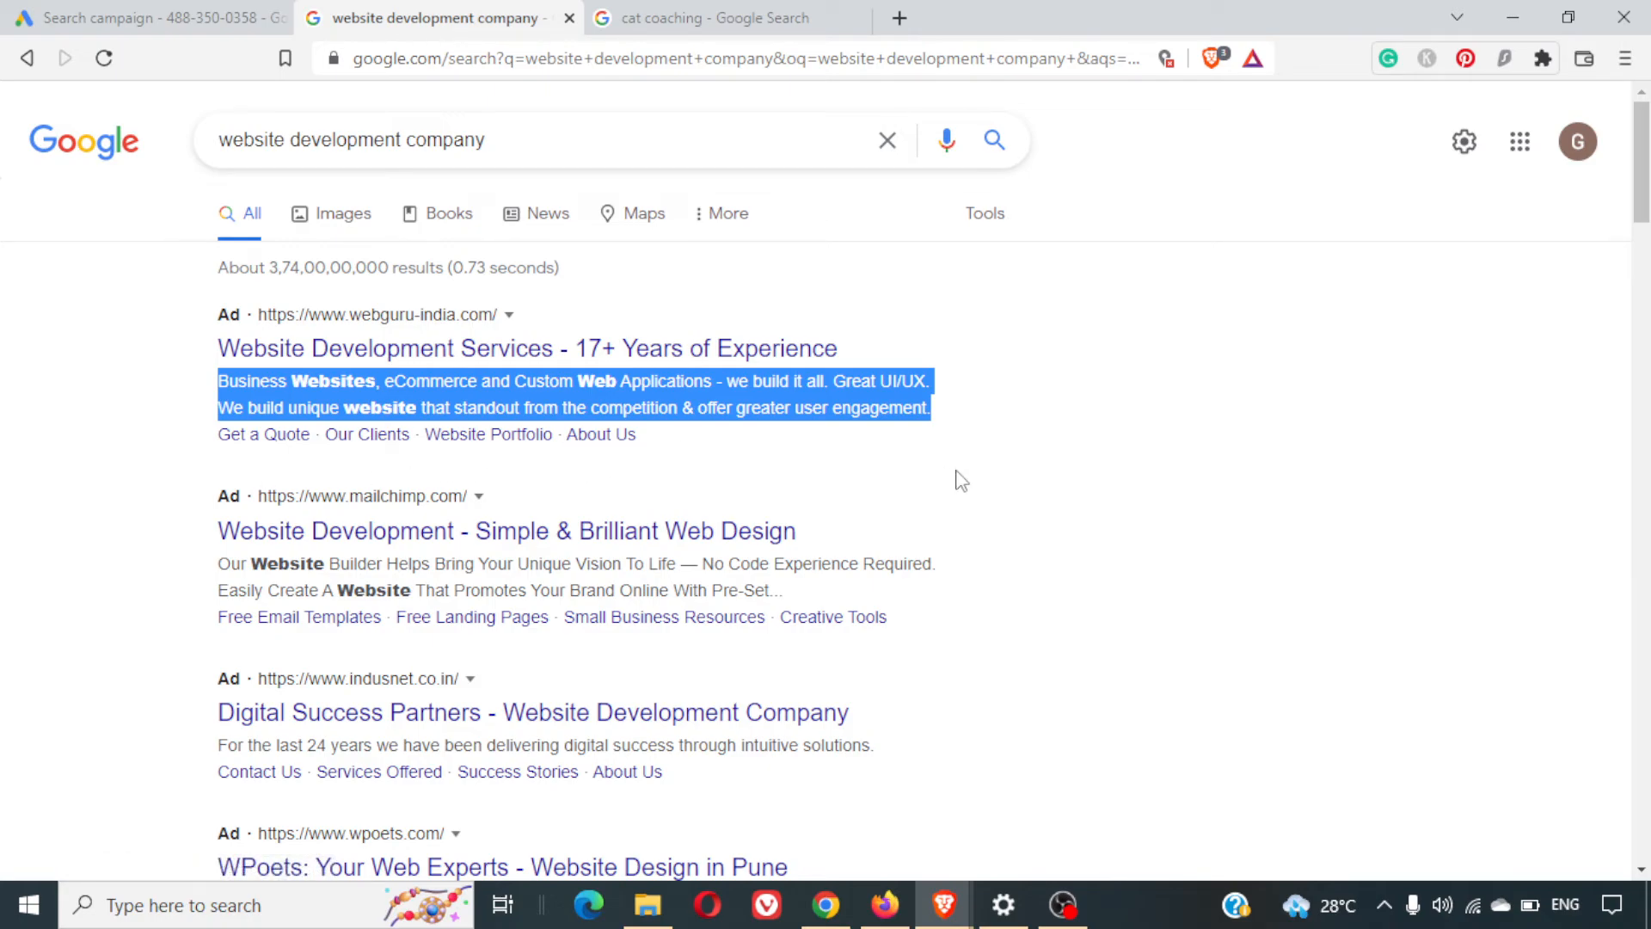
{"action": "scroll", "coordinate": [961, 481], "scroll_direction": "down", "scroll_amount": 3}
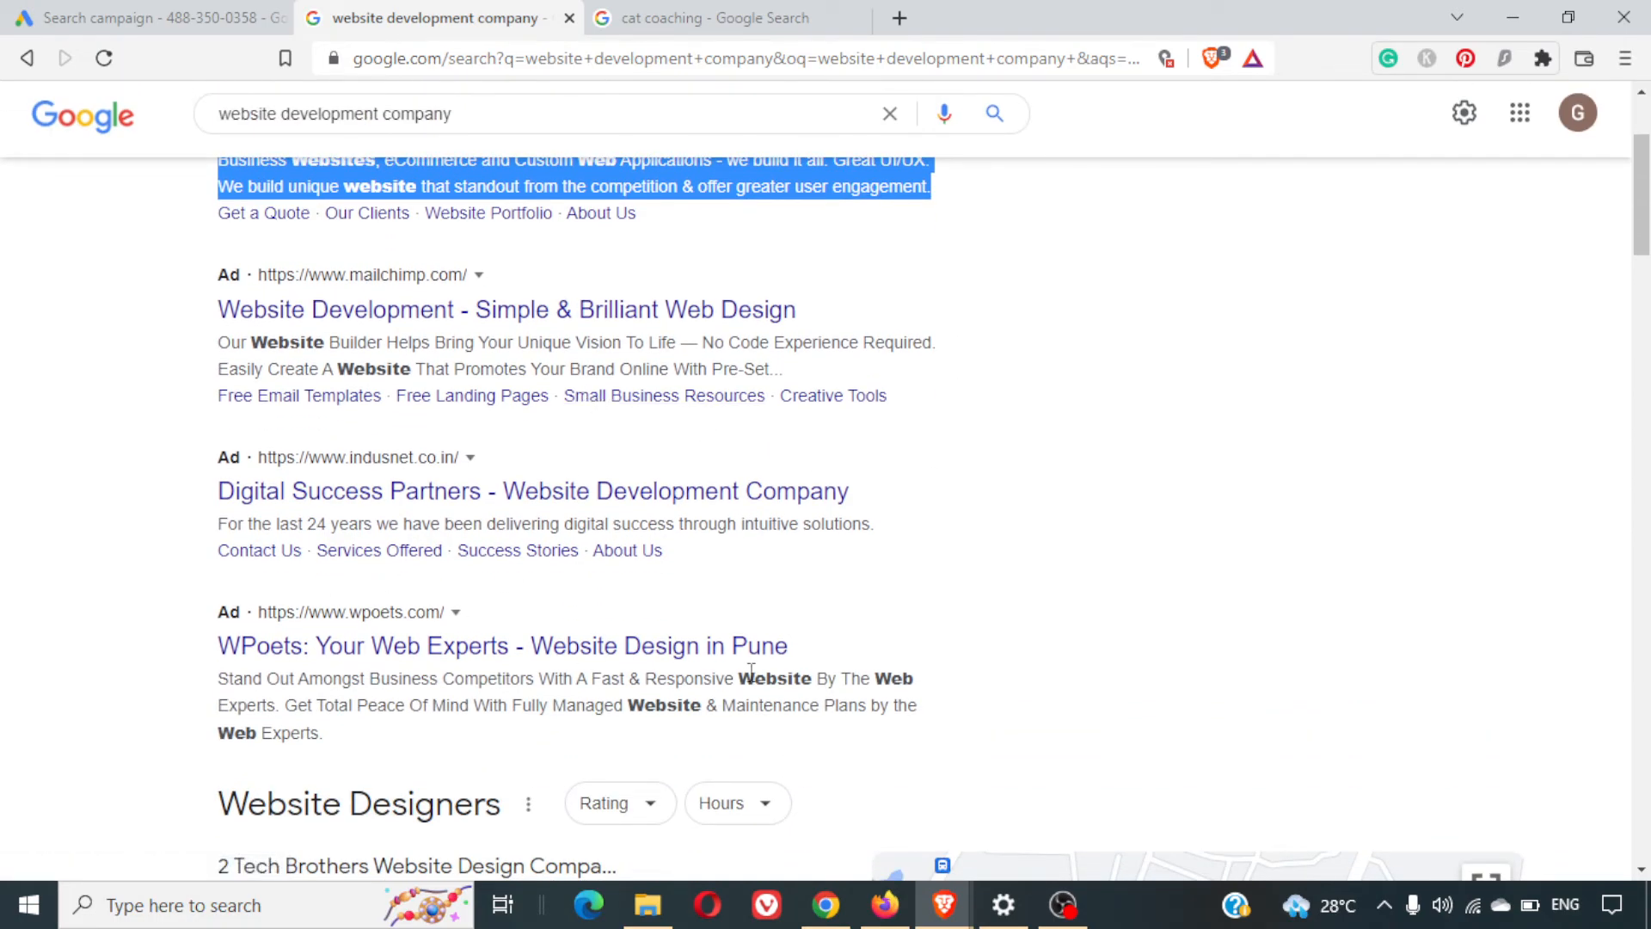
{"action": "scroll", "coordinate": [752, 684], "scroll_direction": "up", "scroll_amount": 3}
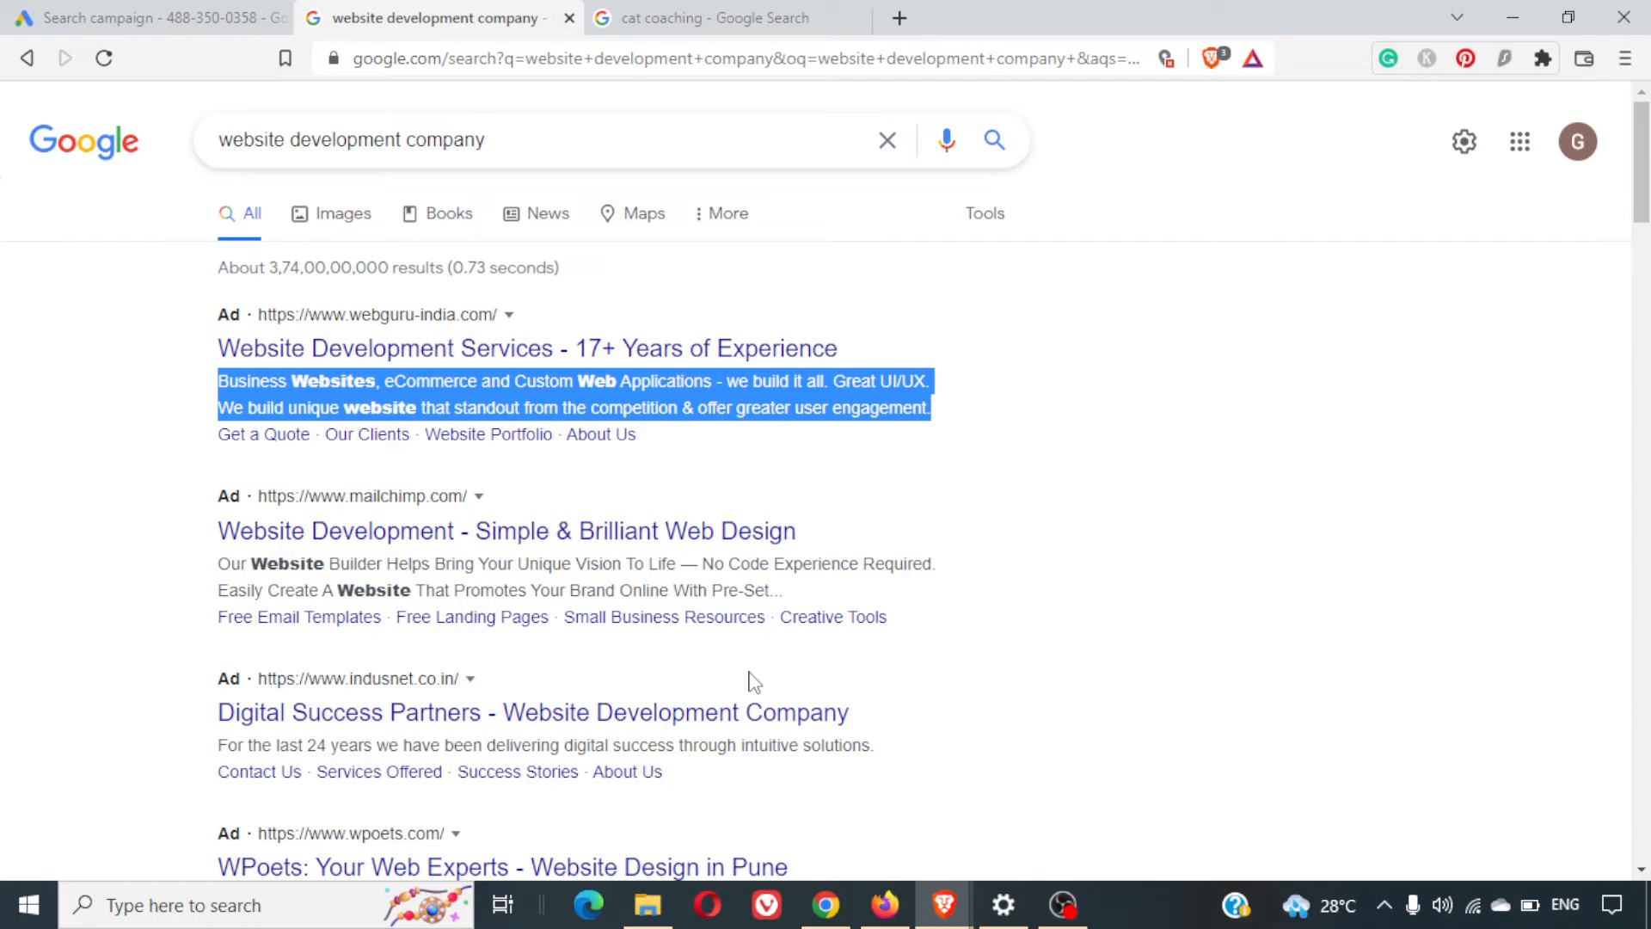
Switch to the Google results for "website development companies" and examine the phone numbers shown beside the ads
{"action": "key", "text": "alt+Tab"}
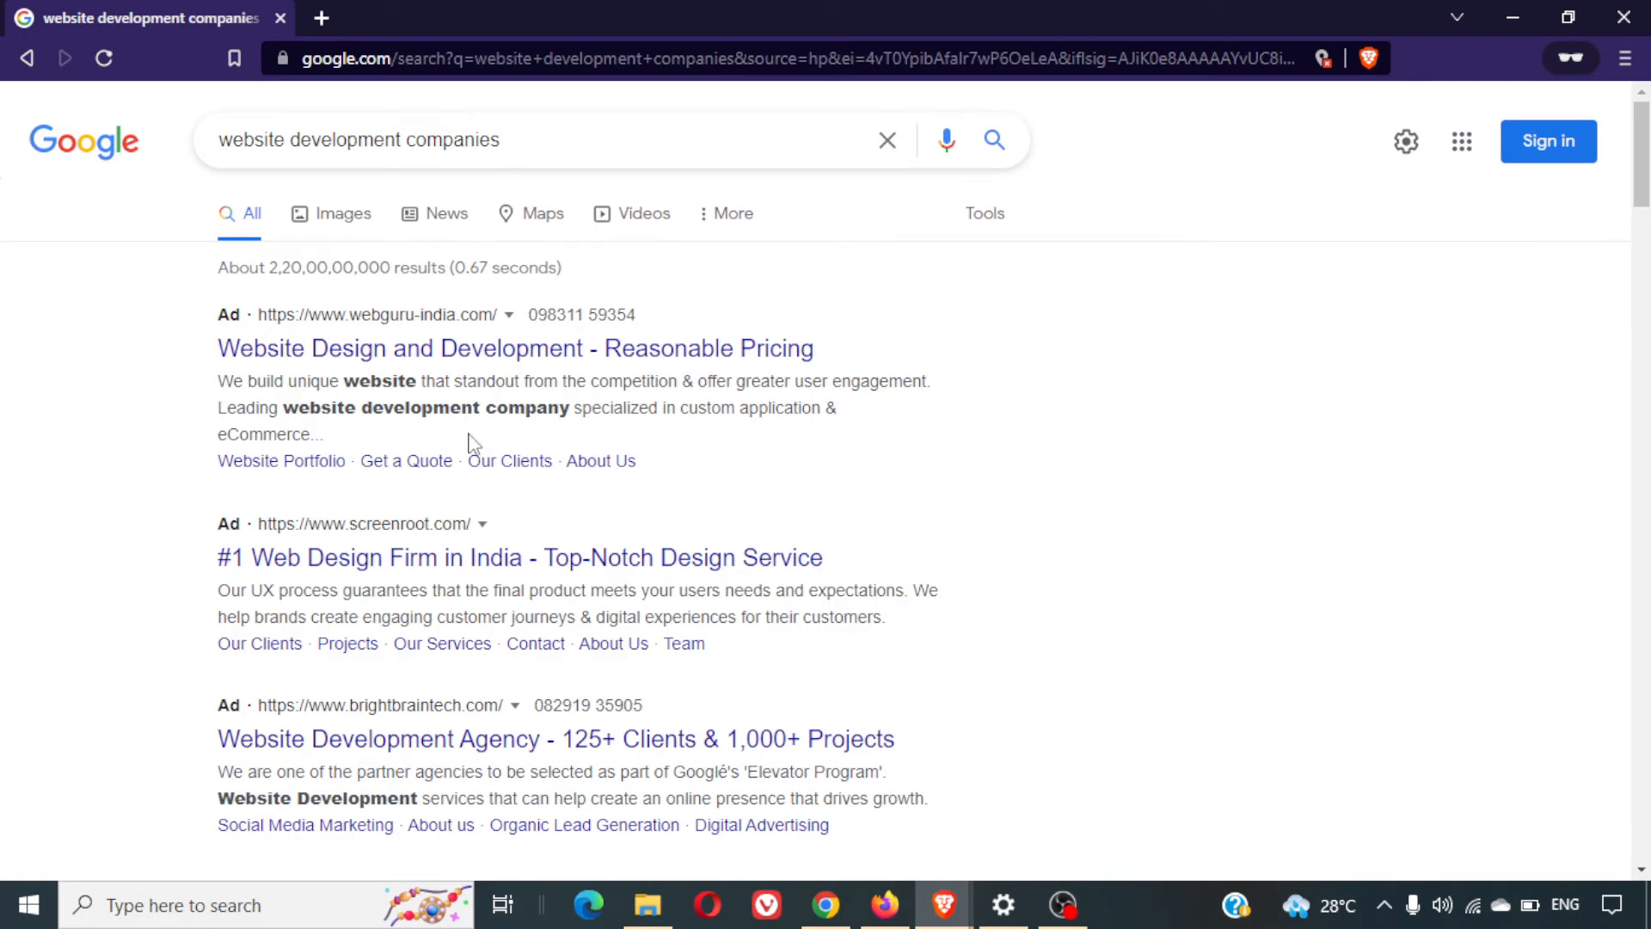
{"action": "triple_click", "coordinate": [577, 318]}
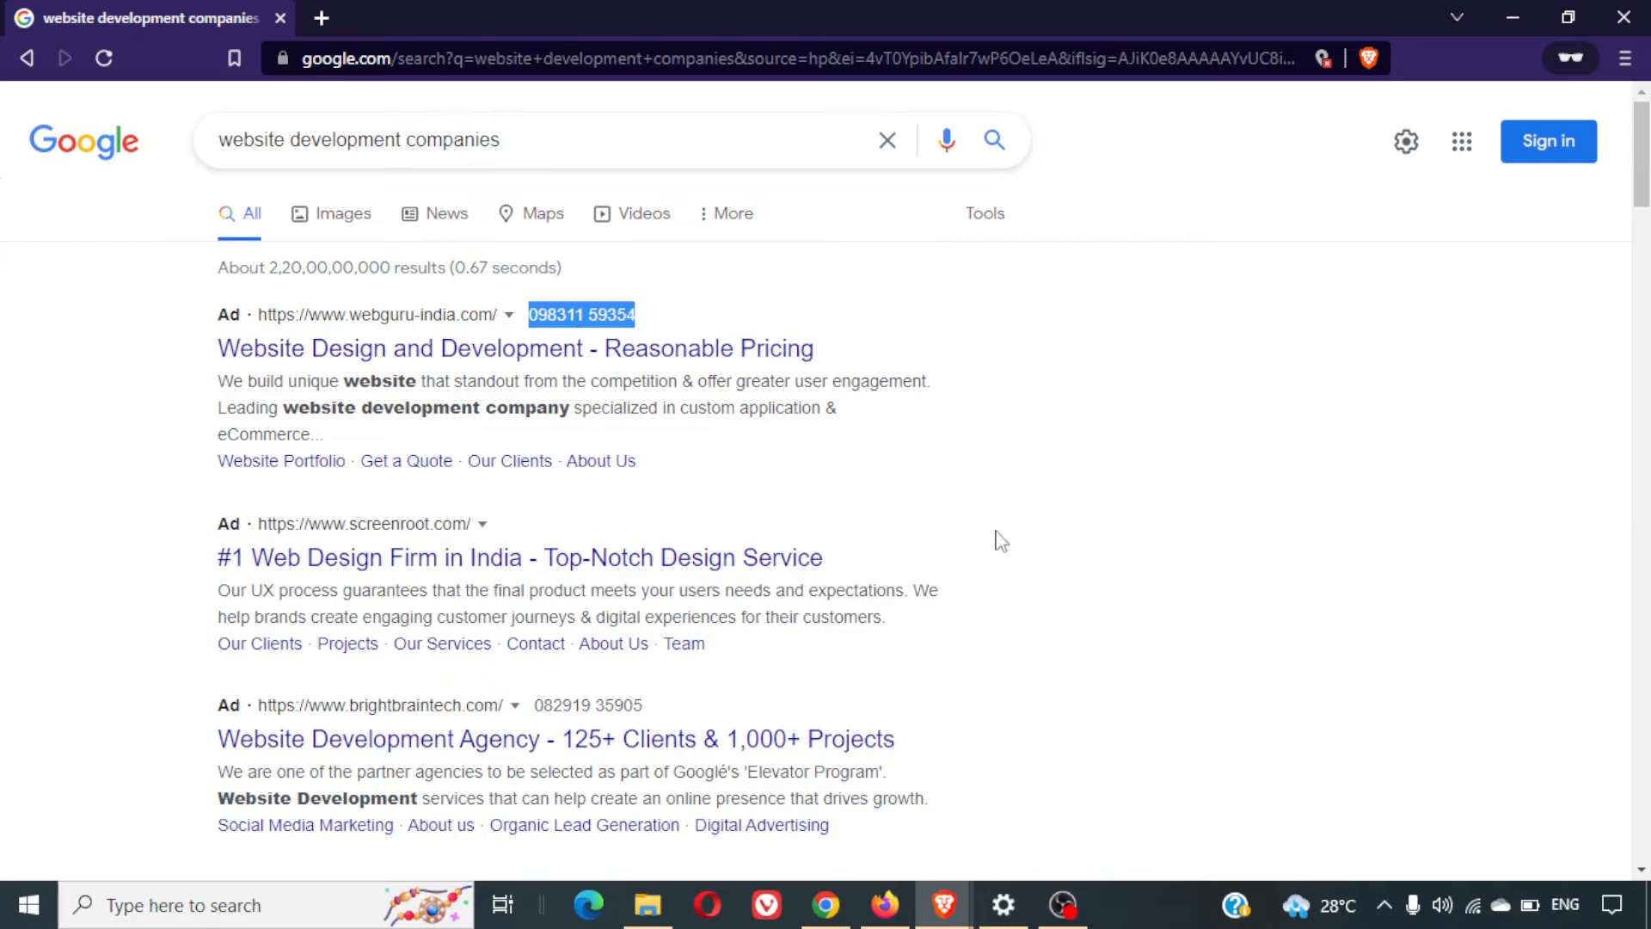
{"action": "scroll", "coordinate": [998, 539], "scroll_direction": "down", "scroll_amount": 2}
{"action": "scroll", "coordinate": [1001, 540], "scroll_direction": "down", "scroll_amount": 1}
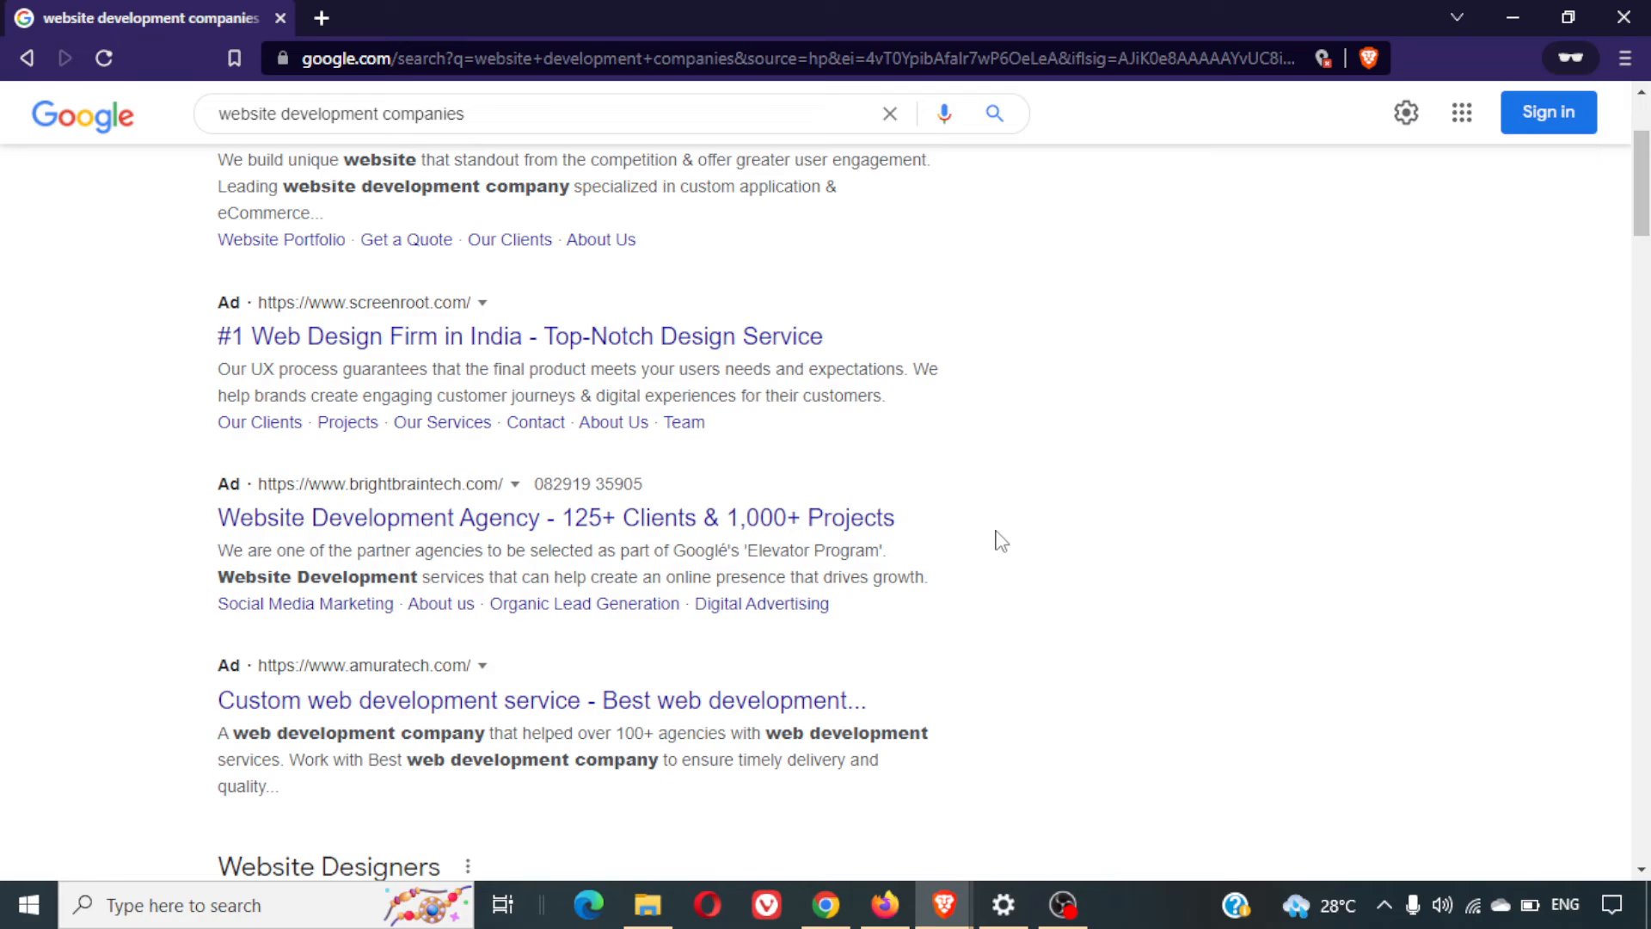
Return to the campaign's Extensions page, open the sitelink extension form and inspect the text, description and final URL fields of Sitelink 1
{"action": "key", "text": "alt+Tab"}
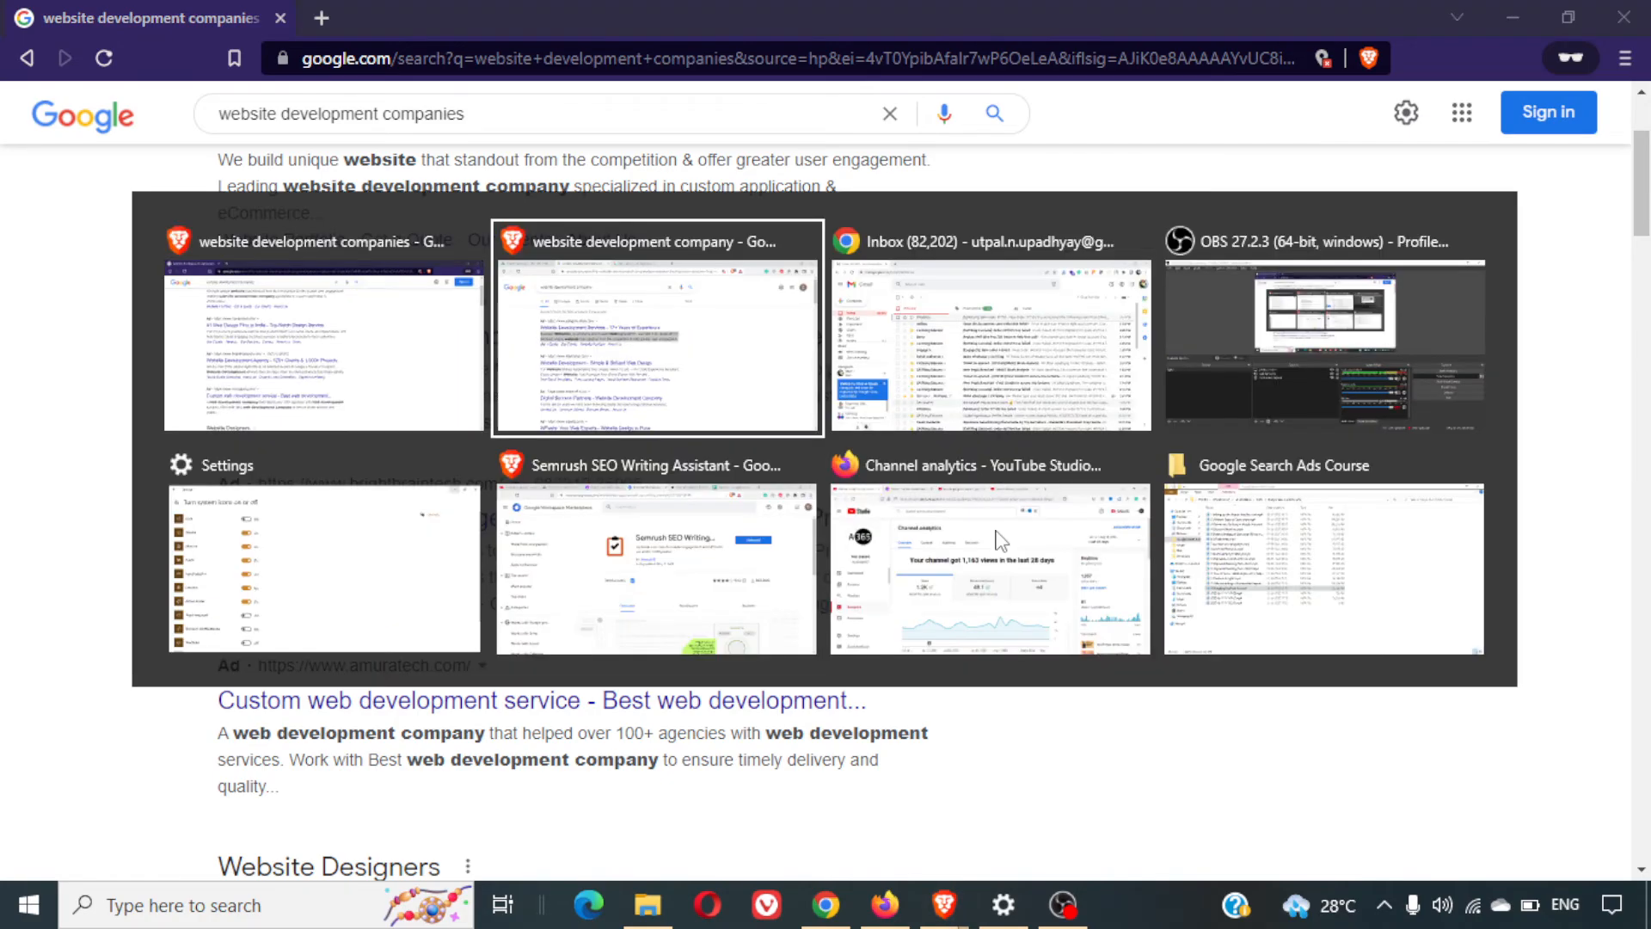
{"action": "left_click", "coordinate": [141, 12]}
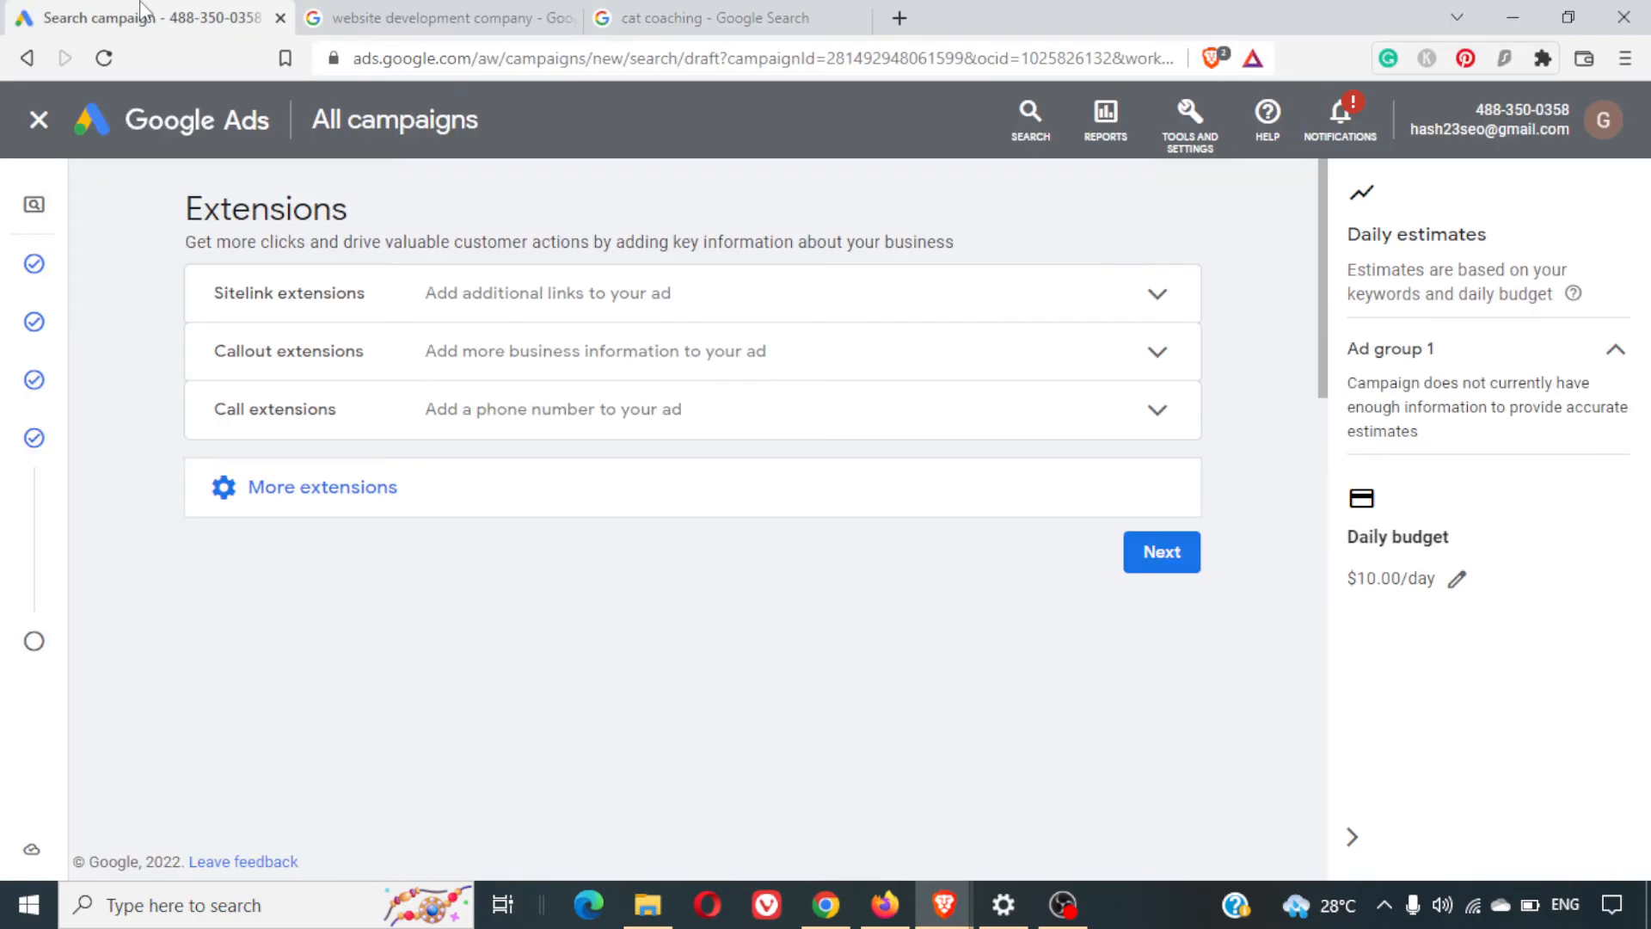
{"action": "left_click", "coordinate": [535, 314]}
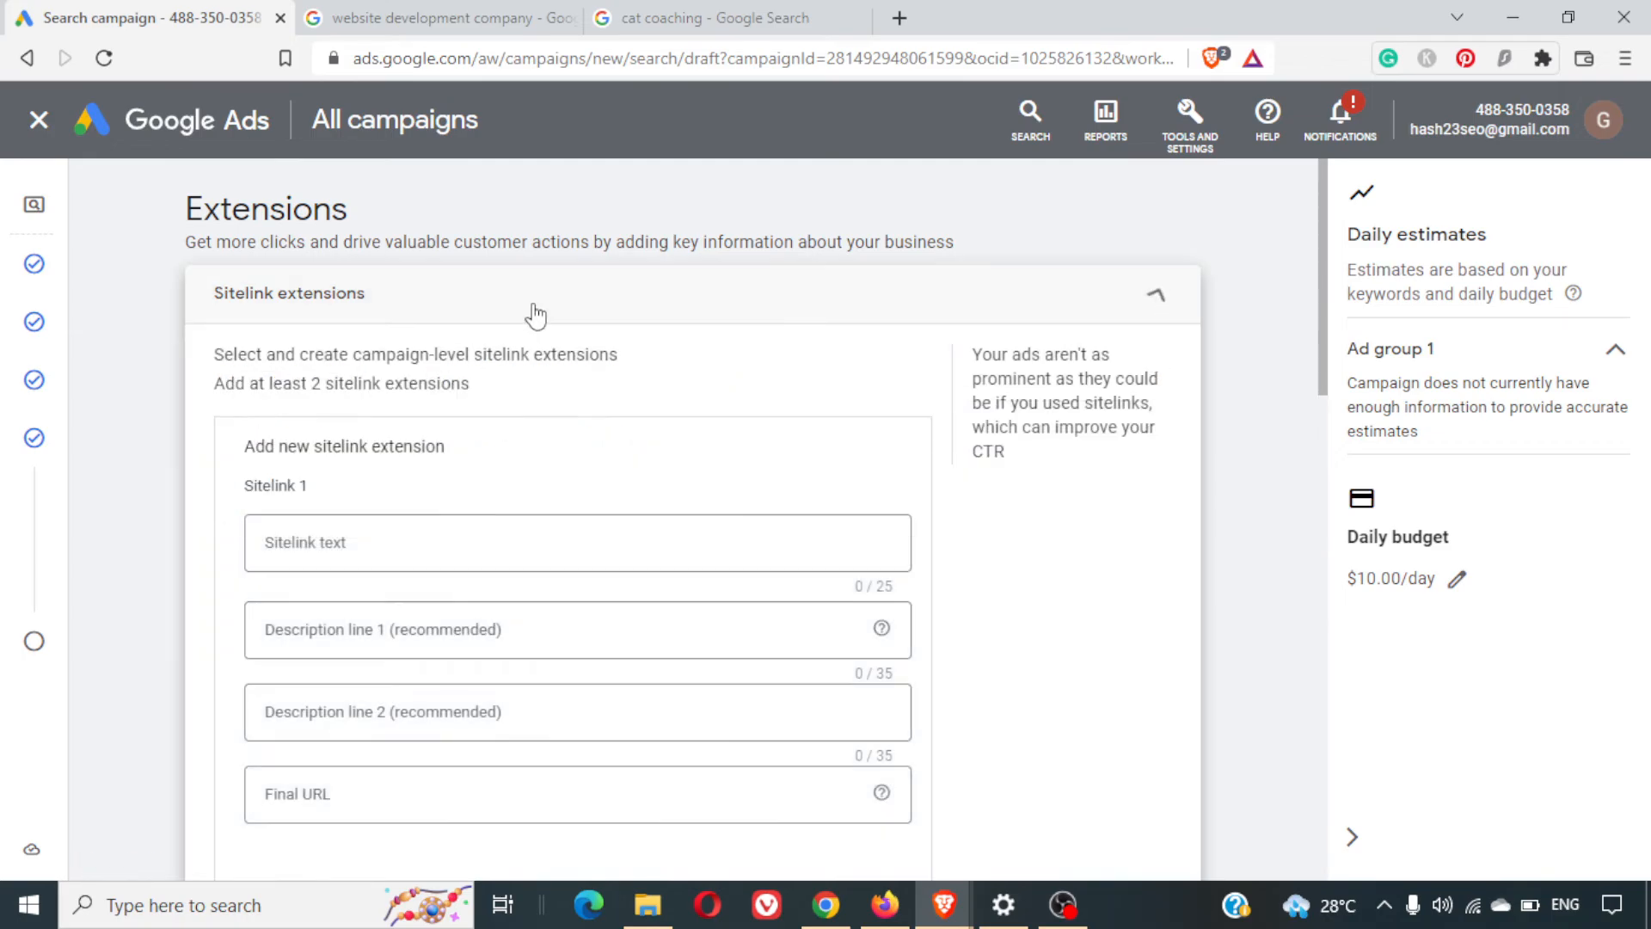
{"action": "scroll", "coordinate": [783, 513], "scroll_direction": "down", "scroll_amount": 3}
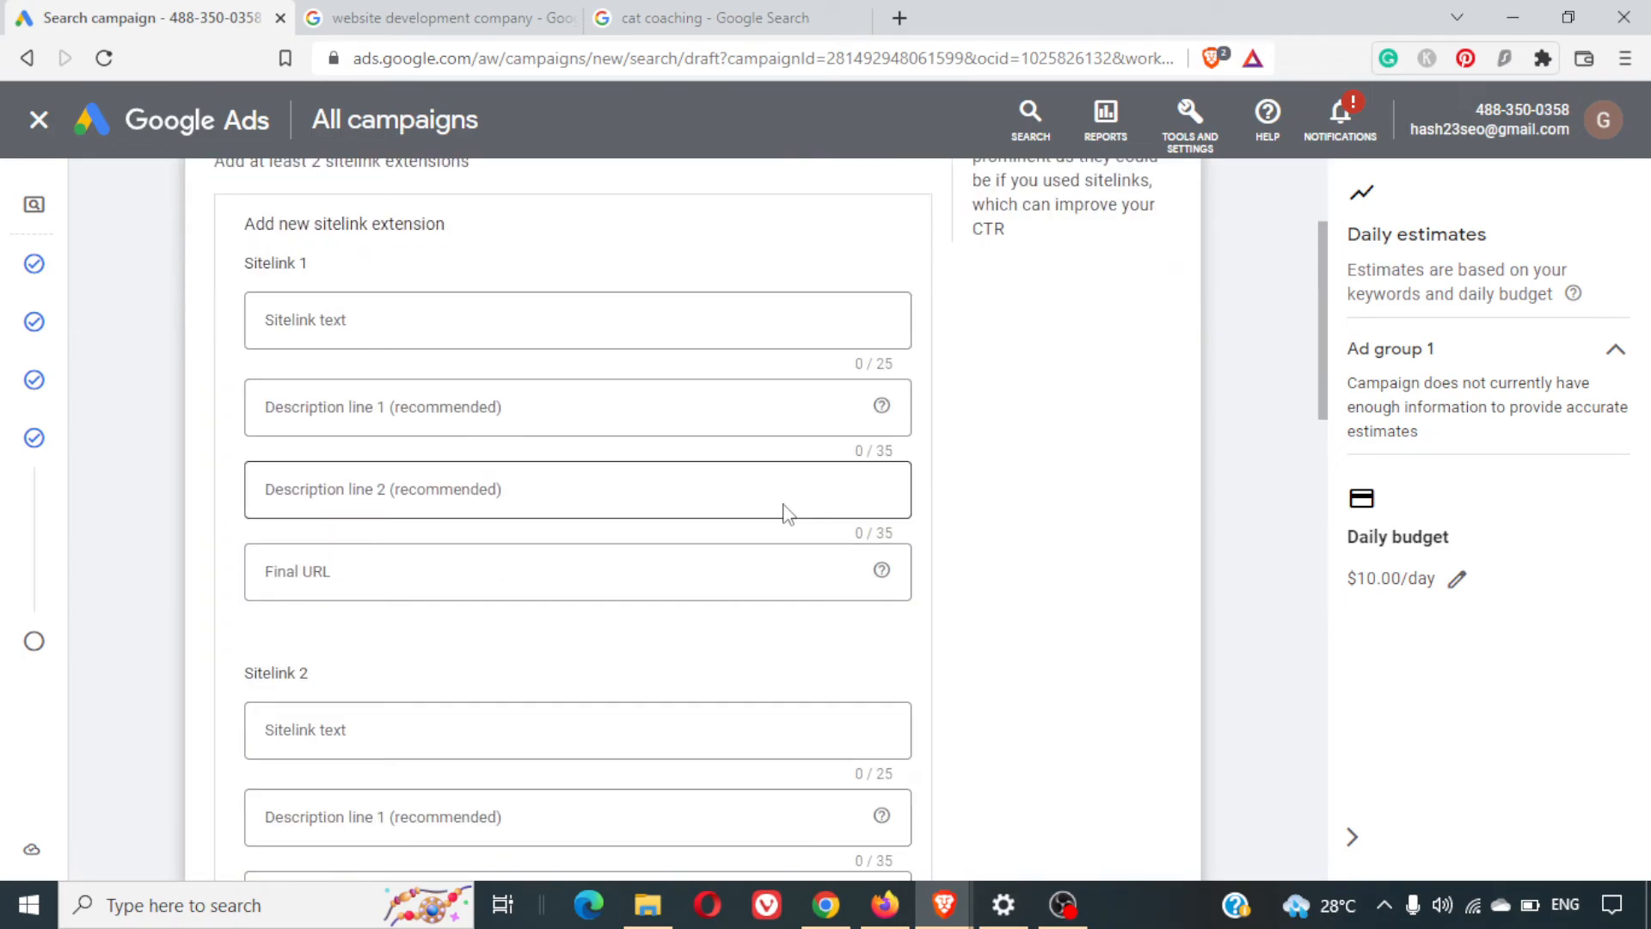
{"action": "left_click", "coordinate": [418, 318]}
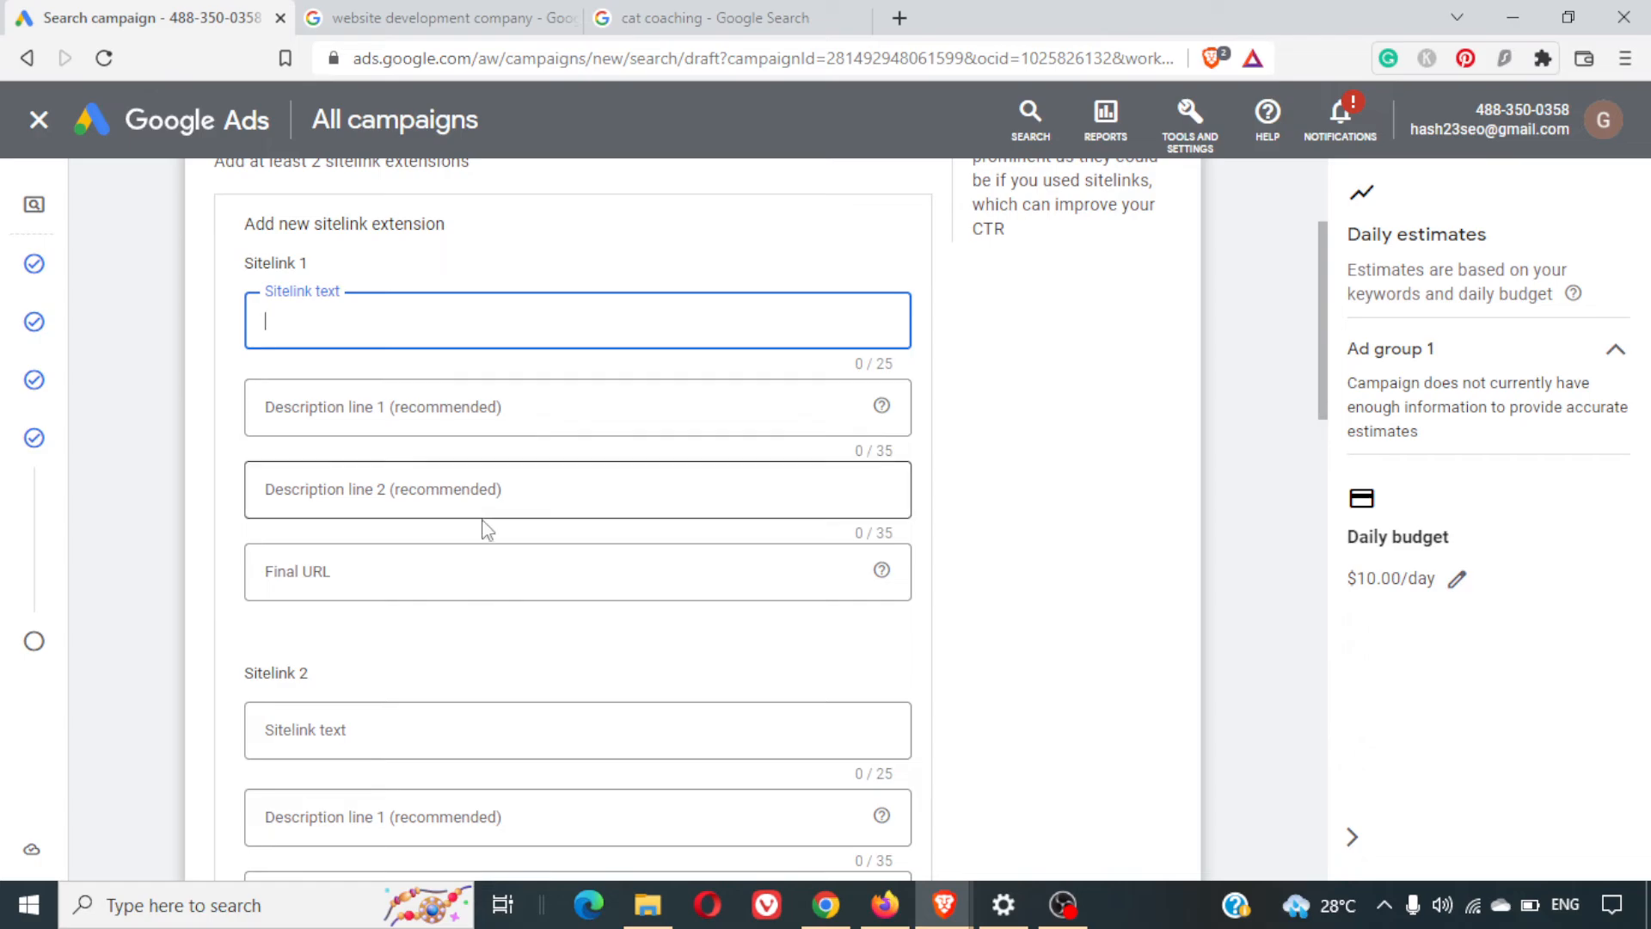
{"action": "left_click", "coordinate": [481, 575]}
Look through the remaining sitelink entries and the options at the end of the form, and collapse the sitelink section
{"action": "scroll", "coordinate": [481, 572], "scroll_direction": "down", "scroll_amount": 4}
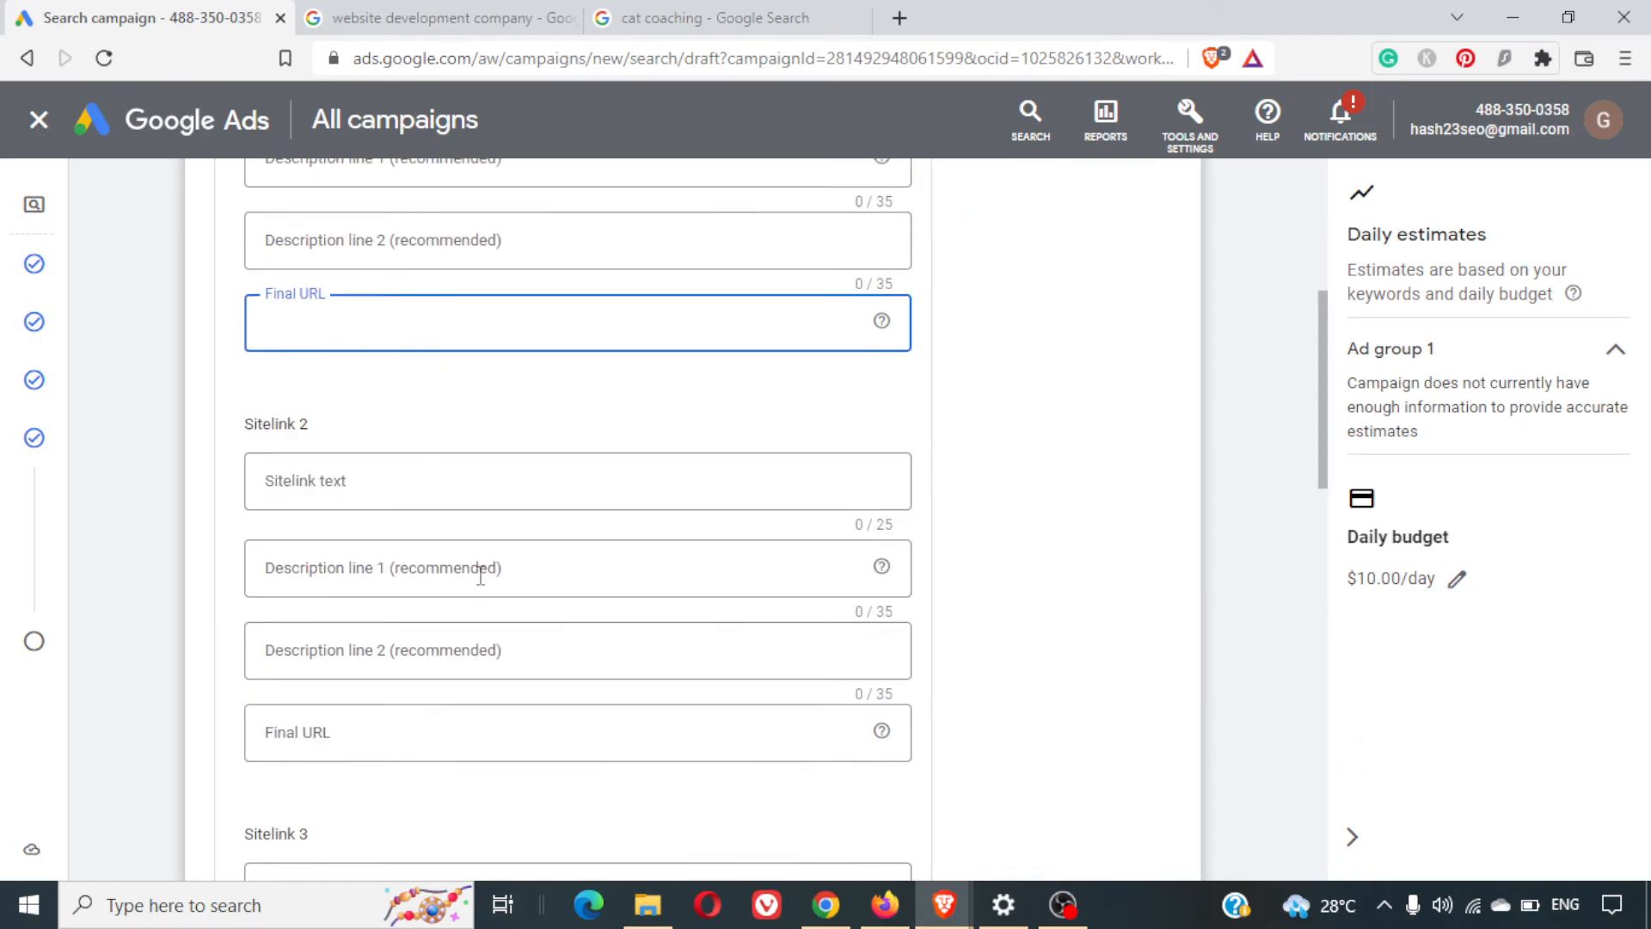
{"action": "left_click", "coordinate": [351, 369]}
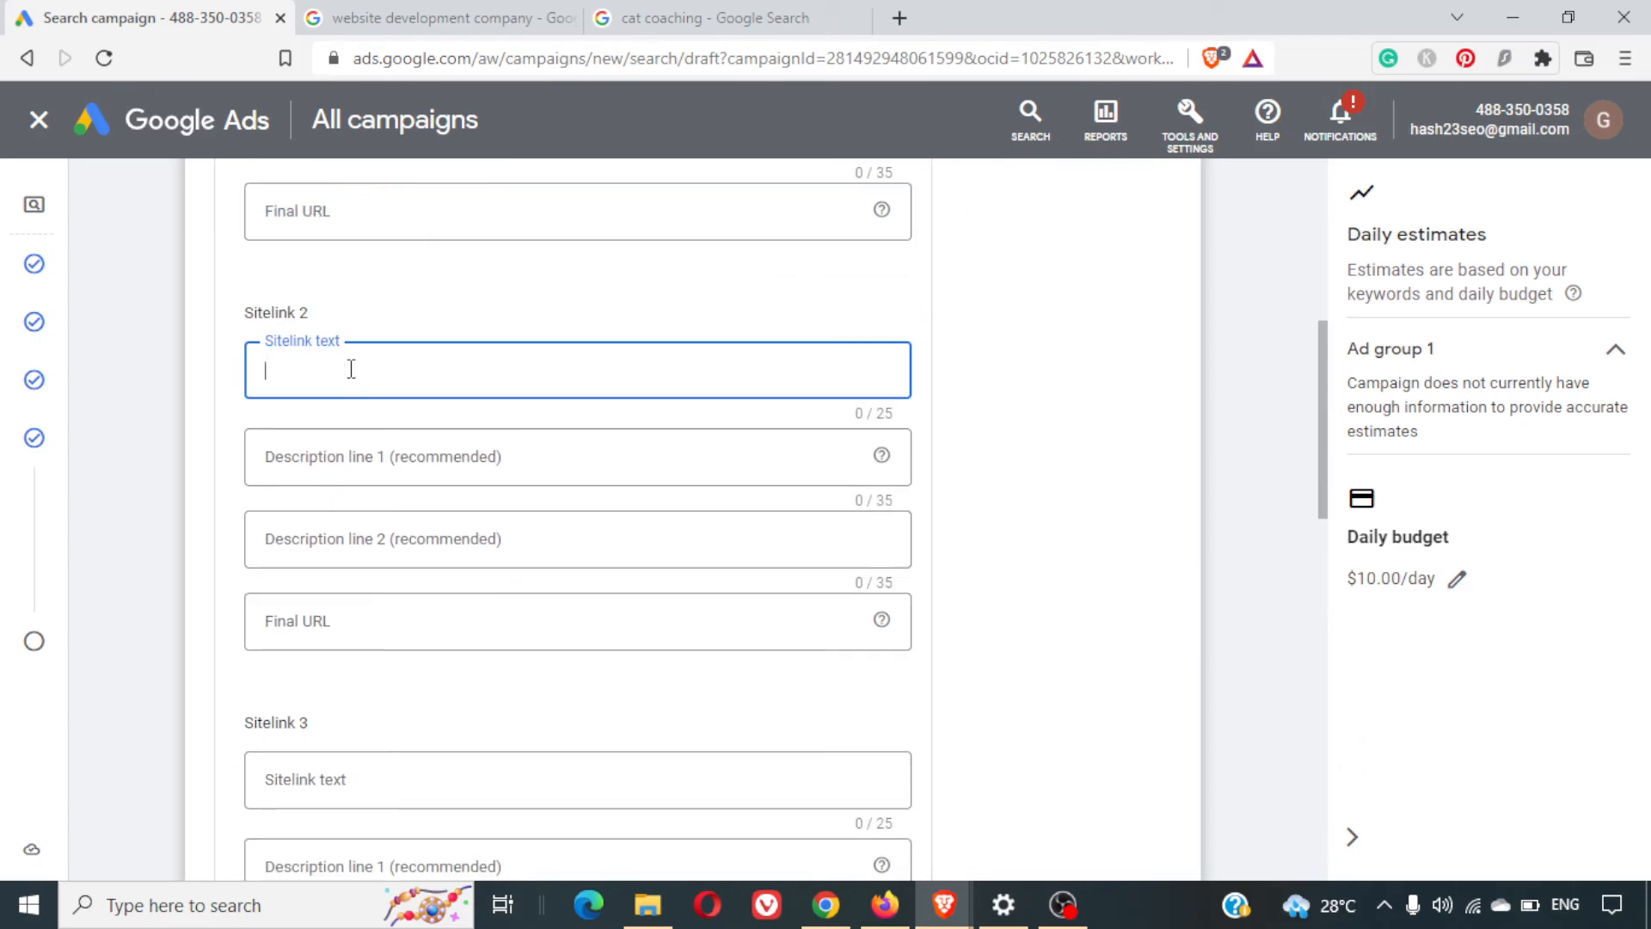
{"action": "scroll", "coordinate": [351, 369], "scroll_direction": "down", "scroll_amount": 1}
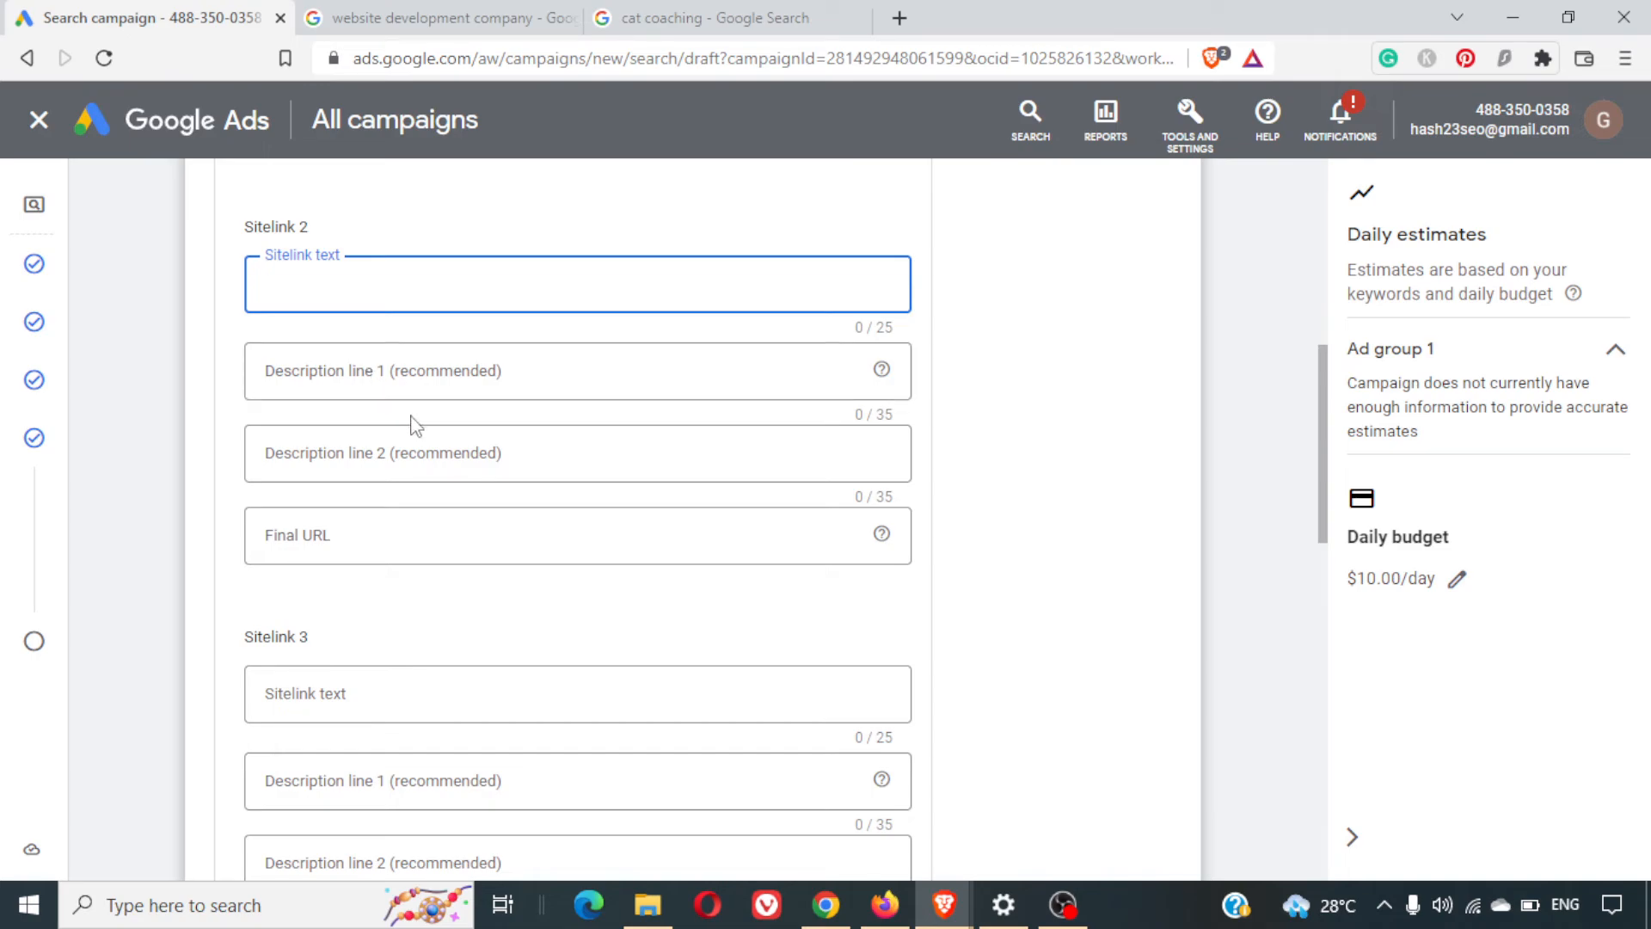
{"action": "scroll", "coordinate": [411, 426], "scroll_direction": "down", "scroll_amount": 1}
{"action": "scroll", "coordinate": [411, 426], "scroll_direction": "down", "scroll_amount": 5}
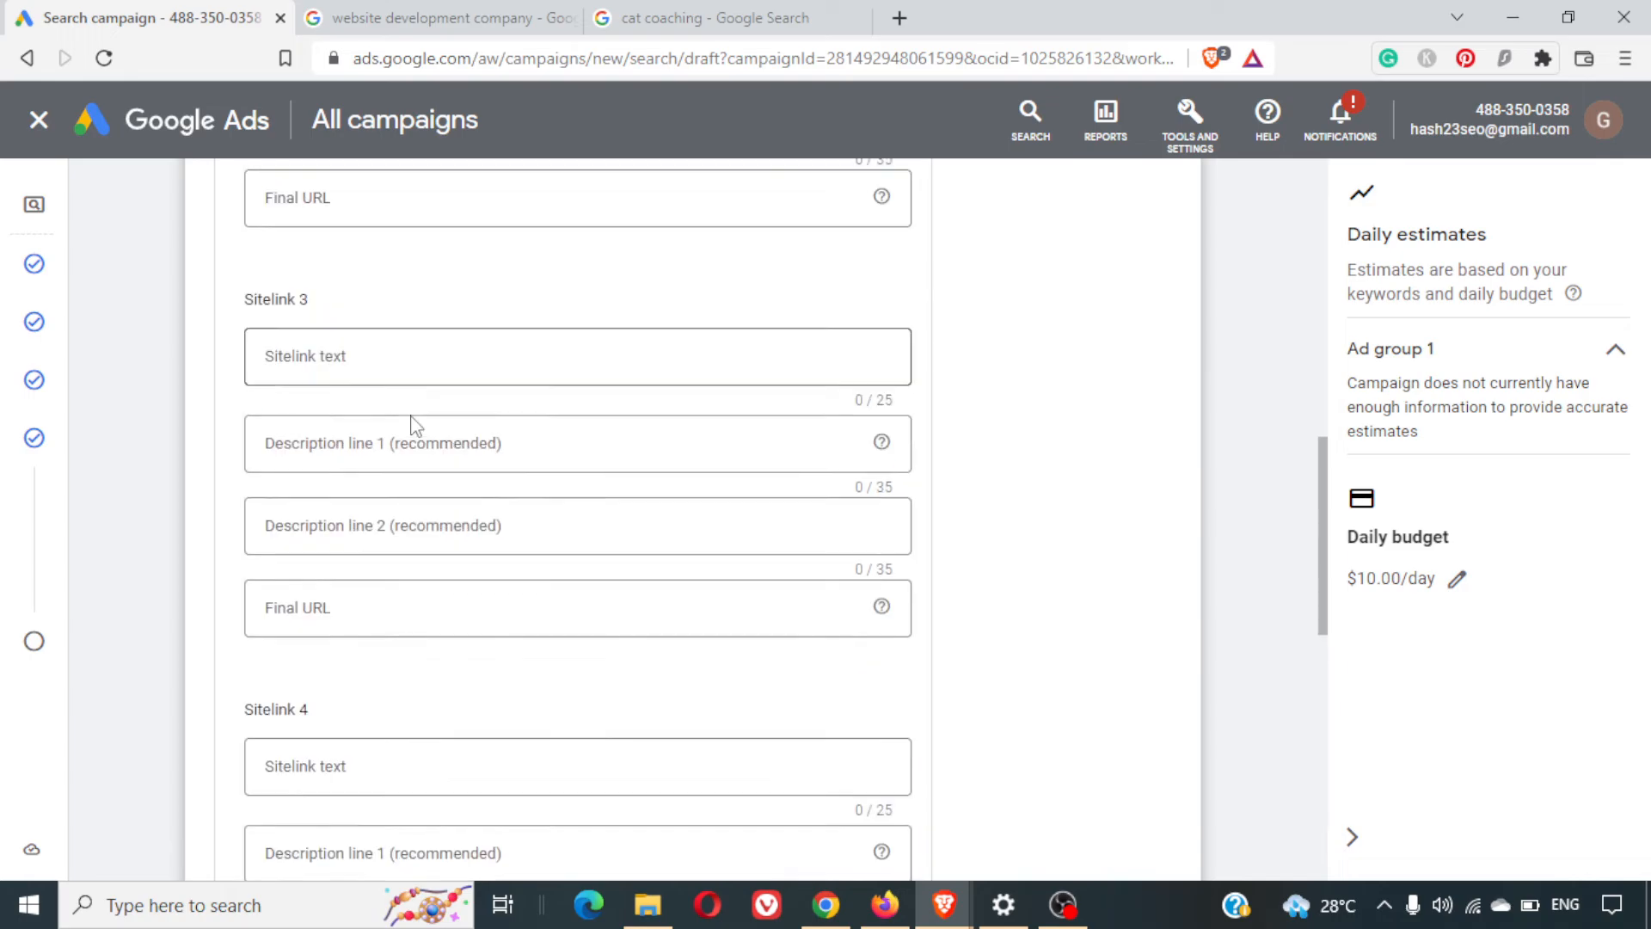
{"action": "scroll", "coordinate": [411, 425], "scroll_direction": "down", "scroll_amount": 7}
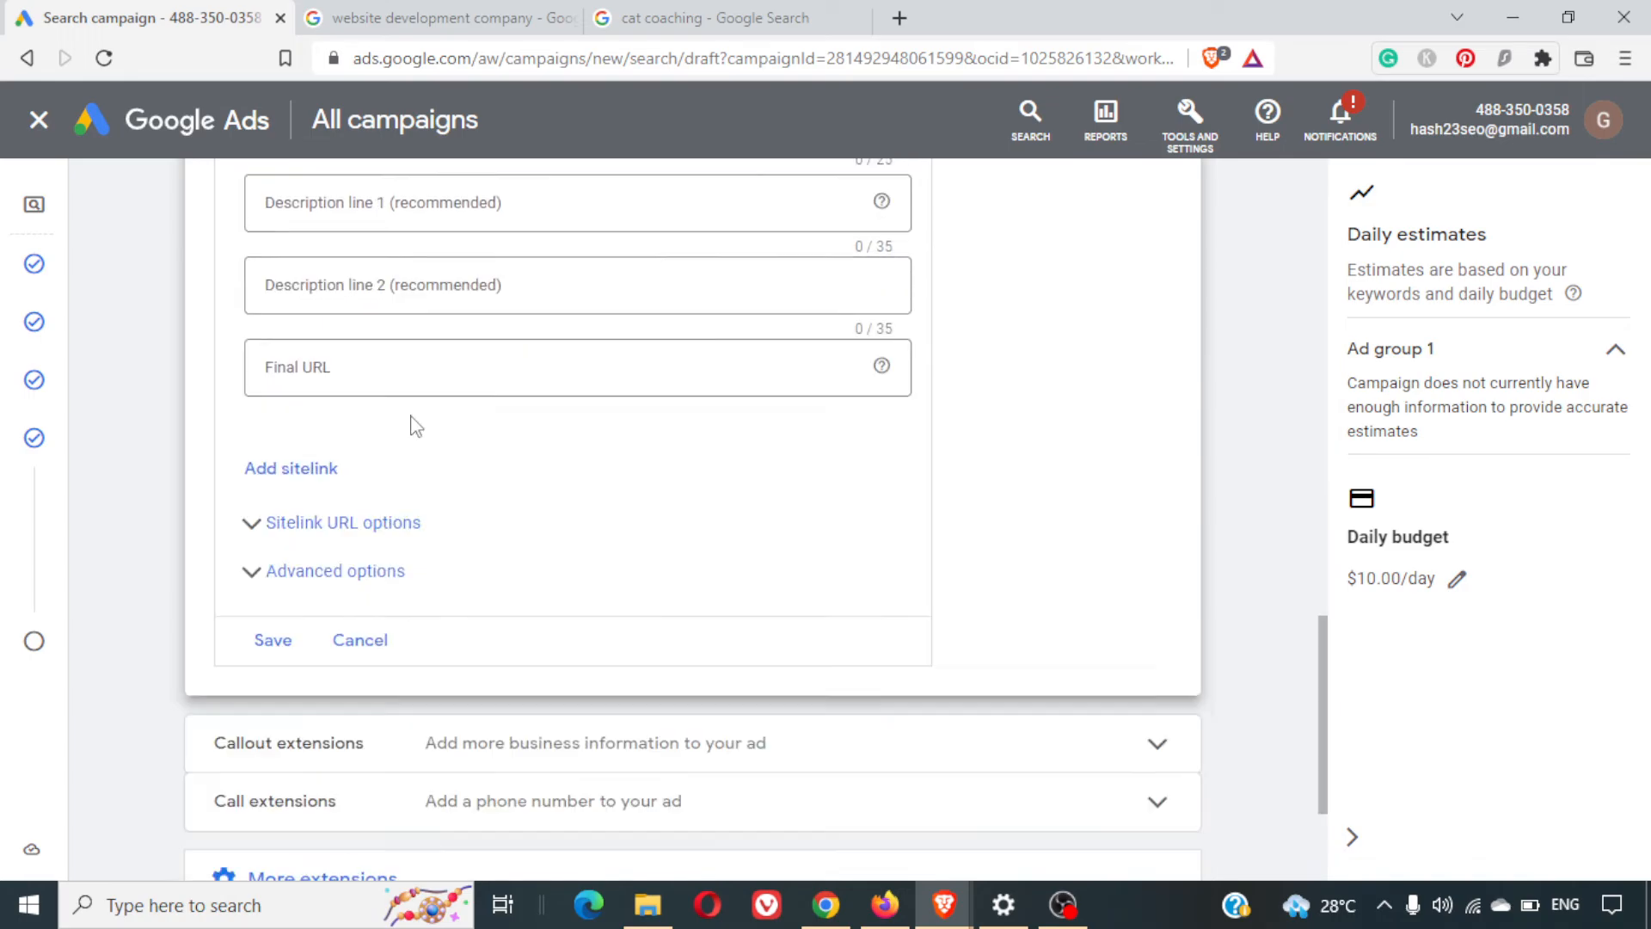
{"action": "scroll", "coordinate": [412, 425], "scroll_direction": "up", "scroll_amount": 15}
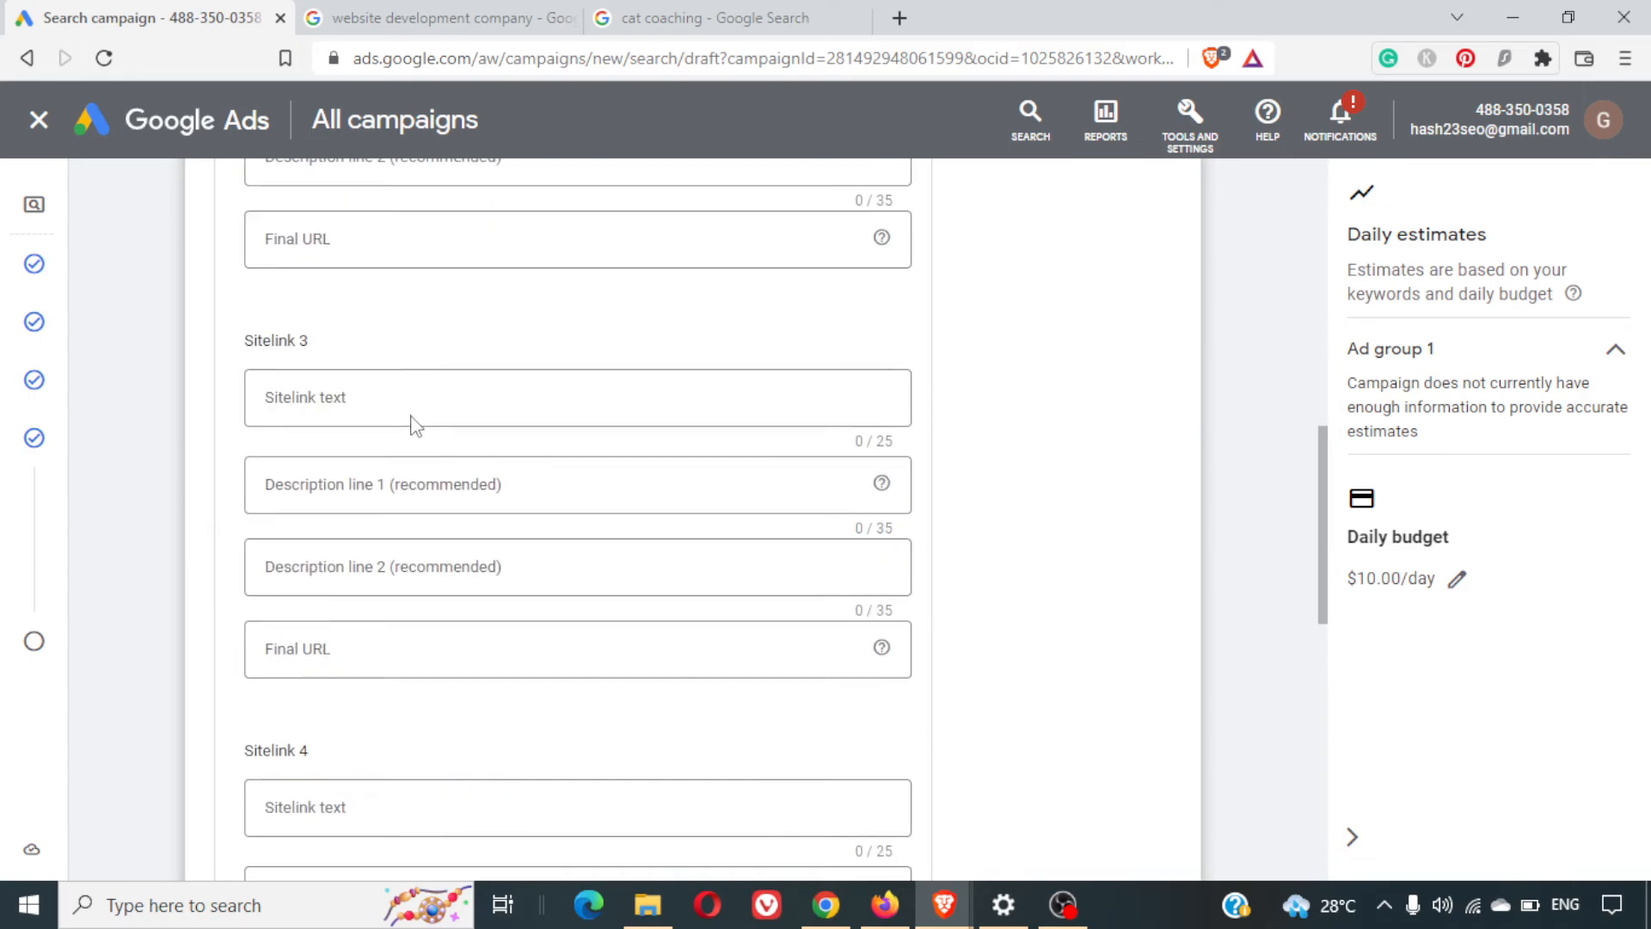
{"action": "scroll", "coordinate": [413, 421], "scroll_direction": "up", "scroll_amount": 1}
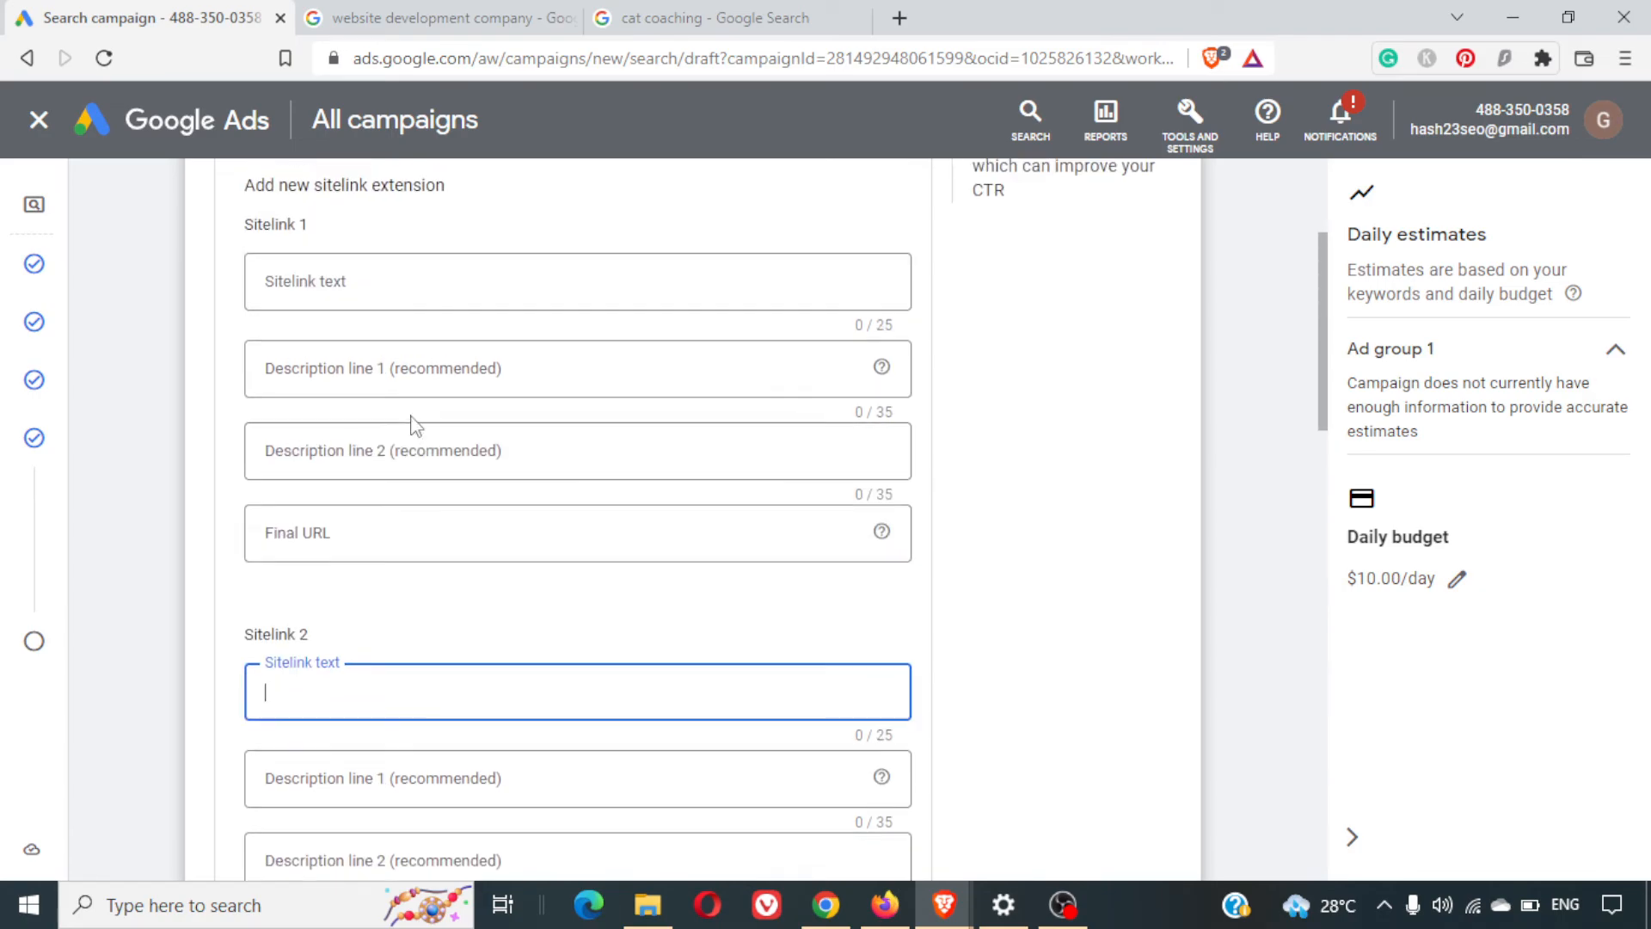
{"action": "scroll", "coordinate": [414, 425], "scroll_direction": "up", "scroll_amount": 3}
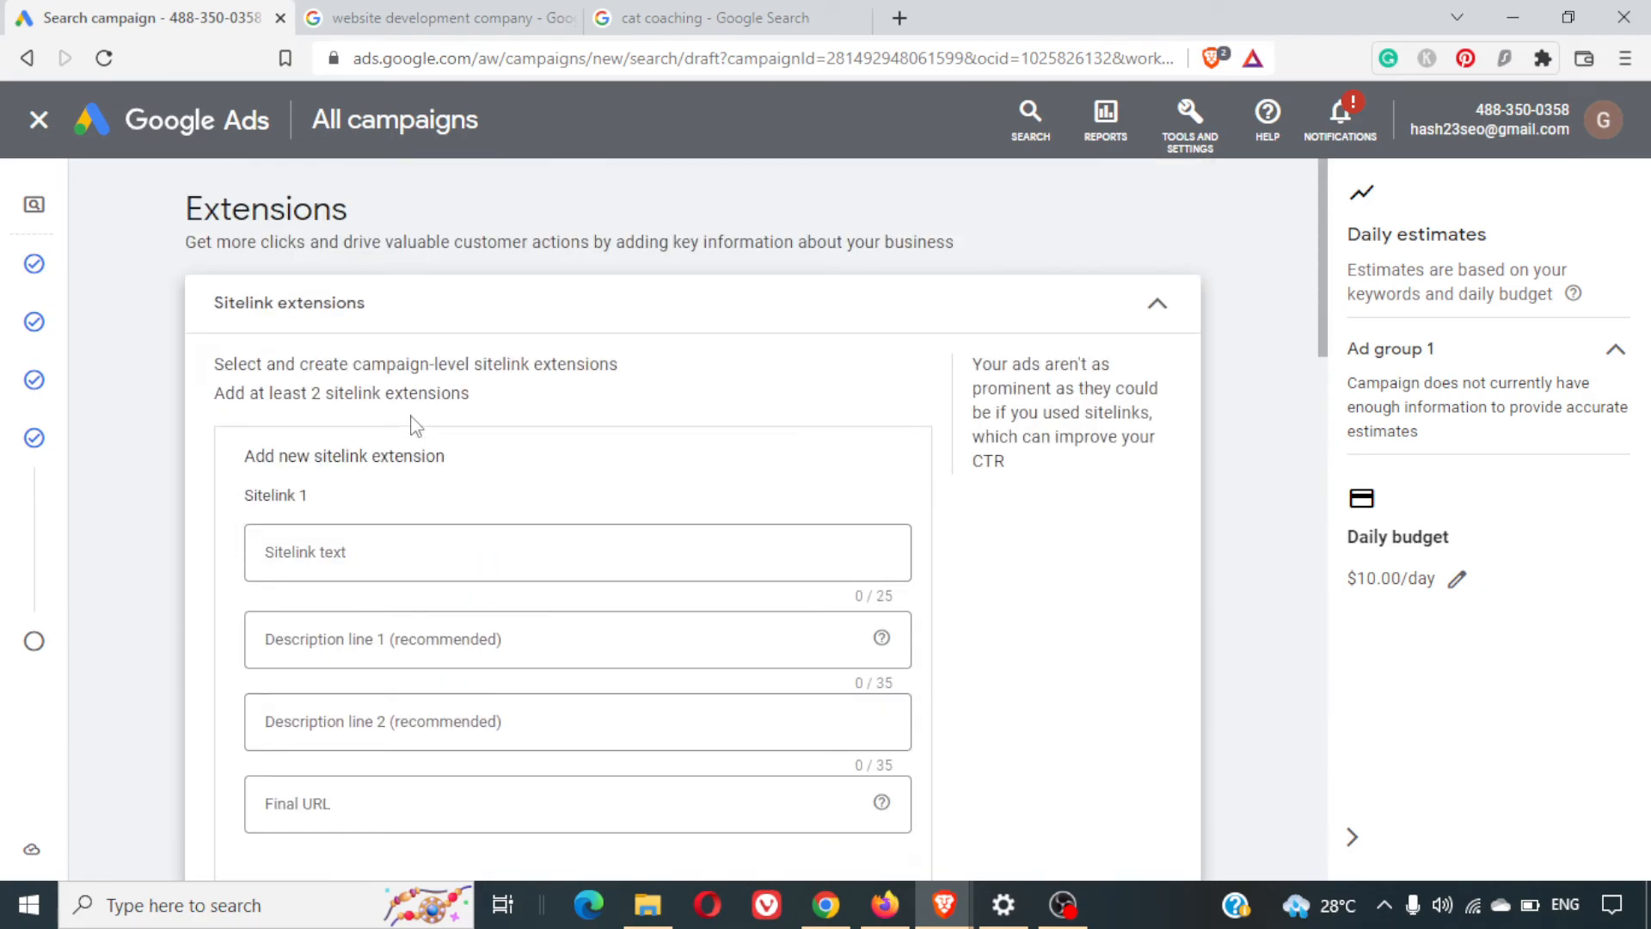
{"action": "left_click", "coordinate": [1161, 306]}
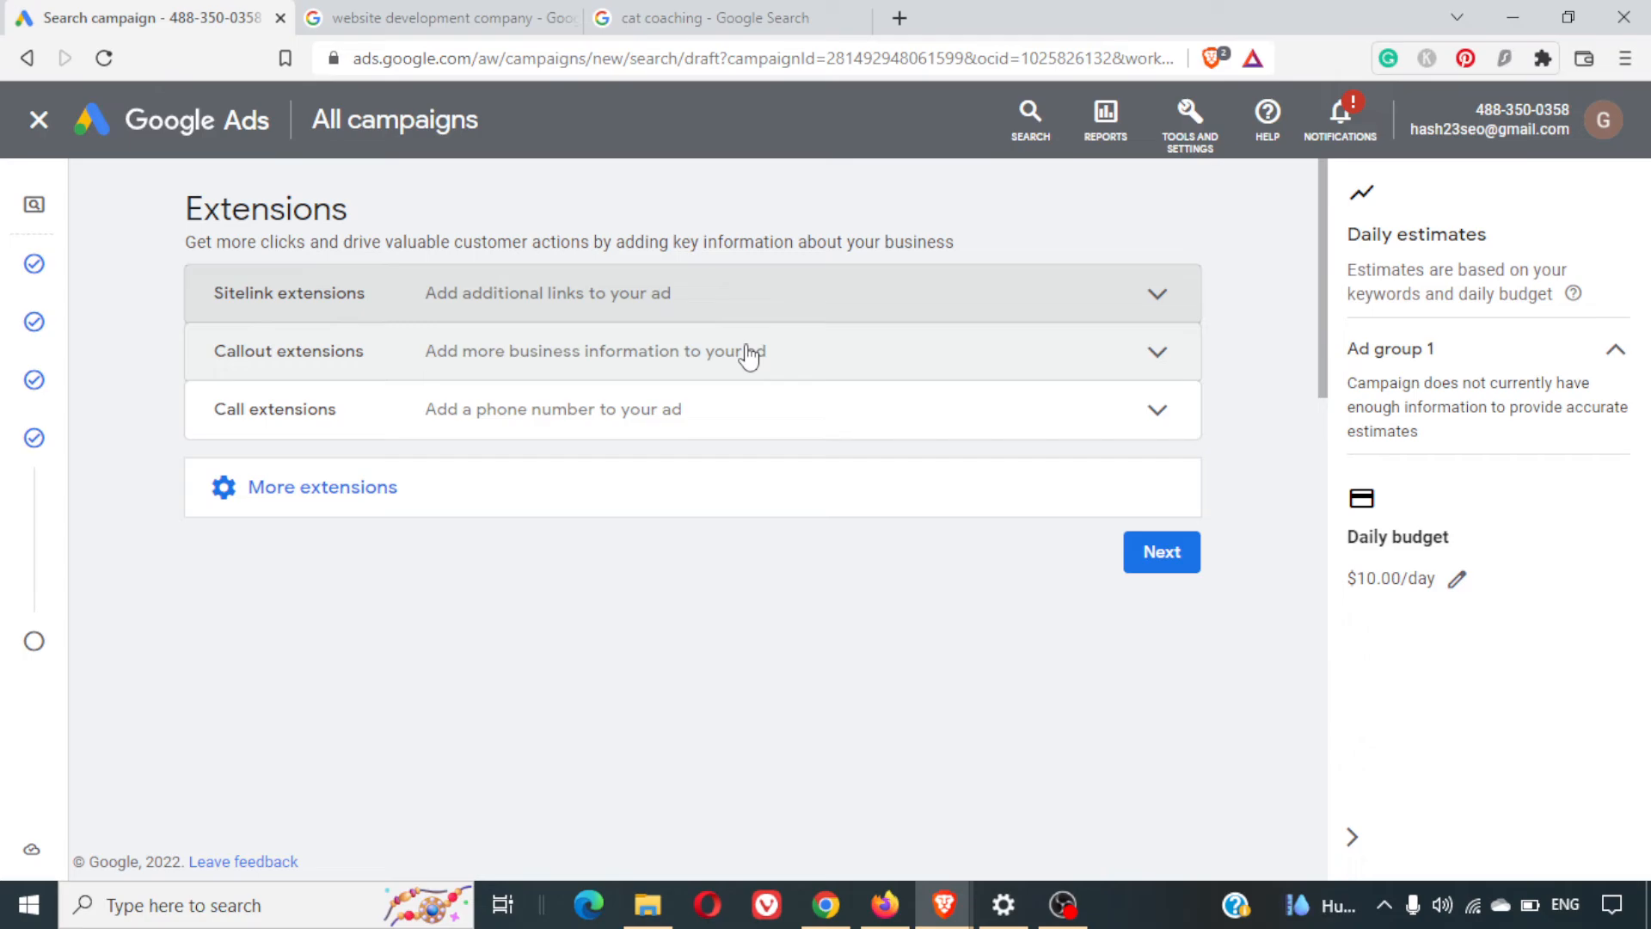
Open the callout extension form and enter "100% Results Guaranteed" as callout text 1
{"action": "left_click", "coordinate": [748, 352]}
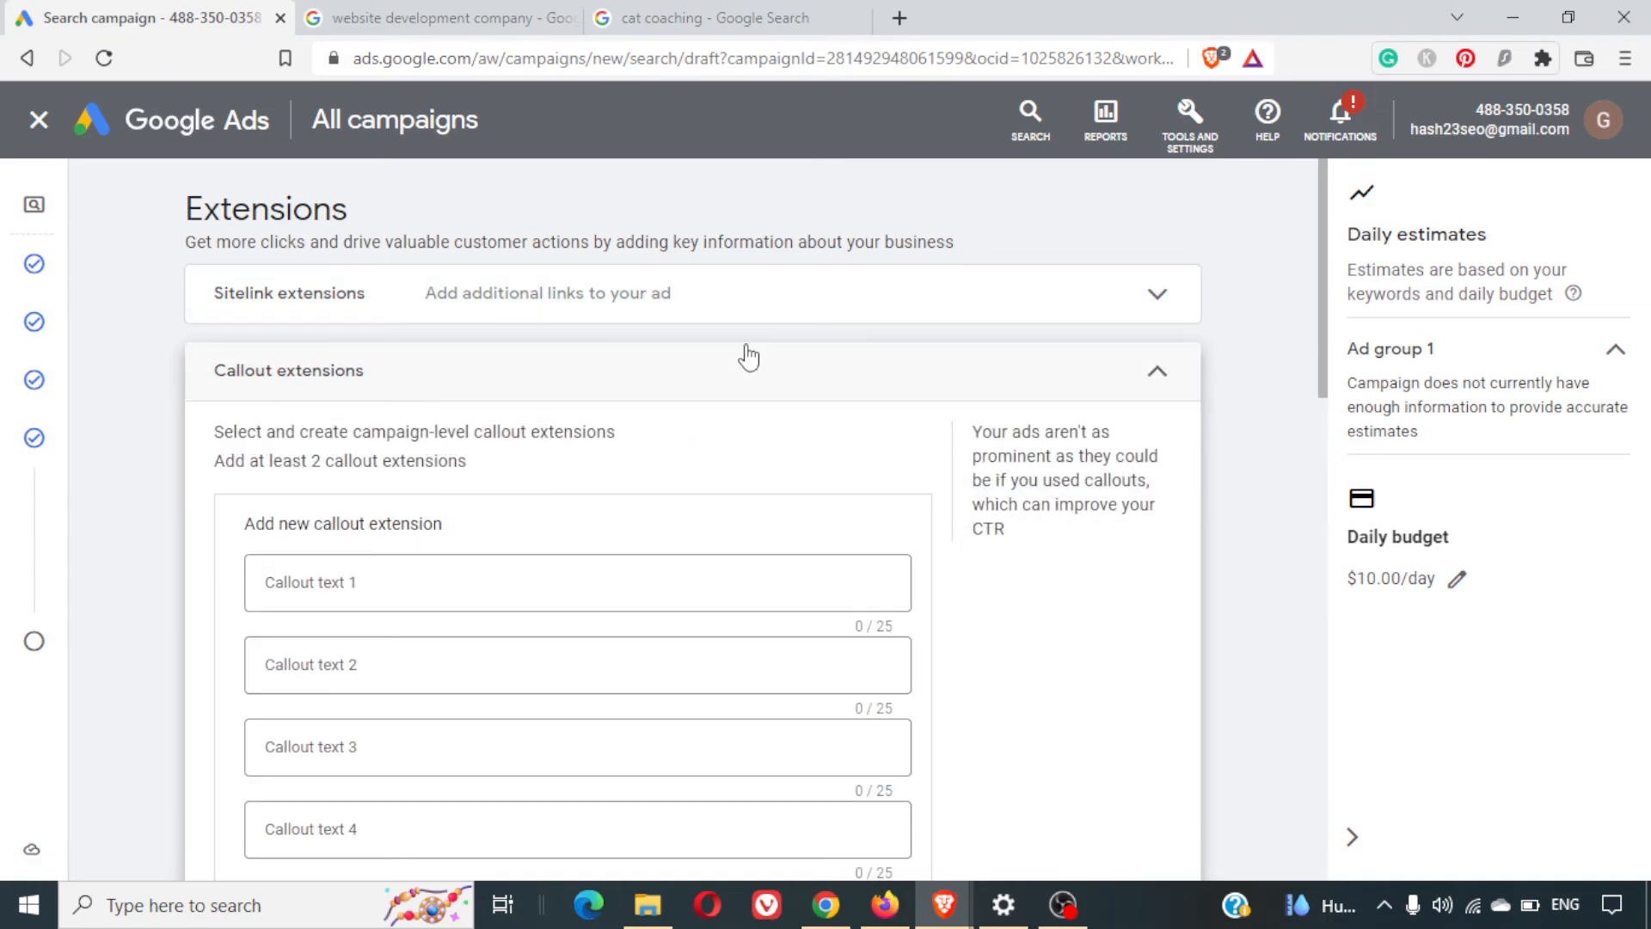
{"action": "scroll", "coordinate": [748, 354], "scroll_direction": "down", "scroll_amount": 2}
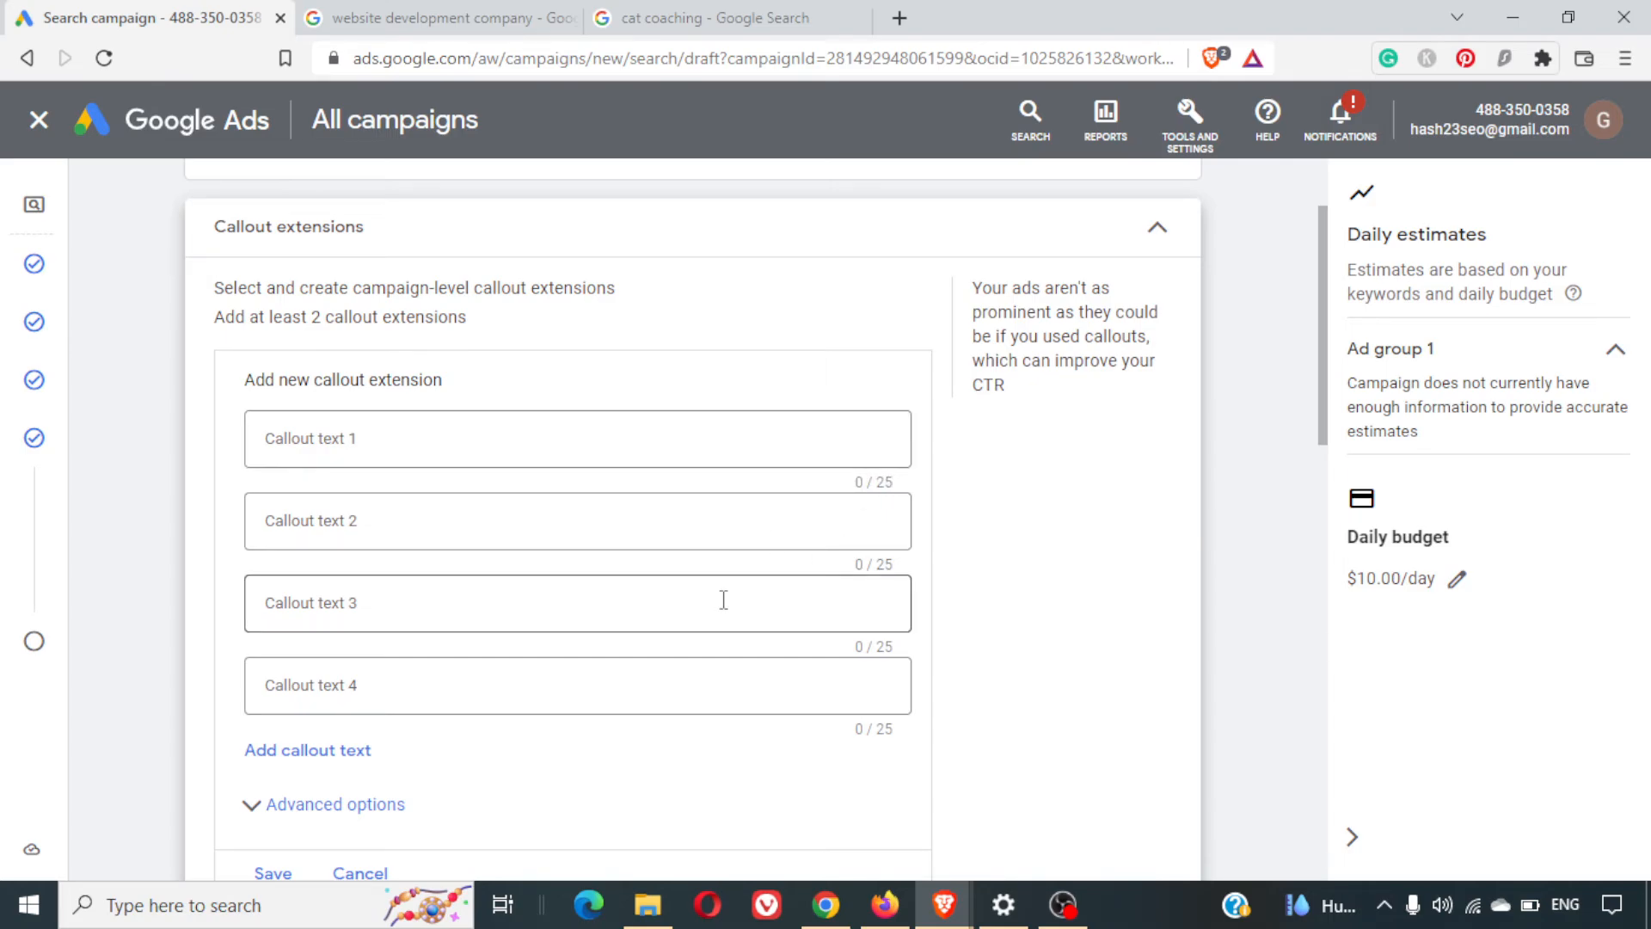
{"action": "left_click", "coordinate": [619, 458]}
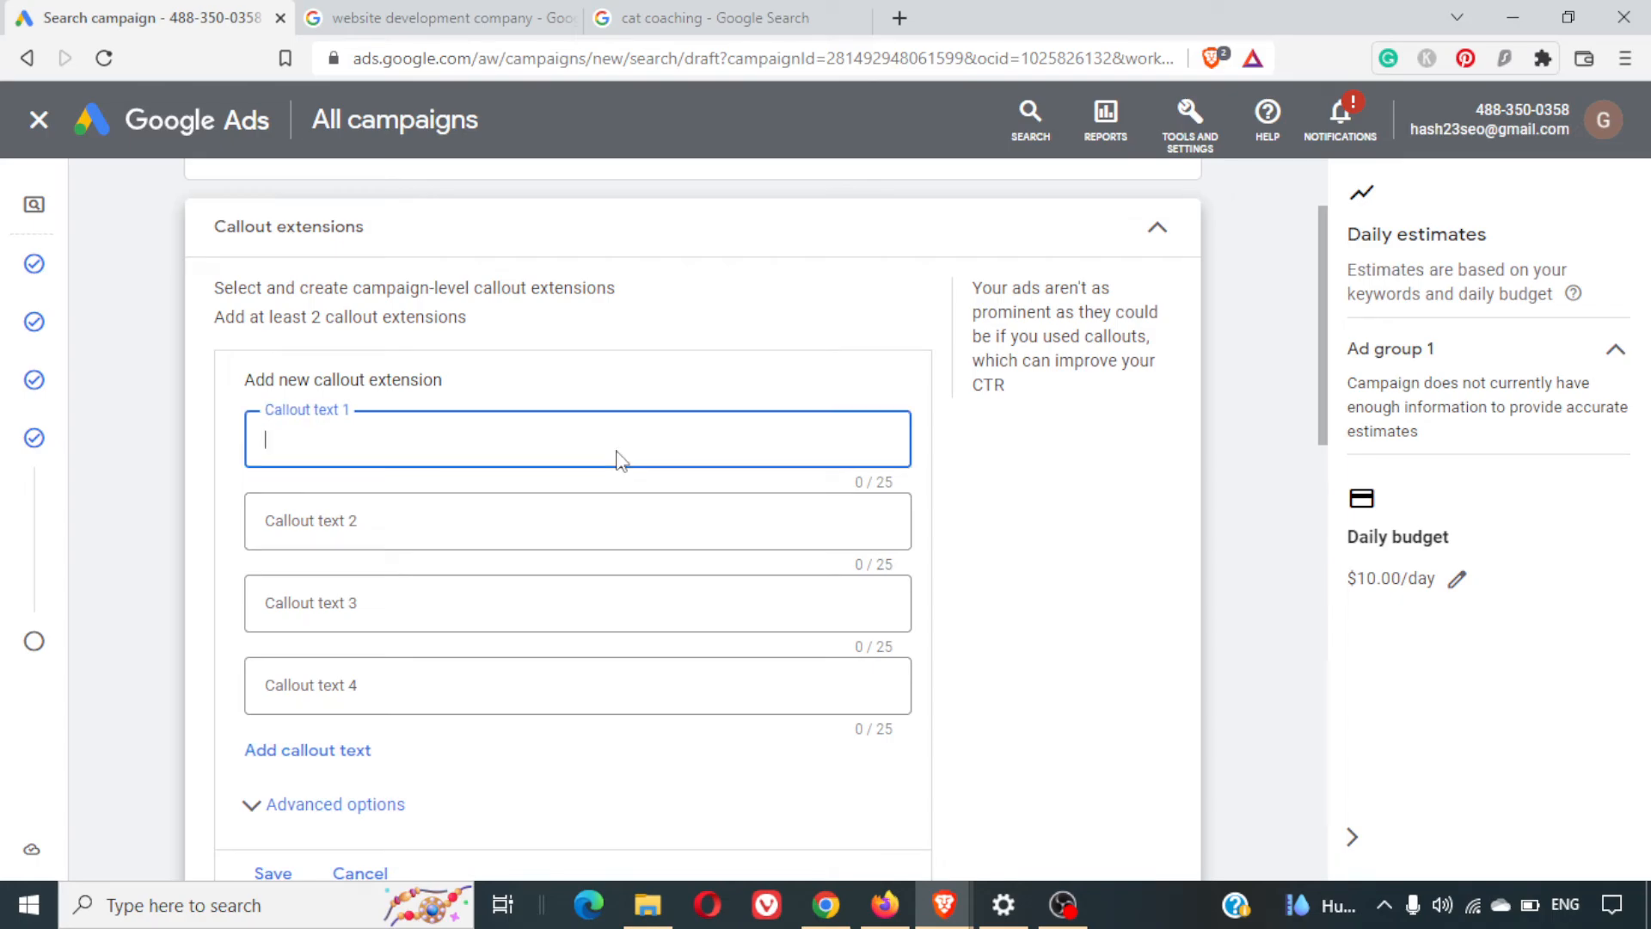
{"action": "type", "text": "100% Results Gaura"}
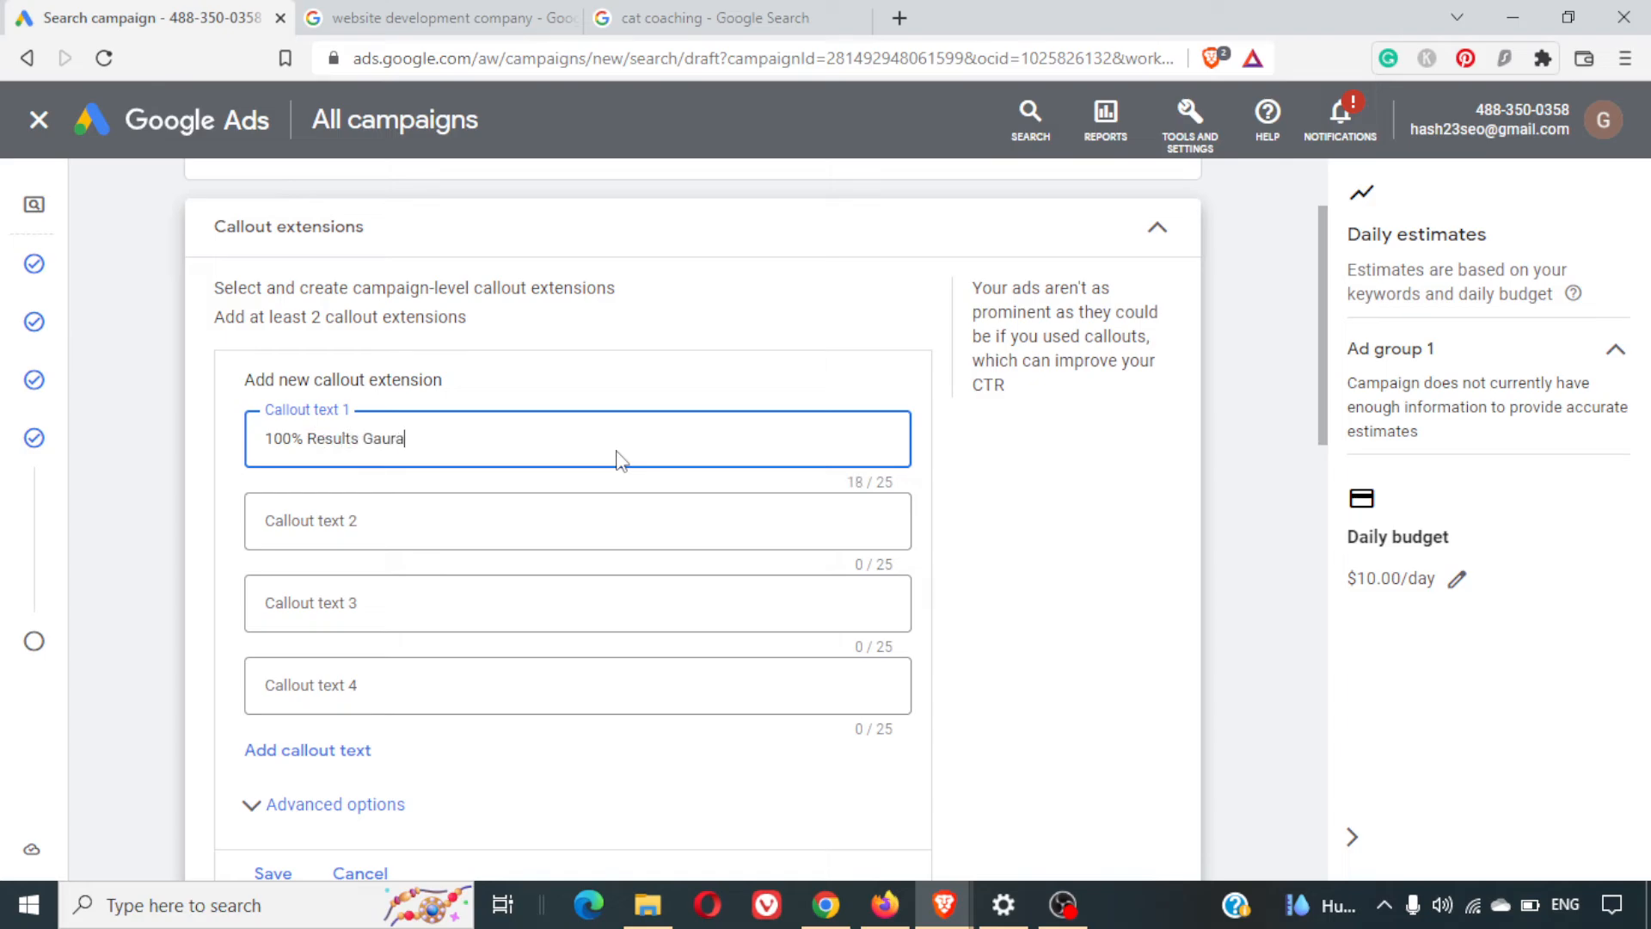
{"action": "key", "text": "BackSpace"}
{"action": "key", "text": "BackSpace"}
{"action": "key", "text": "BackSpace"}
{"action": "key", "text": "BackSpace"}
{"action": "type", "text": "a"}
{"action": "key", "text": "BackSpace"}
{"action": "type", "text": "uaranteed"}
{"action": "key", "text": "Tab"}
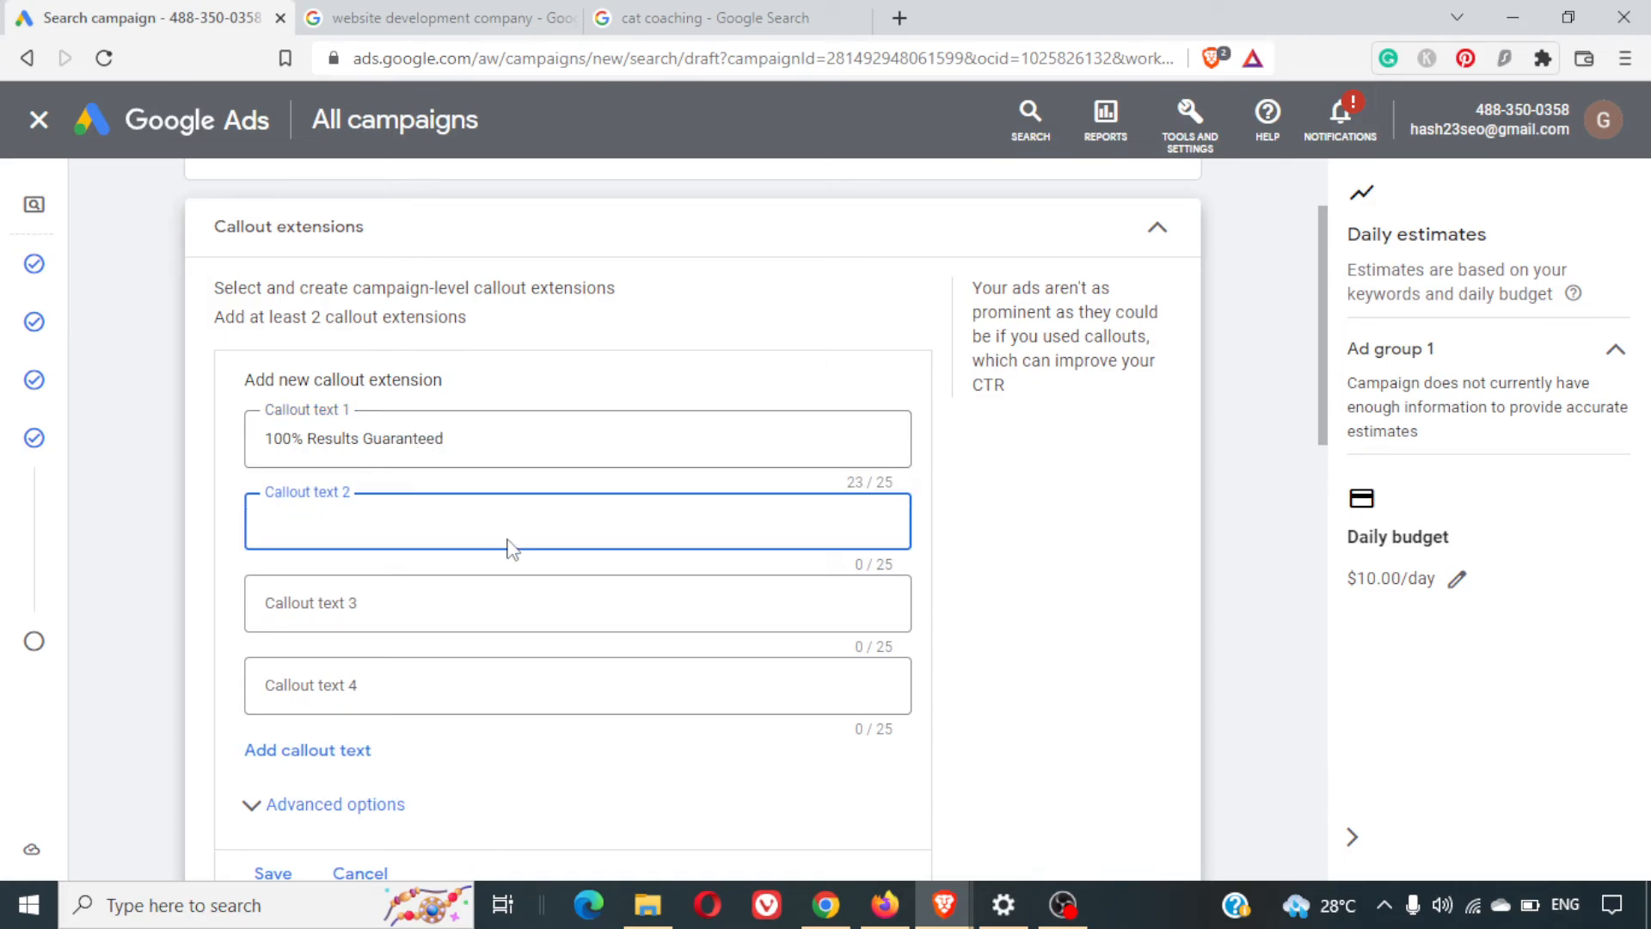
Enter "50% off on the 1st order" as callout text 2
{"action": "type", "text": "50% Discount on the first"}
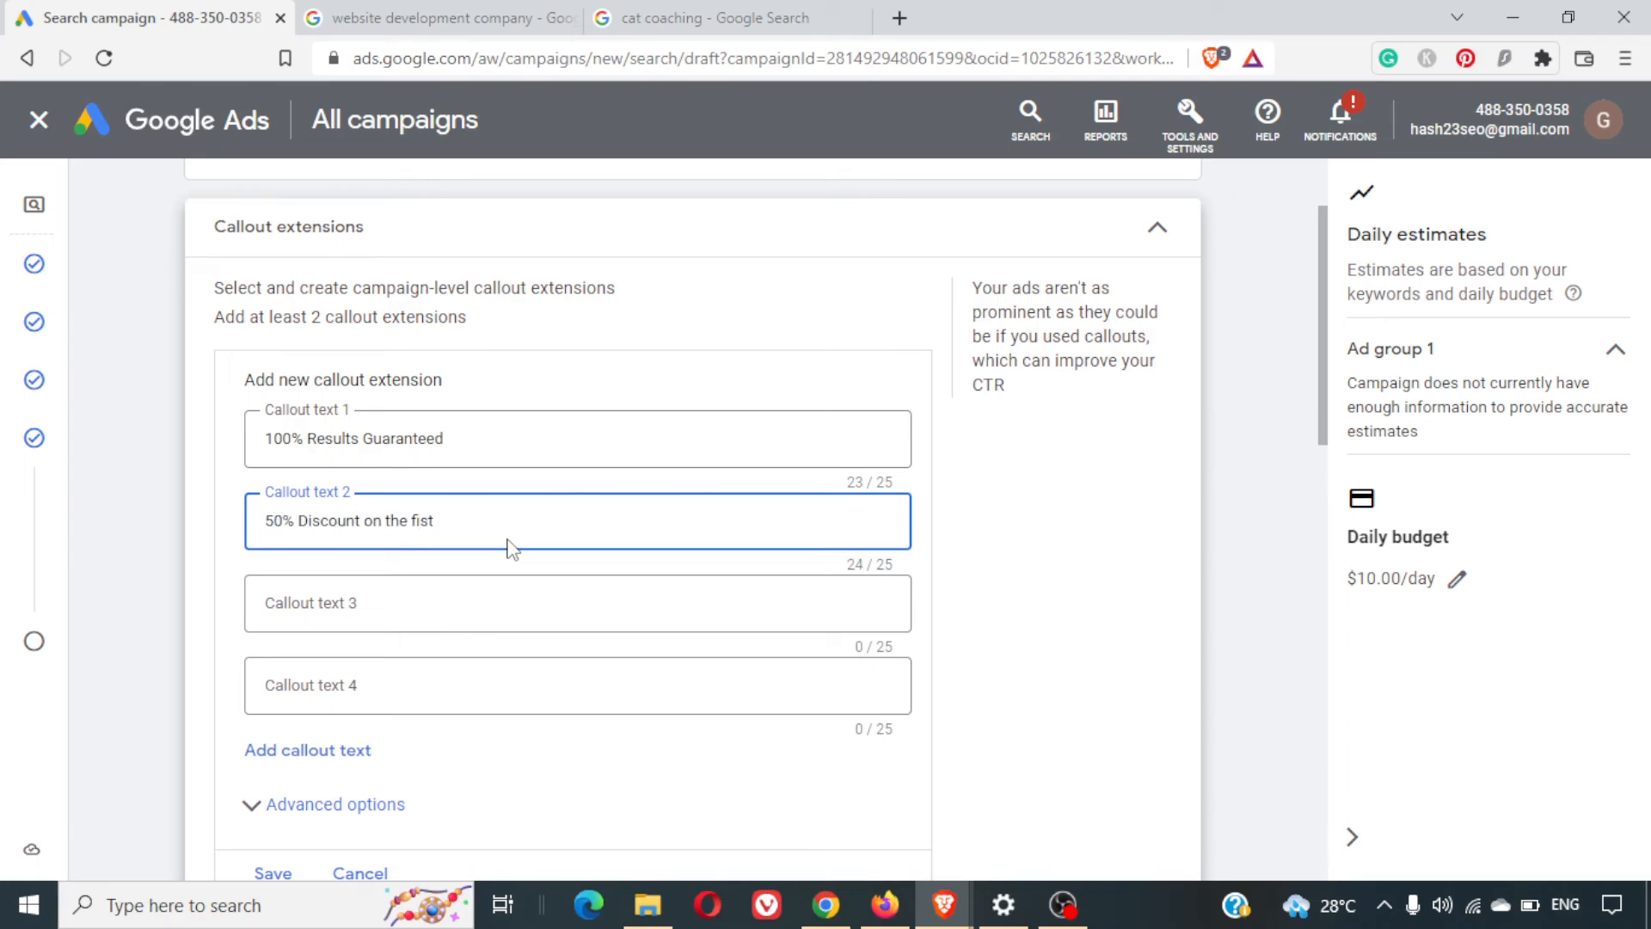
{"action": "key", "text": "BackSpace"}
{"action": "key", "text": "BackSpace"}
{"action": "type", "text": "st Order"}
{"action": "key", "text": "BackSpace"}
{"action": "type", "text": "1st order"}
{"action": "key", "text": "BackSpace"}
{"action": "key", "text": "BackSpace"}
{"action": "key", "text": "BackSpace"}
{"action": "key", "text": "BackSpace"}
{"action": "key", "text": "BackSpace"}
{"action": "key", "text": "ctrl+shift+Right"}
{"action": "type", "text": "off on the 1st order"}
Open the call extension form to view its settings, and expand the list of further extension types
{"action": "scroll", "coordinate": [512, 548], "scroll_direction": "down", "scroll_amount": 1}
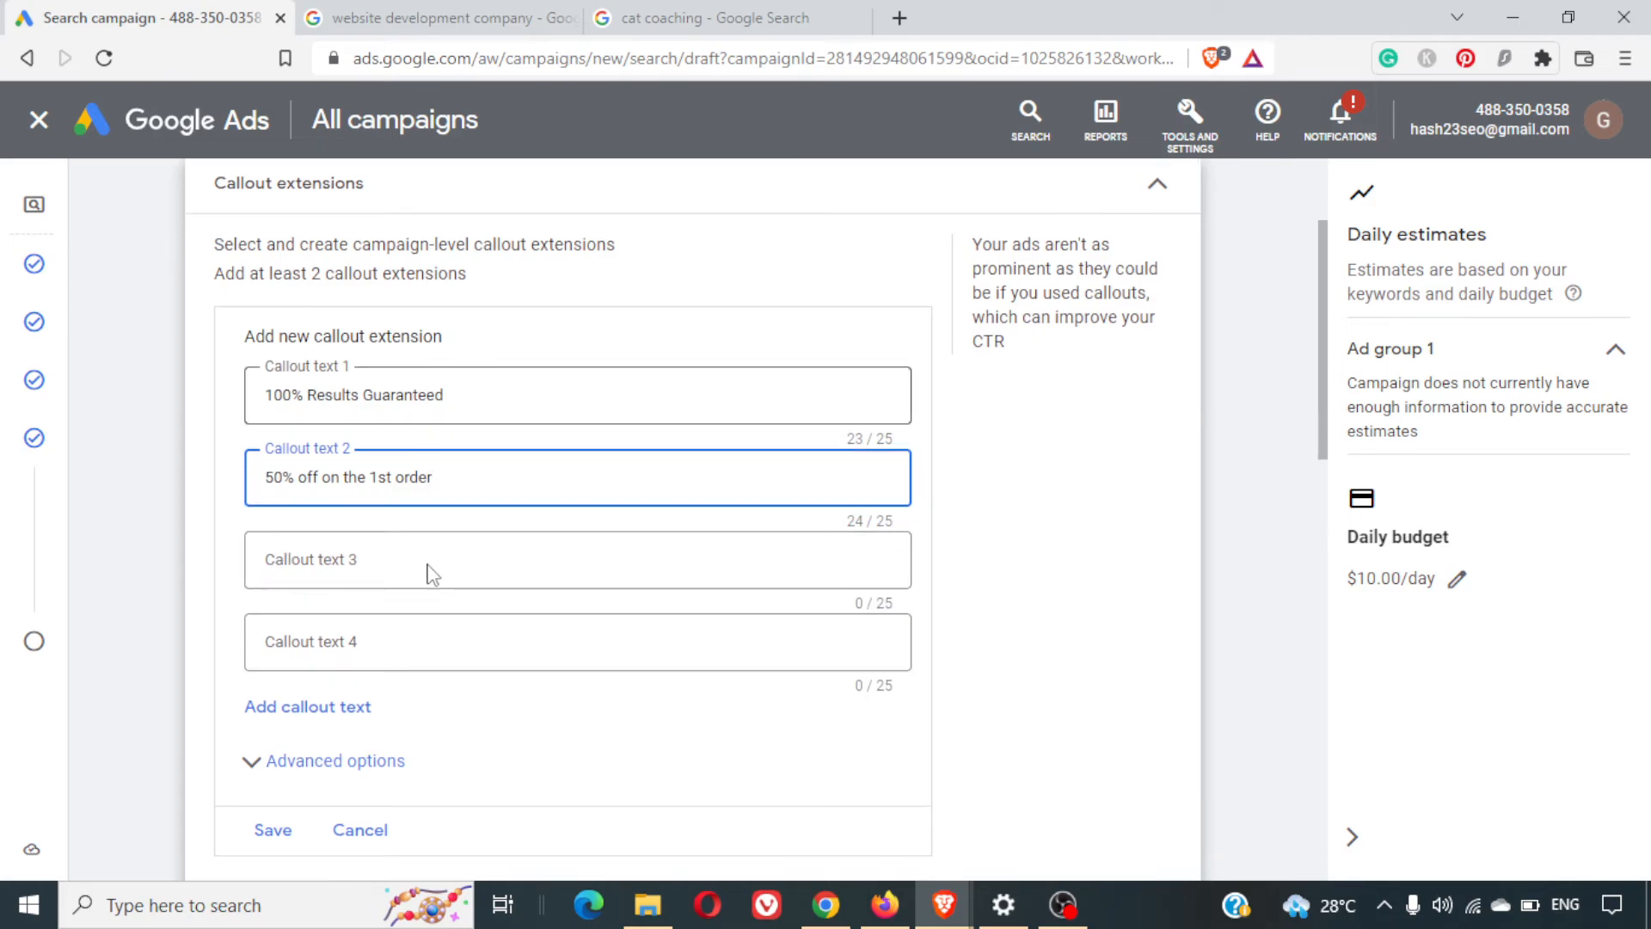
{"action": "scroll", "coordinate": [435, 619], "scroll_direction": "down", "scroll_amount": 6}
{"action": "left_click", "coordinate": [404, 447]}
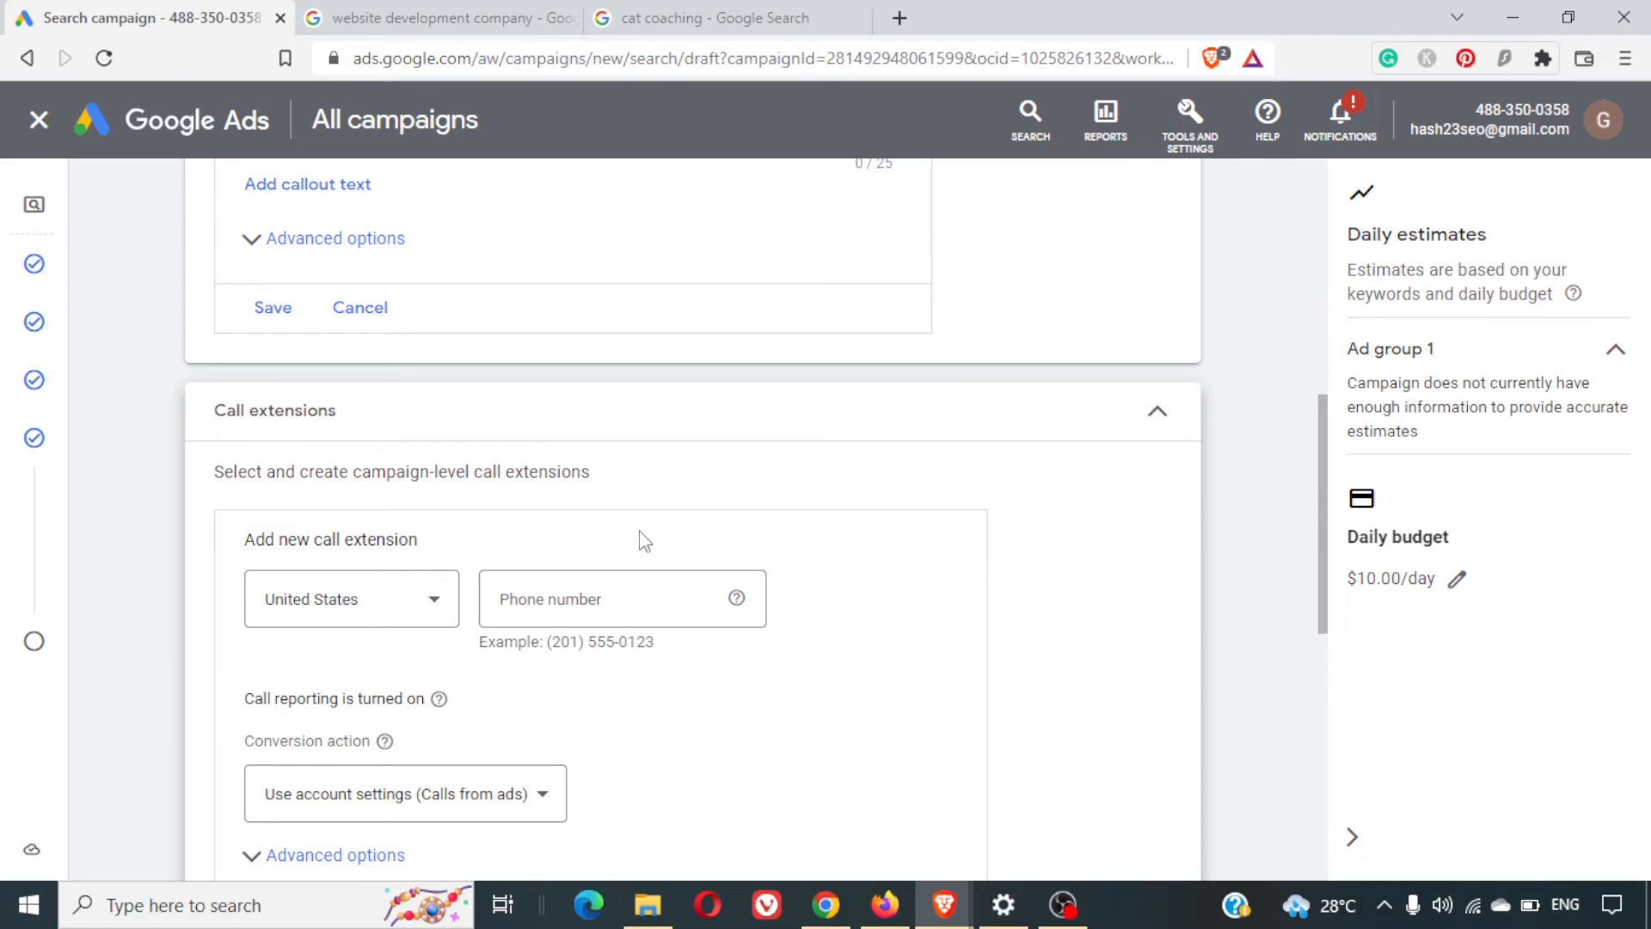
{"action": "scroll", "coordinate": [914, 486], "scroll_direction": "down", "scroll_amount": 4}
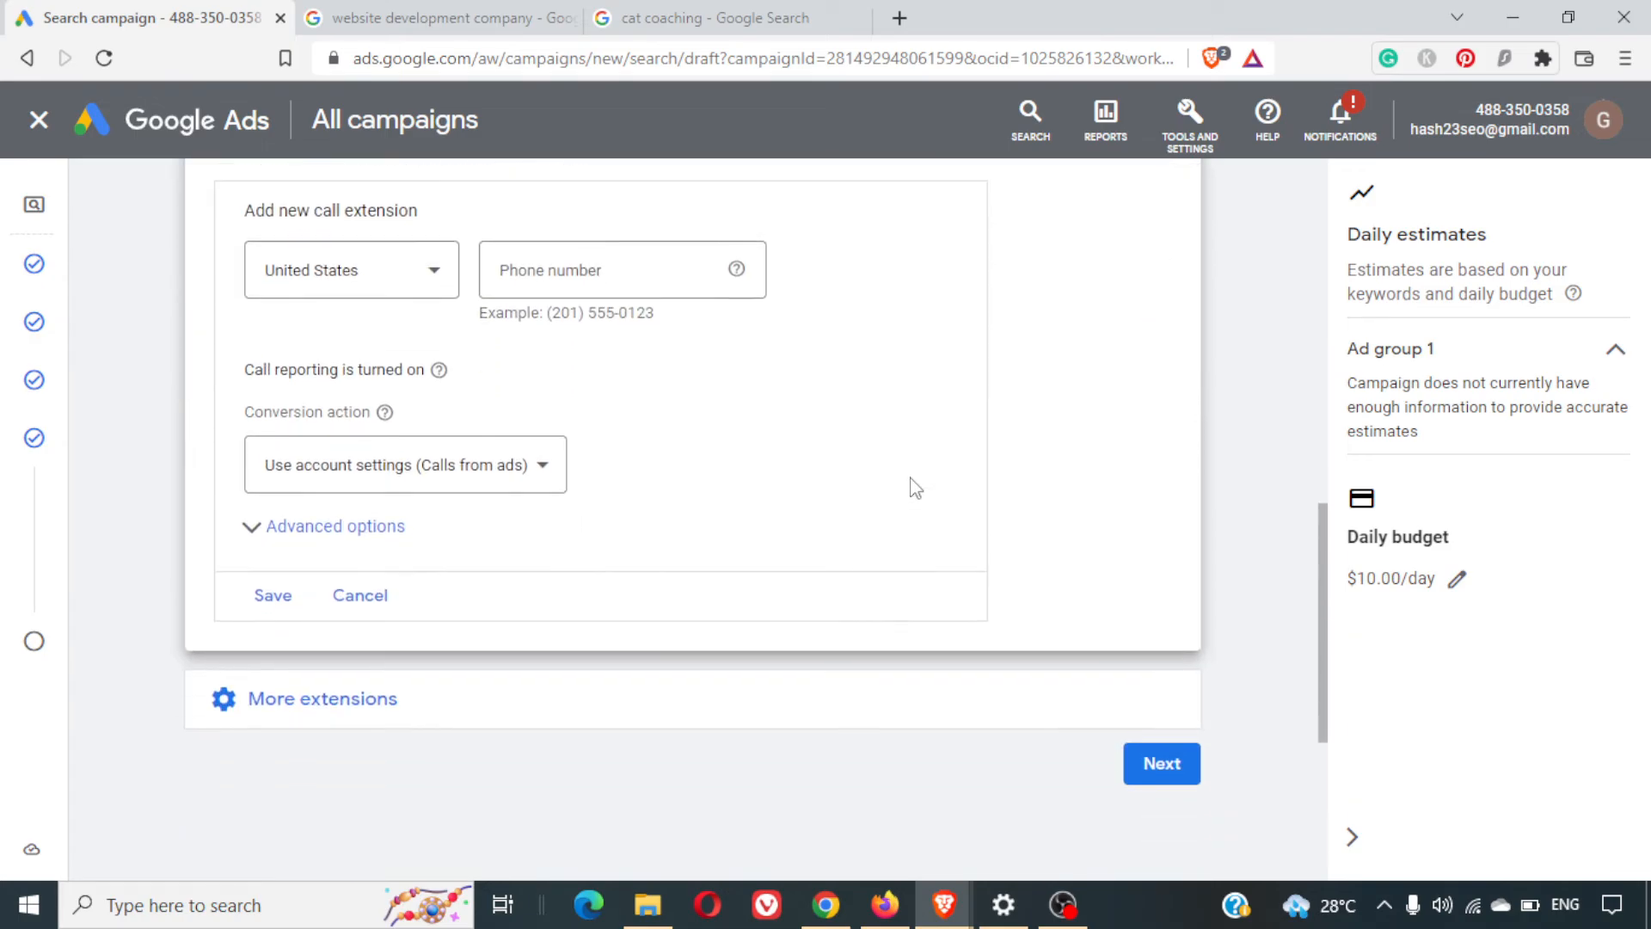
{"action": "scroll", "coordinate": [912, 486], "scroll_direction": "down", "scroll_amount": 1}
{"action": "left_click", "coordinate": [358, 667]}
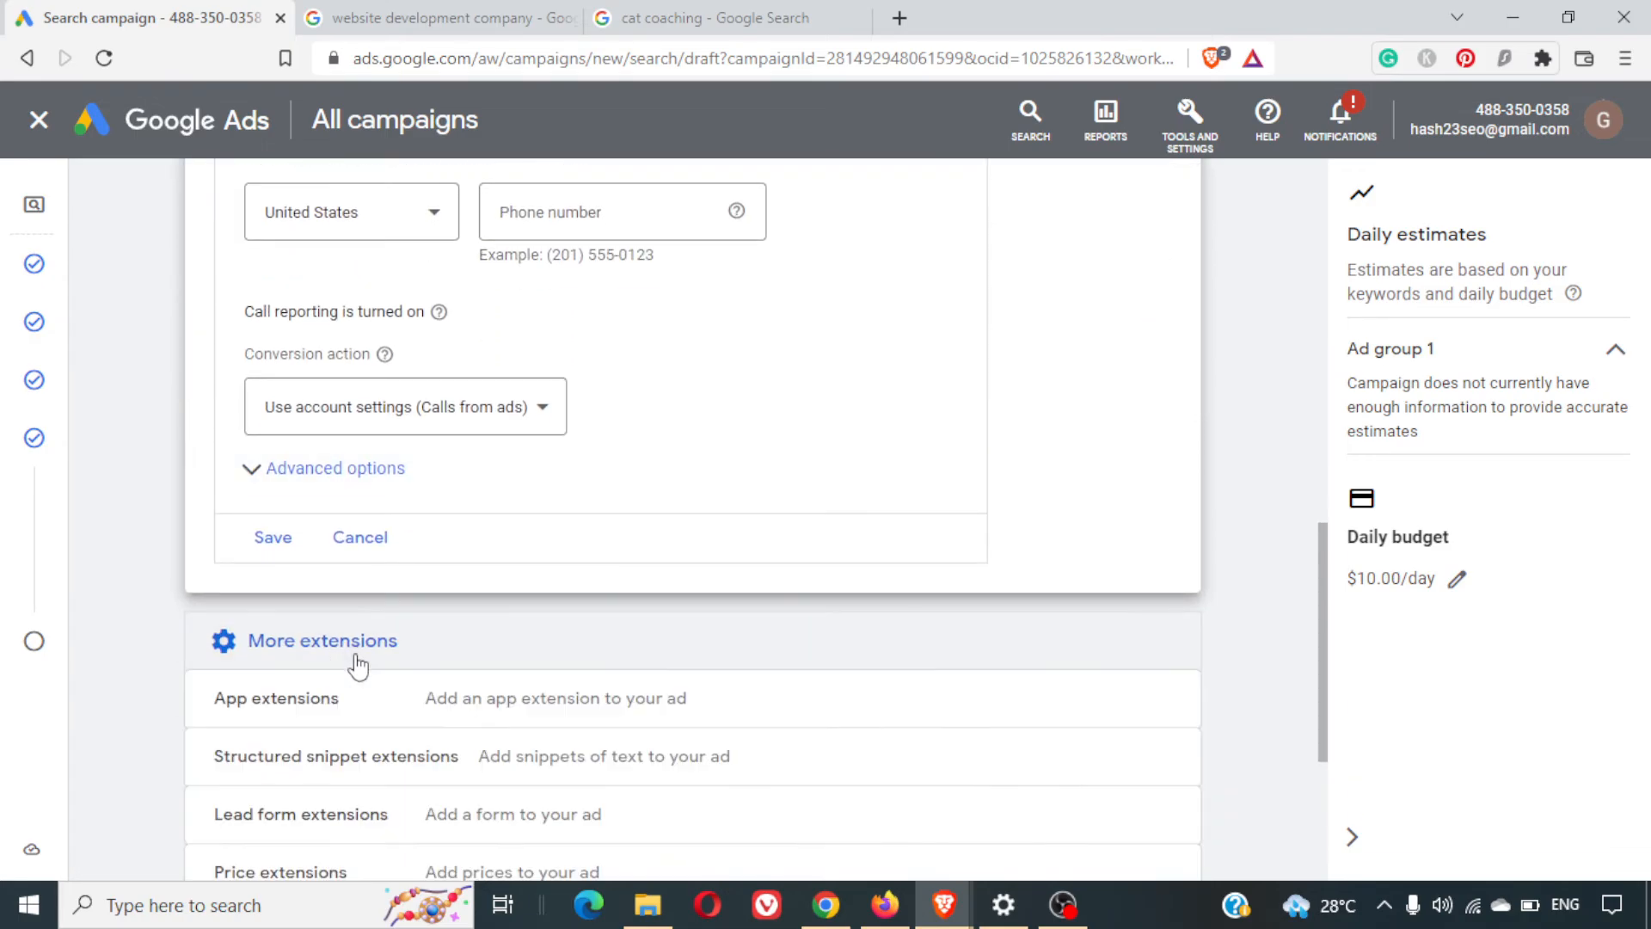
{"action": "scroll", "coordinate": [792, 571], "scroll_direction": "down", "scroll_amount": 3}
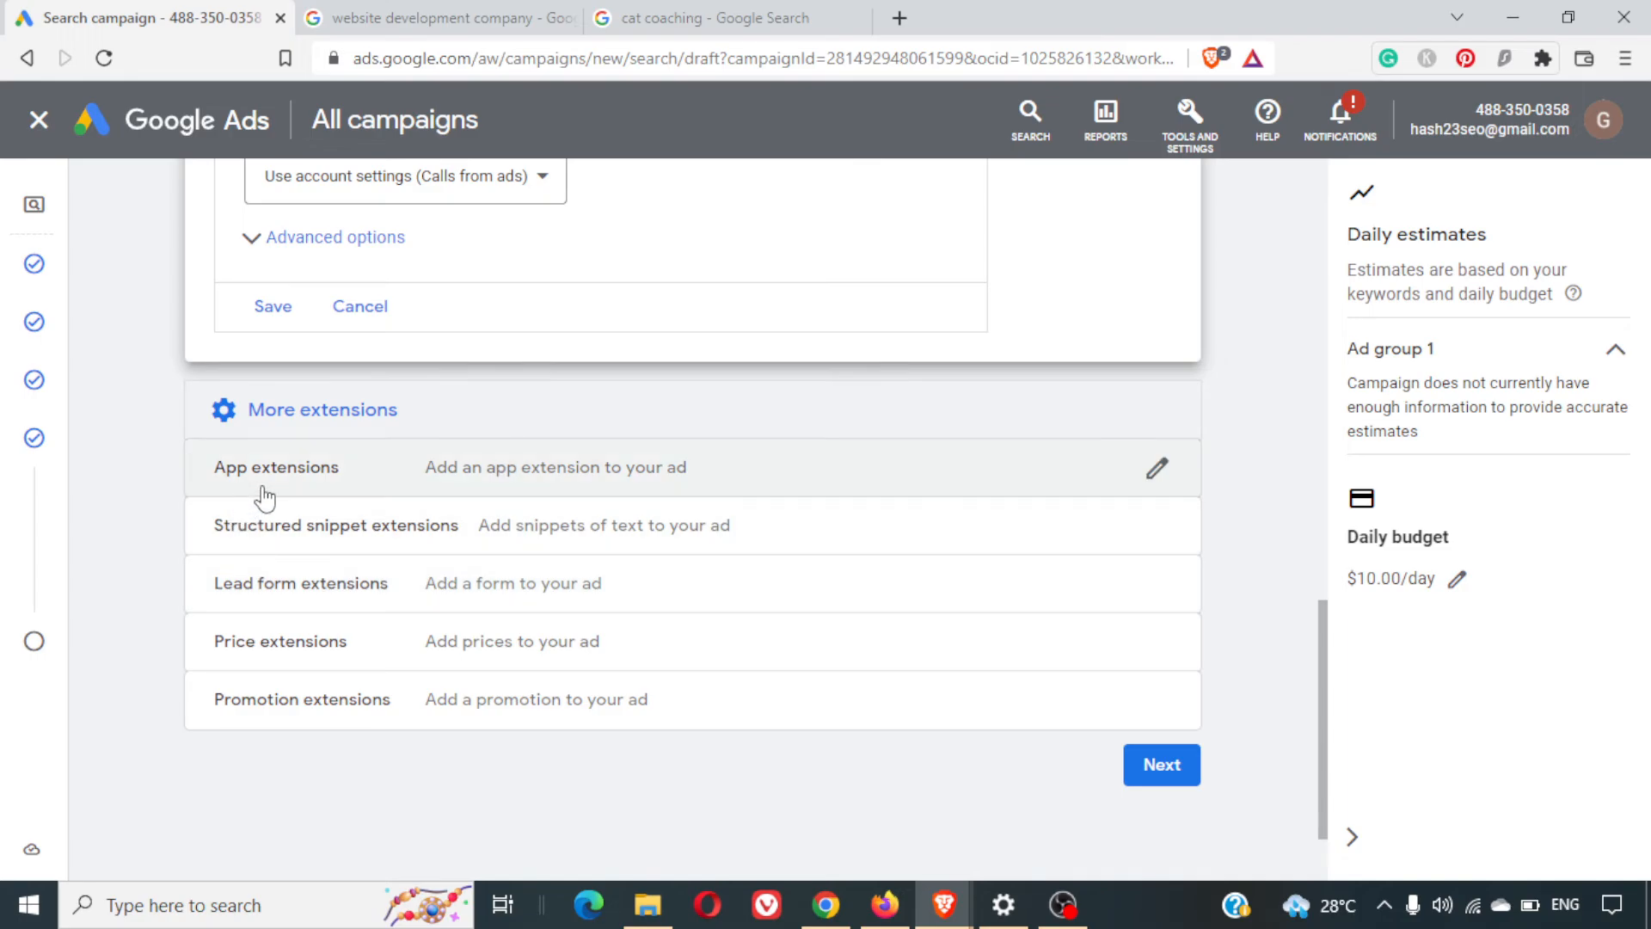
Start a structured snippet extension in English with the header type Courses and go to its first value
{"action": "left_click", "coordinate": [273, 533]}
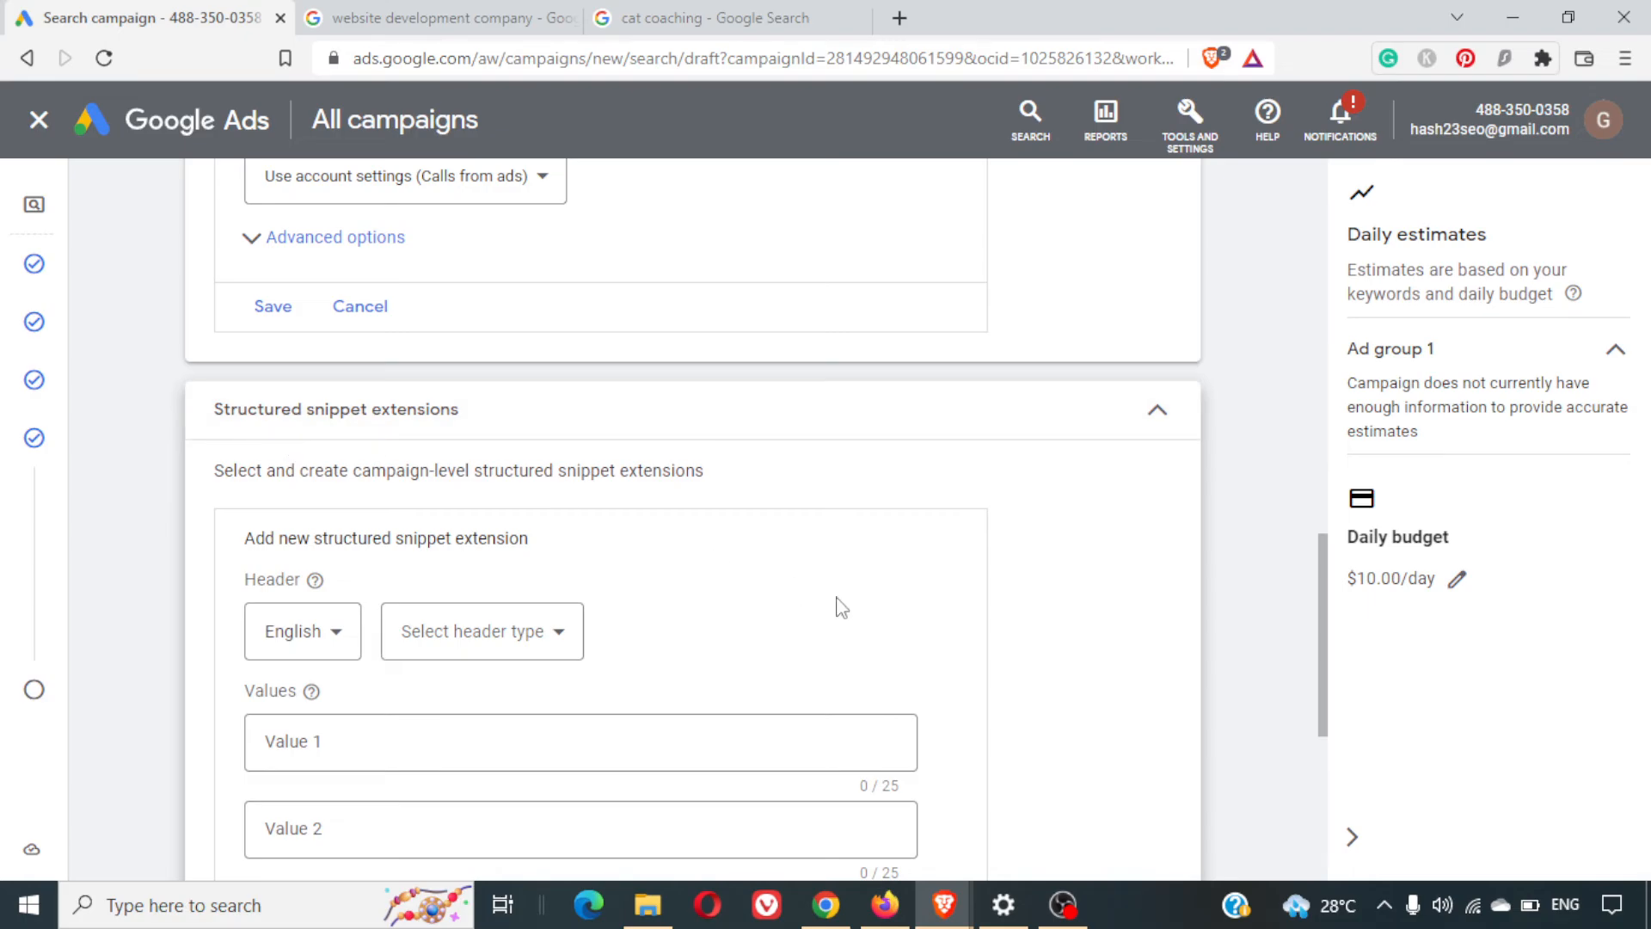
{"action": "scroll", "coordinate": [841, 607], "scroll_direction": "down", "scroll_amount": 2}
{"action": "left_click", "coordinate": [312, 479]}
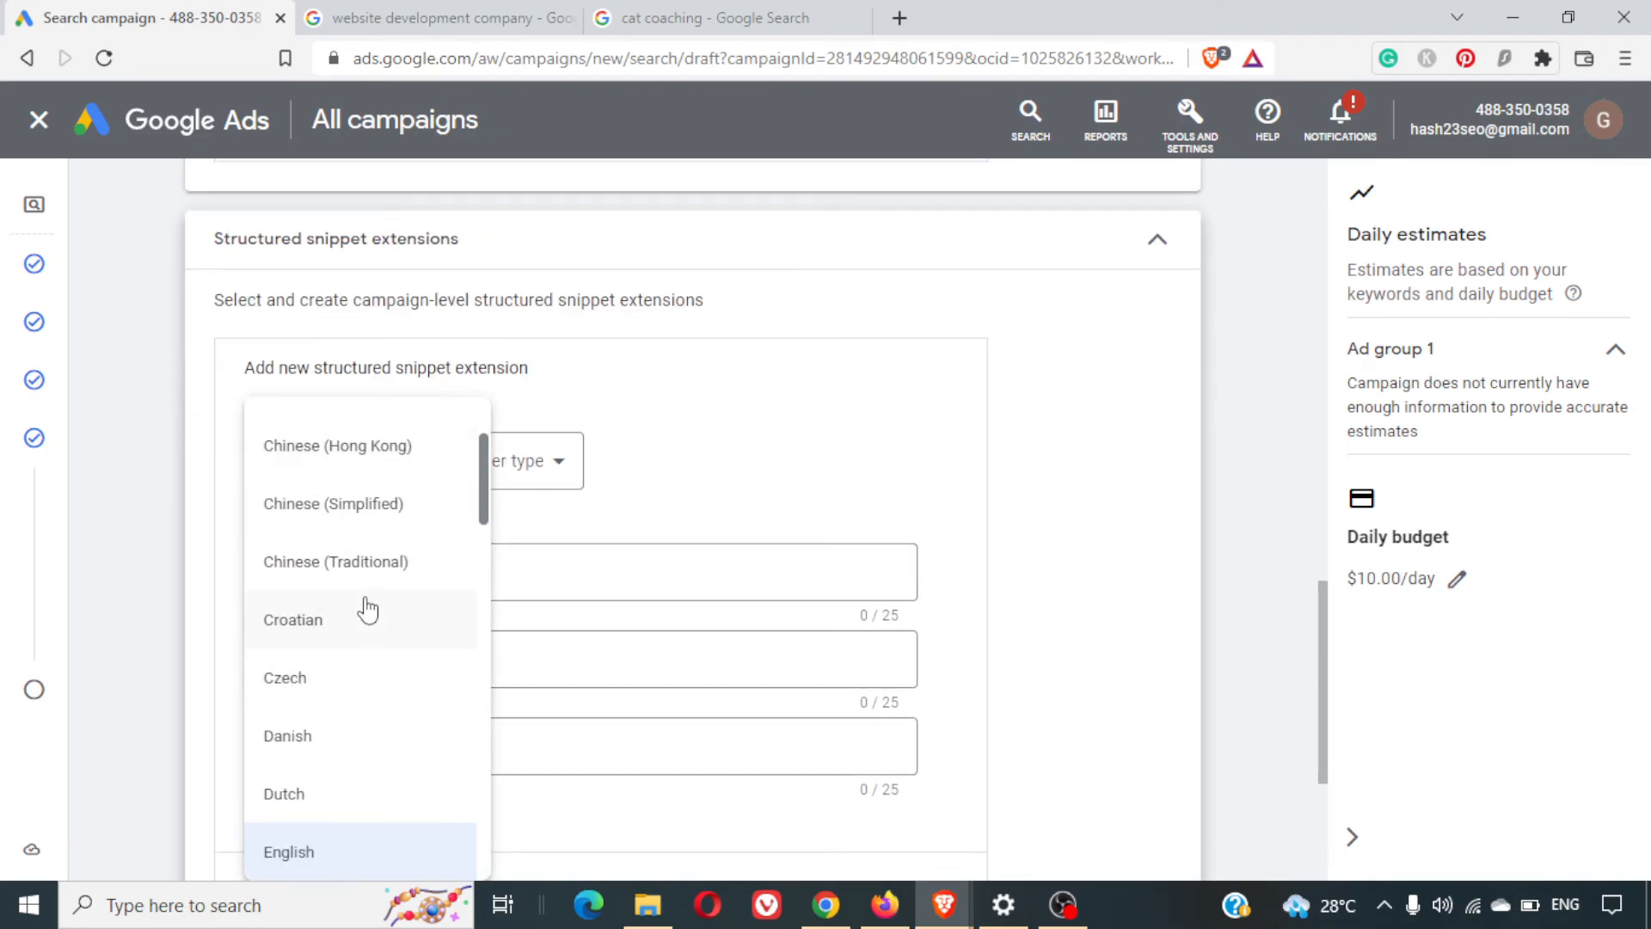
{"action": "left_click", "coordinate": [766, 495]}
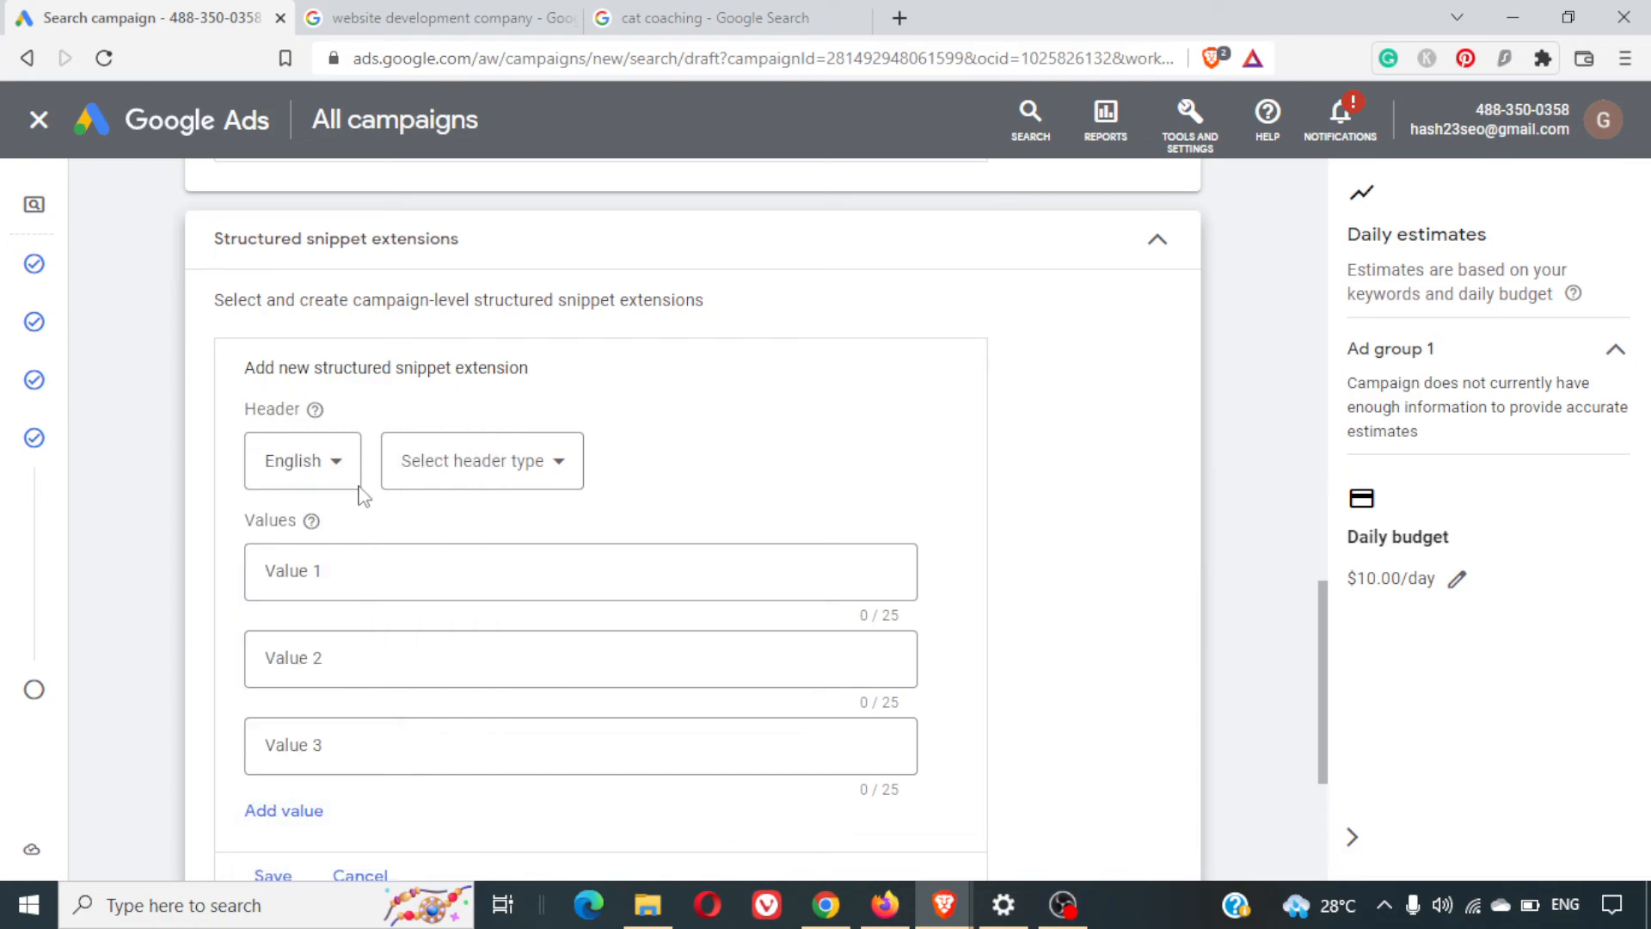
{"action": "left_click", "coordinate": [312, 479]}
{"action": "left_click", "coordinate": [726, 499]}
{"action": "left_click", "coordinate": [572, 481]}
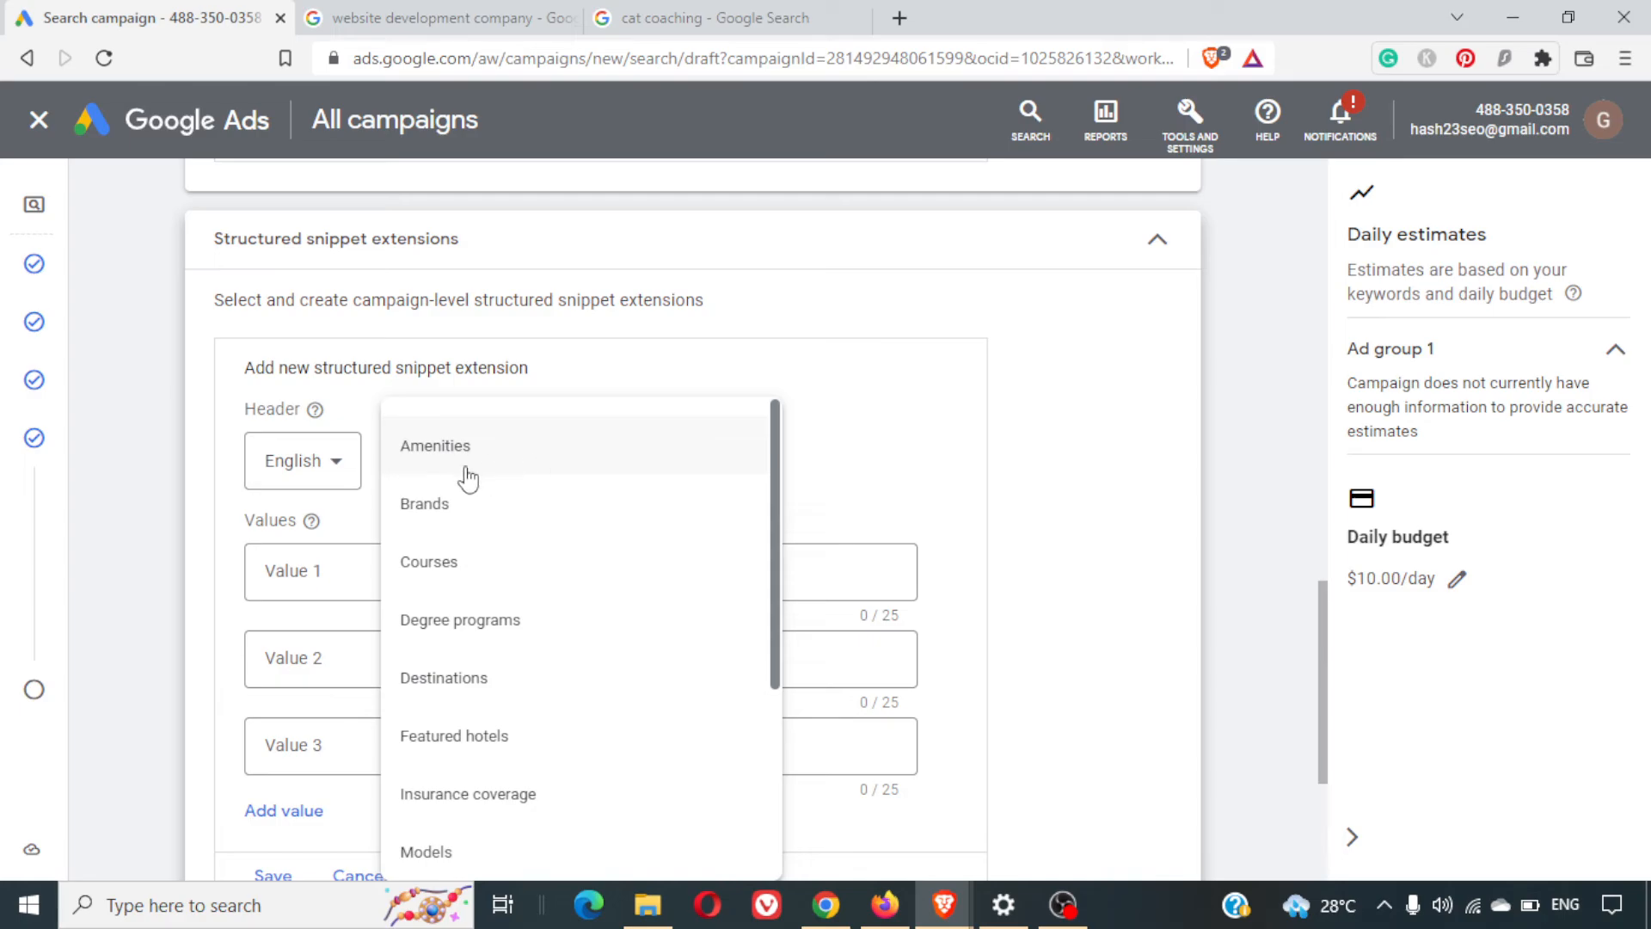
{"action": "left_click", "coordinate": [472, 592]}
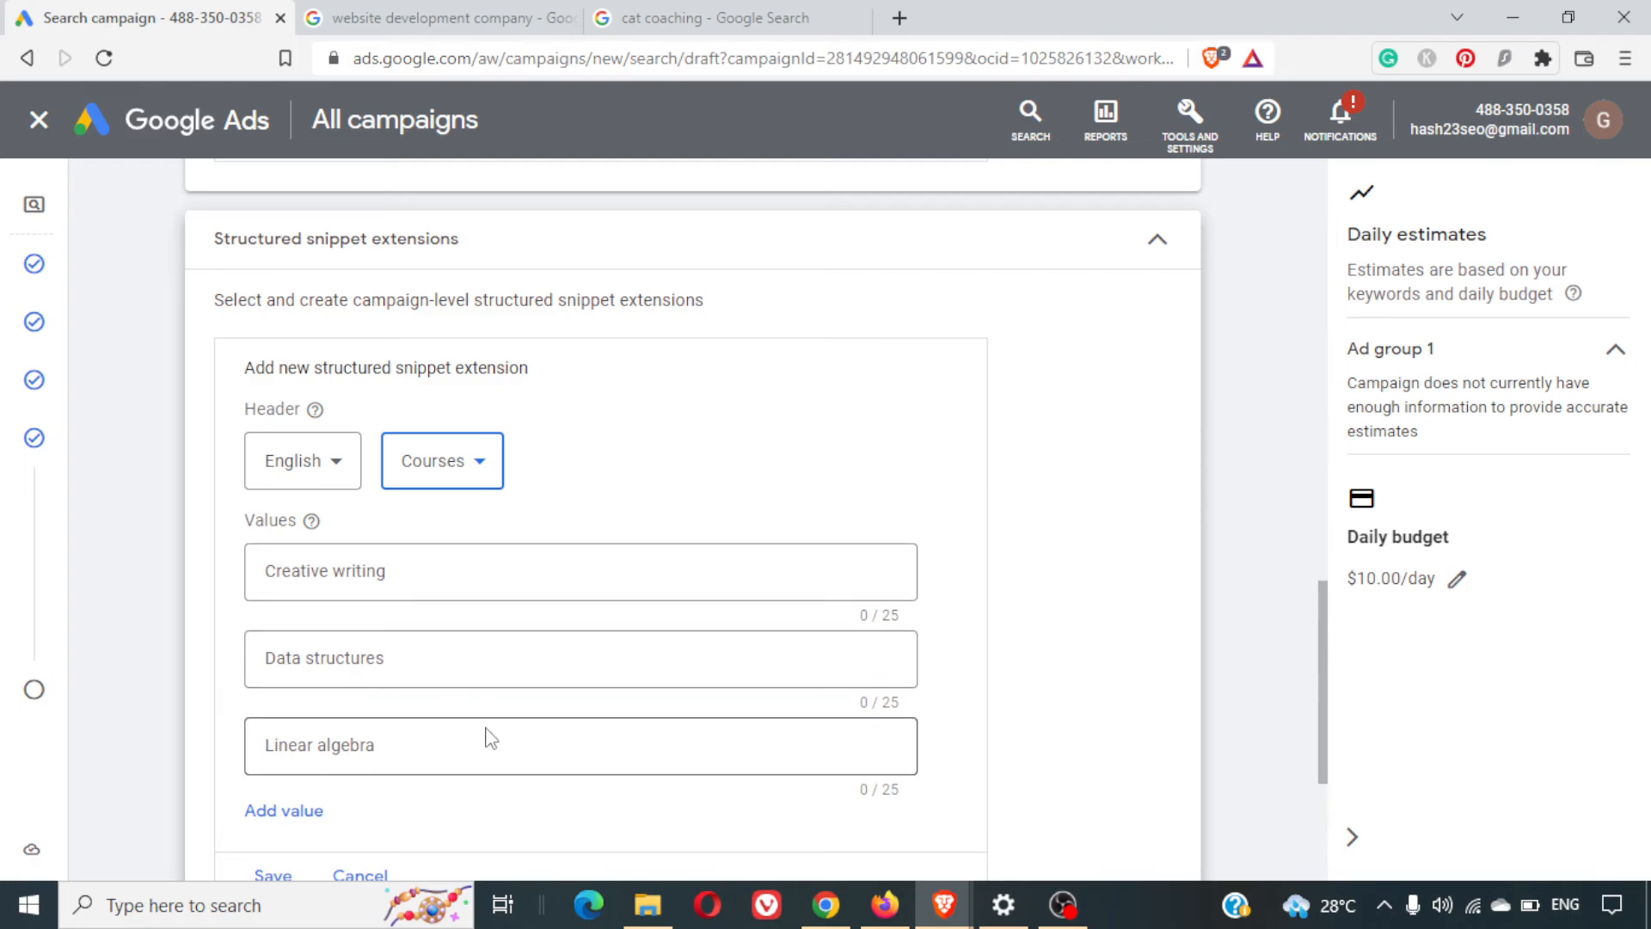
{"action": "scroll", "coordinate": [485, 736], "scroll_direction": "down", "scroll_amount": 1}
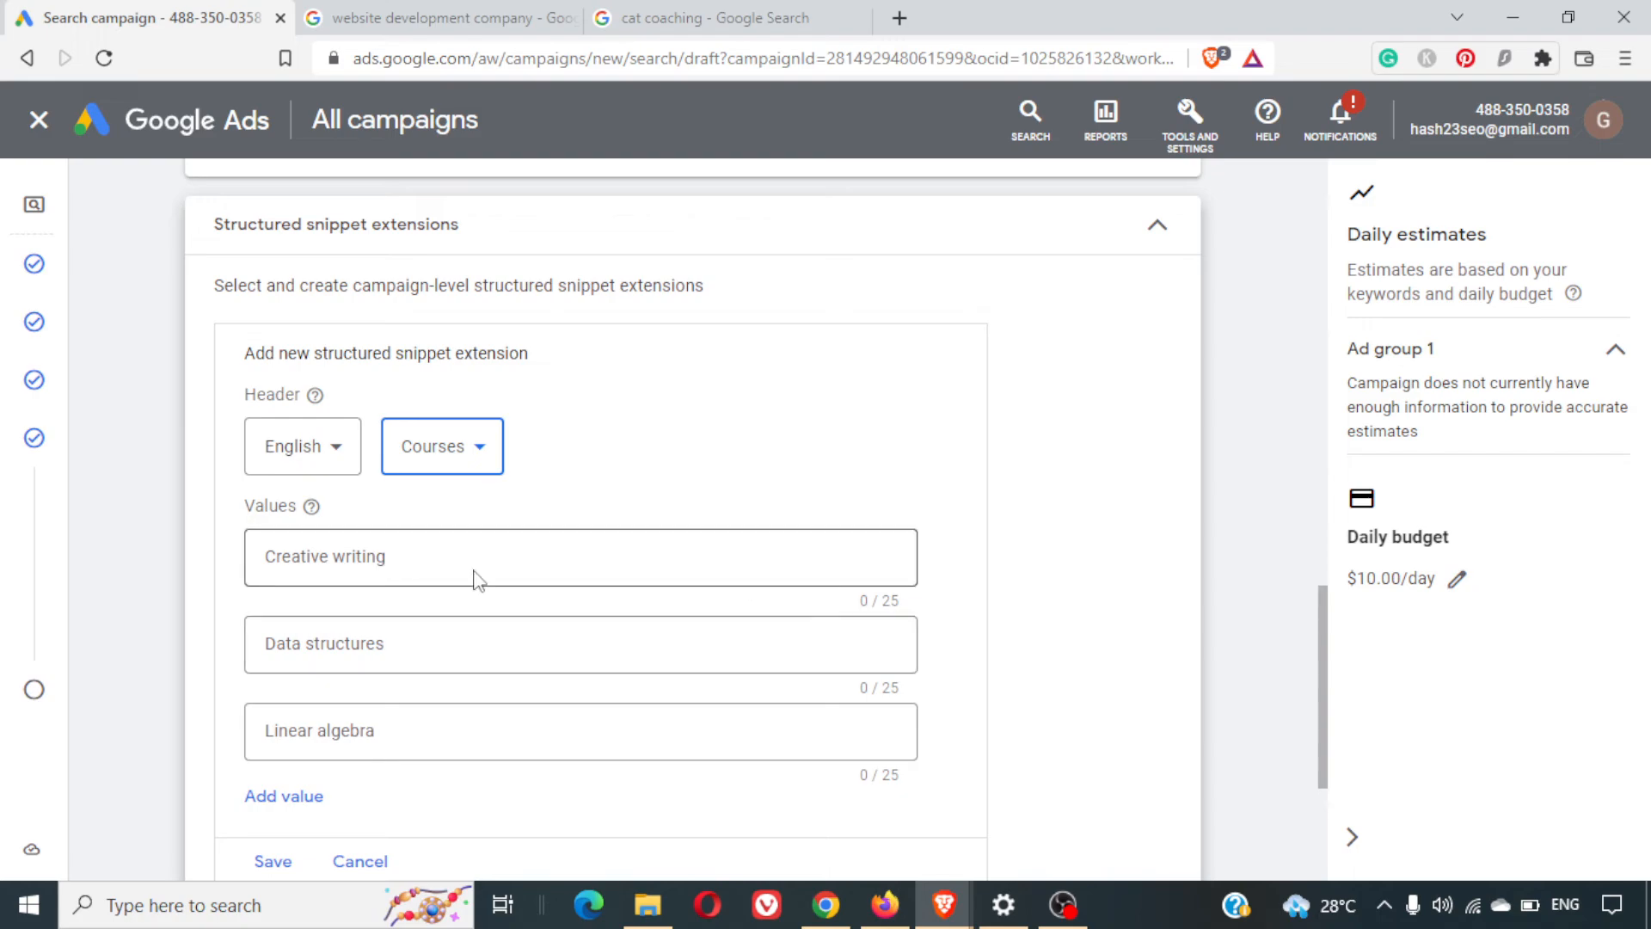
{"action": "left_click", "coordinate": [369, 564]}
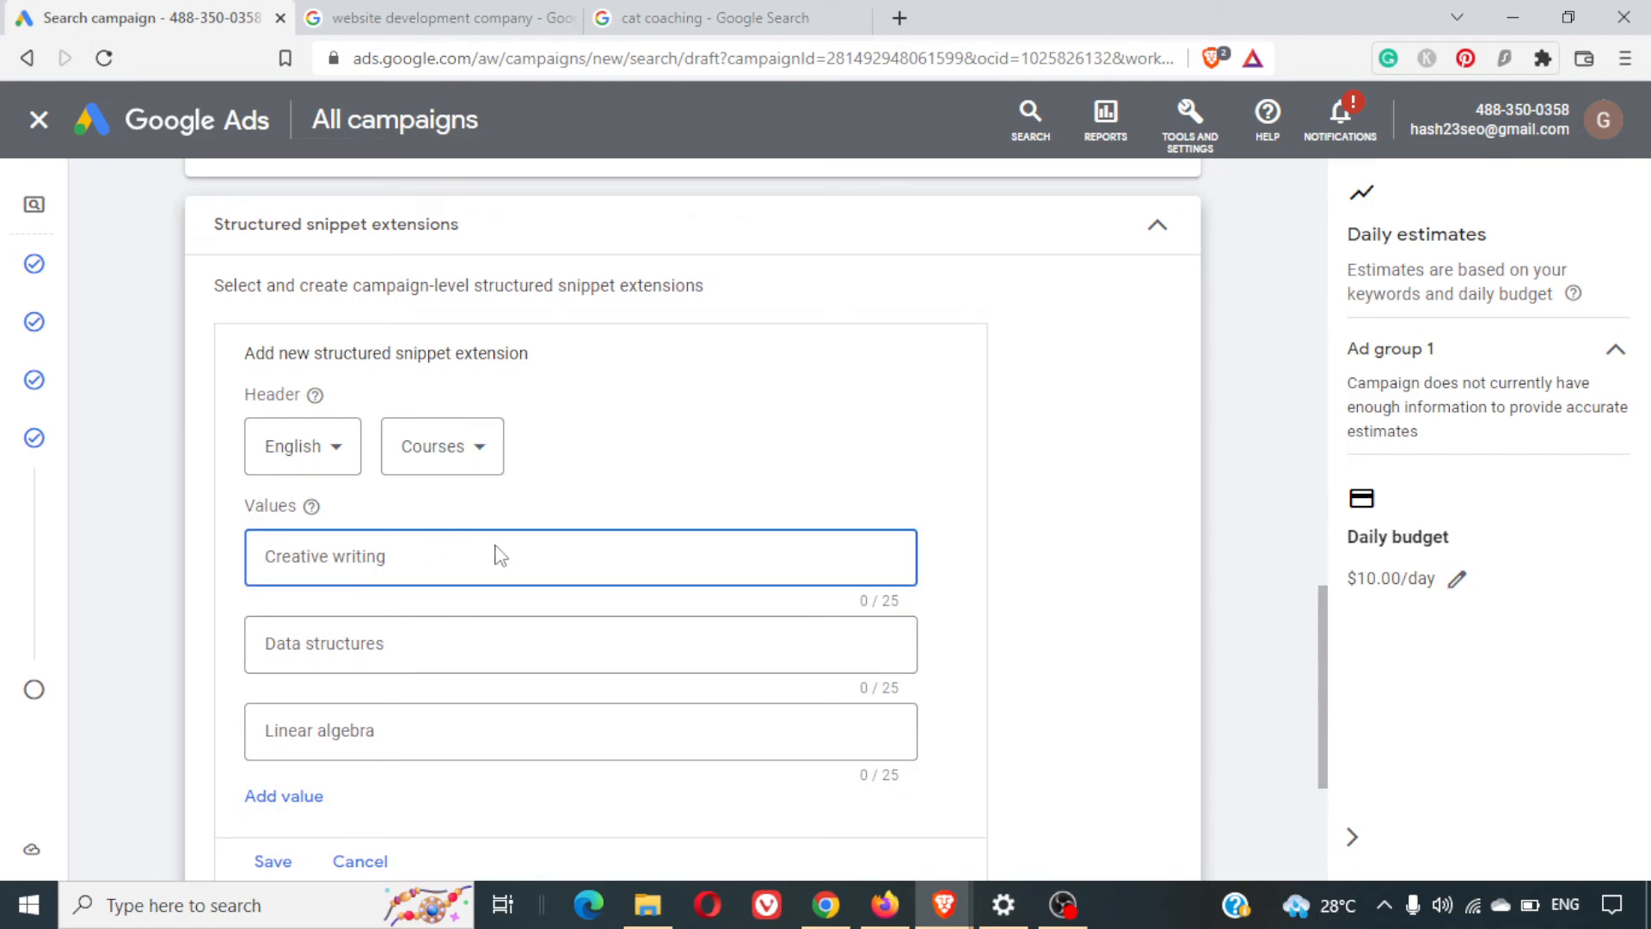
Enter "SEO Courses", "Digital Marketing Courses" and "Content Writing Courses" as the three structured snippet values
{"action": "type", "text": "SEO Courses"}
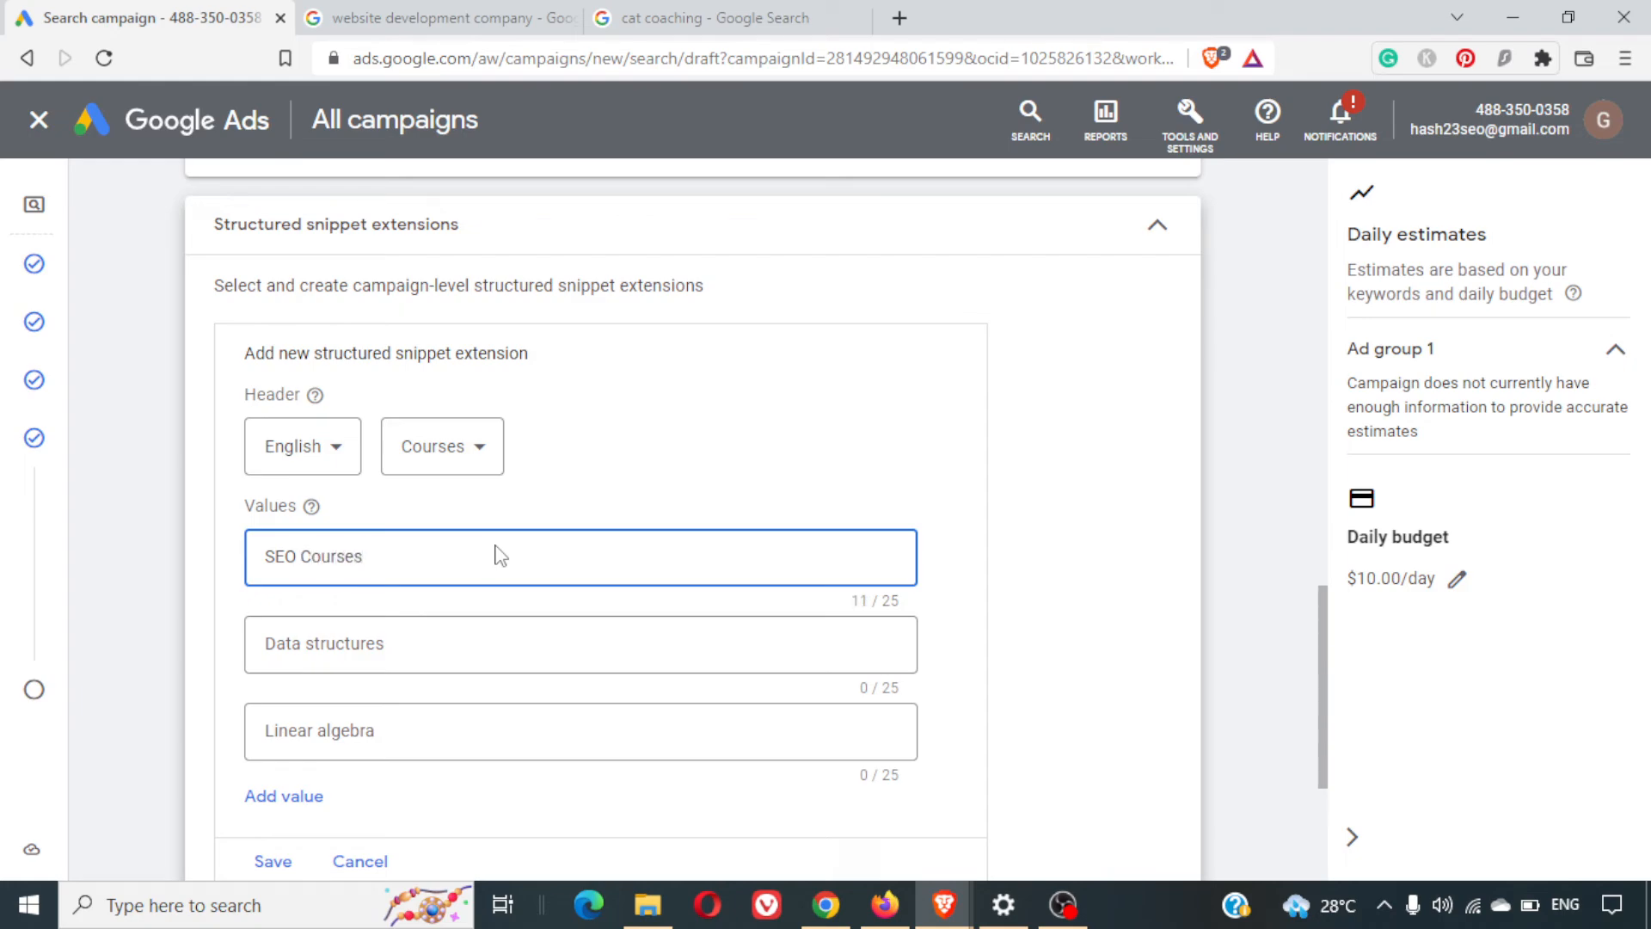
{"action": "left_click", "coordinate": [501, 641]}
{"action": "type", "text": "DS"}
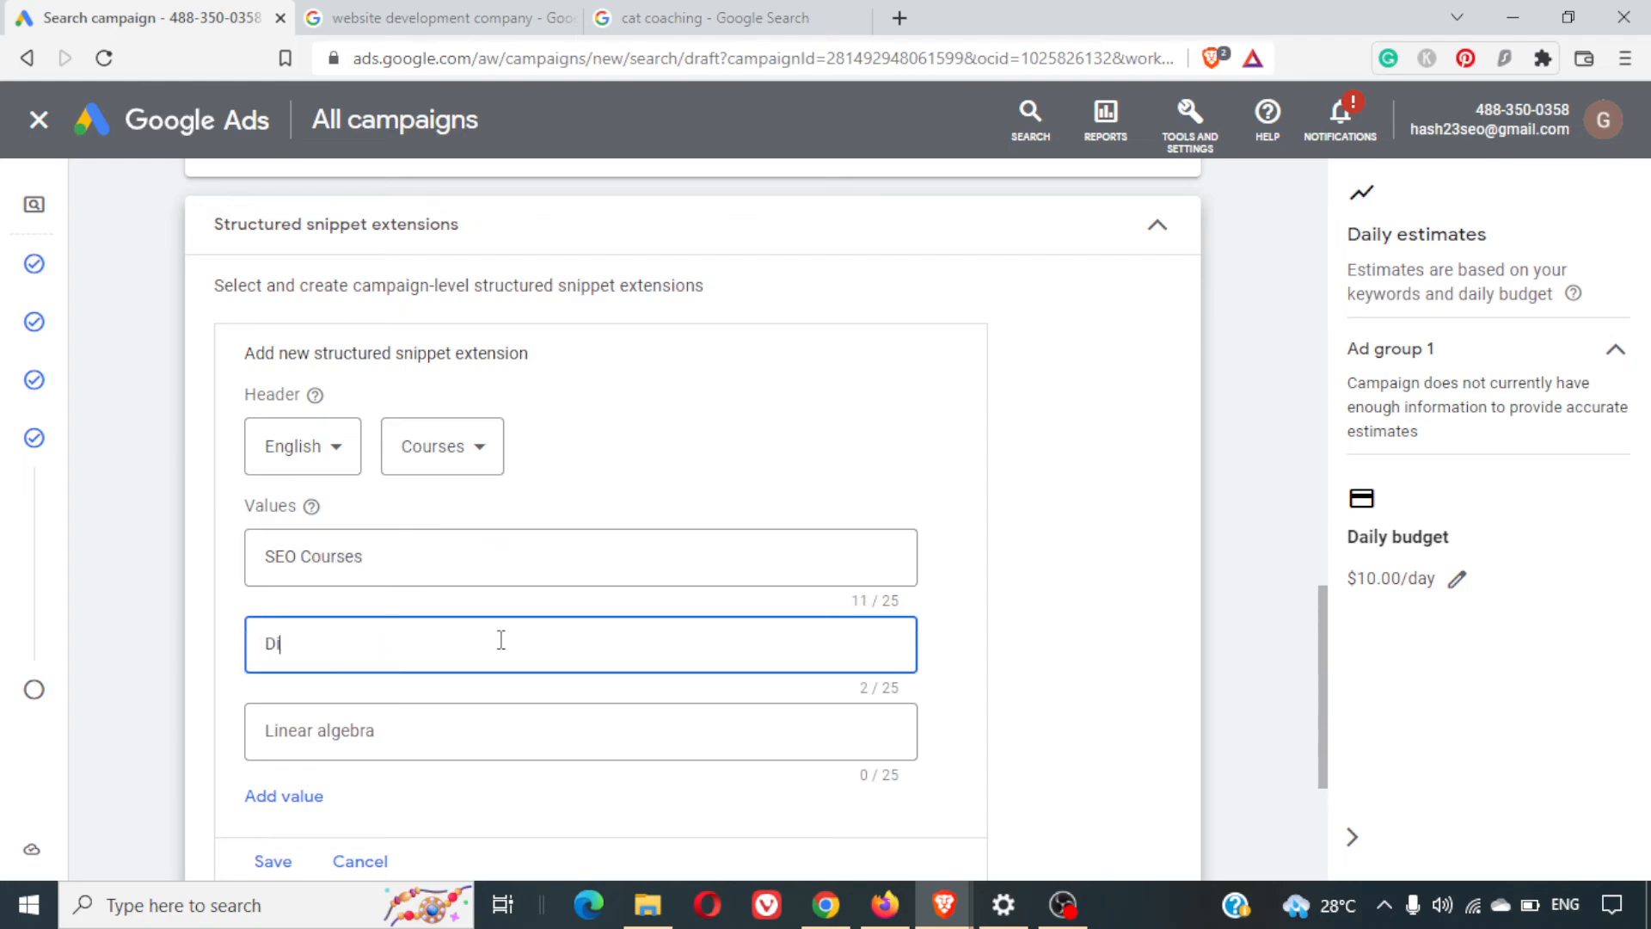
{"action": "type", "text": "gital Marketing Courses"}
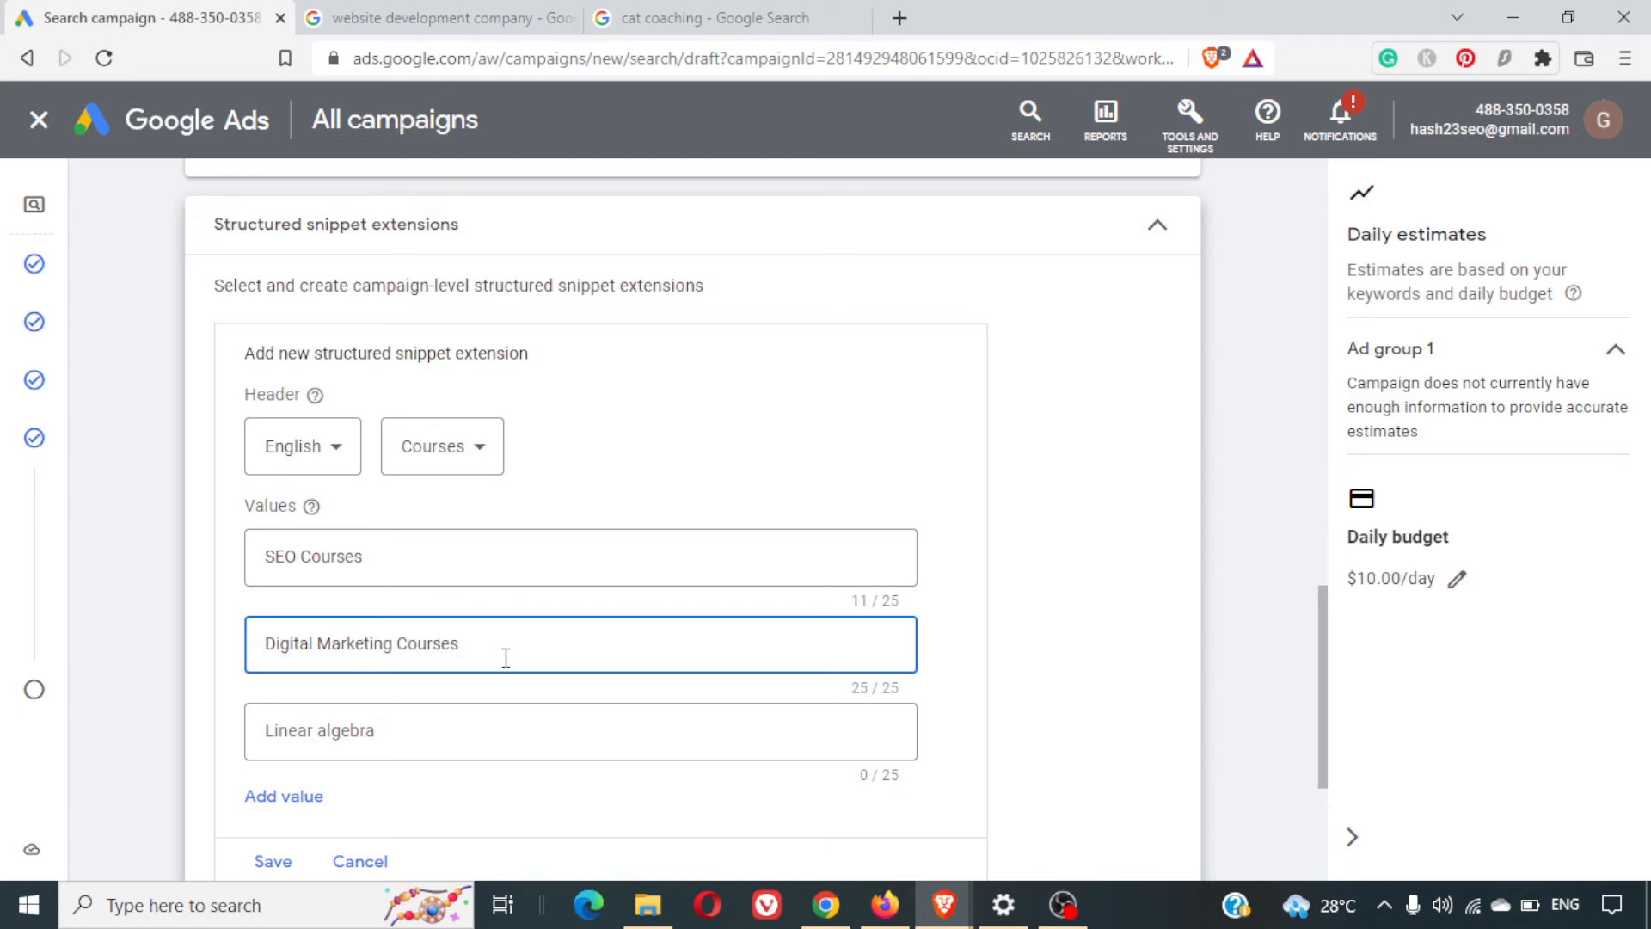
{"action": "left_click", "coordinate": [473, 738]}
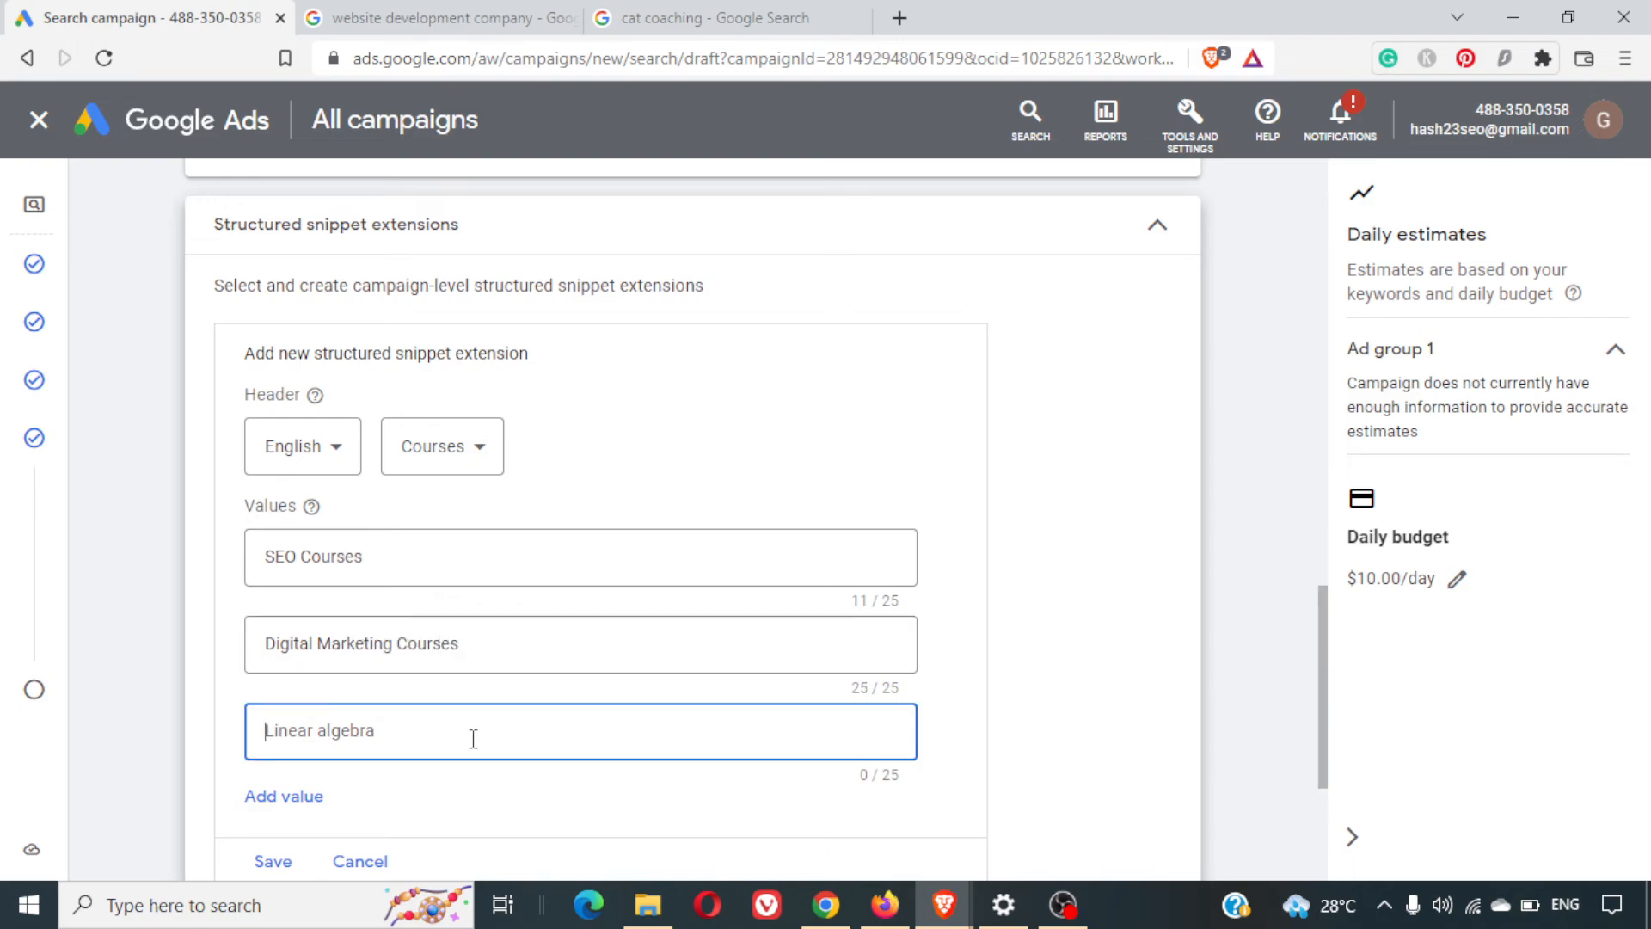
{"action": "type", "text": "Content Writing Courses"}
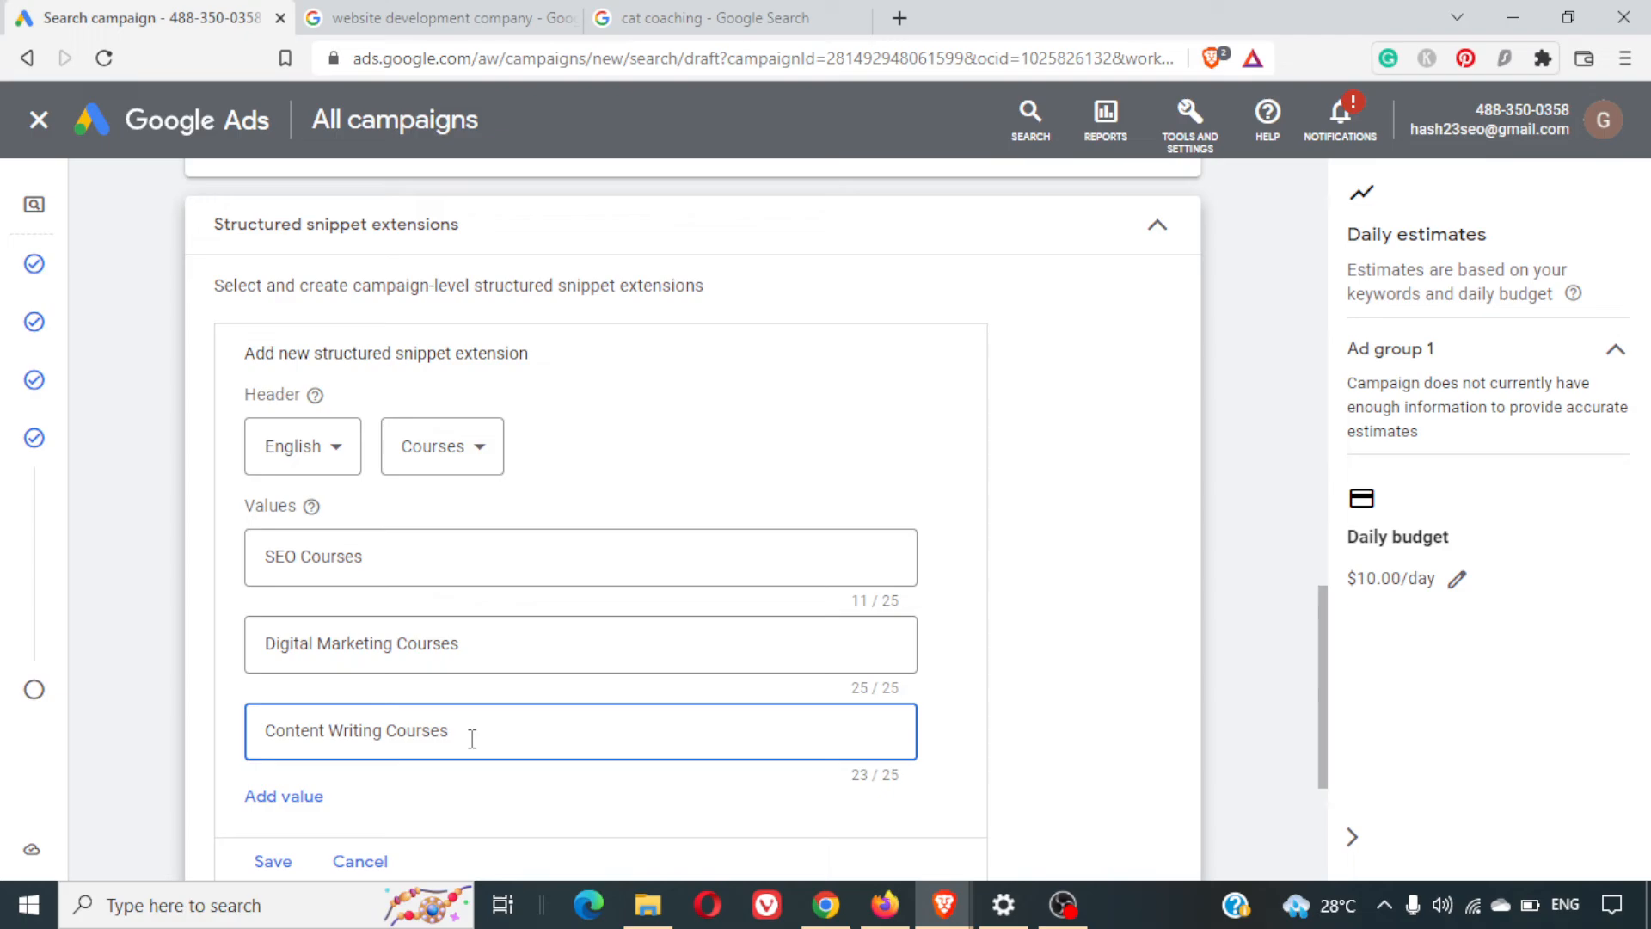
Add a fourth snippet value, remove it while still empty, and save the structured snippet extension
{"action": "left_click", "coordinate": [315, 795]}
{"action": "scroll", "coordinate": [946, 682], "scroll_direction": "down", "scroll_amount": 4}
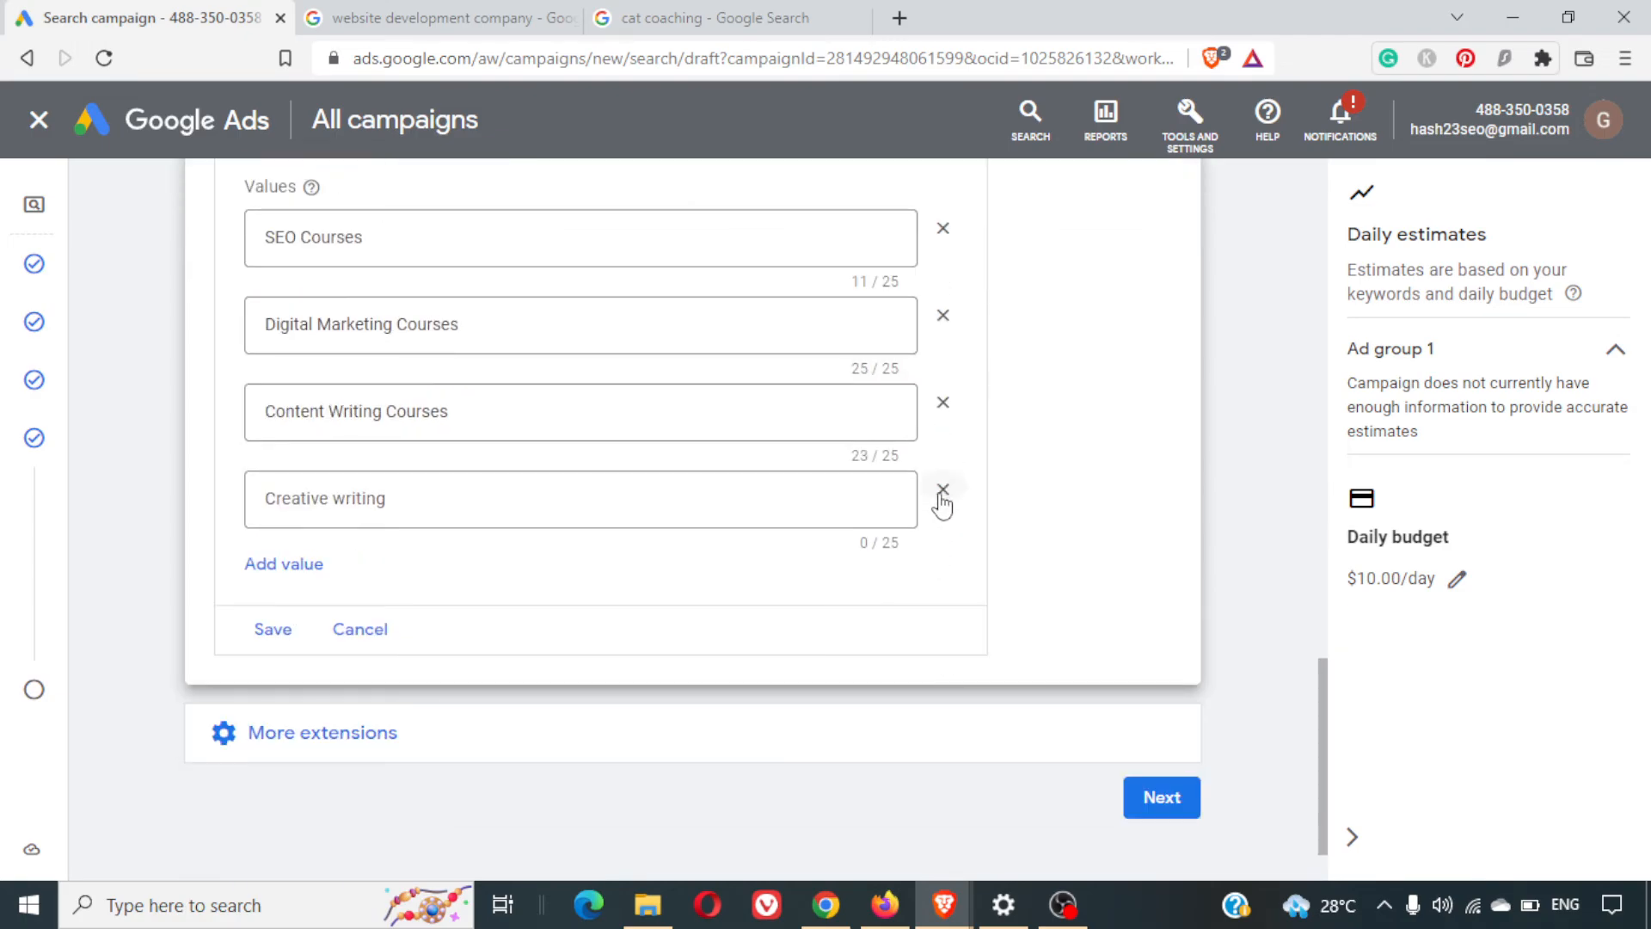
{"action": "left_click", "coordinate": [942, 489]}
{"action": "left_click", "coordinate": [266, 543]}
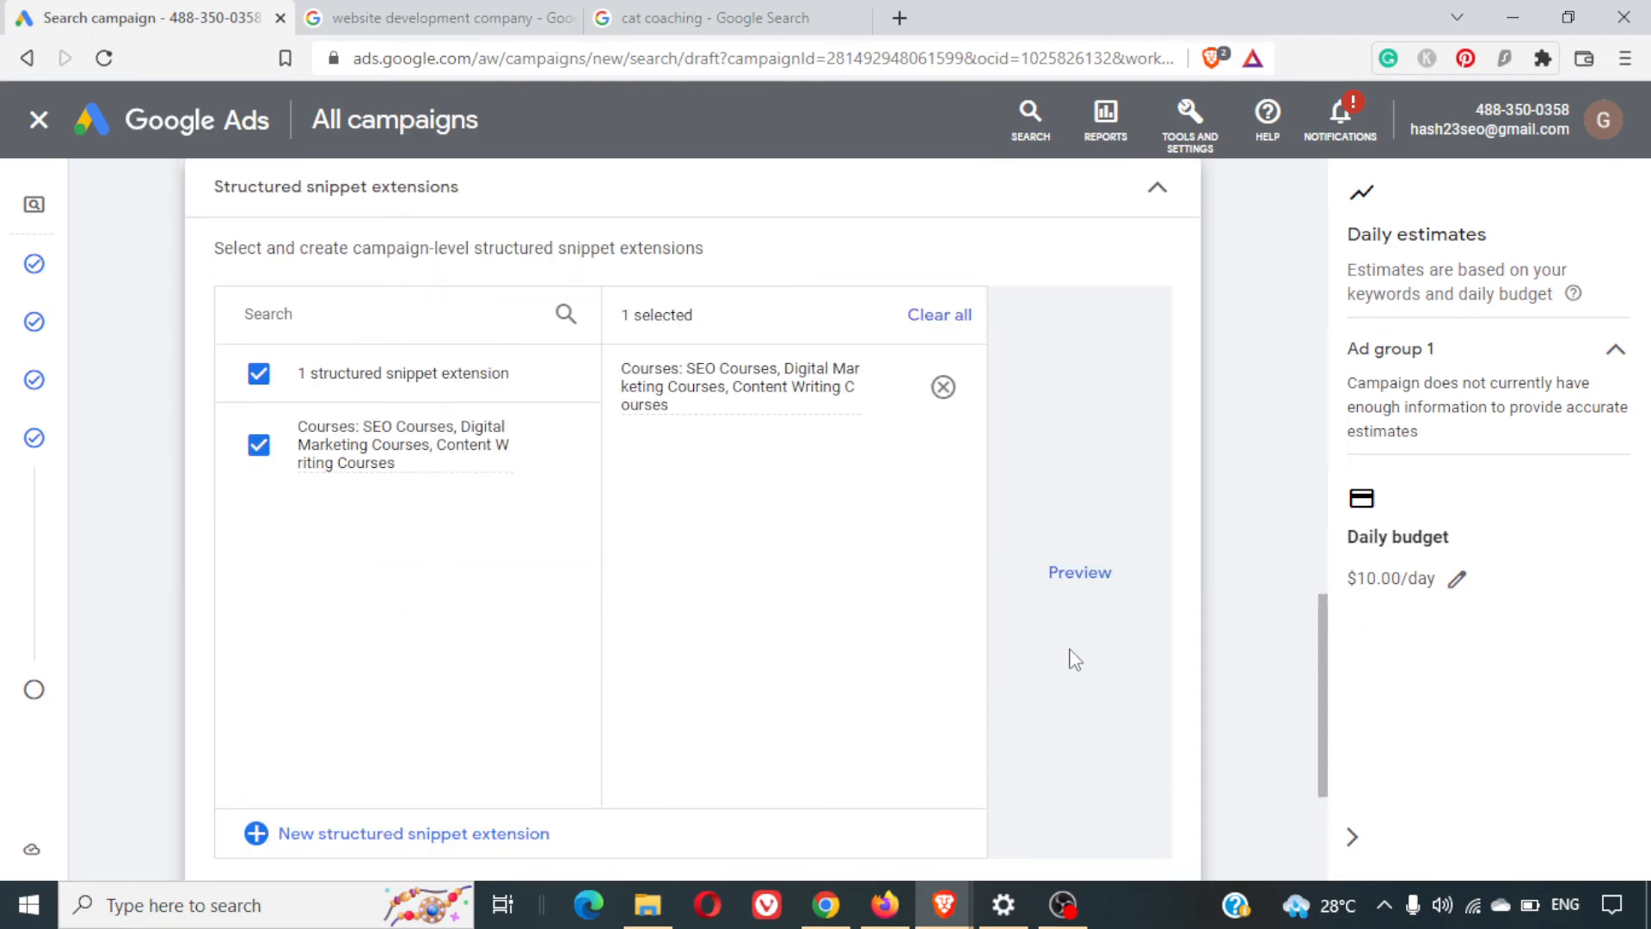
Preview how the structured snippet extension appears in the mobile ad, and hide the preview
{"action": "scroll", "coordinate": [890, 543], "scroll_direction": "down", "scroll_amount": 3}
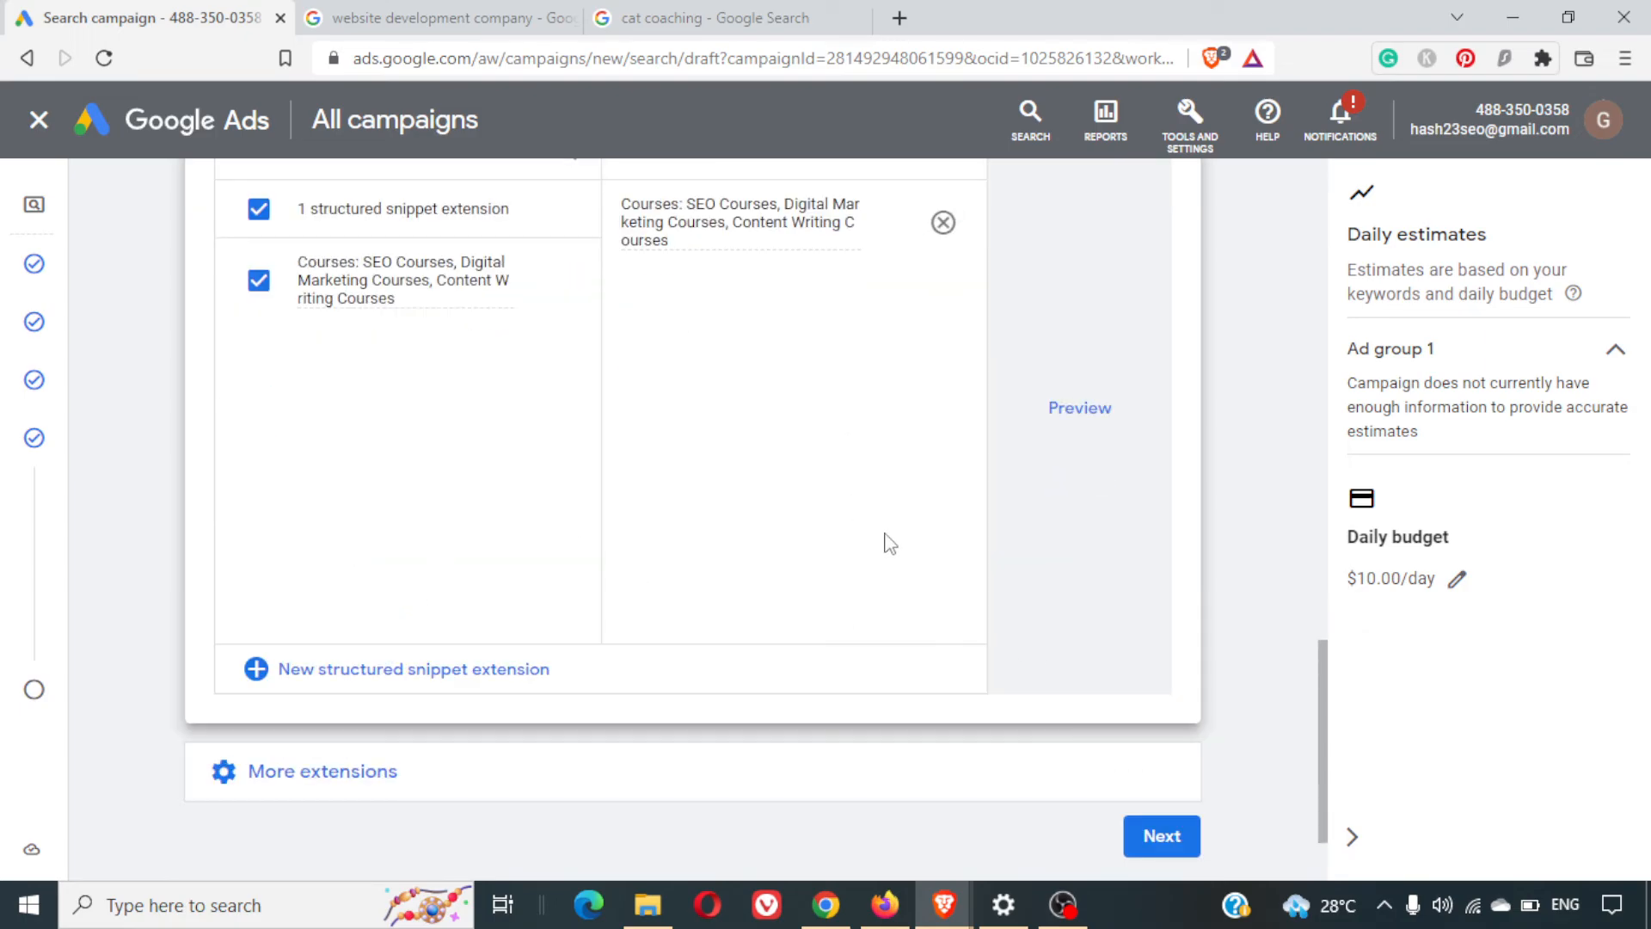
{"action": "scroll", "coordinate": [890, 543], "scroll_direction": "up", "scroll_amount": 1}
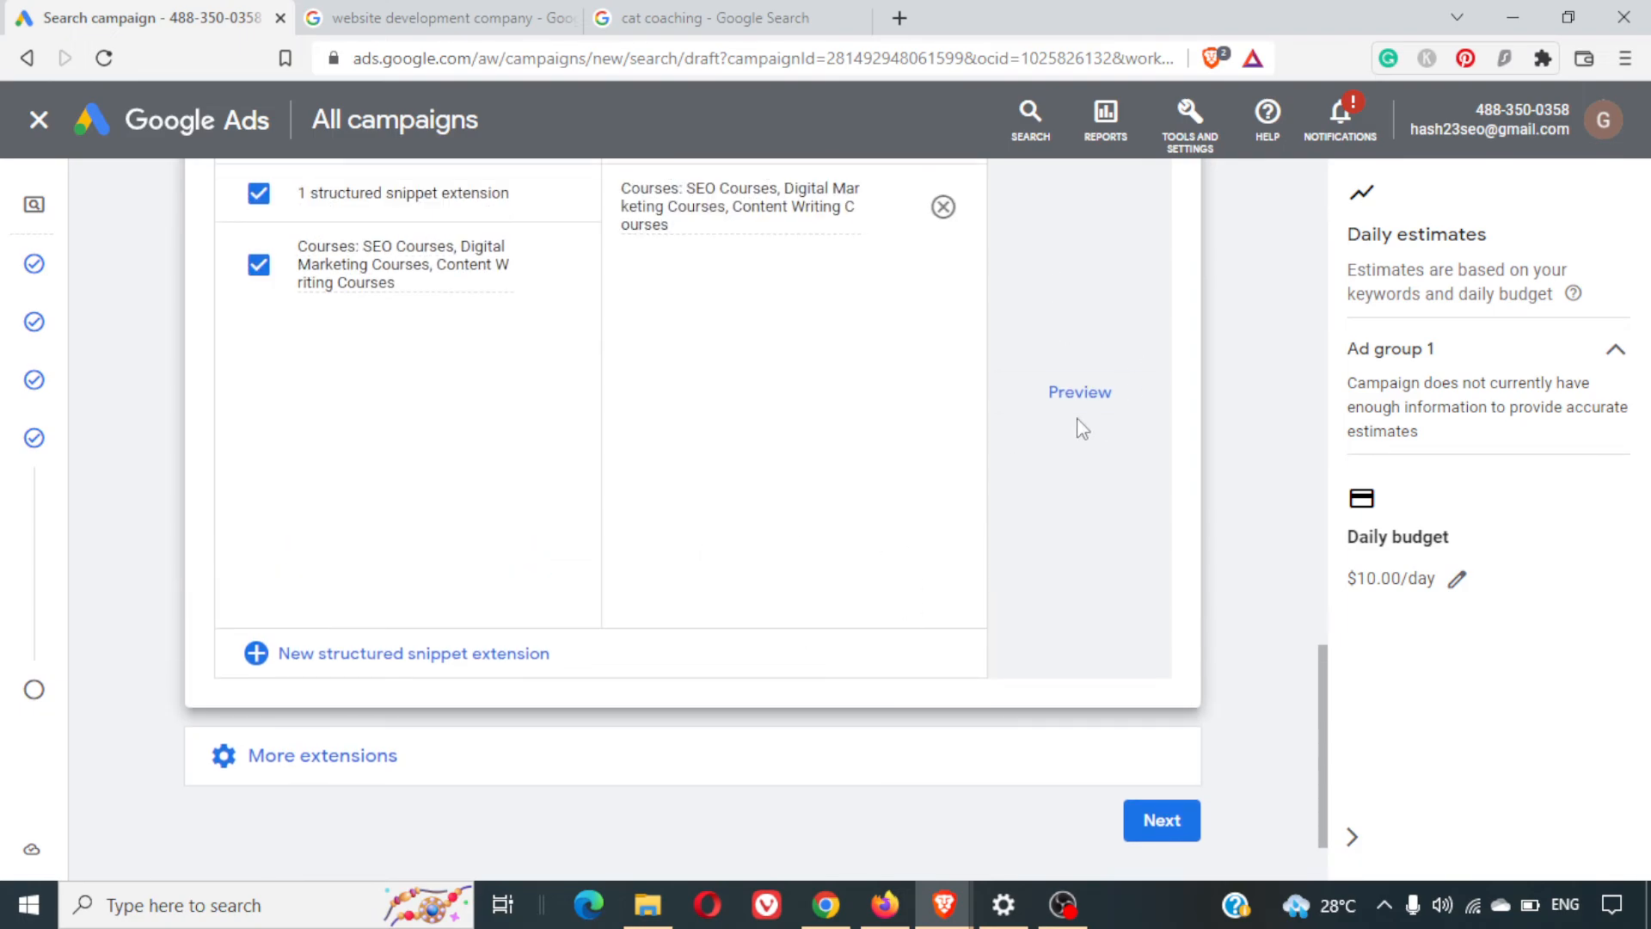
{"action": "scroll", "coordinate": [1116, 505], "scroll_direction": "up", "scroll_amount": 1}
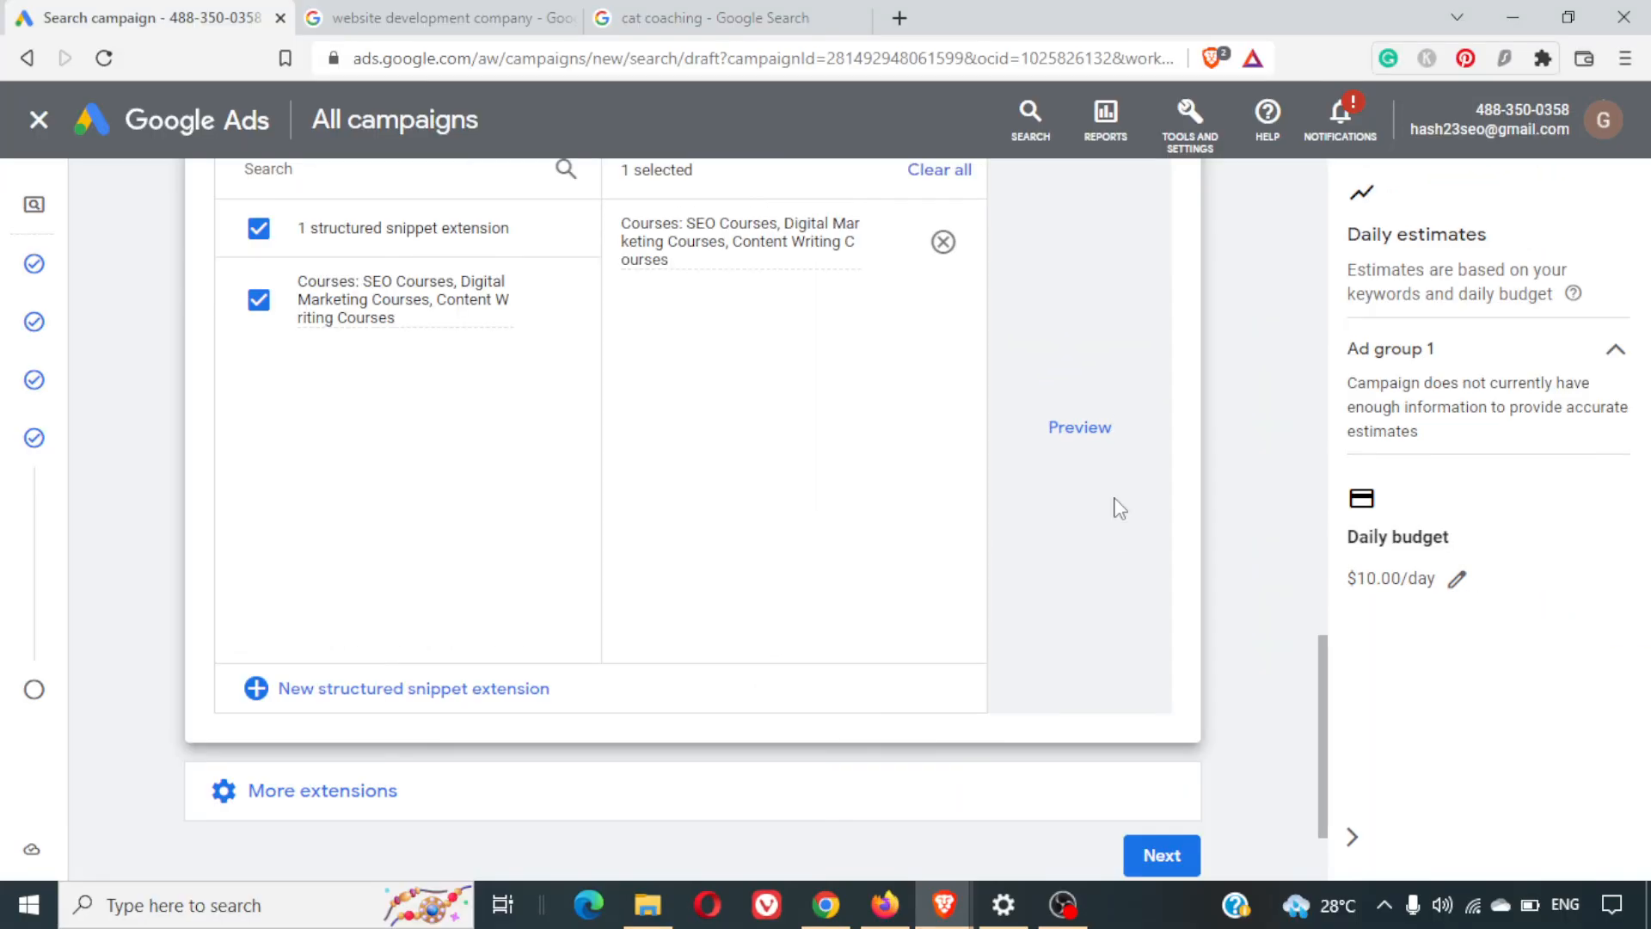
{"action": "left_click", "coordinate": [1059, 385]}
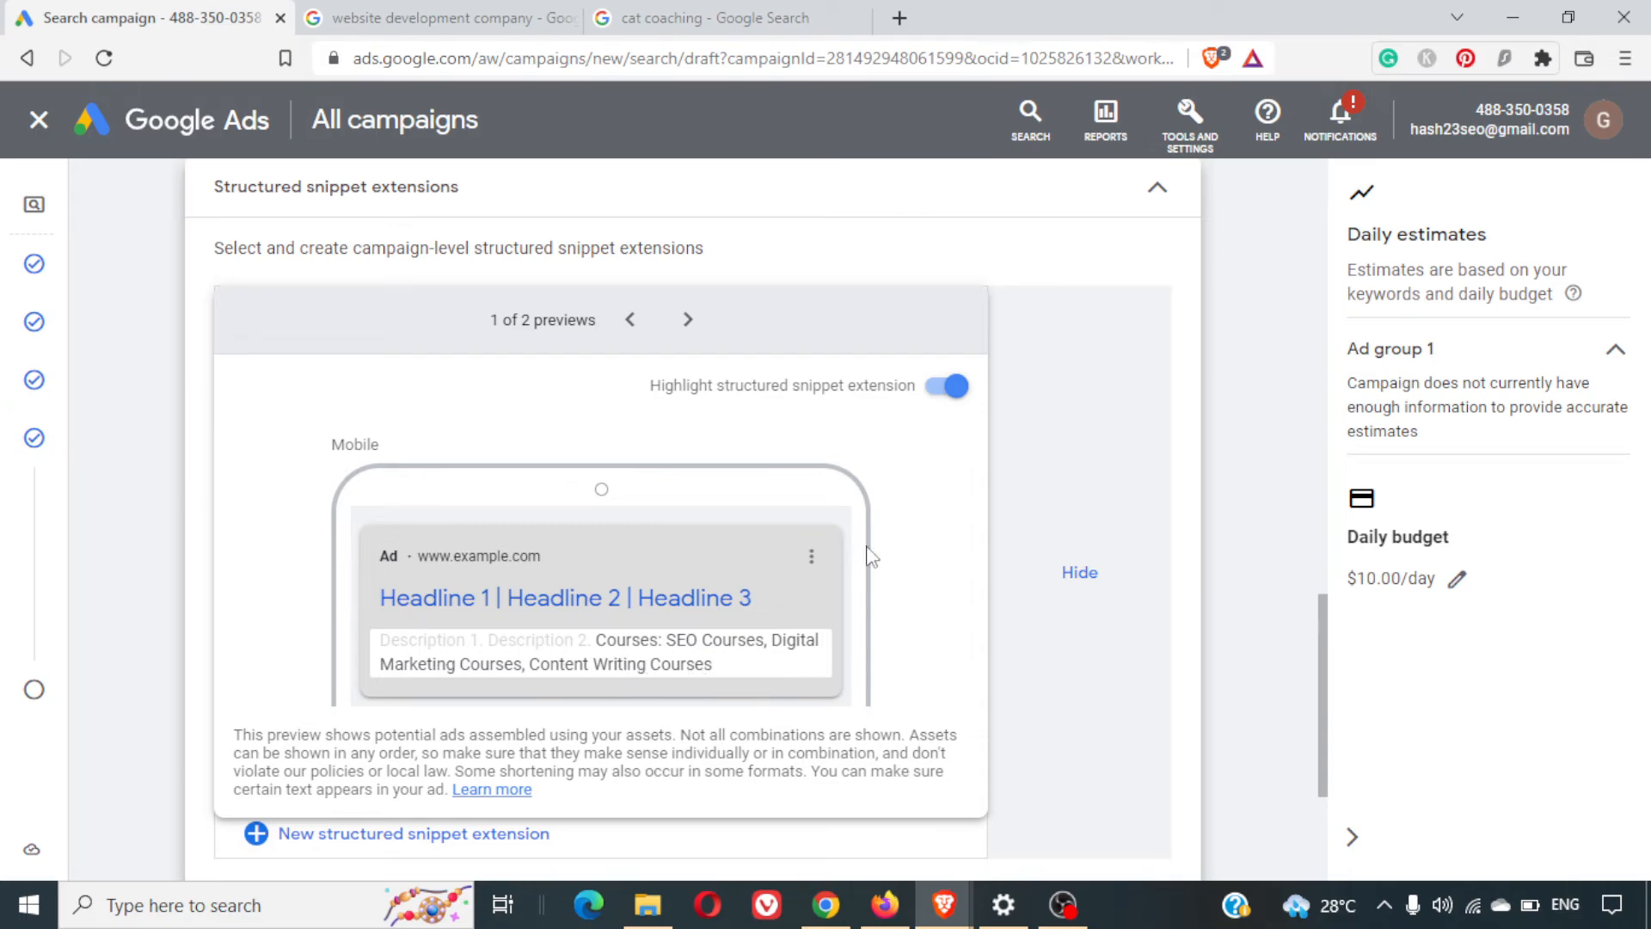
{"action": "left_click", "coordinate": [1080, 574]}
Expand the further extension types and start a new lead form extension
{"action": "scroll", "coordinate": [1085, 580], "scroll_direction": "down", "scroll_amount": 3}
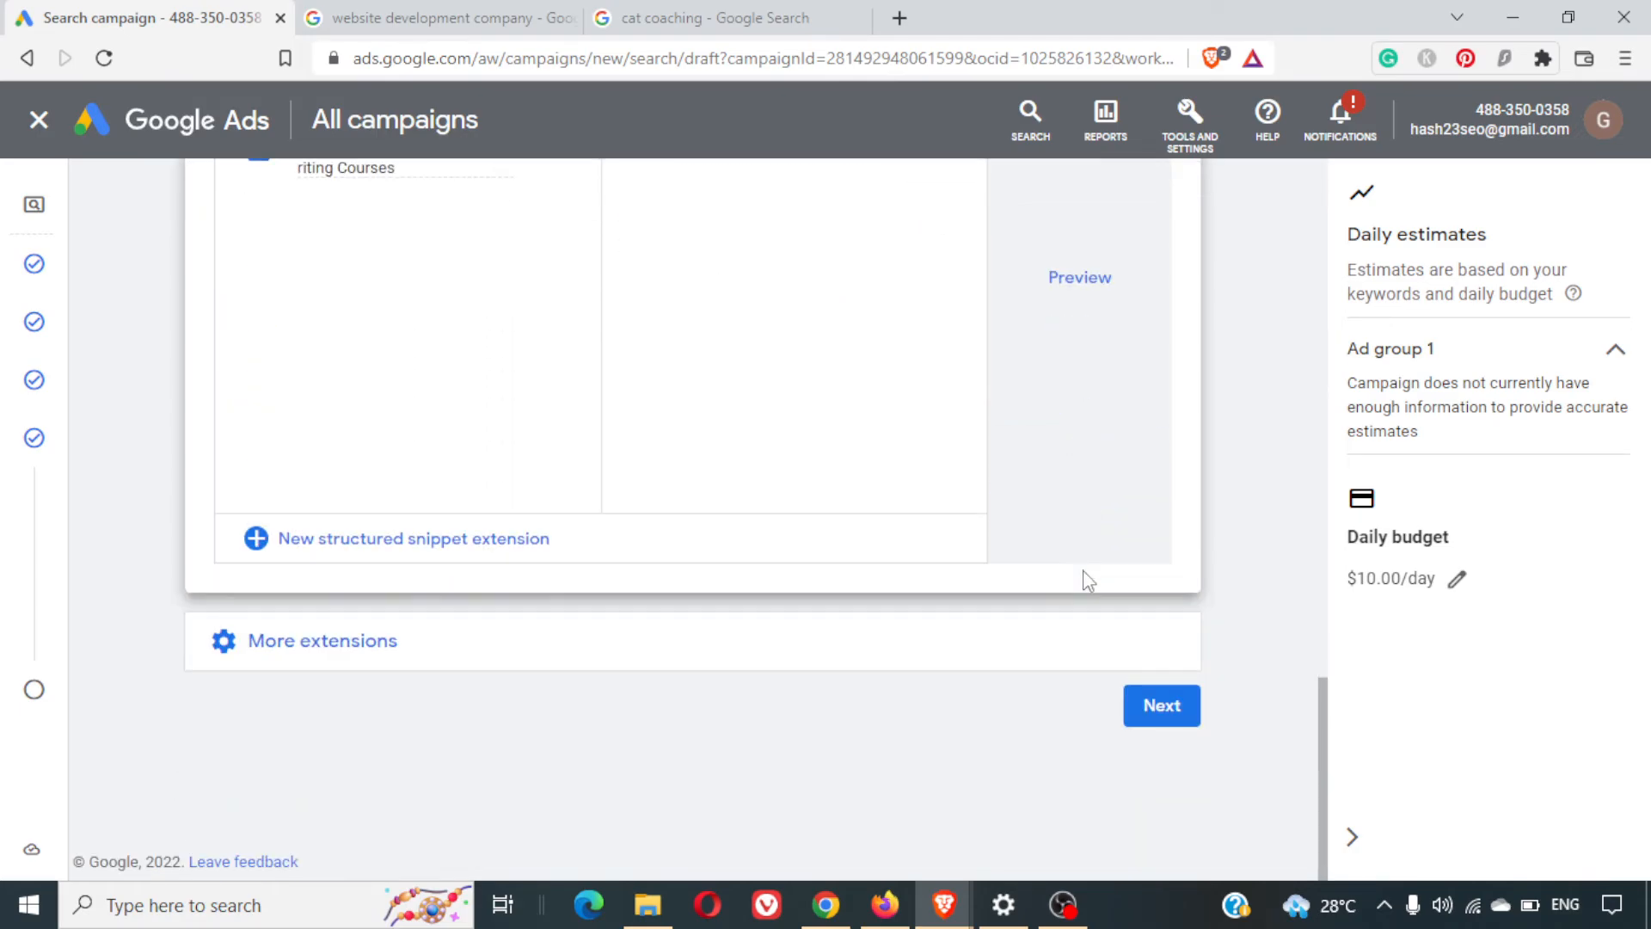
{"action": "left_click", "coordinate": [472, 666]}
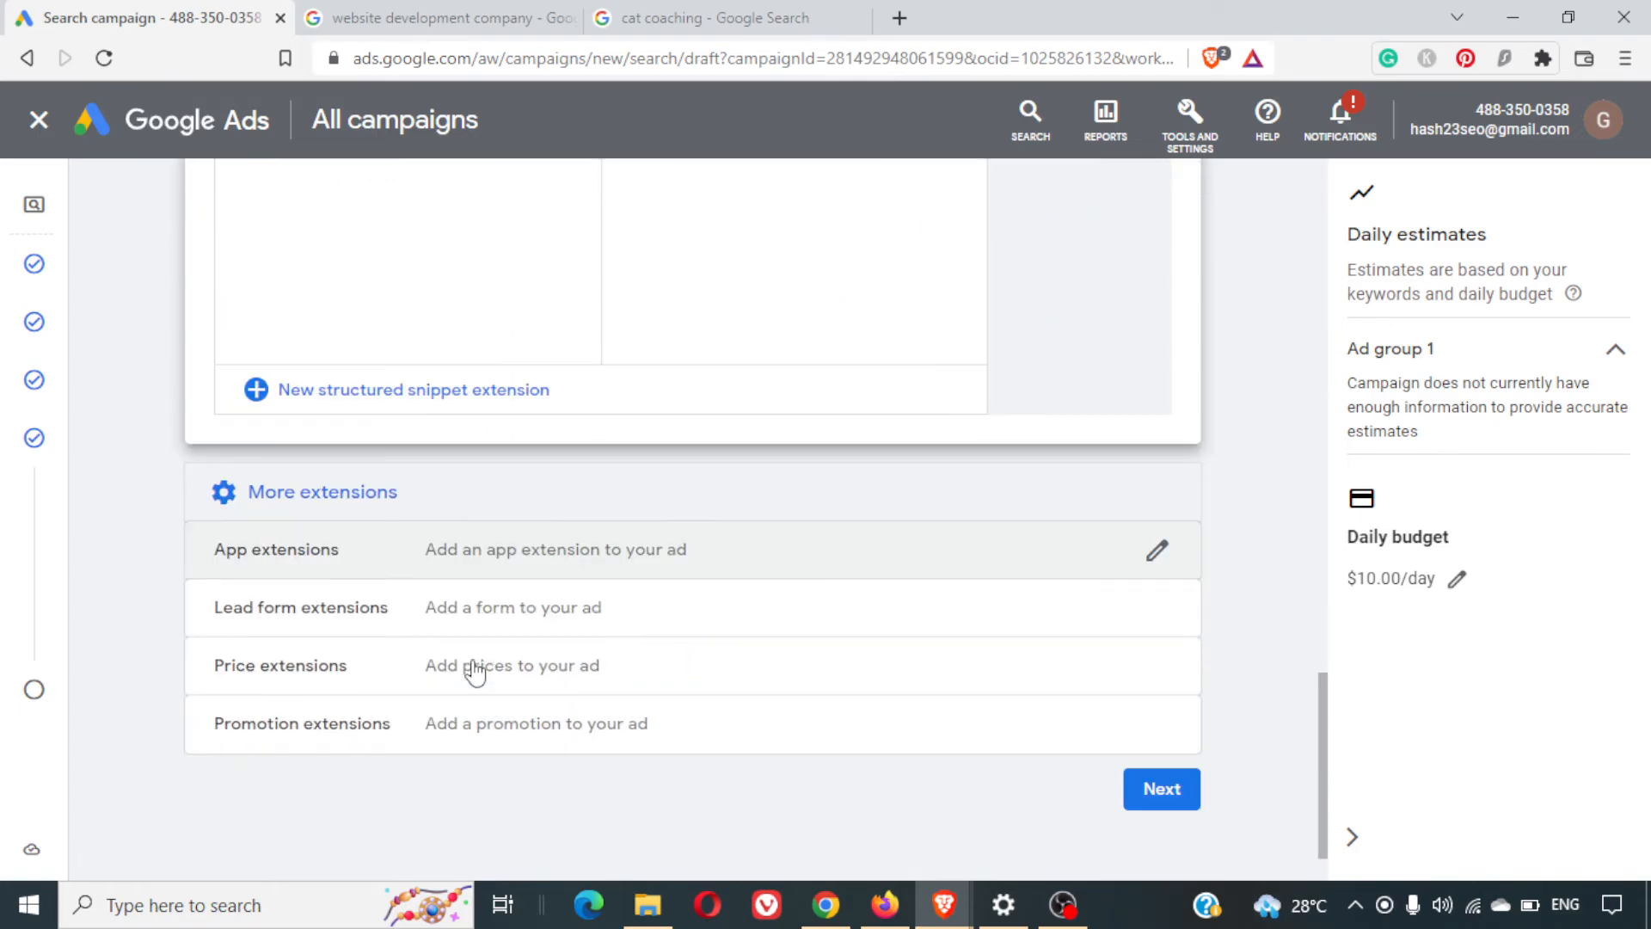
{"action": "scroll", "coordinate": [476, 673], "scroll_direction": "down", "scroll_amount": 2}
{"action": "left_click", "coordinate": [335, 533]}
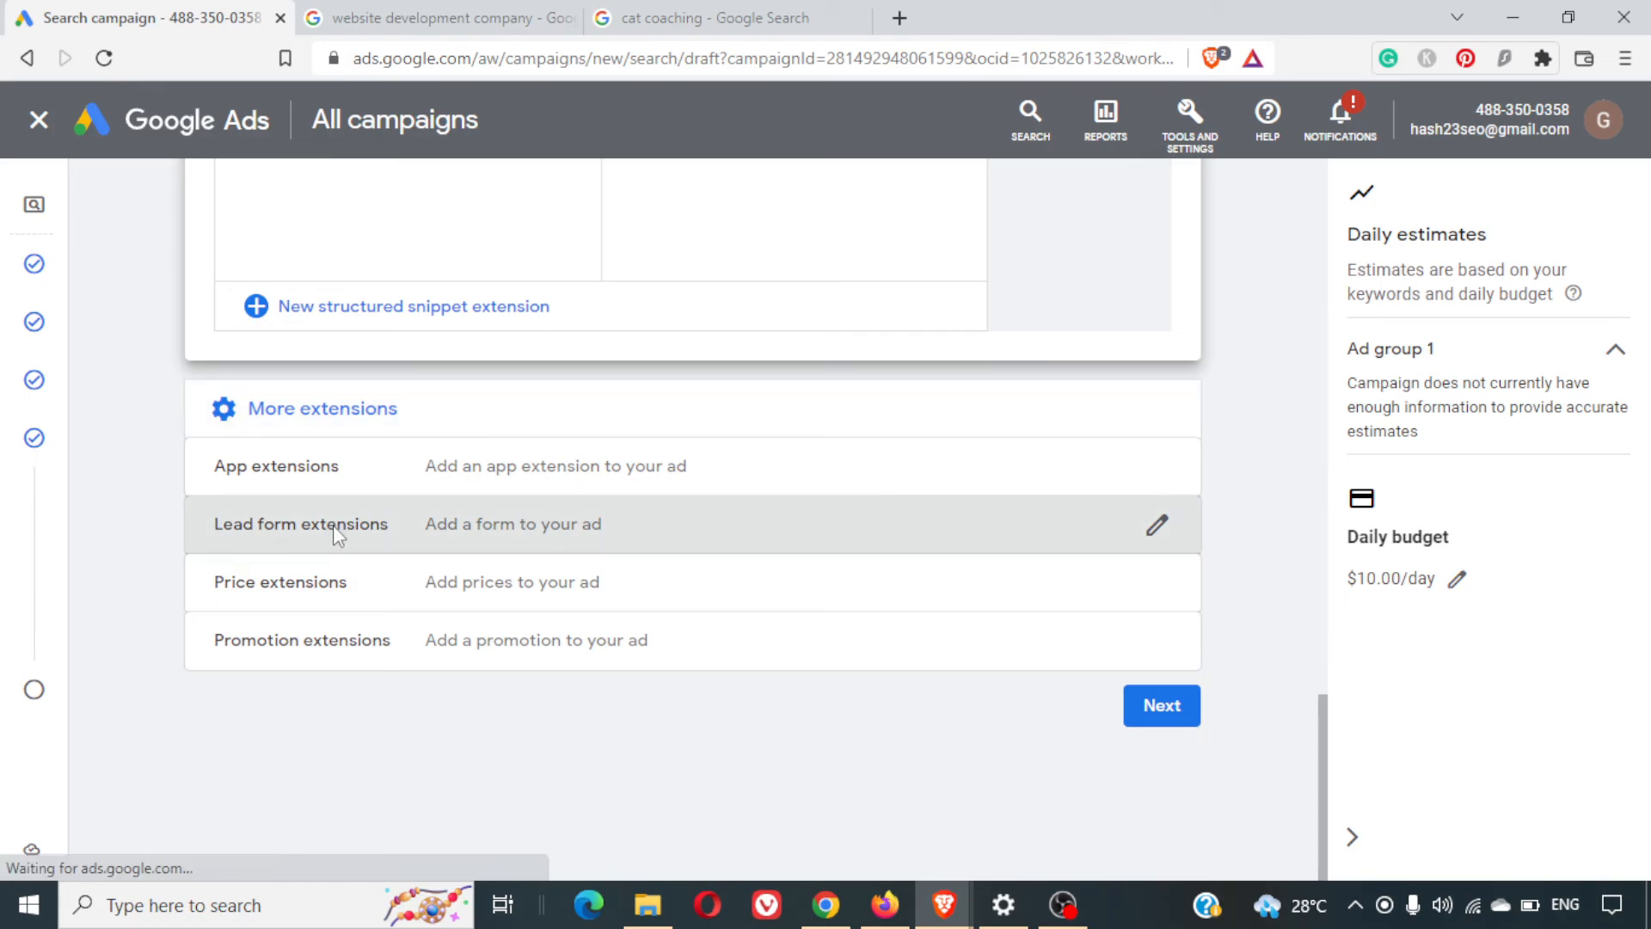
{"action": "scroll", "coordinate": [698, 637], "scroll_direction": "down", "scroll_amount": 3}
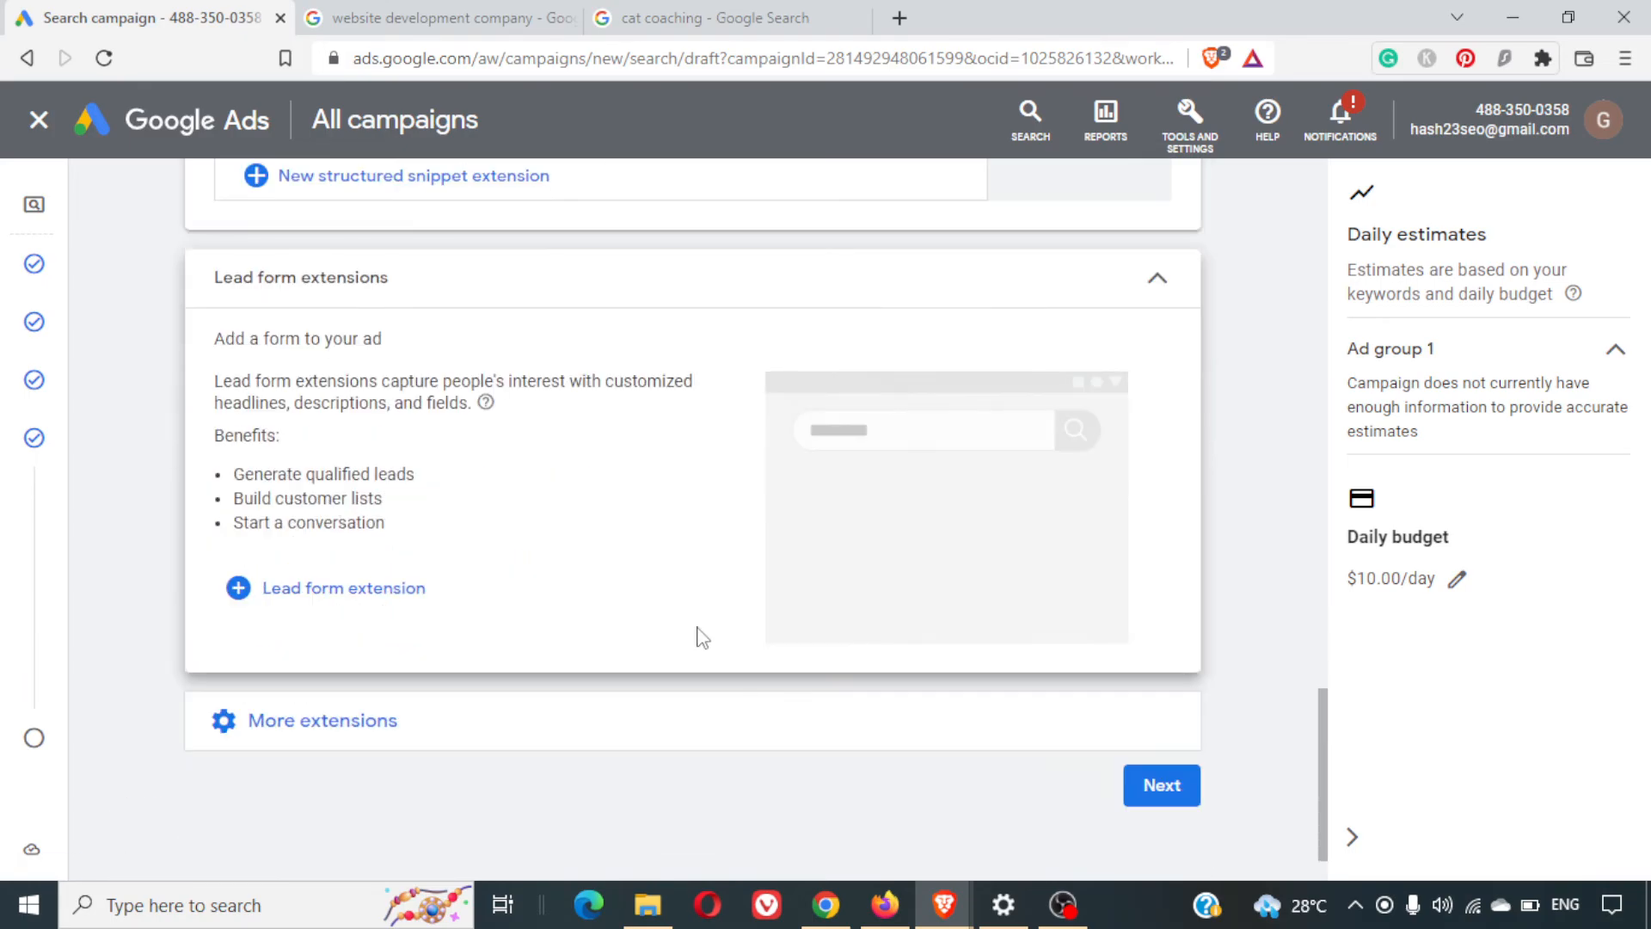
{"action": "left_click", "coordinate": [371, 544]}
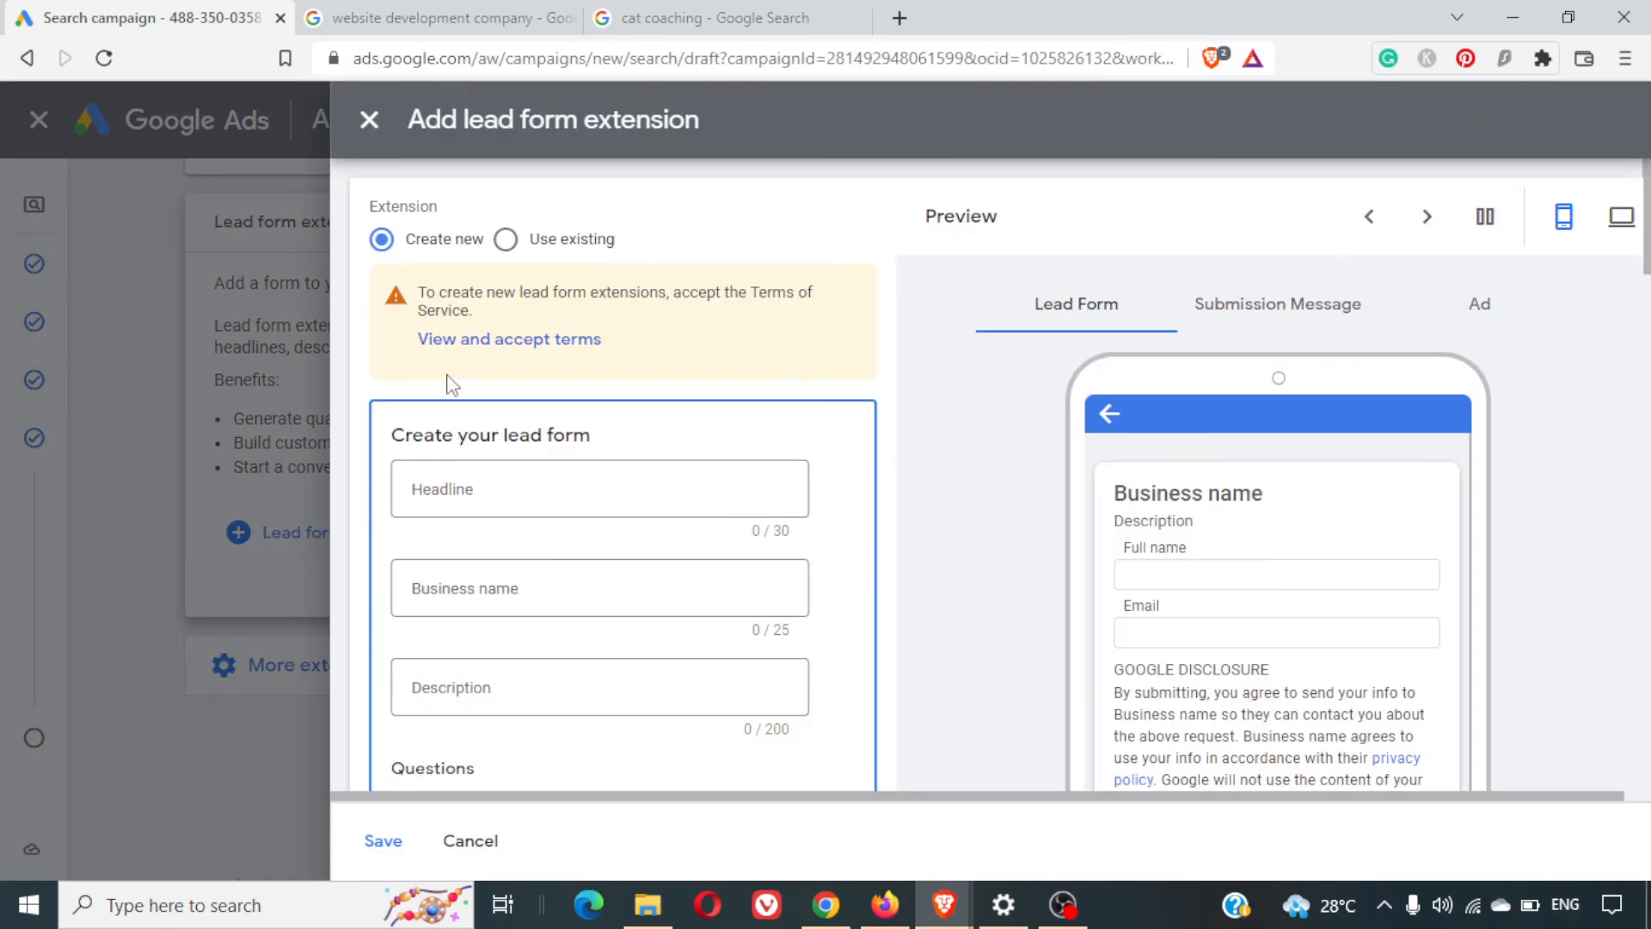
Set the lead form's headline to "Request a callback" and its business name to "Agency7.xyz"
{"action": "left_click", "coordinate": [616, 496]}
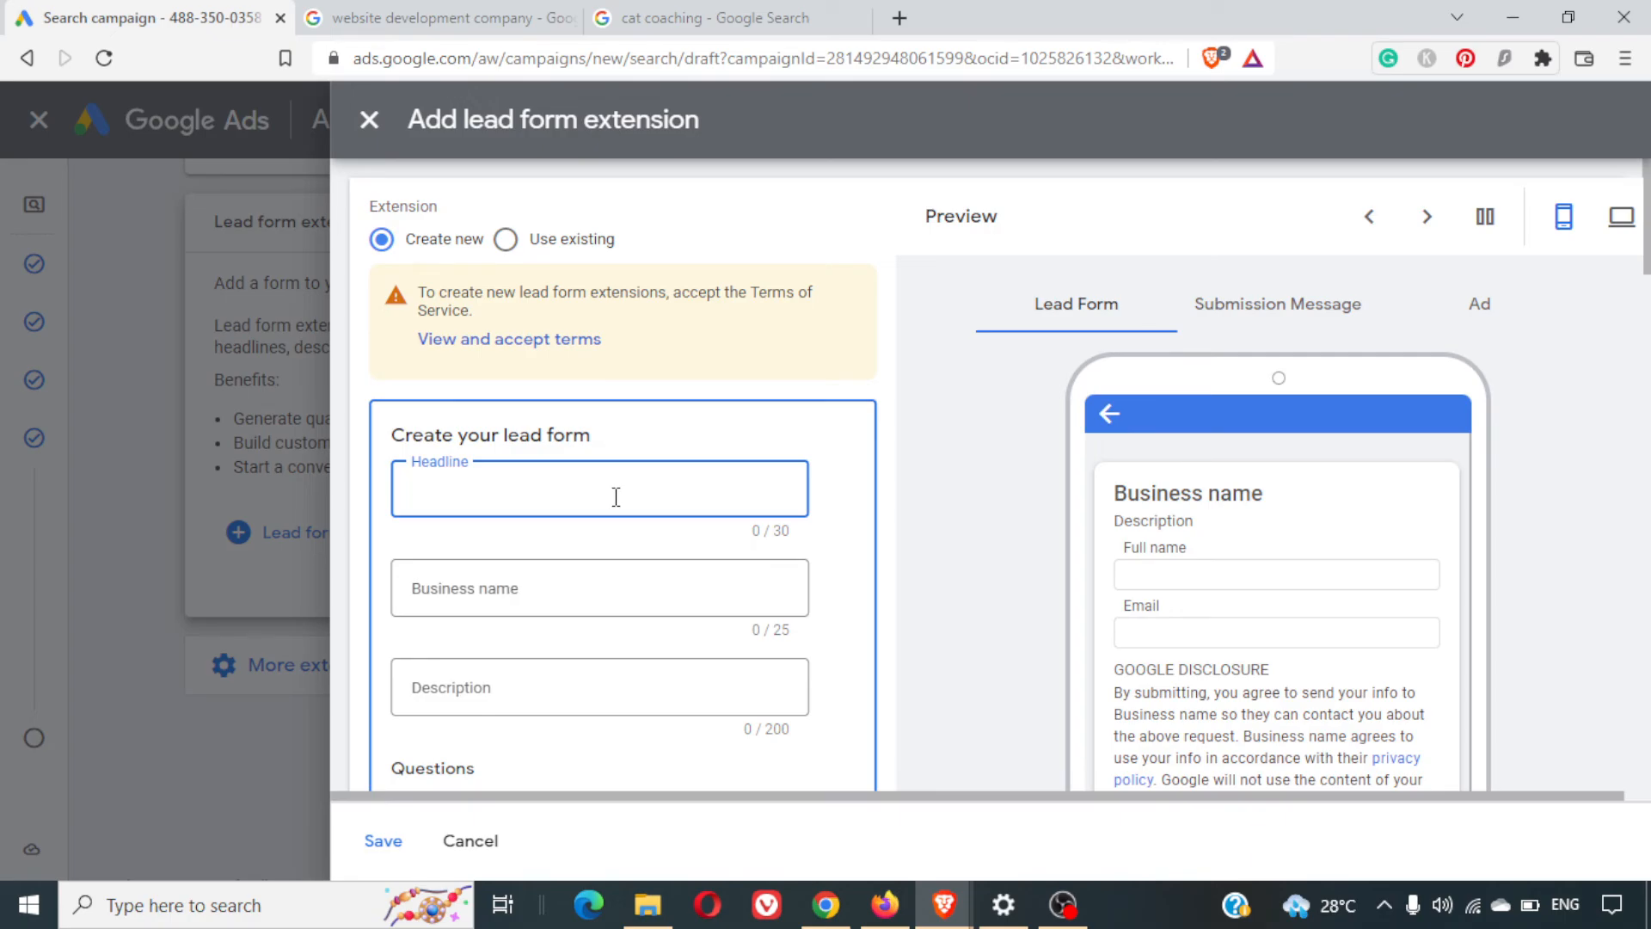
{"action": "type", "text": "Request a callback"}
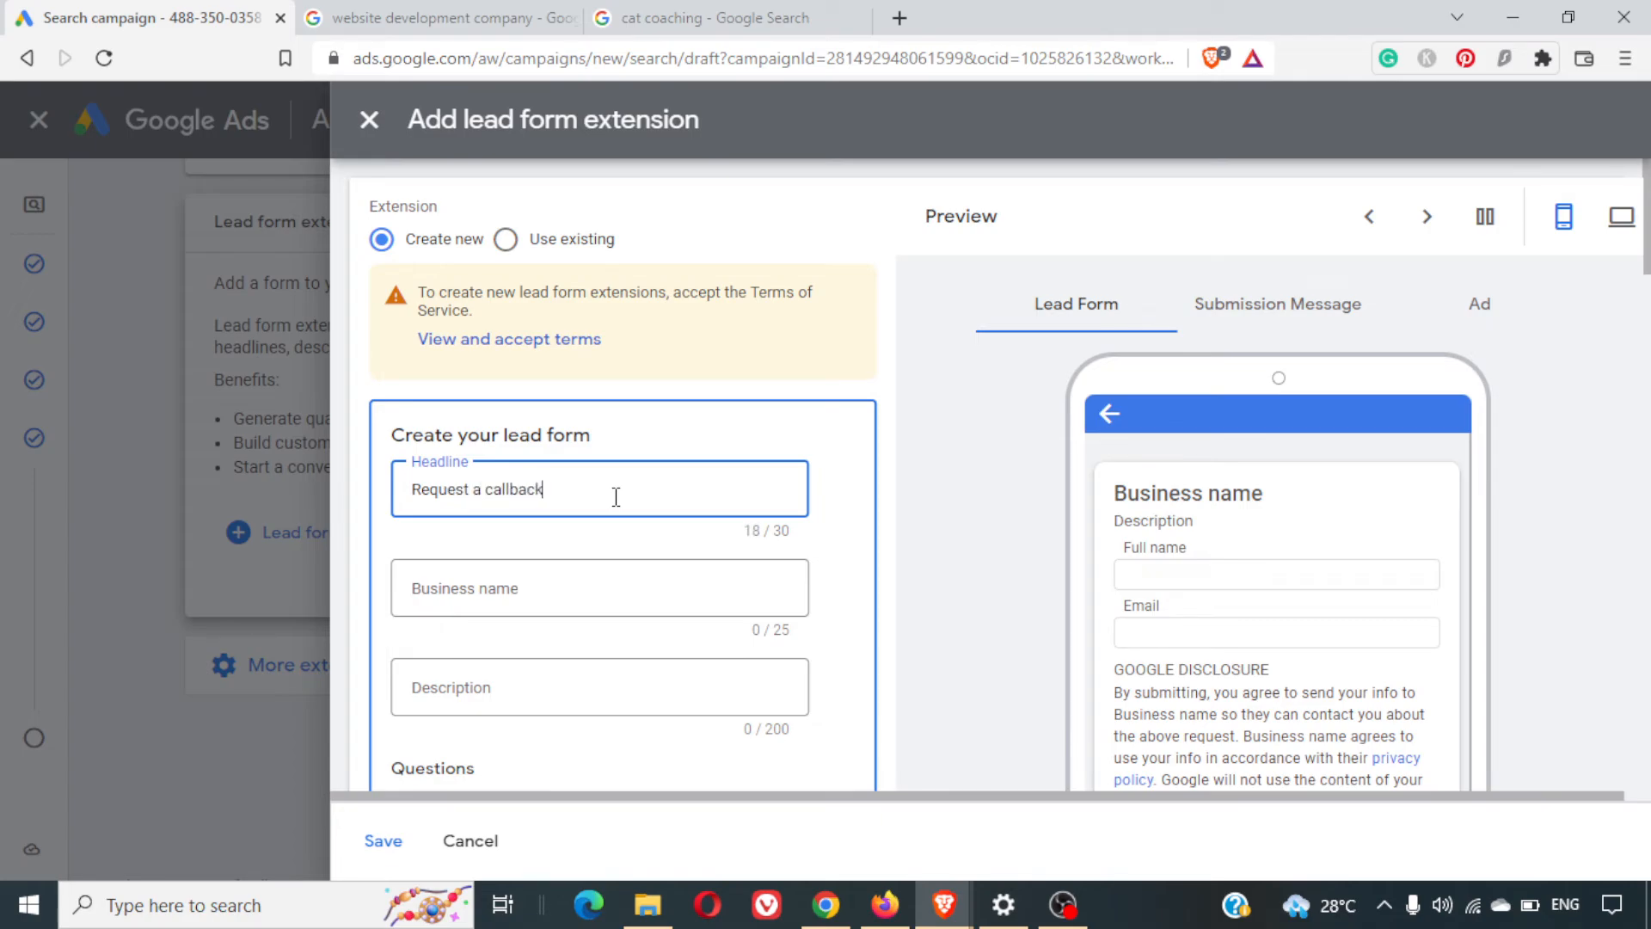
{"action": "left_click", "coordinate": [642, 594]}
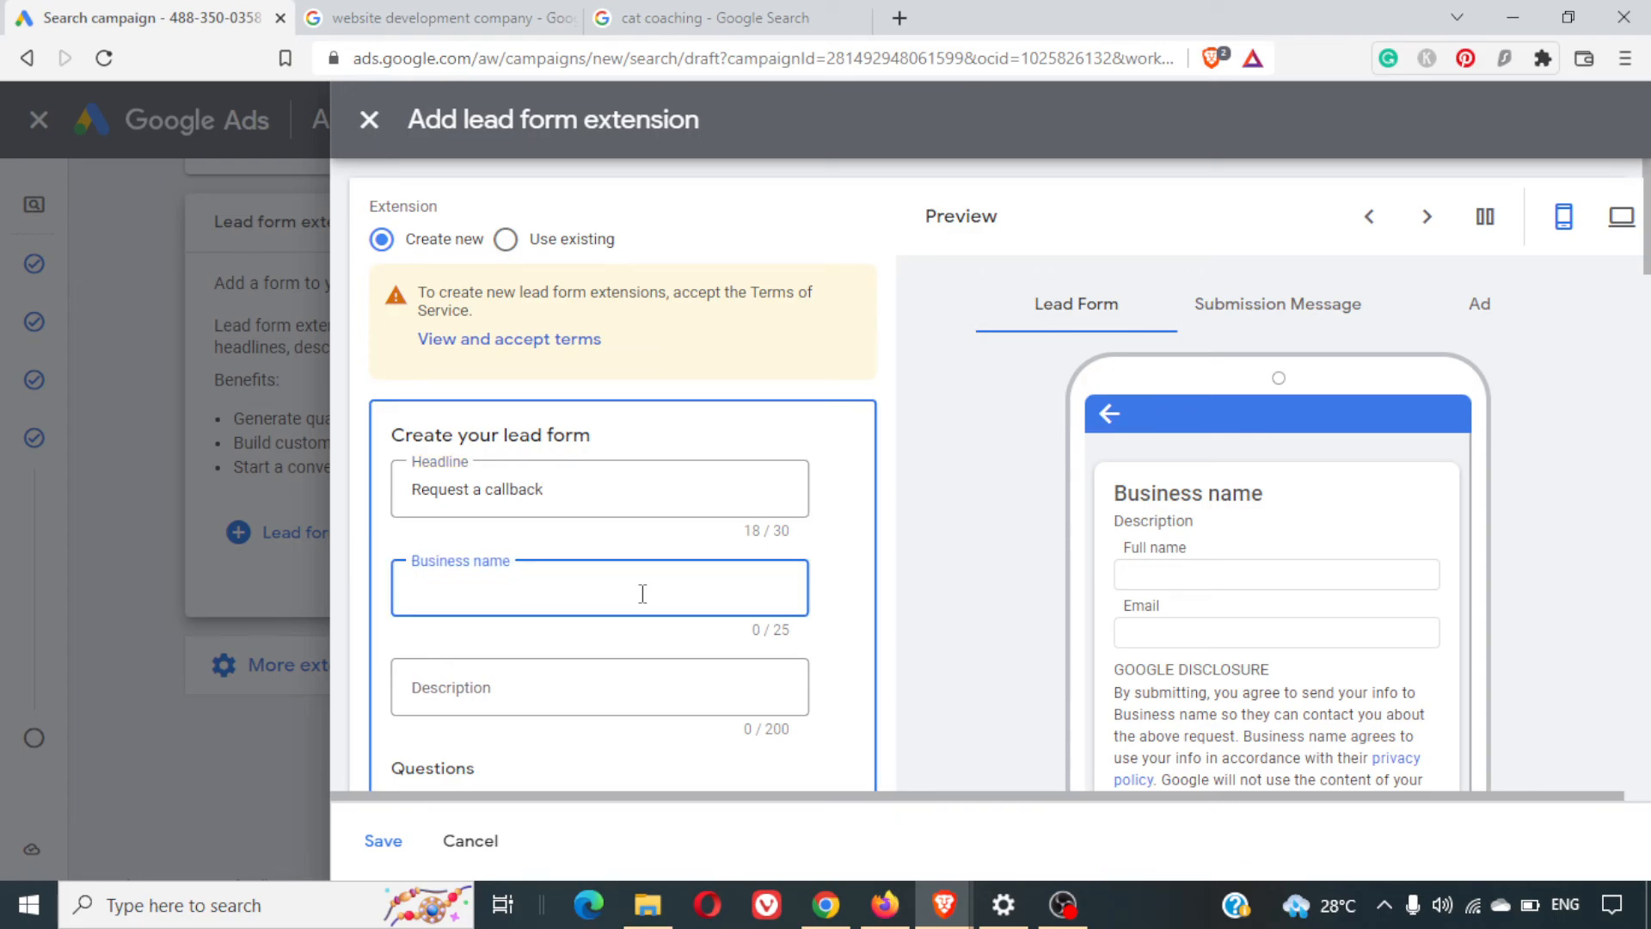
{"action": "type", "text": "Agency7"}
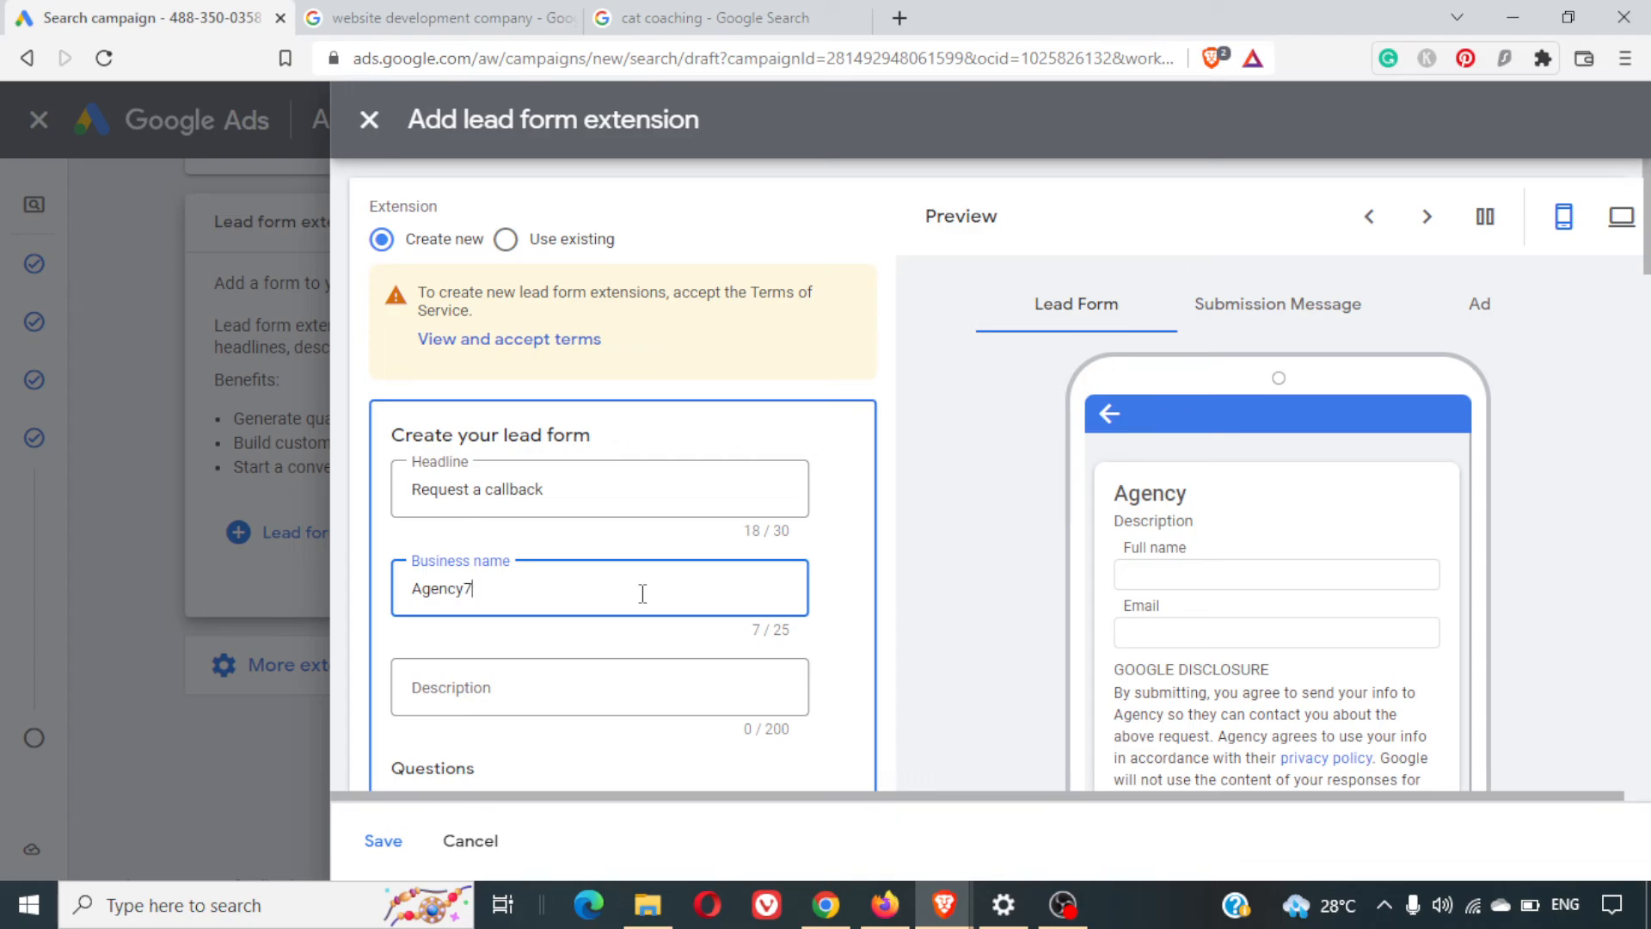
{"action": "type", "text": ".xyz"}
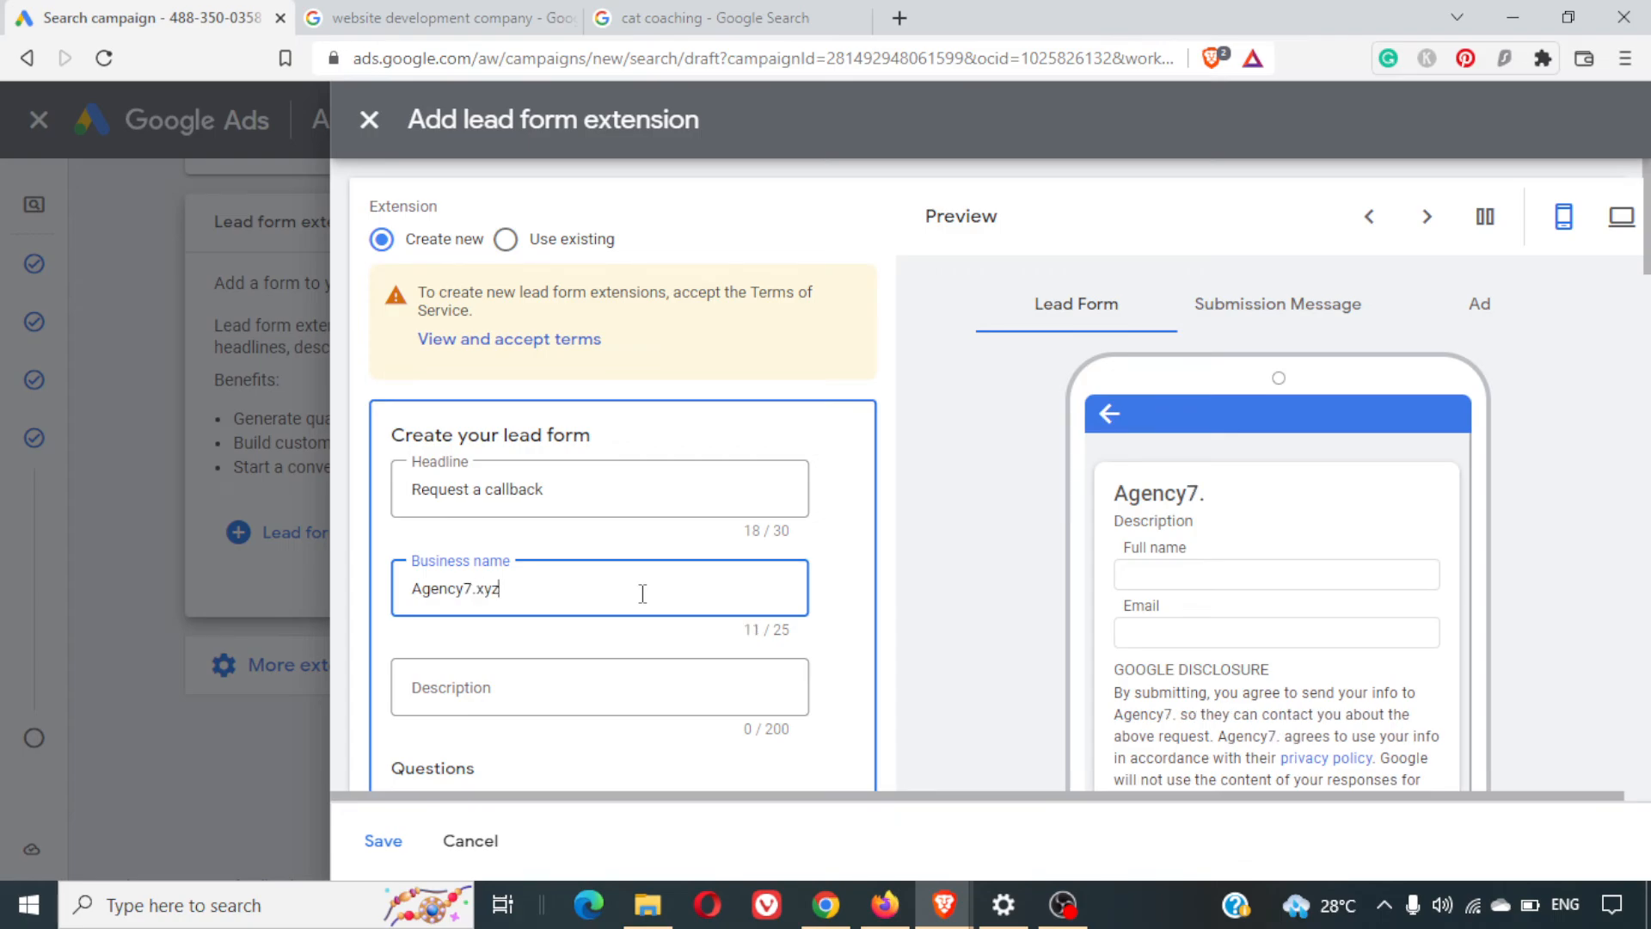
Have the lead form ask for name, city, phone number and state/province as contact information
{"action": "scroll", "coordinate": [642, 593], "scroll_direction": "down", "scroll_amount": 2}
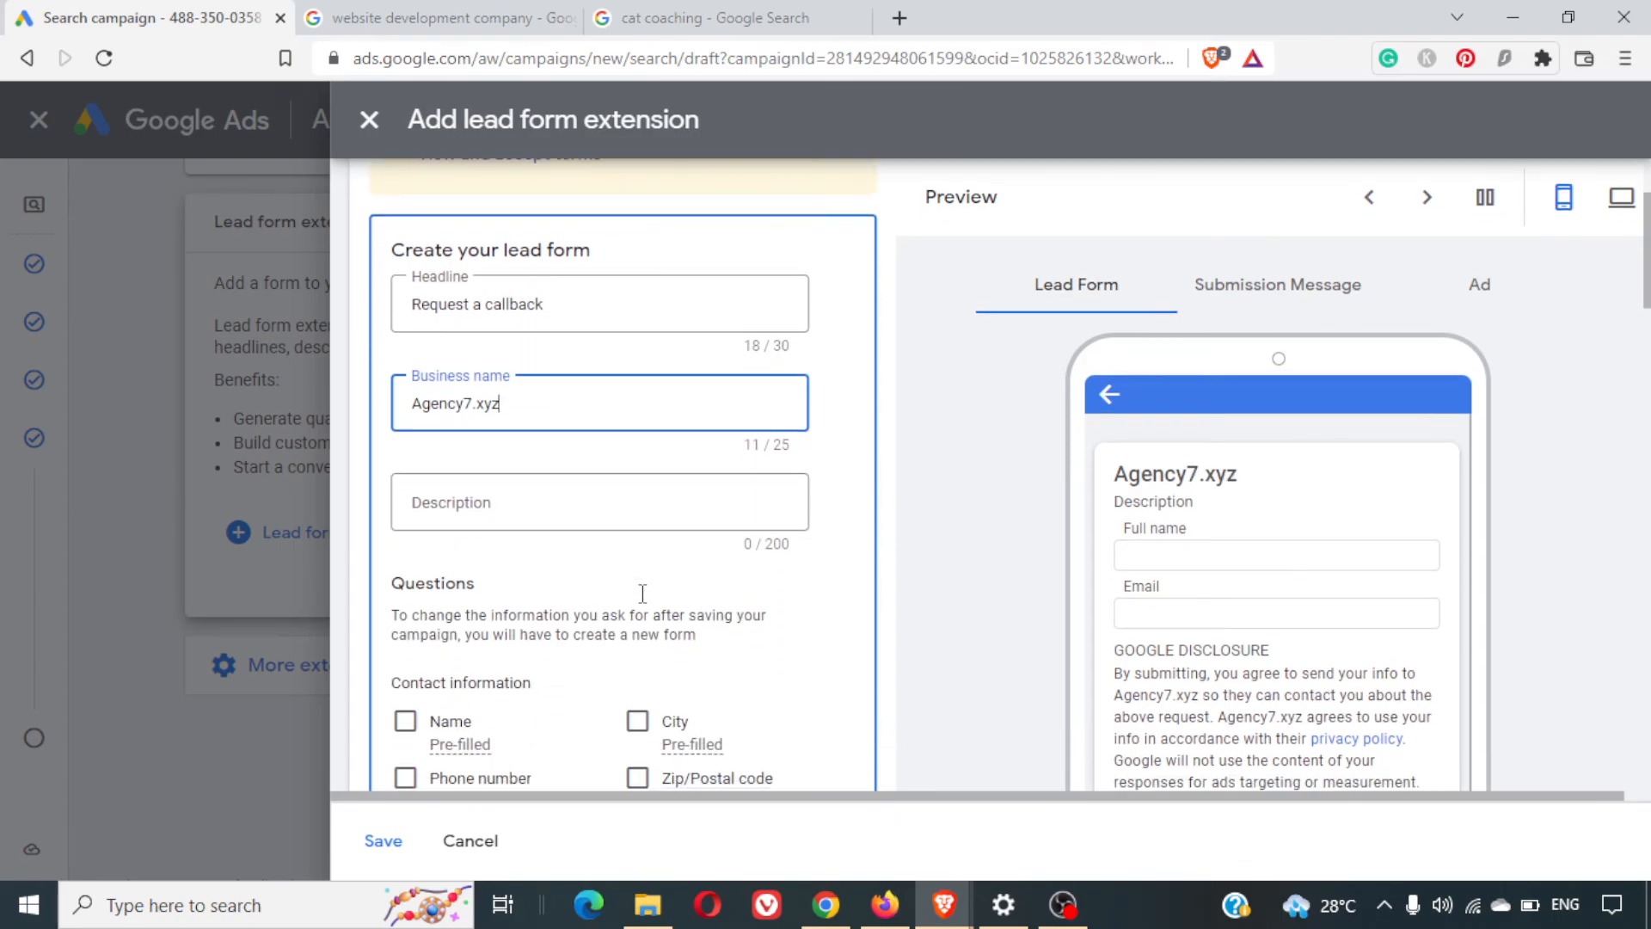
{"action": "left_click", "coordinate": [488, 506]}
{"action": "scroll", "coordinate": [691, 594], "scroll_direction": "down", "scroll_amount": 3}
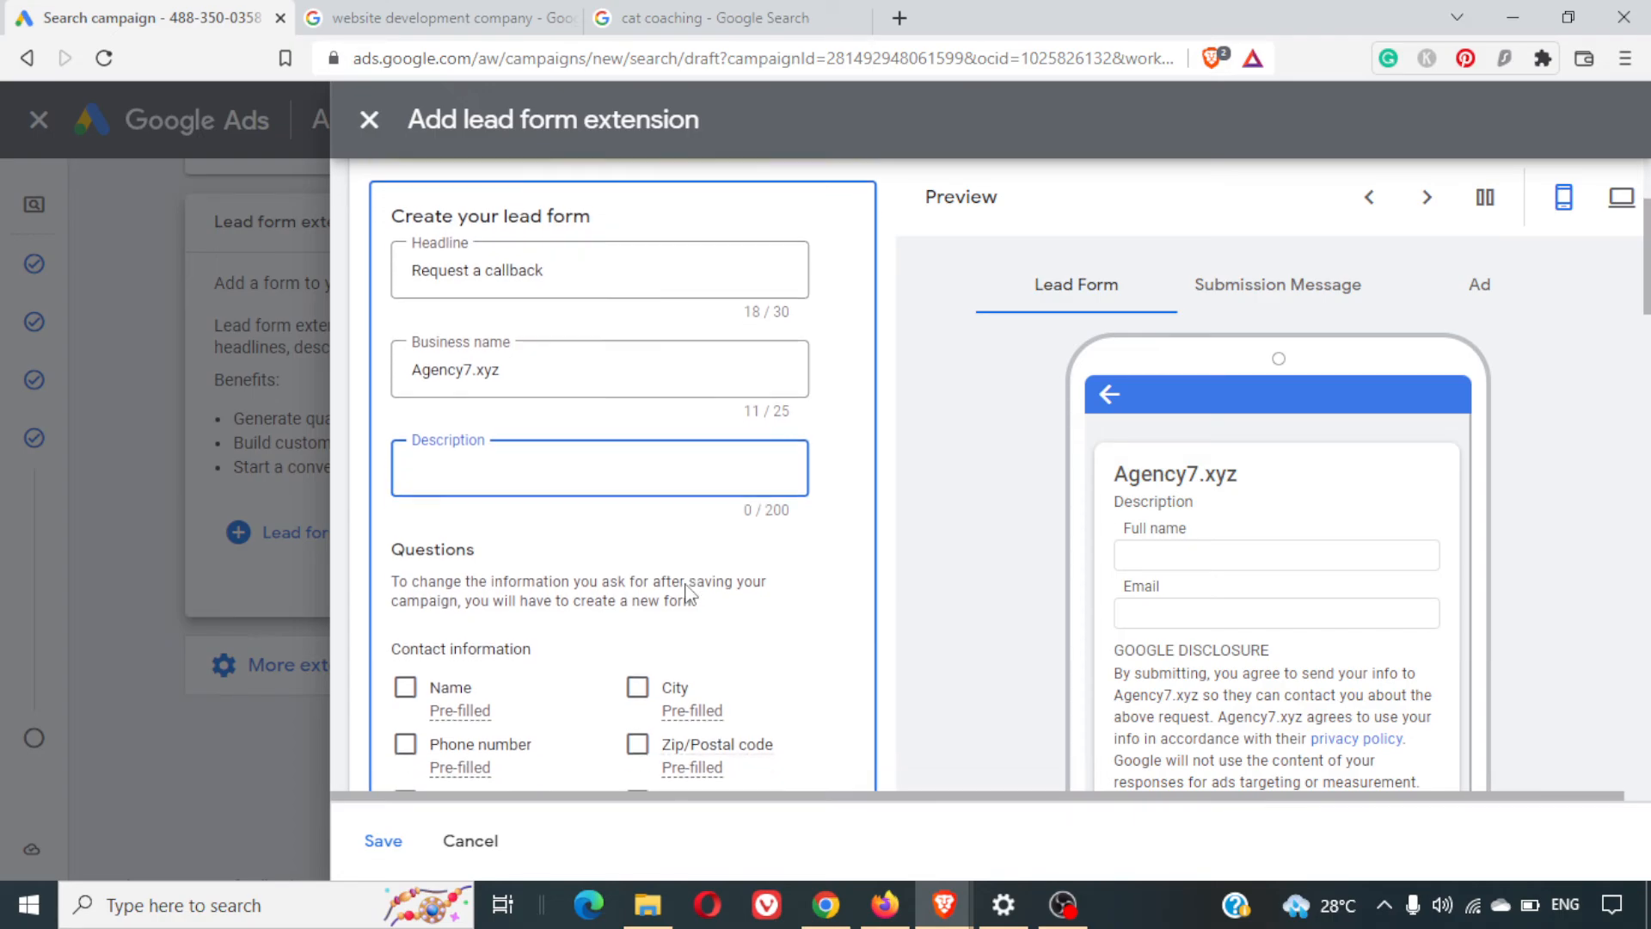
{"action": "left_click", "coordinate": [416, 484]}
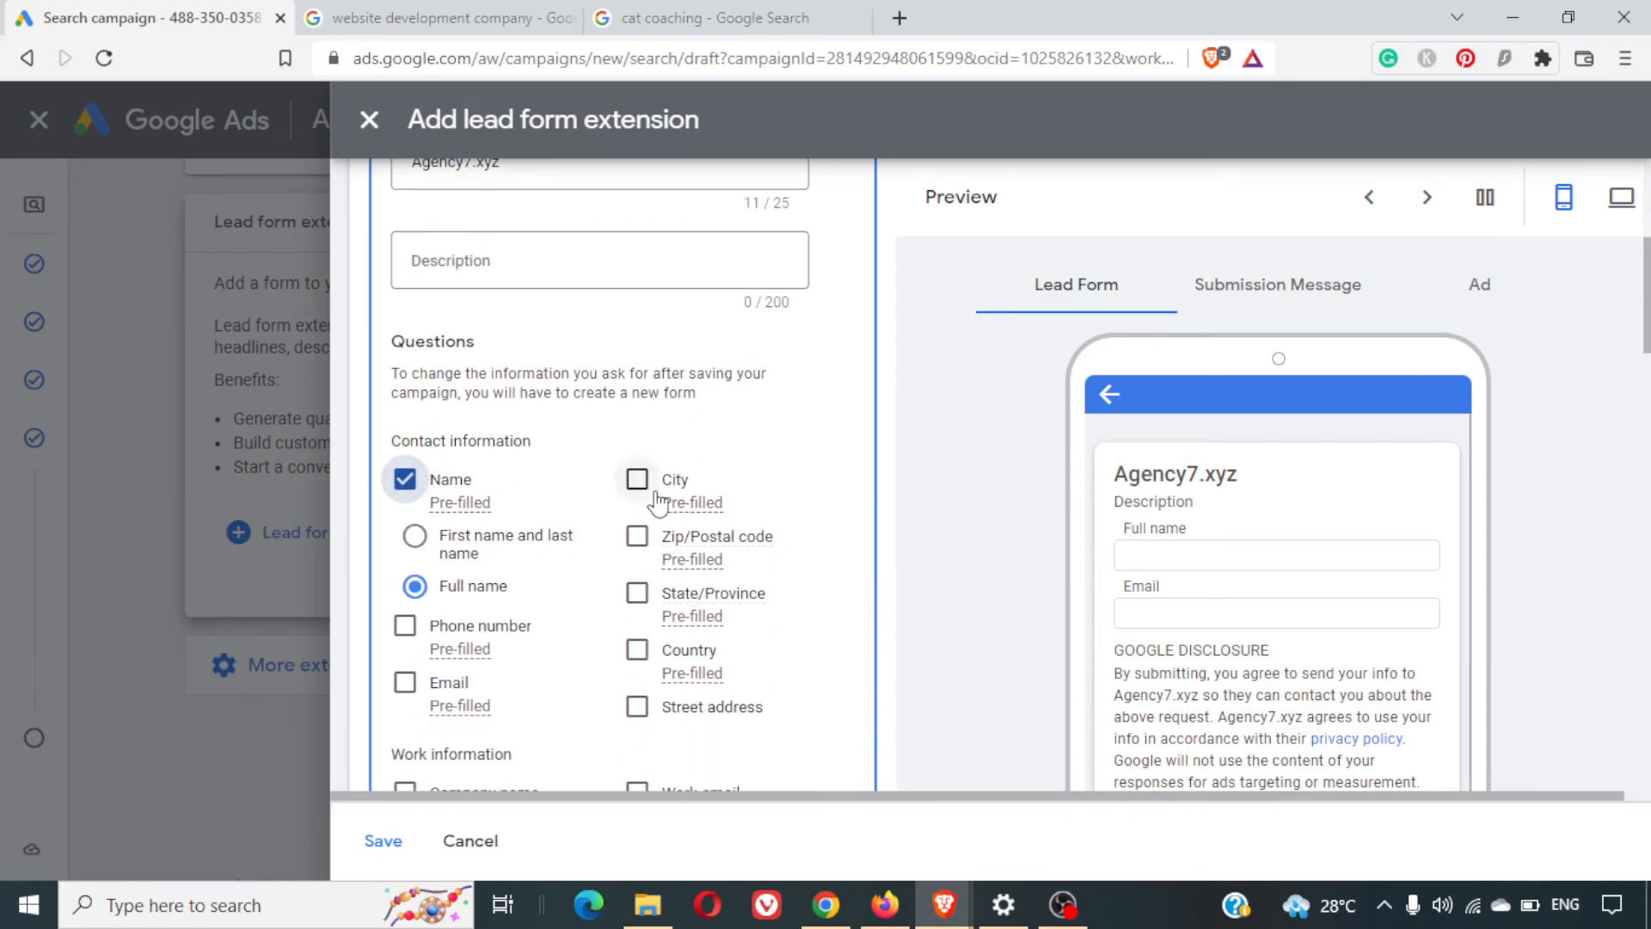
{"action": "left_click", "coordinate": [637, 479]}
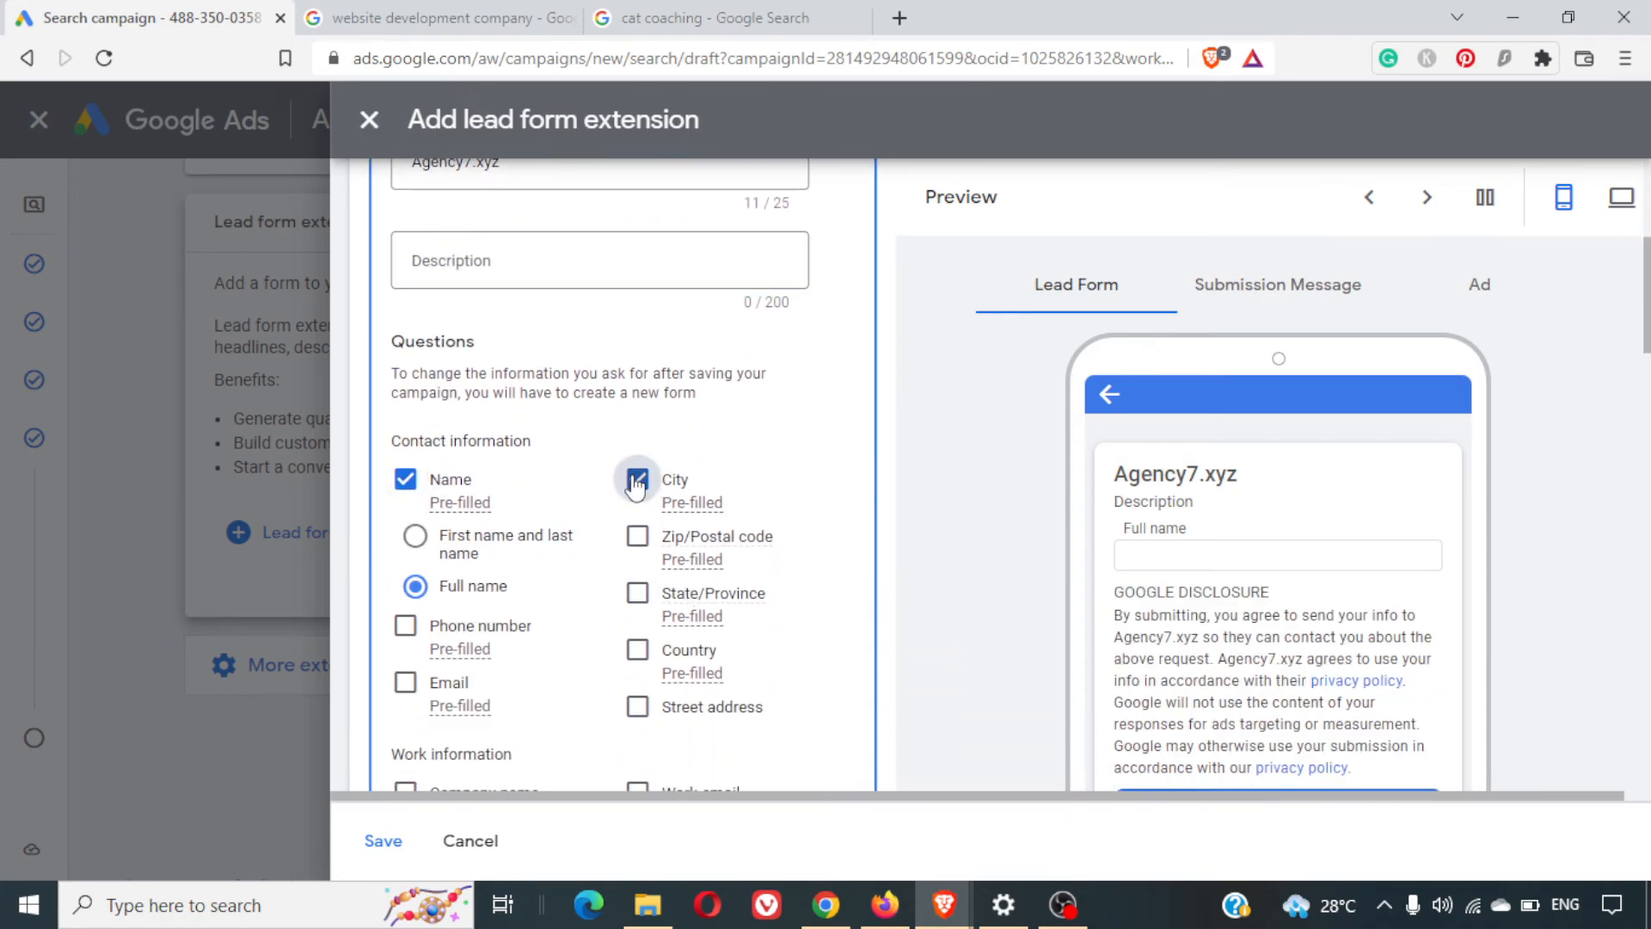
{"action": "left_click", "coordinate": [405, 625]}
{"action": "left_click", "coordinate": [637, 594]}
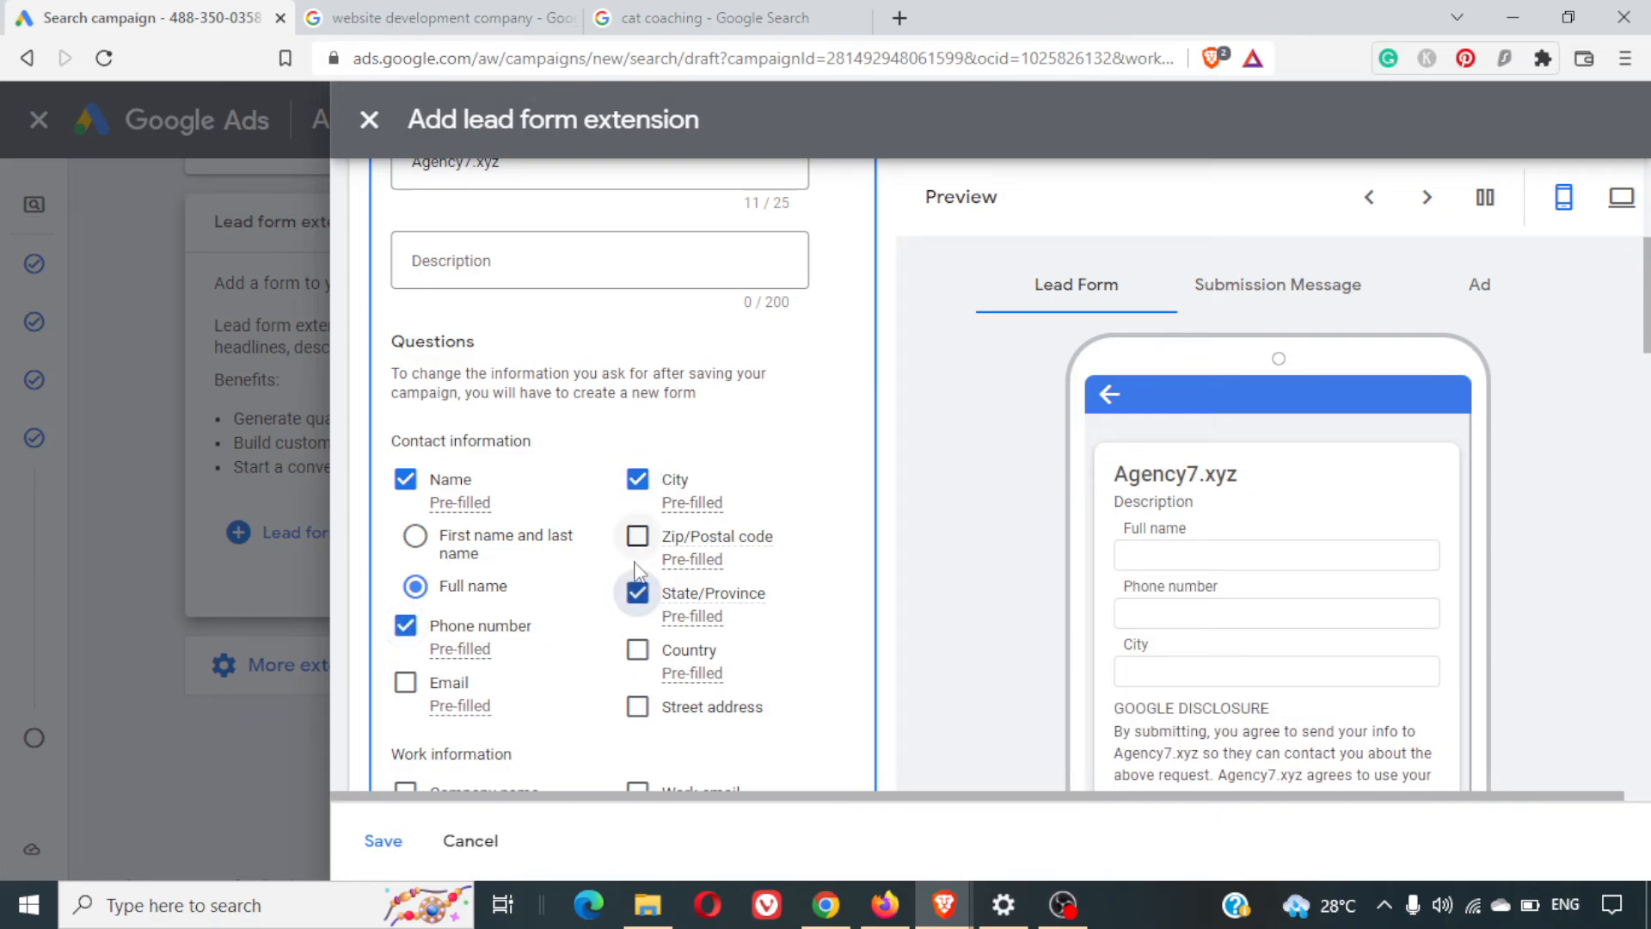
Examine the lead form's remaining settings: qualifying question language, privacy policy, background image, submission message and ad call-to-action
{"action": "scroll", "coordinate": [619, 679], "scroll_direction": "down", "scroll_amount": 4}
{"action": "scroll", "coordinate": [617, 680], "scroll_direction": "down", "scroll_amount": 2}
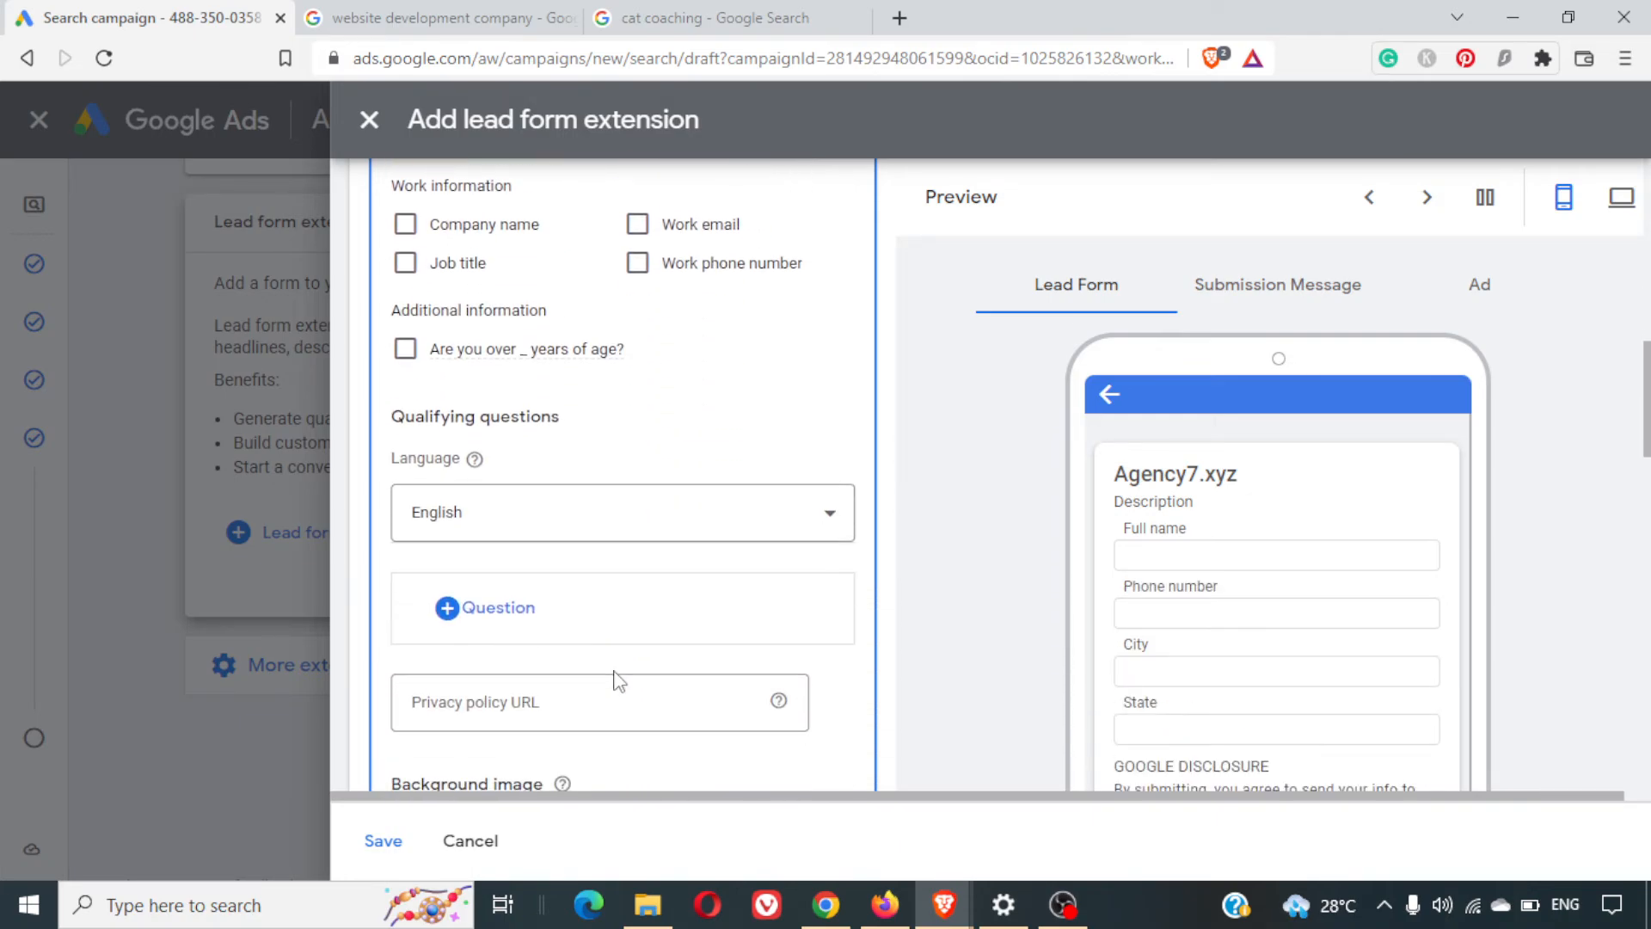
{"action": "left_click", "coordinate": [564, 546]}
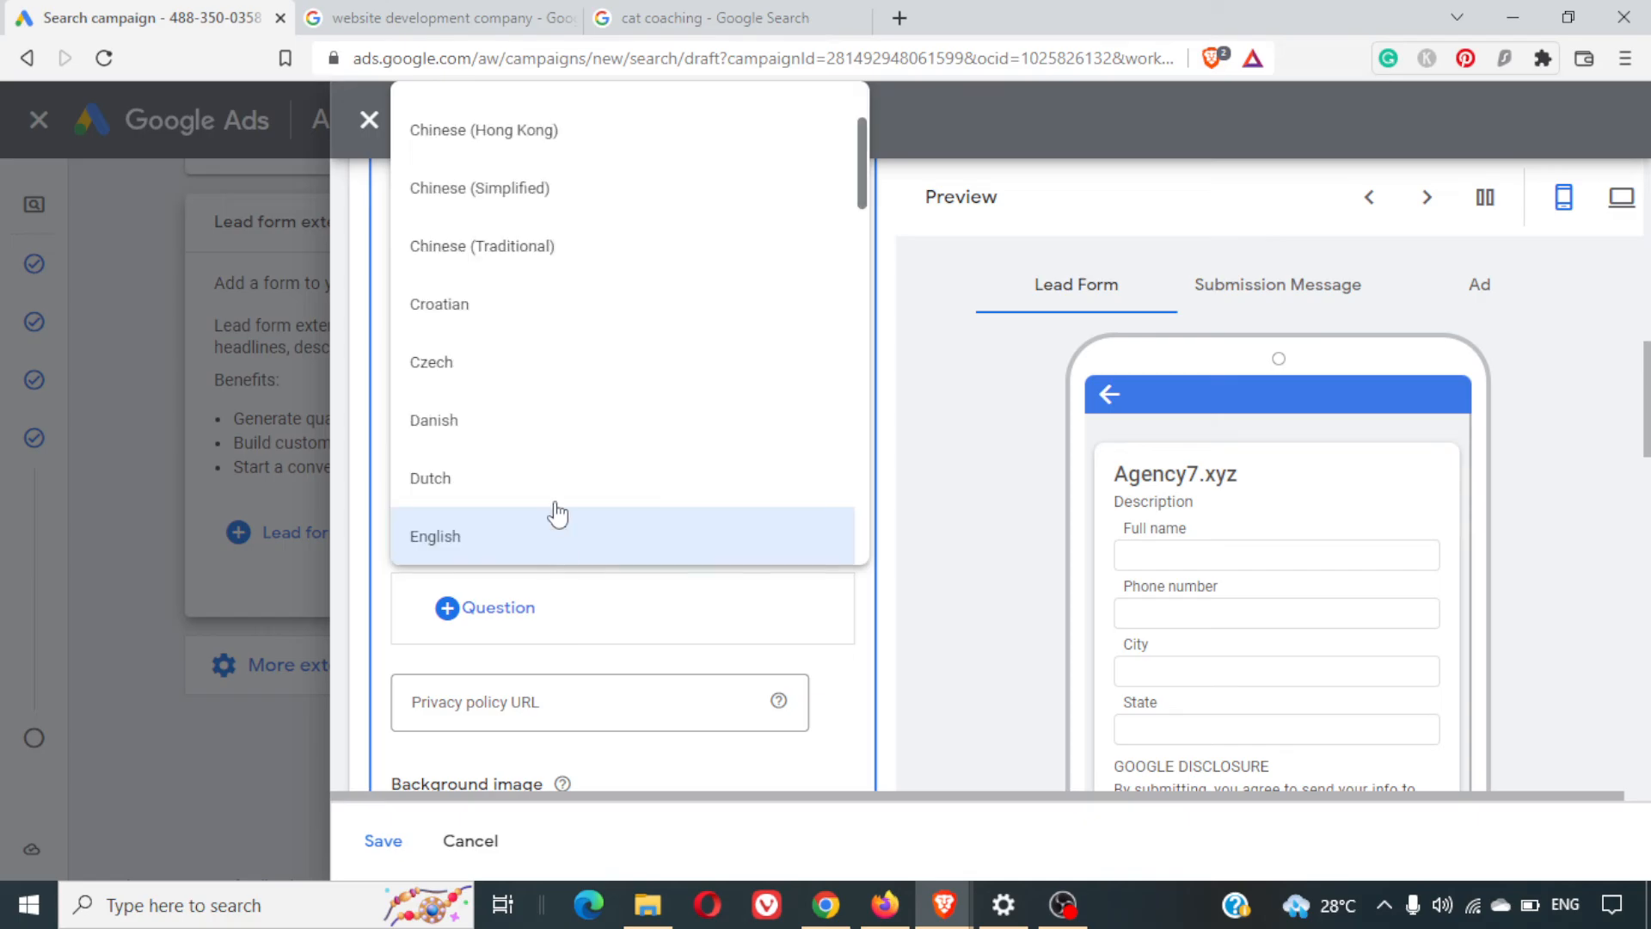
{"action": "left_click", "coordinate": [897, 574]}
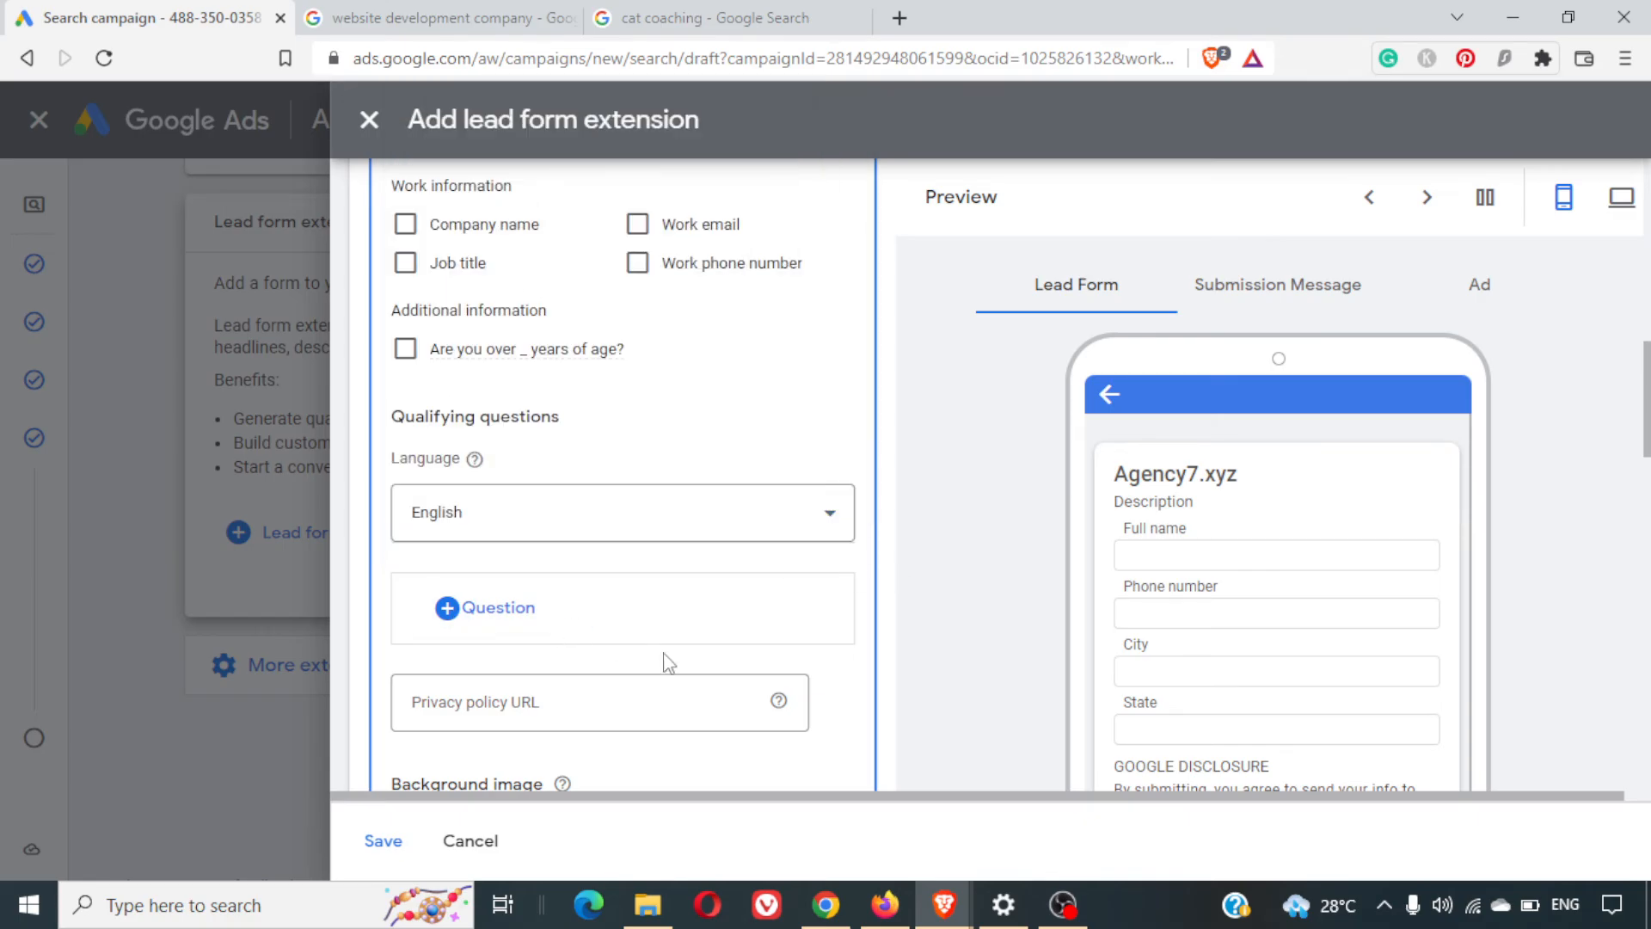
{"action": "scroll", "coordinate": [669, 663], "scroll_direction": "down", "scroll_amount": 5}
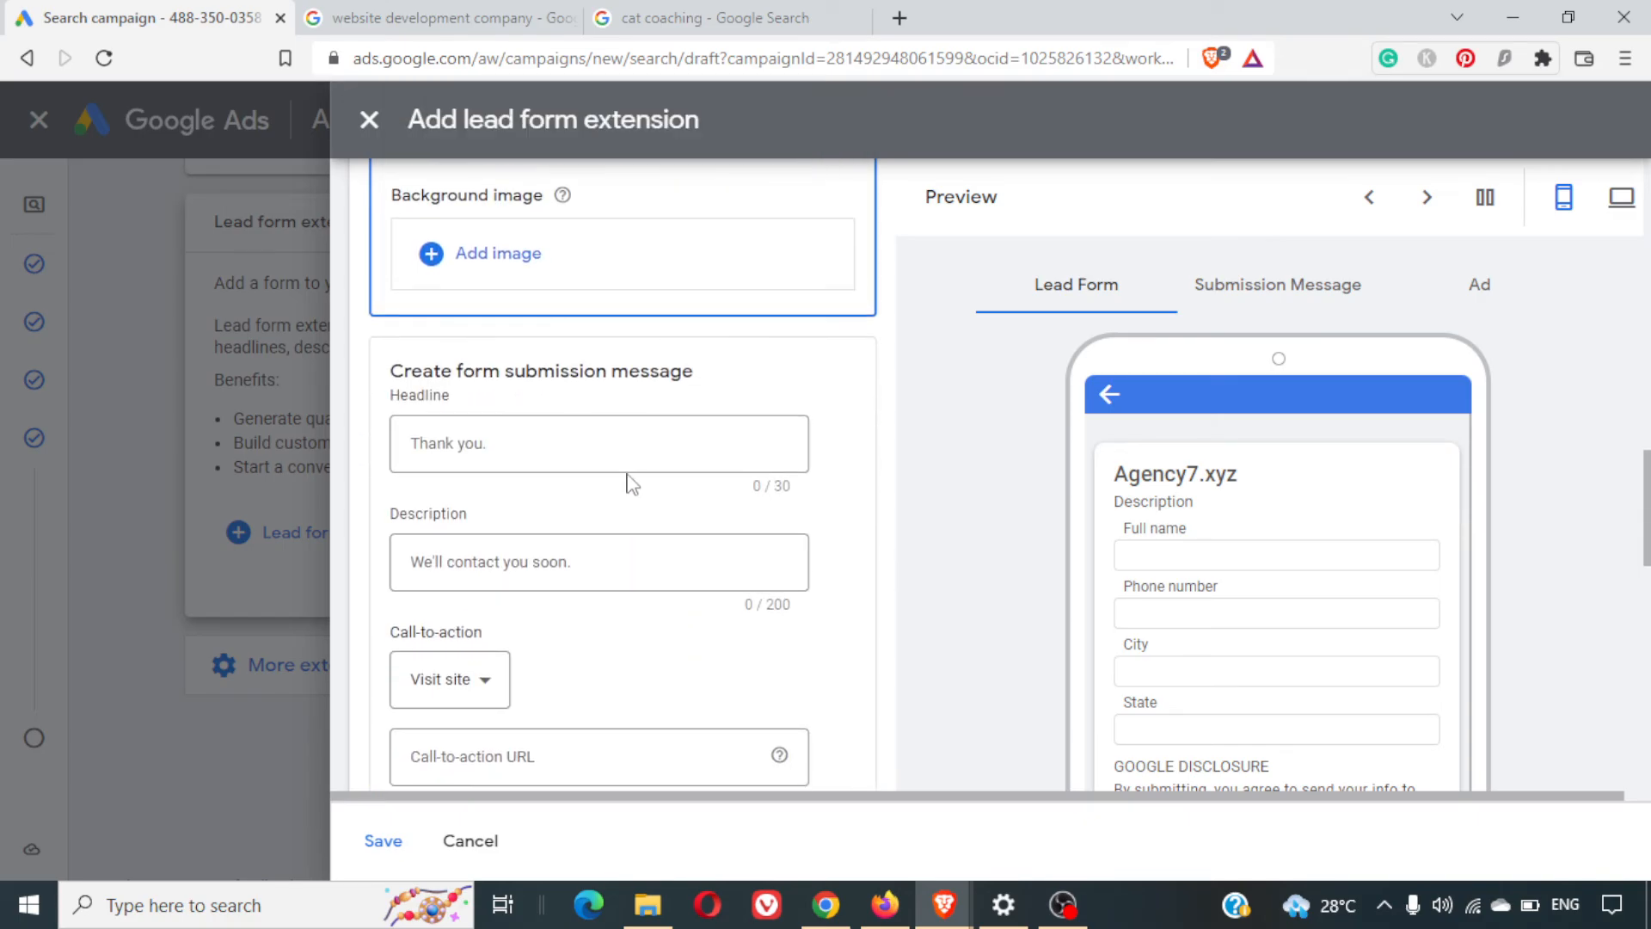
{"action": "scroll", "coordinate": [627, 480], "scroll_direction": "up", "scroll_amount": 1}
{"action": "scroll", "coordinate": [628, 479], "scroll_direction": "up", "scroll_amount": 1}
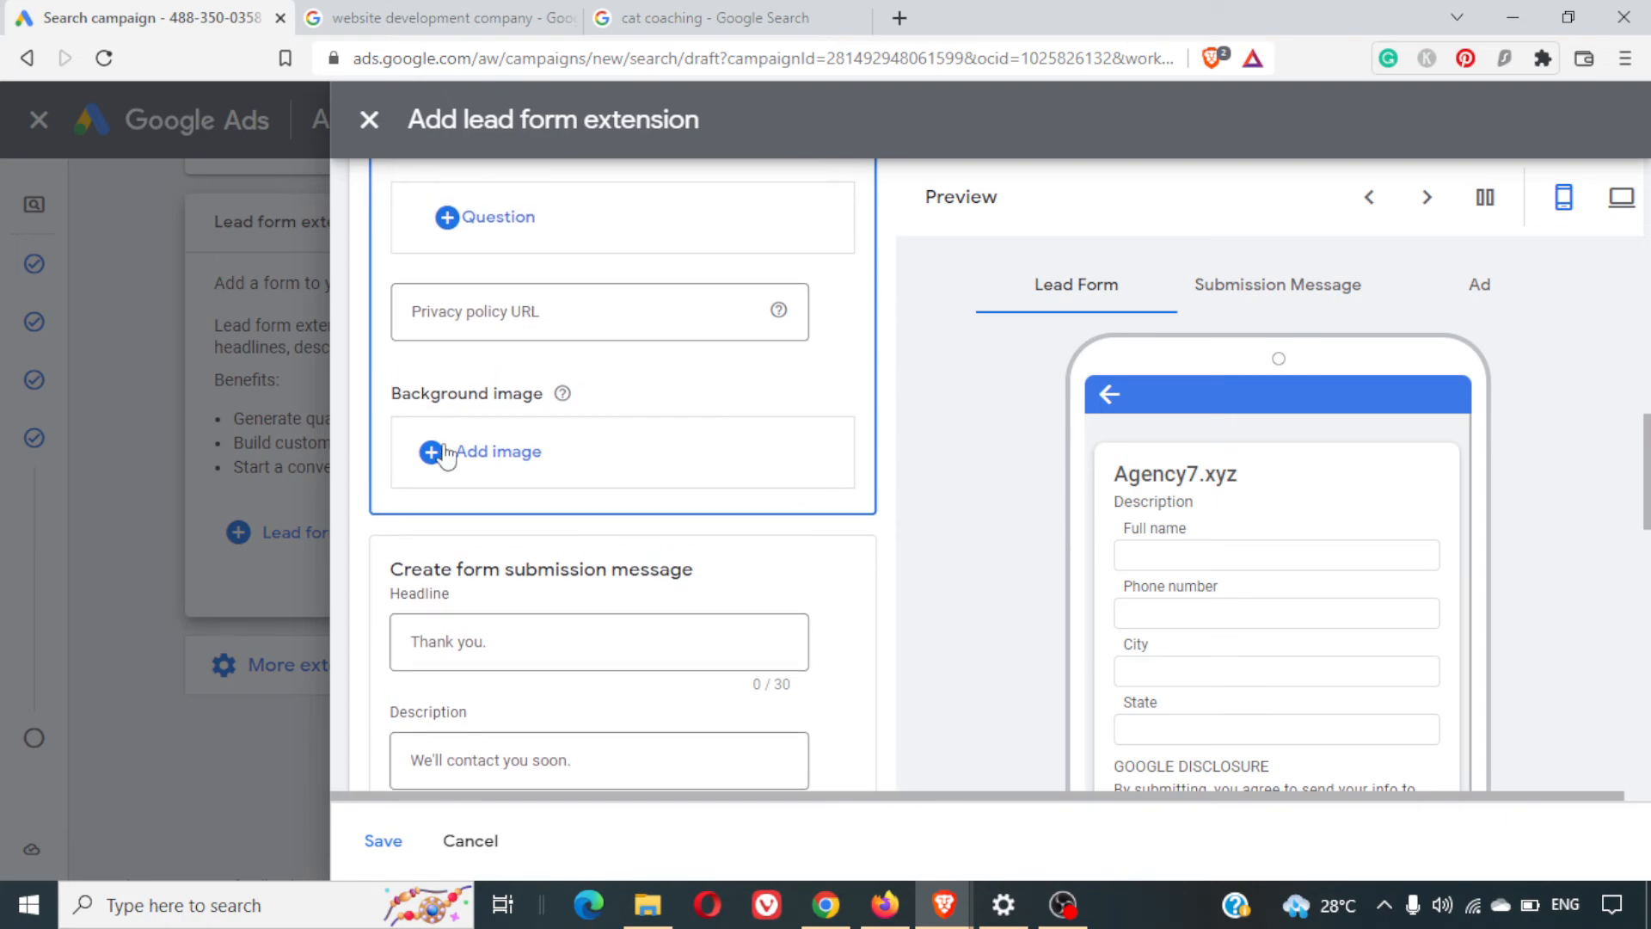
{"action": "scroll", "coordinate": [597, 508], "scroll_direction": "down", "scroll_amount": 2}
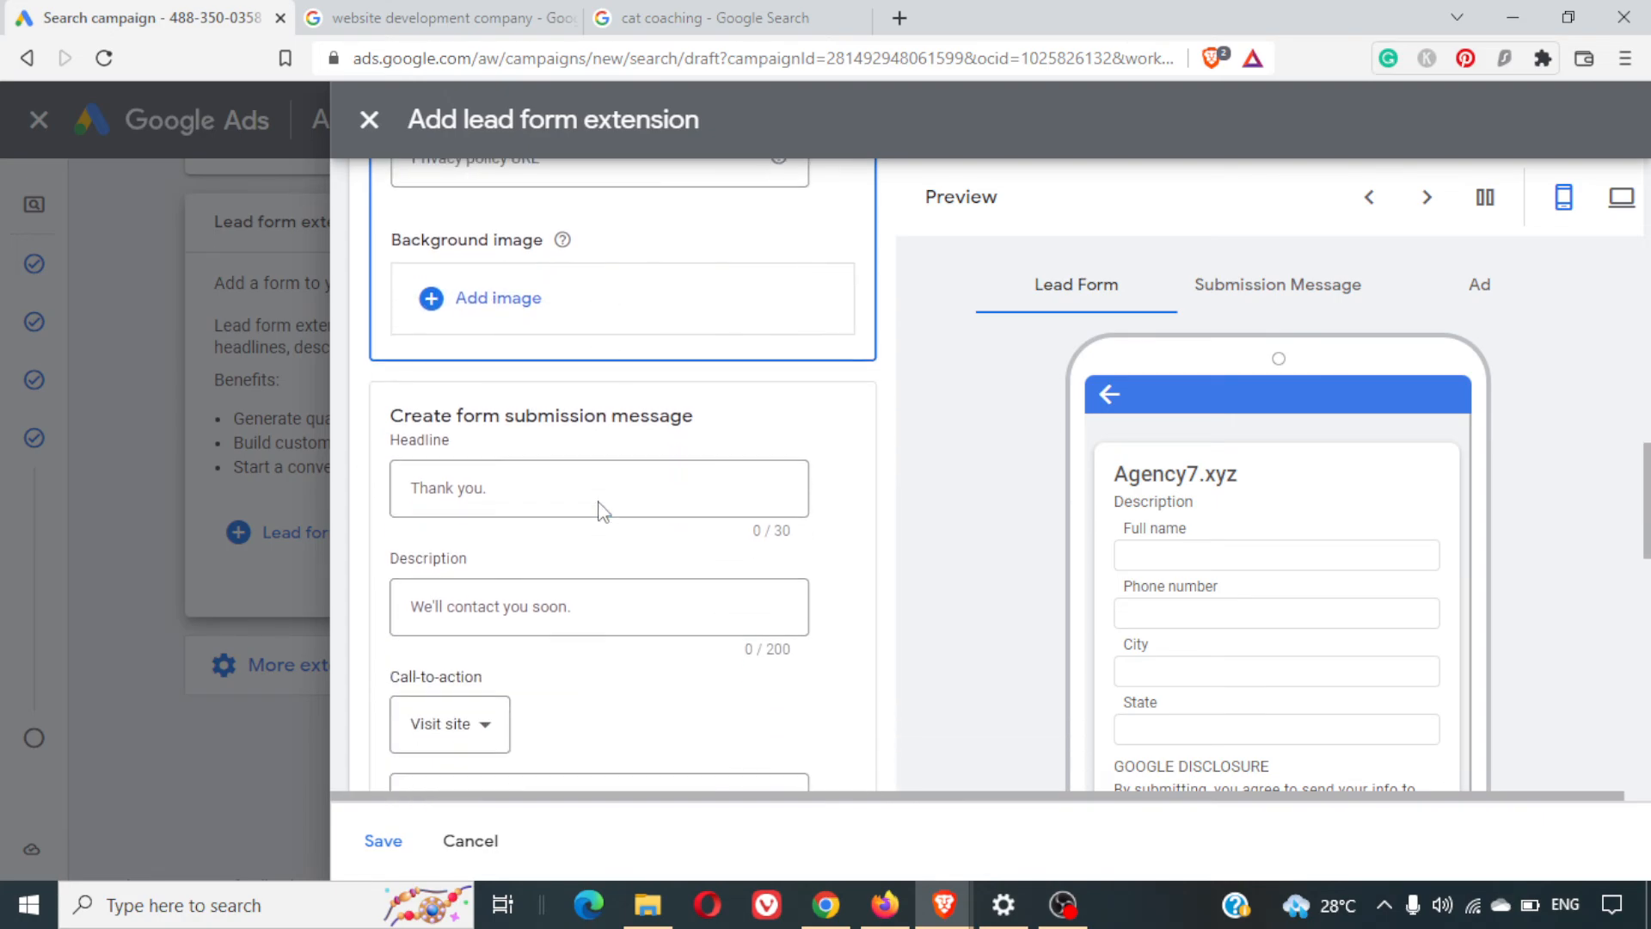
{"action": "scroll", "coordinate": [687, 493], "scroll_direction": "down", "scroll_amount": 3}
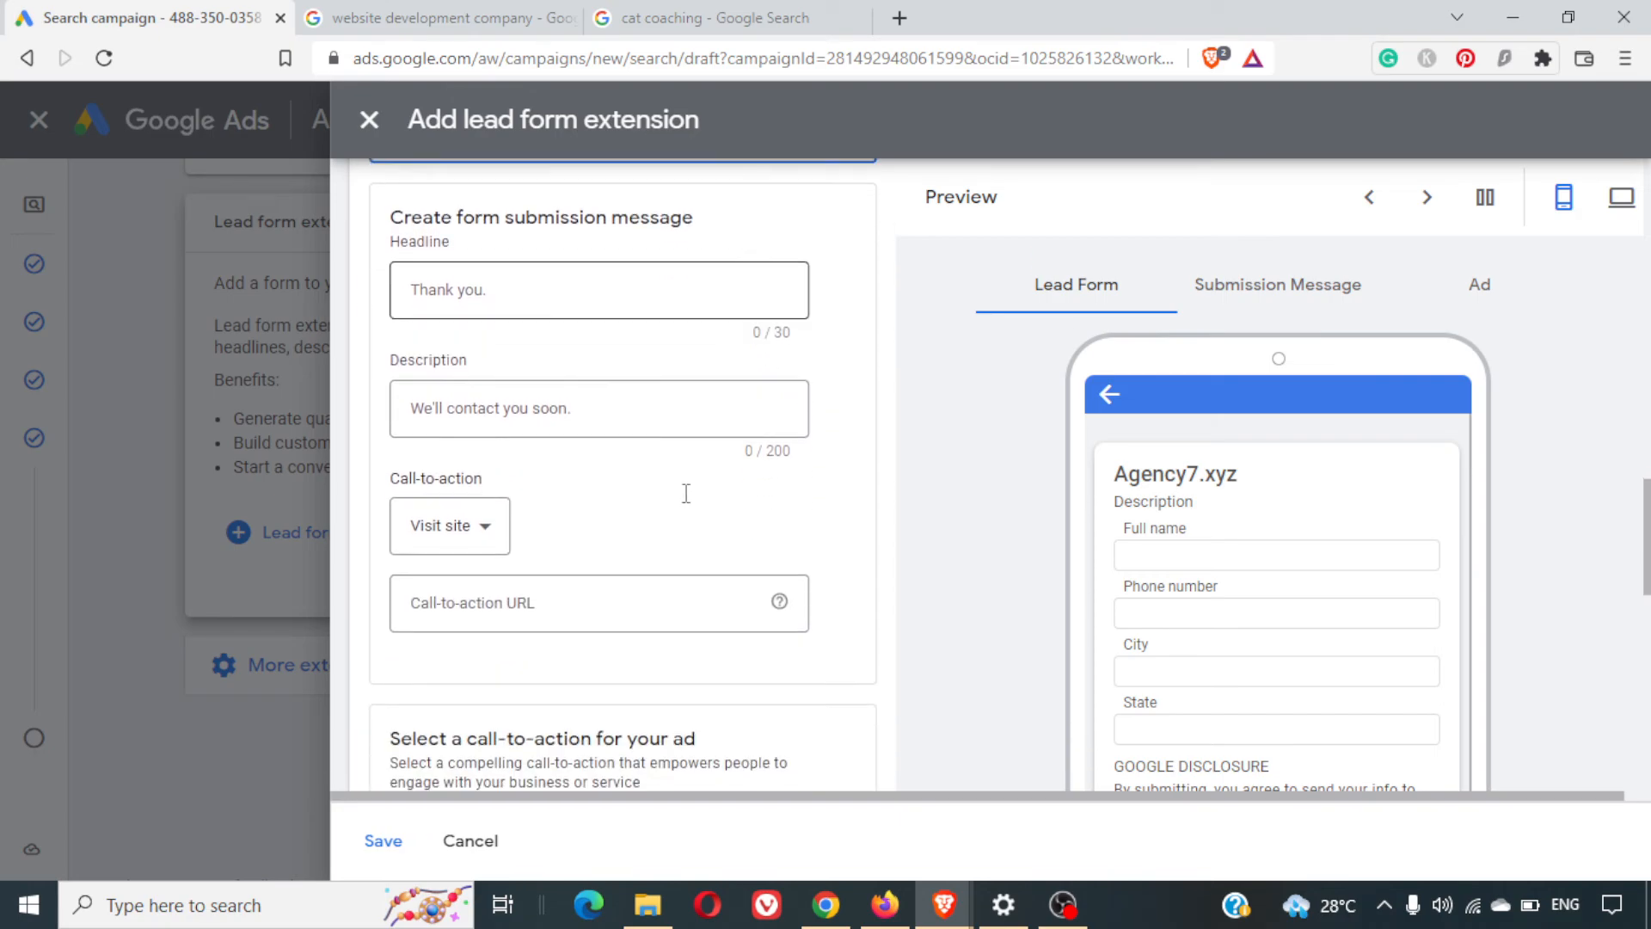
{"action": "scroll", "coordinate": [688, 503], "scroll_direction": "up", "scroll_amount": 1}
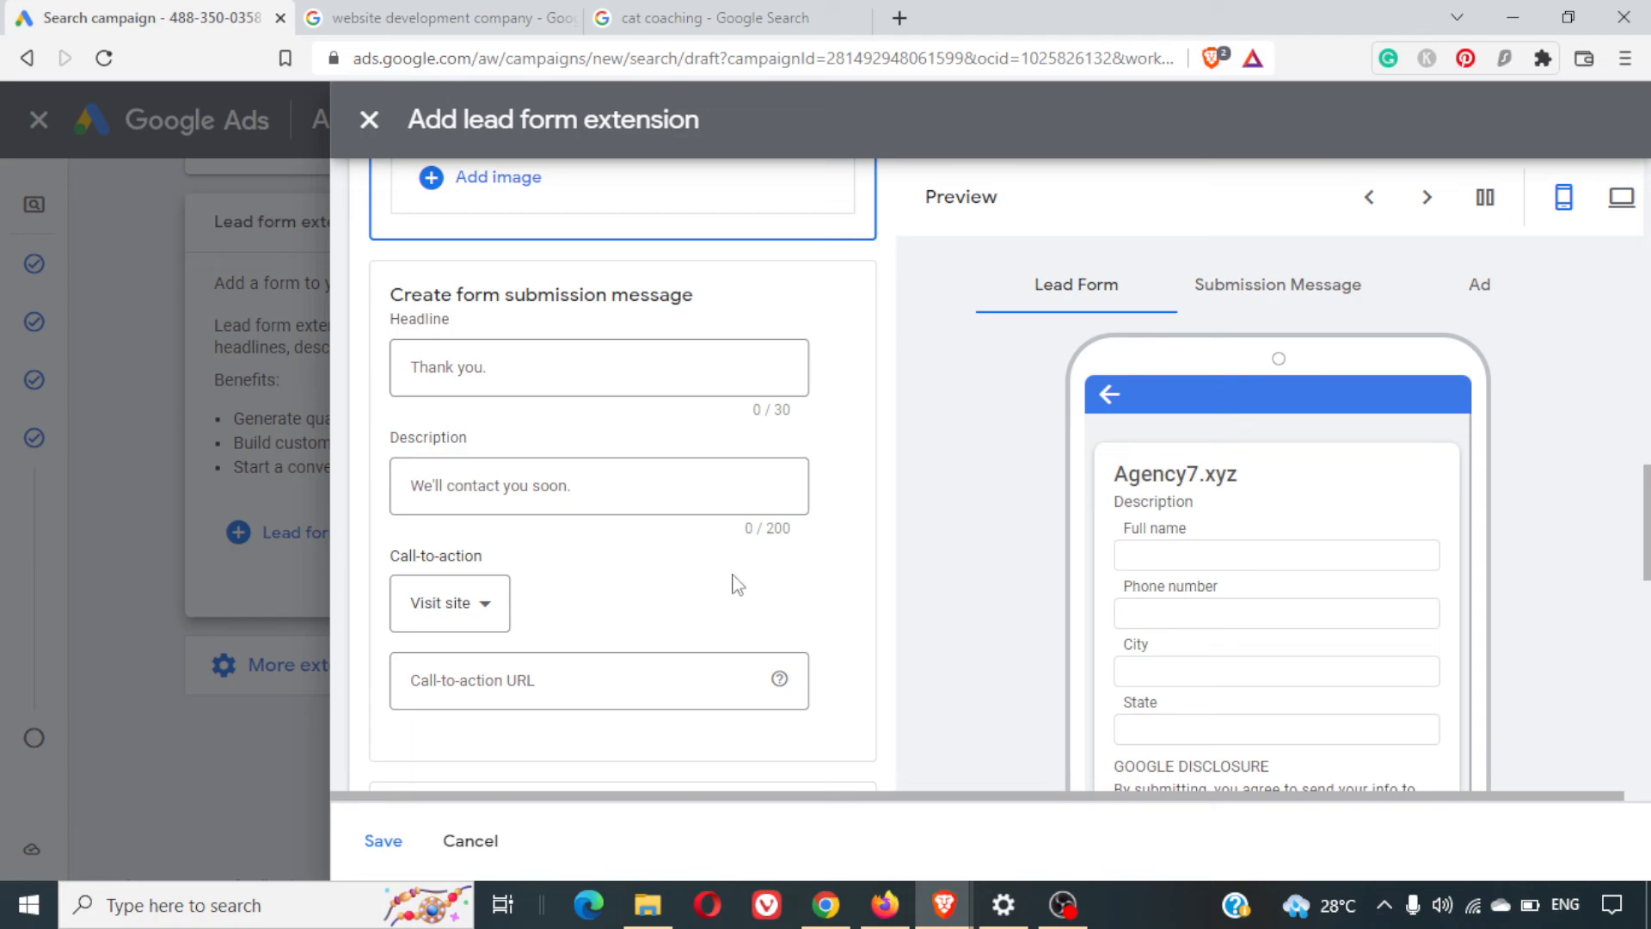
{"action": "scroll", "coordinate": [734, 582], "scroll_direction": "down", "scroll_amount": 1}
{"action": "scroll", "coordinate": [734, 582], "scroll_direction": "down", "scroll_amount": 3}
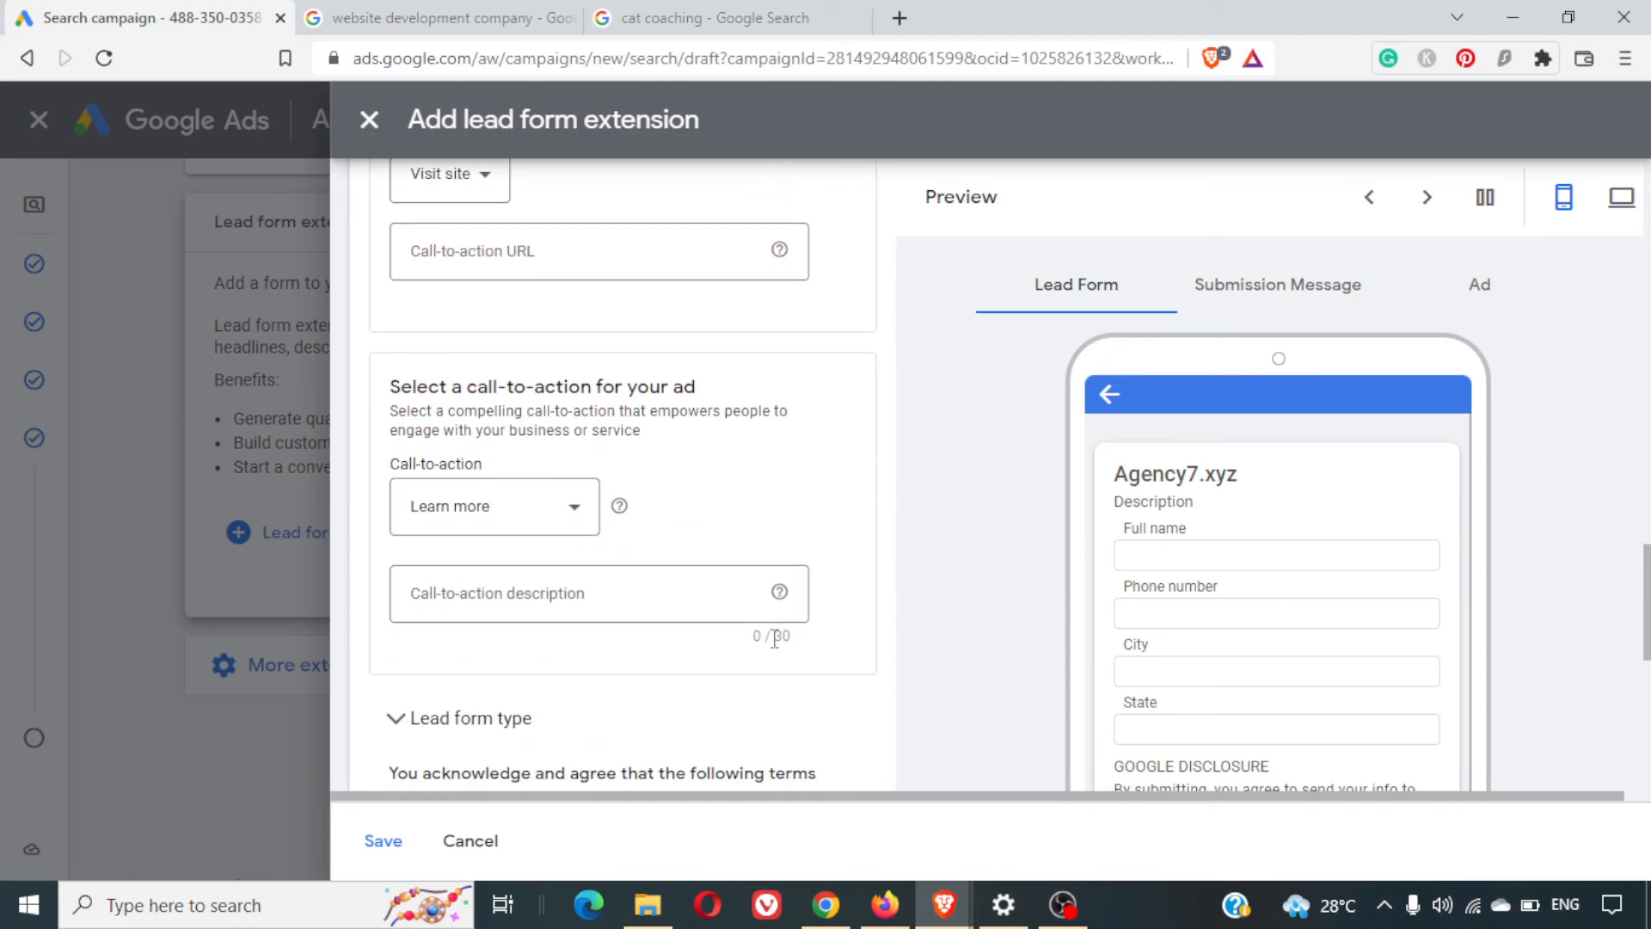
Set the lead form type to More qualified
{"action": "scroll", "coordinate": [774, 640], "scroll_direction": "down", "scroll_amount": 1}
{"action": "left_click", "coordinate": [482, 624]}
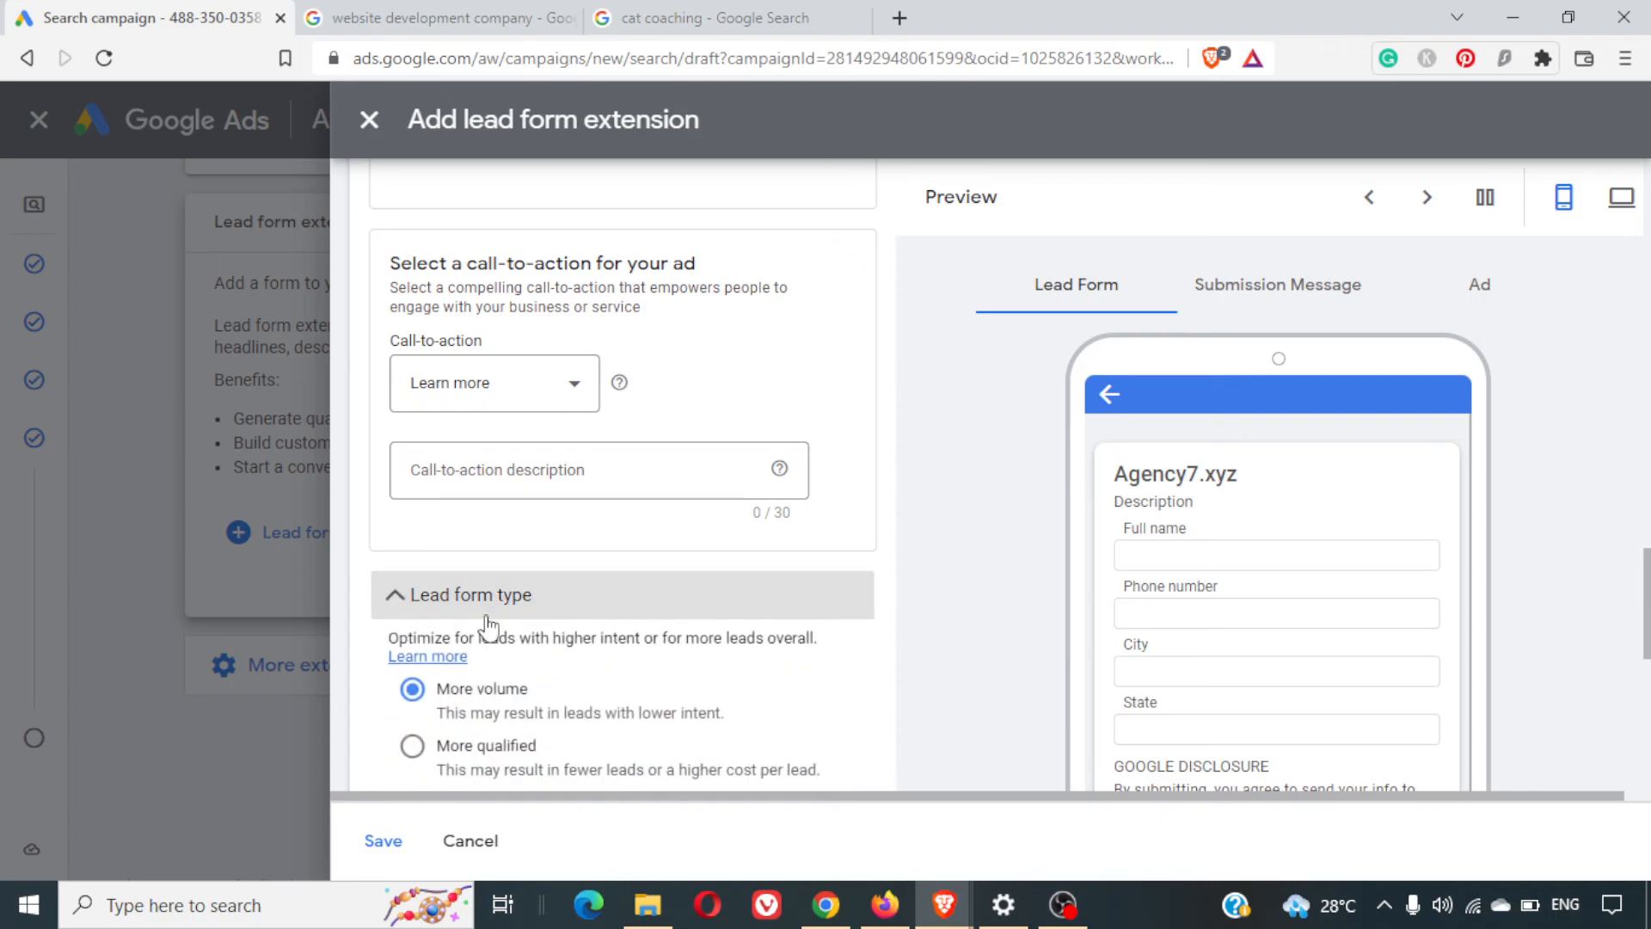
{"action": "scroll", "coordinate": [599, 660], "scroll_direction": "down", "scroll_amount": 1}
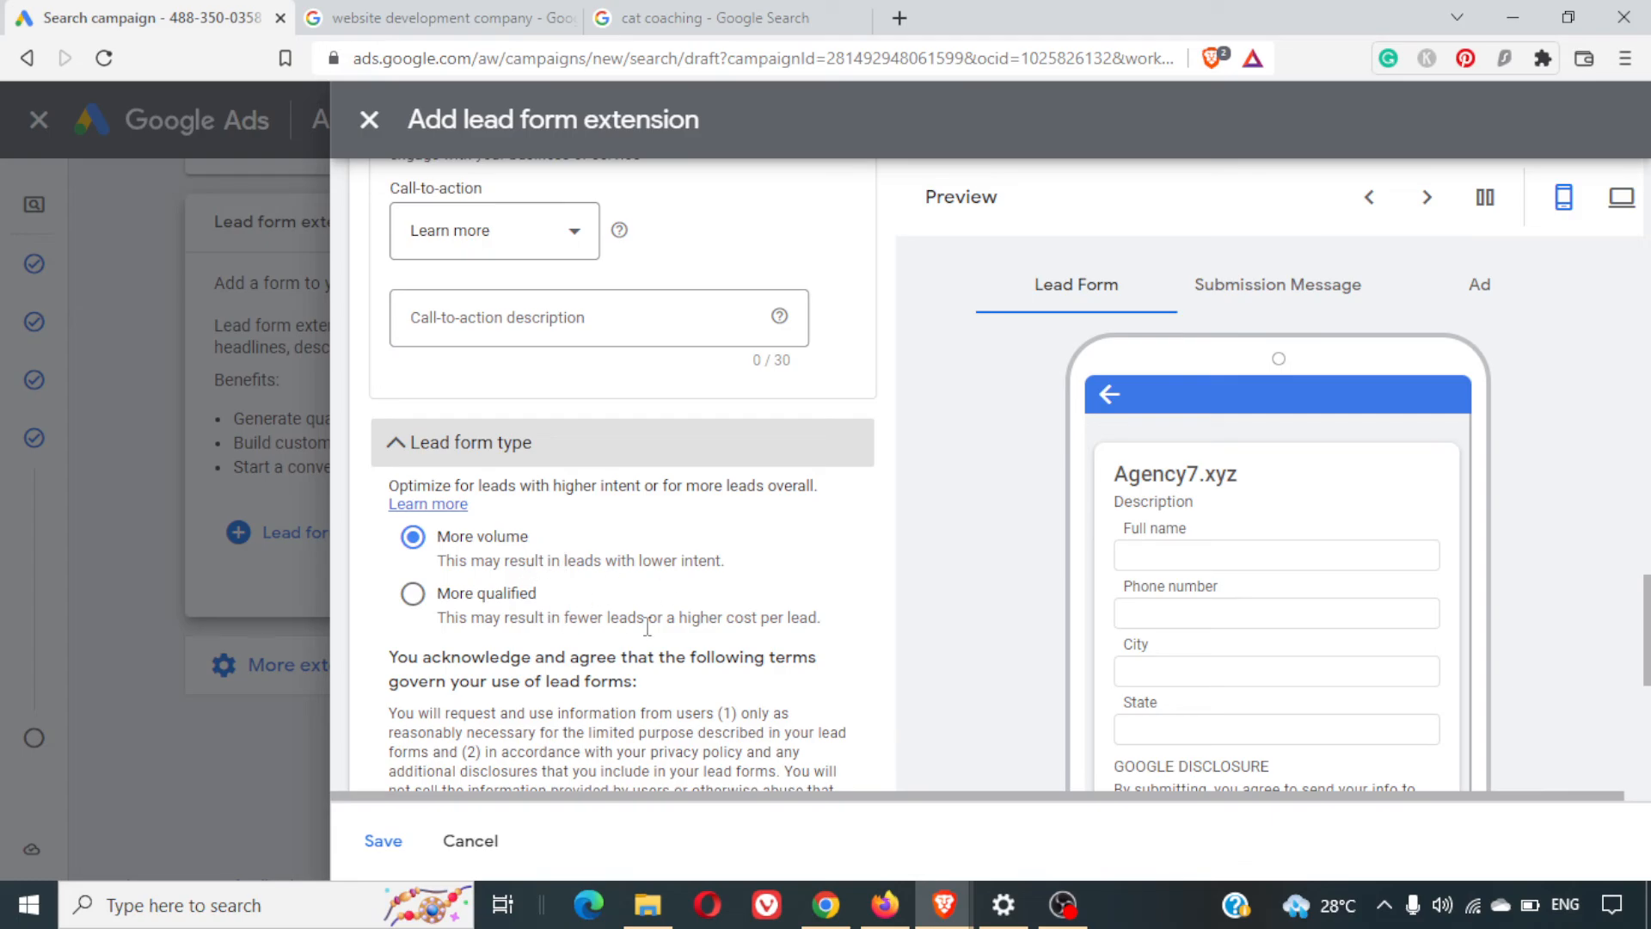
{"action": "left_click", "coordinate": [505, 616]}
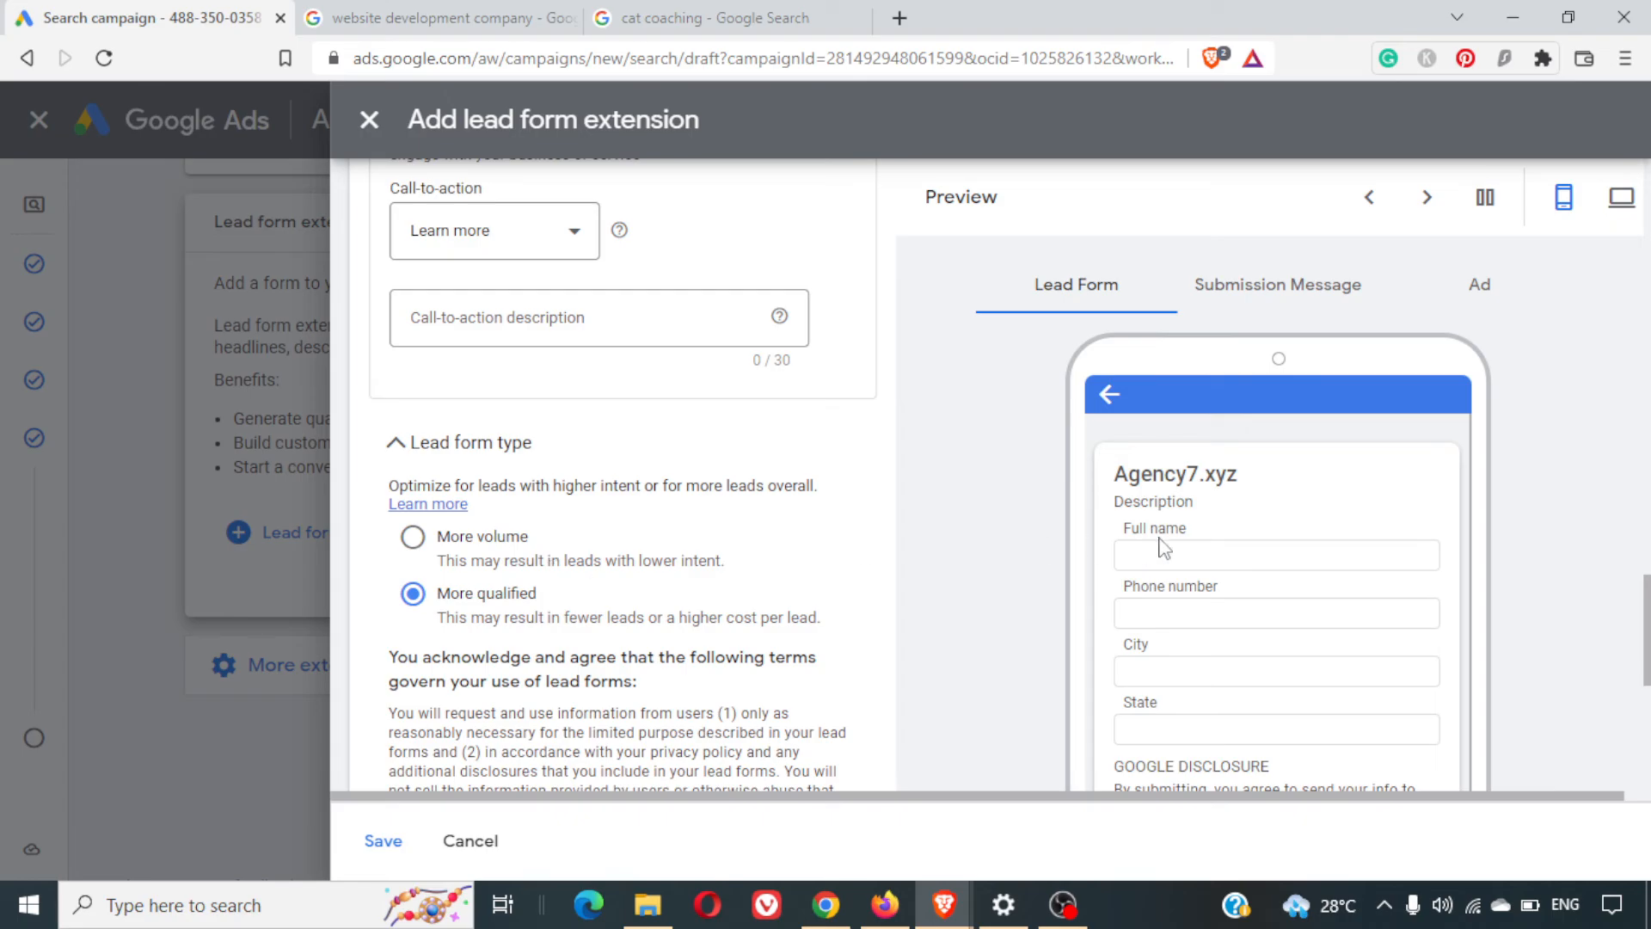
Preview the lead form and its submission message, and check them against the form's settings
{"action": "scroll", "coordinate": [1161, 516], "scroll_direction": "down", "scroll_amount": 2}
{"action": "scroll", "coordinate": [1595, 579], "scroll_direction": "down", "scroll_amount": 6}
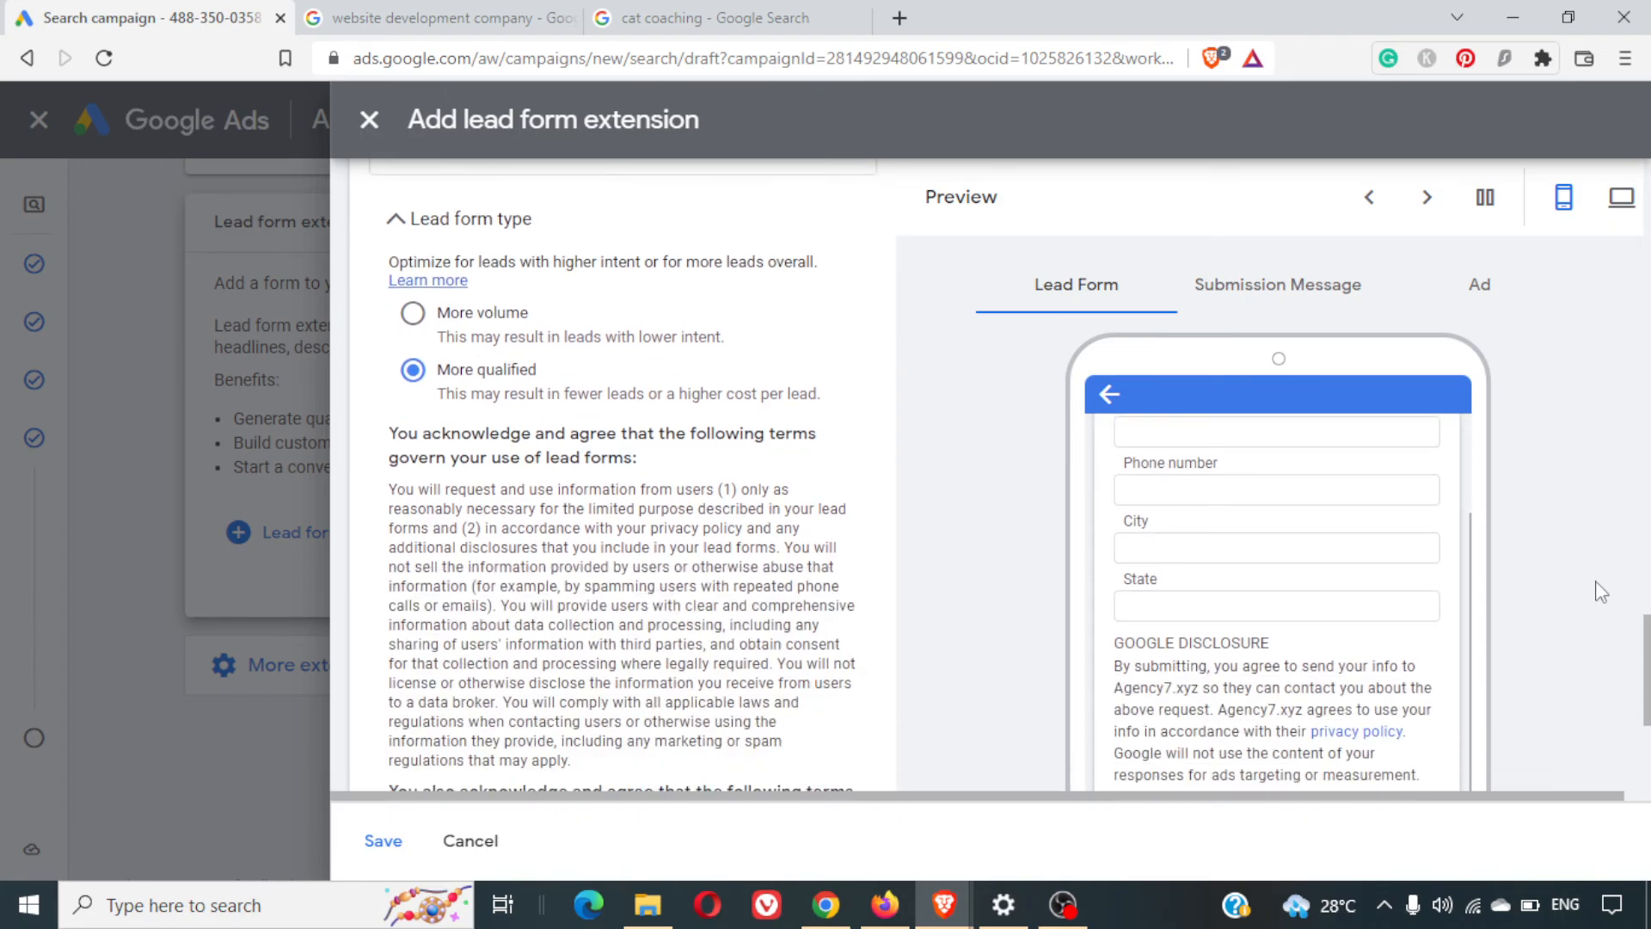
{"action": "scroll", "coordinate": [1595, 590], "scroll_direction": "up", "scroll_amount": 4}
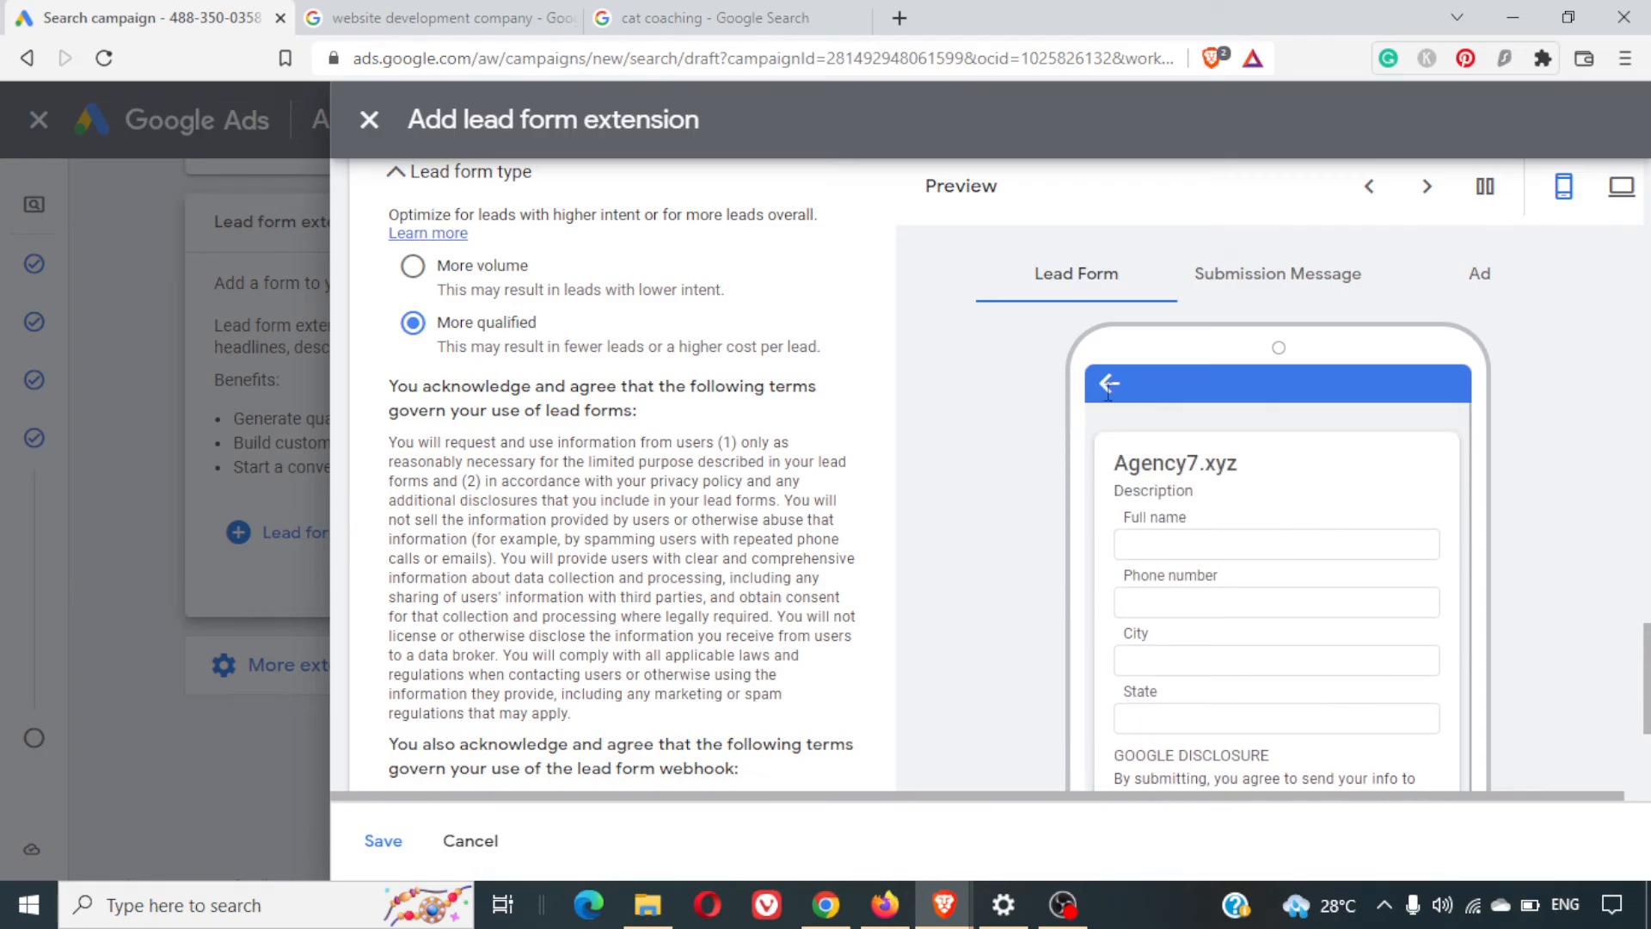
{"action": "left_click", "coordinate": [1277, 275]}
{"action": "scroll", "coordinate": [1394, 542], "scroll_direction": "down", "scroll_amount": 3}
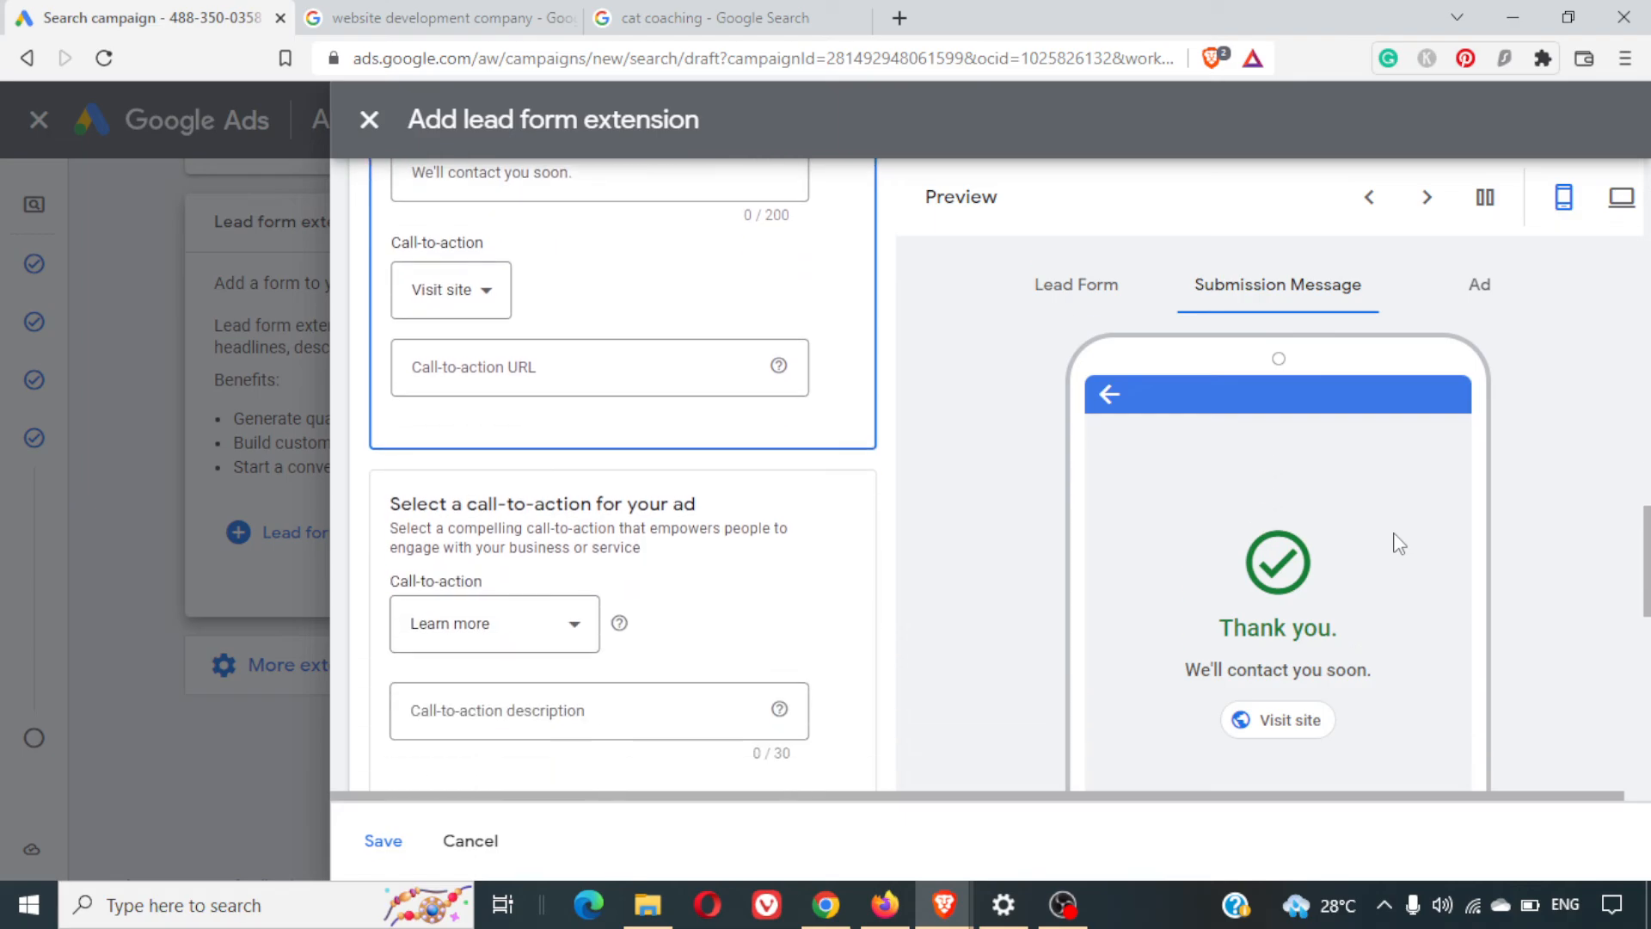
{"action": "scroll", "coordinate": [1339, 506], "scroll_direction": "up", "scroll_amount": 7}
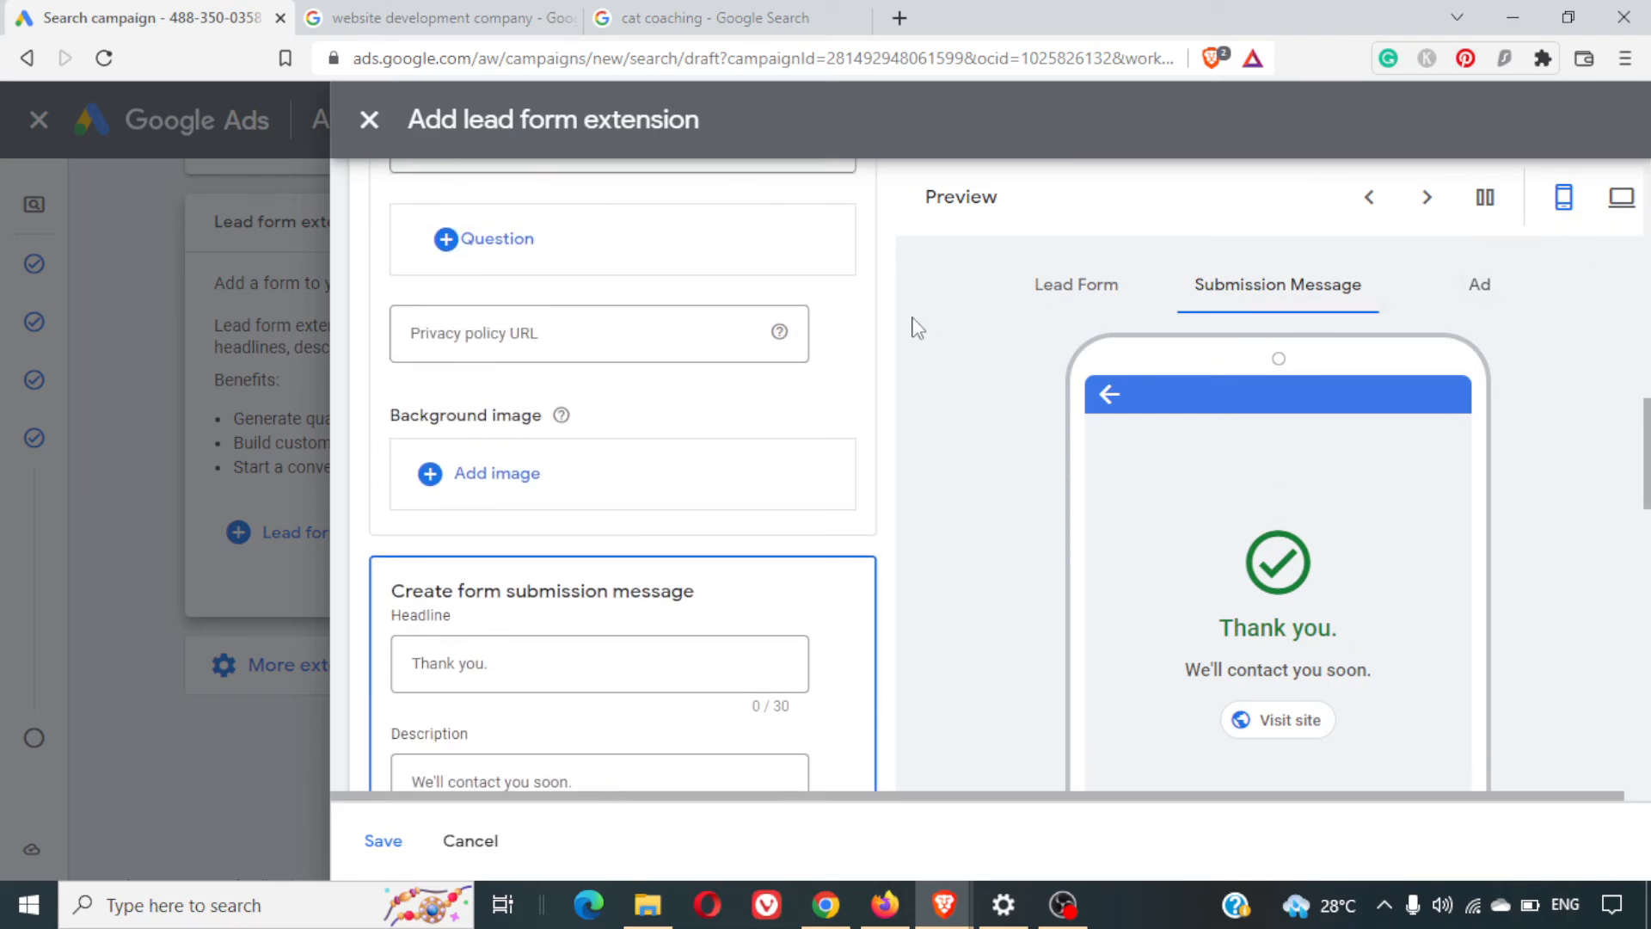
{"action": "scroll", "coordinate": [718, 435], "scroll_direction": "down", "scroll_amount": 10}
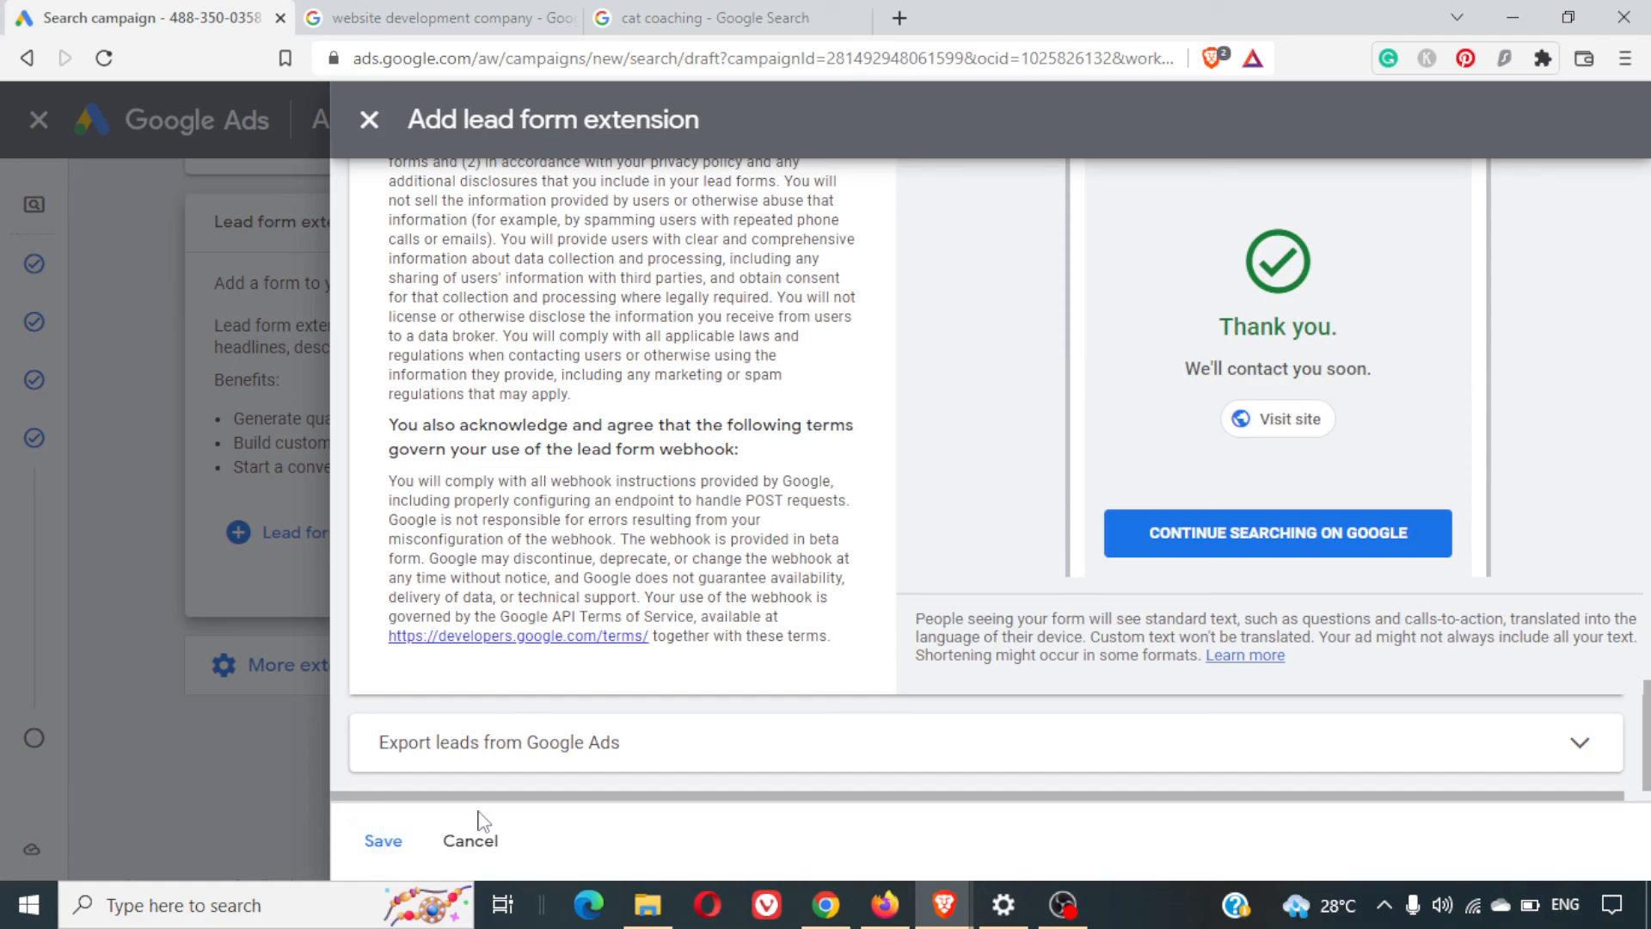
Expand the lead export options, accept the lead form Terms of Service and save the lead form extension
{"action": "left_click", "coordinate": [516, 764]}
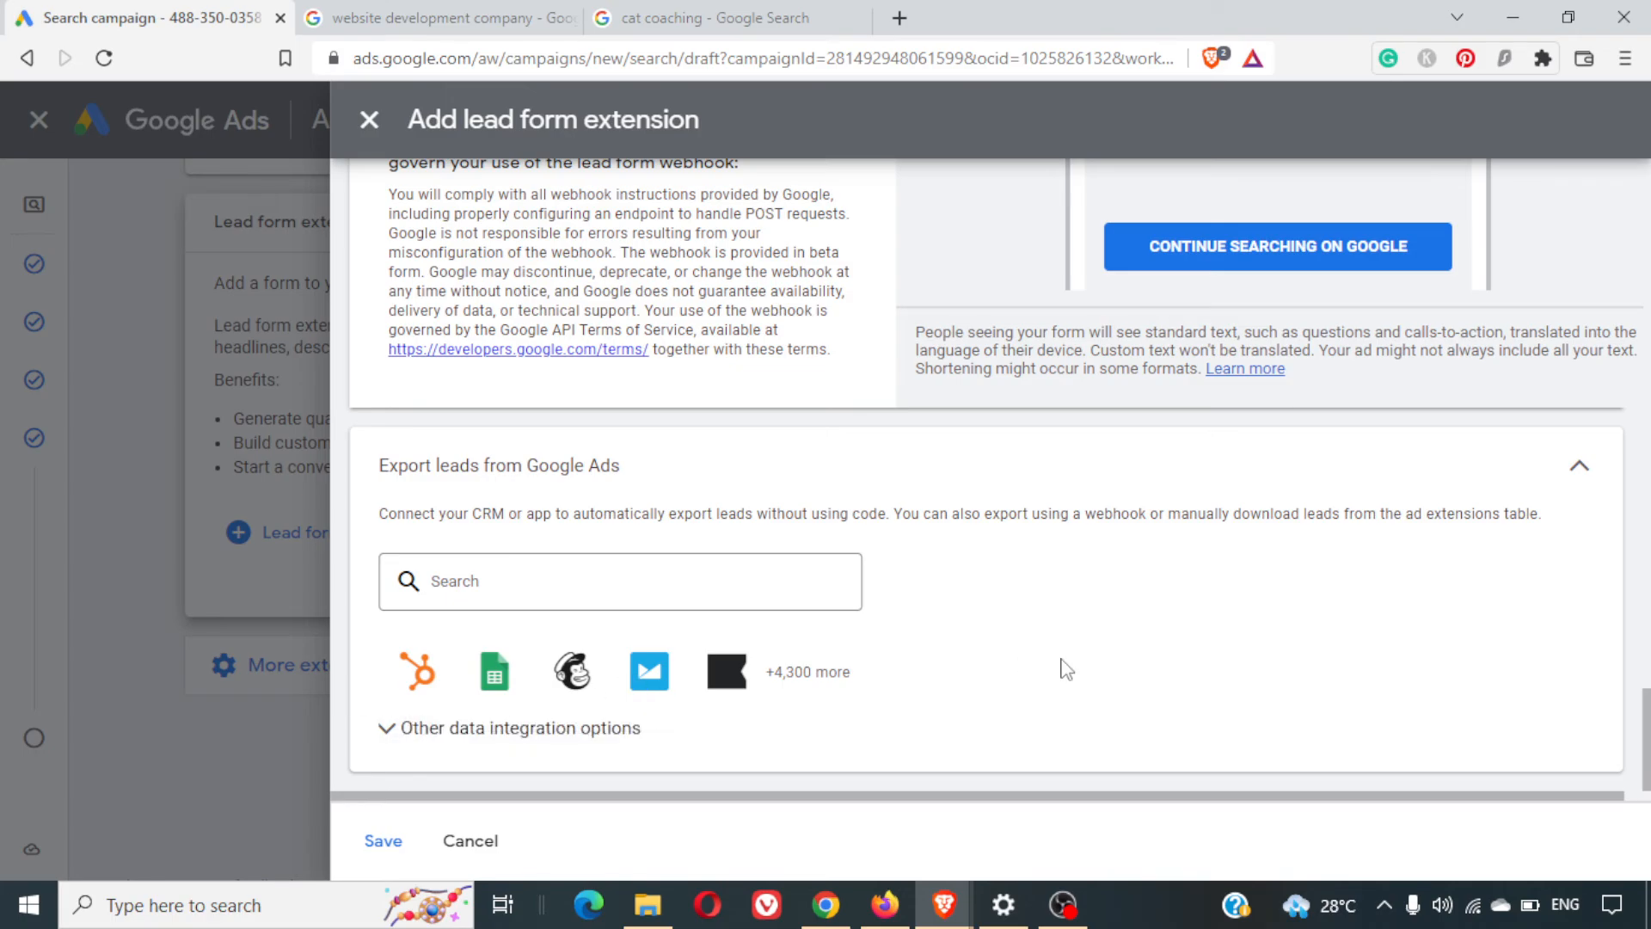
{"action": "left_click", "coordinate": [362, 843]}
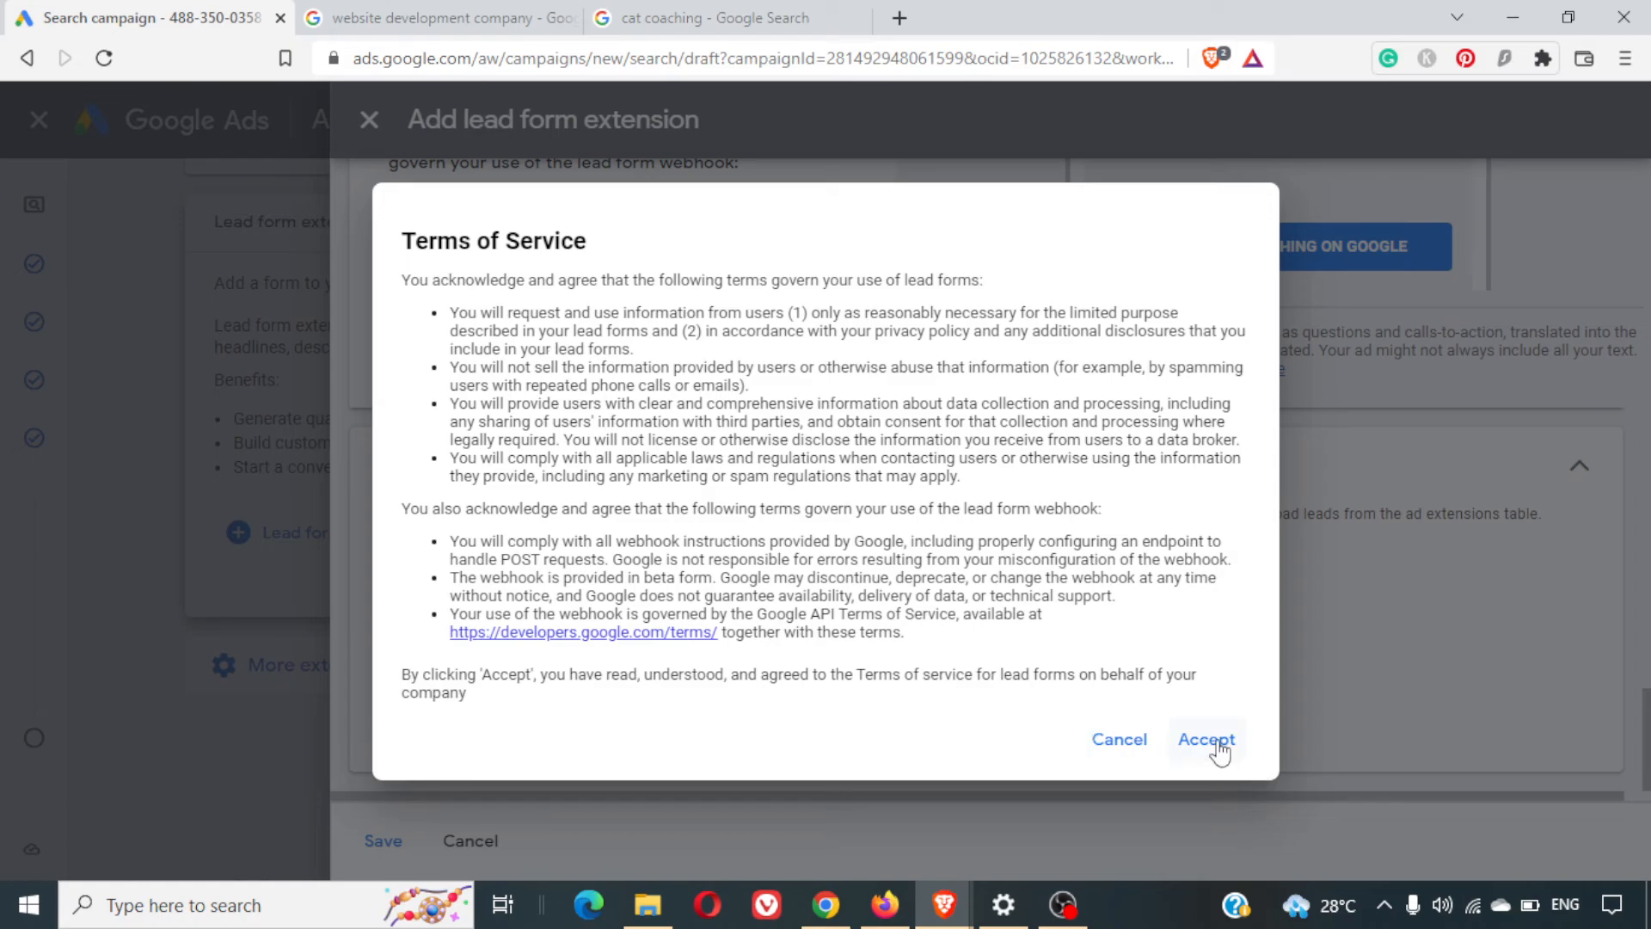
{"action": "left_click", "coordinate": [1215, 744]}
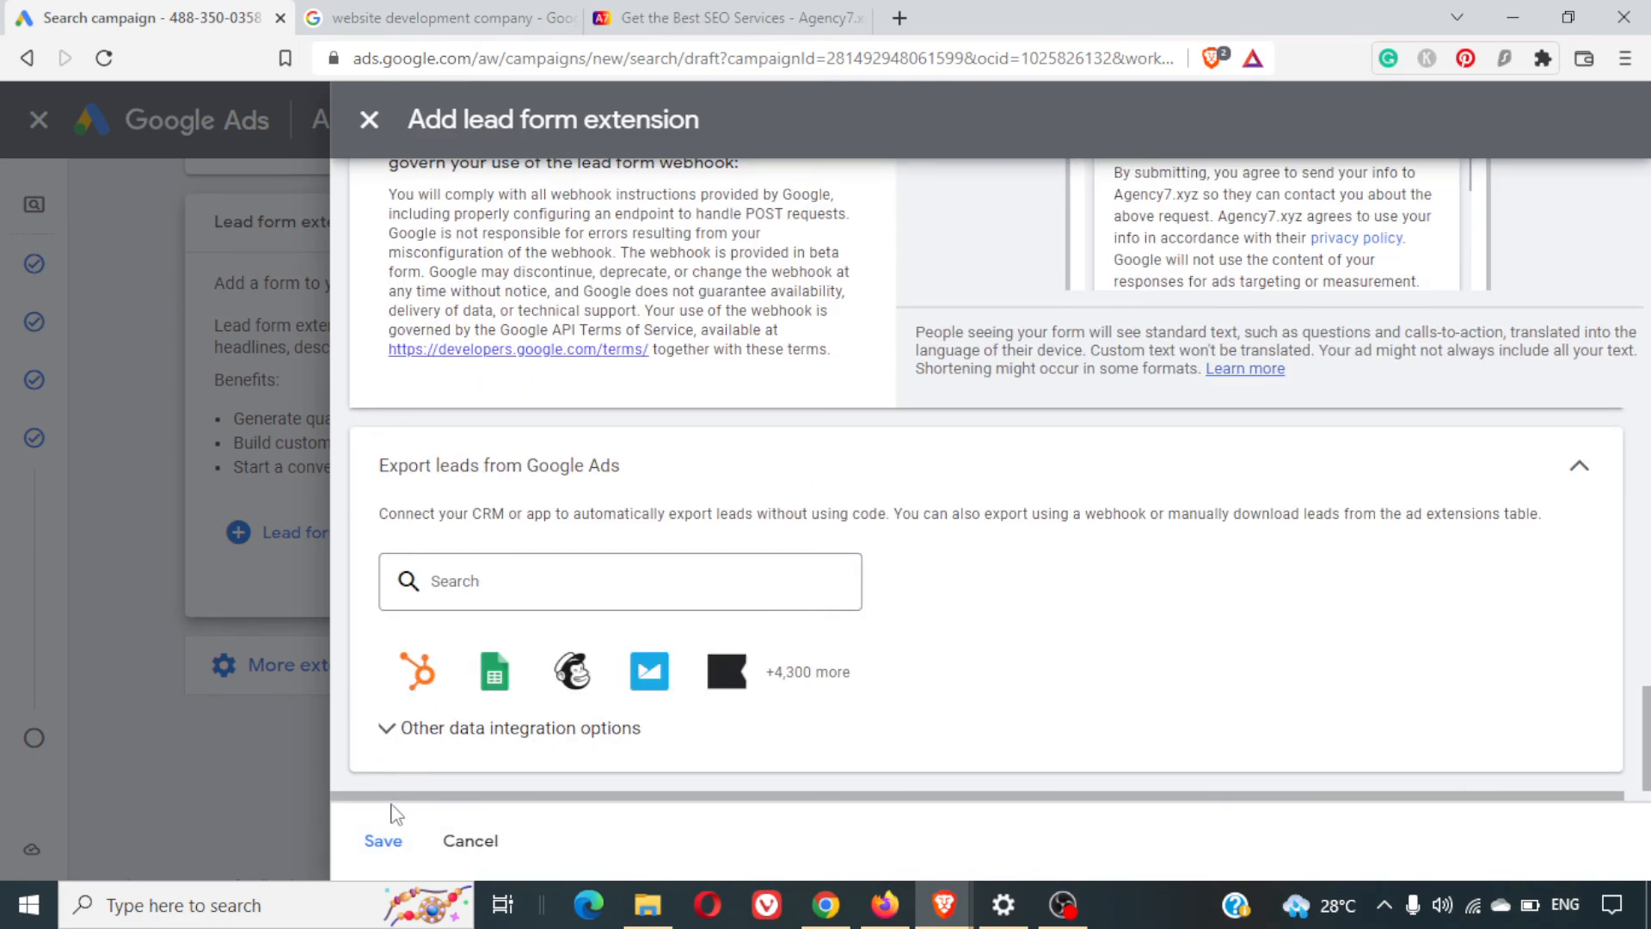
{"action": "left_click", "coordinate": [369, 837]}
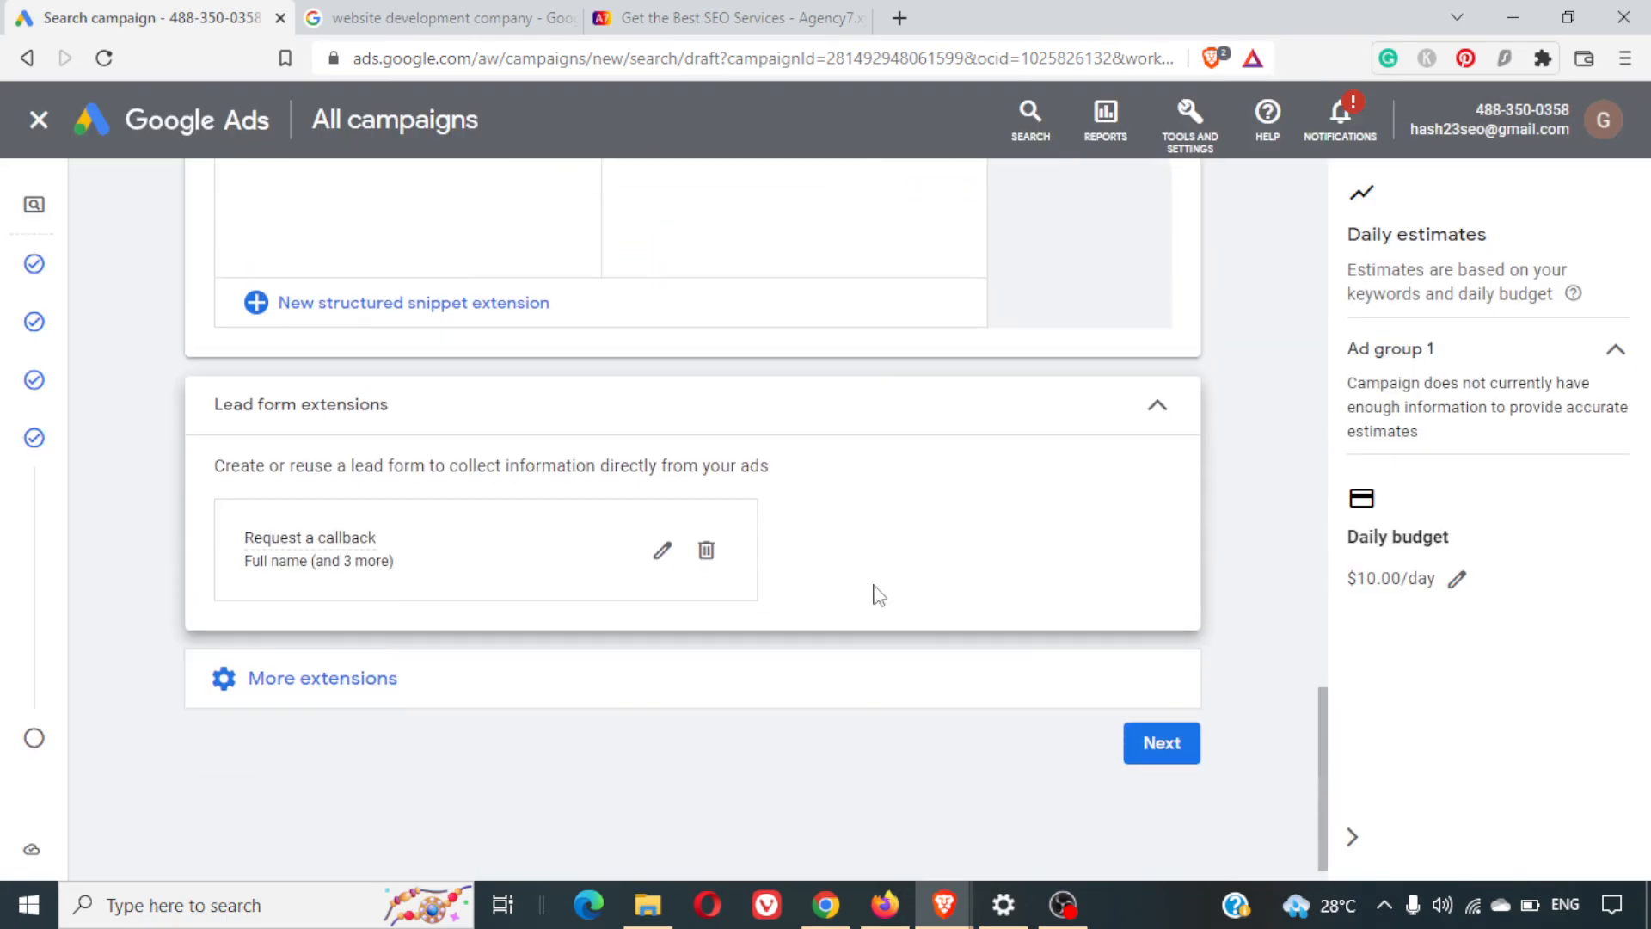
Expand the further extension types and start a new price extension
{"action": "left_click", "coordinate": [359, 678]}
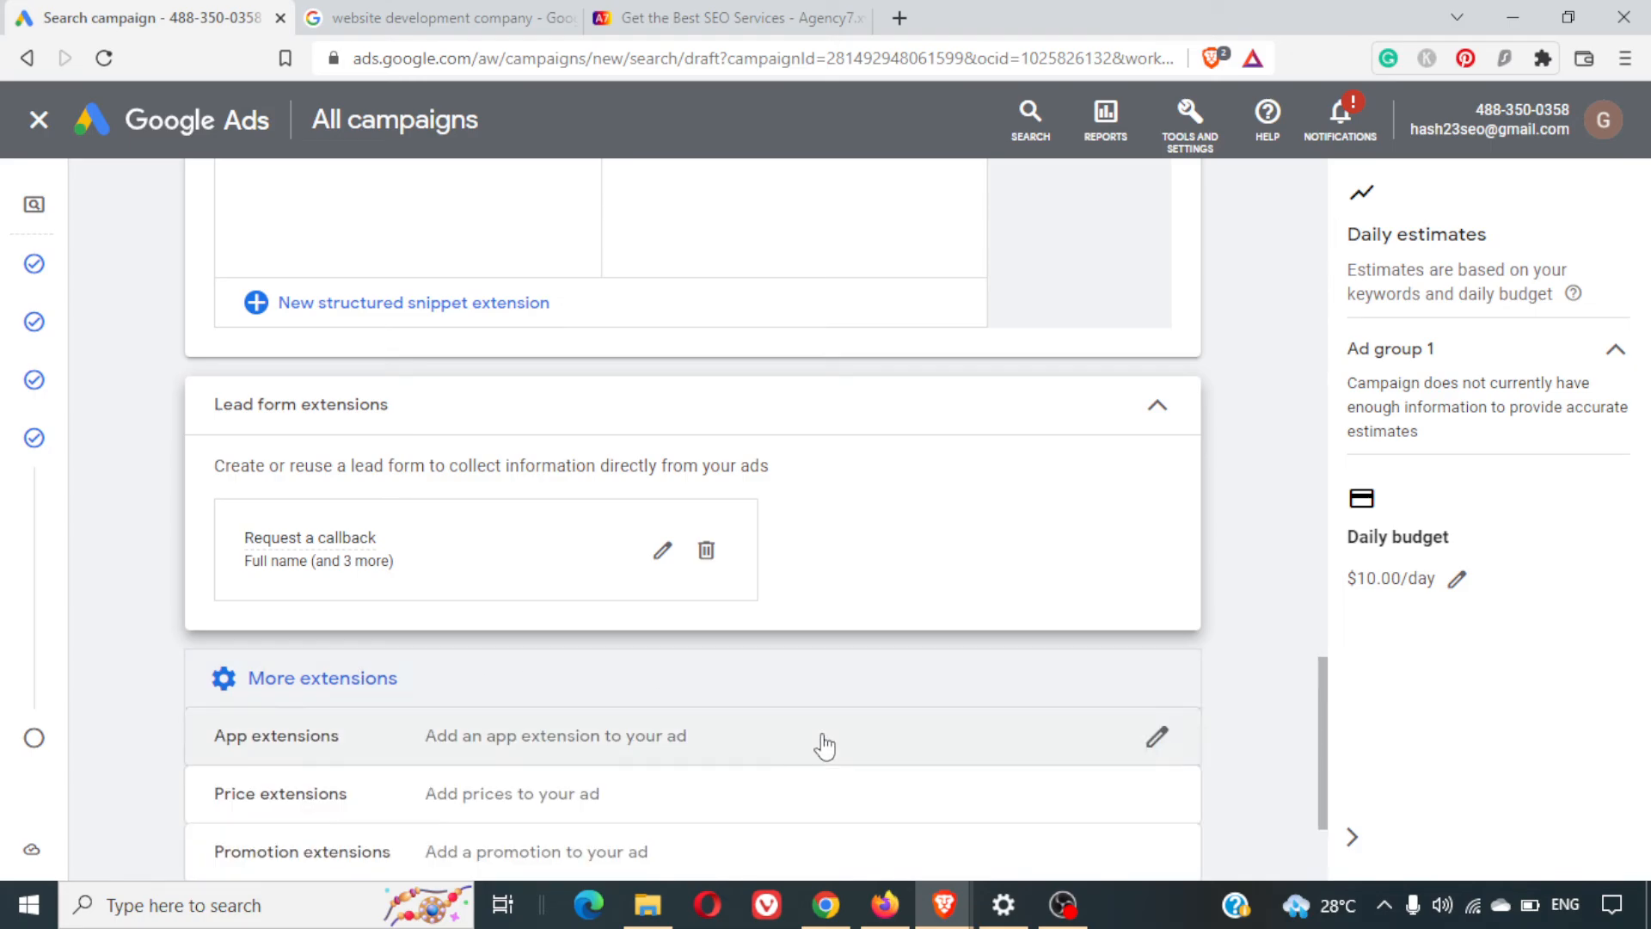
{"action": "scroll", "coordinate": [817, 745], "scroll_direction": "down", "scroll_amount": 3}
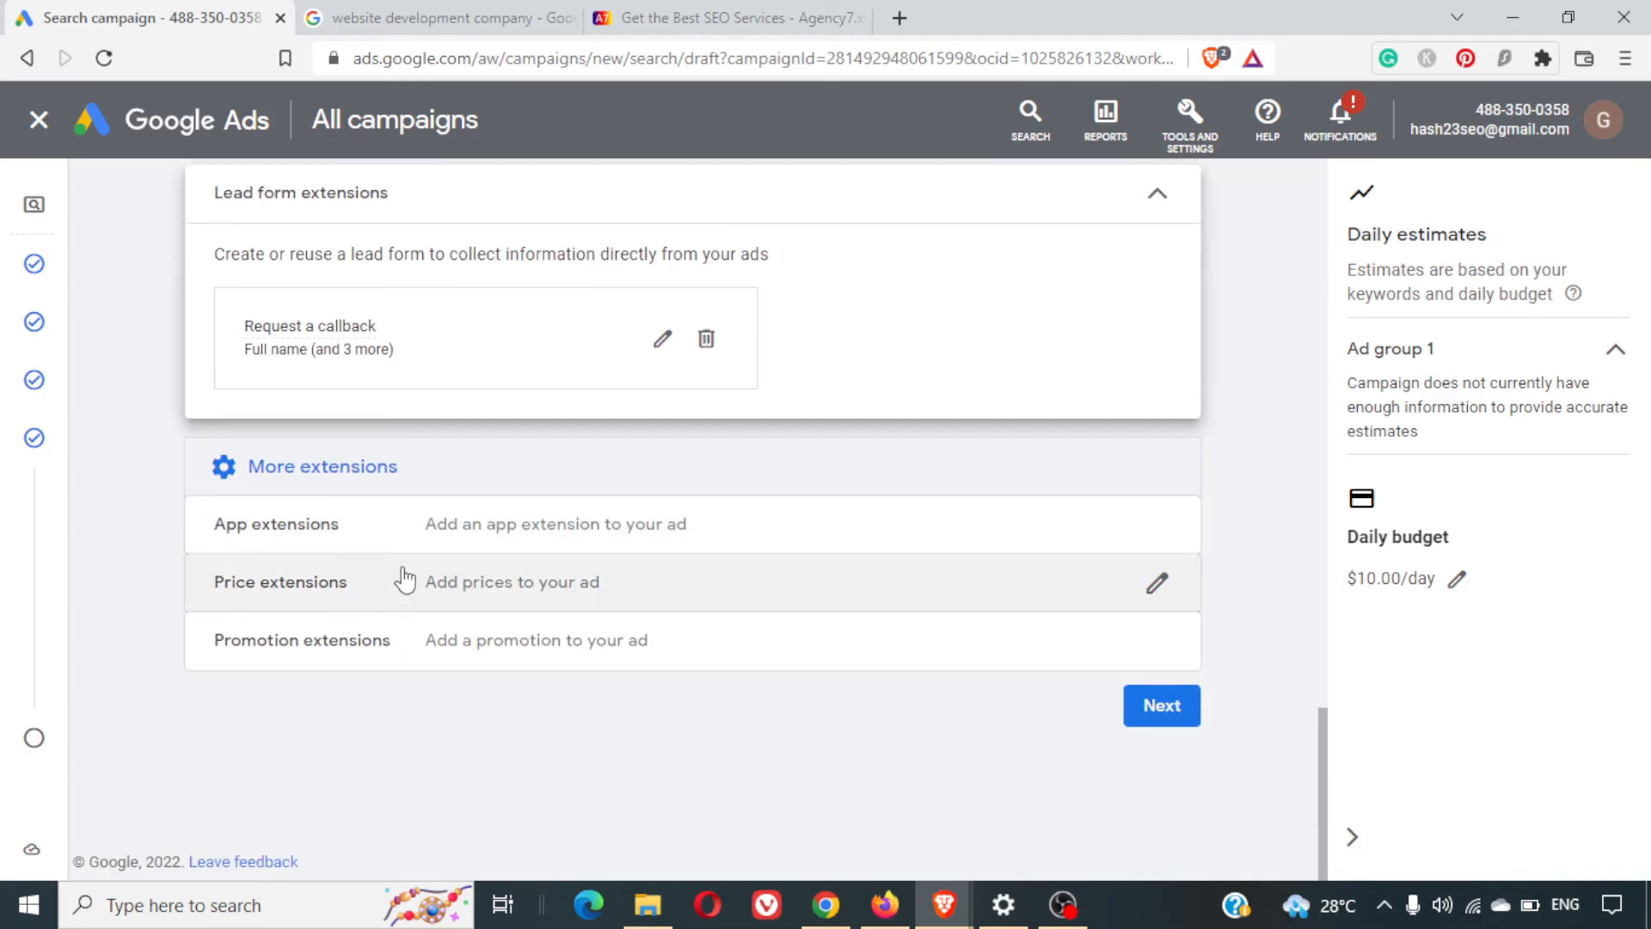
{"action": "left_click", "coordinate": [479, 599]}
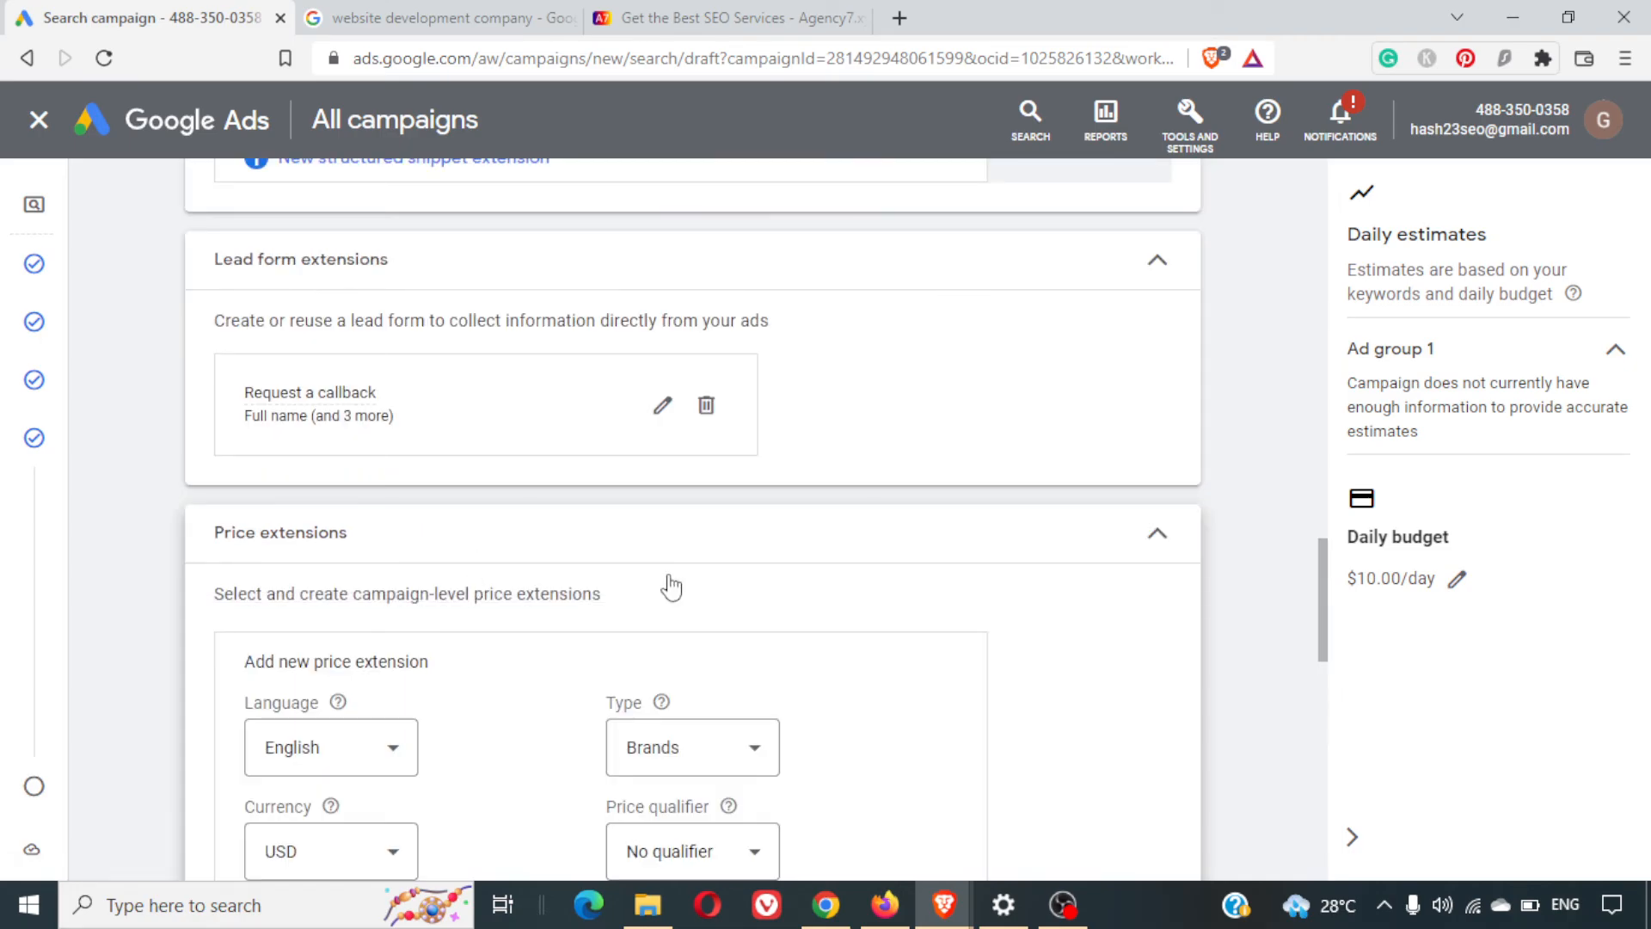
{"action": "scroll", "coordinate": [848, 656], "scroll_direction": "down", "scroll_amount": 3}
{"action": "scroll", "coordinate": [854, 656], "scroll_direction": "down", "scroll_amount": 2}
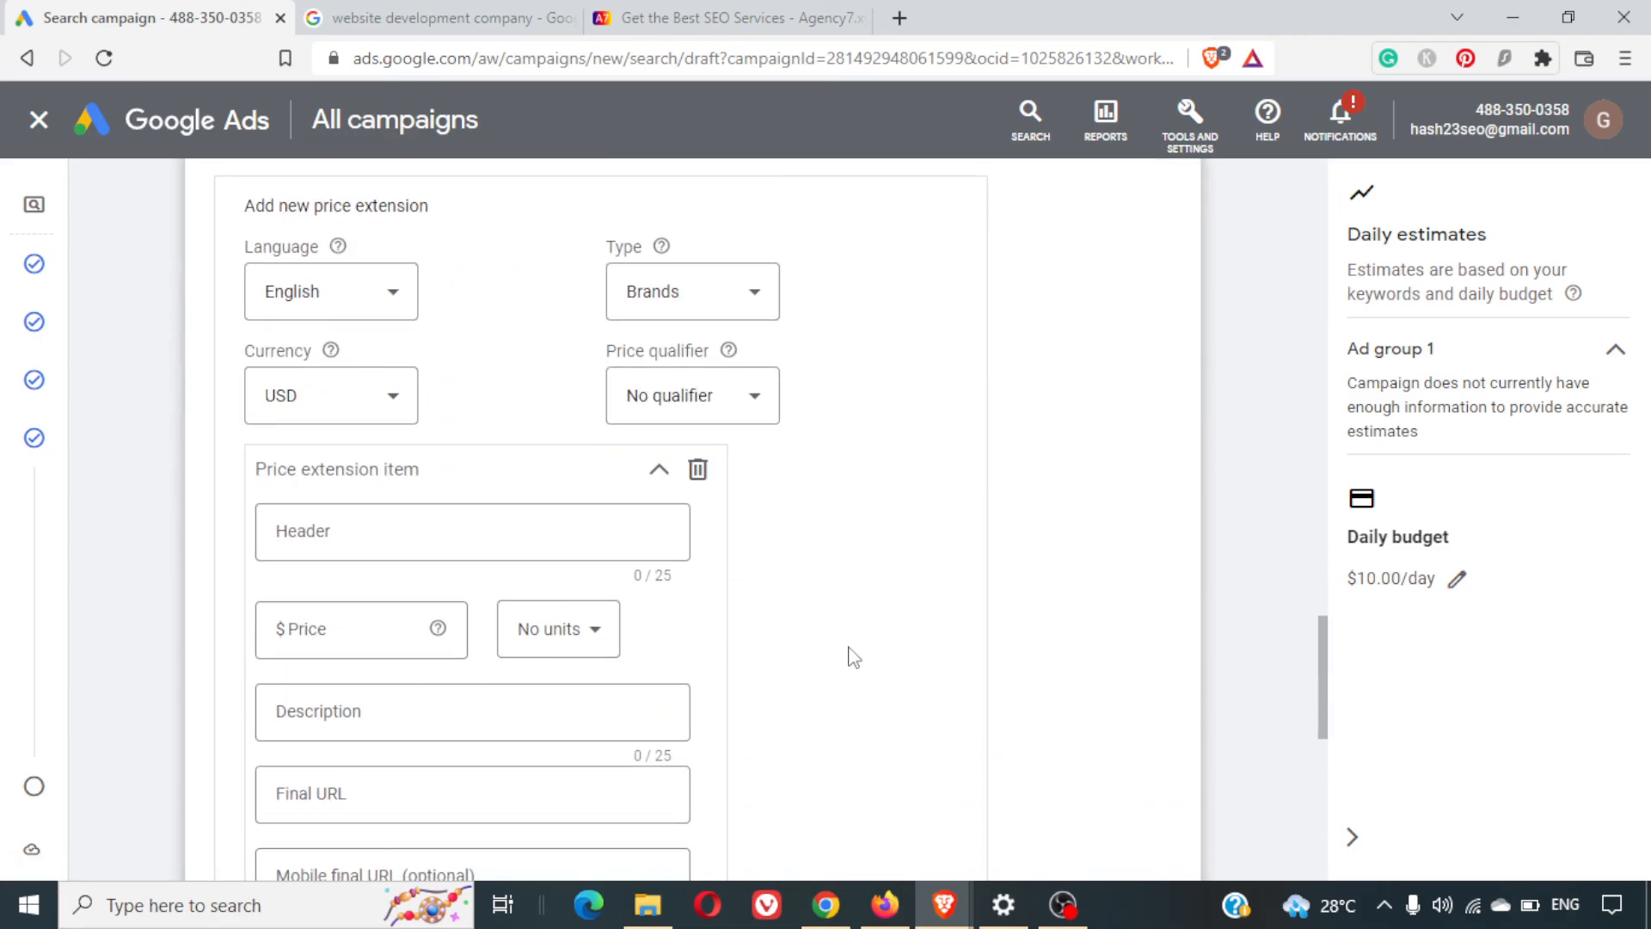
Look through the price extension's available types and set its price qualifier to "Up to"
{"action": "left_click", "coordinate": [728, 321]}
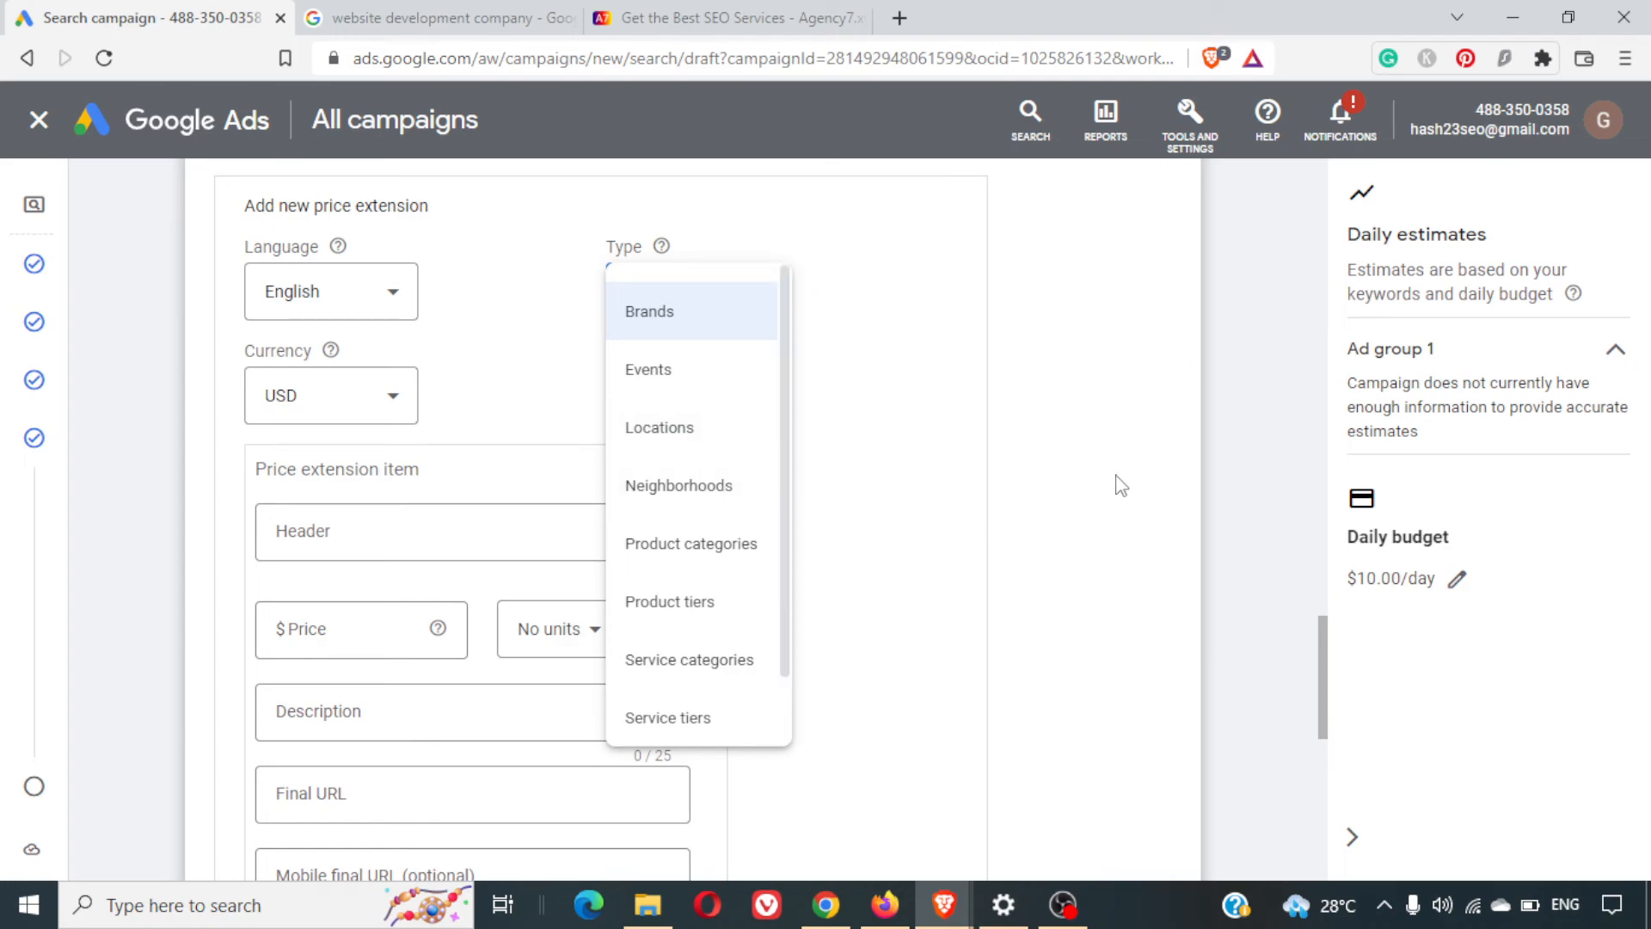
{"action": "left_click", "coordinate": [921, 586]}
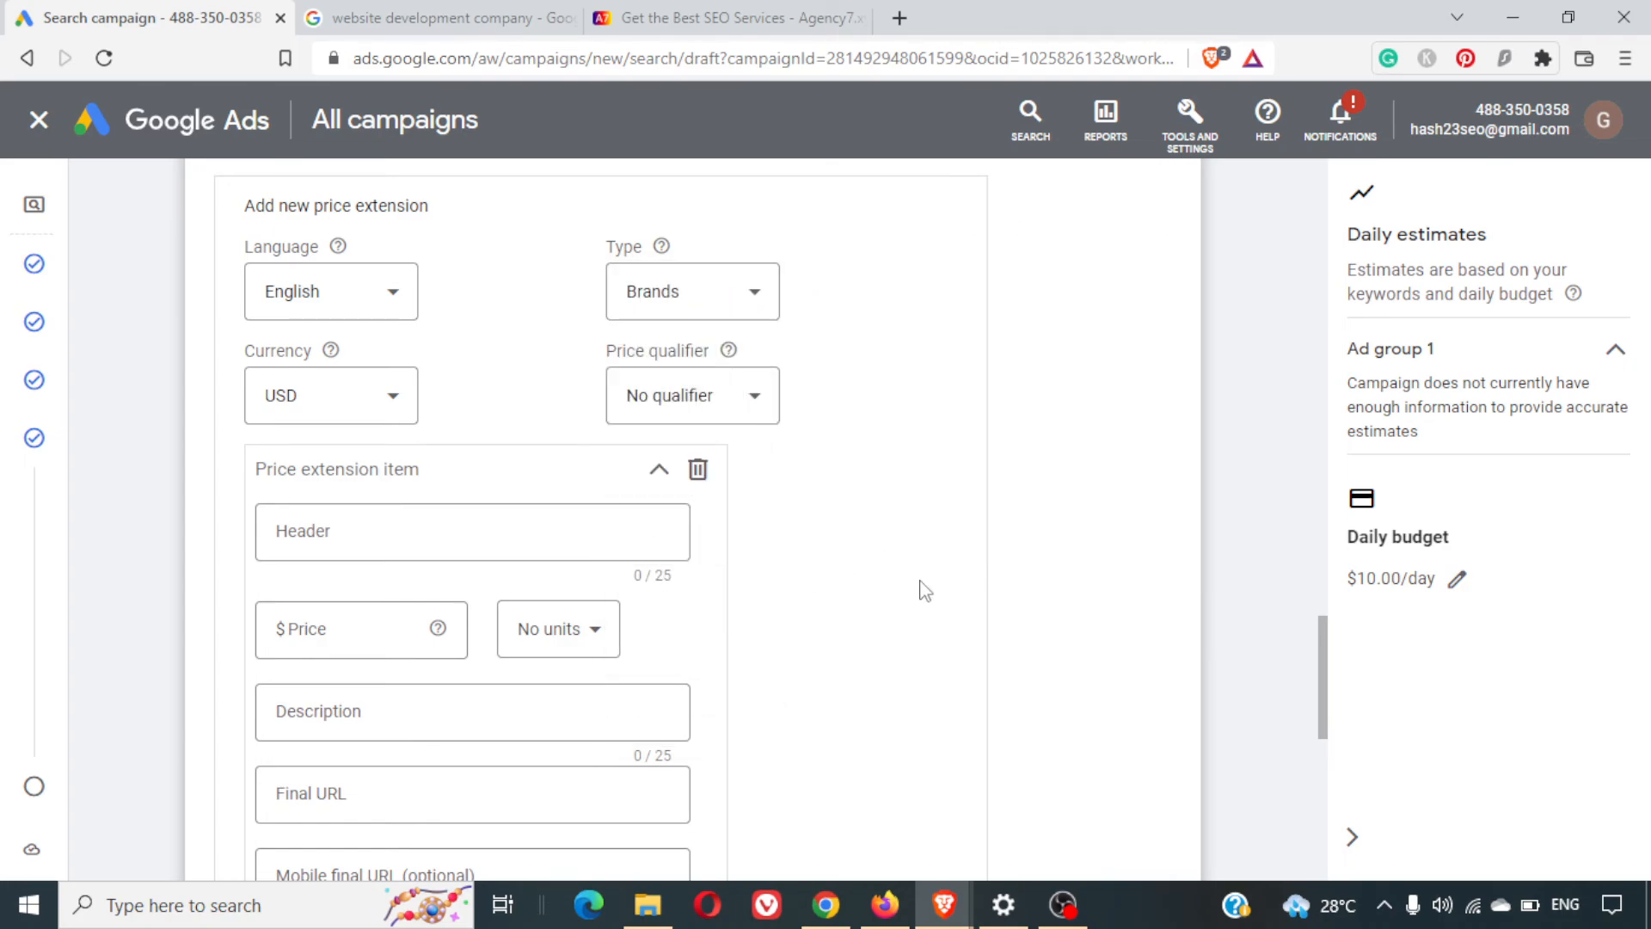
{"action": "left_click", "coordinate": [659, 402]}
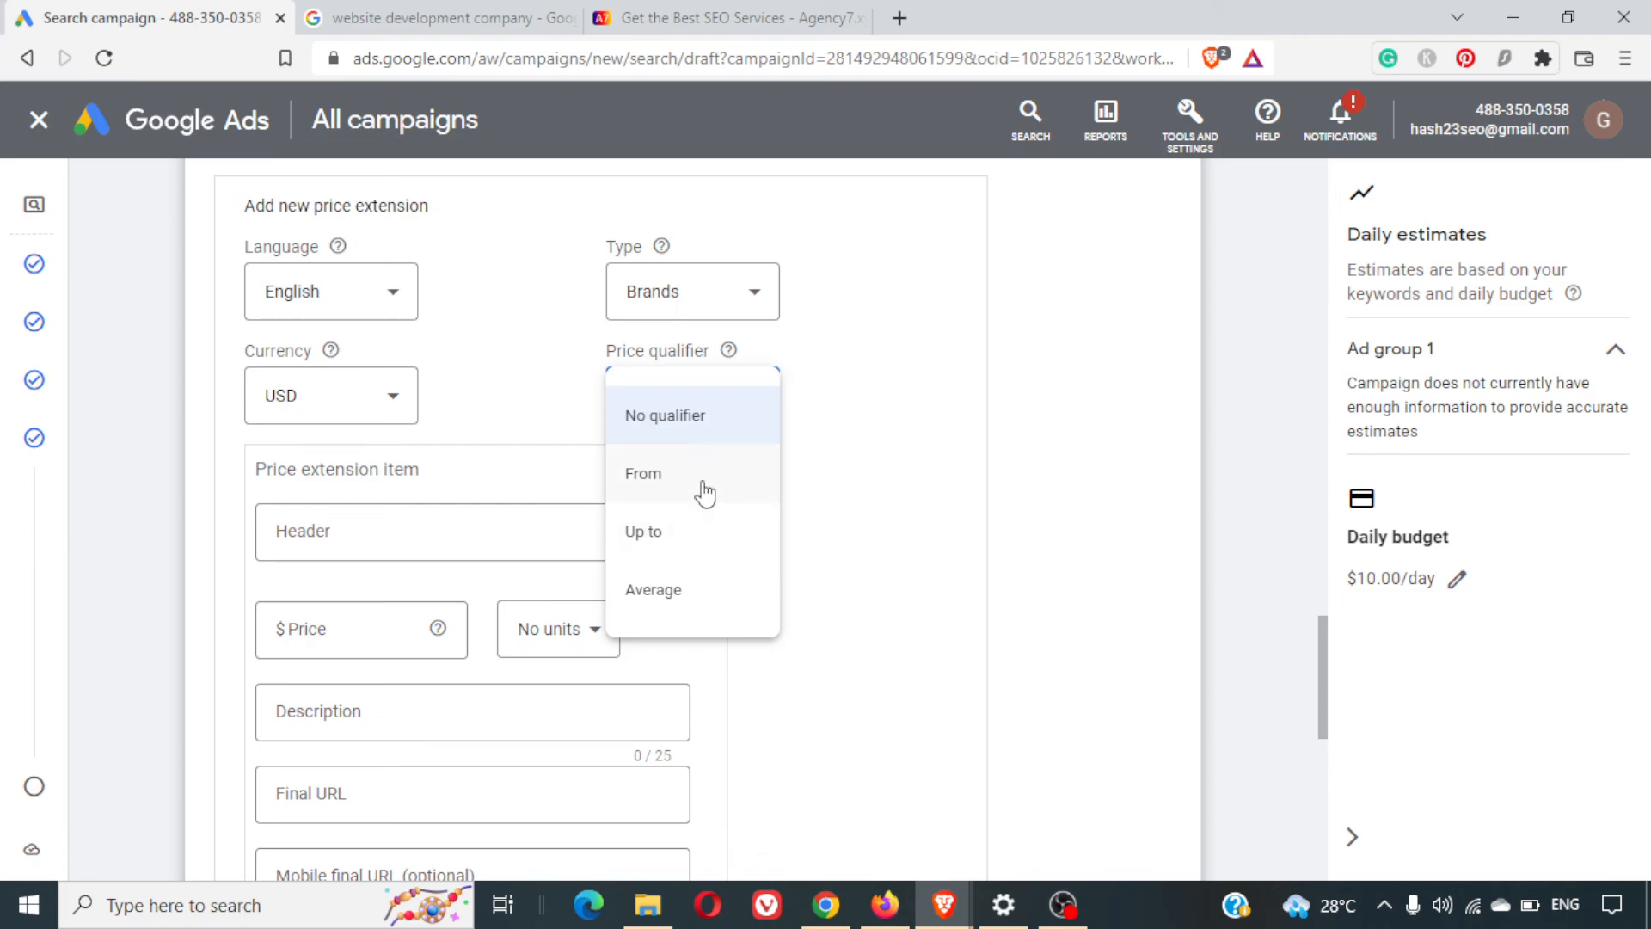
{"action": "left_click", "coordinate": [656, 543]}
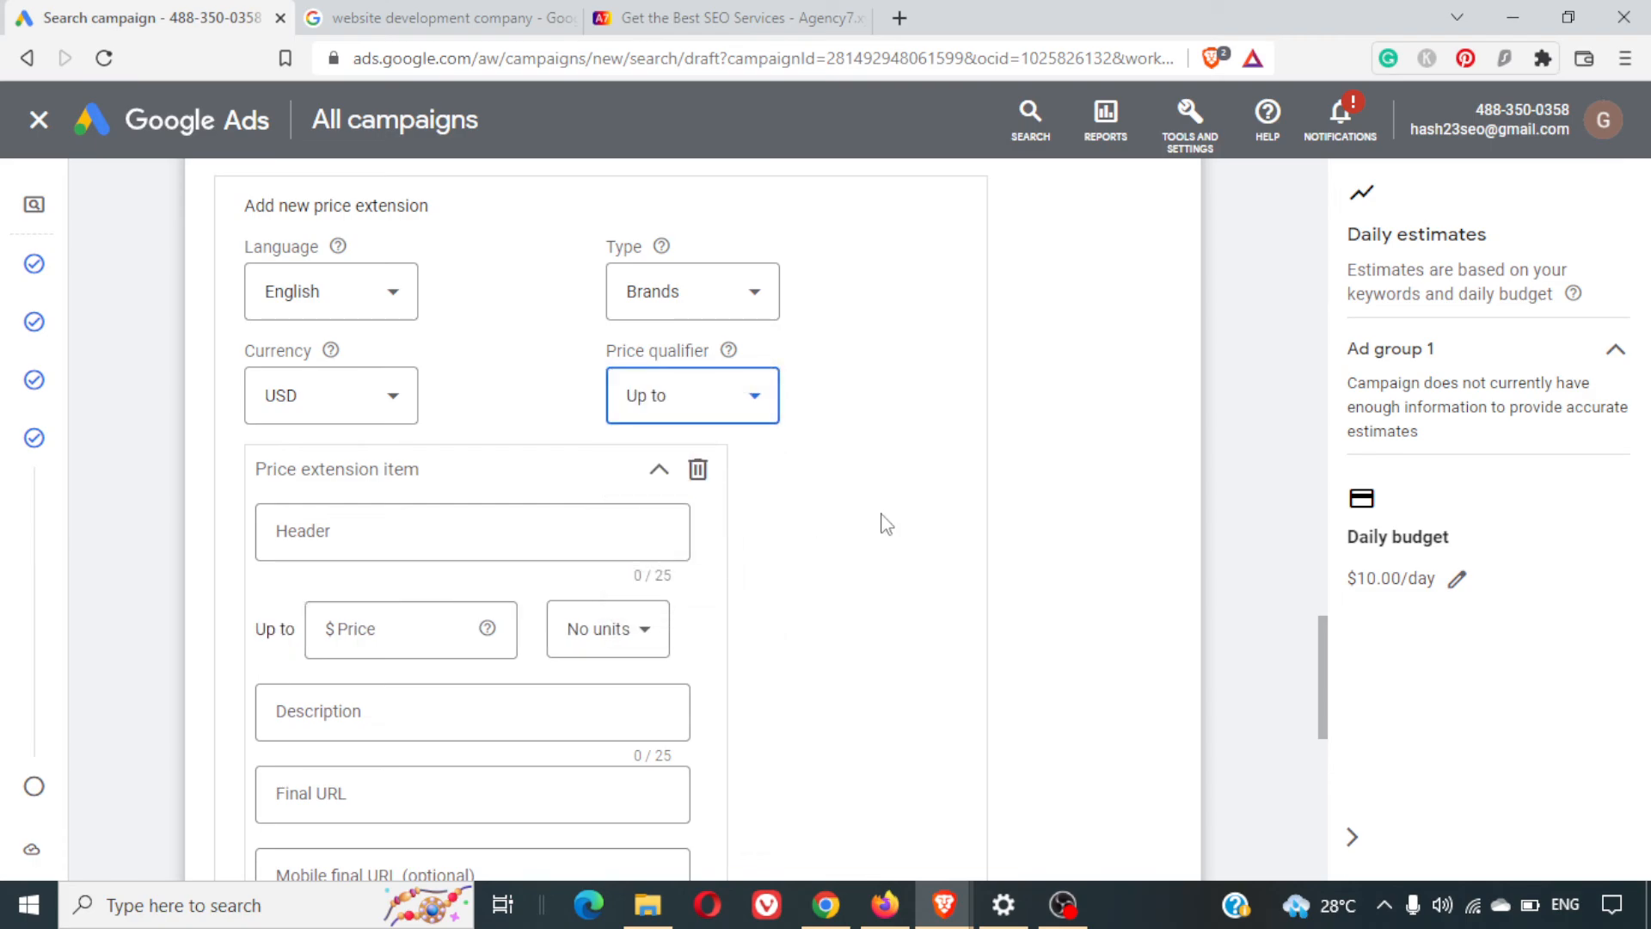
Give the first price extension item the header "SEO Services" and a price of $99 per month
{"action": "left_click", "coordinate": [348, 530]}
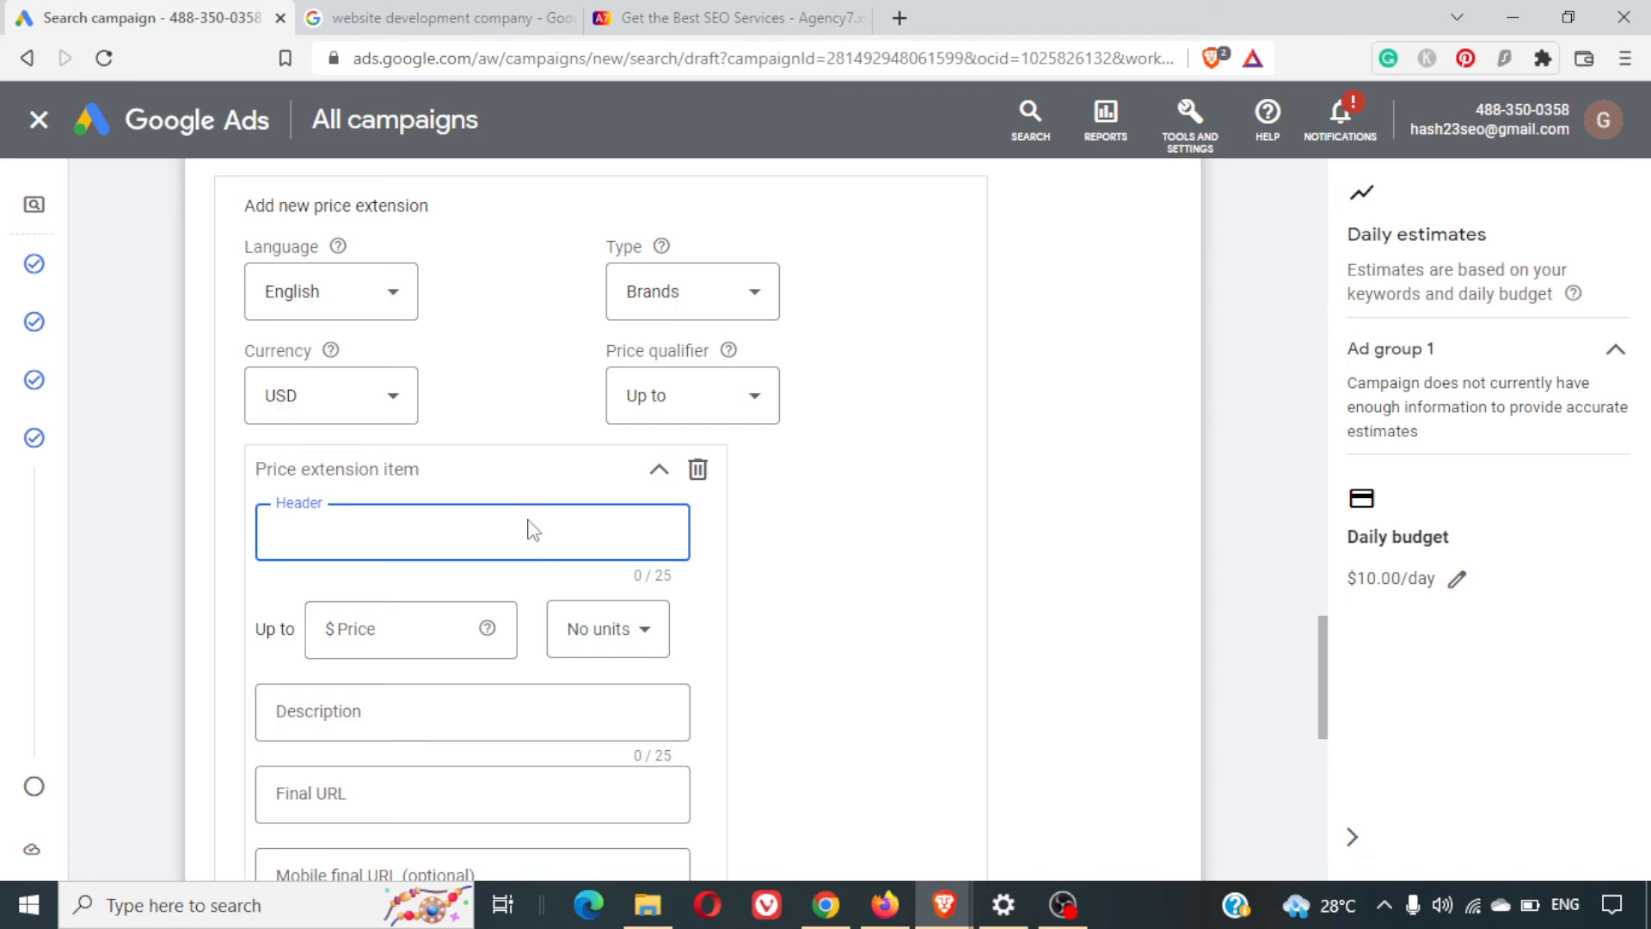
{"action": "type", "text": "SEO"}
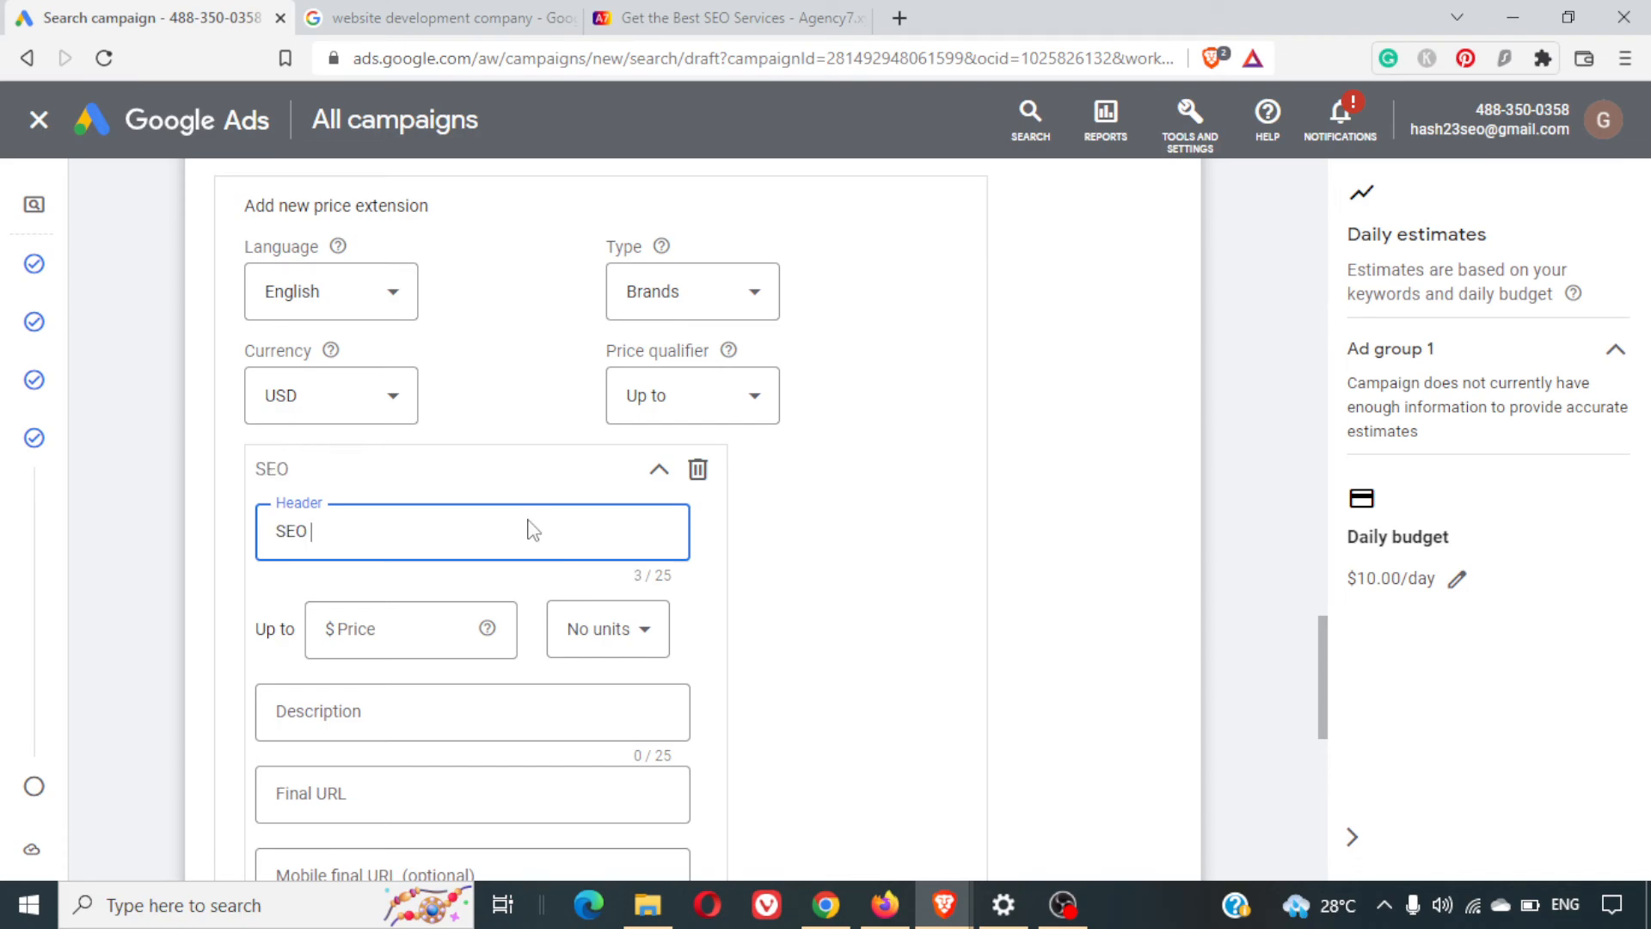
{"action": "type", "text": " Services"}
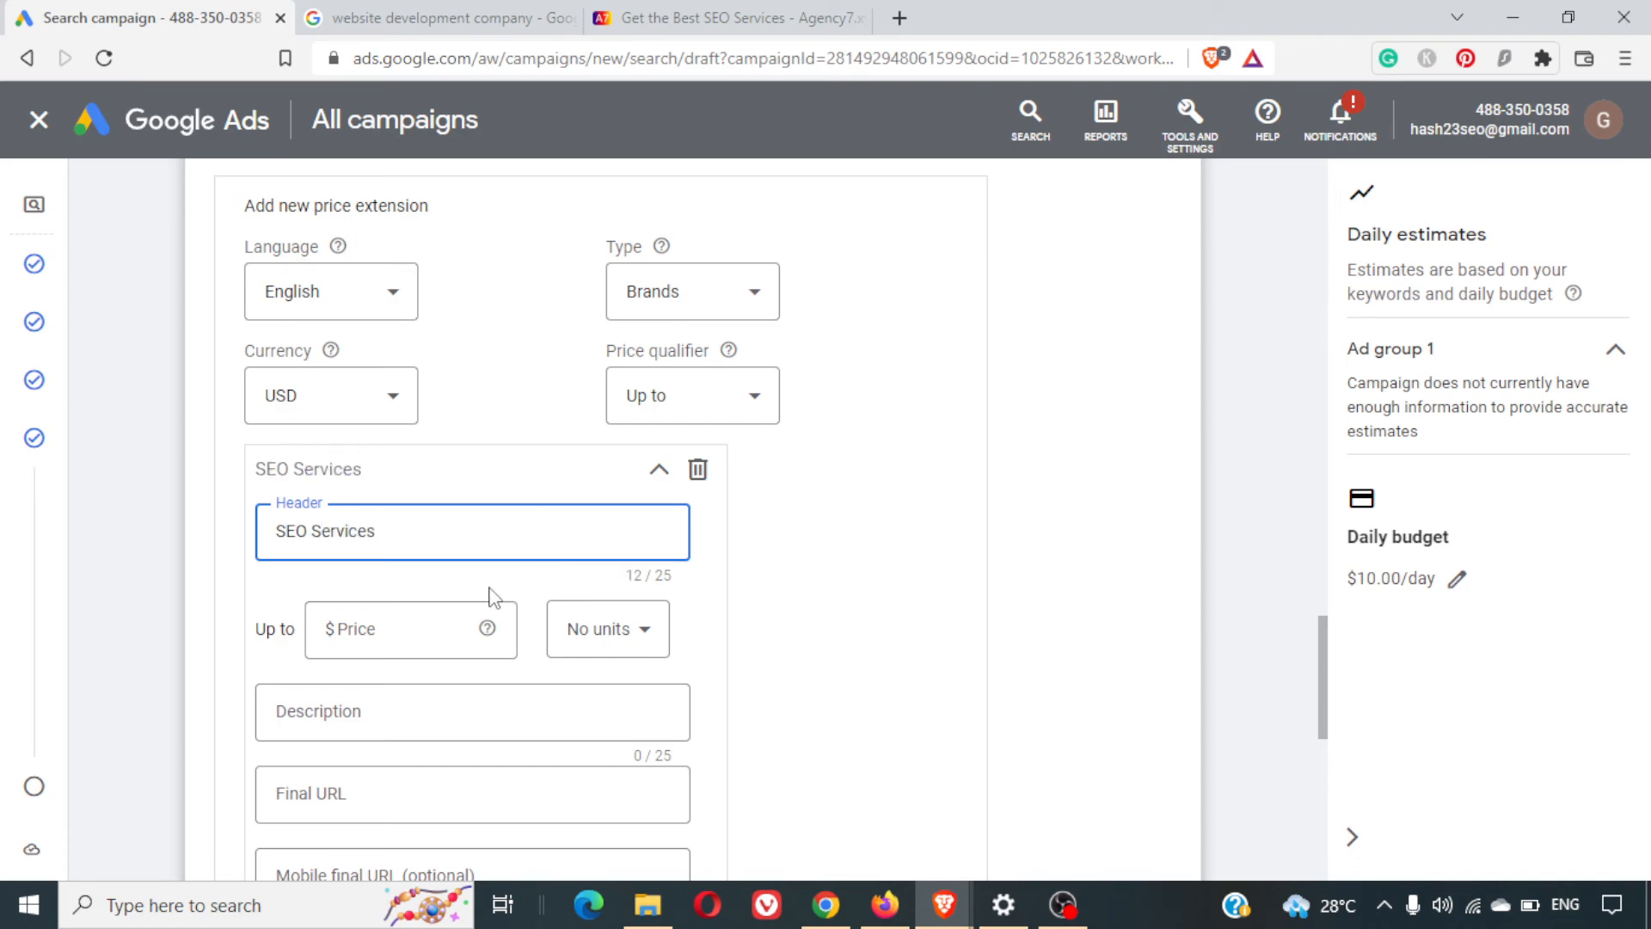
{"action": "left_click", "coordinate": [386, 630]}
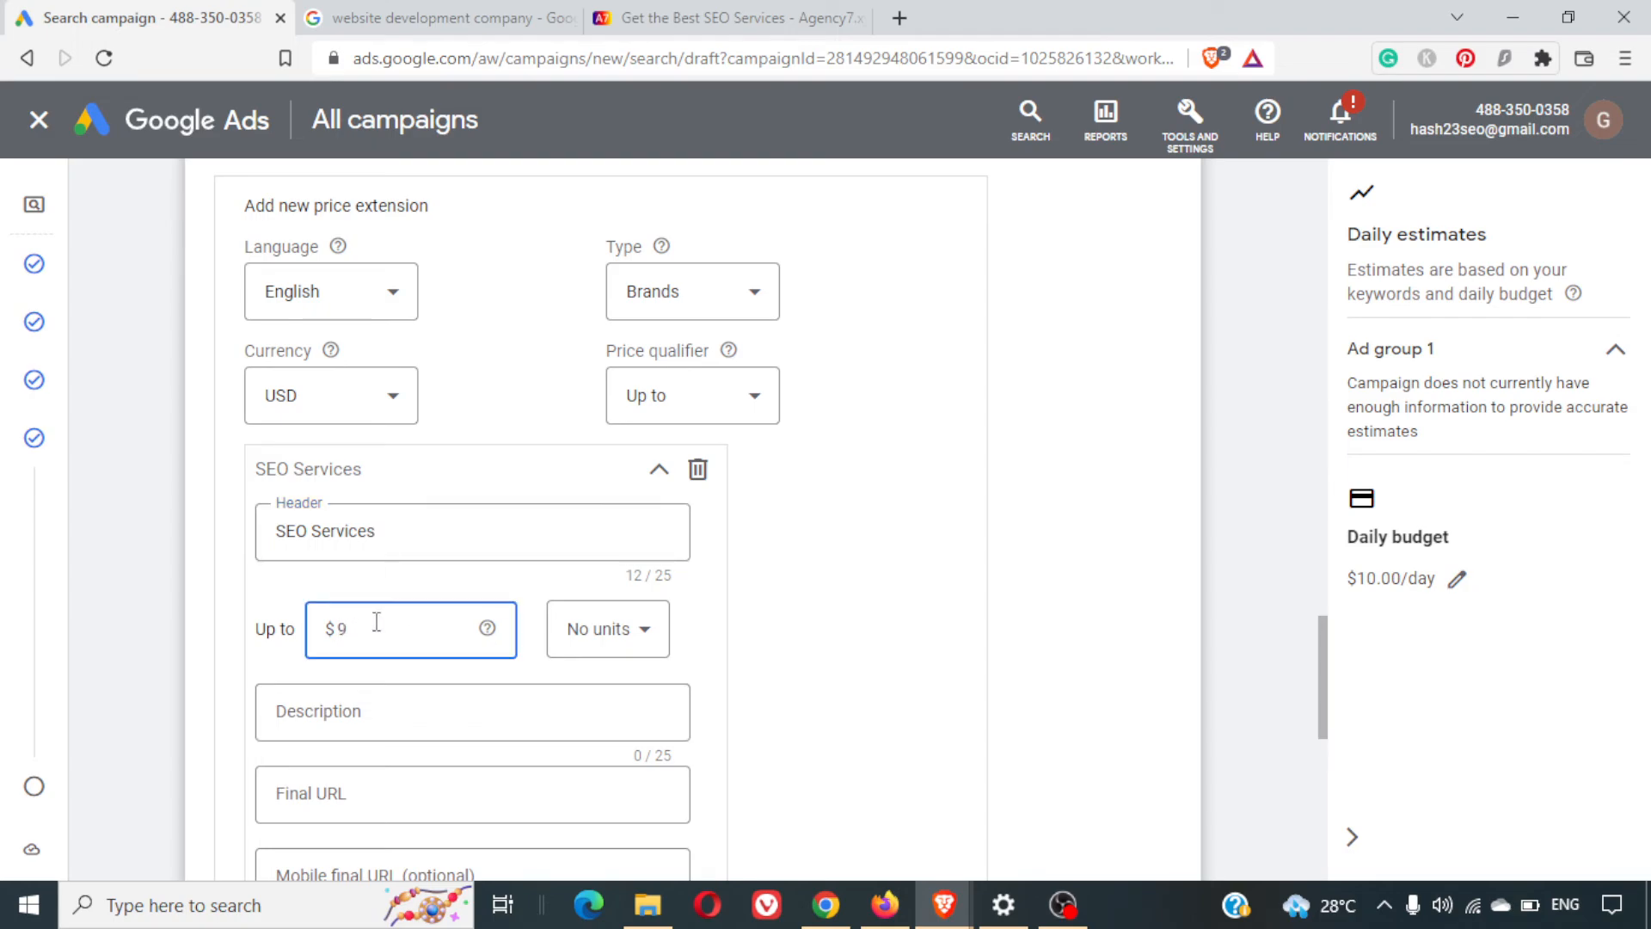
{"action": "left_click", "coordinate": [637, 630]}
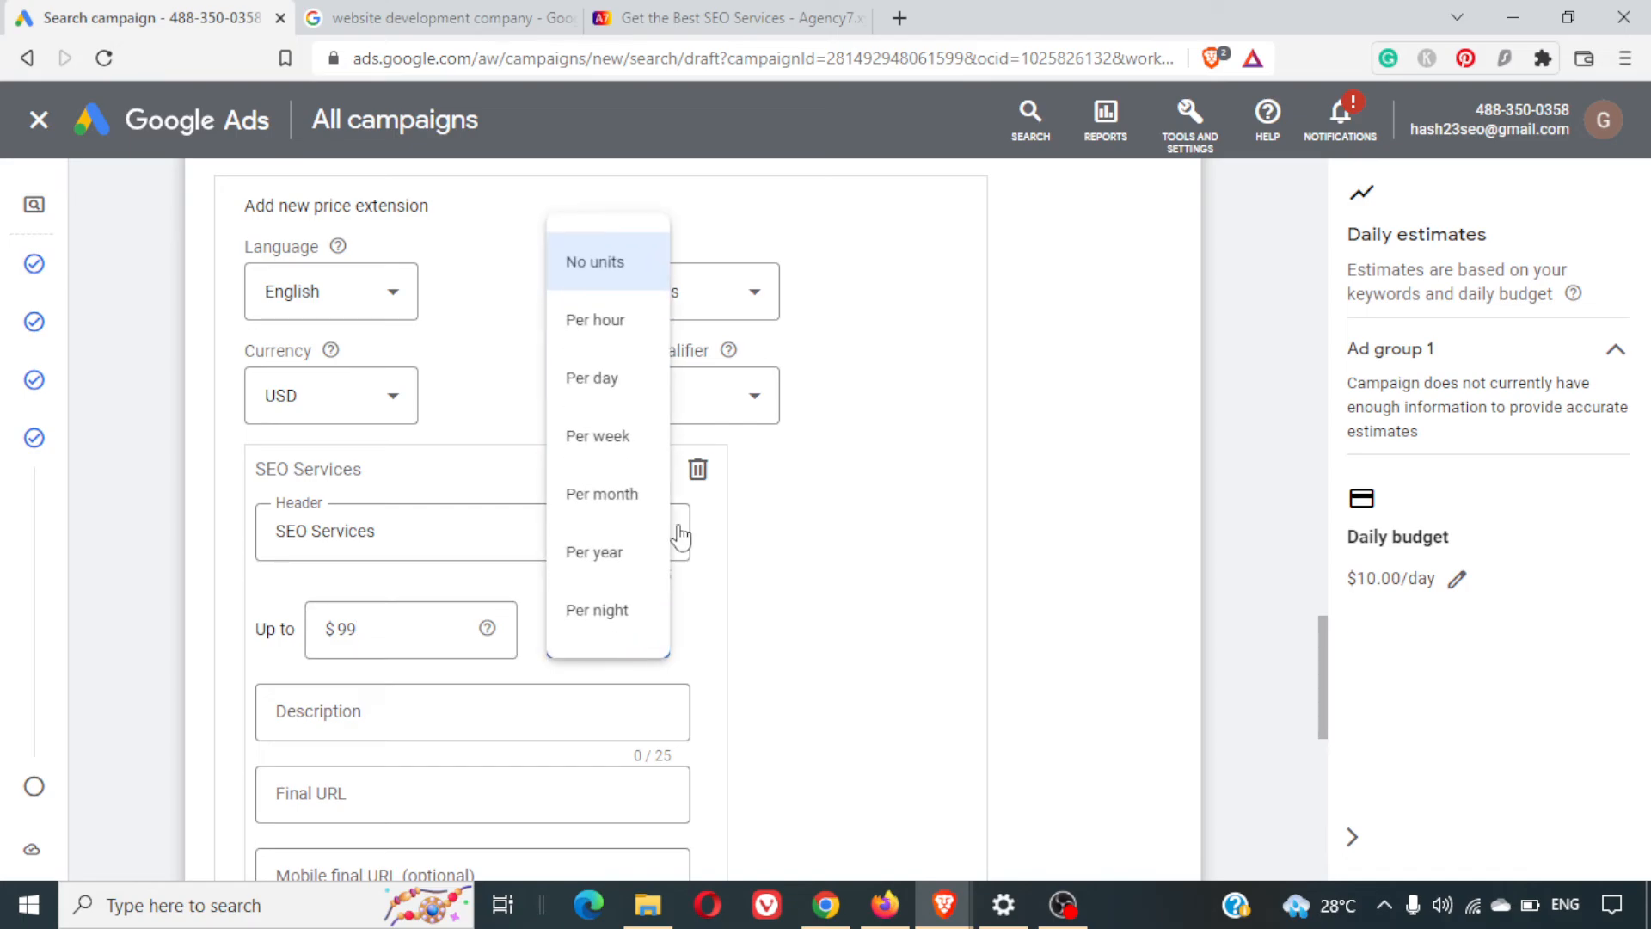
{"action": "left_click", "coordinate": [594, 492]}
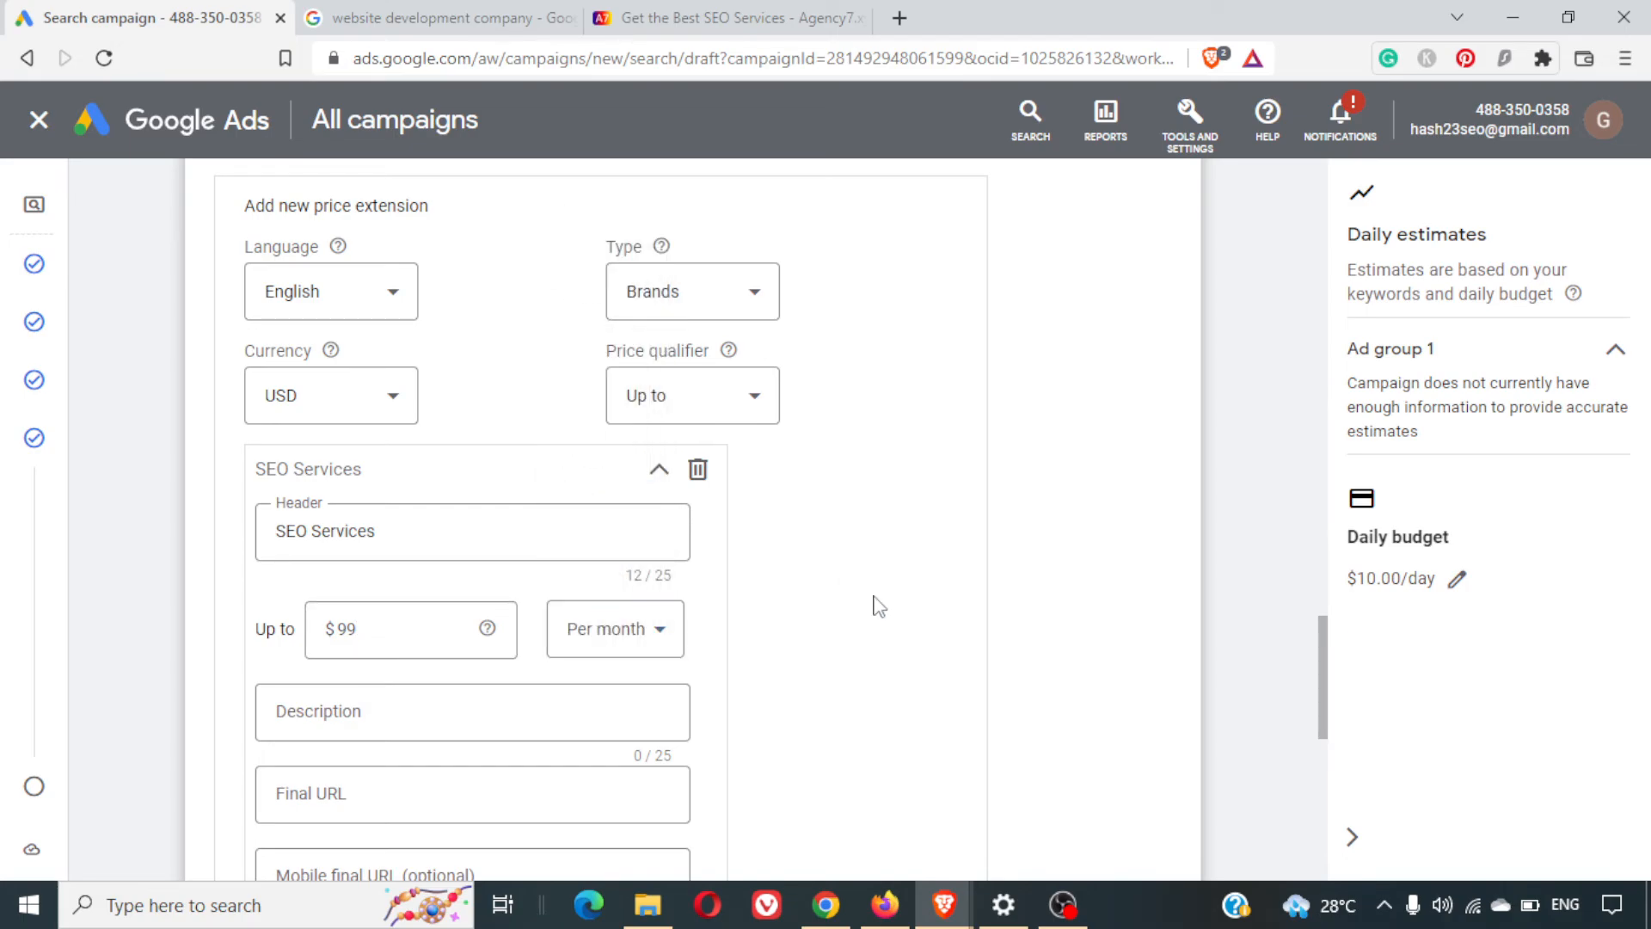
Examine the price item's description and URL fields and the additional items, and try to save the price extension
{"action": "scroll", "coordinate": [875, 602], "scroll_direction": "down", "scroll_amount": 2}
{"action": "scroll", "coordinate": [875, 602], "scroll_direction": "down", "scroll_amount": 2}
{"action": "left_click", "coordinate": [569, 353]}
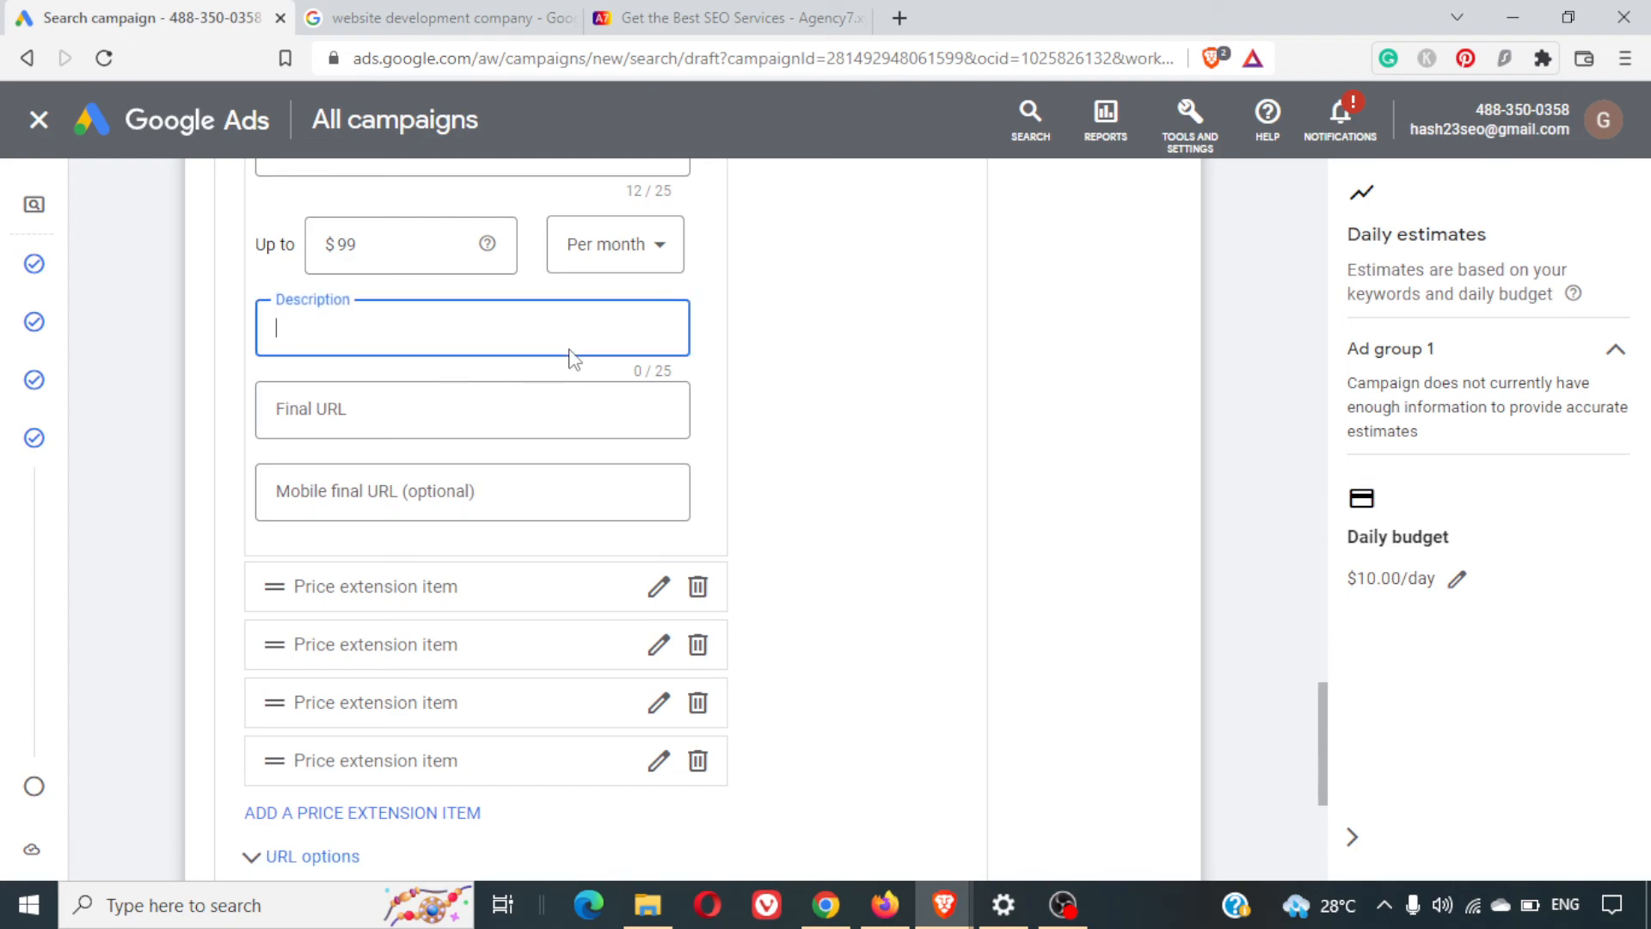
{"action": "left_click", "coordinate": [443, 404]}
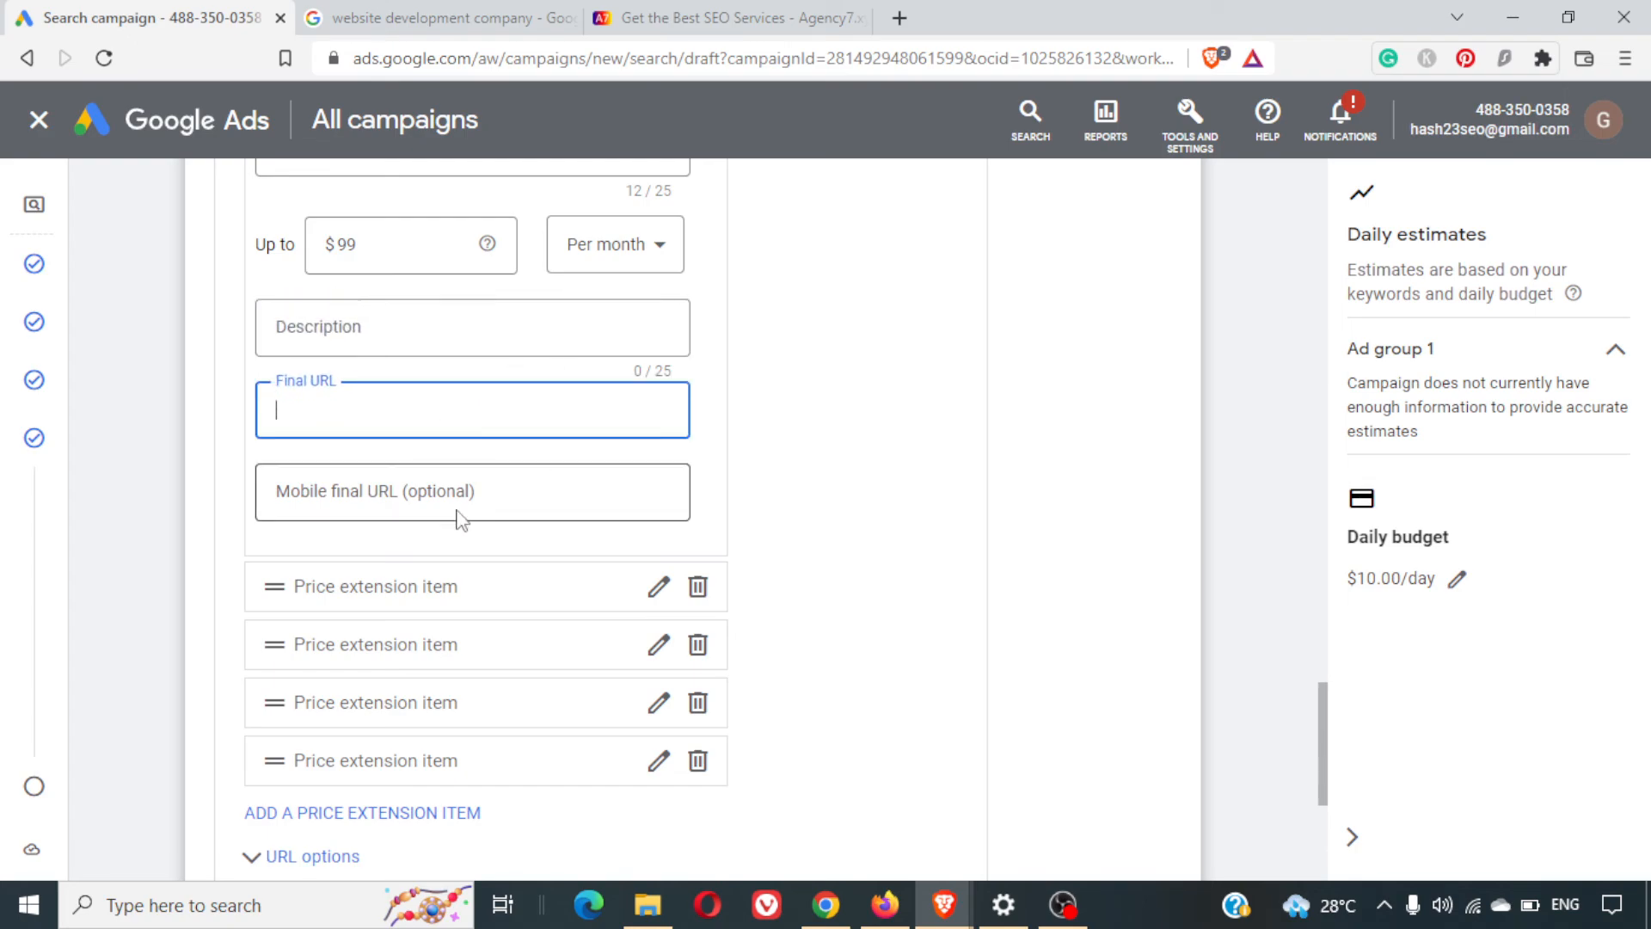
{"action": "left_click", "coordinate": [465, 486]}
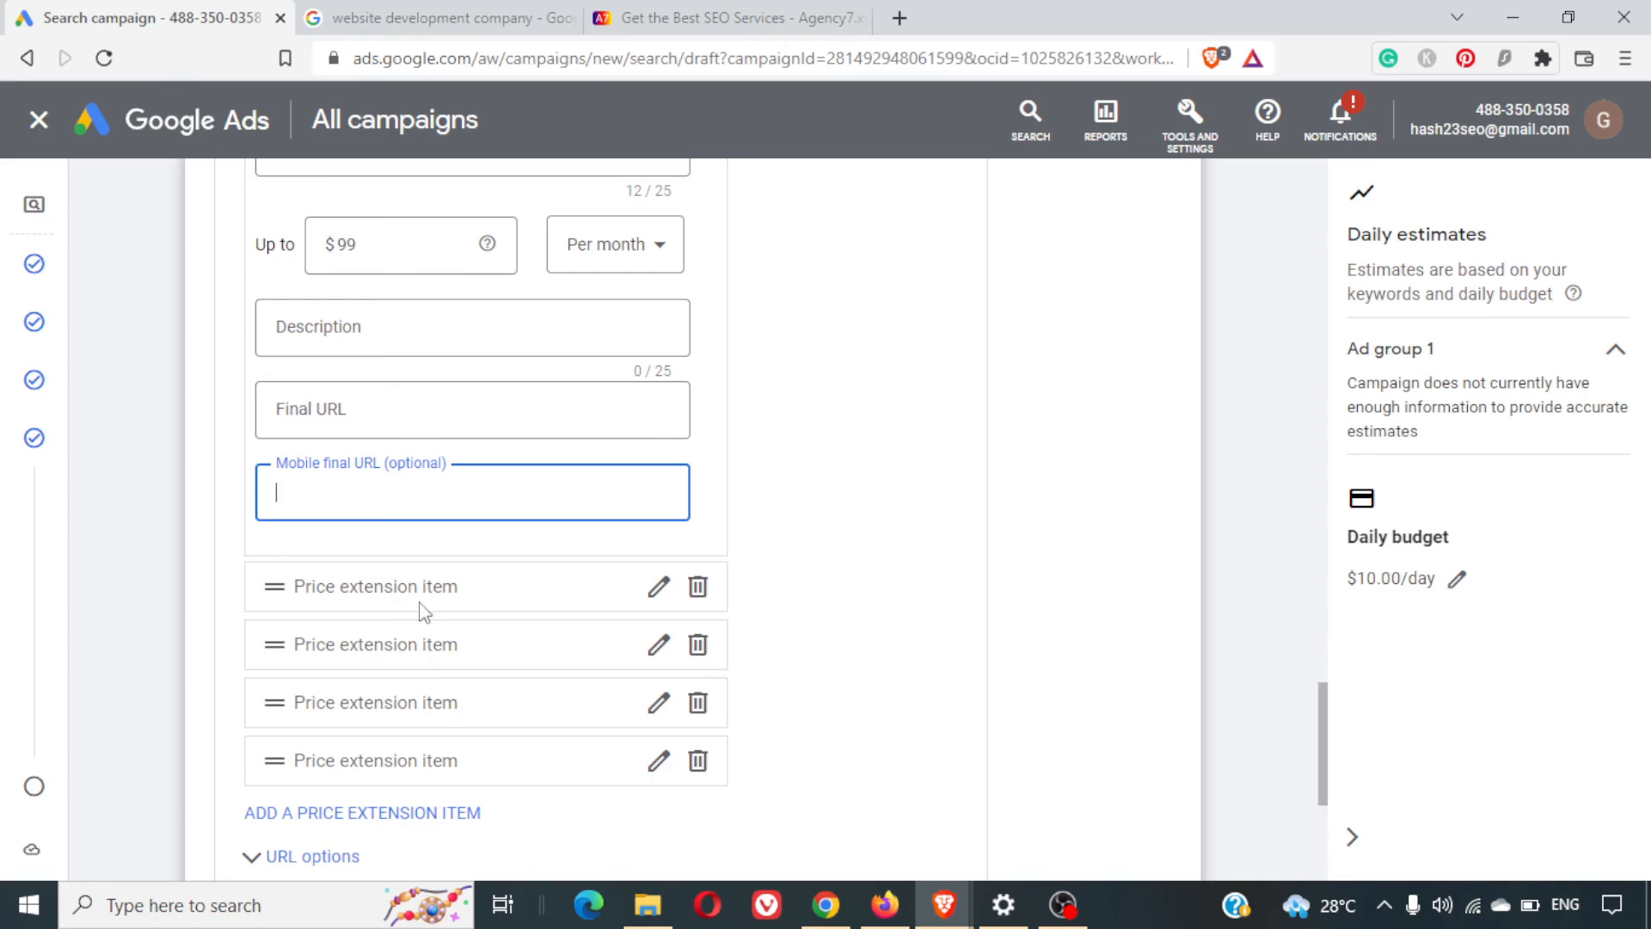
{"action": "scroll", "coordinate": [422, 613], "scroll_direction": "up", "scroll_amount": 5}
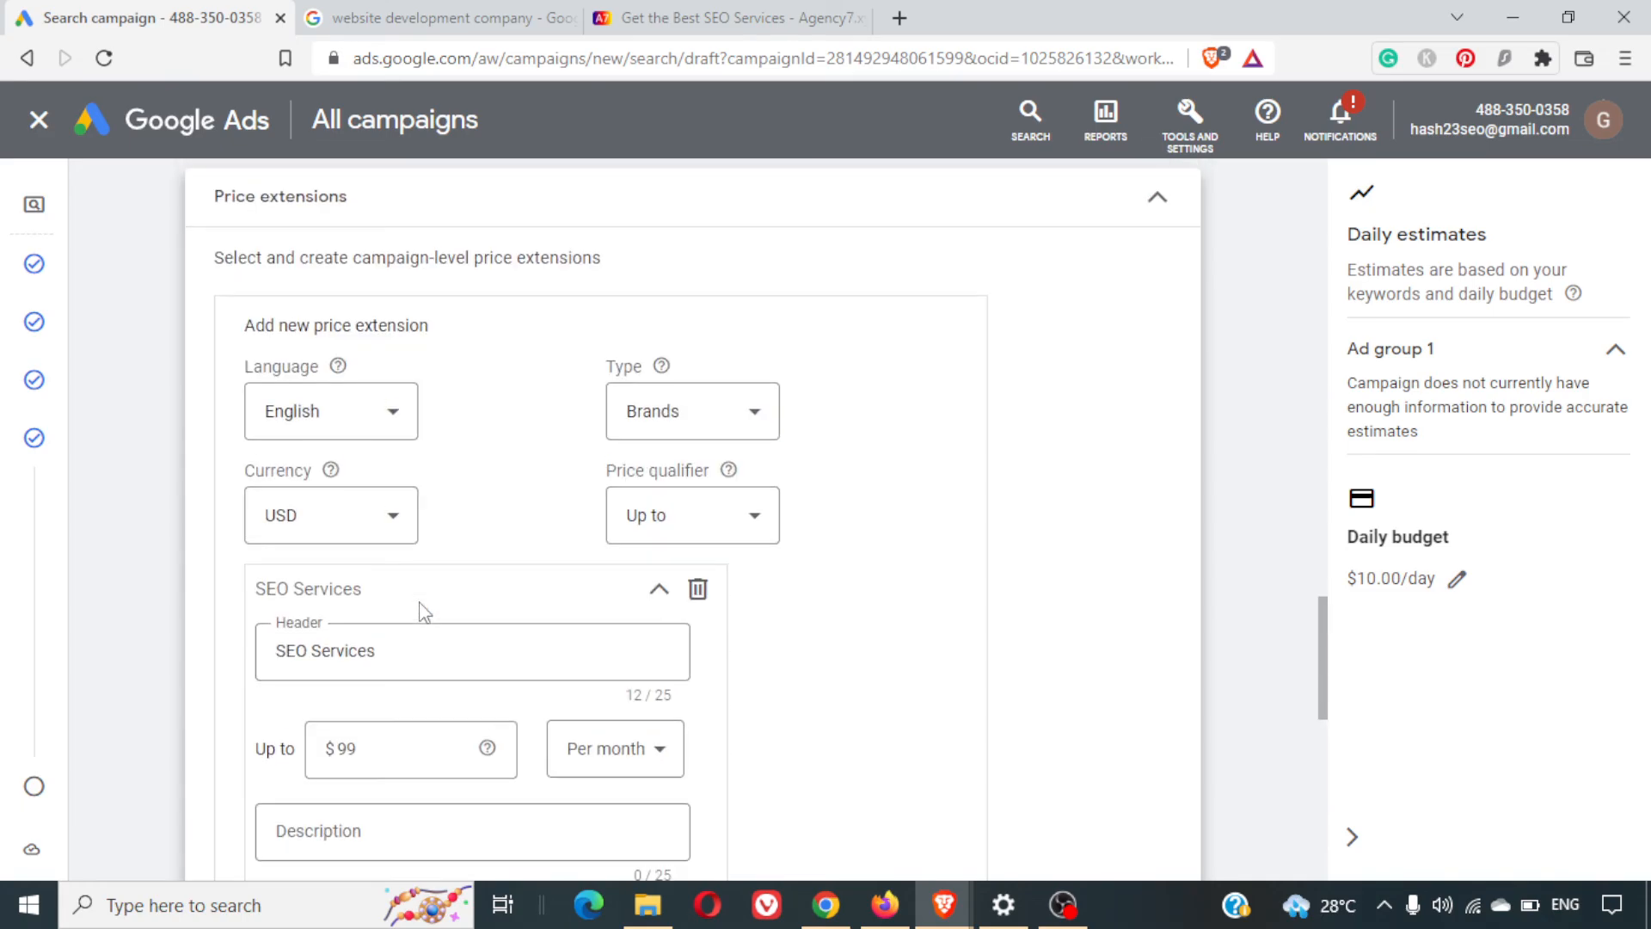
{"action": "scroll", "coordinate": [421, 613], "scroll_direction": "down", "scroll_amount": 7}
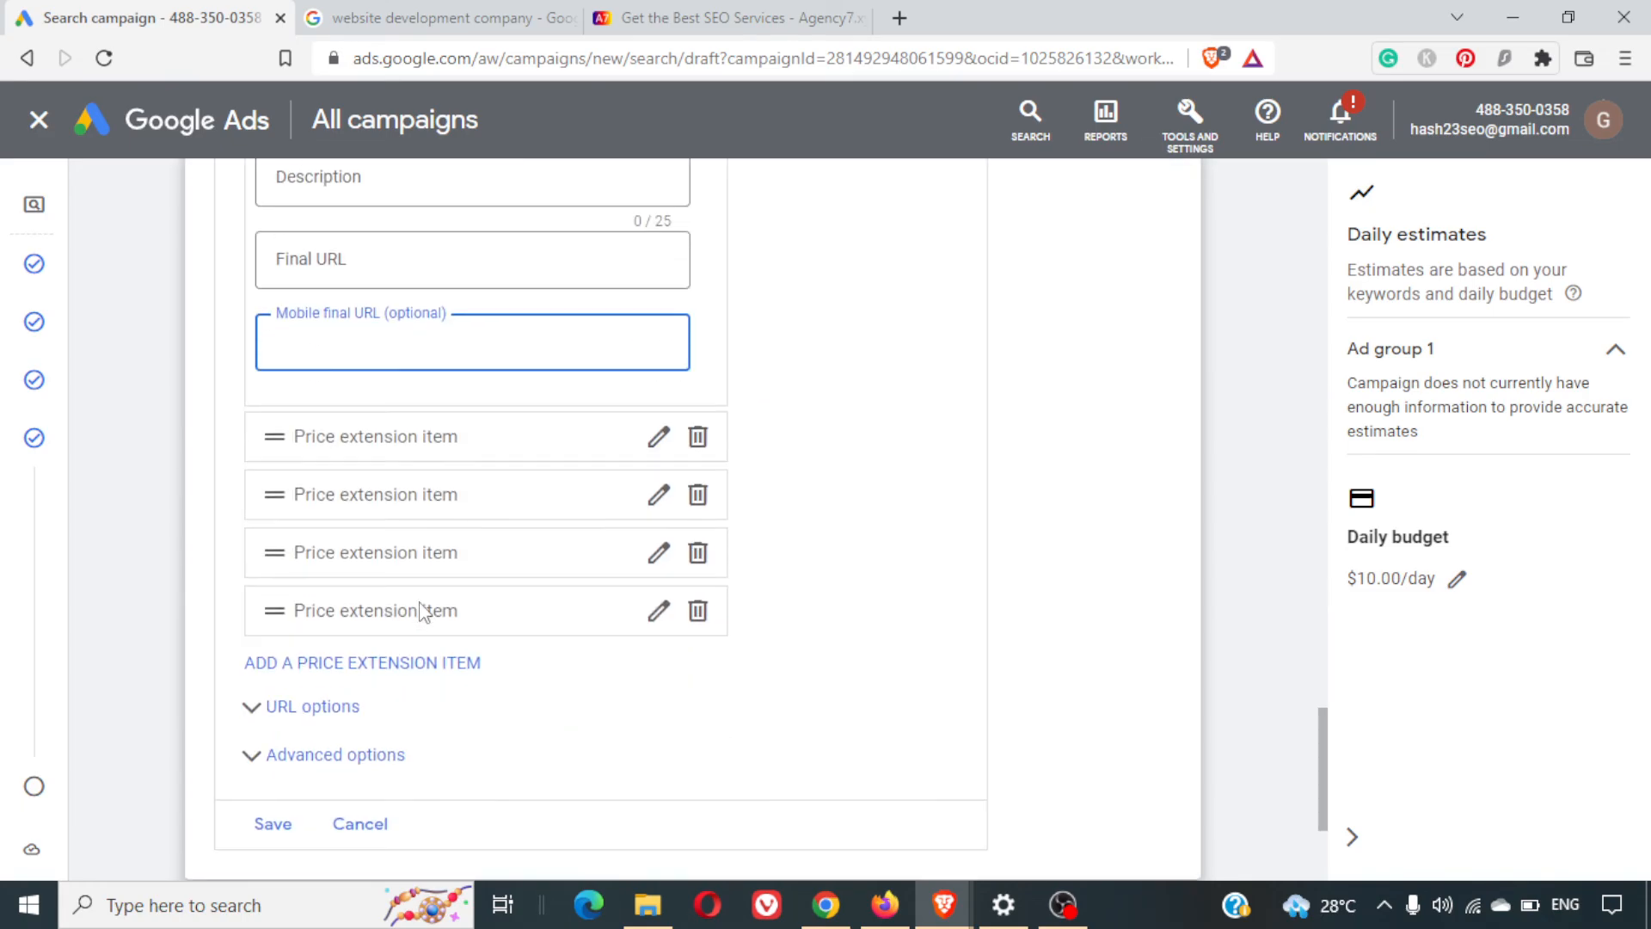
{"action": "left_click", "coordinate": [269, 806]}
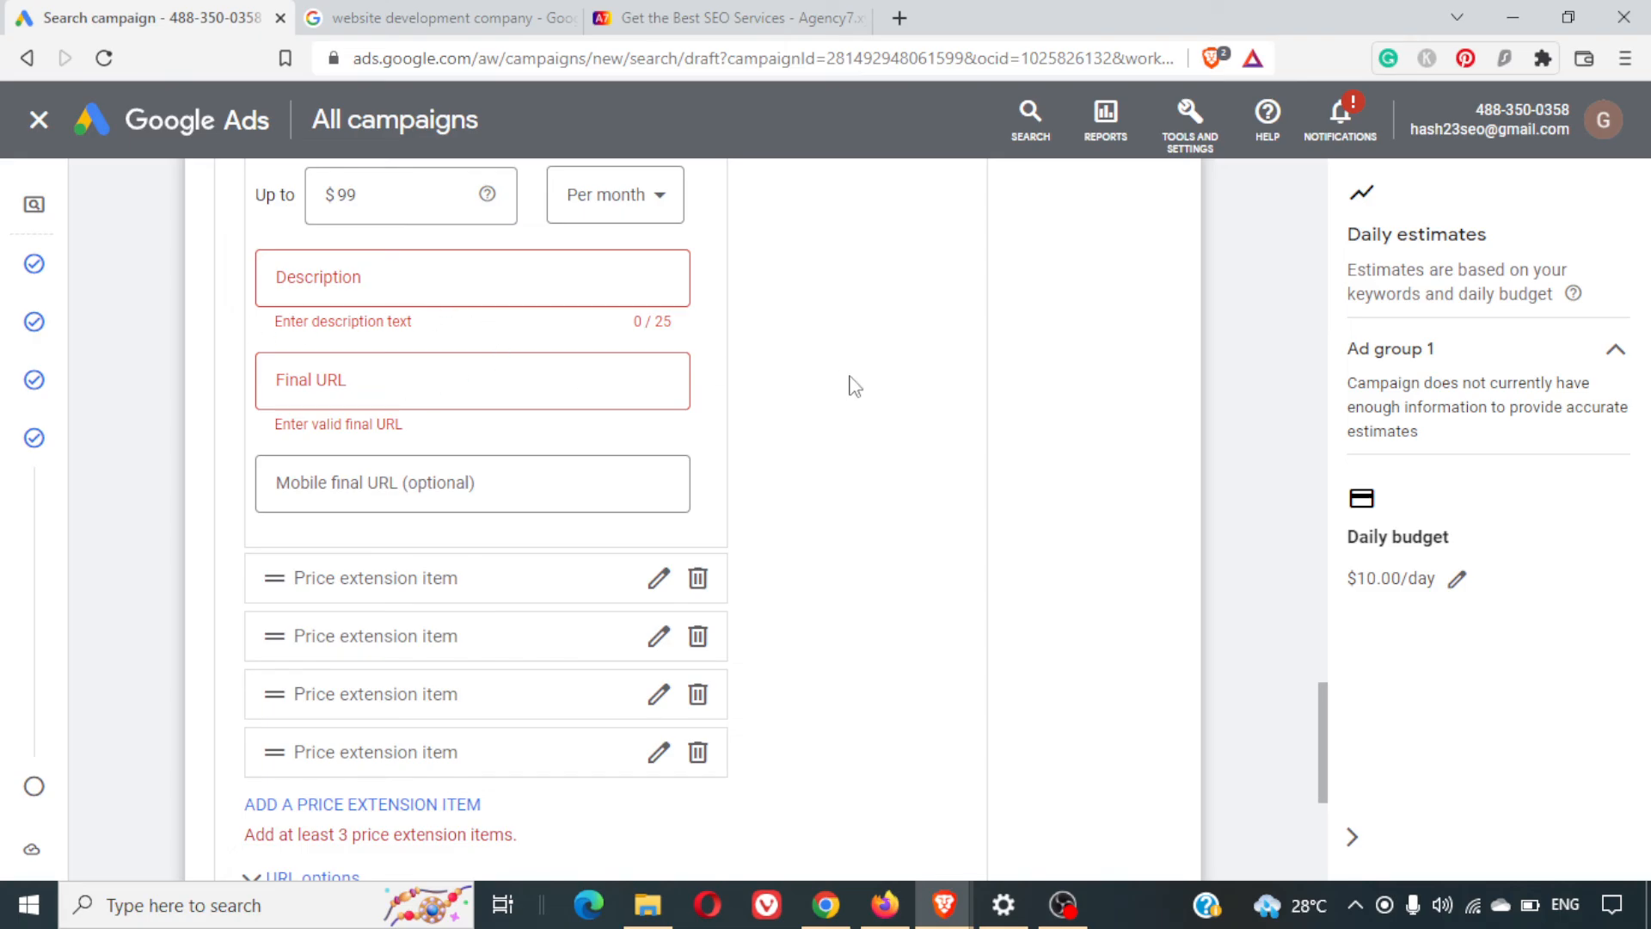
Give the first price extension item the description "Get the best SEO Services"
{"action": "scroll", "coordinate": [539, 480], "scroll_direction": "up", "scroll_amount": 2}
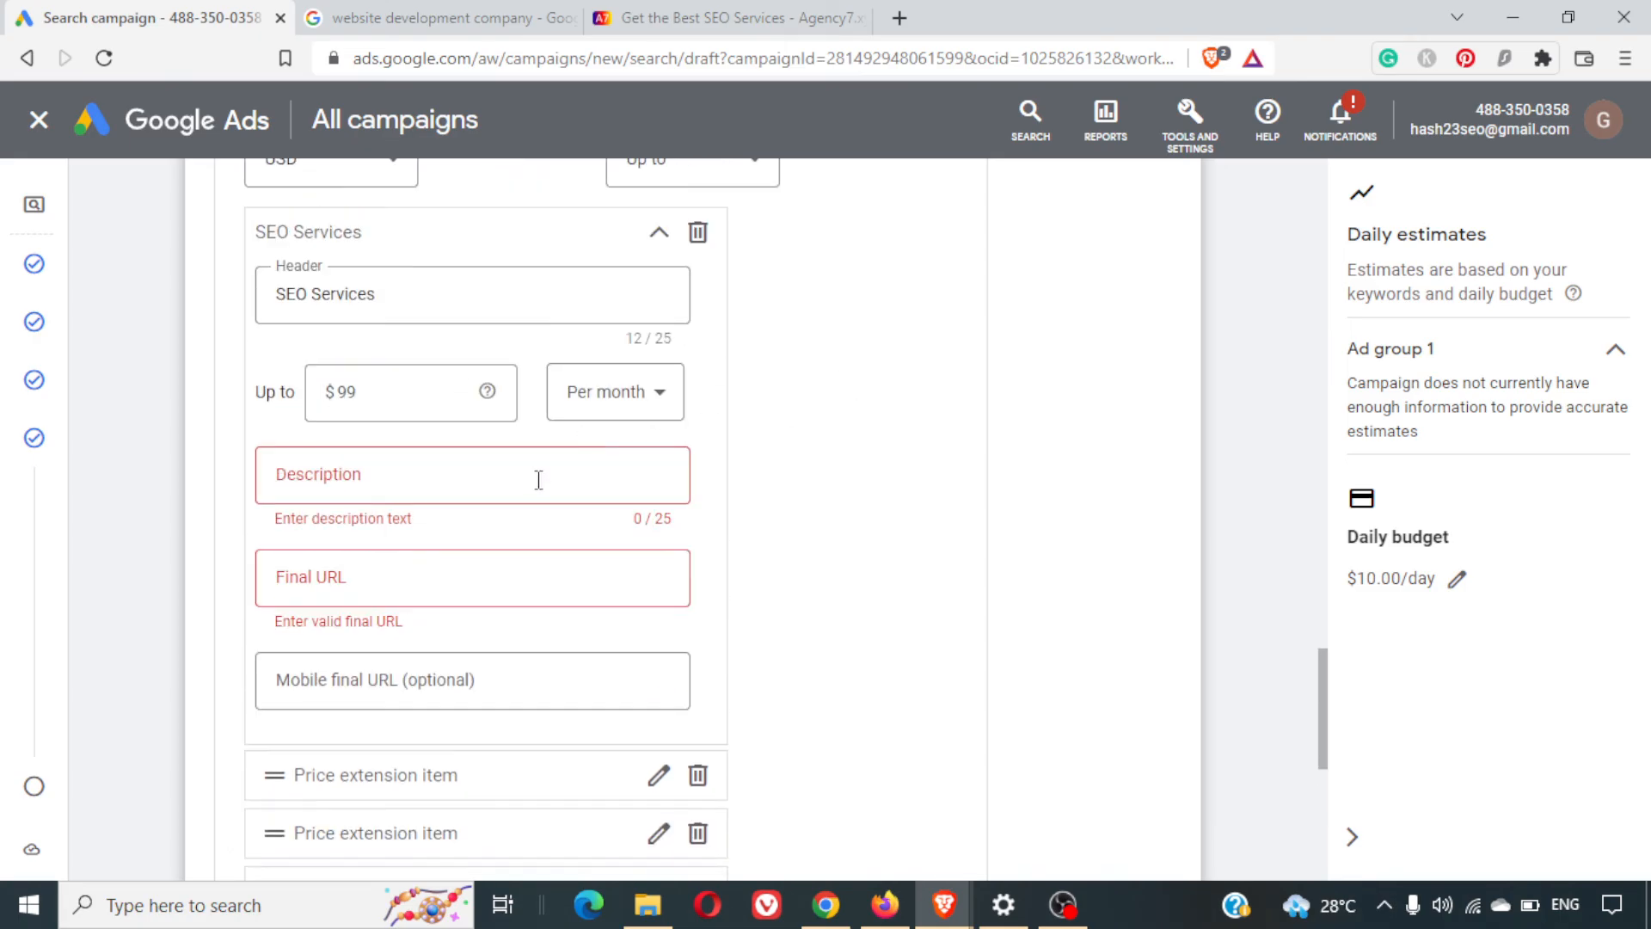
{"action": "left_click", "coordinate": [538, 482]}
{"action": "type", "text": "G"}
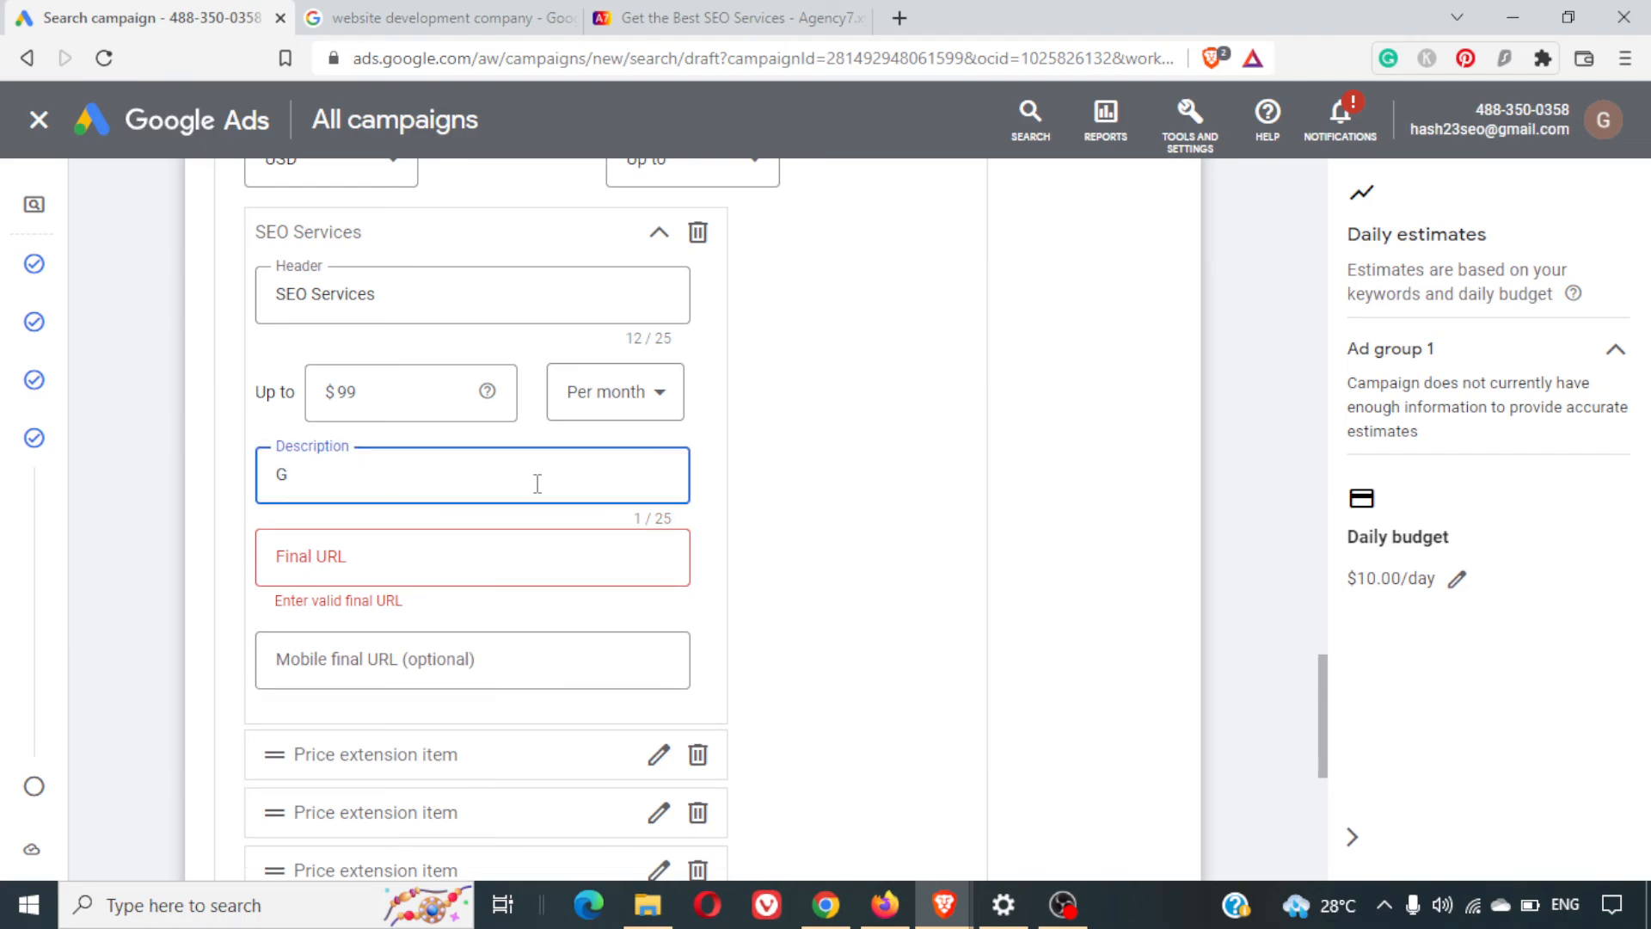
{"action": "type", "text": "et the best SEO Services a"}
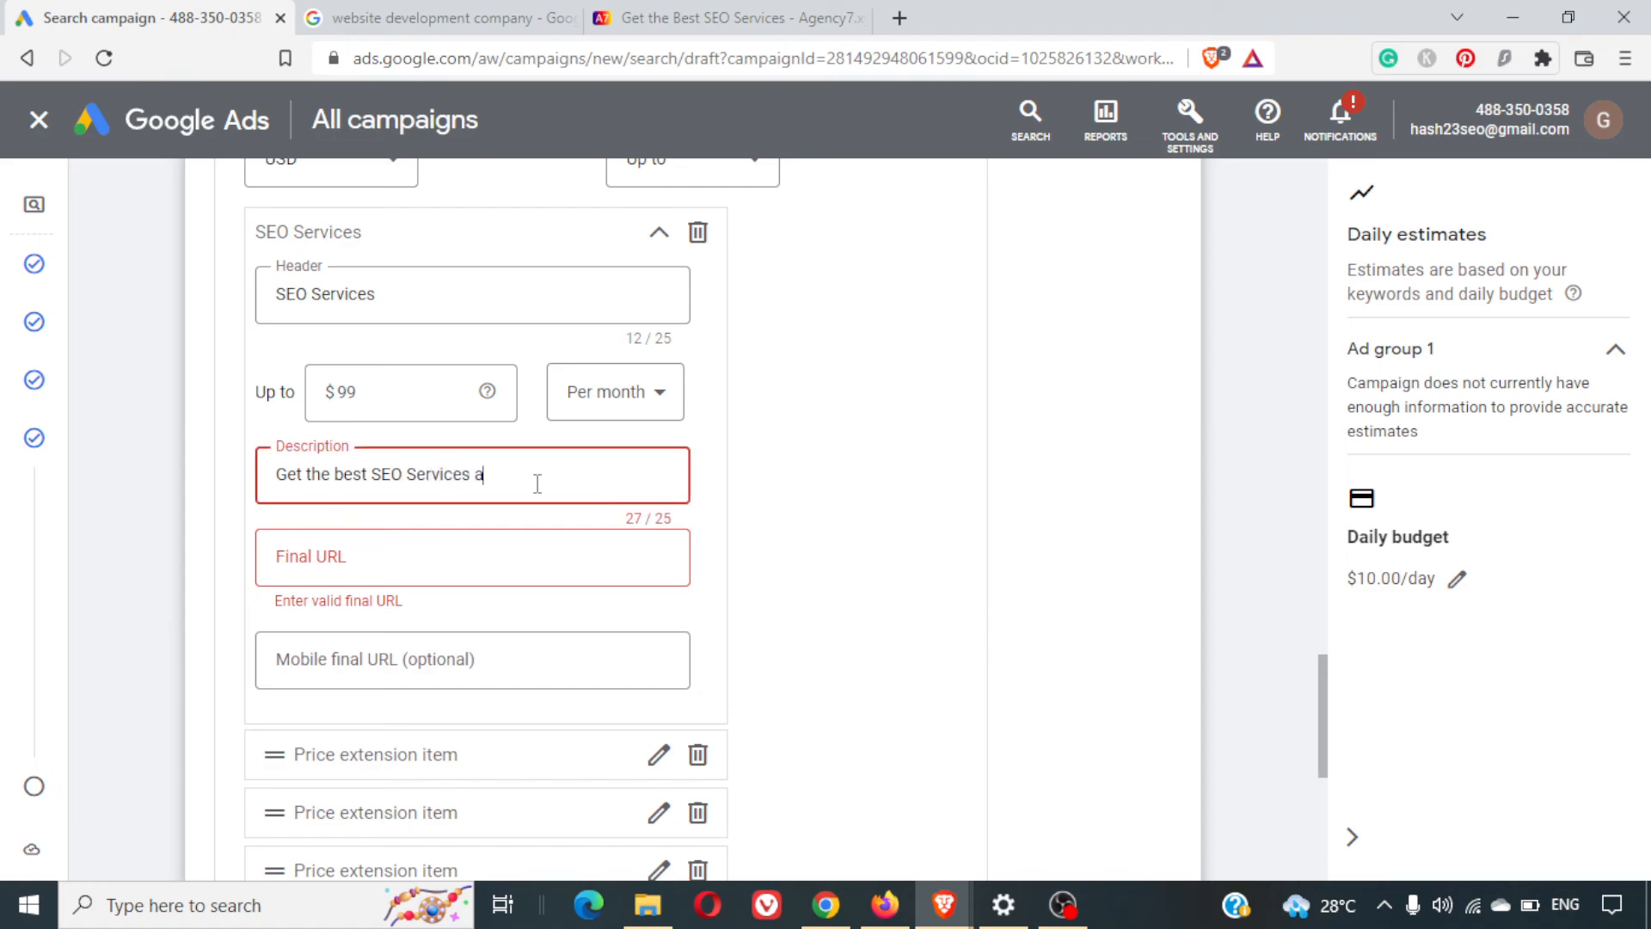
{"action": "key", "text": "BackSpace"}
{"action": "key", "text": "BackSpace"}
{"action": "key", "text": "BackSpace"}
{"action": "key", "text": "Tab"}
{"action": "left_click", "coordinate": [537, 484]}
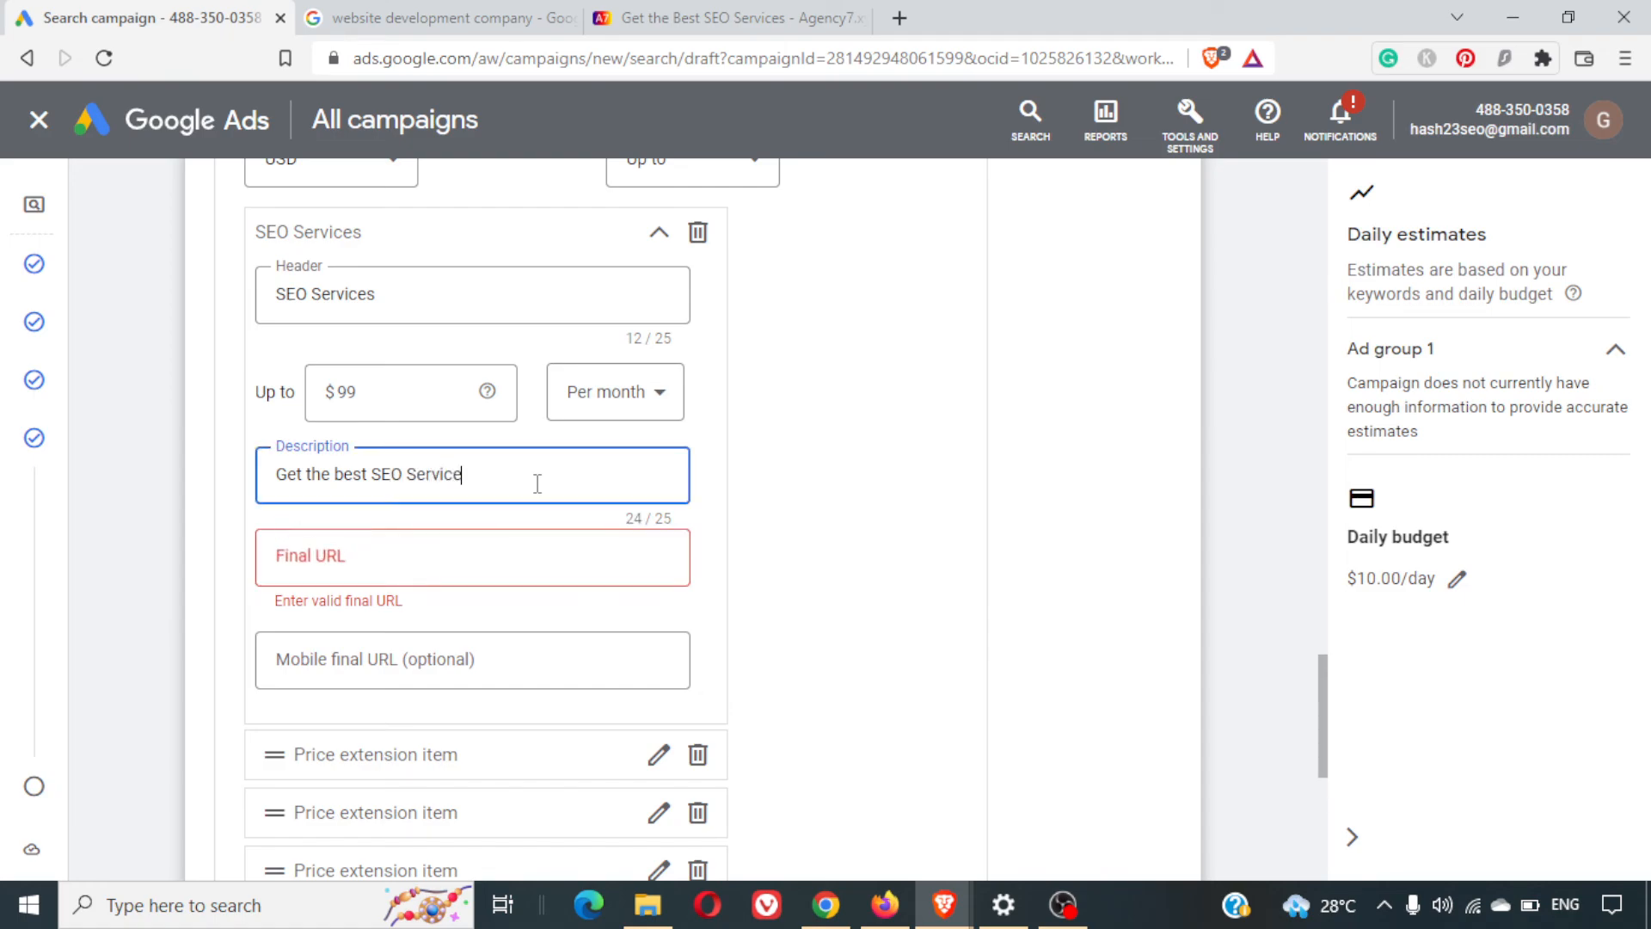
{"action": "left_click", "coordinate": [532, 552]}
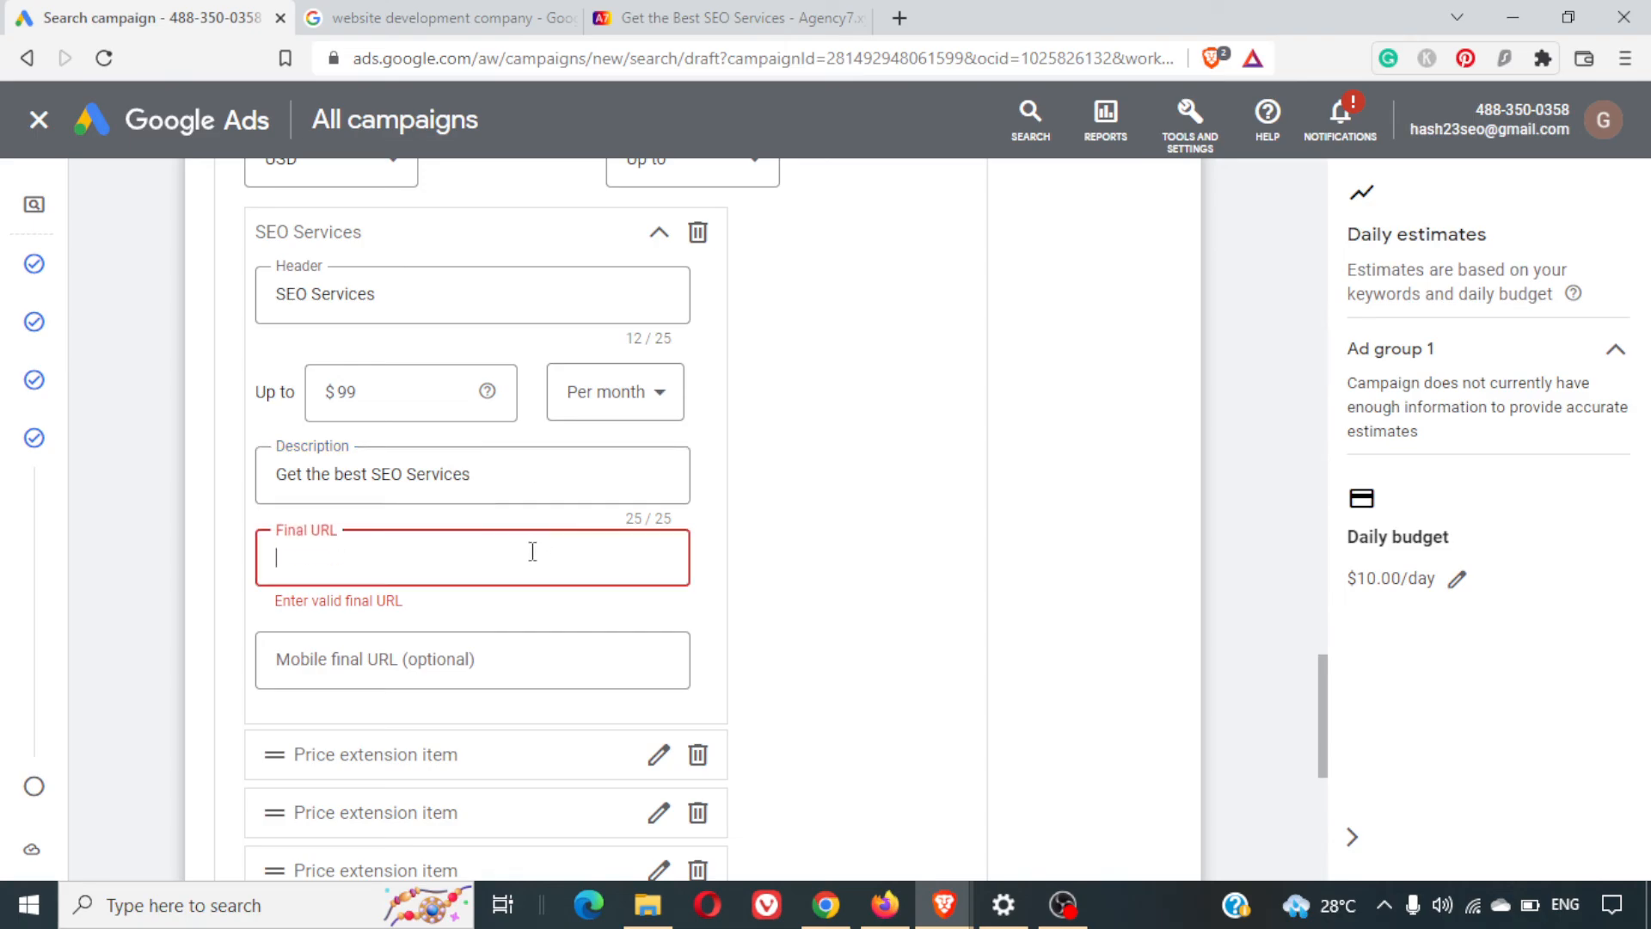
{"action": "left_click", "coordinate": [734, 17]}
{"action": "key", "text": "ctrl+c"}
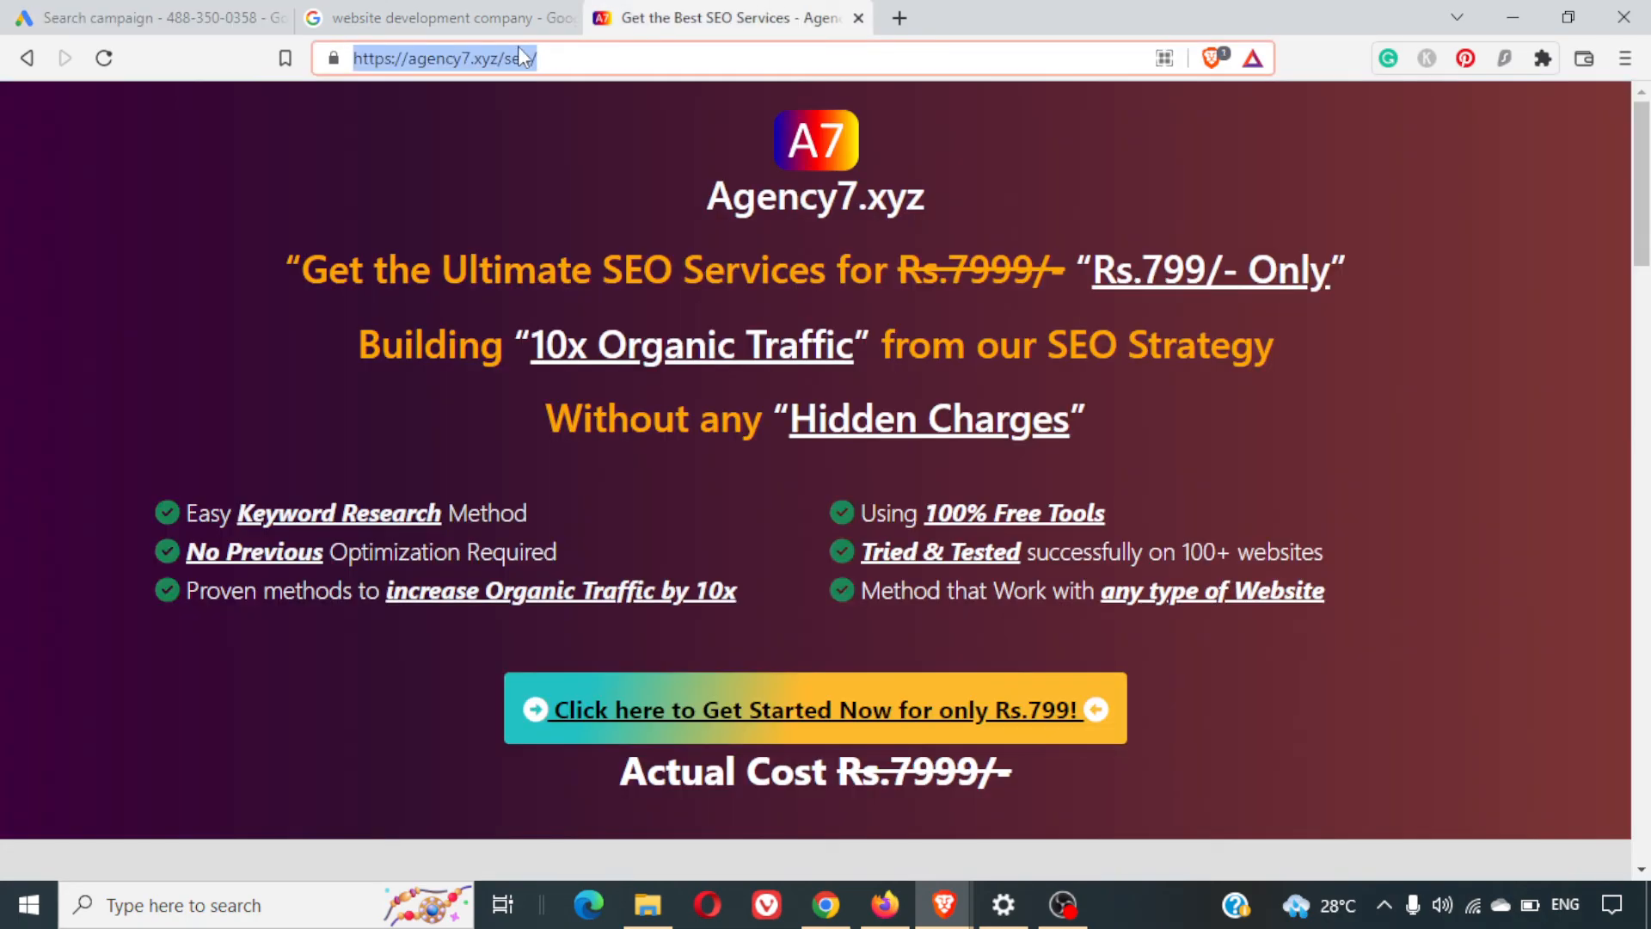
{"action": "key", "text": "ctrl+Tab"}
{"action": "key", "text": "ctrl+v"}
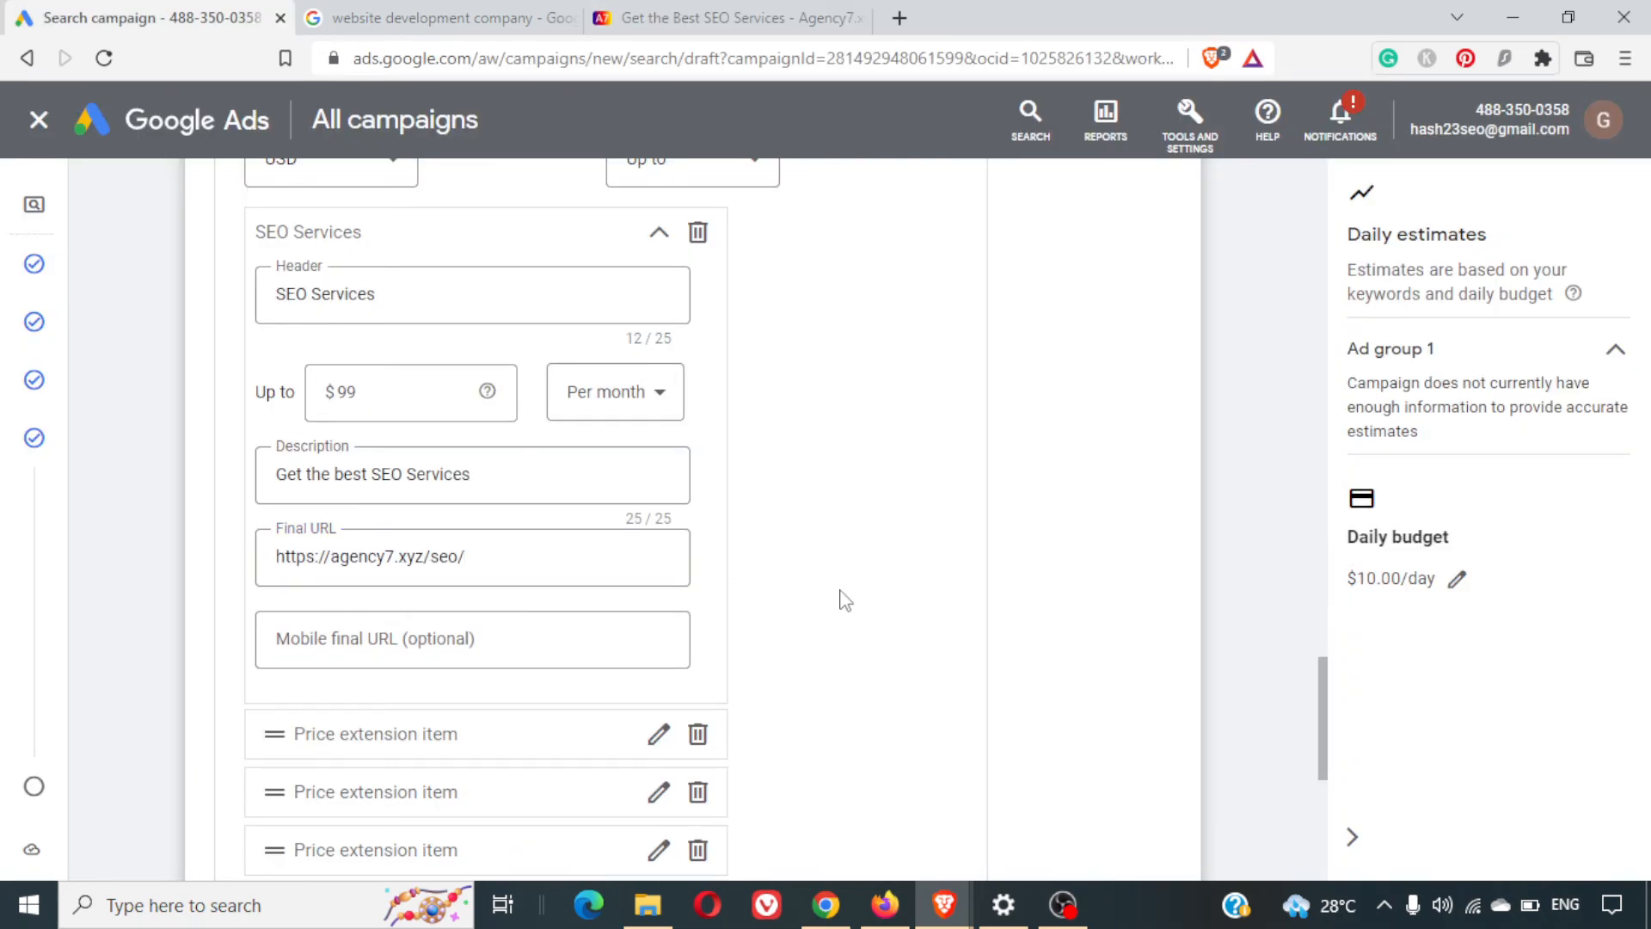
{"action": "scroll", "coordinate": [840, 598], "scroll_direction": "down", "scroll_amount": 5}
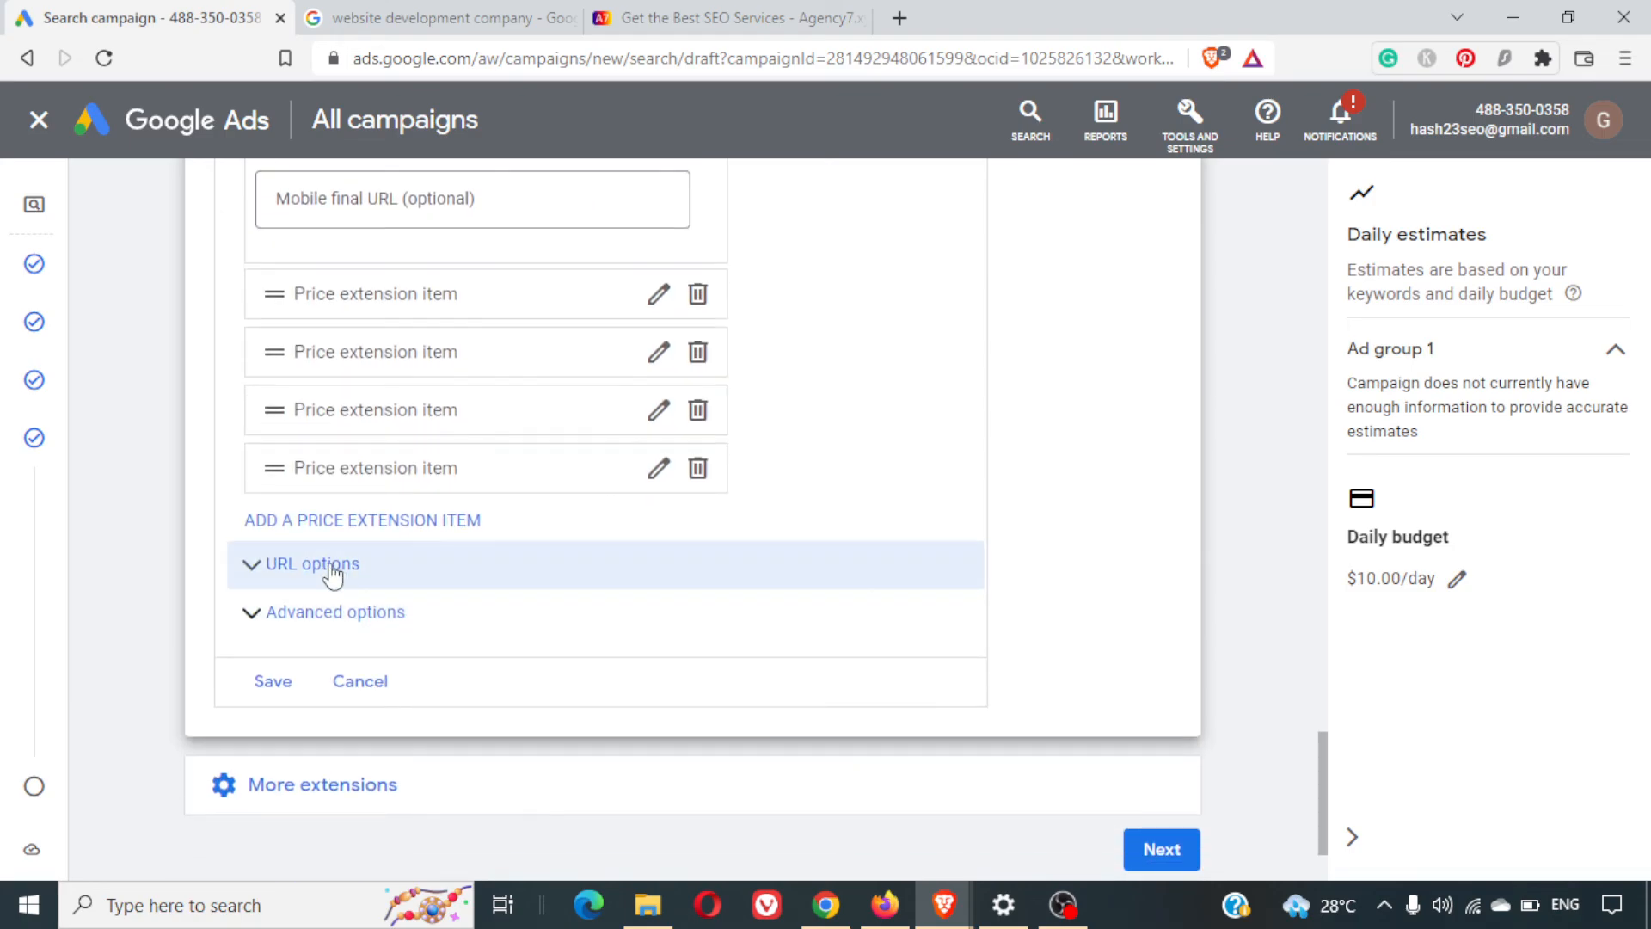
{"action": "left_click", "coordinate": [268, 685]}
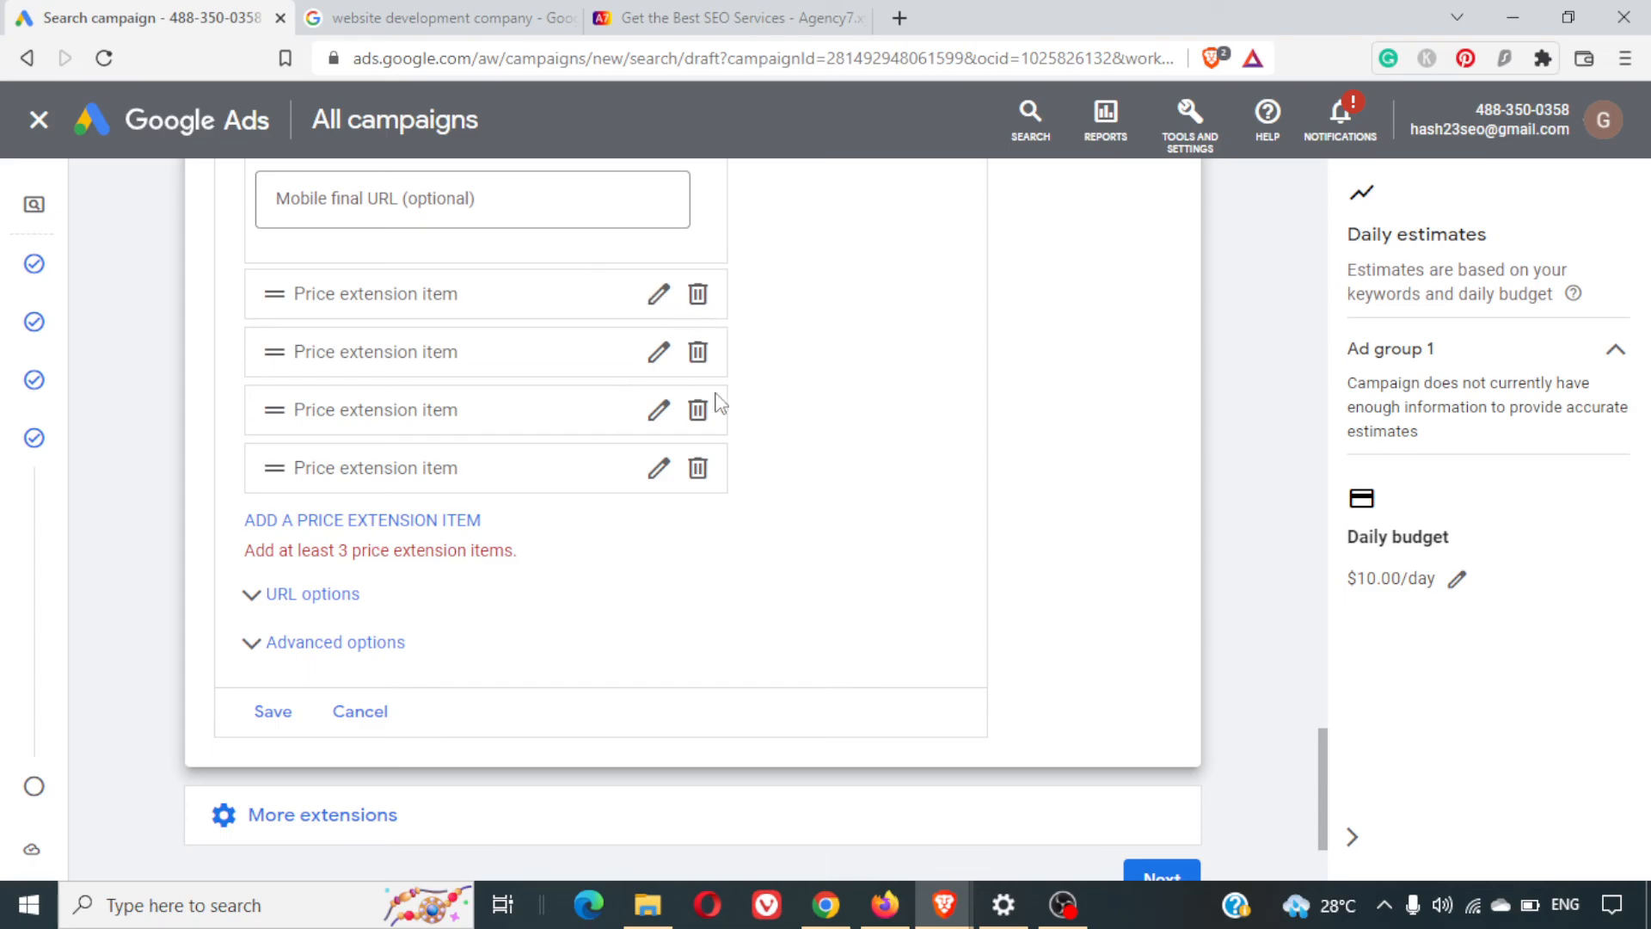
{"action": "scroll", "coordinate": [786, 387], "scroll_direction": "up", "scroll_amount": 10}
{"action": "scroll", "coordinate": [786, 391], "scroll_direction": "down", "scroll_amount": 6}
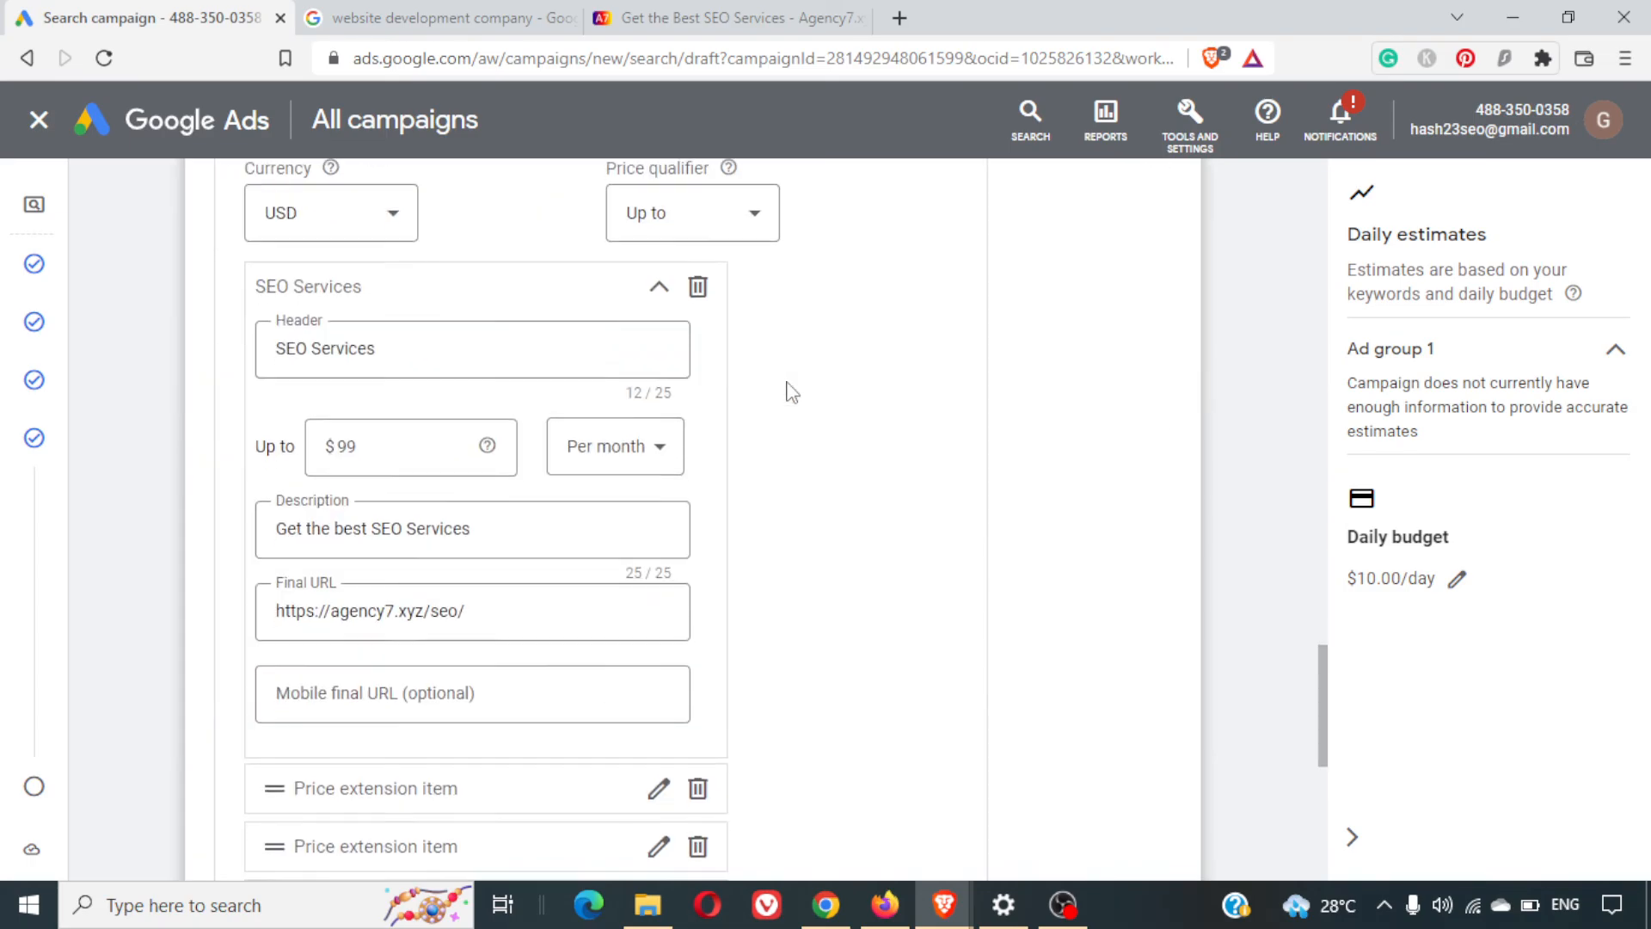
{"action": "scroll", "coordinate": [786, 392], "scroll_direction": "down", "scroll_amount": 7}
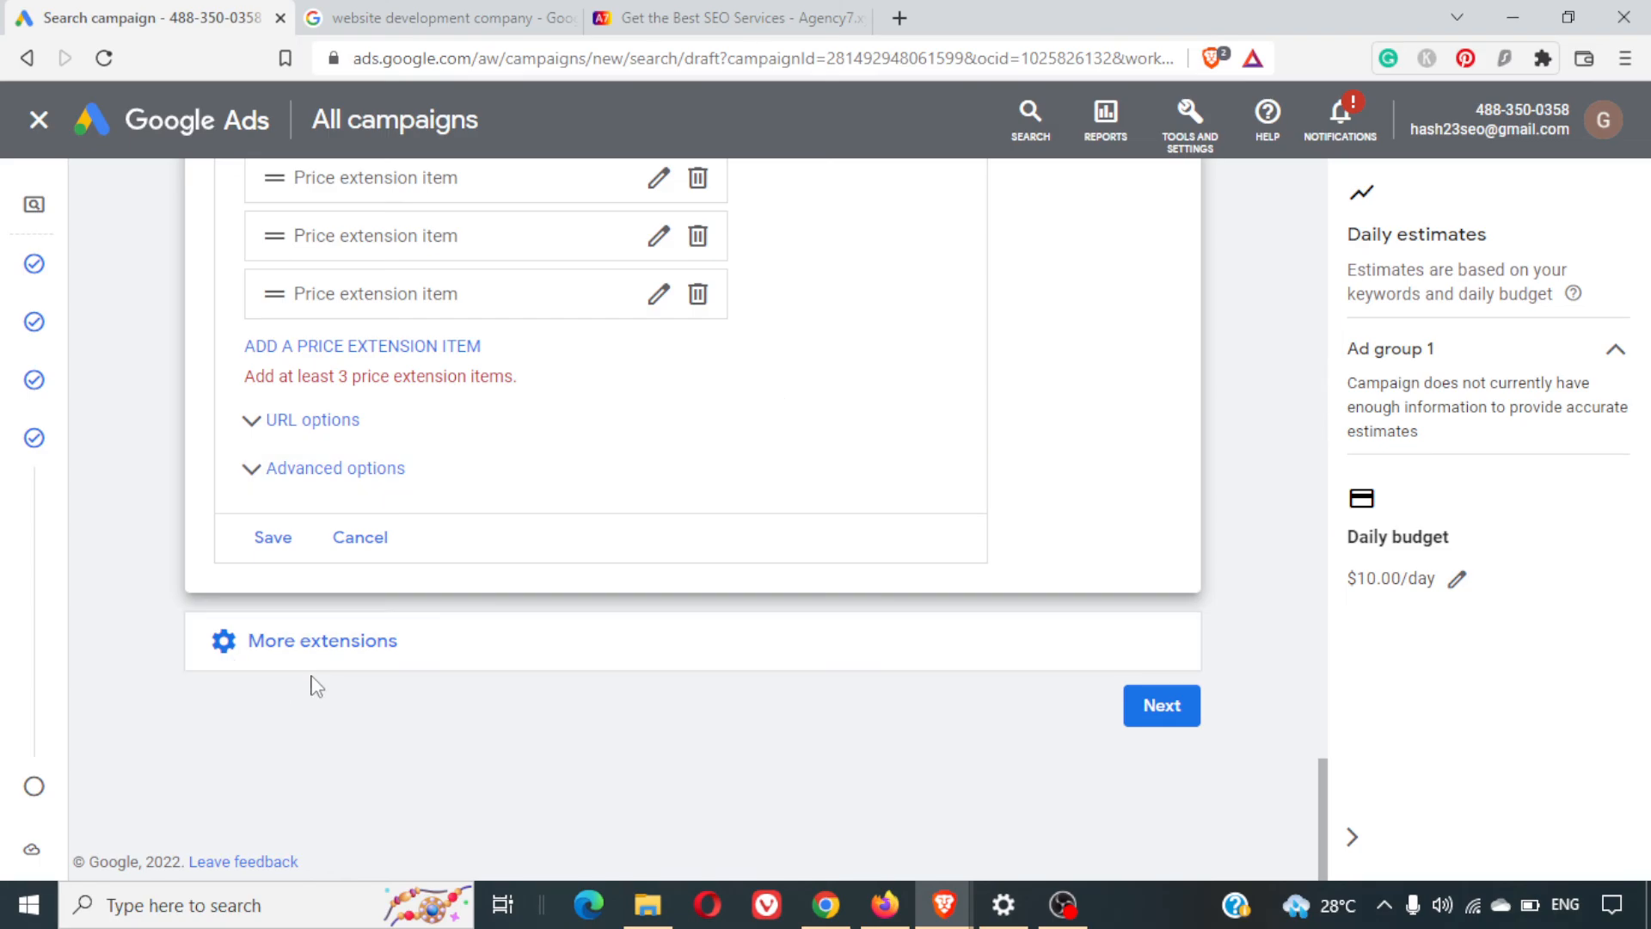
Expand the remaining extension types and start a new promotion extension
{"action": "left_click", "coordinate": [308, 639]}
{"action": "scroll", "coordinate": [591, 675], "scroll_direction": "down", "scroll_amount": 2}
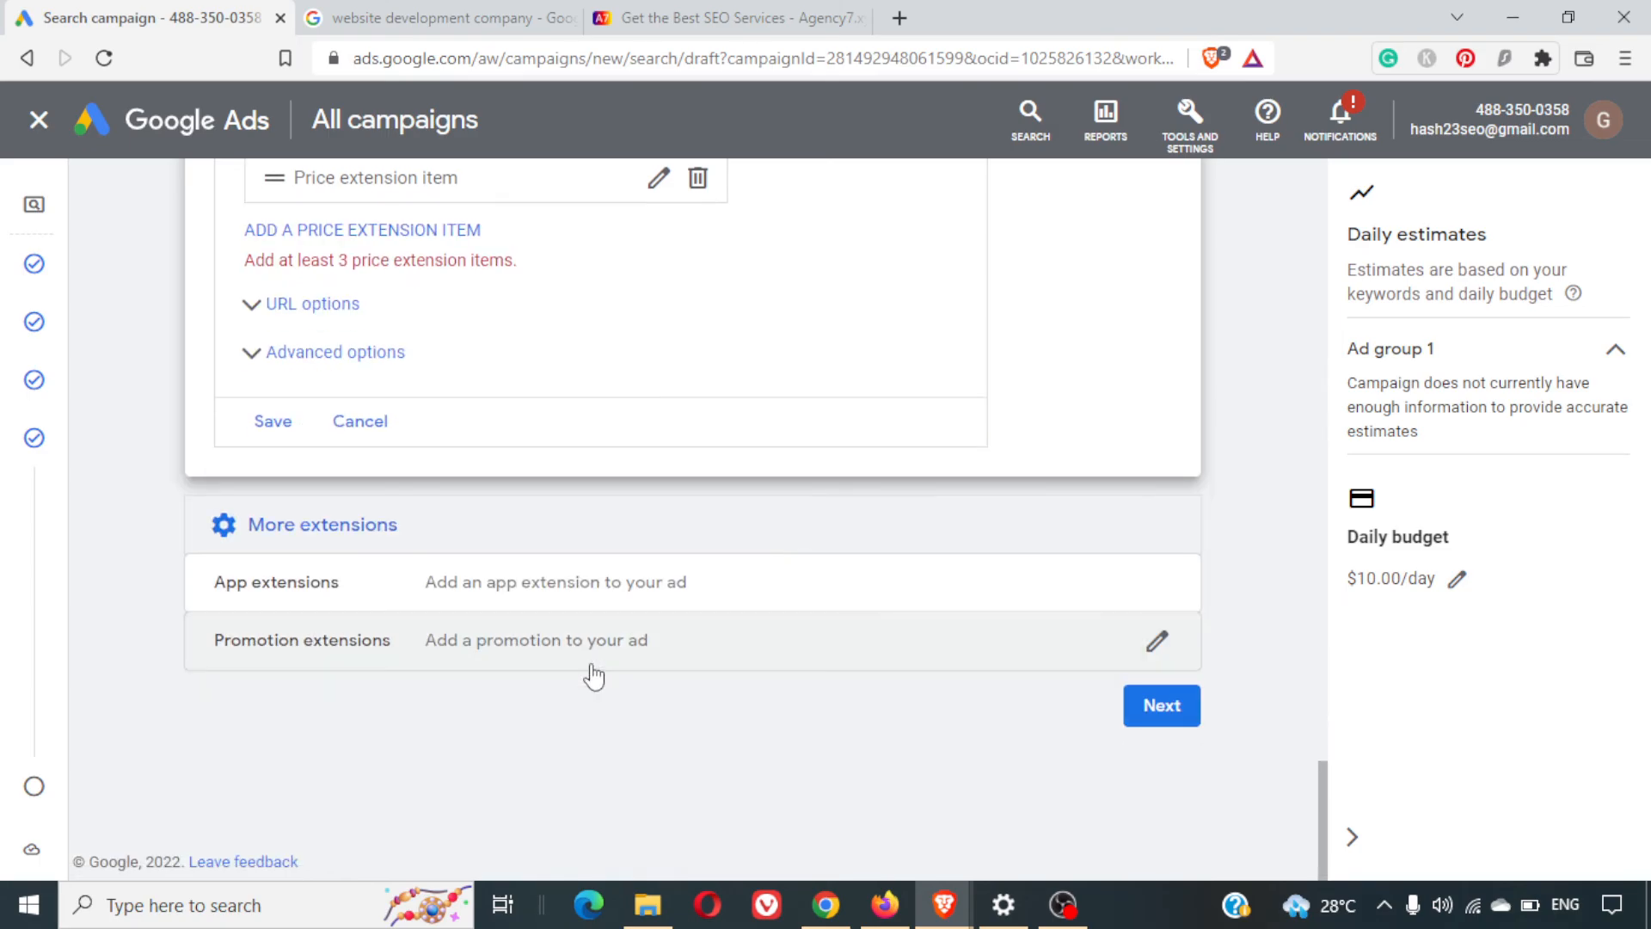
{"action": "left_click", "coordinate": [483, 638]}
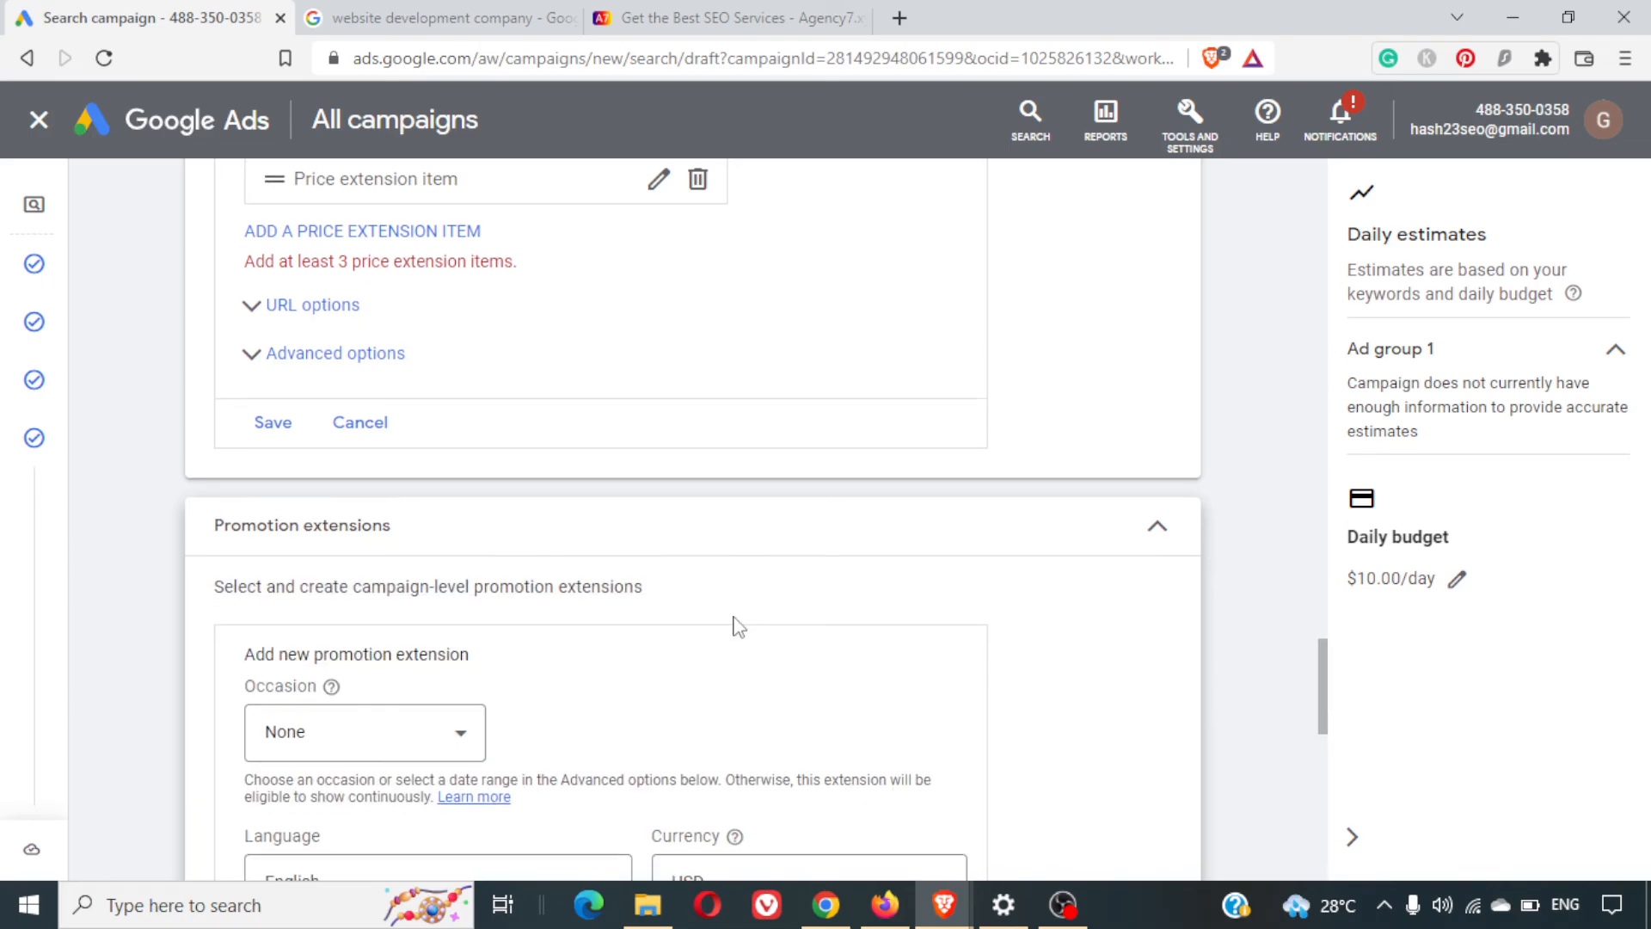
Look through the available promotion types and set the promotion to a percent discount of 30%
{"action": "scroll", "coordinate": [732, 626], "scroll_direction": "down", "scroll_amount": 5}
{"action": "scroll", "coordinate": [736, 625], "scroll_direction": "down", "scroll_amount": 2}
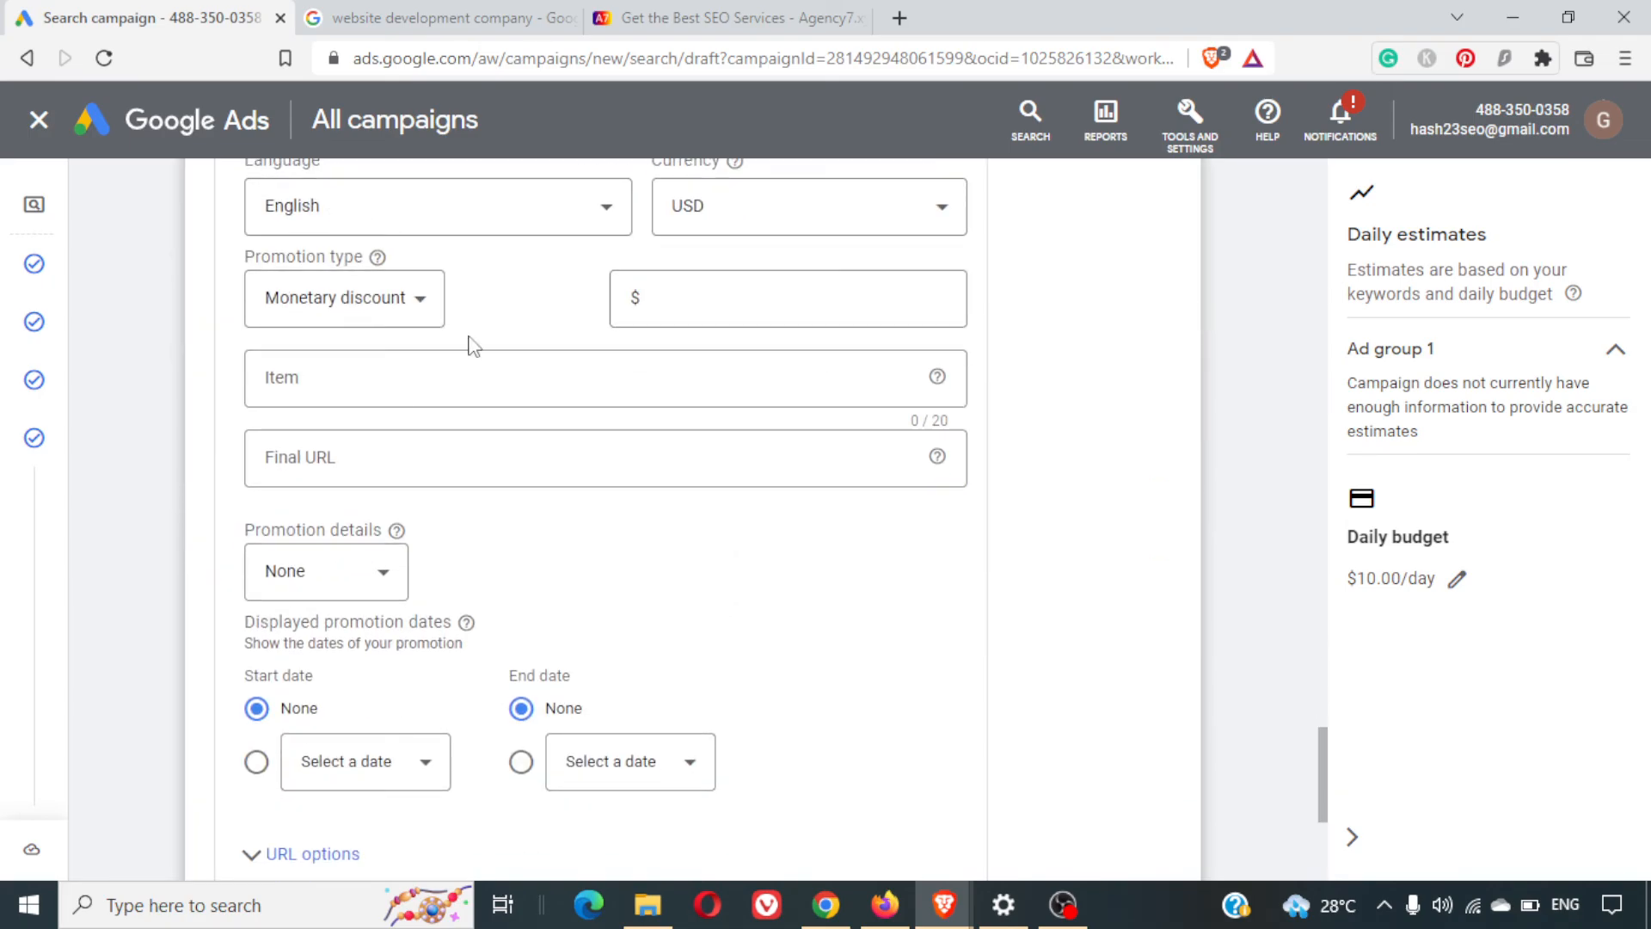
{"action": "scroll", "coordinate": [472, 345], "scroll_direction": "up", "scroll_amount": 1}
{"action": "left_click", "coordinate": [390, 371]}
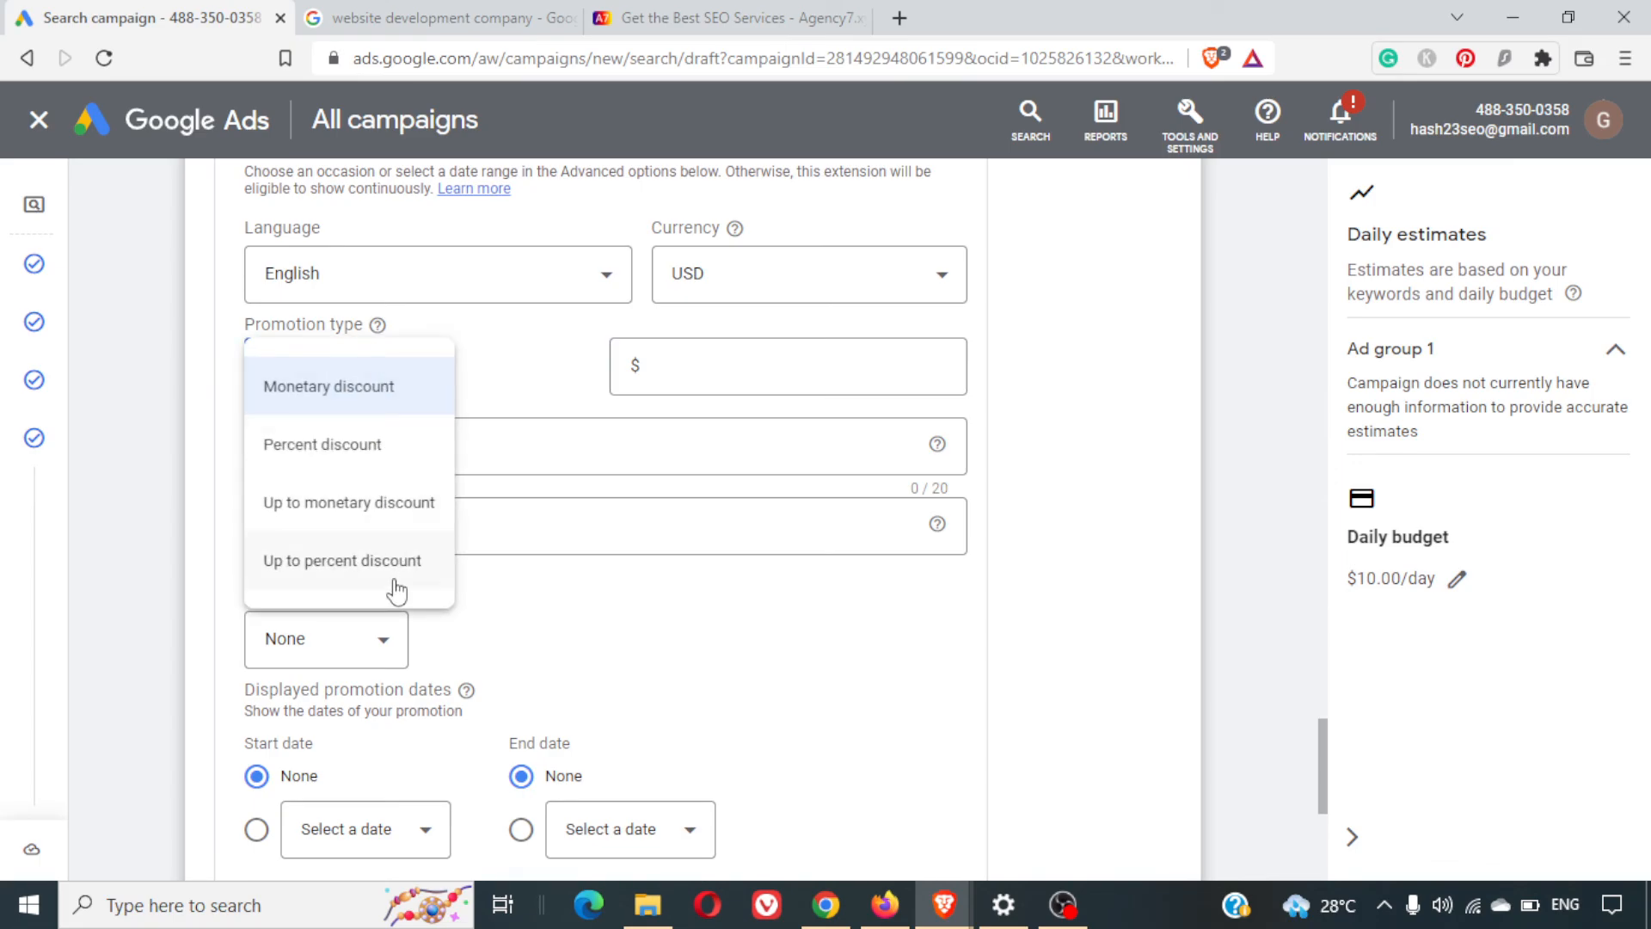
{"action": "left_click", "coordinate": [770, 585]}
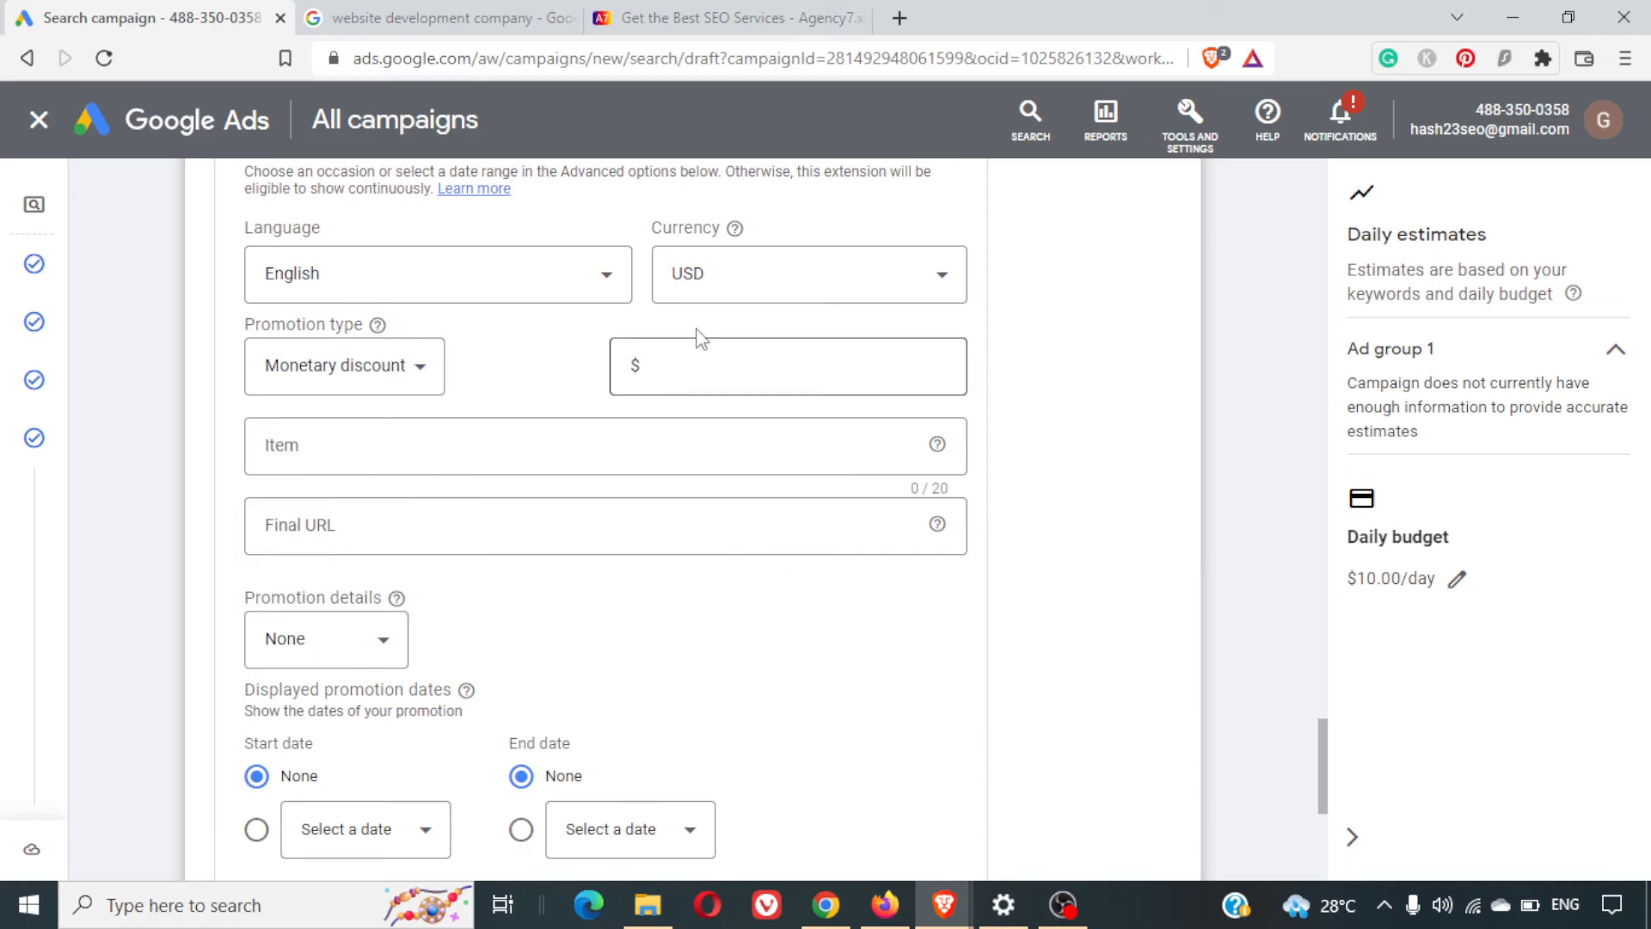
{"action": "left_click", "coordinate": [324, 381]}
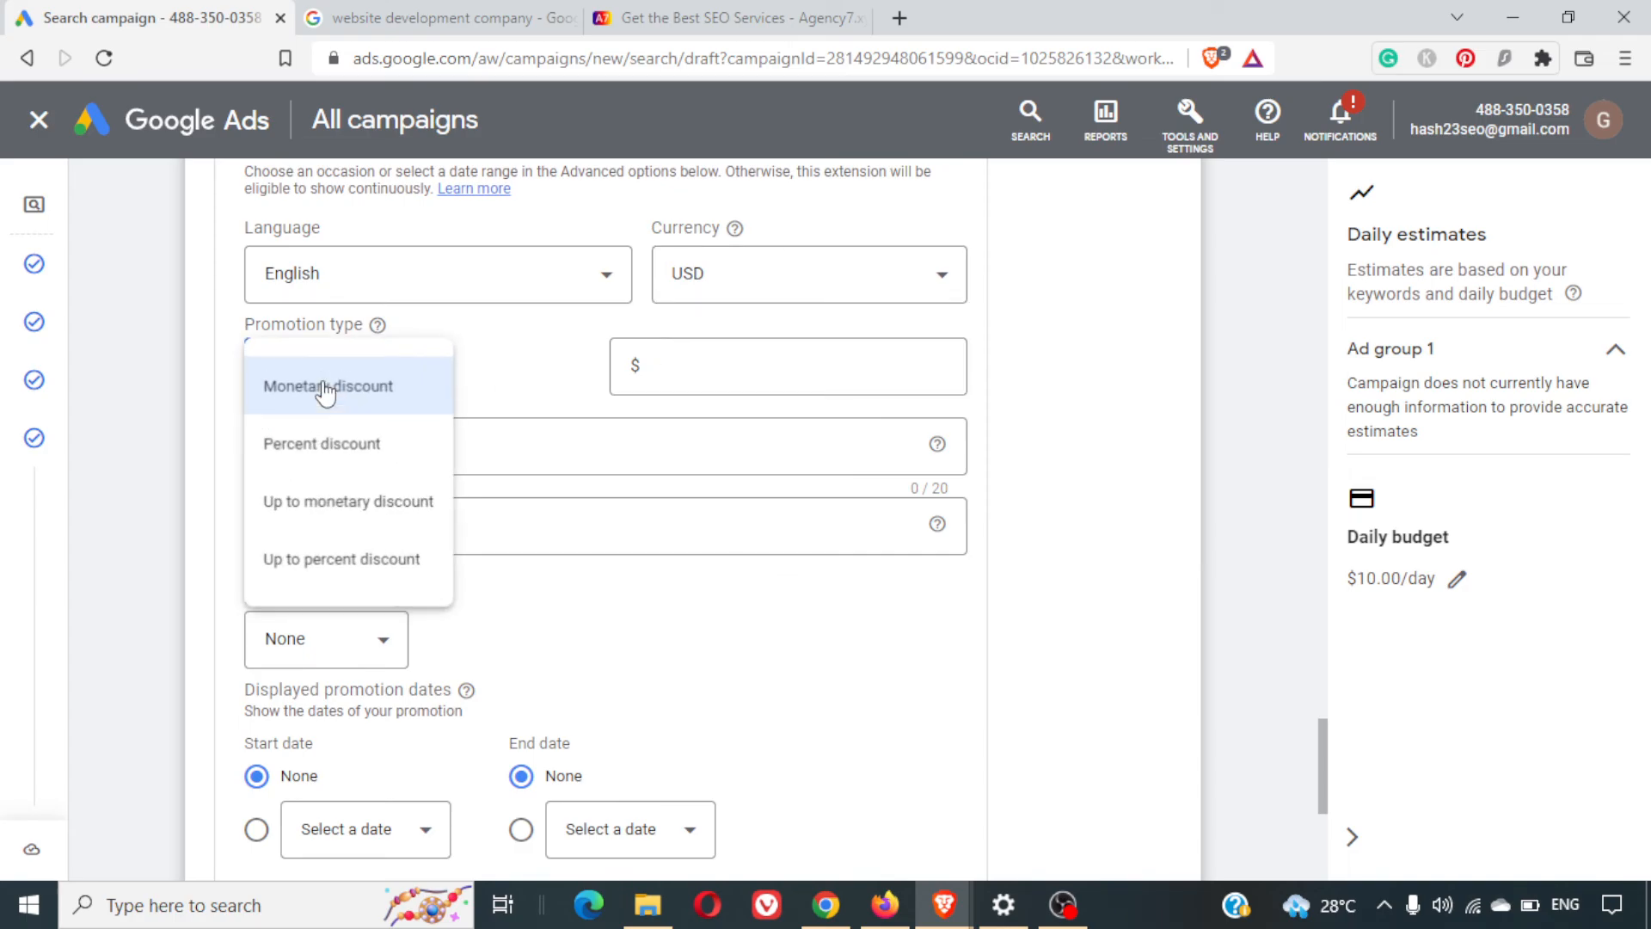
{"action": "left_click", "coordinate": [321, 464]}
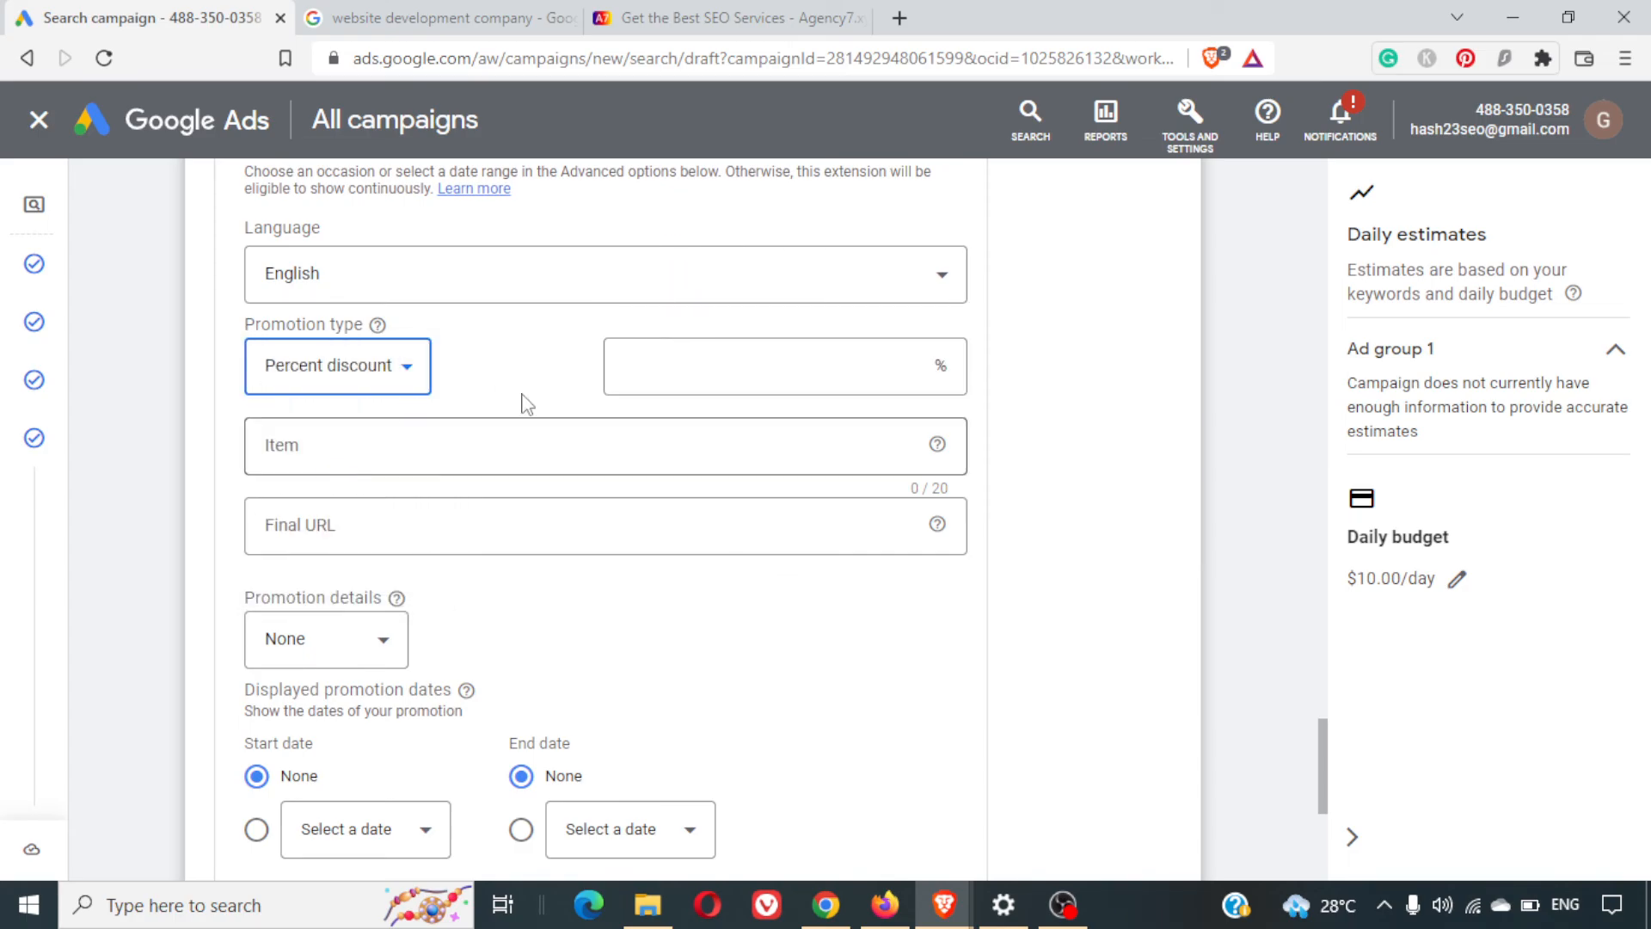
{"action": "left_click", "coordinate": [837, 362]}
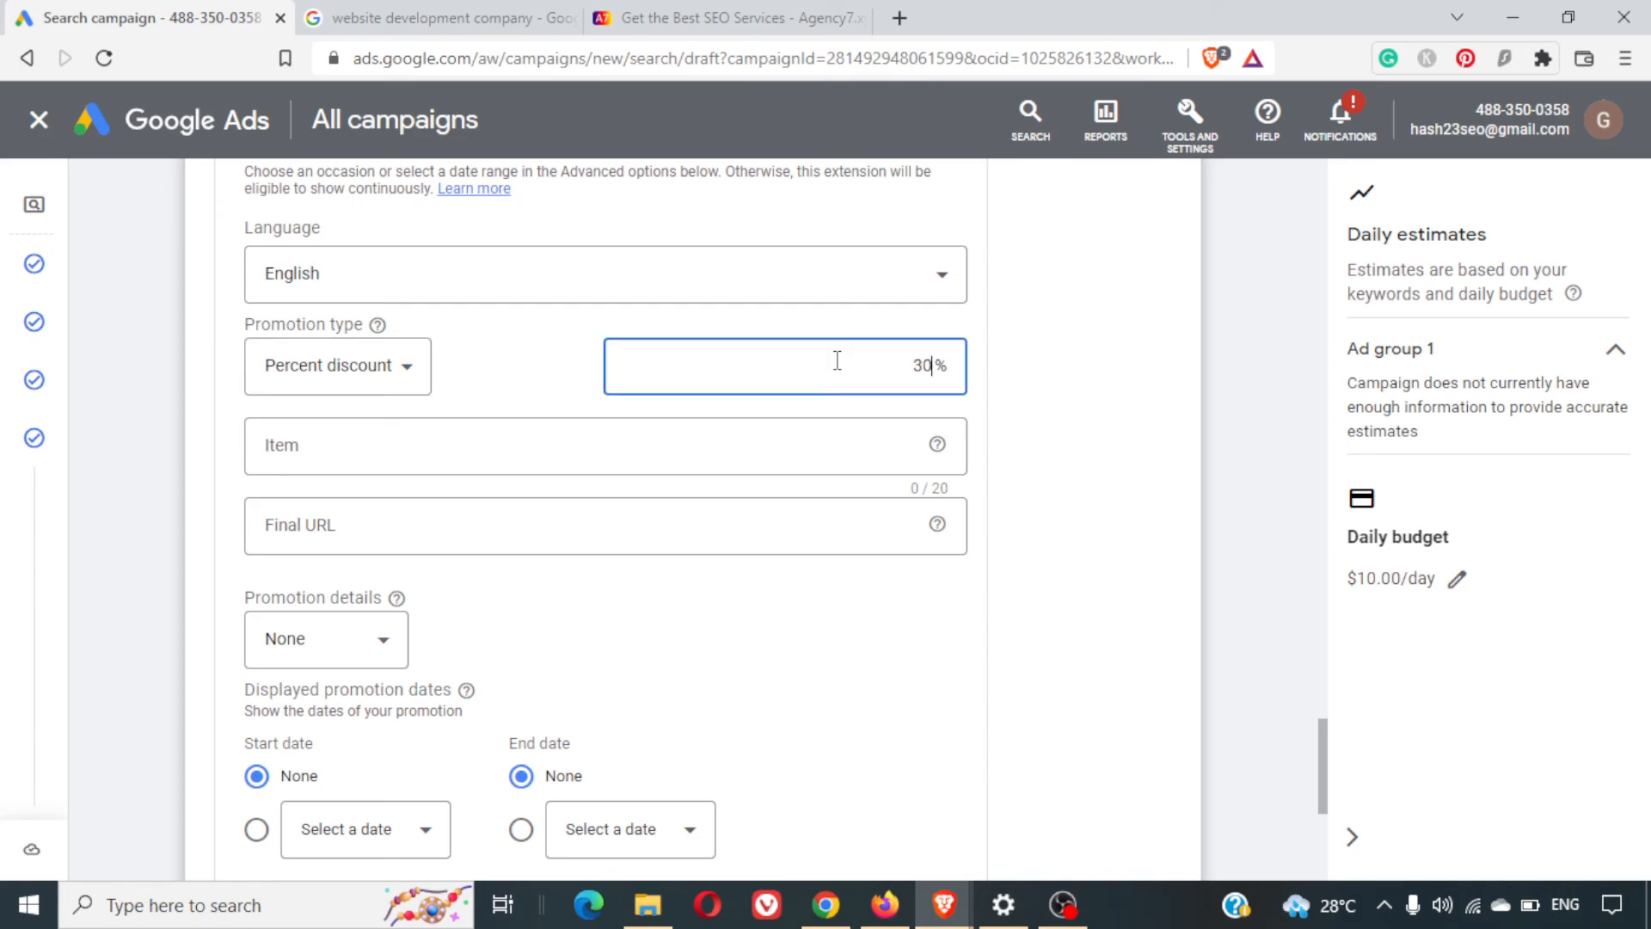
Set the promotion details to "On orders over" with an amount of $100
{"action": "left_click", "coordinate": [513, 439]}
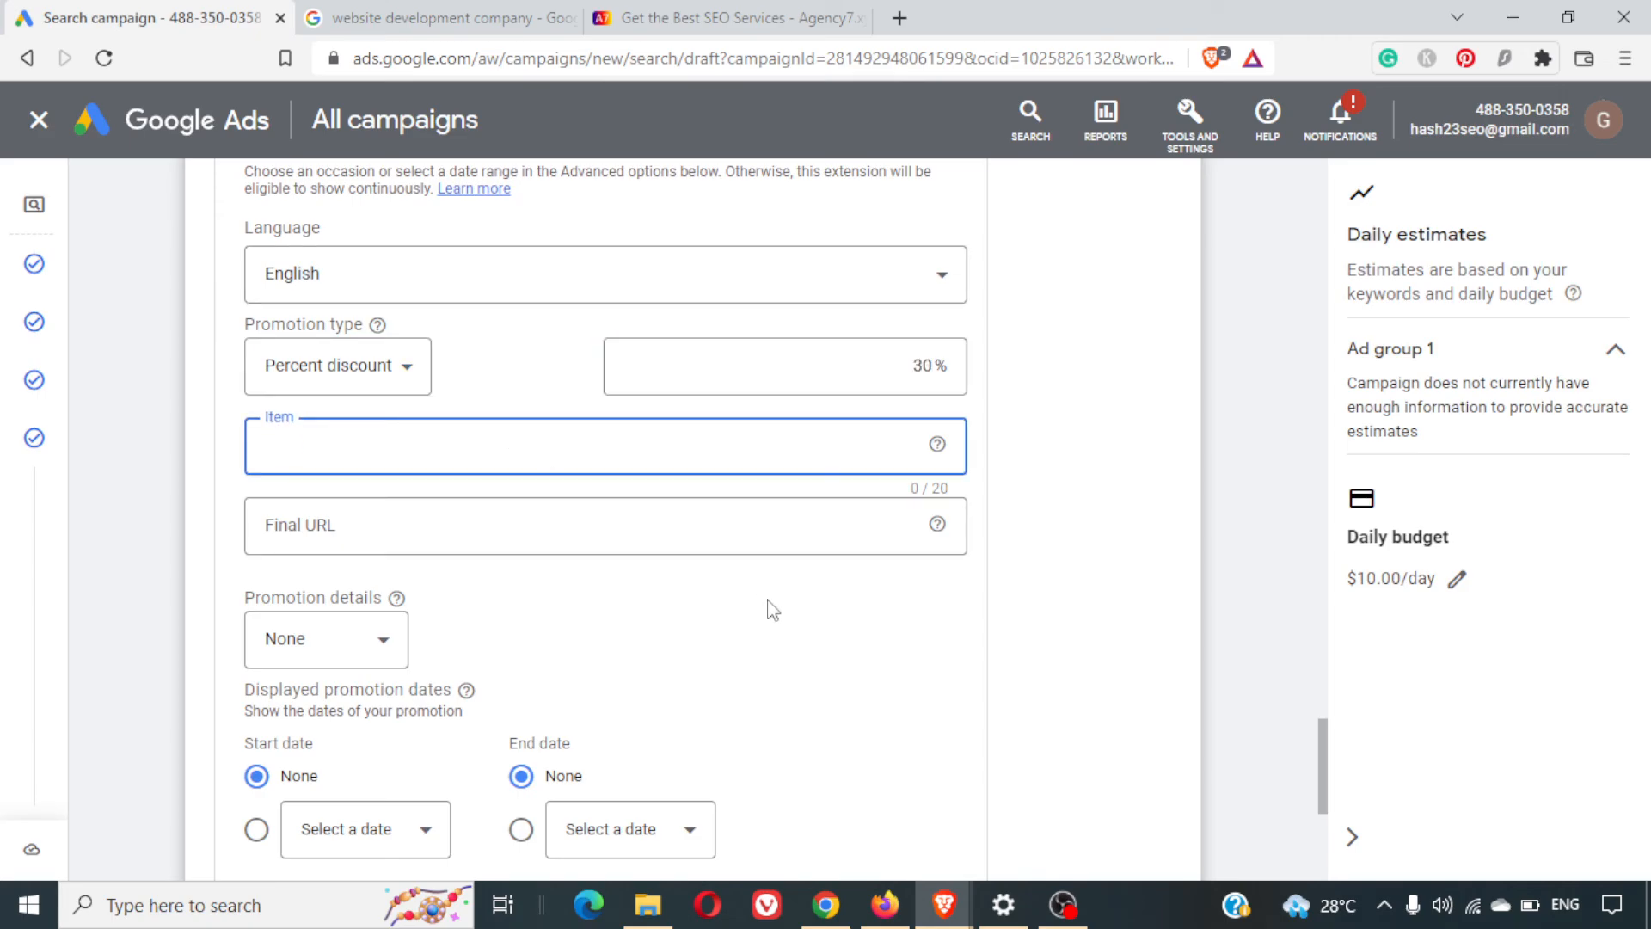
{"action": "scroll", "coordinate": [782, 660], "scroll_direction": "down", "scroll_amount": 2}
{"action": "left_click", "coordinate": [400, 538]}
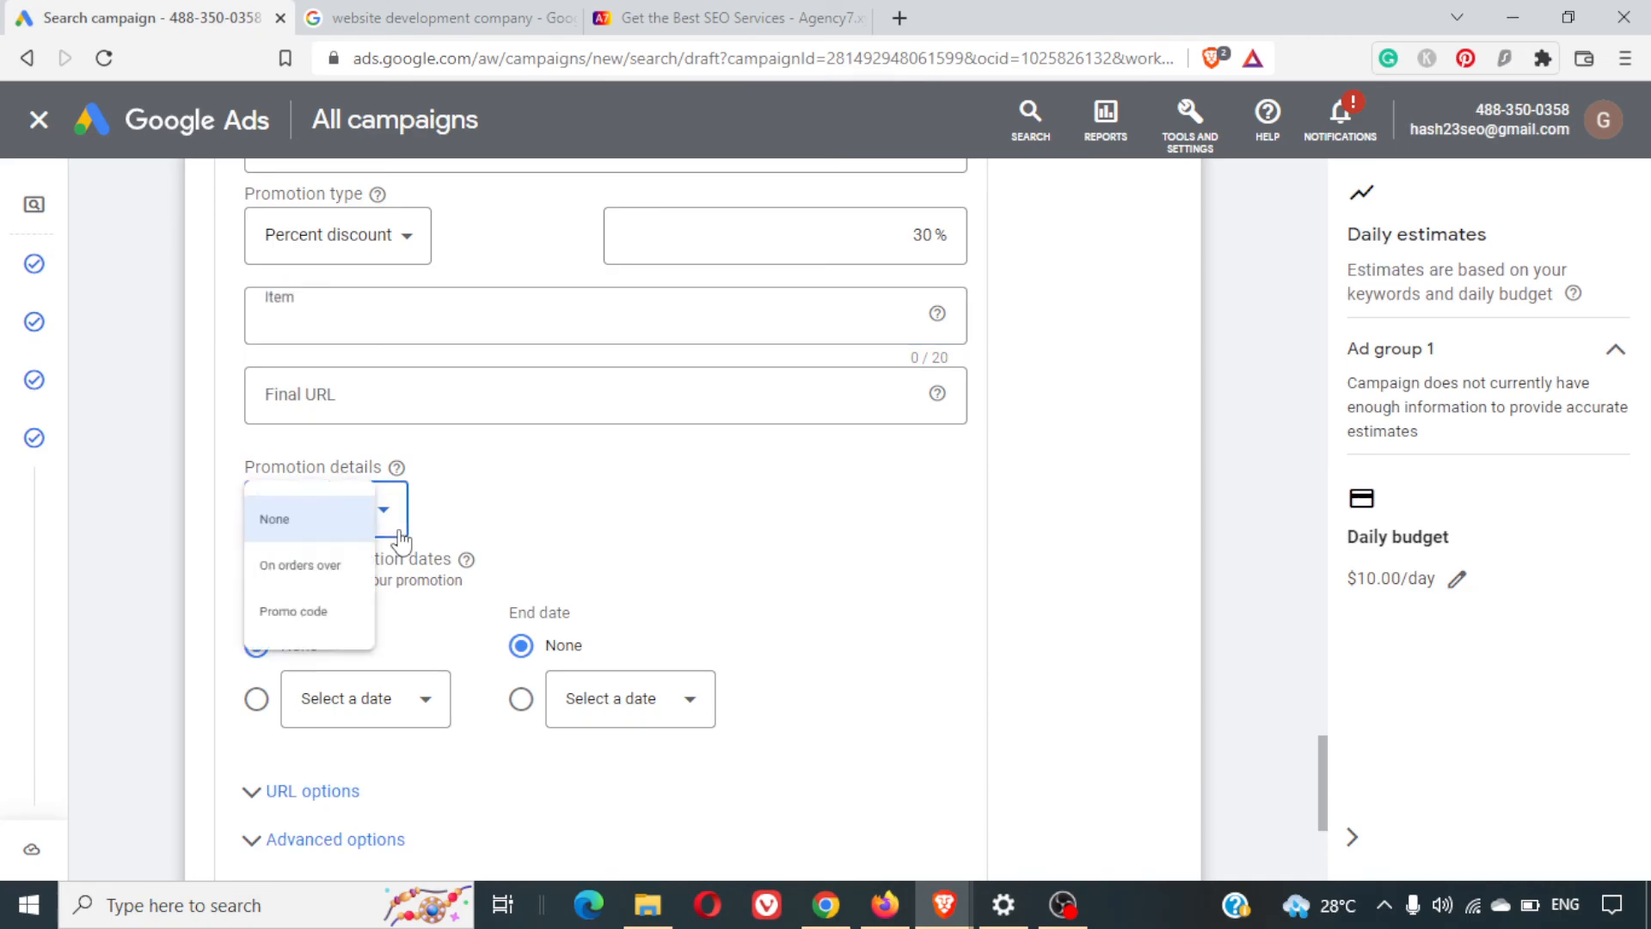
{"action": "left_click", "coordinate": [358, 593]}
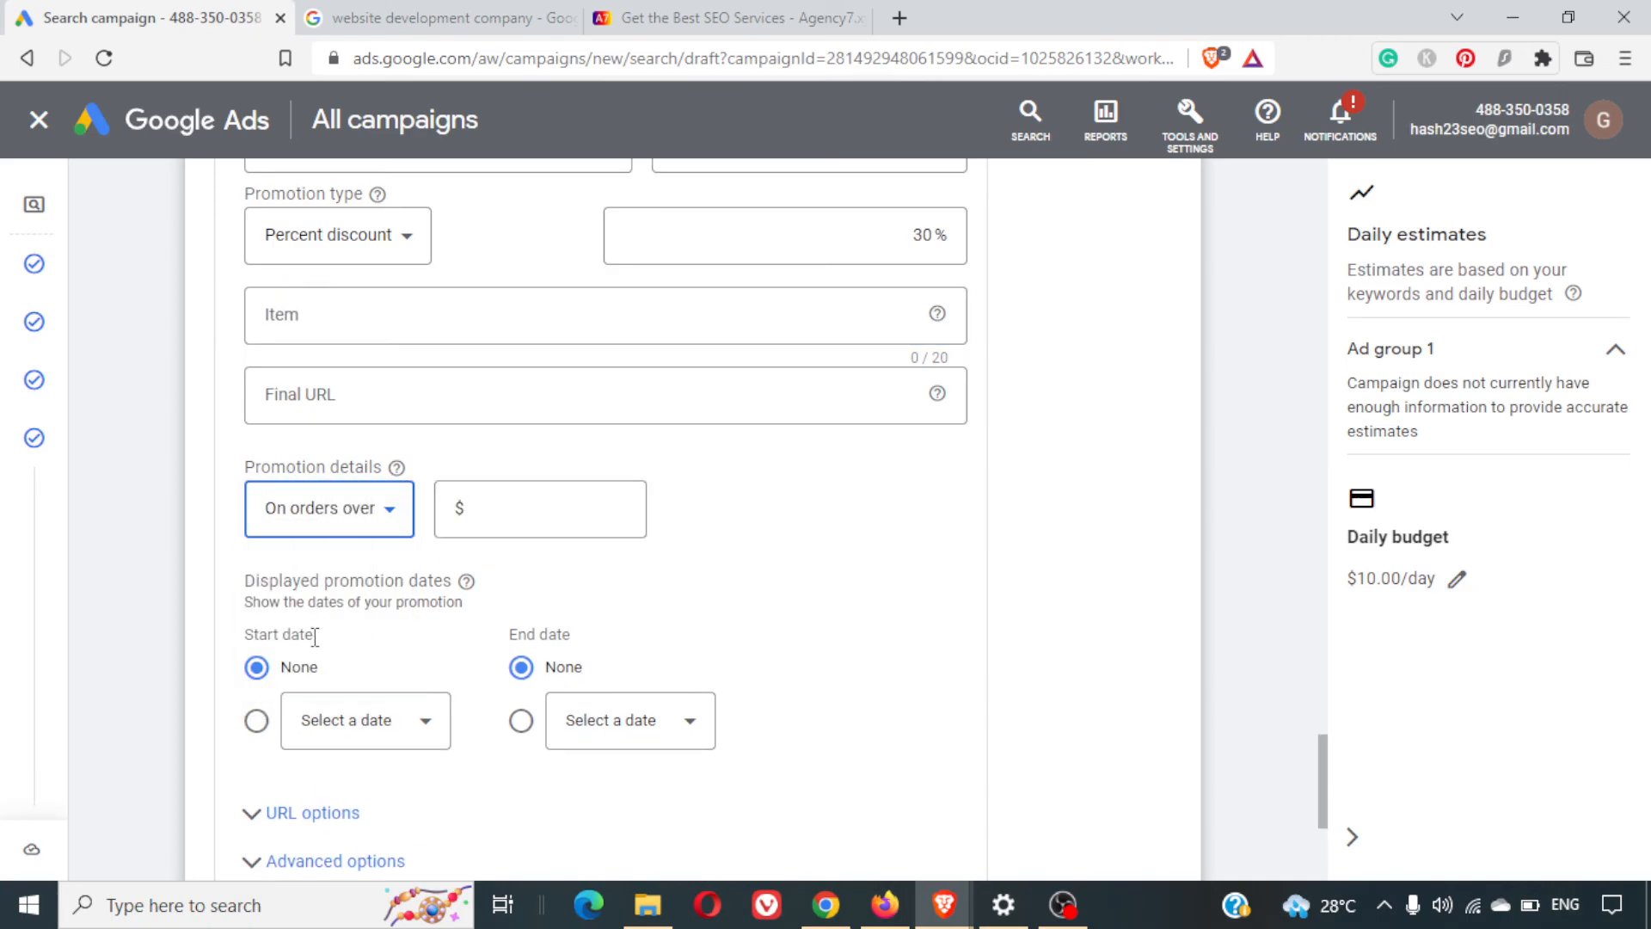
{"action": "left_click", "coordinate": [536, 511]}
{"action": "left_click", "coordinate": [802, 550]}
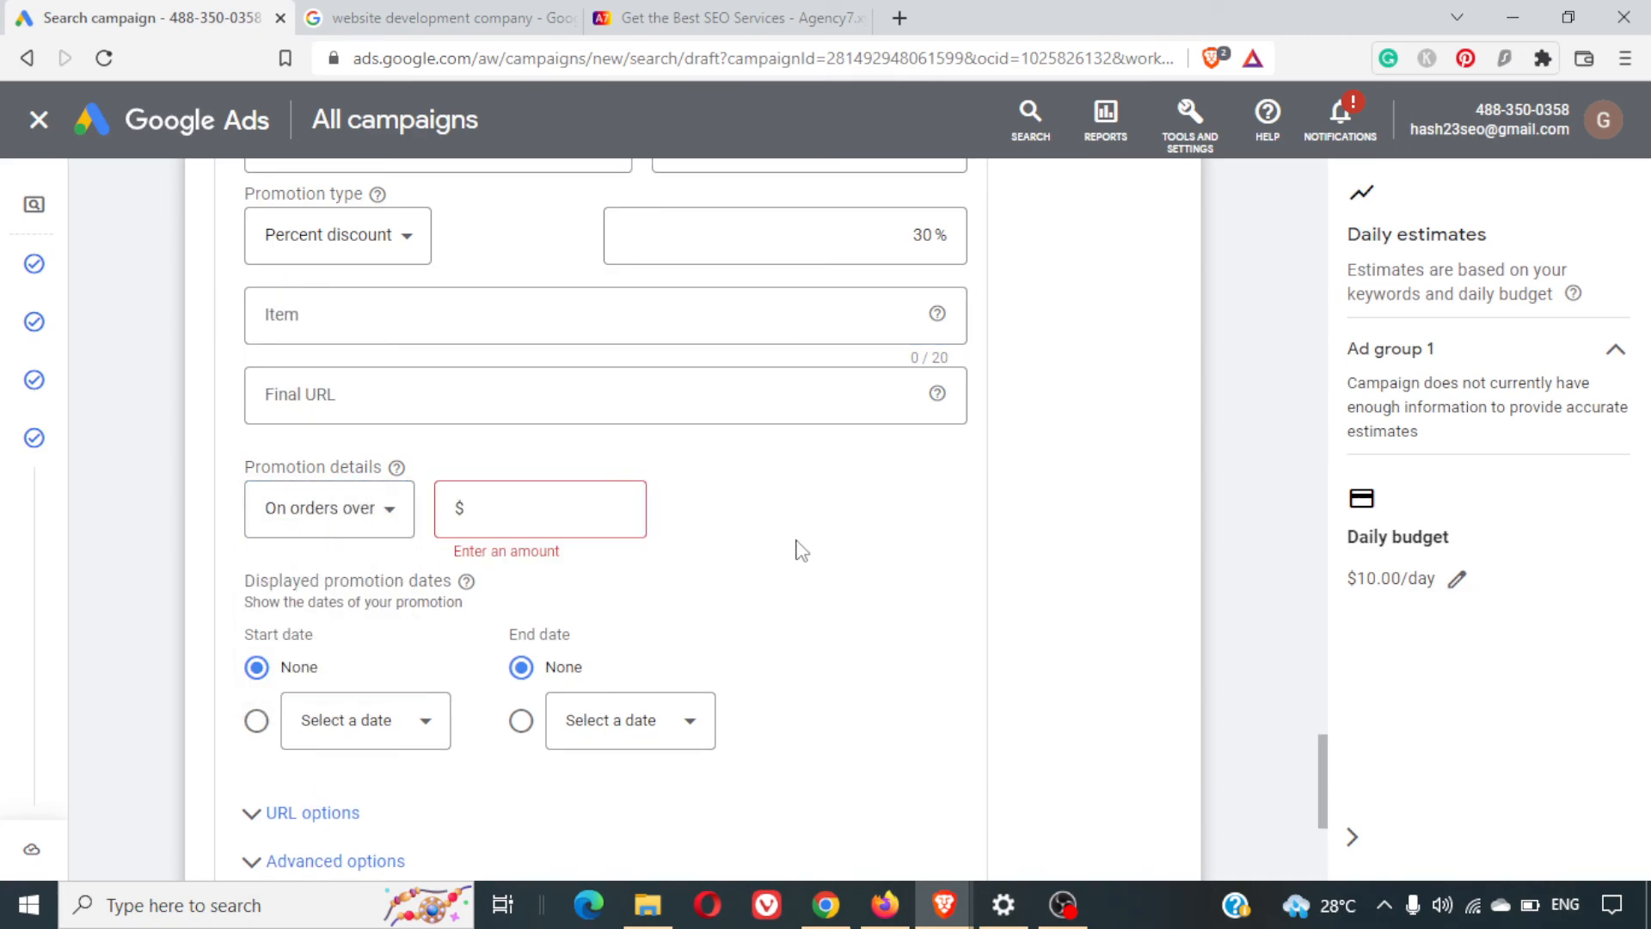
{"action": "scroll", "coordinate": [802, 550], "scroll_direction": "down", "scroll_amount": 1}
{"action": "left_click", "coordinate": [559, 382]}
{"action": "type", "text": "1"}
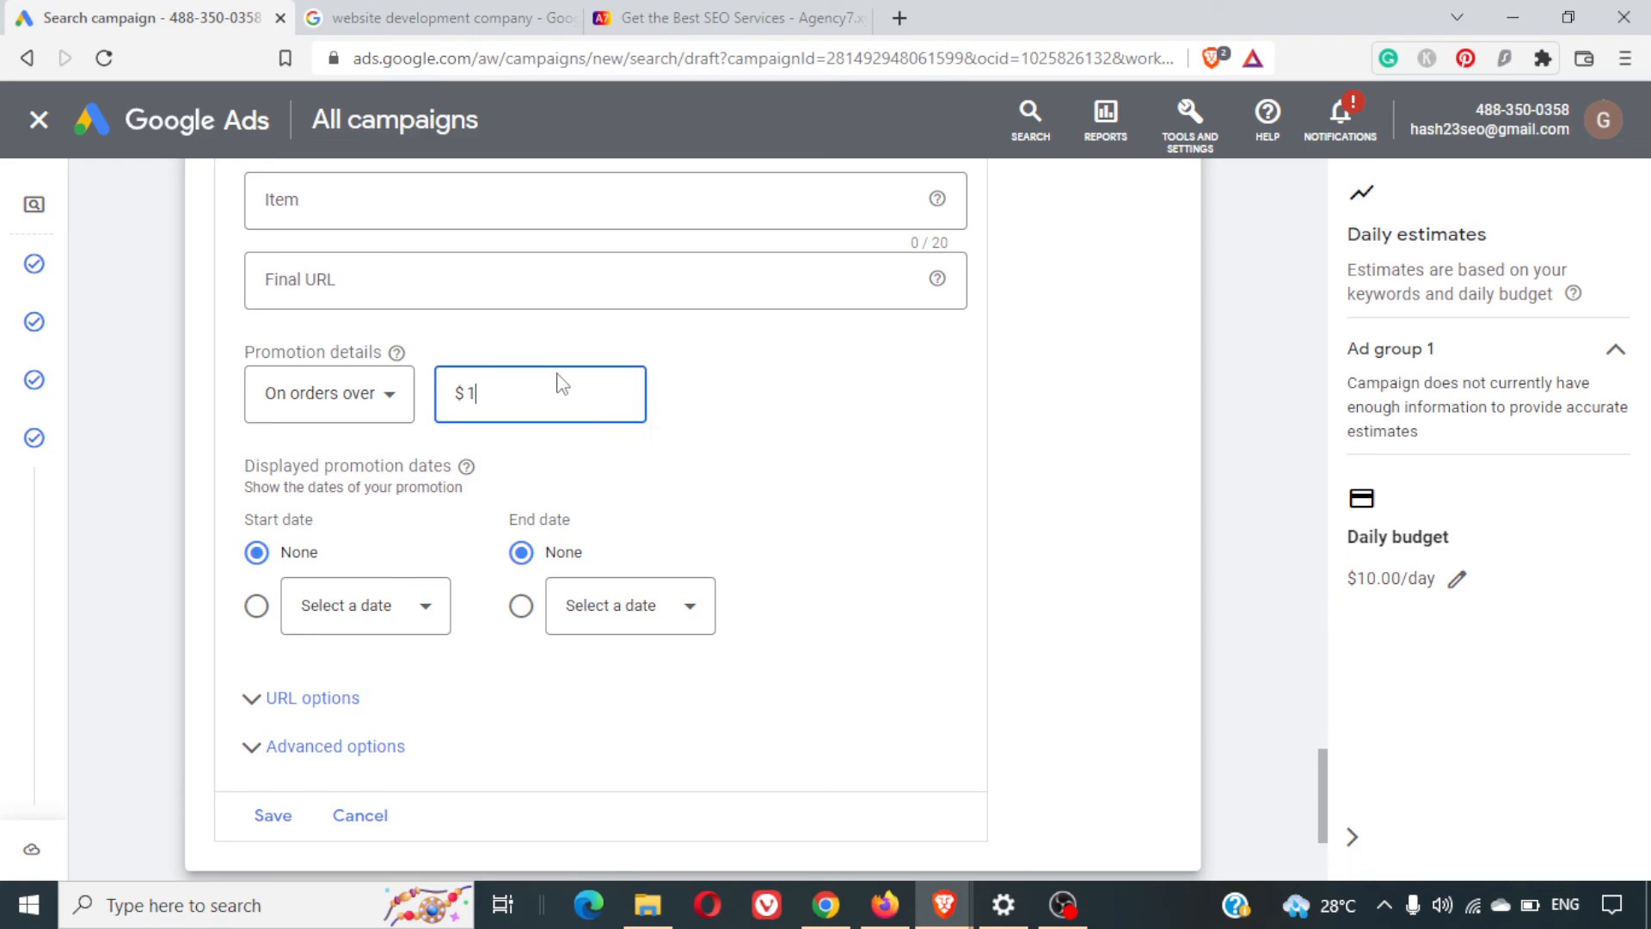
{"action": "type", "text": "00"}
{"action": "left_click", "coordinate": [883, 497]}
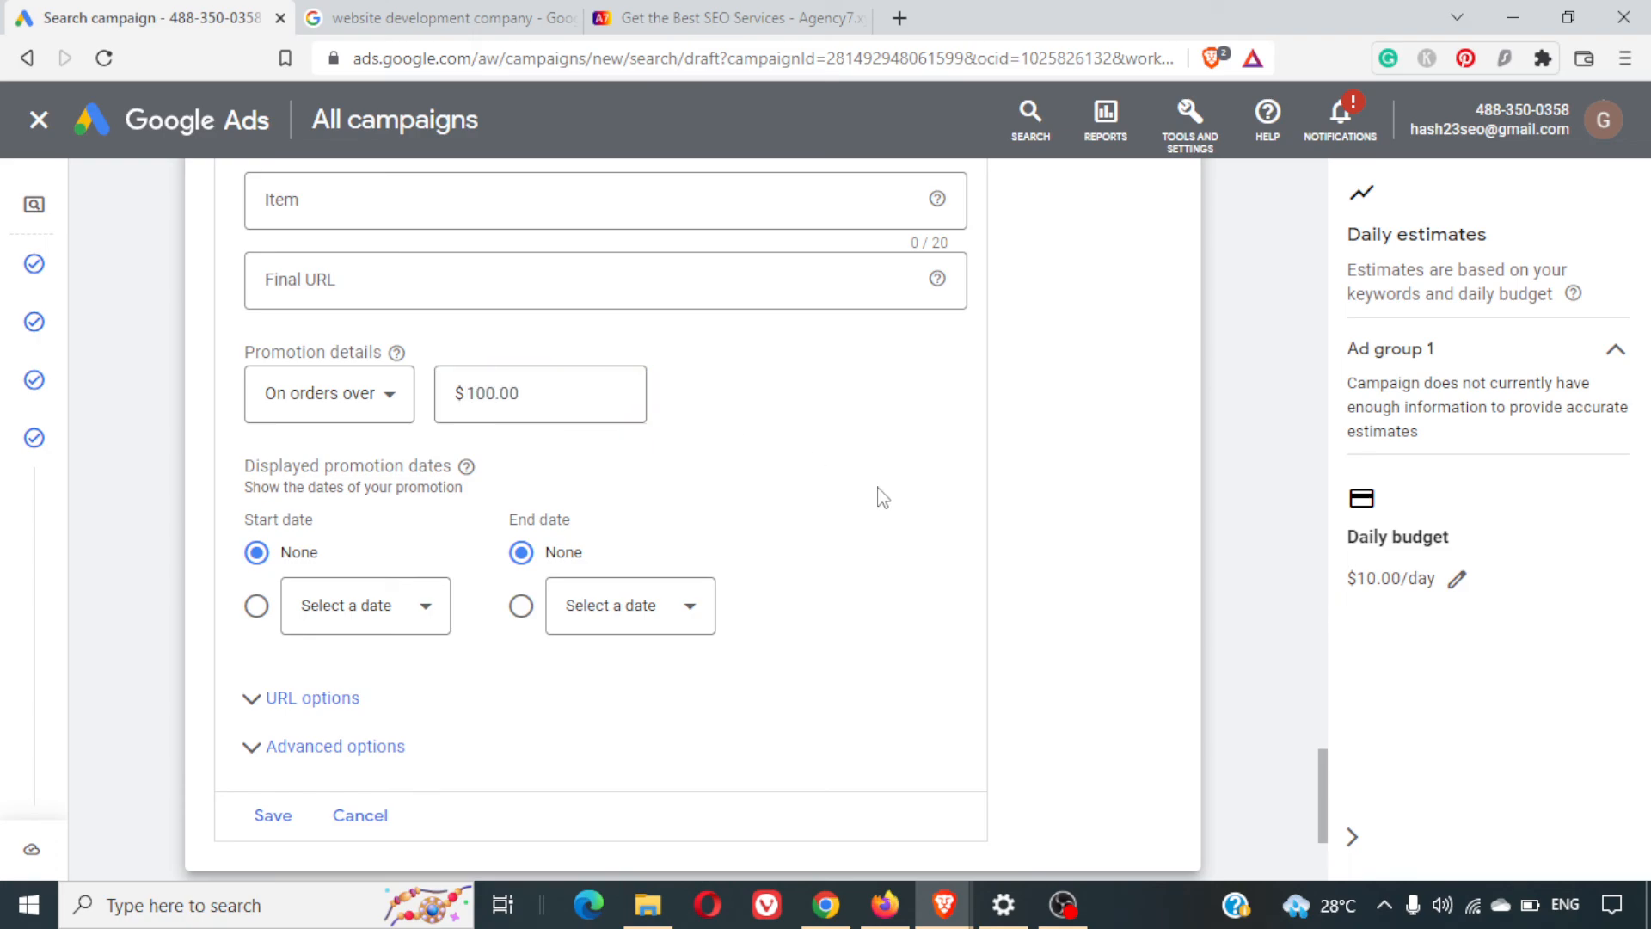
Review the other promotion details options, keep "On orders over", and try to save the promotion extension
{"action": "left_click", "coordinate": [404, 396]}
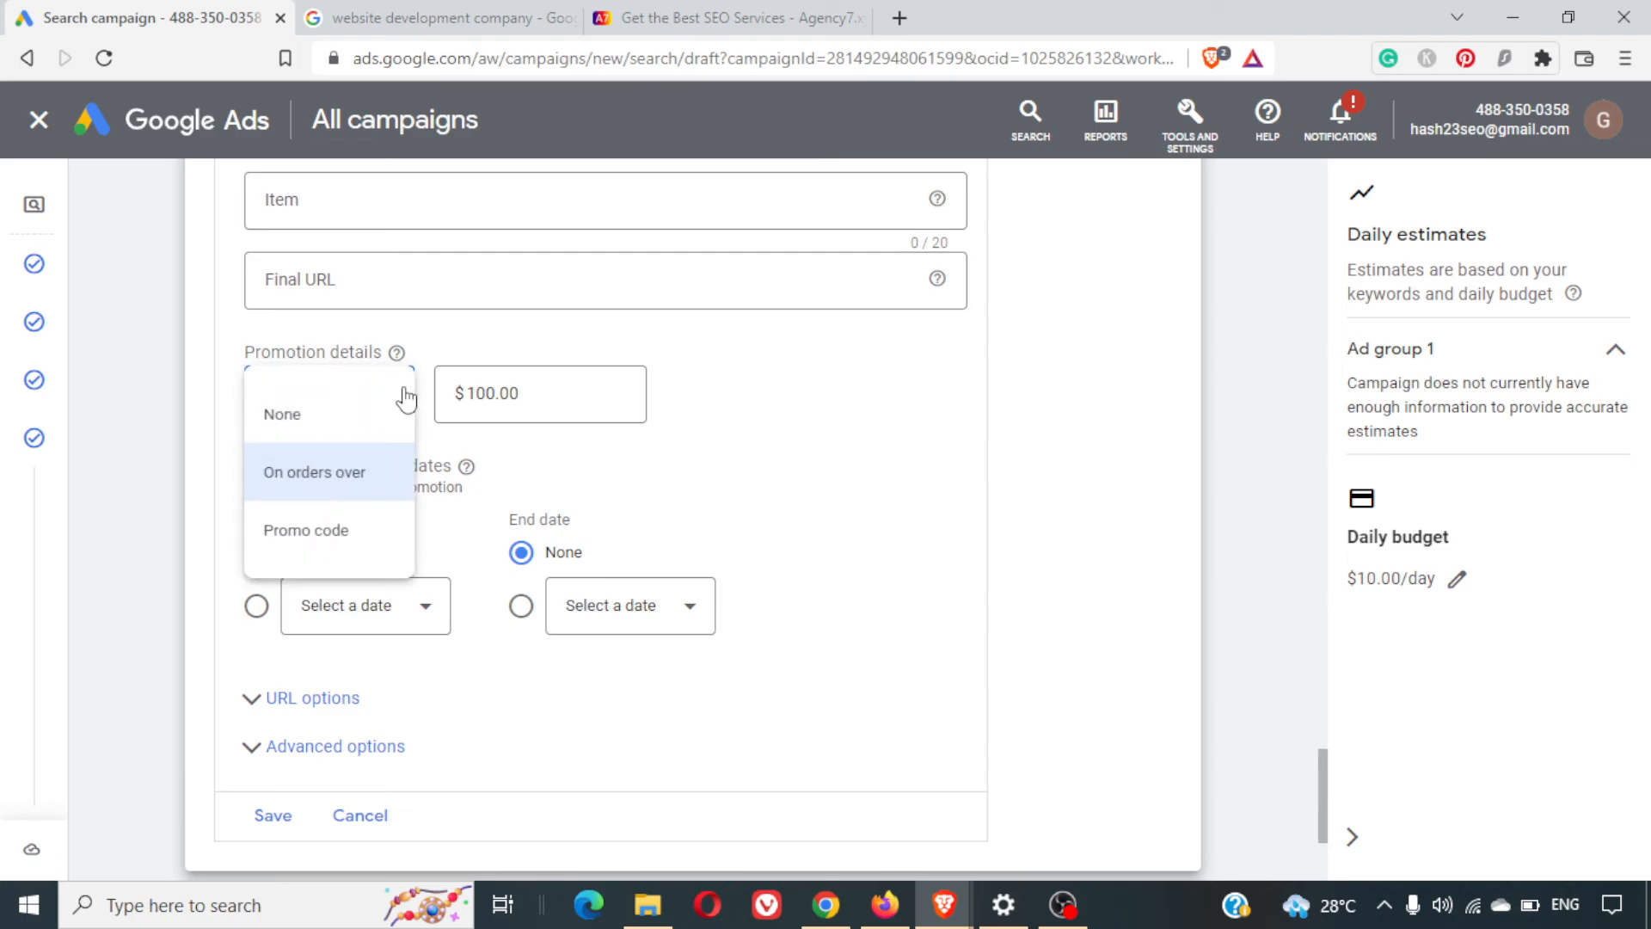
{"action": "left_click", "coordinate": [366, 473]}
{"action": "scroll", "coordinate": [948, 499], "scroll_direction": "down", "scroll_amount": 3}
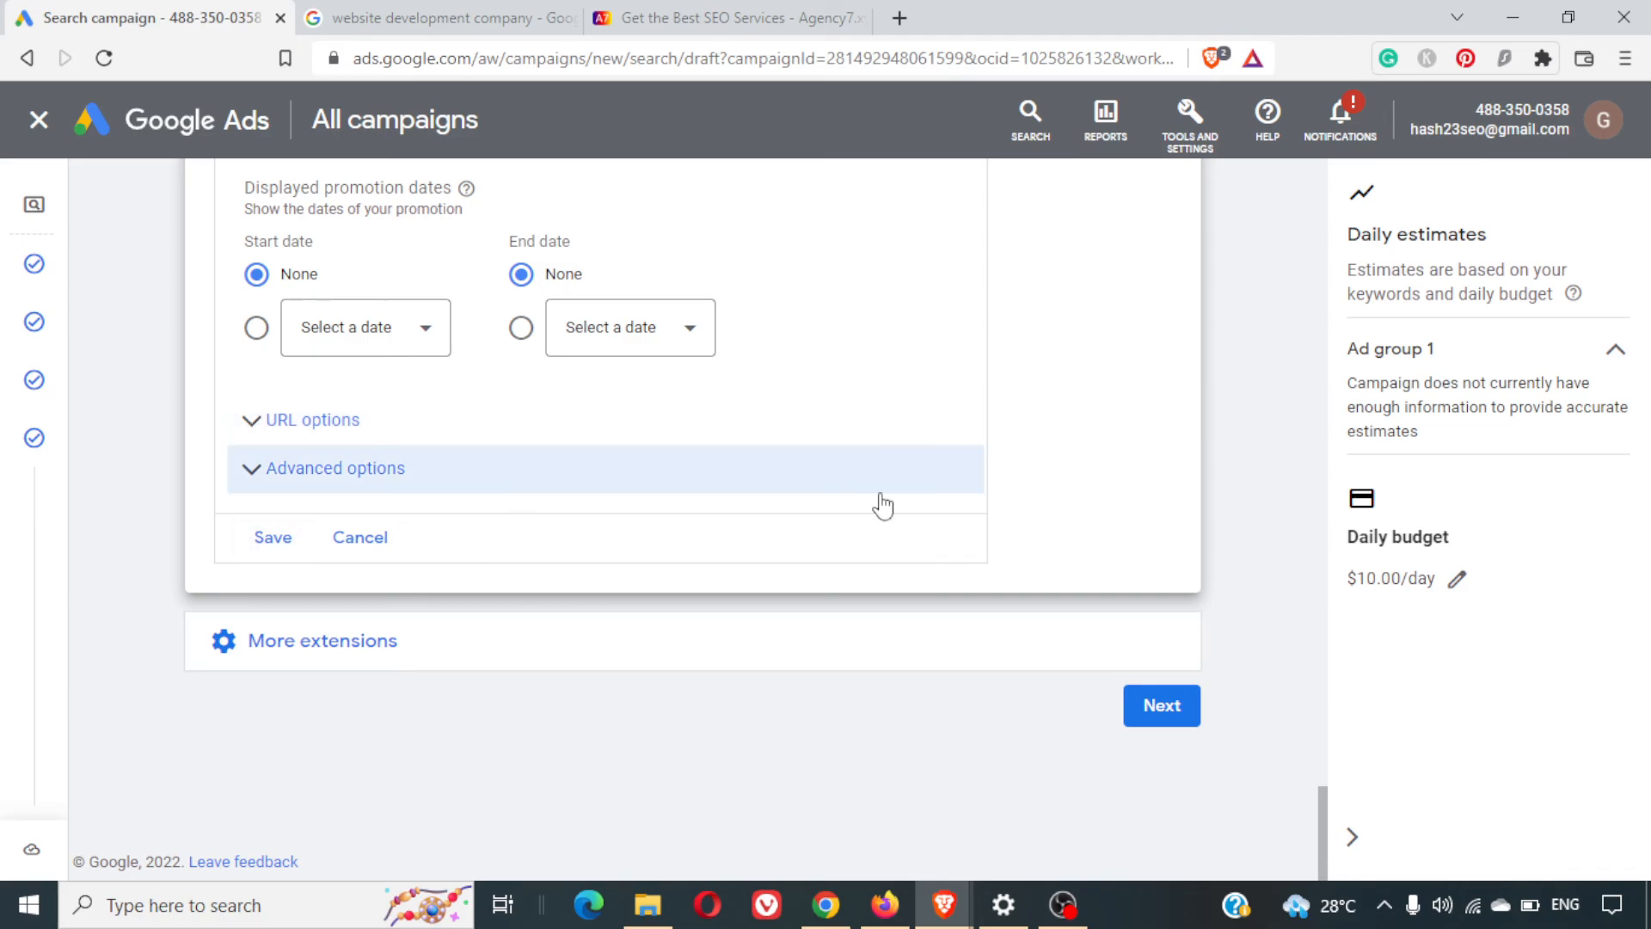
{"action": "scroll", "coordinate": [883, 502], "scroll_direction": "up", "scroll_amount": 6}
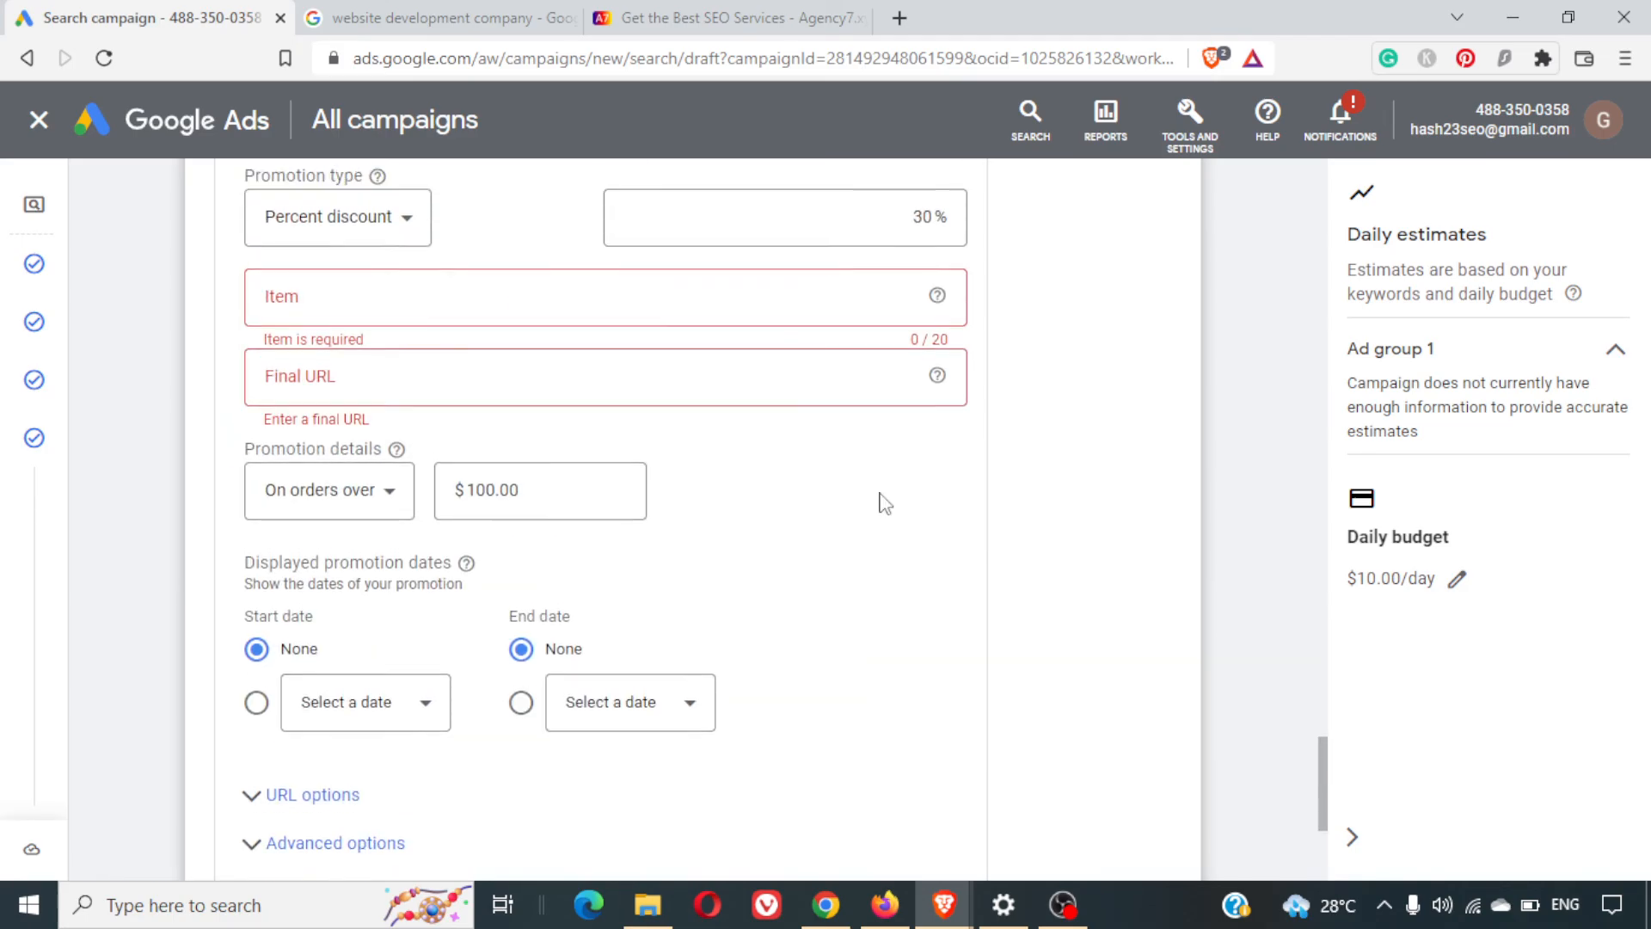
{"action": "left_click", "coordinate": [560, 505]}
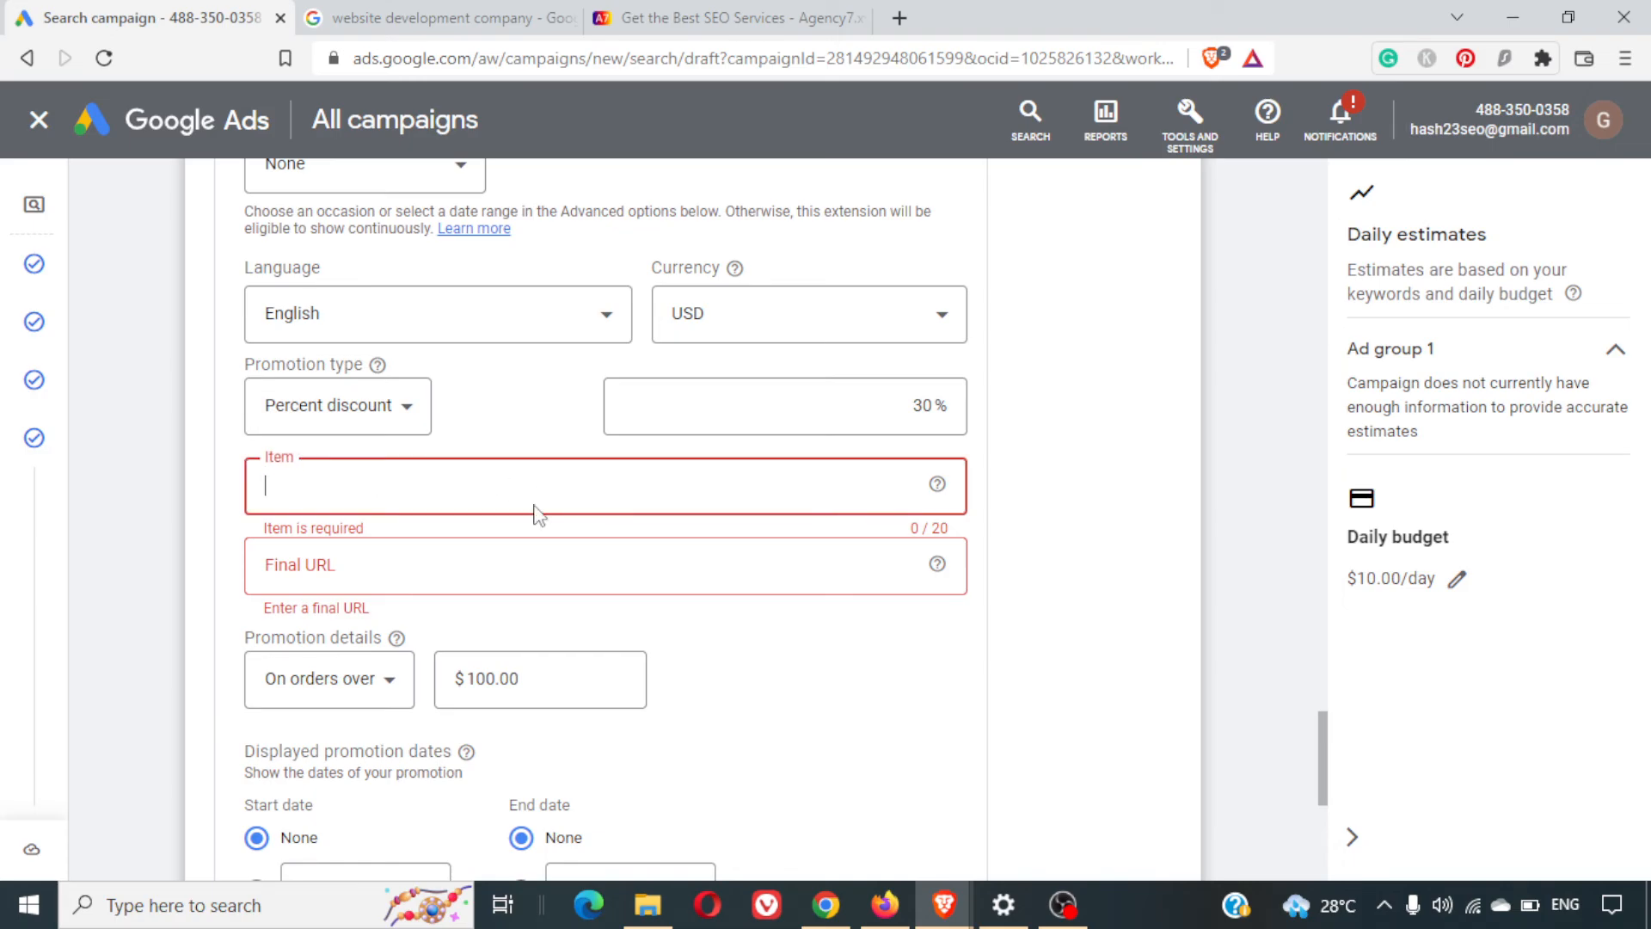
{"action": "type", "text": "SEO Services"}
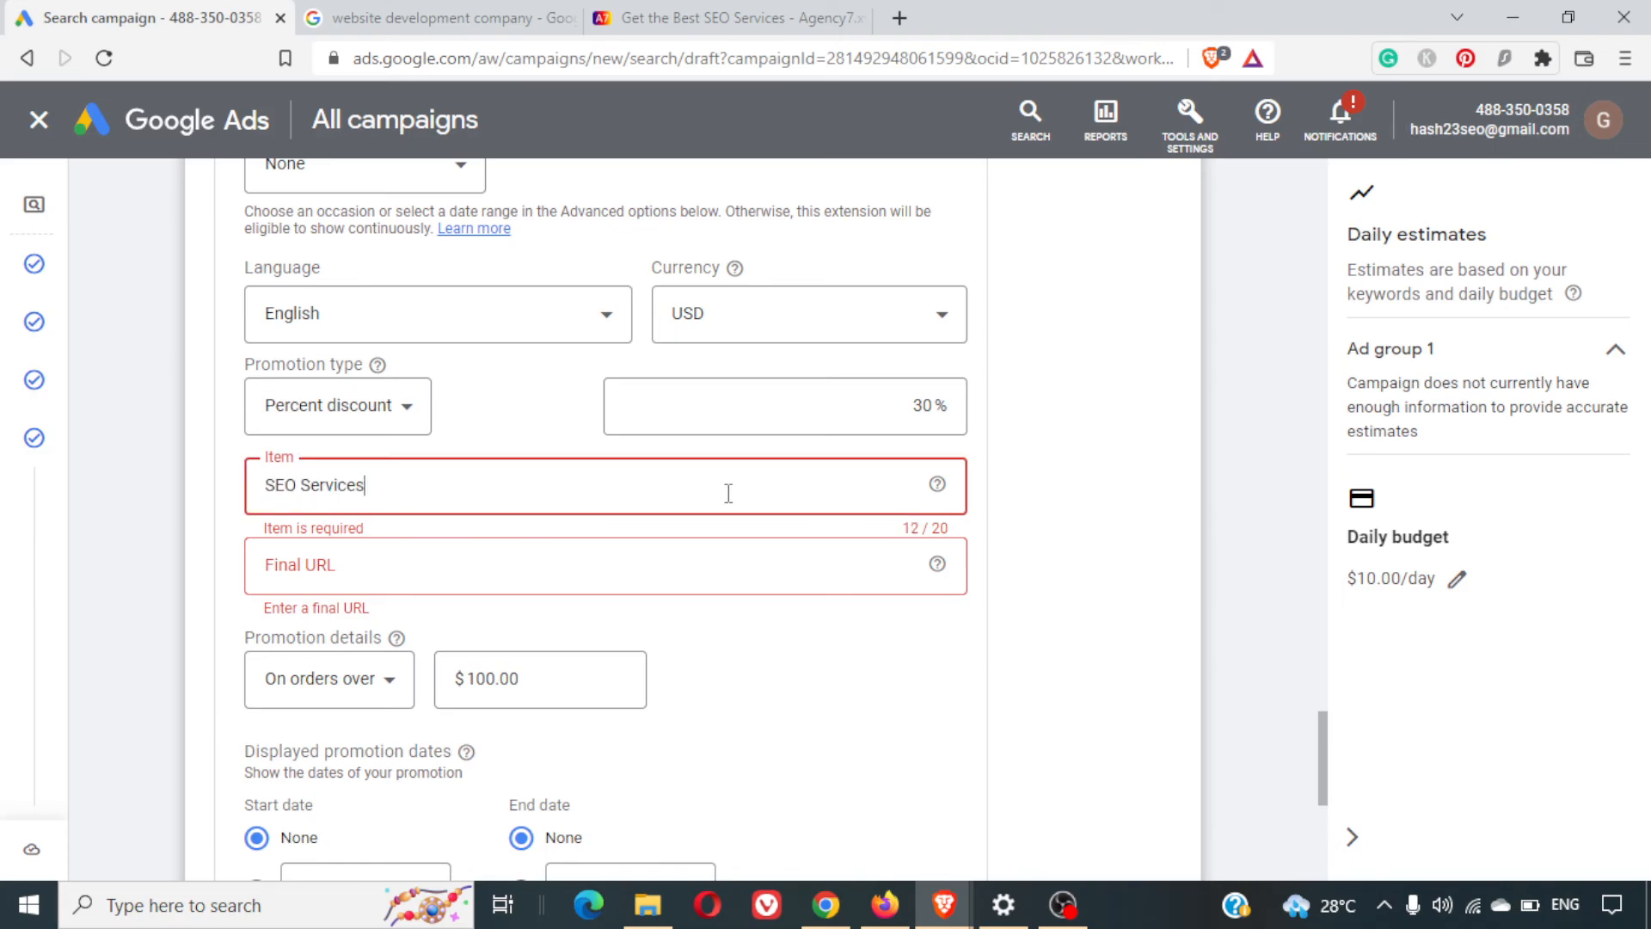
{"action": "left_click", "coordinate": [731, 17]}
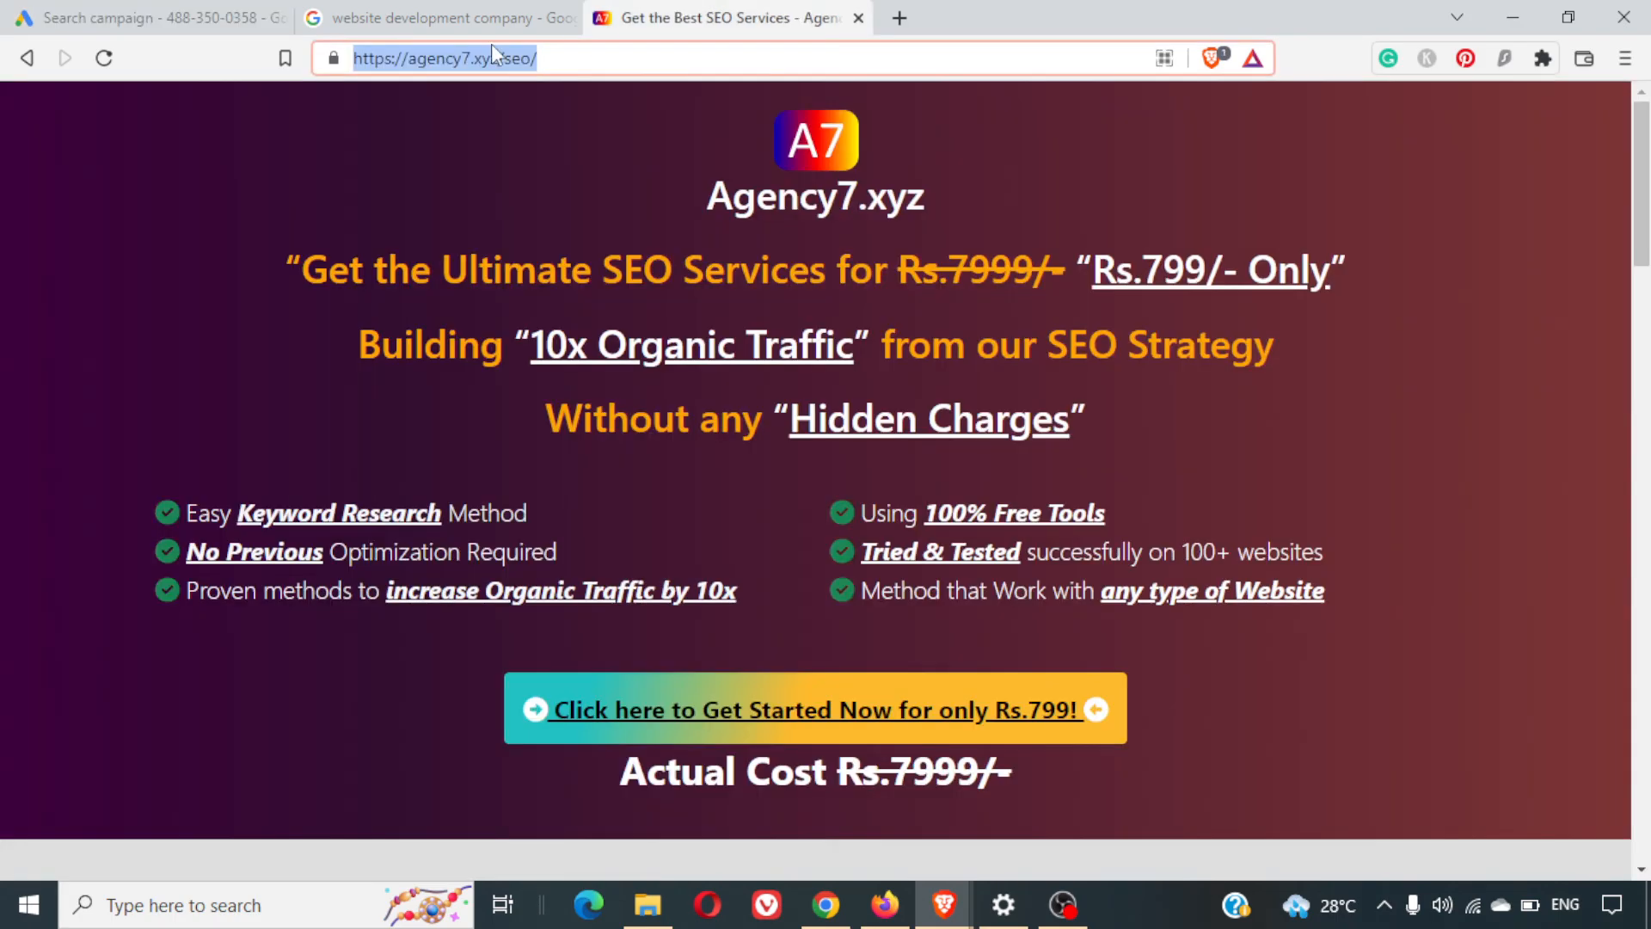
{"action": "key", "text": "ctrl+1"}
{"action": "left_click", "coordinate": [557, 568]}
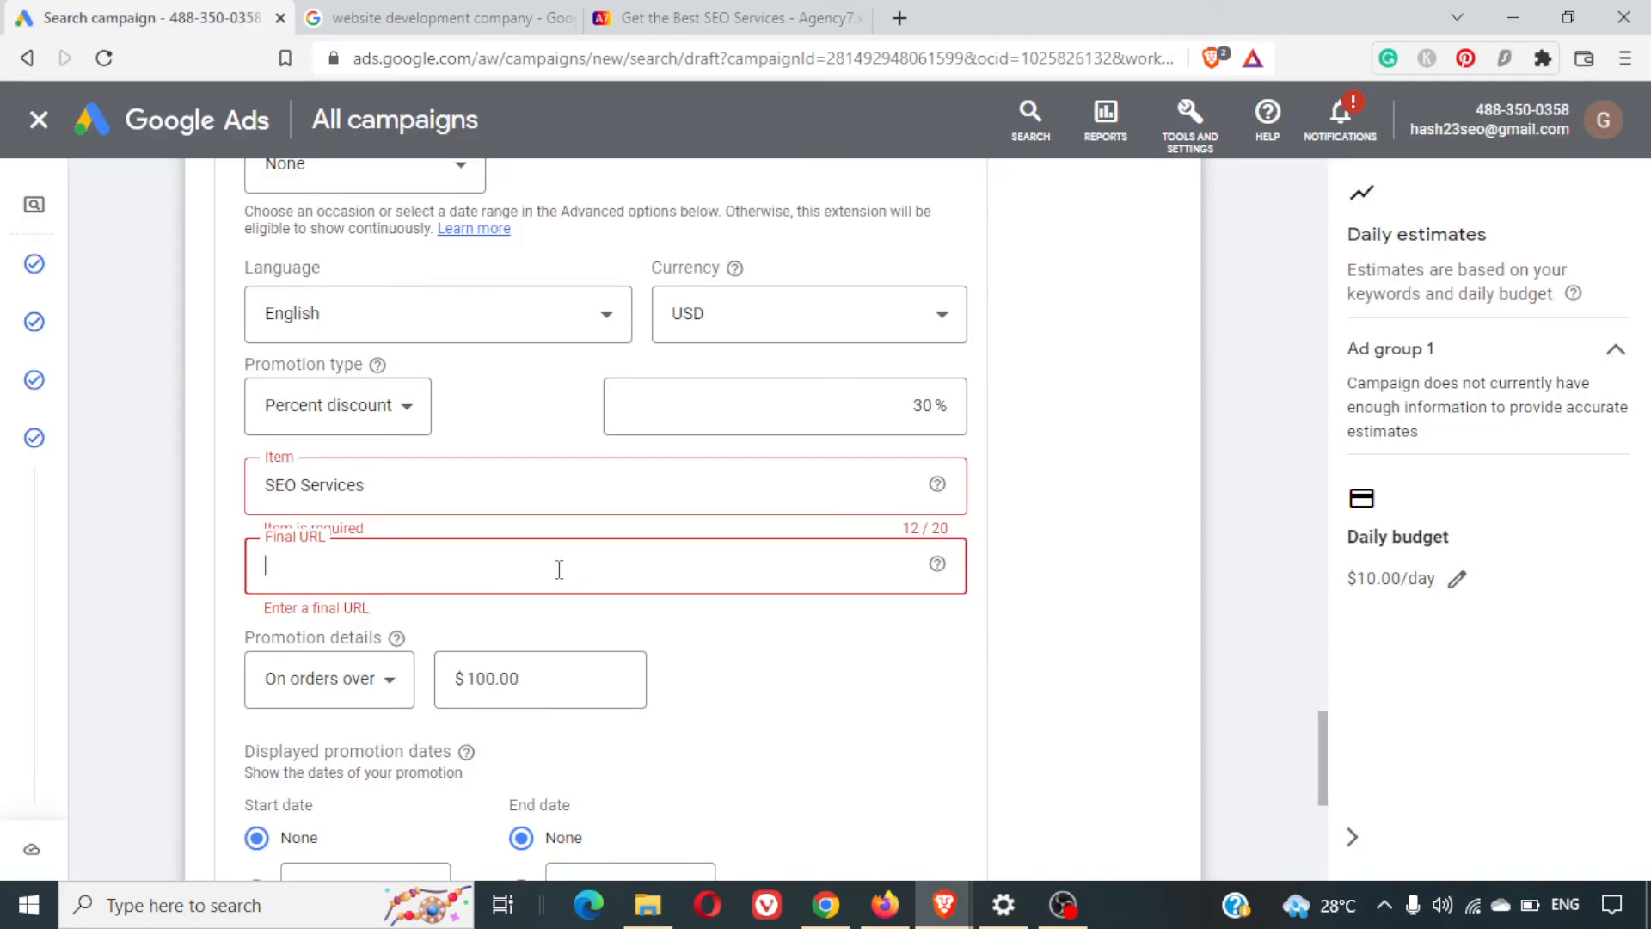
{"action": "type", "text": "https://agency7.xyz/seo/"}
Save the completed promotion extension to the campaign
{"action": "scroll", "coordinate": [936, 741], "scroll_direction": "down", "scroll_amount": 3}
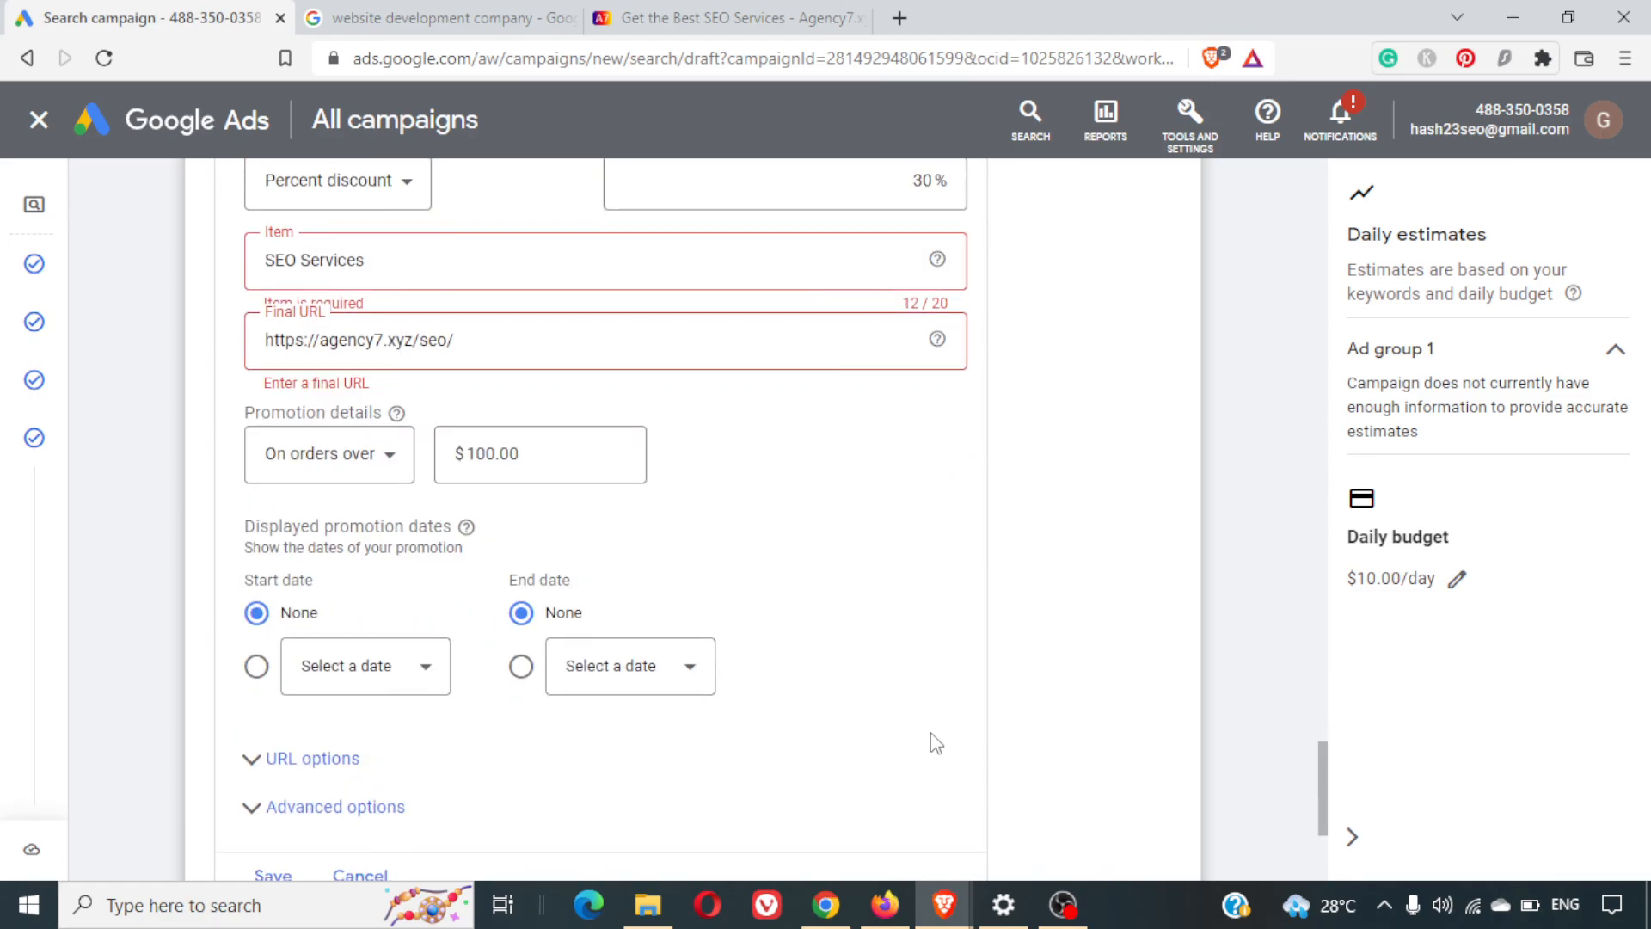
{"action": "scroll", "coordinate": [933, 742], "scroll_direction": "down", "scroll_amount": 4}
{"action": "left_click", "coordinate": [271, 537]}
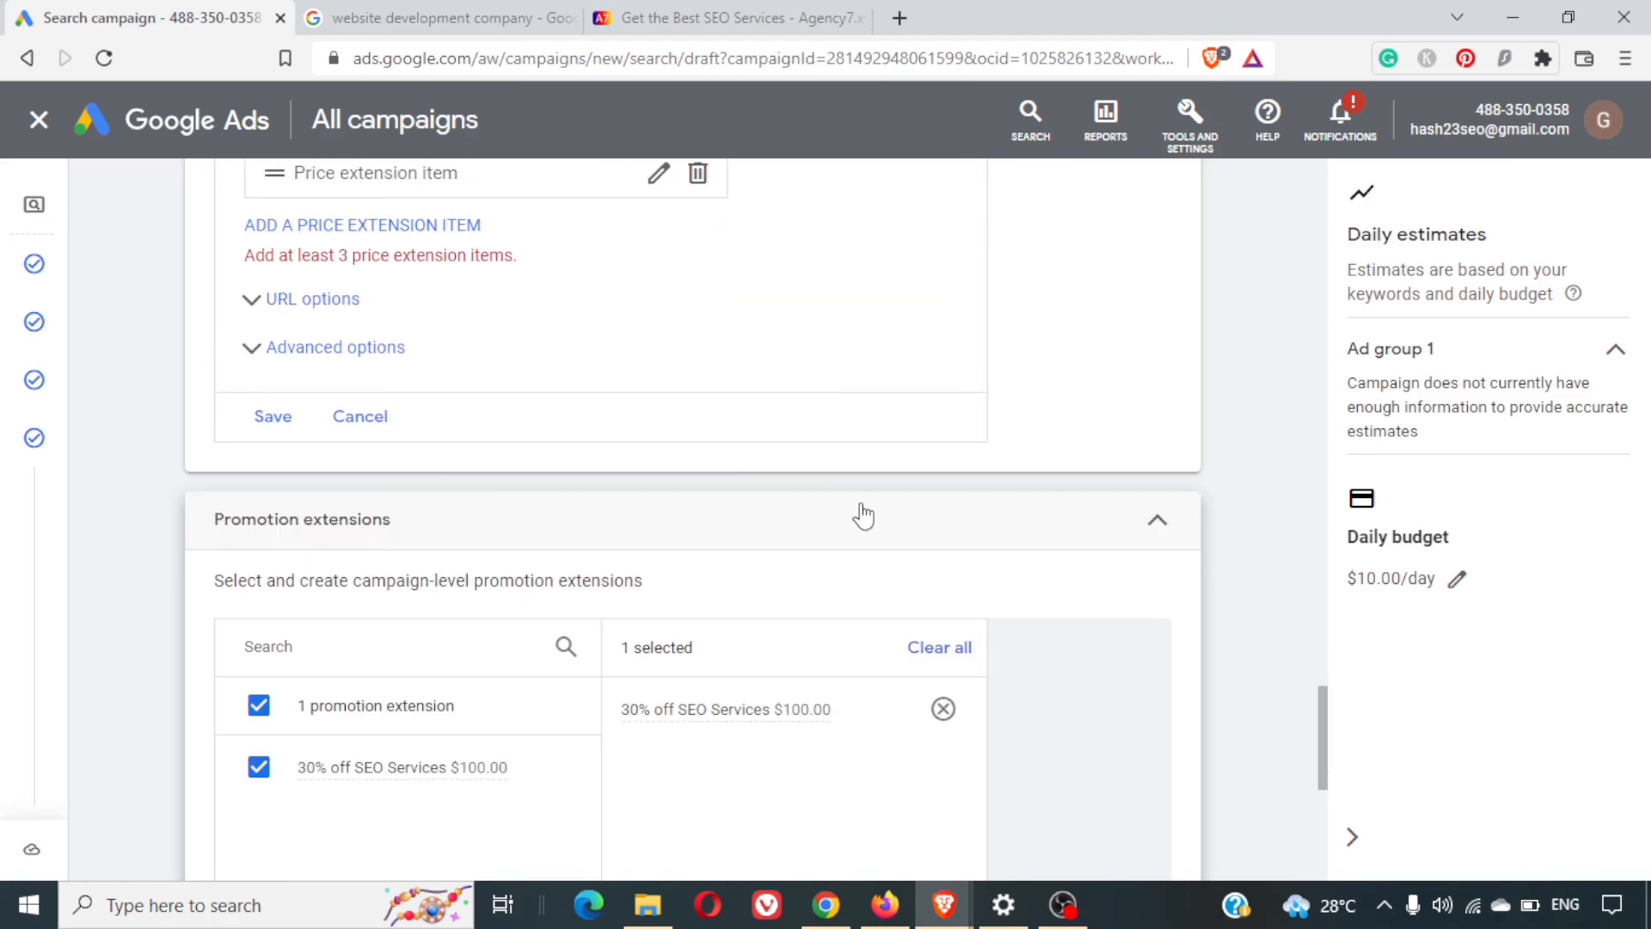
{"action": "scroll", "coordinate": [859, 512], "scroll_direction": "down", "scroll_amount": 5}
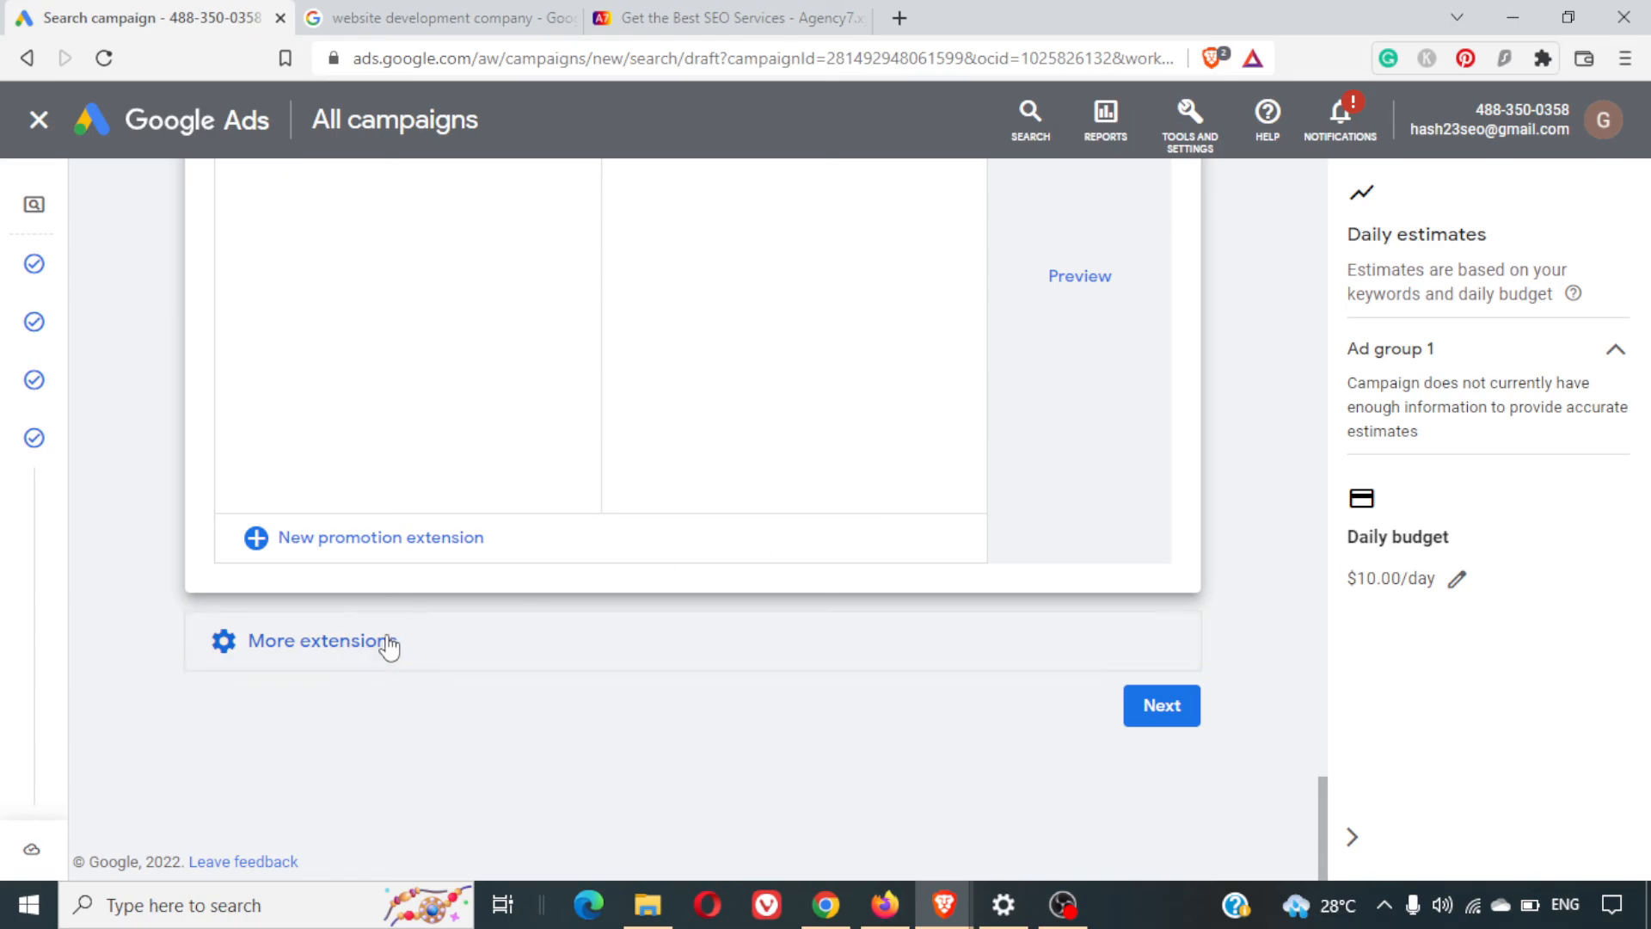
Add the app extension type to the campaign, review its platform, app lookup and device options, and cancel the new app extension form
{"action": "left_click", "coordinate": [350, 658]}
{"action": "left_click", "coordinate": [526, 710]}
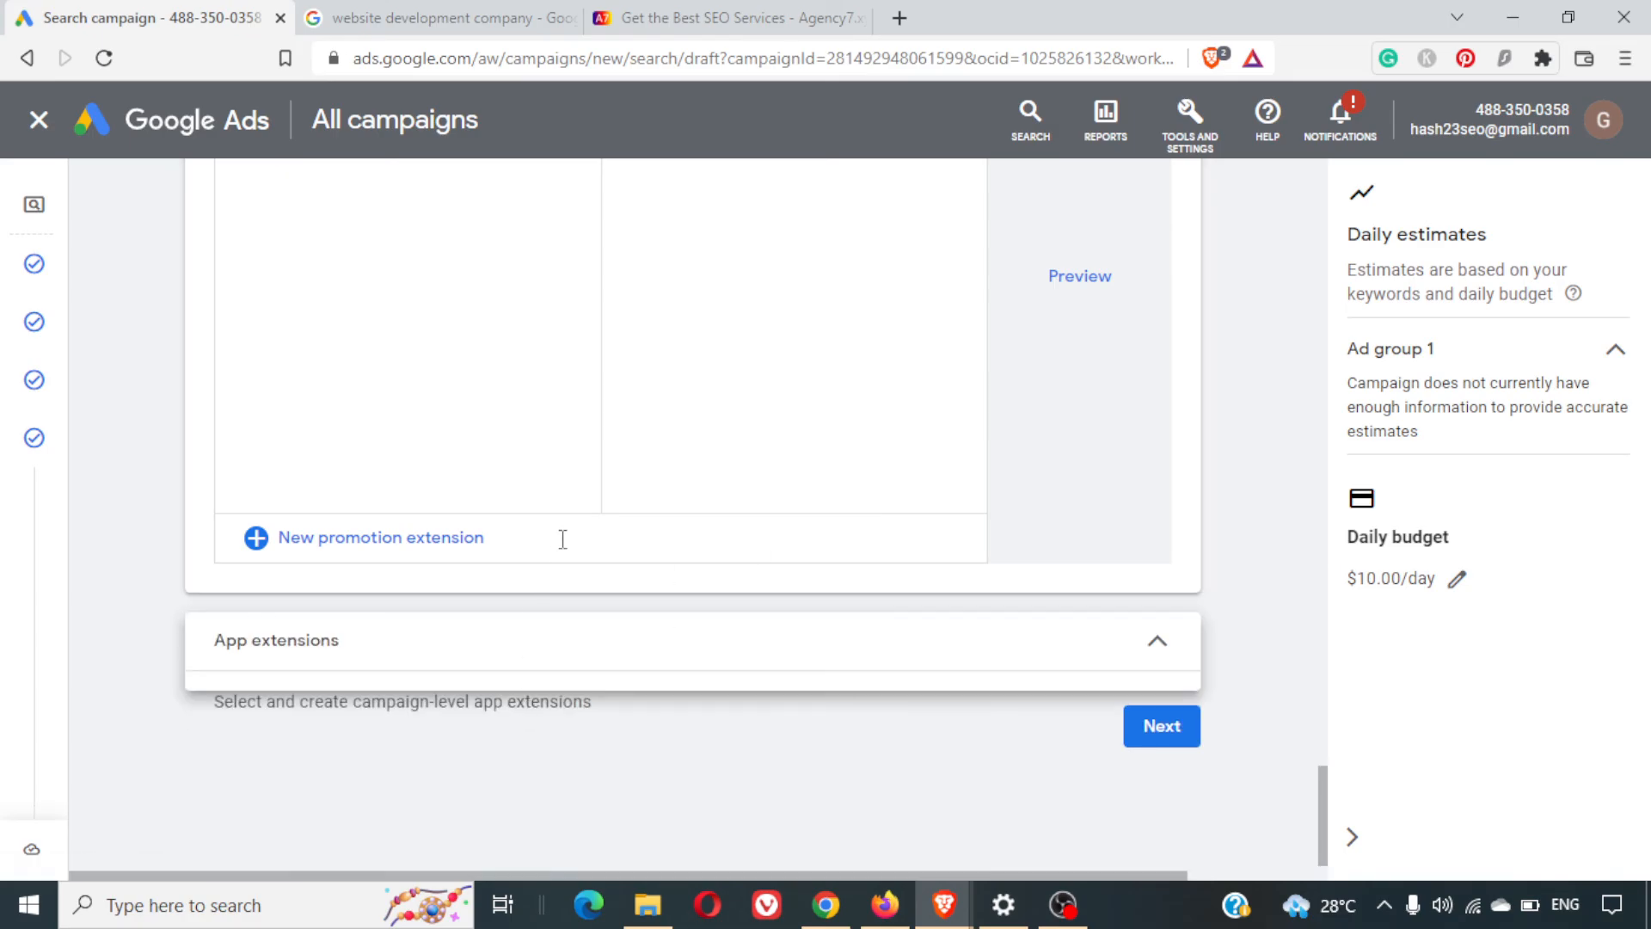
{"action": "scroll", "coordinate": [560, 542], "scroll_direction": "down", "scroll_amount": 5}
{"action": "scroll", "coordinate": [560, 542], "scroll_direction": "up", "scroll_amount": 3}
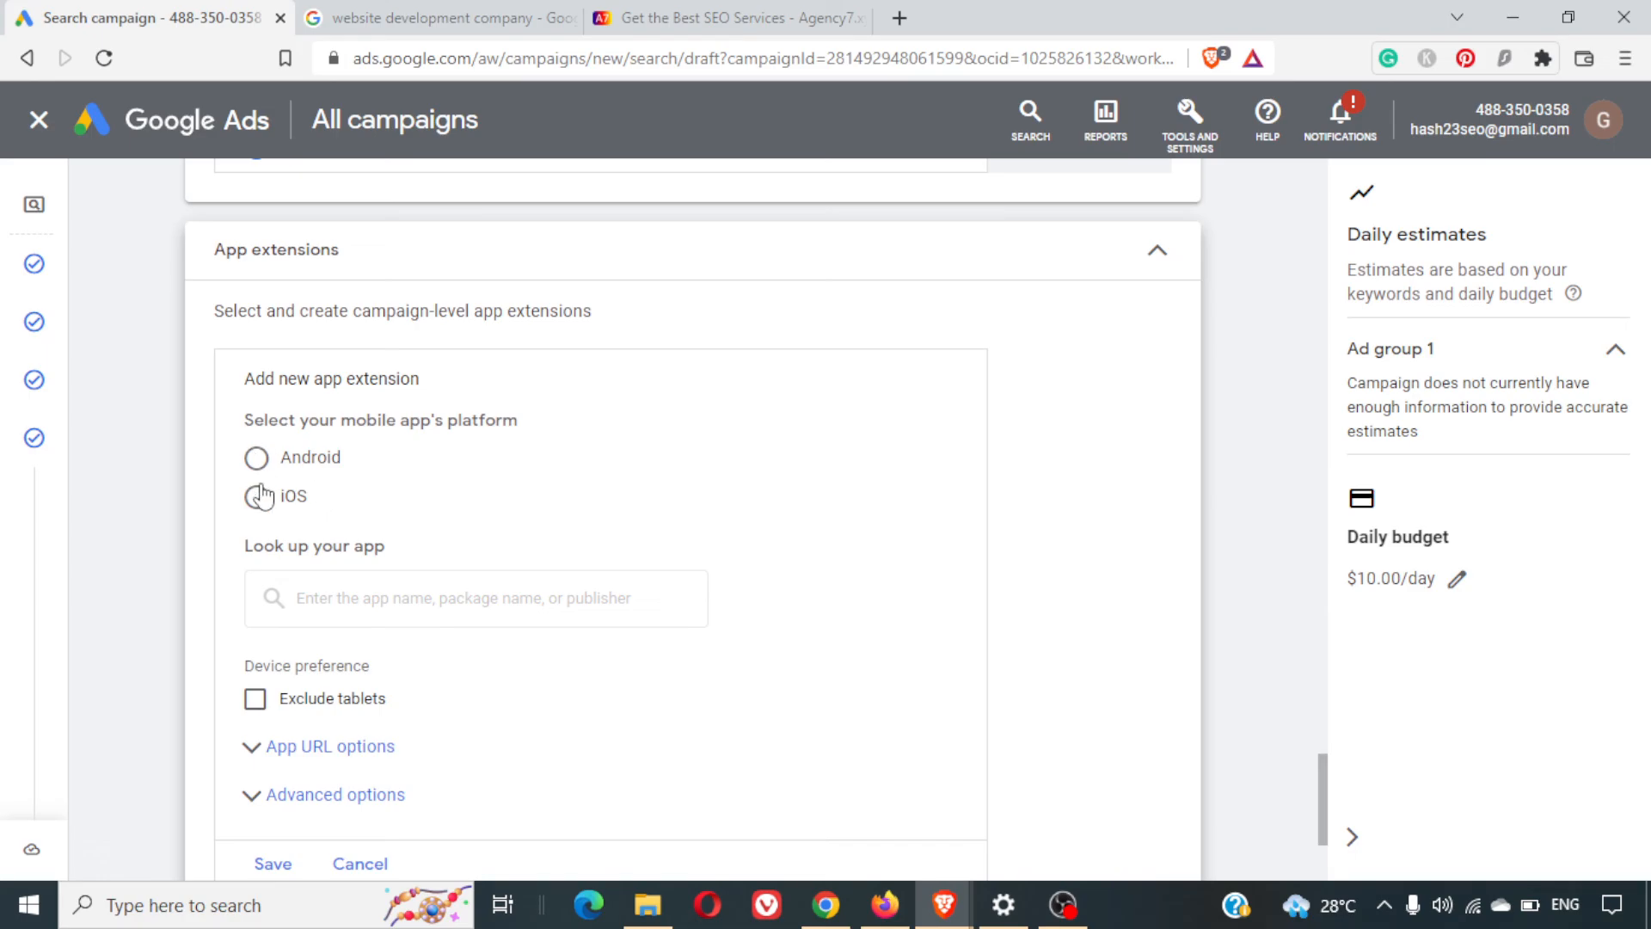
{"action": "scroll", "coordinate": [634, 619], "scroll_direction": "down", "scroll_amount": 3}
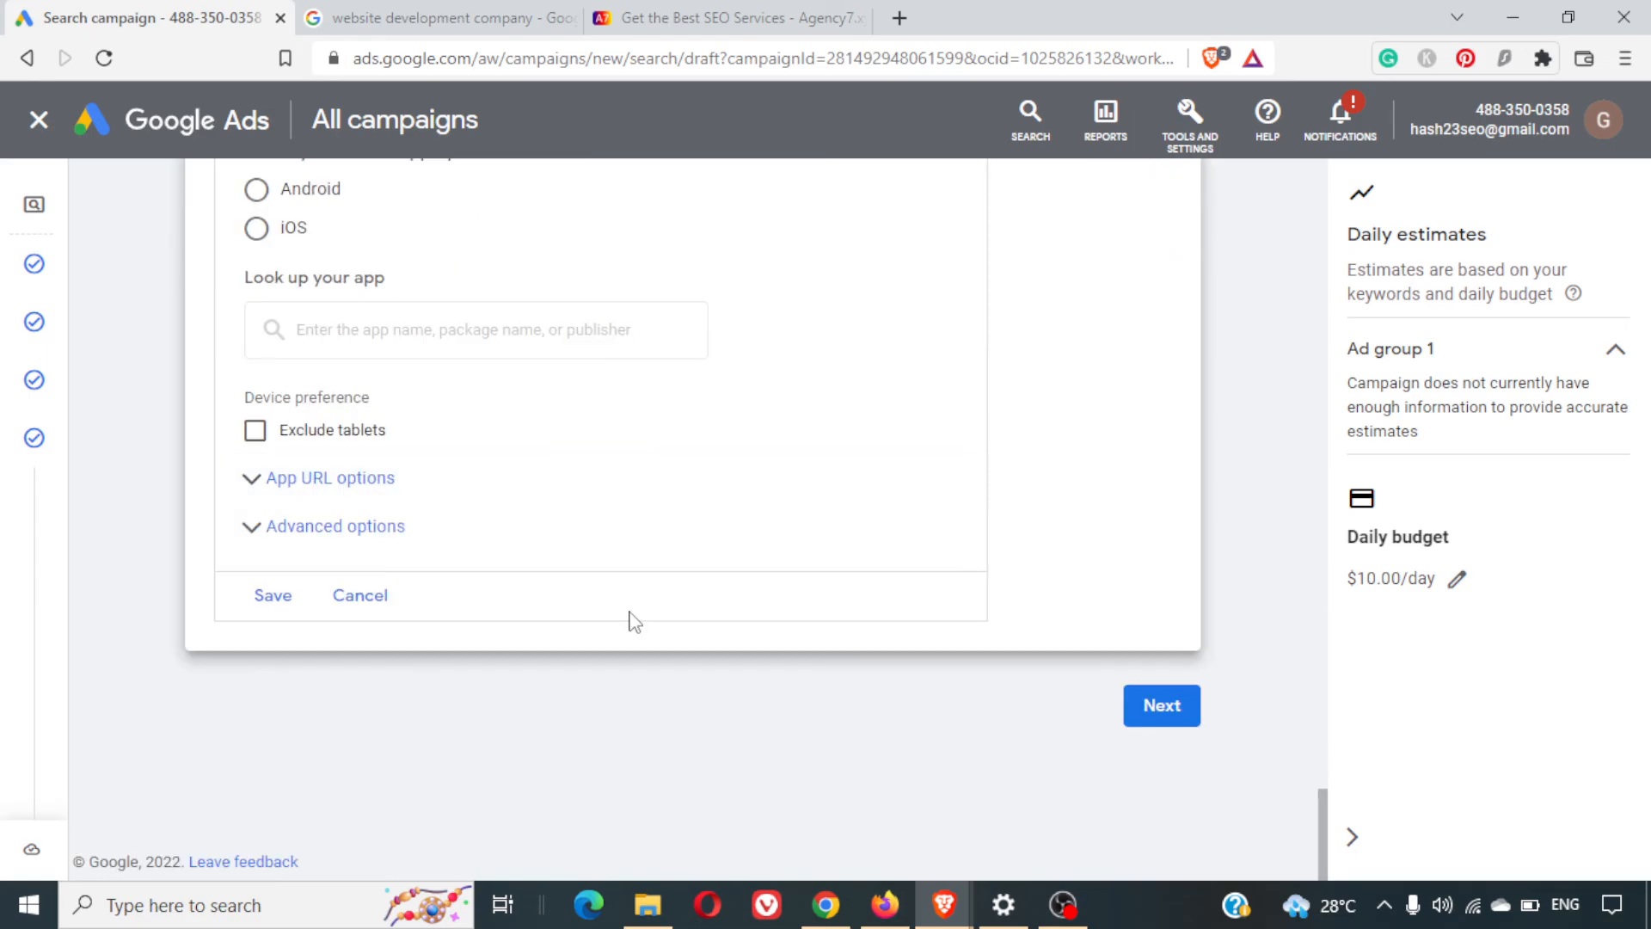
{"action": "scroll", "coordinate": [634, 619], "scroll_direction": "up", "scroll_amount": 3}
{"action": "mouse_move", "coordinate": [99, 292]}
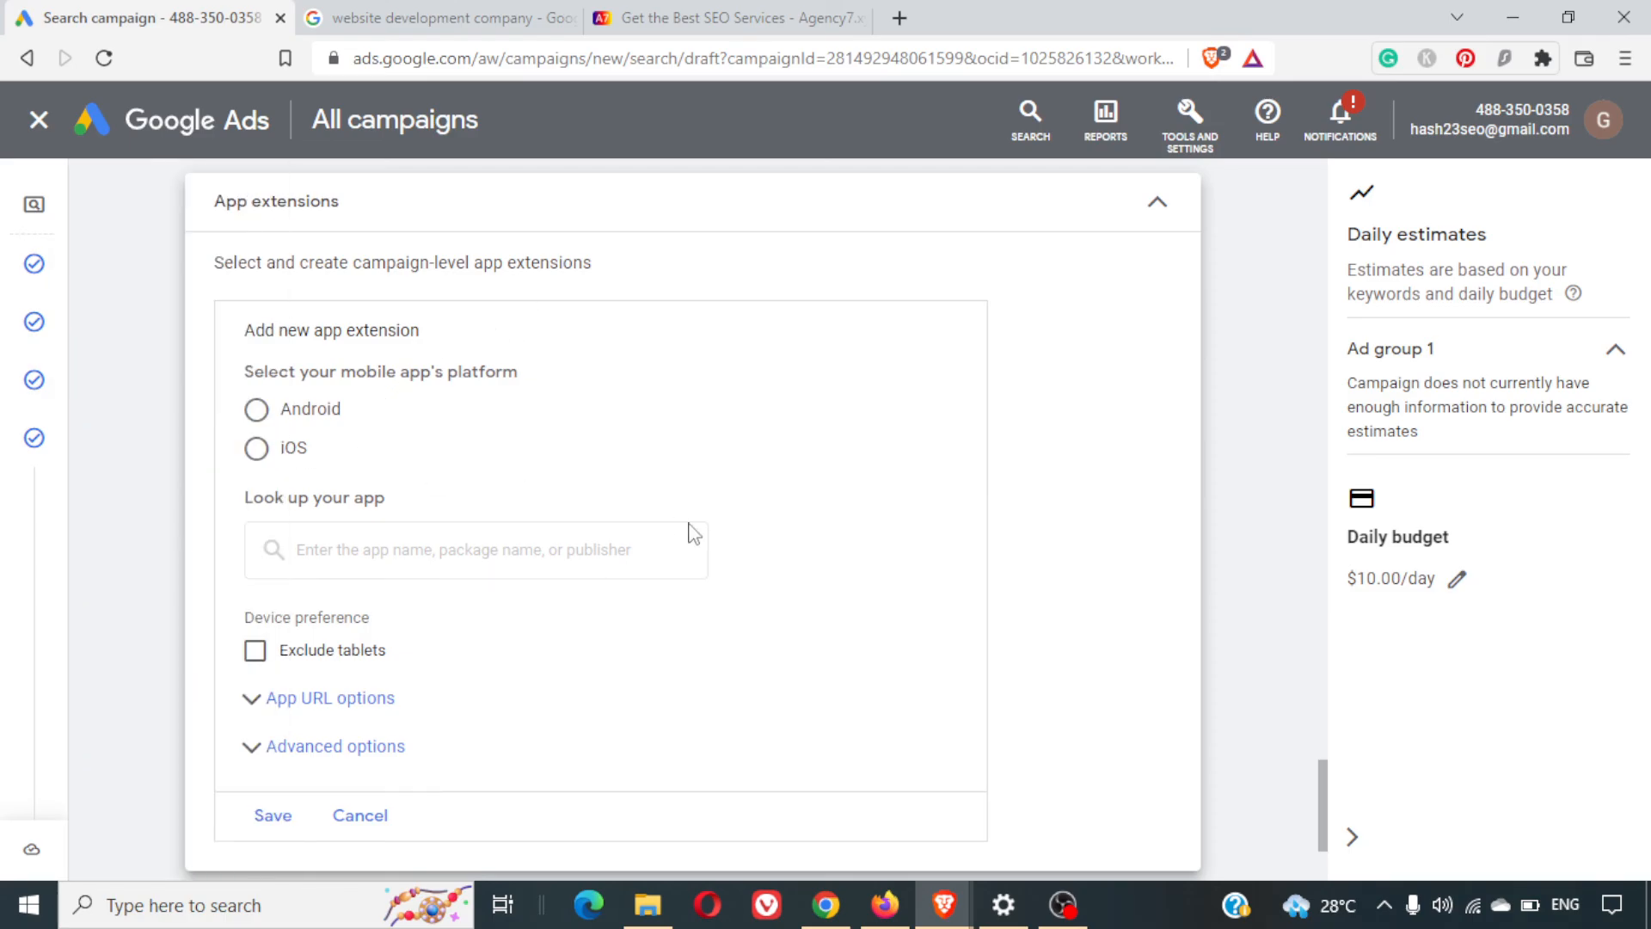
{"action": "scroll", "coordinate": [701, 528], "scroll_direction": "down", "scroll_amount": 1}
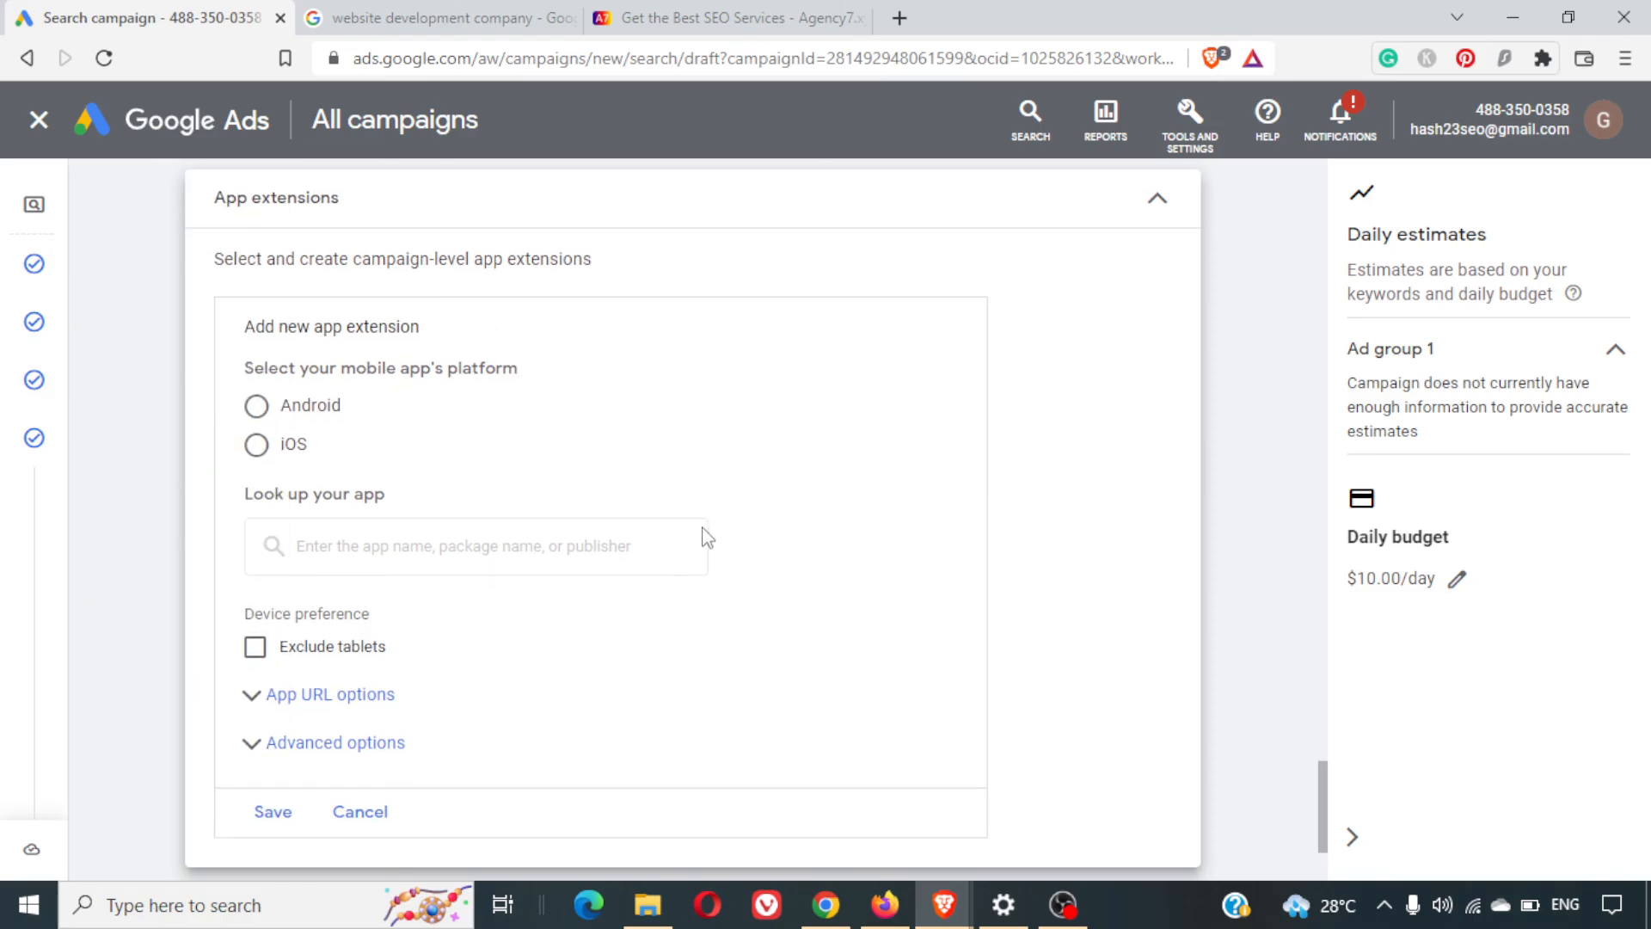
{"action": "scroll", "coordinate": [702, 533], "scroll_direction": "down", "scroll_amount": 3}
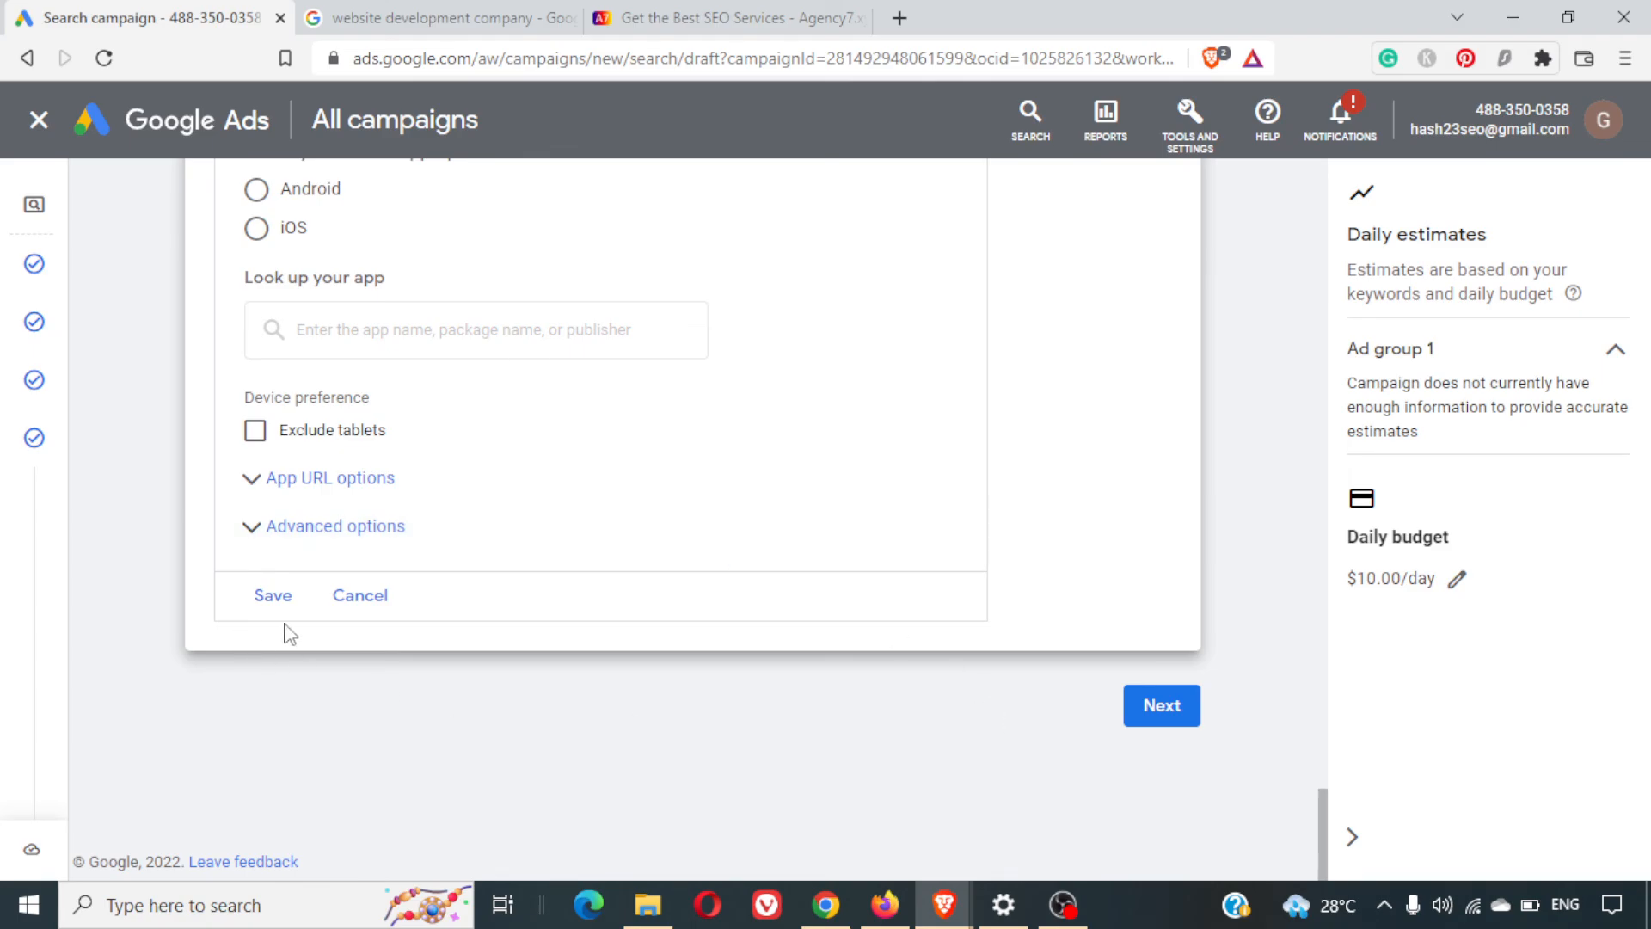
{"action": "left_click", "coordinate": [378, 602]}
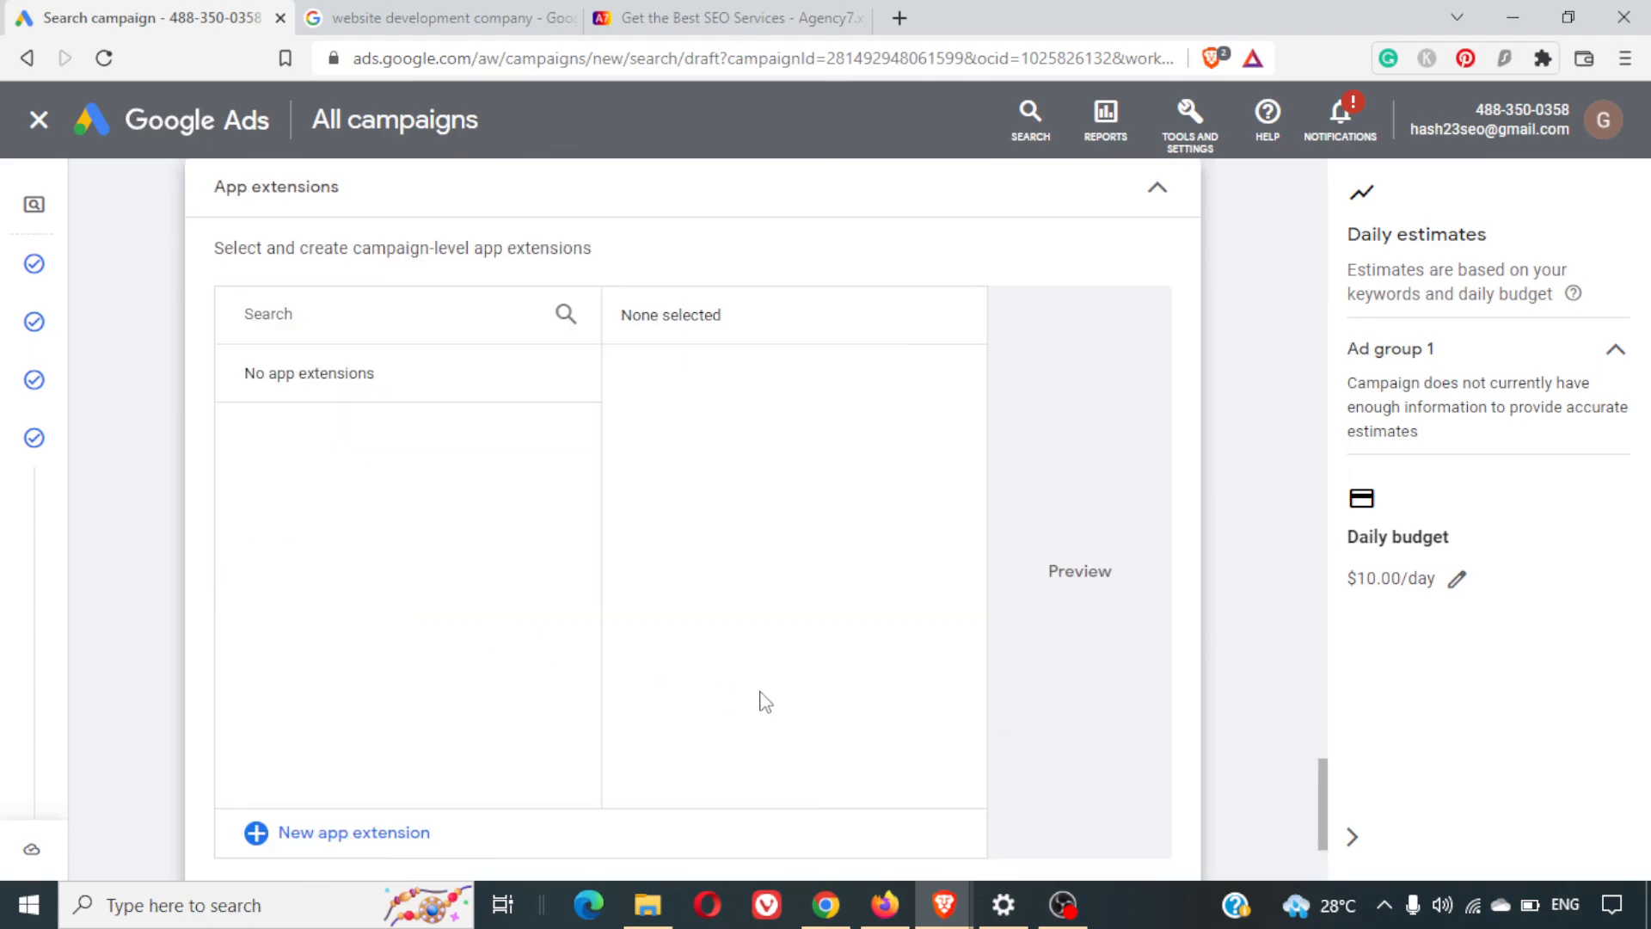
Collapse the app, promotion, price and lead form extension sections
{"action": "scroll", "coordinate": [765, 702], "scroll_direction": "up", "scroll_amount": 6}
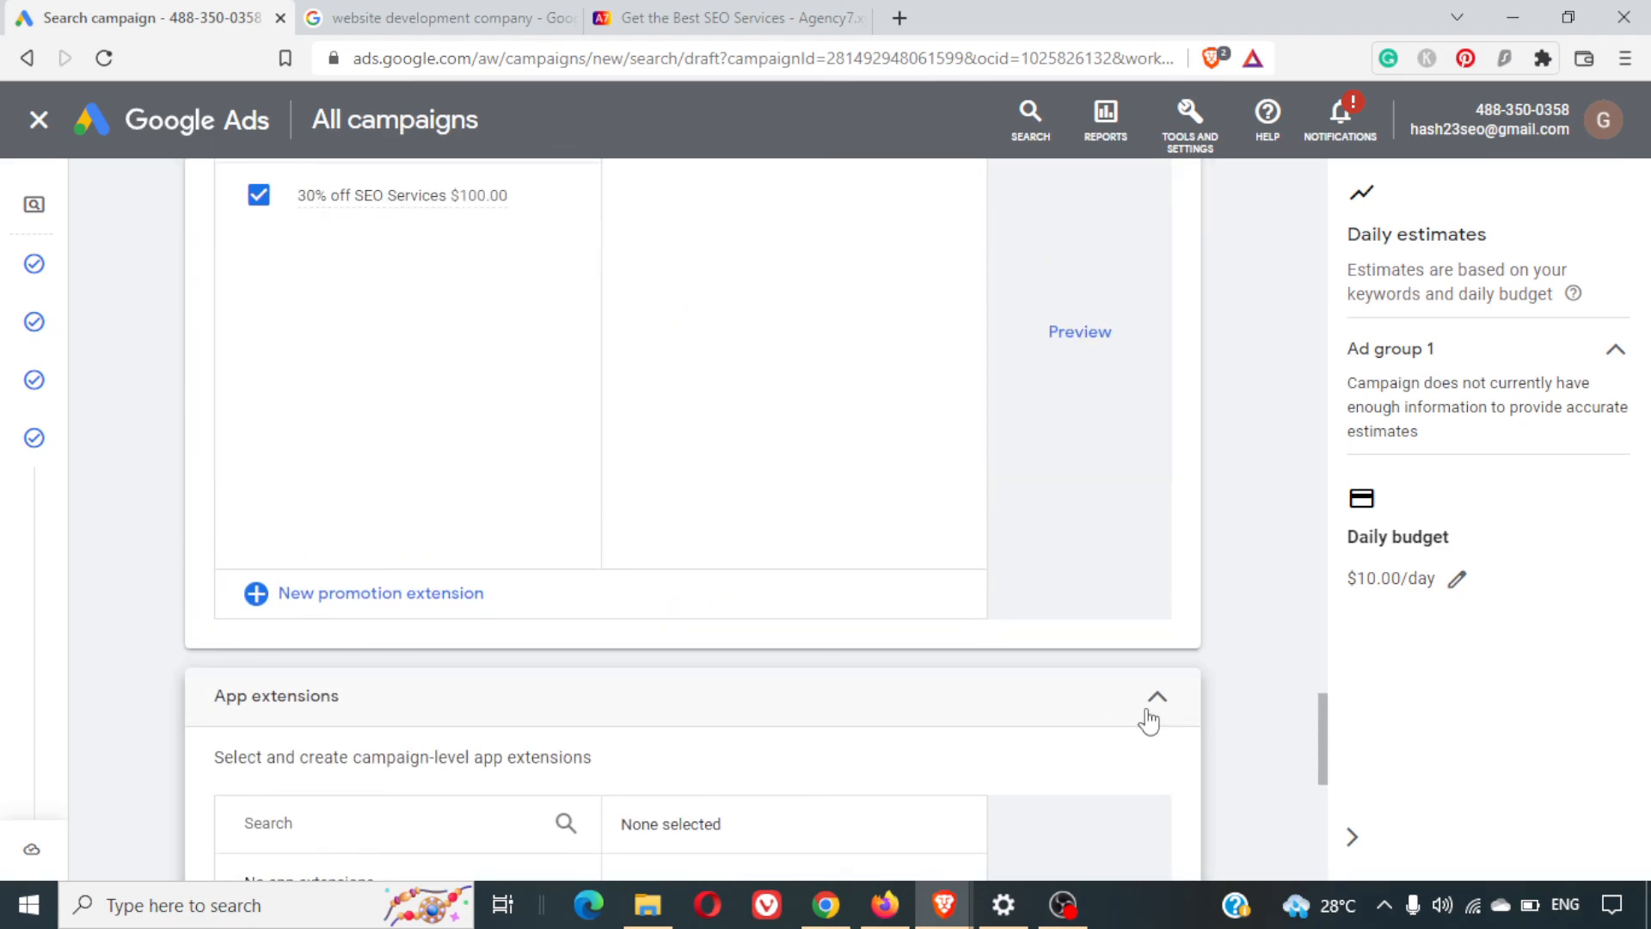
{"action": "left_click", "coordinate": [1158, 696]}
{"action": "scroll", "coordinate": [1148, 720], "scroll_direction": "up", "scroll_amount": 8}
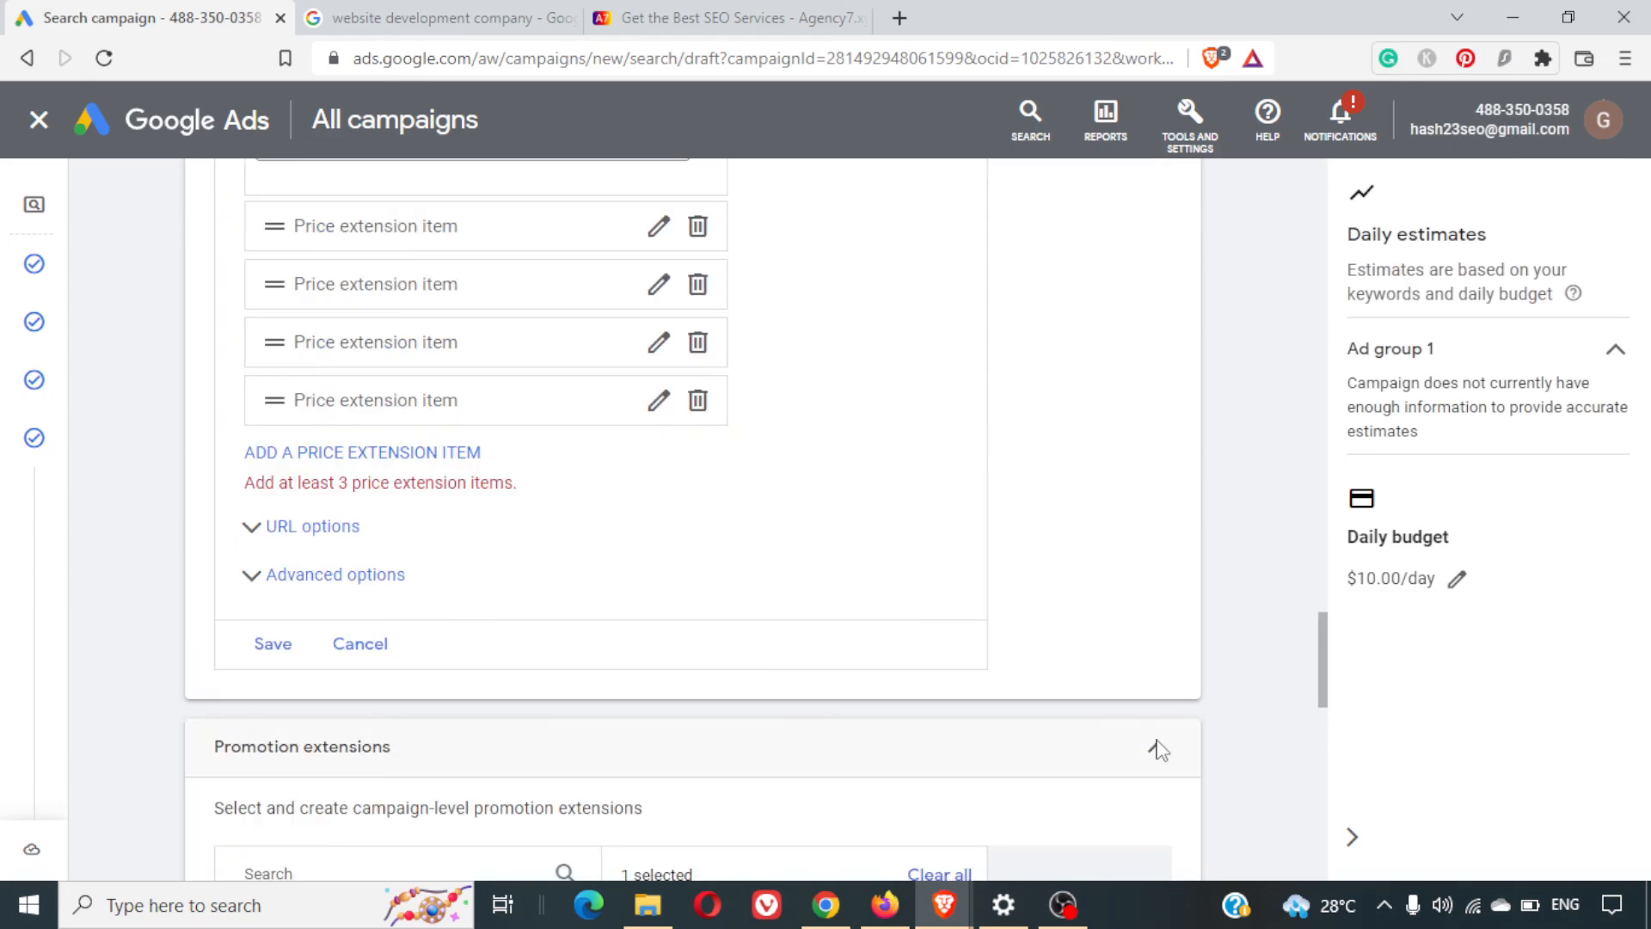
{"action": "left_click", "coordinate": [1157, 748]}
{"action": "scroll", "coordinate": [1167, 597], "scroll_direction": "up", "scroll_amount": 1}
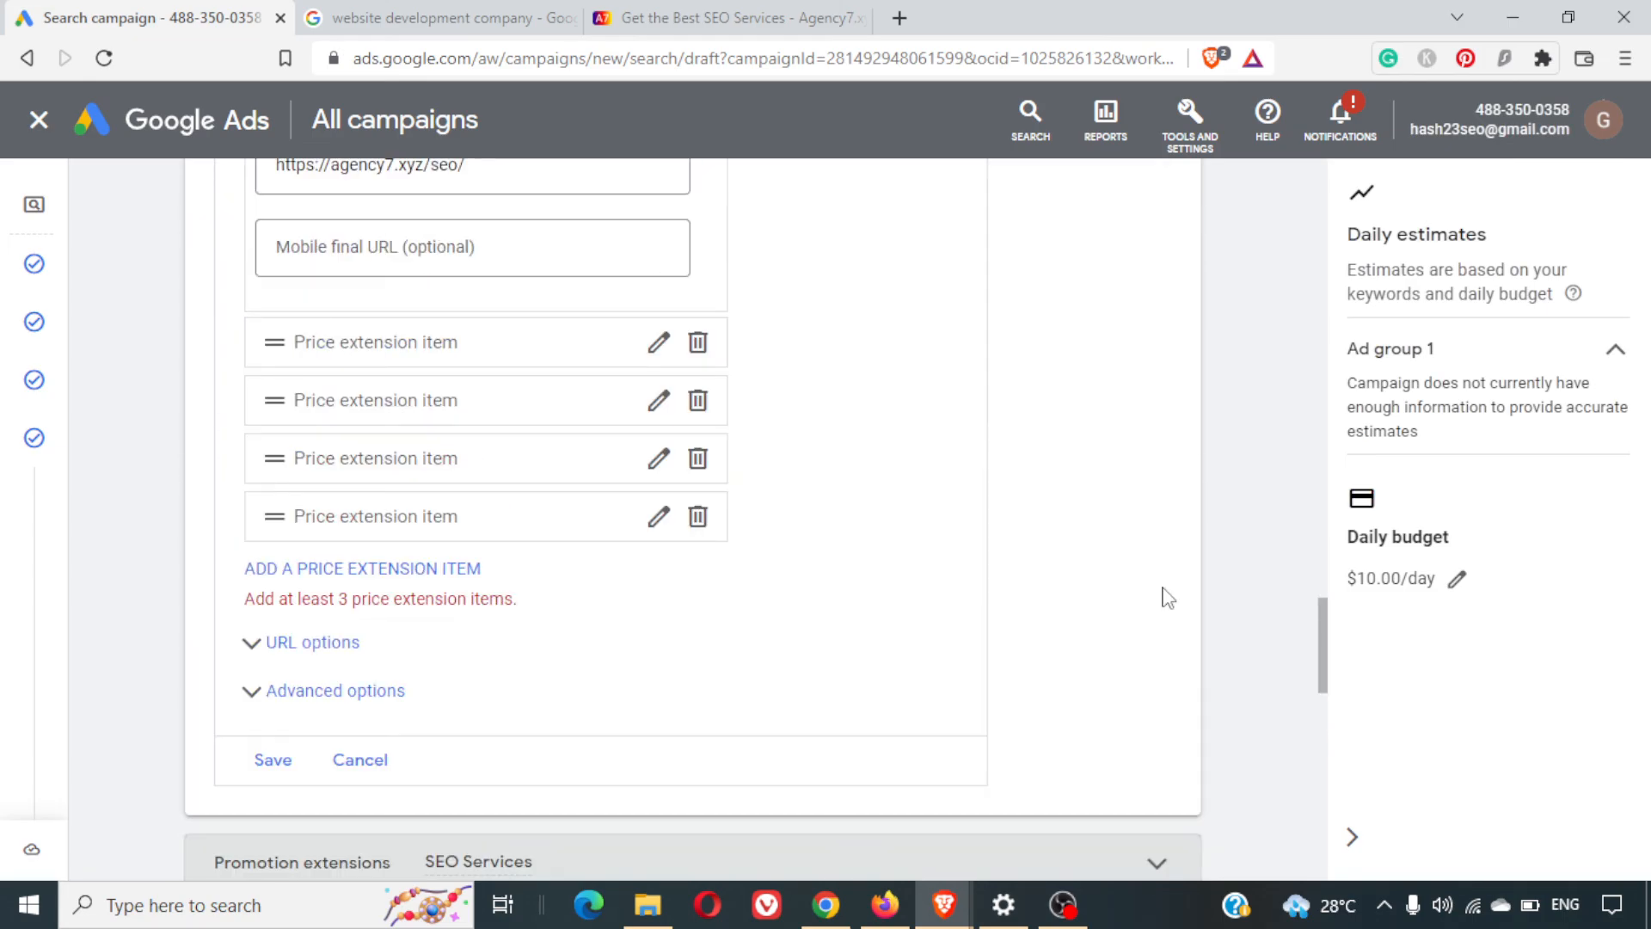
{"action": "scroll", "coordinate": [1167, 598], "scroll_direction": "up", "scroll_amount": 13}
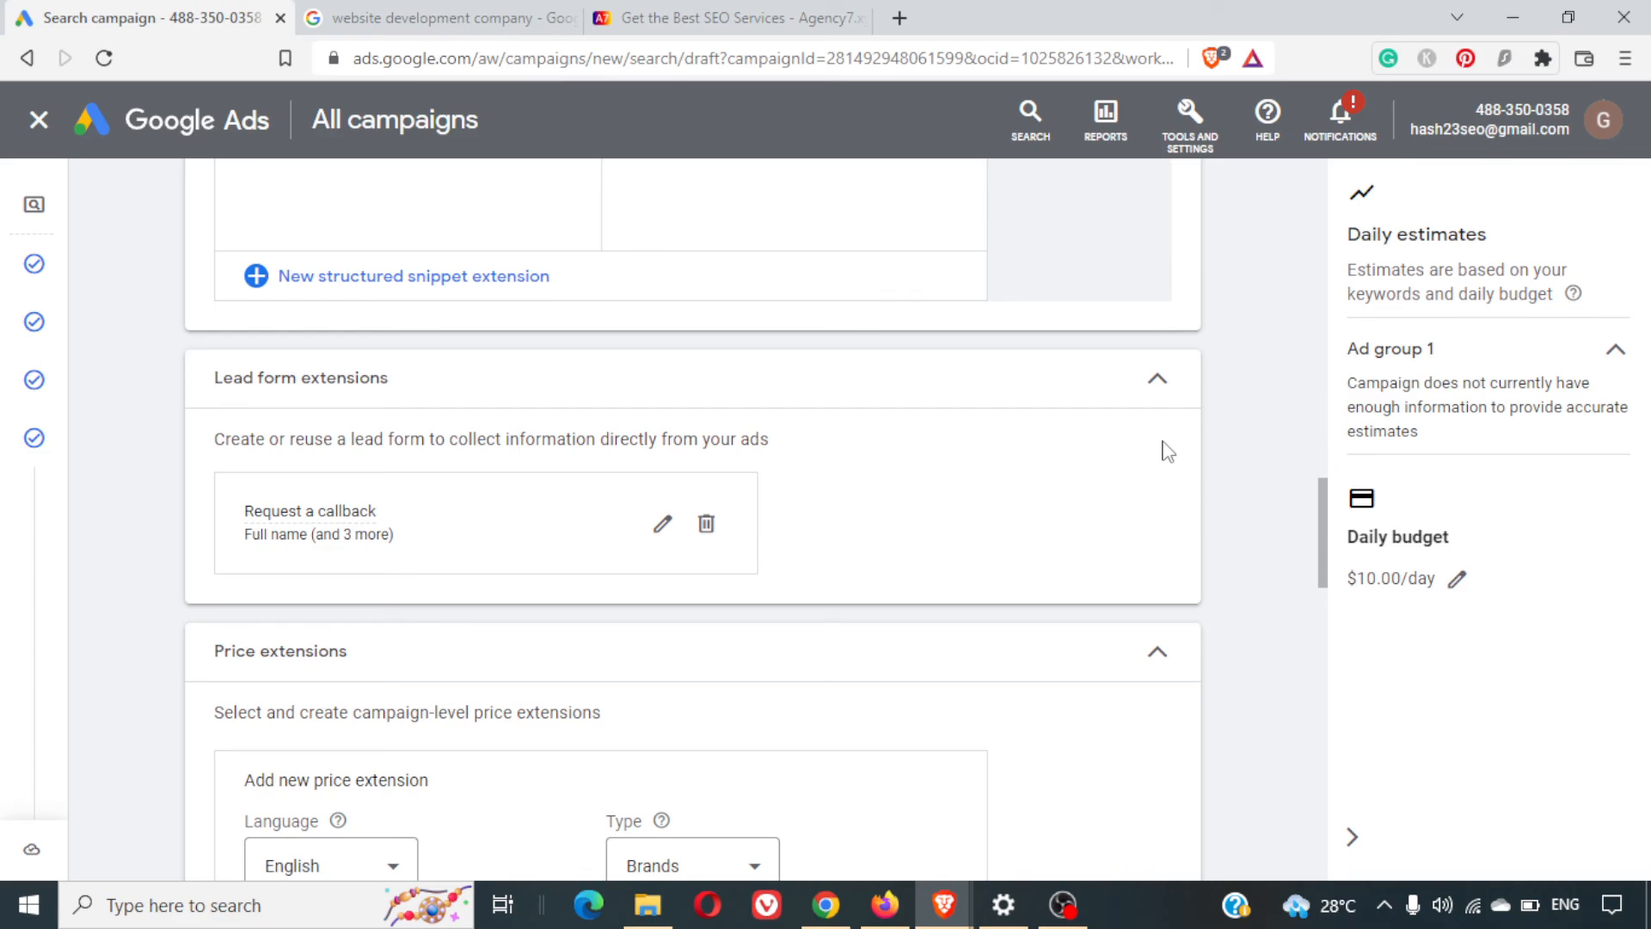
{"action": "left_click", "coordinate": [1158, 653]}
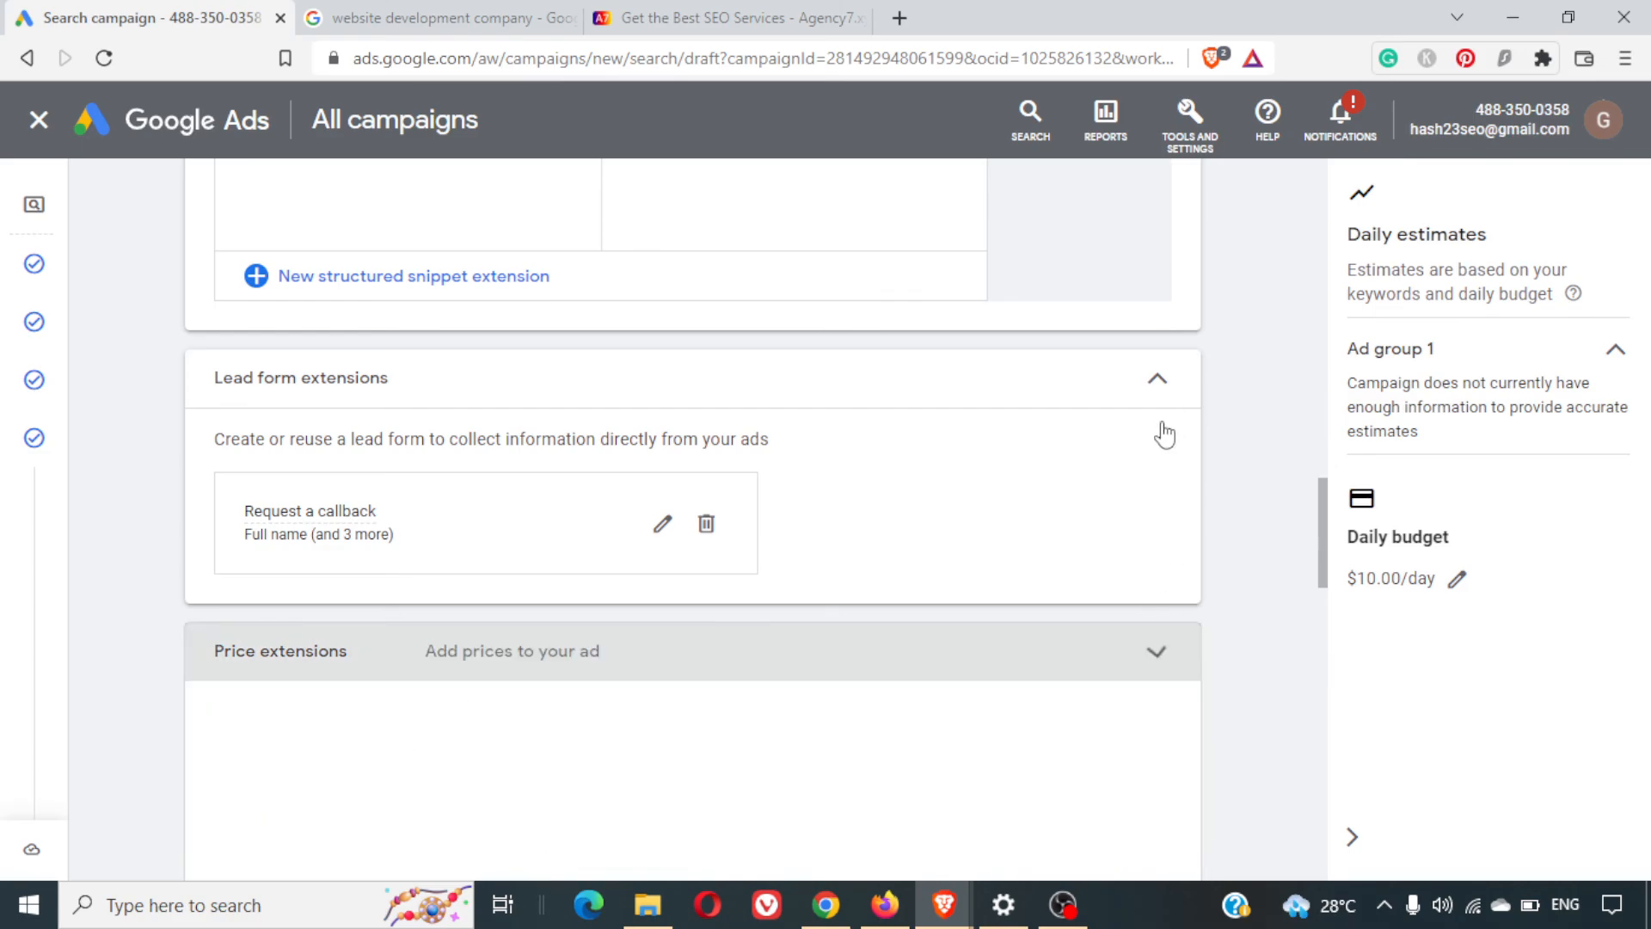
{"action": "left_click", "coordinate": [1148, 392]}
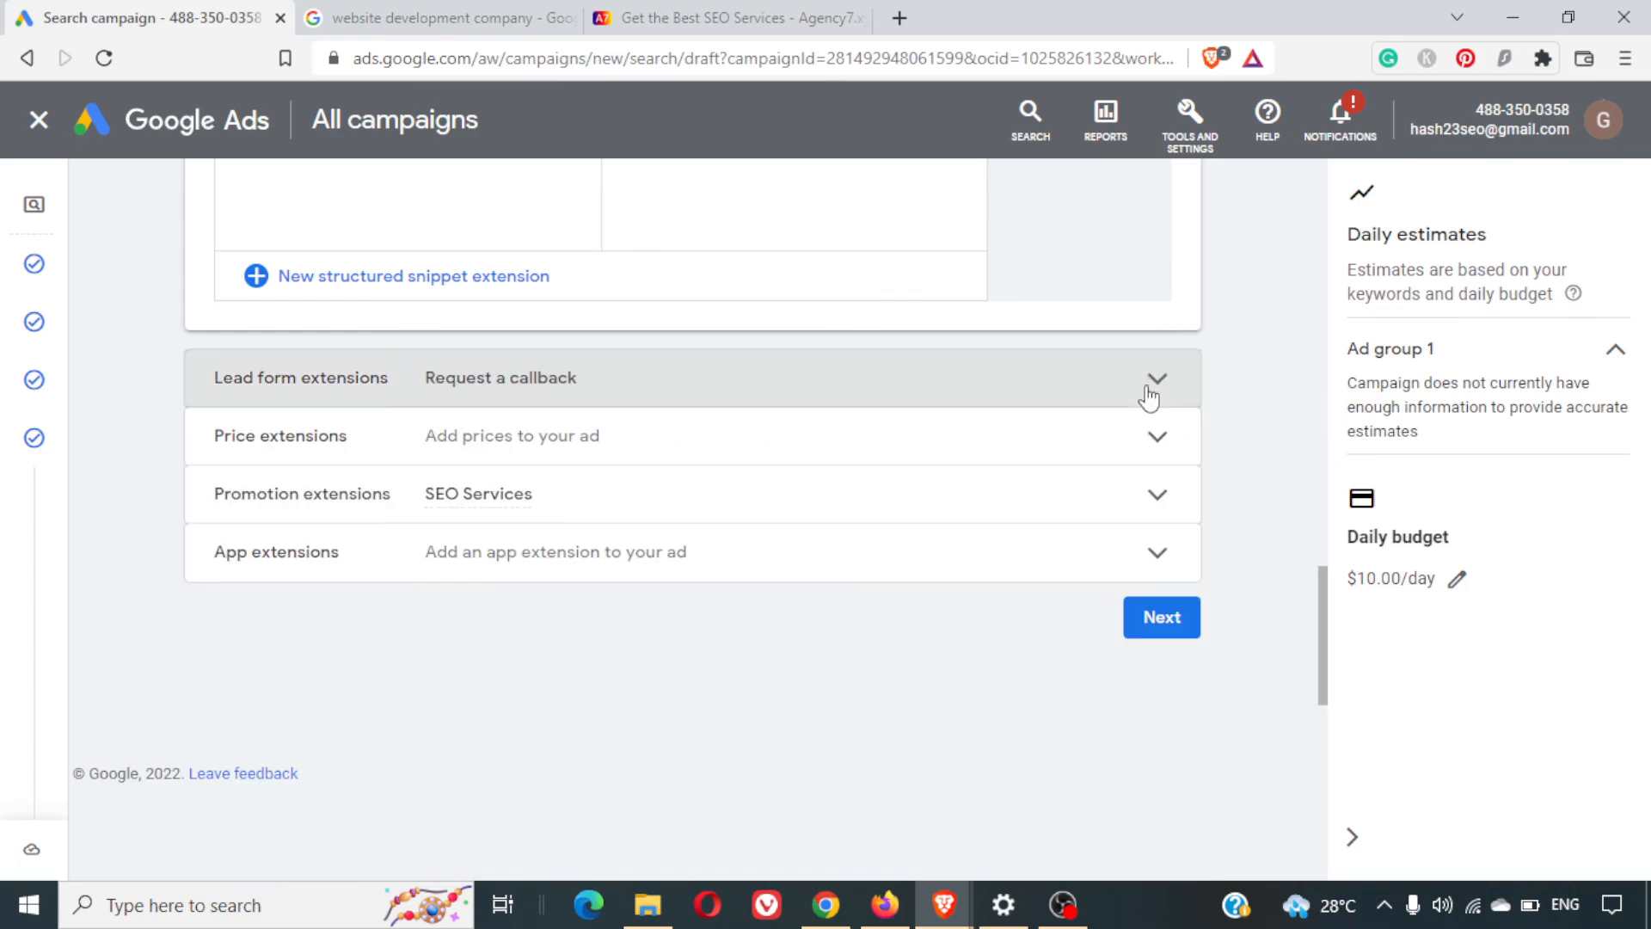
Collapse the structured snippet, callout and call extension sections so only the extension summary list remains
{"action": "scroll", "coordinate": [1150, 396], "scroll_direction": "up", "scroll_amount": 8}
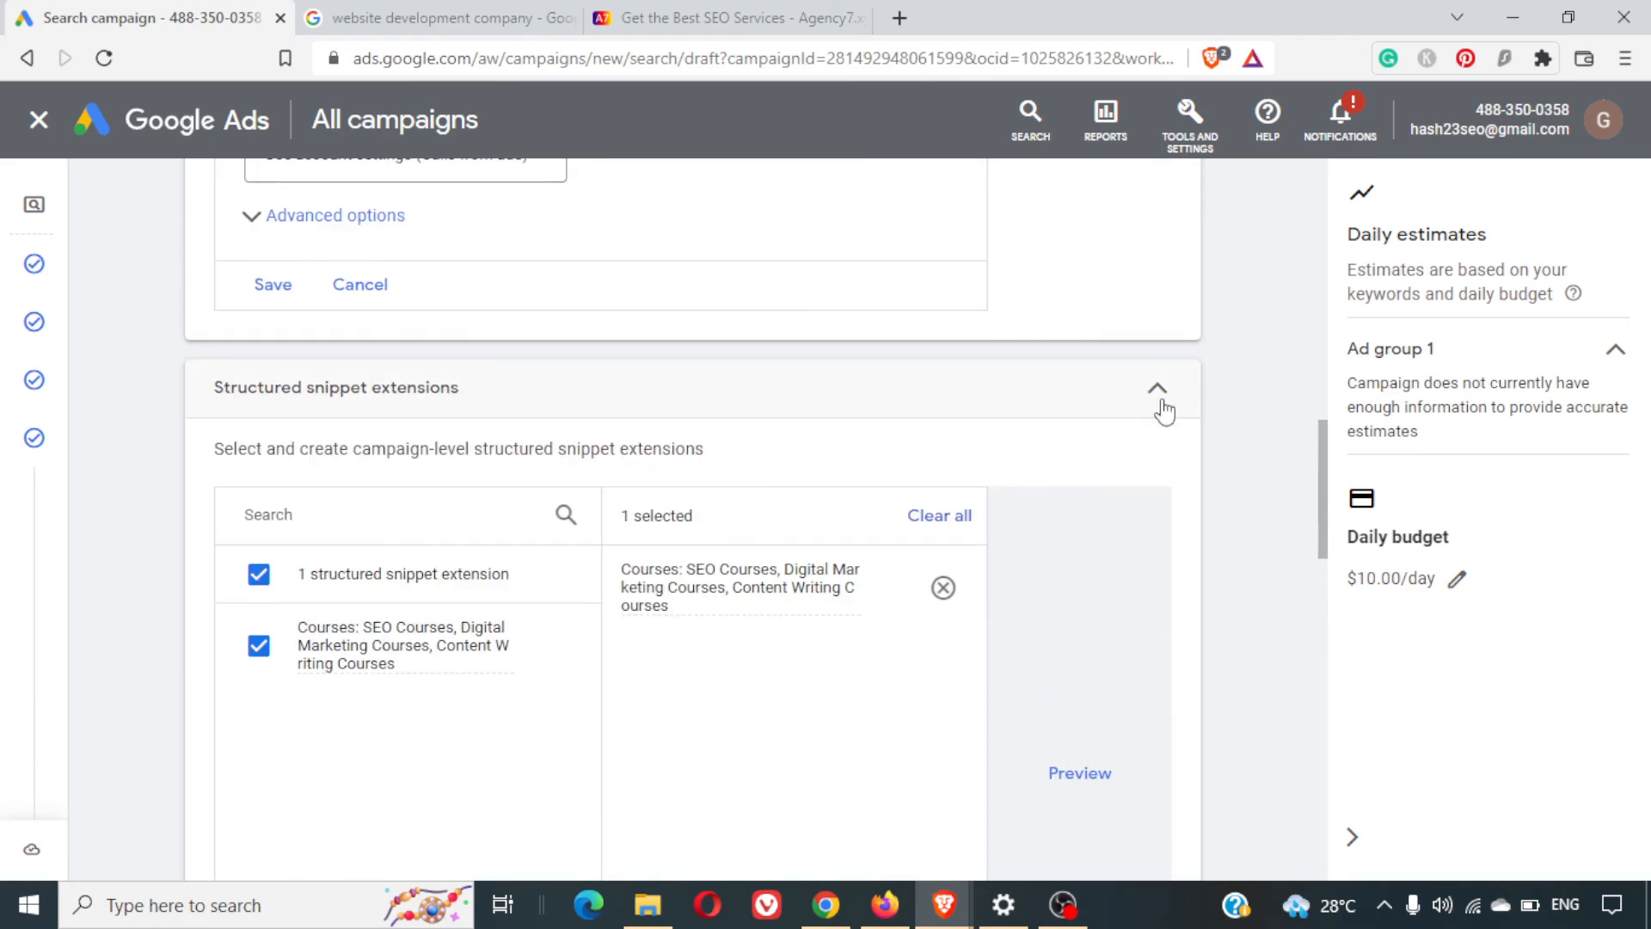
{"action": "left_click", "coordinate": [1161, 409]}
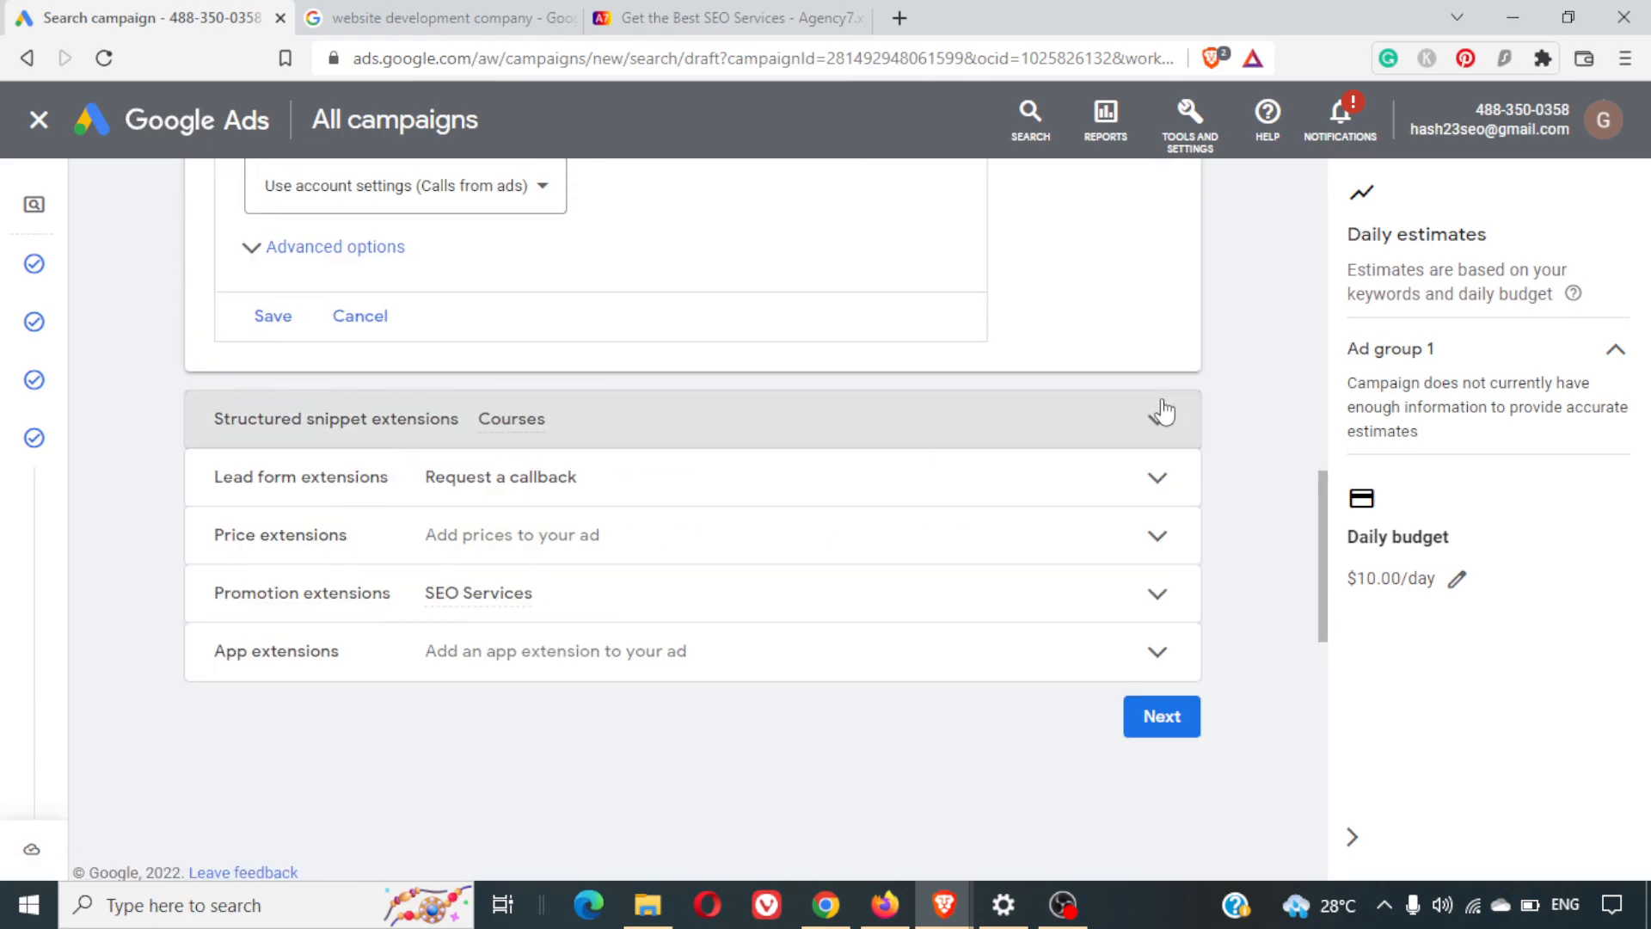
{"action": "scroll", "coordinate": [1166, 410], "scroll_direction": "up", "scroll_amount": 14}
{"action": "scroll", "coordinate": [1165, 411], "scroll_direction": "up", "scroll_amount": 1}
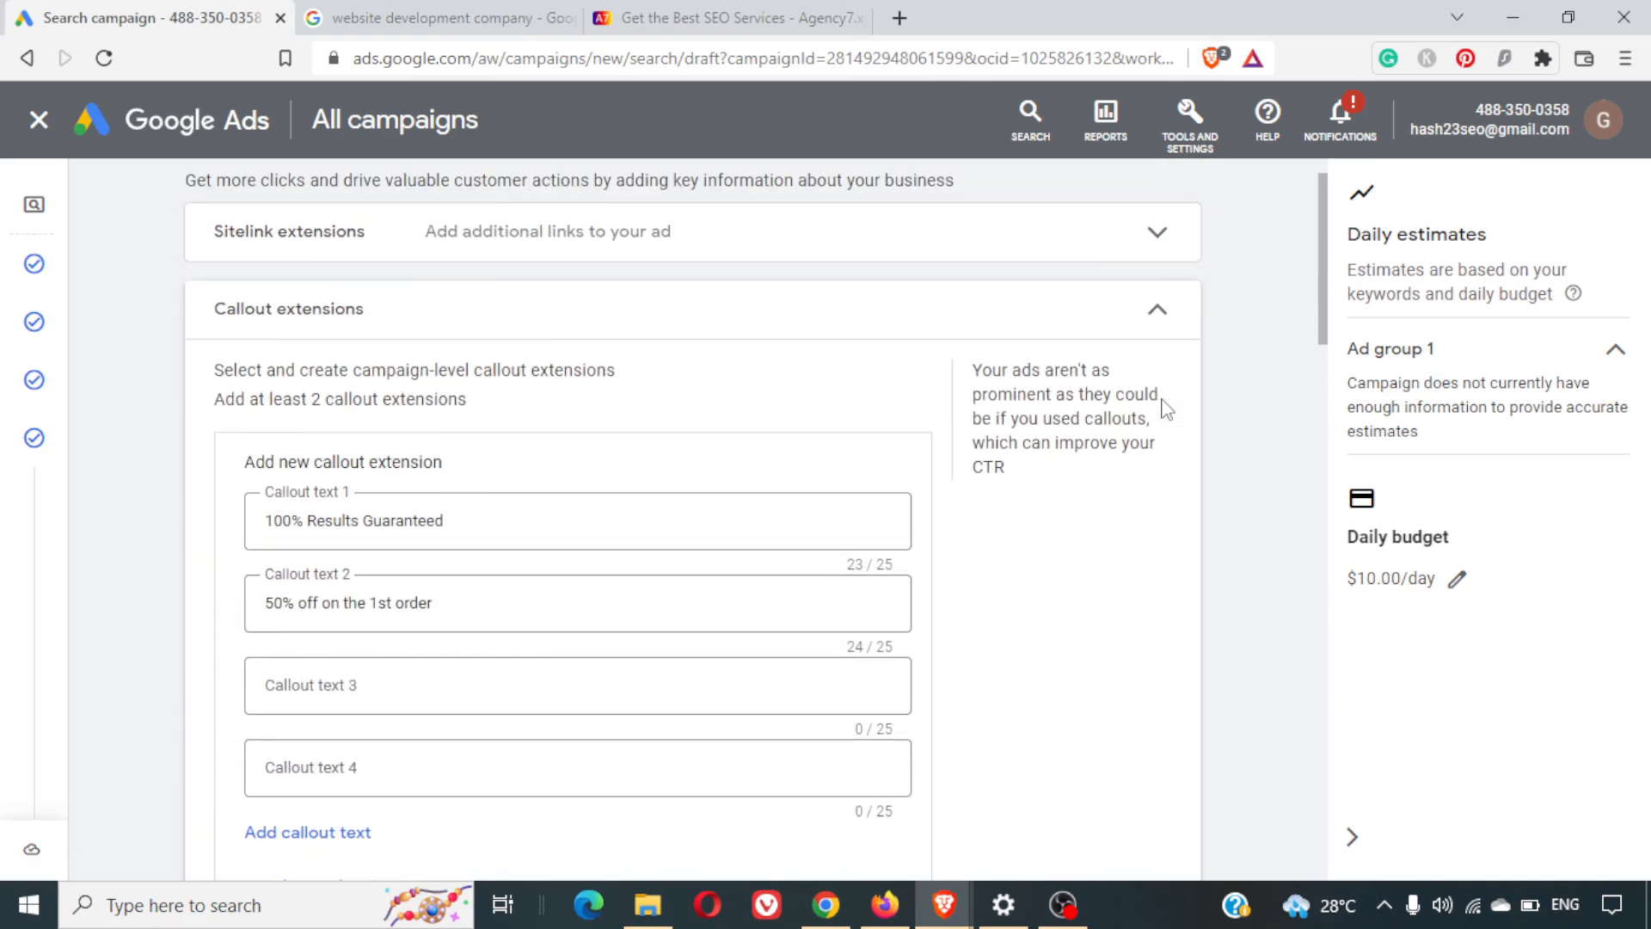
{"action": "left_click", "coordinate": [1158, 311]}
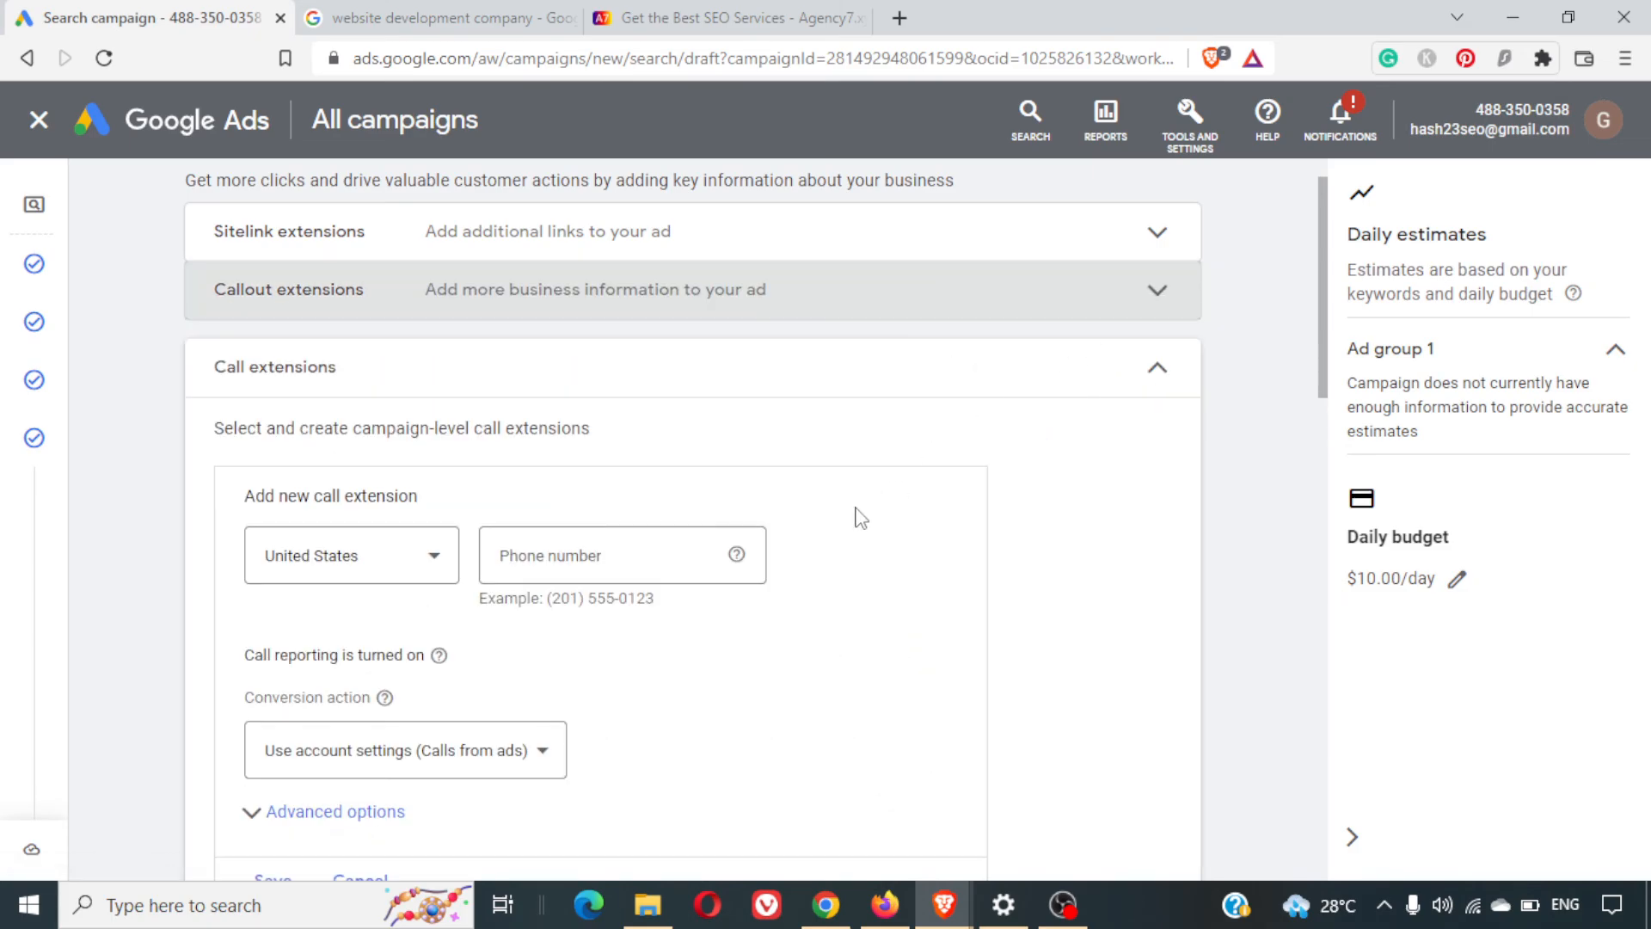
{"action": "left_click", "coordinate": [1157, 365]}
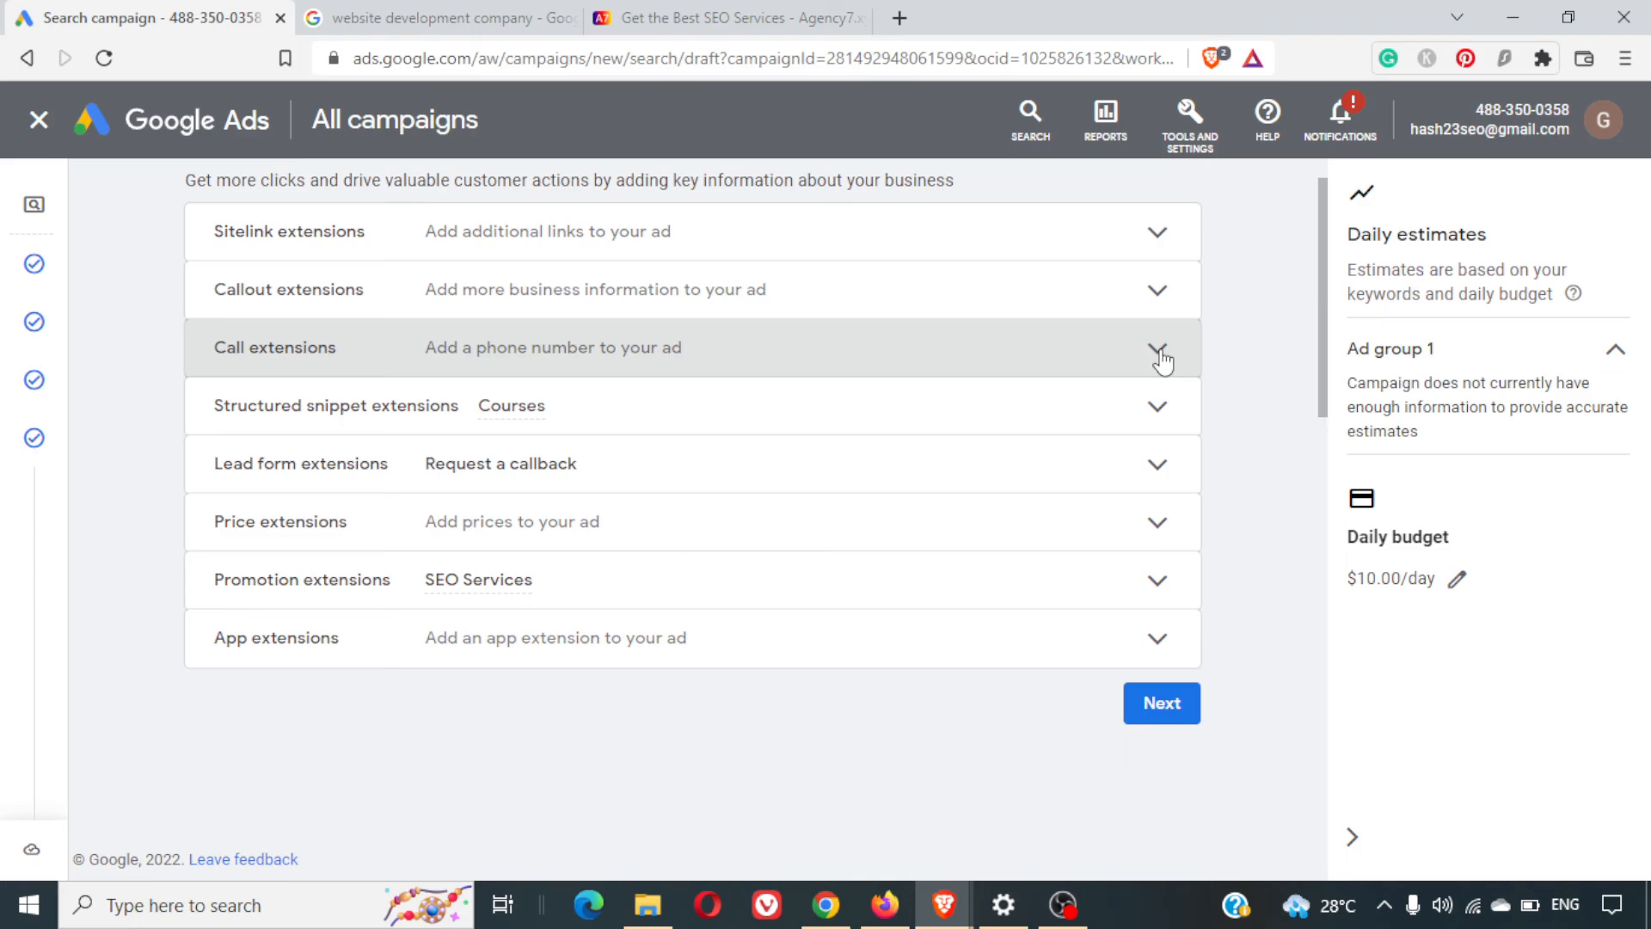